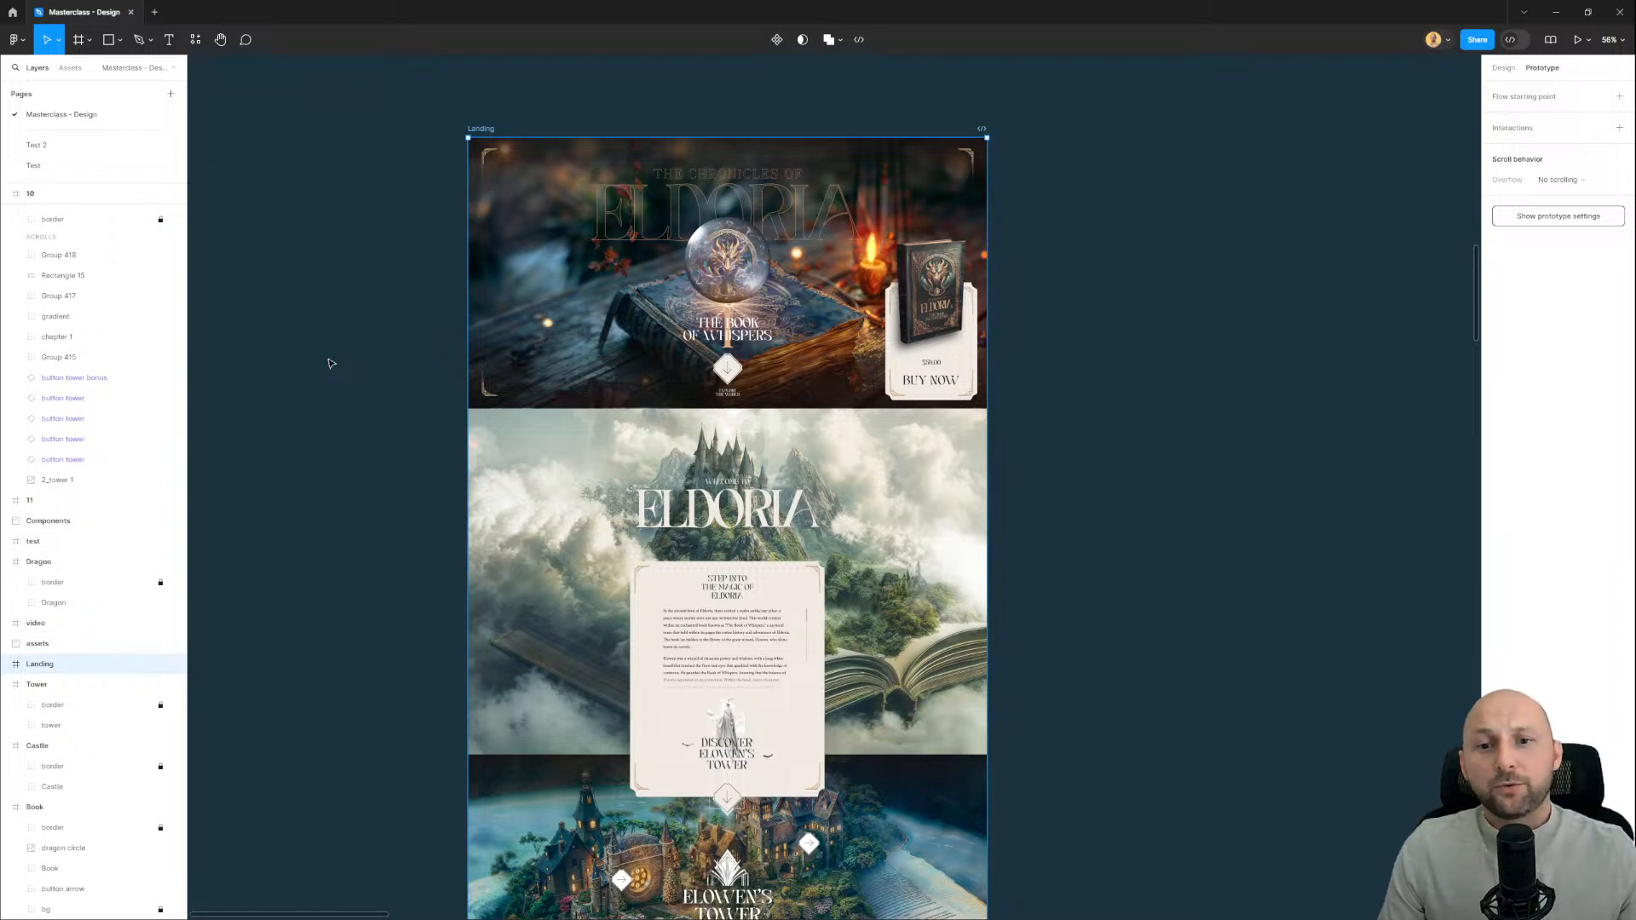
# Step: Examine the full Landing design and the separate Book, Castle, Tower and Dragon frames with their flow starting points
pyautogui.scroll(-5, 331, 364)
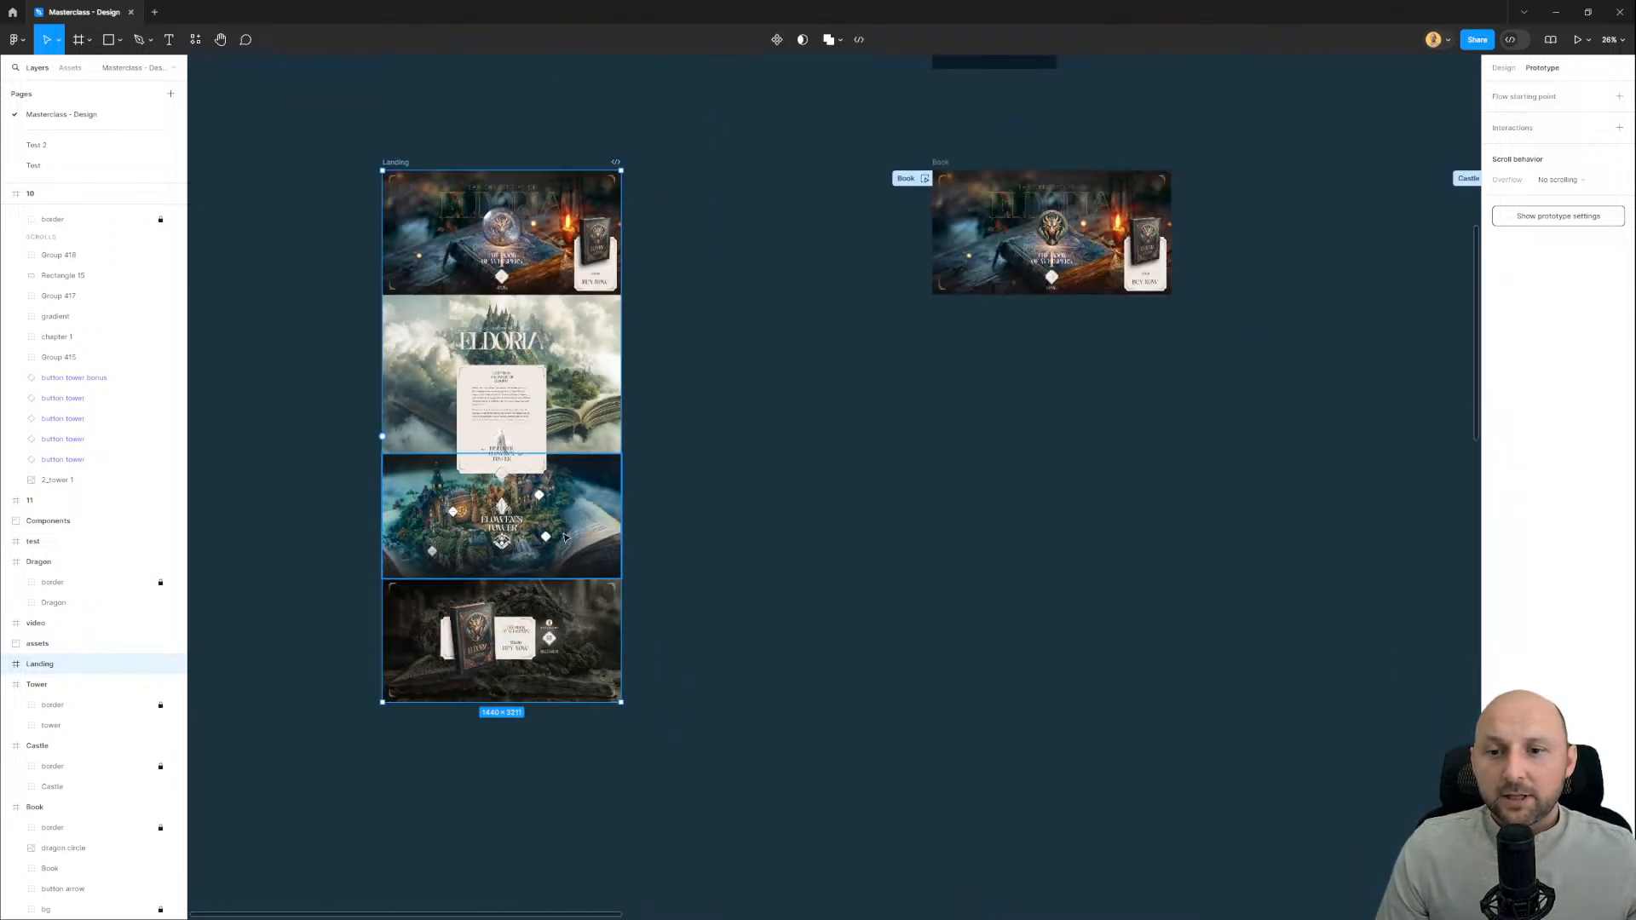
pyautogui.click(818, 471)
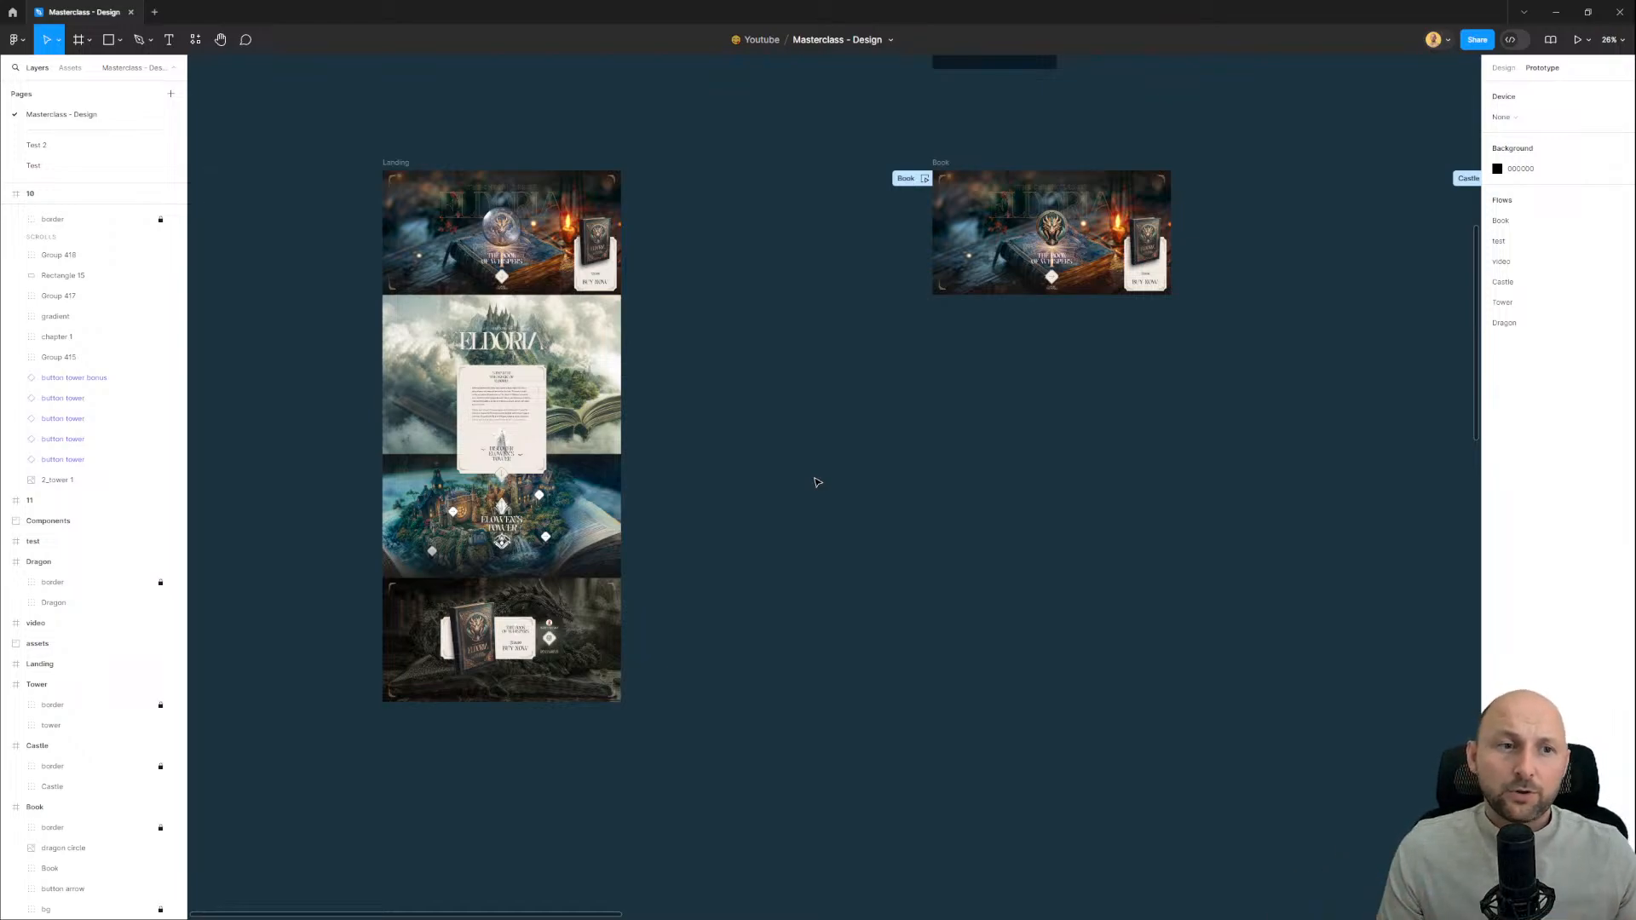
pyautogui.moveTo(864, 388); pyautogui.dragTo(717, 424)
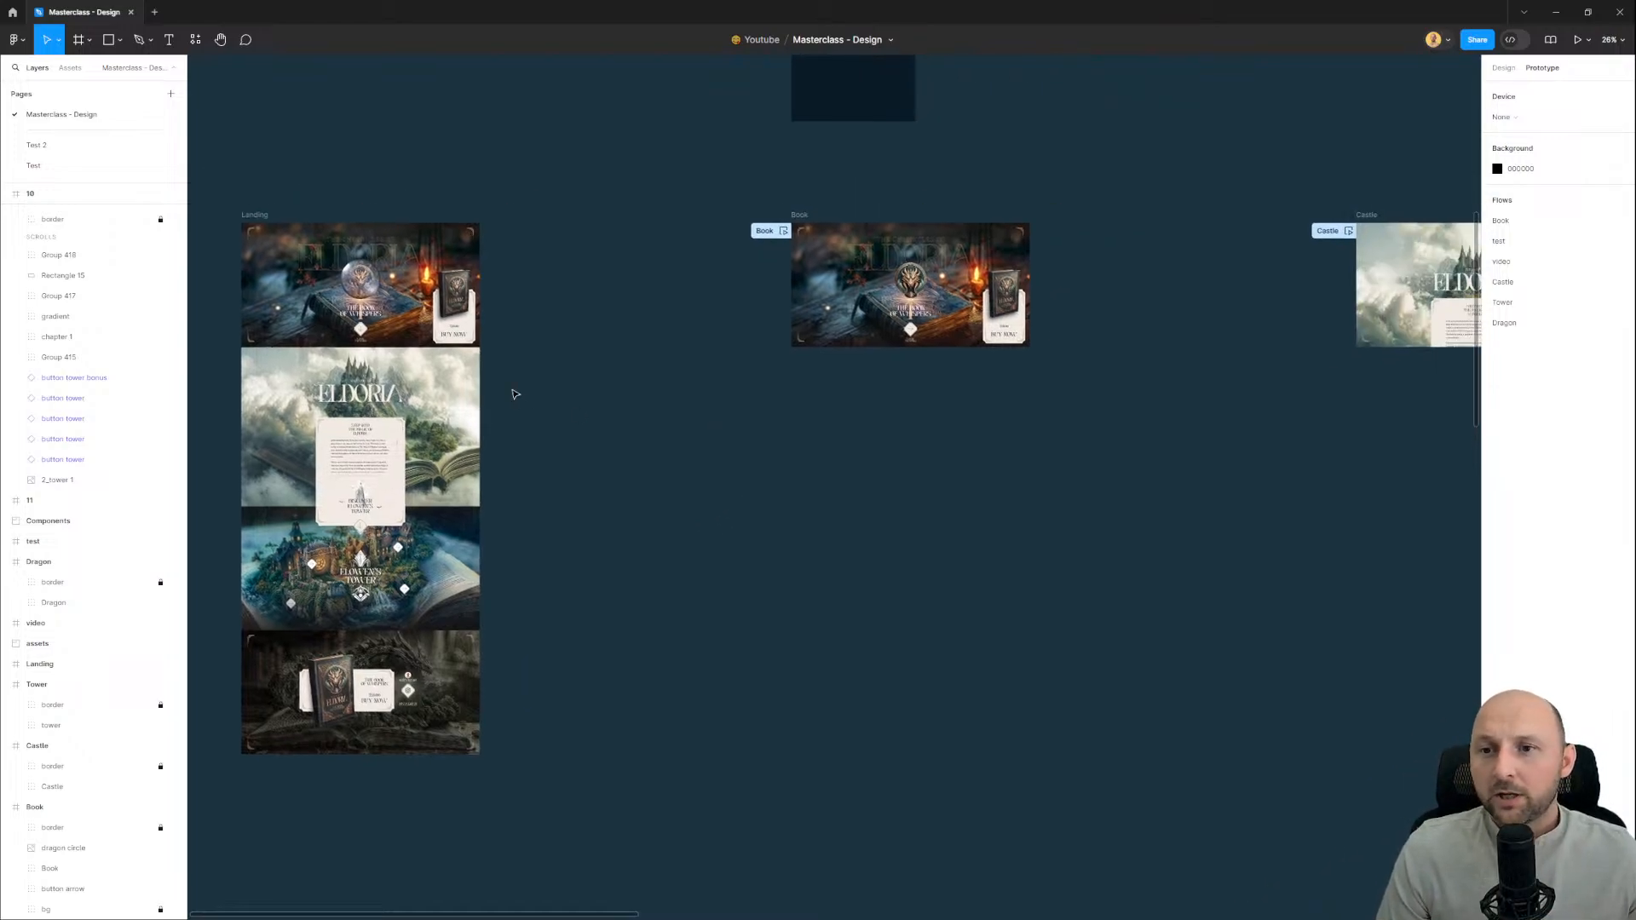
pyautogui.hscroll(6, 631, 471)
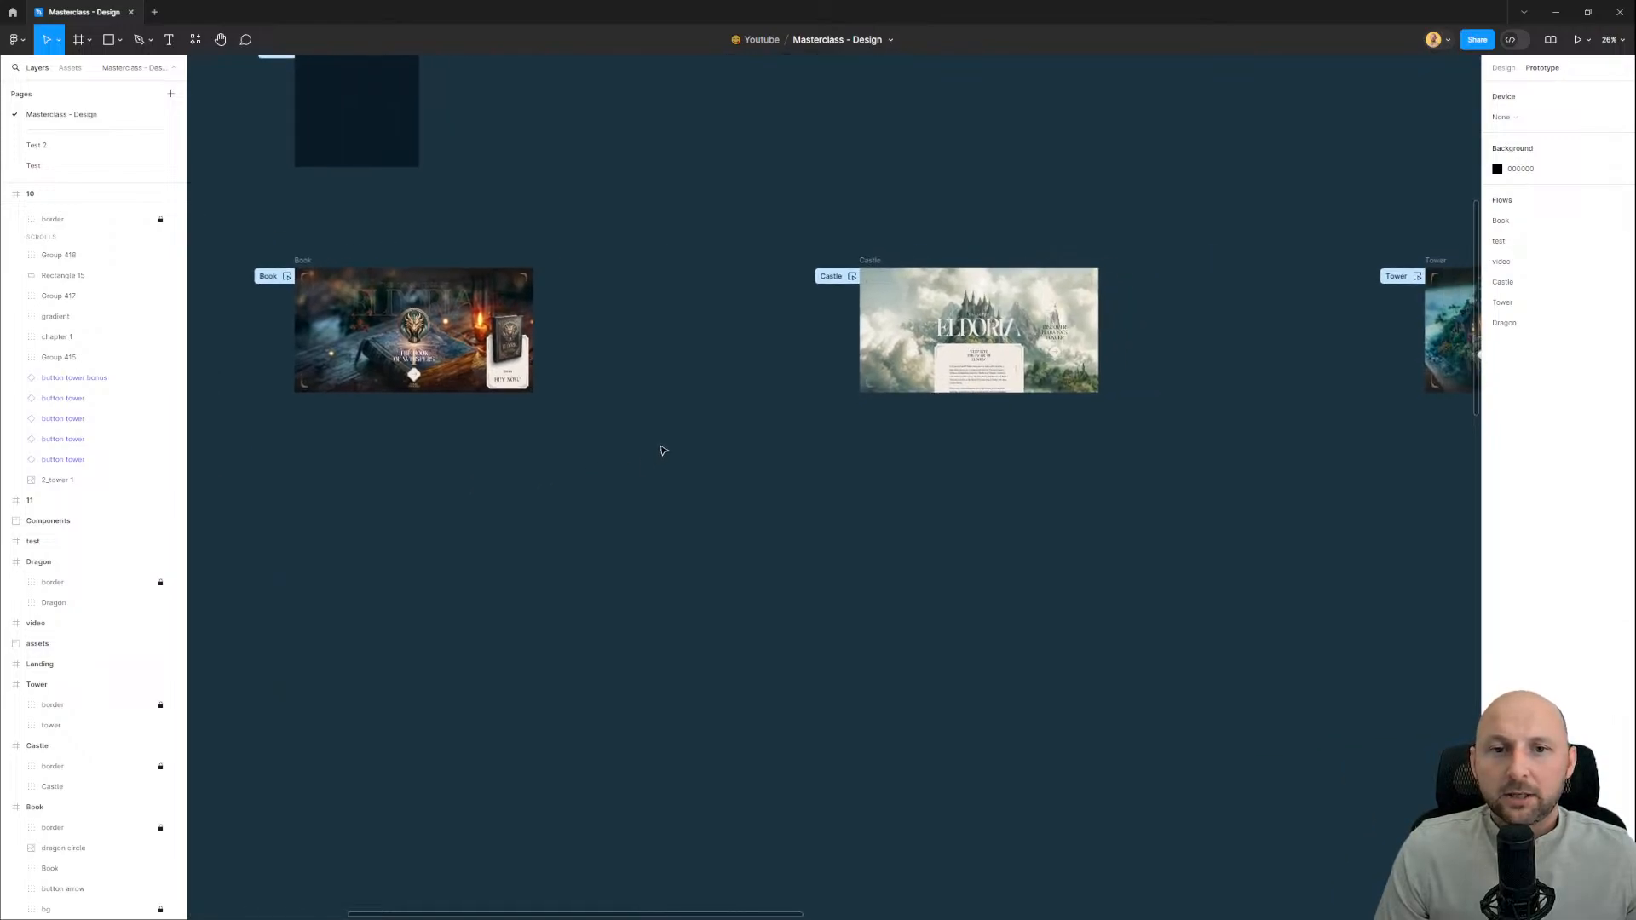
pyautogui.scroll(-3, 750, 439)
pyautogui.scroll(-2, 750, 435)
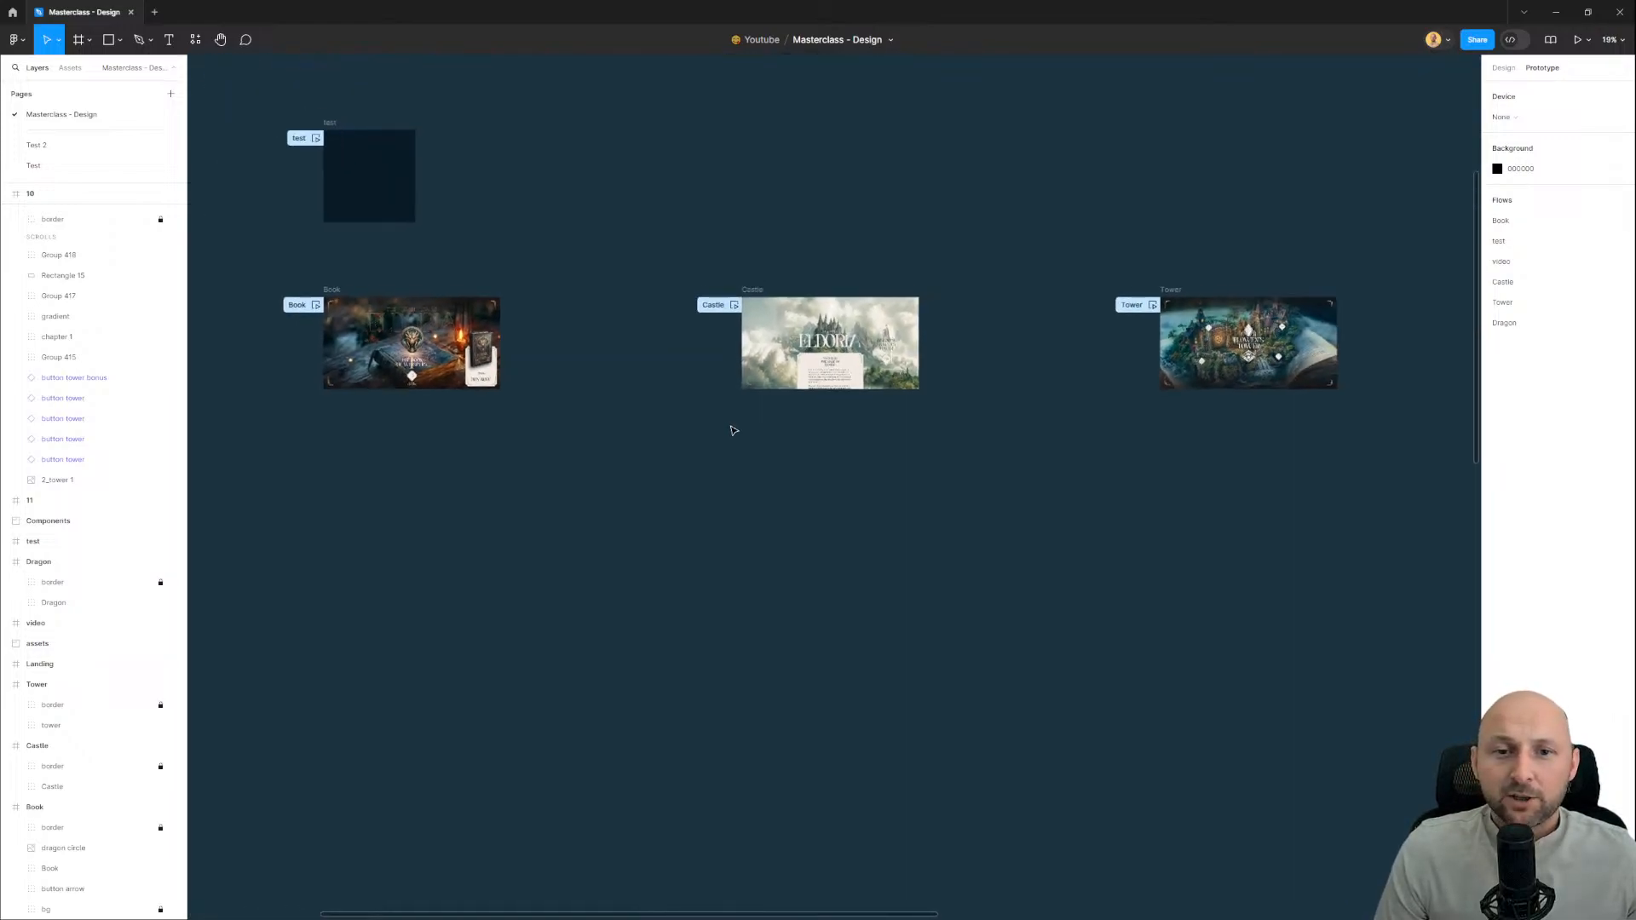
pyautogui.scroll(-1, 736, 432)
pyautogui.moveTo(815, 477); pyautogui.dragTo(682, 493)
pyautogui.scroll(-2, 548, 488)
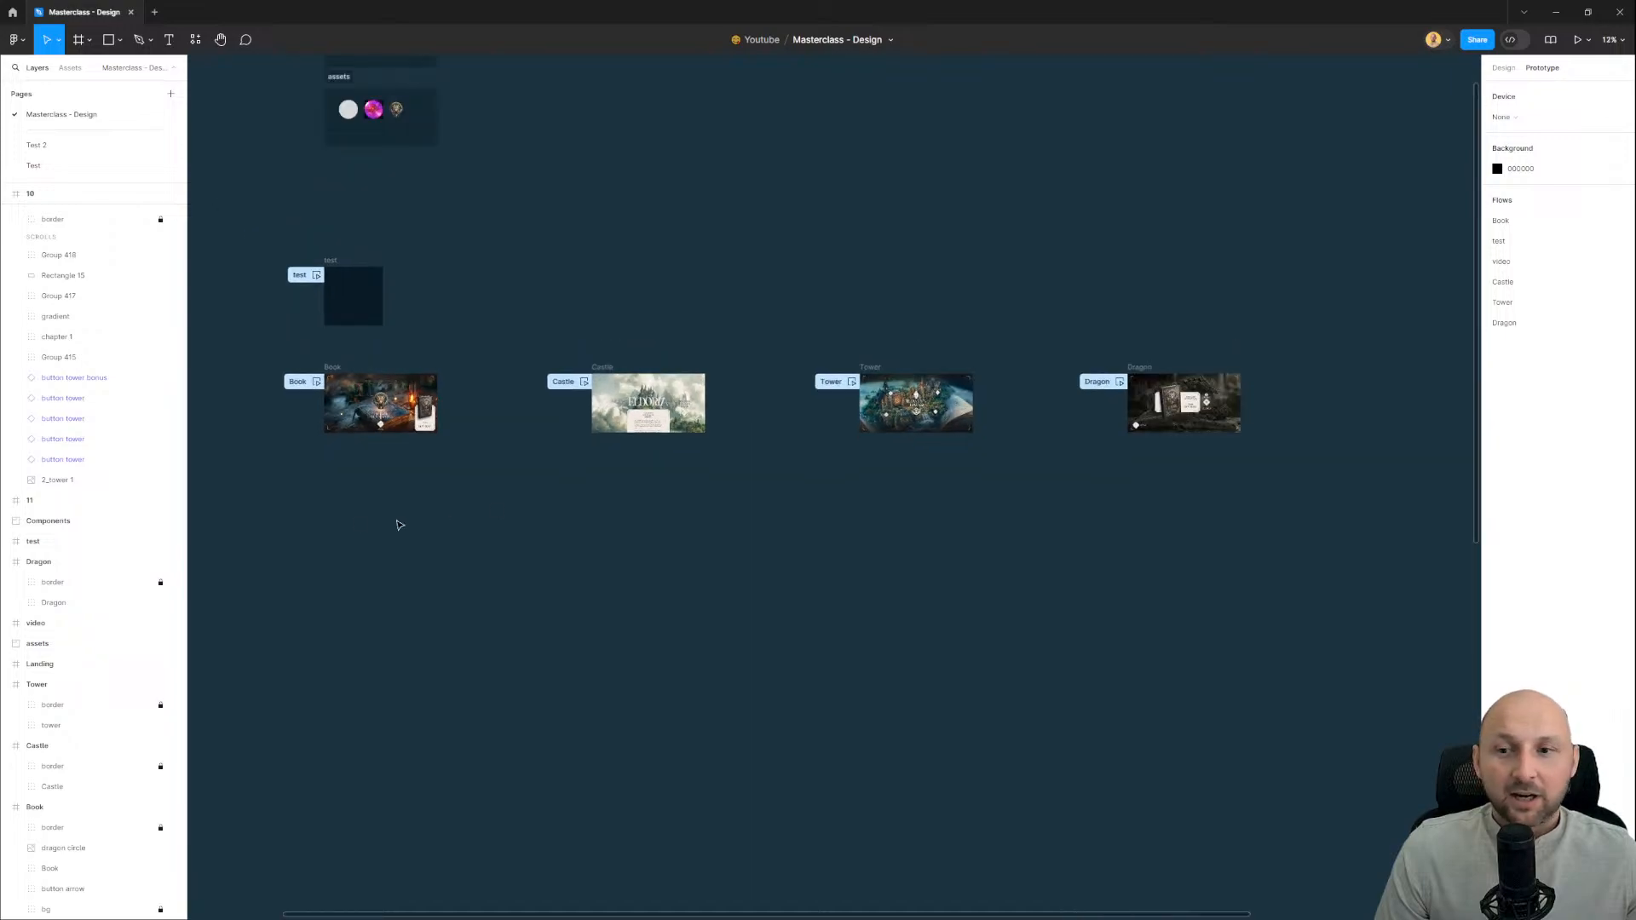
pyautogui.moveTo(271, 512); pyautogui.dragTo(1281, 352)
pyautogui.click(1077, 553)
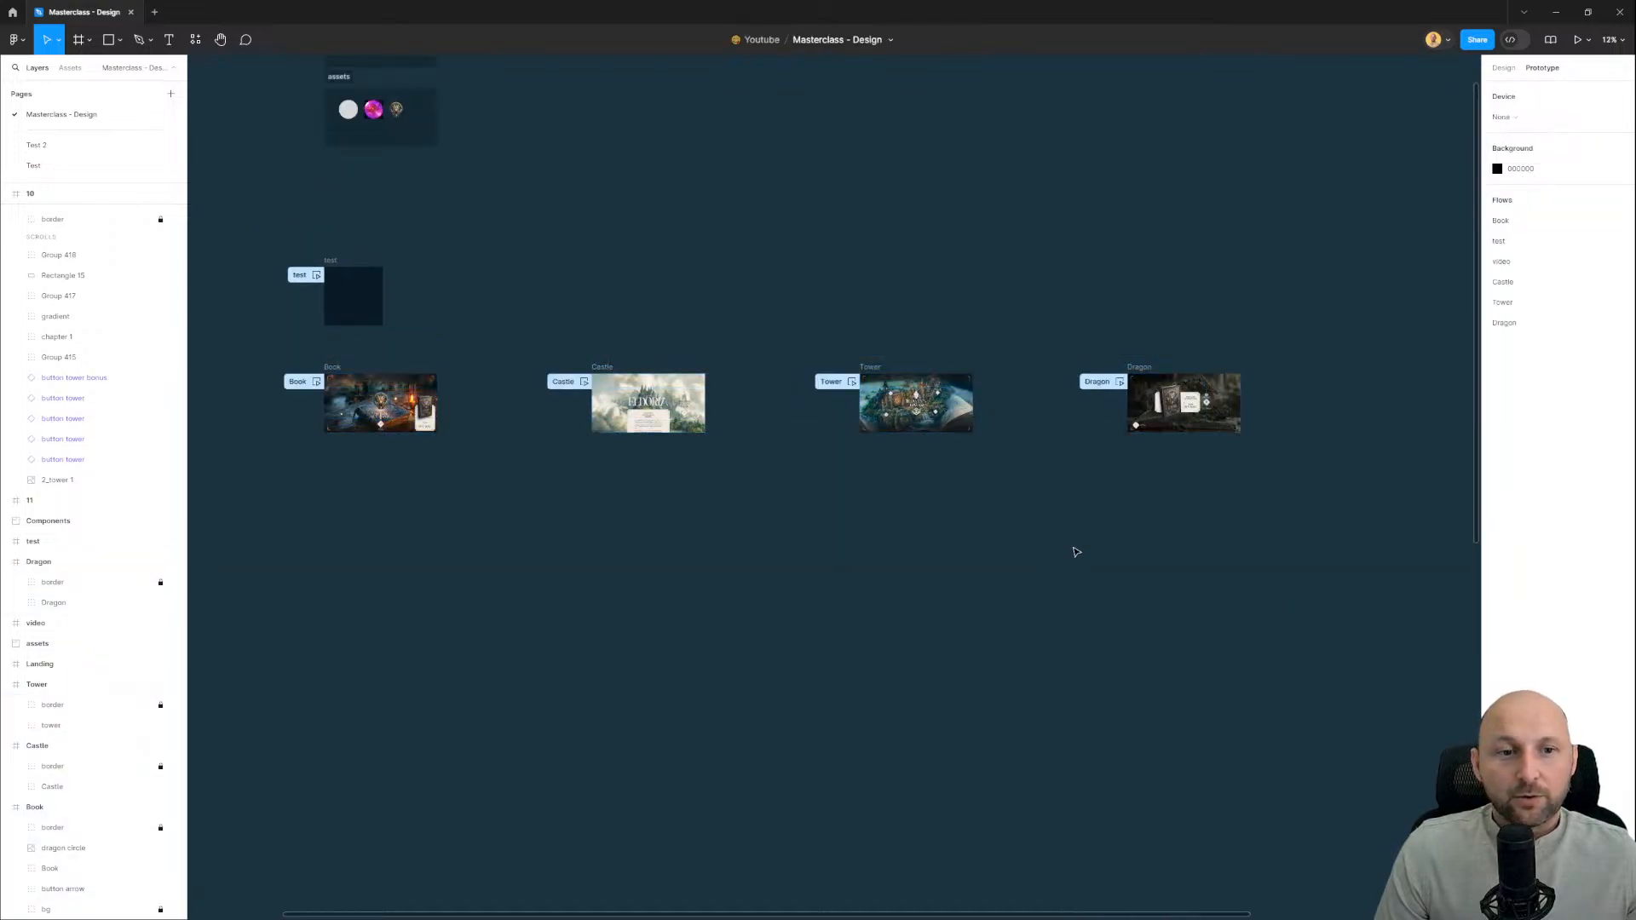
pyautogui.hscroll(-3, 765, 490)
pyautogui.scroll(8, 767, 350)
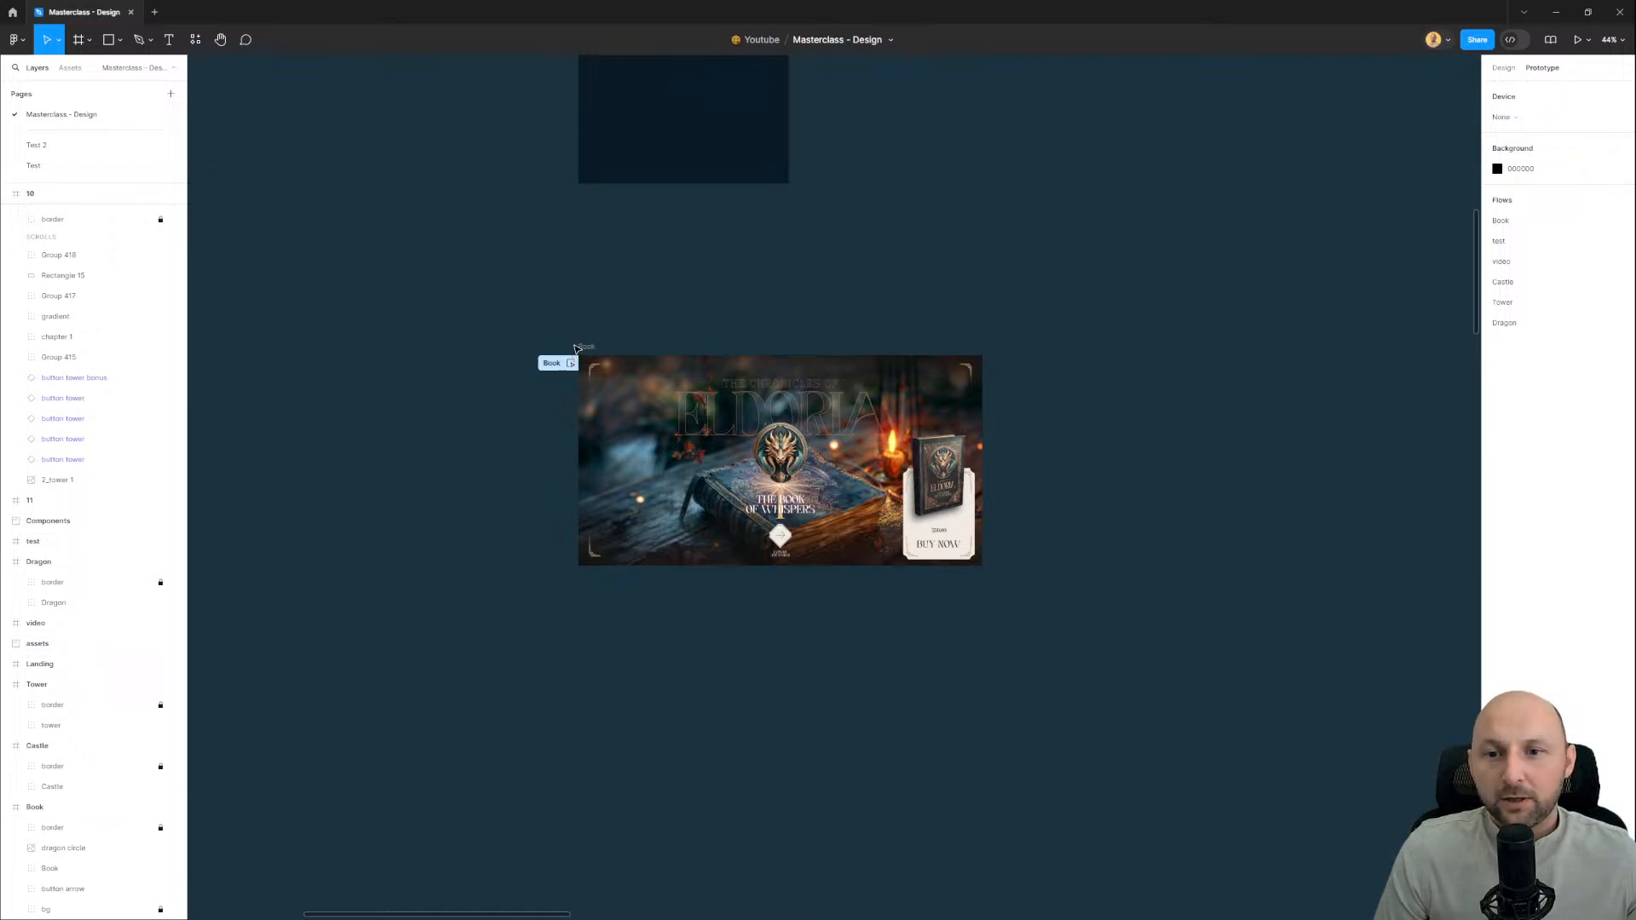
pyautogui.click(553, 363)
# Step: Add a flow starting point named Dragon to the Dragon frame
pyautogui.moveTo(1183, 262); pyautogui.dragTo(601, 263)
pyautogui.hscroll(10, 579, 271)
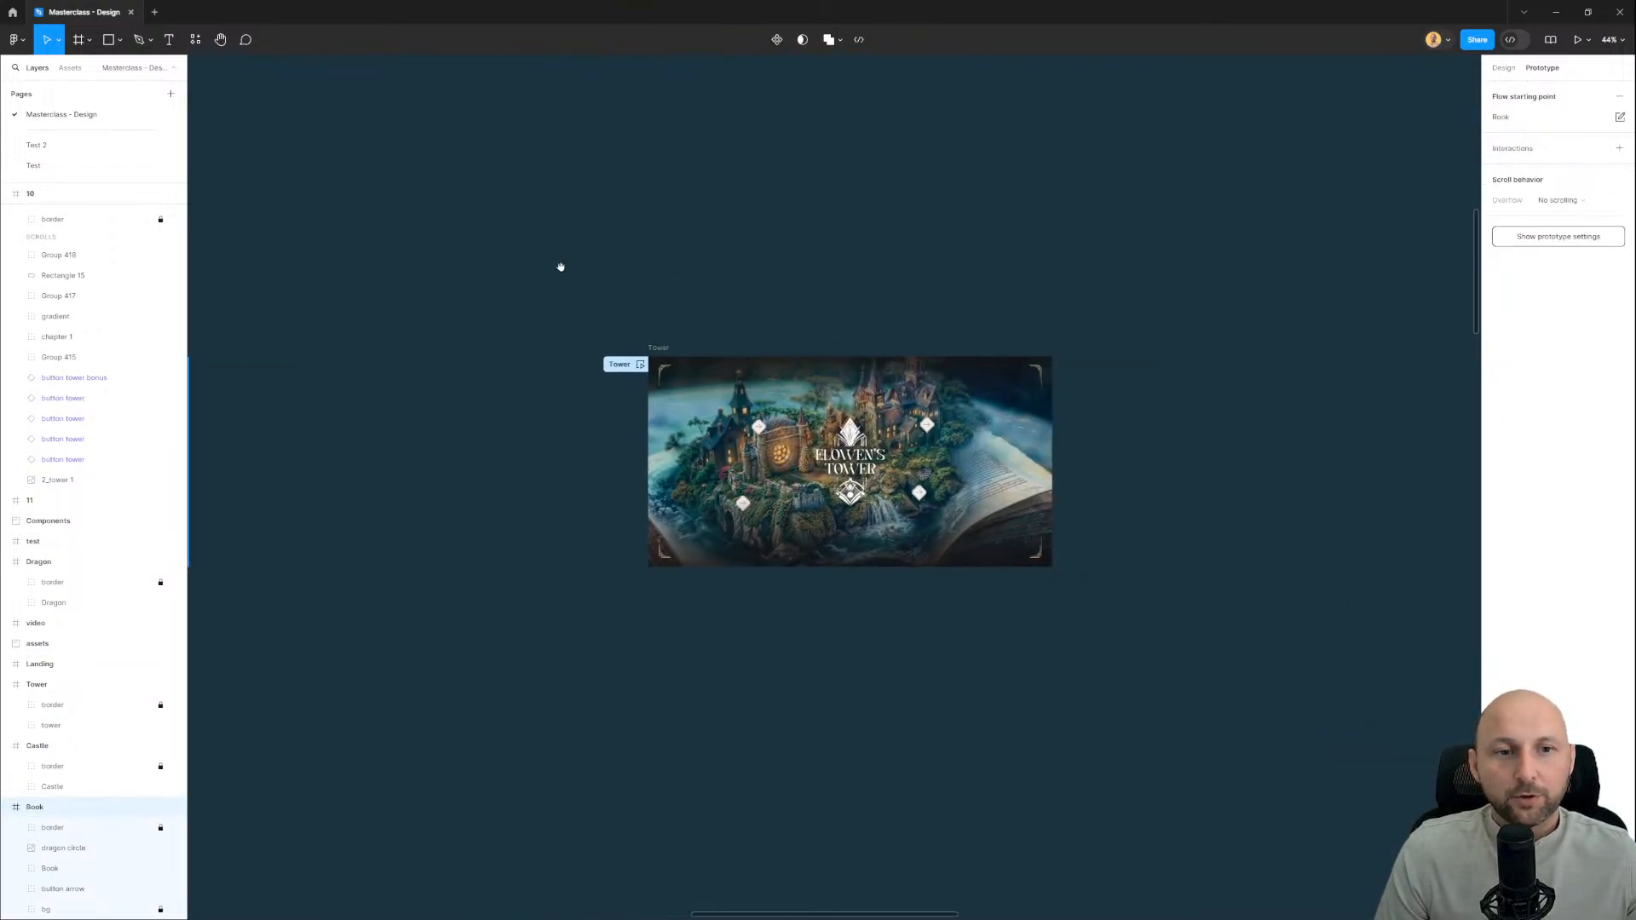
pyautogui.scroll(2, 680, 359)
pyautogui.moveTo(744, 345); pyautogui.dragTo(693, 303)
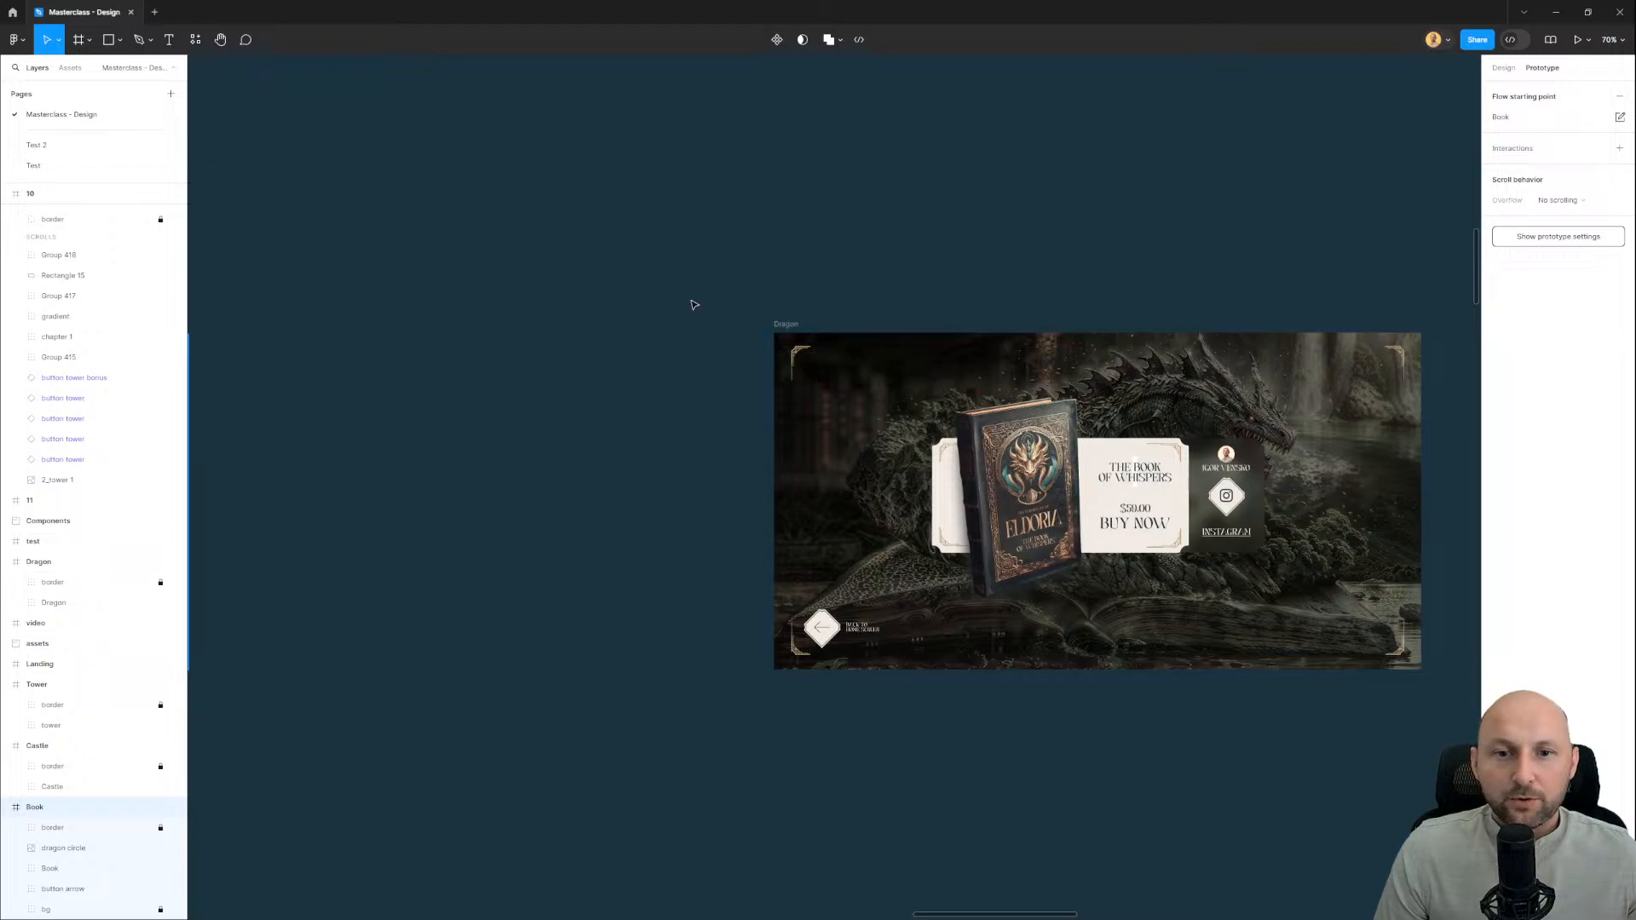
pyautogui.click(694, 304)
pyautogui.click(786, 325)
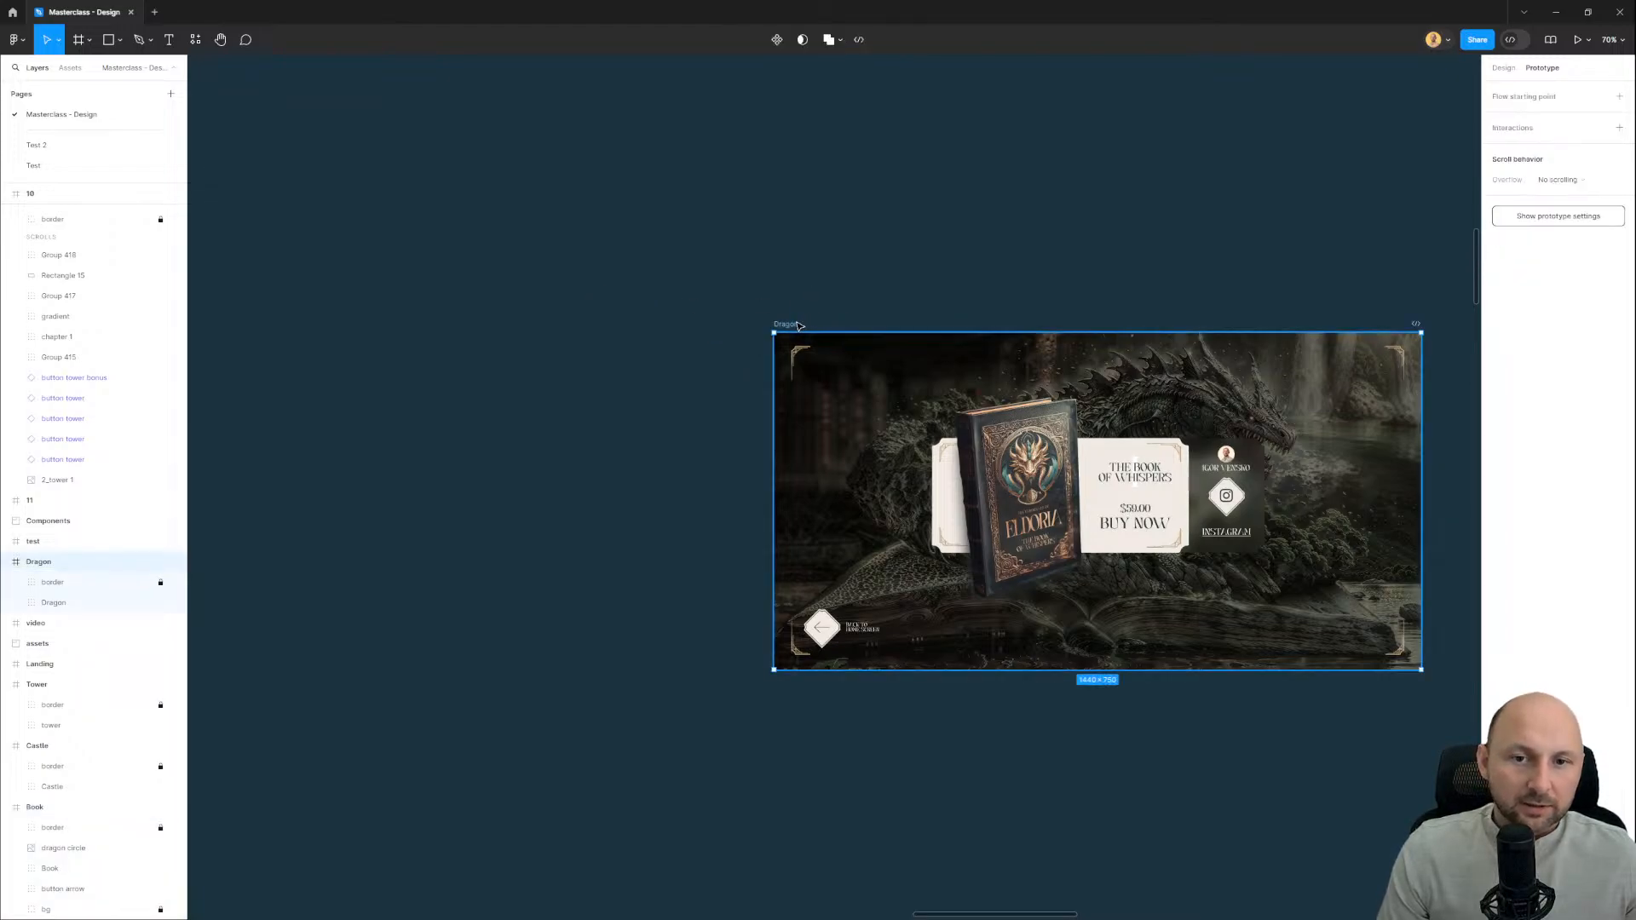
pyautogui.click(1527, 101)
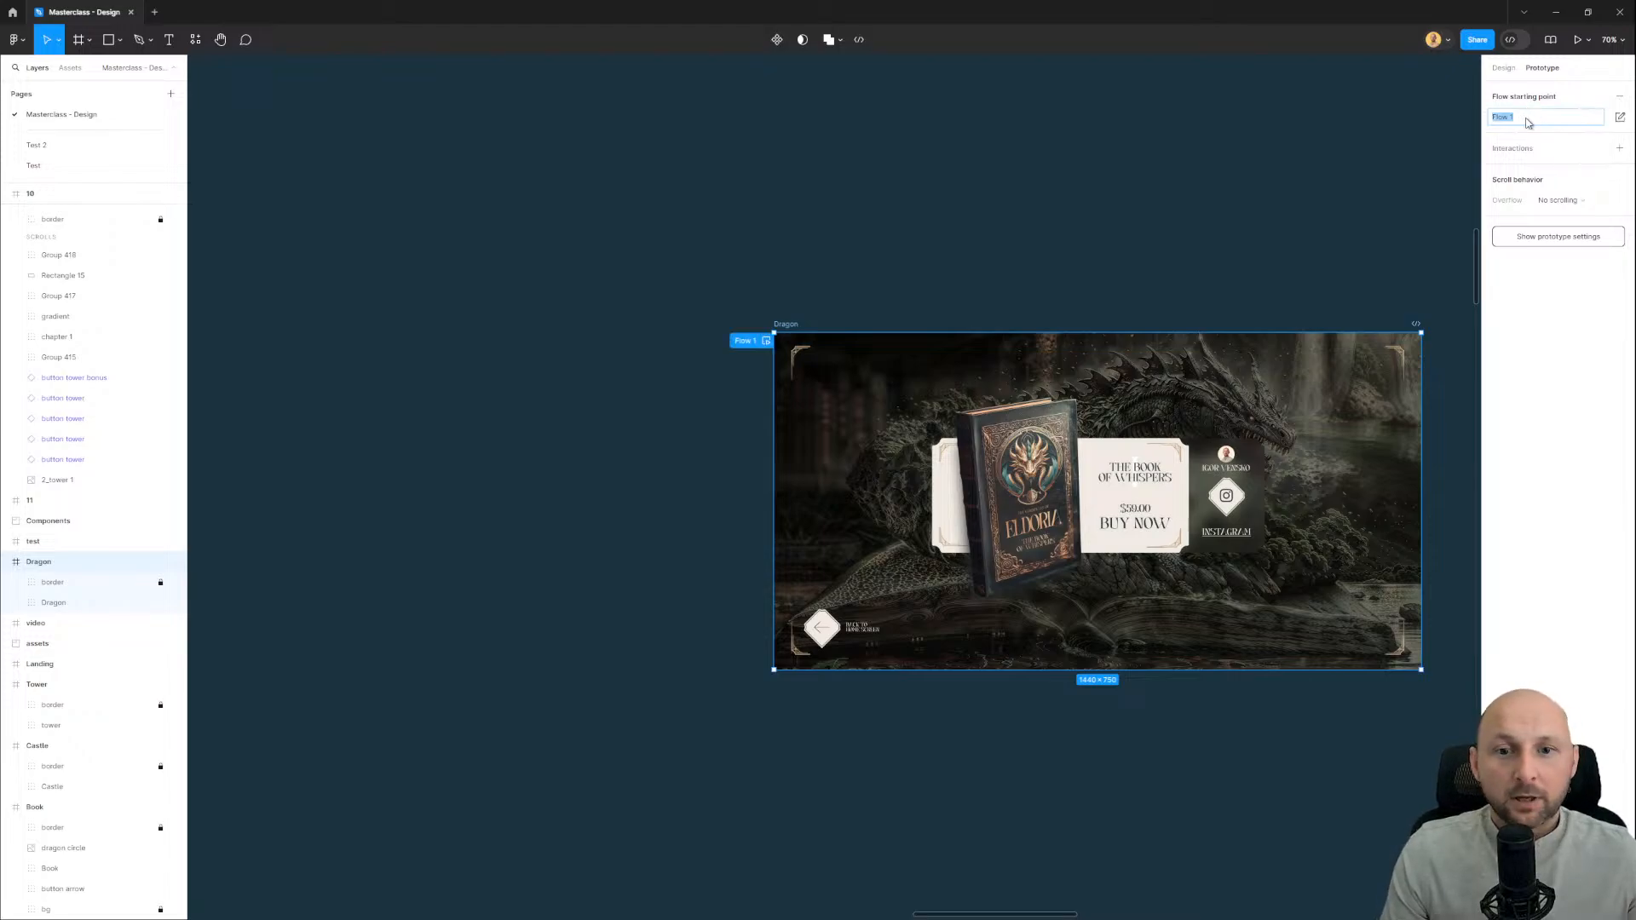
pyautogui.write('Dragon')
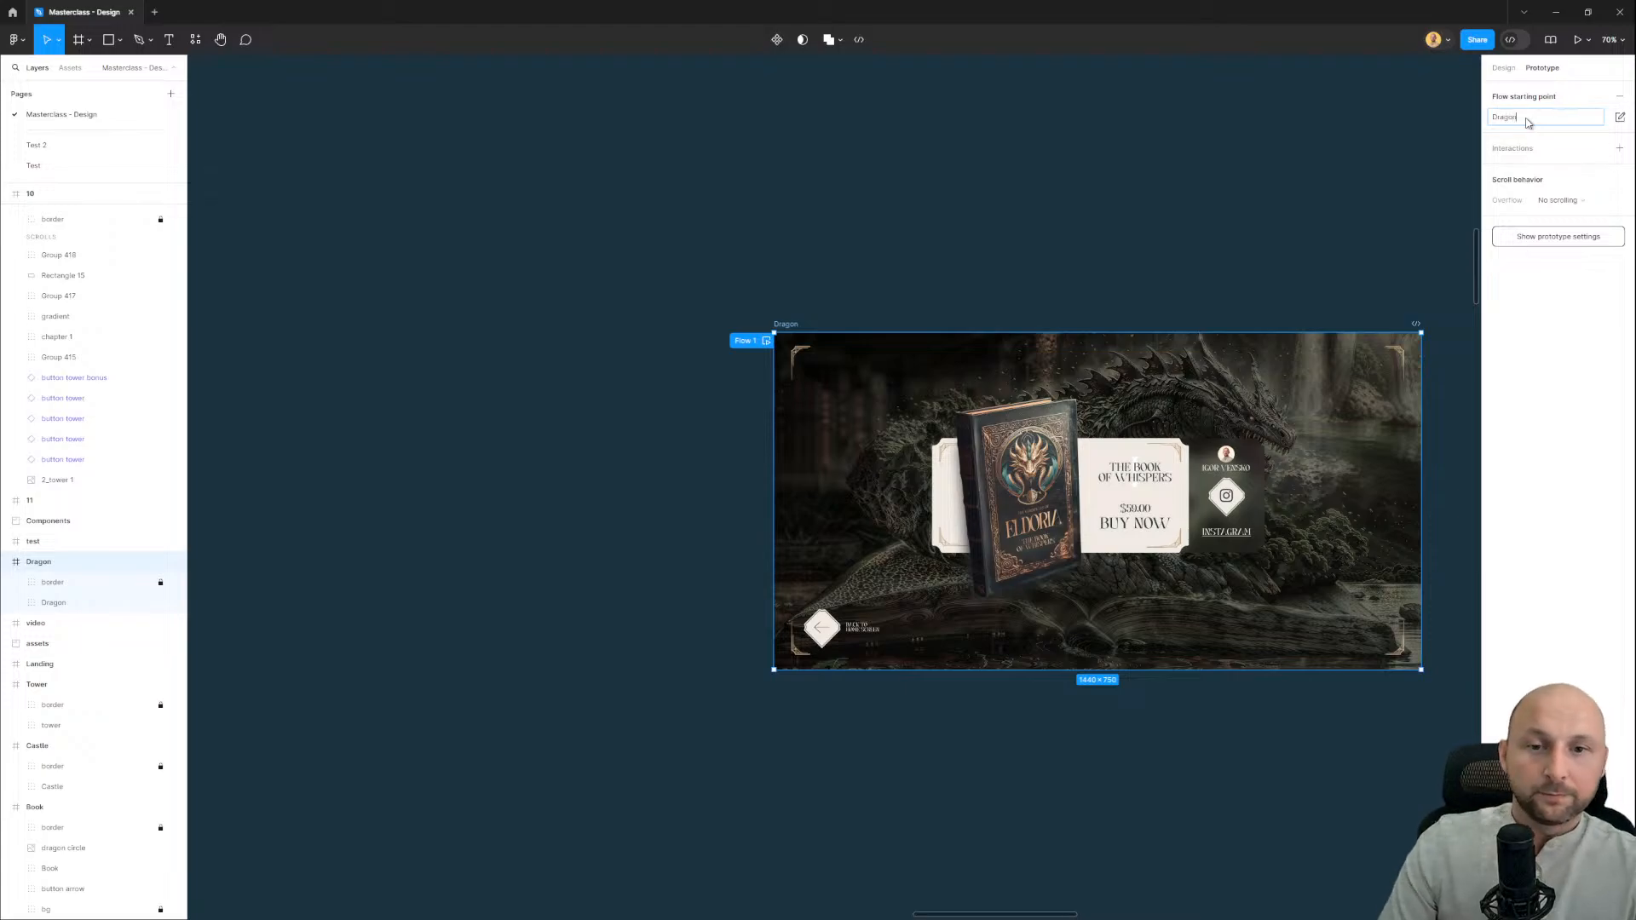
pyautogui.press('Return')
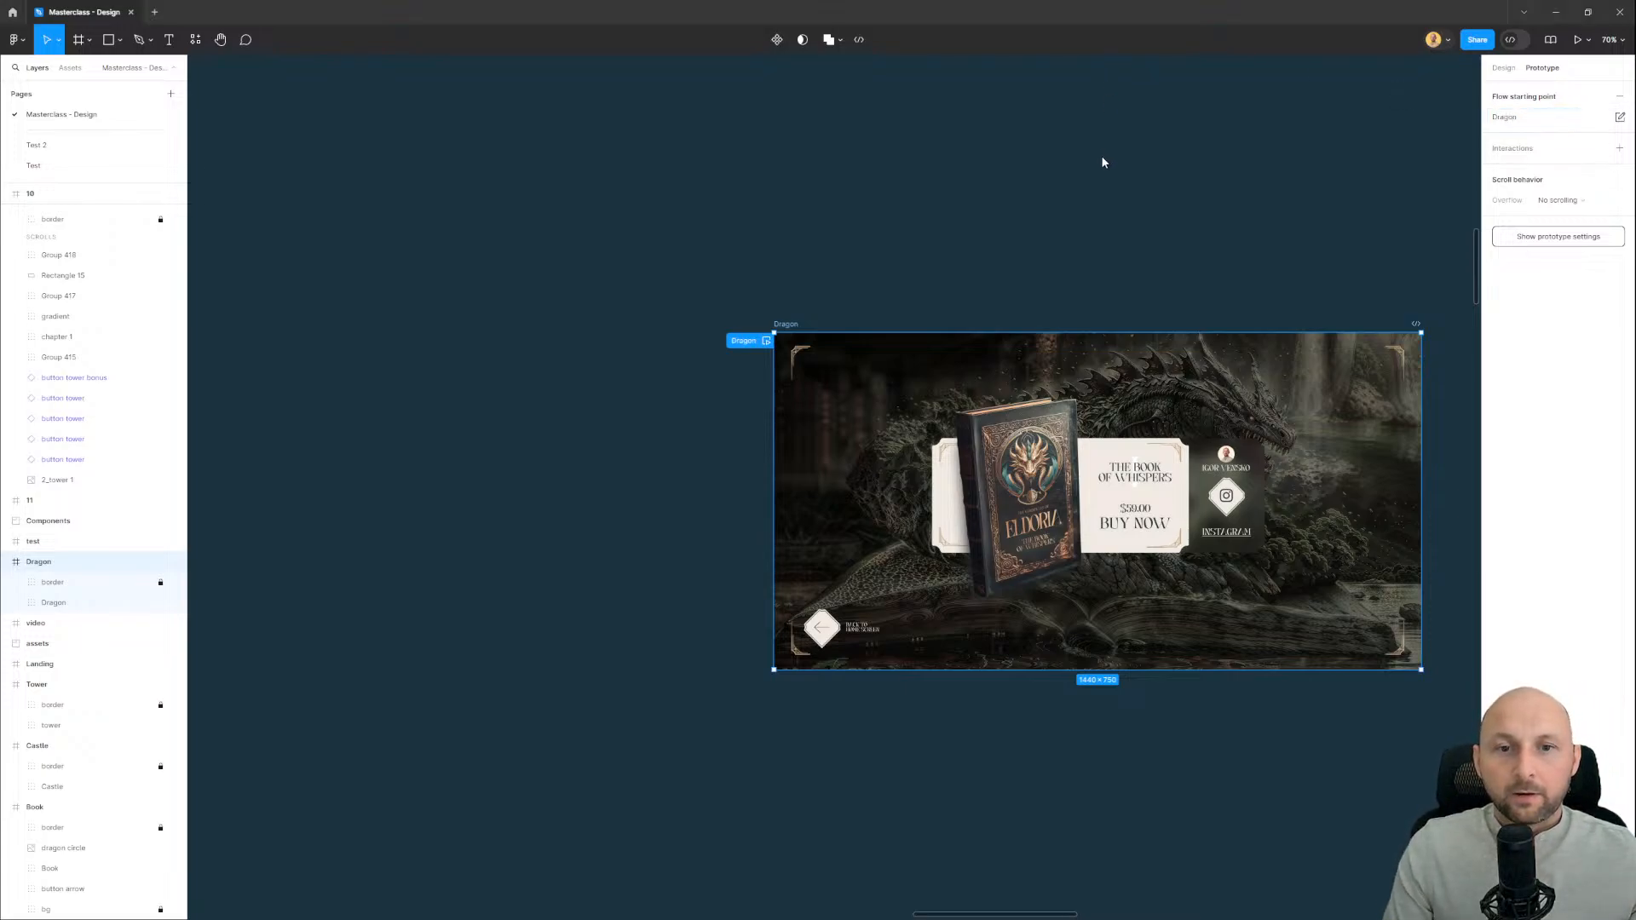
# Step: Review the row of screen frames and examine the Book frame's contents up close
pyautogui.scroll(-8, 643, 255)
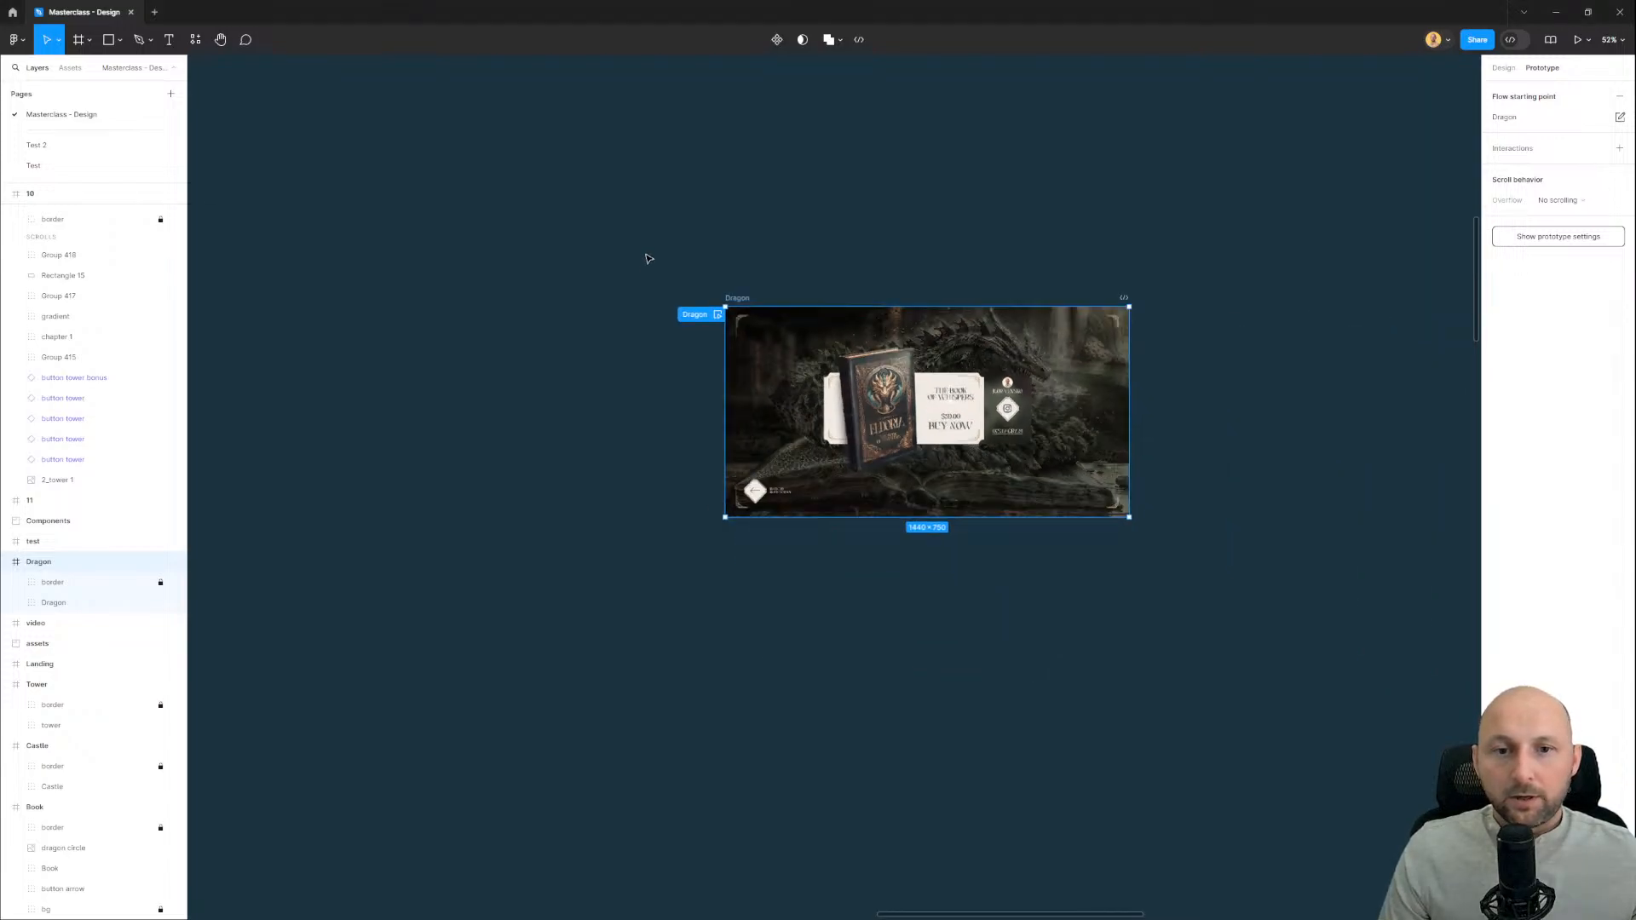
pyautogui.click(585, 458)
pyautogui.moveTo(588, 457); pyautogui.dragTo(902, 461)
pyautogui.moveTo(661, 480); pyautogui.dragTo(883, 500)
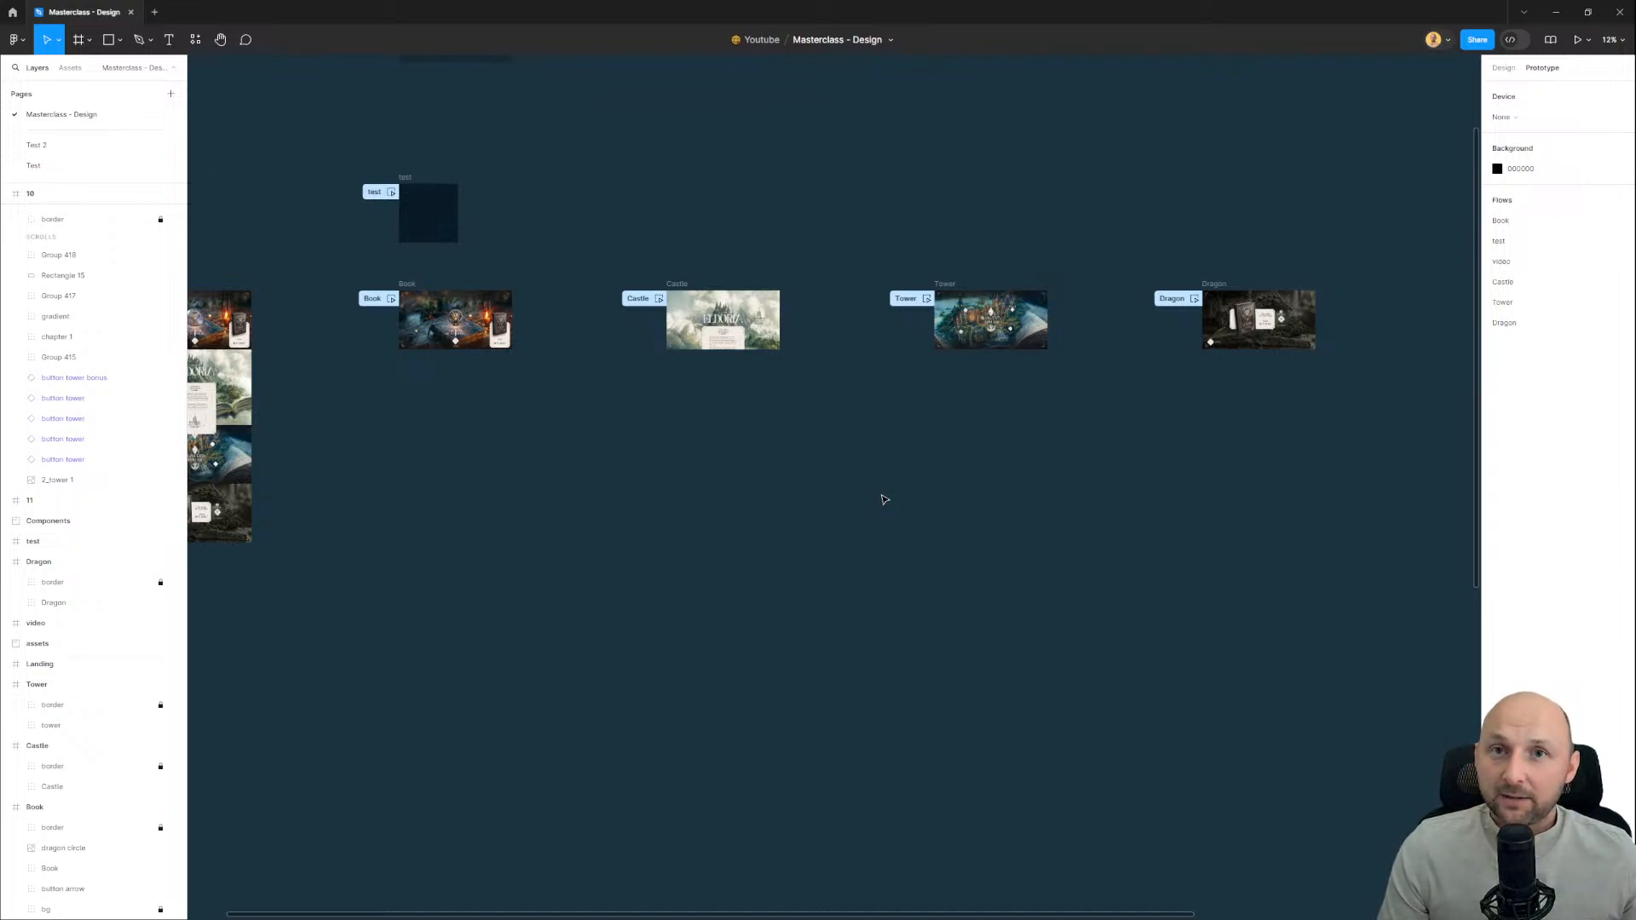
pyautogui.moveTo(883, 498); pyautogui.dragTo(1053, 609)
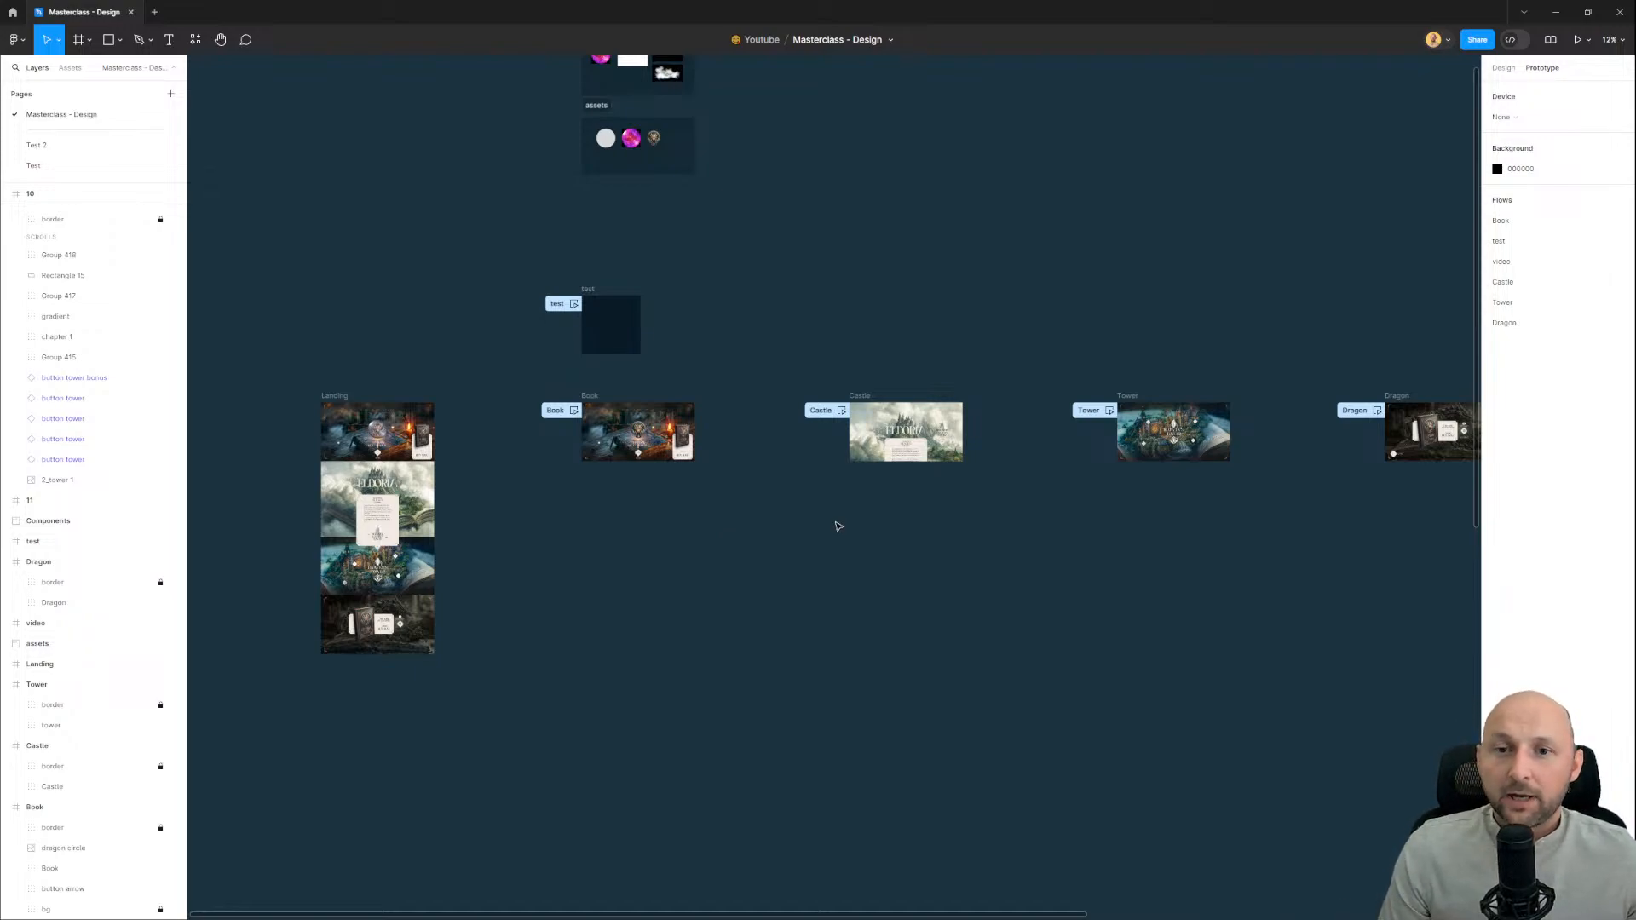
pyautogui.scroll(5, 839, 526)
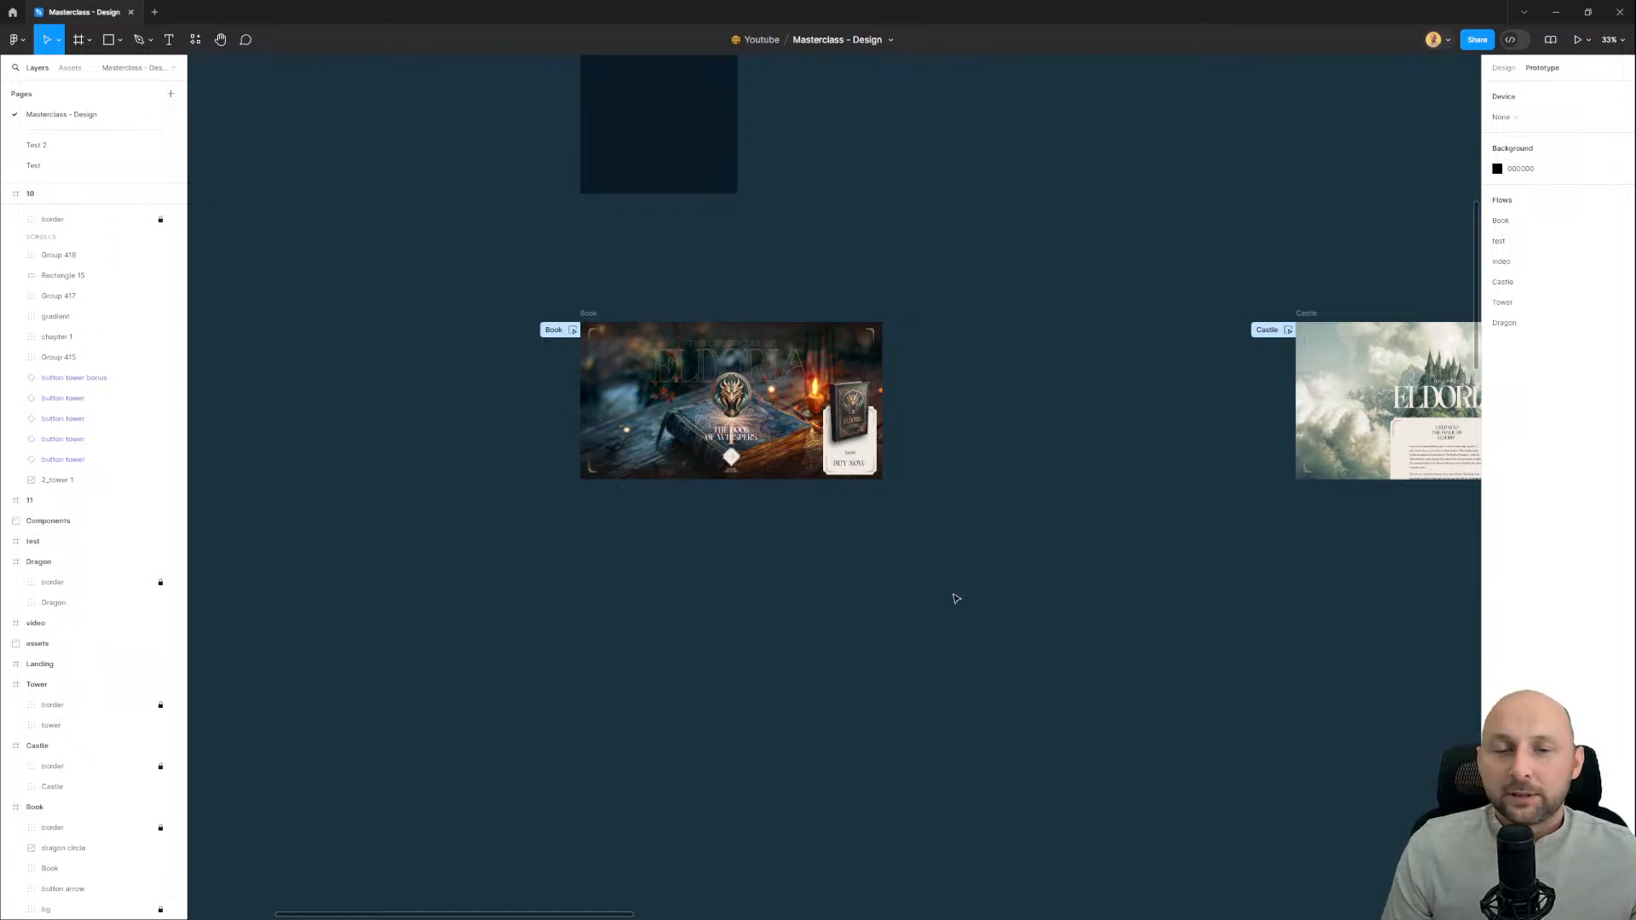
pyautogui.scroll(5, 954, 596)
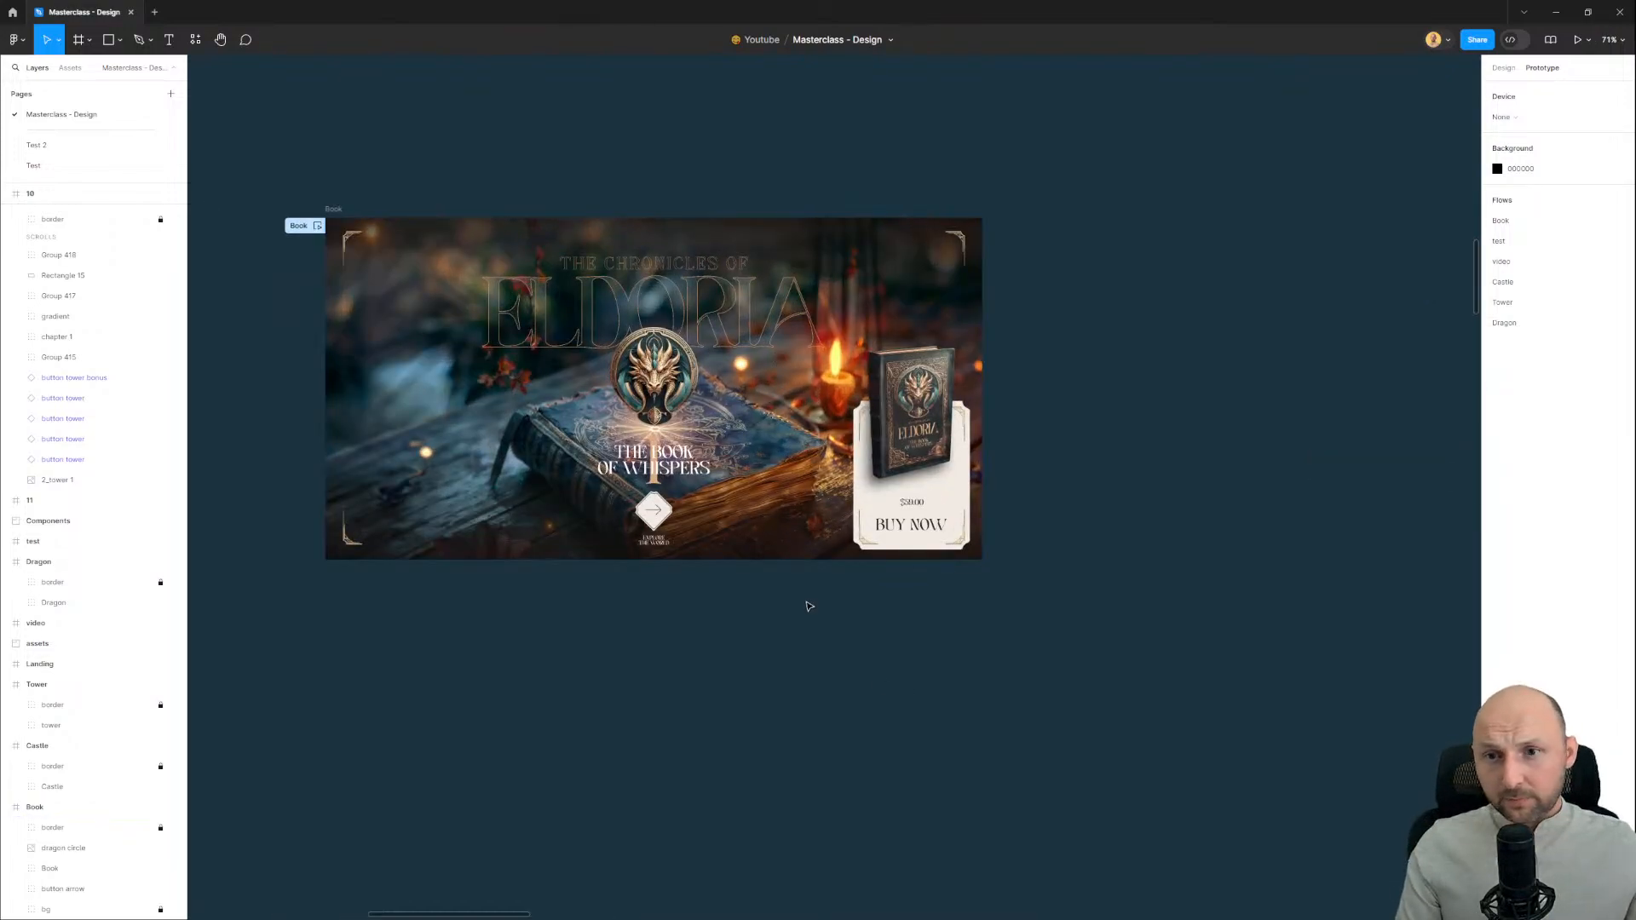
pyautogui.scroll(3, 783, 543)
pyautogui.moveTo(680, 436); pyautogui.dragTo(891, 557)
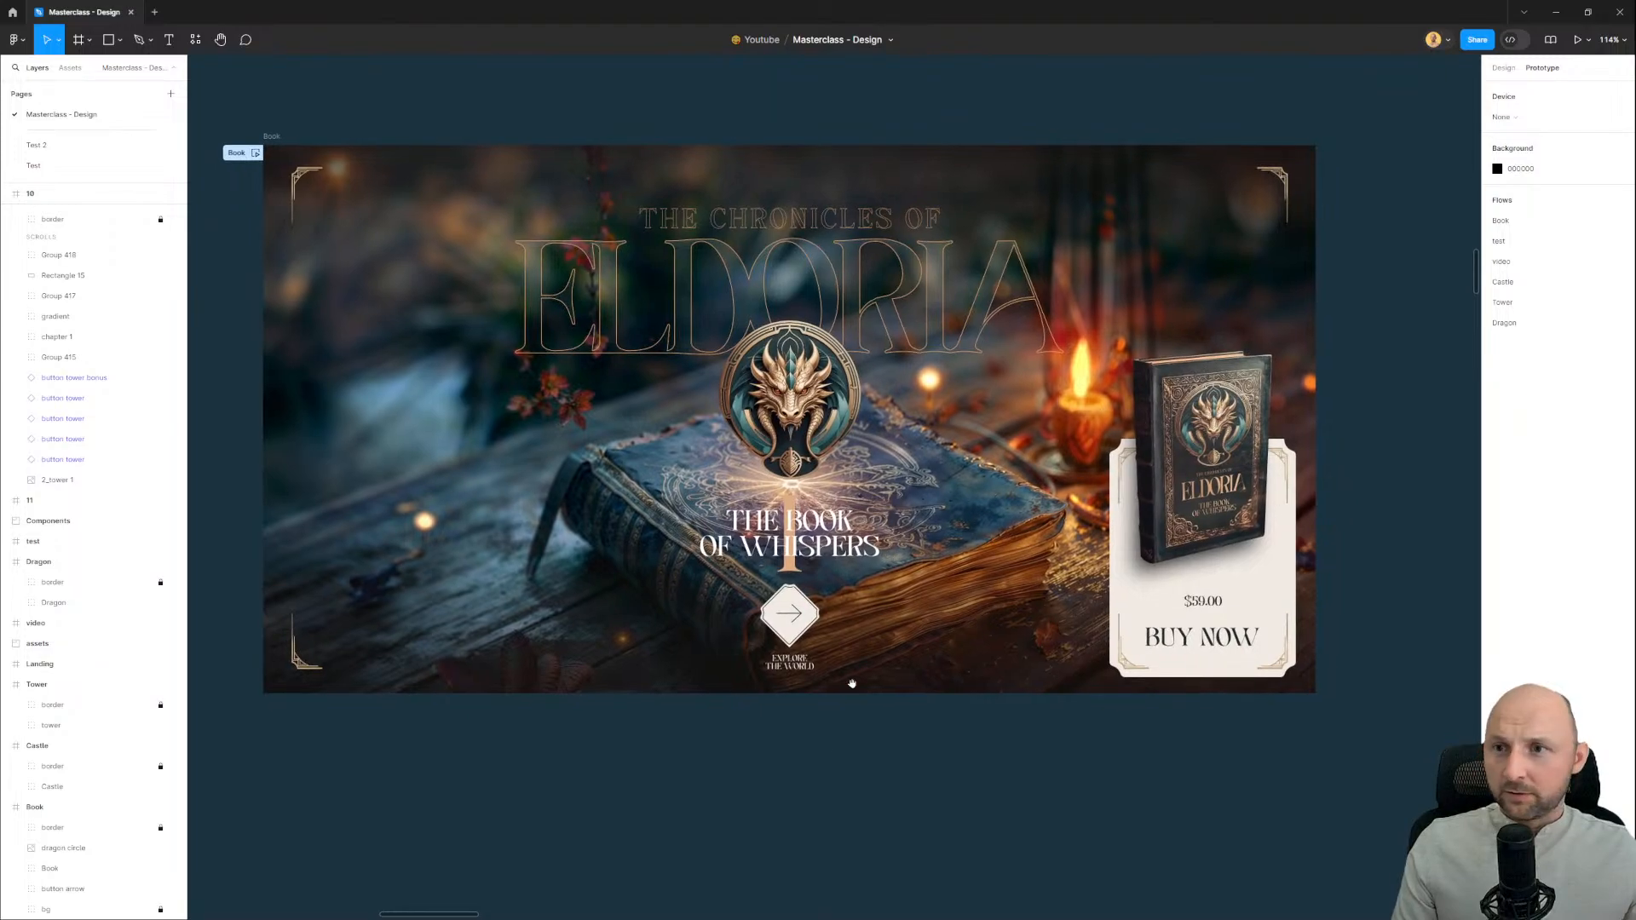
pyautogui.moveTo(888, 784); pyautogui.dragTo(860, 769)
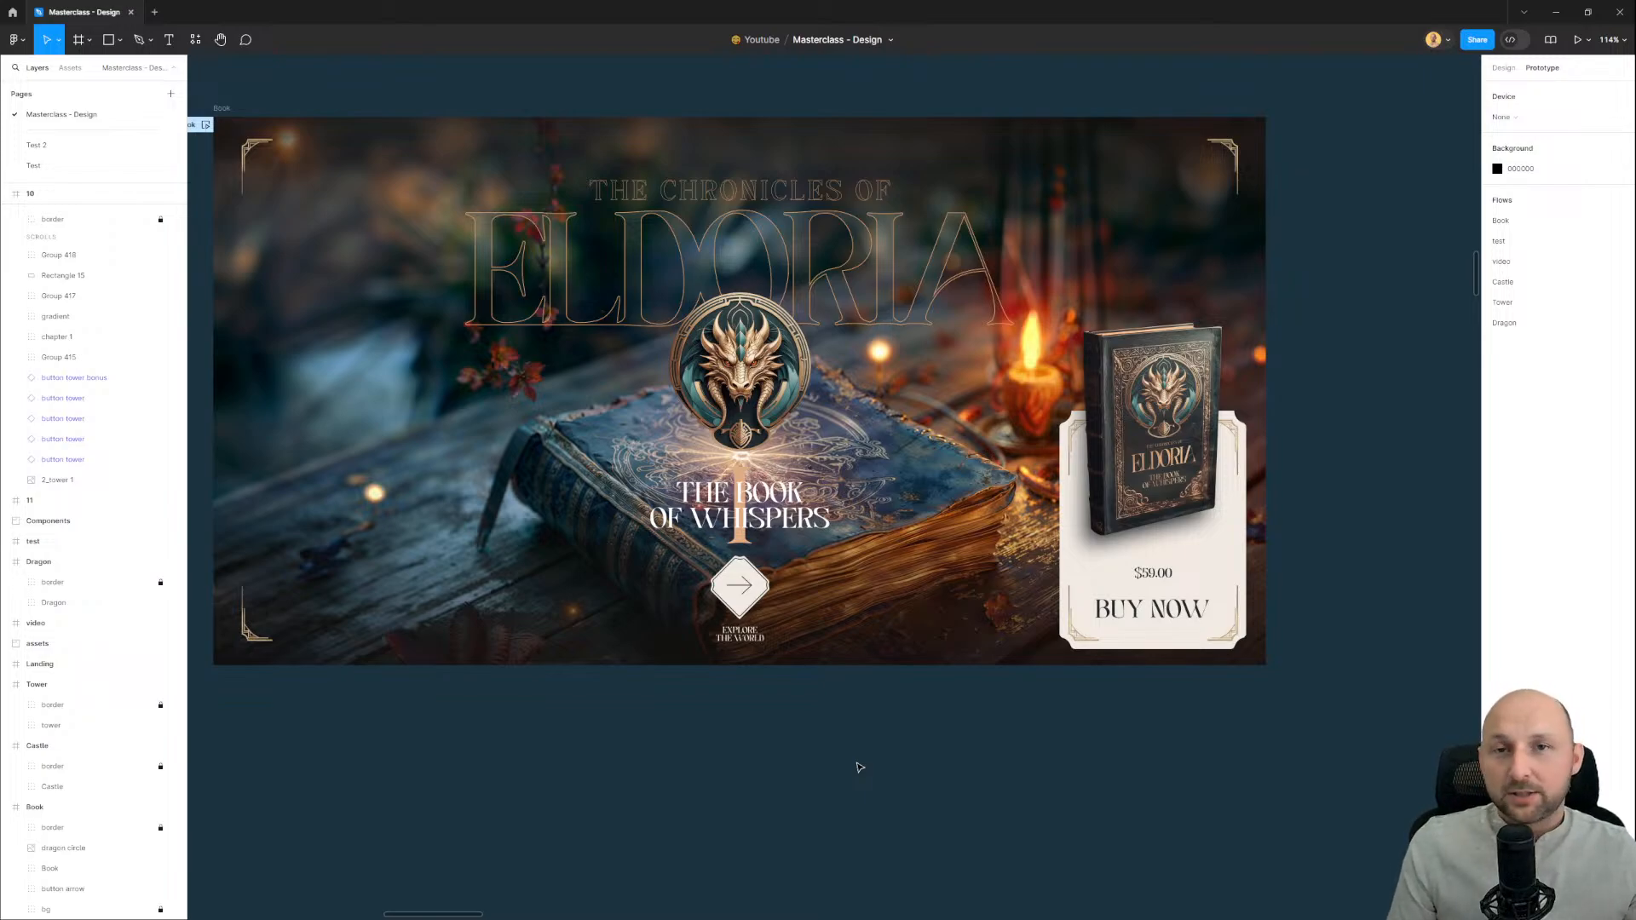
pyautogui.click(1158, 470)
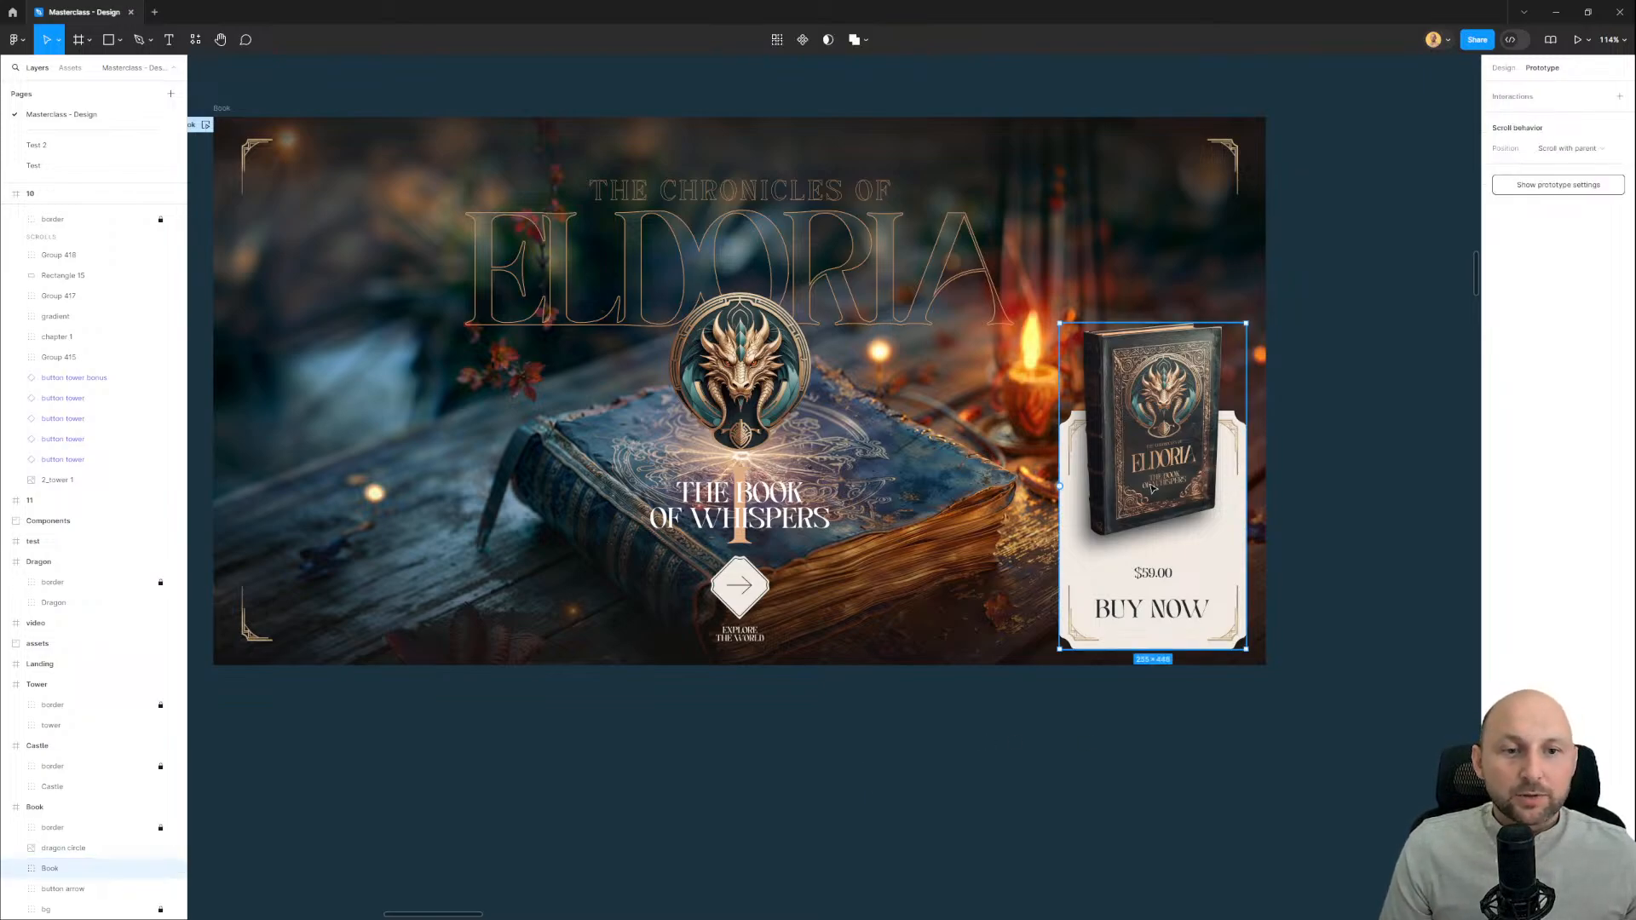
pyautogui.click(1364, 540)
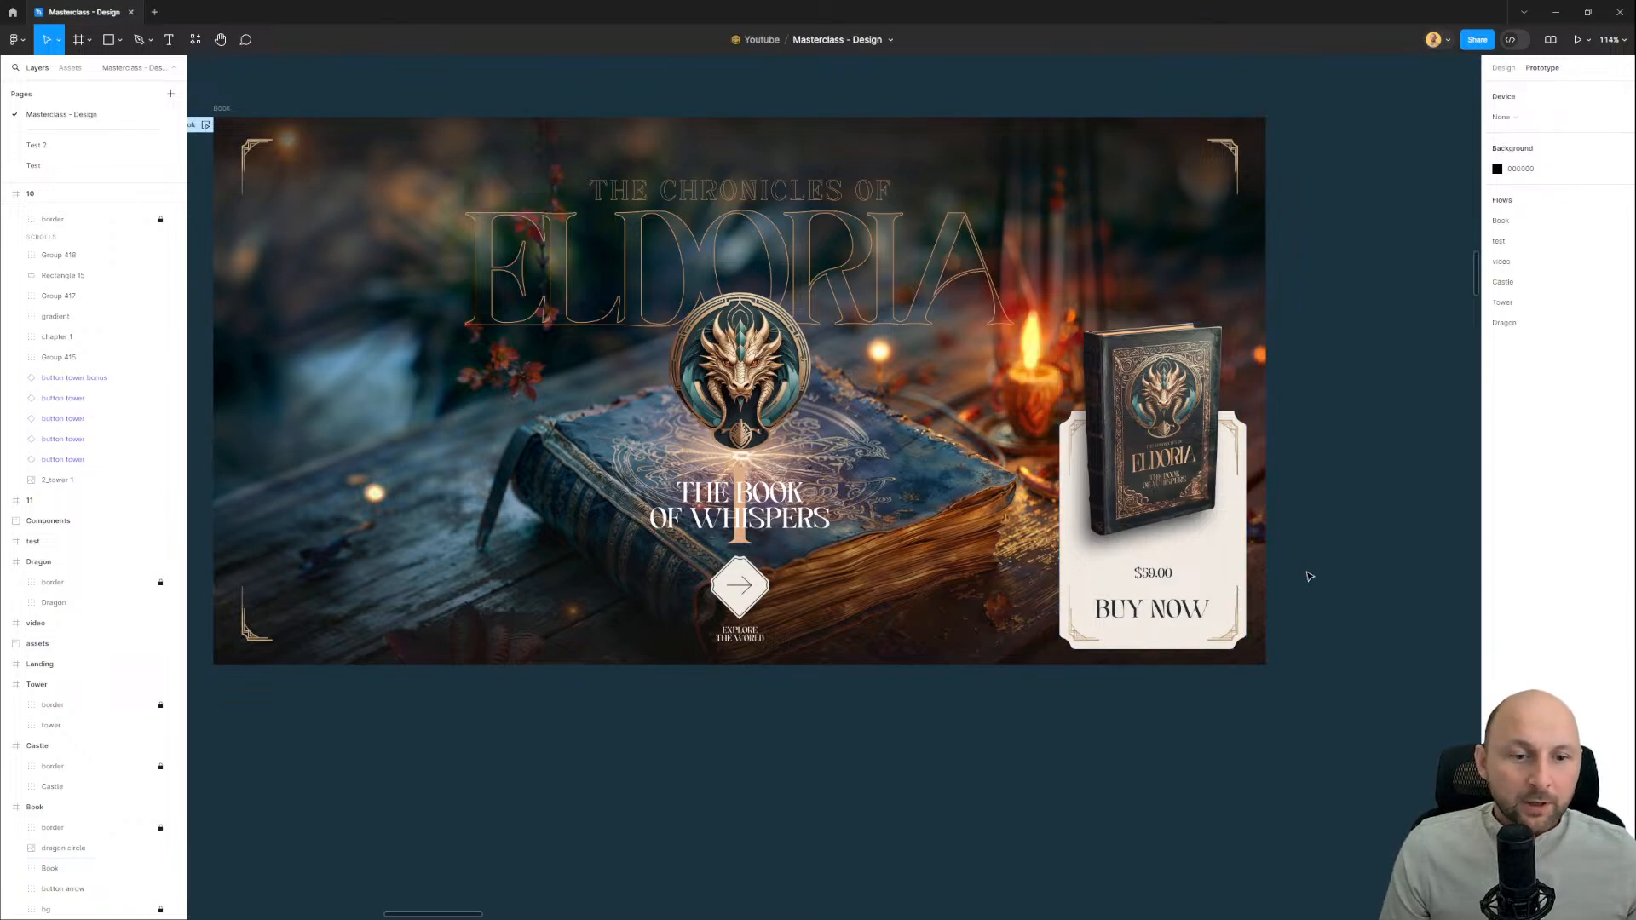
pyautogui.click(1202, 494)
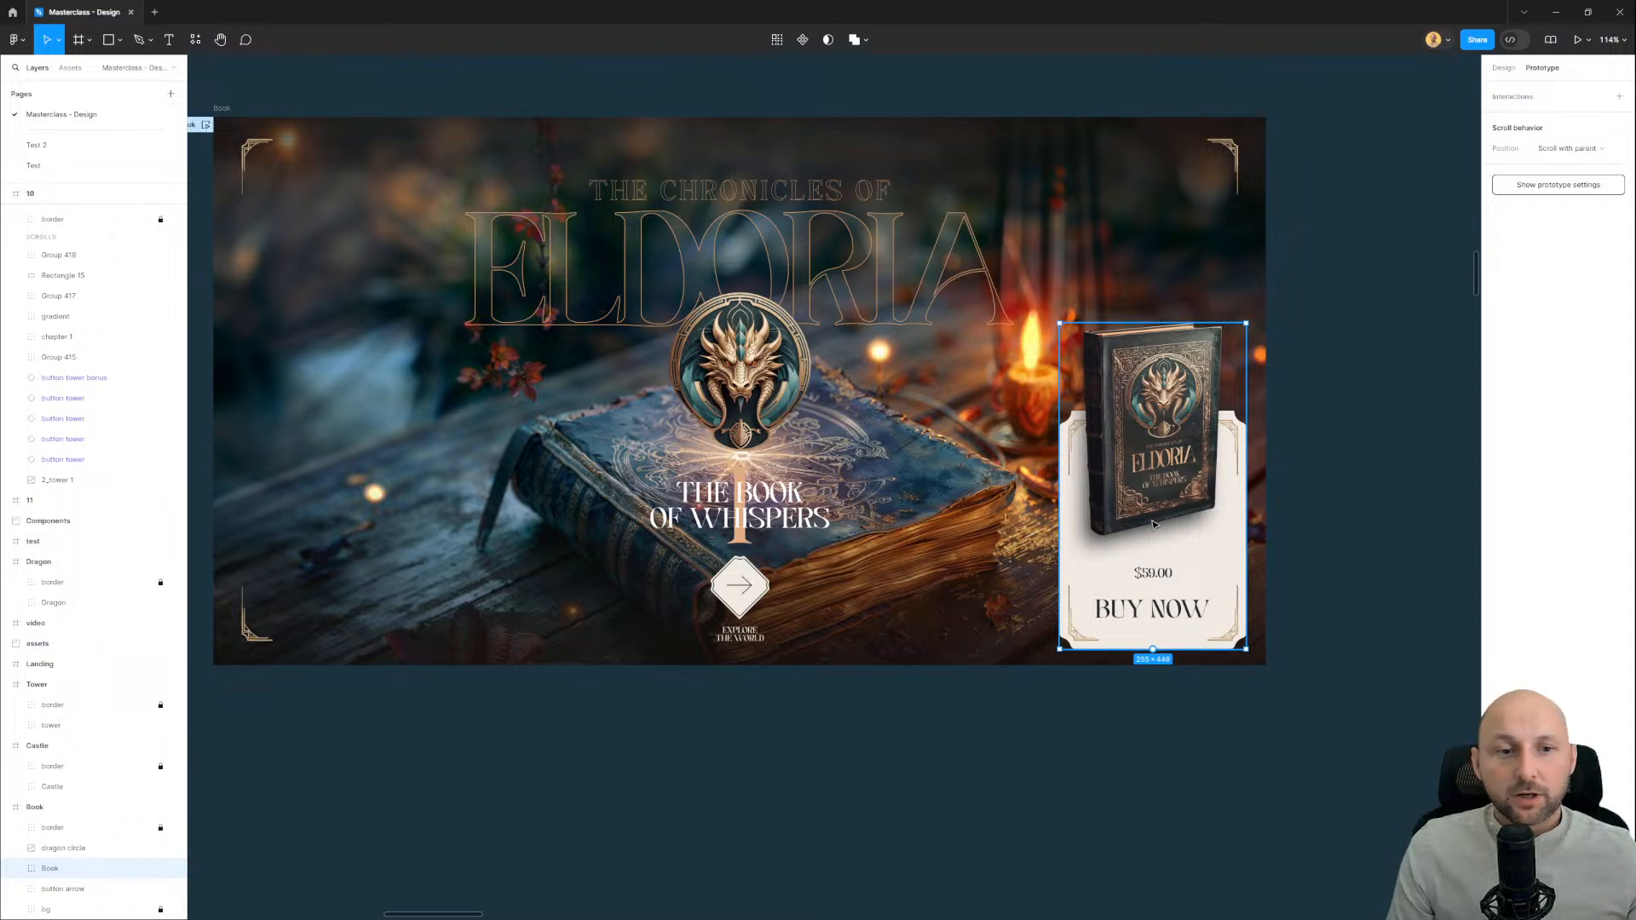
pyautogui.moveTo(1152, 524); pyautogui.dragTo(955, 402)
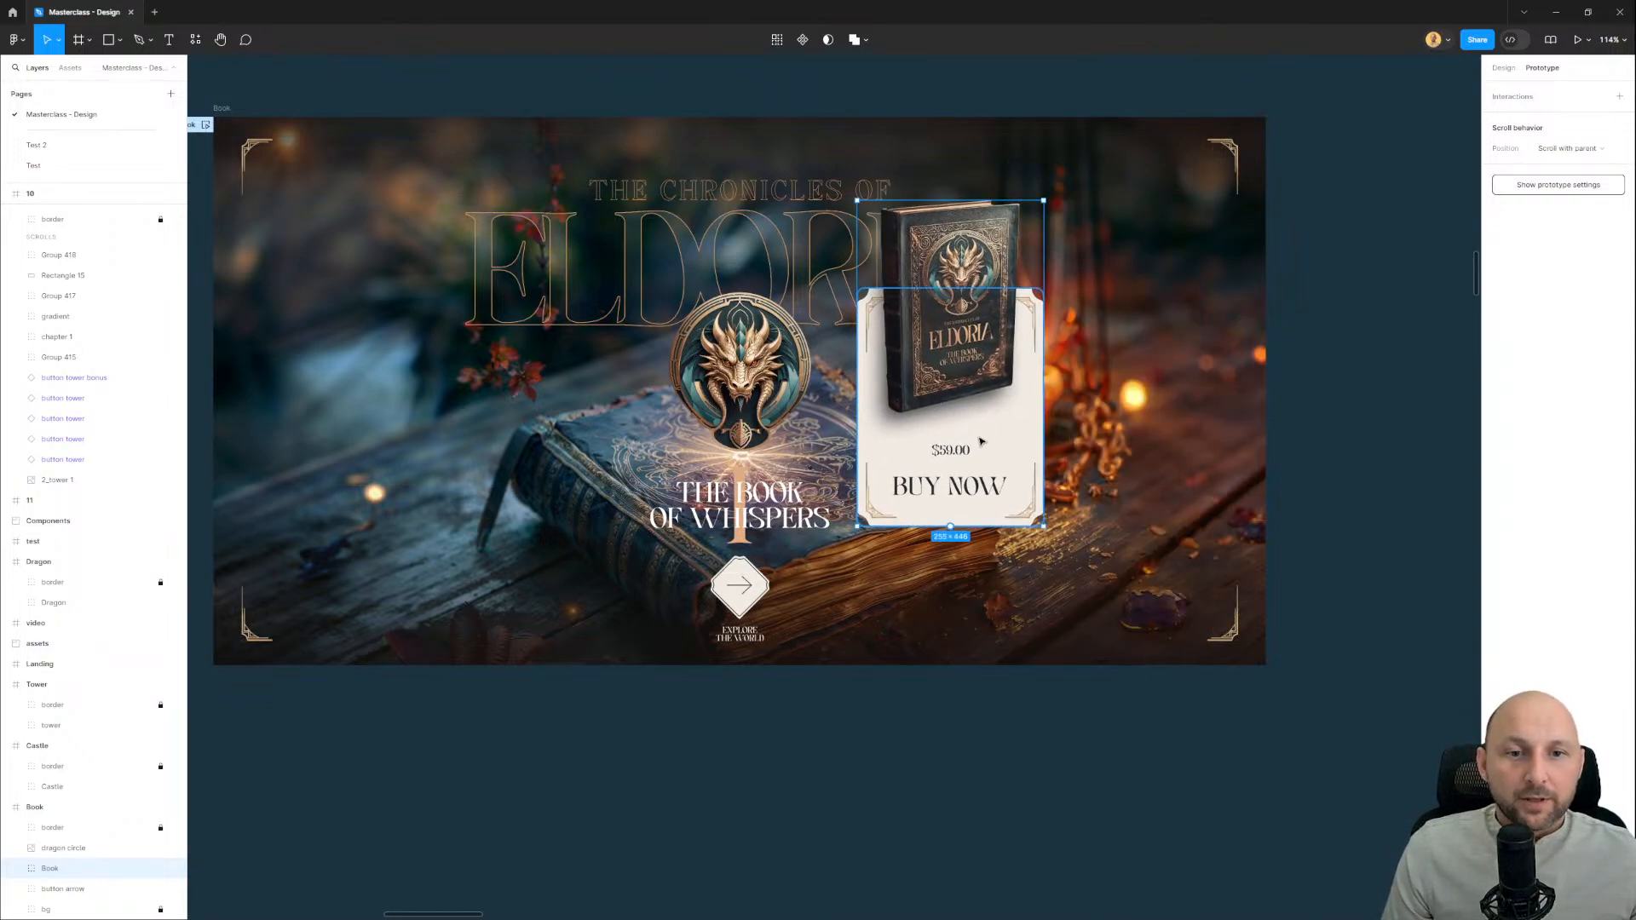
pyautogui.hotkey('ctrl', 'z')
# Step: Move the Book purchase card group out of the Book frame onto the empty canvas to the frame's right
pyautogui.moveTo(1182, 523); pyautogui.dragTo(712, 495)
pyautogui.scroll(4, 712, 494)
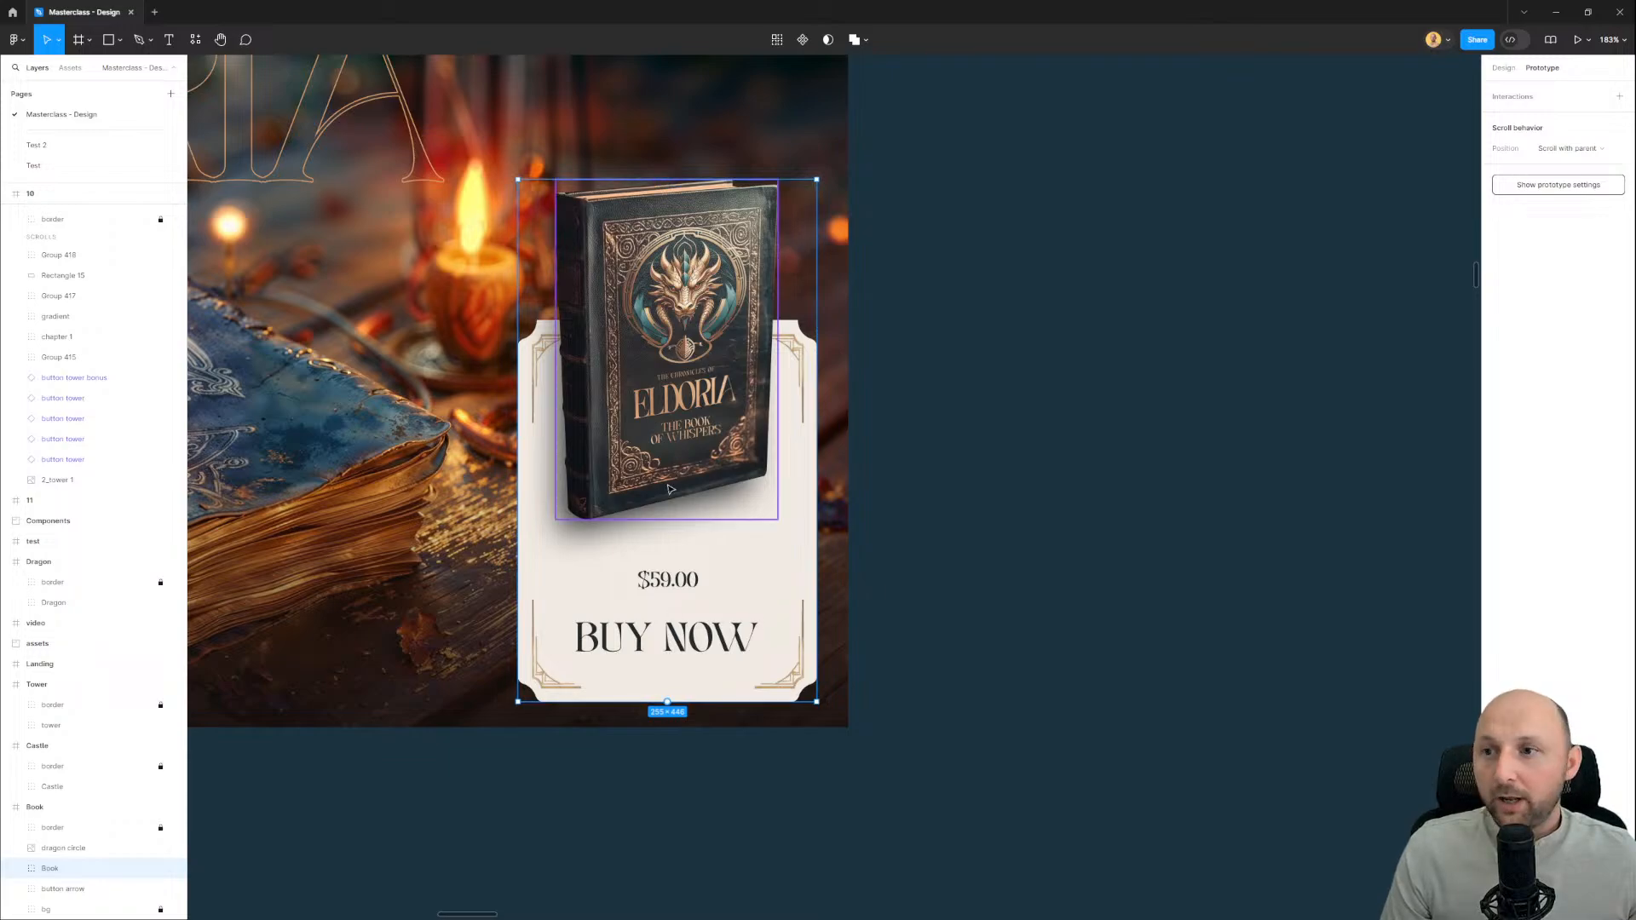
pyautogui.scroll(-3, 669, 489)
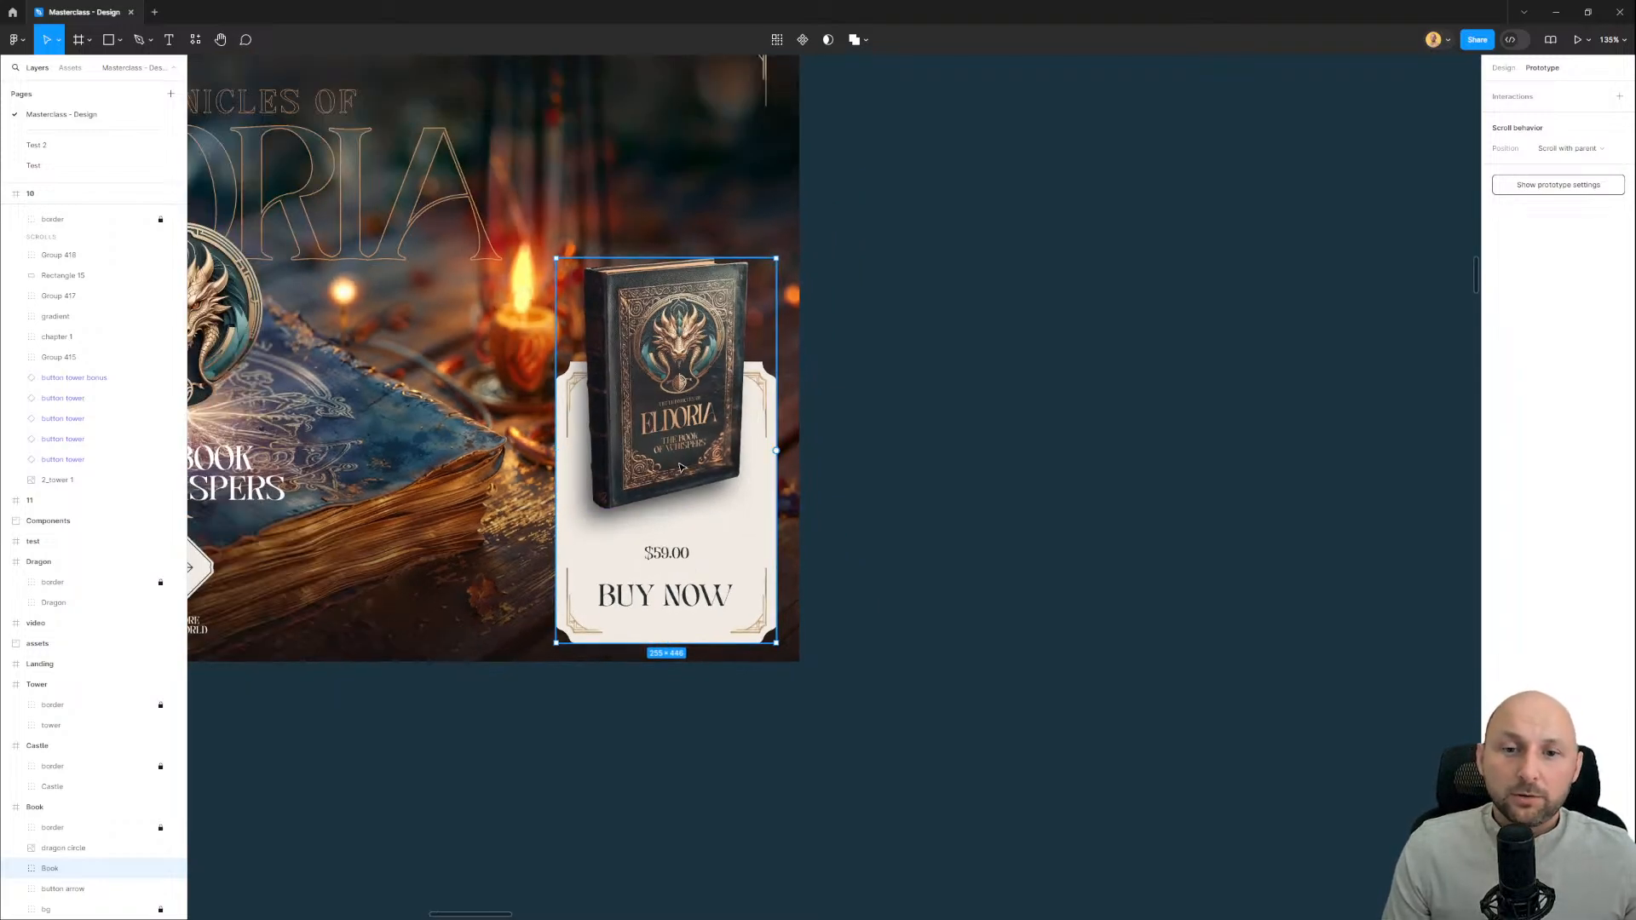
pyautogui.moveTo(635, 453); pyautogui.dragTo(1054, 366)
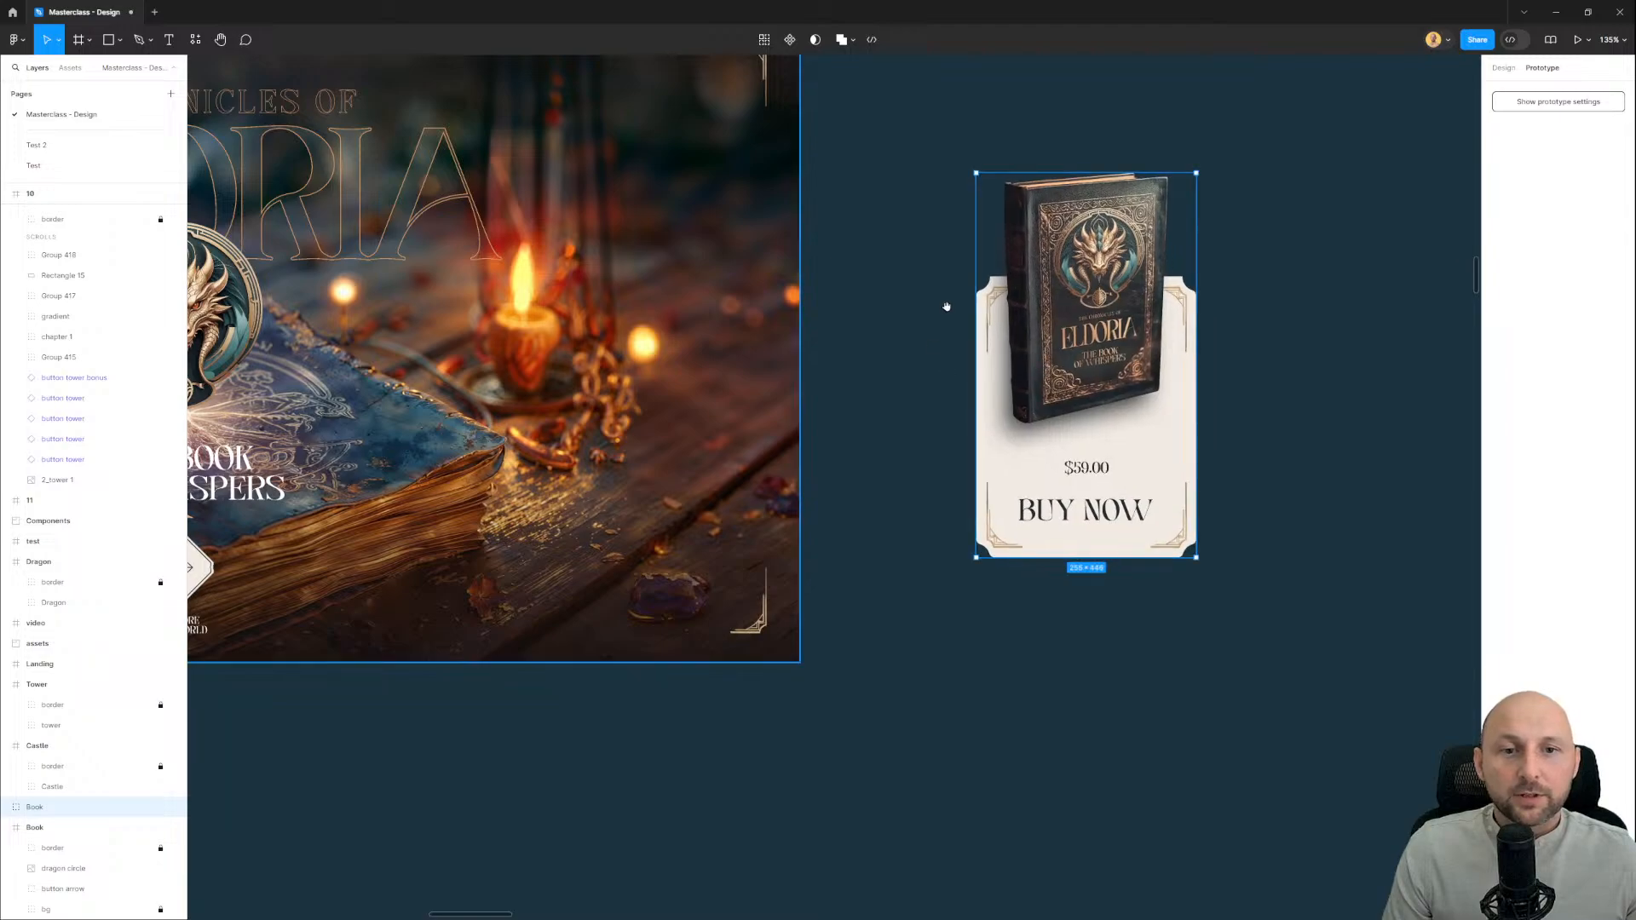
pyautogui.moveTo(947, 307); pyautogui.dragTo(506, 407)
pyautogui.moveTo(649, 486); pyautogui.dragTo(673, 404)
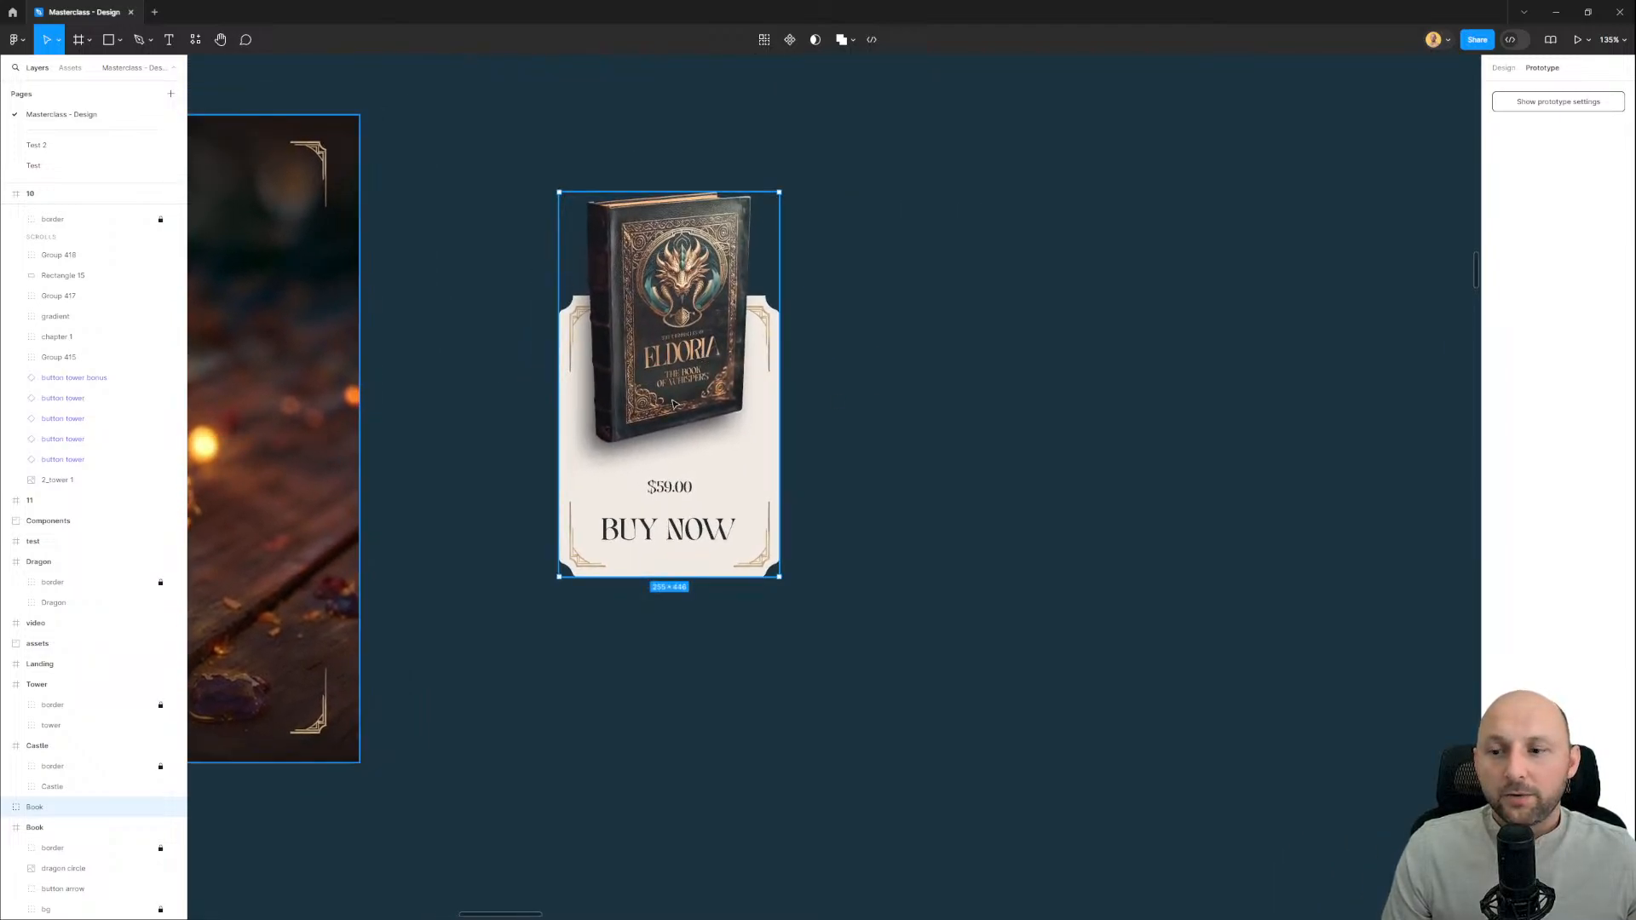
# Step: Expand the moved Book group's layers and inspect its book and bg book sublayers
pyautogui.click(8, 808)
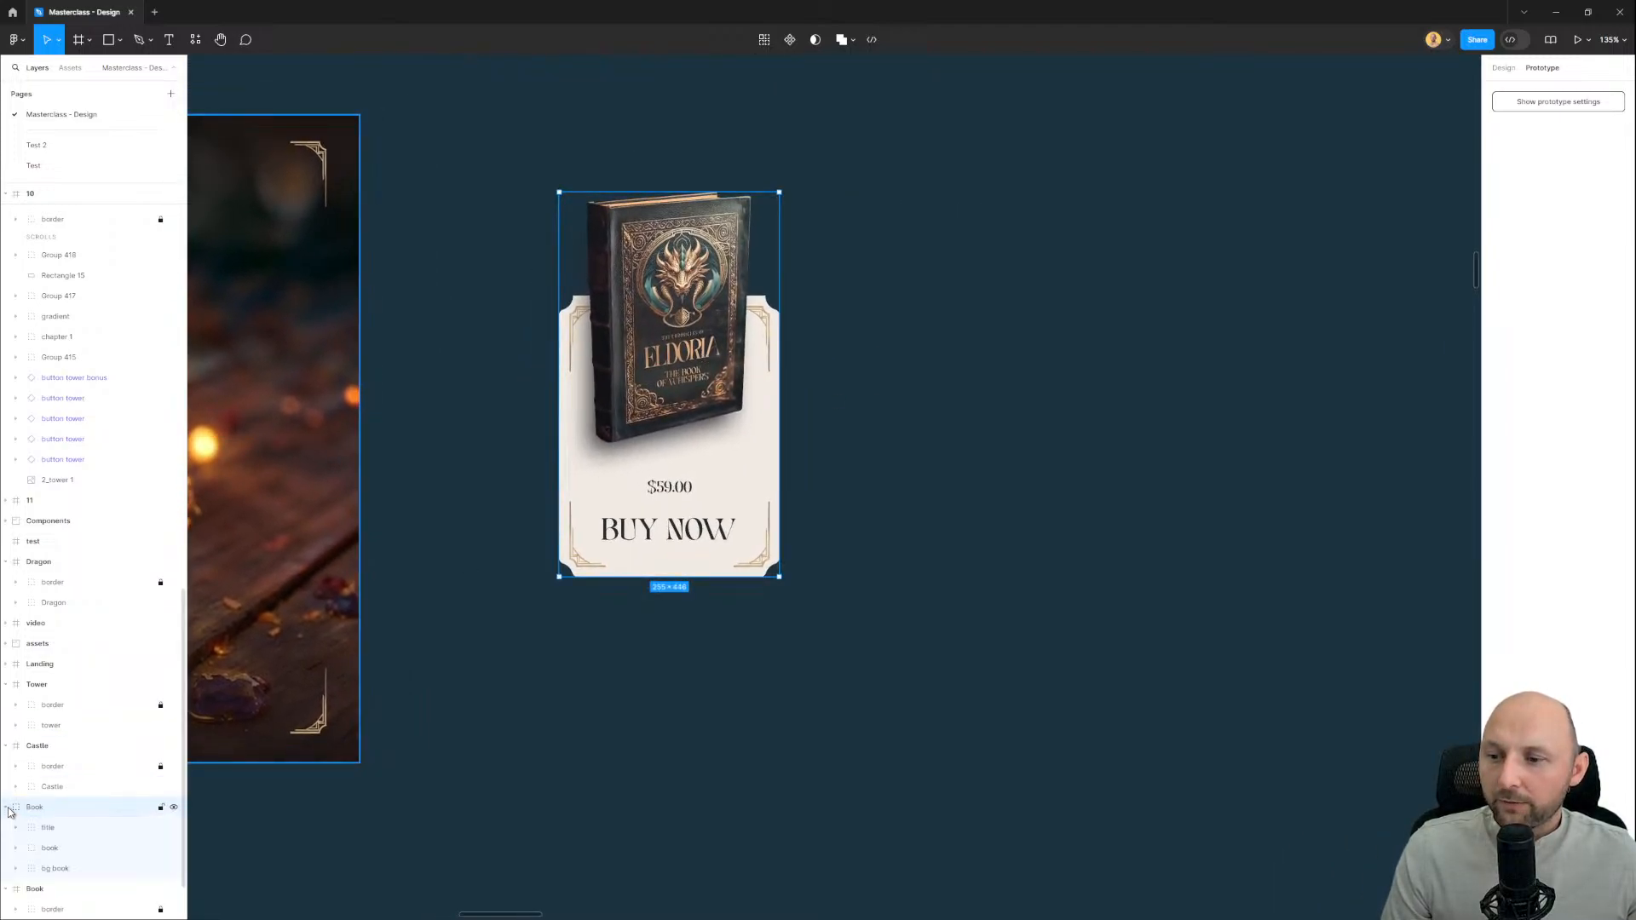
pyautogui.scroll(-2, 64, 776)
pyautogui.click(70, 787)
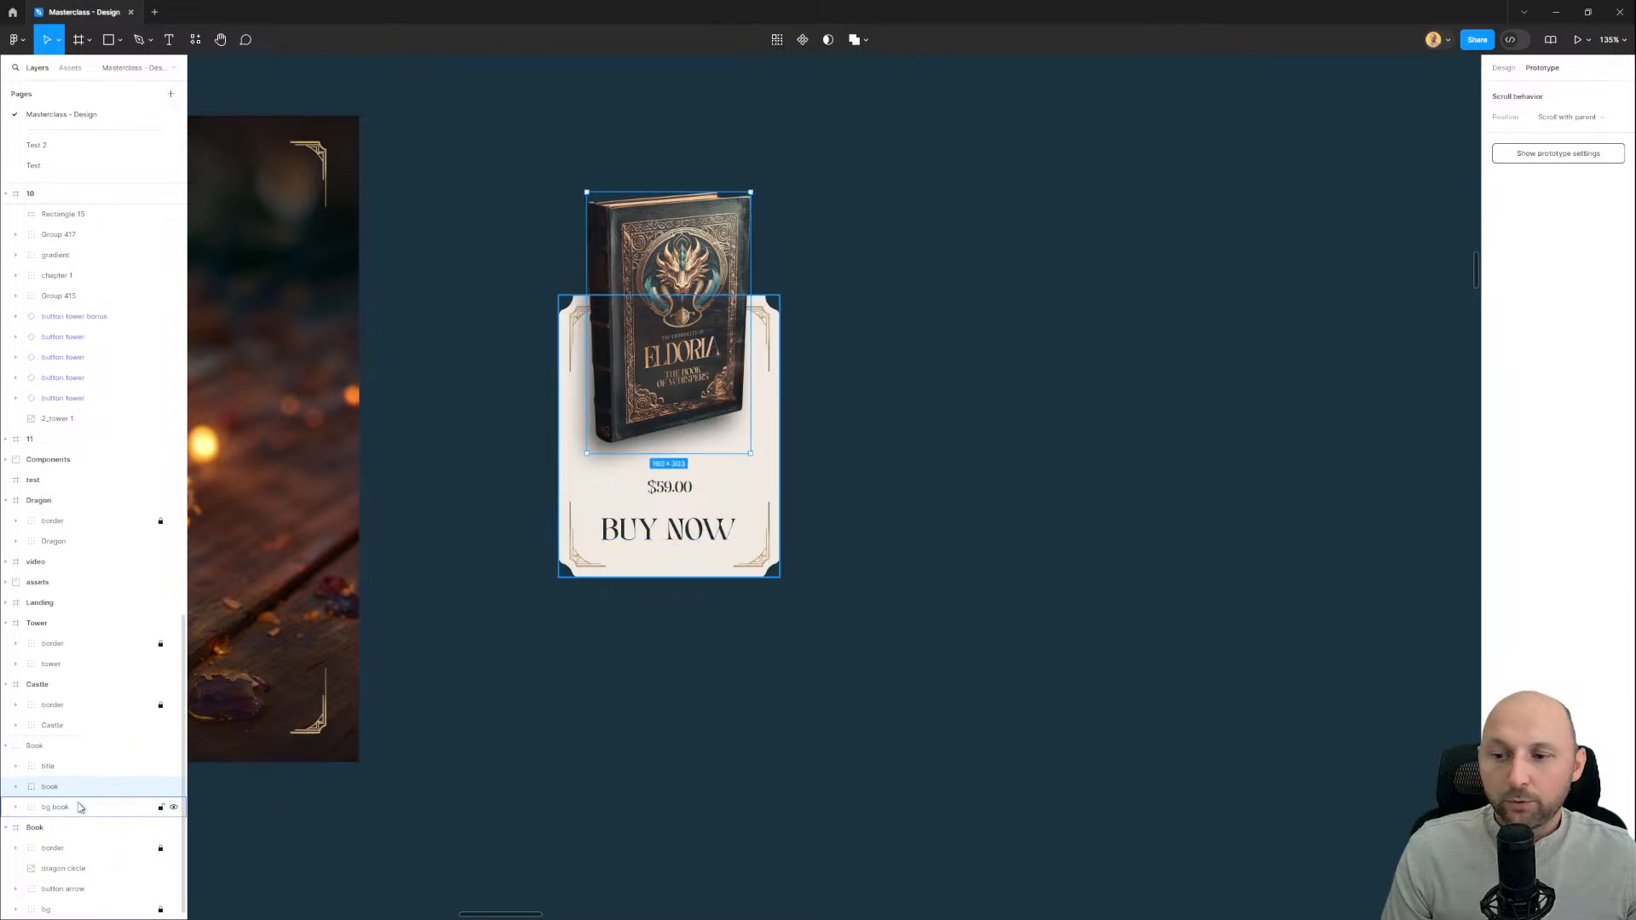
pyautogui.click(79, 807)
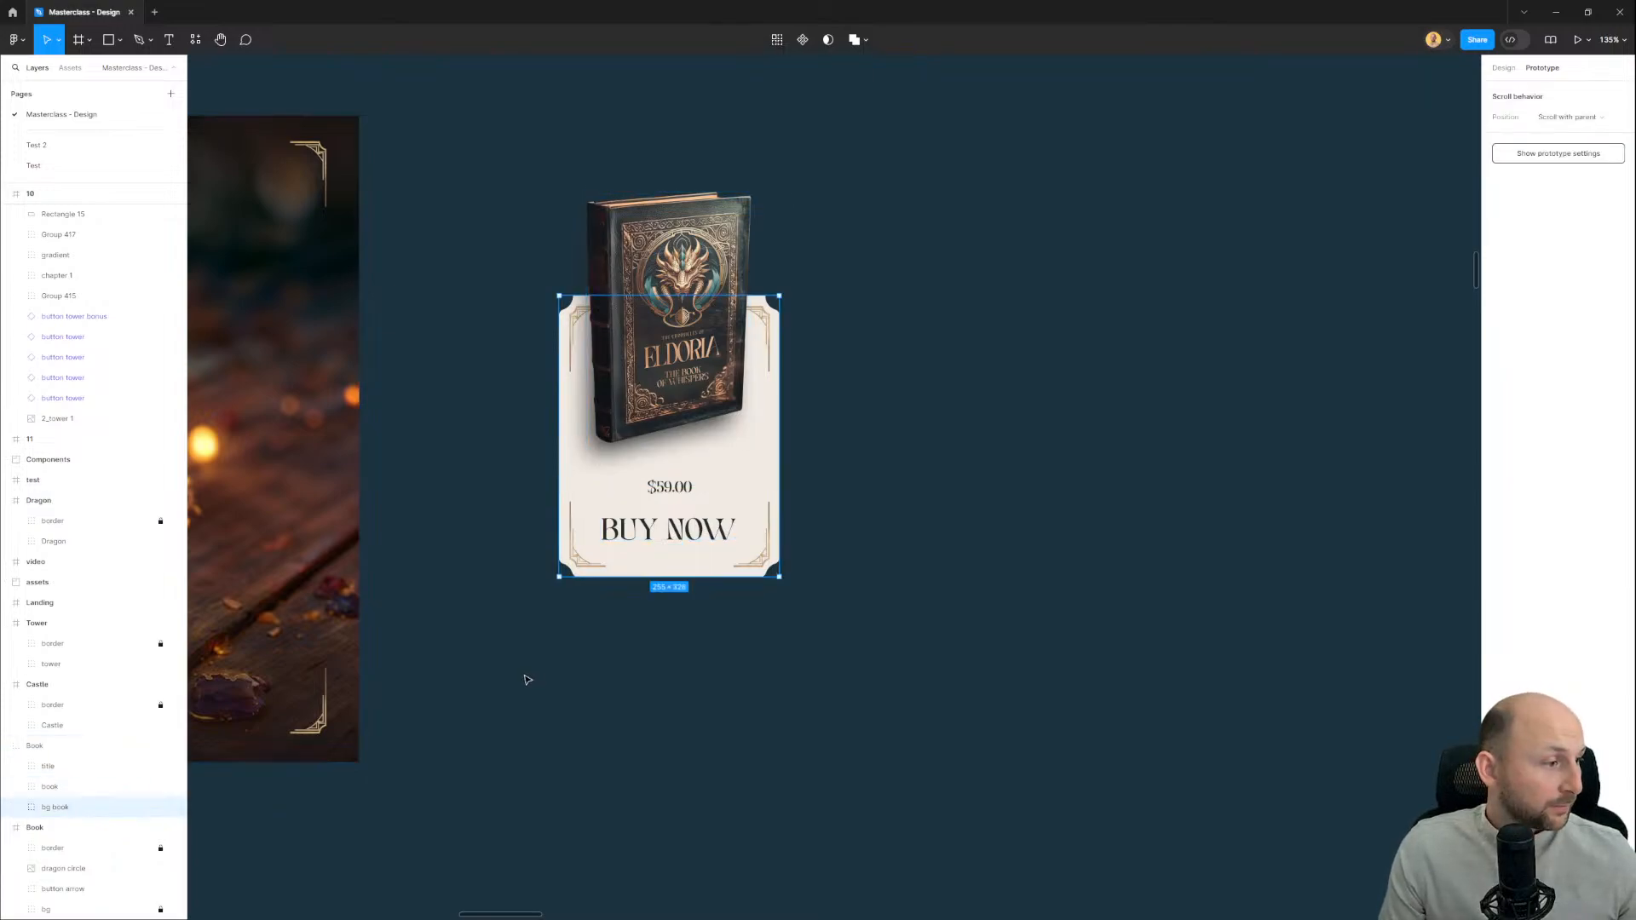
pyautogui.click(998, 504)
# Step: Duplicate the Book purchase card group and place the copy beside the original on the empty canvas
pyautogui.scroll(-3, 974, 412)
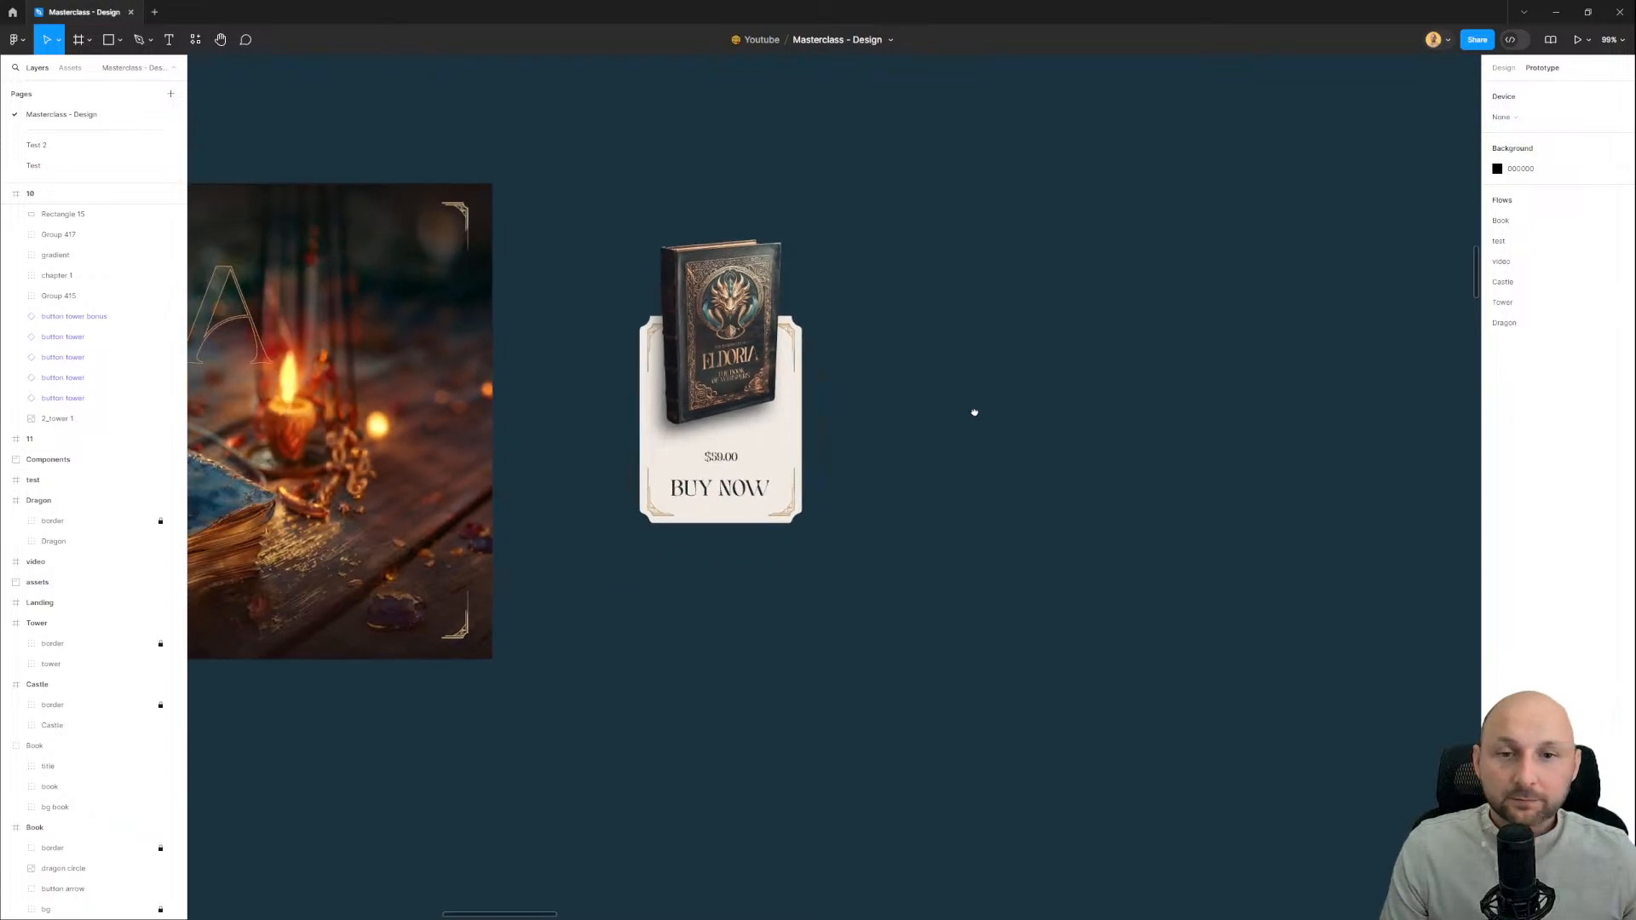
pyautogui.moveTo(974, 412); pyautogui.dragTo(869, 398)
pyautogui.click(639, 464)
pyautogui.scroll(3, 722, 364)
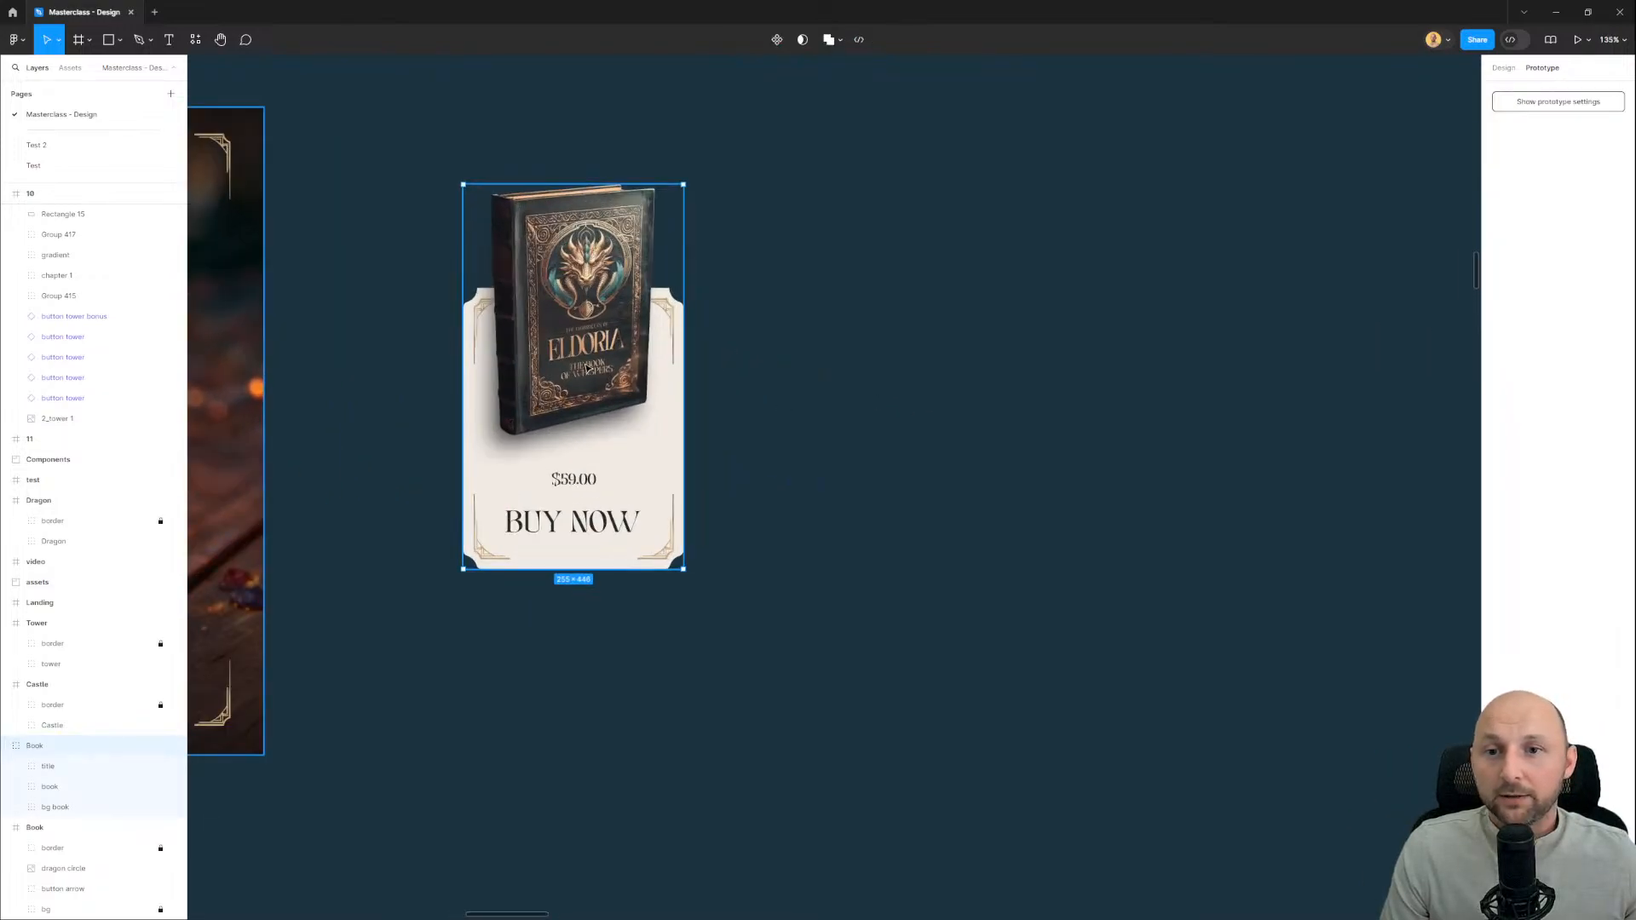
pyautogui.moveTo(588, 368); pyautogui.dragTo(741, 371)
pyautogui.hscroll(-3, 699, 673)
pyautogui.click(697, 676)
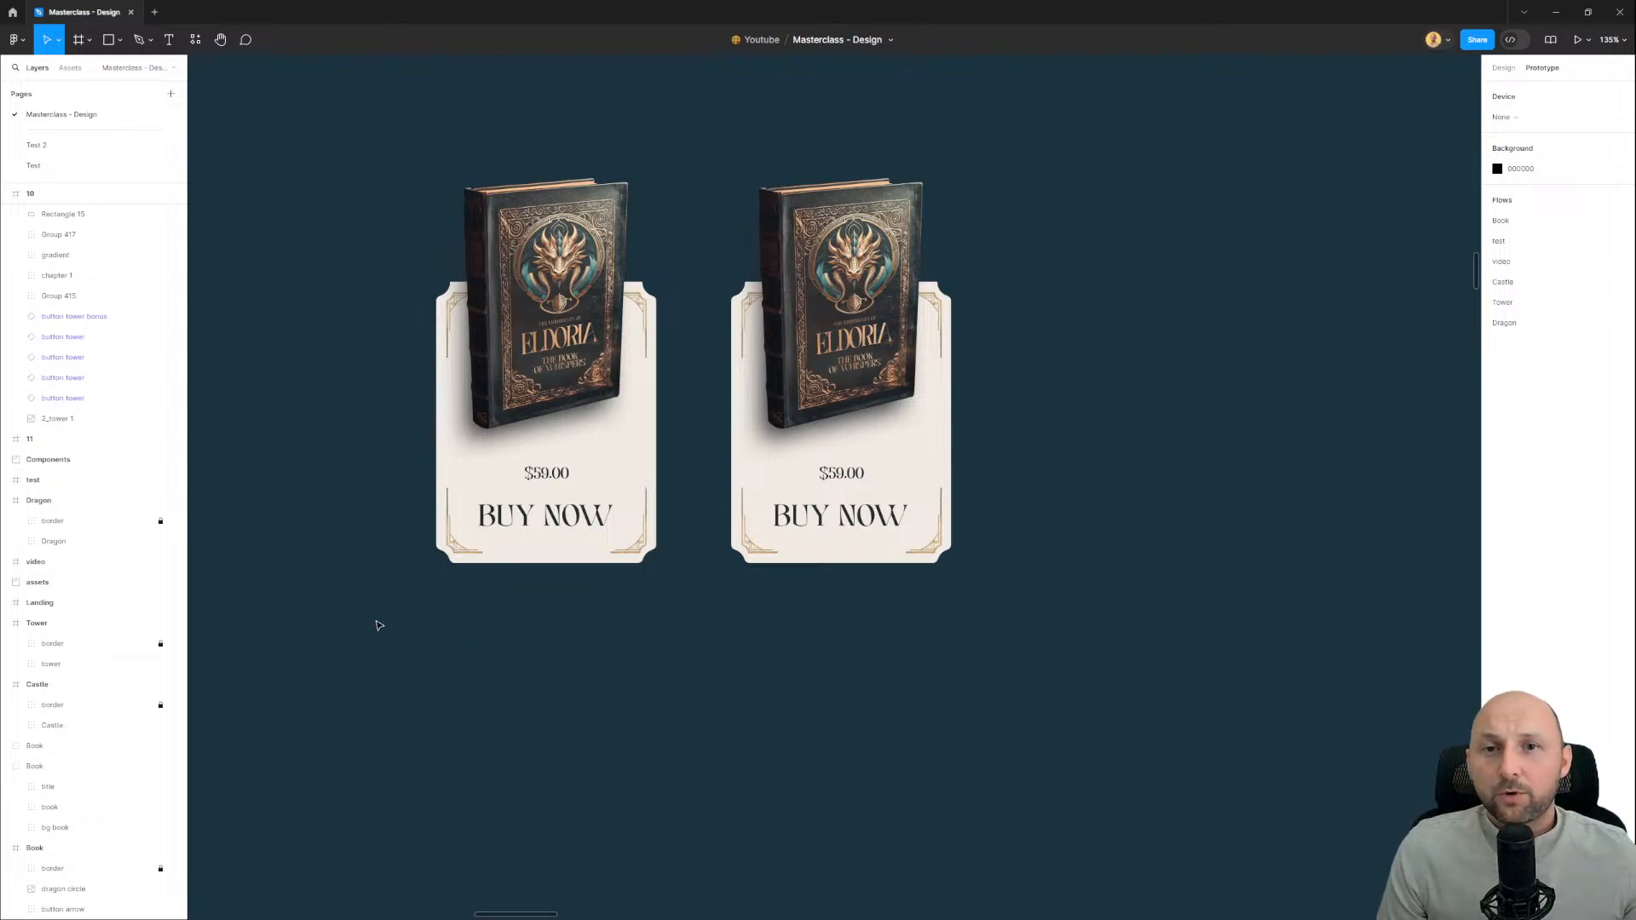
# Step: Combine the two Book purchase cards on the canvas into one component set
pyautogui.moveTo(317, 639); pyautogui.dragTo(1015, 121)
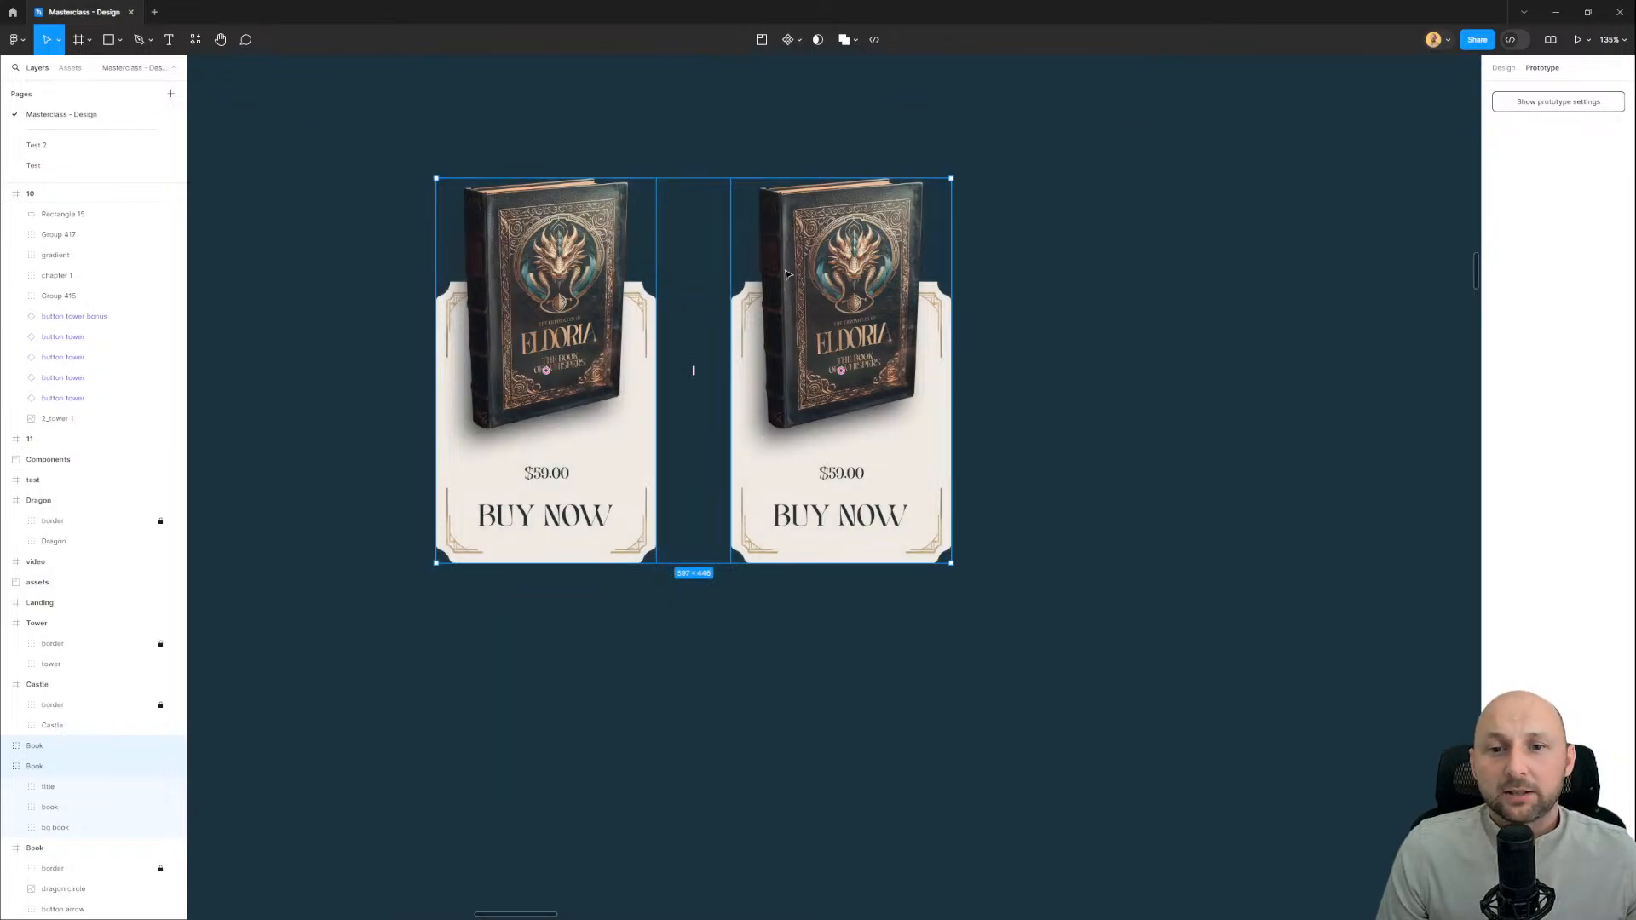
pyautogui.click(800, 42)
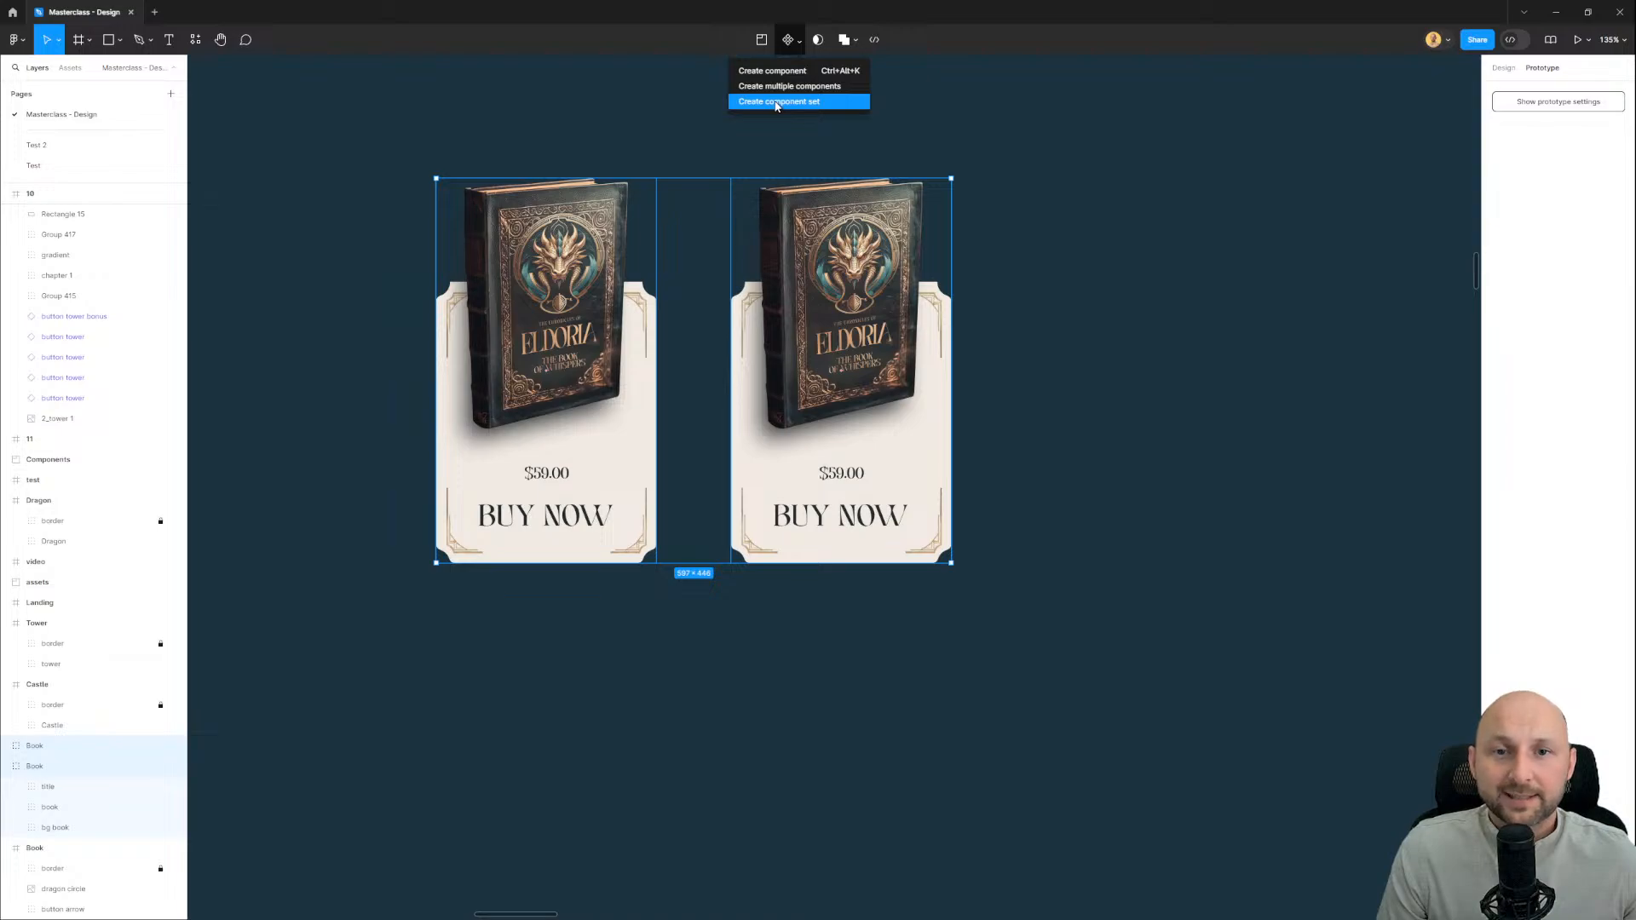
pyautogui.click(777, 103)
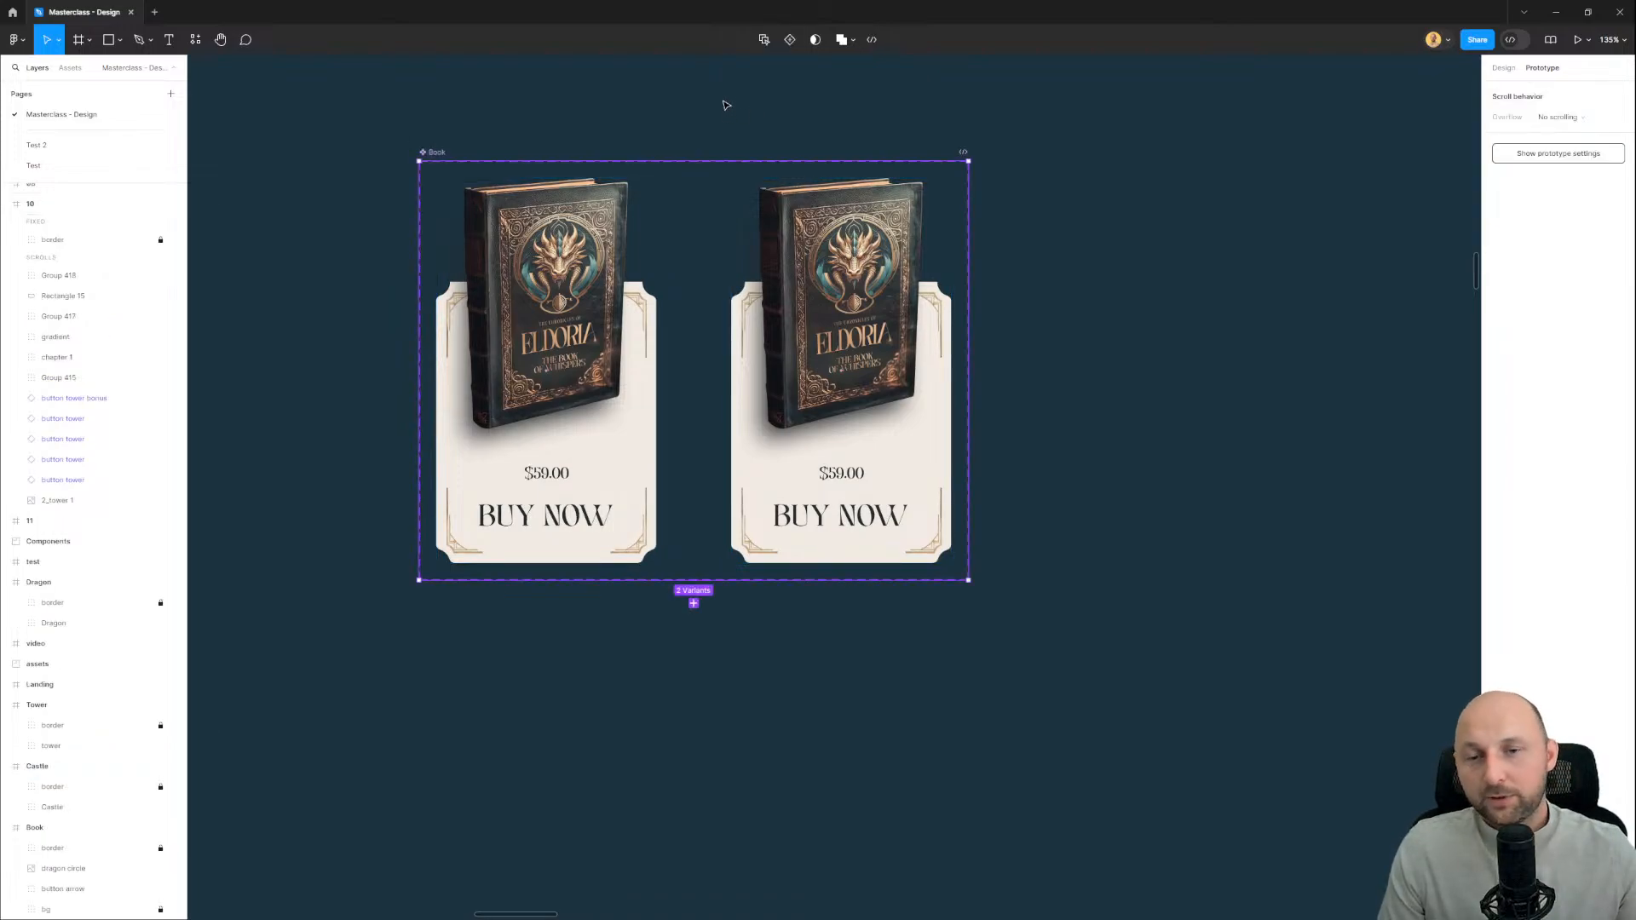
# Step: Link the first Book variant to the second with a Change to interaction triggered While hovering
pyautogui.click(497, 260)
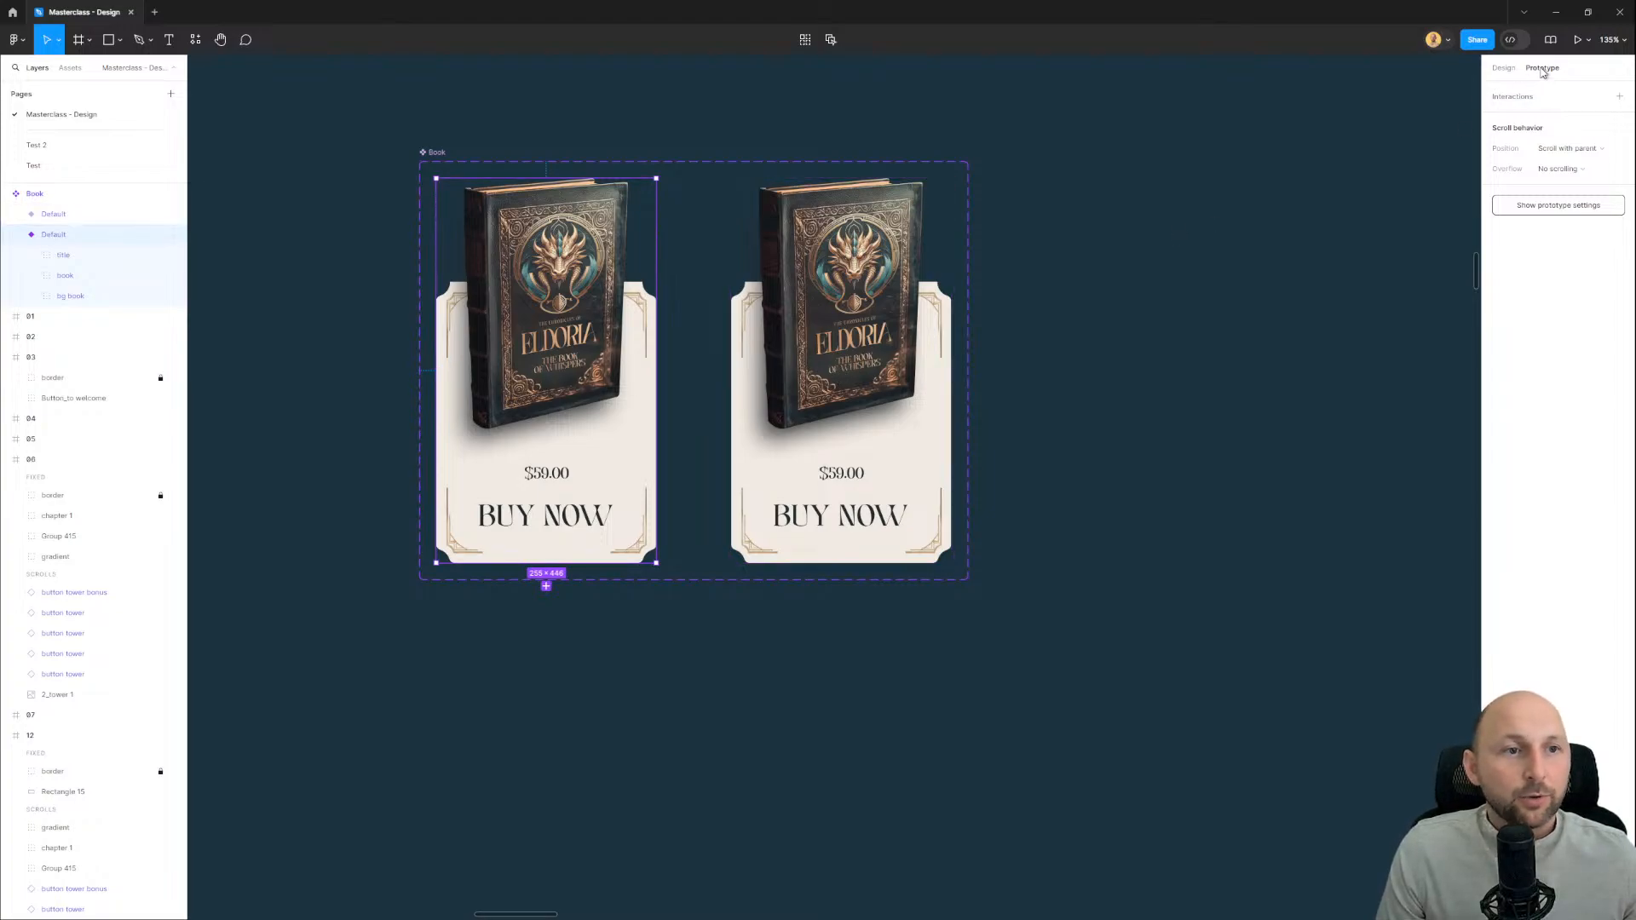
pyautogui.scroll(2, 657, 314)
pyautogui.scroll(2, 682, 379)
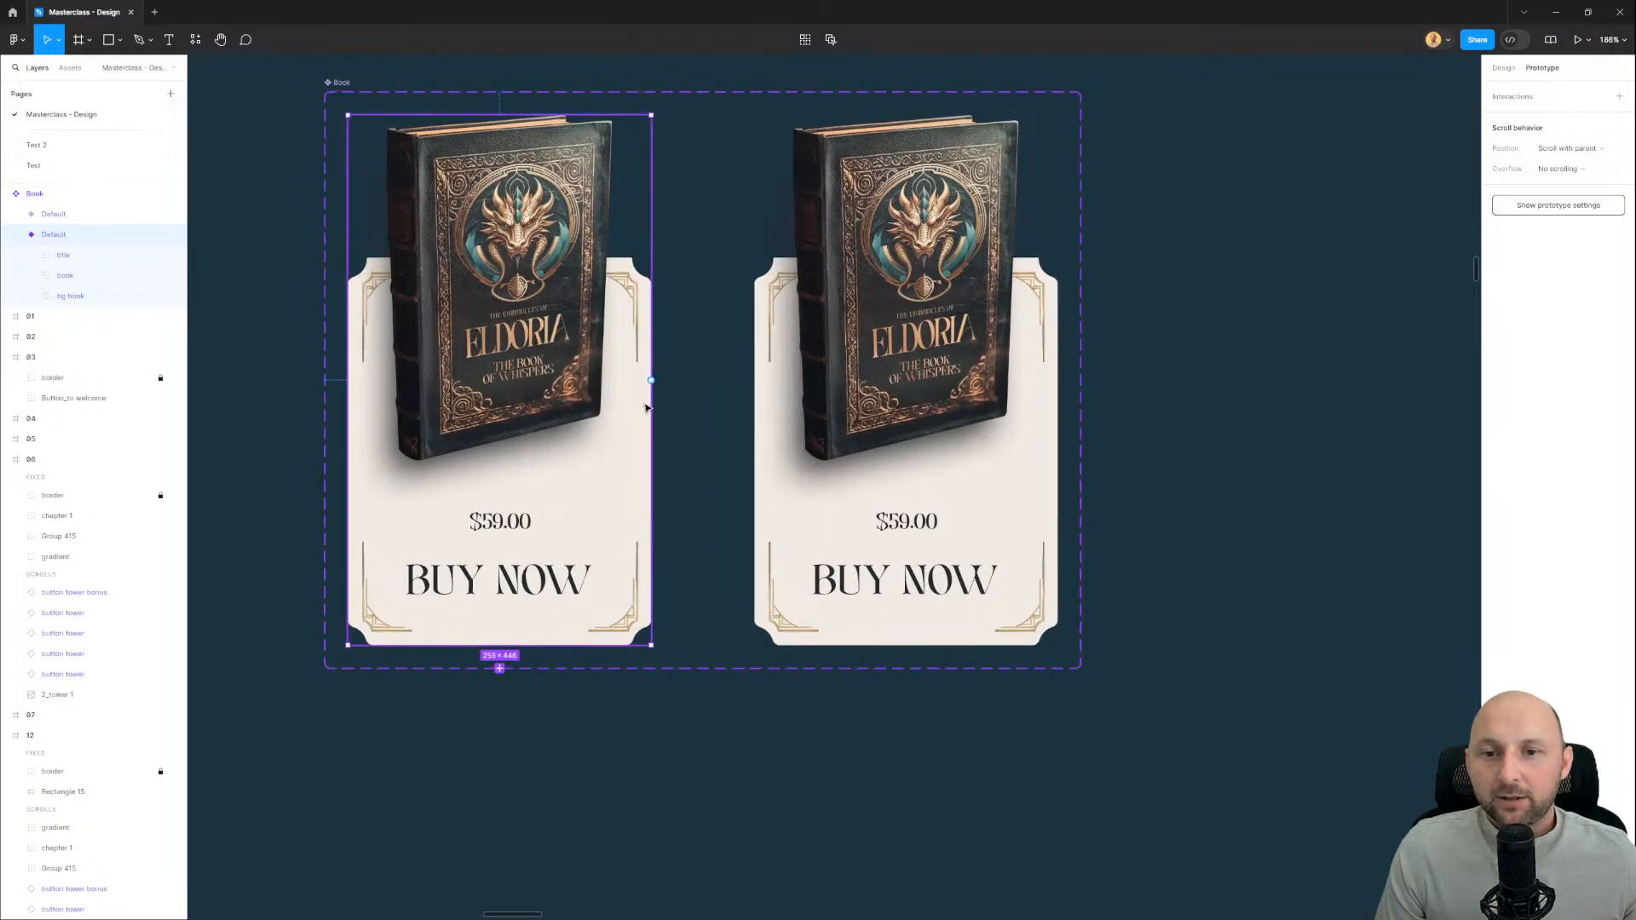
pyautogui.moveTo(651, 380); pyautogui.dragTo(802, 392)
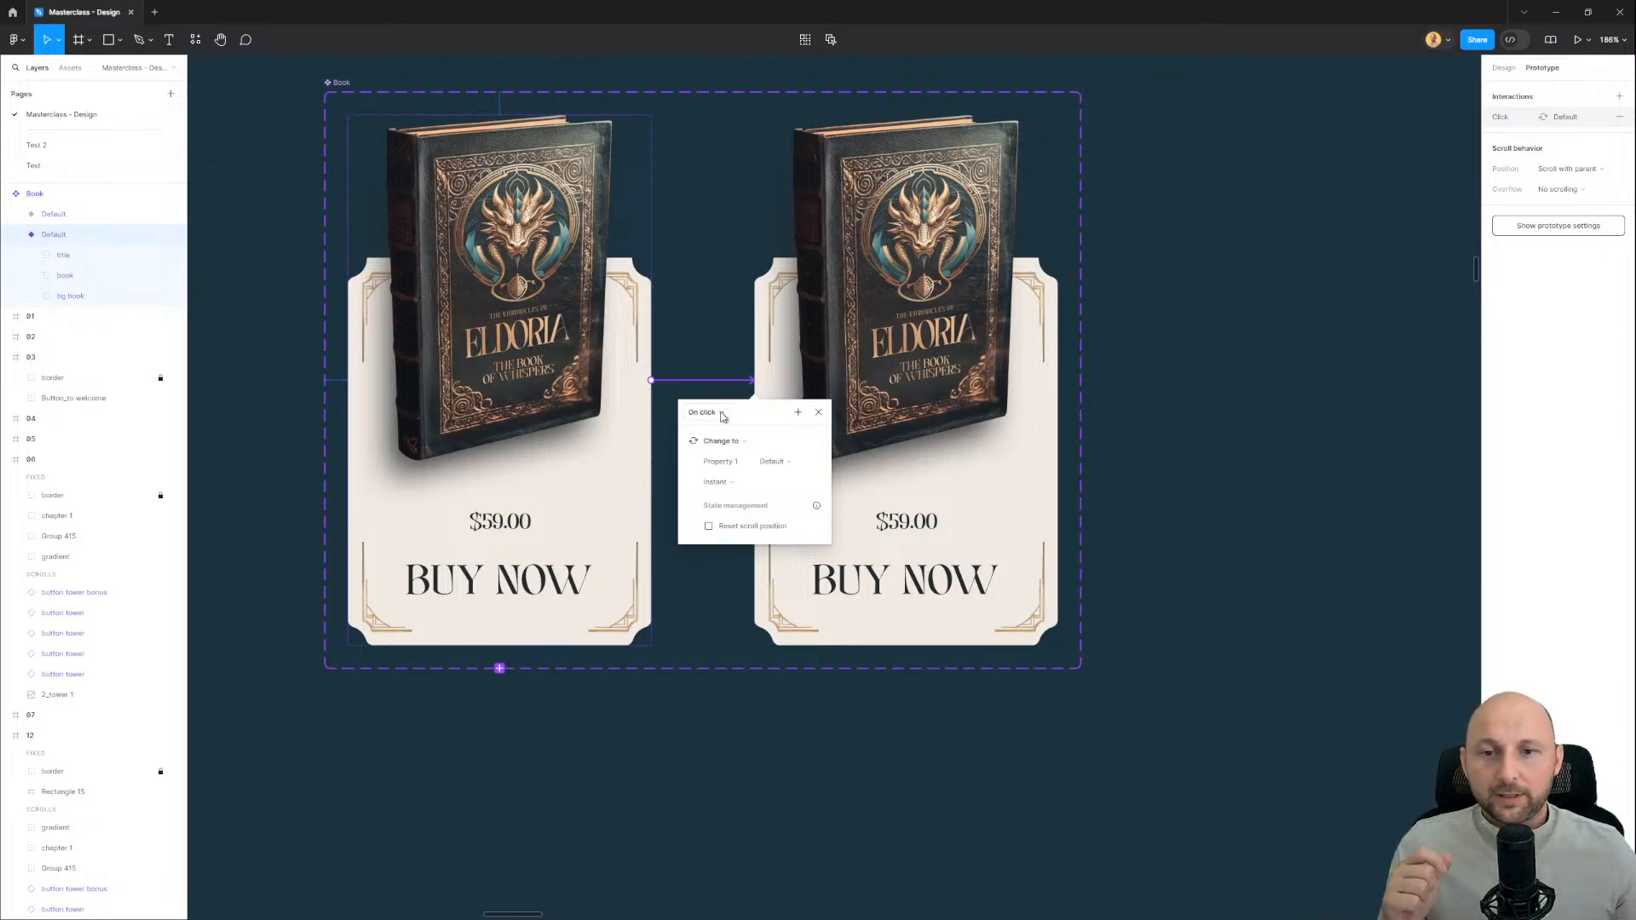
pyautogui.click(721, 414)
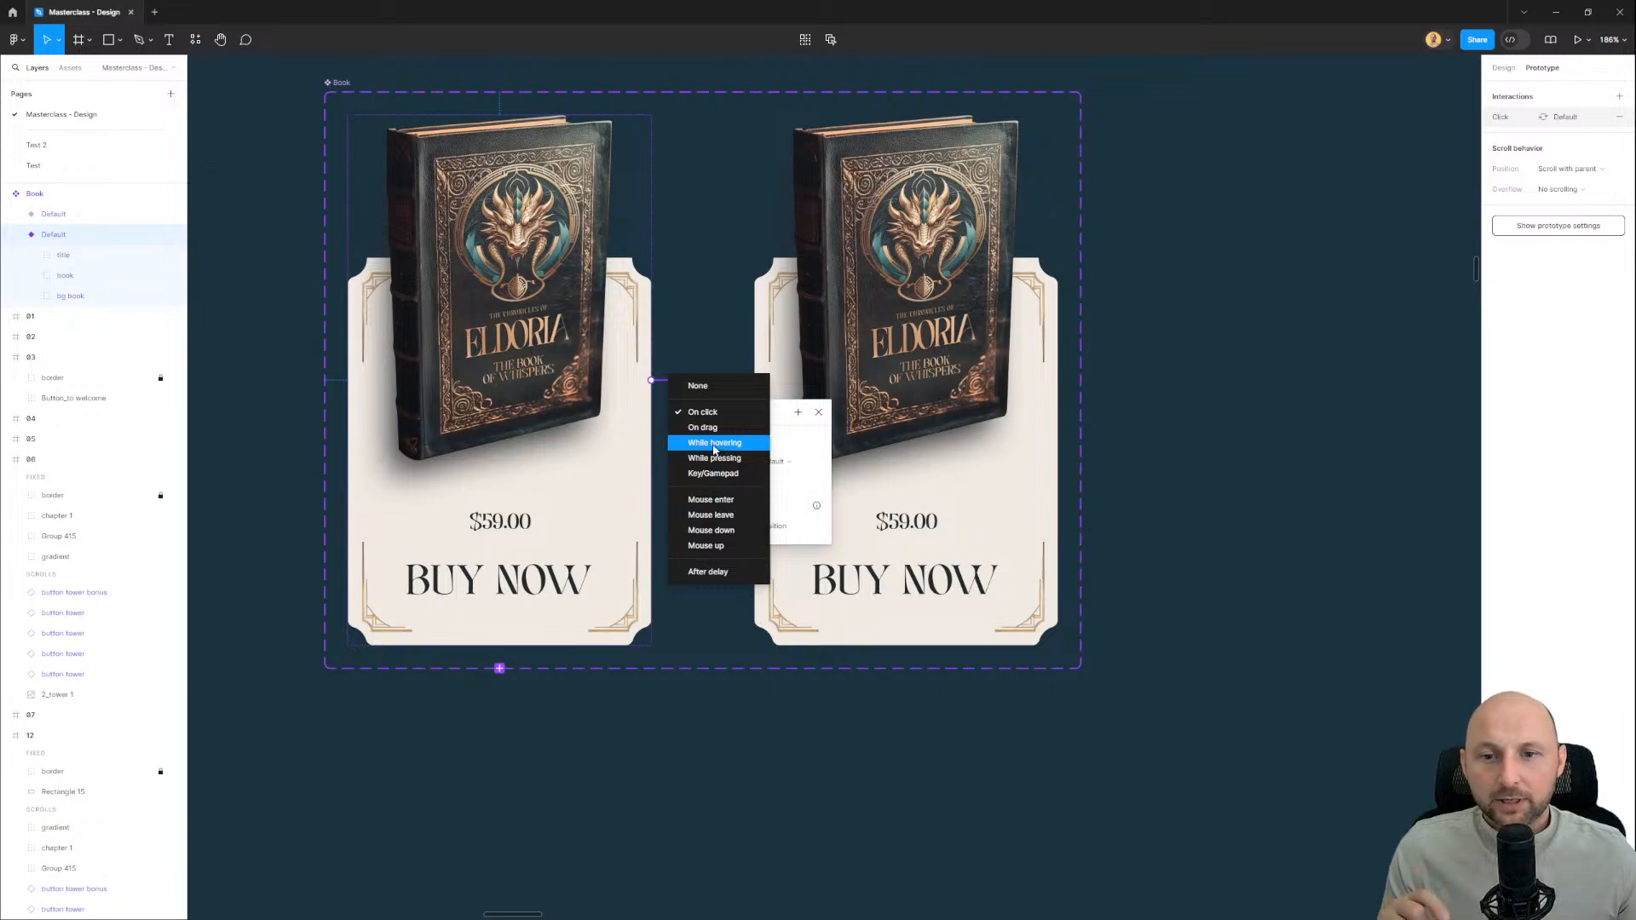
pyautogui.click(715, 444)
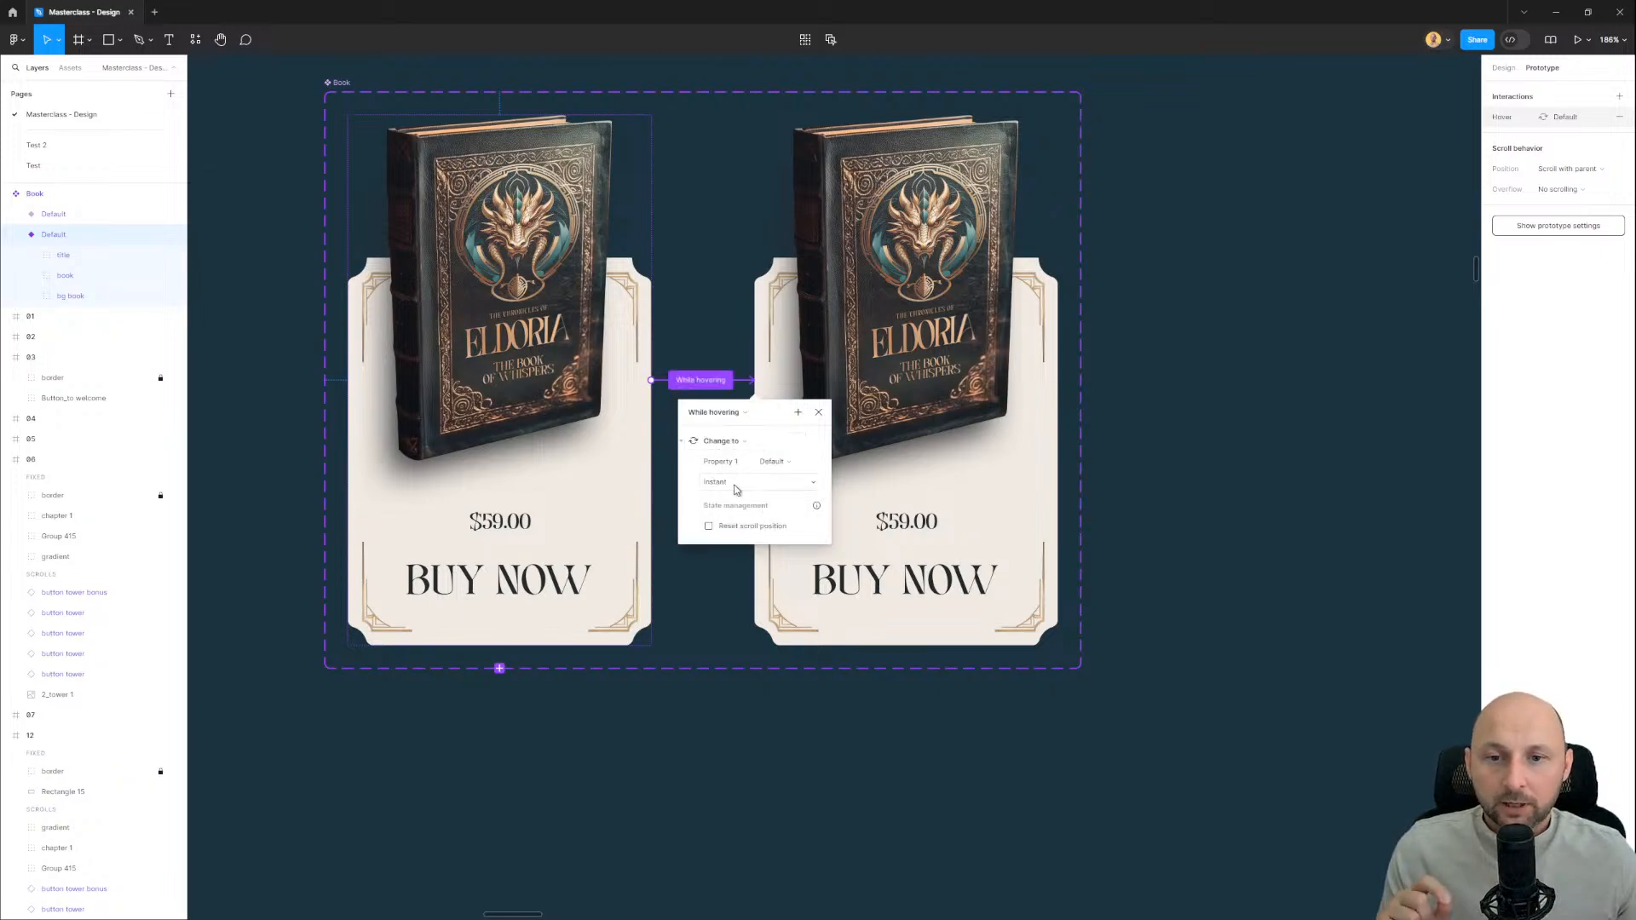
# Step: Set the hover interaction's animation to Smart animate with a 600 ms duration and close its settings
pyautogui.click(736, 484)
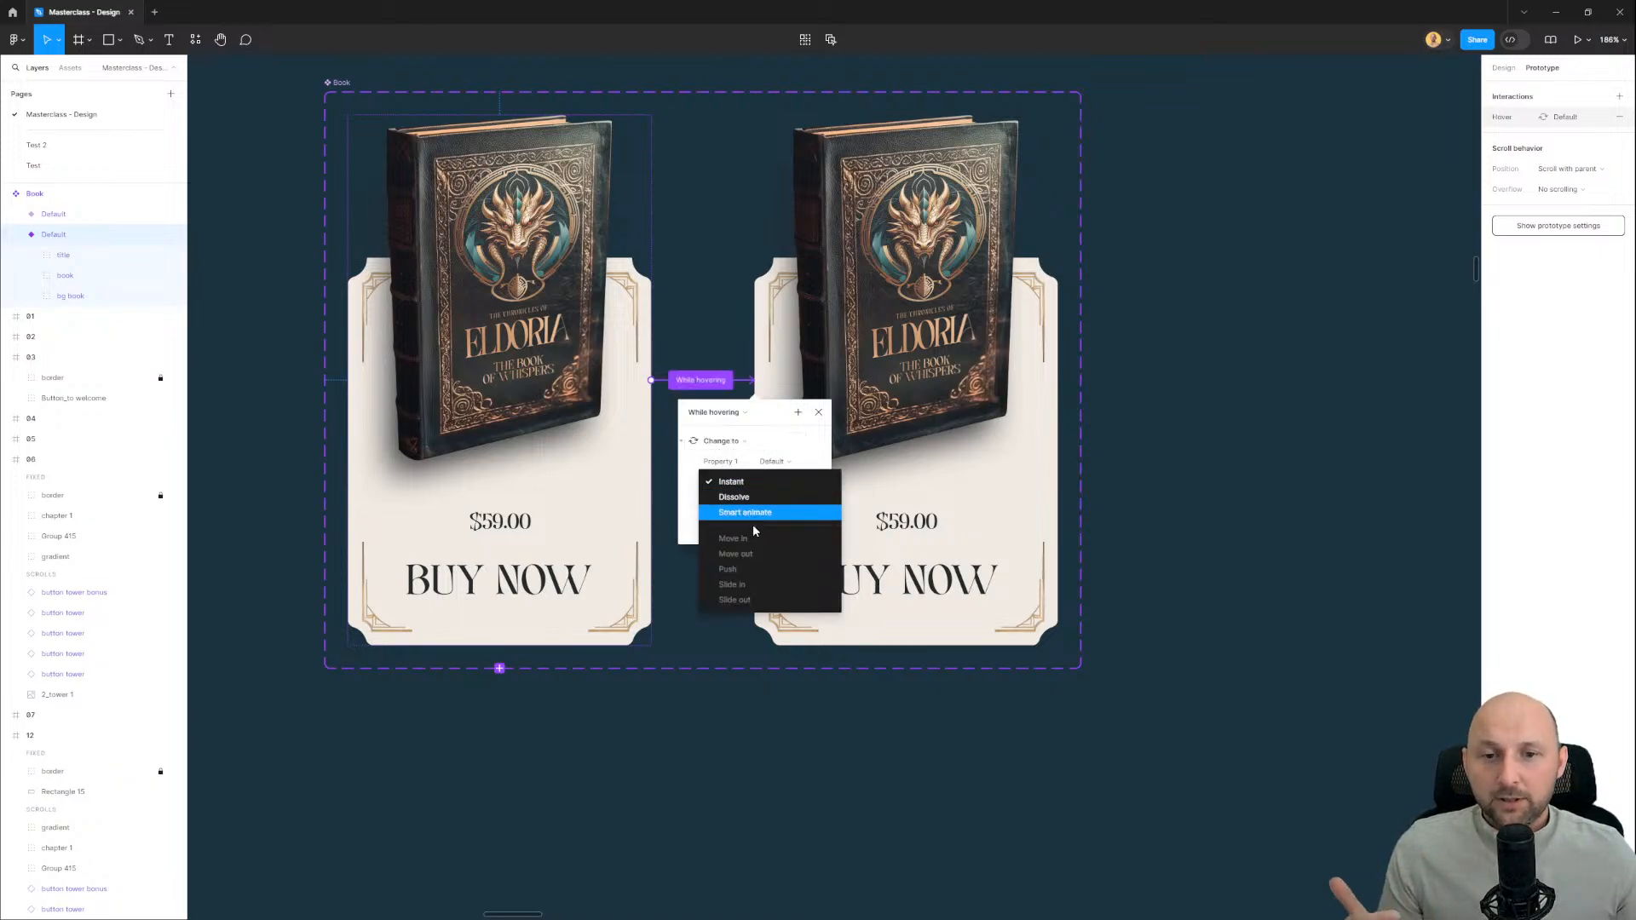
pyautogui.click(737, 521)
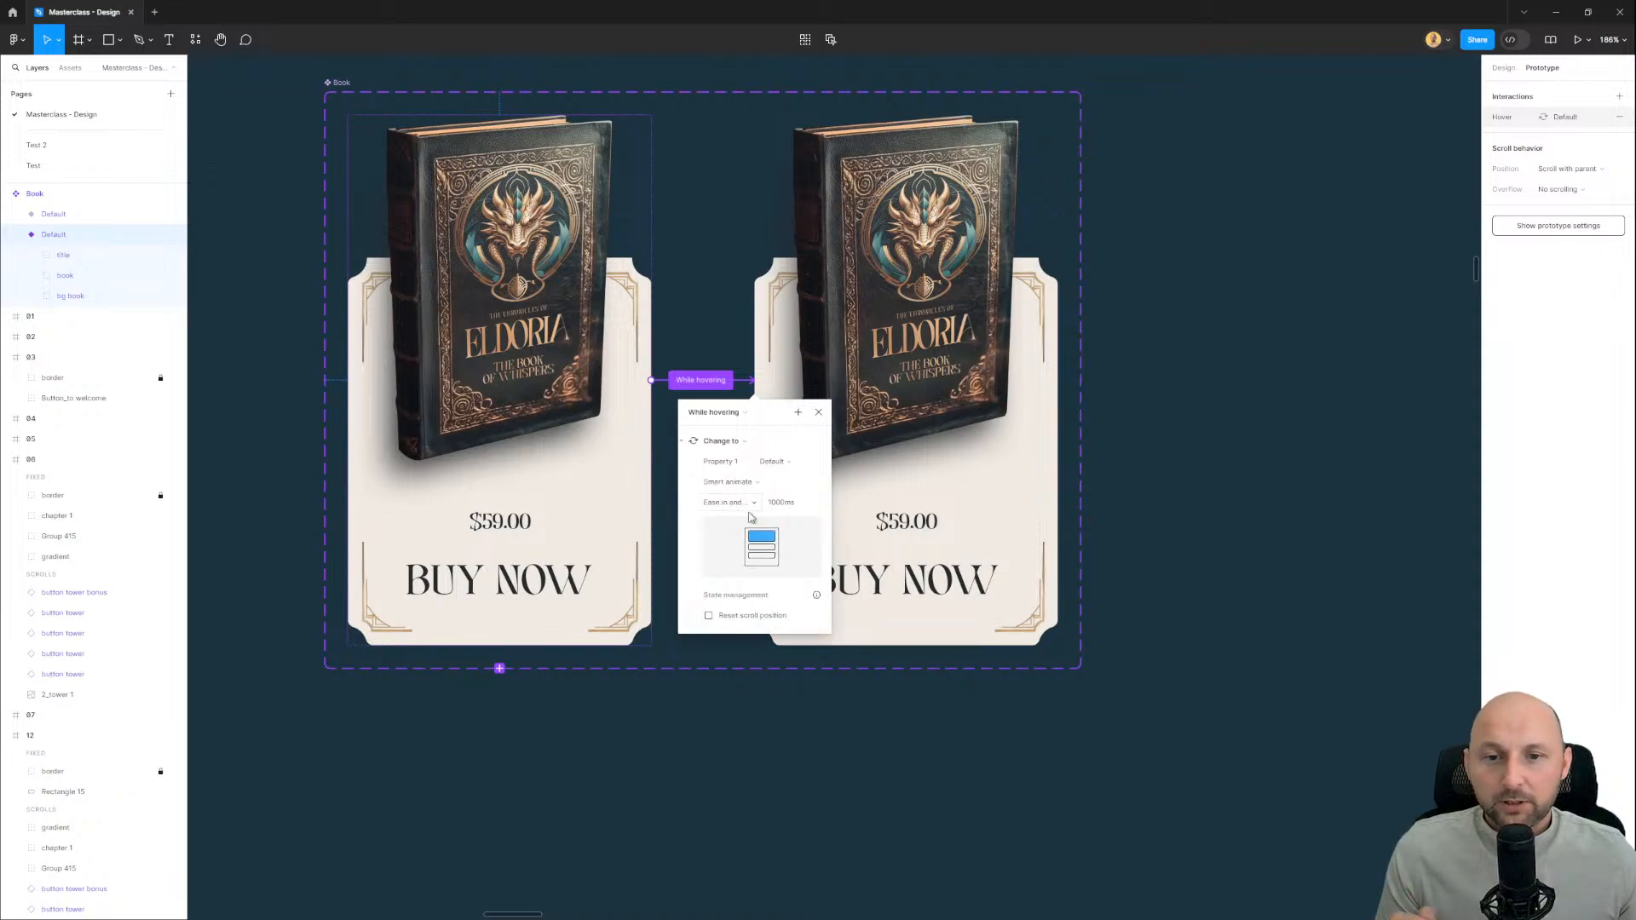
pyautogui.click(742, 508)
pyautogui.click(742, 503)
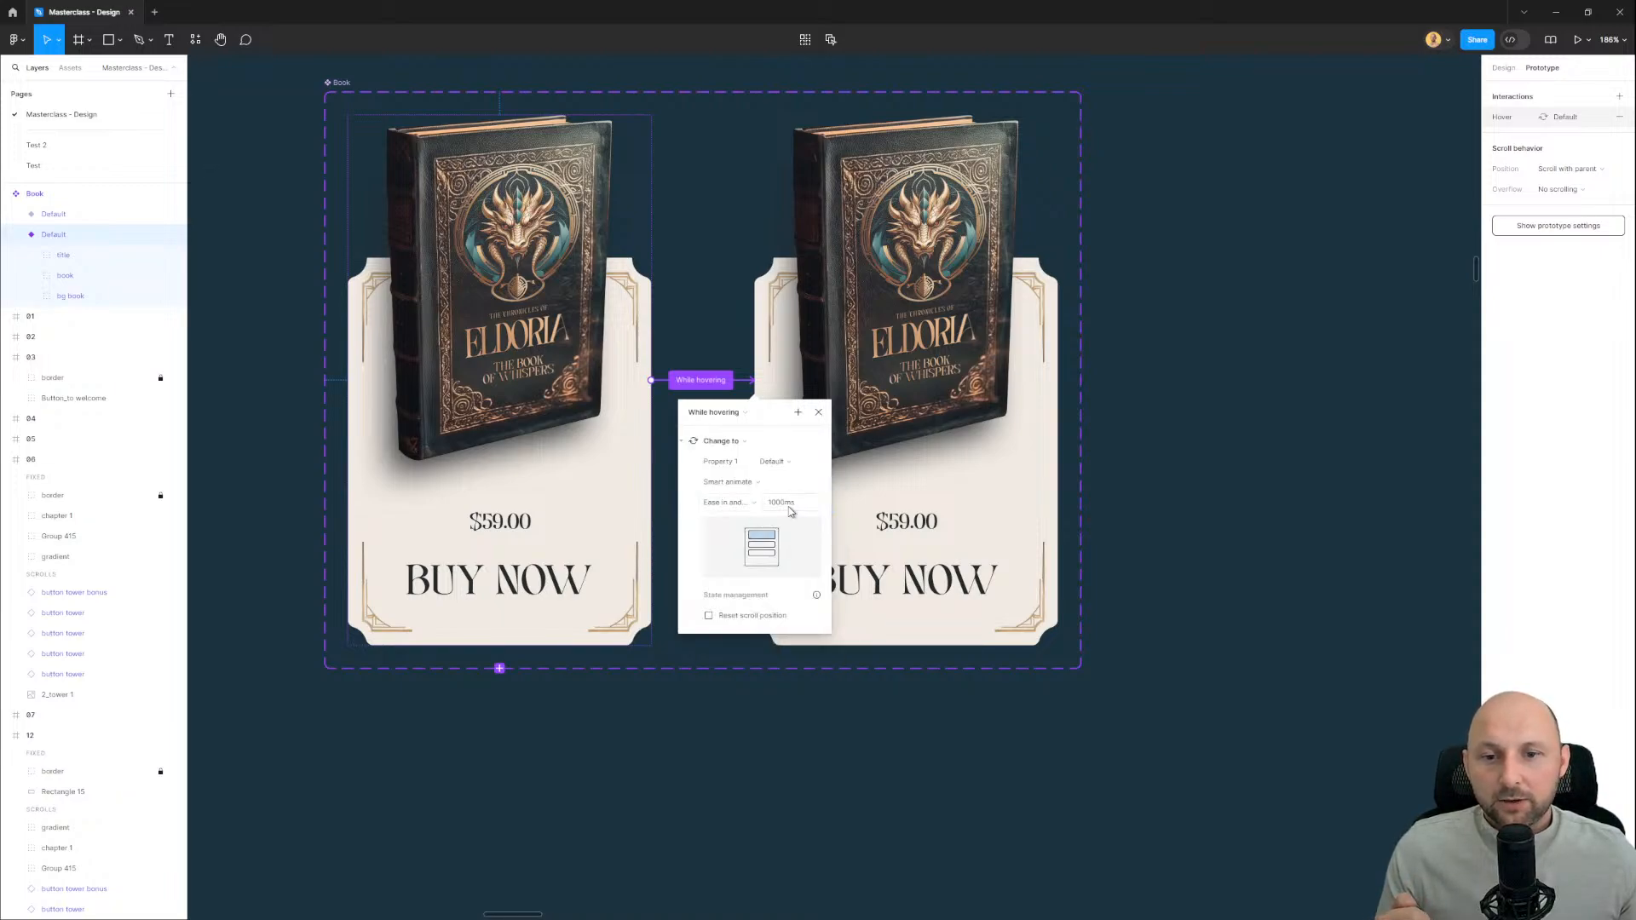
pyautogui.click(807, 504)
pyautogui.write('6')
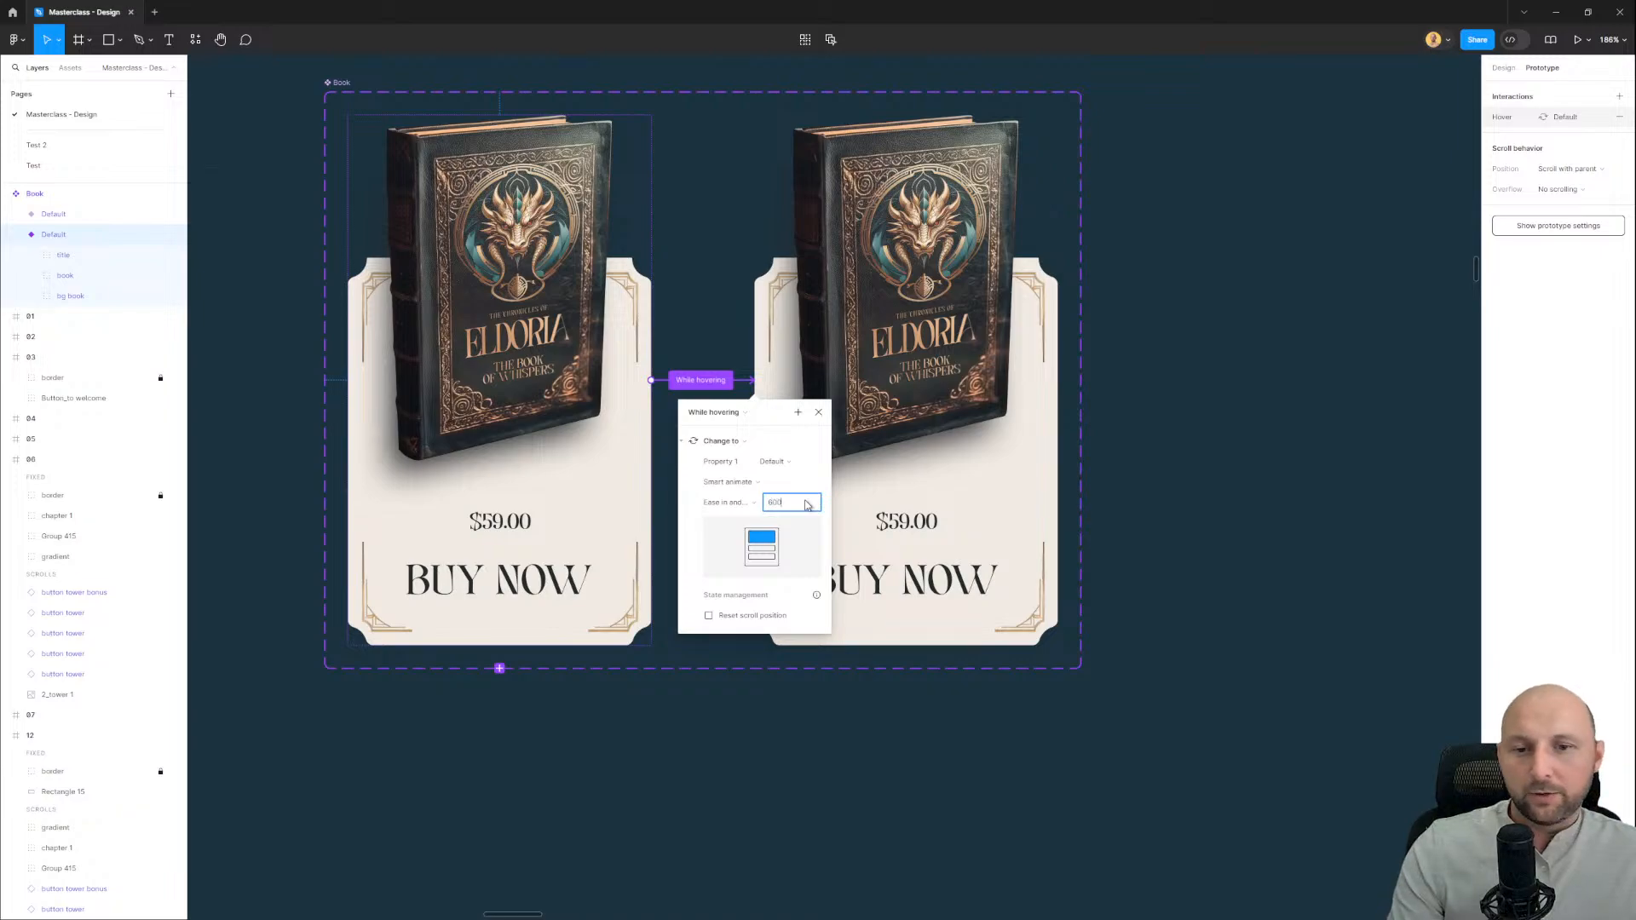
pyautogui.write('00')
pyautogui.press('Return')
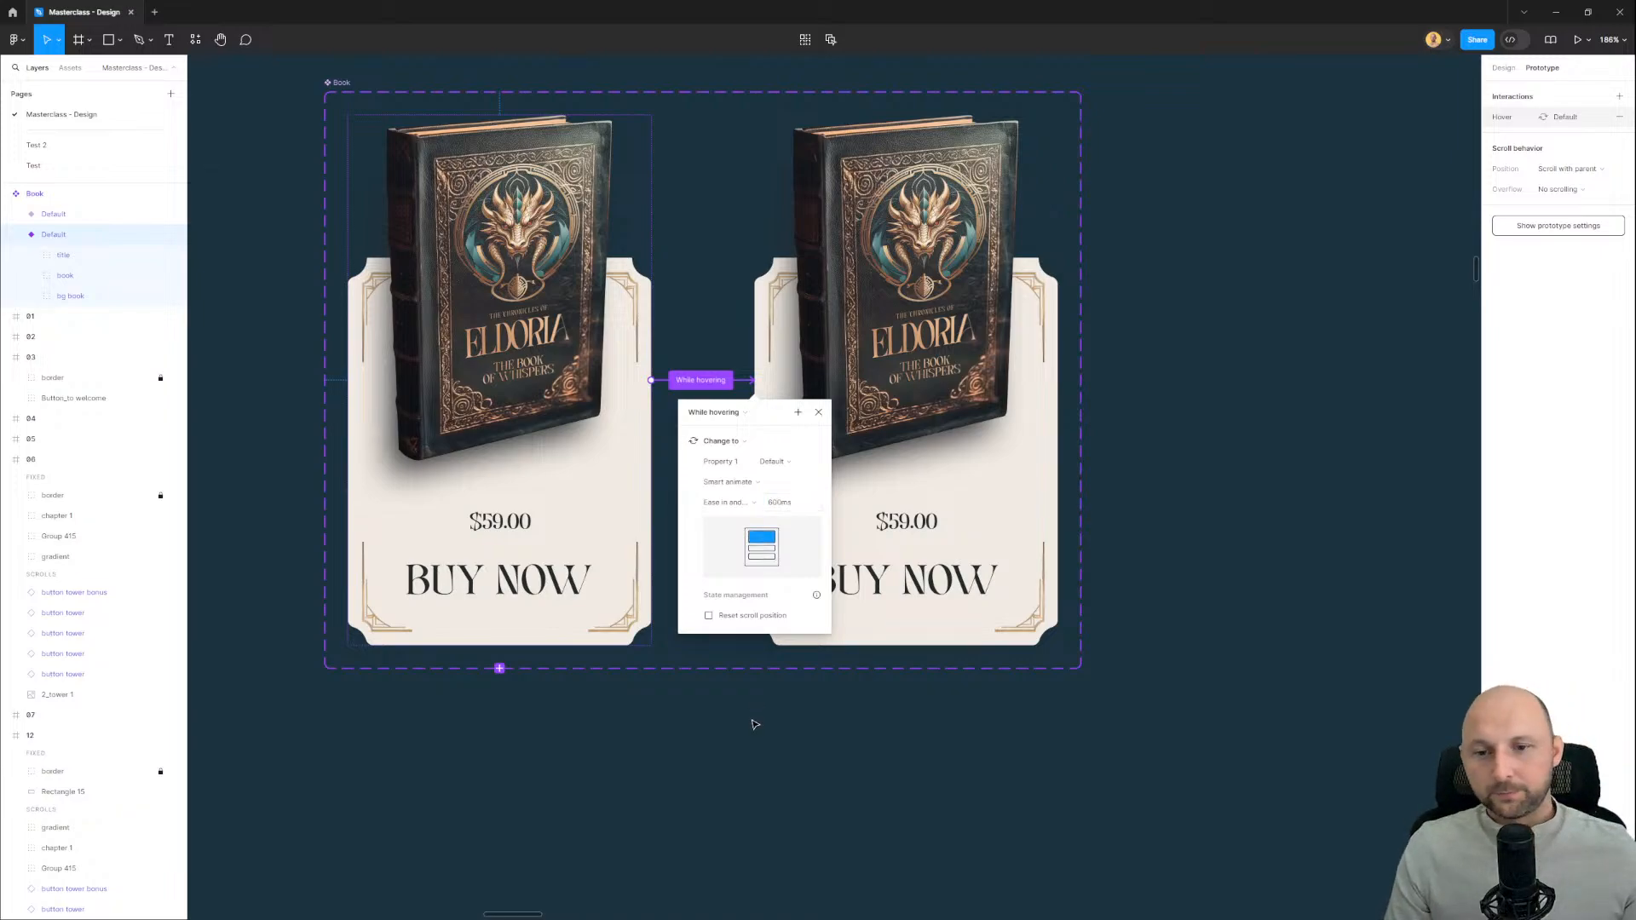
pyautogui.click(669, 648)
# Step: Move the test frame directly above the Book component set and align their left edges
pyautogui.scroll(-10, 639, 511)
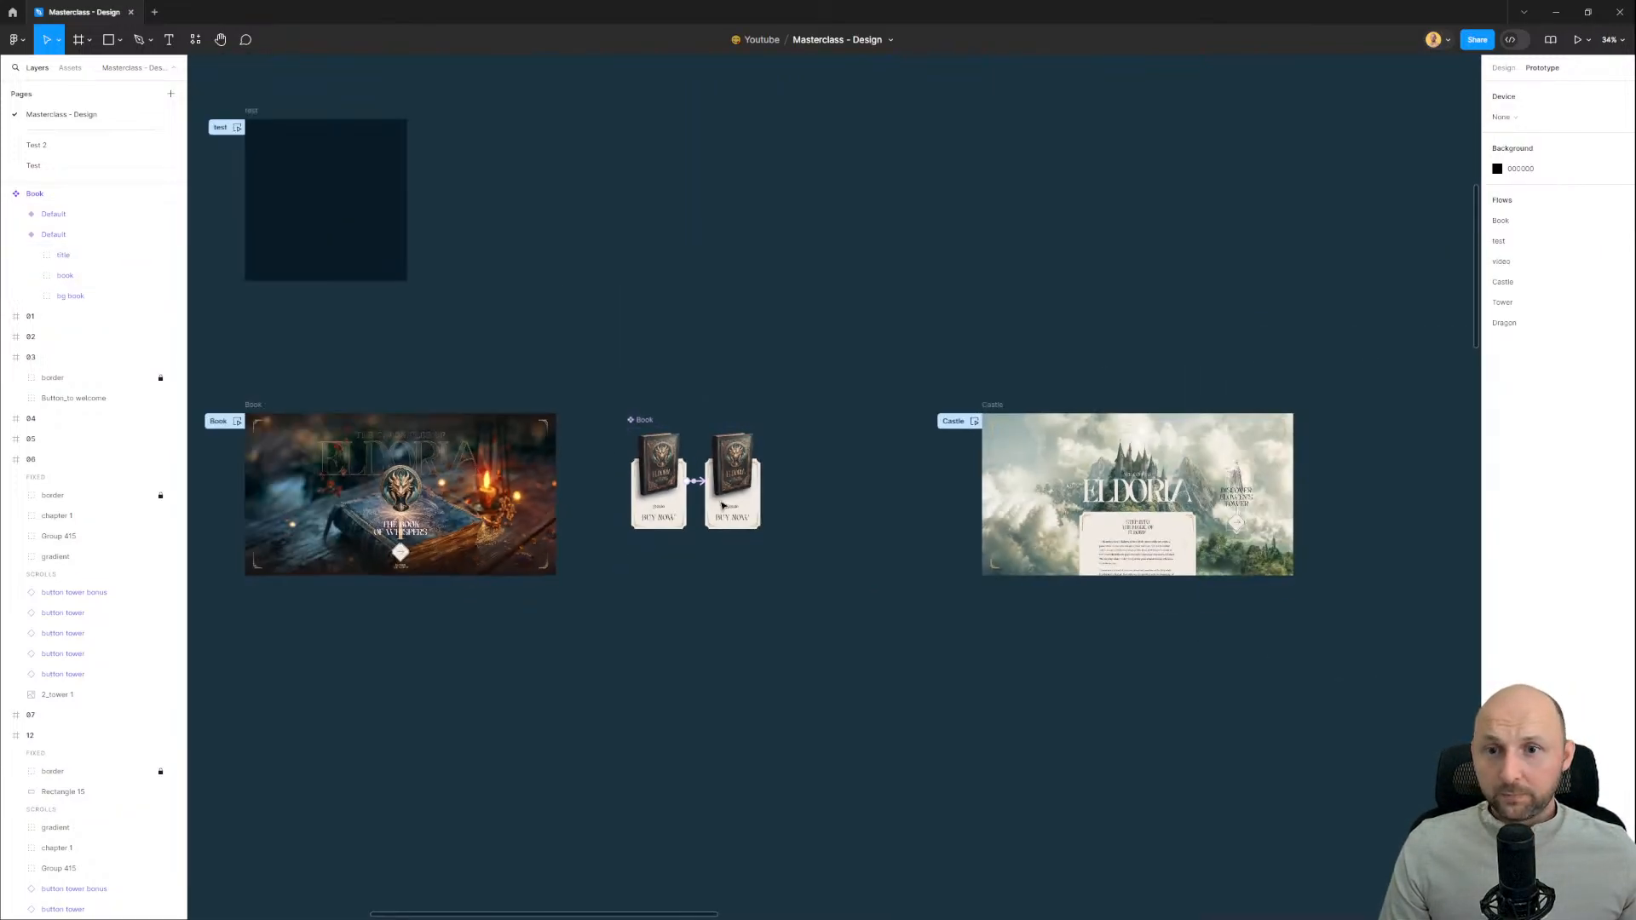
pyautogui.moveTo(313, 160); pyautogui.dragTo(701, 254)
pyautogui.scroll(3, 835, 402)
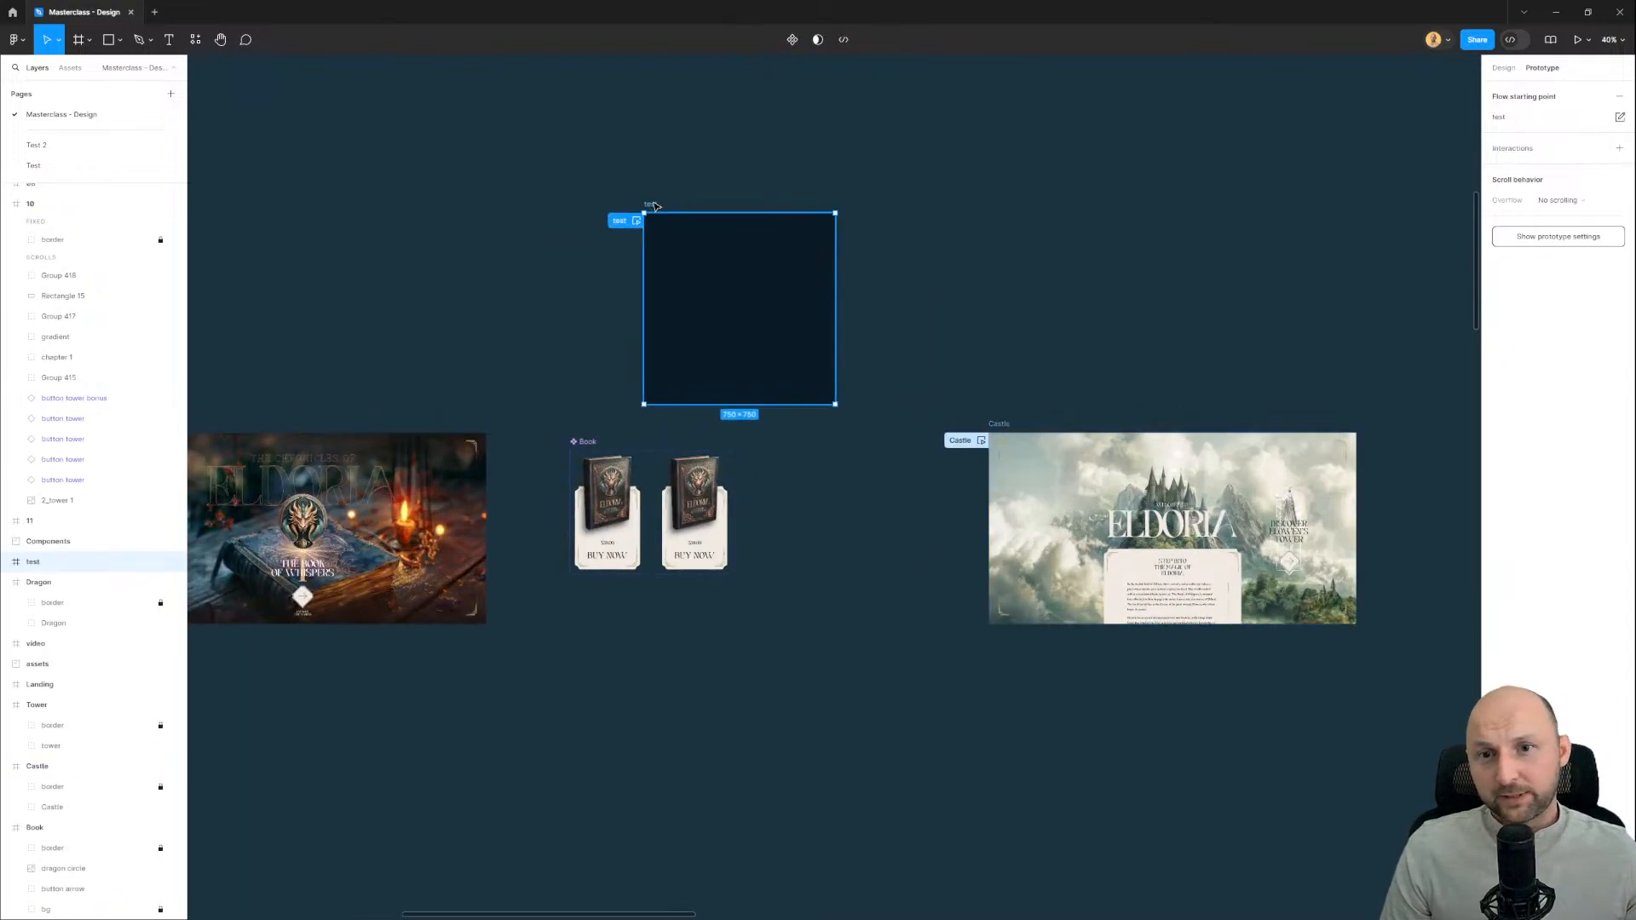
pyautogui.moveTo(650, 204); pyautogui.dragTo(576, 219)
pyautogui.scroll(1, 639, 303)
pyautogui.scroll(3, 635, 298)
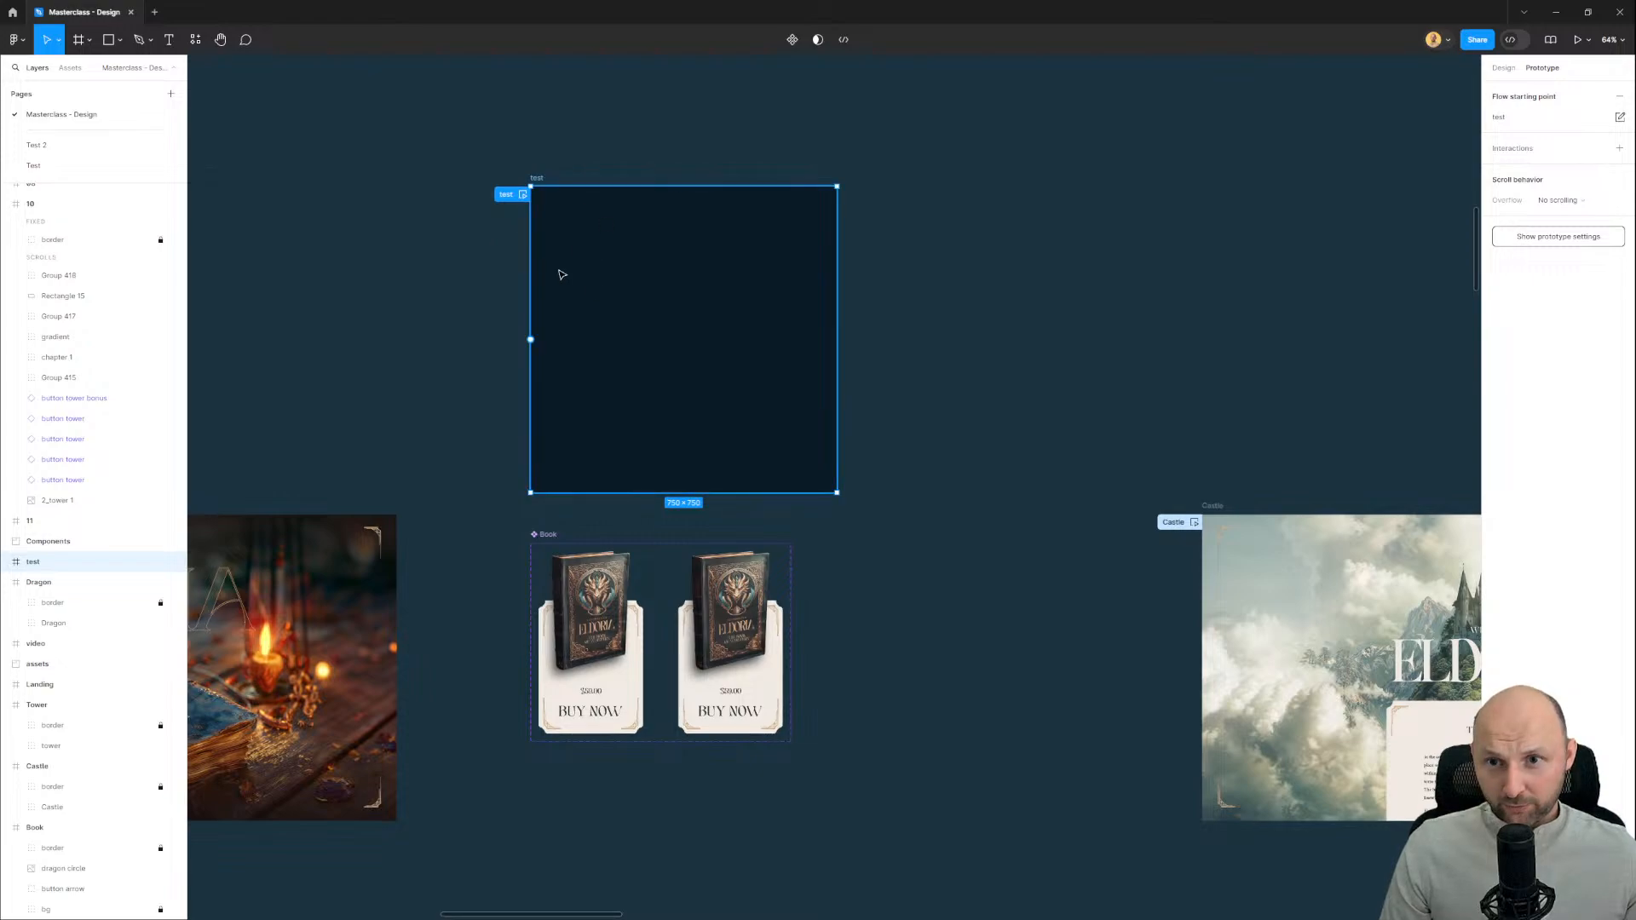
pyautogui.click(395, 351)
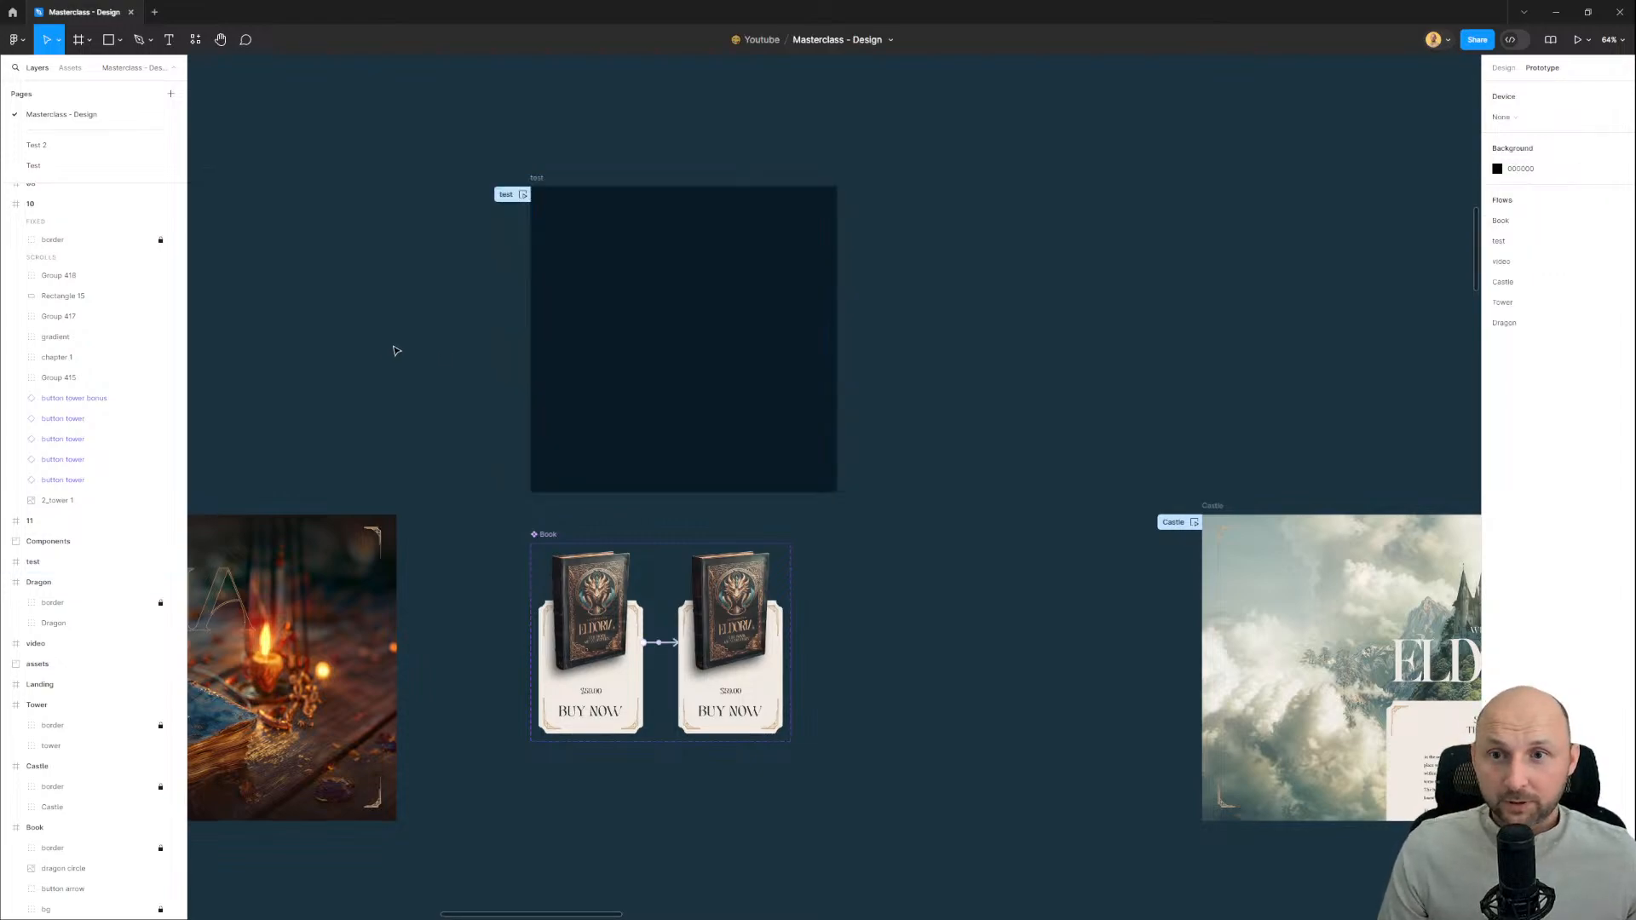
# Step: Place an instance of the first Book variant in the middle of the test frame
pyautogui.scroll(3, 564, 504)
pyautogui.click(615, 598)
pyautogui.scroll(-1, 648, 657)
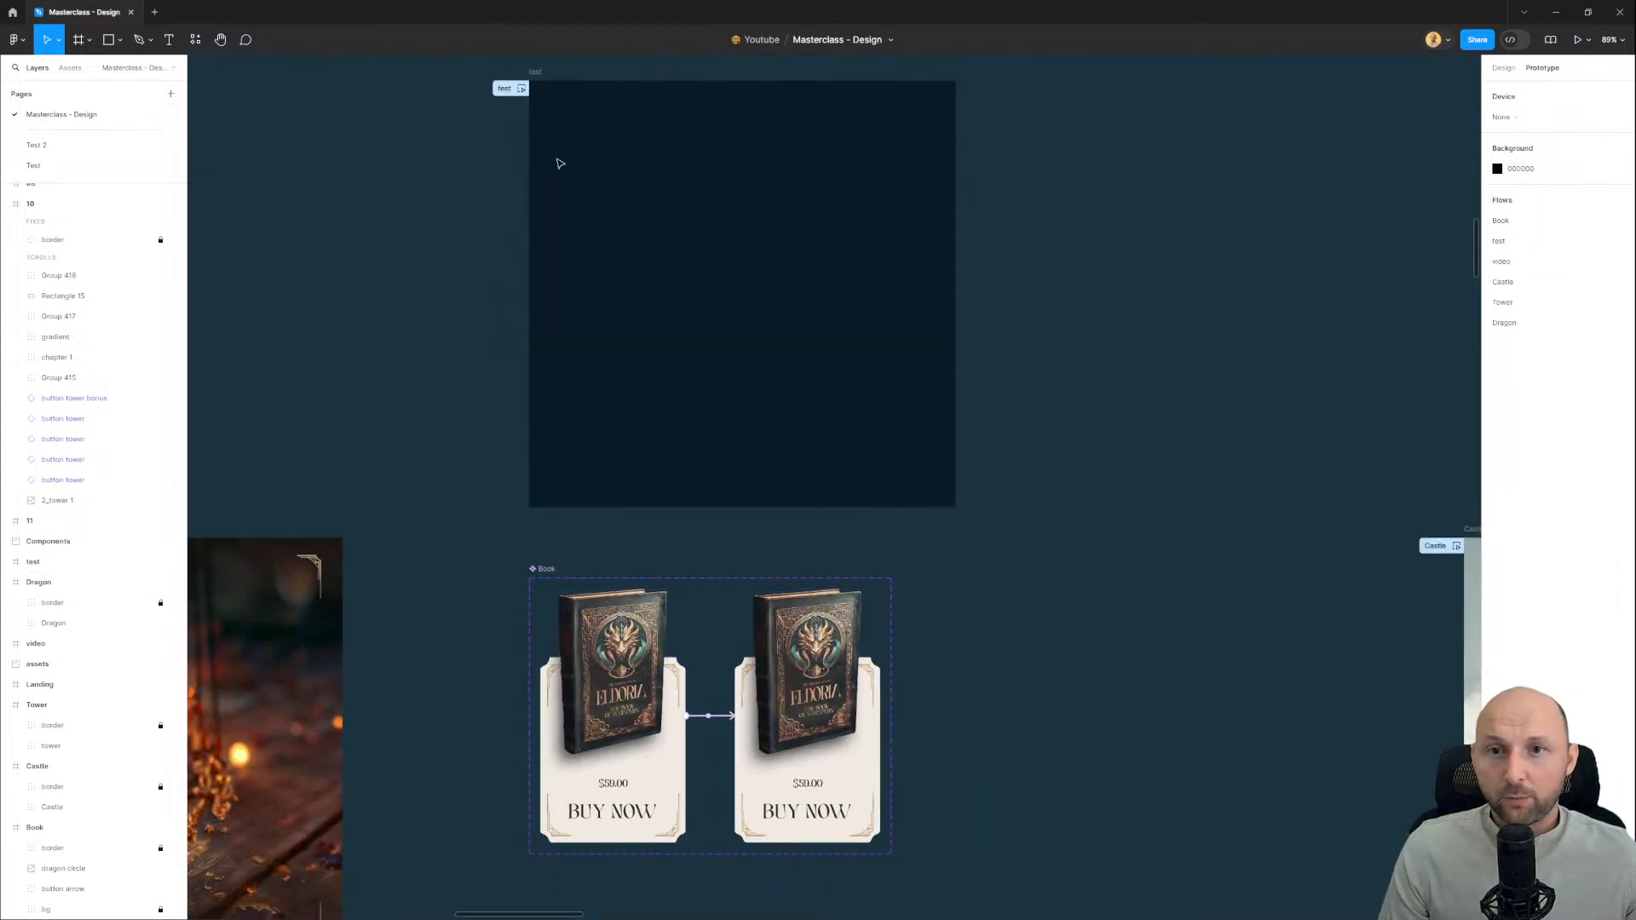
pyautogui.click(622, 703)
pyautogui.keyDown('alt'); pyautogui.moveTo(629, 658); pyautogui.dragTo(676, 344); pyautogui.keyUp('alt')
pyautogui.scroll(3, 578, 252)
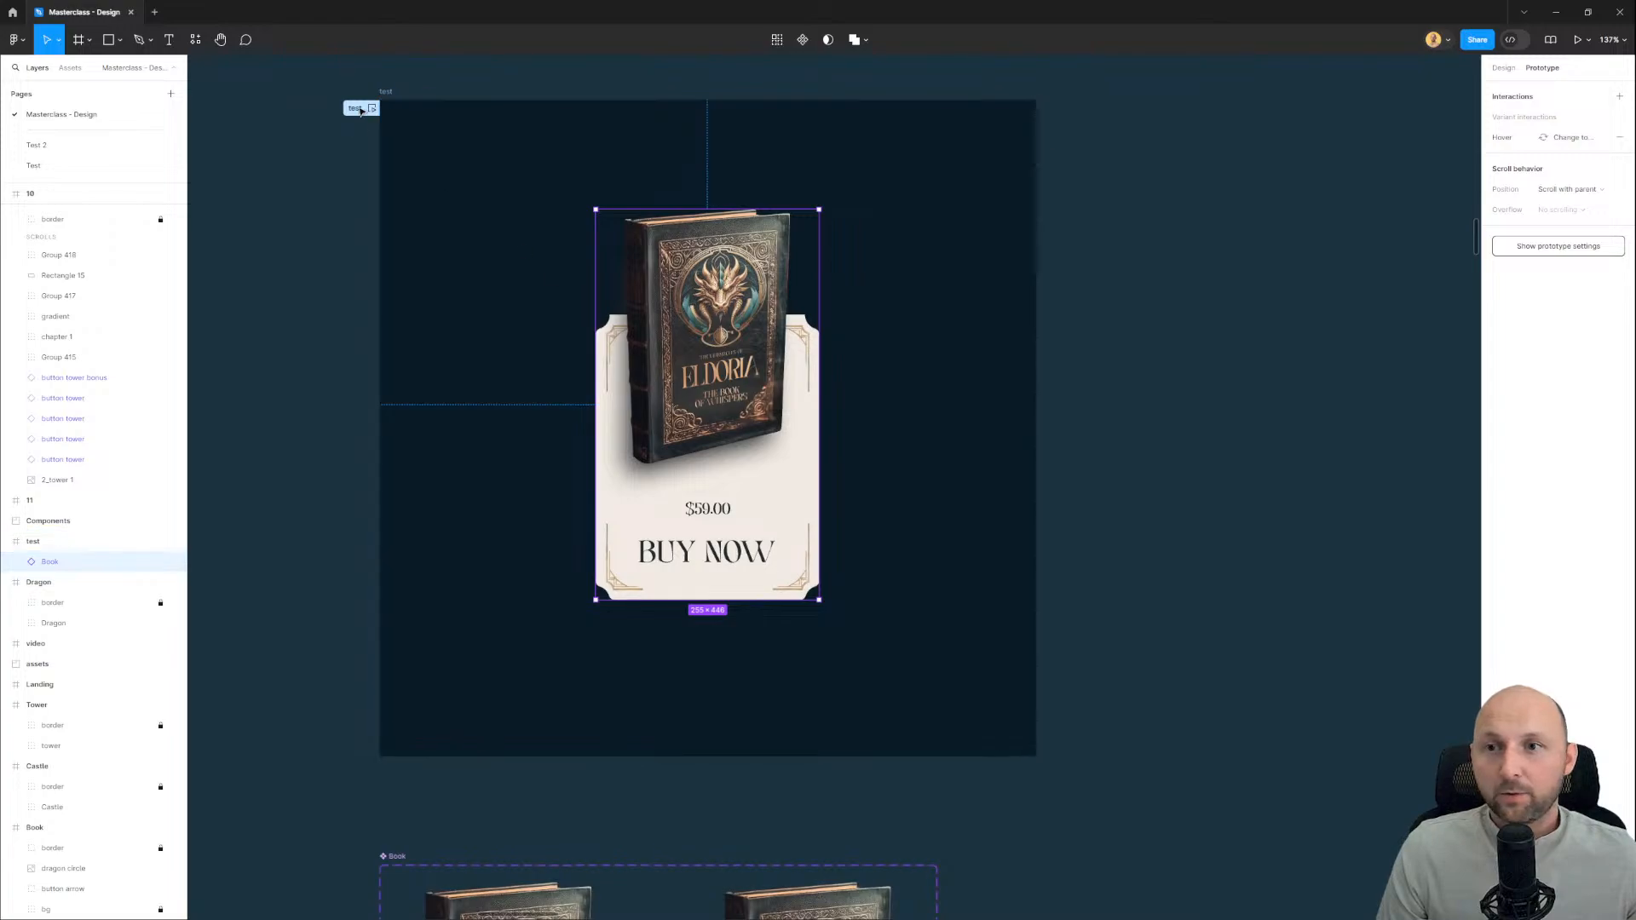
# Step: Preview the test frame's prototype with the flows list hidden and the content scale set to Fill screen
pyautogui.click(387, 90)
pyautogui.hscroll(-1, 529, 87)
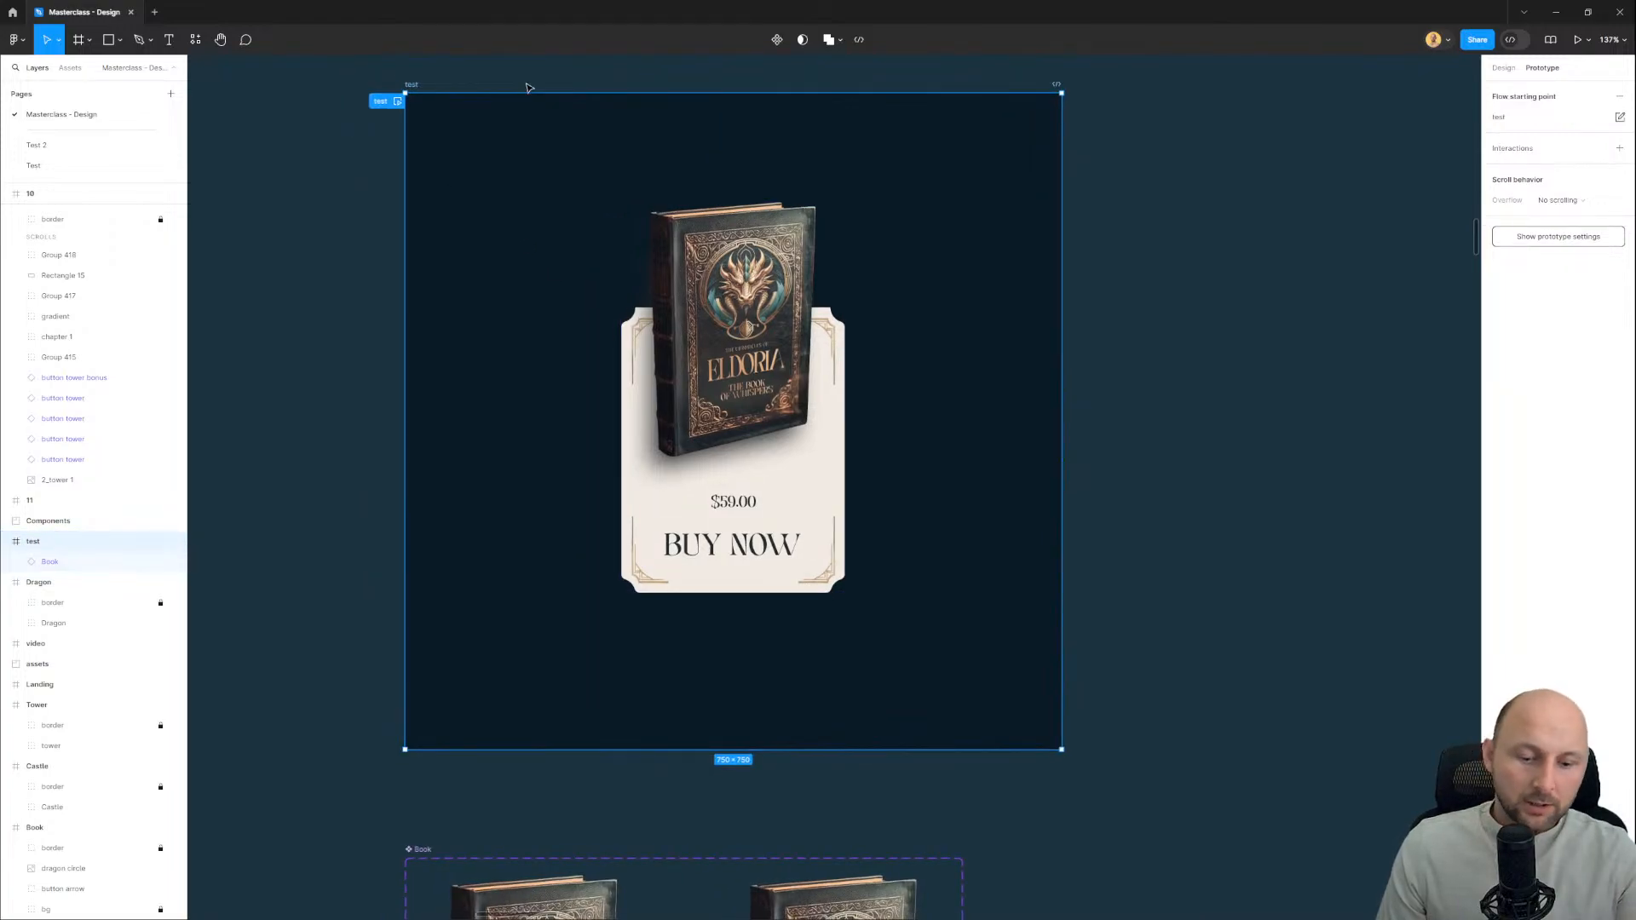
pyautogui.hotkey('ctrl', 'alt', 'Return')
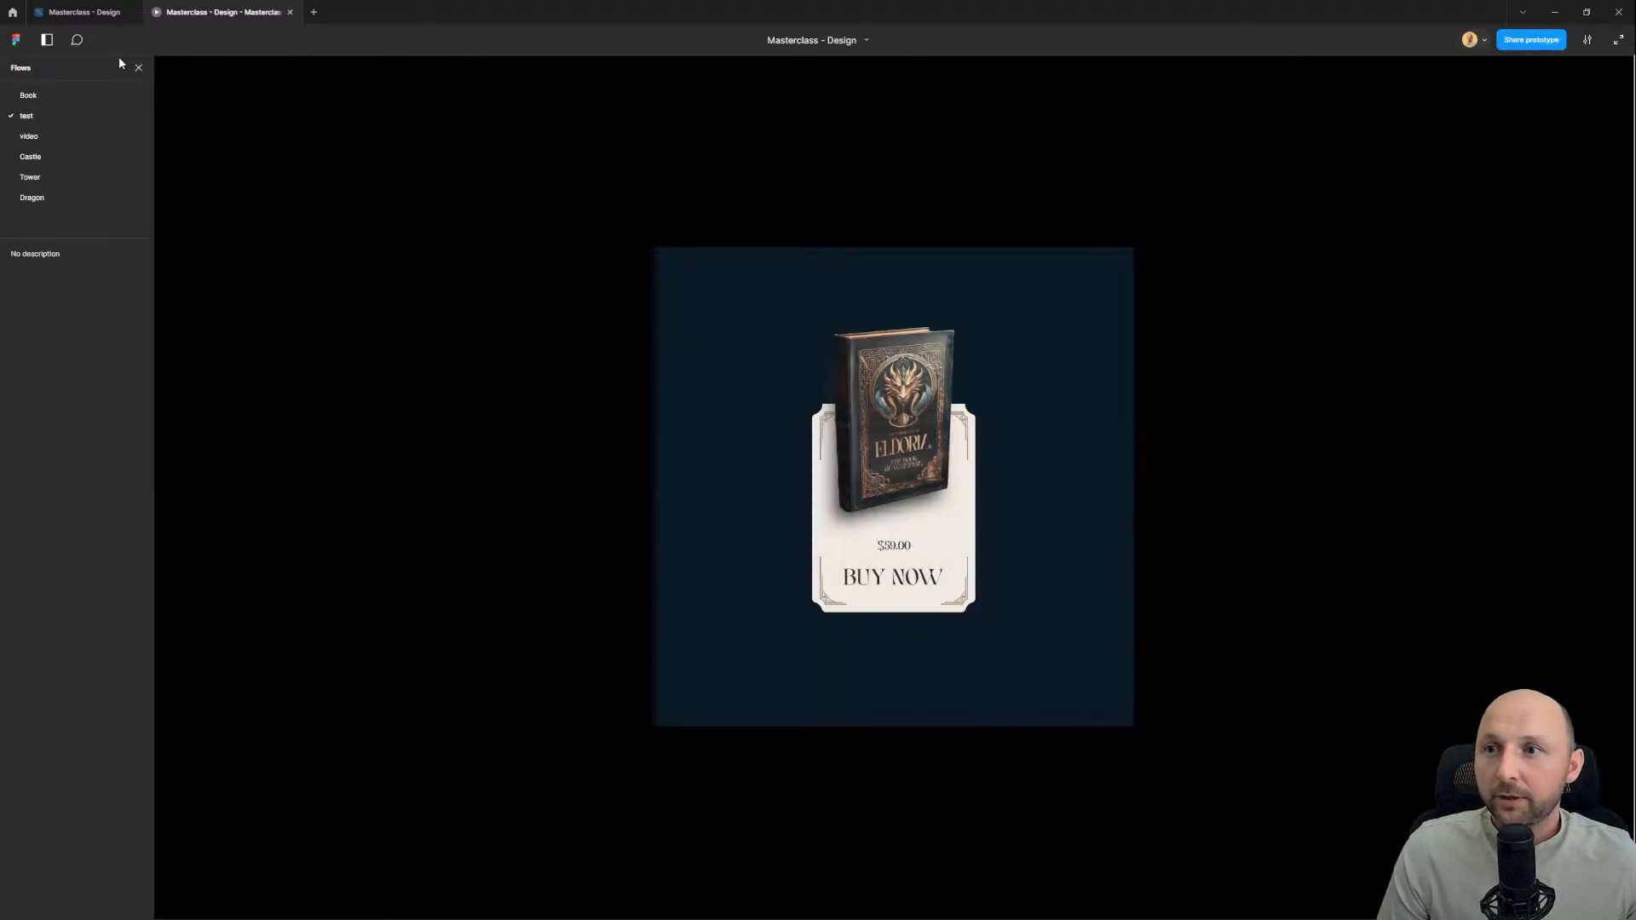
pyautogui.click(139, 68)
pyautogui.press('z')
pyautogui.press('z')
pyautogui.press('z')
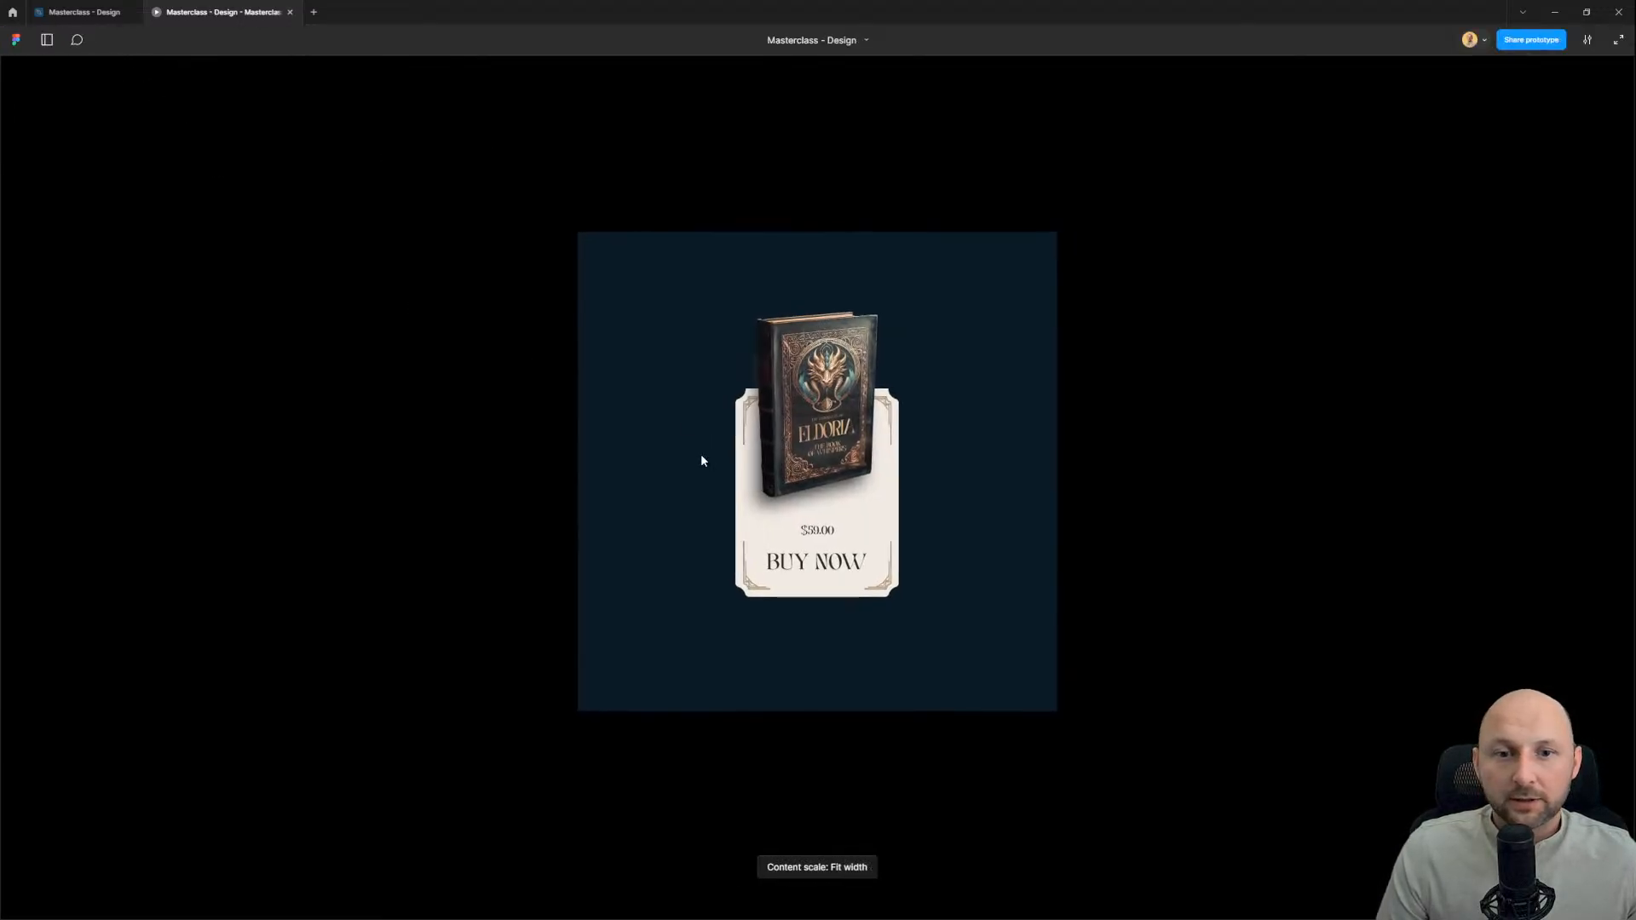
pyautogui.press('z')
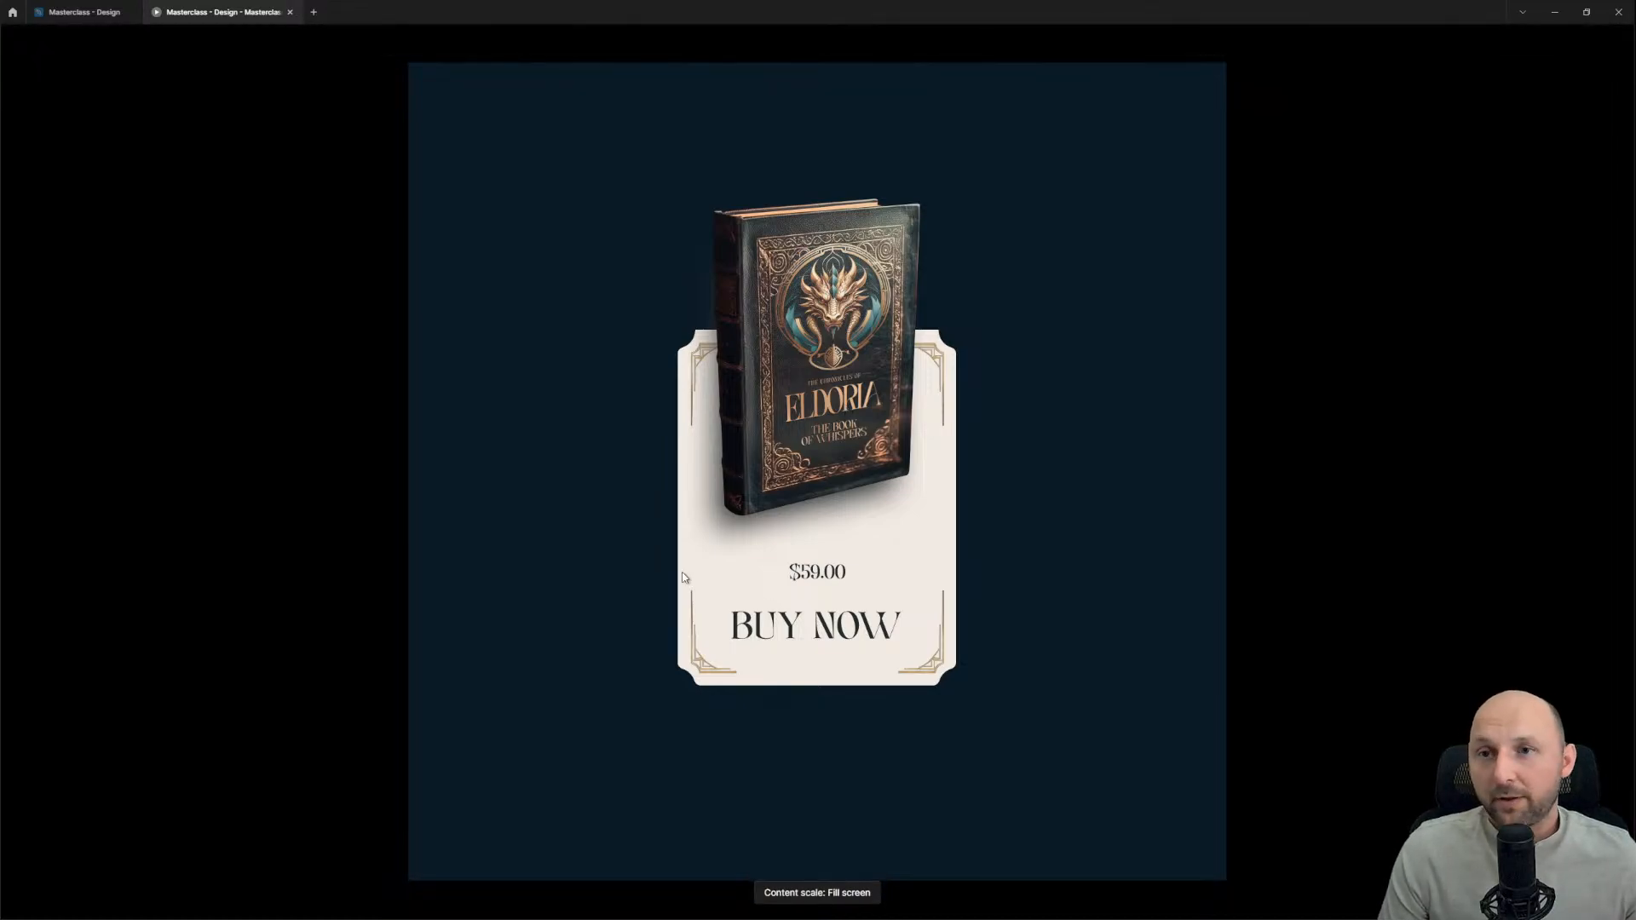
# Step: Back in the design file, raise the second Book variant's book group to Y about -23 and rotate it about 7° counterclockwise
pyautogui.click(83, 12)
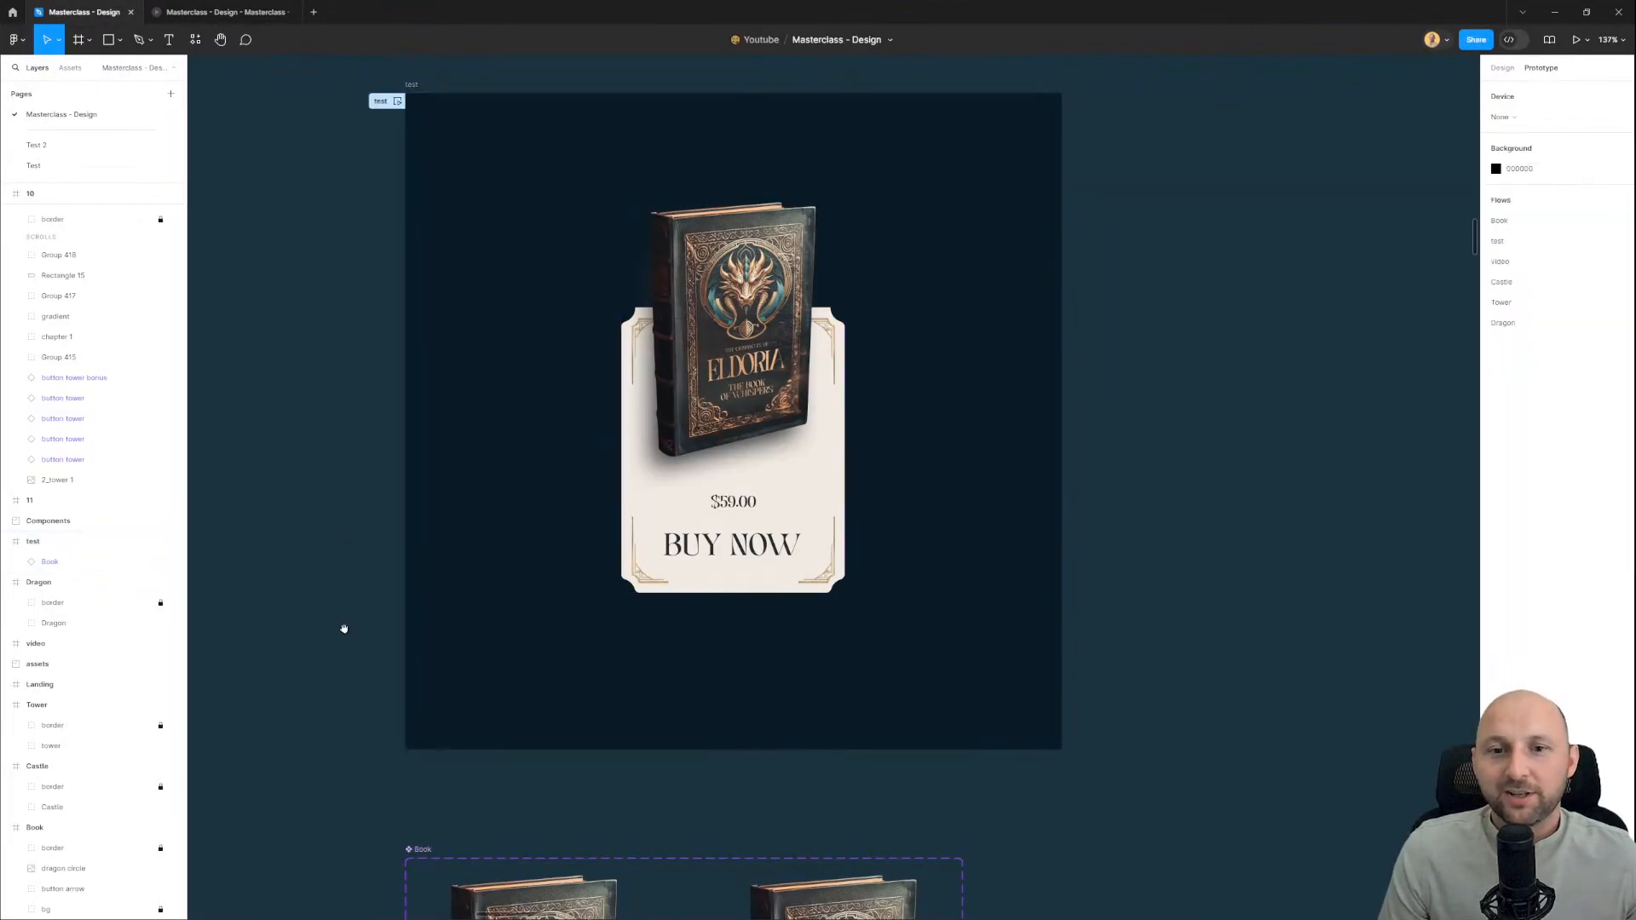
pyautogui.scroll(-6, 344, 628)
pyautogui.scroll(3, 681, 375)
pyautogui.scroll(-1, 670, 233)
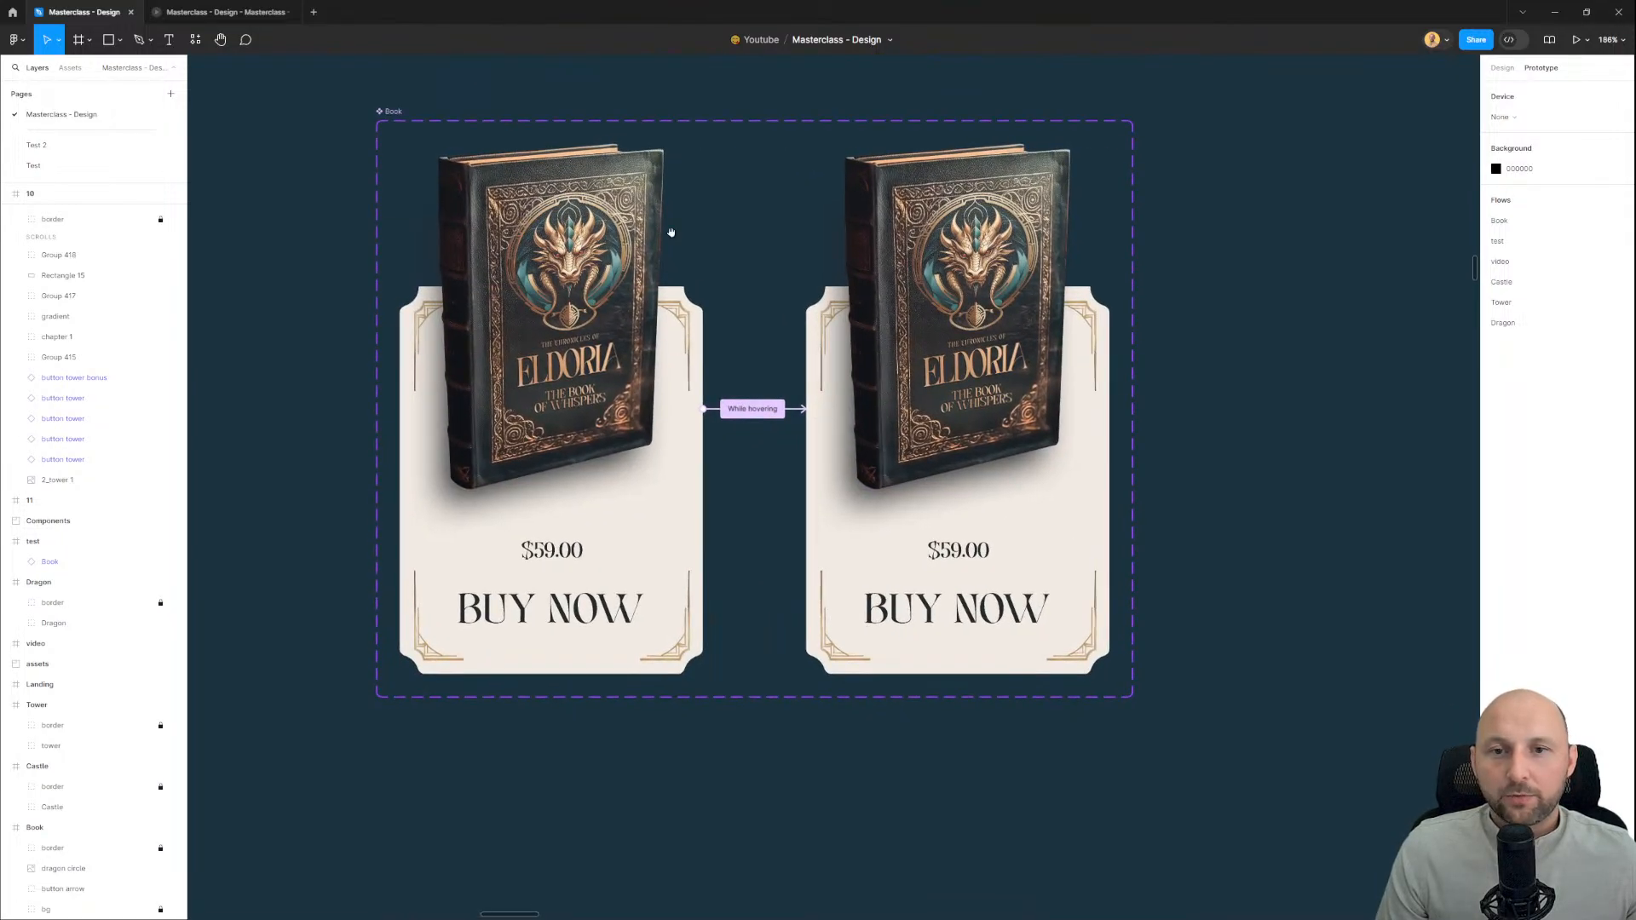
pyautogui.scroll(1, 780, 473)
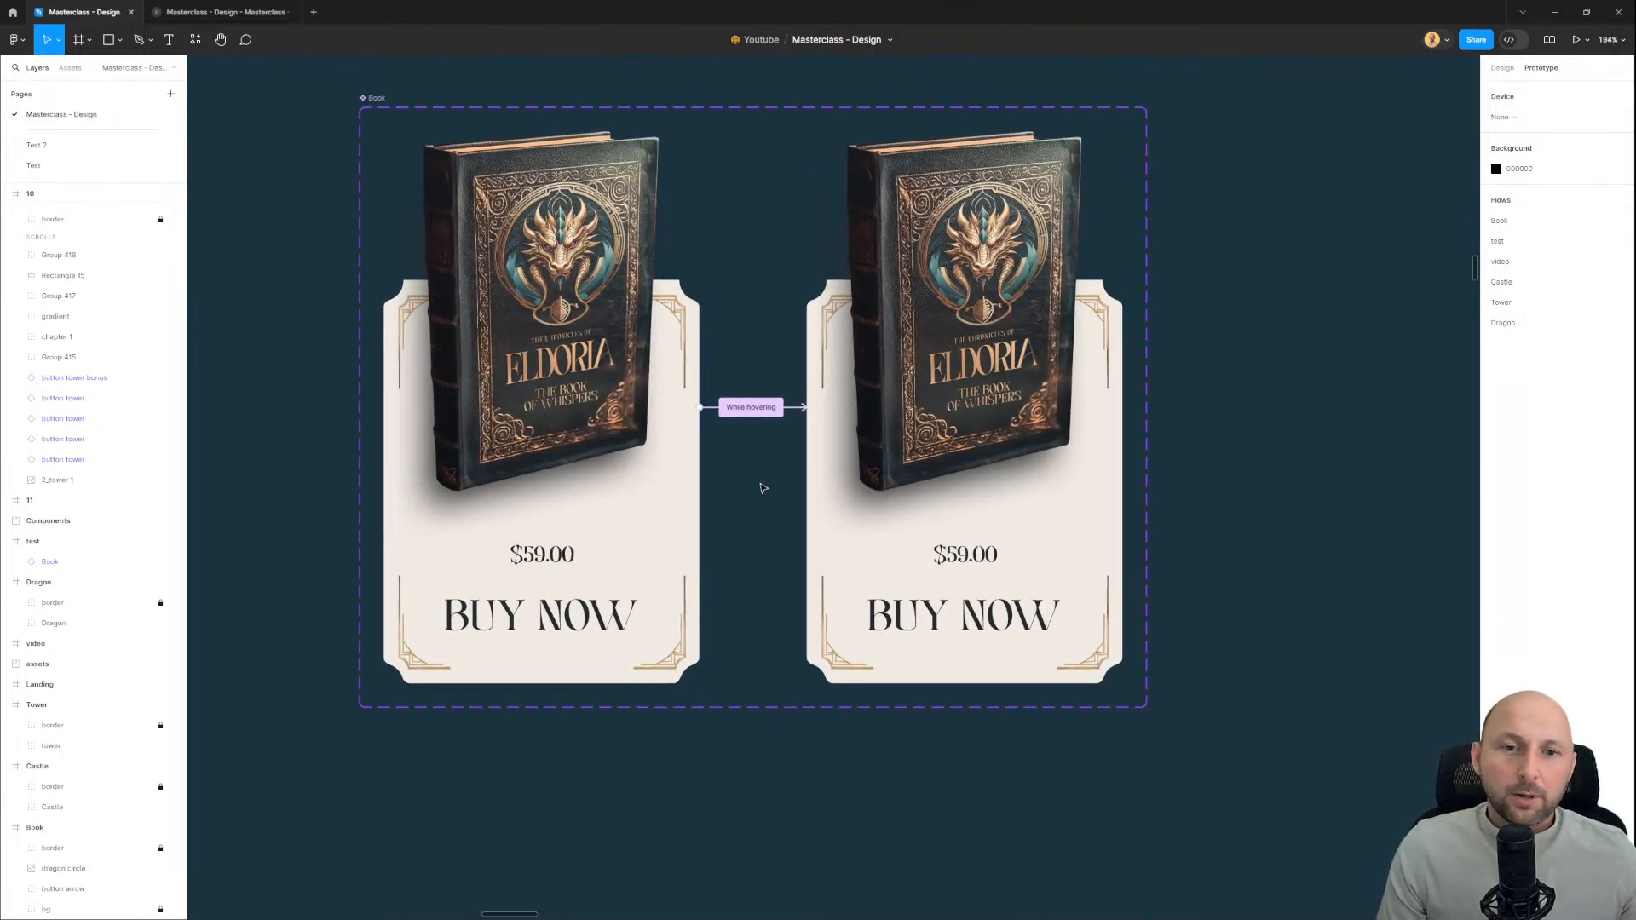
pyautogui.click(1016, 543)
pyautogui.click(1510, 67)
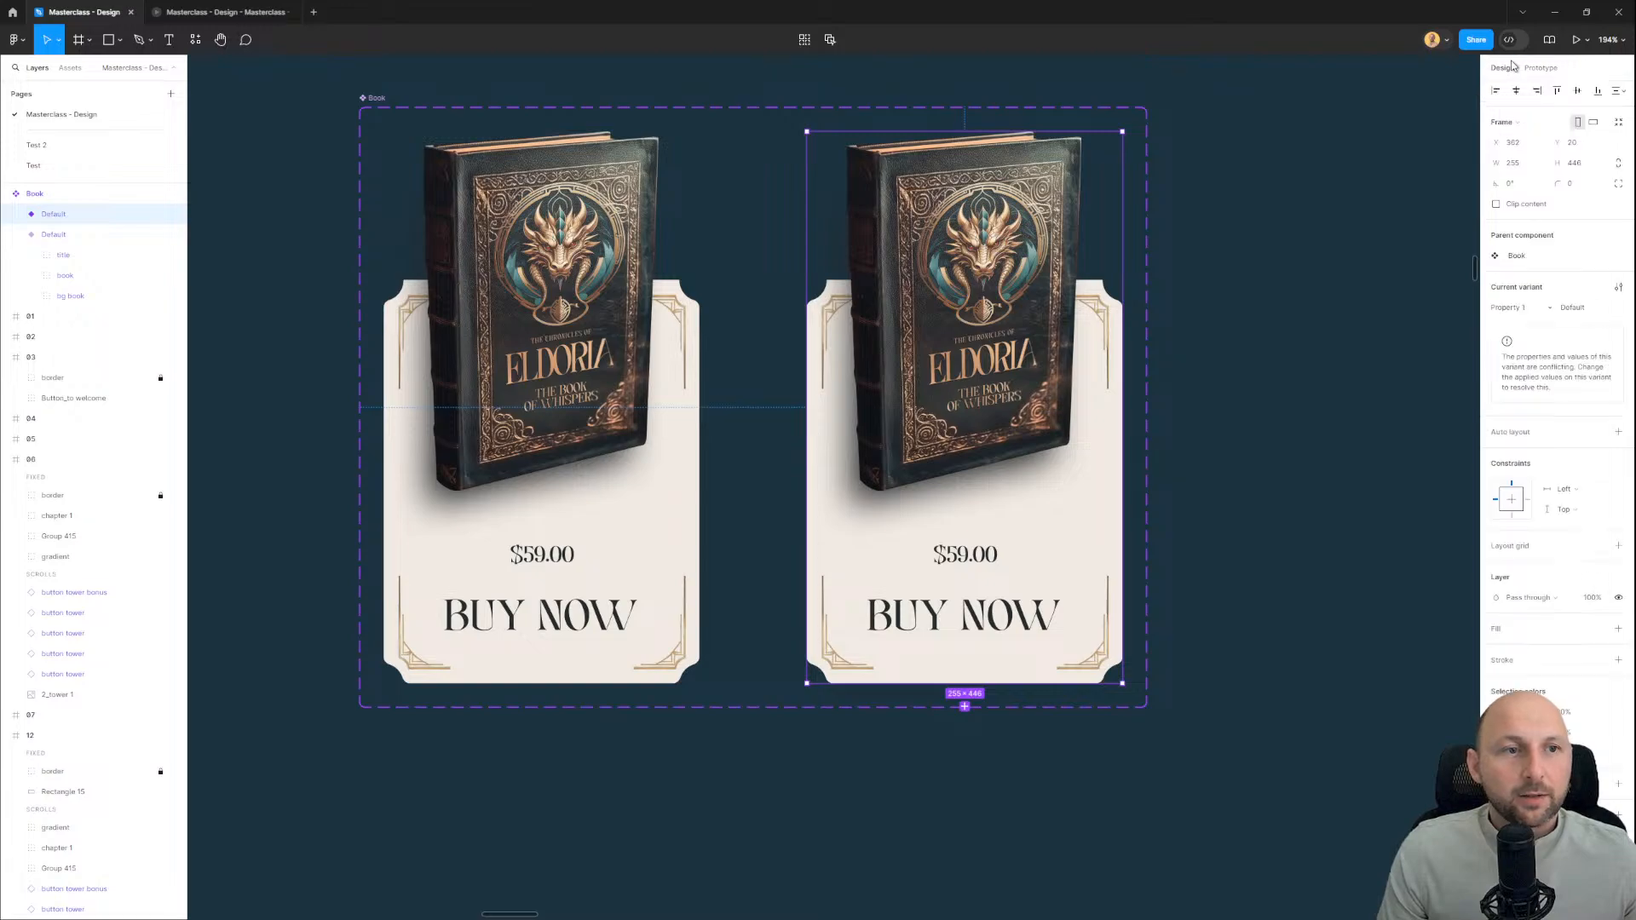
pyautogui.doubleClick(971, 389)
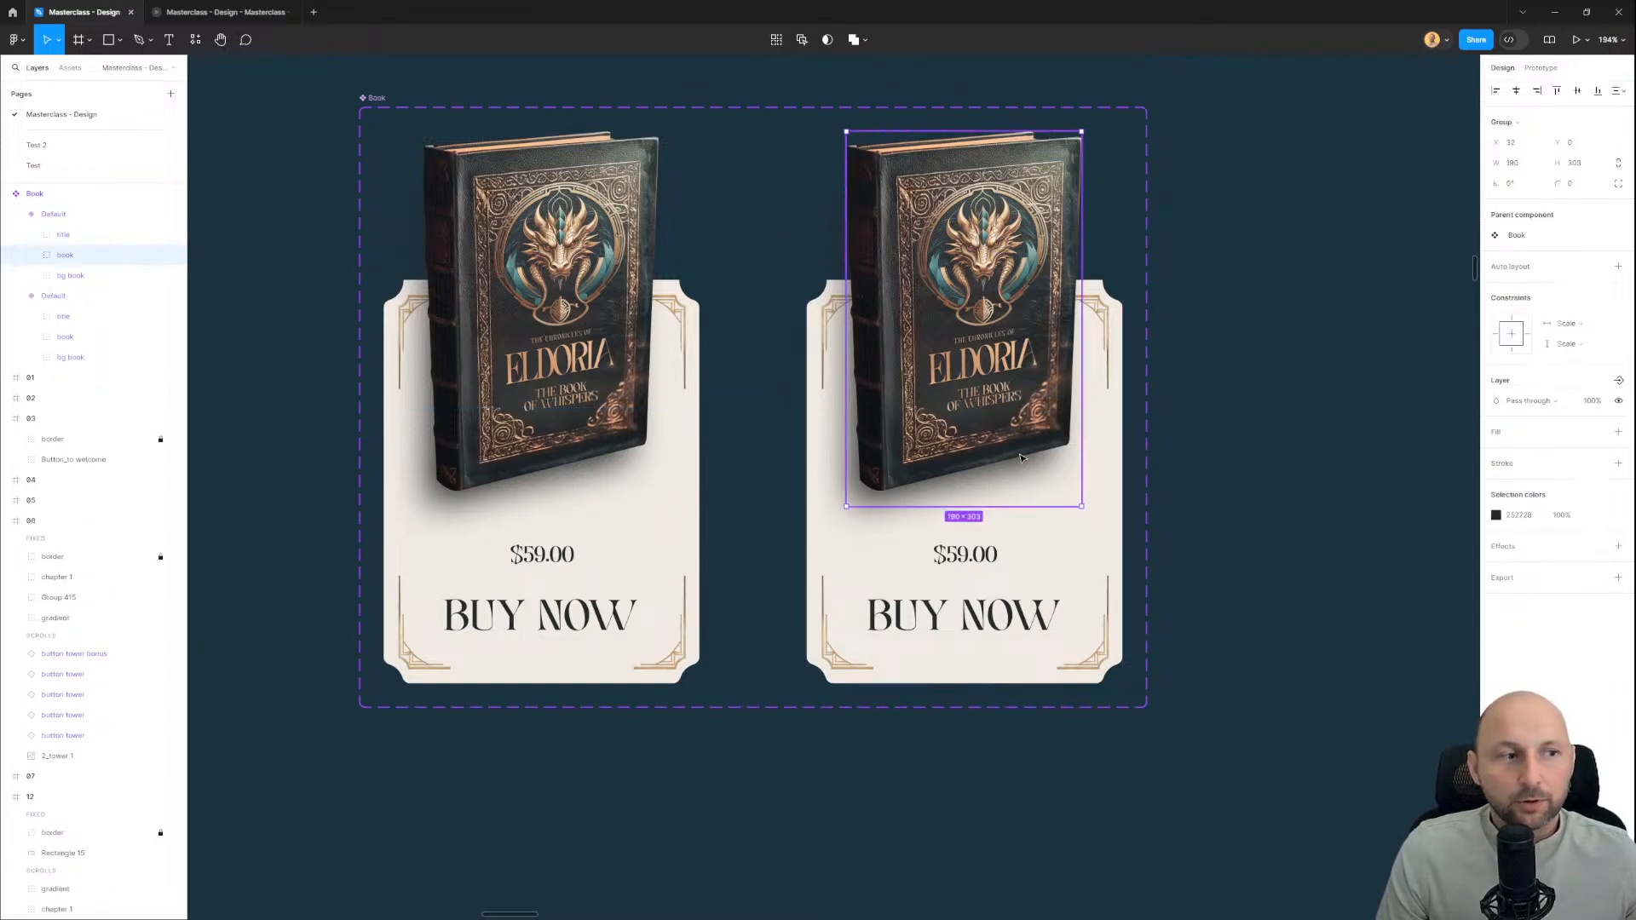
pyautogui.moveTo(1001, 432); pyautogui.dragTo(1001, 403)
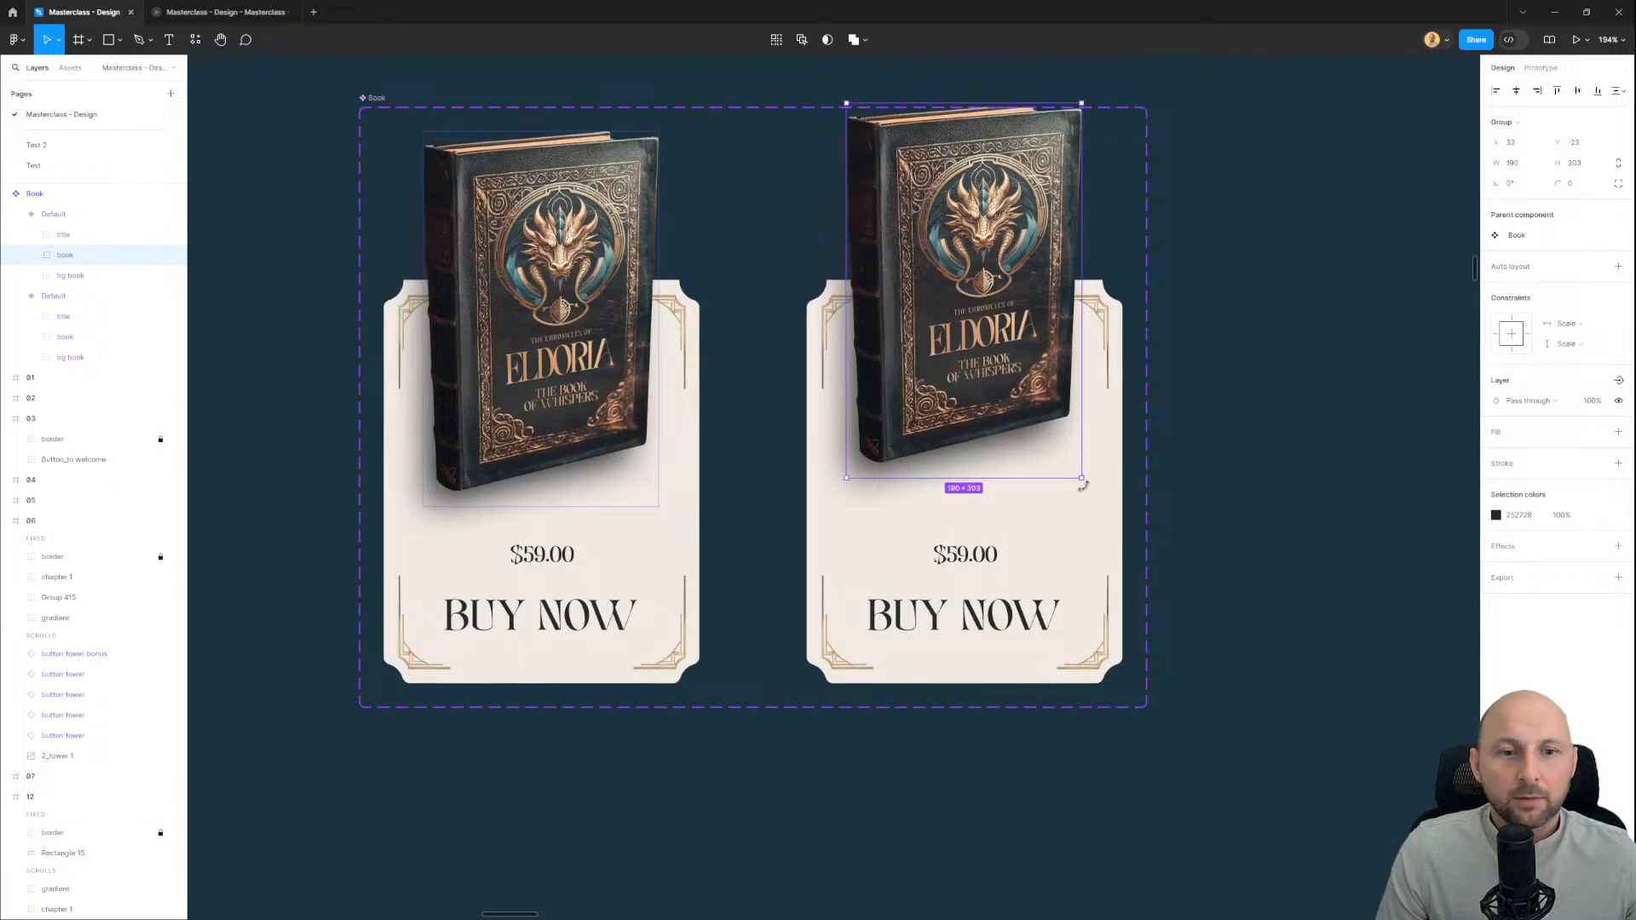
pyautogui.moveTo(1084, 486); pyautogui.dragTo(1105, 470)
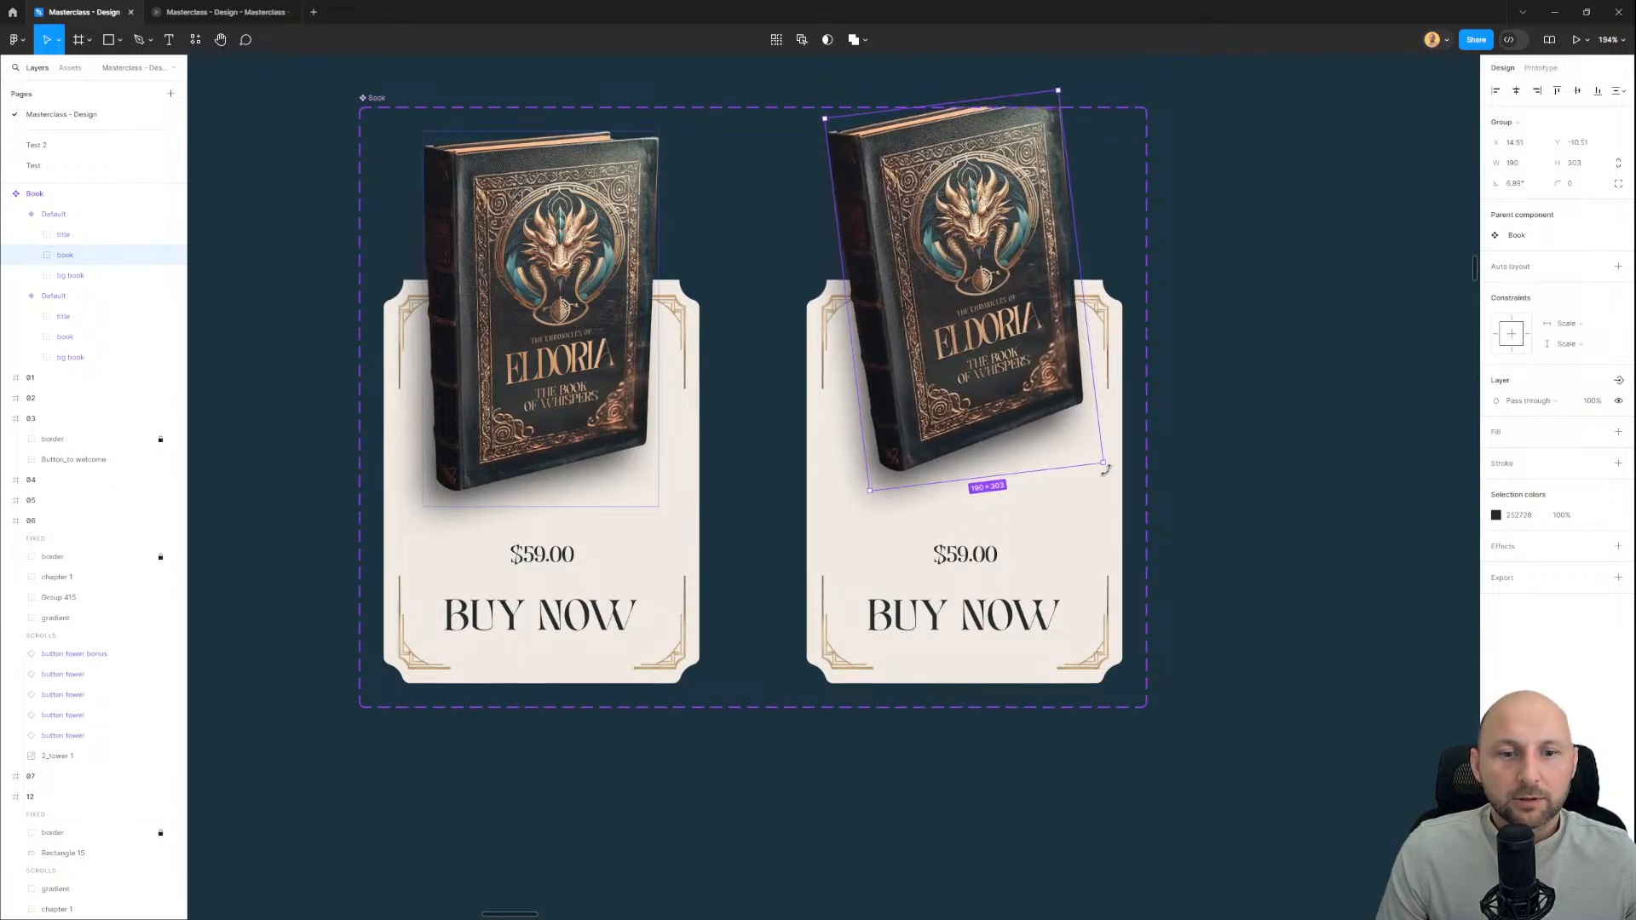
# Step: Move the $59.00 price in the second Book variant about 15 px down, closer to BUY NOW
pyautogui.click(978, 557)
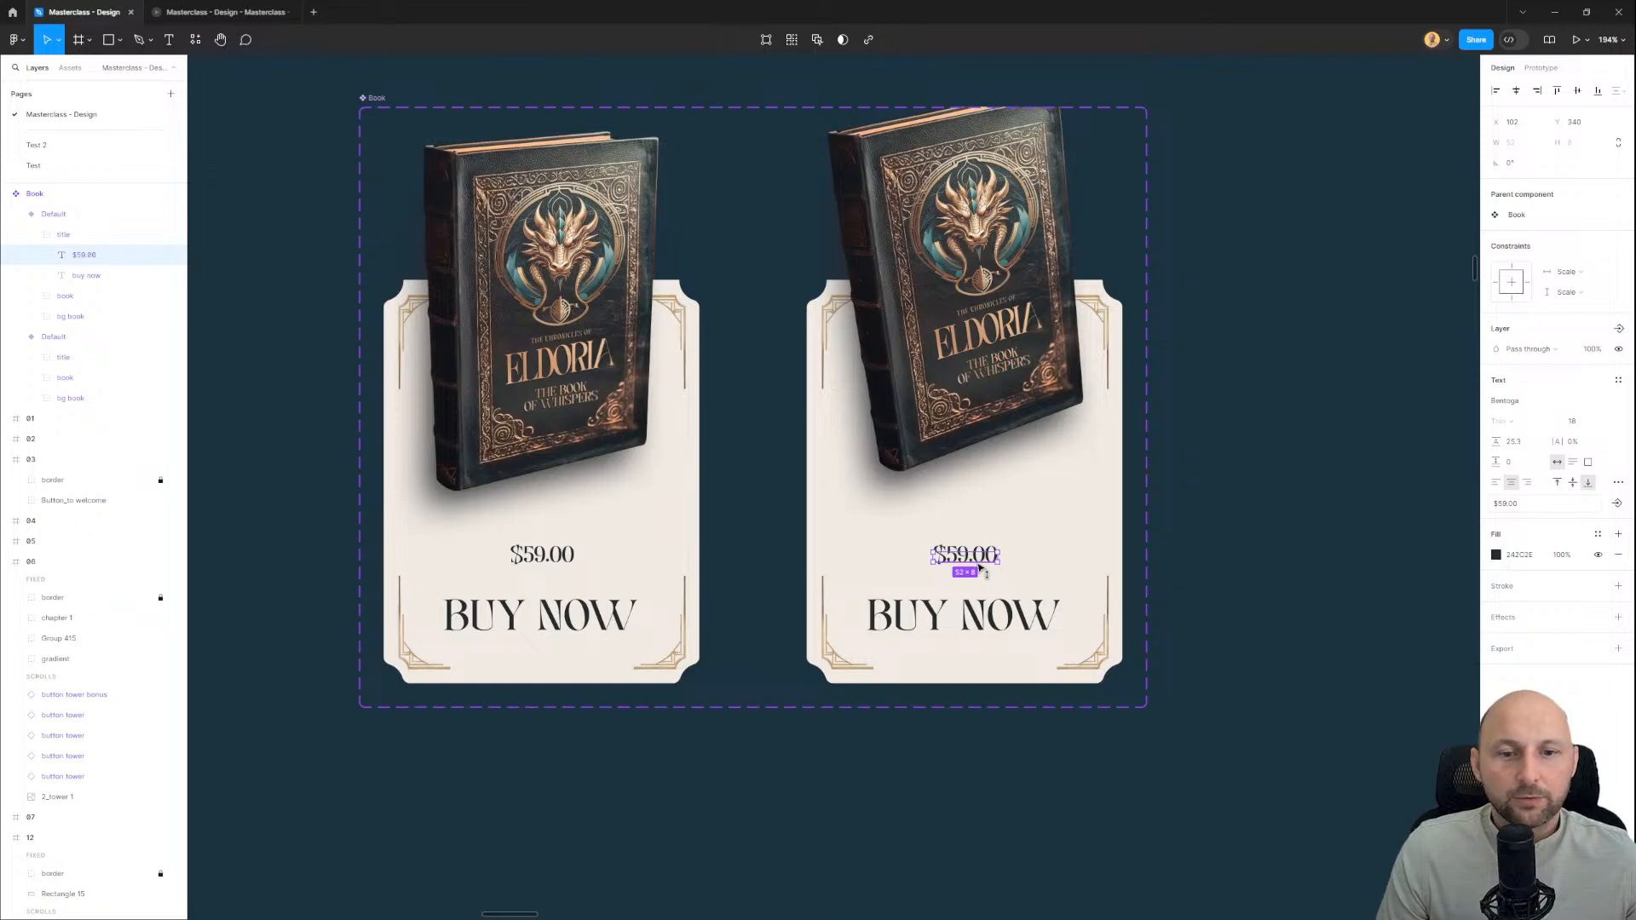
pyautogui.moveTo(979, 565); pyautogui.dragTo(984, 580)
pyautogui.hscroll(2, 1111, 483)
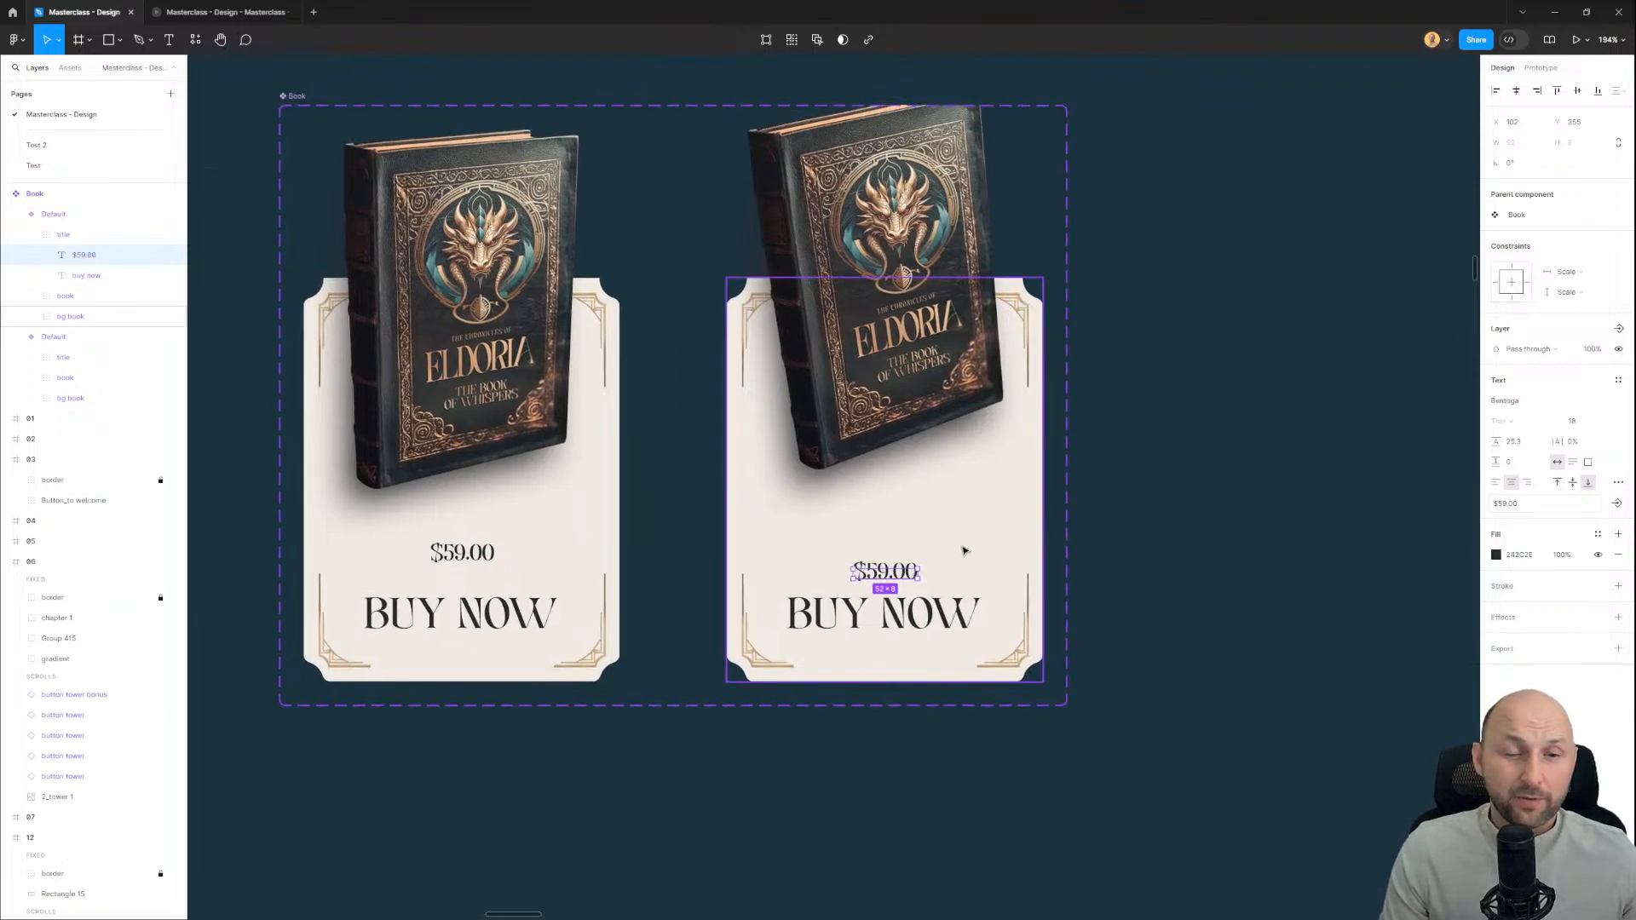
# Step: Recolor the second Book variant's bg book group with the dark library color named Style
pyautogui.click(1015, 512)
pyautogui.scroll(2, 1014, 512)
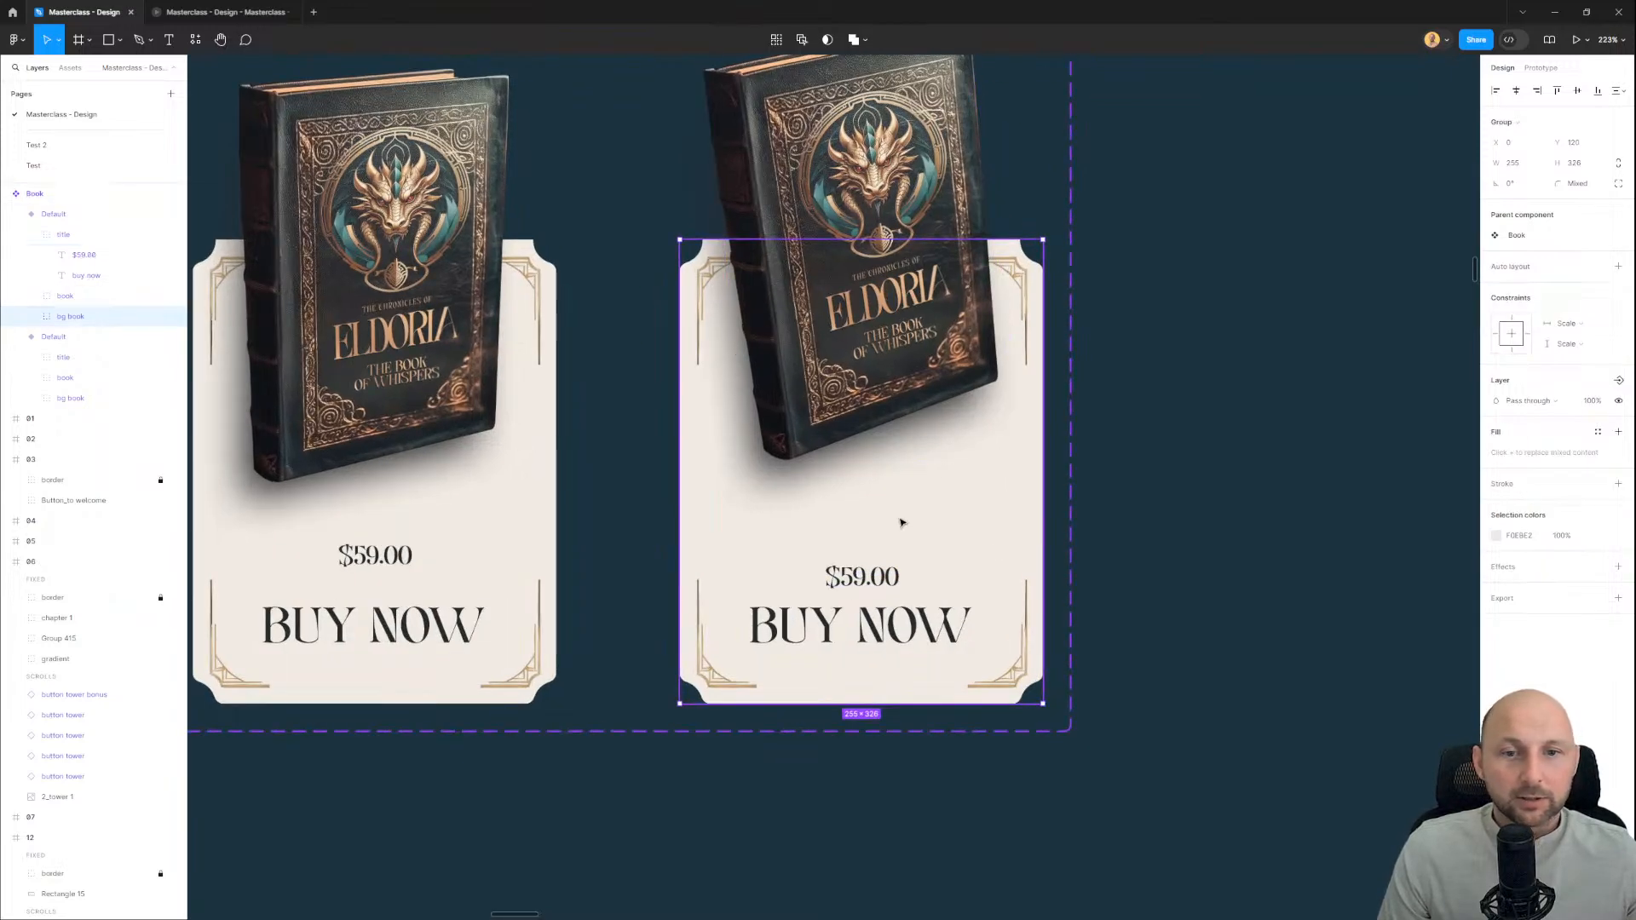
pyautogui.click(1598, 537)
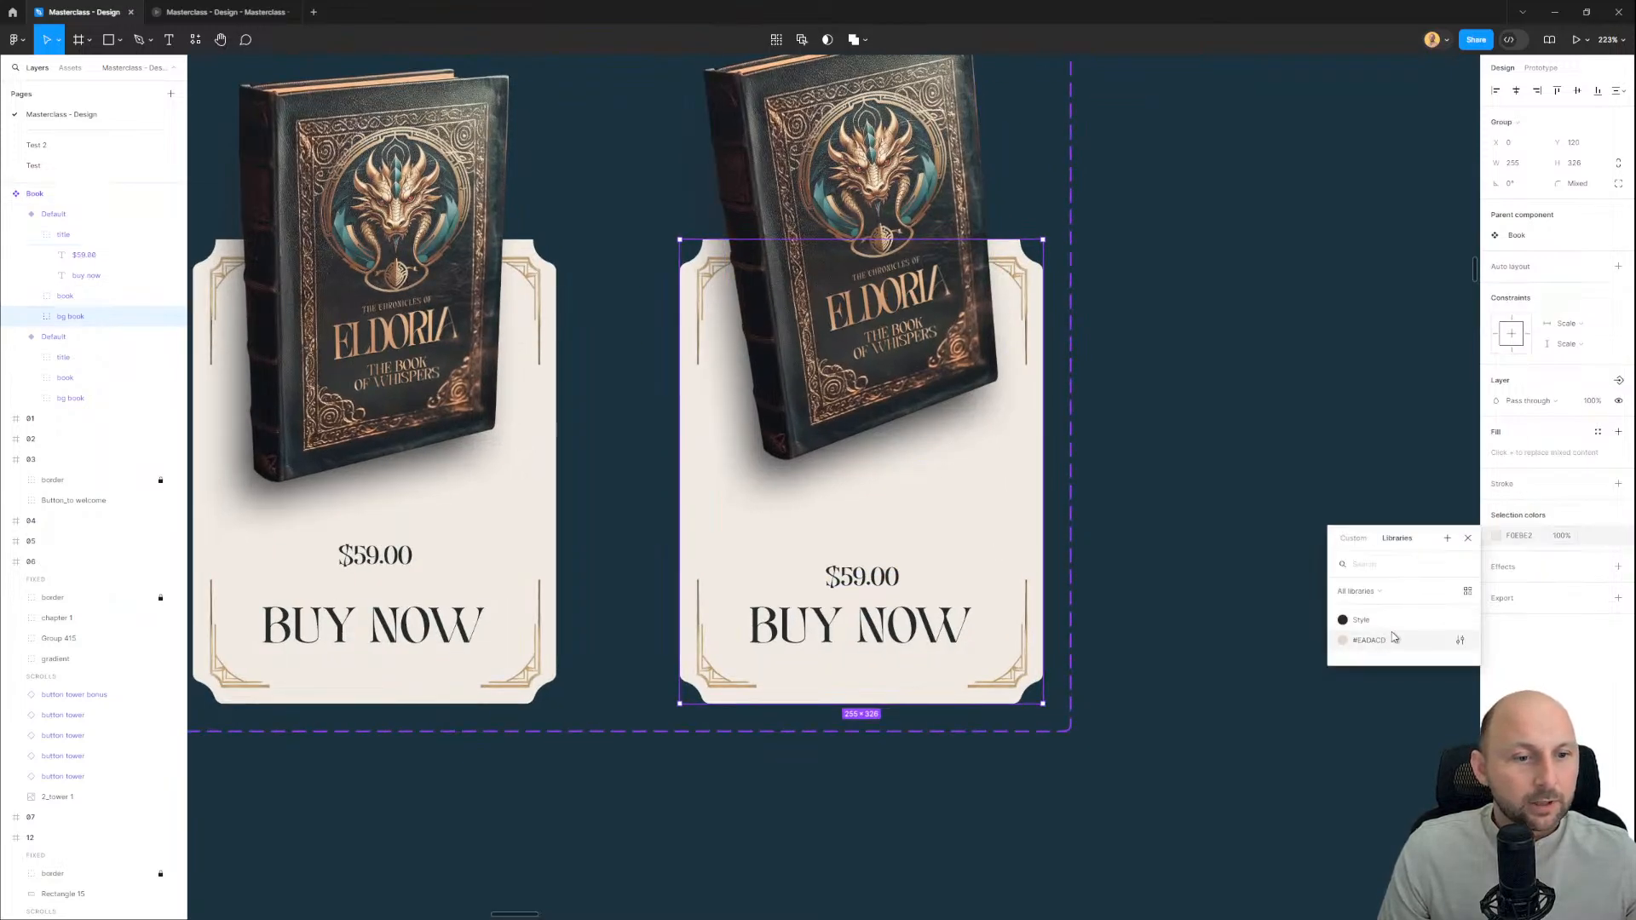
pyautogui.click(1362, 621)
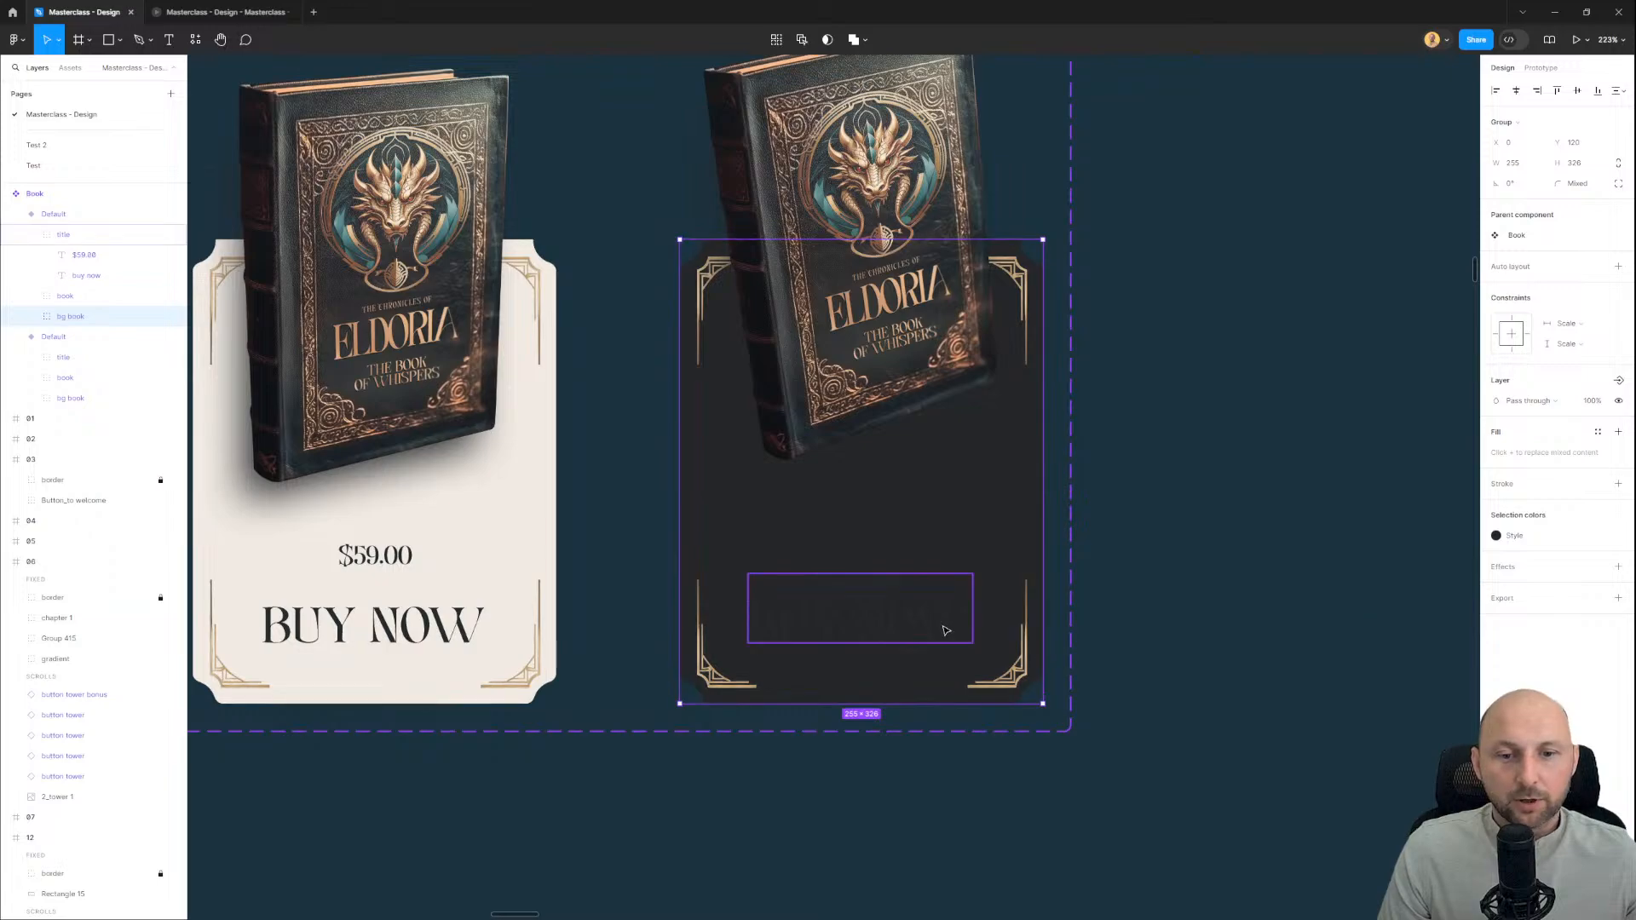
# Step: Recolor the $59.00 price and buy now text in the second Book variant with library color #EADACD and preview the hover
pyautogui.keyDown('ctrl'); pyautogui.click(906, 620); pyautogui.keyUp('ctrl')
pyautogui.keyDown('ctrl'); pyautogui.keyDown('shift'); pyautogui.click(889, 585); pyautogui.keyUp('shift'); pyautogui.keyUp('ctrl')
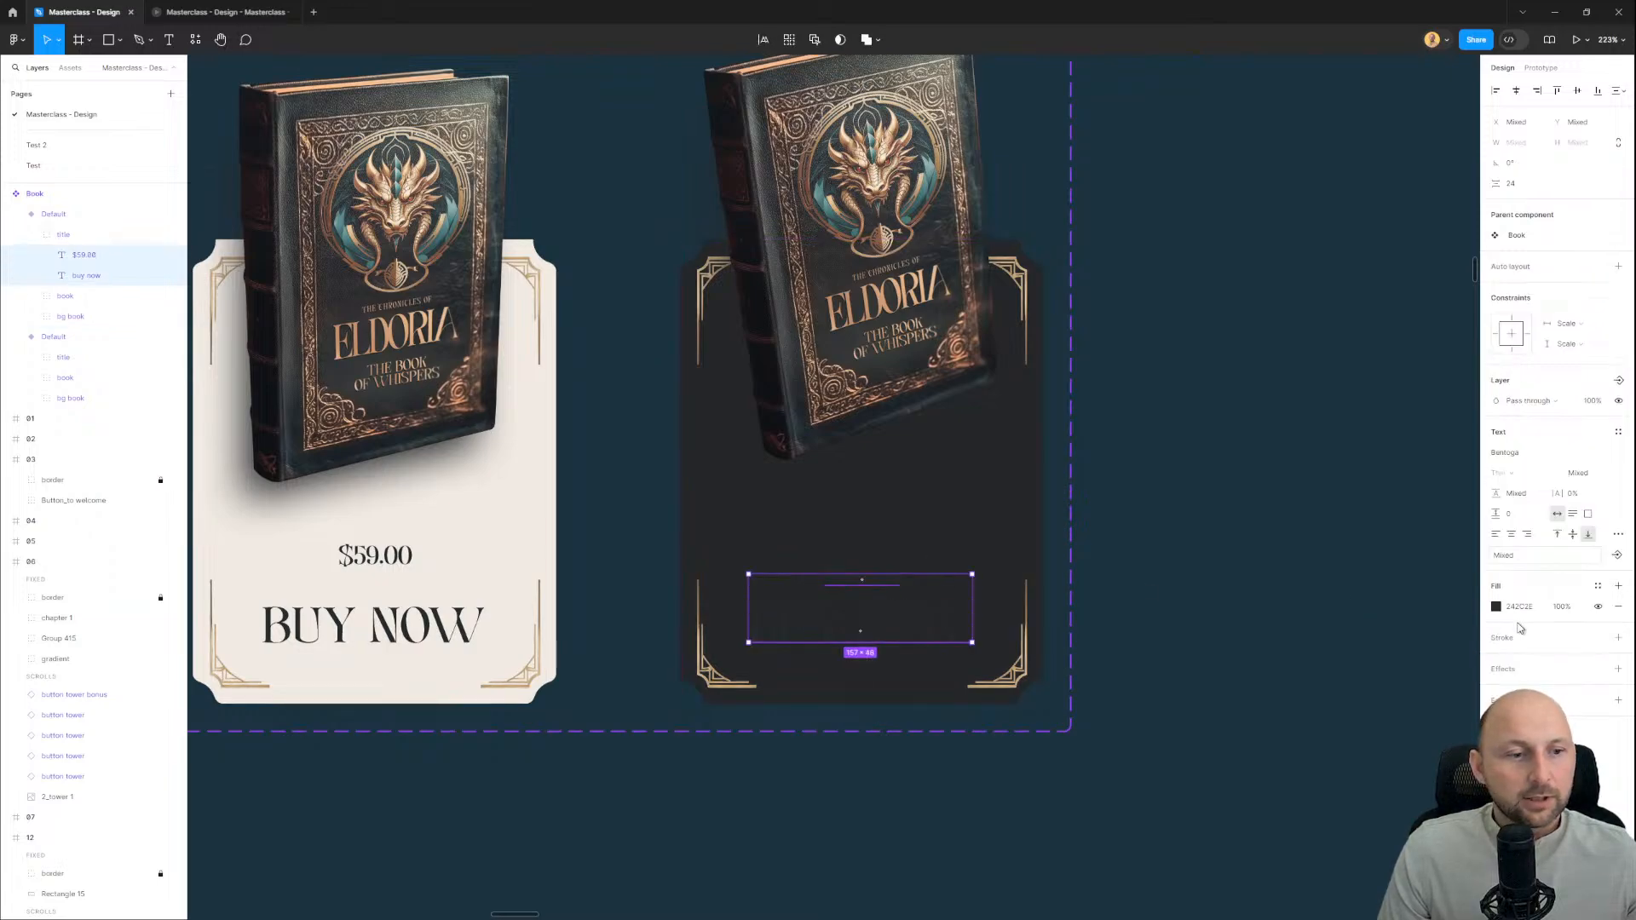
pyautogui.click(1598, 588)
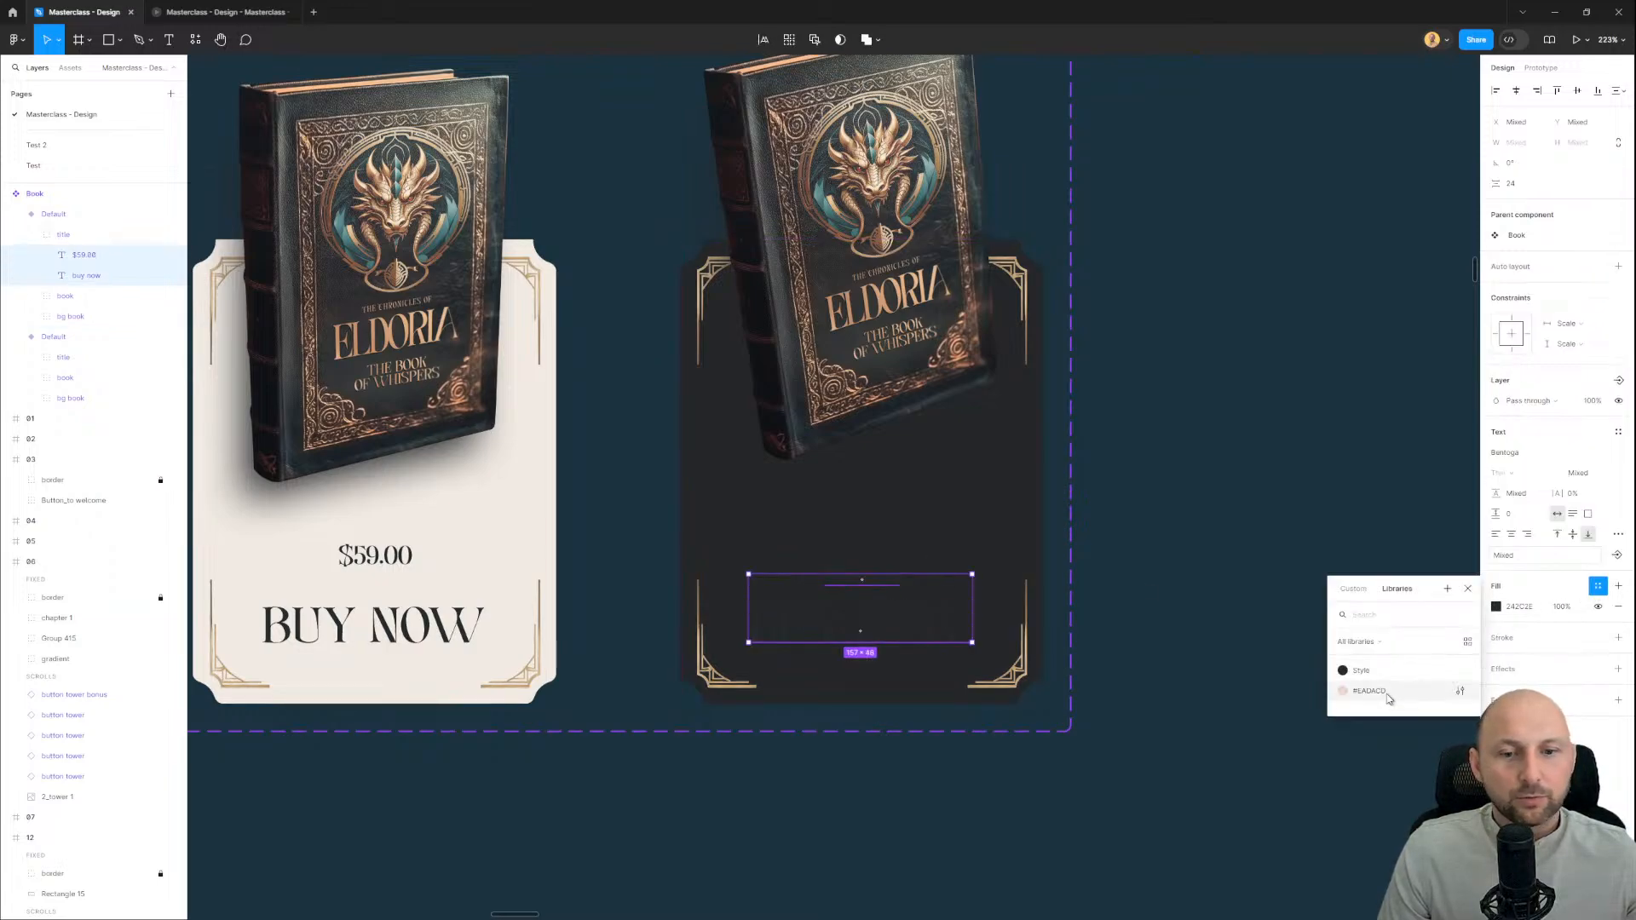
pyautogui.click(1370, 691)
pyautogui.click(1162, 576)
pyautogui.scroll(-3, 909, 468)
pyautogui.scroll(2, 723, 391)
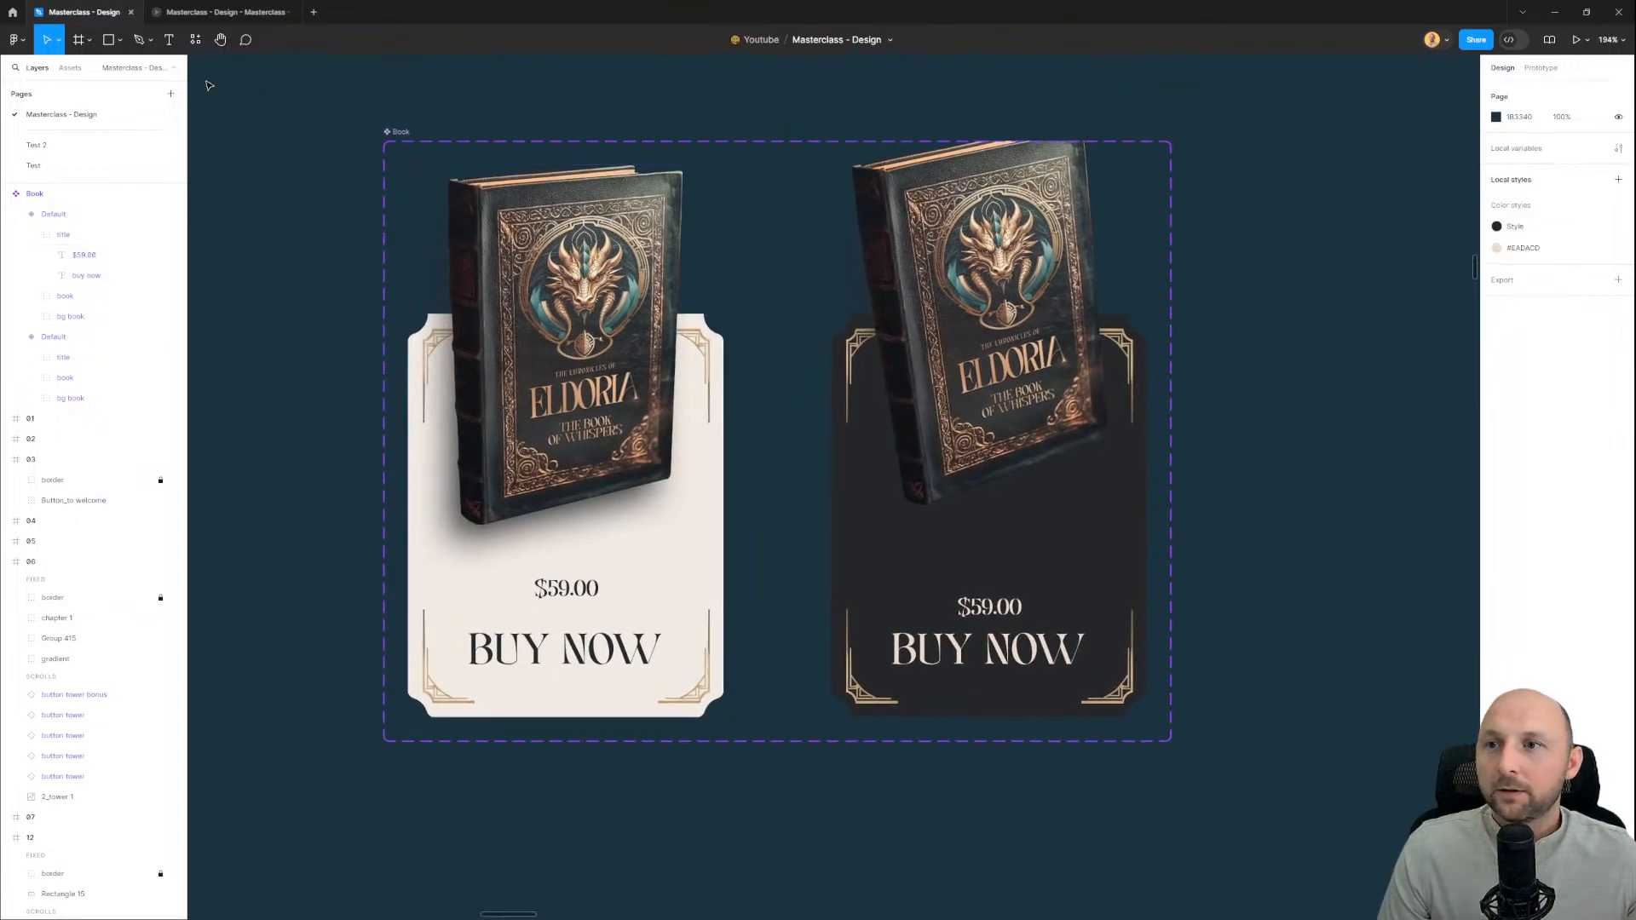
pyautogui.click(220, 12)
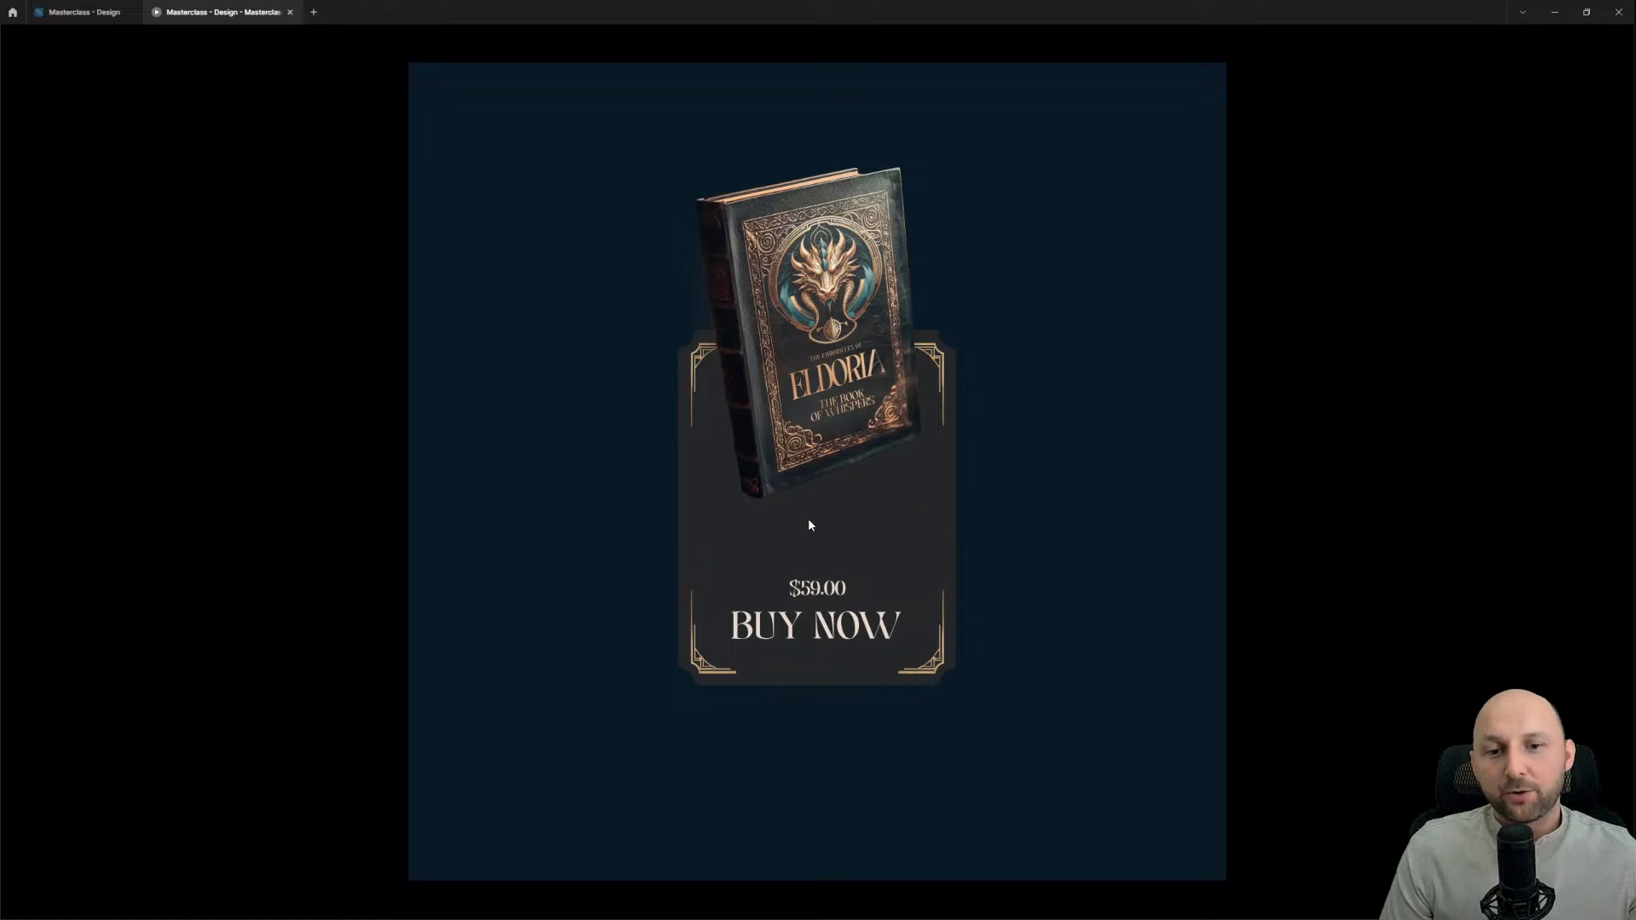
# Step: Back in the design file, copy the button arrow group from the Book landing frame and place the copy below the Book component set
pyautogui.click(85, 12)
pyautogui.scroll(-5, 632, 477)
pyautogui.moveTo(463, 257); pyautogui.dragTo(827, 485)
pyautogui.moveTo(645, 74); pyautogui.dragTo(806, 611)
pyautogui.scroll(-2, 762, 481)
pyautogui.moveTo(788, 767); pyautogui.dragTo(650, 266)
pyautogui.scroll(1, 633, 486)
pyautogui.scroll(8, 635, 511)
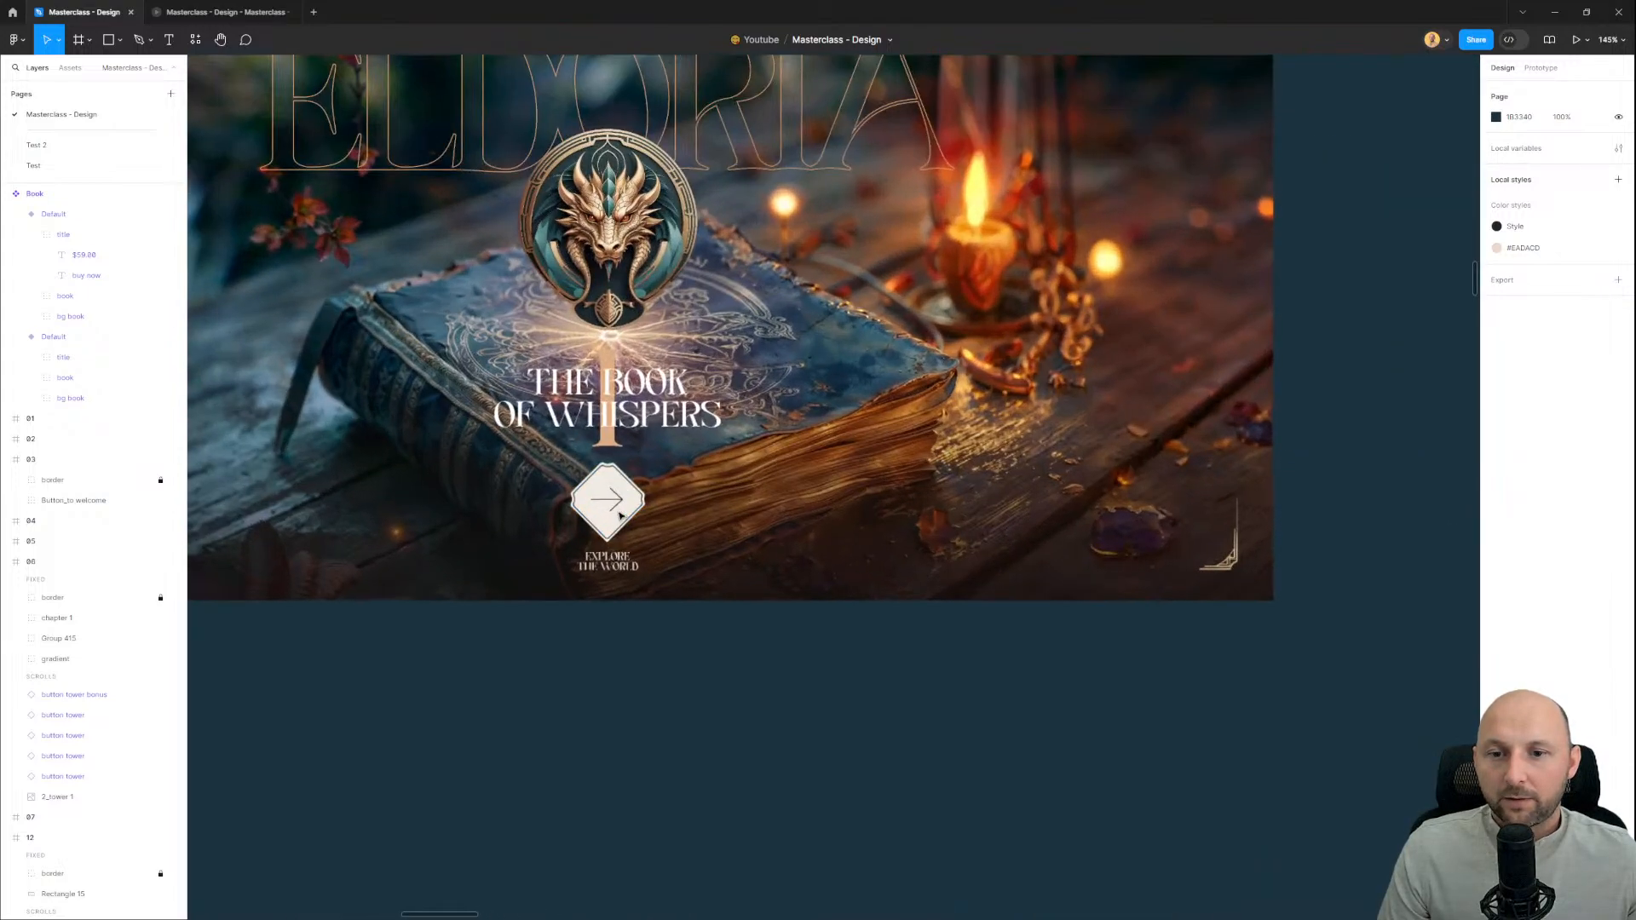
pyautogui.keyDown('ctrl'); pyautogui.click(601, 524); pyautogui.keyUp('ctrl')
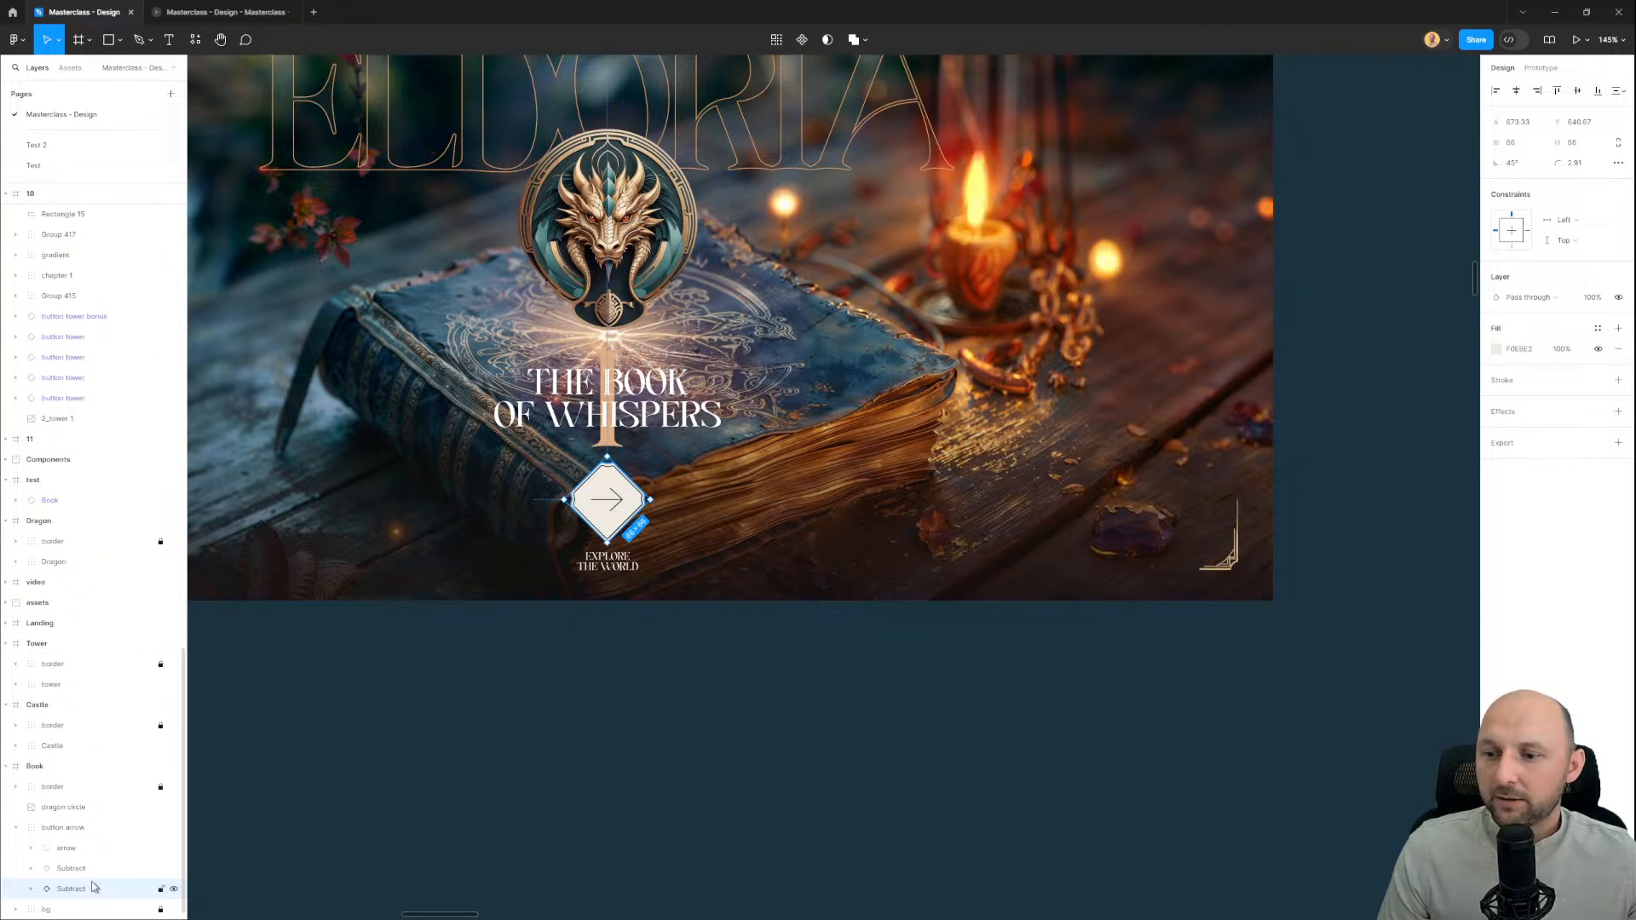
pyautogui.click(112, 834)
pyautogui.scroll(-2, 820, 681)
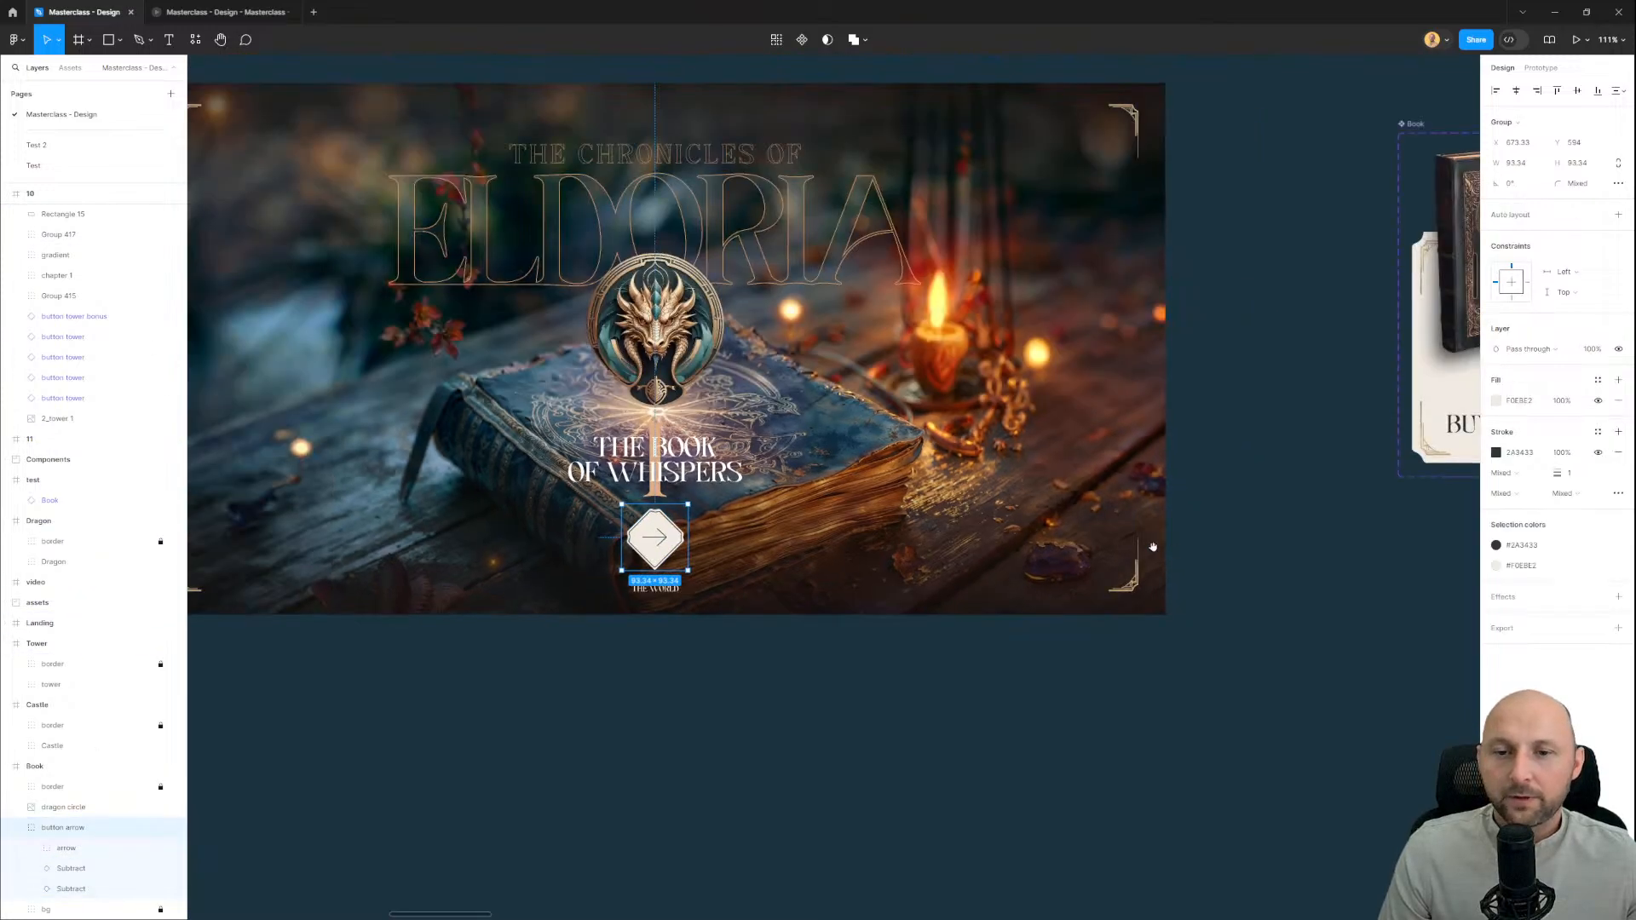
pyautogui.moveTo(1380, 522); pyautogui.dragTo(556, 579)
pyautogui.click(835, 636)
pyautogui.hotkey('ctrl', 'v')
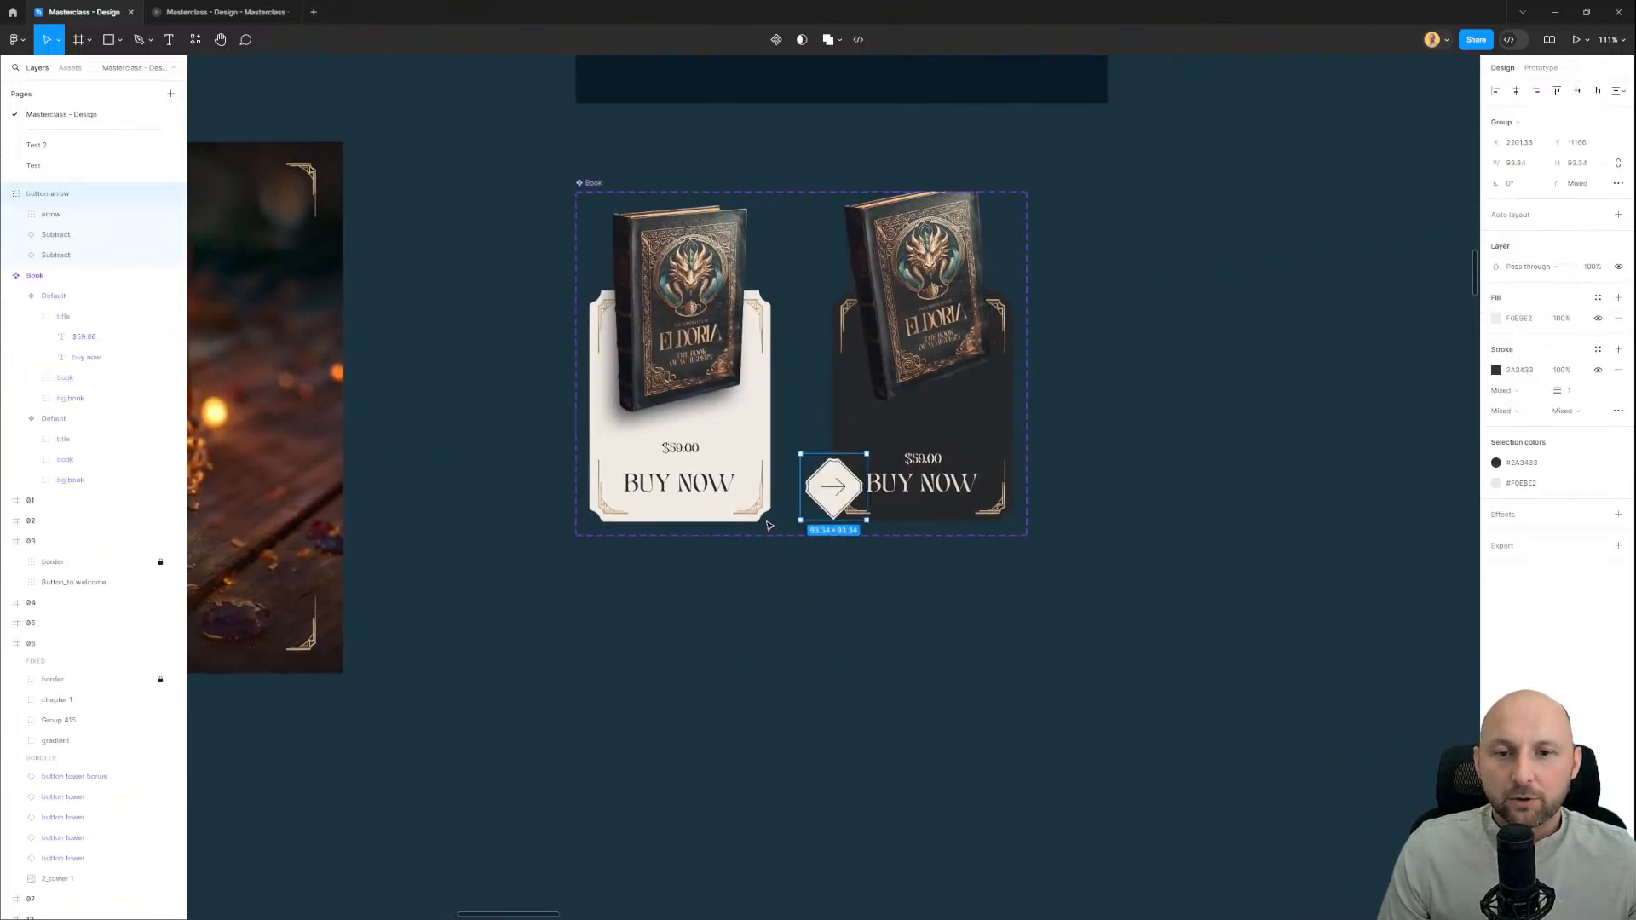
pyautogui.scroll(1, 765, 519)
pyautogui.moveTo(844, 489); pyautogui.dragTo(791, 682)
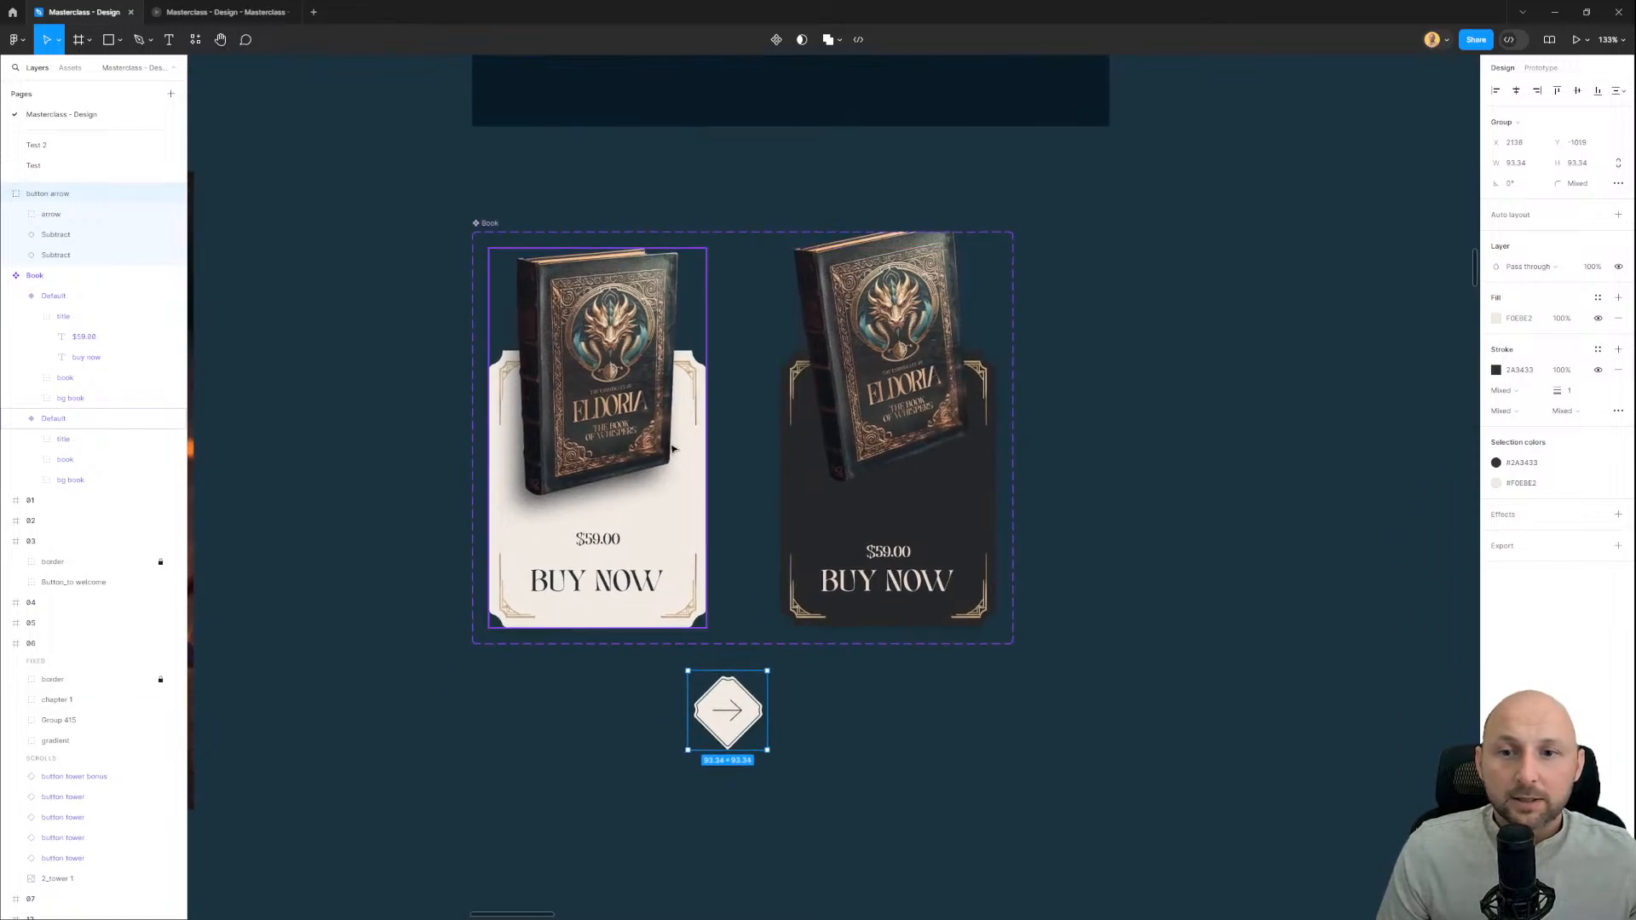
# Step: Paste the button arrow group into both Book variants and move both copies down to Y 236, above the price
pyautogui.click(631, 446)
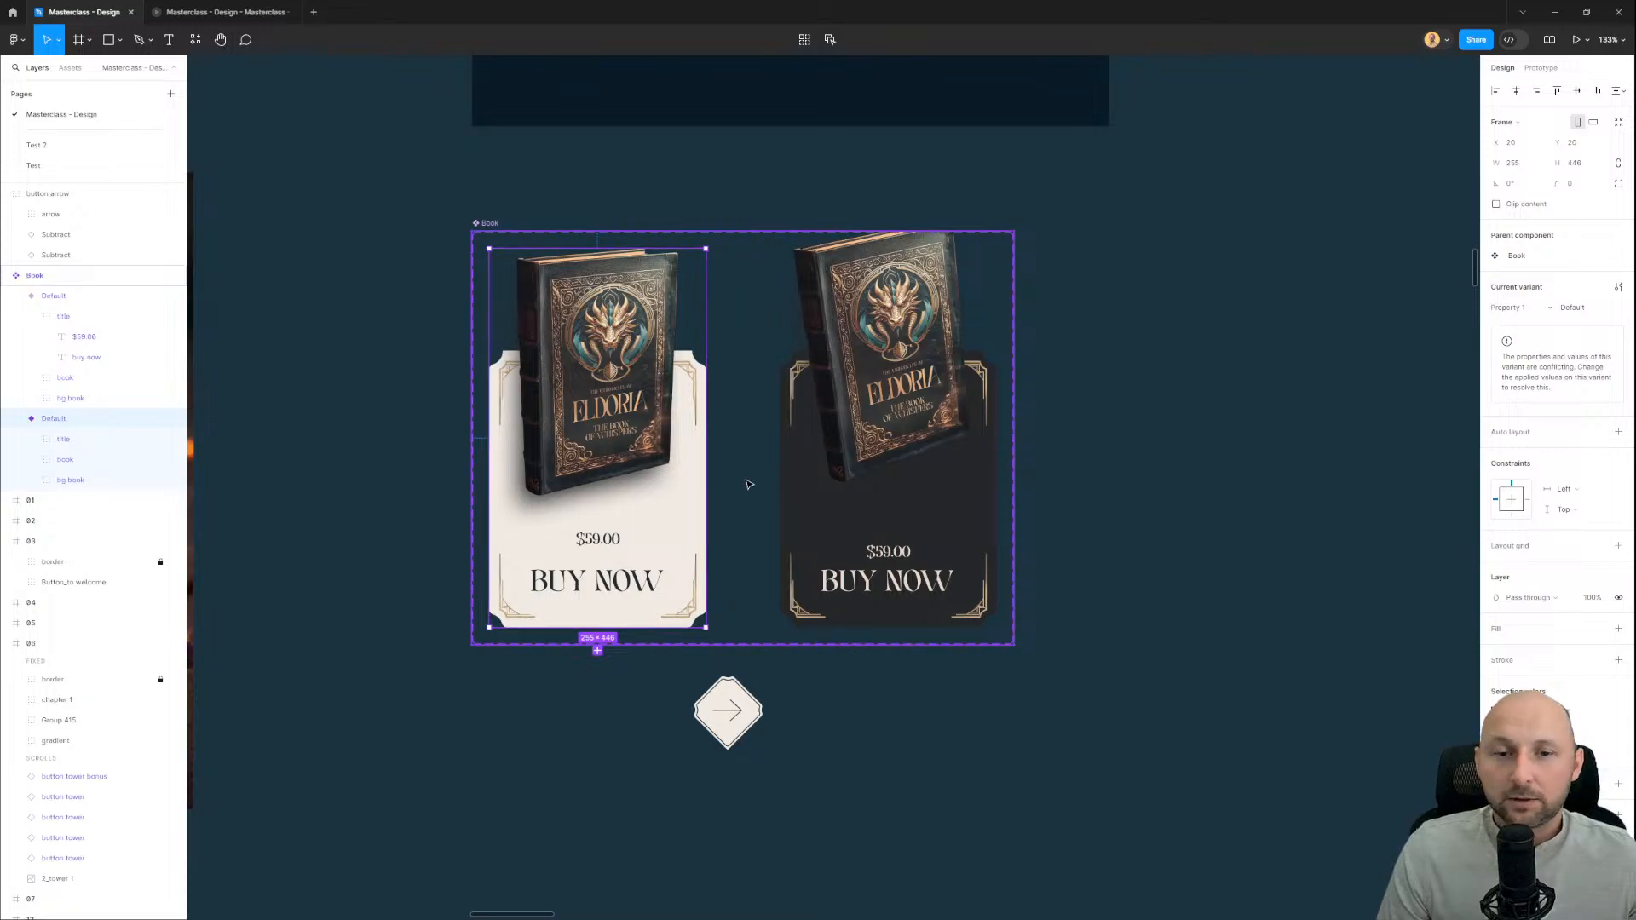
pyautogui.scroll(2, 744, 477)
pyautogui.keyDown('shift'); pyautogui.click(857, 495); pyautogui.keyUp('shift')
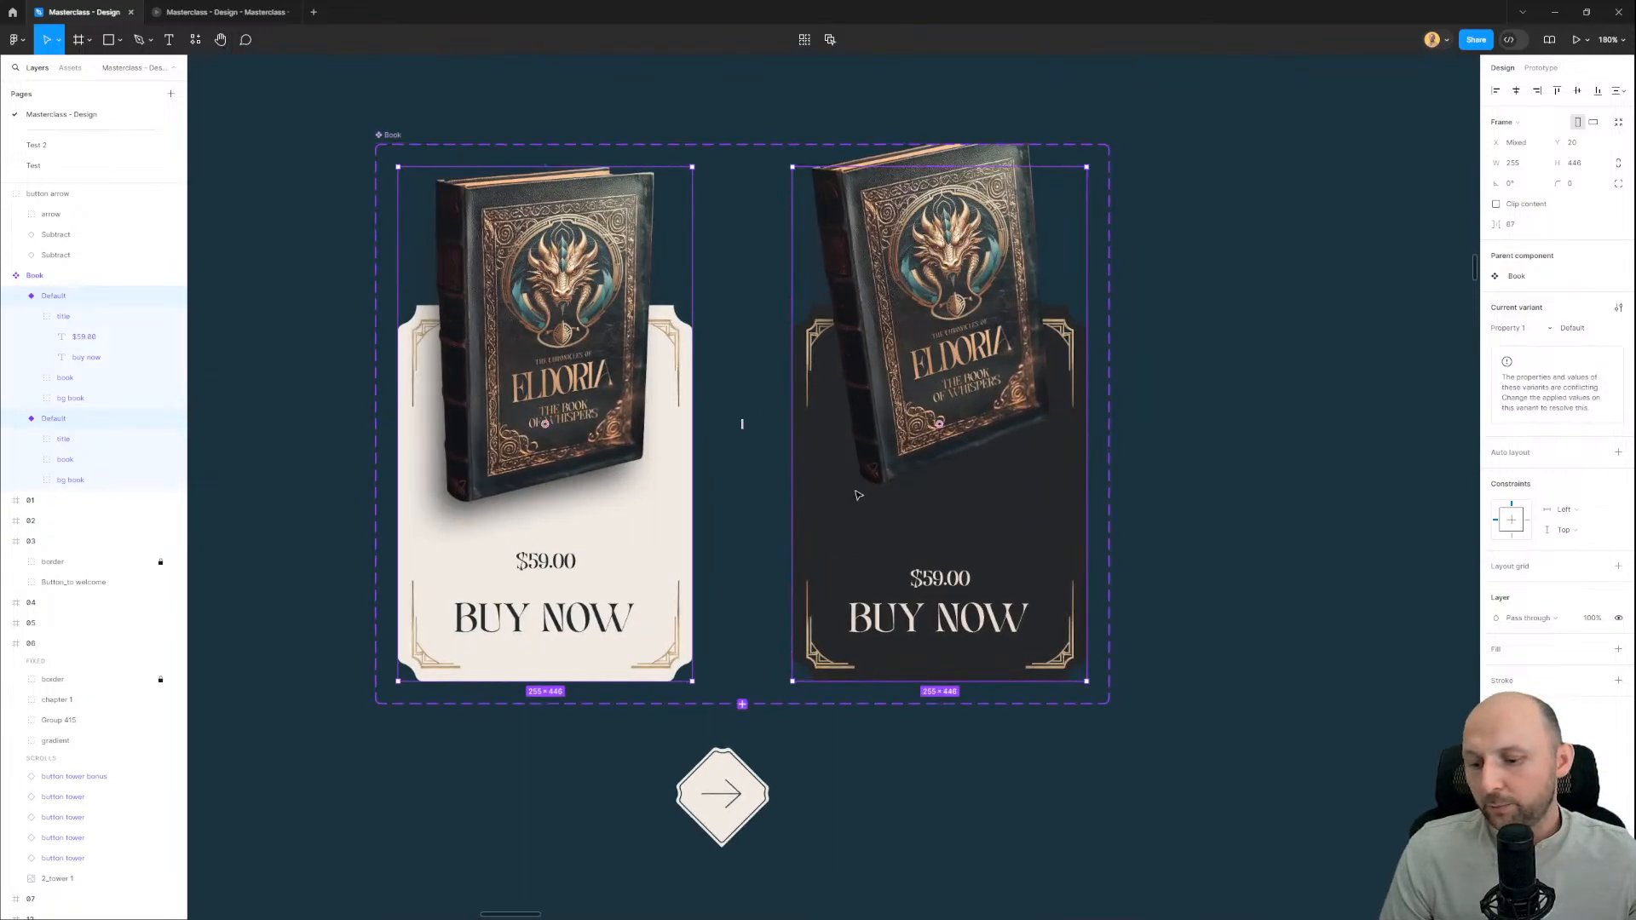
pyautogui.hotkey('ctrl', 'v')
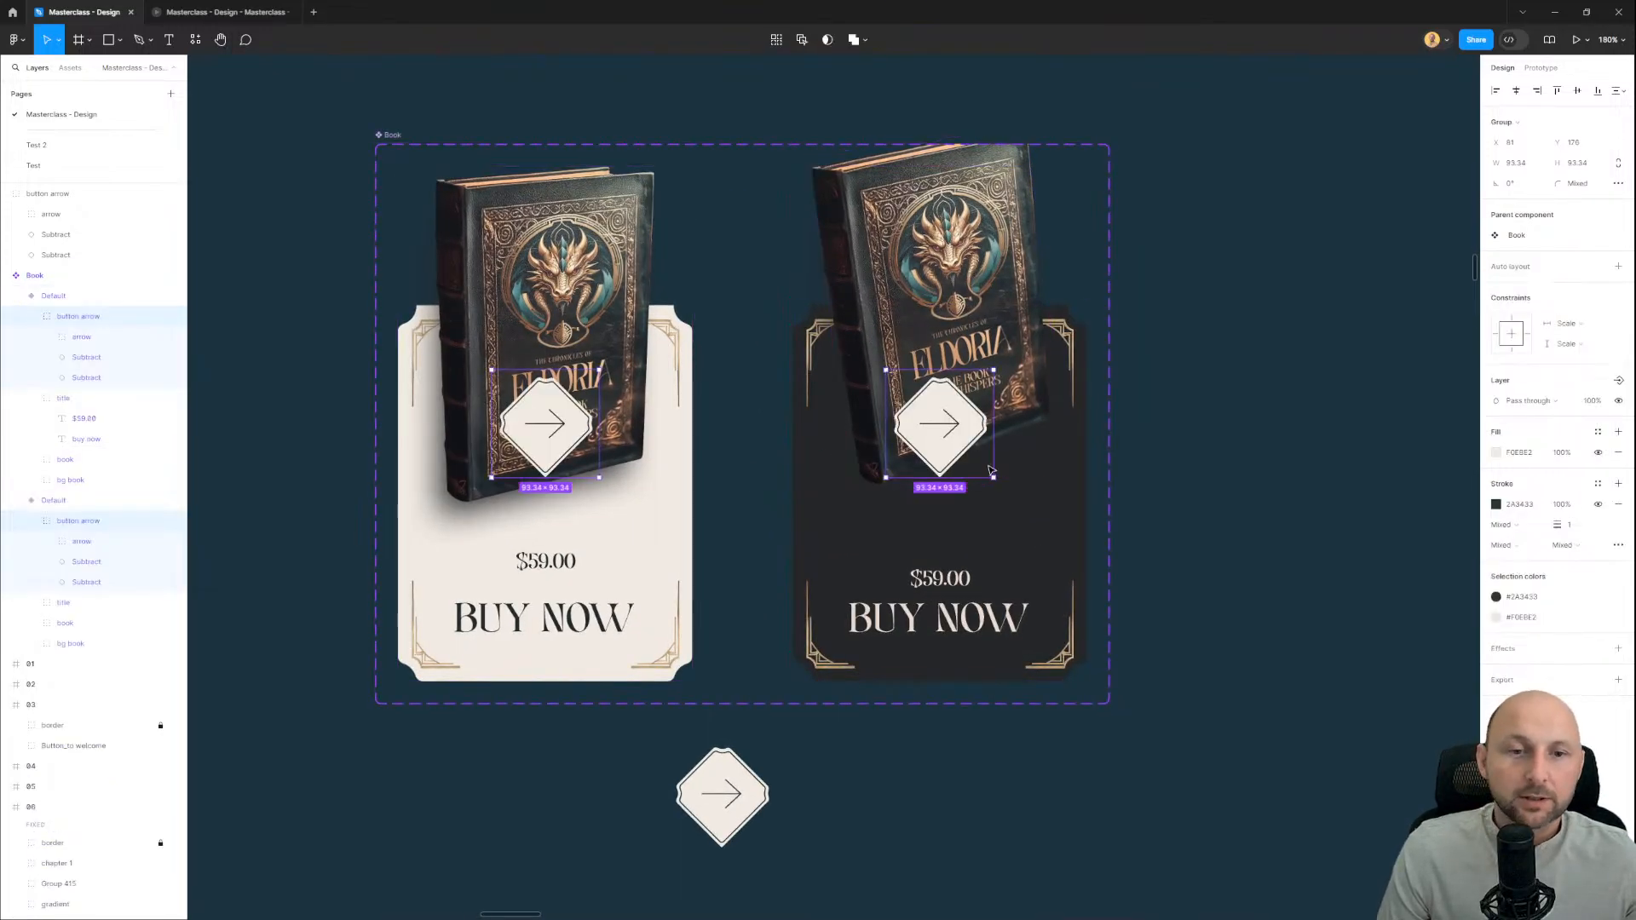
pyautogui.moveTo(952, 425); pyautogui.dragTo(951, 482)
pyautogui.scroll(2, 748, 511)
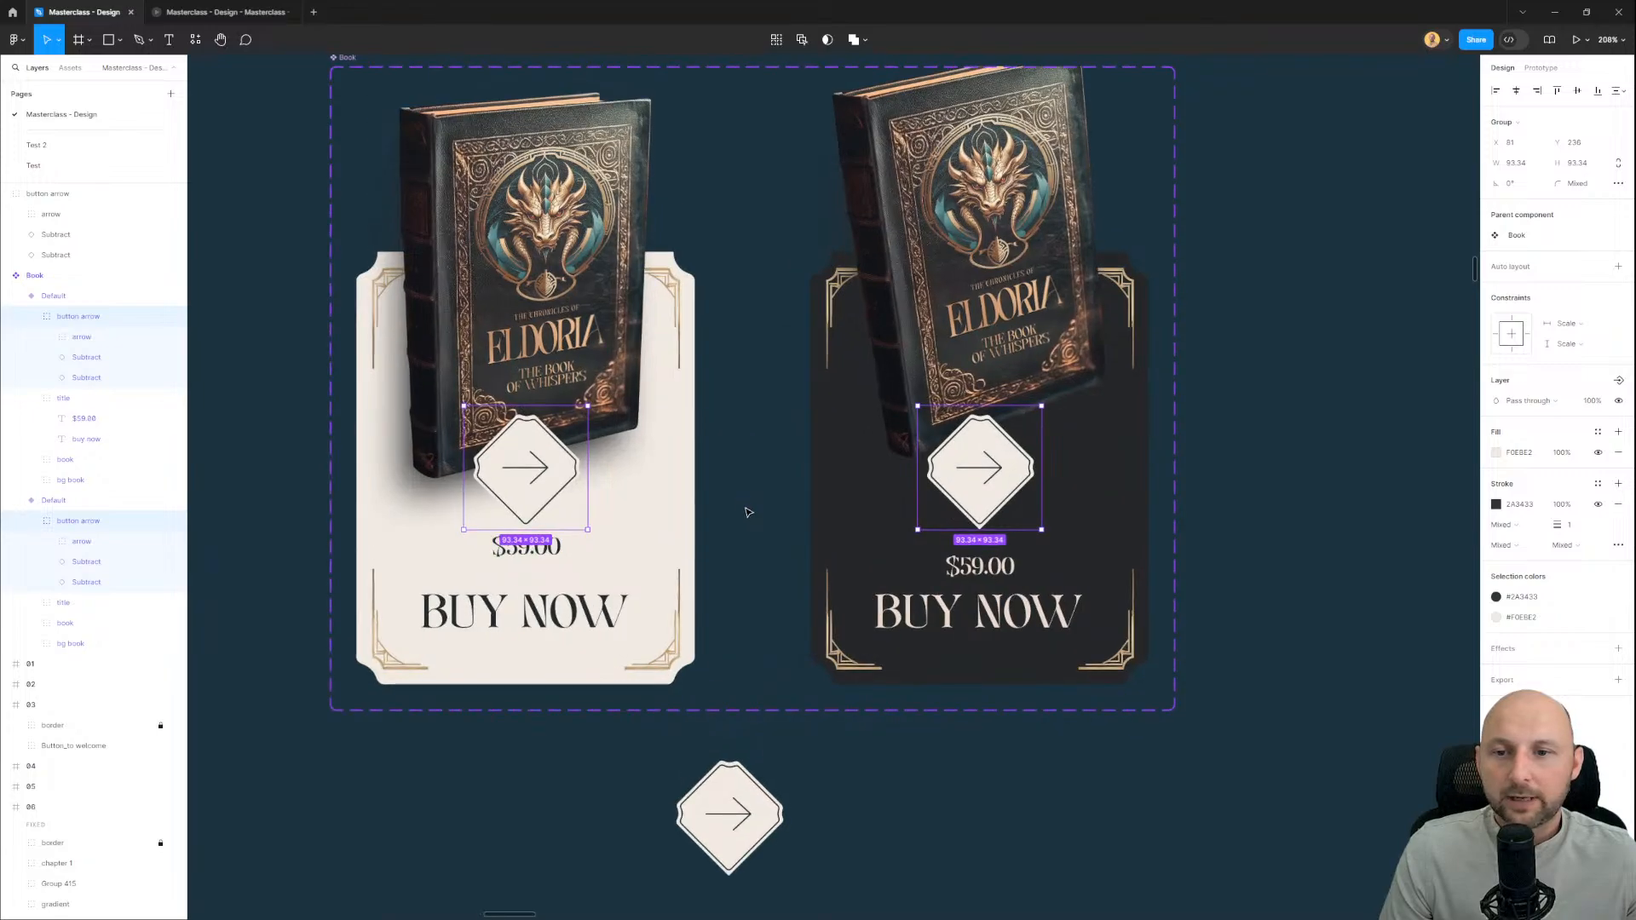
pyautogui.click(748, 511)
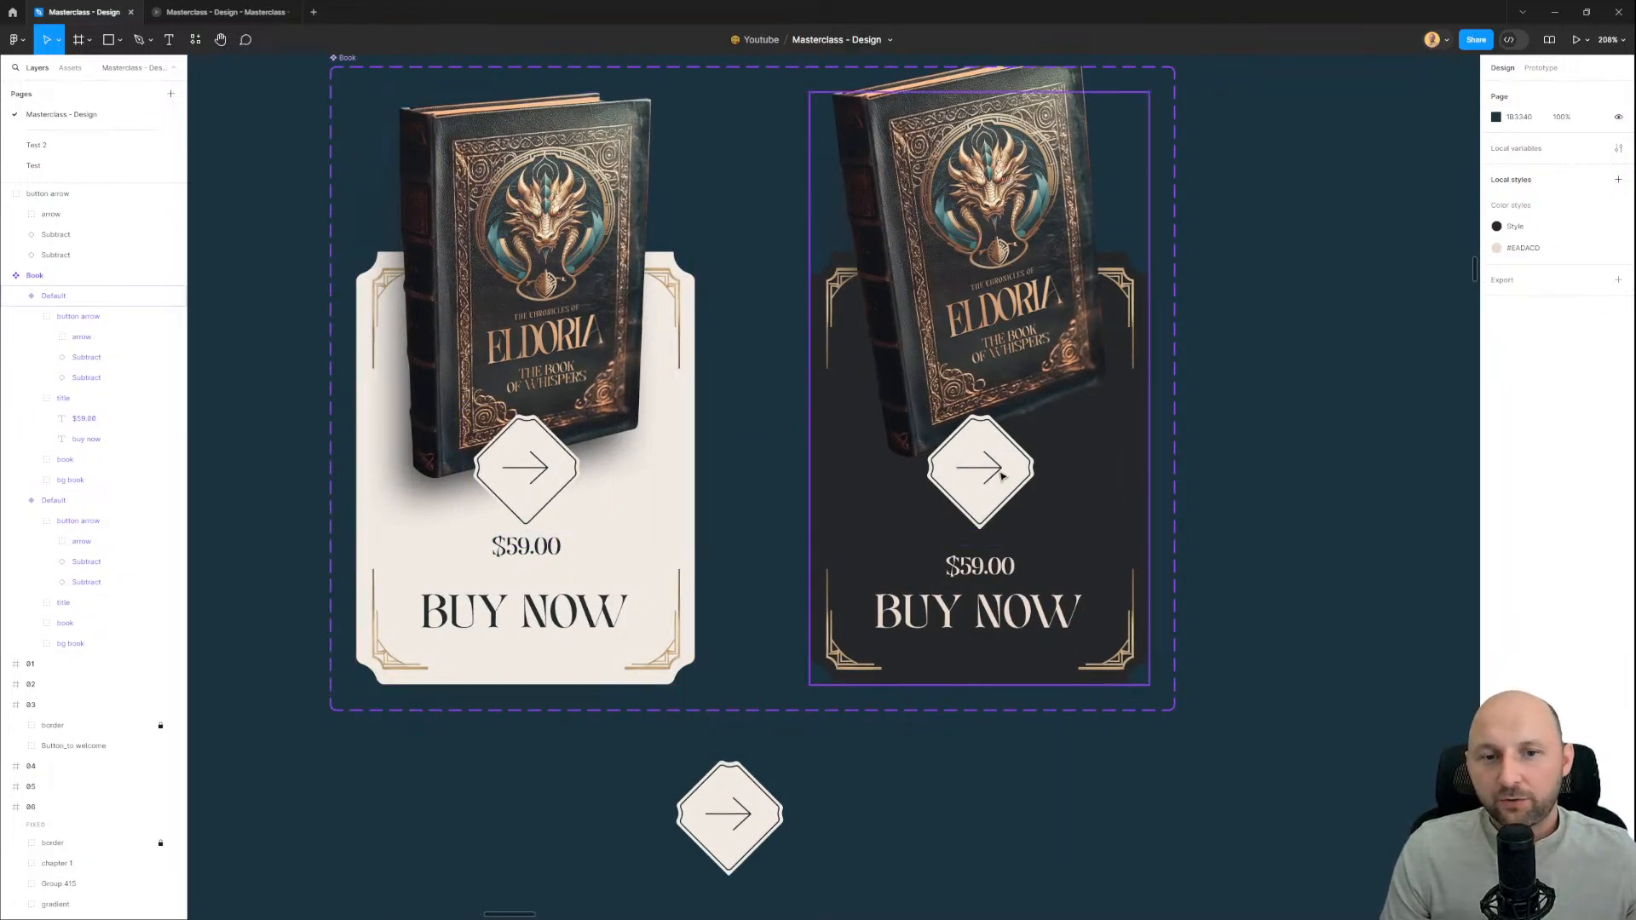
# Step: Raise the light Book variant's button arrow group to Y 200 and set its opacity to 0%
pyautogui.doubleClick(532, 482)
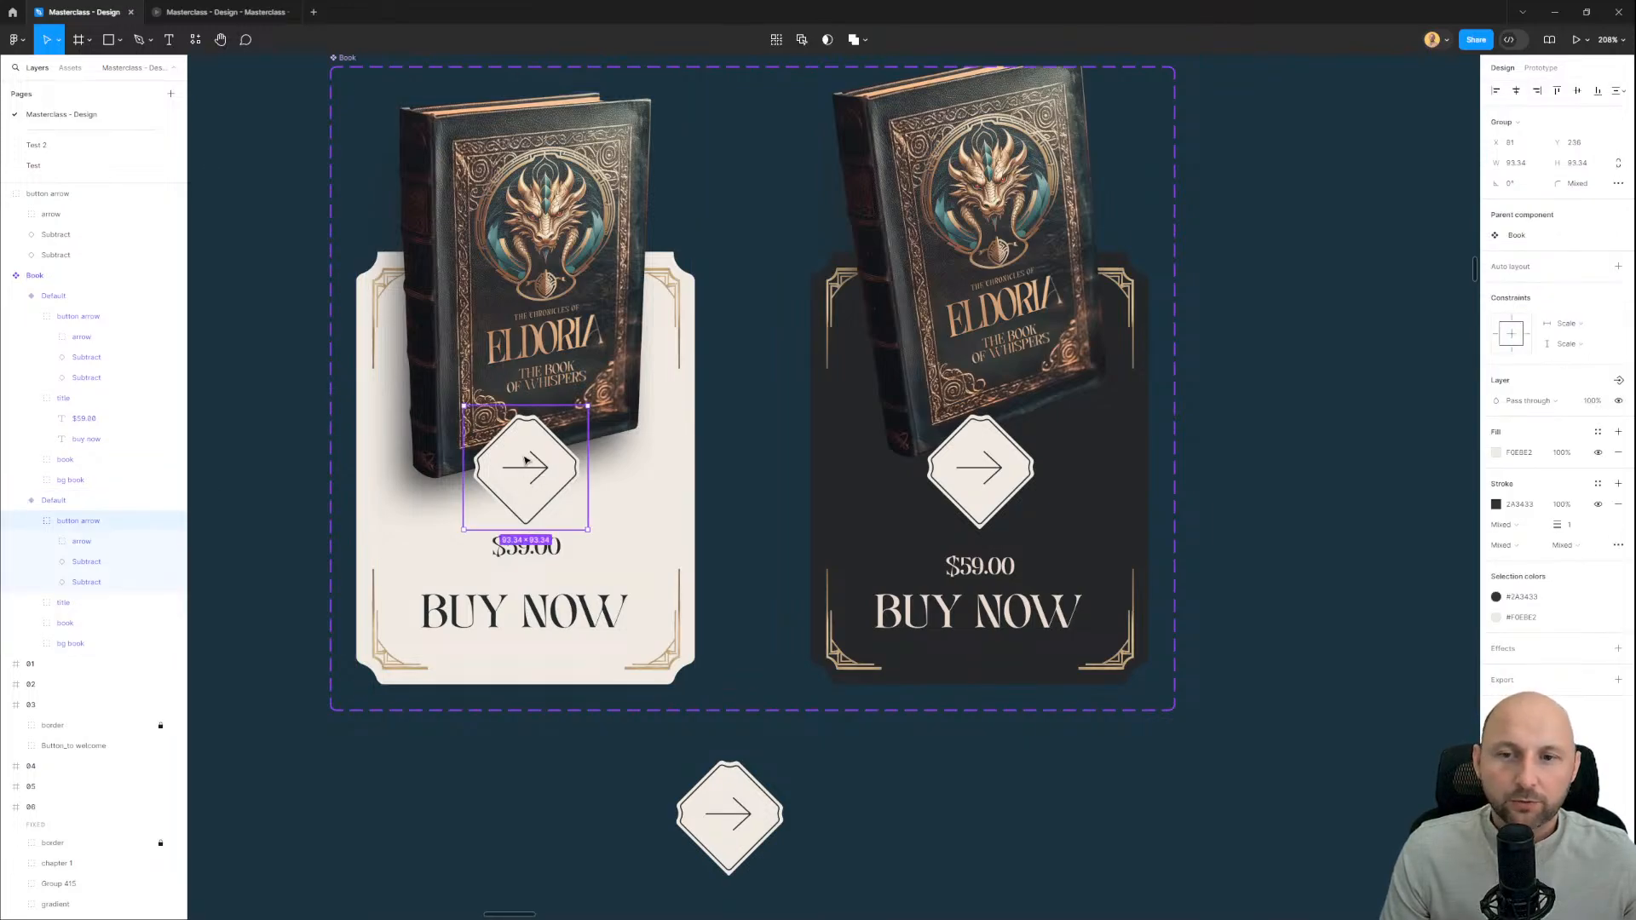
pyautogui.moveTo(534, 487); pyautogui.dragTo(535, 441)
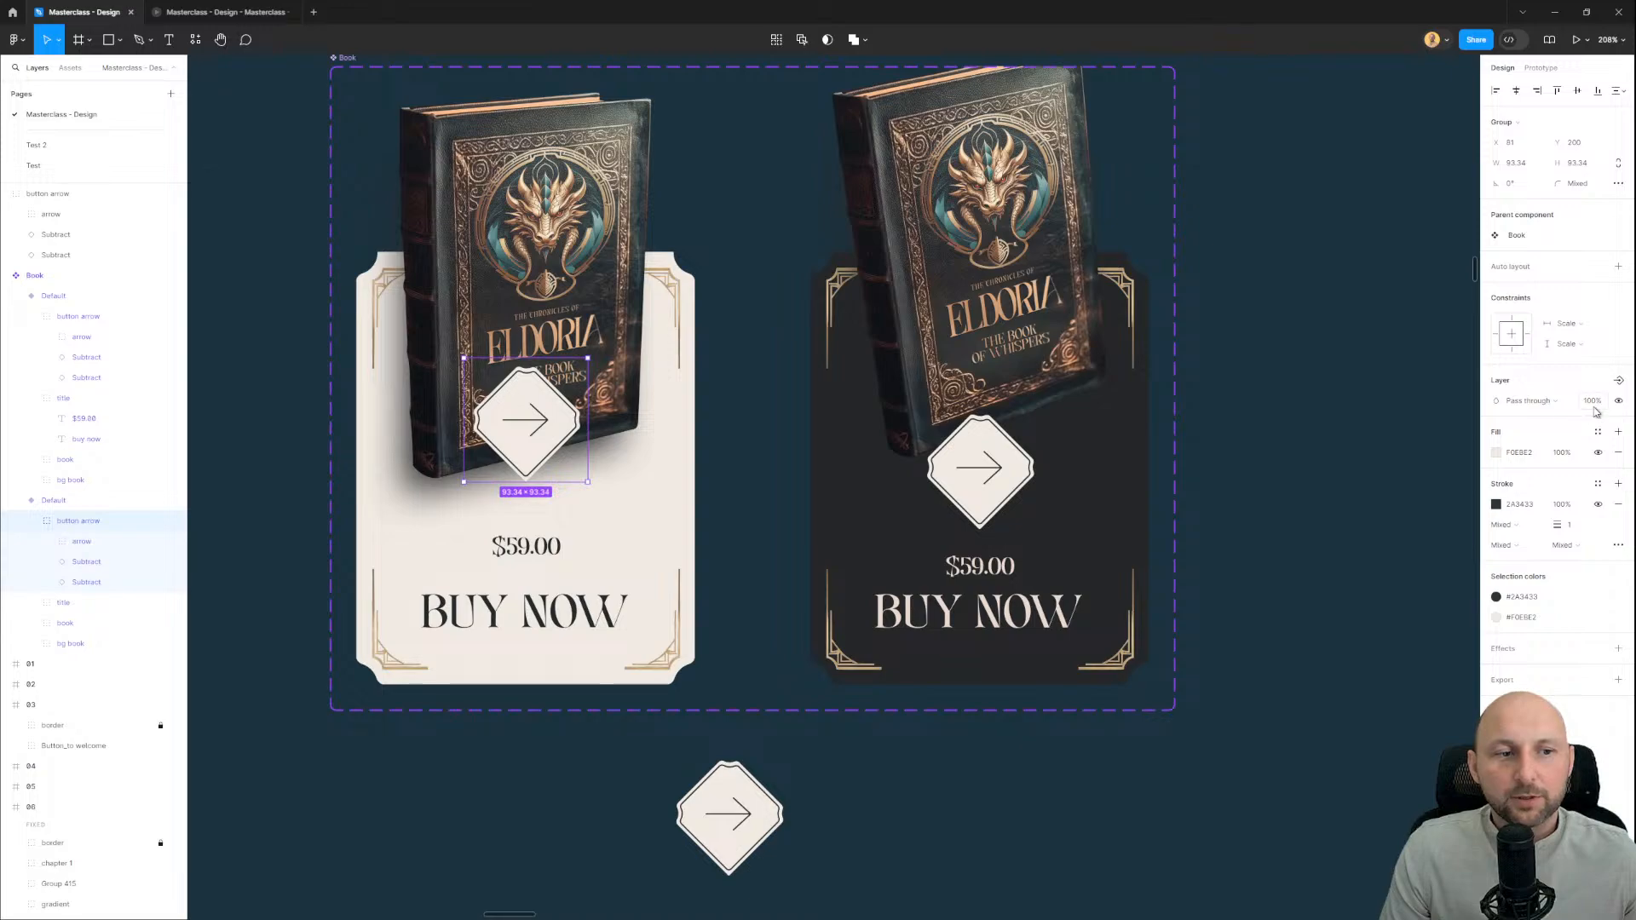
pyautogui.moveTo(1596, 411); pyautogui.dragTo(1251, 408)
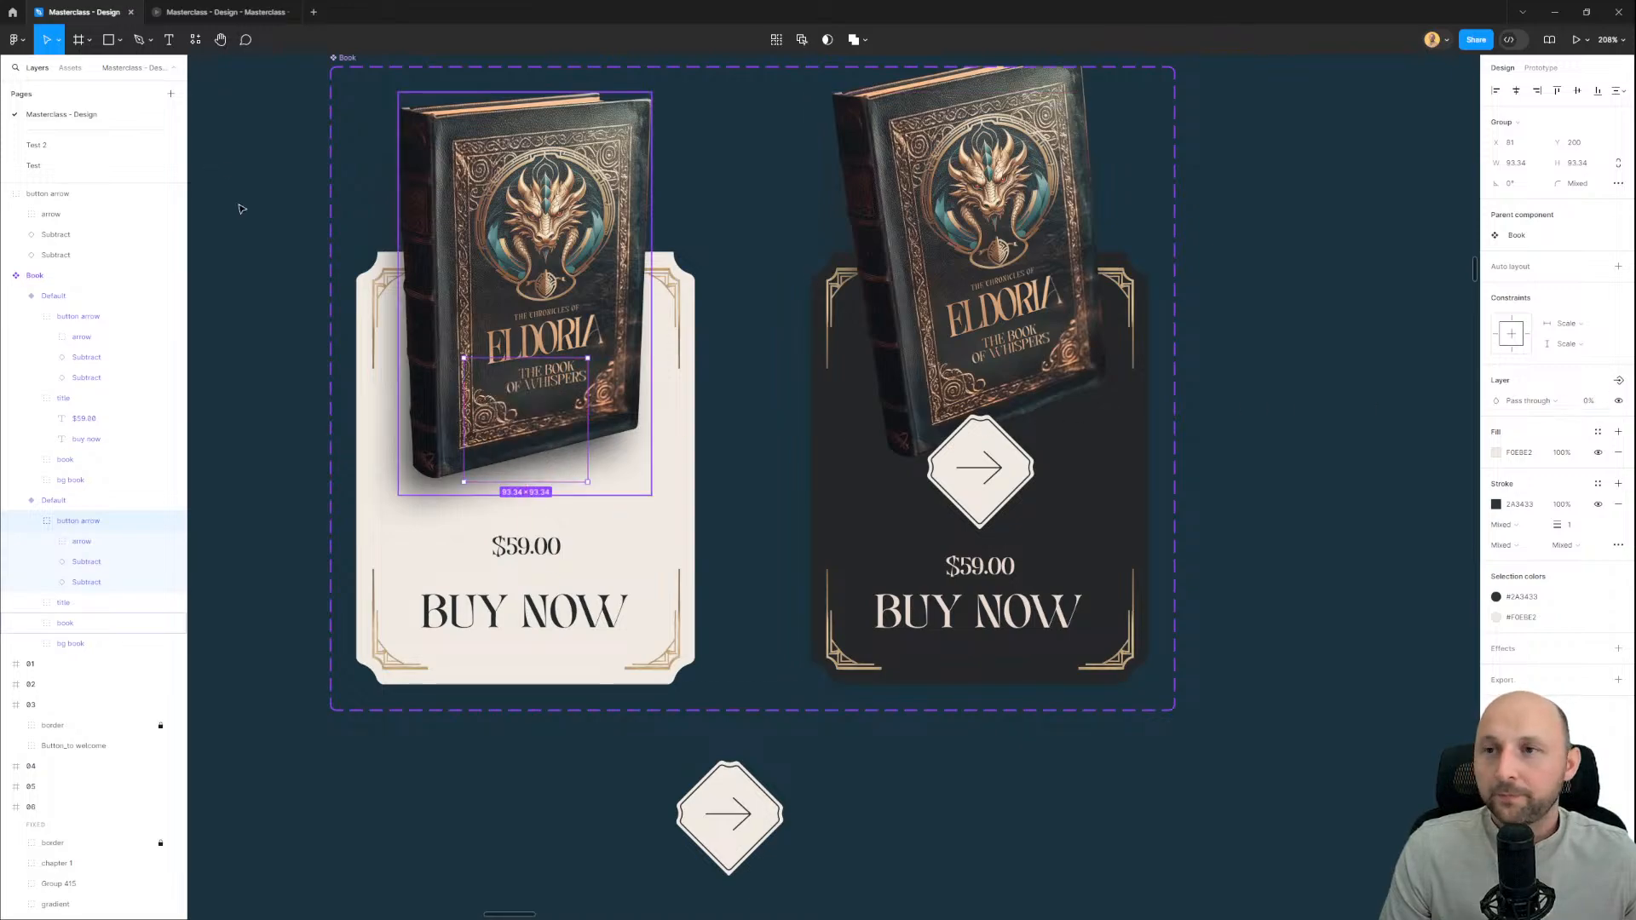
# Step: Preview the card's hover animation with the added arrow button in the prototype, and return to the design file
pyautogui.click(214, 13)
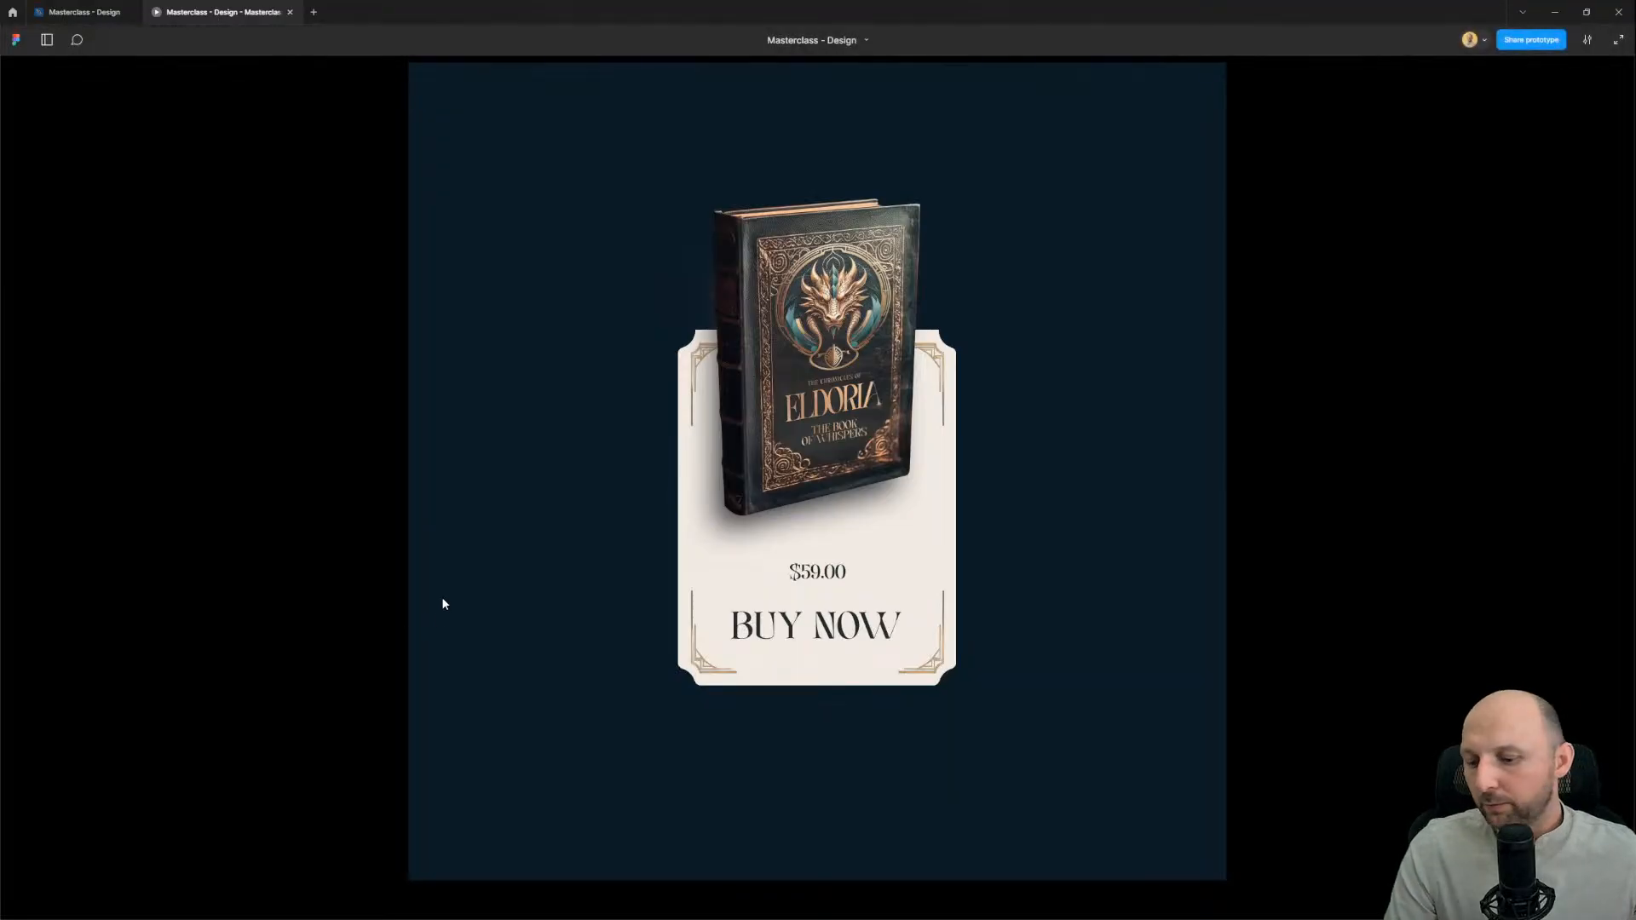
pyautogui.moveTo(868, 580)
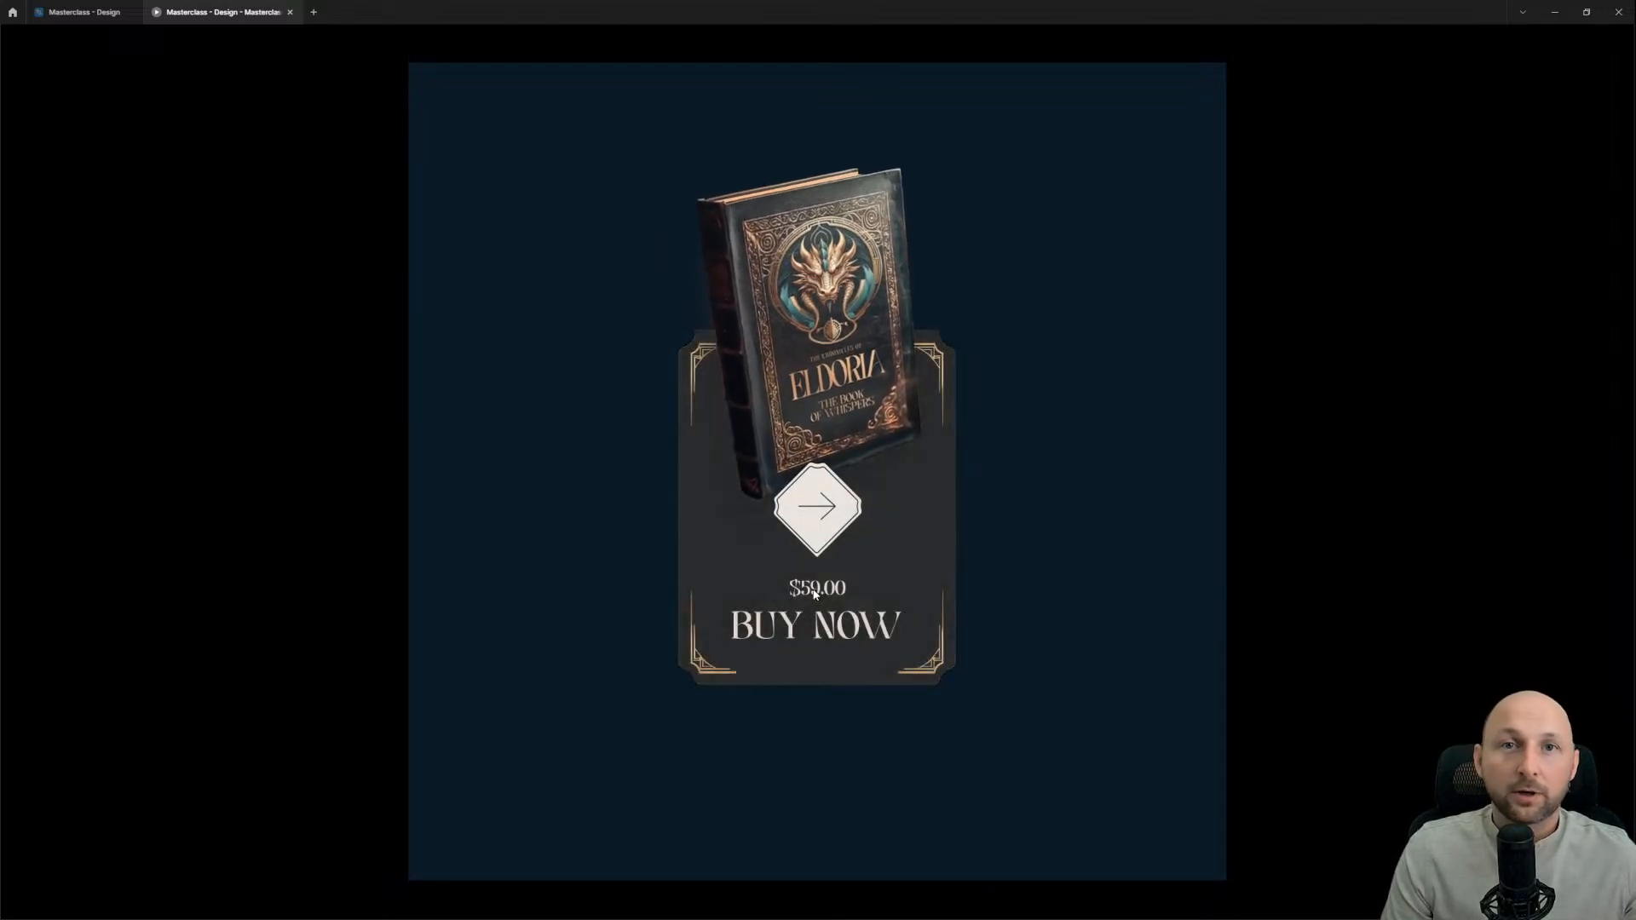
pyautogui.click(55, 11)
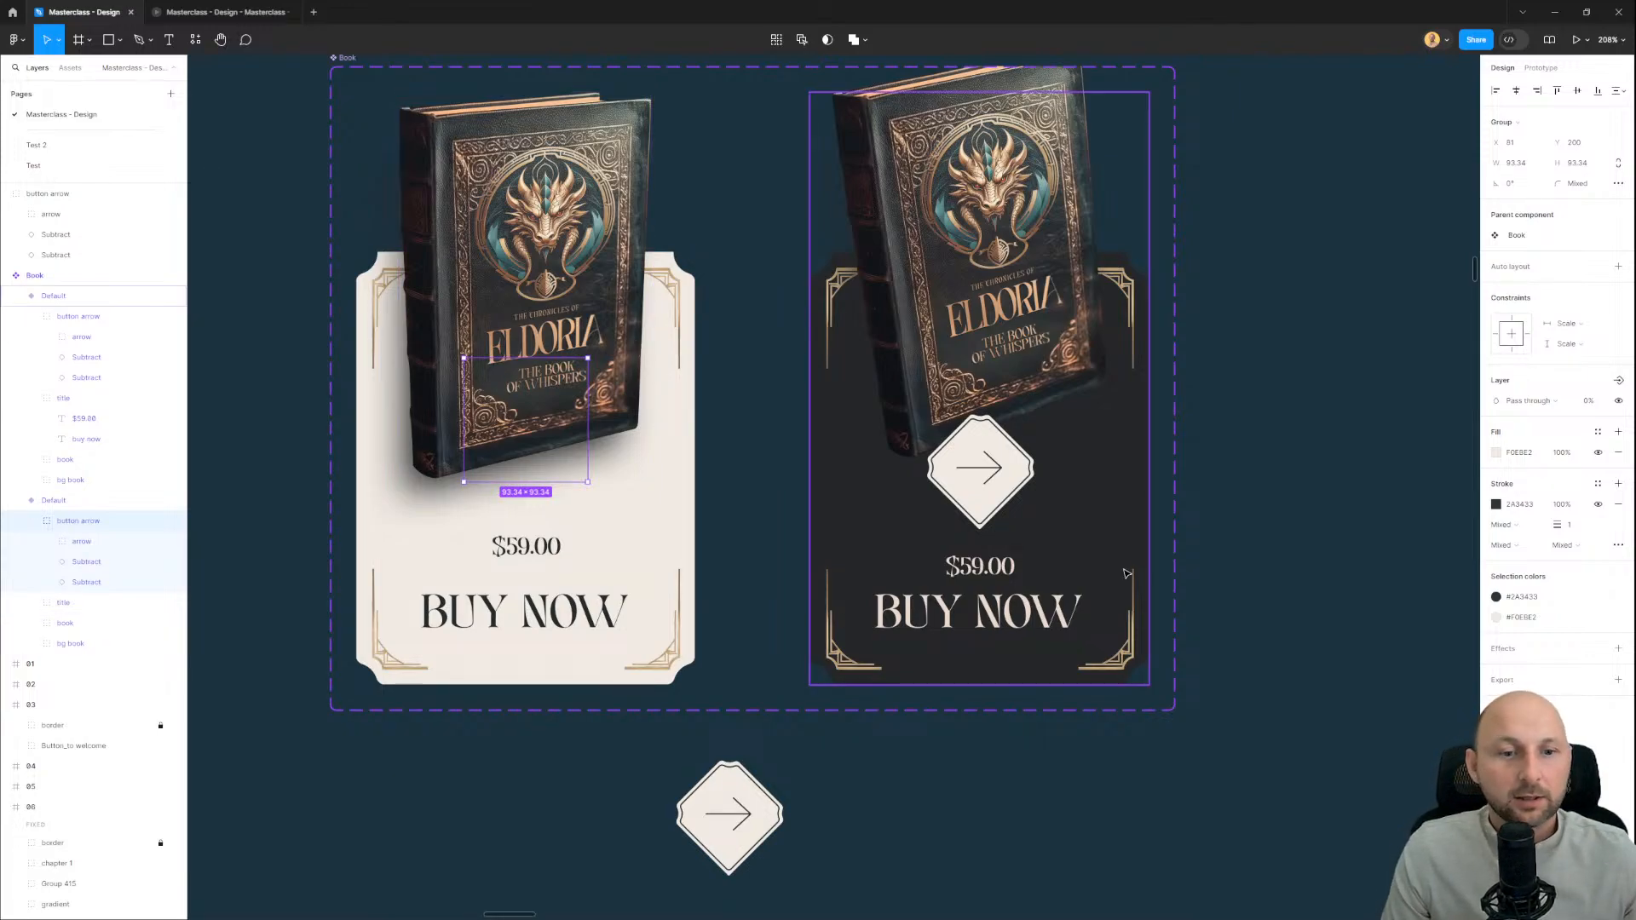
pyautogui.click(1246, 535)
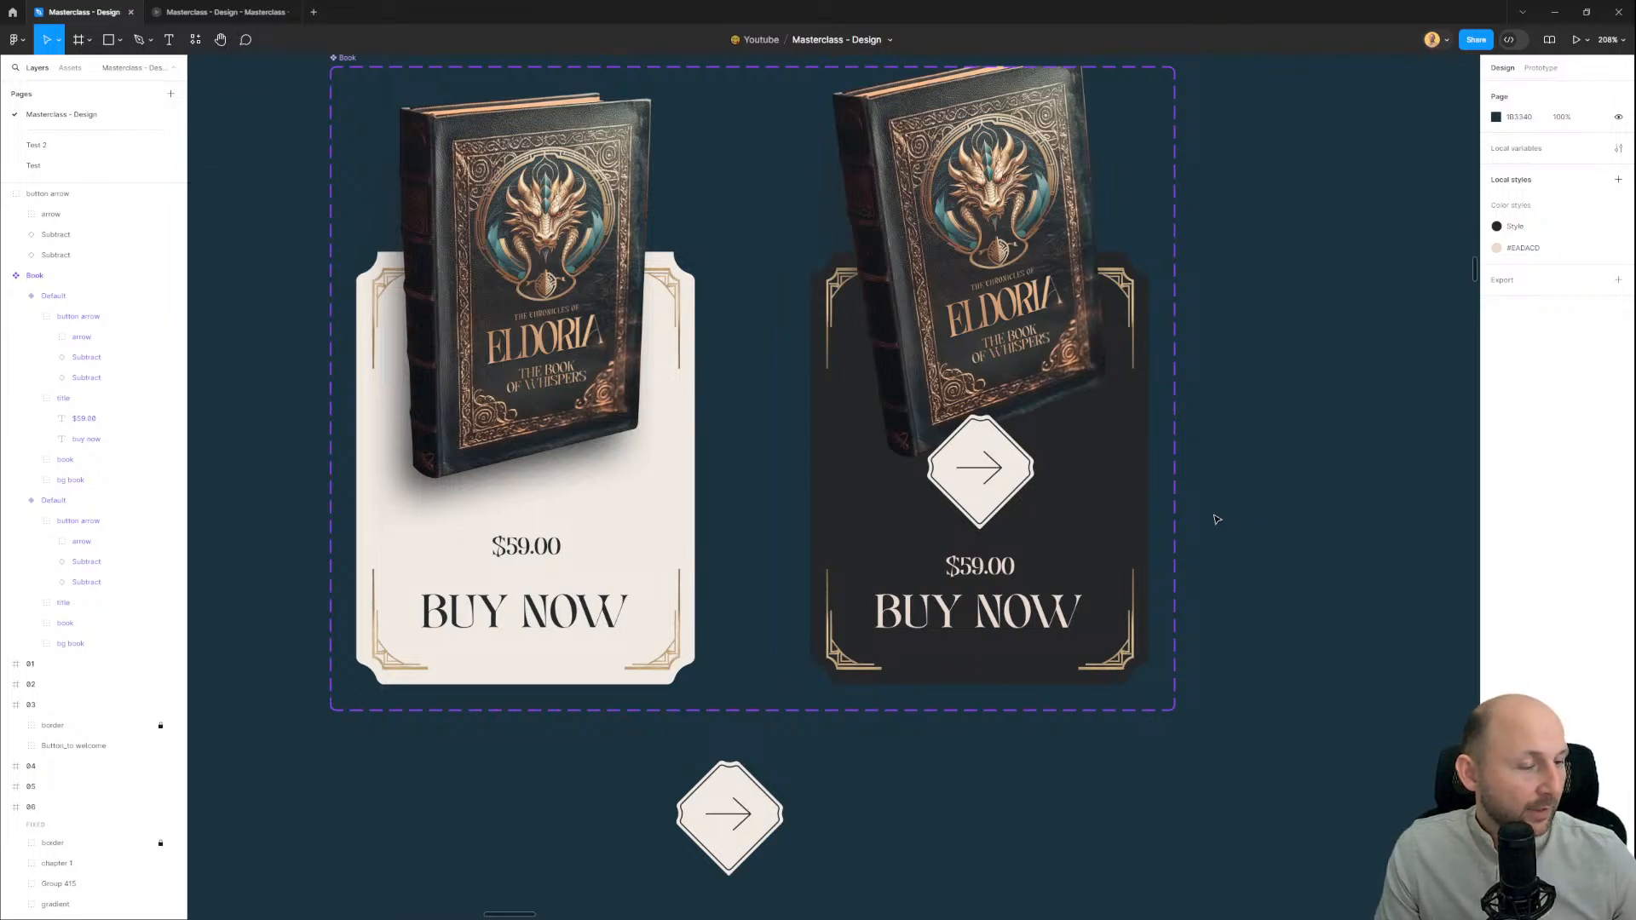
# Step: Select the Book instance in the test frame and examine its hover state again in the prototype
pyautogui.scroll(-5, 1217, 519)
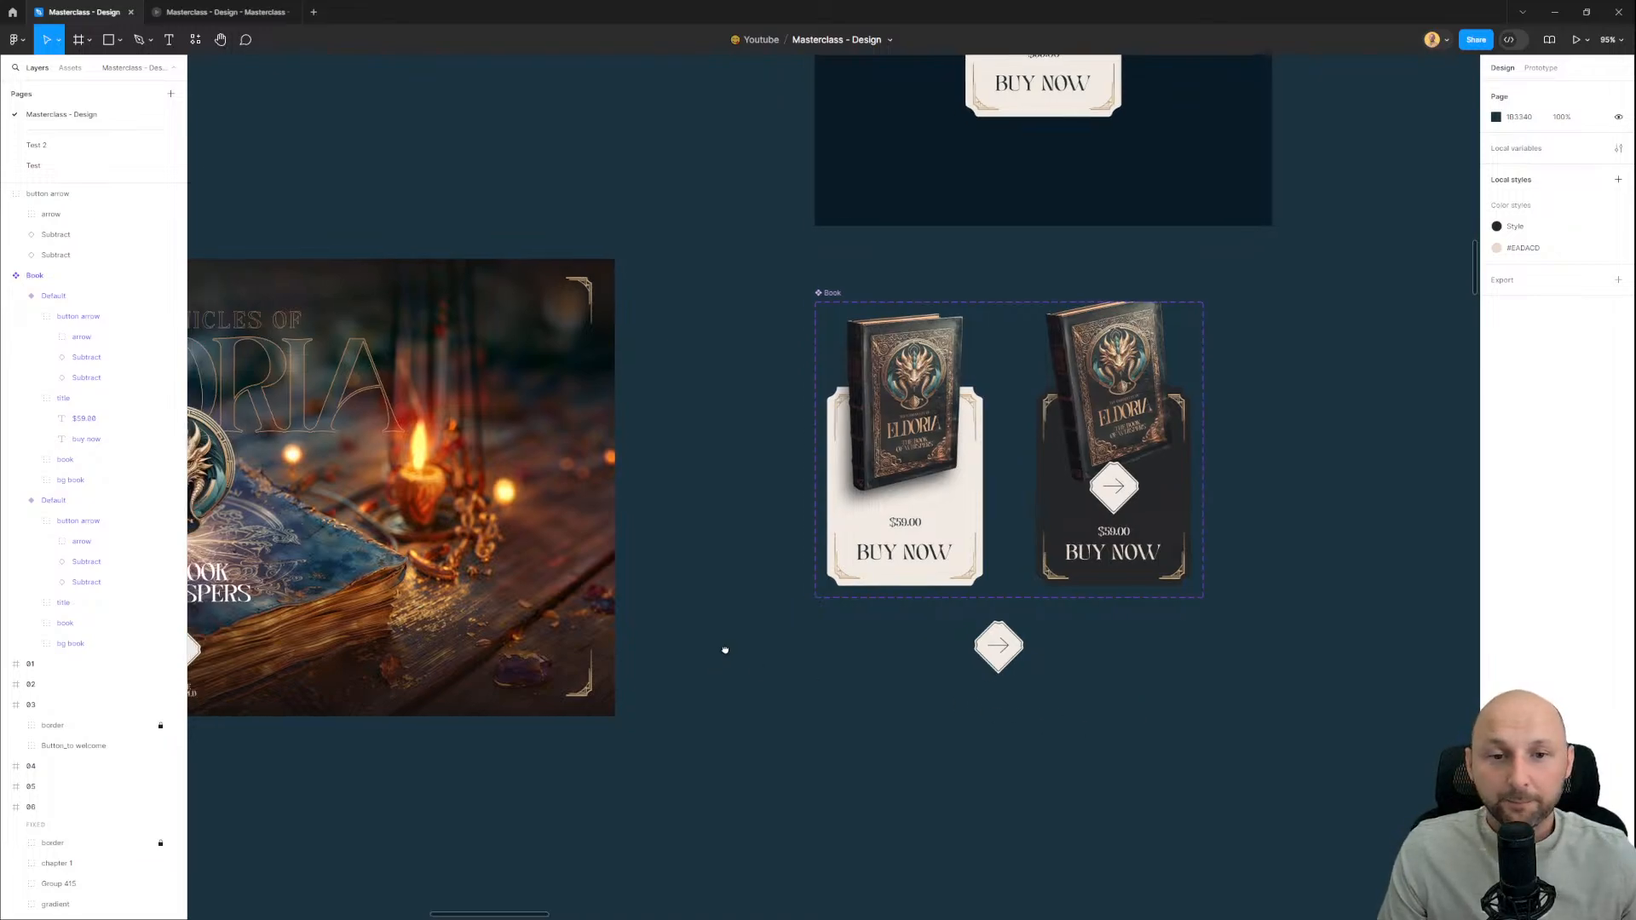
pyautogui.moveTo(723, 650); pyautogui.dragTo(877, 589)
pyautogui.moveTo(837, 499); pyautogui.dragTo(855, 457)
pyautogui.scroll(-1, 738, 533)
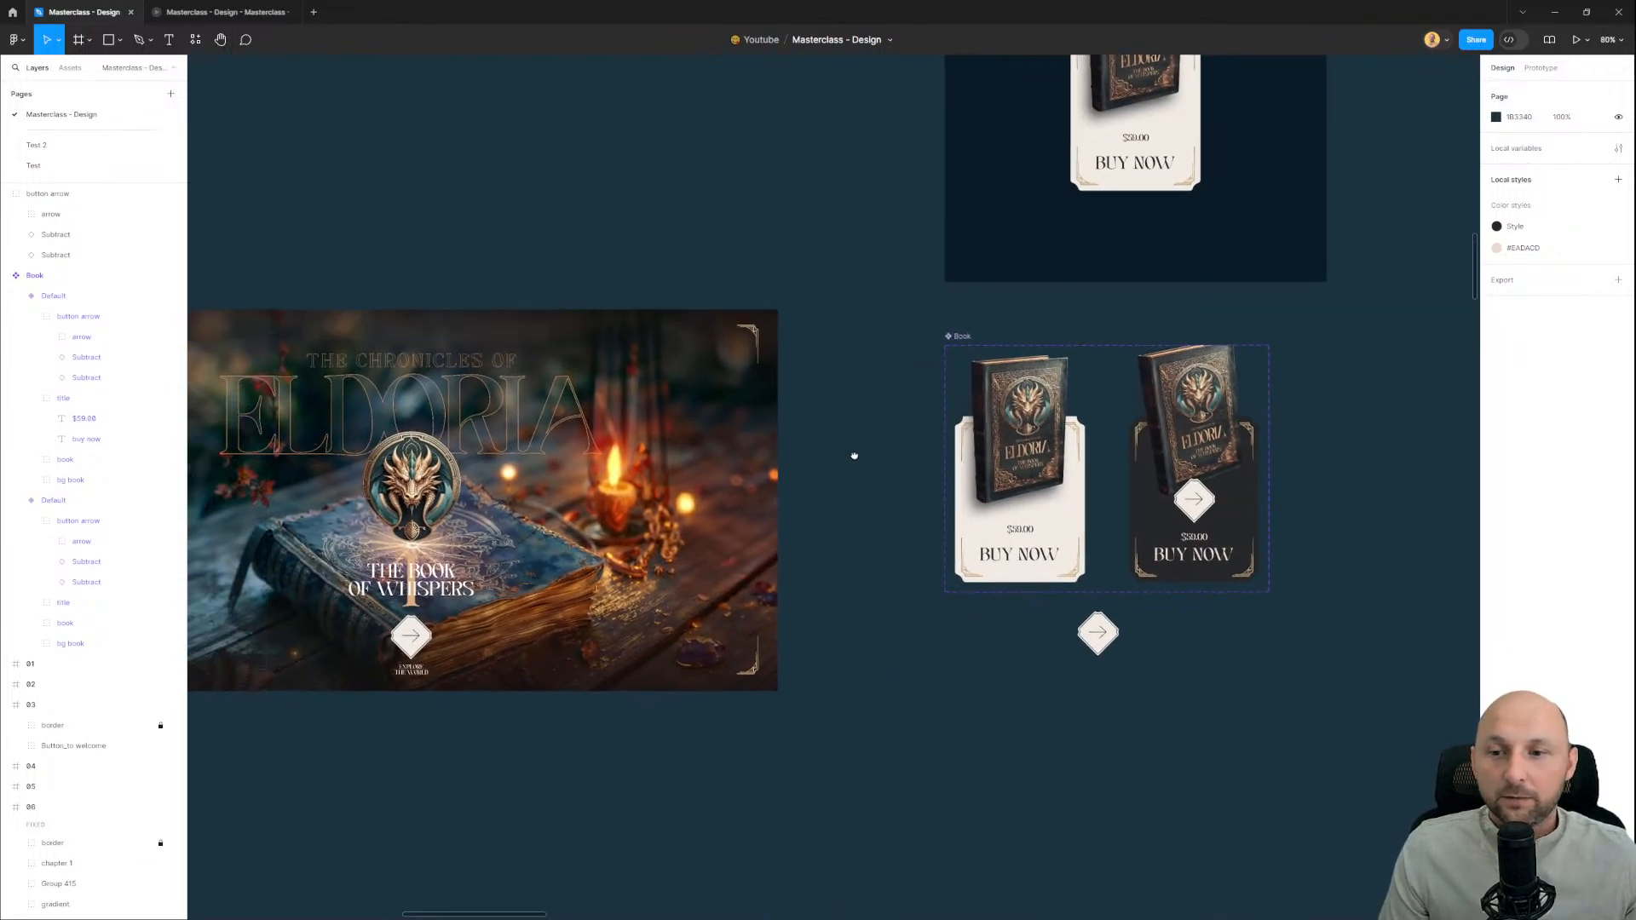
pyautogui.click(1176, 106)
pyautogui.moveTo(1176, 106); pyautogui.dragTo(972, 304)
pyautogui.moveTo(793, 414); pyautogui.dragTo(960, 292)
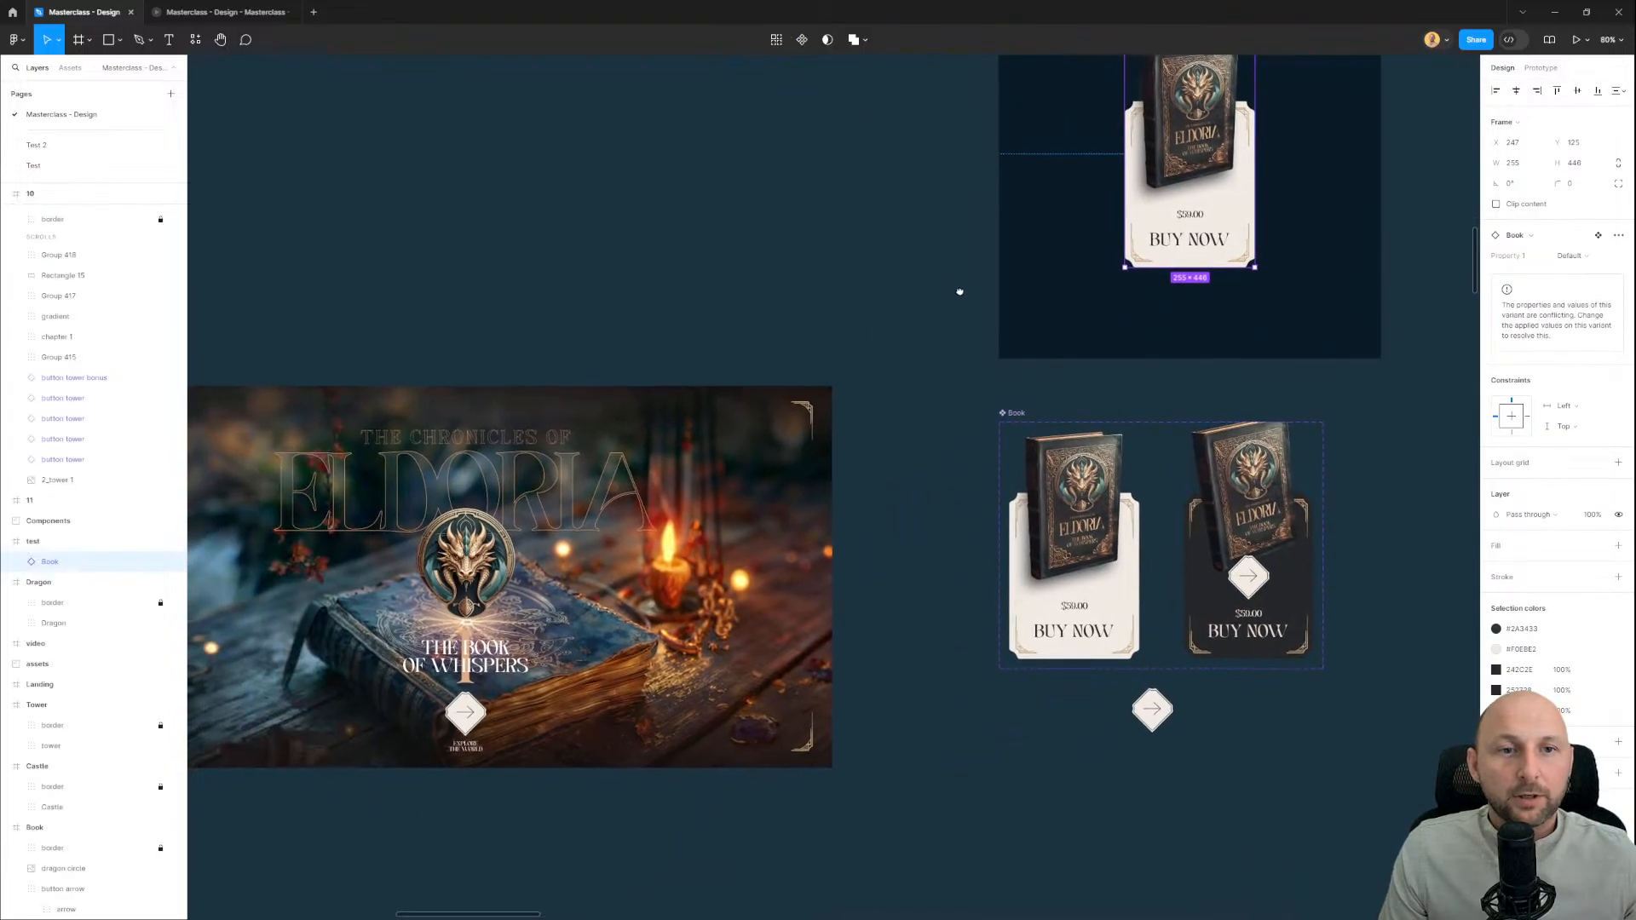
pyautogui.scroll(2, 1052, 299)
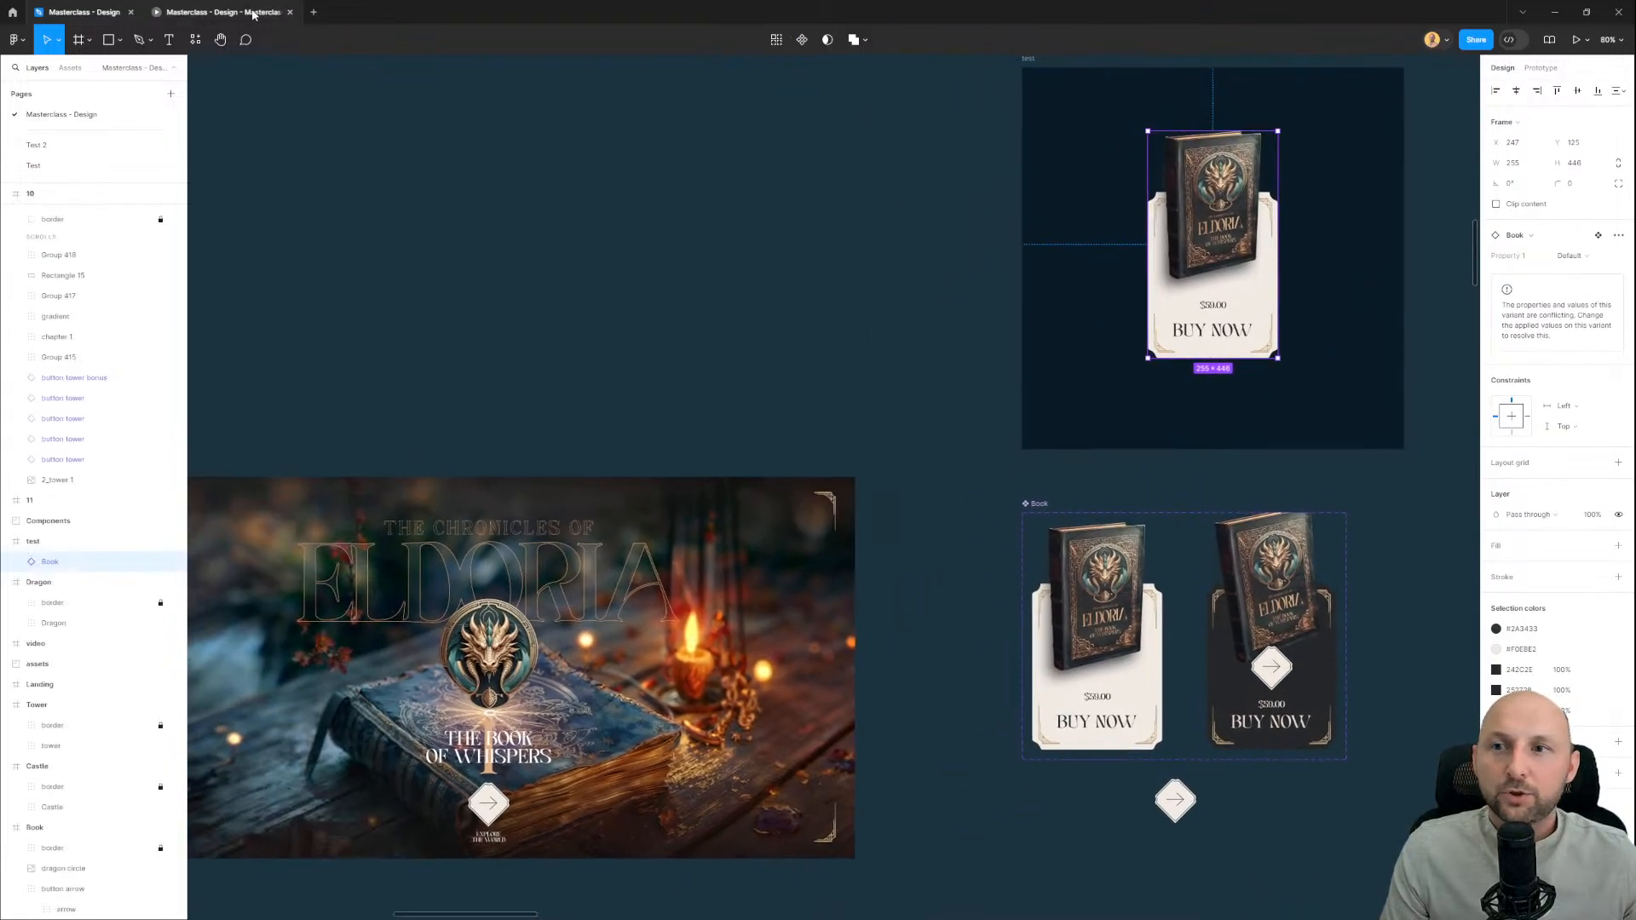
pyautogui.click(223, 11)
pyautogui.moveTo(796, 550)
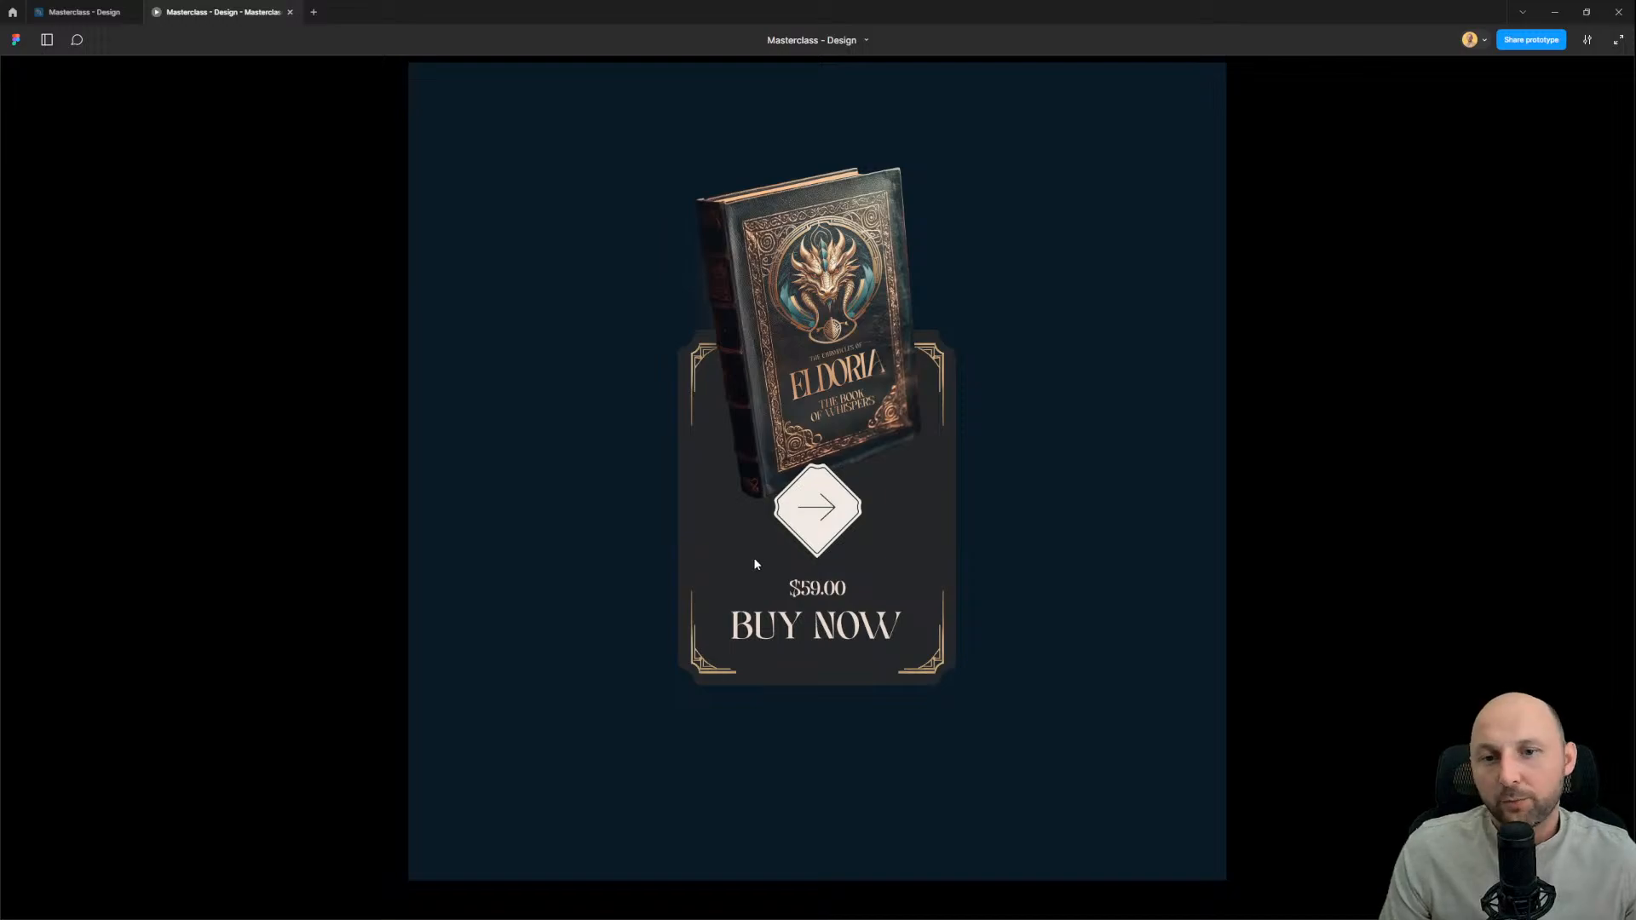
# Step: Back in the design file, move the Book card instance from the test frame into the lower-right corner of the Book landing frame
pyautogui.click(89, 12)
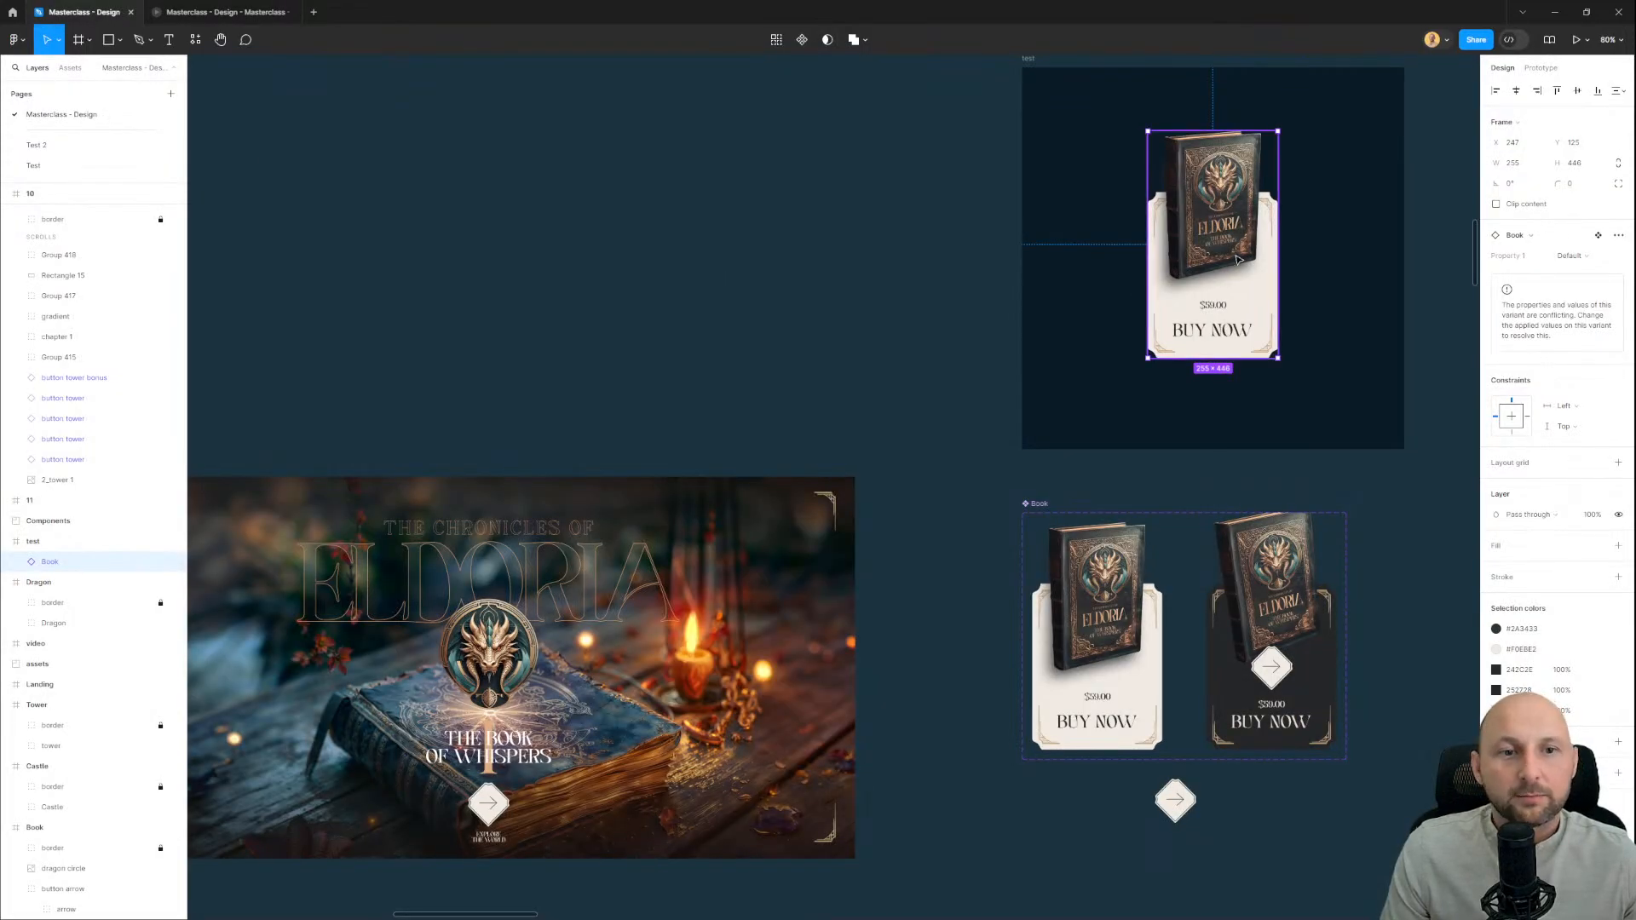
pyautogui.moveTo(1173, 310); pyautogui.dragTo(826, 594)
pyautogui.moveTo(764, 665); pyautogui.dragTo(697, 711)
pyautogui.moveTo(764, 704); pyautogui.dragTo(988, 533)
pyautogui.scroll(3, 919, 375)
pyautogui.scroll(-2, 776, 446)
pyautogui.moveTo(776, 447); pyautogui.dragTo(1025, 581)
# Step: Preview the Book landing frame's prototype with the flows list hidden and content scale set to Fill screen, and examine the card's hover
pyautogui.click(366, 242)
pyautogui.click(358, 252)
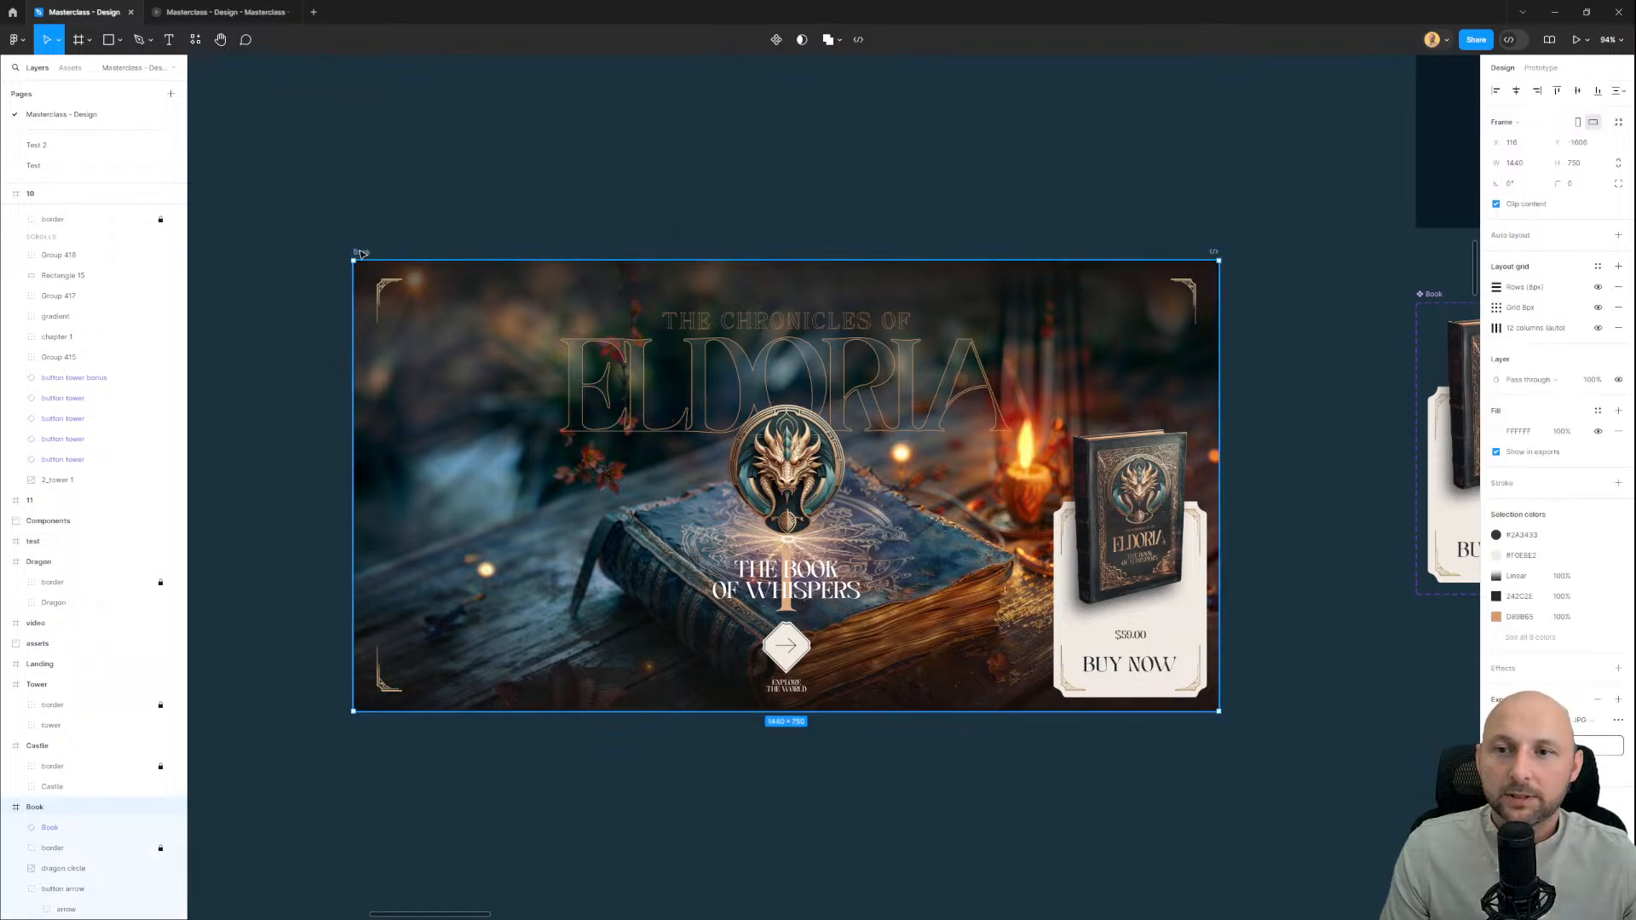
pyautogui.hotkey('ctrl', 'alt', 'Return')
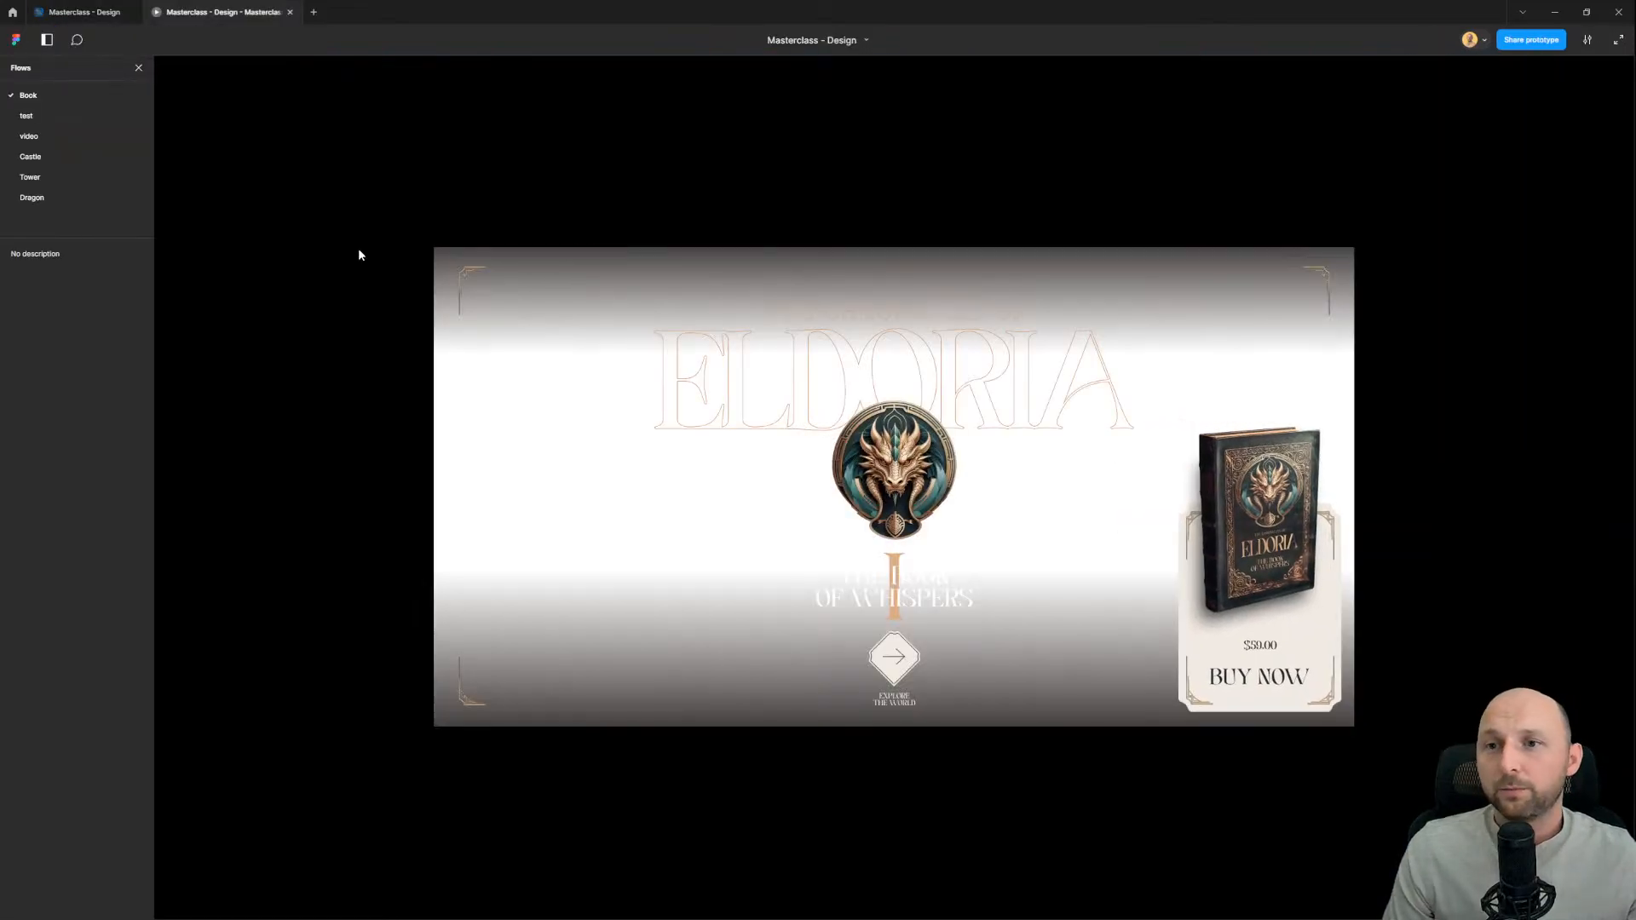
pyautogui.click(138, 69)
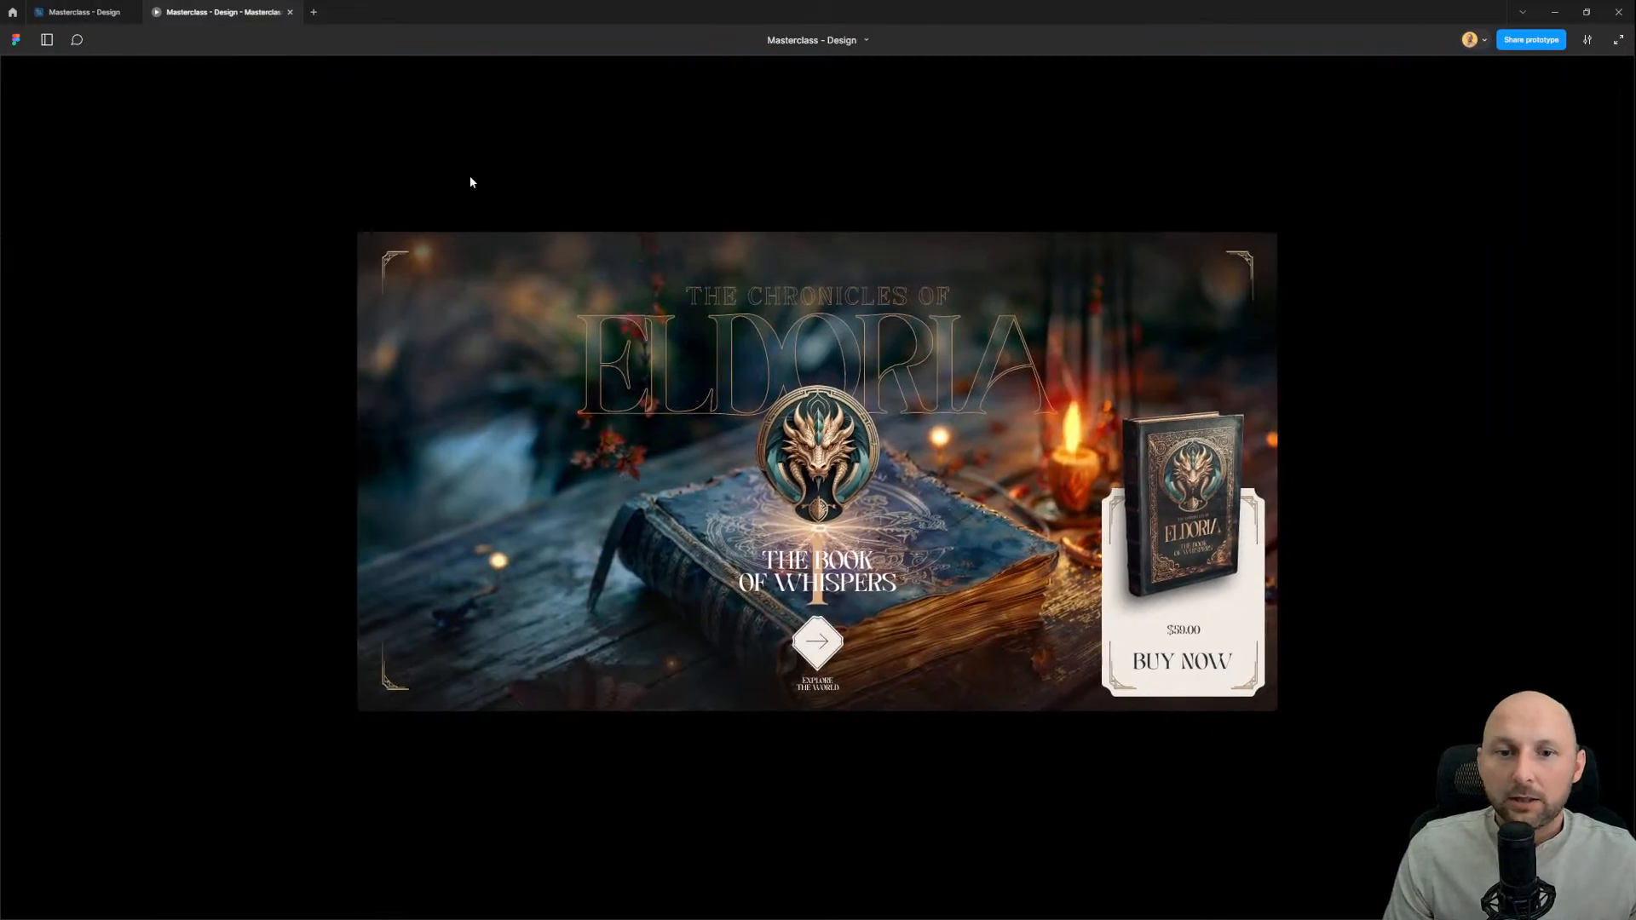
pyautogui.press('z')
pyautogui.press('z')
pyautogui.press('z')
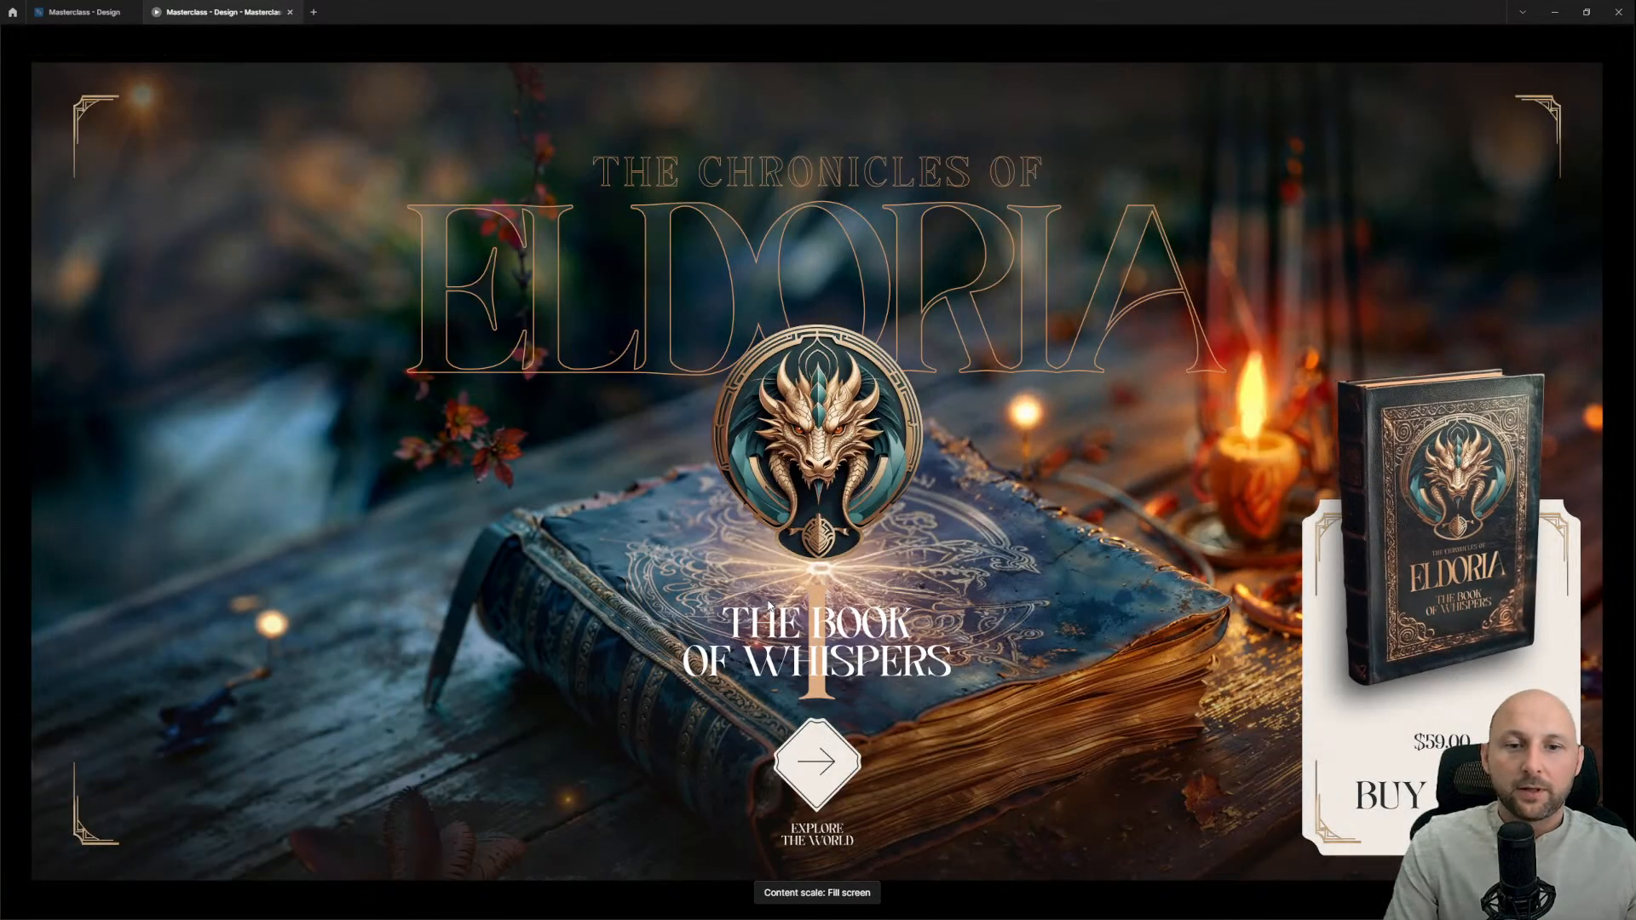
pyautogui.moveTo(1409, 716)
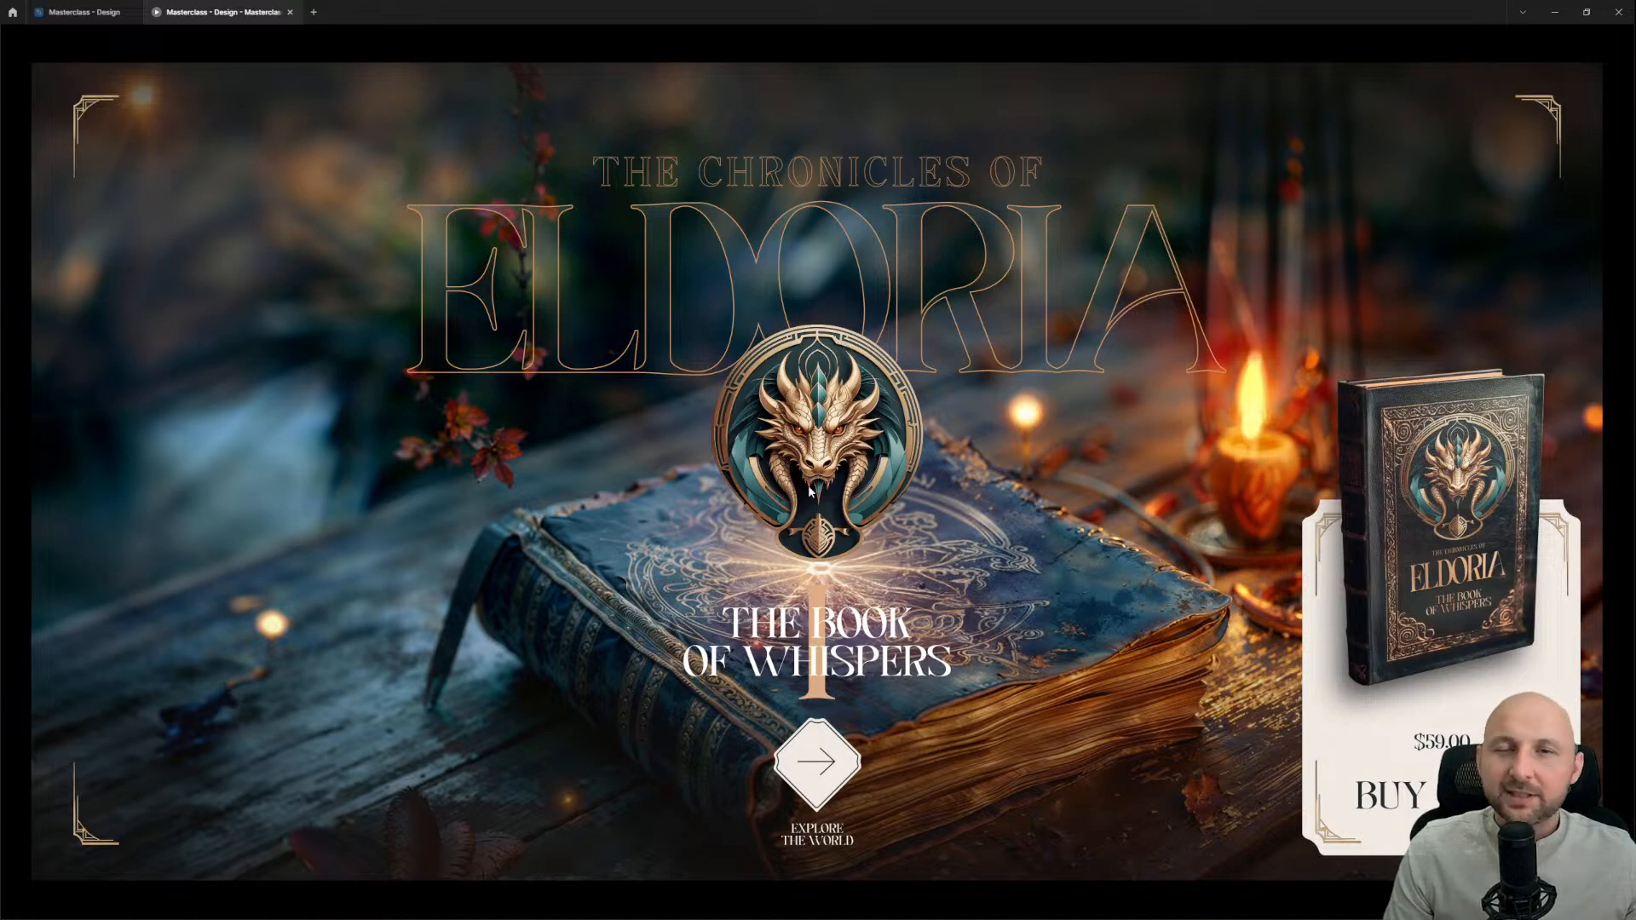
# Step: Back in the design file, select the video frame above the assets section and preview its prototype
pyautogui.click(107, 18)
pyautogui.scroll(-10, 851, 622)
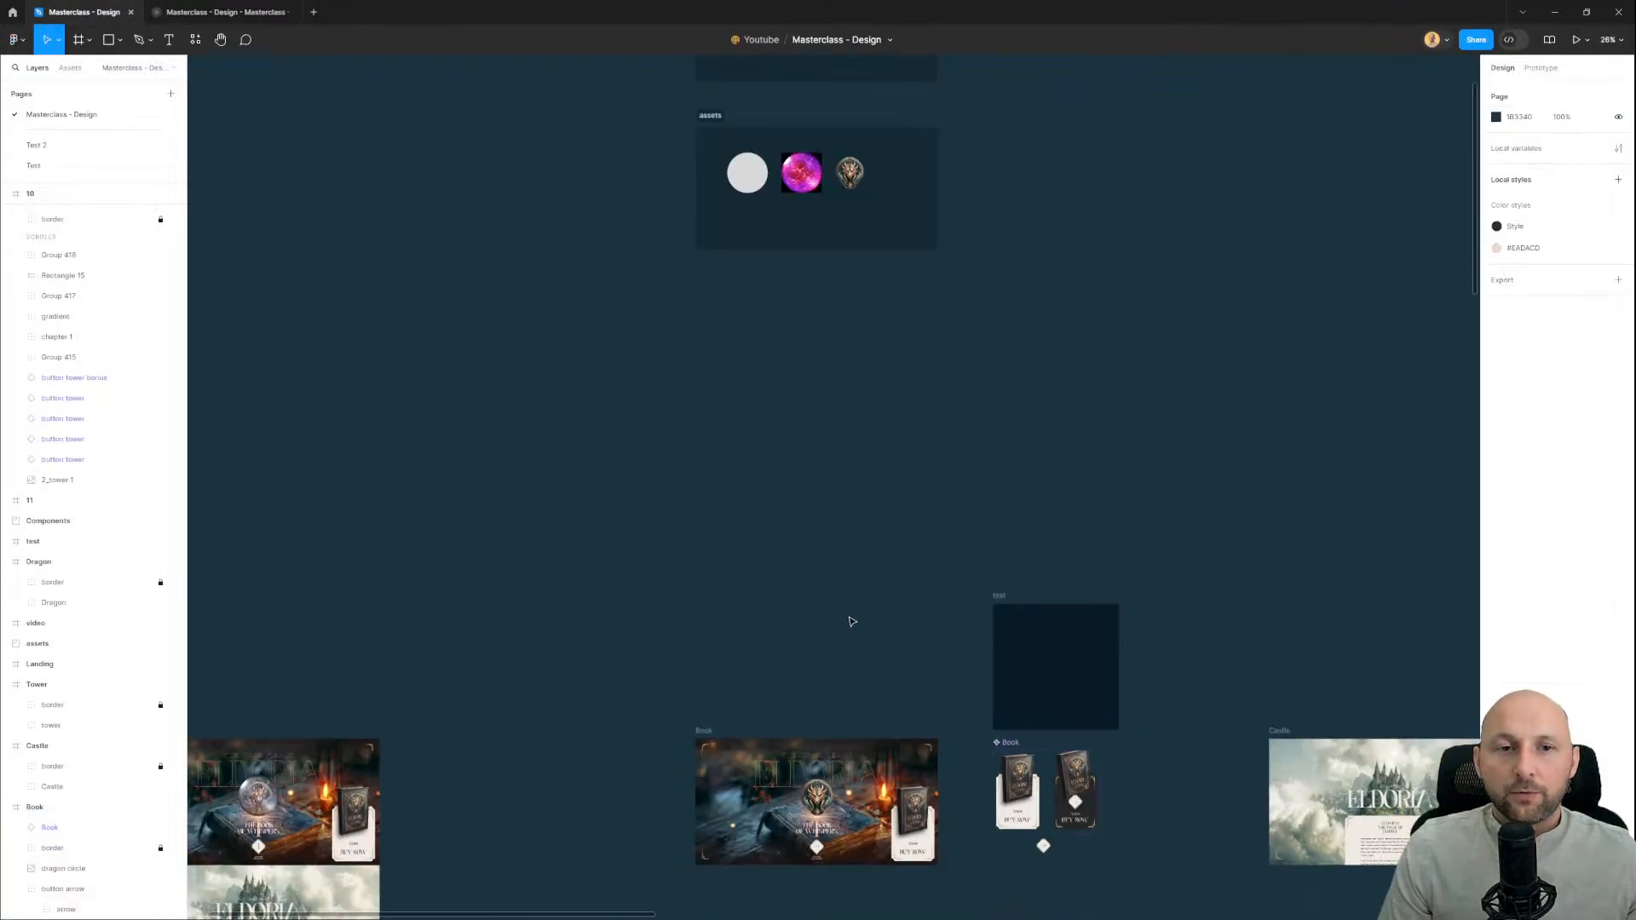
pyautogui.scroll(3, 852, 621)
pyautogui.scroll(5, 755, 205)
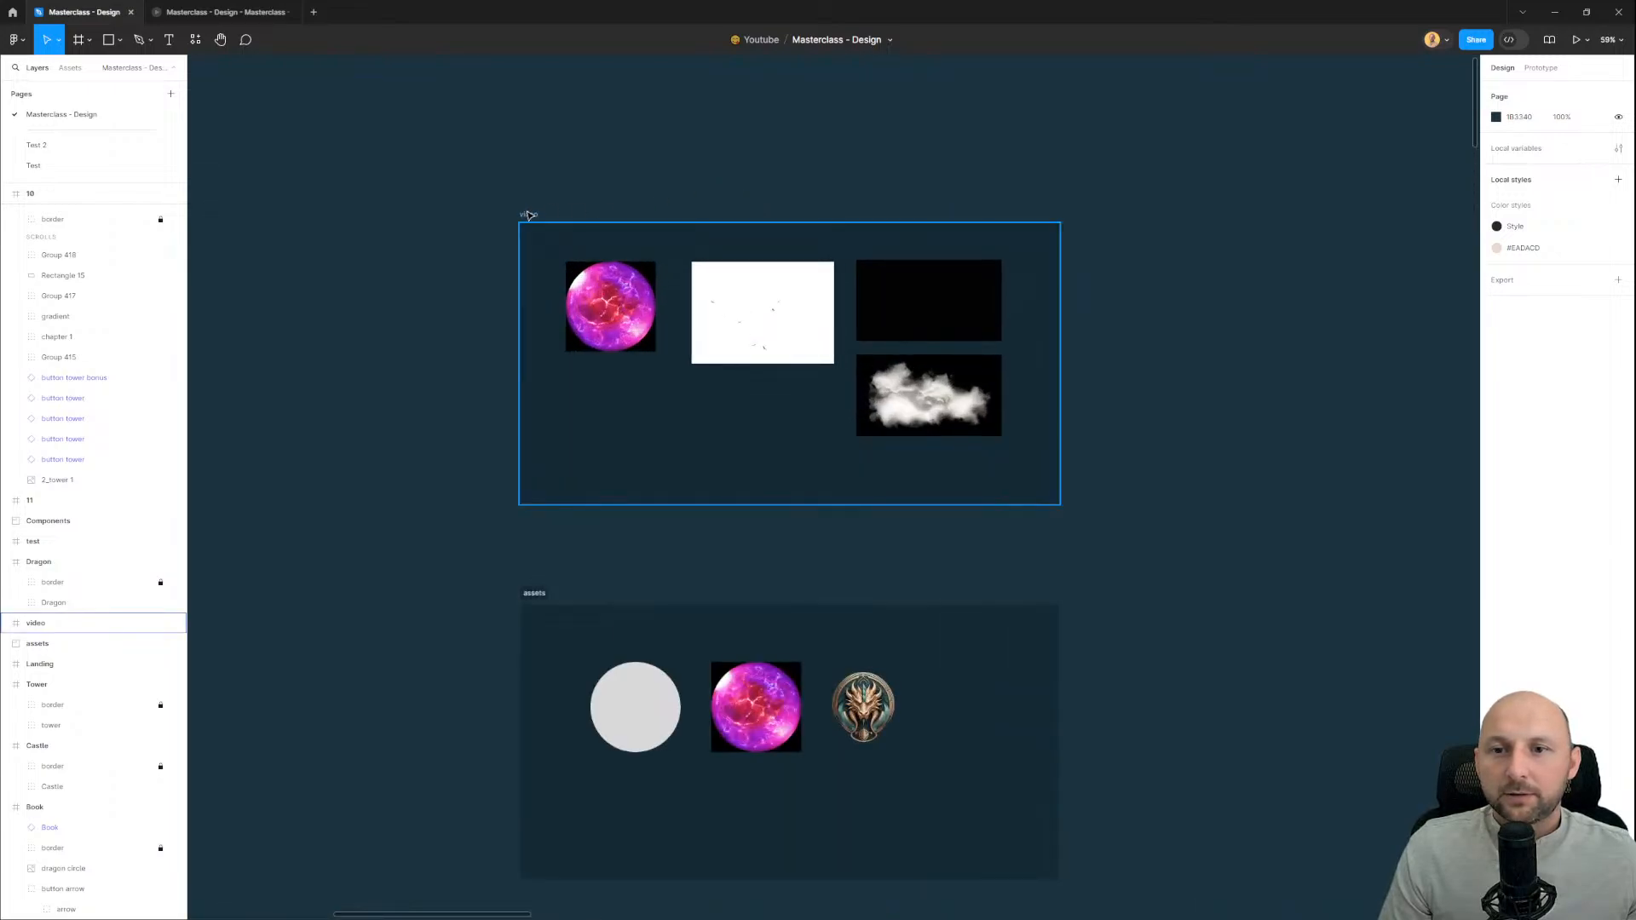
pyautogui.click(528, 215)
pyautogui.hotkey('ctrl', 'alt', 'Return')
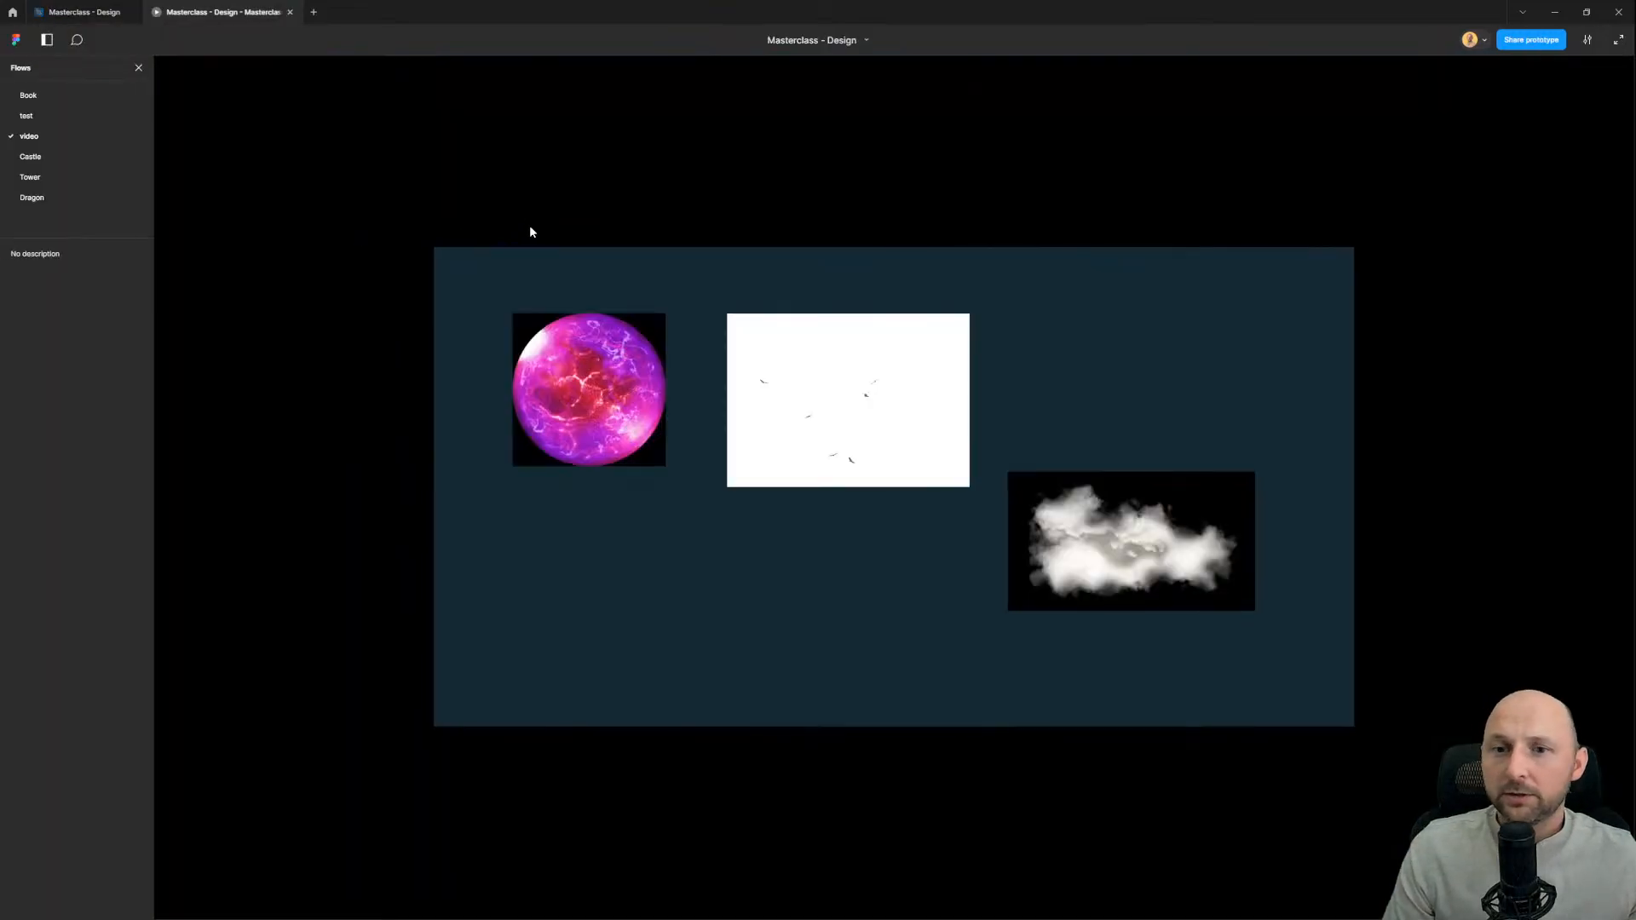
# Step: Cycle the prototype's content scale until the whole video frame is enlarged to fit the view, and examine the four playing videos
pyautogui.scroll(2, 1027, 542)
pyautogui.scroll(-2, 887, 613)
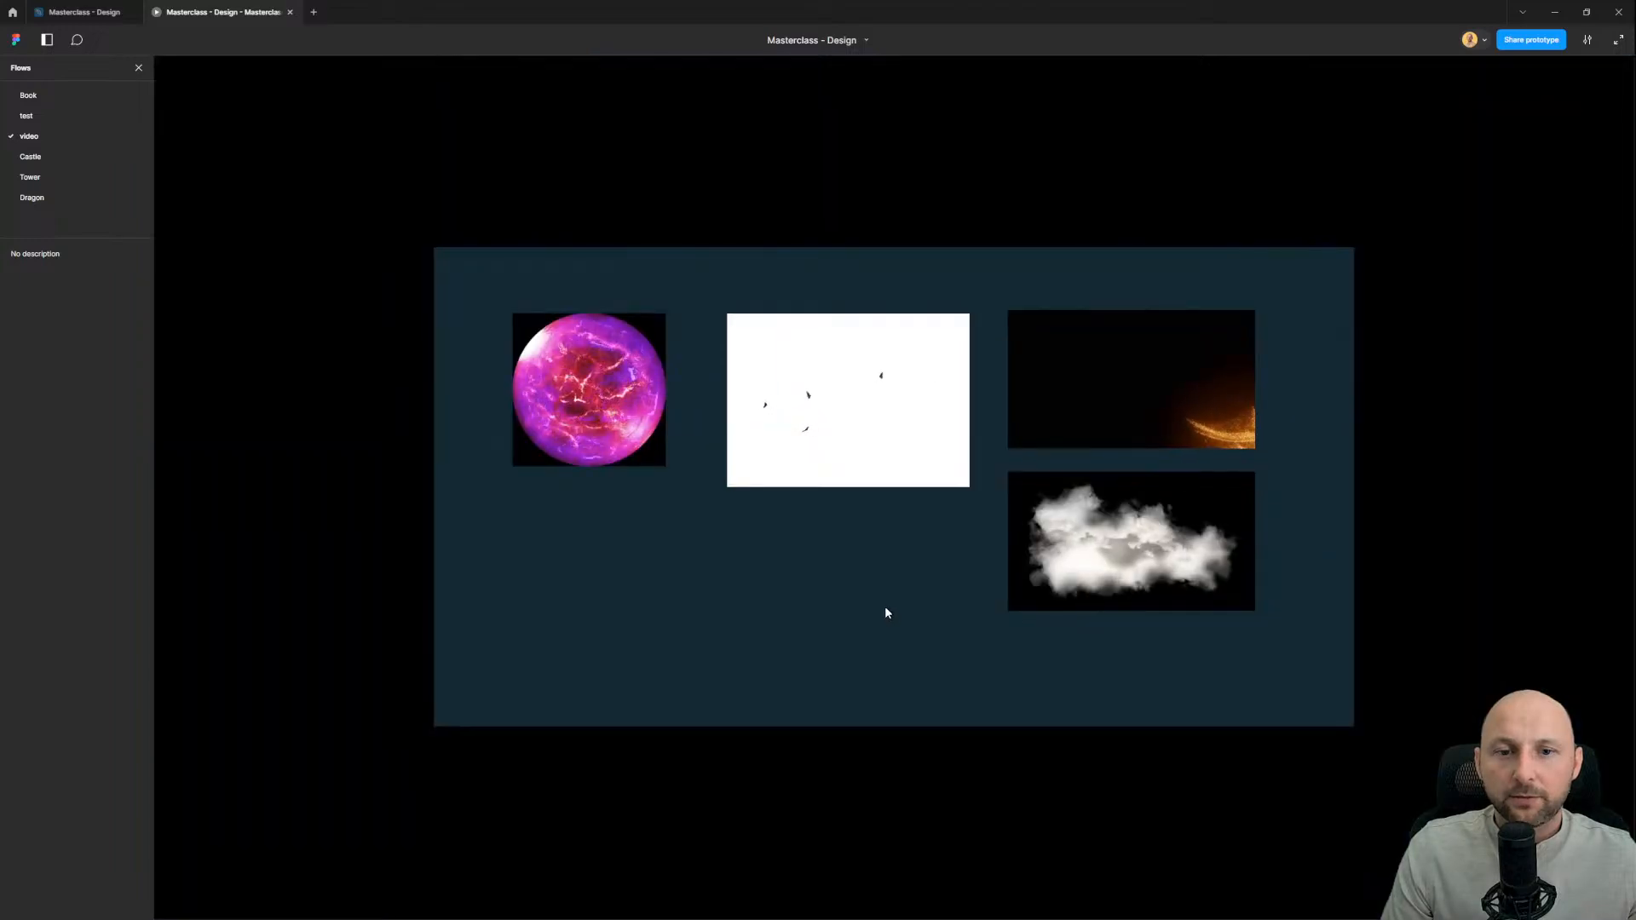
pyautogui.press('z')
pyautogui.press('z')
pyautogui.press('z')
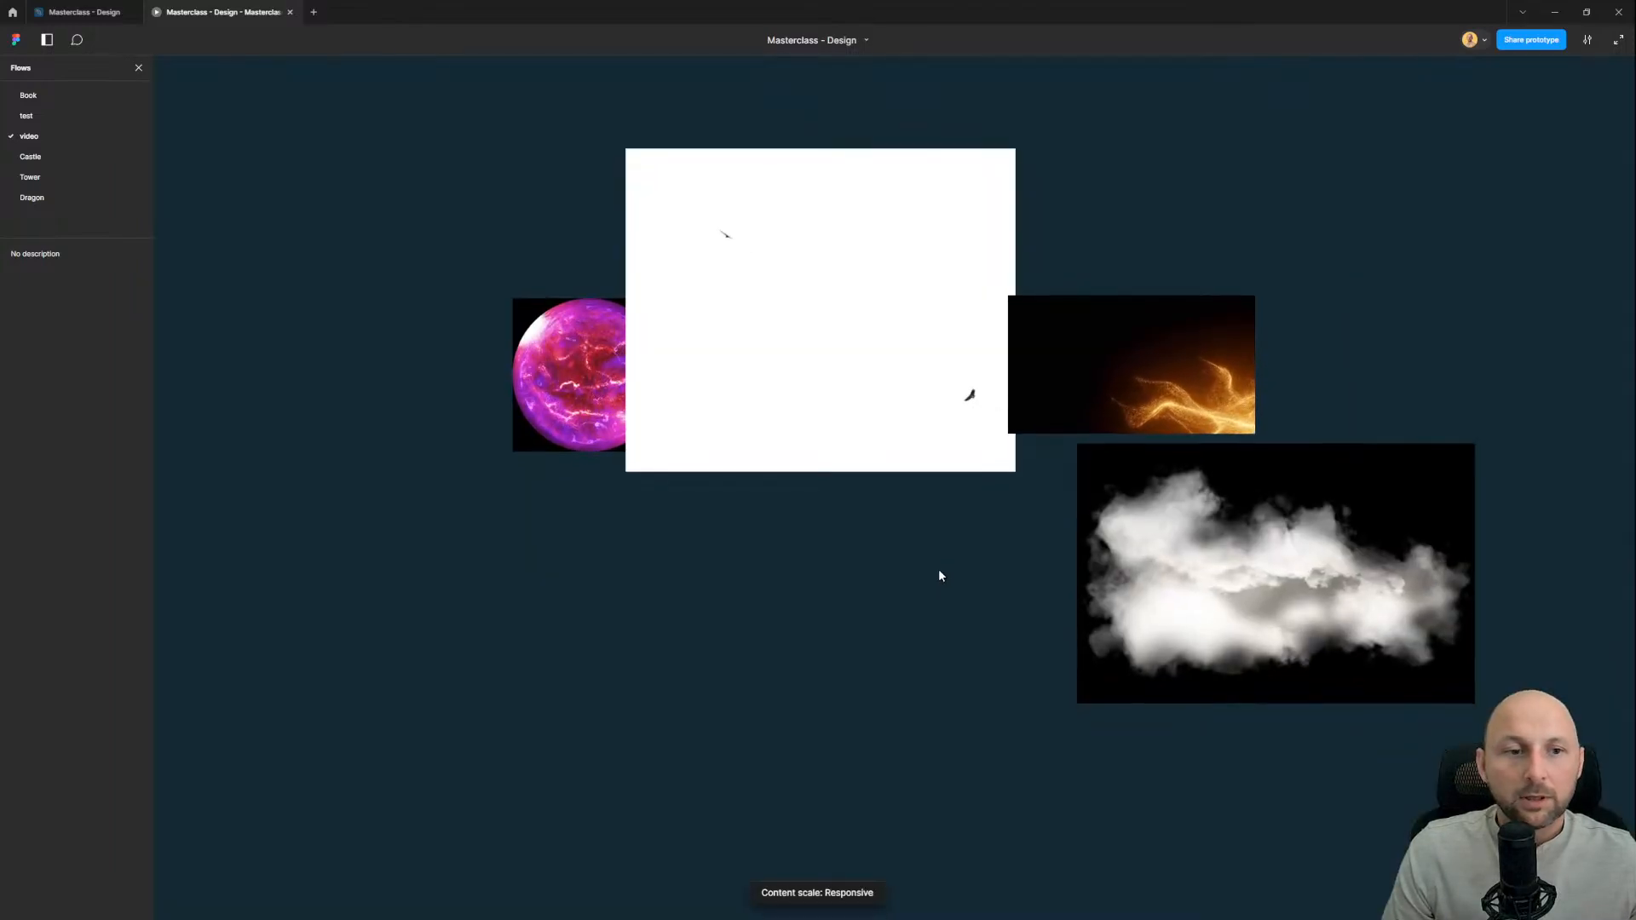
pyautogui.press('z')
pyautogui.press('z')
pyautogui.press('z')
pyautogui.press('z')
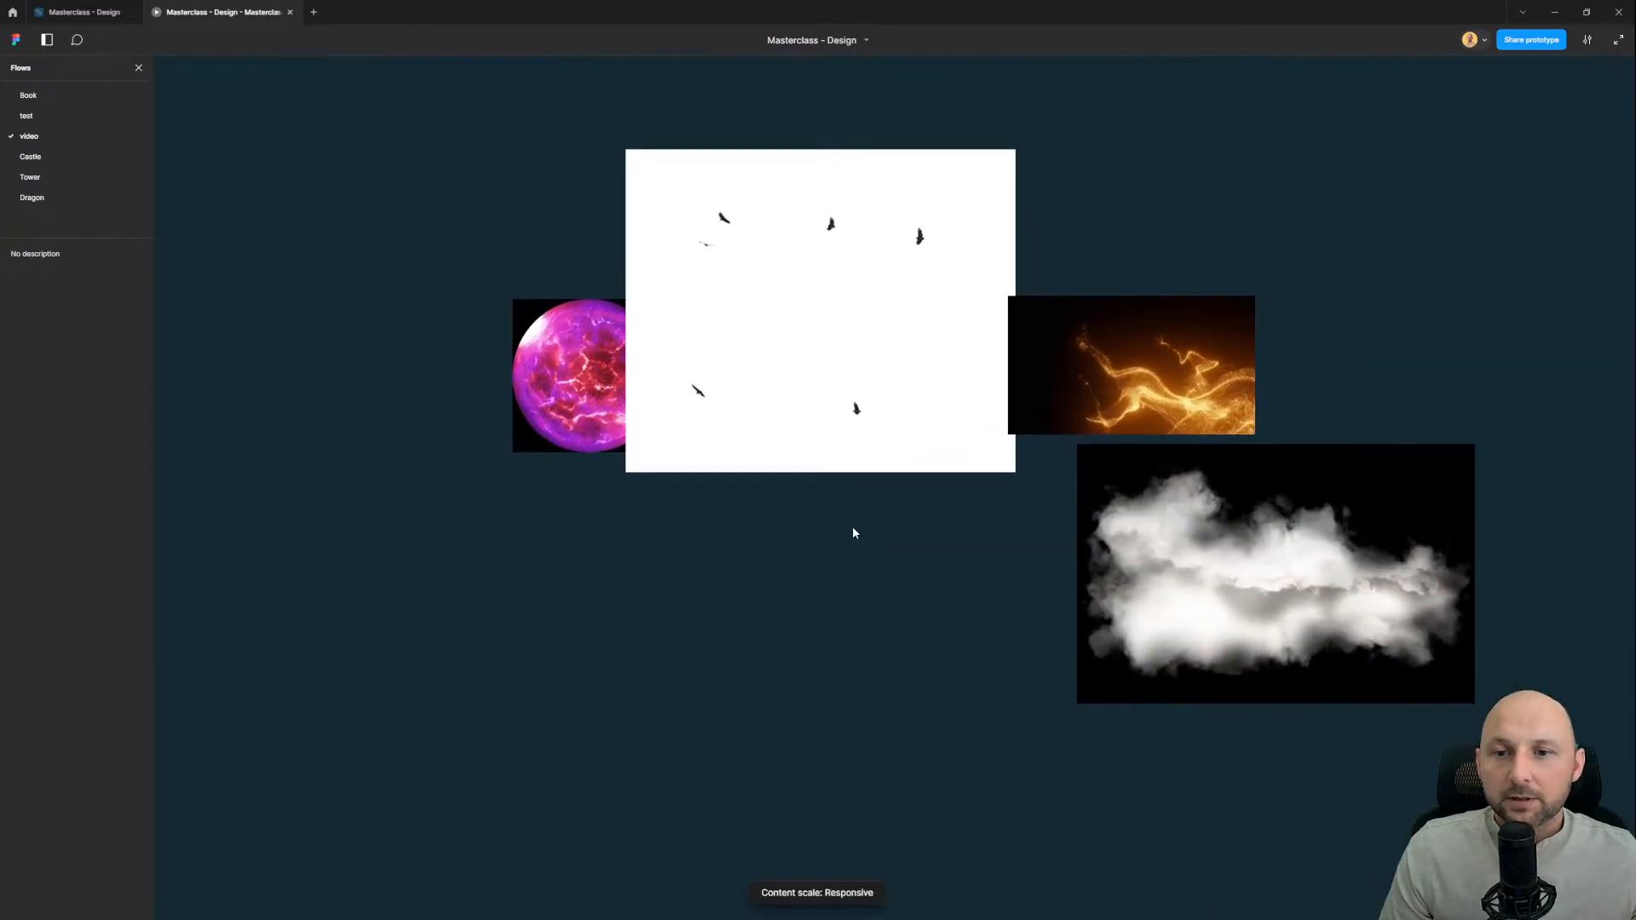
pyautogui.press('z')
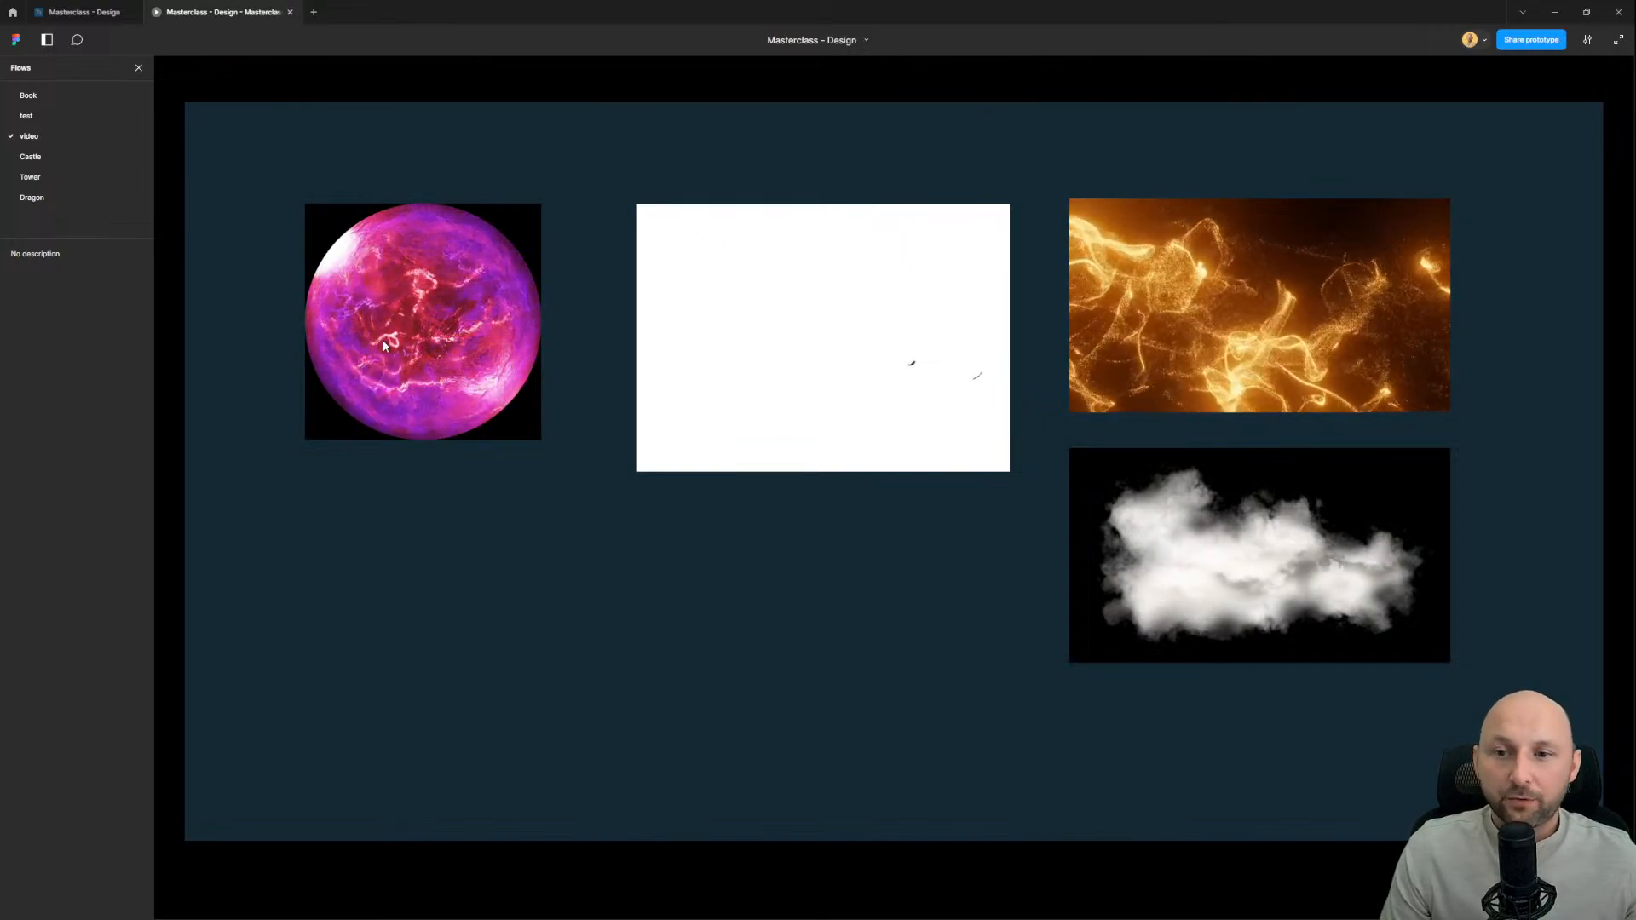
# Step: Back in the design file, move the grey circle in the assets section so it overlaps the purple orb video
pyautogui.click(79, 12)
pyautogui.click(537, 558)
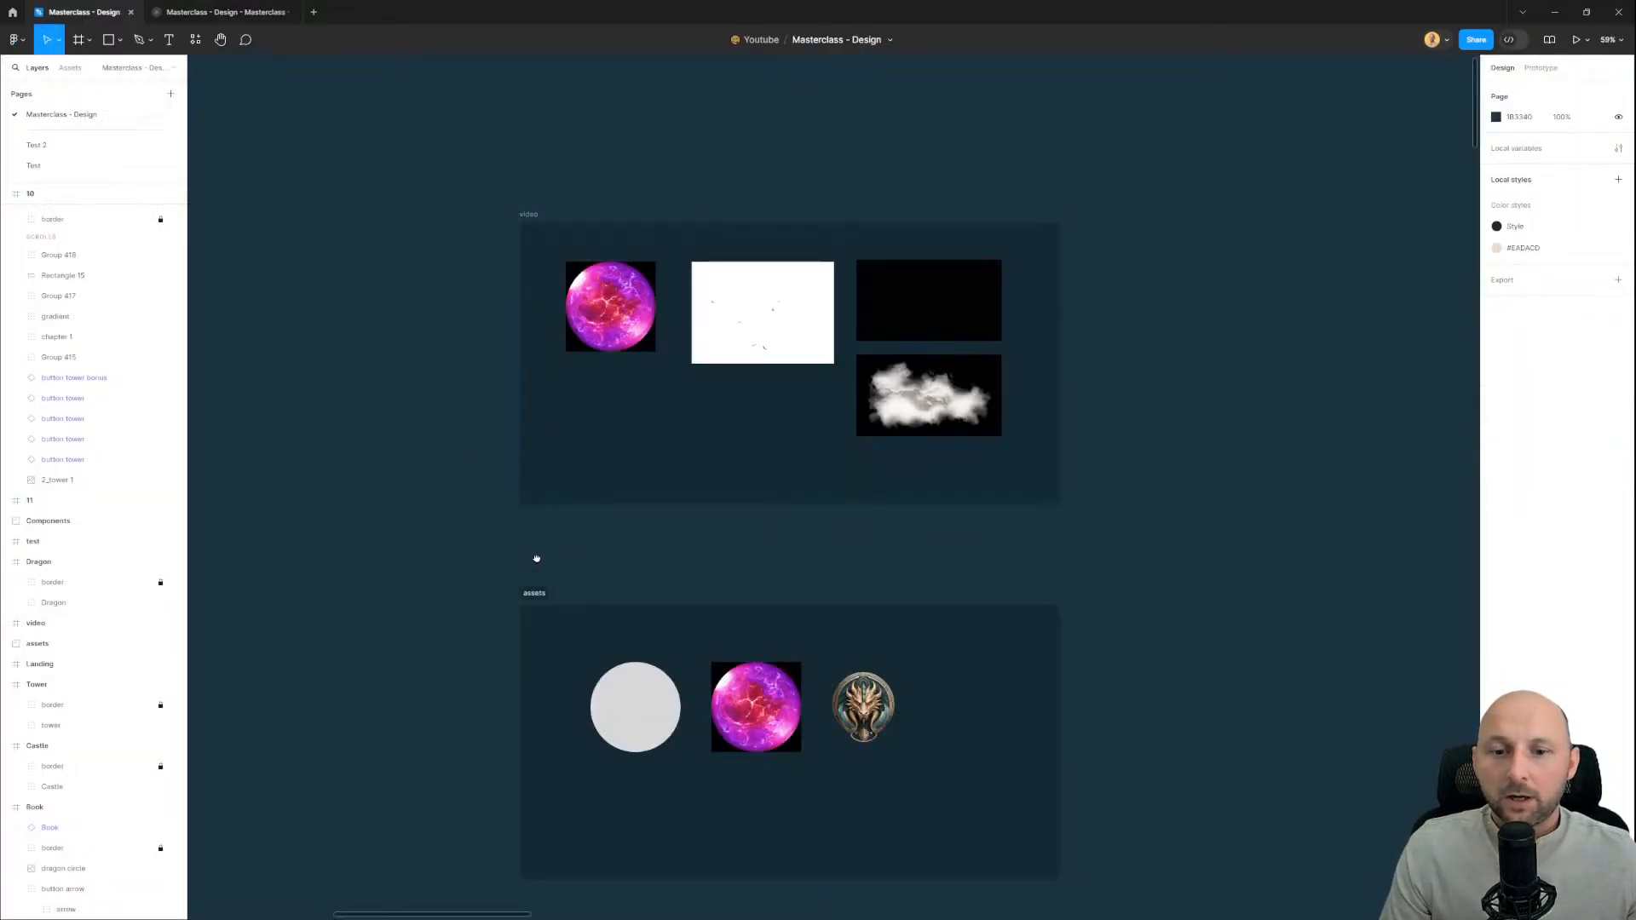
pyautogui.scroll(-3, 537, 558)
pyautogui.scroll(5, 519, 486)
pyautogui.click(631, 438)
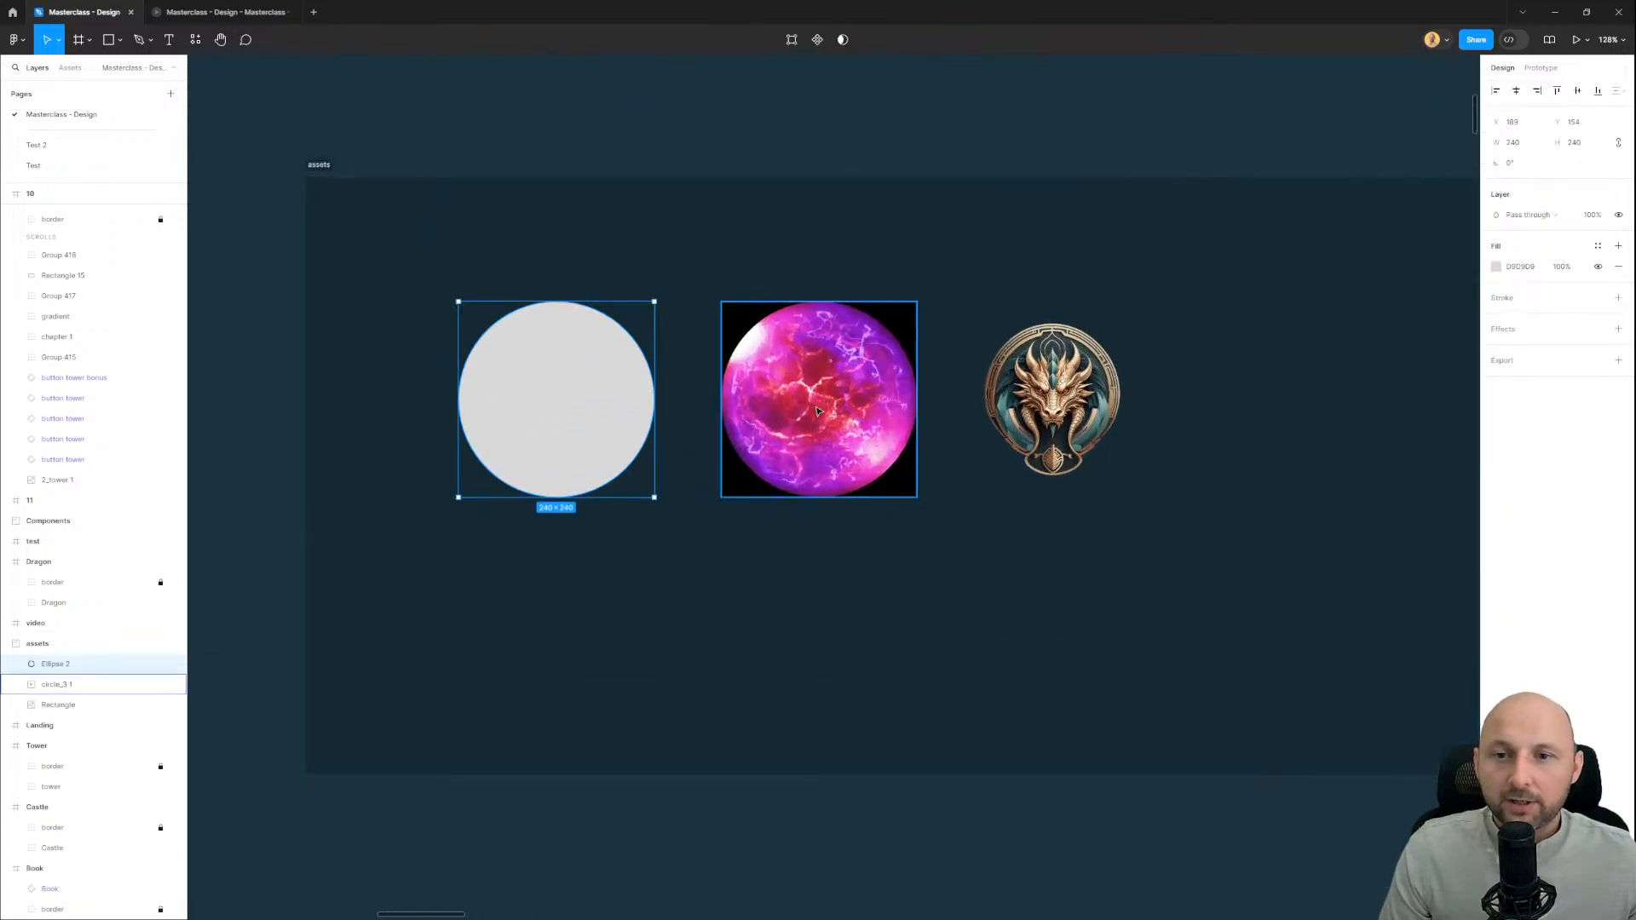
pyautogui.scroll(5, 817, 411)
pyautogui.moveTo(456, 457); pyautogui.dragTo(692, 468)
pyautogui.scroll(3, 938, 461)
pyautogui.moveTo(672, 459); pyautogui.dragTo(440, 411)
# Step: Move the grey circle, orb video and dragon emblem together out of the assets section to the empty canvas beside the test frame
pyautogui.scroll(-7, 586, 397)
pyautogui.scroll(-8, 488, 531)
pyautogui.moveTo(425, 558); pyautogui.dragTo(733, 432)
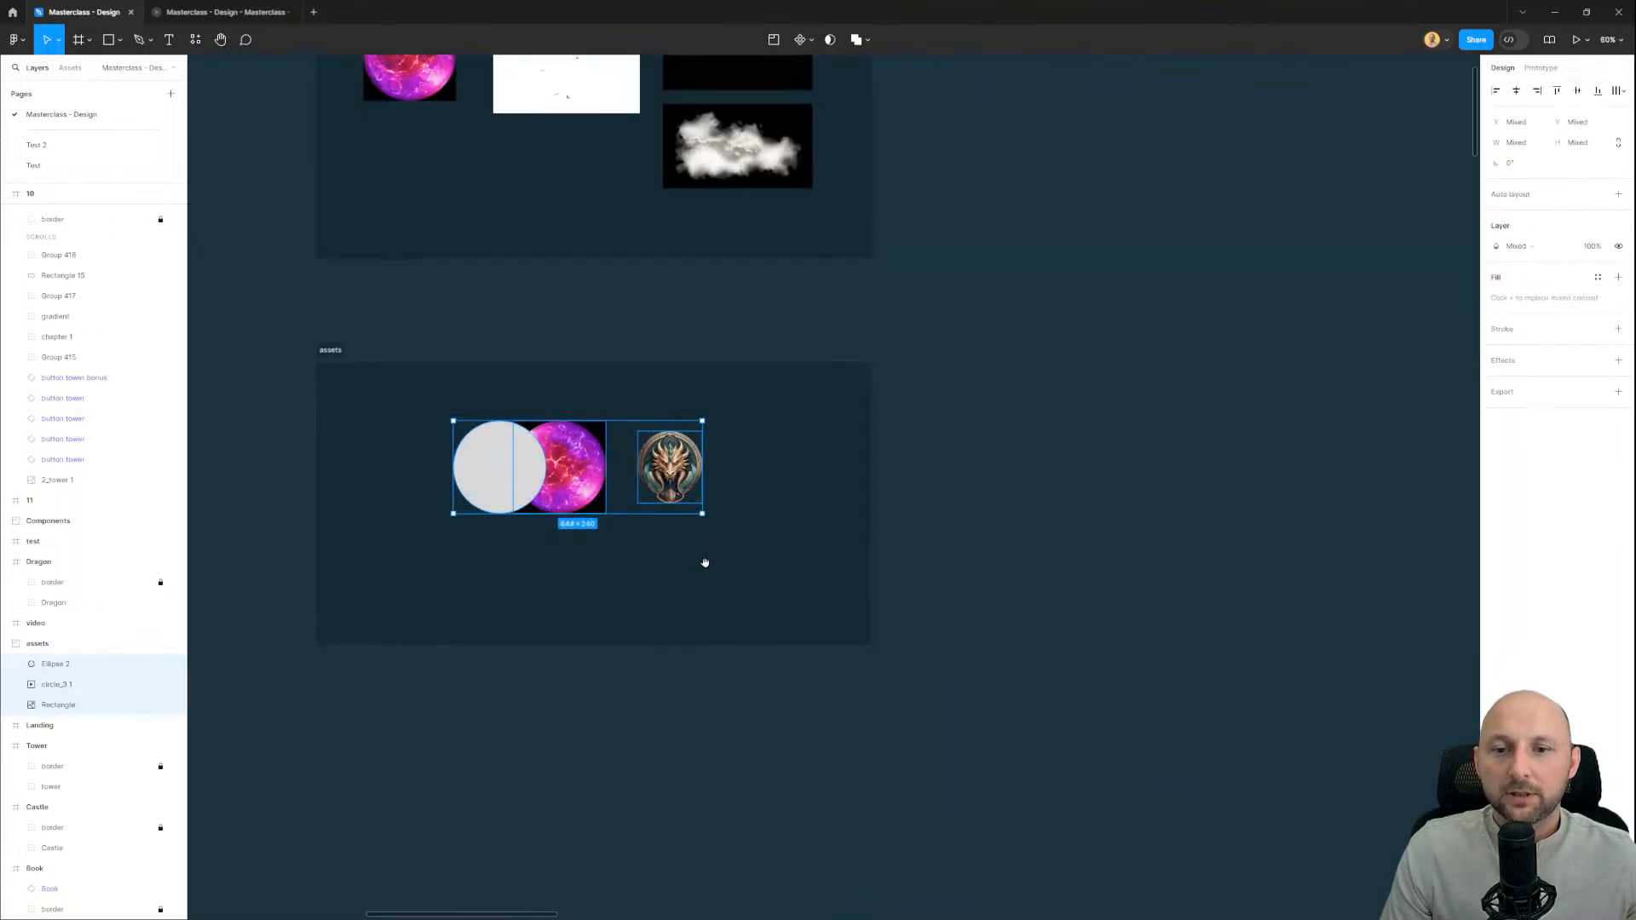
pyautogui.moveTo(705, 562); pyautogui.dragTo(626, 229)
pyautogui.moveTo(501, 133); pyautogui.dragTo(989, 443)
pyautogui.scroll(-3, 871, 686)
pyautogui.scroll(3, 879, 570)
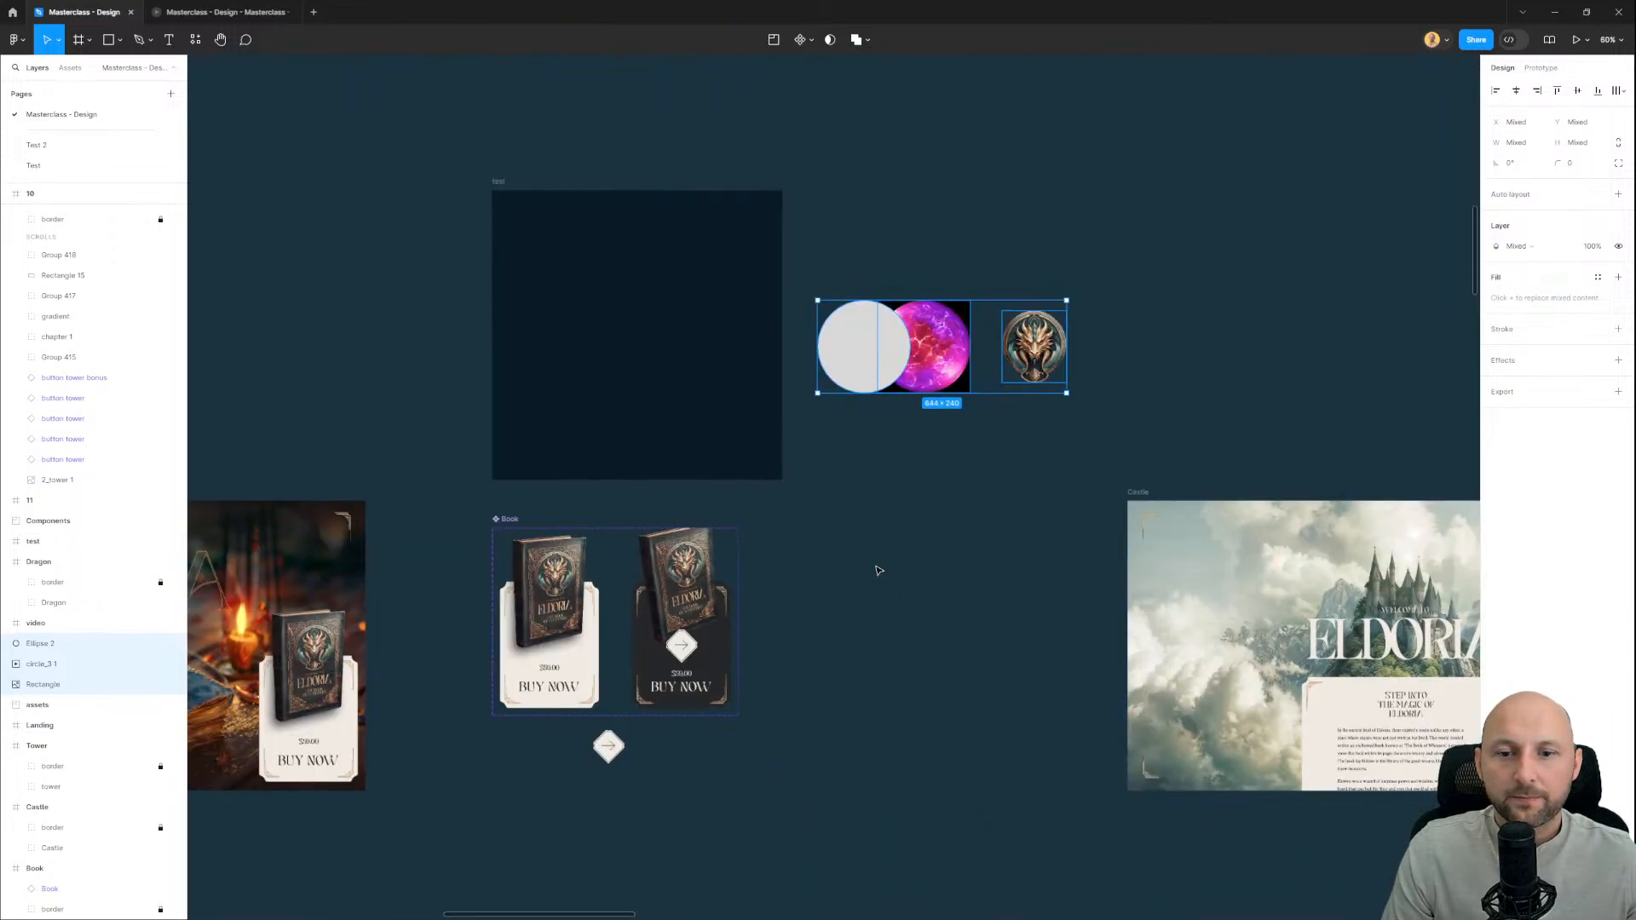
# Step: Move the Book component set from below the test frame to the empty canvas above the Book landing frame
pyautogui.click(879, 570)
pyautogui.moveTo(262, 121); pyautogui.dragTo(257, 110)
pyautogui.moveTo(503, 247); pyautogui.dragTo(881, 355)
pyautogui.moveTo(726, 305); pyautogui.dragTo(565, 185)
pyautogui.moveTo(1096, 453); pyautogui.dragTo(774, 303)
pyautogui.scroll(5, 1019, 458)
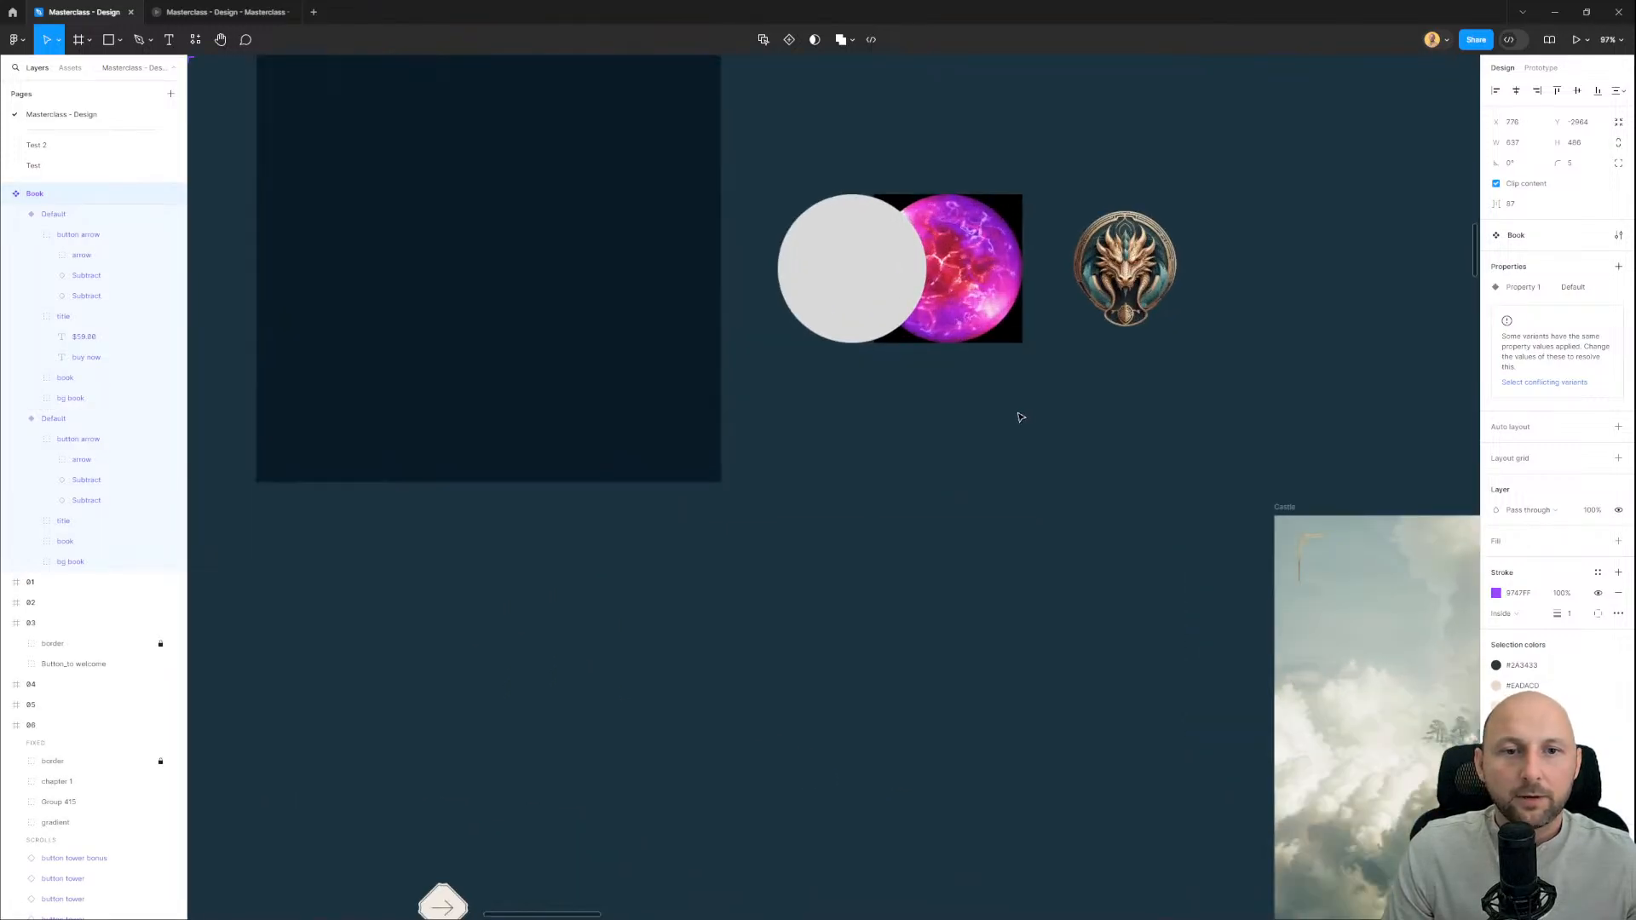
# Step: Select the grey circle and send it to the back, behind the orb video
pyautogui.click(675, 389)
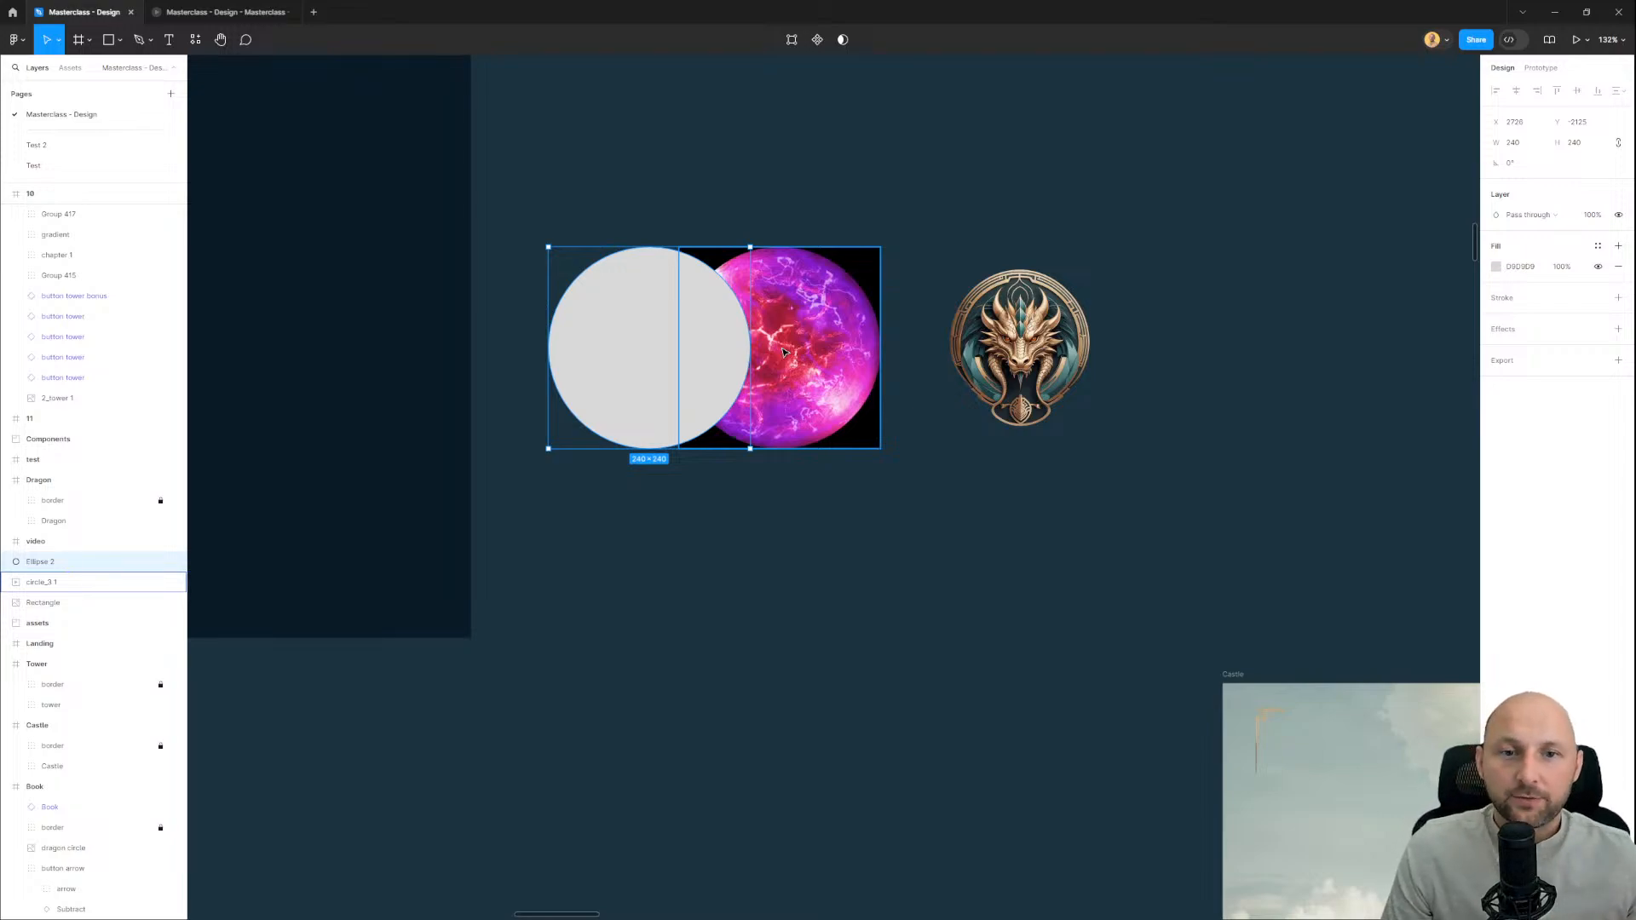
pyautogui.scroll(2, 840, 194)
pyautogui.click(738, 778)
pyautogui.click(506, 439)
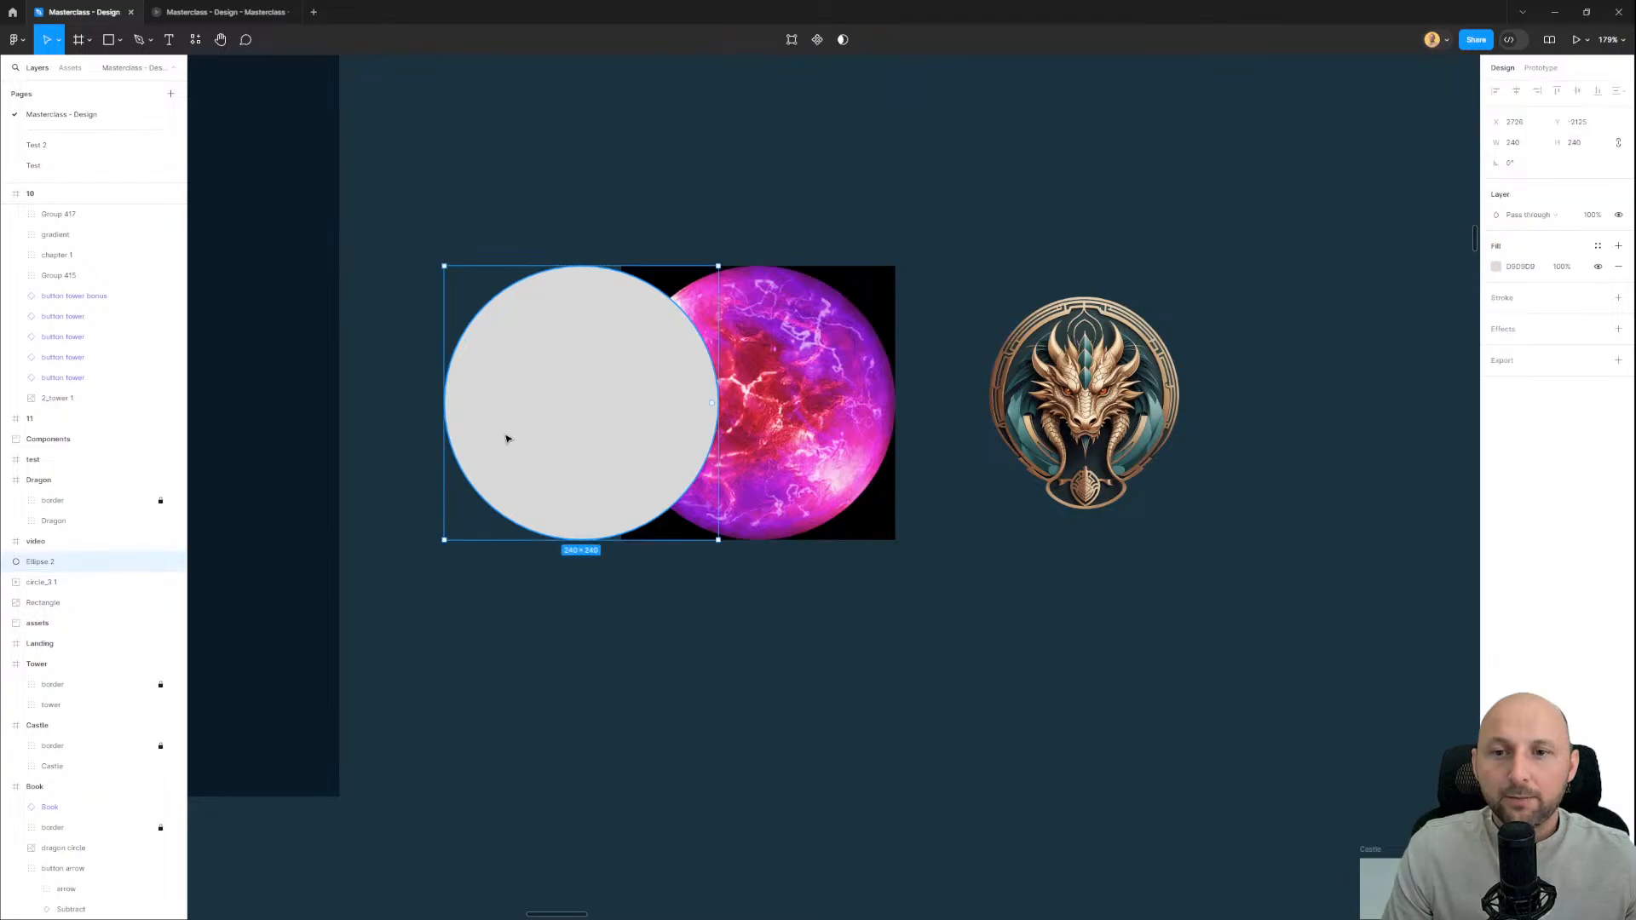
pyautogui.hotkey('ctrl', 'shift', '[')
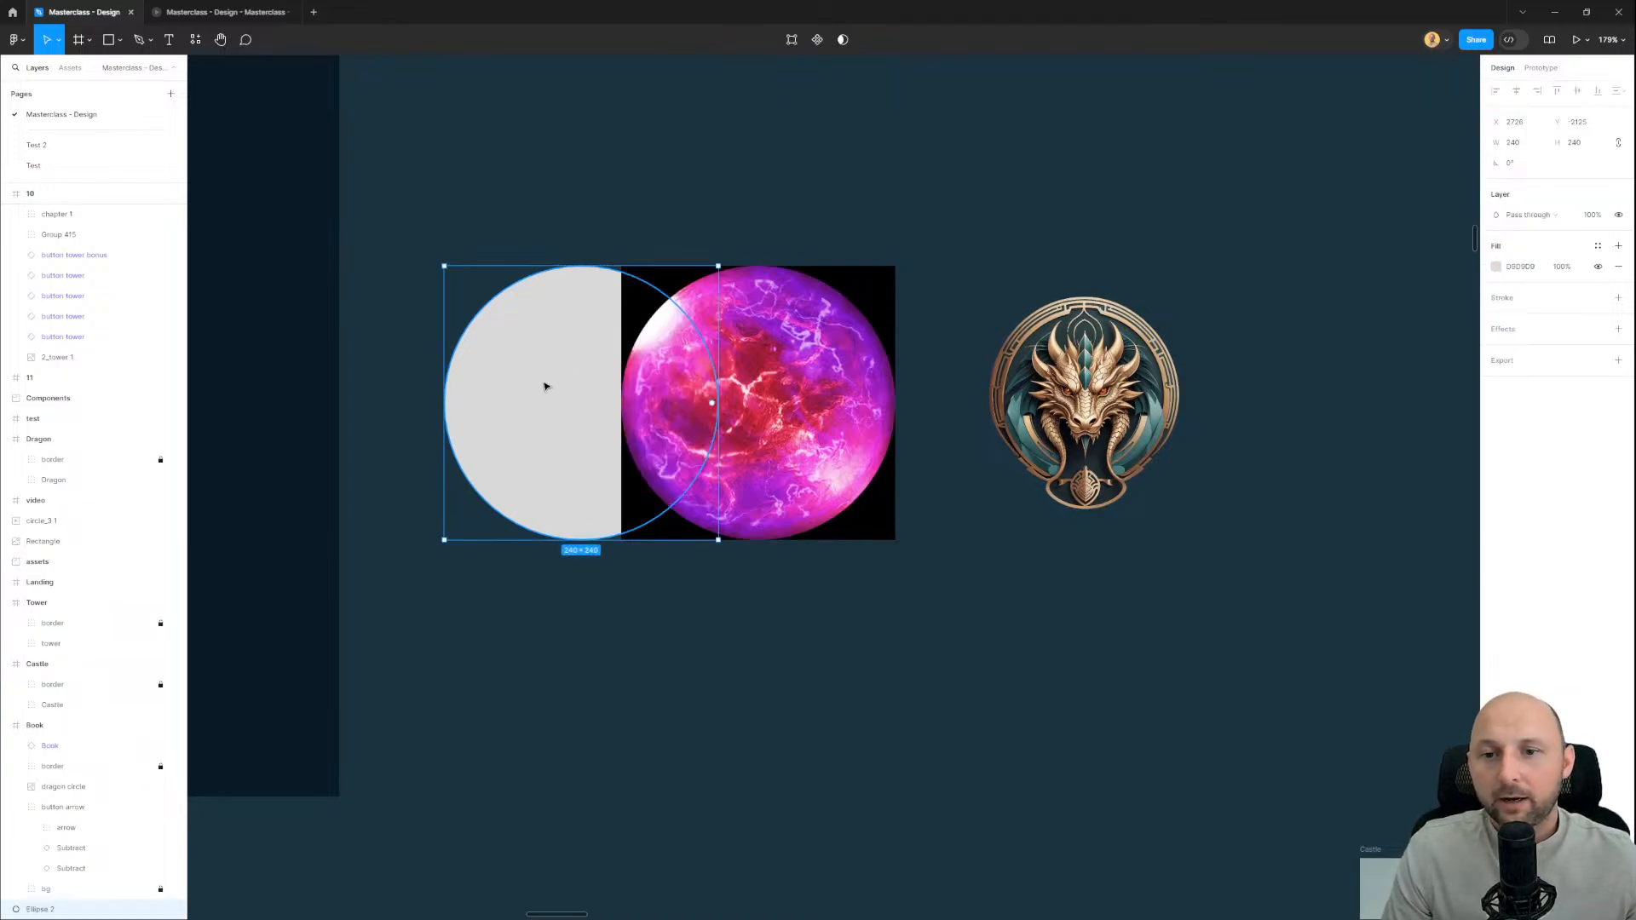
# Step: Shift the orb video and dragon emblem so that the grey circle, orb and emblem partly overlap in that stacking order
pyautogui.click(843, 386)
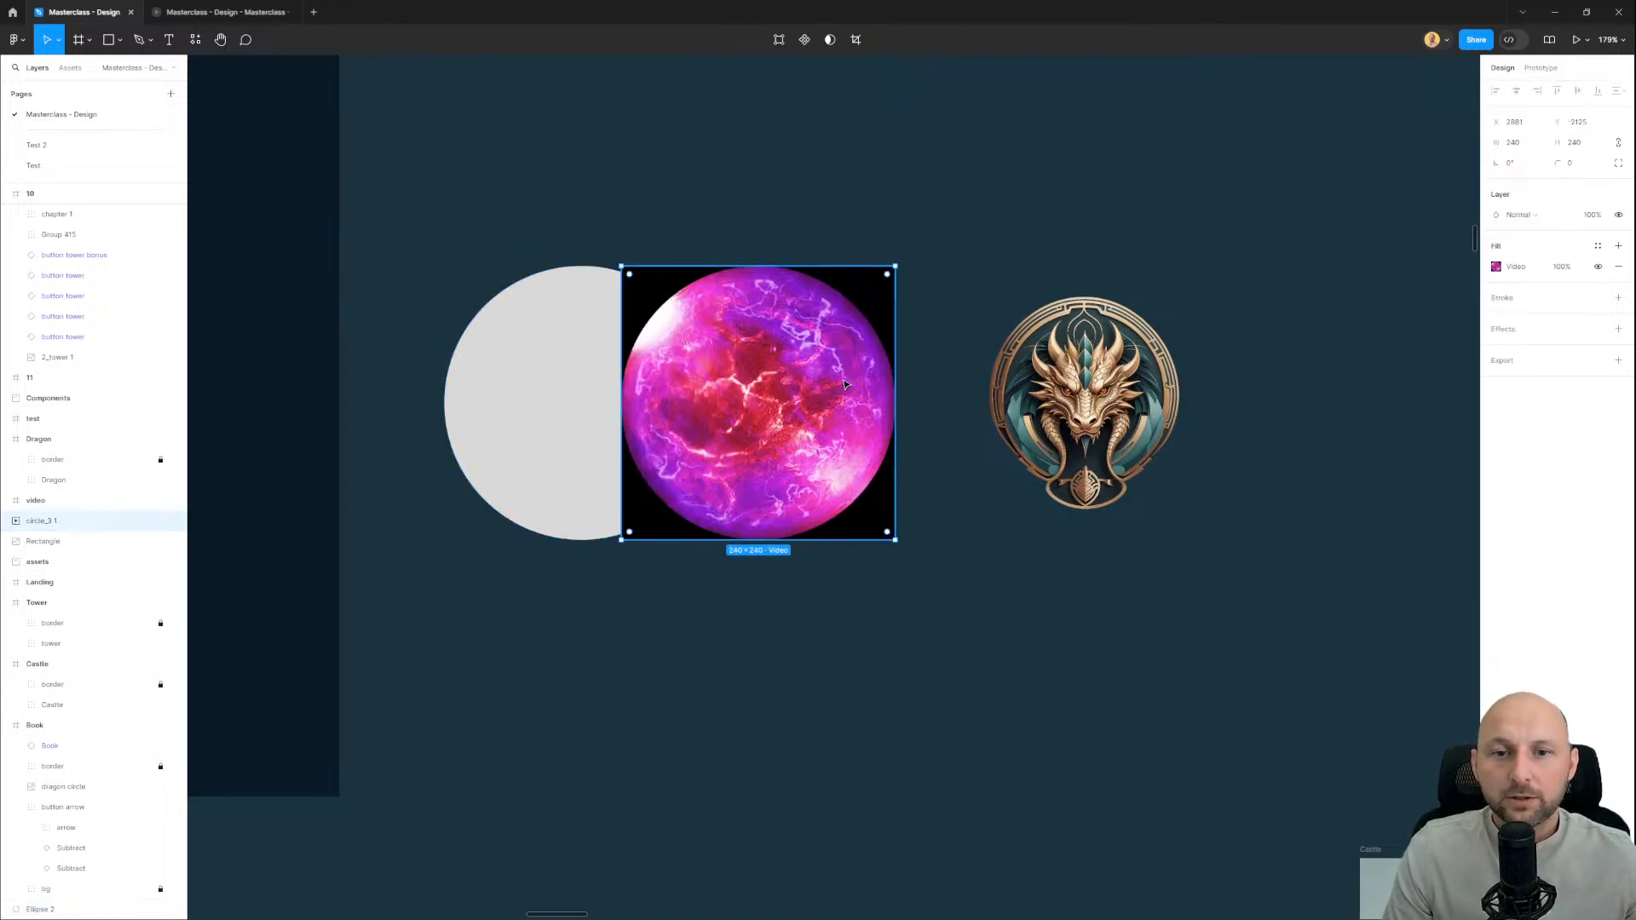
pyautogui.moveTo(838, 393); pyautogui.dragTo(663, 389)
pyautogui.click(1148, 411)
pyautogui.moveTo(1148, 410); pyautogui.dragTo(887, 420)
pyautogui.click(839, 490)
pyautogui.keyDown('shift'); pyautogui.click(617, 378); pyautogui.keyUp('shift')
pyautogui.moveTo(617, 378); pyautogui.dragTo(736, 378)
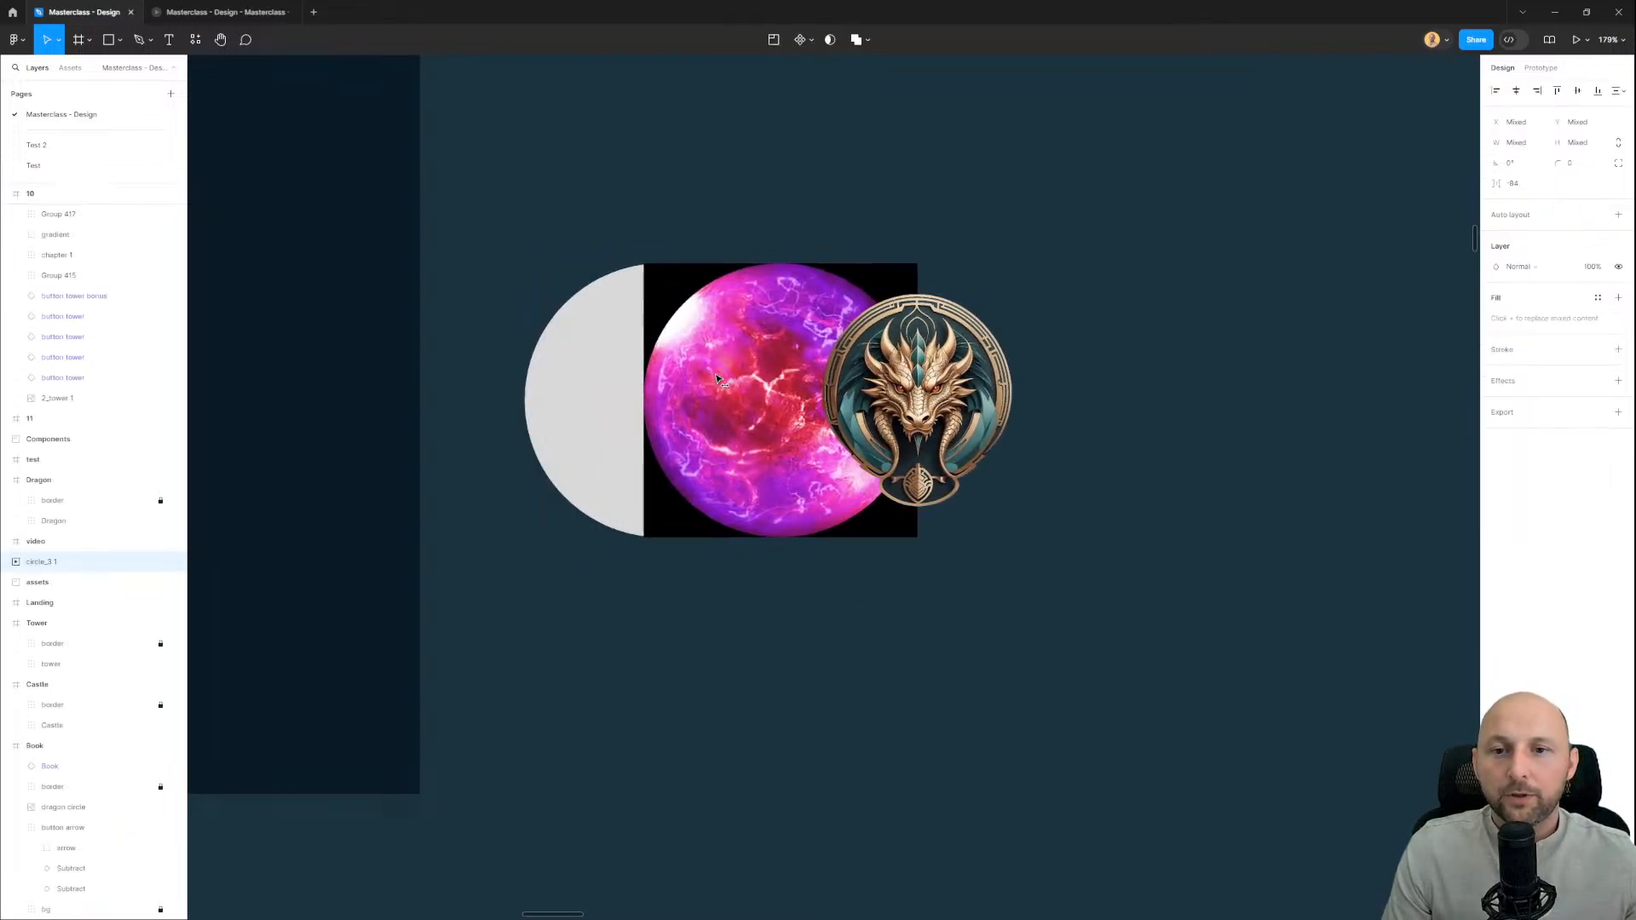
pyautogui.click(582, 430)
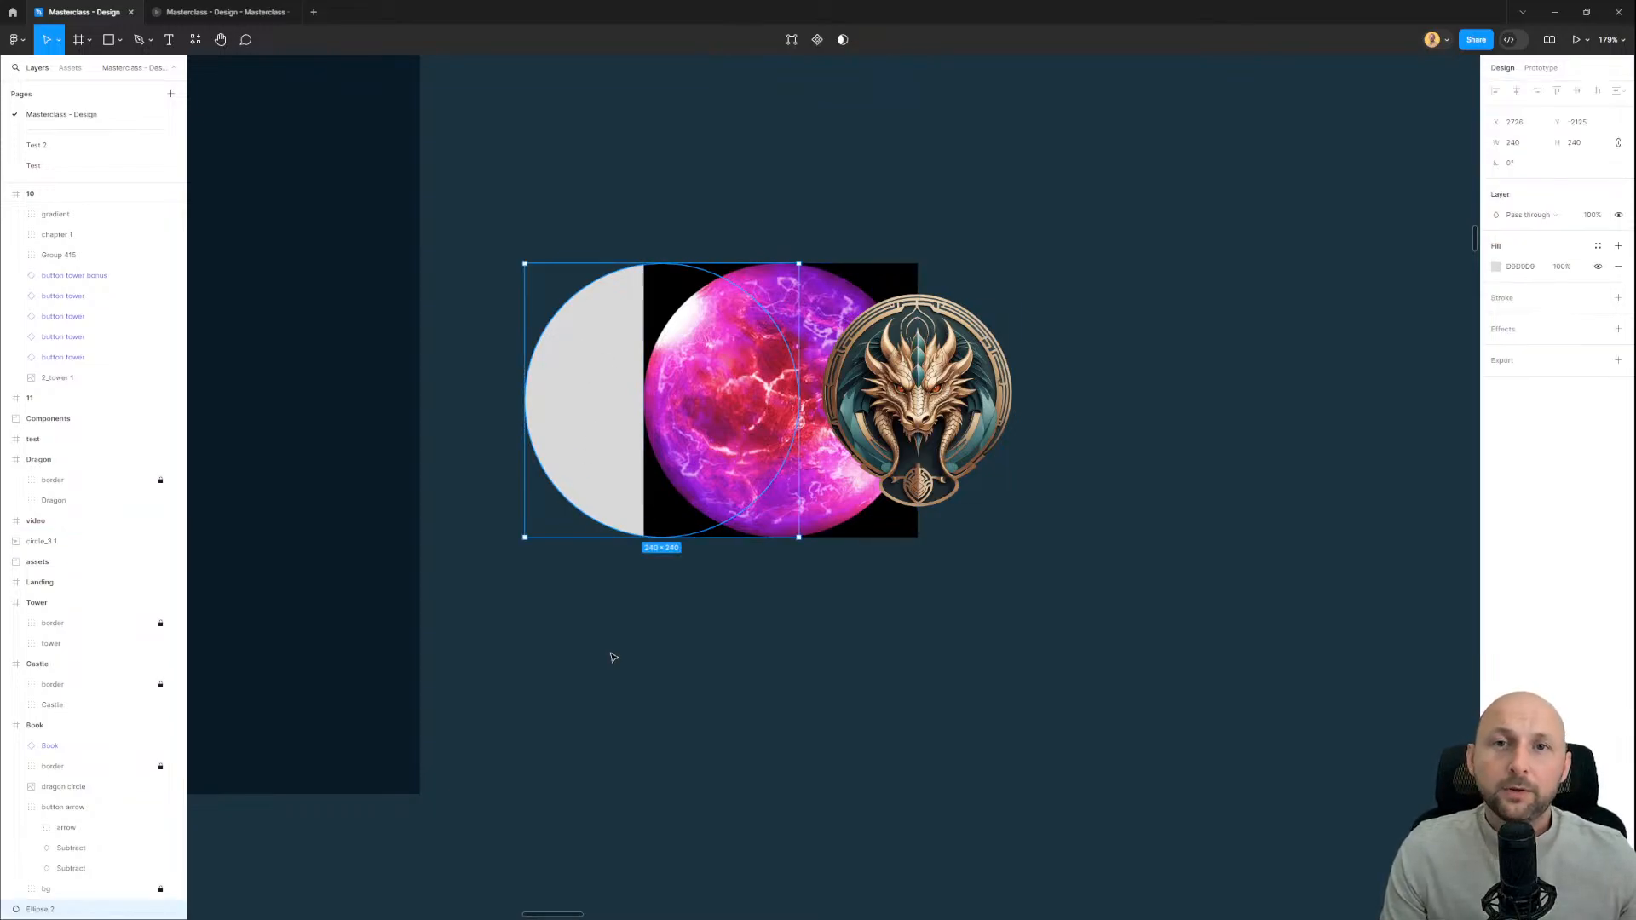
# Step: Align the grey circle, orb video and dragon emblem on their shared horizontal and vertical centers
pyautogui.moveTo(519, 602); pyautogui.dragTo(949, 503)
pyautogui.hotkey('alt', 'h')
pyautogui.moveTo(1025, 375); pyautogui.dragTo(915, 380)
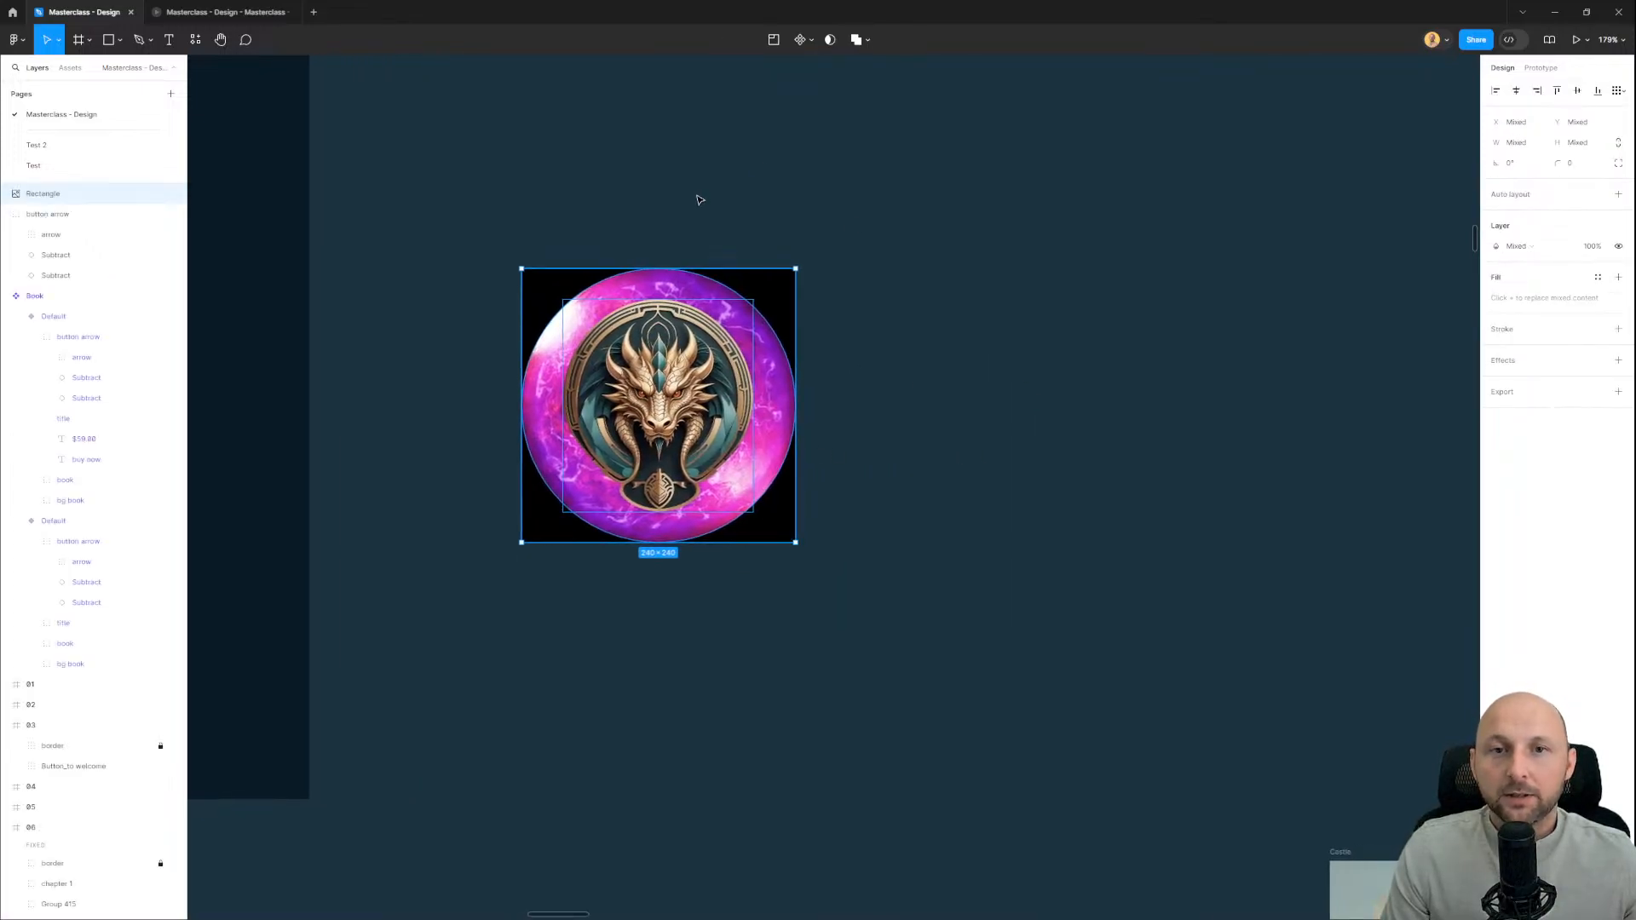
# Step: Mask the orb video and dragon emblem with the grey circle and place the mask group in the middle of the test frame
pyautogui.click(453, 156)
pyautogui.moveTo(466, 177); pyautogui.dragTo(823, 545)
pyautogui.click(831, 40)
pyautogui.moveTo(659, 368); pyautogui.dragTo(678, 375)
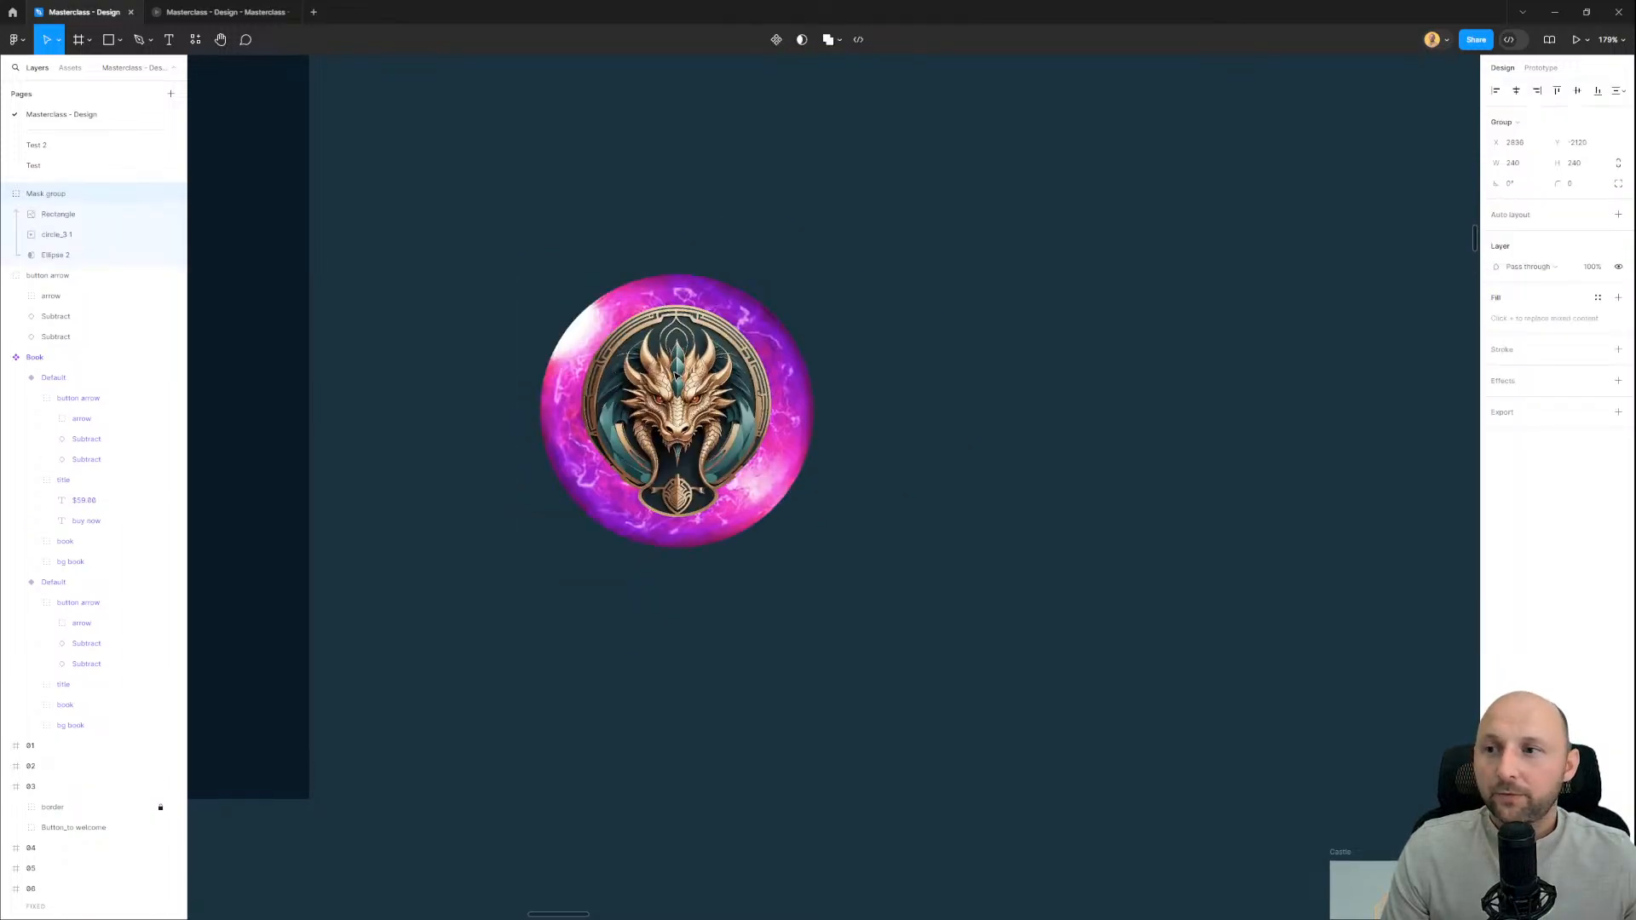
pyautogui.scroll(-5, 677, 375)
pyautogui.moveTo(935, 209); pyautogui.dragTo(645, 316)
# Step: Preview the test flow with the flows list hidden and content scale set to Fill screen, and examine the masked orb's playback
pyautogui.click(220, 12)
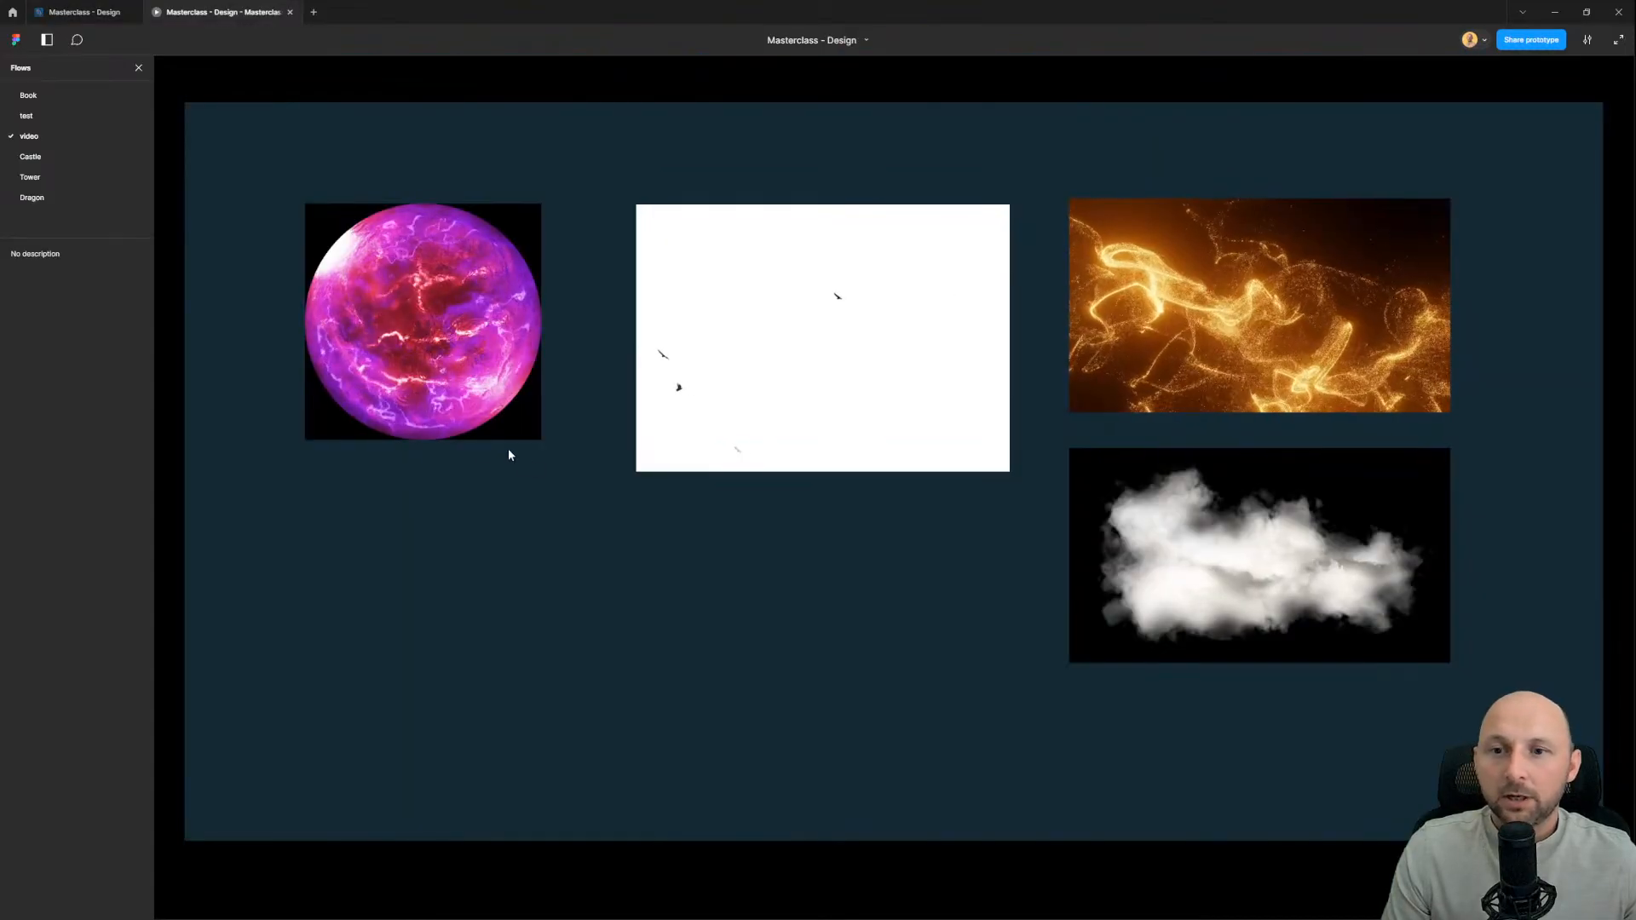
pyautogui.click(50, 115)
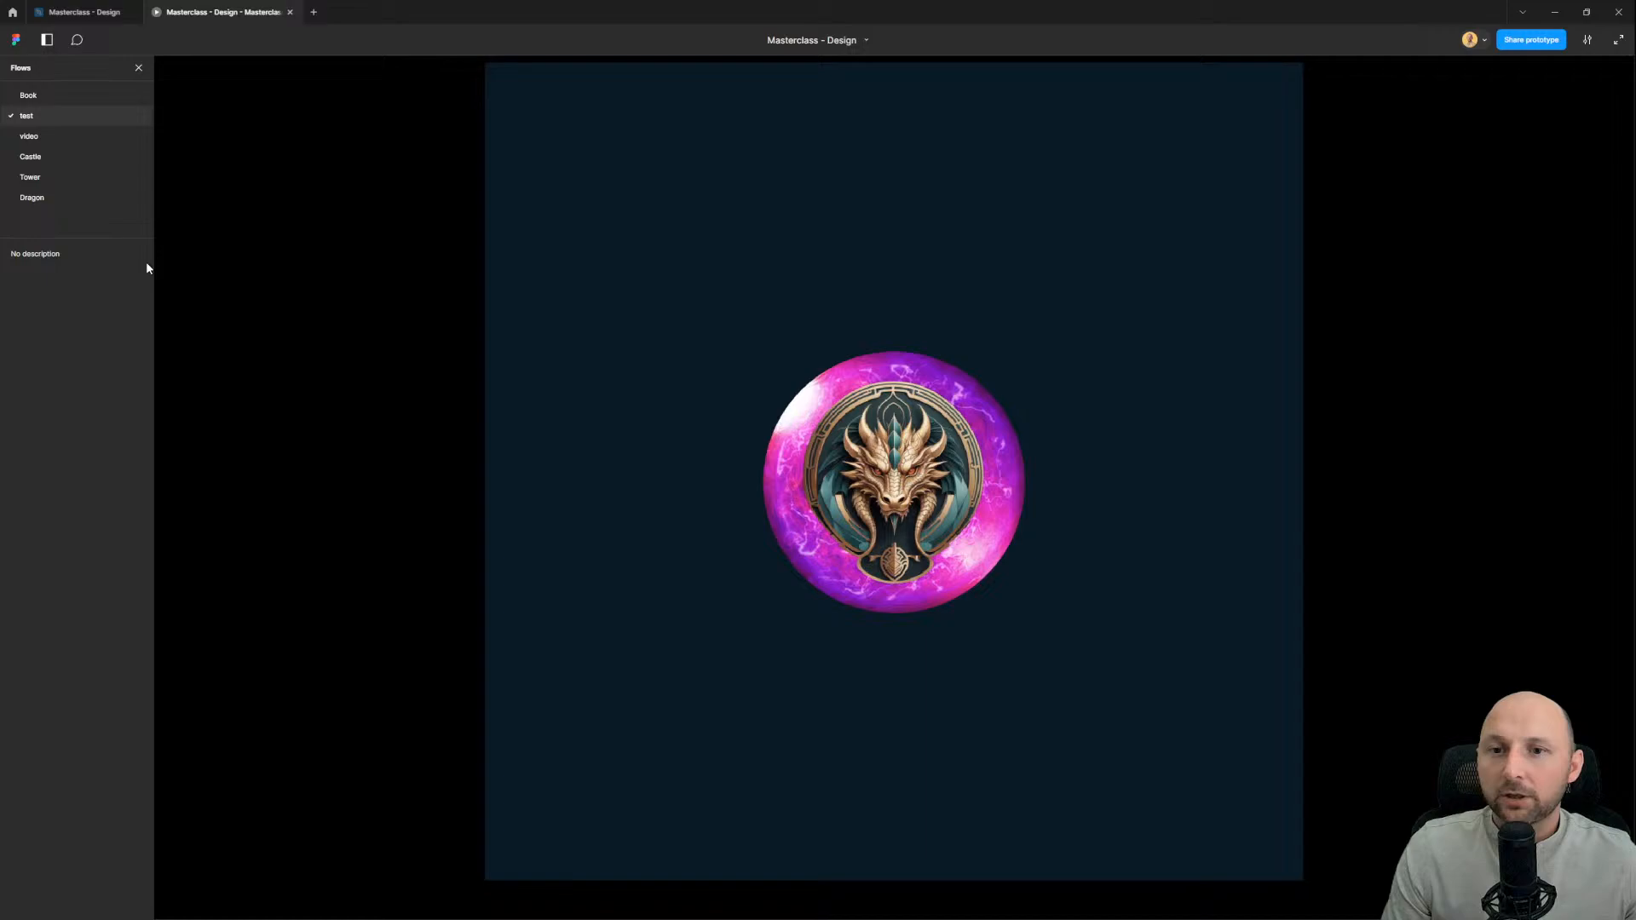
pyautogui.click(140, 67)
pyautogui.press('z')
pyautogui.press('z')
pyautogui.press('z')
pyautogui.press('z')
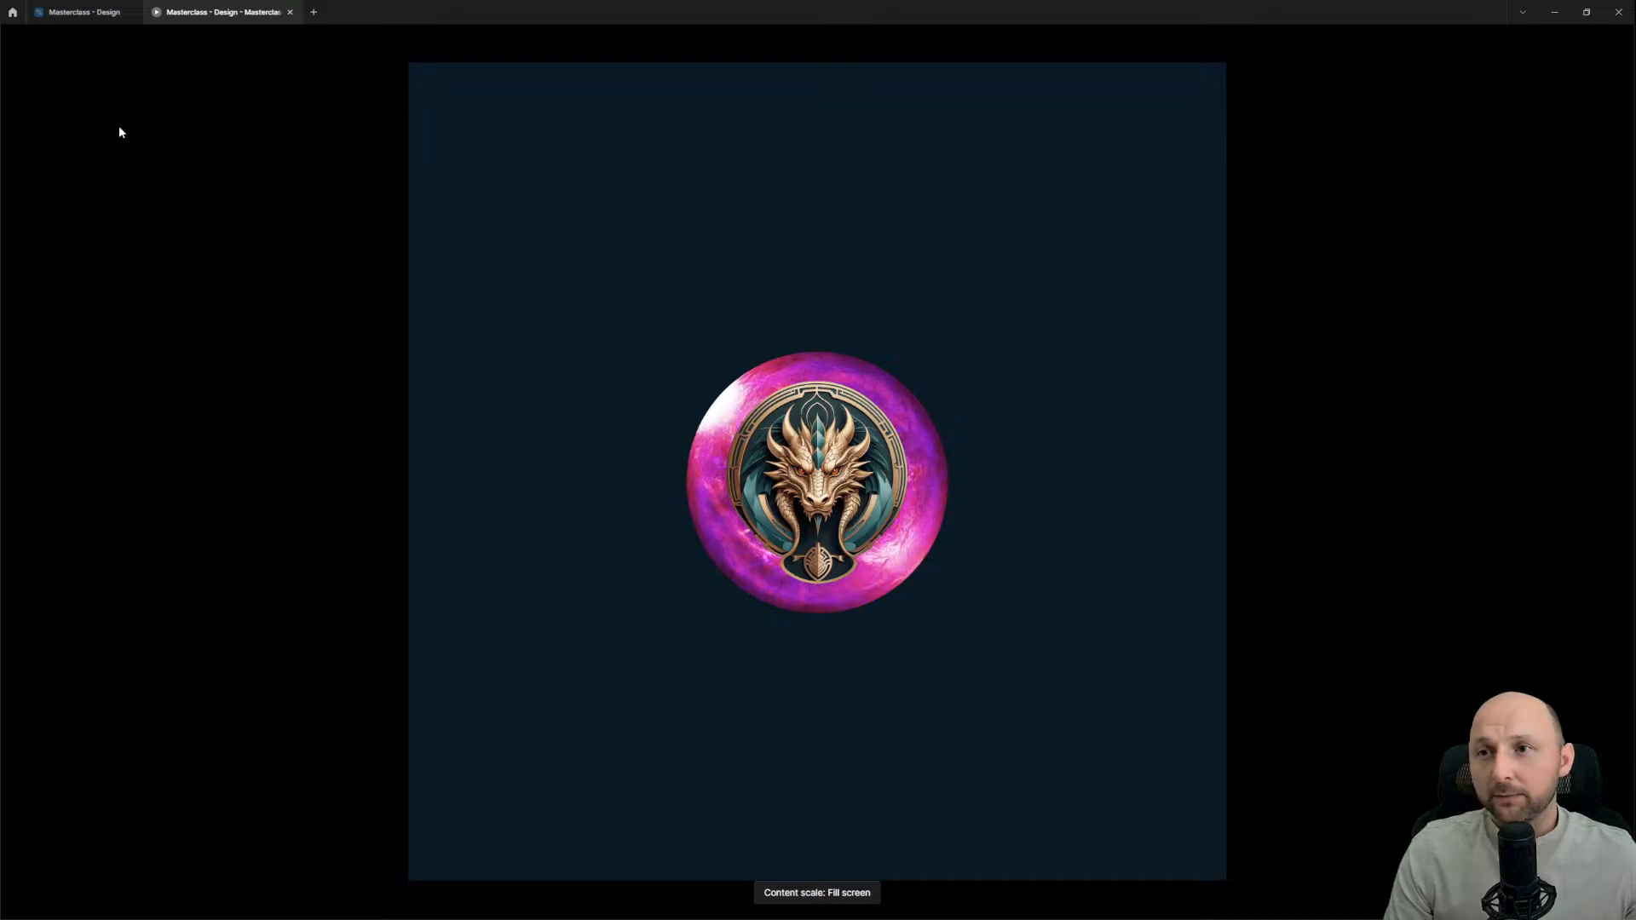
# Step: Back in the design file, delete the existing dragon emblem above the Book of Whispers title in the Book landing frame
pyautogui.click(78, 13)
pyautogui.click(699, 614)
pyautogui.moveTo(517, 567); pyautogui.dragTo(1147, 437)
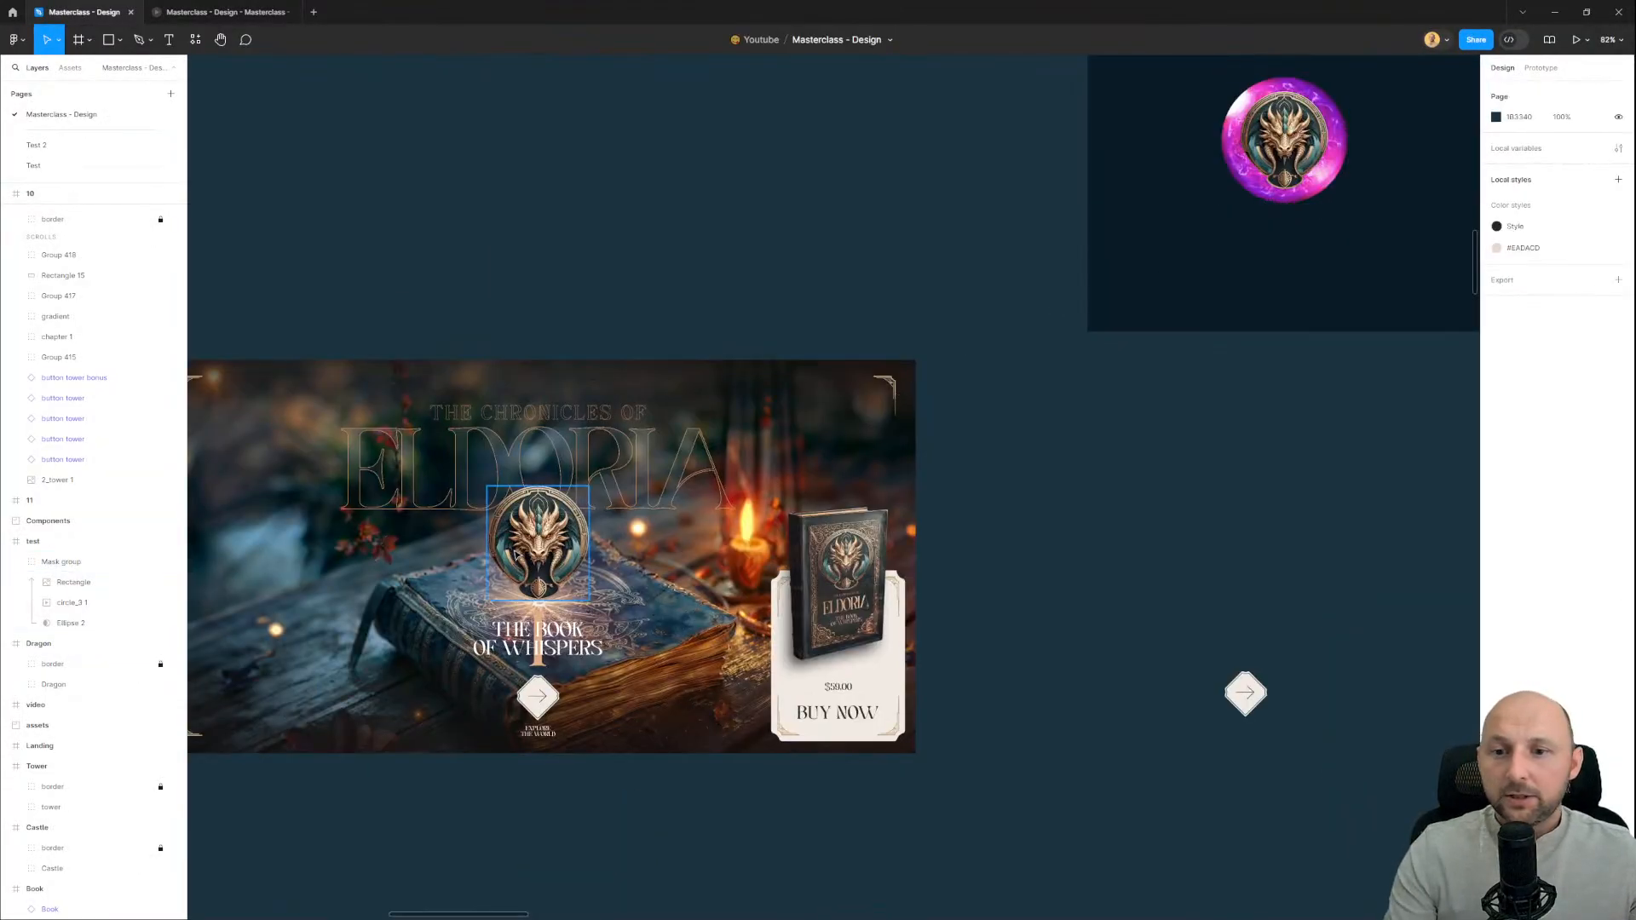
pyautogui.click(516, 555)
pyautogui.press('Delete')
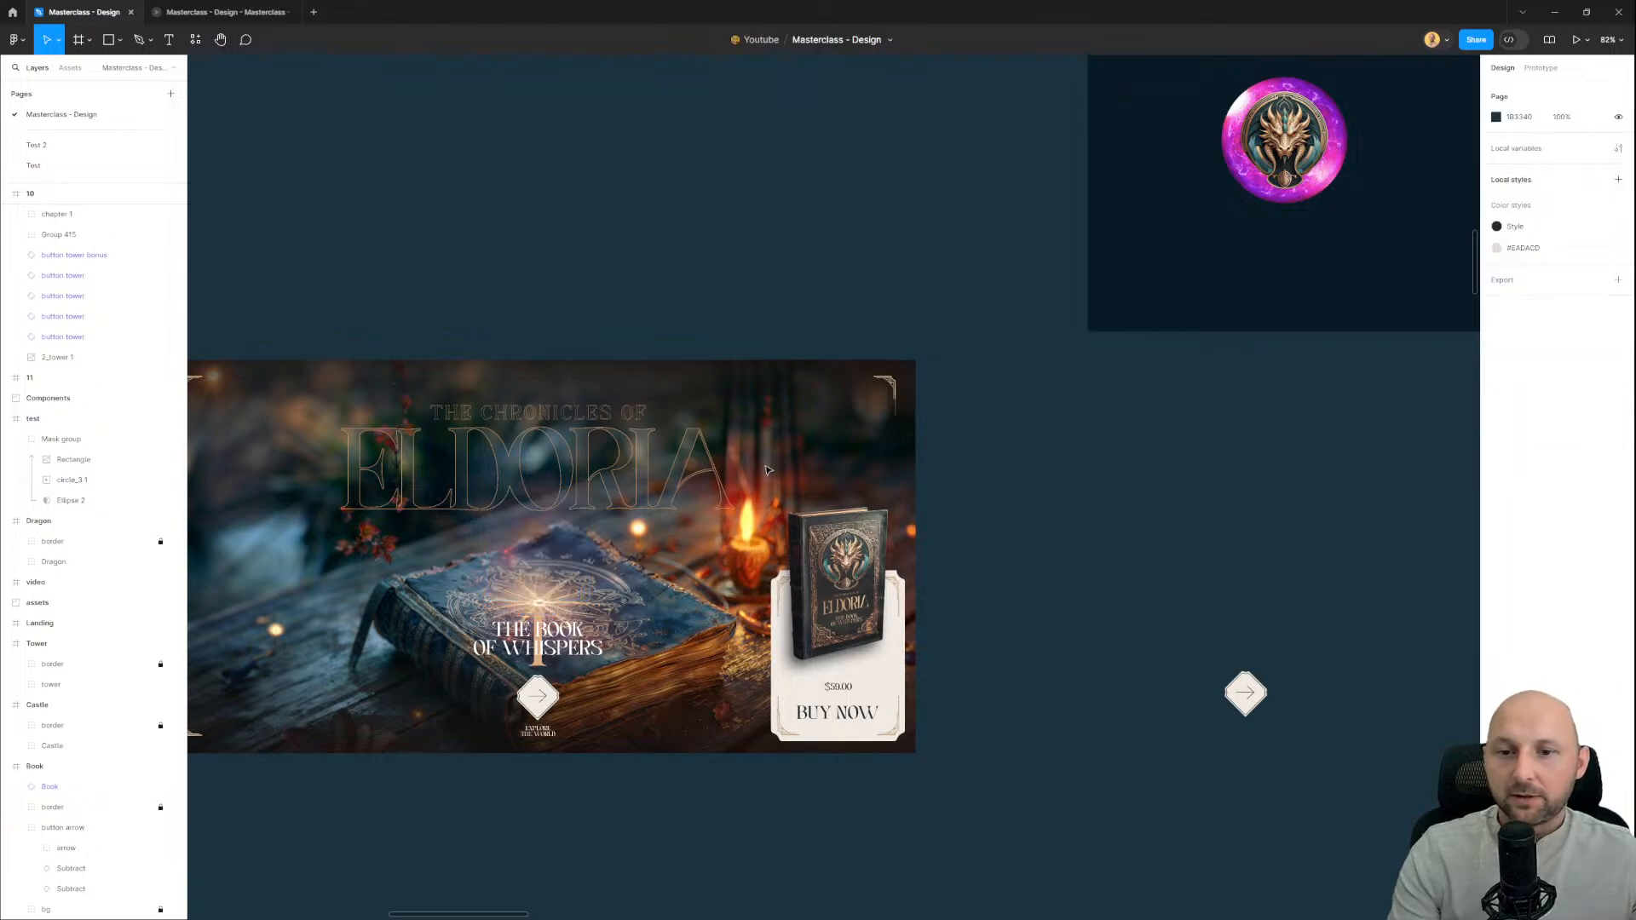
# Step: Move the masked dragon orb from the test frame into the Book landing frame, centered above the Book of Whispers title
pyautogui.moveTo(1310, 139); pyautogui.dragTo(461, 621)
pyautogui.moveTo(582, 572); pyautogui.dragTo(582, 572)
pyautogui.moveTo(582, 572); pyautogui.dragTo(708, 355)
pyautogui.scroll(5, 754, 436)
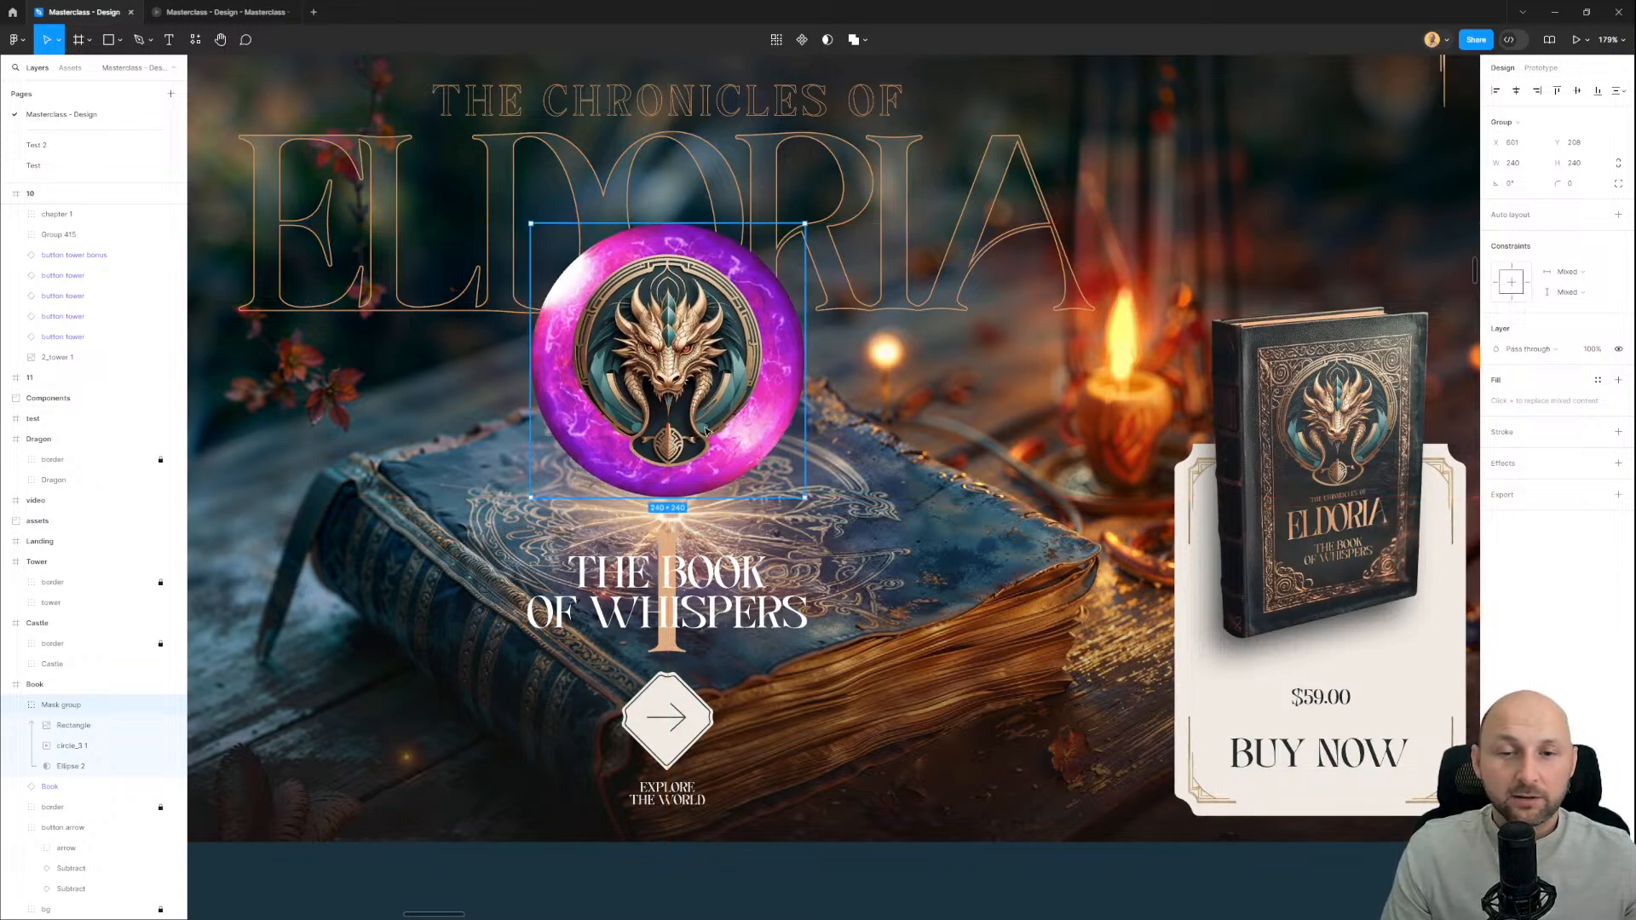
# Step: Set the blend mode of the circle_3 1 video layer inside the mask group to Luminosity
pyautogui.doubleClick(781, 370)
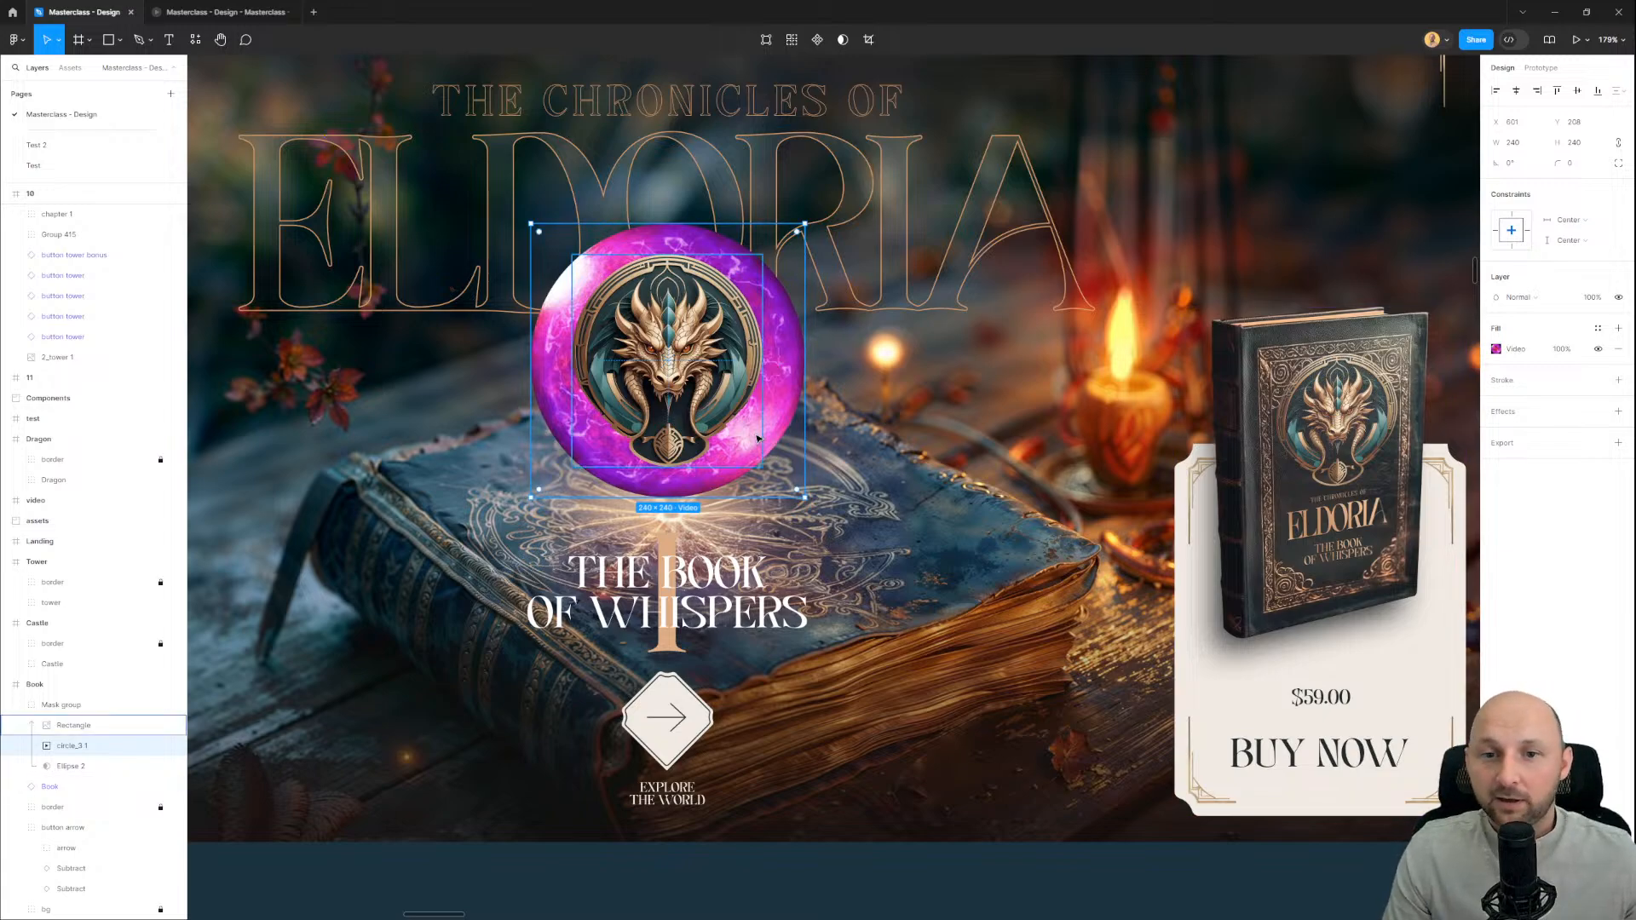
pyautogui.click(63, 706)
pyautogui.click(81, 749)
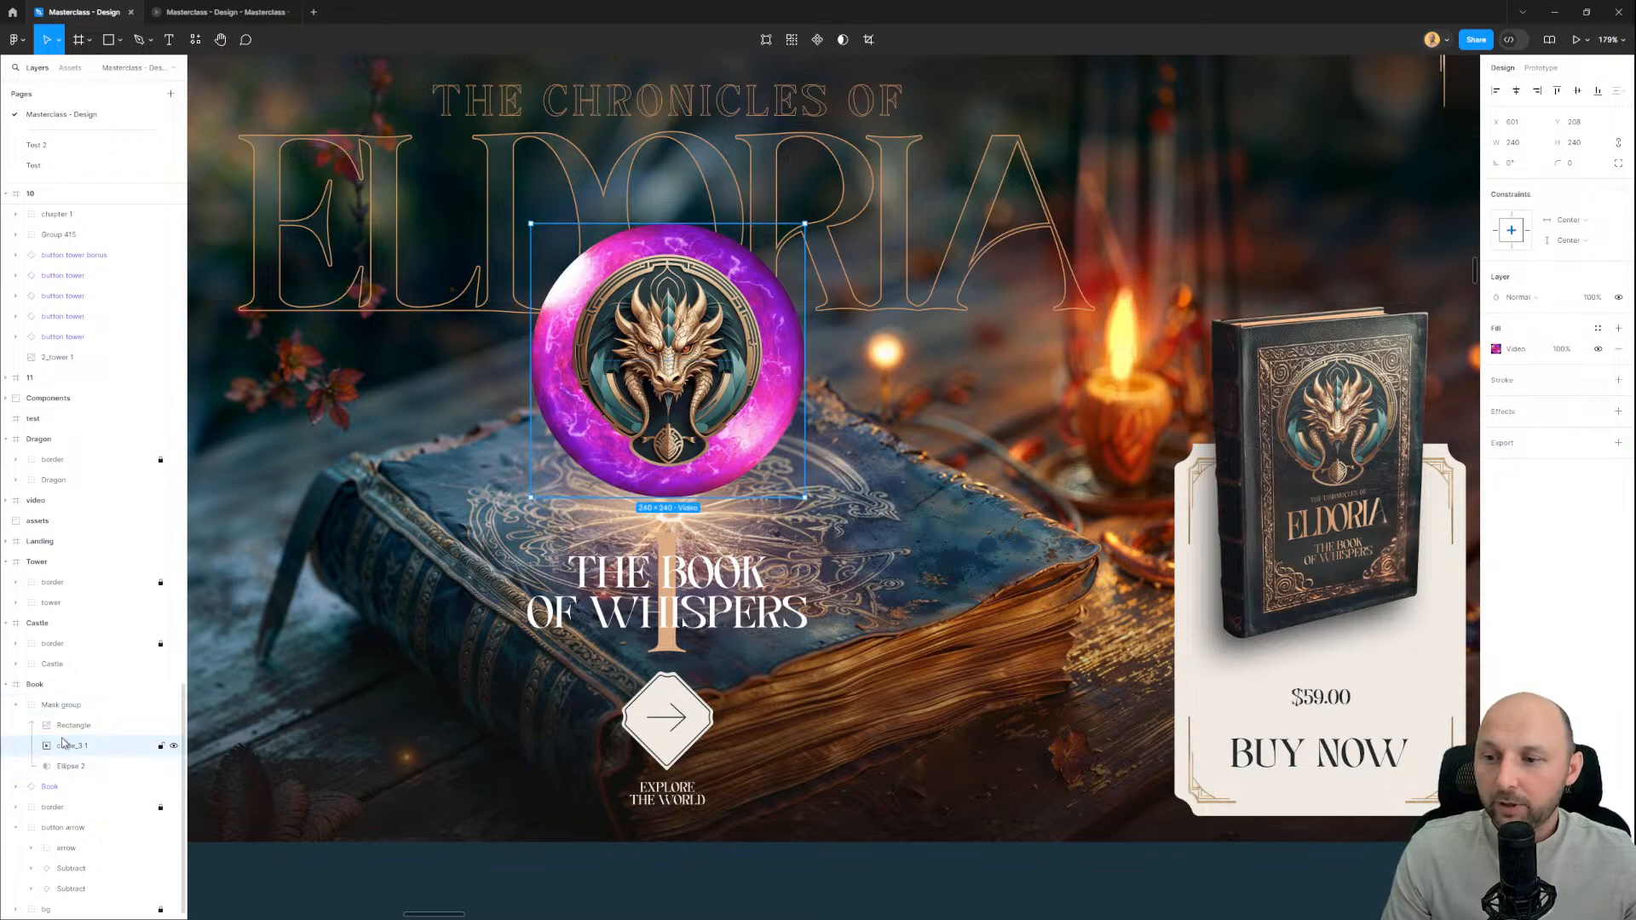
pyautogui.click(1530, 299)
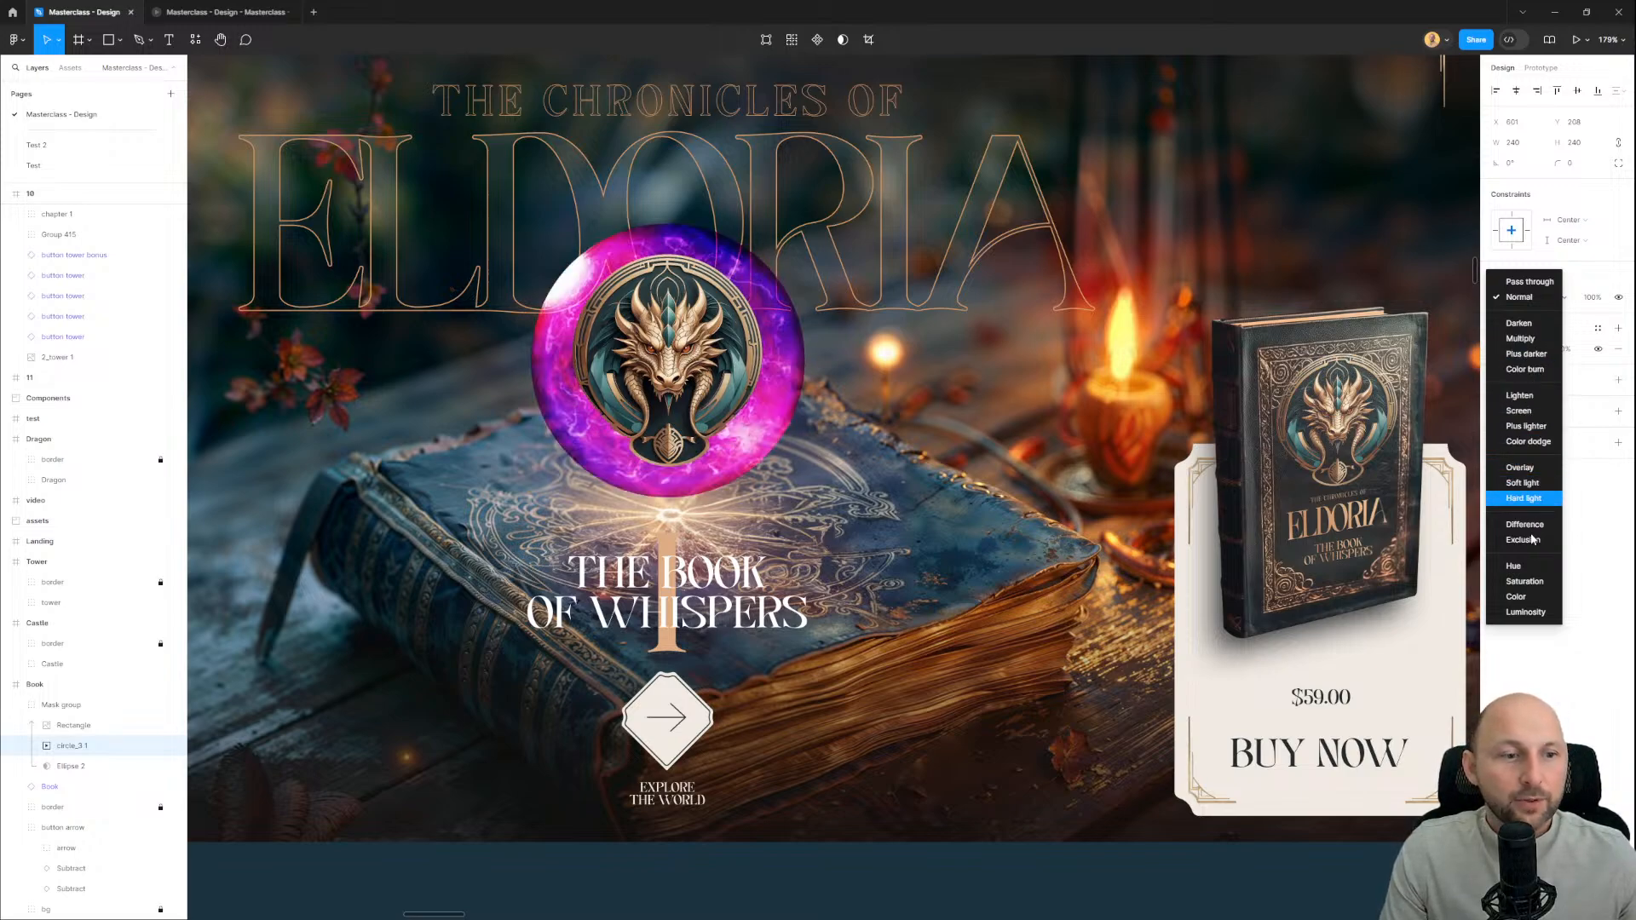
pyautogui.click(1524, 613)
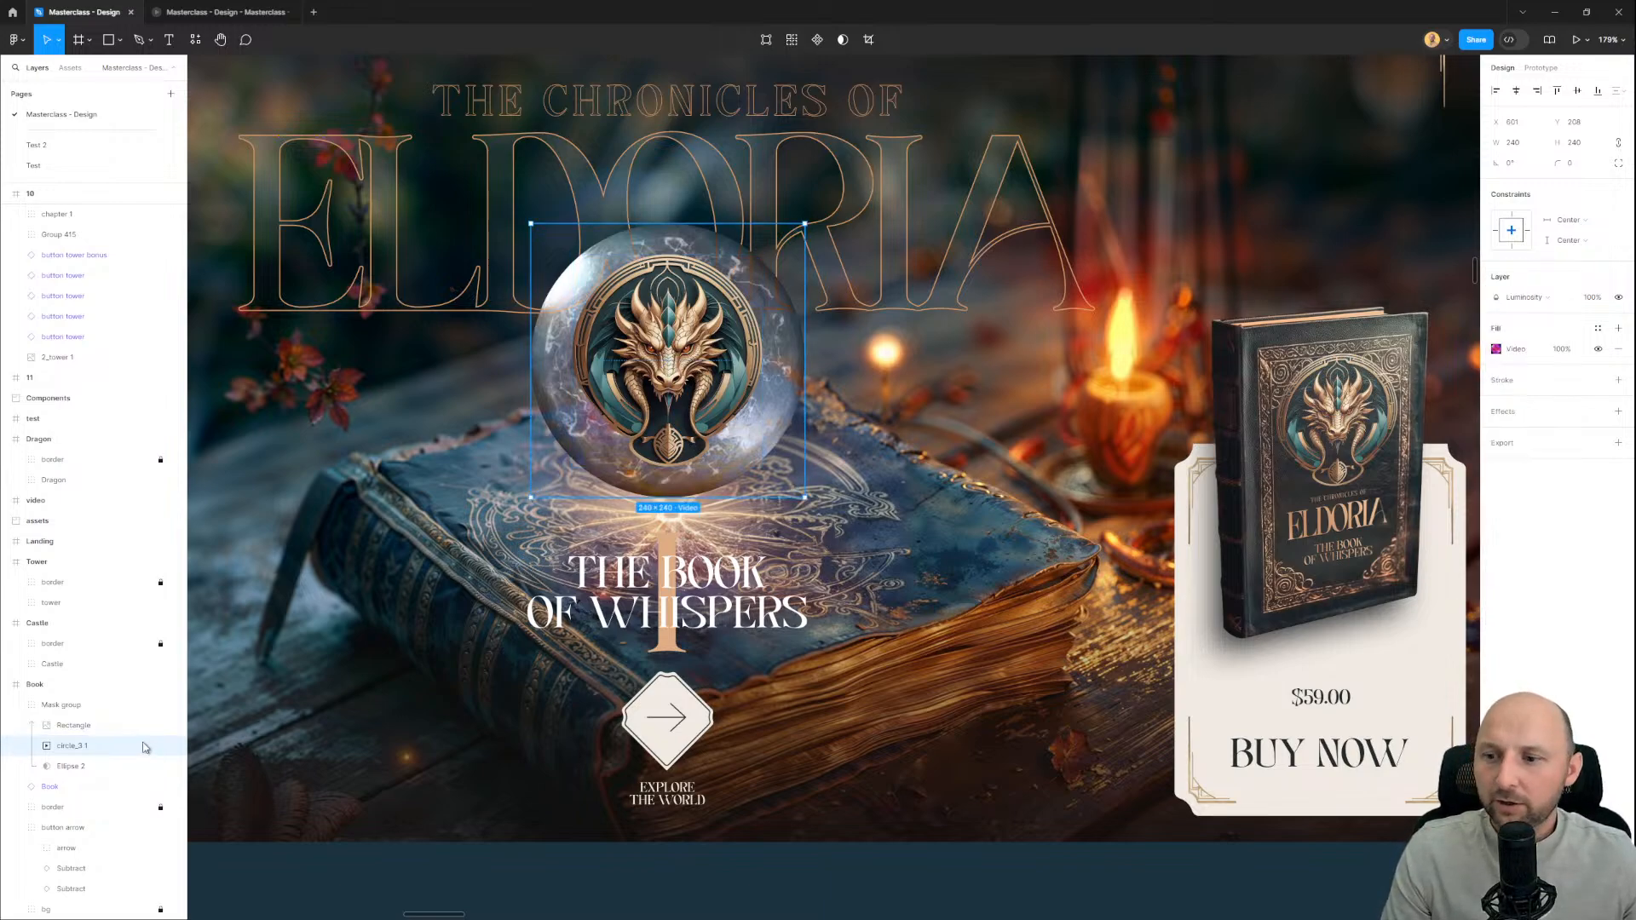
# Step: Set the dragon emblem Rectangle layer's blend mode to Lighten
pyautogui.click(81, 730)
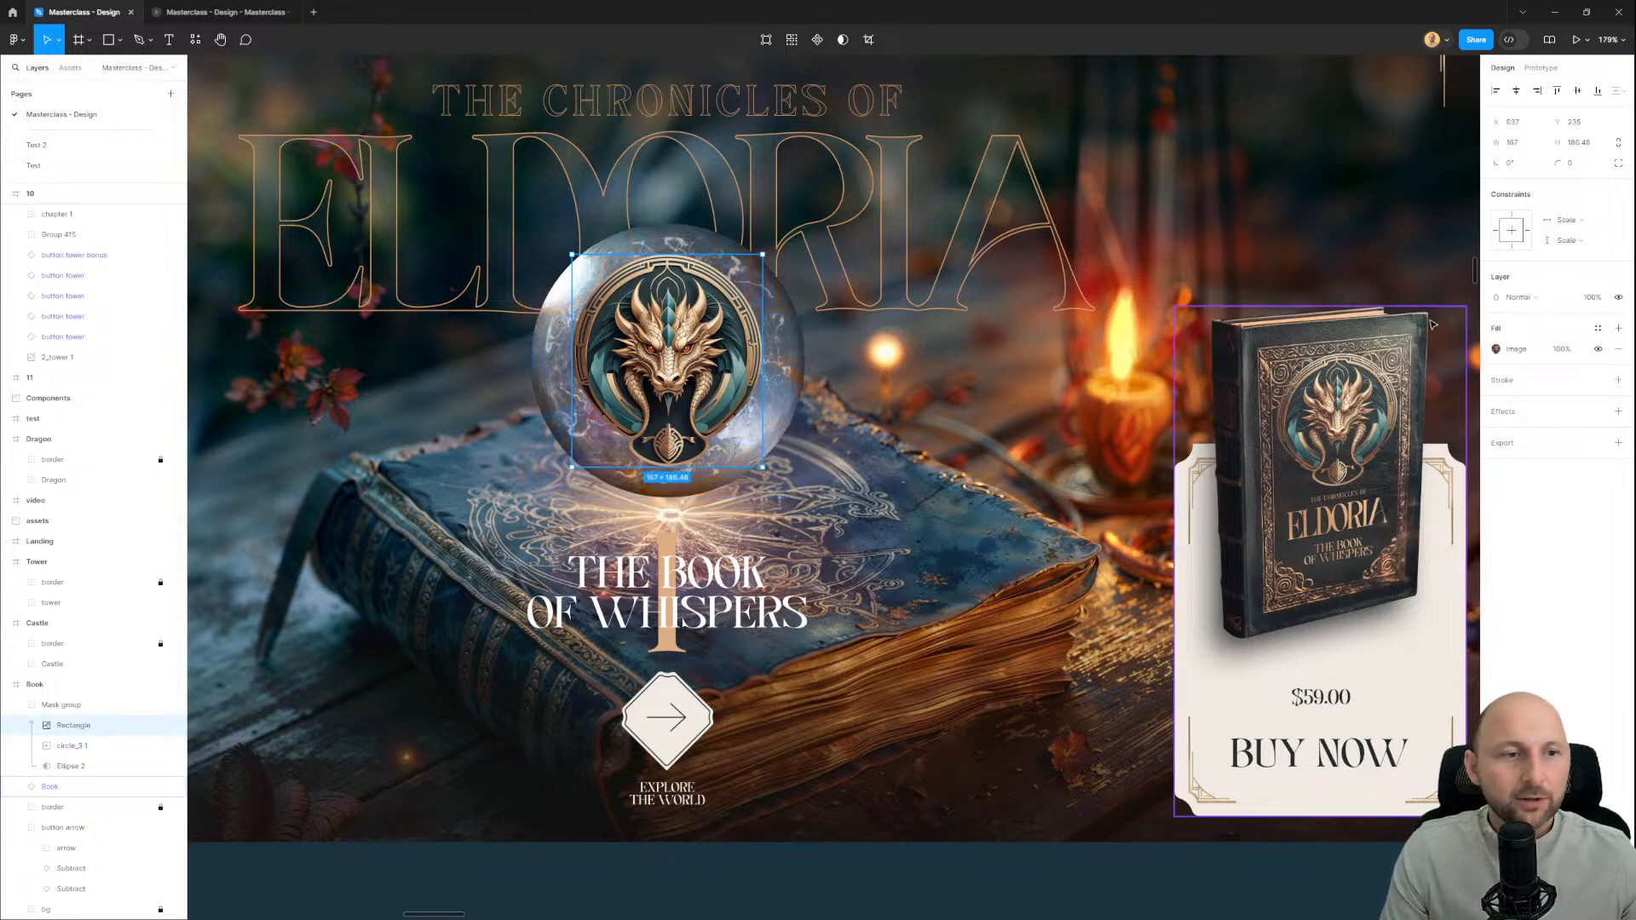
pyautogui.click(1534, 299)
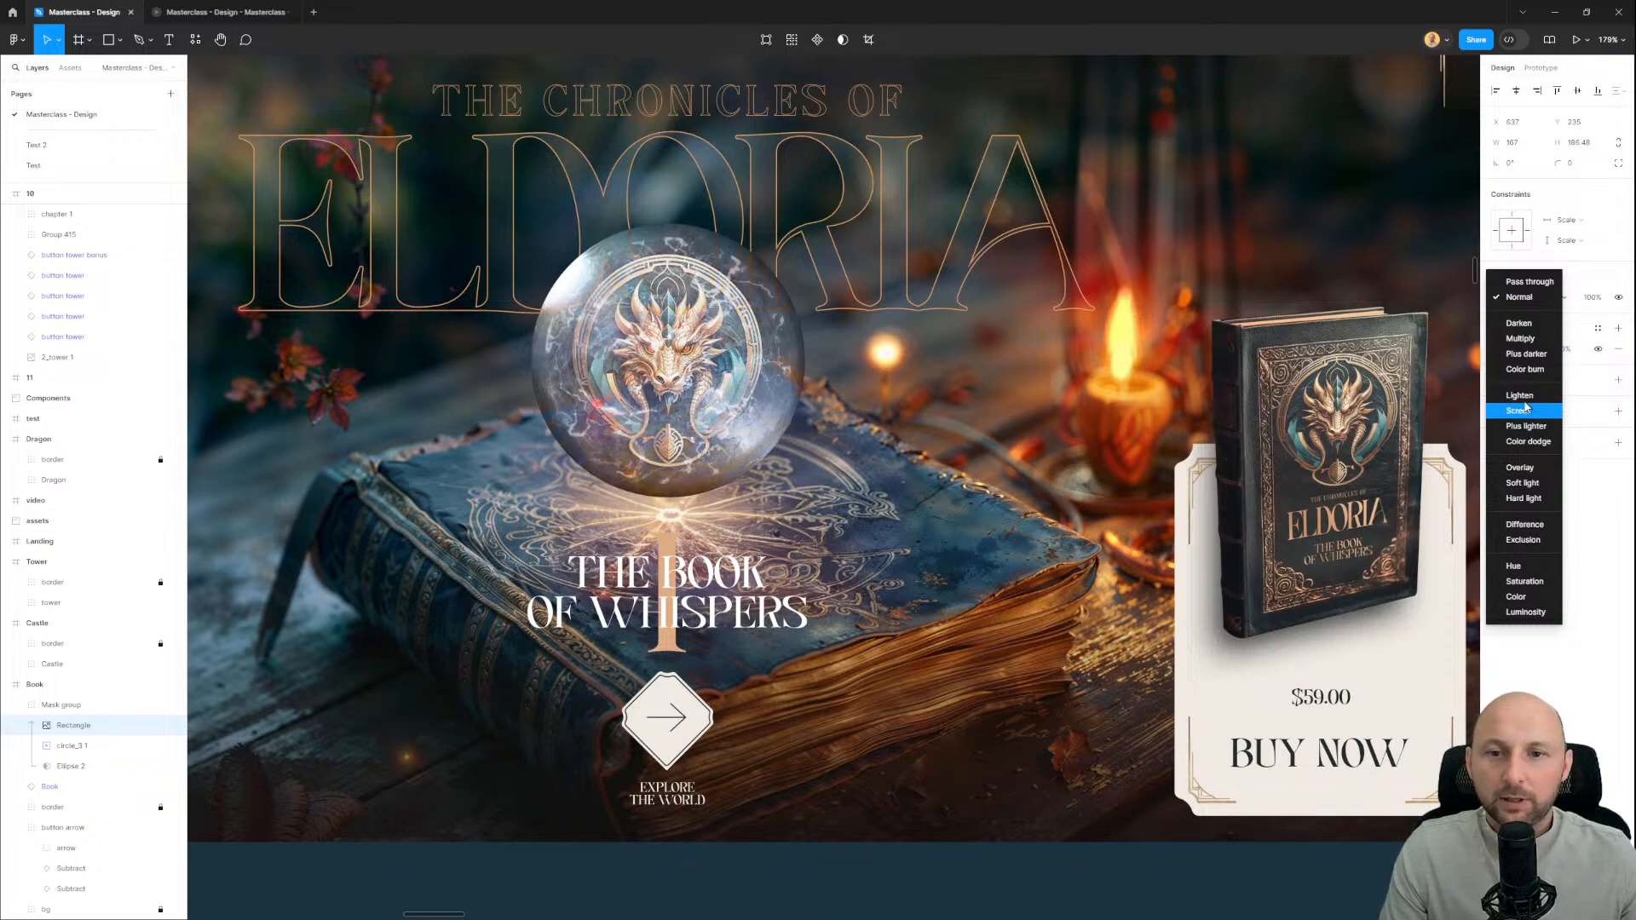
pyautogui.click(1527, 400)
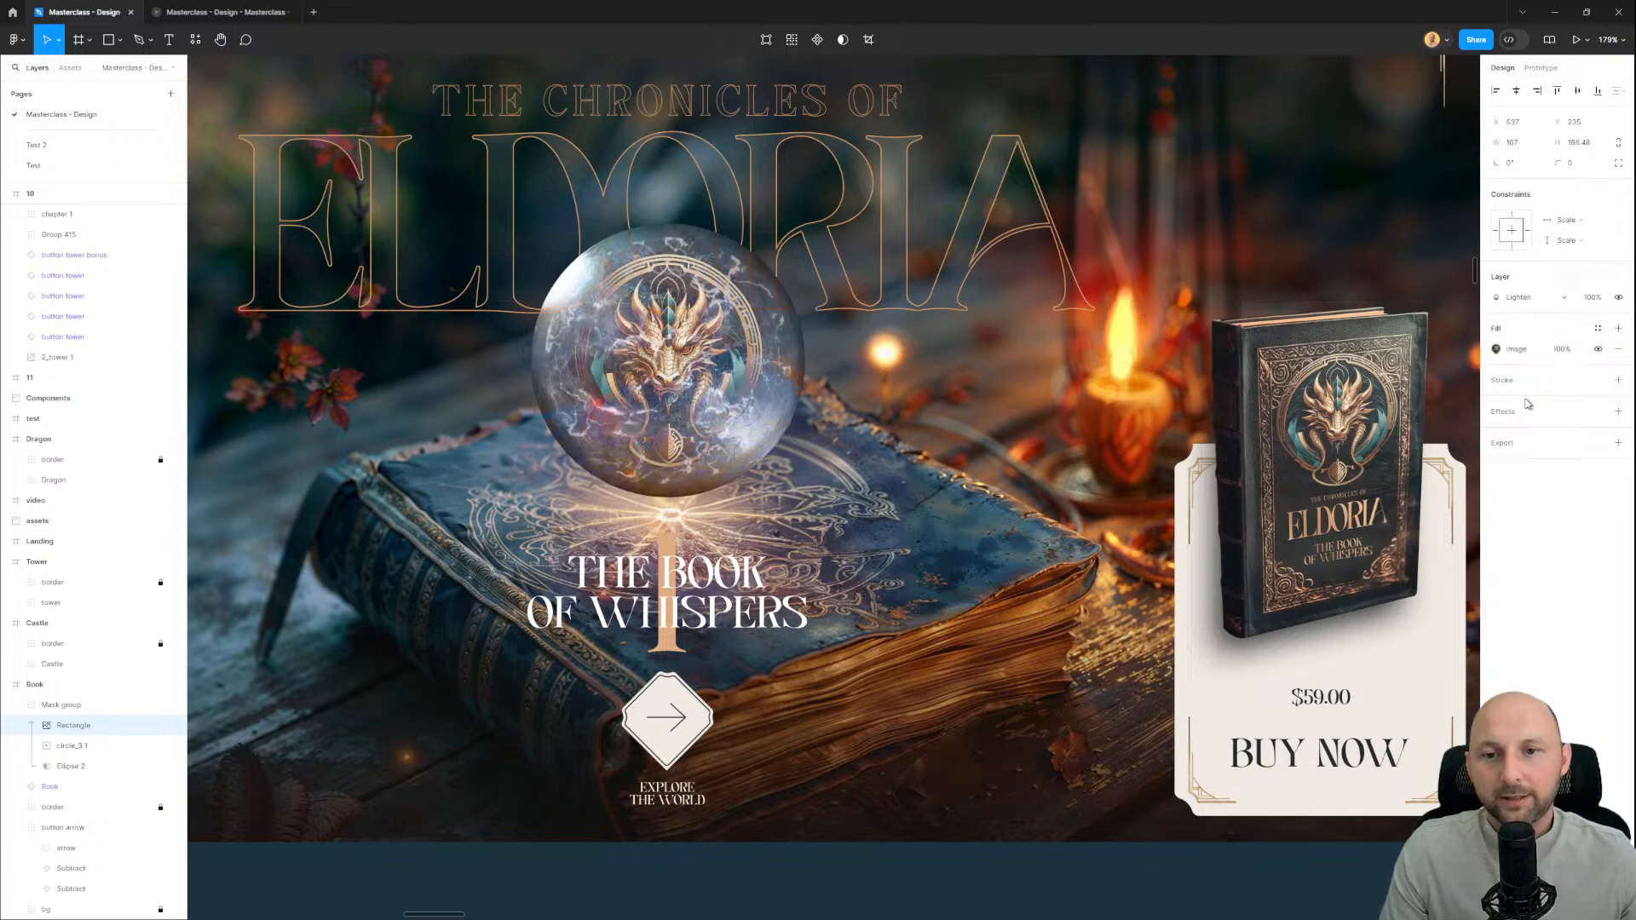
# Step: Preview the Book flow in the prototype and examine the blended dragon orb over the landing page
pyautogui.scroll(-2, 734, 318)
pyautogui.click(938, 759)
pyautogui.moveTo(710, 342)
pyautogui.mouseDown()
pyautogui.moveTo(720, 328)
pyautogui.moveTo(712, 341)
pyautogui.mouseUp()
pyautogui.click(238, 8)
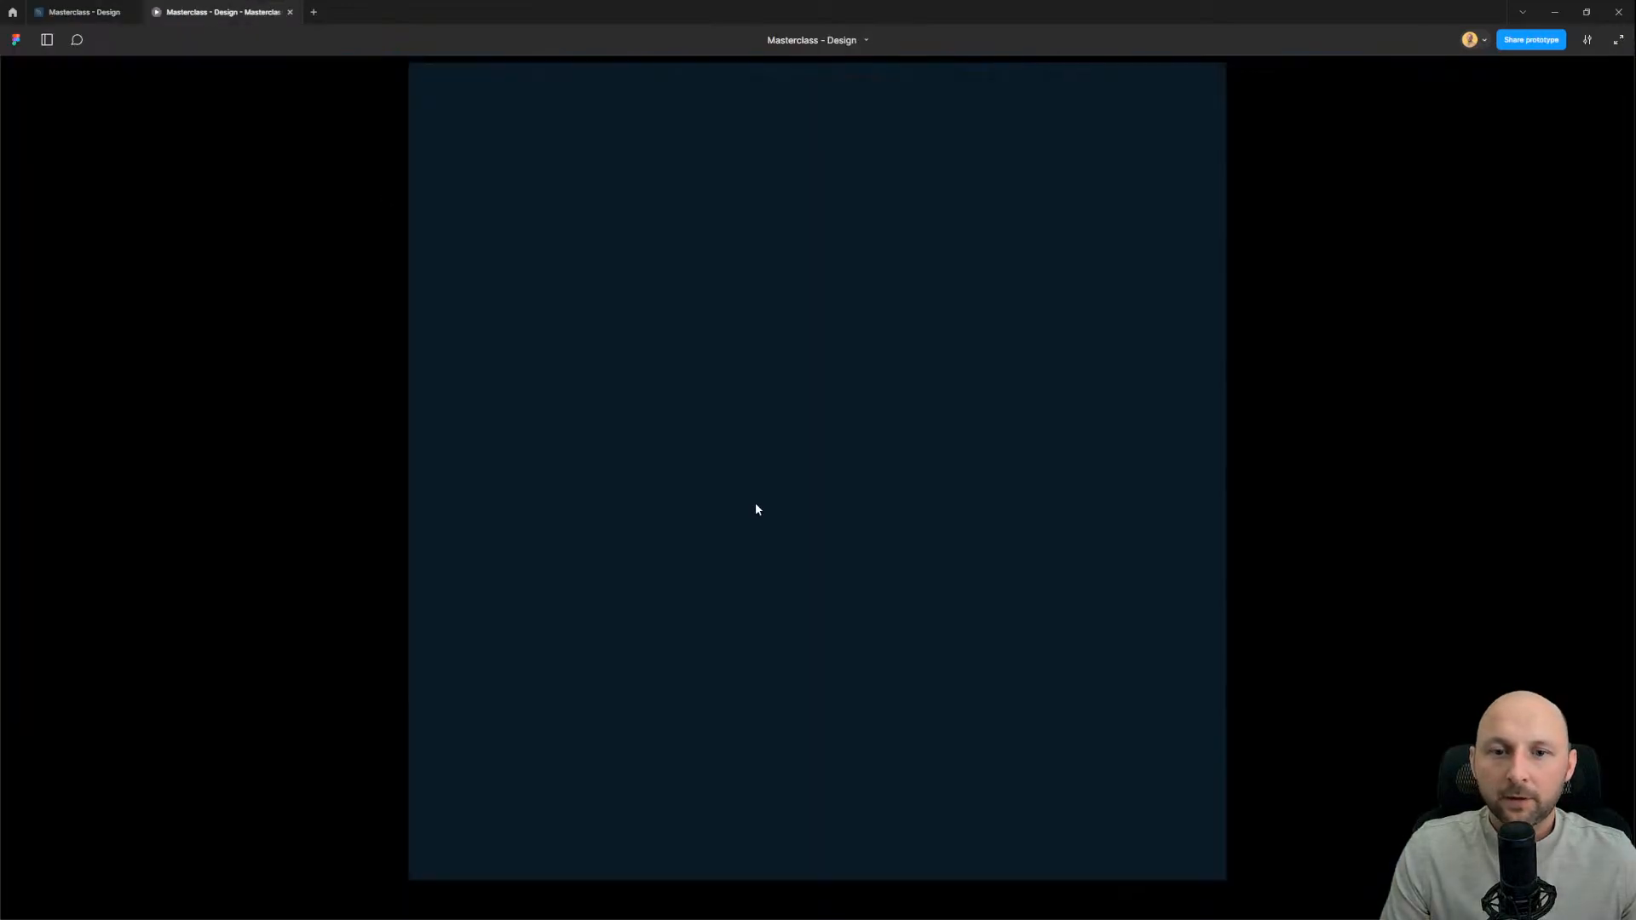
pyautogui.click(48, 40)
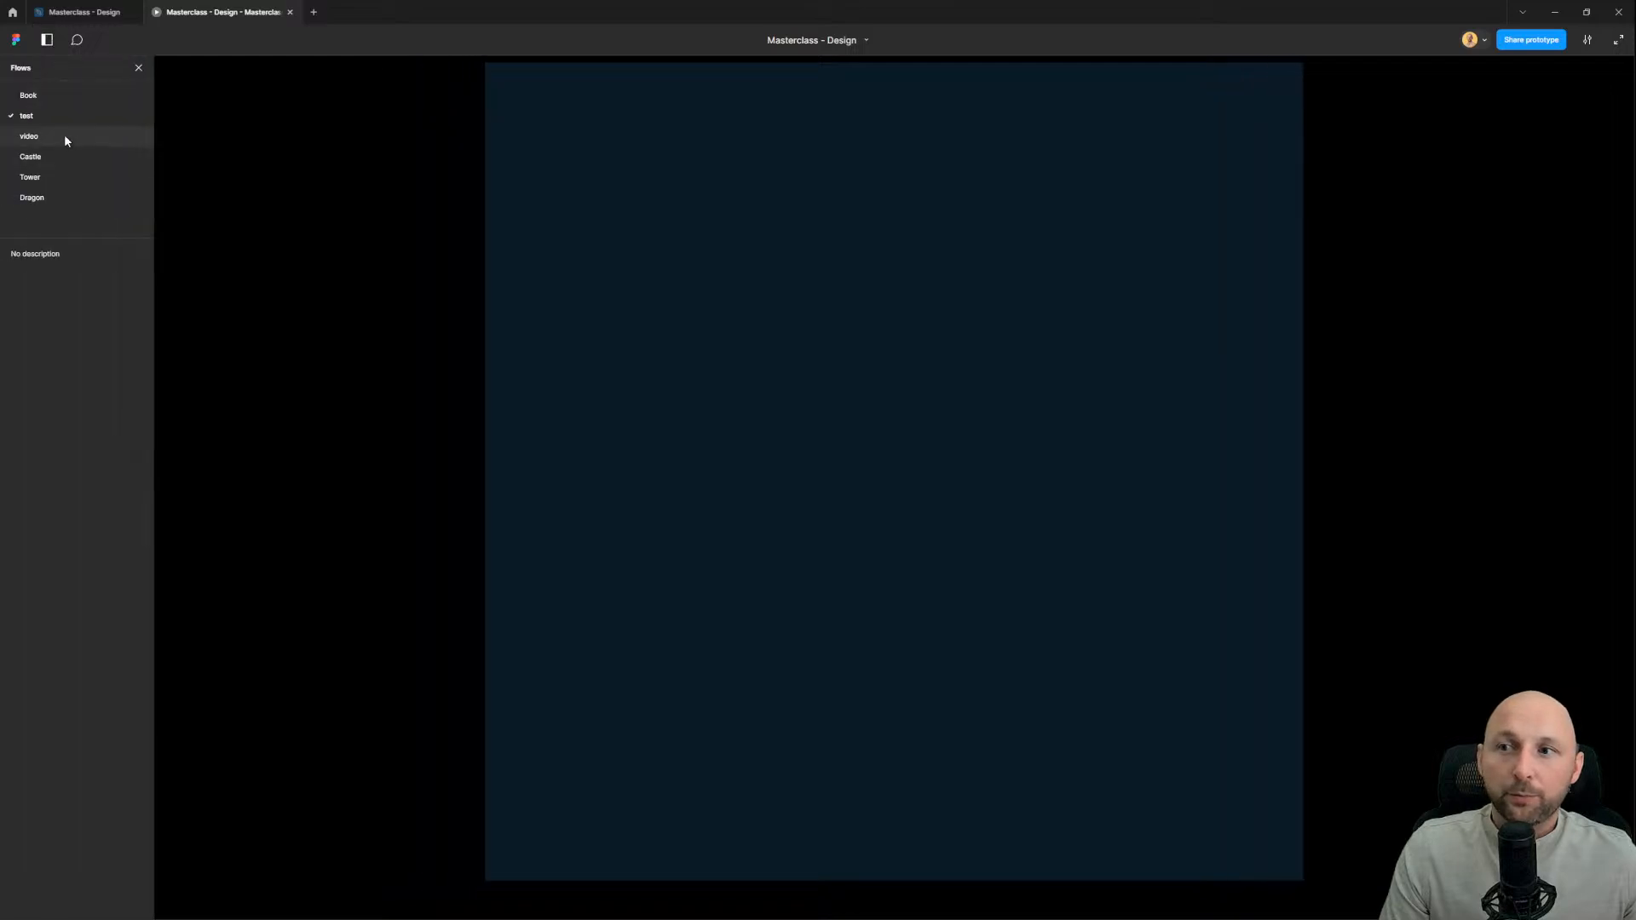
pyautogui.click(32, 96)
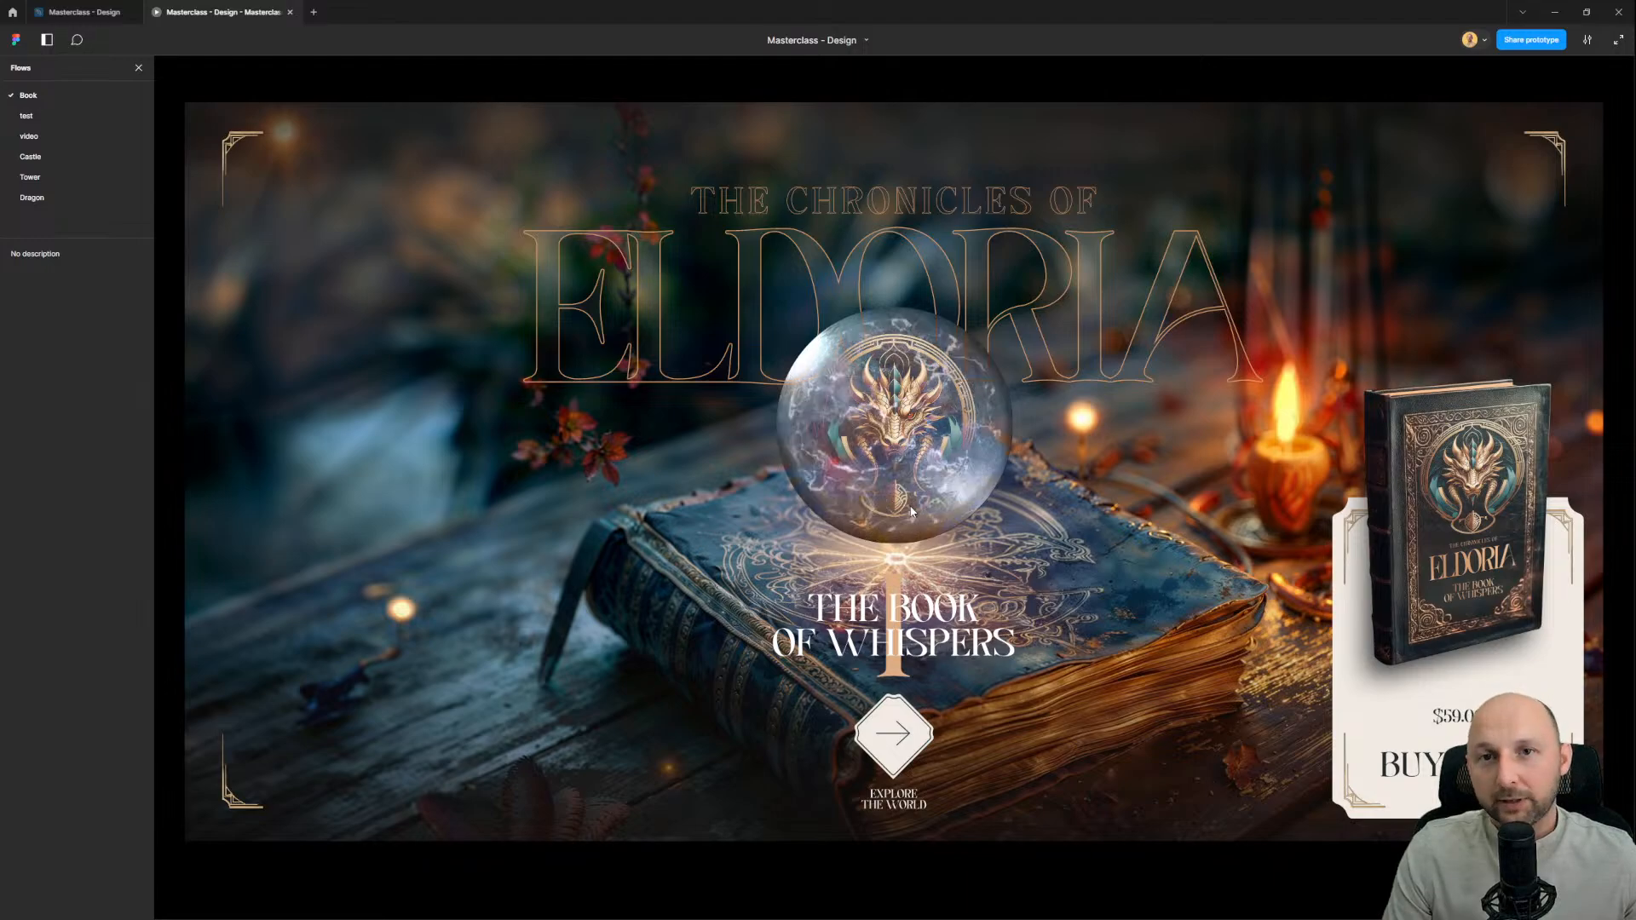
# Step: Back in the design file, move the dragon orb mask group out of the Book landing frame to the empty canvas above it
pyautogui.click(92, 13)
pyautogui.scroll(-2, 623, 332)
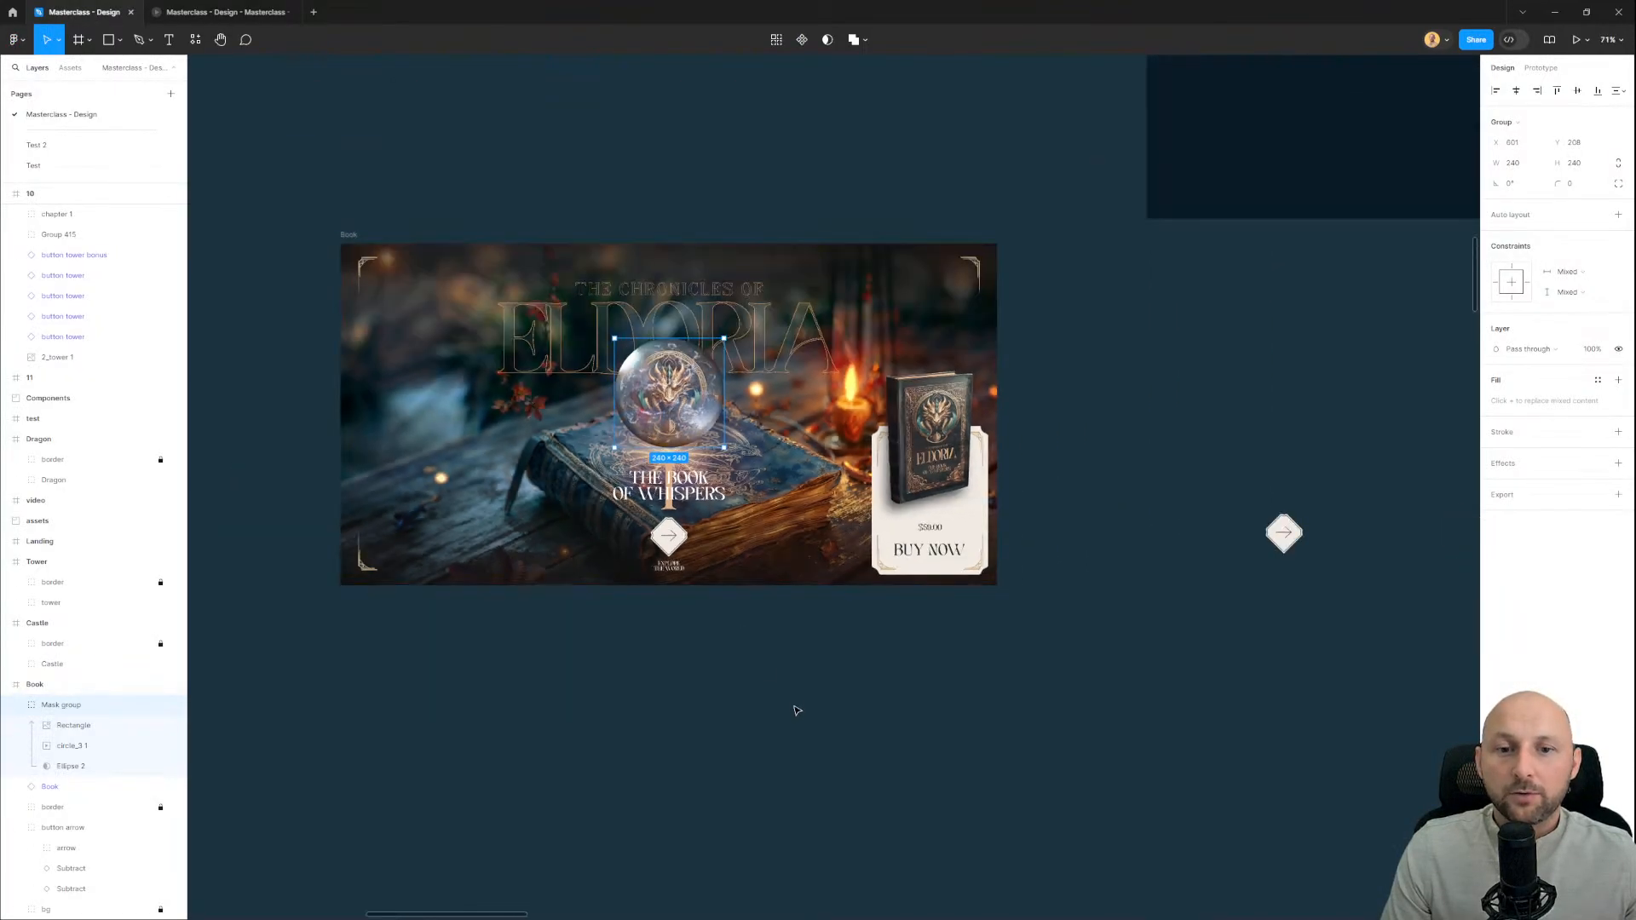
pyautogui.click(796, 711)
pyautogui.moveTo(735, 436); pyautogui.dragTo(726, 625)
pyautogui.moveTo(664, 580); pyautogui.dragTo(892, 215)
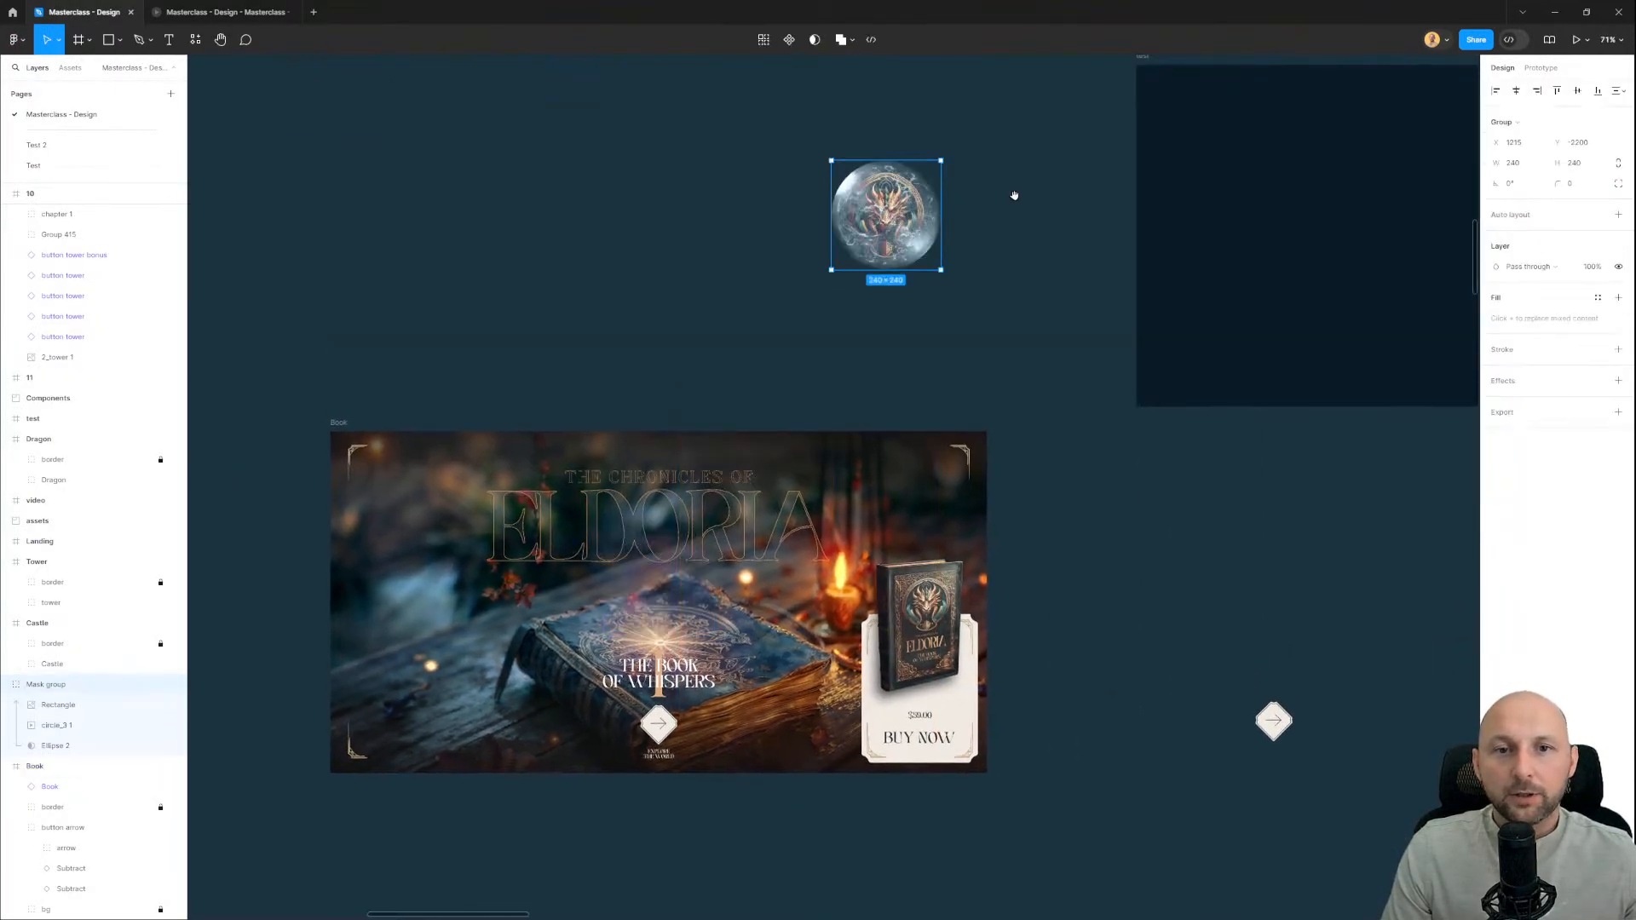
# Step: Reposition the dragon orb mask group on the empty canvas, convert it into a component, and add a second variant
pyautogui.moveTo(1015, 197); pyautogui.dragTo(754, 310)
pyautogui.scroll(3, 695, 265)
pyautogui.moveTo(596, 375); pyautogui.dragTo(672, 267)
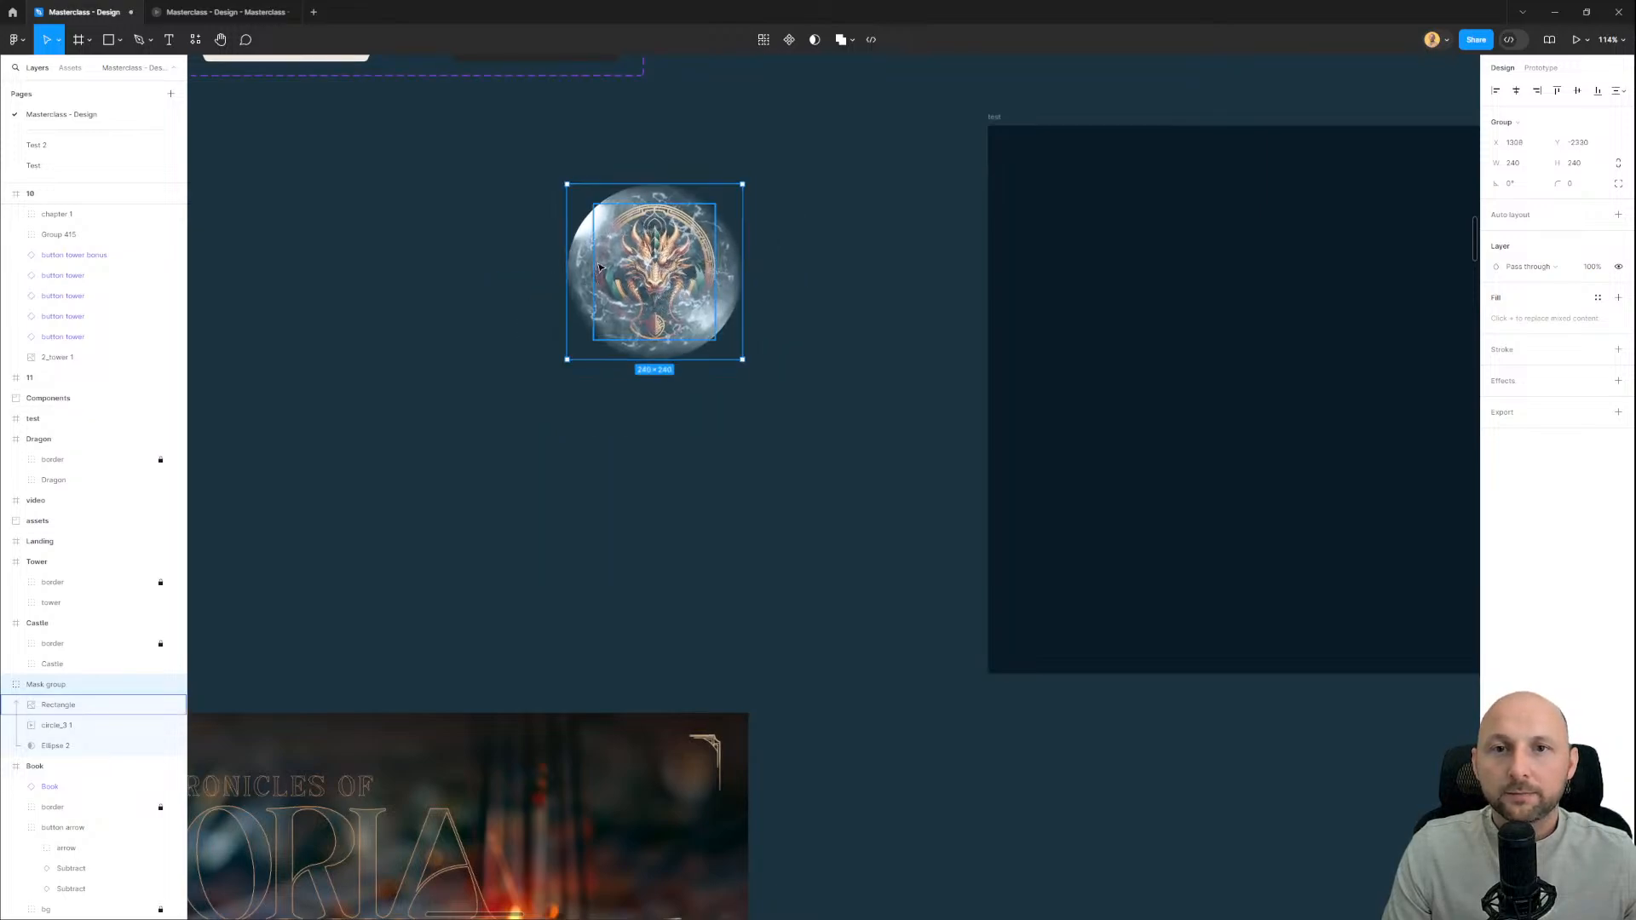
pyautogui.scroll(3, 672, 267)
pyautogui.scroll(-1, 695, 341)
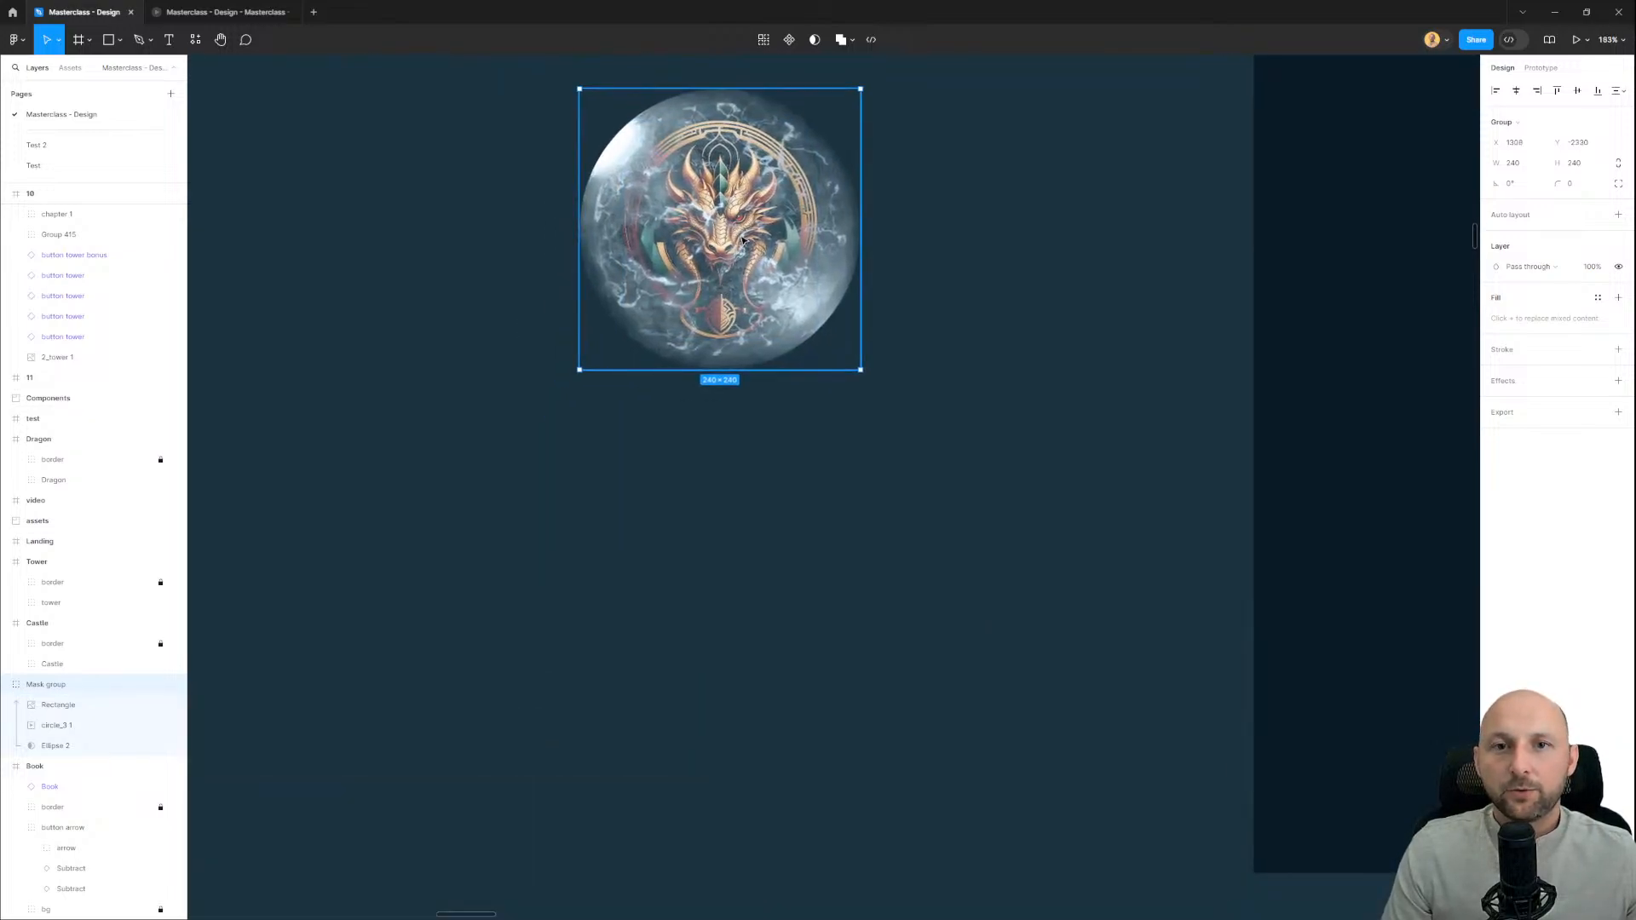
pyautogui.click(799, 42)
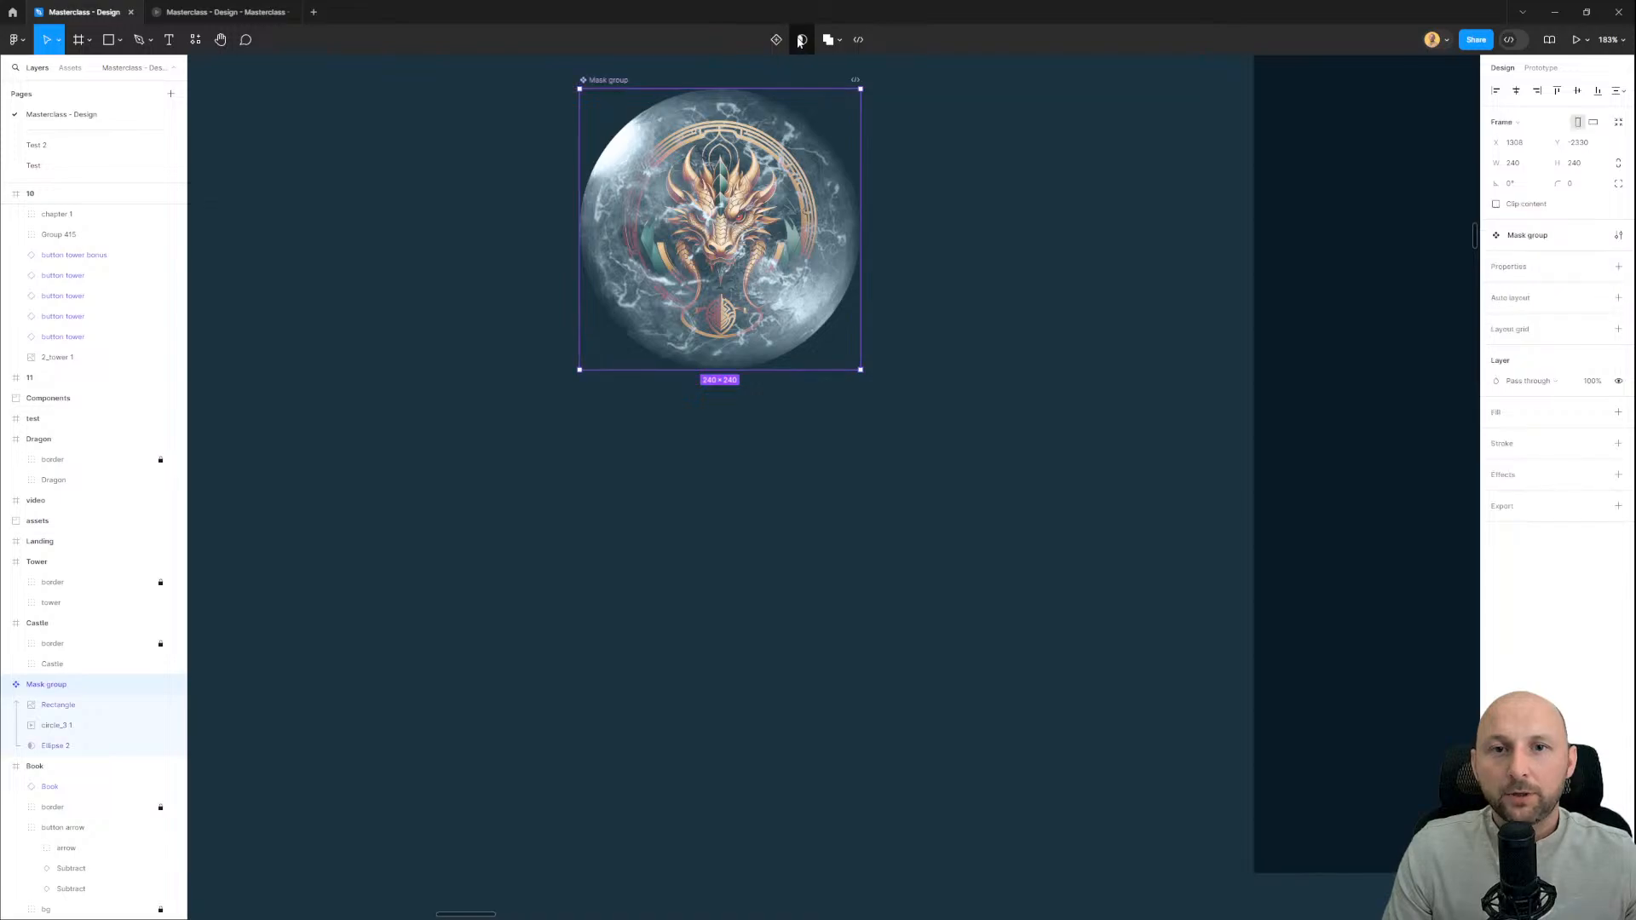
pyautogui.click(776, 40)
pyautogui.scroll(-3, 801, 427)
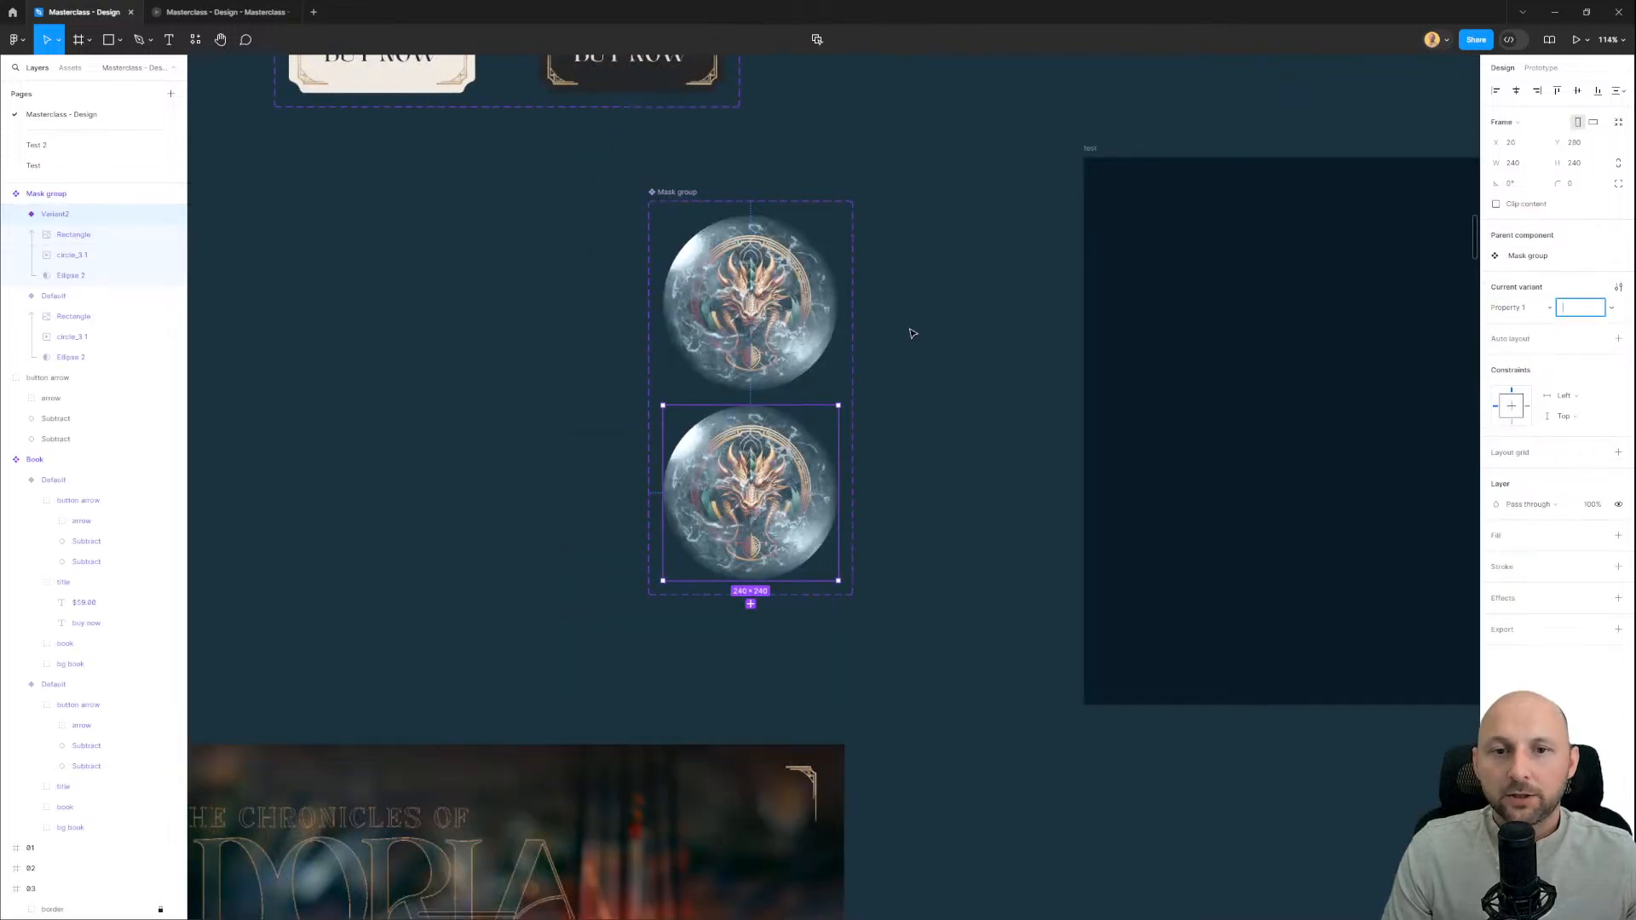
# Step: Move the Mask group component set aside, widen its frame, and place Variant2 beside the Default orb
pyautogui.click(913, 332)
pyautogui.moveTo(676, 195); pyautogui.dragTo(536, 212)
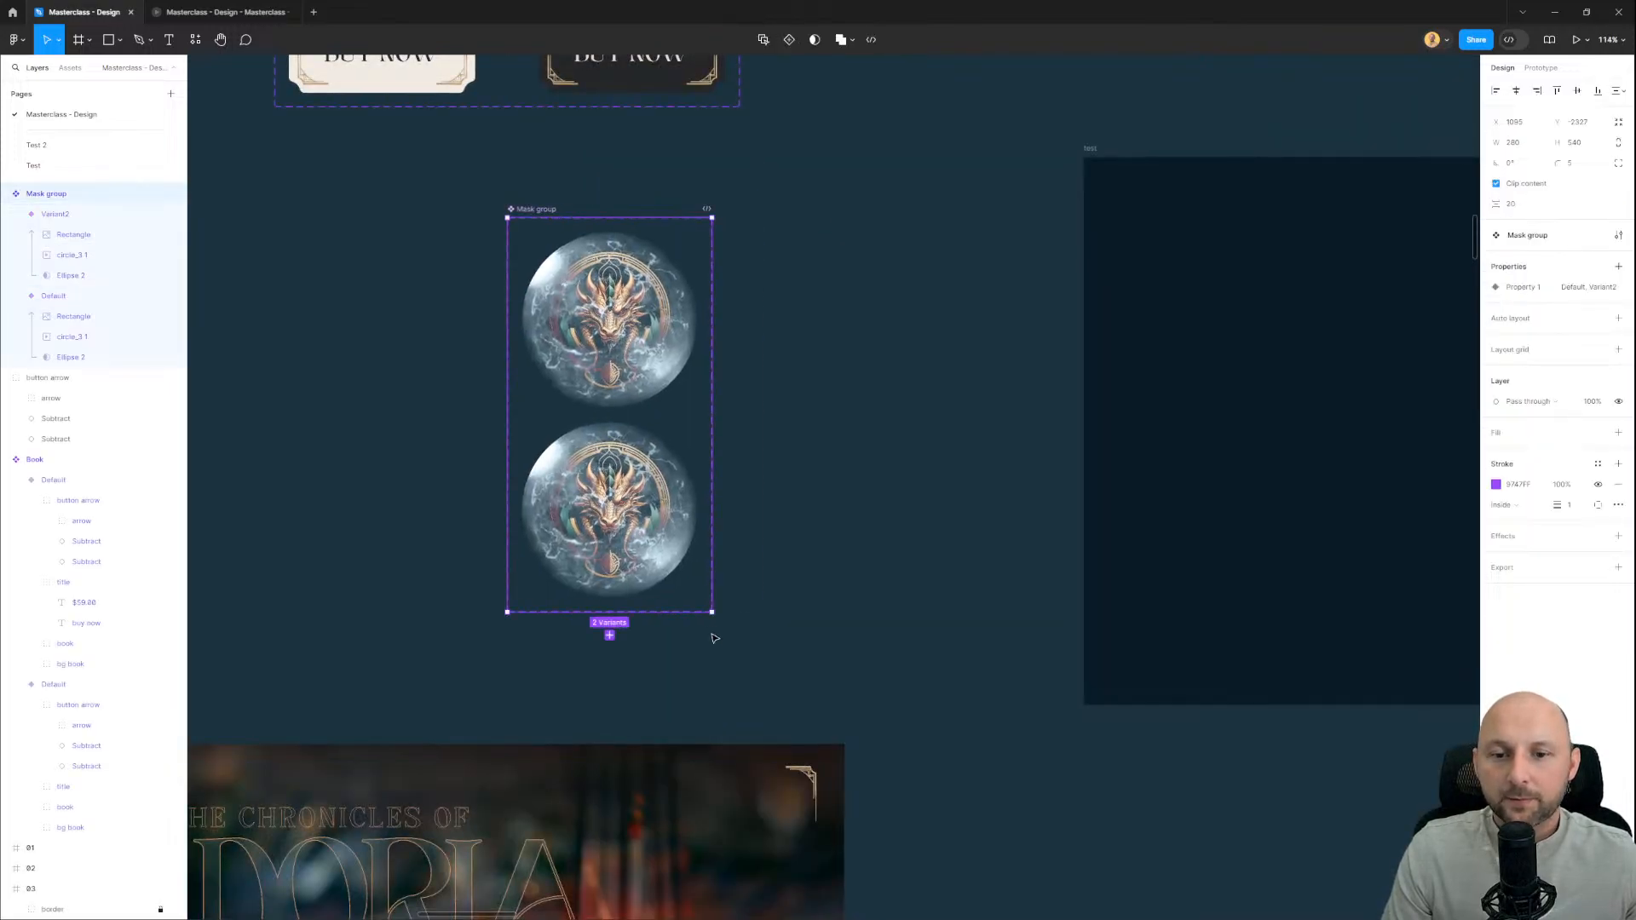
pyautogui.moveTo(711, 613); pyautogui.dragTo(972, 614)
pyautogui.moveTo(629, 483); pyautogui.dragTo(852, 300)
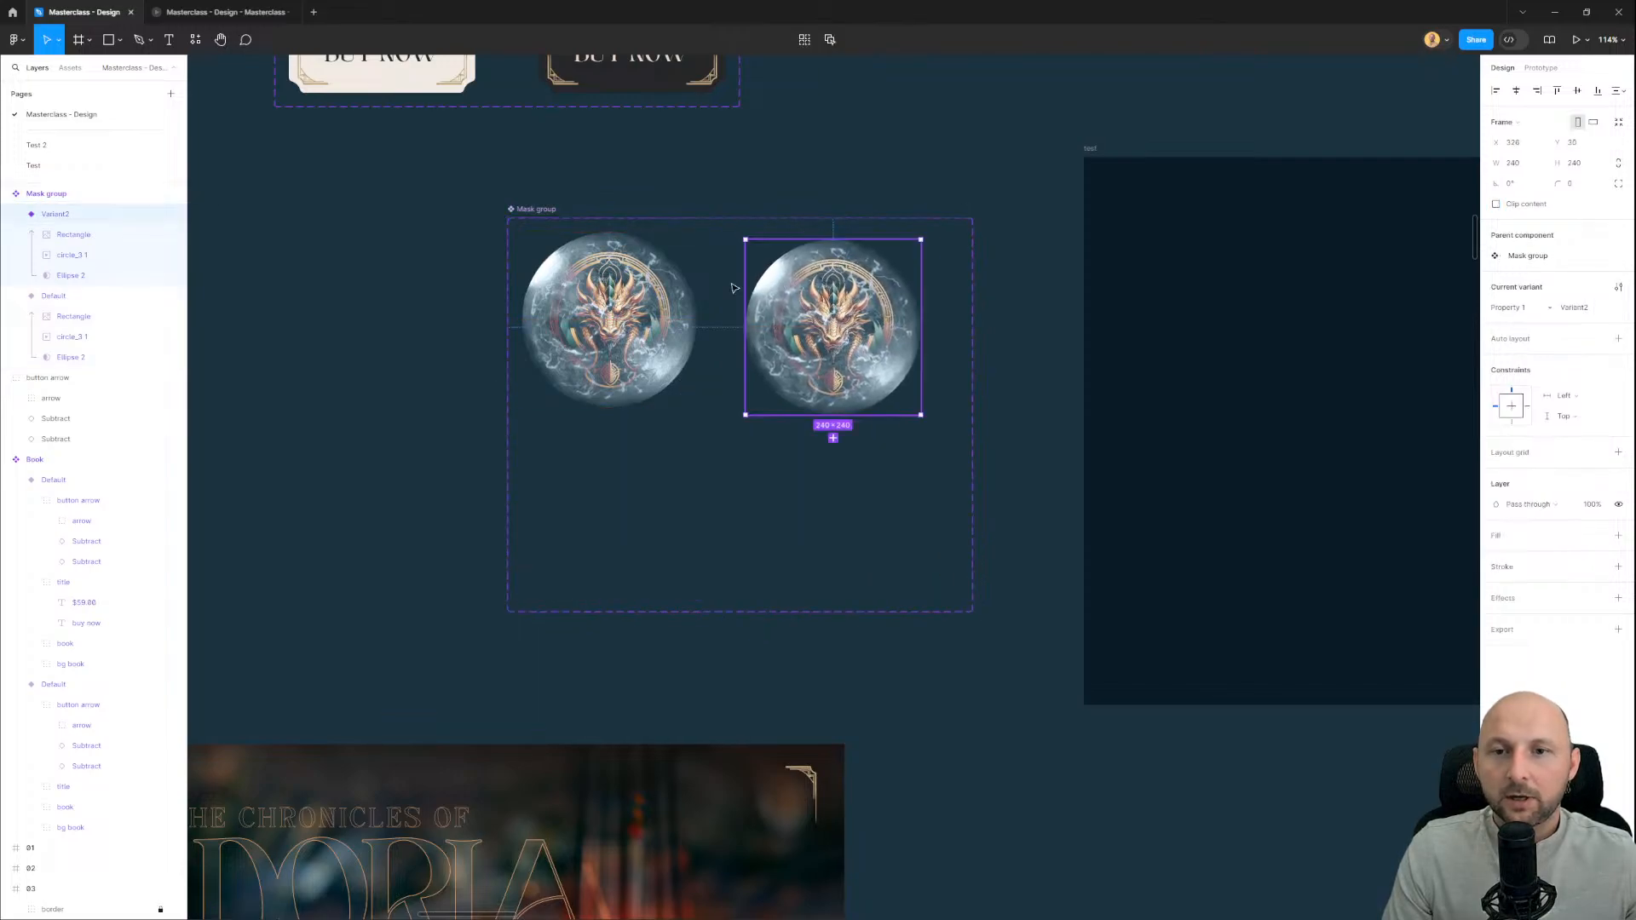
pyautogui.scroll(2, 731, 286)
pyautogui.click(631, 329)
pyautogui.scroll(1, 625, 275)
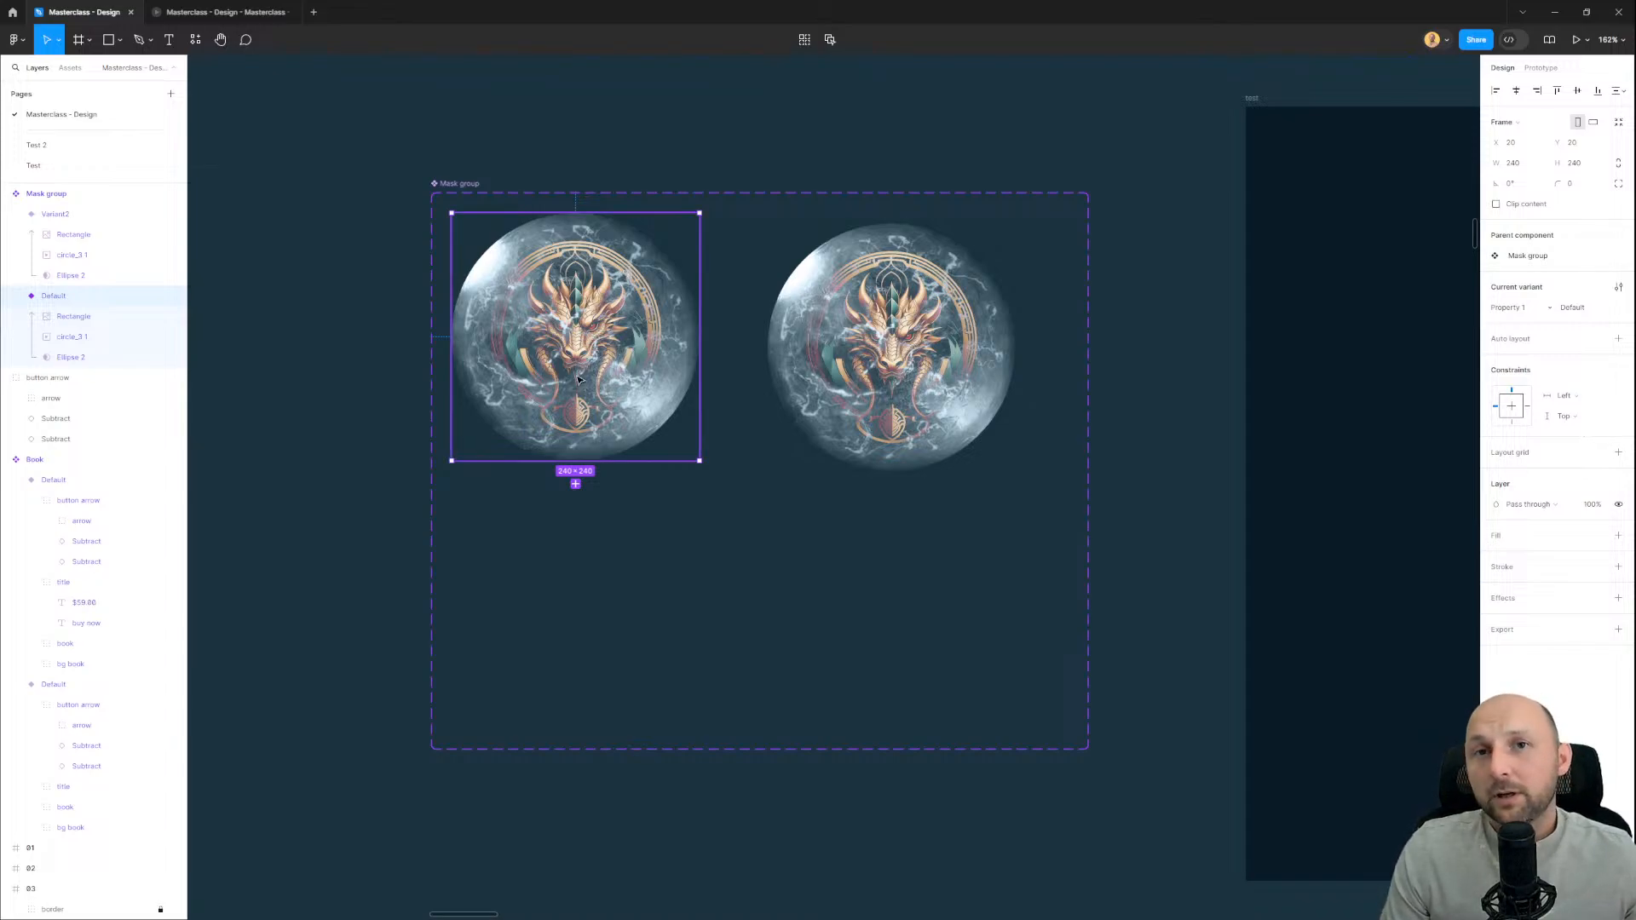
pyautogui.scroll(2, 565, 297)
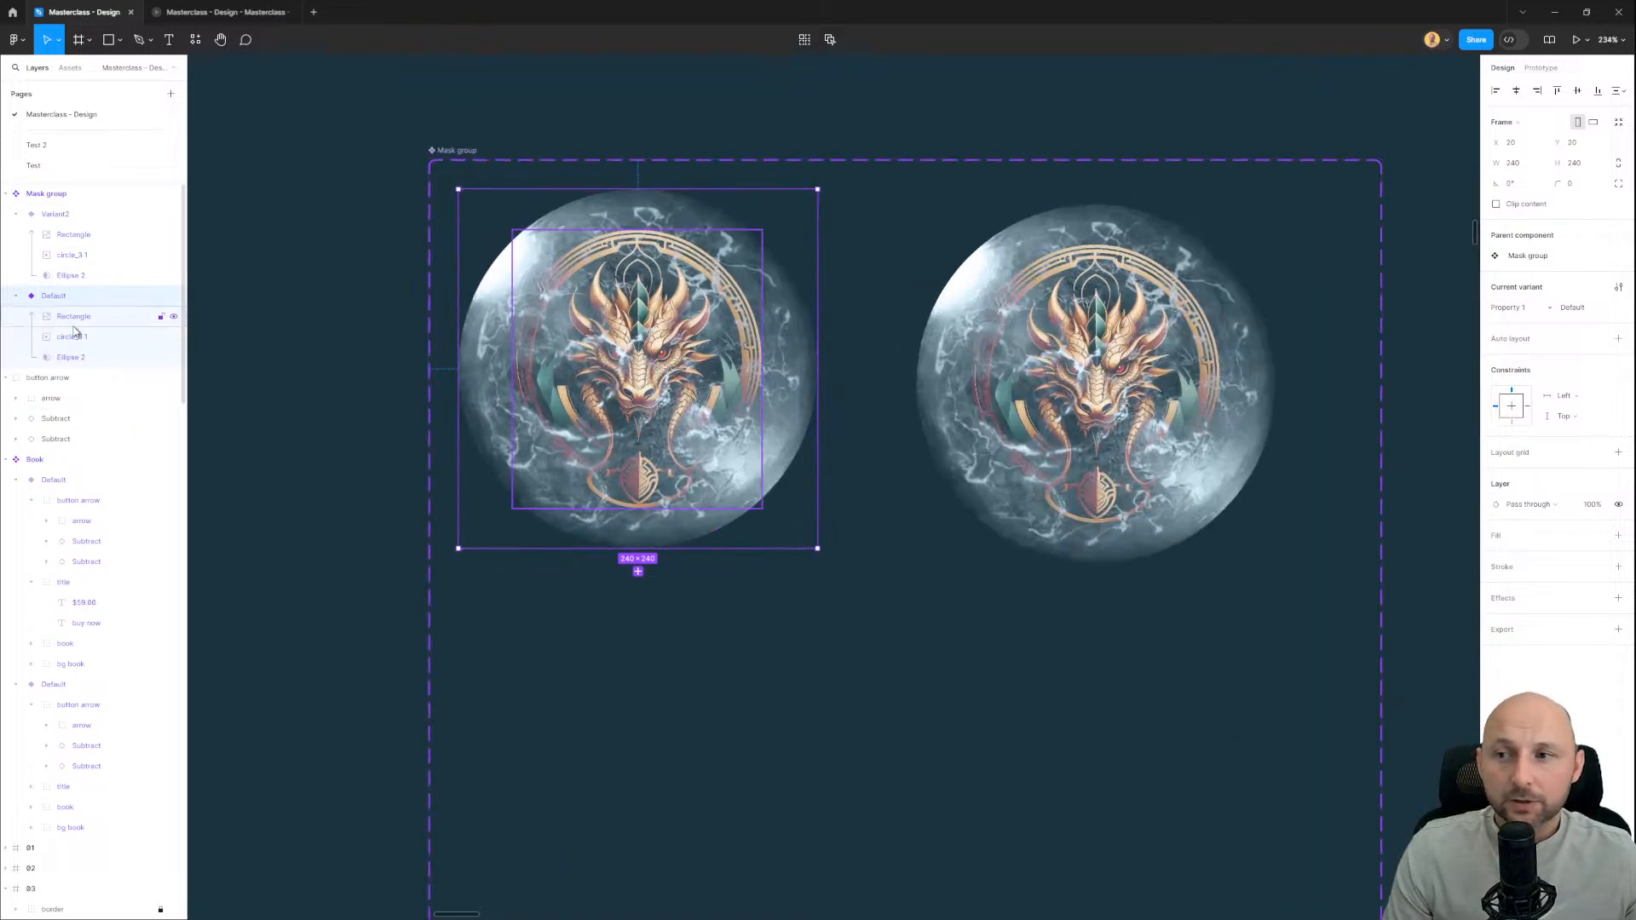
pyautogui.doubleClick(711, 394)
pyautogui.click(887, 620)
pyautogui.moveTo(703, 405); pyautogui.dragTo(720, 375)
pyautogui.hotkey('ctrl', 'z')
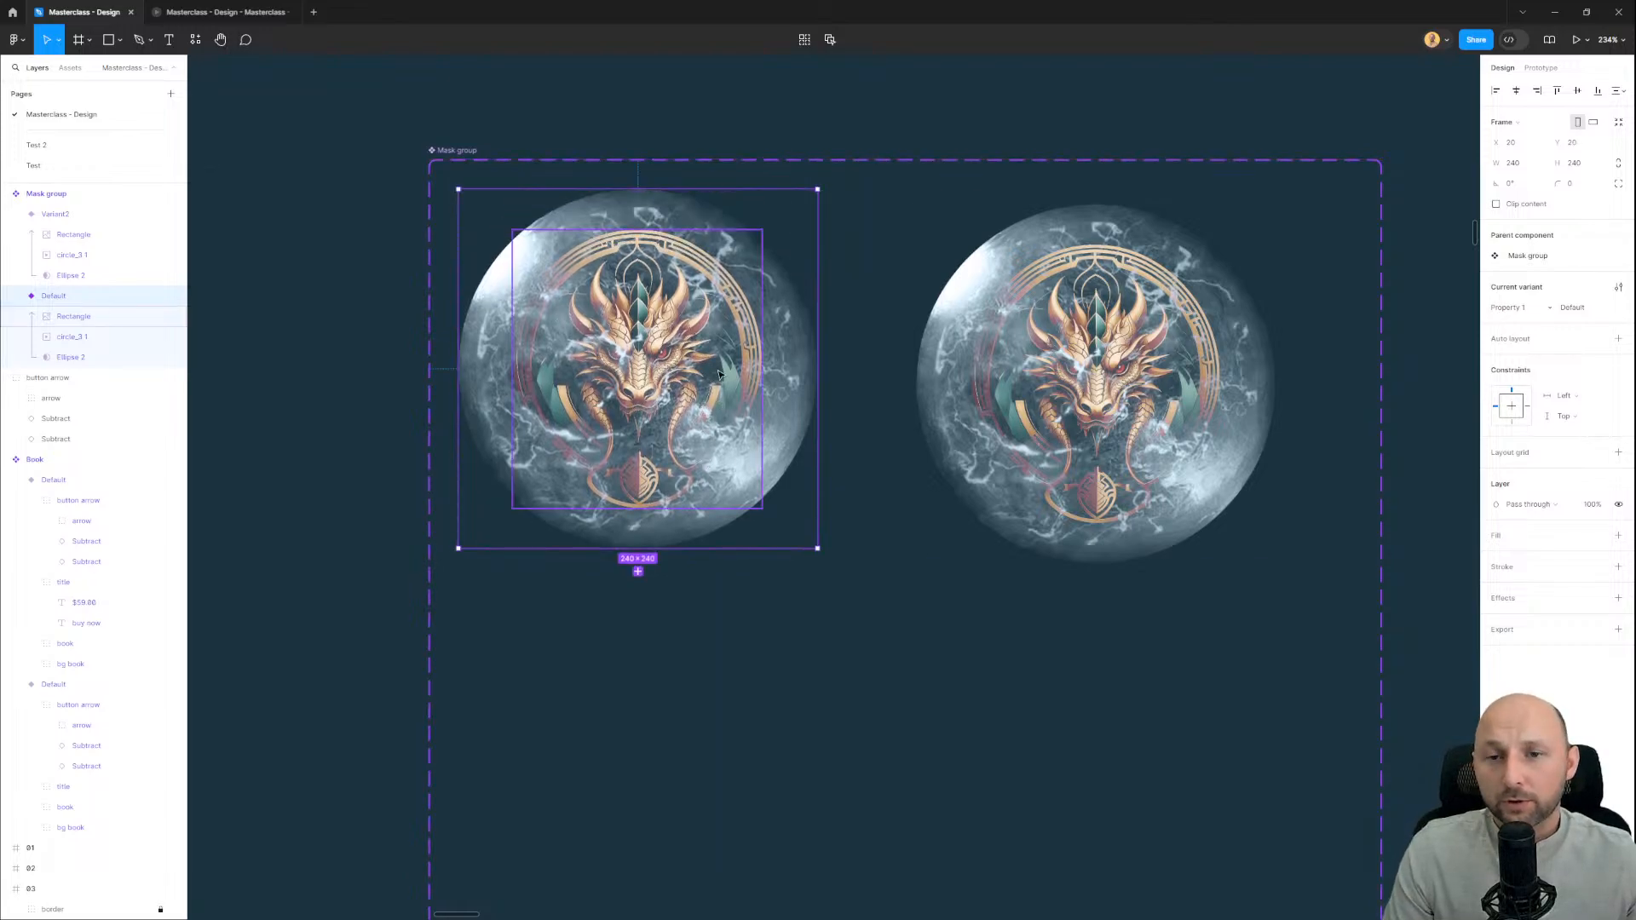
# Step: Move the Rectangle, circle_3 1 and Ellipse 2 layers of the Default variant up 20 px together
pyautogui.click(75, 316)
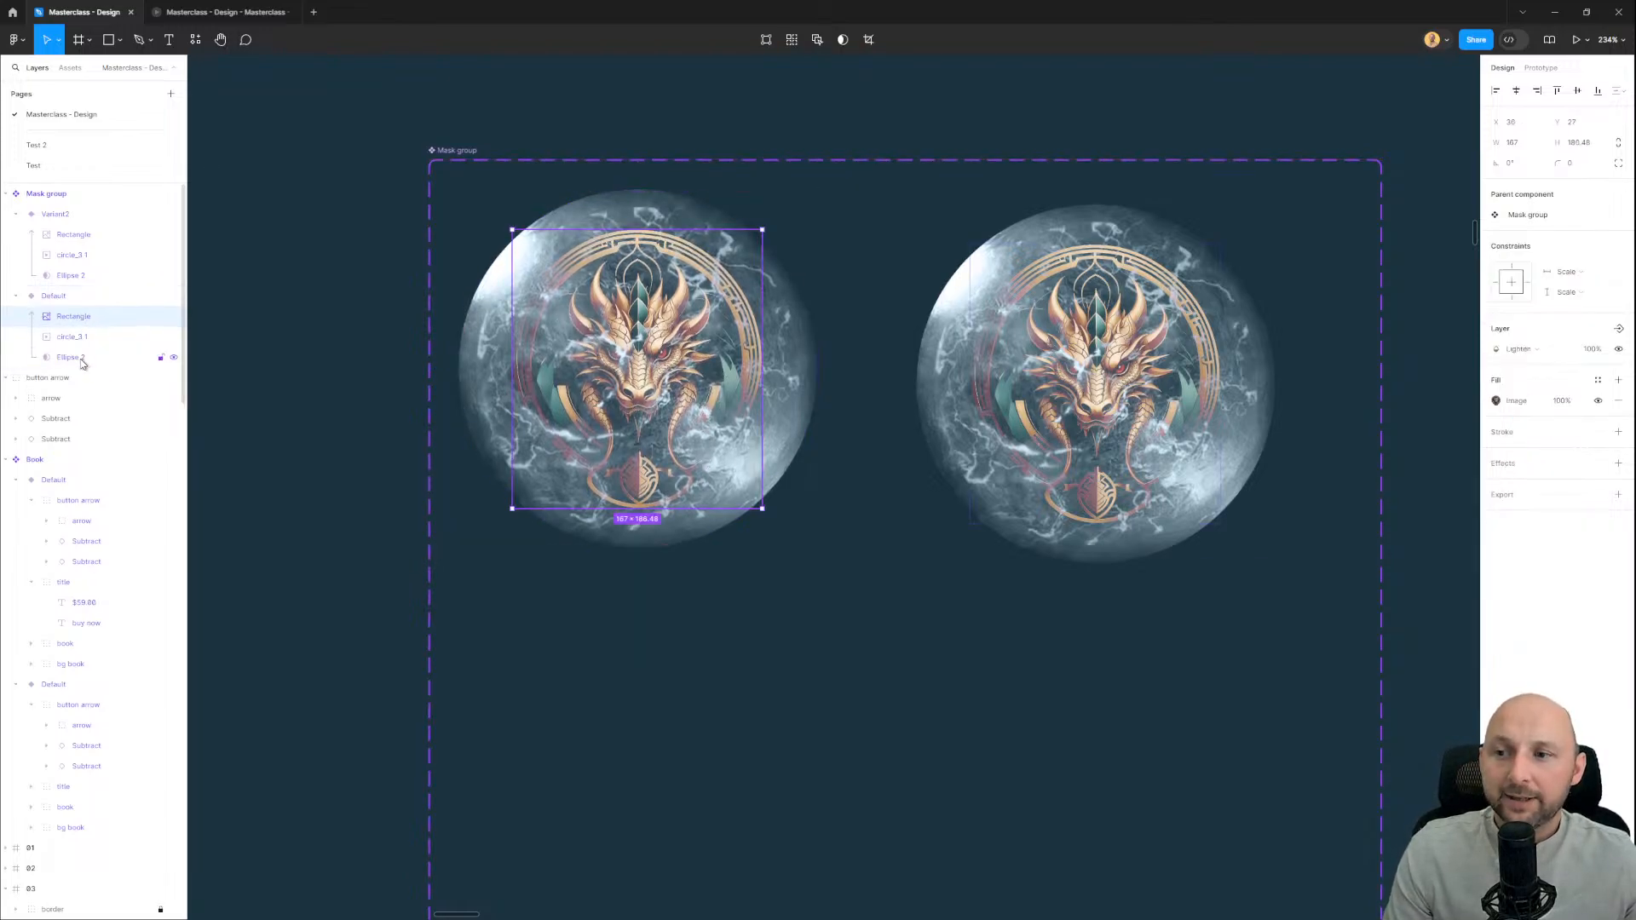
pyautogui.keyDown('shift'); pyautogui.click(77, 358); pyautogui.keyUp('shift')
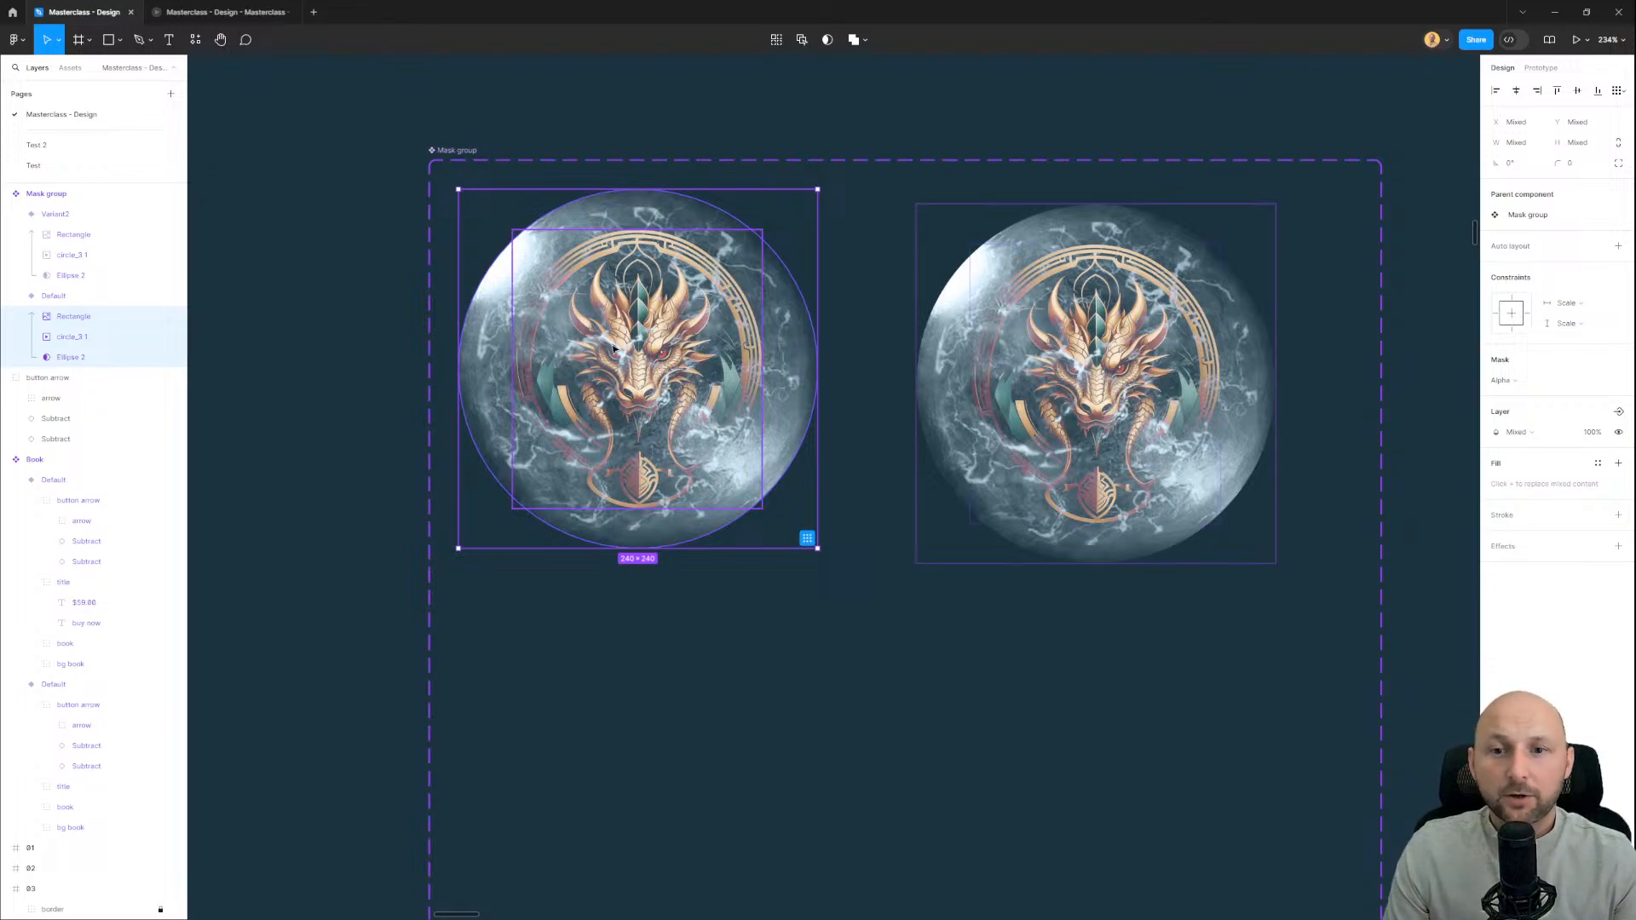
pyautogui.hotkey('shift', 'Up')
pyautogui.hotkey('shift', 'Up')
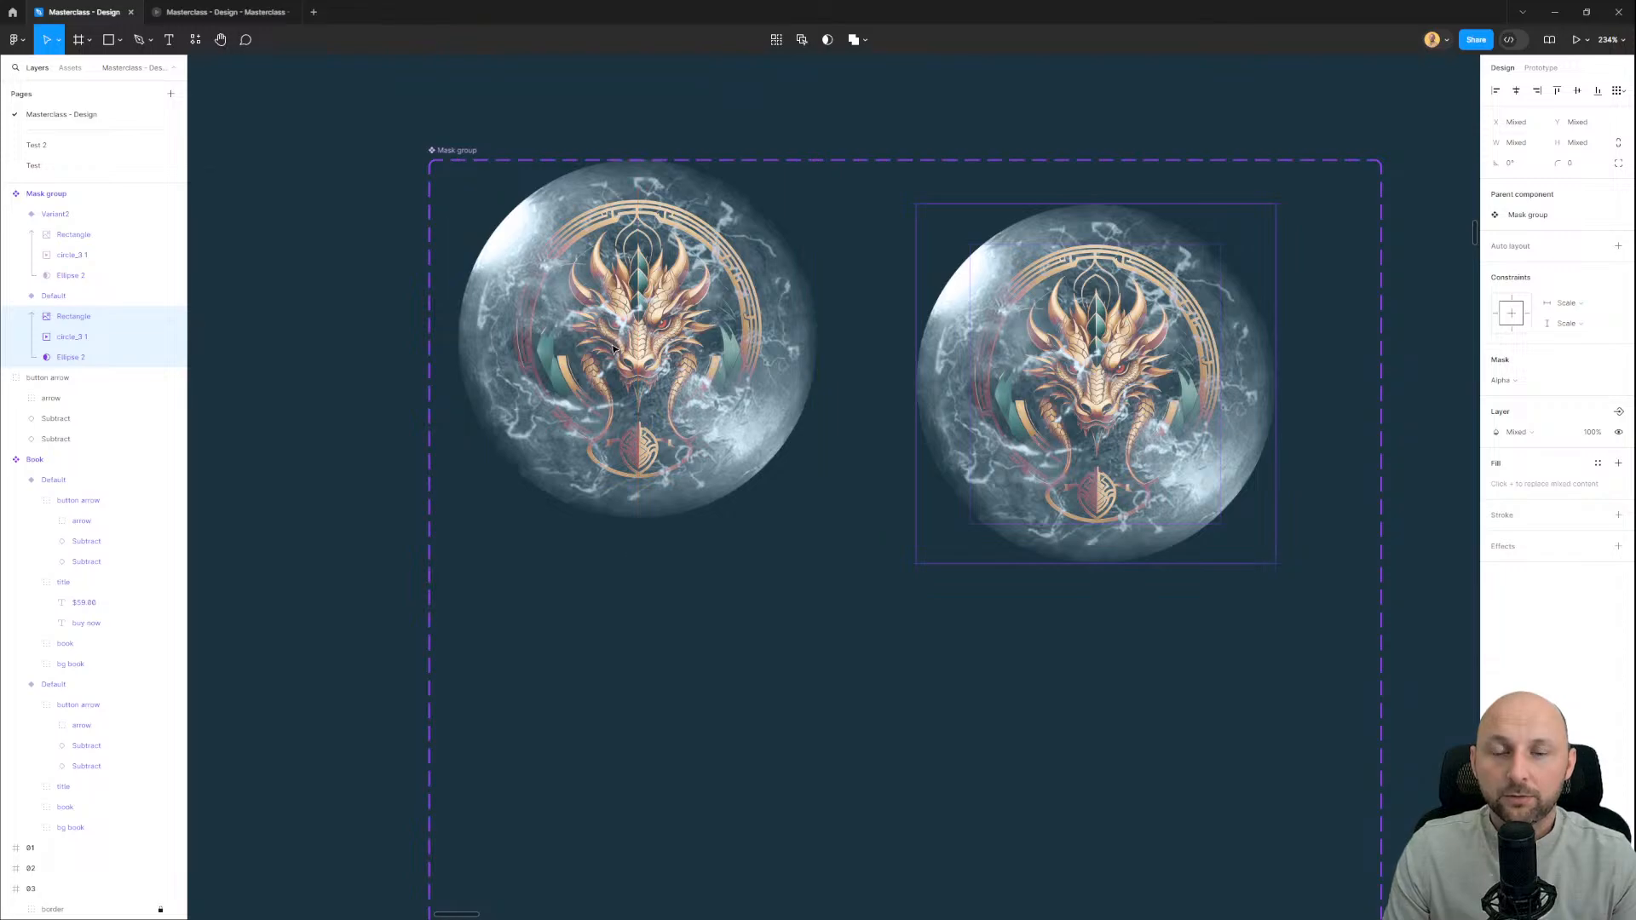
# Step: Shift Variant2's Rectangle, circle_3 1 and Ellipse 2 layers down 20 px together
pyautogui.hscroll(3, 631, 434)
pyautogui.click(976, 369)
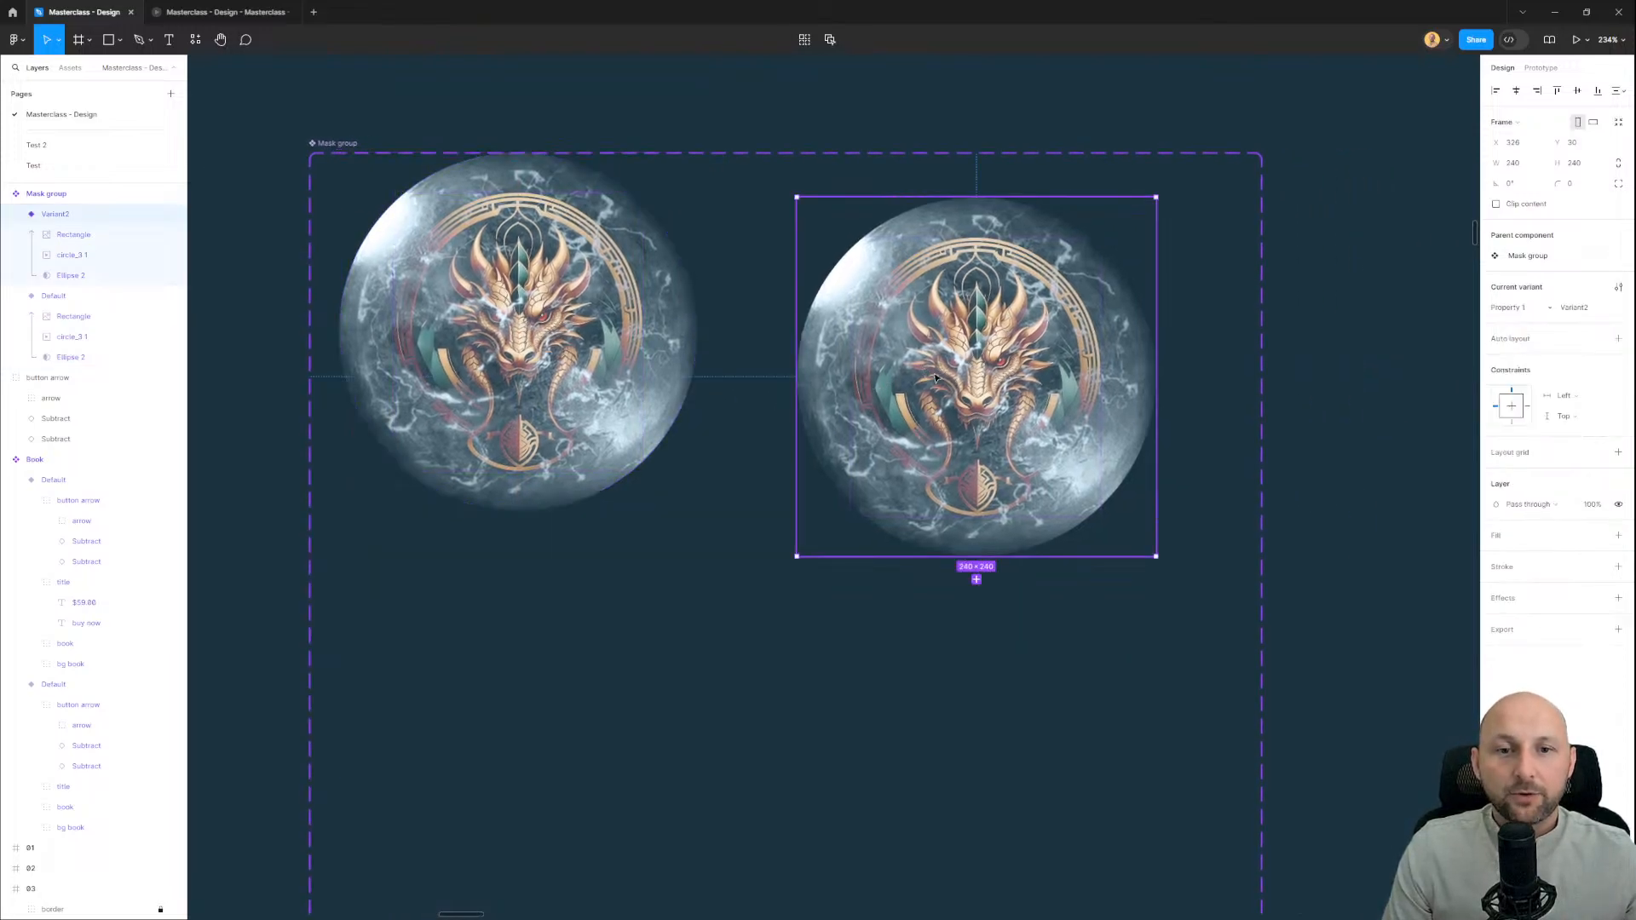
pyautogui.click(86, 275)
pyautogui.keyDown('shift'); pyautogui.click(73, 234); pyautogui.keyUp('shift')
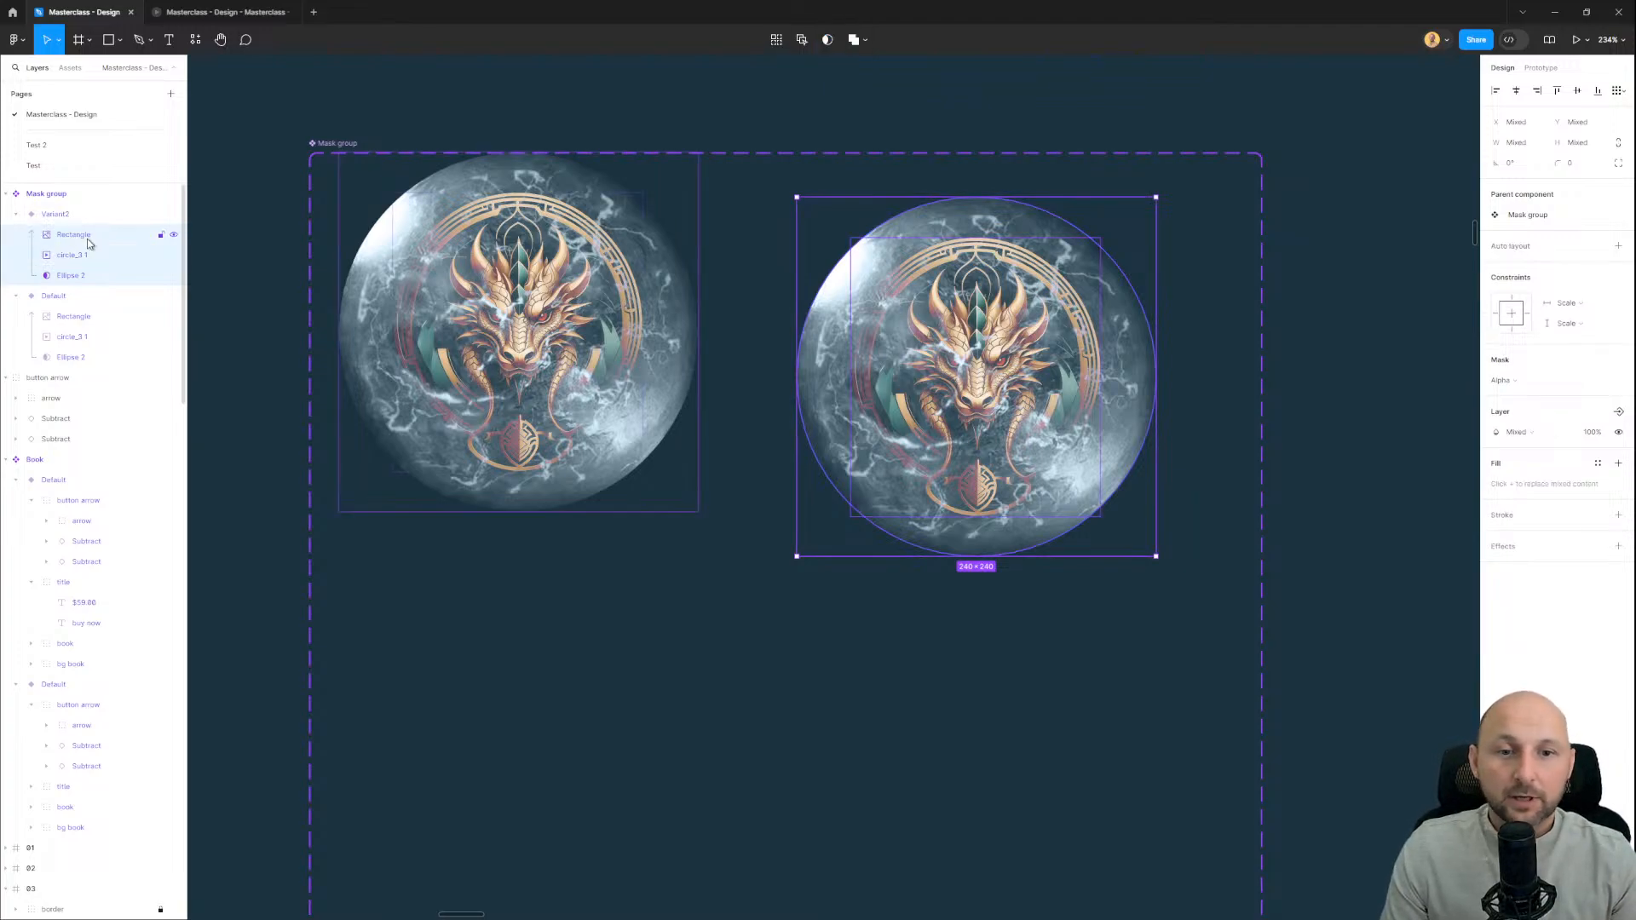
pyautogui.hotkey('shift', 'Down')
pyautogui.hotkey('shift', 'Down')
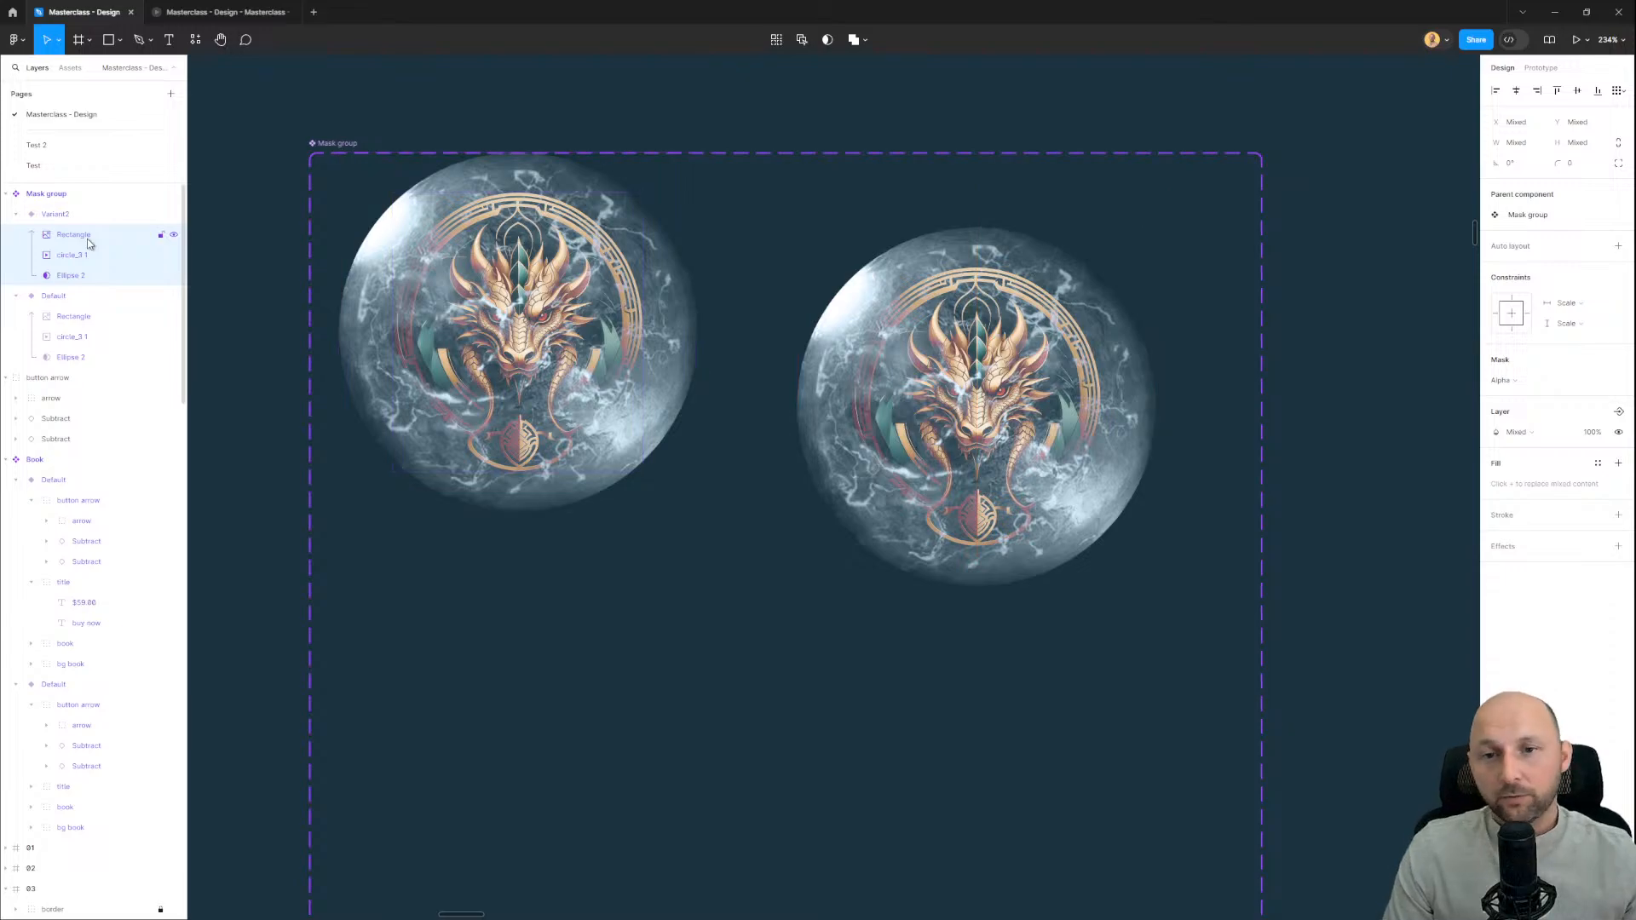
# Step: Undo the accidental shift of the Default variant and add a prototype connection from Default to Variant2
pyautogui.scroll(-5, 547, 422)
pyautogui.click(626, 414)
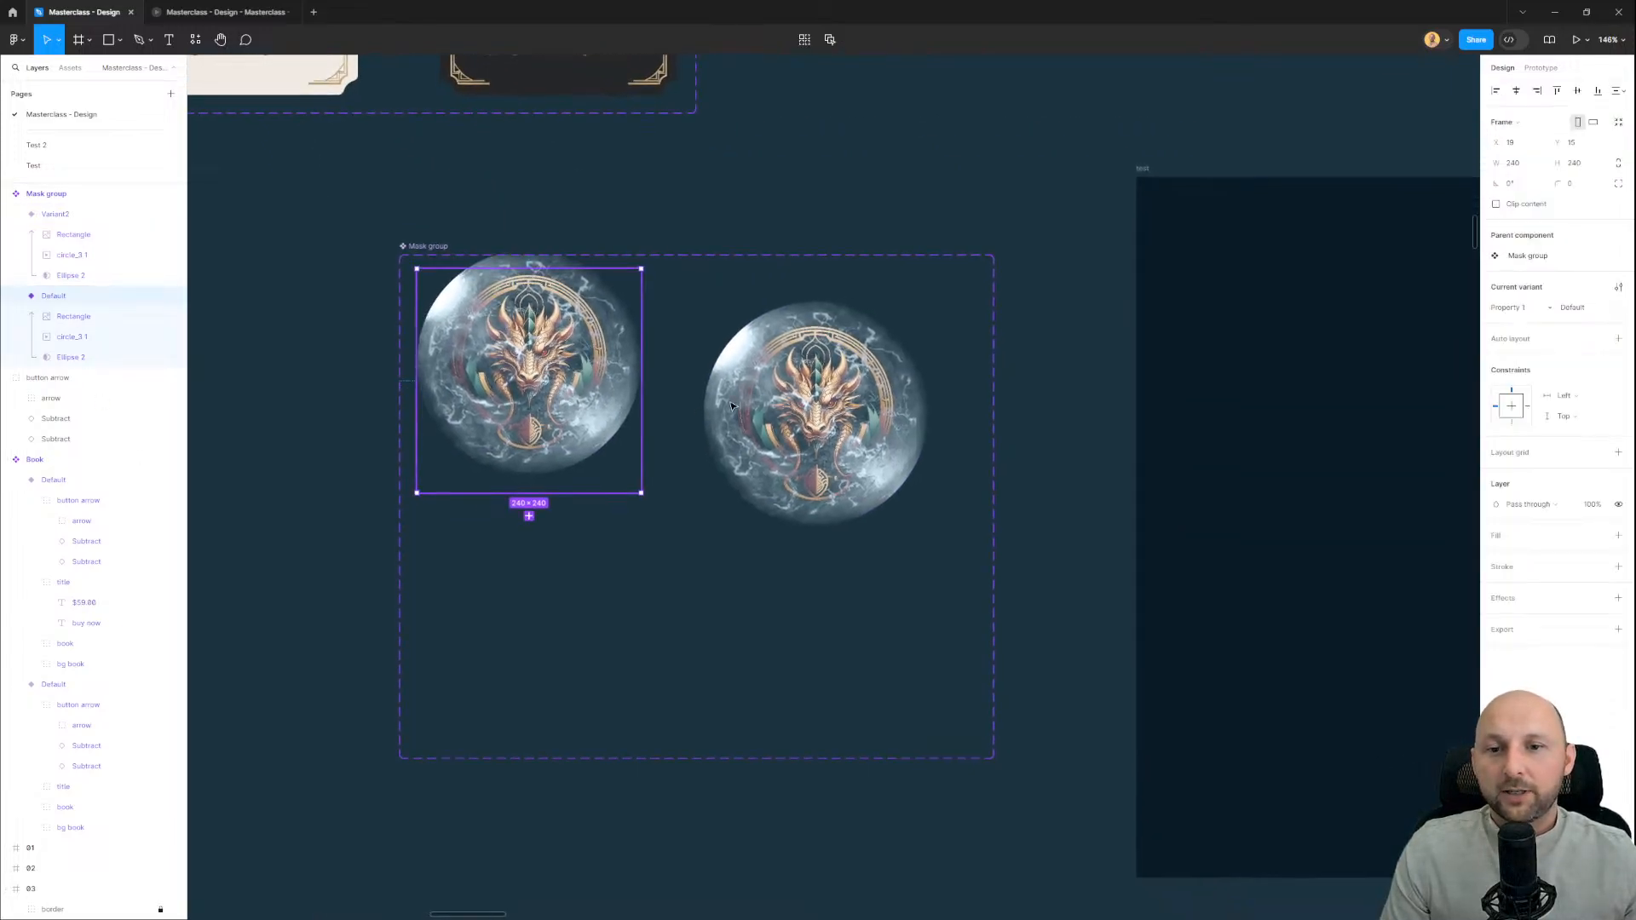
pyautogui.hotkey('ctrl', 'z')
pyautogui.click(575, 397)
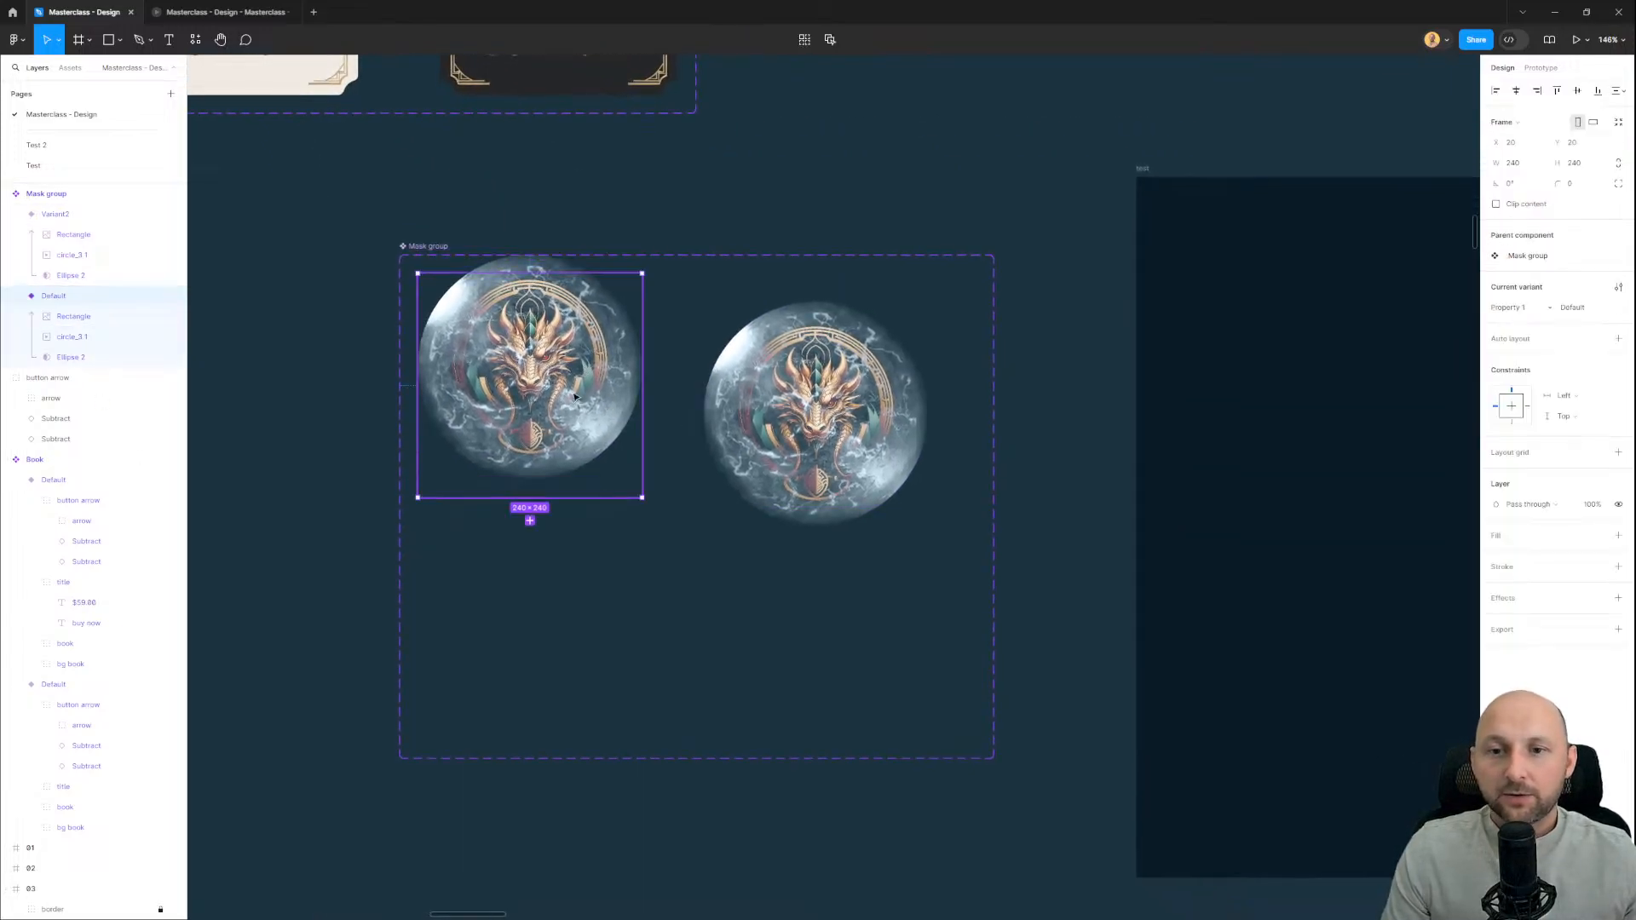
pyautogui.hotkey('shift', 'e')
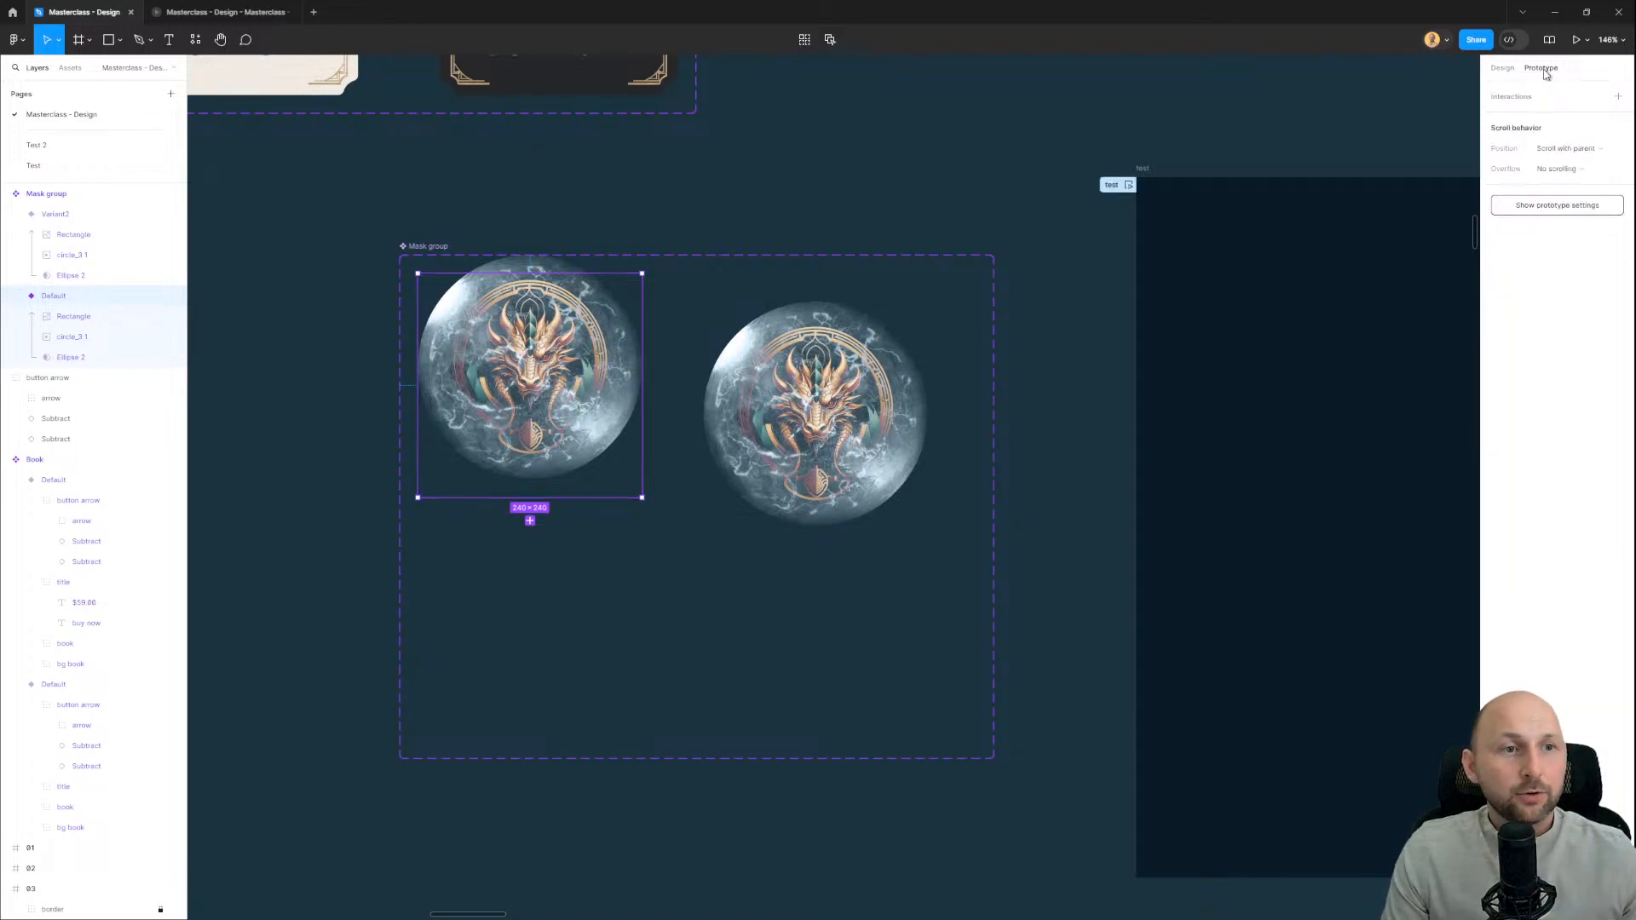
pyautogui.moveTo(642, 385); pyautogui.dragTo(740, 406)
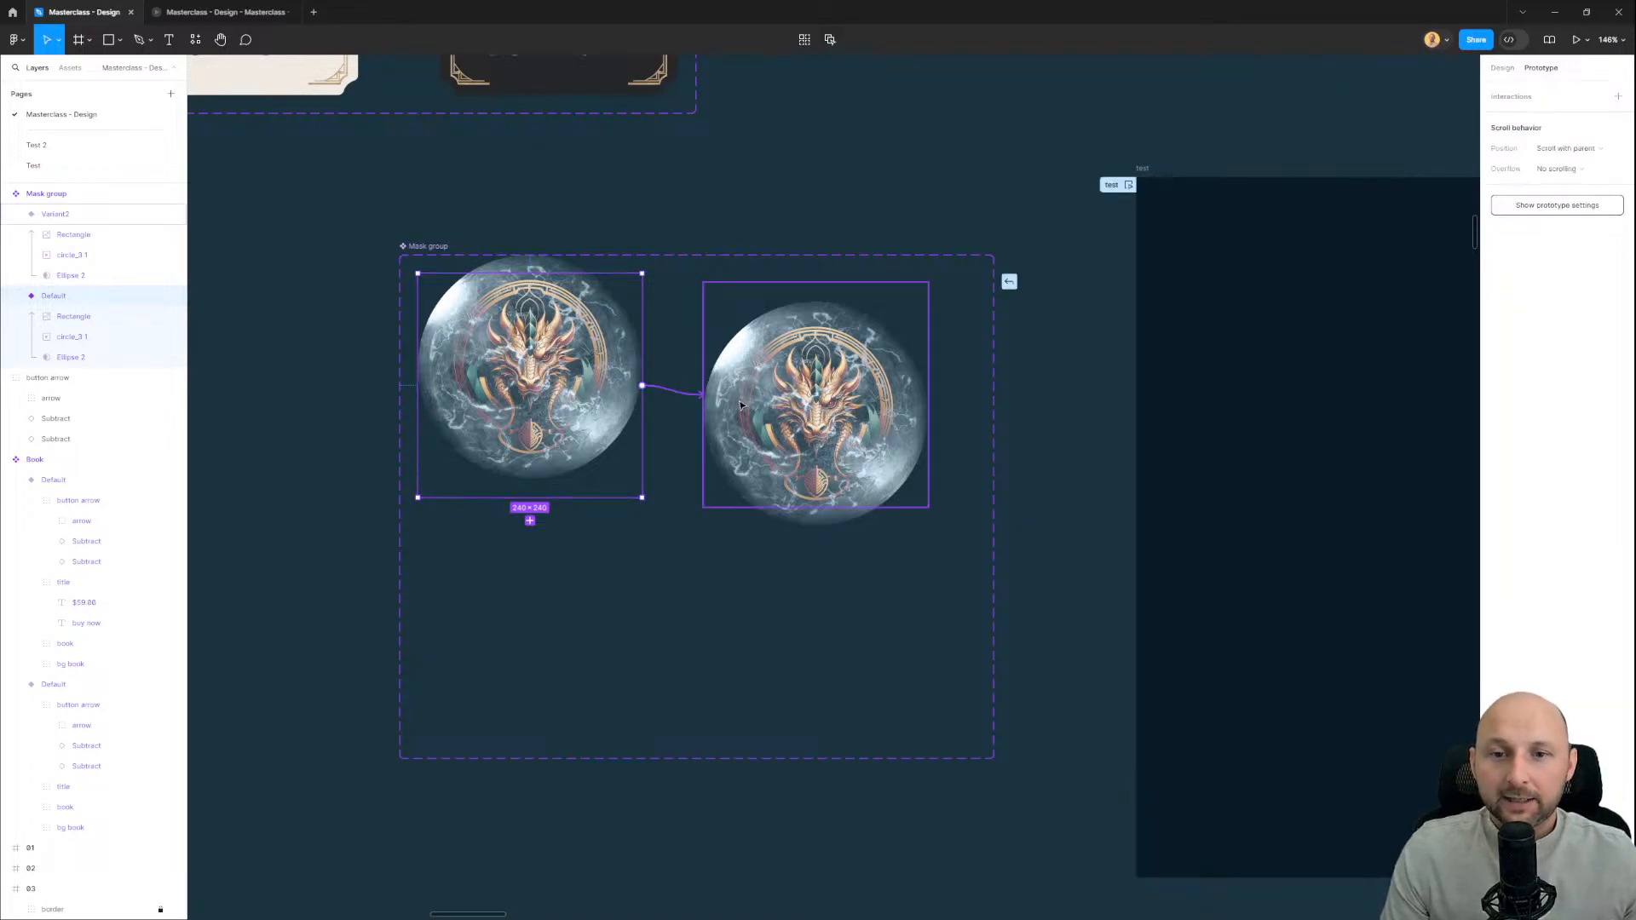
pyautogui.scroll(5, 708, 399)
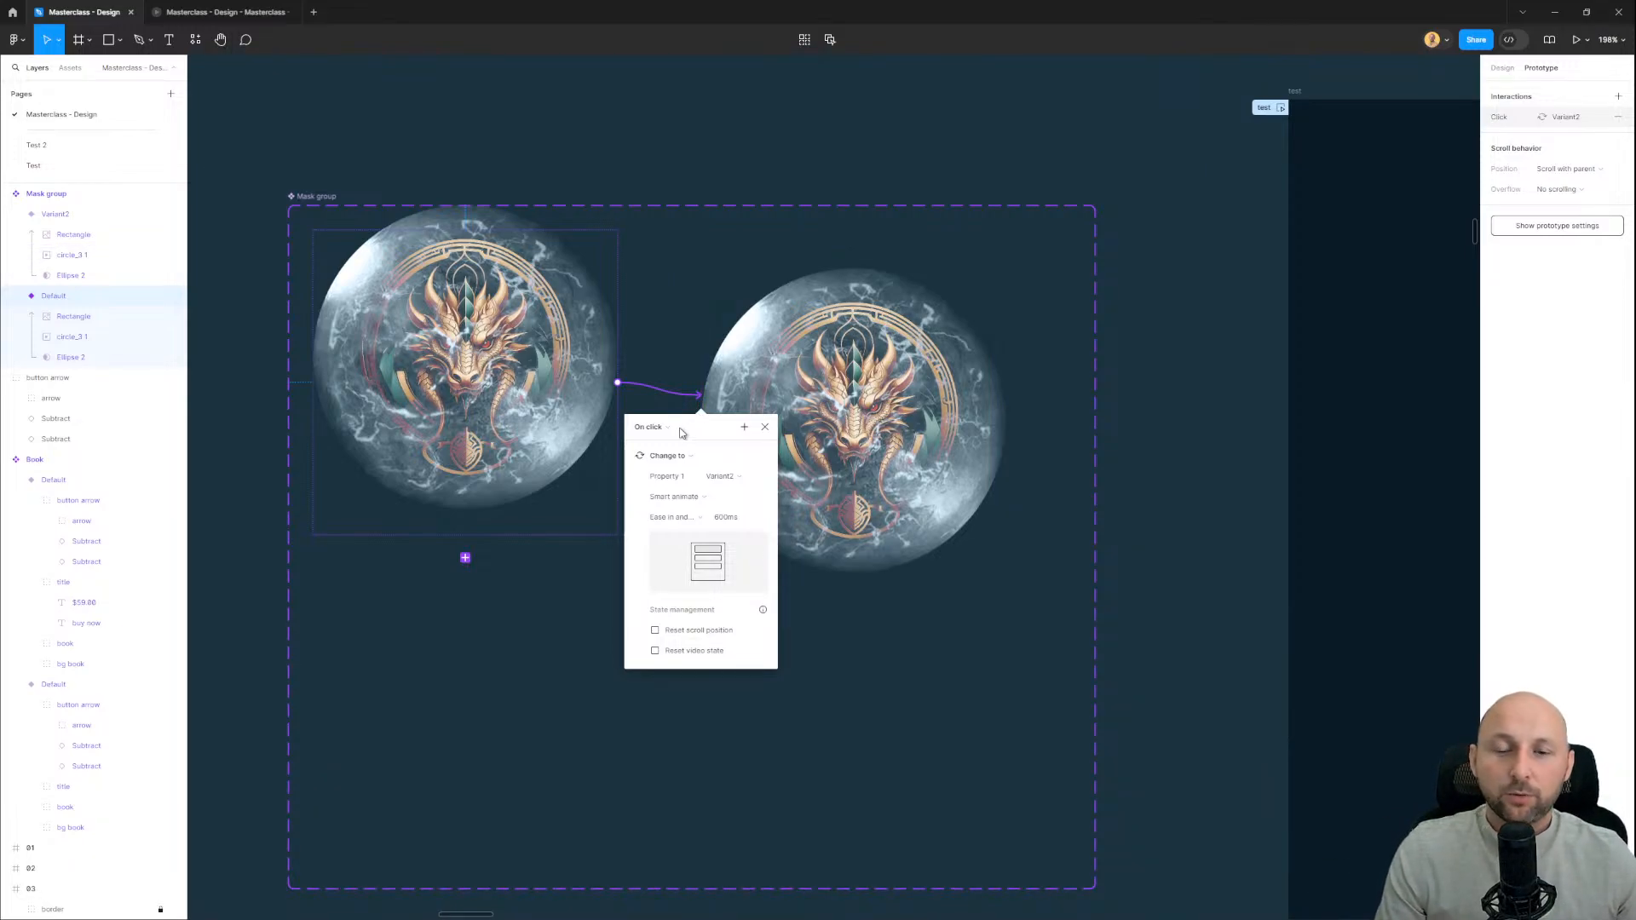
# Step: Trigger the Default-to-Variant2 change after a 1 ms delay, using Smart animate with Ease in and out
pyautogui.click(666, 428)
pyautogui.click(665, 580)
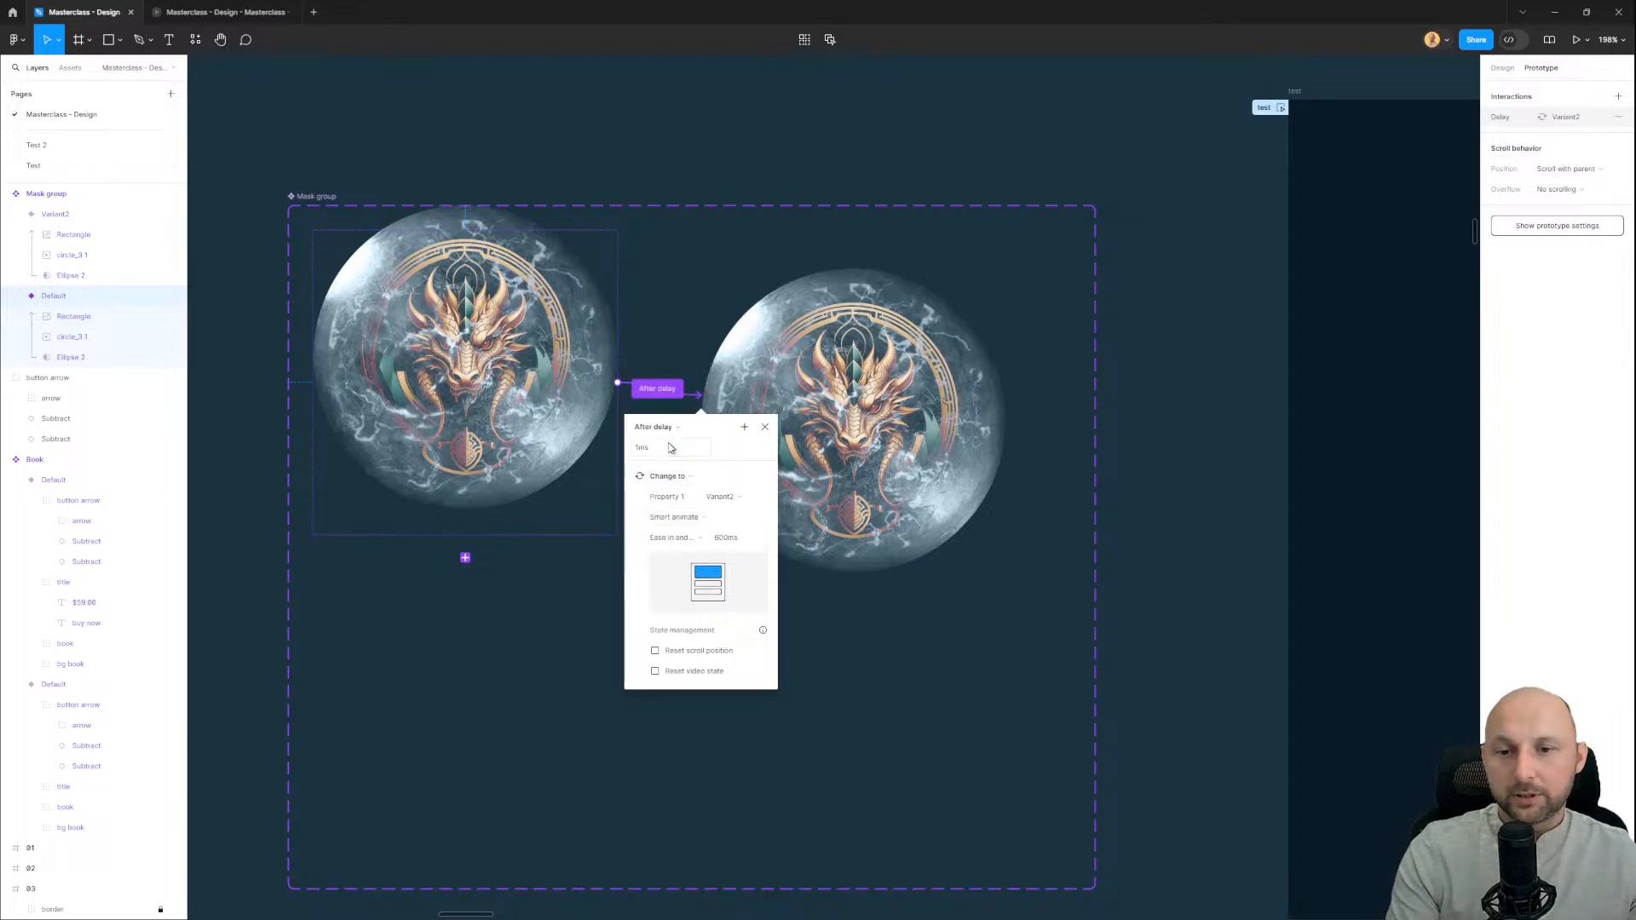
pyautogui.click(677, 518)
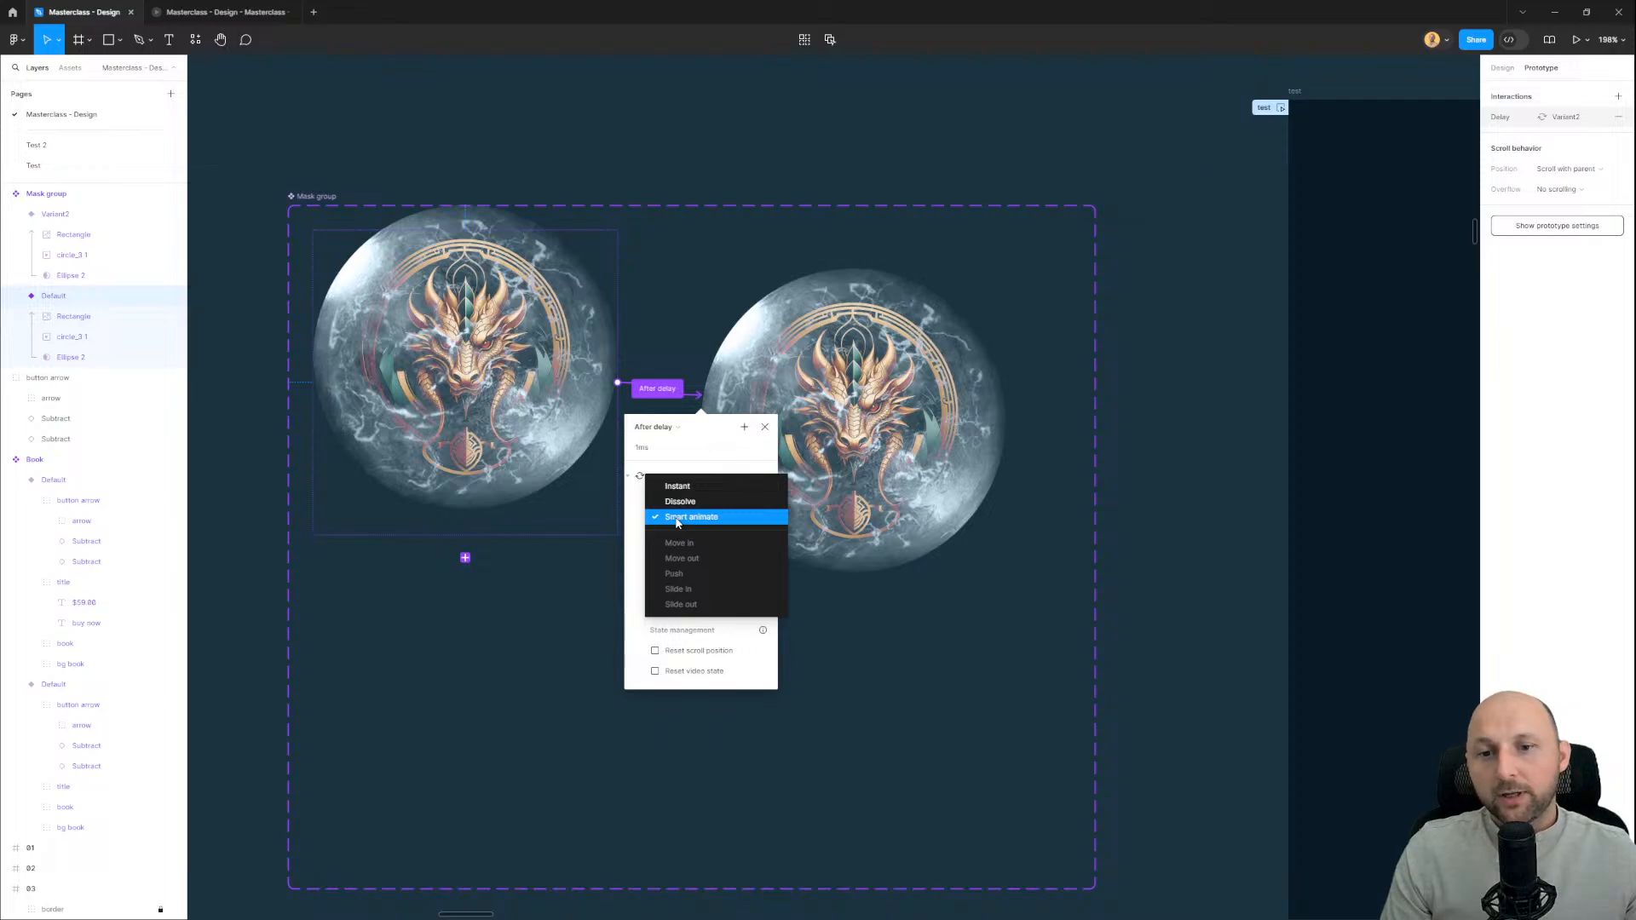
pyautogui.click(680, 523)
pyautogui.click(695, 538)
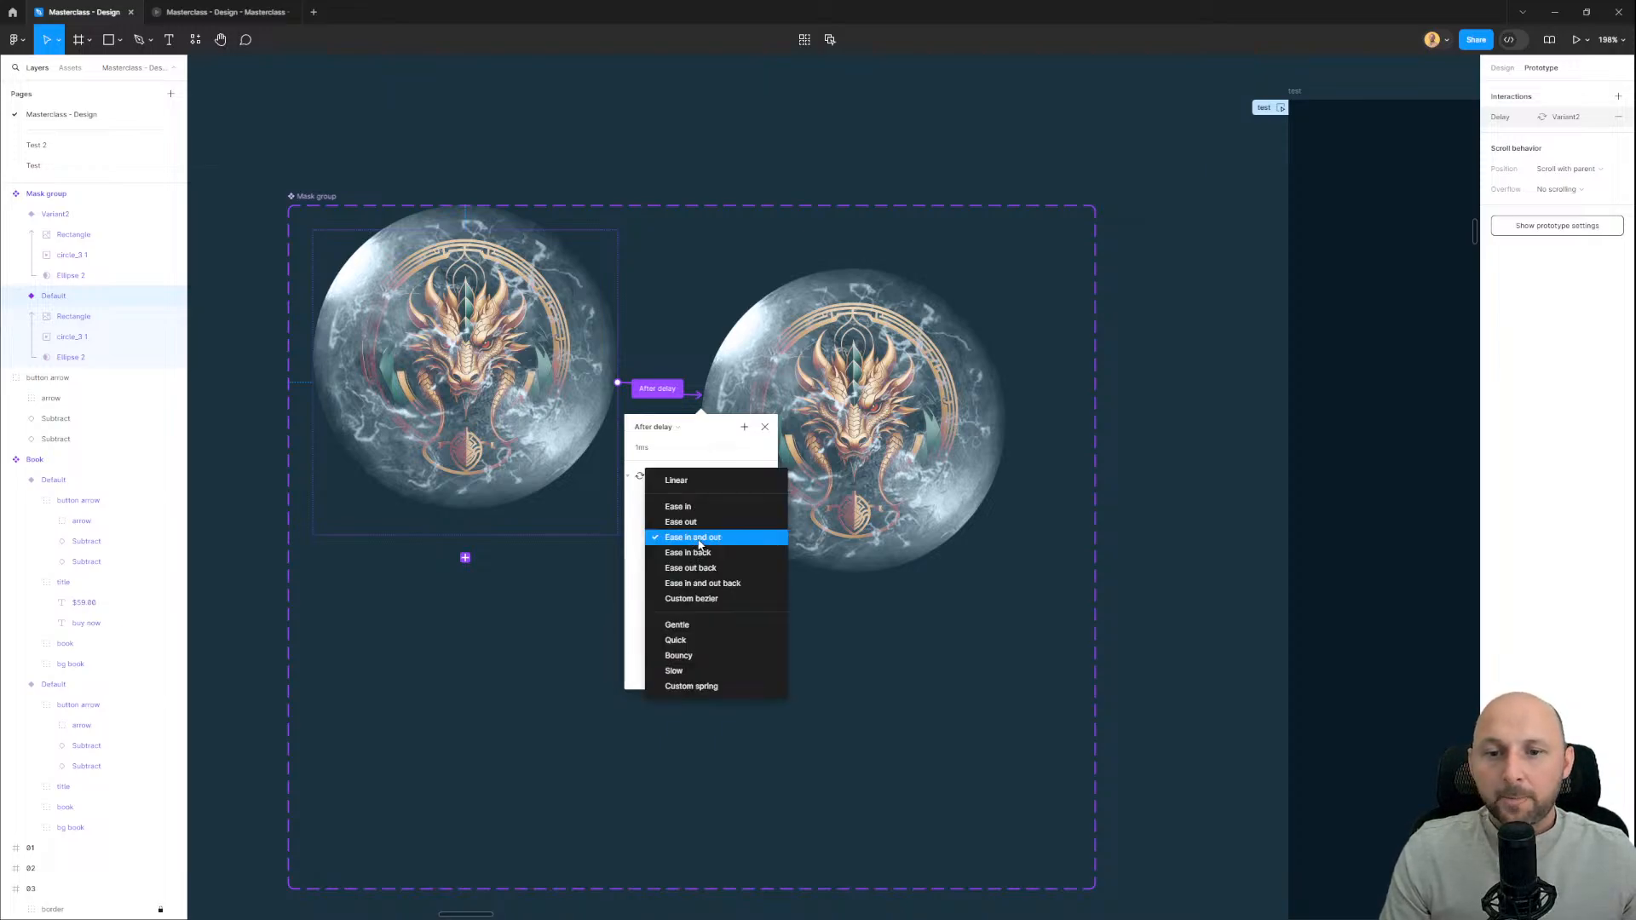
pyautogui.click(741, 537)
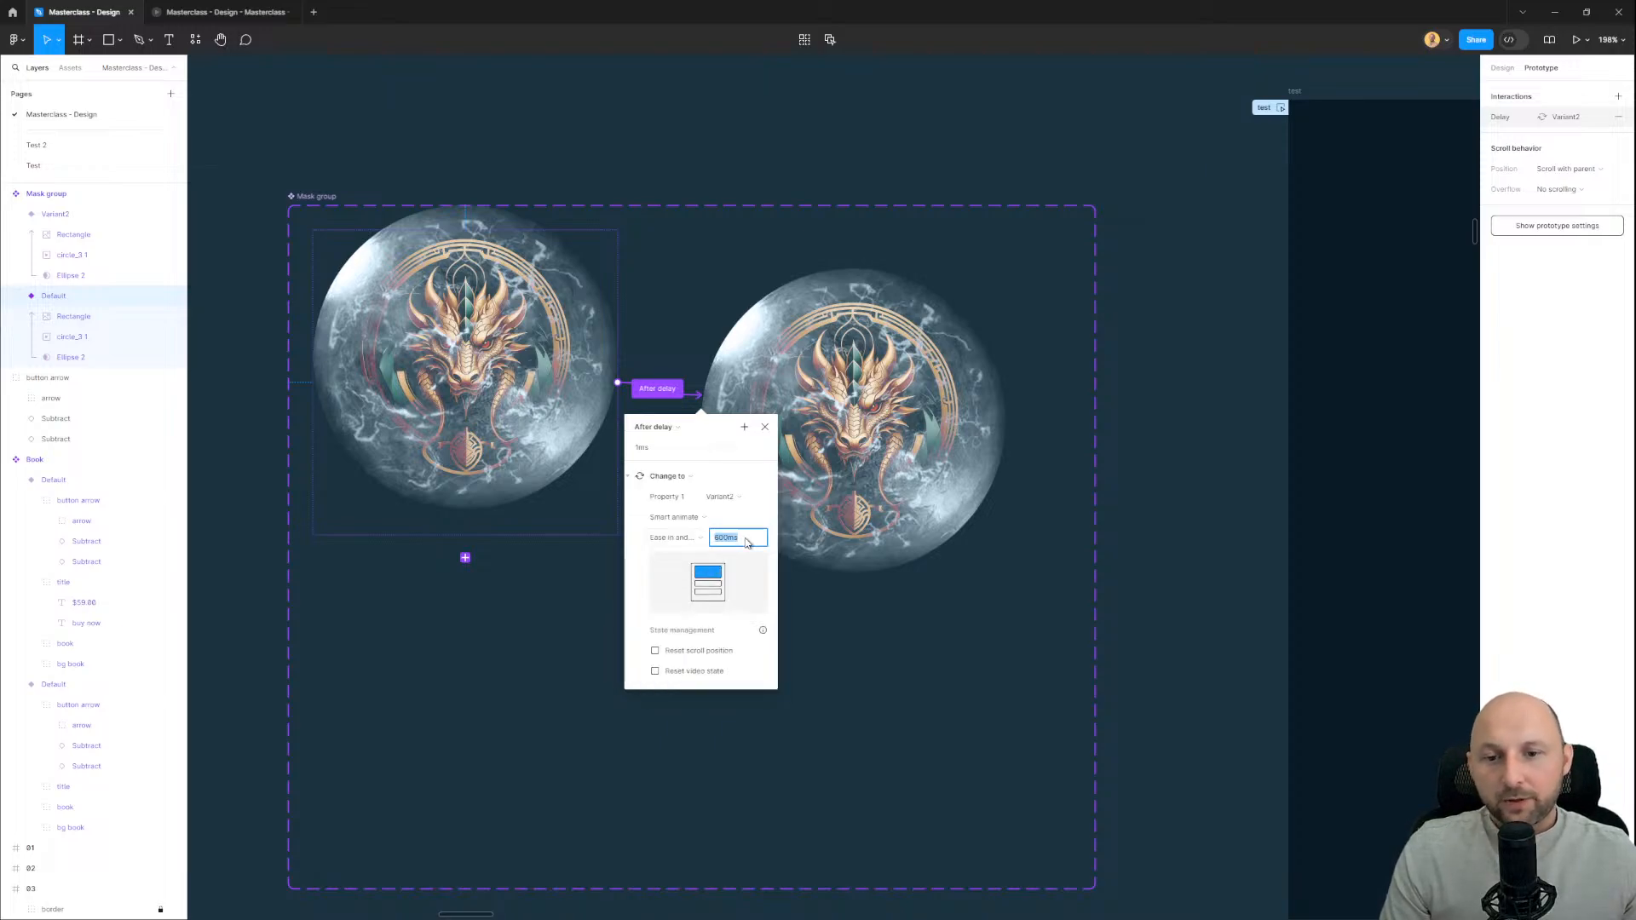
# Step: Connect Variant2 back to the Default variant with an After delay trigger of 1 ms
pyautogui.click(929, 435)
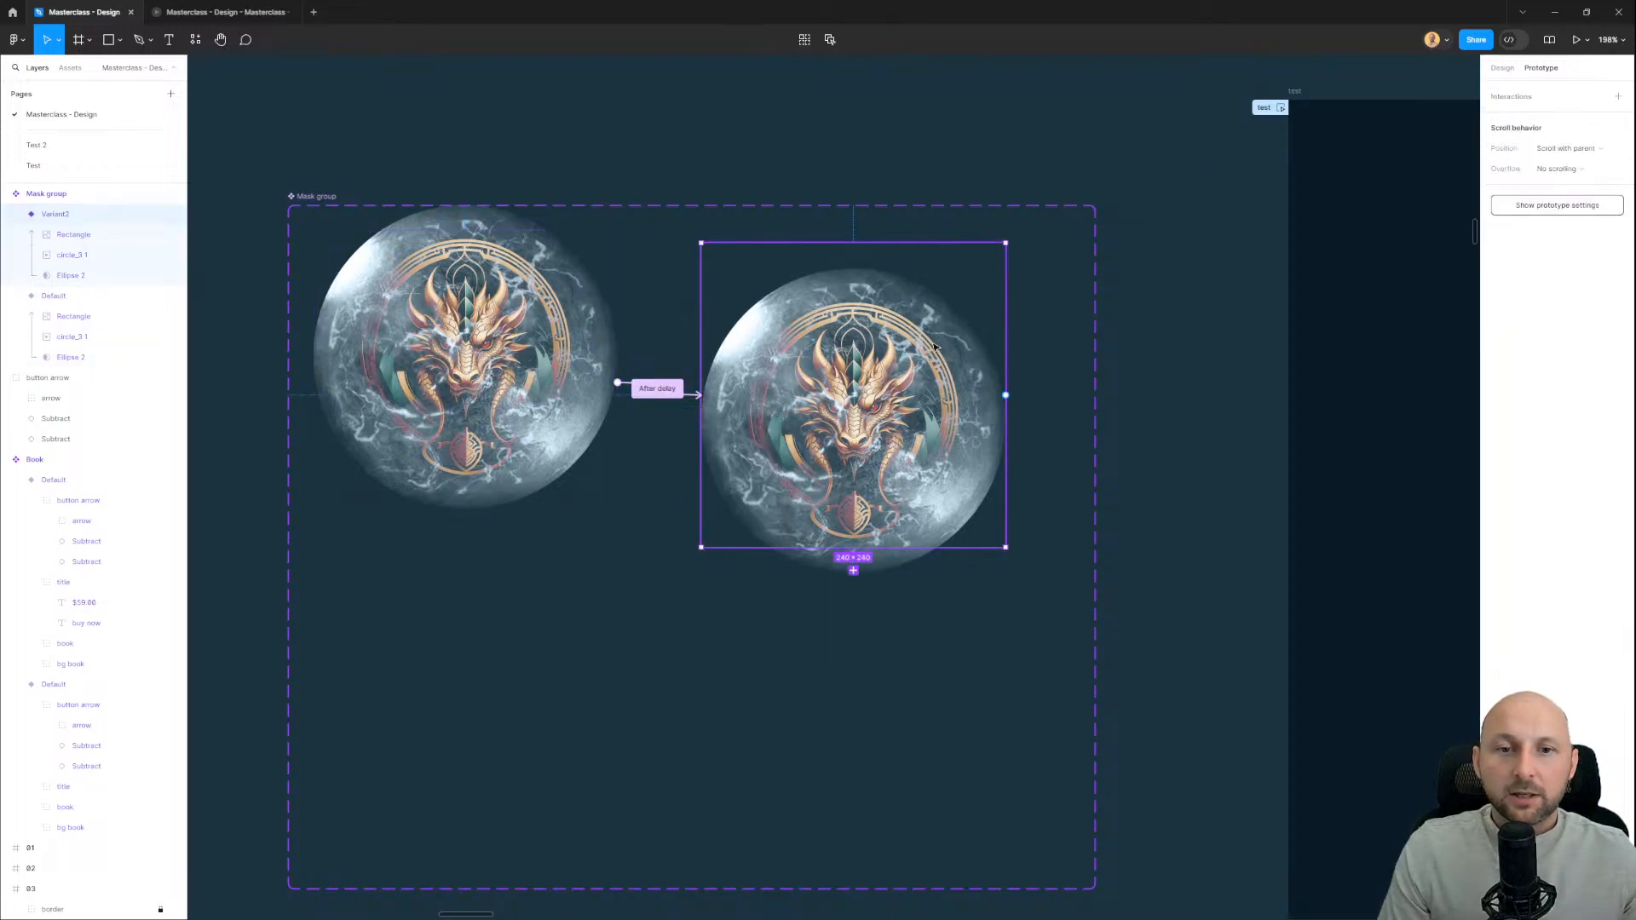
pyautogui.moveTo(1007, 395); pyautogui.dragTo(891, 216)
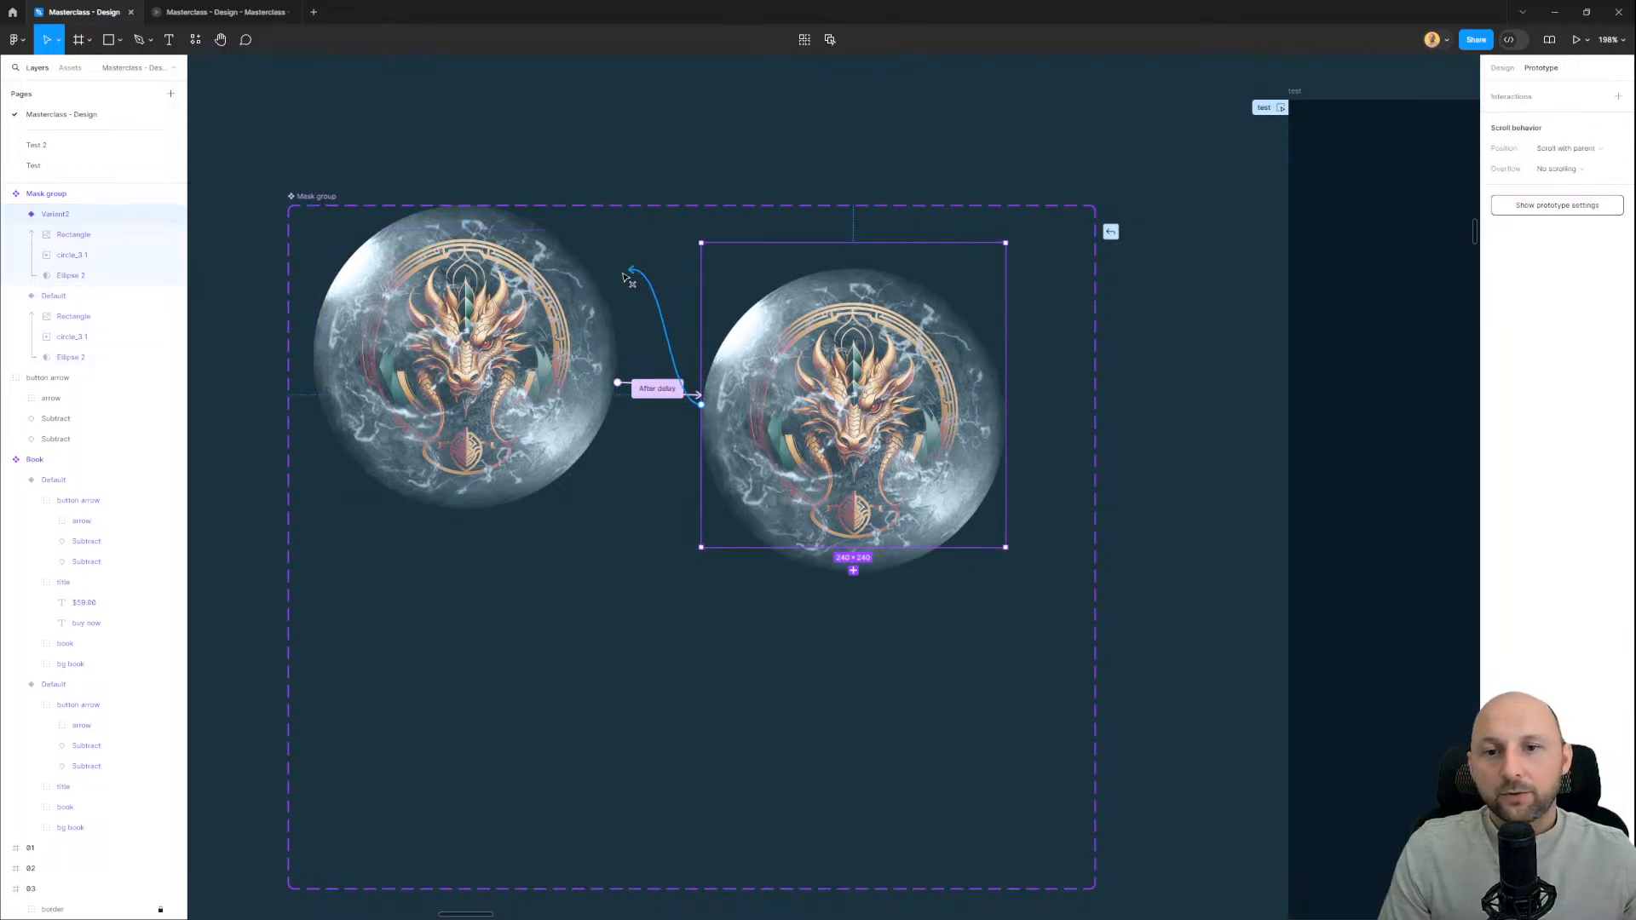
pyautogui.moveTo(628, 279); pyautogui.dragTo(588, 299)
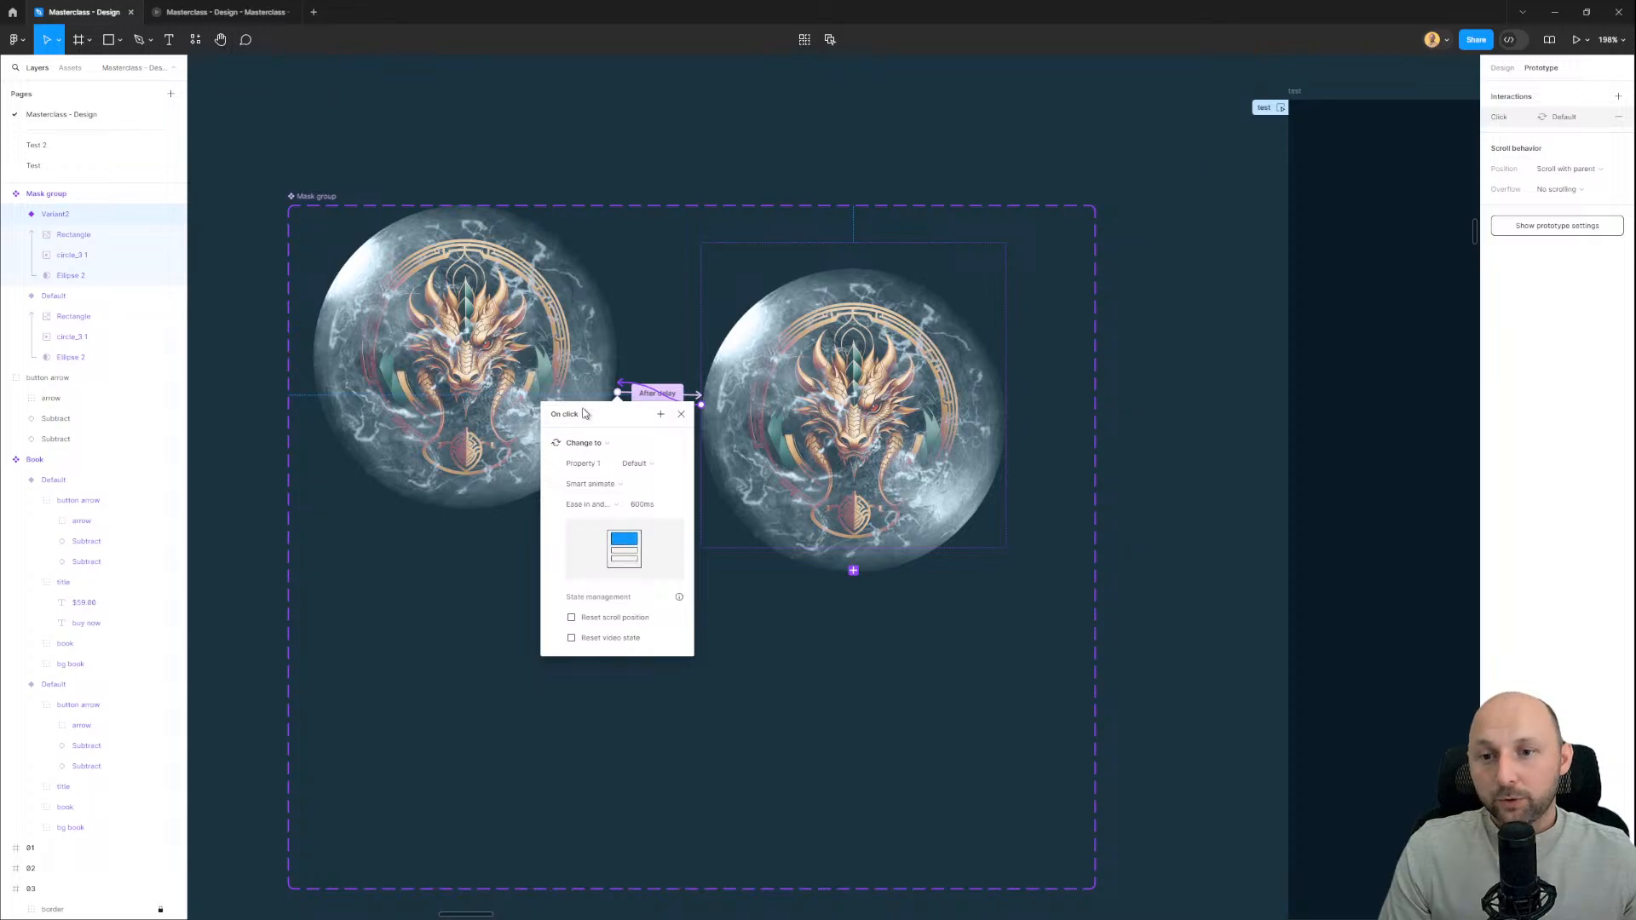
pyautogui.click(584, 415)
pyautogui.click(581, 575)
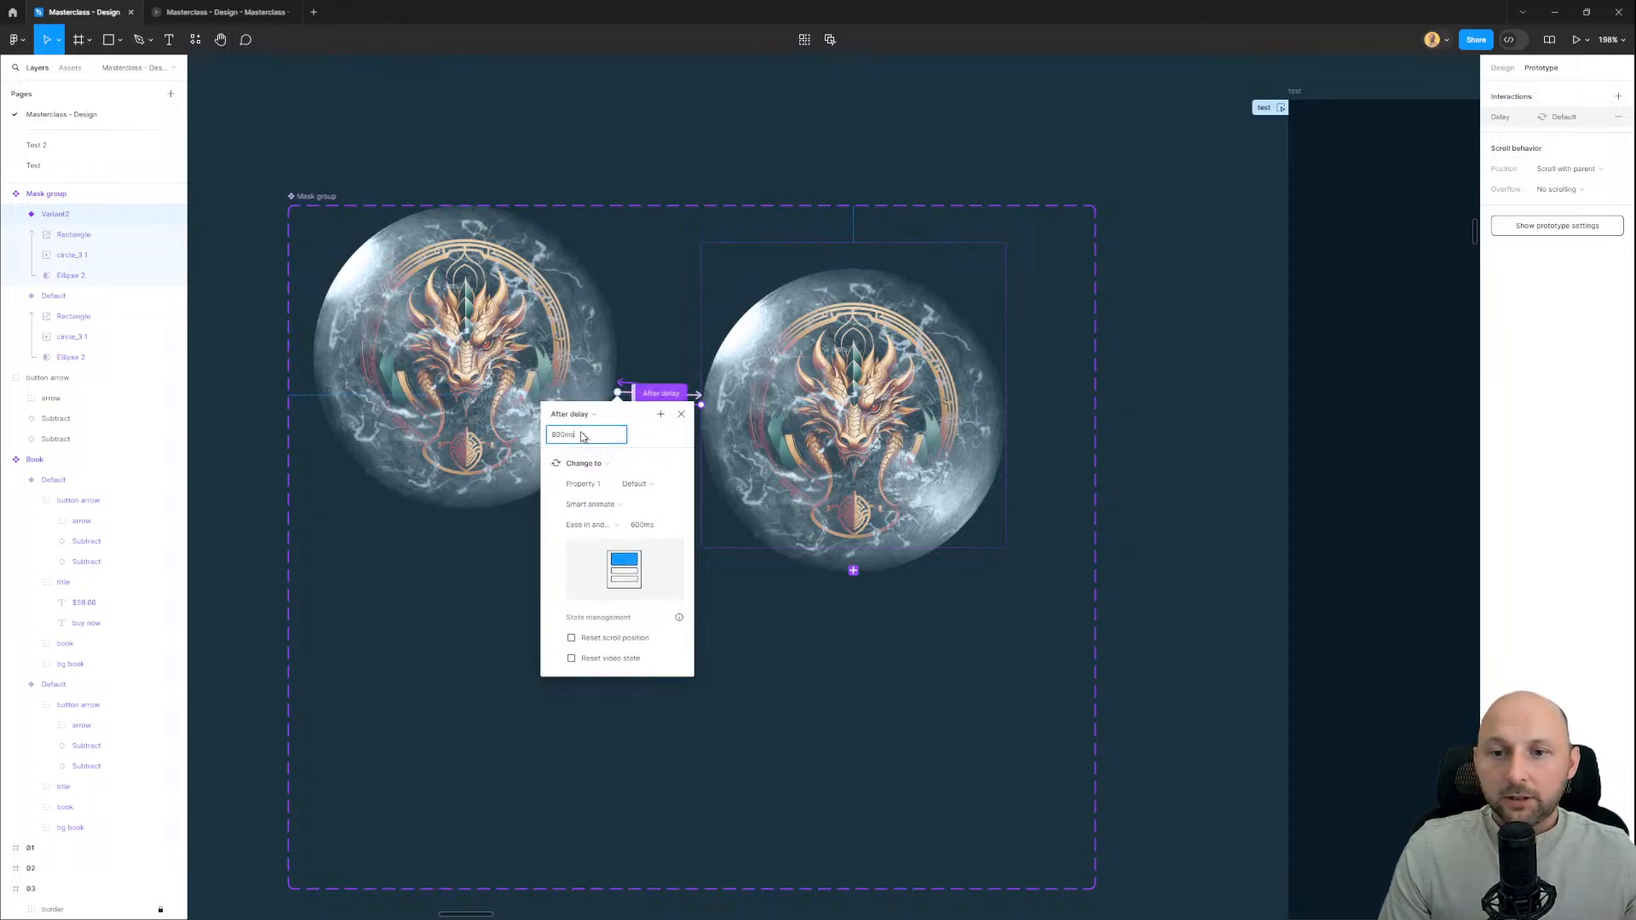
pyautogui.press('Return')
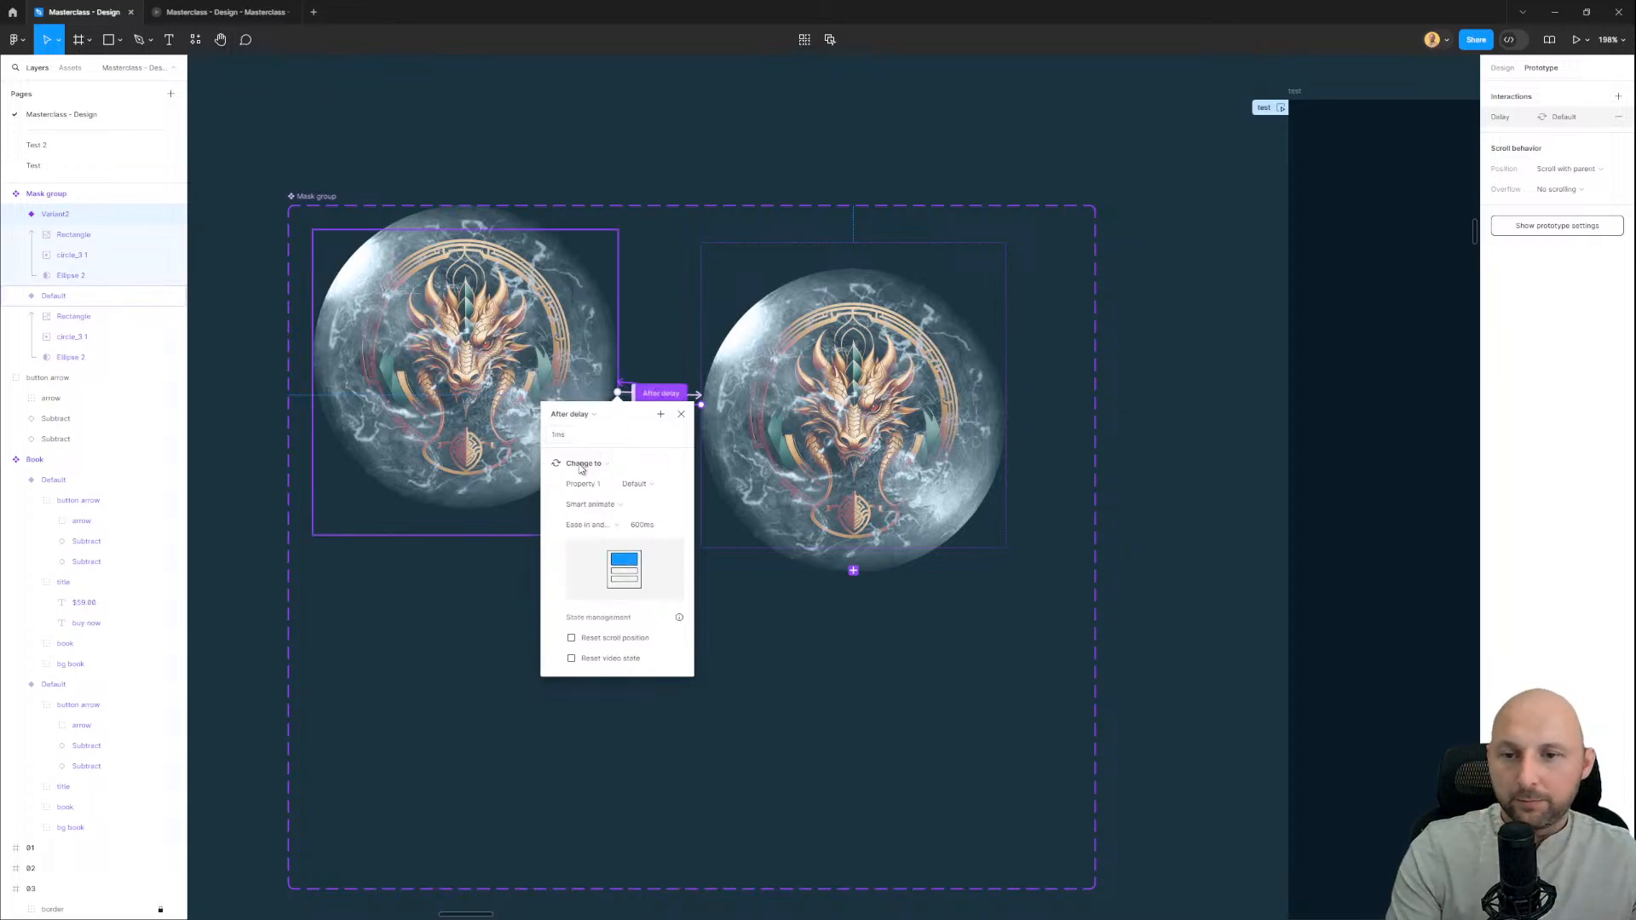
# Step: Place a copy of the Default dragon orb inside the test frame beside the component set
pyautogui.click(488, 660)
pyautogui.scroll(-3, 500, 571)
pyautogui.moveTo(500, 576); pyautogui.dragTo(450, 510)
pyautogui.moveTo(387, 339); pyautogui.dragTo(1071, 450)
# Step: Preview the test flow in the prototype to examine the orb's floating motion, then return to the design file
pyautogui.click(239, 10)
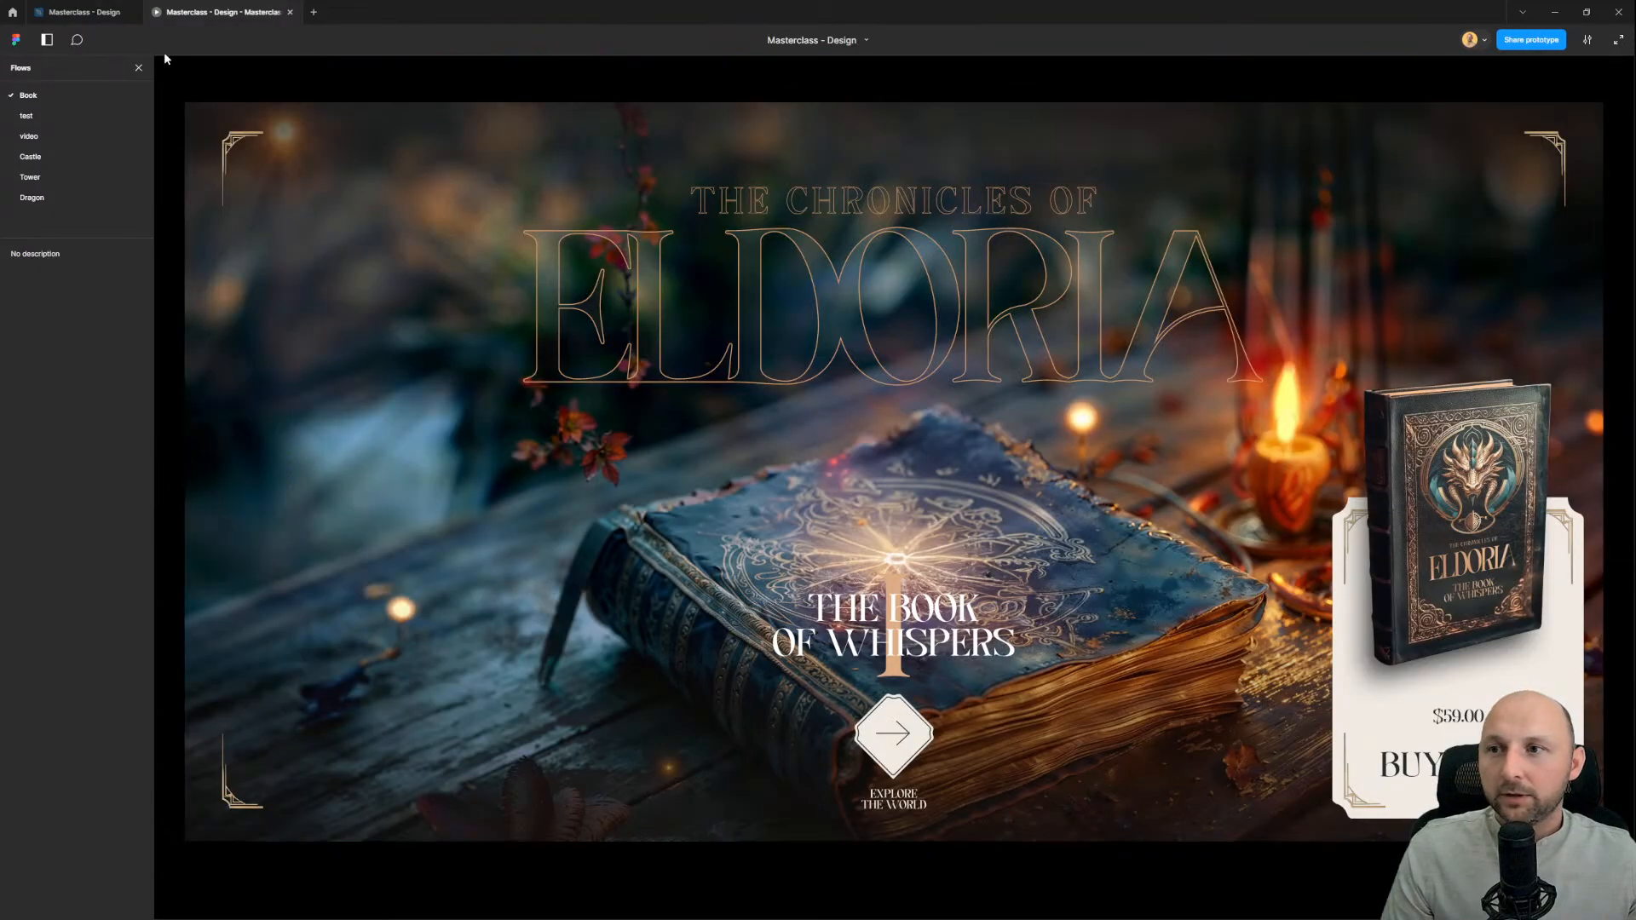
pyautogui.click(27, 115)
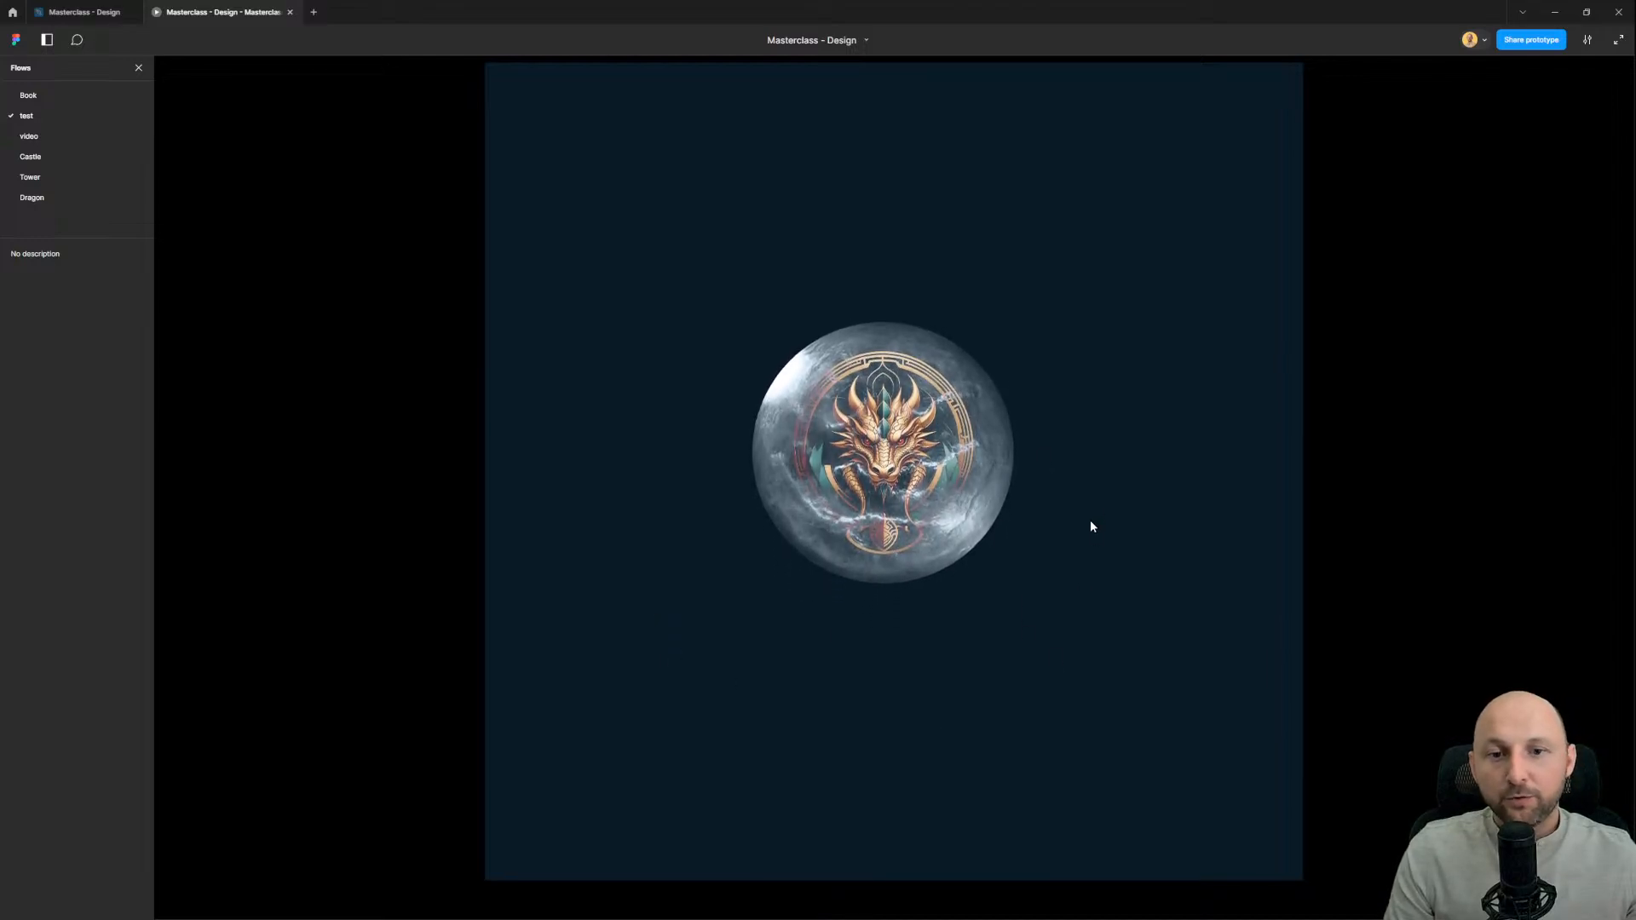
pyautogui.click(84, 12)
# Step: Set the duration of both After delay transitions between the two dragon orb variants to 2000 ms
pyautogui.click(417, 340)
pyautogui.scroll(5, 416, 340)
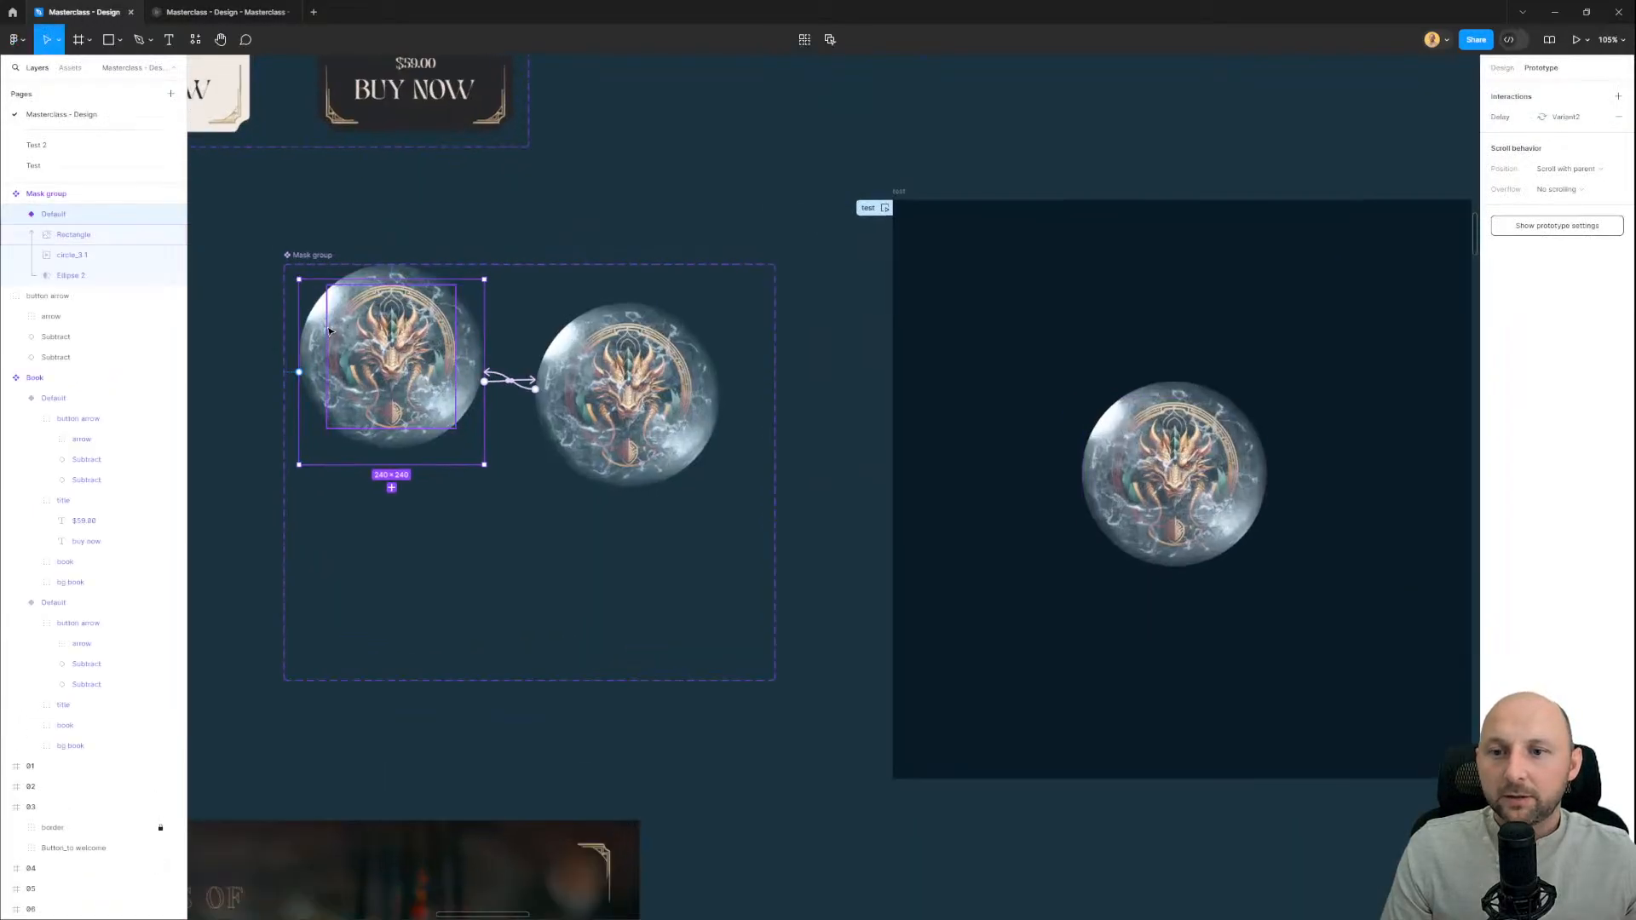
pyautogui.click(624, 419)
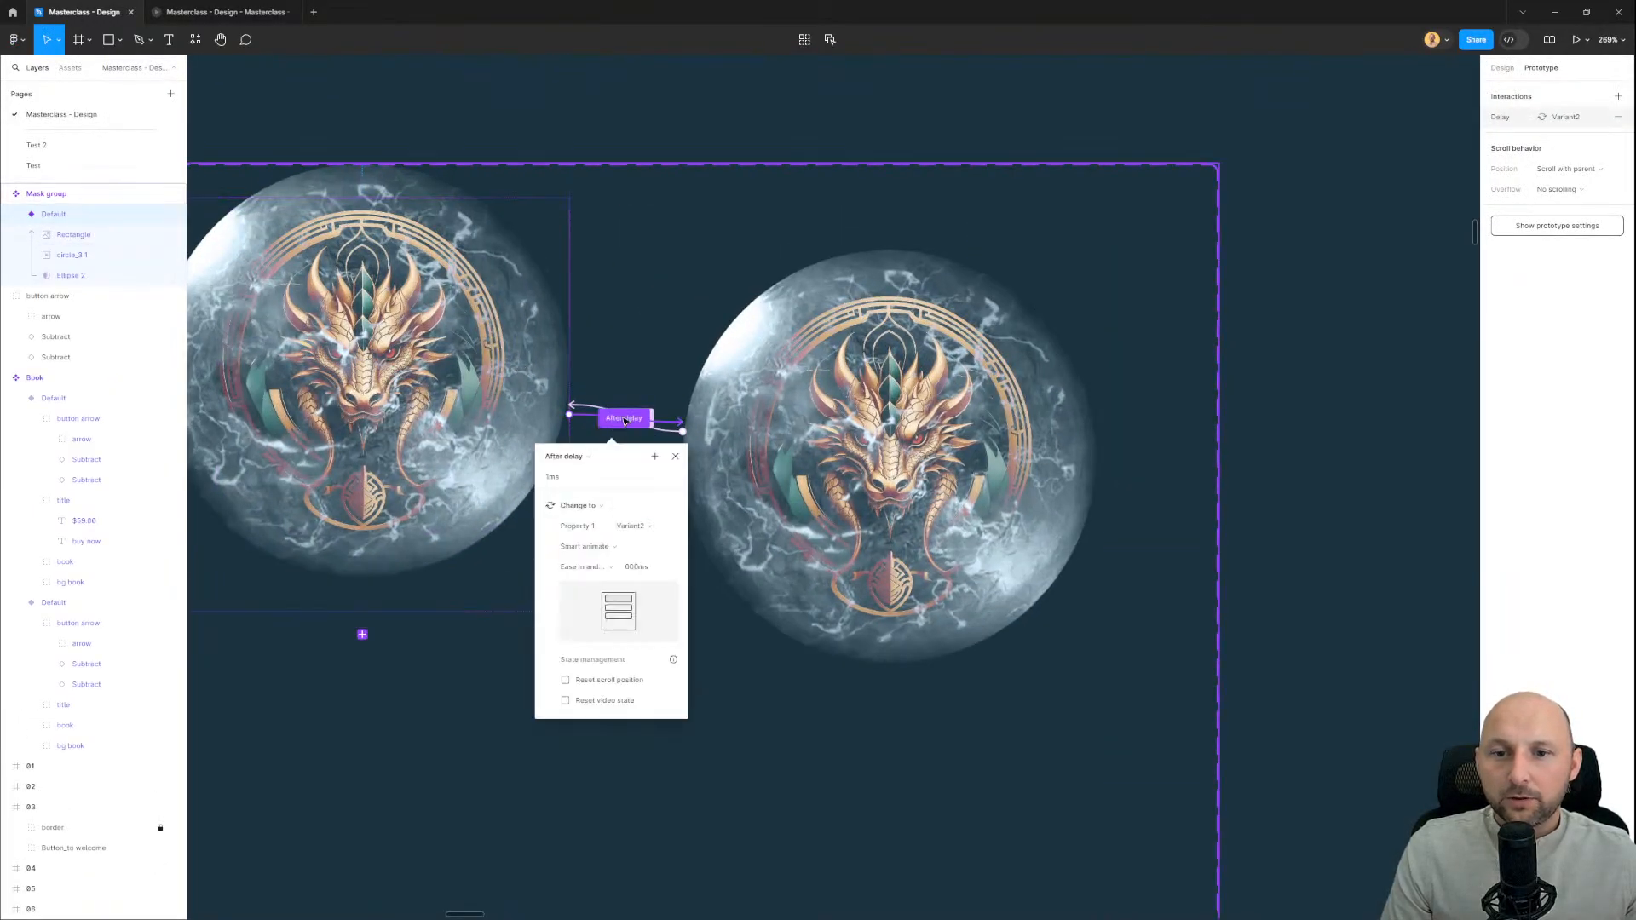
pyautogui.scroll(2, 624, 419)
pyautogui.click(655, 419)
pyautogui.click(657, 416)
pyautogui.click(657, 416)
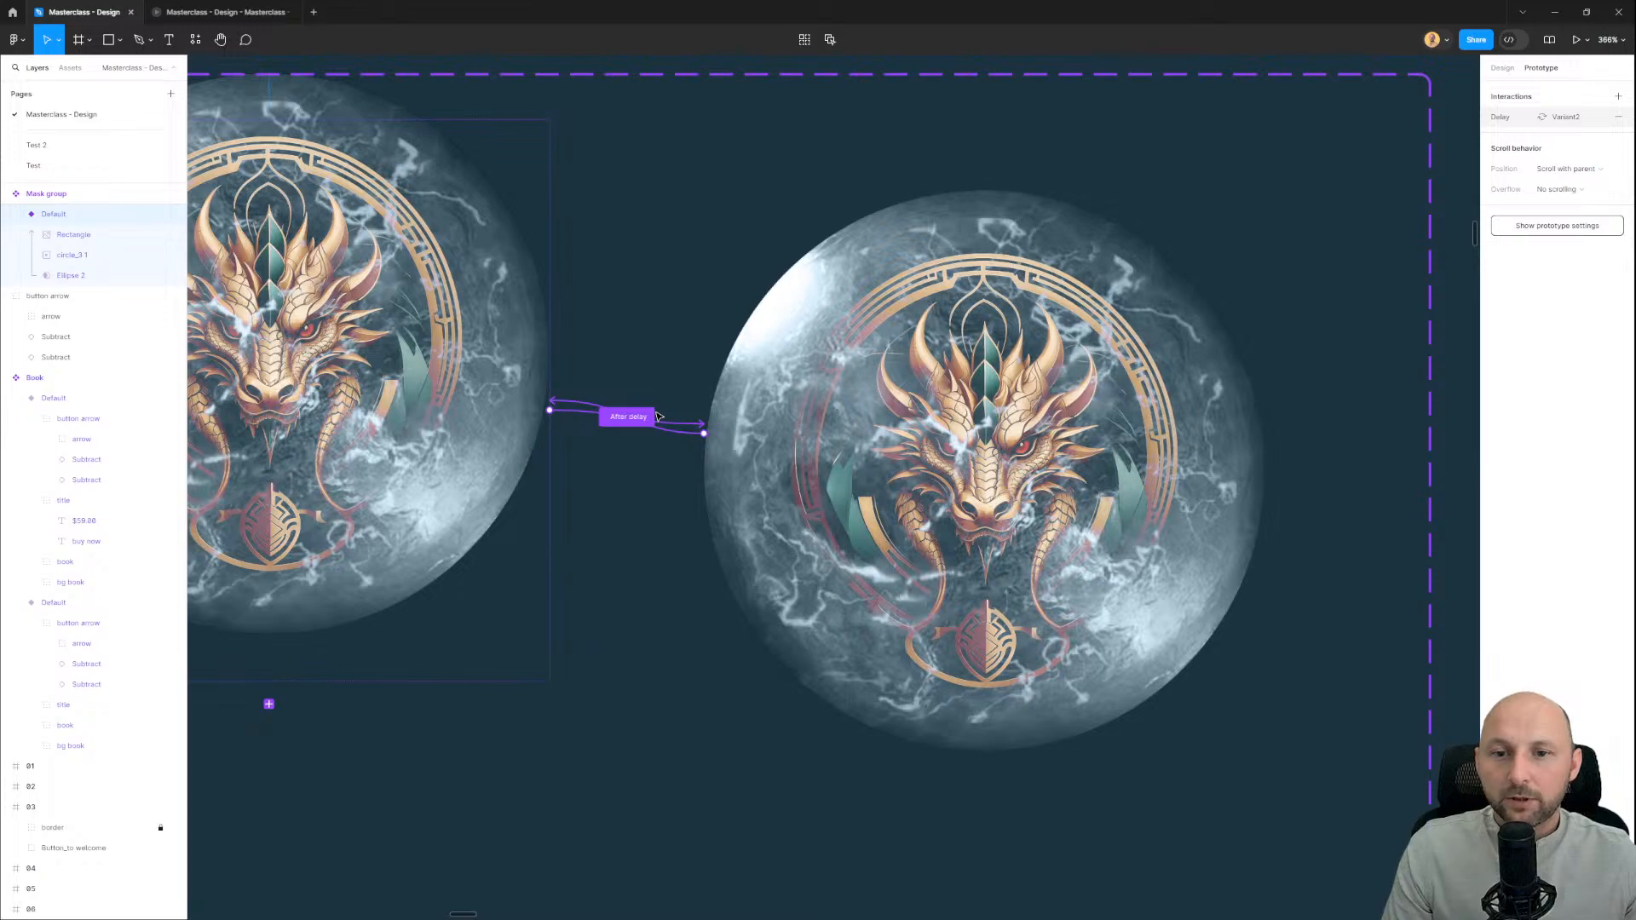
pyautogui.click(661, 416)
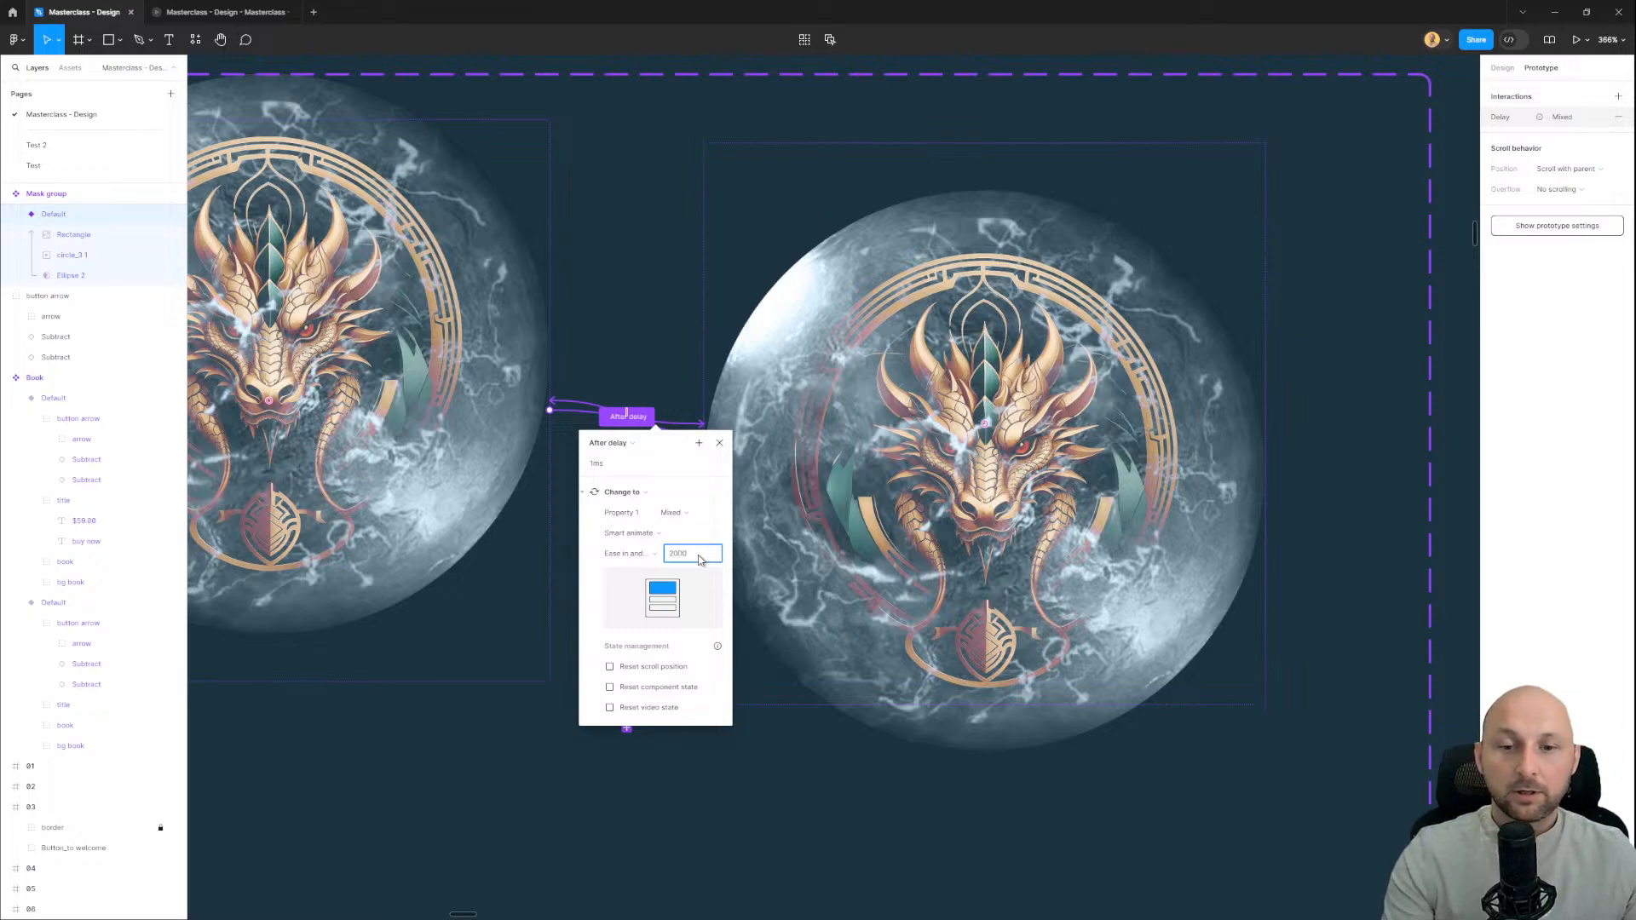
pyautogui.press('Return')
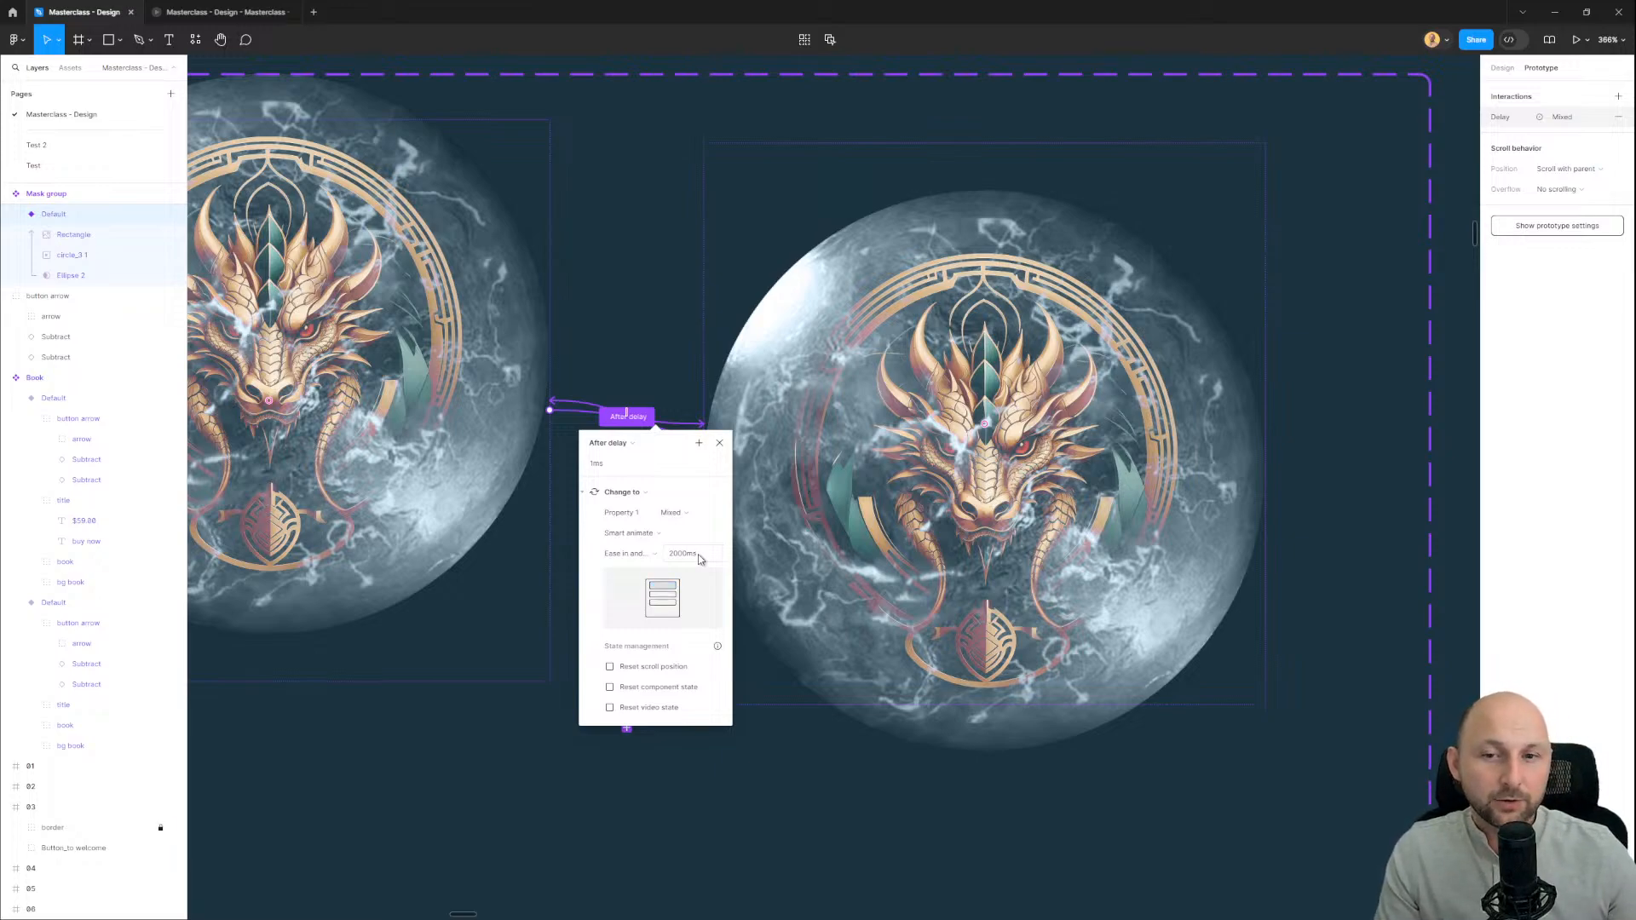
pyautogui.click(597, 282)
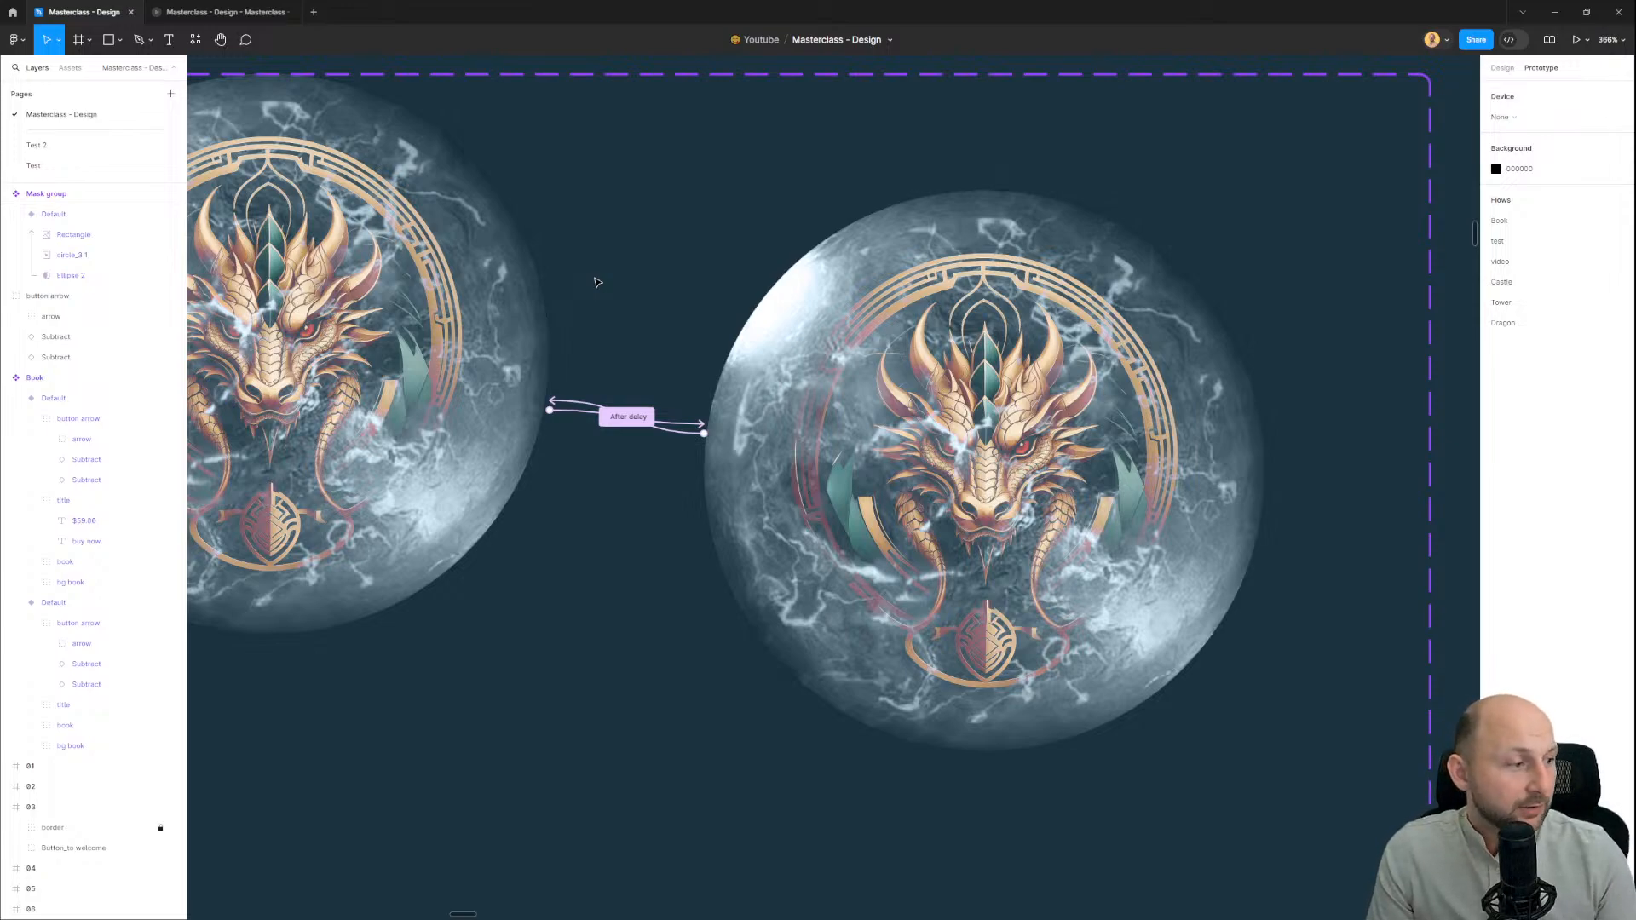
# Step: Preview the test flow in the prototype to examine the orb's slower floating motion, and return to the design file
pyautogui.scroll(-5, 598, 283)
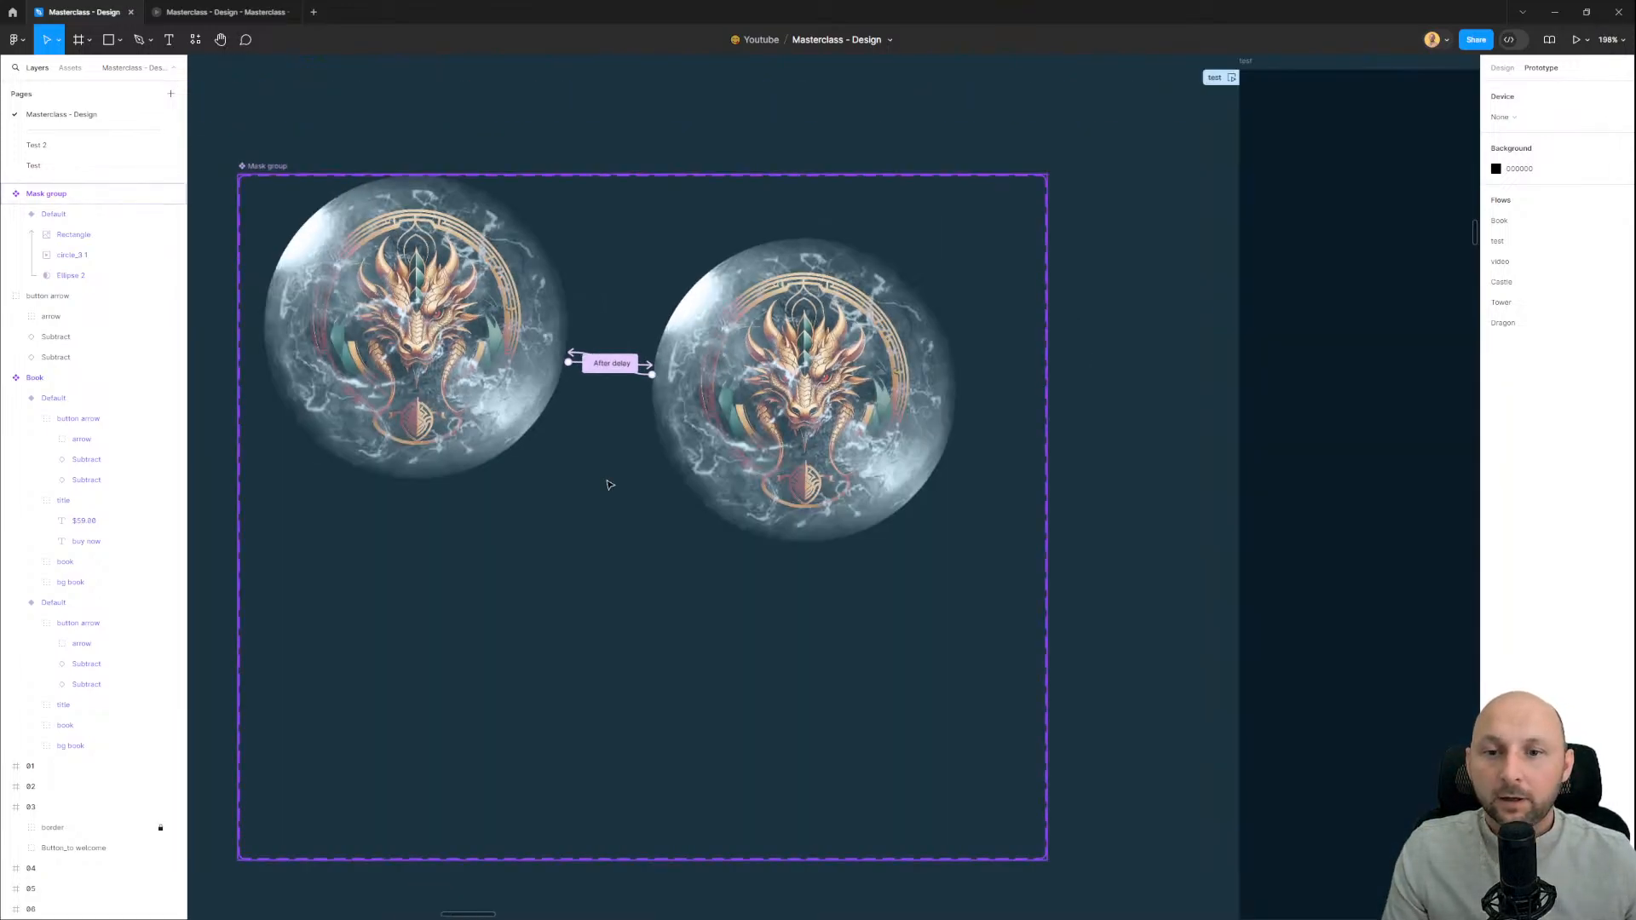
pyautogui.click(485, 436)
pyautogui.scroll(-3, 552, 510)
pyautogui.click(621, 591)
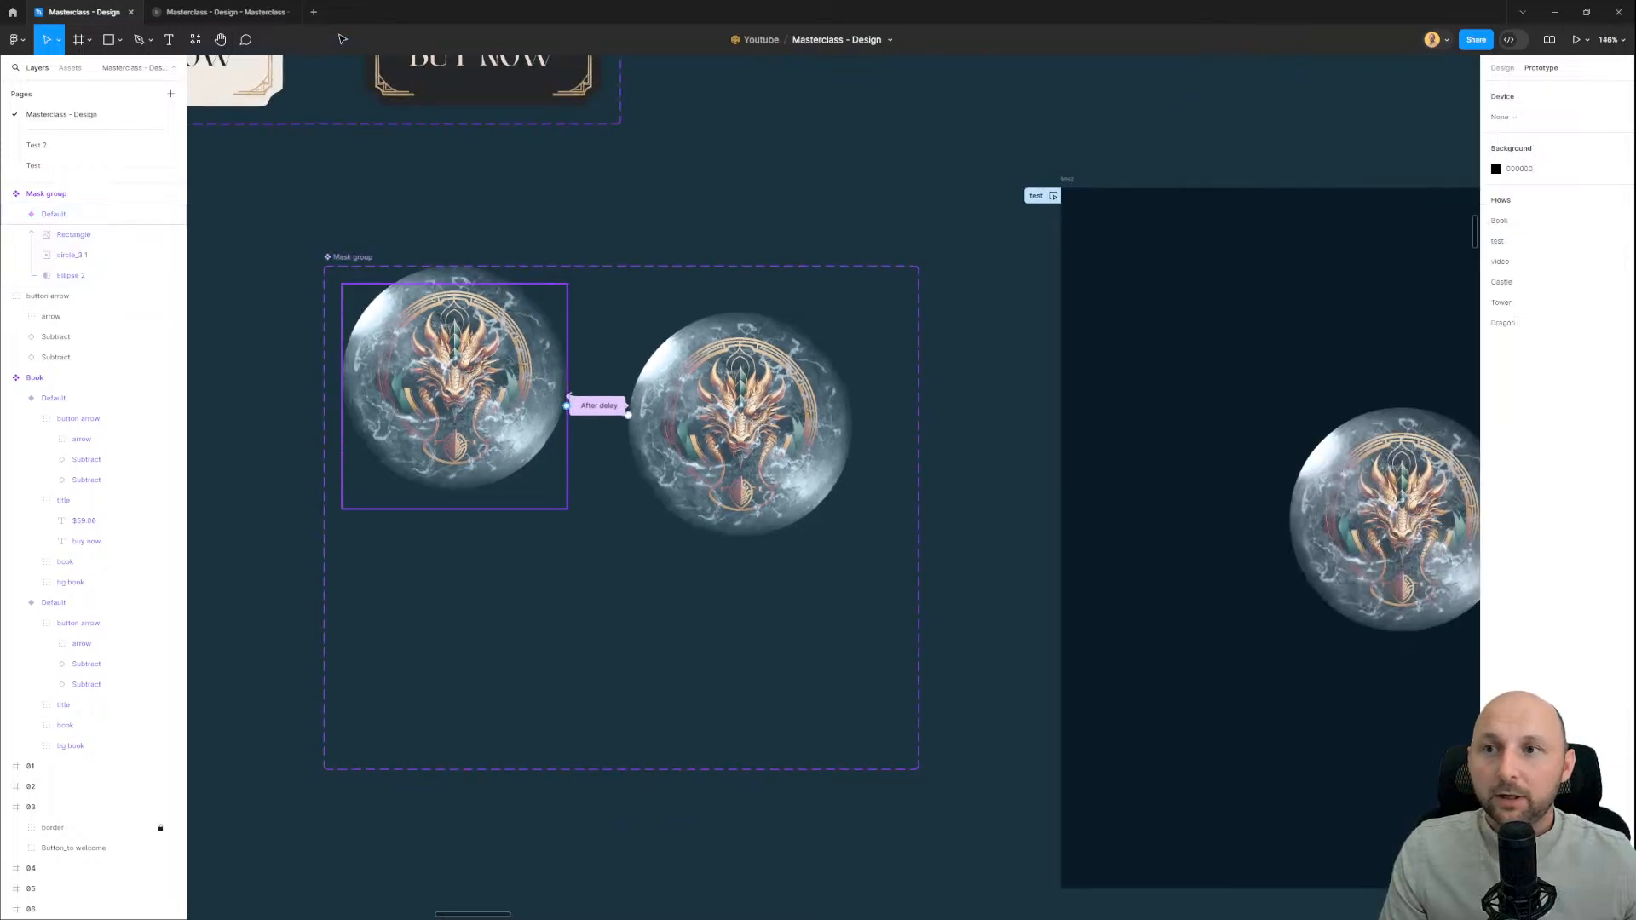
pyautogui.click(256, 15)
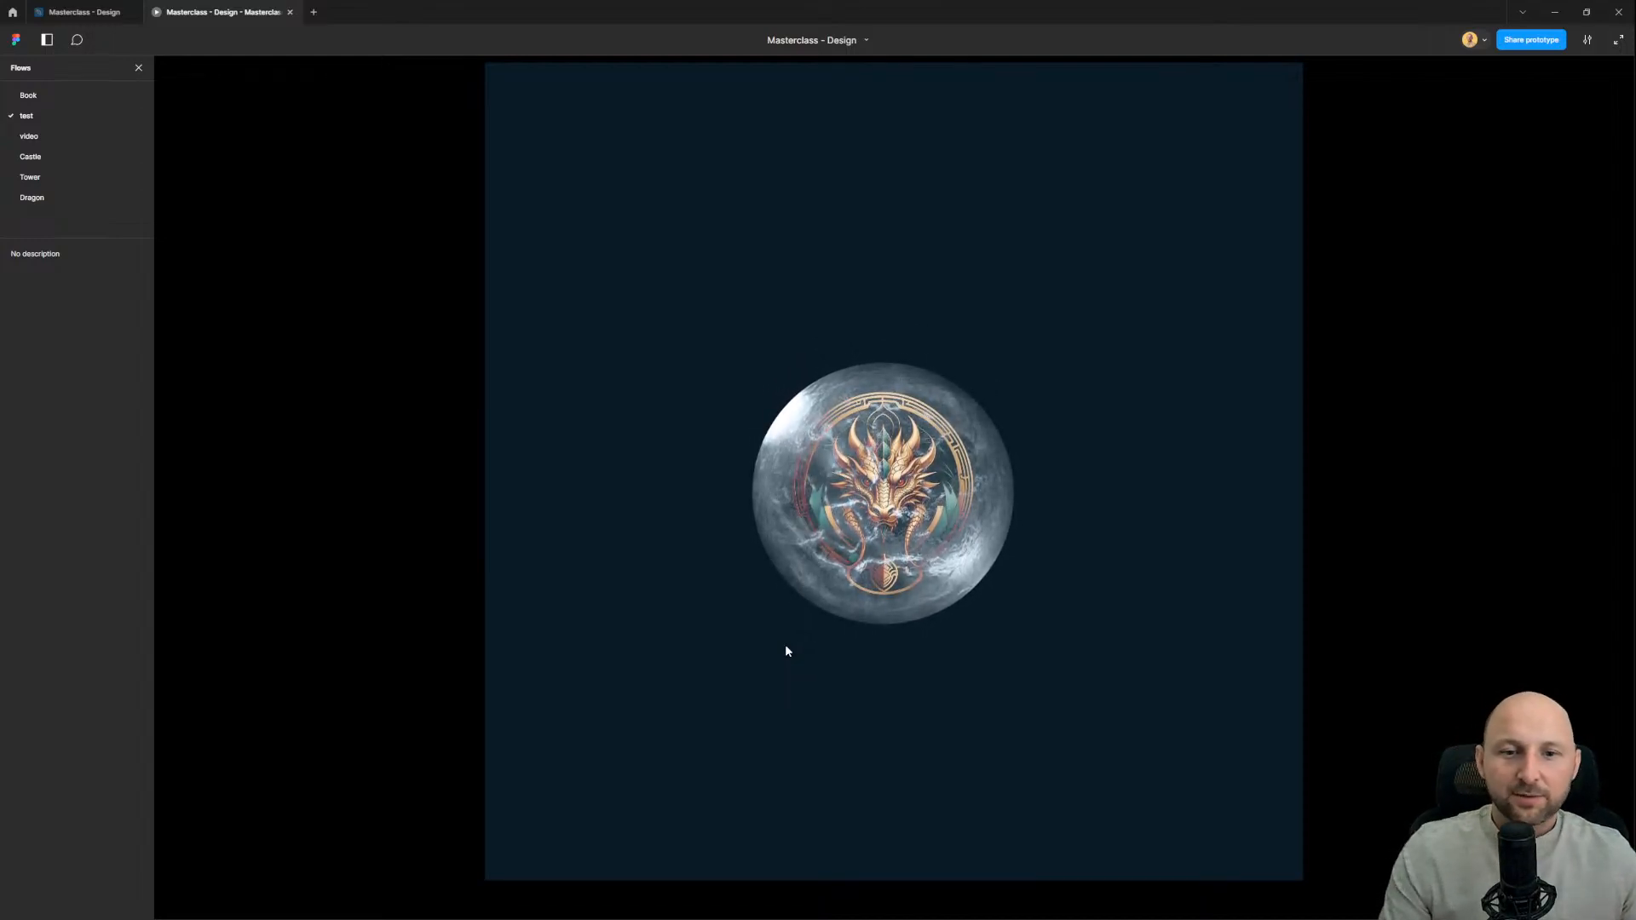
pyautogui.click(128, 13)
# Step: Move the orb instance from the test frame into the Book frame, centred above the "The Book of Whispers" title
pyautogui.scroll(-5, 843, 255)
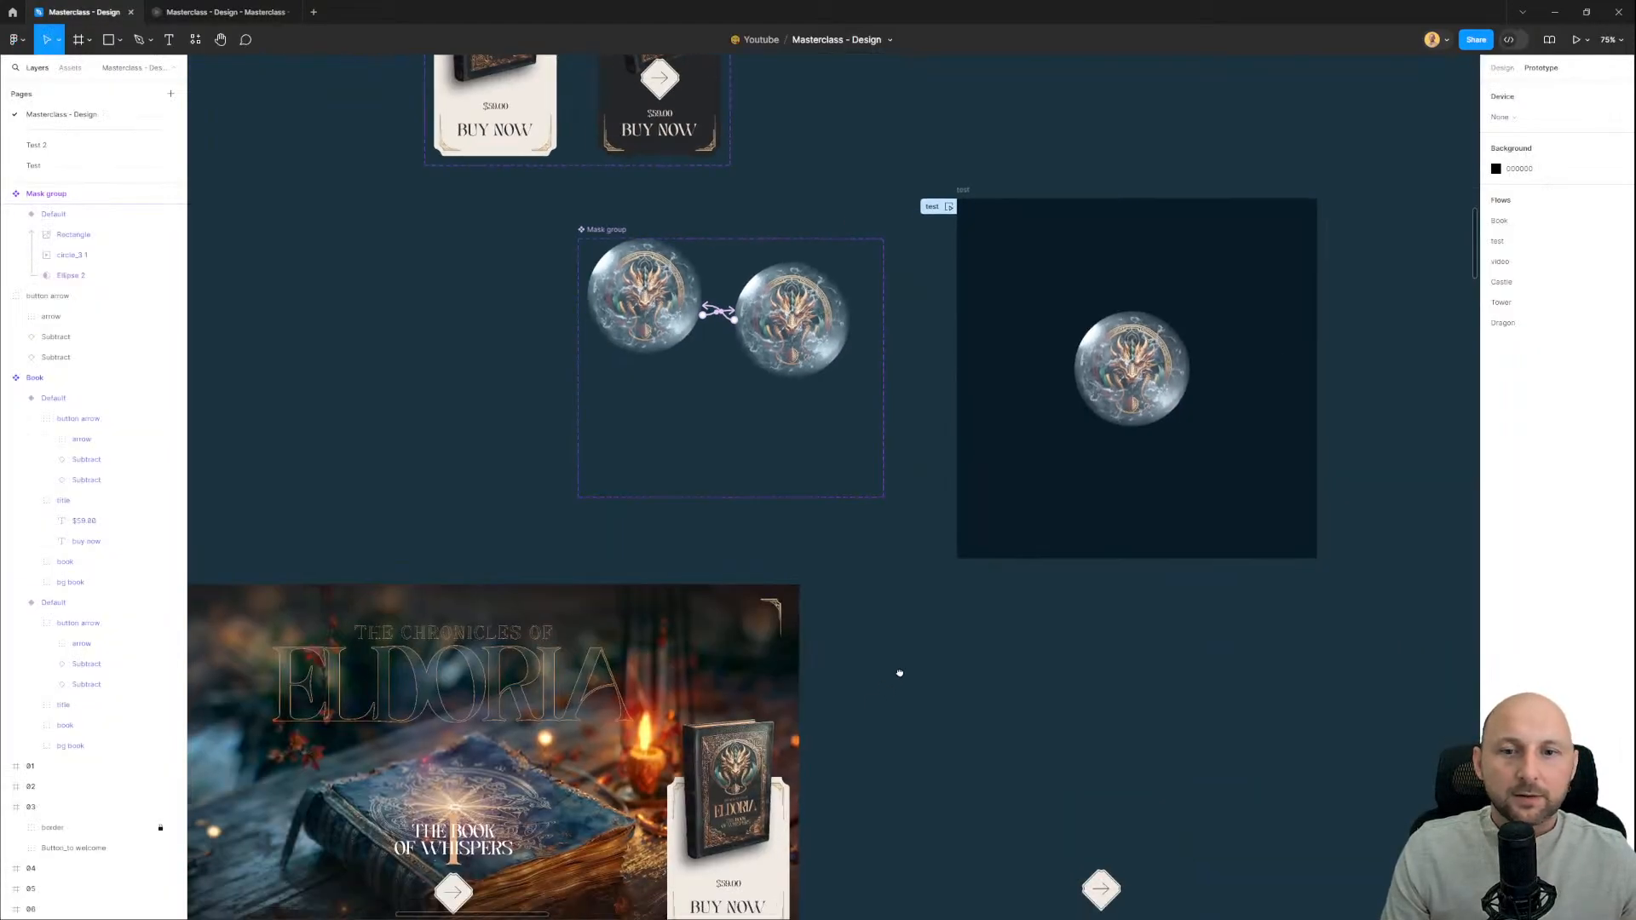
pyautogui.moveTo(900, 673); pyautogui.dragTo(1038, 528)
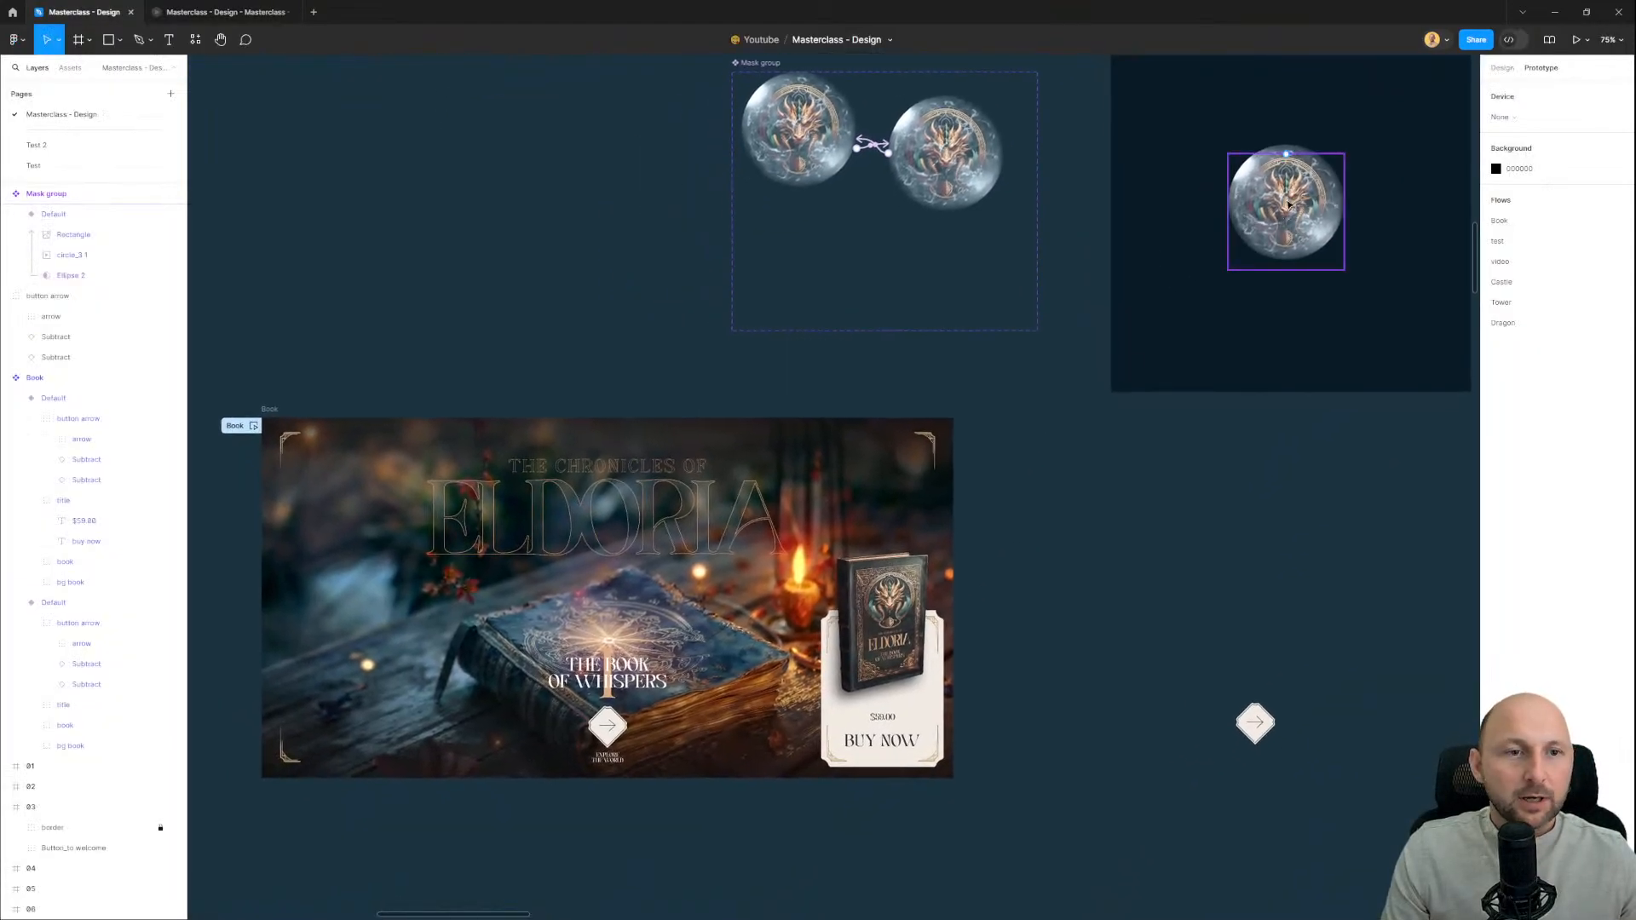
pyautogui.moveTo(1269, 217); pyautogui.dragTo(602, 639)
pyautogui.scroll(5, 547, 684)
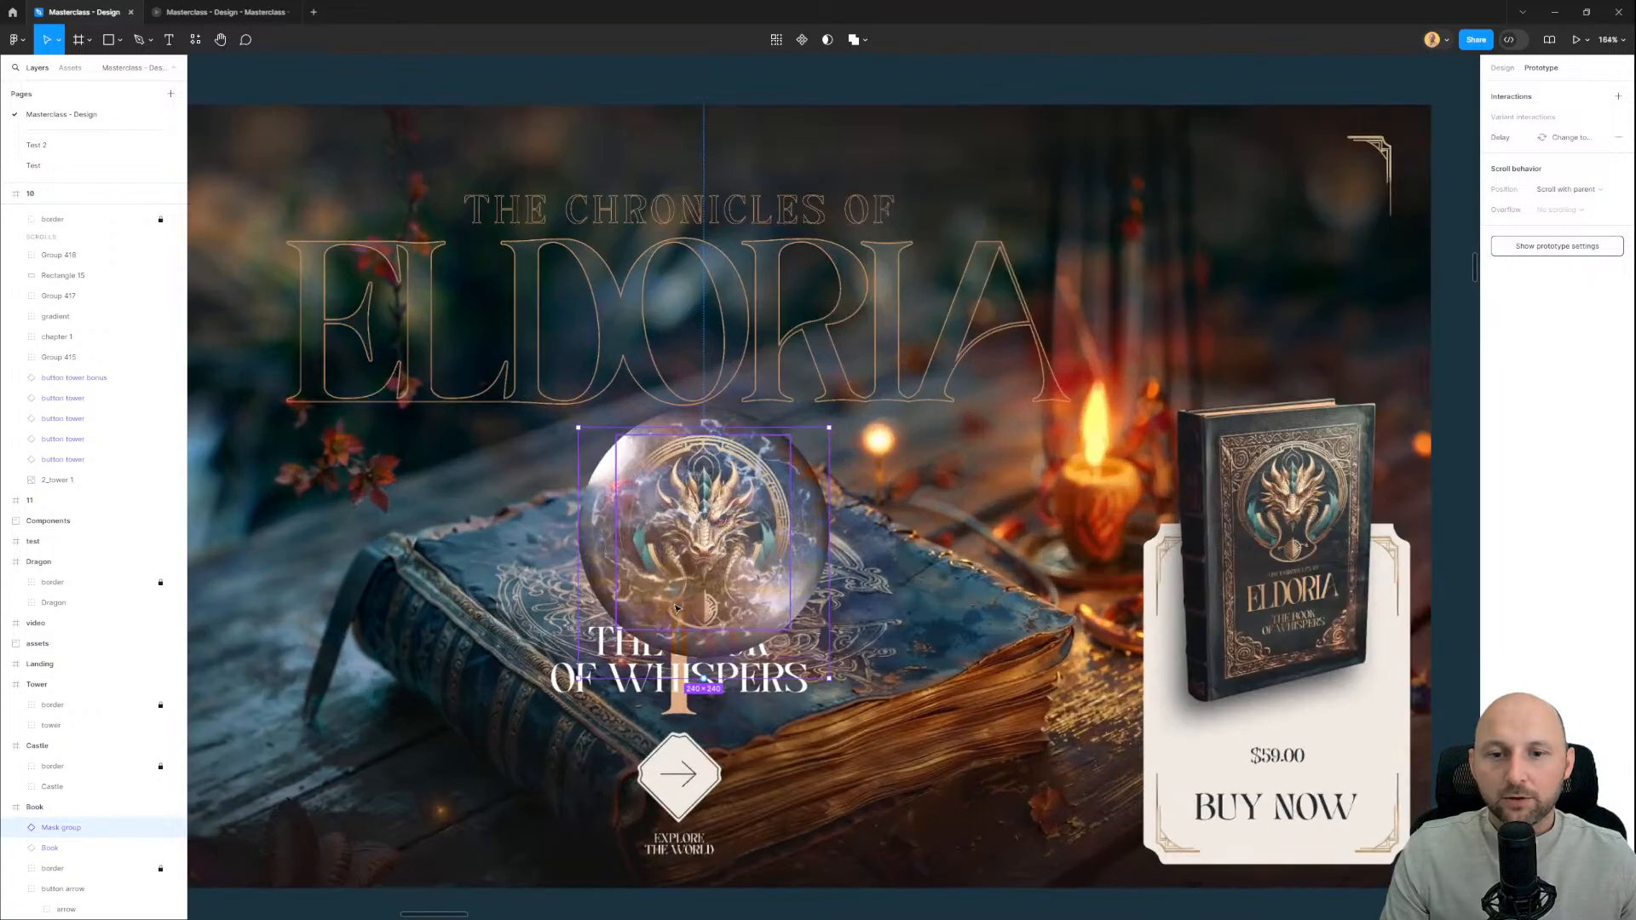
pyautogui.moveTo(725, 577); pyautogui.dragTo(704, 472)
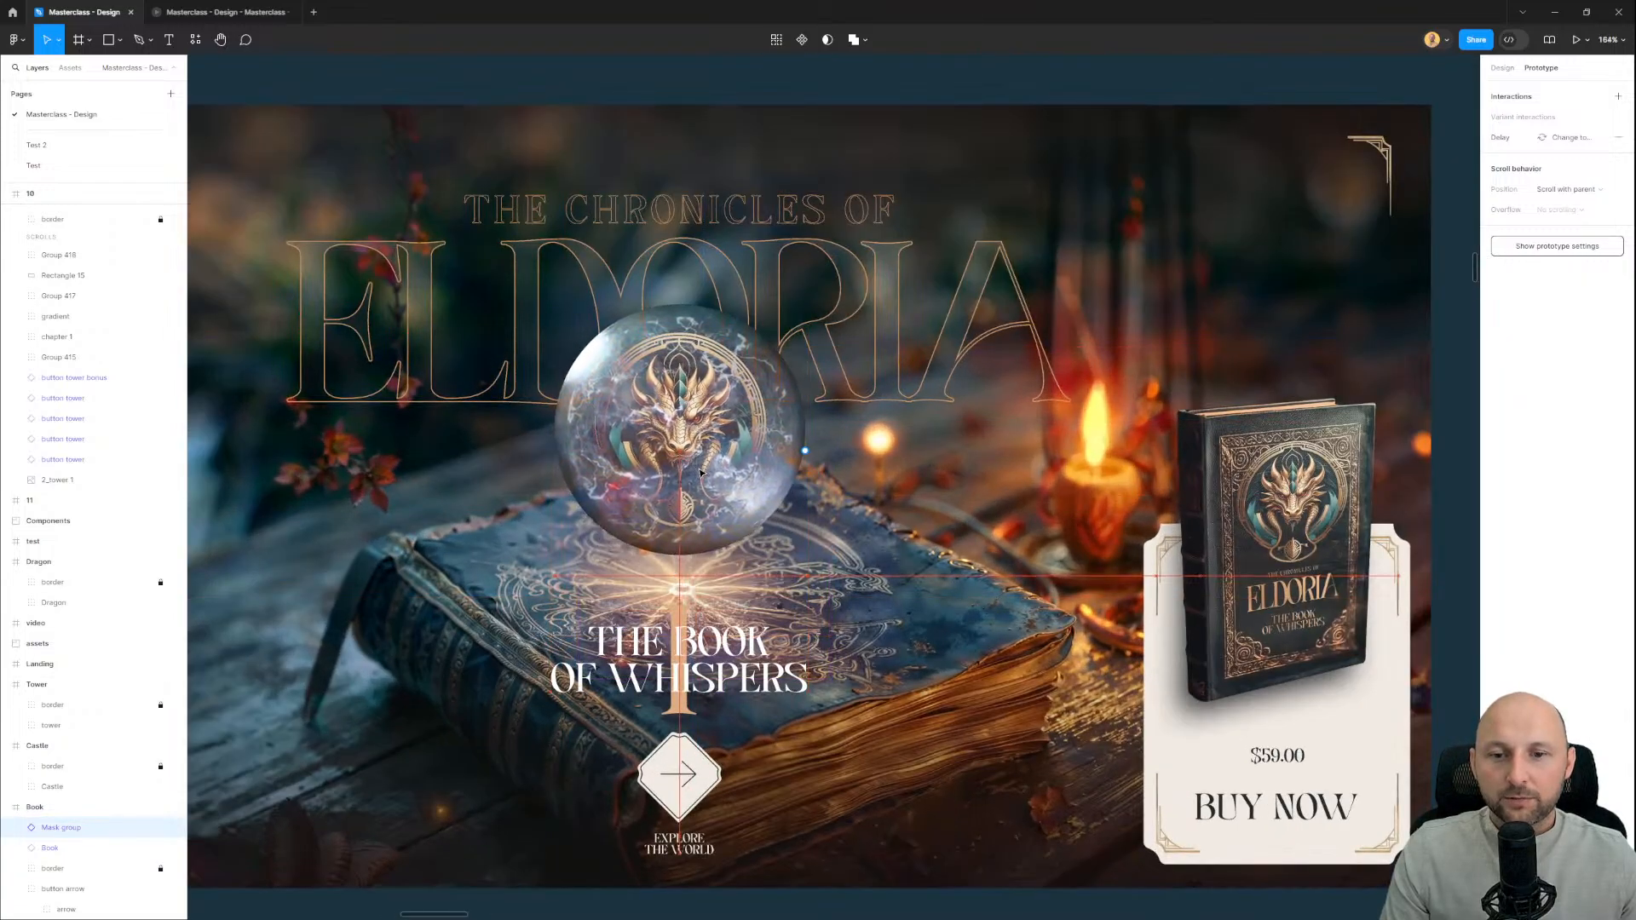
# Step: Preview the Book flow at different content scales to examine the floating orb on the landing page, and return to the design file
pyautogui.click(247, 12)
pyautogui.click(73, 97)
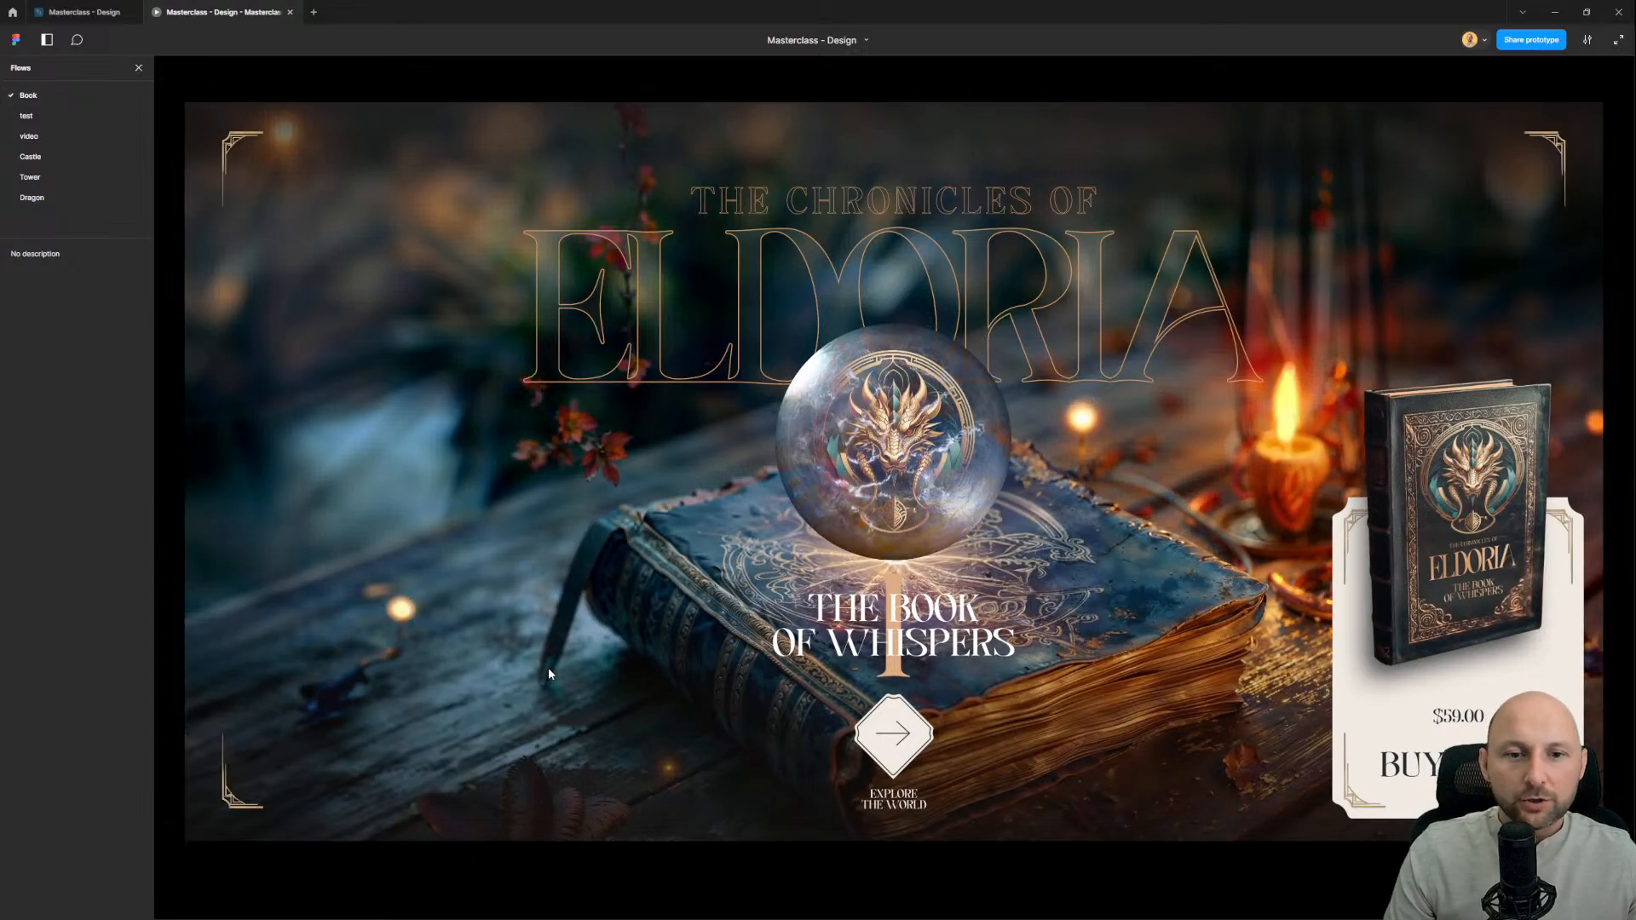
pyautogui.press('z')
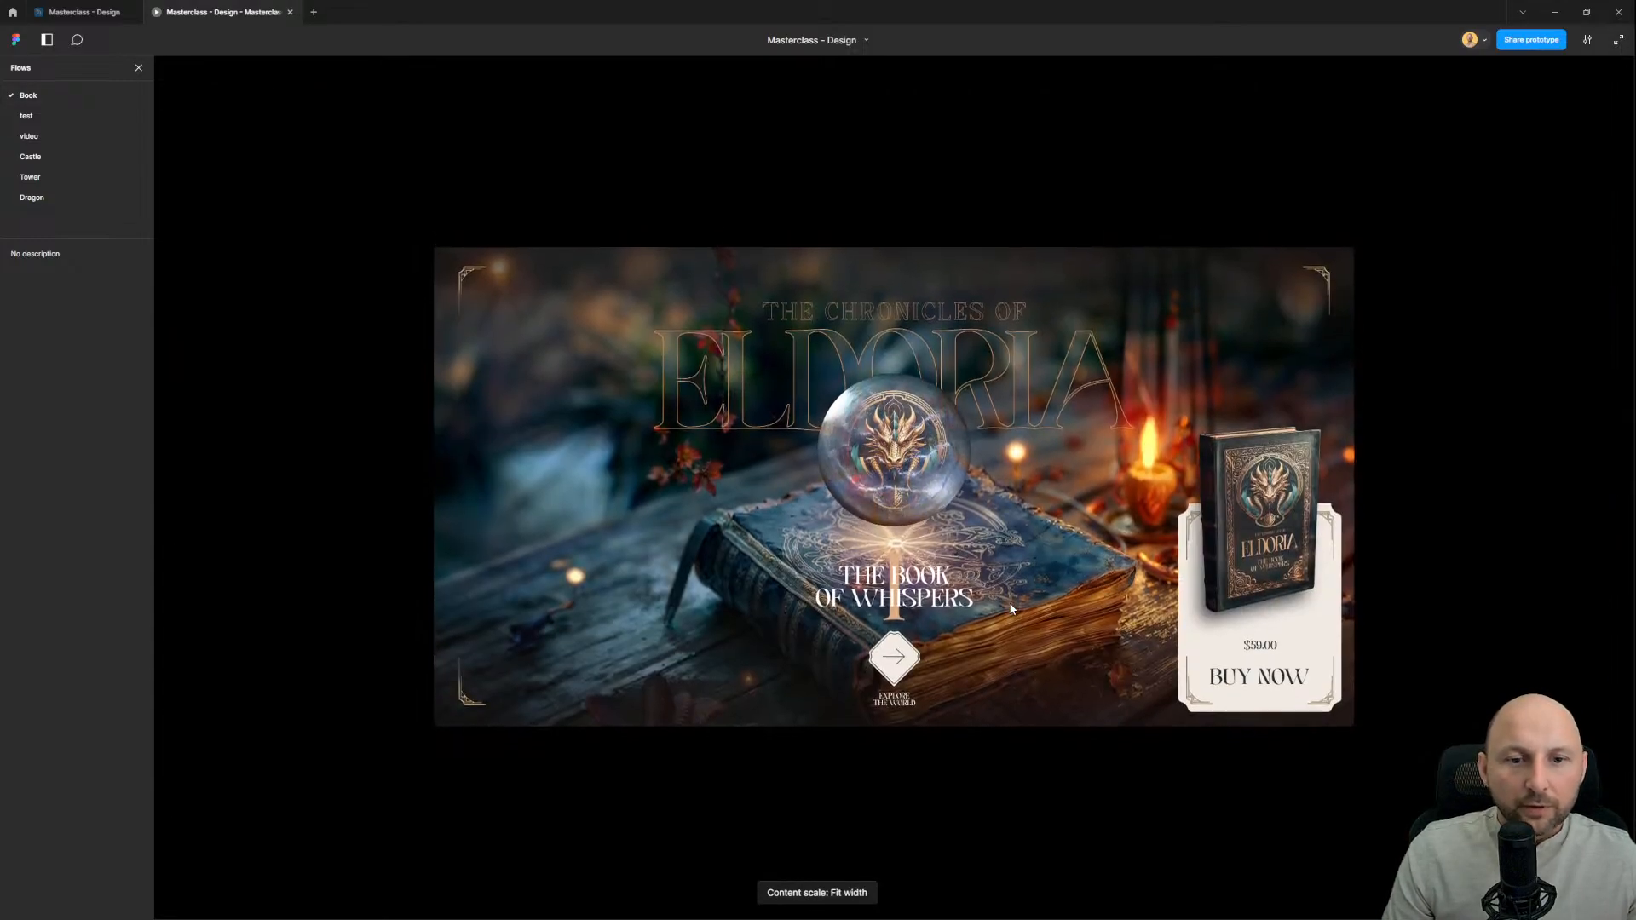
pyautogui.press('z')
pyautogui.press('z')
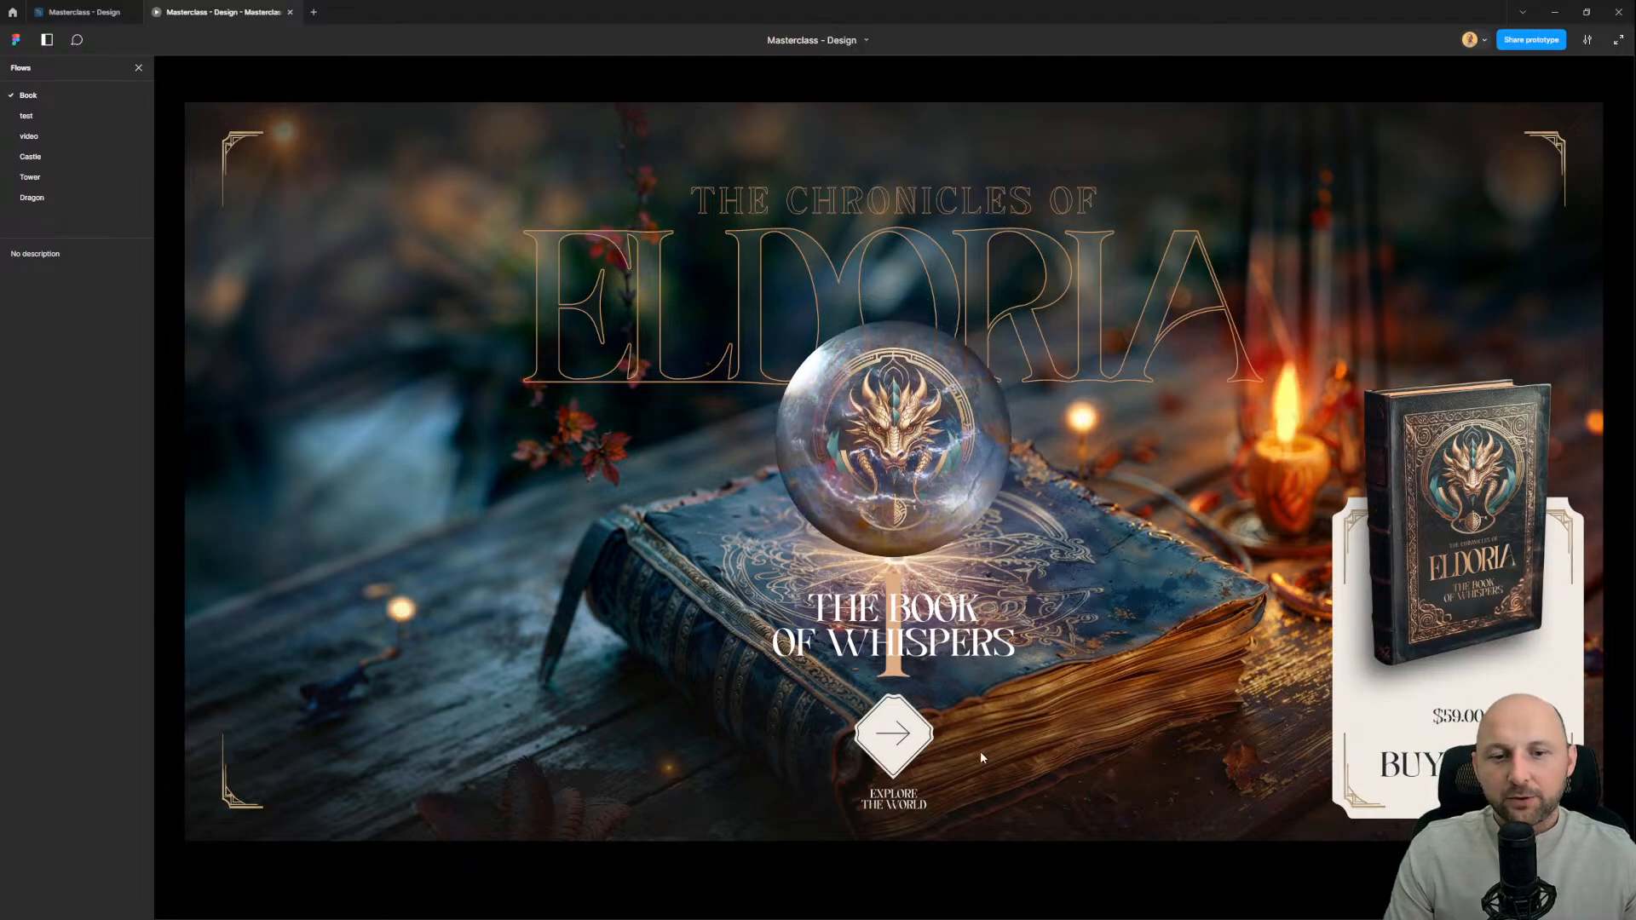
pyautogui.click(78, 12)
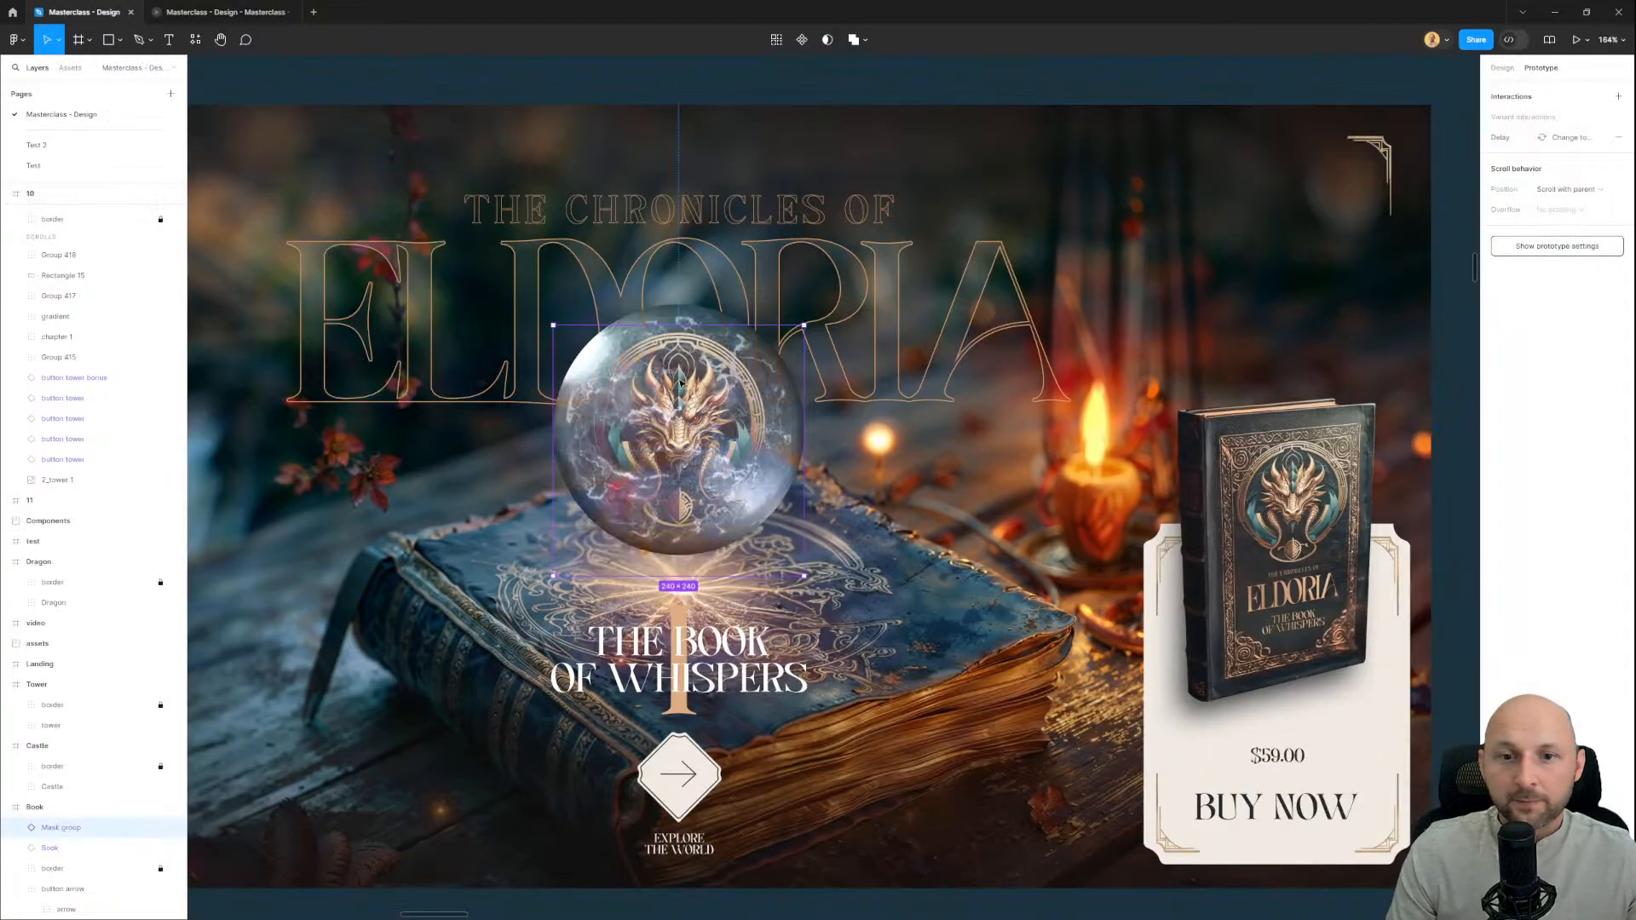
# Step: Draw an S-shaped open curve about 53 × 448.5 with the Pen tool on the empty canvas below the Book frame
pyautogui.scroll(-4, 914, 269)
pyautogui.click(946, 687)
pyautogui.moveTo(903, 651); pyautogui.dragTo(882, 499)
pyautogui.scroll(3, 816, 345)
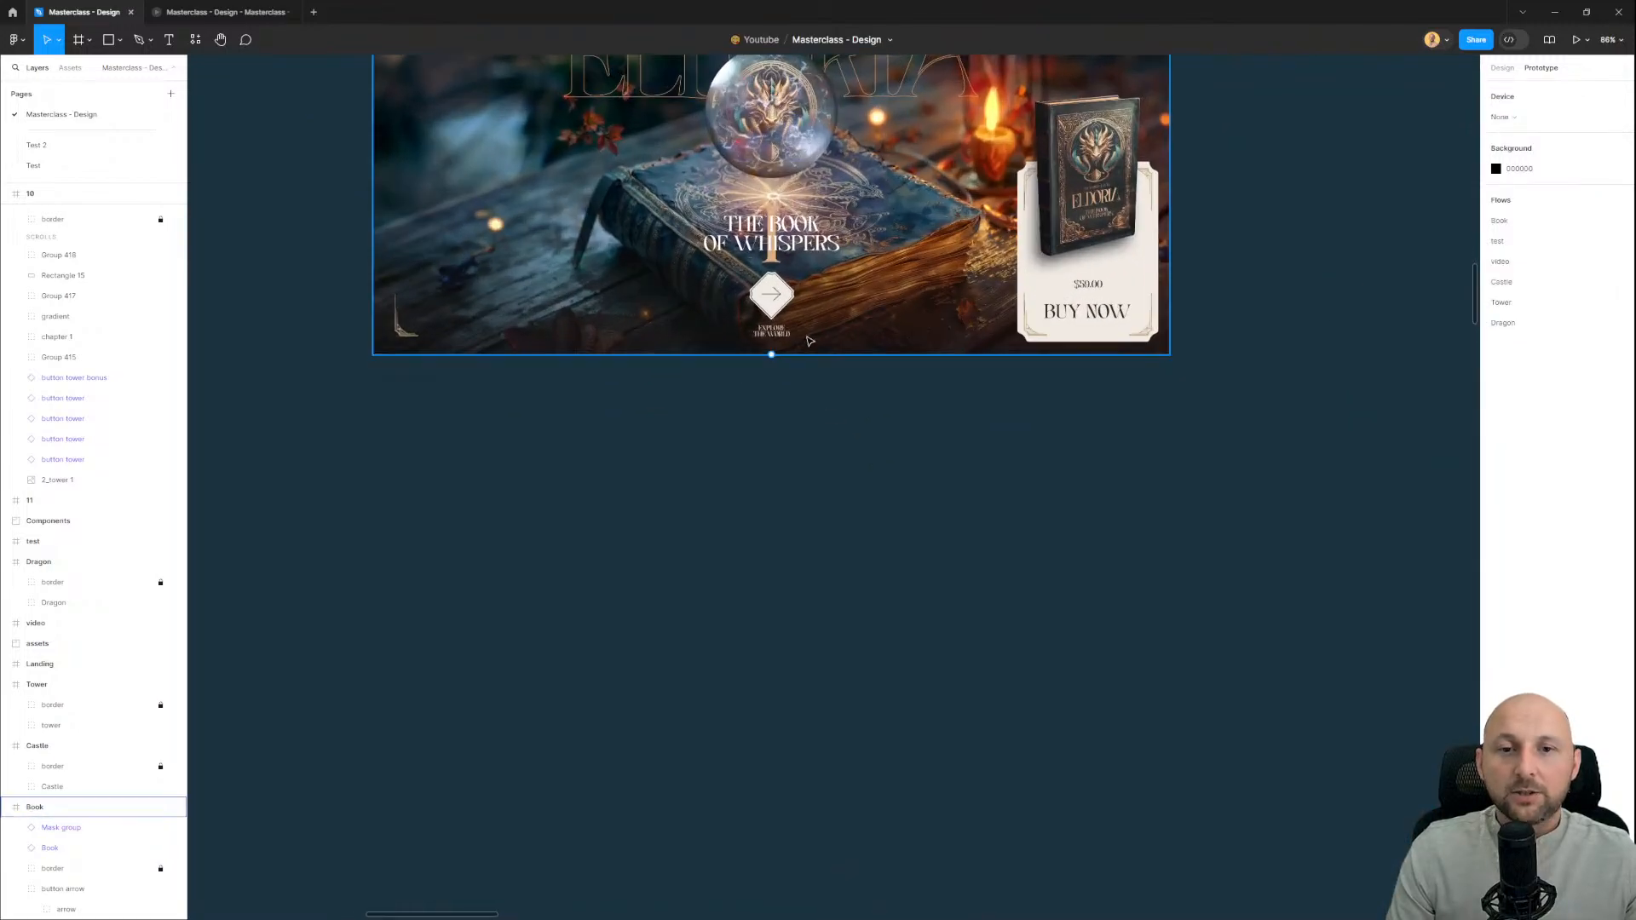
pyautogui.press('p')
pyautogui.scroll(-2, 682, 384)
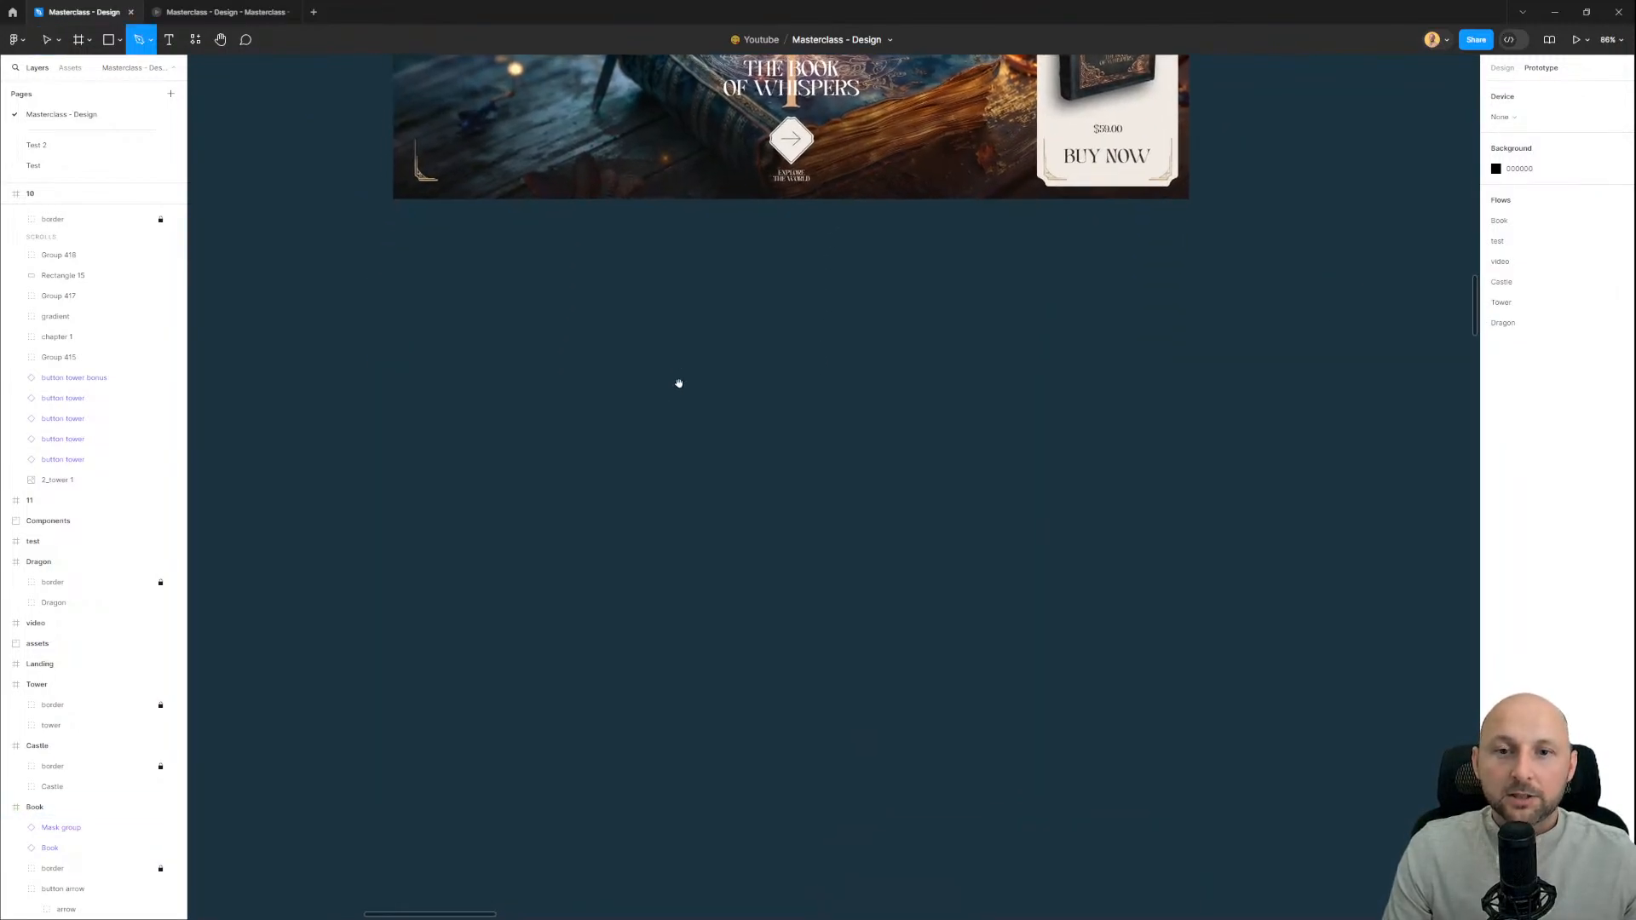
pyautogui.scroll(3, 696, 312)
pyautogui.scroll(1, 695, 363)
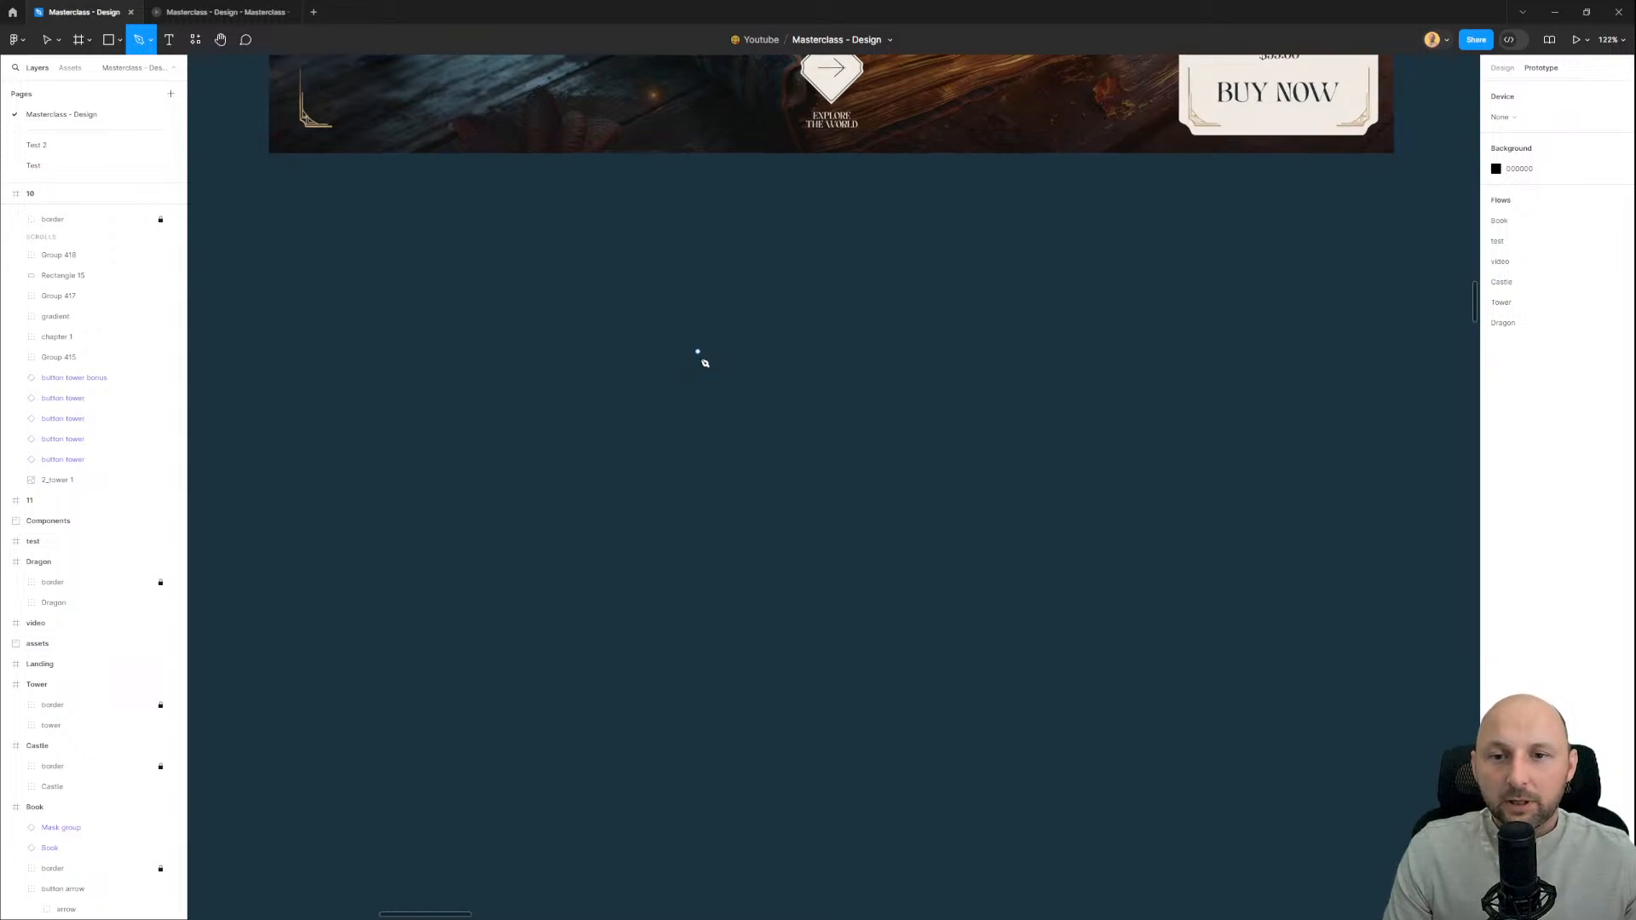
pyautogui.click(695, 298)
pyautogui.click(691, 377)
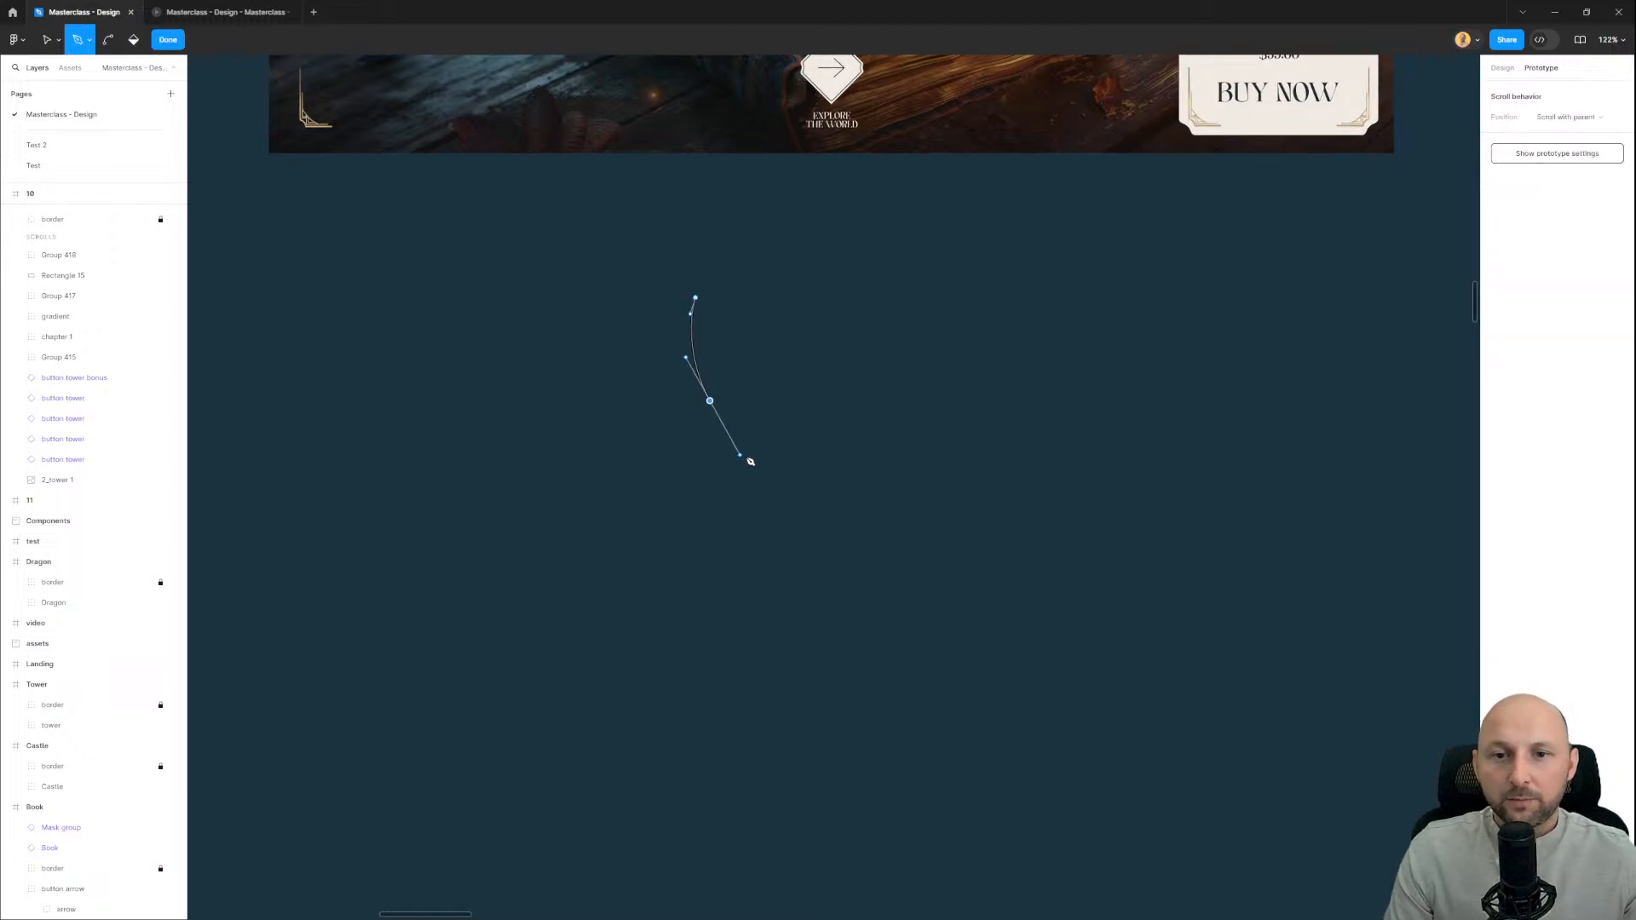
pyautogui.moveTo(751, 461); pyautogui.dragTo(761, 463)
pyautogui.moveTo(689, 648); pyautogui.dragTo(684, 693)
pyautogui.press('Escape')
pyautogui.scroll(3, 745, 460)
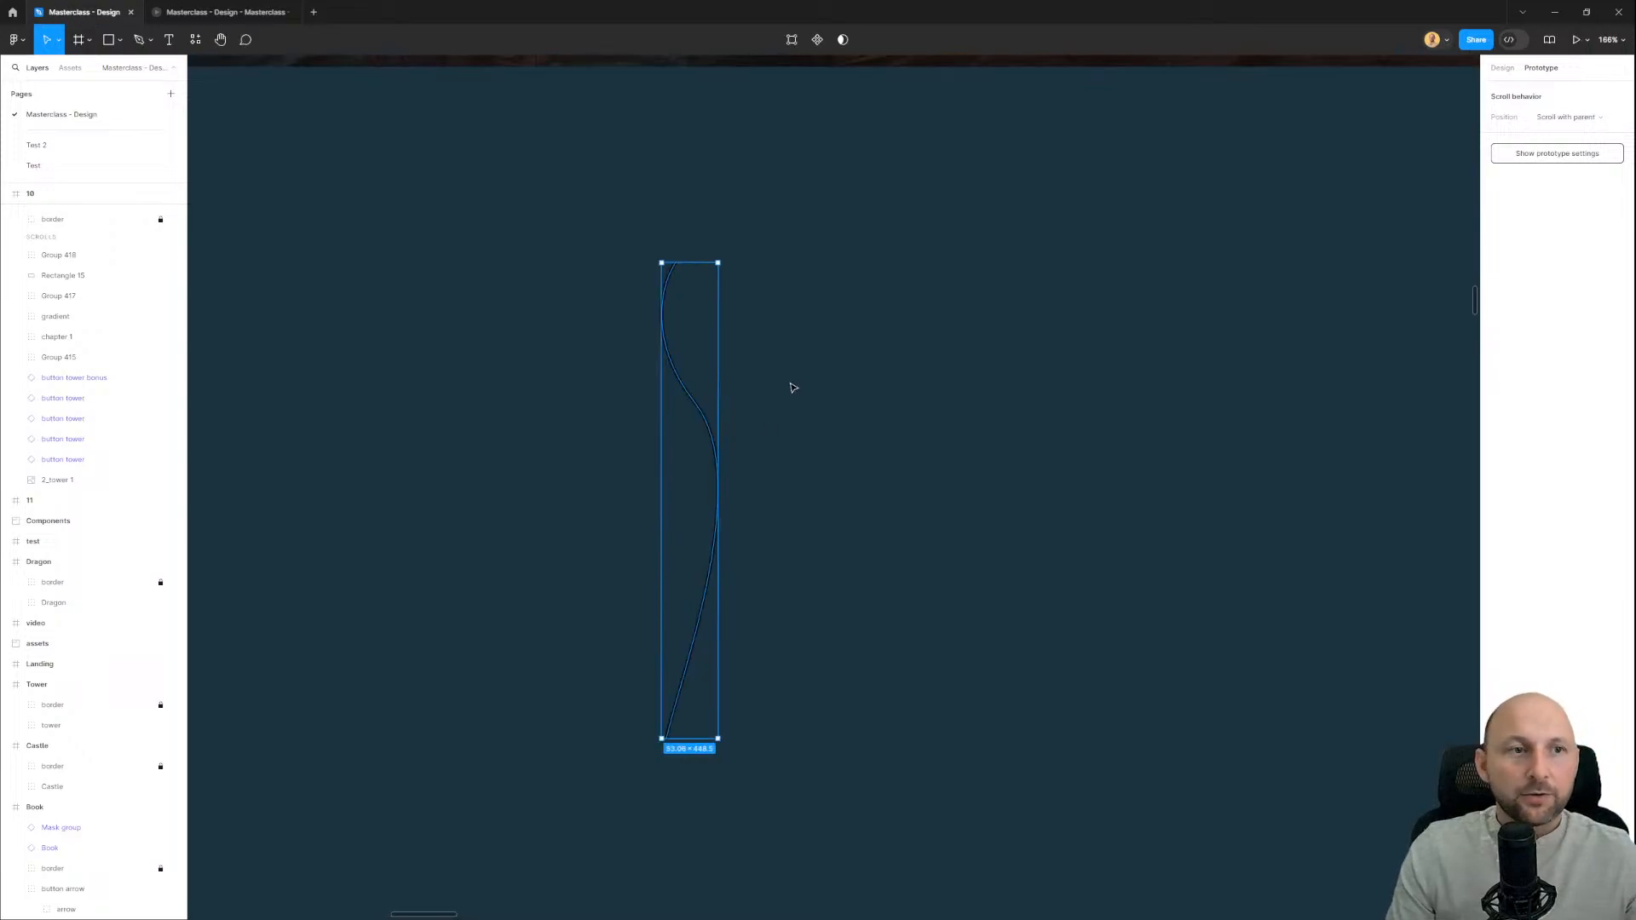
# Step: Give the curved line a white FFFFFF stroke with a thickness of 3
pyautogui.click(1510, 71)
pyautogui.click(1497, 299)
pyautogui.moveTo(1435, 406); pyautogui.dragTo(1165, 187)
pyautogui.click(781, 509)
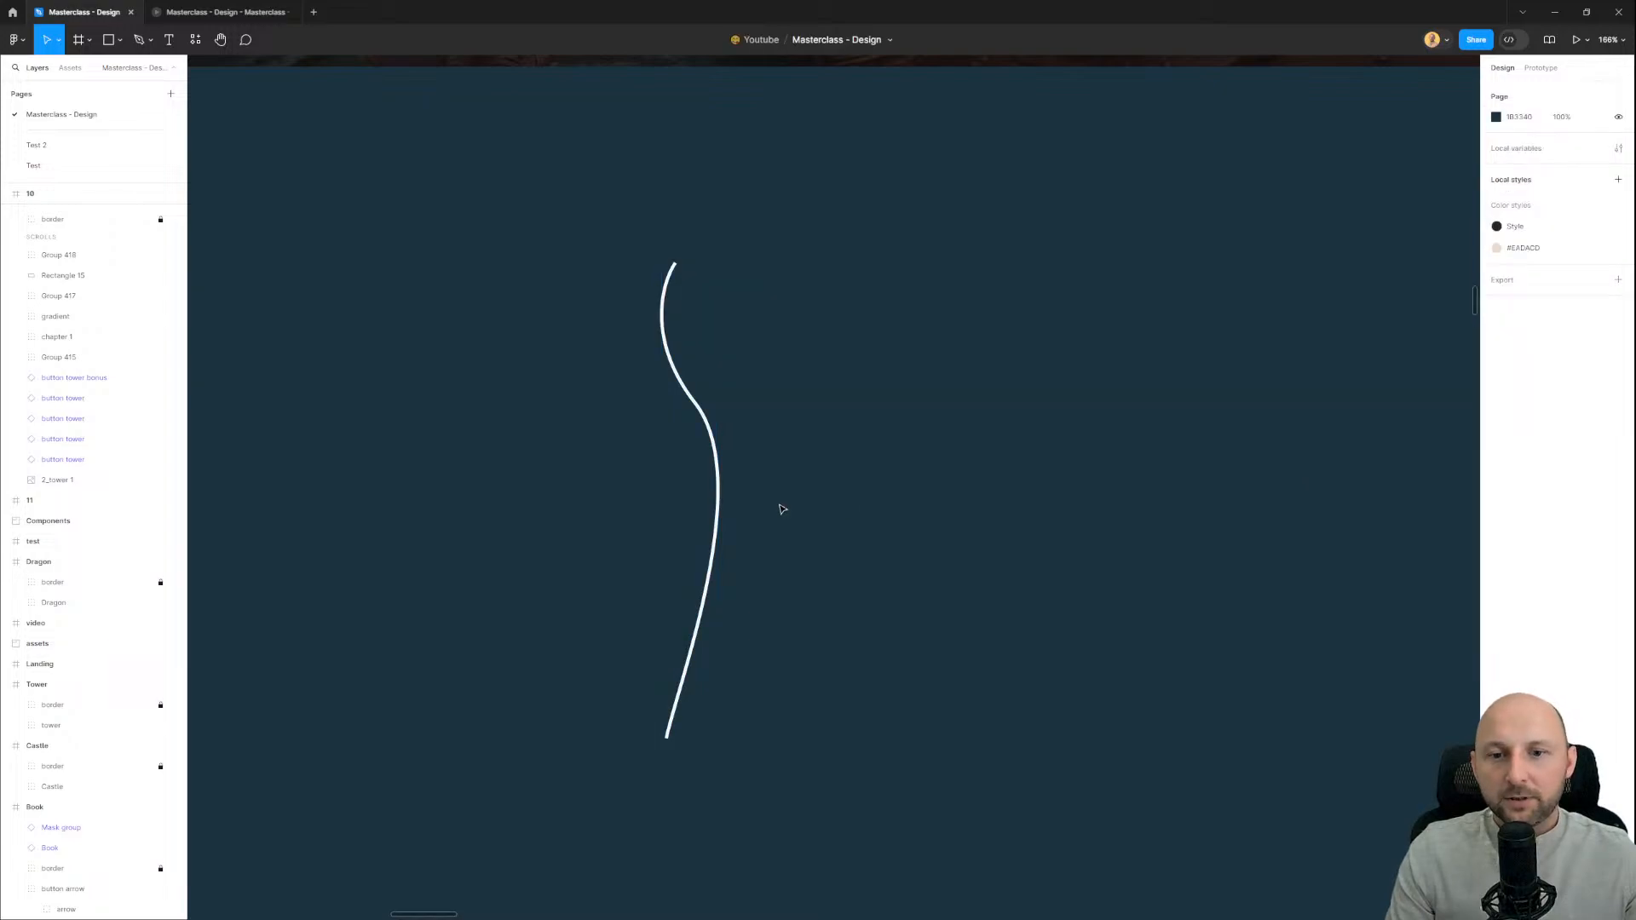
pyautogui.moveTo(655, 484); pyautogui.dragTo(798, 564)
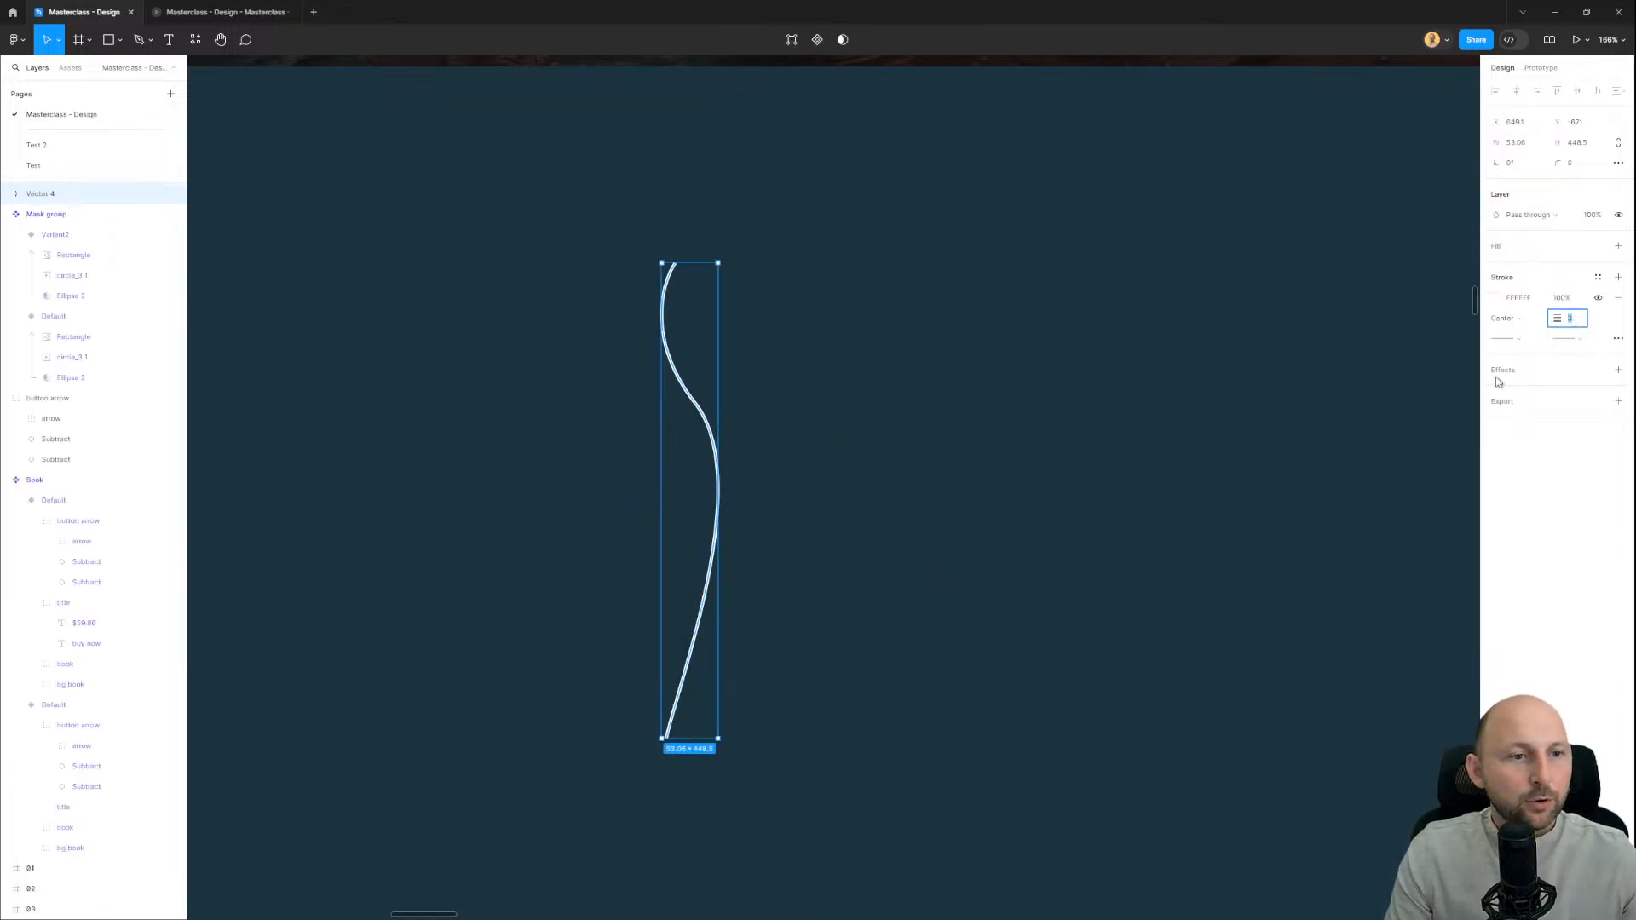
pyautogui.click(824, 471)
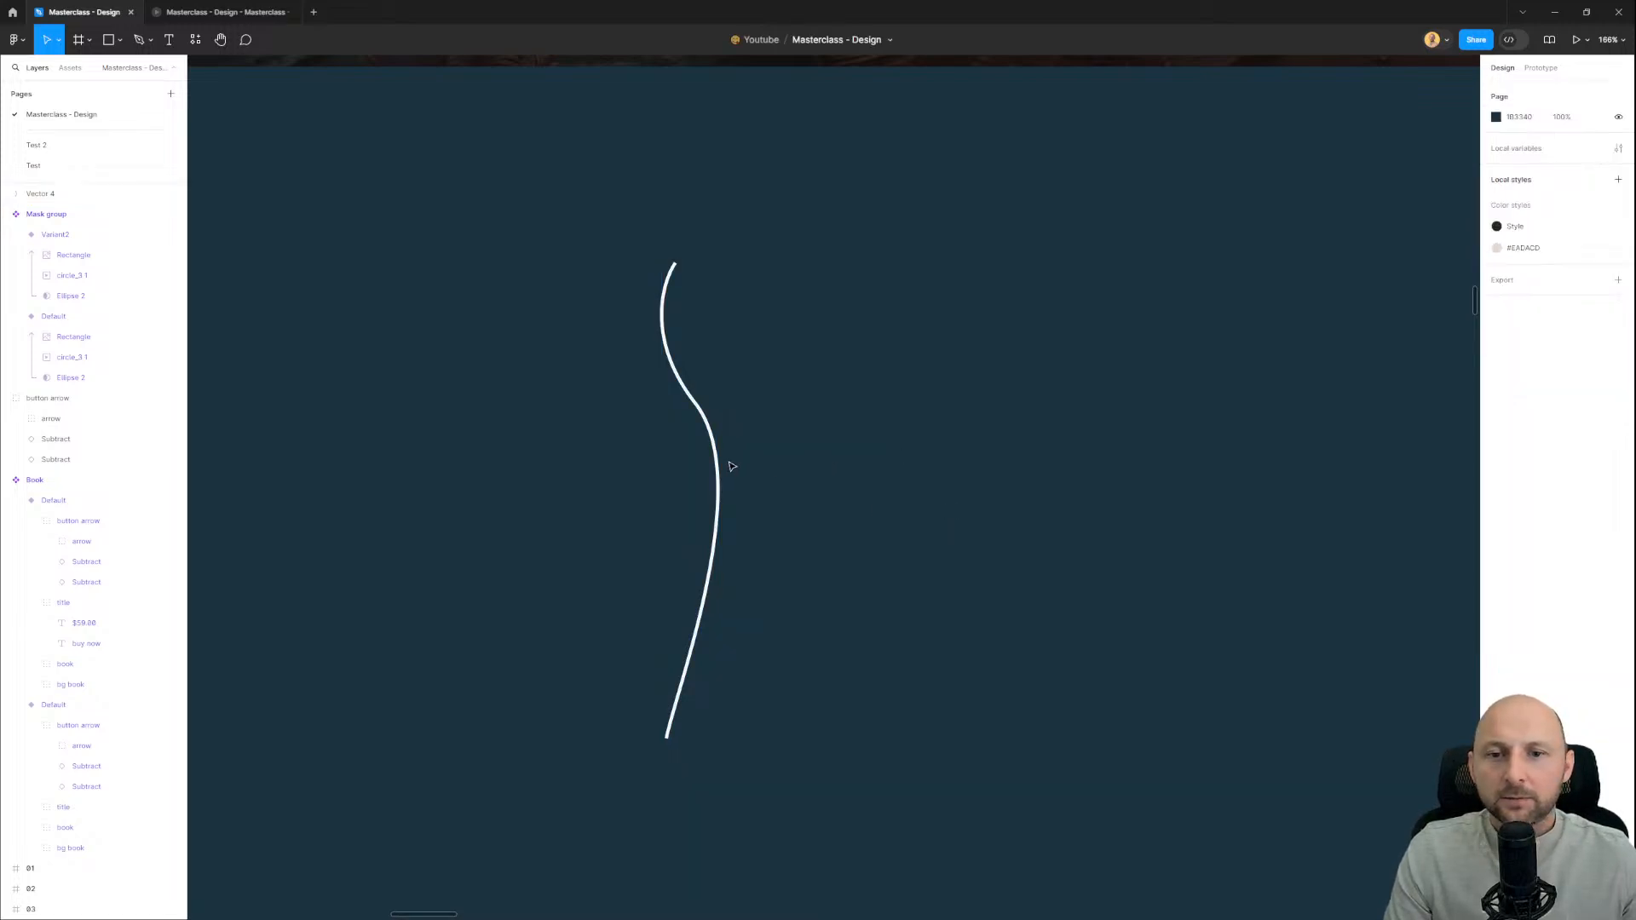
# Step: Convert the curved line's stroke into a filled shape with Outline stroke
pyautogui.click(709, 436)
pyautogui.scroll(1, 706, 426)
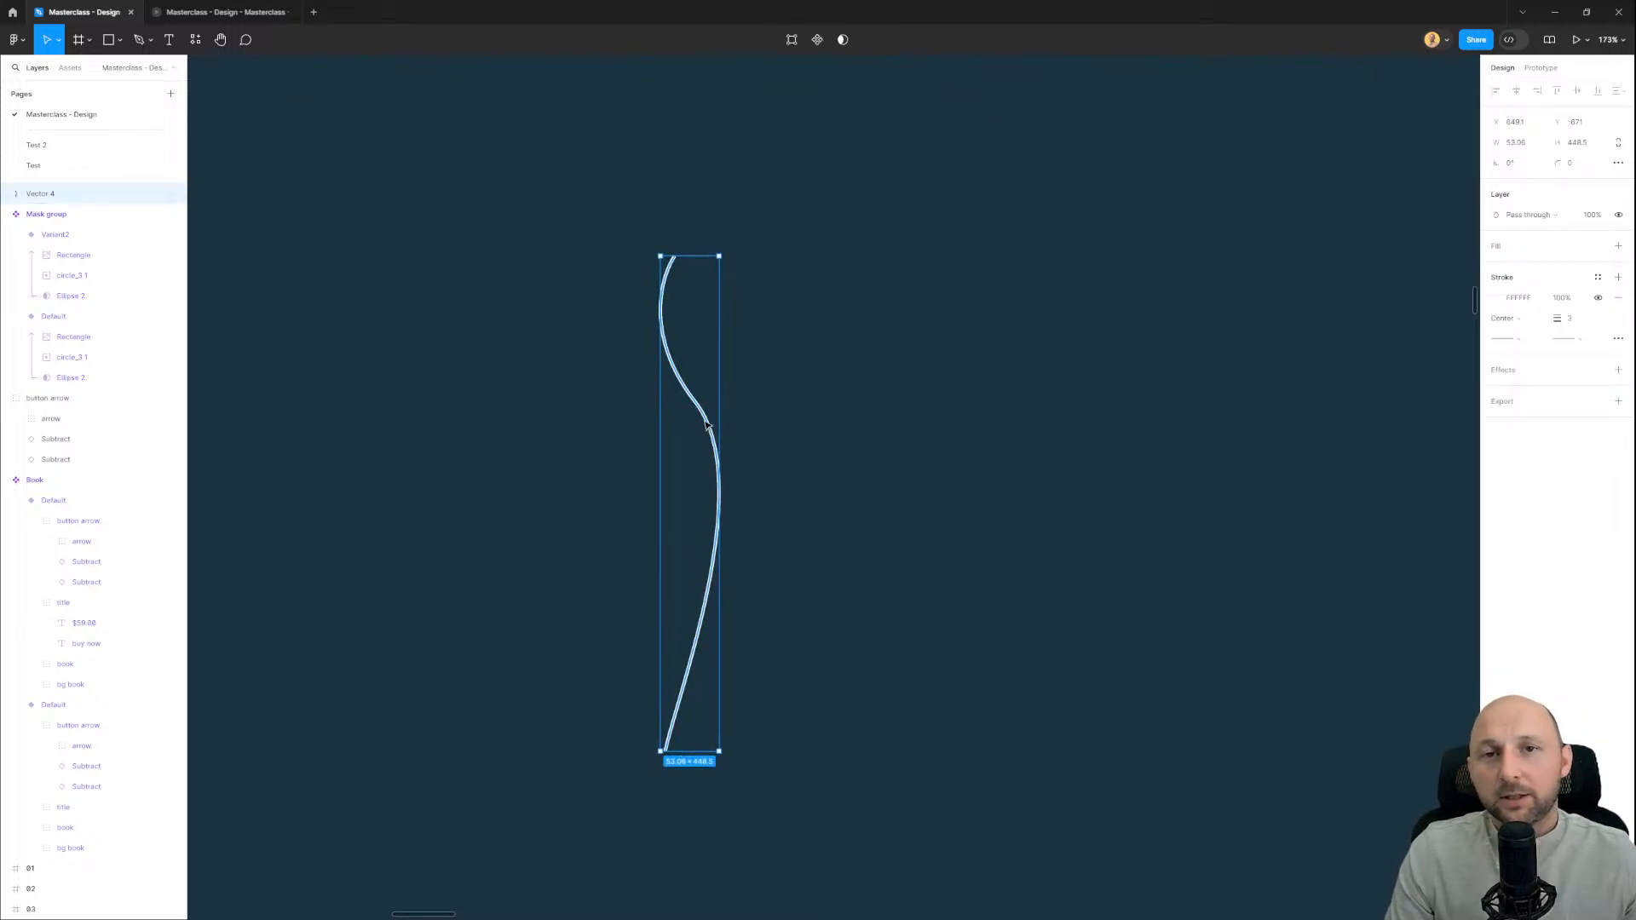
pyautogui.rightClick(700, 411)
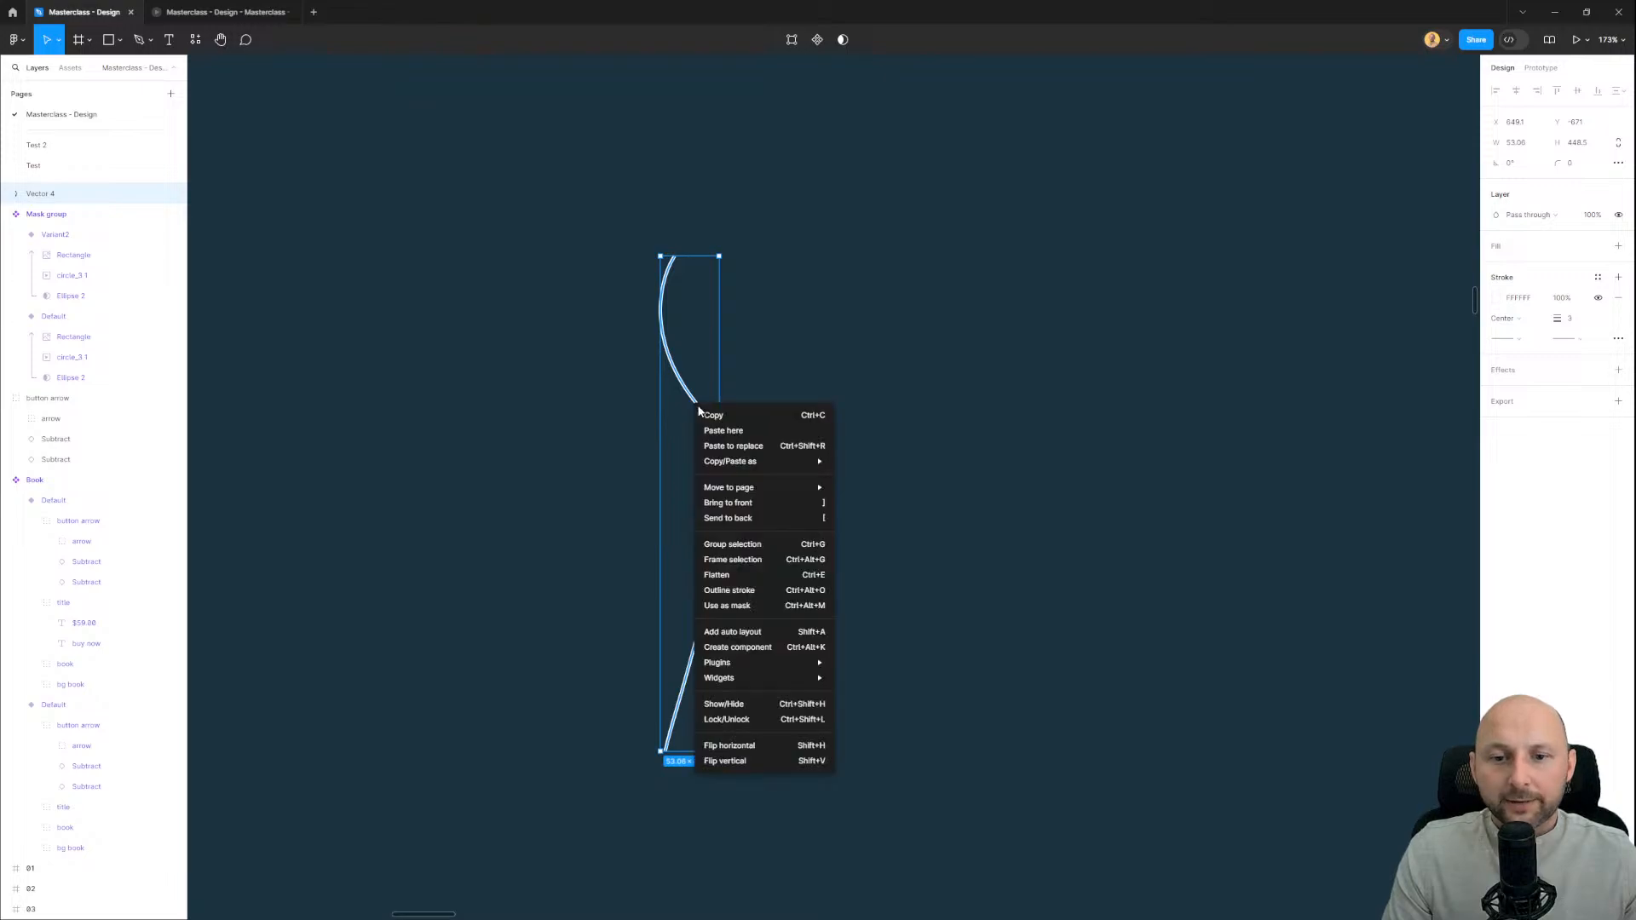
pyautogui.click(781, 591)
pyautogui.click(725, 458)
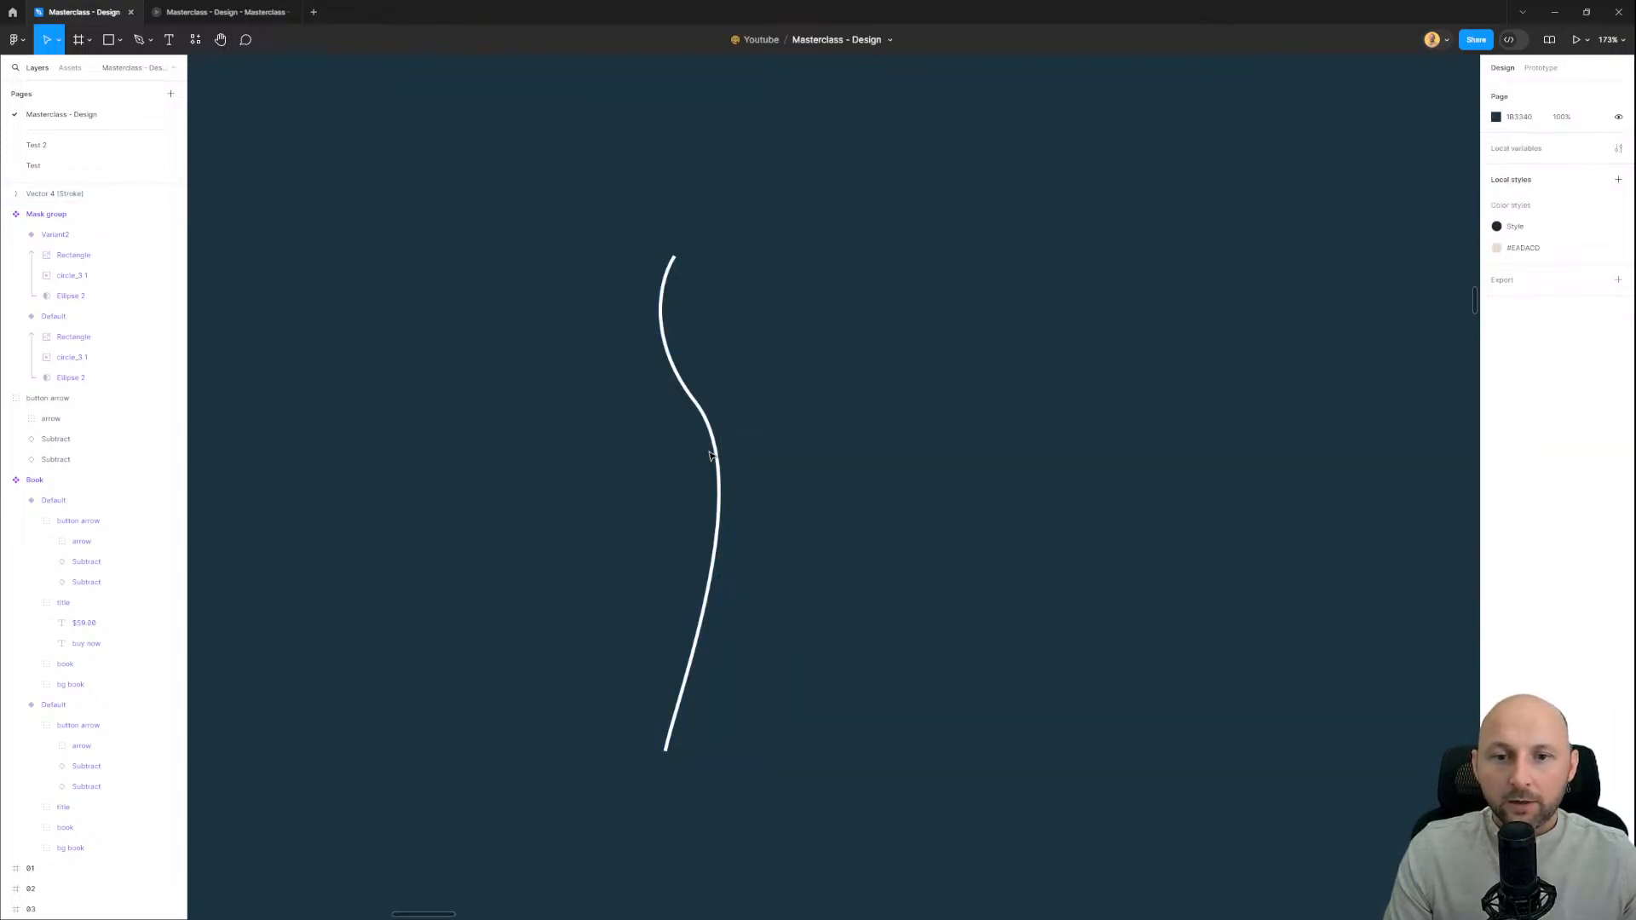
# Step: Reposition the outlined curve on the empty canvas below the Book frame, leaving free space above it
pyautogui.moveTo(730, 450)
pyautogui.mouseDown()
pyautogui.moveTo(777, 445)
pyautogui.moveTo(732, 429)
pyautogui.mouseUp()
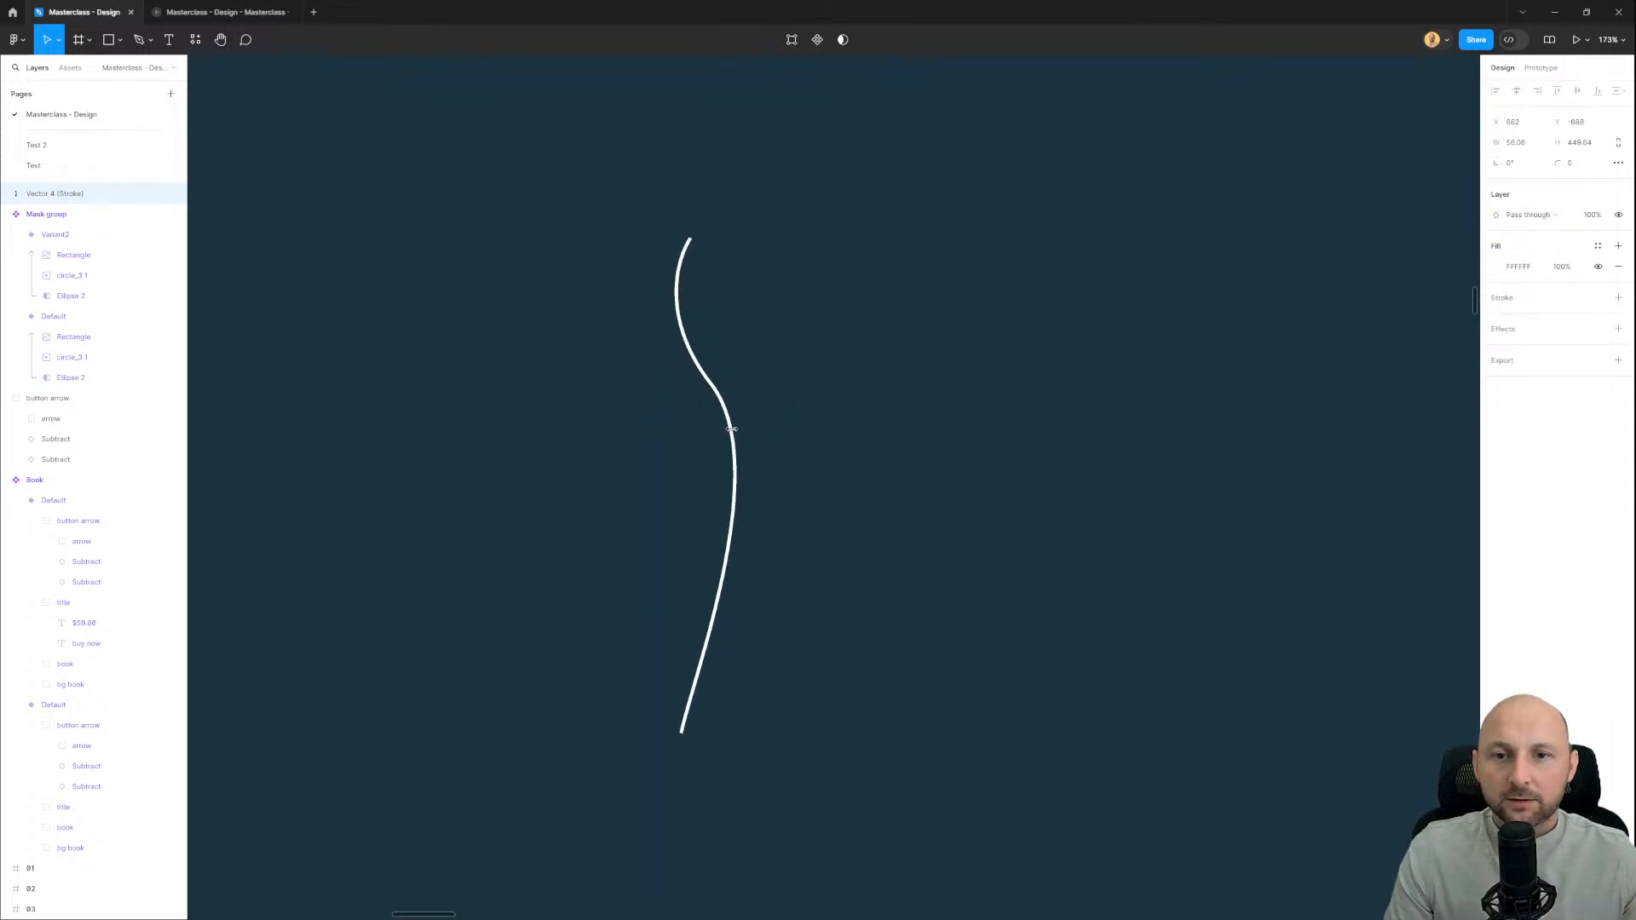
pyautogui.click(862, 394)
pyautogui.scroll(2, 833, 457)
pyautogui.scroll(-5, 782, 394)
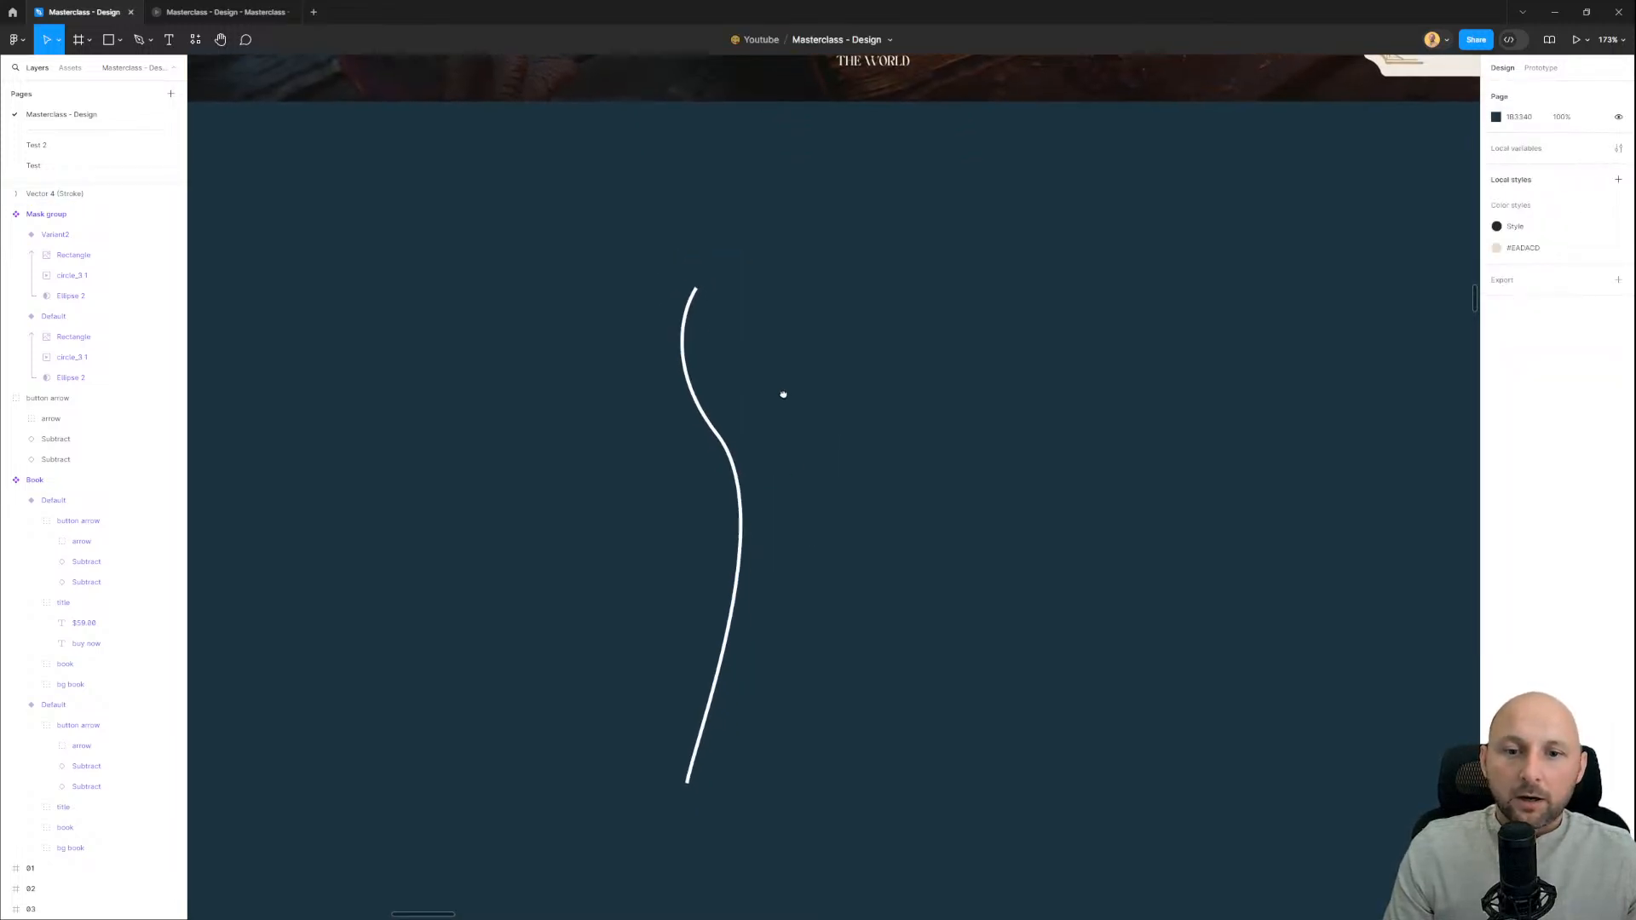
pyautogui.moveTo(687, 259); pyautogui.dragTo(741, 522)
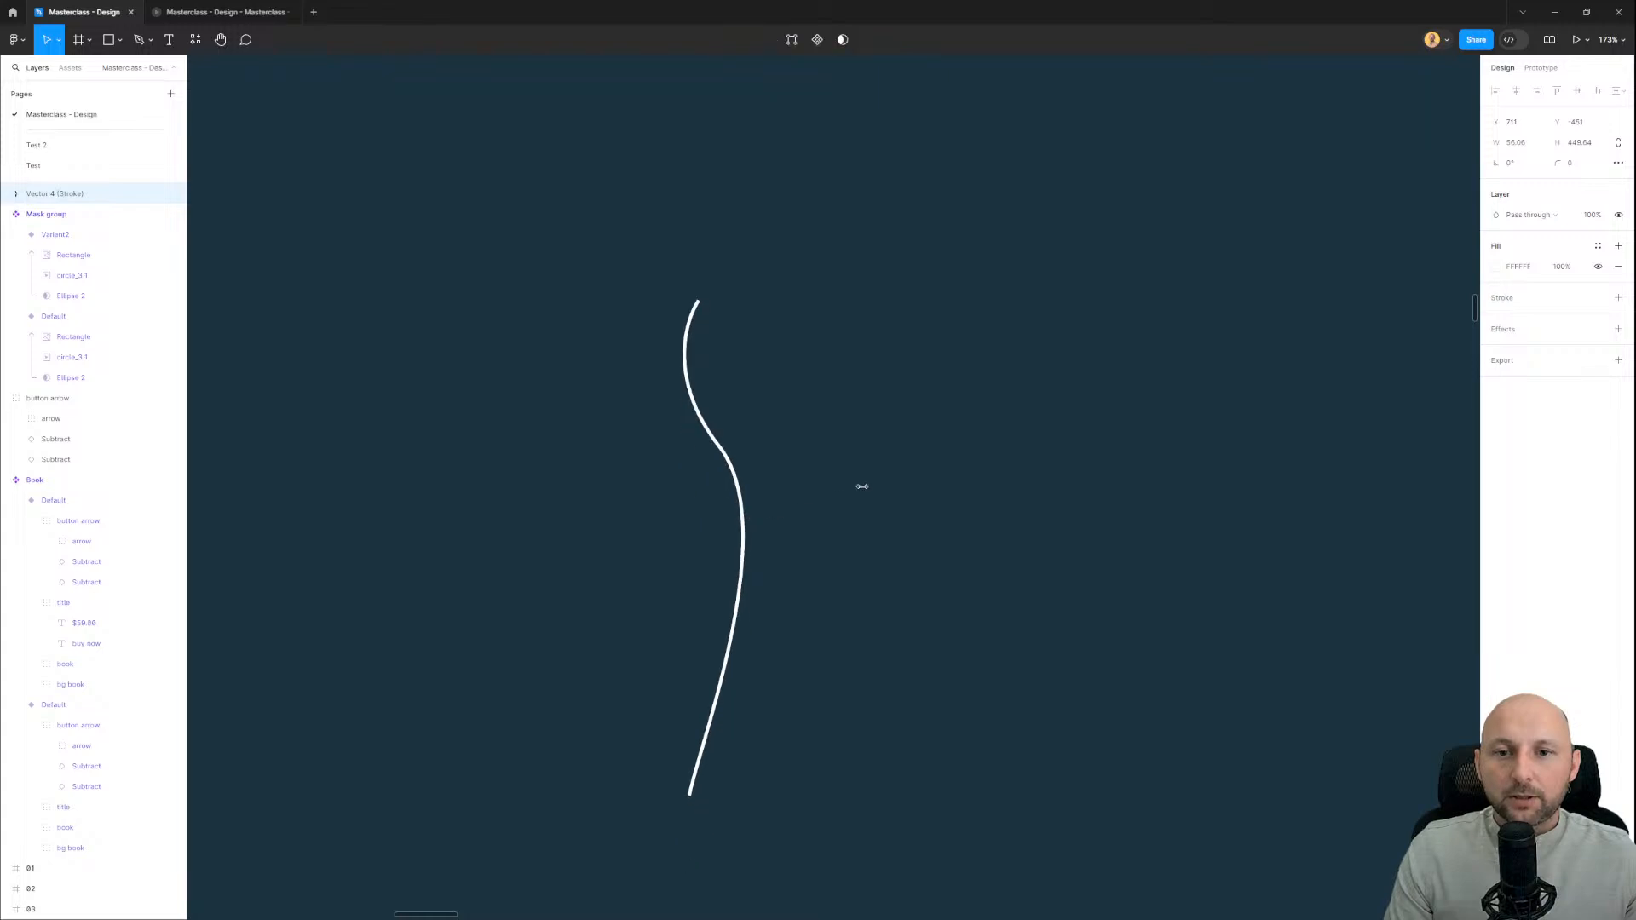
pyautogui.click(862, 485)
# Step: Draw a rectangle about 96 × 142 above the curve and fill it with pink FF2F9F
pyautogui.press('r')
pyautogui.moveTo(647, 124)
pyautogui.mouseDown()
pyautogui.moveTo(754, 274)
pyautogui.moveTo(737, 317)
pyautogui.moveTo(729, 274)
pyautogui.mouseUp()
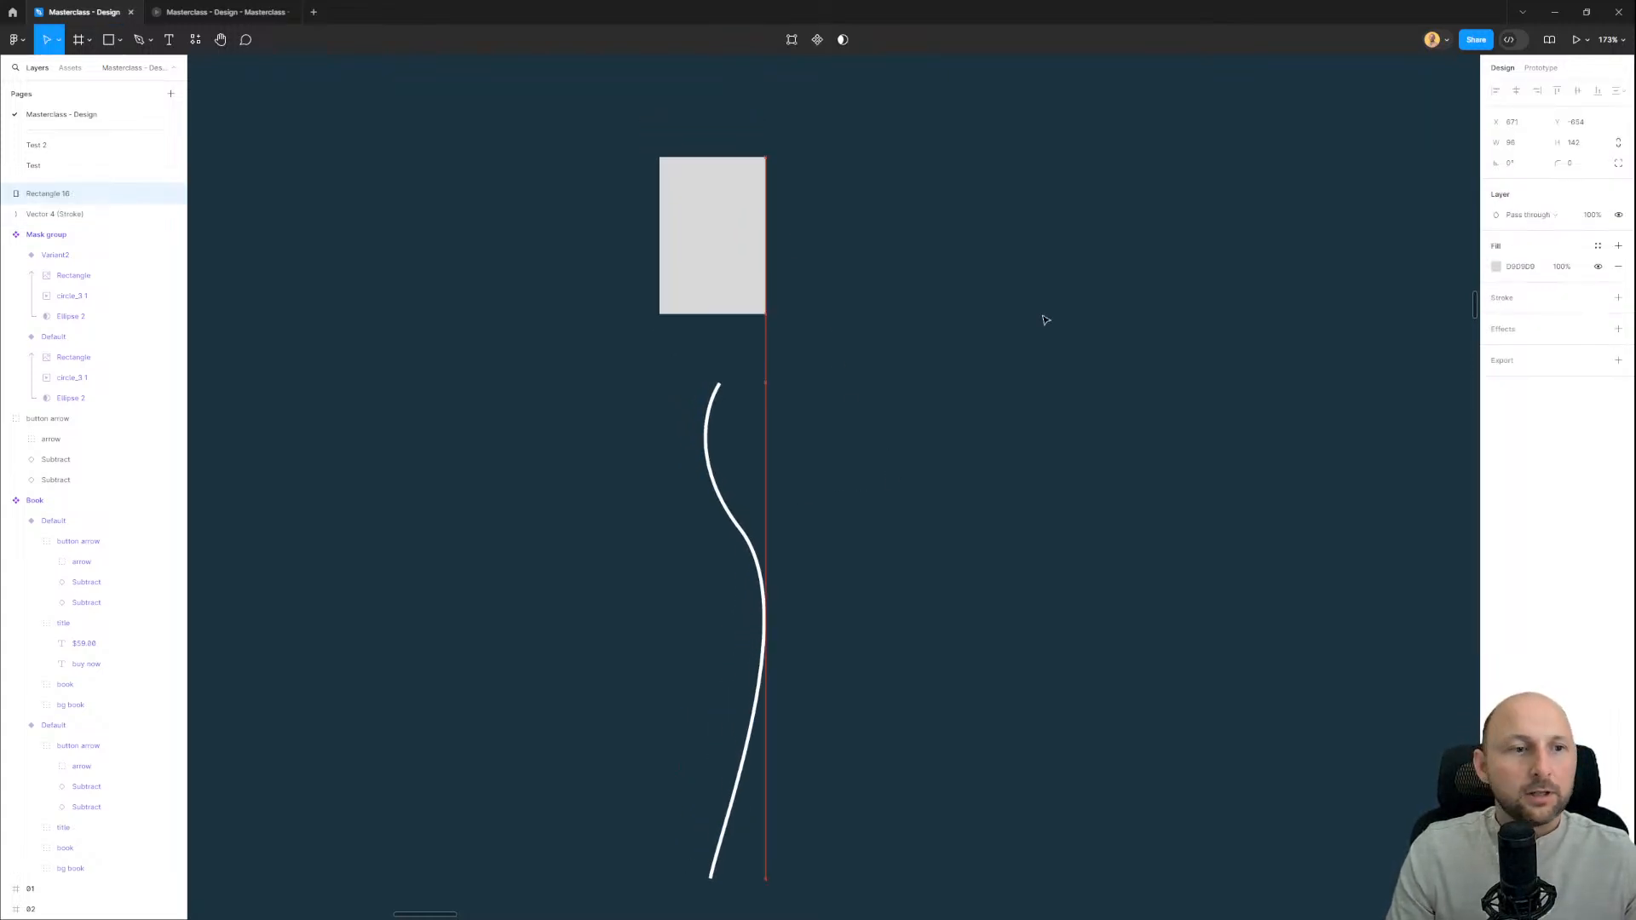
pyautogui.click(1497, 268)
pyautogui.moveTo(1419, 476); pyautogui.dragTo(1460, 488)
pyautogui.moveTo(1457, 394); pyautogui.dragTo(1433, 286)
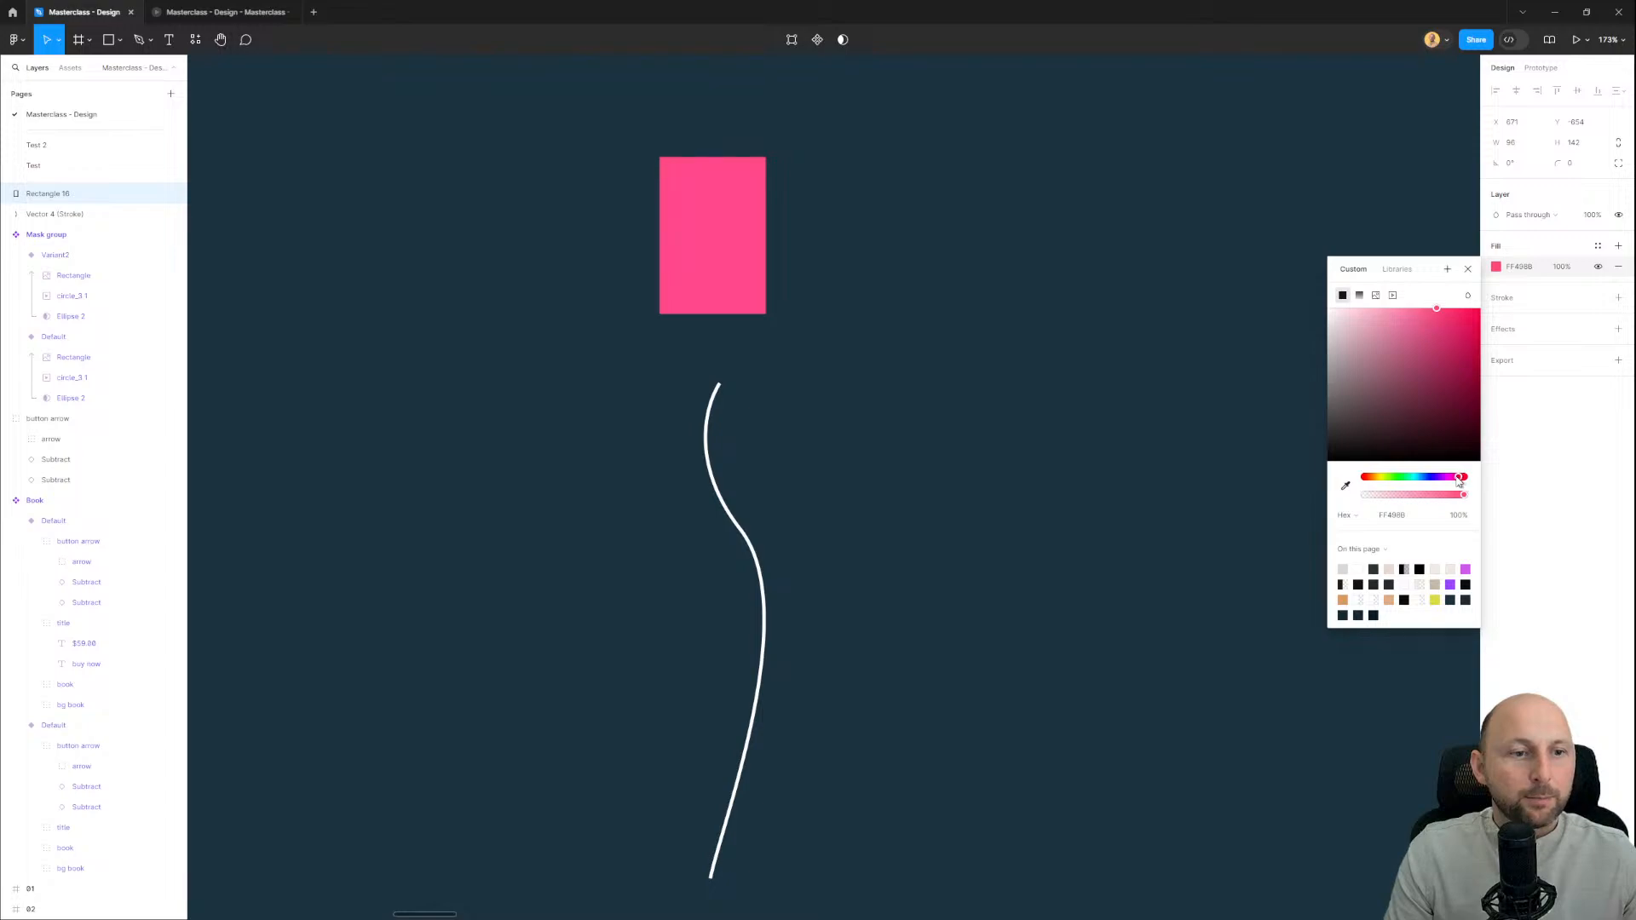
pyautogui.moveTo(1456, 392); pyautogui.dragTo(1455, 286)
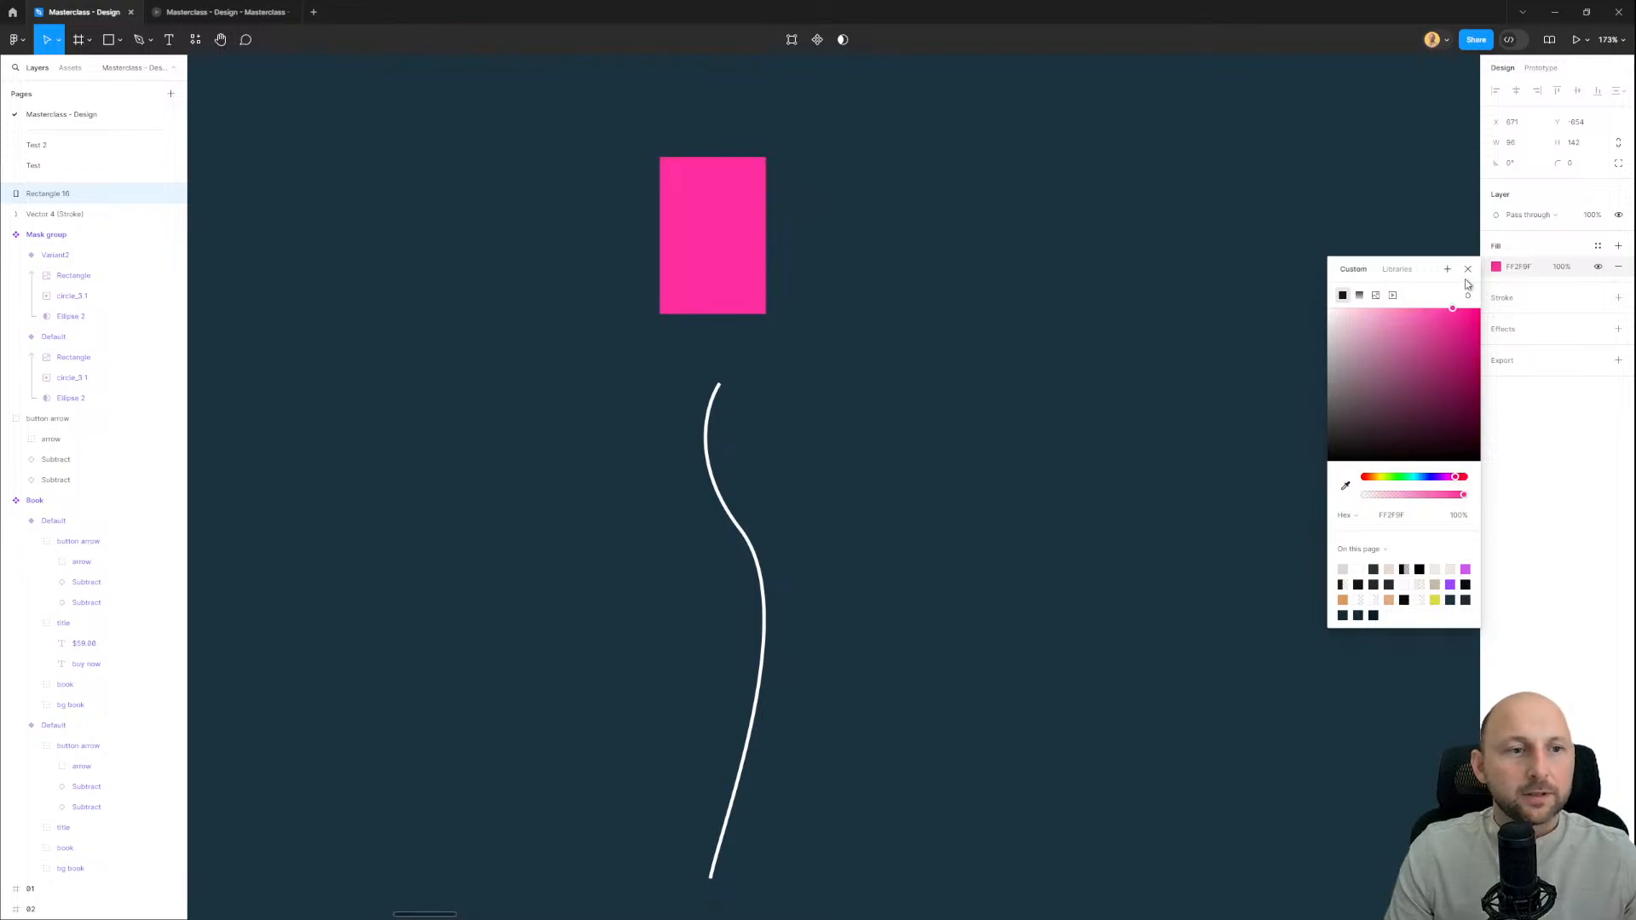
pyautogui.click(1467, 270)
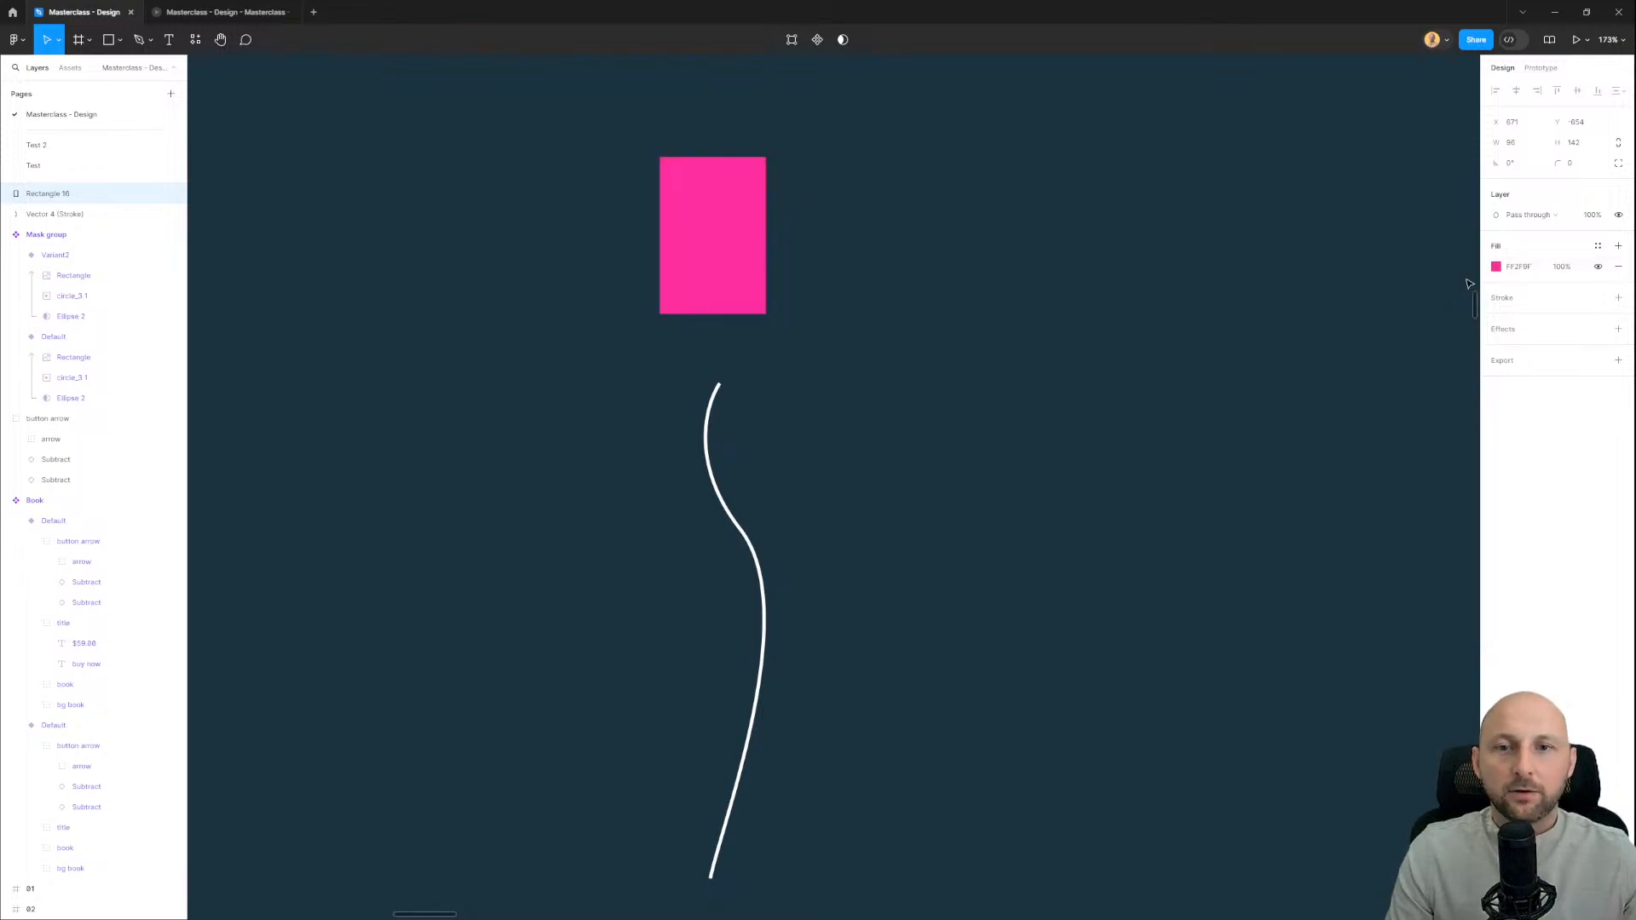
# Step: Apply a Layer blur to the pink rectangle and increase the blur until its edges fade into a soft glow
pyautogui.click(1509, 338)
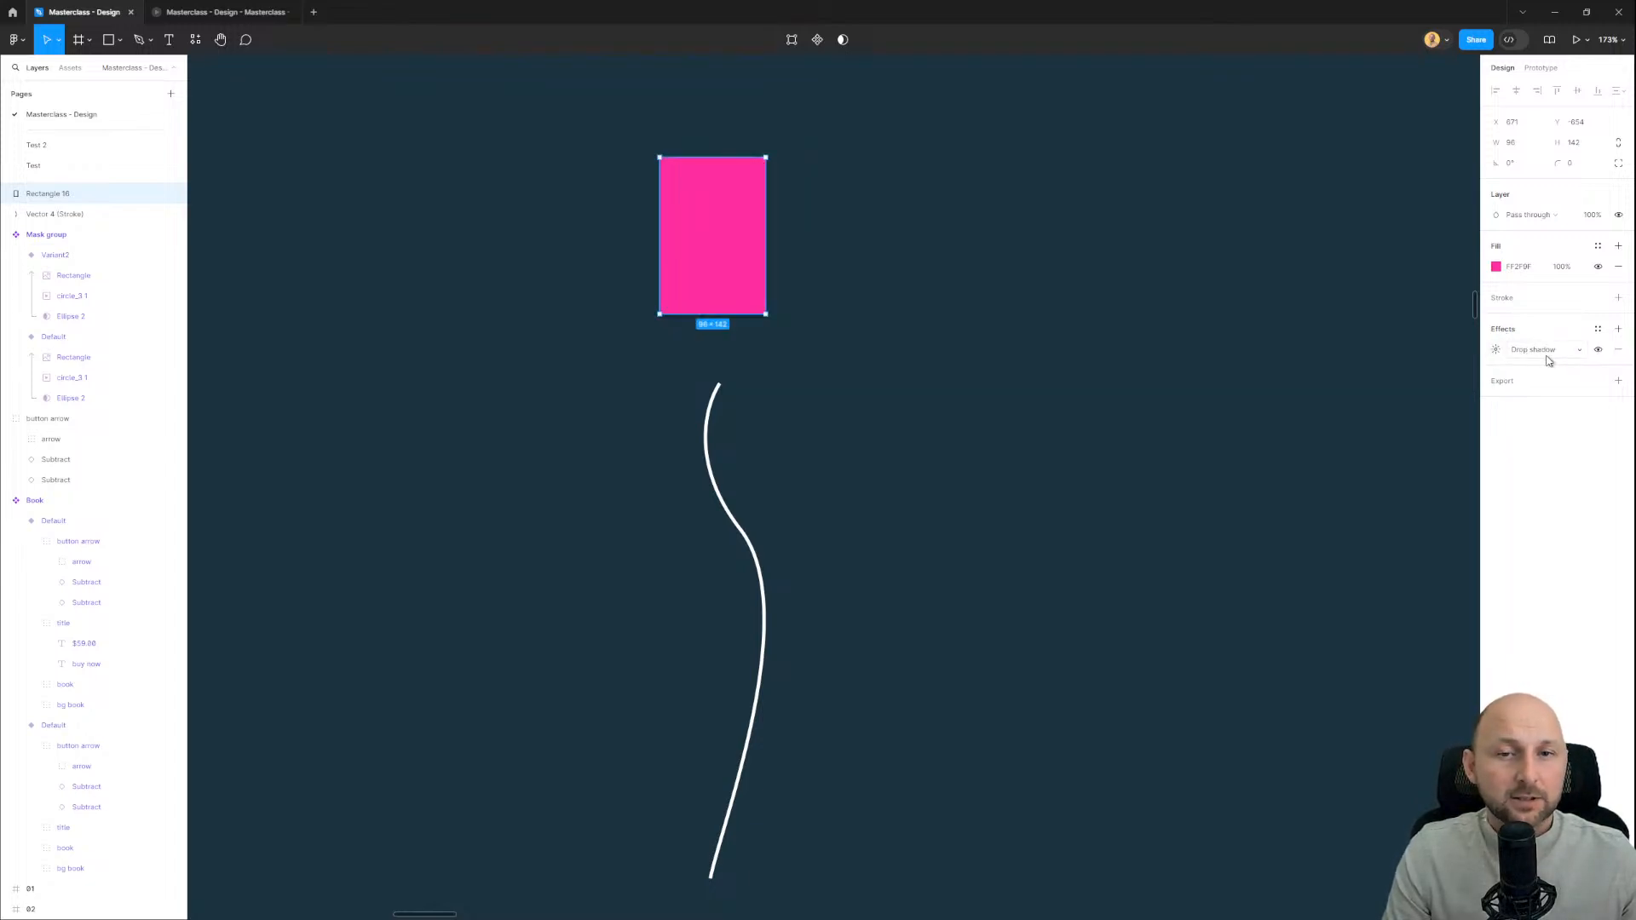
pyautogui.click(1531, 356)
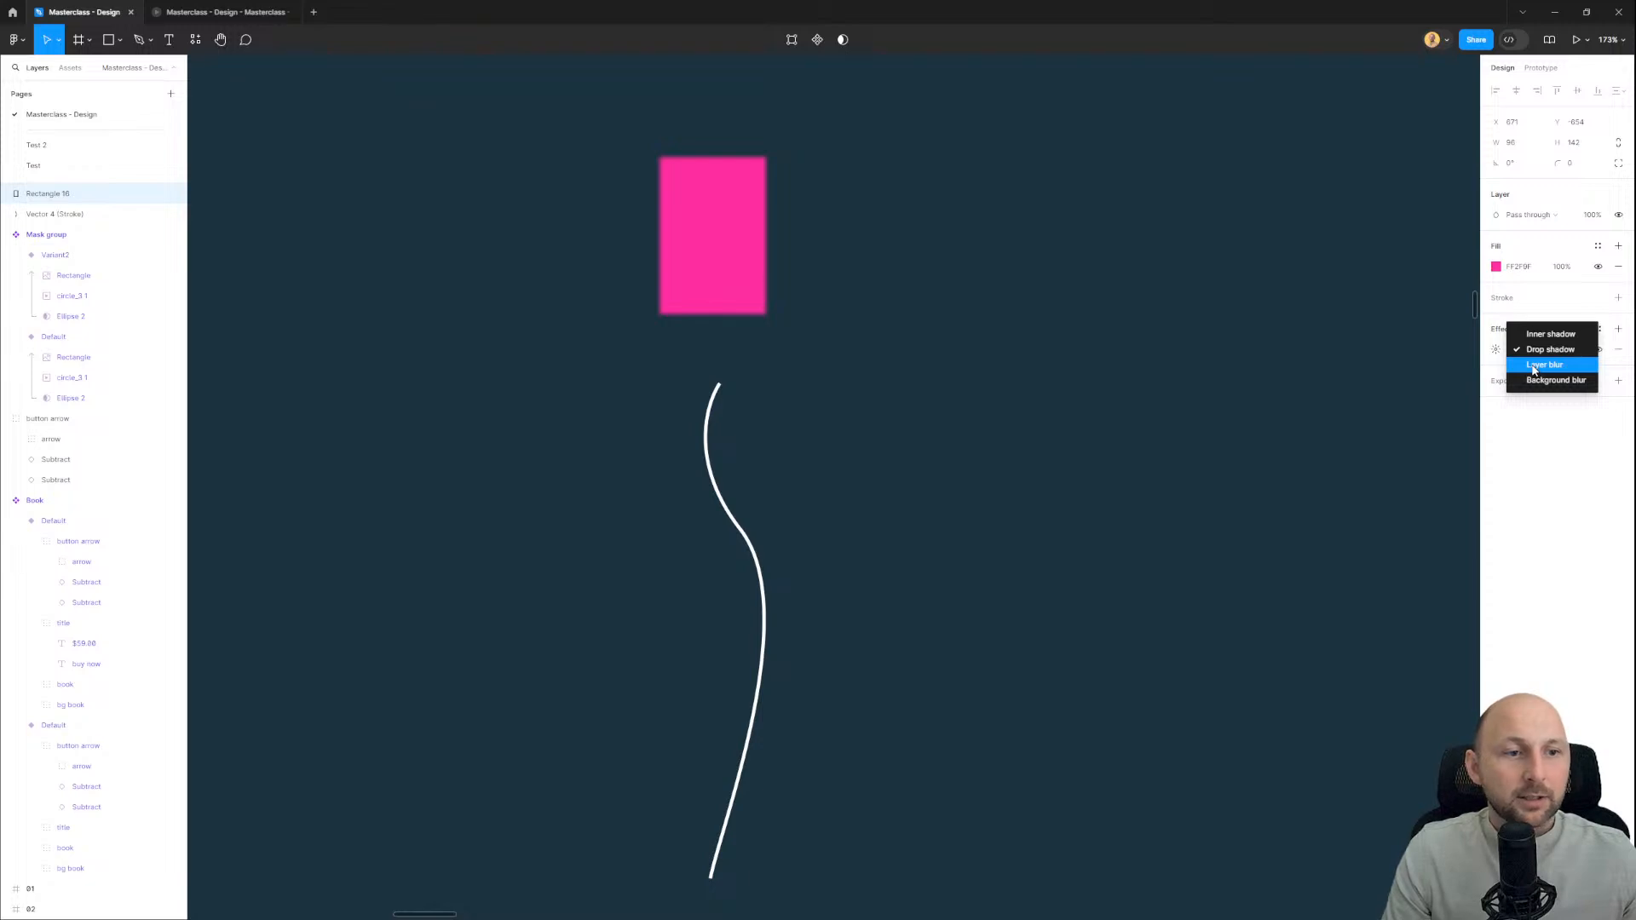
pyautogui.click(1534, 367)
pyautogui.click(1496, 351)
pyautogui.moveTo(1347, 382); pyautogui.dragTo(721, 382)
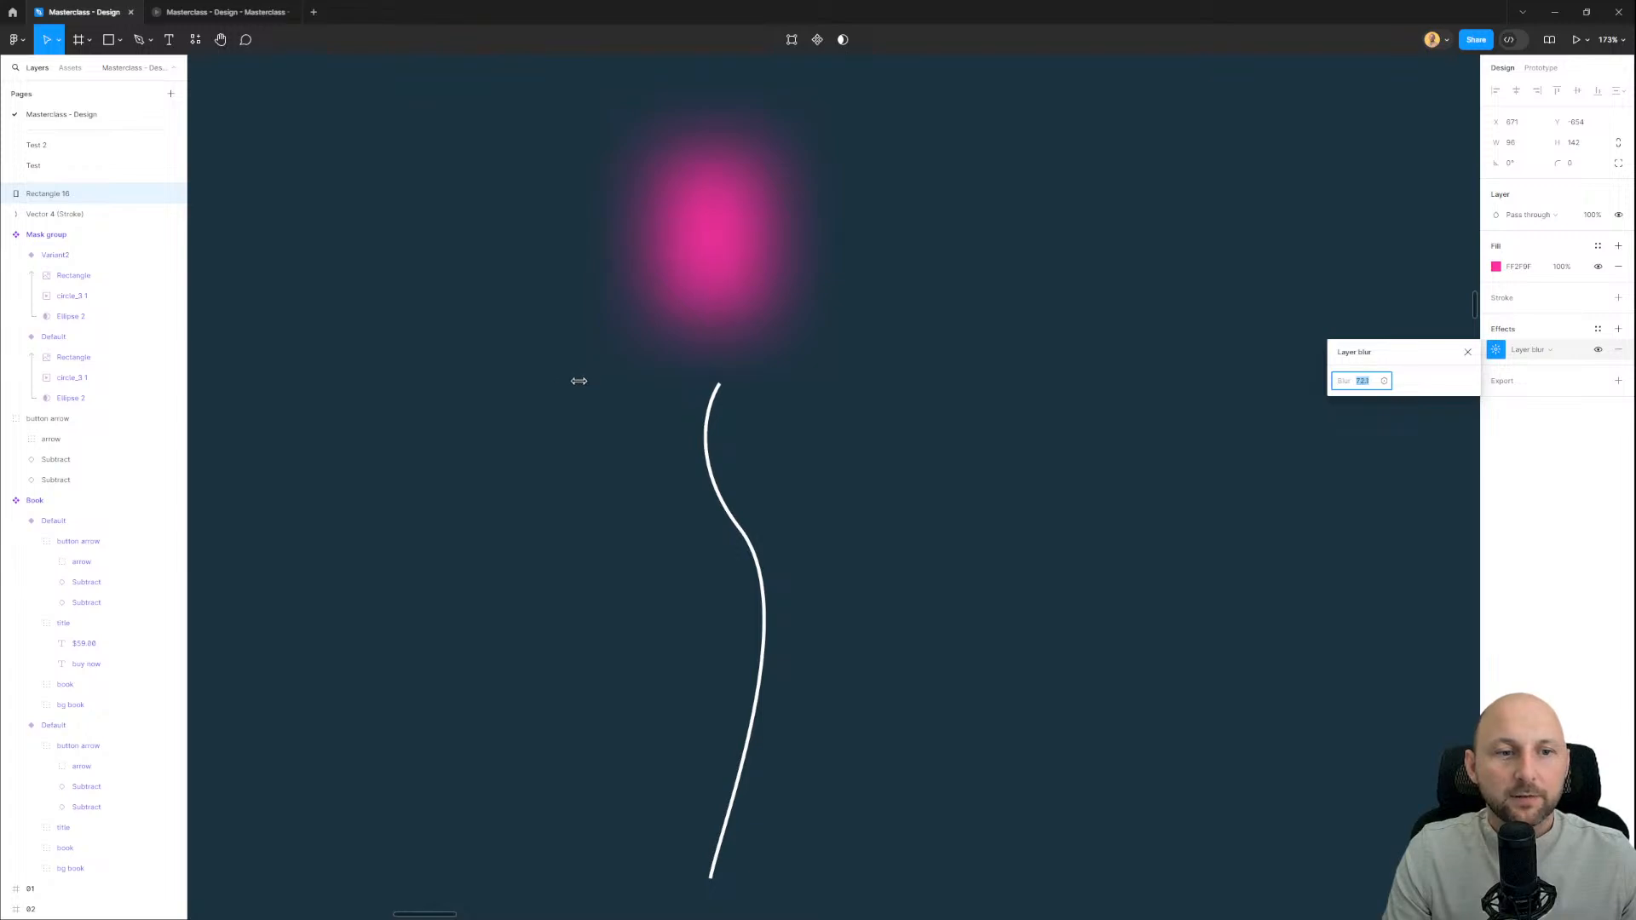
pyautogui.moveTo(579, 381); pyautogui.dragTo(579, 381)
pyautogui.click(944, 424)
# Step: Move the blurred pink rectangle onto the upper end of the white curved line, roughly centred on its tip
pyautogui.moveTo(797, 457); pyautogui.dragTo(807, 413)
pyautogui.click(744, 230)
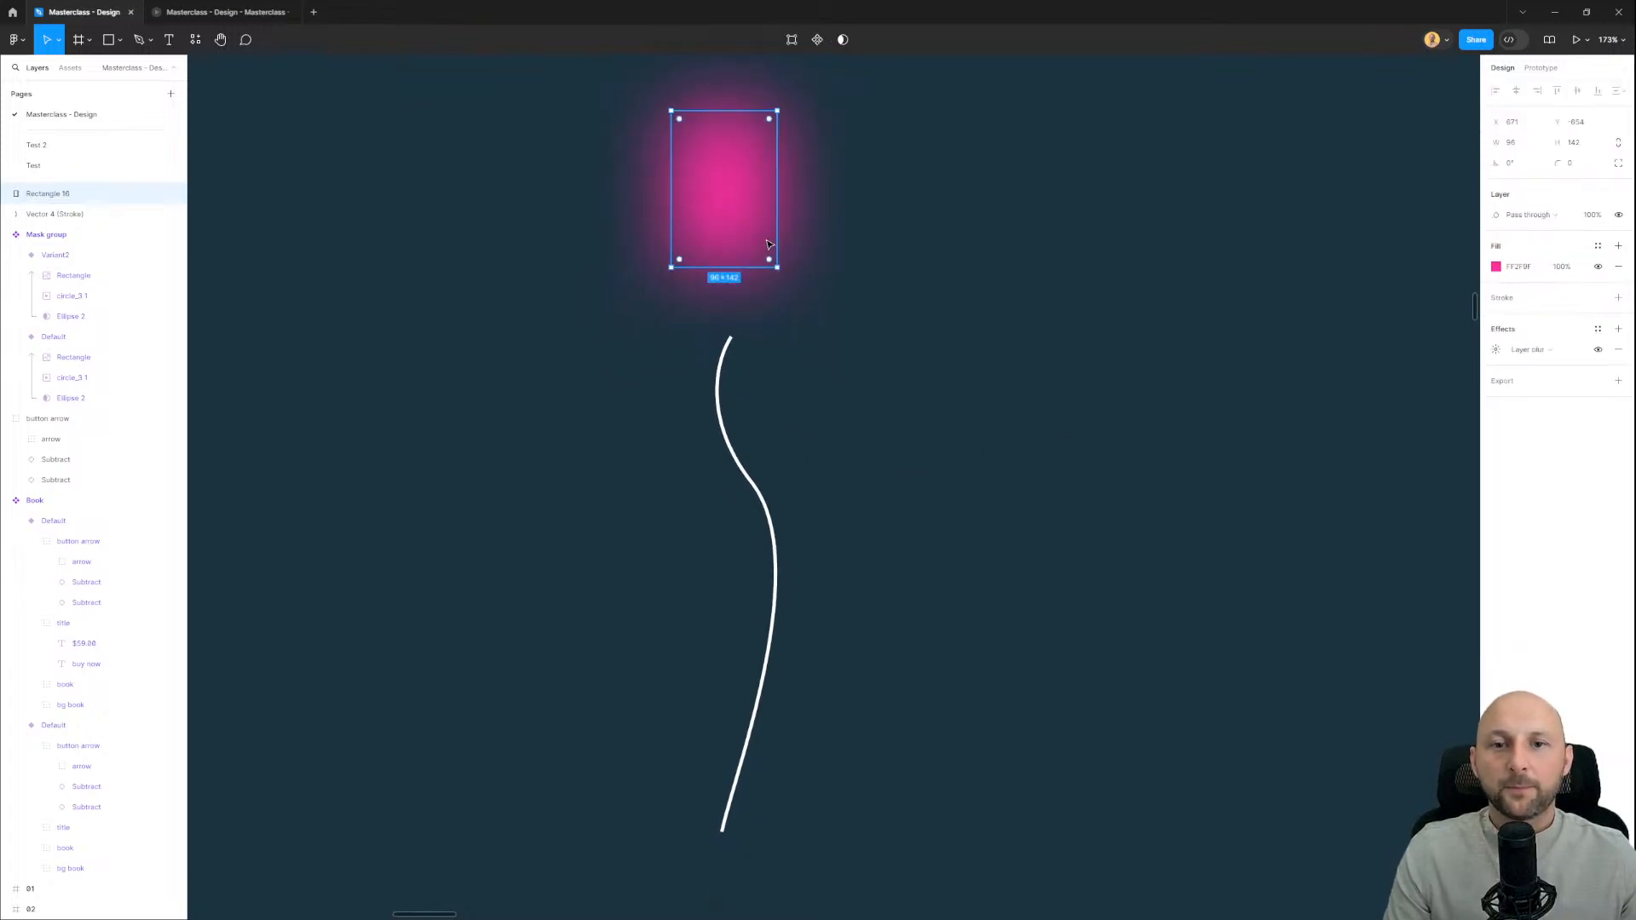
pyautogui.moveTo(748, 306); pyautogui.dragTo(719, 219)
pyautogui.moveTo(708, 161); pyautogui.dragTo(694, 296)
pyautogui.scroll(3, 687, 238)
pyautogui.click(754, 502)
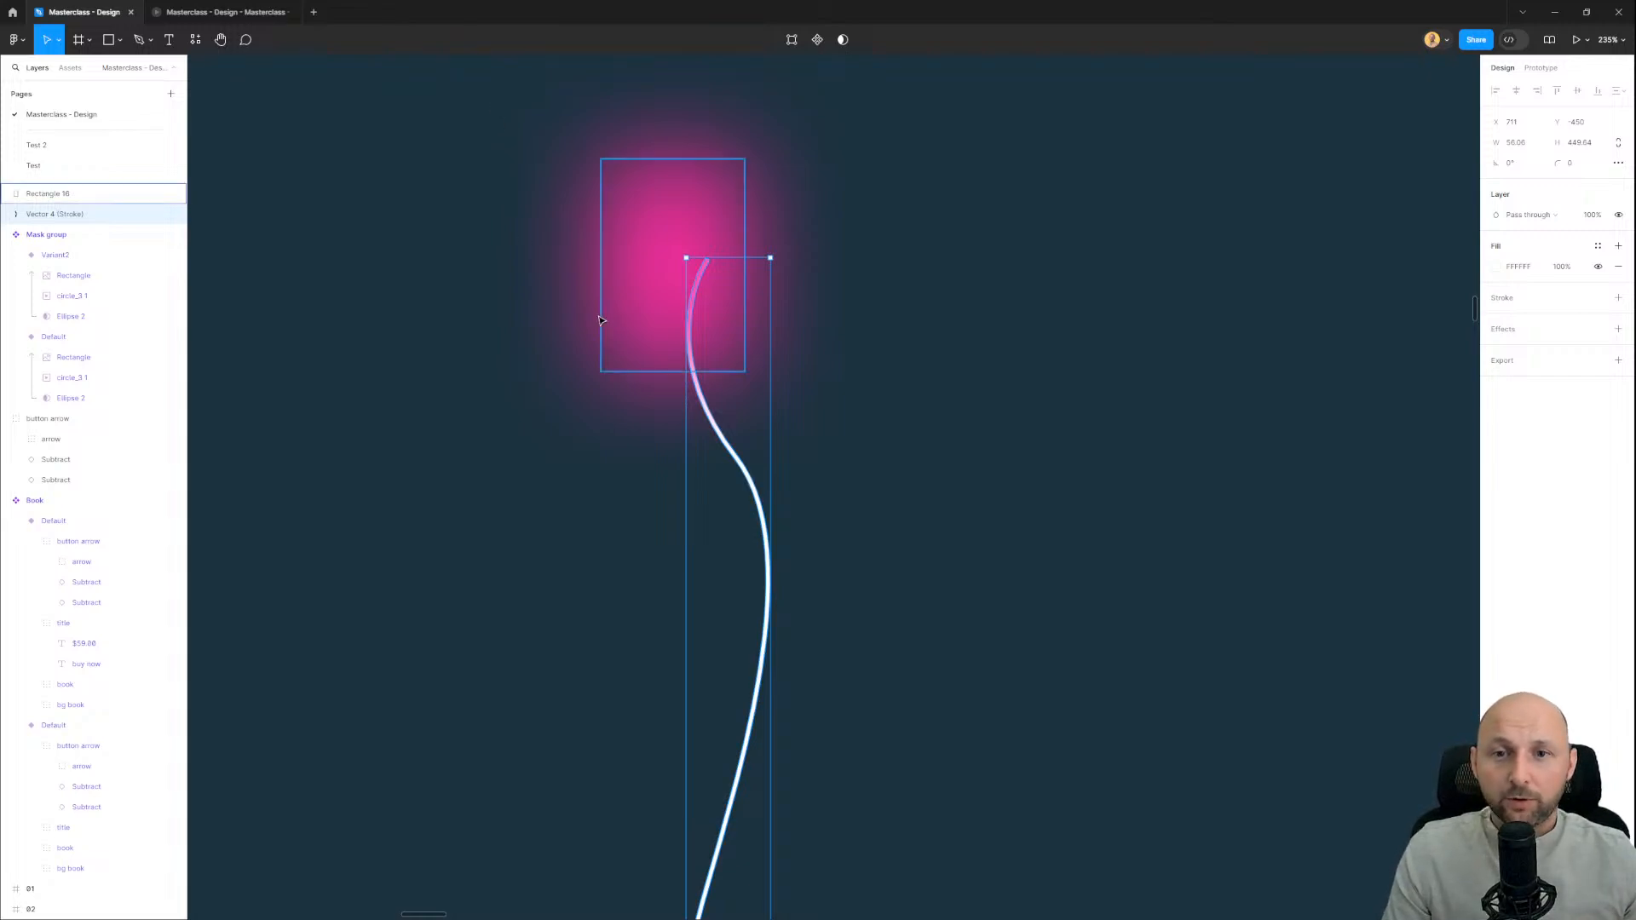
pyautogui.moveTo(652, 271)
pyautogui.mouseDown()
pyautogui.moveTo(621, 337)
pyautogui.moveTo(693, 318)
pyautogui.moveTo(680, 280)
pyautogui.mouseUp()
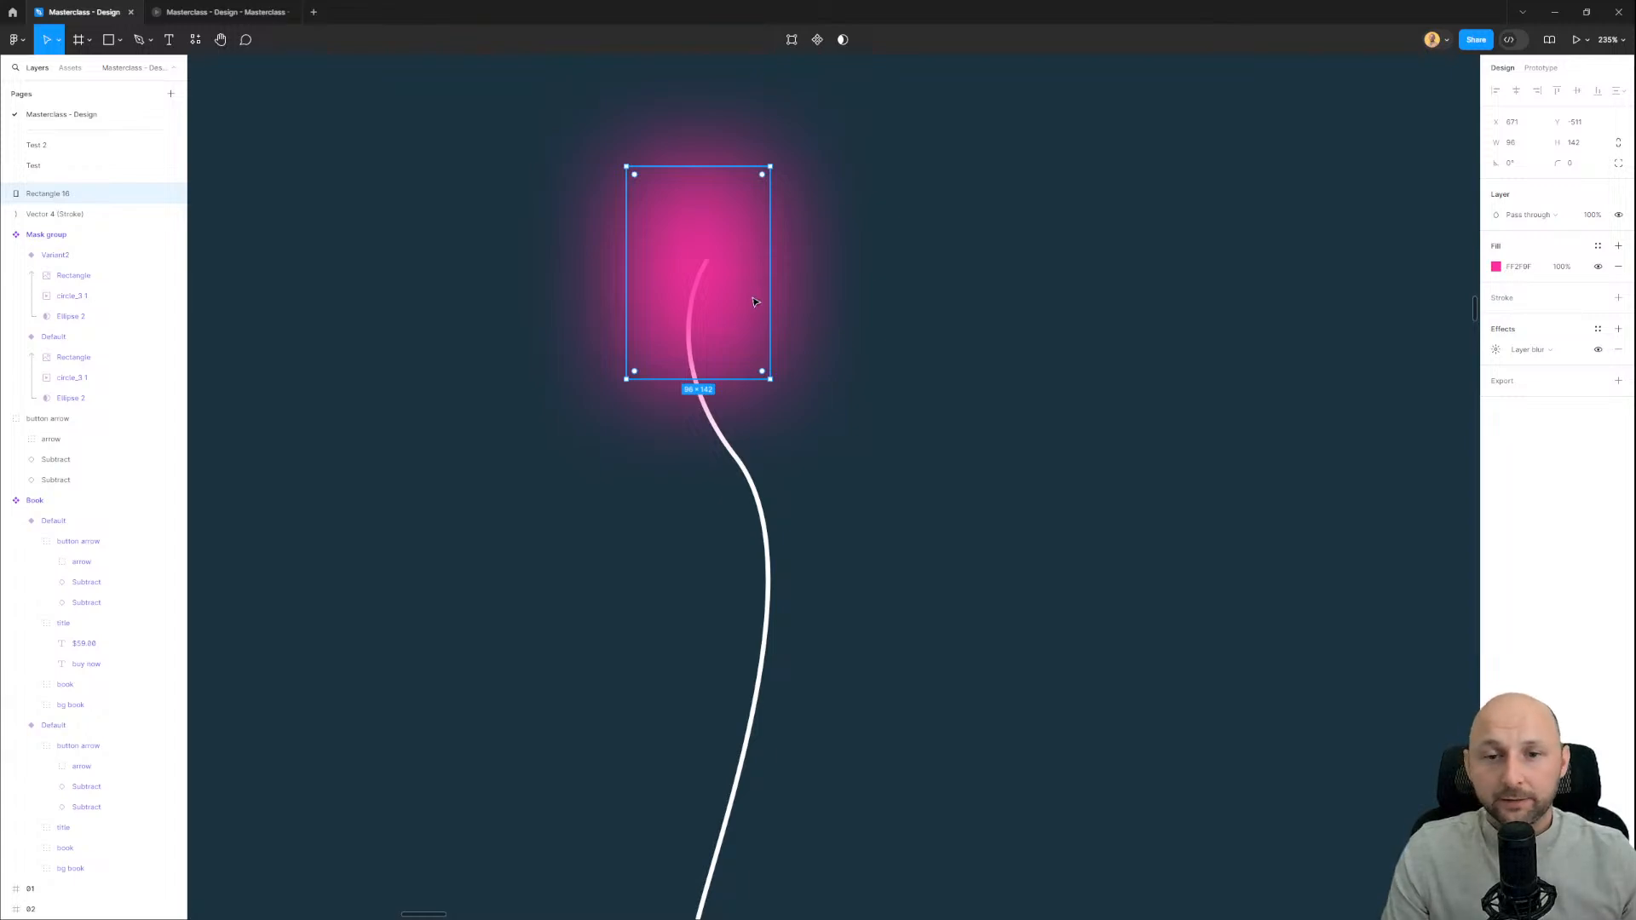
# Step: Mask the blurred rectangle with the curved line so the pink shows only inside the line
pyautogui.keyDown('shift'); pyautogui.click(741, 478); pyautogui.keyUp('shift')
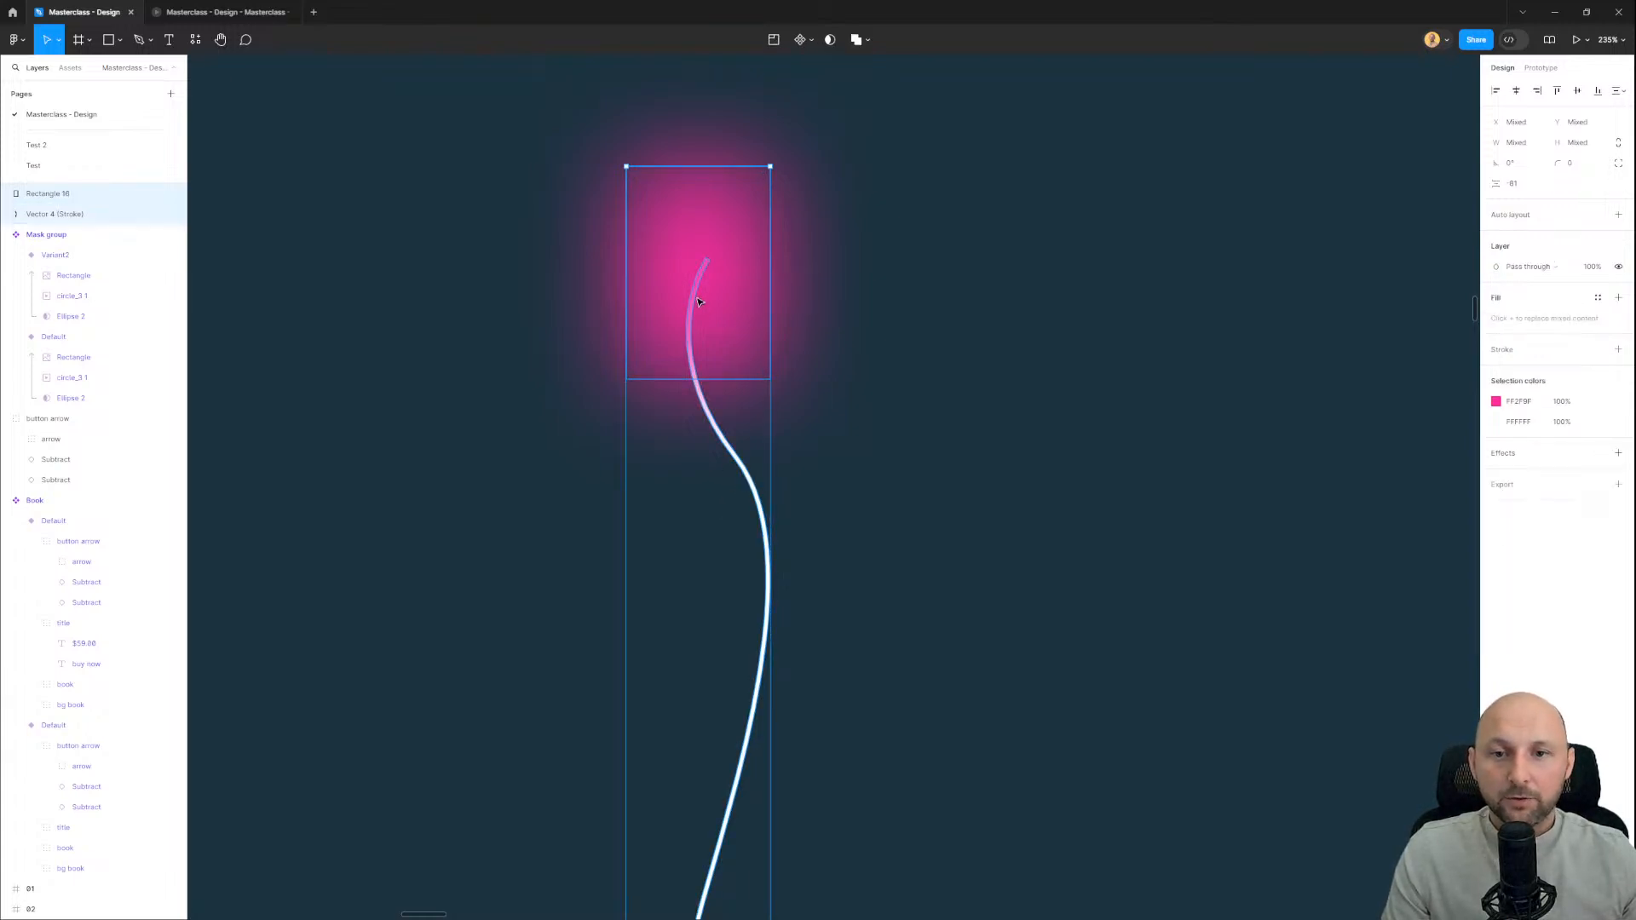
pyautogui.click(832, 41)
pyautogui.scroll(-3, 898, 467)
pyautogui.click(824, 293)
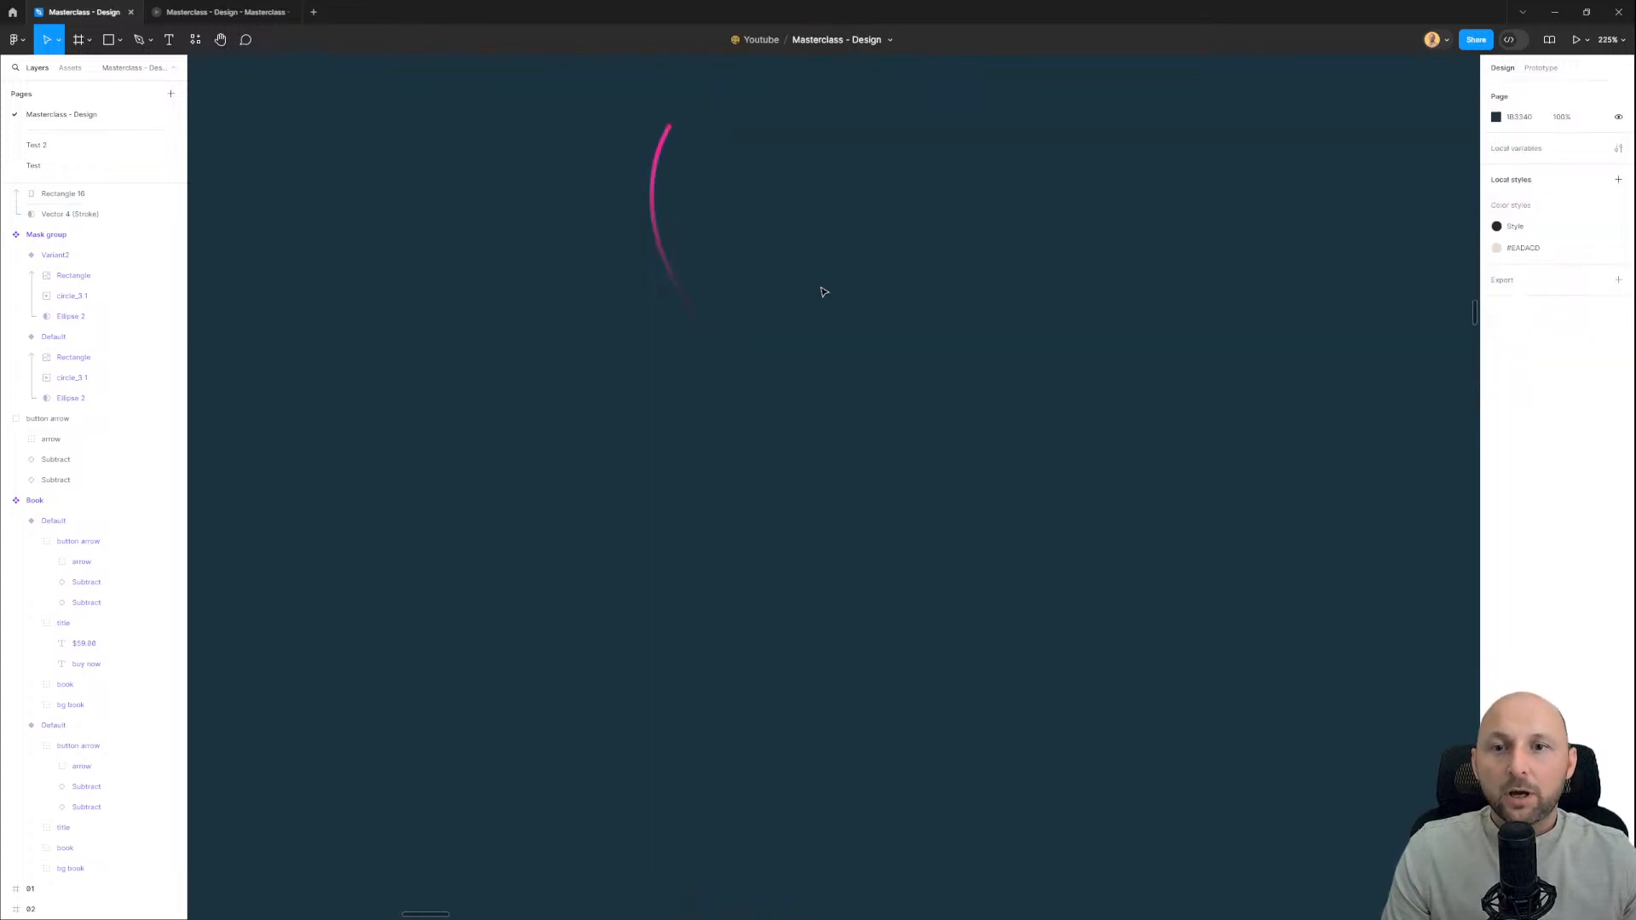
# Step: Slide the masked rectangle down along the curve to preview the moving highlight, and return it to the upper end
pyautogui.click(655, 164)
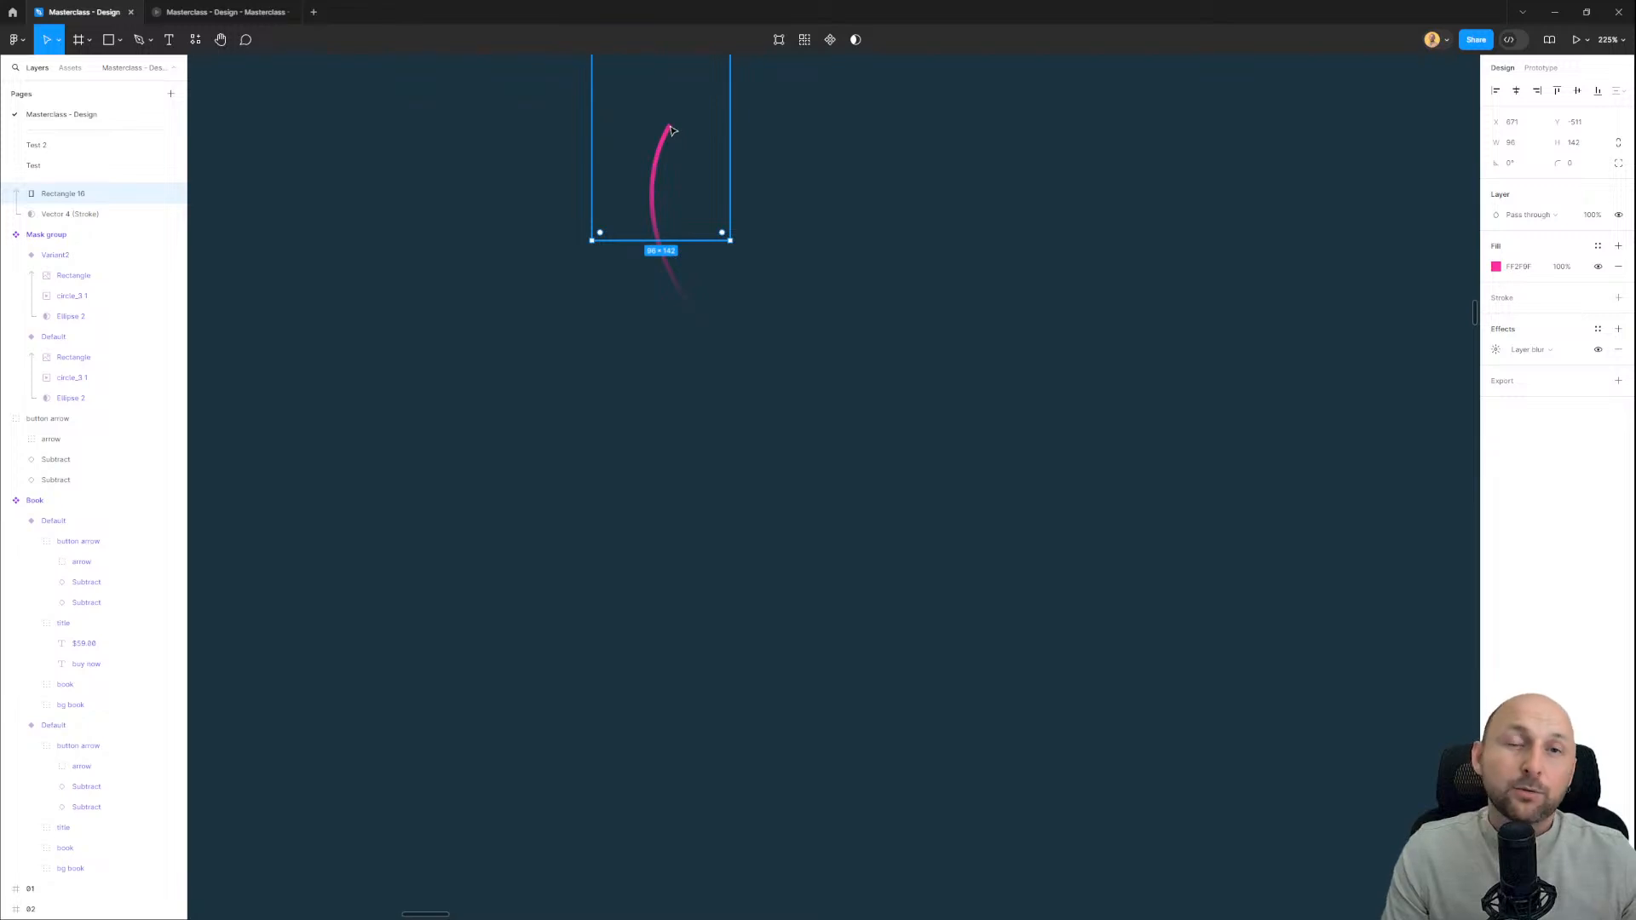
pyautogui.moveTo(672, 131); pyautogui.dragTo(671, 198)
pyautogui.moveTo(710, 432); pyautogui.dragTo(707, 658)
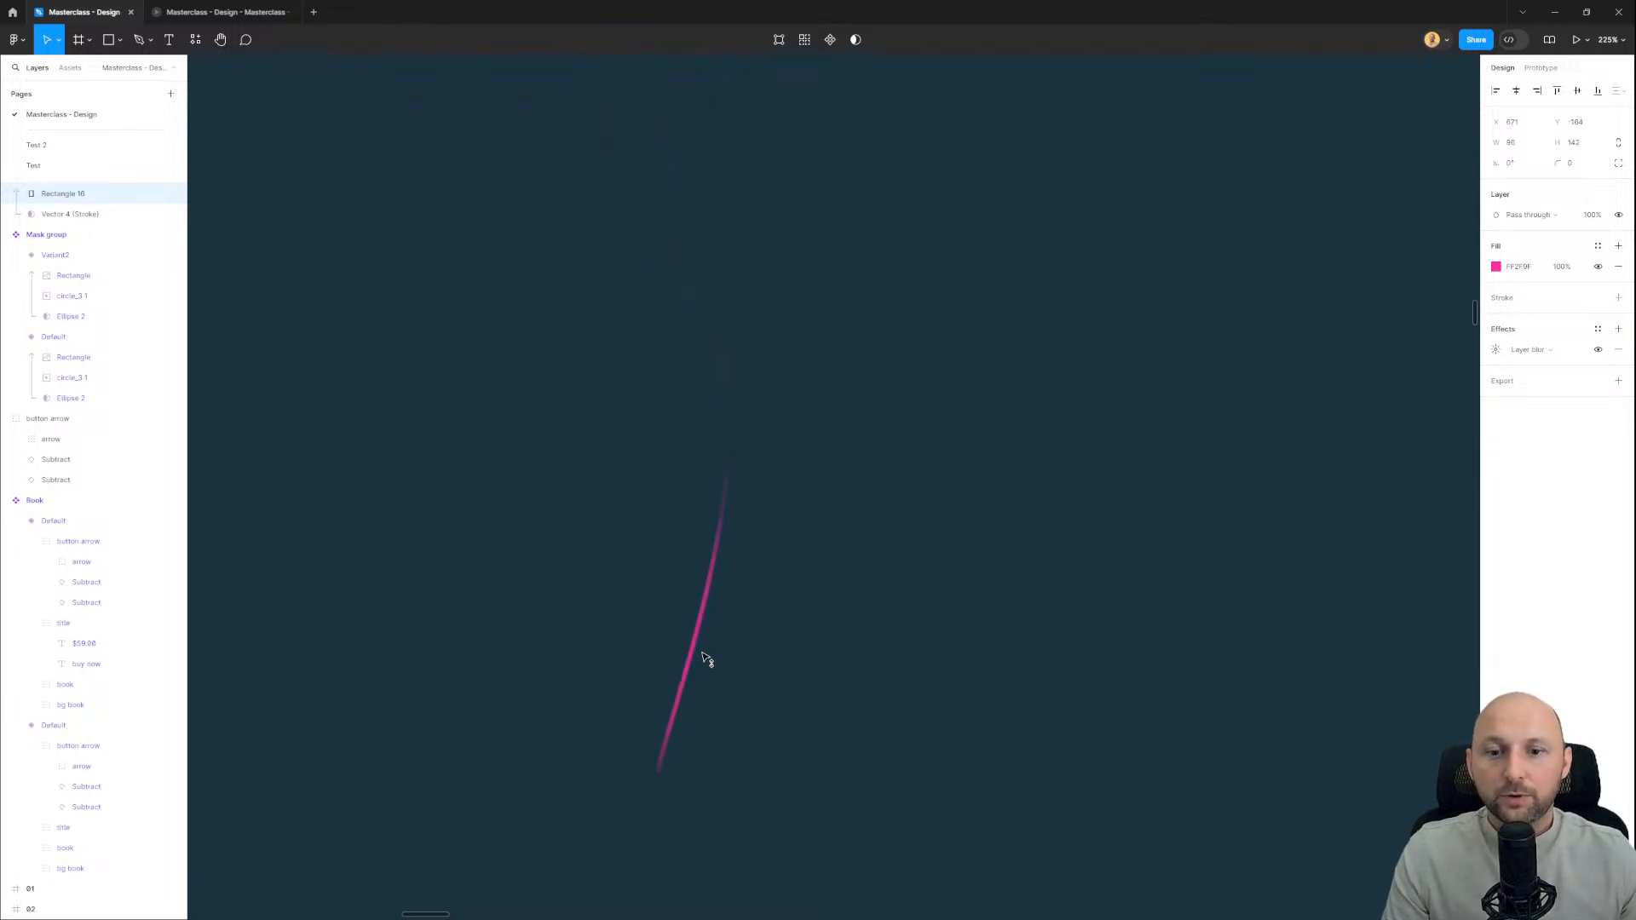
pyautogui.moveTo(698, 785); pyautogui.dragTo(730, 150)
pyautogui.hotkey('shift', 'Left')
pyautogui.hotkey('shift', 'Left')
pyautogui.hotkey('shift', 'Left')
pyautogui.hotkey('shift', 'Left')
# Step: Select the whole mask group and place a duplicate of it alongside, to the right of the original
pyautogui.scroll(-1, 801, 363)
pyautogui.click(928, 419)
pyautogui.moveTo(944, 464); pyautogui.dragTo(869, 415)
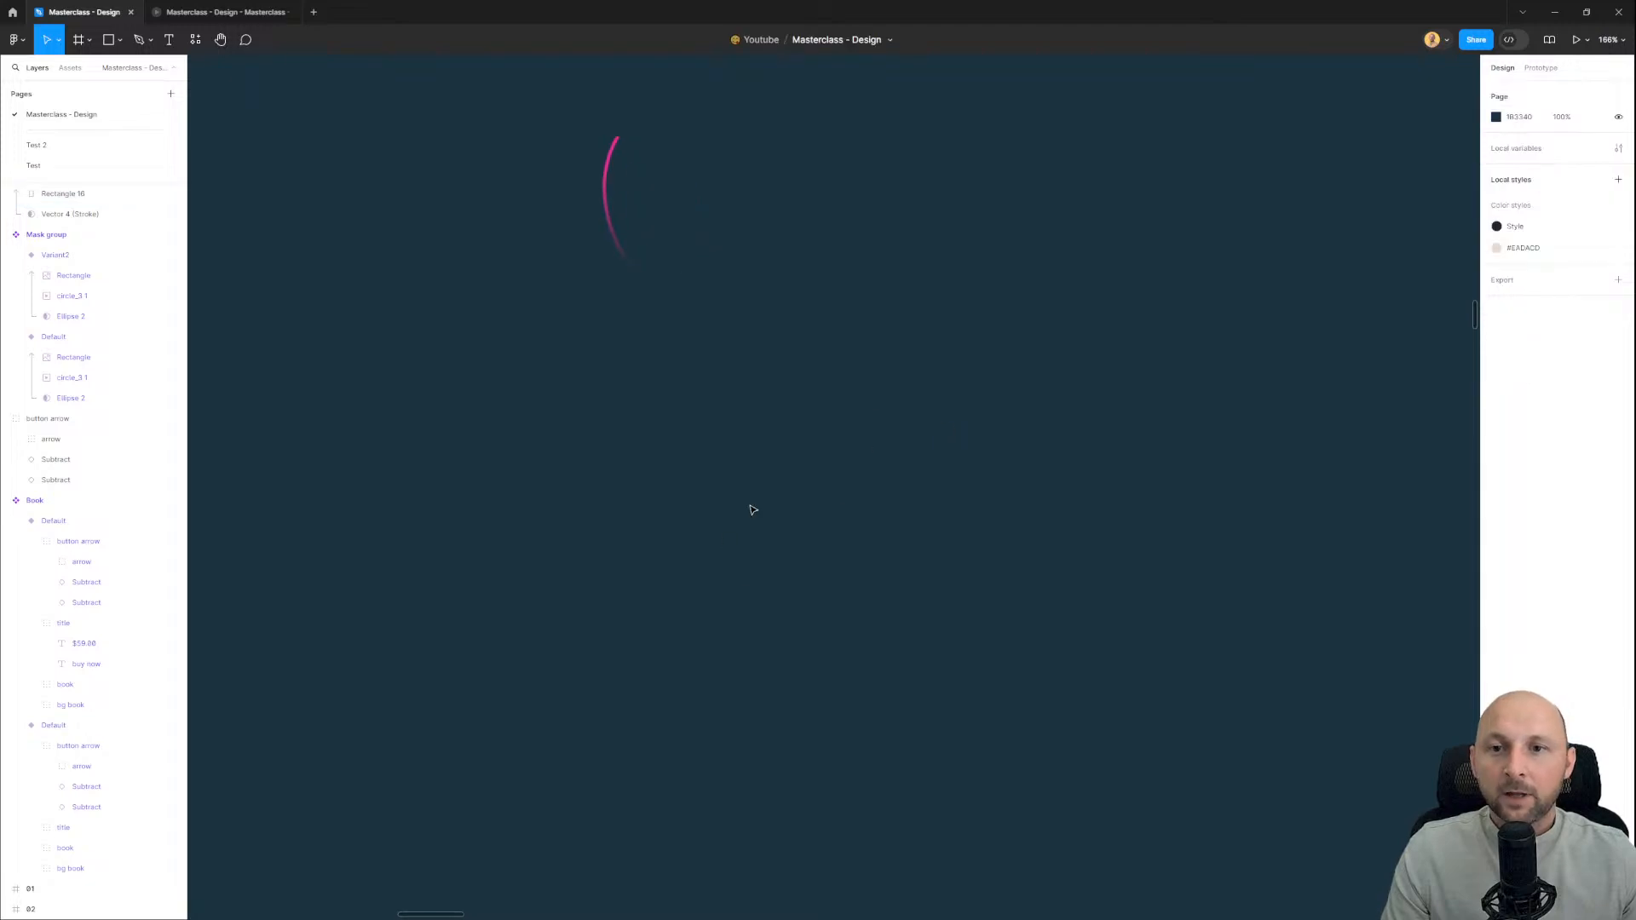
pyautogui.moveTo(717, 586); pyautogui.dragTo(529, 131)
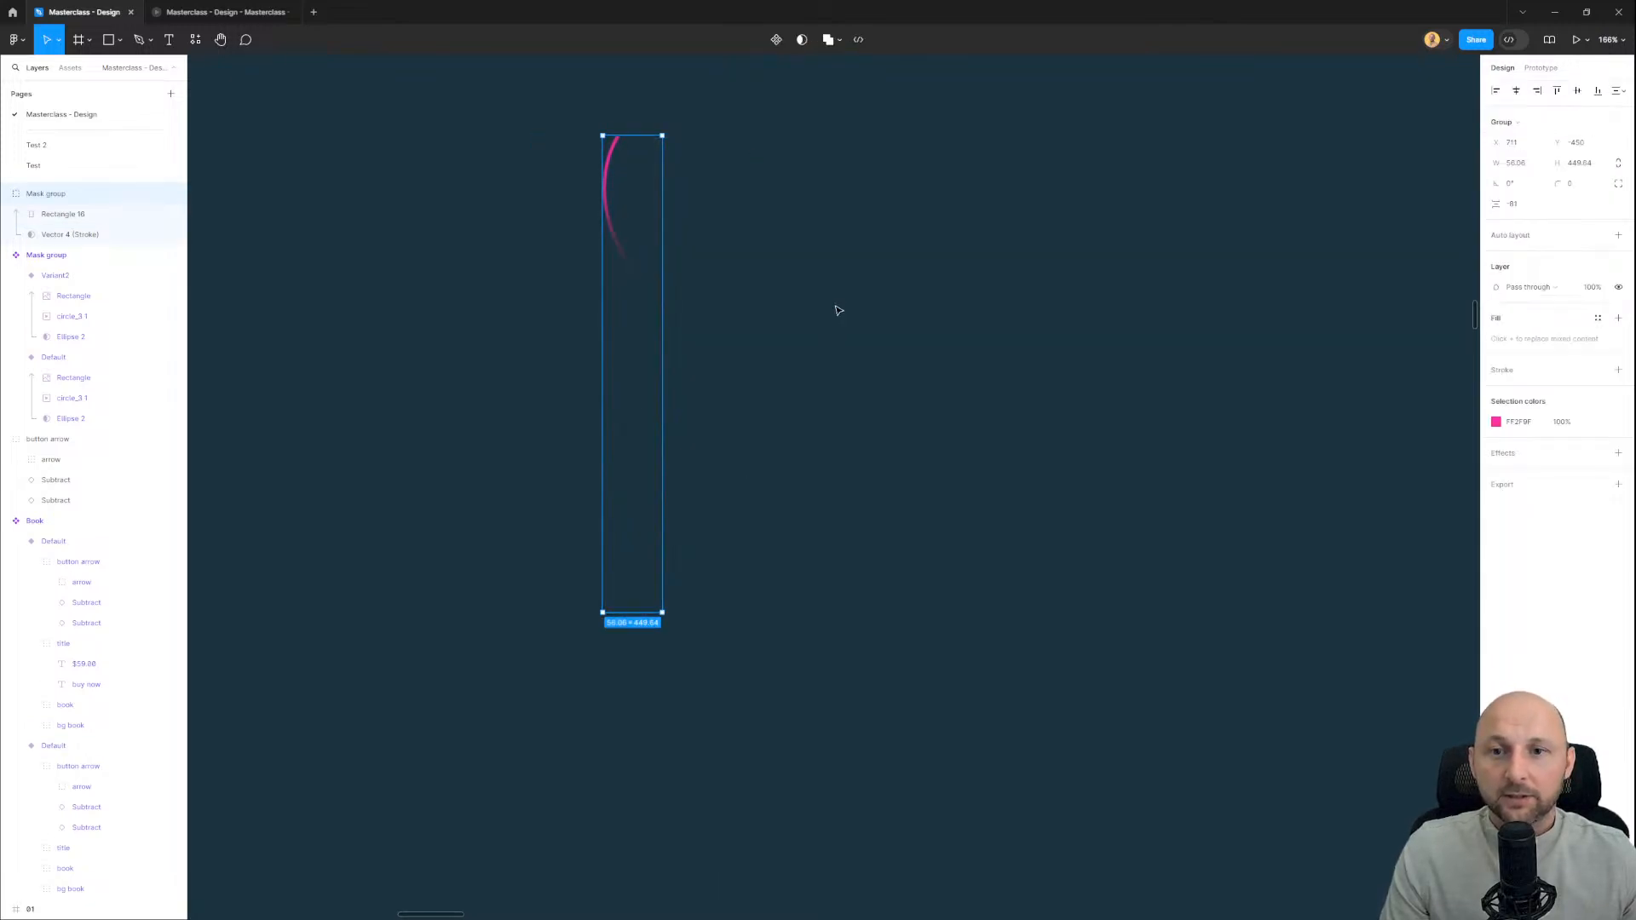
pyautogui.scroll(3, 487, 433)
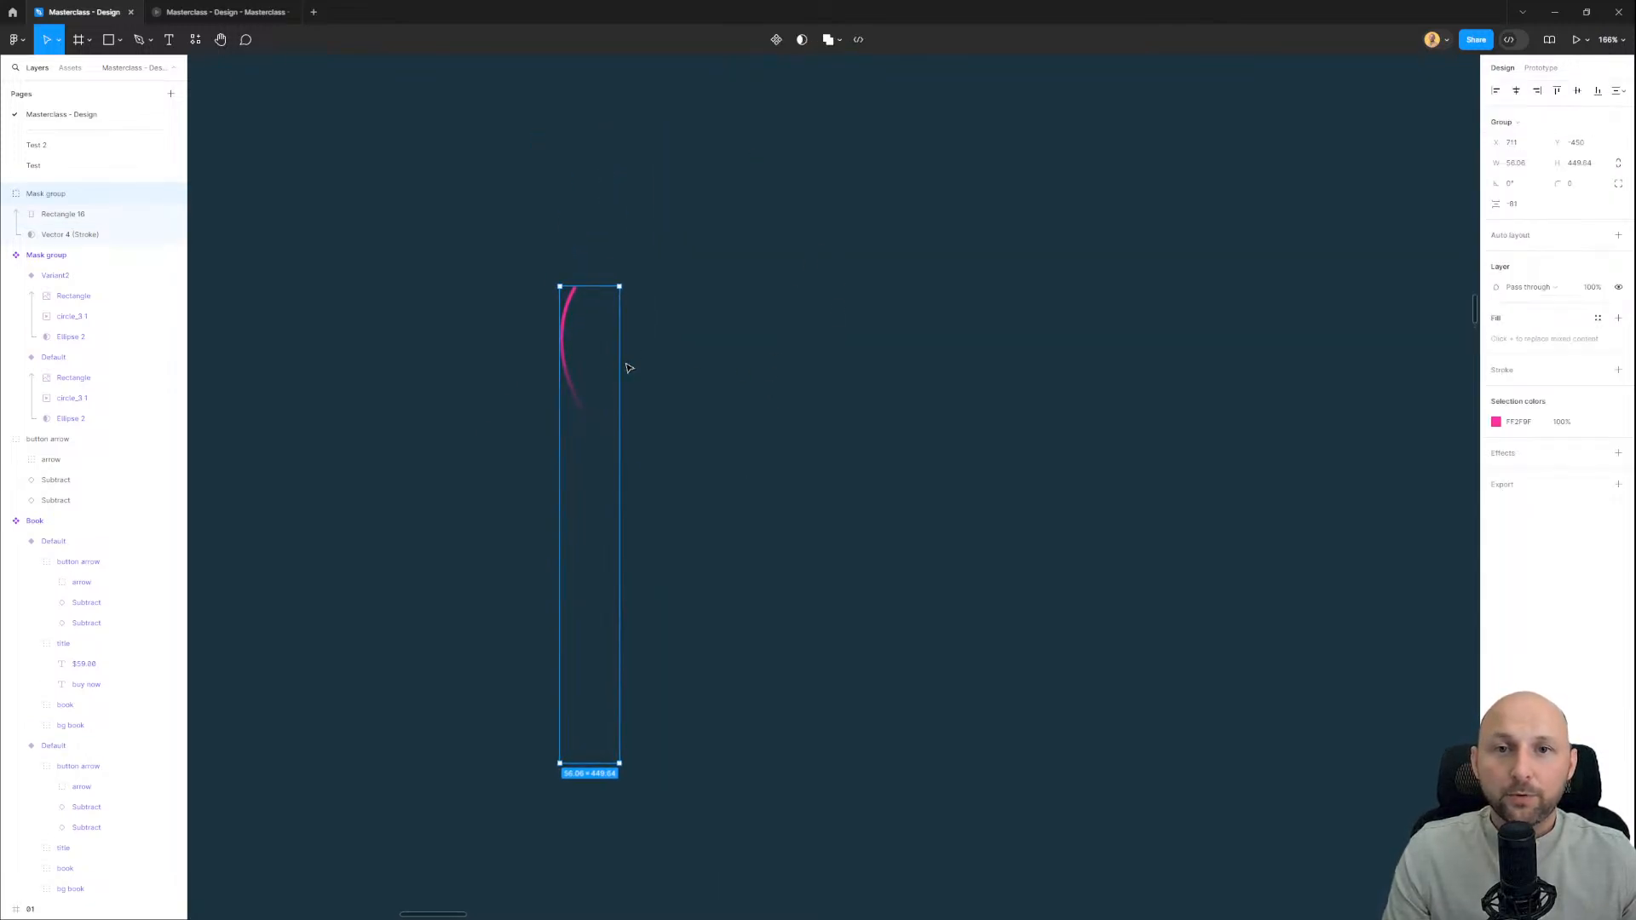
pyautogui.moveTo(577, 402); pyautogui.dragTo(709, 405)
# Step: Combine the two mask groups into a component set
pyautogui.click(453, 785)
pyautogui.moveTo(441, 845); pyautogui.dragTo(843, 257)
pyautogui.click(789, 41)
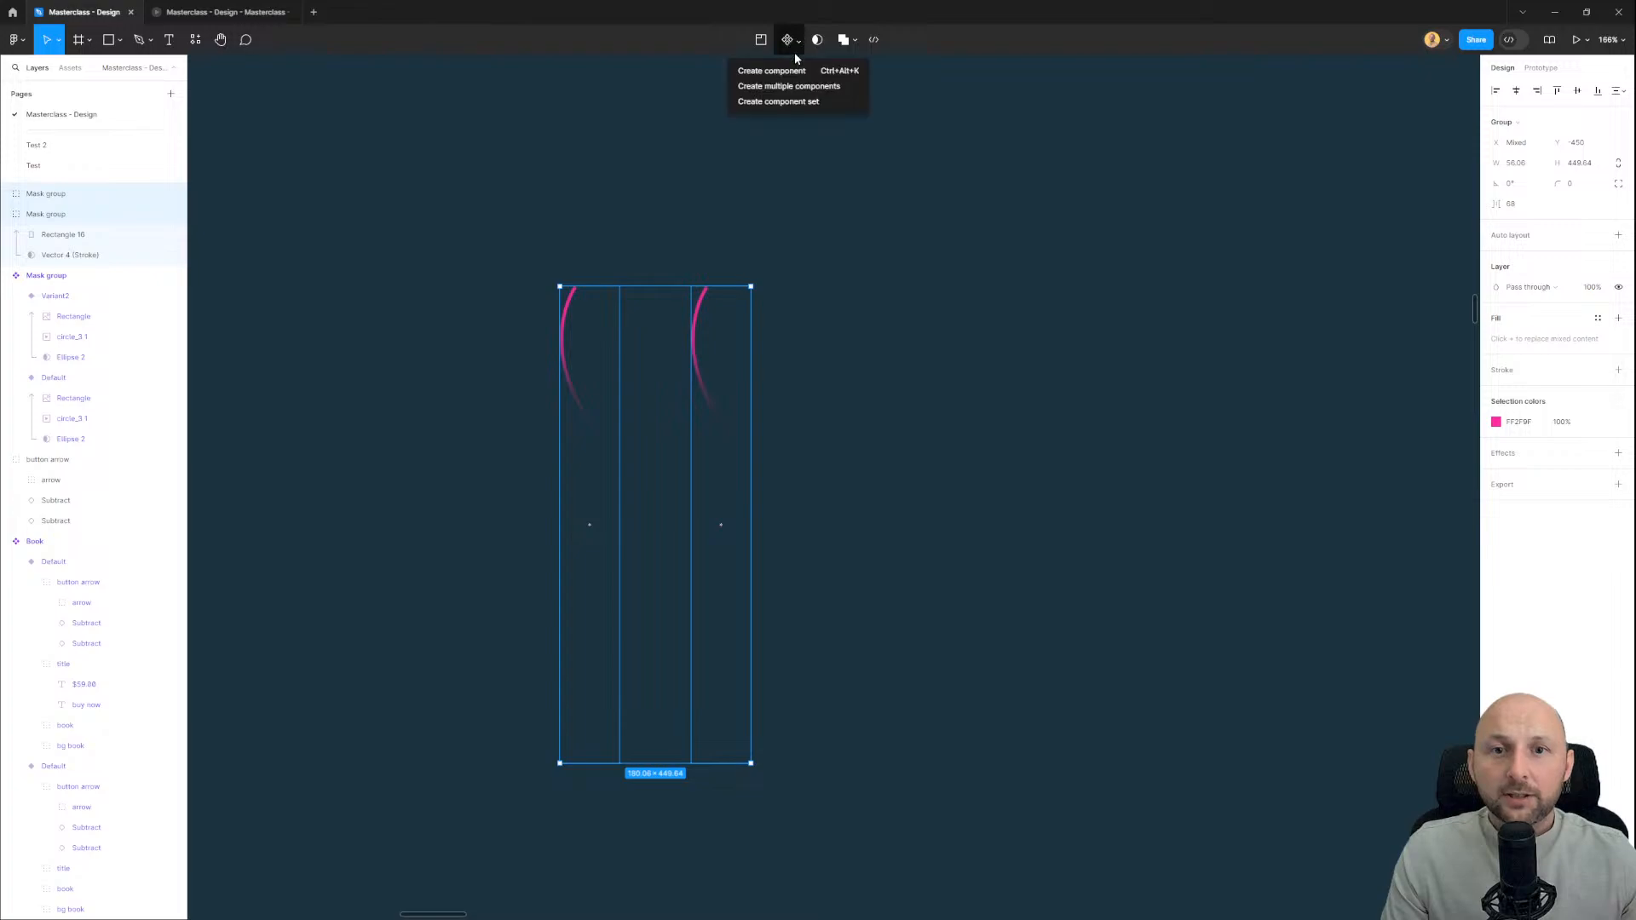
pyautogui.click(783, 102)
pyautogui.click(884, 314)
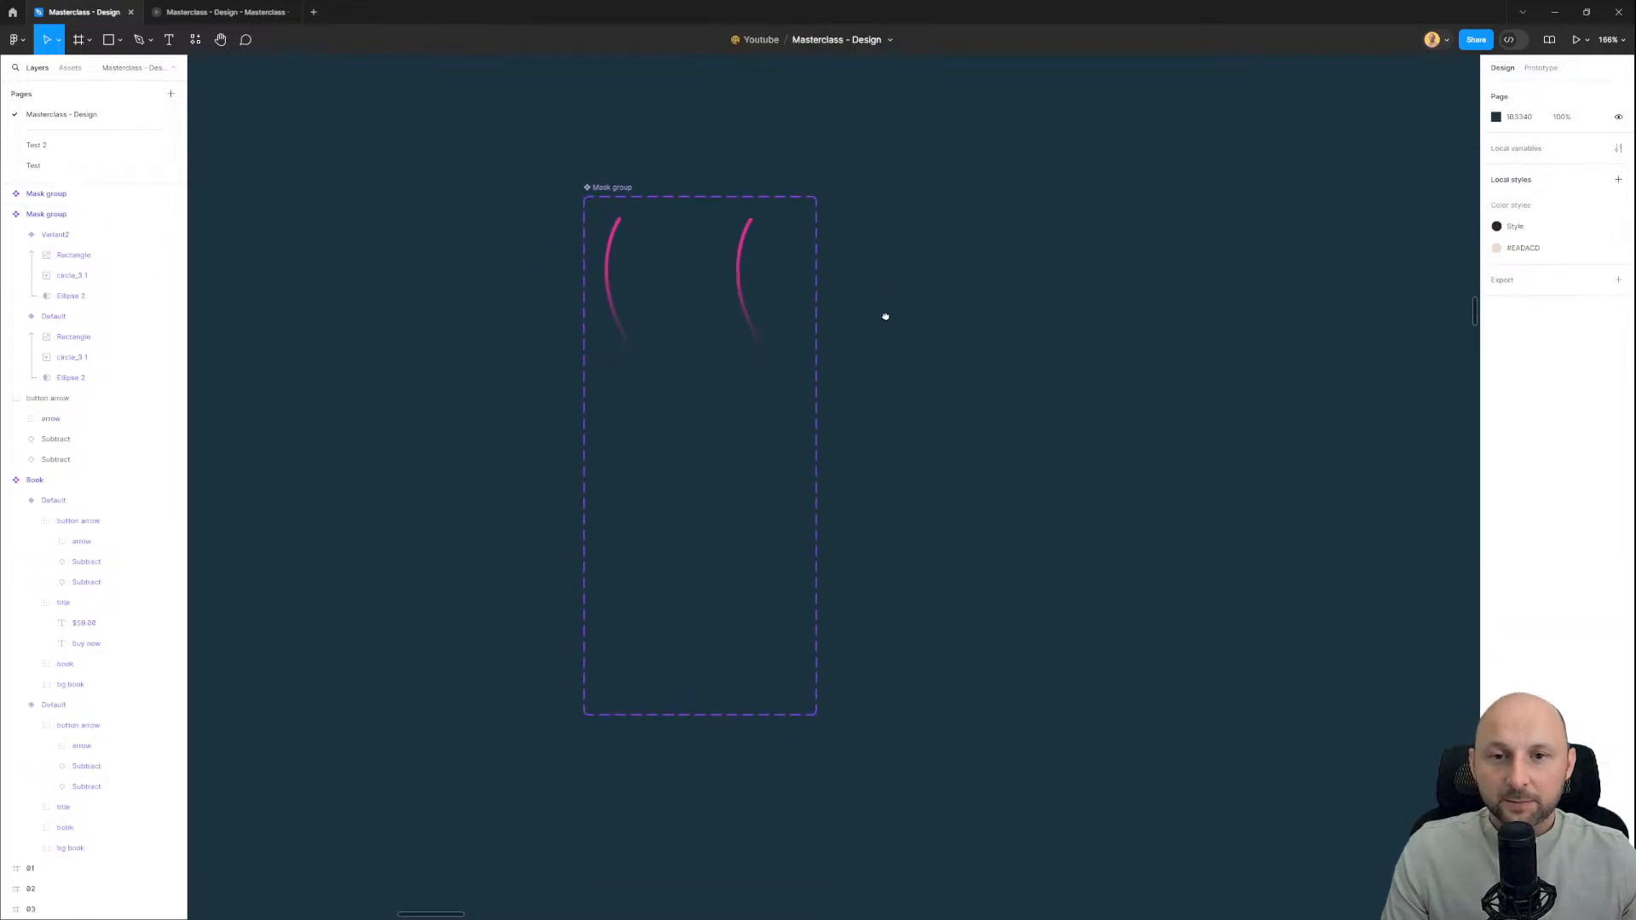
# Step: In the left variant, move the pink rectangle straight up past the curve's upper end to Y -231
pyautogui.click(632, 314)
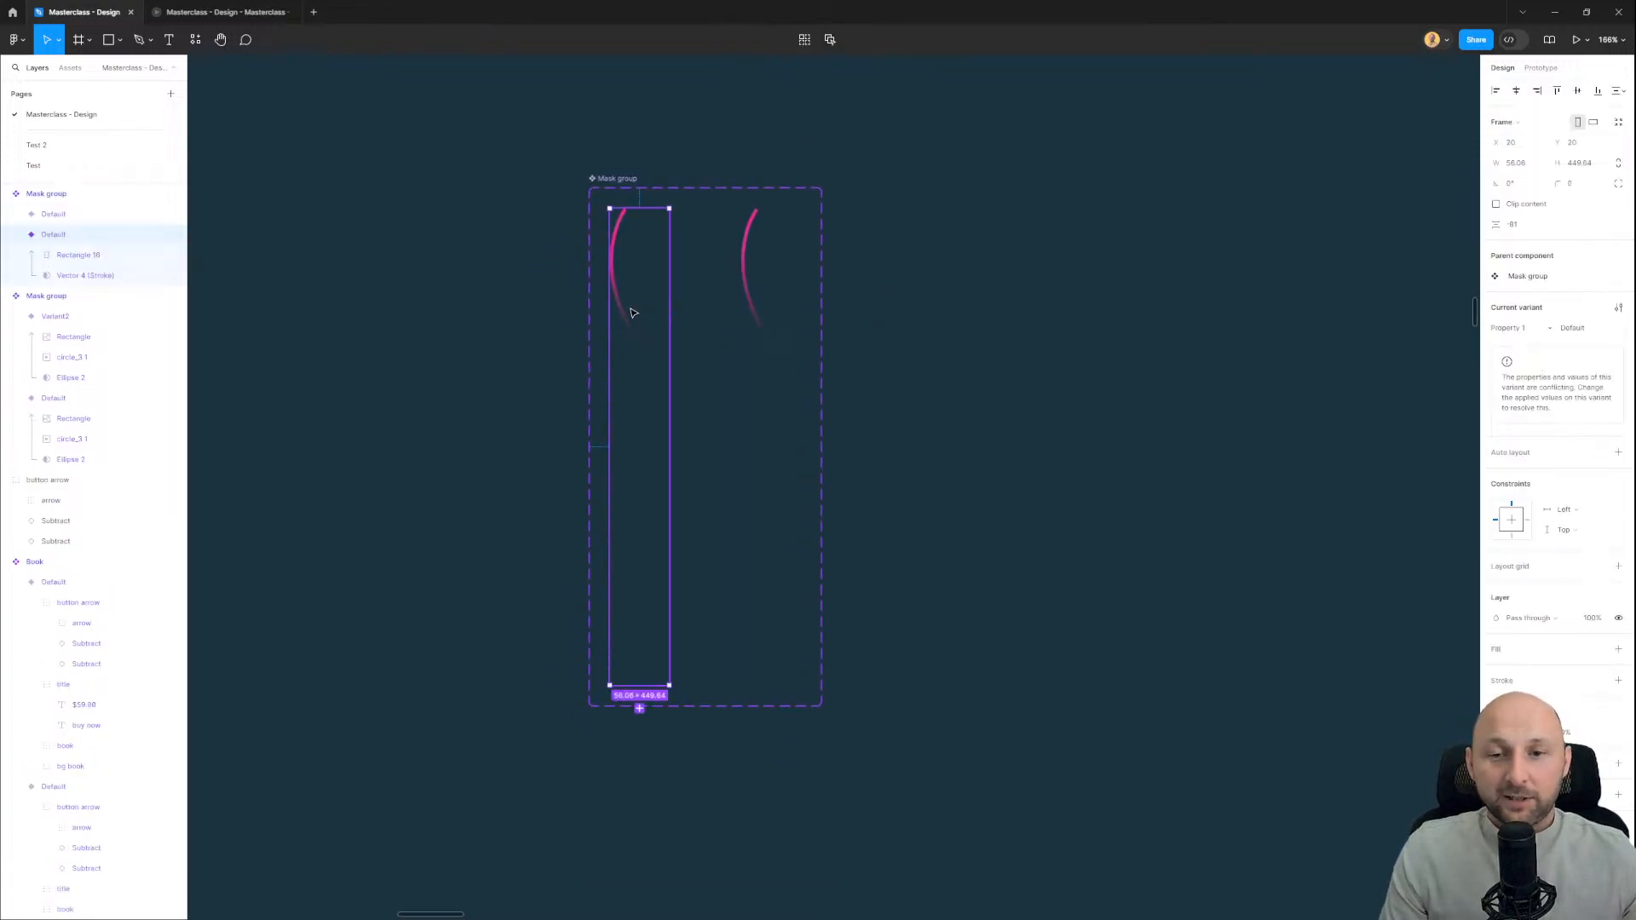
pyautogui.scroll(5, 605, 242)
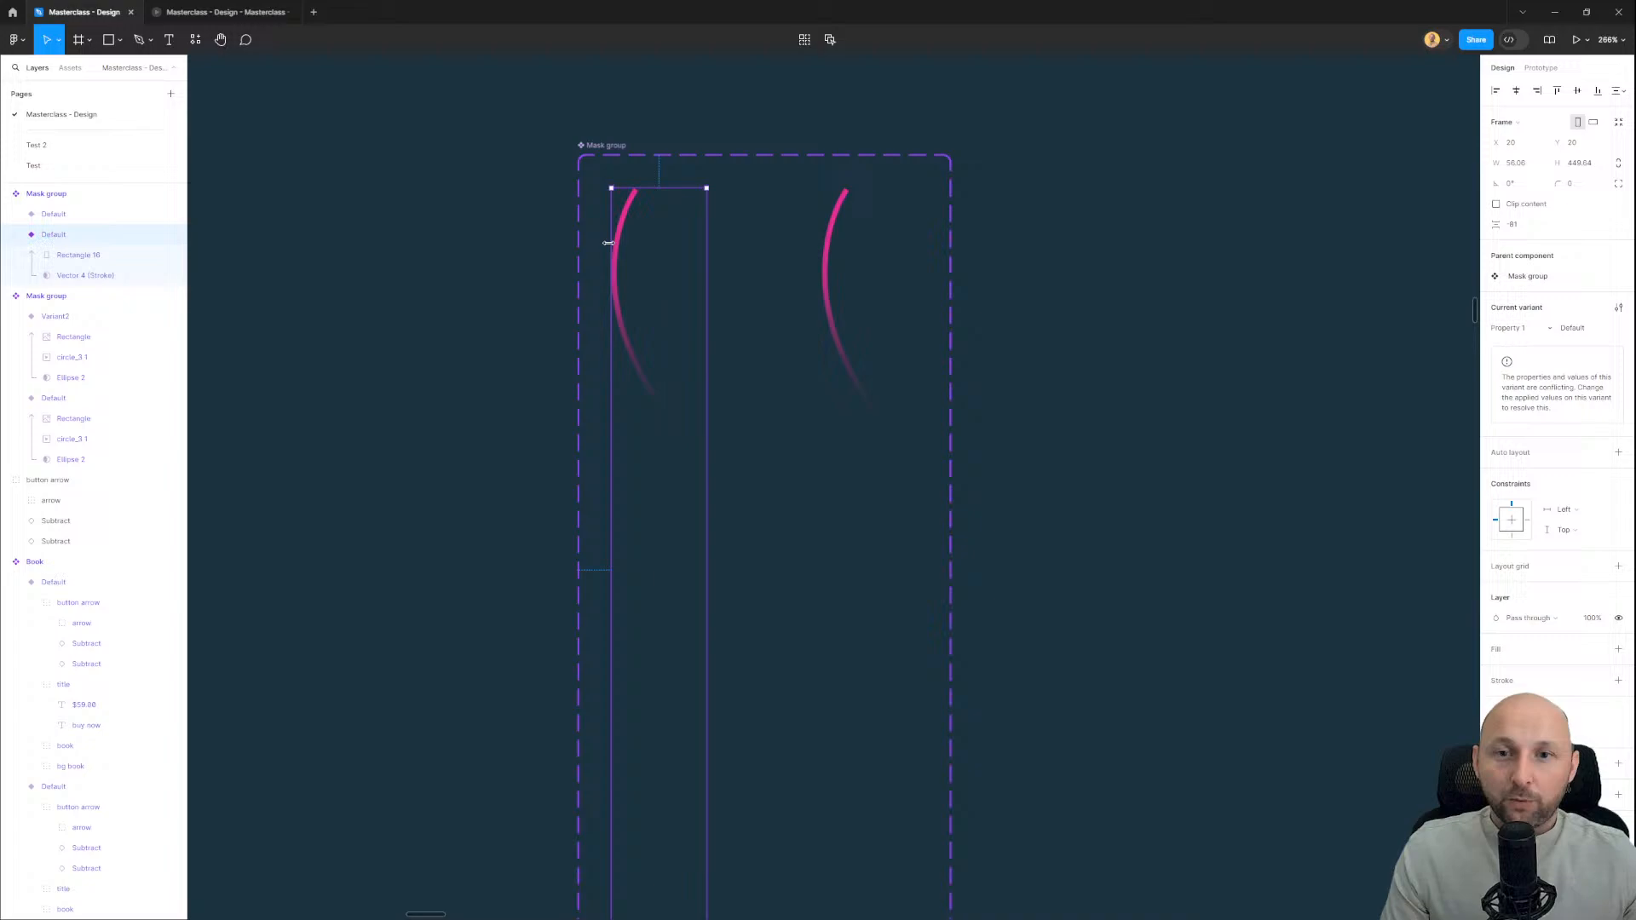
pyautogui.click(639, 358)
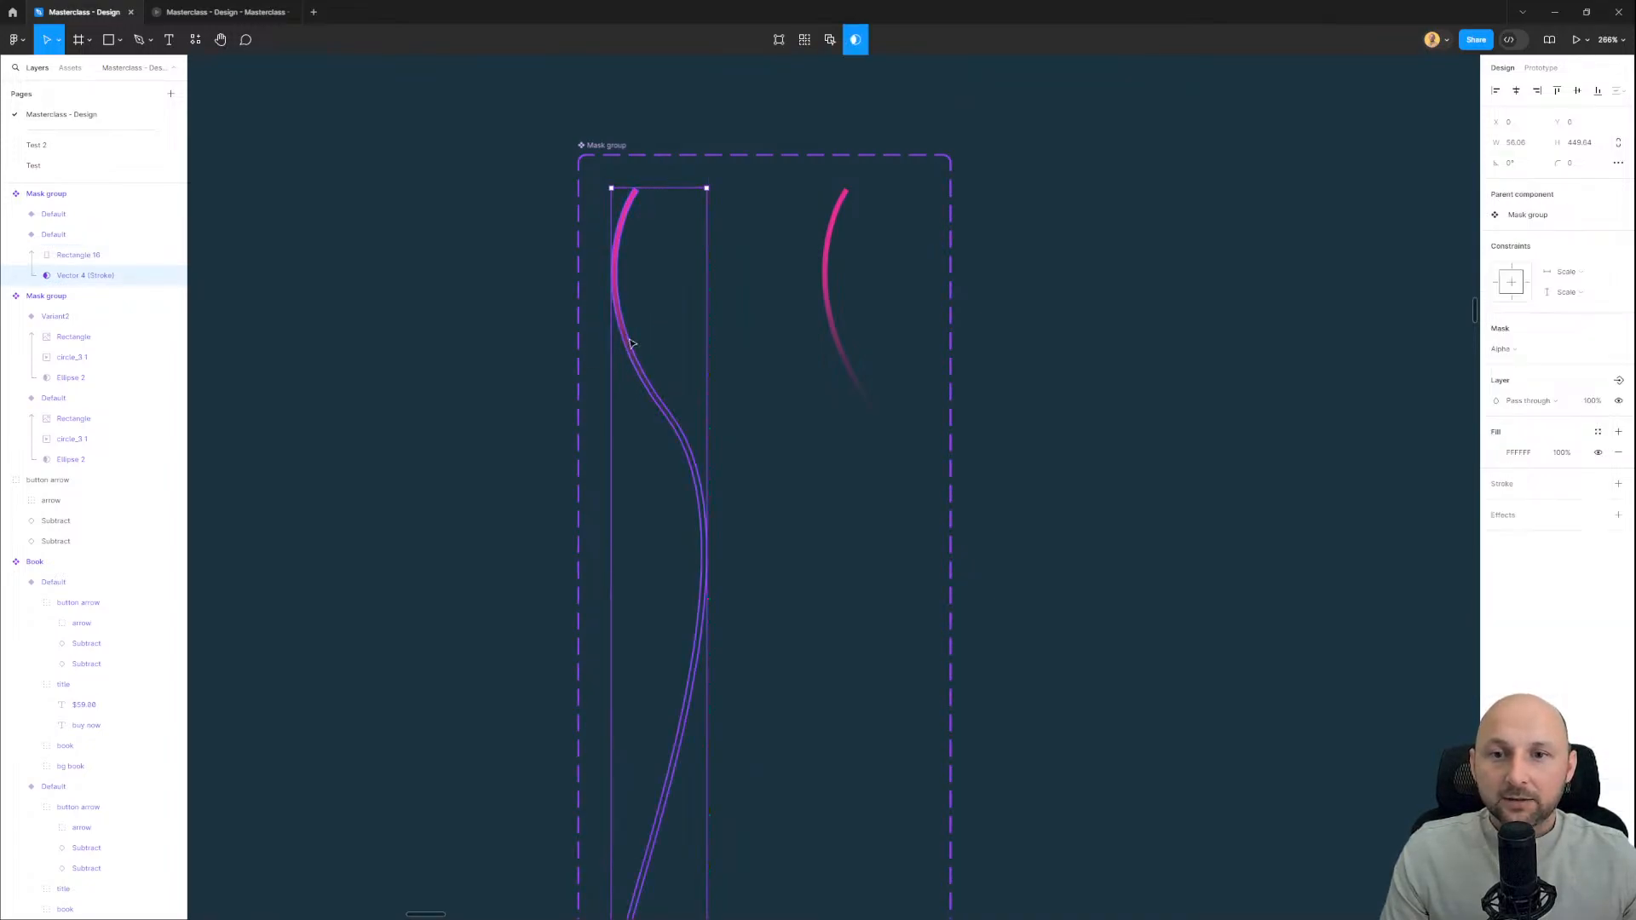
pyautogui.click(629, 257)
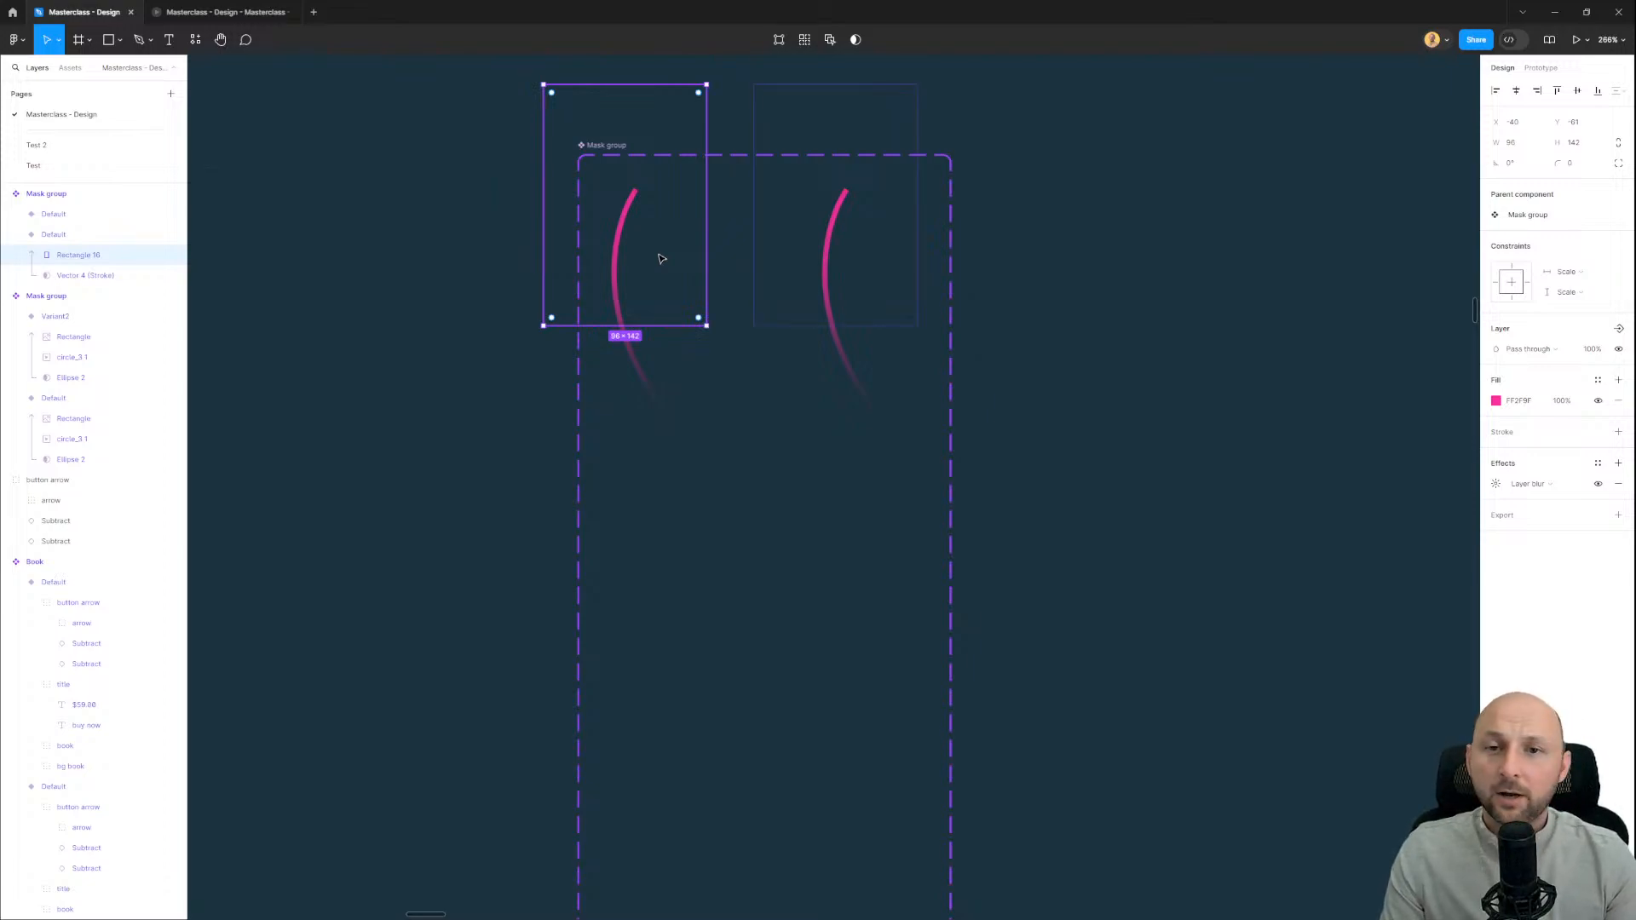
pyautogui.hotkey('shift', 'Up')
pyautogui.hotkey('shift', 'Up')
pyautogui.hotkey('shift', 'Up')
pyautogui.hotkey('shift', 'Up')
pyautogui.hotkey('shift', 'Up')
pyautogui.hotkey('shift', 'Up')
pyautogui.hotkey('shift', 'Up')
pyautogui.hotkey('shift', 'Up')
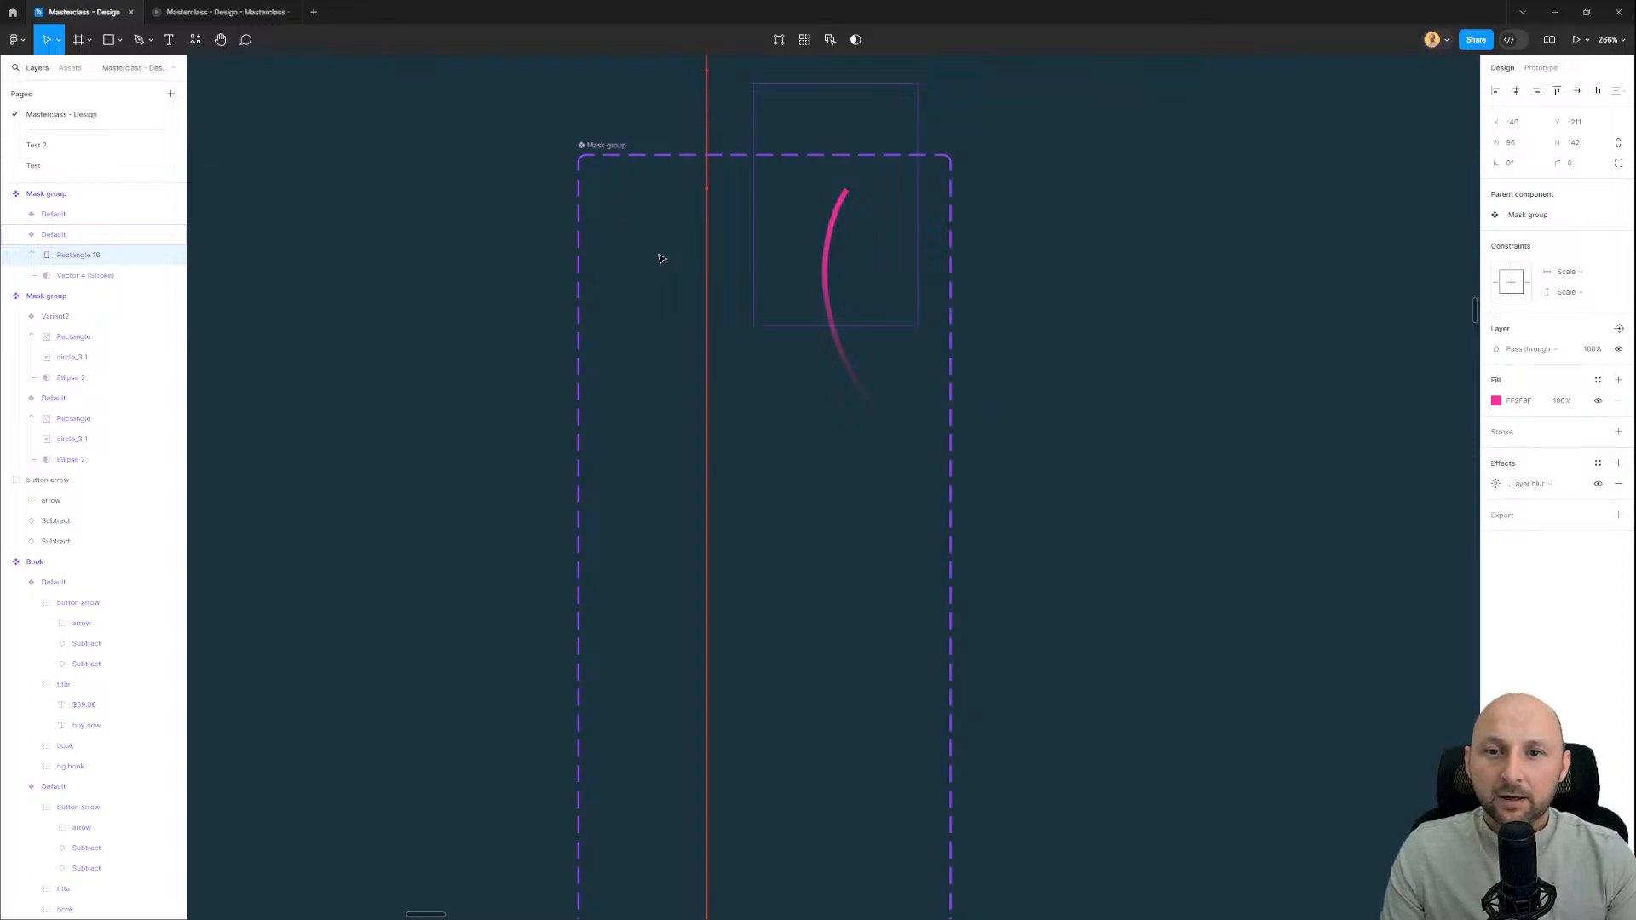
pyautogui.hotkey('shift', 'Up')
pyautogui.hotkey('shift', 'Up')
pyautogui.scroll(-3, 645, 325)
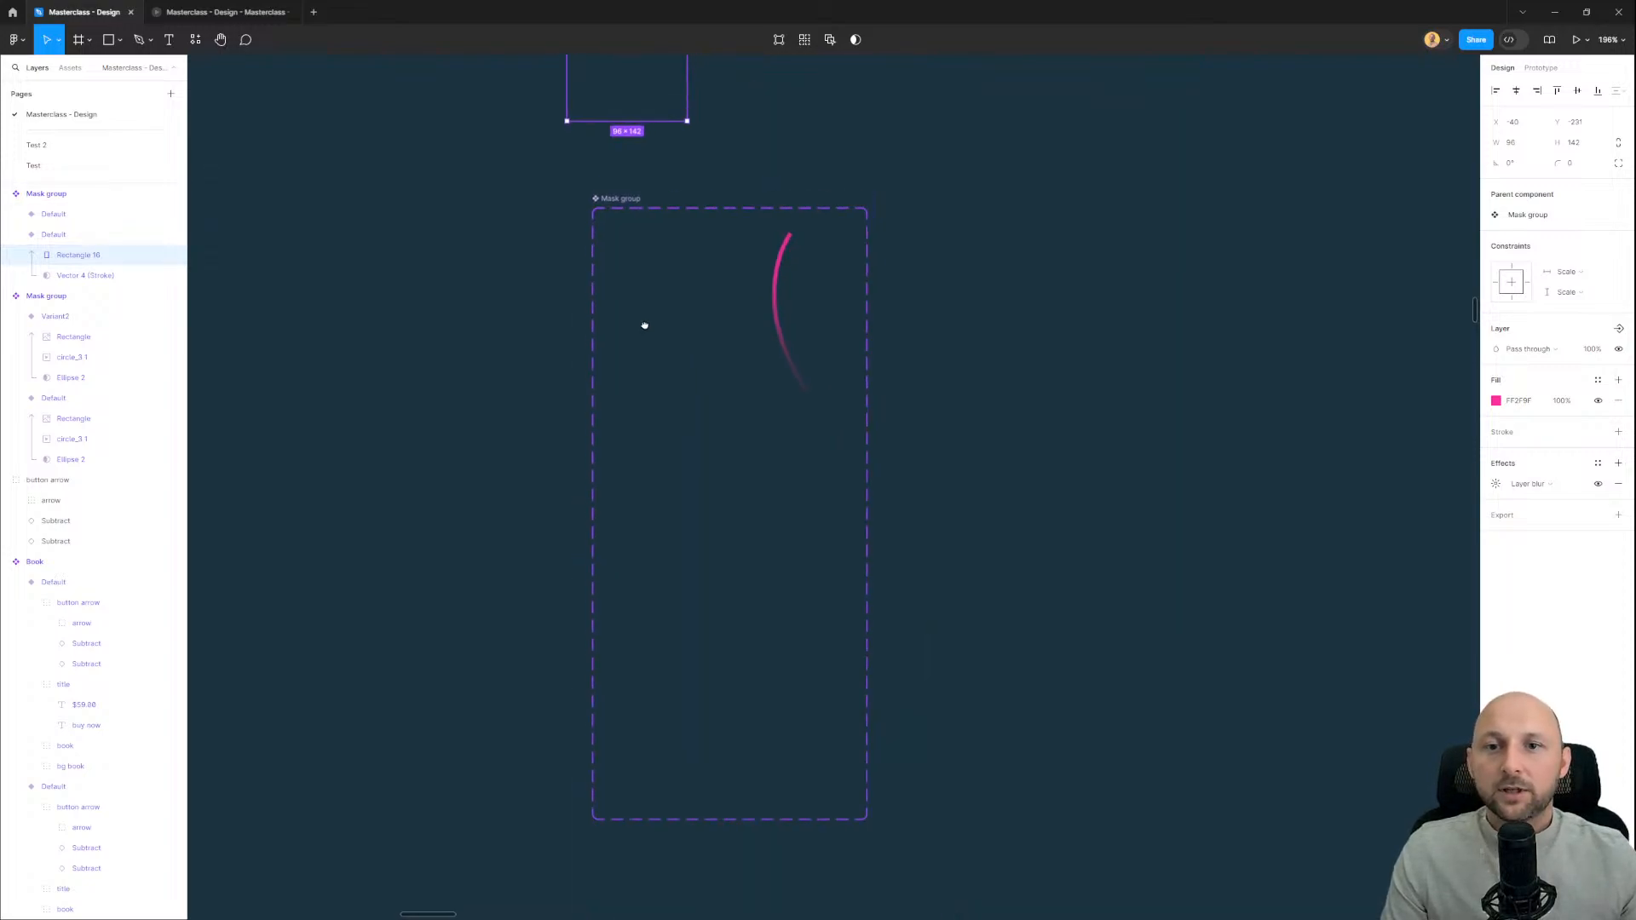
pyautogui.scroll(2, 644, 325)
pyautogui.click(519, 463)
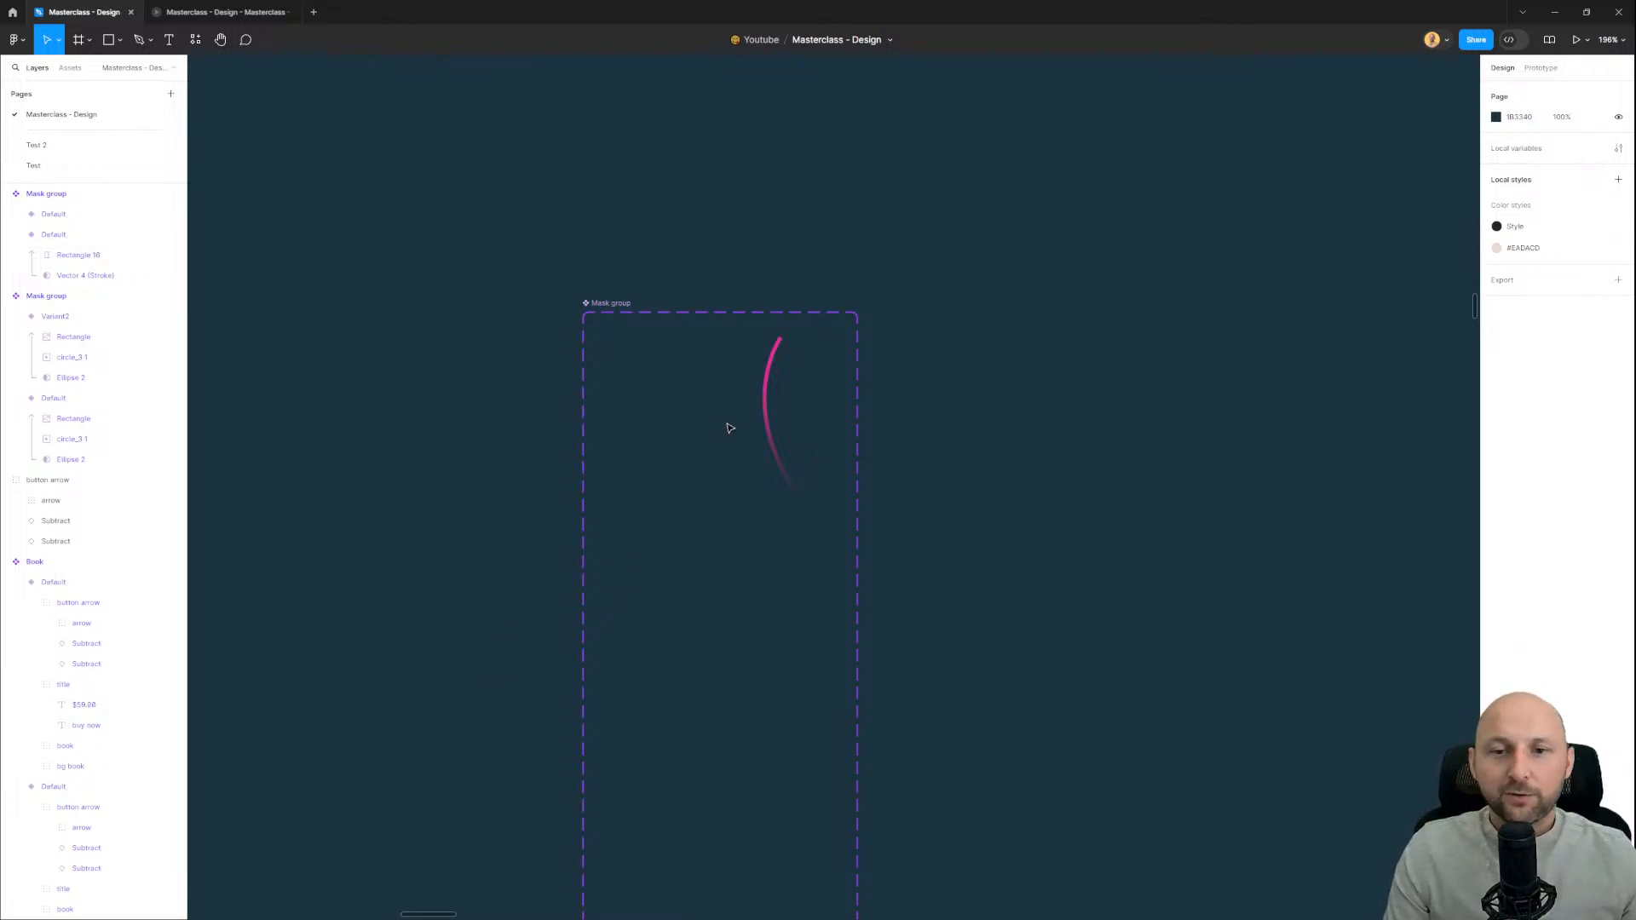
# Step: In the right variant, move the pink rectangle straight down past the curve's lower end to Y 539
pyautogui.scroll(-2, 729, 427)
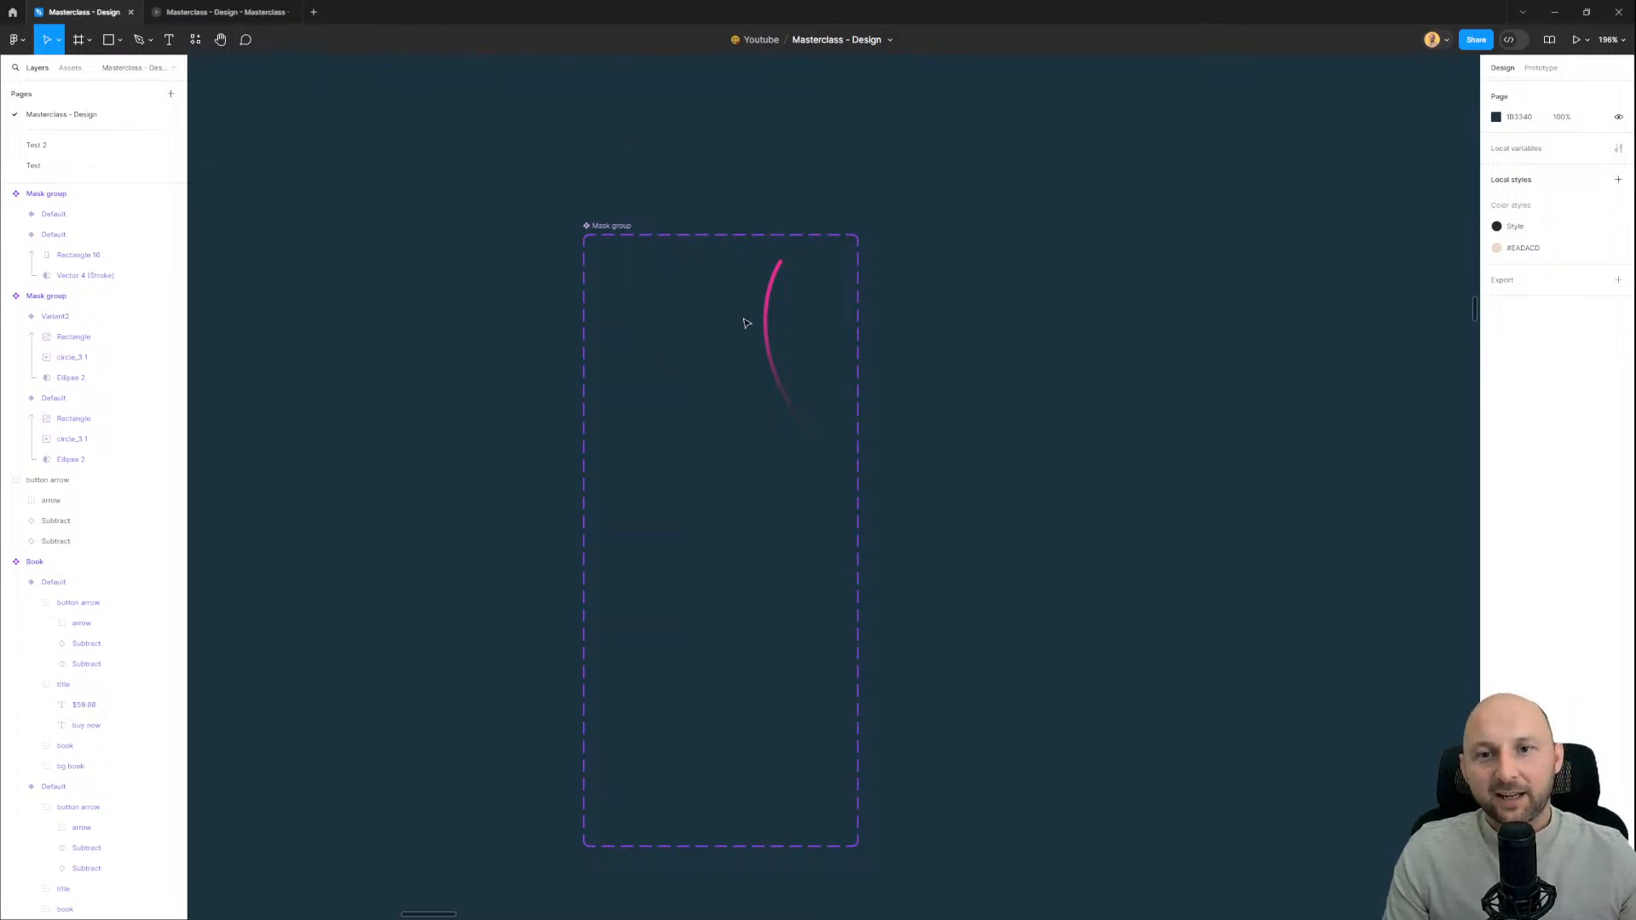
pyautogui.scroll(-3, 789, 350)
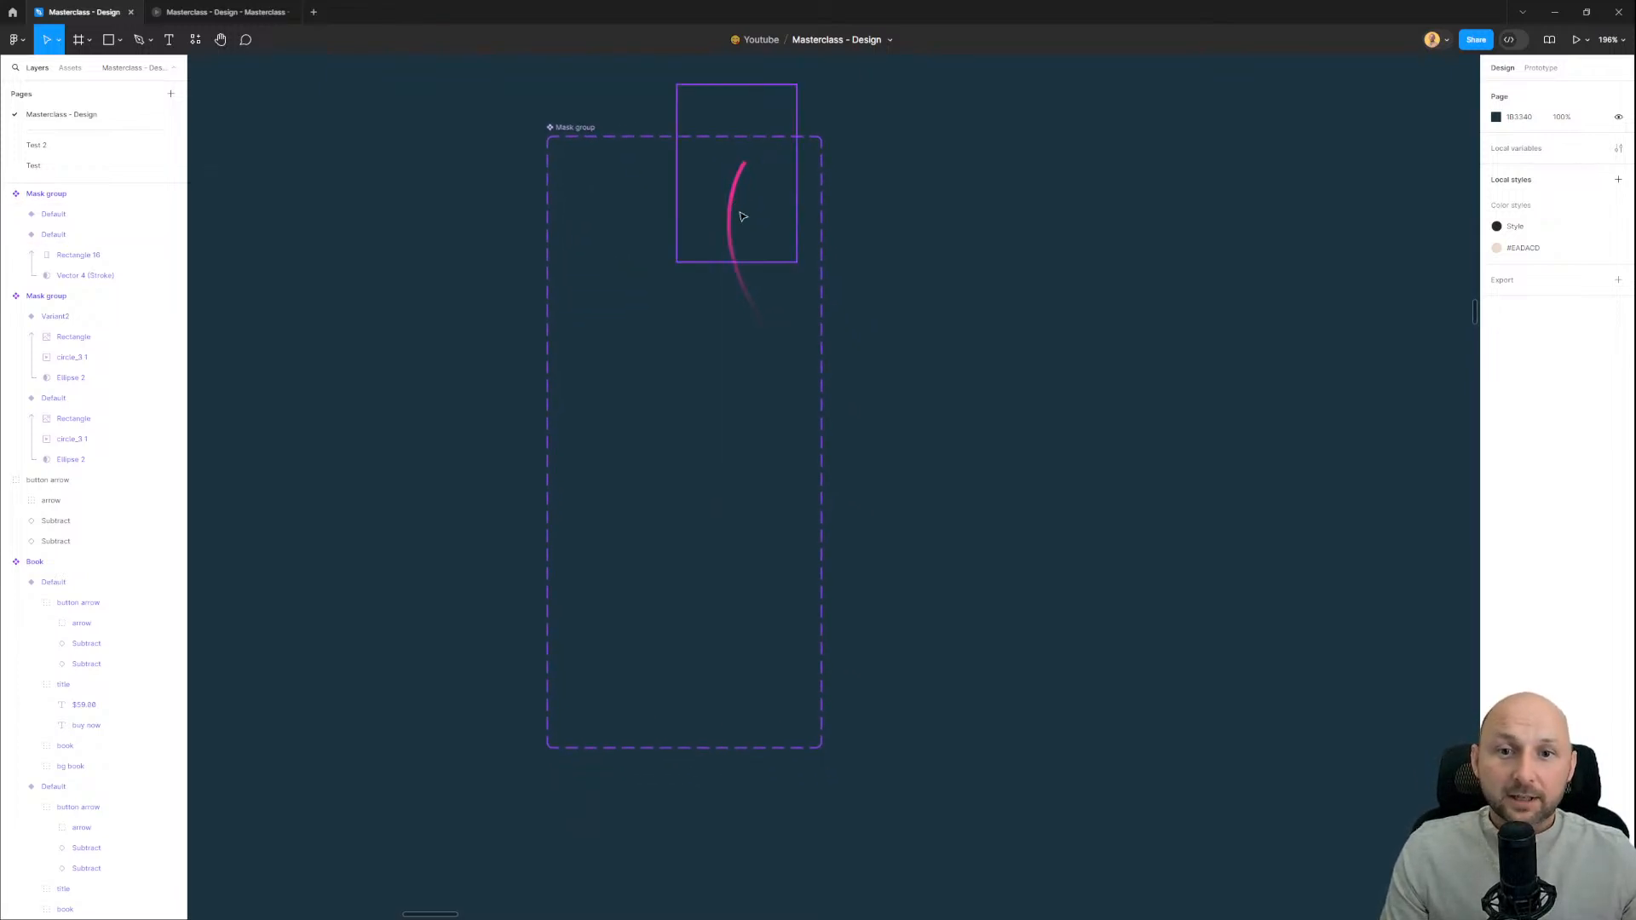
pyautogui.click(742, 217)
pyautogui.hotkey('shift', 'Down')
pyautogui.hotkey('shift', 'Down')
pyautogui.hotkey('shift', 'Down')
pyautogui.hotkey('shift', 'Down')
pyautogui.hotkey('shift', 'Down')
pyautogui.hotkey('shift', 'Down')
pyautogui.hotkey('shift', 'Down')
pyautogui.hotkey('shift', 'Down')
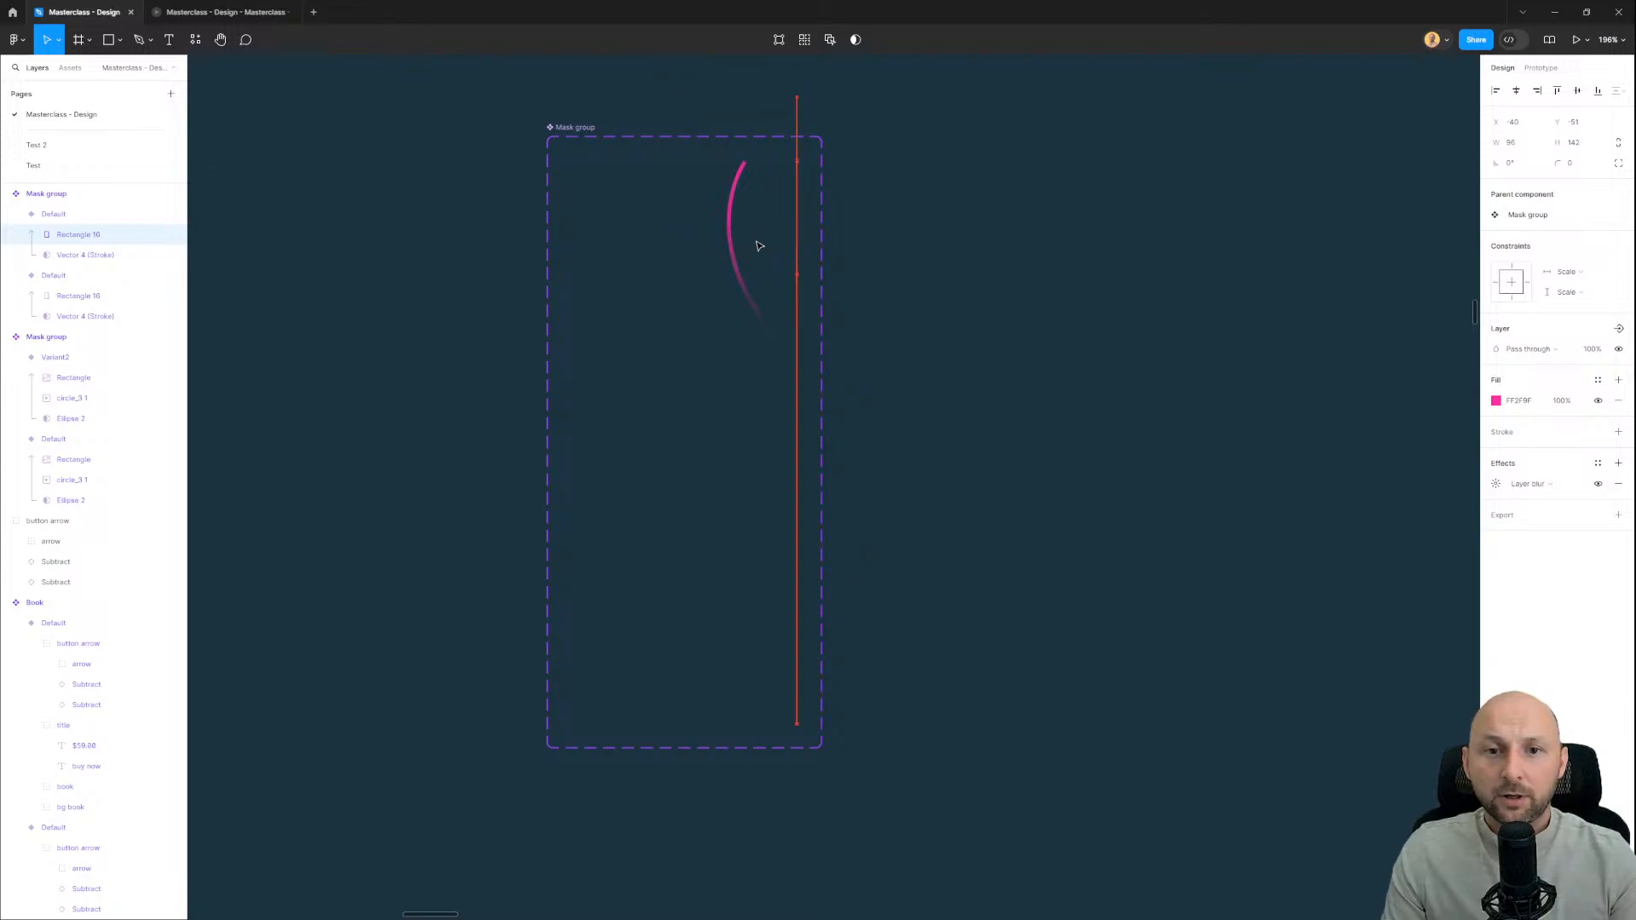
pyautogui.hotkey('shift', 'Down')
pyautogui.hotkey('shift', 'Down')
pyautogui.hotkey('shift', 'Down')
pyautogui.hotkey('shift', 'Down')
pyautogui.hotkey('shift', 'Down')
pyautogui.hotkey('shift', 'Down')
pyautogui.hotkey('shift', 'Down')
pyautogui.hotkey('shift', 'Down')
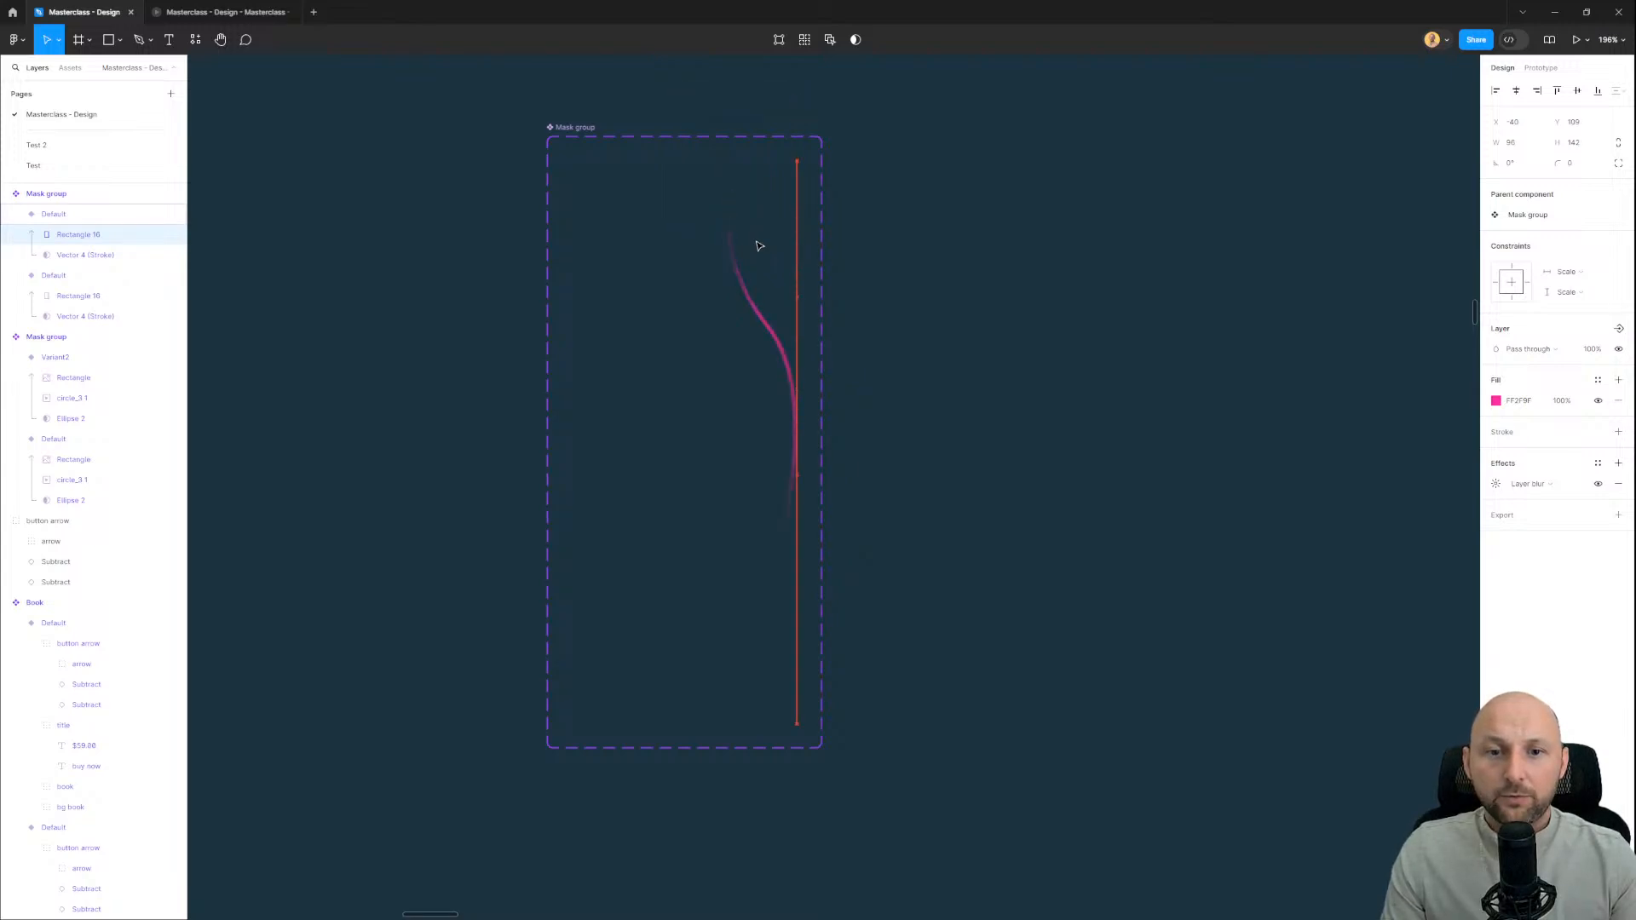
pyautogui.hotkey('shift', 'Down')
pyautogui.hotkey('shift', 'Down')
pyautogui.hotkey('shift', 'Down')
pyautogui.hotkey('shift', 'Down')
pyautogui.hotkey('shift', 'Down')
pyautogui.hotkey('shift', 'Down')
pyautogui.hotkey('shift', 'Down')
pyautogui.hotkey('shift', 'Down')
pyautogui.hotkey('shift', 'Down')
pyautogui.hotkey('shift', 'Down')
pyautogui.hotkey('shift', 'Down')
pyautogui.hotkey('shift', 'Down')
pyautogui.hotkey('shift', 'Down')
pyautogui.hotkey('shift', 'Down')
pyautogui.hotkey('shift', 'Down')
pyautogui.hotkey('shift', 'Down')
pyautogui.hotkey('shift', 'Down')
pyautogui.hotkey('shift', 'Down')
pyautogui.hotkey('shift', 'Down')
pyautogui.hotkey('shift', 'Down')
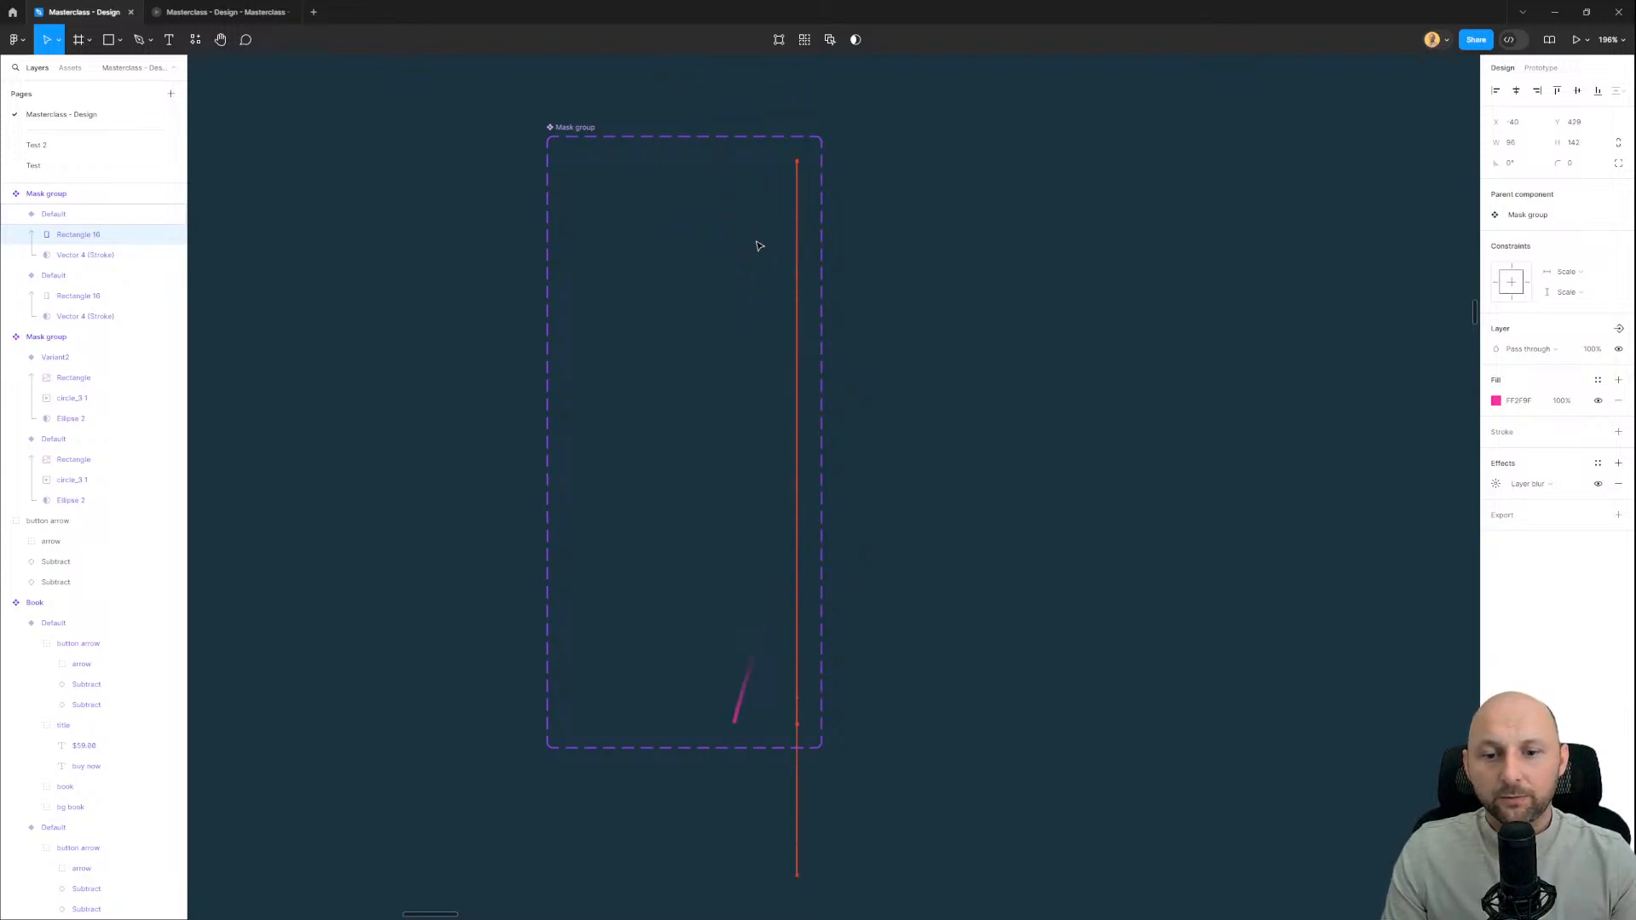
pyautogui.hotkey('shift', 'Down')
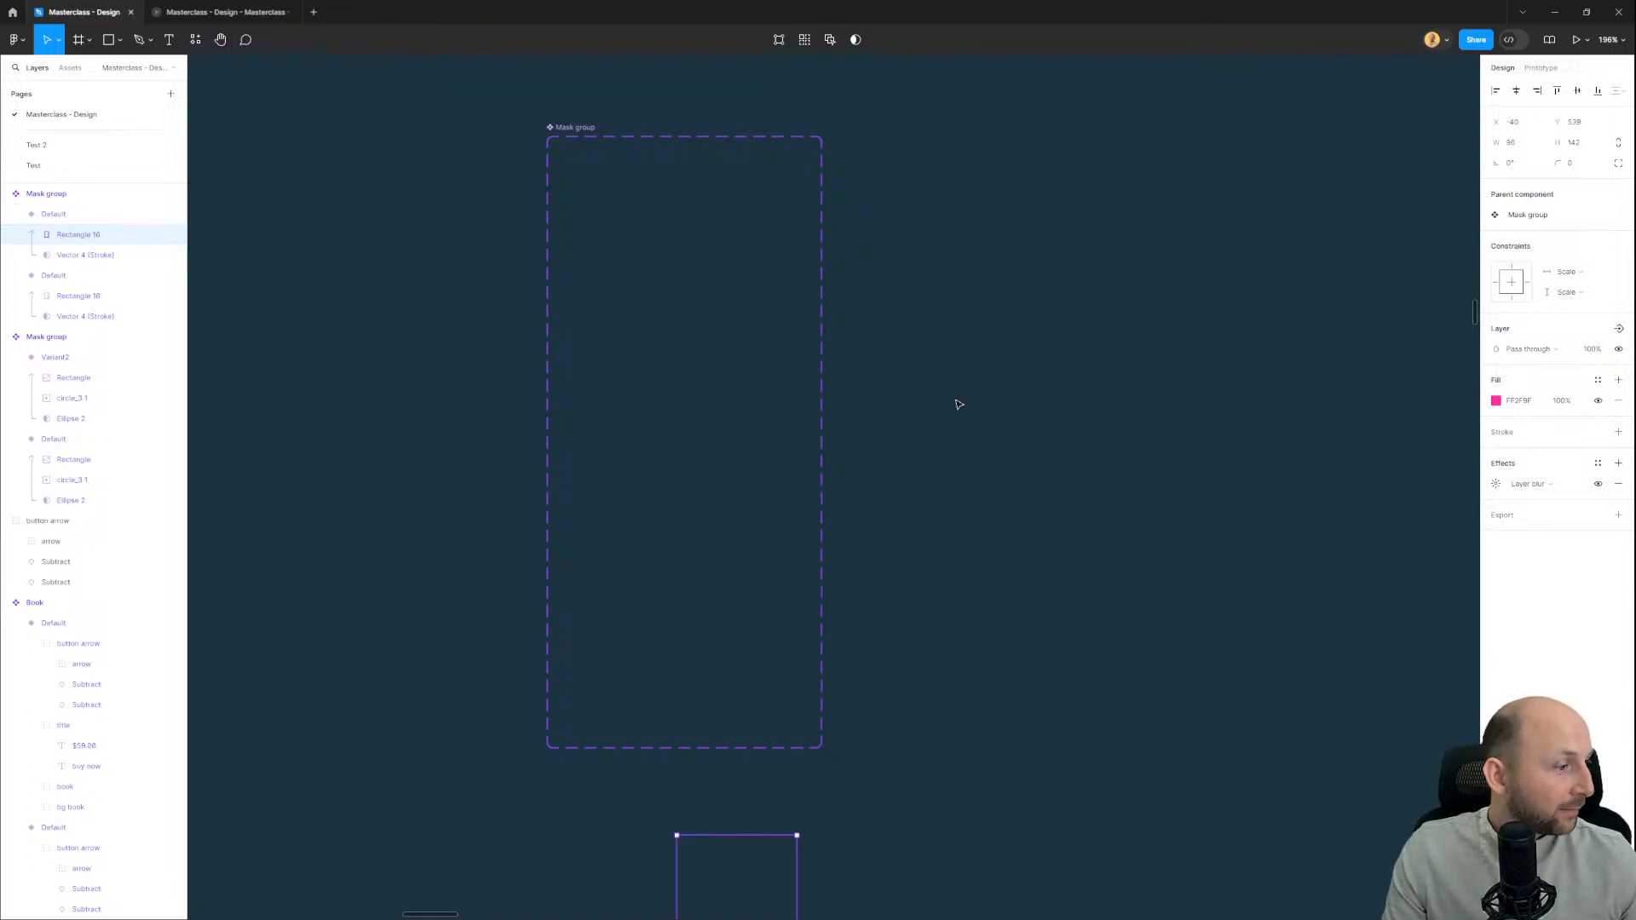
pyautogui.click(986, 440)
# Step: Place the dark 750 × 750 test frame below the Book frame, just right of the new Mask group component set
pyautogui.scroll(-3, 931, 442)
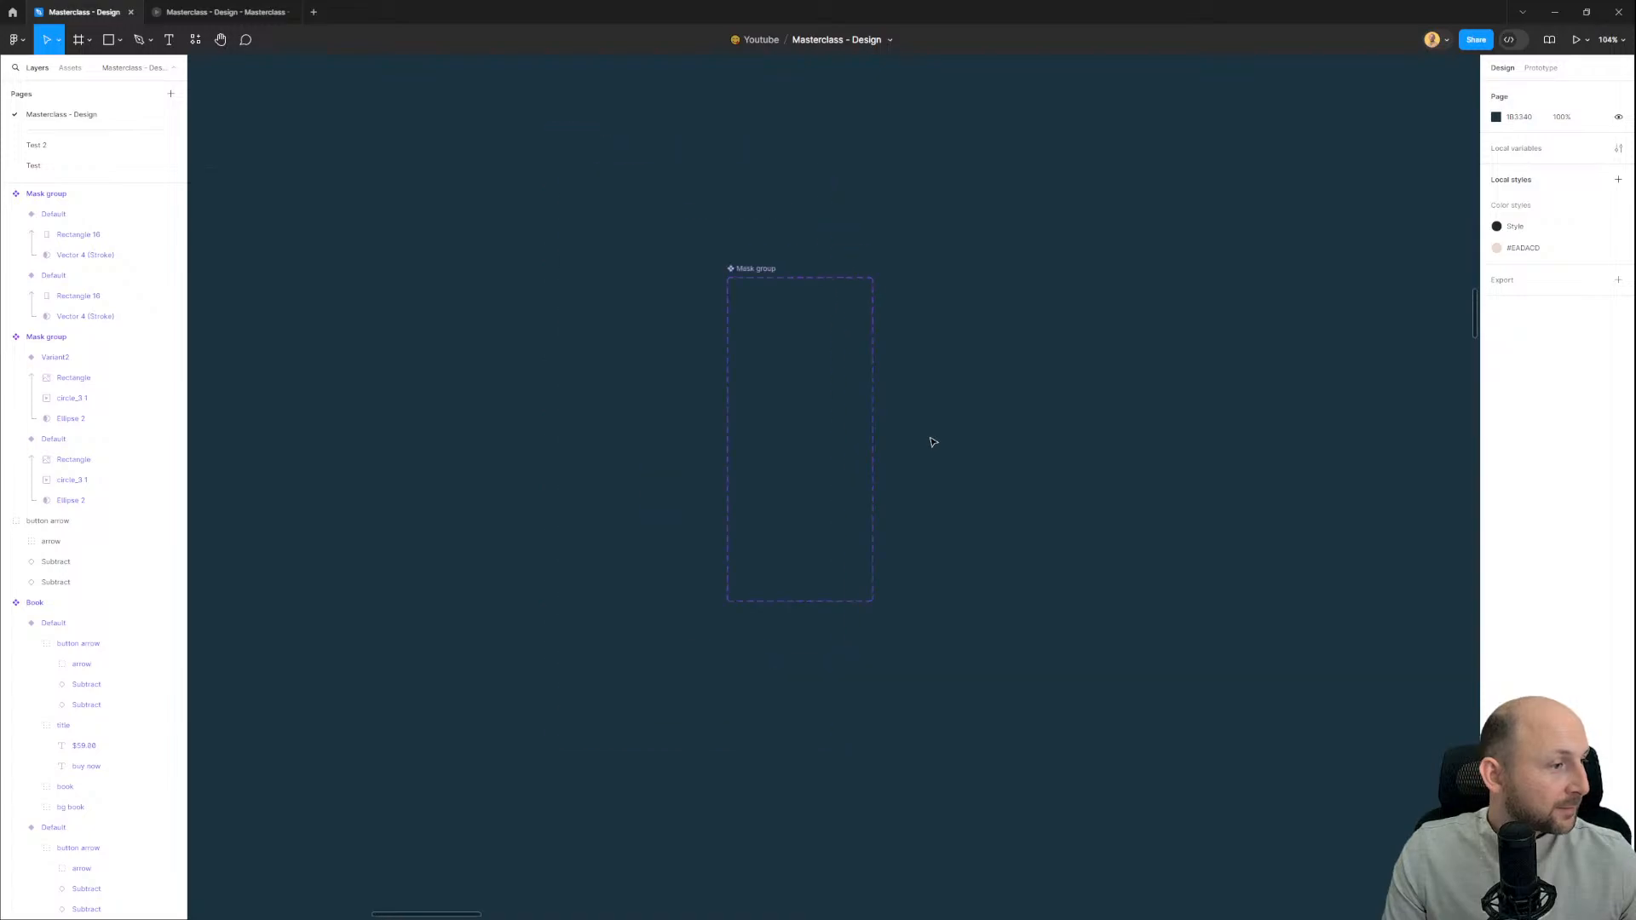
pyautogui.moveTo(938, 406); pyautogui.dragTo(730, 500)
pyautogui.click(556, 513)
pyautogui.scroll(-3, 784, 453)
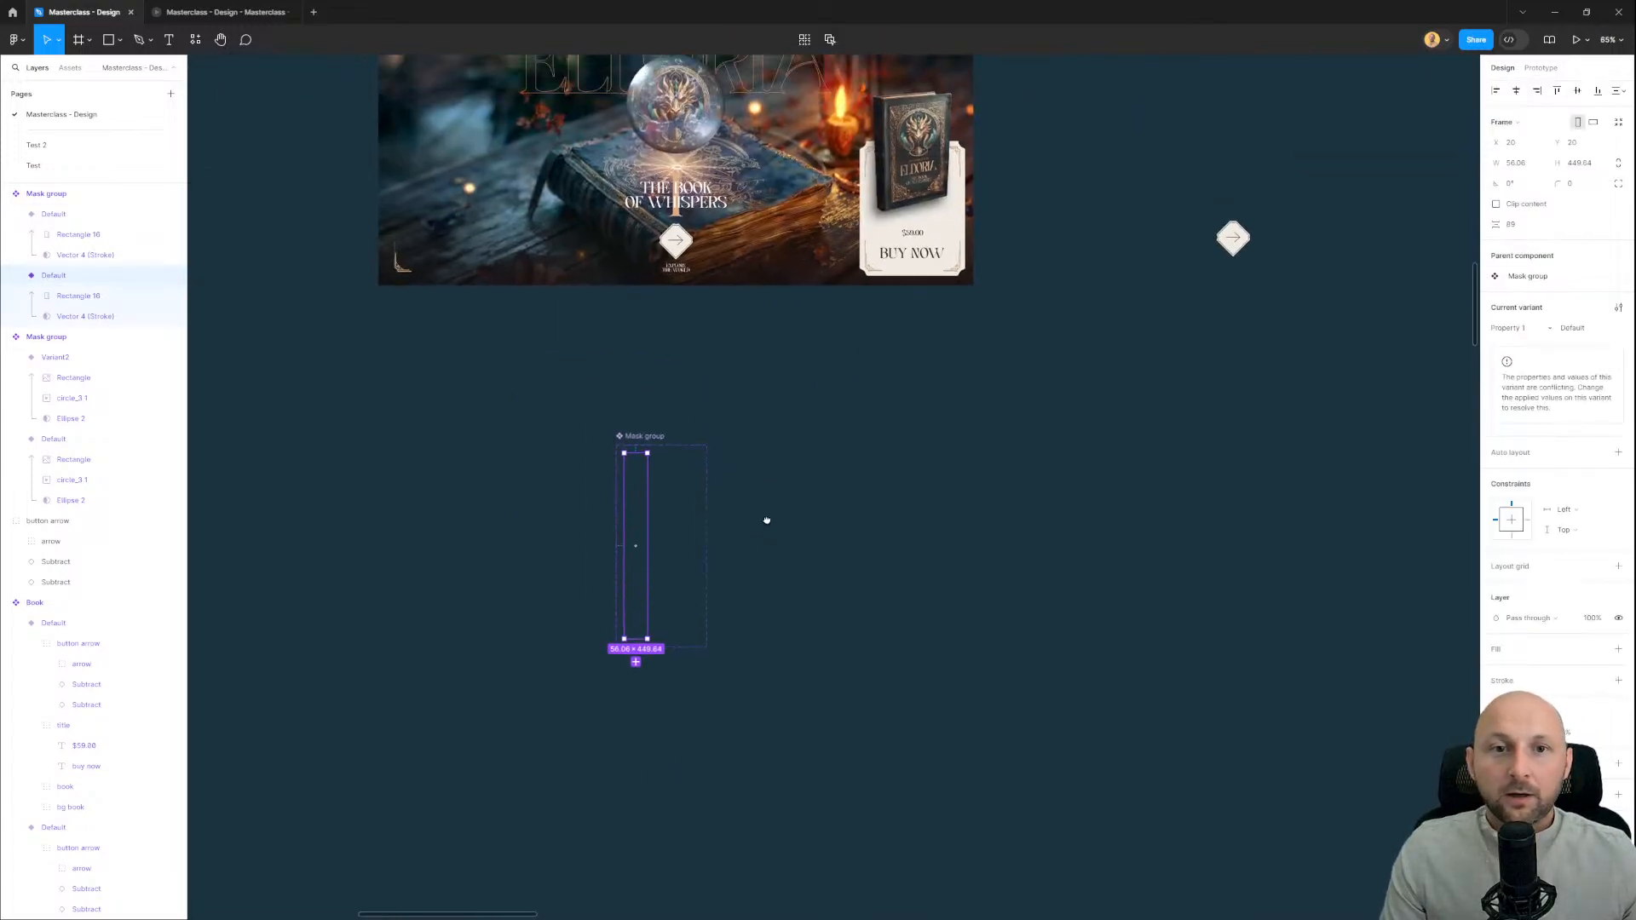
pyautogui.scroll(1, 767, 516)
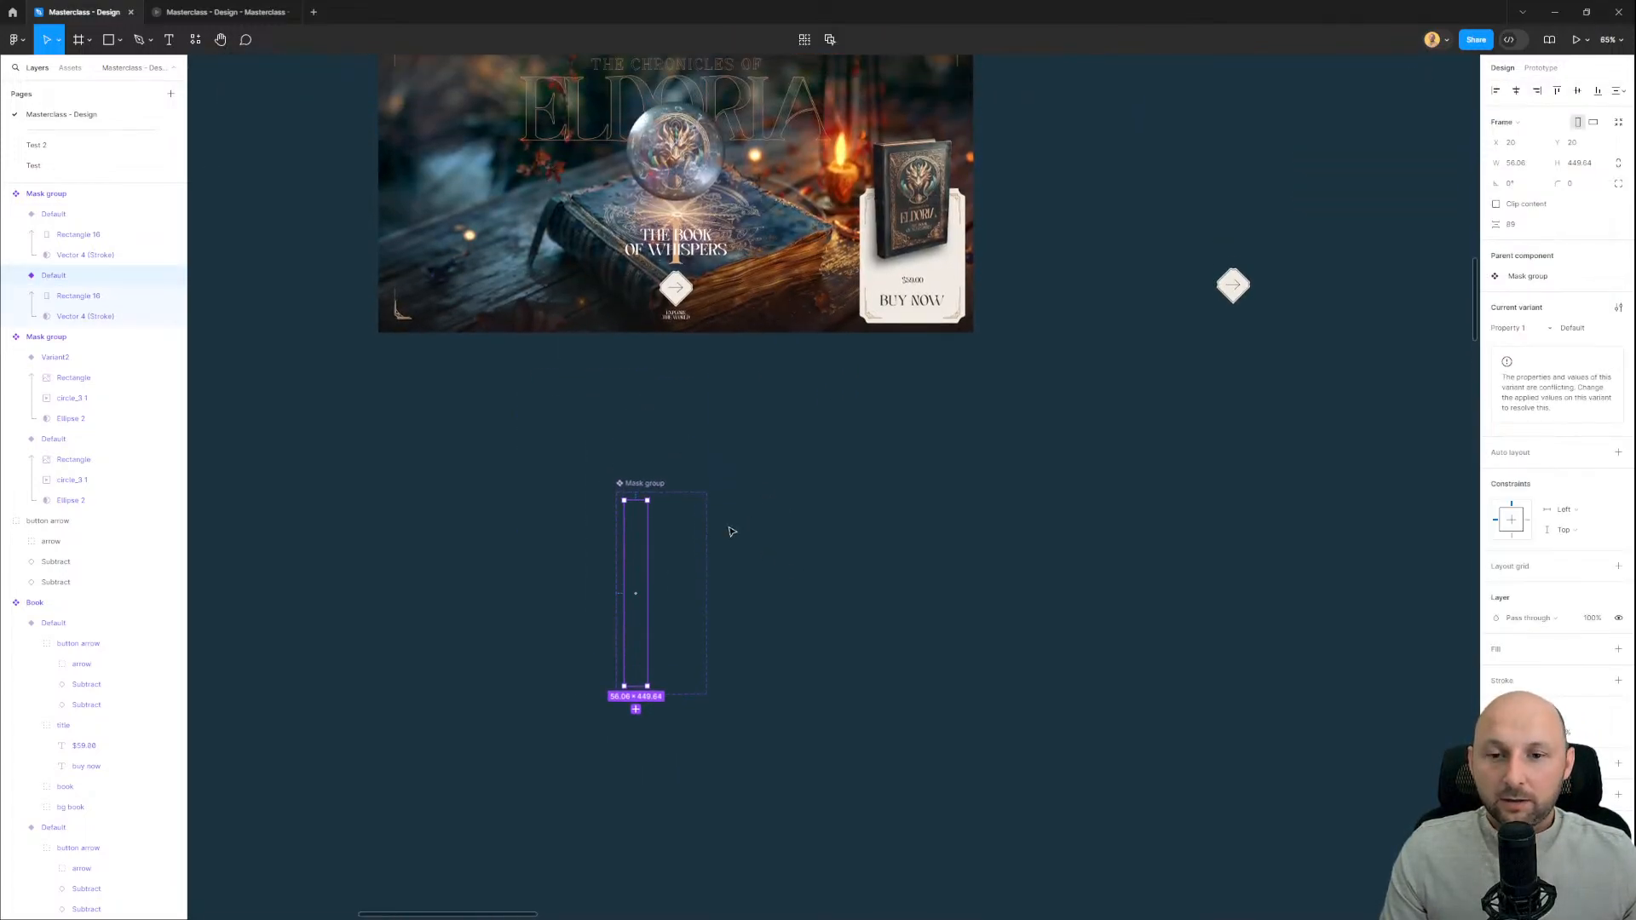
pyautogui.scroll(3, 669, 579)
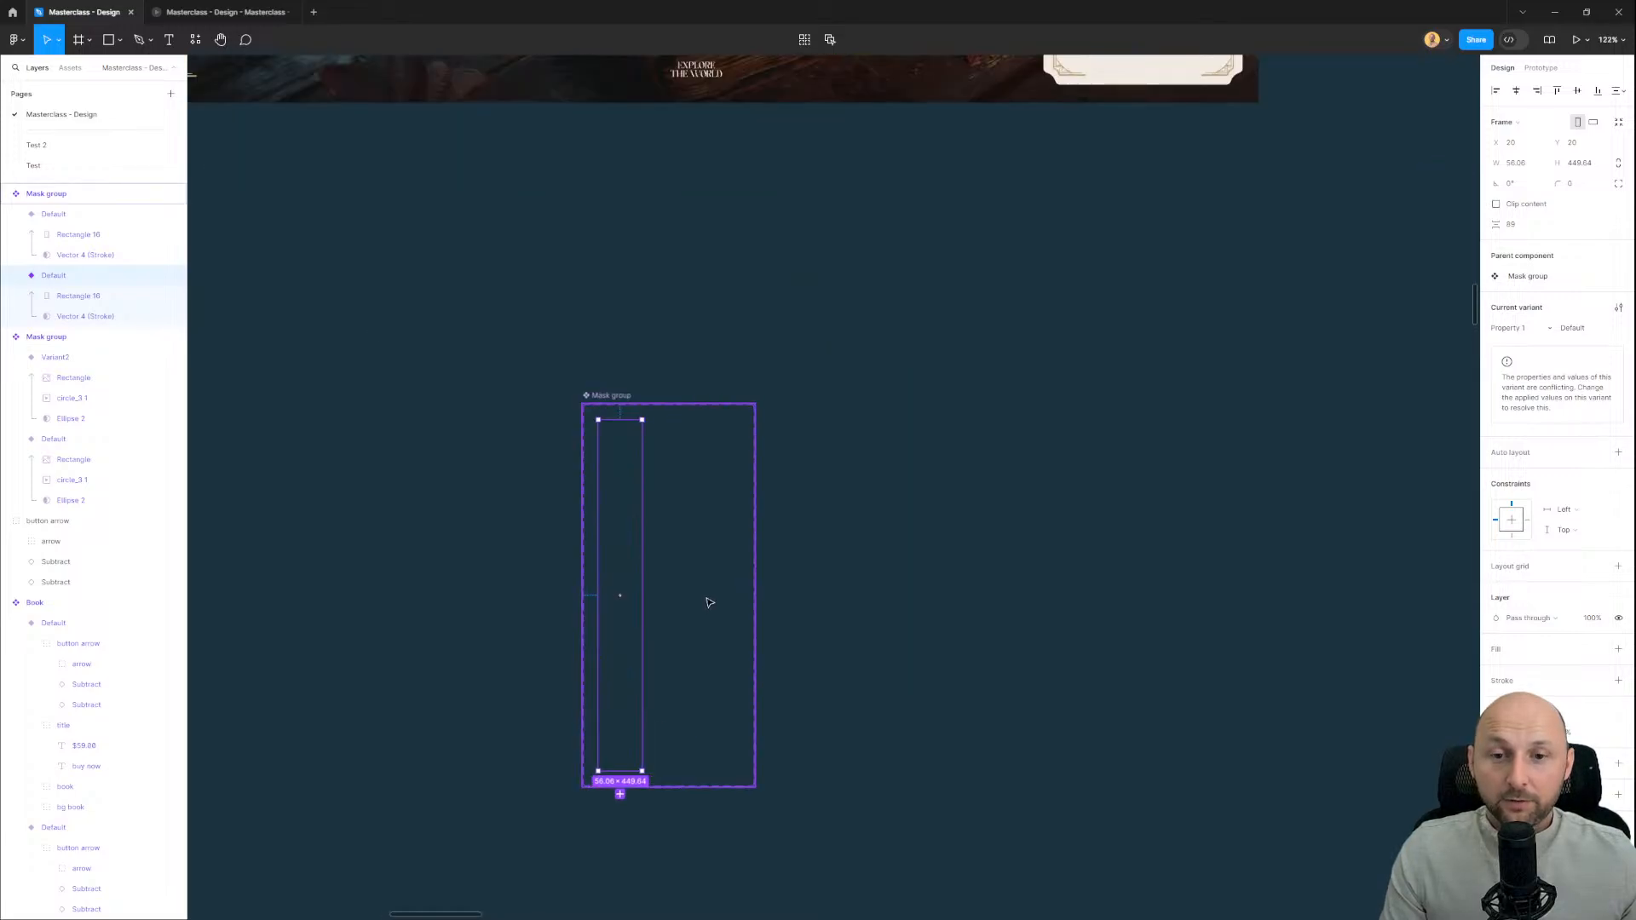
pyautogui.scroll(-5, 733, 509)
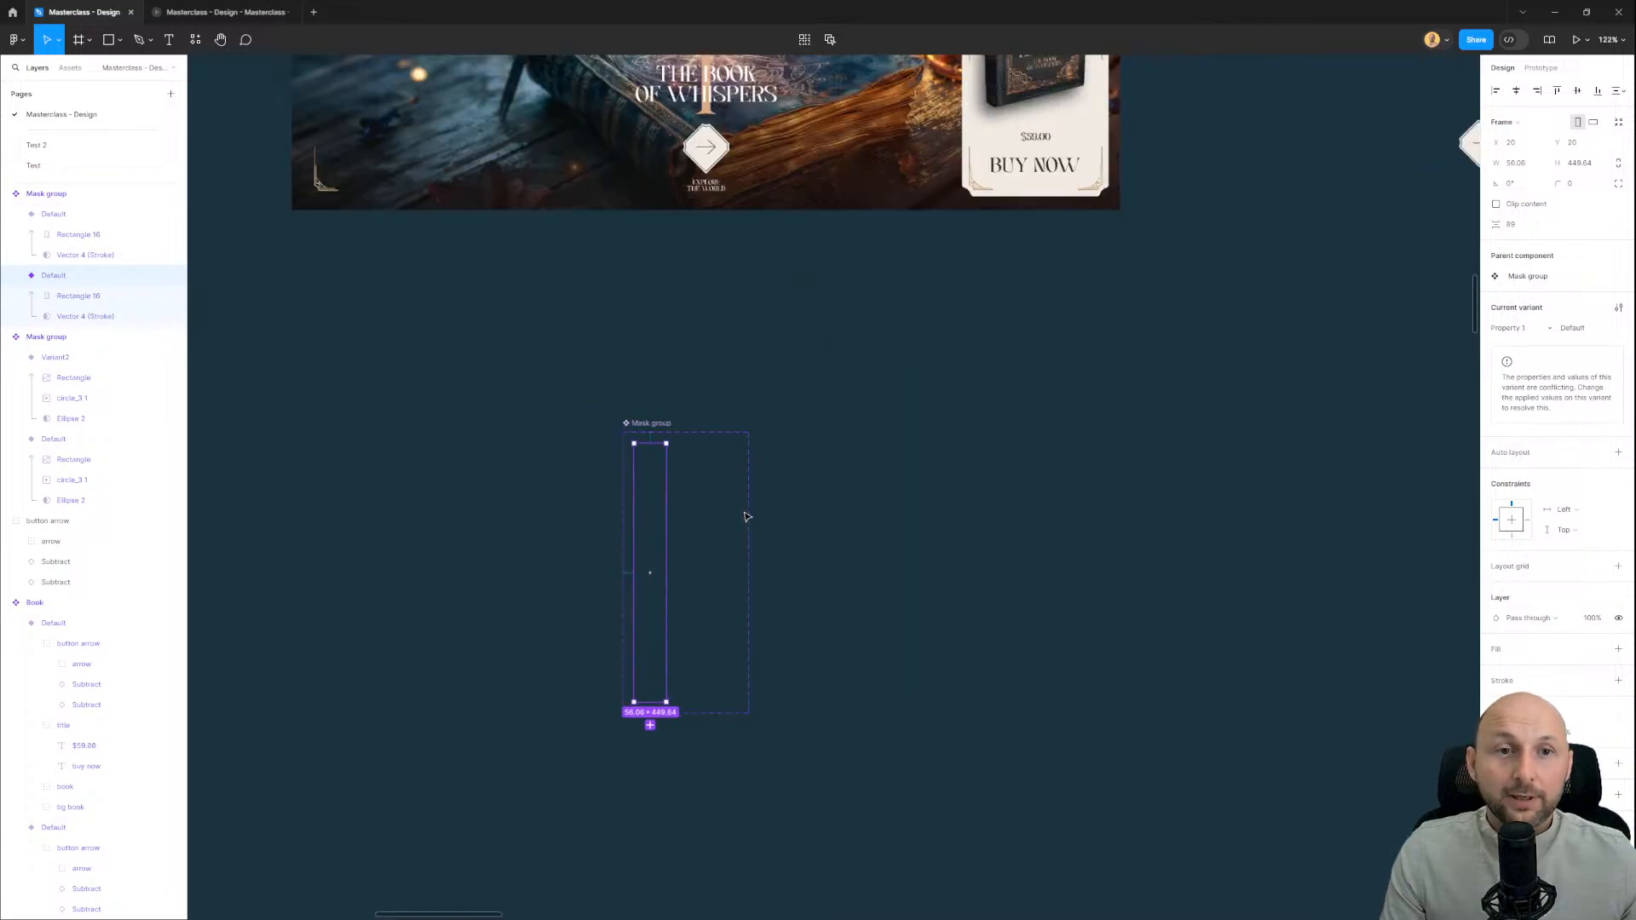
pyautogui.click(924, 431)
pyautogui.moveTo(942, 178); pyautogui.dragTo(742, 596)
pyautogui.scroll(10, 719, 669)
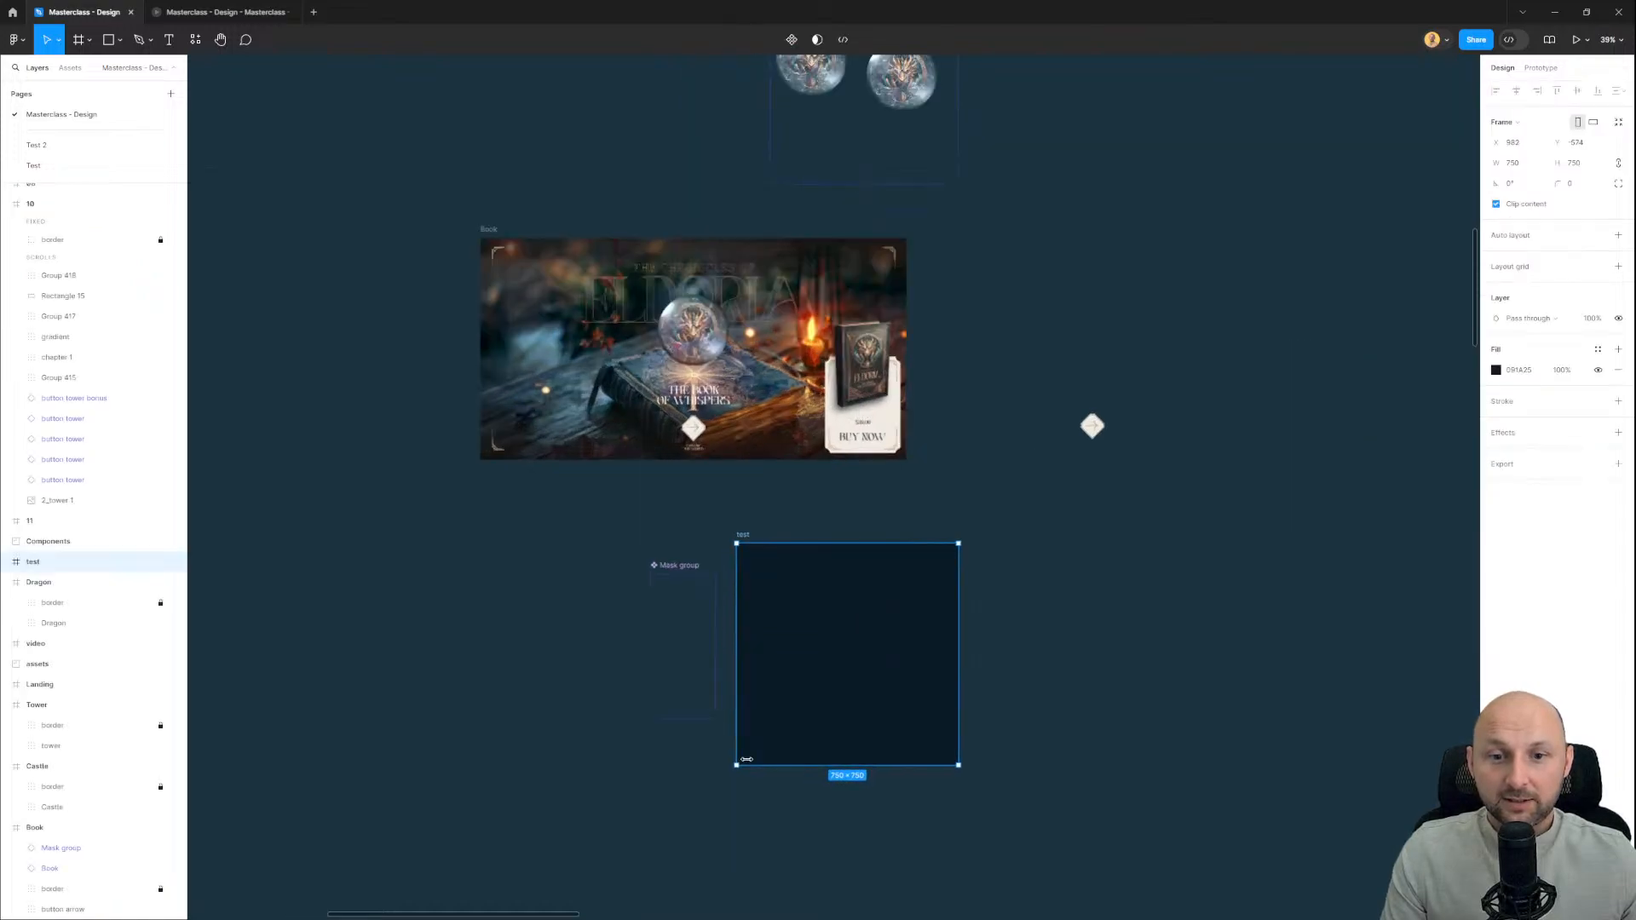
pyautogui.scroll(4, 710, 460)
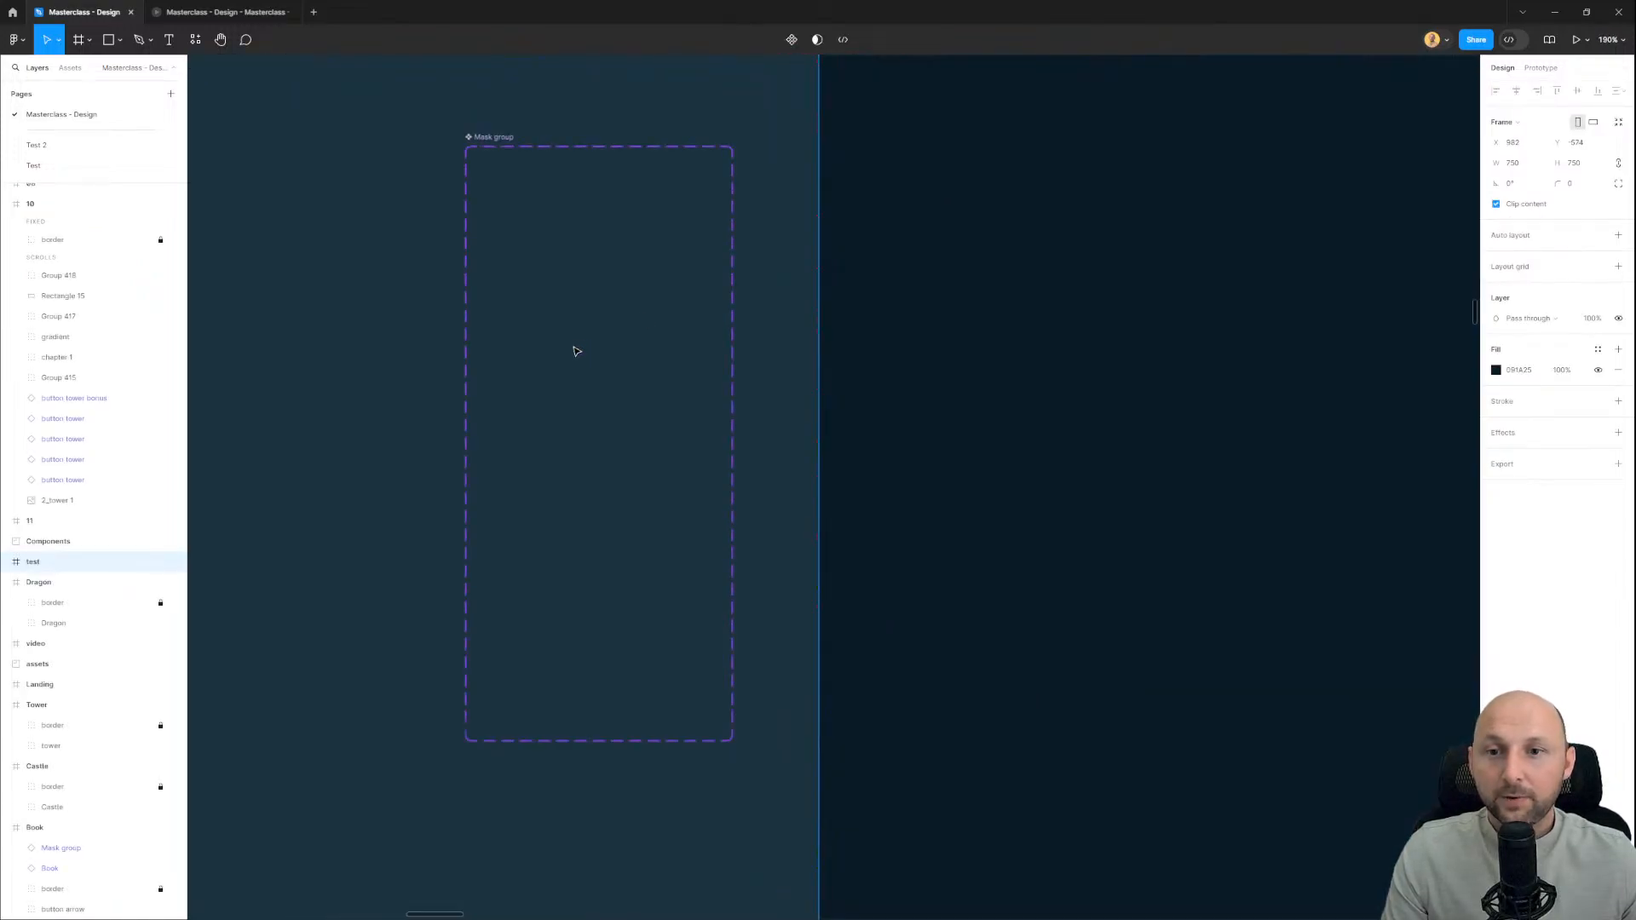
# Step: Place an instance of the left Mask group variant in the dark test frame, horizontally centred at X 347, Y 124
pyautogui.click(545, 366)
pyautogui.scroll(-2, 531, 334)
pyautogui.moveTo(530, 334); pyautogui.dragTo(1082, 353)
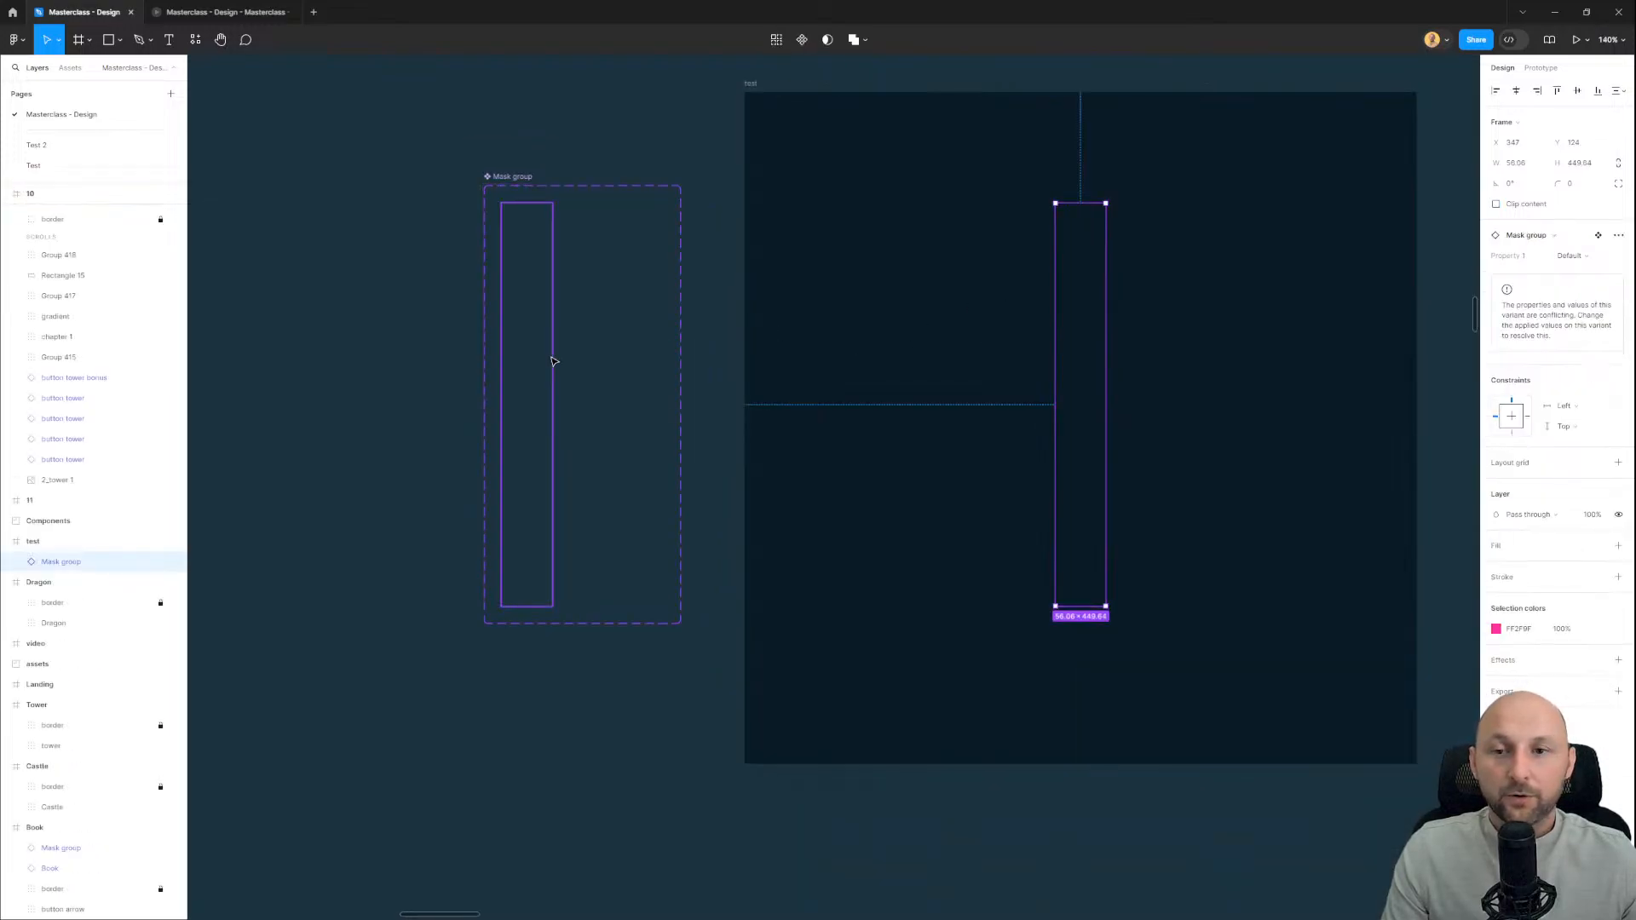
pyautogui.moveTo(759, 132); pyautogui.dragTo(767, 155)
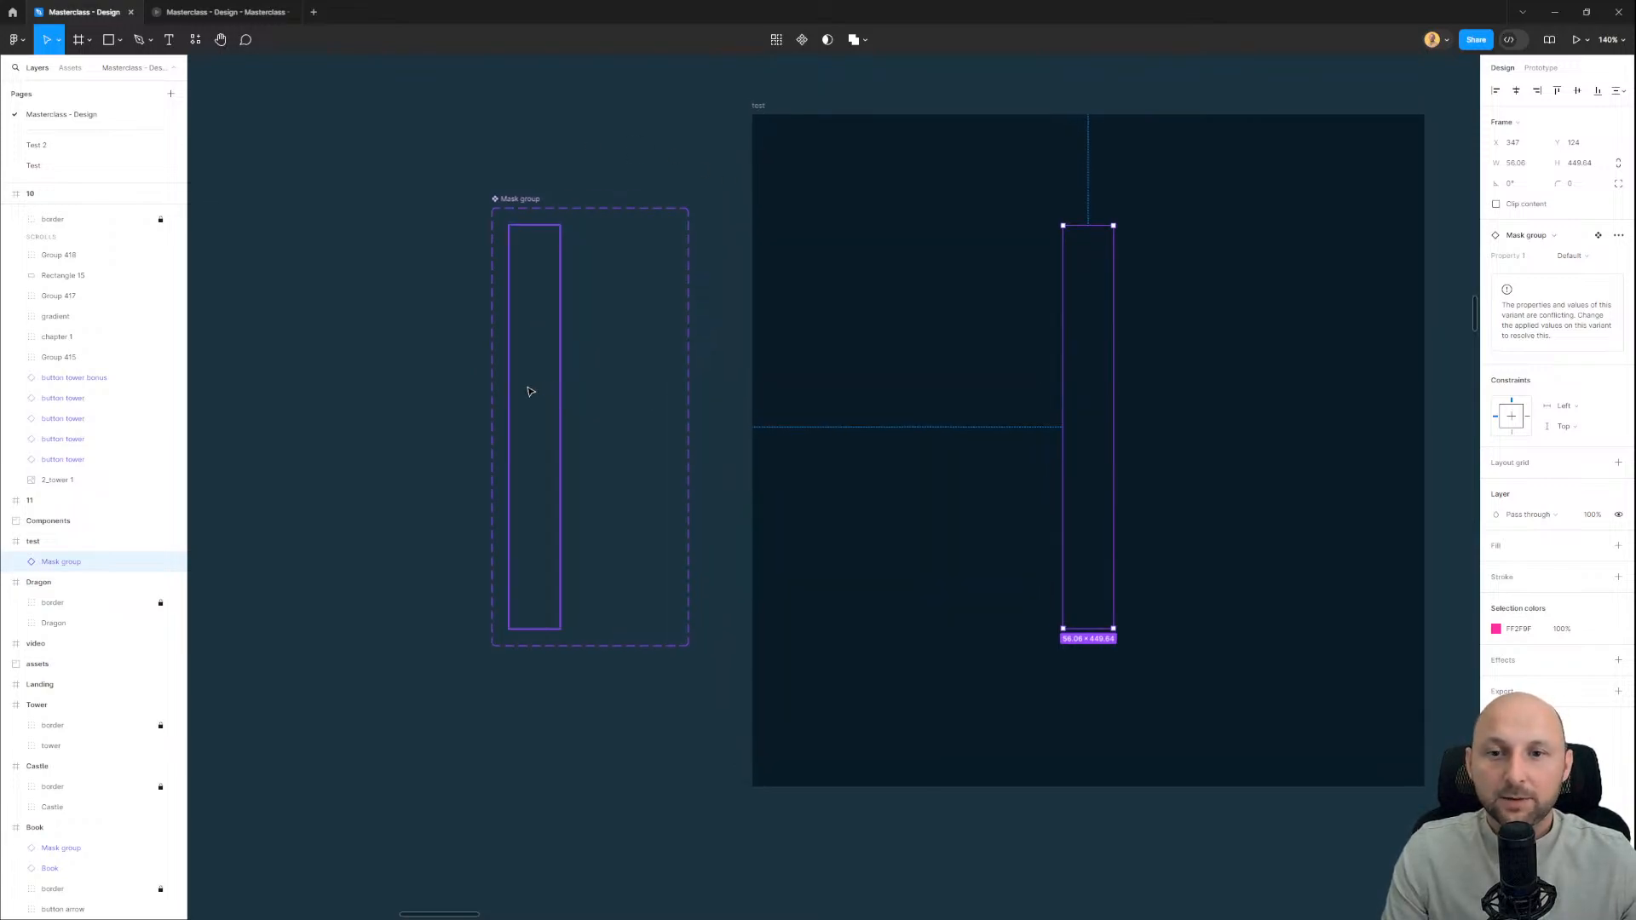
pyautogui.hotkey('ctrl', 'z')
# Step: Set the Property 1 value of the left Mask group variant to 1 and of the right variant to 2
pyautogui.scroll(3, 528, 323)
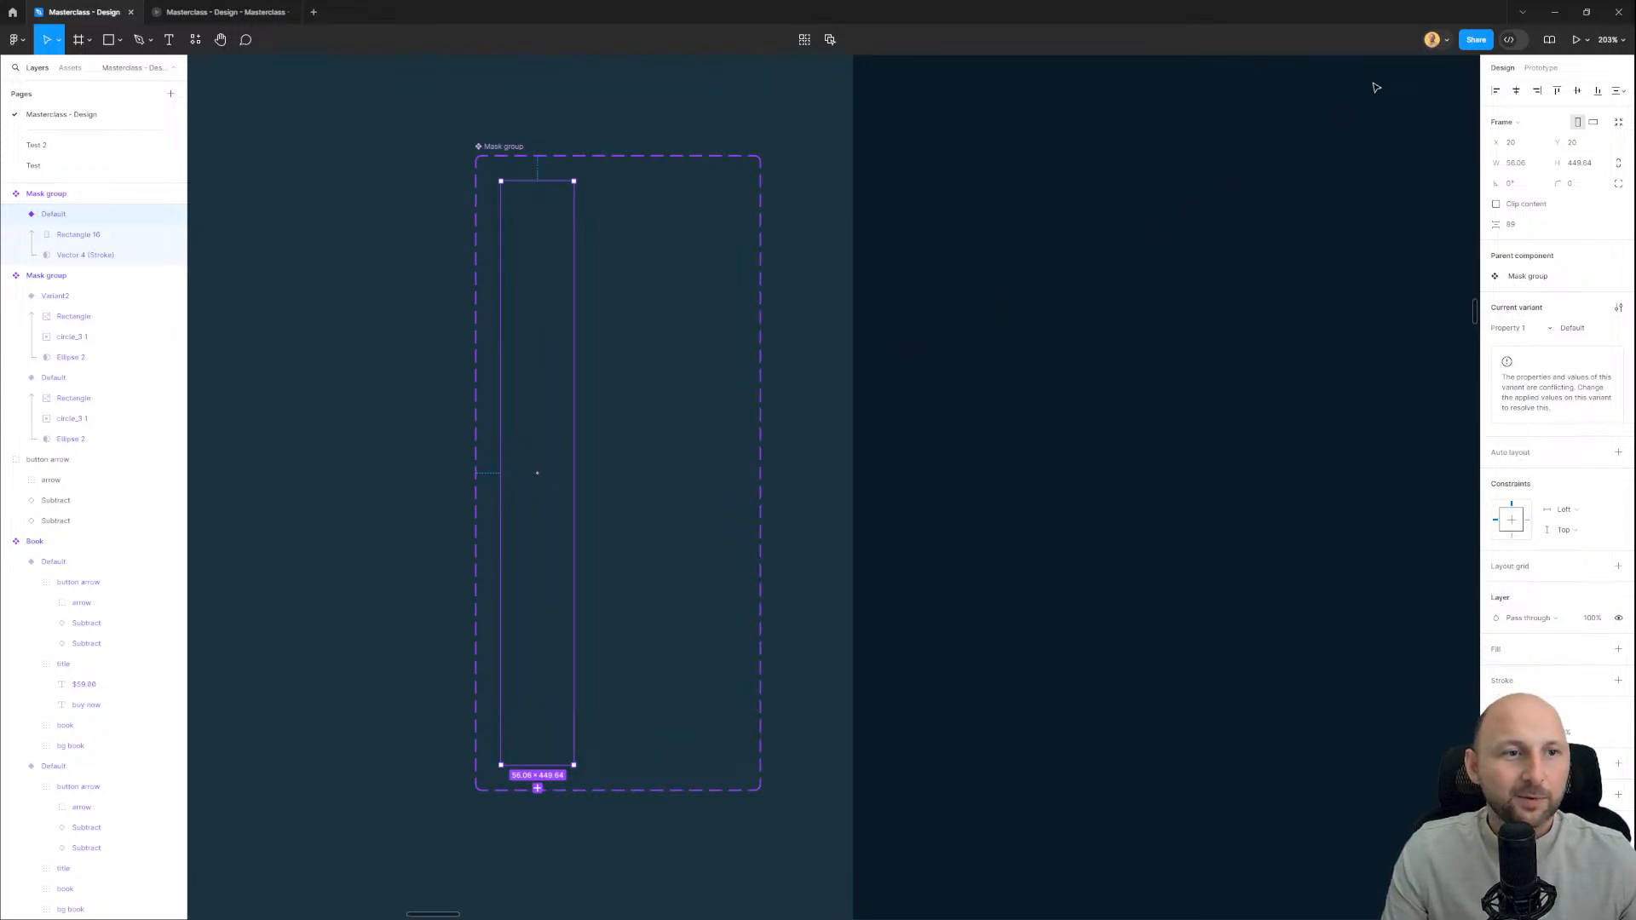
pyautogui.click(1535, 71)
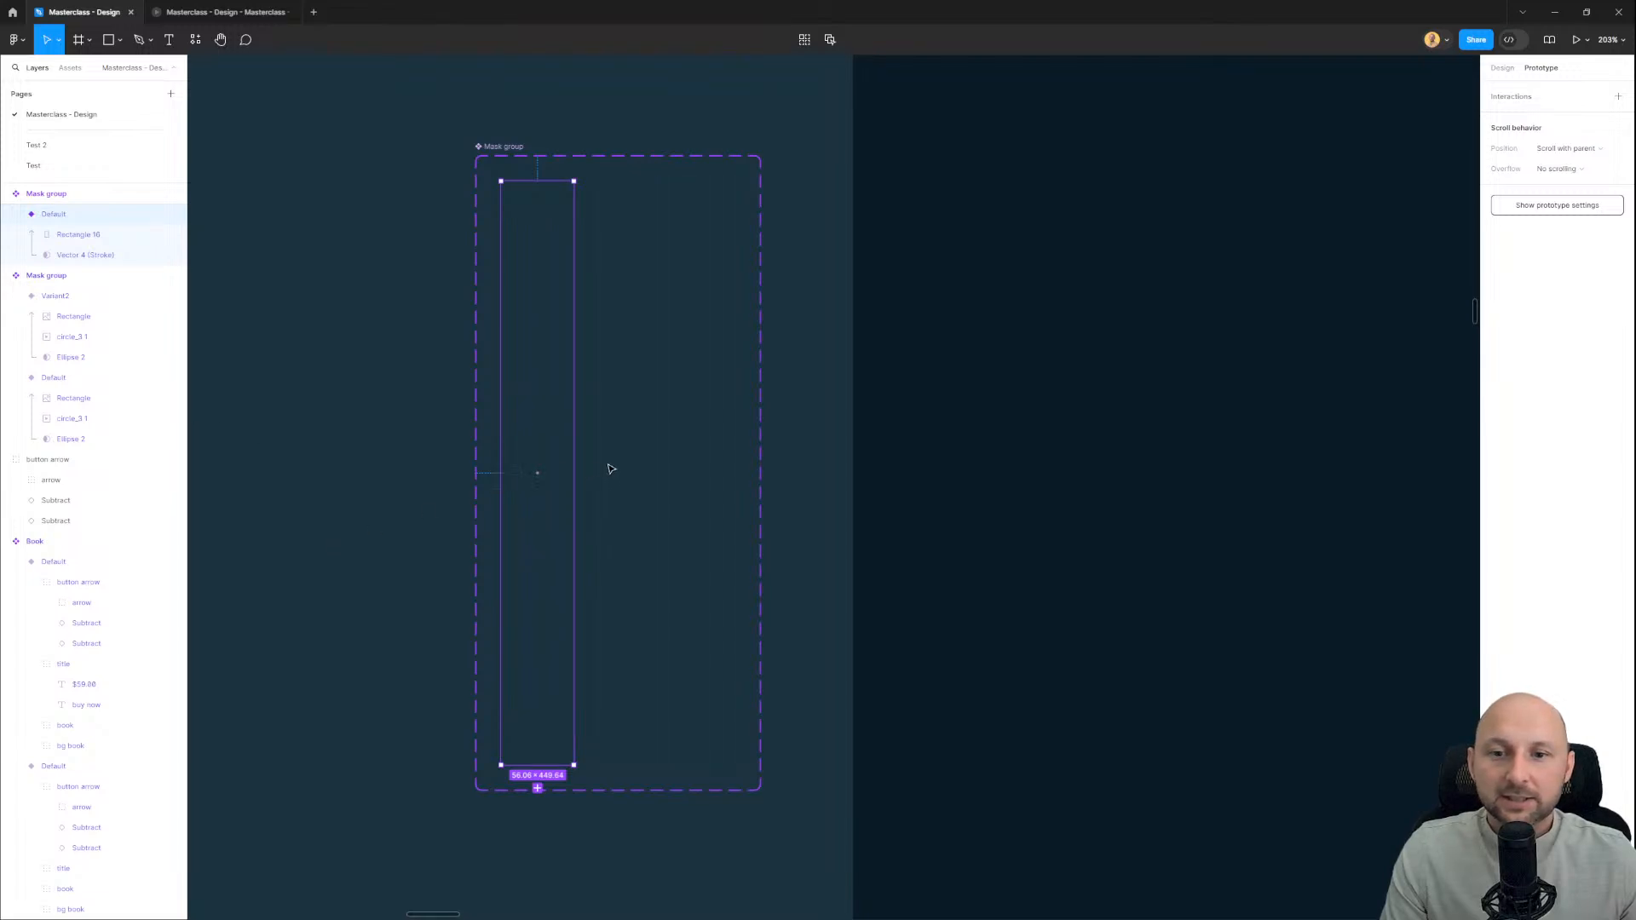
pyautogui.click(1502, 68)
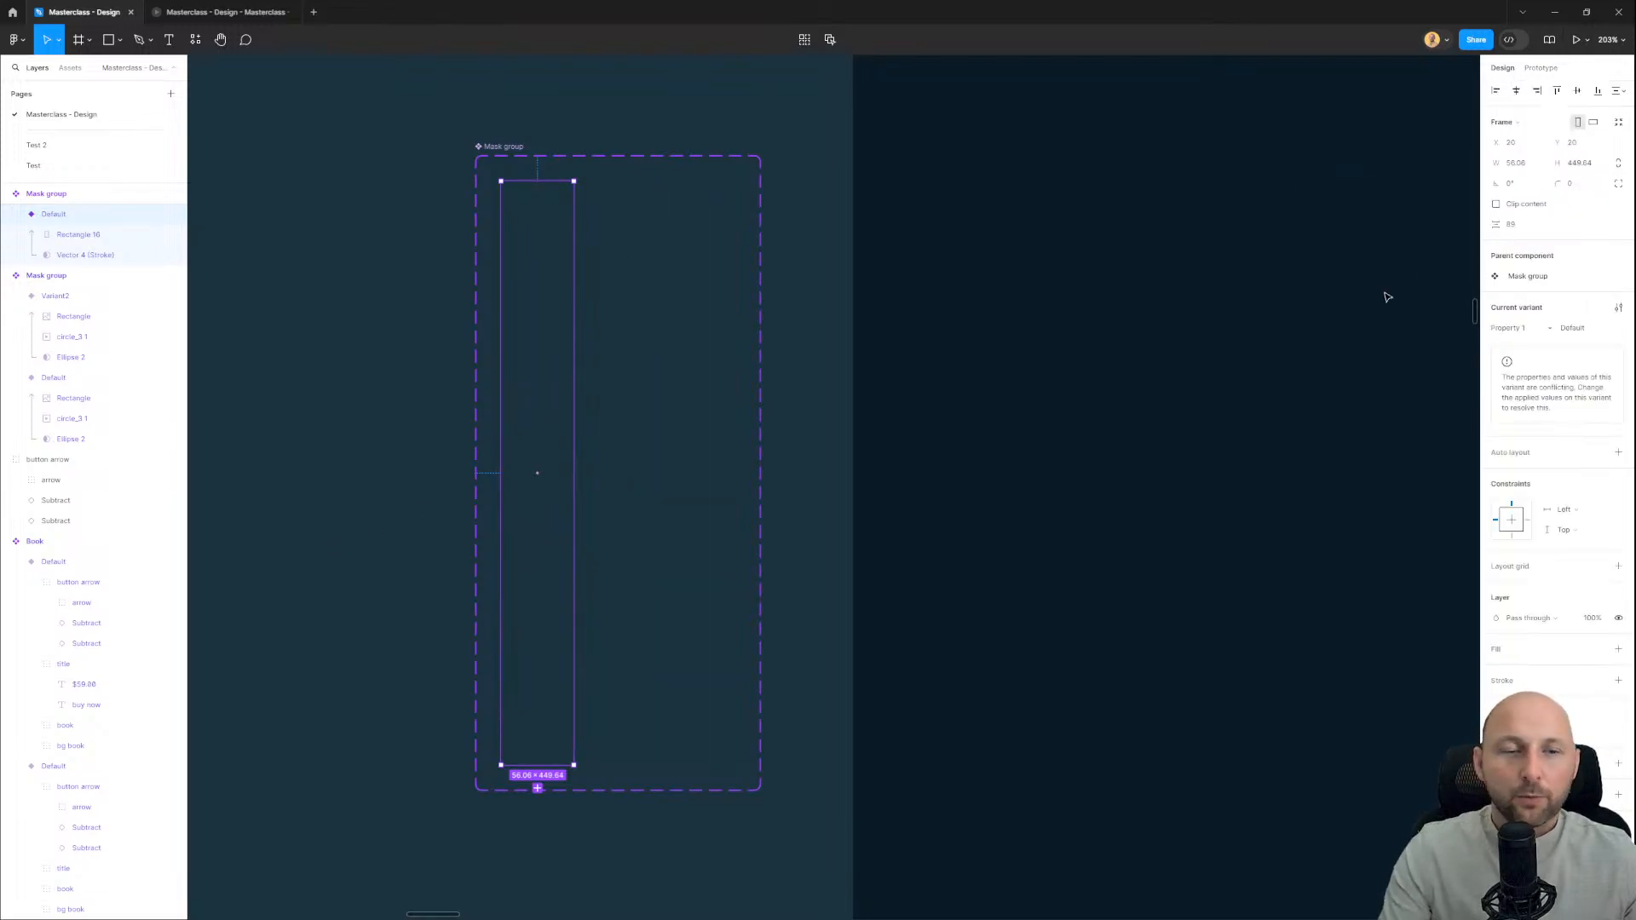
pyautogui.click(1593, 327)
pyautogui.write('1')
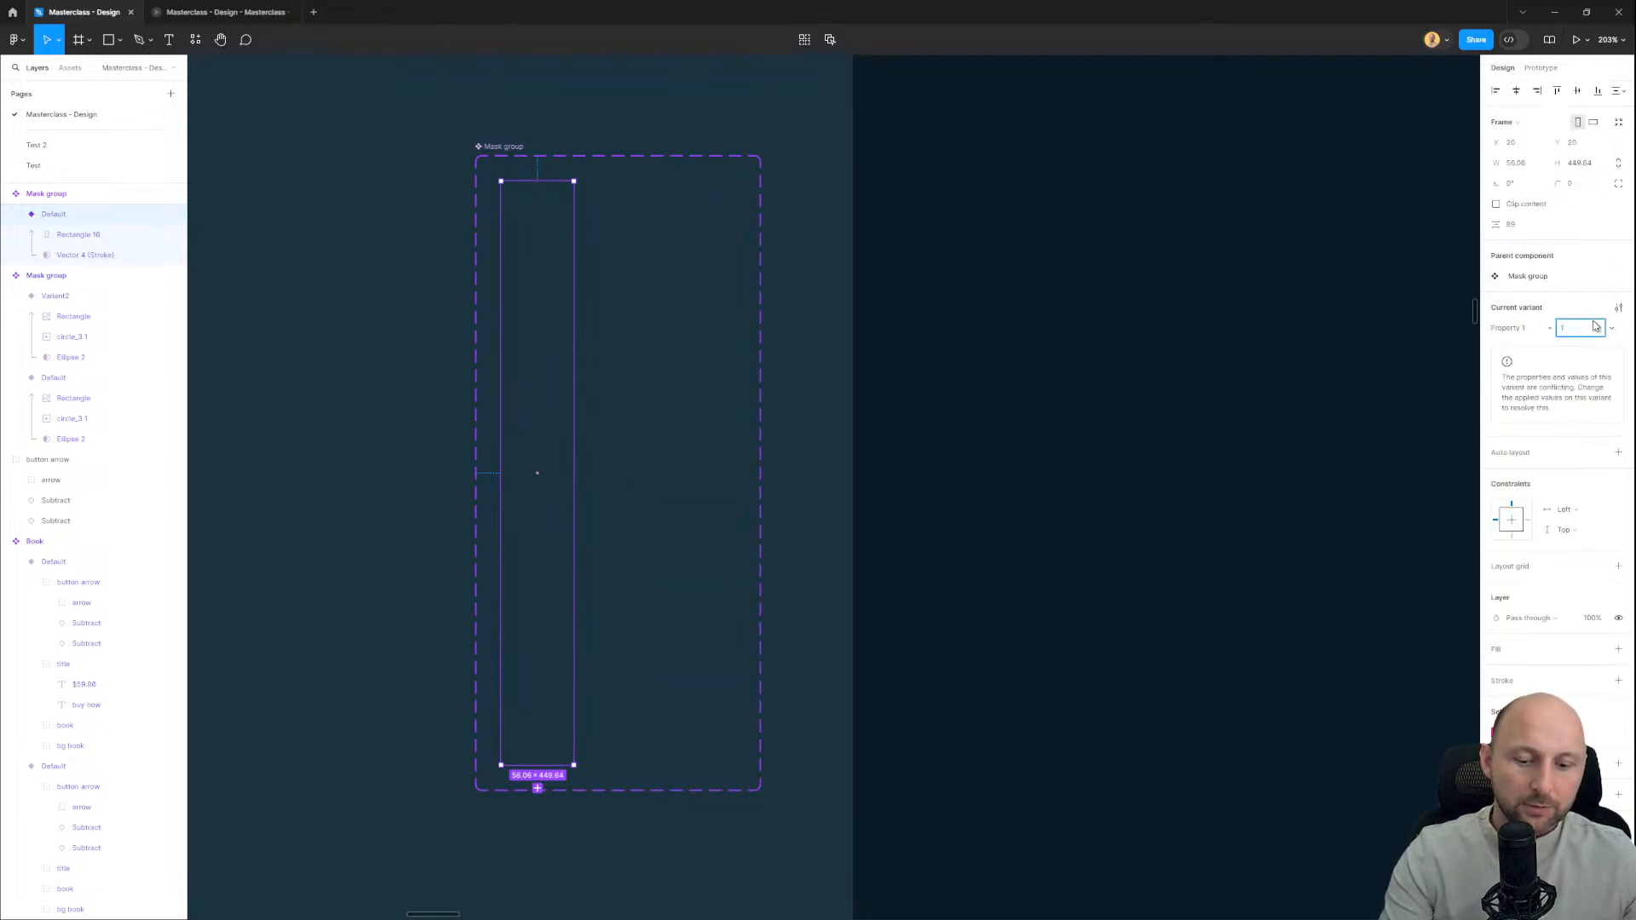
pyautogui.press('Return')
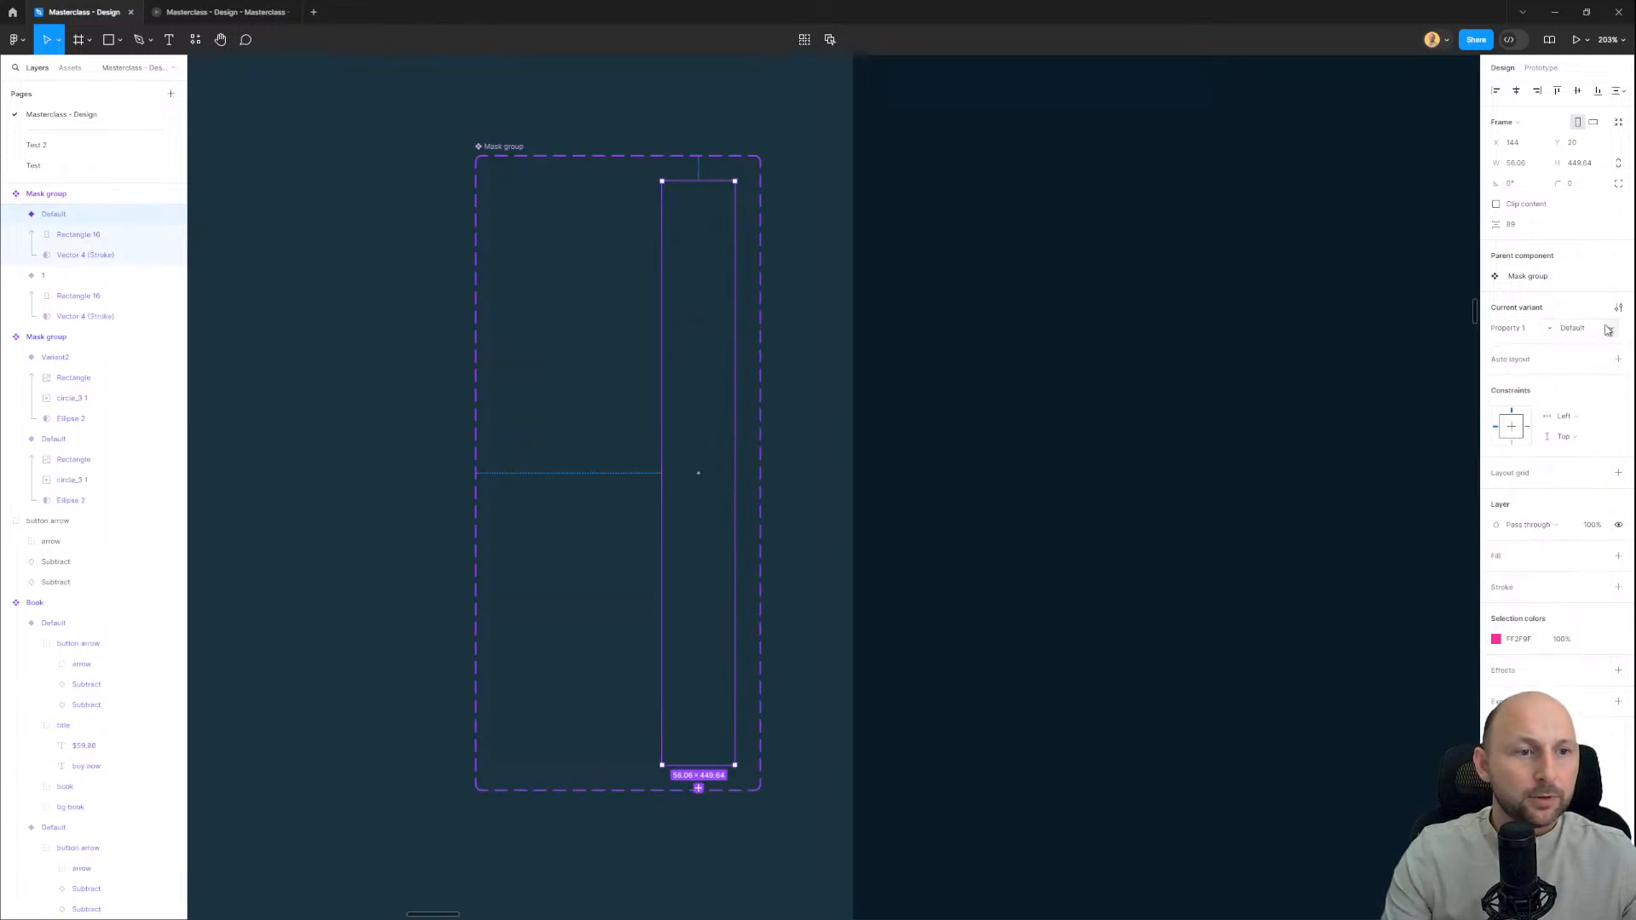
pyautogui.click(1608, 330)
pyautogui.write('2')
pyautogui.press('Return')
# Step: Add a prototype interaction from Mask group variant 1 that changes to variant 2
pyautogui.click(547, 307)
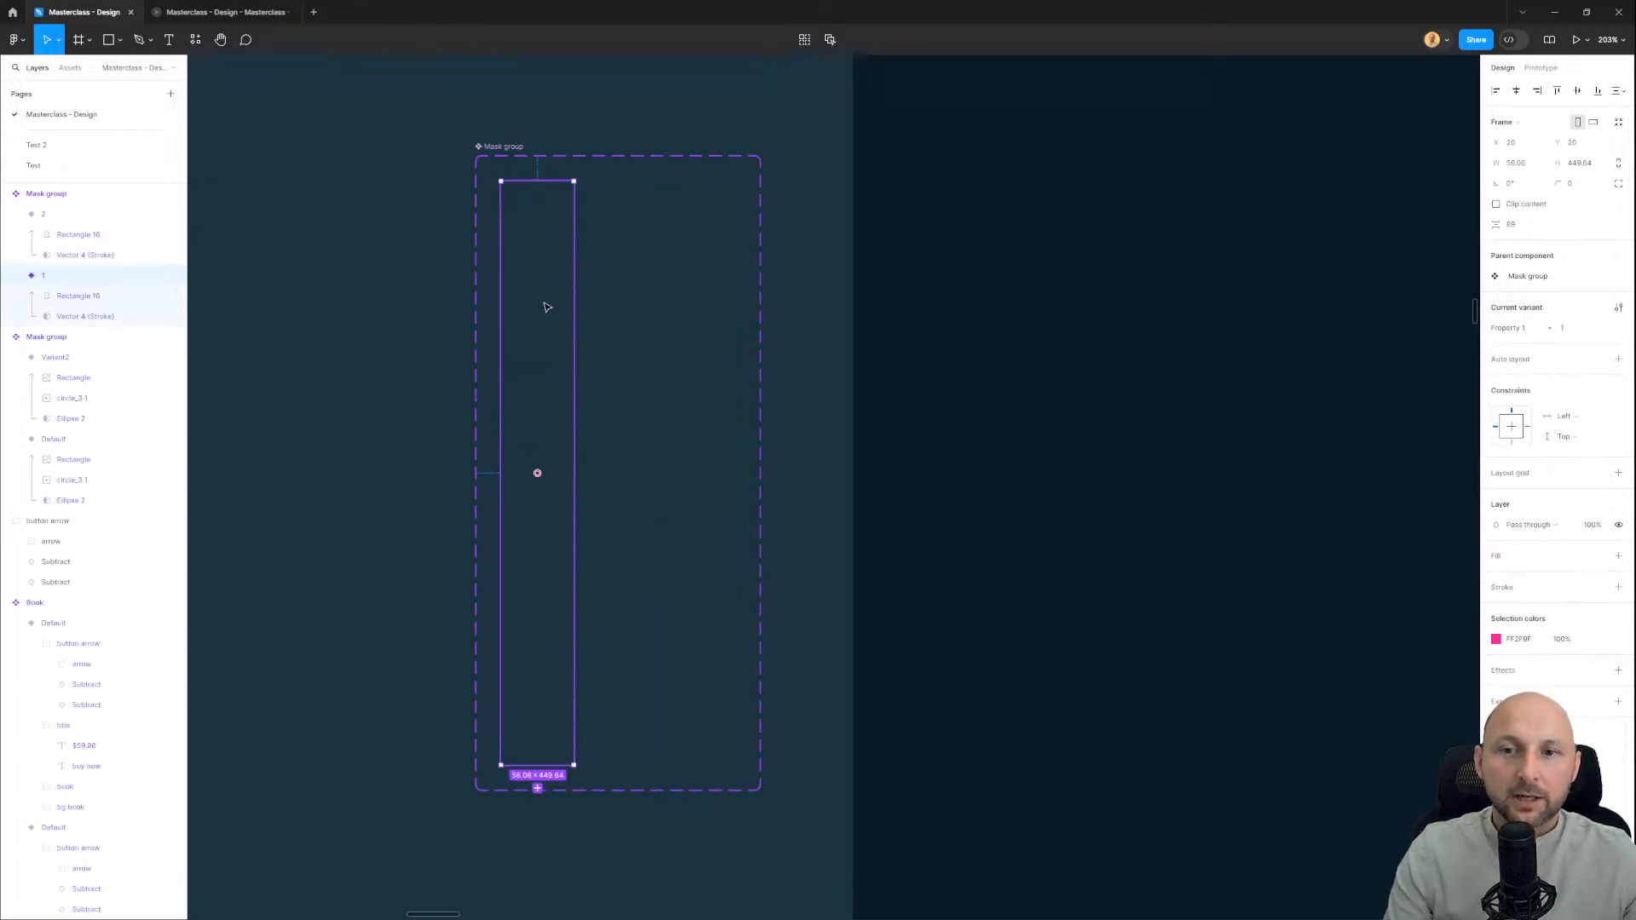
pyautogui.click(1544, 69)
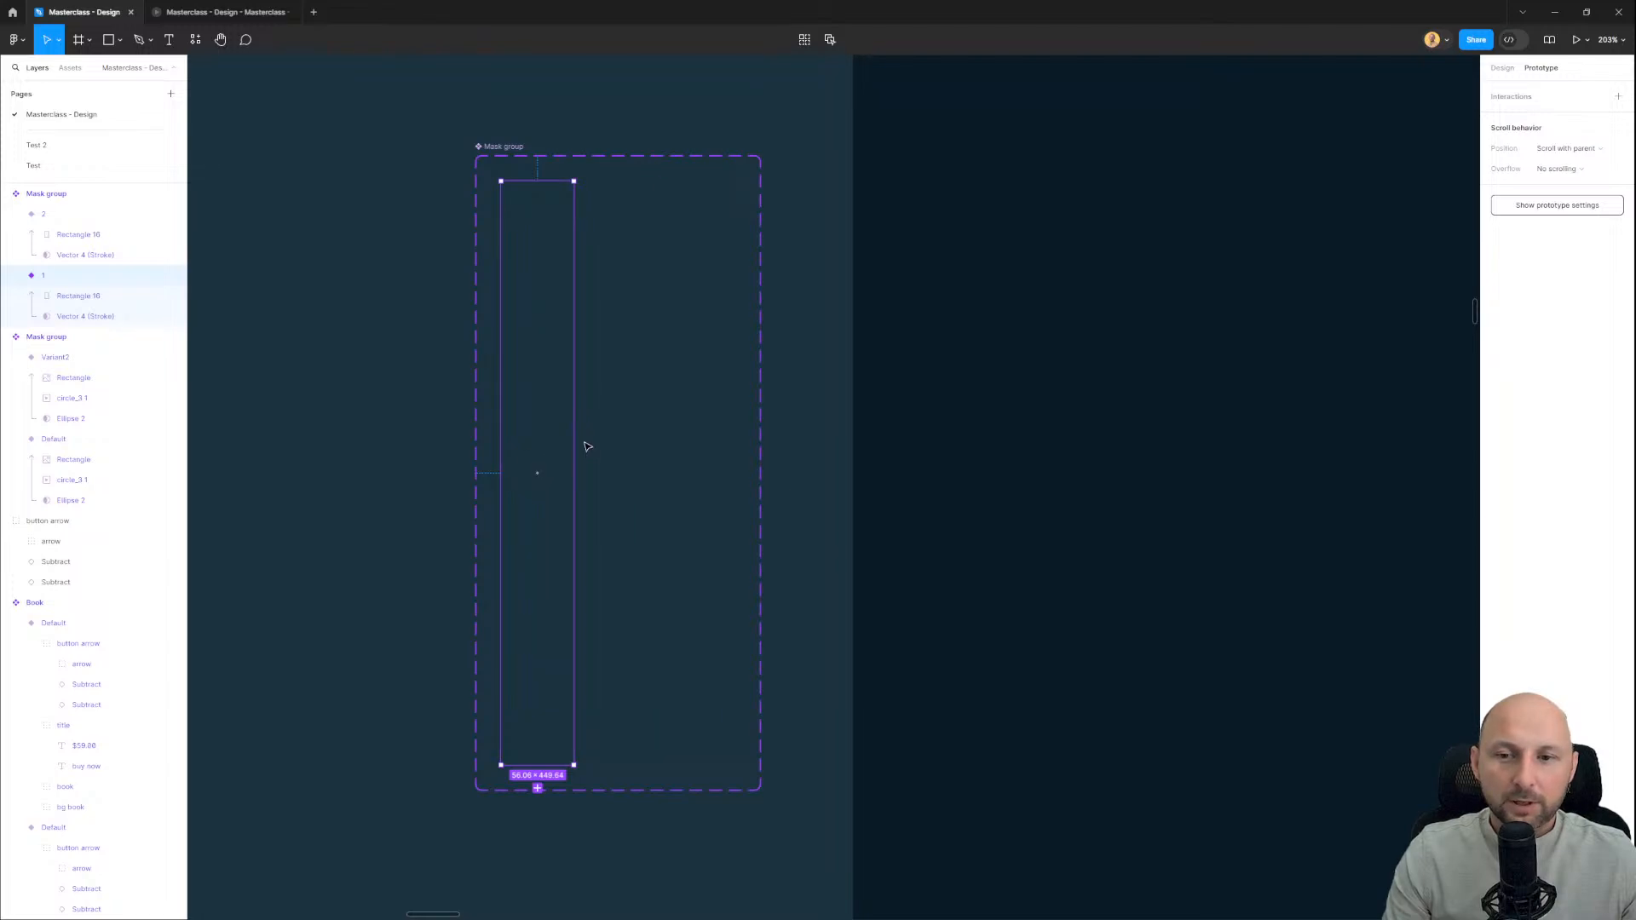
pyautogui.click(584, 477)
pyautogui.click(559, 467)
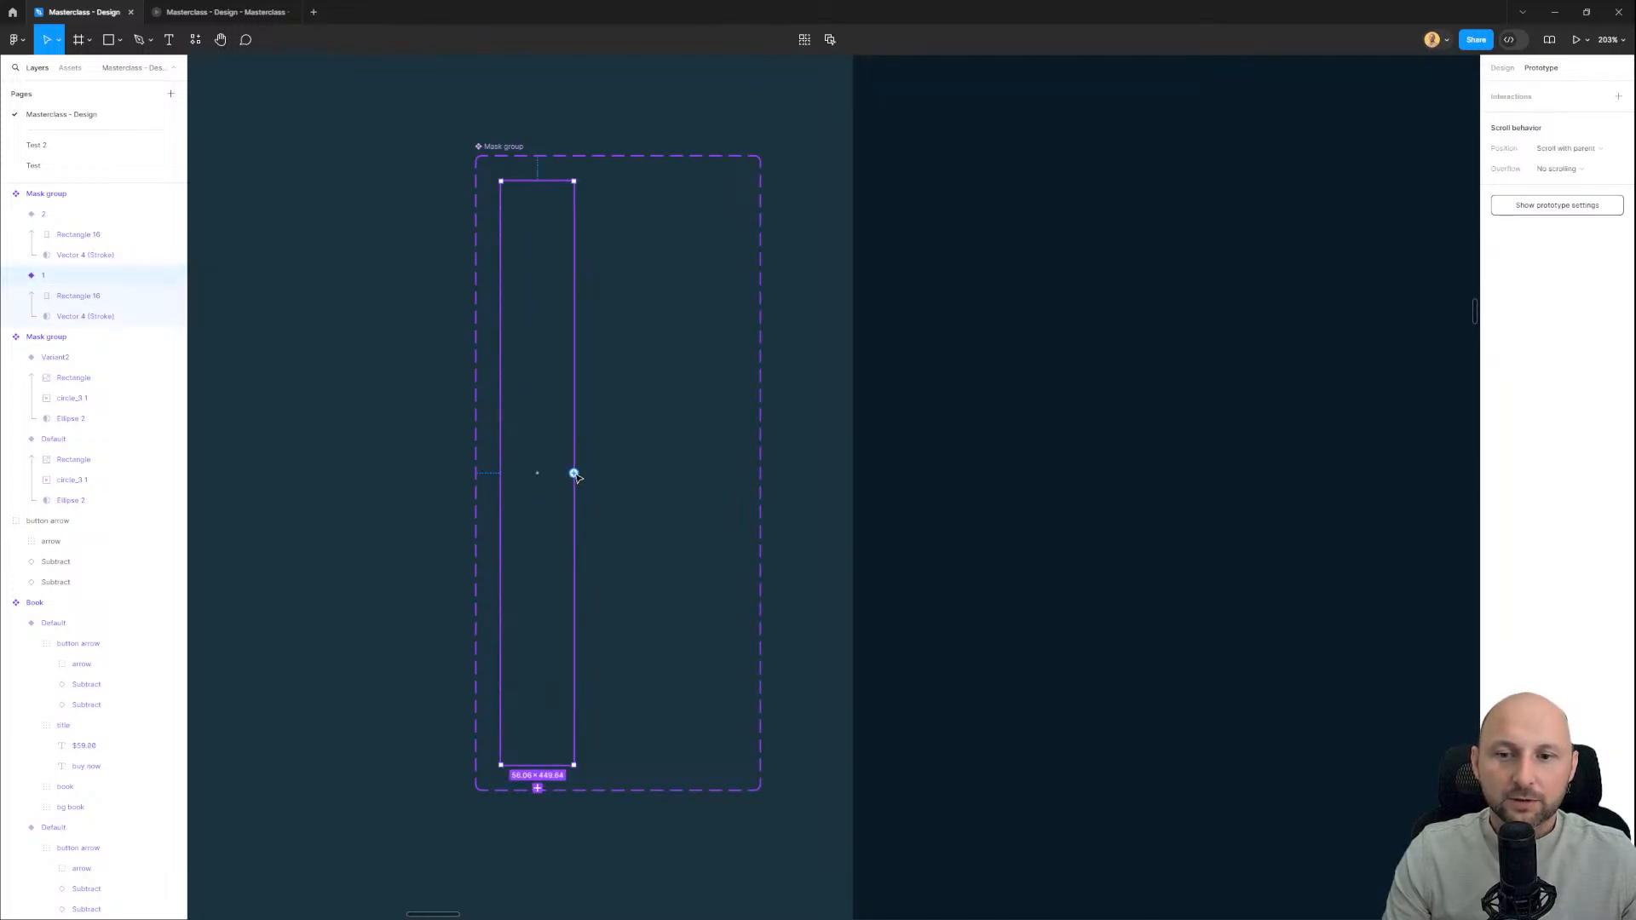
pyautogui.moveTo(574, 474); pyautogui.dragTo(714, 471)
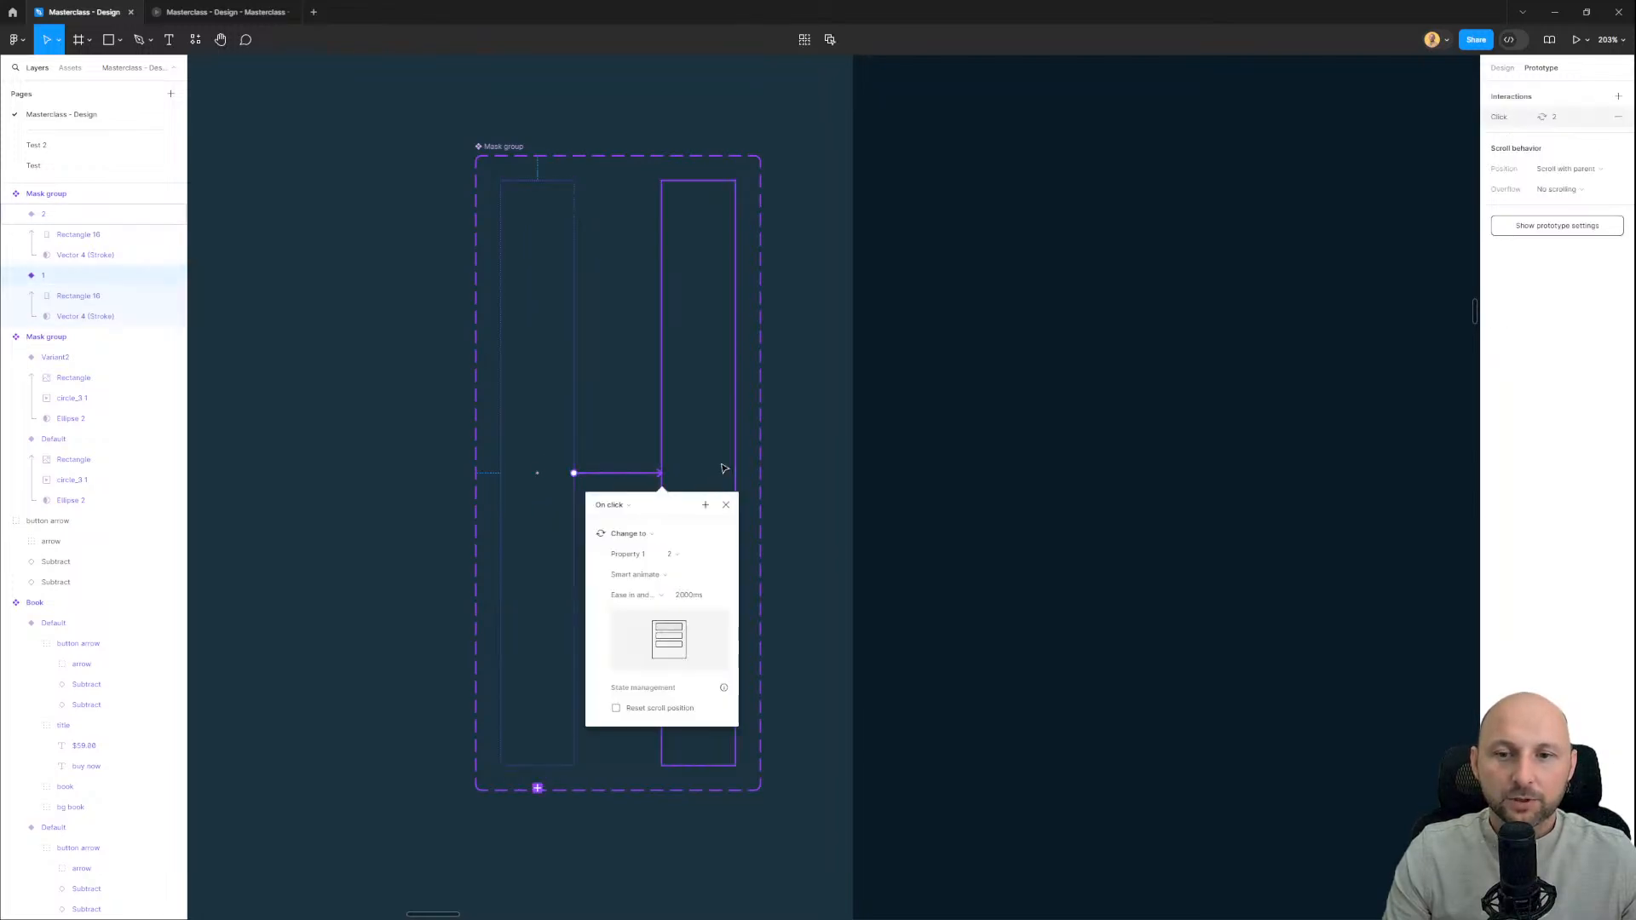
# Step: Trigger the variant 1 to variant 2 interaction After delay, with a delay of 1 ms
pyautogui.click(628, 508)
pyautogui.click(622, 662)
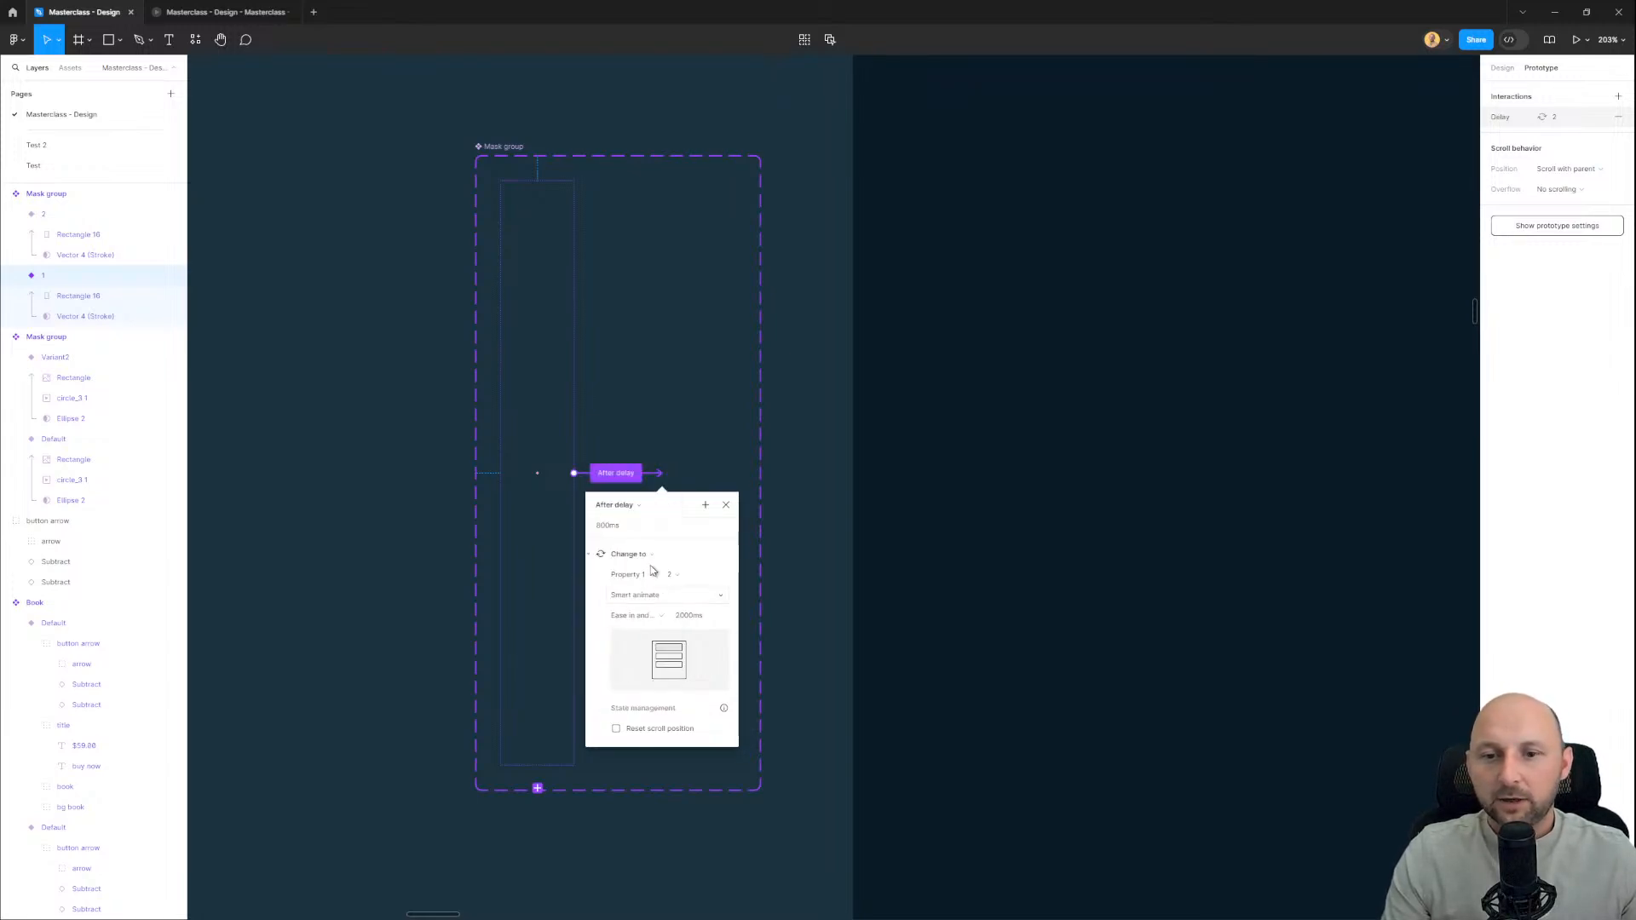
pyautogui.click(638, 531)
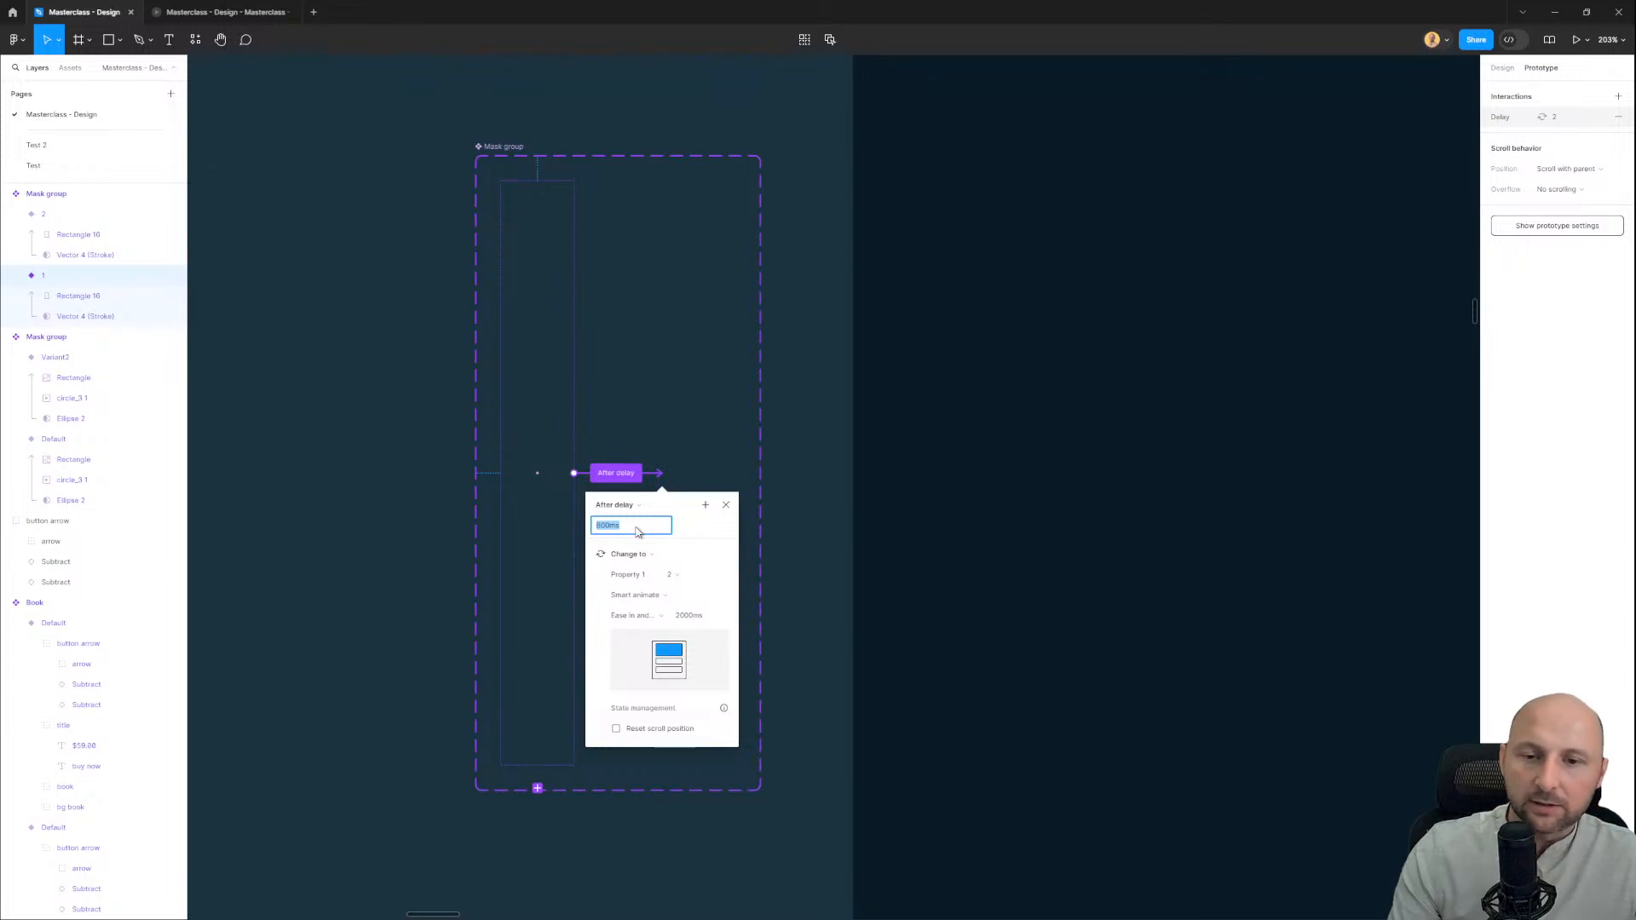
pyautogui.write('1')
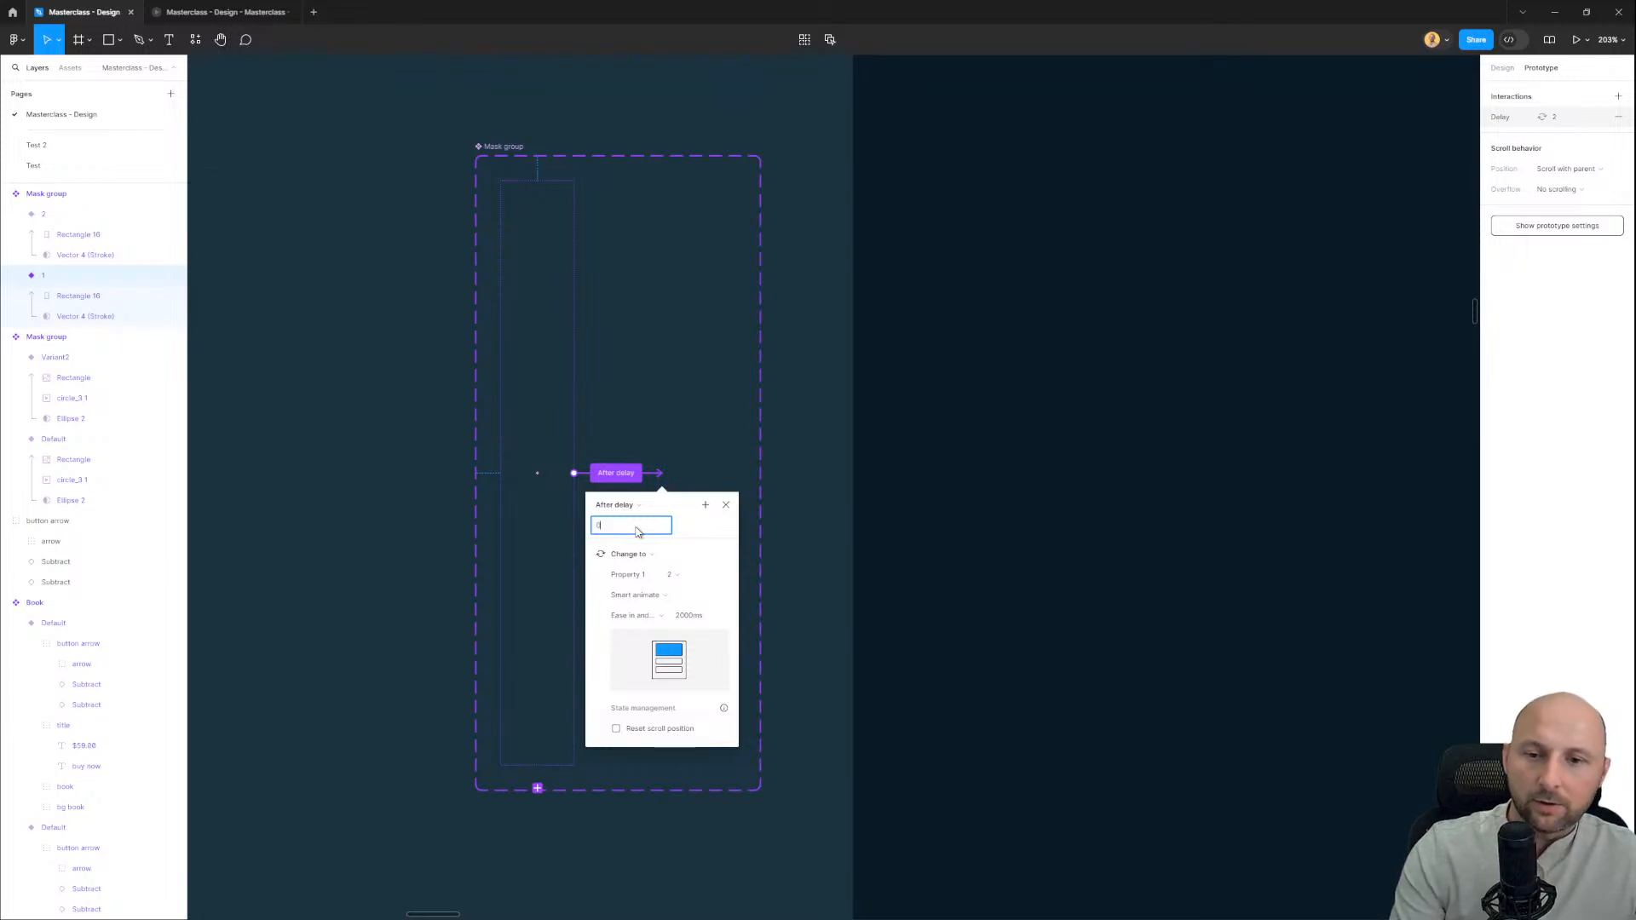
pyautogui.press('Return')
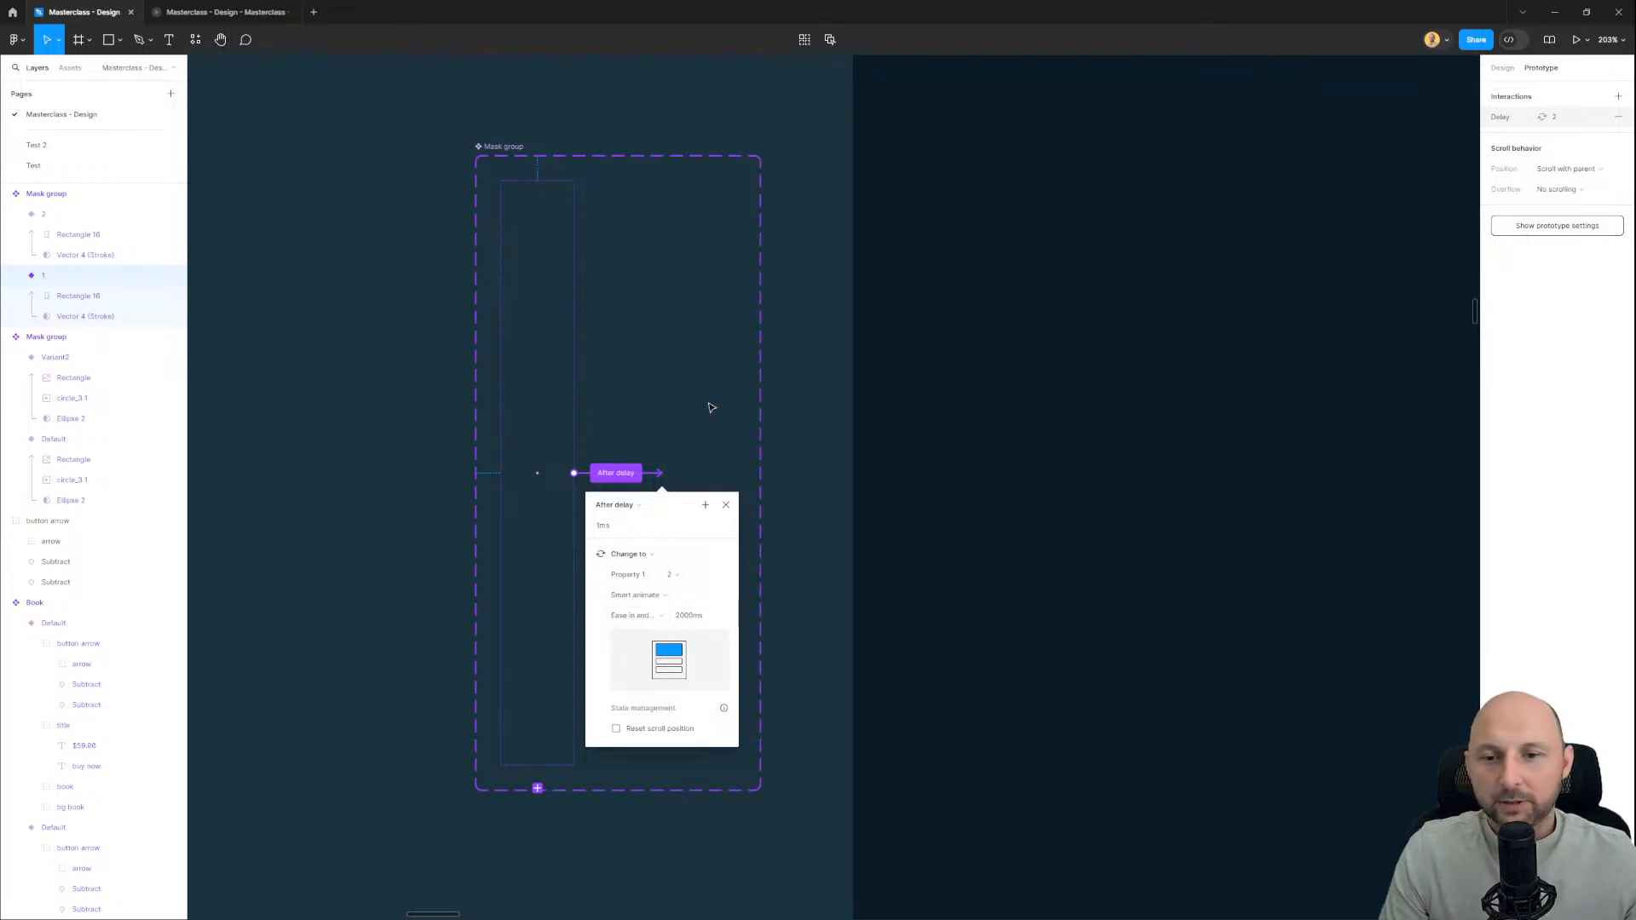
pyautogui.click(706, 368)
pyautogui.click(910, 361)
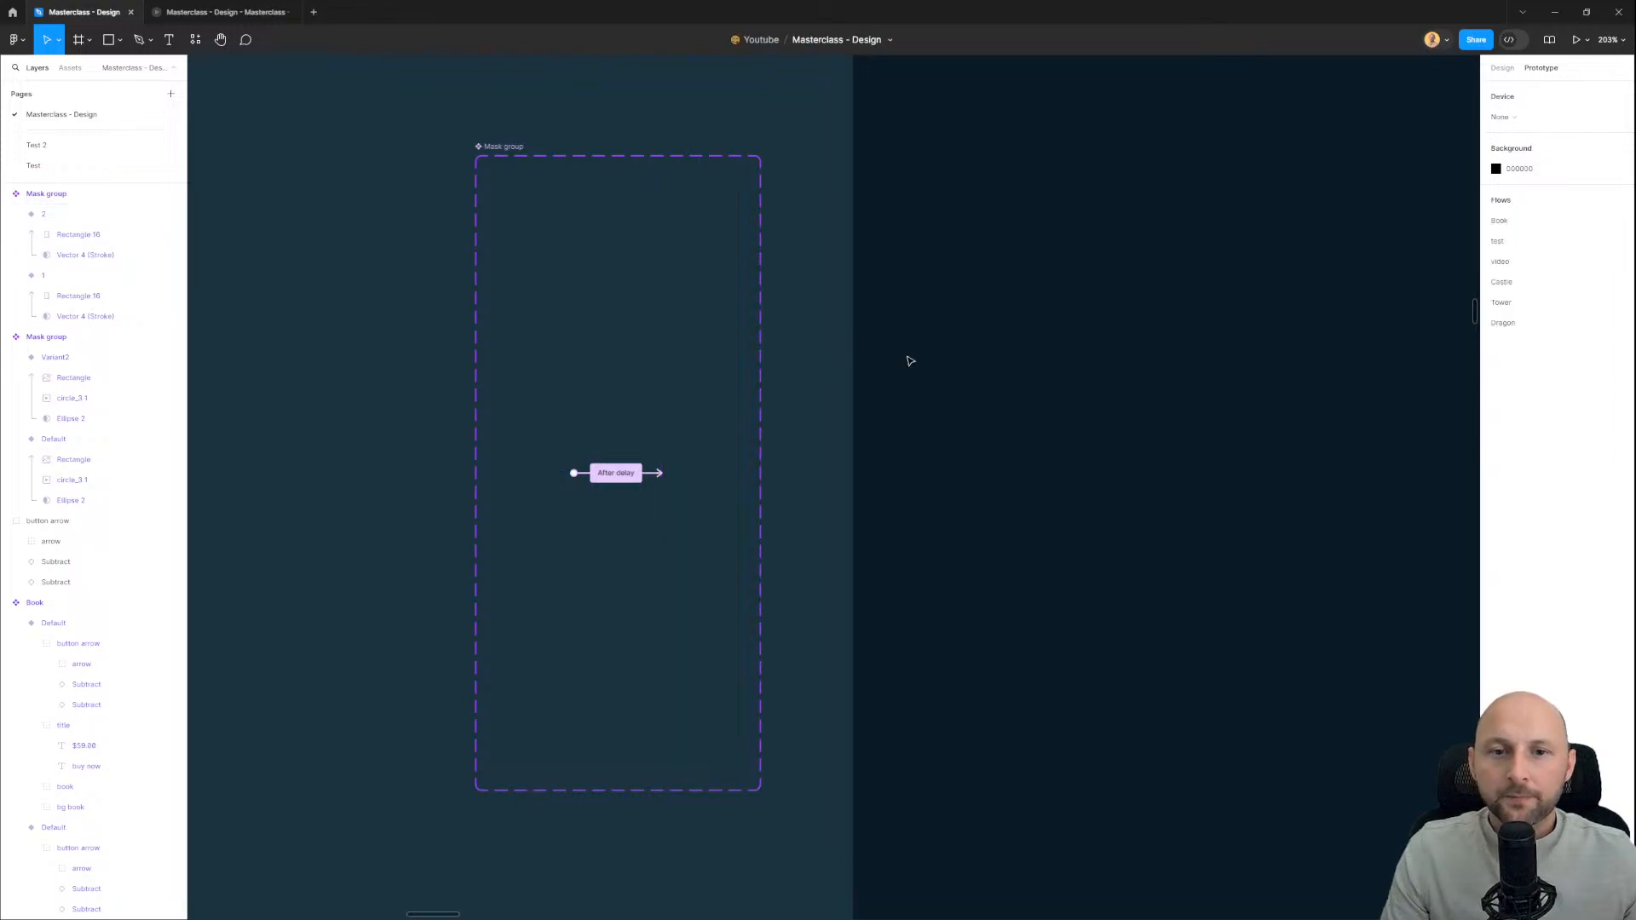
# Step: Play the test flow in the prototype preview to check the line animation, and return to the design file
pyautogui.click(220, 12)
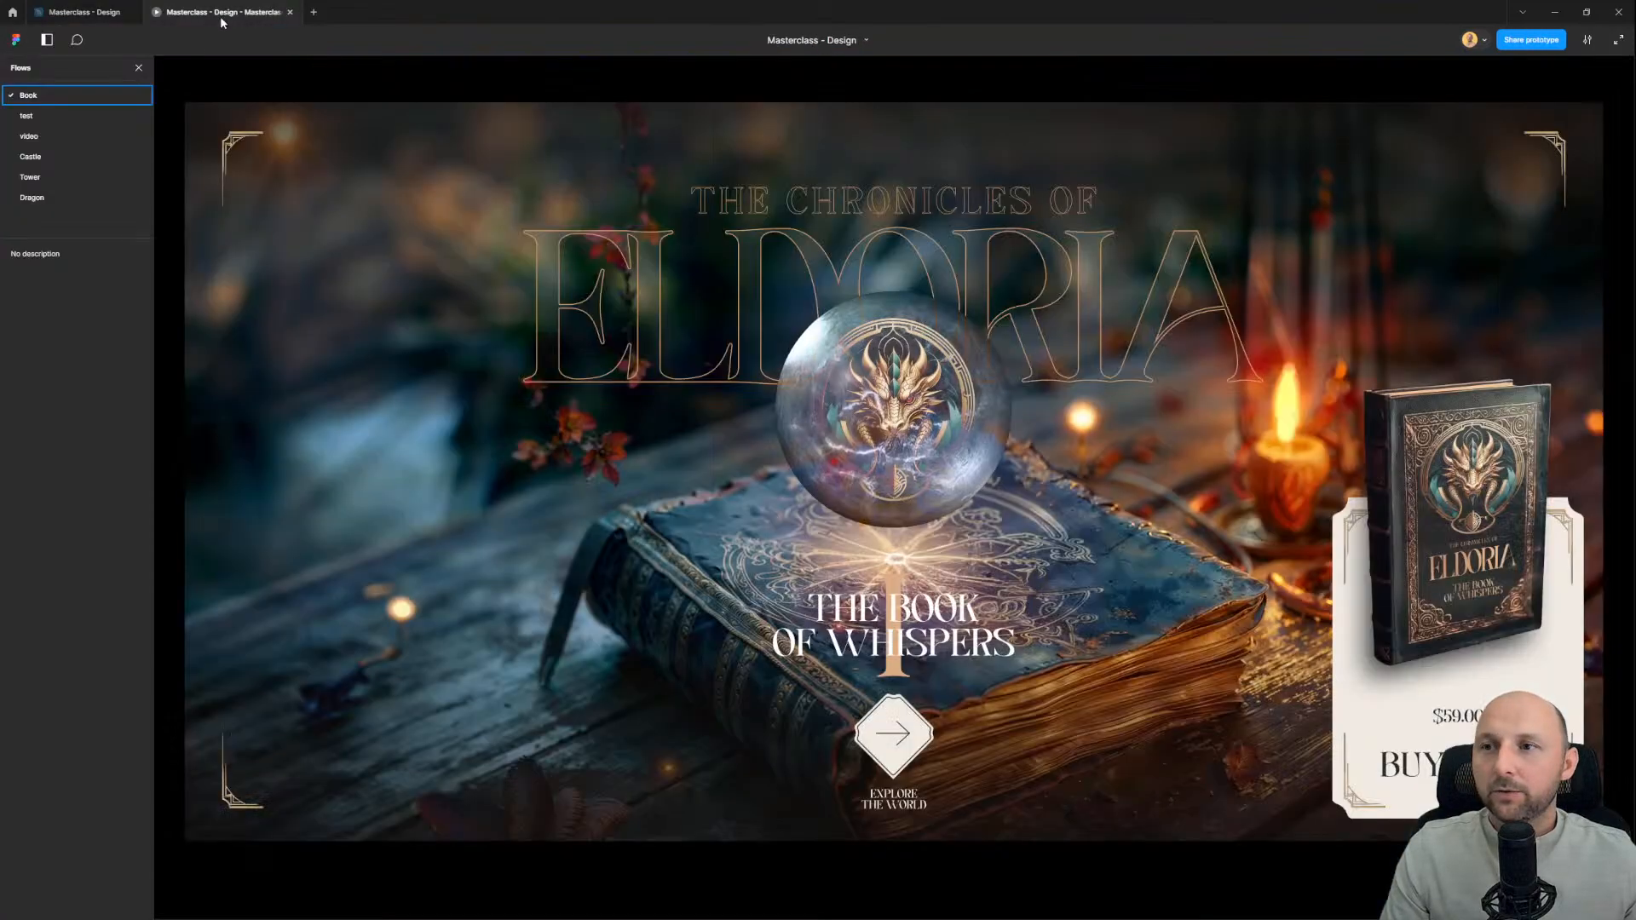
pyautogui.click(26, 115)
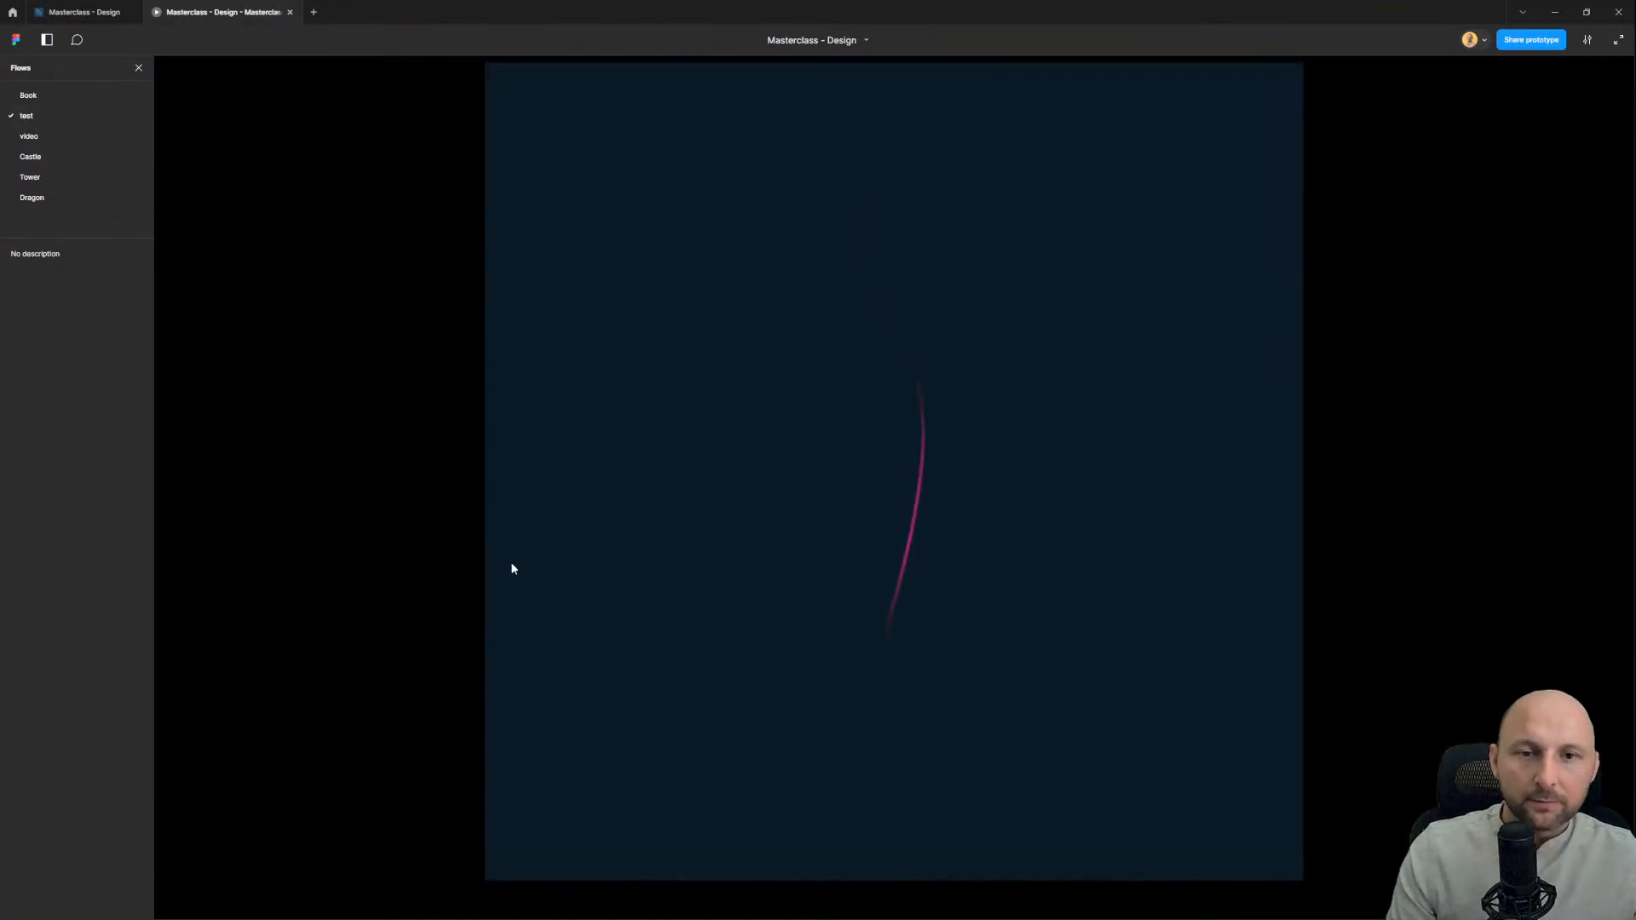
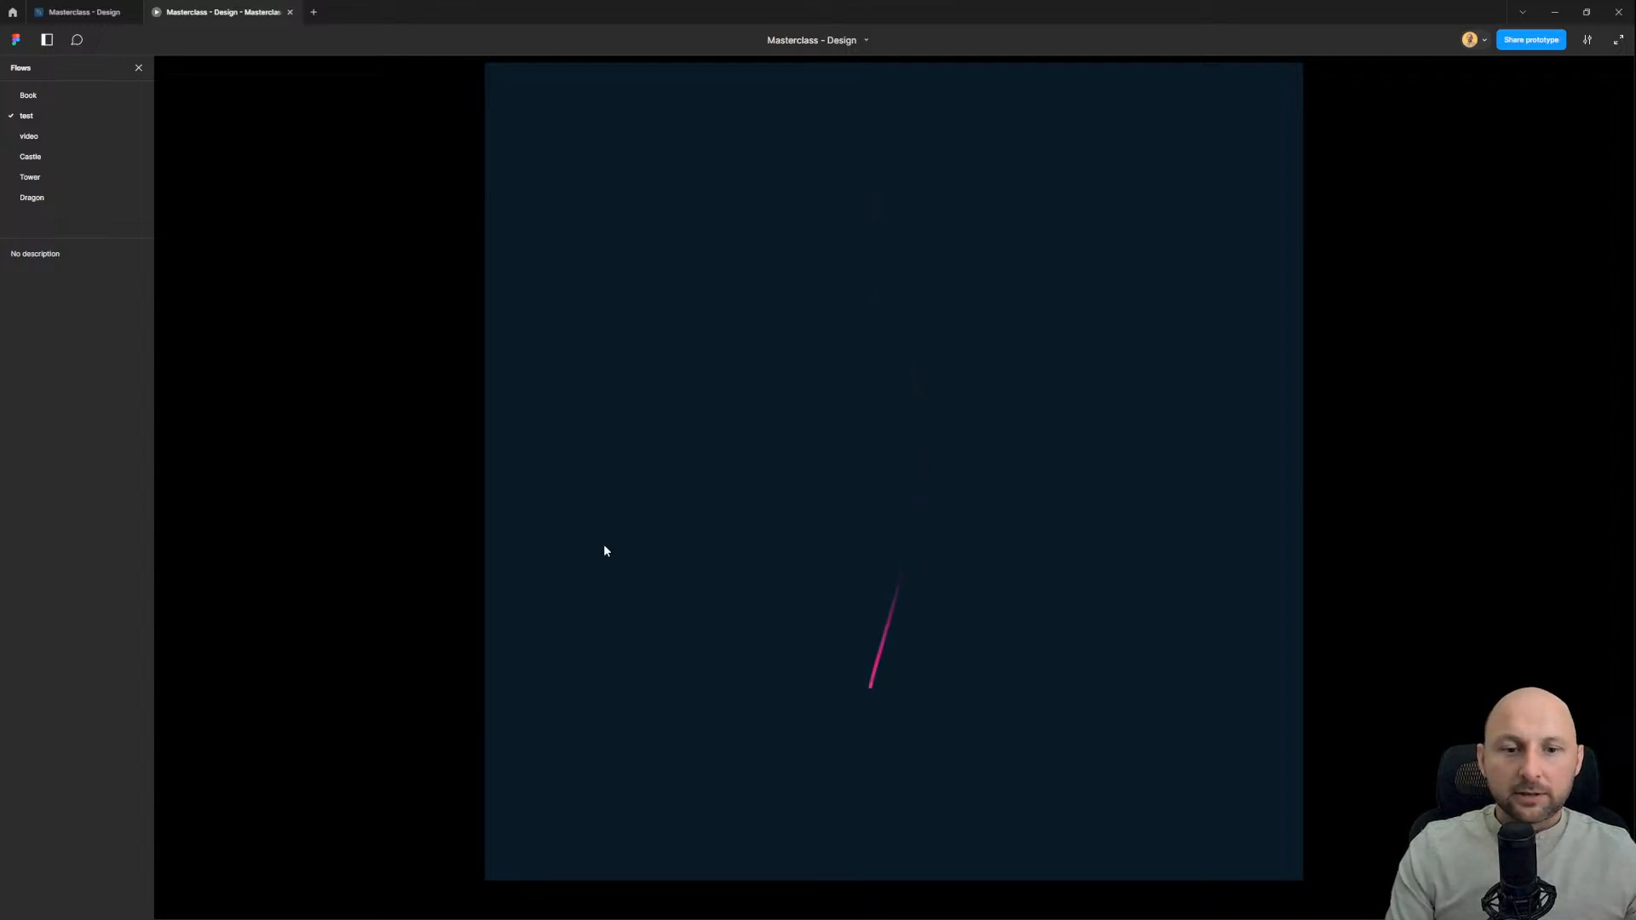
pyautogui.click(85, 11)
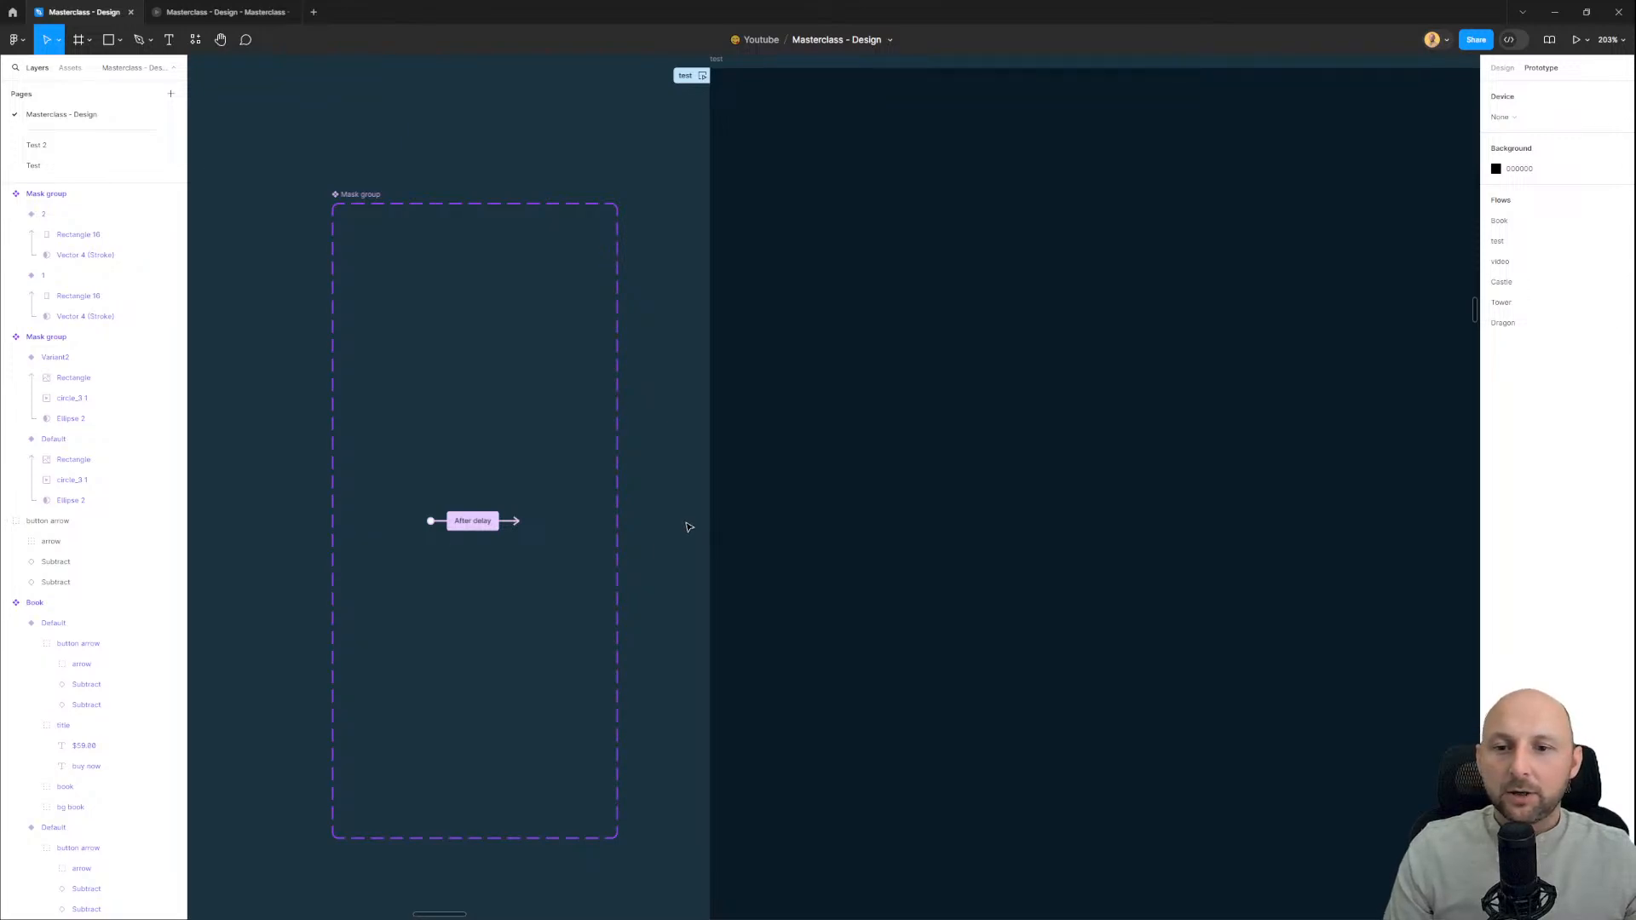
# Step: Add a return prototype interaction from Mask group variant 2 that changes to variant 1
pyautogui.moveTo(690, 527); pyautogui.dragTo(784, 494)
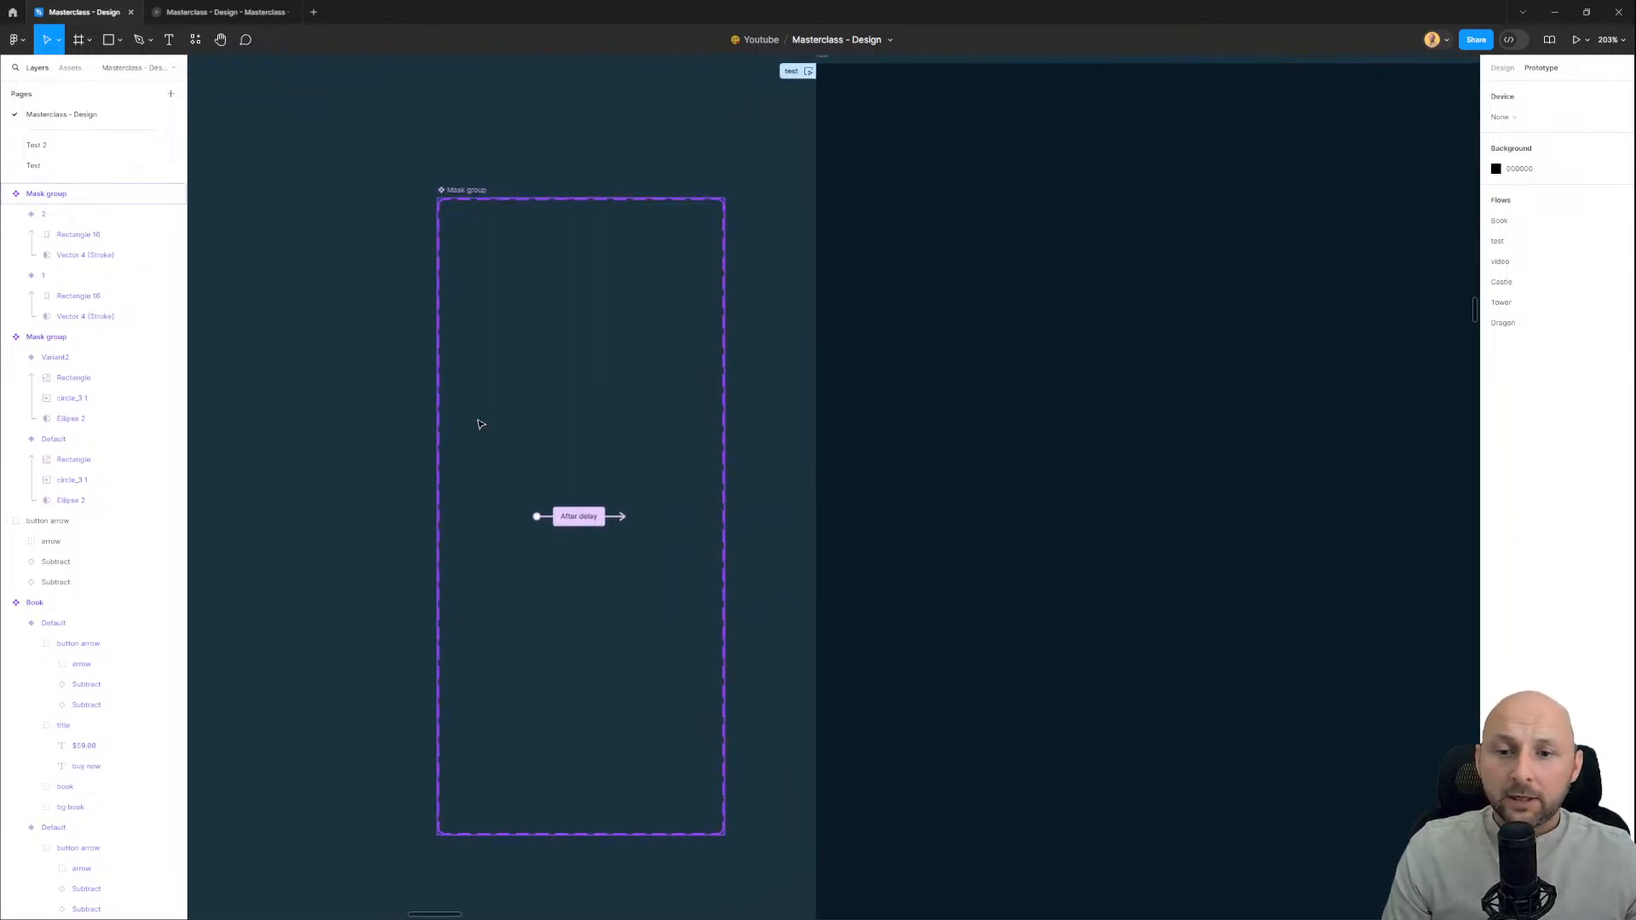
pyautogui.scroll(2, 478, 423)
pyautogui.click(677, 422)
pyautogui.moveTo(649, 396); pyautogui.dragTo(721, 305)
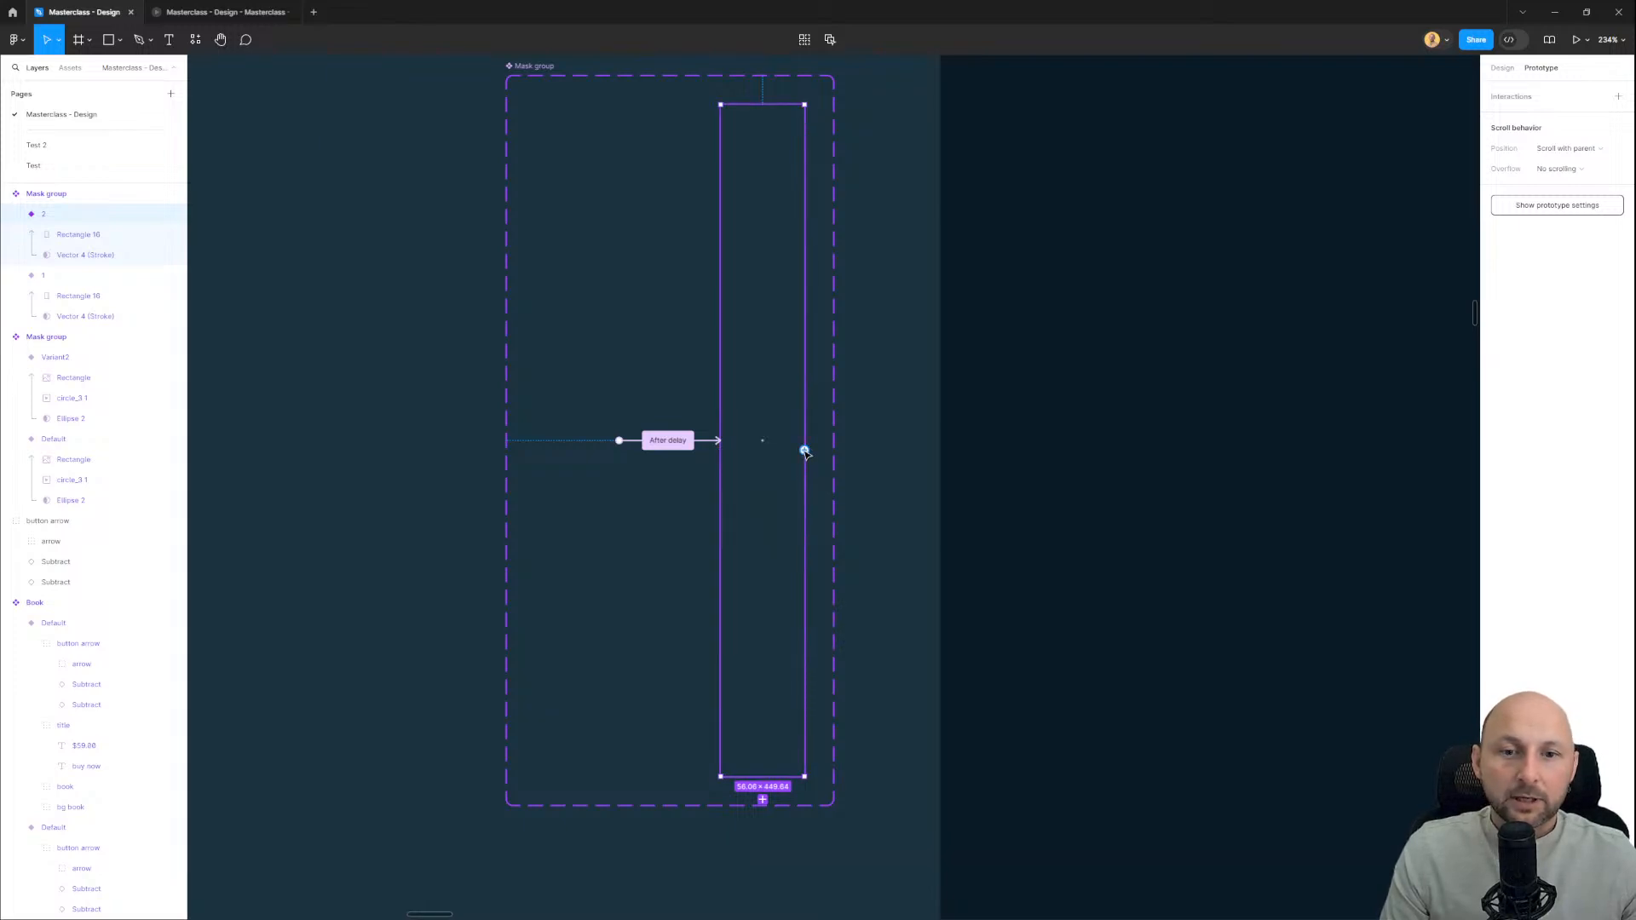
pyautogui.moveTo(804, 450); pyautogui.dragTo(596, 312)
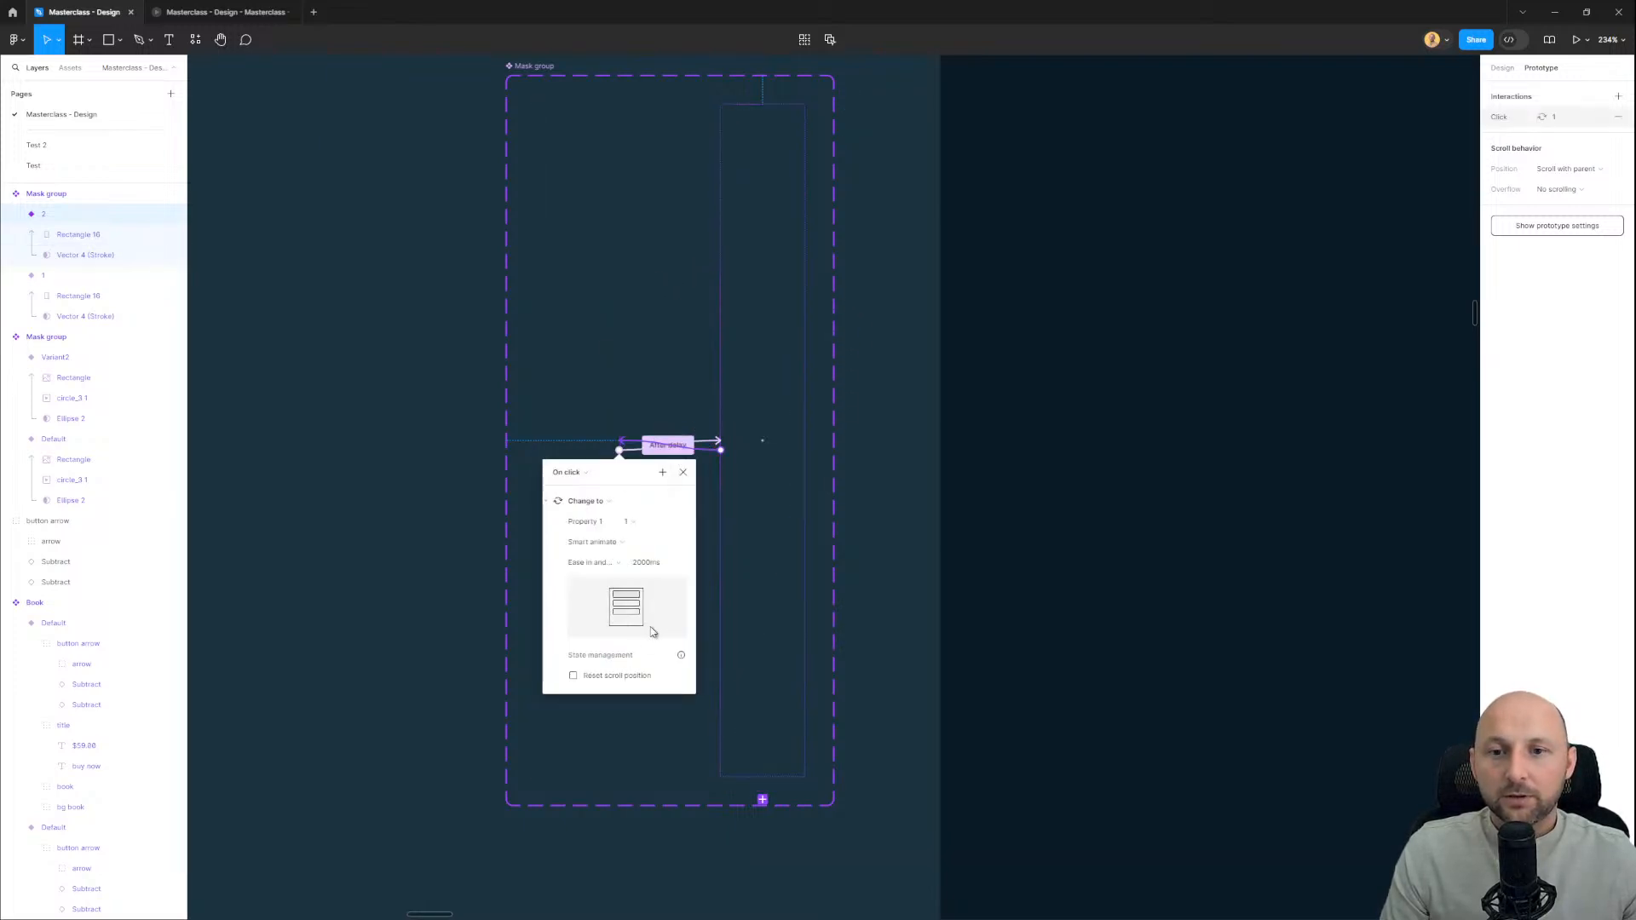
# Step: Trigger the variant 2 to variant 1 interaction After delay, with a delay of 1 ms
pyautogui.click(577, 475)
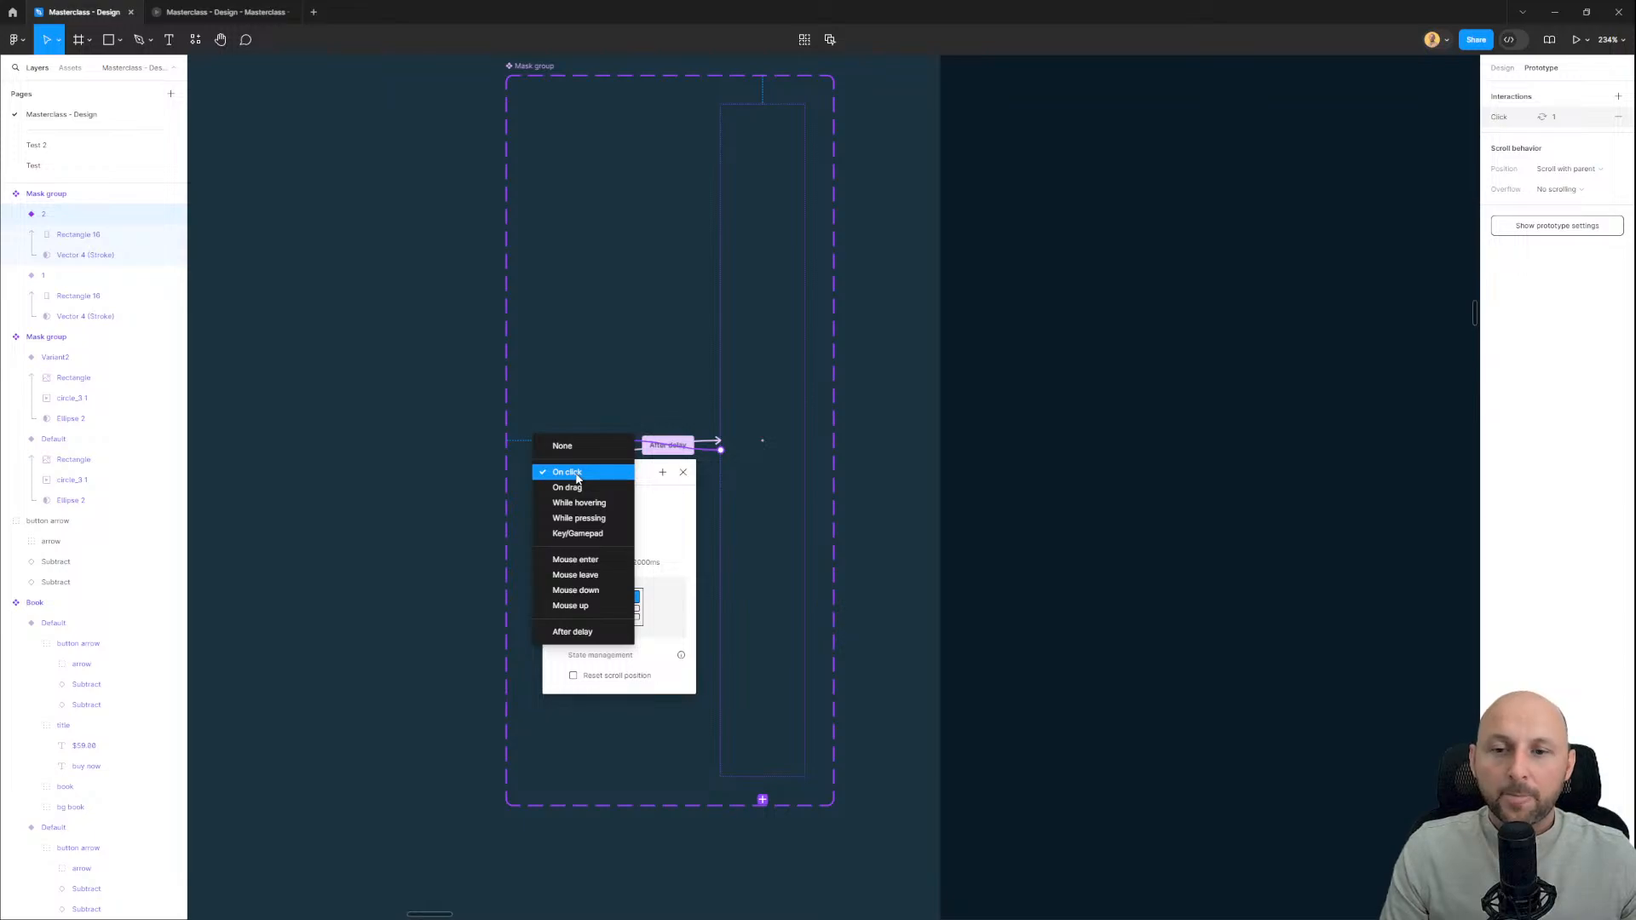
pyautogui.click(577, 478)
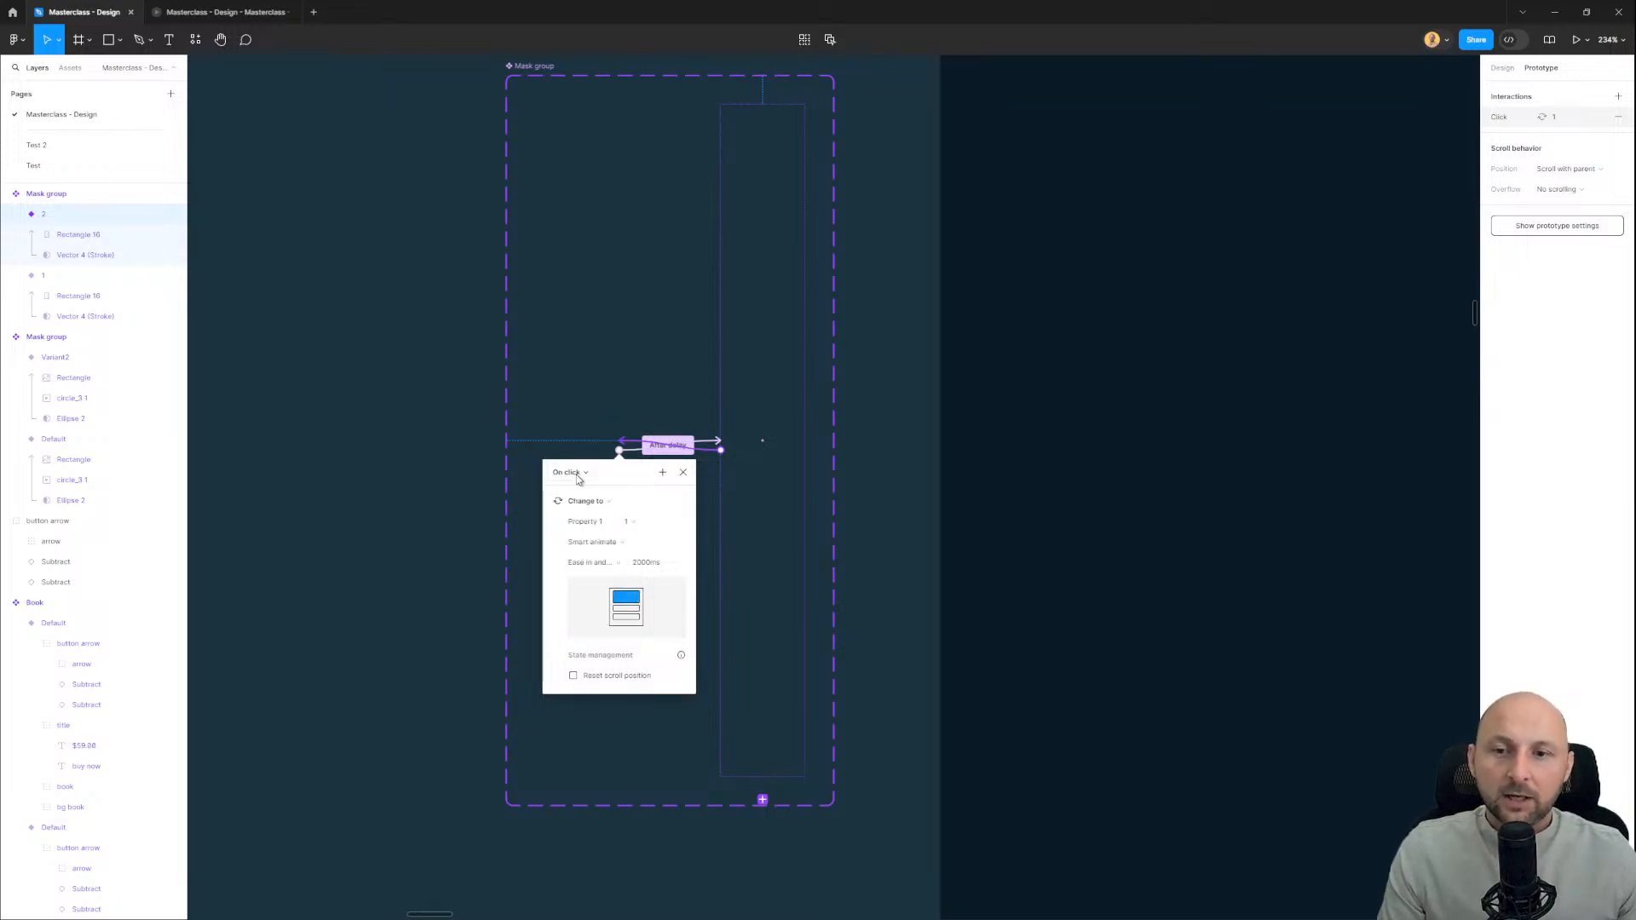
pyautogui.click(571, 473)
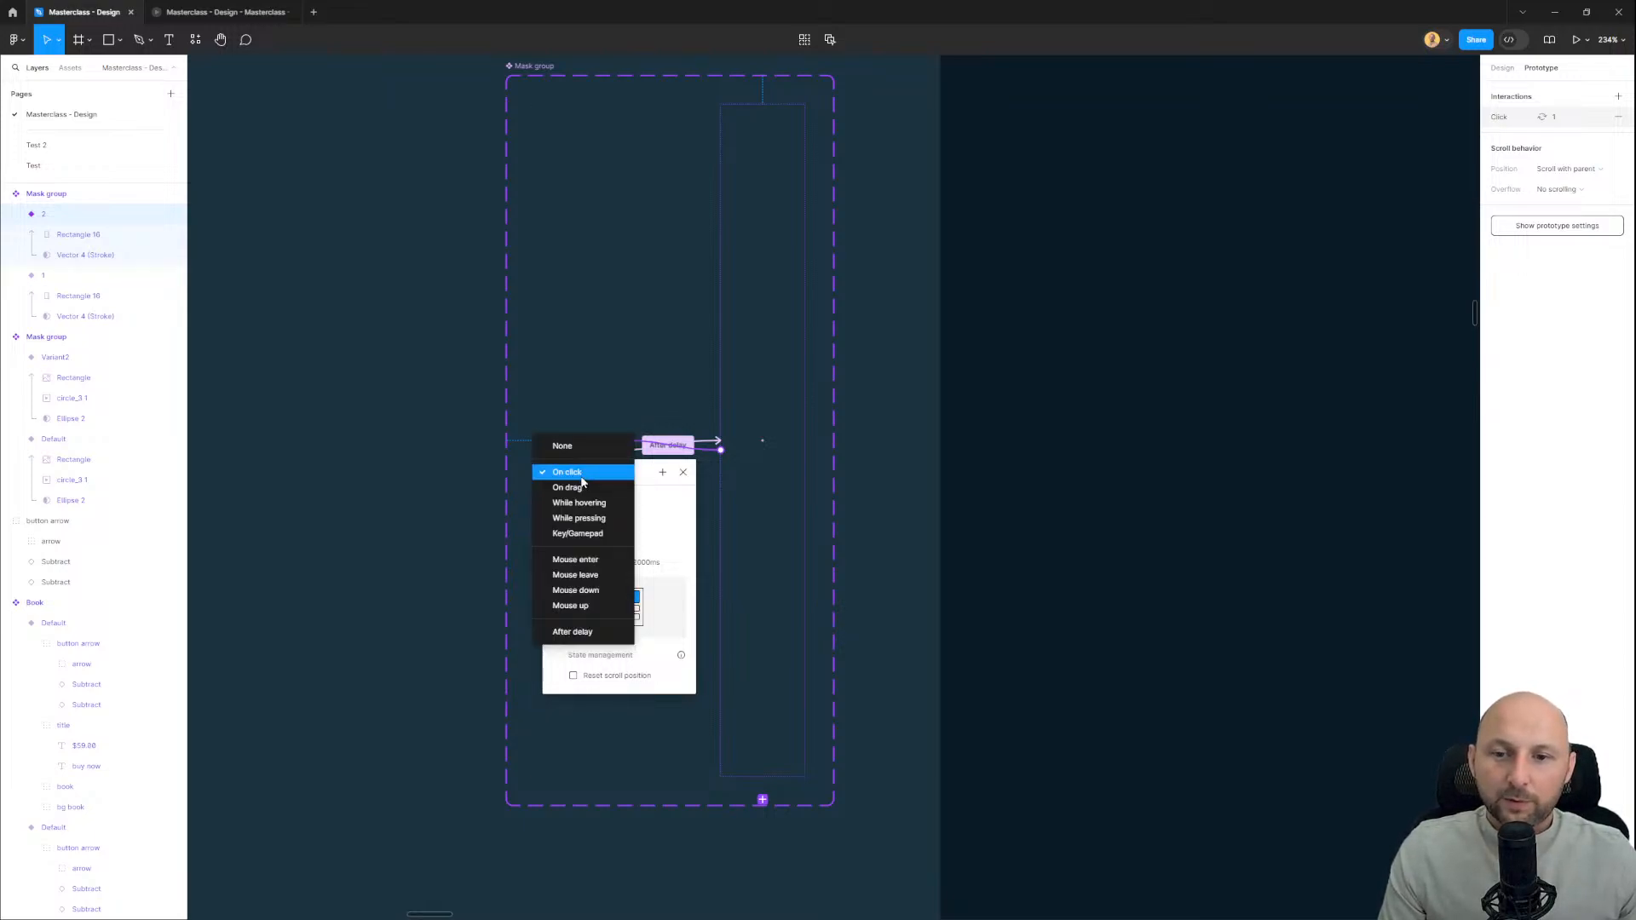
pyautogui.click(567, 634)
pyautogui.click(588, 501)
pyautogui.write('1')
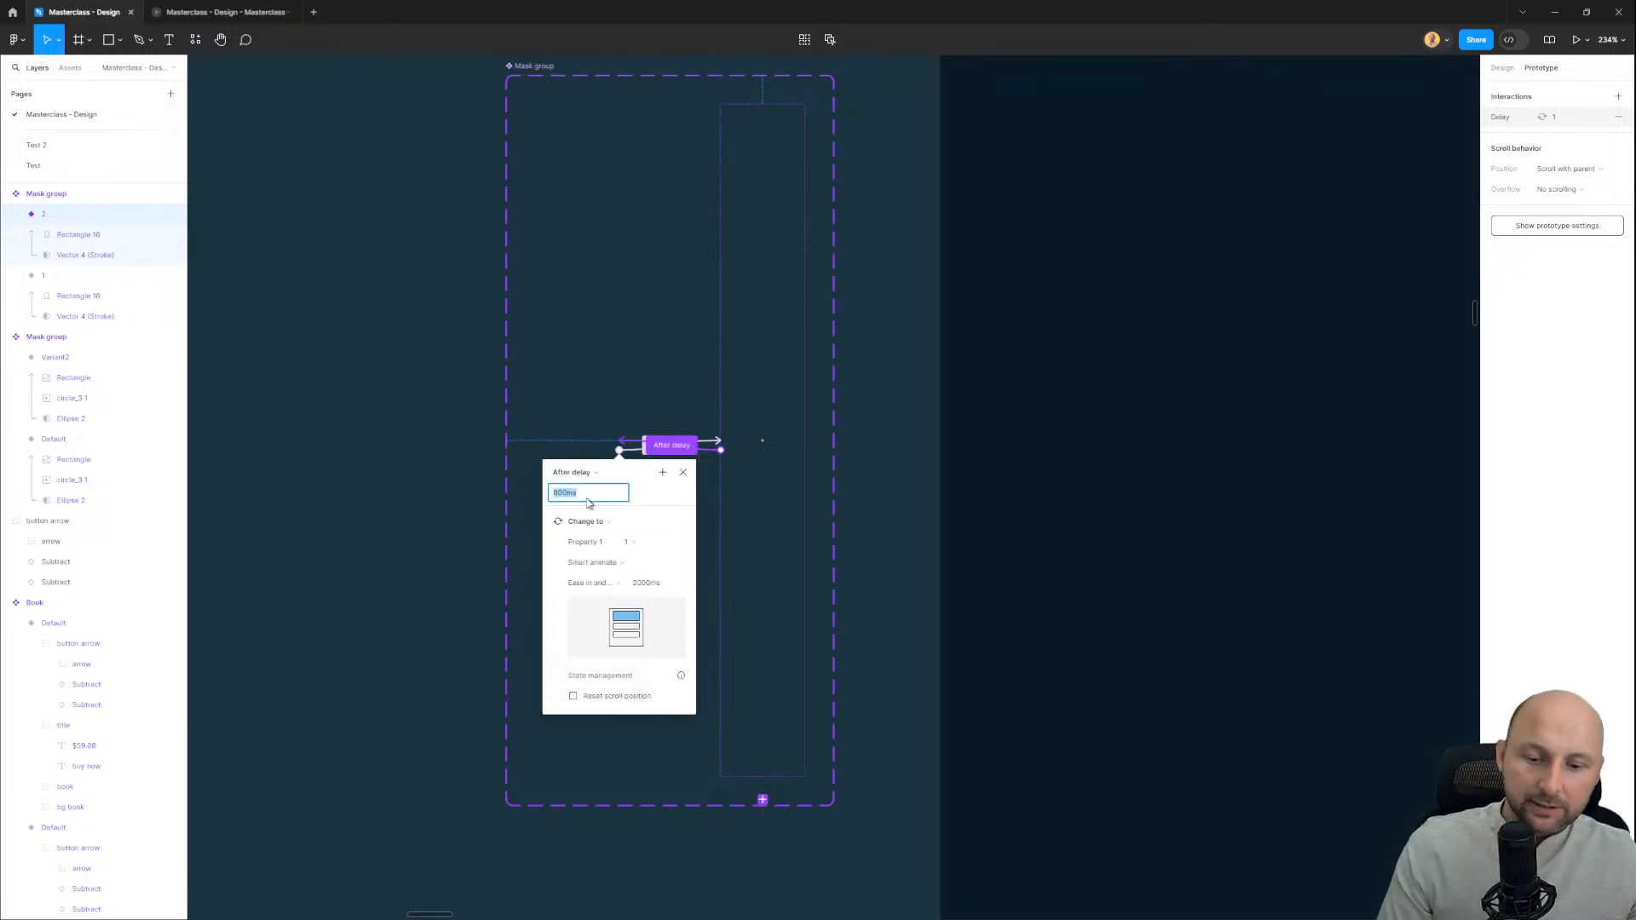
pyautogui.press('Return')
# Step: Preview the looping line animation in the test flow and return to the Mask group's interactions in the design file
pyautogui.click(224, 11)
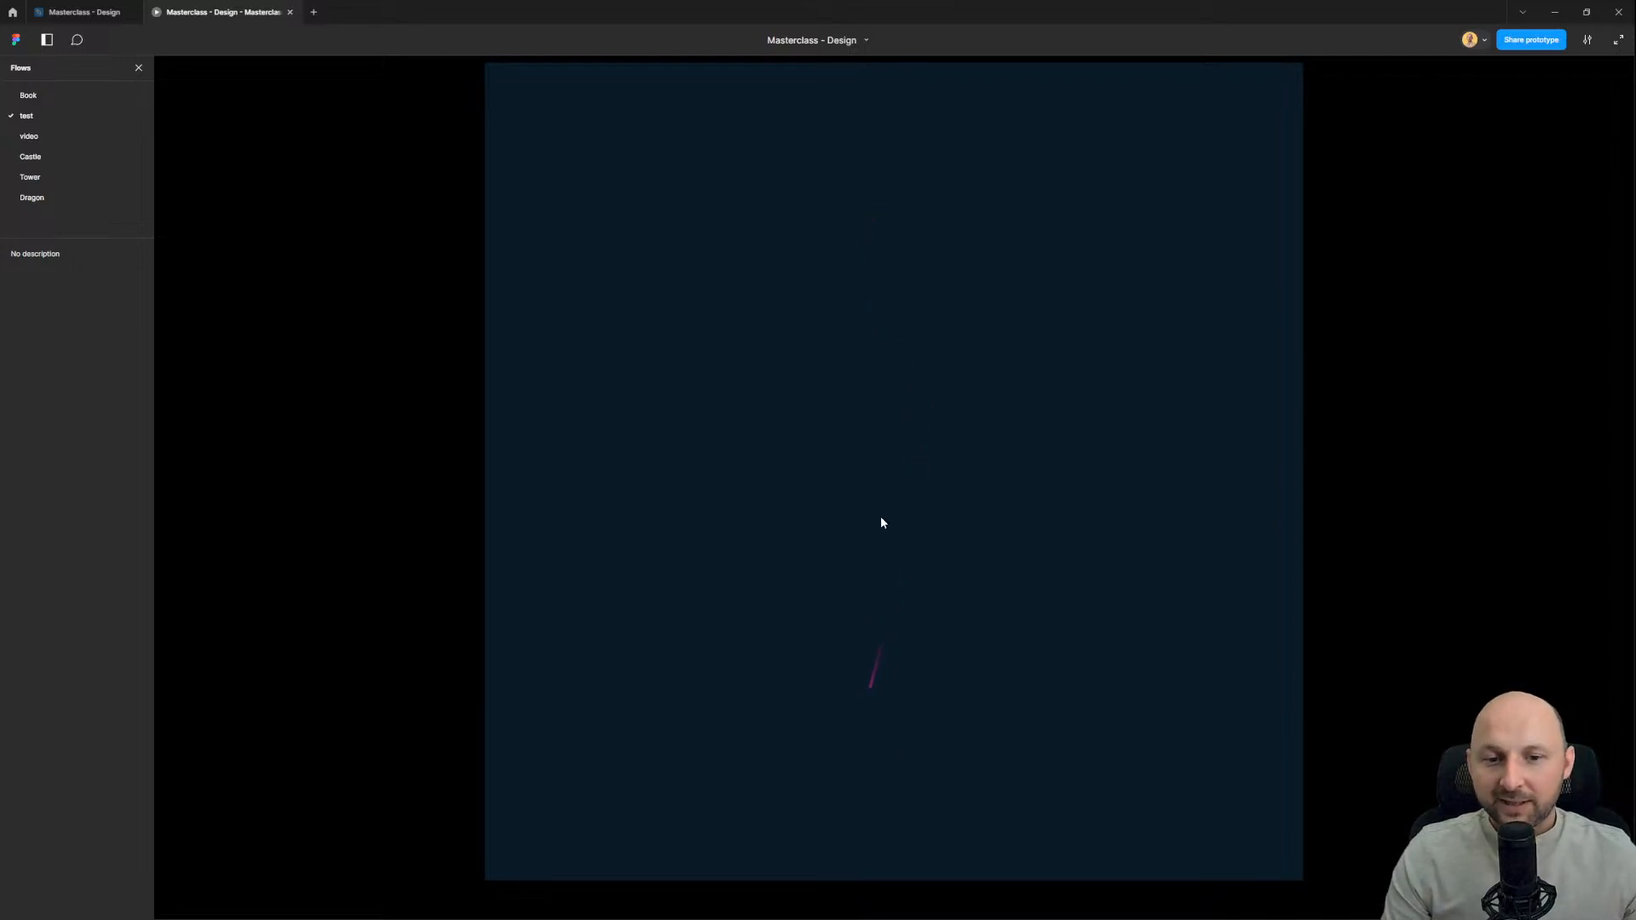
pyautogui.click(81, 9)
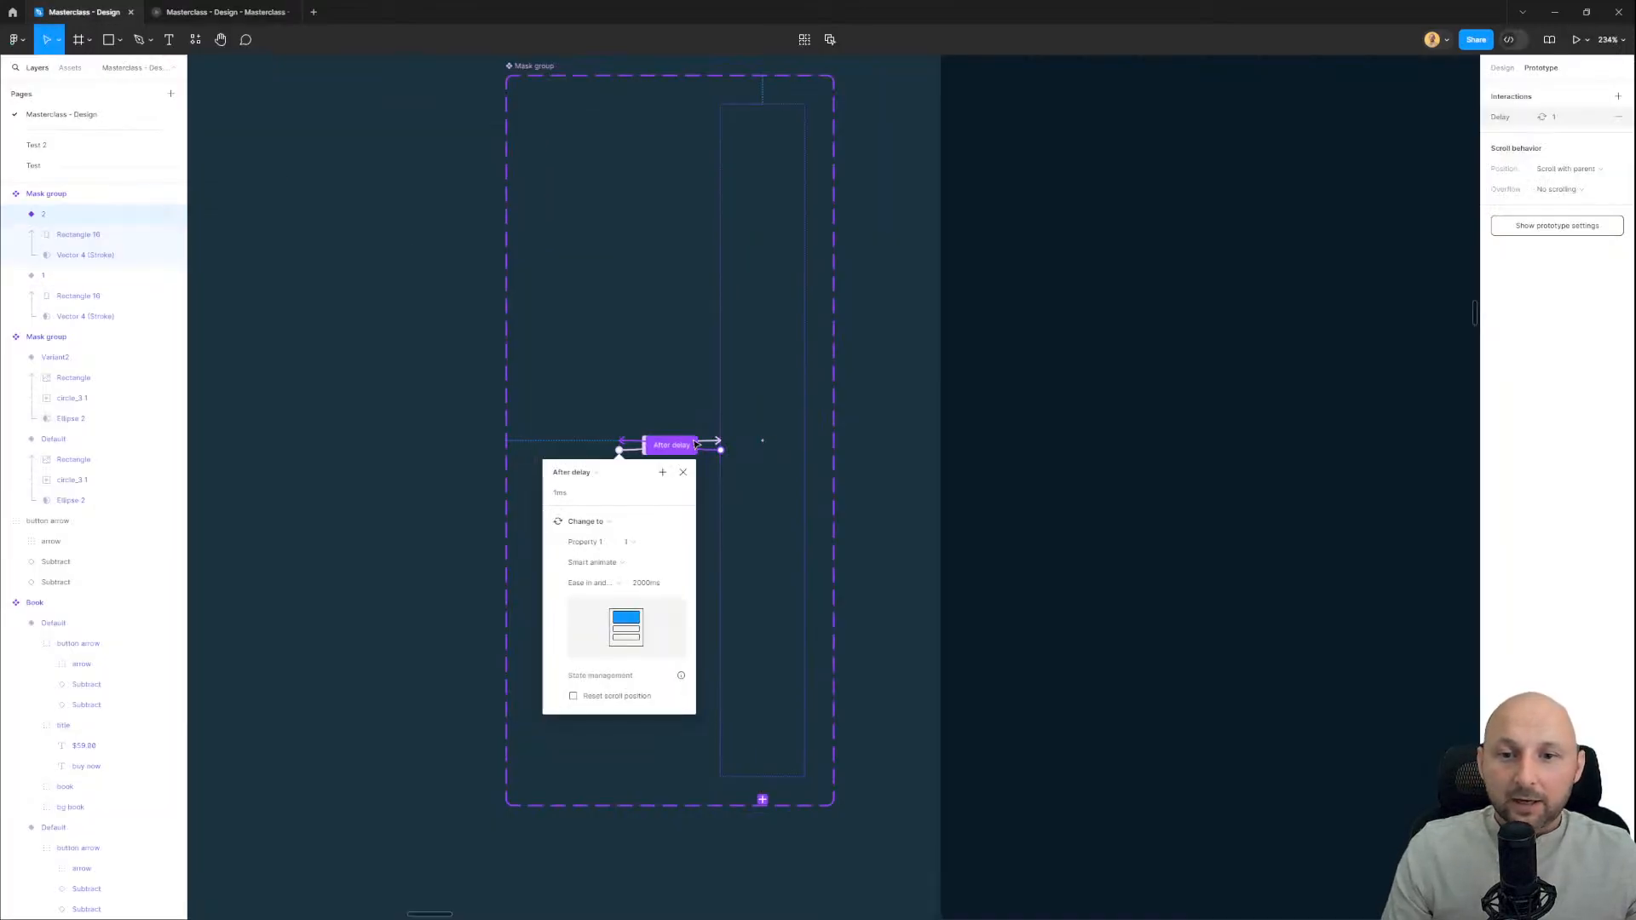
pyautogui.scroll(3, 637, 467)
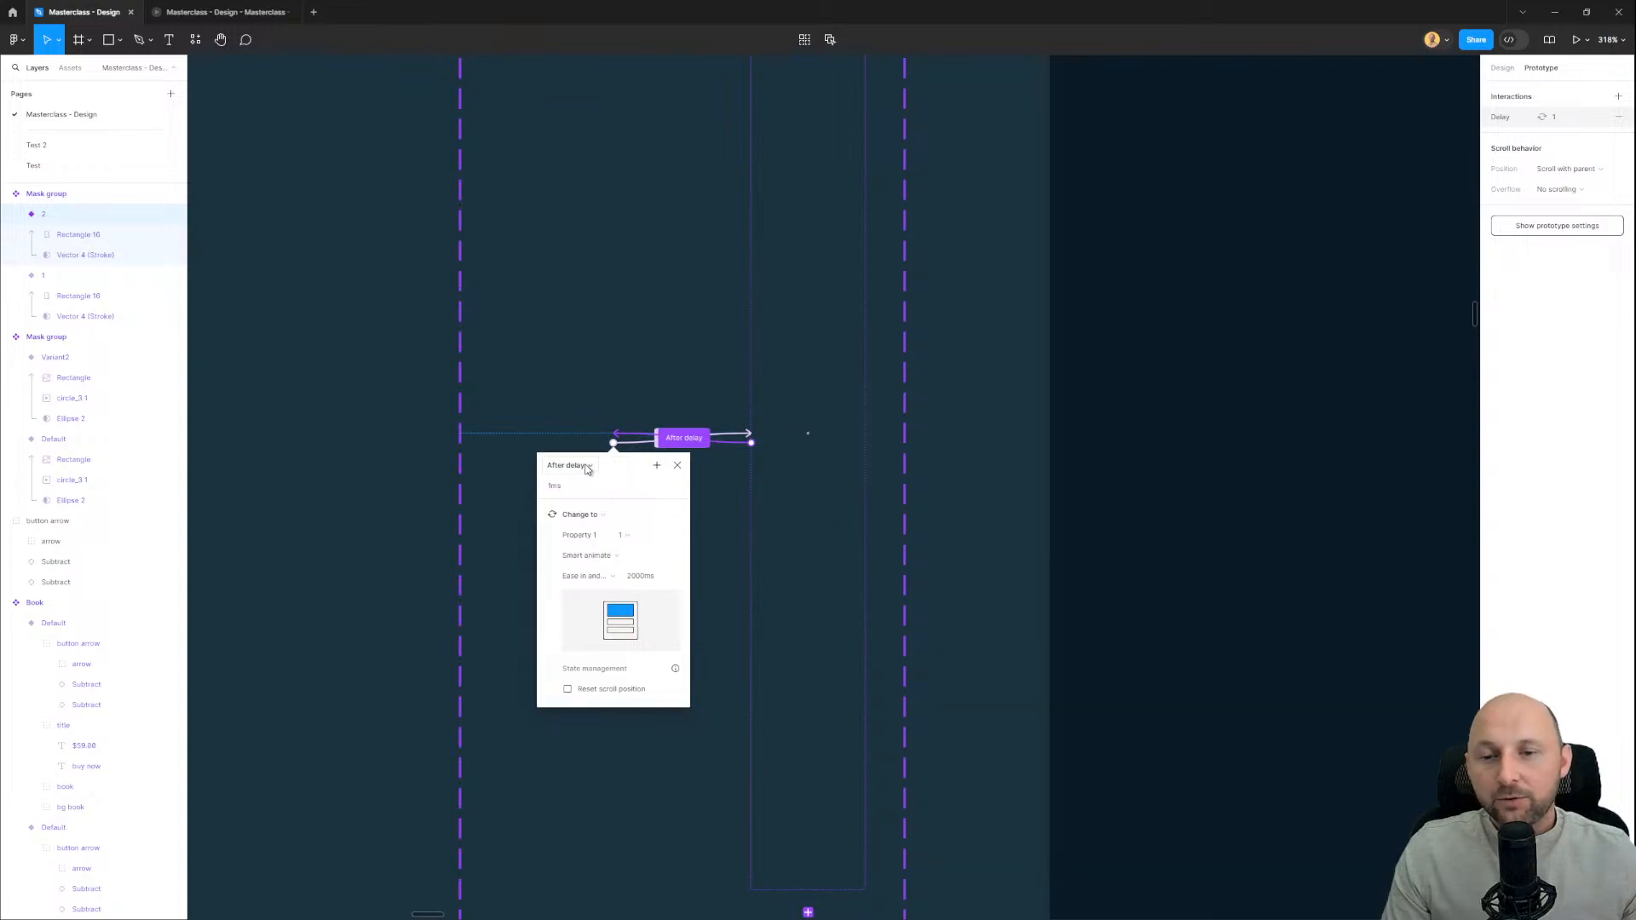
pyautogui.scroll(-5, 586, 471)
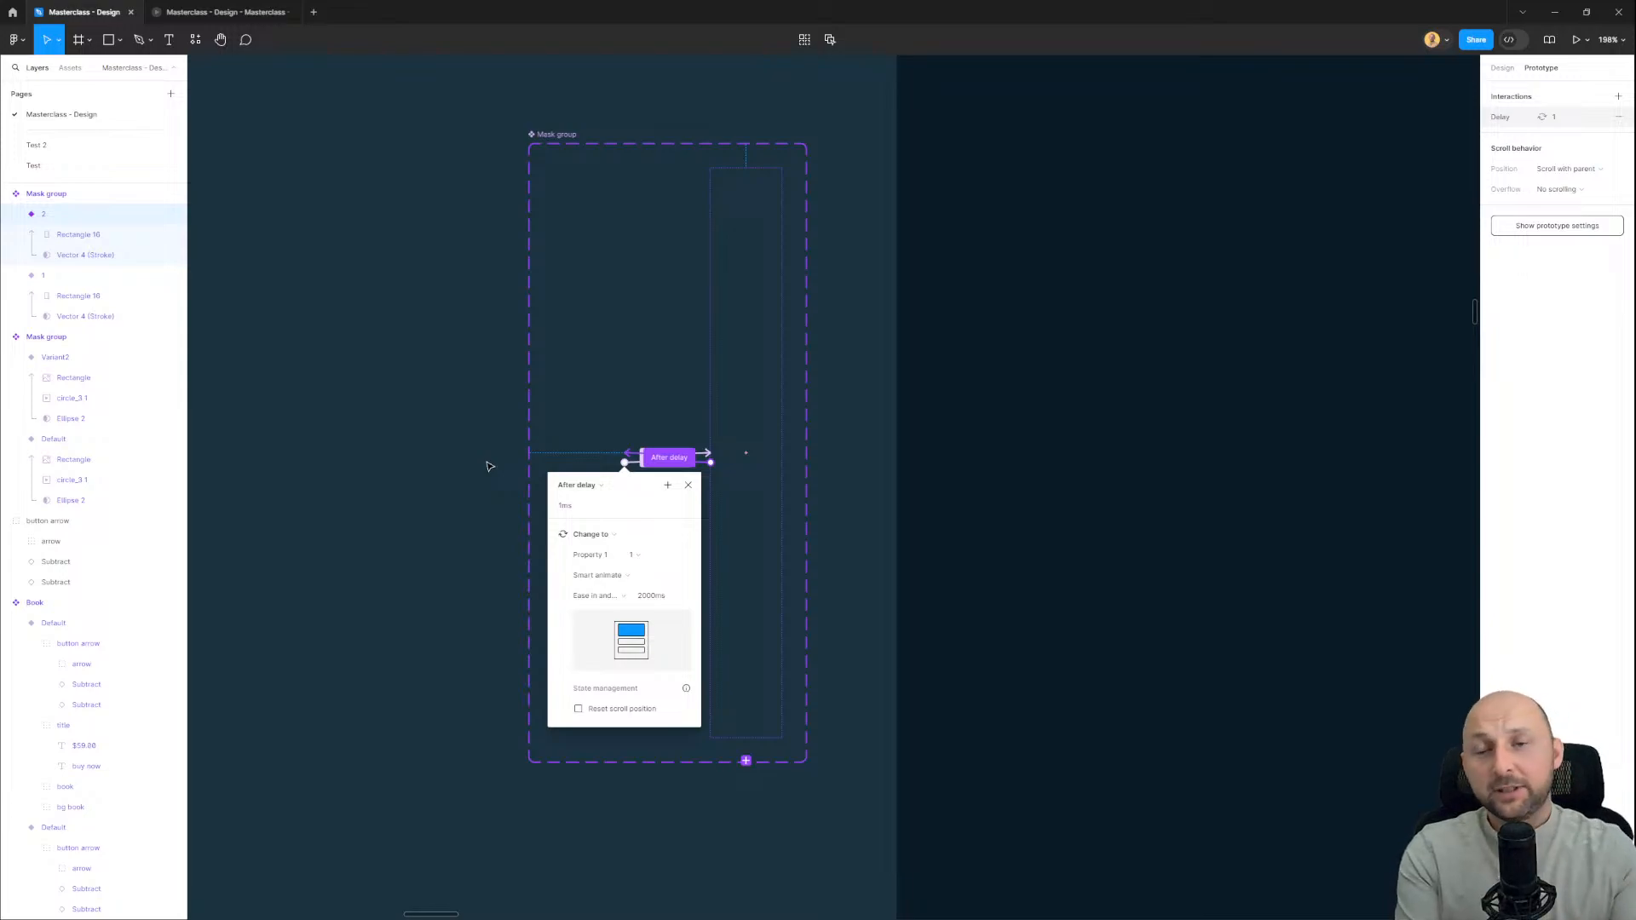
# Step: Reopen the variant 2 to variant 1 interaction and review its trigger options, keeping After delay
pyautogui.click(496, 514)
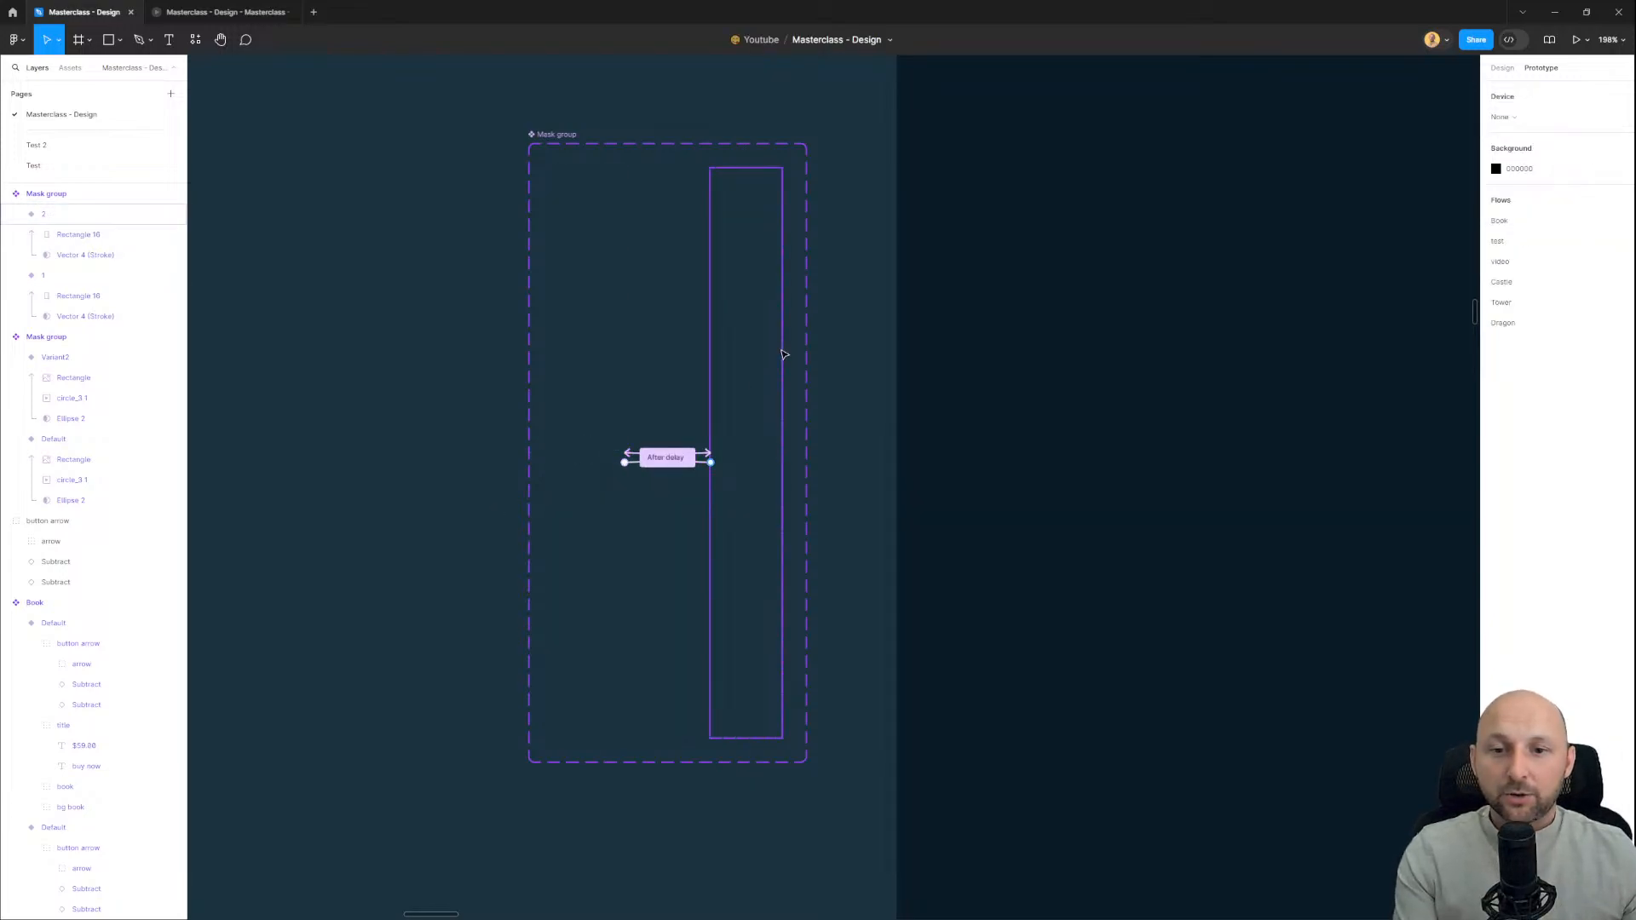
pyautogui.click(688, 460)
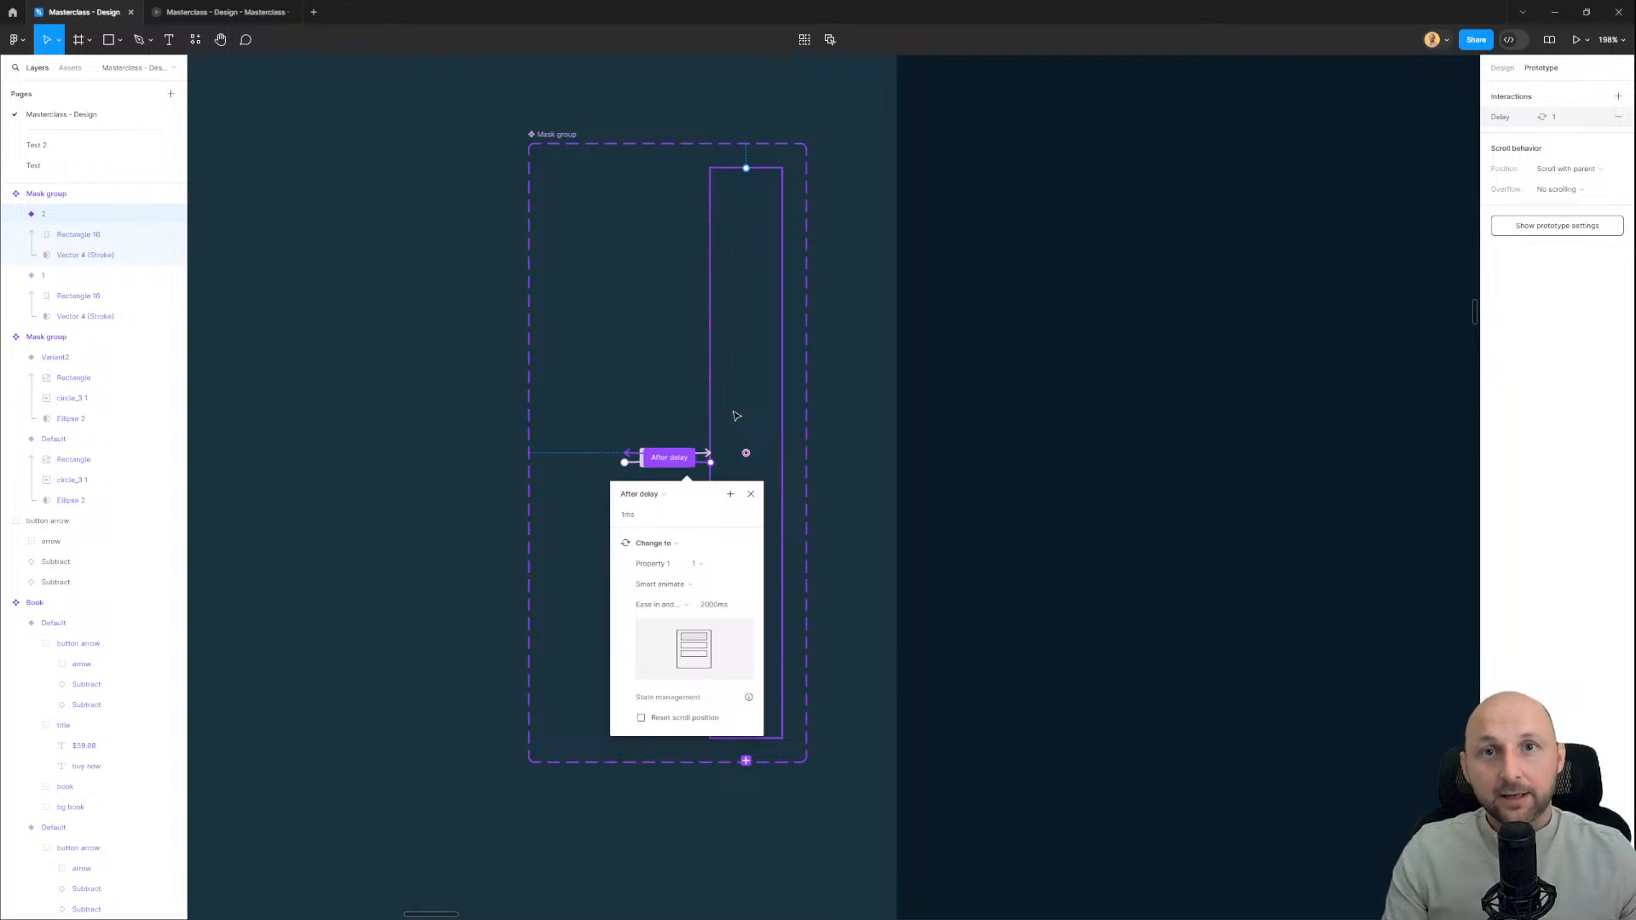
pyautogui.click(666, 496)
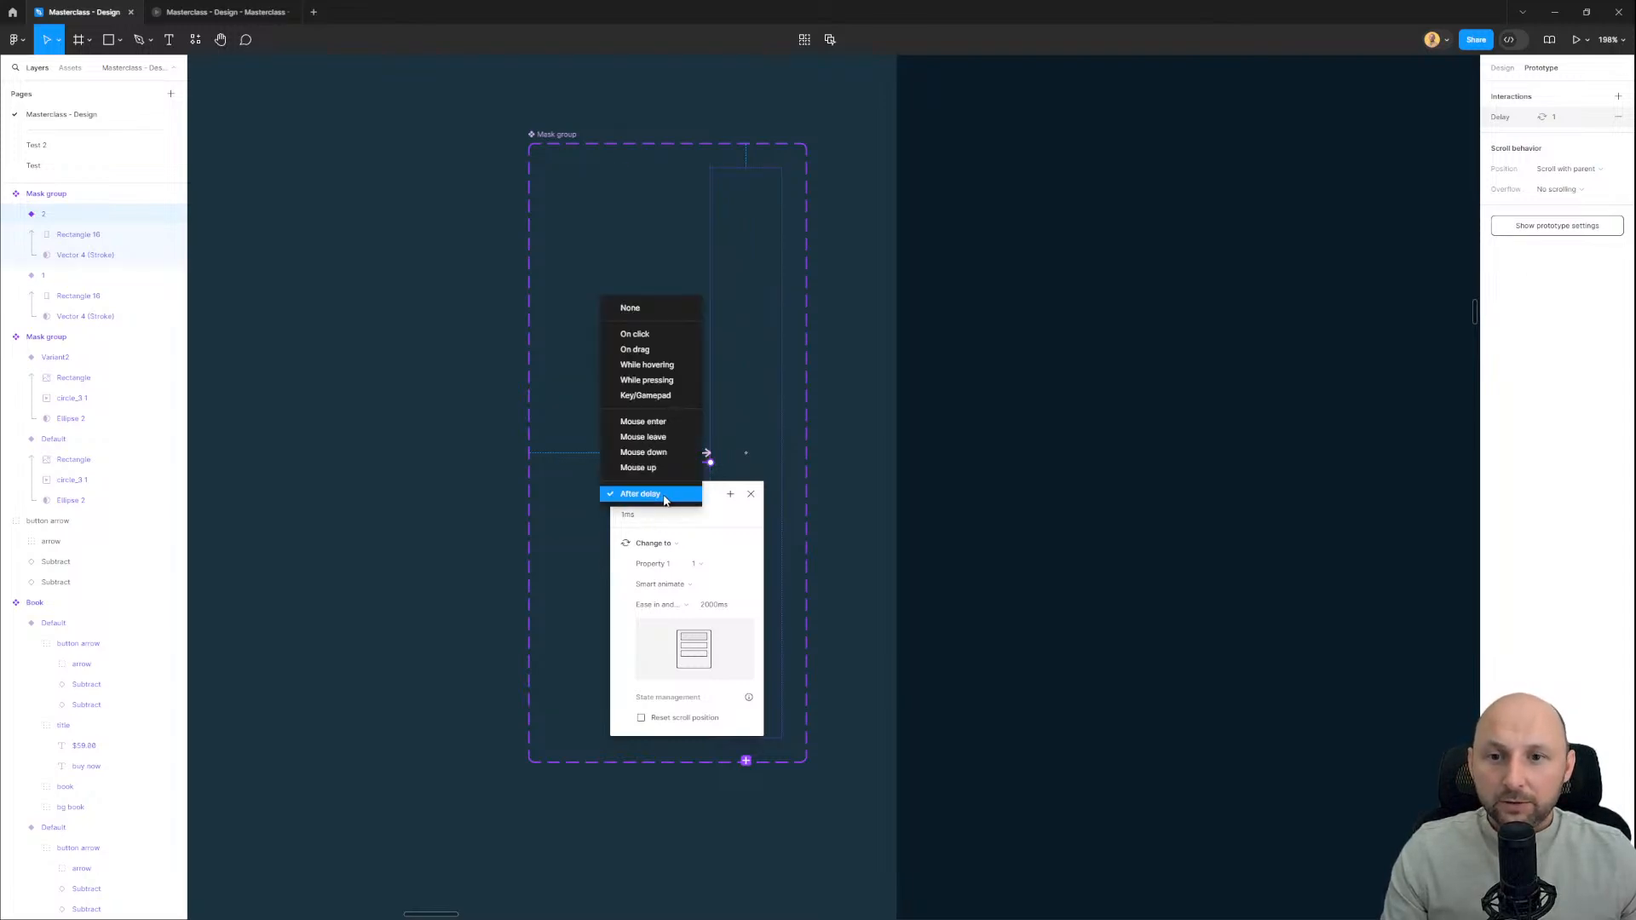
pyautogui.click(639, 496)
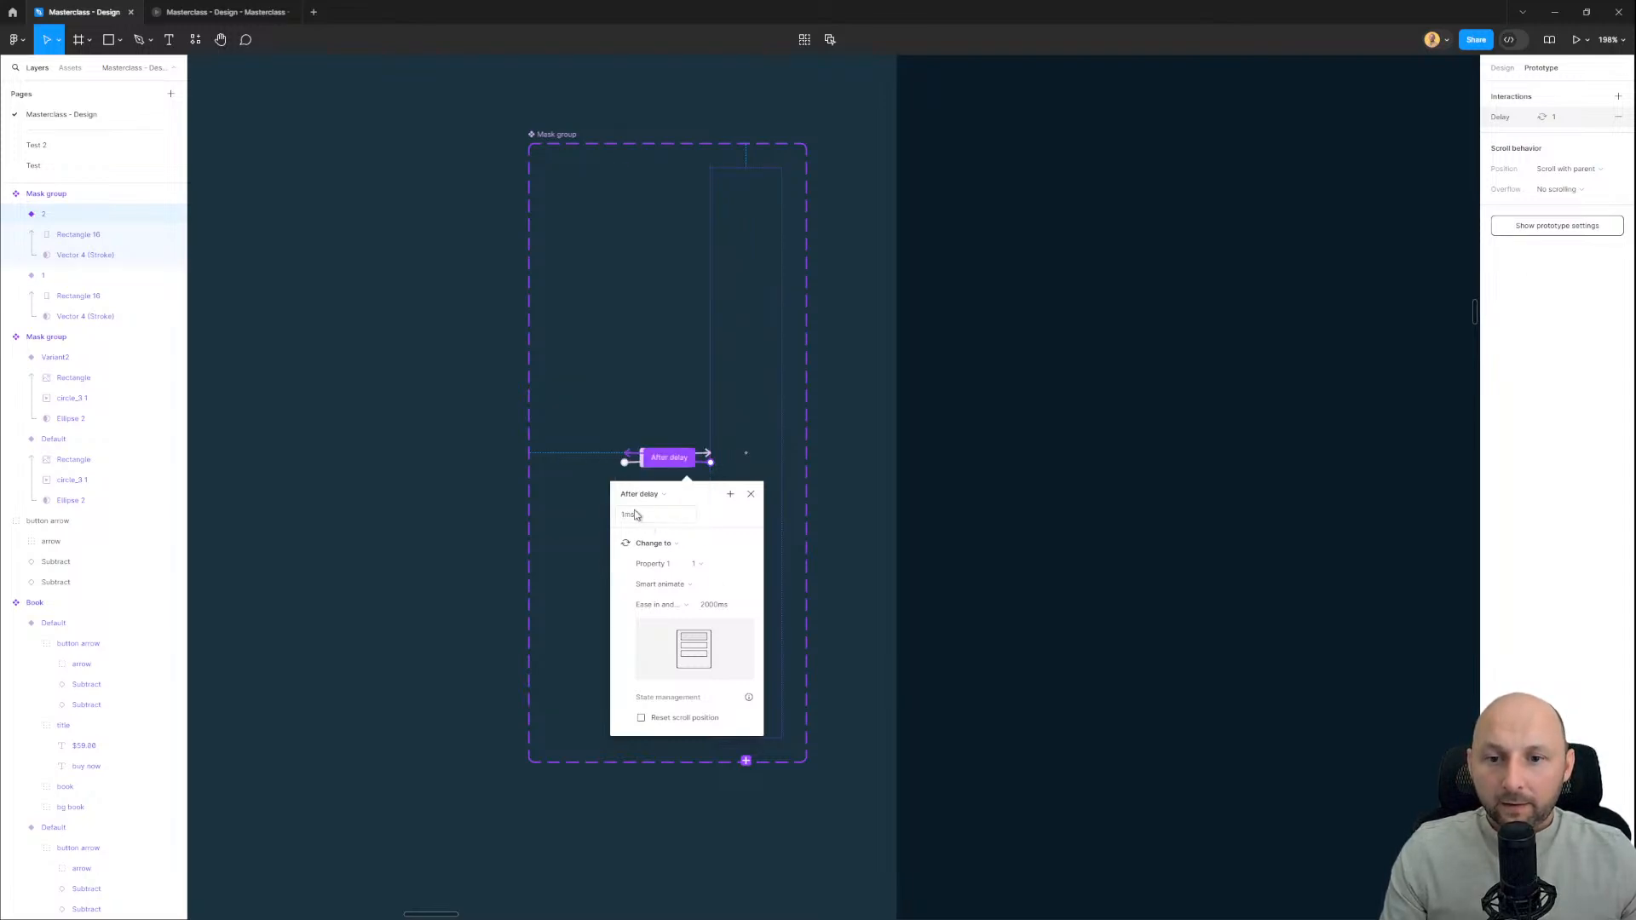
# Step: Set the variant 2 to variant 1 transition to Instant and check the line animation in the test flow preview
pyautogui.click(652, 516)
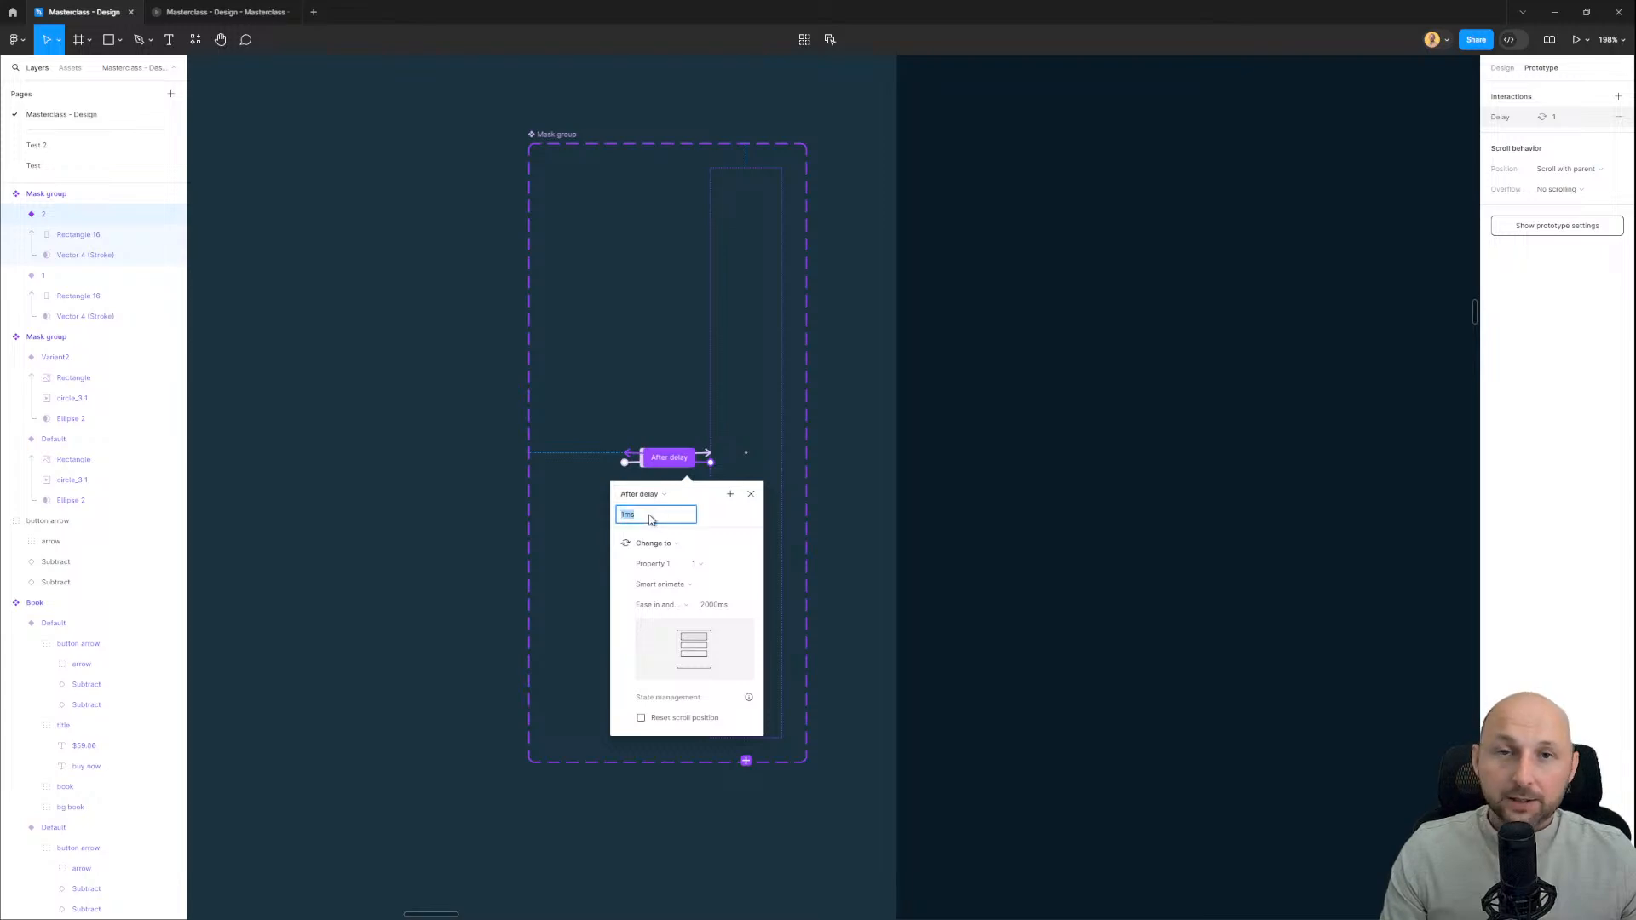
pyautogui.click(689, 594)
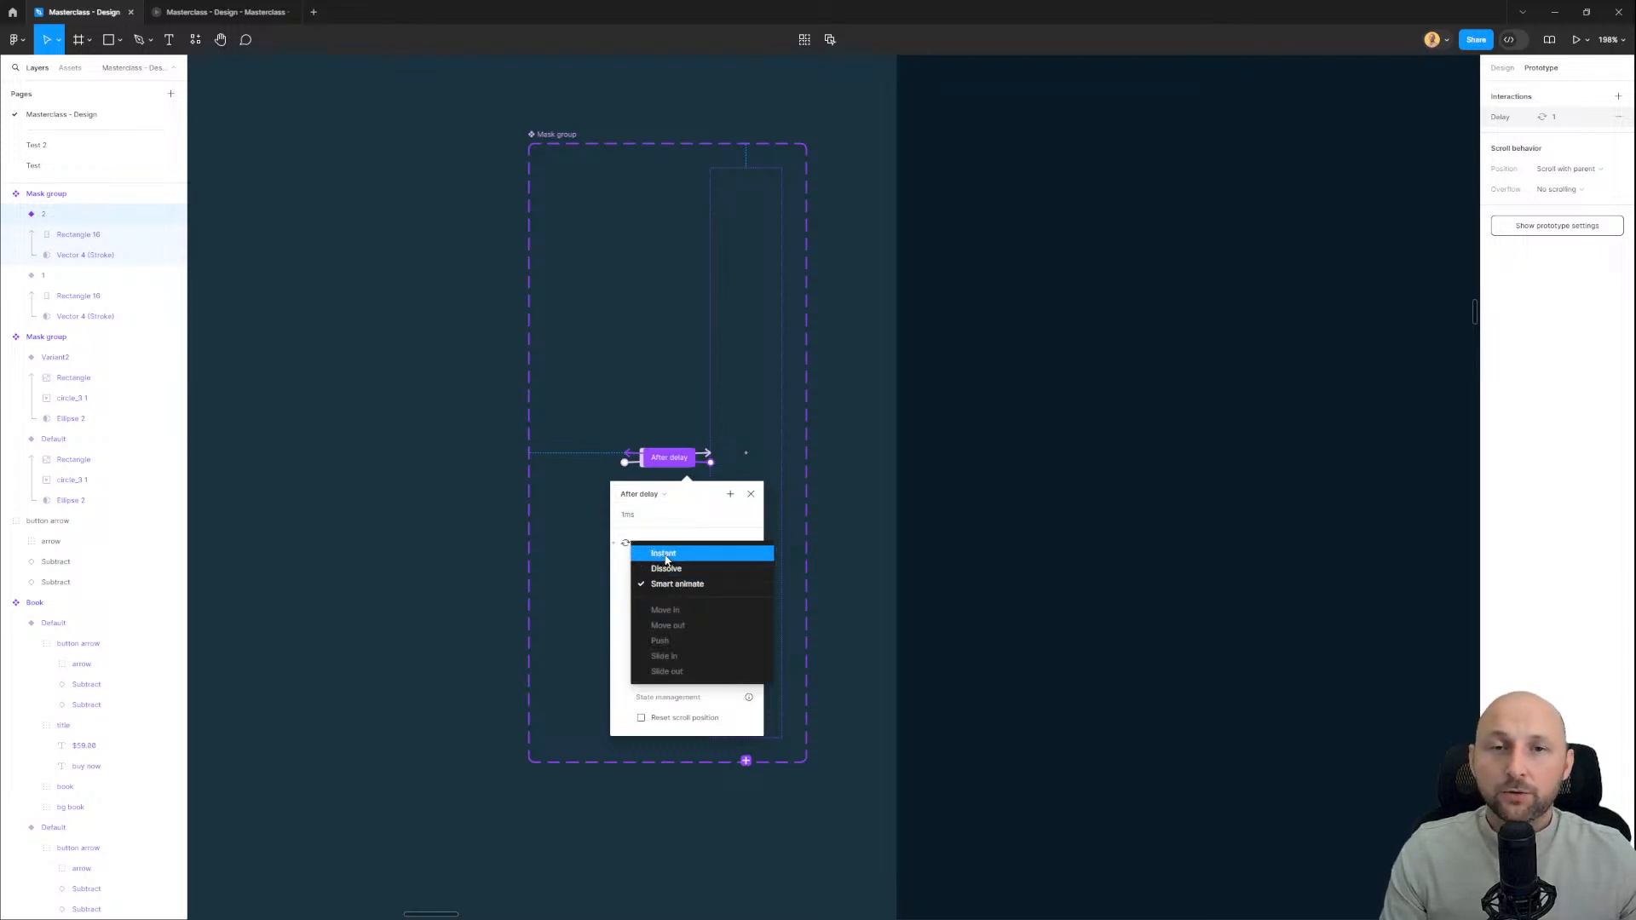
pyautogui.click(666, 556)
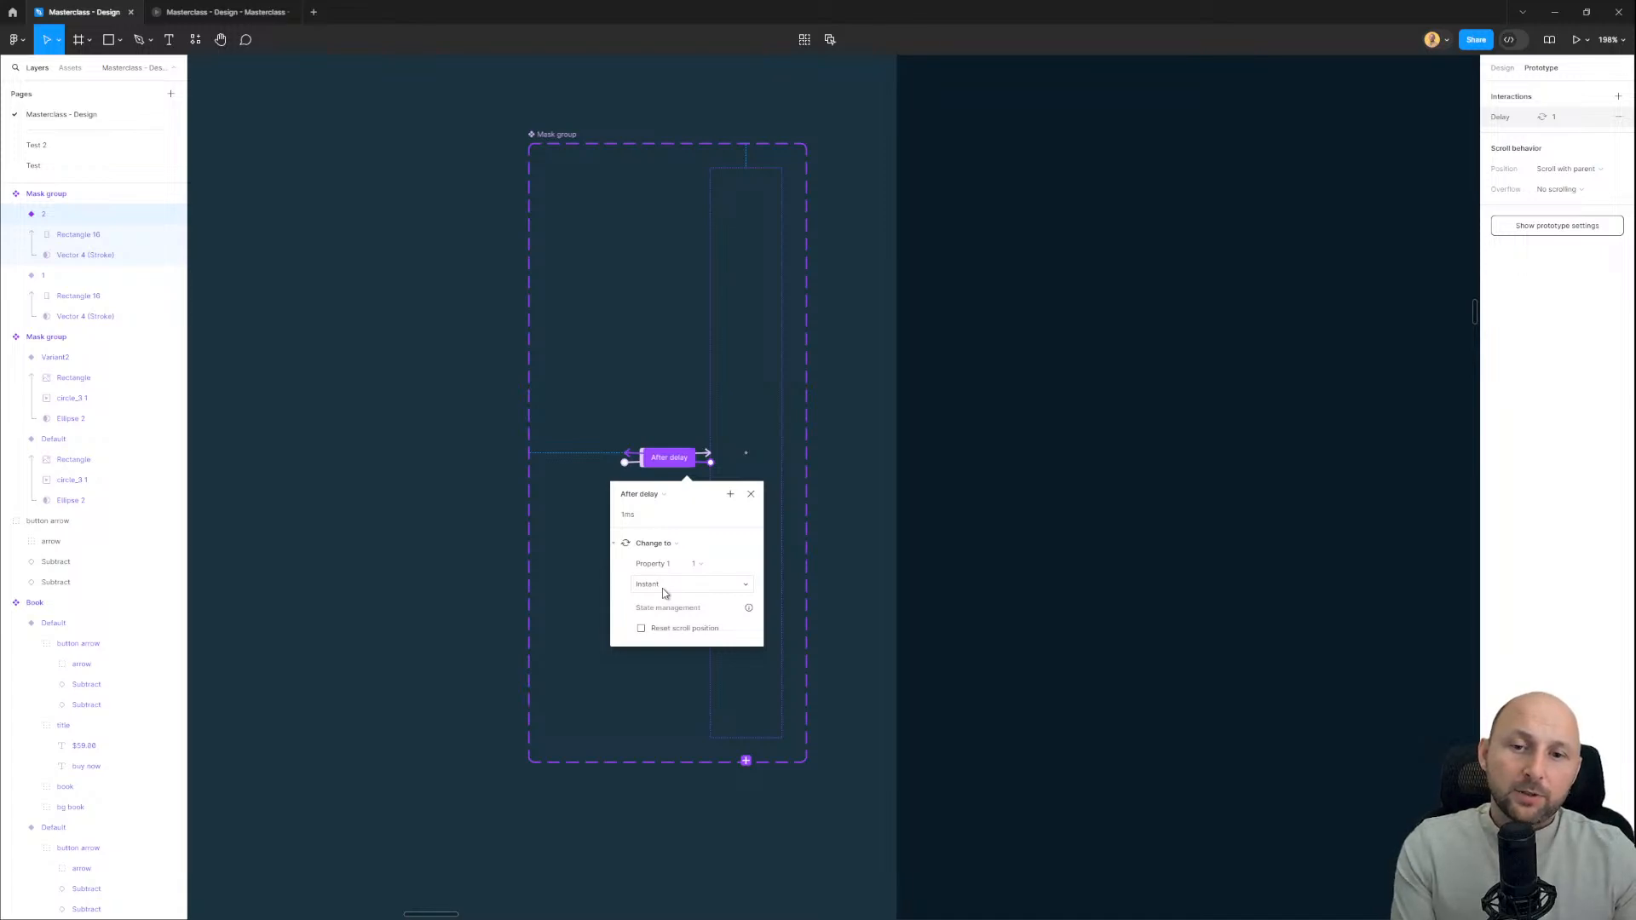
pyautogui.click(767, 383)
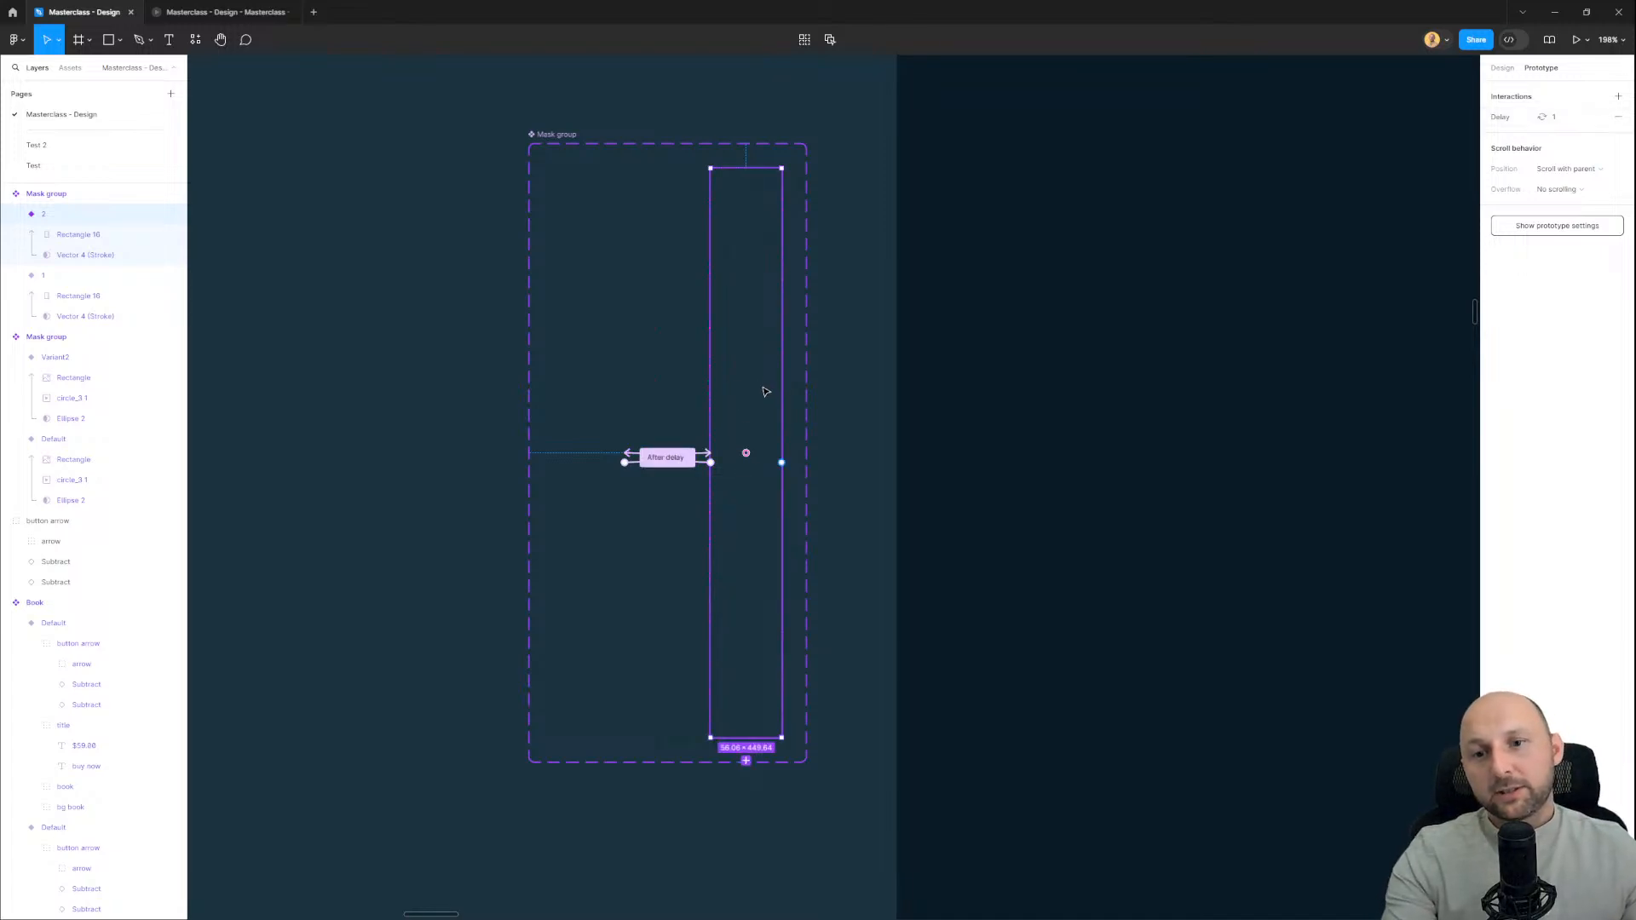
pyautogui.click(223, 12)
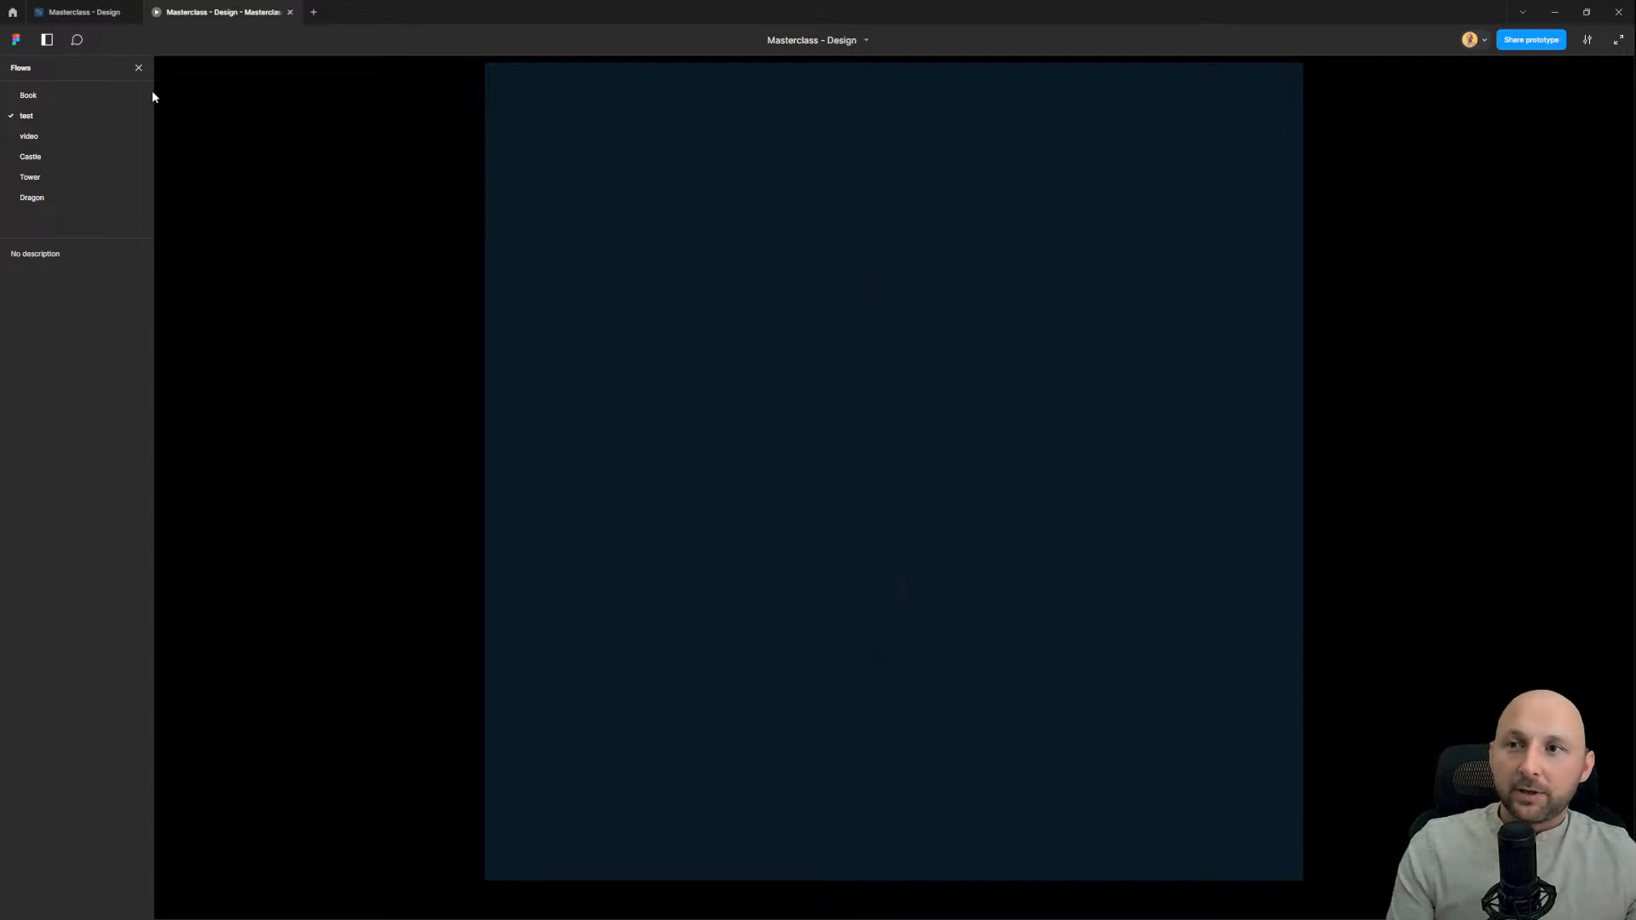
pyautogui.click(85, 13)
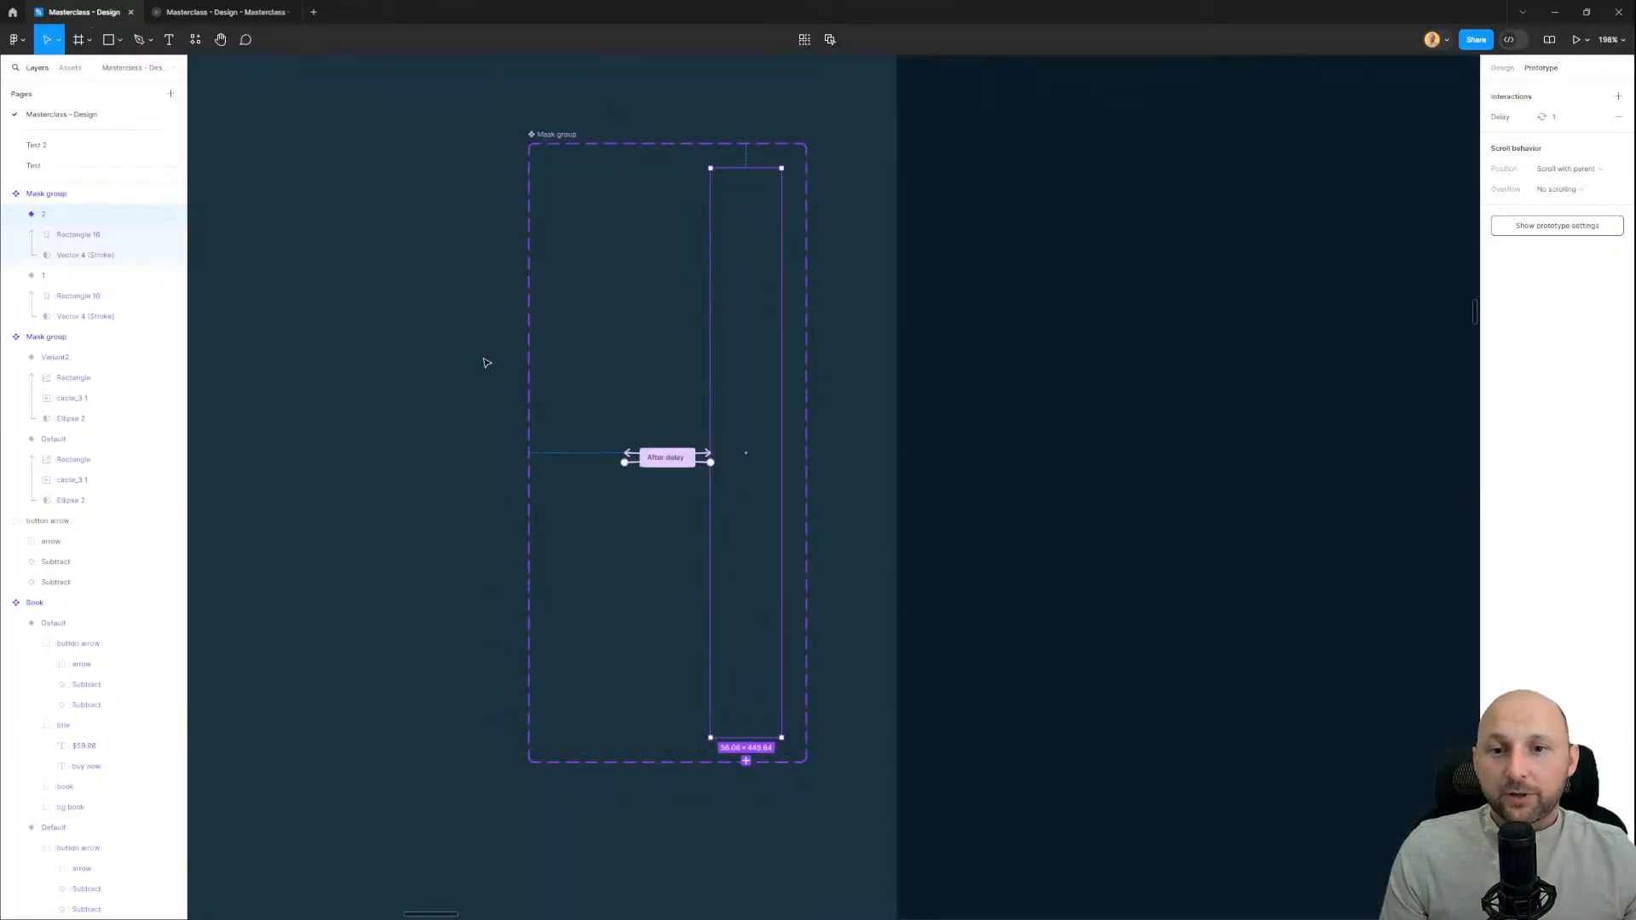
# Step: Copy the Book frame's arrow button group onto the empty canvas well below the Mask group component
pyautogui.scroll(-5, 457, 364)
pyautogui.click(448, 438)
pyautogui.moveTo(687, 158); pyautogui.dragTo(1080, 421)
pyautogui.moveTo(721, 392); pyautogui.dragTo(749, 486)
pyautogui.click(780, 492)
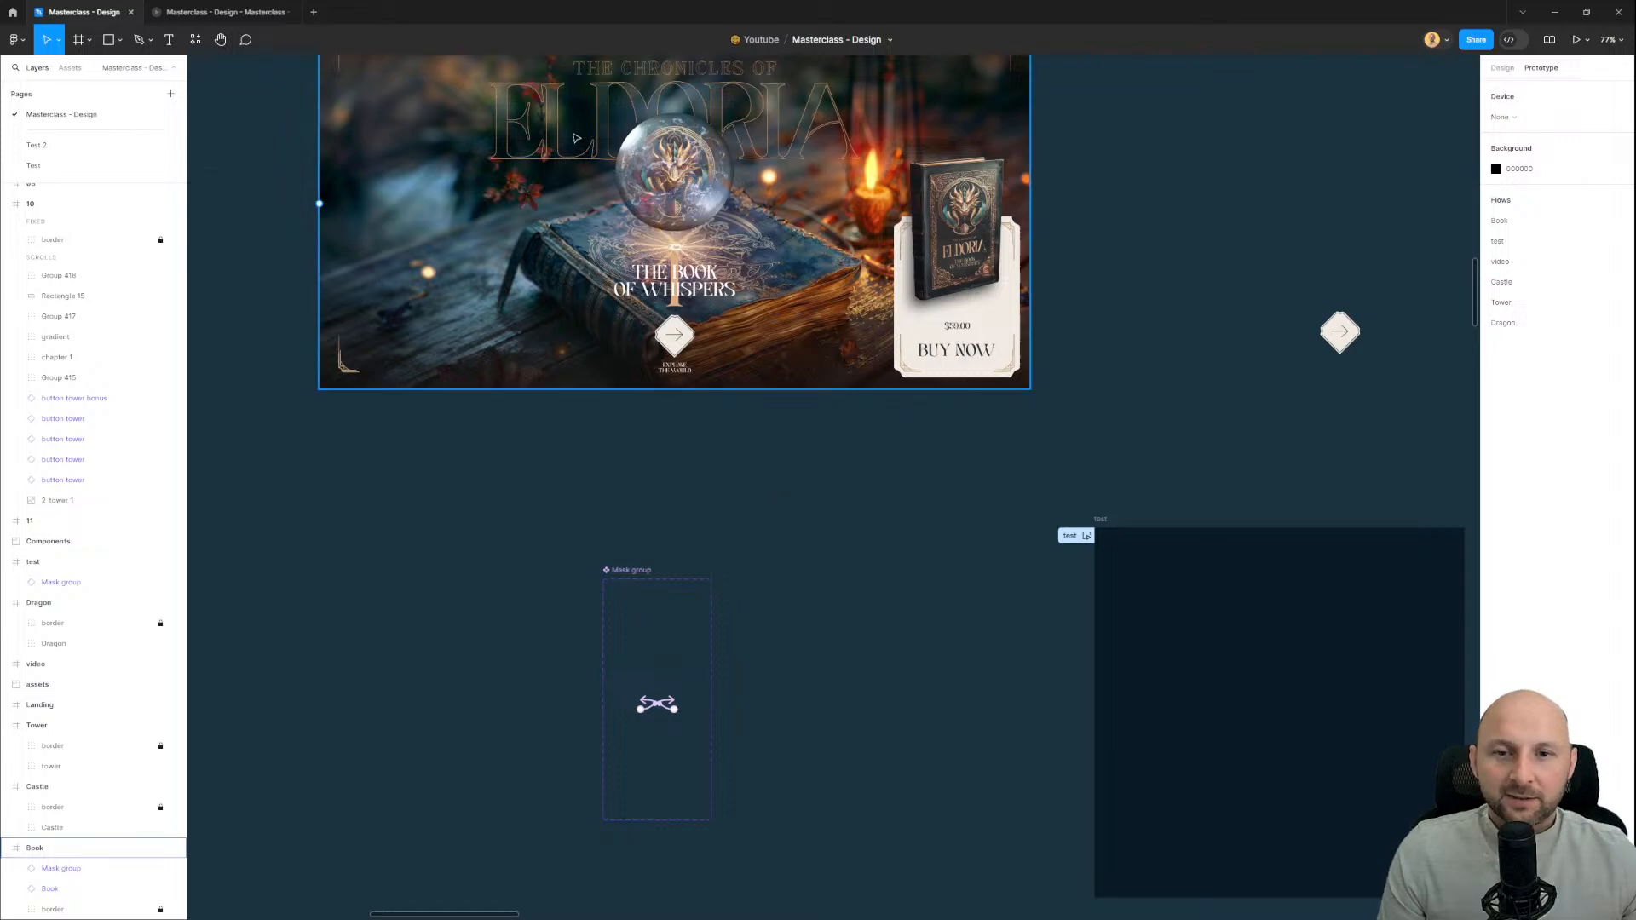
pyautogui.scroll(3, 781, 493)
pyautogui.scroll(3, 736, 469)
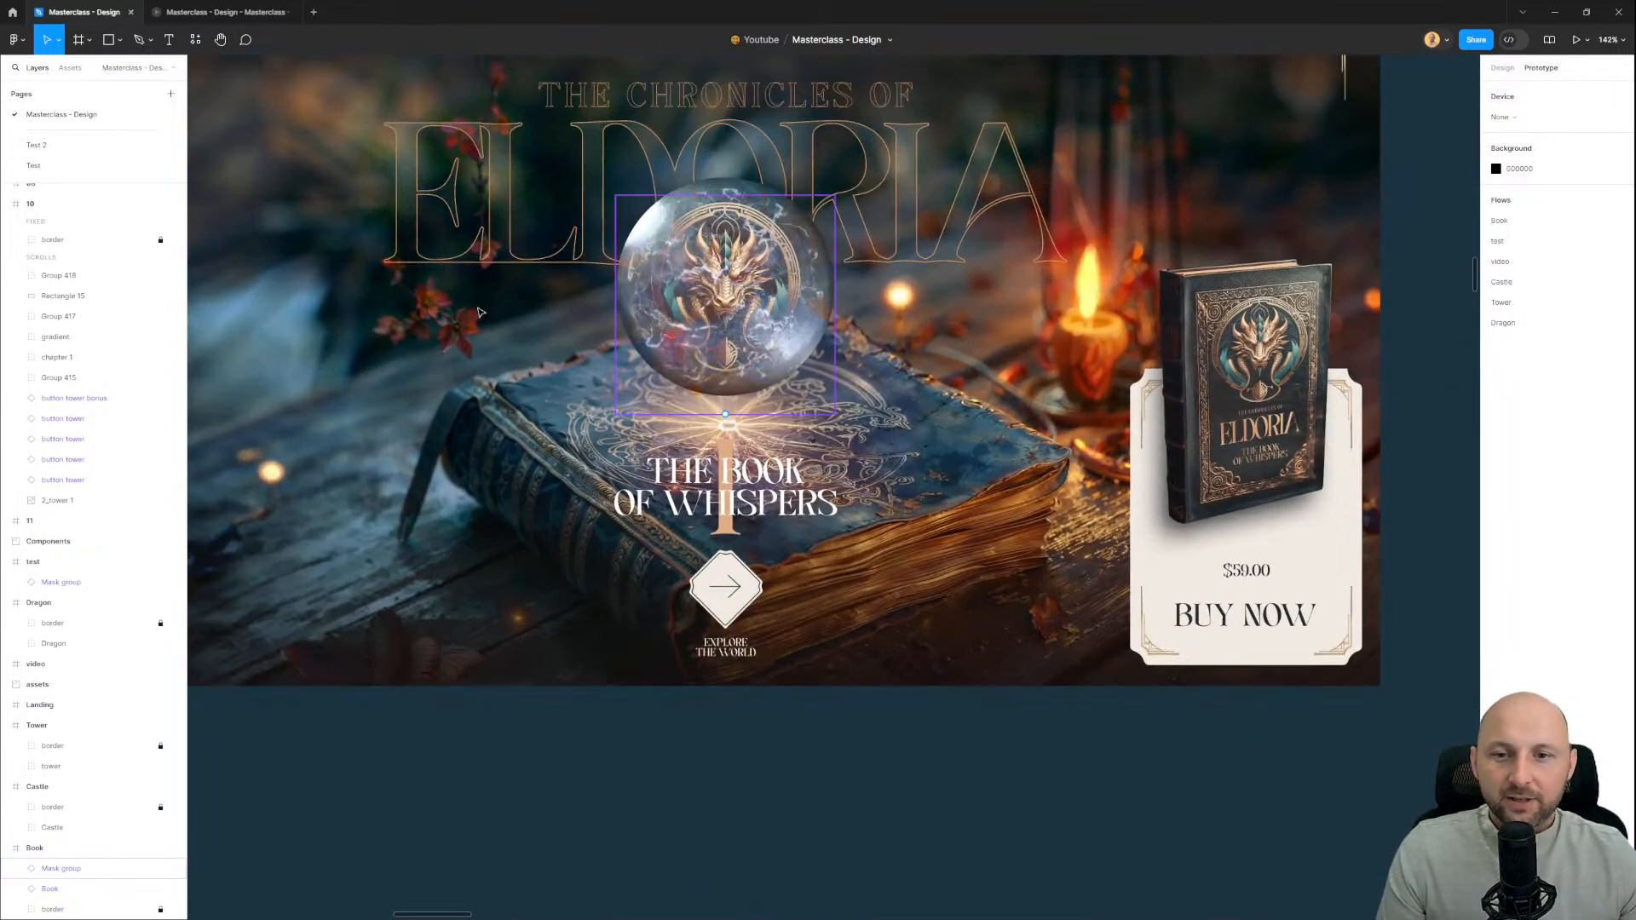
pyautogui.scroll(-5, 566, 231)
pyautogui.scroll(-2, 588, 230)
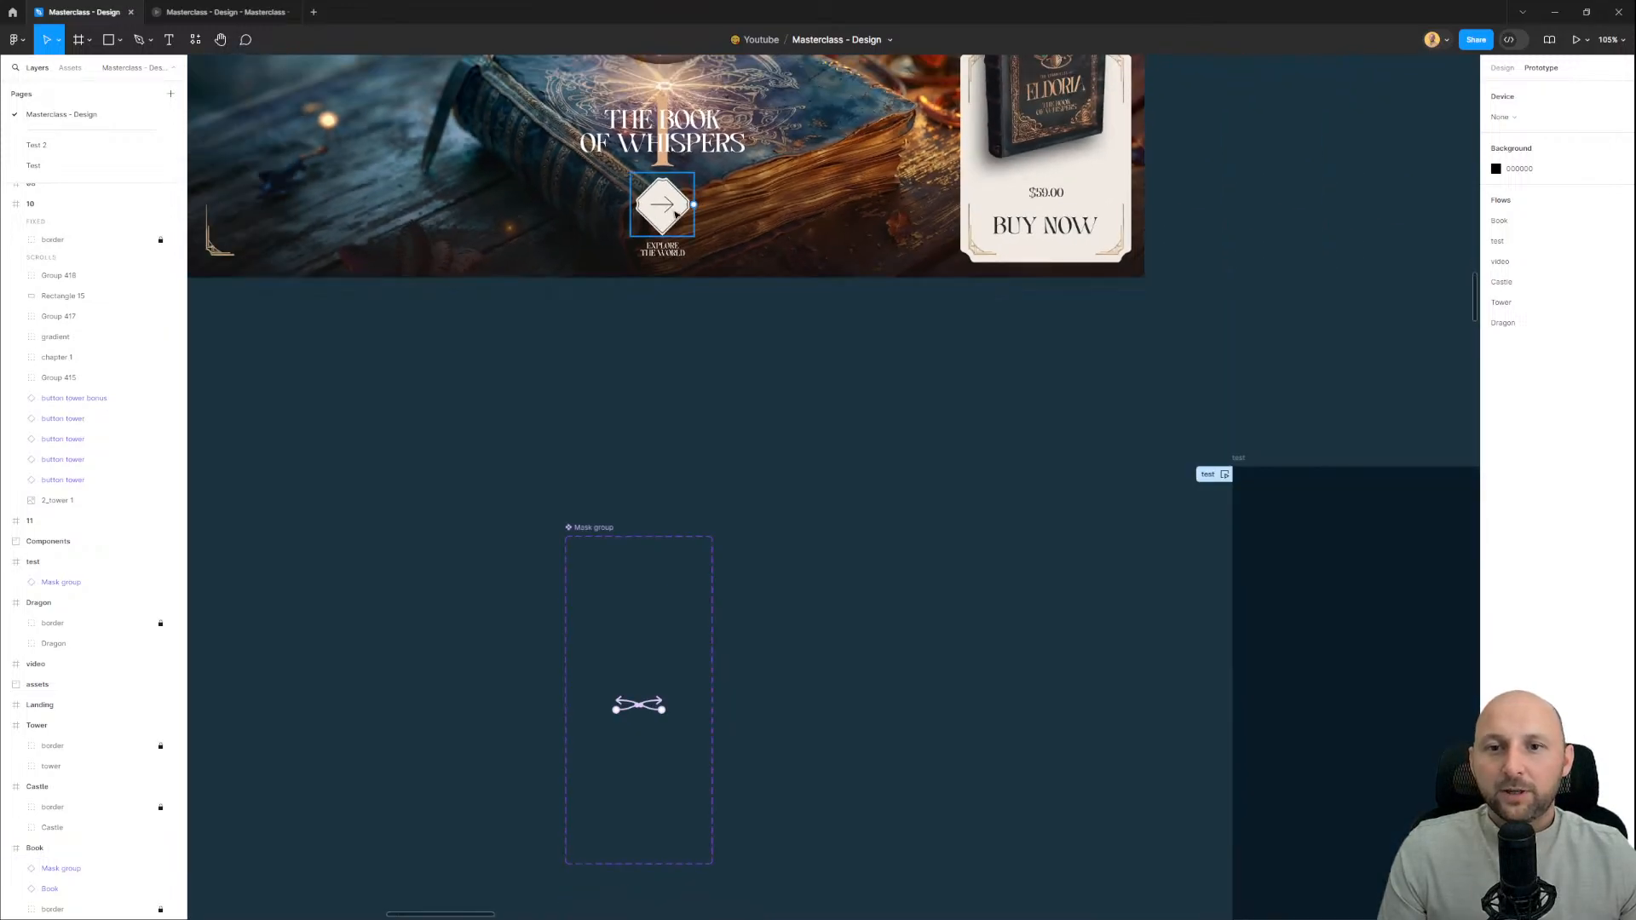
pyautogui.click(663, 205)
pyautogui.scroll(-1, 1161, 147)
pyautogui.click(1502, 69)
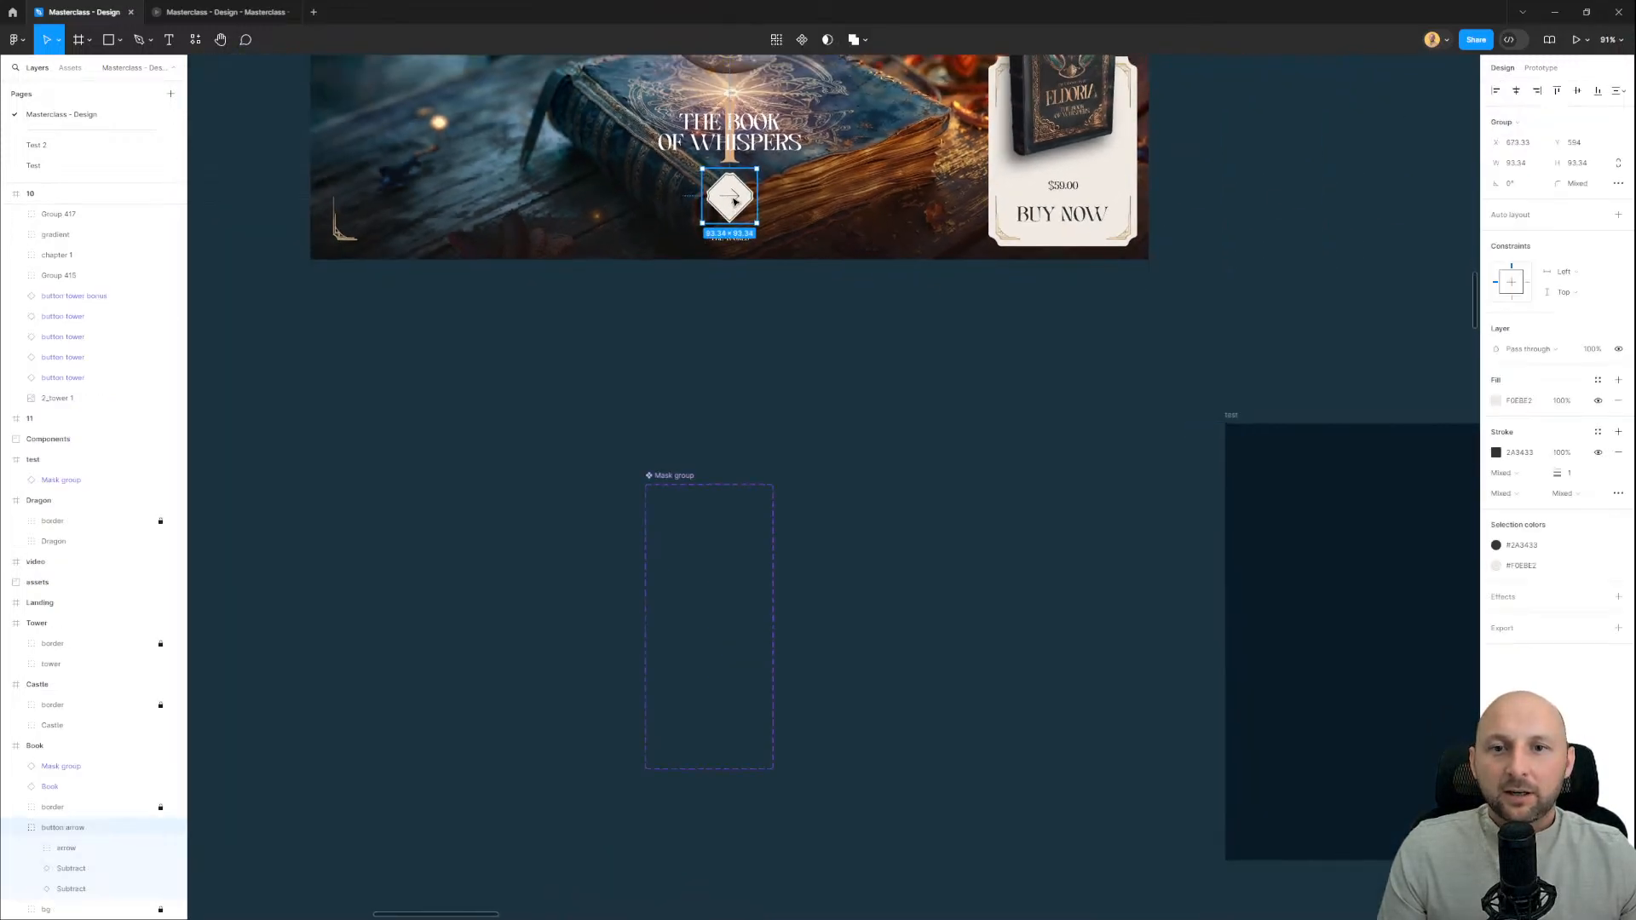
pyautogui.moveTo(735, 203); pyautogui.dragTo(765, 830)
pyautogui.moveTo(823, 210); pyautogui.dragTo(827, 184)
pyautogui.scroll(1, 827, 184)
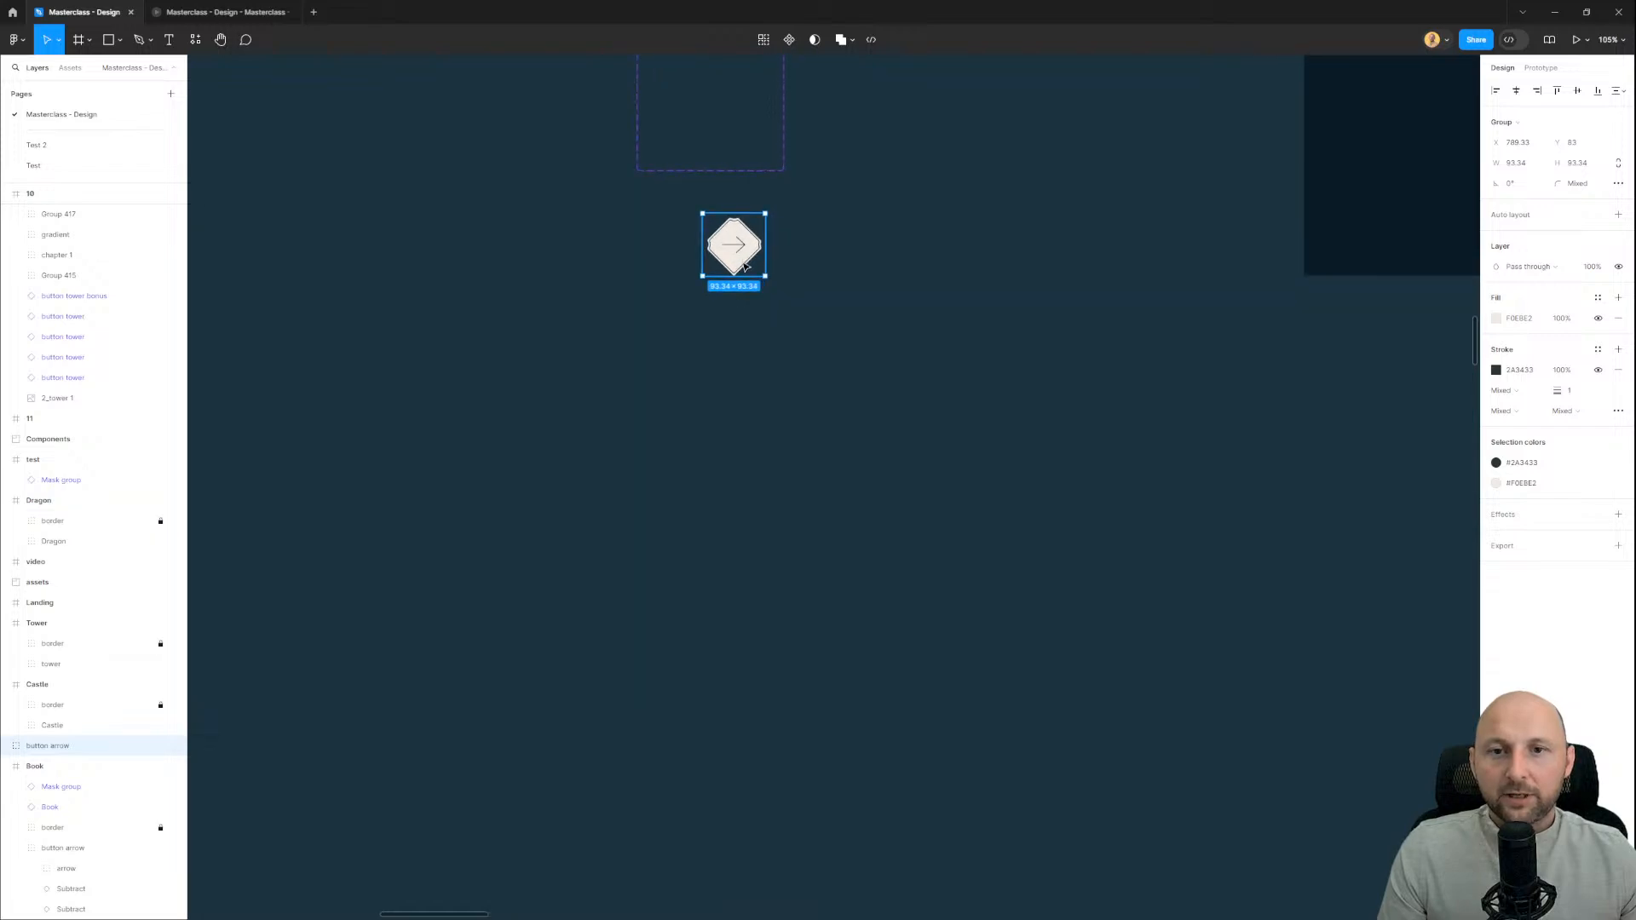
pyautogui.moveTo(738, 257); pyautogui.dragTo(713, 644)
pyautogui.moveTo(783, 533); pyautogui.dragTo(783, 405)
# Step: Place an instance of Mask group variant 1 on the canvas between the component and the copied arrow button
pyautogui.scroll(-3, 790, 294)
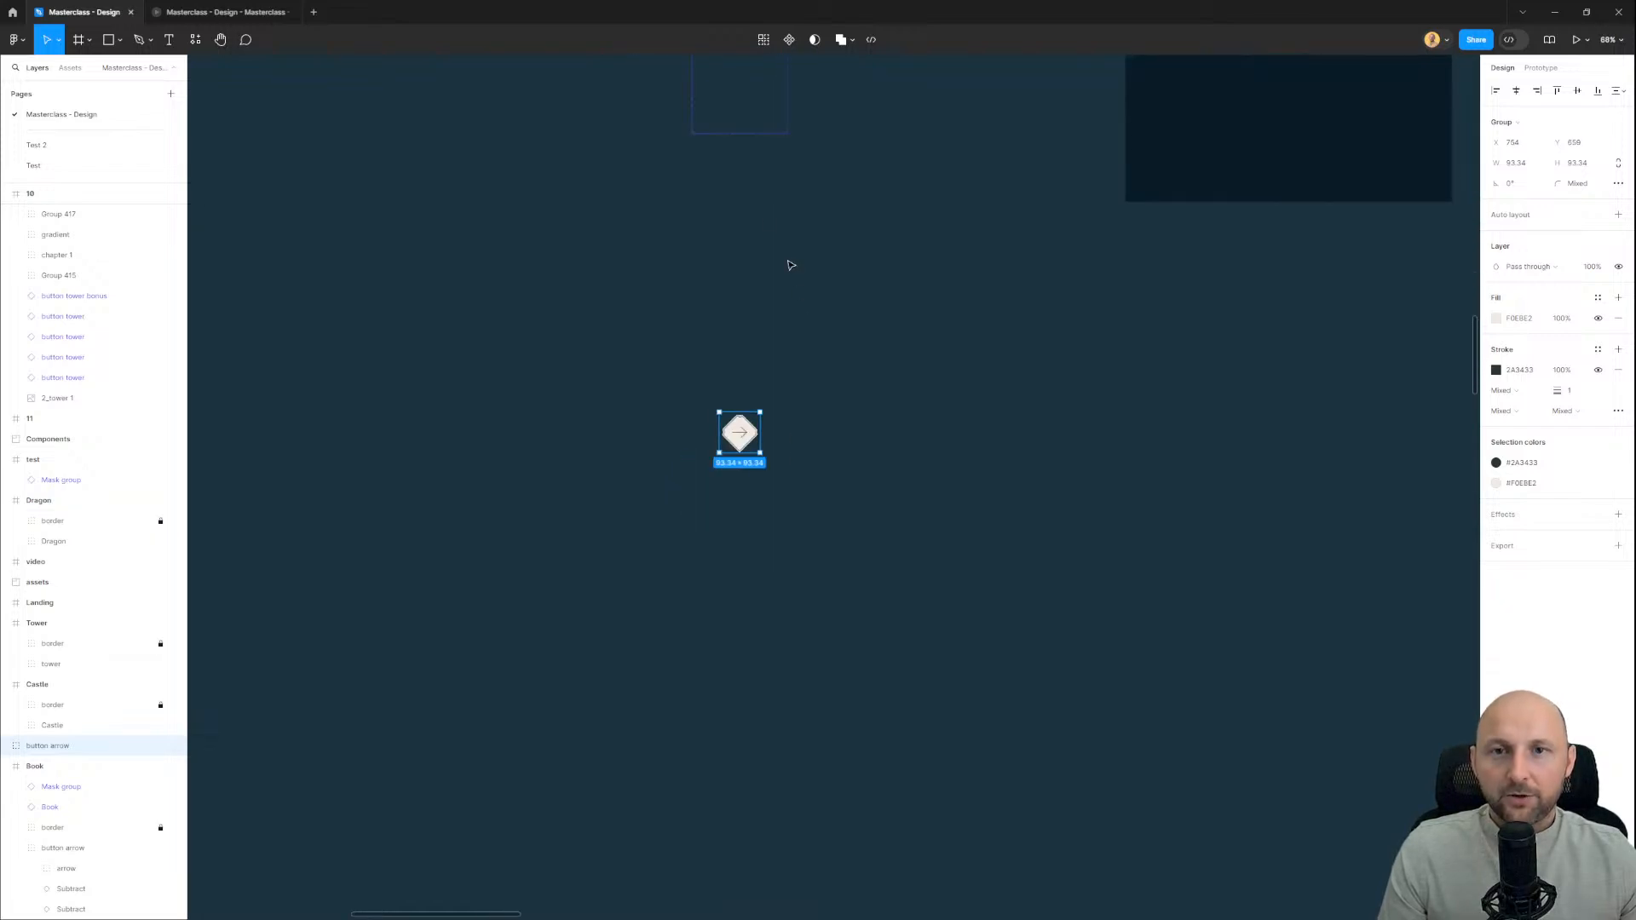
pyautogui.moveTo(791, 263); pyautogui.dragTo(767, 429)
pyautogui.click(756, 398)
pyautogui.click(686, 162)
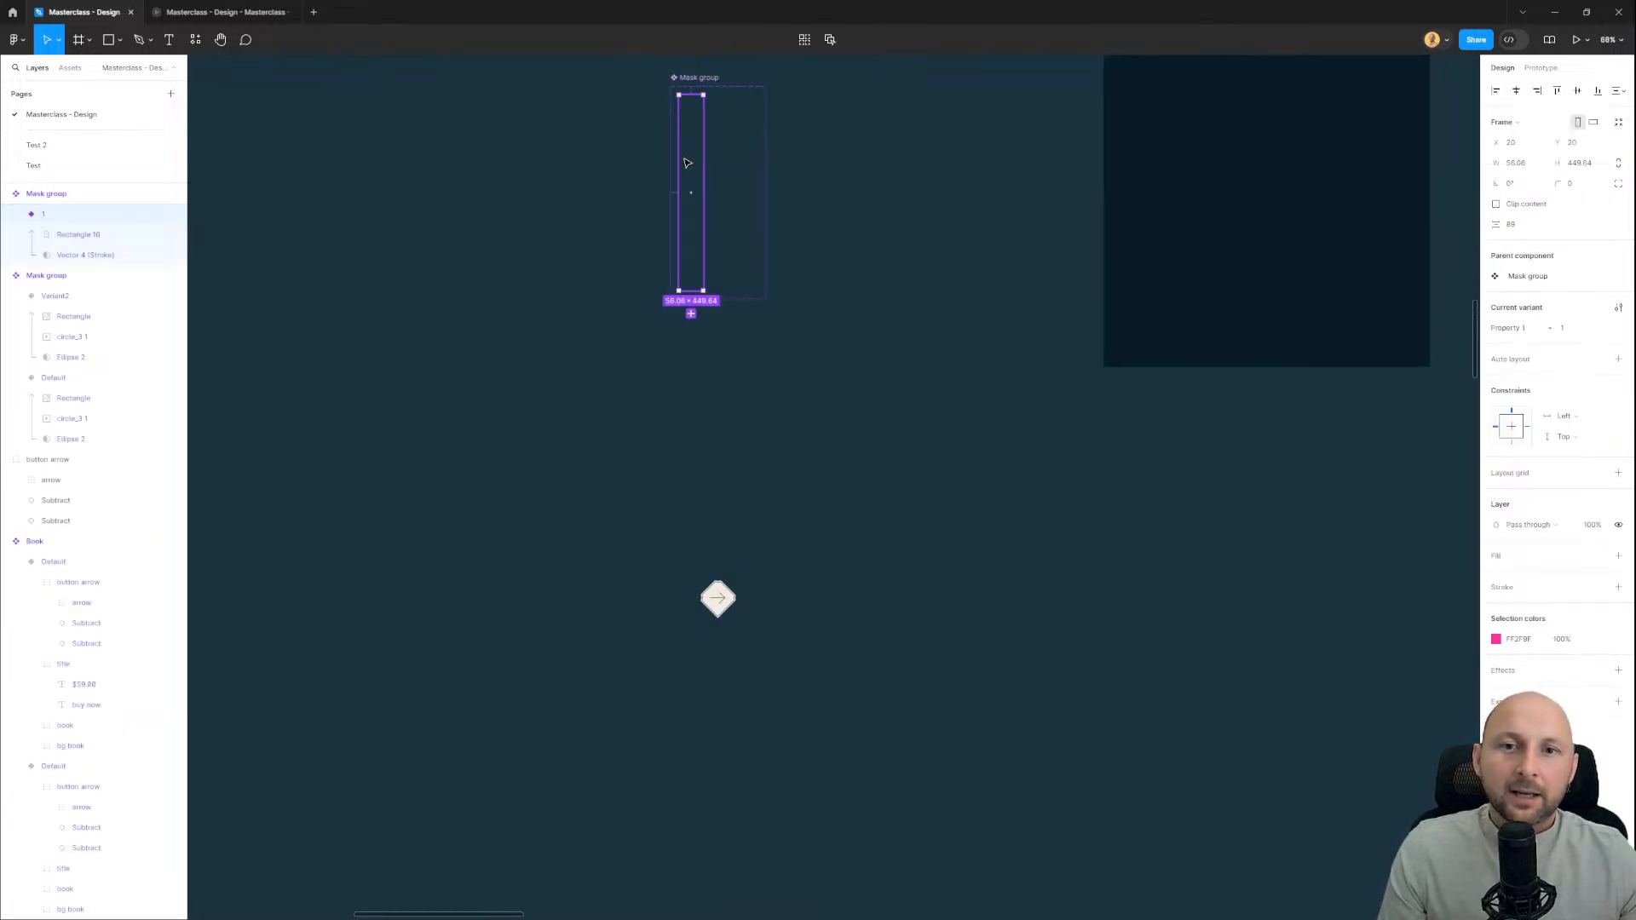
pyautogui.moveTo(690, 158); pyautogui.dragTo(663, 436)
pyautogui.scroll(5, 708, 457)
pyautogui.click(660, 405)
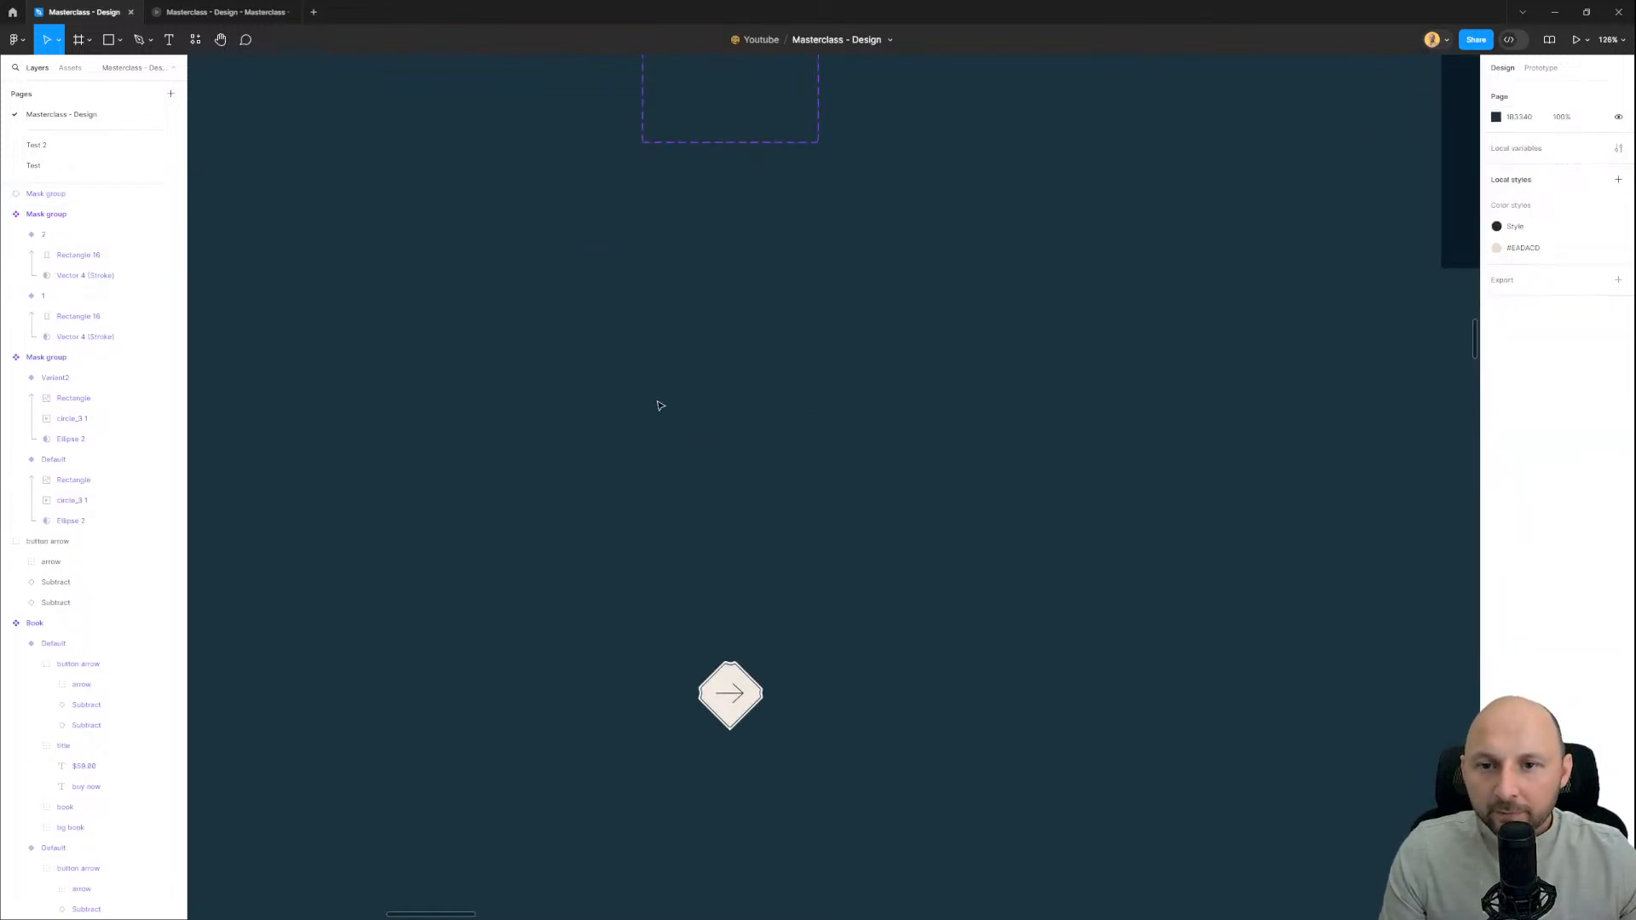
pyautogui.moveTo(504, 522); pyautogui.dragTo(472, 397)
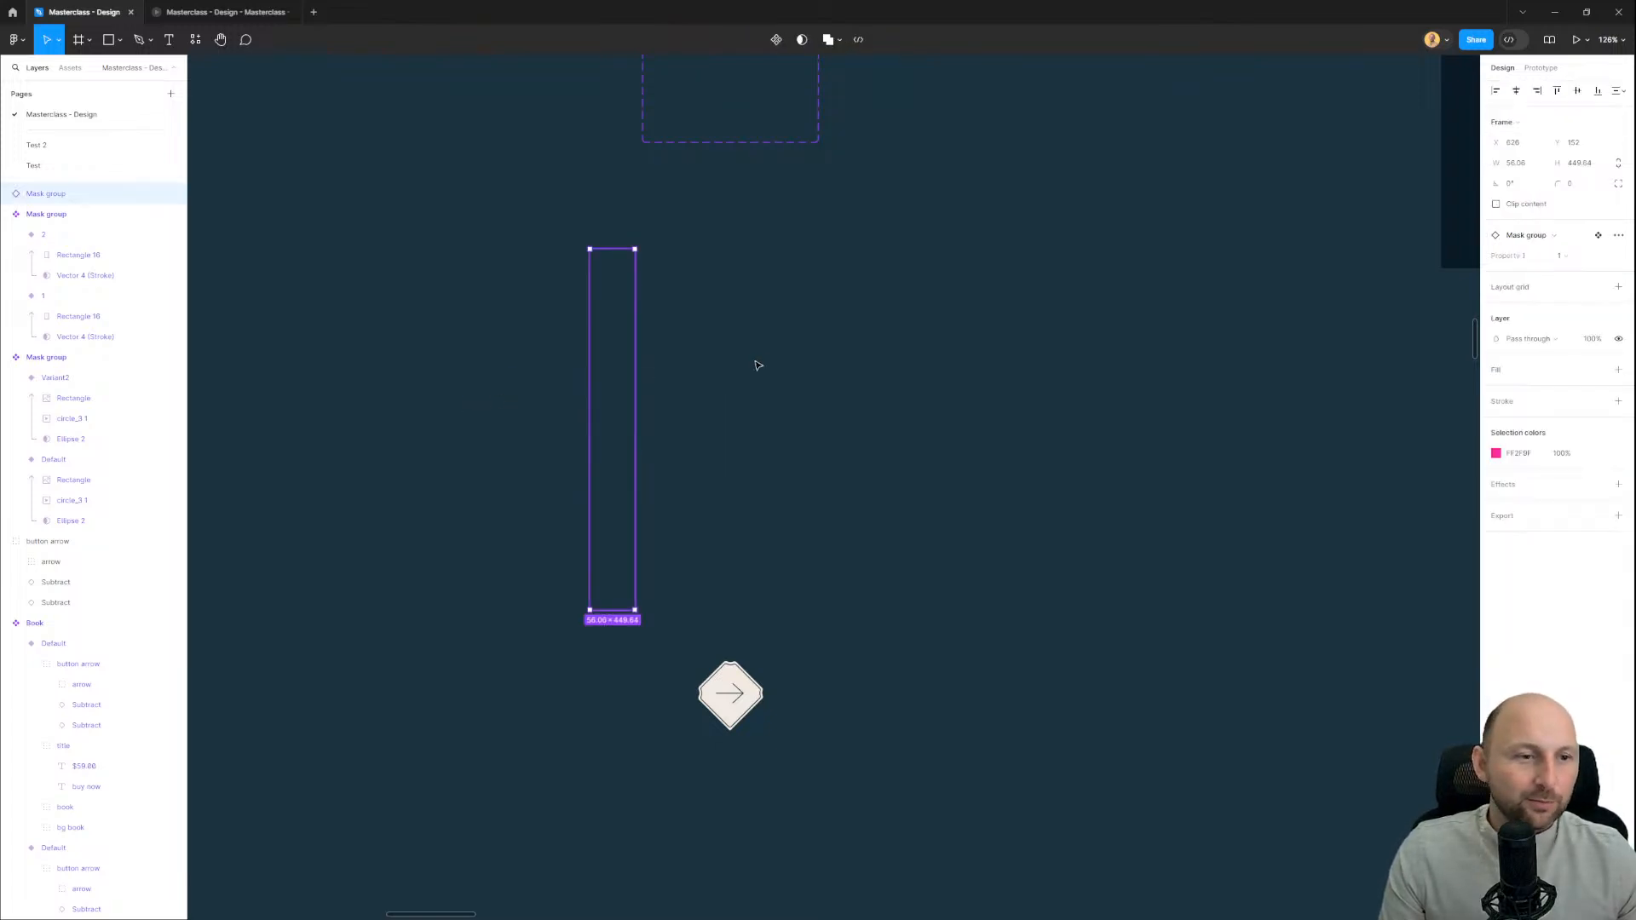
# Step: Add a white FFFFFF inside stroke of 1 to the Mask group instance as a positioning guide
pyautogui.click(1511, 400)
pyautogui.click(1497, 424)
pyautogui.moveTo(1385, 520); pyautogui.dragTo(1122, 217)
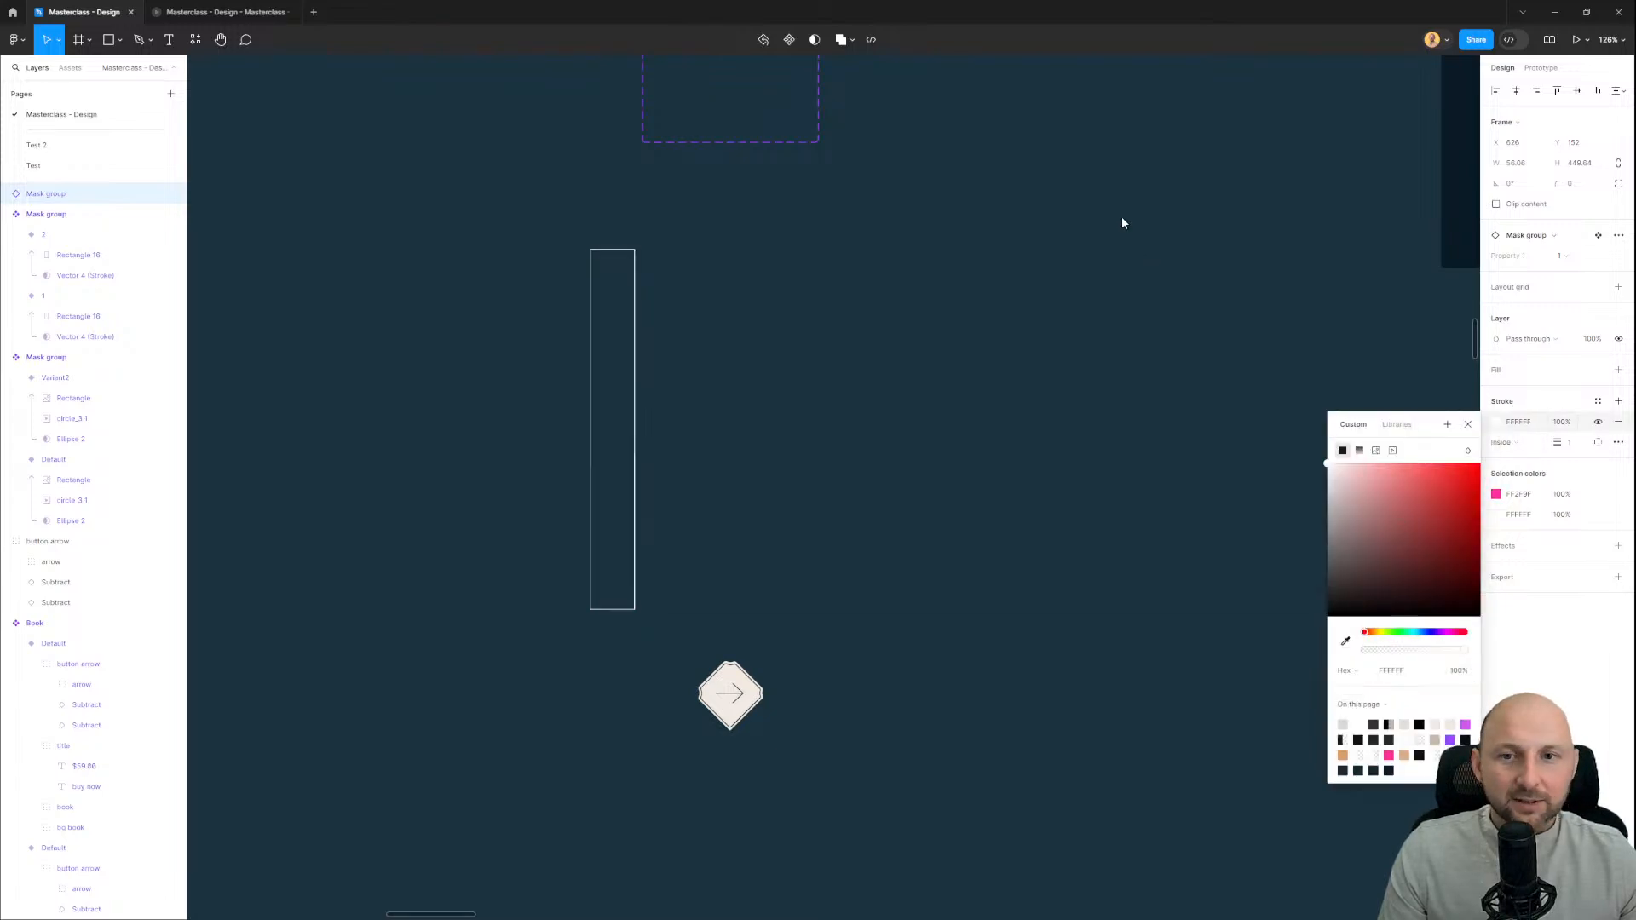
# Step: Center the outlined instance above the arrow button and fan out two rotated copies on the button's left side
pyautogui.click(733, 490)
pyautogui.moveTo(635, 513); pyautogui.dragTo(751, 517)
pyautogui.moveTo(800, 503); pyautogui.dragTo(605, 472)
pyautogui.scroll(3, 719, 360)
pyautogui.scroll(-1, 769, 440)
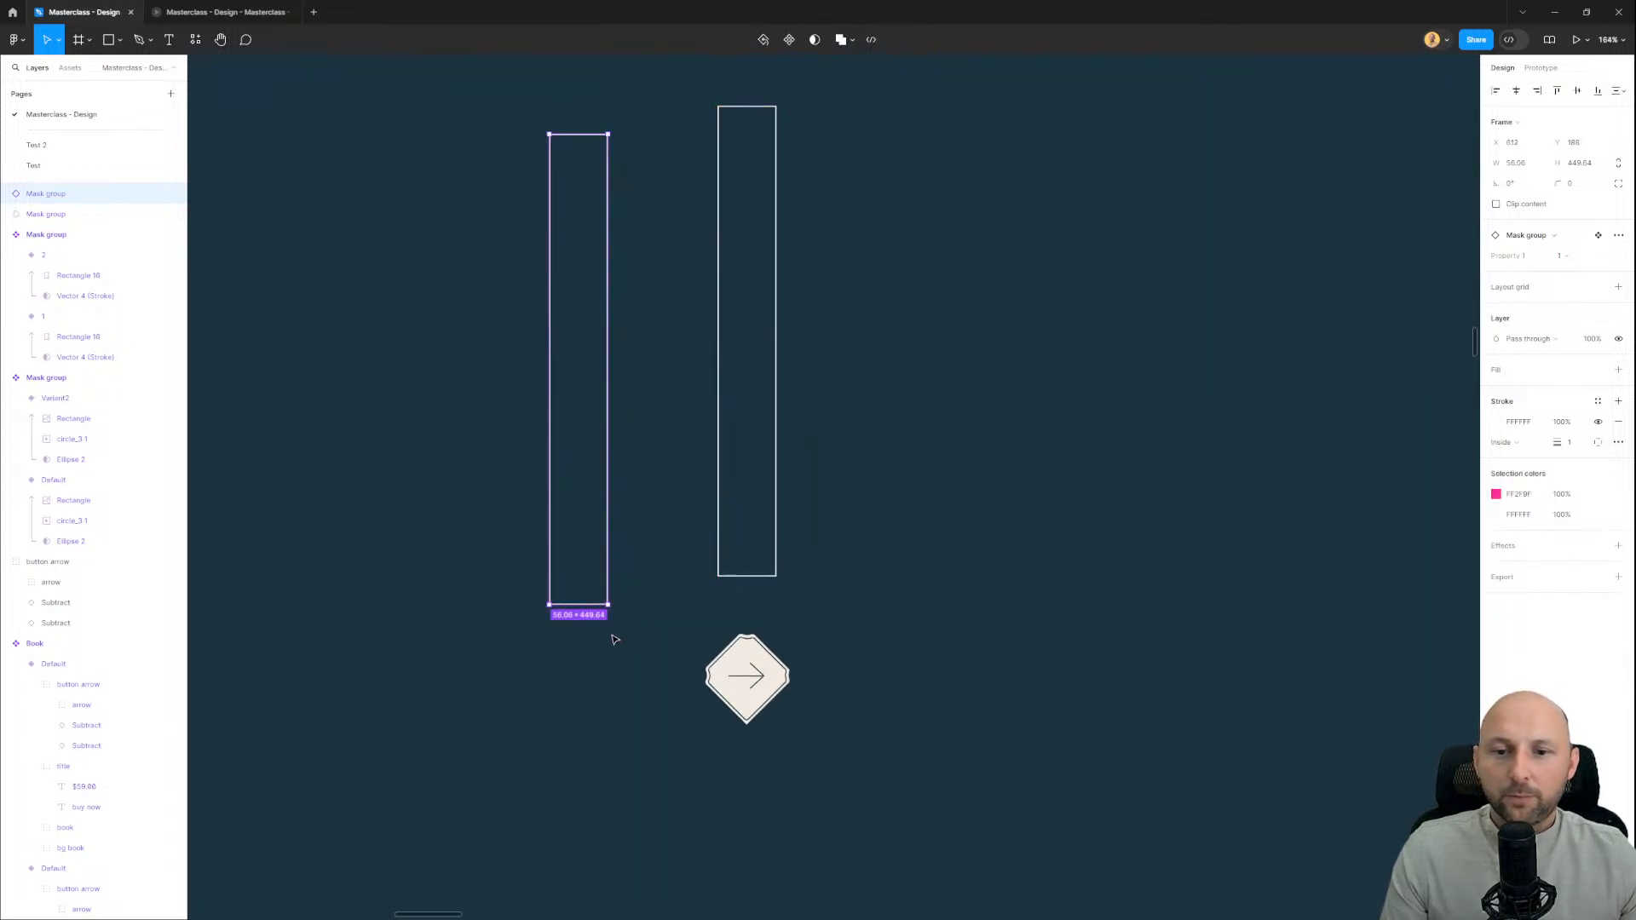
pyautogui.moveTo(697, 556); pyautogui.dragTo(619, 580)
pyautogui.moveTo(708, 615); pyautogui.dragTo(562, 630)
pyautogui.moveTo(624, 686)
pyautogui.mouseDown()
pyautogui.moveTo(687, 565)
pyautogui.moveTo(597, 679)
pyautogui.moveTo(611, 673)
pyautogui.mouseUp()
# Step: Add two copies to the right of the arrow button, rotating the first about -37° and the second further to complete the fan
pyautogui.moveTo(820, 503)
pyautogui.mouseDown()
pyautogui.moveTo(764, 480)
pyautogui.moveTo(842, 516)
pyautogui.mouseUp()
pyautogui.click(758, 483)
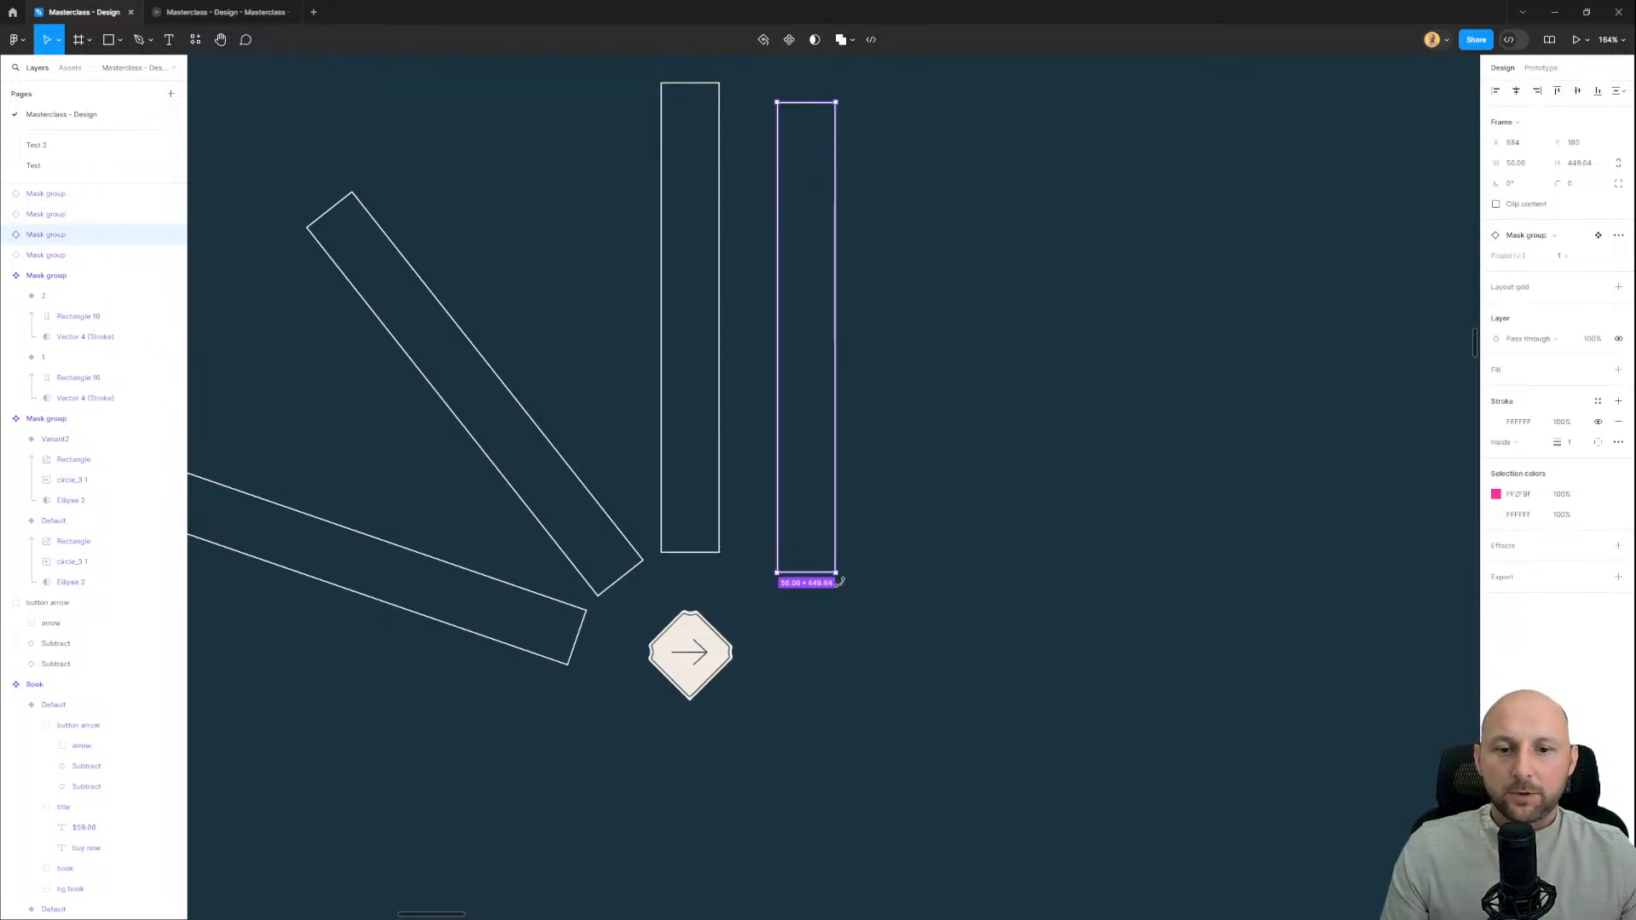
pyautogui.moveTo(840, 580)
pyautogui.mouseDown()
pyautogui.moveTo(770, 584)
pyautogui.moveTo(724, 554)
pyautogui.moveTo(823, 553)
pyautogui.mouseUp()
pyautogui.moveTo(1032, 185); pyautogui.dragTo(1048, 206)
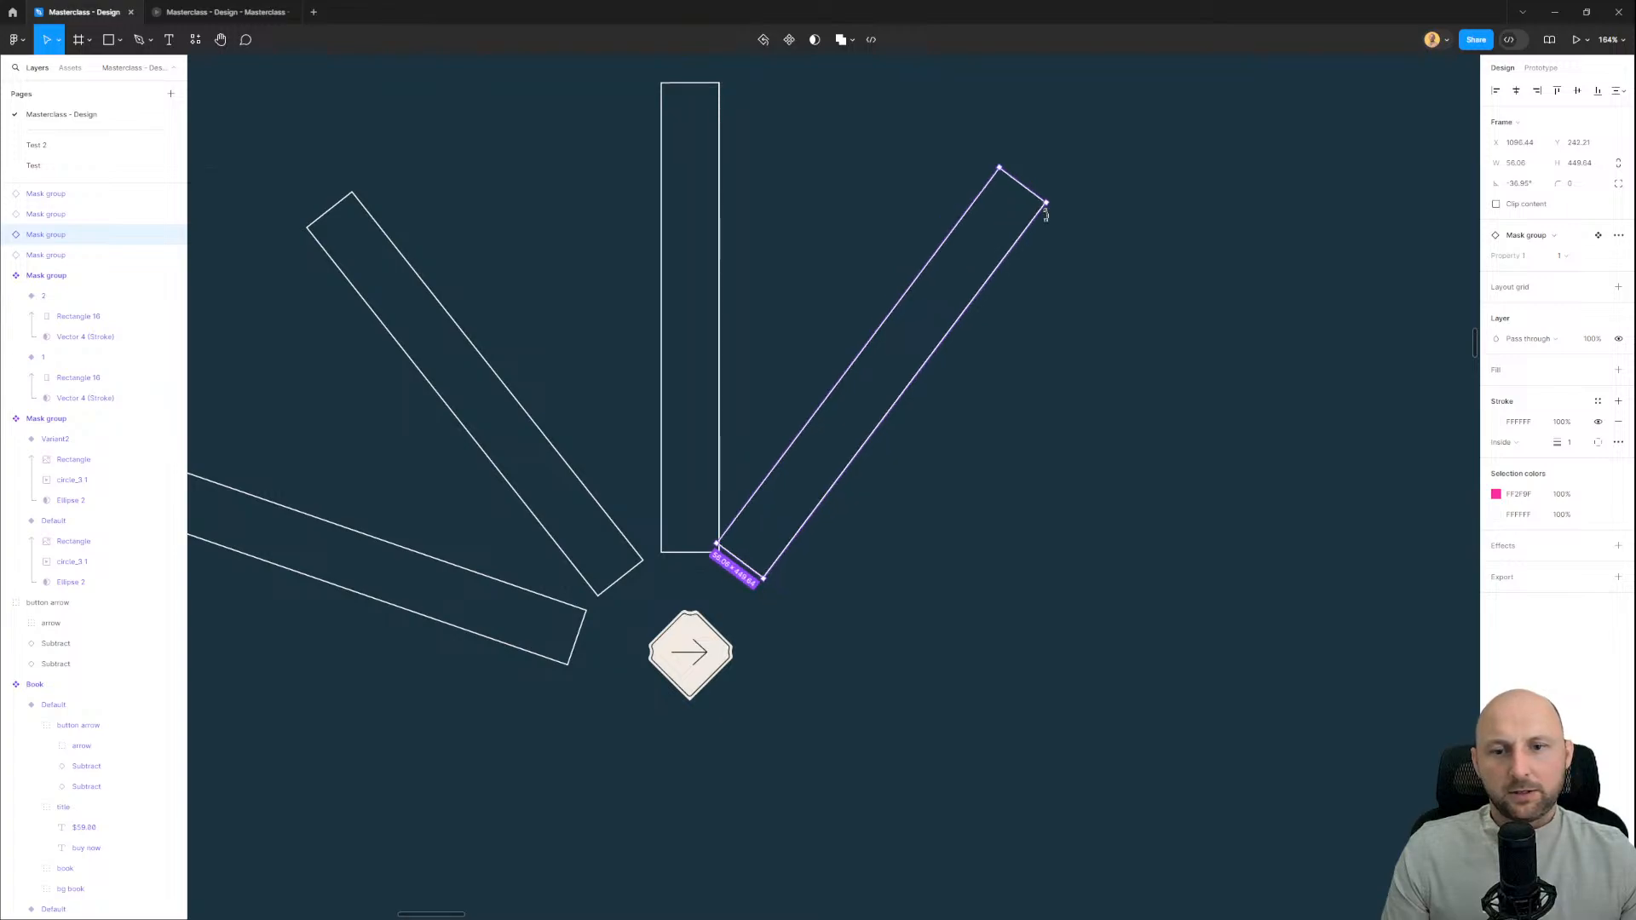
pyautogui.moveTo(923, 304); pyautogui.dragTo(1046, 431)
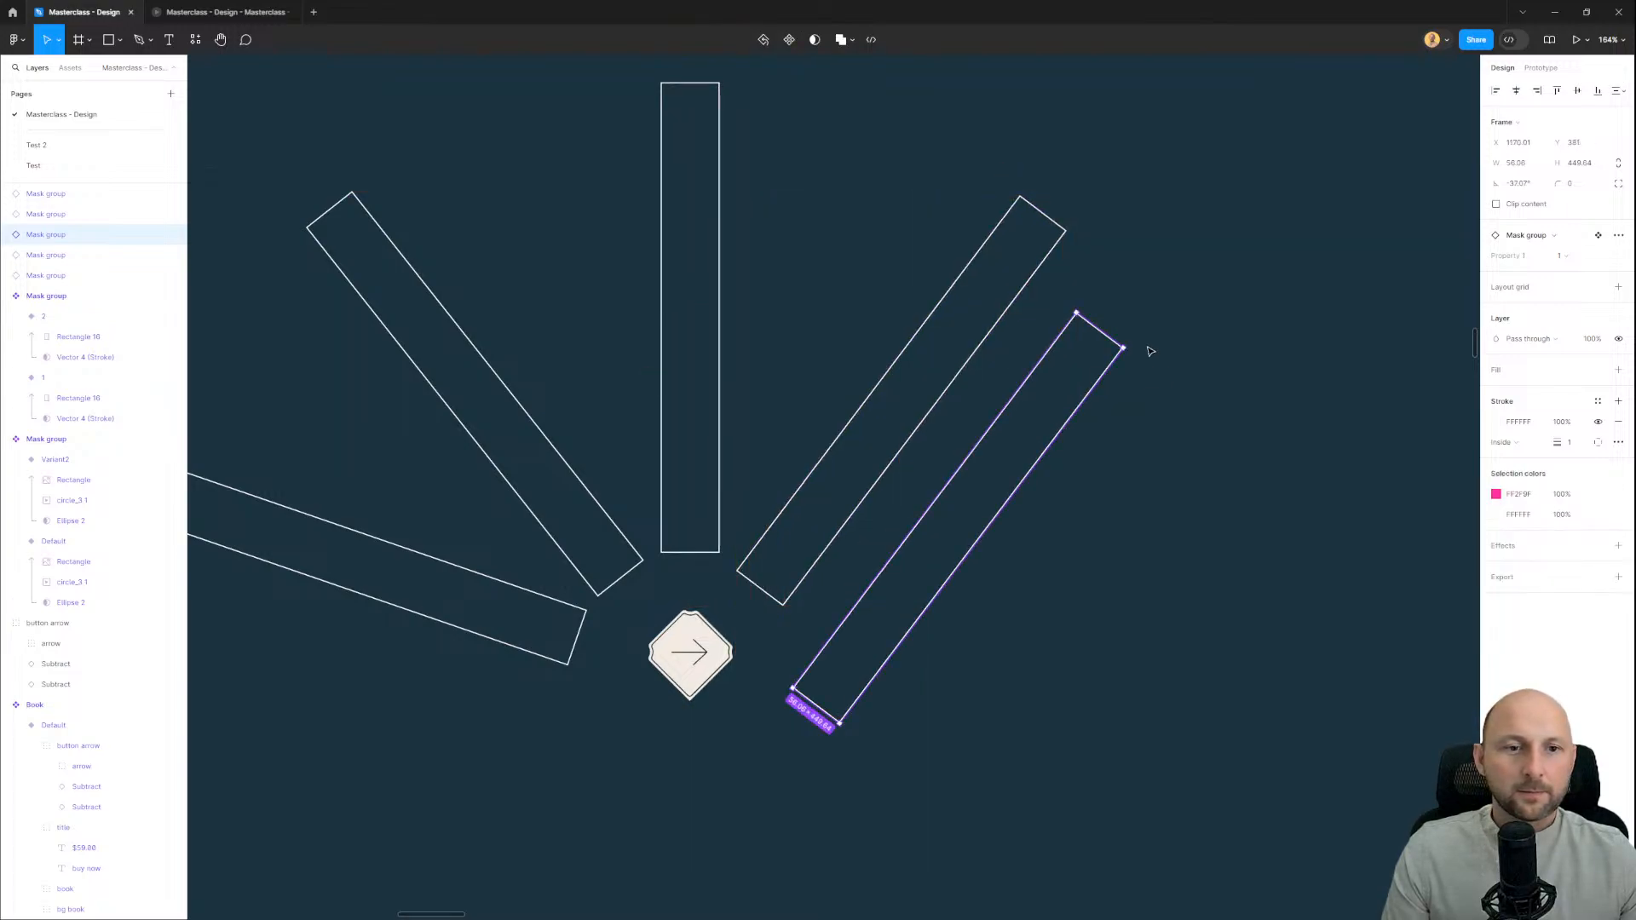
pyautogui.moveTo(1142, 399); pyautogui.dragTo(1175, 493)
pyautogui.moveTo(1045, 460); pyautogui.dragTo(1098, 507)
pyautogui.click(755, 723)
# Step: Move the arrow button copy down clear of the fan, group the five Mask group instances and rename the group lines
pyautogui.scroll(-3, 755, 724)
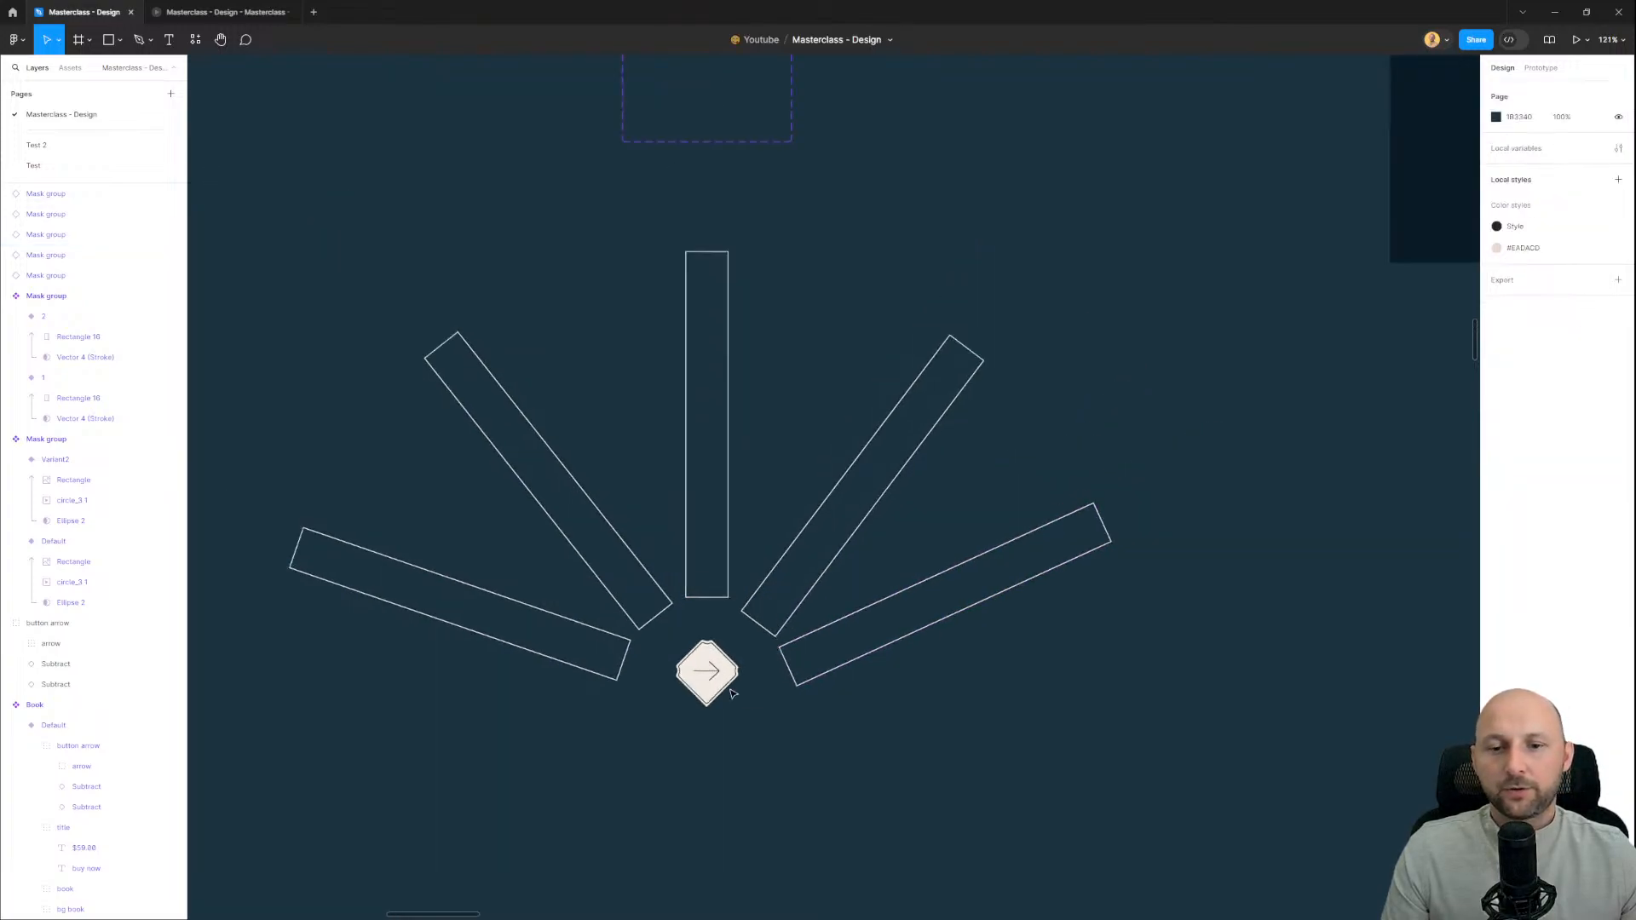
pyautogui.moveTo(717, 673); pyautogui.dragTo(719, 784)
pyautogui.moveTo(240, 682); pyautogui.dragTo(1114, 252)
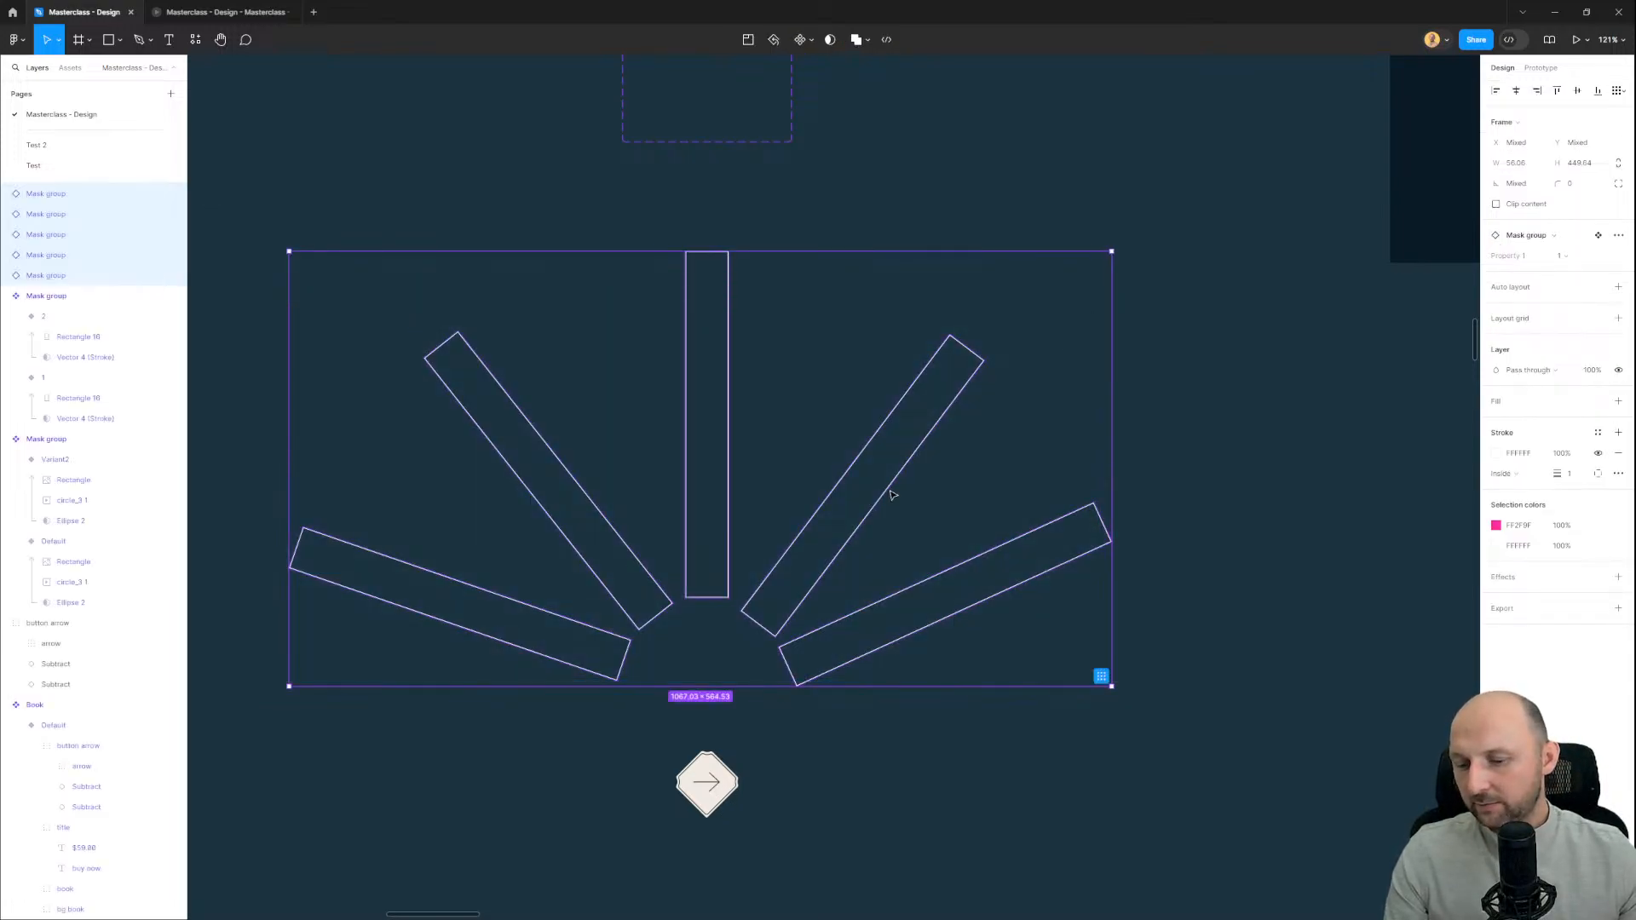
pyautogui.hotkey('ctrl', 'g')
pyautogui.scroll(-6, 887, 486)
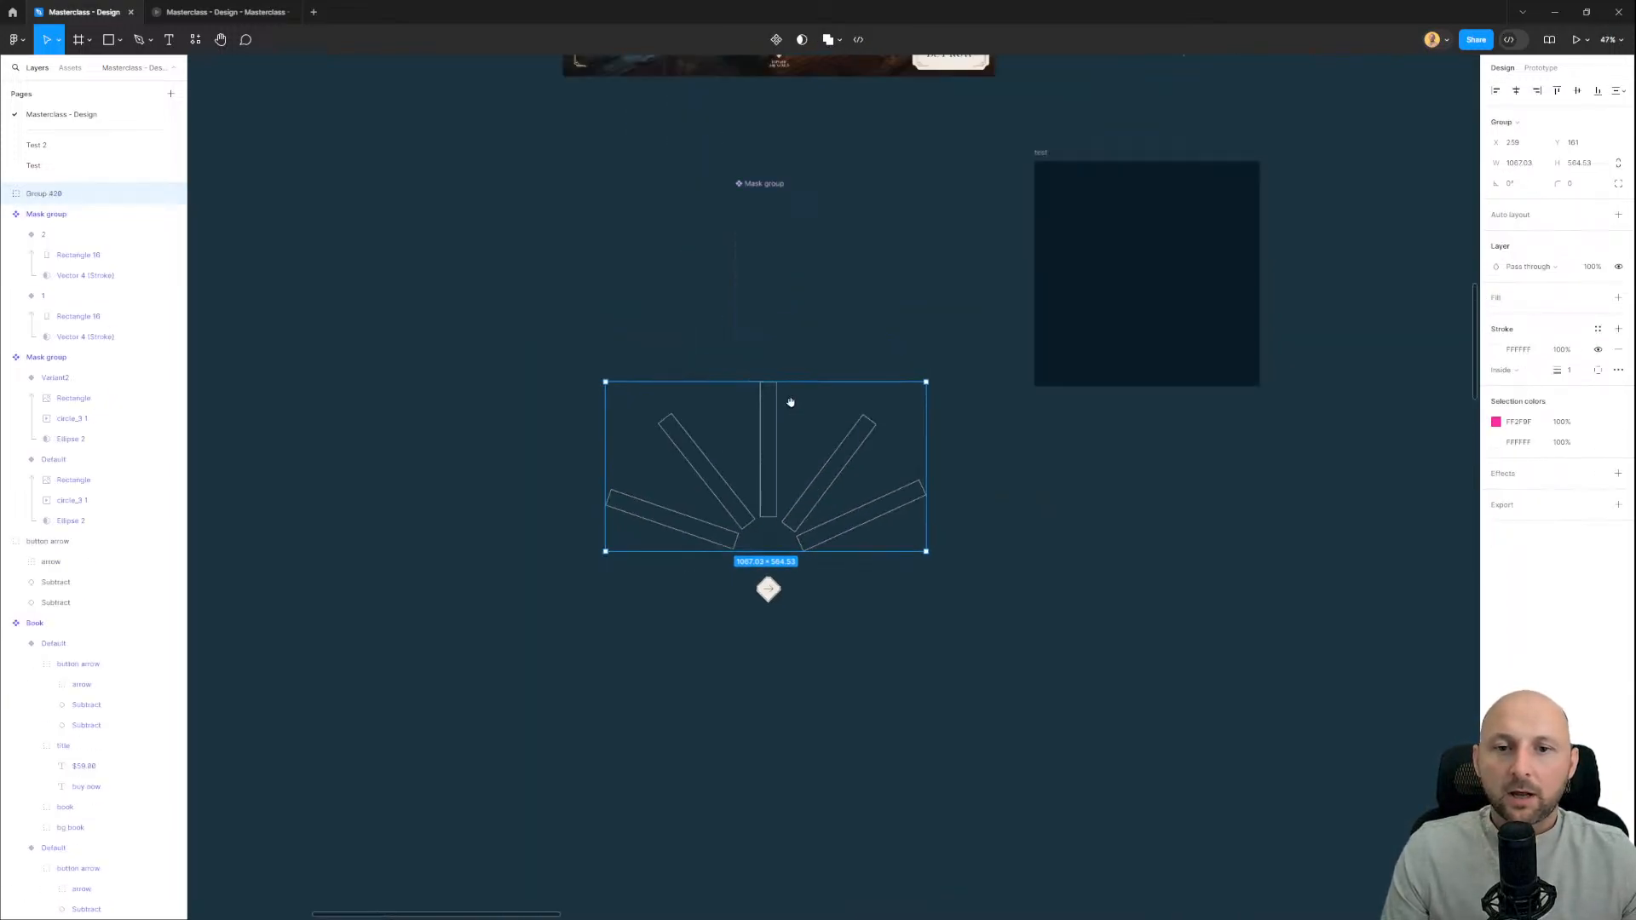
pyautogui.scroll(6, 811, 428)
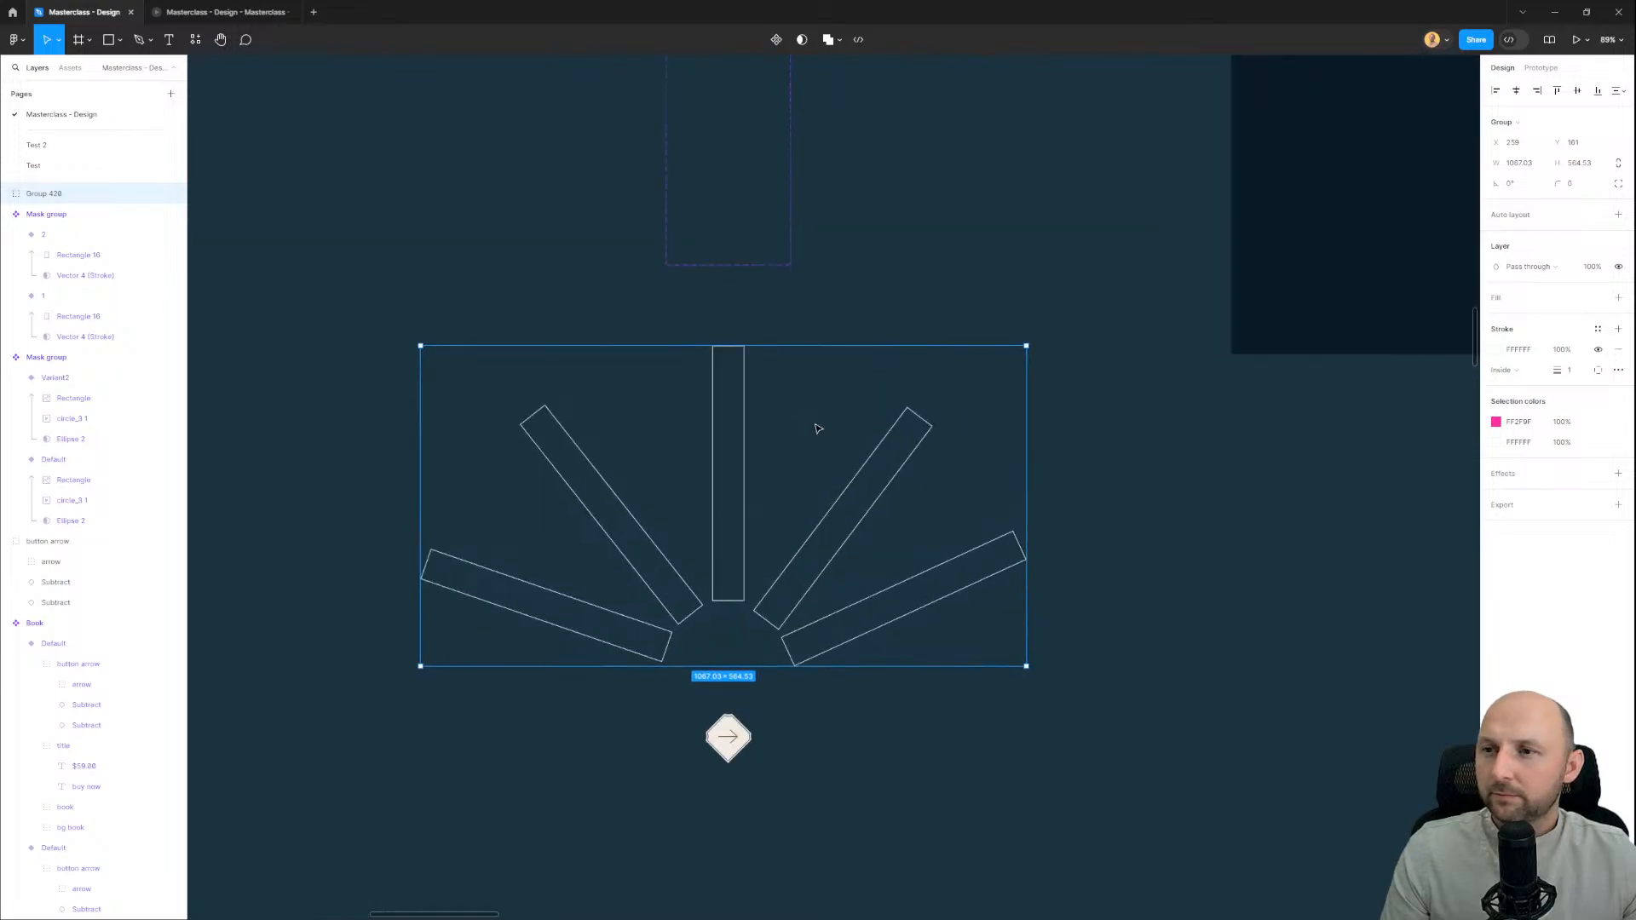
pyautogui.doubleClick(44, 194)
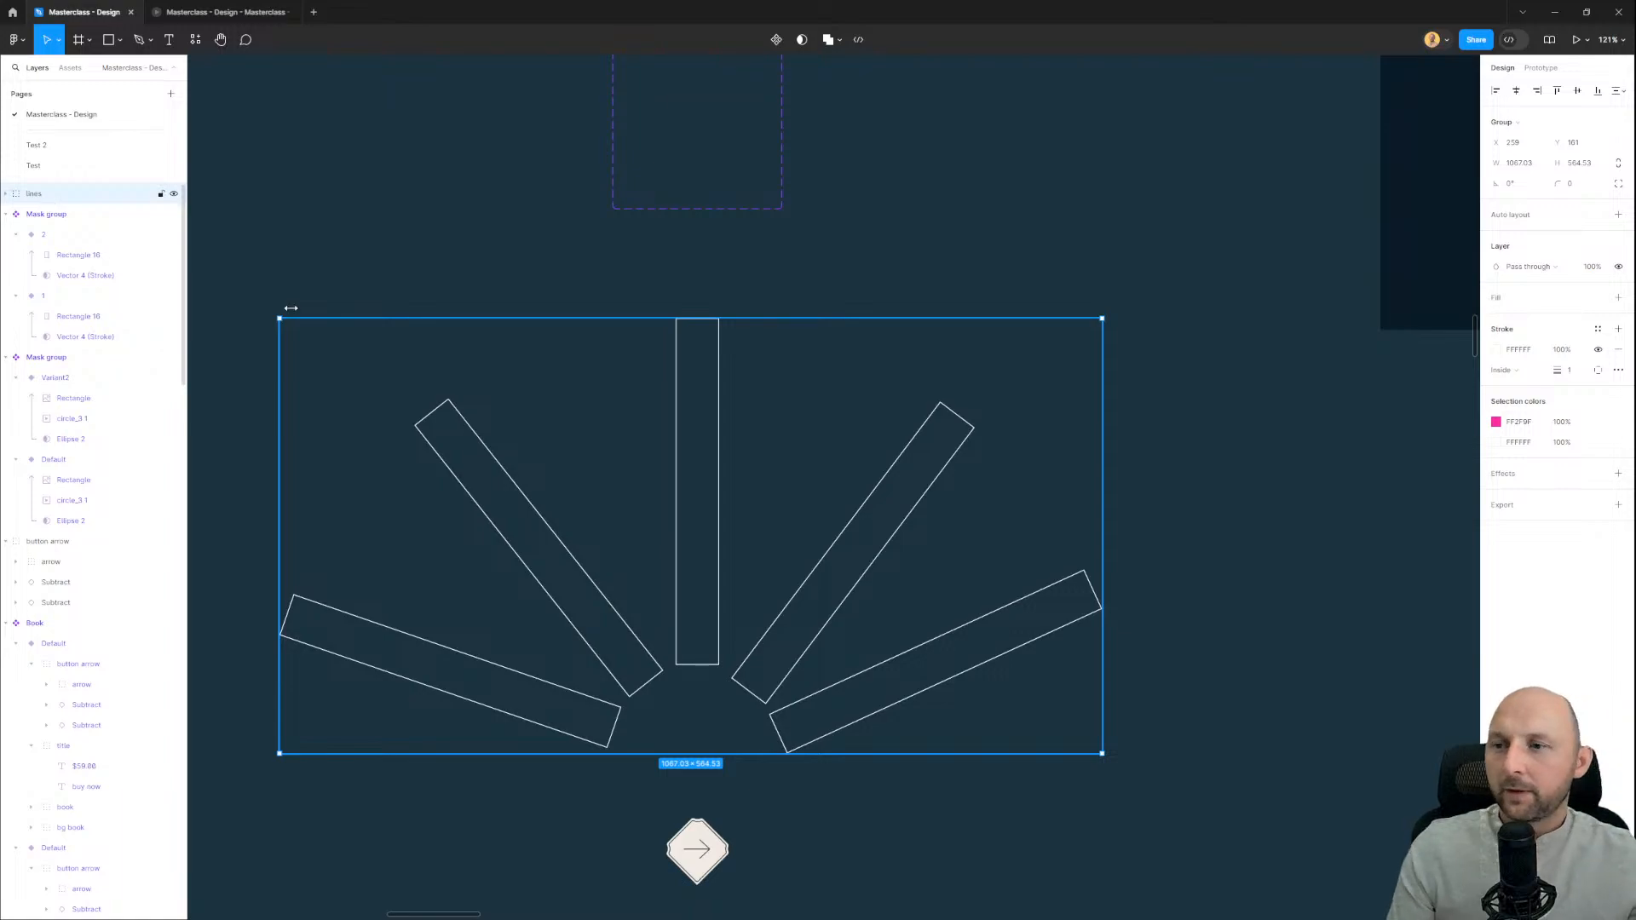
# Step: Move the lines group into the Book frame so that the fan radiates from the explore arrow button
pyautogui.scroll(-5, 588, 597)
pyautogui.moveTo(742, 725); pyautogui.dragTo(767, 424)
pyautogui.scroll(3, 766, 425)
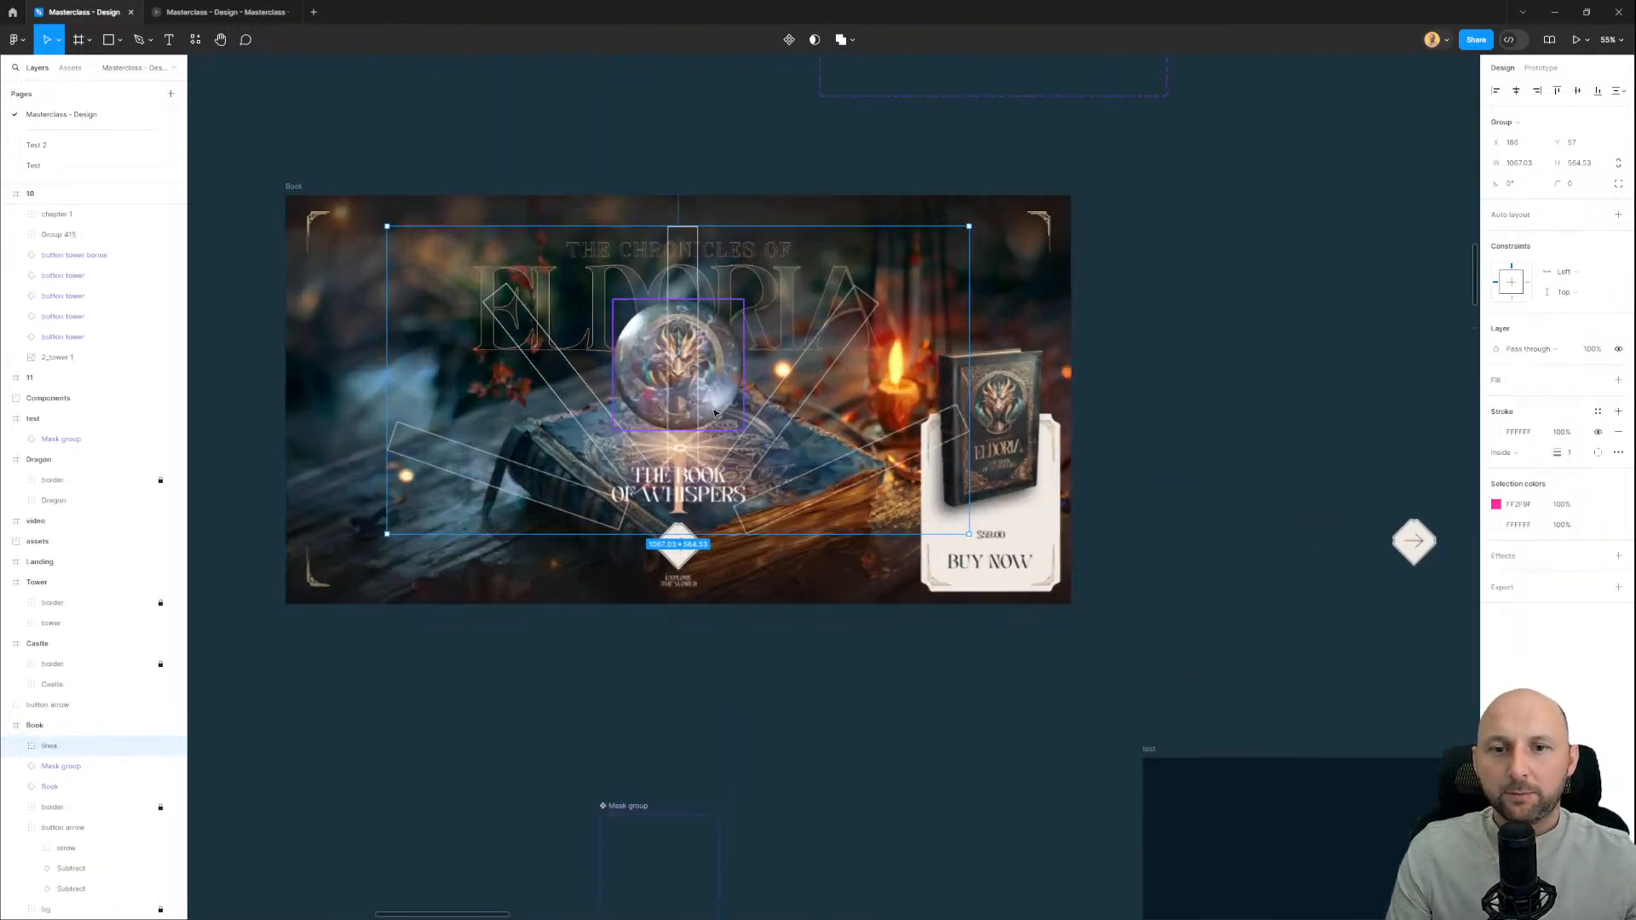
pyautogui.scroll(10, 714, 412)
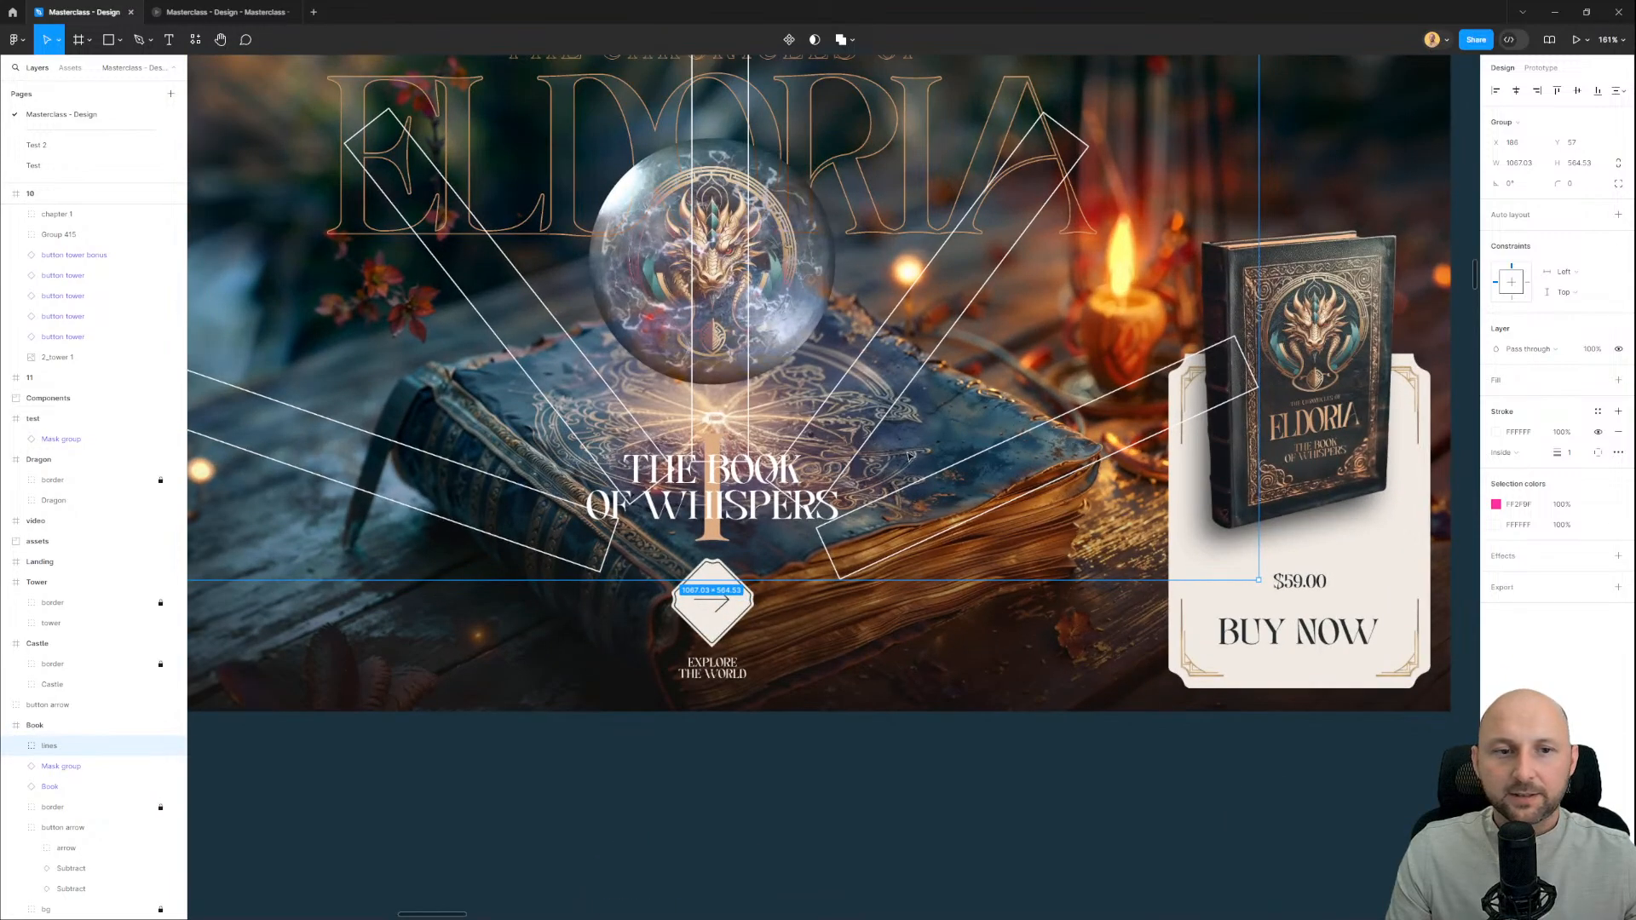
pyautogui.moveTo(856, 384); pyautogui.dragTo(866, 432)
pyautogui.scroll(-1, 880, 419)
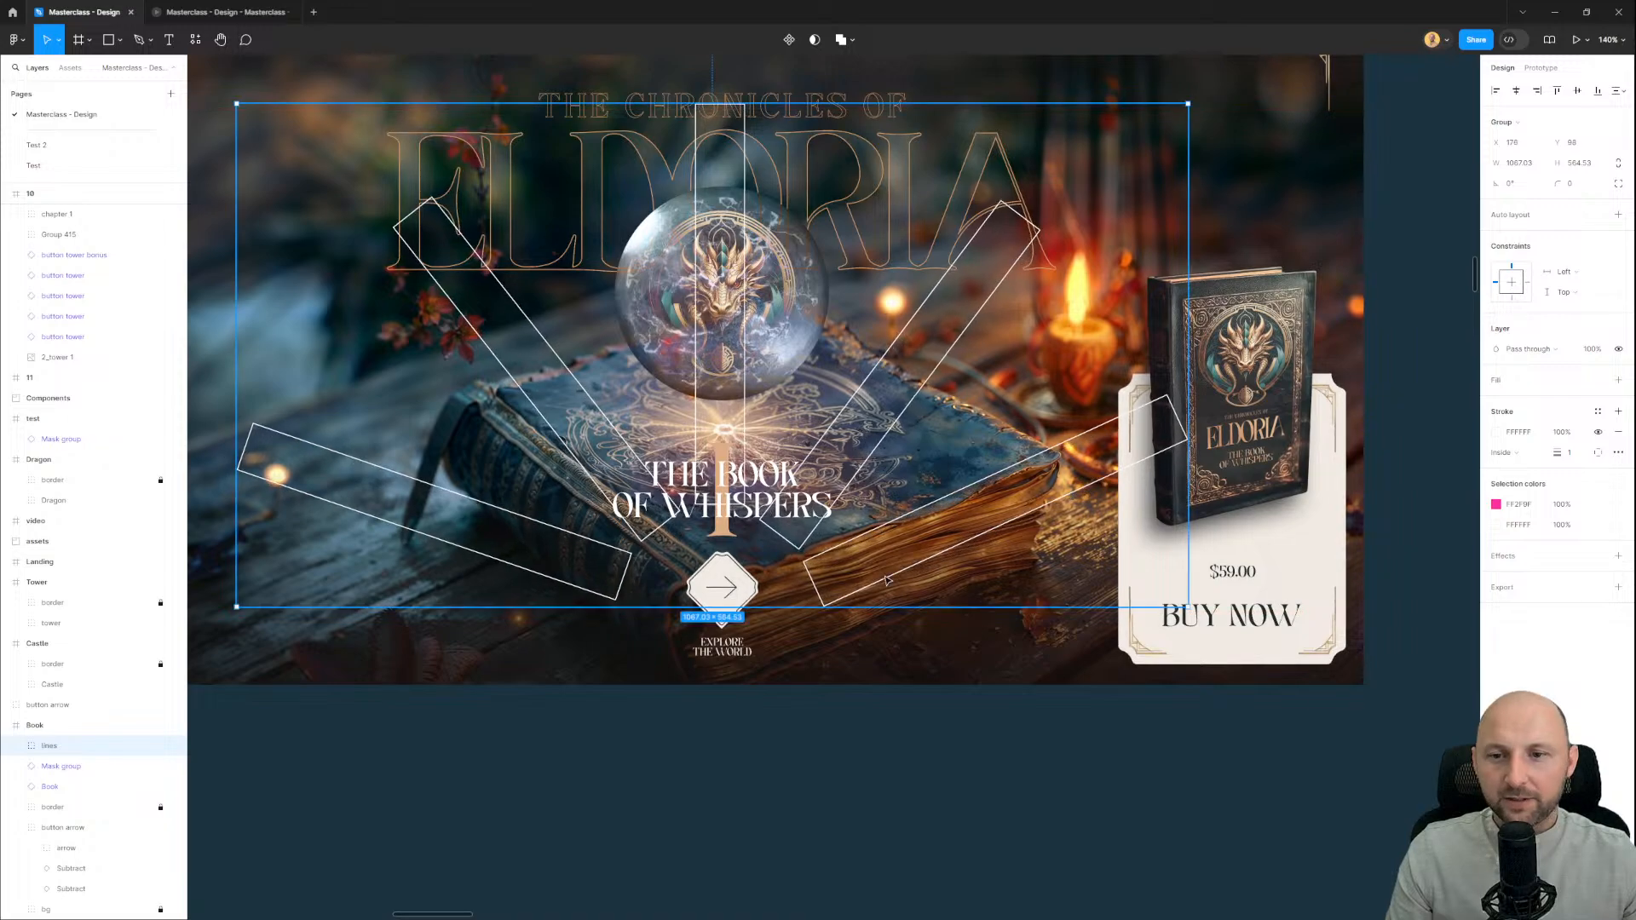
# Step: Remove the white guide stroke from all five Mask group instances inside the lines group
pyautogui.click(15, 745)
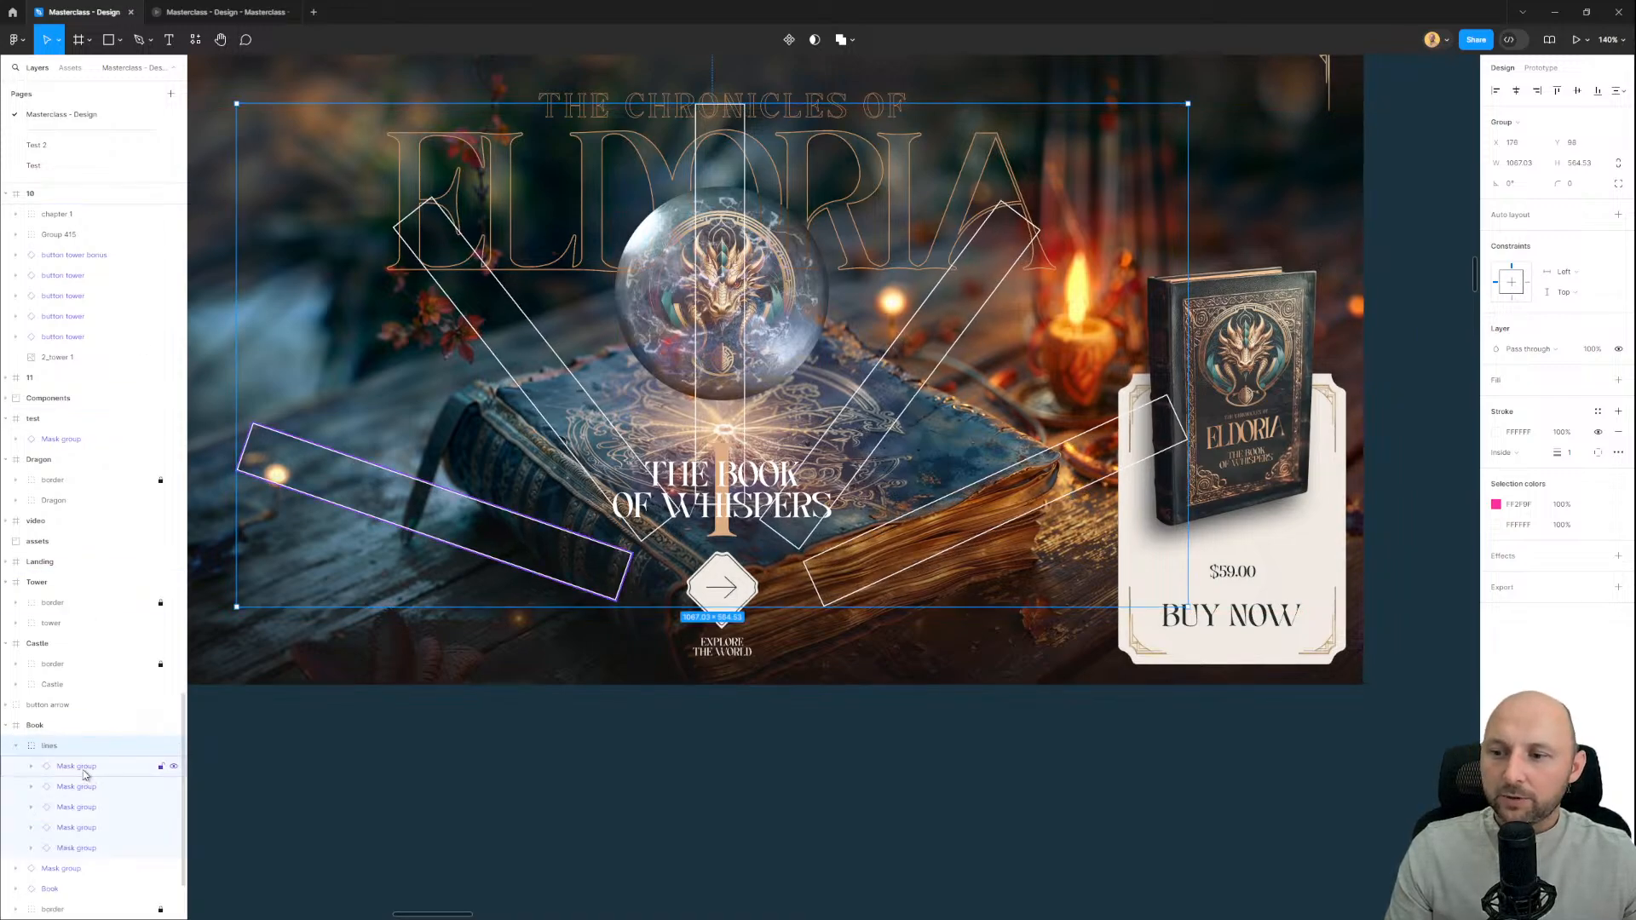
pyautogui.click(85, 774)
pyautogui.keyDown('shift'); pyautogui.click(79, 849); pyautogui.keyUp('shift')
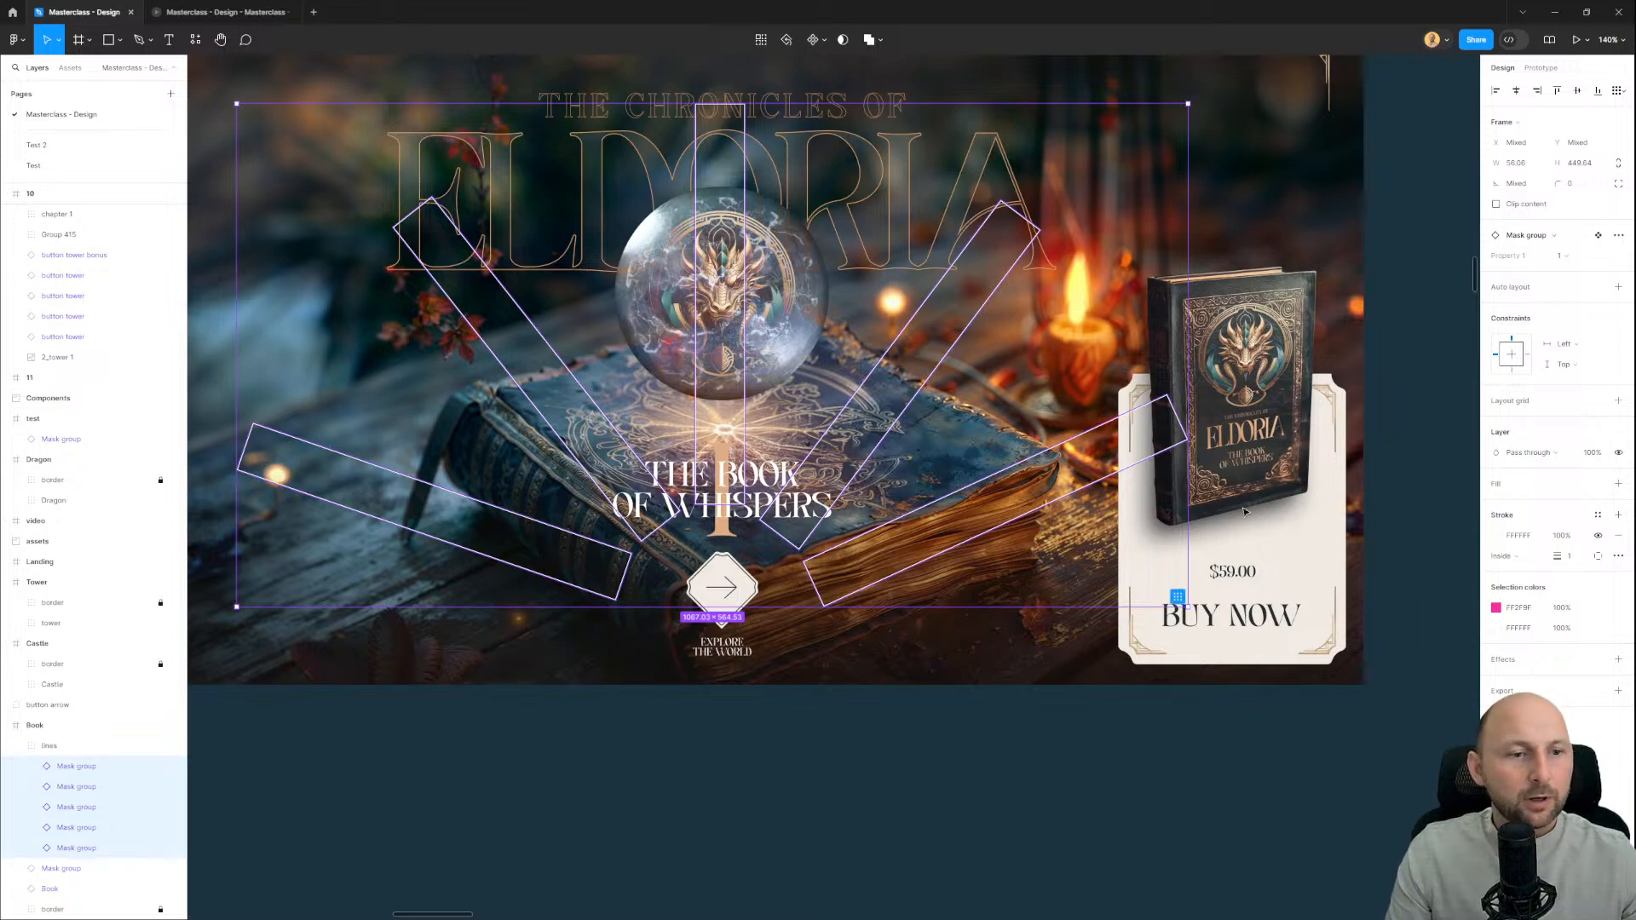
pyautogui.click(1619, 537)
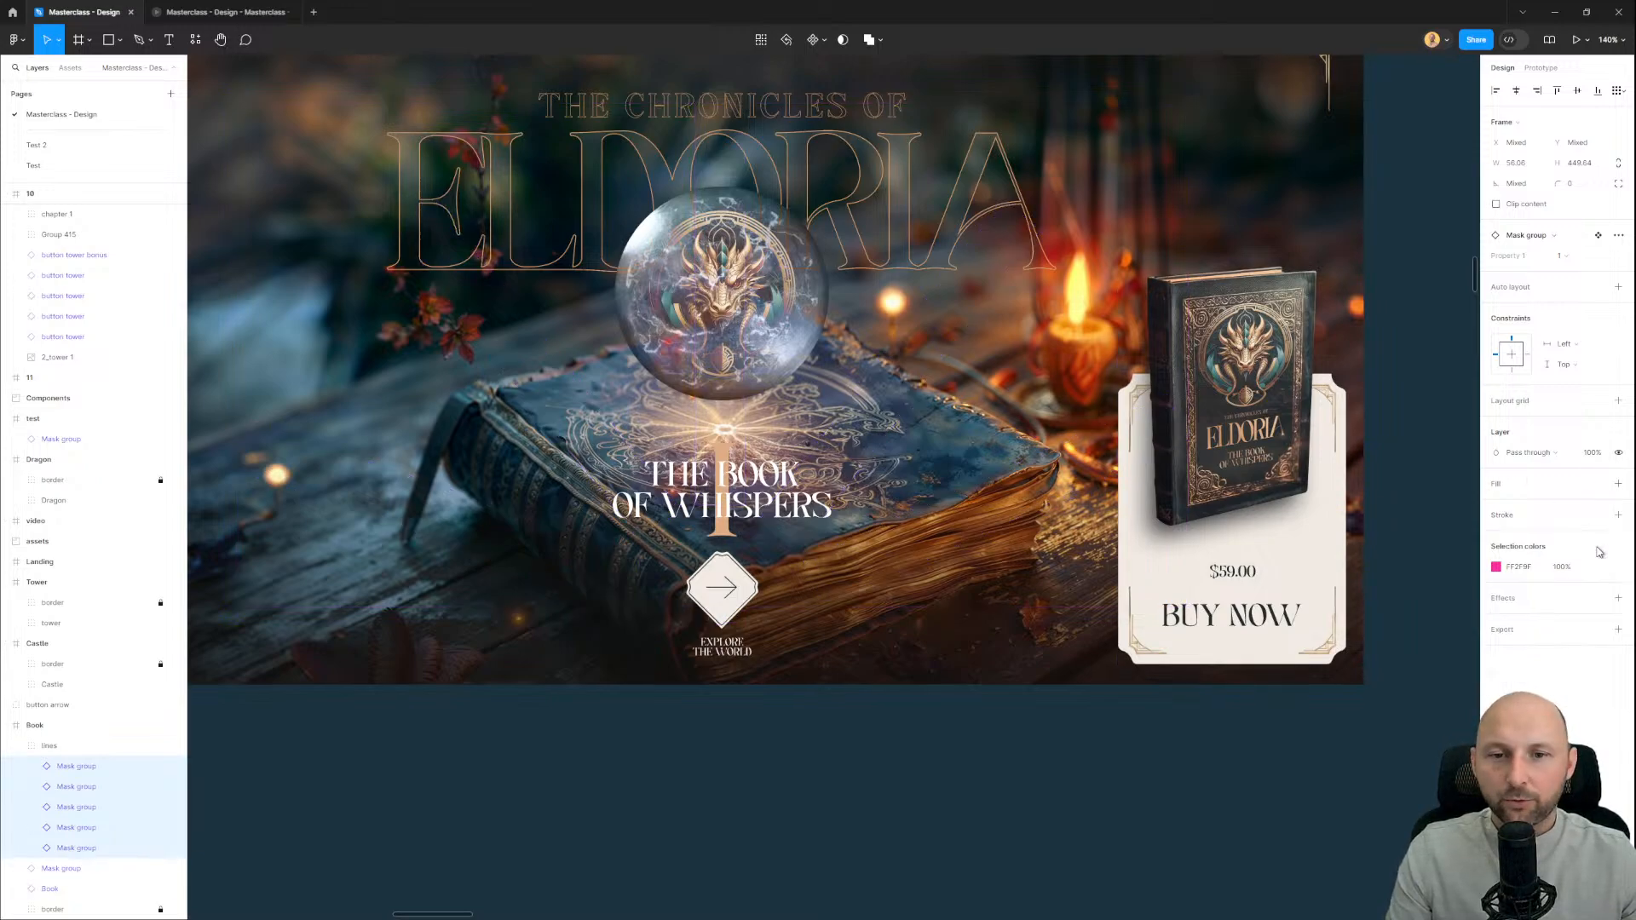
pyautogui.click(770, 726)
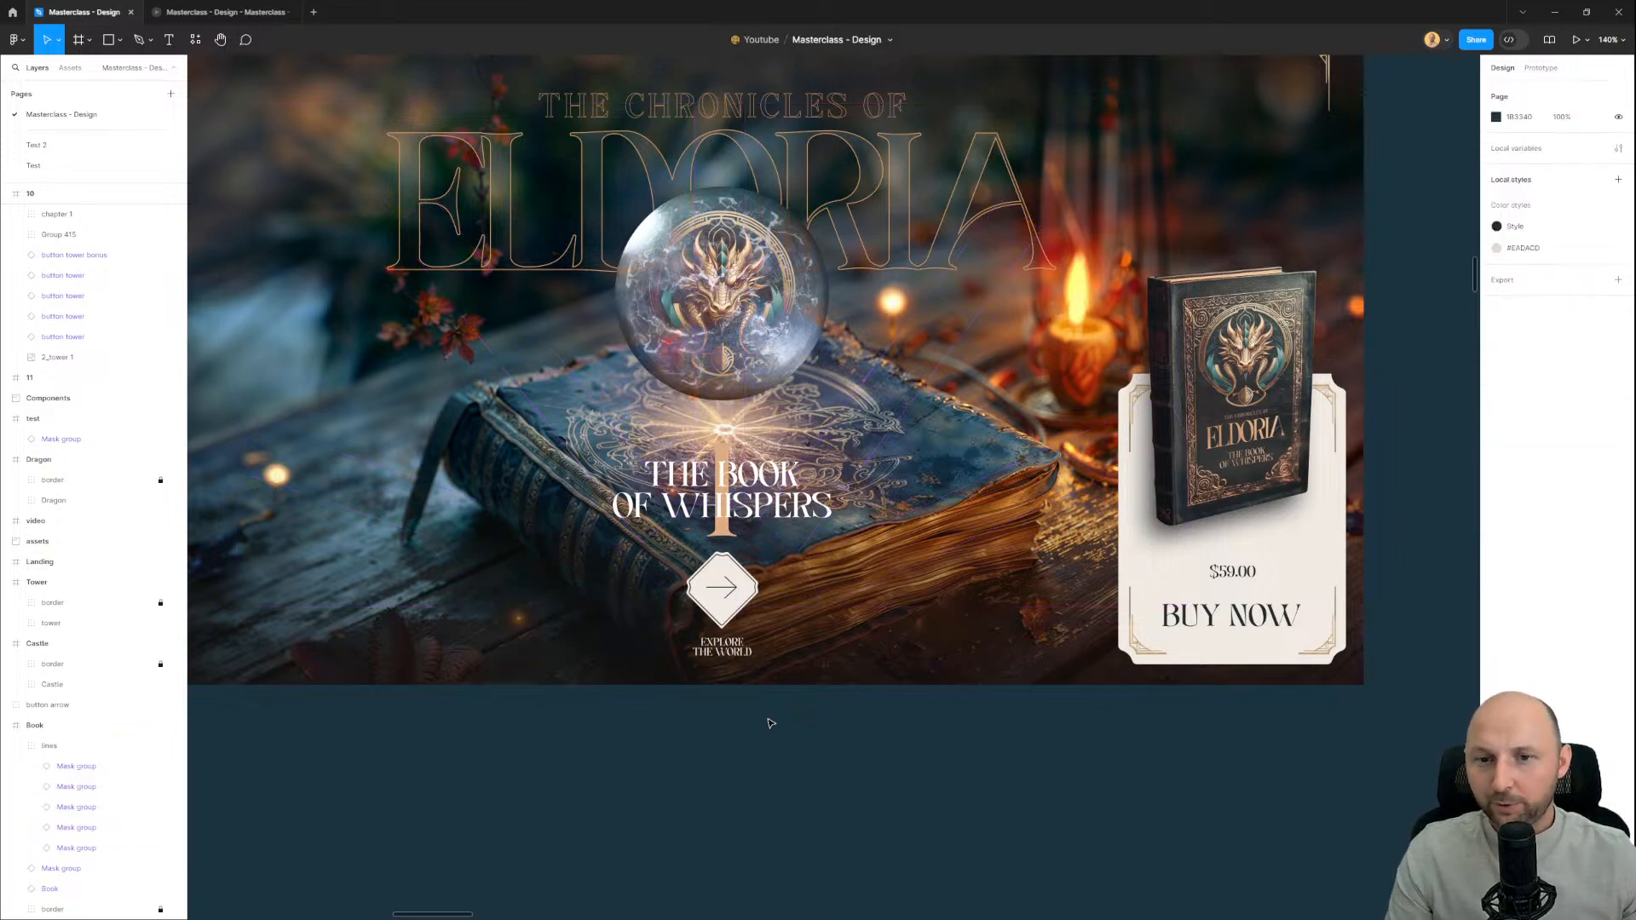
# Step: Preview the line animation in the Book flow and return to the design file
pyautogui.click(191, 17)
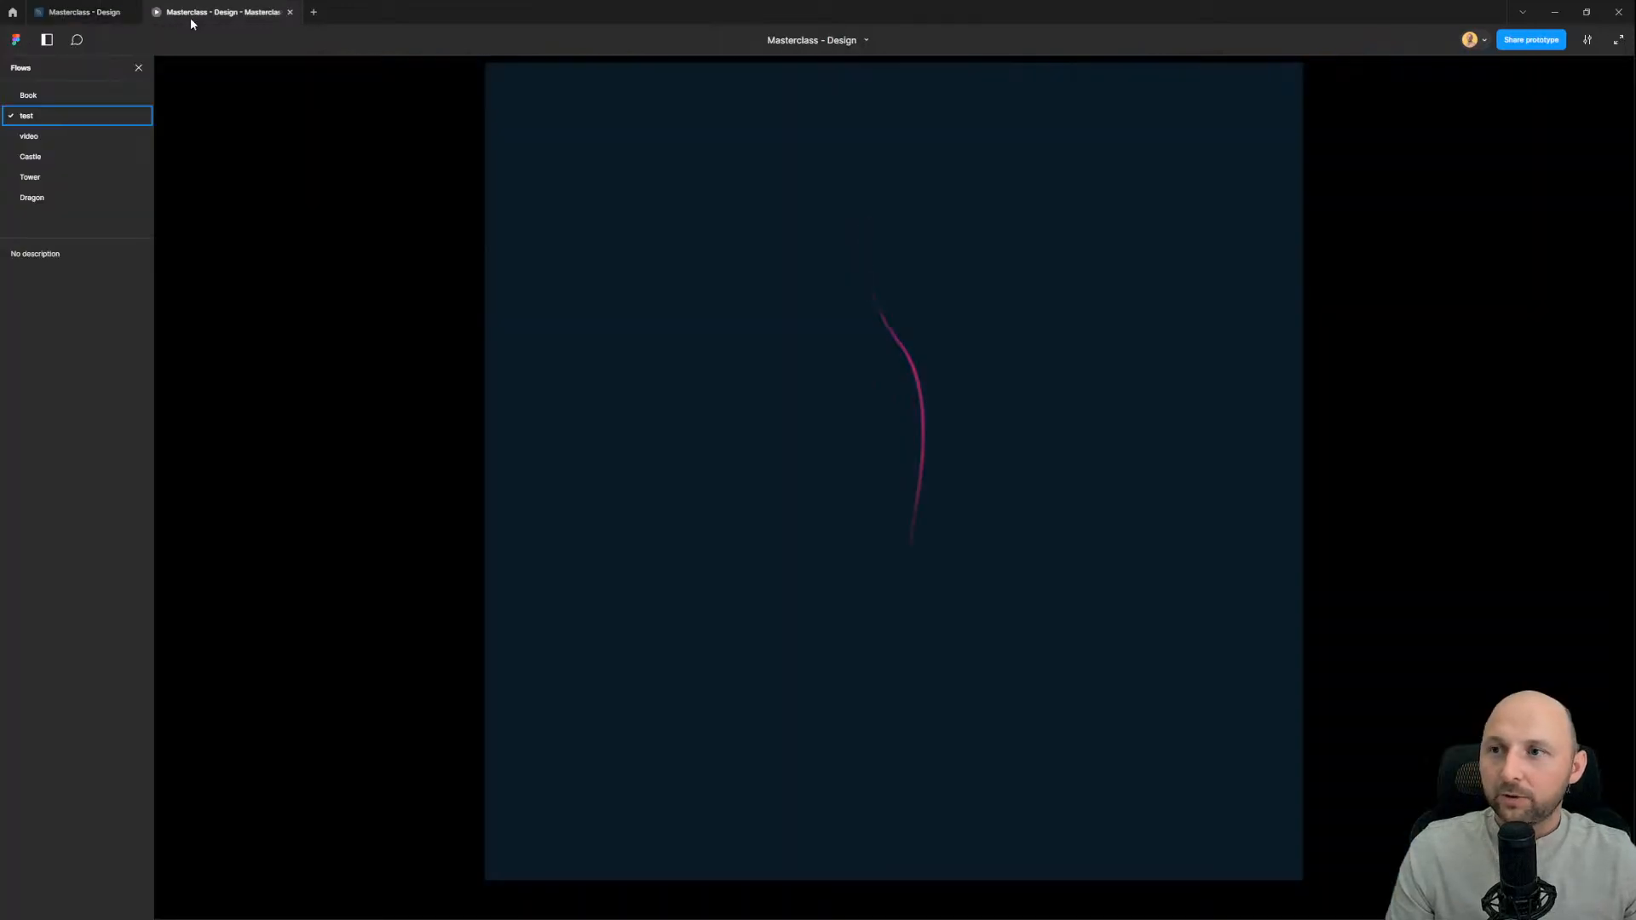
pyautogui.click(47, 97)
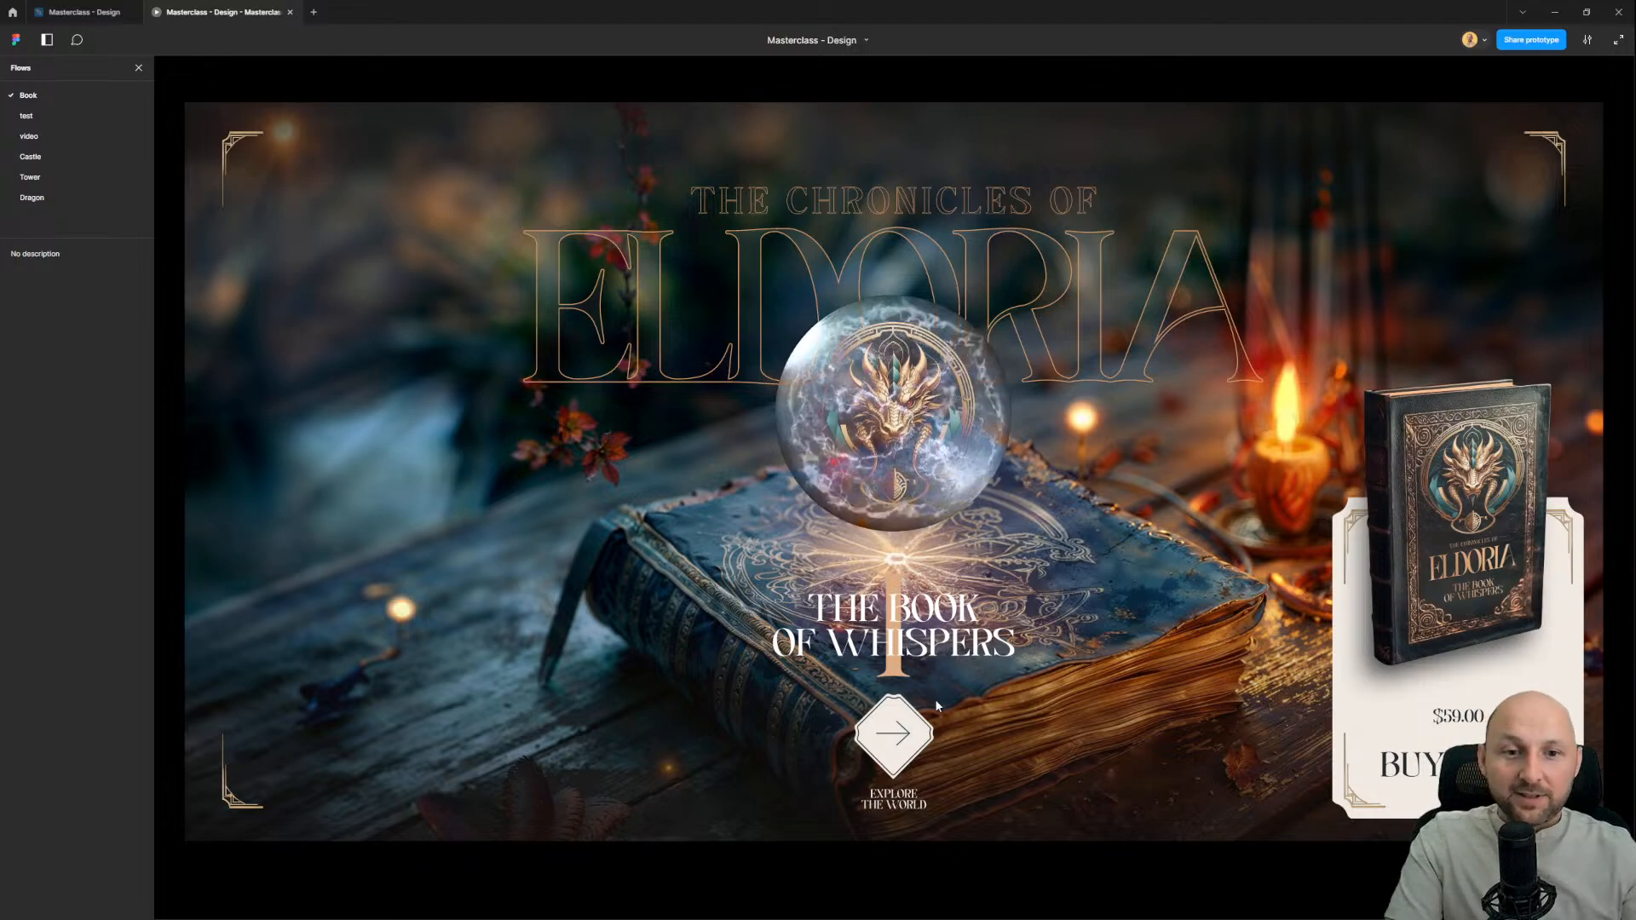
pyautogui.click(100, 14)
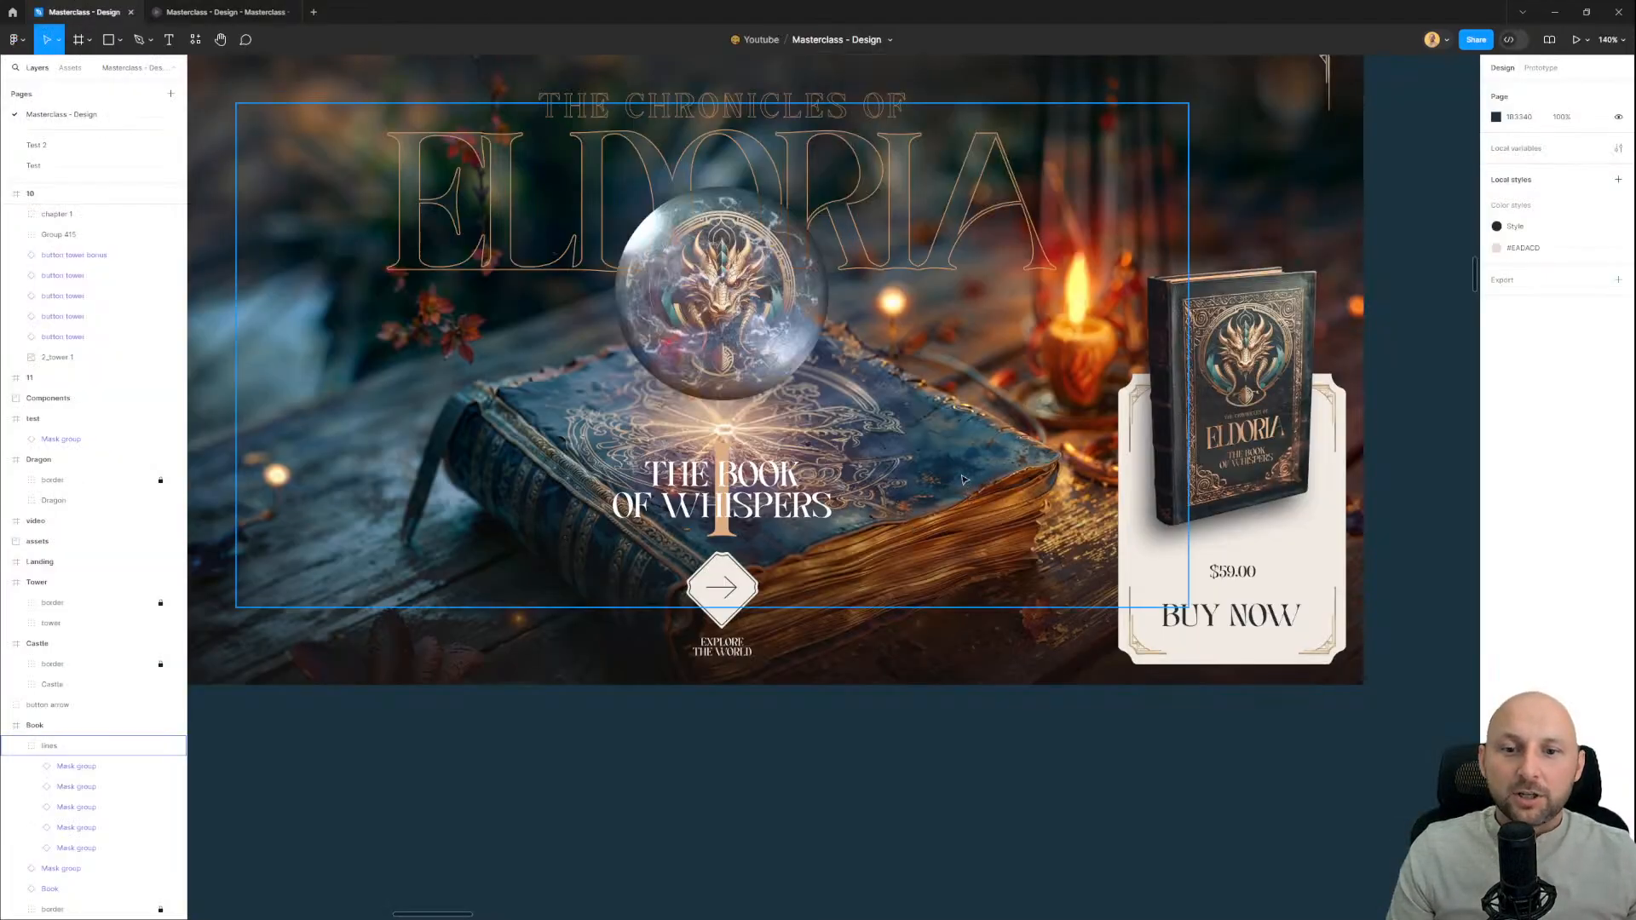
pyautogui.click(859, 463)
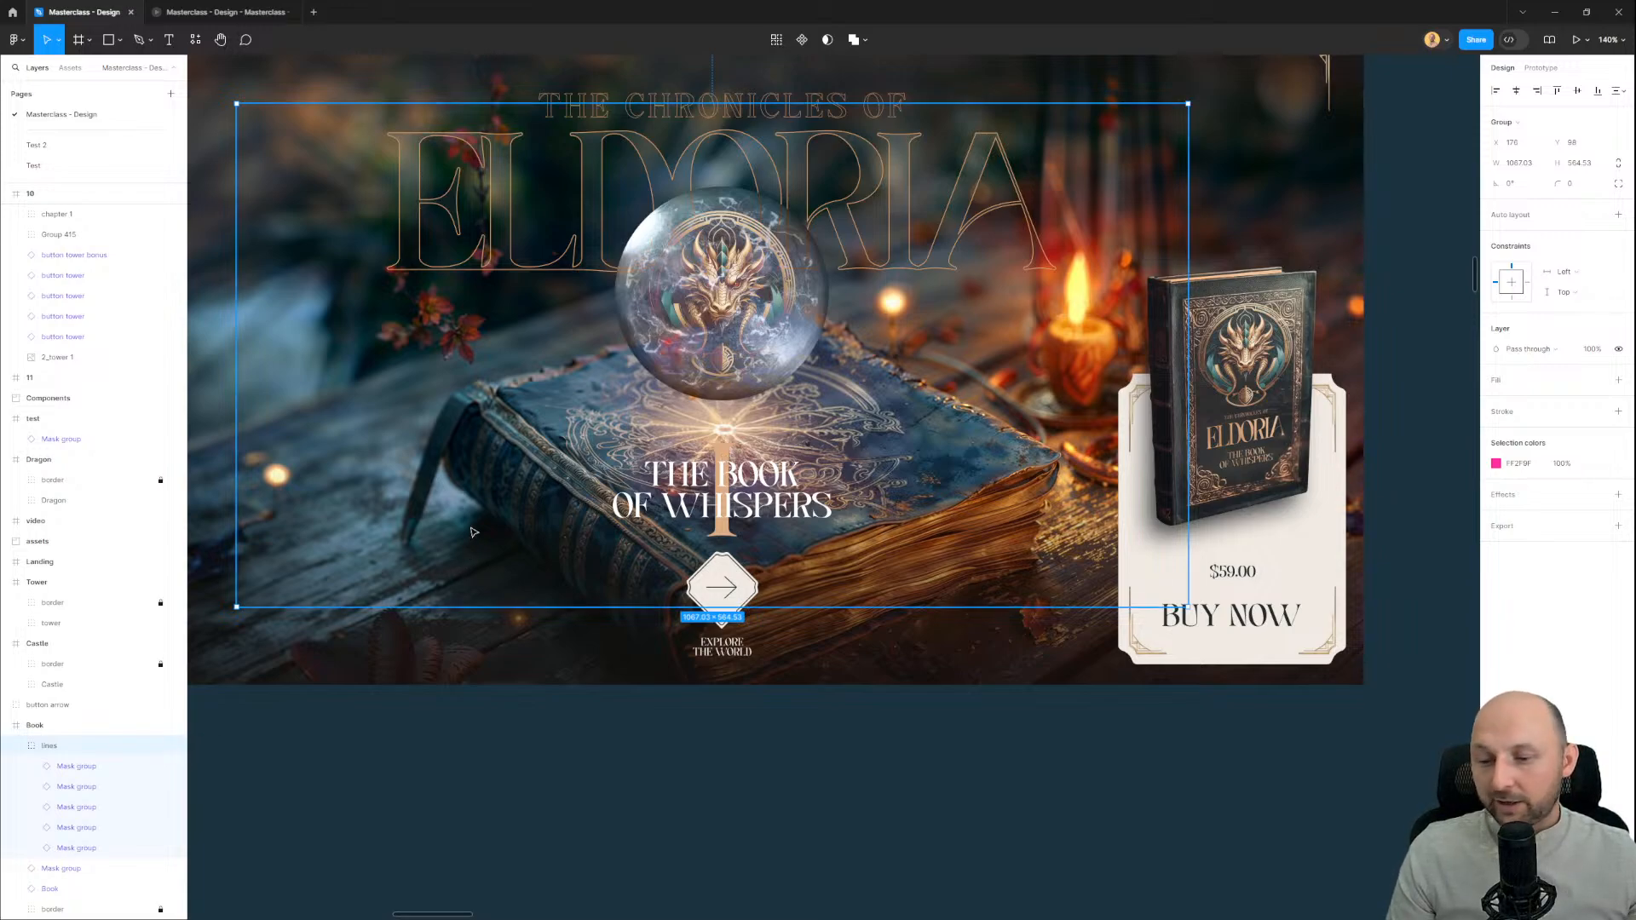
pyautogui.press('Escape')
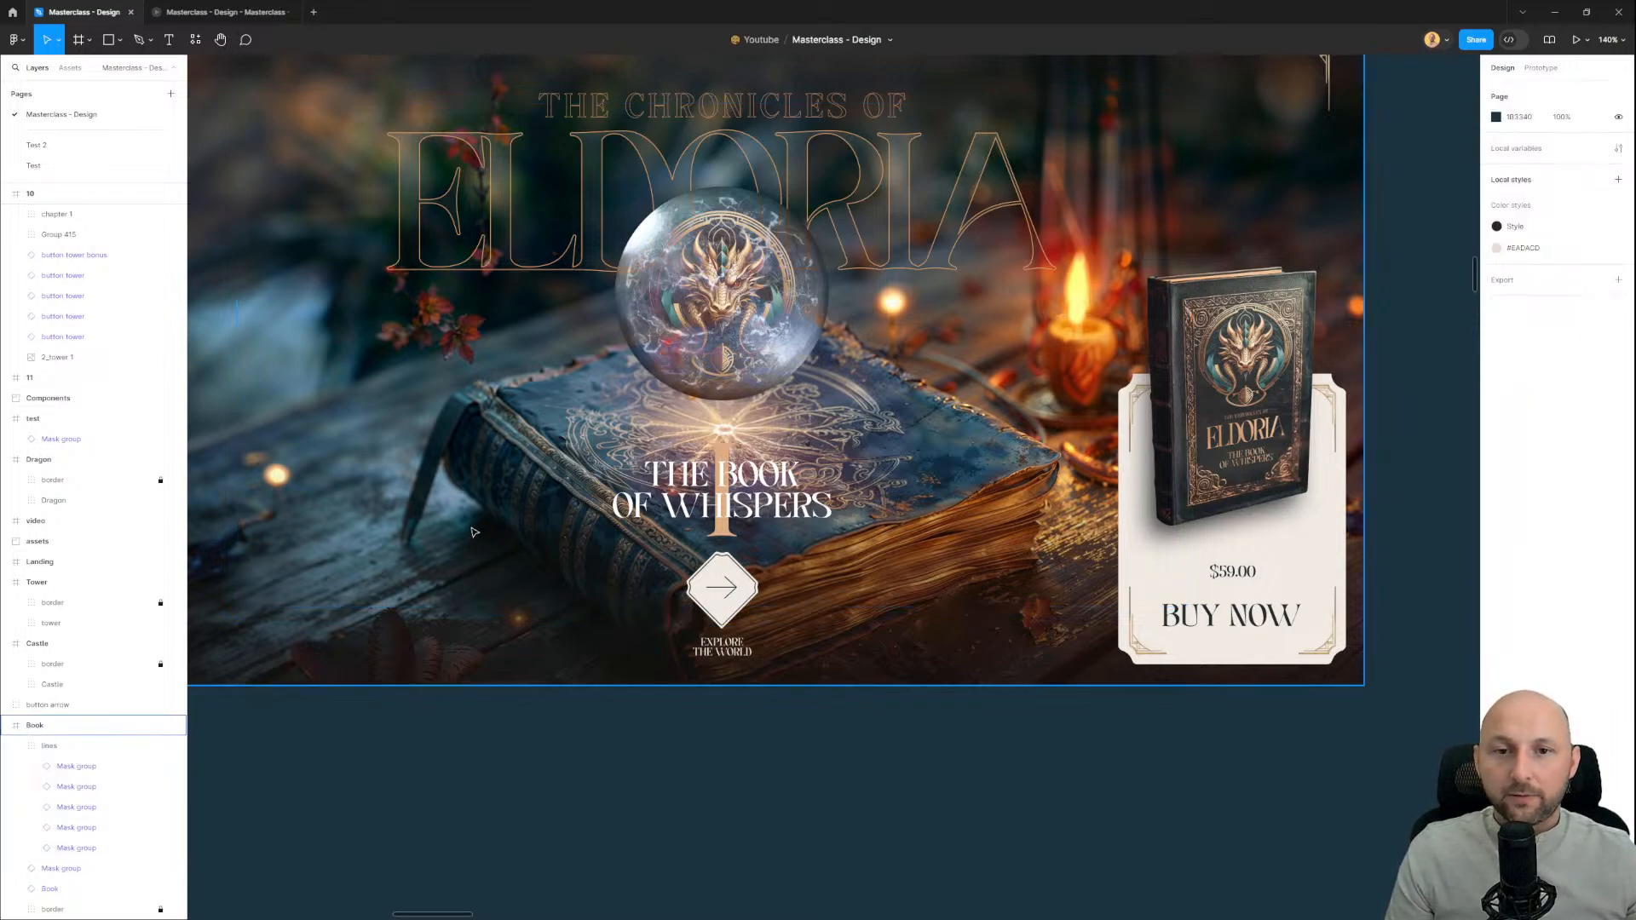
pyautogui.scroll(-5, 580, 534)
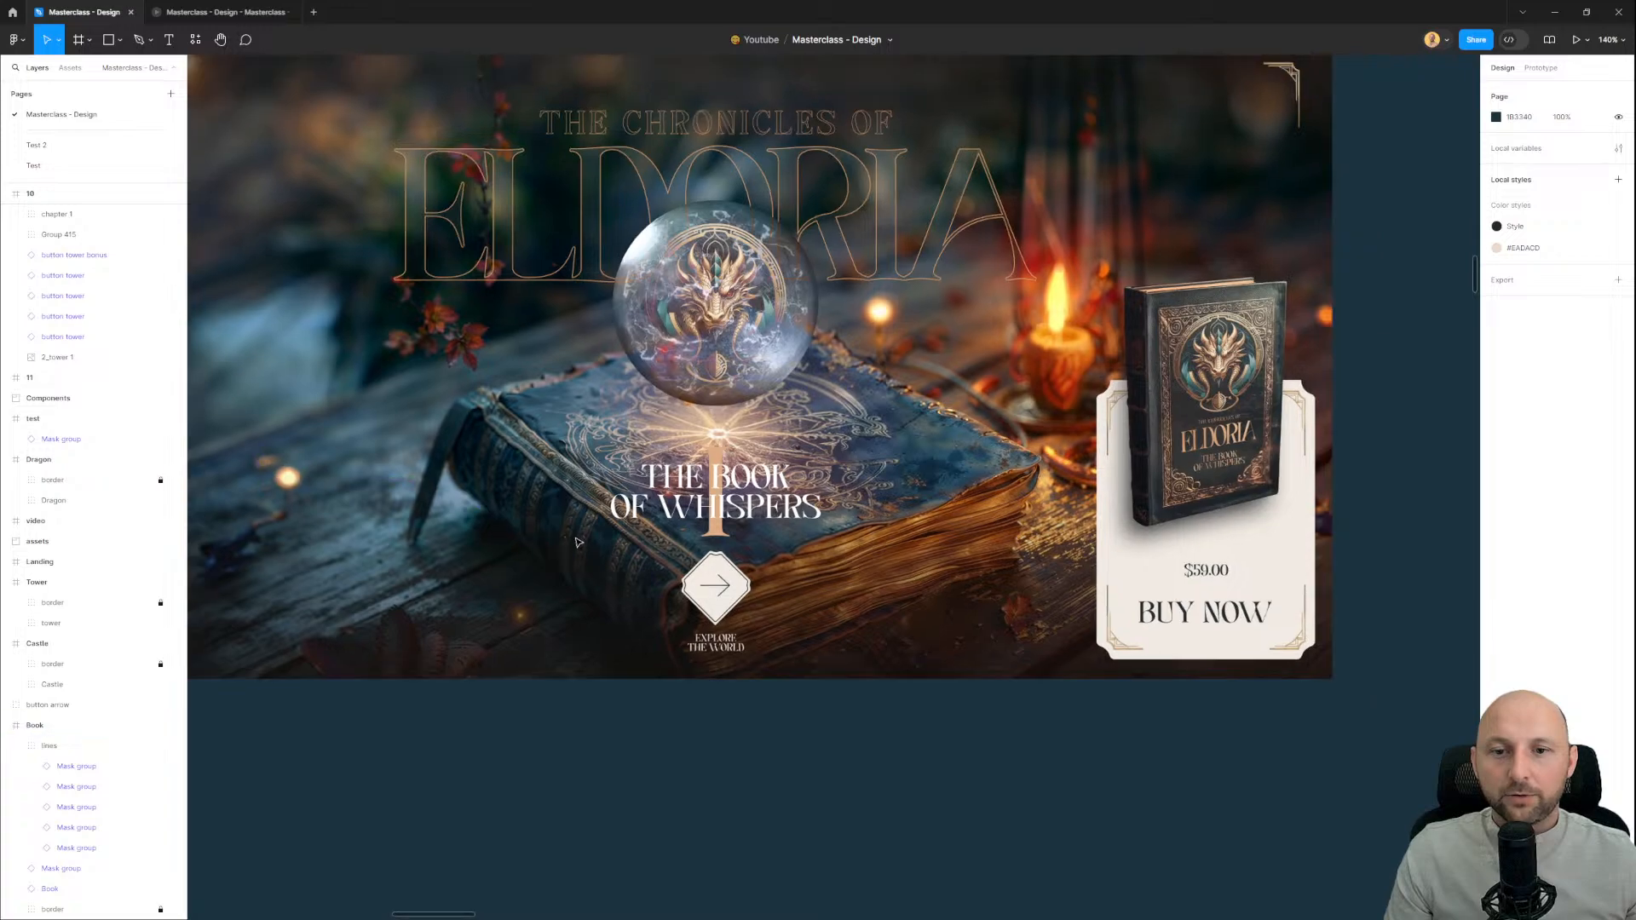
pyautogui.moveTo(687, 805); pyautogui.dragTo(747, 599)
pyautogui.click(779, 483)
pyautogui.hotkey('ctrl', 'v')
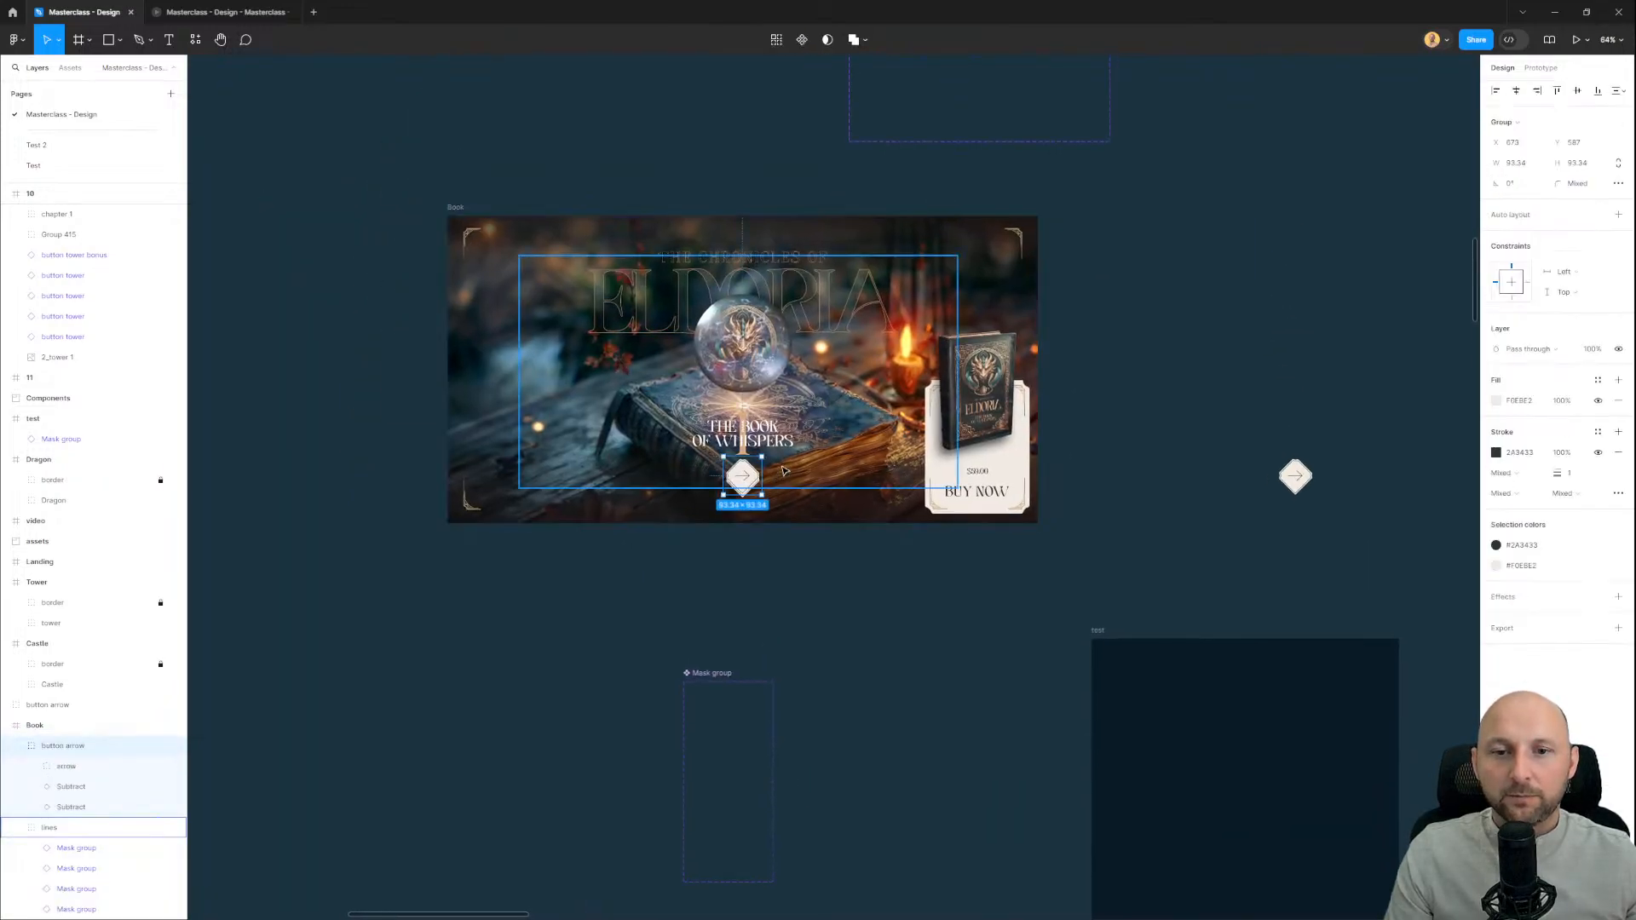
pyautogui.moveTo(830, 683)
pyautogui.mouseDown()
pyautogui.moveTo(858, 284)
pyautogui.moveTo(827, 655)
pyautogui.mouseUp()
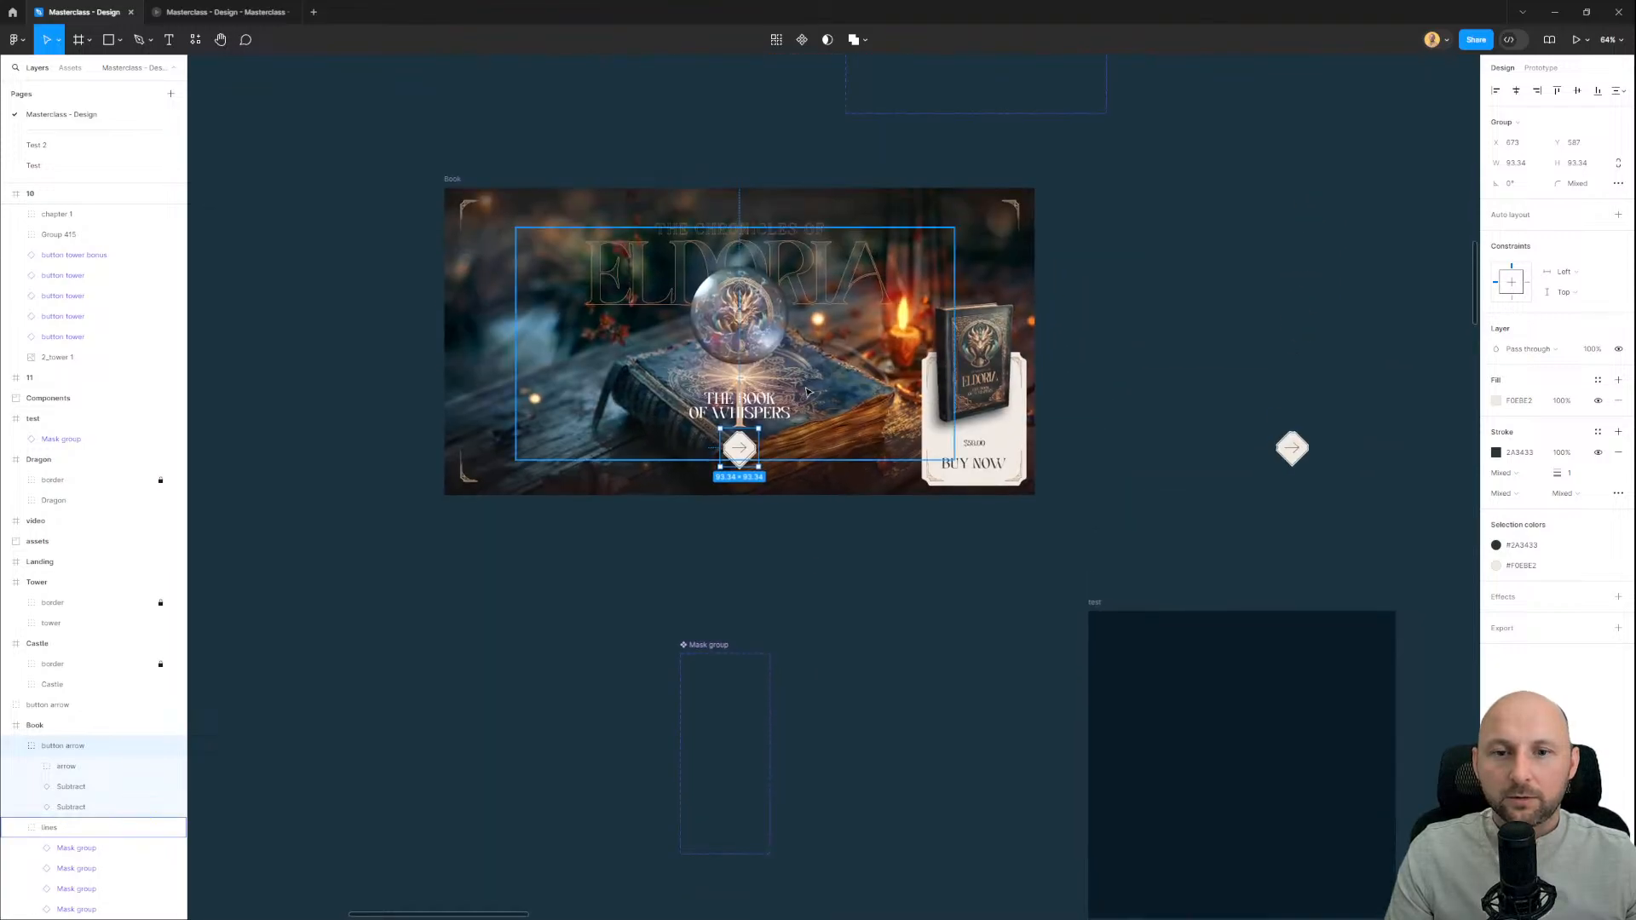
pyautogui.hotkey('ctrl', 'z')
pyautogui.scroll(3, 812, 385)
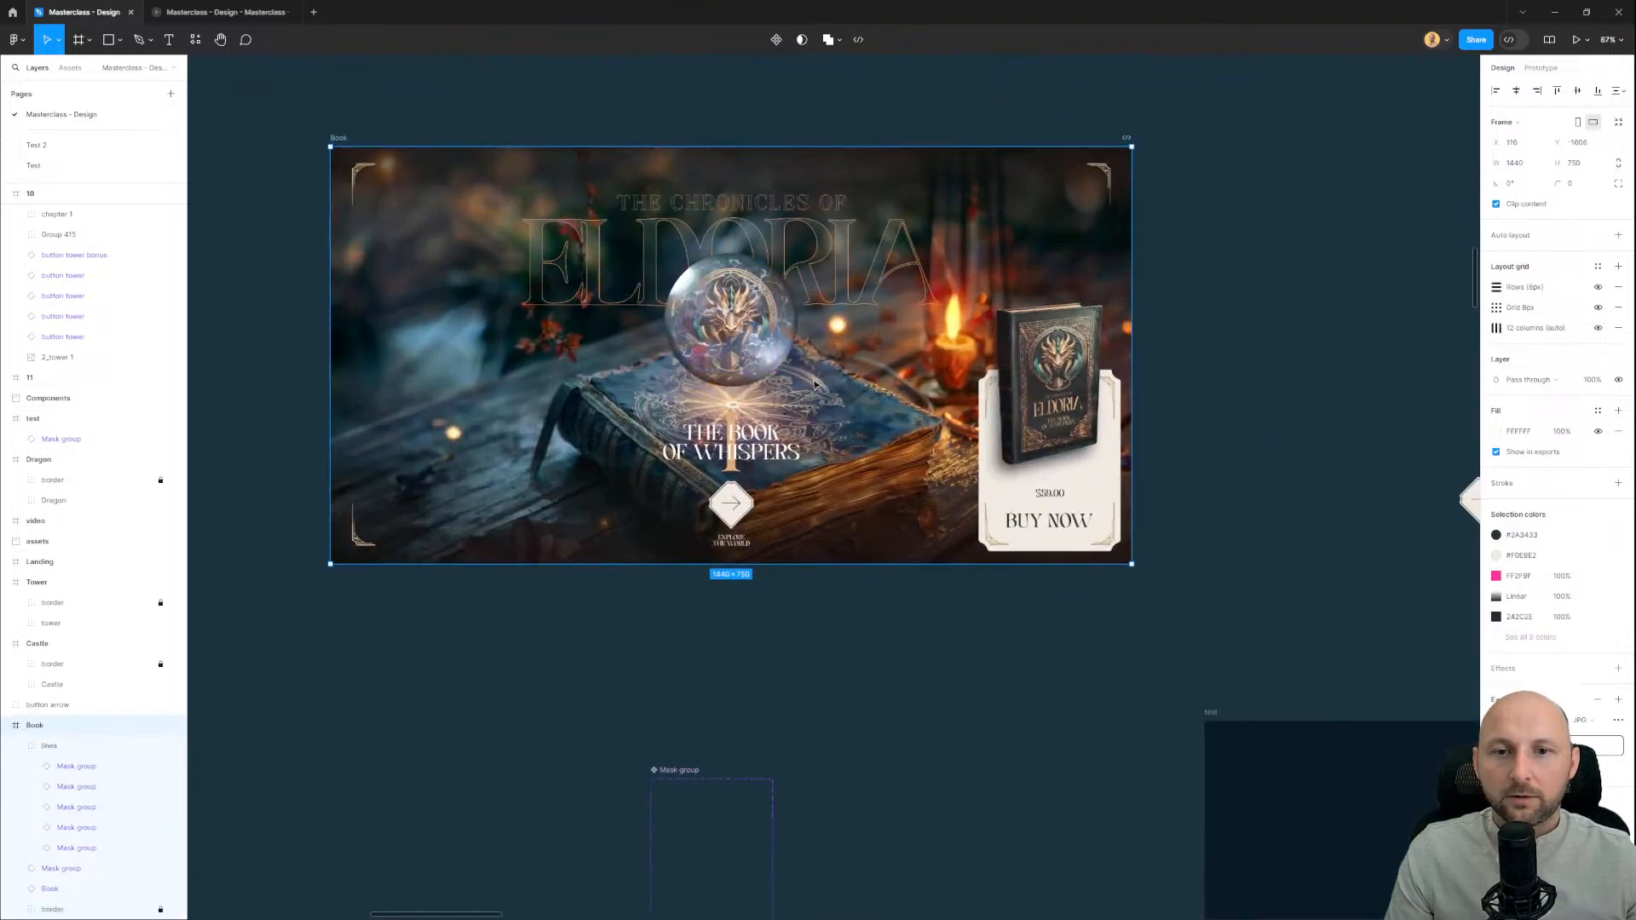
# Step: Shift the lines group in the Book frame horizontally to X 208 and check its placement in the Book preview
pyautogui.click(879, 325)
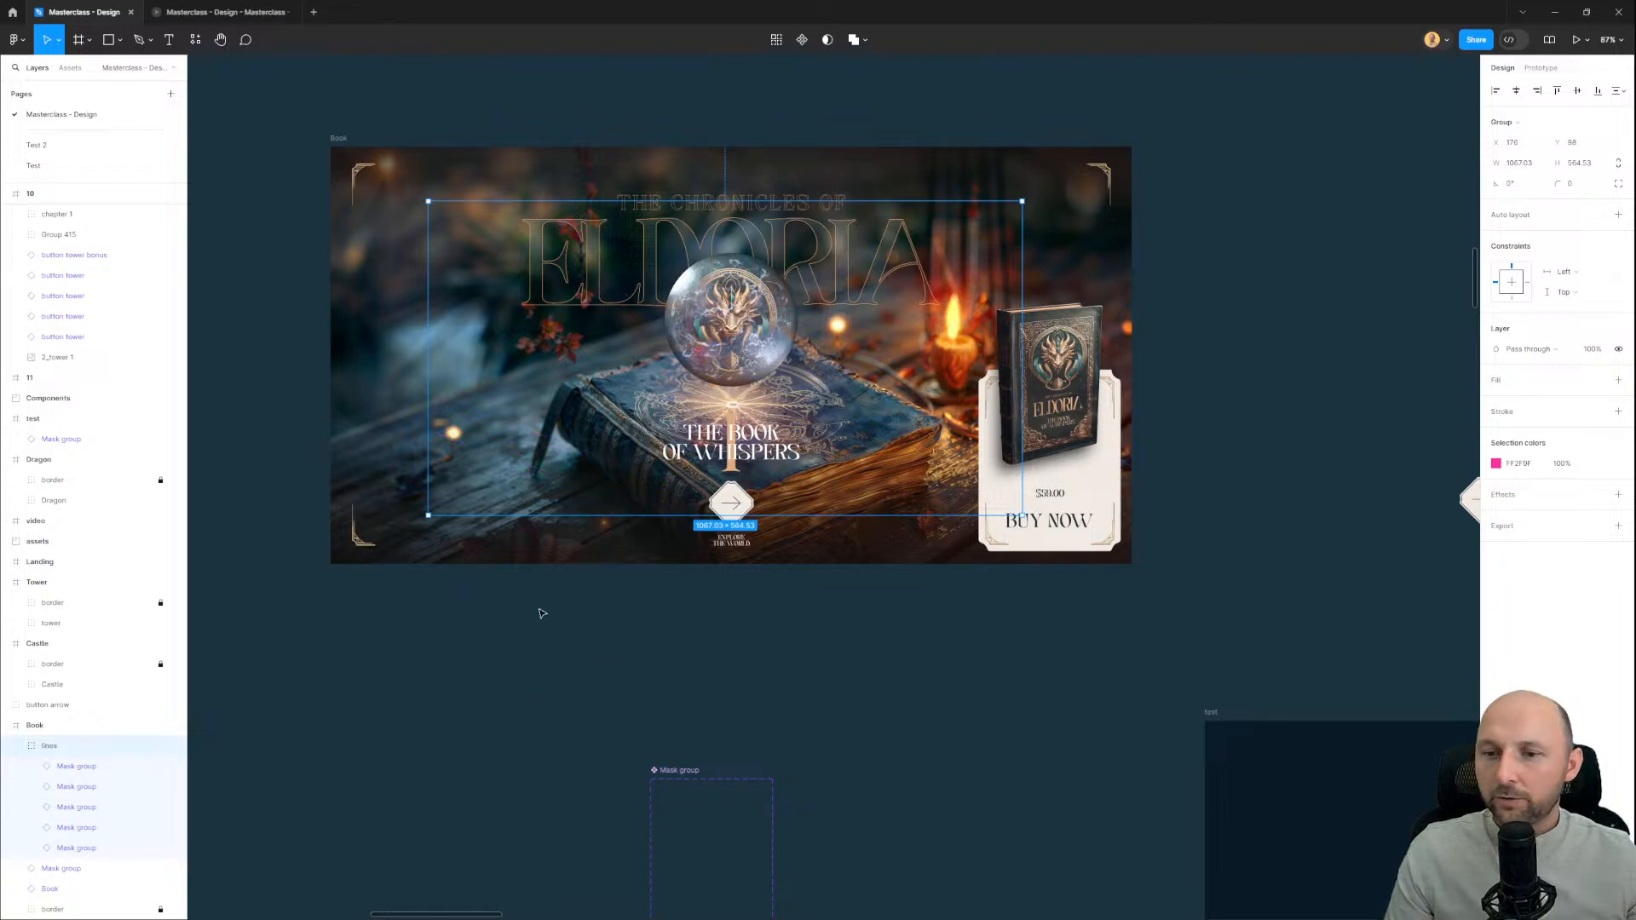
pyautogui.press('Delete')
pyautogui.hotkey('ctrl', 'z')
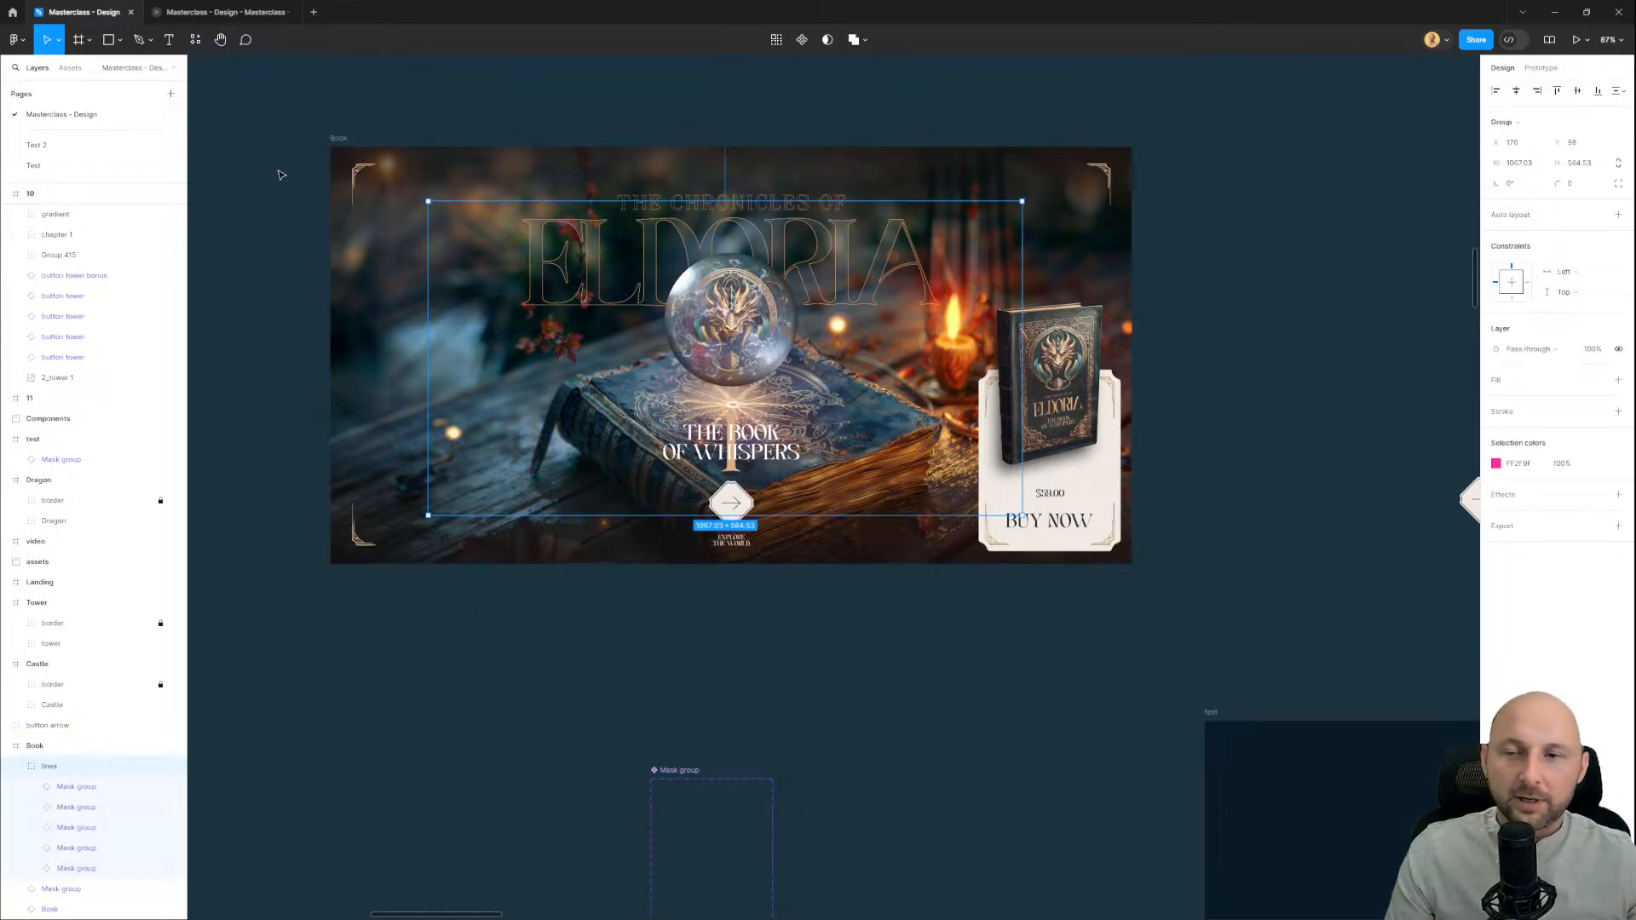
pyautogui.click(173, 15)
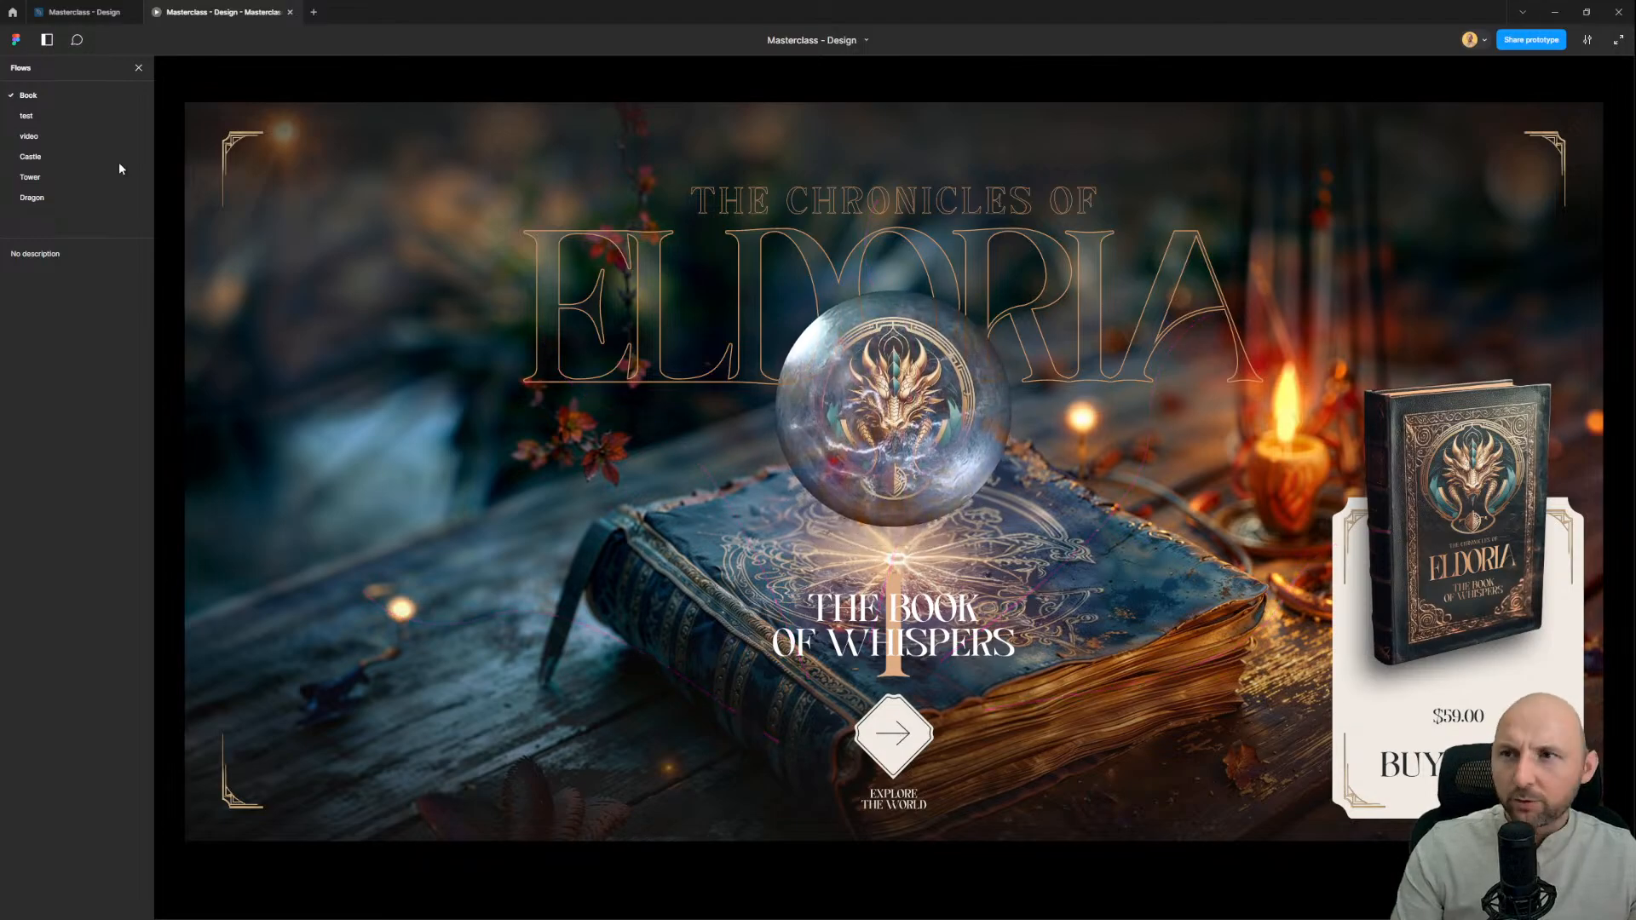
pyautogui.click(83, 12)
pyautogui.scroll(3, 842, 412)
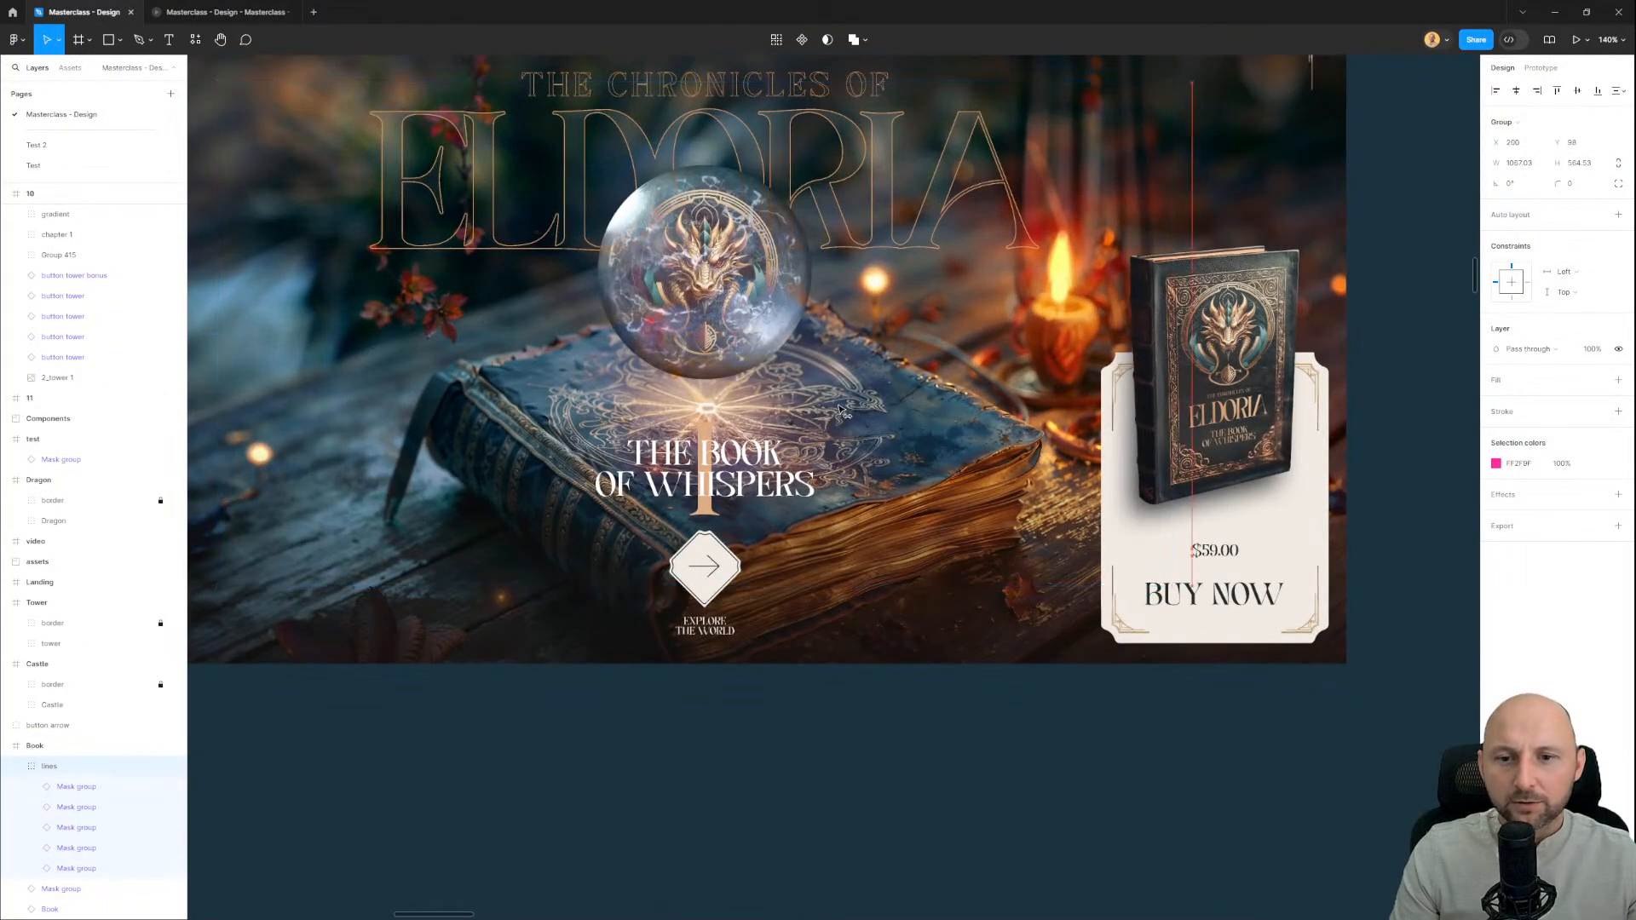
pyautogui.click(238, 16)
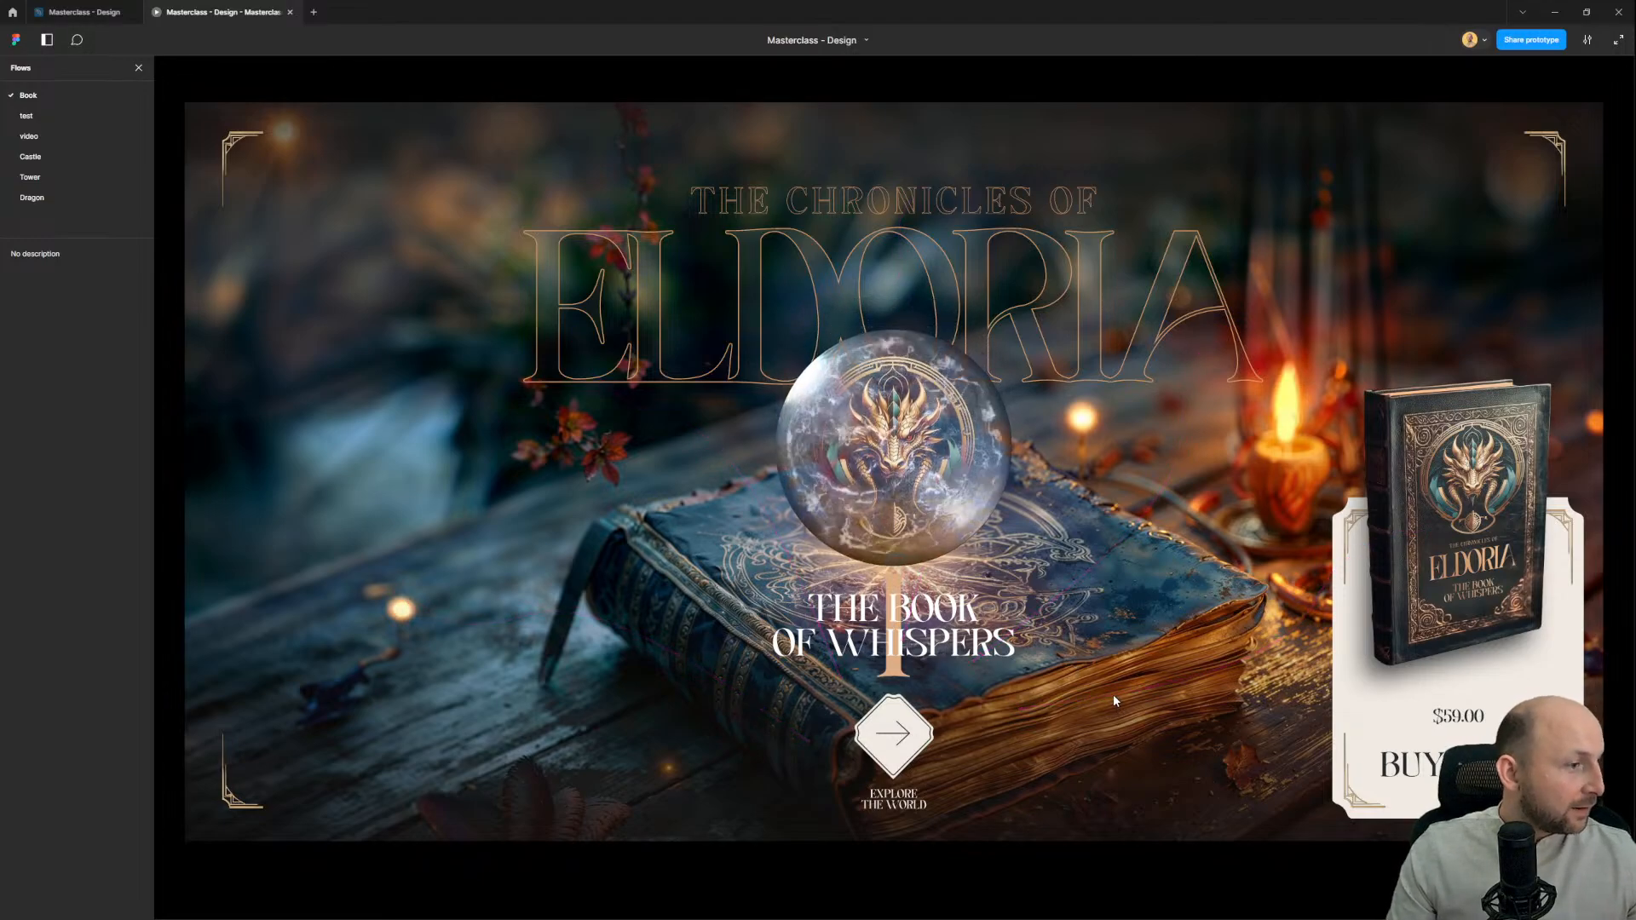
pyautogui.click(95, 12)
# Step: Check the repositioned line animation once more in the Book preview and return to the design file
pyautogui.scroll(-5, 661, 345)
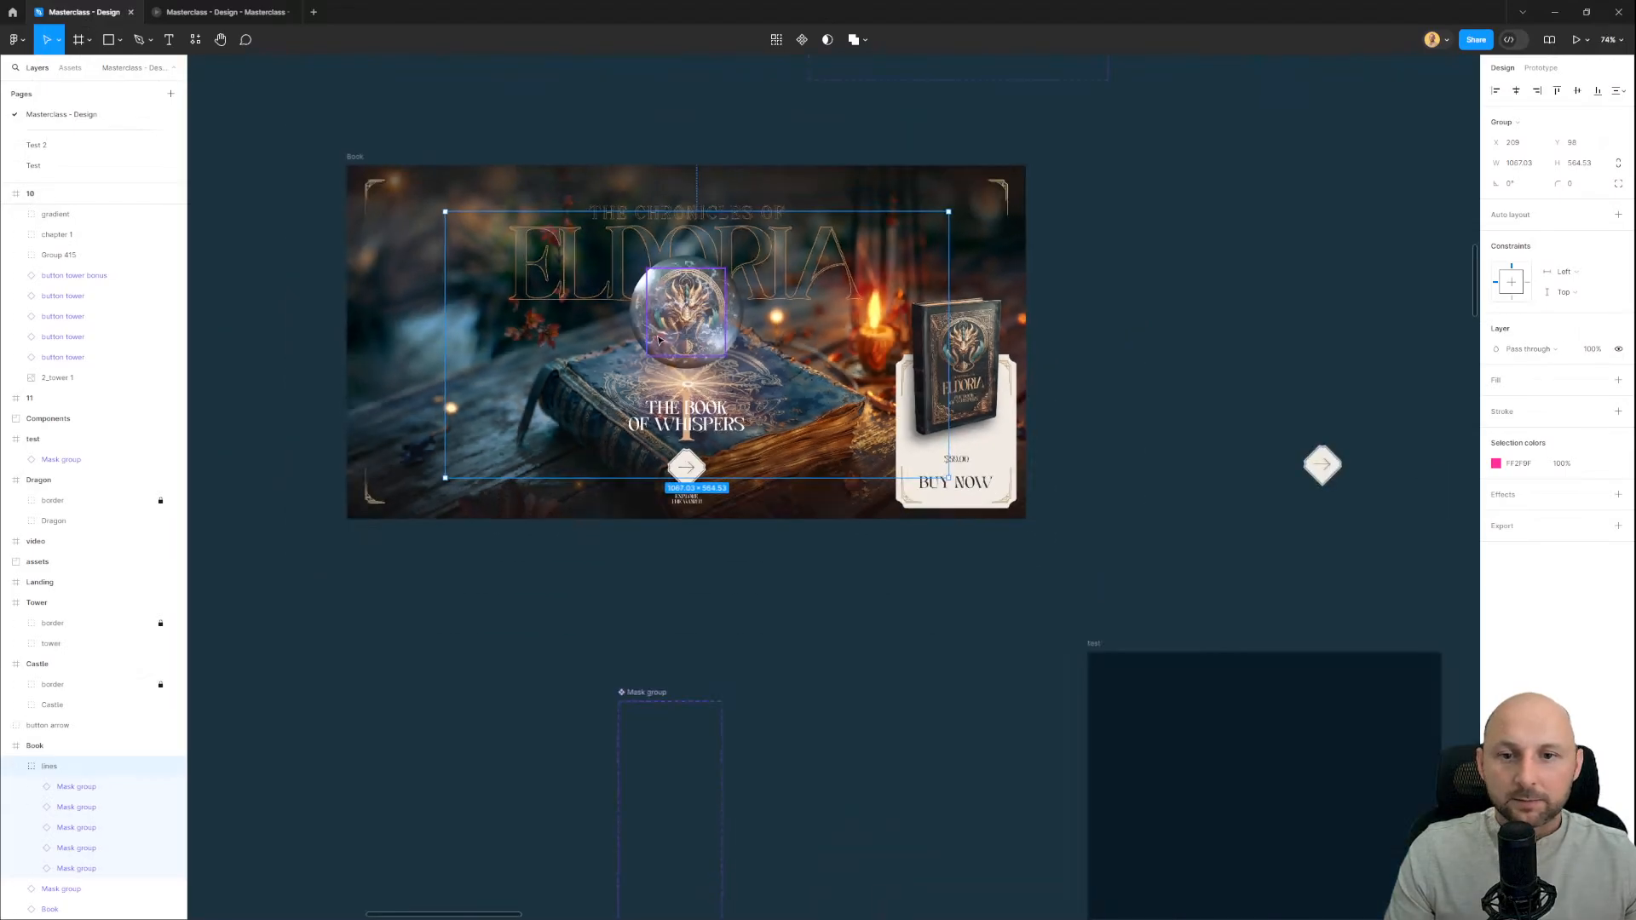
pyautogui.click(791, 590)
pyautogui.moveTo(791, 590); pyautogui.dragTo(831, 437)
pyautogui.click(804, 189)
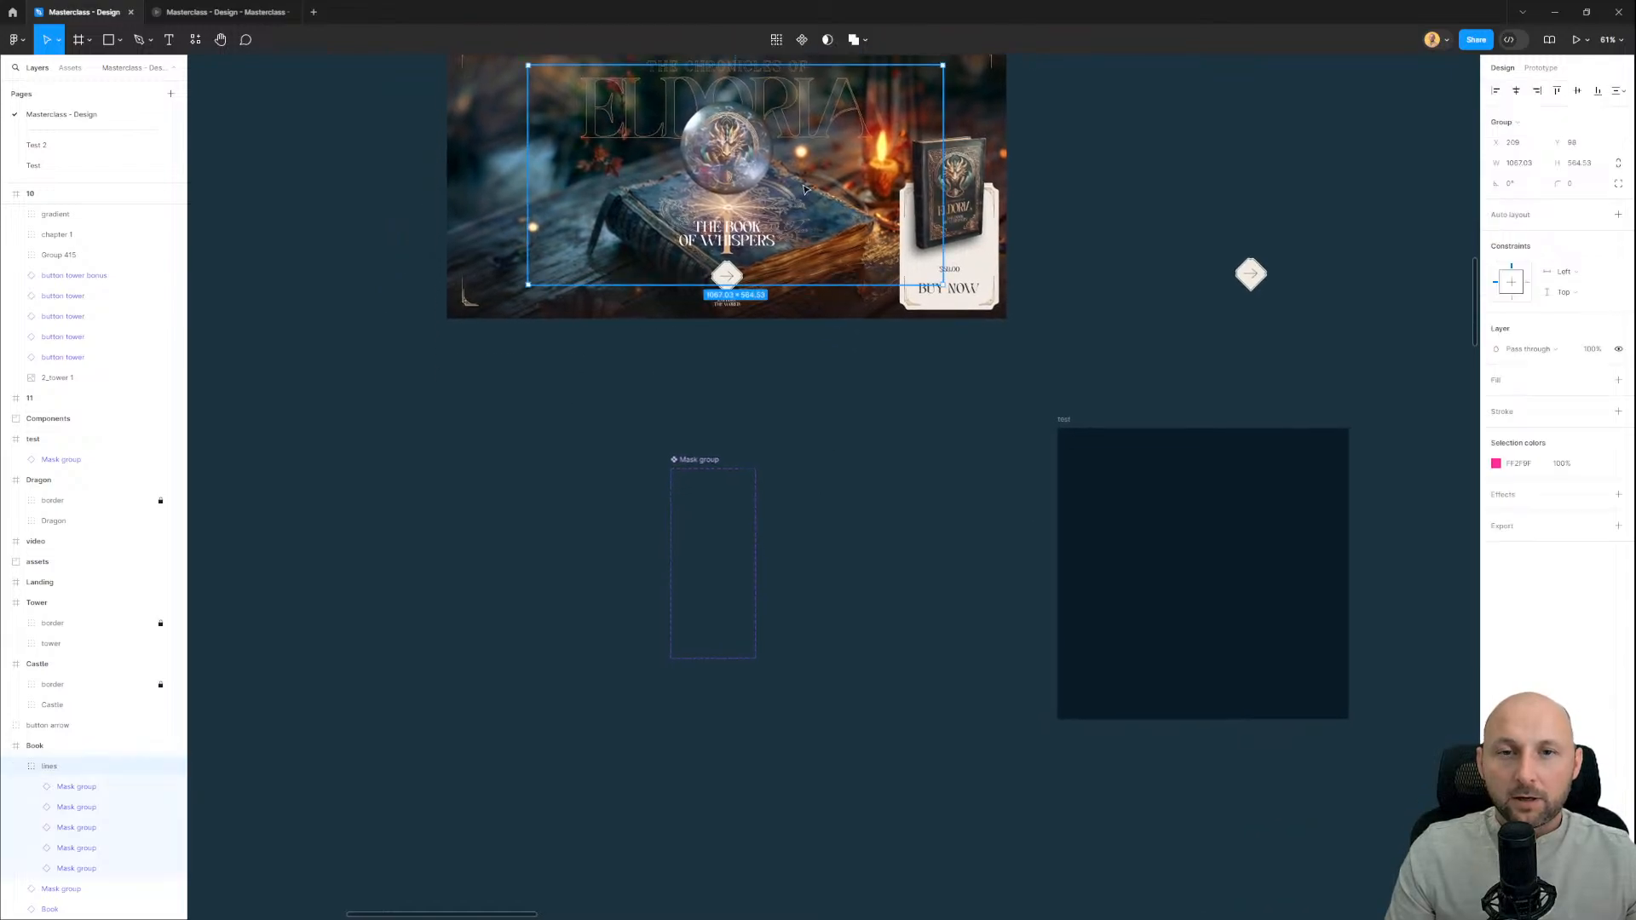
pyautogui.click(157, 12)
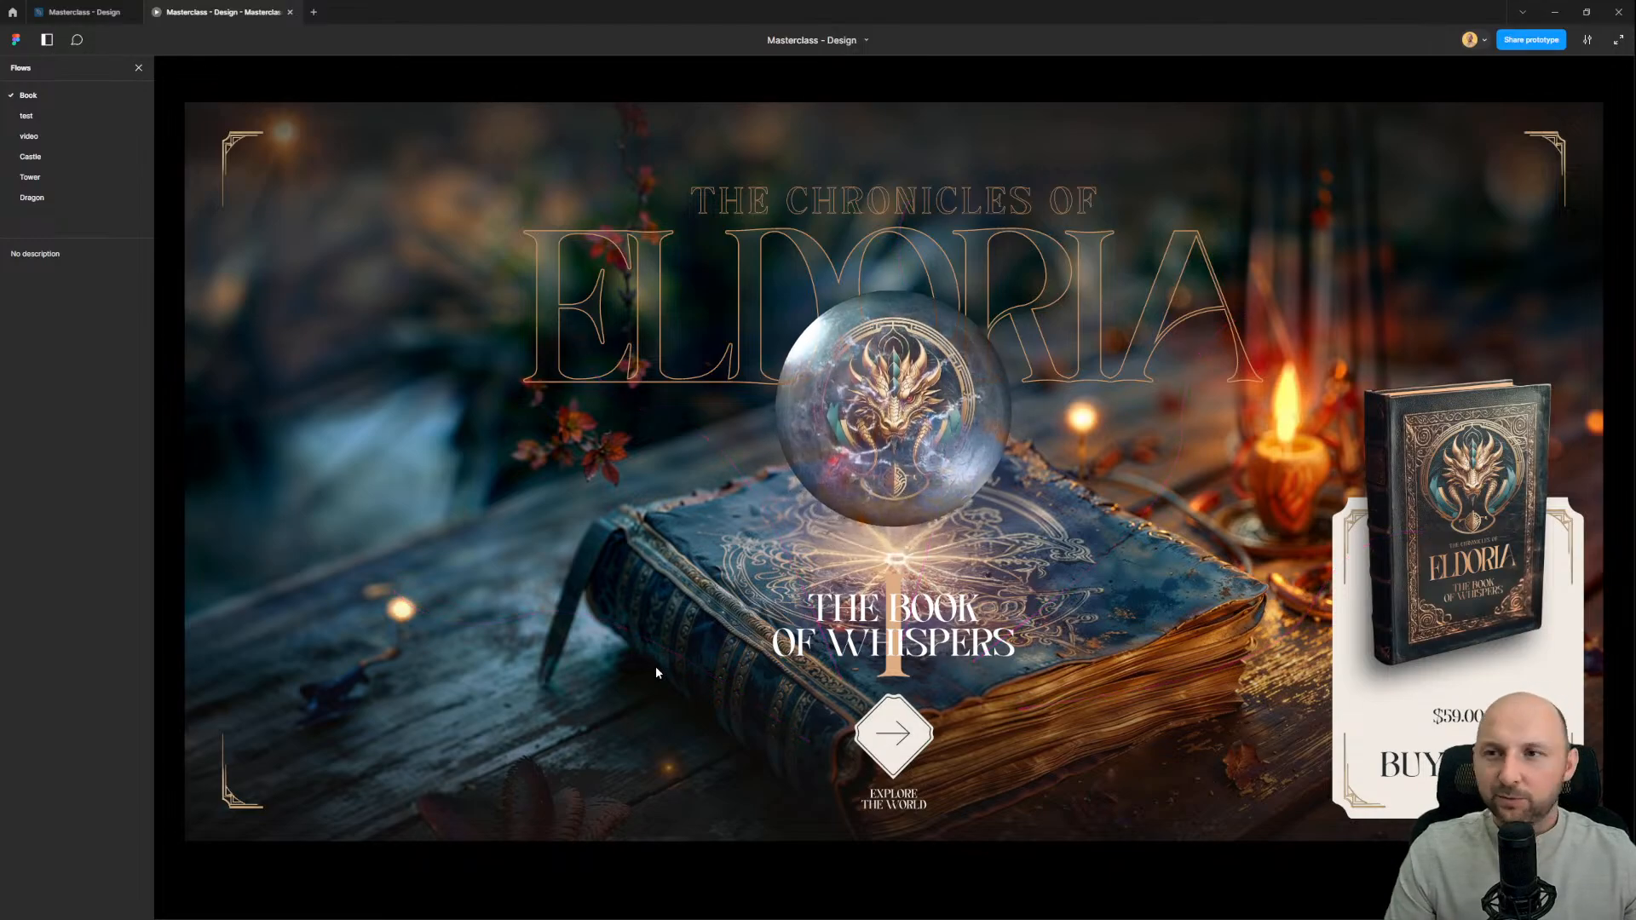
pyautogui.click(98, 13)
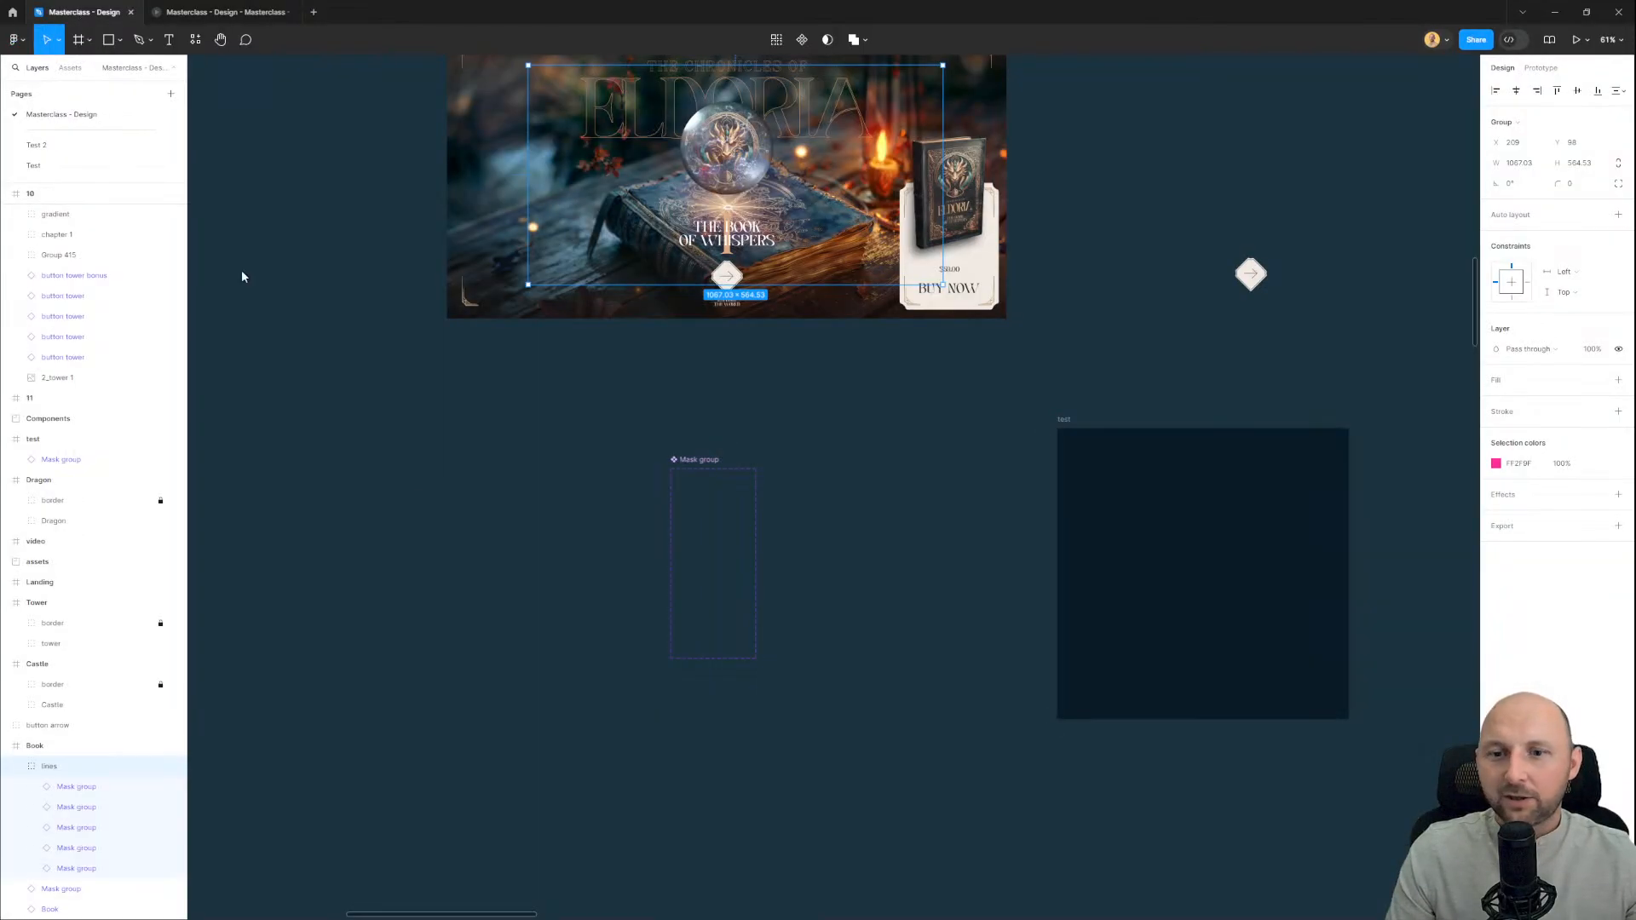
# Step: In variant 2 of the lines' Mask group component, set the fill of Rectangle 16 to yellow FFEA2C
pyautogui.scroll(-1, 616, 608)
pyautogui.scroll(5, 705, 518)
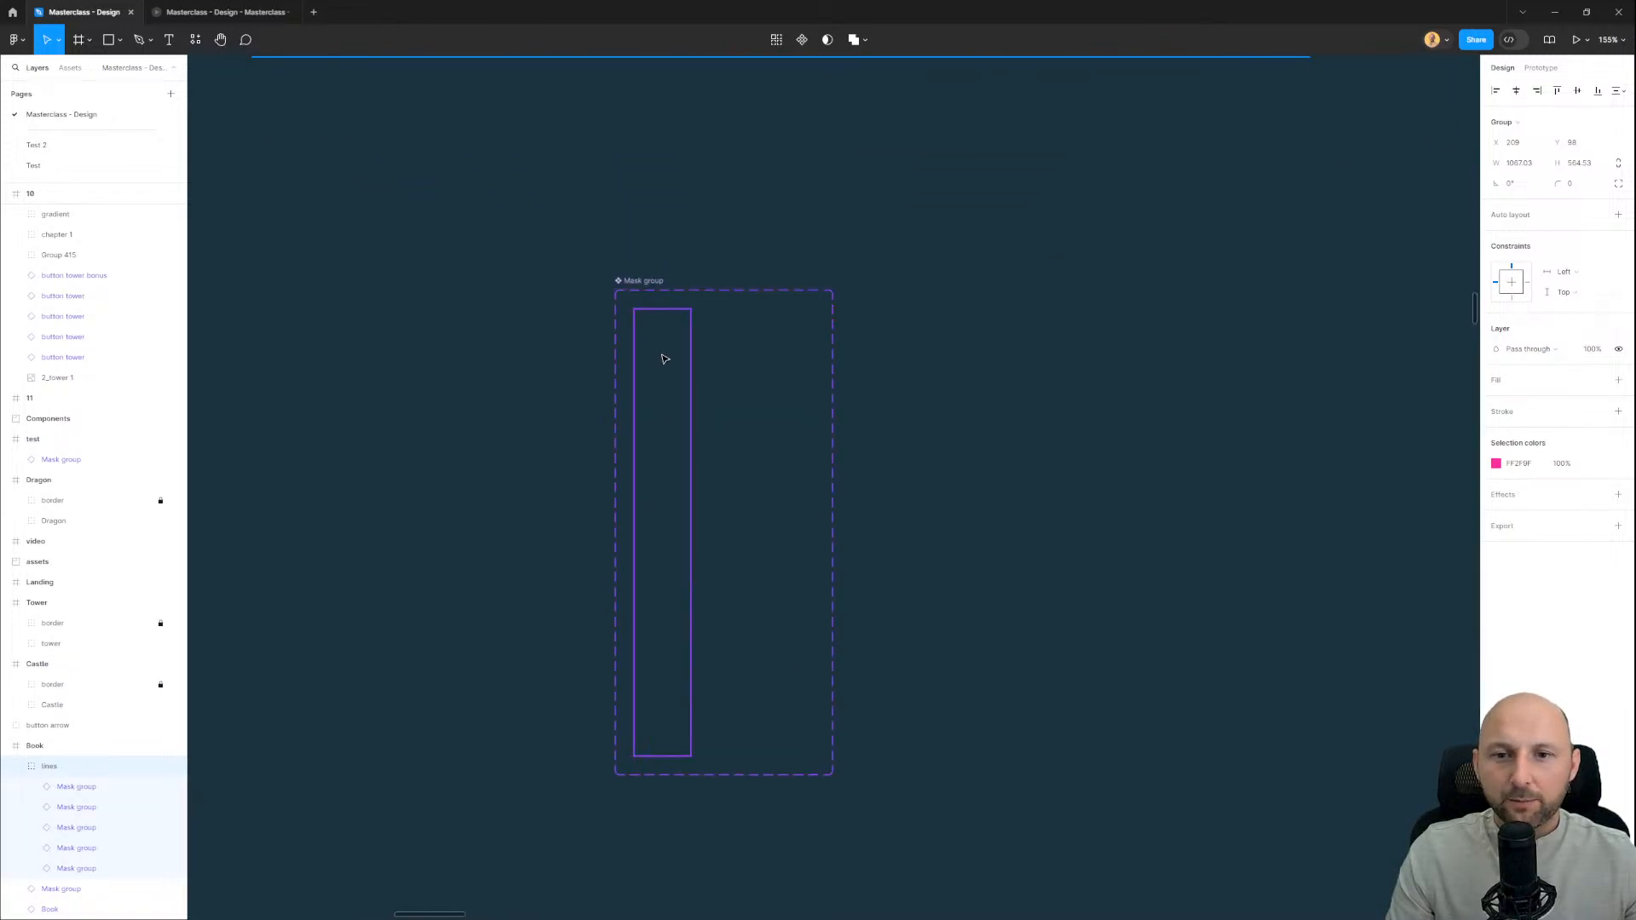
pyautogui.click(664, 356)
pyautogui.click(782, 396)
pyautogui.click(645, 371)
pyautogui.click(777, 375)
pyautogui.moveTo(672, 438); pyautogui.dragTo(676, 362)
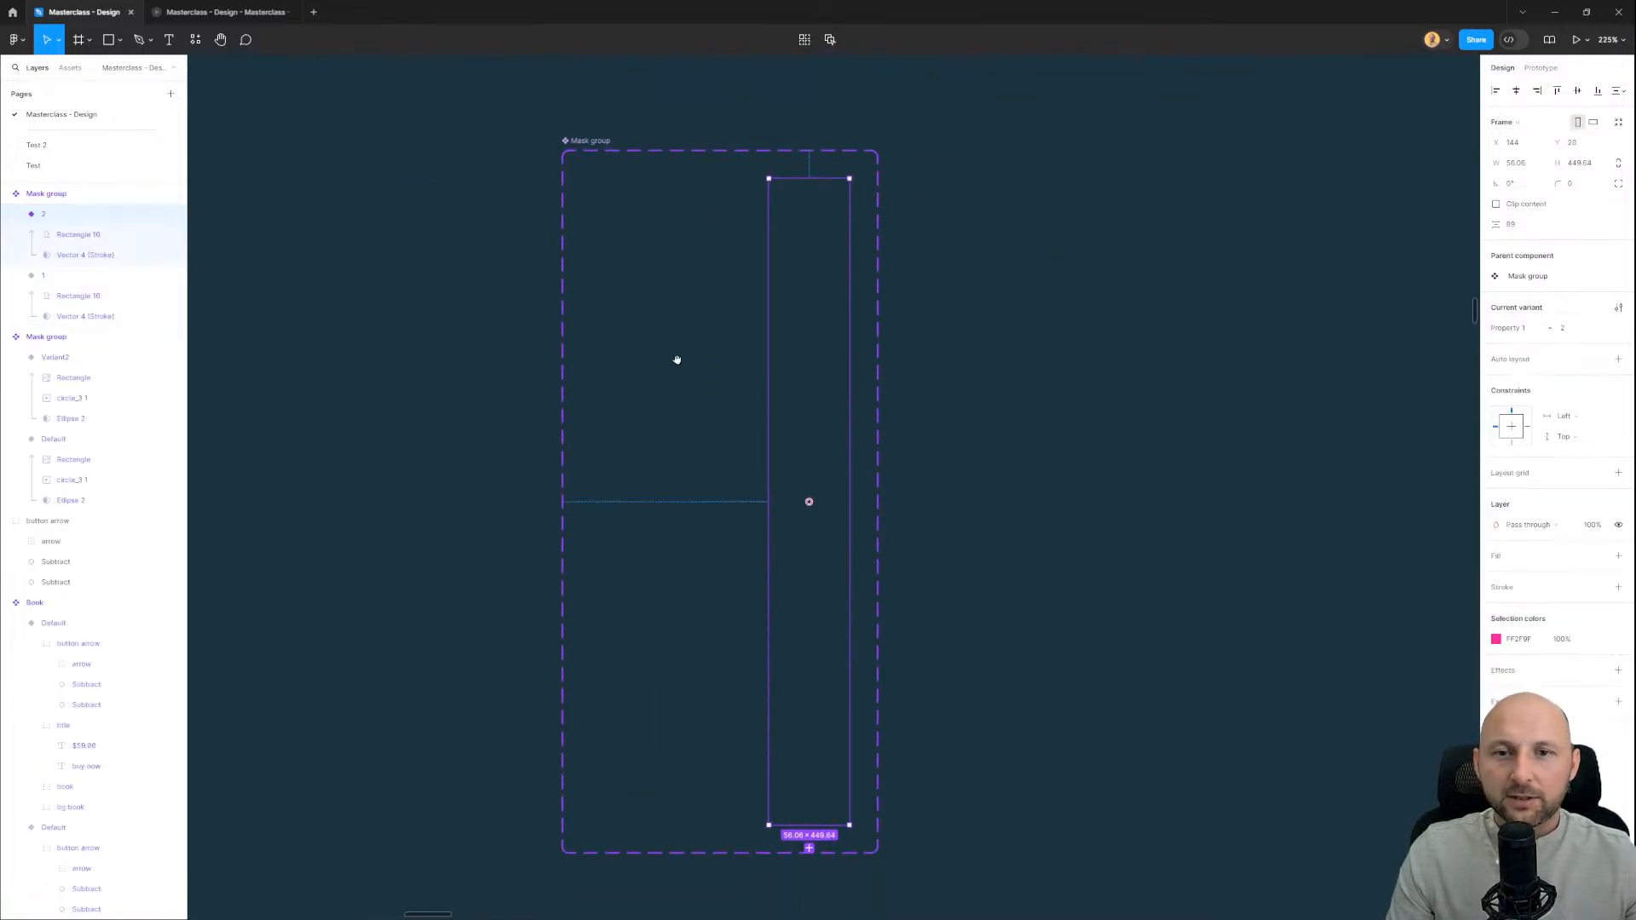
pyautogui.click(656, 356)
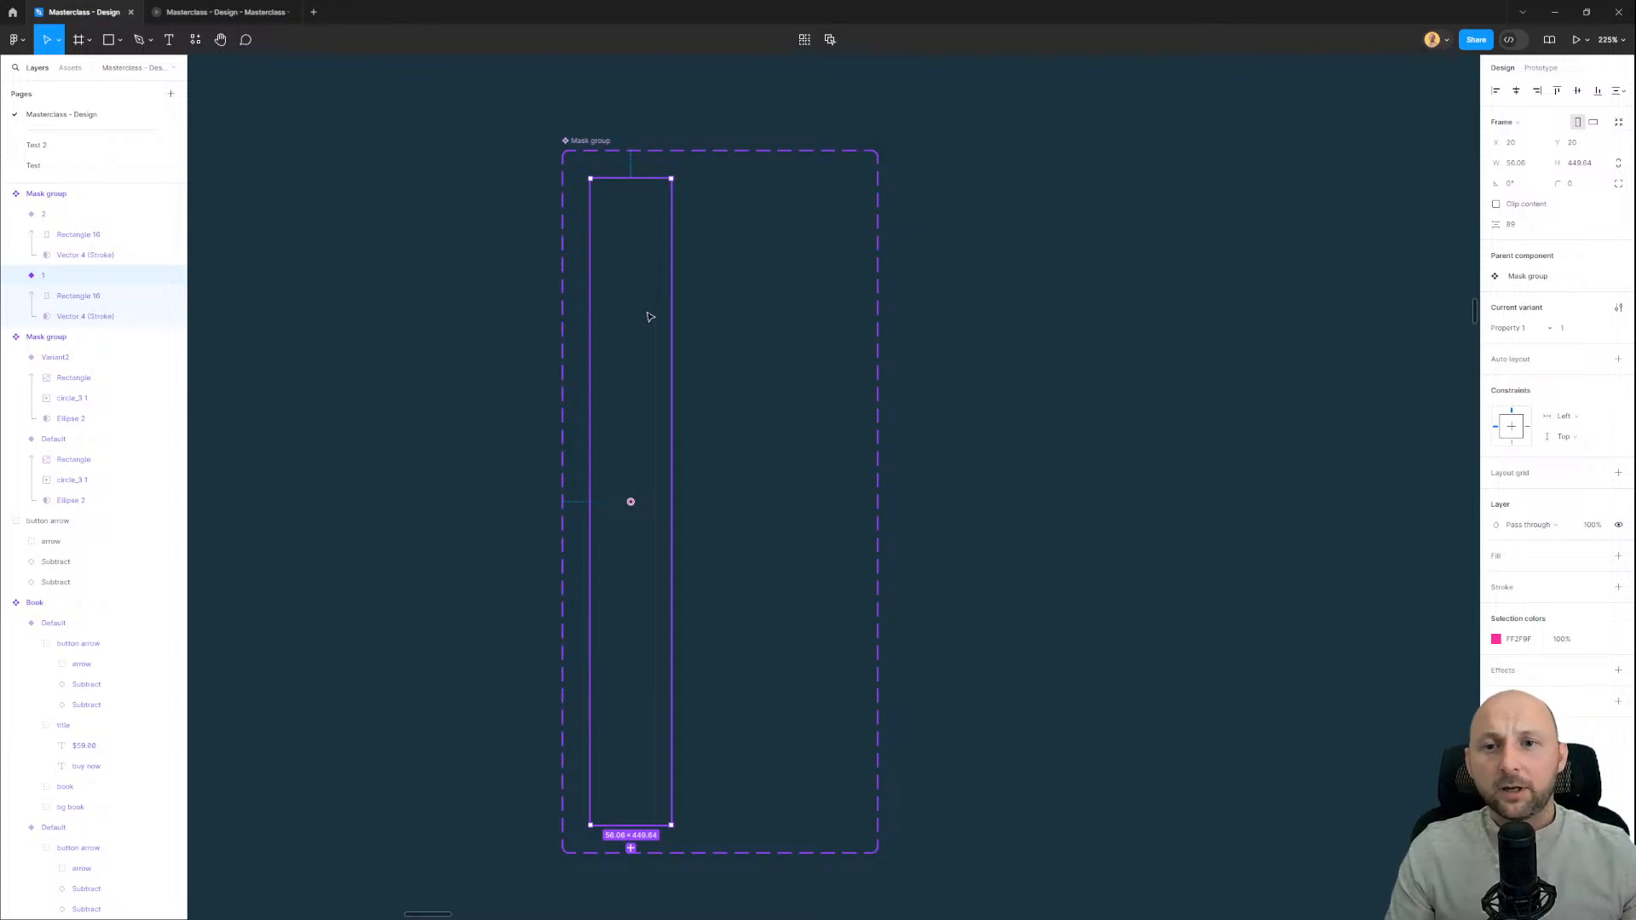
pyautogui.click(812, 416)
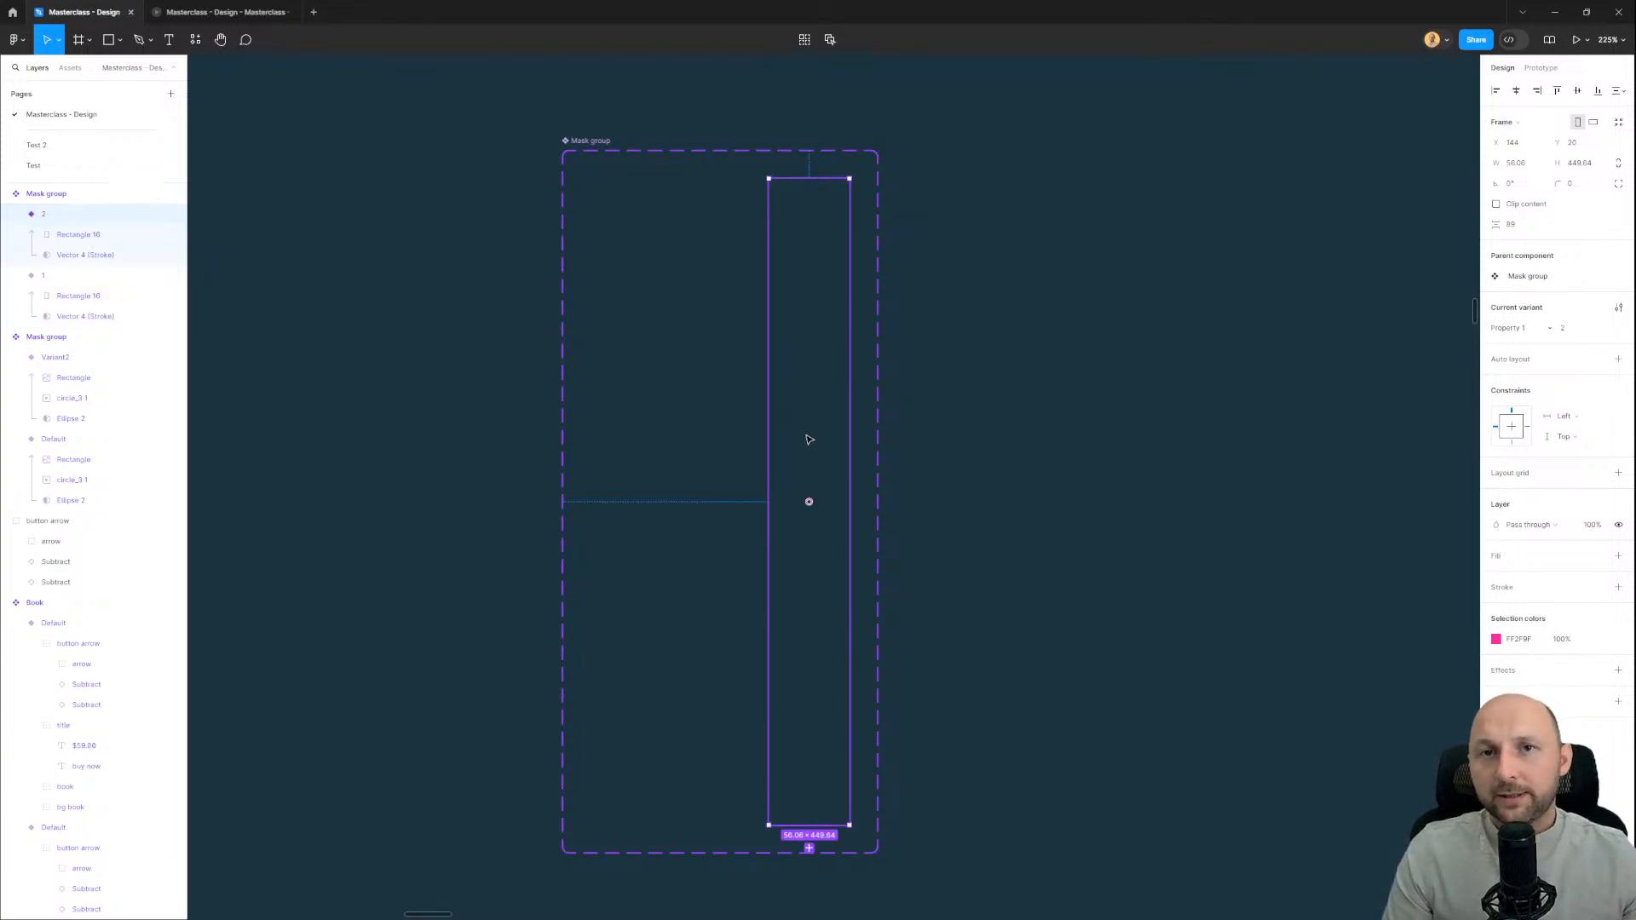
pyautogui.click(79, 235)
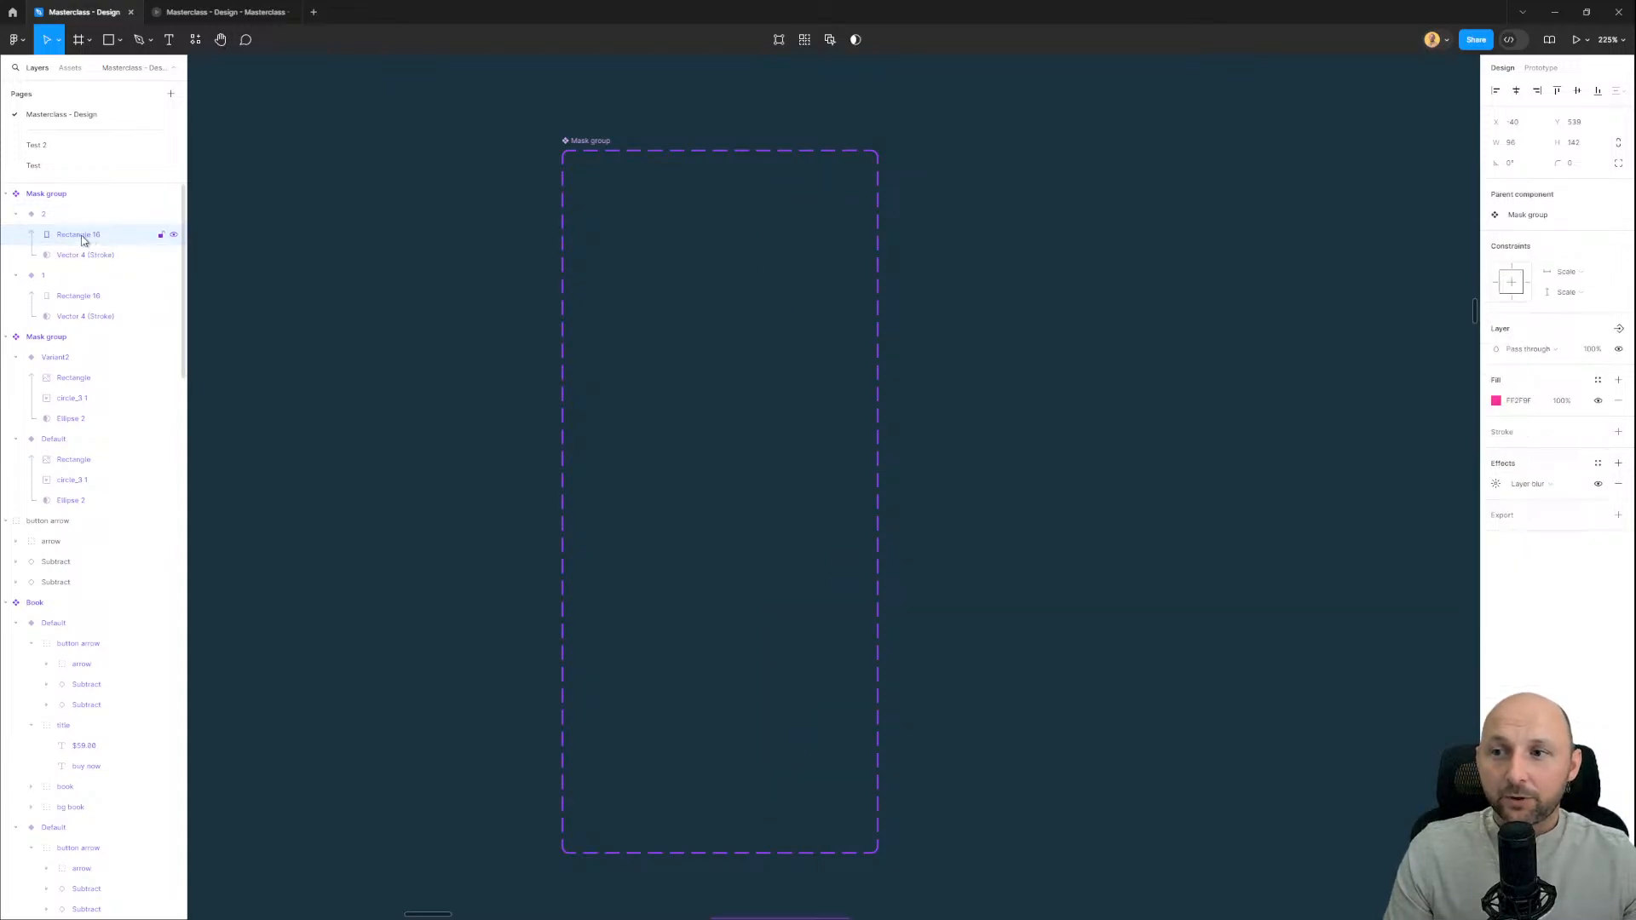
pyautogui.click(1498, 401)
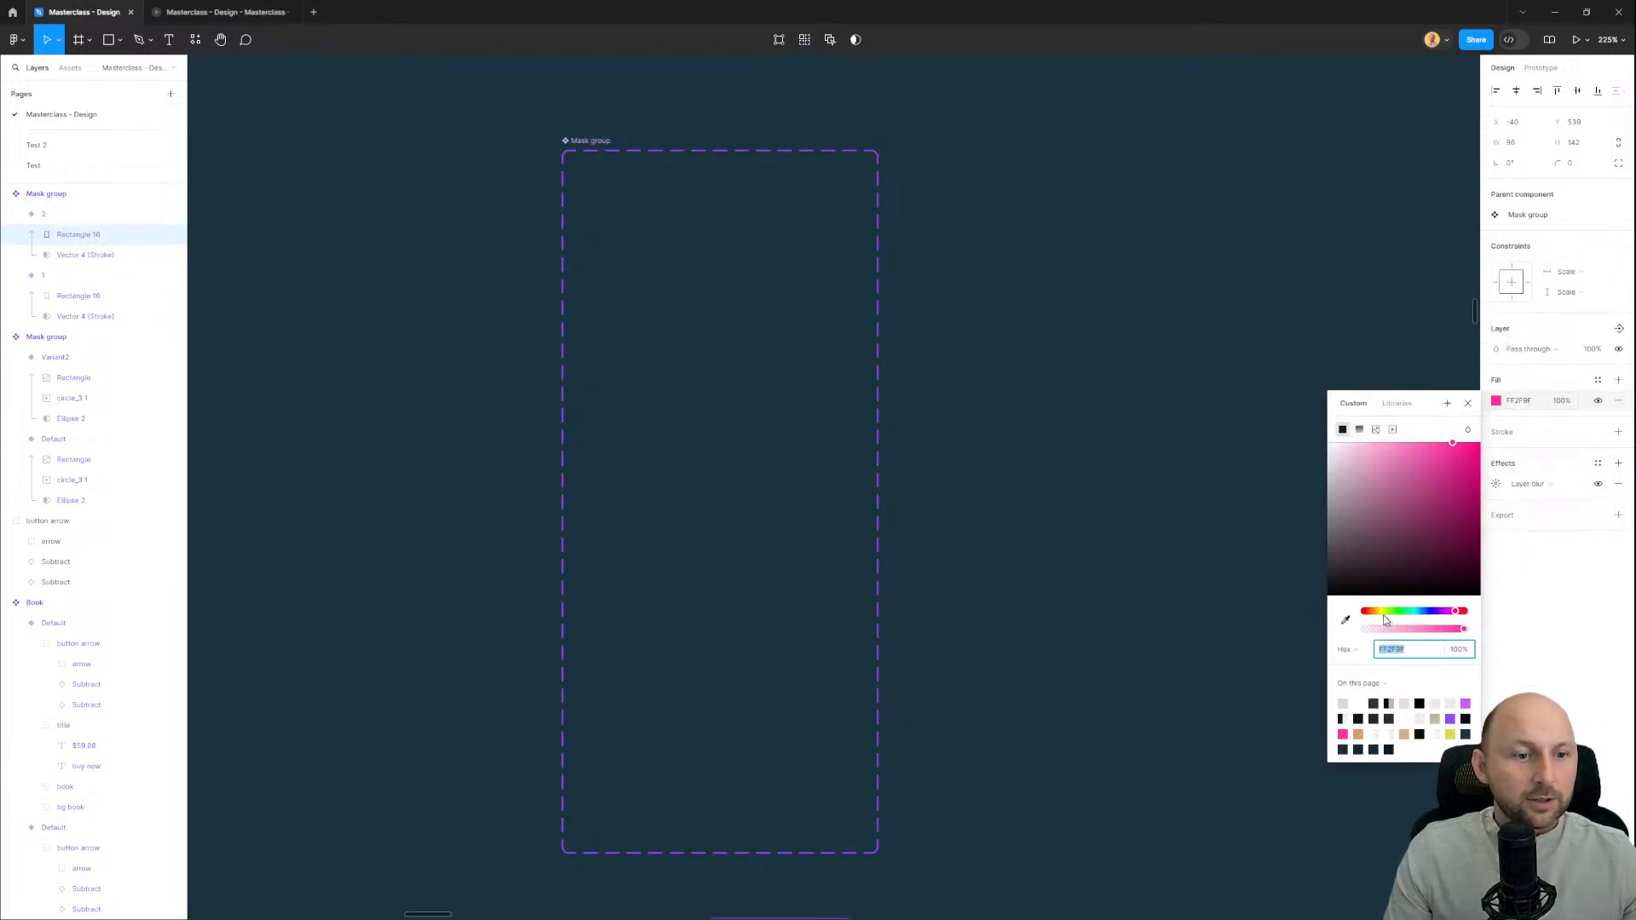
pyautogui.moveTo(1387, 615); pyautogui.dragTo(1382, 618)
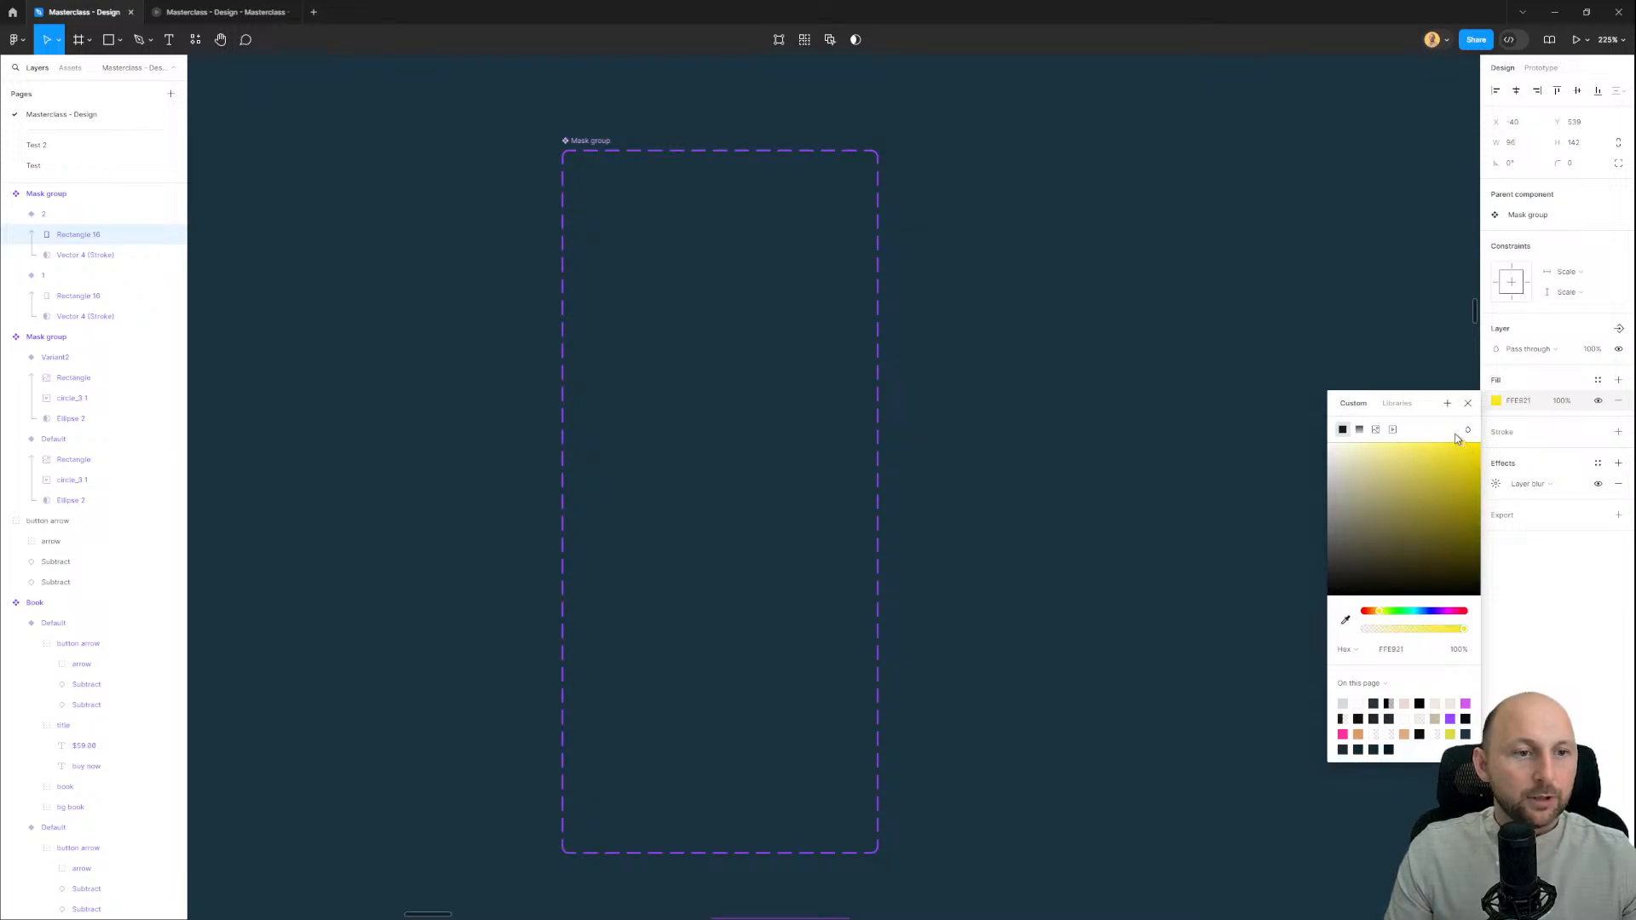
pyautogui.click(1467, 404)
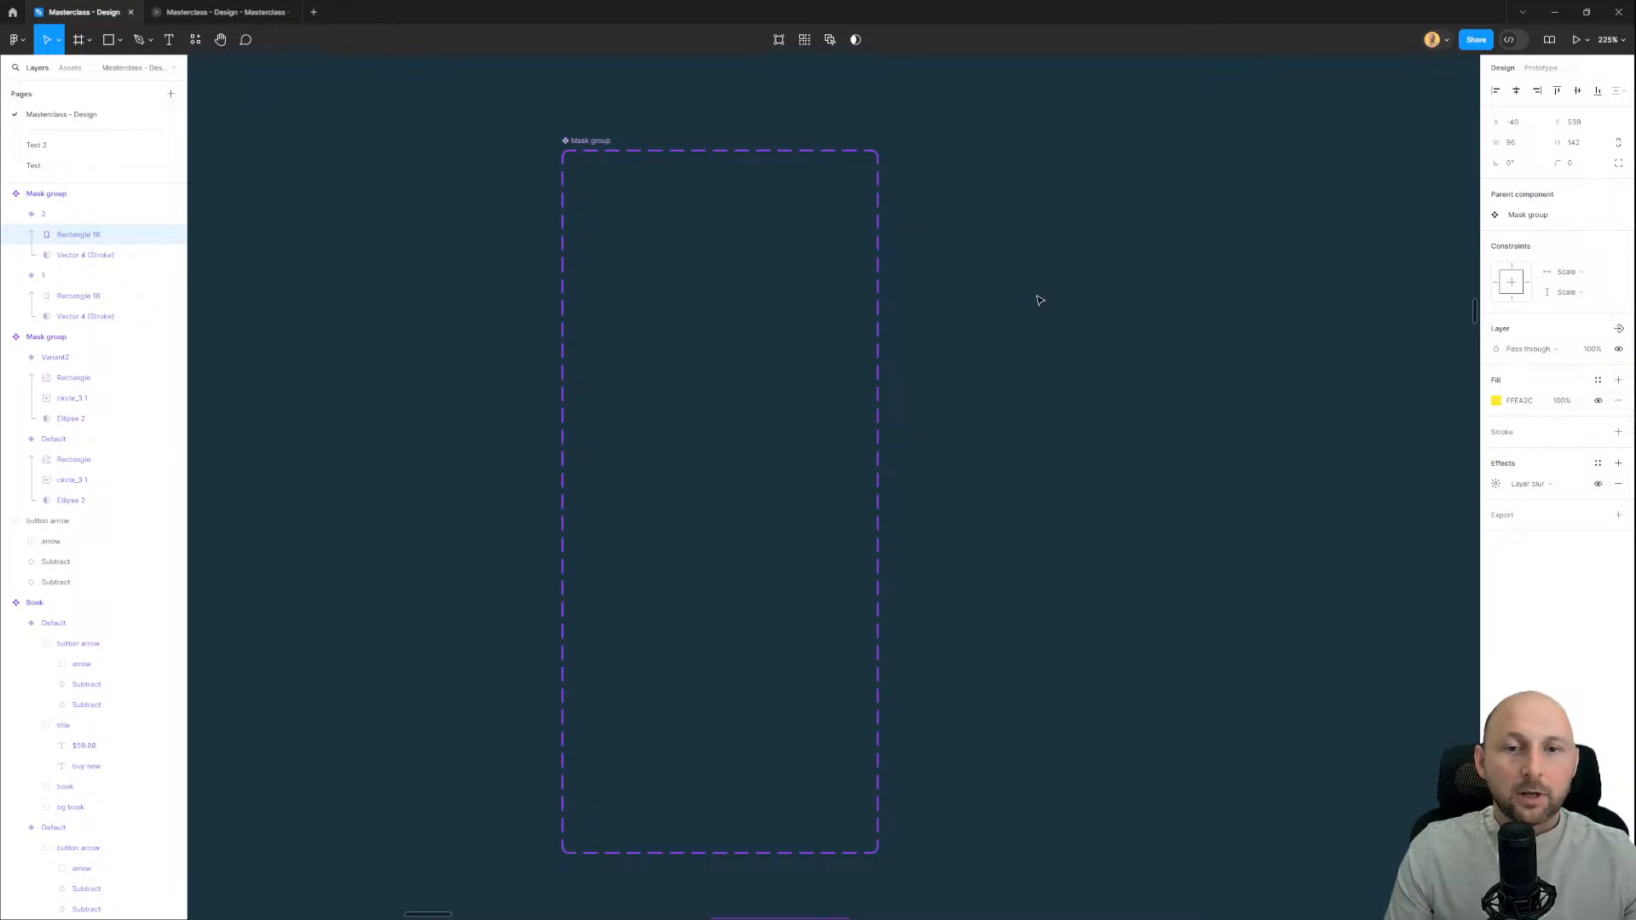
pyautogui.click(1041, 300)
# Step: Preview the recoloured lines in the Book flow with the flows sidebar hidden, and return to the design file
pyautogui.scroll(-2, 744, 274)
pyautogui.click(210, 14)
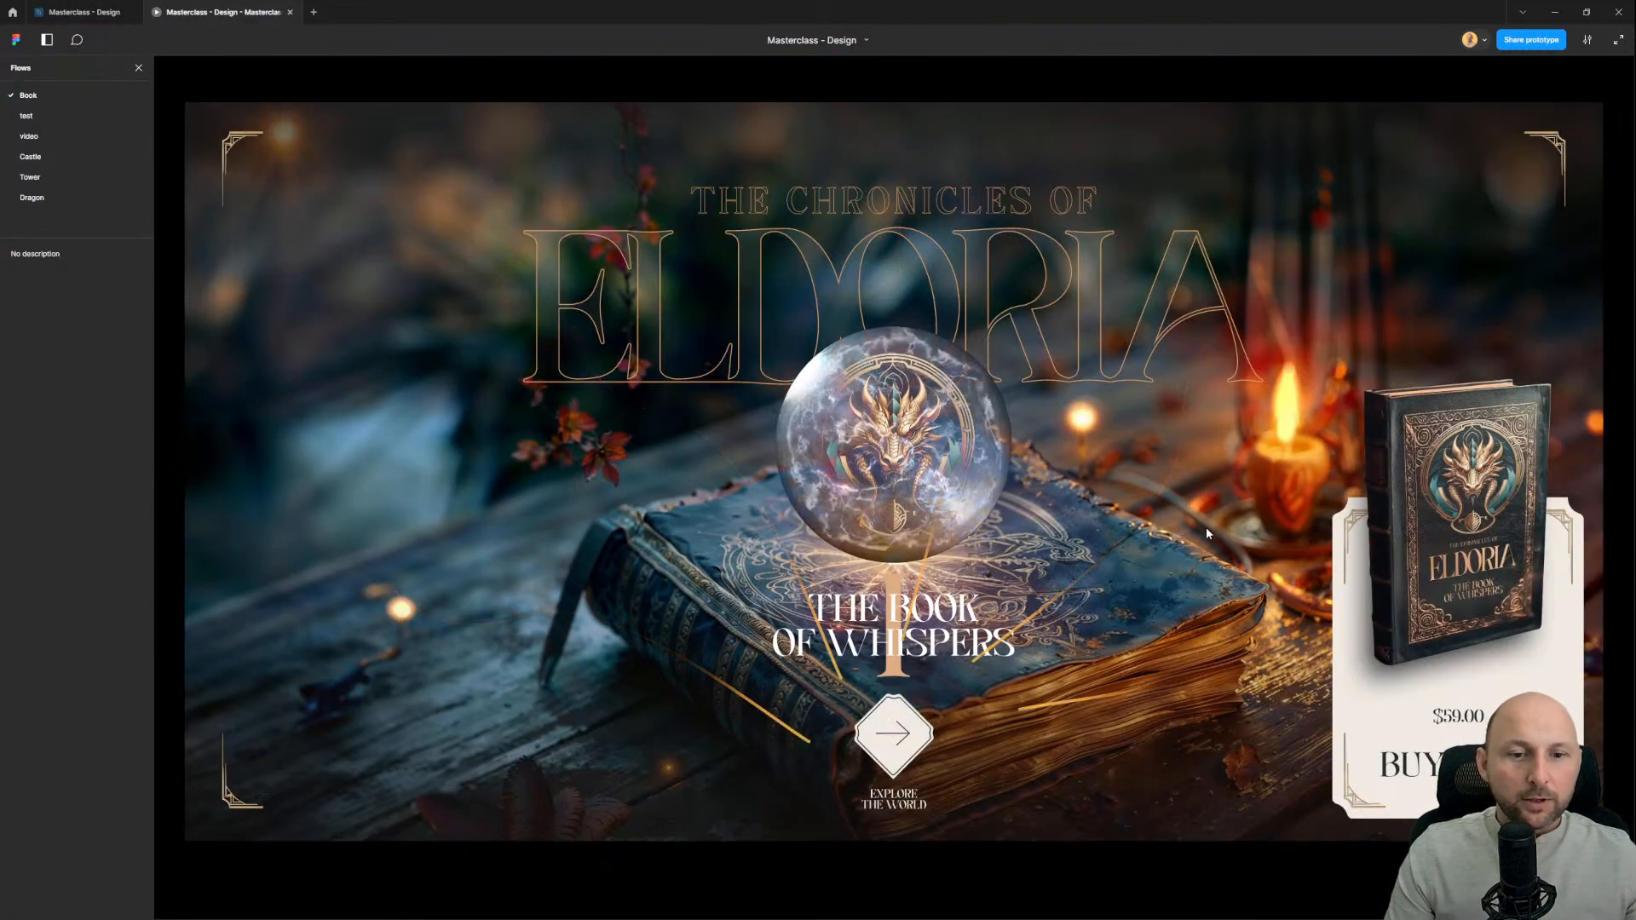
pyautogui.click(138, 68)
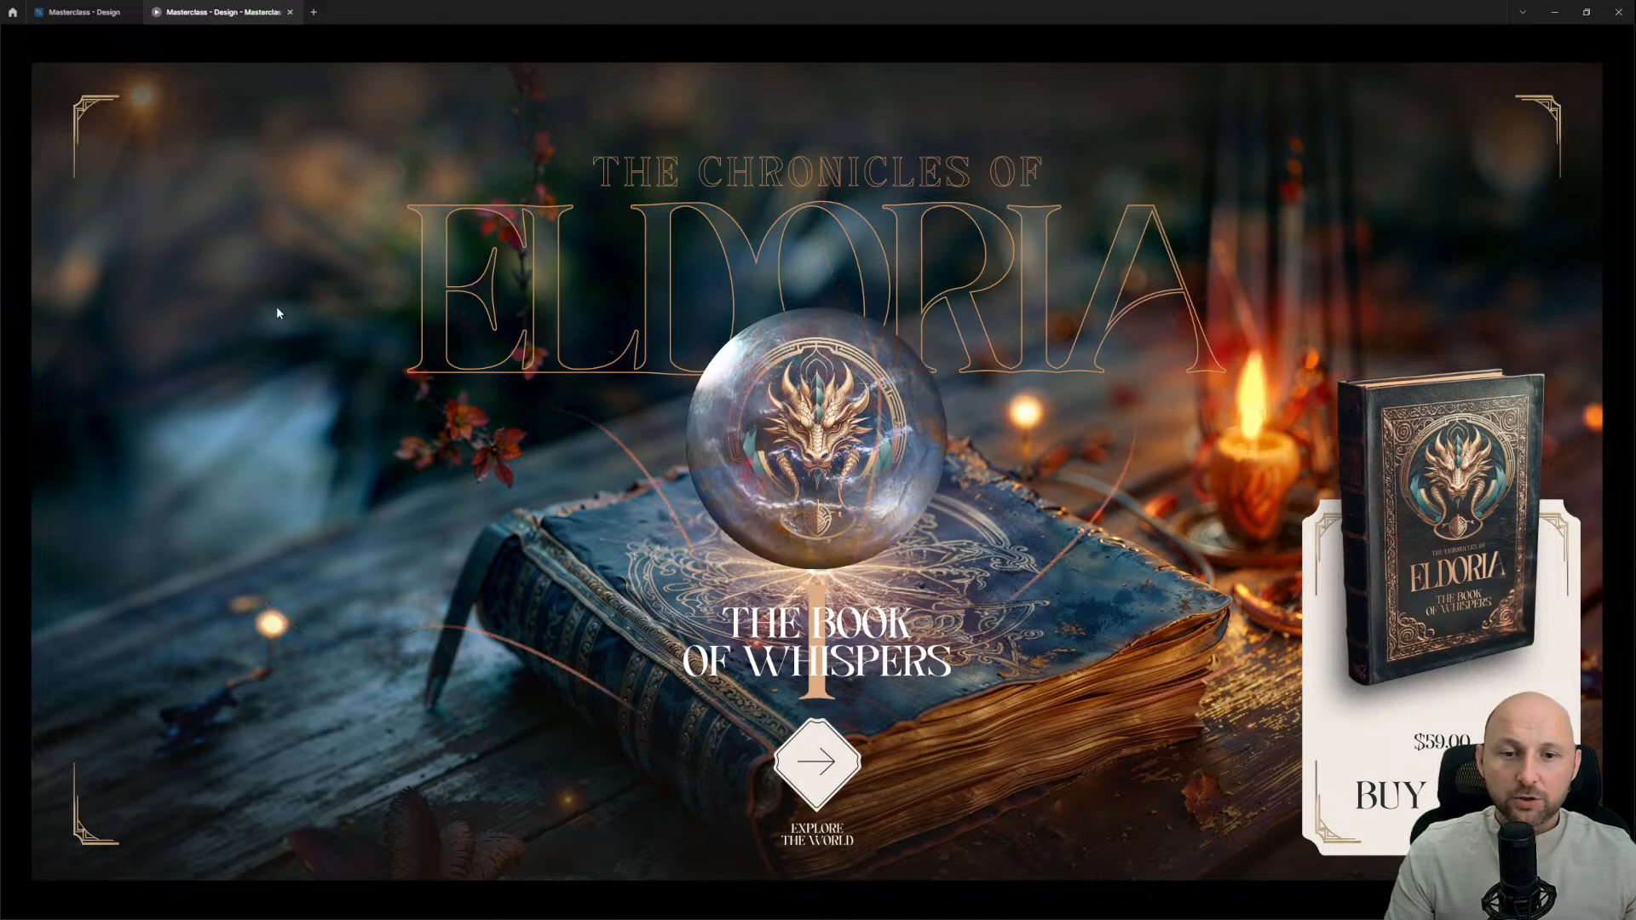
pyautogui.click(85, 13)
# Step: Examine the Castle frame and compare it with the Welcome to Eldoria section of the Landing frame
pyautogui.scroll(-6, 1035, 579)
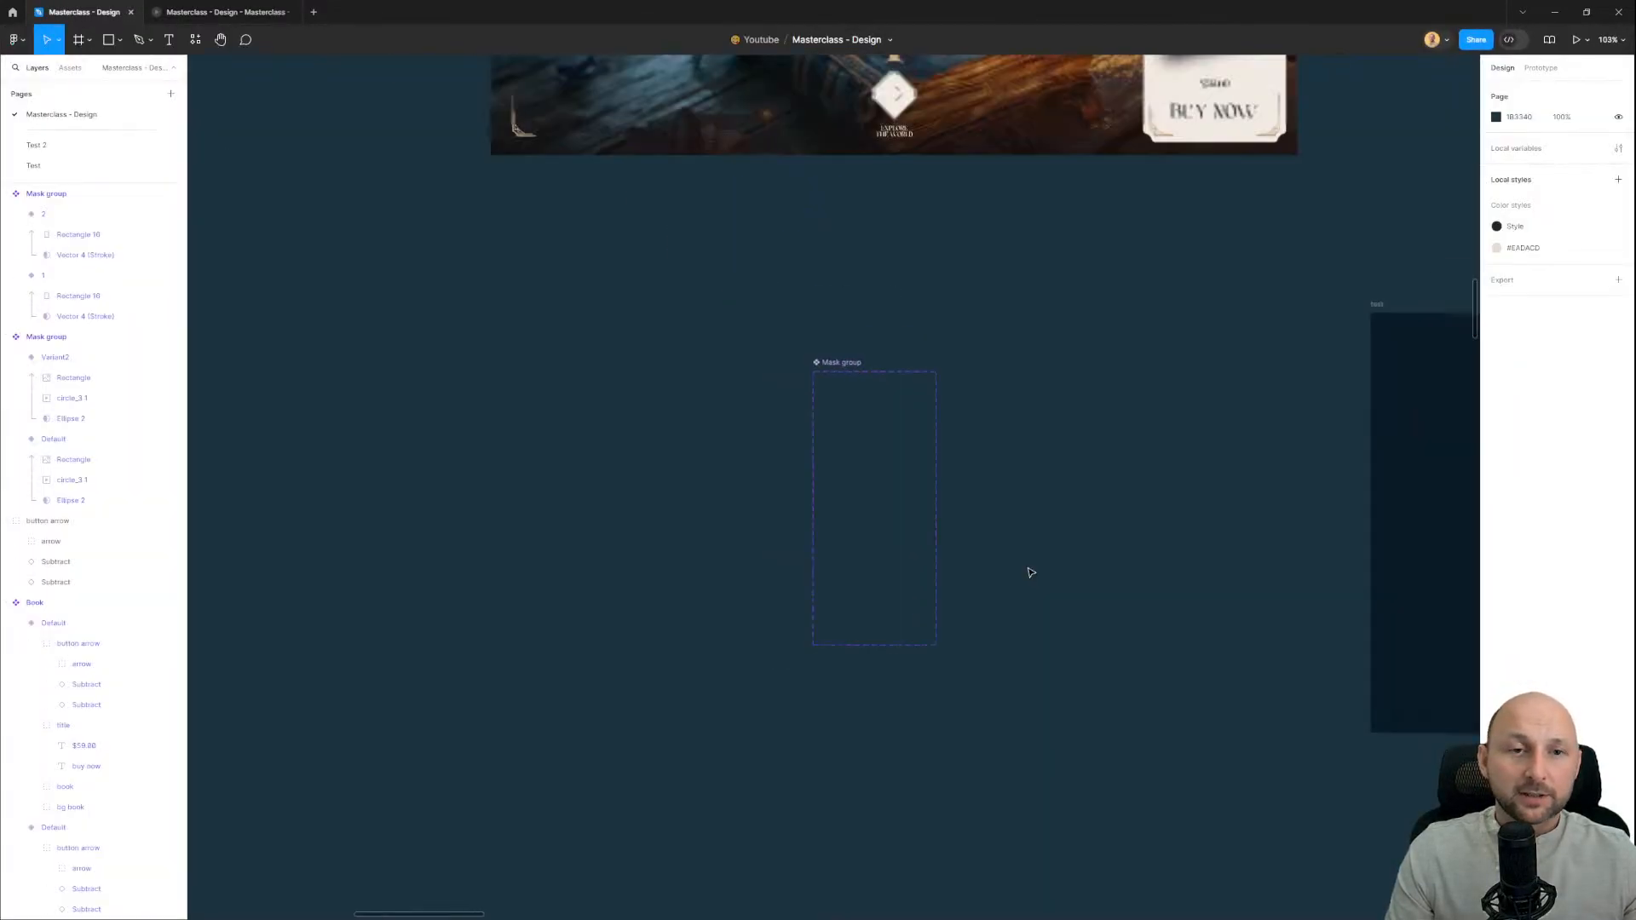
pyautogui.moveTo(1380, 435); pyautogui.dragTo(898, 409)
pyautogui.moveTo(1101, 415); pyautogui.dragTo(912, 415)
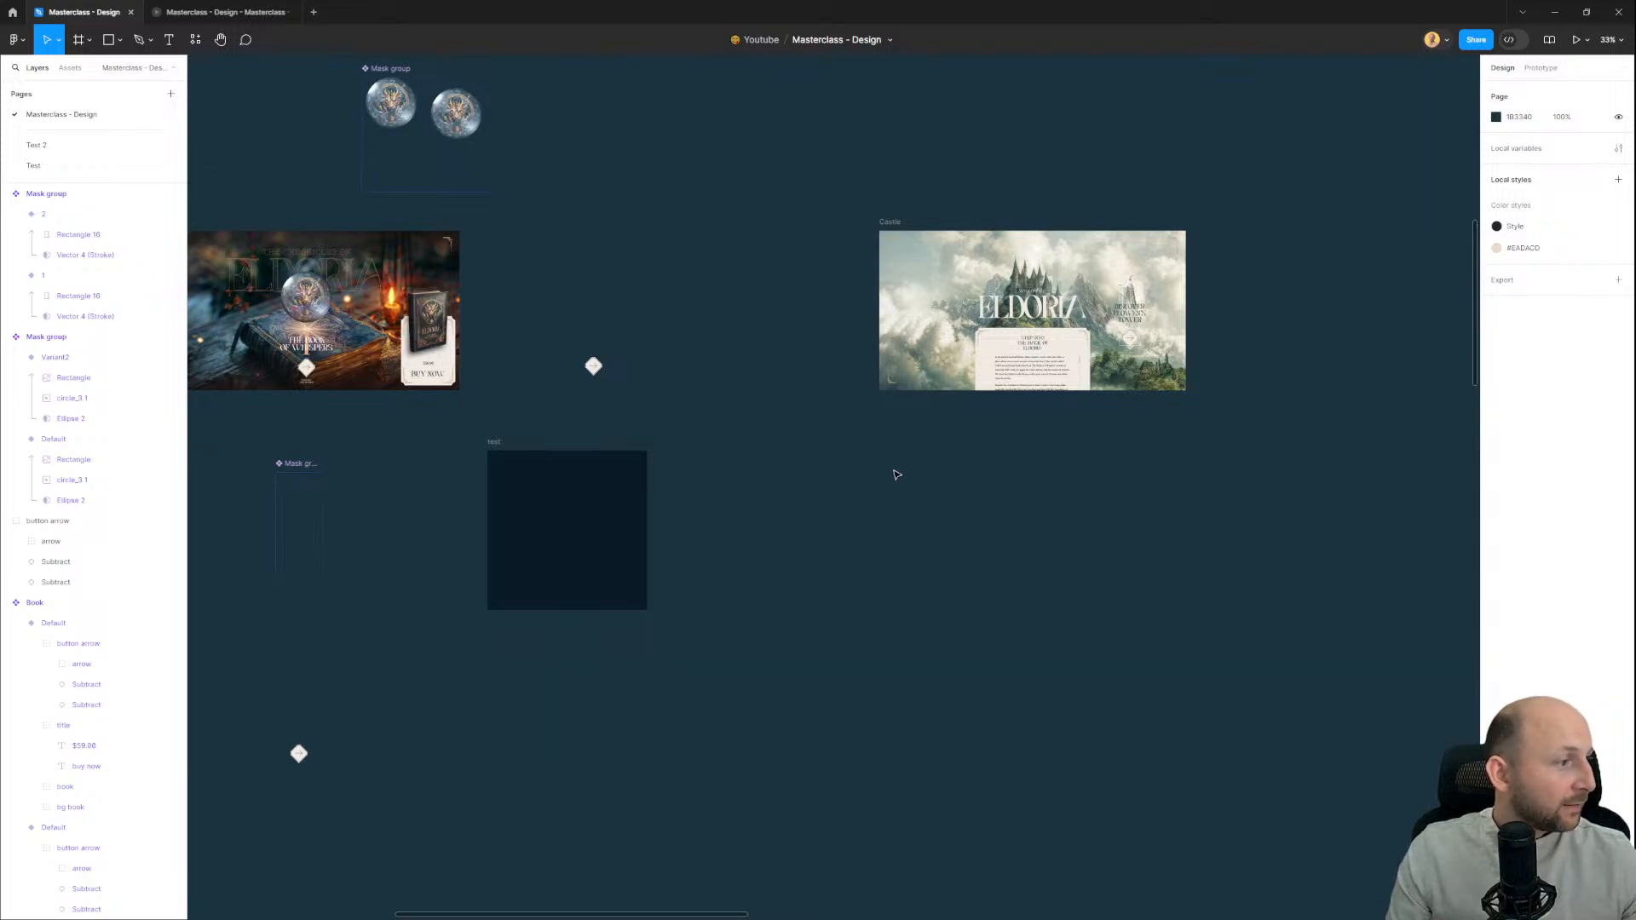
pyautogui.moveTo(1041, 472); pyautogui.dragTo(915, 479)
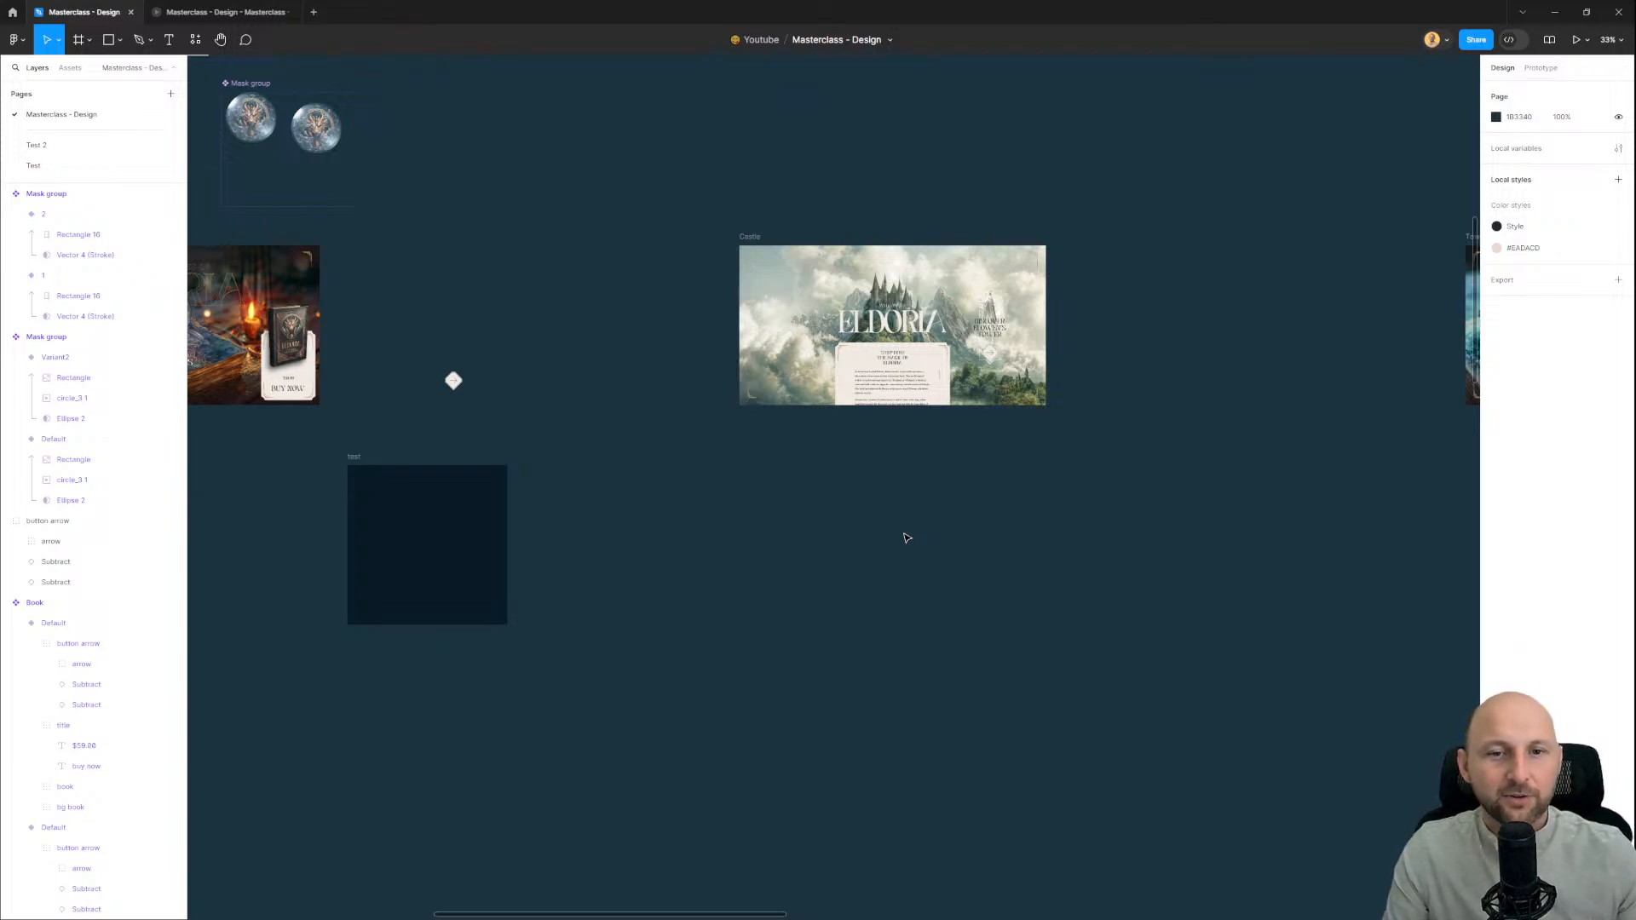
pyautogui.hscroll(2, 906, 537)
pyautogui.scroll(2, 905, 536)
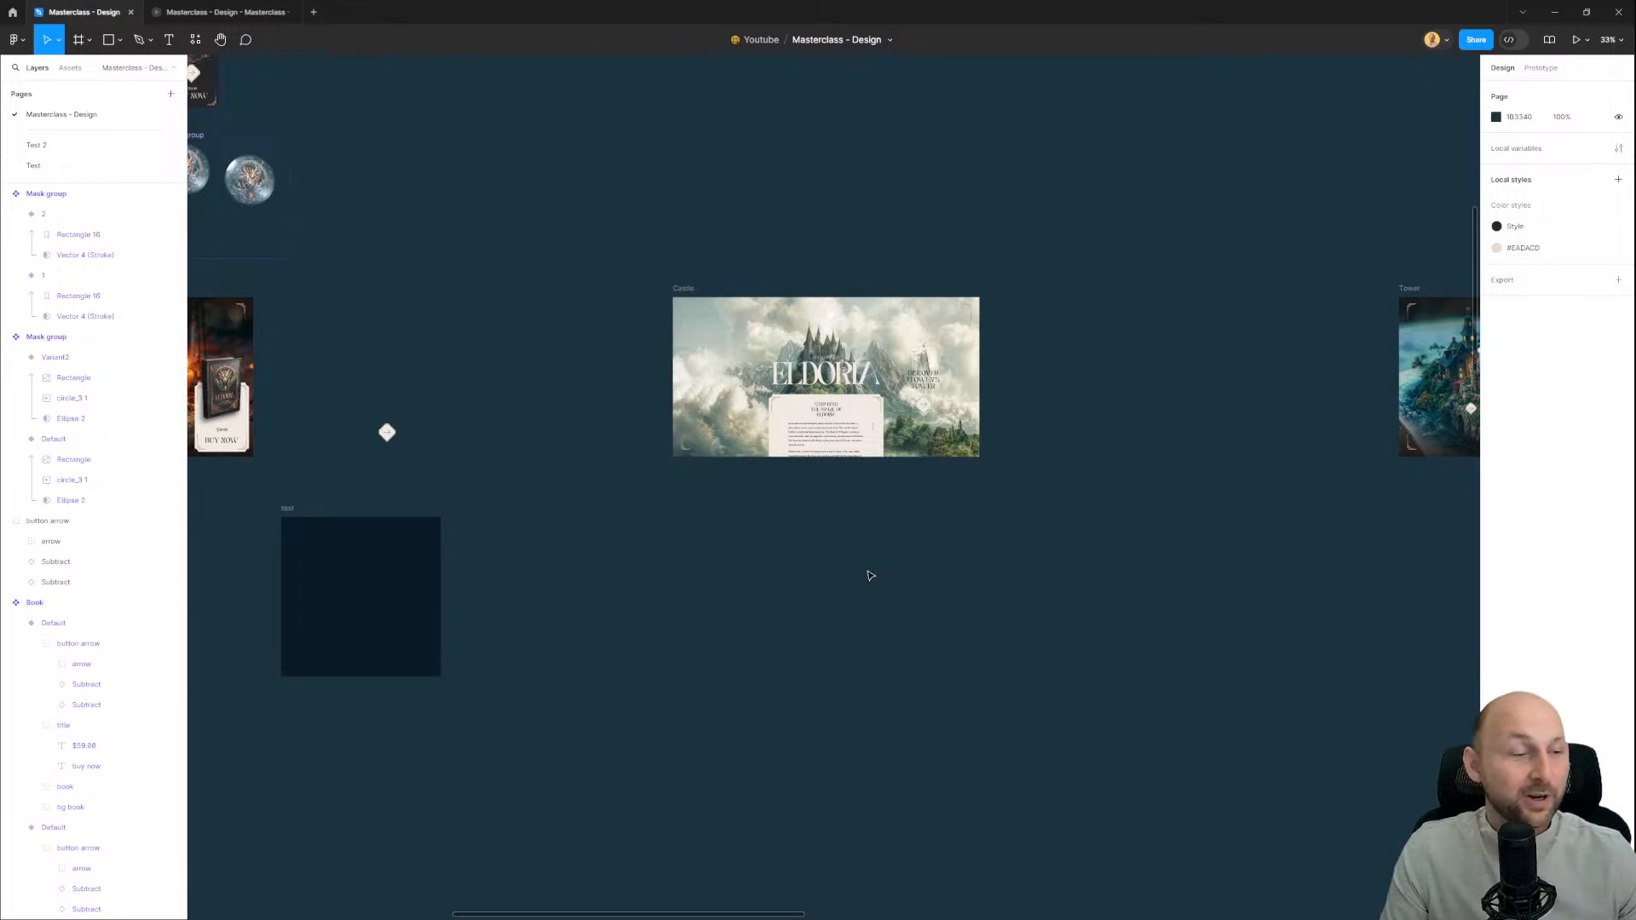
pyautogui.scroll(5, 854, 573)
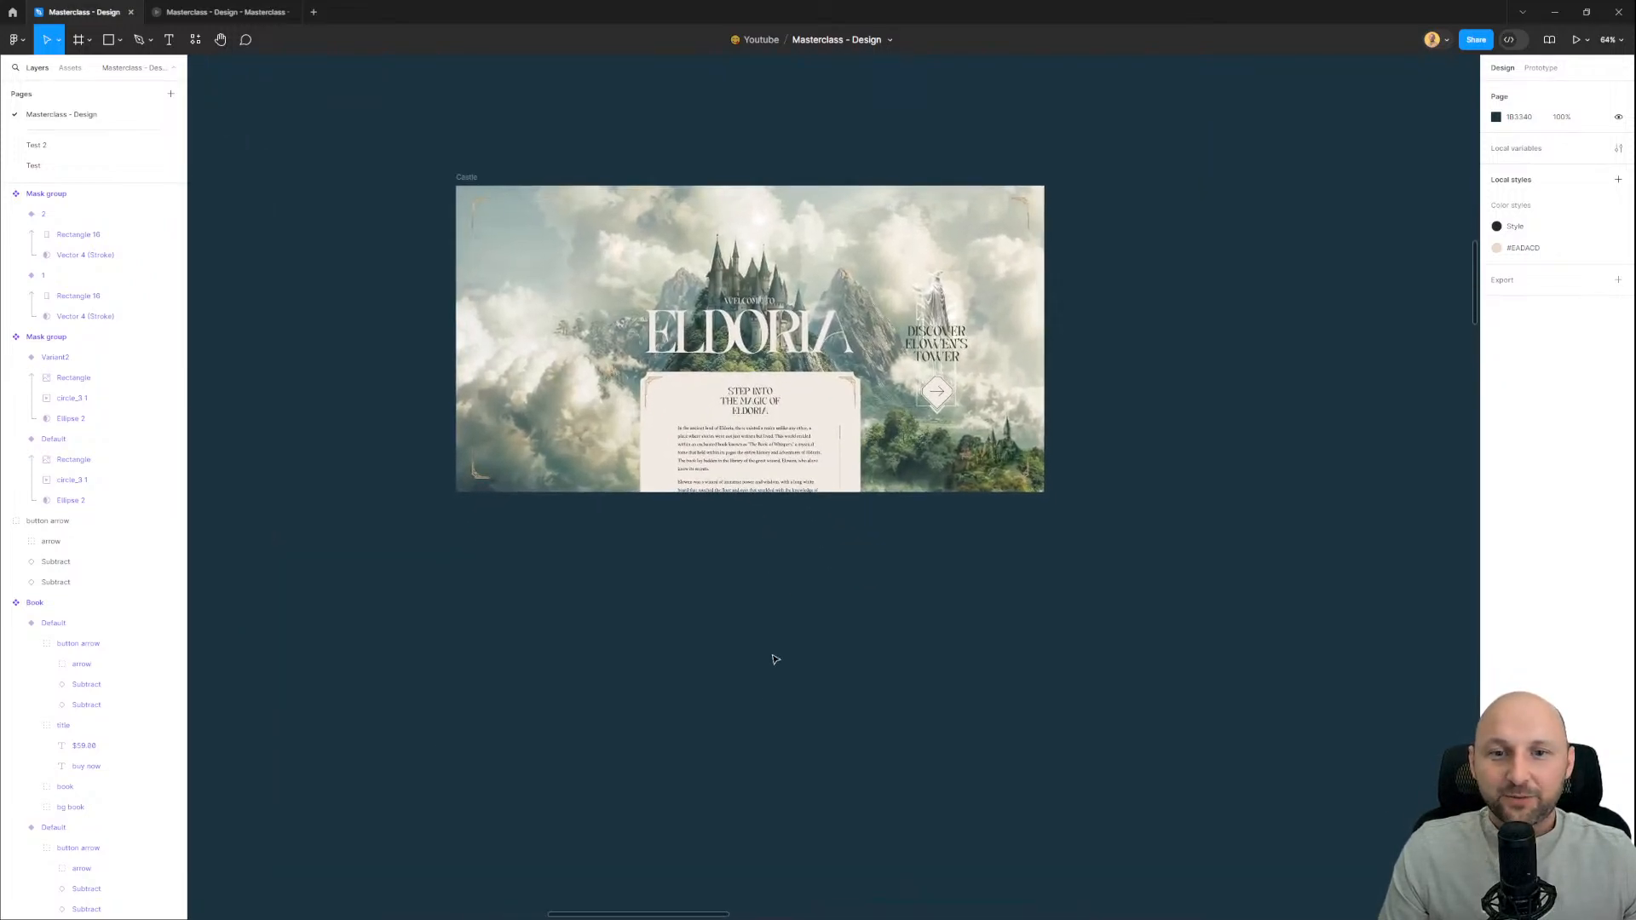
pyautogui.scroll(-4, 776, 660)
pyautogui.moveTo(205, 706); pyautogui.dragTo(1081, 366)
pyautogui.scroll(1, 345, 269)
pyautogui.scroll(6, 418, 316)
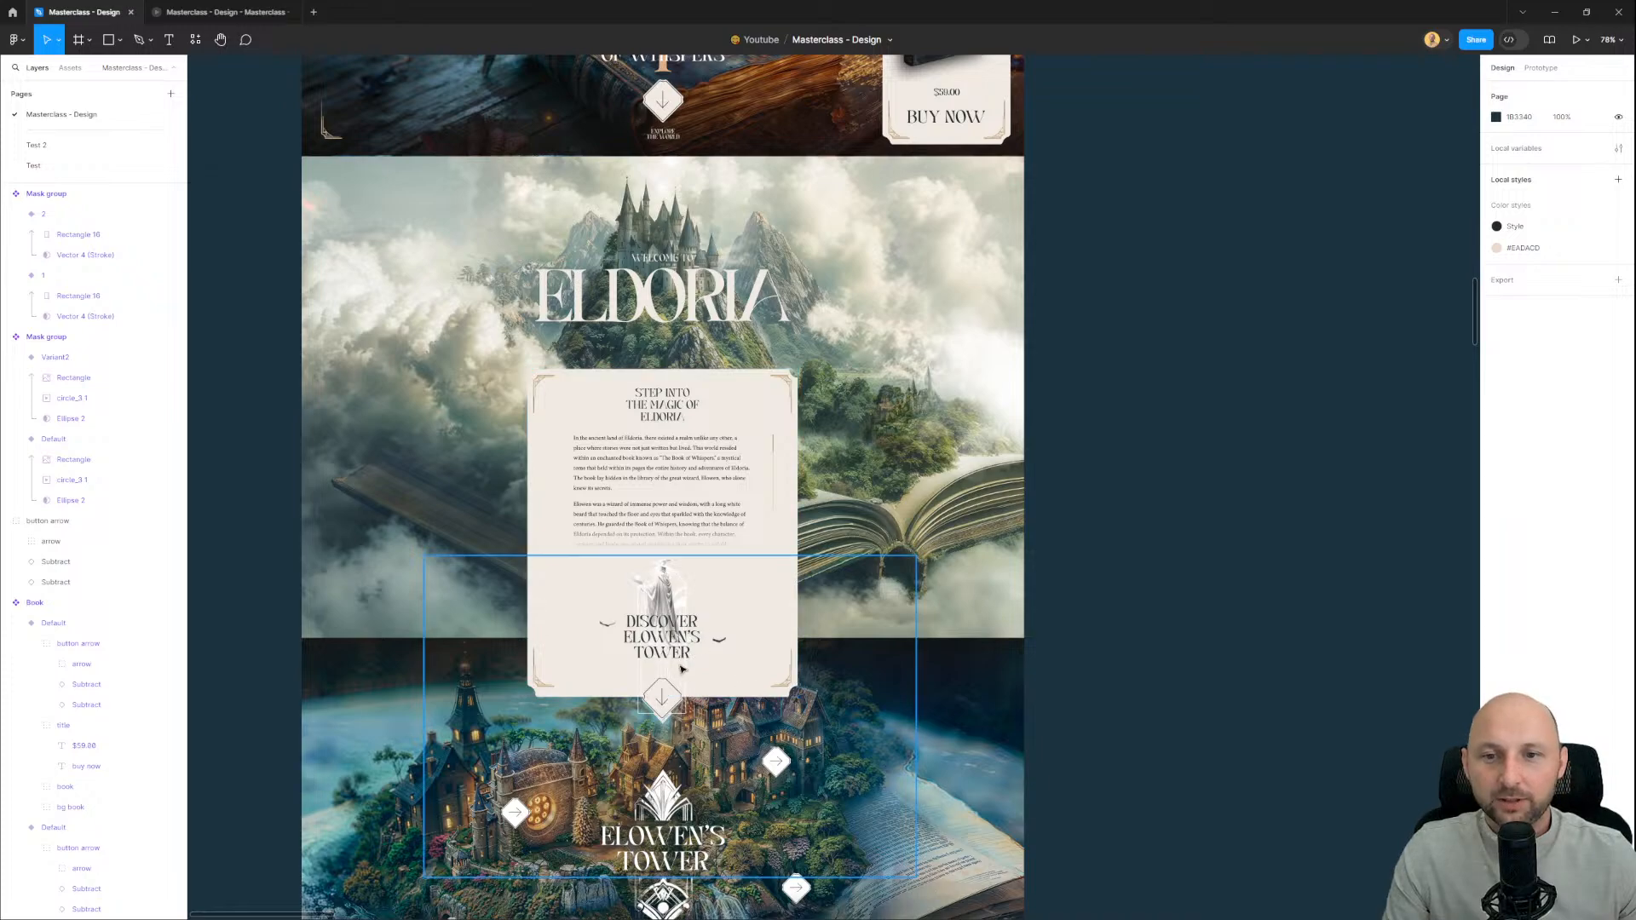
pyautogui.scroll(1, 682, 670)
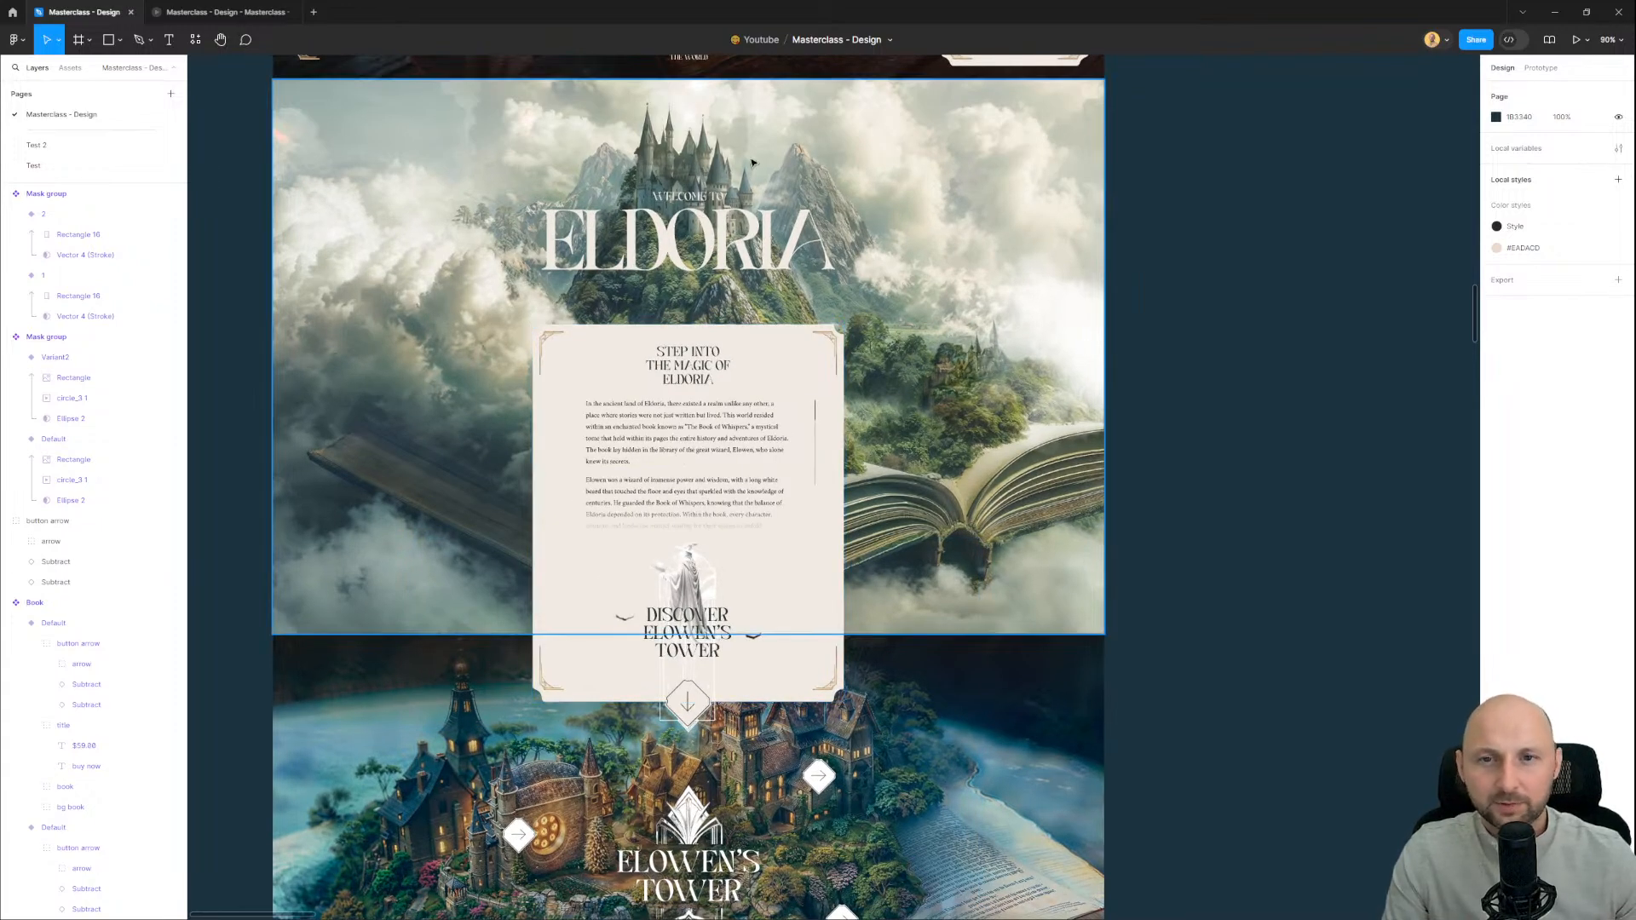
# Step: Try moving the story text card and the tower CTA group in the Landing frame, undoing each move
pyautogui.moveTo(717, 463); pyautogui.dragTo(746, 414)
pyautogui.hotkey('ctrl', 'z')
pyautogui.moveTo(681, 622); pyautogui.dragTo(747, 598)
pyautogui.hotkey('ctrl', 'z')
# Step: Return to the Castle frame and examine its full layout
pyautogui.scroll(-8, 729, 486)
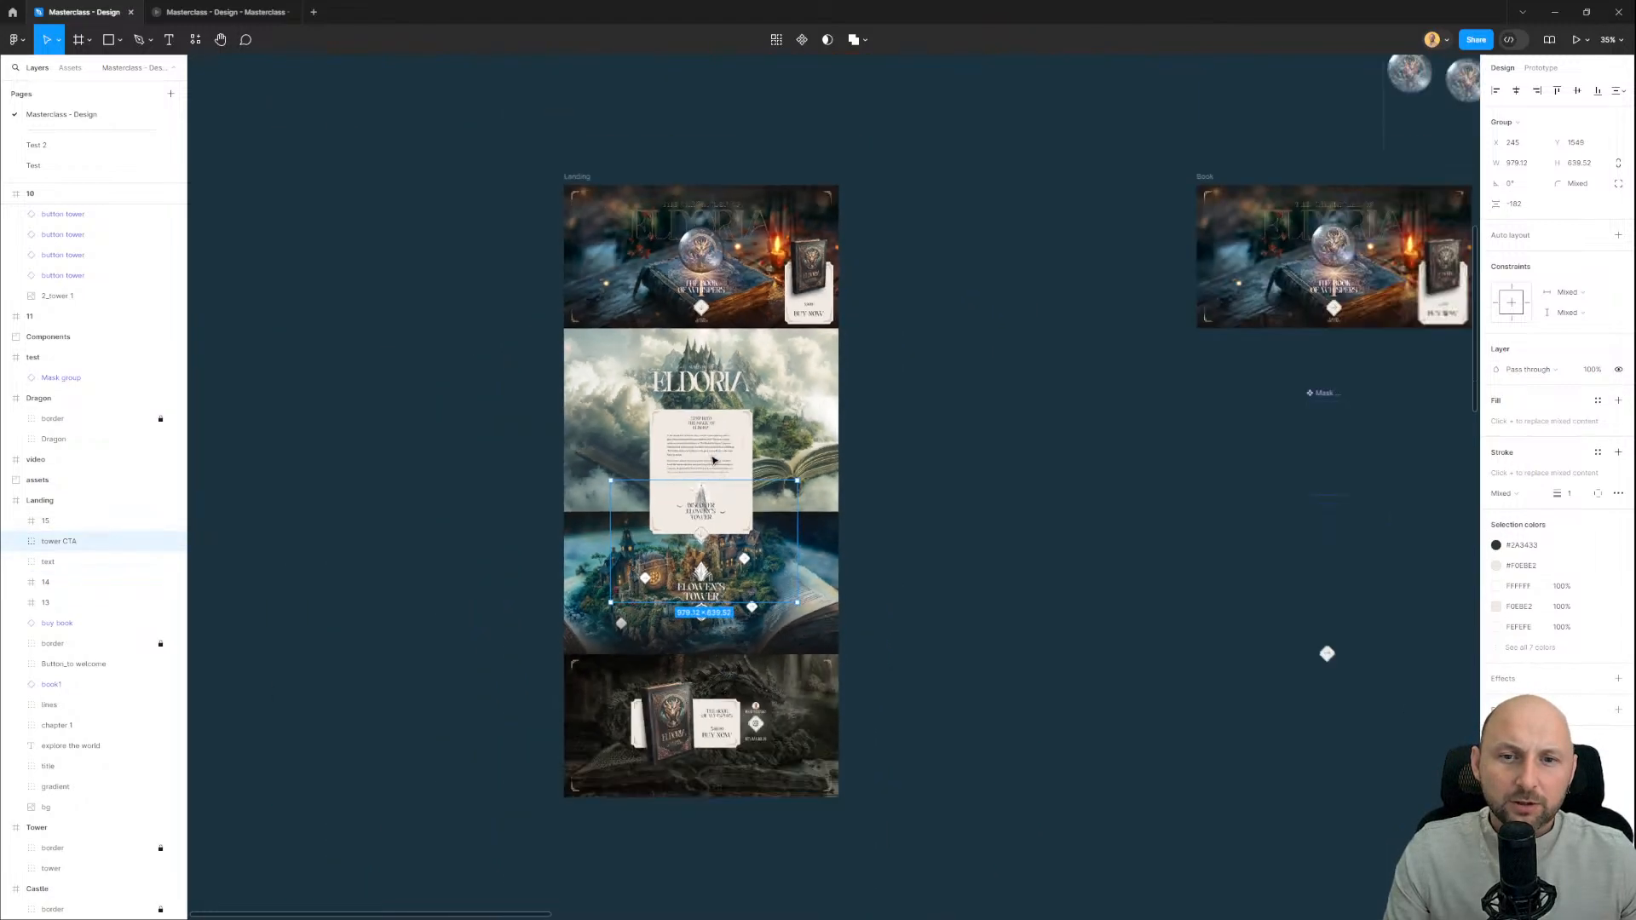
pyautogui.hscroll(6, 932, 317)
pyautogui.scroll(5, 931, 317)
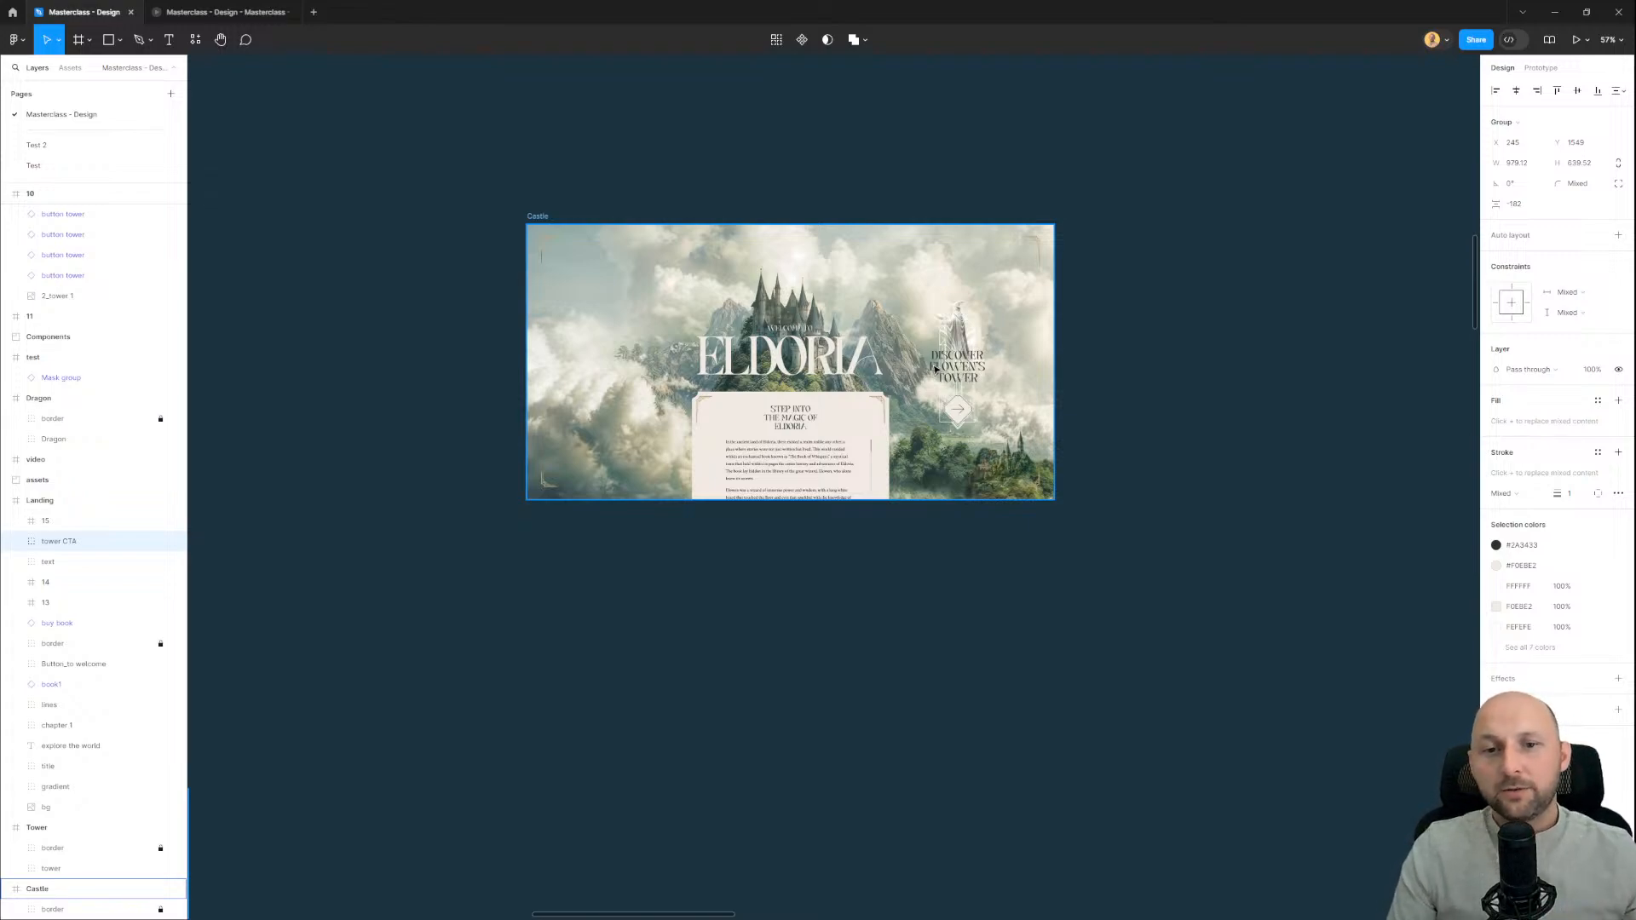
pyautogui.scroll(-2, 869, 426)
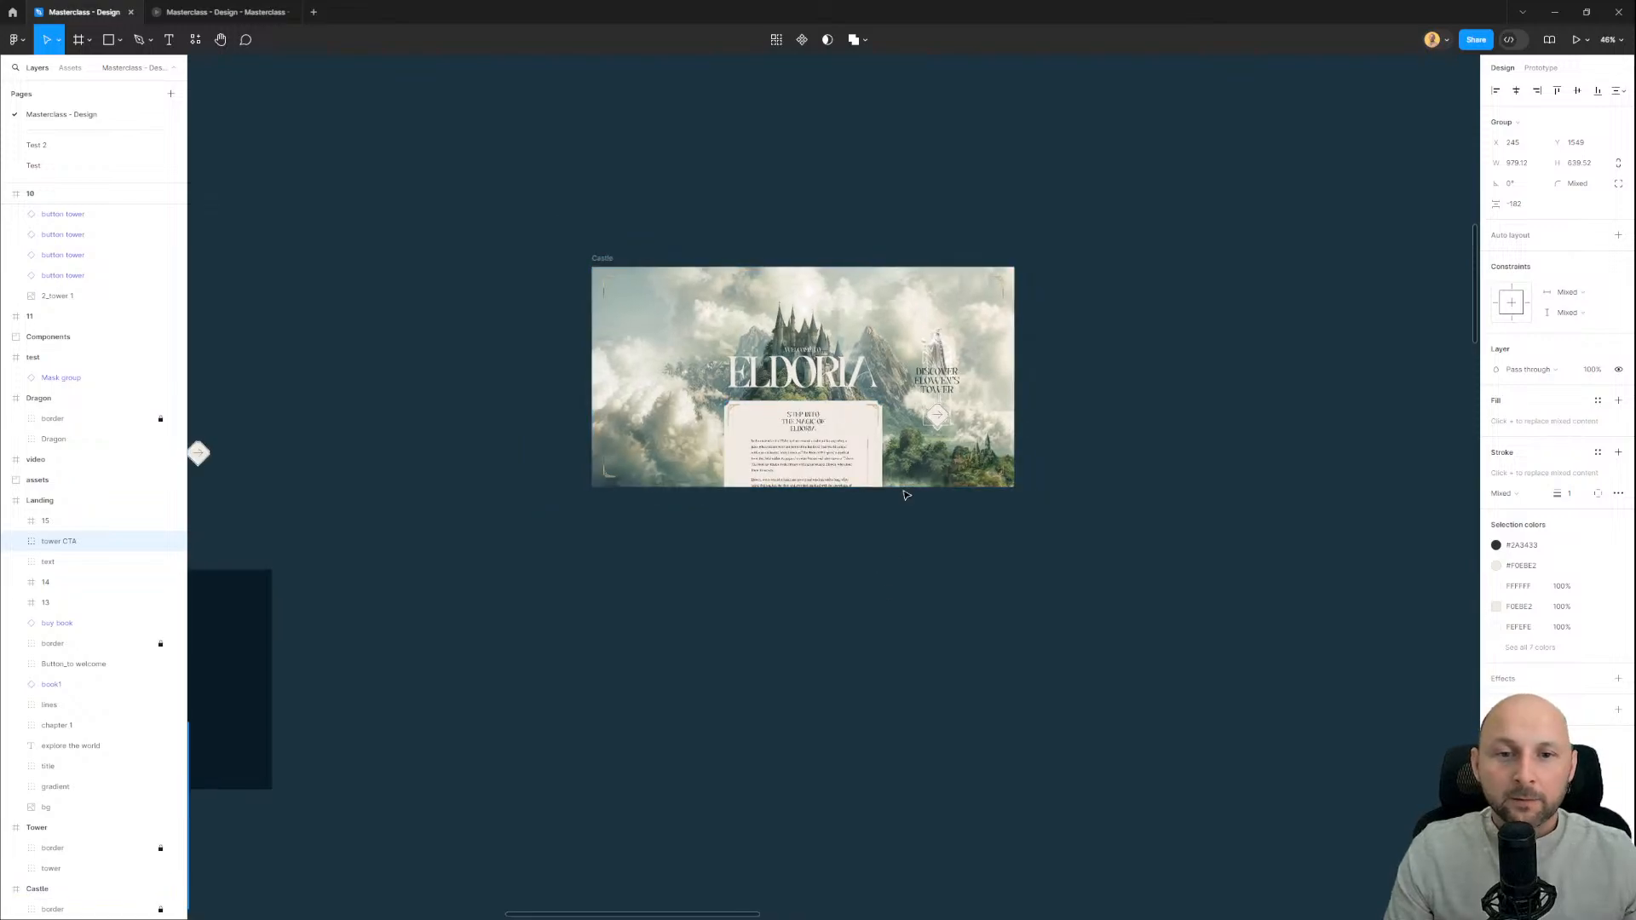
# Step: Move the Welcome to Eldoria title horizontally off the castle to the far left part of the Castle frame
pyautogui.scroll(5, 869, 426)
pyautogui.moveTo(869, 426); pyautogui.dragTo(963, 447)
pyautogui.doubleClick(767, 362)
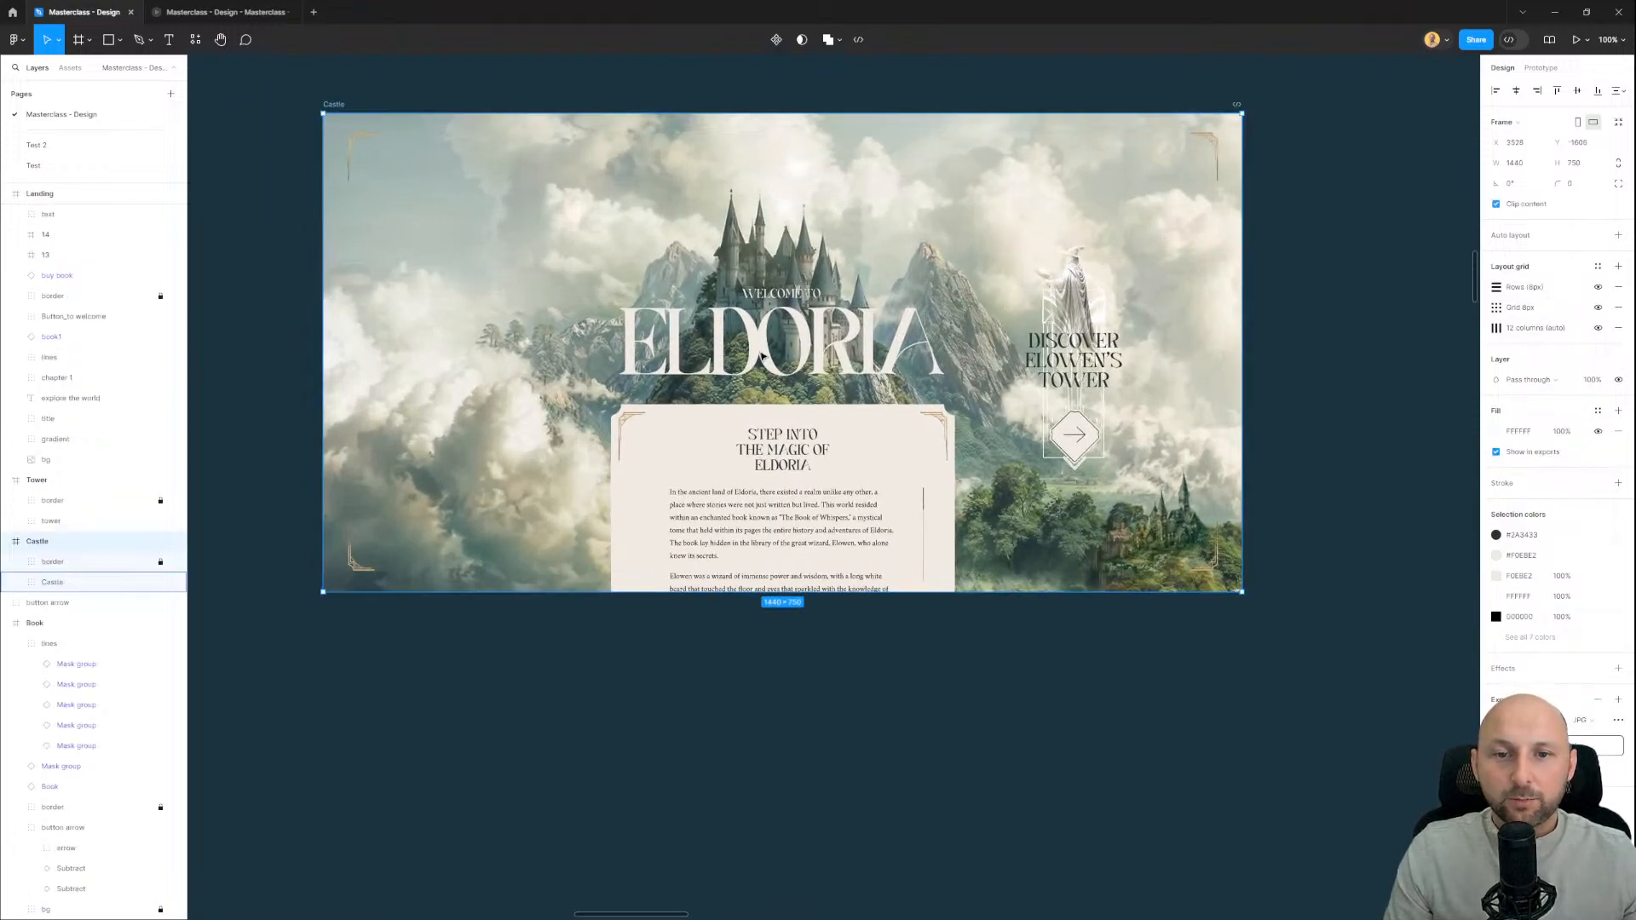
pyautogui.moveTo(855, 349); pyautogui.dragTo(569, 350)
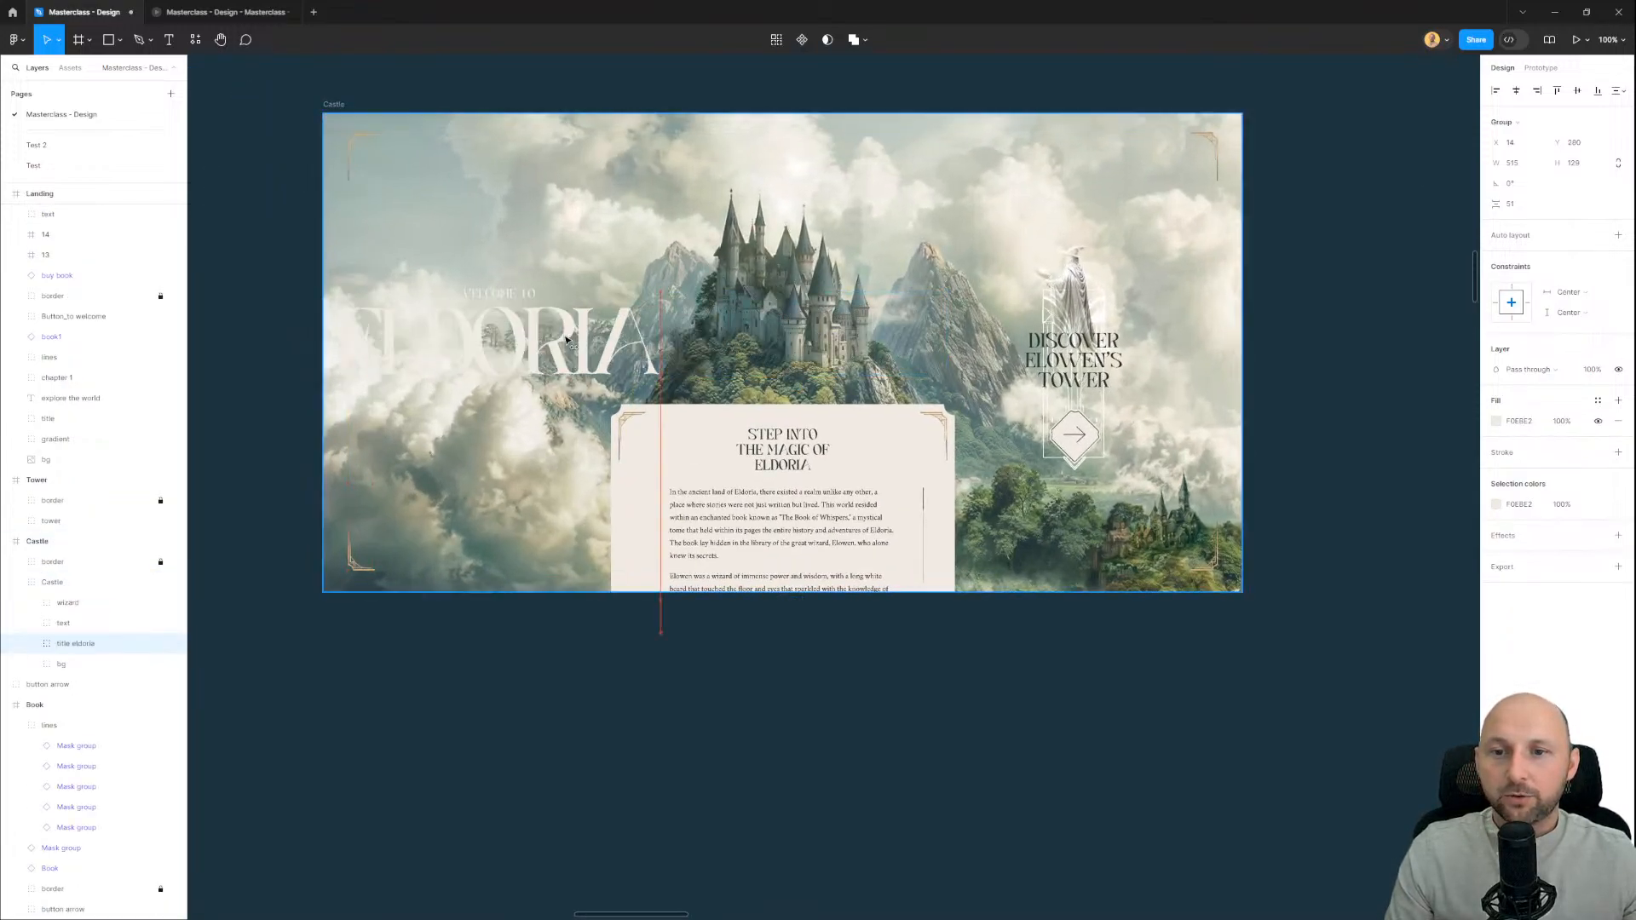
# Step: Arrange the story text card at Y 152 between the title and the wizard group, lining up all three in a row across the Castle frame
pyautogui.click(801, 487)
pyautogui.moveTo(801, 487); pyautogui.dragTo(865, 293)
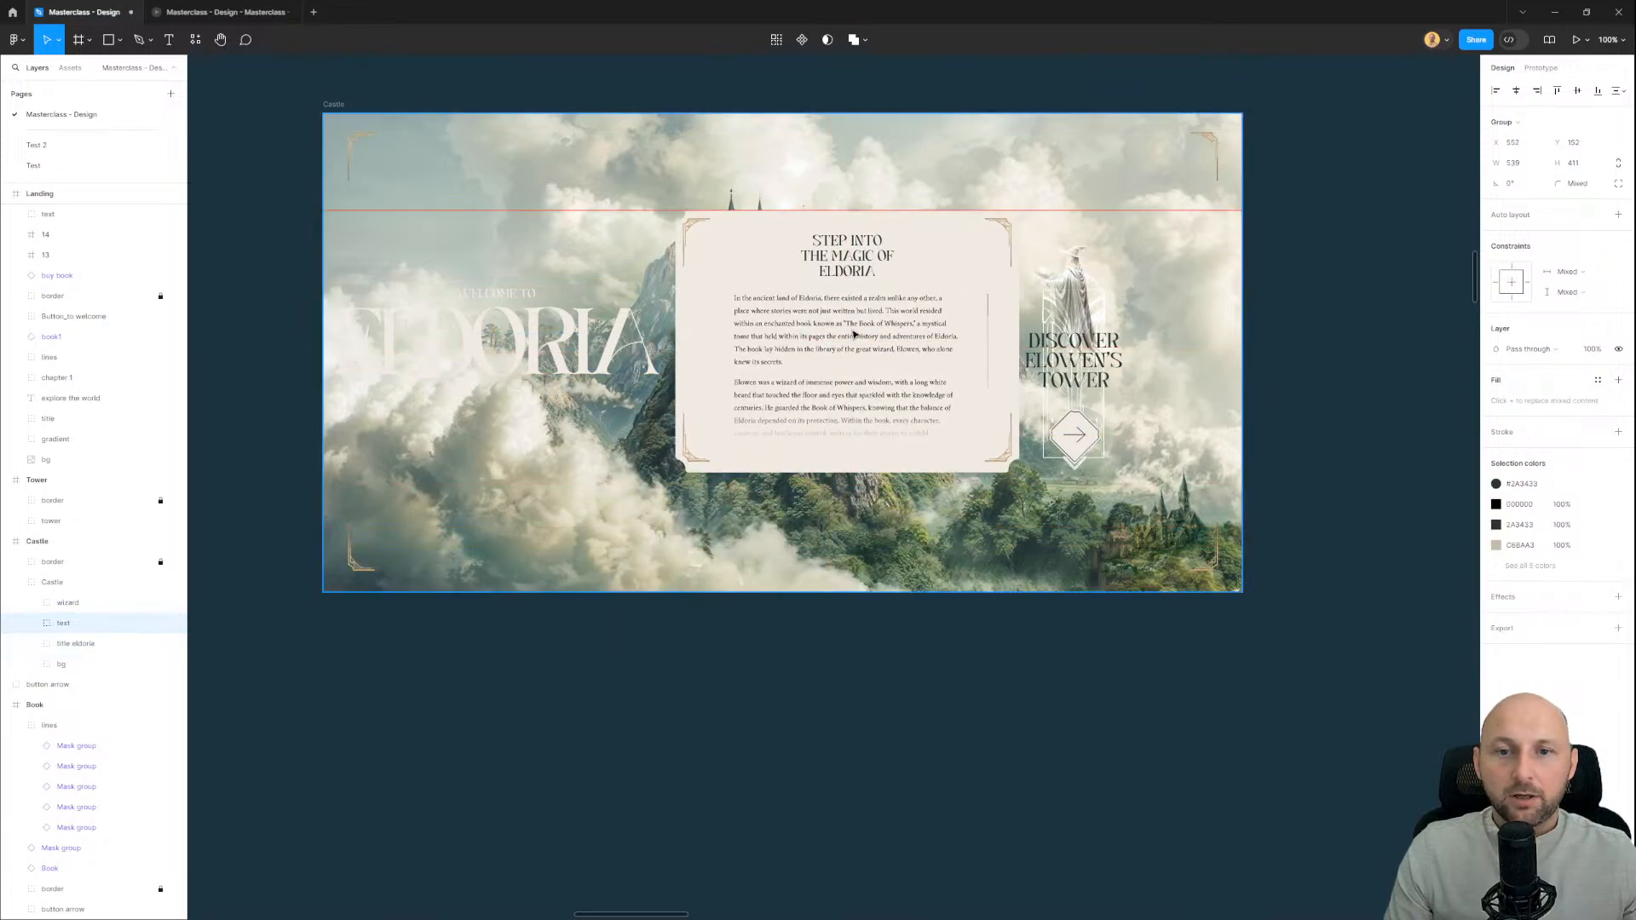
pyautogui.click(1072, 362)
pyautogui.moveTo(1072, 362); pyautogui.dragTo(1132, 342)
pyautogui.moveTo(969, 375); pyautogui.dragTo(1011, 375)
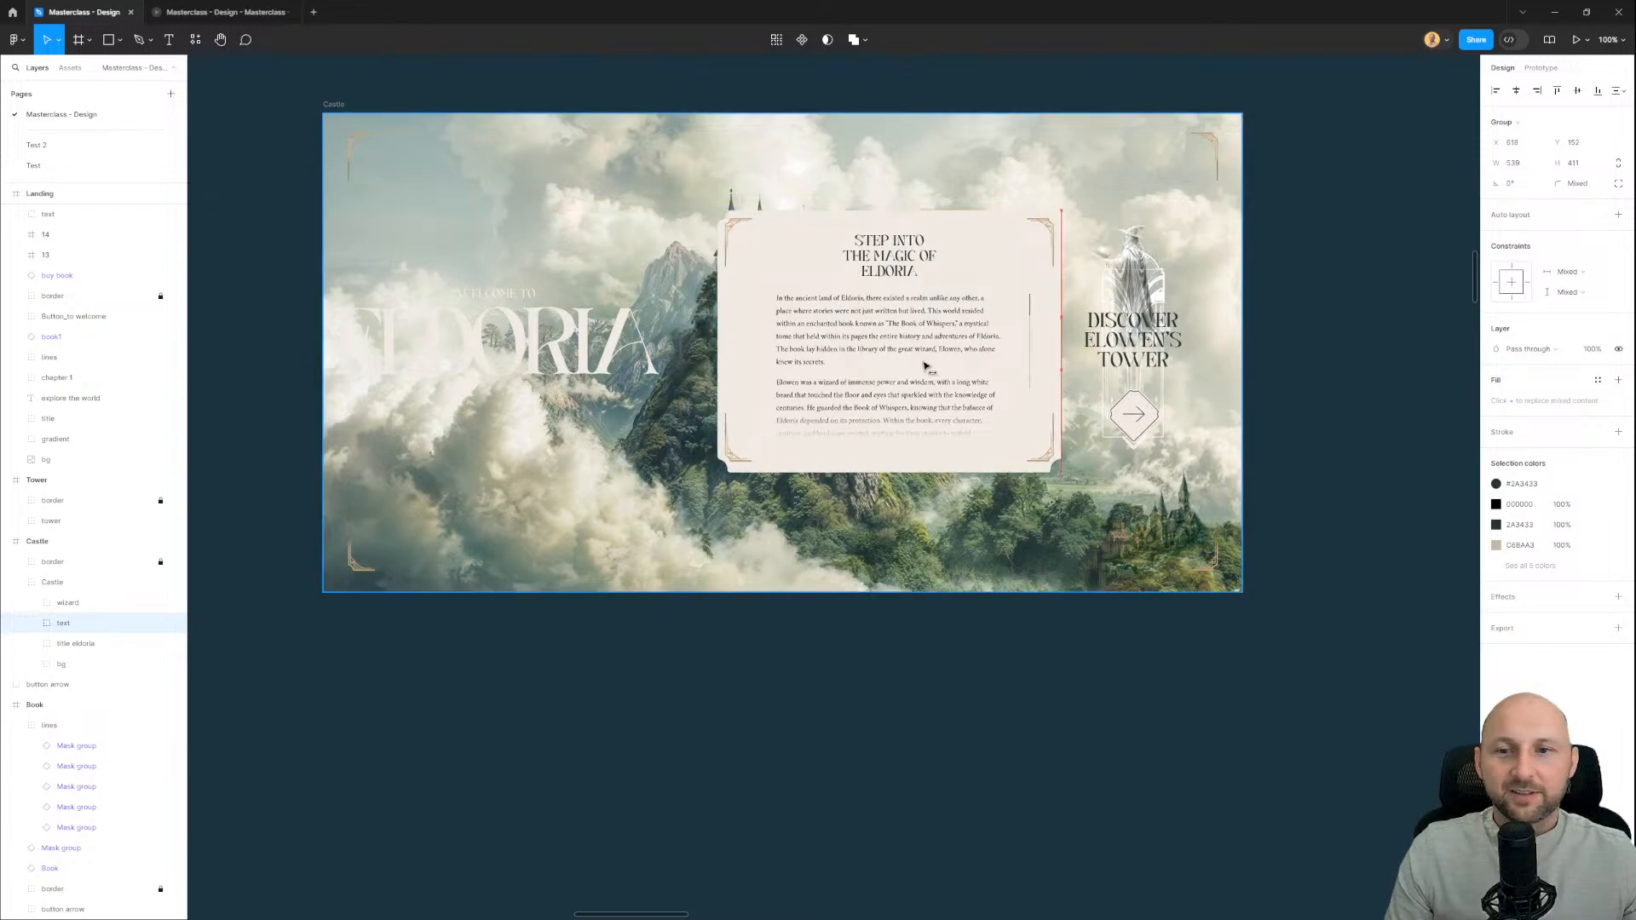
pyautogui.click(617, 348)
pyautogui.moveTo(617, 347); pyautogui.dragTo(629, 348)
# Step: Slide the title, story text card and wizard group together sideways through the Castle frame, settling all three within its width
pyautogui.keyDown('shift'); pyautogui.click(879, 377); pyautogui.keyUp('shift')
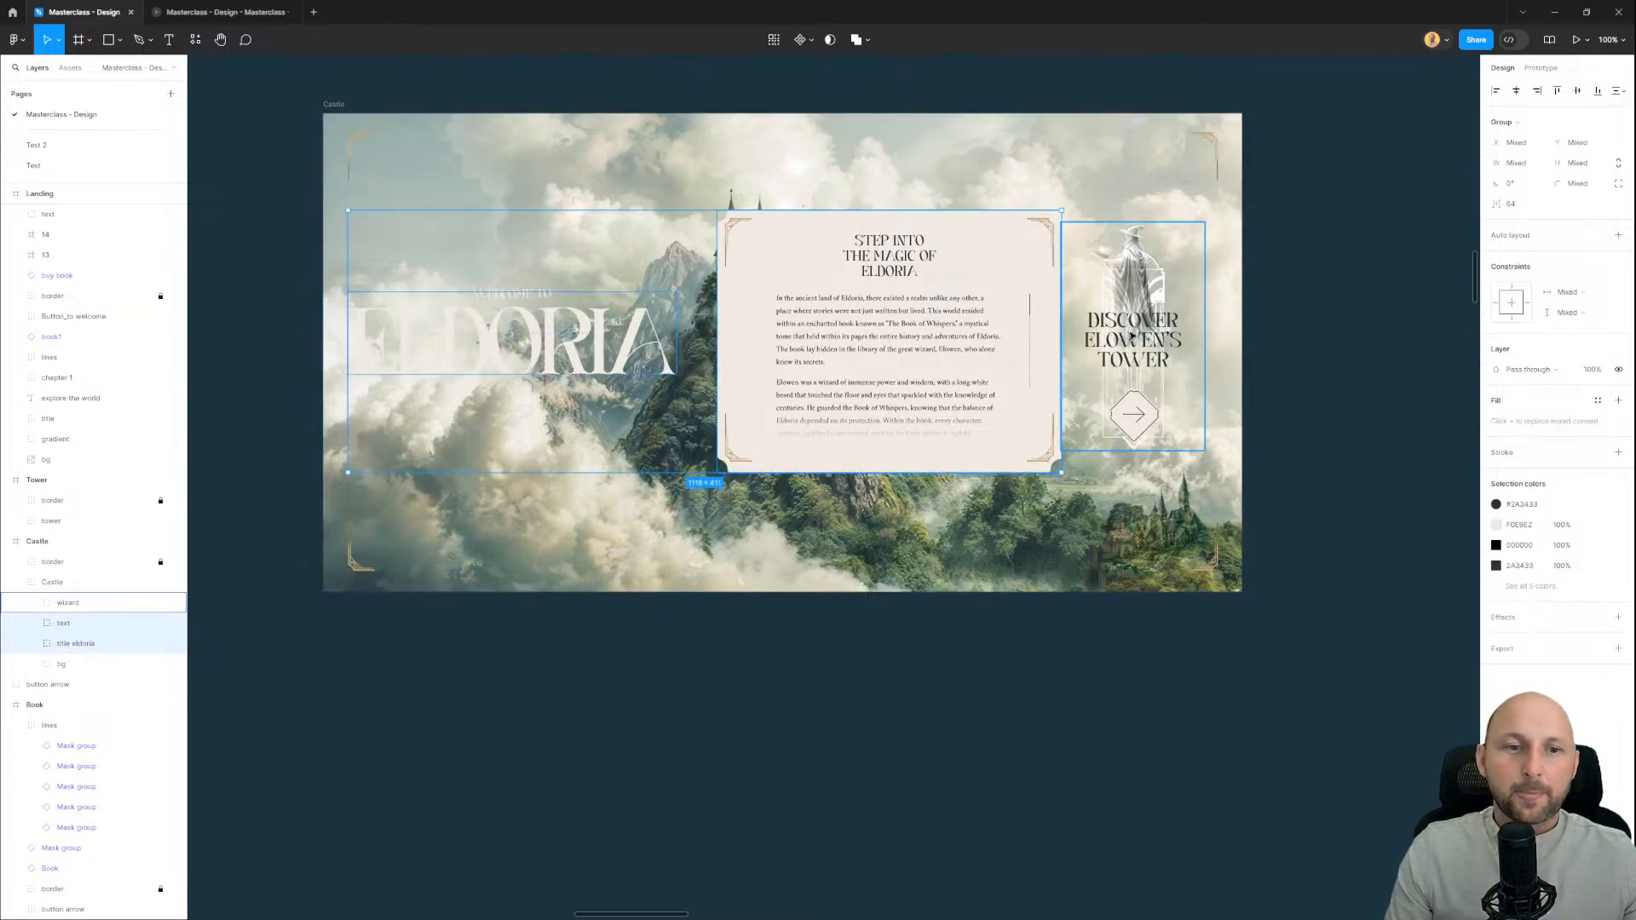
pyautogui.keyDown('shift'); pyautogui.click(1123, 367); pyautogui.keyUp('shift')
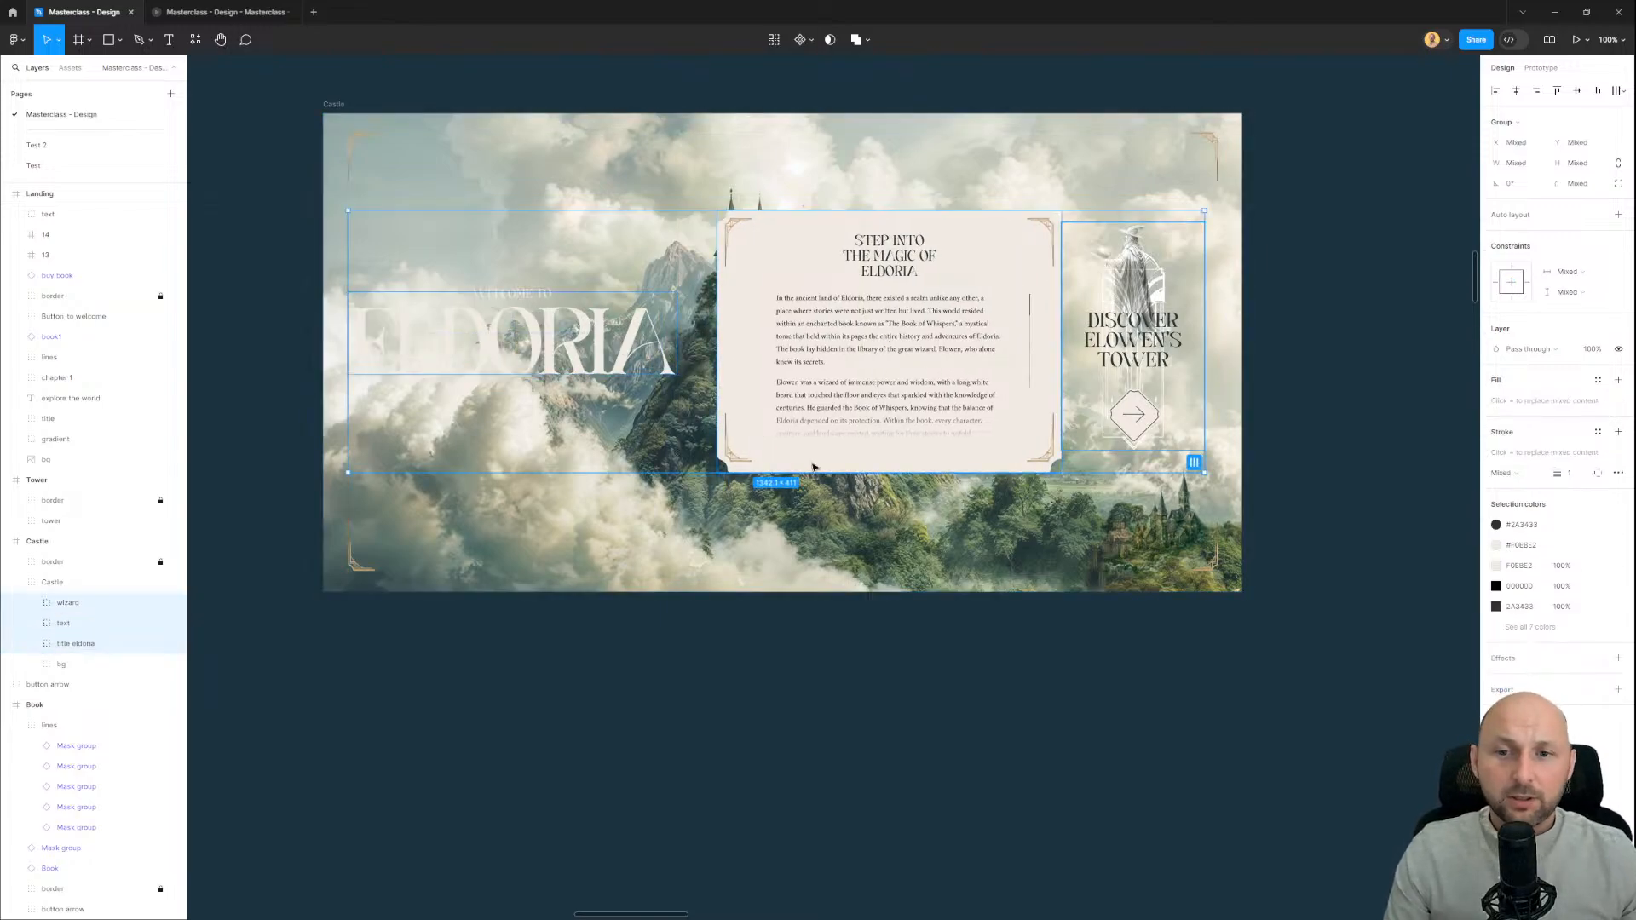
pyautogui.moveTo(419, 350); pyautogui.dragTo(689, 353)
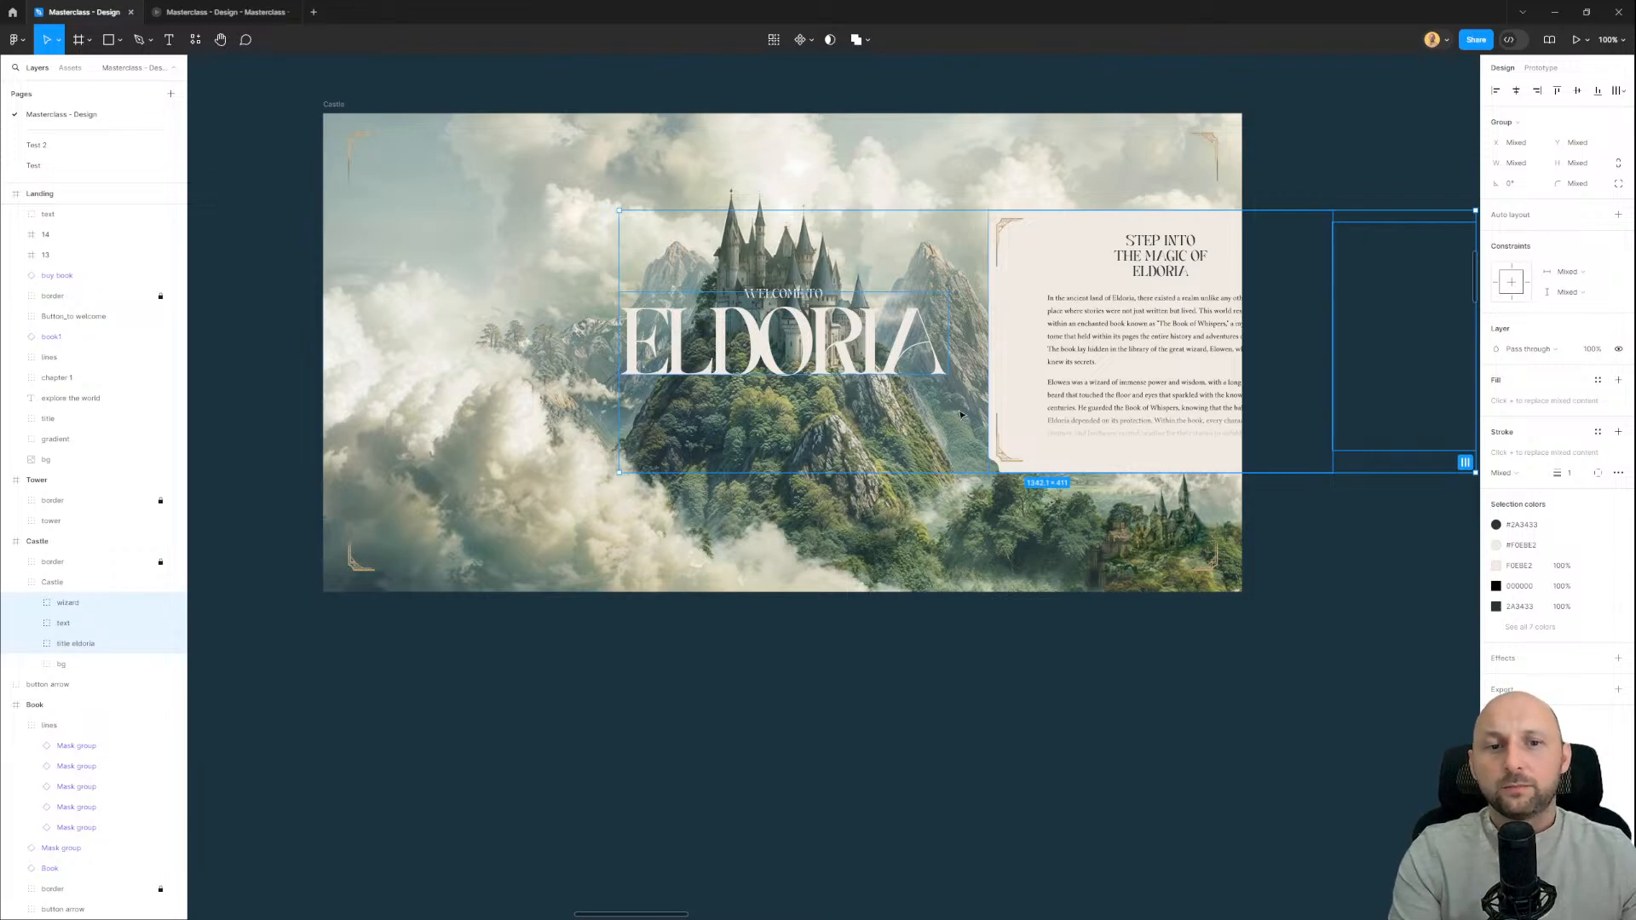
pyautogui.moveTo(1210, 438); pyautogui.dragTo(802, 421)
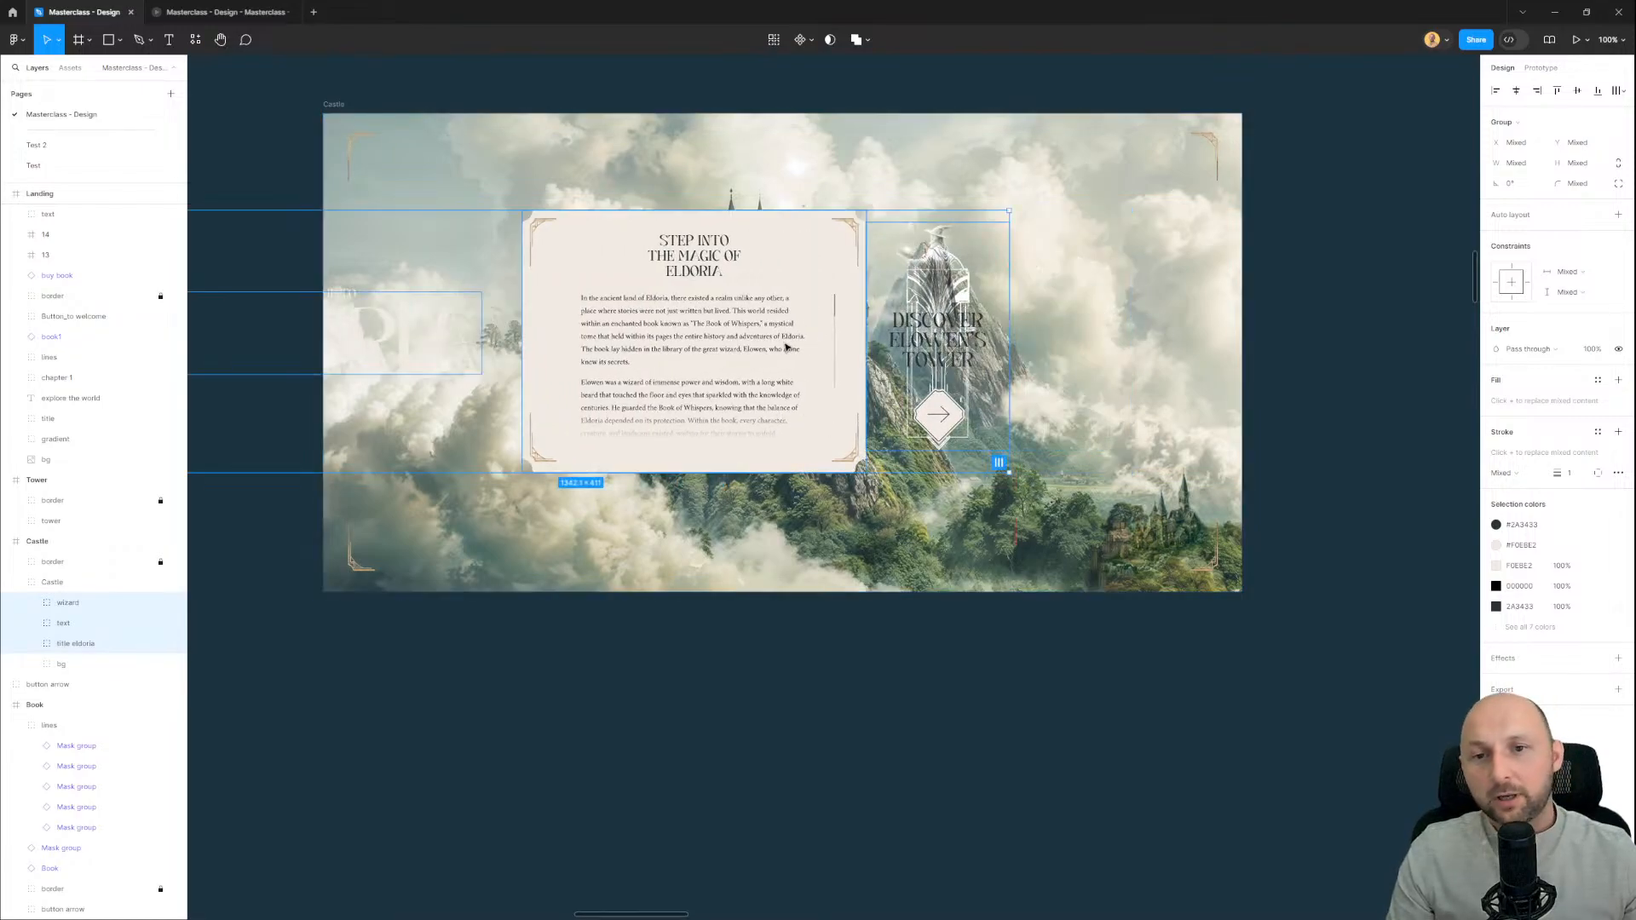
pyautogui.moveTo(662, 369); pyautogui.dragTo(938, 373)
pyautogui.scroll(-3, 915, 388)
pyautogui.click(922, 655)
# Step: Nudge the story text card in the Castle frame slightly left to X 631
pyautogui.scroll(5, 955, 358)
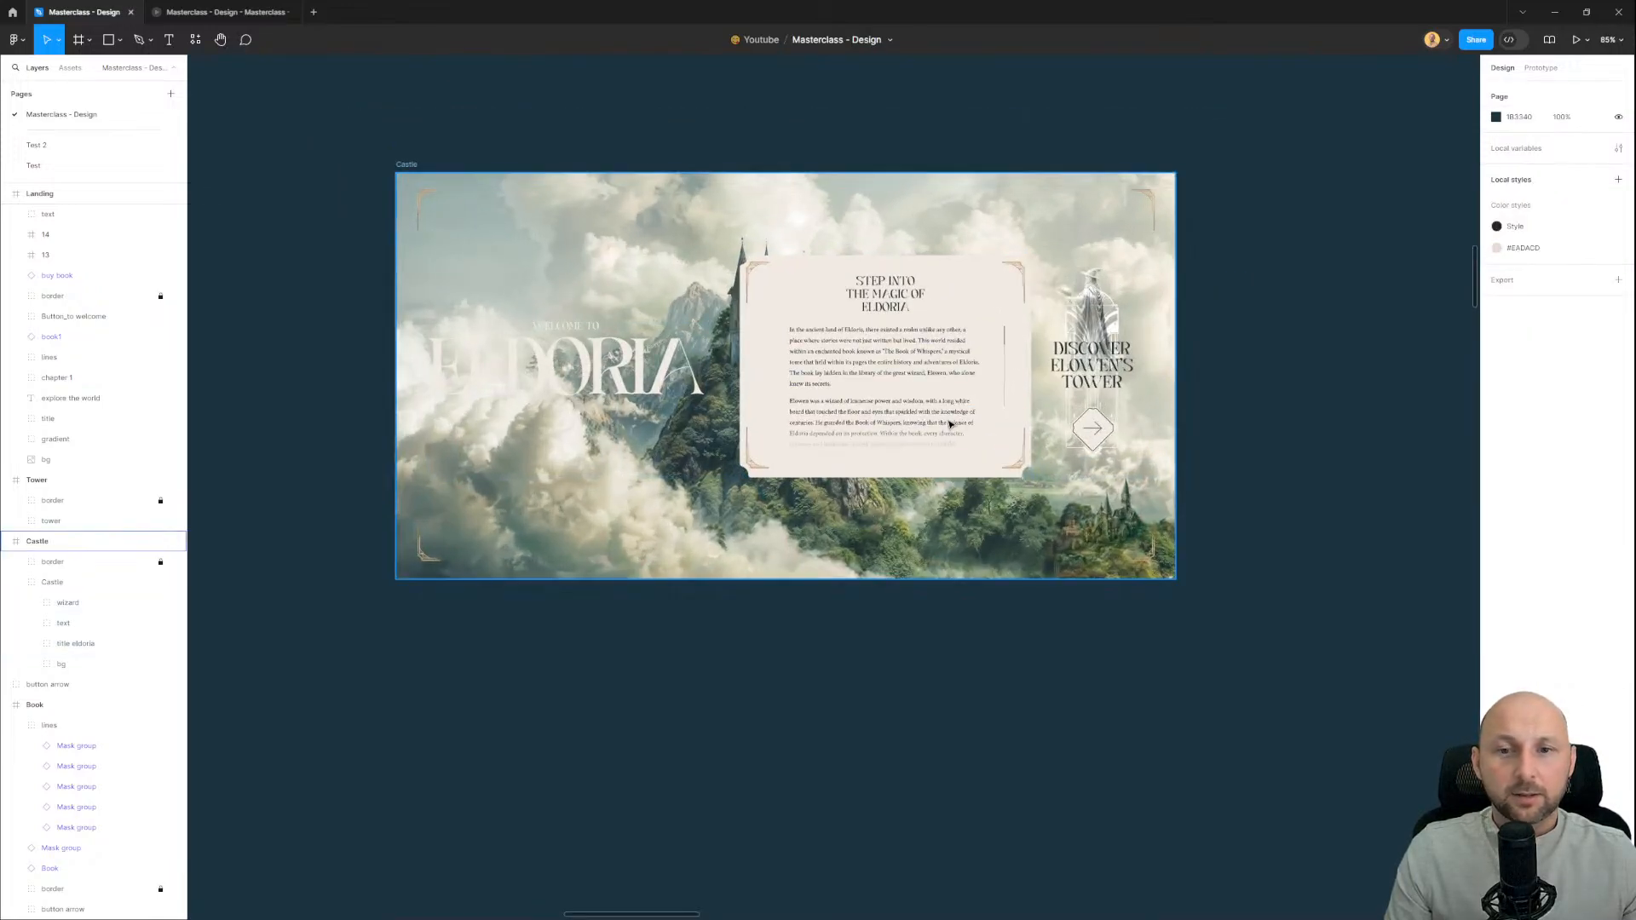
pyautogui.hscroll(2, 887, 438)
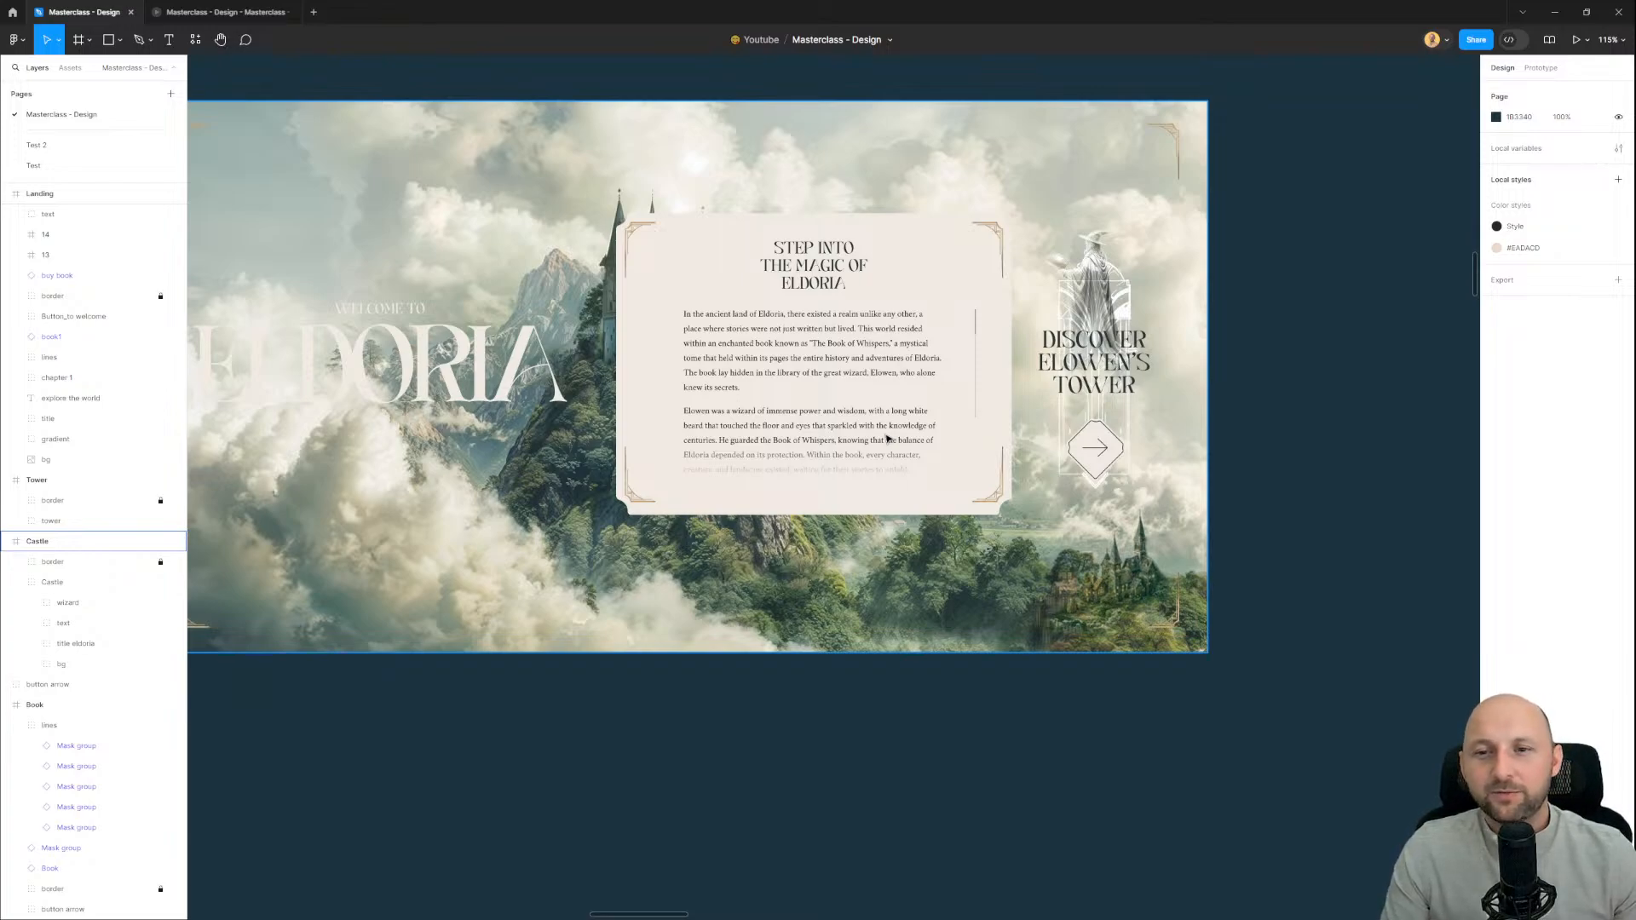
pyautogui.click(894, 382)
pyautogui.click(917, 372)
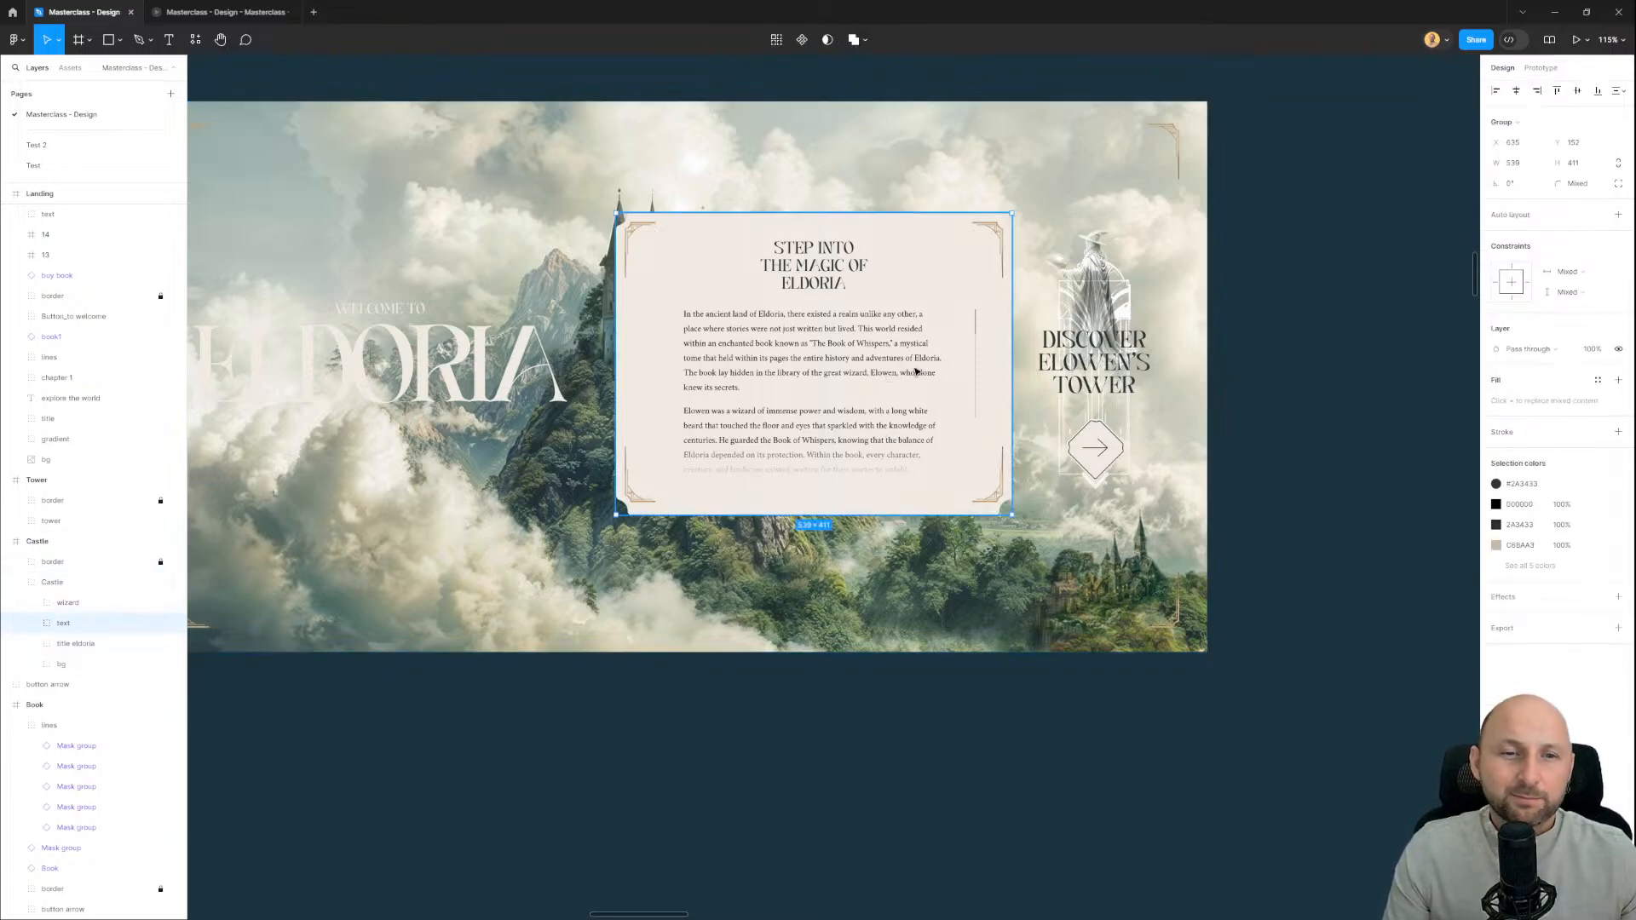
pyautogui.moveTo(873, 379); pyautogui.dragTo(861, 380)
pyautogui.scroll(5, 1118, 388)
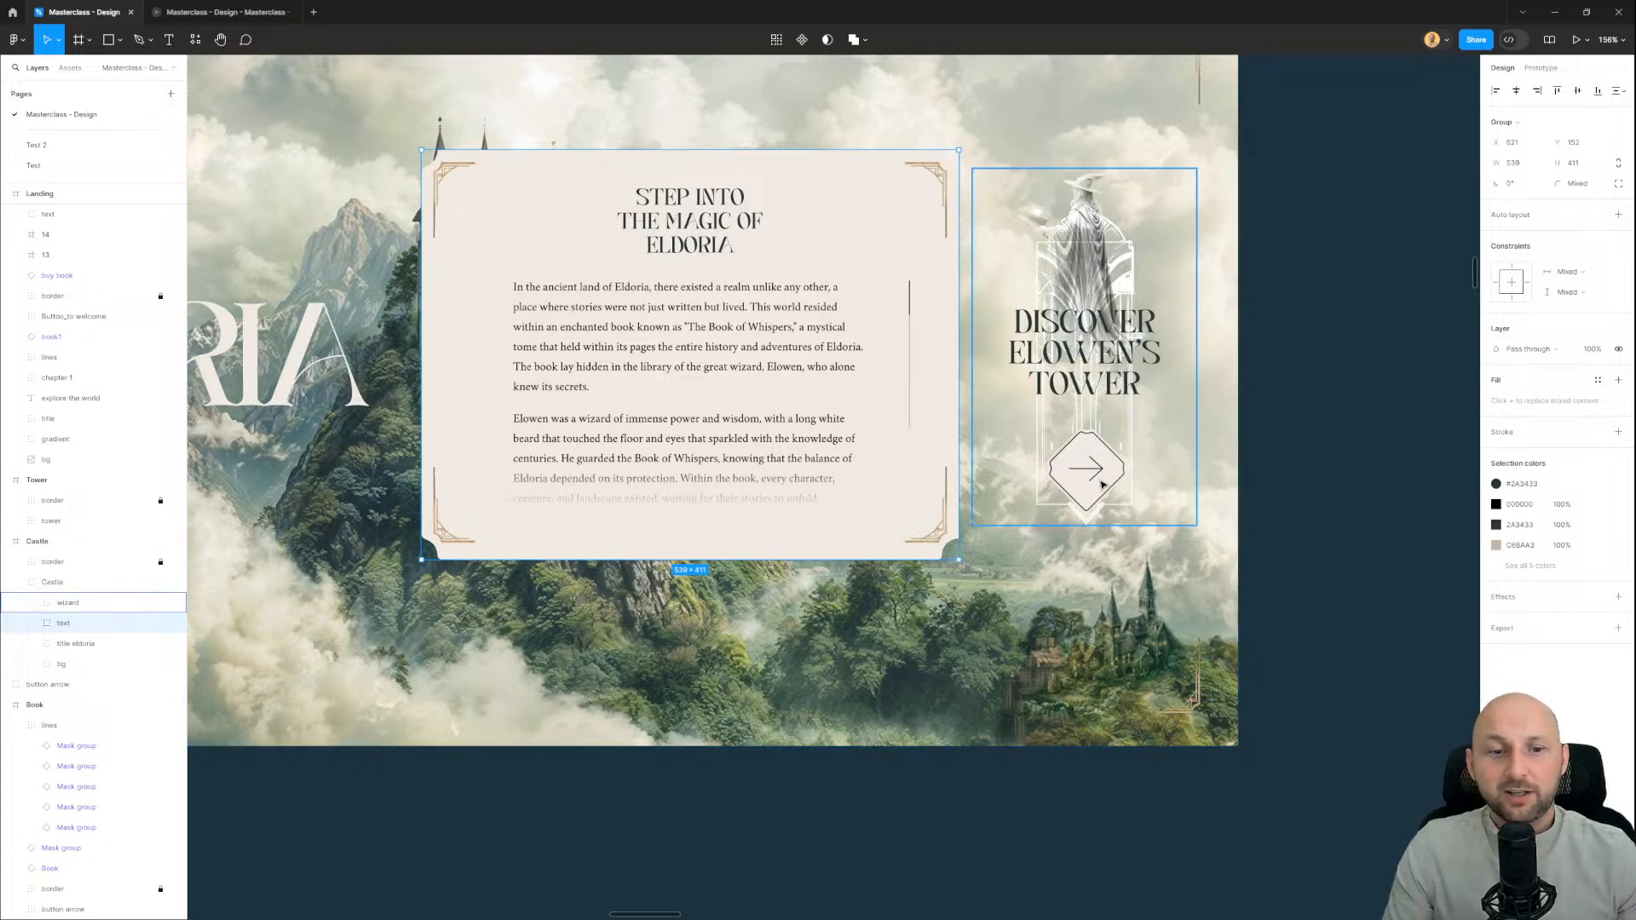
pyautogui.scroll(-5, 1102, 484)
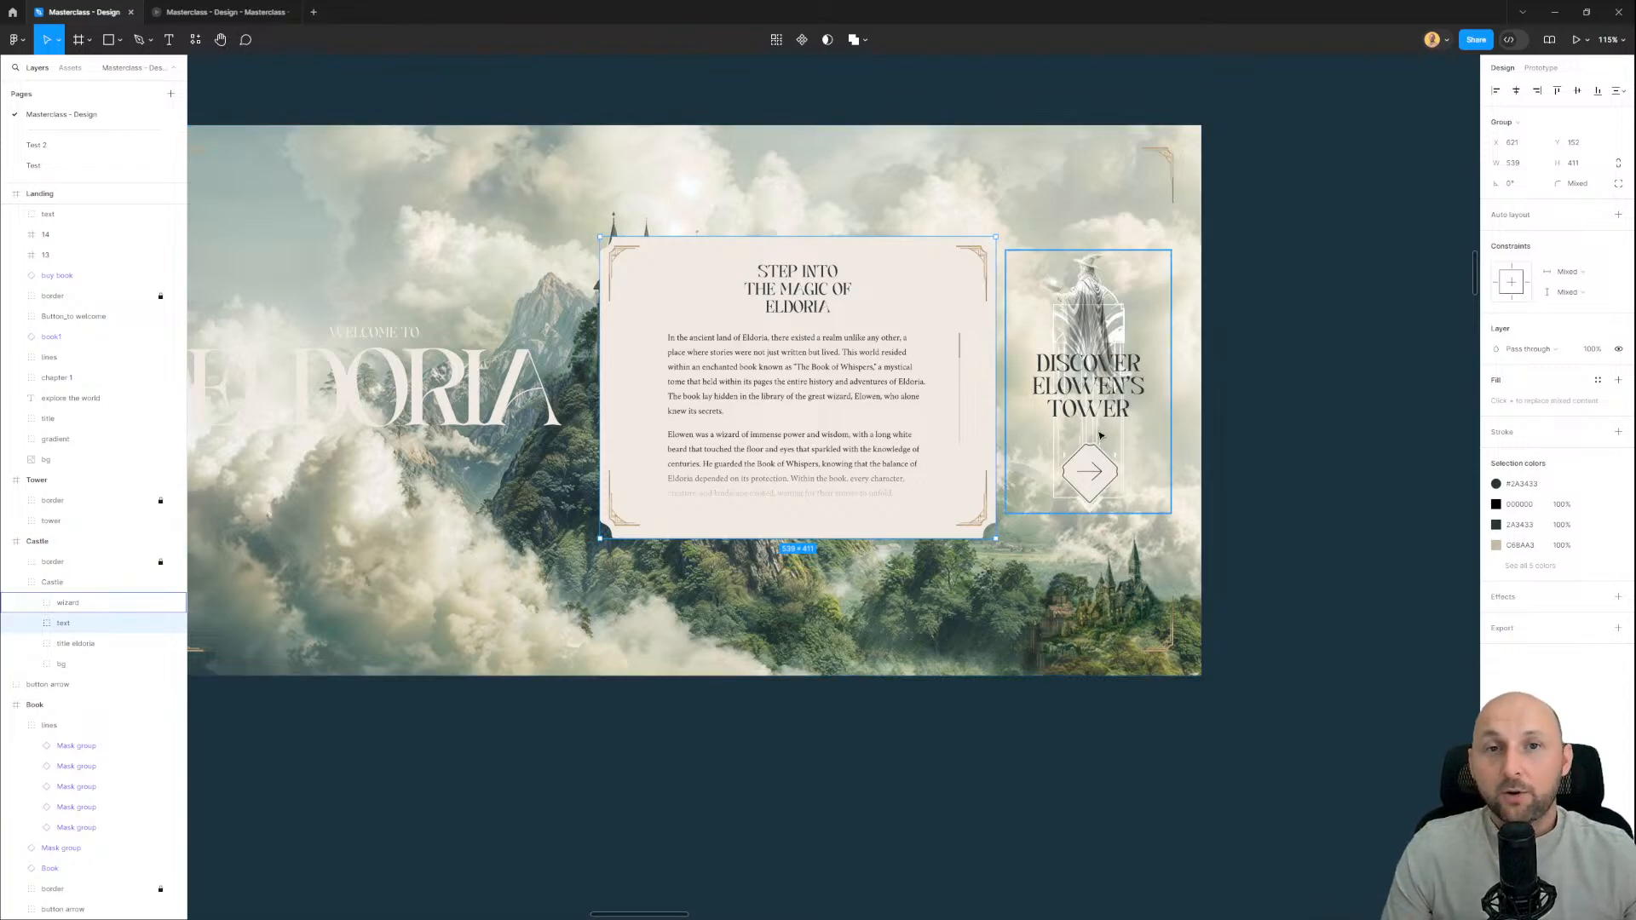
# Step: Examine the clips in the video frame, including the flying birds clip and the cloud clip
pyautogui.scroll(-5, 920, 346)
pyautogui.moveTo(542, 159); pyautogui.dragTo(915, 532)
pyautogui.scroll(-4, 920, 529)
pyautogui.moveTo(739, 282); pyautogui.dragTo(888, 541)
pyautogui.scroll(6, 662, 221)
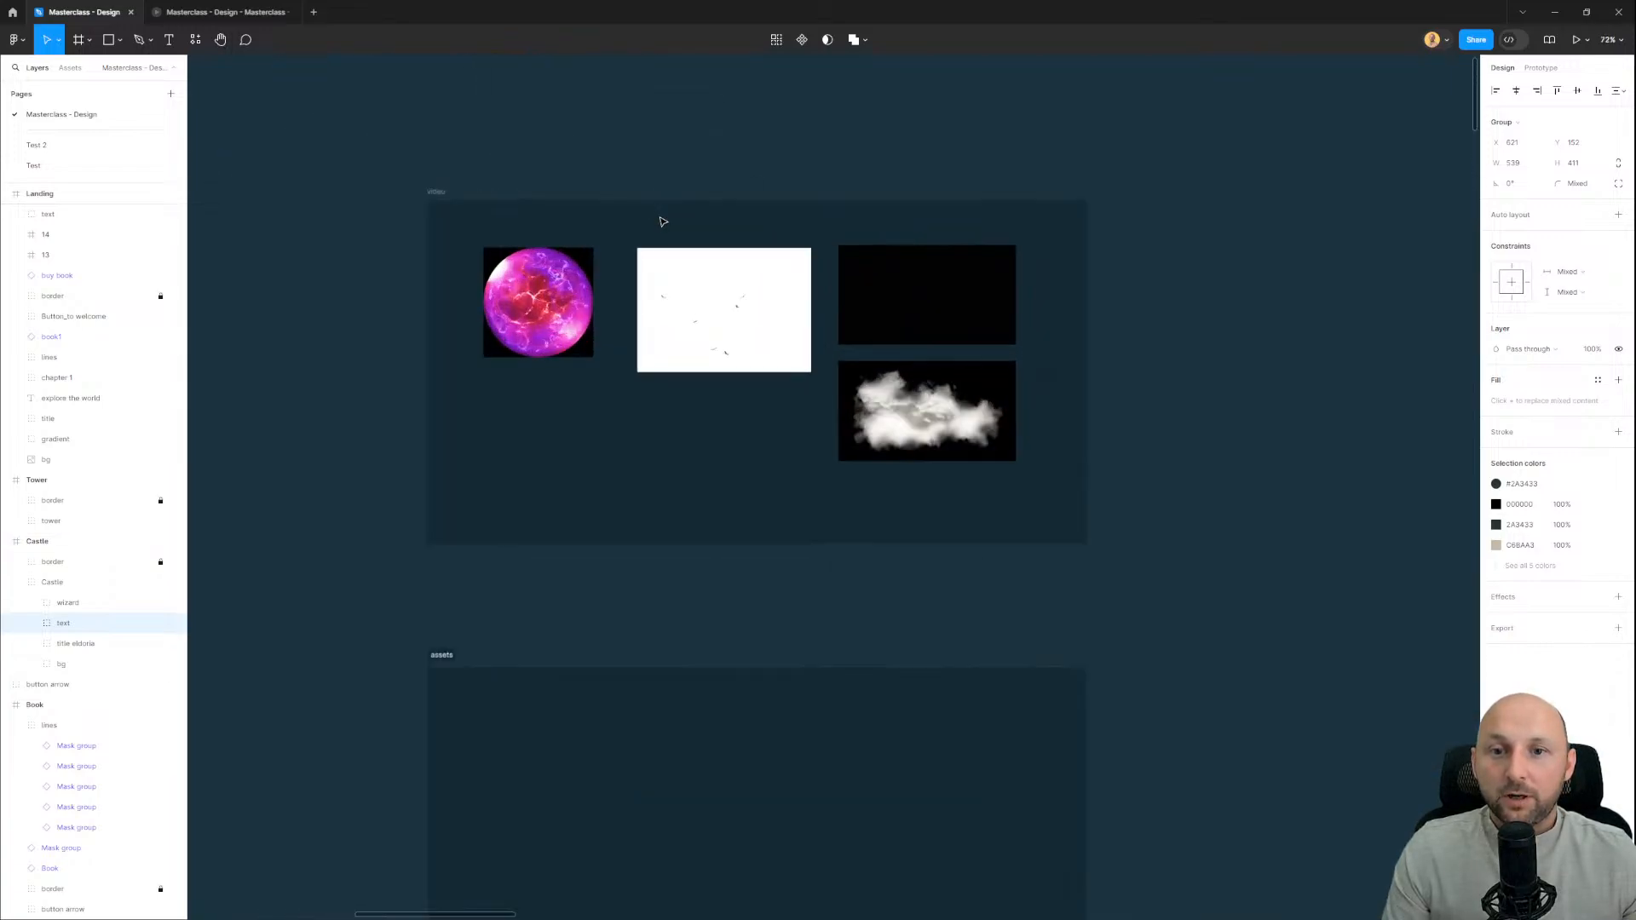
pyautogui.scroll(3, 663, 222)
pyautogui.scroll(-1, 876, 523)
pyautogui.scroll(2, 701, 274)
pyautogui.click(783, 390)
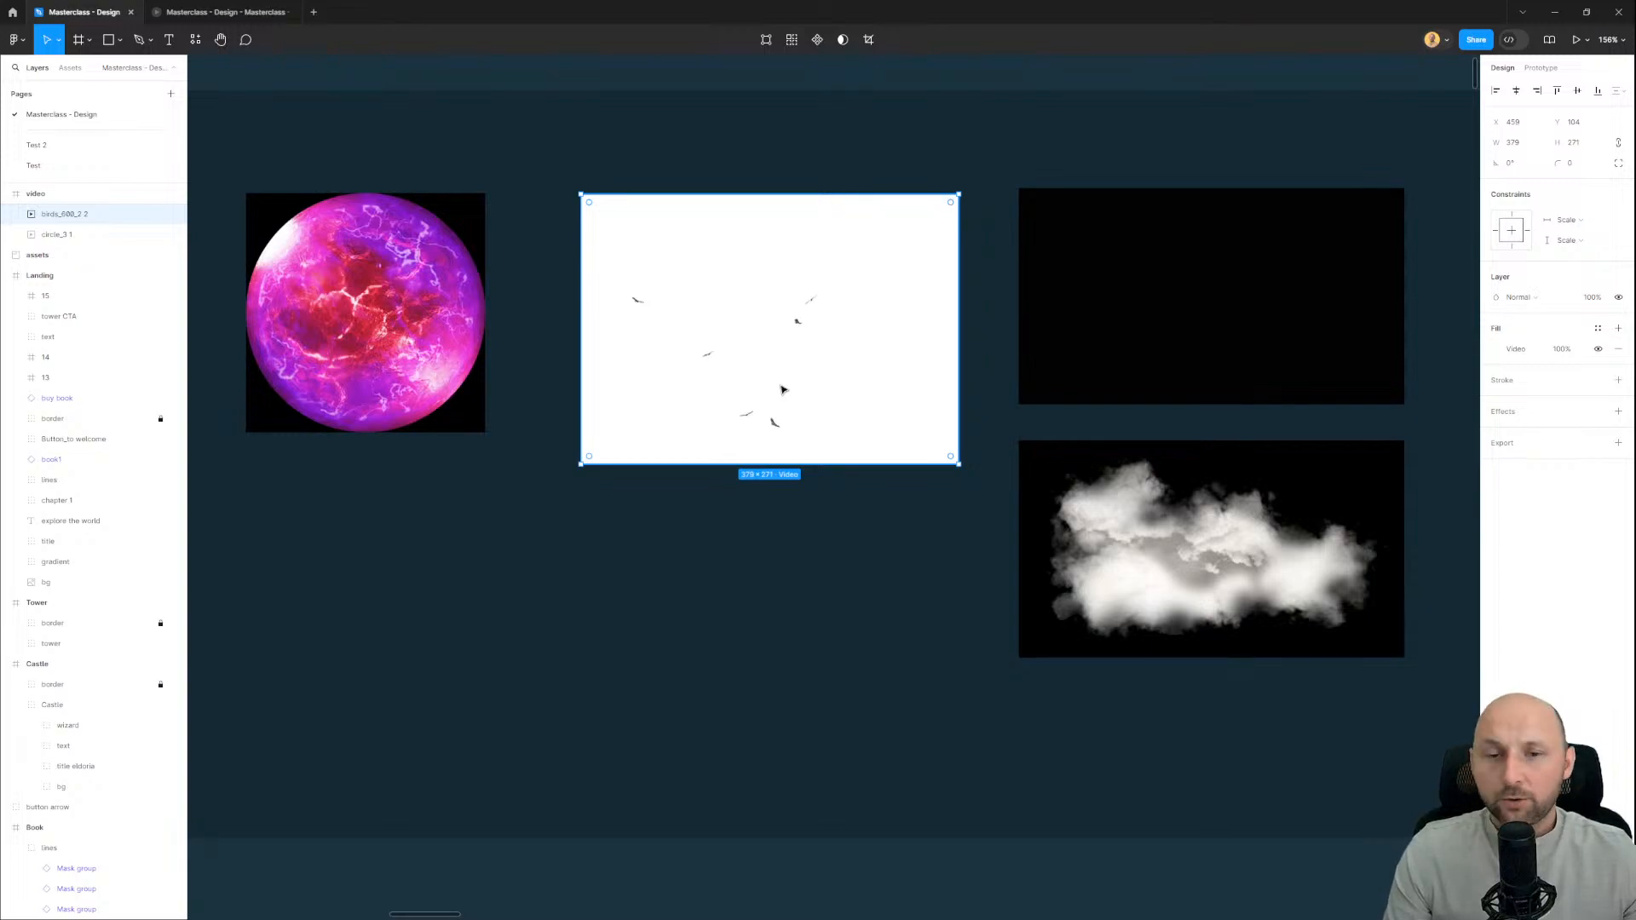
pyautogui.scroll(-9, 773, 402)
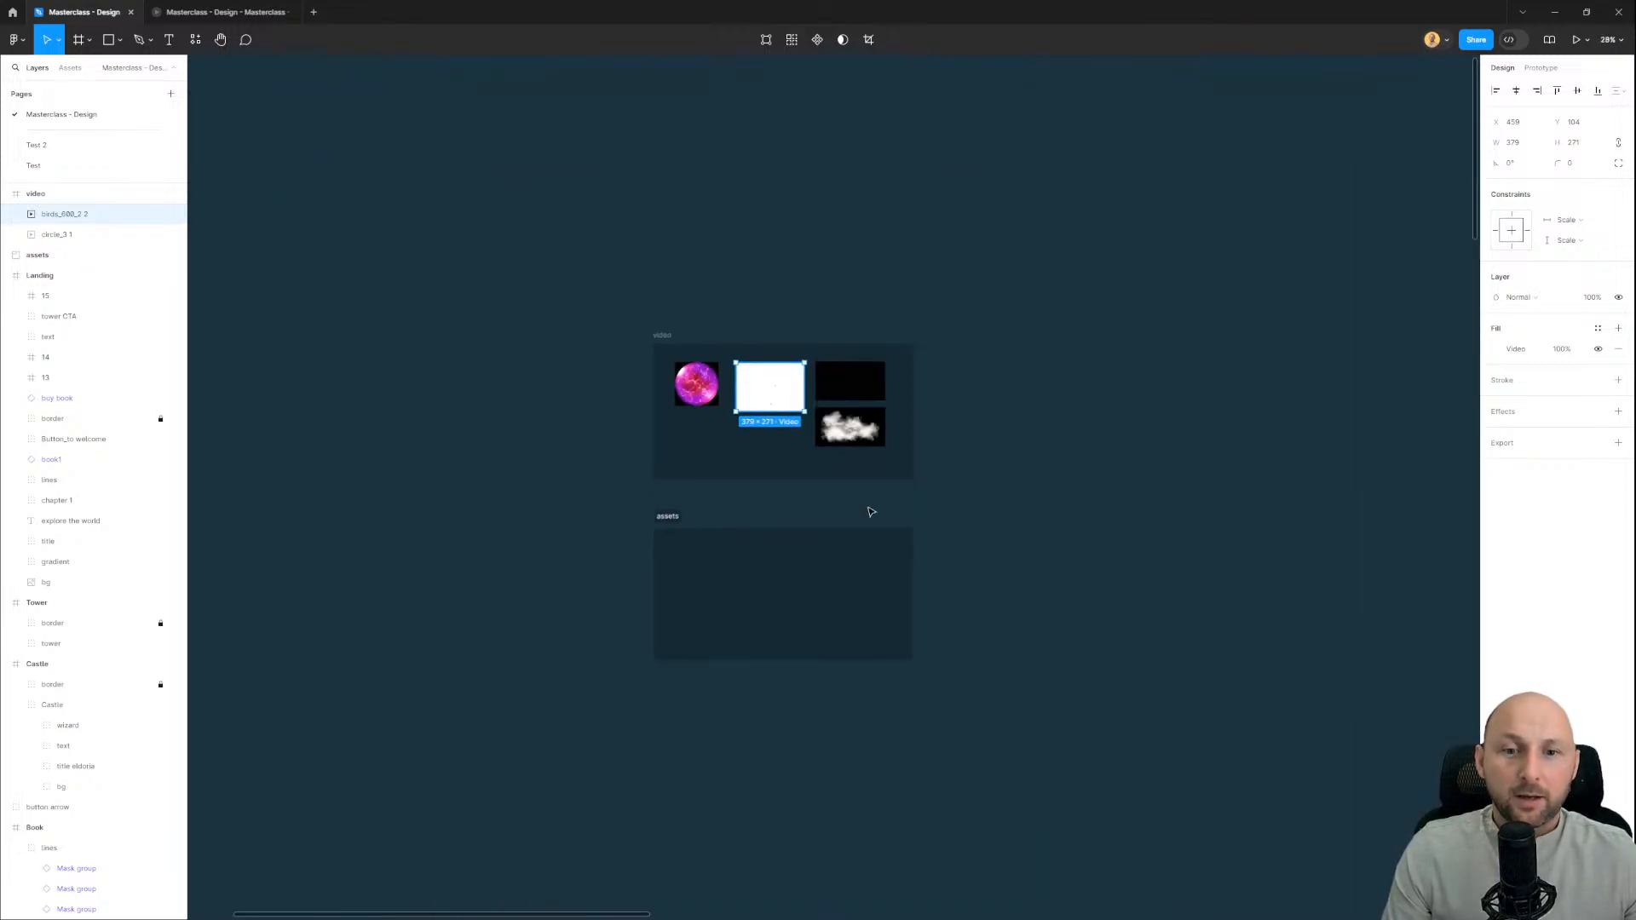
# Step: Return to the Castle frame and select the wizard image rectangle inside the wizard group's tower border
pyautogui.moveTo(871, 513); pyautogui.dragTo(628, 138)
pyautogui.moveTo(926, 566); pyautogui.dragTo(629, 103)
pyautogui.scroll(10, 963, 506)
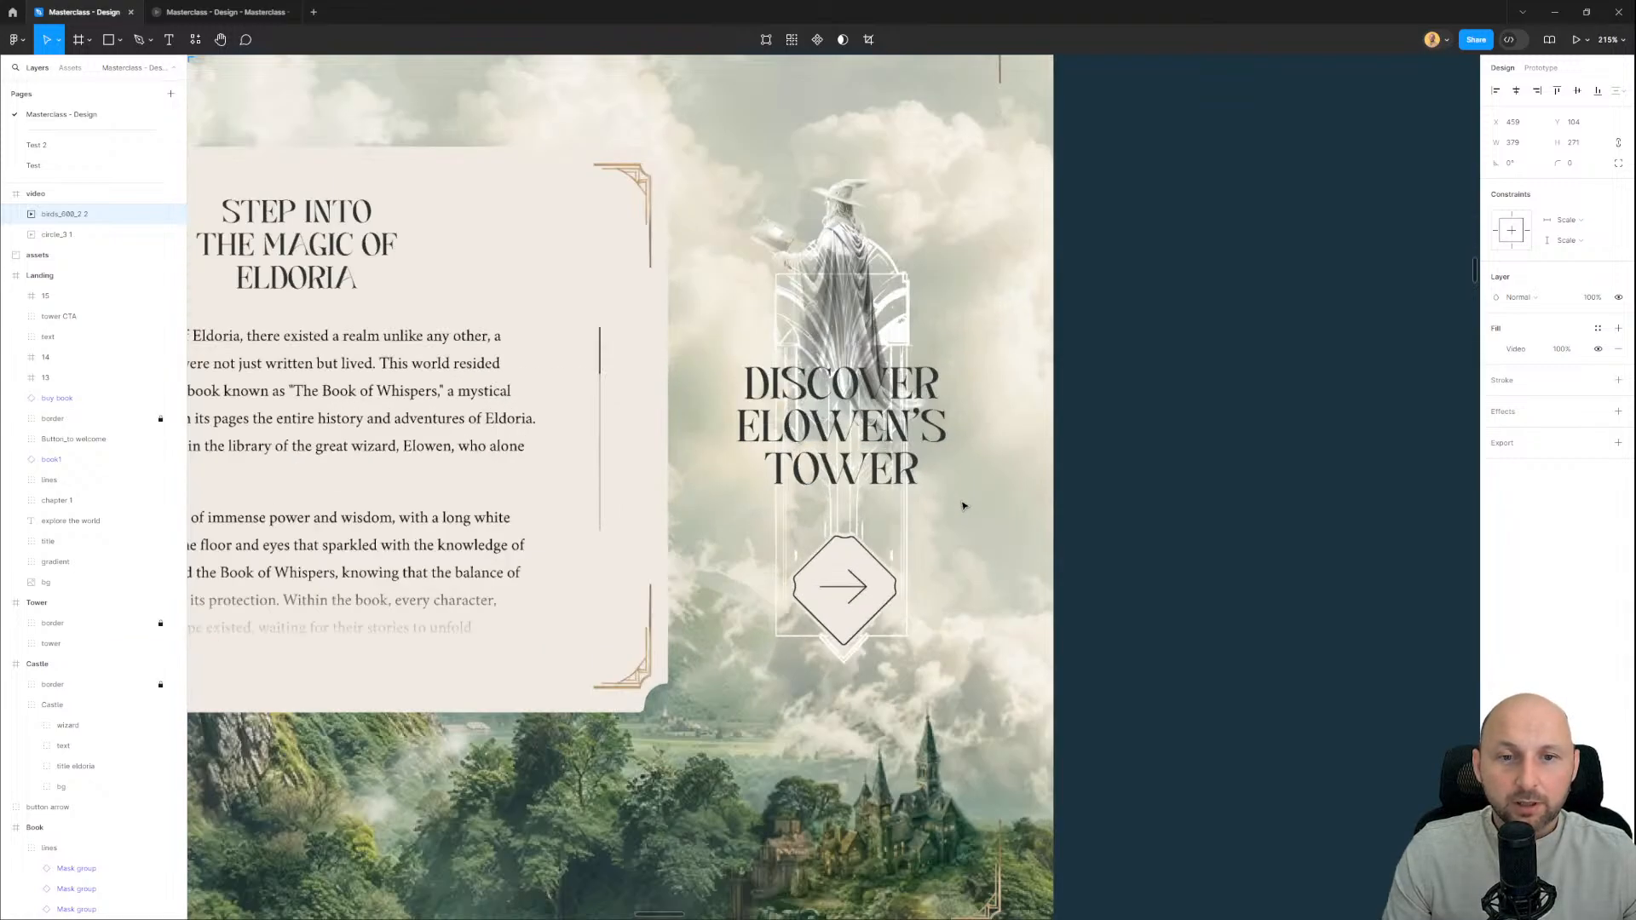
pyautogui.moveTo(963, 506); pyautogui.dragTo(911, 438)
pyautogui.click(813, 236)
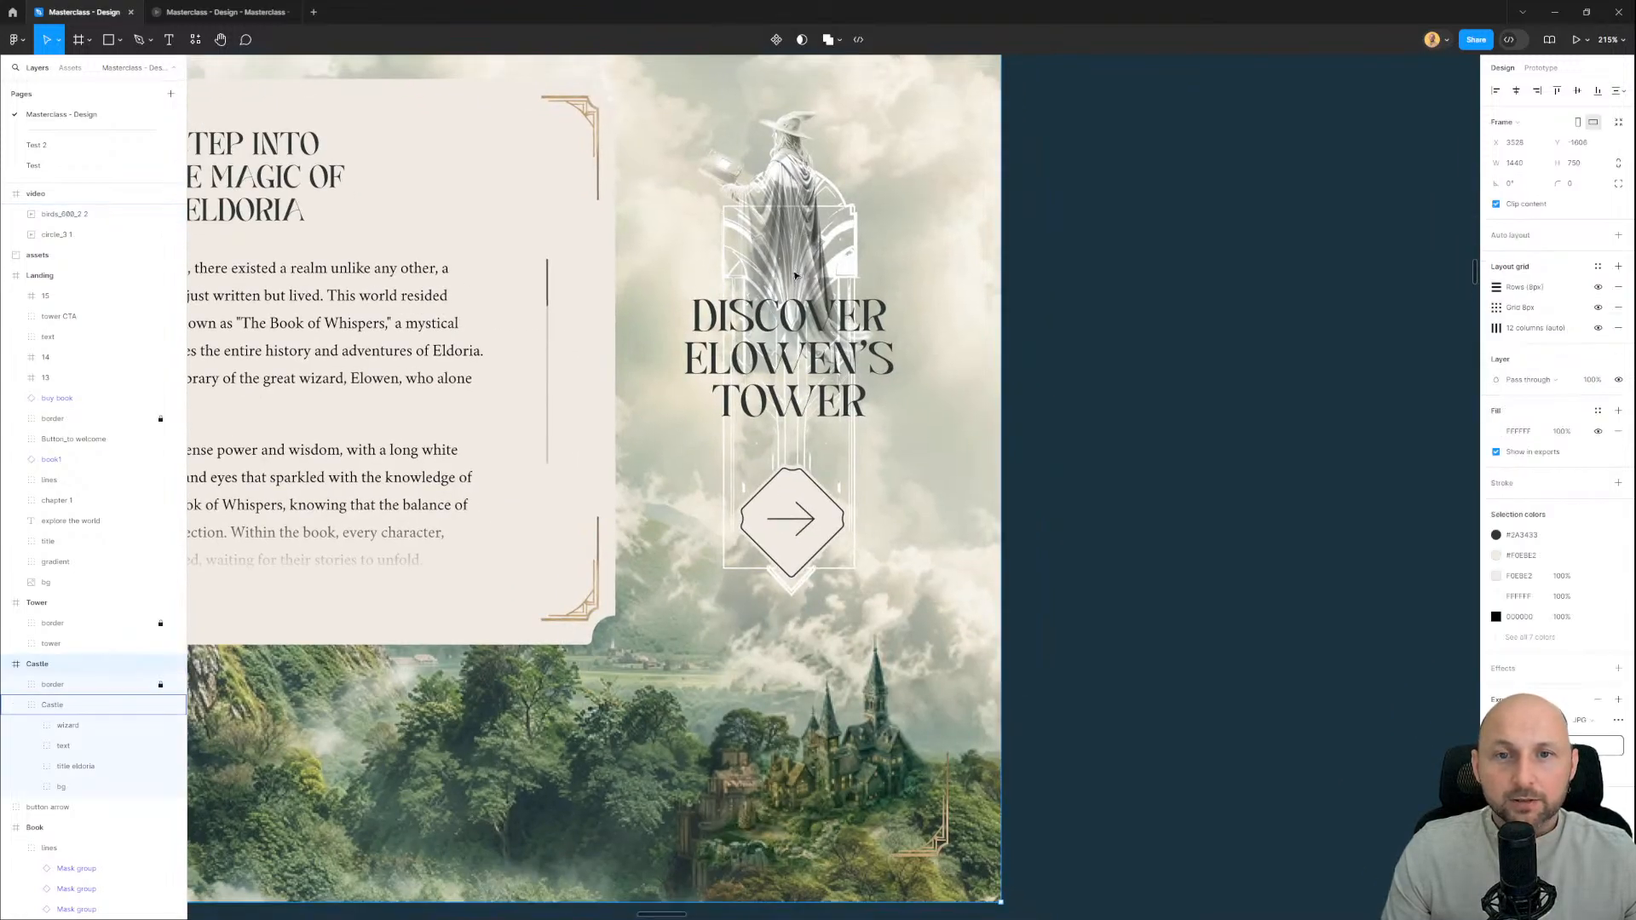
pyautogui.keyDown('ctrl'); pyautogui.click(810, 245); pyautogui.keyUp('ctrl')
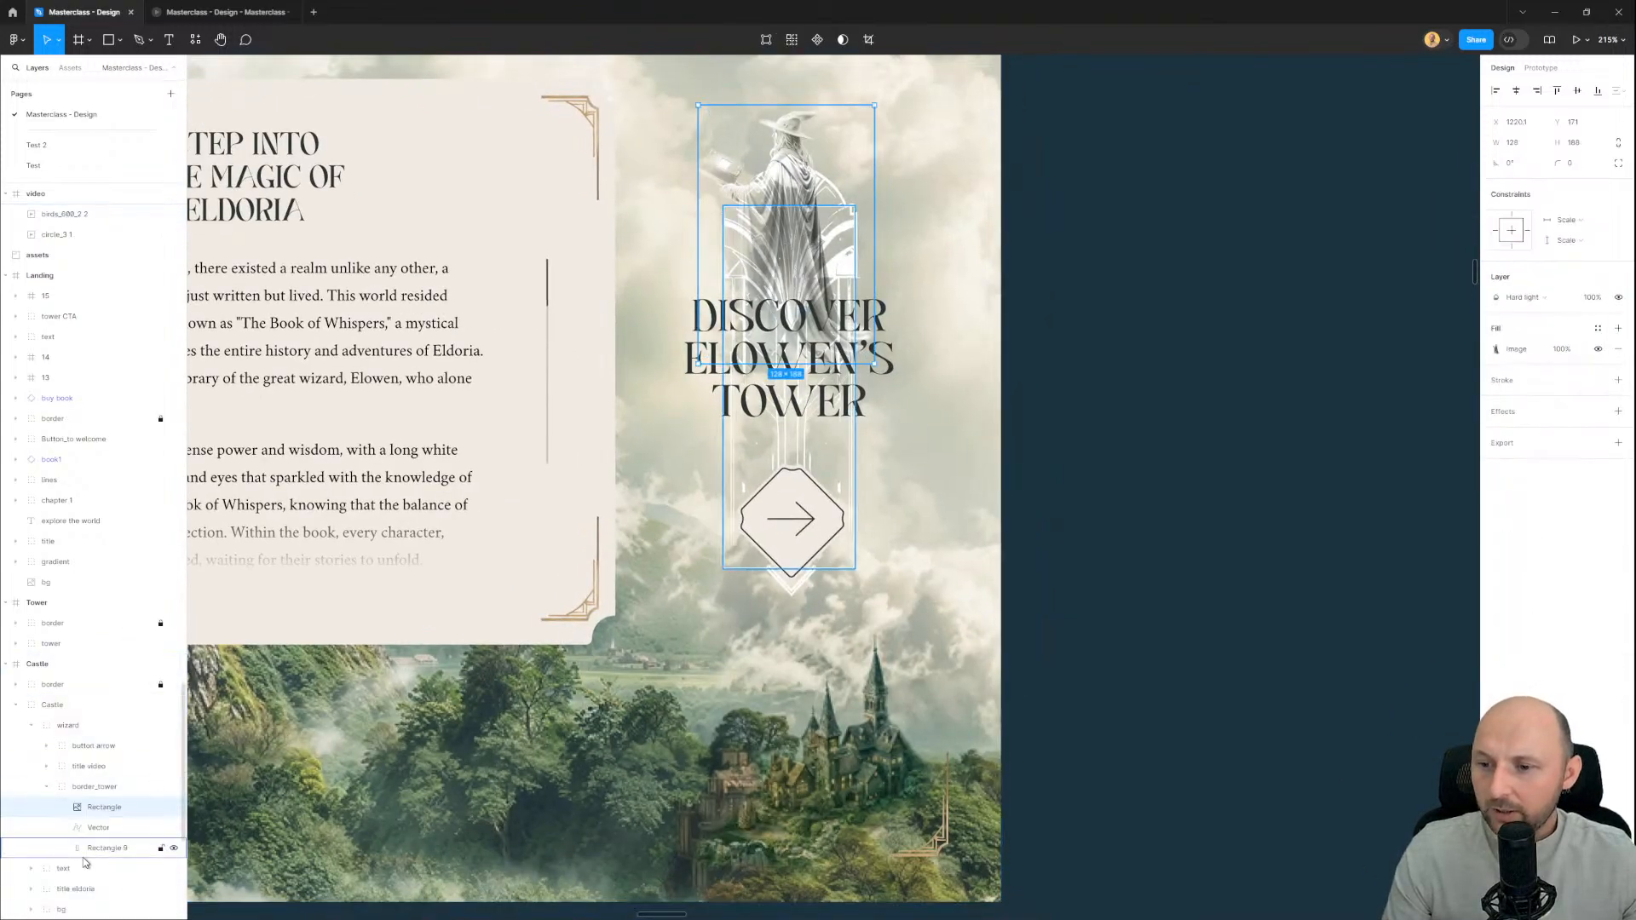
pyautogui.click(97, 828)
pyautogui.click(104, 808)
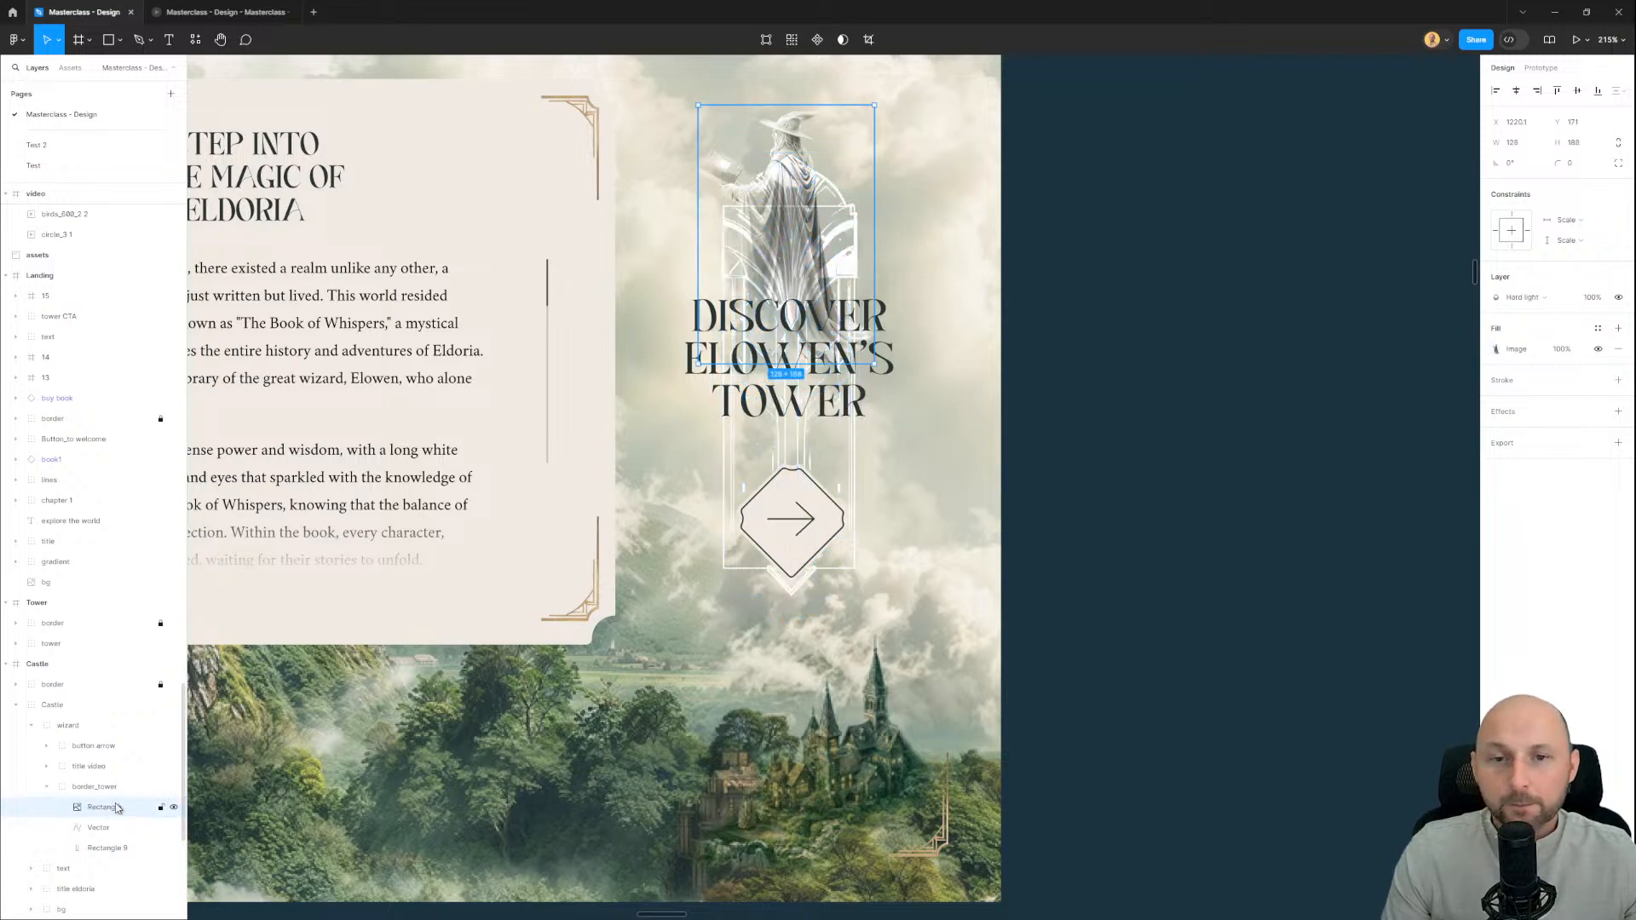
# Step: Paste the birds video above the wizard image in the Castle frame's border_tower group and set its blend mode to Darken
pyautogui.hotkey('ctrl', 'v')
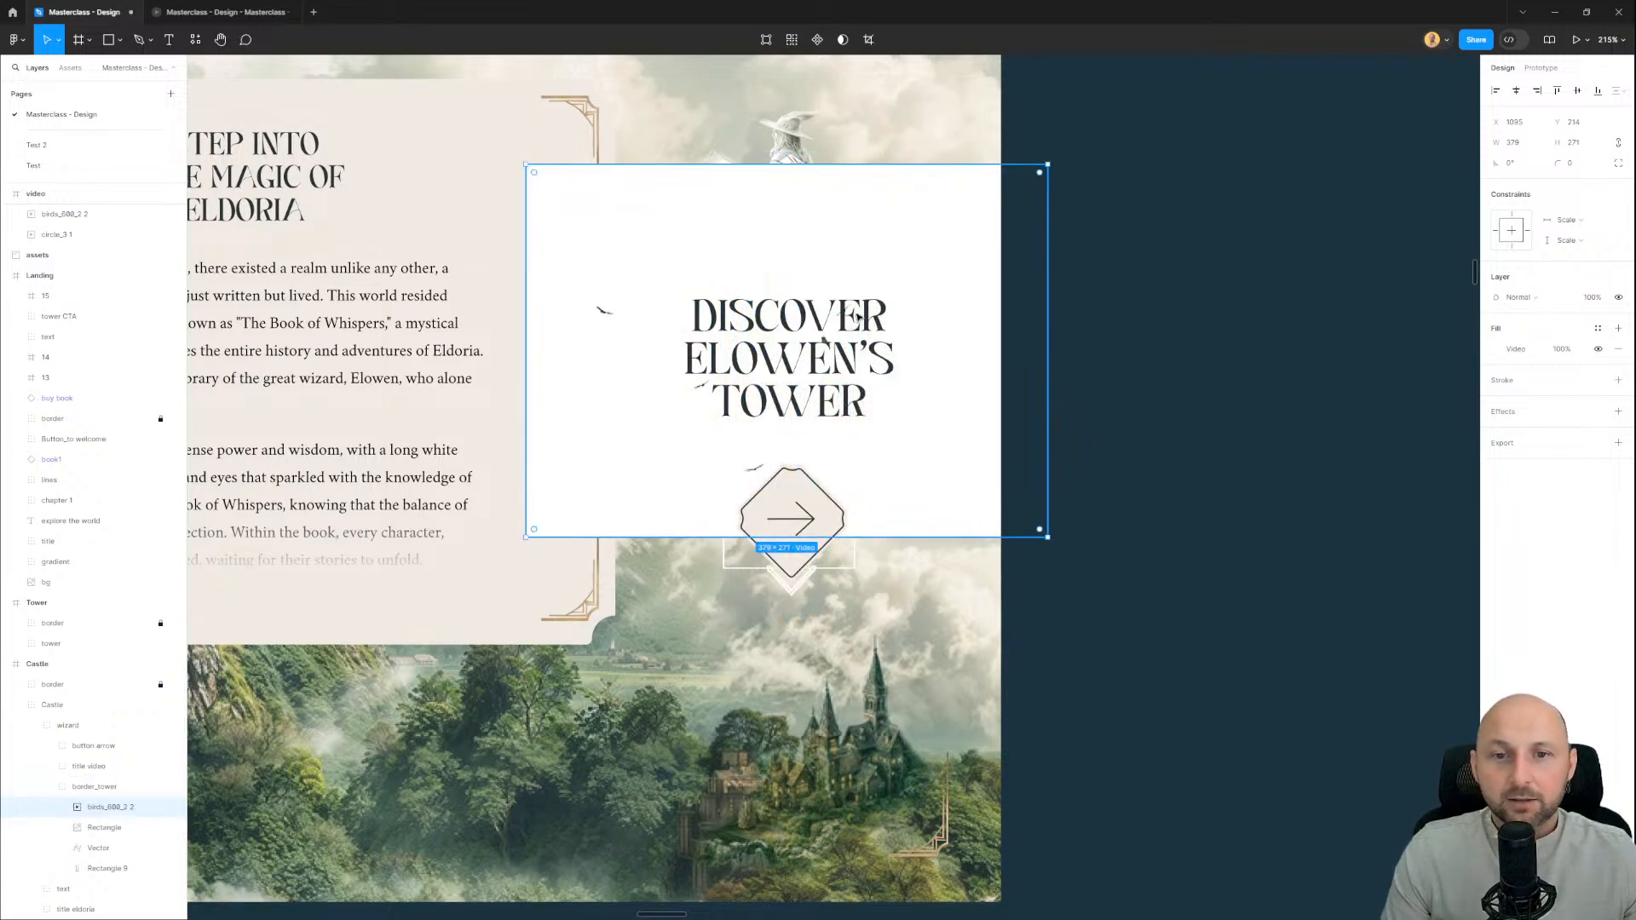
pyautogui.moveTo(832, 363); pyautogui.dragTo(776, 342)
pyautogui.moveTo(730, 210)
pyautogui.mouseDown()
pyautogui.moveTo(753, 210)
pyautogui.moveTo(732, 217)
pyautogui.mouseUp()
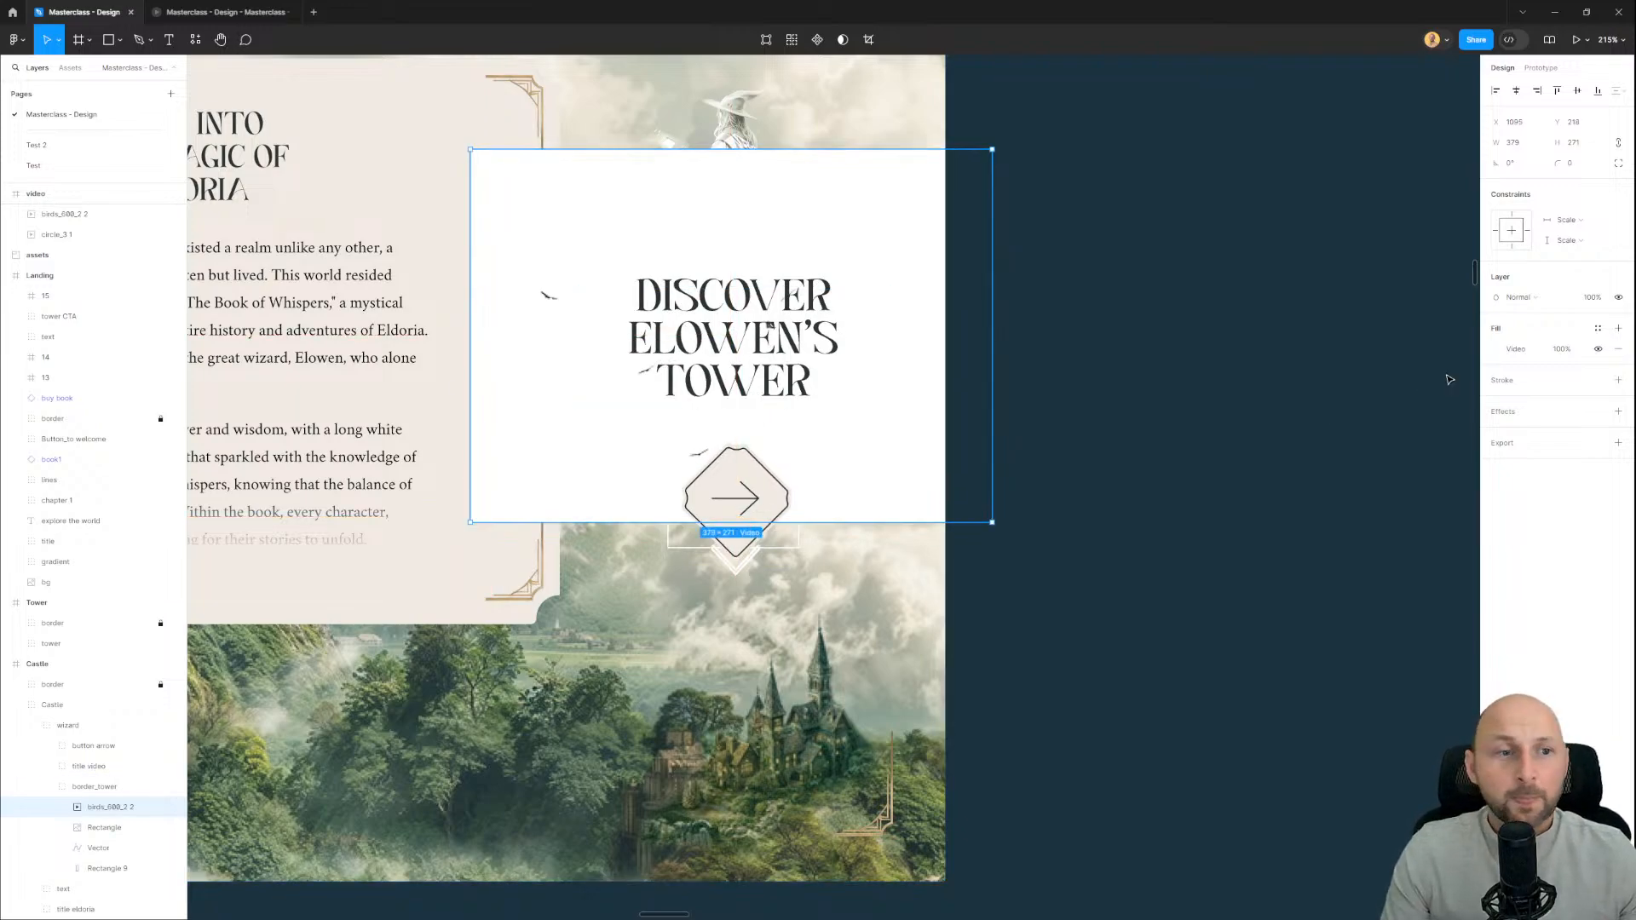
pyautogui.click(1551, 298)
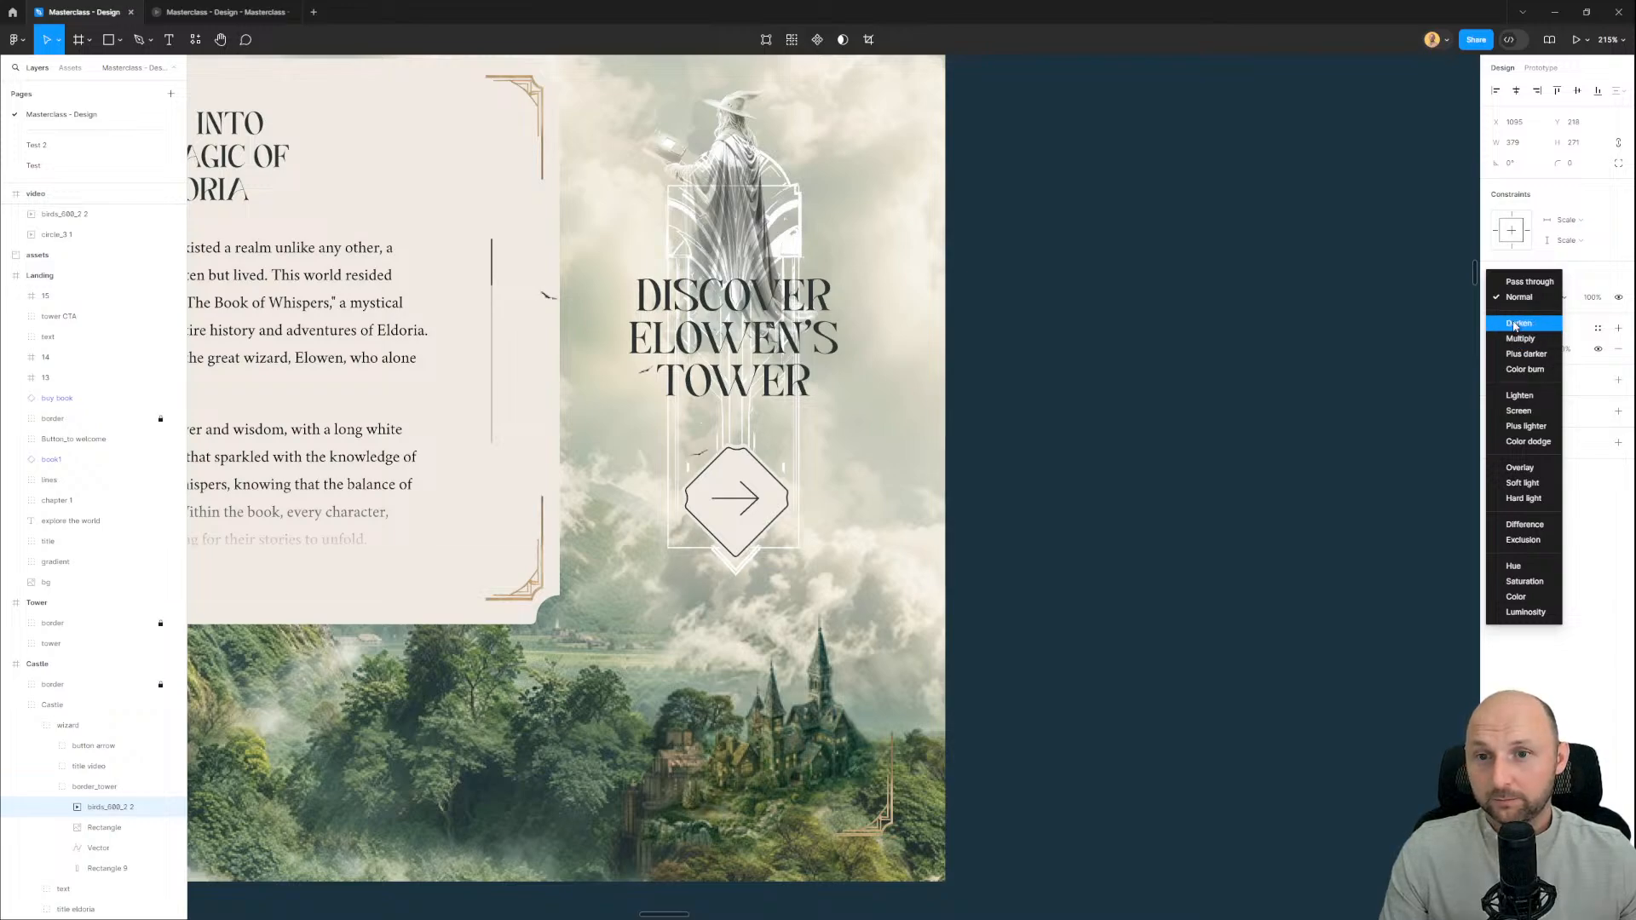
pyautogui.click(1514, 329)
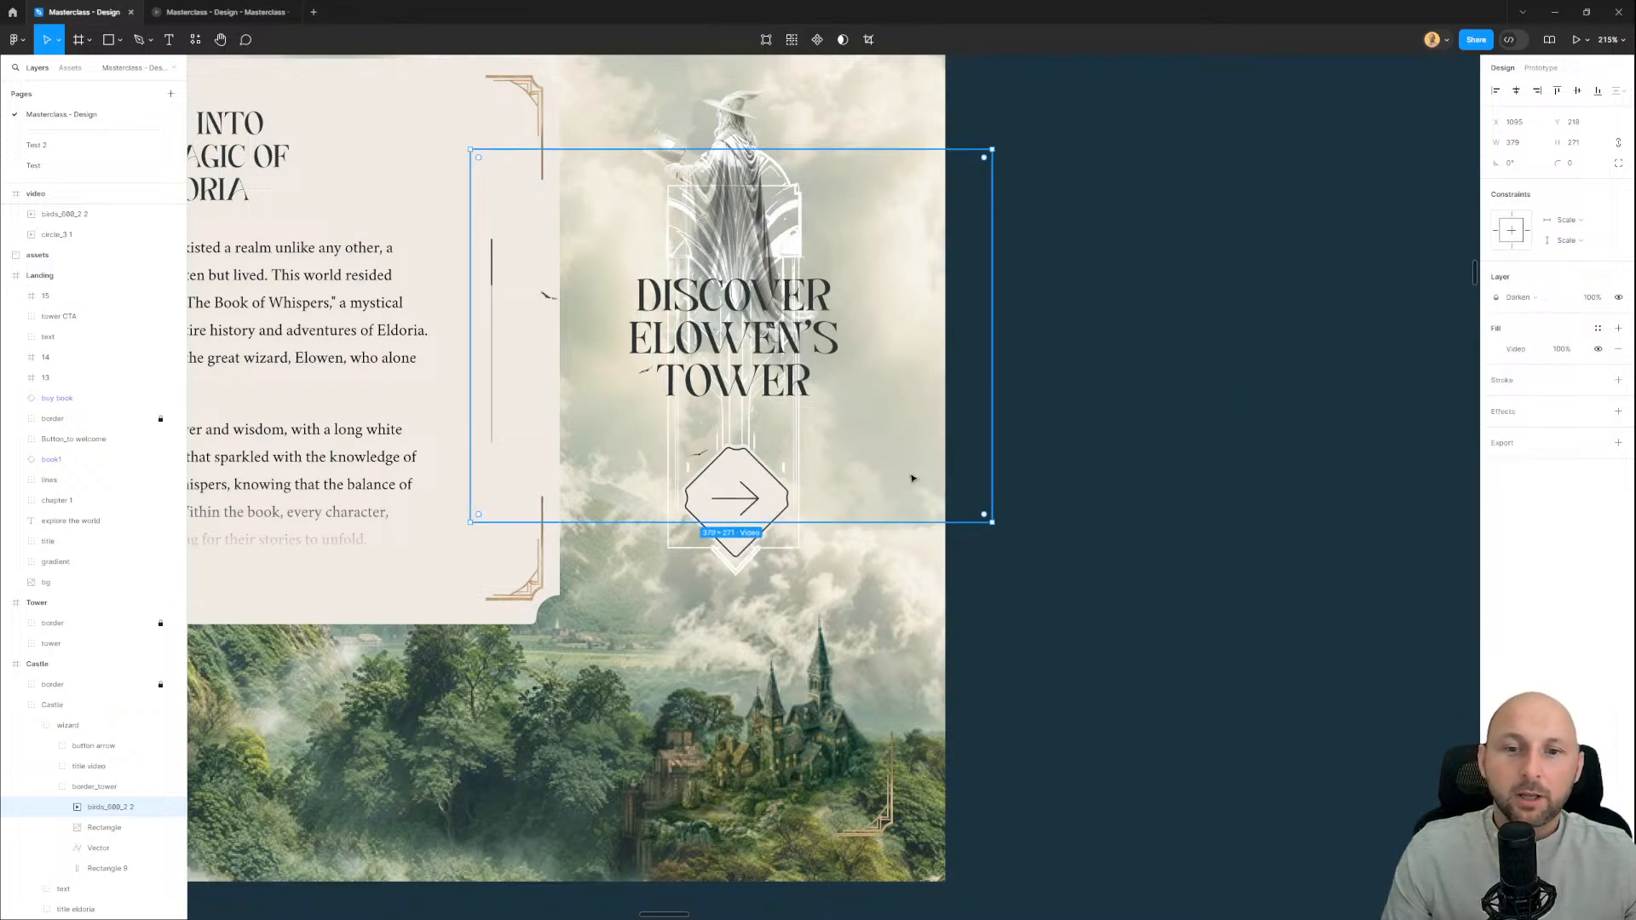
# Step: Move the birds video slightly right and up over the tower title to X 1123, Y 207, and deselect it
pyautogui.moveTo(770, 442); pyautogui.dragTo(809, 427)
pyautogui.scroll(-1, 811, 429)
pyautogui.scroll(-3, 809, 429)
pyautogui.press('Escape')
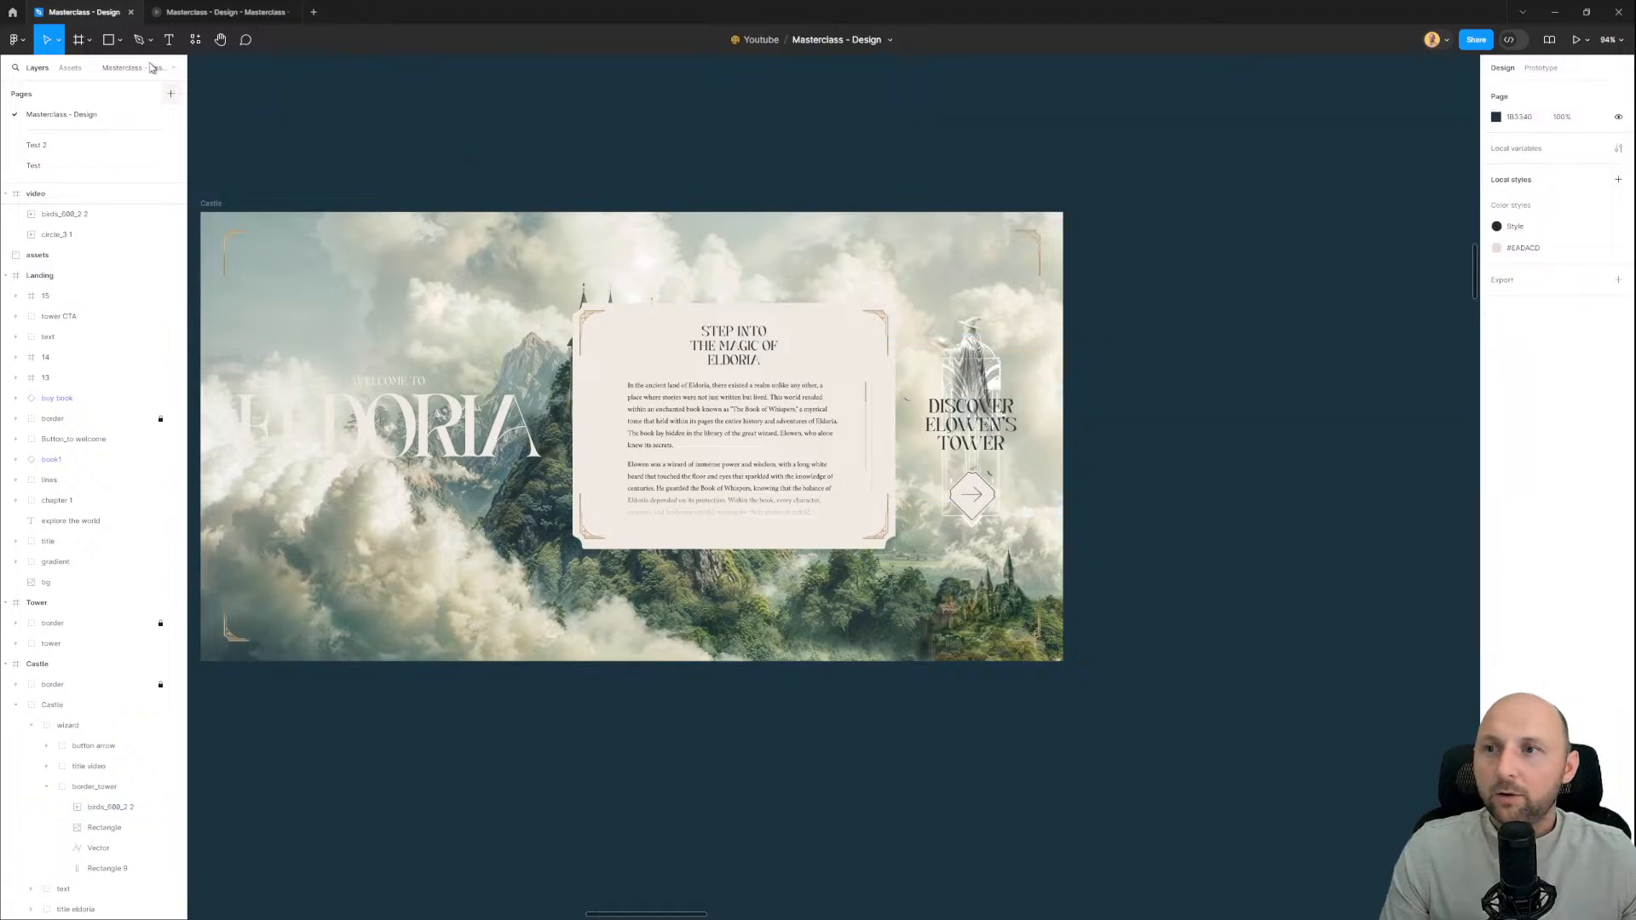
# Step: Switch to the prototype preview, play the Castle flow and hide the flow list
pyautogui.click(202, 12)
pyautogui.click(47, 39)
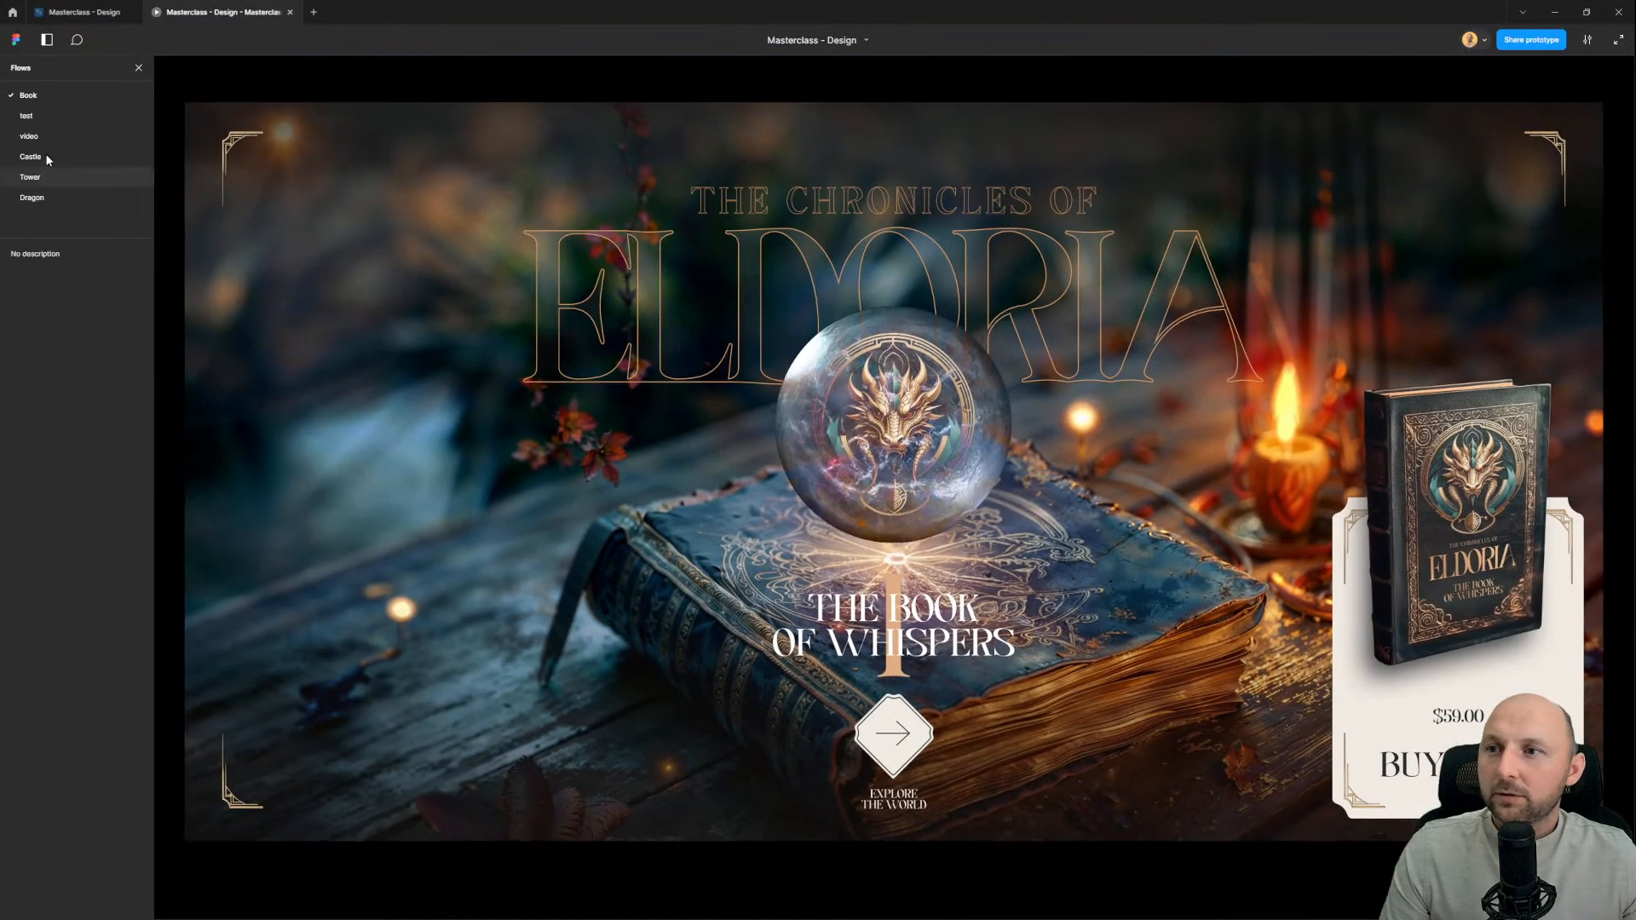
pyautogui.click(48, 160)
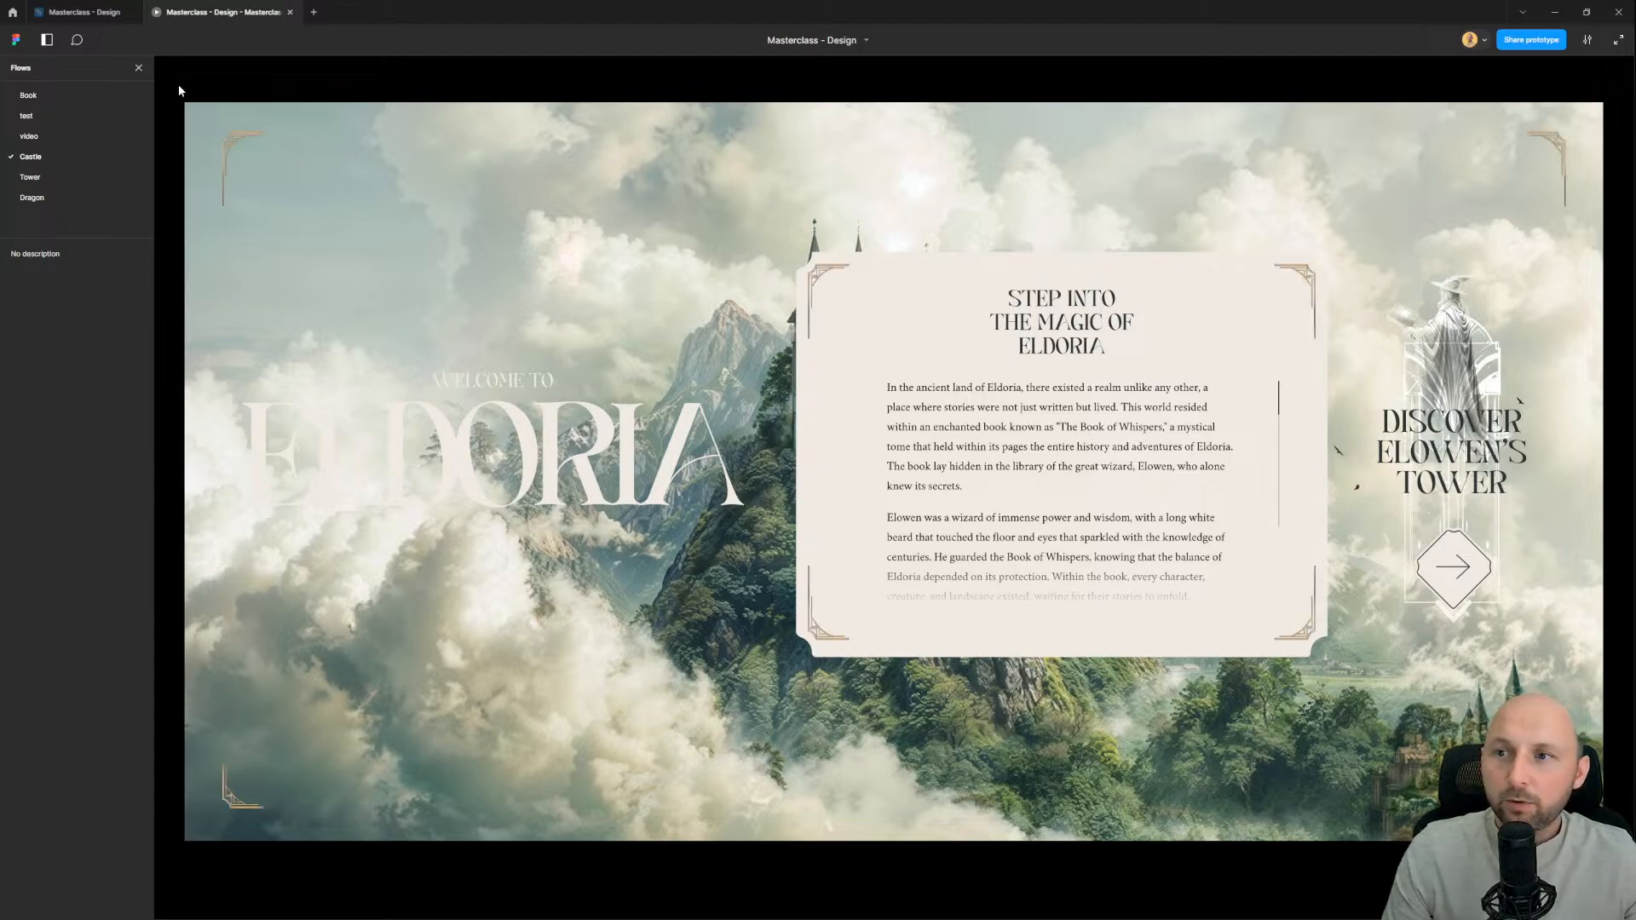
pyautogui.click(137, 68)
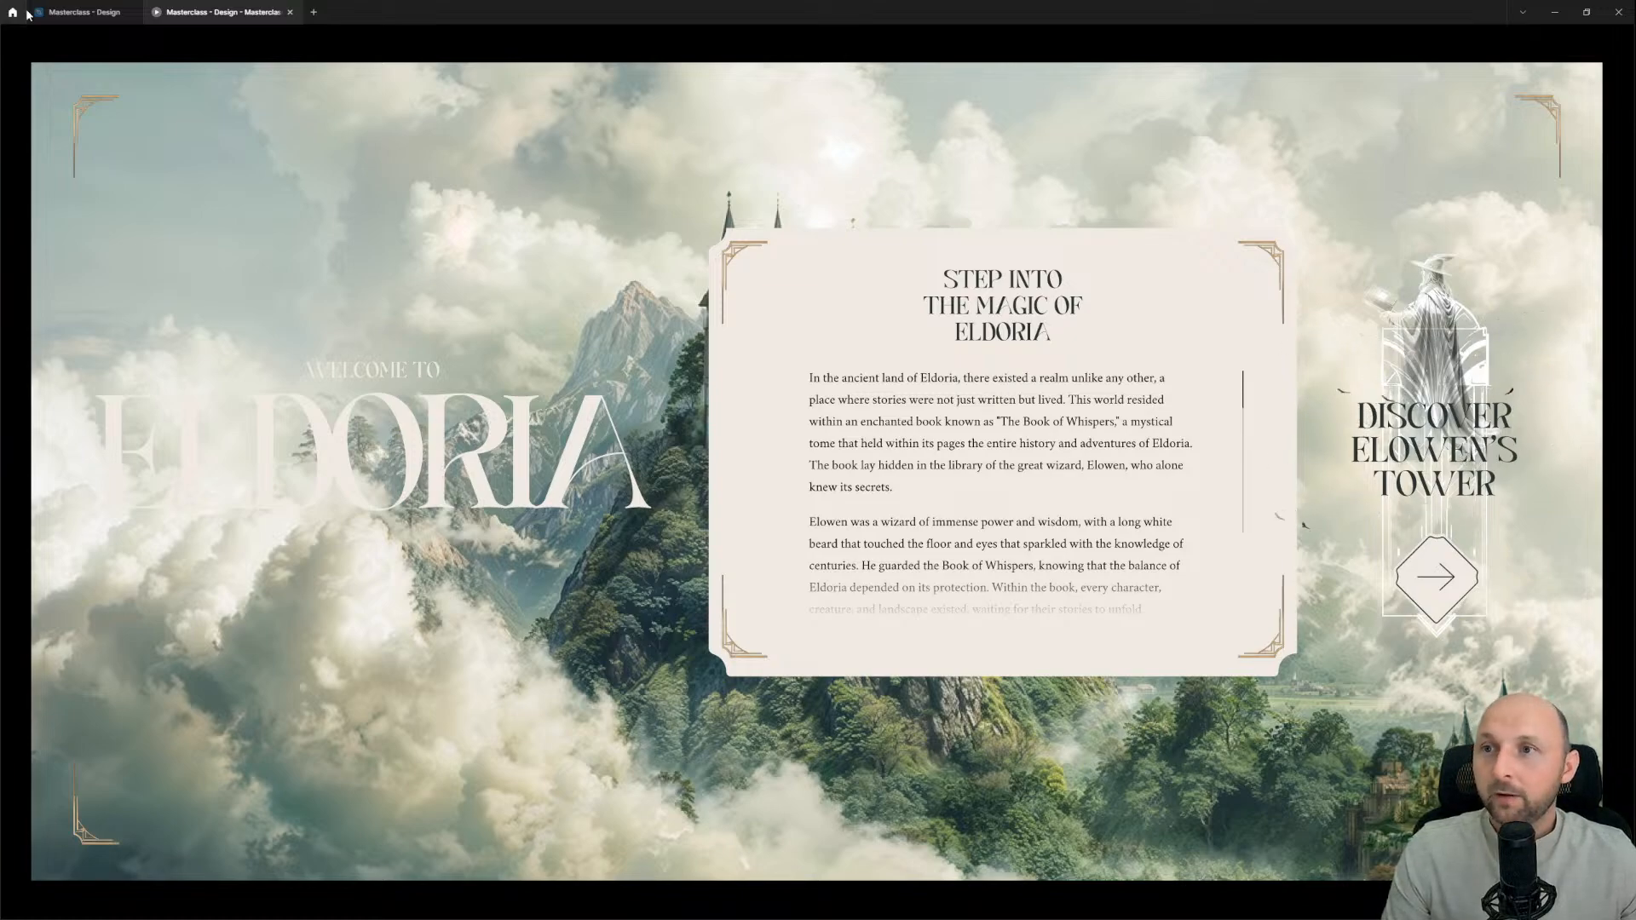
# Step: Return to the design file and copy the lines group from the Book frame
pyautogui.click(84, 12)
pyautogui.scroll(-3, 706, 338)
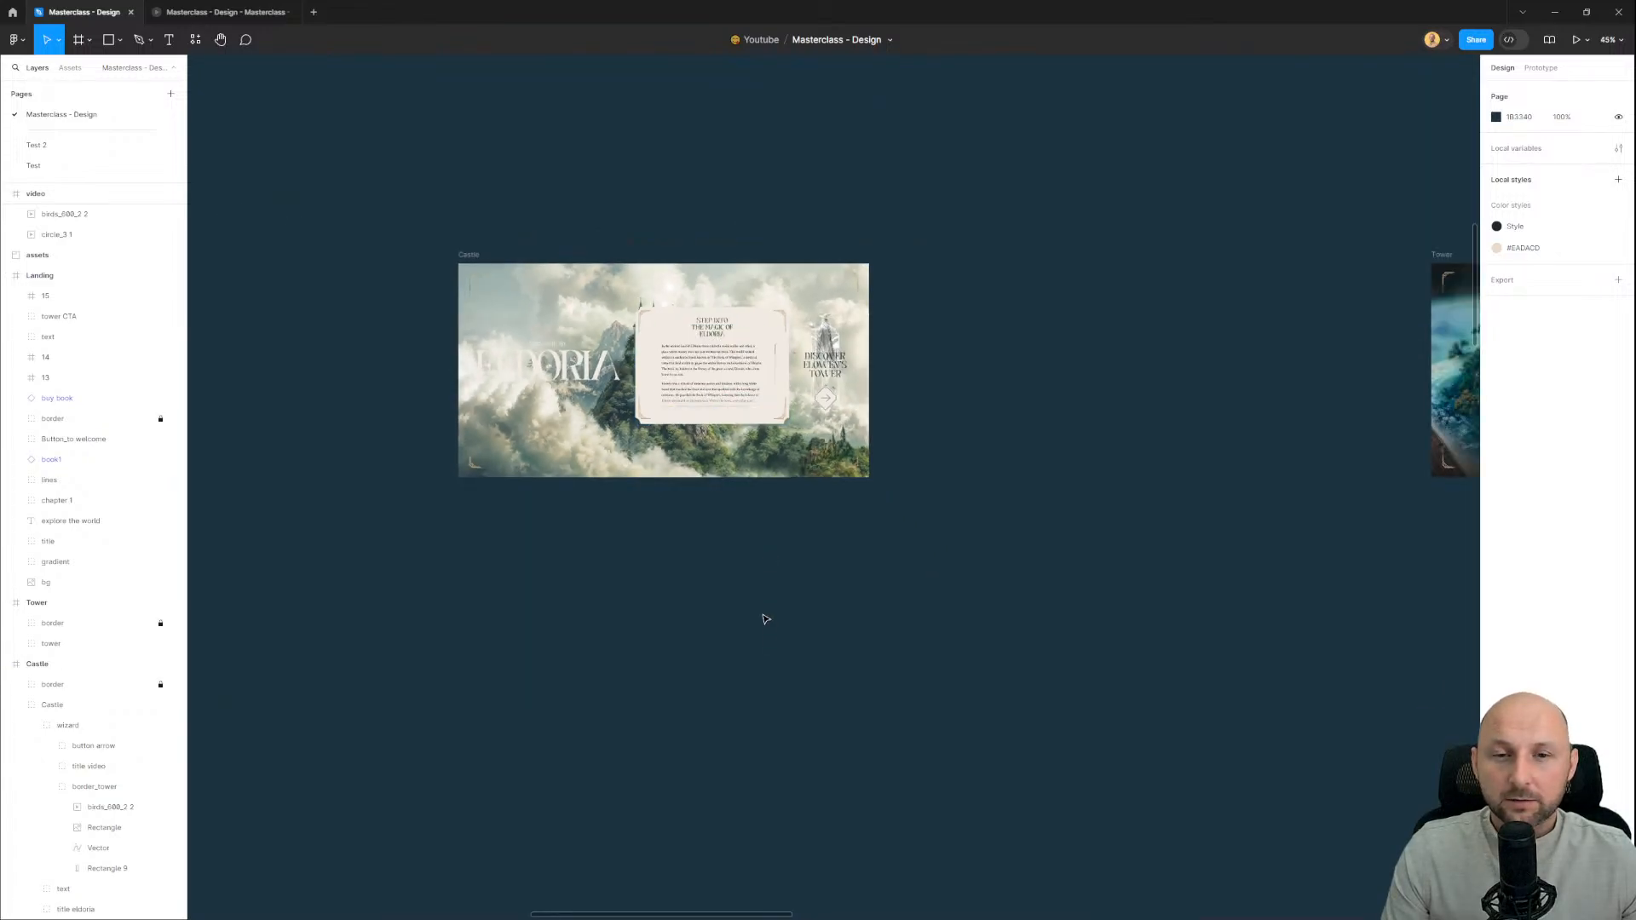
pyautogui.moveTo(680, 555); pyautogui.dragTo(1114, 548)
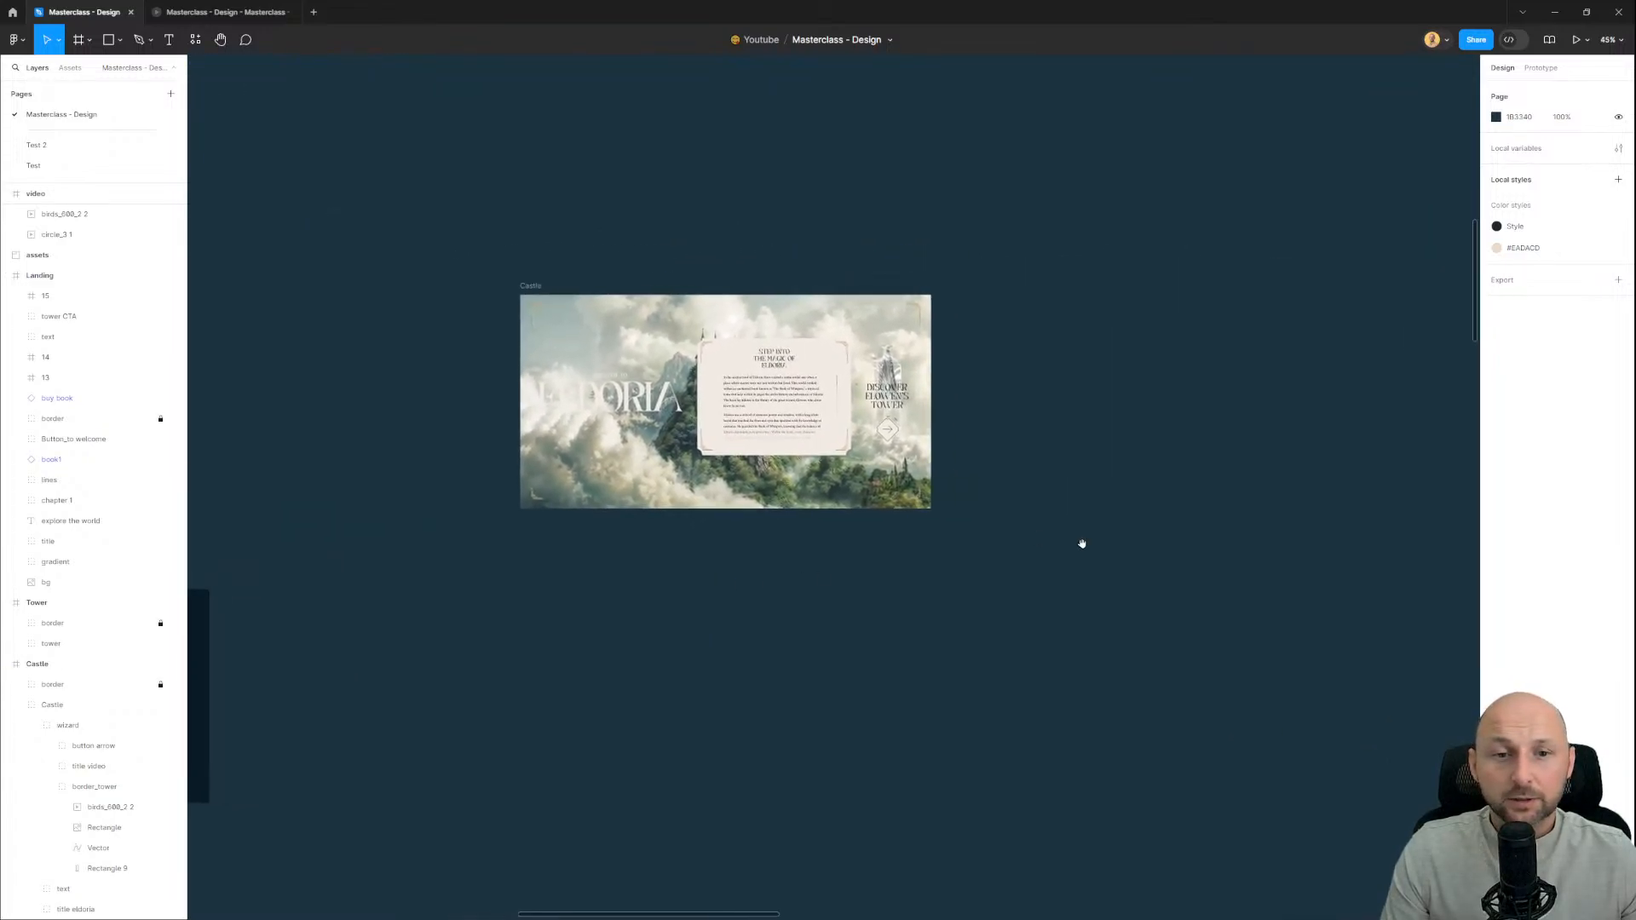
pyautogui.moveTo(1082, 545); pyautogui.dragTo(985, 536)
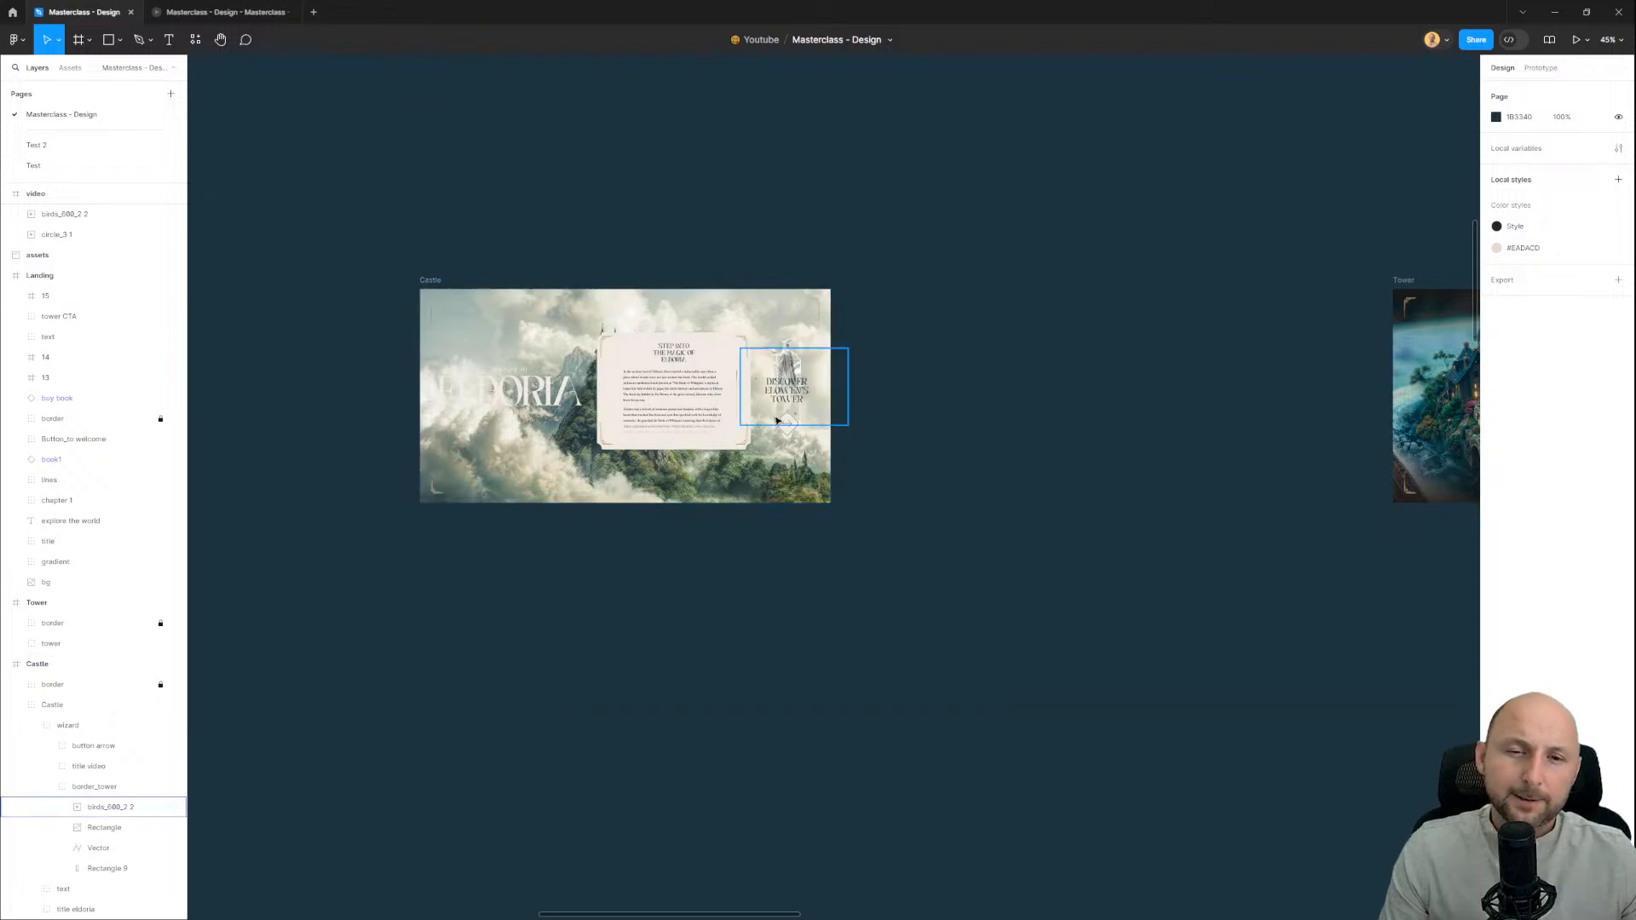
pyautogui.scroll(4, 775, 421)
pyautogui.moveTo(509, 577); pyautogui.dragTo(1300, 513)
pyautogui.moveTo(746, 527); pyautogui.dragTo(1321, 509)
pyautogui.moveTo(552, 485); pyautogui.dragTo(859, 488)
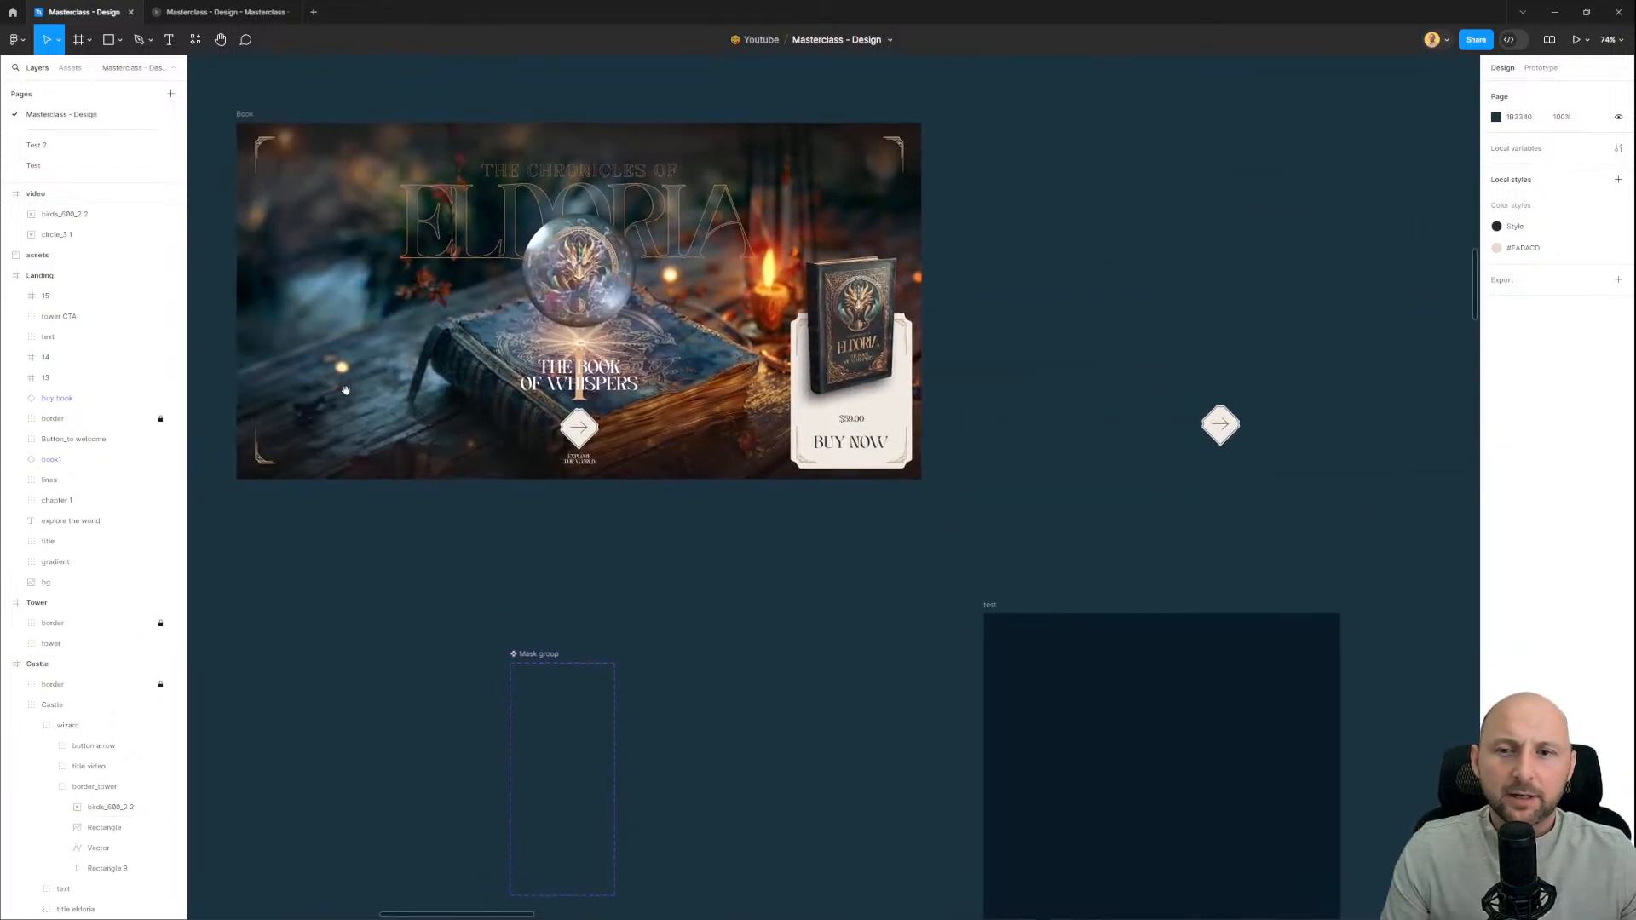
pyautogui.scroll(1, 484, 407)
pyautogui.moveTo(508, 537); pyautogui.dragTo(634, 529)
pyautogui.scroll(2, 674, 505)
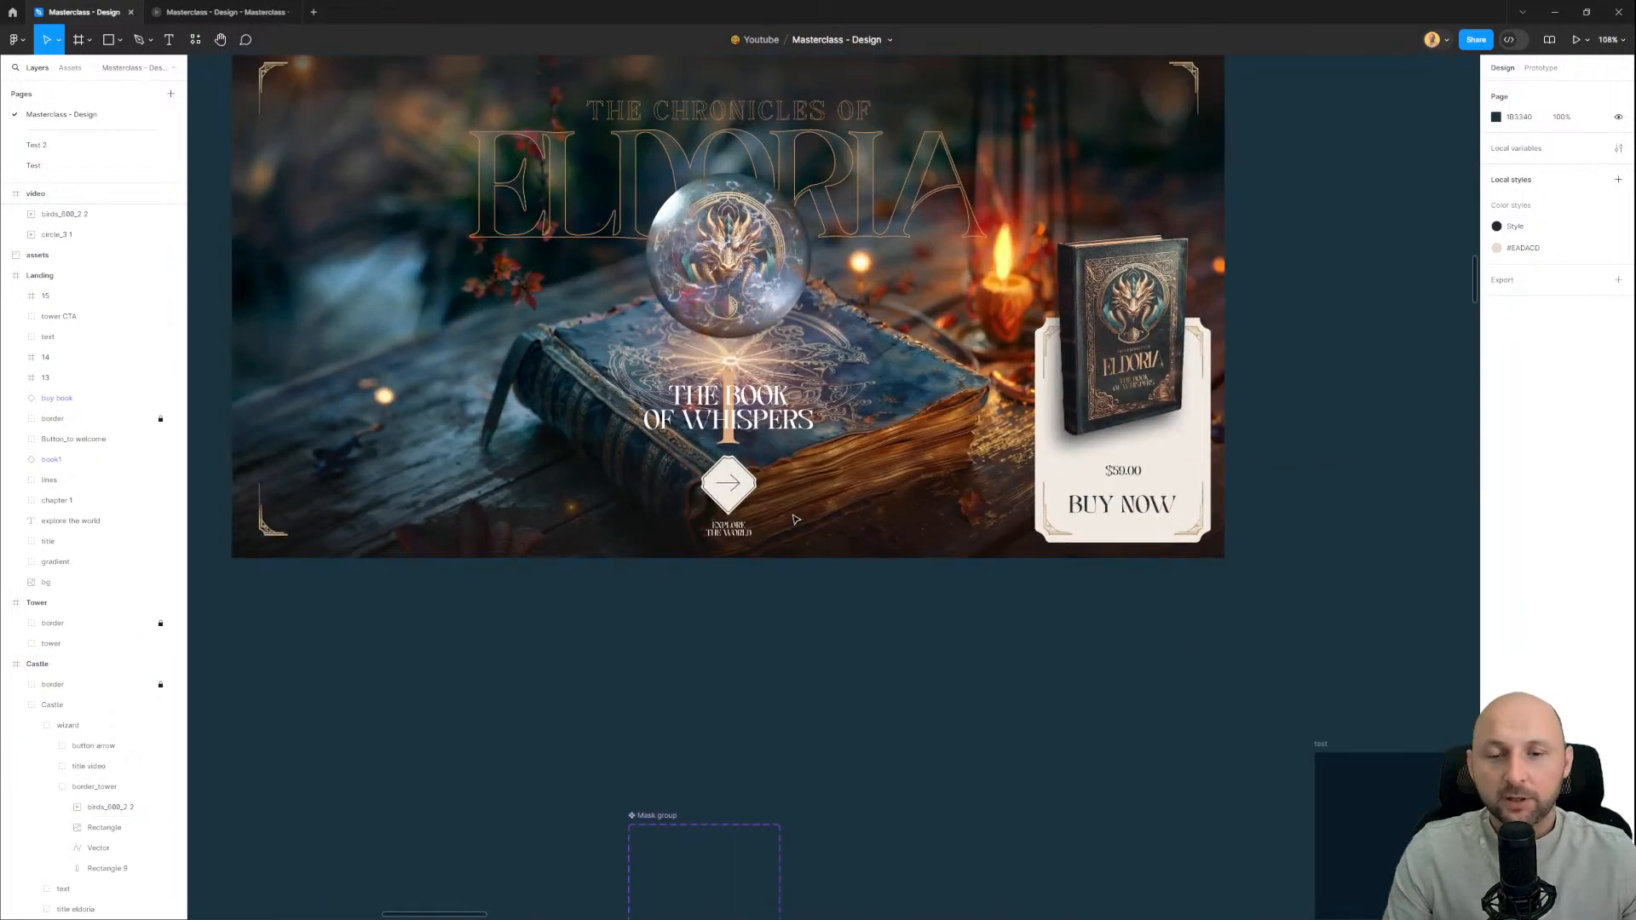
pyautogui.scroll(2, 720, 451)
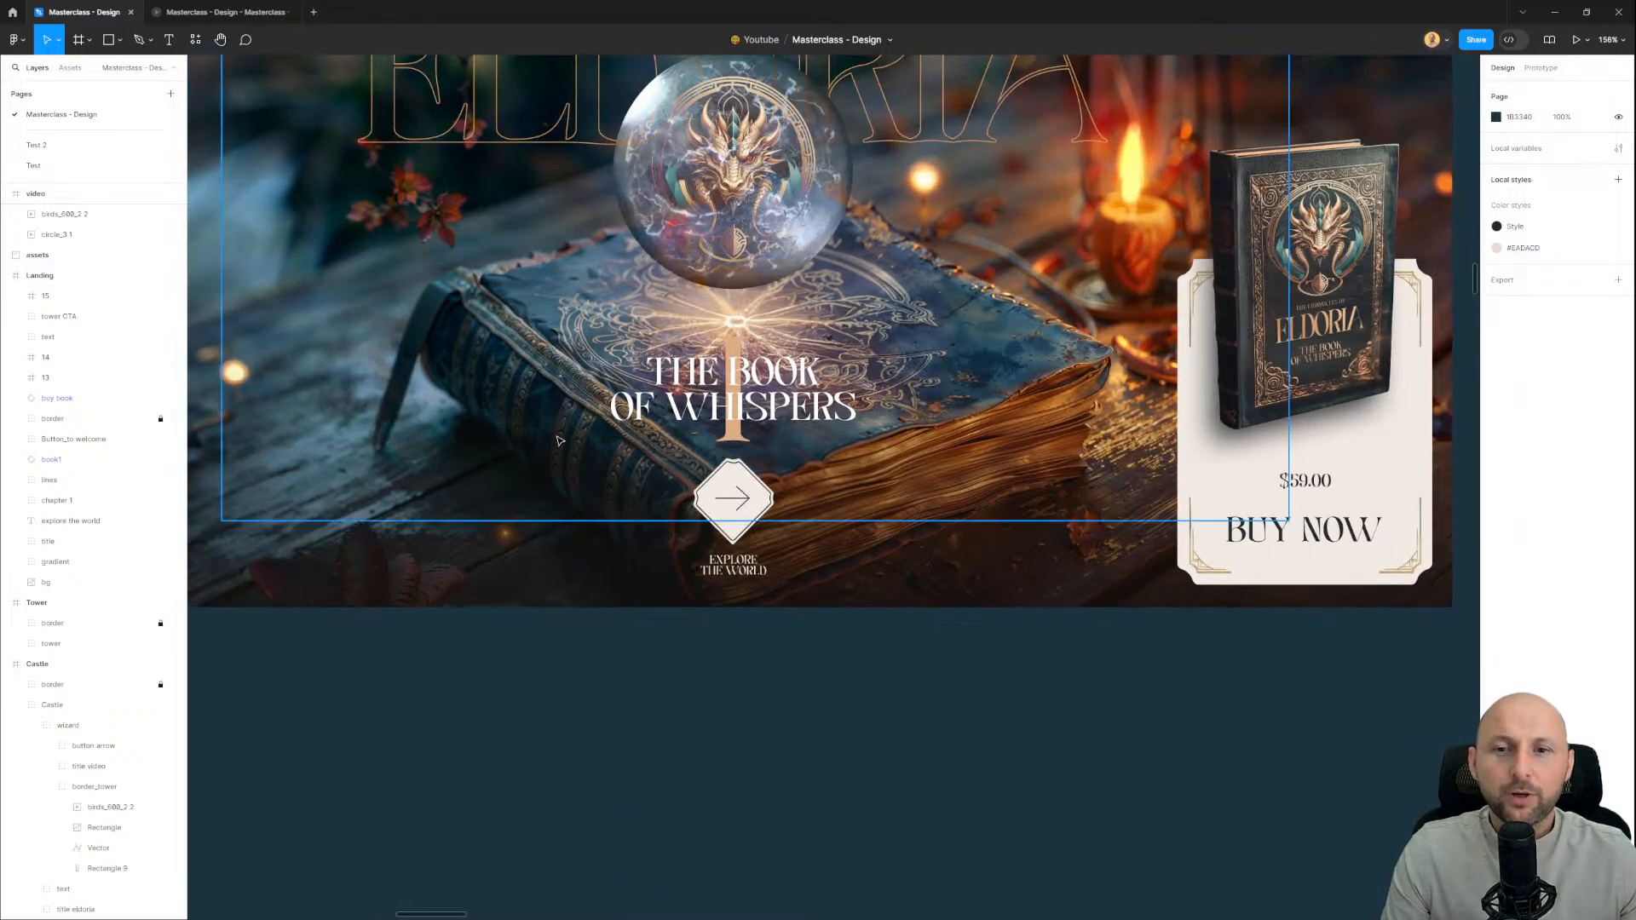
pyautogui.click(512, 454)
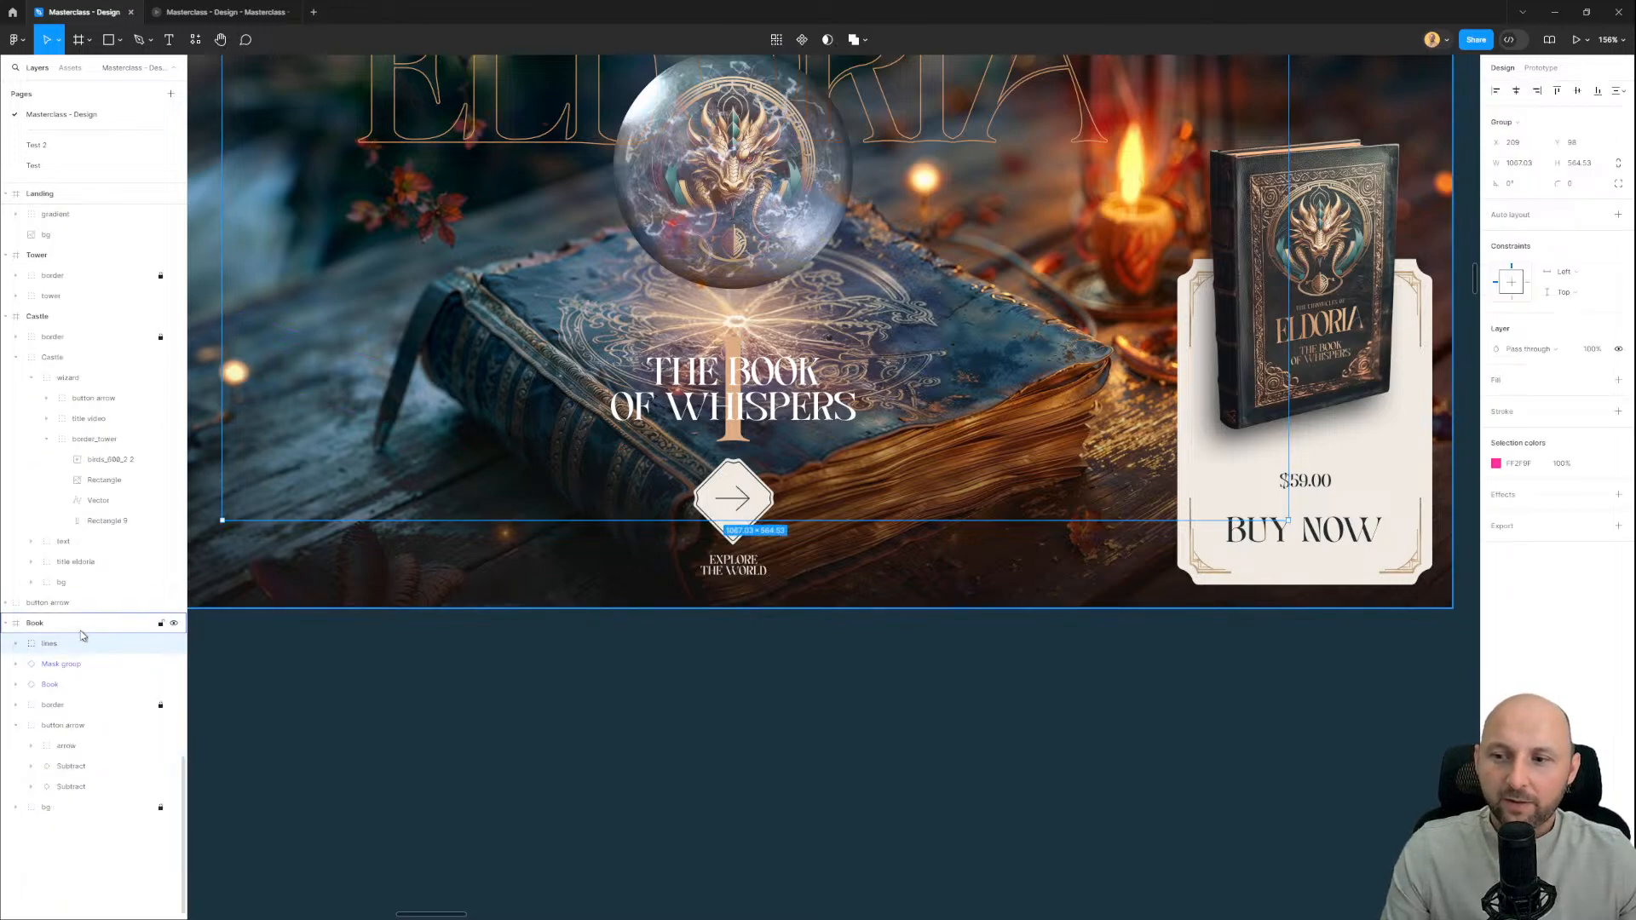
# Step: Paste the lines group above the birds video in the Castle frame's border_tower group and move it to X 976, Y 207
pyautogui.scroll(-2, 633, 348)
pyautogui.scroll(-2, 604, 515)
pyautogui.moveTo(1441, 471); pyautogui.dragTo(995, 488)
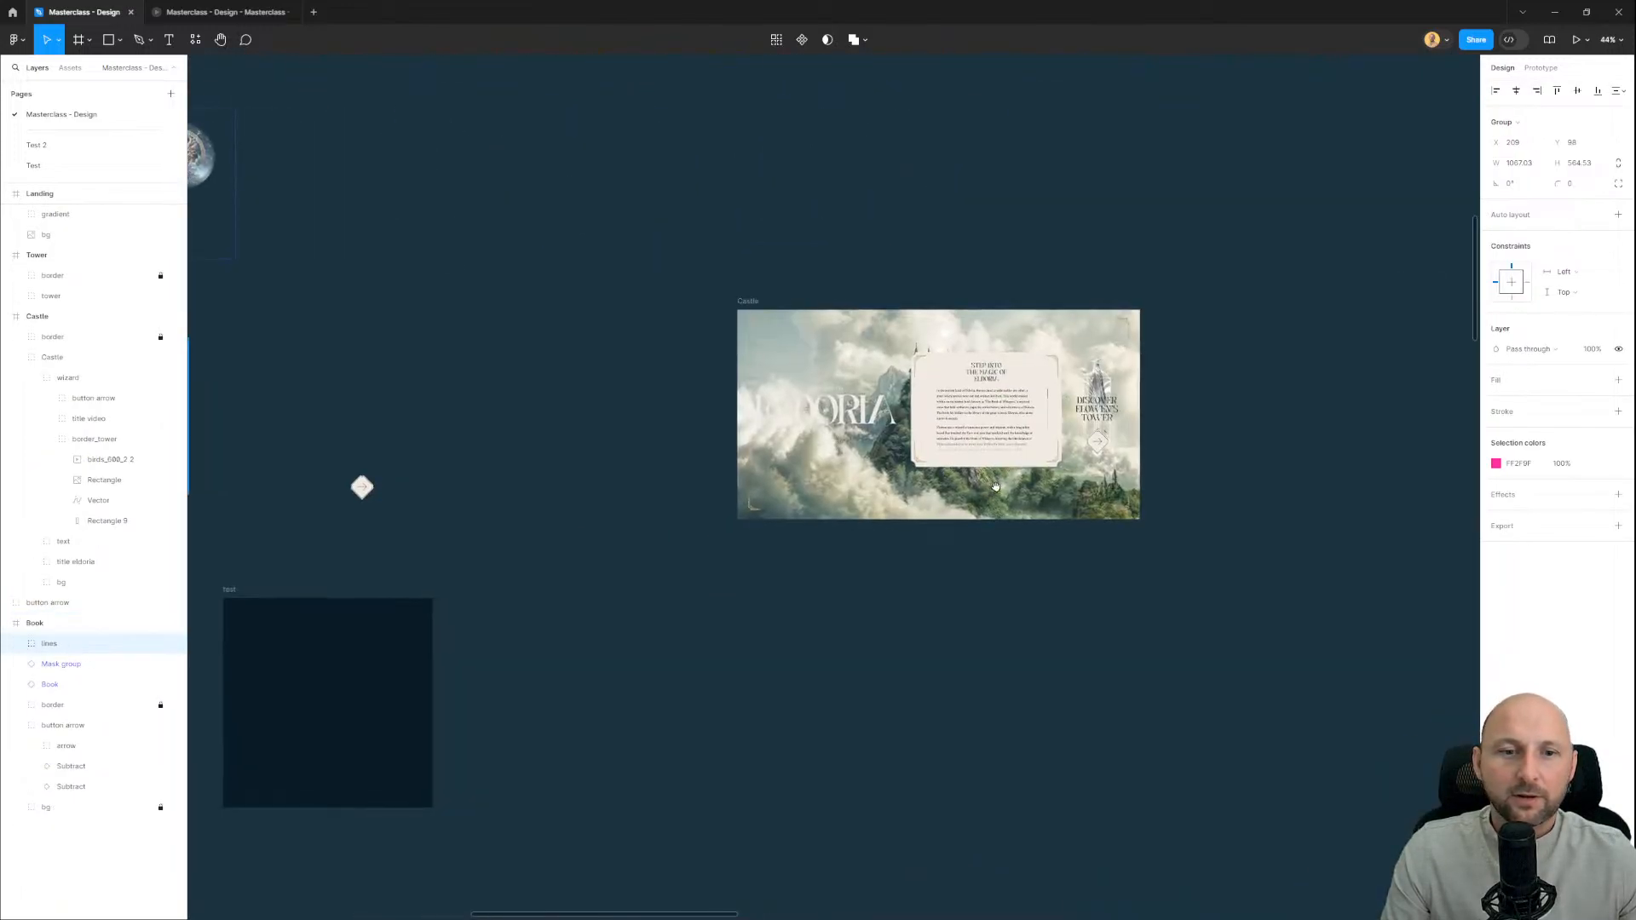
pyautogui.hscroll(5, 852, 443)
pyautogui.scroll(6, 792, 421)
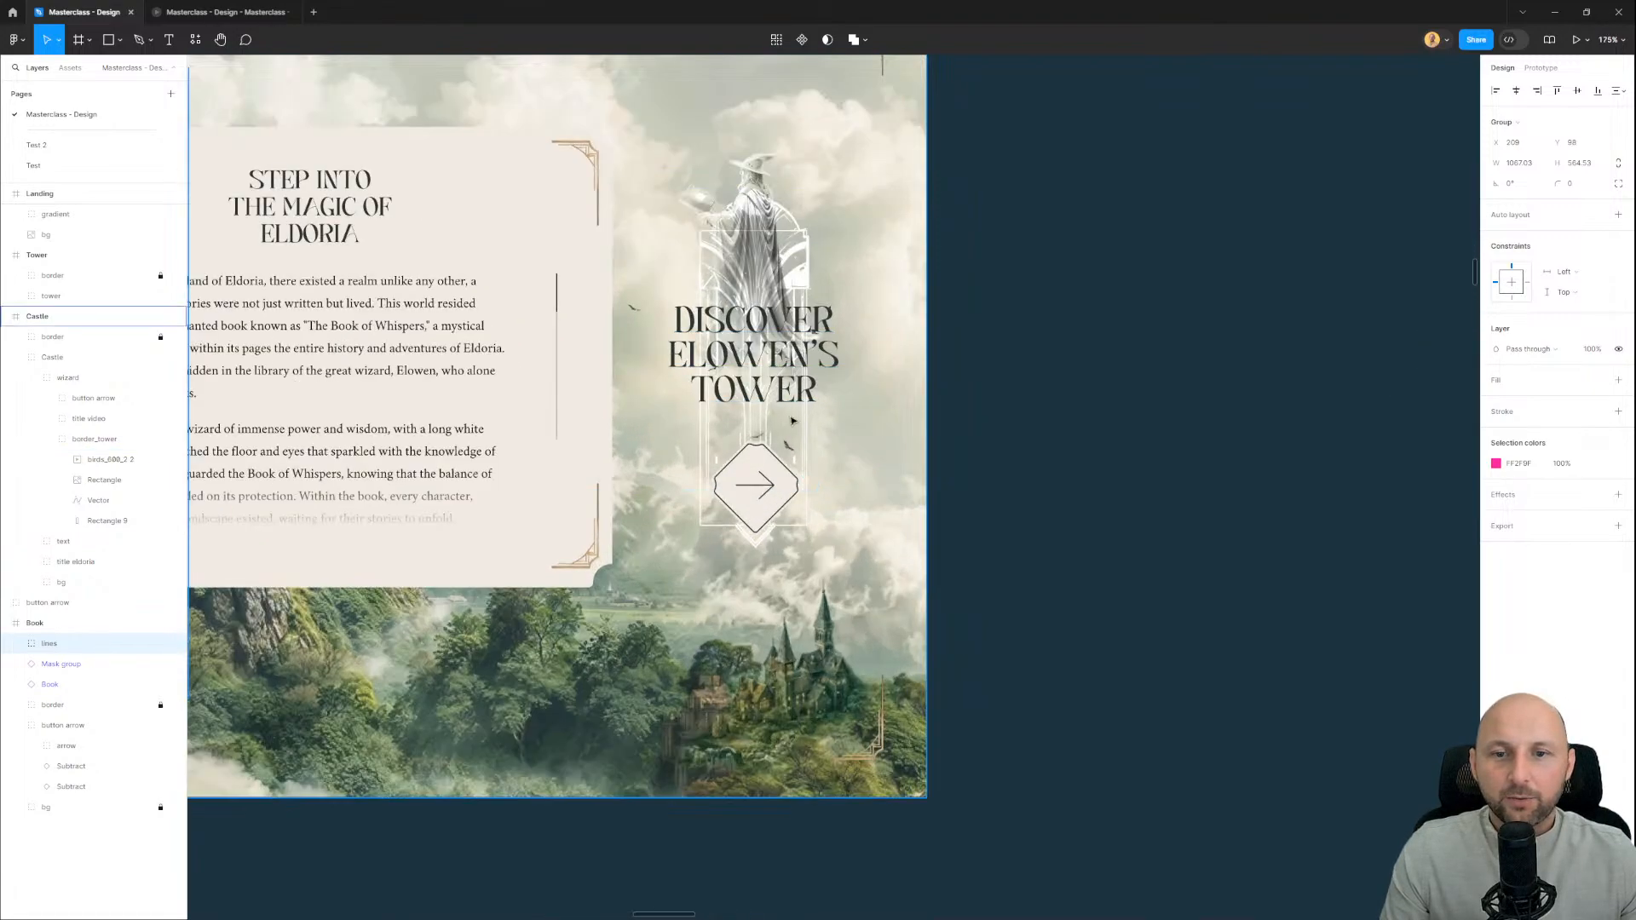
pyautogui.scroll(2, 792, 421)
pyautogui.keyDown('ctrl'); pyautogui.click(808, 436); pyautogui.keyUp('ctrl')
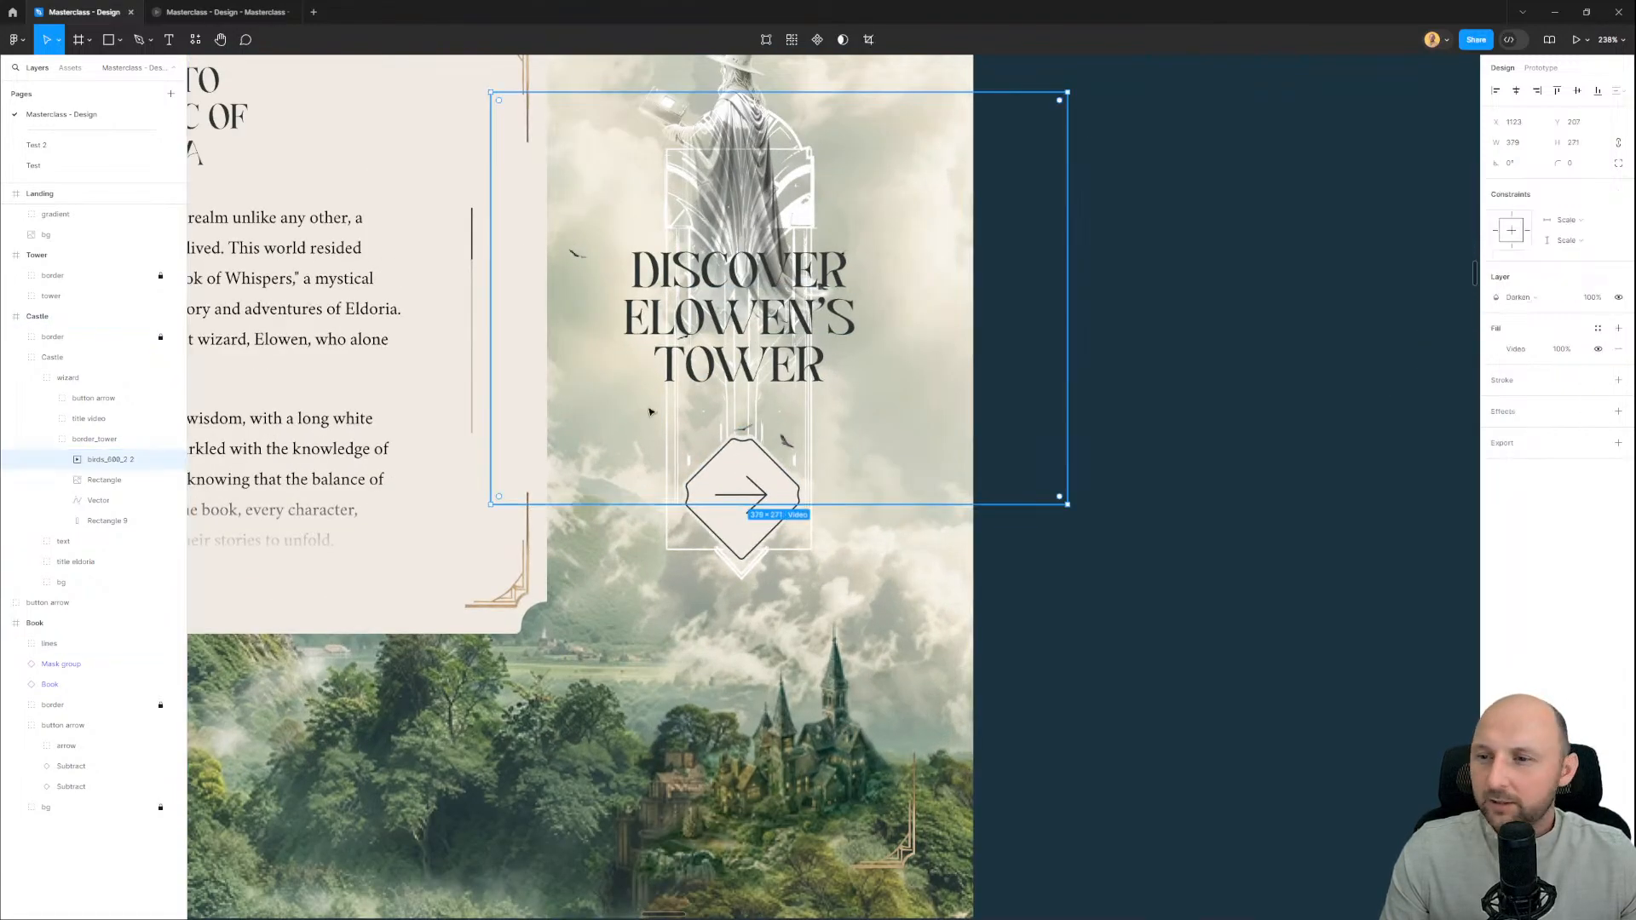
pyautogui.scroll(-2, 757, 410)
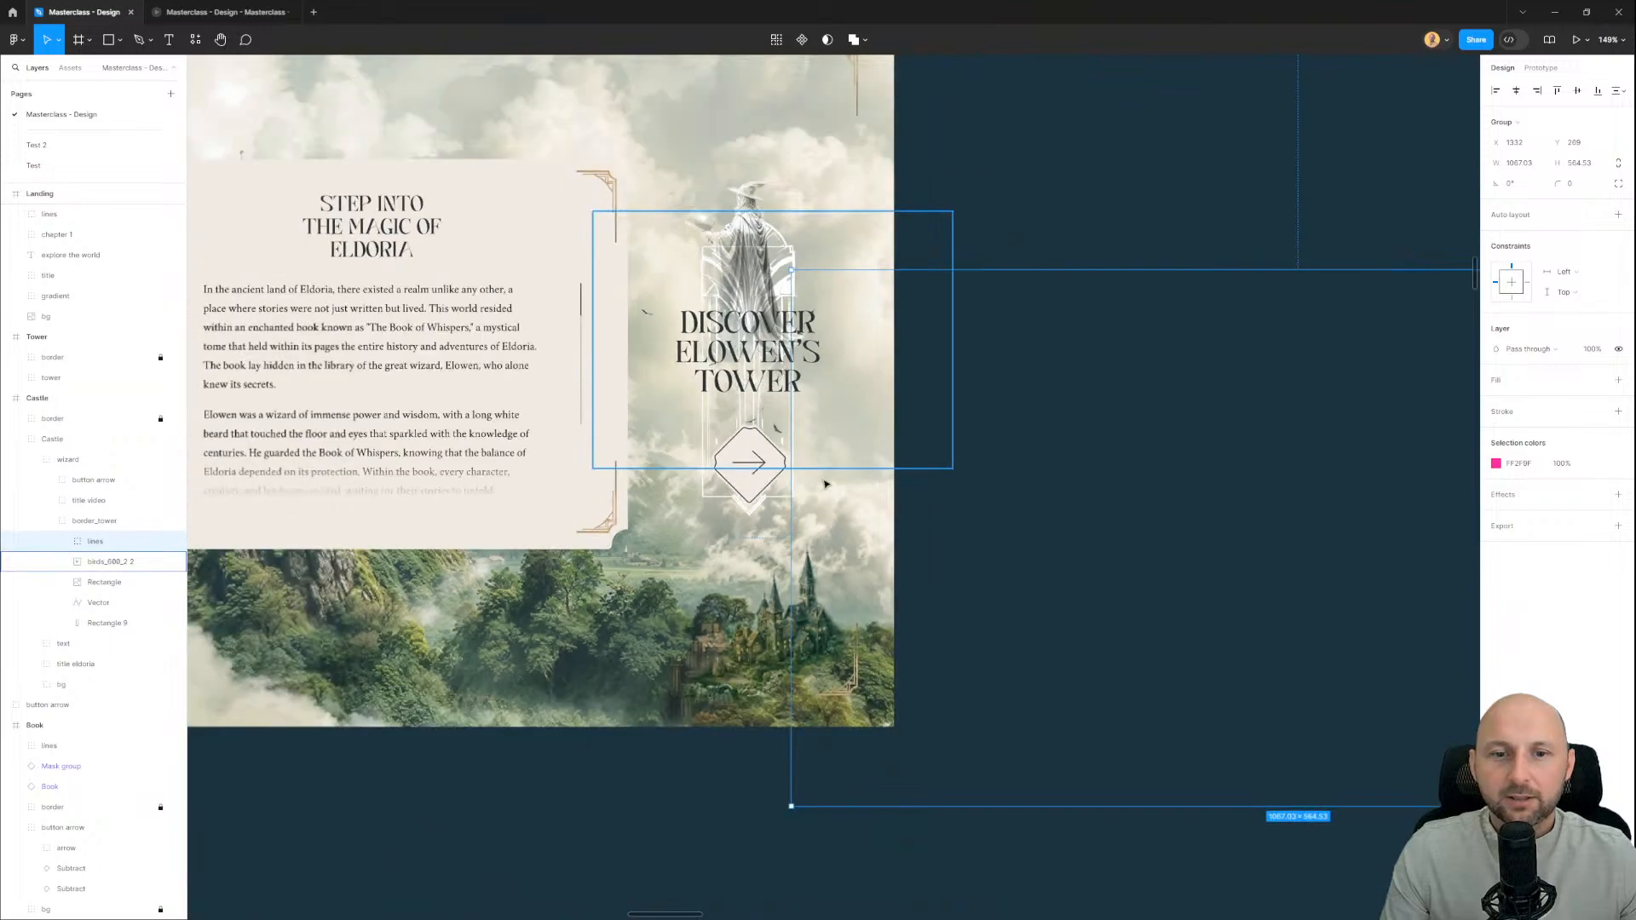
pyautogui.moveTo(858, 573); pyautogui.dragTo(519, 513)
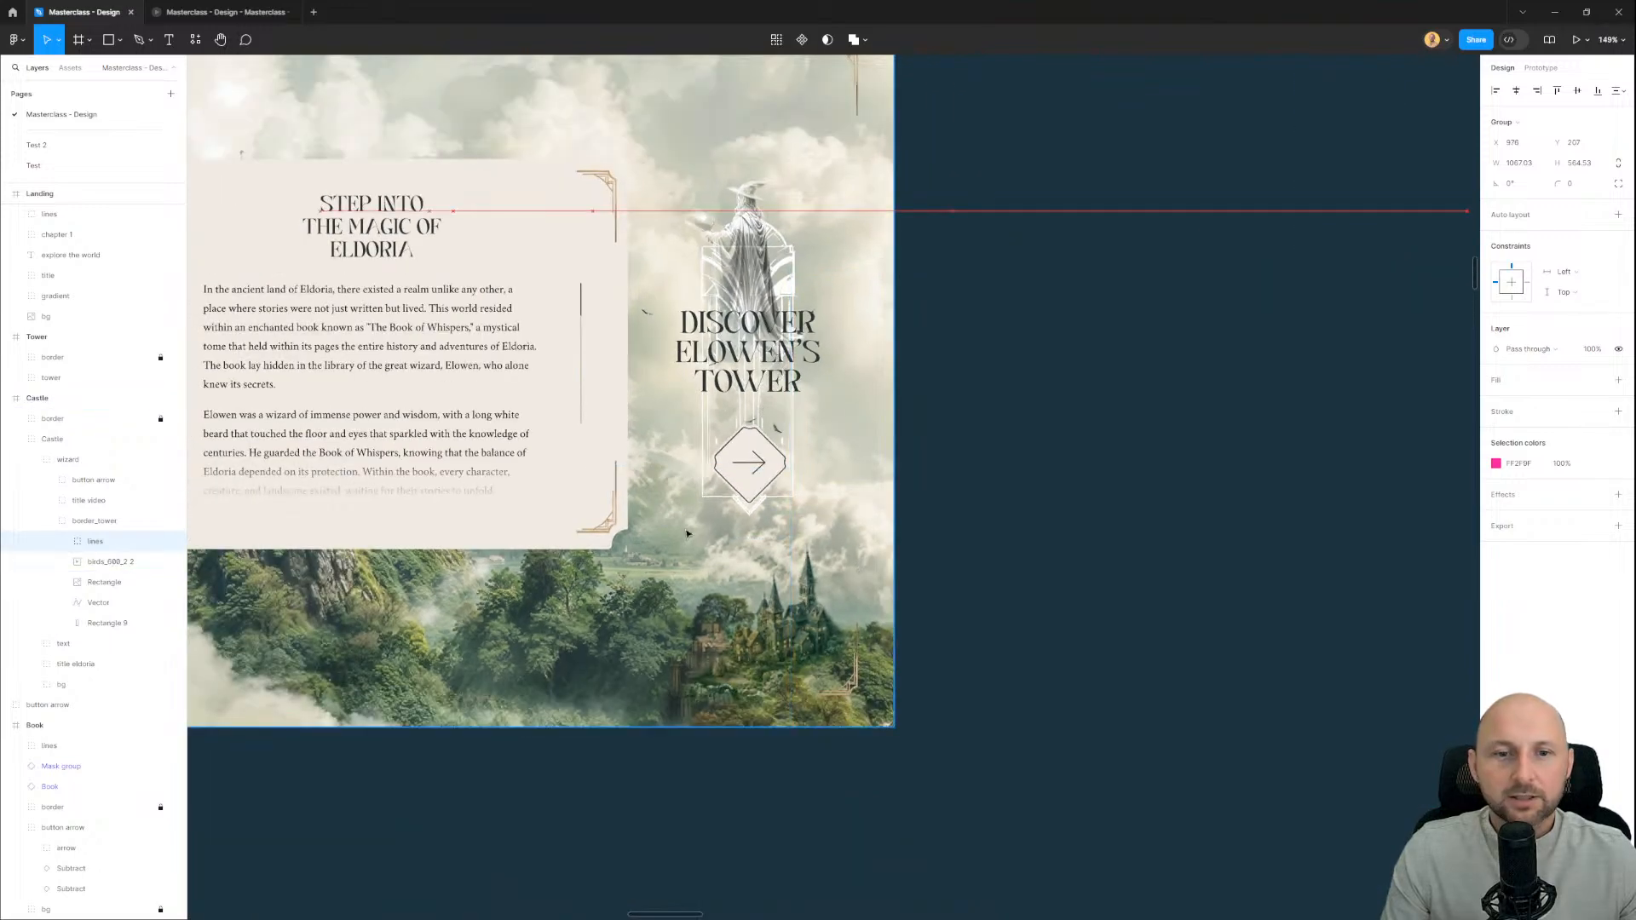
# Step: Outline the pasted lines group with a 1 px black inside stroke, rotate it to -90° and place it around the tower arrow button
pyautogui.click(1504, 418)
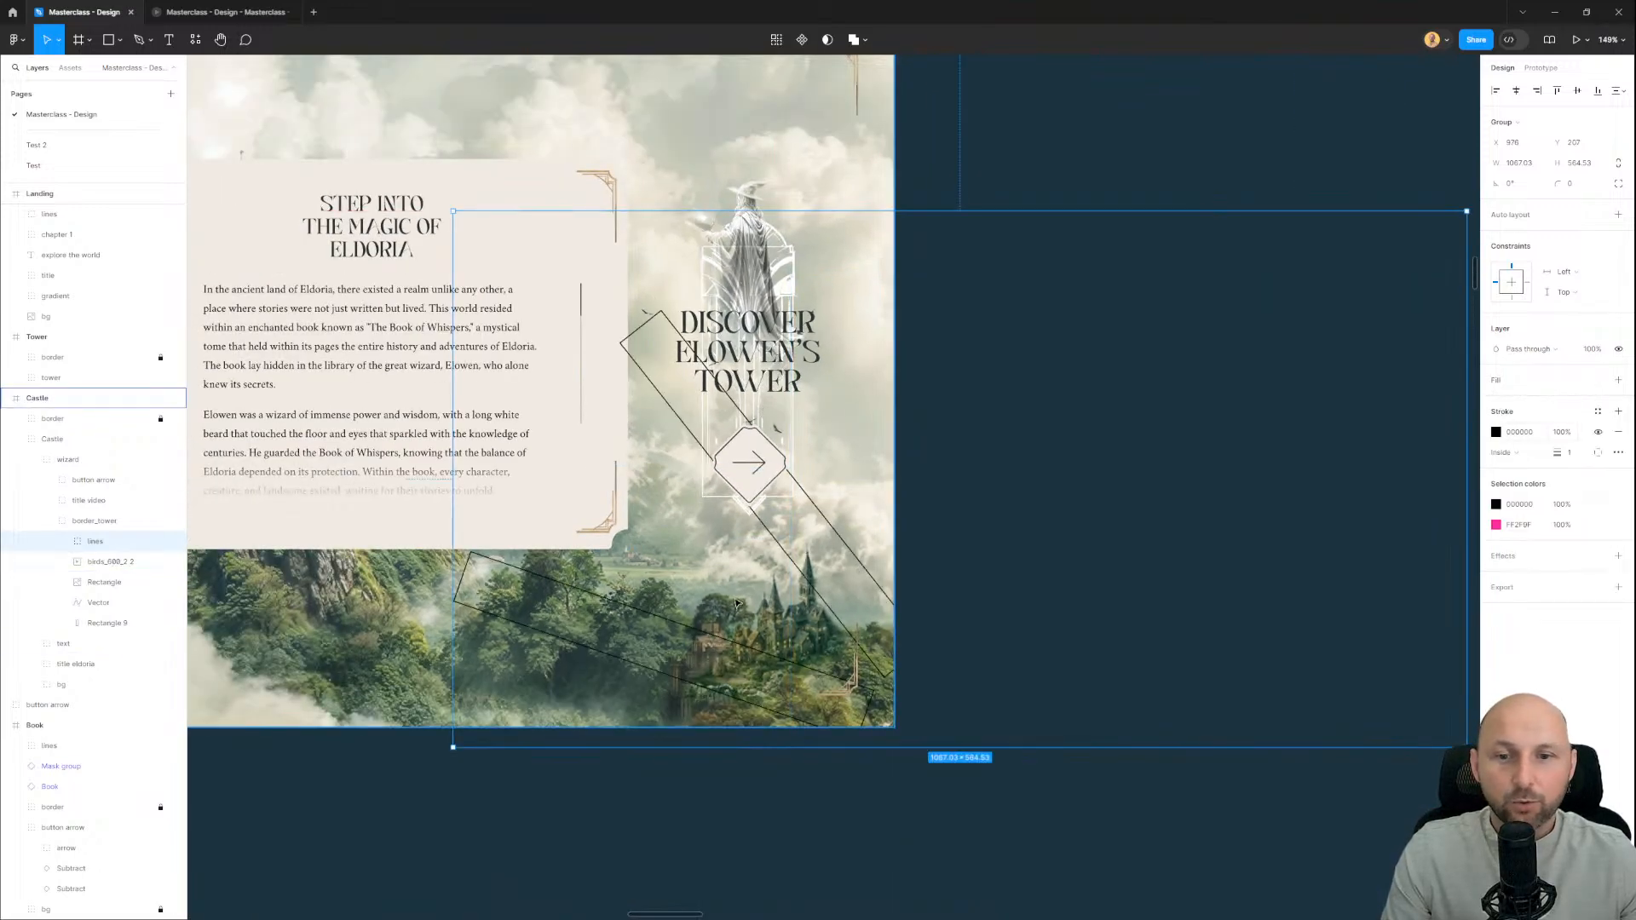
pyautogui.scroll(-2, 759, 528)
pyautogui.moveTo(785, 590)
pyautogui.mouseDown()
pyautogui.moveTo(588, 427)
pyautogui.moveTo(540, 435)
pyautogui.mouseUp()
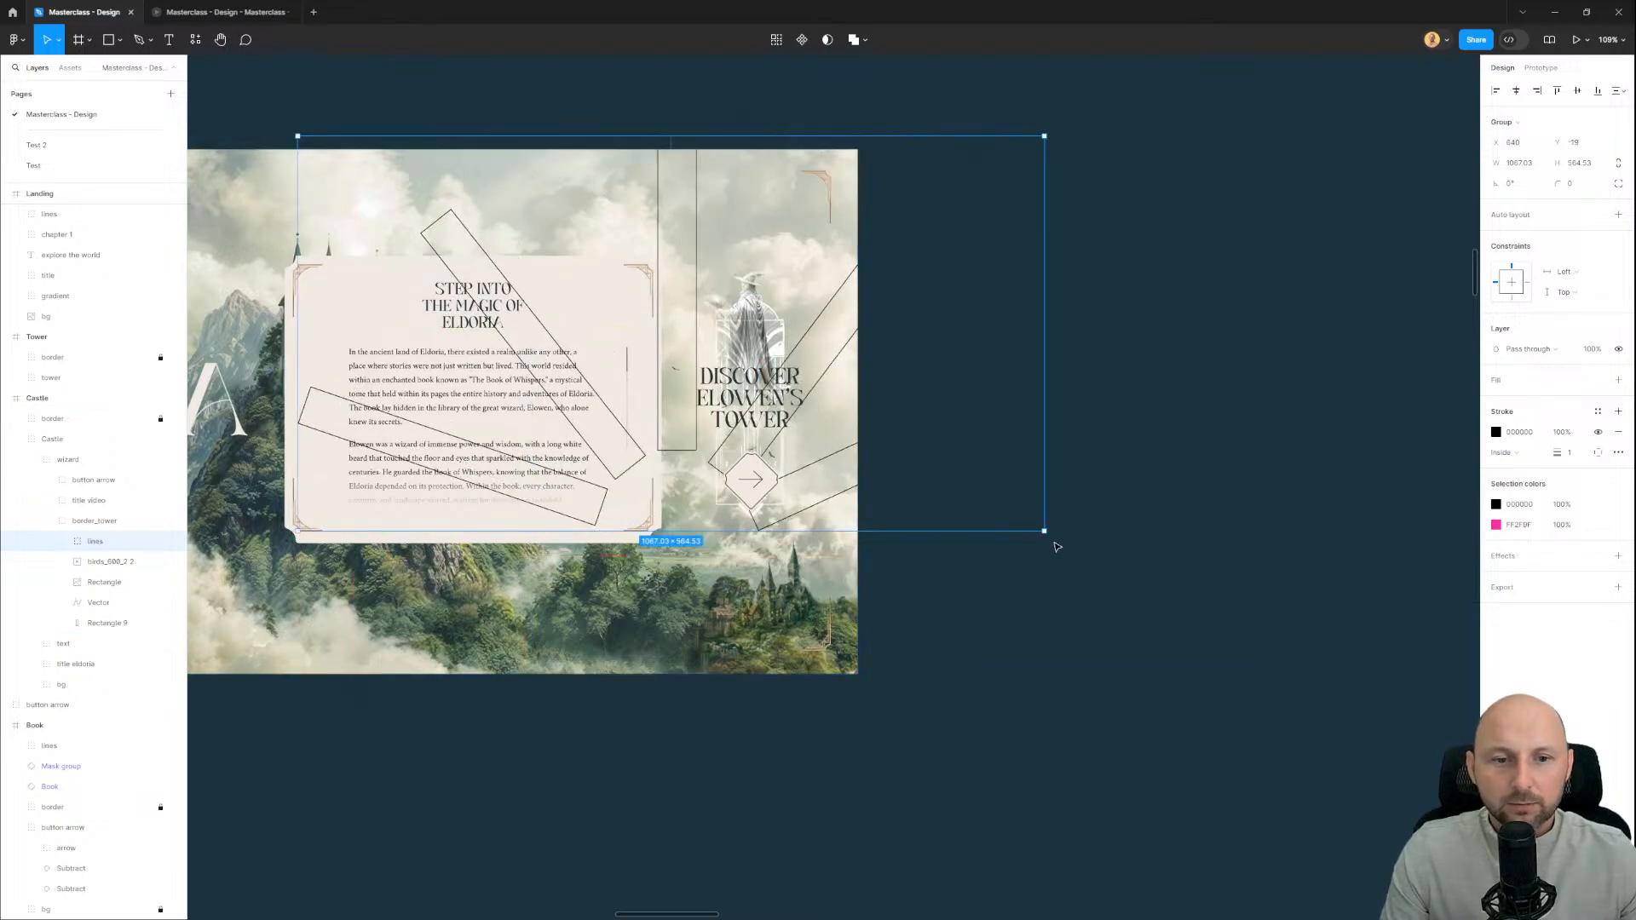
pyautogui.moveTo(1050, 535); pyautogui.dragTo(470, 713)
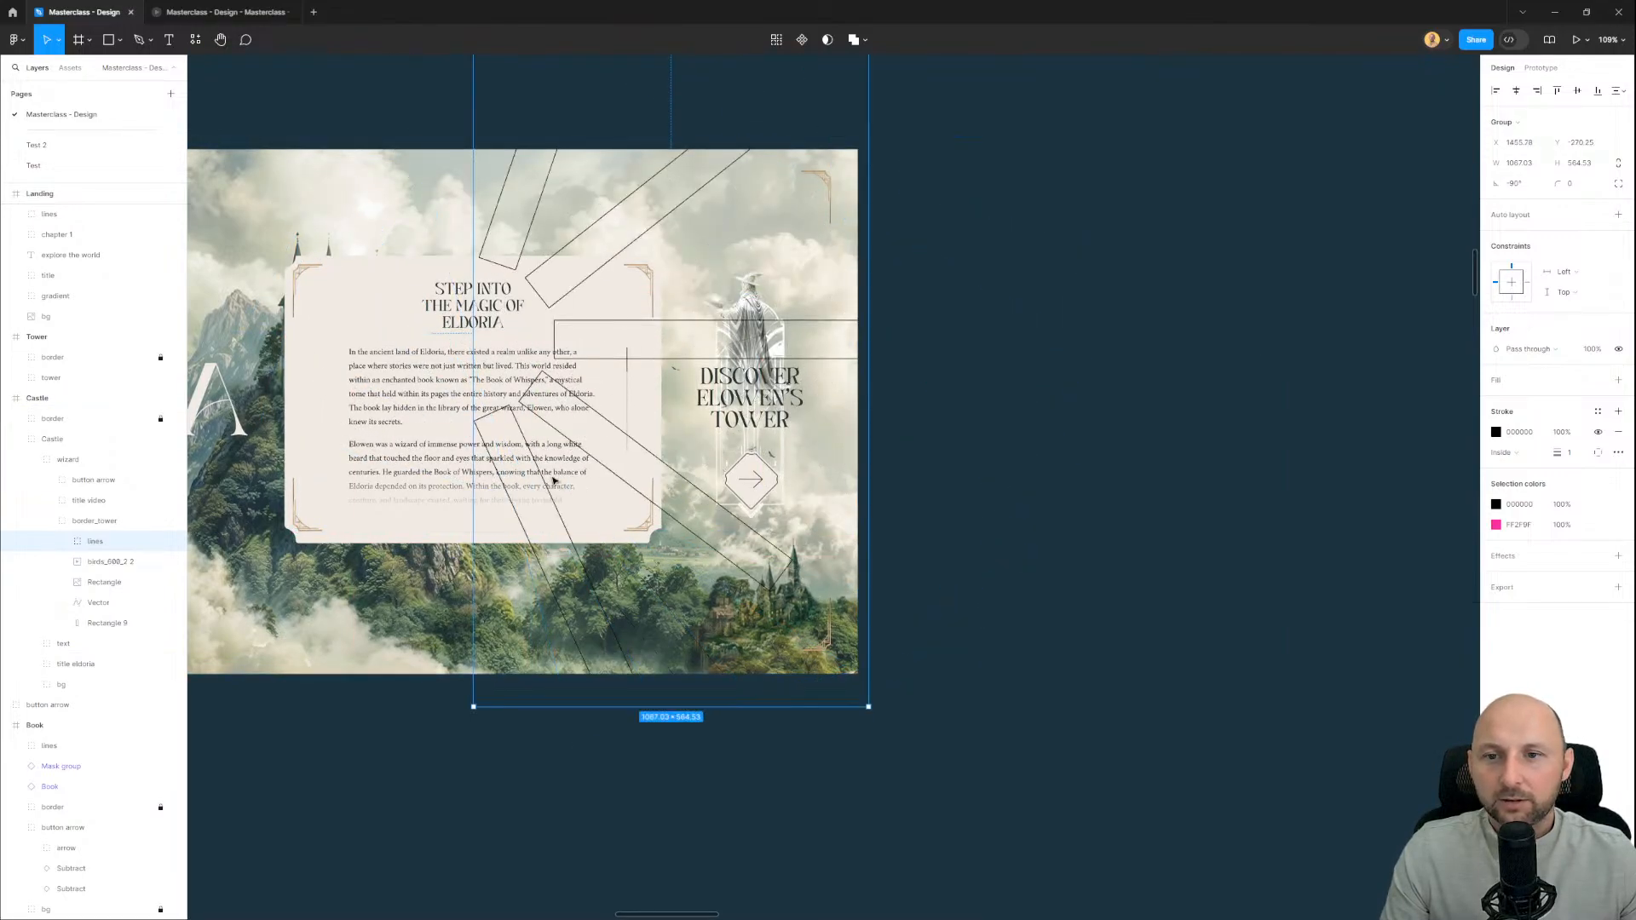
pyautogui.moveTo(609, 402); pyautogui.dragTo(783, 506)
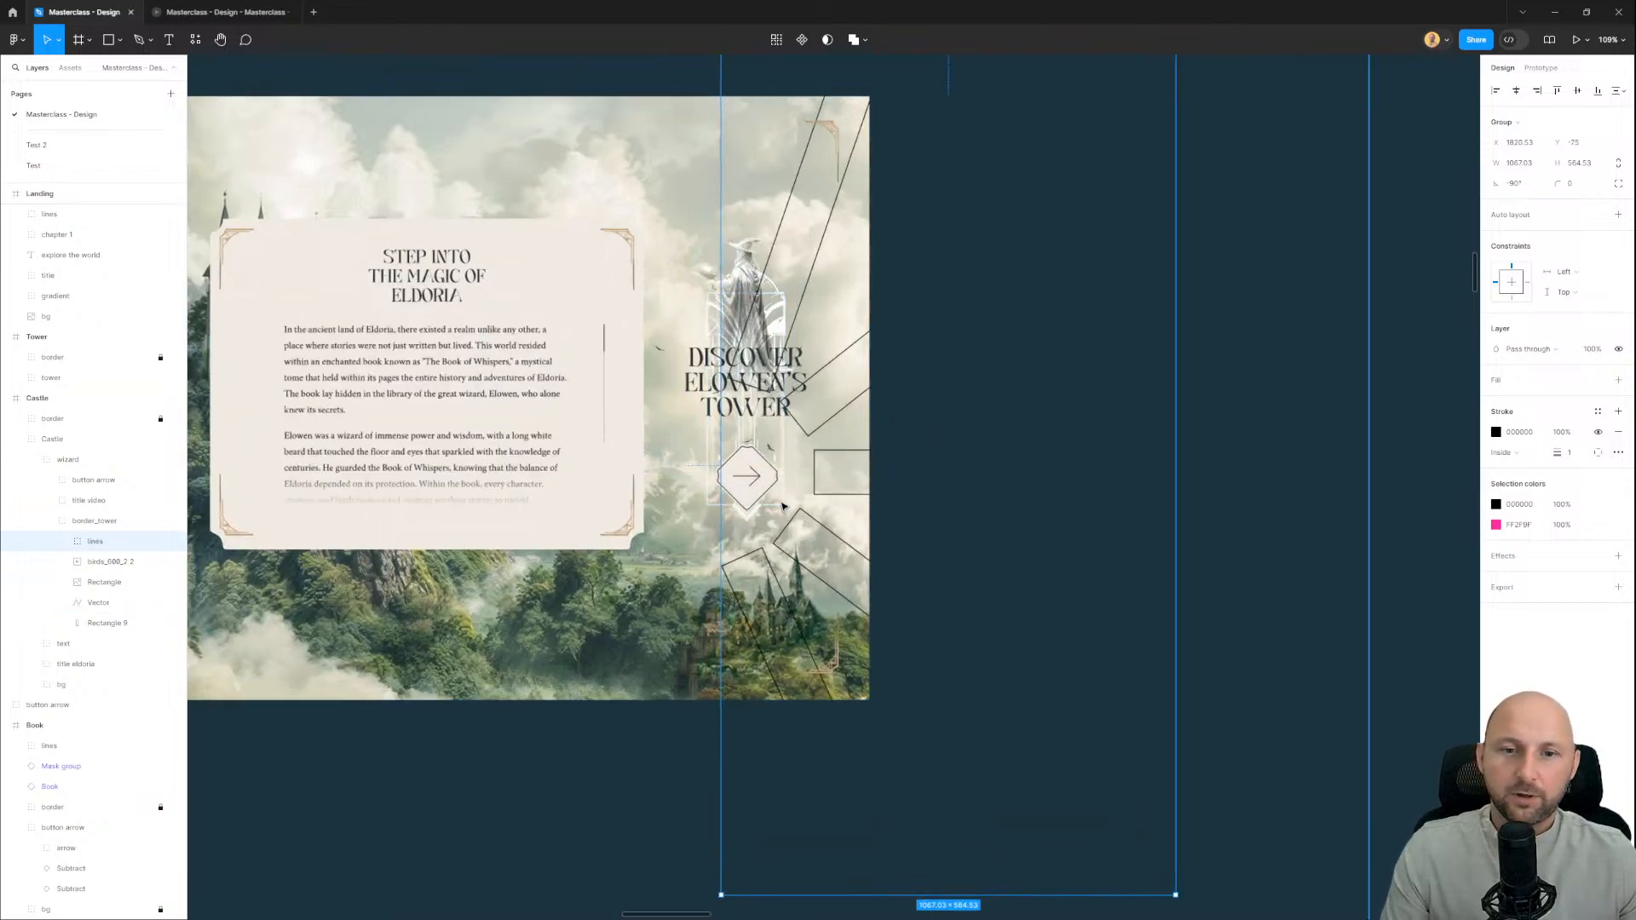
# Step: Remove the black stroke from the lines group and check the Castle screen in the prototype preview
pyautogui.scroll(3, 783, 506)
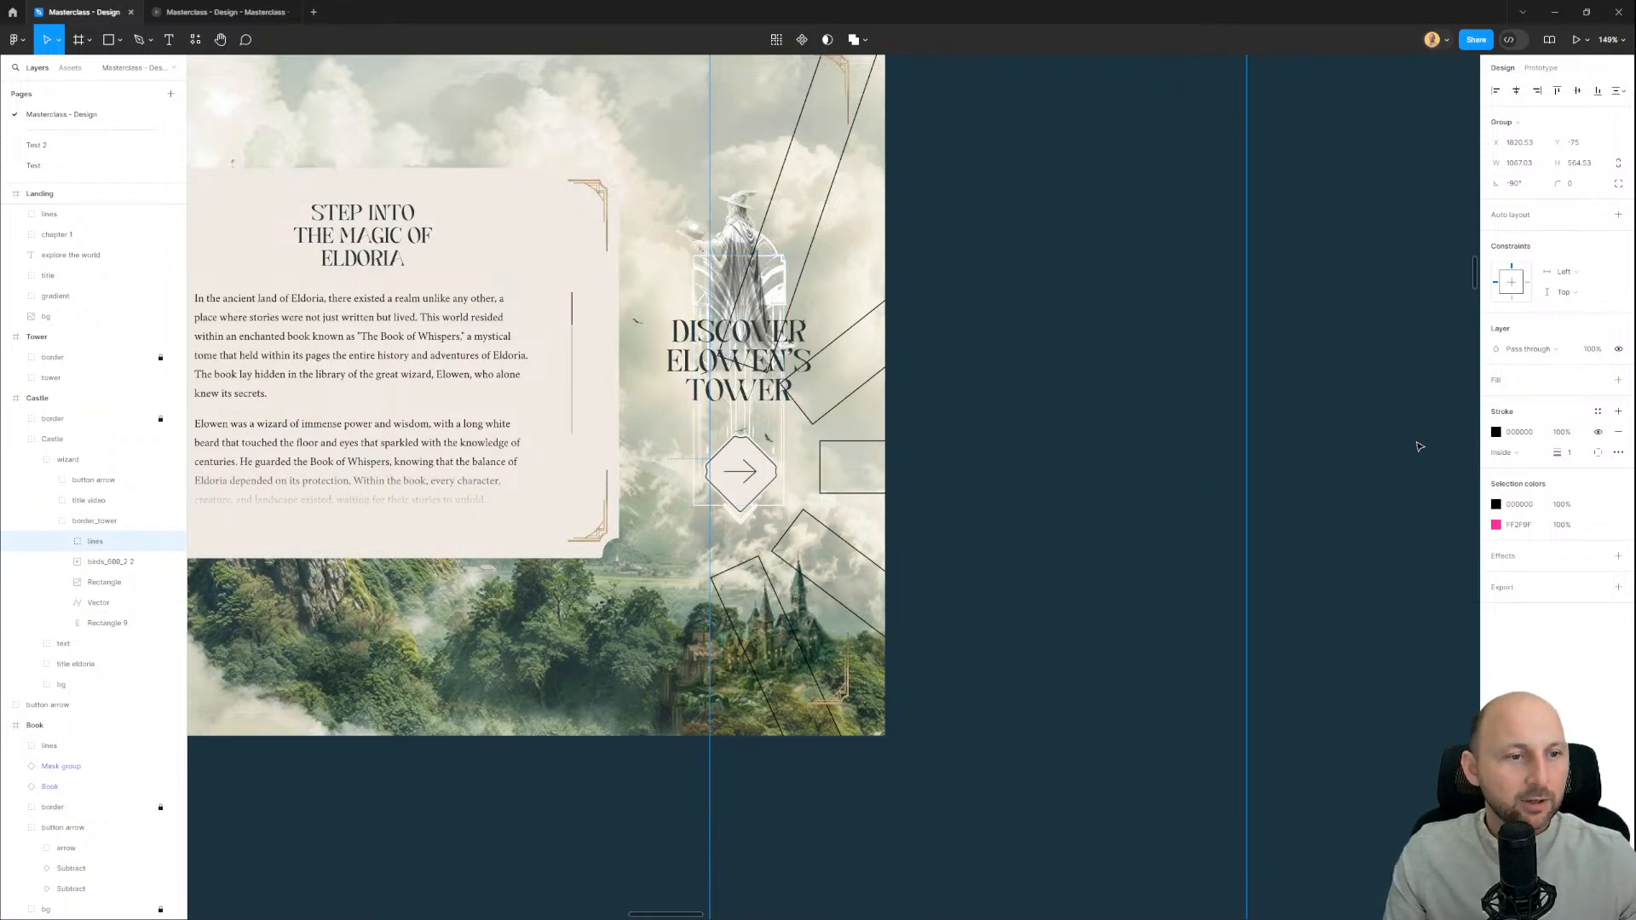
pyautogui.click(1619, 436)
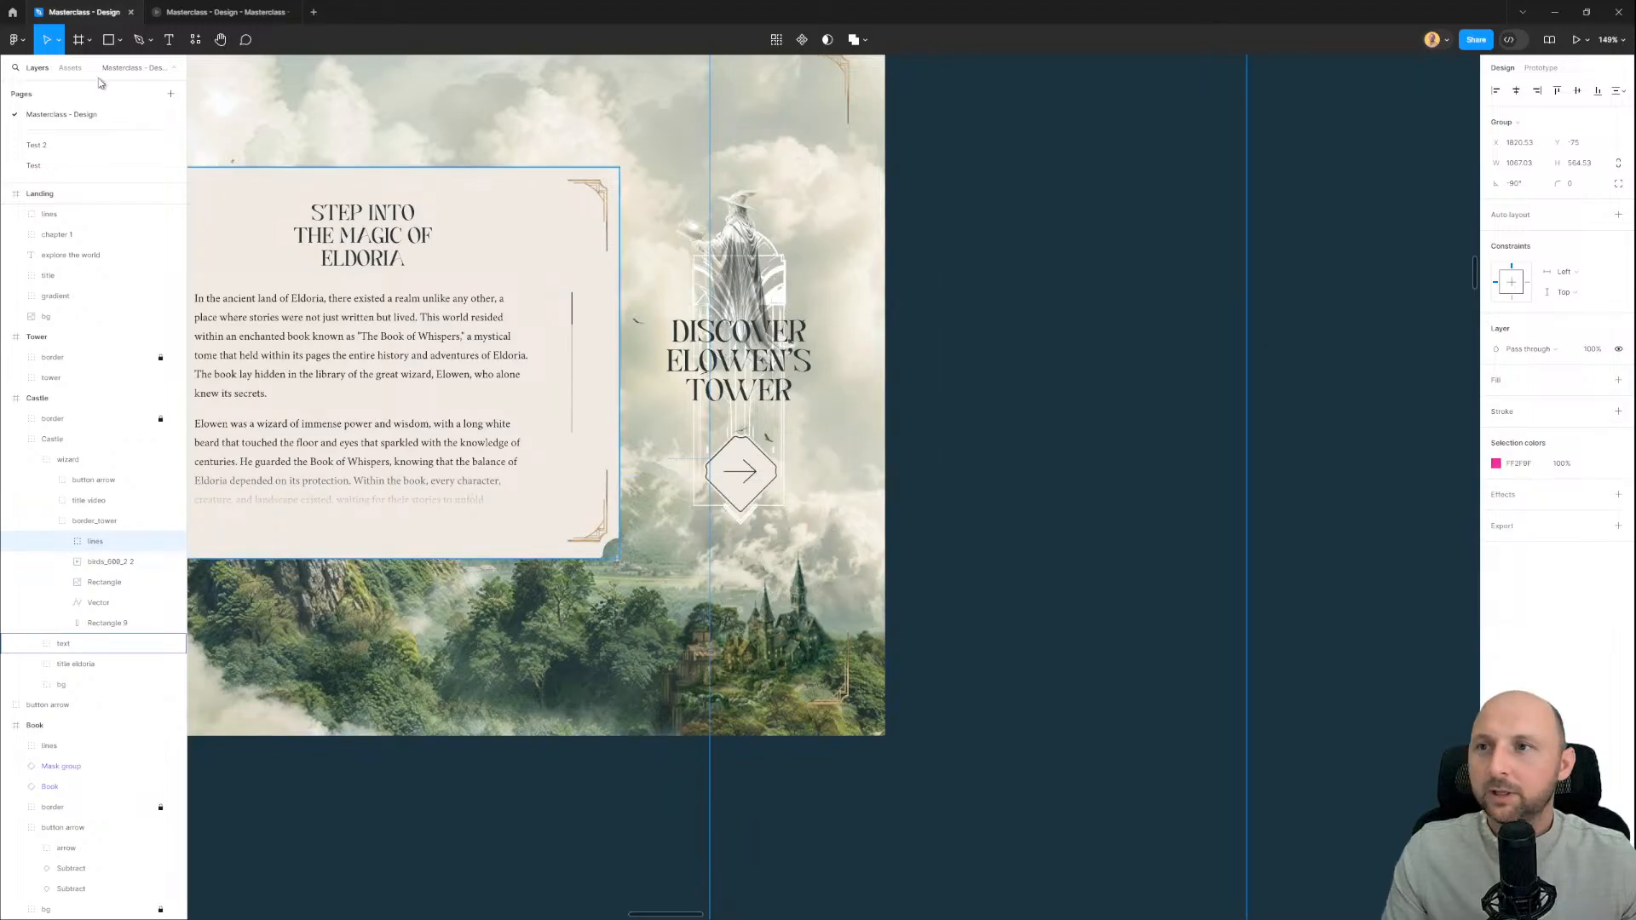
pyautogui.click(220, 12)
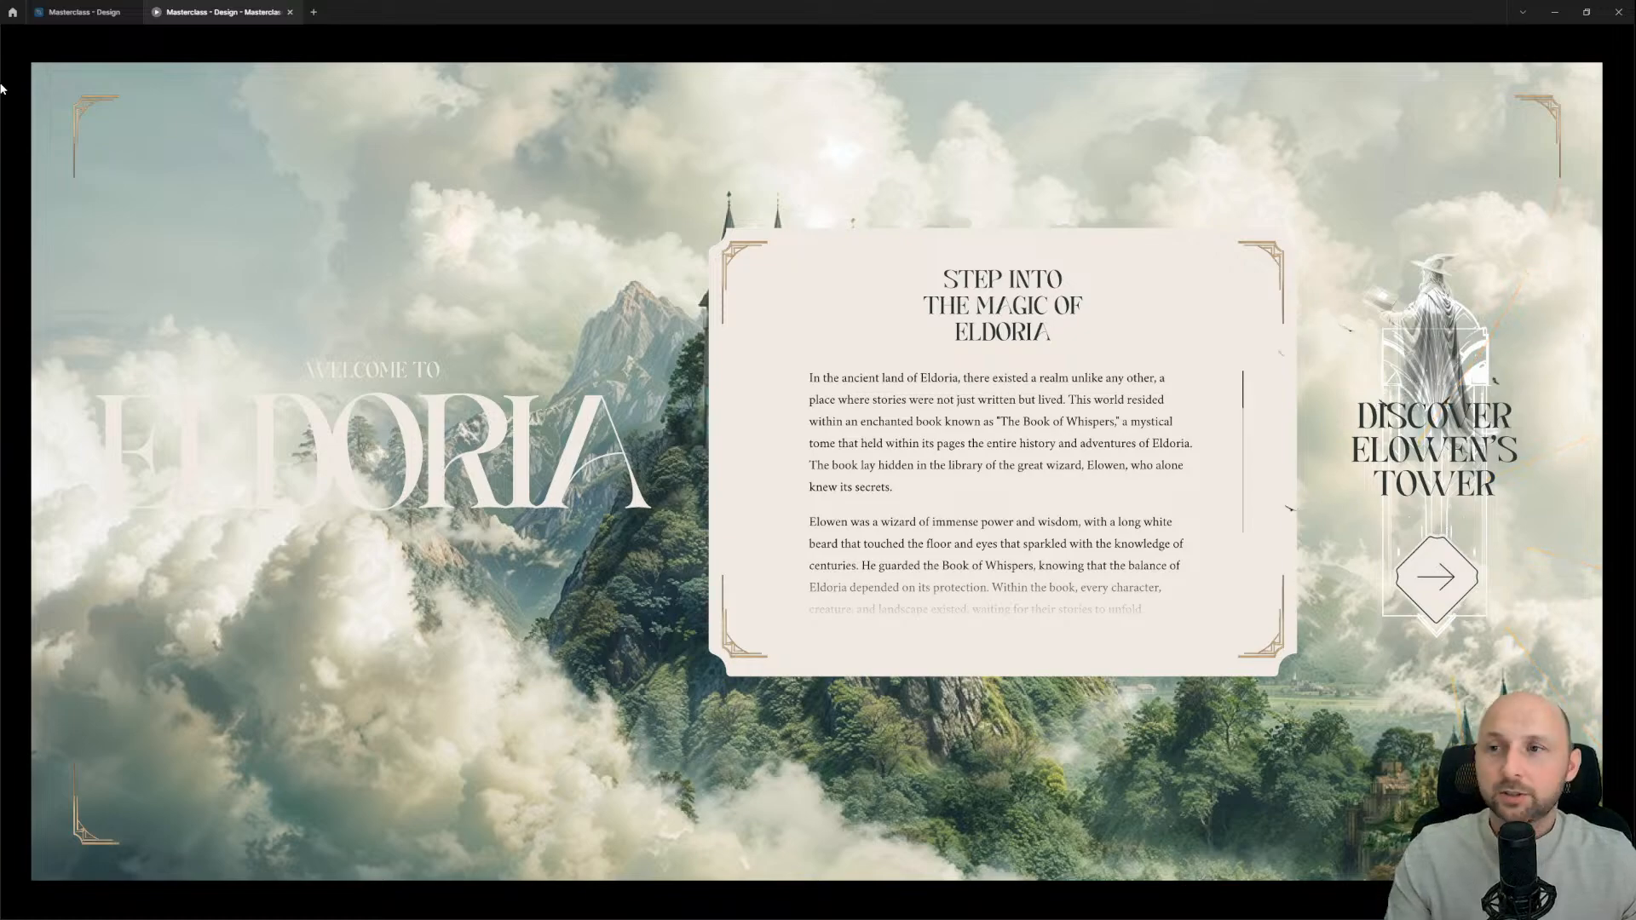
# Step: Return to the design file and move the loose arrow button from beside the Book frame to just below the Castle frame
pyautogui.click(72, 15)
pyautogui.scroll(-7, 767, 484)
pyautogui.click(570, 628)
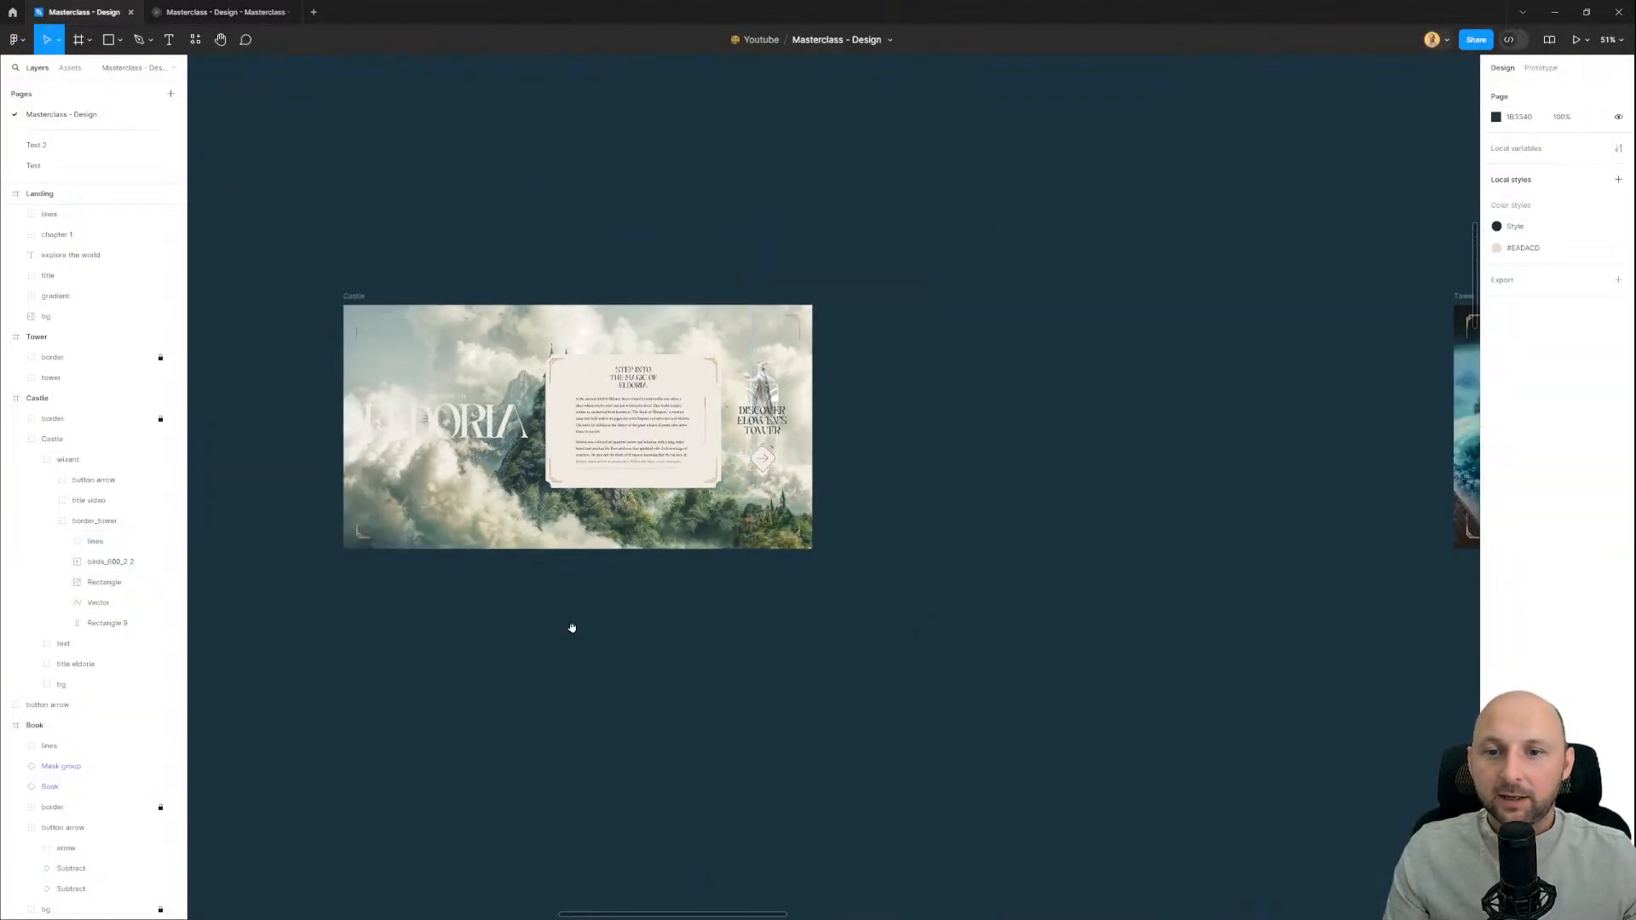
pyautogui.moveTo(570, 629); pyautogui.dragTo(728, 577)
pyautogui.scroll(-3, 860, 556)
pyautogui.scroll(-2, 471, 420)
pyautogui.hscroll(-2, 471, 420)
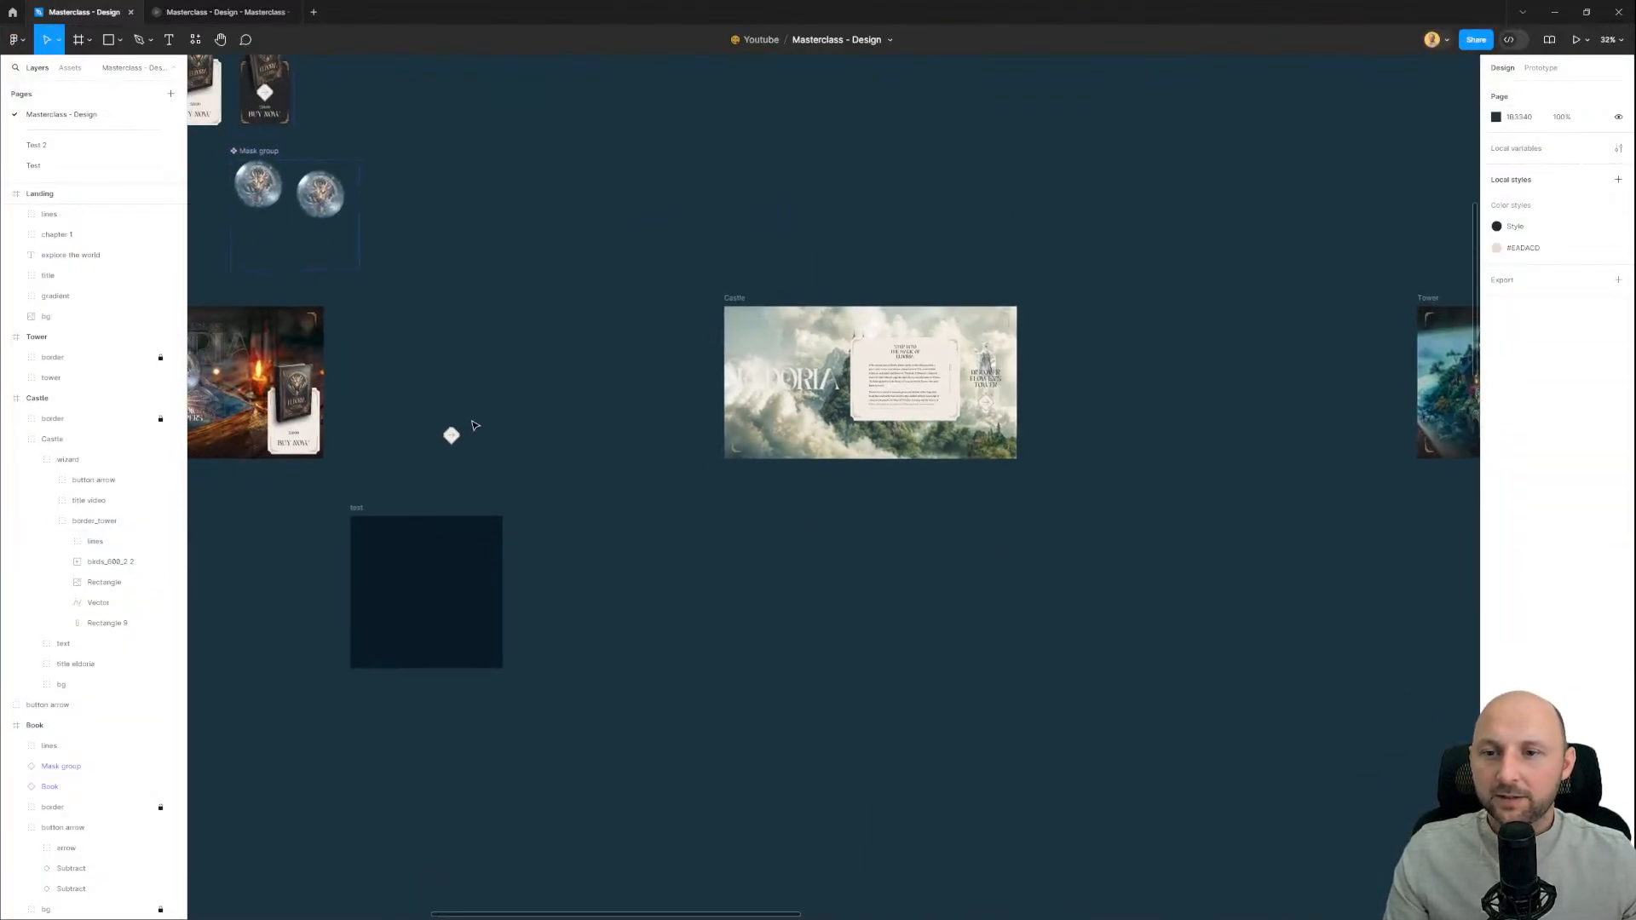
pyautogui.moveTo(453, 436); pyautogui.dragTo(739, 532)
# Step: Select the Tower frame
pyautogui.hscroll(6, 1154, 548)
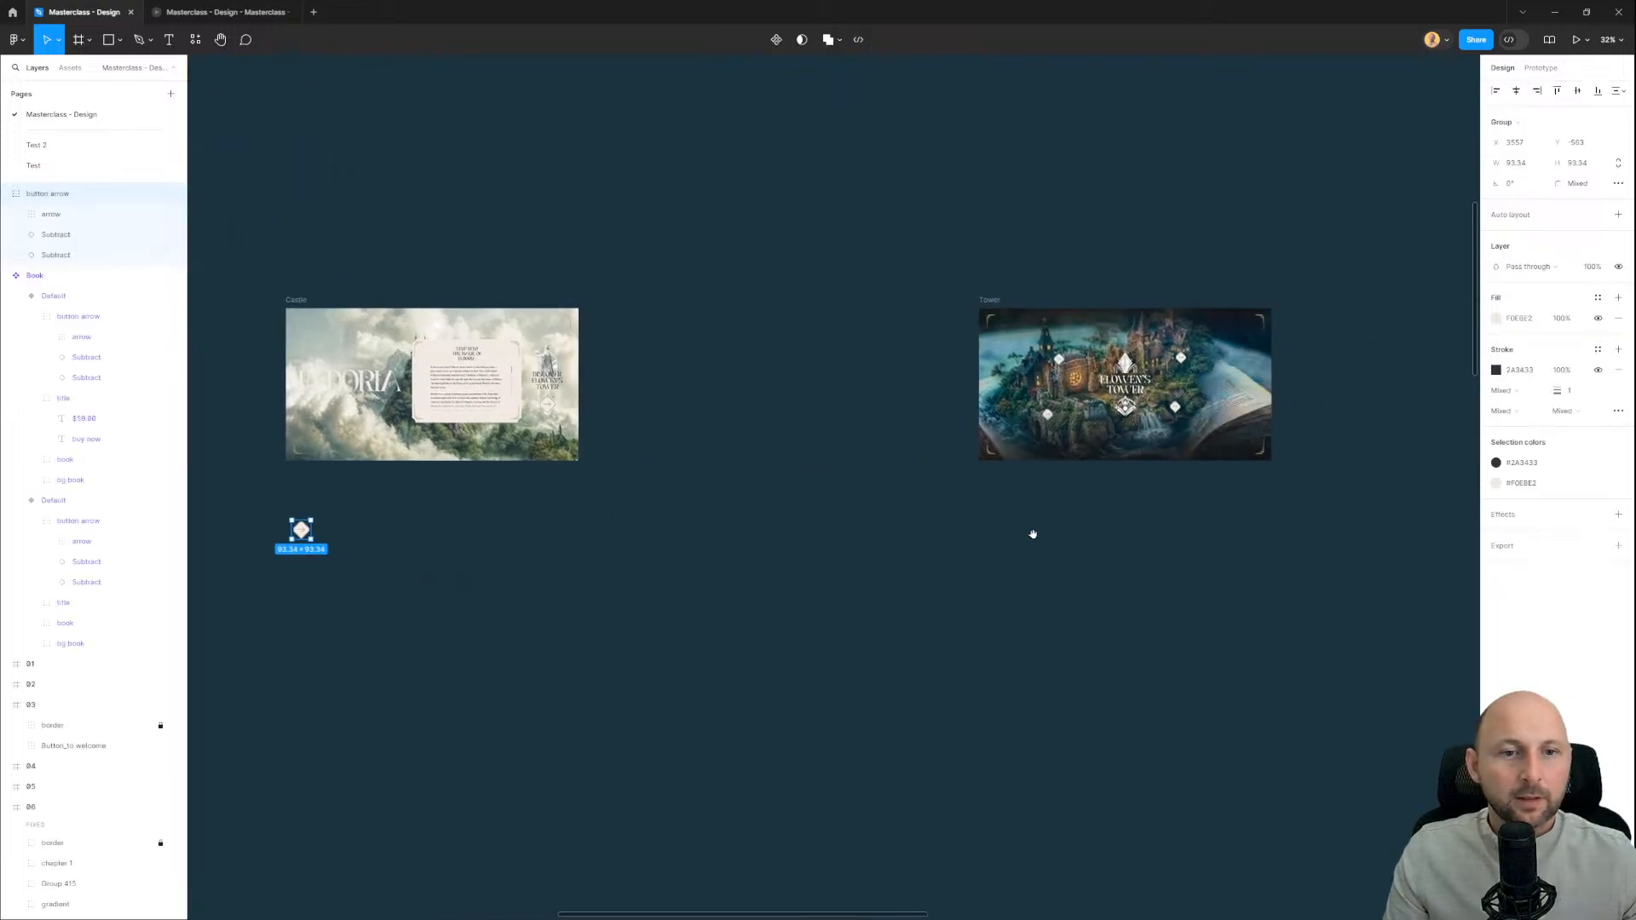
pyautogui.scroll(6, 766, 530)
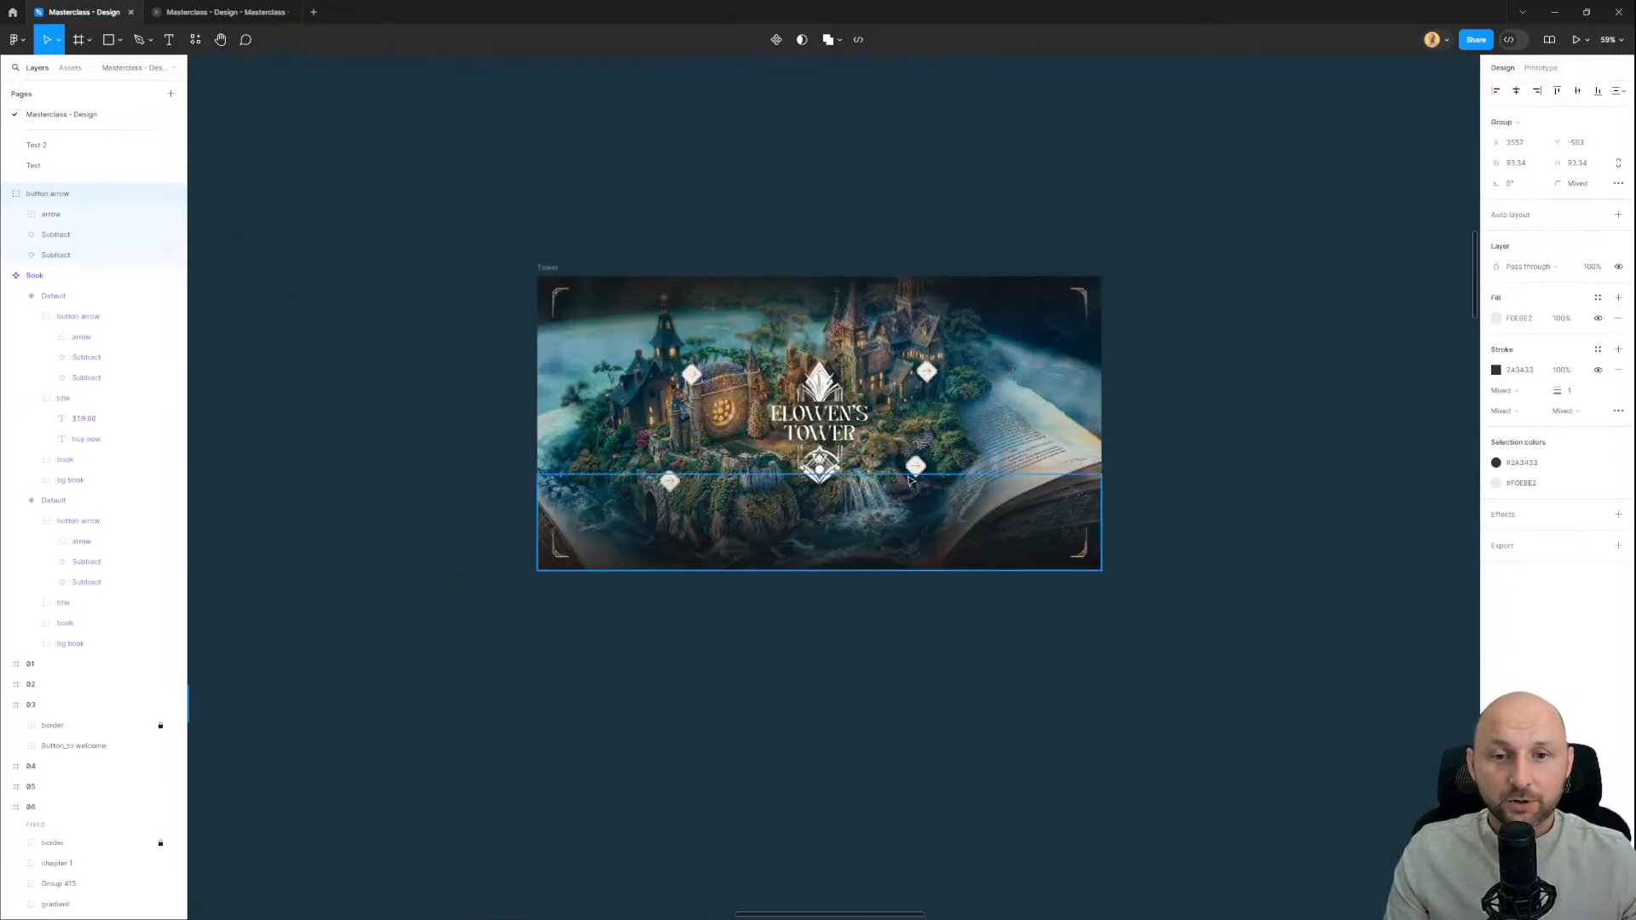
pyautogui.scroll(2, 824, 493)
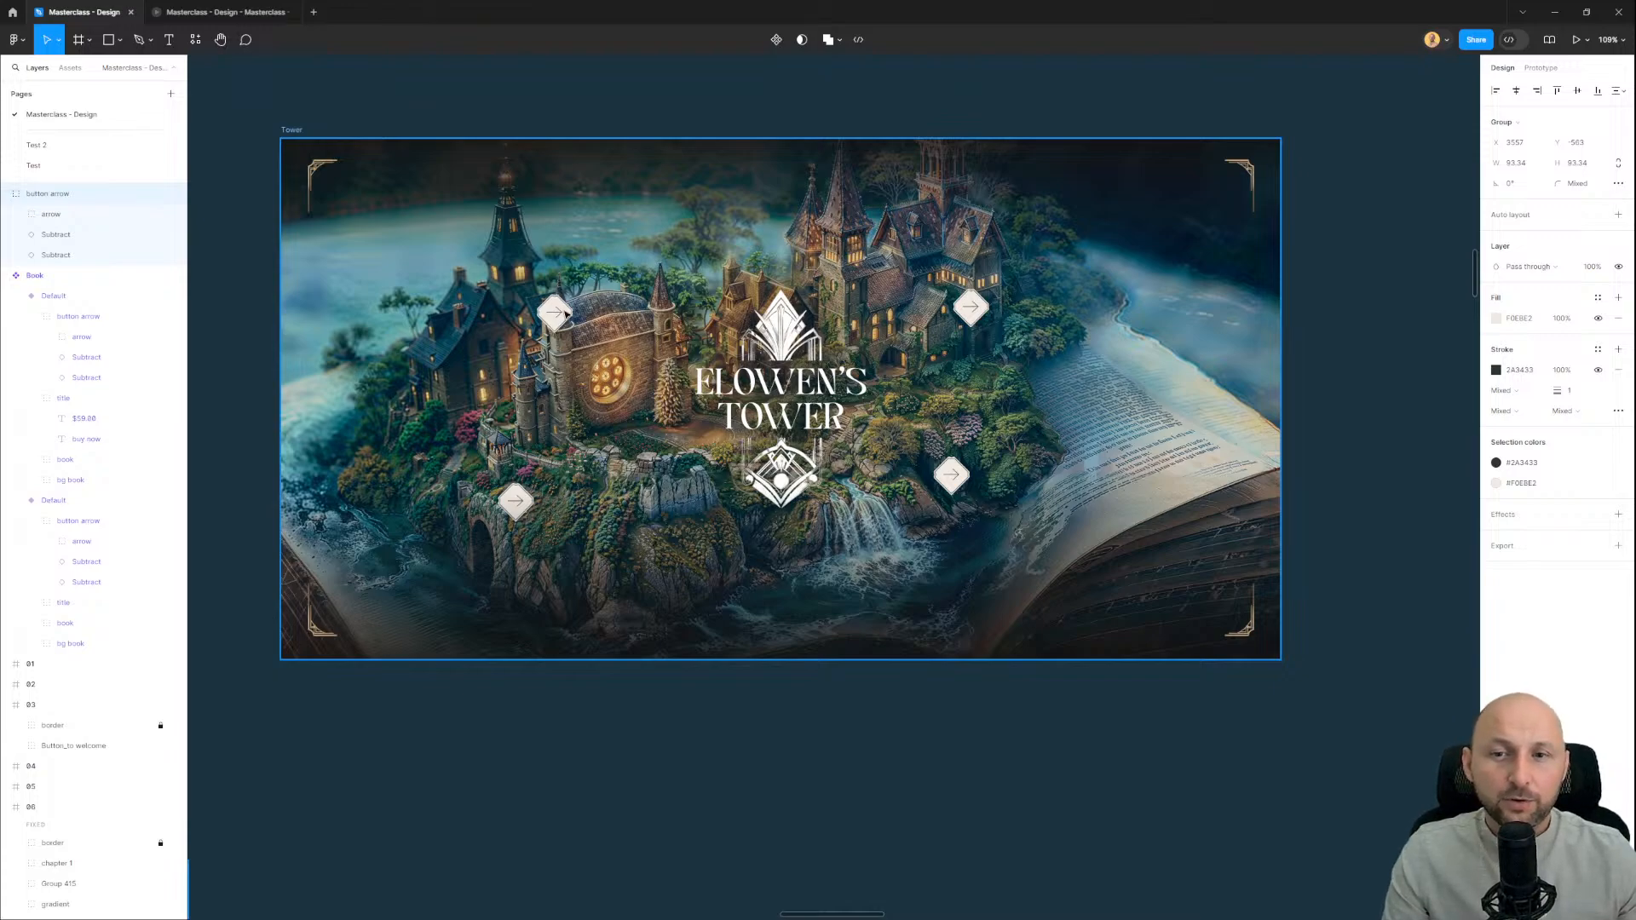
pyautogui.click(563, 348)
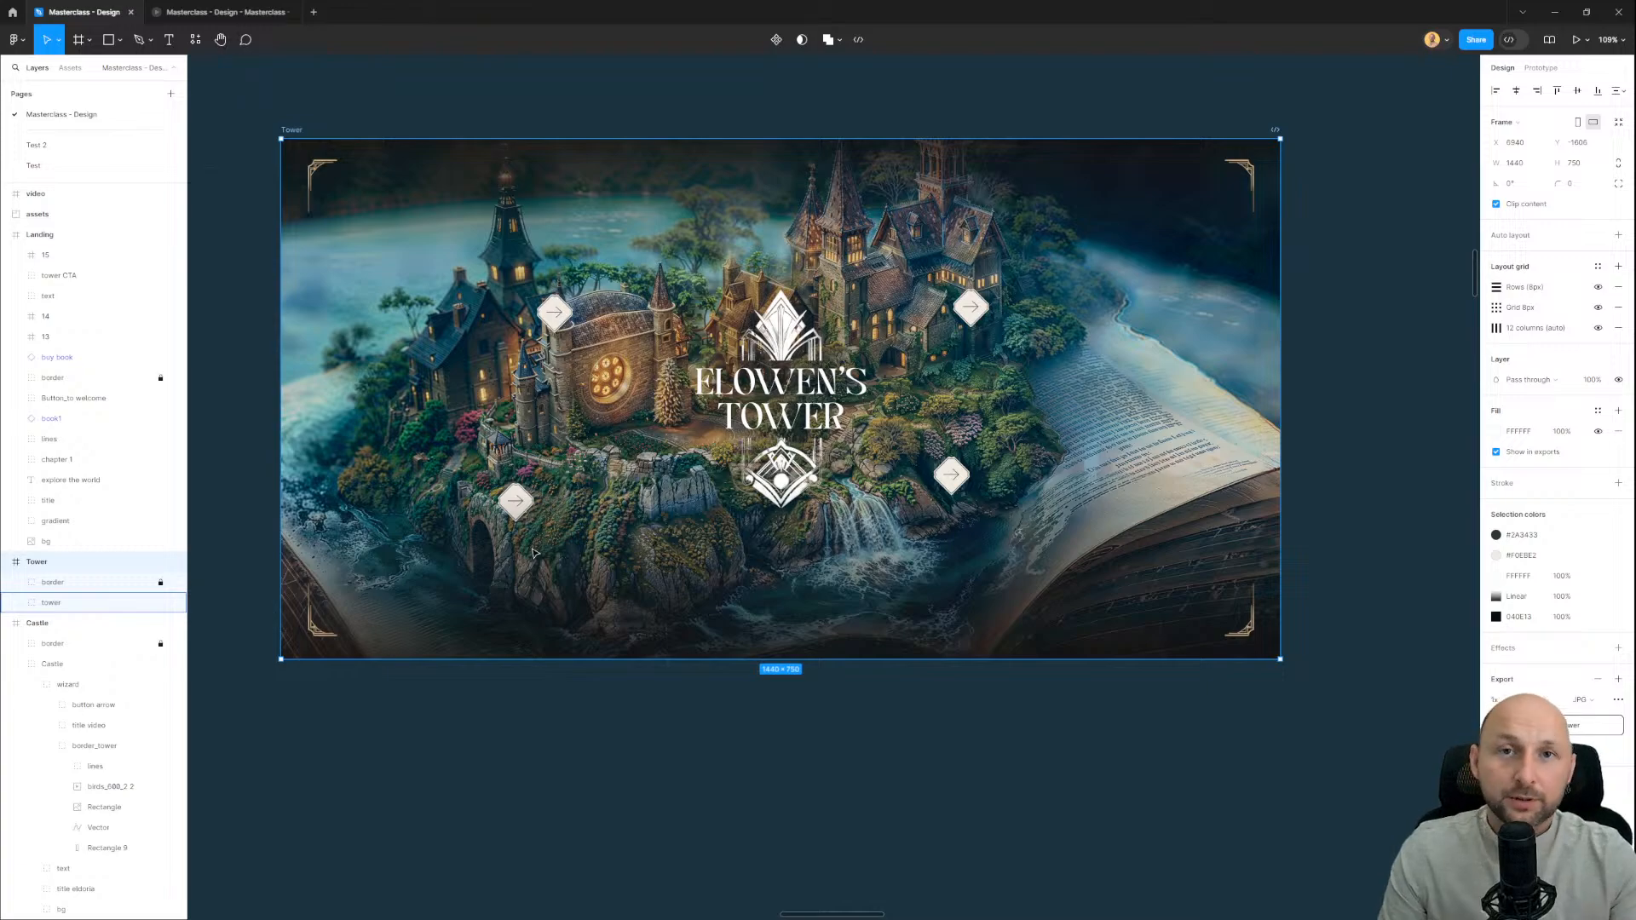
pyautogui.scroll(-3, 707, 401)
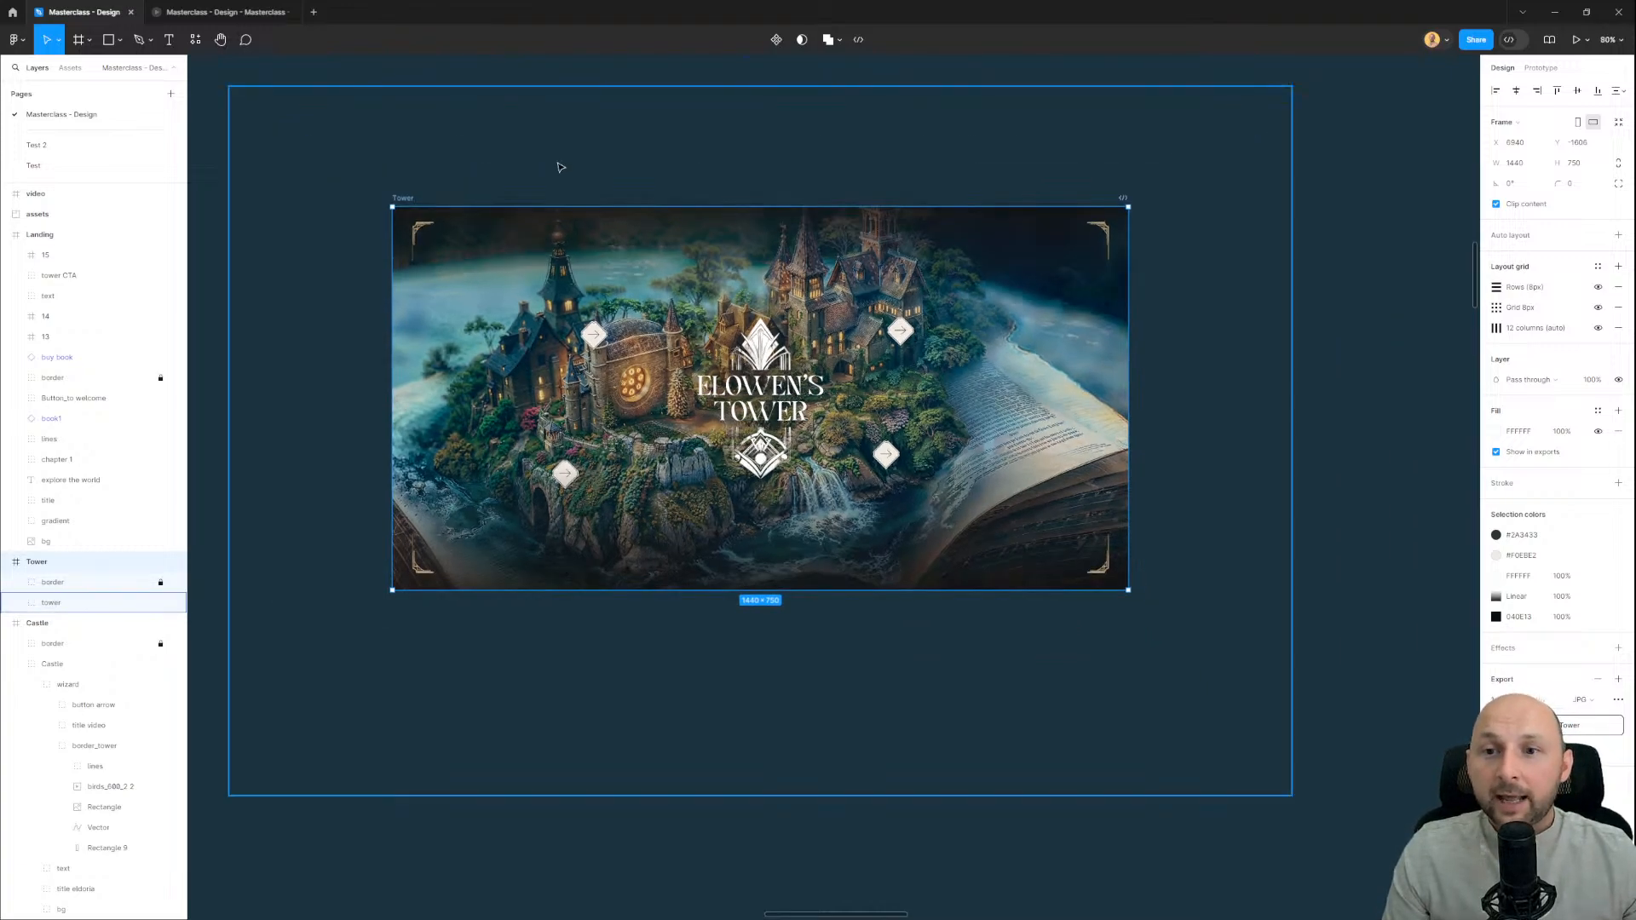
pyautogui.click(614, 182)
pyautogui.click(409, 201)
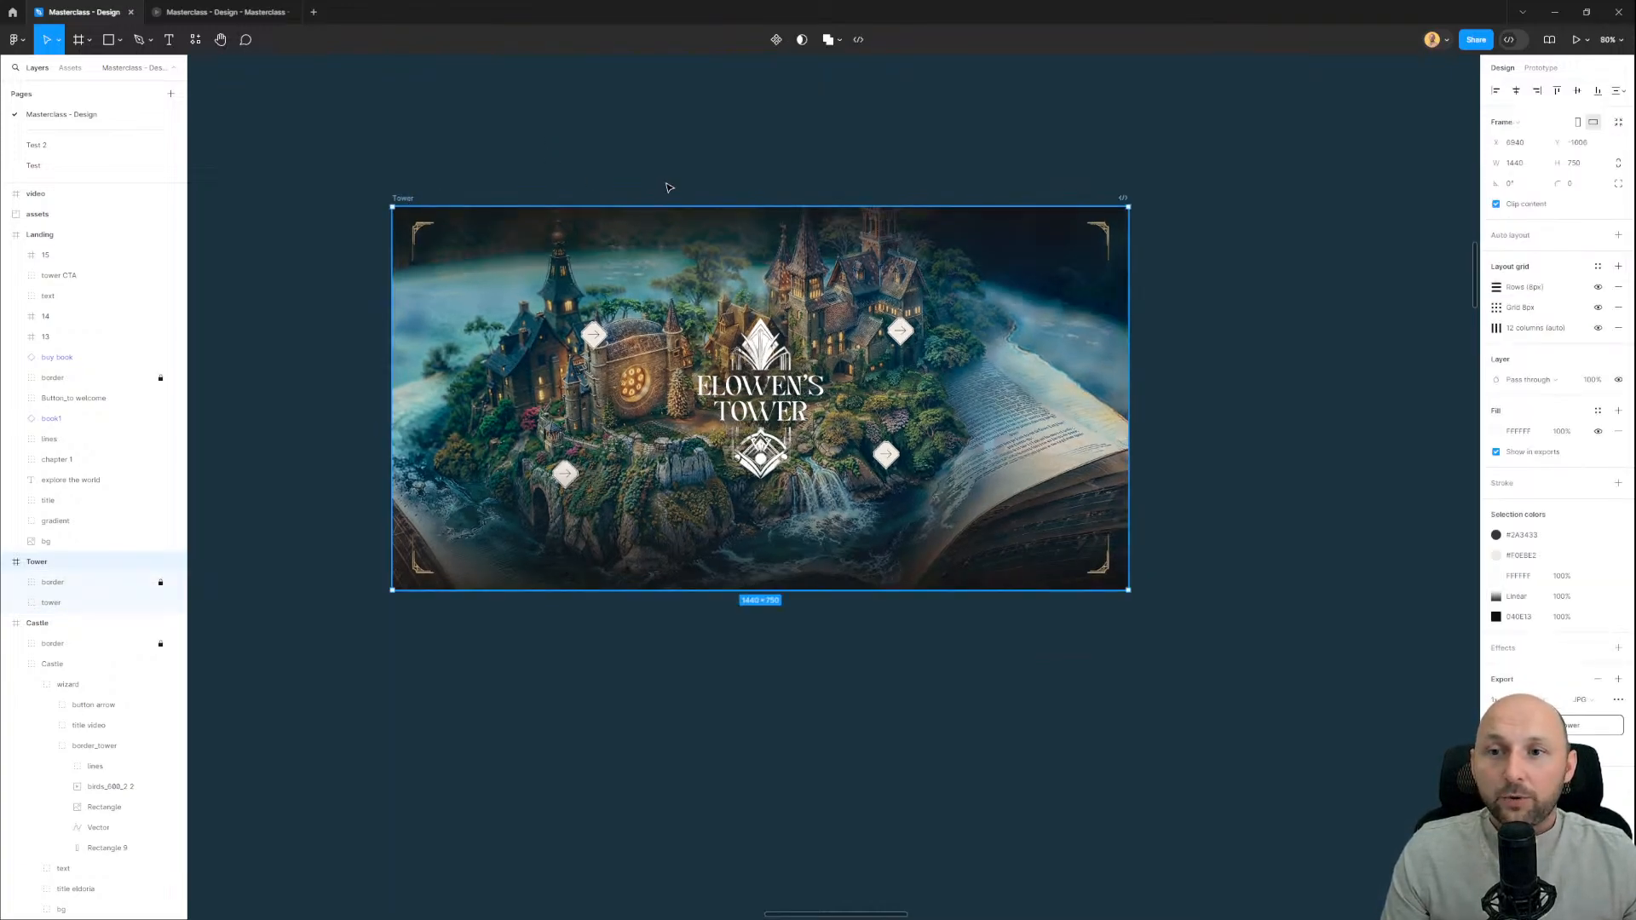
# Step: Turn off content clipping on the Tower frame and select its oversized background image to inspect its full extent
pyautogui.hscroll(-2, 696, 172)
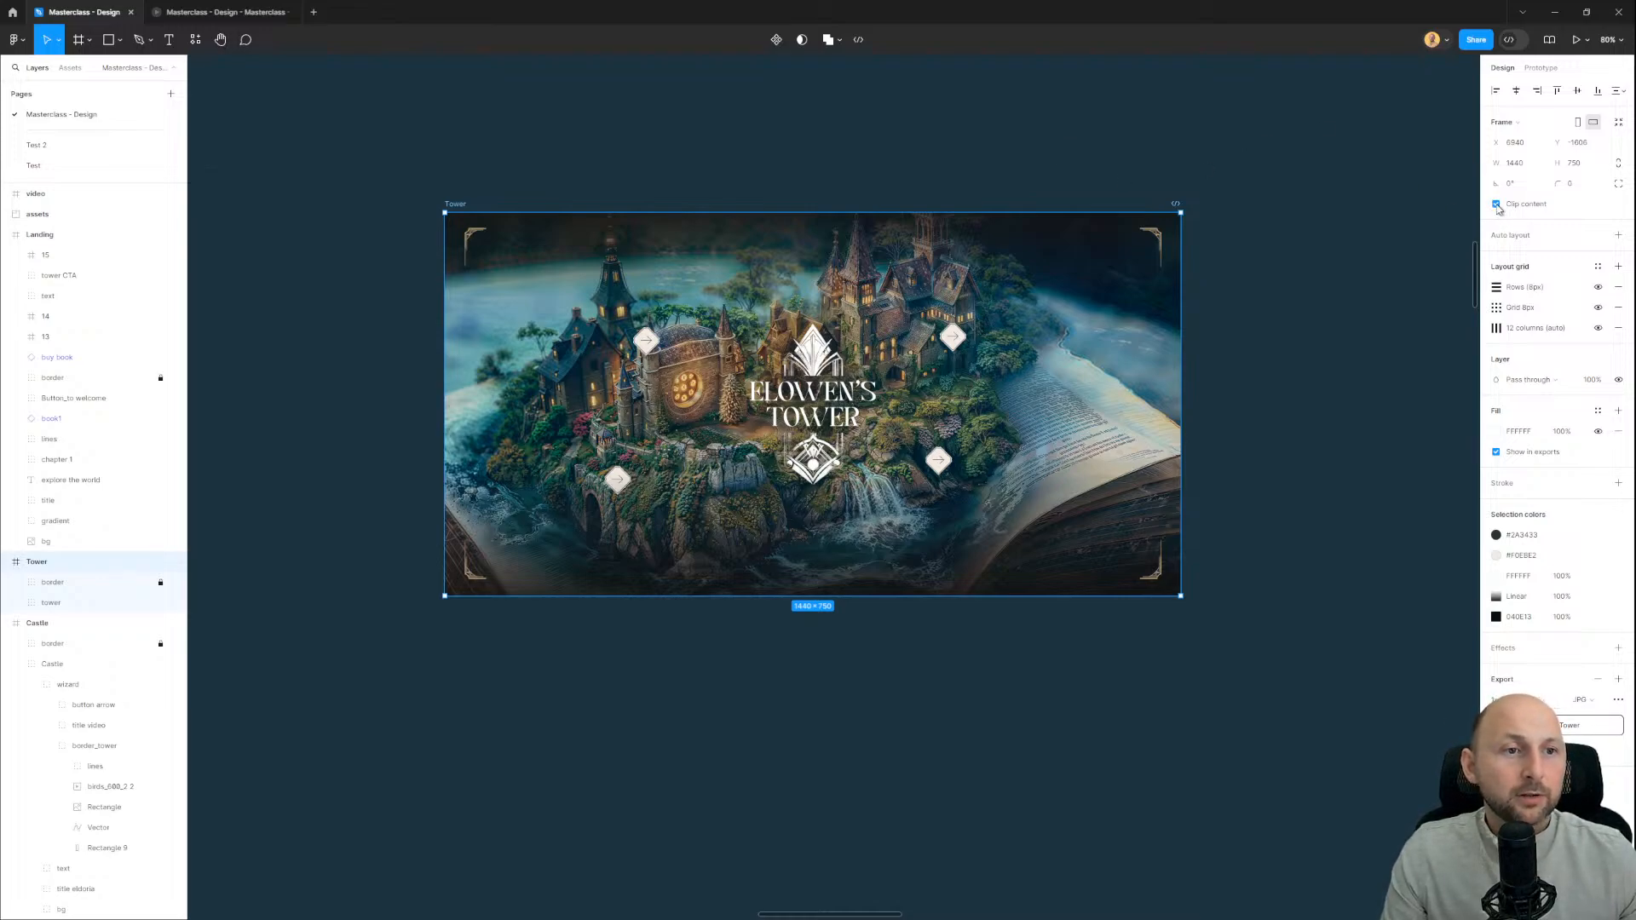
pyautogui.click(1497, 205)
pyautogui.scroll(-1, 1300, 213)
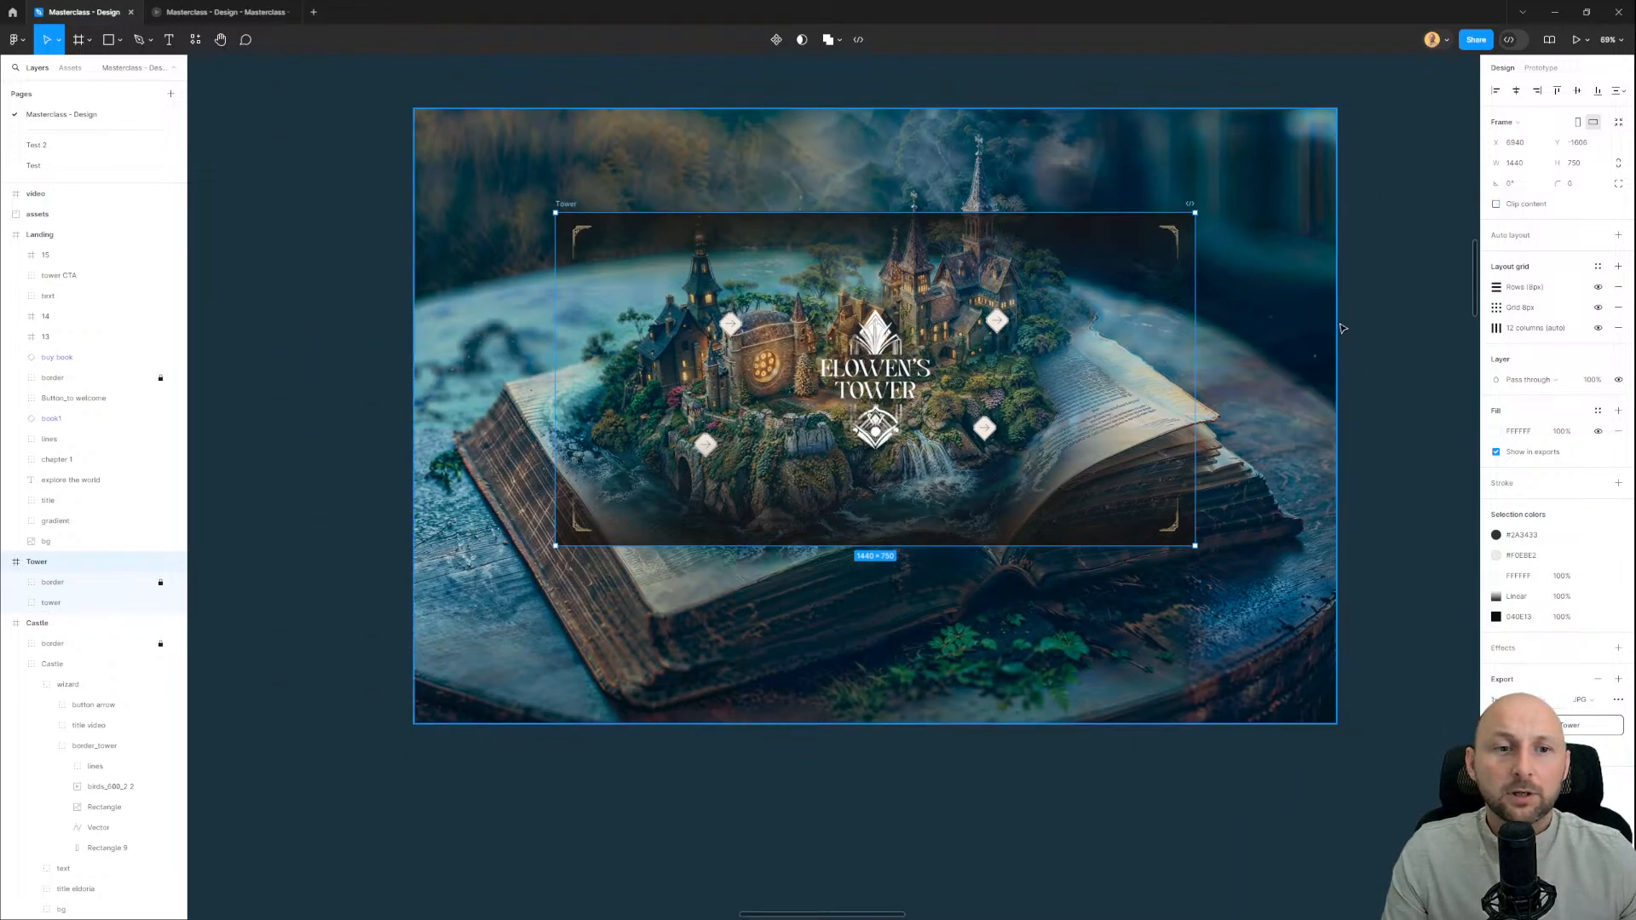
pyautogui.moveTo(1340, 329); pyautogui.dragTo(1196, 341)
pyautogui.click(1024, 701)
pyautogui.doubleClick(1155, 588)
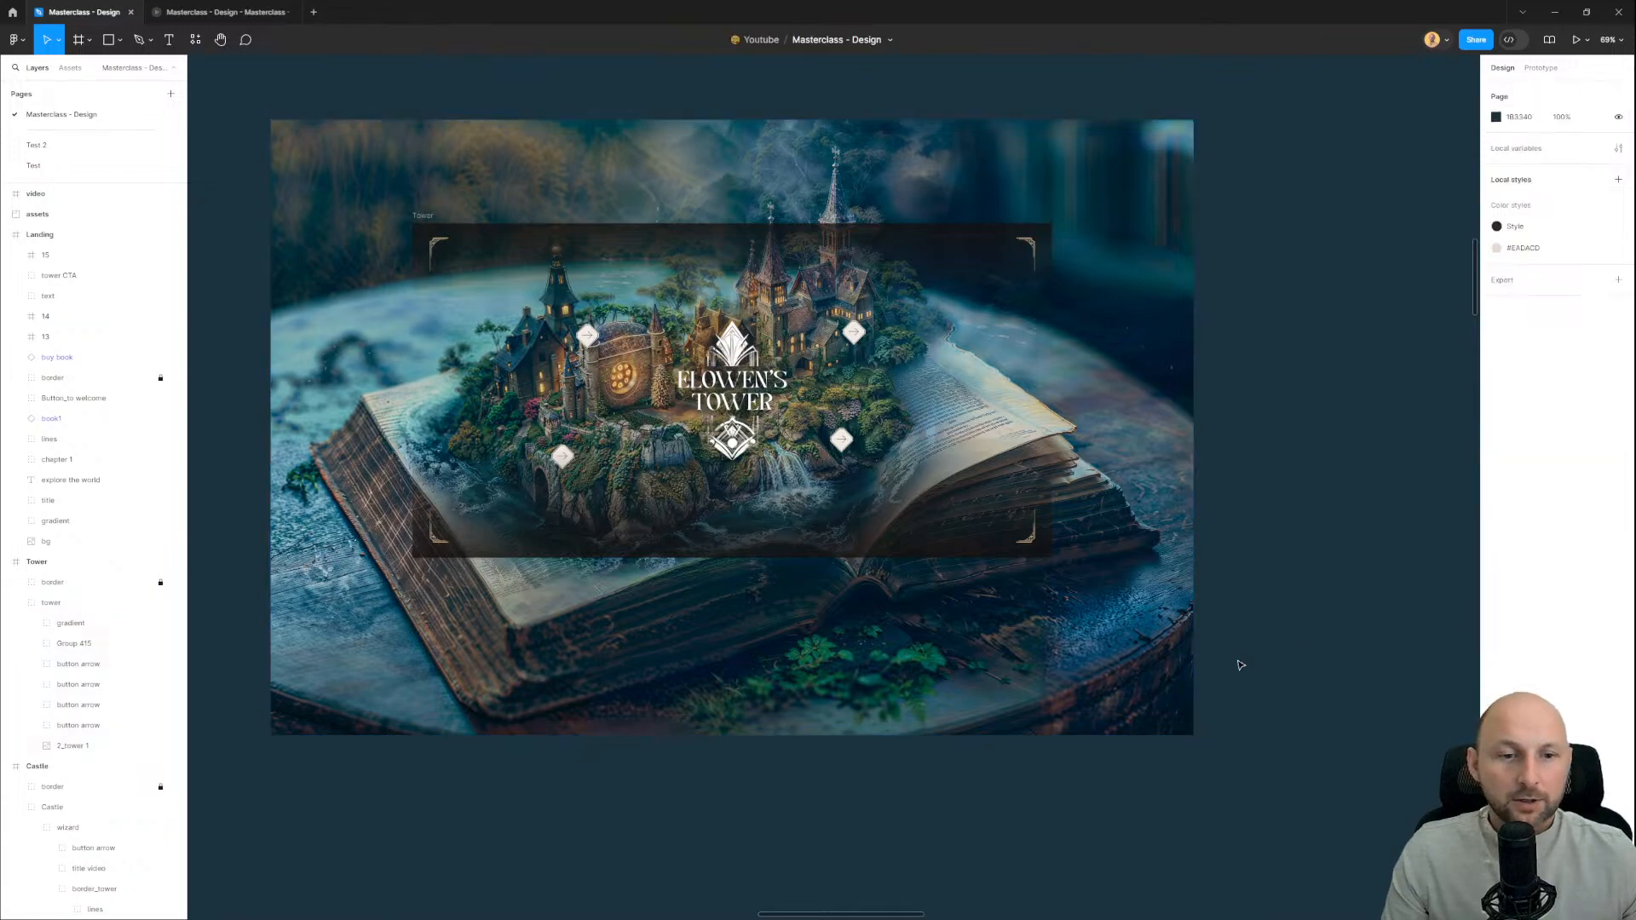
pyautogui.moveTo(1167, 649); pyautogui.dragTo(1168, 597)
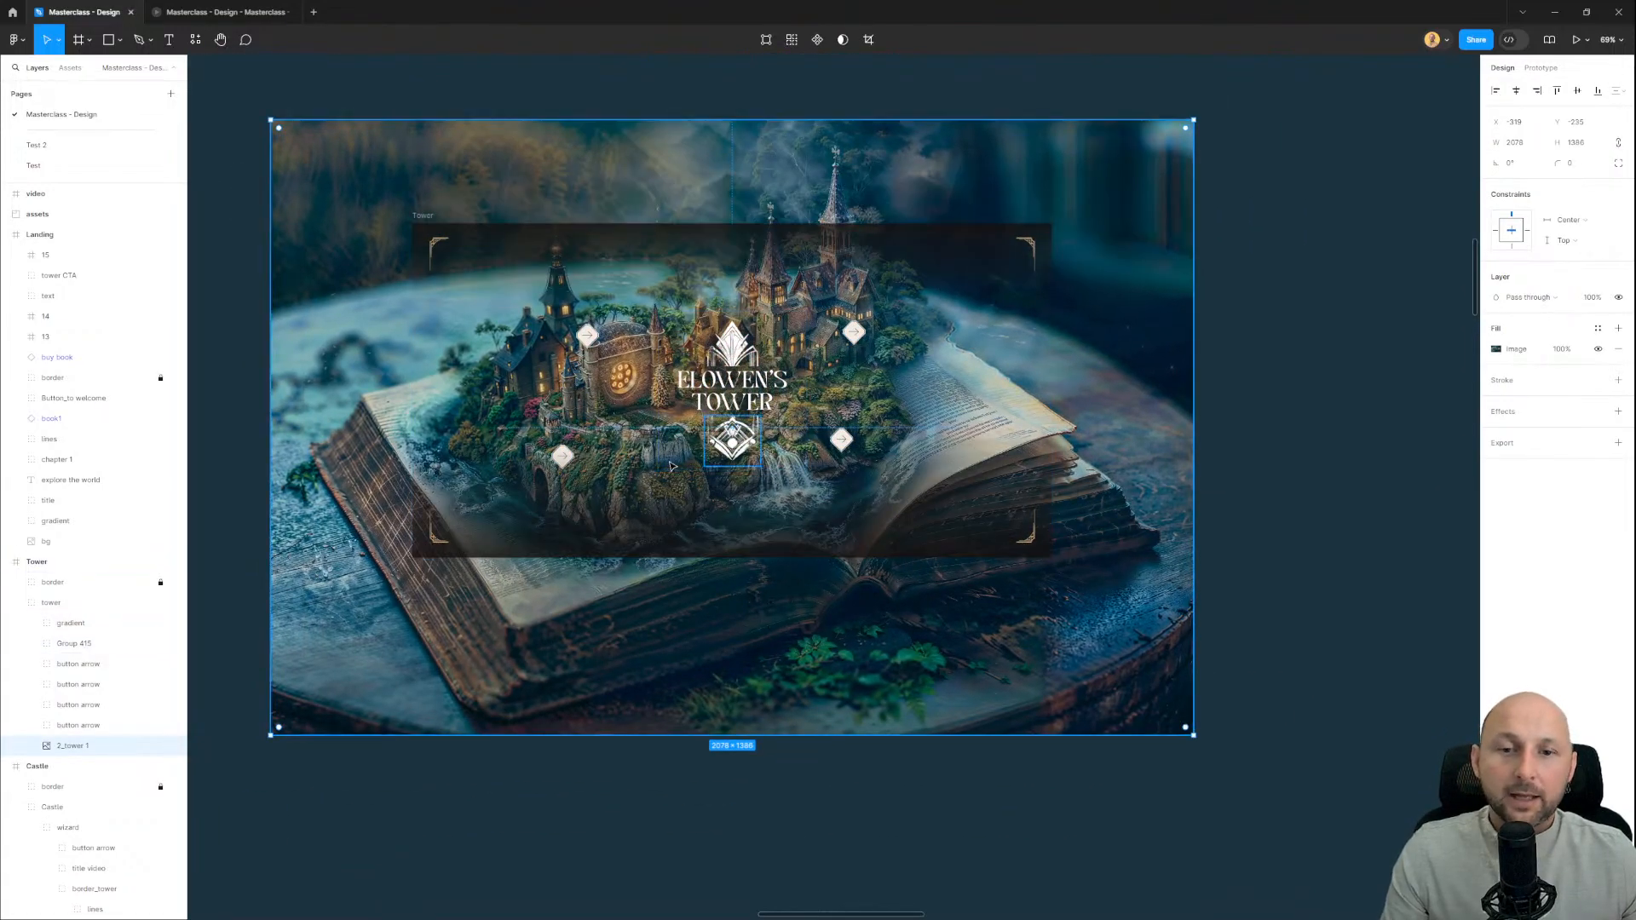
pyautogui.scroll(1, 723, 475)
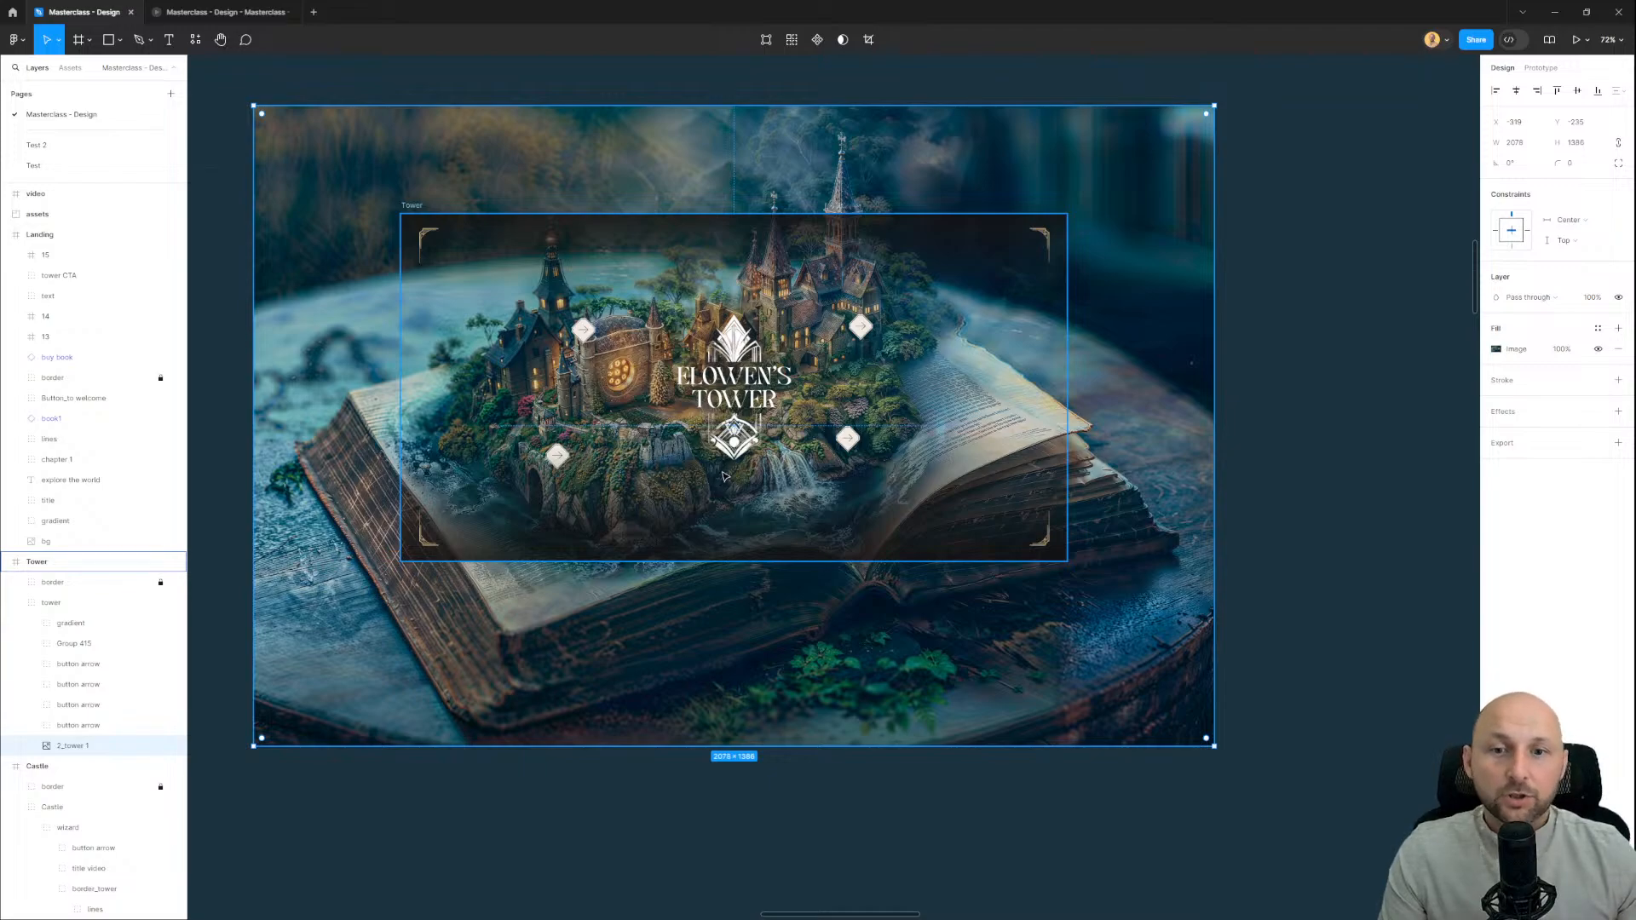
# Step: Turn content clipping back on for the Tower frame
pyautogui.click(1315, 438)
pyautogui.click(414, 204)
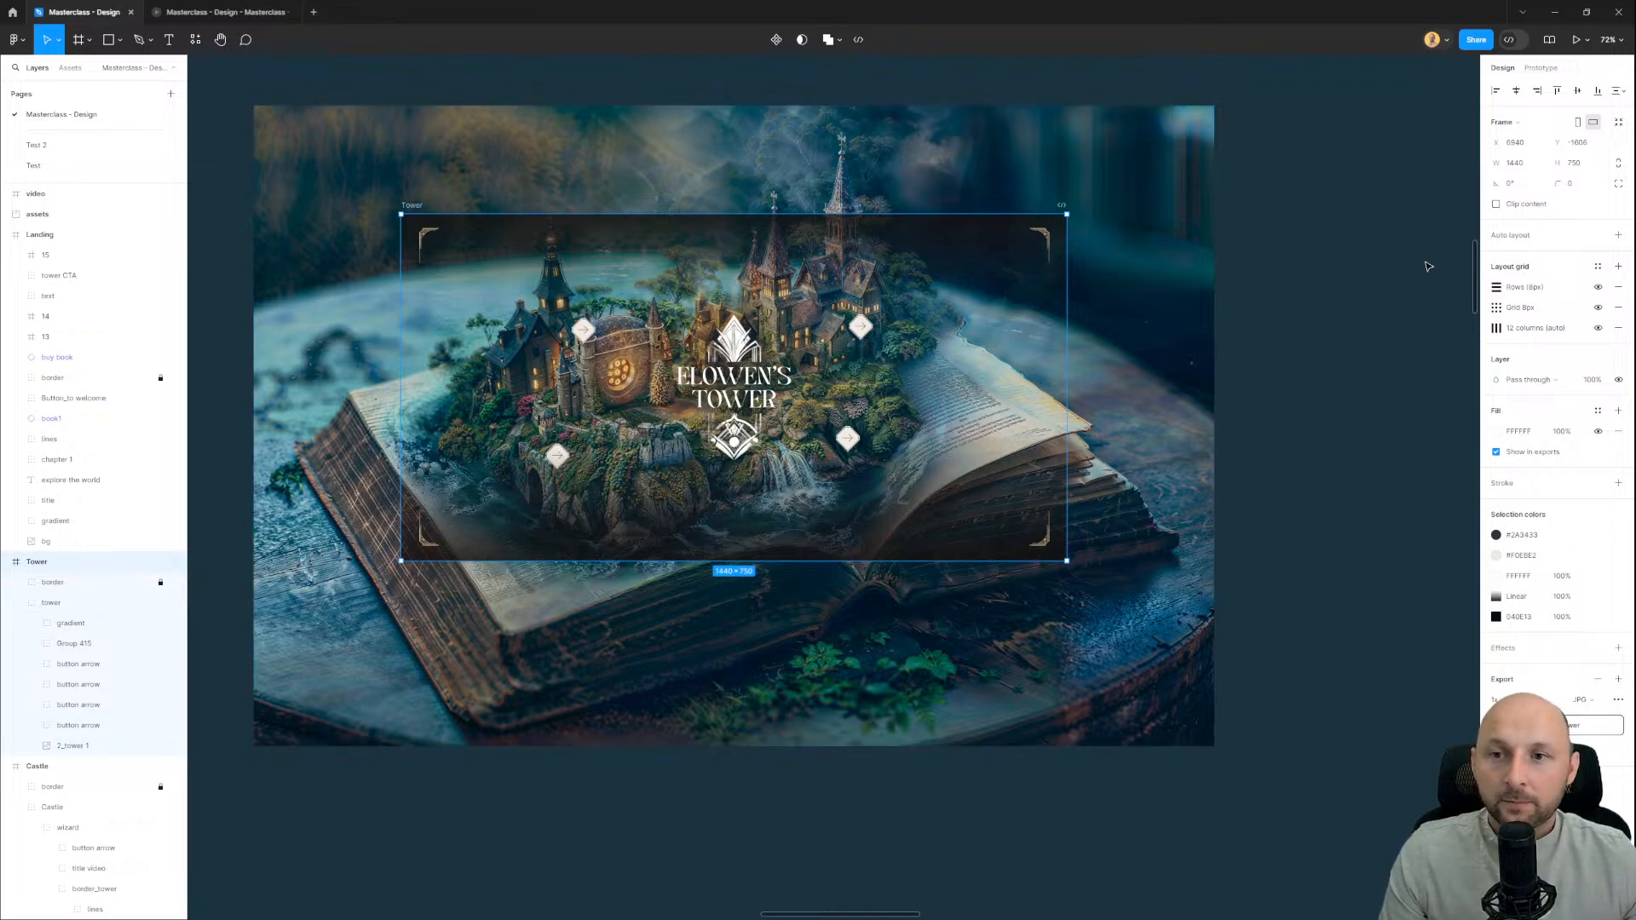
pyautogui.click(1496, 204)
pyautogui.click(1305, 346)
pyautogui.scroll(2, 623, 357)
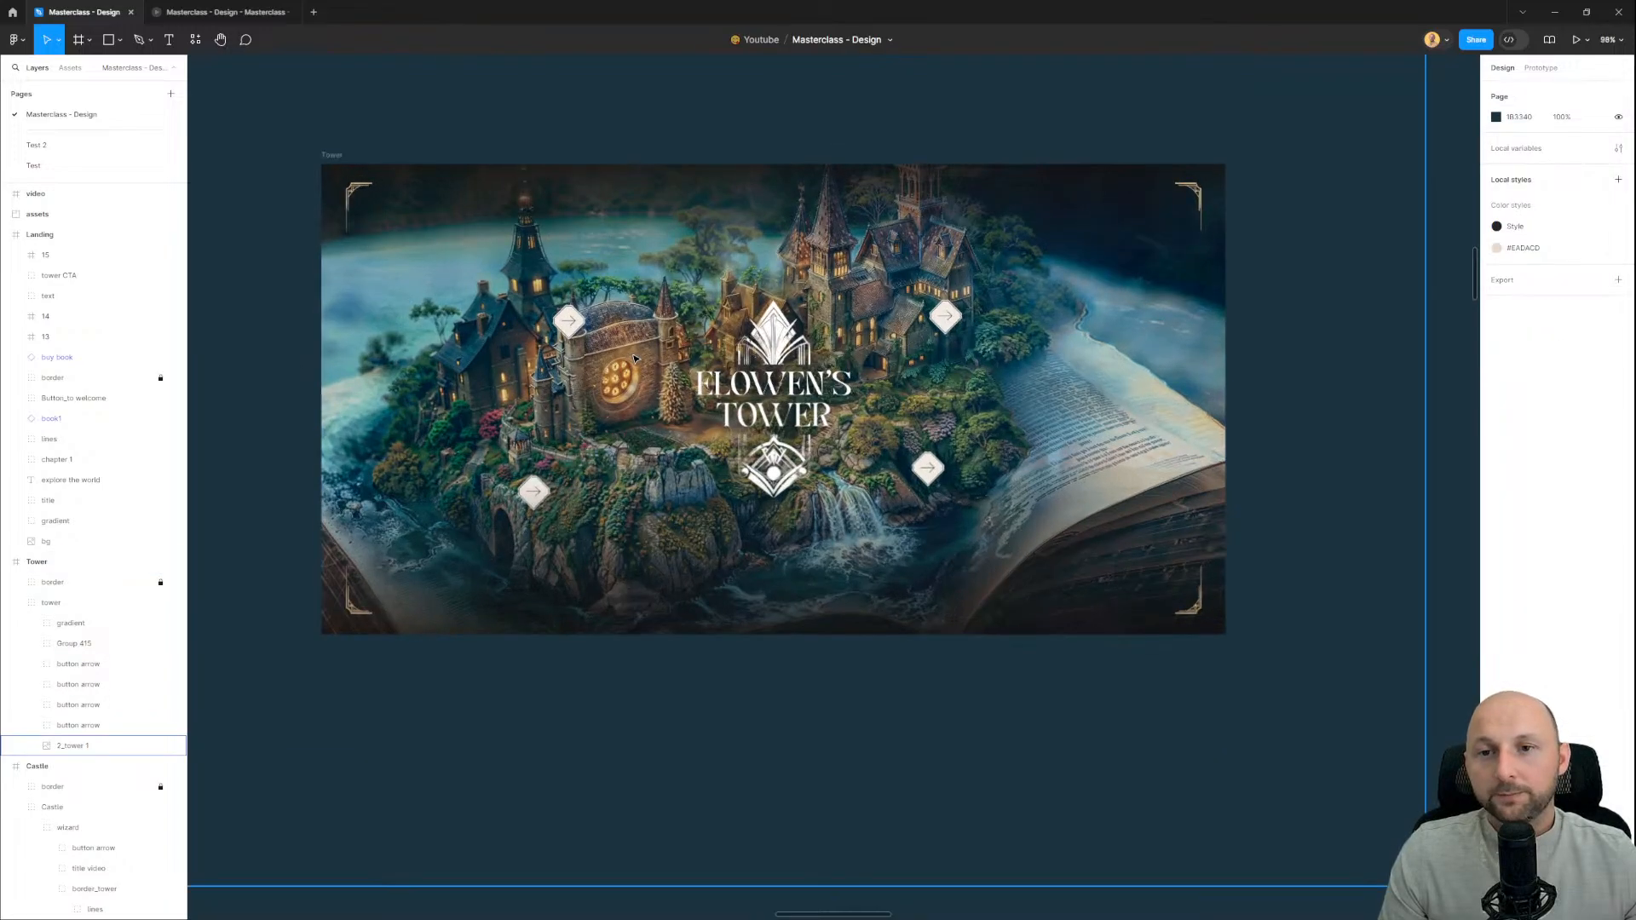
# Step: Set the Tower frame's prototype overflow scrolling to Both directions
pyautogui.click(334, 157)
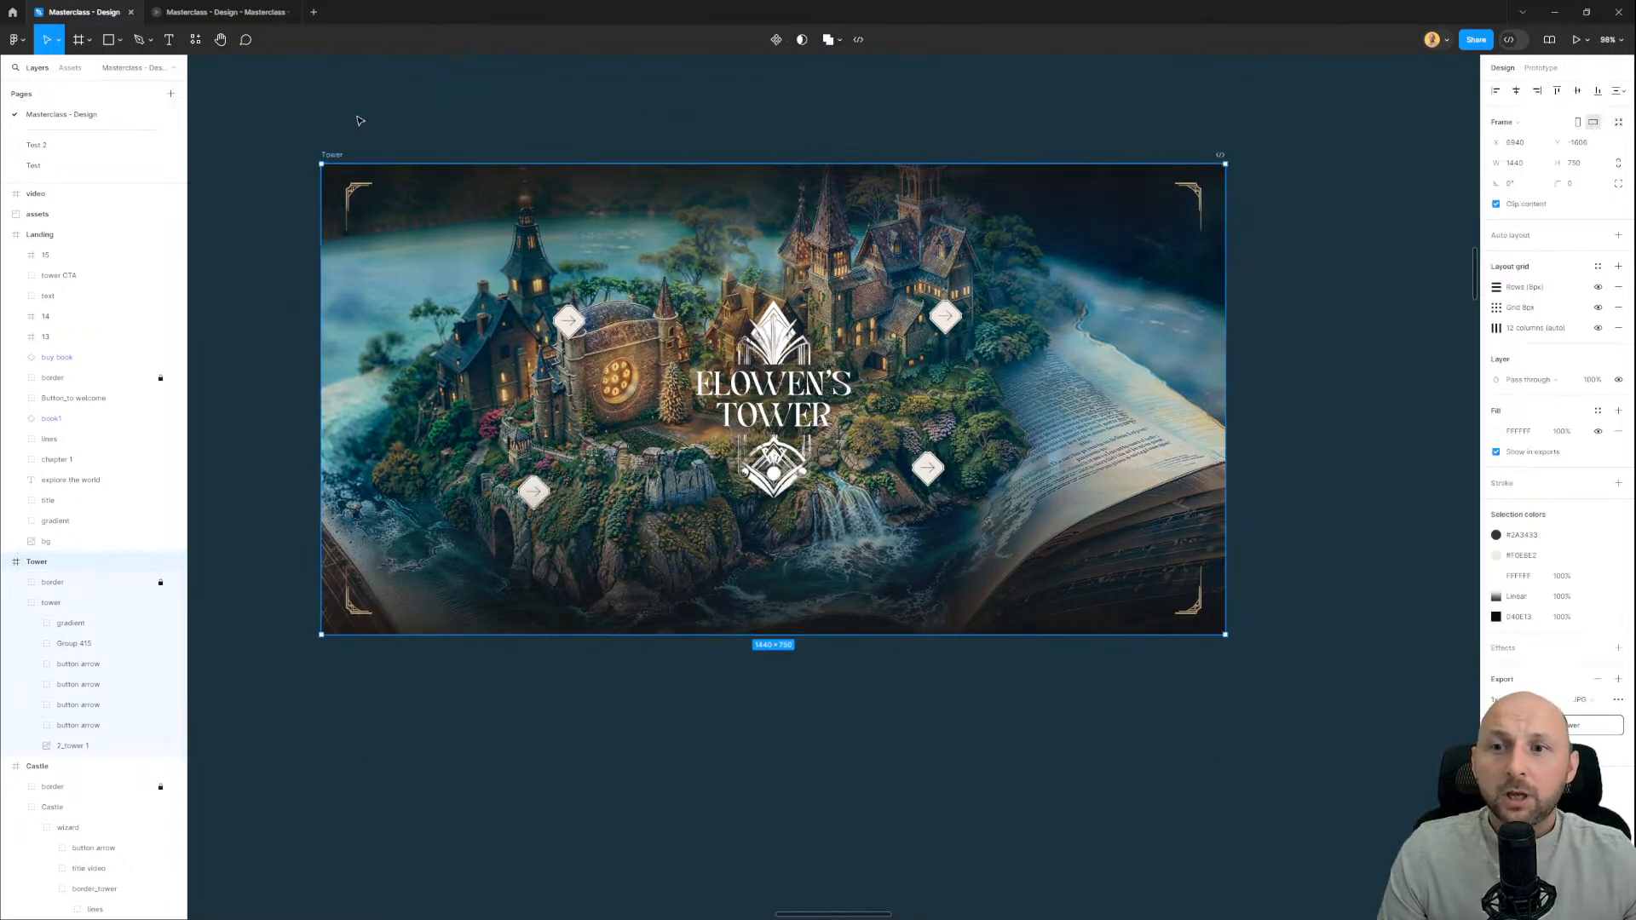
pyautogui.click(1541, 69)
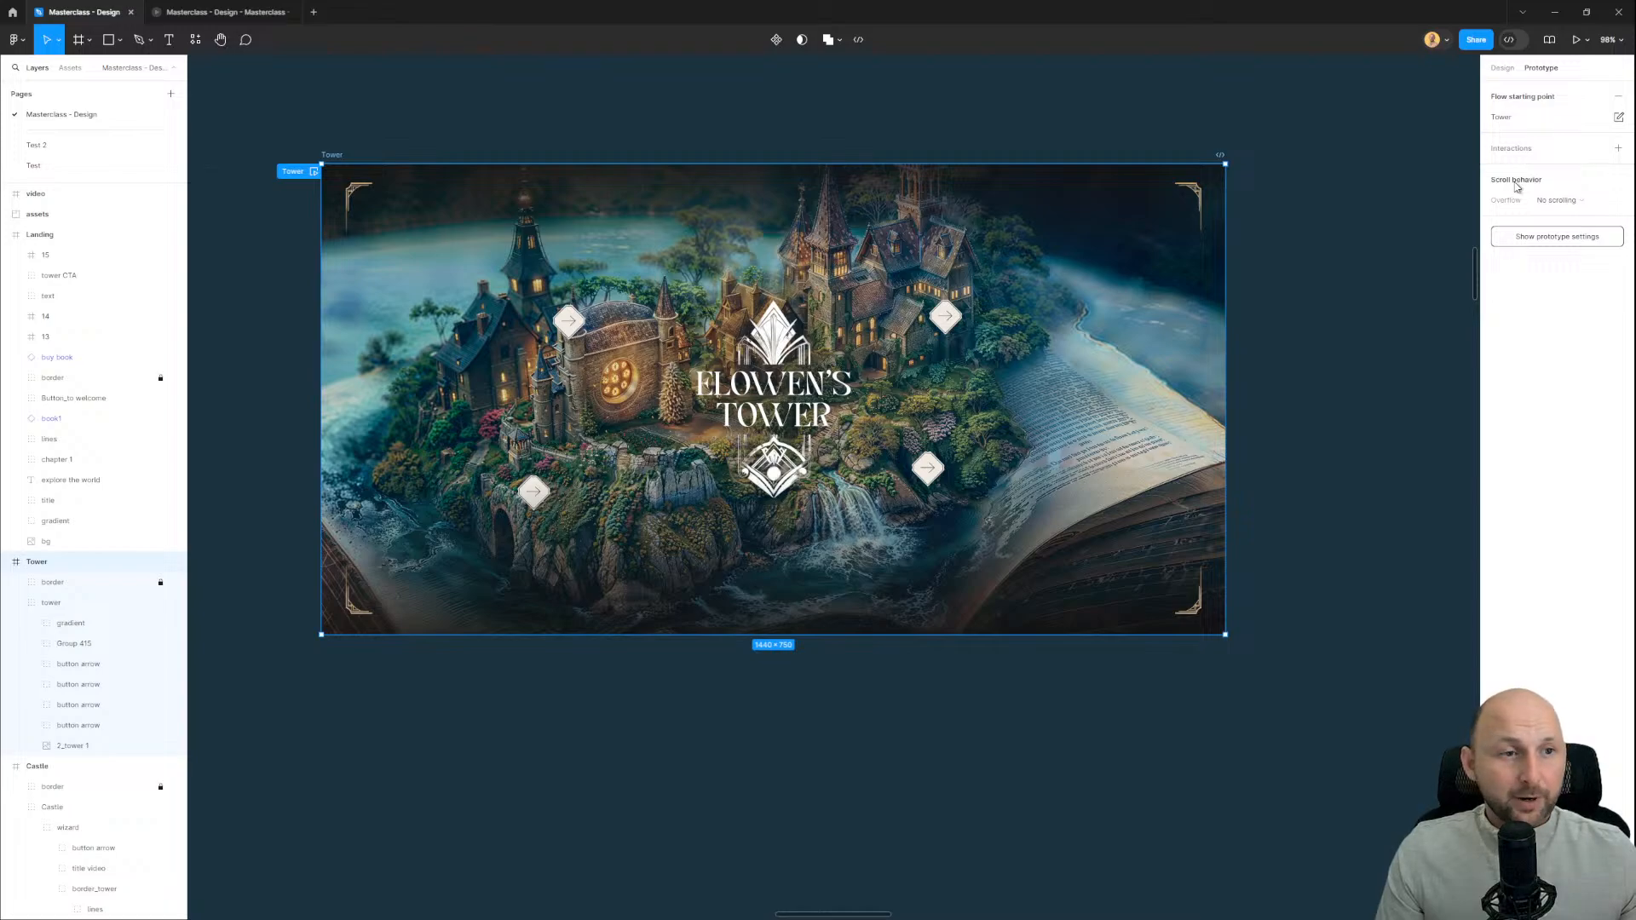
pyautogui.click(1593, 202)
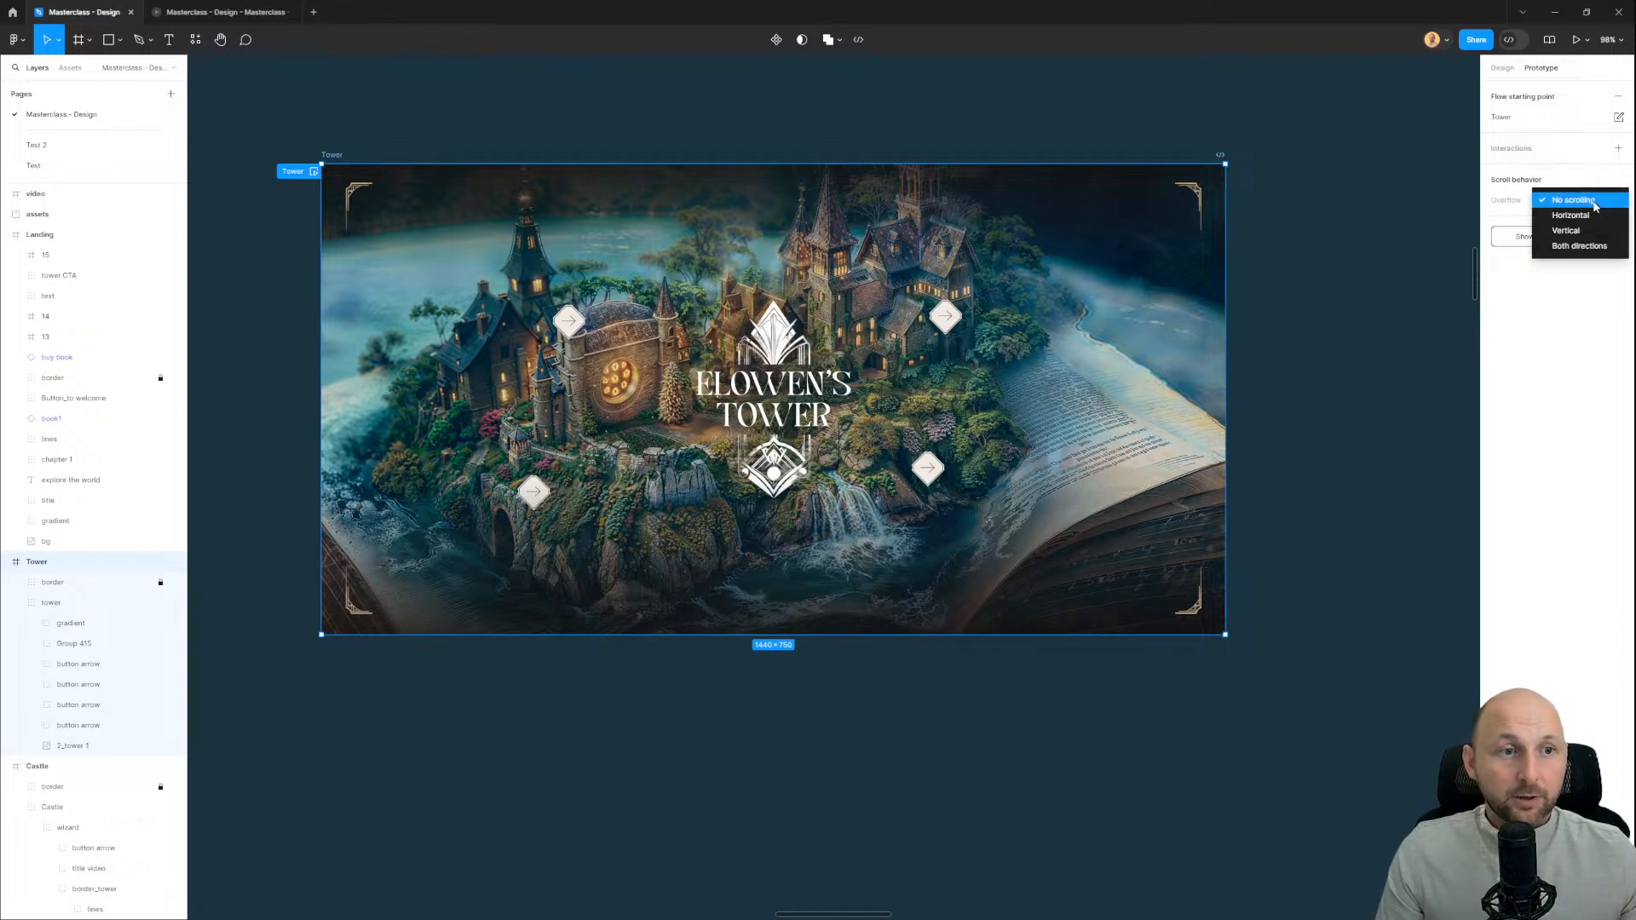
pyautogui.click(1570, 247)
pyautogui.click(363, 80)
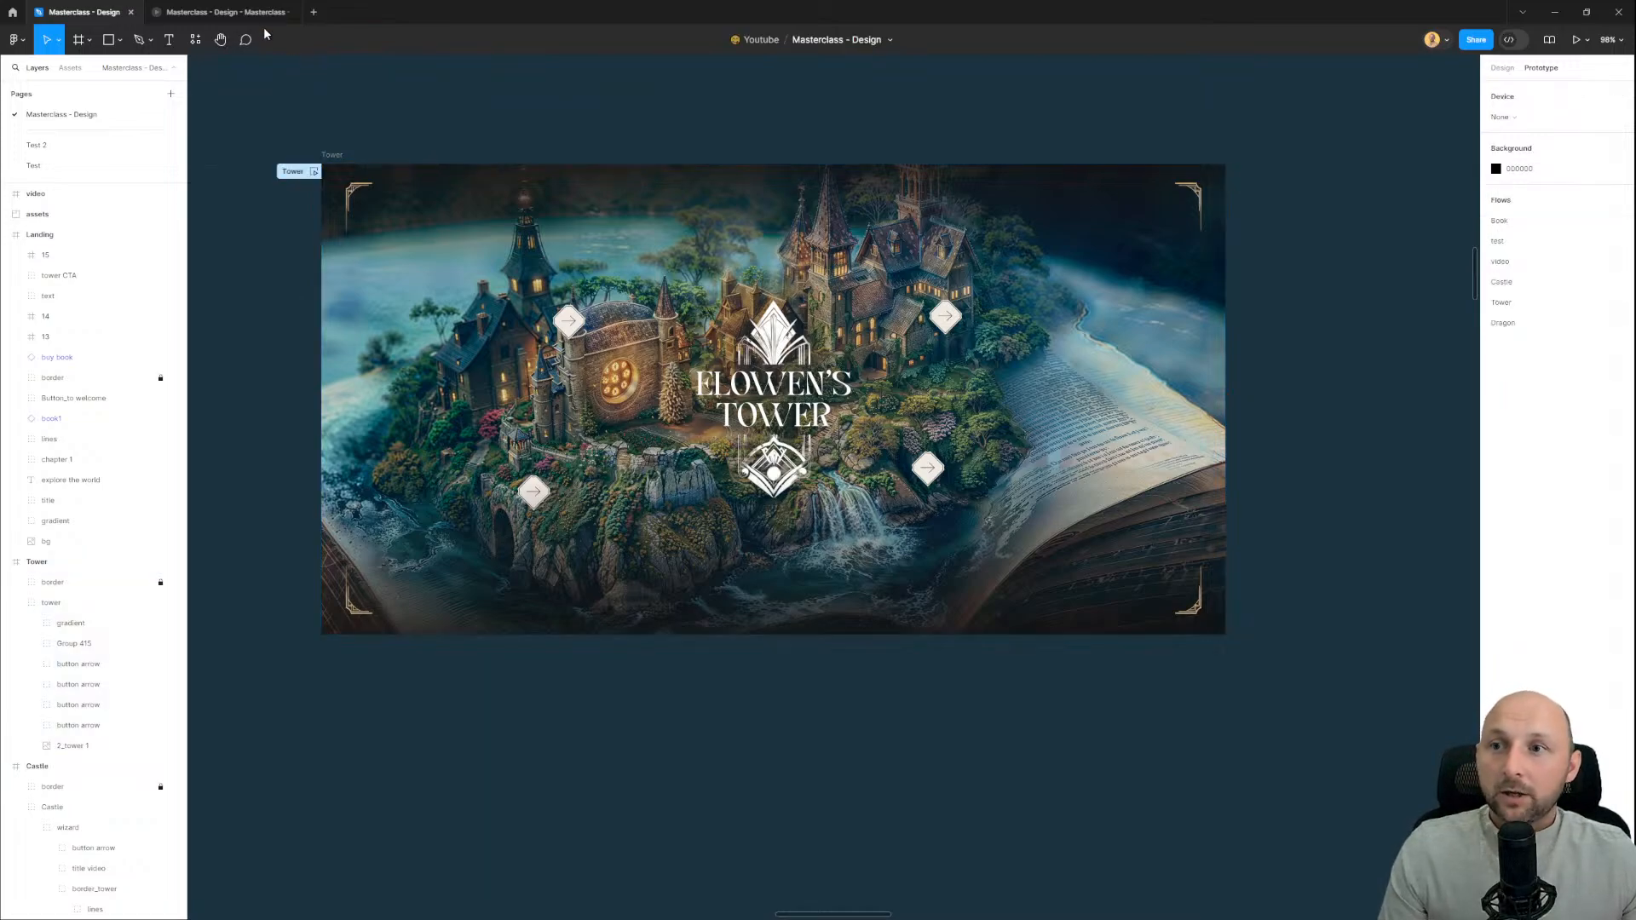
# Step: Open the Tower flow in the prototype preview and check how the scene scrolls with the flow list hidden
pyautogui.click(221, 12)
pyautogui.click(44, 45)
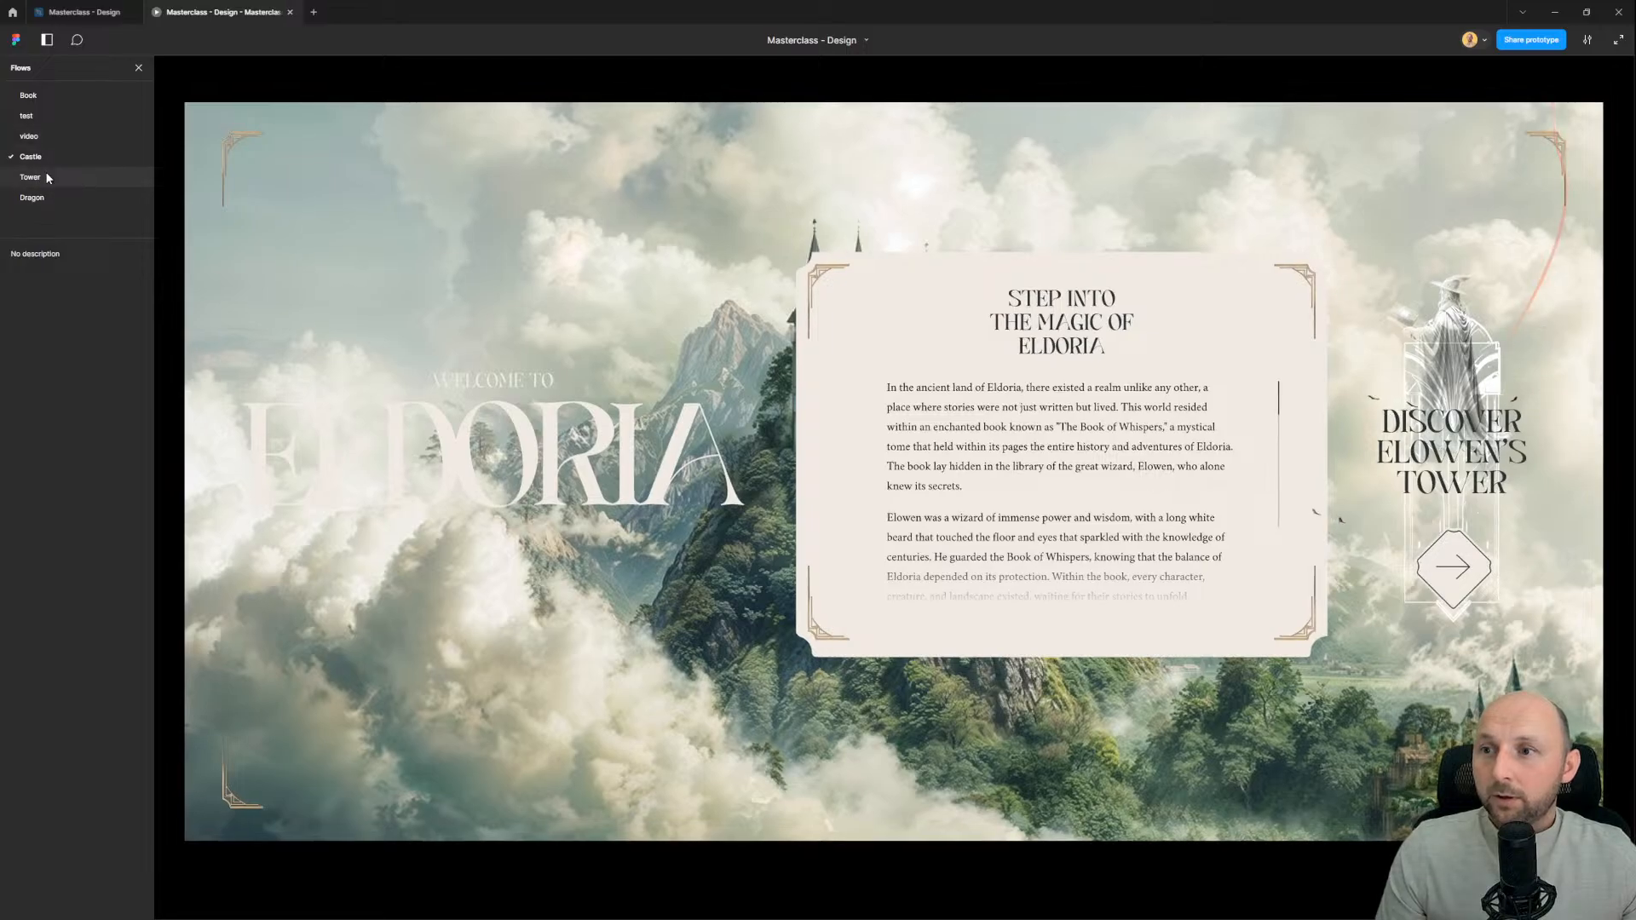
pyautogui.click(44, 175)
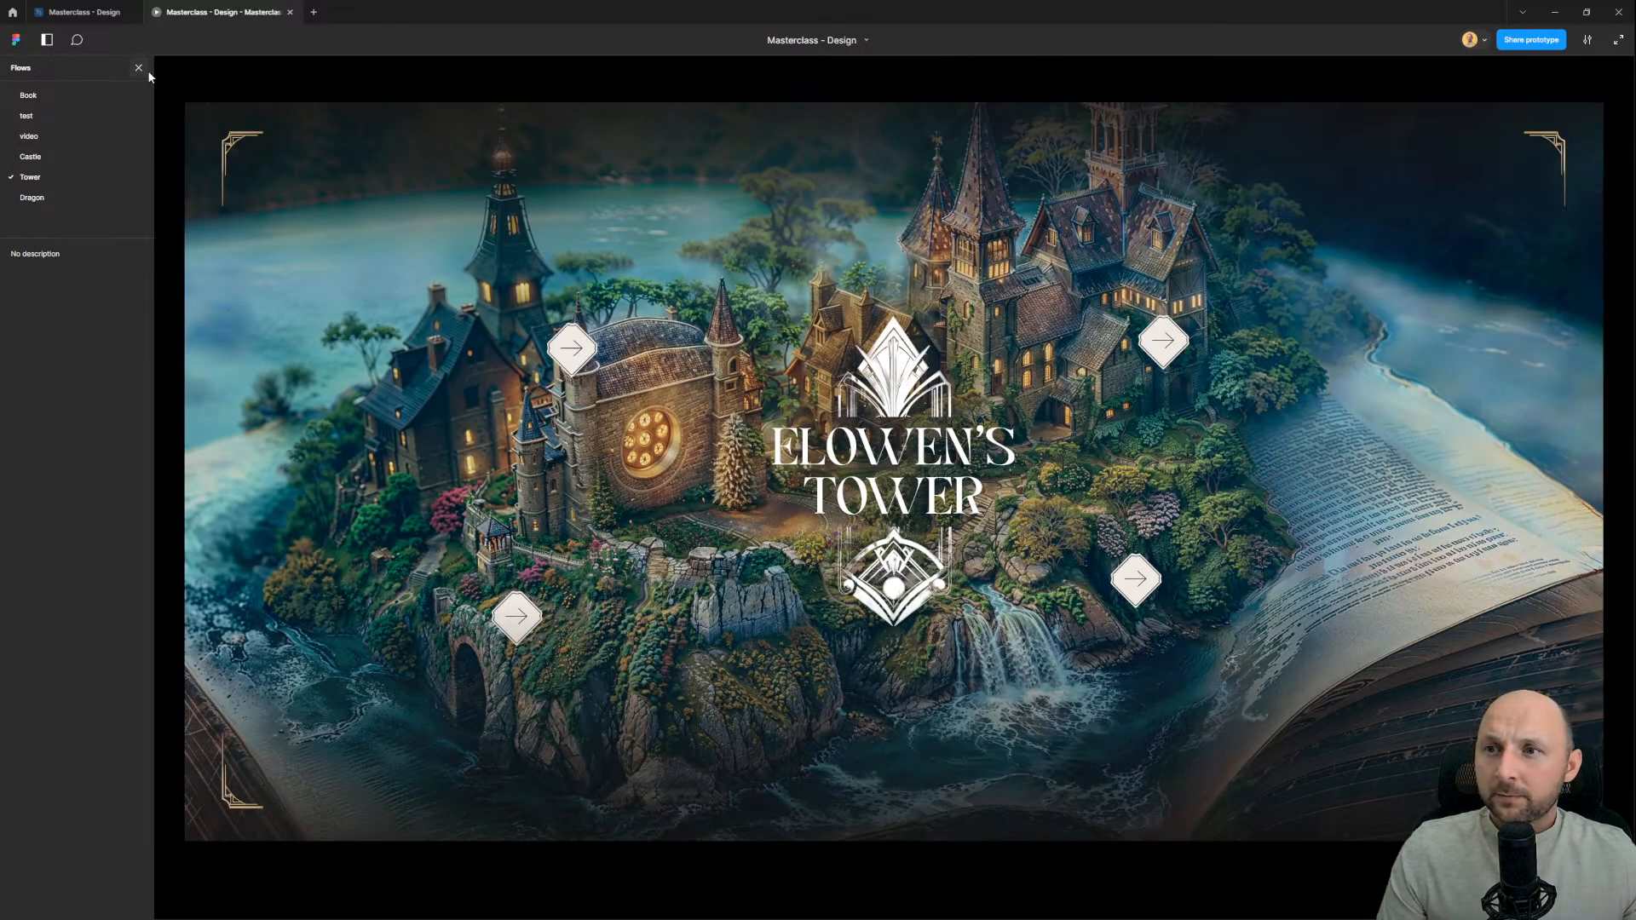
pyautogui.click(139, 69)
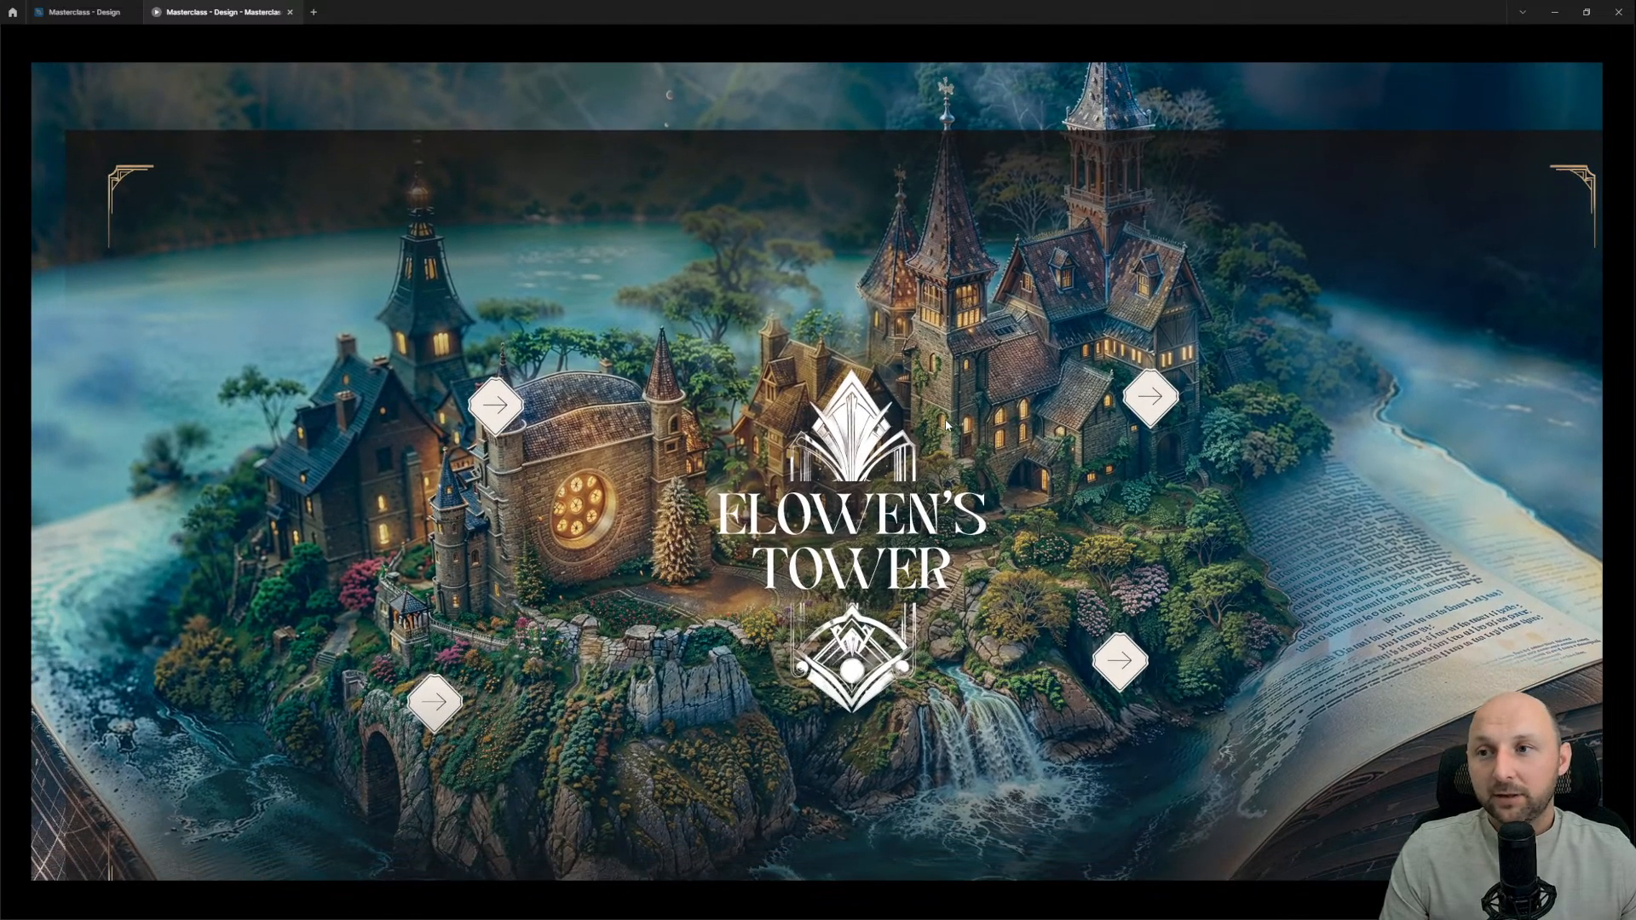
# Step: Return to the design file and move the gradient group out of the tower group to just below the border layer
pyautogui.click(64, 10)
pyautogui.click(64, 10)
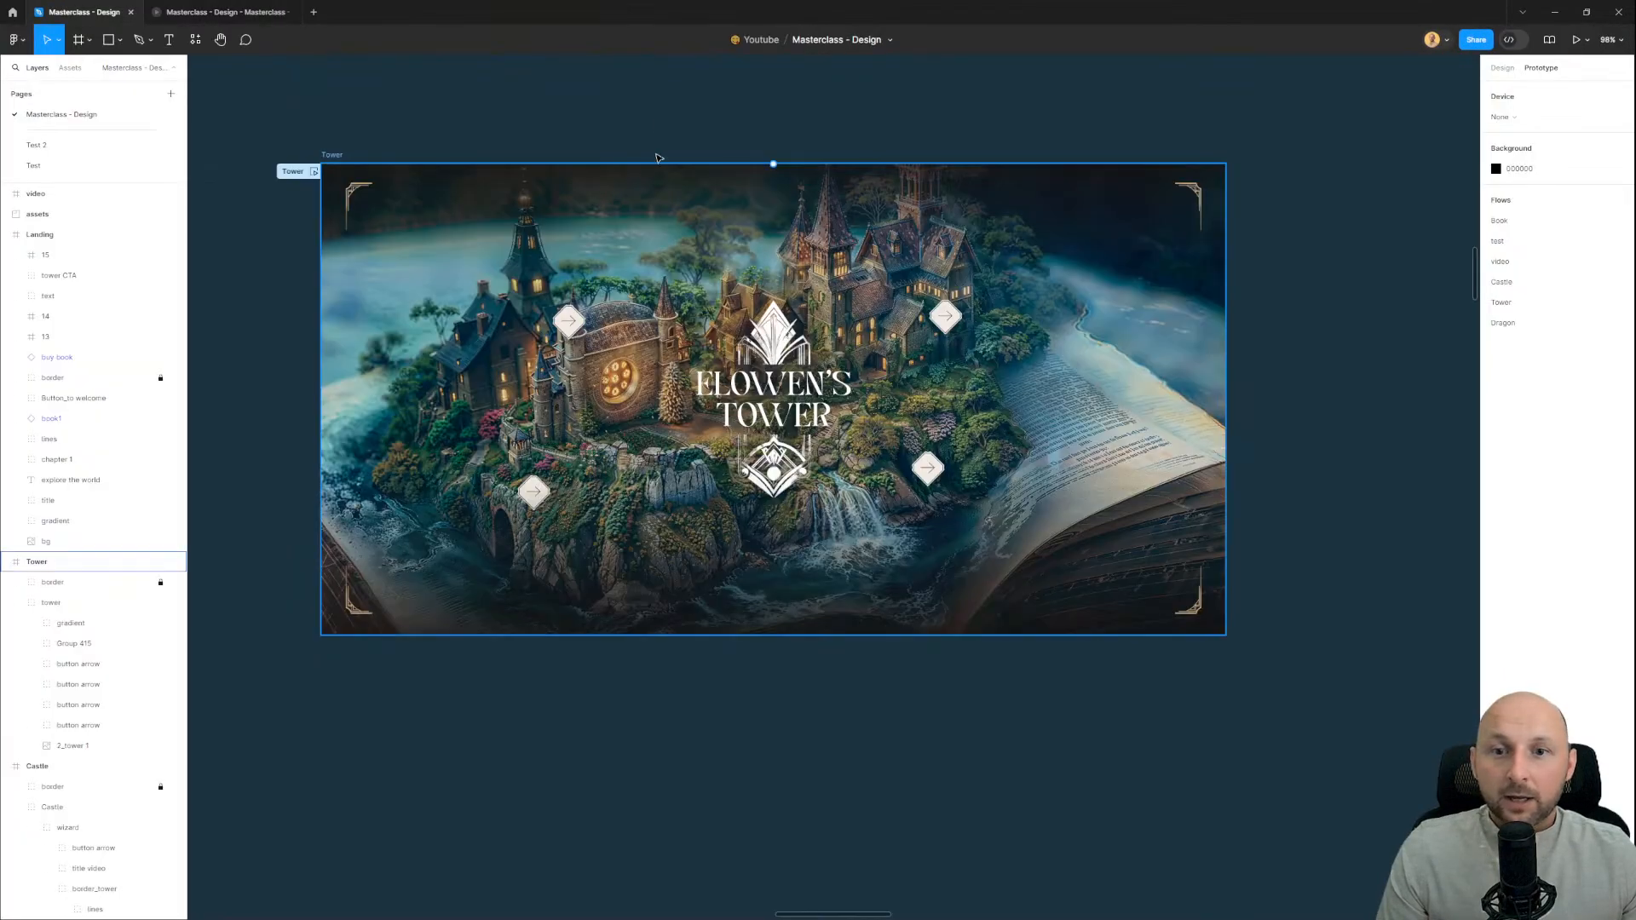
pyautogui.moveTo(334, 99); pyautogui.dragTo(375, 99)
pyautogui.click(374, 156)
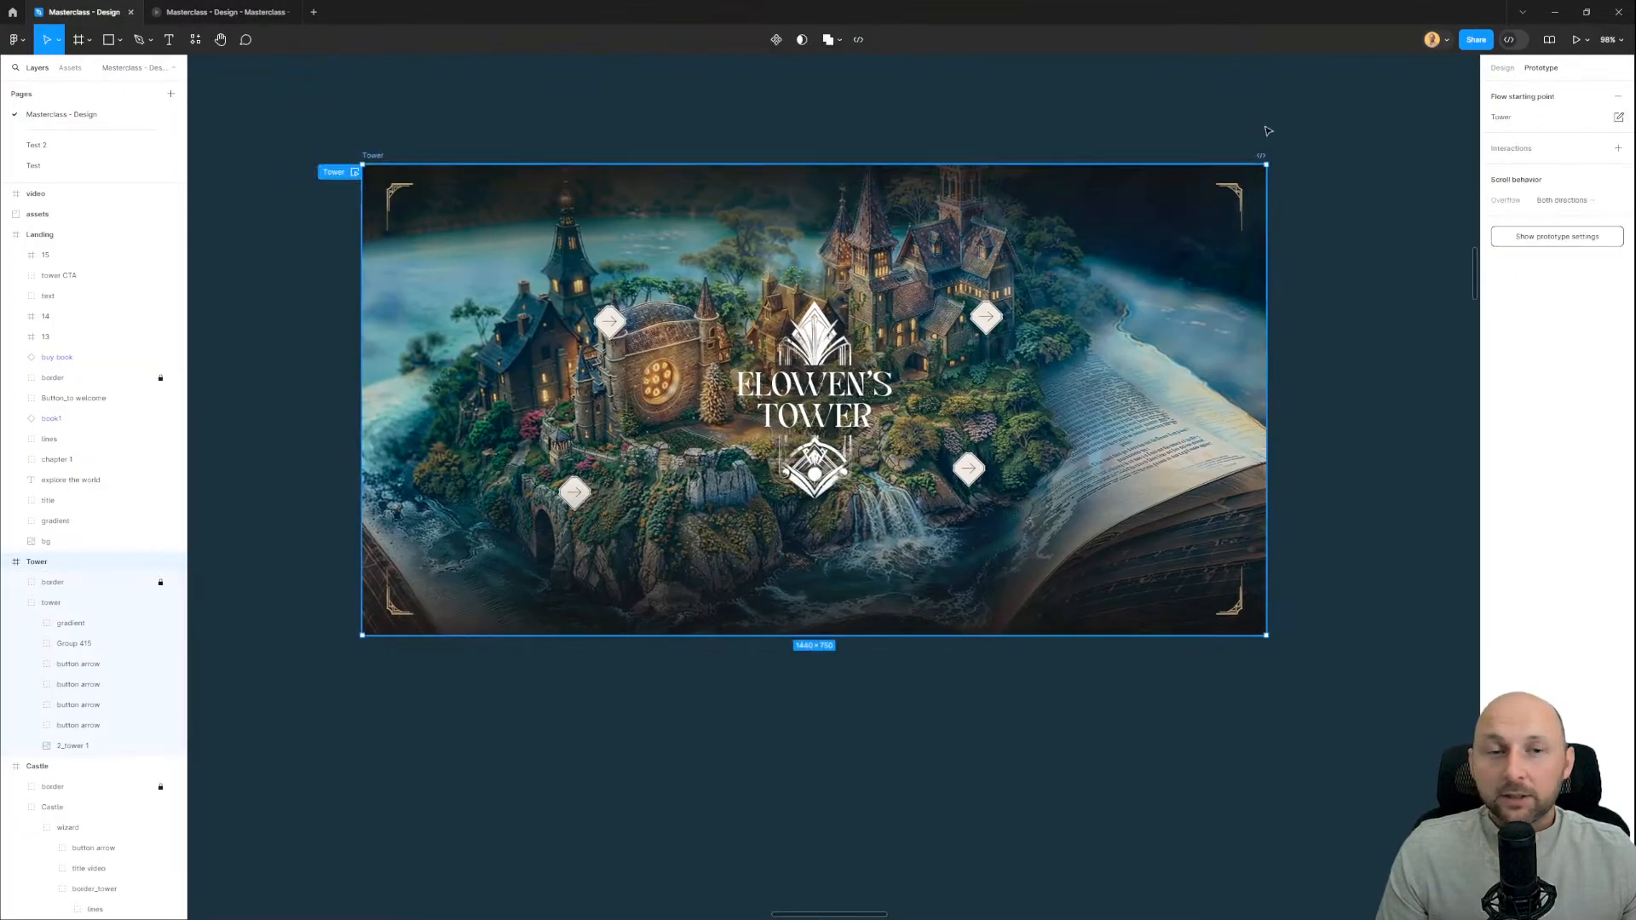
pyautogui.click(1502, 69)
pyautogui.click(912, 113)
pyautogui.scroll(1, 743, 159)
pyautogui.moveTo(743, 158); pyautogui.dragTo(685, 141)
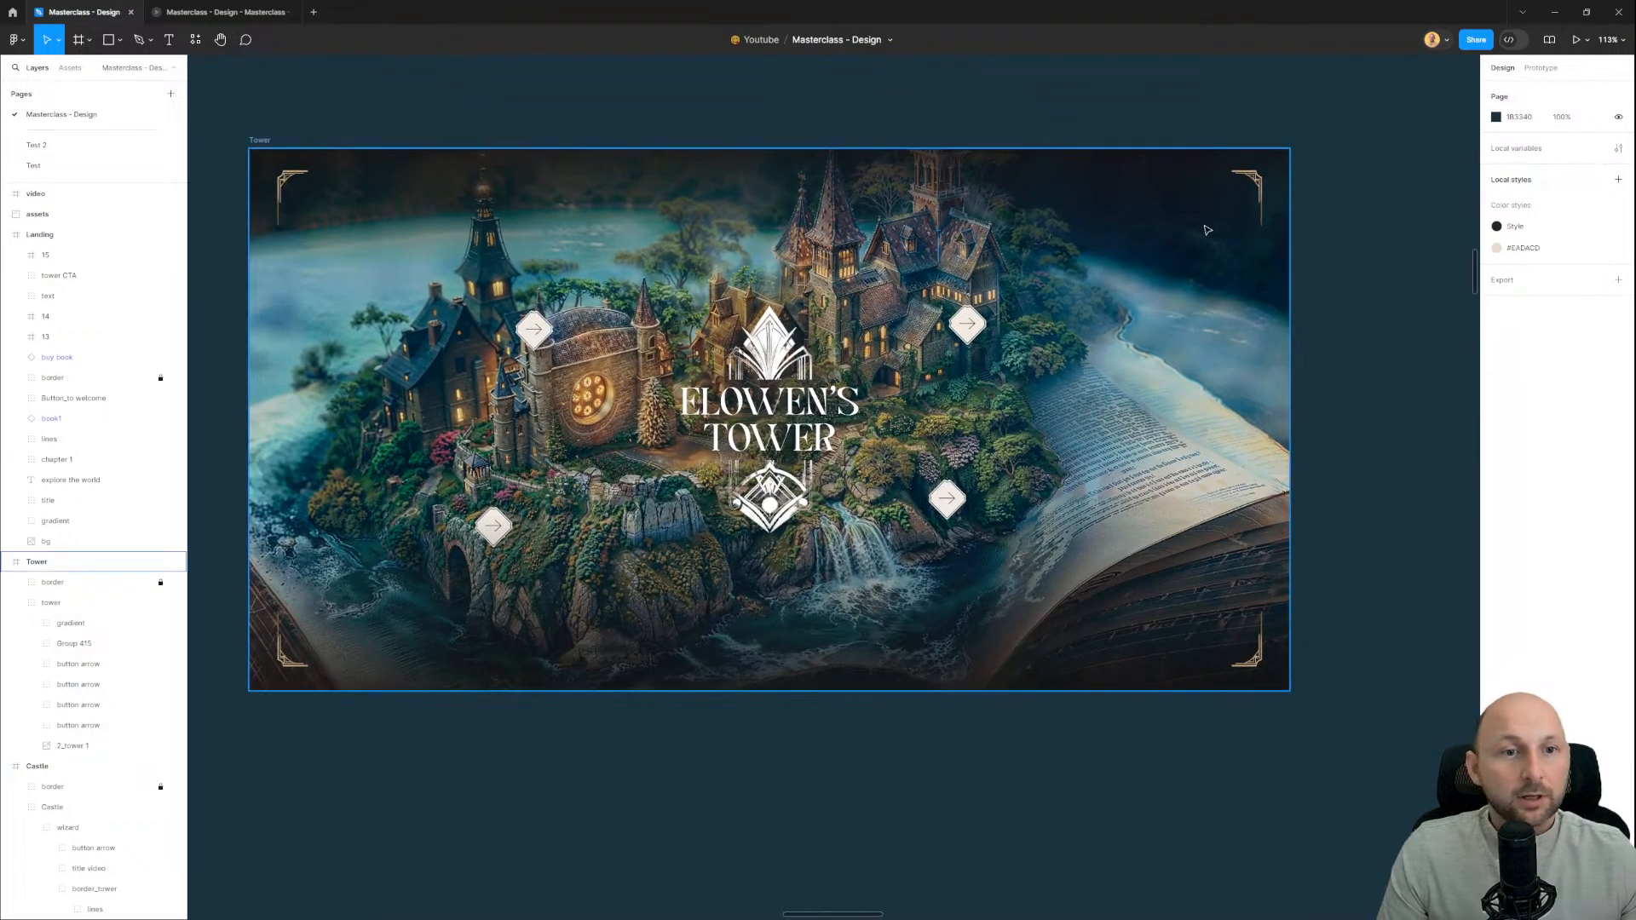
pyautogui.keyDown('ctrl'); pyautogui.click(295, 195); pyautogui.keyUp('ctrl')
pyautogui.click(81, 625)
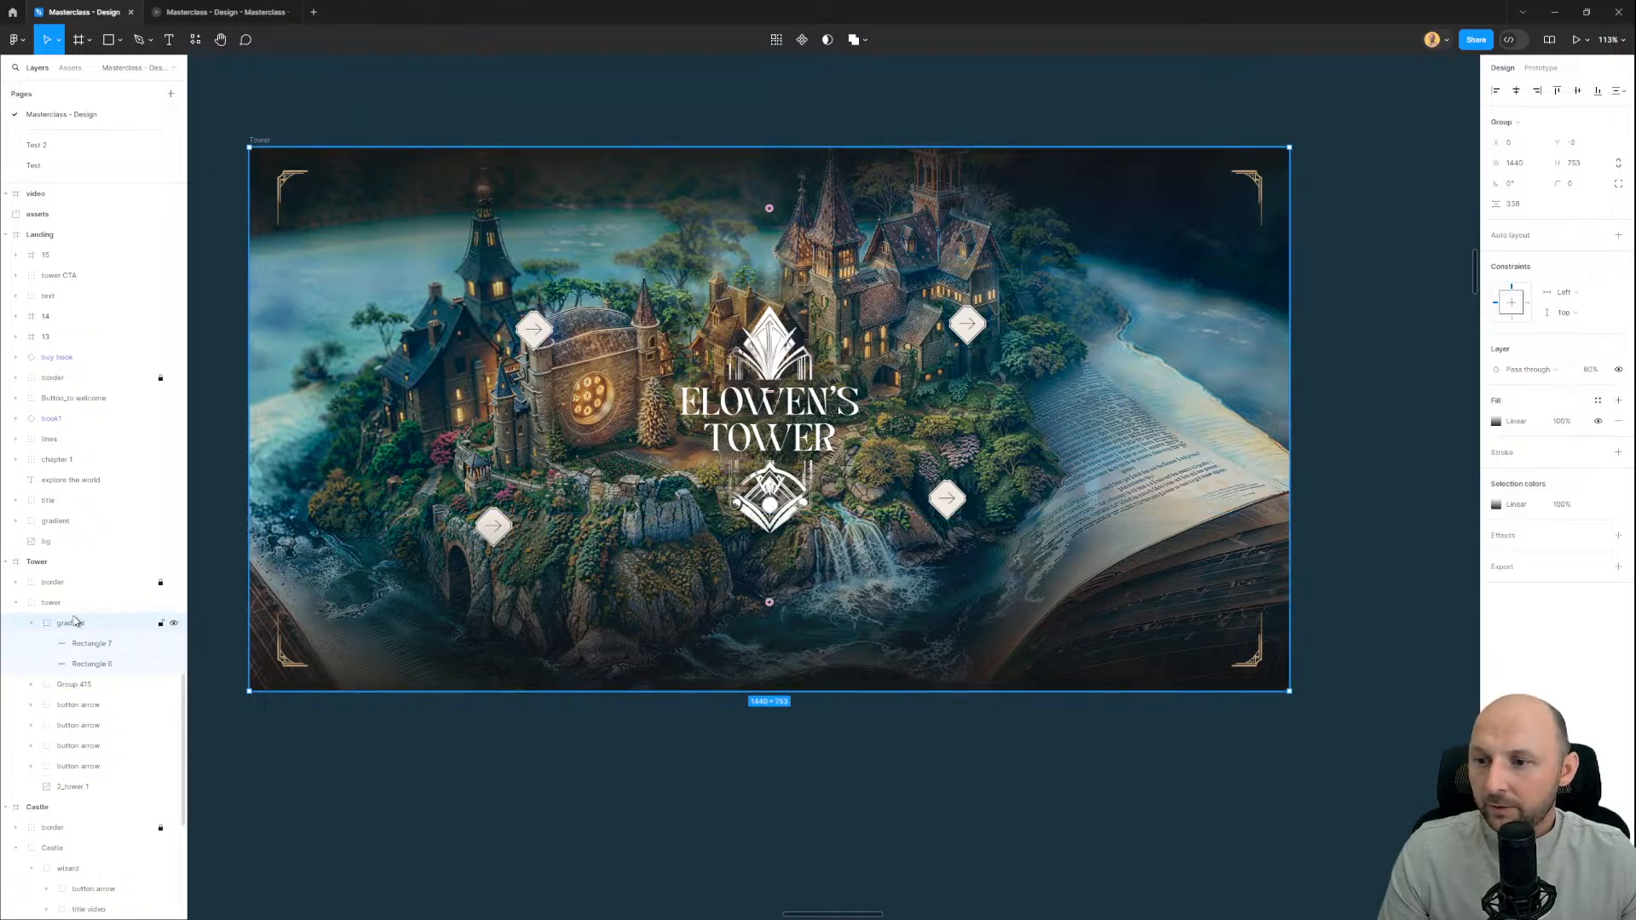
pyautogui.moveTo(78, 625); pyautogui.dragTo(85, 603)
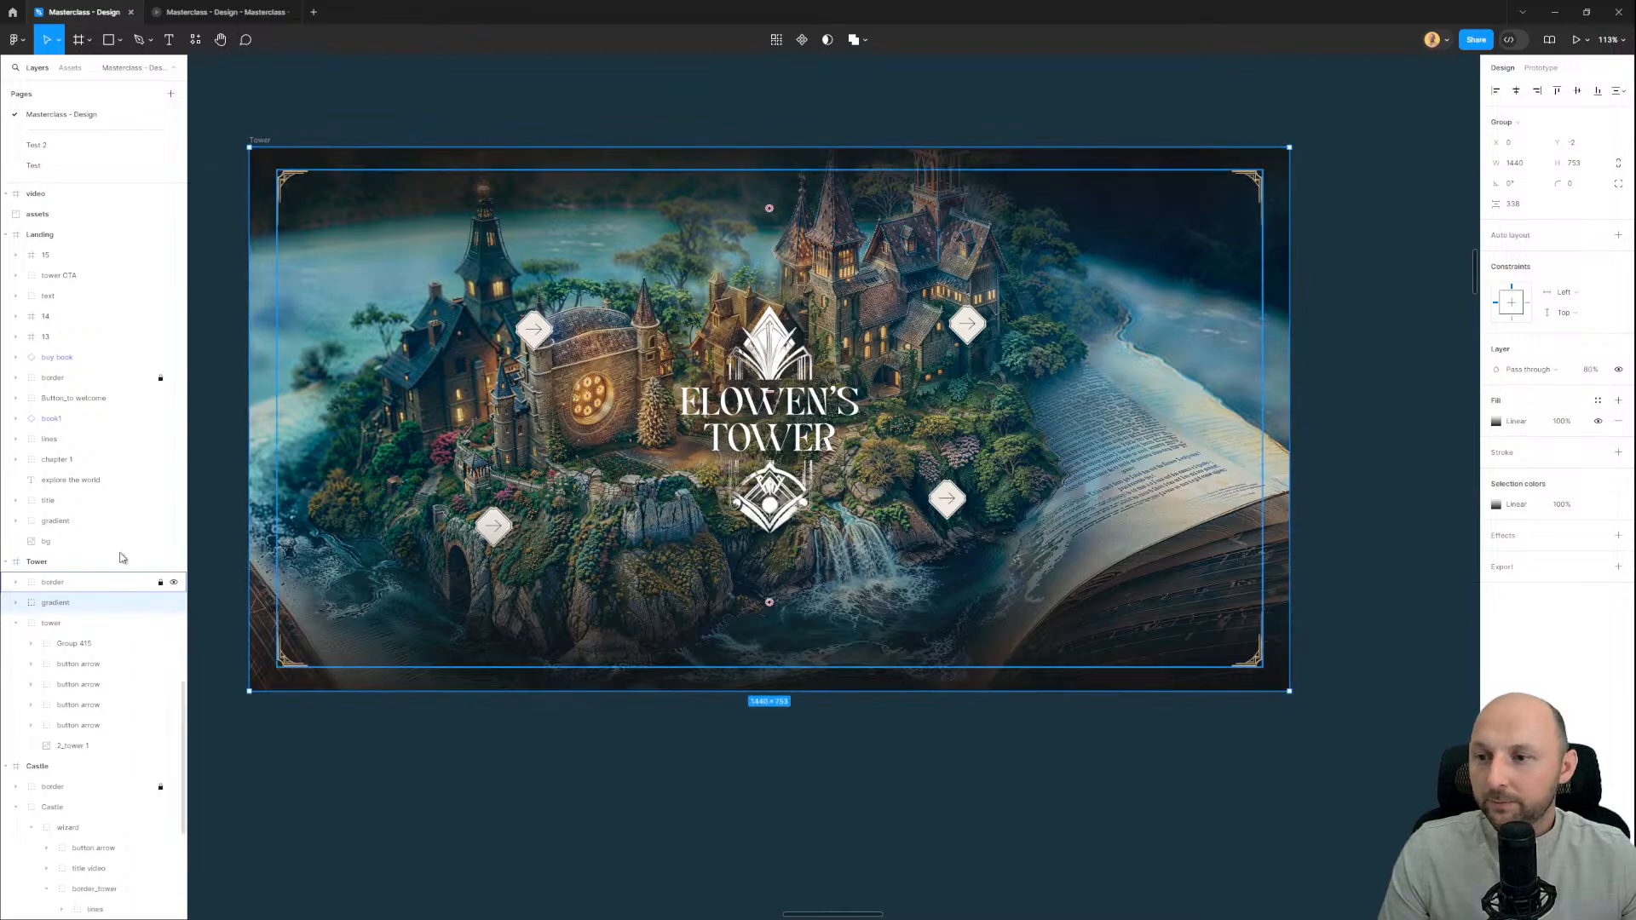
# Step: Set the gradient group's scroll position to Fixed (stay in place)
pyautogui.click(1540, 68)
pyautogui.click(1576, 153)
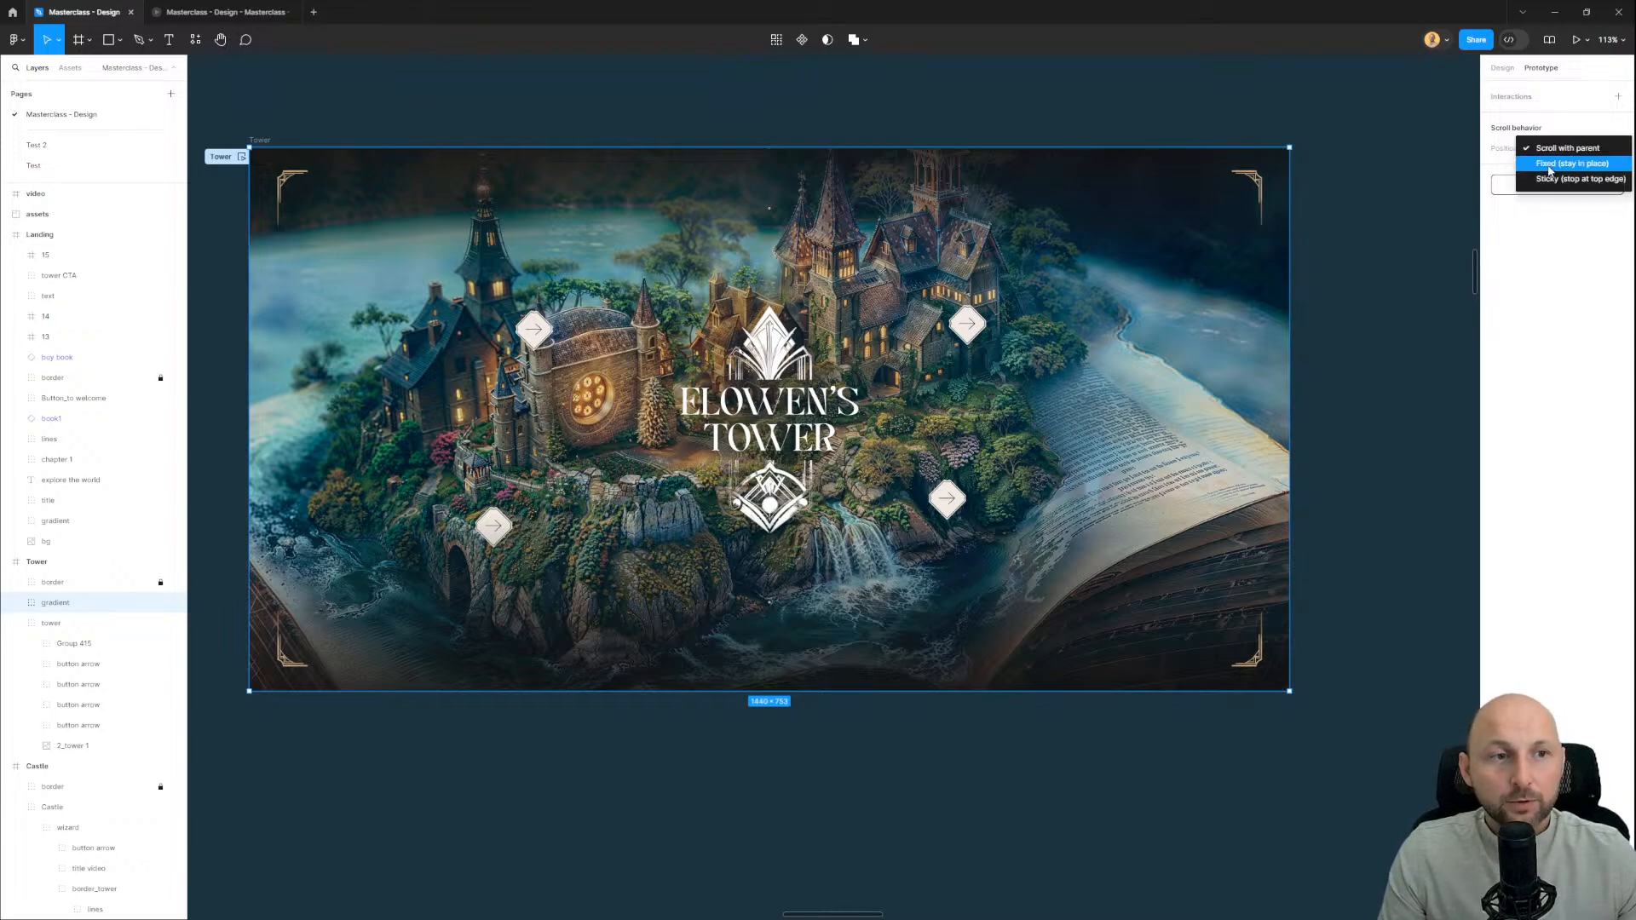
pyautogui.click(1550, 167)
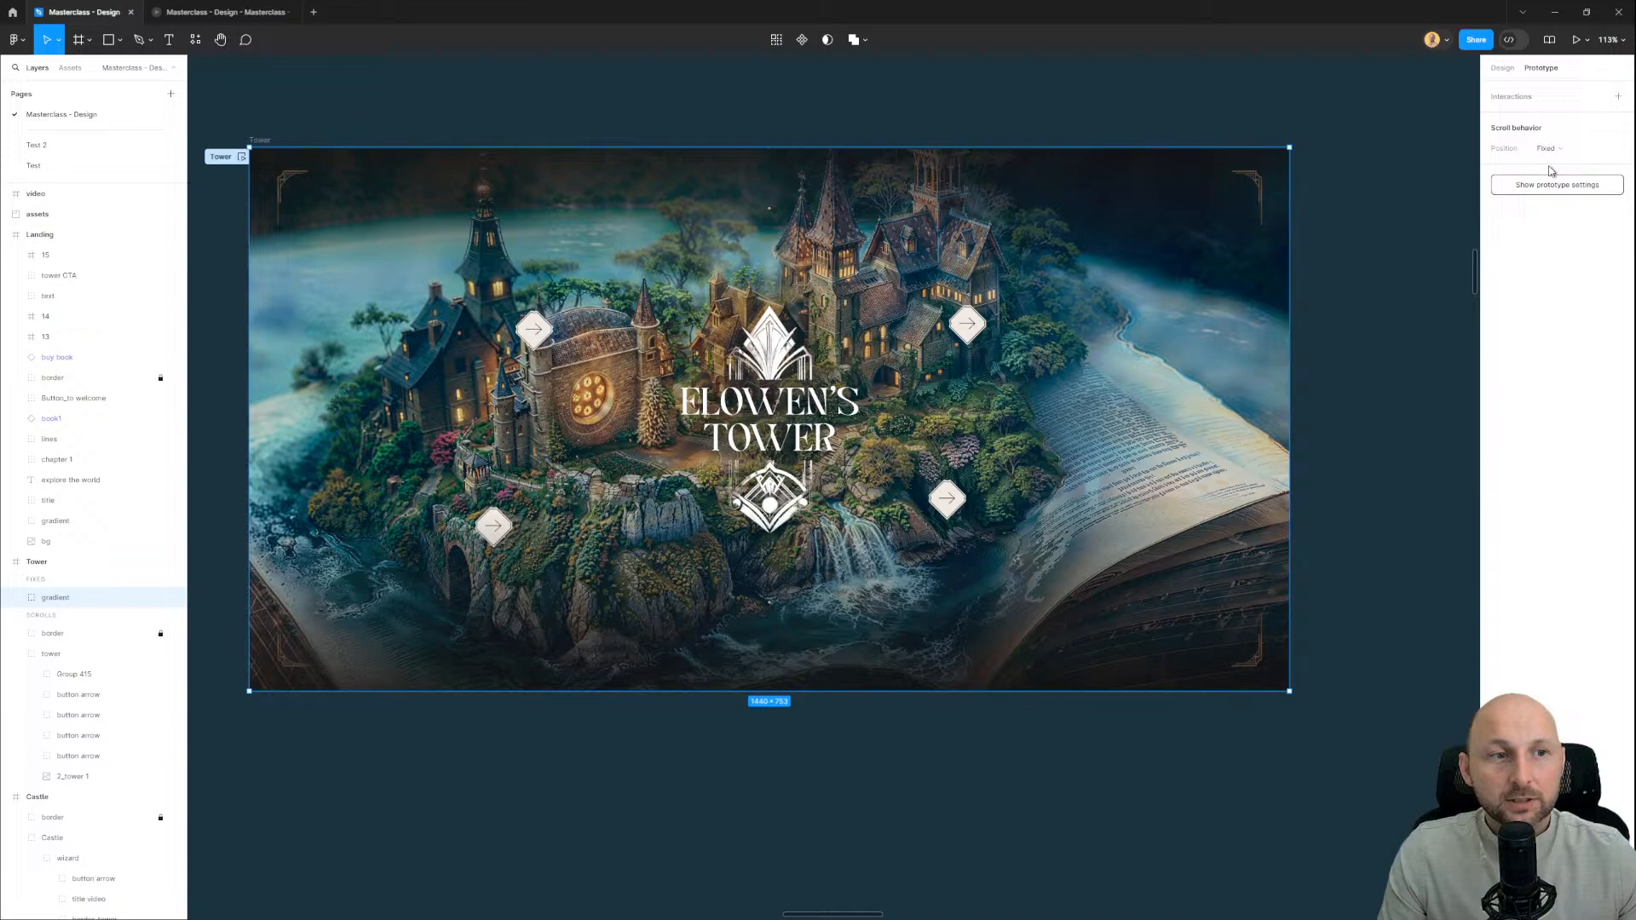
# Step: Set the Tower frame's border group to Fixed (stay in place) and bring it forward above the gradient
pyautogui.click(67, 637)
pyautogui.click(1559, 148)
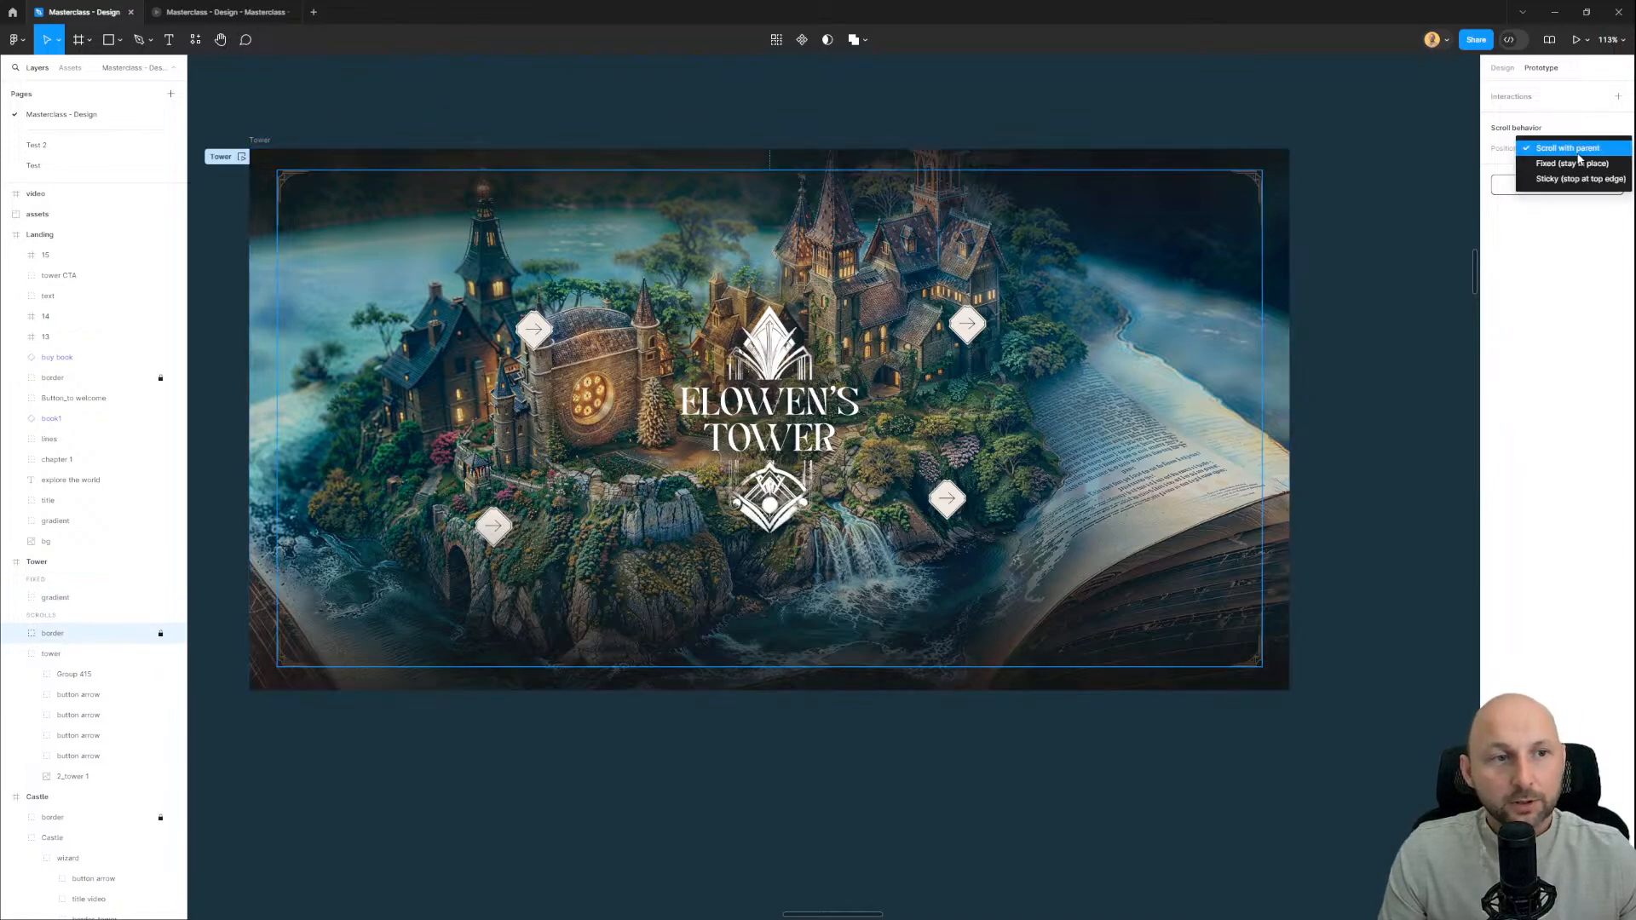
pyautogui.click(1554, 164)
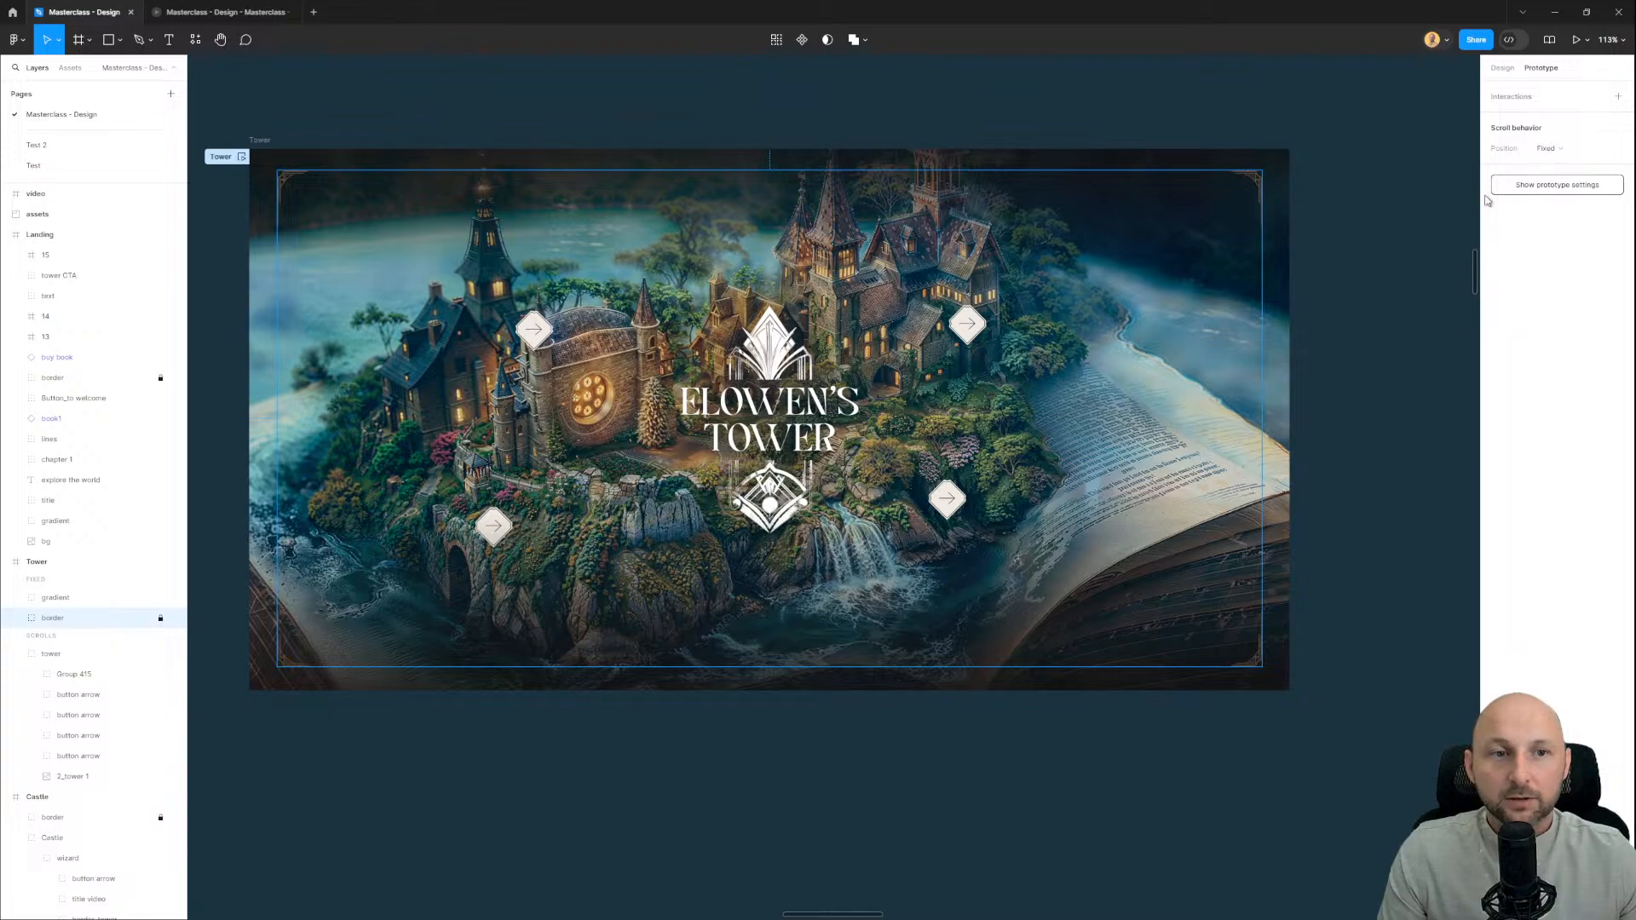
pyautogui.hotkey('ctrl', ']')
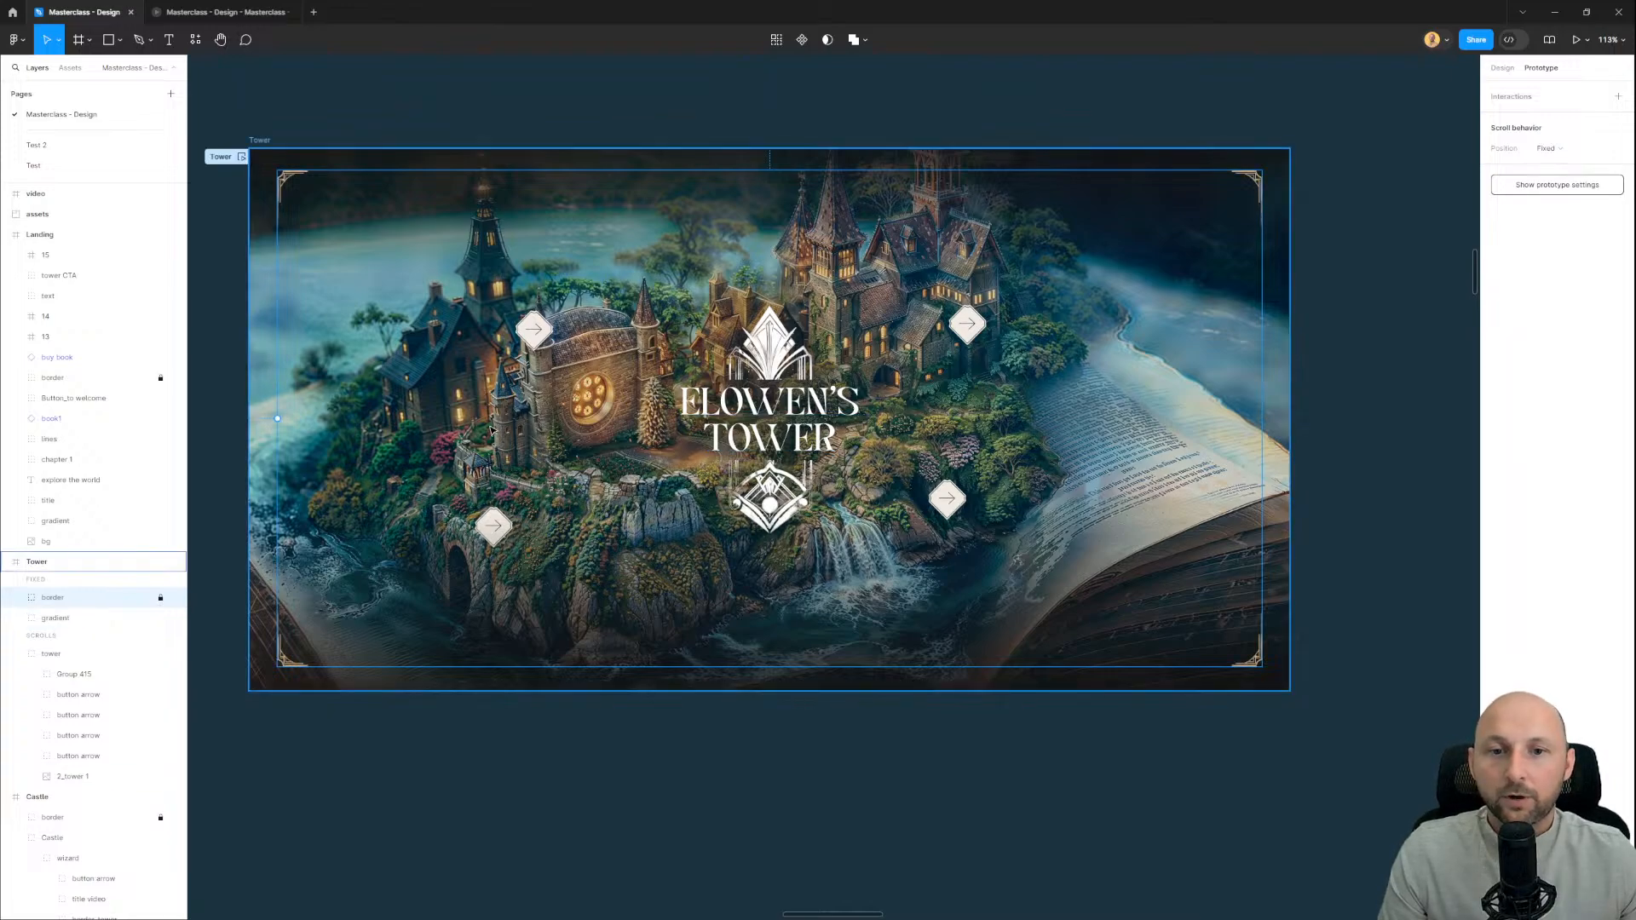
# Step: Move the Elowen's Tower title group out of the tower group into the fixed layers, between border and gradient, keeping its position Fixed
pyautogui.keyDown('ctrl'); pyautogui.click(778, 351); pyautogui.keyUp('ctrl')
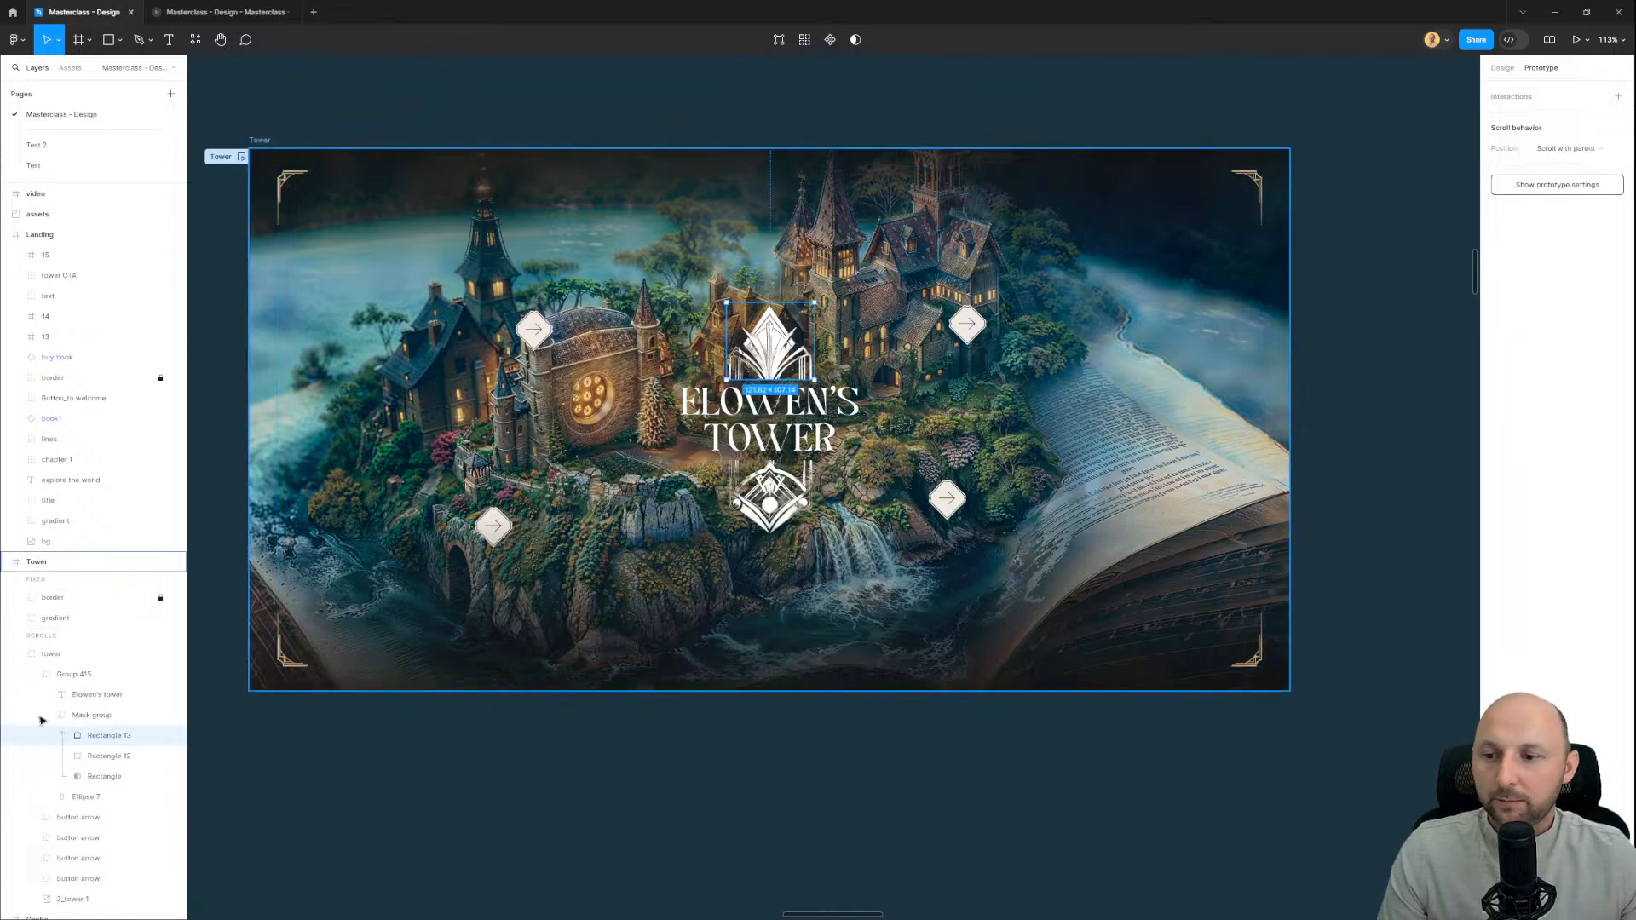
pyautogui.click(75, 675)
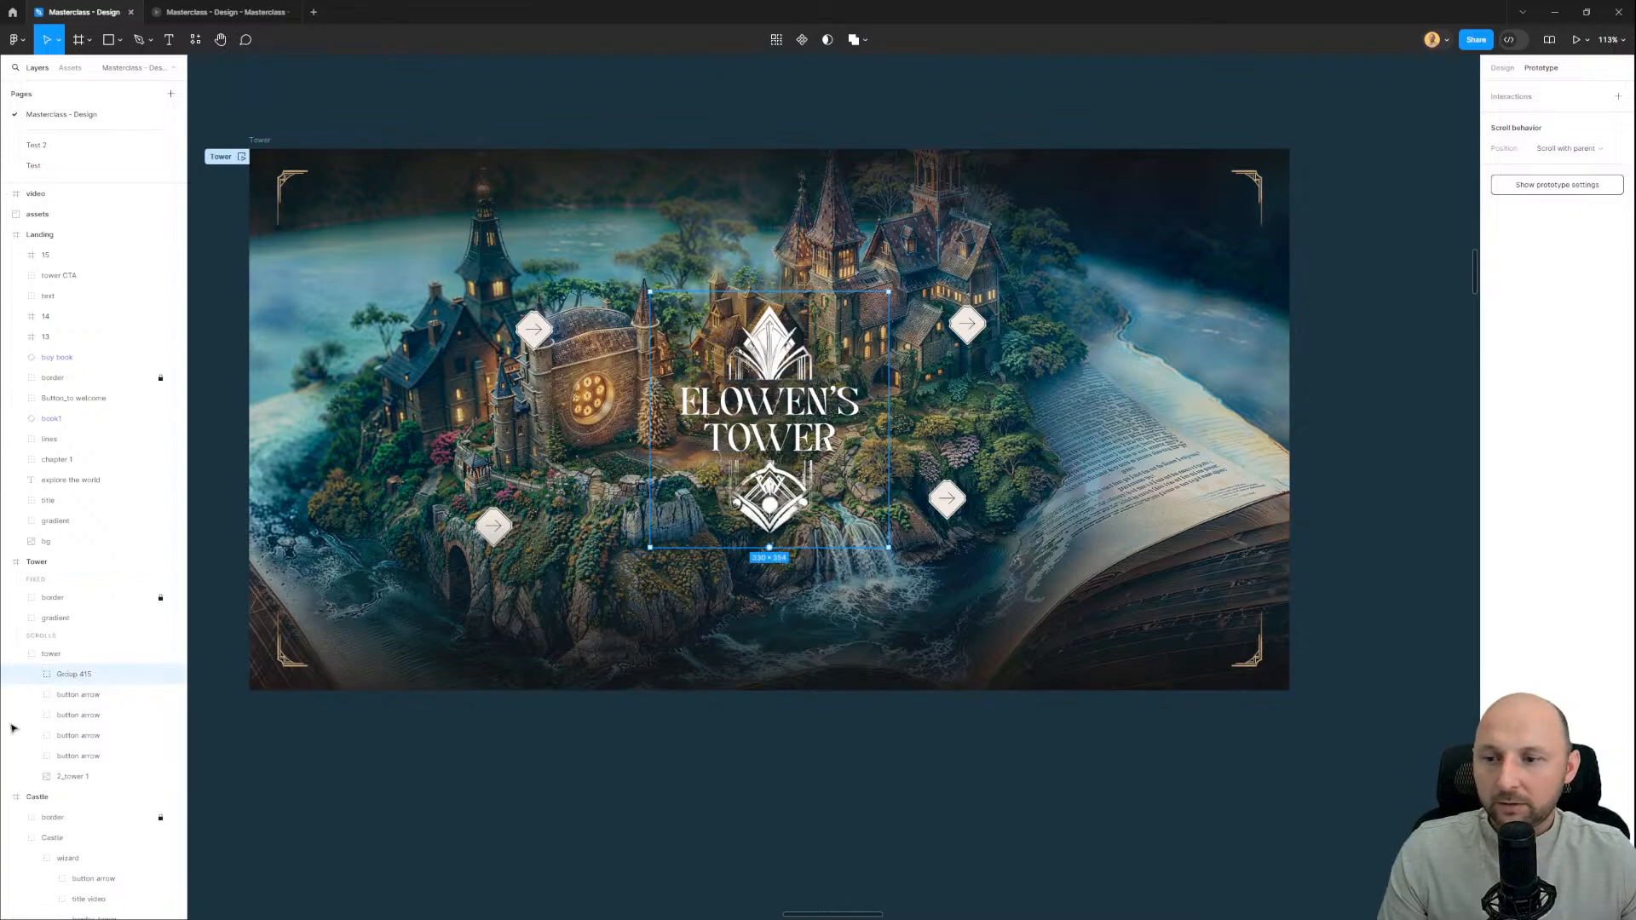
pyautogui.click(32, 674)
pyautogui.moveTo(77, 674); pyautogui.dragTo(81, 619)
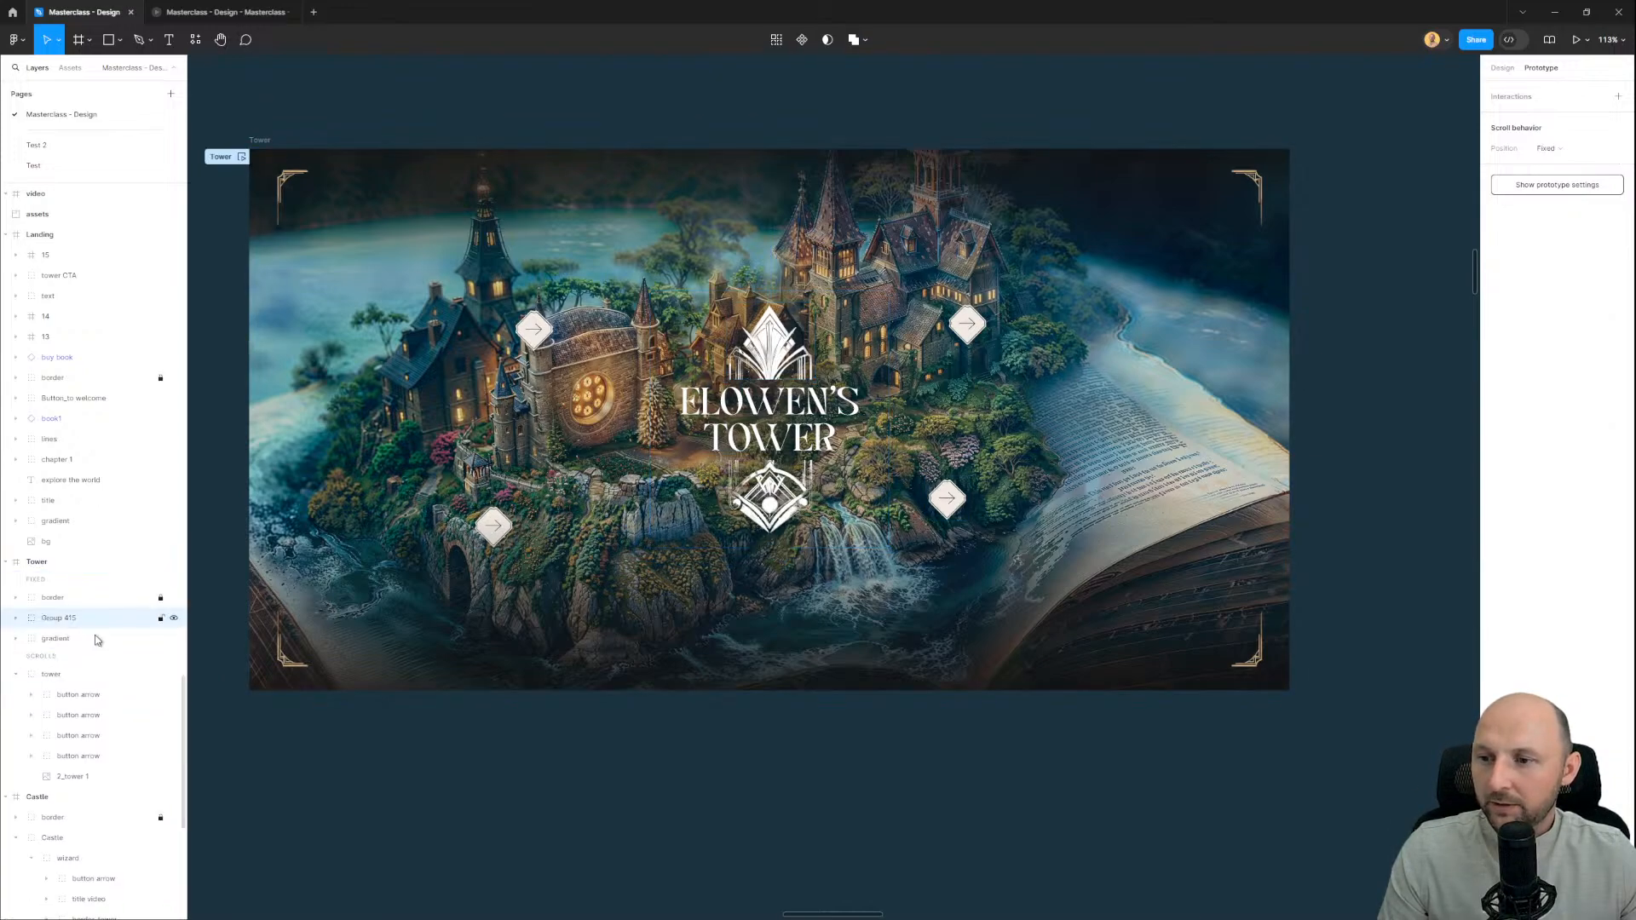
pyautogui.click(1546, 148)
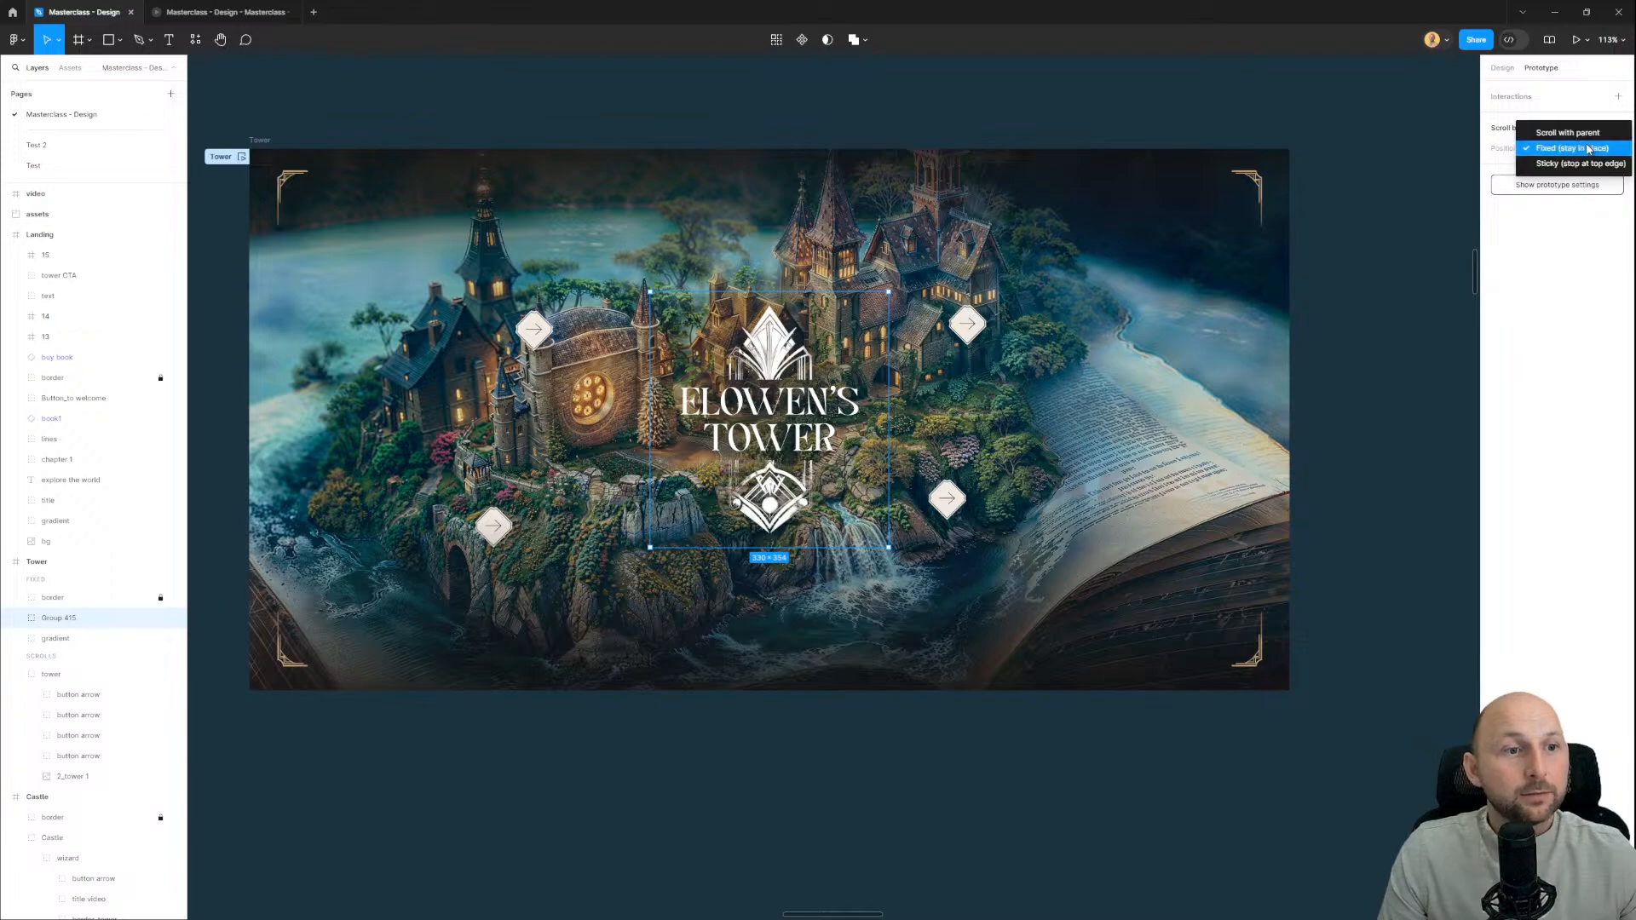
pyautogui.click(1553, 143)
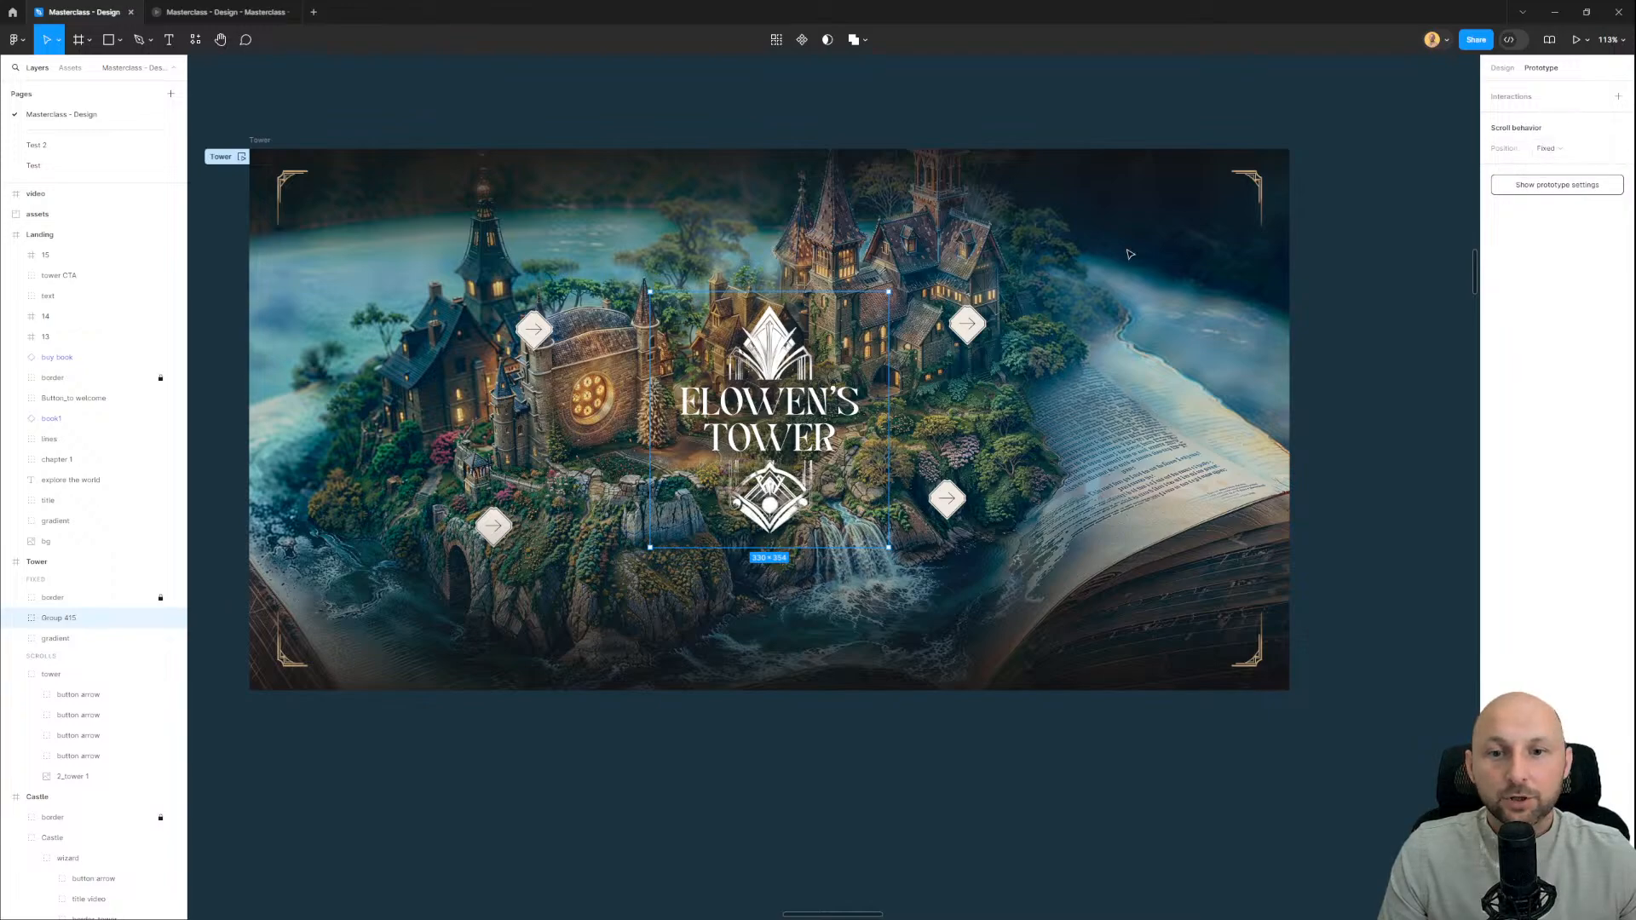
# Step: Test the Tower screen in the prototype preview by scrolling and panning the scene behind the title, border and gradient
pyautogui.click(218, 12)
pyautogui.scroll(-2, 467, 477)
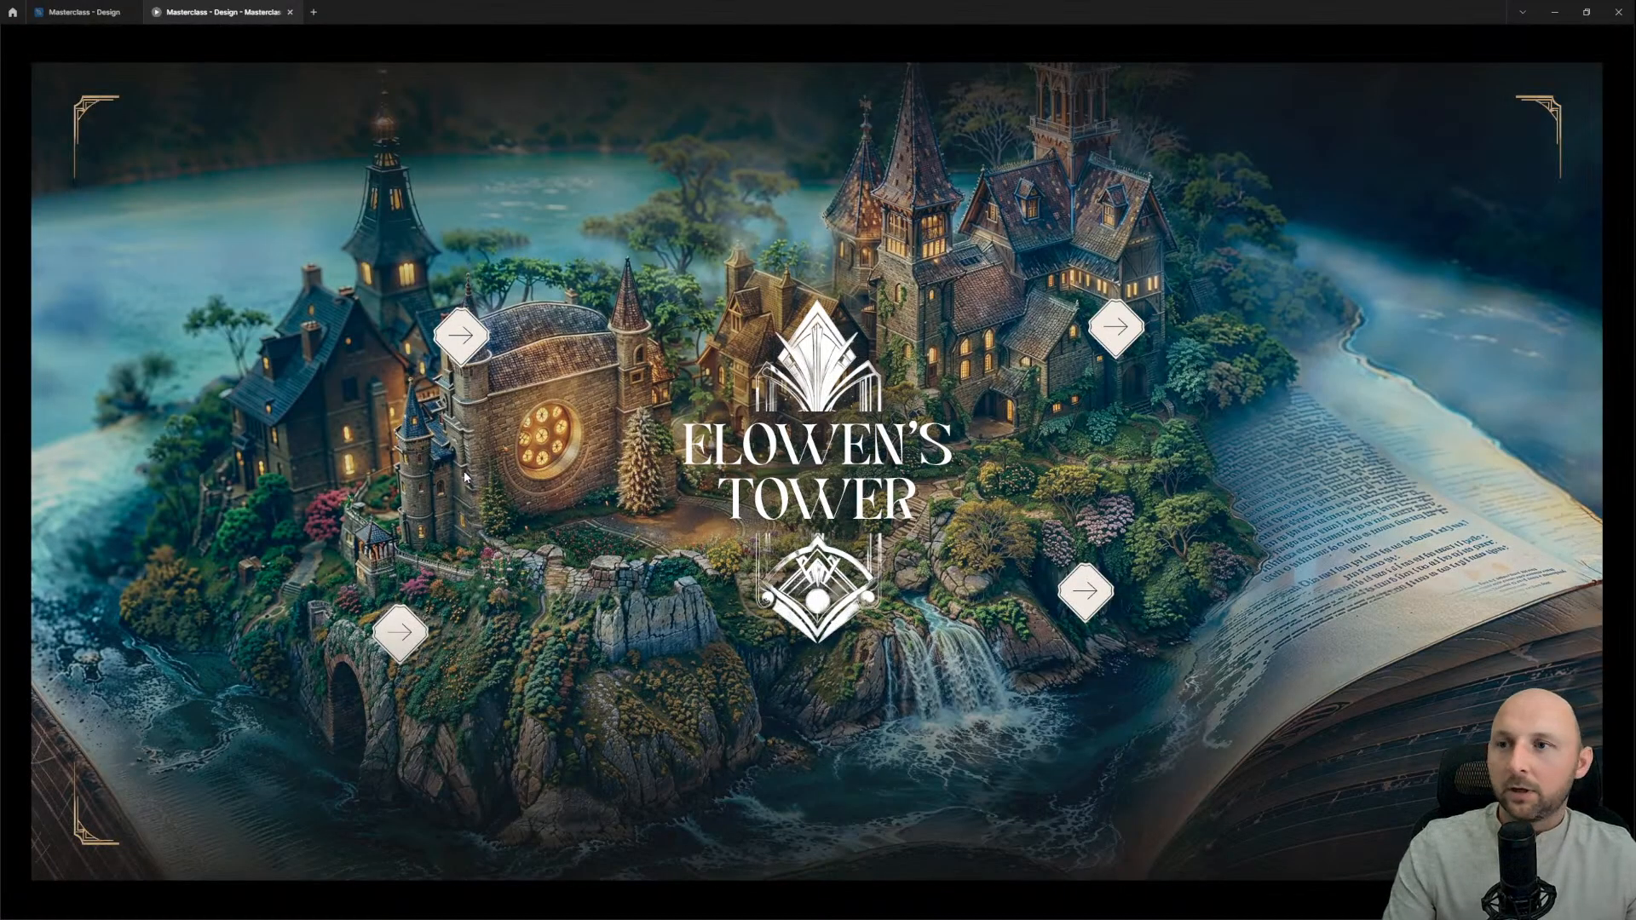
pyautogui.scroll(-3, 1188, 409)
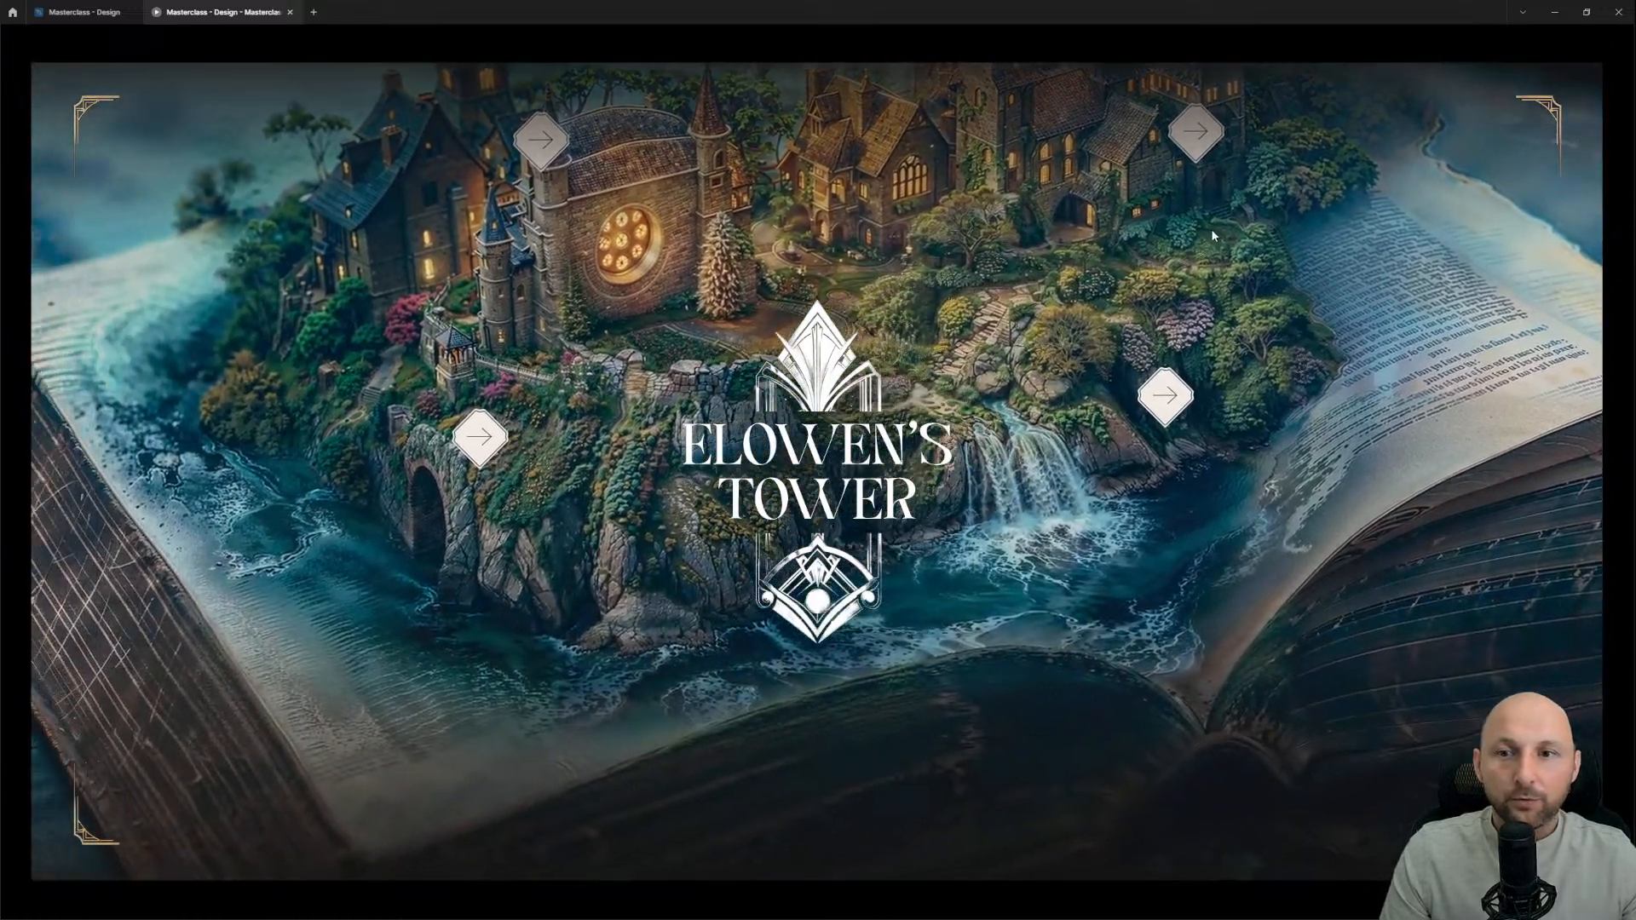
pyautogui.moveTo(1212, 231); pyautogui.dragTo(1357, 265)
pyautogui.moveTo(945, 261); pyautogui.dragTo(926, 333)
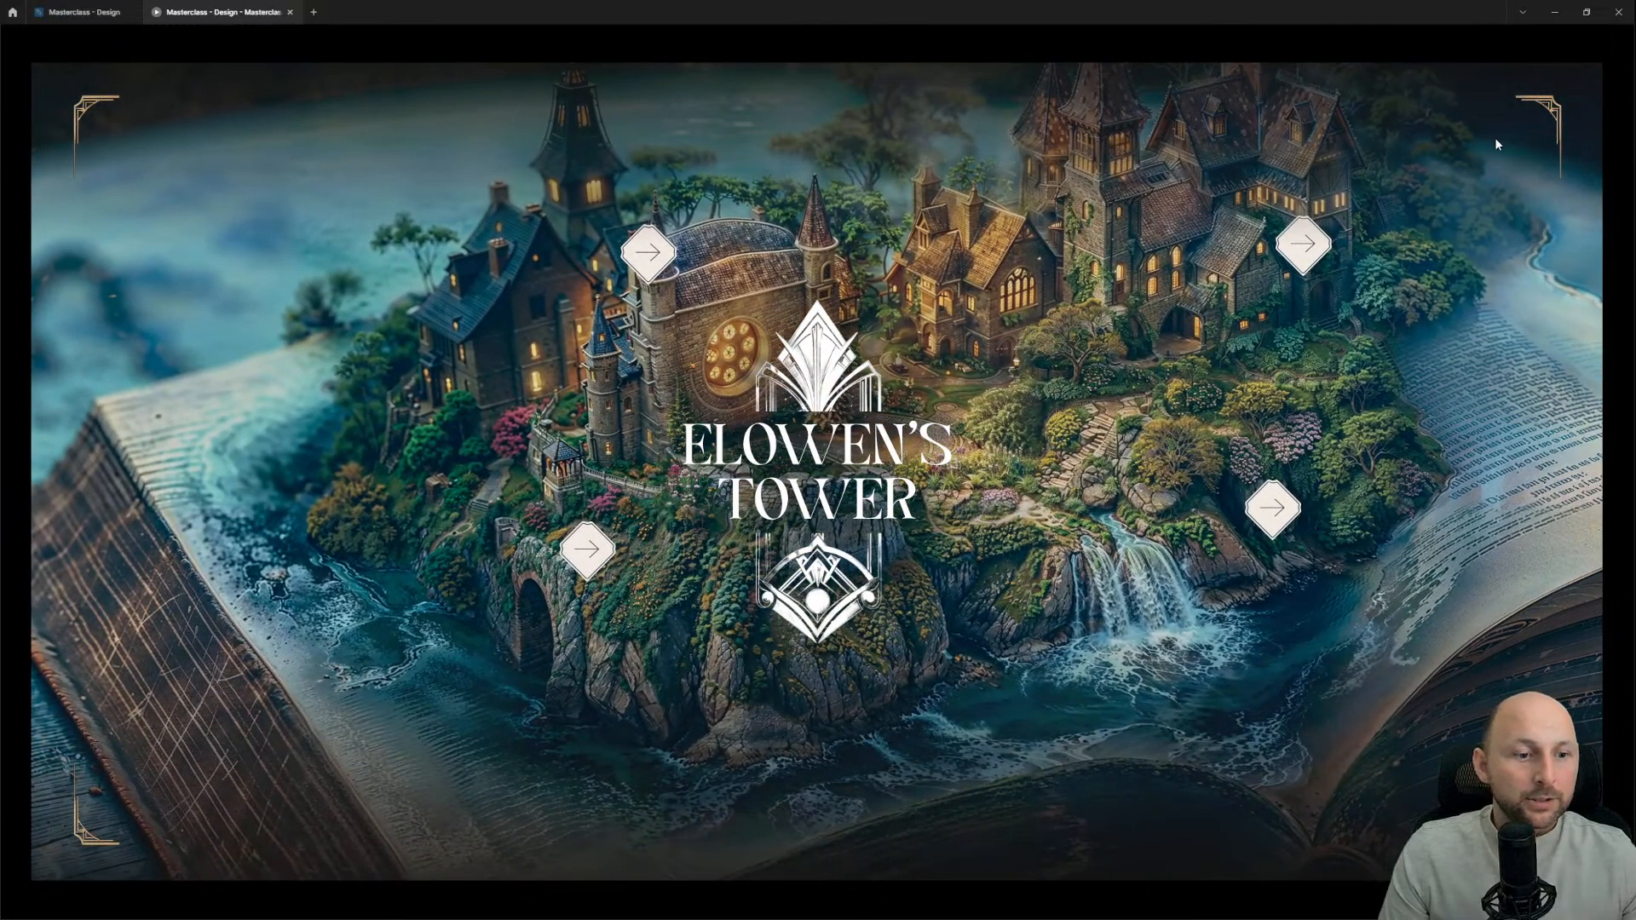
pyautogui.moveTo(1100, 404); pyautogui.dragTo(1055, 433)
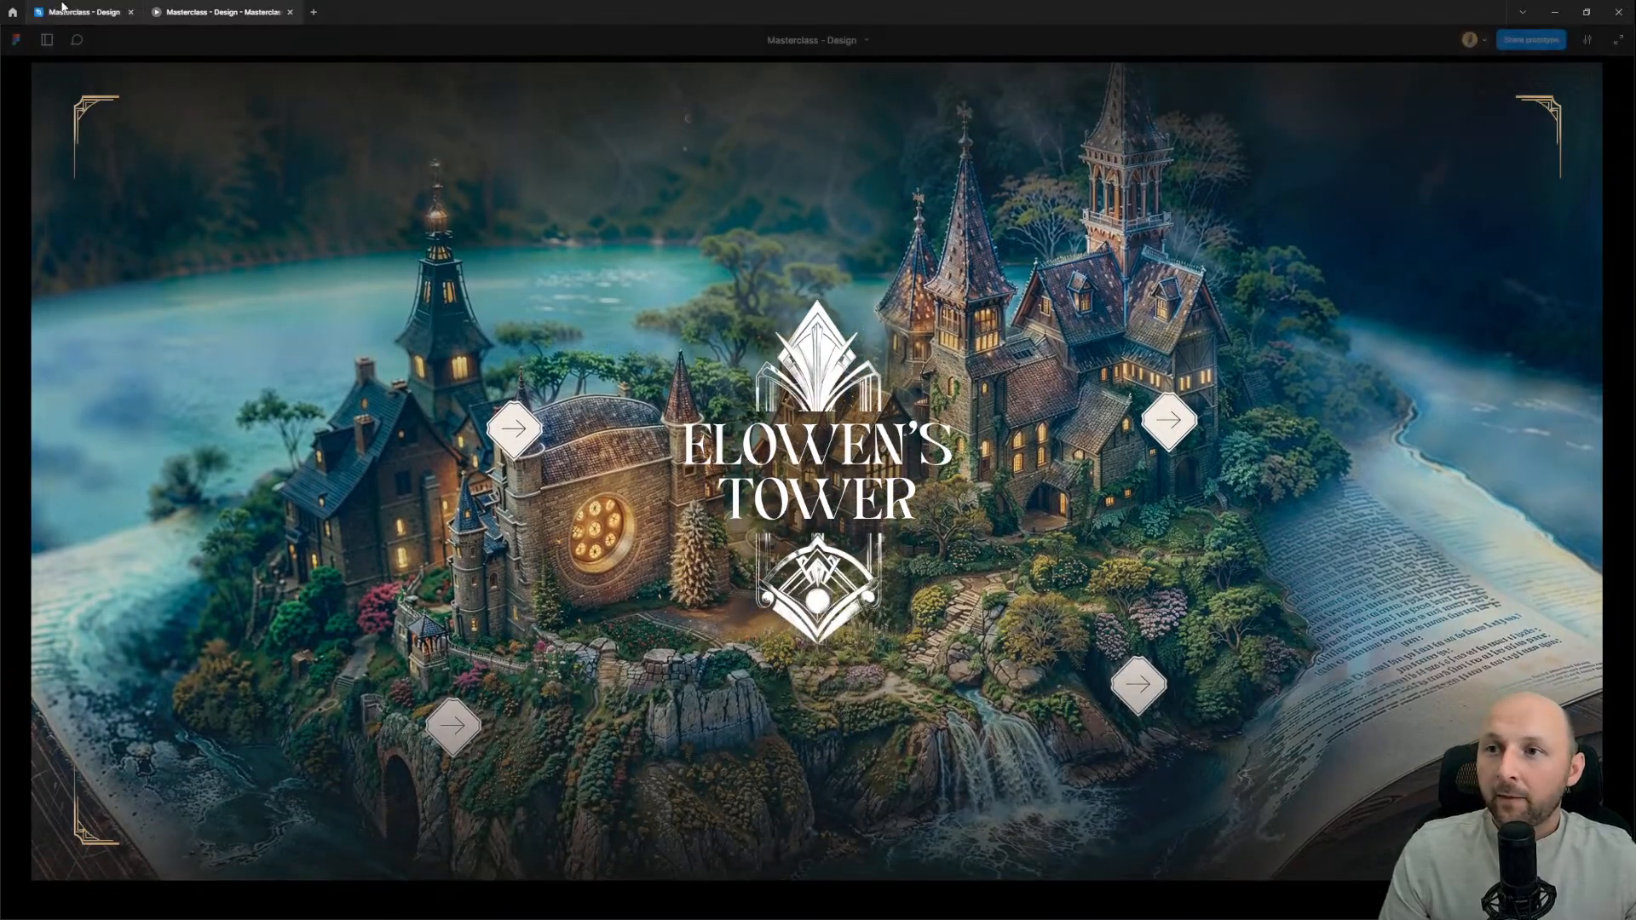
# Step: Duplicate the card background group (bg book) of the Buy Now card in the Book frame
pyautogui.click(63, 7)
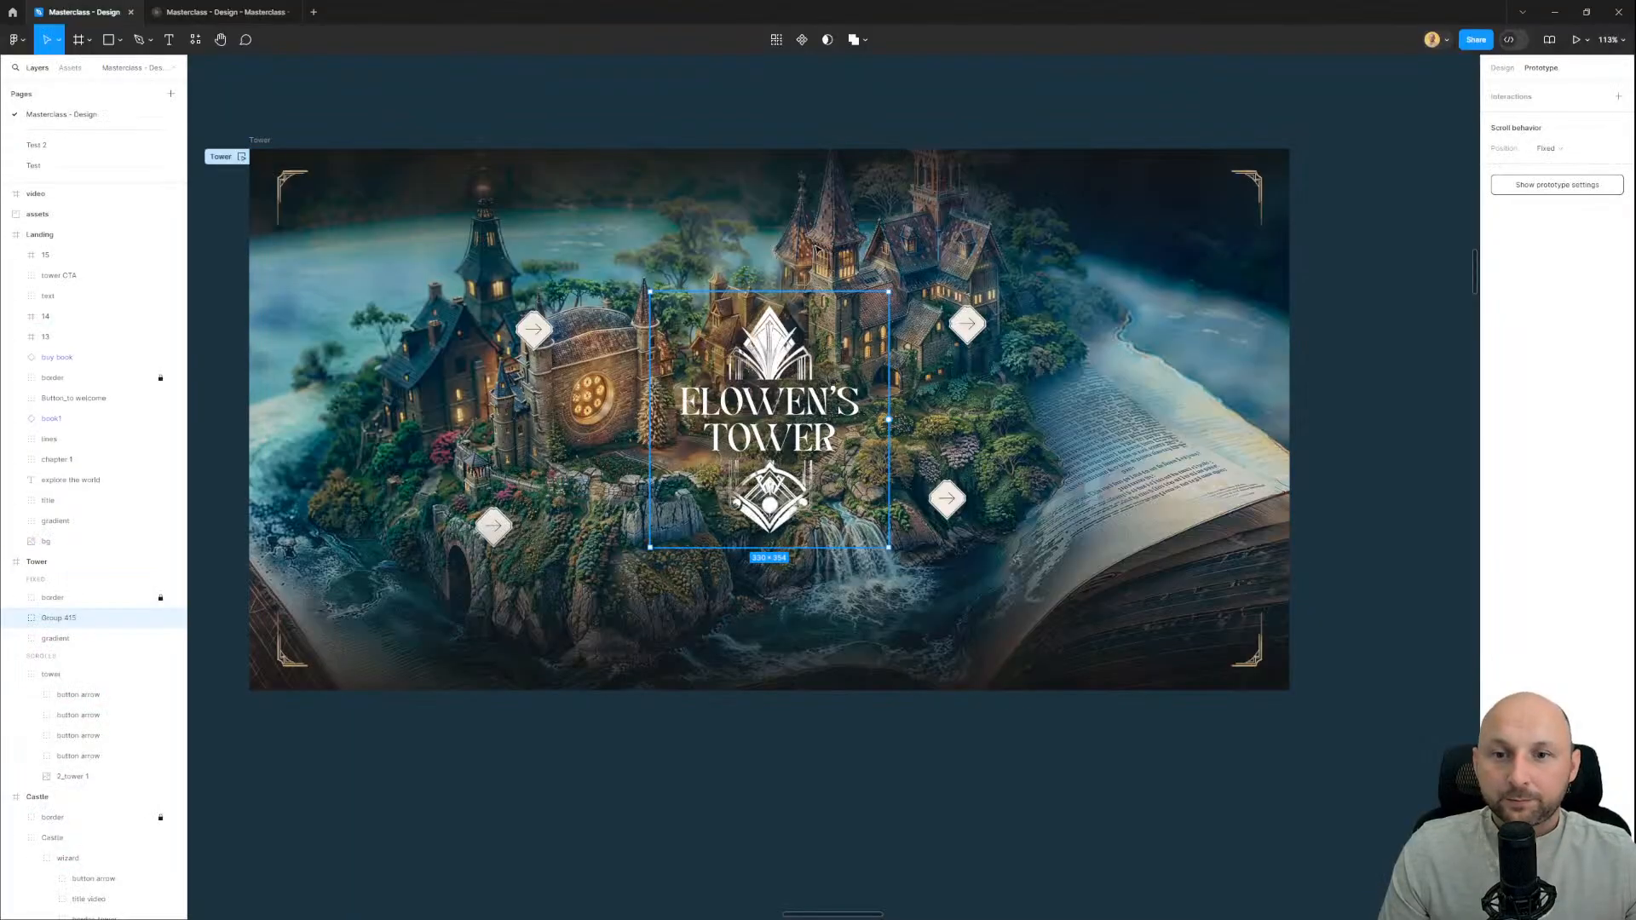
pyautogui.scroll(-5, 813, 243)
pyautogui.hscroll(-10, 732, 566)
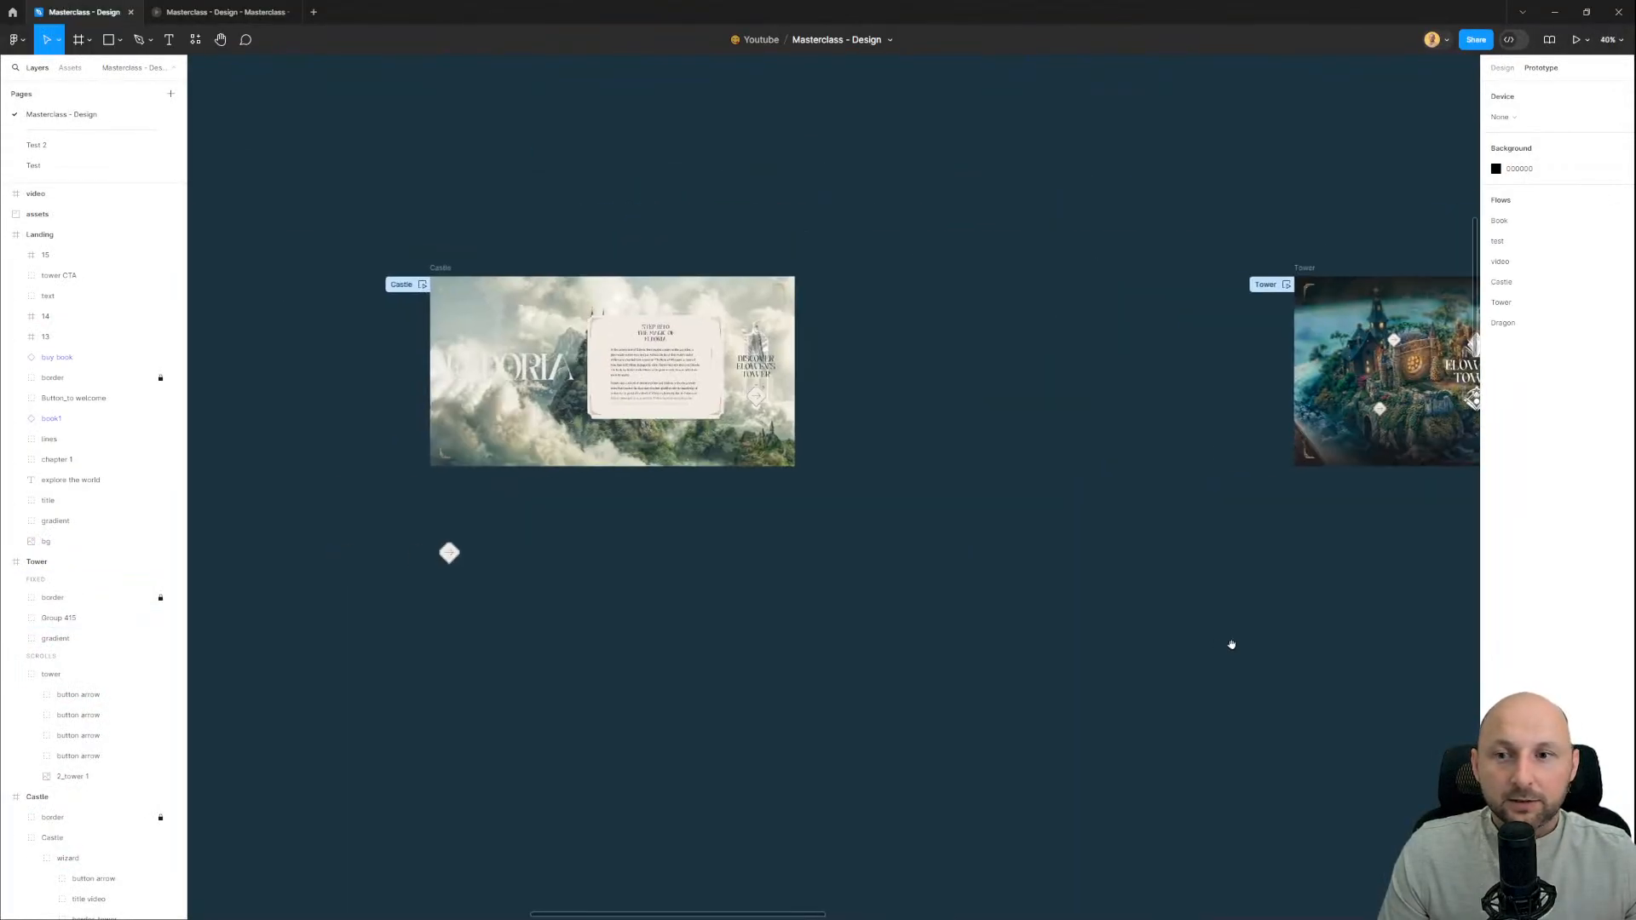
pyautogui.scroll(-3, 755, 518)
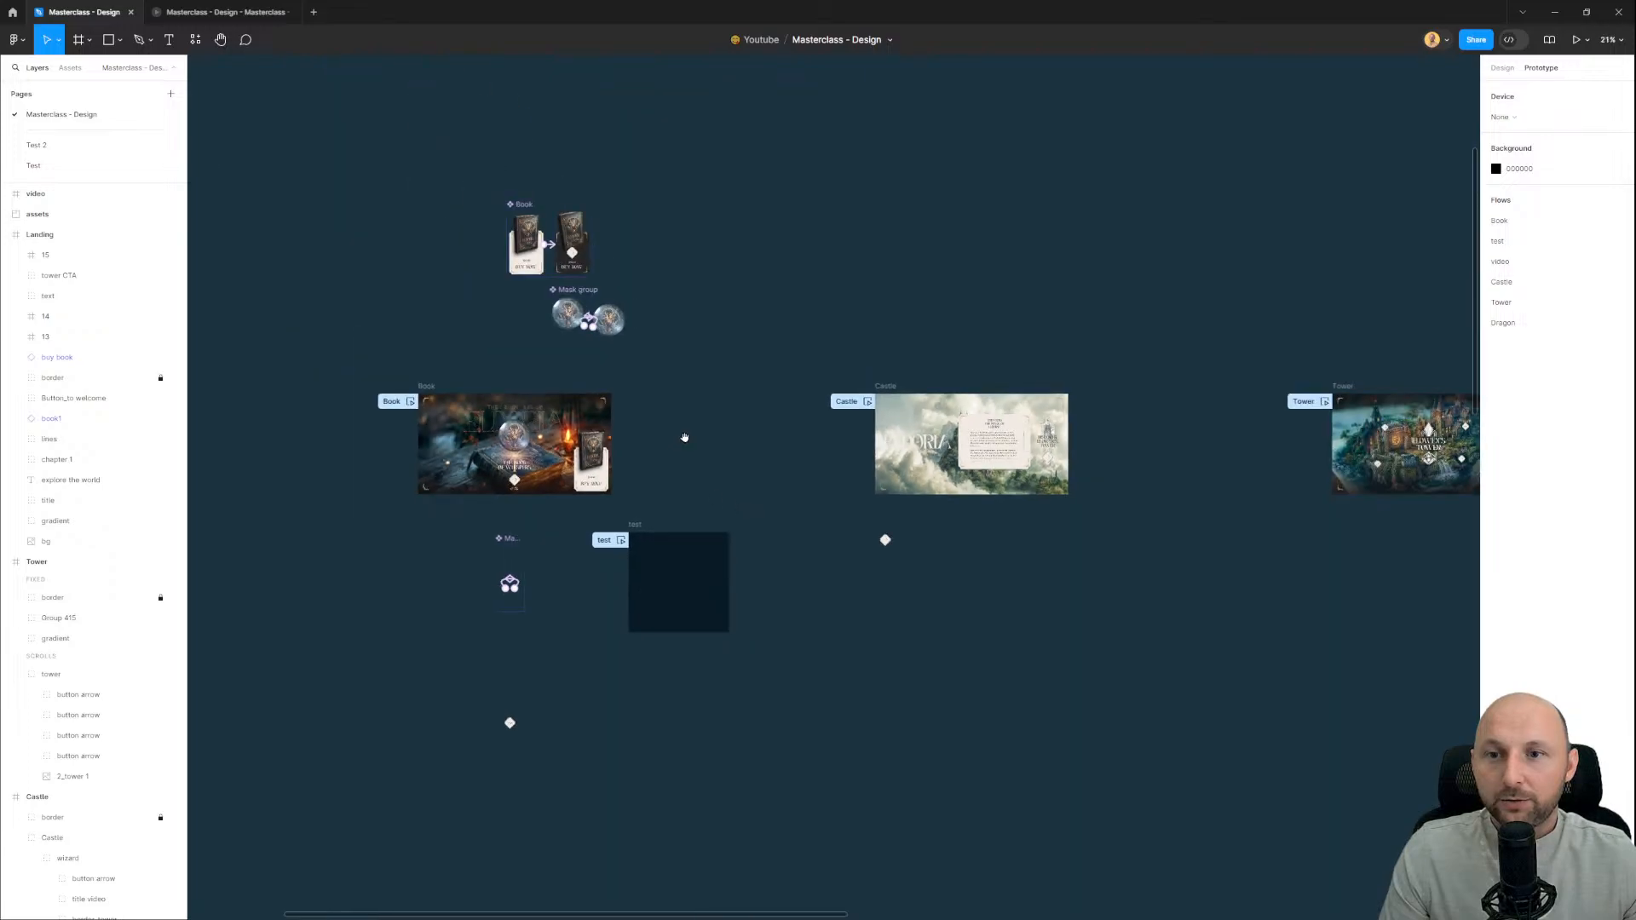
pyautogui.moveTo(684, 434); pyautogui.dragTo(742, 836)
pyautogui.scroll(5, 358, 620)
pyautogui.moveTo(969, 509); pyautogui.dragTo(630, 502)
pyautogui.scroll(-5, 732, 517)
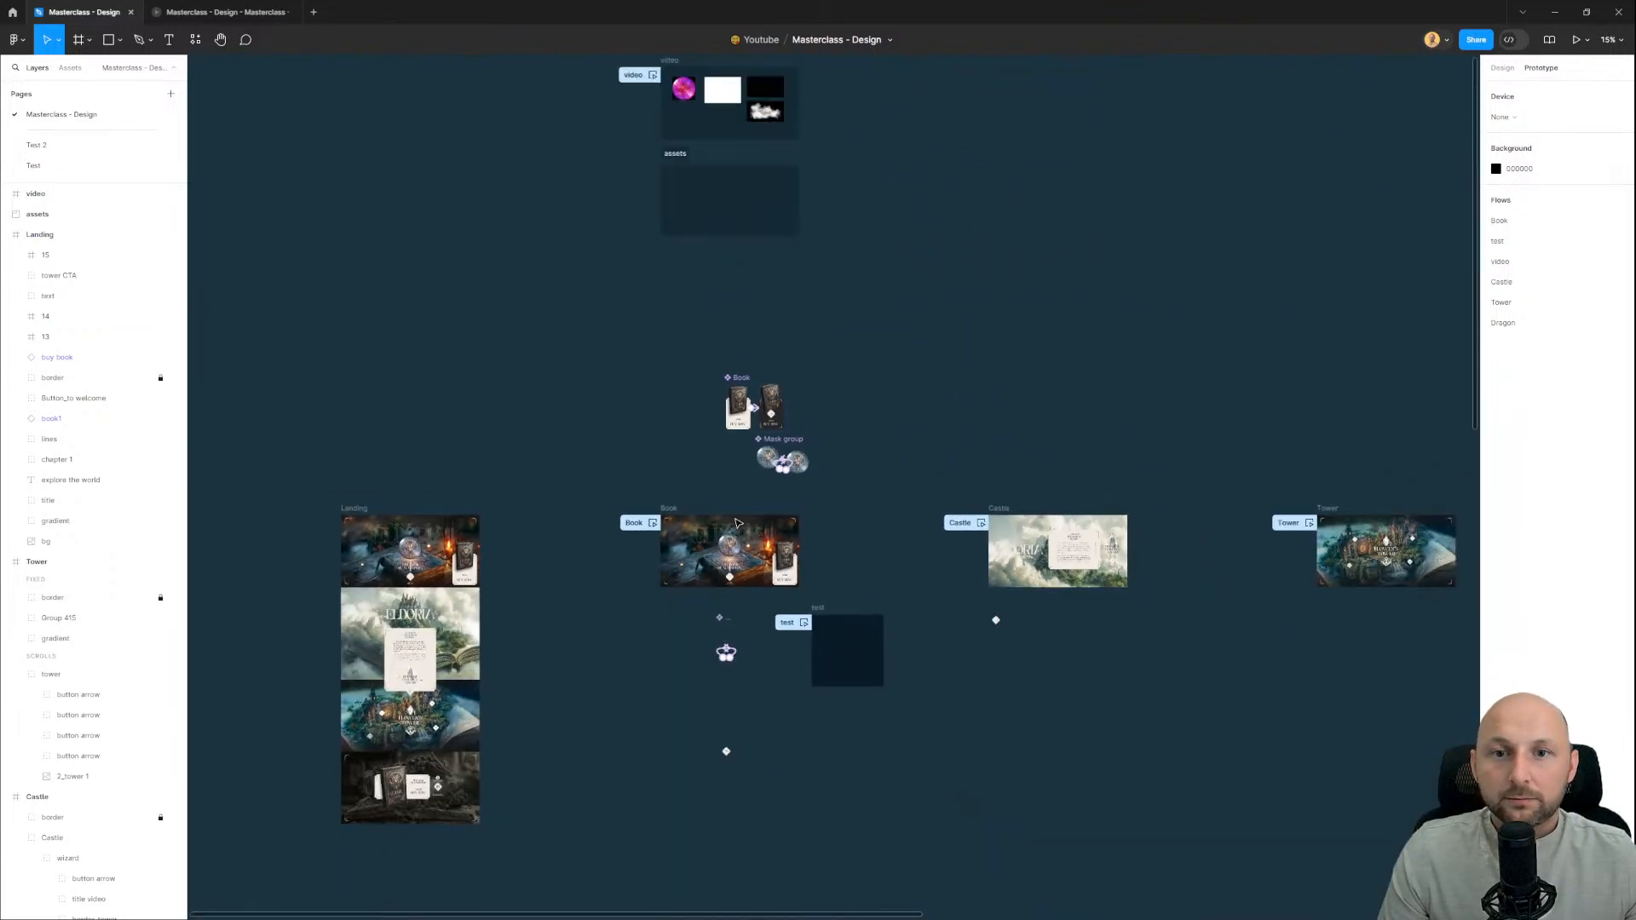
pyautogui.moveTo(923, 536); pyautogui.dragTo(822, 391)
pyautogui.scroll(10, 699, 434)
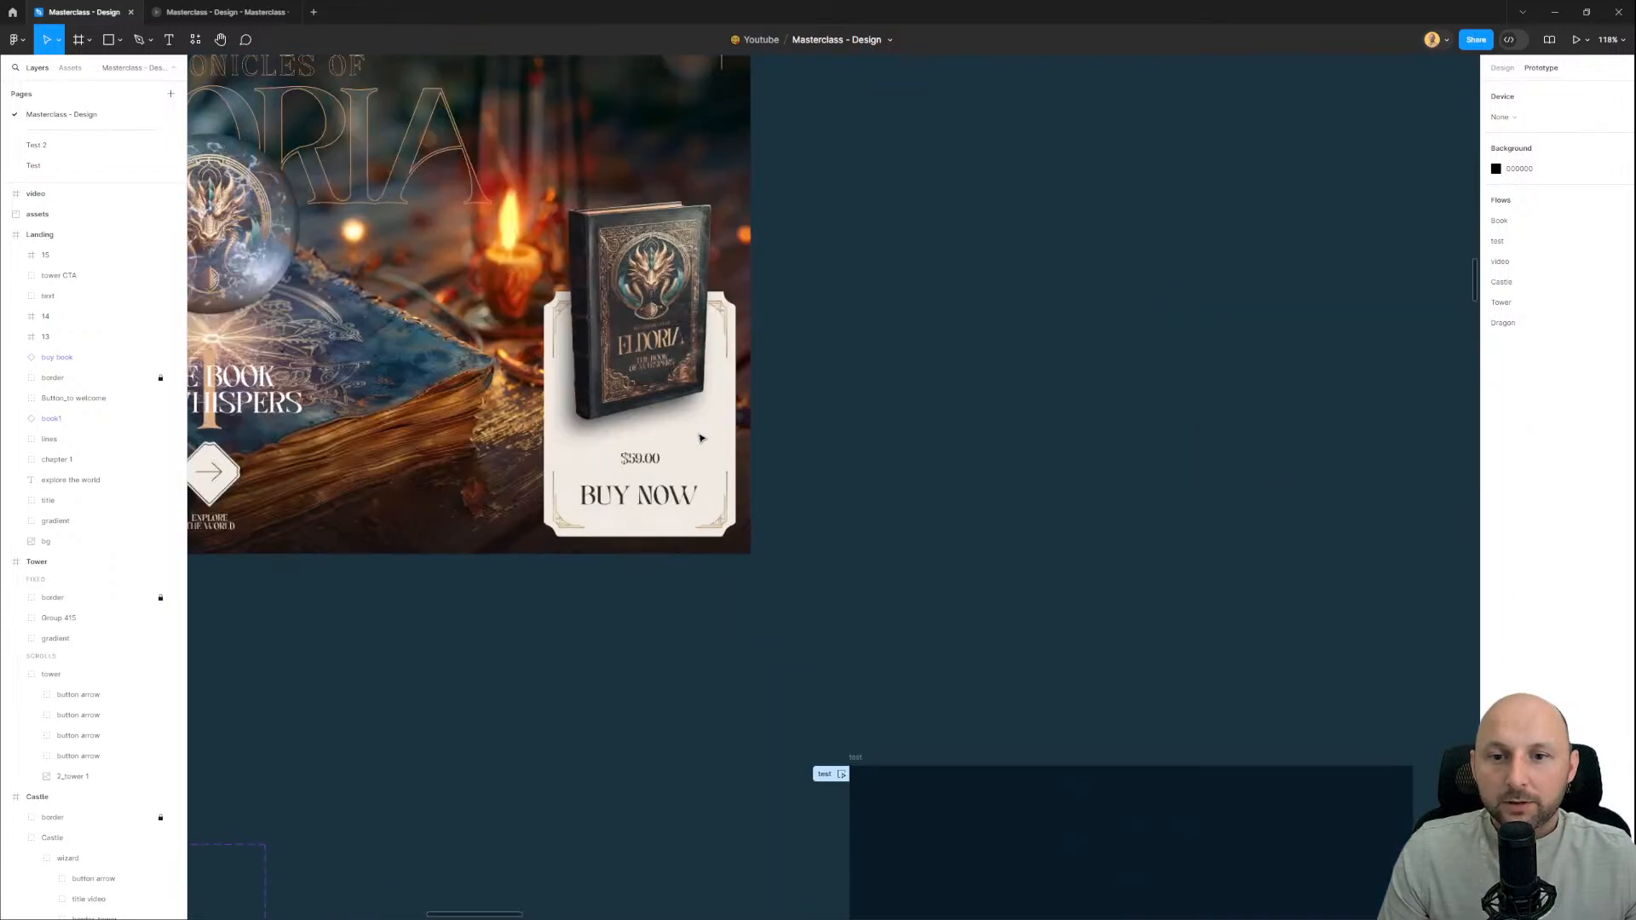
pyautogui.doubleClick(713, 443)
pyautogui.click(1504, 68)
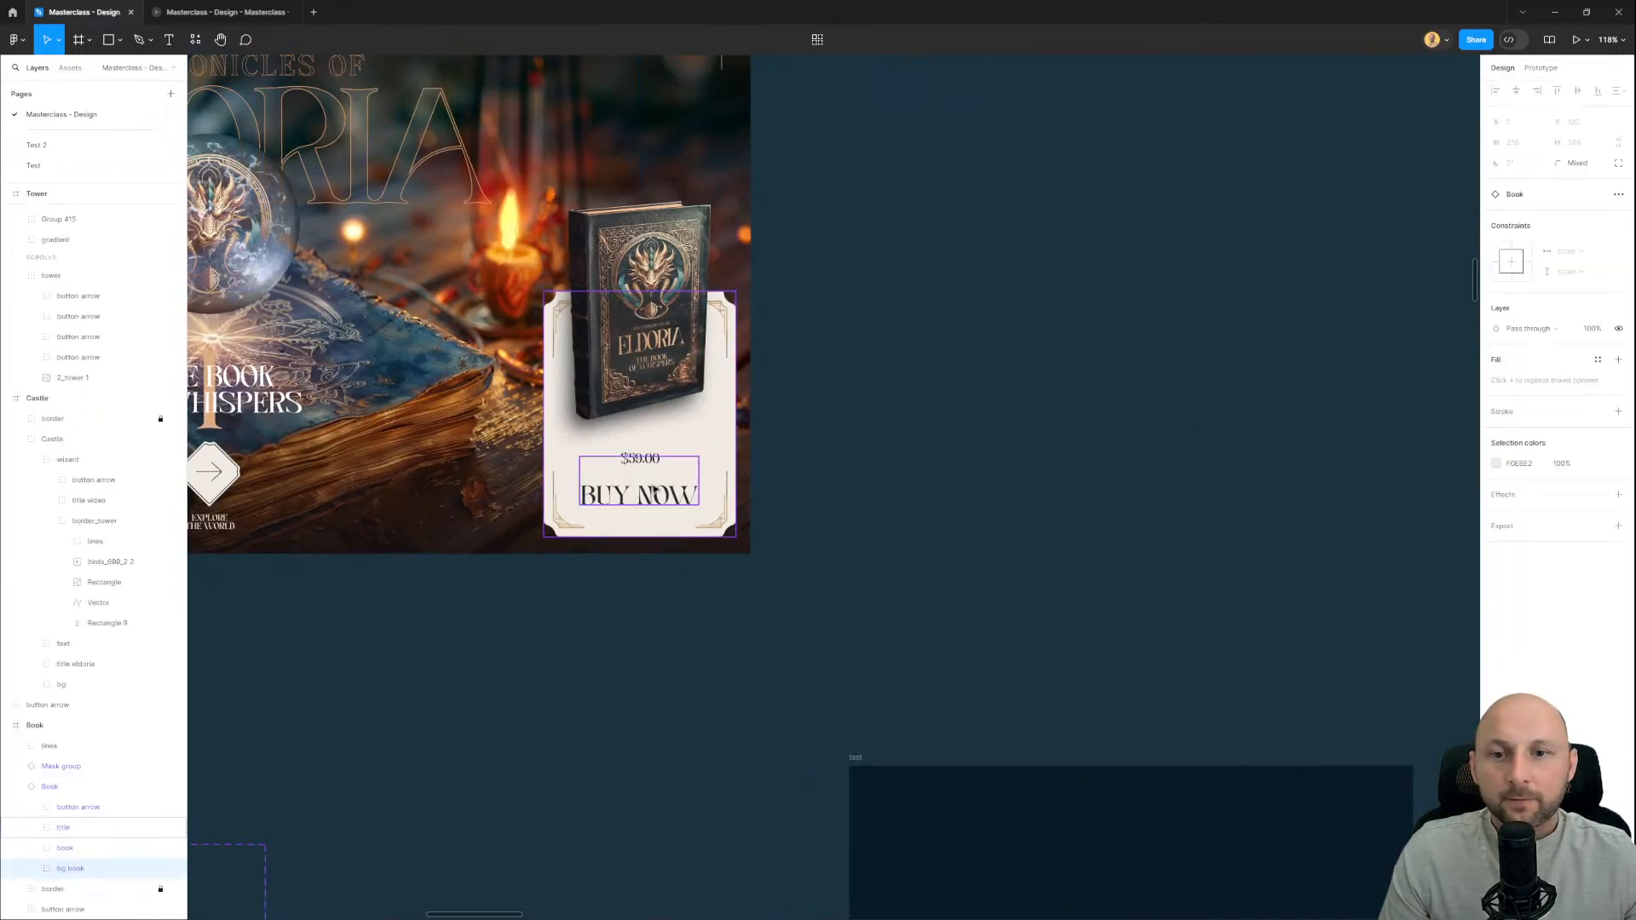
pyautogui.scroll(-4, 853, 516)
pyautogui.click(1031, 498)
pyautogui.hotkey('ctrl', 'v')
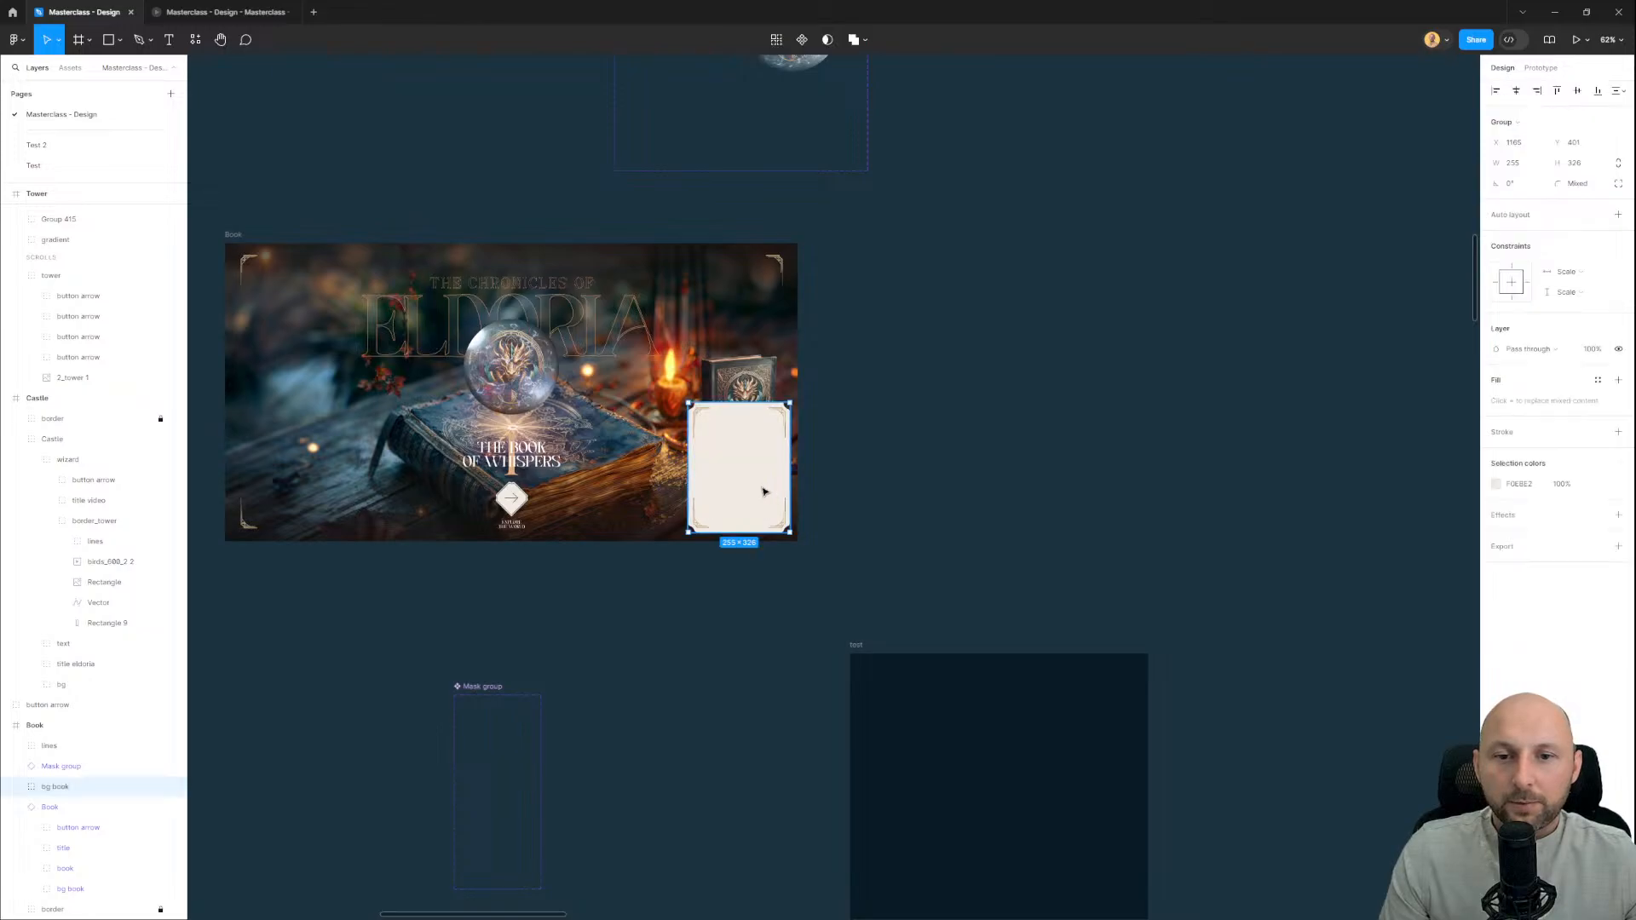
# Step: Move the duplicated card background out of the Book frame and place it on the canvas above the Tower frame
pyautogui.moveTo(761, 487); pyautogui.dragTo(1148, 458)
pyautogui.scroll(-5, 1184, 525)
pyautogui.moveTo(1256, 530); pyautogui.dragTo(1316, 264)
pyautogui.moveTo(1425, 342); pyautogui.dragTo(1015, 321)
pyautogui.scroll(6, 902, 315)
pyautogui.moveTo(994, 175); pyautogui.dragTo(754, 292)
pyautogui.scroll(-2, 616, 380)
# Step: Copy the "Step into the Magic of Eldoria" heading and its paragraph from the Castle frame into the empty card's group above the Tower frame
pyautogui.moveTo(537, 363); pyautogui.dragTo(1217, 253)
pyautogui.moveTo(598, 491); pyautogui.dragTo(1084, 433)
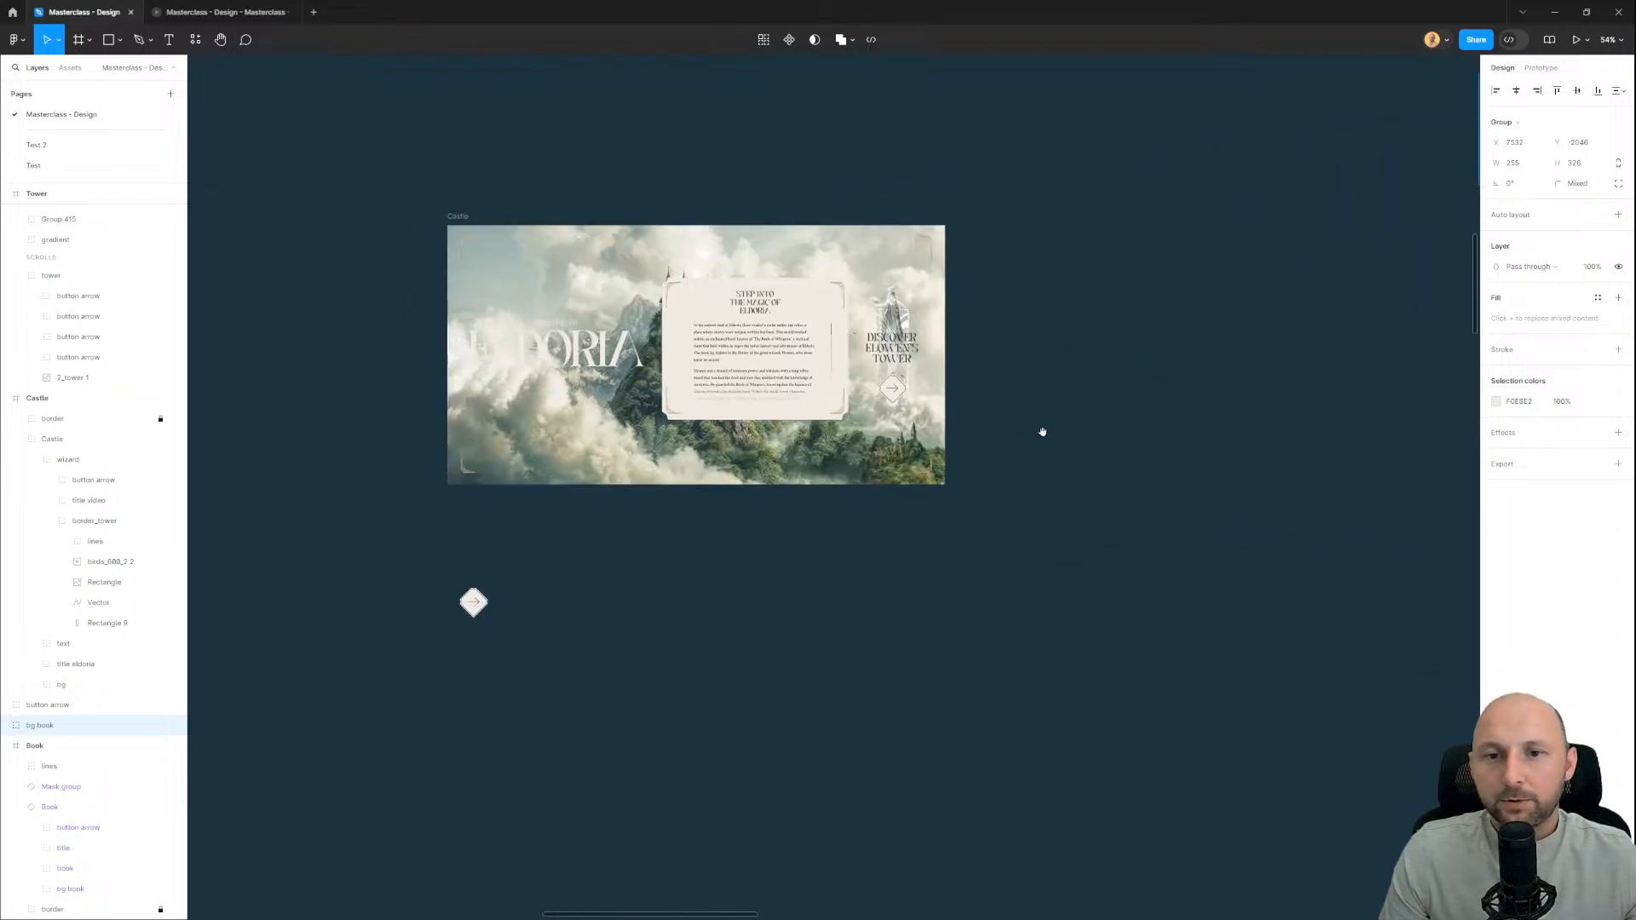
pyautogui.keyDown('ctrl'); pyautogui.click(764, 304); pyautogui.keyUp('ctrl')
pyautogui.keyDown('ctrl'); pyautogui.keyDown('shift'); pyautogui.click(776, 344); pyautogui.keyUp('shift'); pyautogui.keyUp('ctrl')
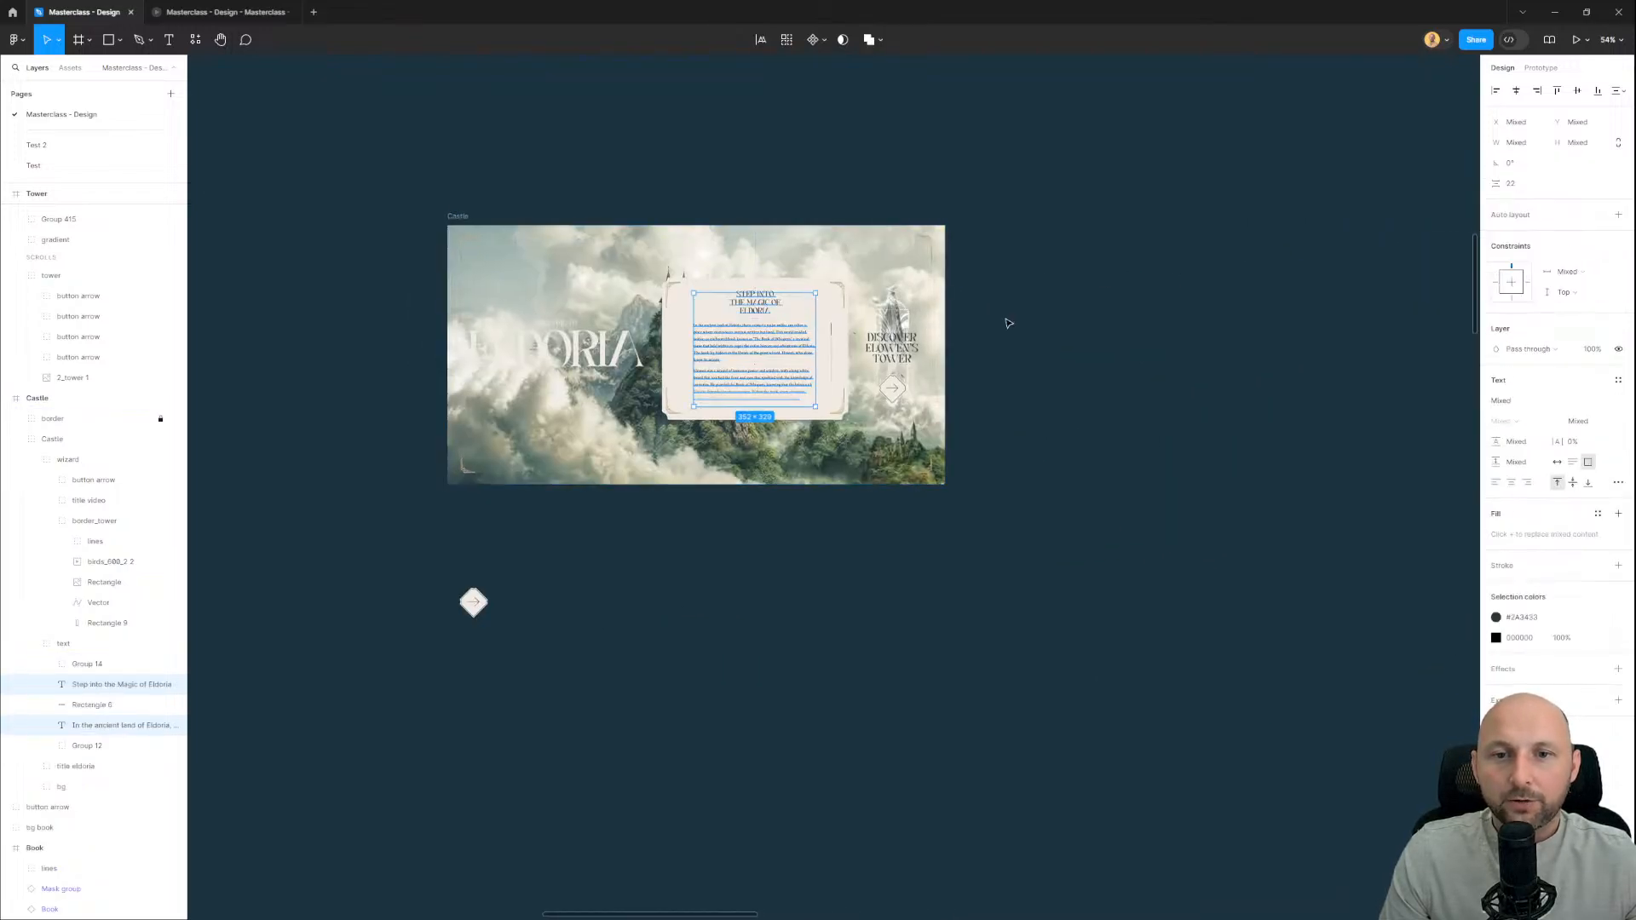
pyautogui.moveTo(1247, 316); pyautogui.dragTo(414, 466)
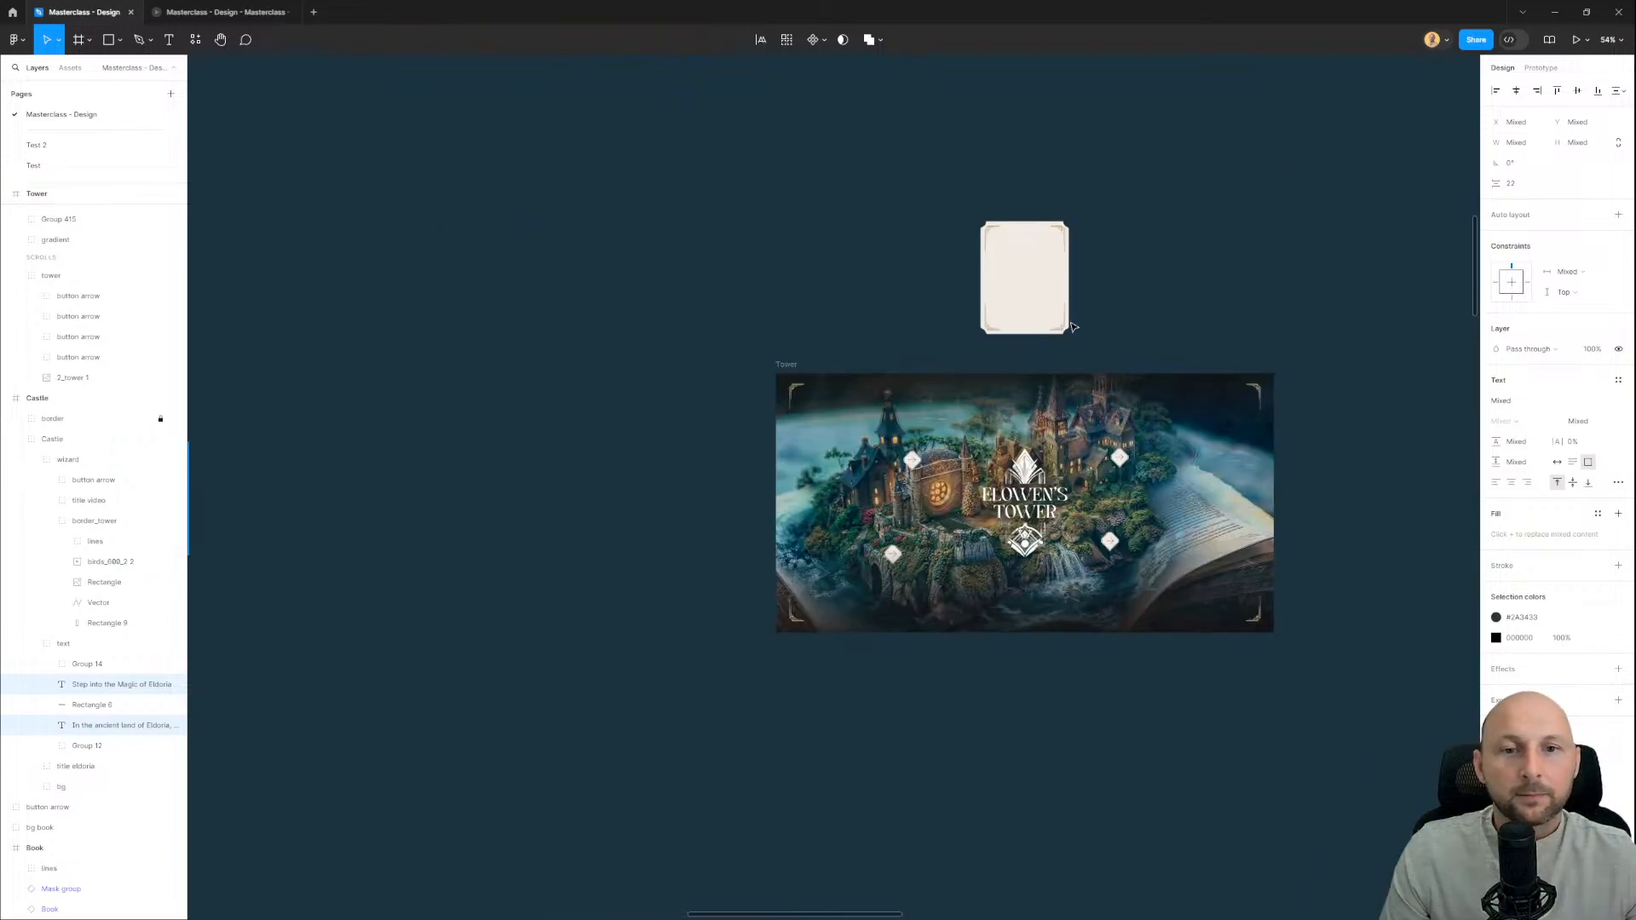
pyautogui.scroll(8, 1073, 326)
pyautogui.keyDown('ctrl'); pyautogui.click(921, 269); pyautogui.keyUp('ctrl')
pyautogui.hotkey('ctrl', 'v')
pyautogui.moveTo(937, 310); pyautogui.dragTo(686, 375)
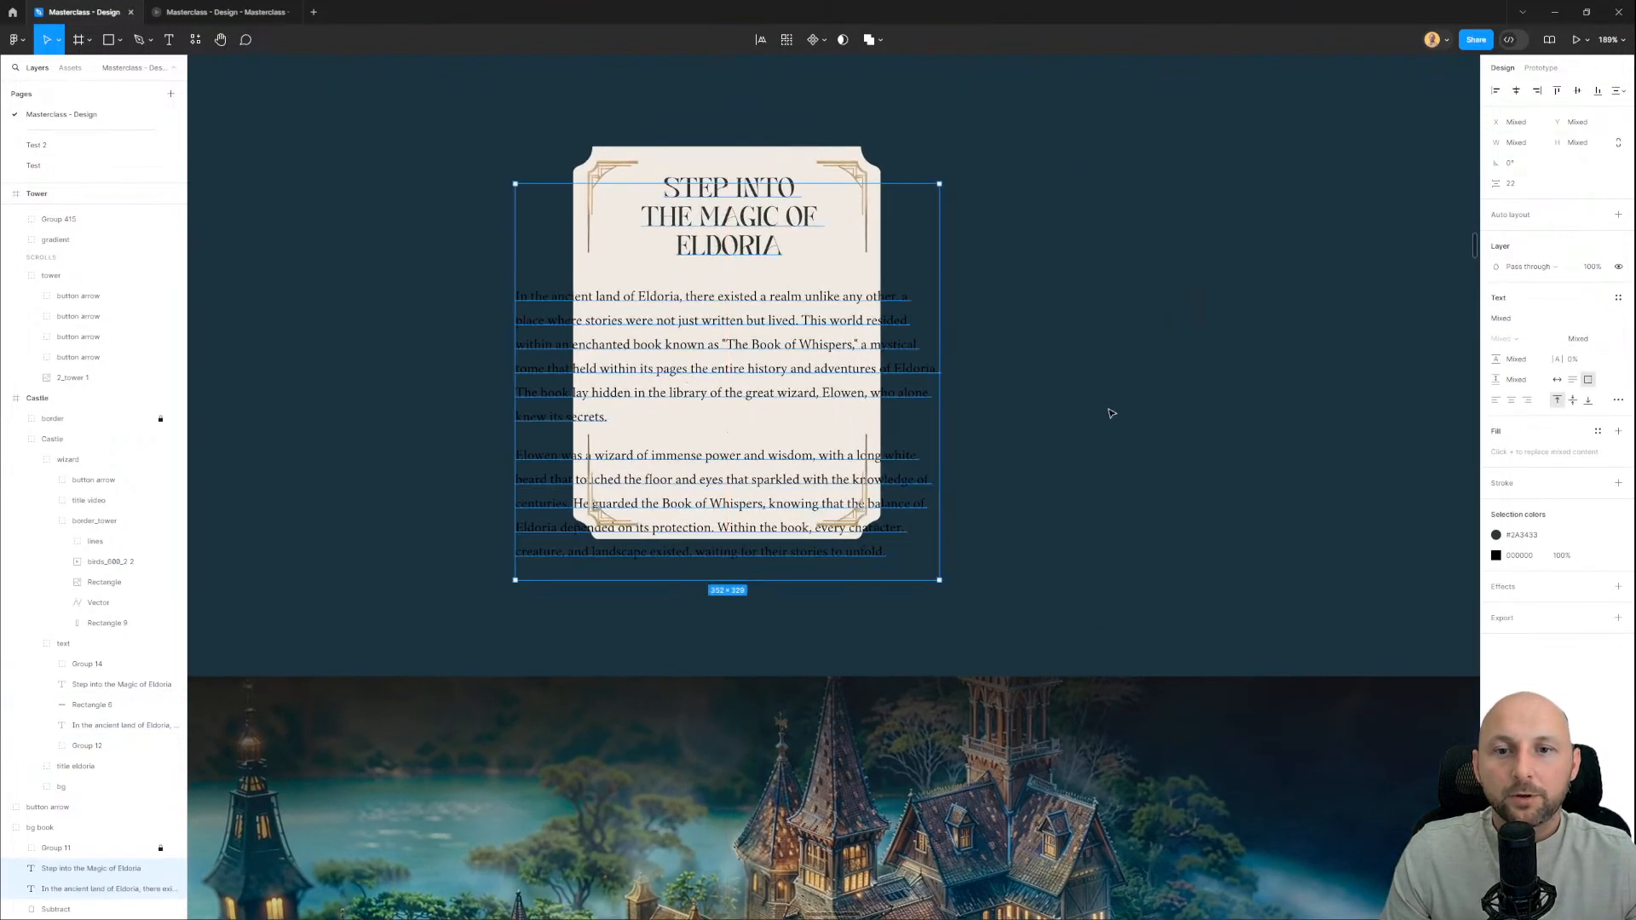
# Step: Resize the paragraph's text box to about 192 by 146 px so it fits inside the card
pyautogui.click(1111, 412)
pyautogui.keyDown('ctrl'); pyautogui.click(826, 369); pyautogui.keyUp('ctrl')
pyautogui.moveTo(787, 426); pyautogui.dragTo(842, 438)
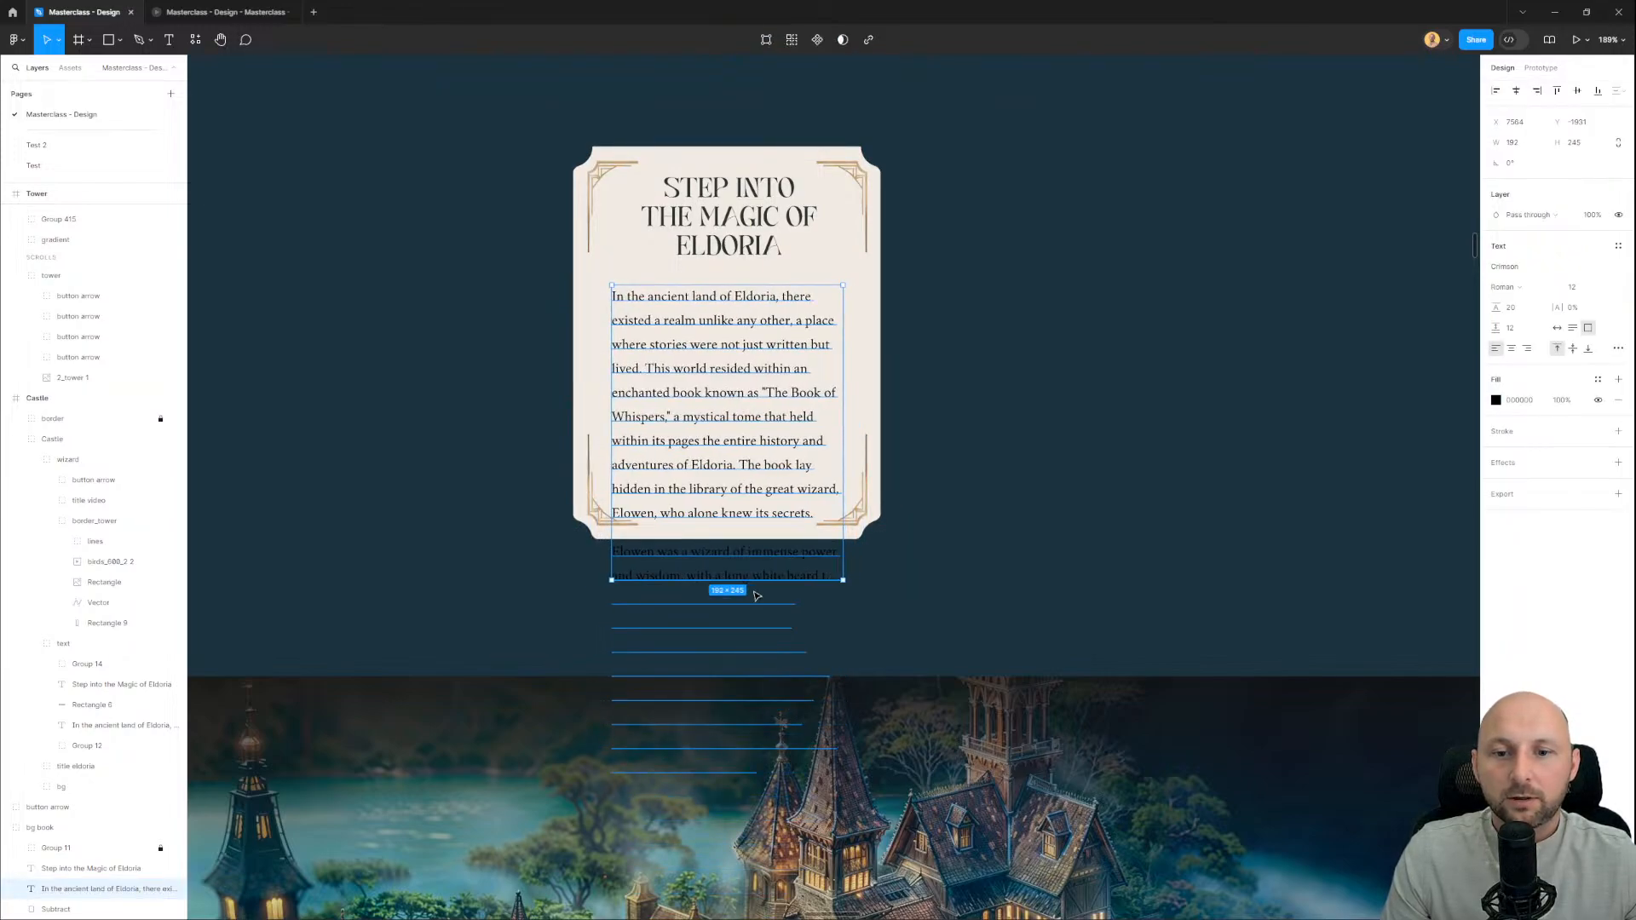
pyautogui.moveTo(748, 584); pyautogui.dragTo(758, 461)
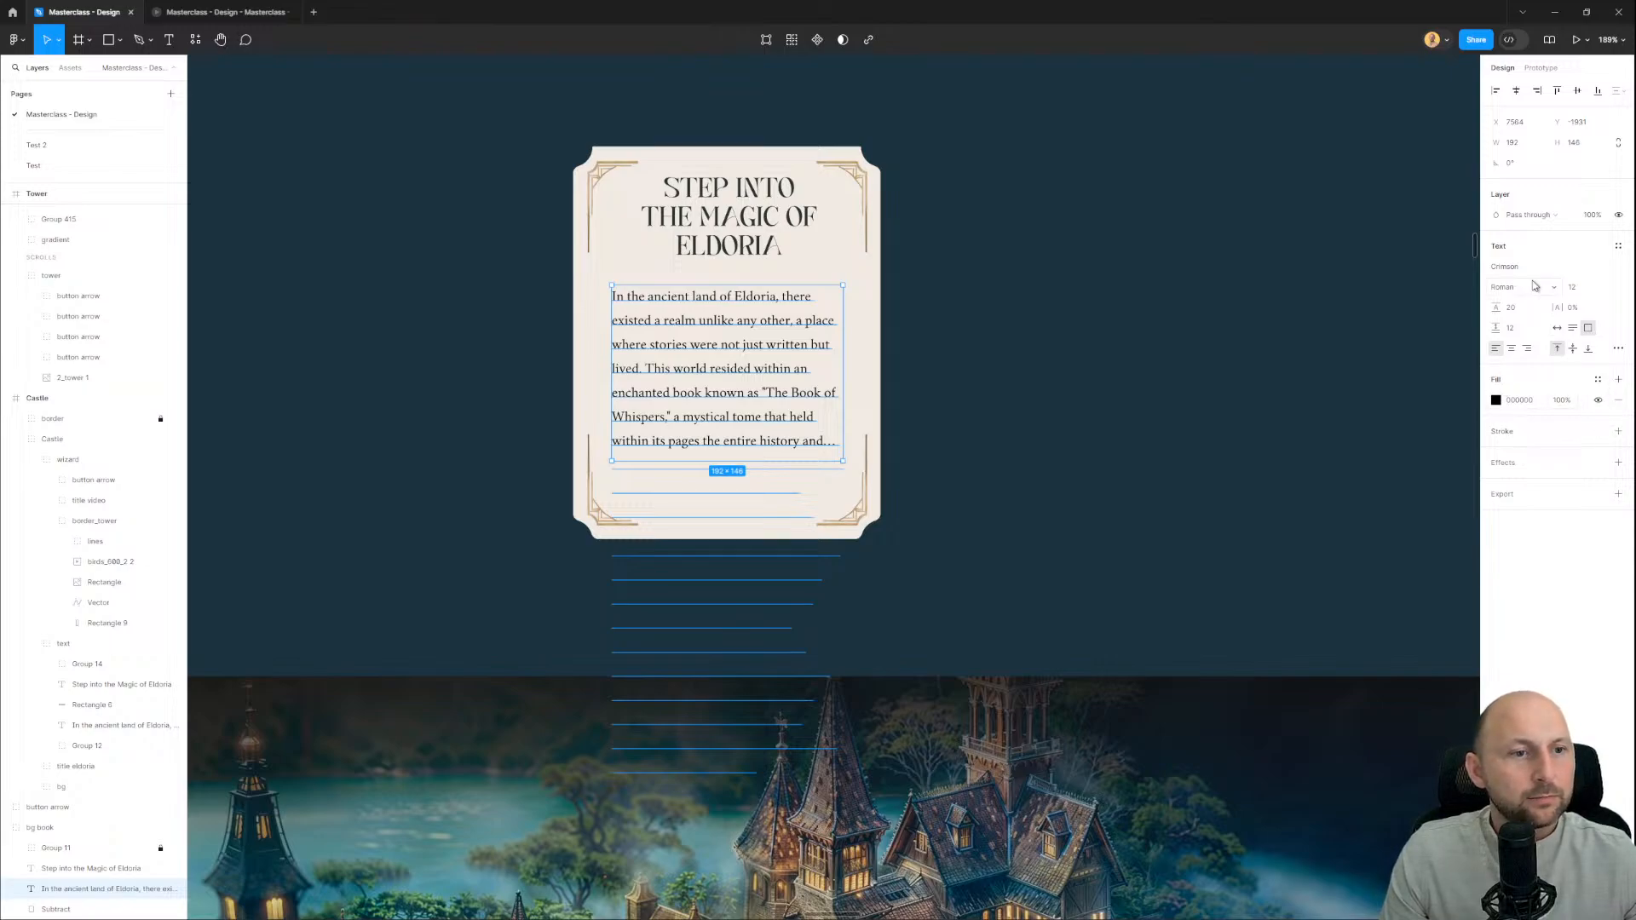
# Step: Set the card paragraph to font size 11 with line height 17, and narrow its text box to about 170 px
pyautogui.click(1618, 247)
pyautogui.click(1516, 610)
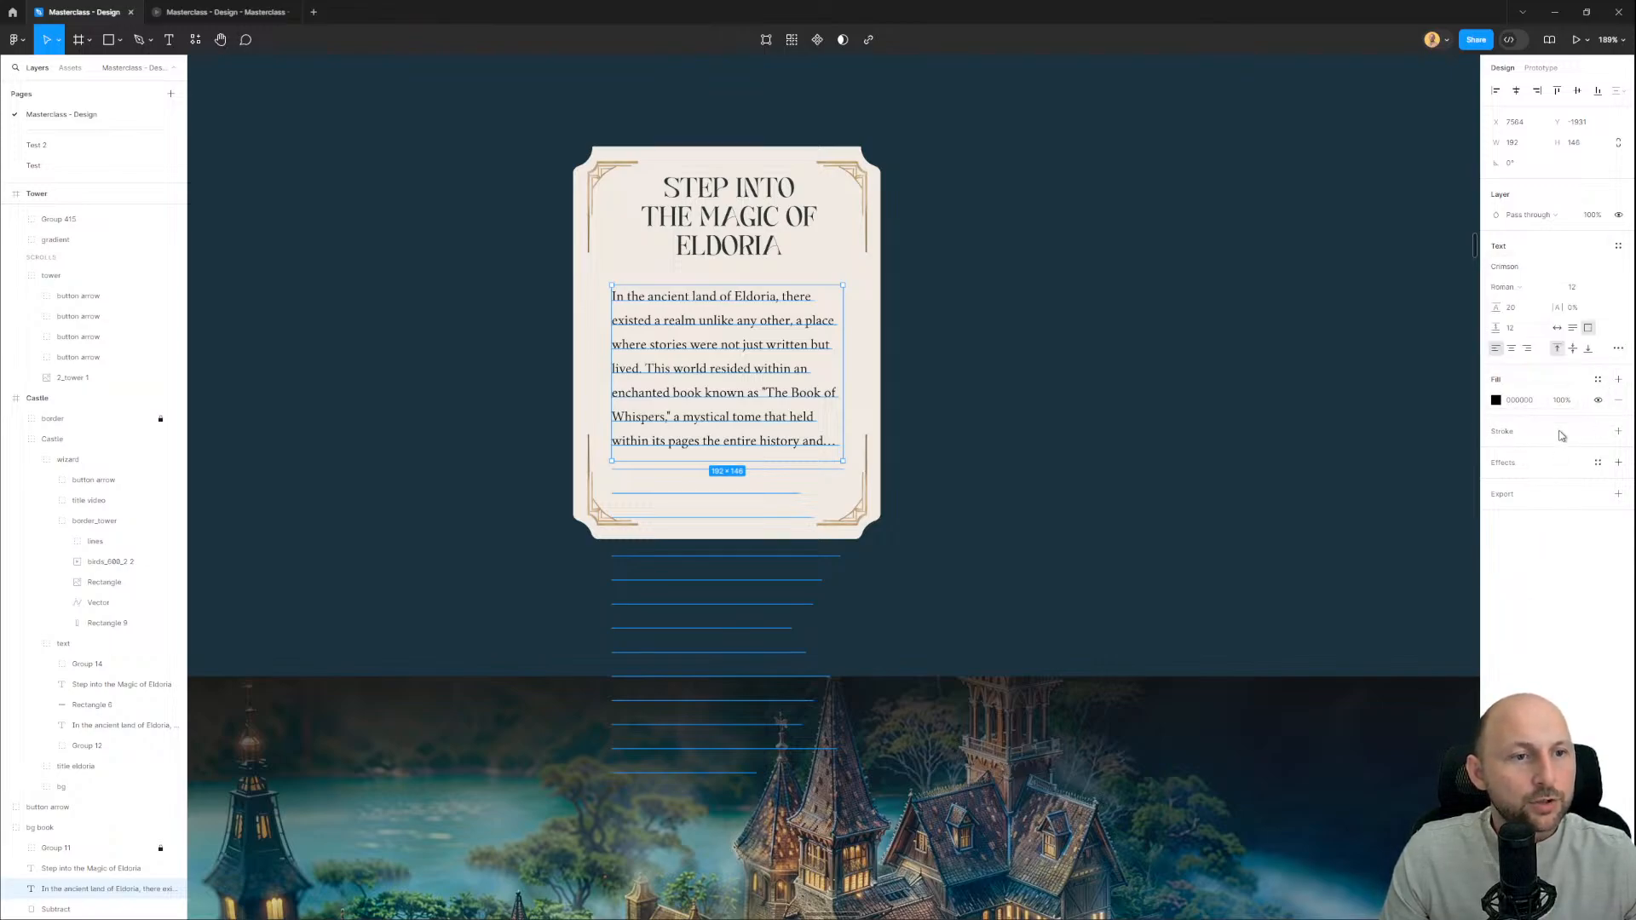
pyautogui.moveTo(1571, 287); pyautogui.dragTo(1504, 314)
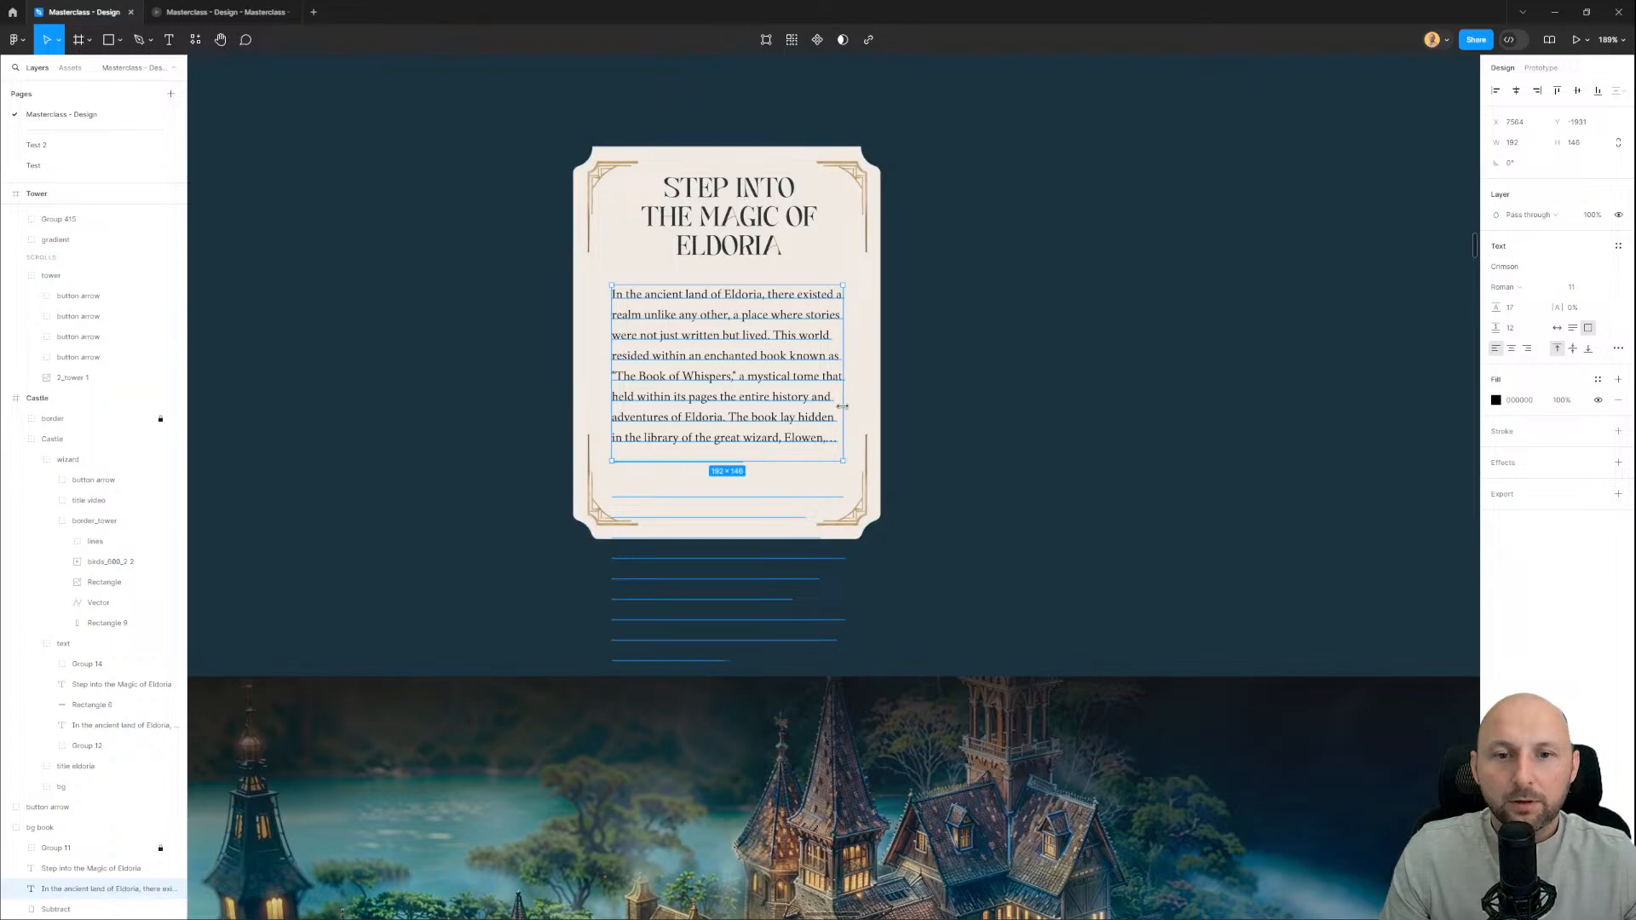
pyautogui.moveTo(842, 407); pyautogui.dragTo(829, 409)
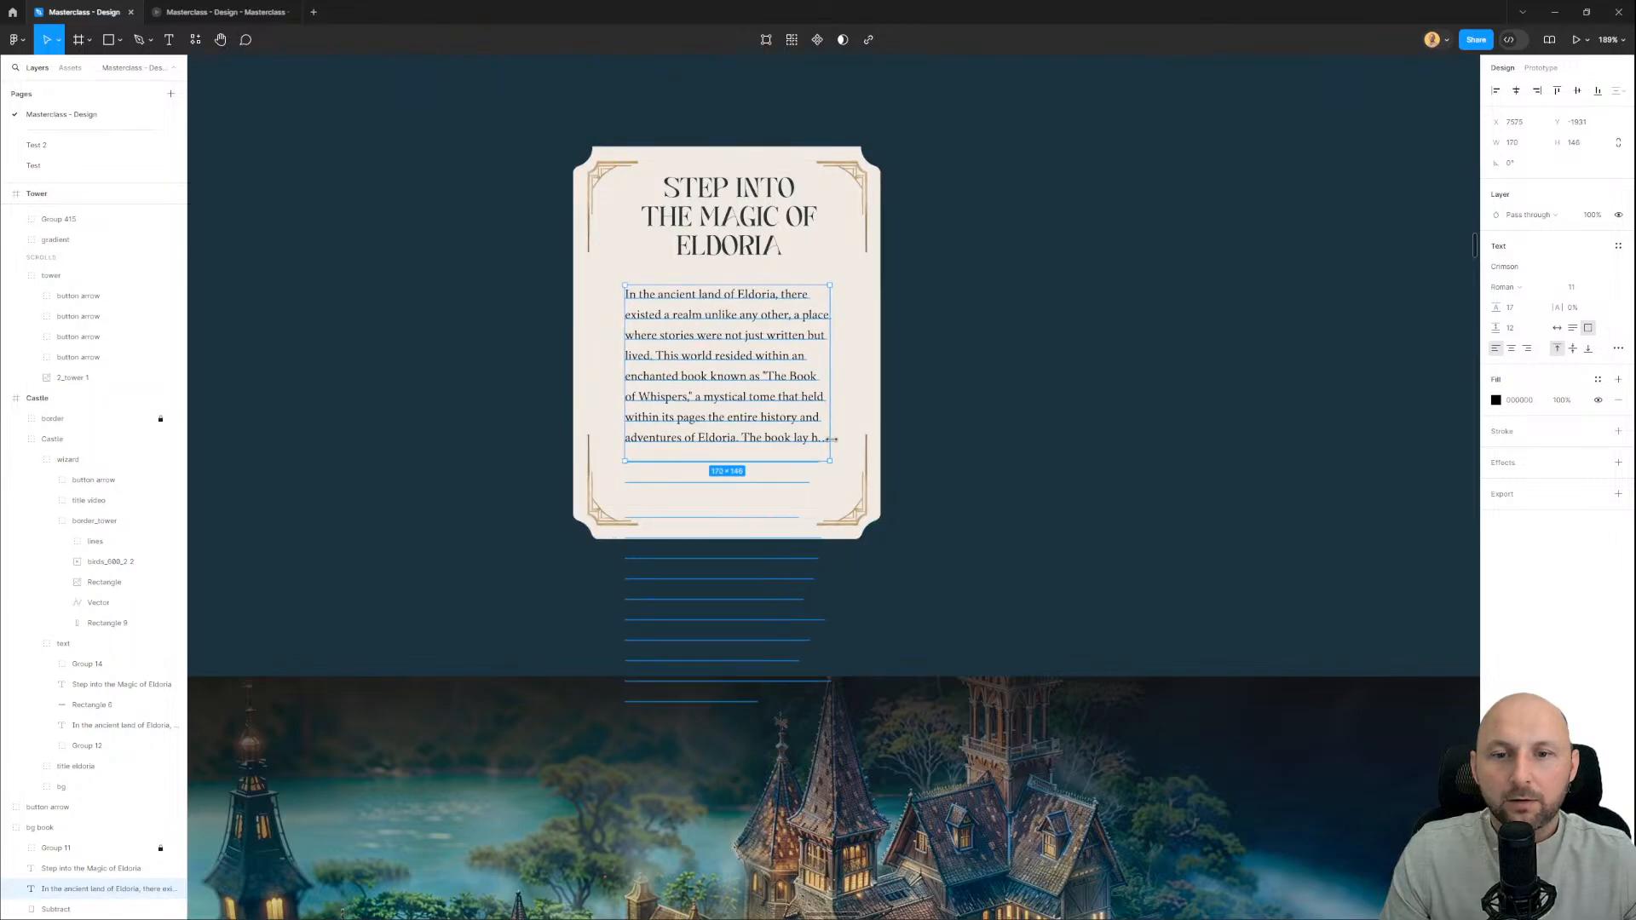
pyautogui.click(1008, 446)
# Step: Duplicate the card heading below the paragraph and change its text to "learn more" on two lines
pyautogui.click(741, 213)
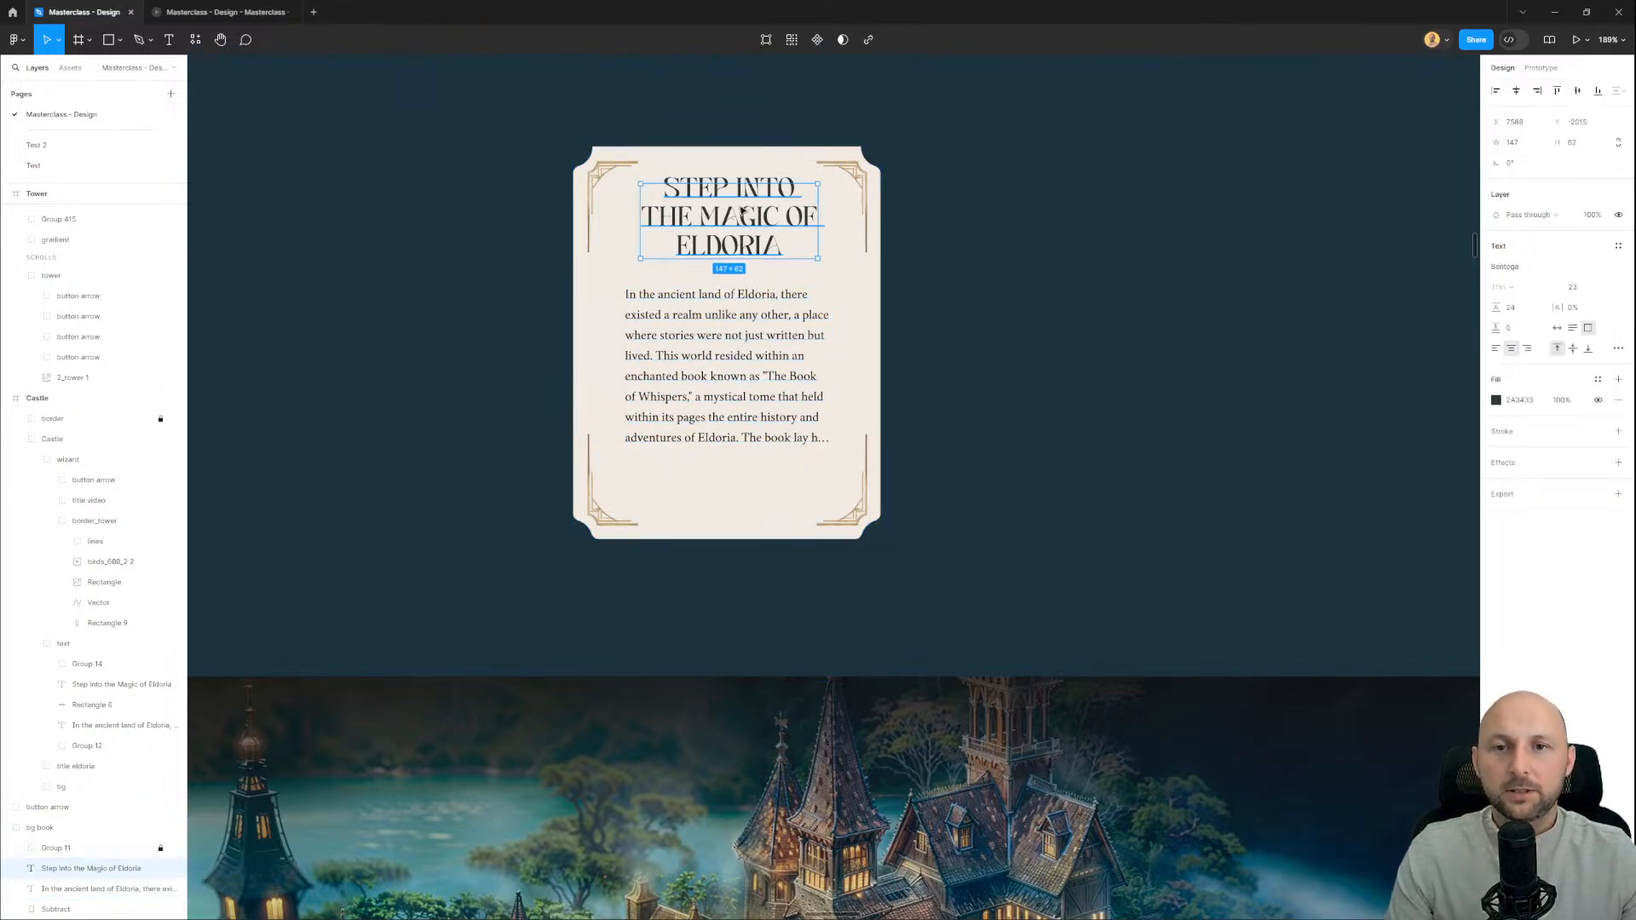
pyautogui.moveTo(742, 214); pyautogui.dragTo(741, 490)
pyautogui.doubleClick(754, 503)
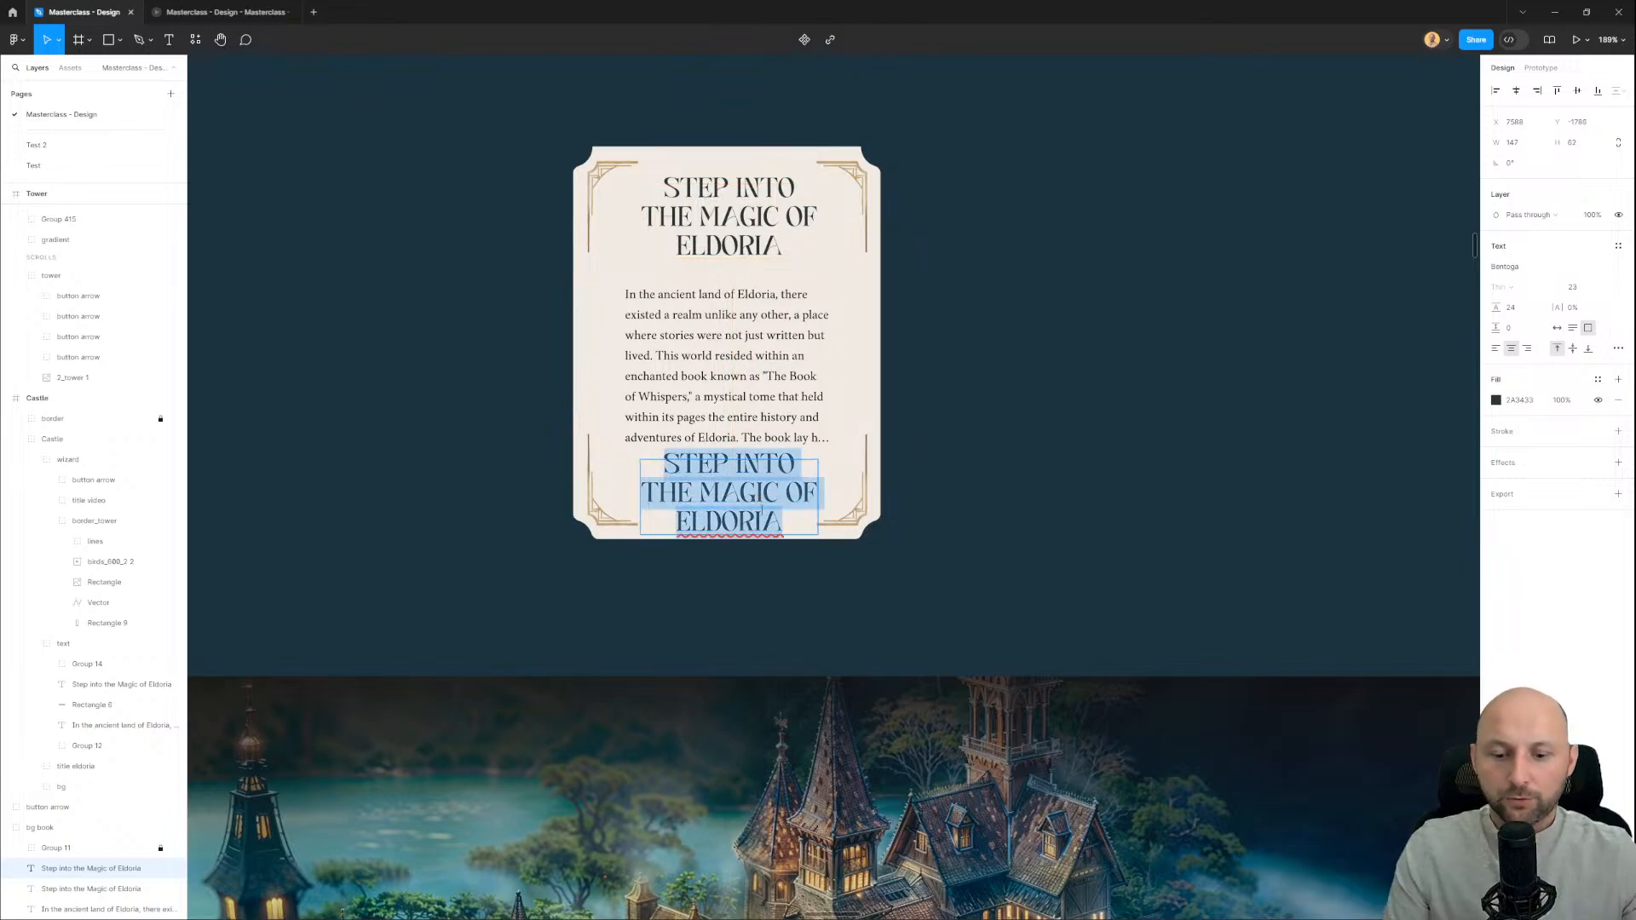
pyautogui.write('learn mo')
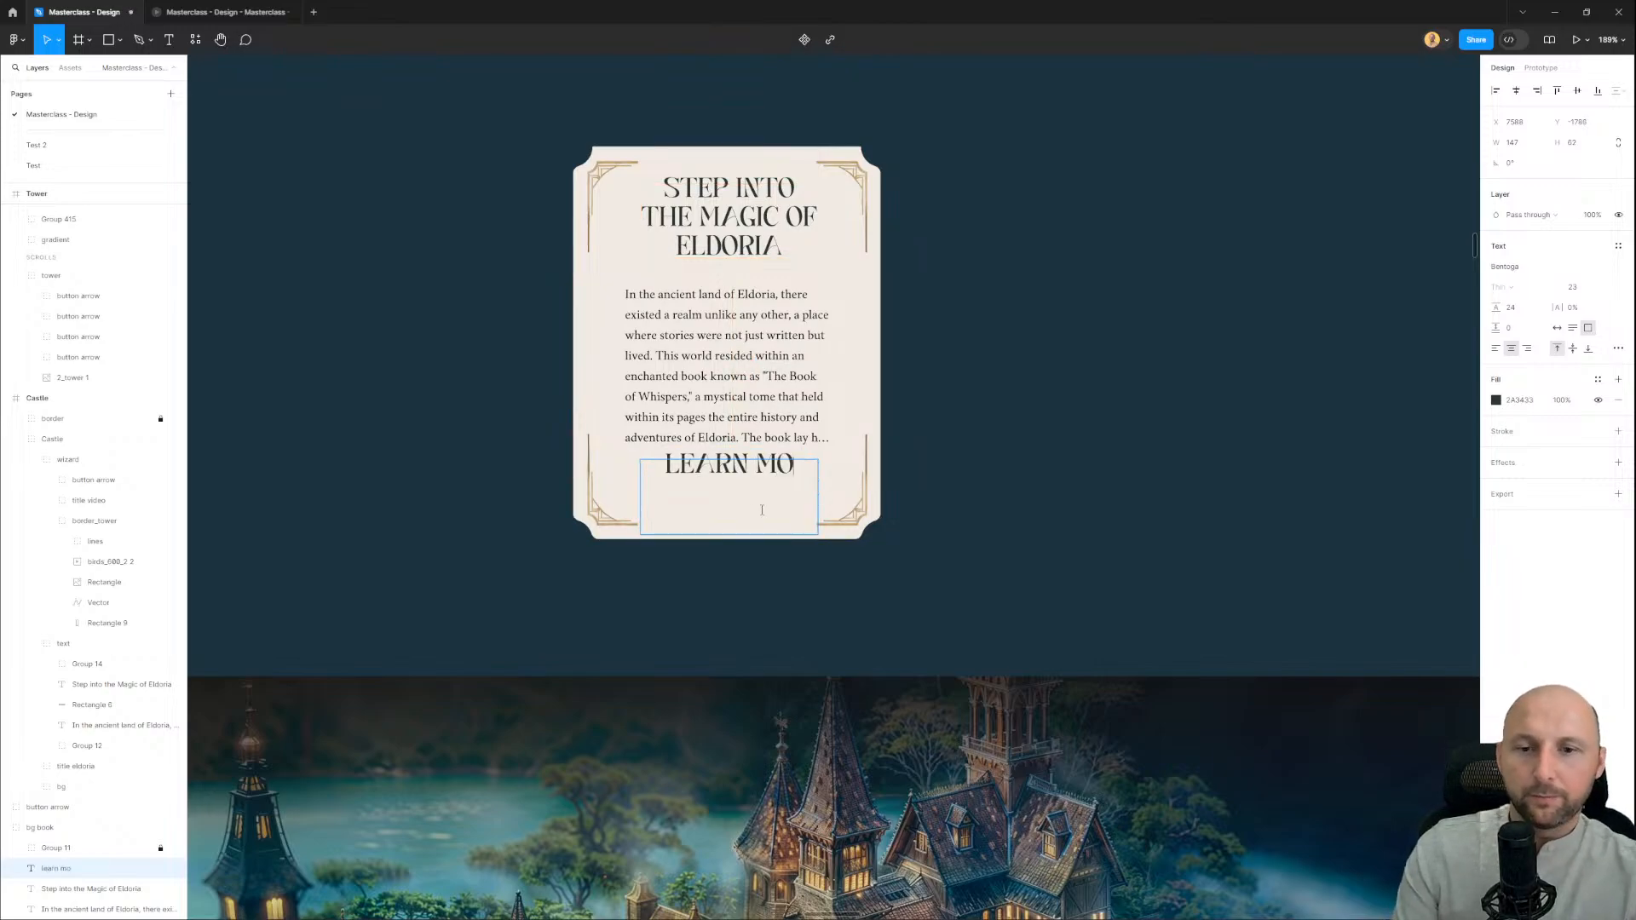
pyautogui.write('re')
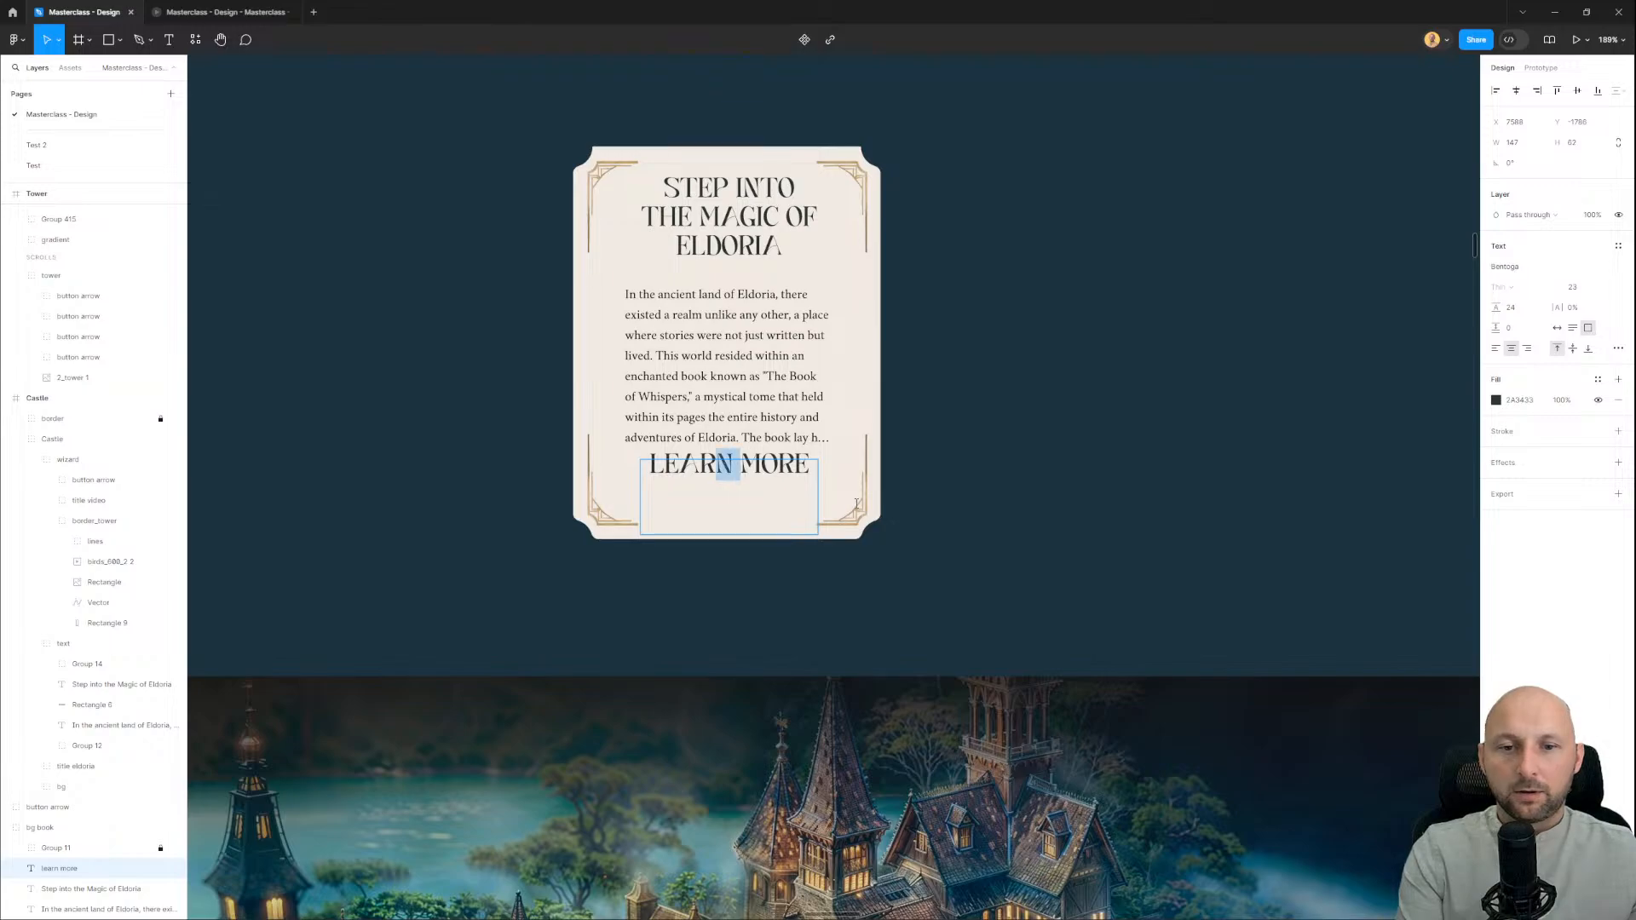
pyautogui.press('BackSpace')
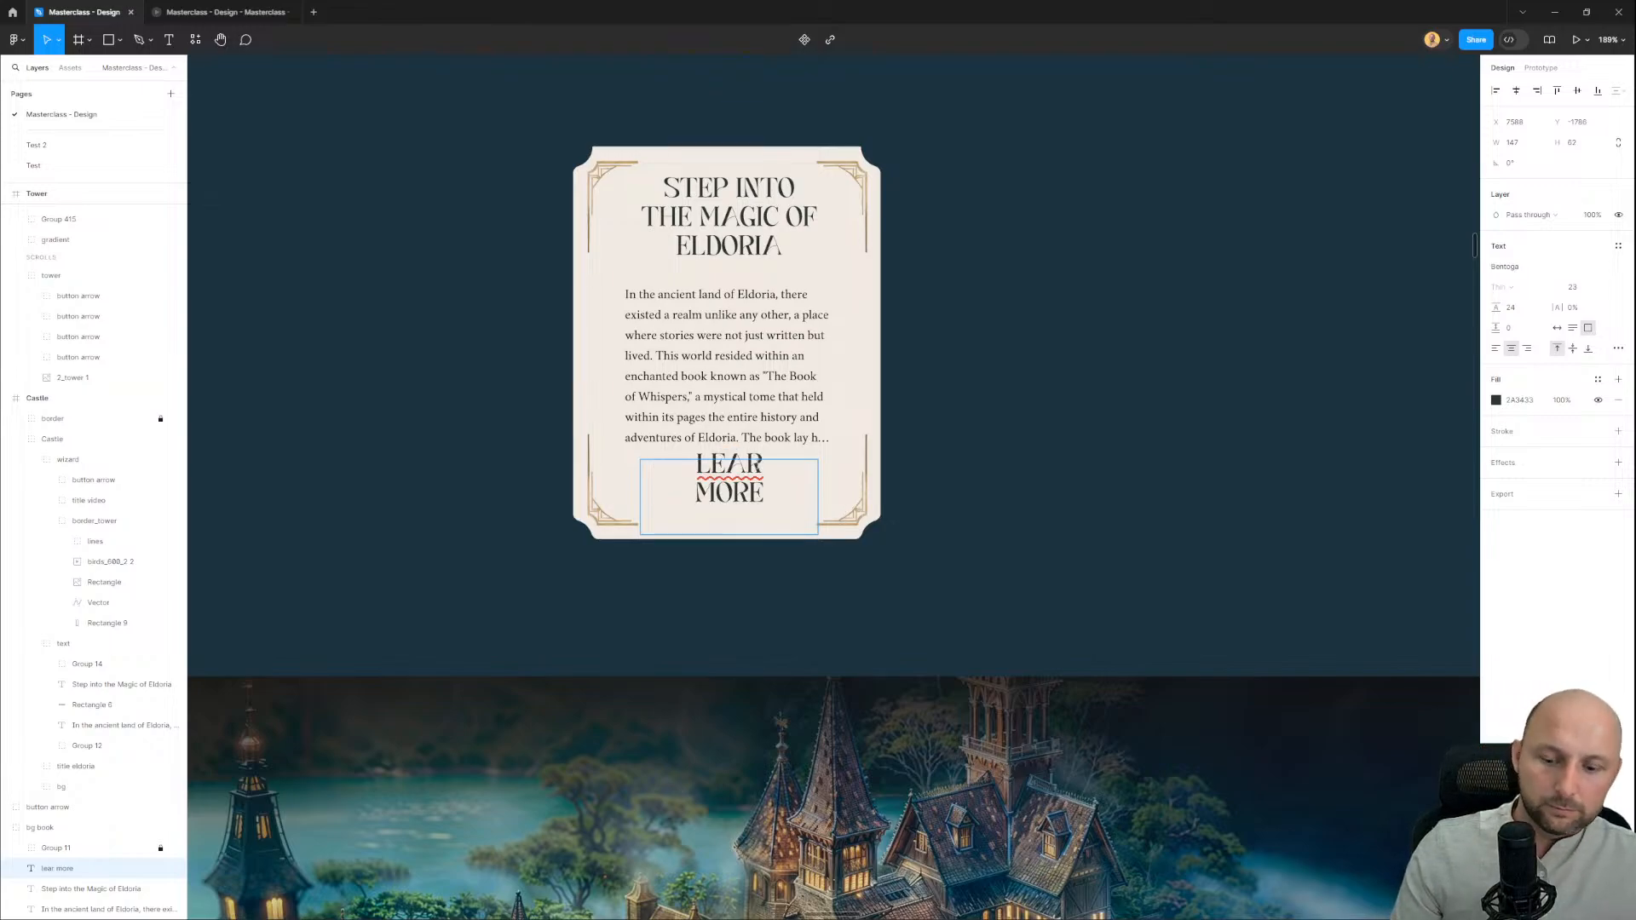
pyautogui.write('n')
pyautogui.press('Escape')
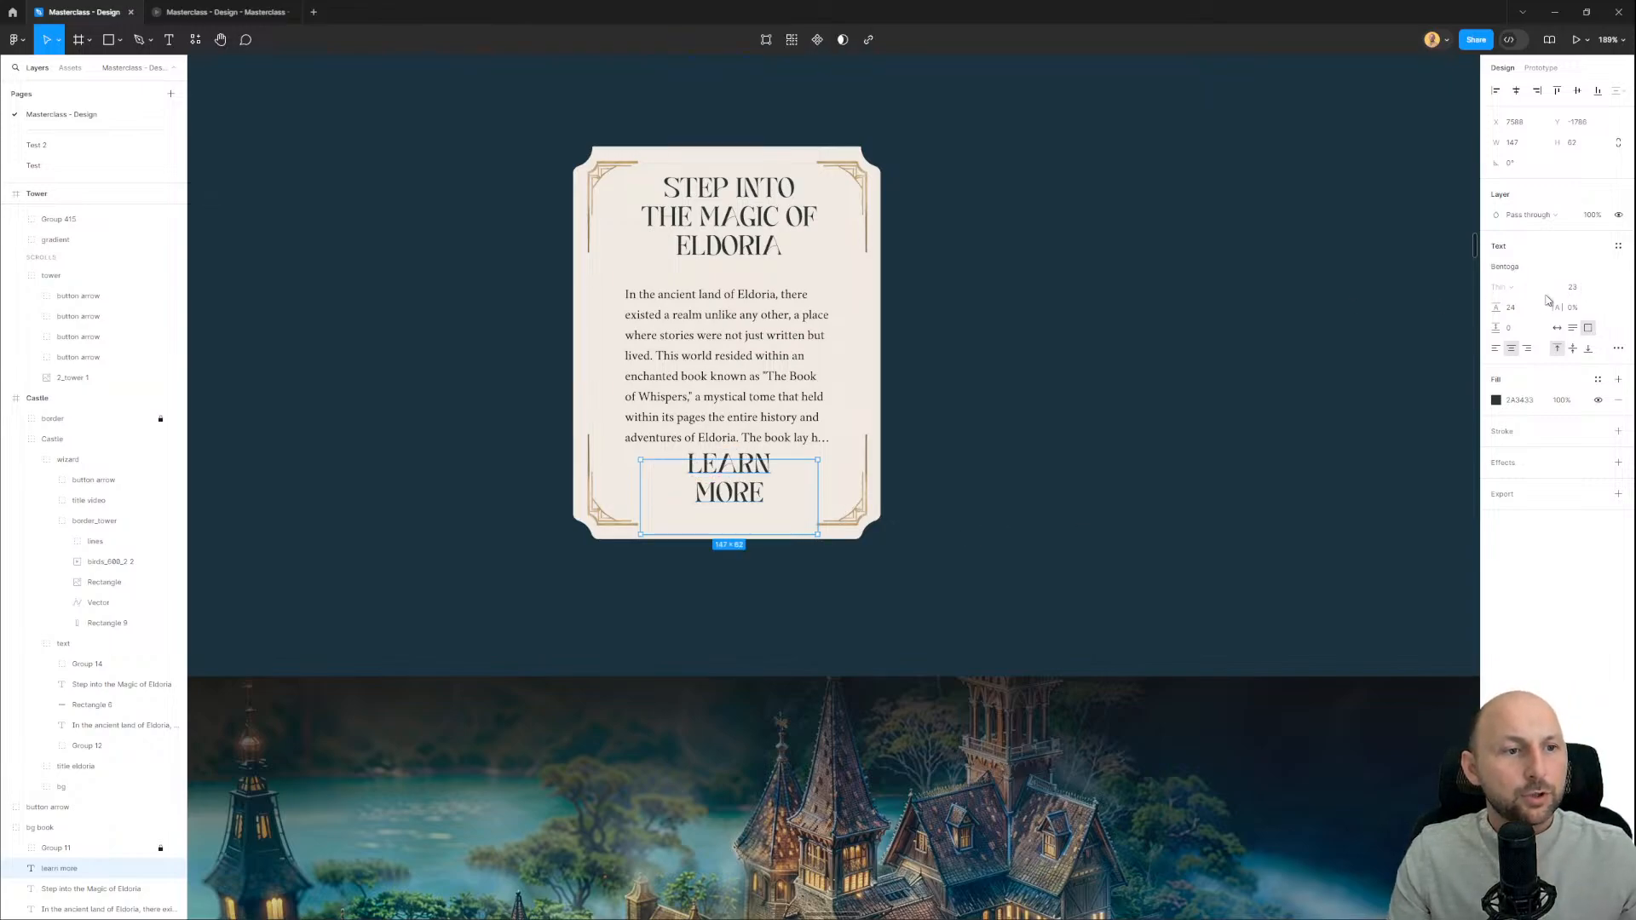
# Step: Set the "learn more" text to font size 16 with line height 14 and shorten its text box
pyautogui.moveTo(1571, 298); pyautogui.dragTo(1487, 307)
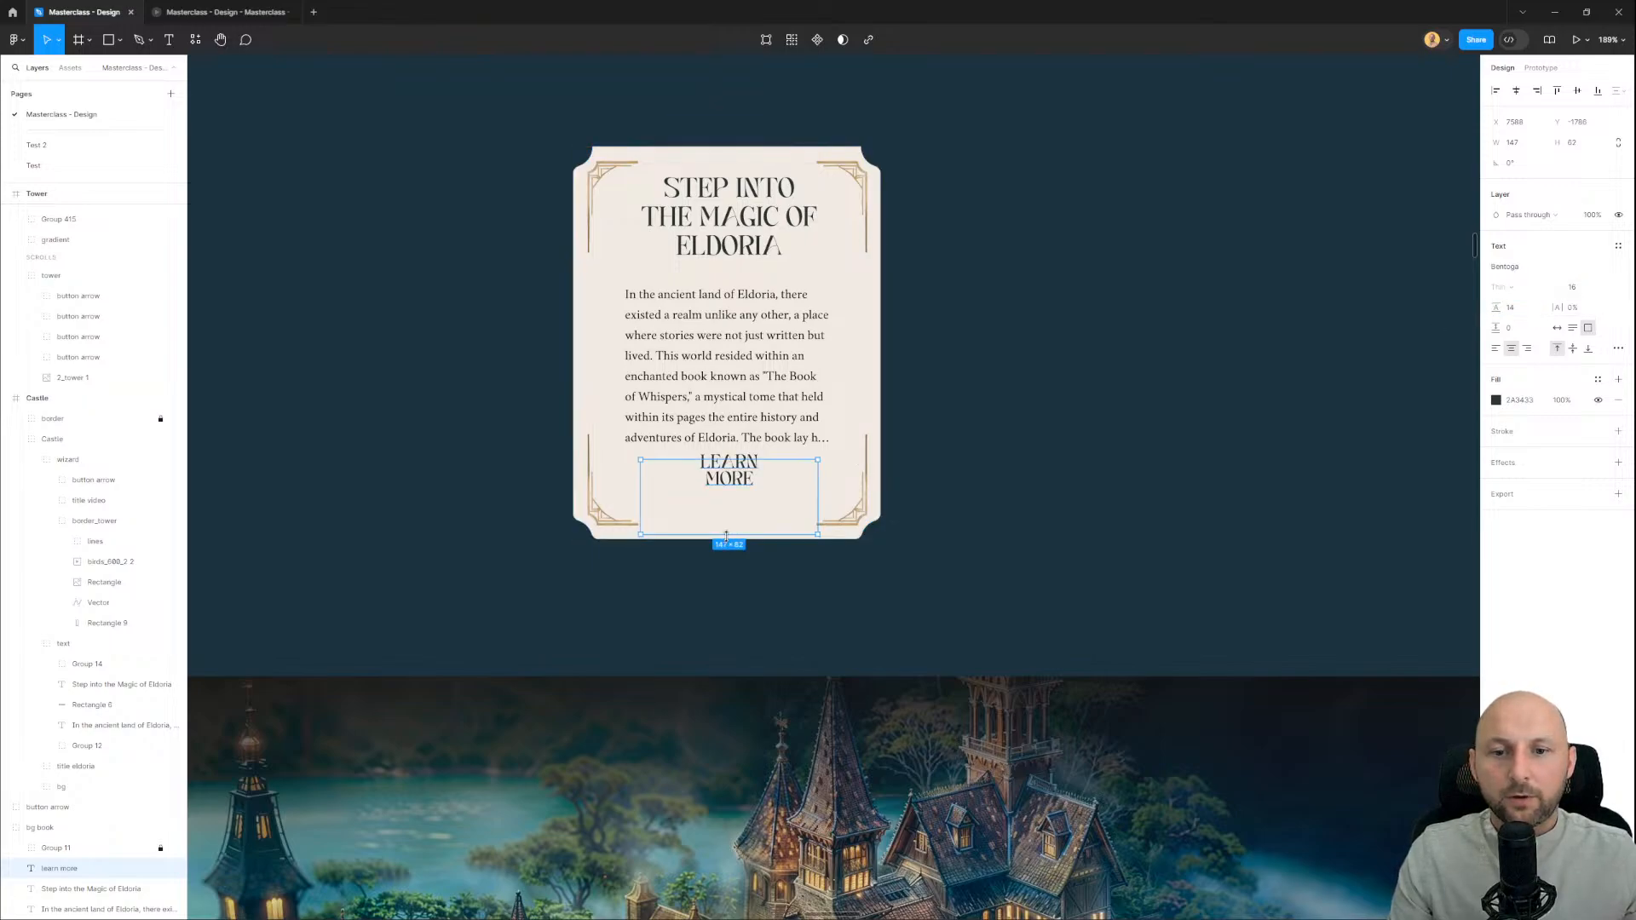
pyautogui.moveTo(744, 535); pyautogui.dragTo(744, 502)
pyautogui.scroll(-1, 875, 427)
pyautogui.click(985, 457)
pyautogui.moveTo(985, 457); pyautogui.dragTo(920, 387)
# Step: Adjust the vertical positions of the heading and paragraph so the text is spaced evenly within the card
pyautogui.click(713, 298)
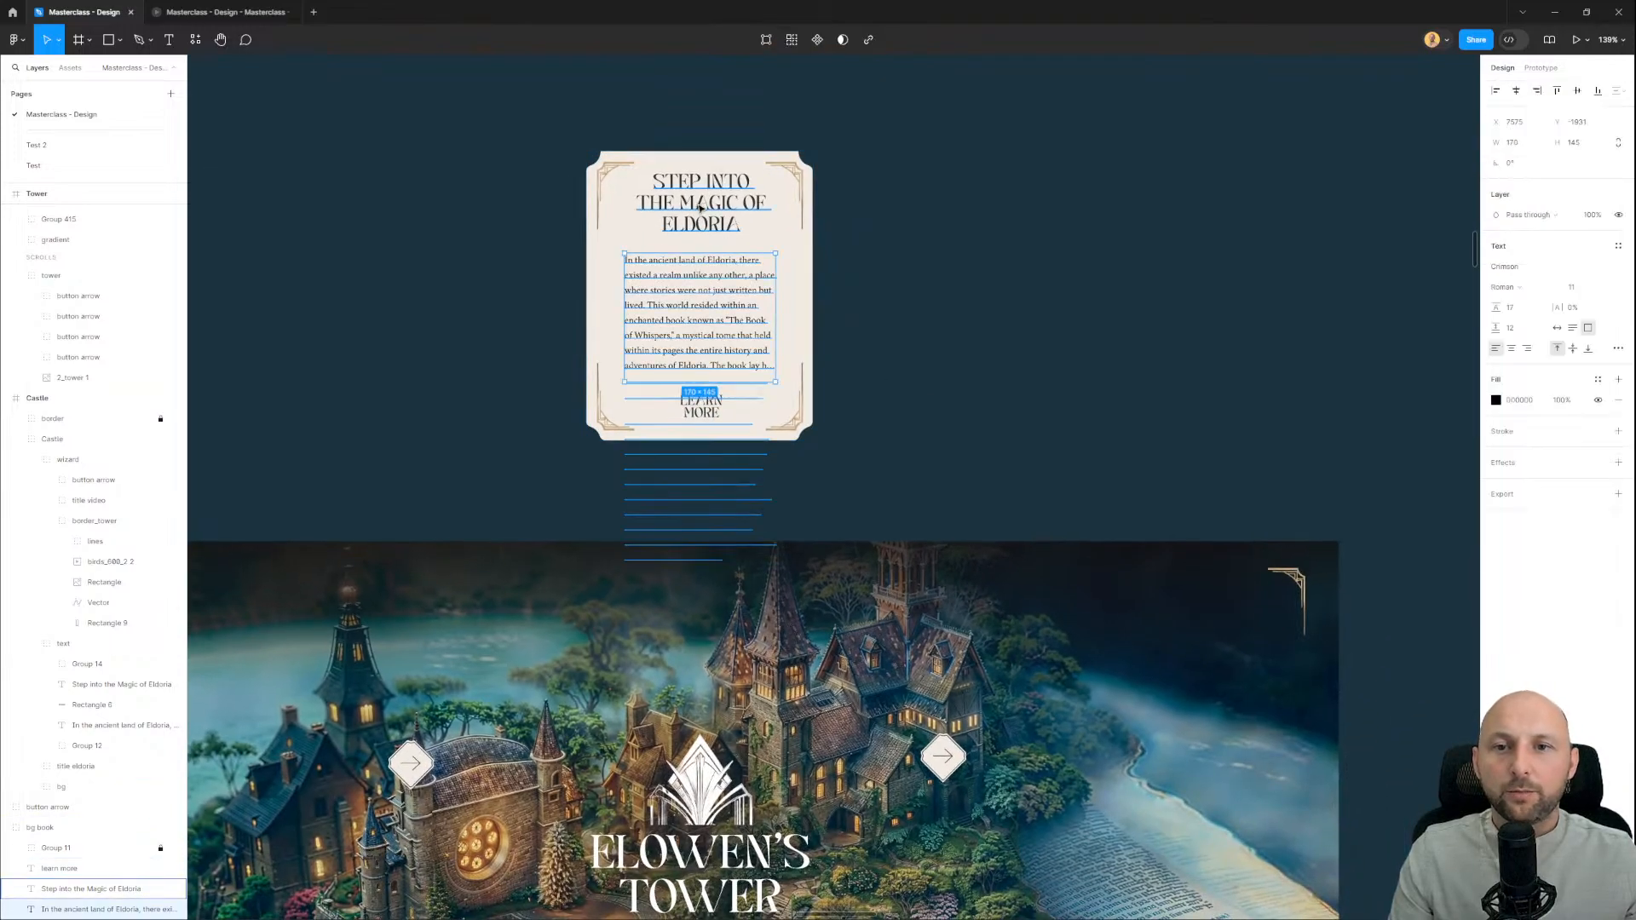
pyautogui.keyDown('shift'); pyautogui.click(739, 200); pyautogui.keyUp('shift')
pyautogui.moveTo(740, 198); pyautogui.dragTo(739, 203)
pyautogui.click(739, 248)
pyautogui.moveTo(730, 312); pyautogui.dragTo(730, 296)
pyautogui.click(908, 461)
pyautogui.scroll(-1, 910, 462)
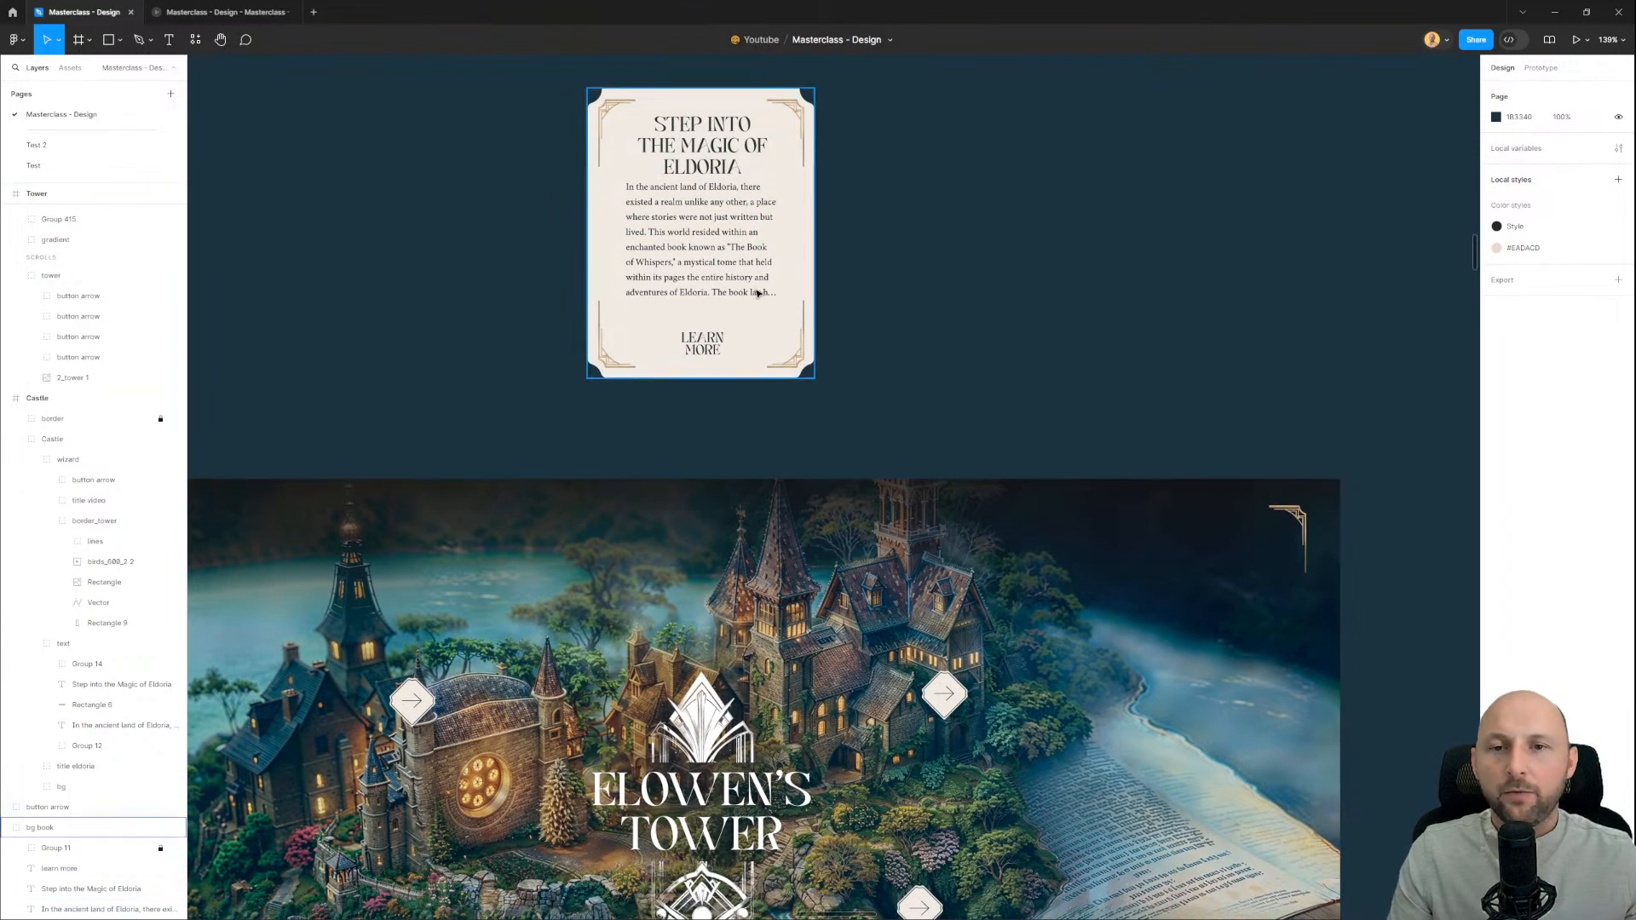
pyautogui.moveTo(725, 235); pyautogui.dragTo(725, 242)
pyautogui.click(918, 440)
pyautogui.scroll(-1, 917, 443)
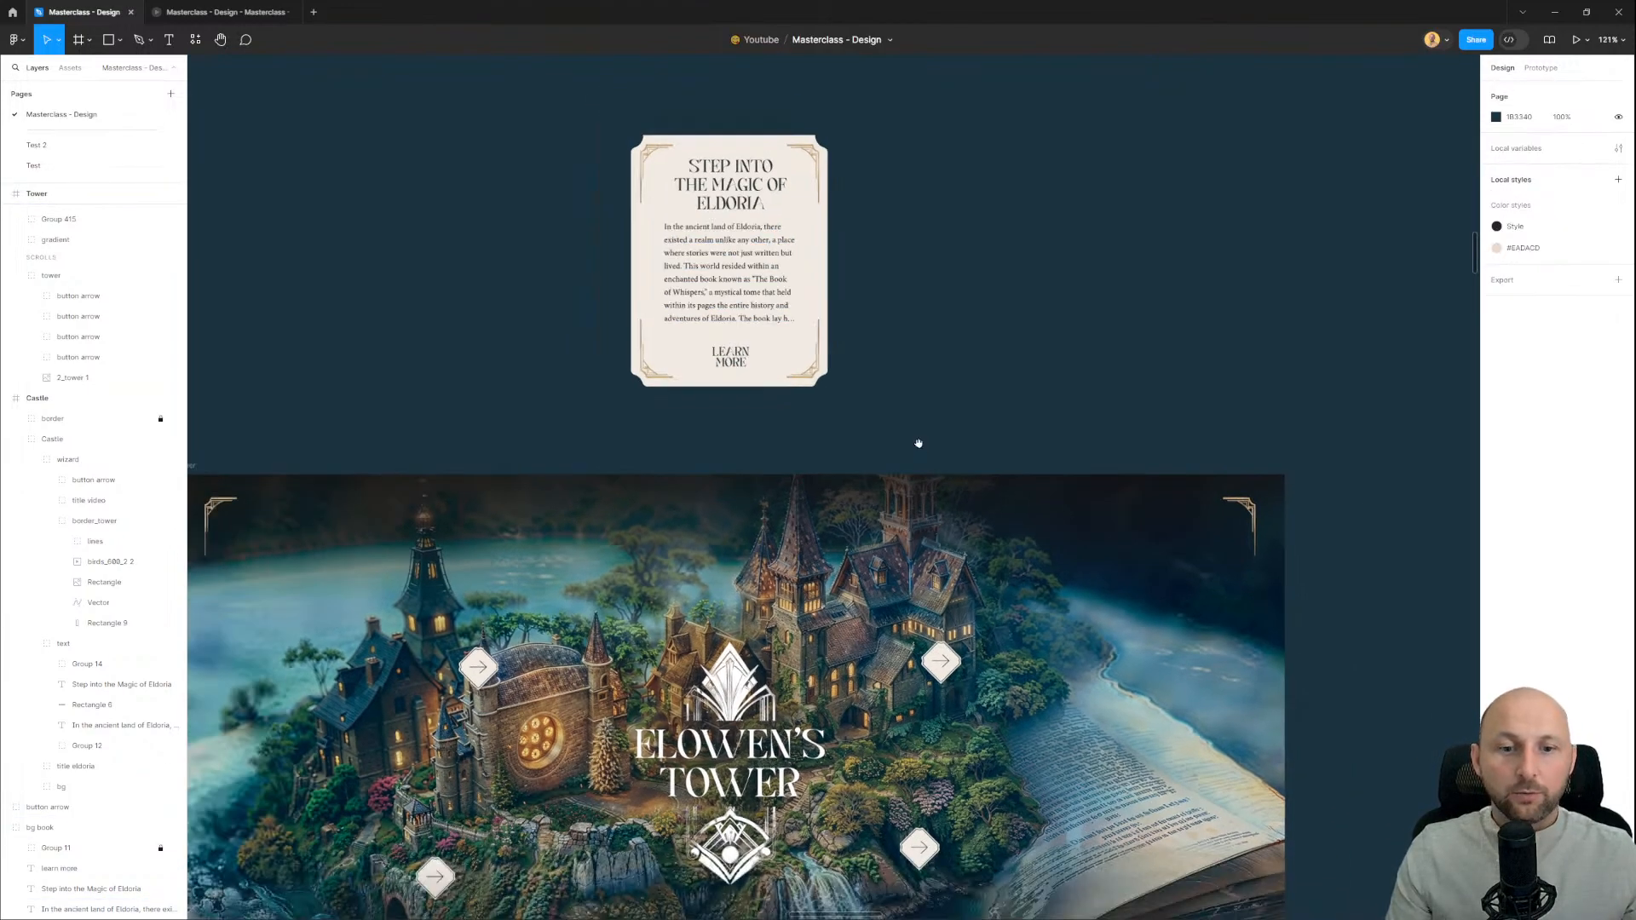
# Step: Duplicate the lower-right arrow button of the Tower scene and place the copy on the canvas beside the text card
pyautogui.click(947, 672)
pyautogui.scroll(-4, 946, 664)
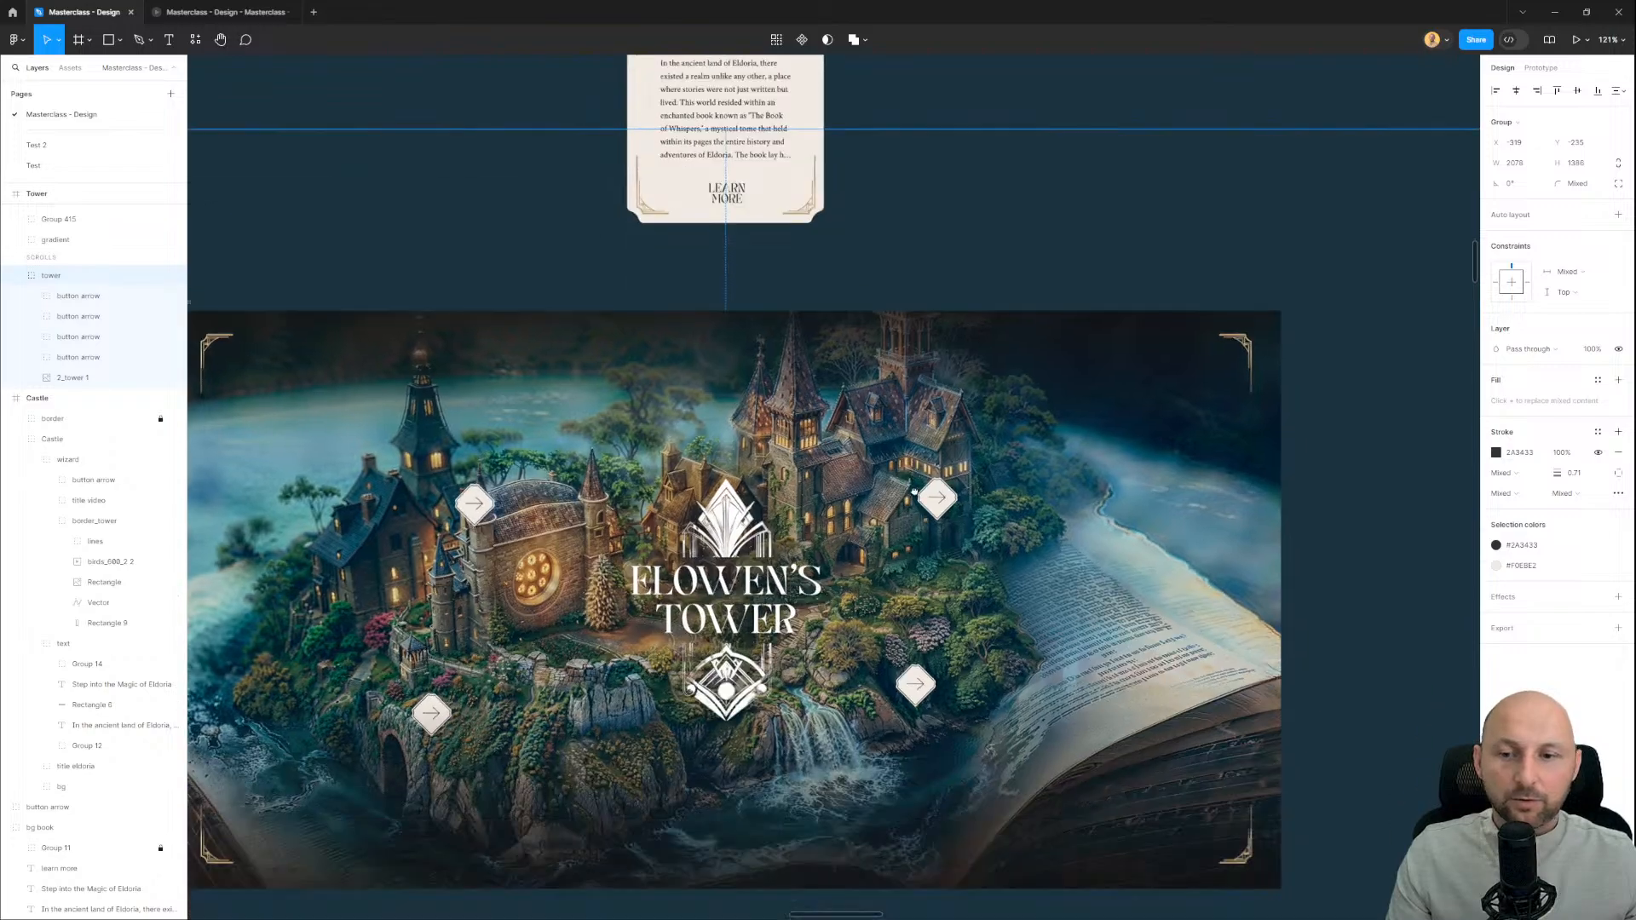
pyautogui.click(918, 596)
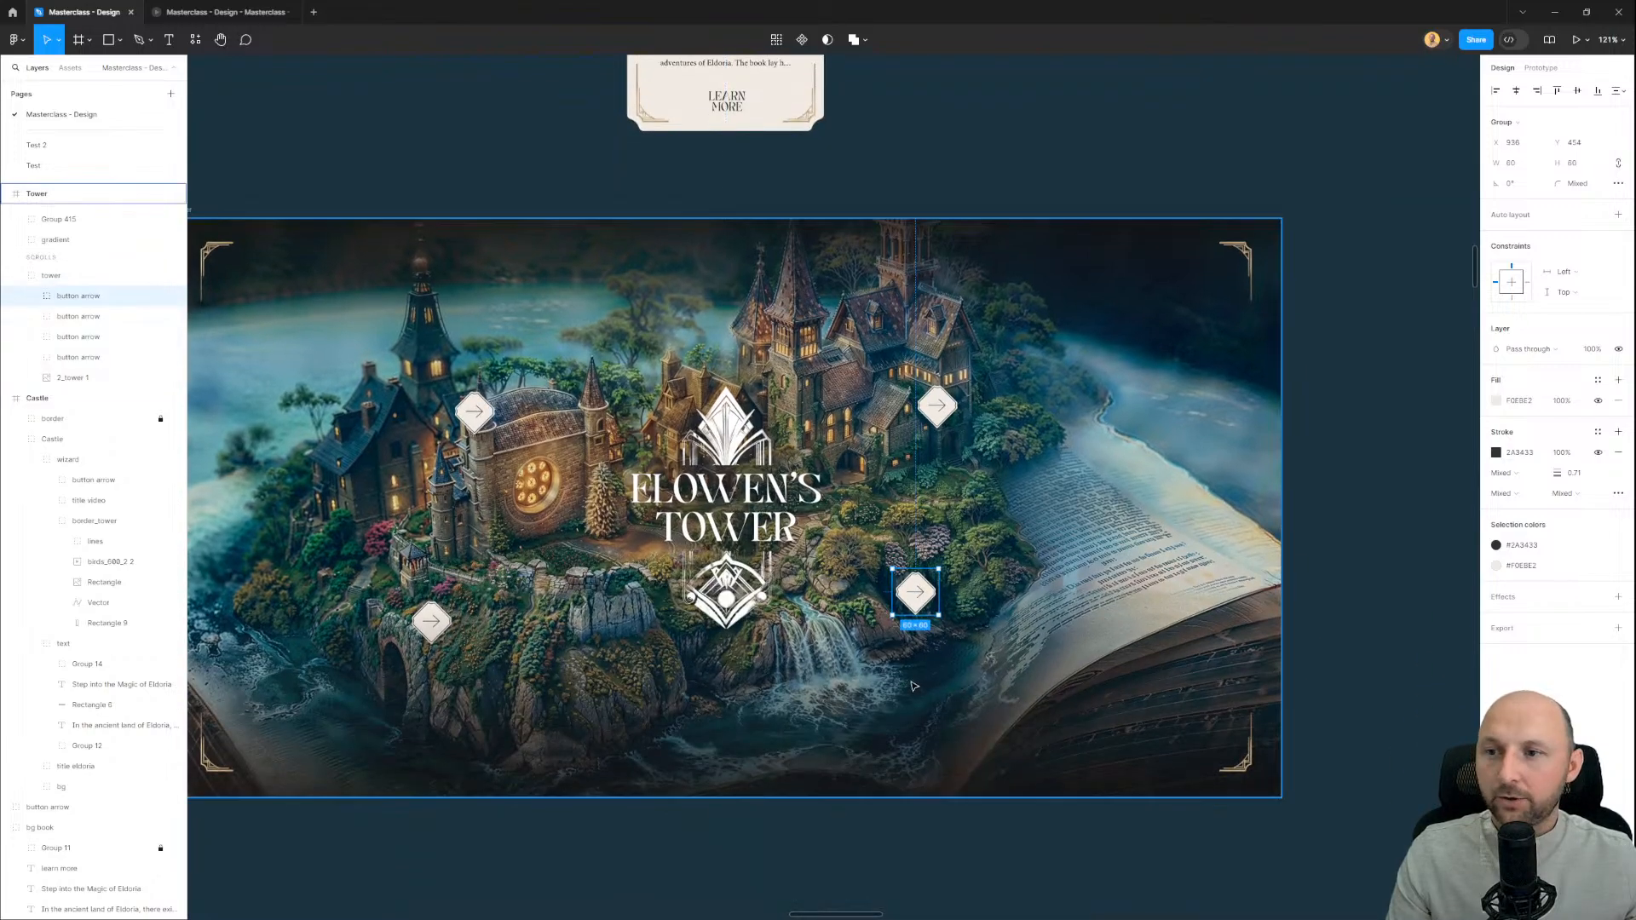
pyautogui.scroll(8, 888, 515)
pyautogui.hscroll(3, 887, 514)
pyautogui.scroll(-4, 891, 521)
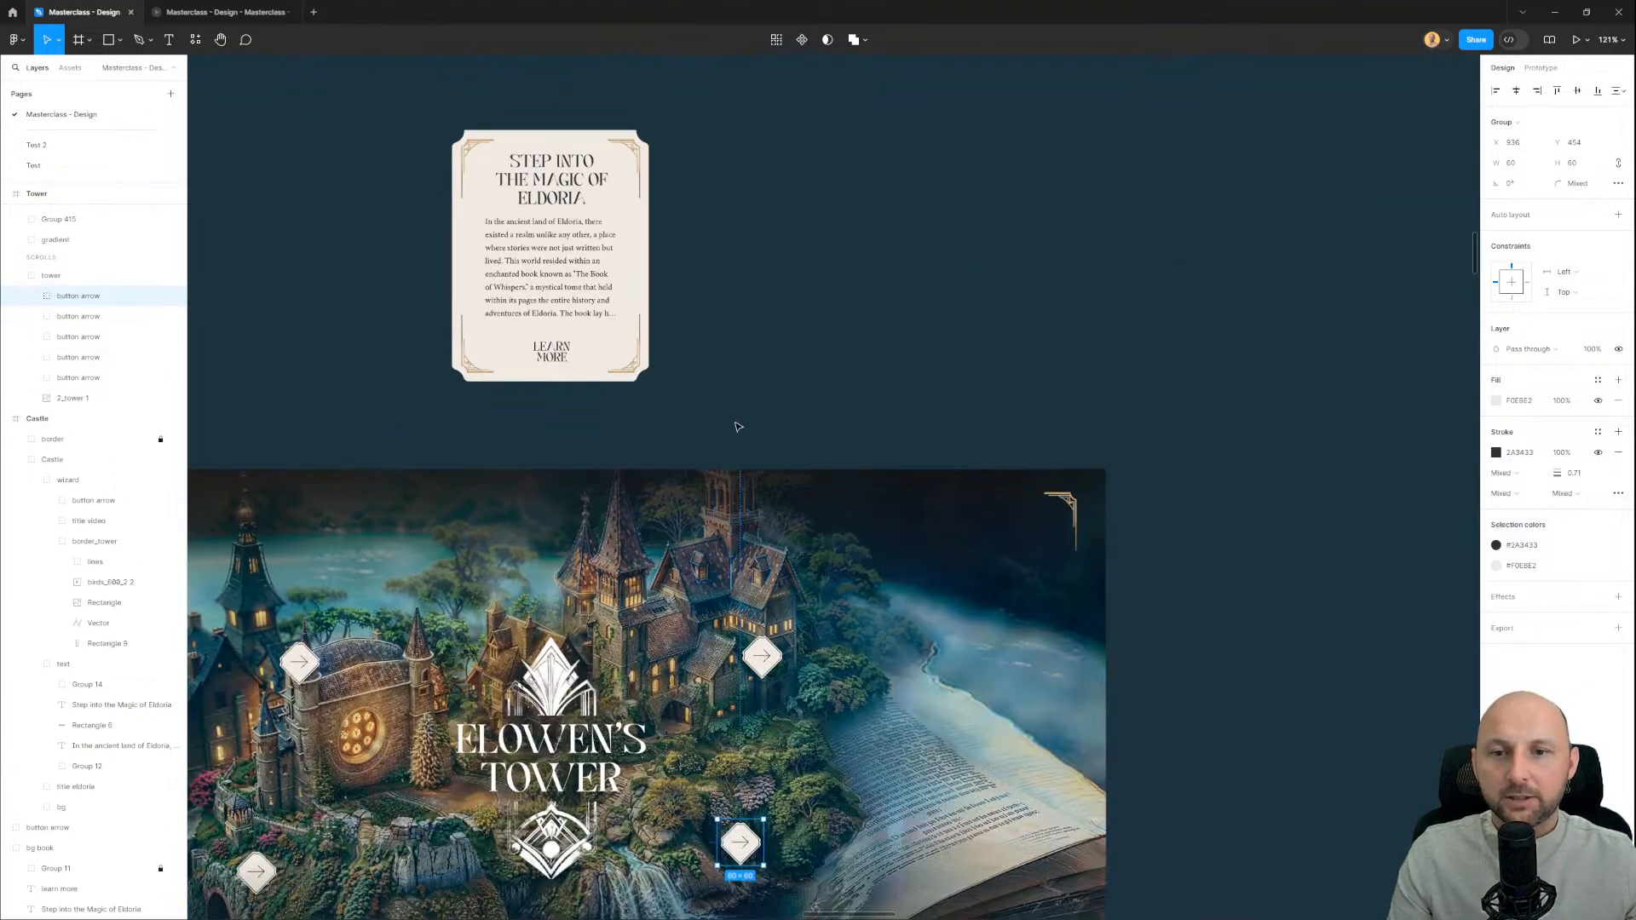
pyautogui.moveTo(747, 831); pyautogui.dragTo(758, 512)
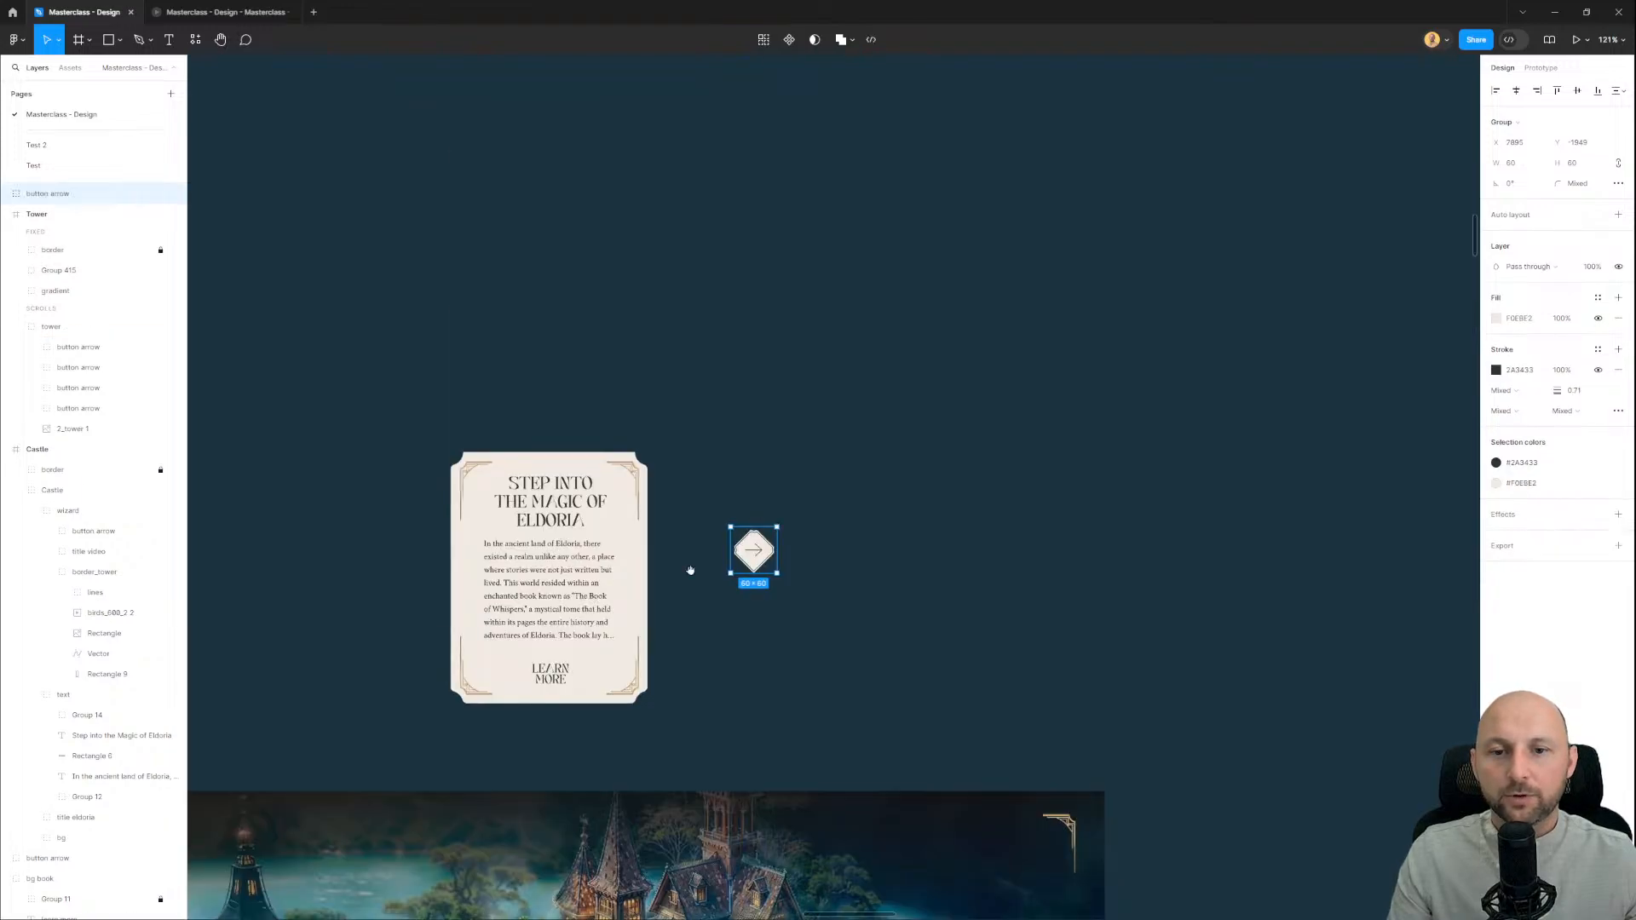
# Step: Move the text card and the arrow button copy farther above the Tower frame, with the button beside the card
pyautogui.moveTo(519, 643); pyautogui.dragTo(706, 319)
pyautogui.scroll(3, 892, 463)
pyautogui.click(893, 463)
pyautogui.moveTo(698, 599); pyautogui.dragTo(911, 259)
pyautogui.moveTo(962, 258); pyautogui.dragTo(744, 480)
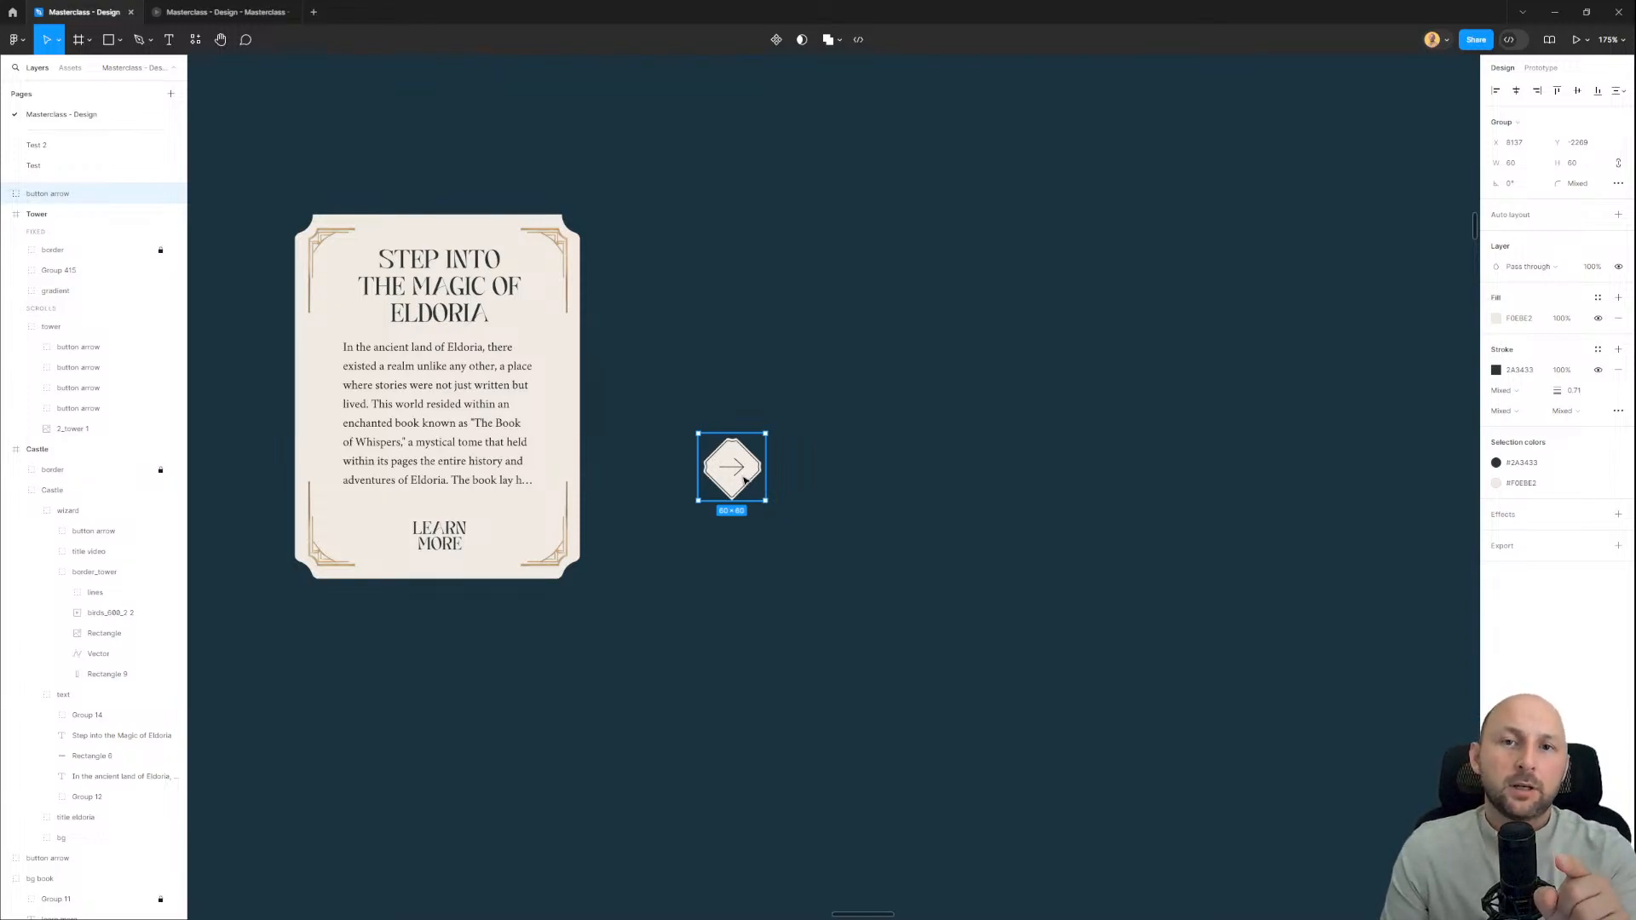
# Step: Turn the arrow button copy into a component and add a second variant to it
pyautogui.moveTo(711, 415); pyautogui.dragTo(743, 410)
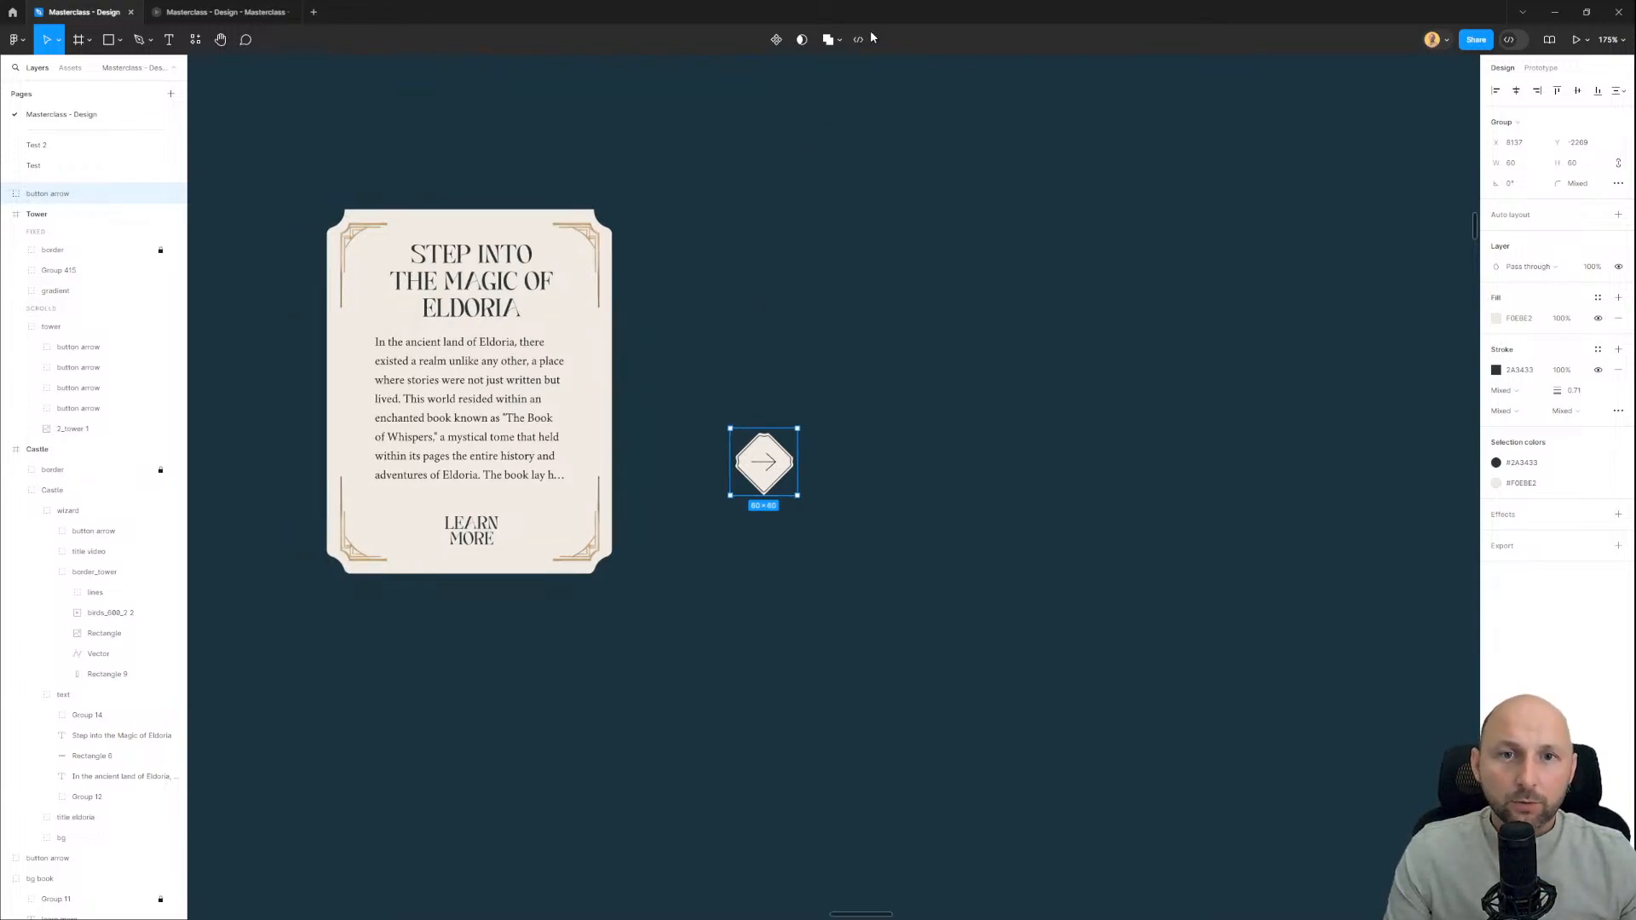
pyautogui.click(836, 39)
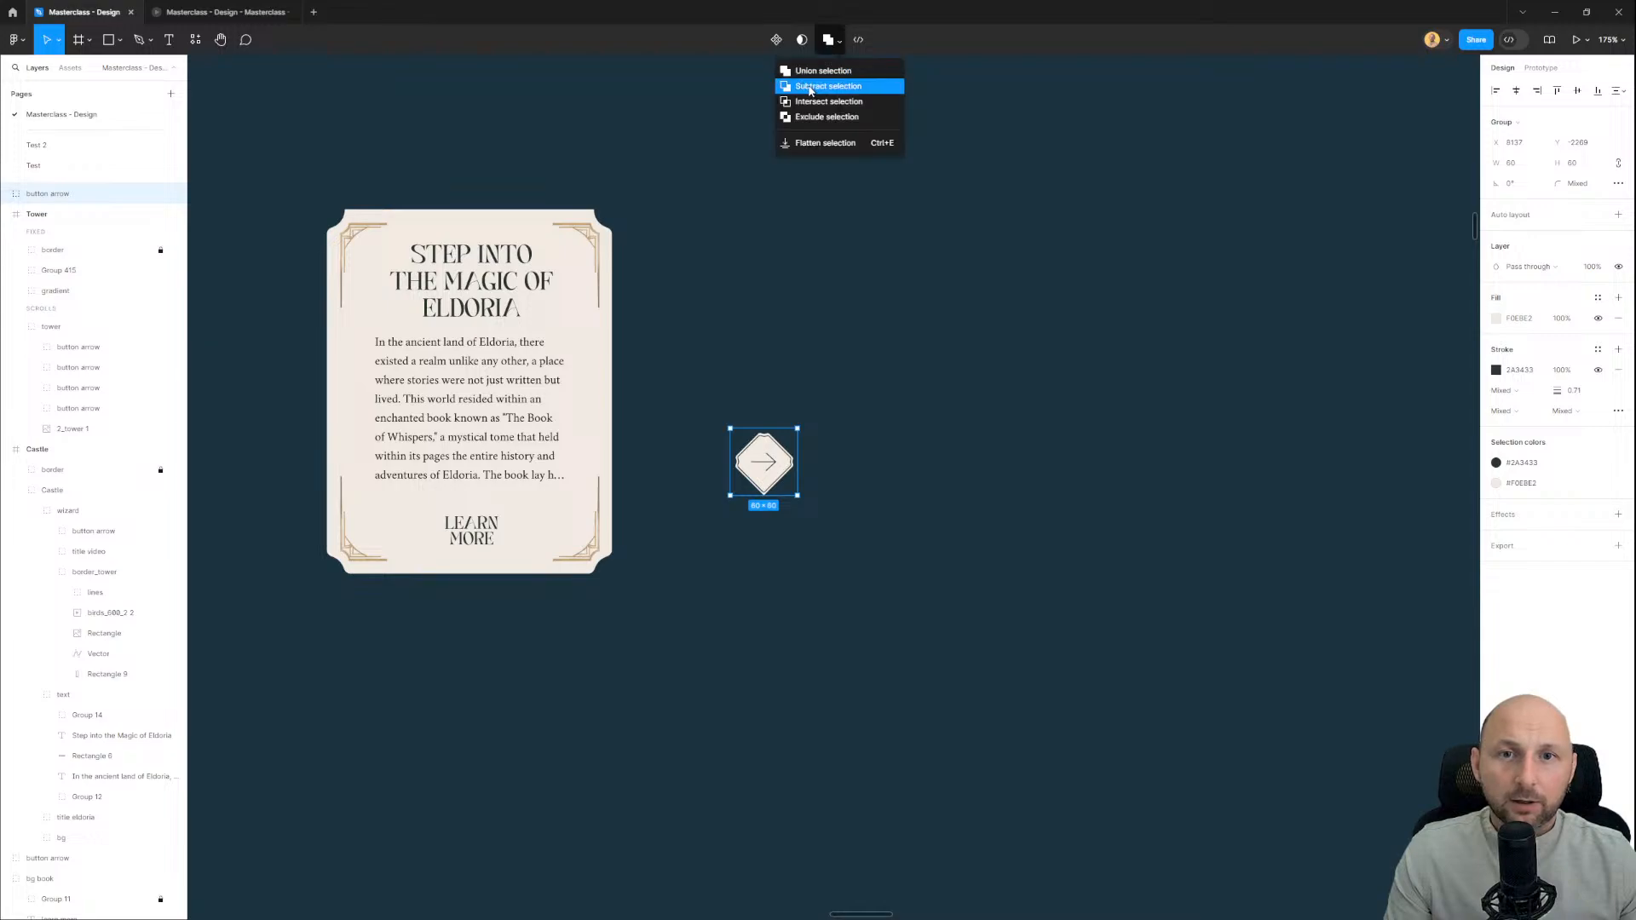
pyautogui.click(776, 41)
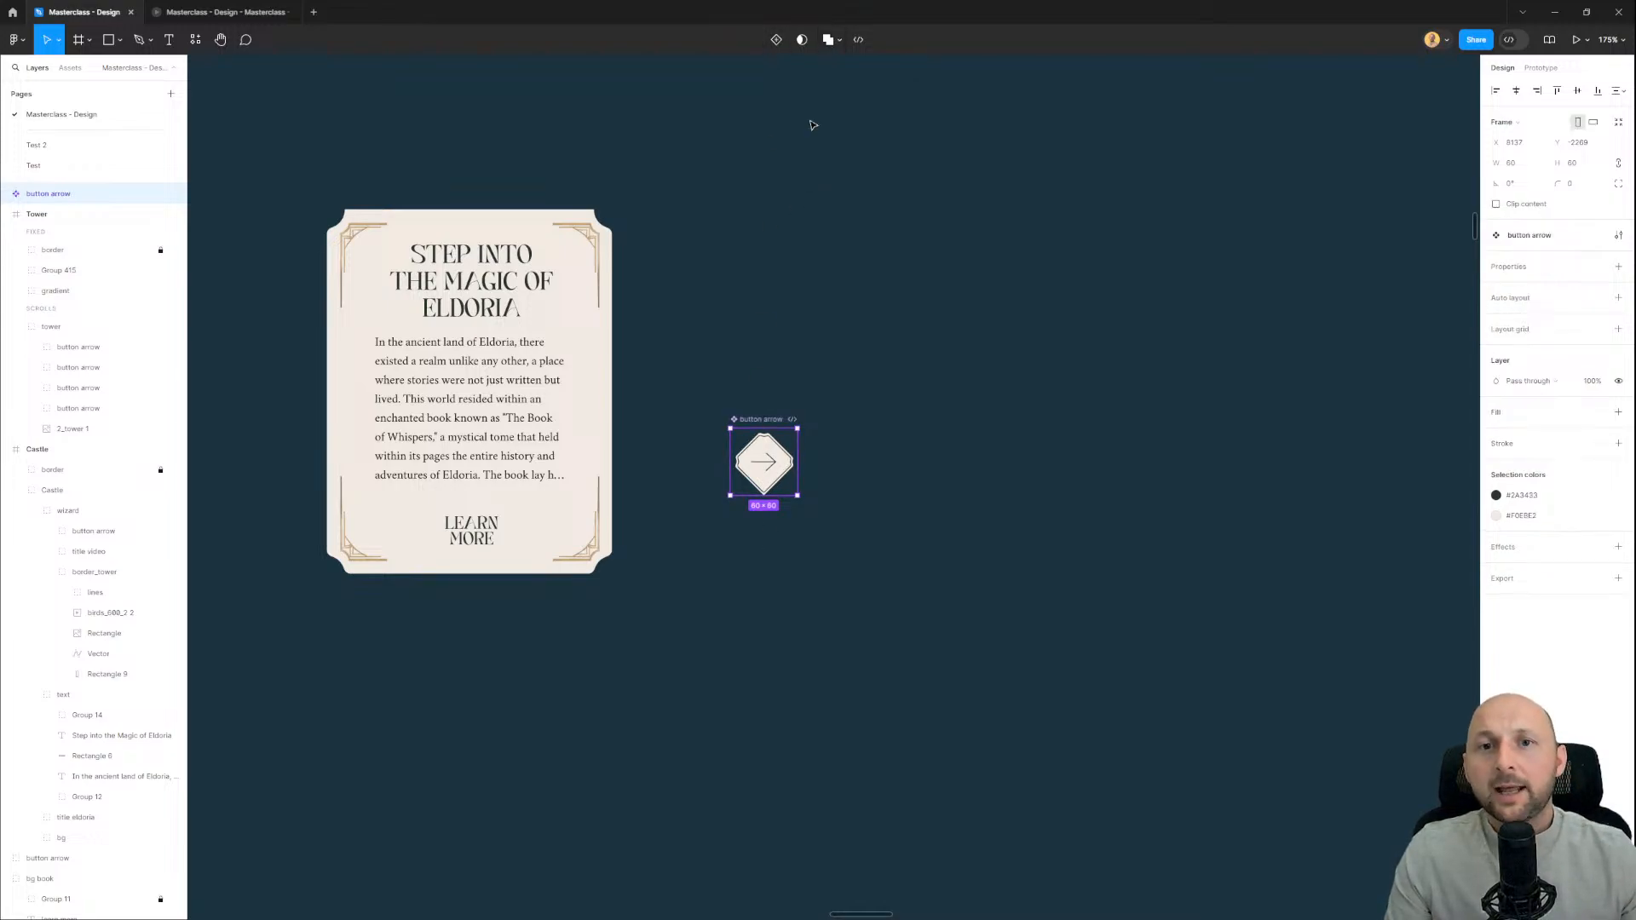
pyautogui.click(775, 42)
pyautogui.click(912, 601)
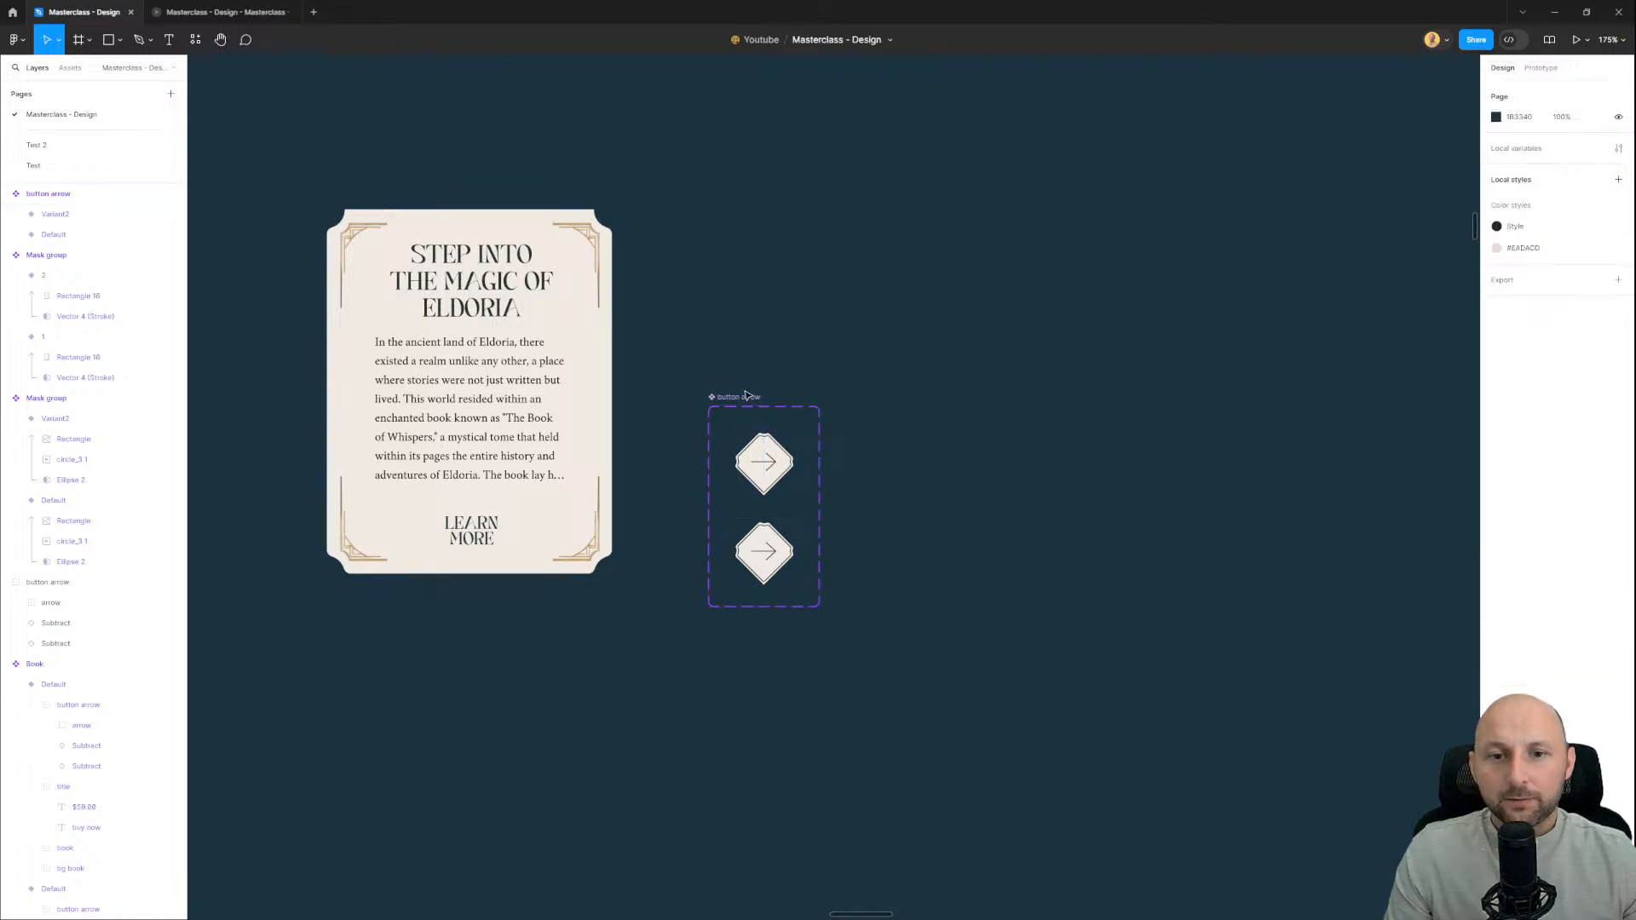
# Step: Enlarge the arrow button component set to about 690 × 450 px and place its two variants side by side in its lower part
pyautogui.click(745, 395)
pyautogui.scroll(-3, 784, 427)
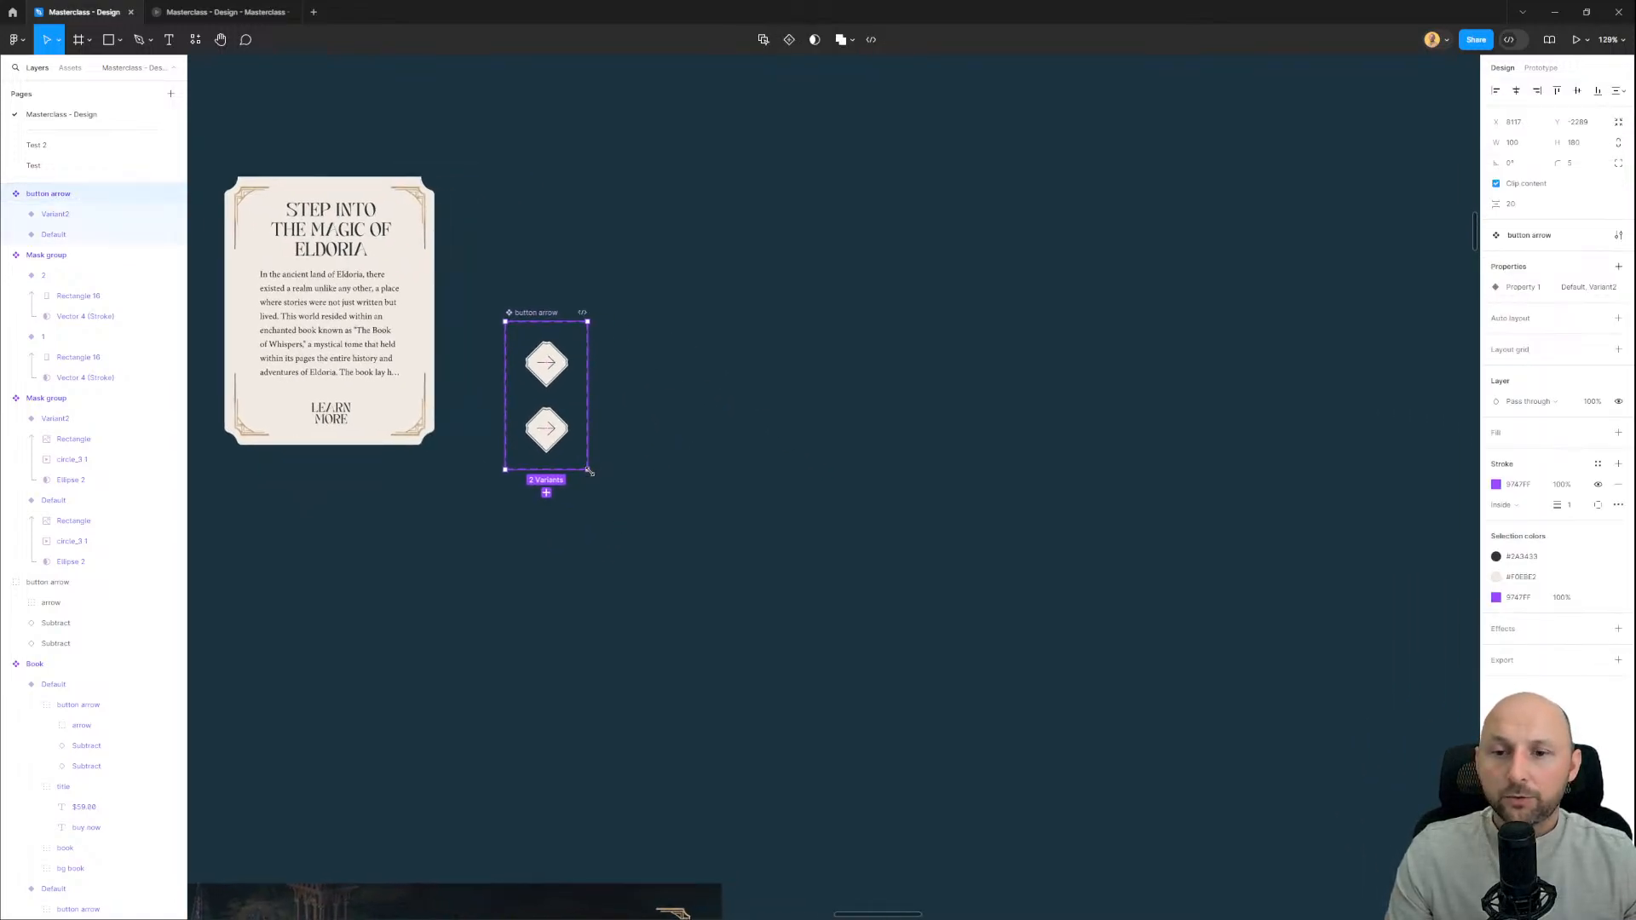
pyautogui.moveTo(590, 471); pyautogui.dragTo(1075, 691)
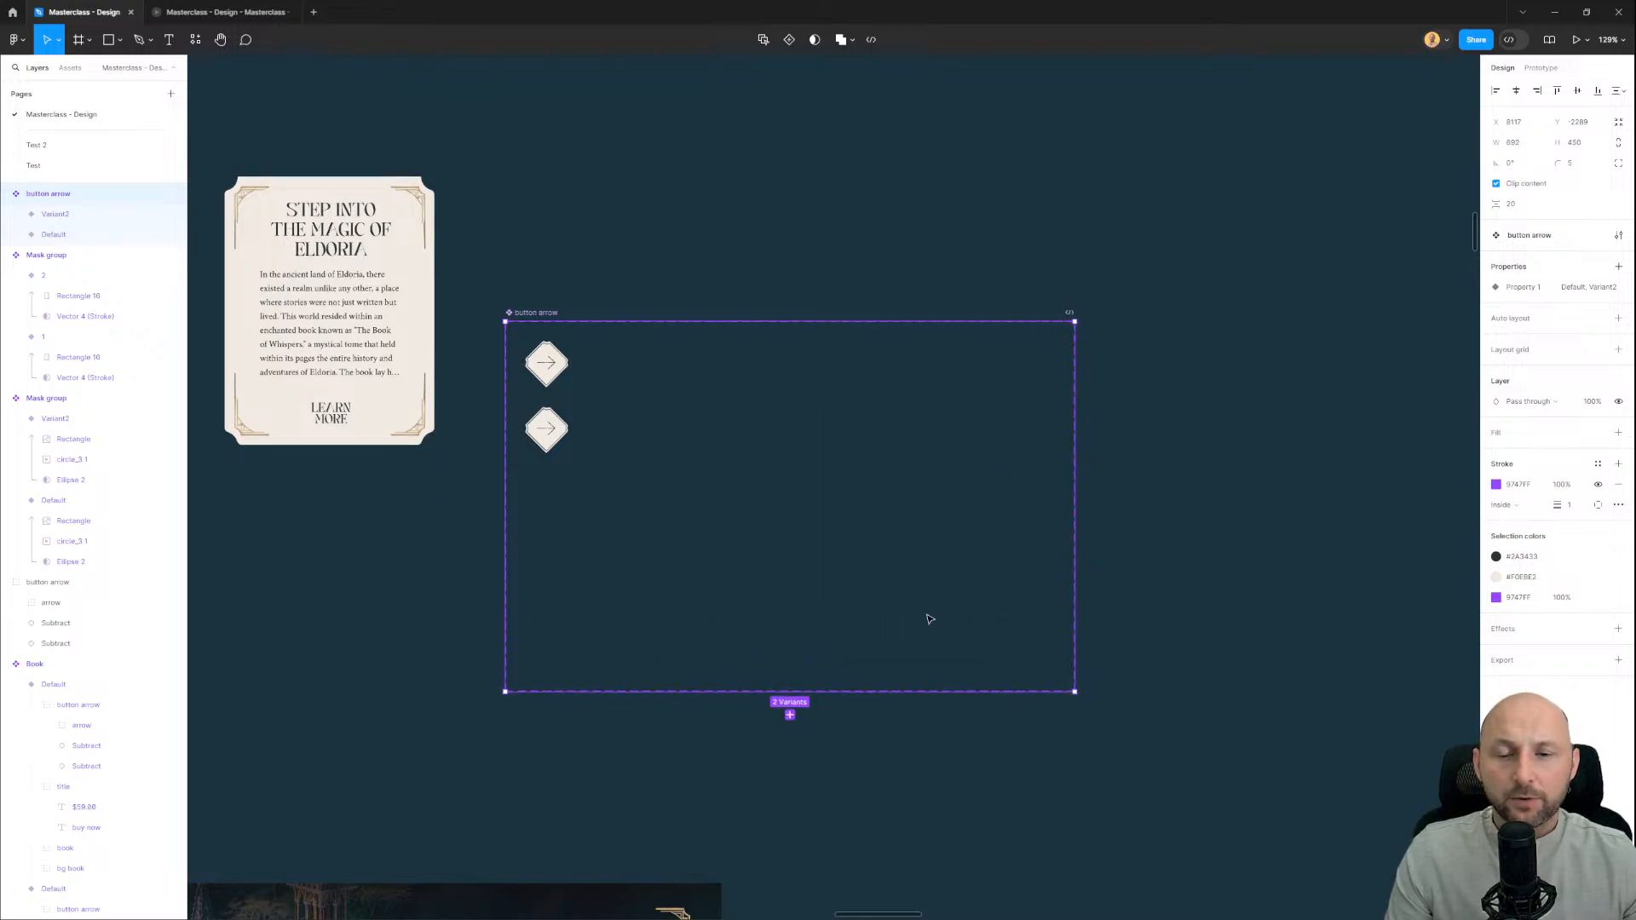
pyautogui.moveTo(619, 465); pyautogui.dragTo(981, 542)
pyautogui.click(599, 384)
pyautogui.click(575, 299)
pyautogui.moveTo(584, 303); pyautogui.dragTo(711, 528)
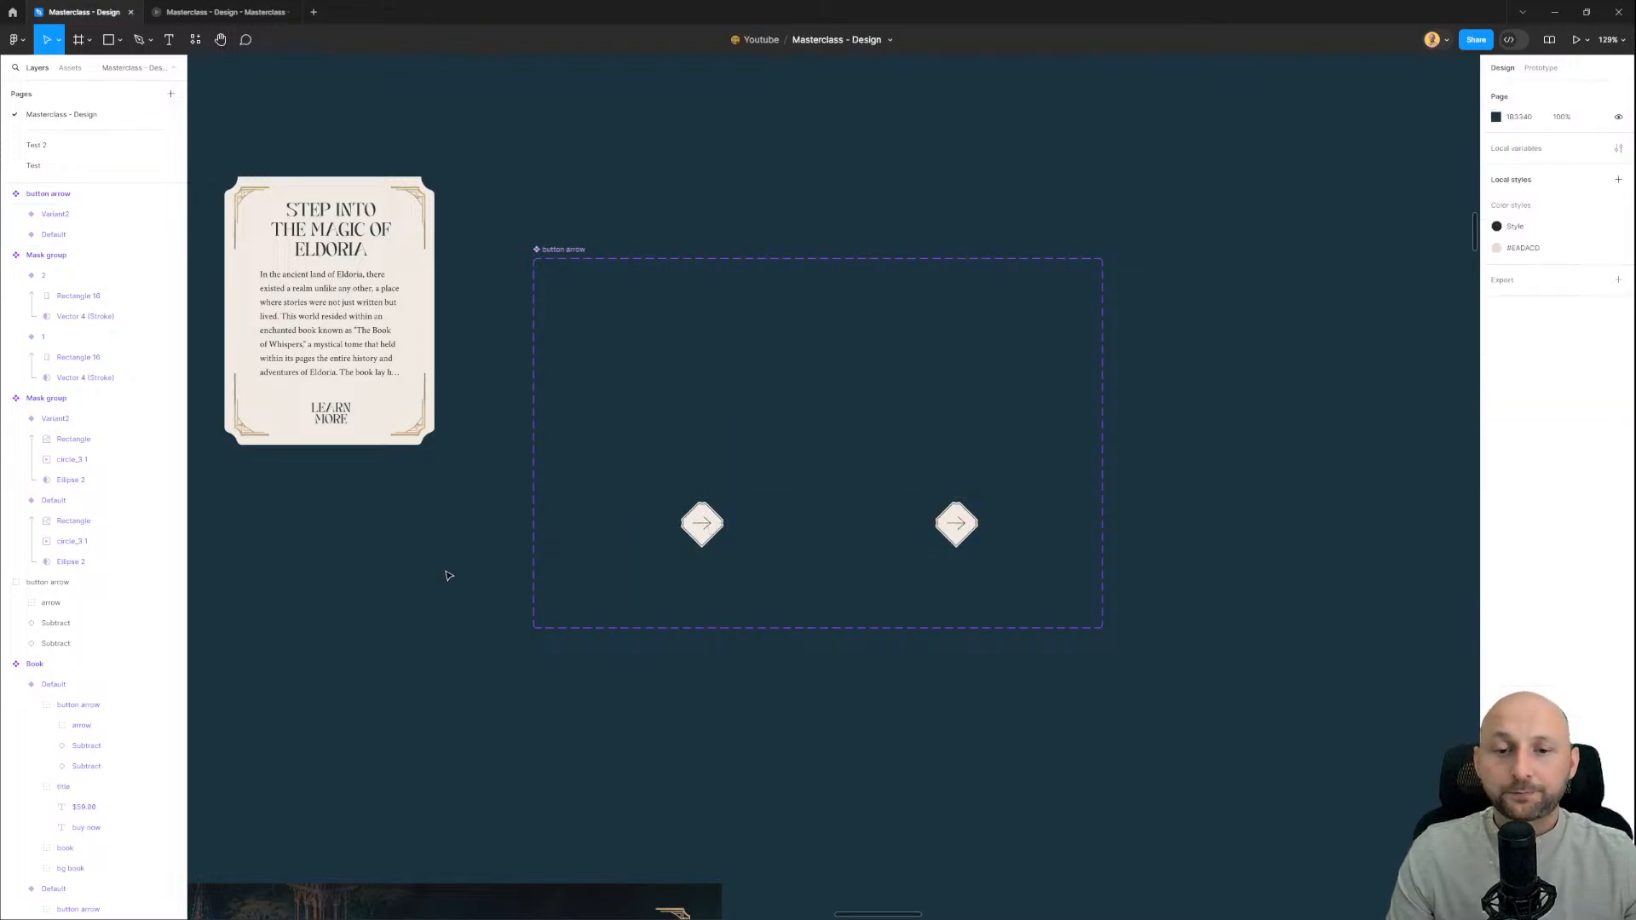
# Step: Copy the text card into both arrow button variants at once
pyautogui.moveTo(389, 276); pyautogui.dragTo(410, 418)
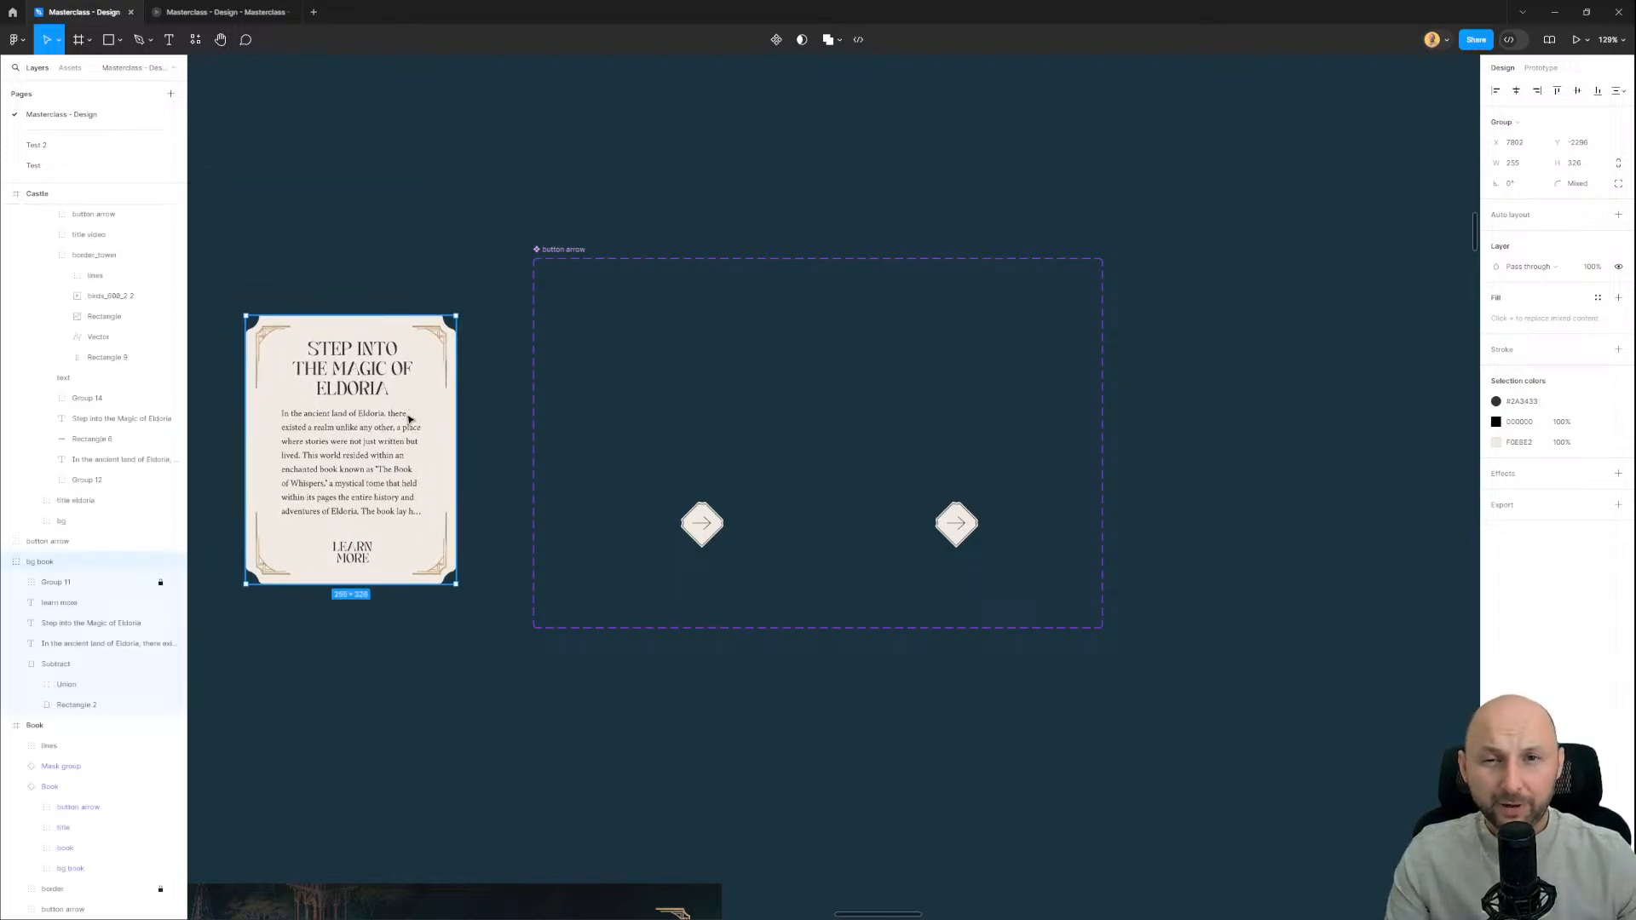
pyautogui.click(701, 524)
pyautogui.click(431, 583)
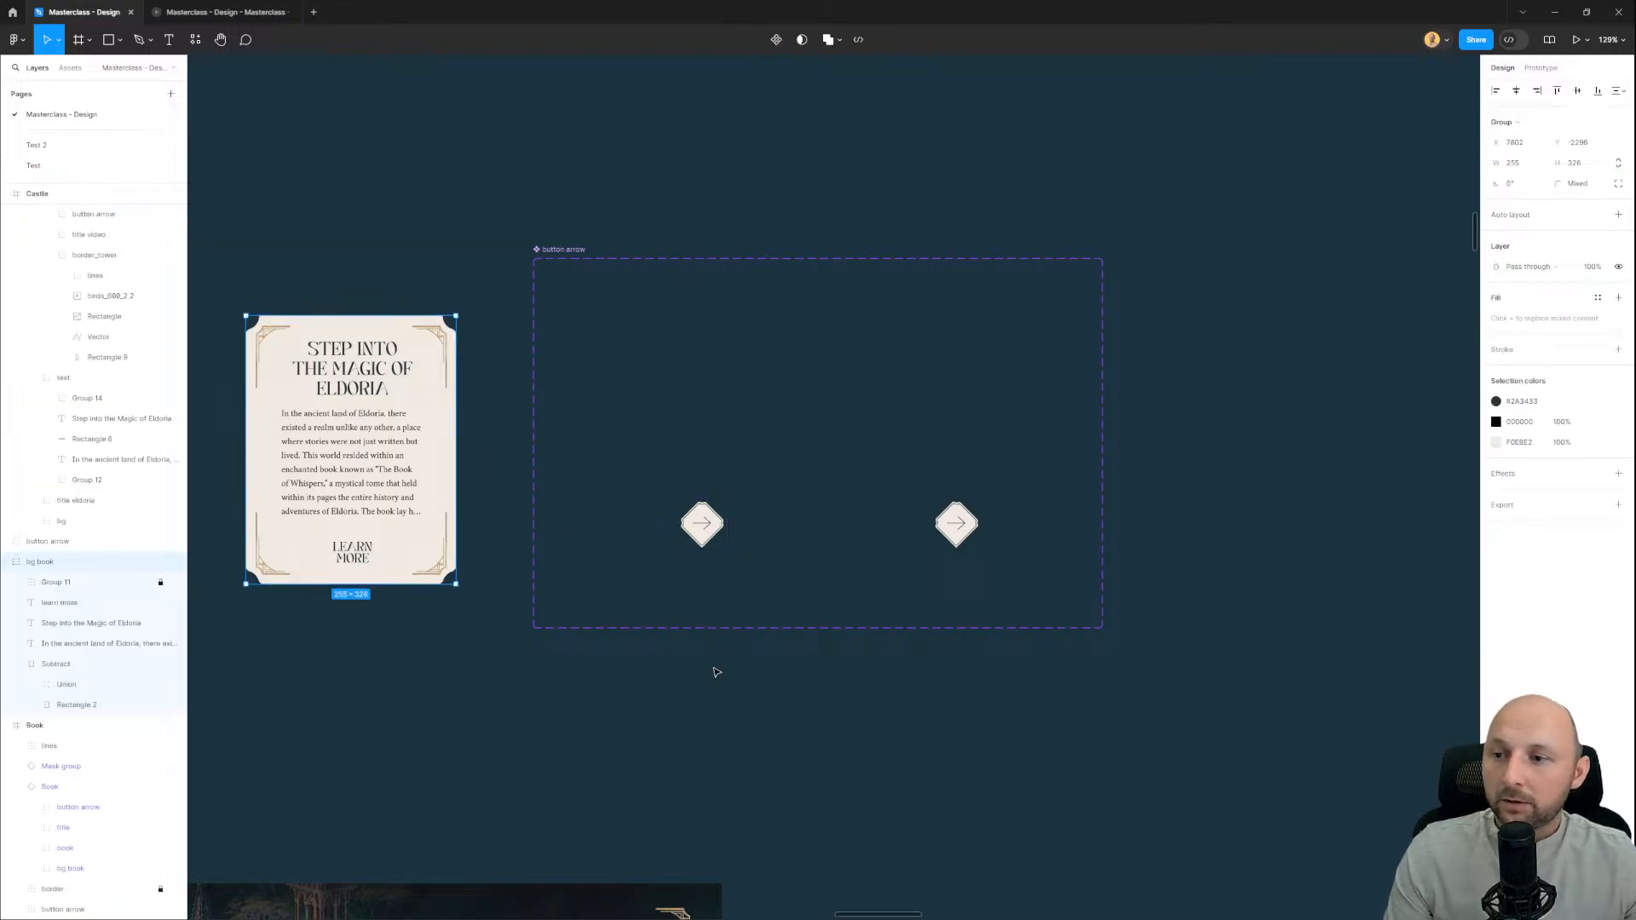
pyautogui.scroll(3, 754, 622)
pyautogui.click(681, 490)
pyautogui.keyDown('shift'); pyautogui.click(1026, 489); pyautogui.keyUp('shift')
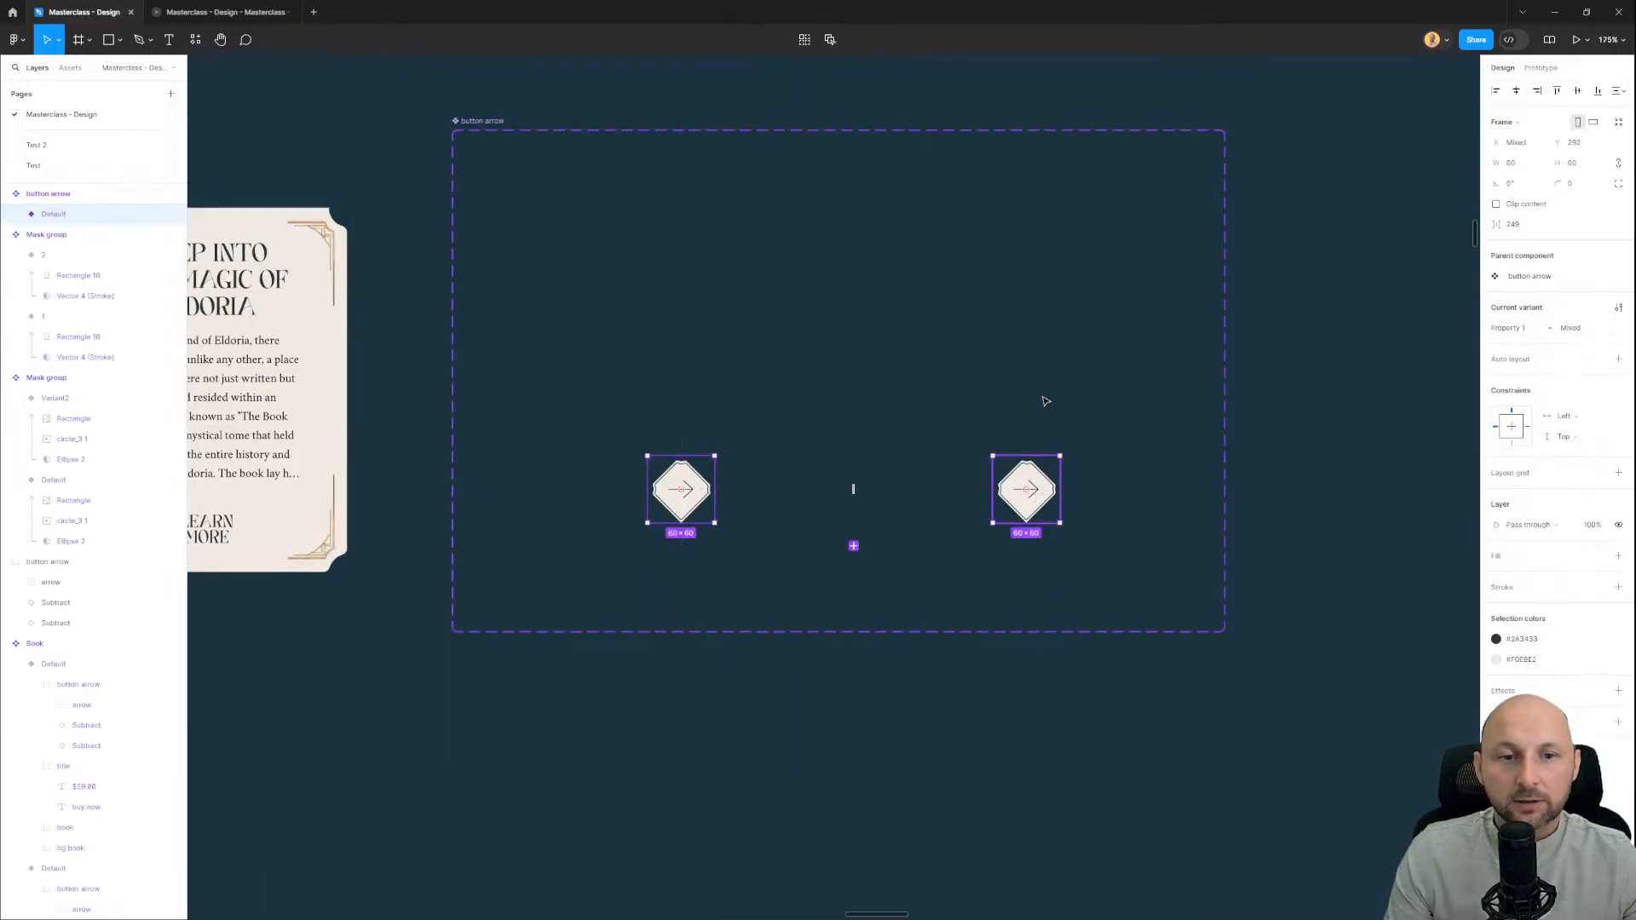
pyautogui.hotkey('ctrl', 'v')
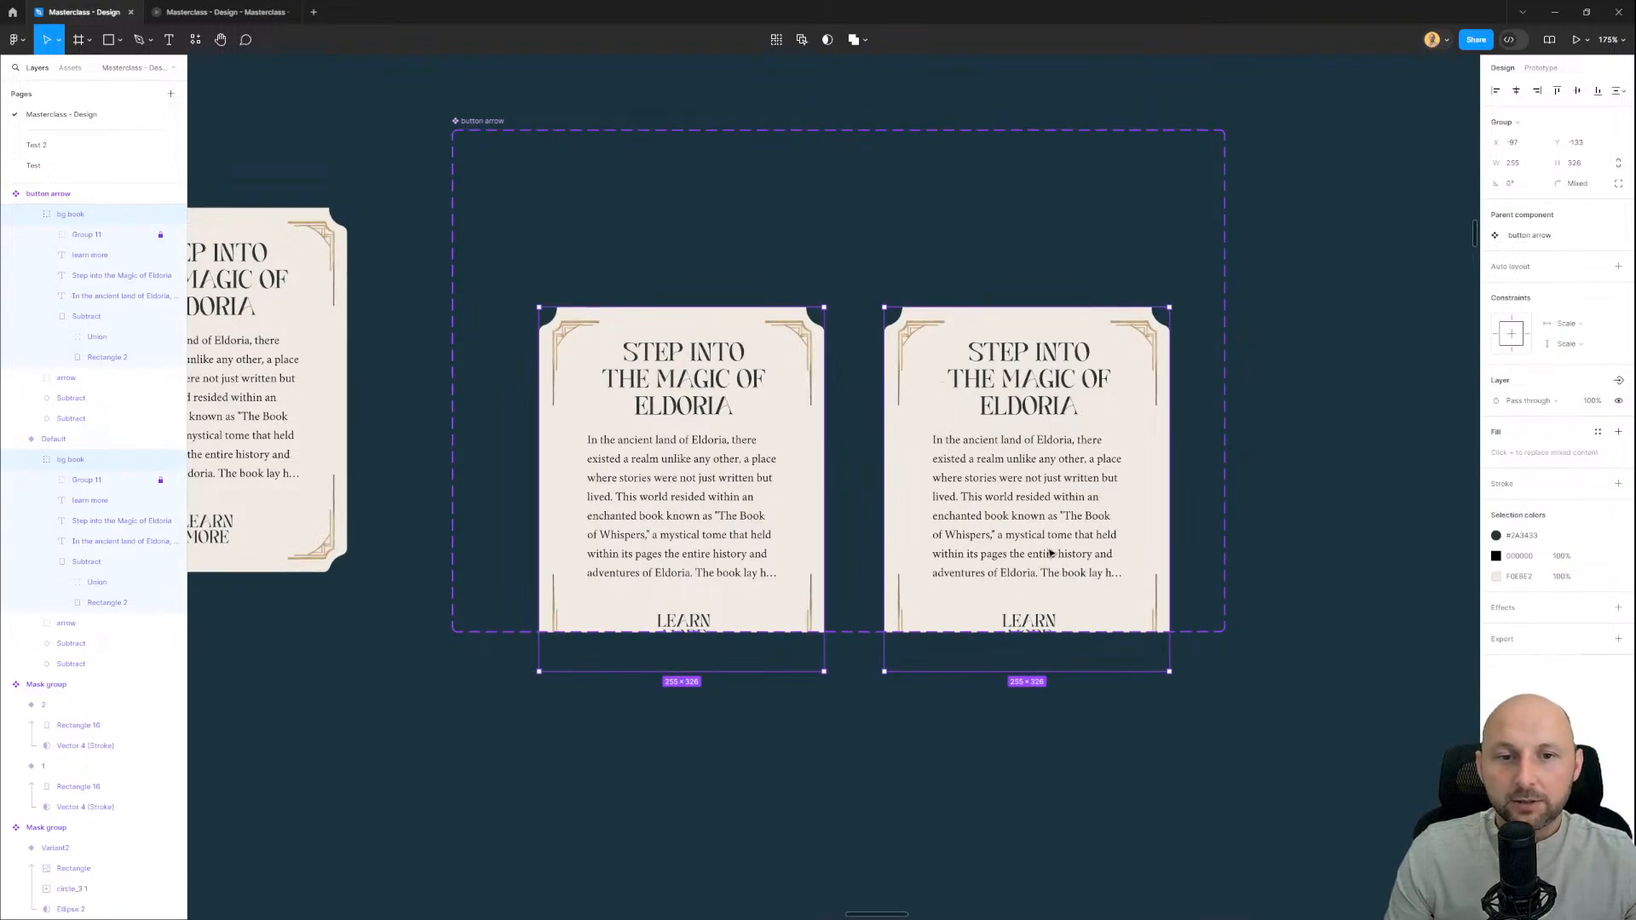
# Step: Raise both card copies within their variants and send them behind the arrow buttons
pyautogui.hotkey('shift', 'Up')
pyautogui.hotkey('shift', 'Up')
pyautogui.hotkey('shift', 'Up')
pyautogui.hotkey('shift', 'Up')
pyautogui.hotkey('shift', 'Up')
pyautogui.hotkey('shift', 'Up')
pyautogui.hotkey('shift', 'Up')
pyautogui.hotkey('shift', 'Up')
pyautogui.hotkey('shift', 'Up')
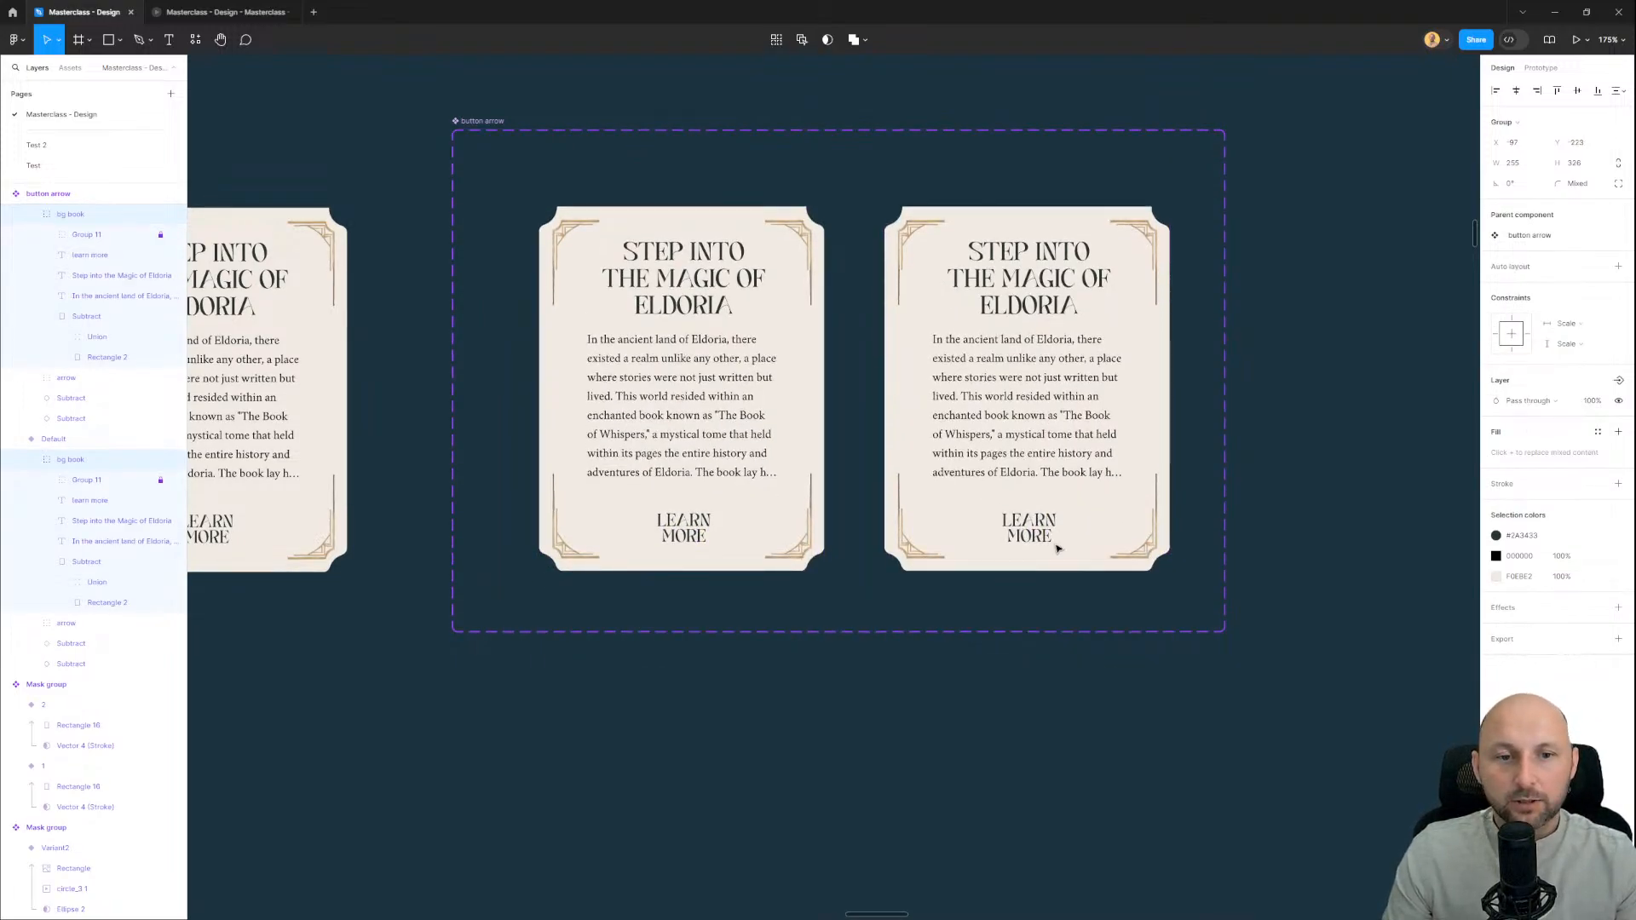
pyautogui.hotkey('shift', 'Up')
pyautogui.hotkey('shift', 'Up')
pyautogui.hotkey('shift', 'Up')
pyautogui.hotkey('shift', 'Up')
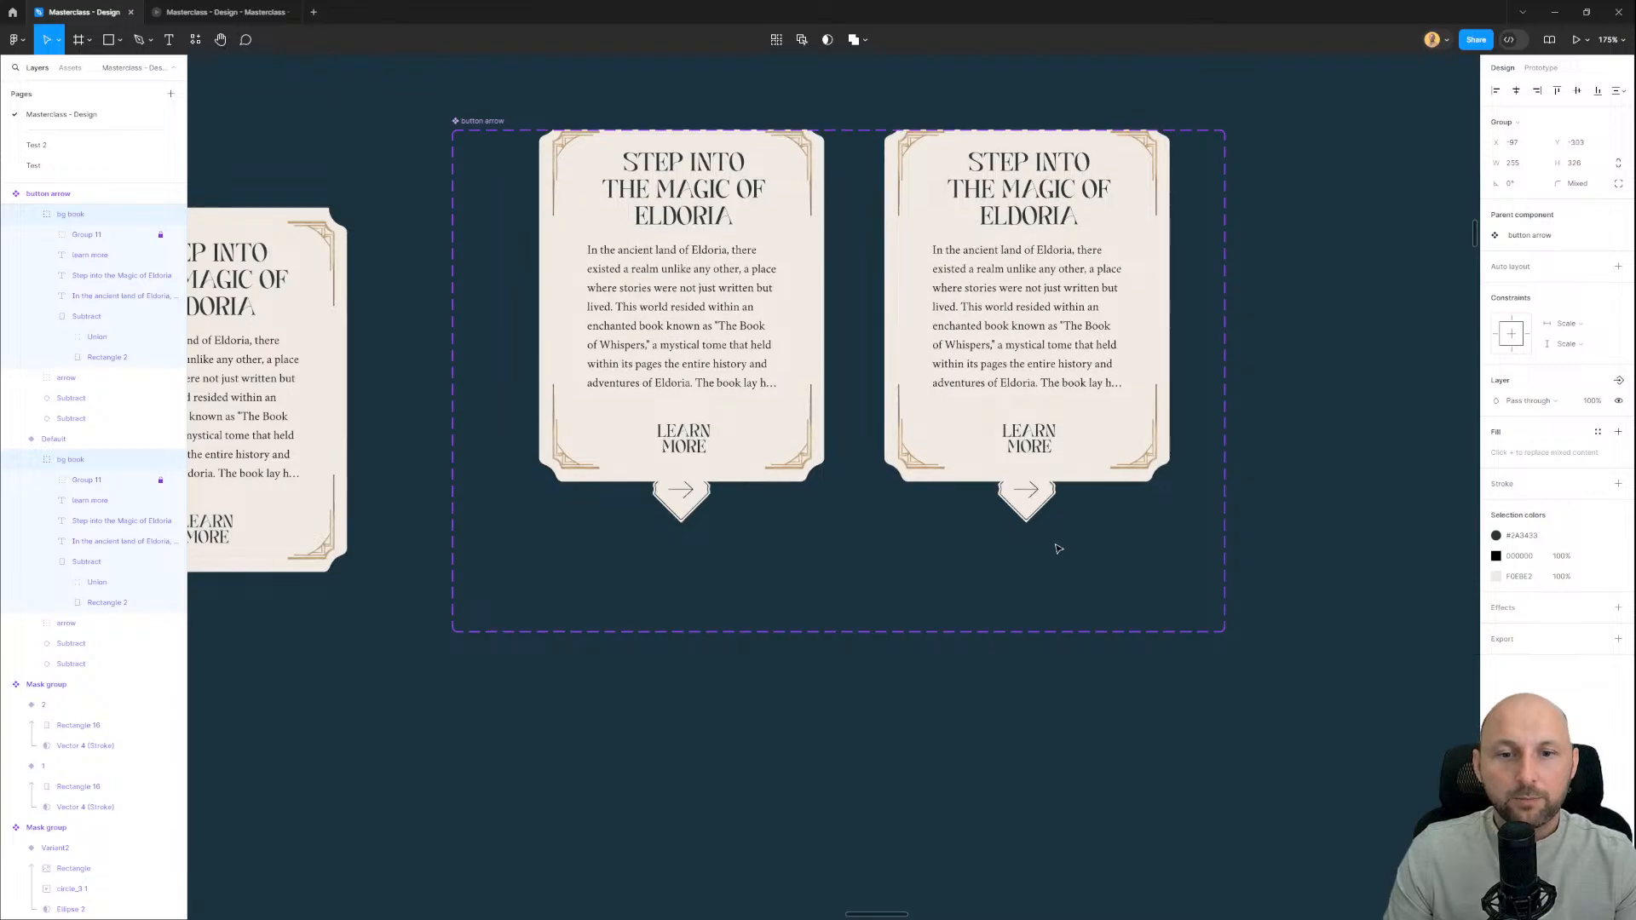
pyautogui.hotkey('ctrl', 'shift', '[')
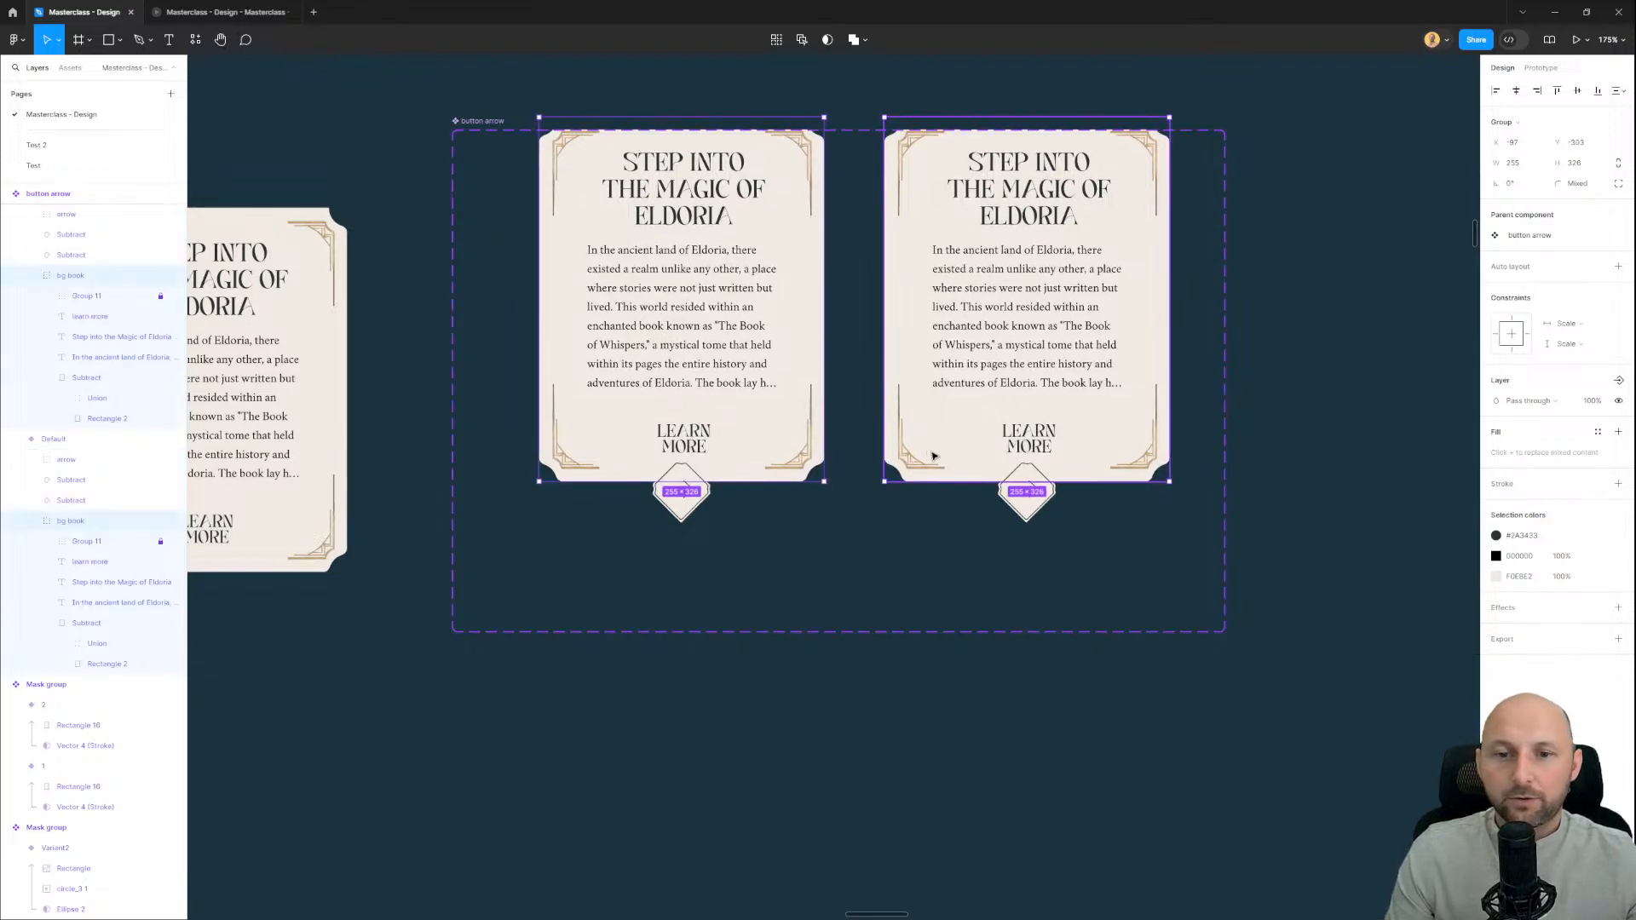
# Step: Nudge both card copies down so their lower edges run through the middle of the arrow buttons
pyautogui.scroll(3, 990, 432)
pyautogui.scroll(3, 1103, 431)
pyautogui.press('Down')
pyautogui.press('Down')
pyautogui.press('Down')
pyautogui.press('Down')
pyautogui.press('Down')
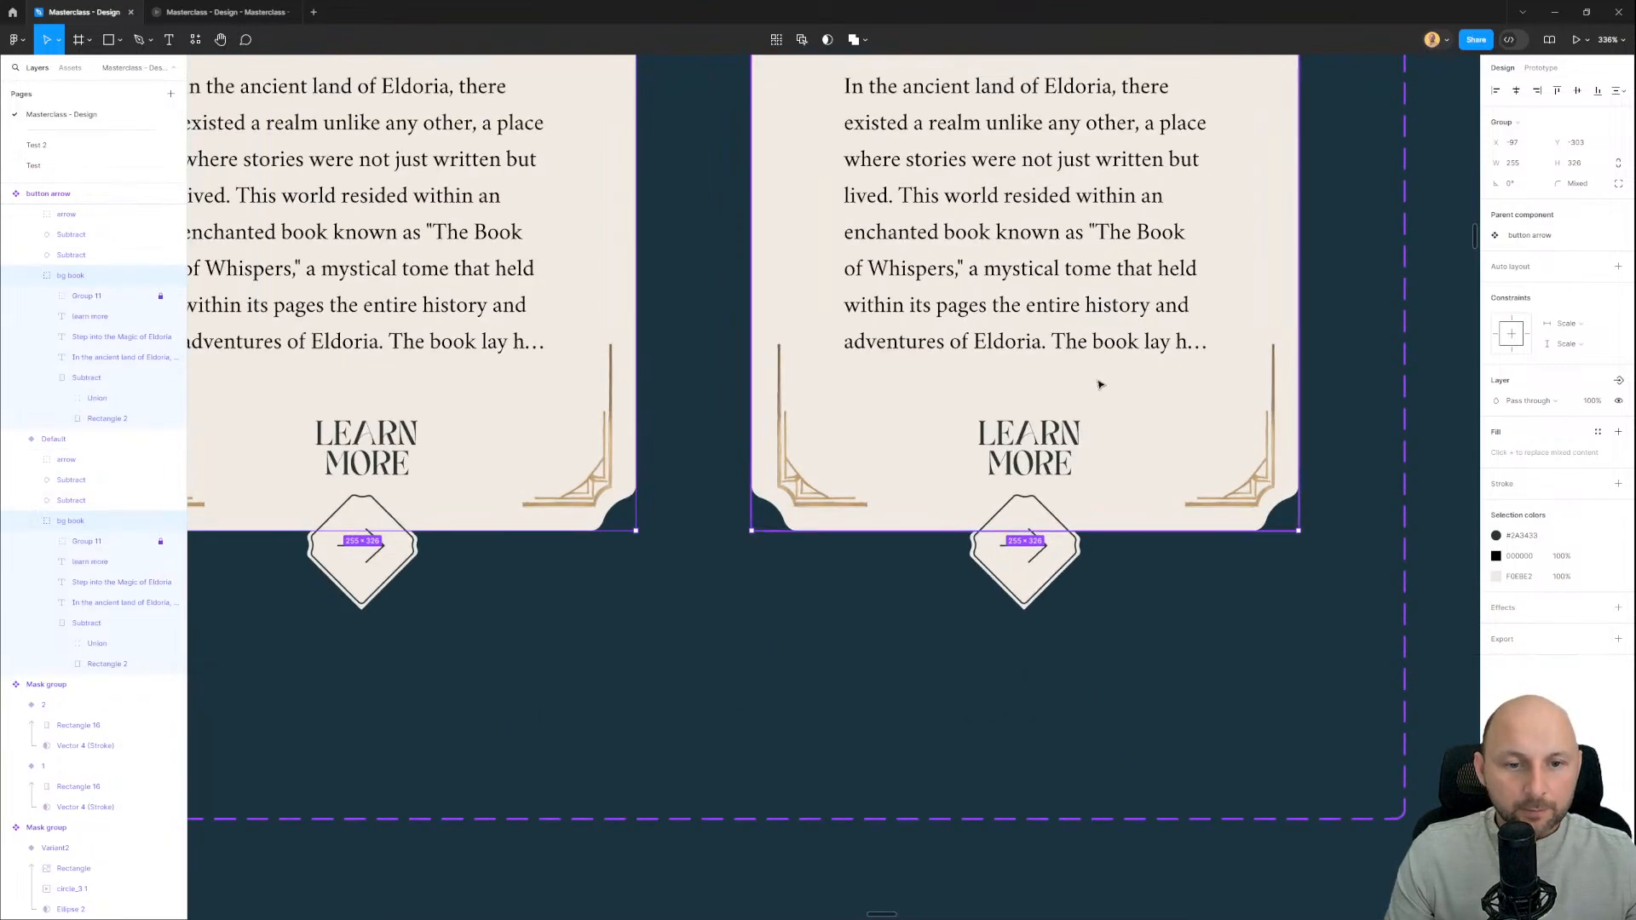
pyautogui.press('Down')
pyautogui.press('Down')
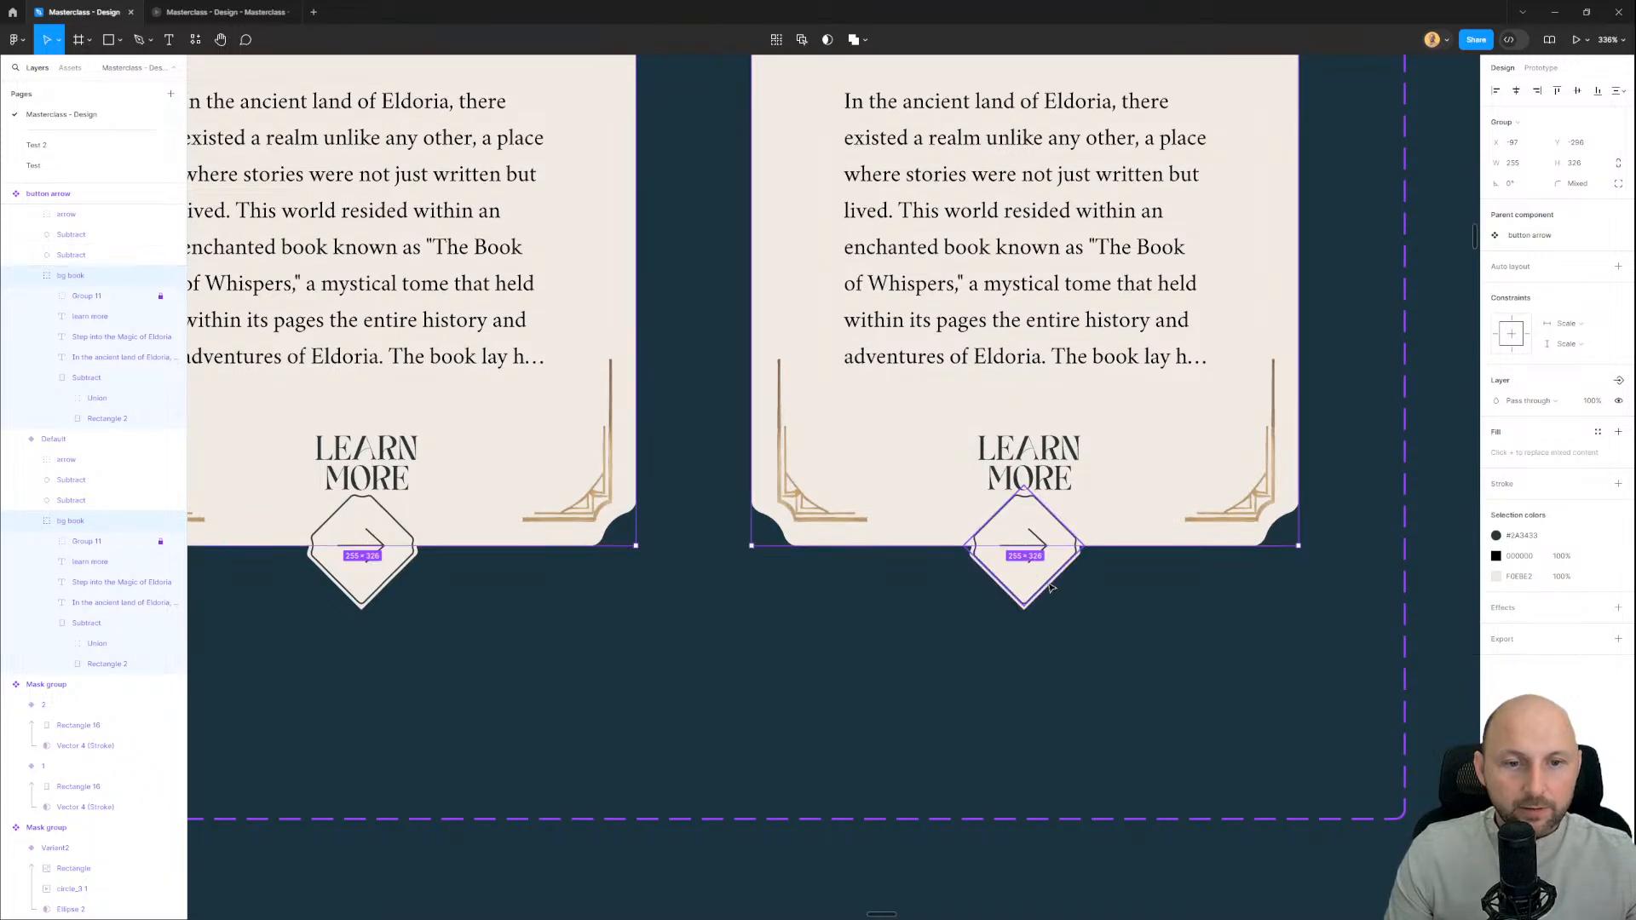
pyautogui.scroll(-4, 1049, 576)
pyautogui.click(1154, 803)
pyautogui.moveTo(1154, 804); pyautogui.dragTo(1019, 800)
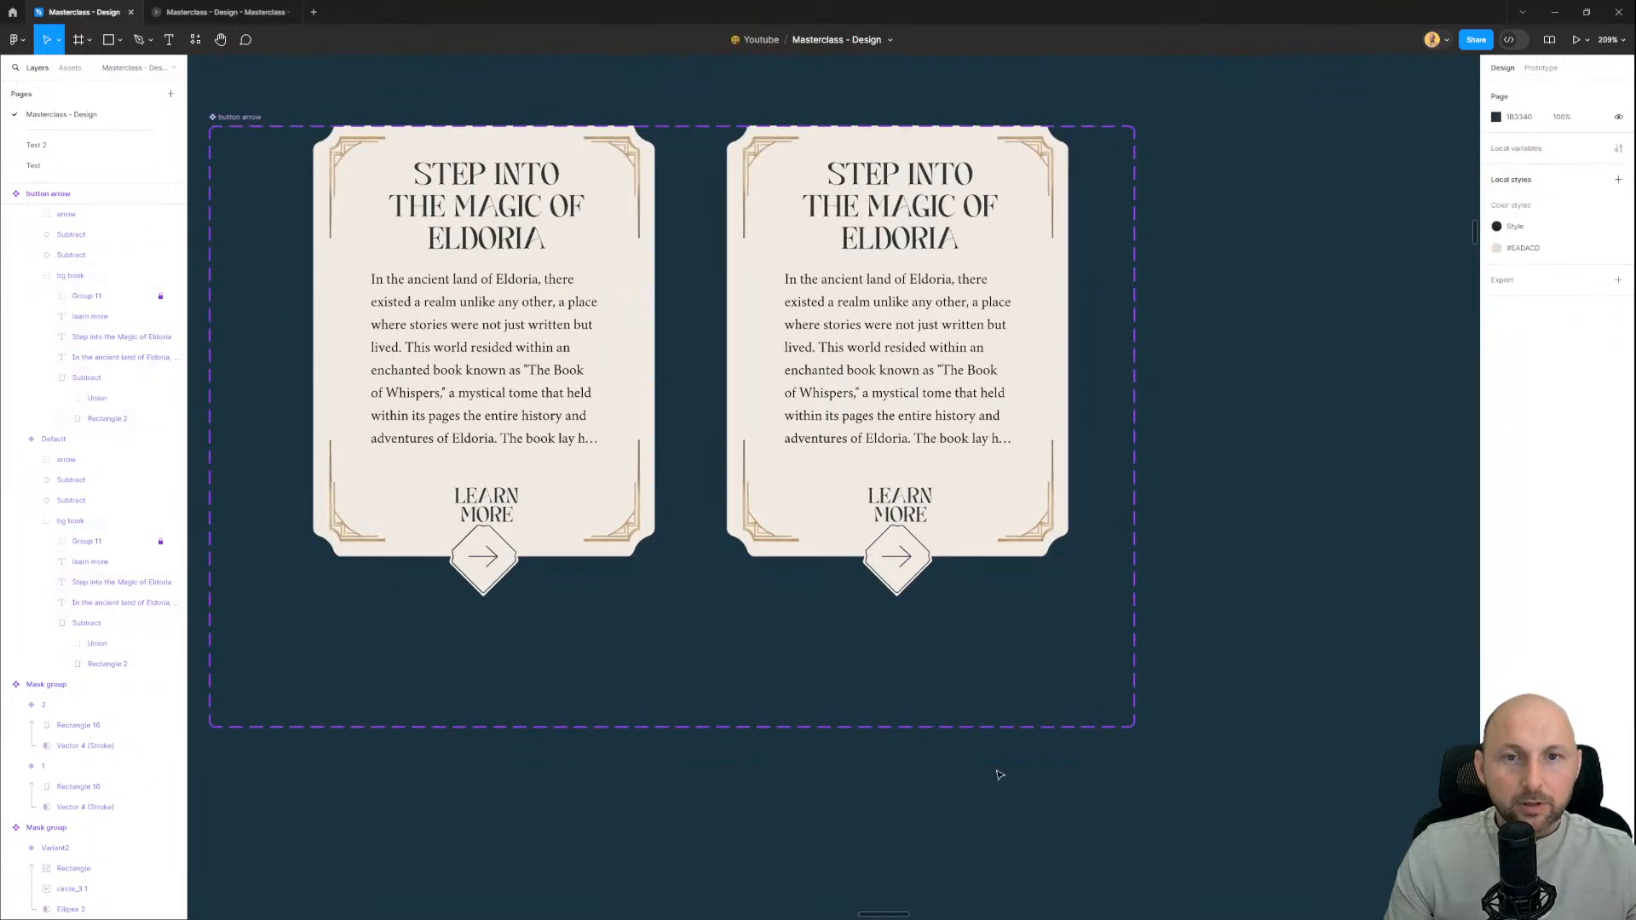
# Step: Move both variants down together so their cards fit inside the component set
pyautogui.click(490, 561)
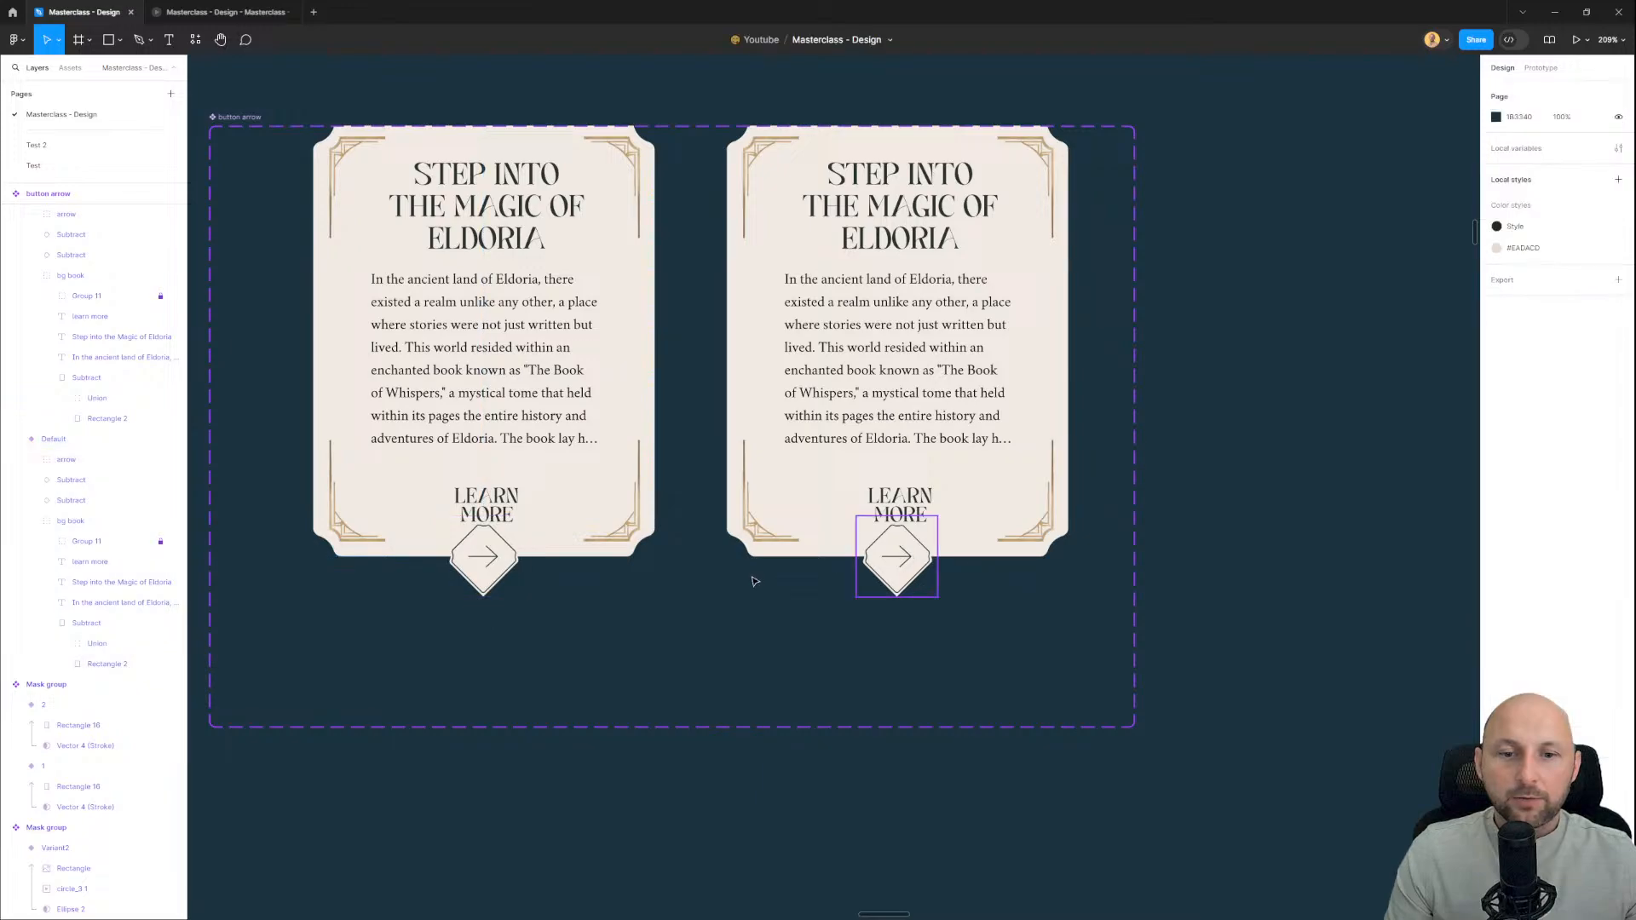
pyautogui.keyDown('shift'); pyautogui.click(924, 550); pyautogui.keyUp('shift')
pyautogui.moveTo(932, 542); pyautogui.dragTo(930, 591)
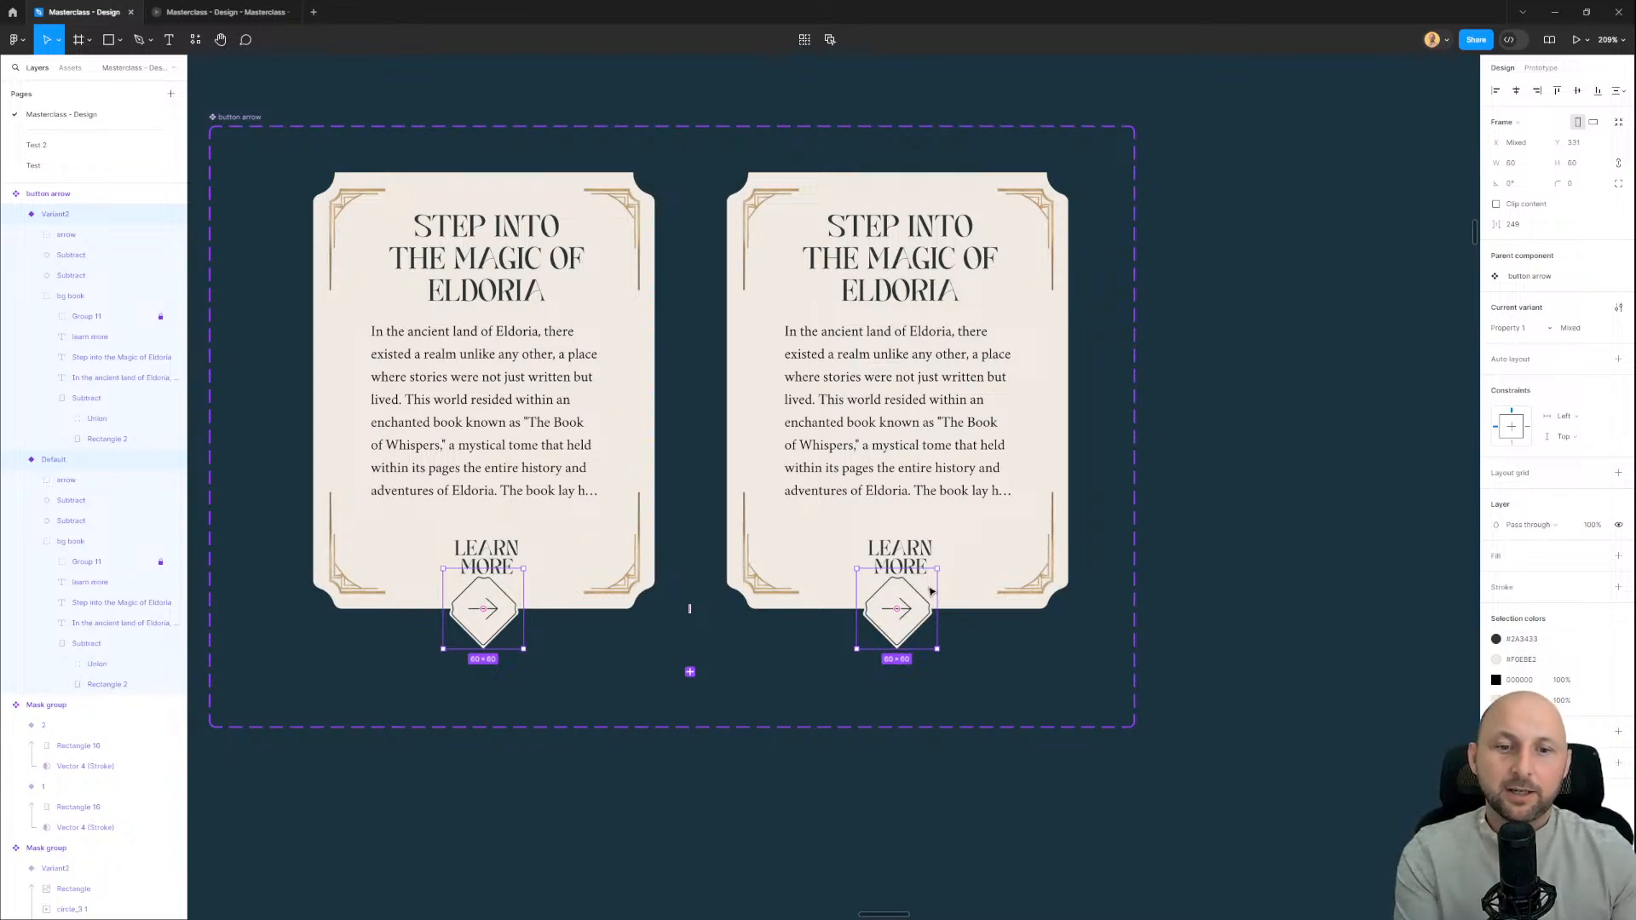
# Step: Shift the Learn More text on both cards slightly upward, clear of the arrow buttons
pyautogui.keyDown('ctrl'); pyautogui.click(739, 562); pyautogui.keyUp('ctrl')
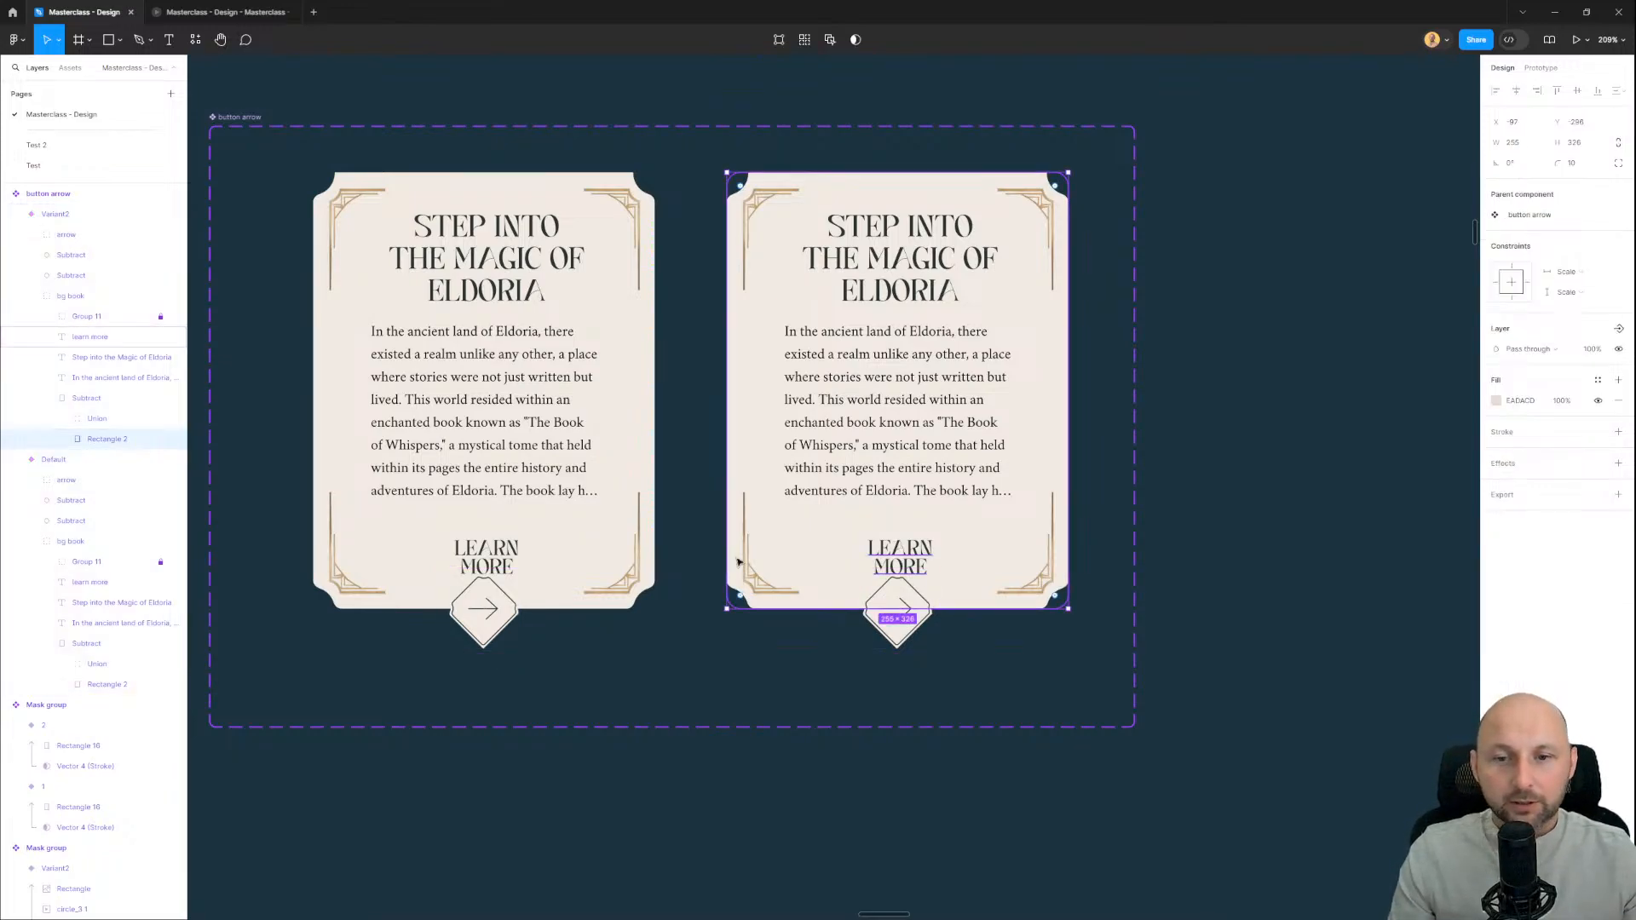
pyautogui.click(774, 761)
pyautogui.keyDown('ctrl'); pyautogui.click(901, 562); pyautogui.keyUp('ctrl')
pyautogui.keyDown('ctrl'); pyautogui.keyDown('shift'); pyautogui.click(493, 556); pyautogui.keyUp('shift'); pyautogui.keyUp('ctrl')
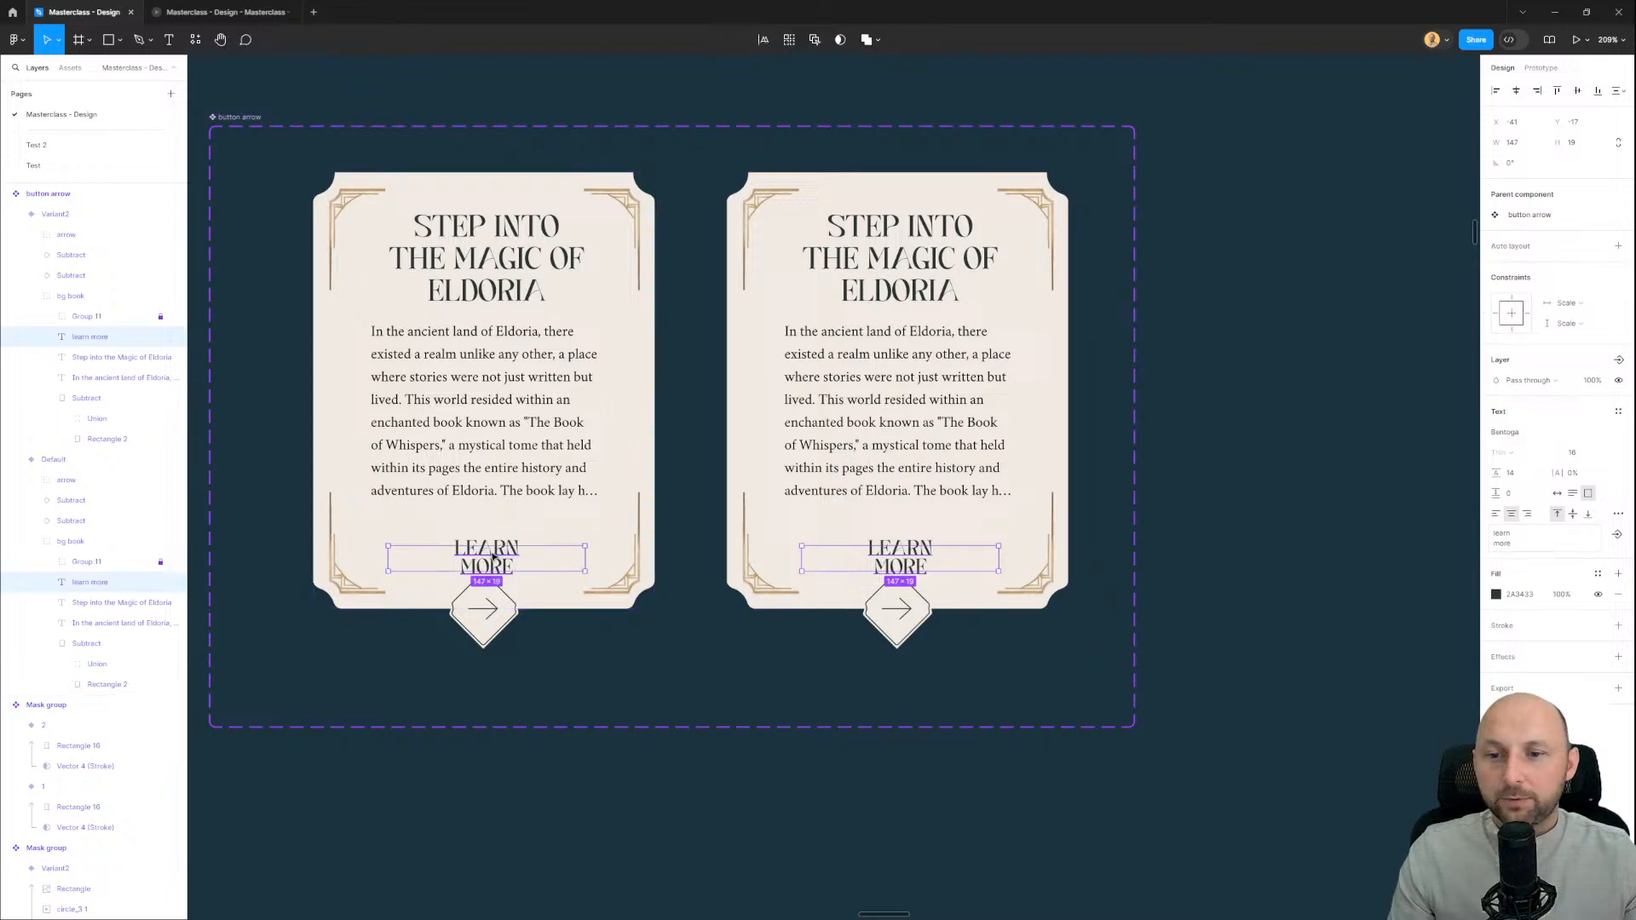
pyautogui.moveTo(487, 567); pyautogui.dragTo(486, 558)
pyautogui.click(581, 796)
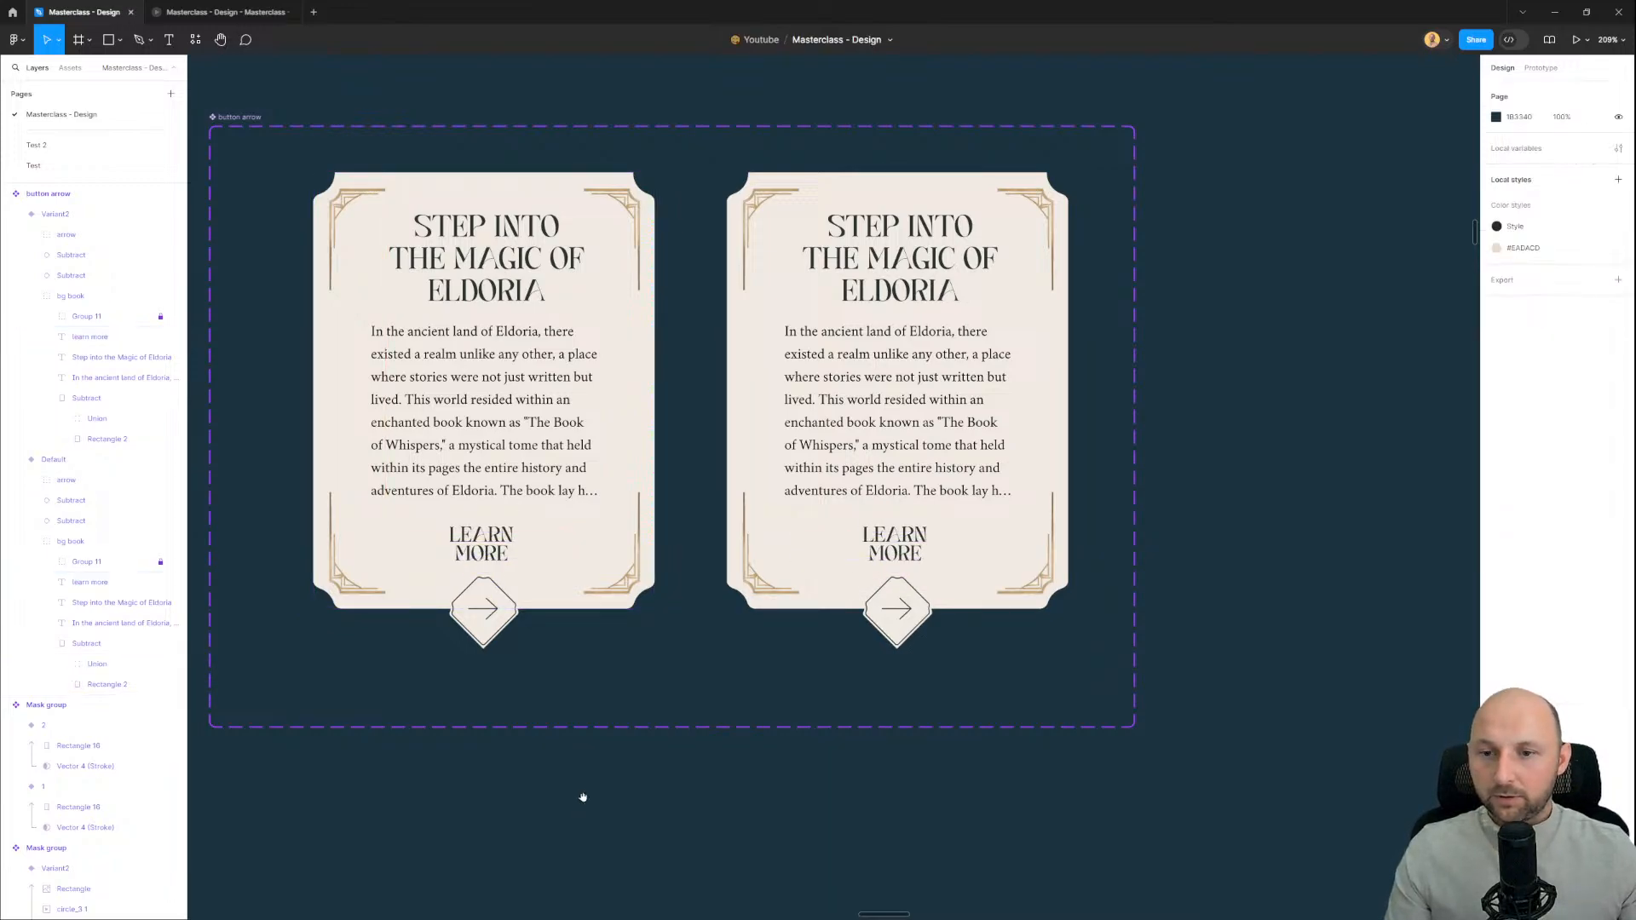
pyautogui.moveTo(582, 796); pyautogui.dragTo(648, 770)
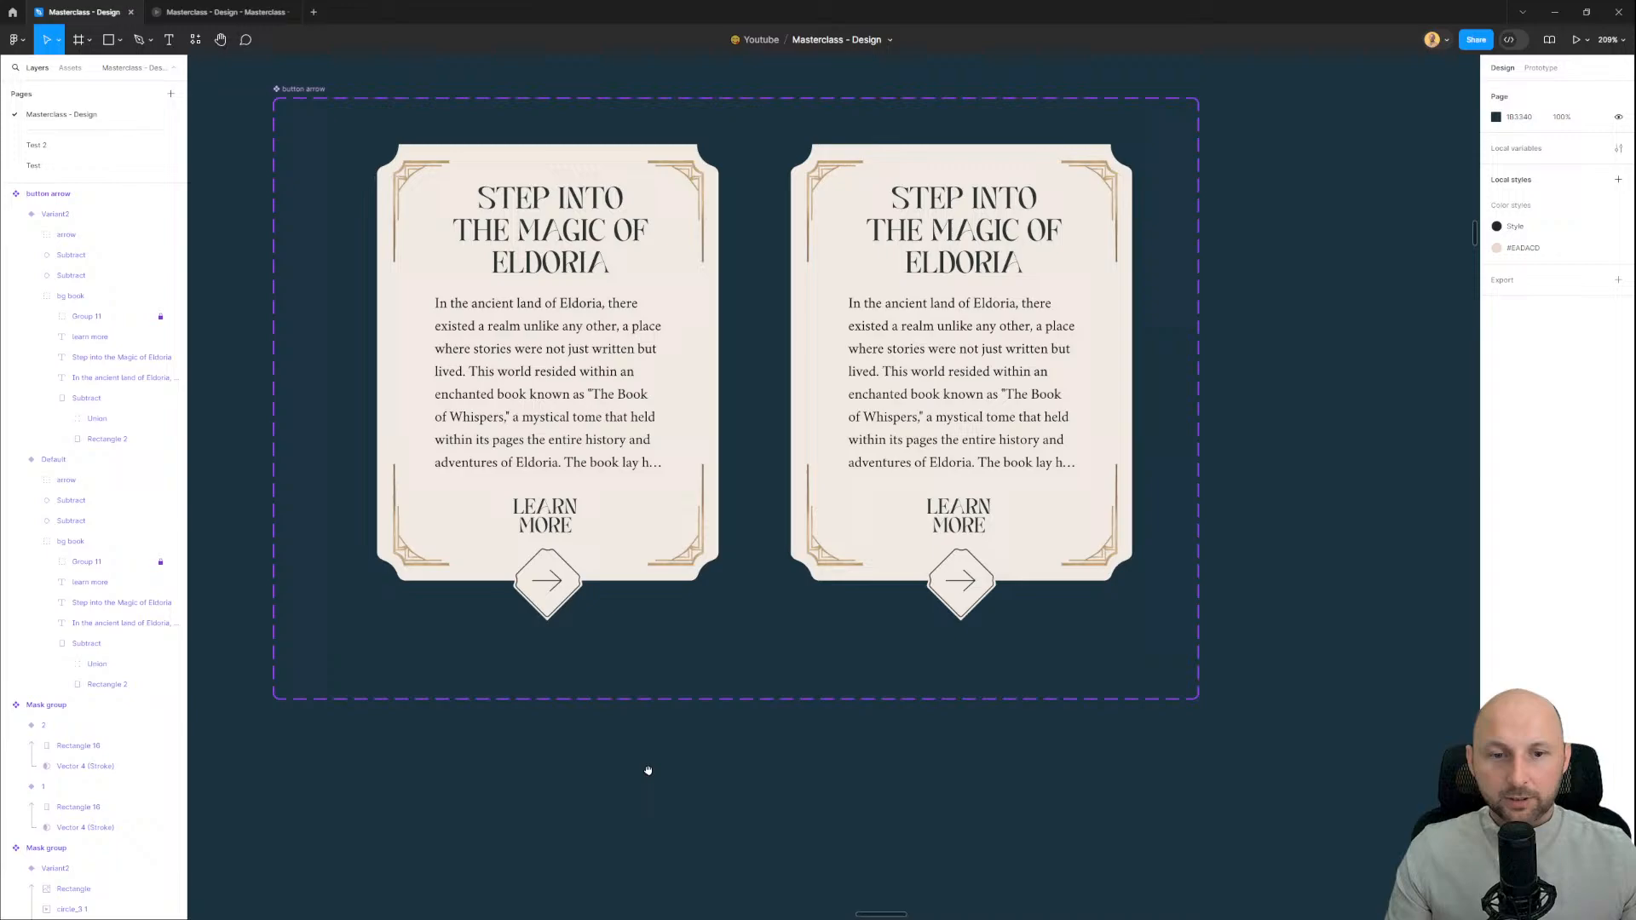
# Step: Raise the card in the Default variant by 10 px and fade it out completely with its layer opacity
pyautogui.click(564, 601)
pyautogui.hscroll(-2, 596, 622)
pyautogui.scroll(-1, 596, 622)
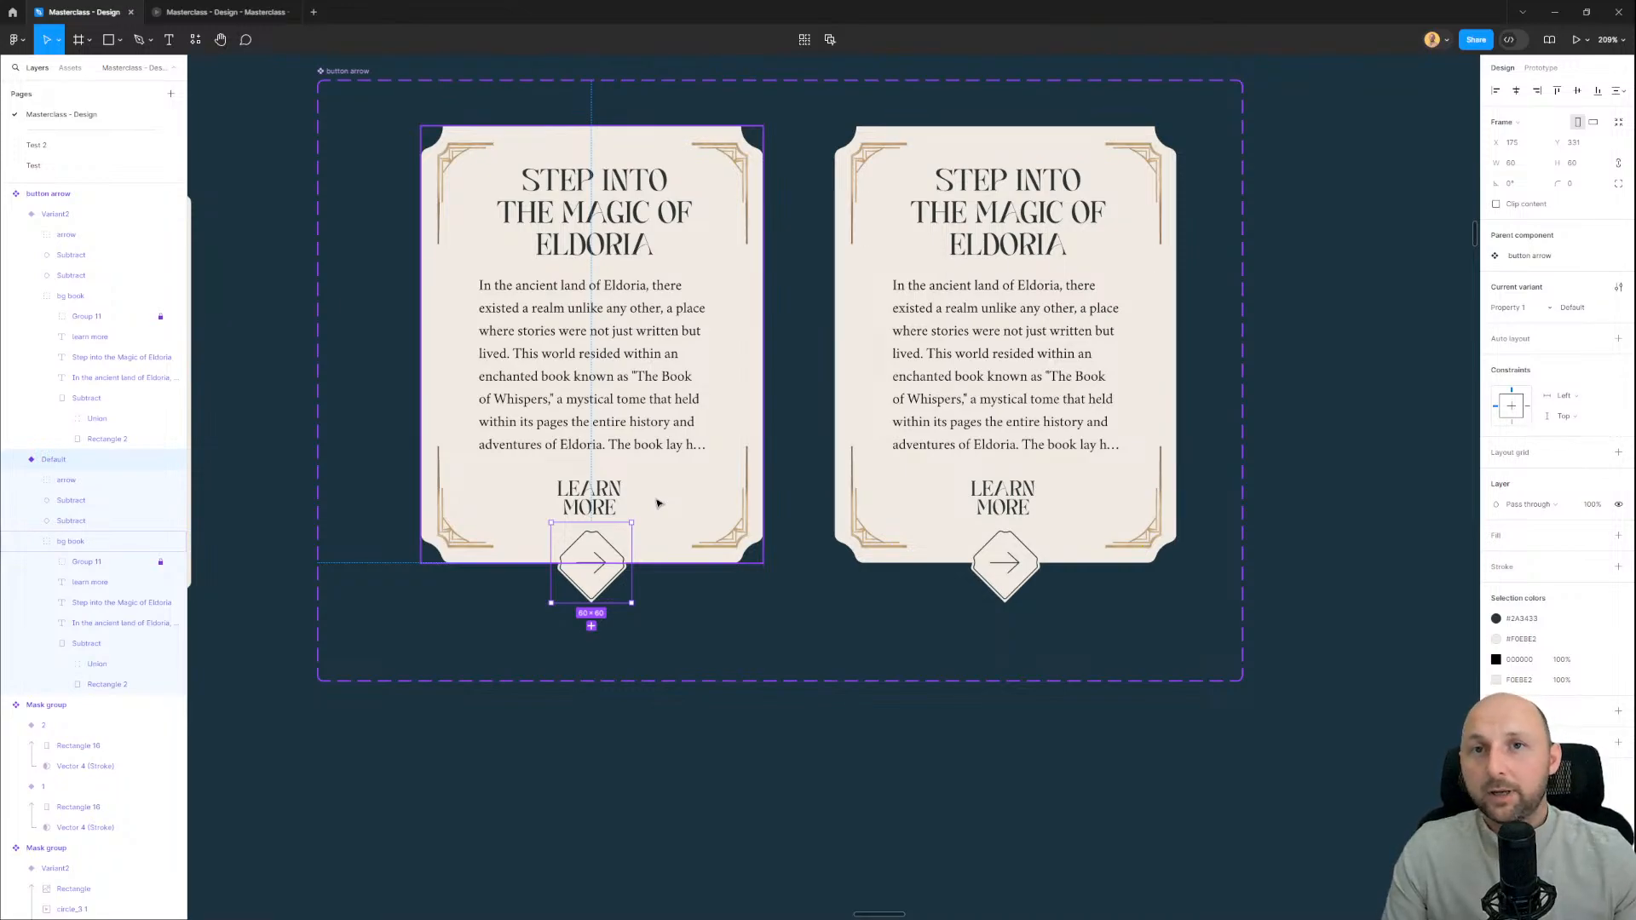
pyautogui.click(706, 449)
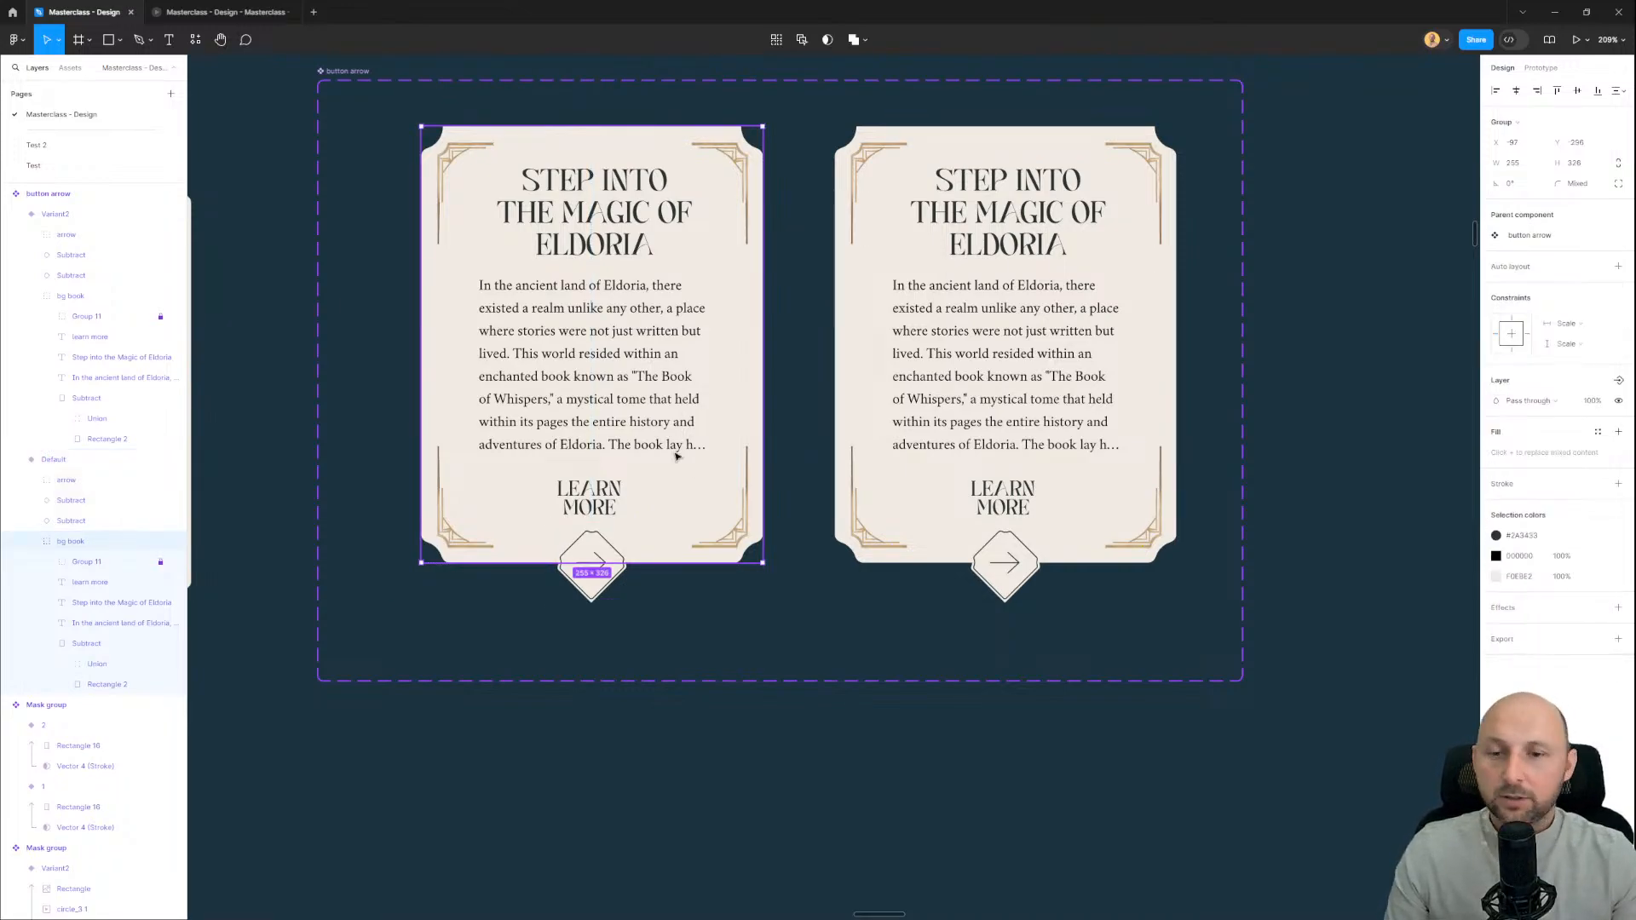
pyautogui.hotkey('shift', 'Up')
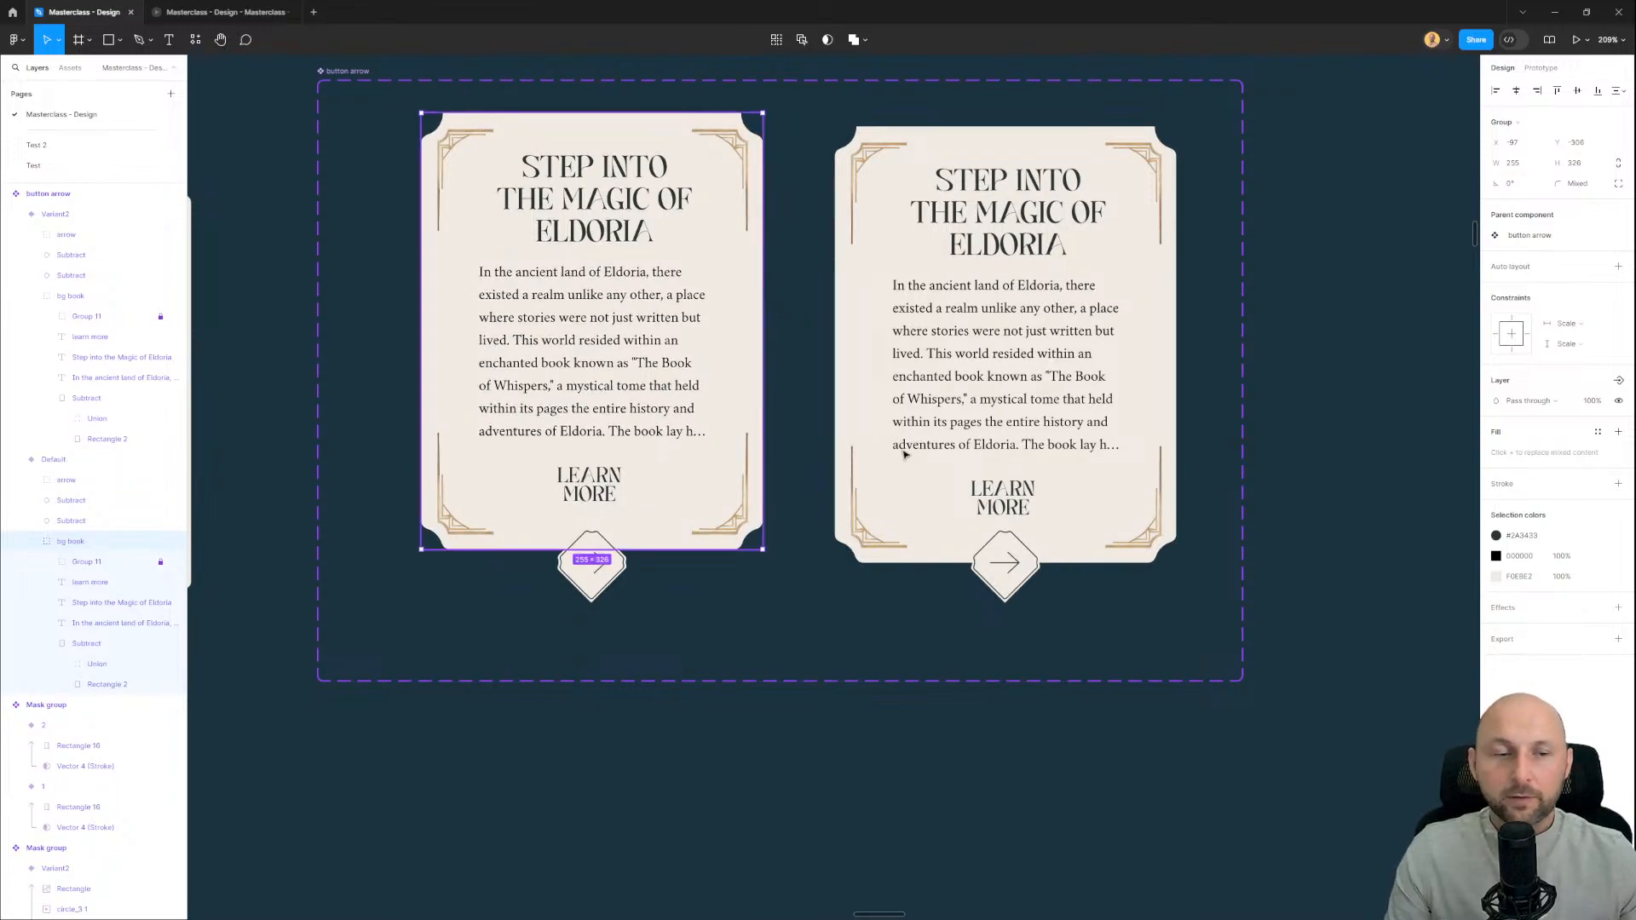
pyautogui.moveTo(1593, 401); pyautogui.dragTo(1500, 399)
pyautogui.click(890, 797)
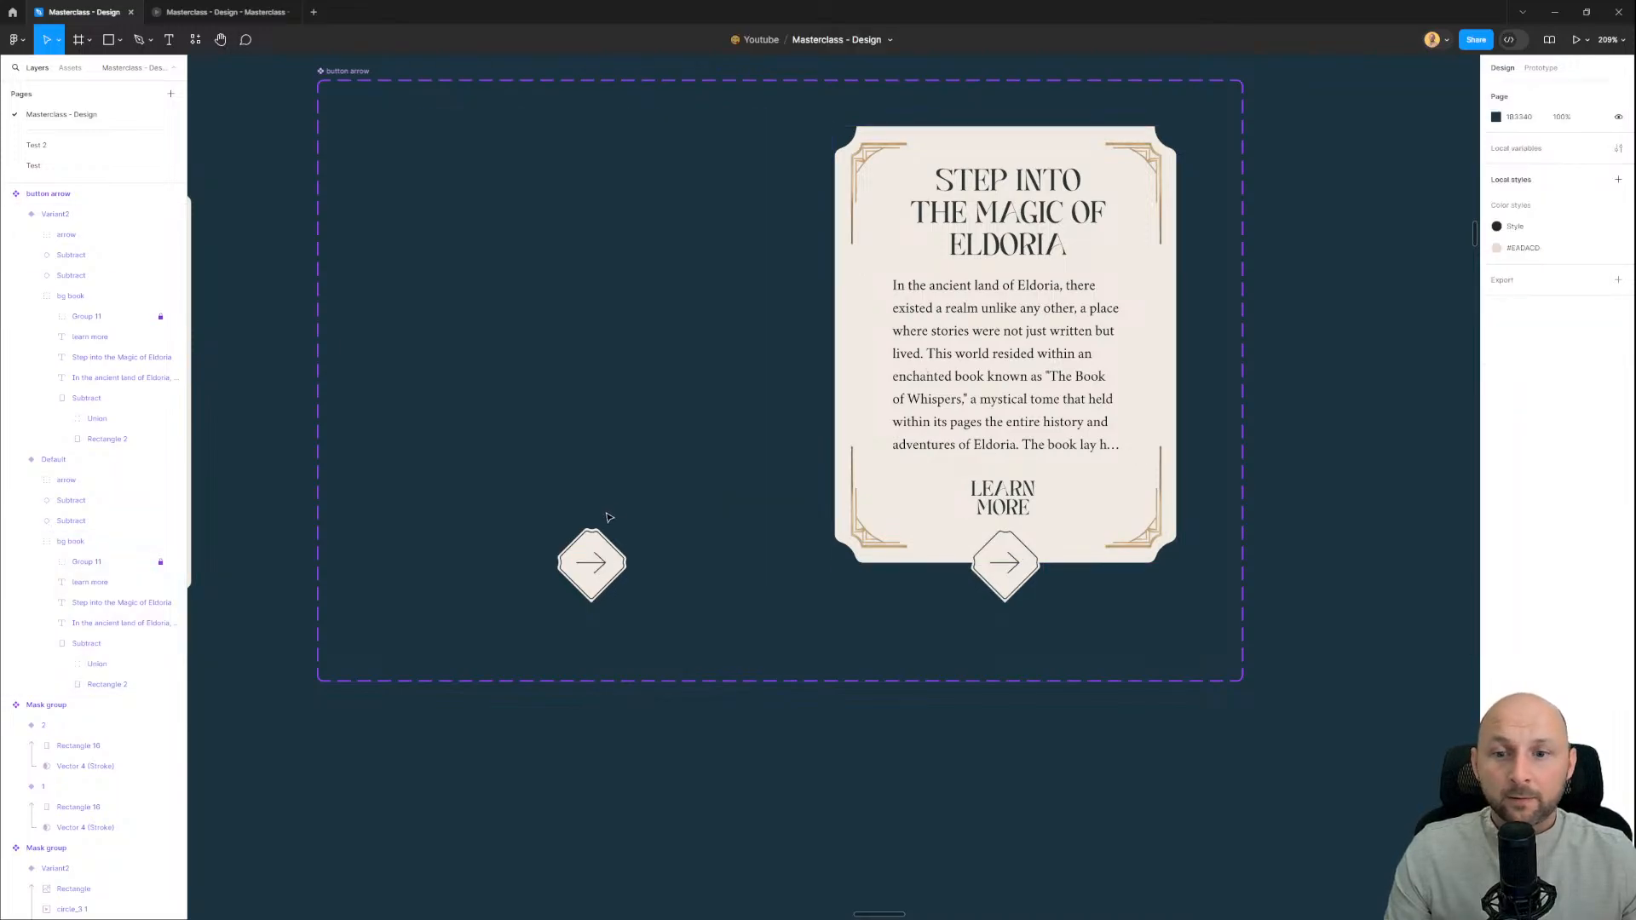
# Step: Add a While hovering interaction that changes the Default arrow button to Variant2 with Smart animate
pyautogui.click(591, 562)
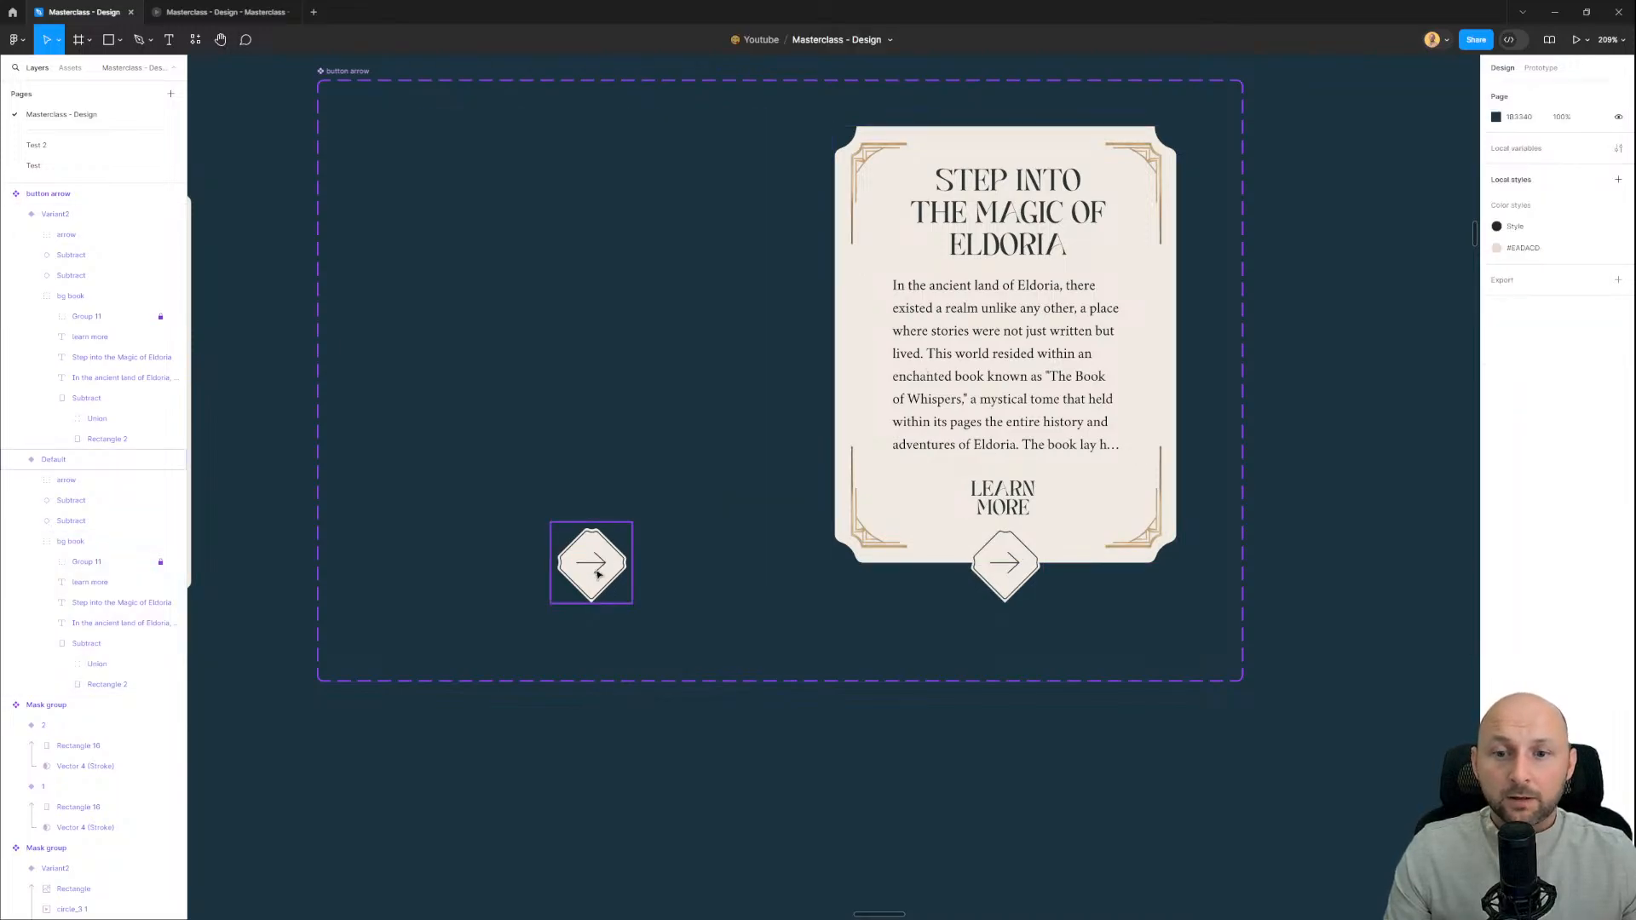
pyautogui.click(1542, 68)
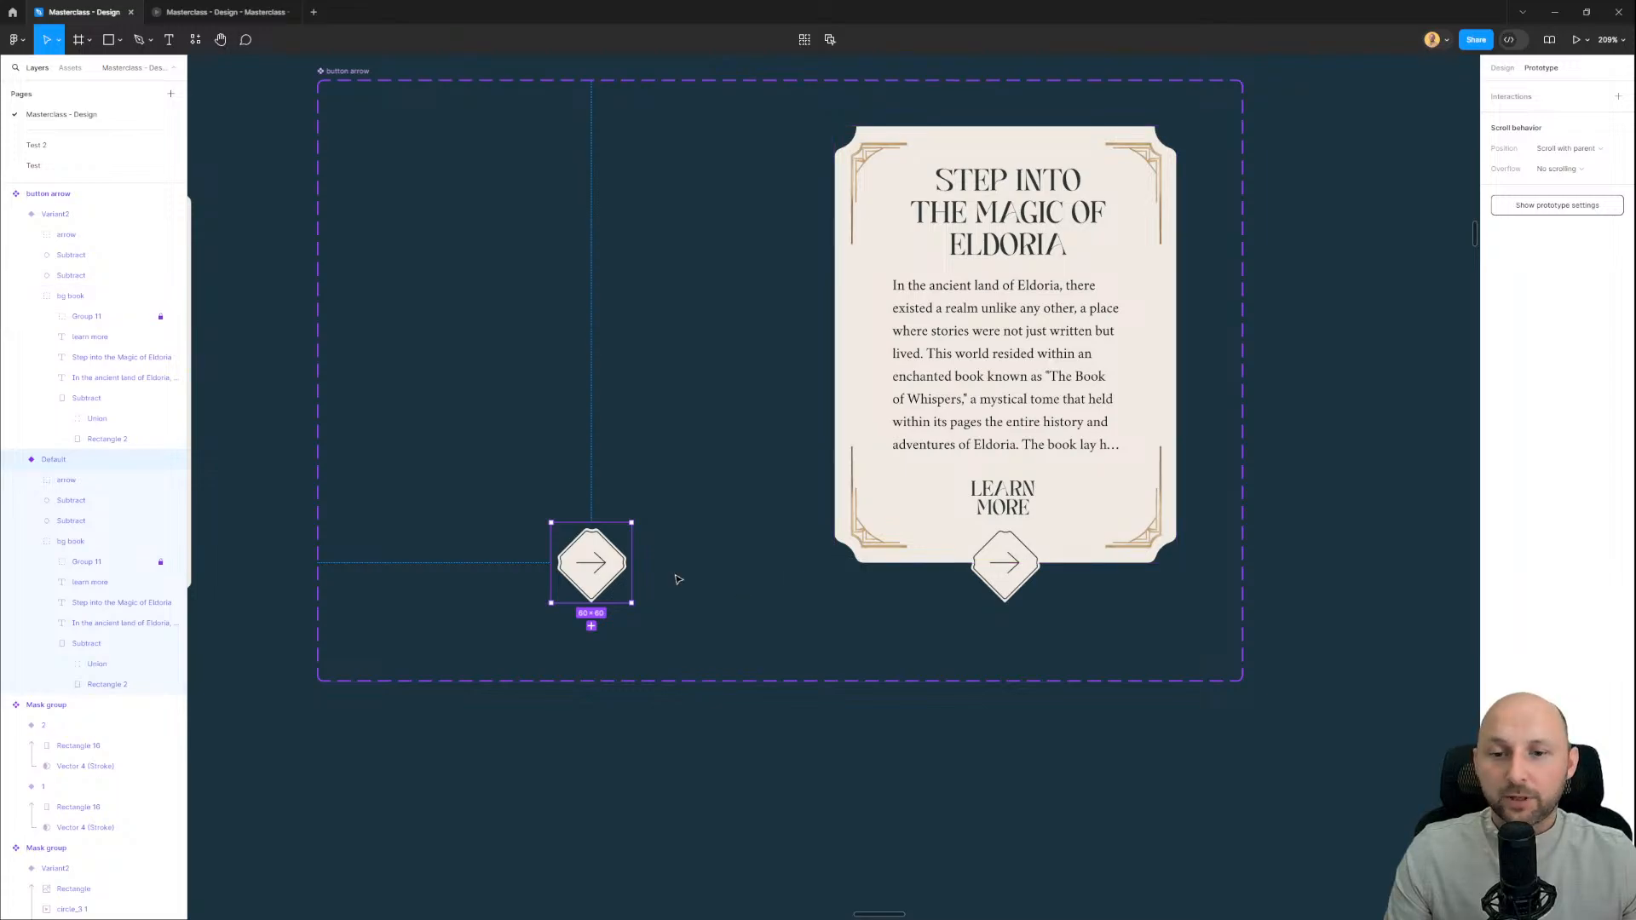
pyautogui.moveTo(631, 562); pyautogui.dragTo(996, 584)
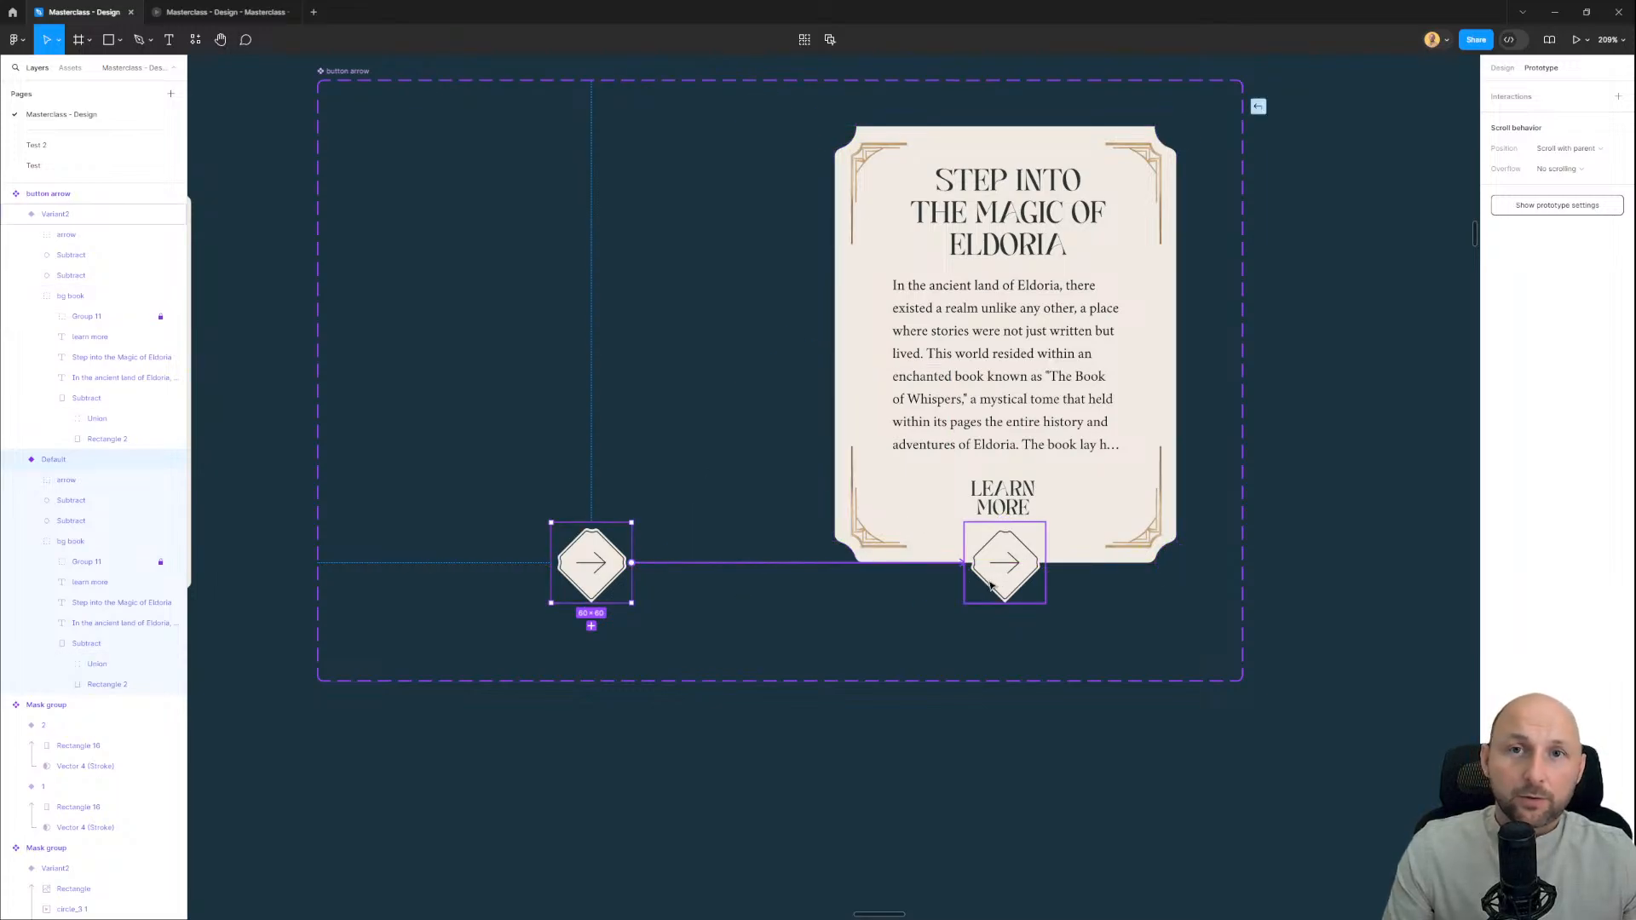
pyautogui.moveTo(991, 585); pyautogui.dragTo(991, 585)
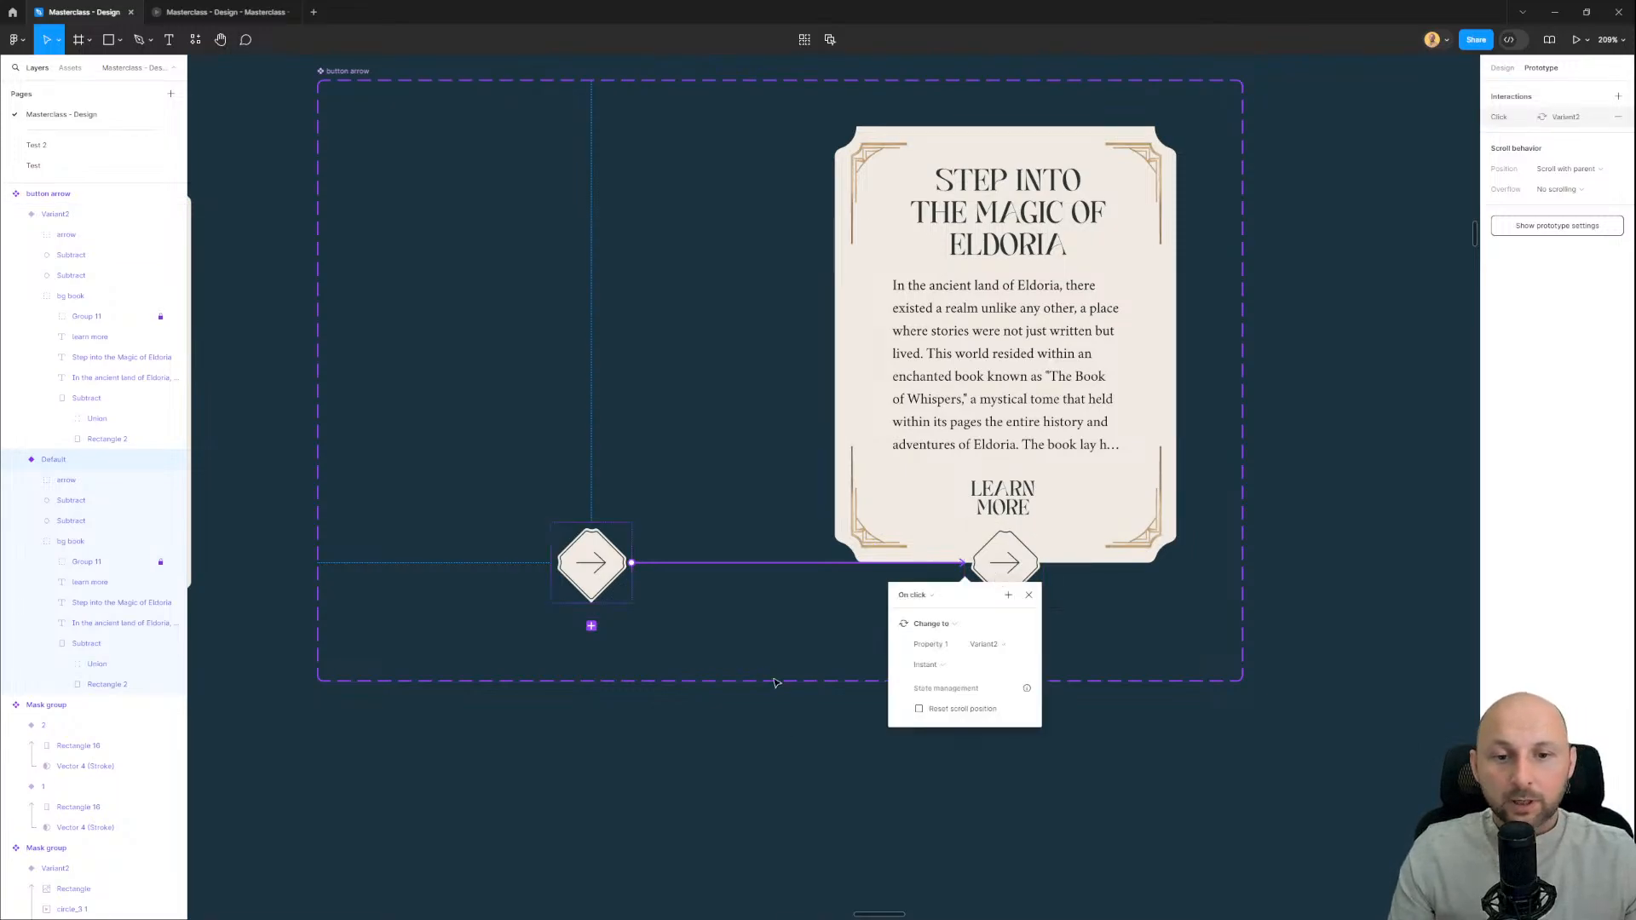
pyautogui.click(933, 597)
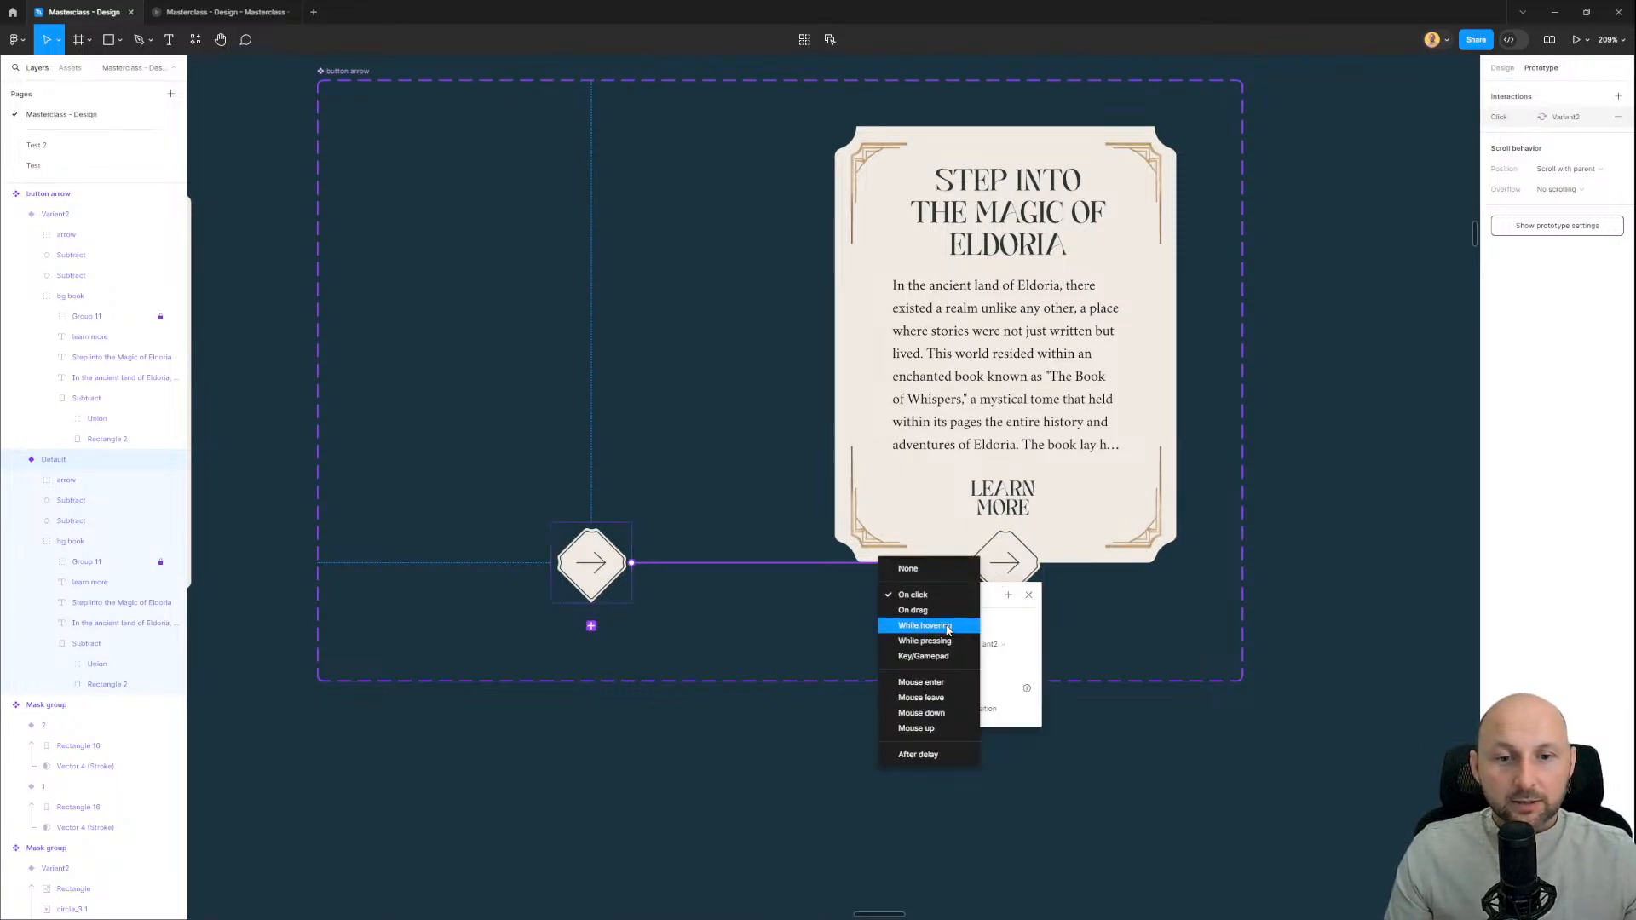
pyautogui.click(948, 630)
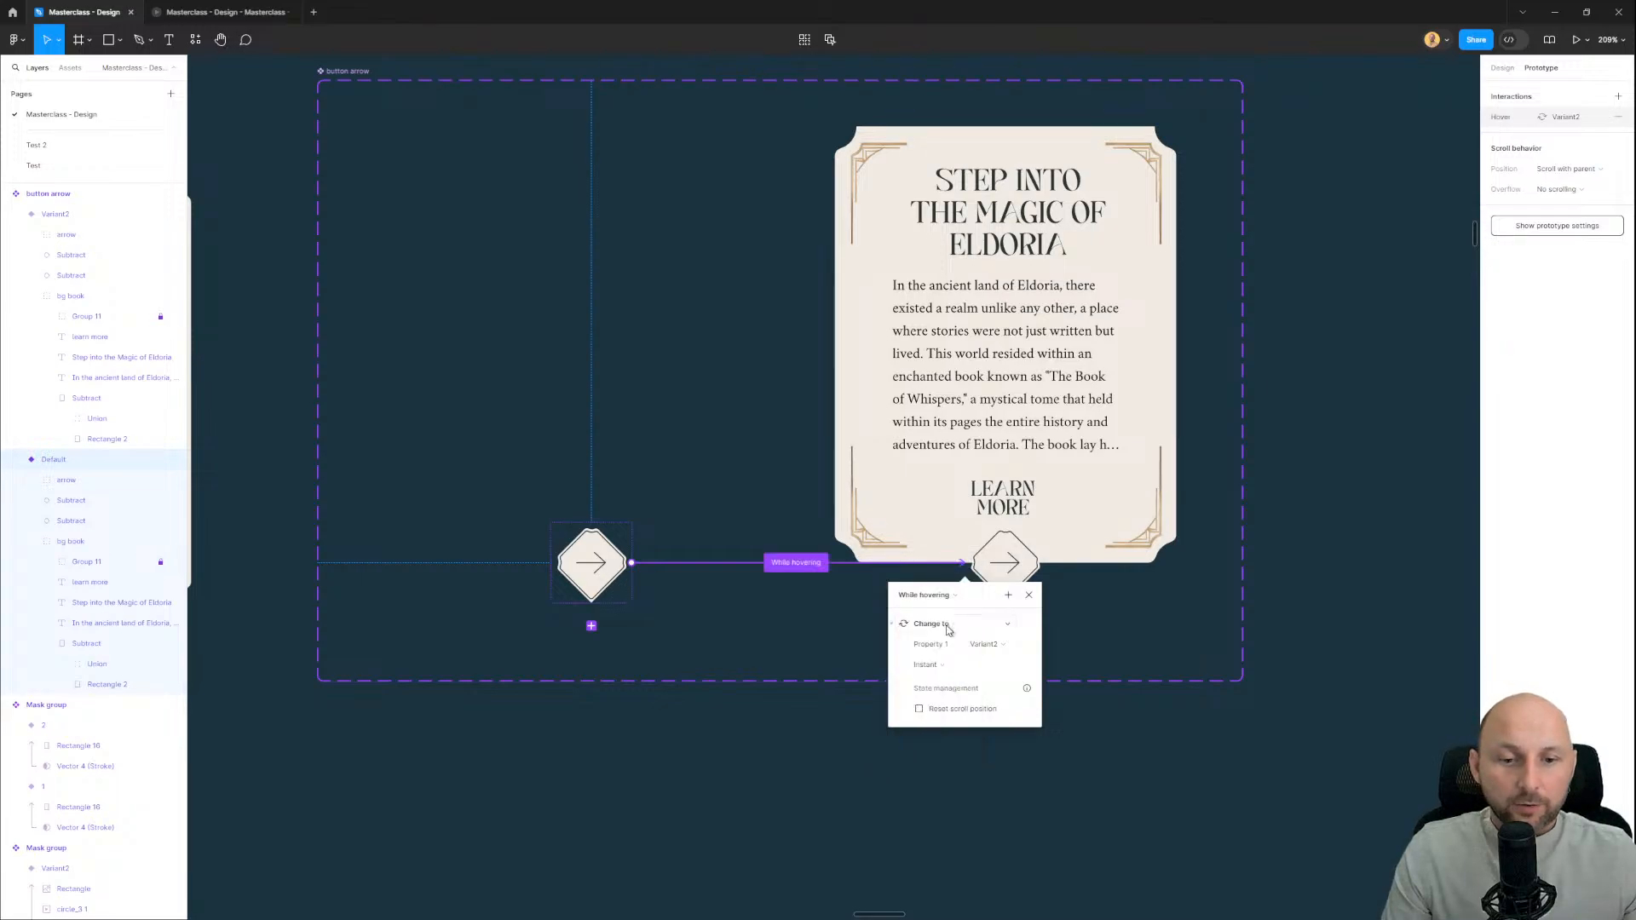
pyautogui.click(957, 668)
pyautogui.click(952, 692)
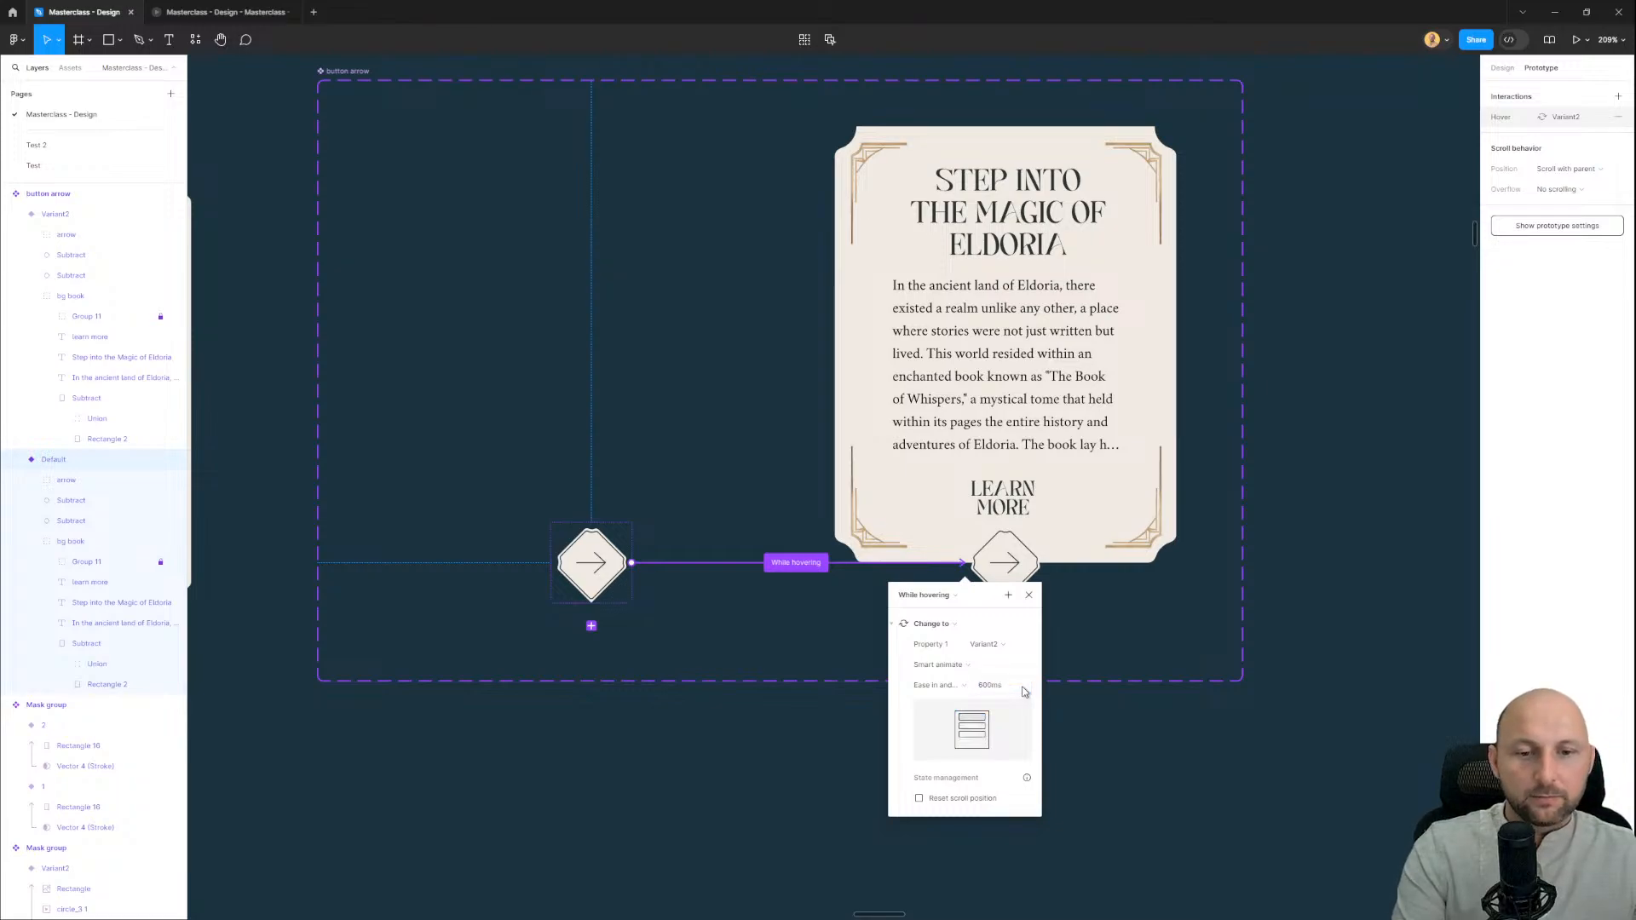
pyautogui.click(738, 705)
# Step: Move the test frame beside the arrow button component set and delete the mask group inside it
pyautogui.scroll(-10, 738, 682)
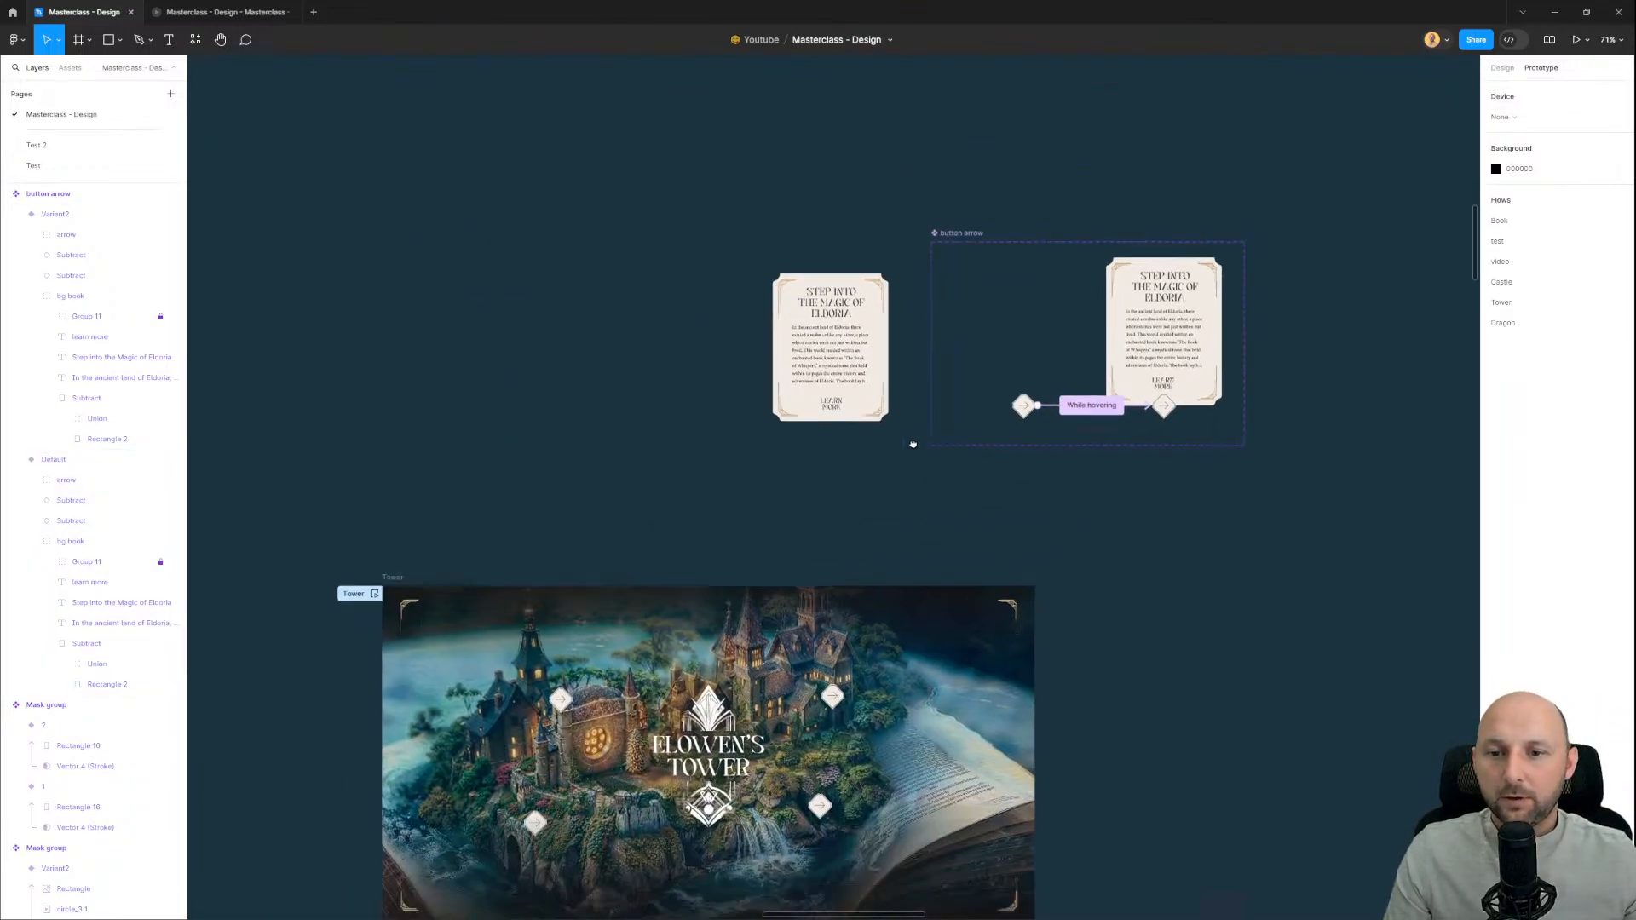
pyautogui.scroll(-3, 901, 457)
pyautogui.moveTo(968, 317); pyautogui.dragTo(1212, 266)
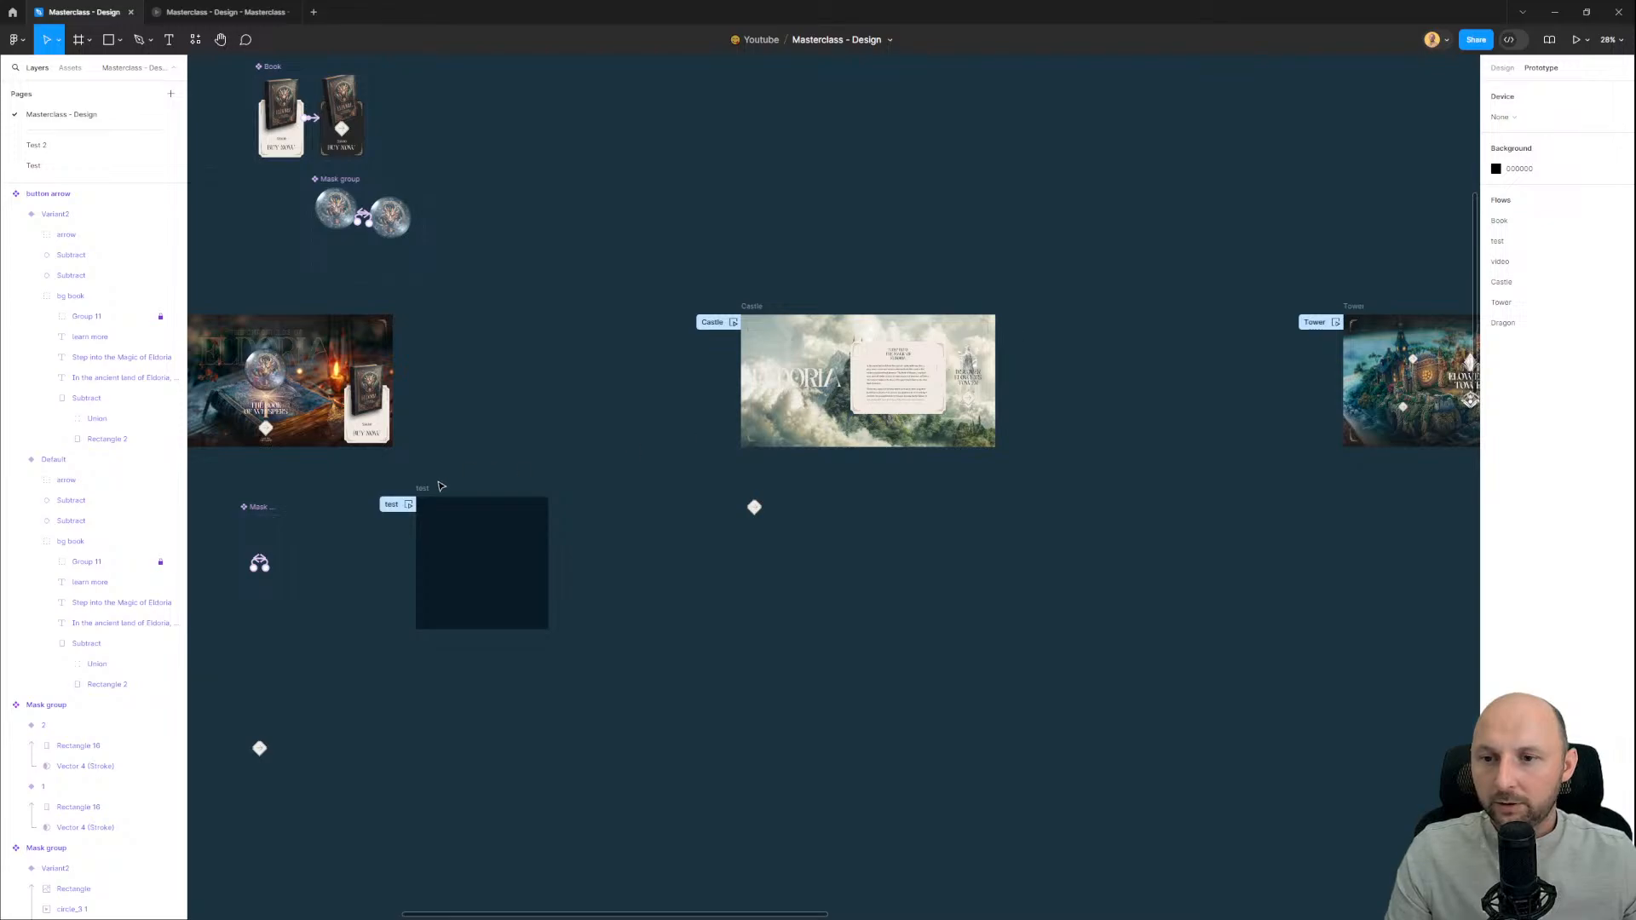
pyautogui.moveTo(421, 489); pyautogui.dragTo(1064, 167)
pyautogui.moveTo(1208, 162); pyautogui.dragTo(399, 375)
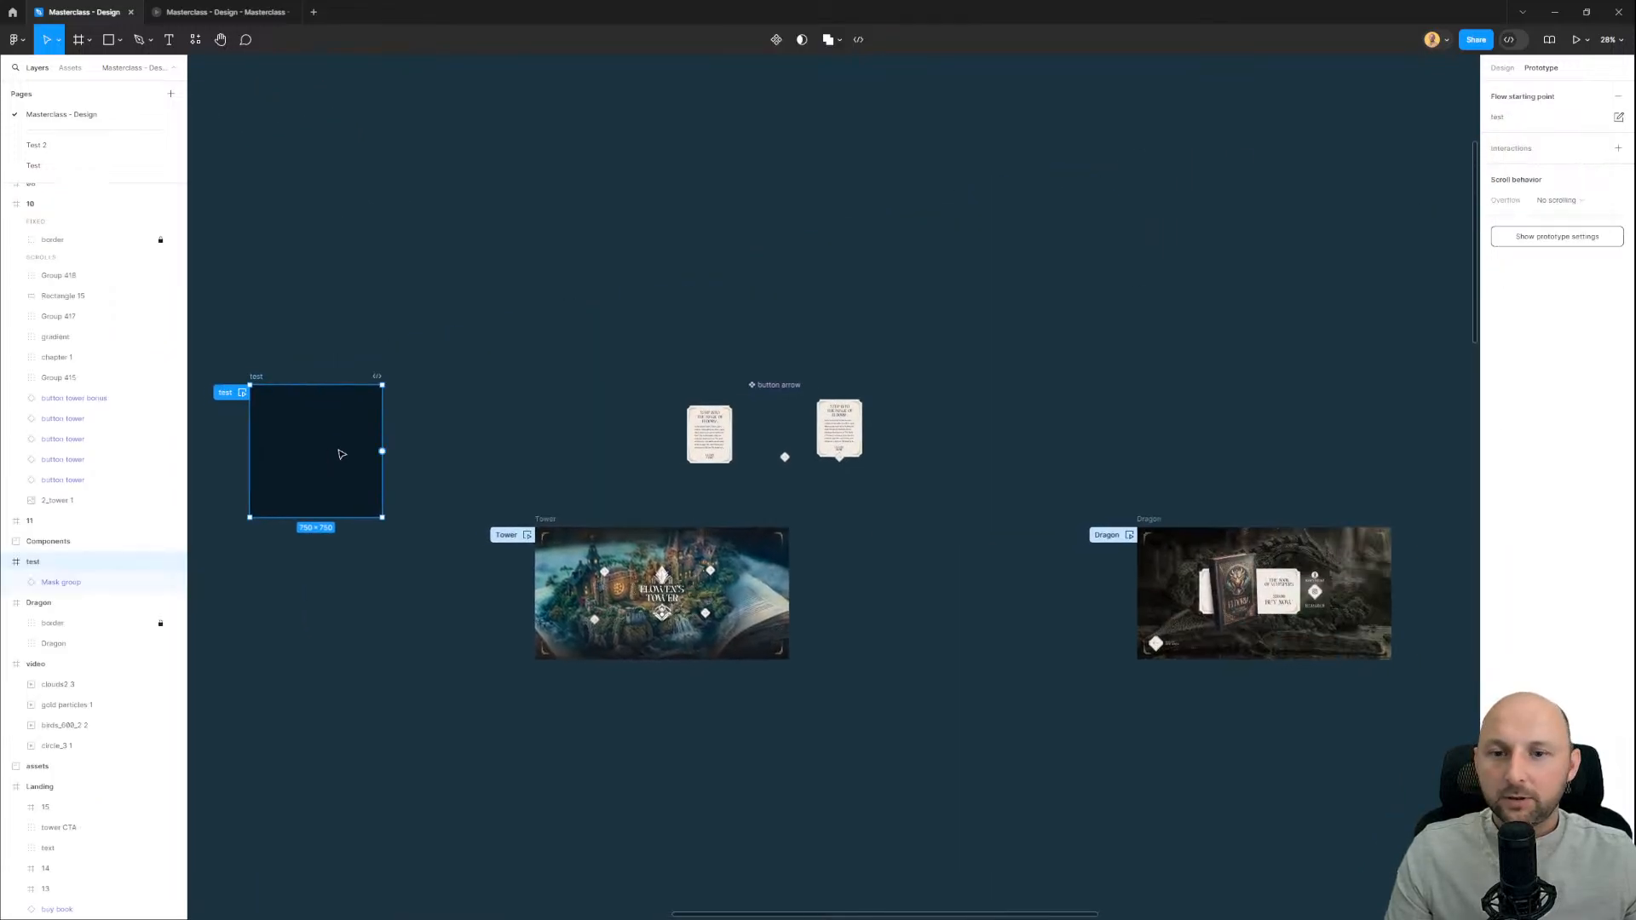
pyautogui.moveTo(342, 454); pyautogui.dragTo(1112, 410)
pyautogui.scroll(5, 894, 438)
pyautogui.click(1008, 654)
pyautogui.press('Delete')
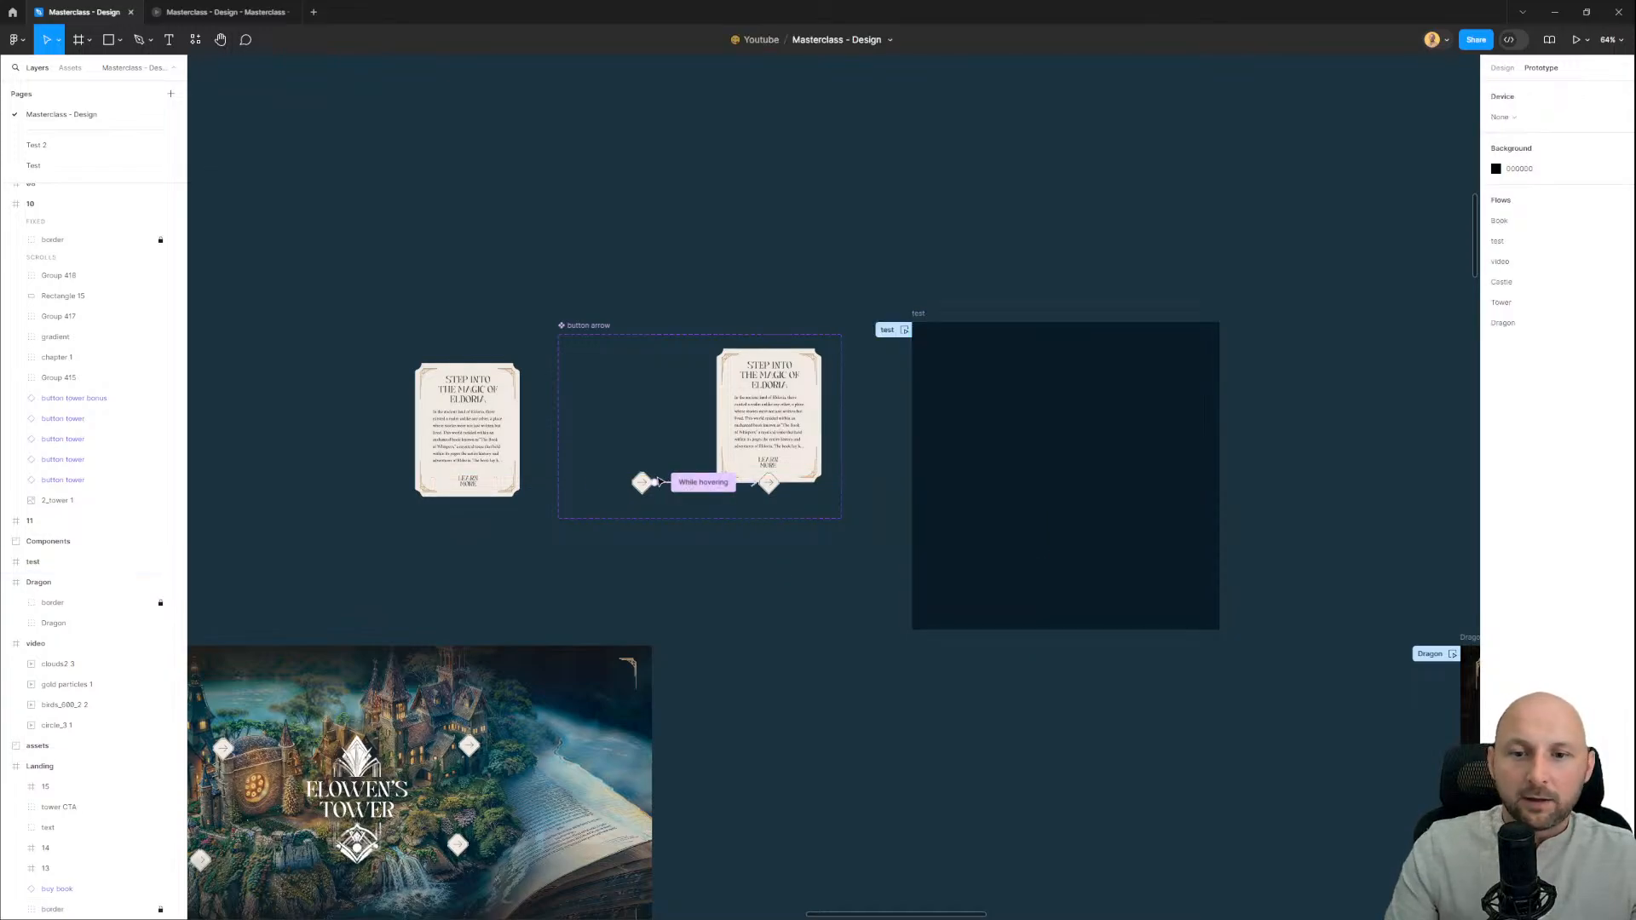
# Step: Place an instance of the Default arrow button inside the test frame
pyautogui.moveTo(642, 492); pyautogui.dragTo(1101, 484)
pyautogui.press('Escape')
pyautogui.click(1503, 69)
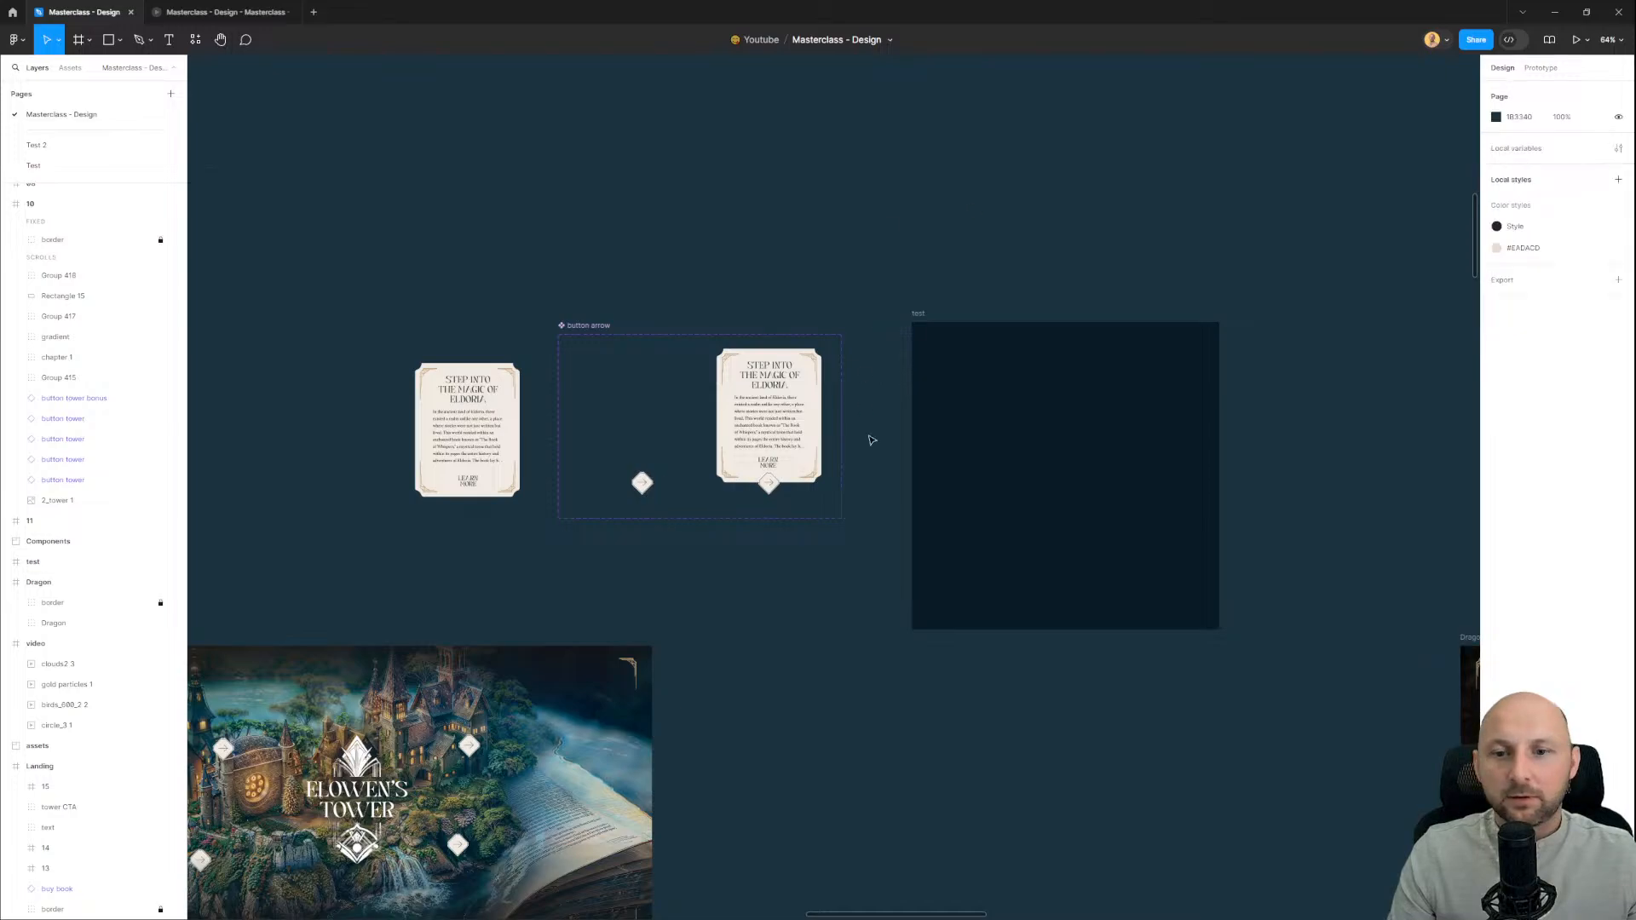
pyautogui.scroll(3, 876, 443)
pyautogui.moveTo(563, 493); pyautogui.dragTo(1132, 559)
pyautogui.press('Escape')
# Step: Switch to the prototype preview, run the test flow and try hovering over its arrow button
pyautogui.click(223, 12)
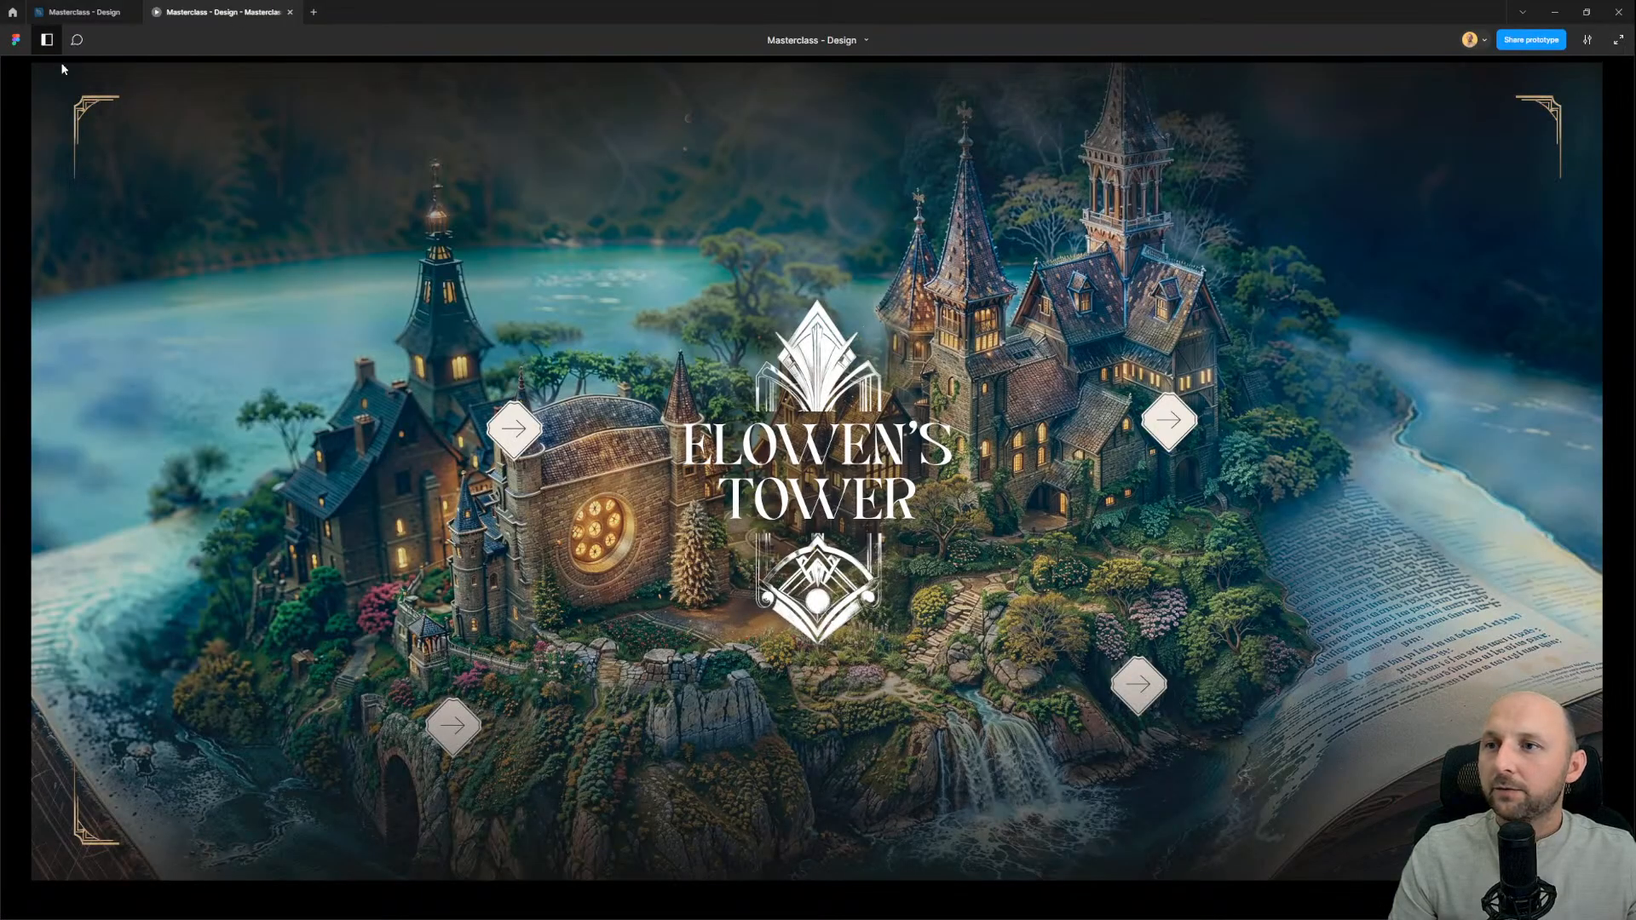
pyautogui.click(47, 39)
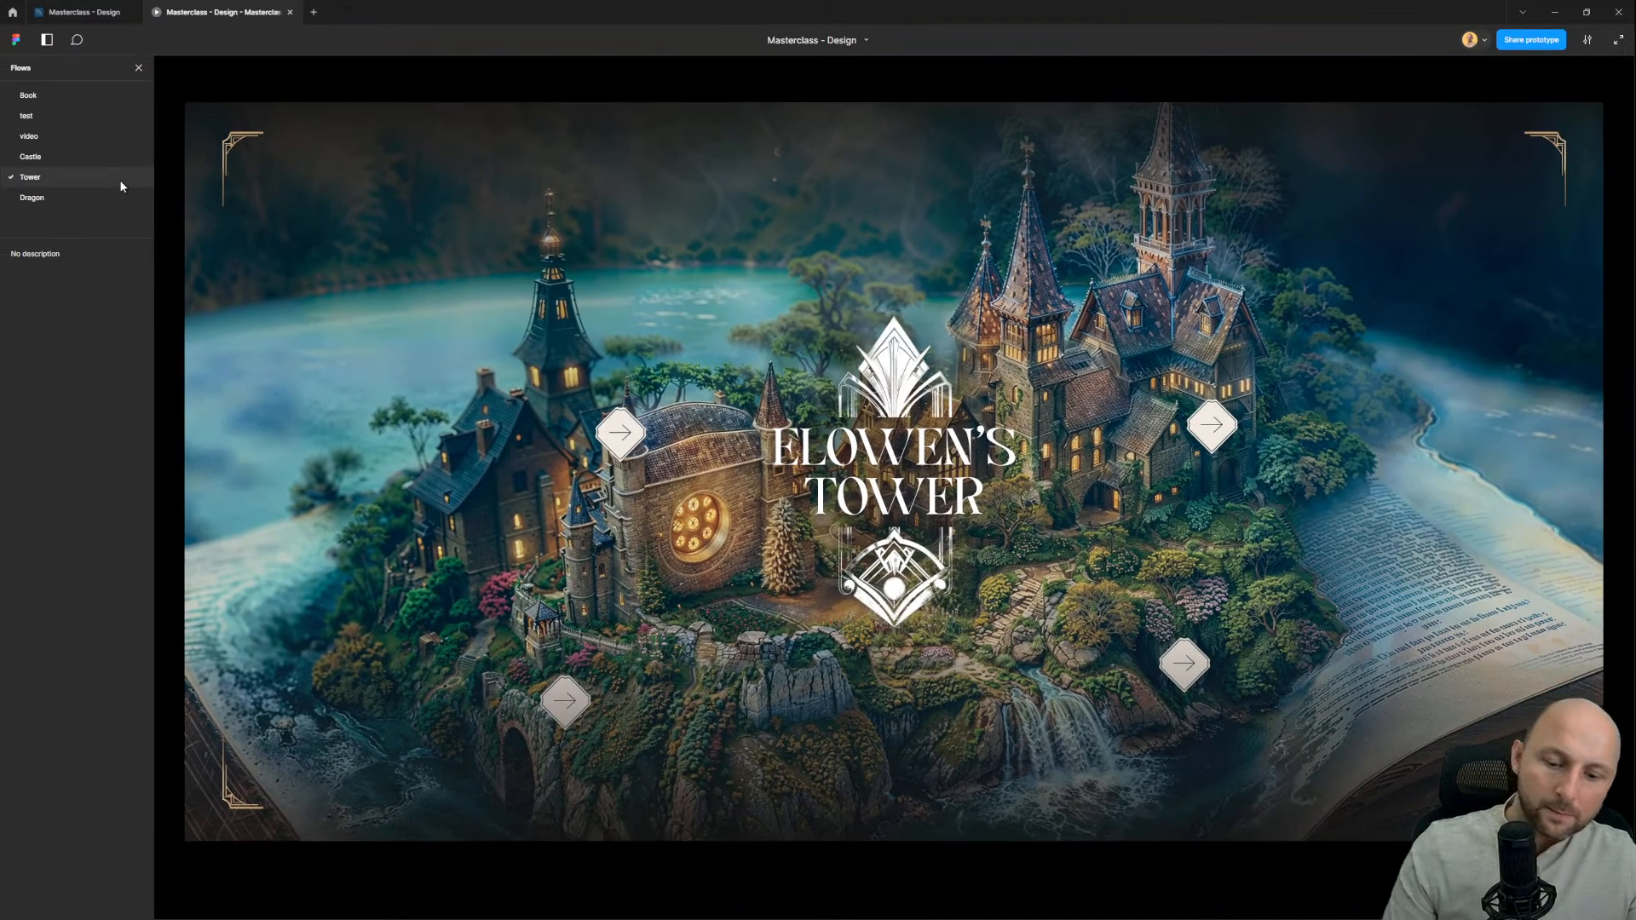
pyautogui.click(47, 115)
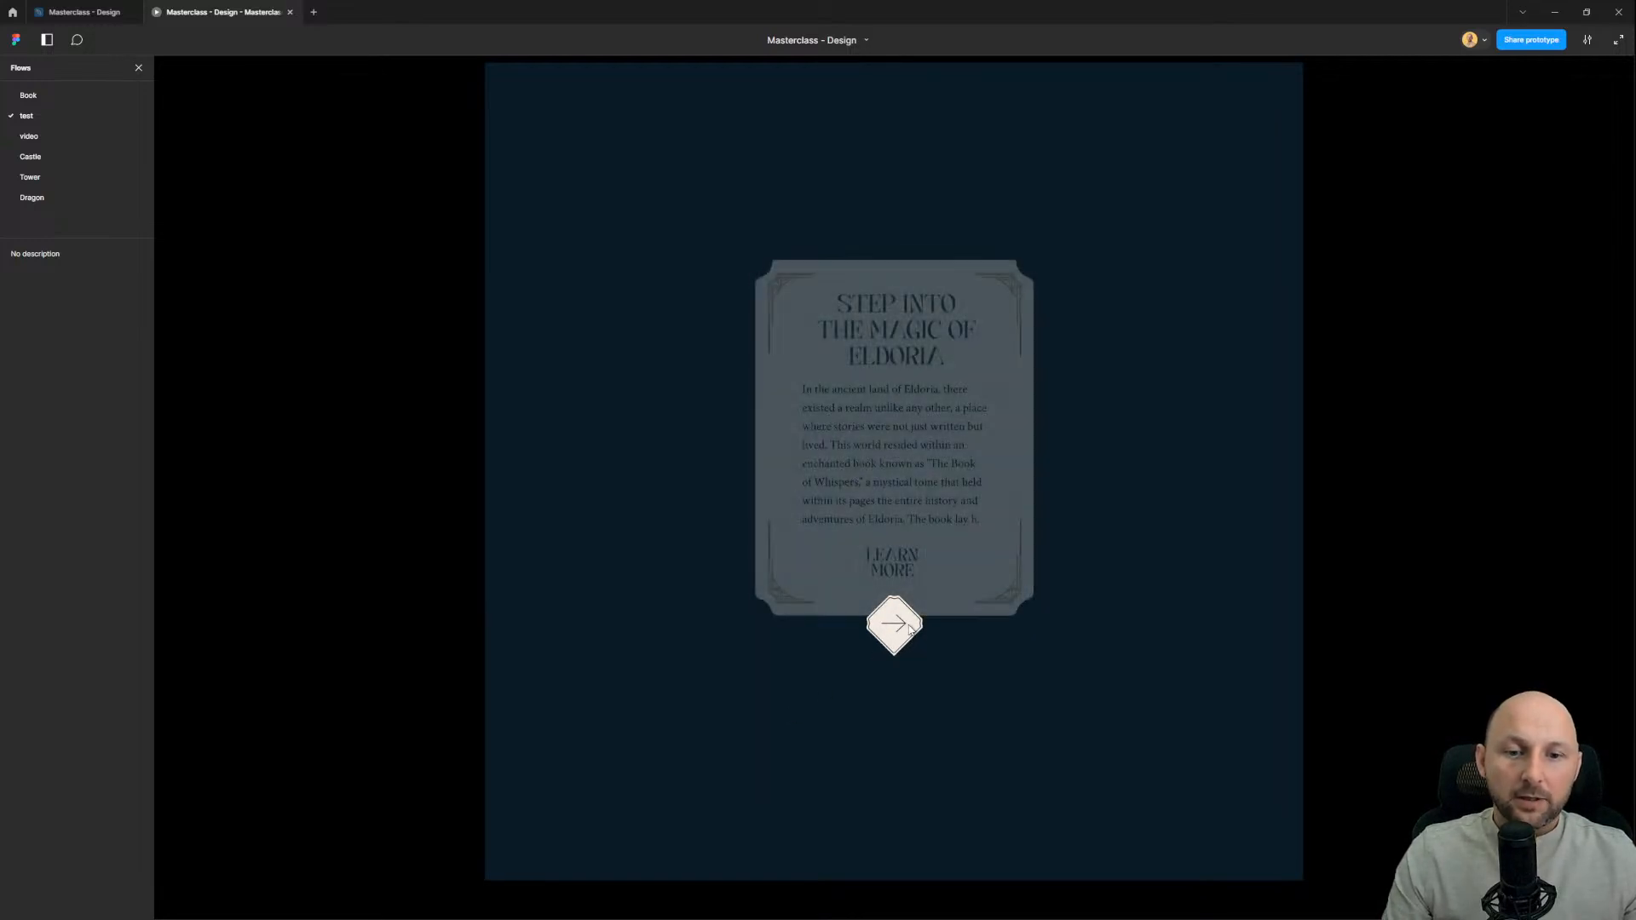
pyautogui.click(47, 13)
# Step: Recolor the arrow lines inside the Variant2 button with a turquoise stroke
pyautogui.scroll(5, 697, 511)
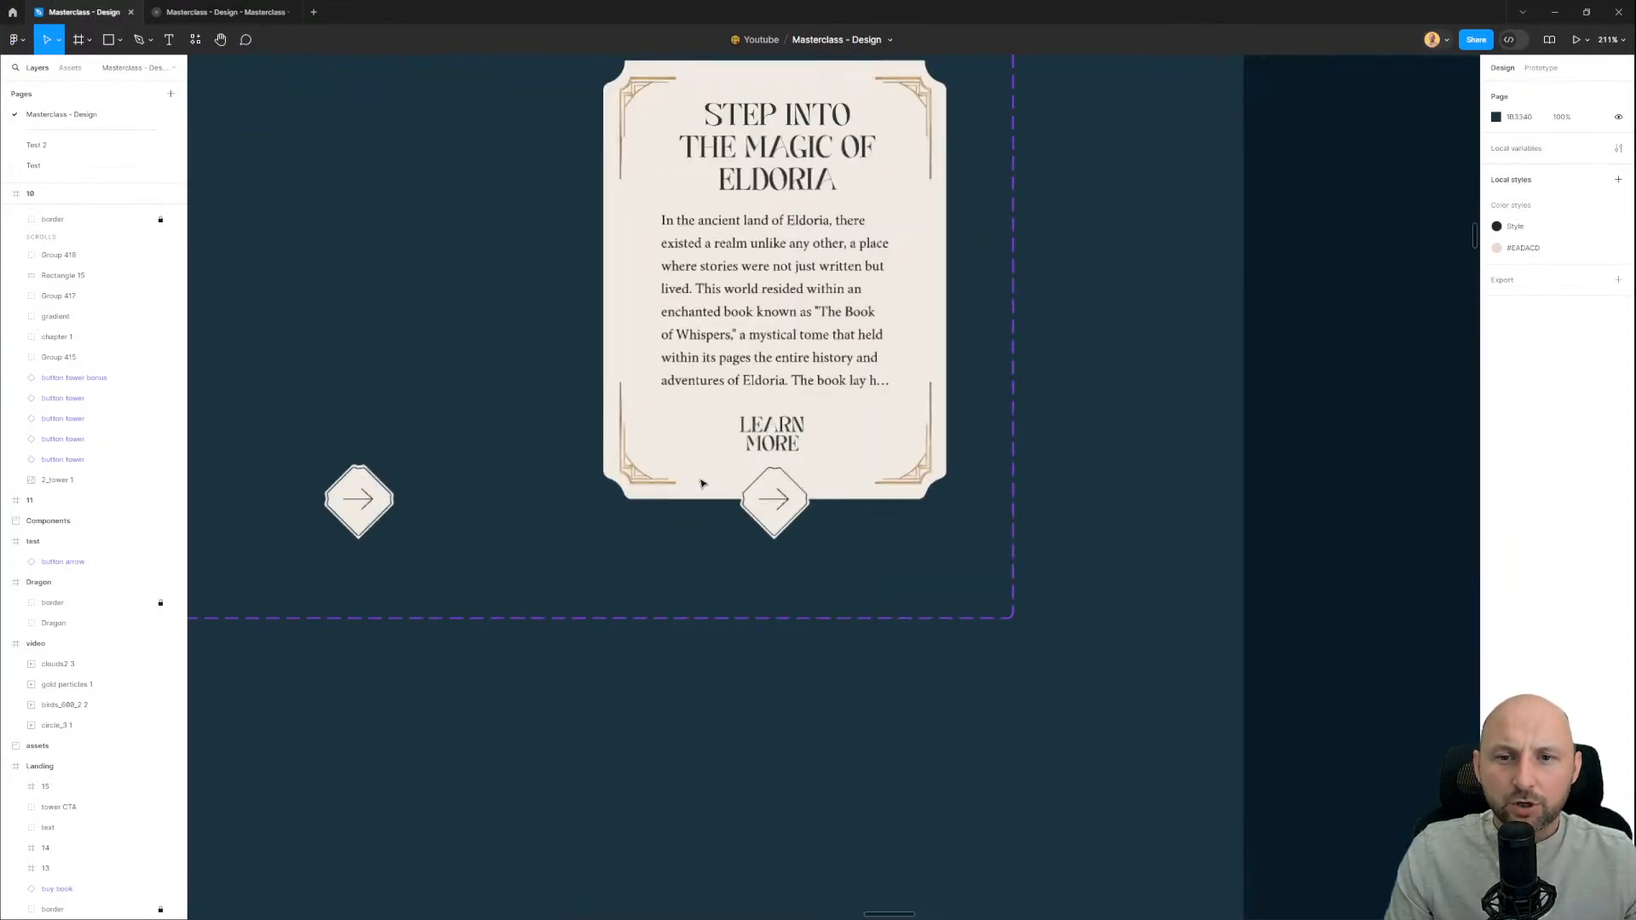
pyautogui.click(785, 532)
pyautogui.scroll(8, 782, 524)
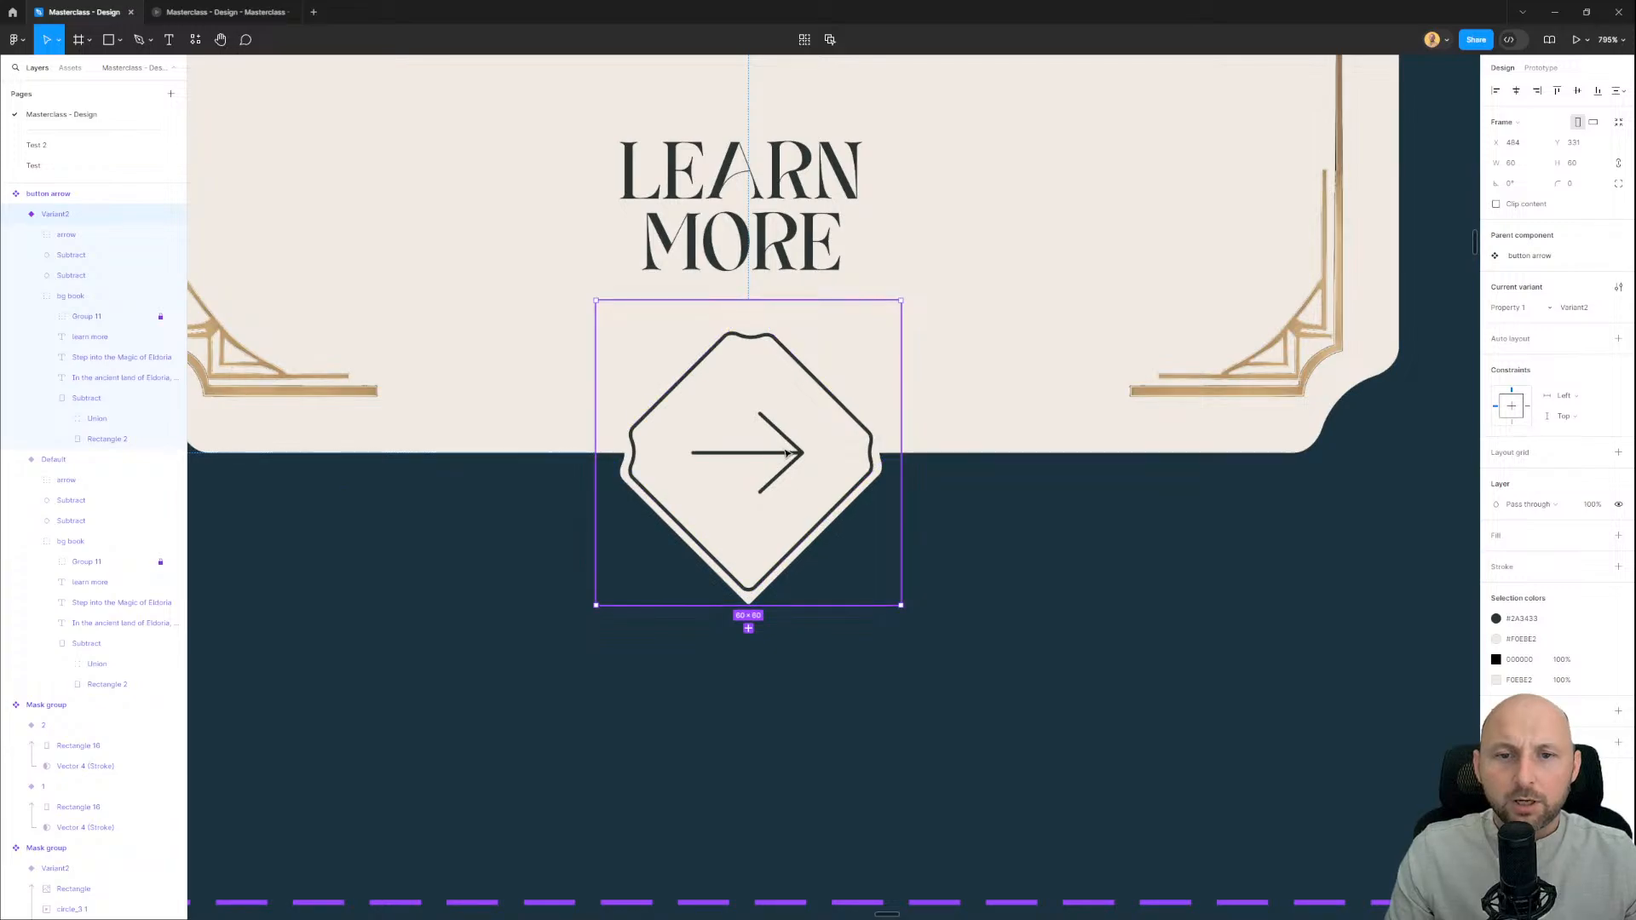
pyautogui.doubleClick(784, 450)
pyautogui.press('Return')
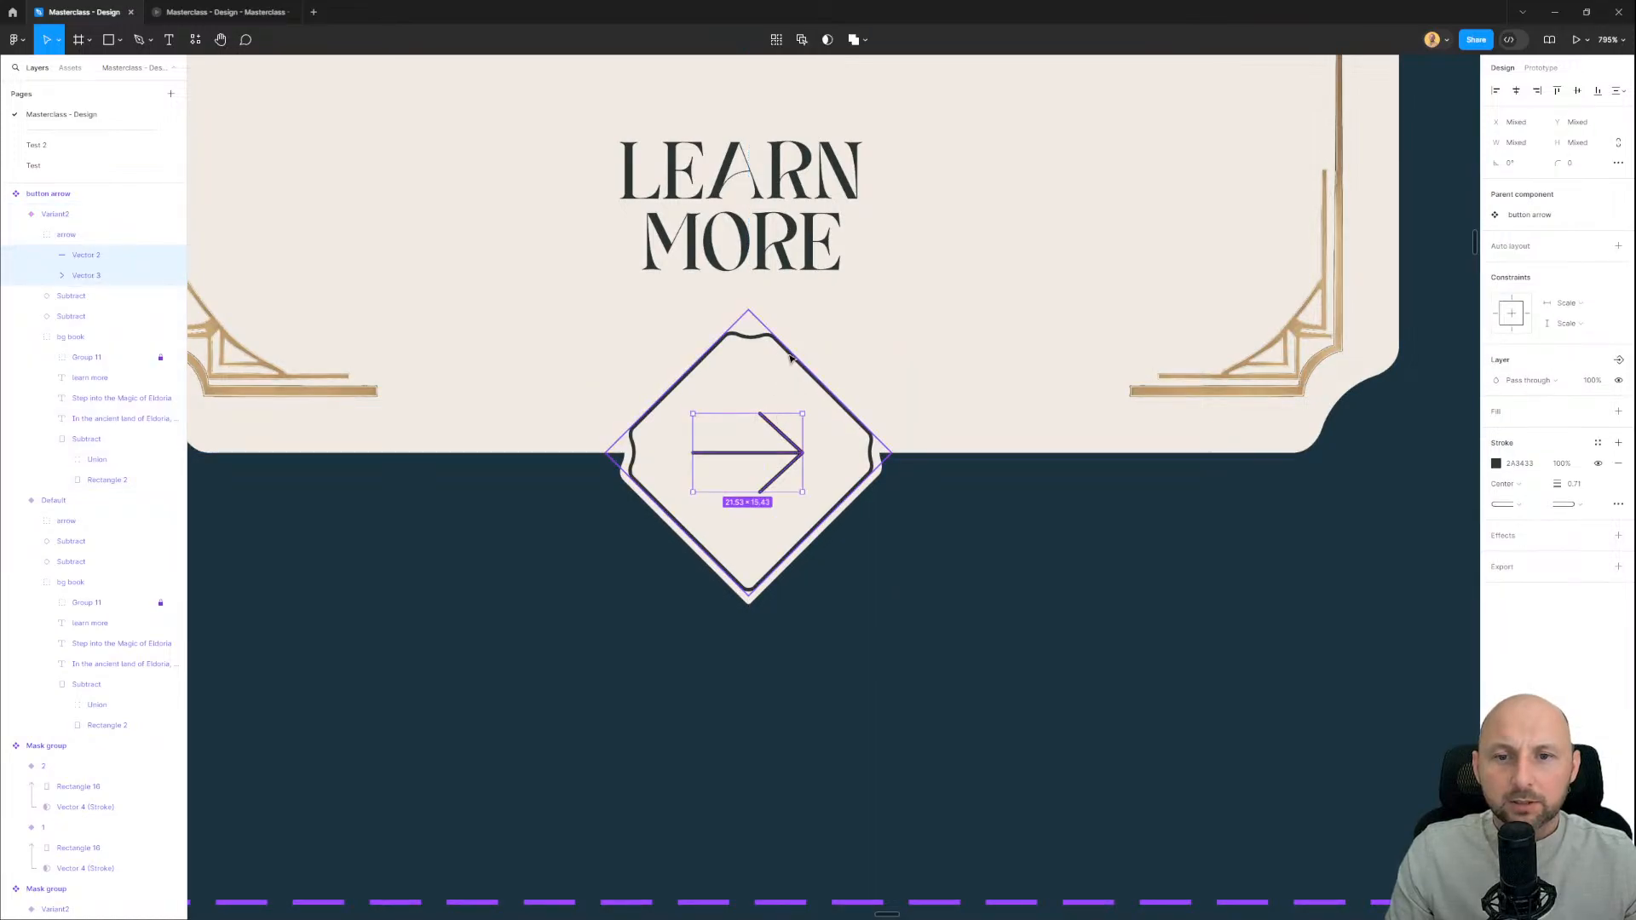
pyautogui.keyDown('shift'); pyautogui.click(880, 435); pyautogui.keyUp('shift')
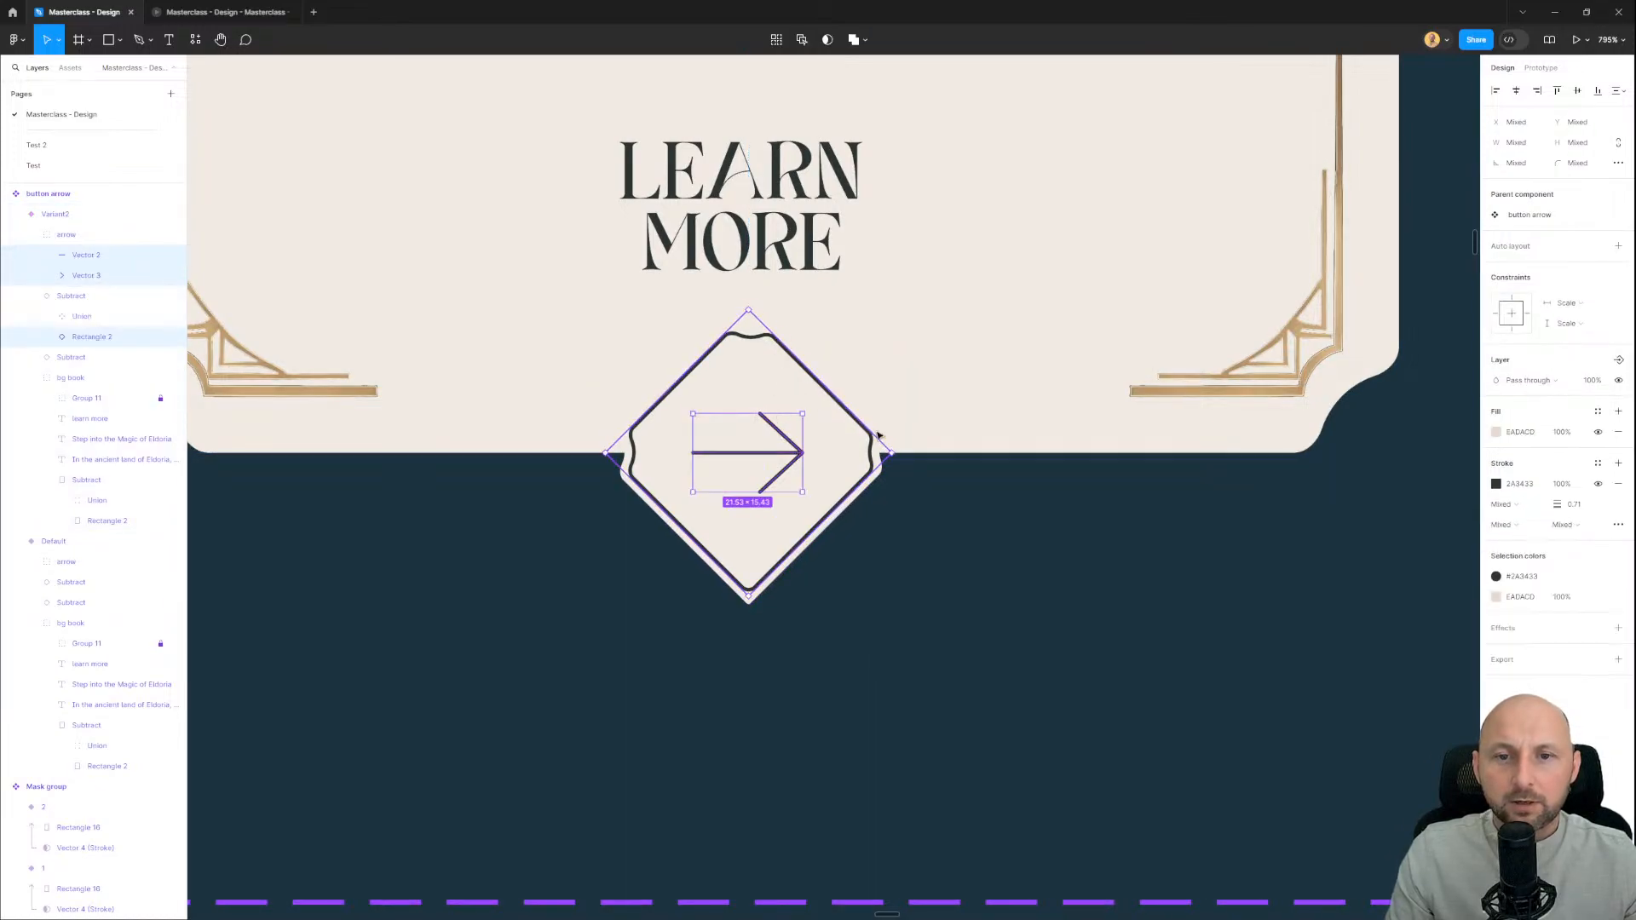
pyautogui.click(1495, 484)
pyautogui.moveTo(1402, 588); pyautogui.dragTo(1455, 544)
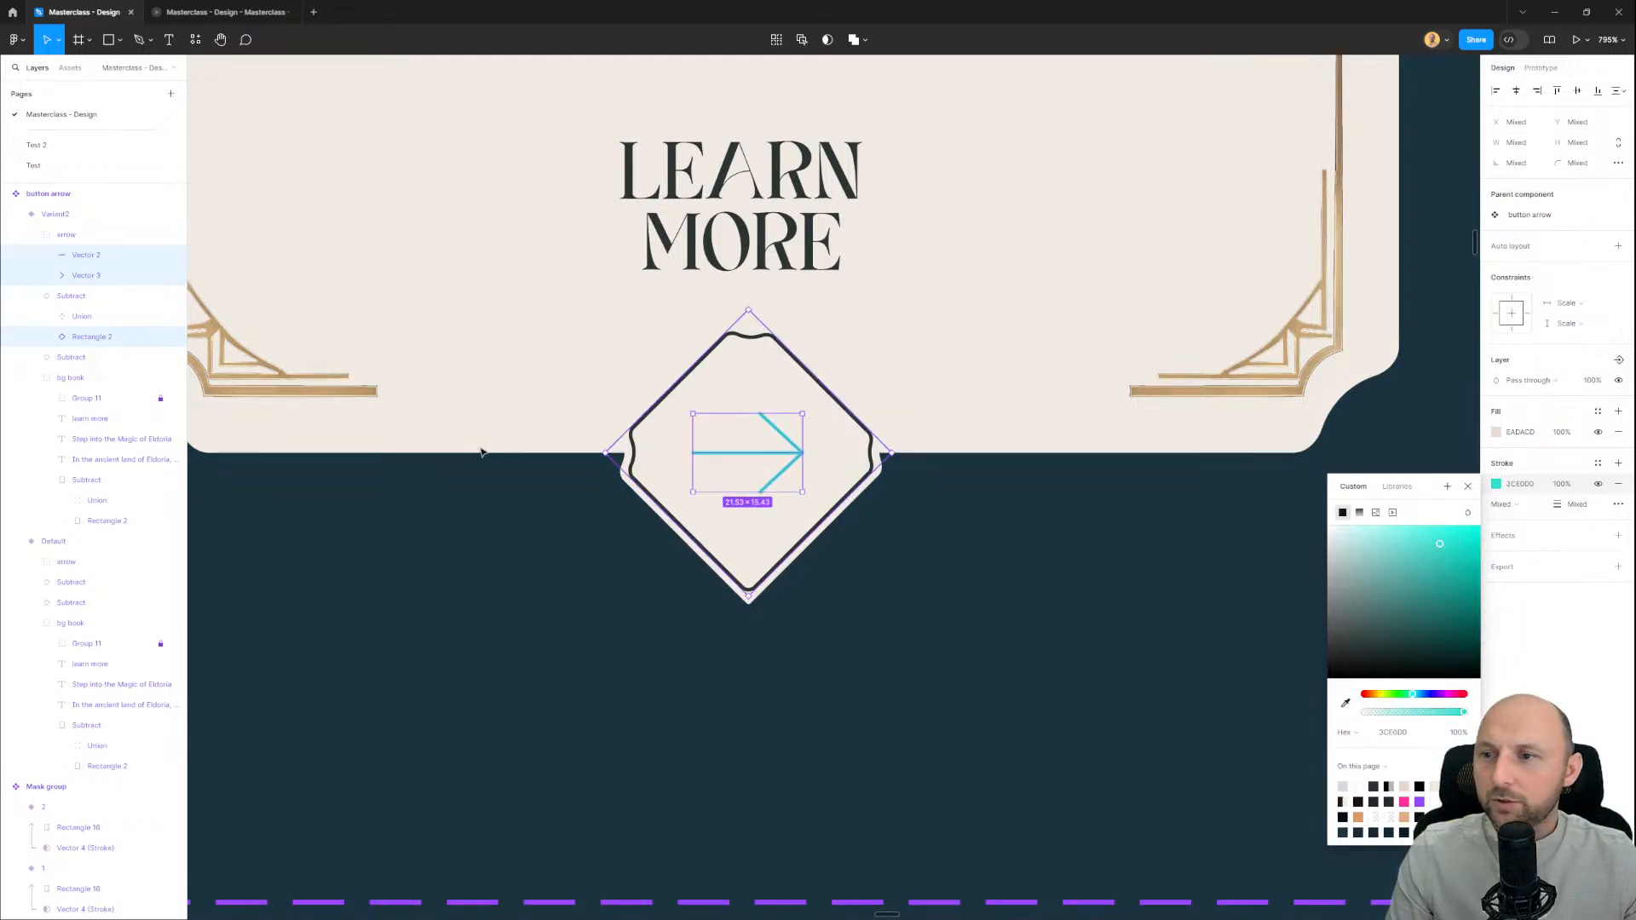
# Step: Set the stroke of Variant2's inner diamond outline to a bright turquoise
pyautogui.click(85, 238)
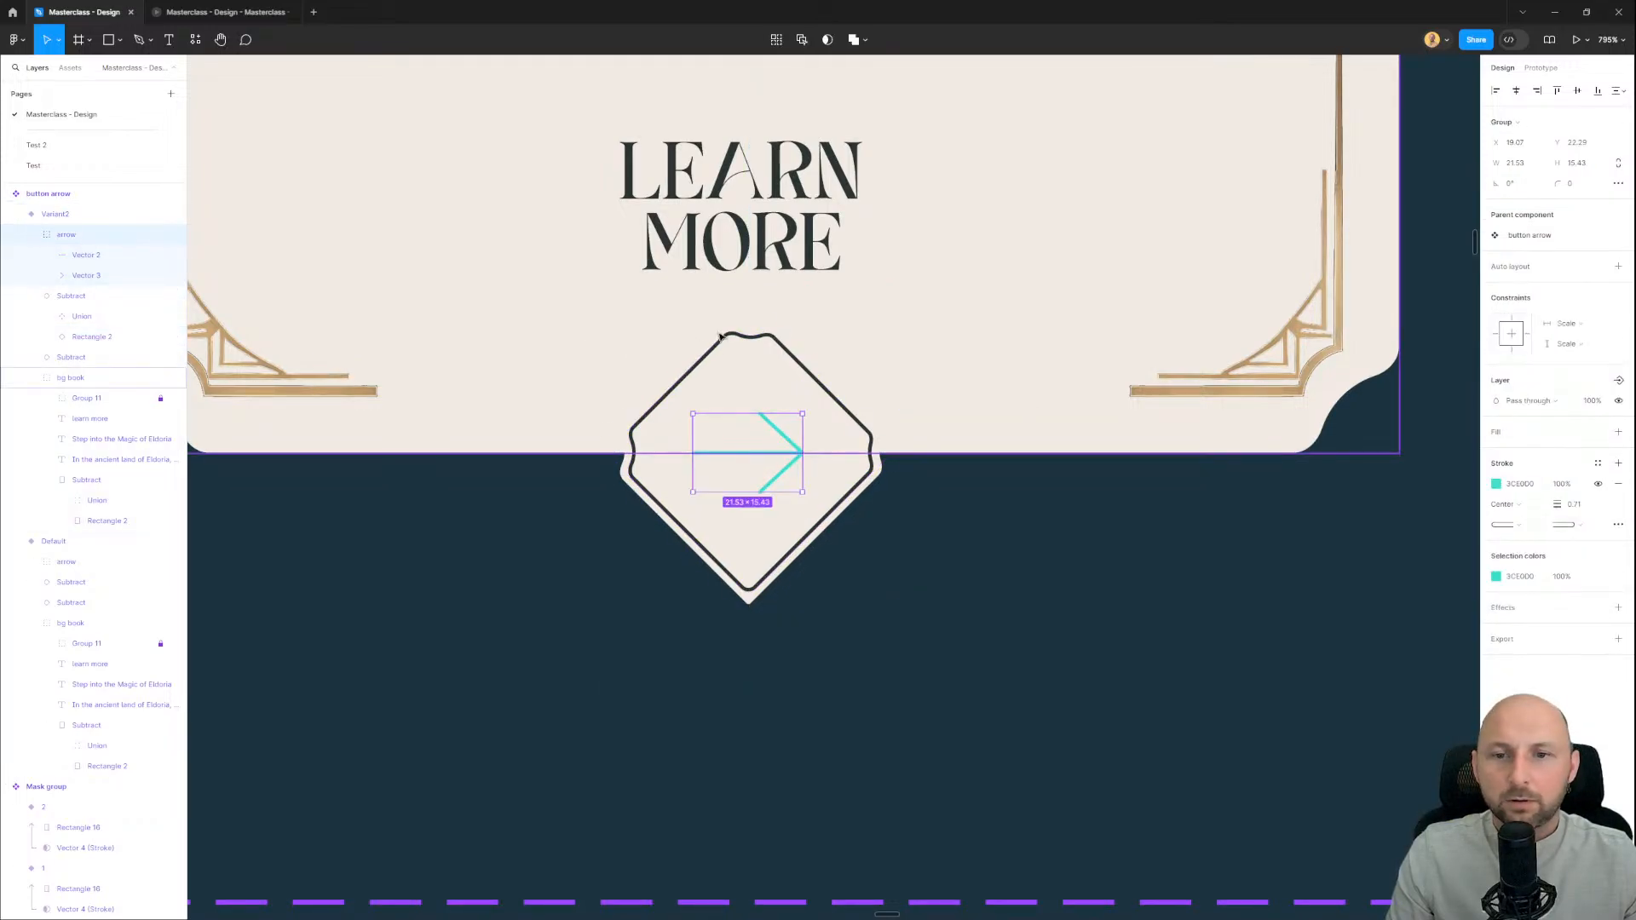
pyautogui.click(91, 338)
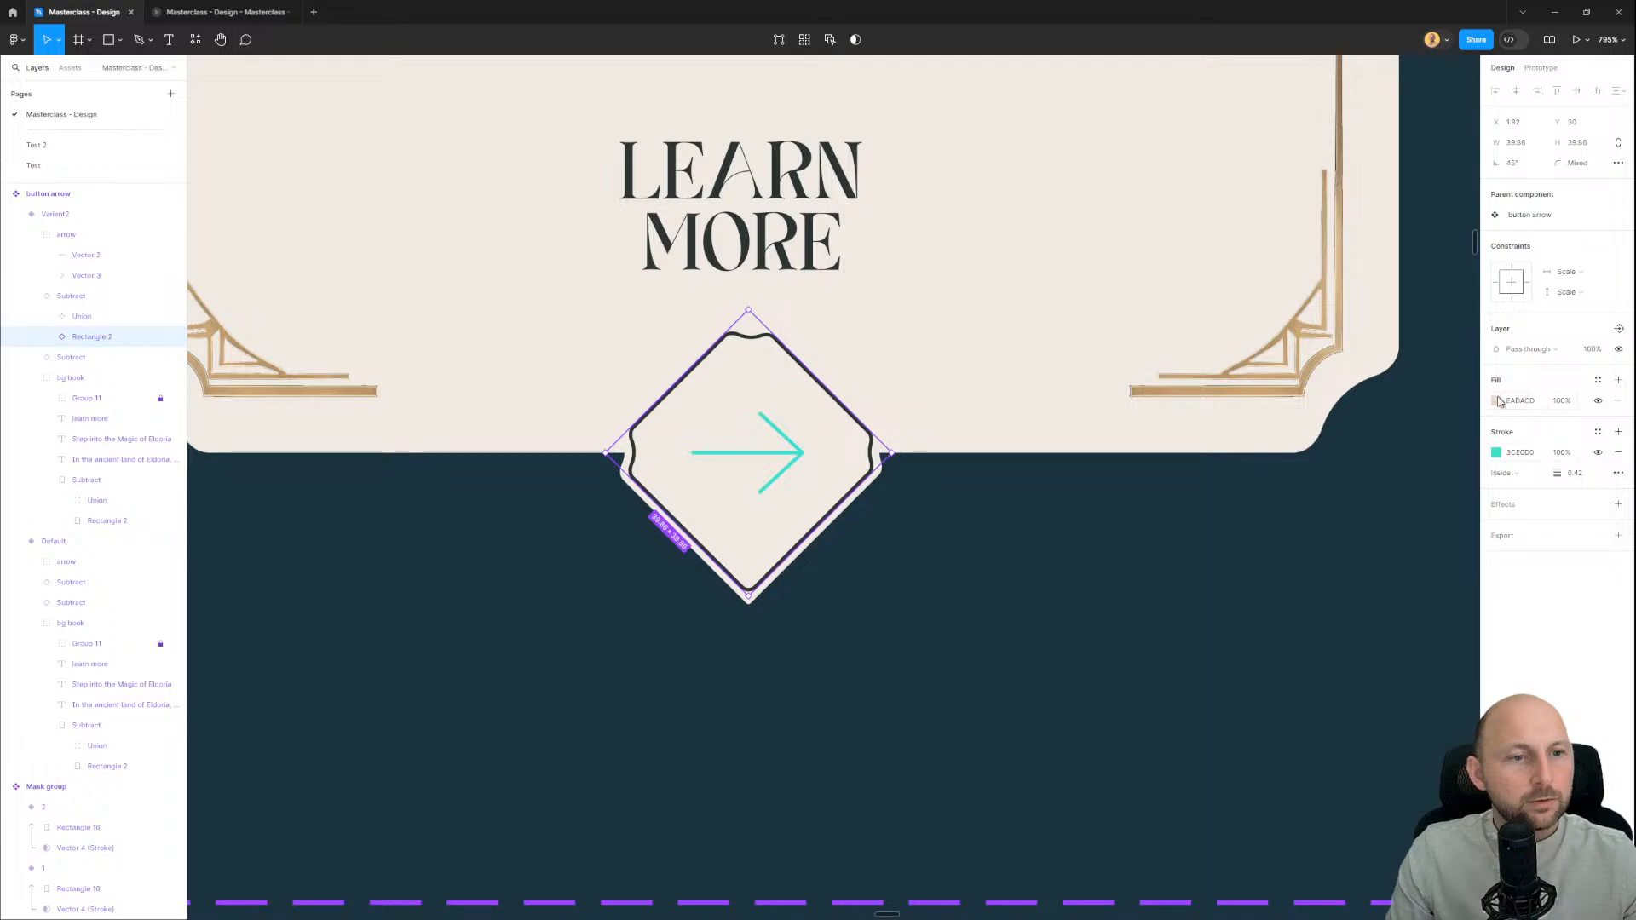
pyautogui.press('Escape')
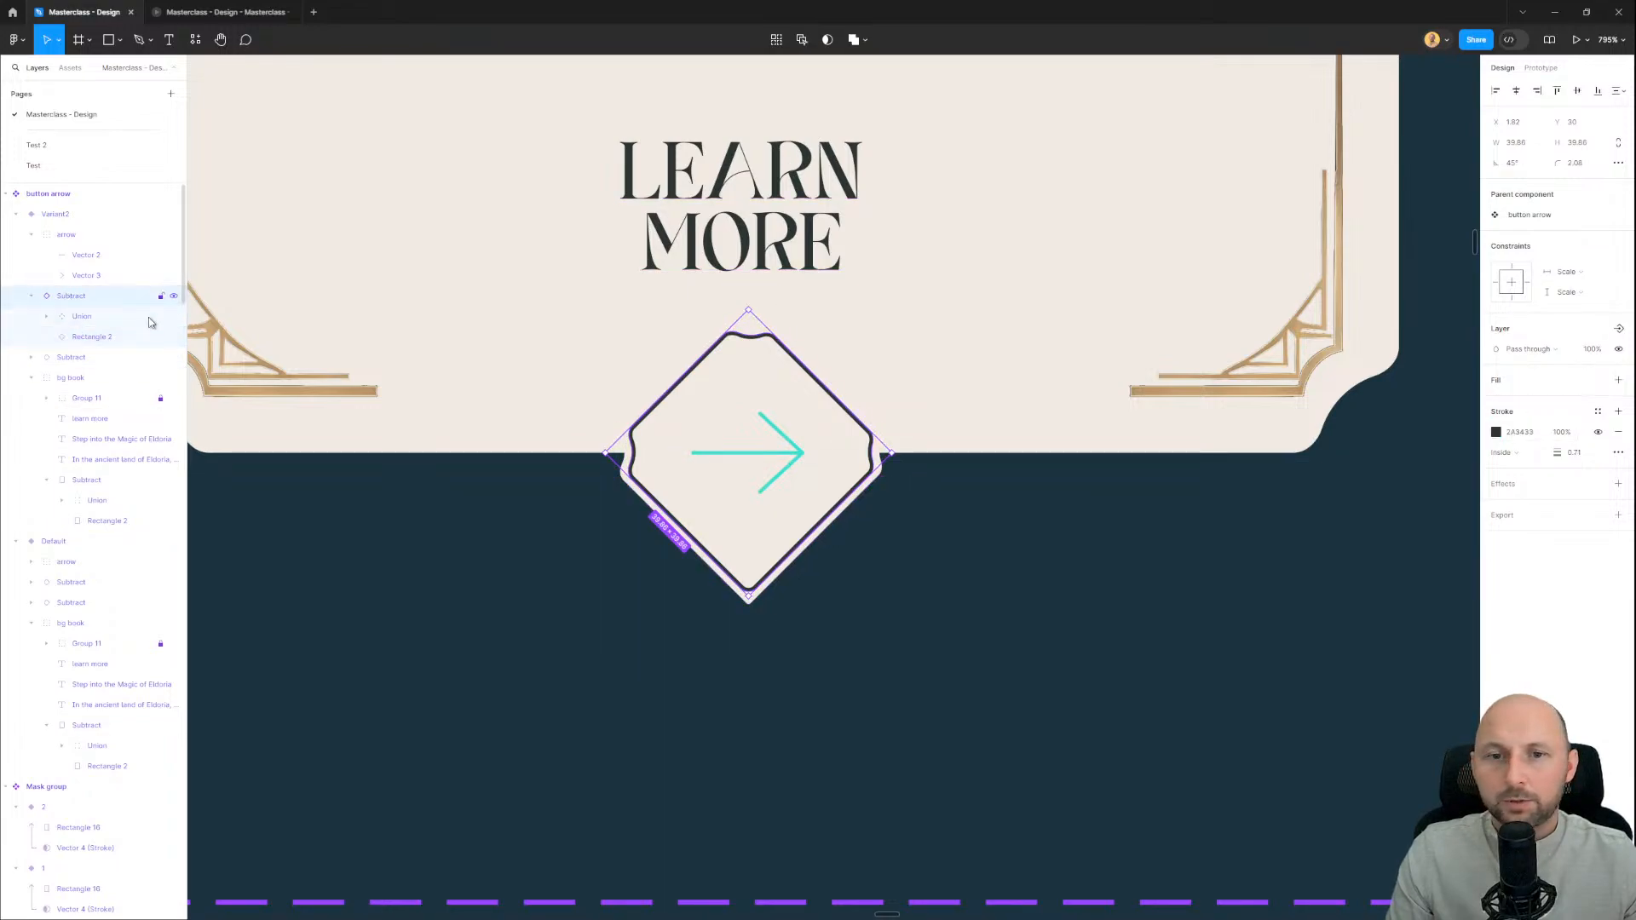
pyautogui.click(1496, 433)
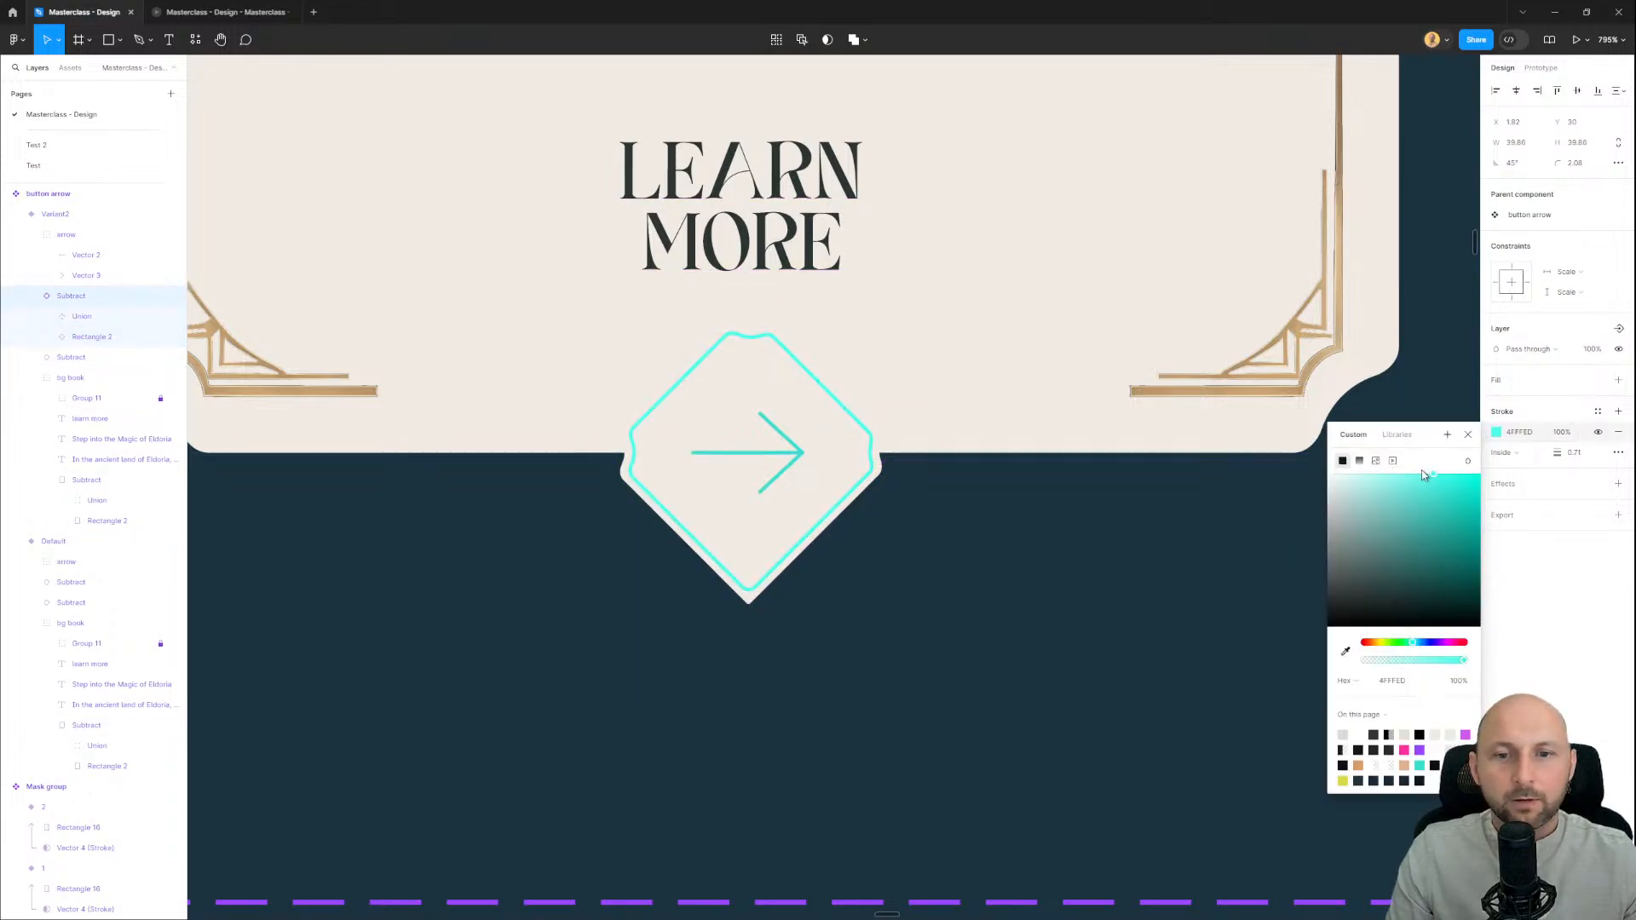
pyautogui.click(1125, 592)
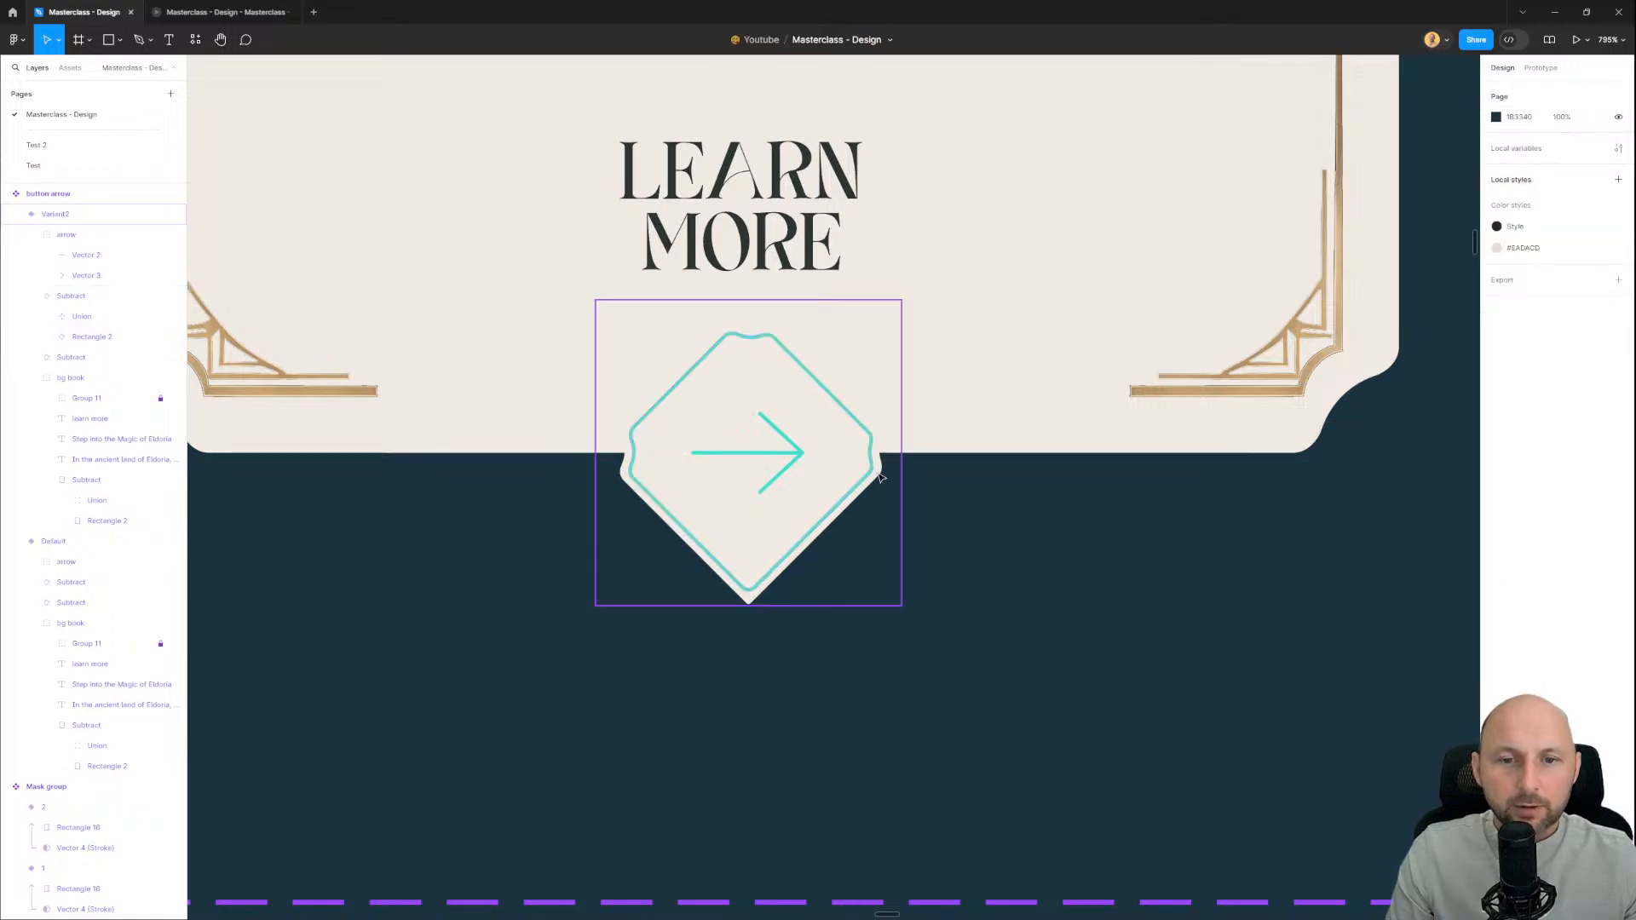
# Step: Apply the dark color style named Style to the fill of Variant2's diamond background
pyautogui.click(881, 478)
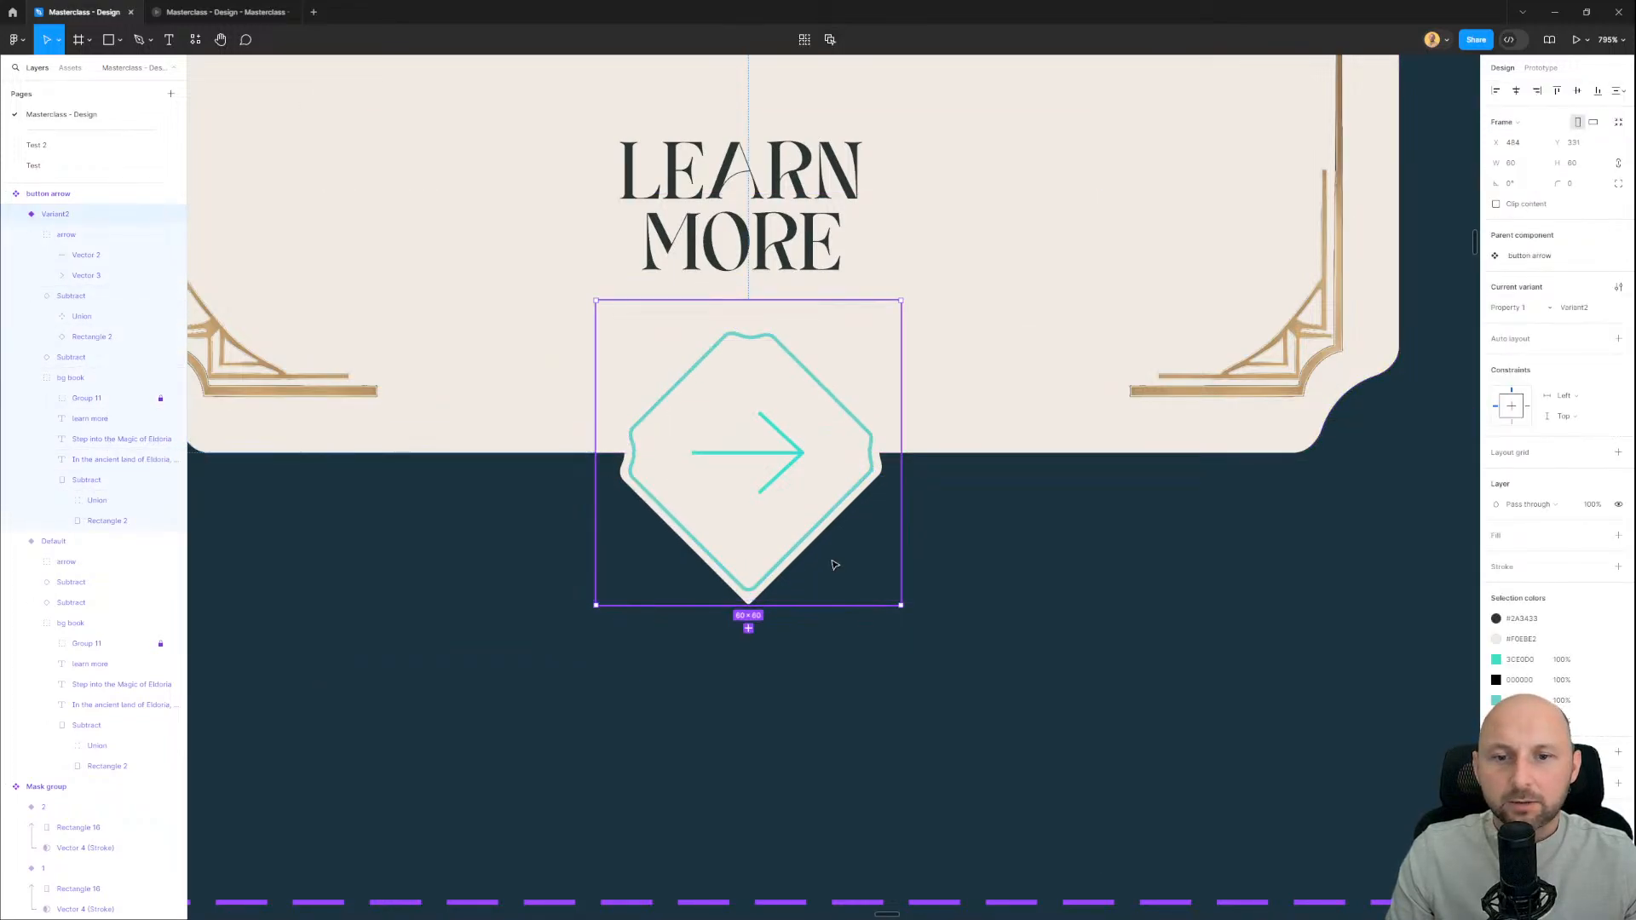
pyautogui.keyDown('ctrl'); pyautogui.click(882, 467); pyautogui.keyUp('ctrl')
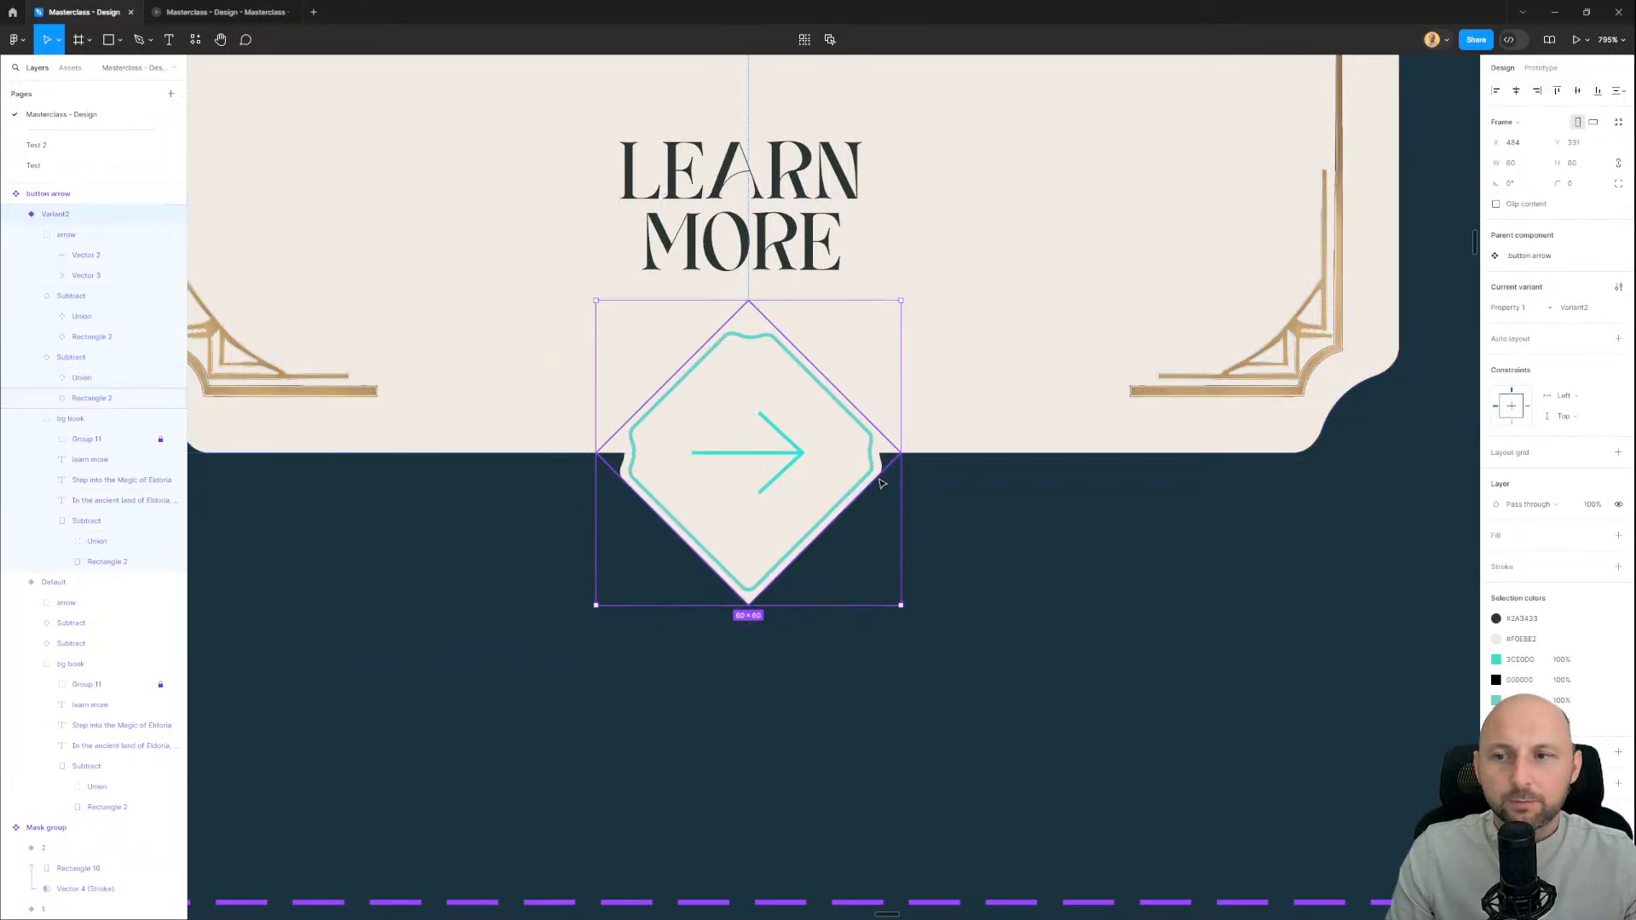
pyautogui.click(71, 356)
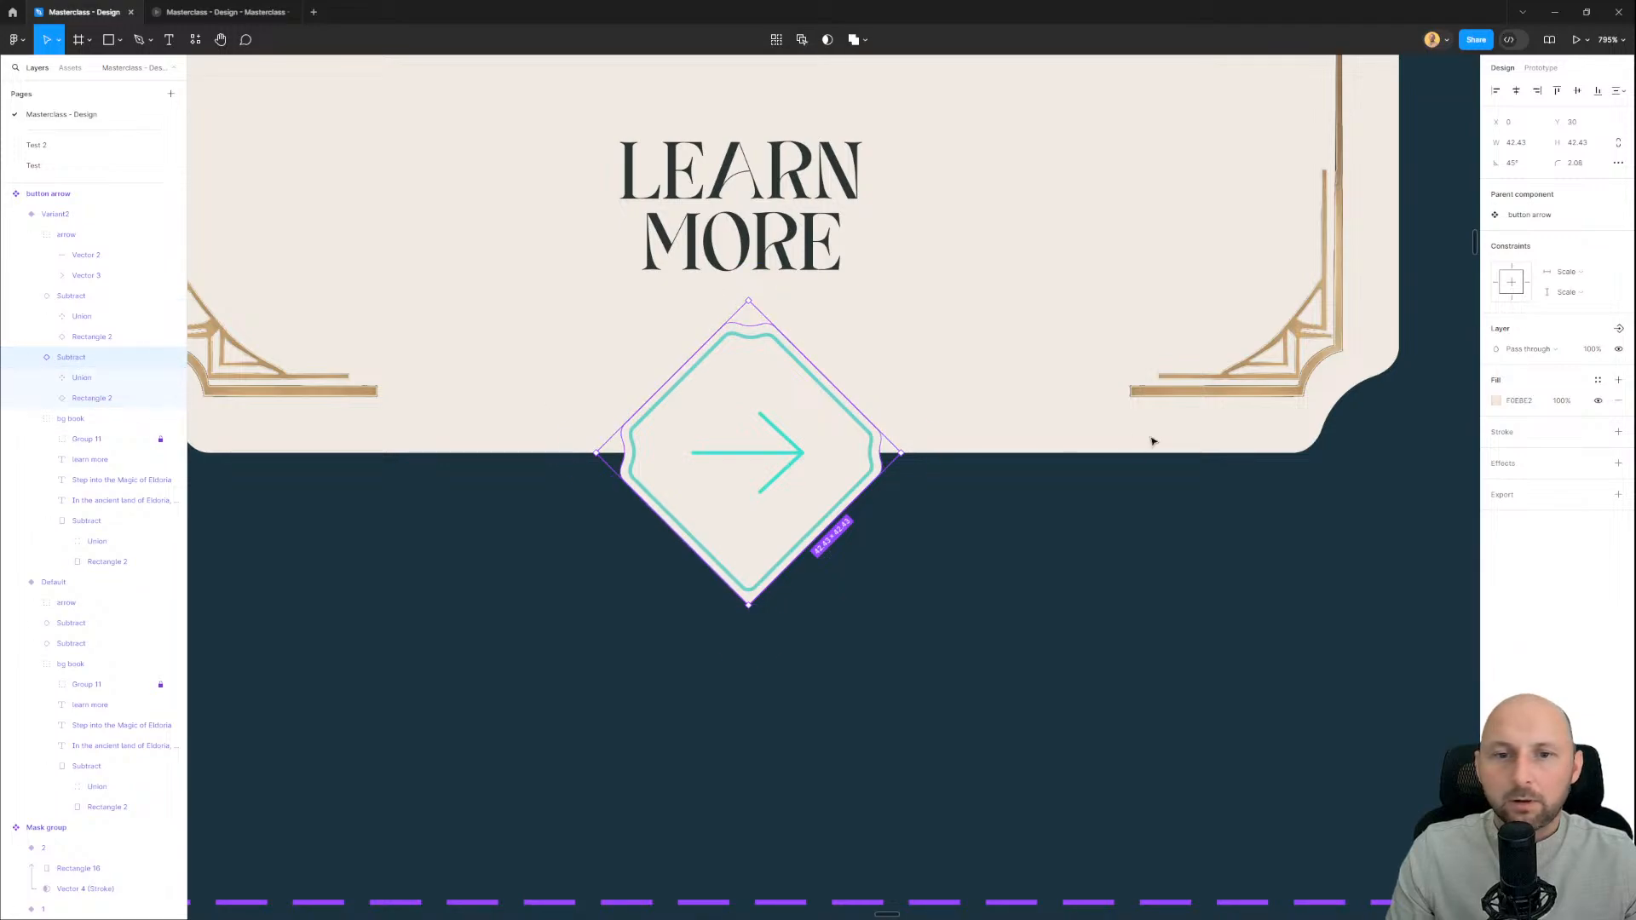
pyautogui.click(1599, 383)
pyautogui.click(1383, 470)
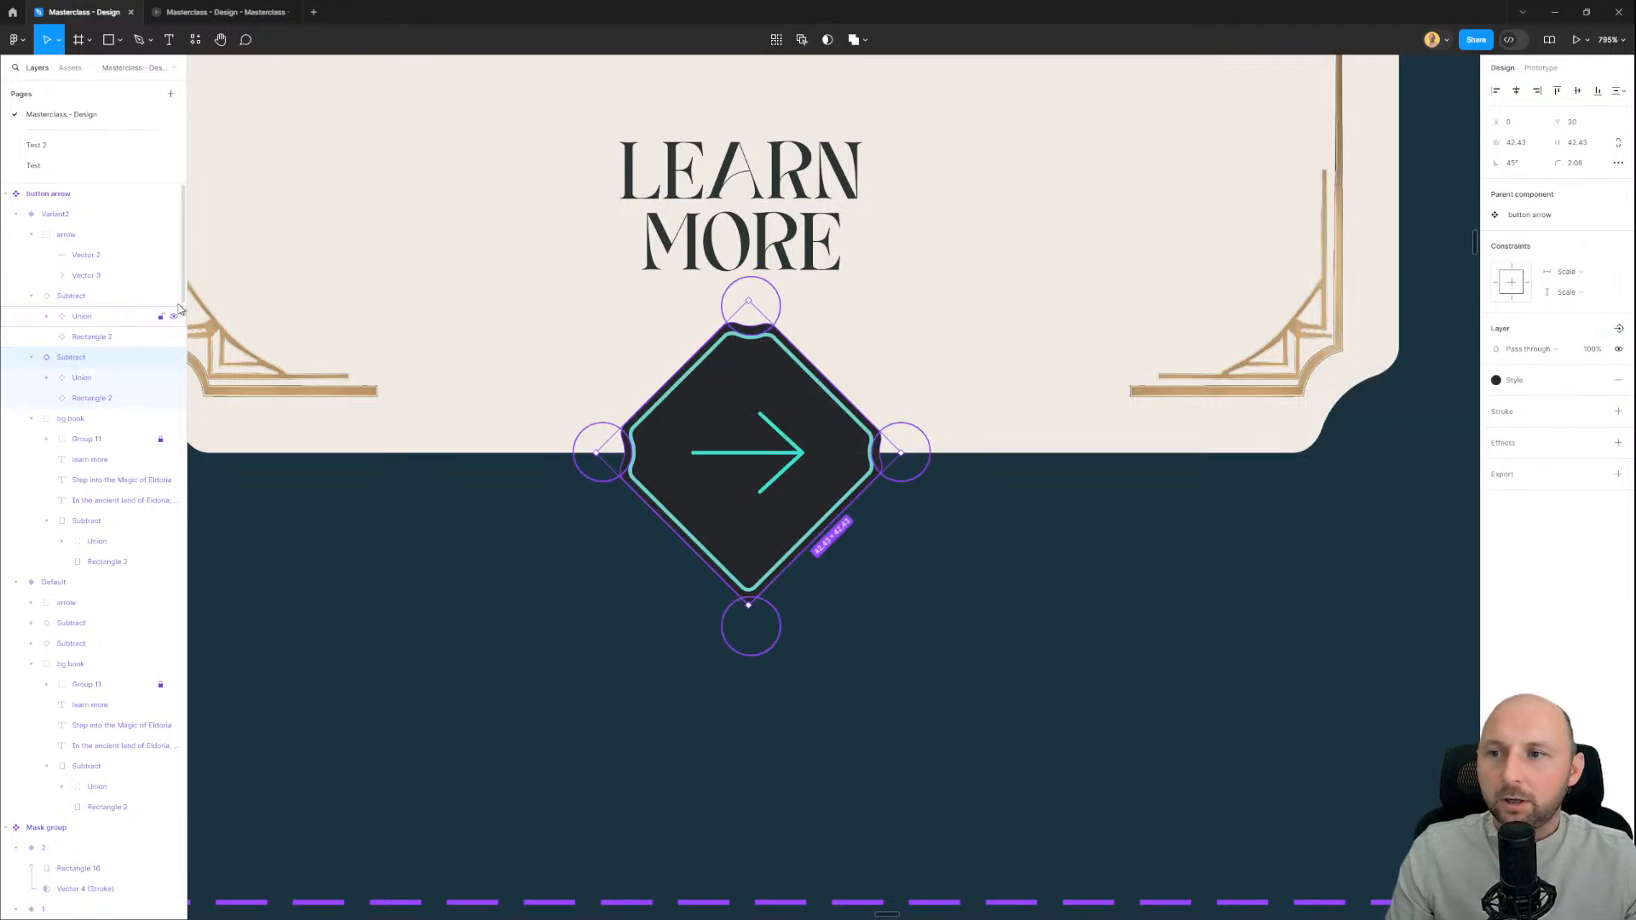
# Step: Replace the turquoise of Variant2's arrow and outline with the #EADACD color style
pyautogui.press('Escape')
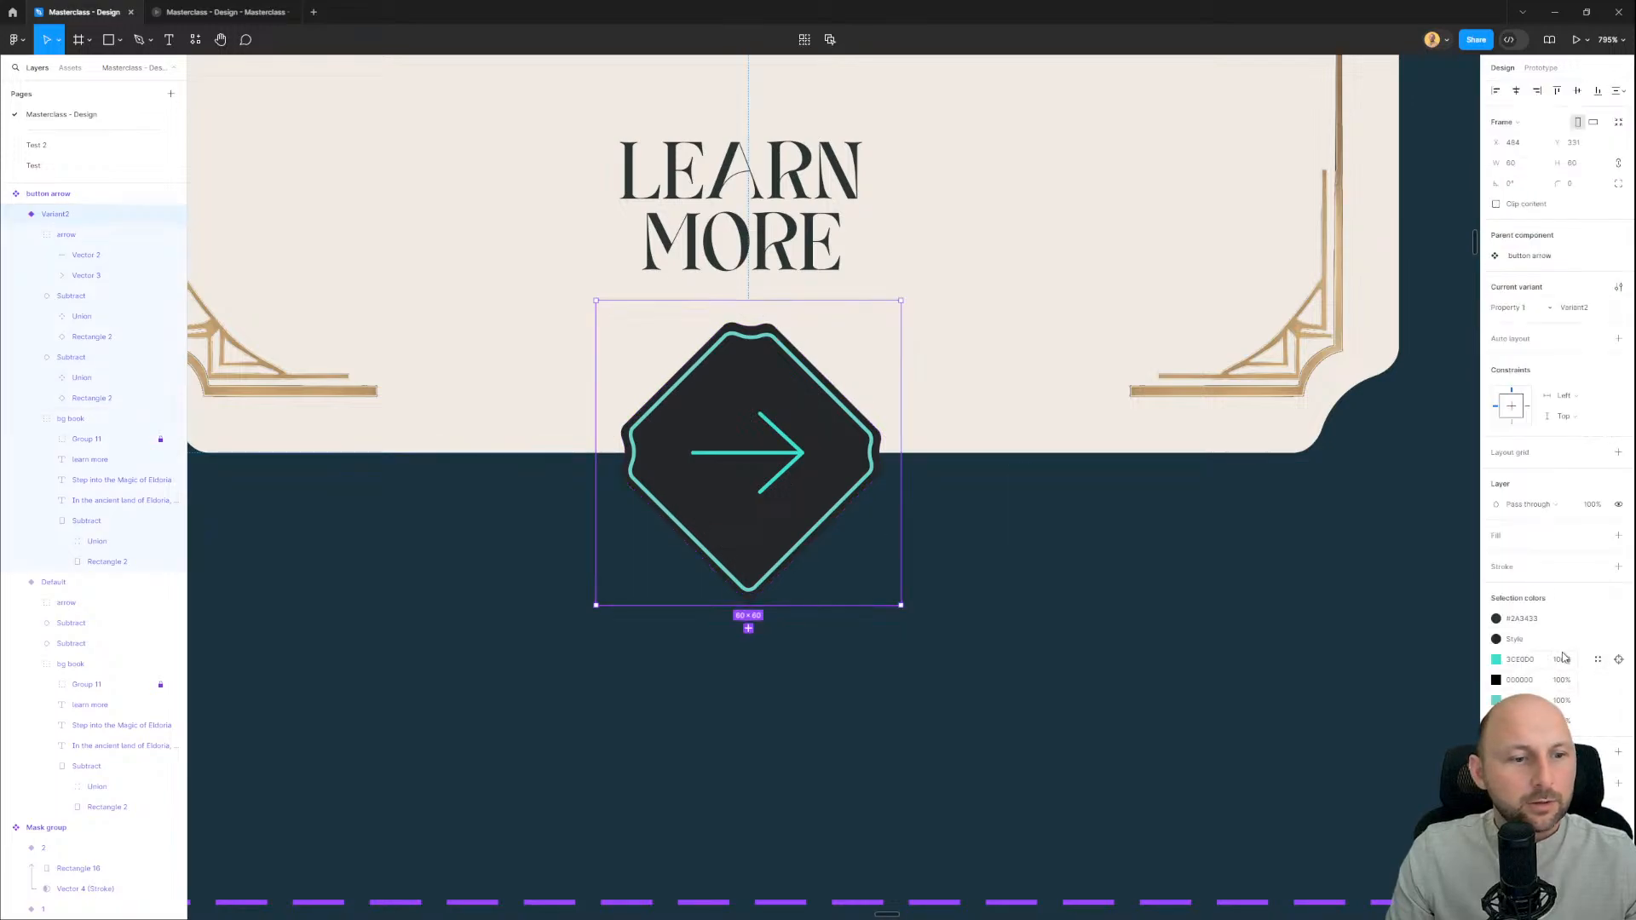
pyautogui.click(1602, 659)
pyautogui.click(1370, 766)
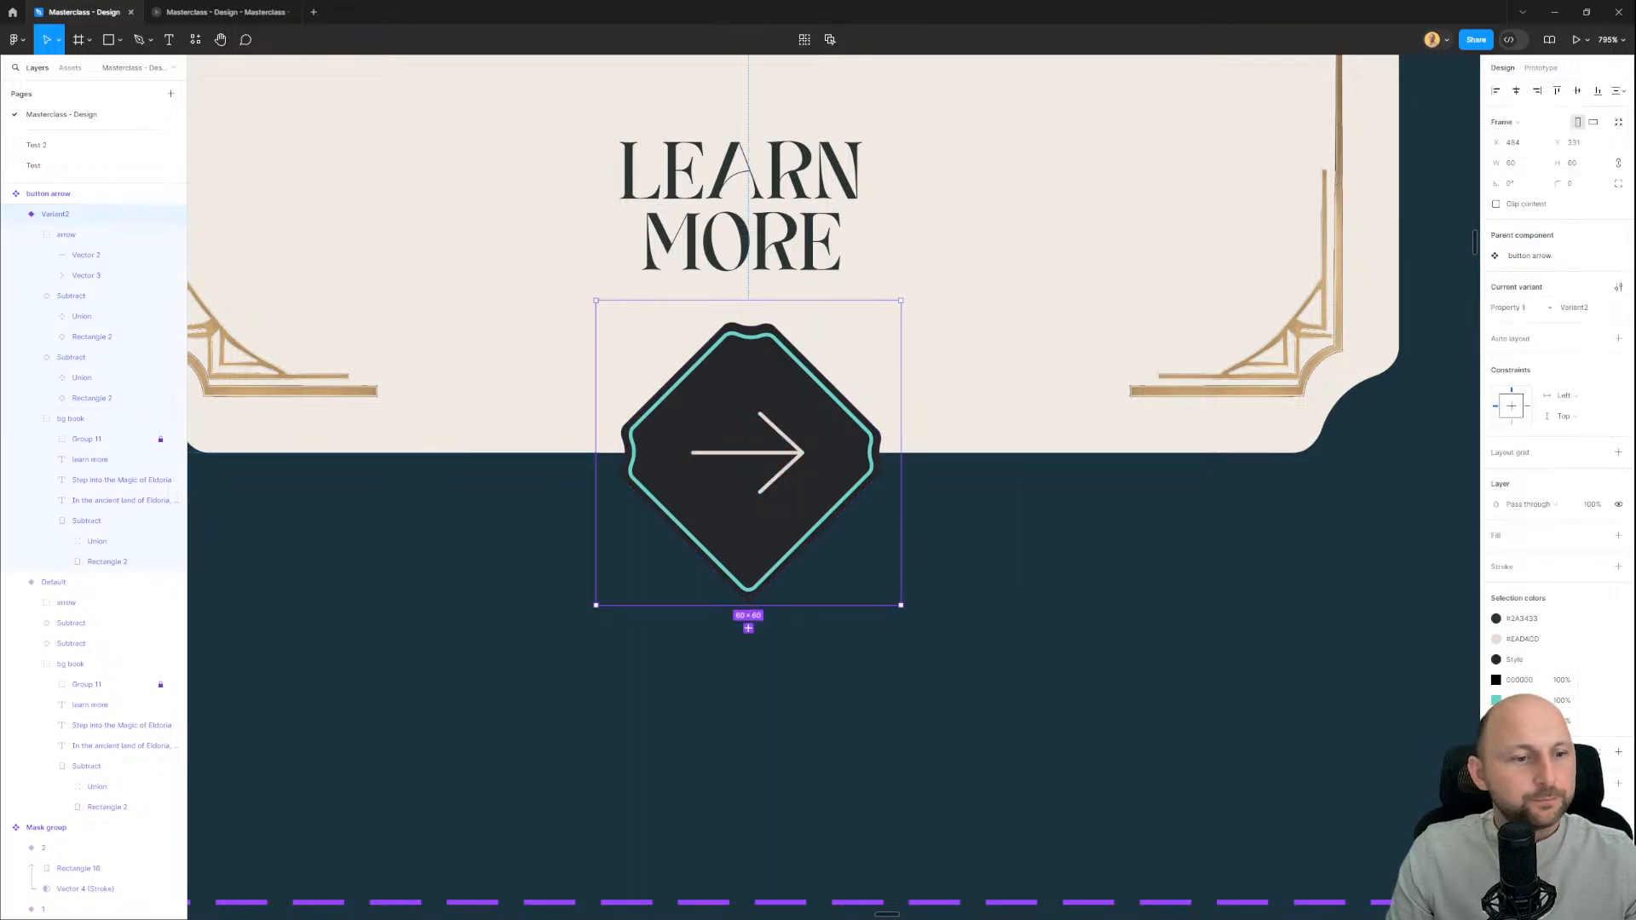
pyautogui.click(1592, 703)
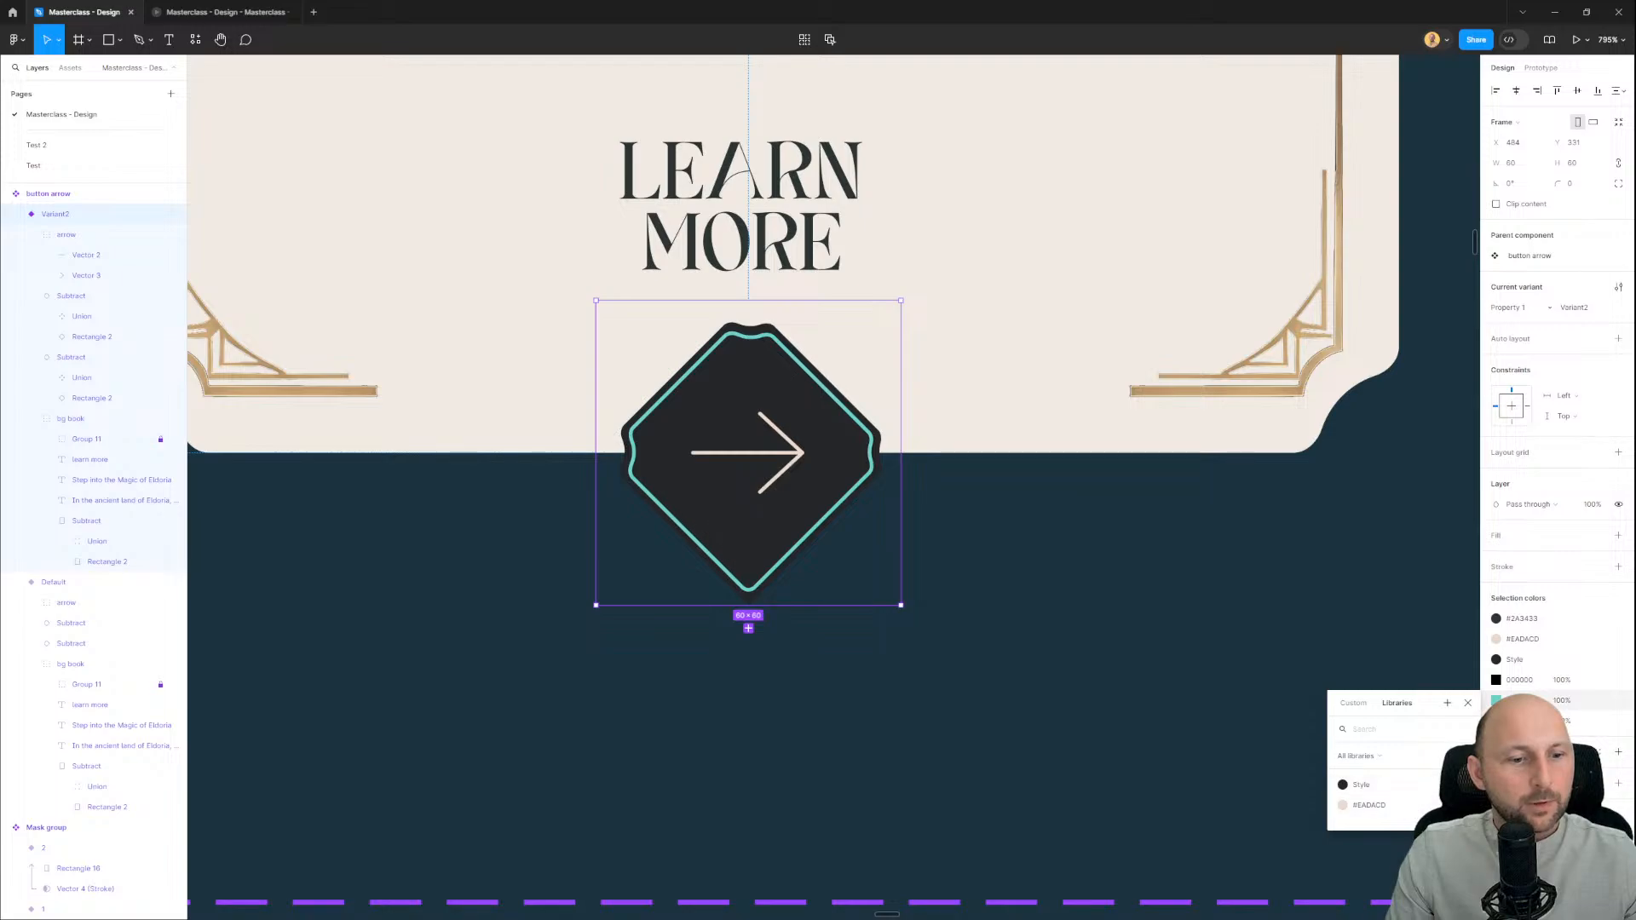
pyautogui.click(1369, 806)
# Step: Test the recolored arrow button's hover state in the prototype preview
pyautogui.click(239, 13)
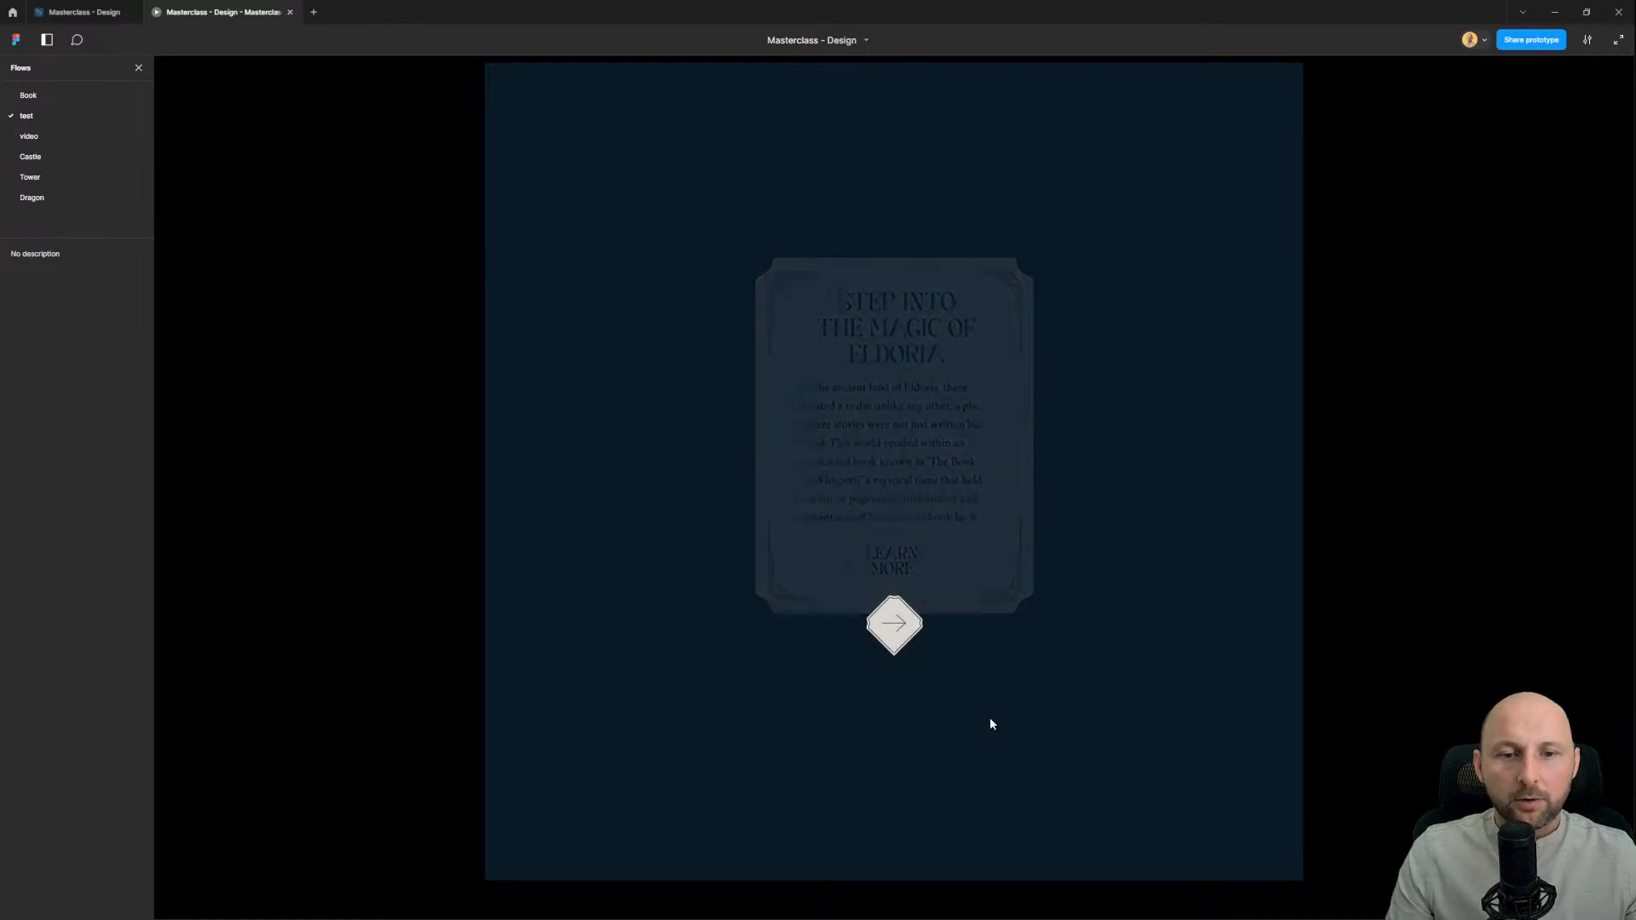
pyautogui.moveTo(906, 623)
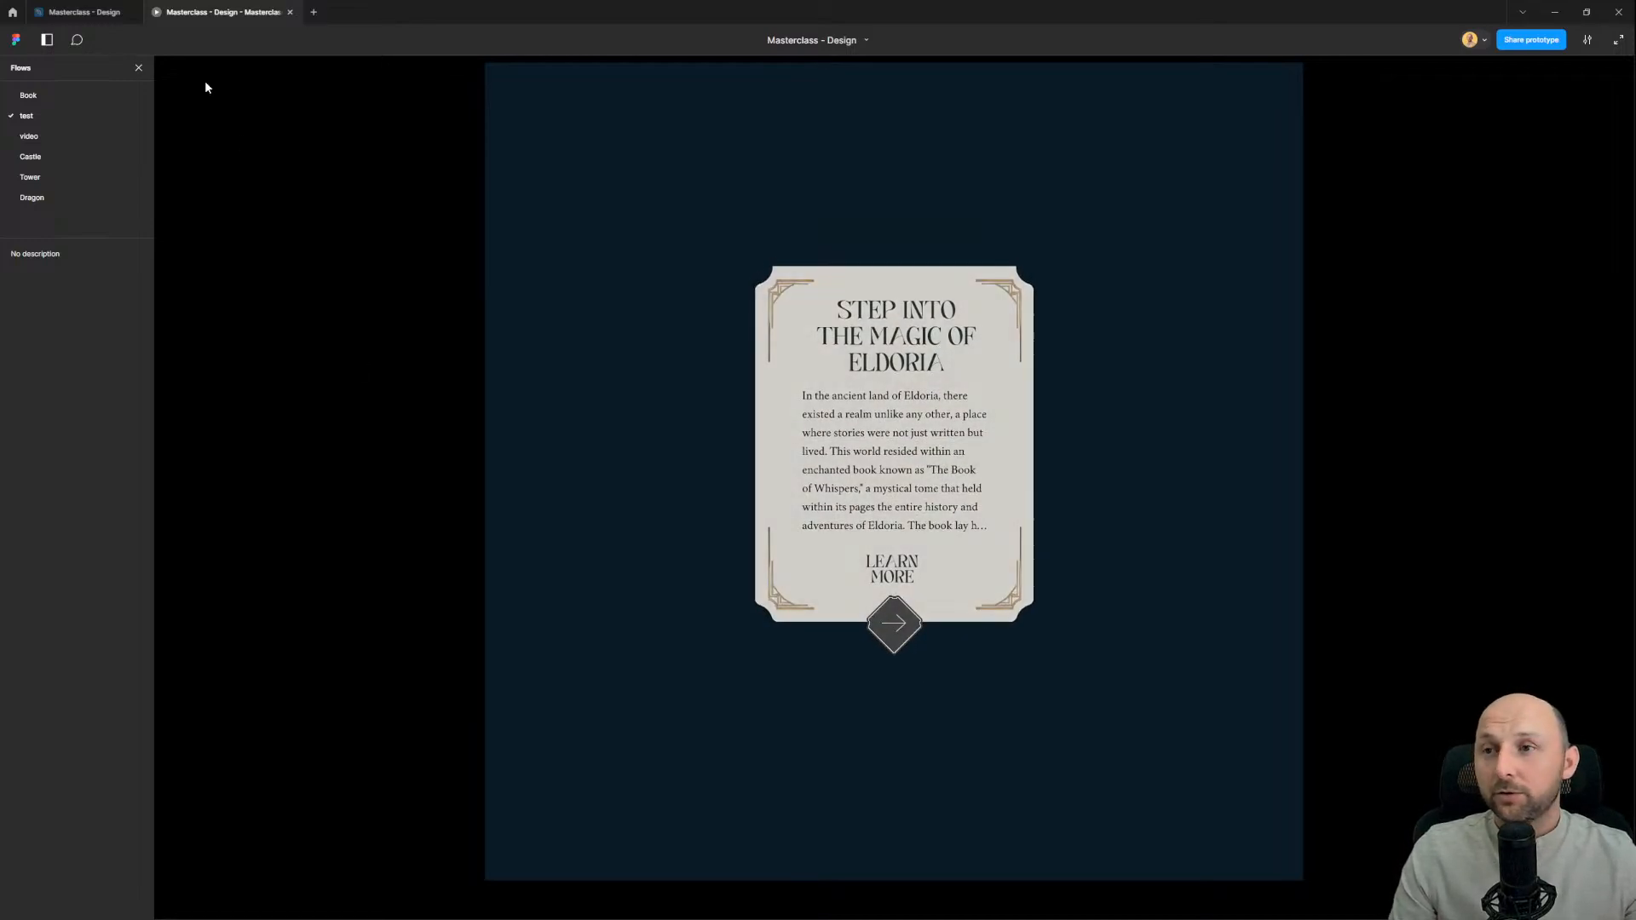
pyautogui.click(84, 12)
# Step: Delete the four old button arrow groups from the tower group in the Tower frame
pyautogui.scroll(-10, 807, 349)
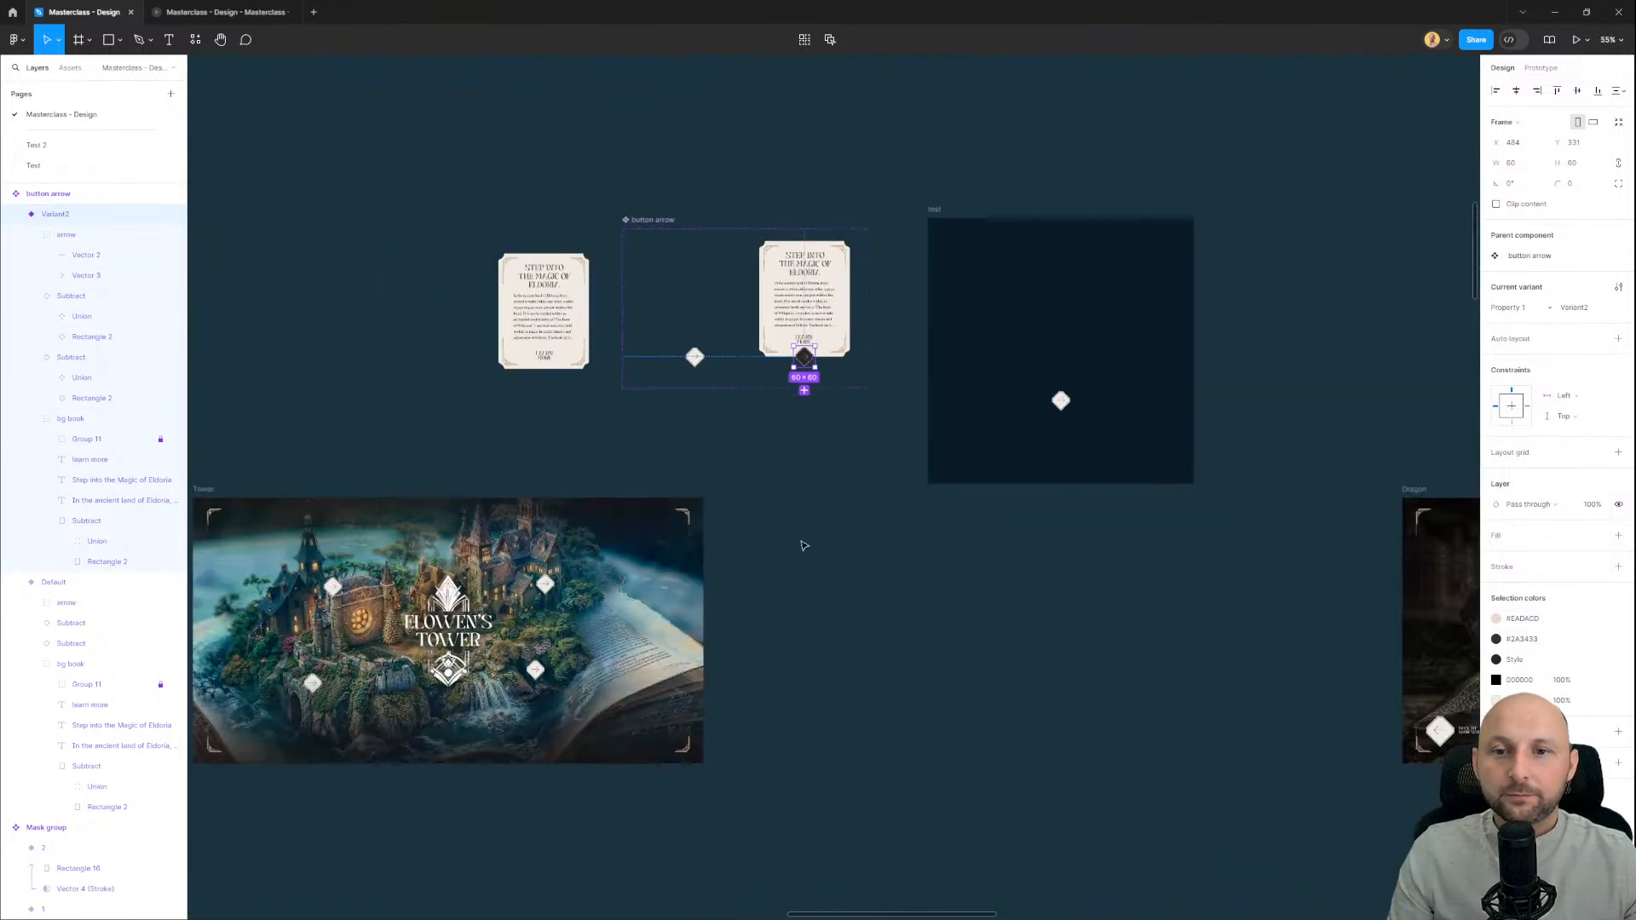
pyautogui.click(803, 546)
pyautogui.moveTo(785, 607); pyautogui.dragTo(1081, 508)
pyautogui.scroll(2, 847, 511)
pyautogui.click(512, 554)
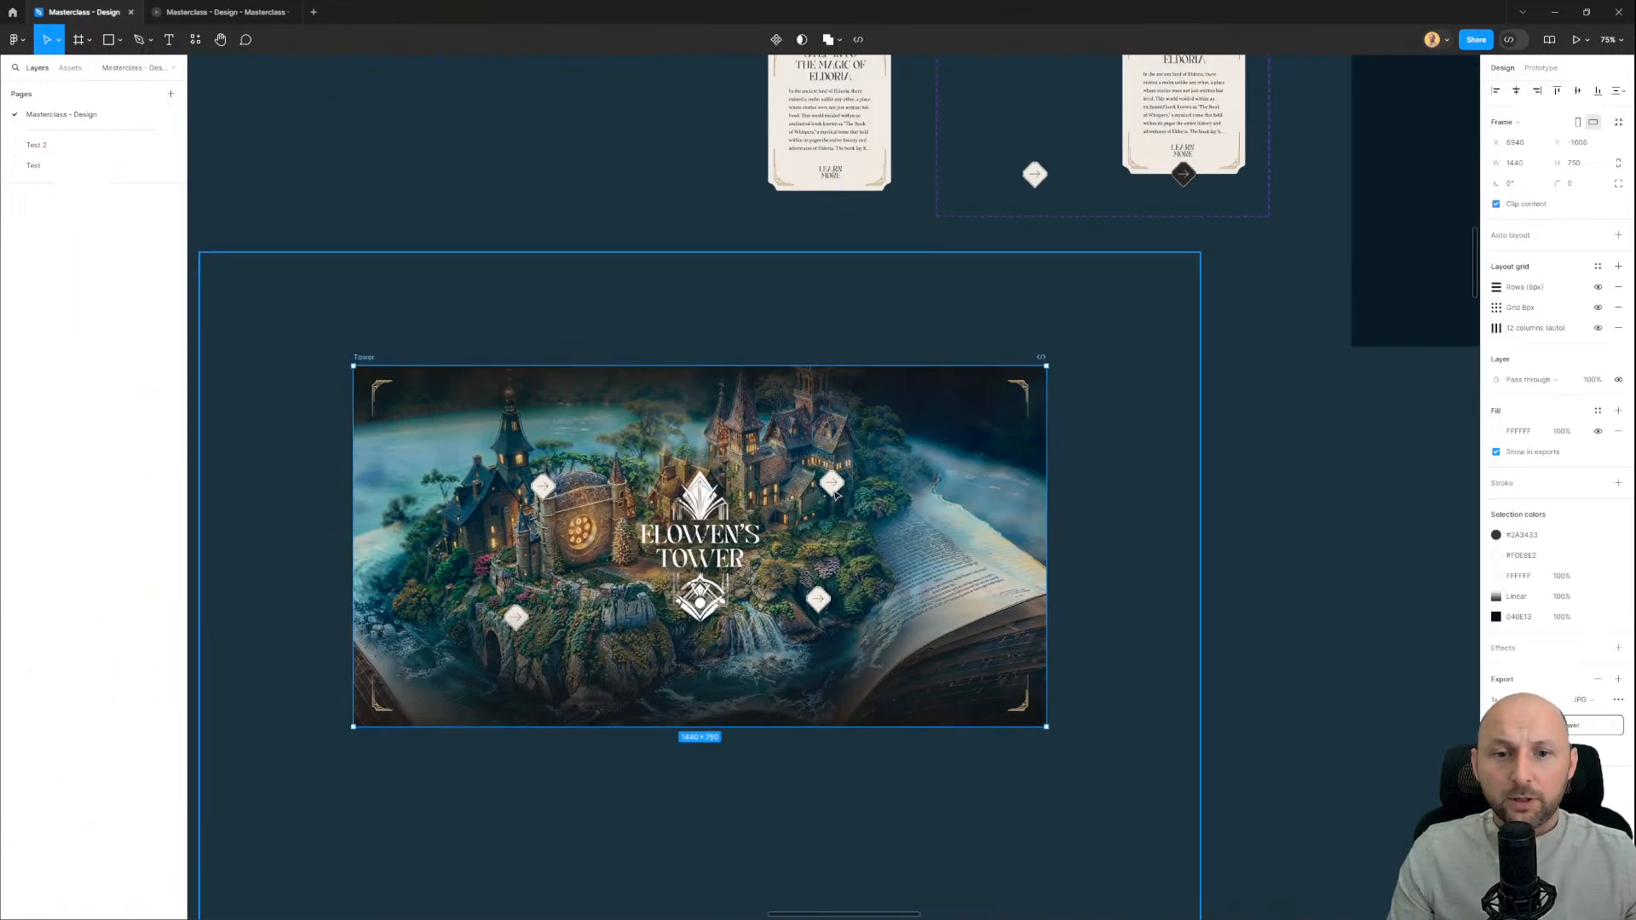
pyautogui.scroll(1, 540, 718)
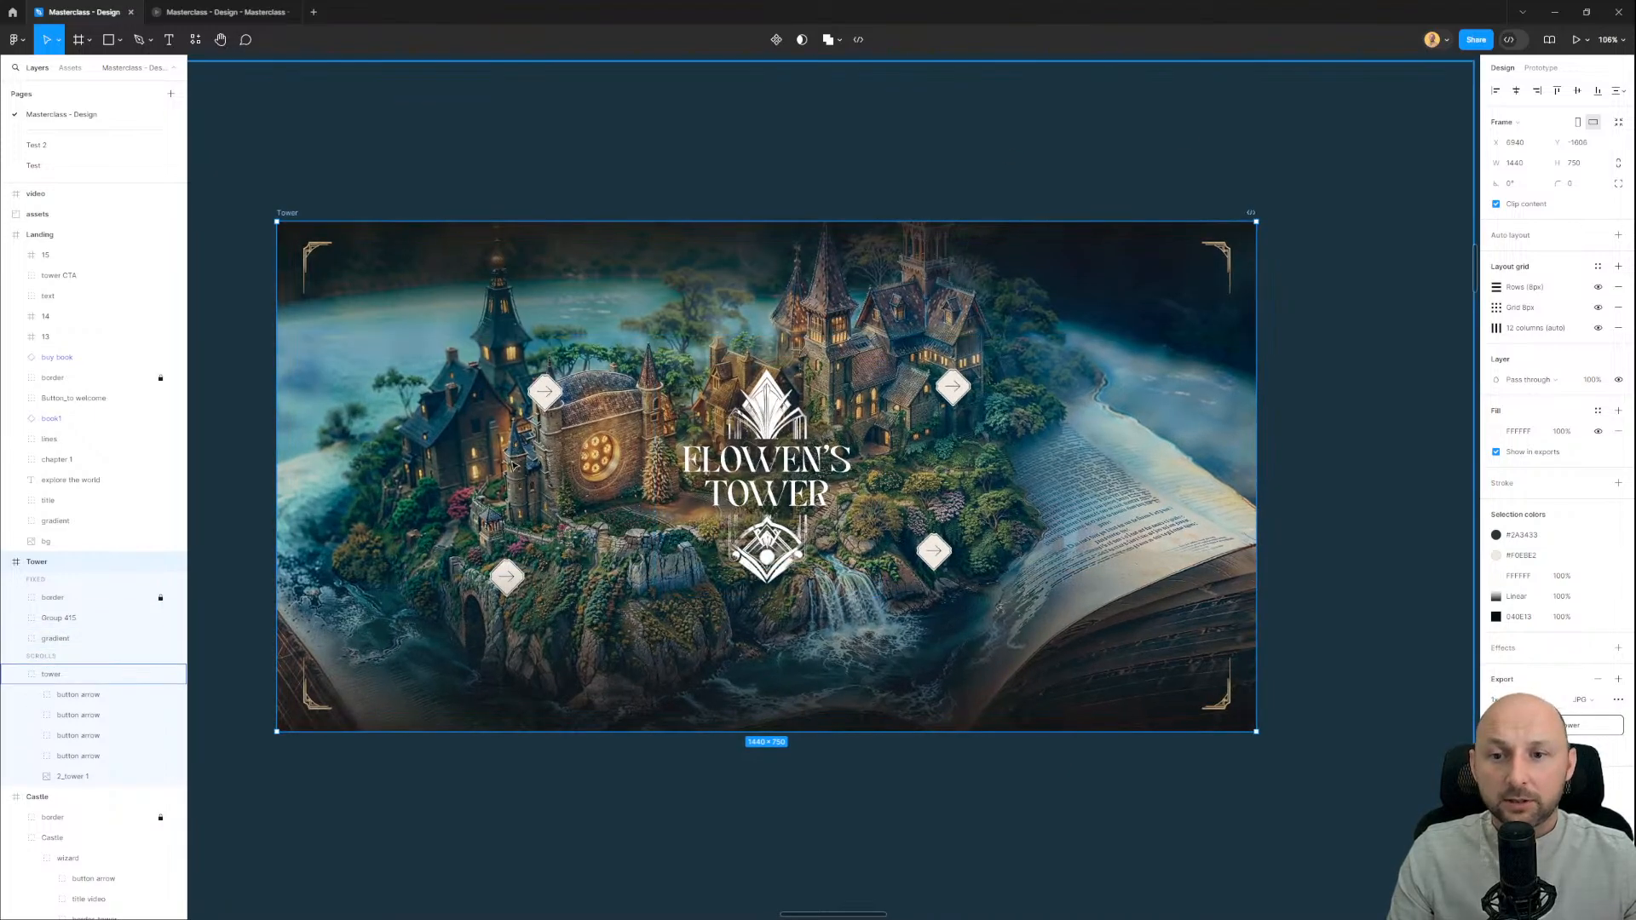
pyautogui.click(80, 714)
pyautogui.click(79, 696)
pyautogui.keyDown('shift'); pyautogui.click(95, 758); pyautogui.keyUp('shift')
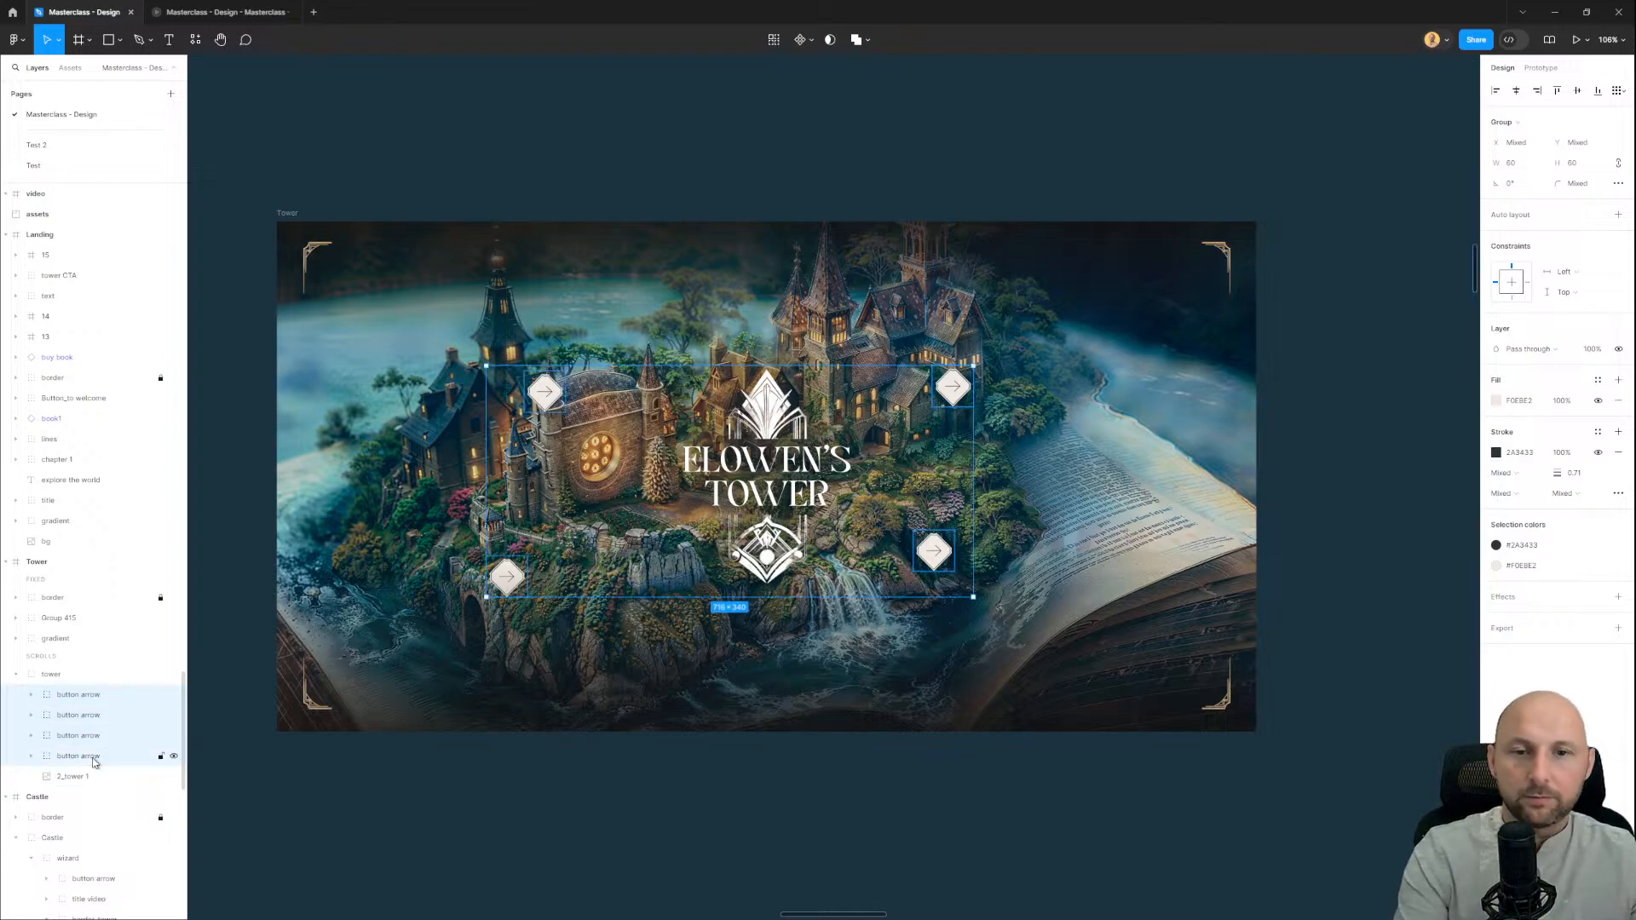
pyautogui.press('Delete')
# Step: Copy the Default arrow button into the tower group and move it right onto the Tower artwork
pyautogui.scroll(-3, 961, 373)
pyautogui.scroll(5, 962, 373)
pyautogui.click(933, 235)
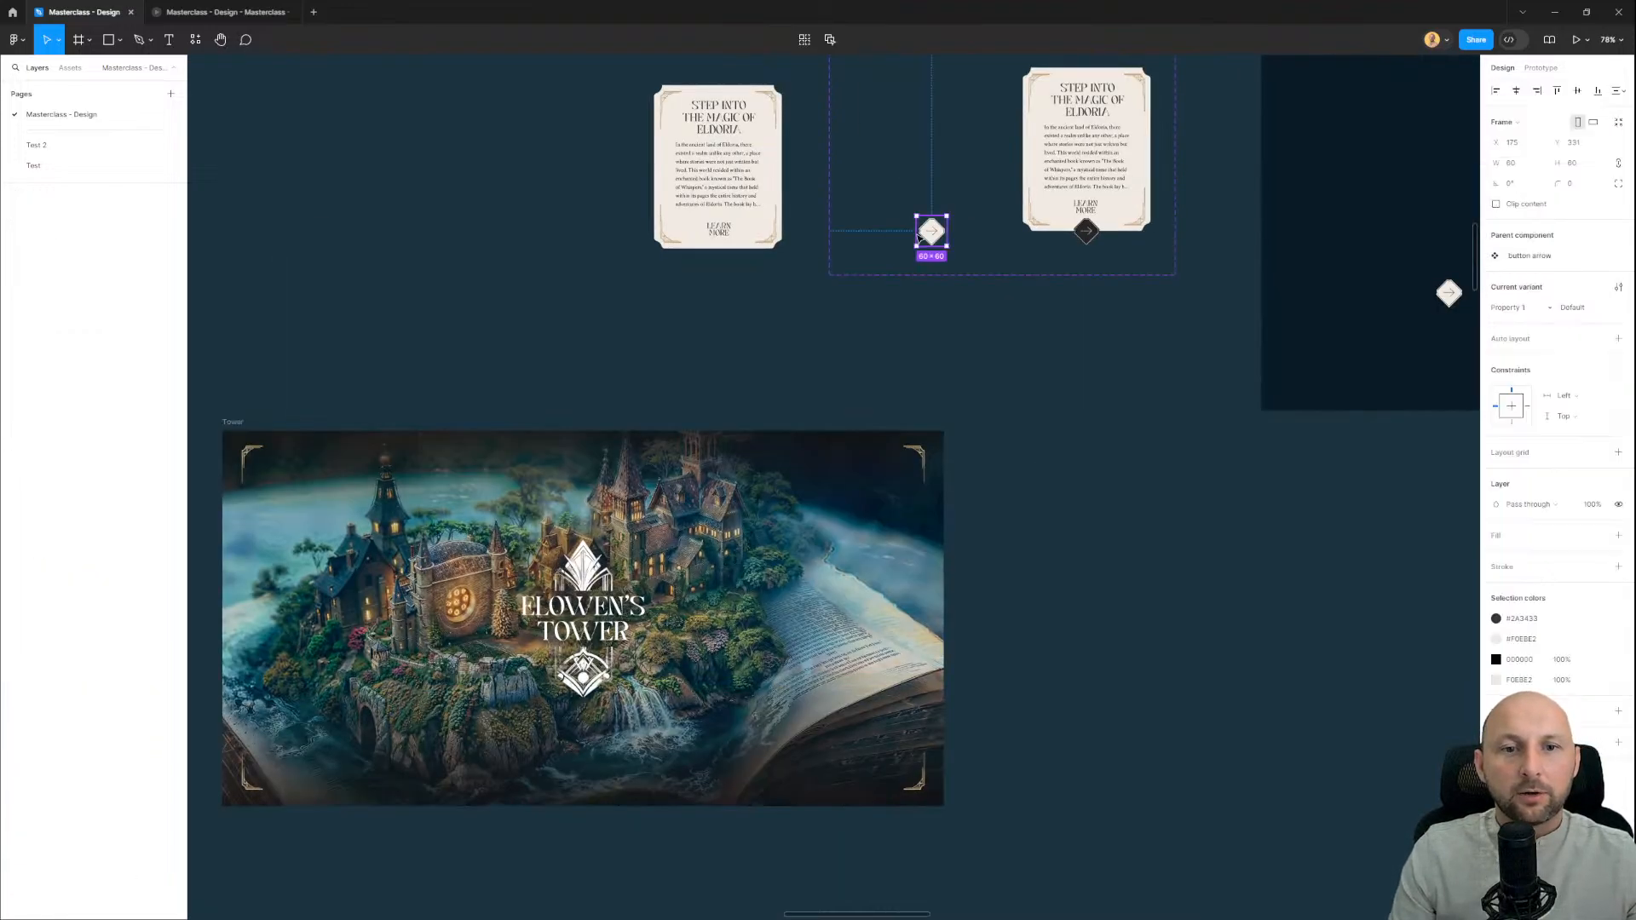
pyautogui.moveTo(544, 396); pyautogui.dragTo(713, 265)
pyautogui.scroll(3, 740, 469)
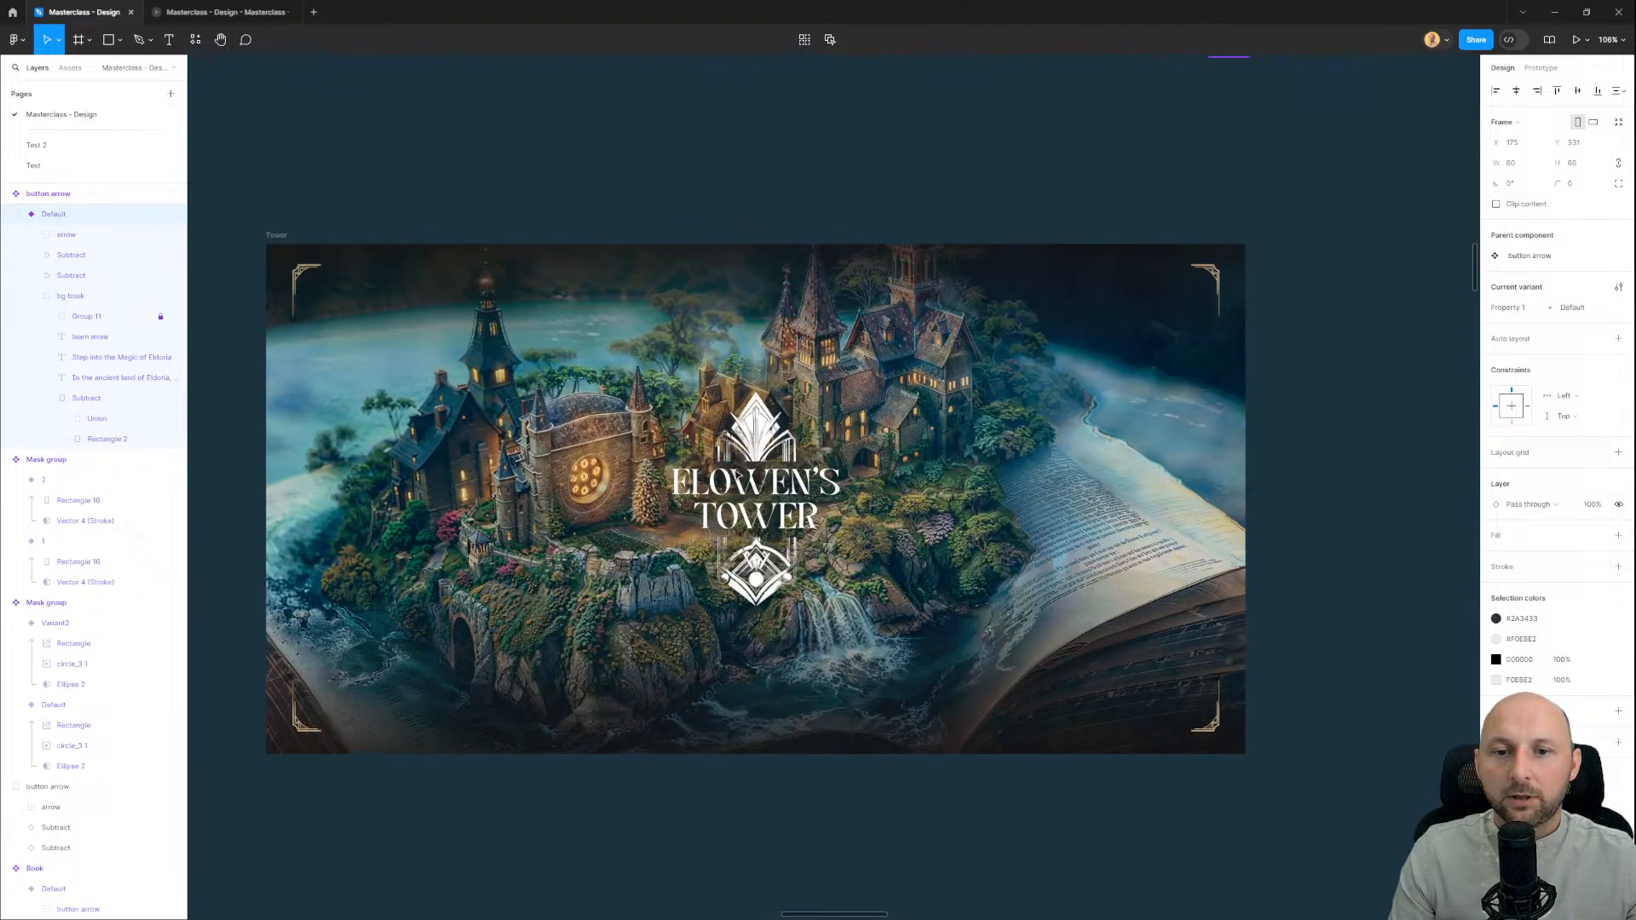
pyautogui.keyDown('ctrl'); pyautogui.click(738, 473); pyautogui.keyUp('ctrl')
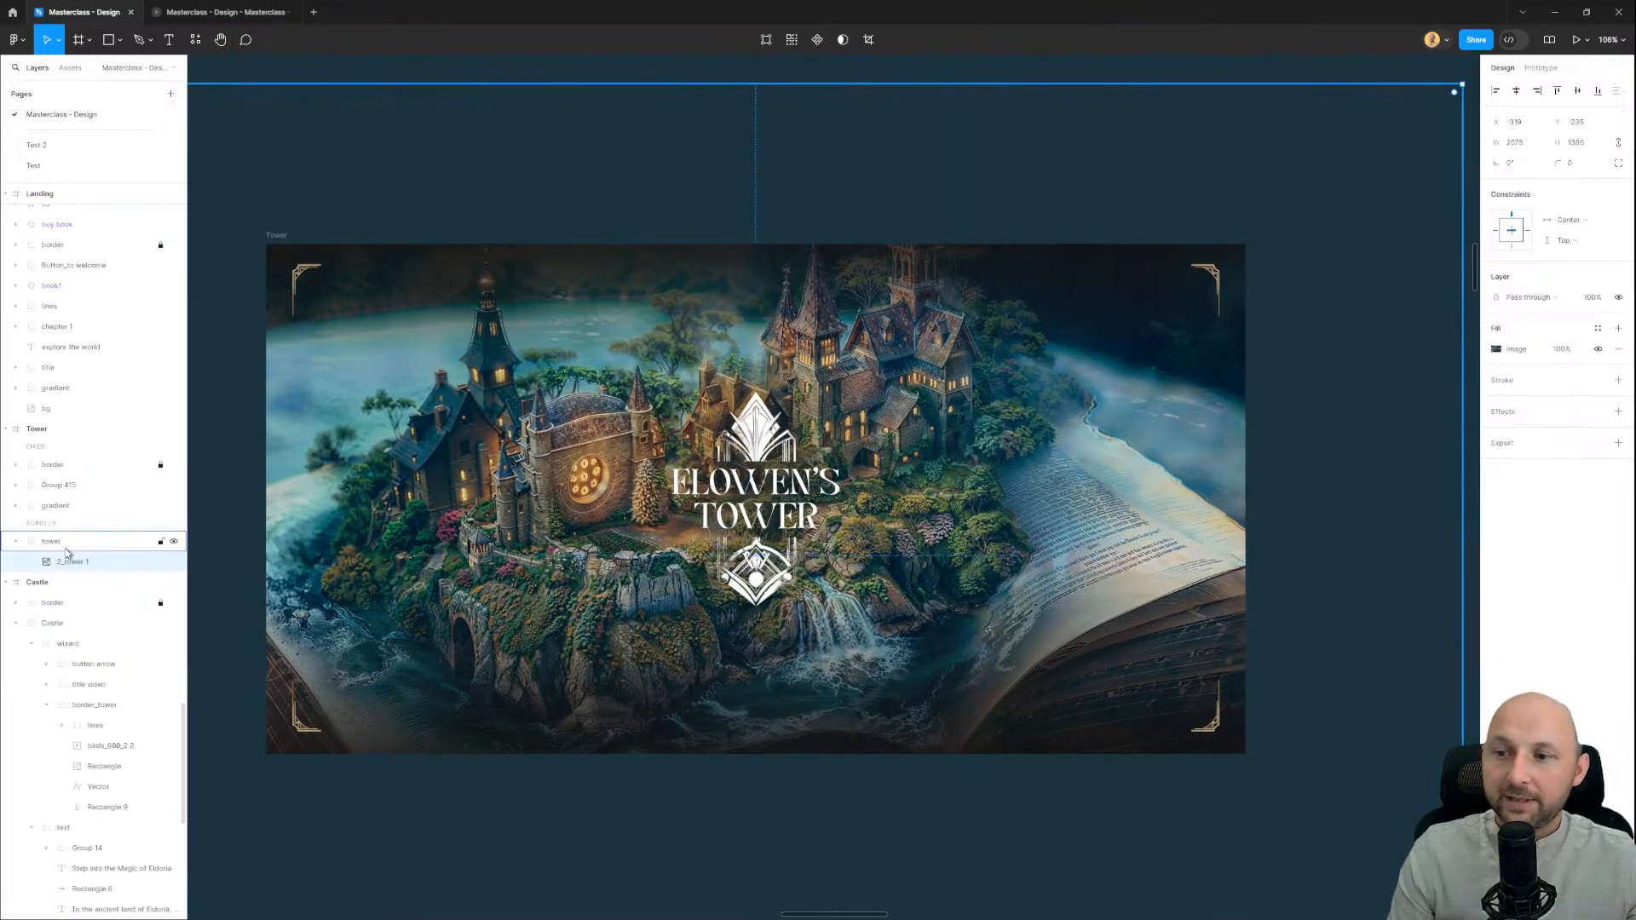
pyautogui.hotkey('ctrl', 'v')
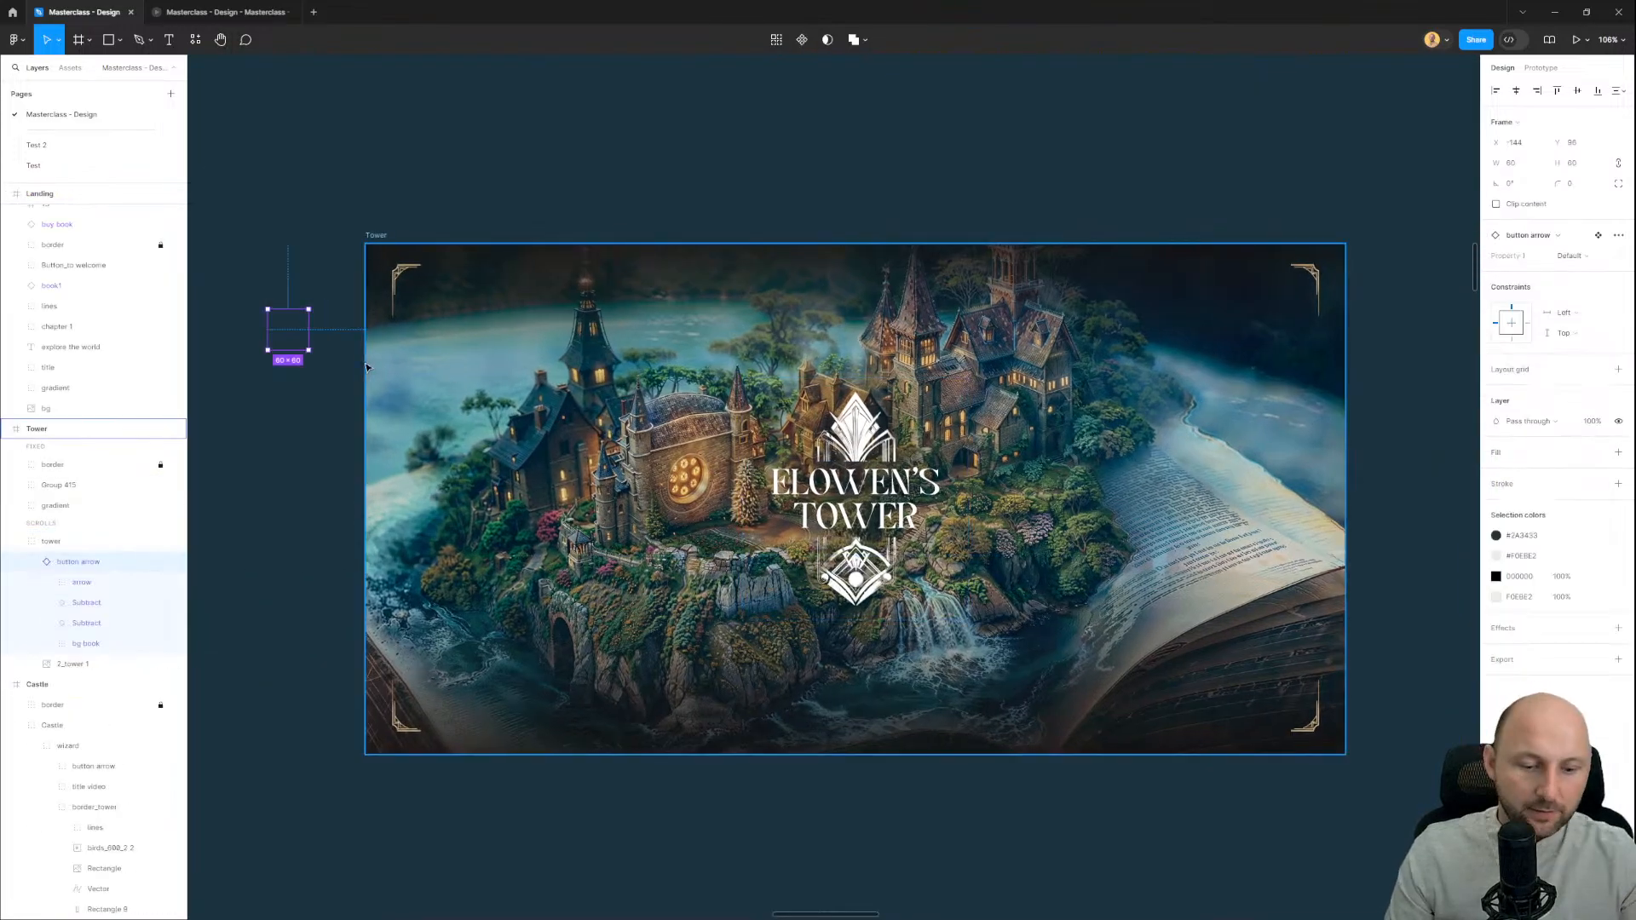
pyautogui.hotkey('shift', 'Right')
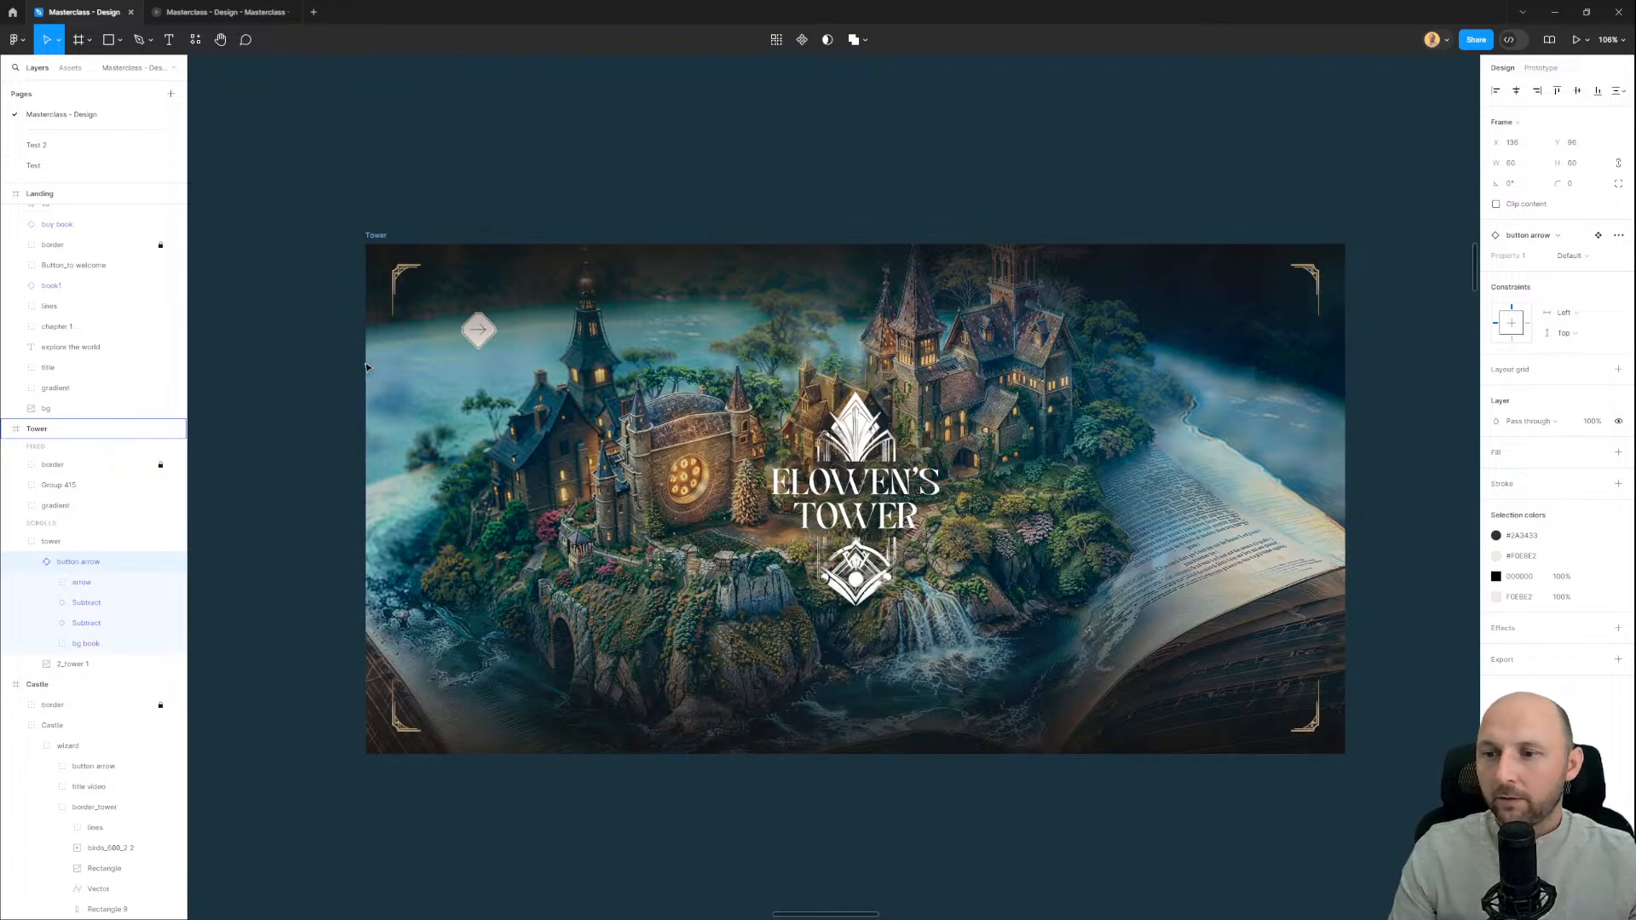
# Step: Spread four arrow button instances over the artwork: round window building, cliff archway, main castle and beside the waterfall
pyautogui.moveTo(491, 328); pyautogui.dragTo(1014, 406)
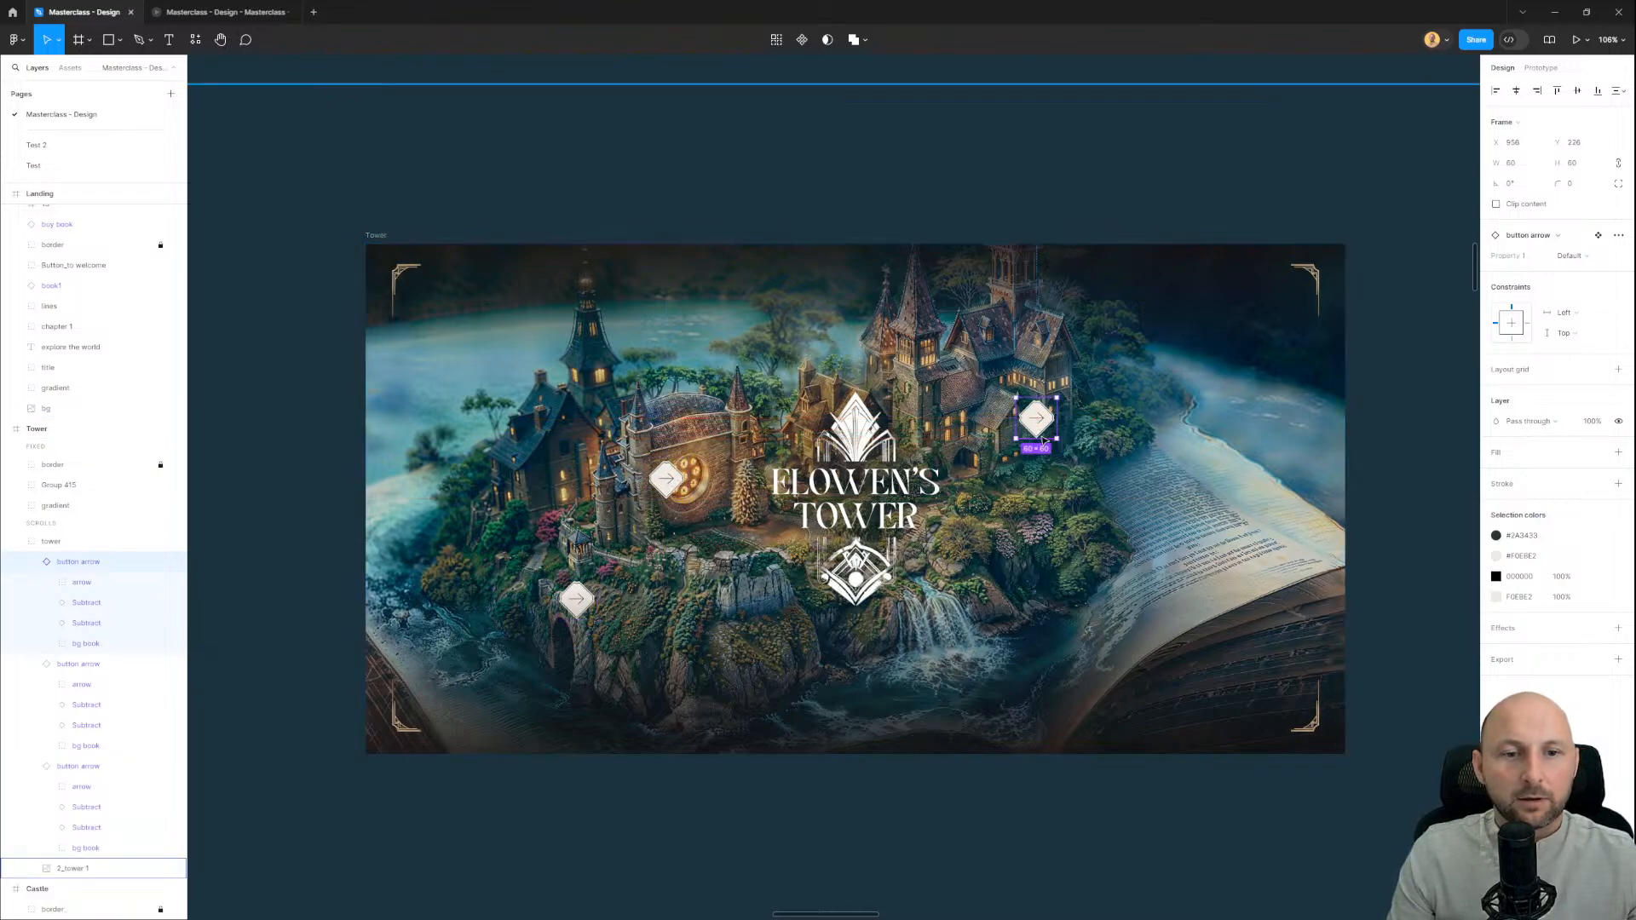
pyautogui.moveTo(1054, 559)
pyautogui.keyDown('alt'); pyautogui.mouseDown()
pyautogui.moveTo(1090, 582)
pyautogui.moveTo(1070, 580)
pyautogui.mouseUp(); pyautogui.keyUp('alt')
pyautogui.moveTo(754, 164); pyautogui.dragTo(657, 128)
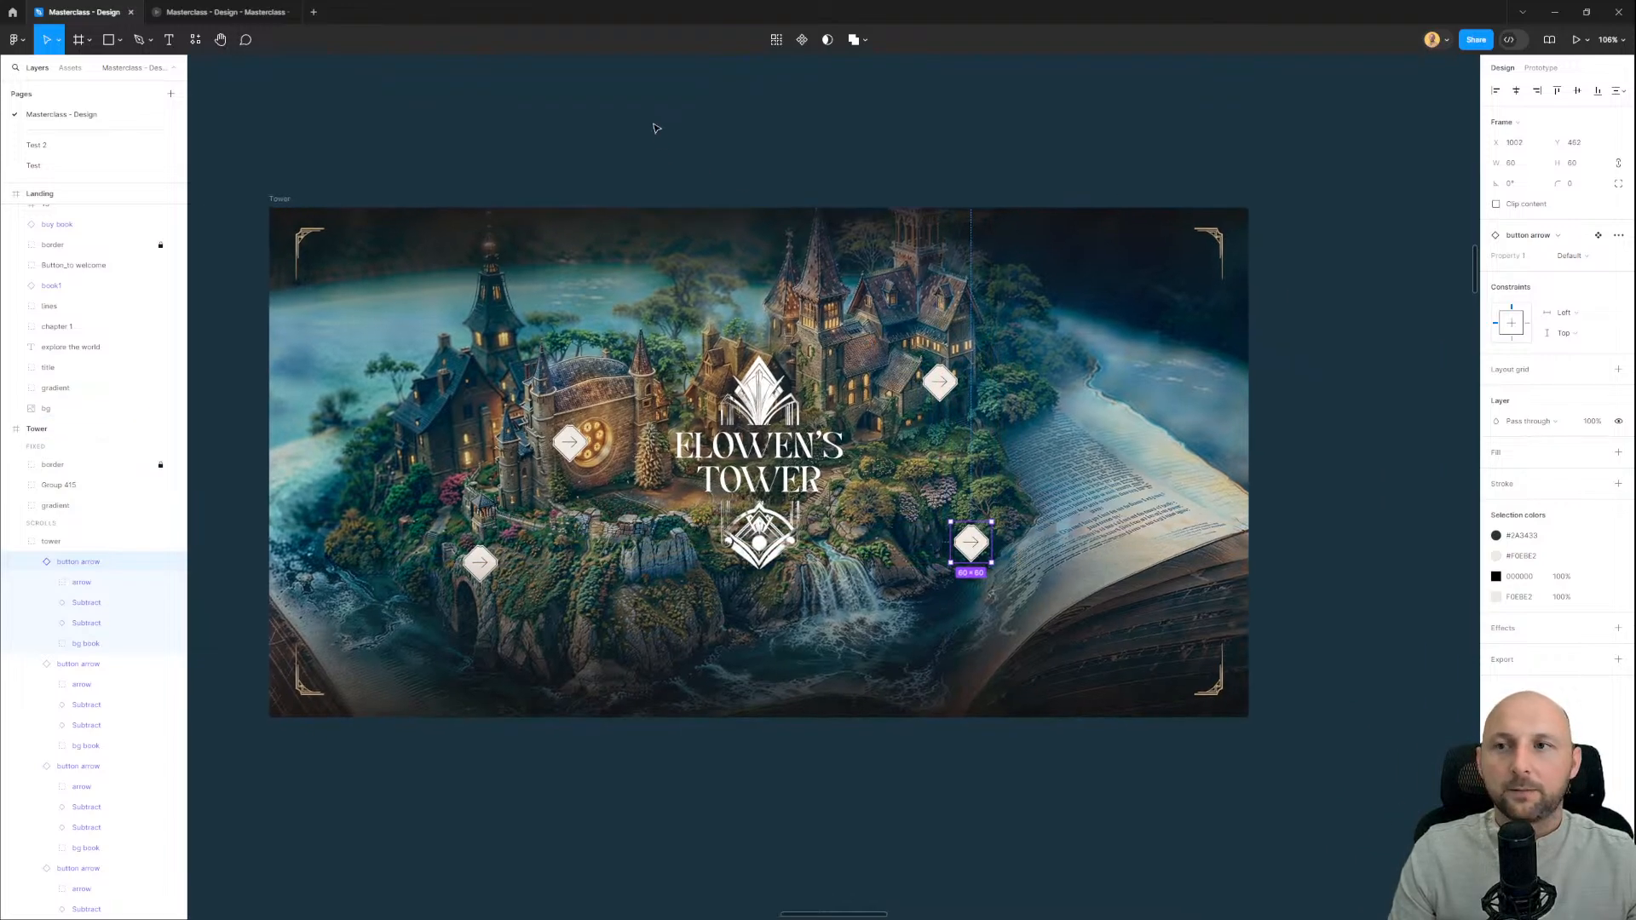
pyautogui.click(657, 128)
# Step: Test the hover info card of the placed arrow buttons in the Tower flow preview
pyautogui.click(209, 15)
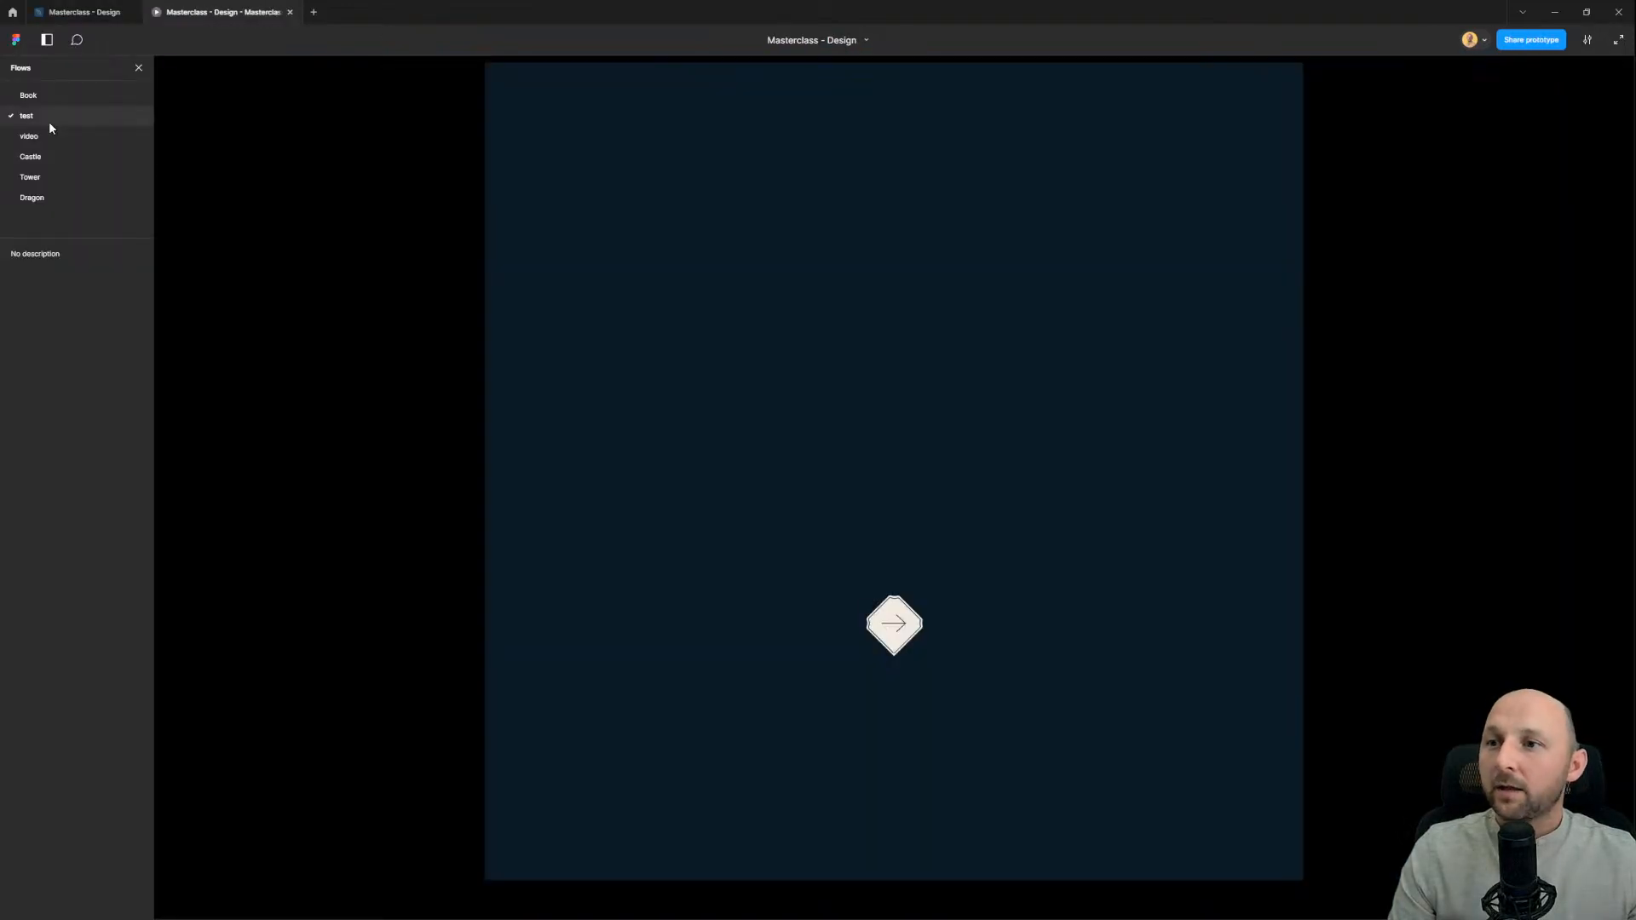
pyautogui.click(46, 179)
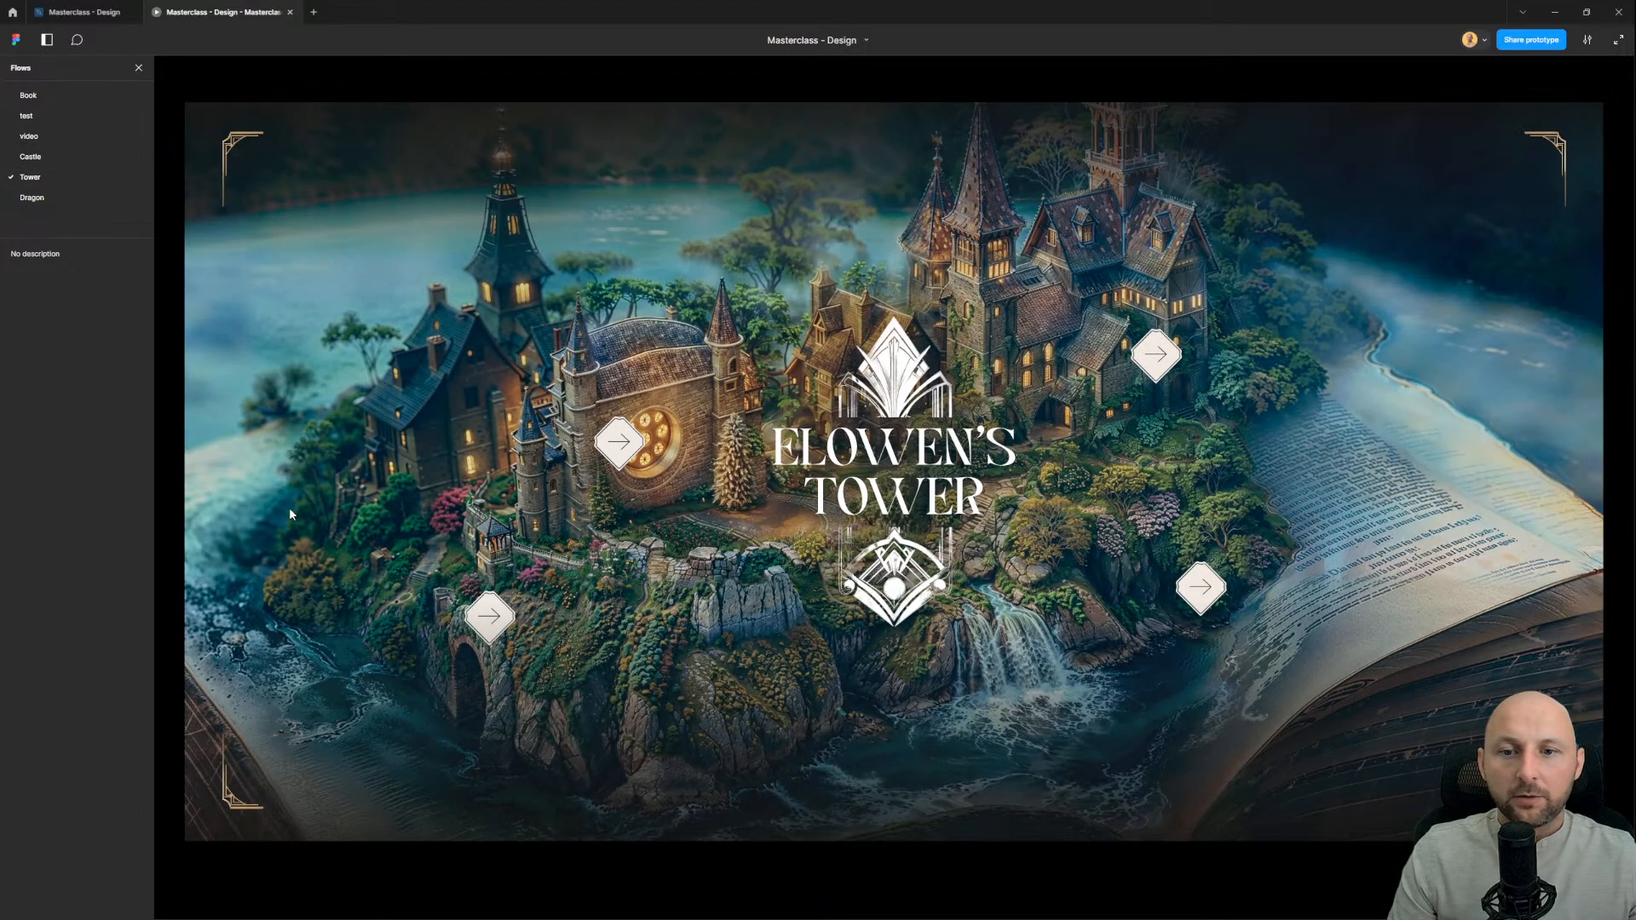
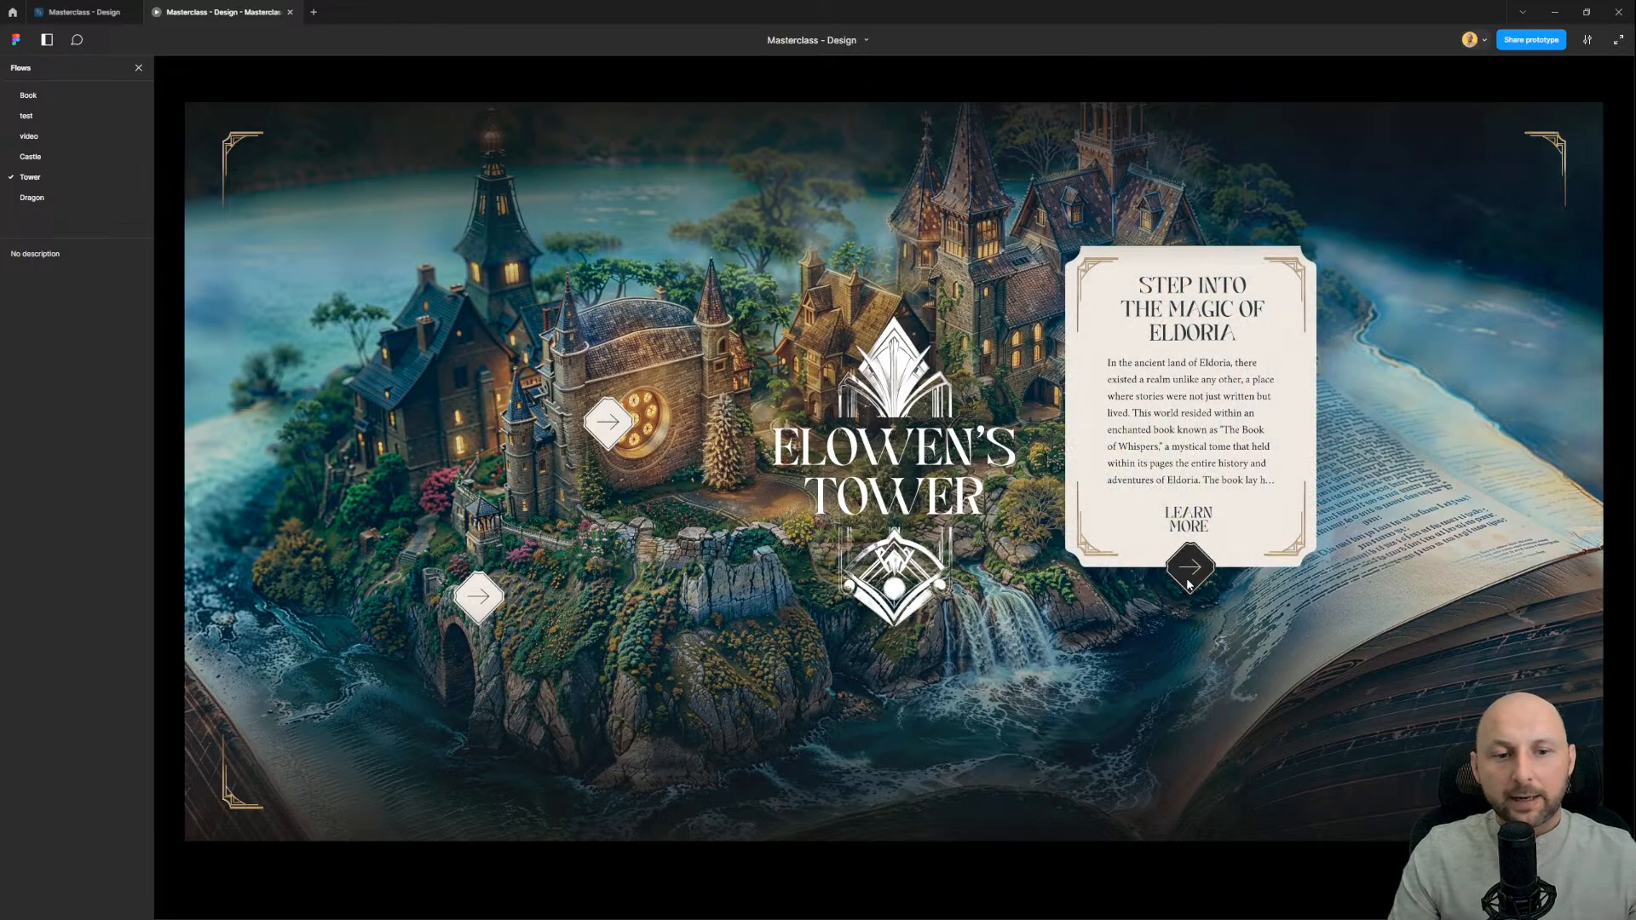
pyautogui.click(91, 15)
# Step: Move the button arrow component set, its info card and the test frame up and left, further above the Tower frame
pyautogui.scroll(-5, 666, 406)
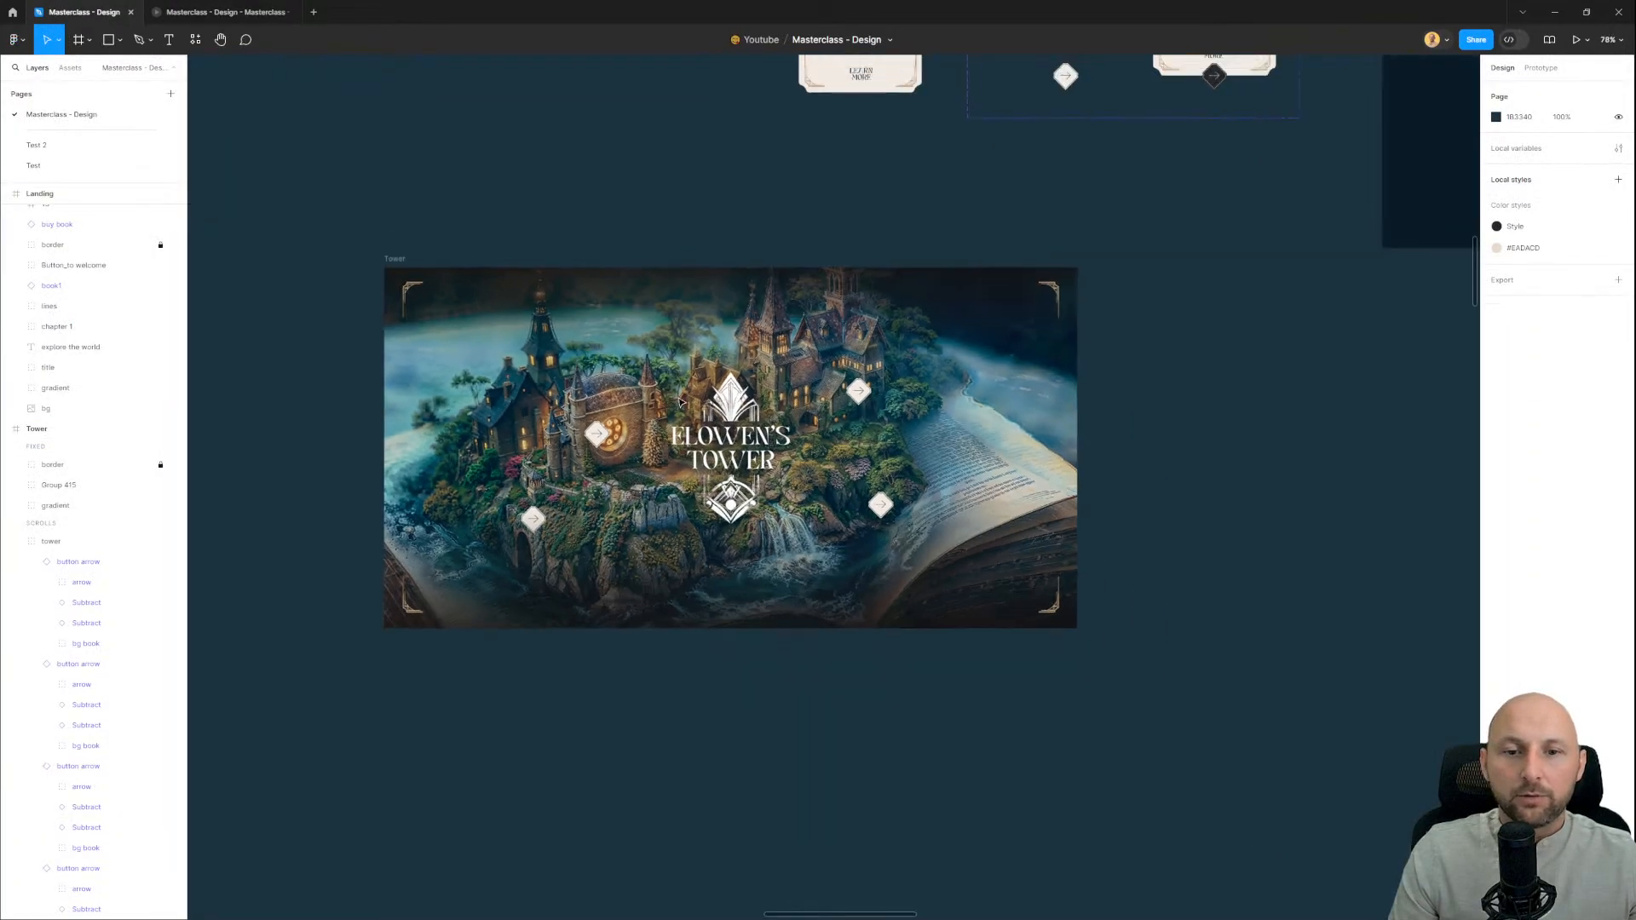
pyautogui.scroll(-5, 1011, 638)
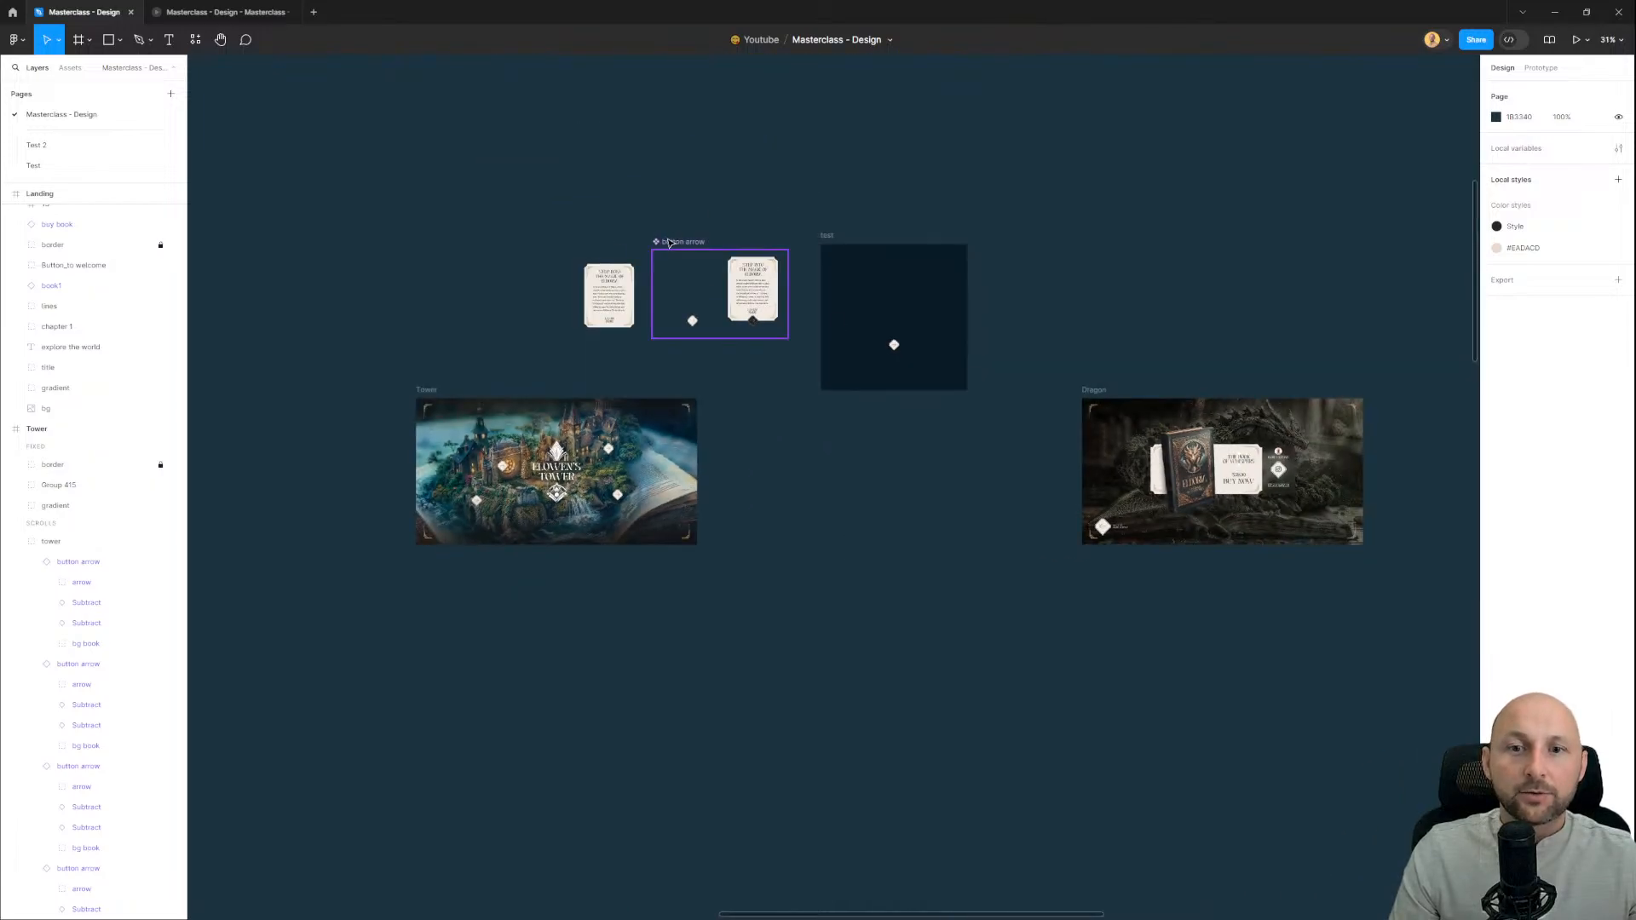
pyautogui.moveTo(536, 218); pyautogui.dragTo(797, 376)
pyautogui.moveTo(757, 296); pyautogui.dragTo(628, 197)
pyautogui.click(886, 490)
pyautogui.moveTo(896, 502); pyautogui.dragTo(844, 489)
pyautogui.moveTo(774, 222); pyautogui.dragTo(708, 166)
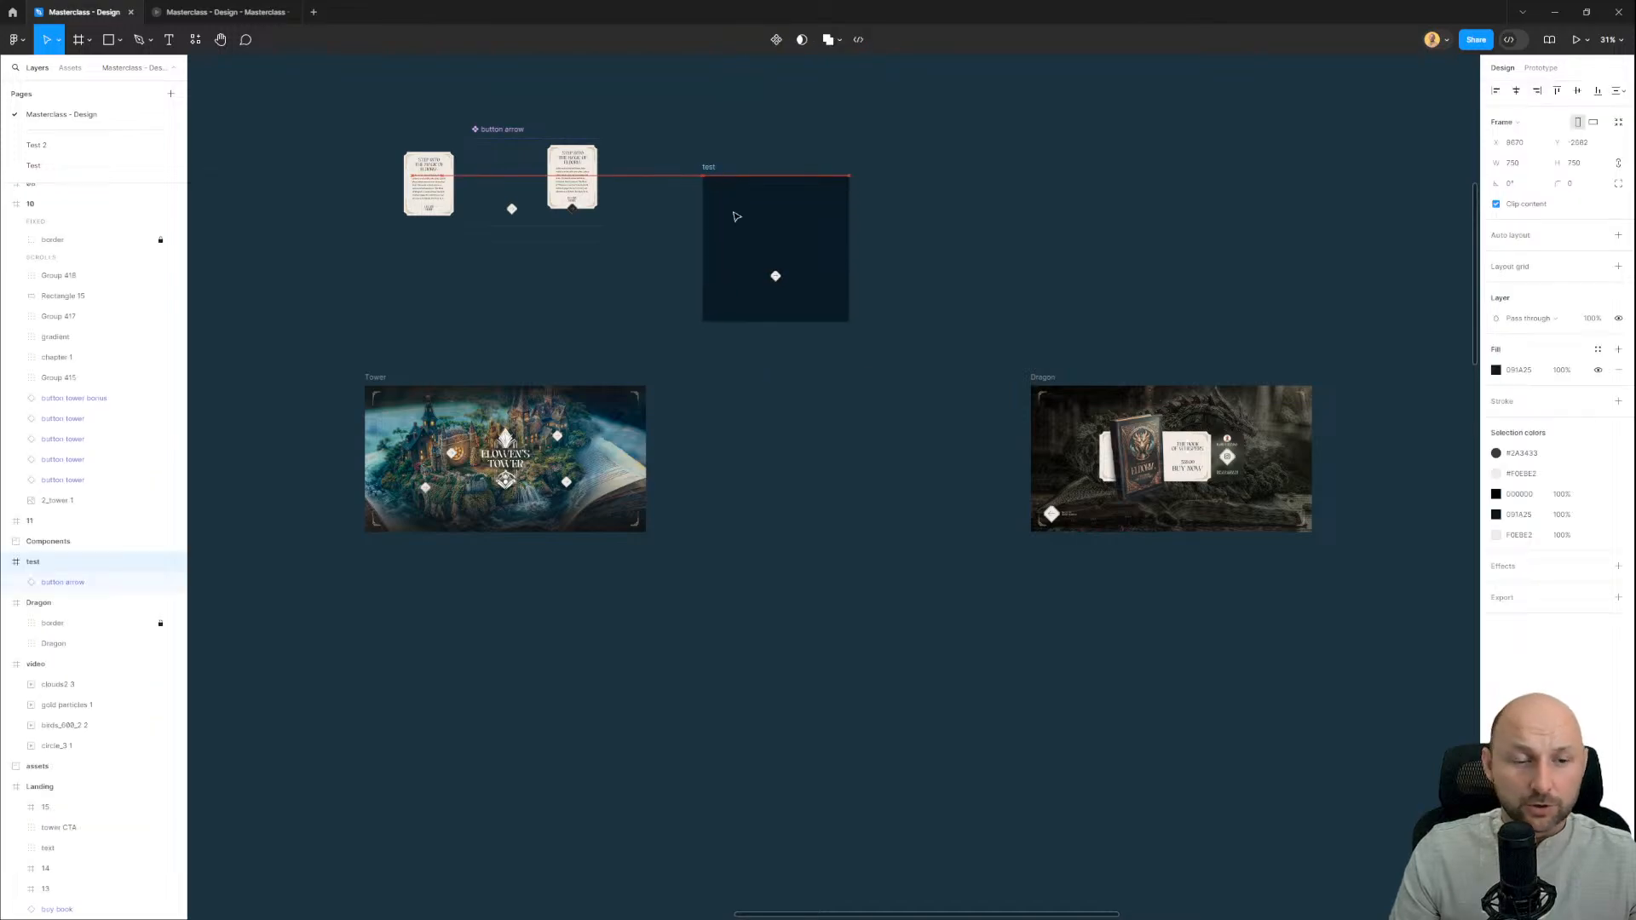
# Step: Examine the Dragon frame and view it in the prototype preview
pyautogui.scroll(2, 931, 452)
pyautogui.click(931, 452)
pyautogui.click(1072, 353)
pyautogui.hotkey('shift', '2')
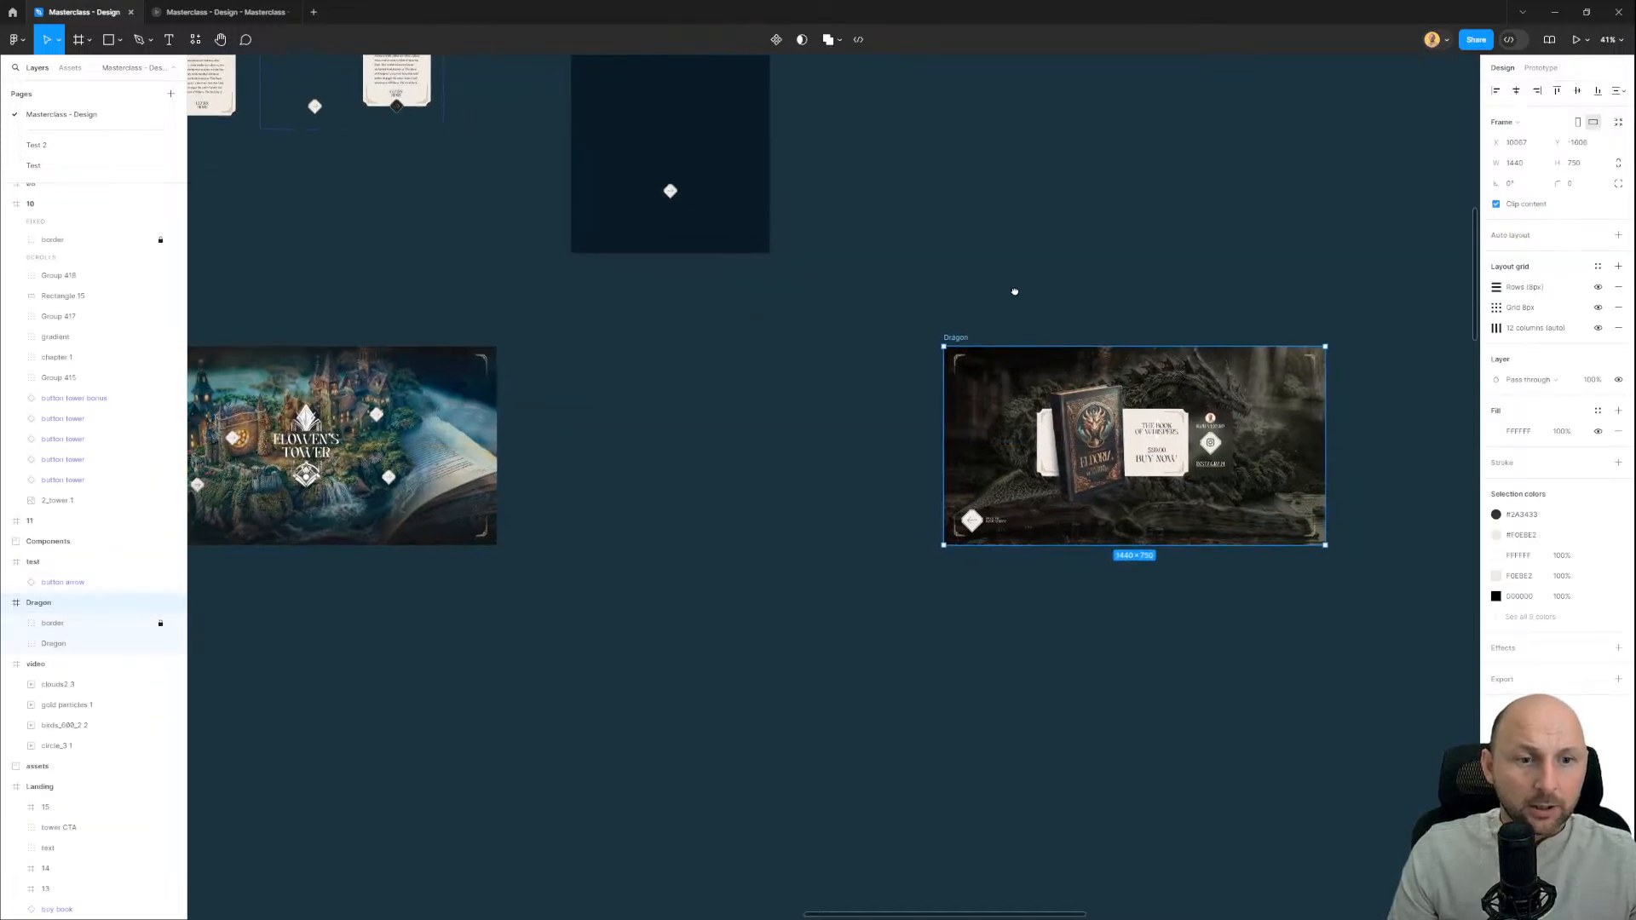
pyautogui.click(219, 13)
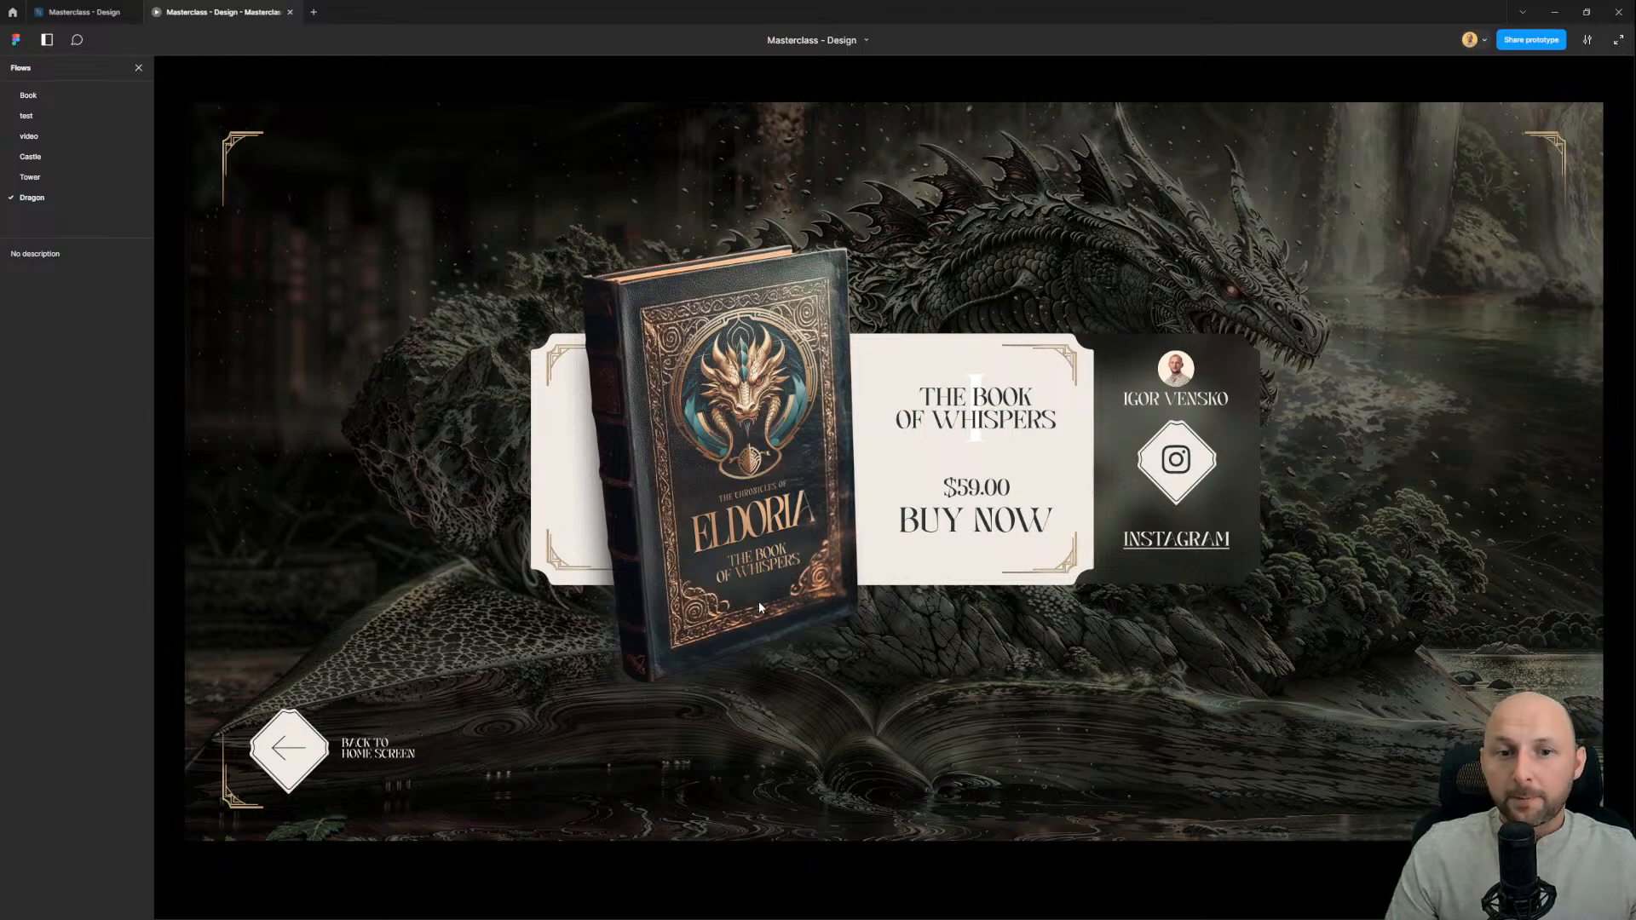
pyautogui.click(140, 6)
# Step: Locate the video frame on the canvas and select its gold particles 1 clip
pyautogui.scroll(-3, 993, 439)
pyautogui.click(1005, 698)
pyautogui.scroll(-5, 1013, 780)
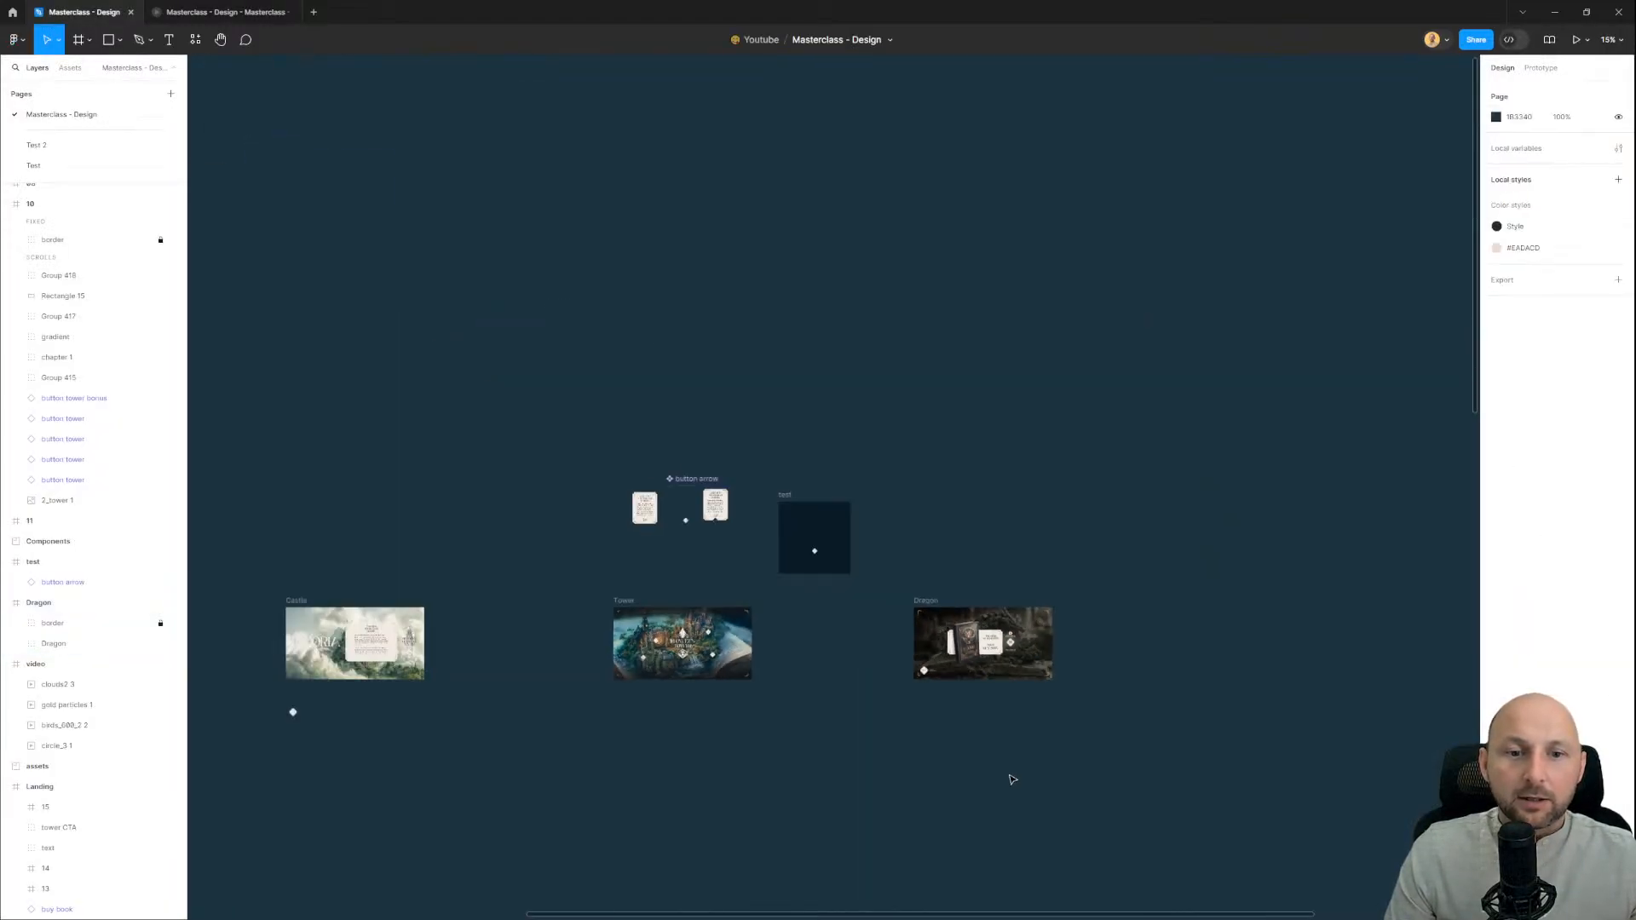
pyautogui.moveTo(891, 465); pyautogui.dragTo(1152, 554)
pyautogui.moveTo(778, 358); pyautogui.dragTo(1165, 632)
pyautogui.scroll(3, 704, 594)
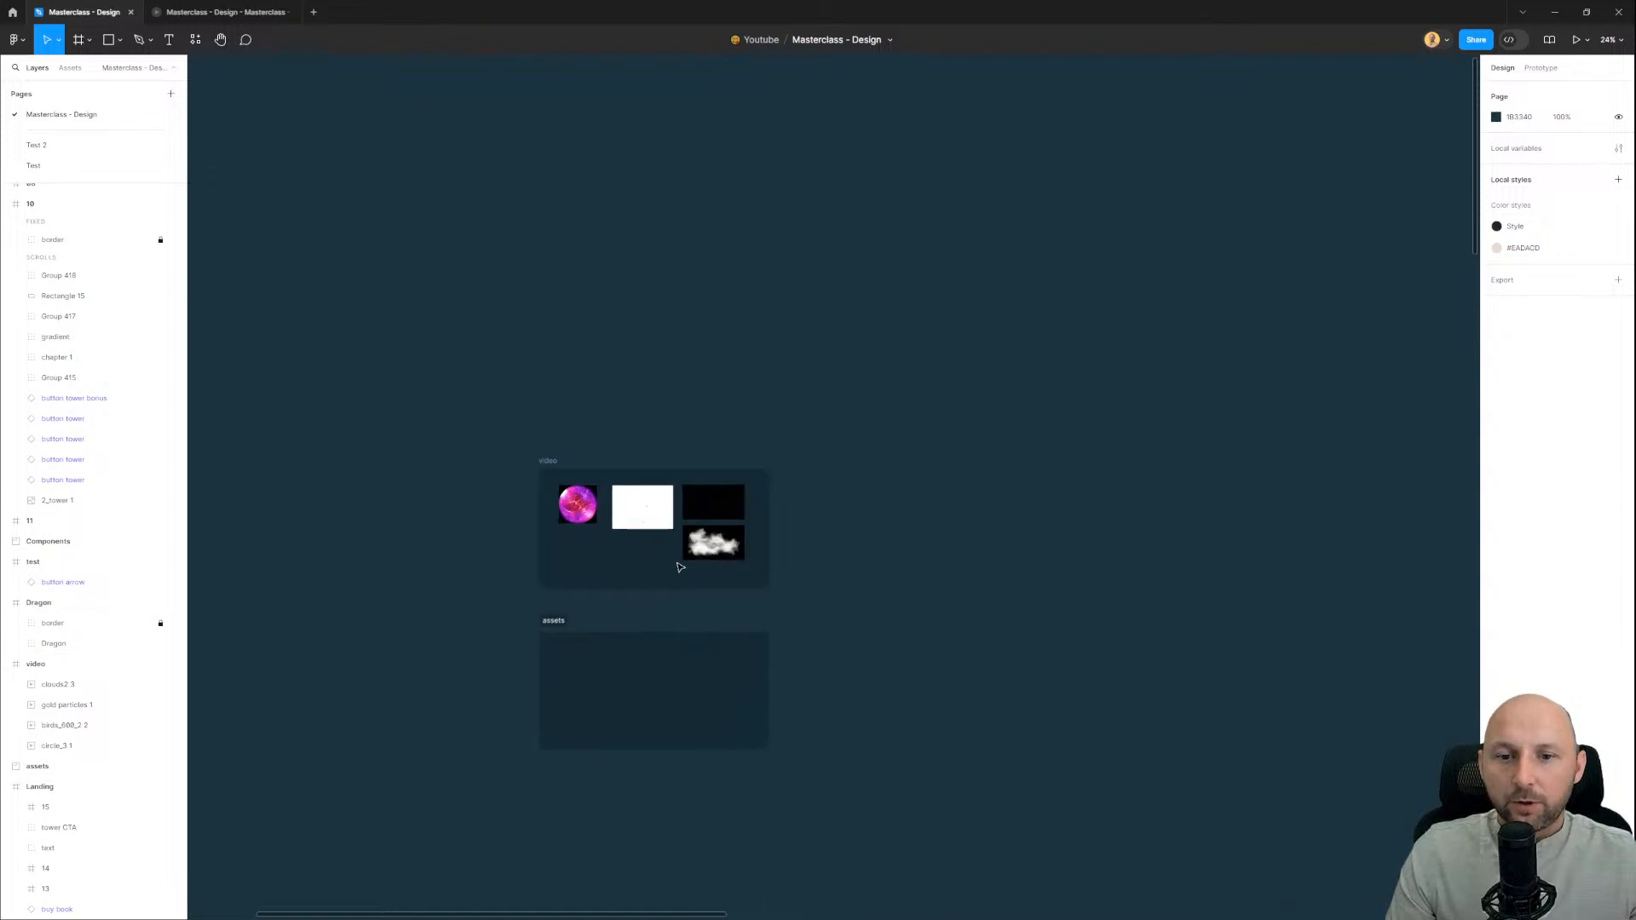
pyautogui.scroll(5, 631, 556)
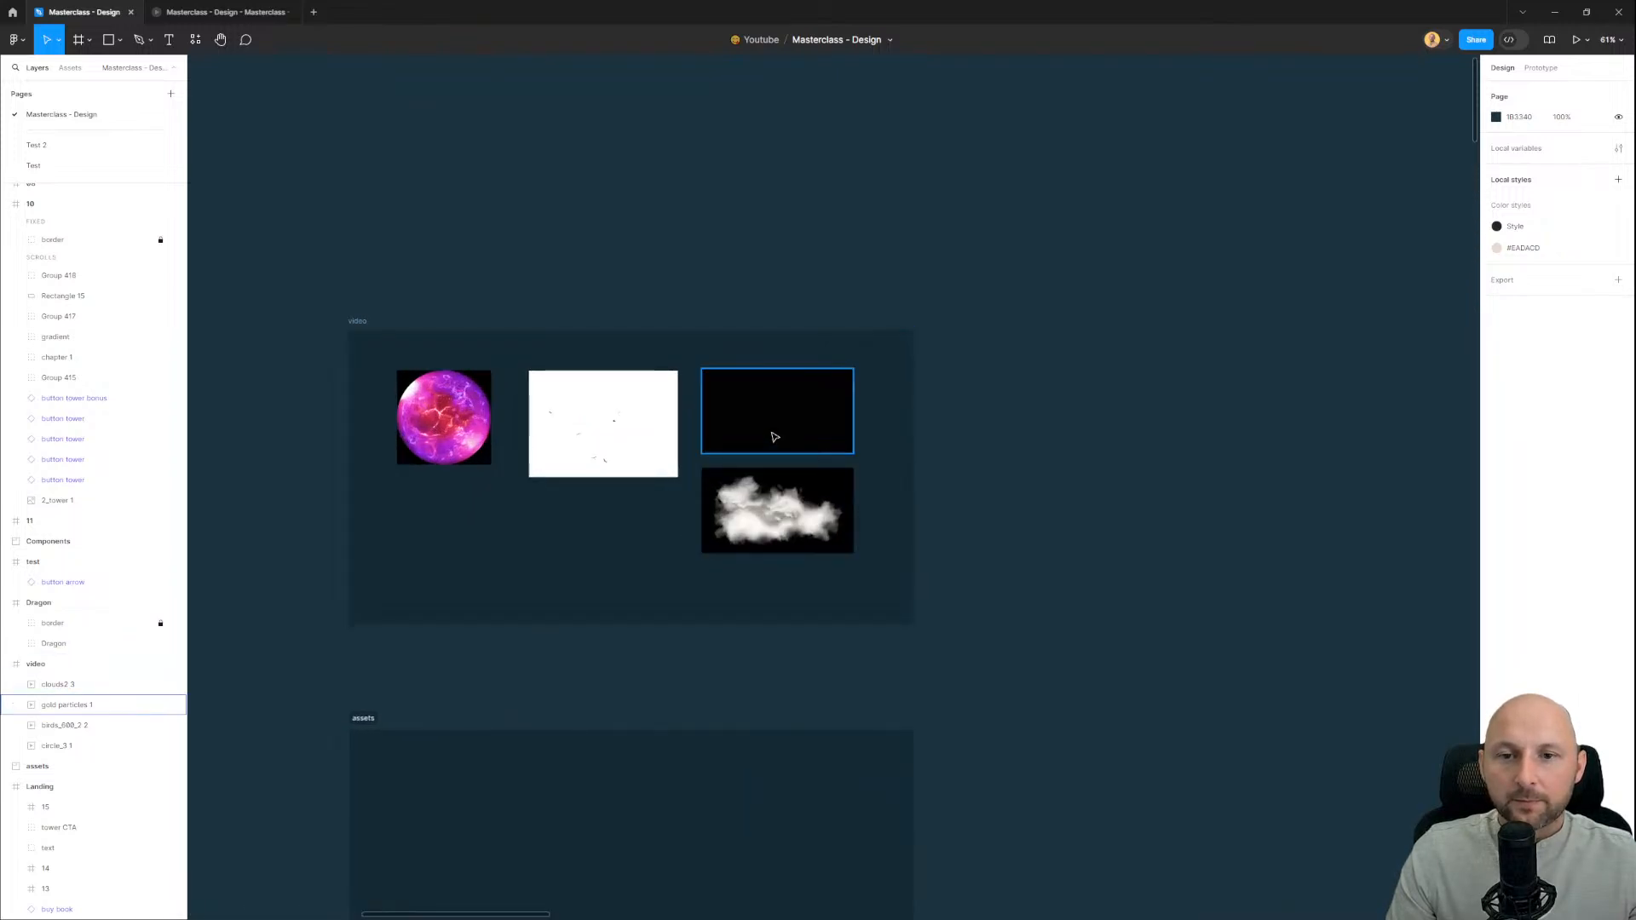
pyautogui.click(775, 437)
pyautogui.scroll(2, 752, 421)
# Step: Play the clips of the video flow in the prototype preview
pyautogui.click(191, 14)
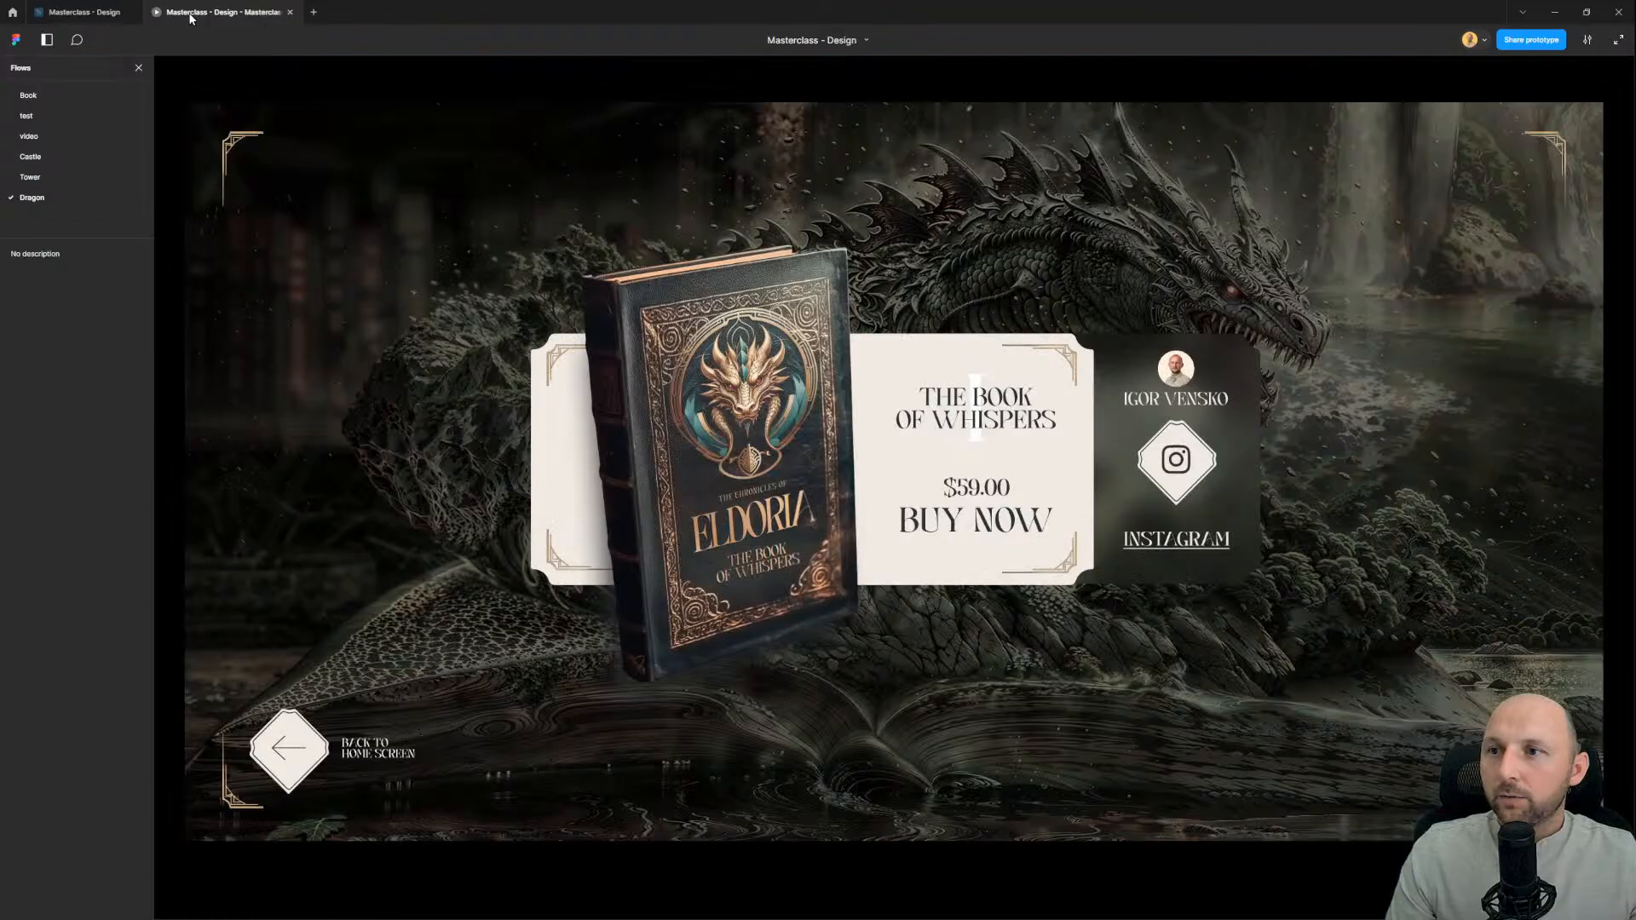
pyautogui.click(43, 136)
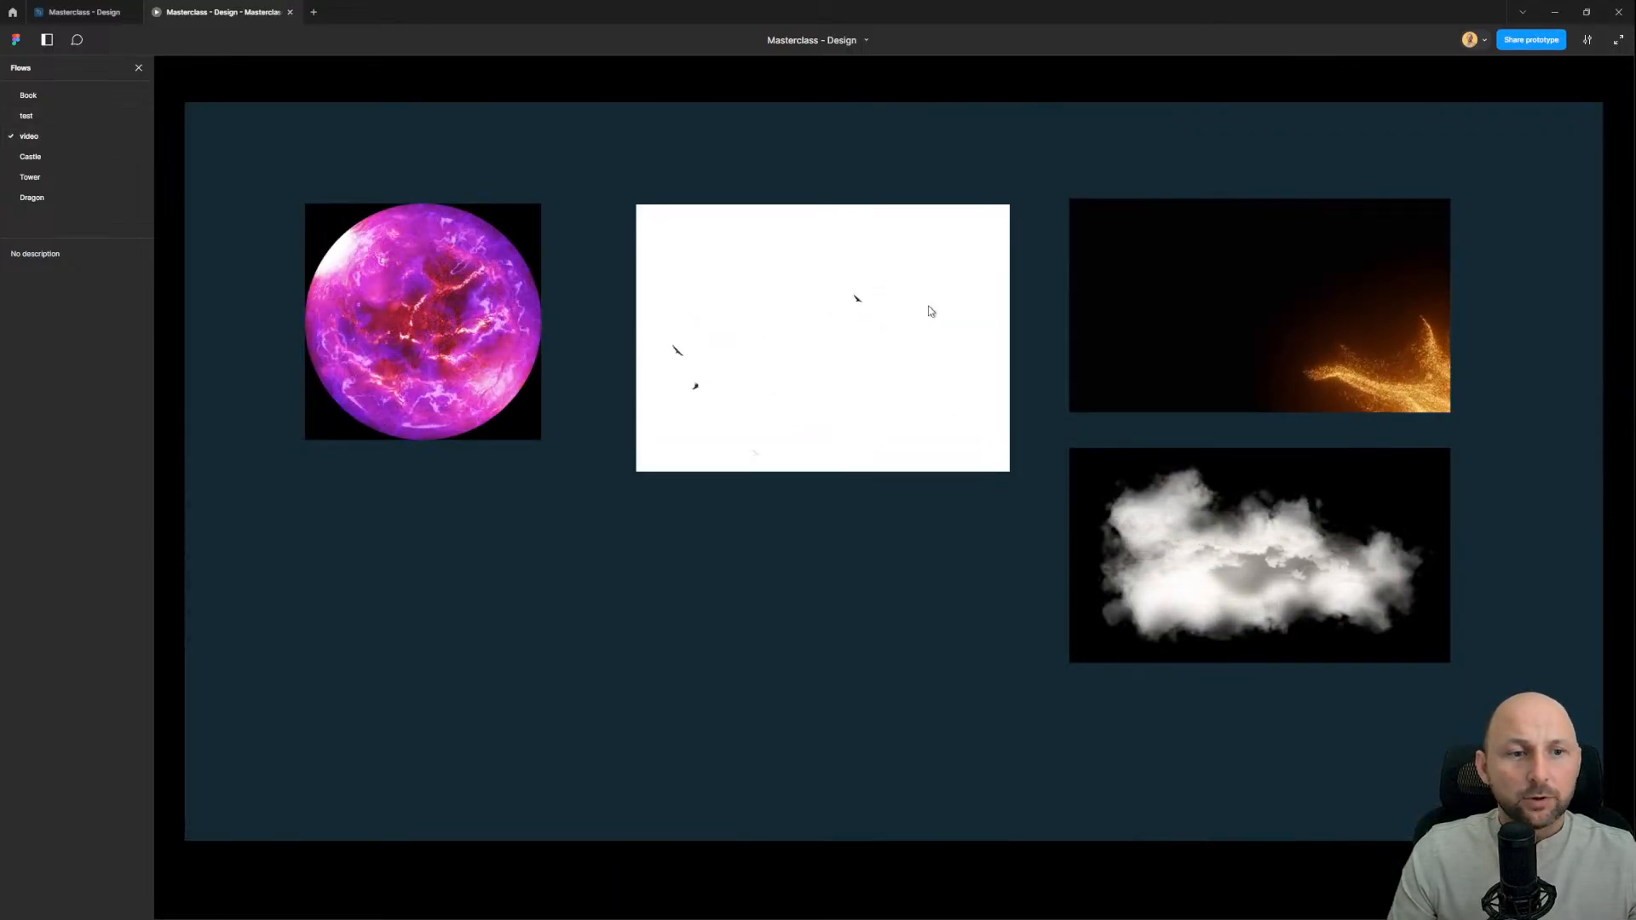
pyautogui.click(75, 11)
# Step: Paste the gold particles video into the Dragon frame's bg group, above Rectangle 14
pyautogui.scroll(-5, 811, 428)
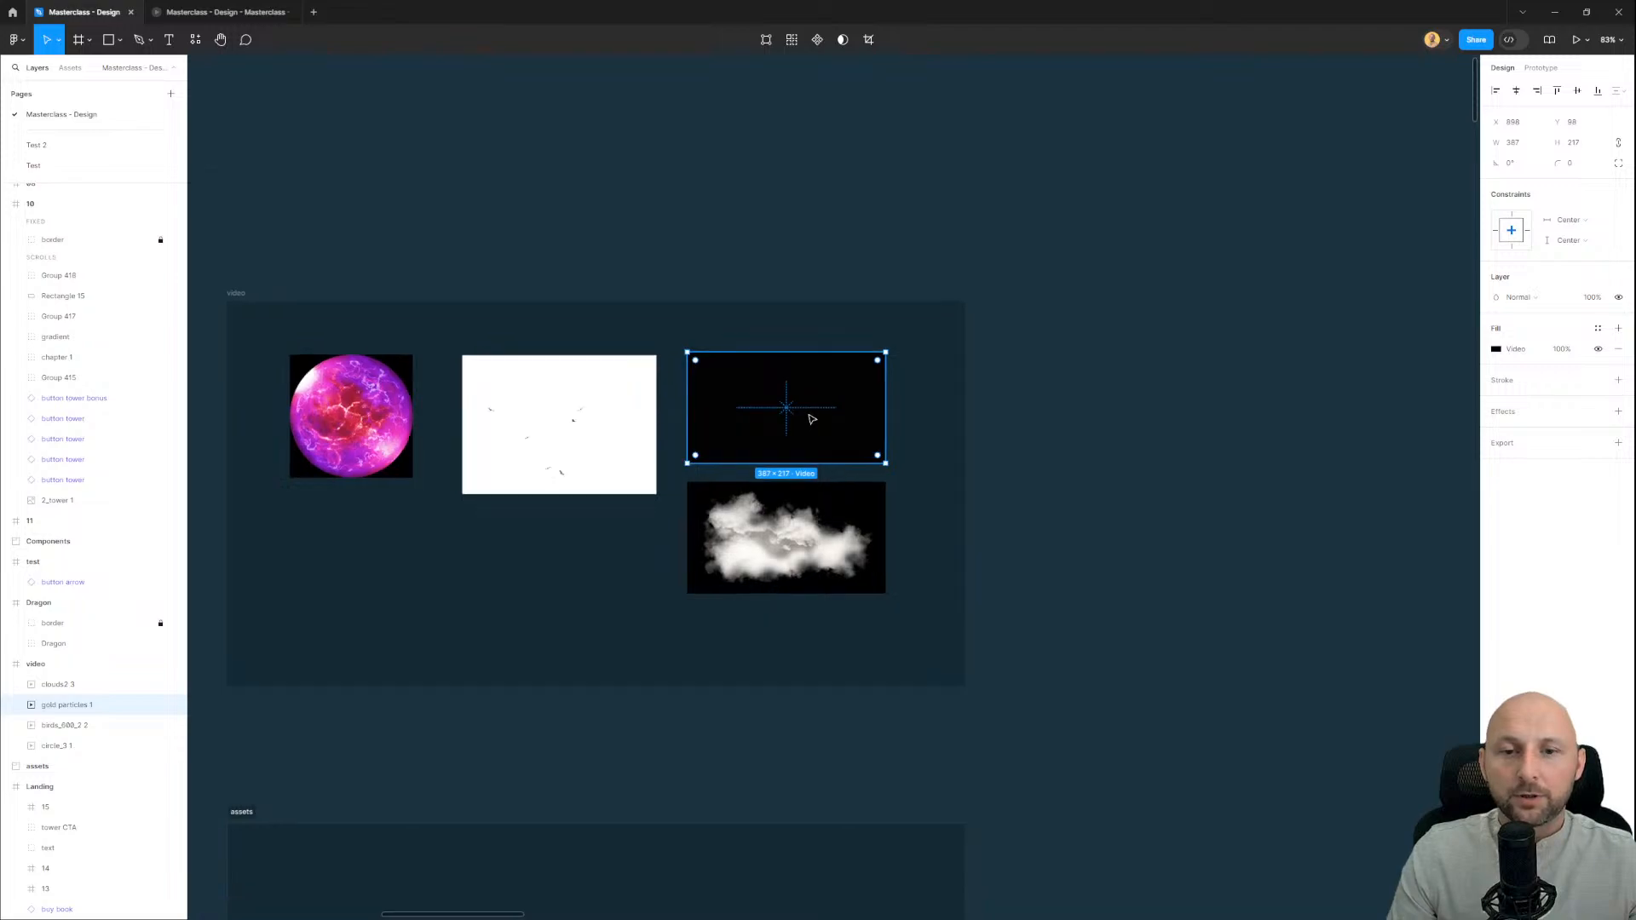
pyautogui.moveTo(1121, 643); pyautogui.dragTo(442, 335)
pyautogui.moveTo(1449, 712); pyautogui.dragTo(744, 331)
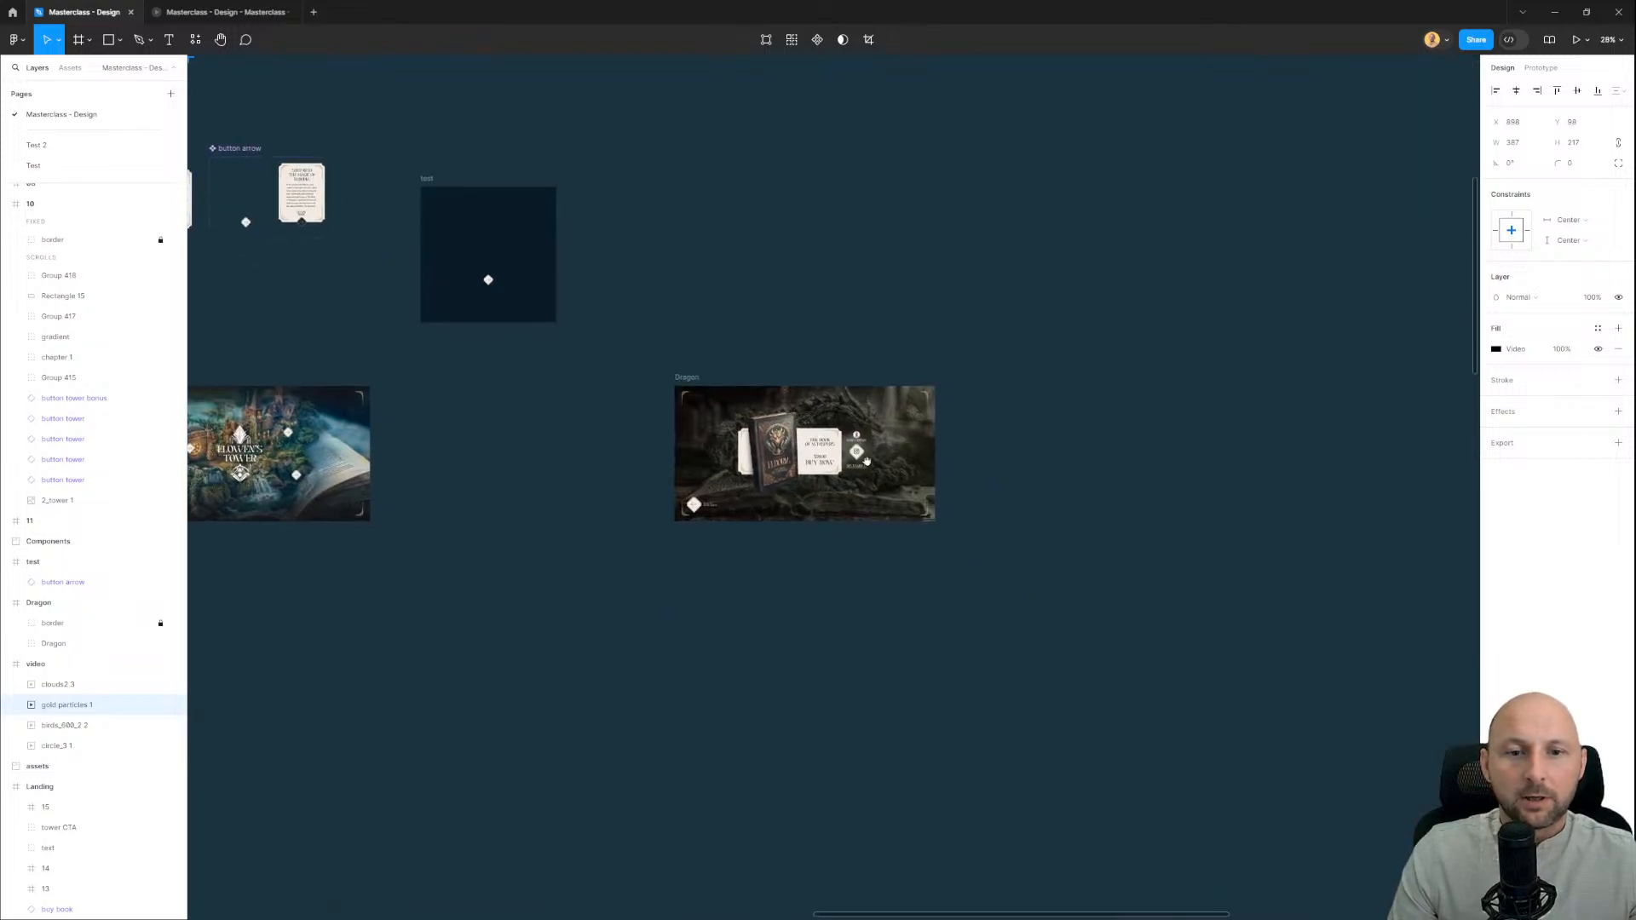
pyautogui.scroll(6, 786, 444)
pyautogui.click(1192, 527)
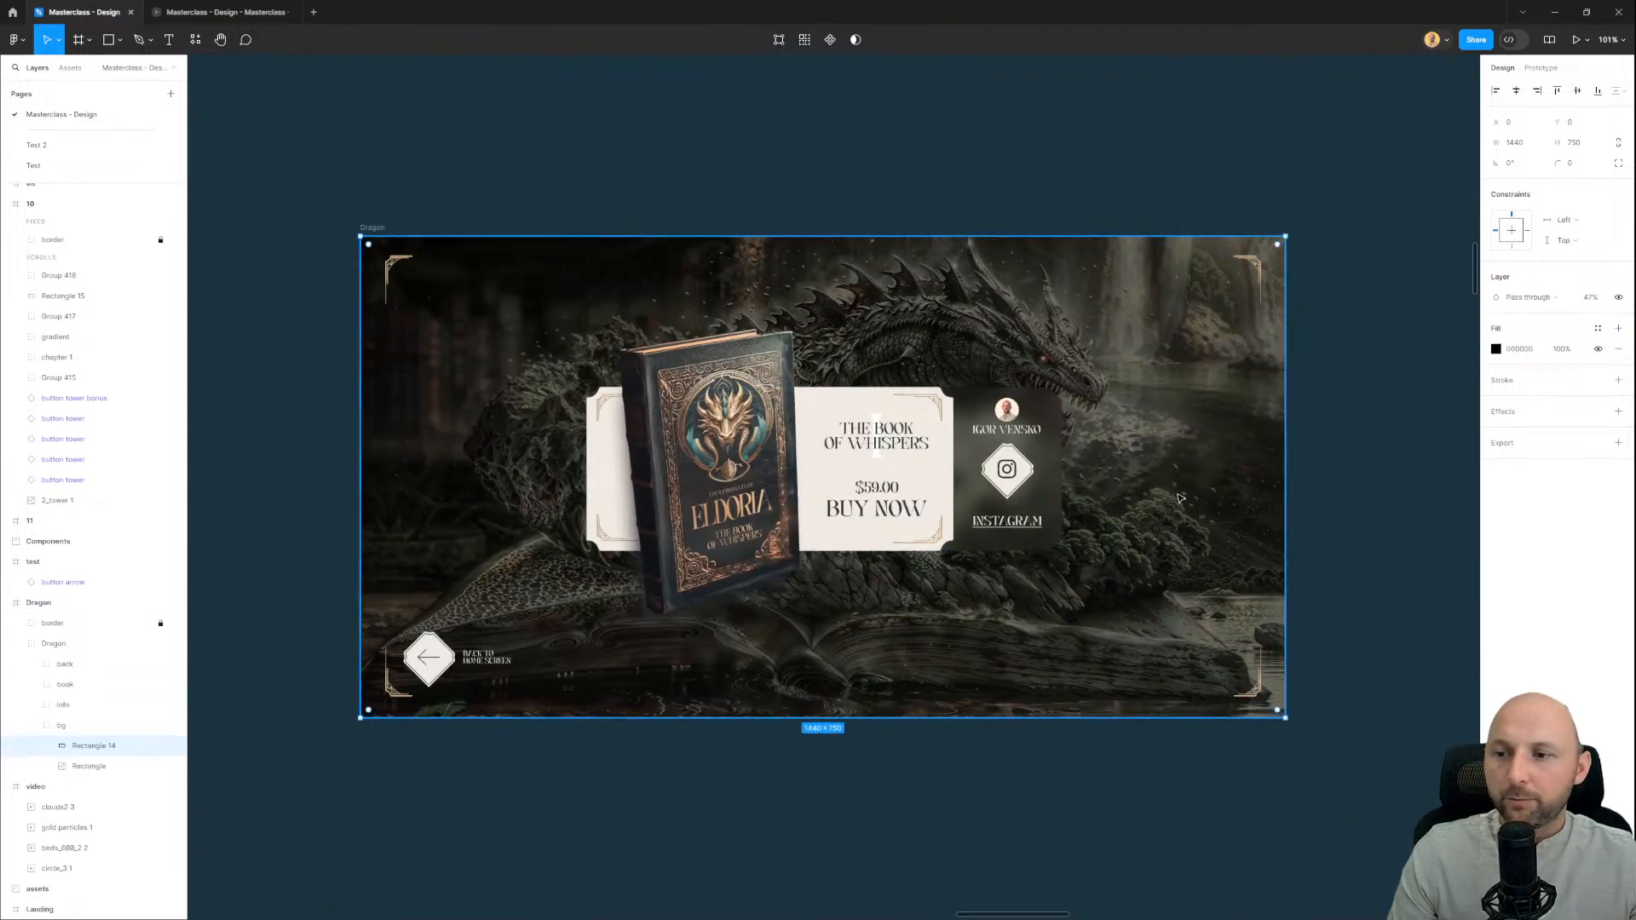
pyautogui.hotkey('ctrl', 'v')
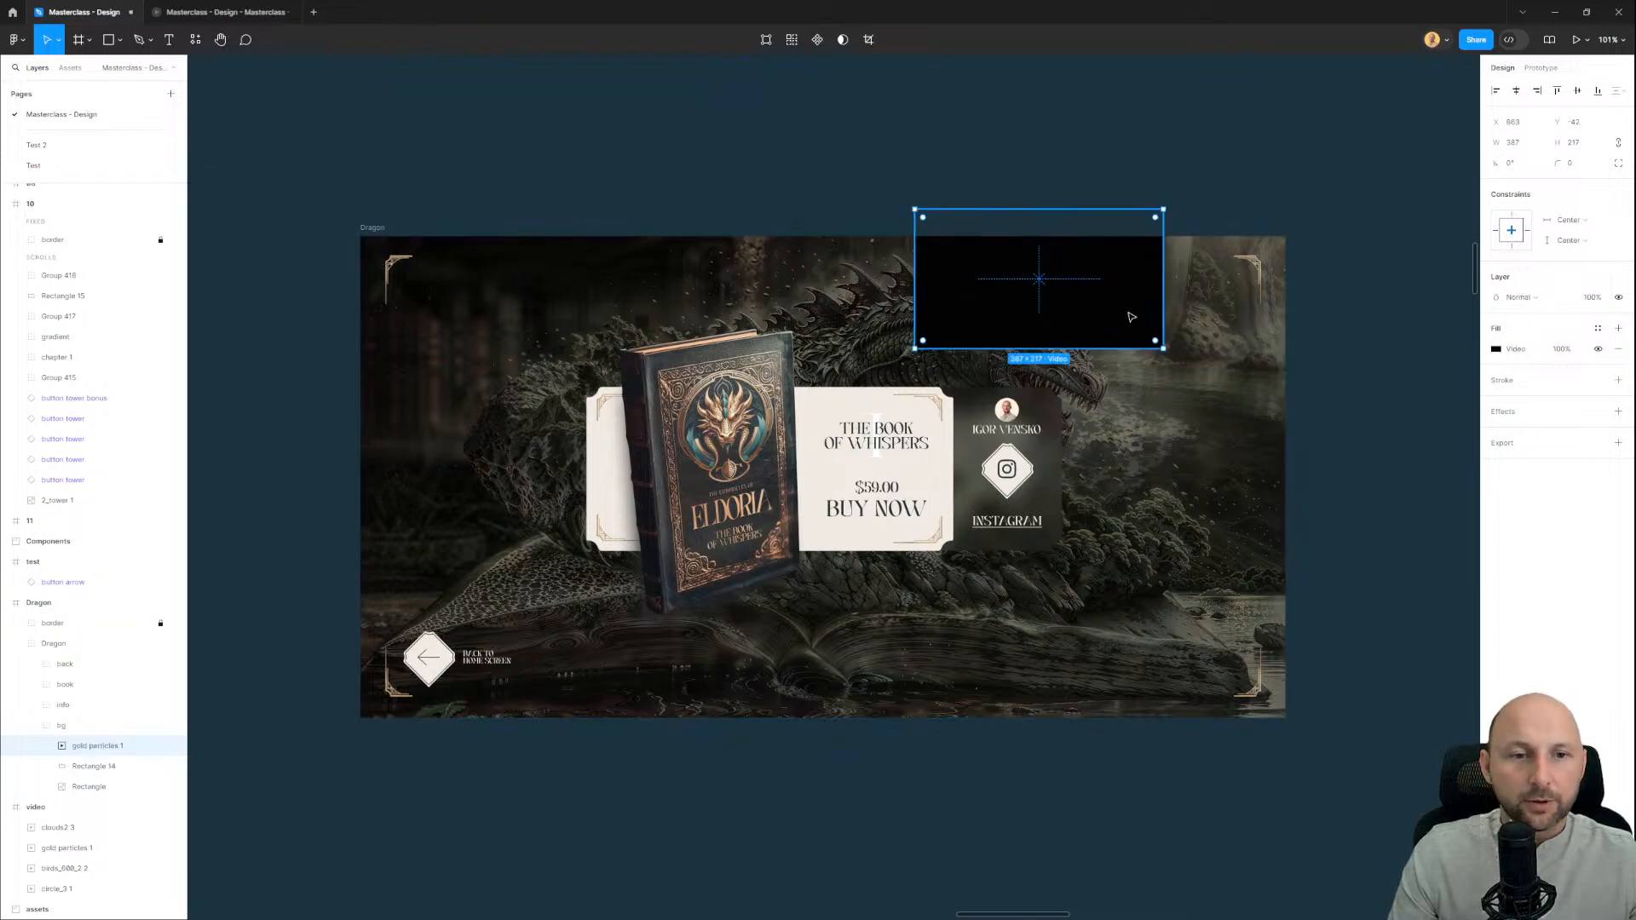
# Step: Enlarge the gold particles video to about 1464 × 821 so it covers the Dragon frame, and set its blend mode to Screen
pyautogui.moveTo(1056, 312); pyautogui.dragTo(788, 399)
pyautogui.moveTo(893, 434); pyautogui.dragTo(1327, 720)
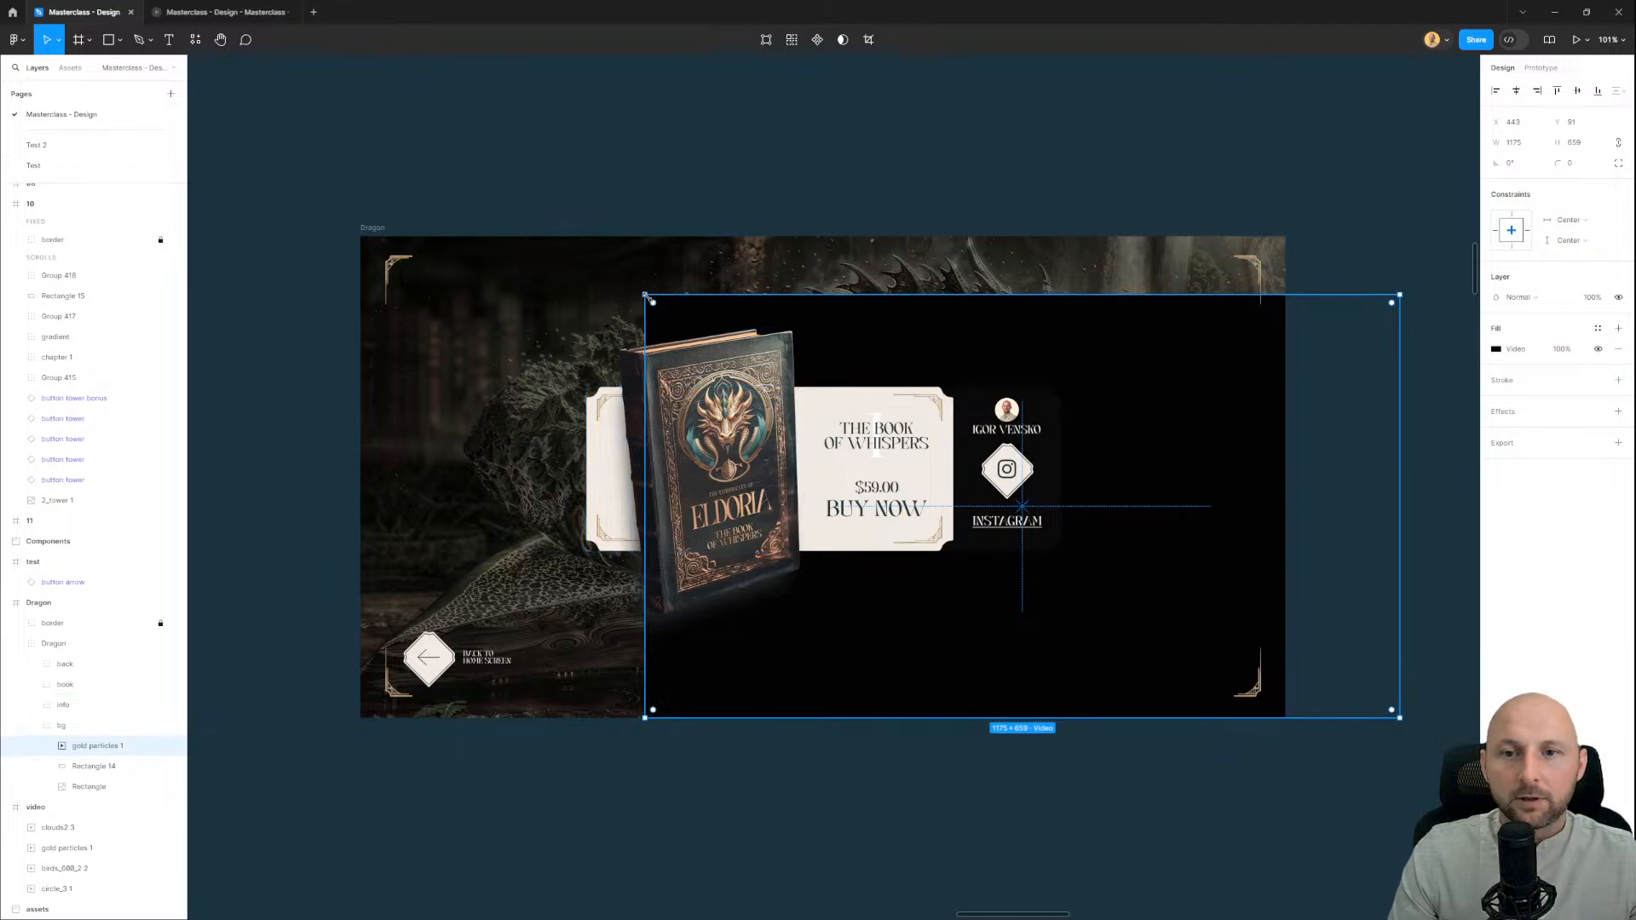
pyautogui.moveTo(645, 295); pyautogui.dragTo(518, 269)
pyautogui.moveTo(948, 313); pyautogui.dragTo(984, 322)
pyautogui.moveTo(1287, 726); pyautogui.dragTo(1311, 739)
pyautogui.moveTo(1164, 541); pyautogui.dragTo(1153, 544)
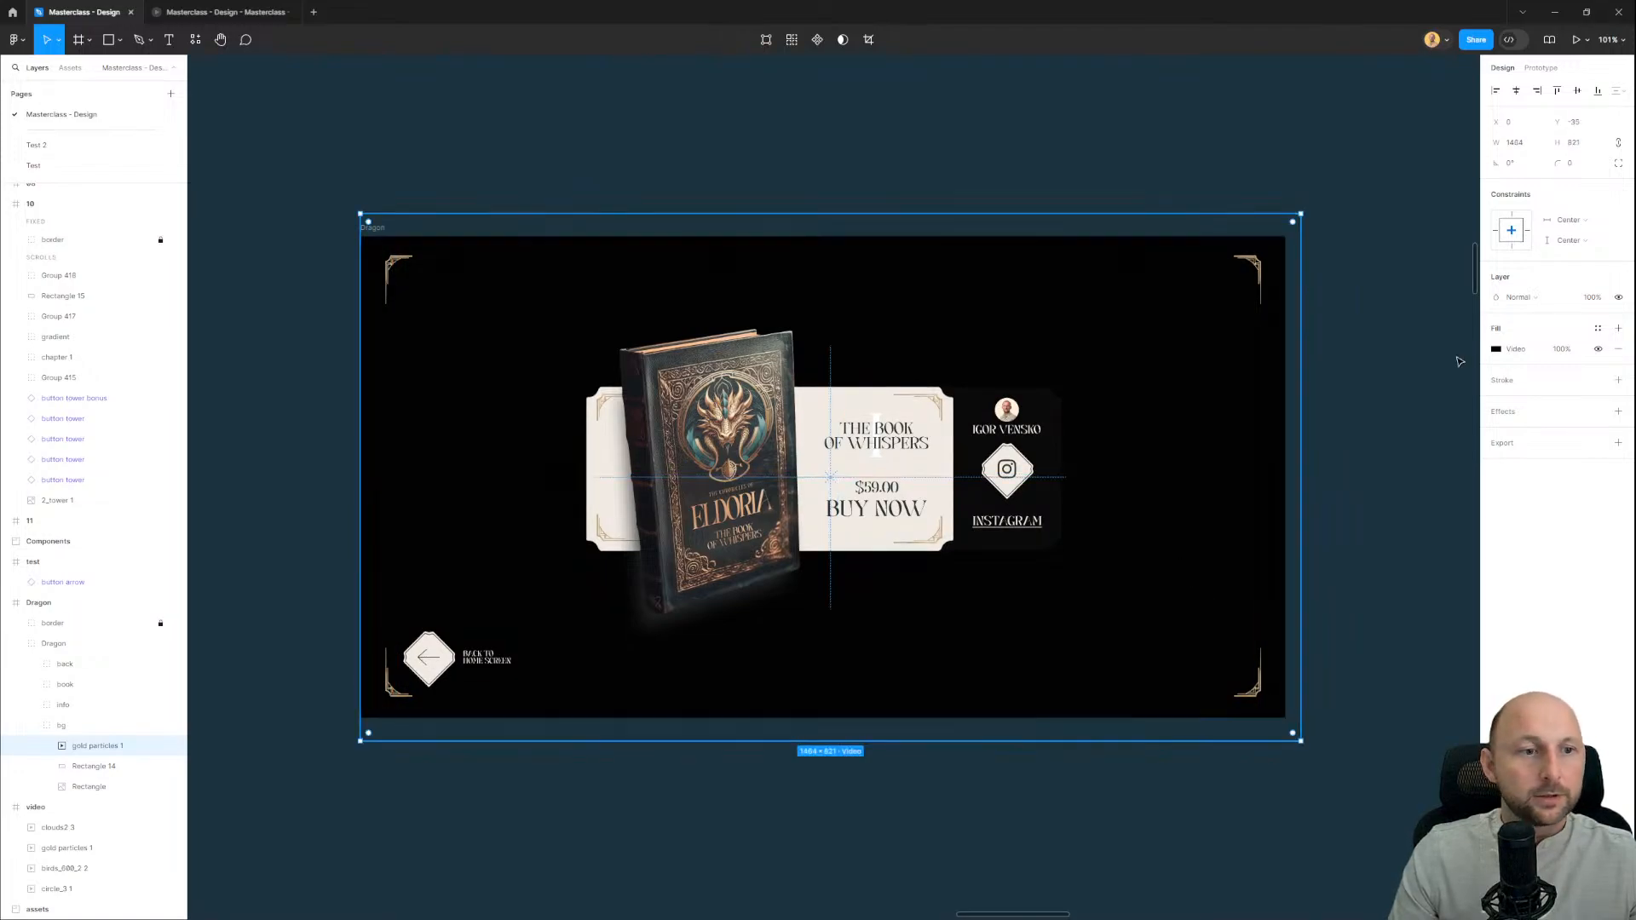
pyautogui.click(1545, 298)
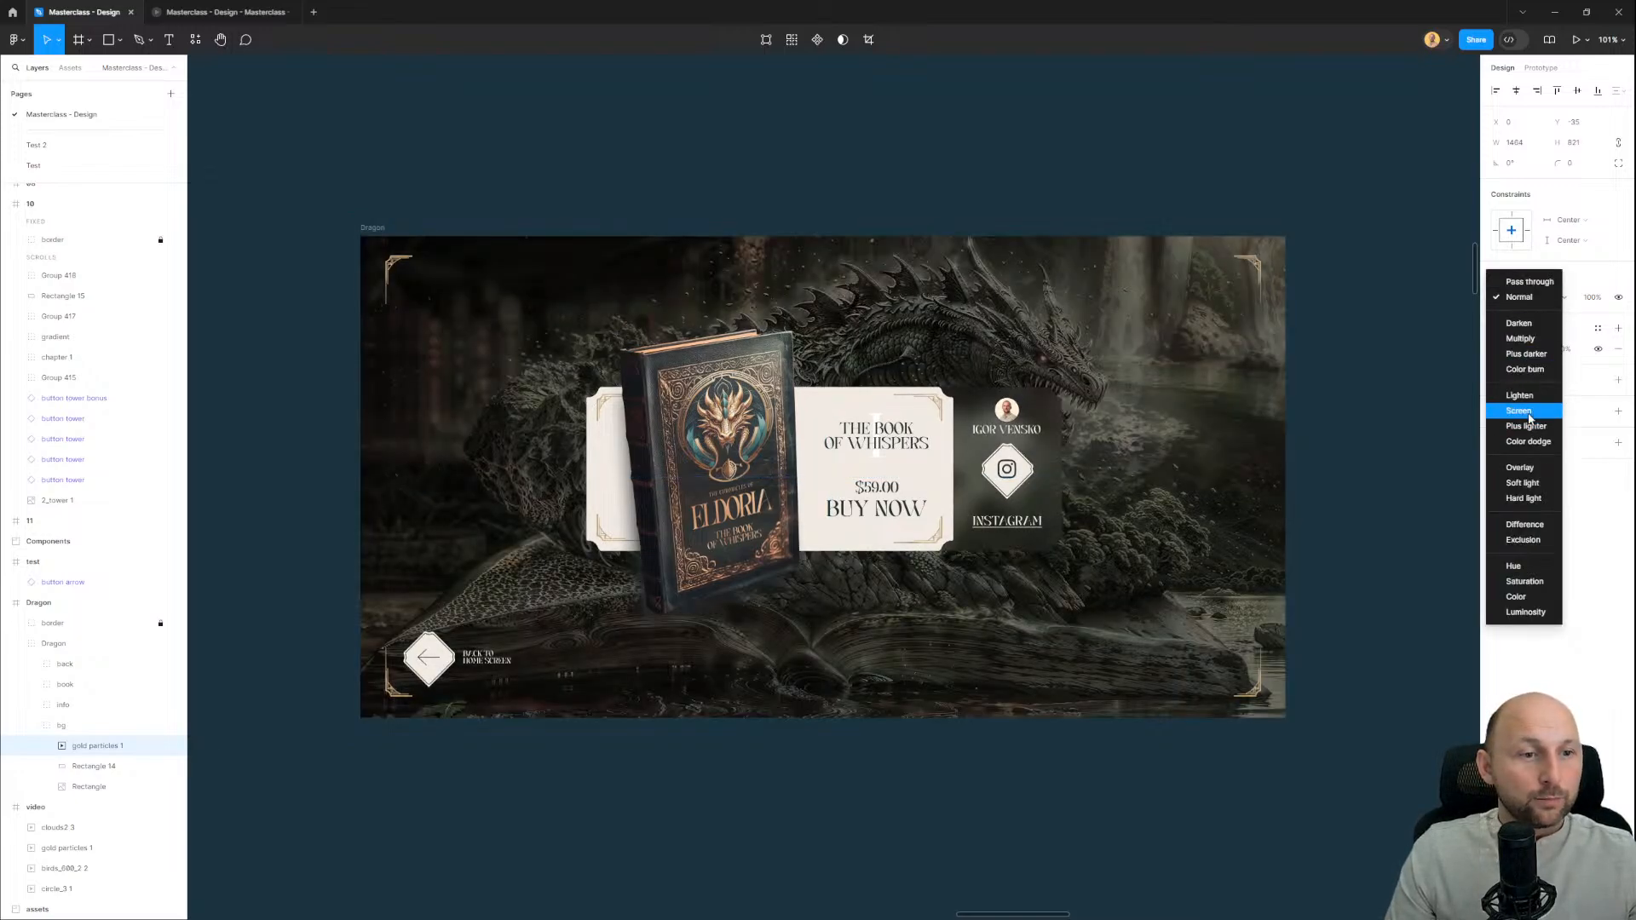
pyautogui.click(1524, 414)
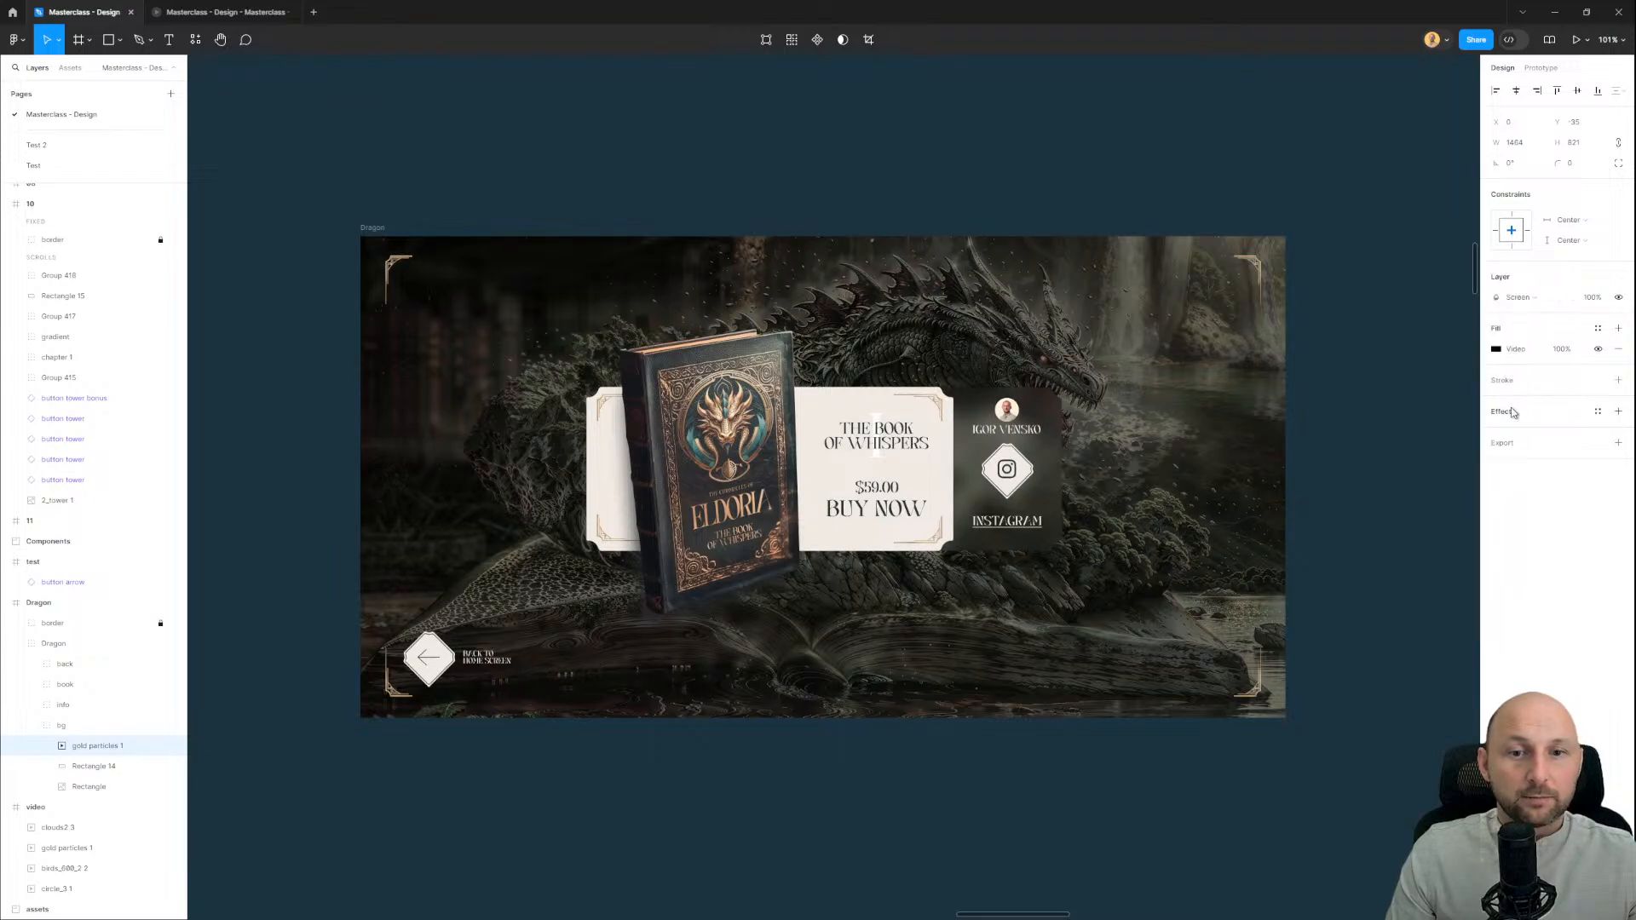
# Step: Check the gold particles animation over the dragon artwork in the Dragon flow preview
pyautogui.scroll(-5, 814, 400)
pyautogui.click(613, 252)
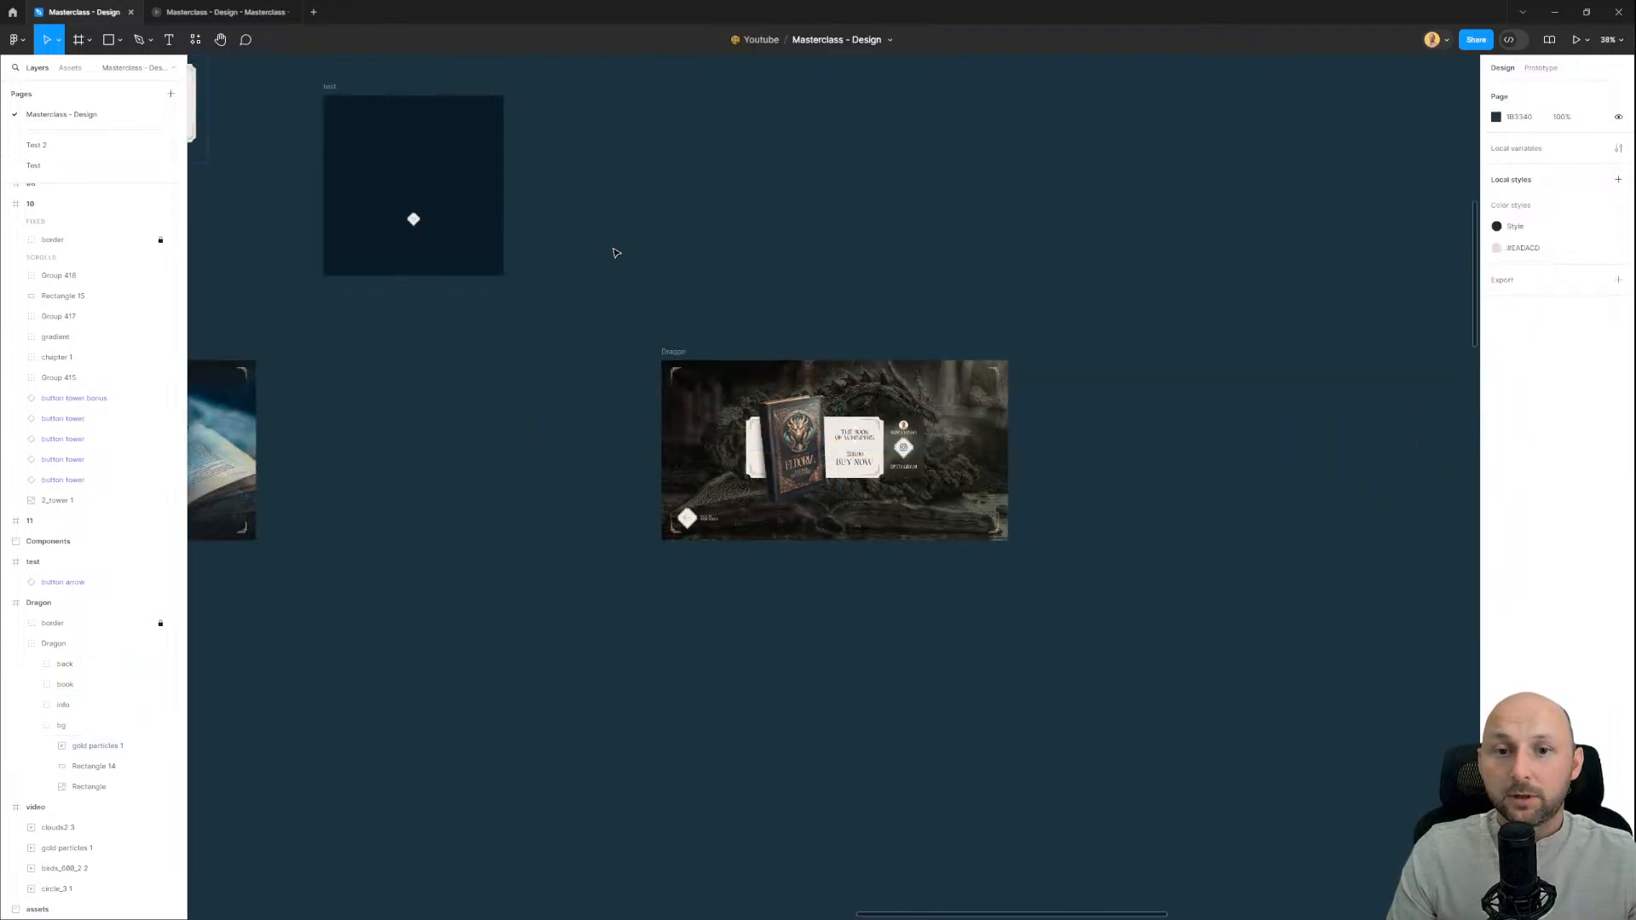
pyautogui.hscroll(-1, 486, 178)
pyautogui.click(215, 13)
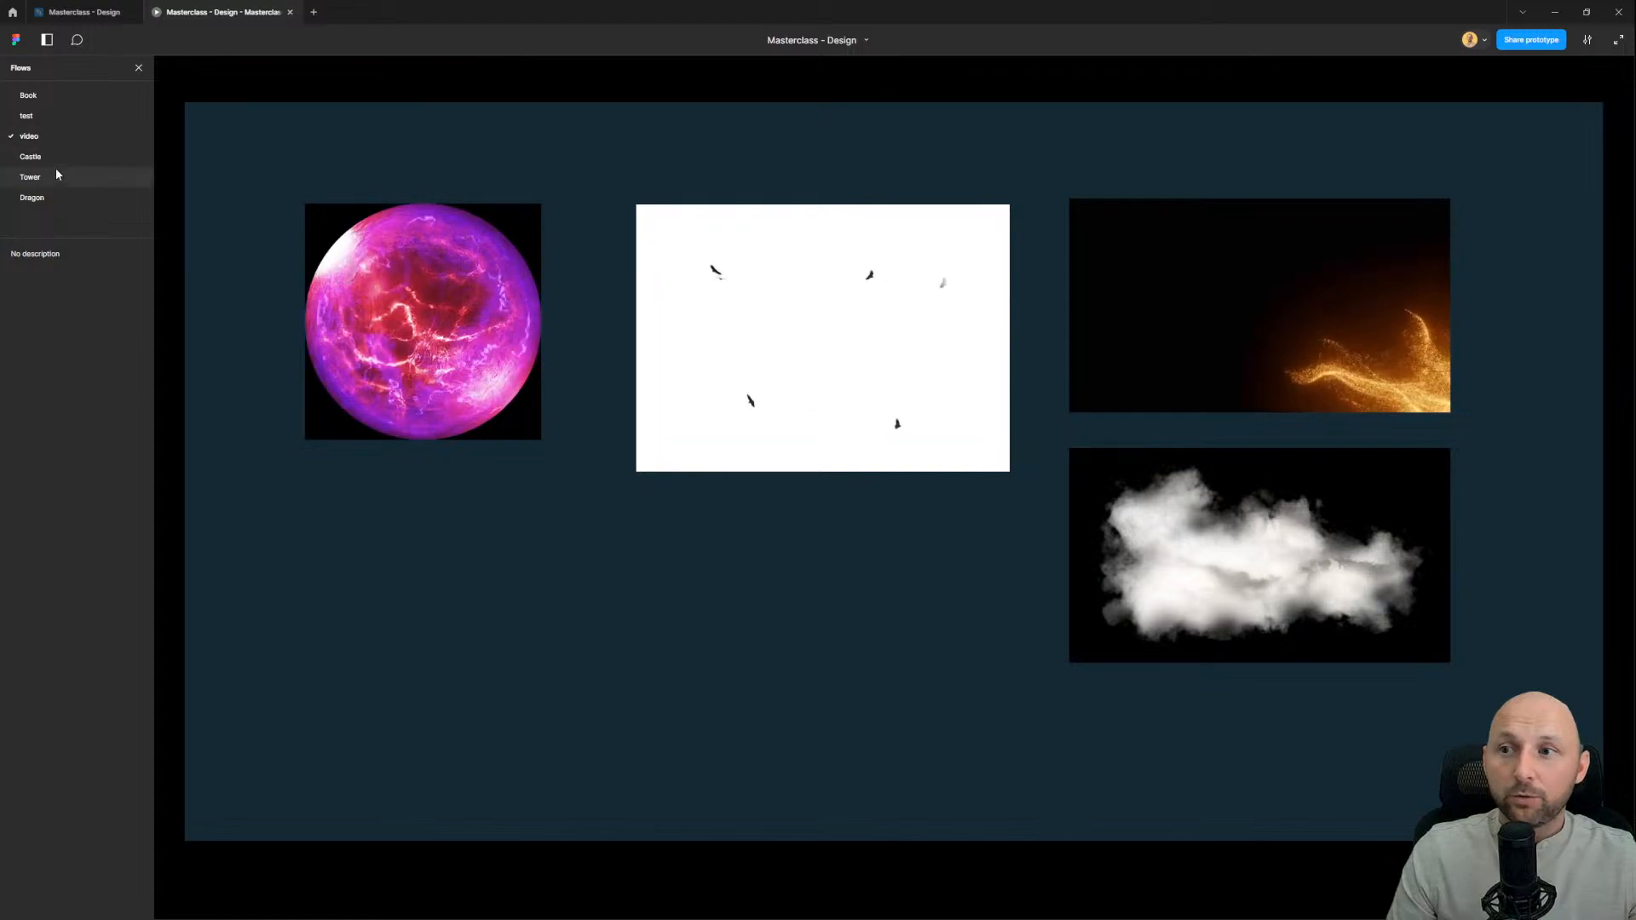
pyautogui.click(43, 197)
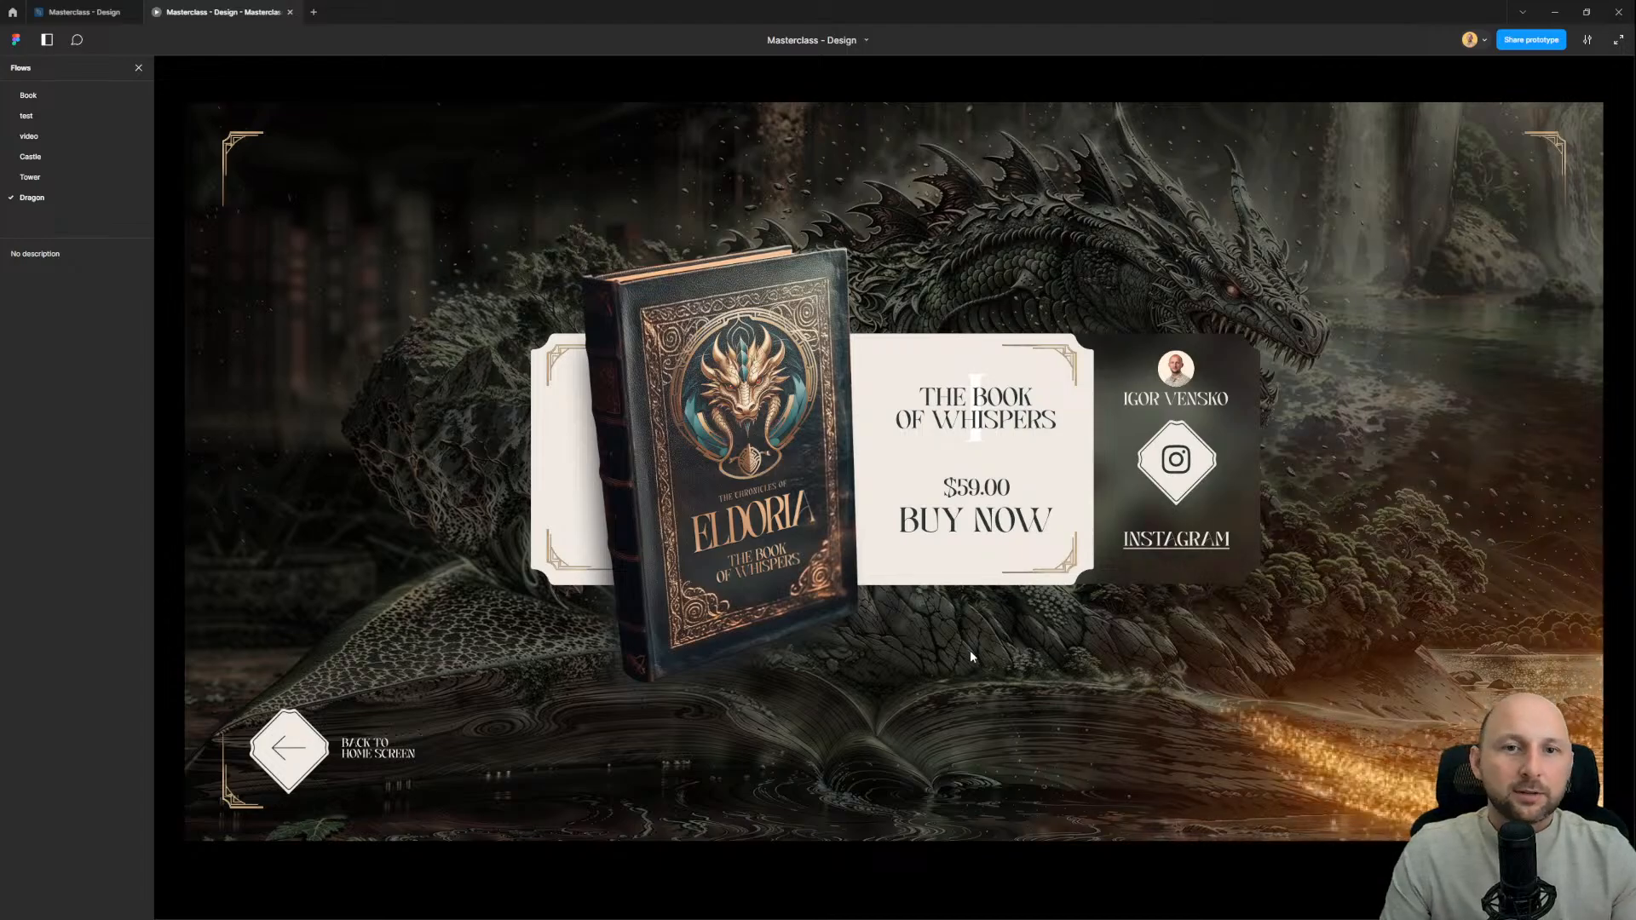
pyautogui.click(83, 12)
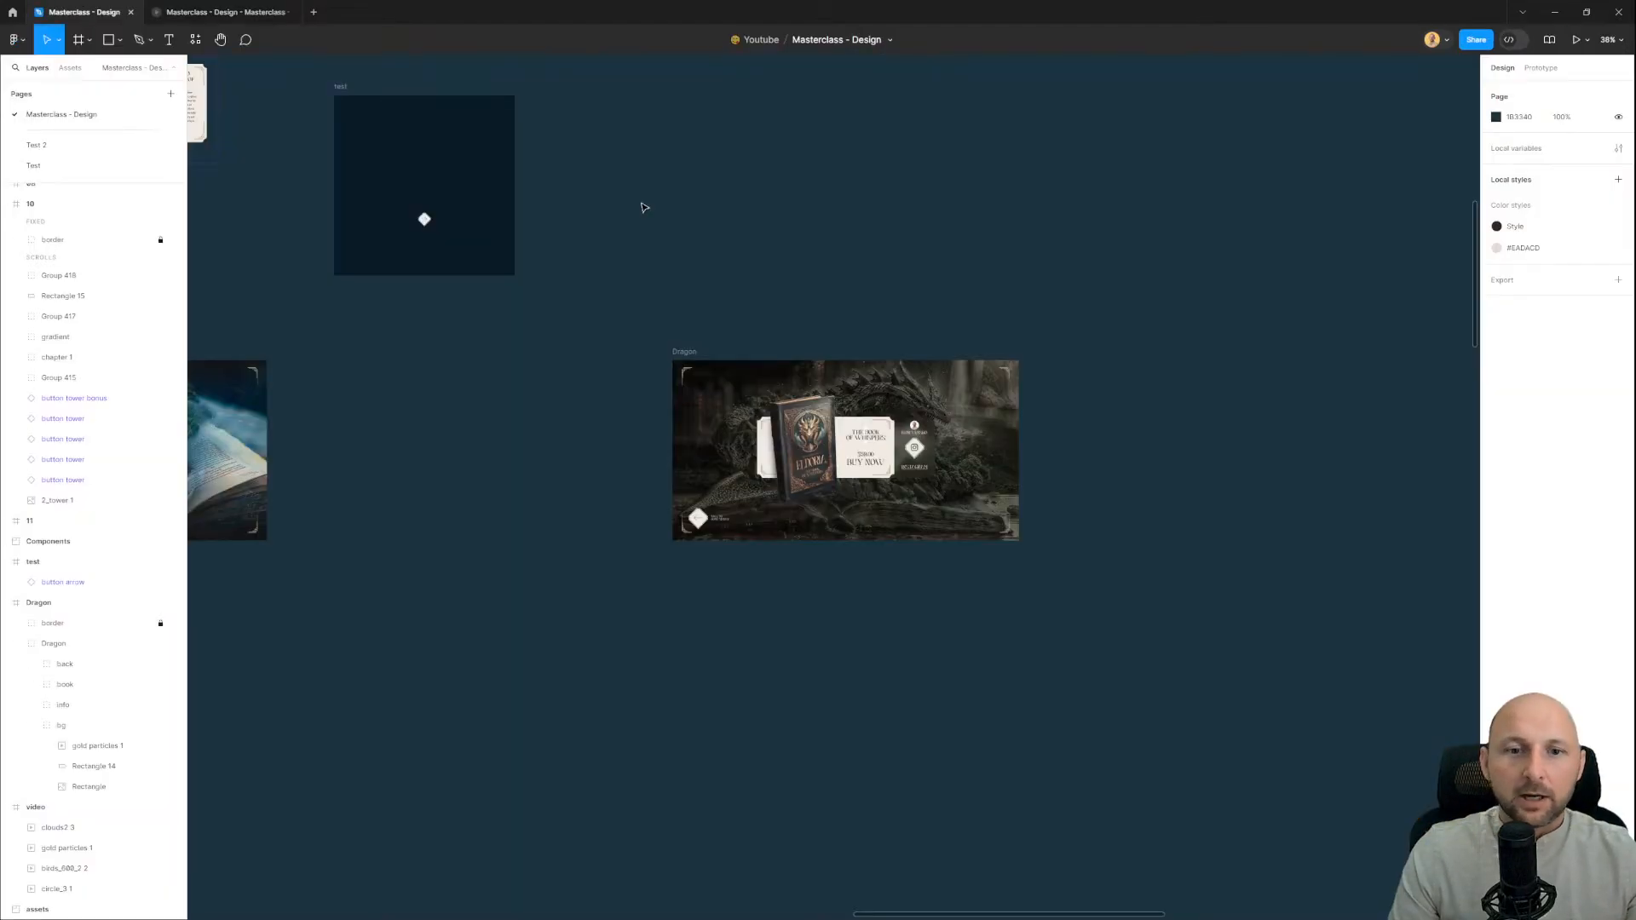
# Step: Move the Dragon frame farther right on the canvas and place a duplicate of it directly to its left
pyautogui.scroll(-3, 651, 203)
pyautogui.click(682, 287)
pyautogui.moveTo(963, 298); pyautogui.dragTo(999, 294)
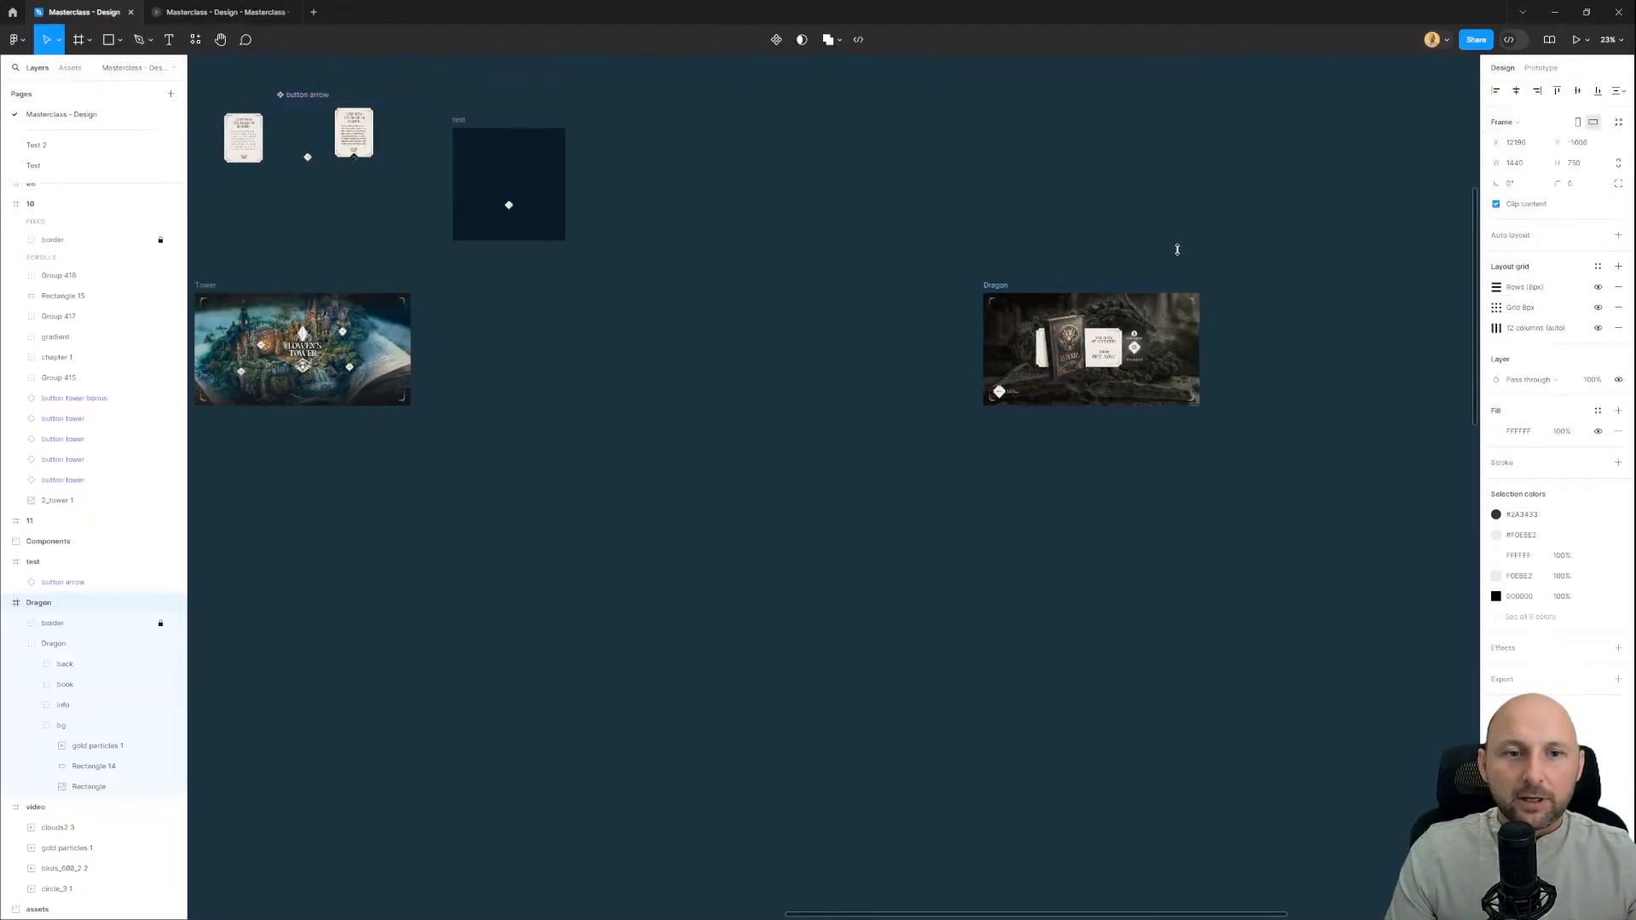
pyautogui.scroll(3, 1193, 252)
pyautogui.click(1057, 244)
pyautogui.moveTo(851, 312); pyautogui.dragTo(451, 330)
pyautogui.click(630, 624)
pyautogui.scroll(1, 756, 566)
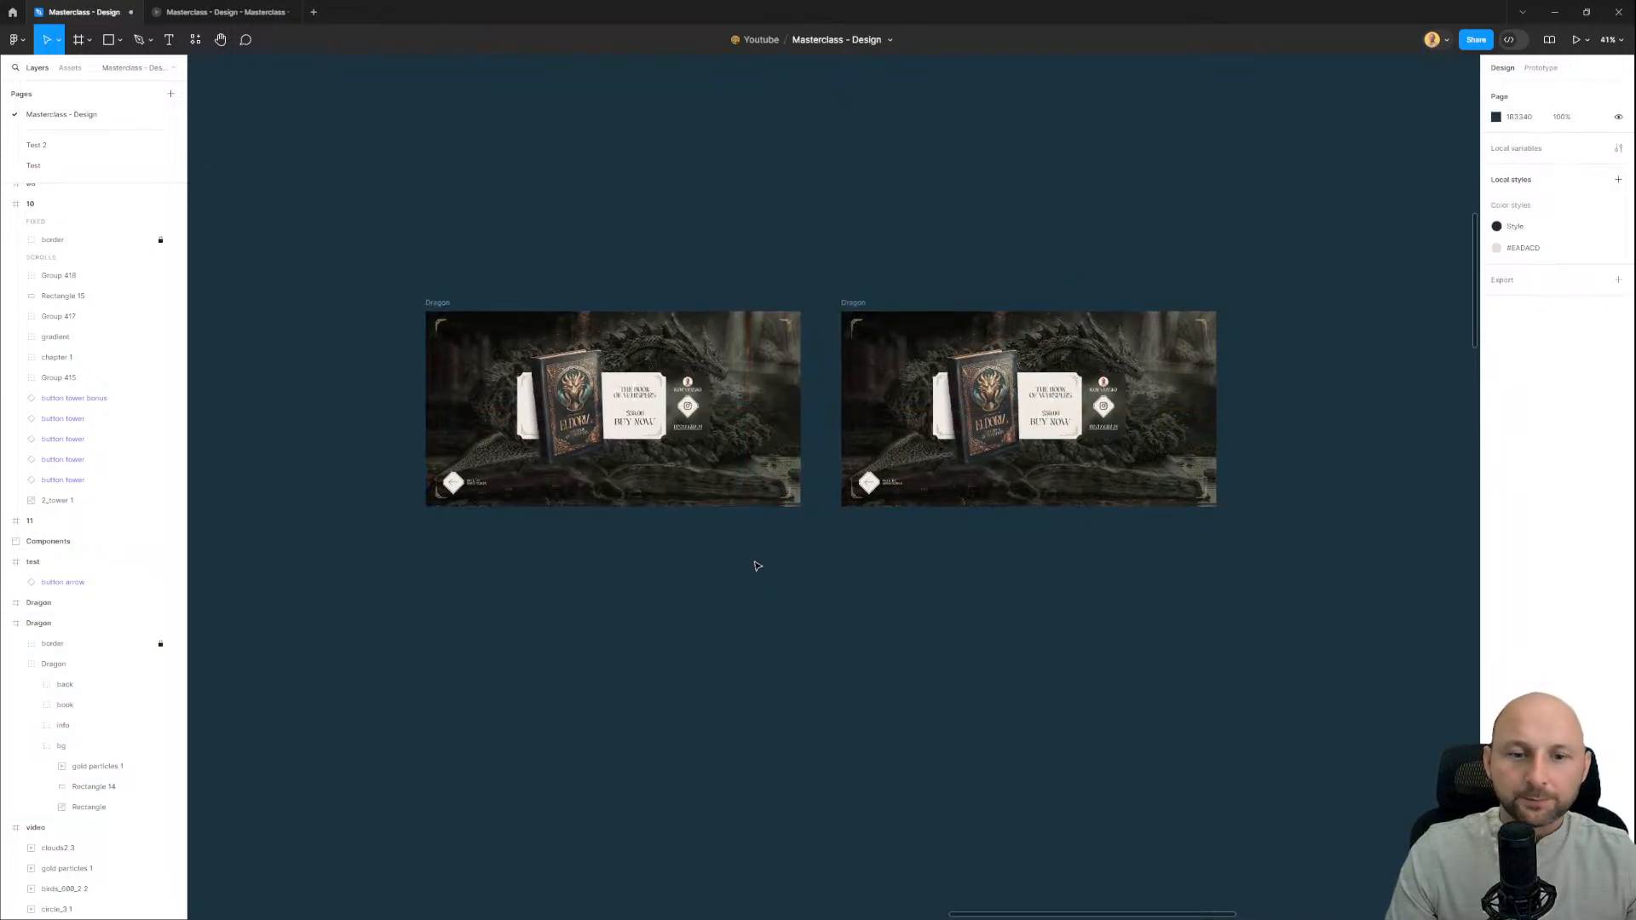
# Step: Draw a rectangle from the left Dragon frame's top-left corner and size it to 1440 × 750
pyautogui.scroll(3, 474, 406)
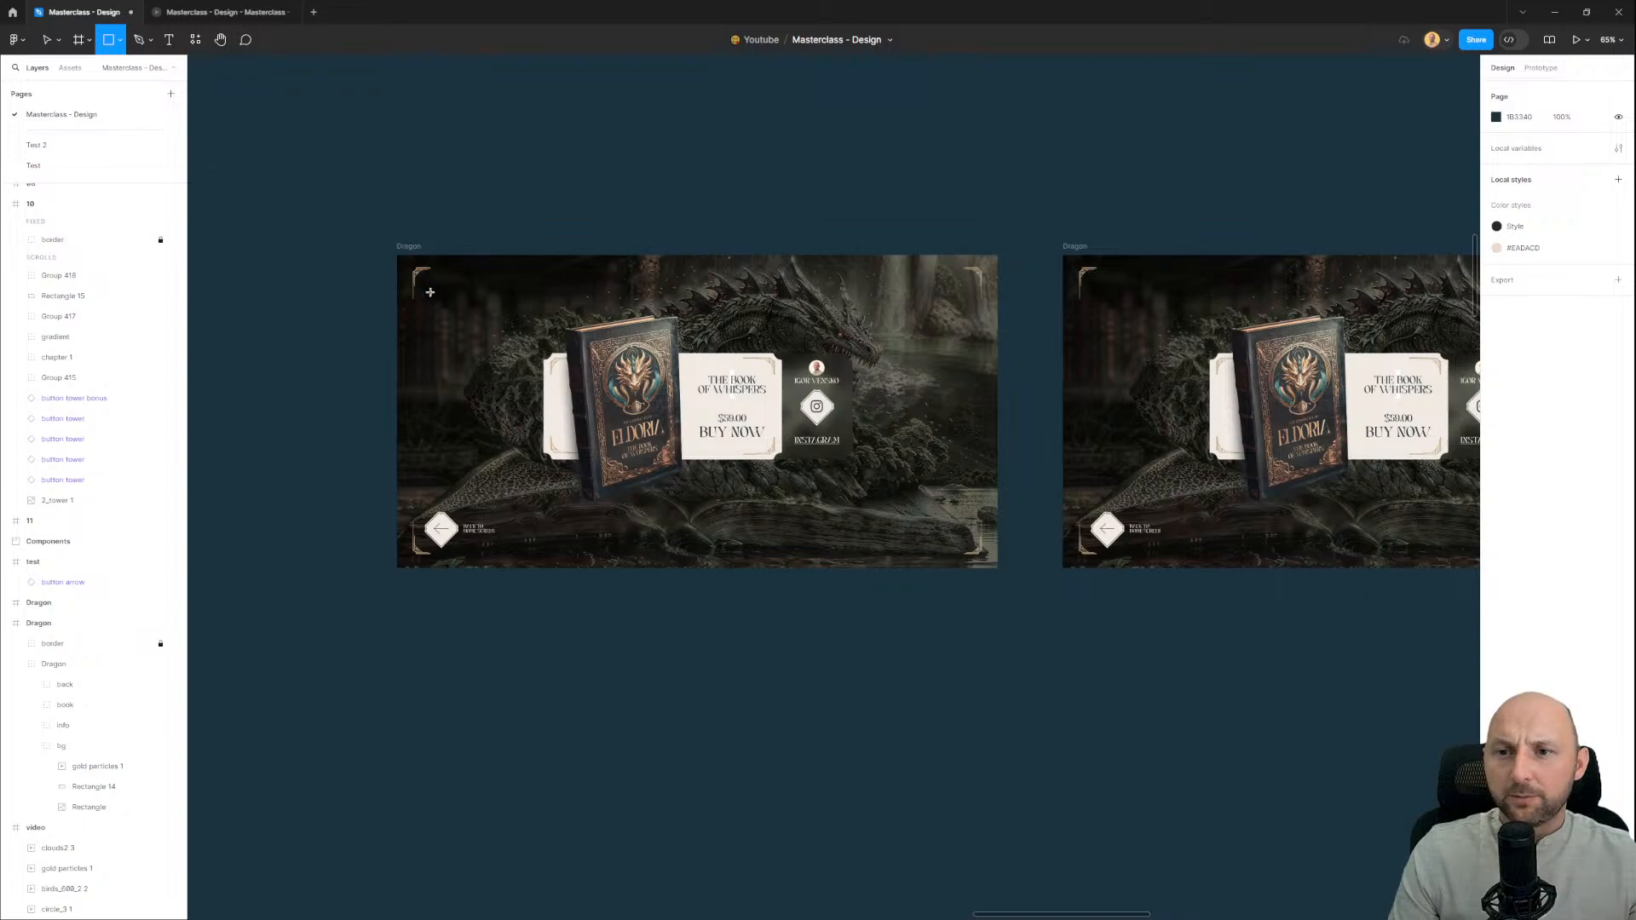
pyautogui.moveTo(397, 255); pyautogui.dragTo(894, 548)
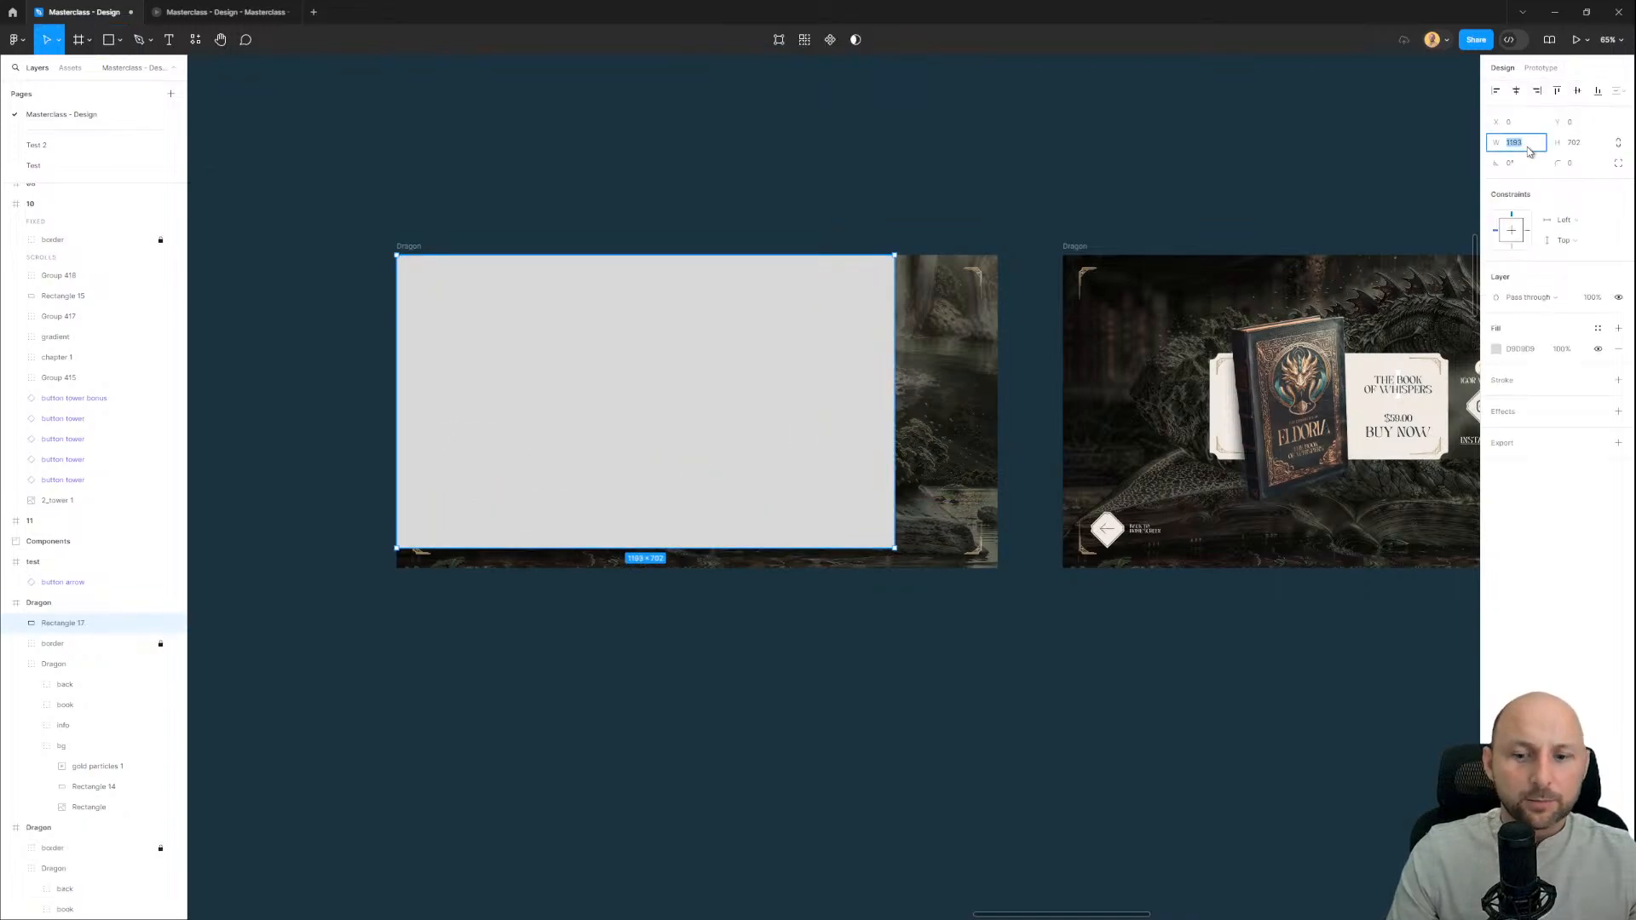
pyautogui.press('Return')
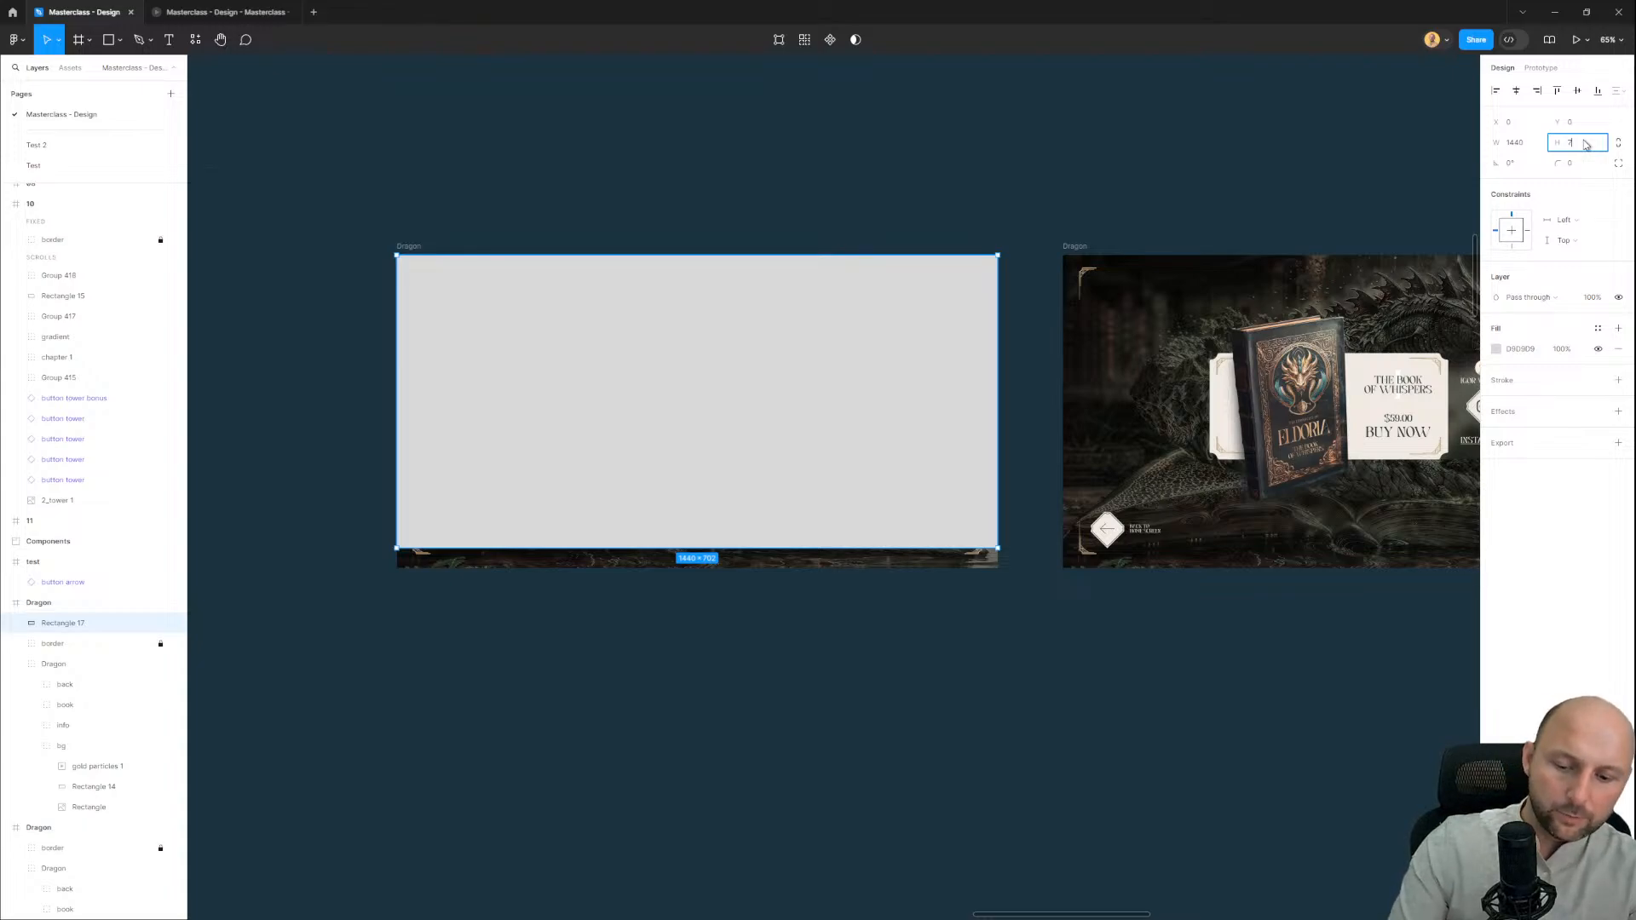
pyautogui.press('Return')
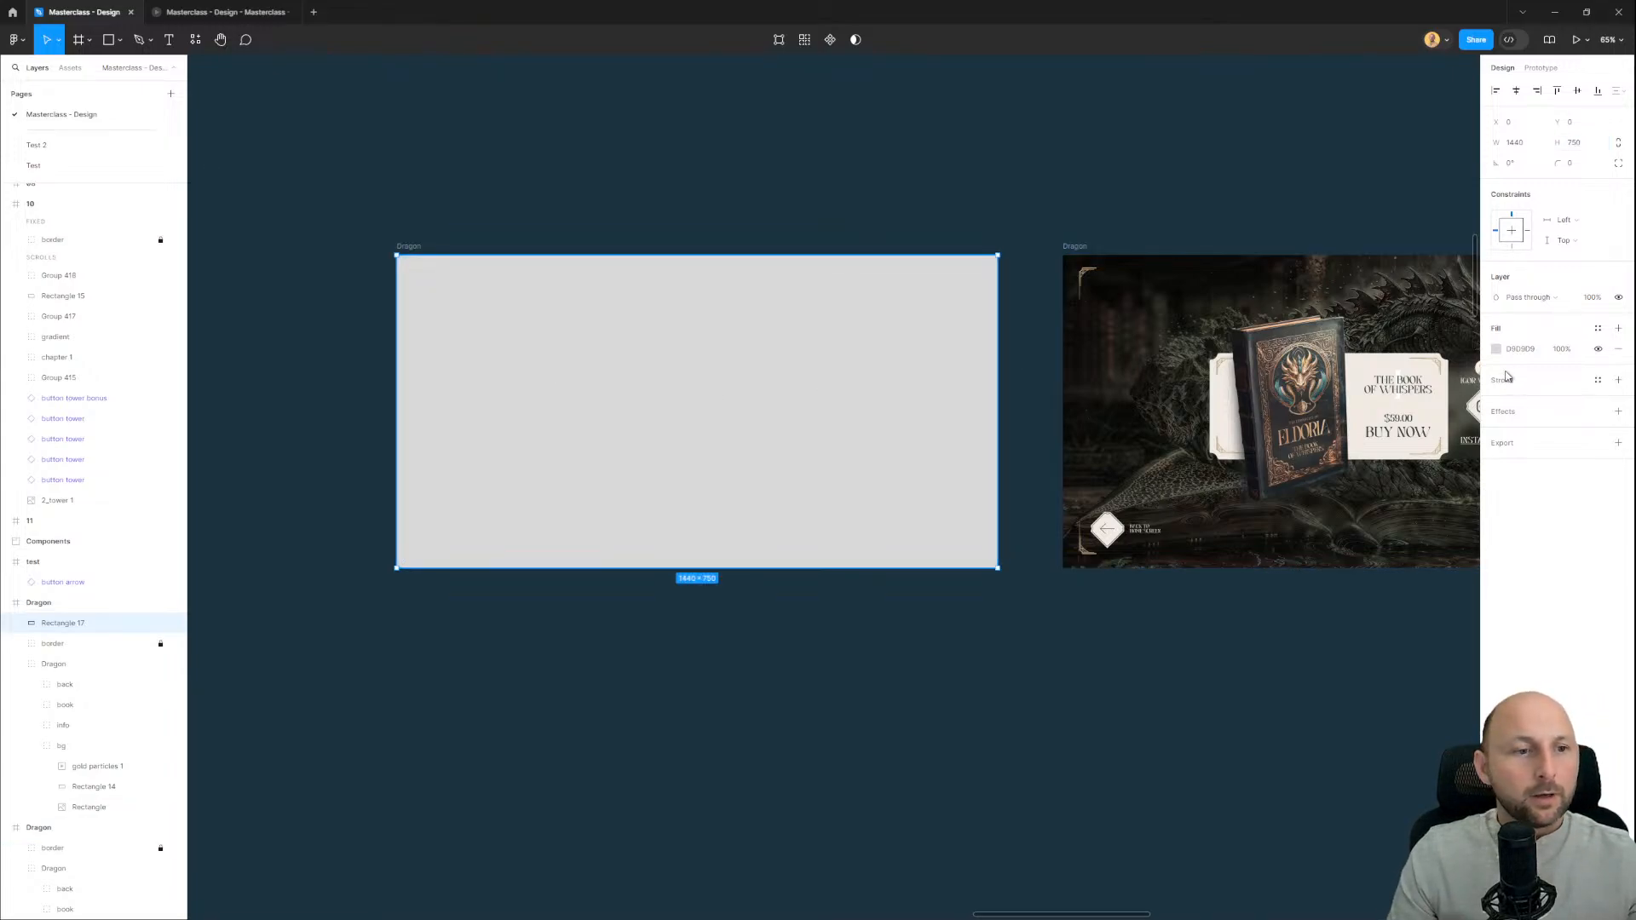
# Step: Fill the new rectangle with black 000000 and rename its layer "black fade"
pyautogui.click(1497, 350)
pyautogui.moveTo(1392, 487); pyautogui.dragTo(1276, 598)
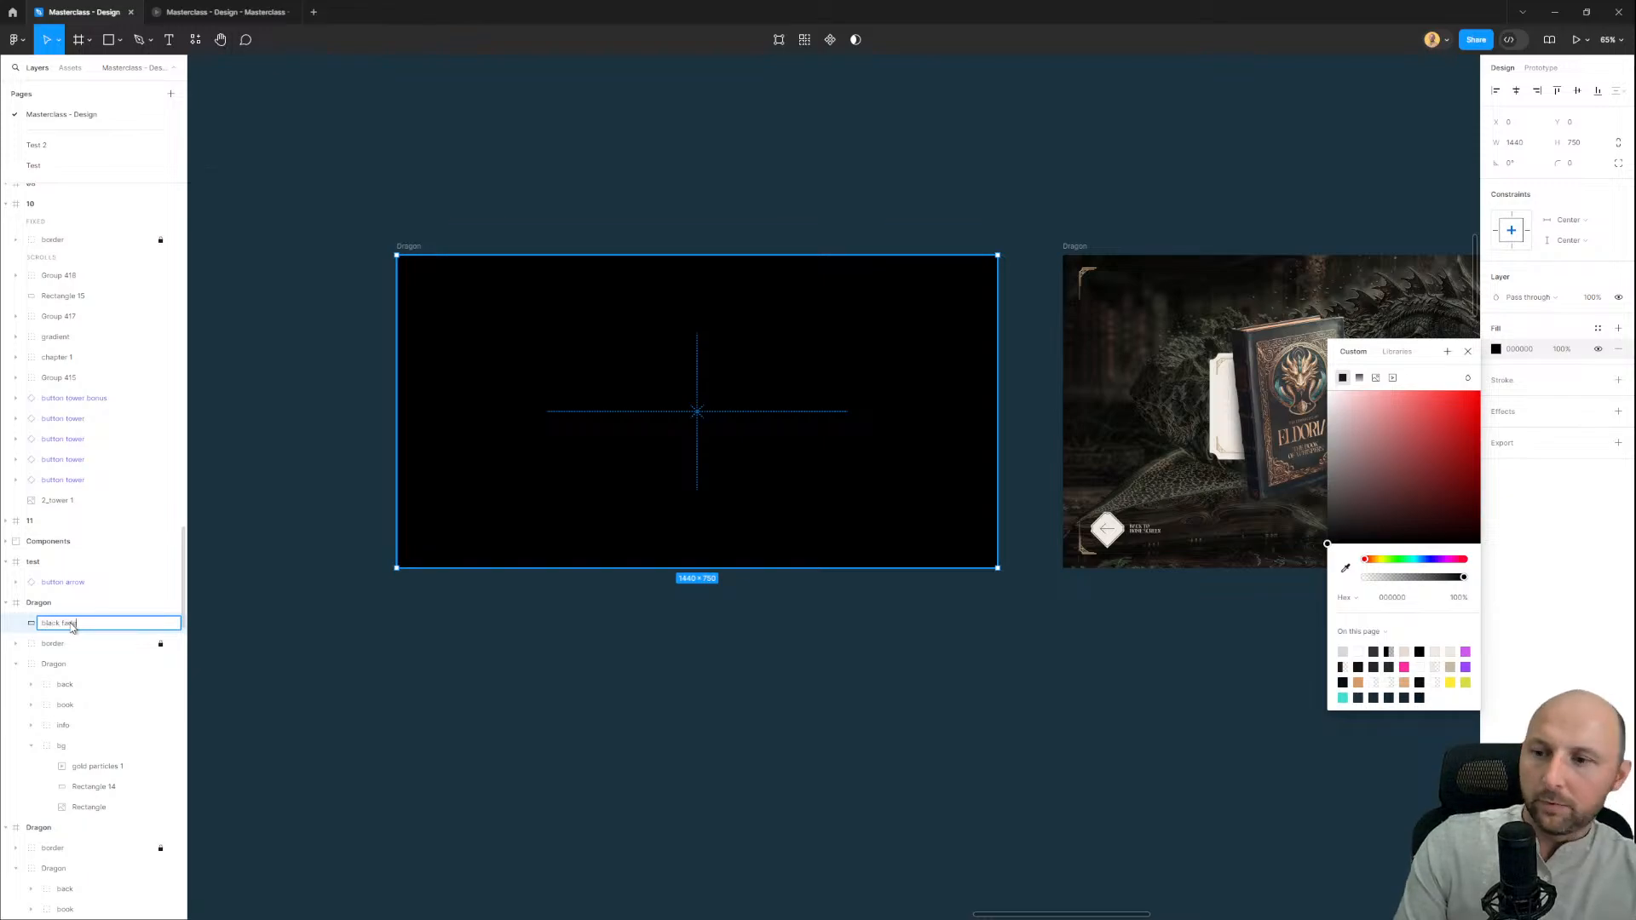
pyautogui.press('Return')
pyautogui.keyDown('ctrl'); pyautogui.scroll(-3, 772, 367); pyautogui.keyUp('ctrl')
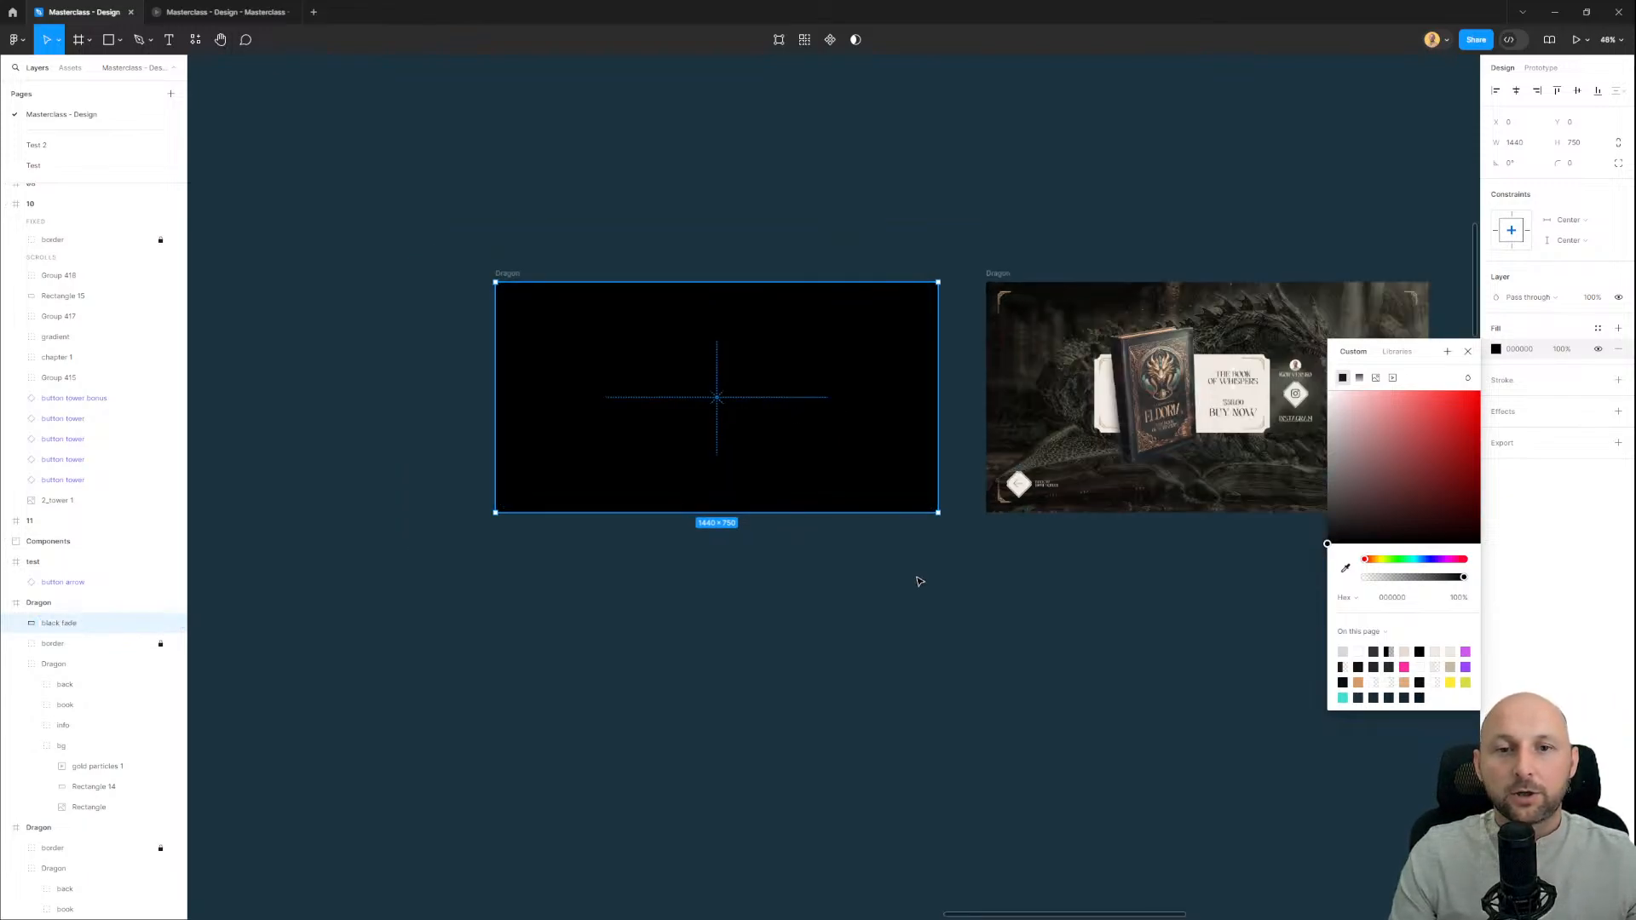
# Step: Copy the black fade rectangle from the left Dragon frame and paste it into the right Dragon frame
pyautogui.click(1004, 573)
pyautogui.hscroll(3, 1004, 574)
pyautogui.click(767, 298)
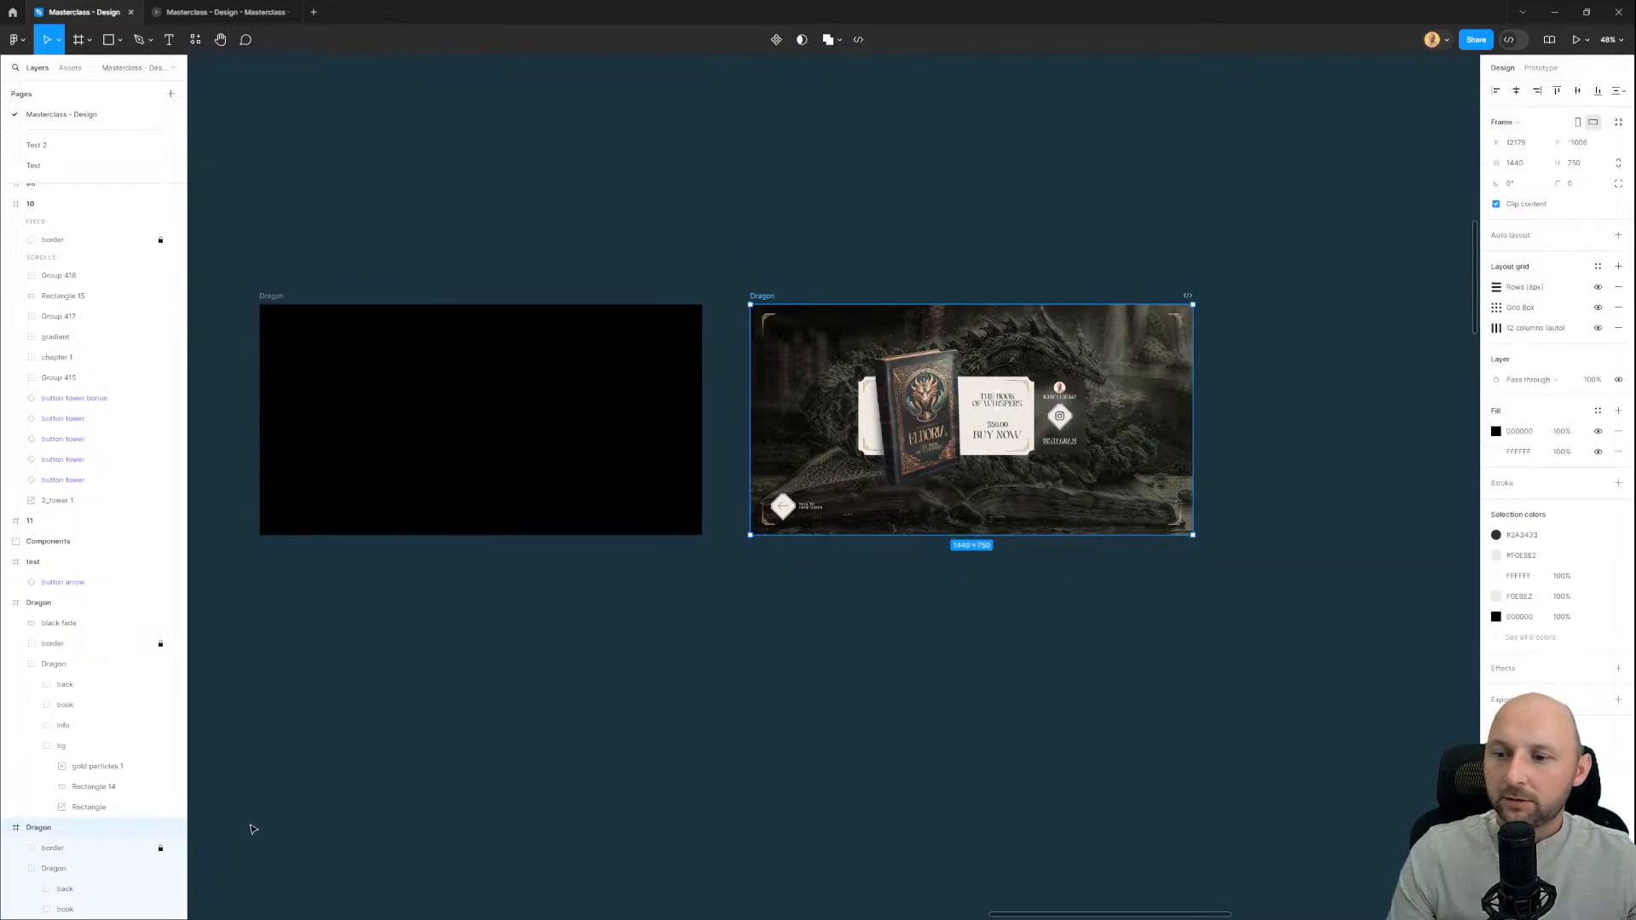
pyautogui.click(796, 643)
pyautogui.click(511, 456)
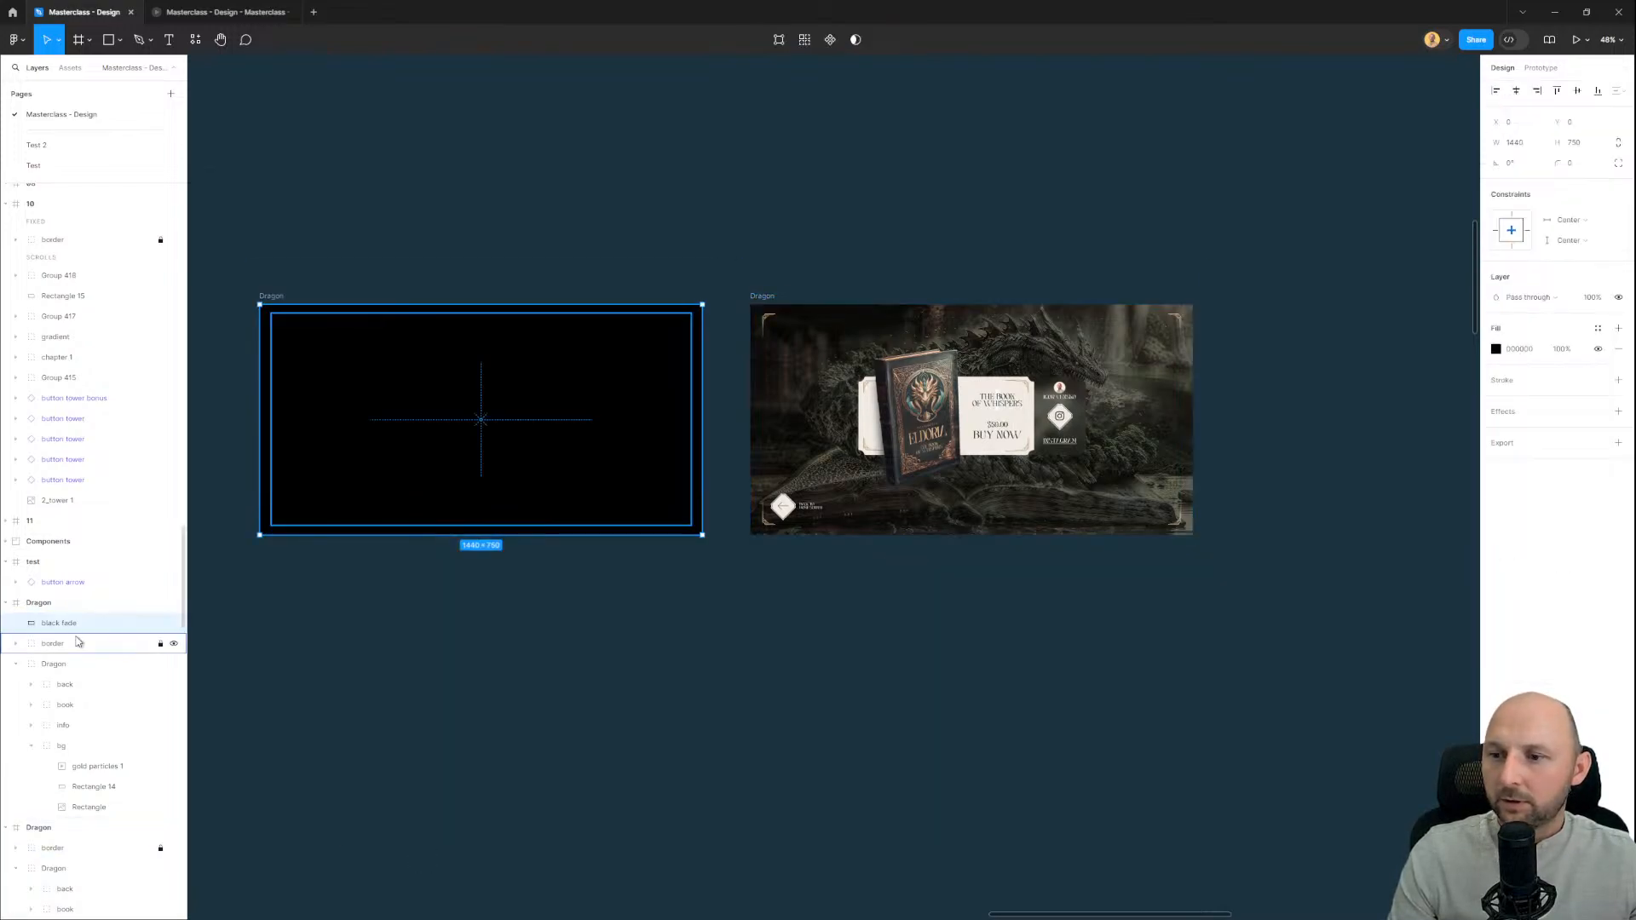
pyautogui.click(876, 314)
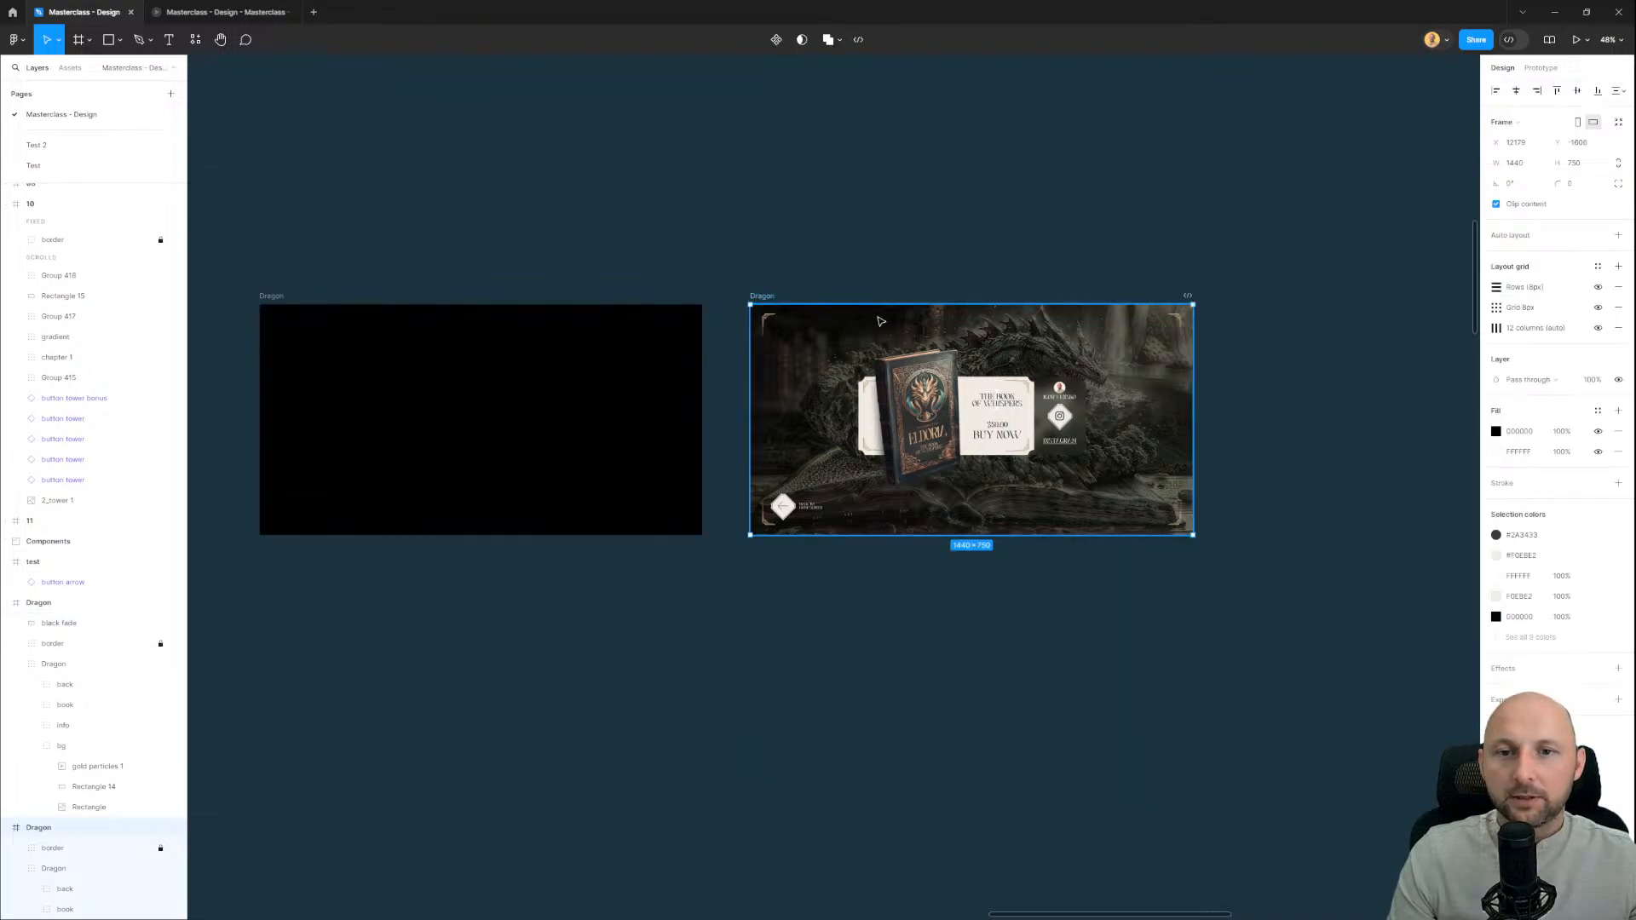
pyautogui.scroll(3, 881, 322)
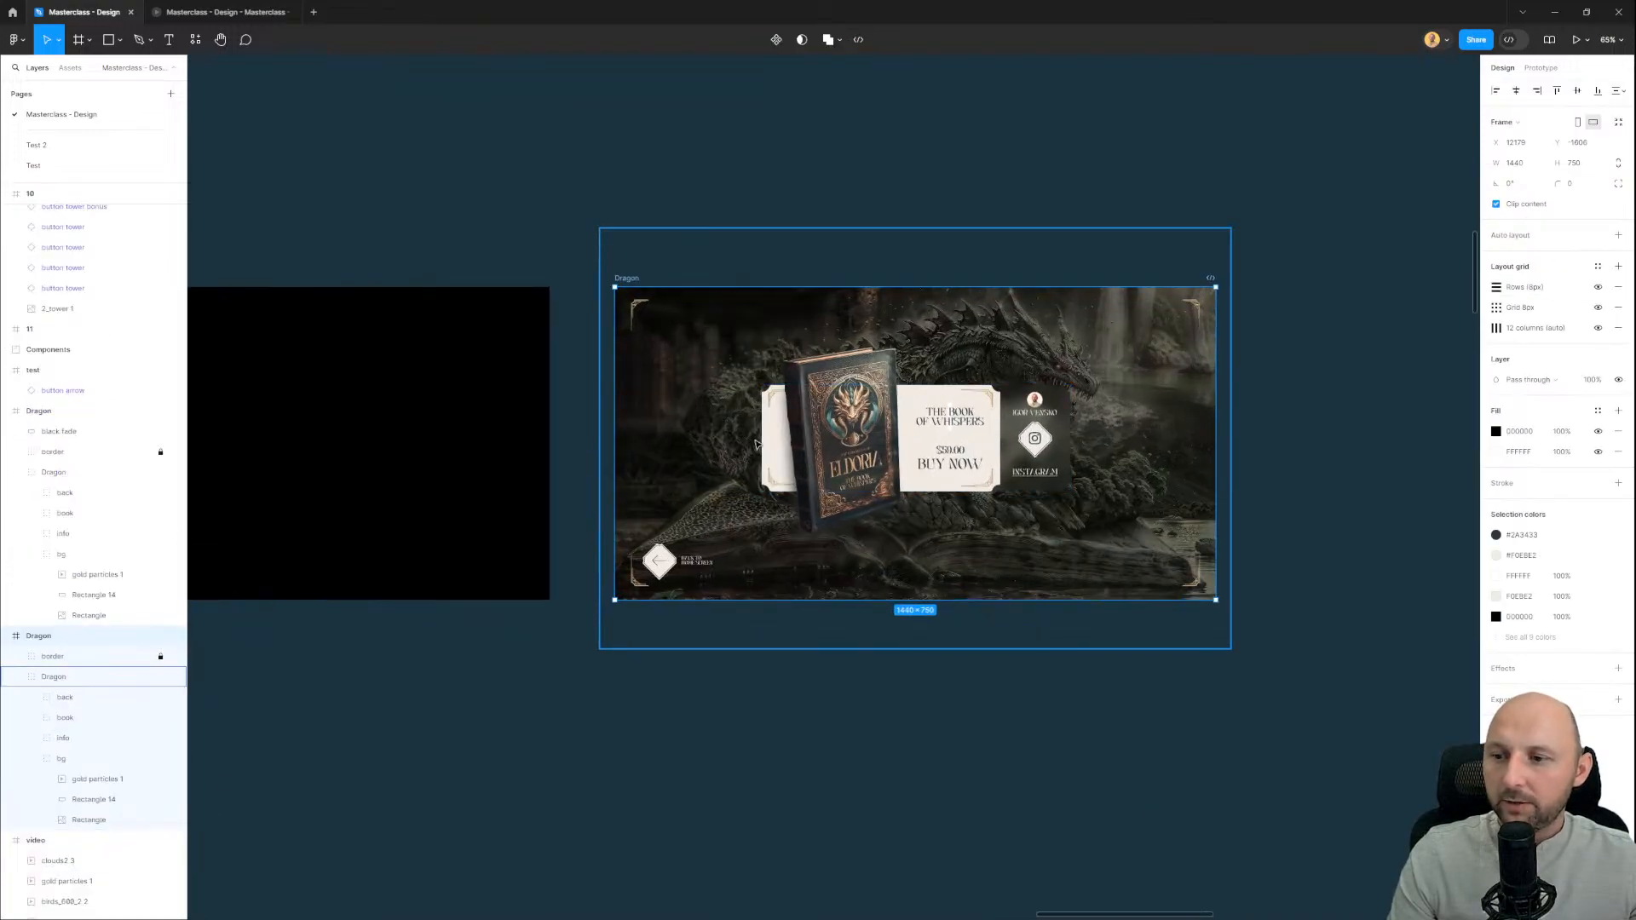
pyautogui.hotkey('ctrl', 'v')
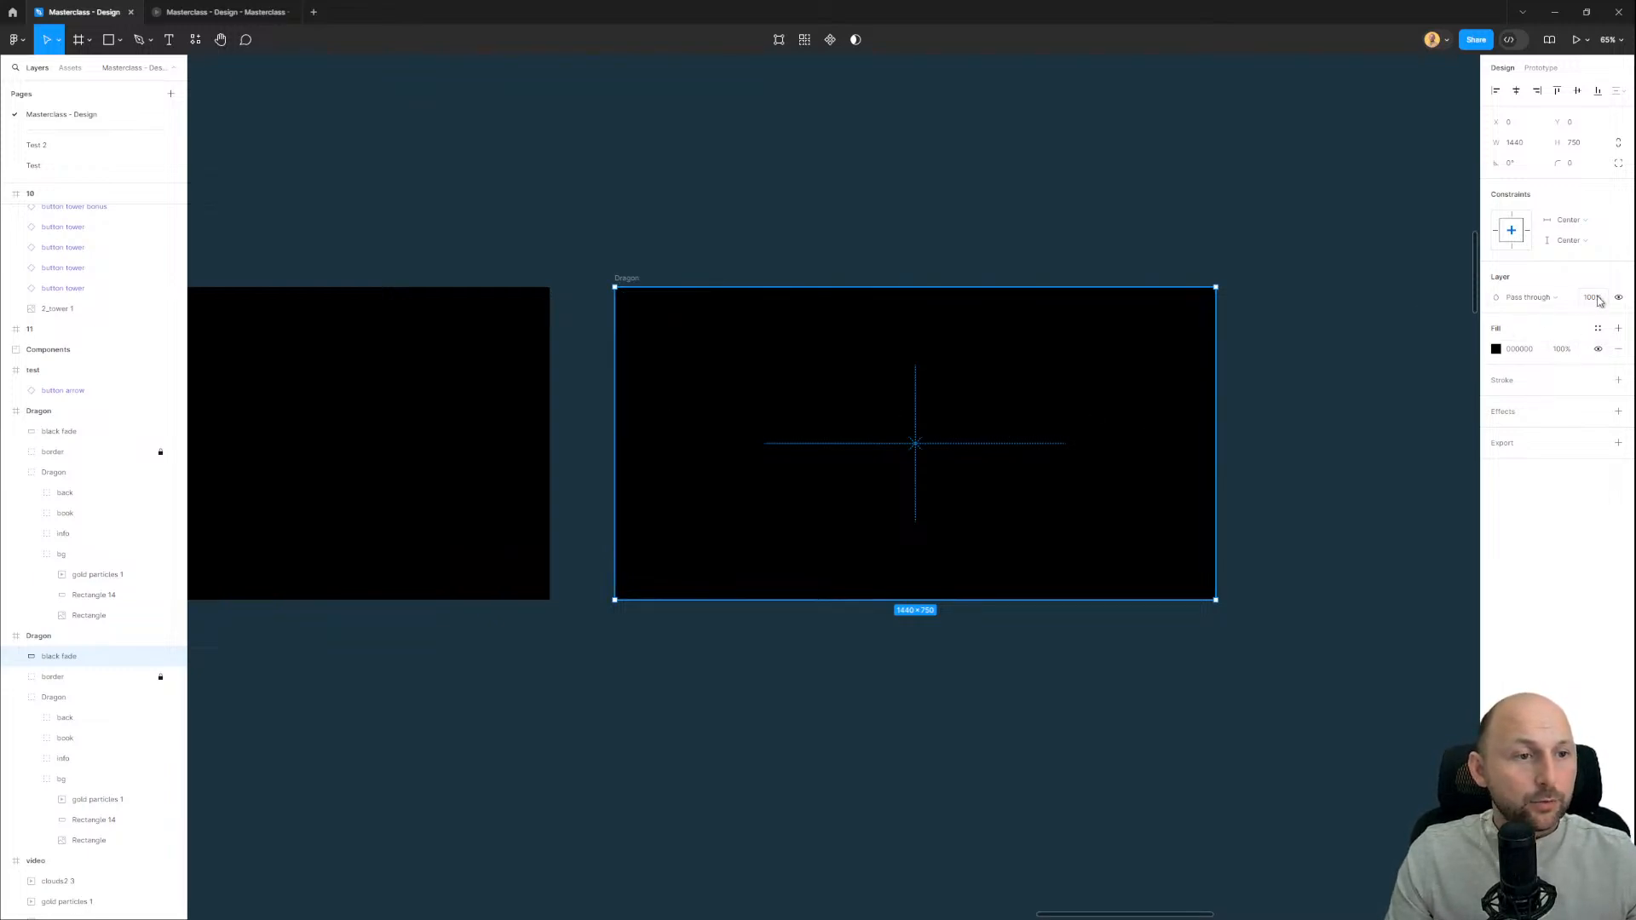
# Step: Lower the layer opacity of the right Dragon frame's black fade until it is fully transparent
pyautogui.moveTo(1596, 299); pyautogui.dragTo(1261, 322)
pyautogui.click(747, 199)
pyautogui.moveTo(746, 201); pyautogui.dragTo(1100, 167)
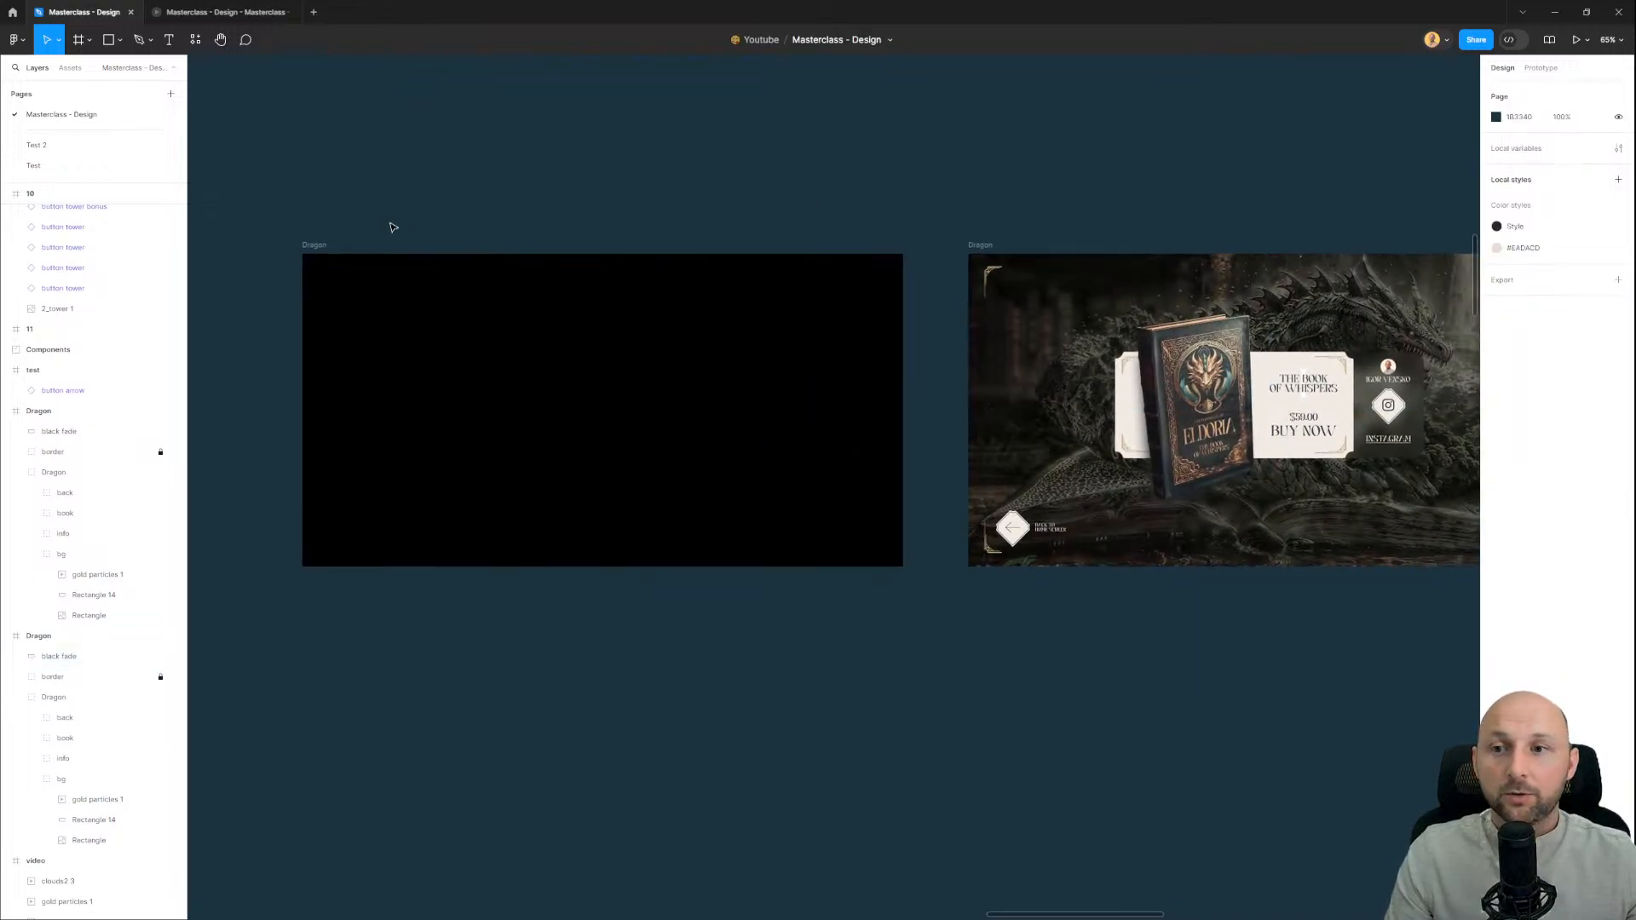
# Step: Add a flow starting point to the left Dragon frame and name it "Dragon start"
pyautogui.click(308, 245)
pyautogui.scroll(-1, 721, 161)
pyautogui.moveTo(721, 161); pyautogui.dragTo(741, 168)
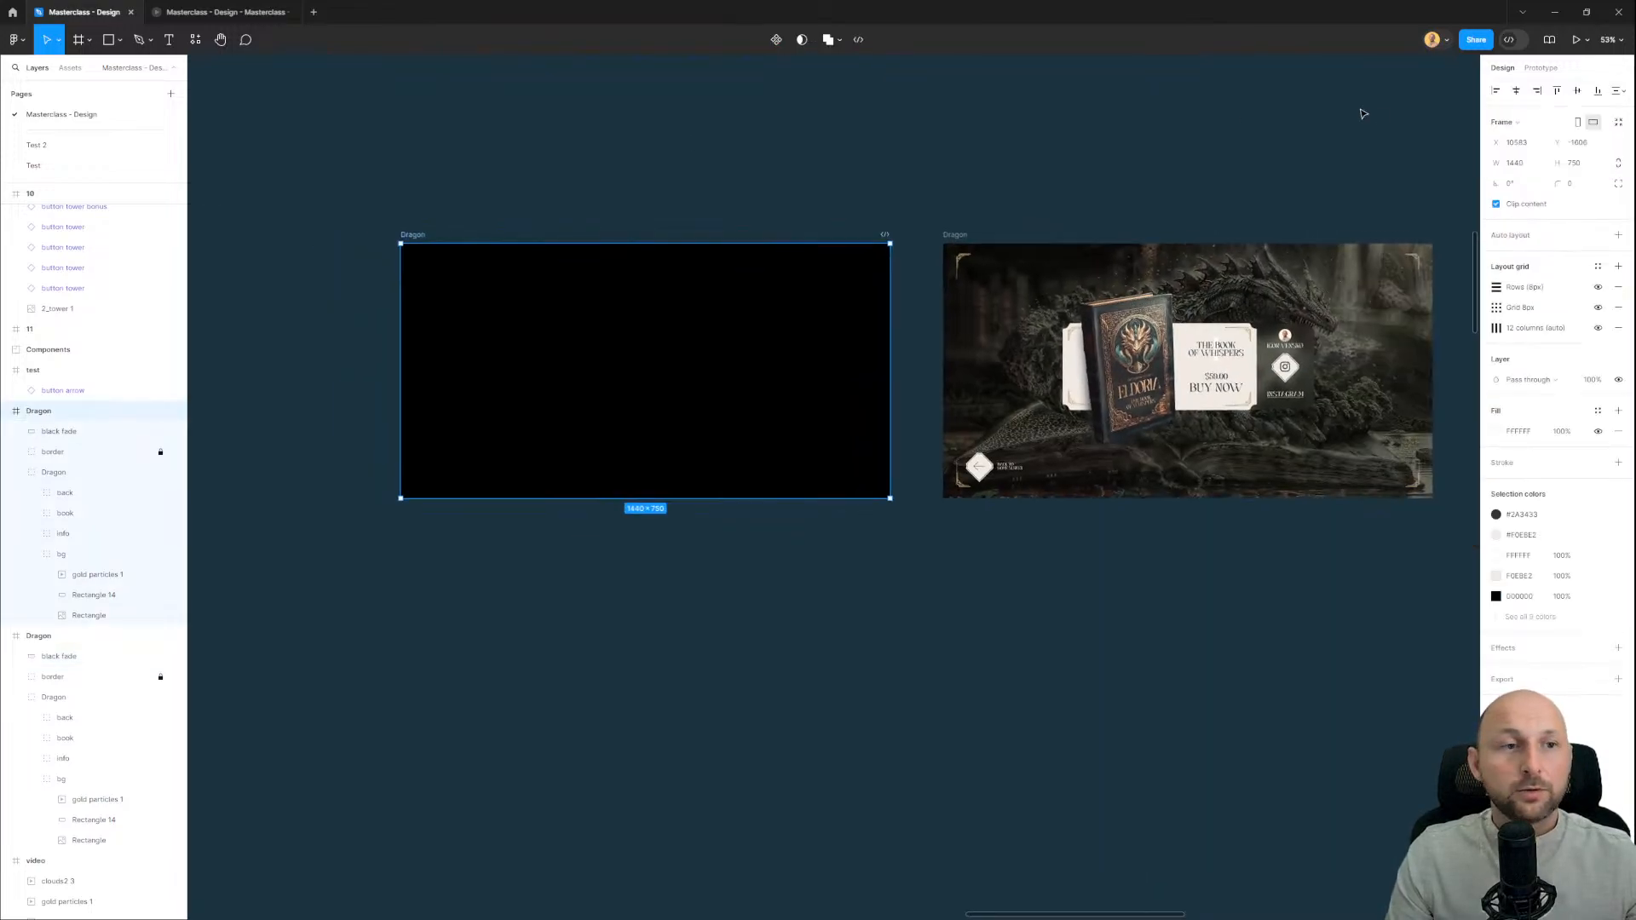
pyautogui.click(1540, 68)
pyautogui.click(1516, 104)
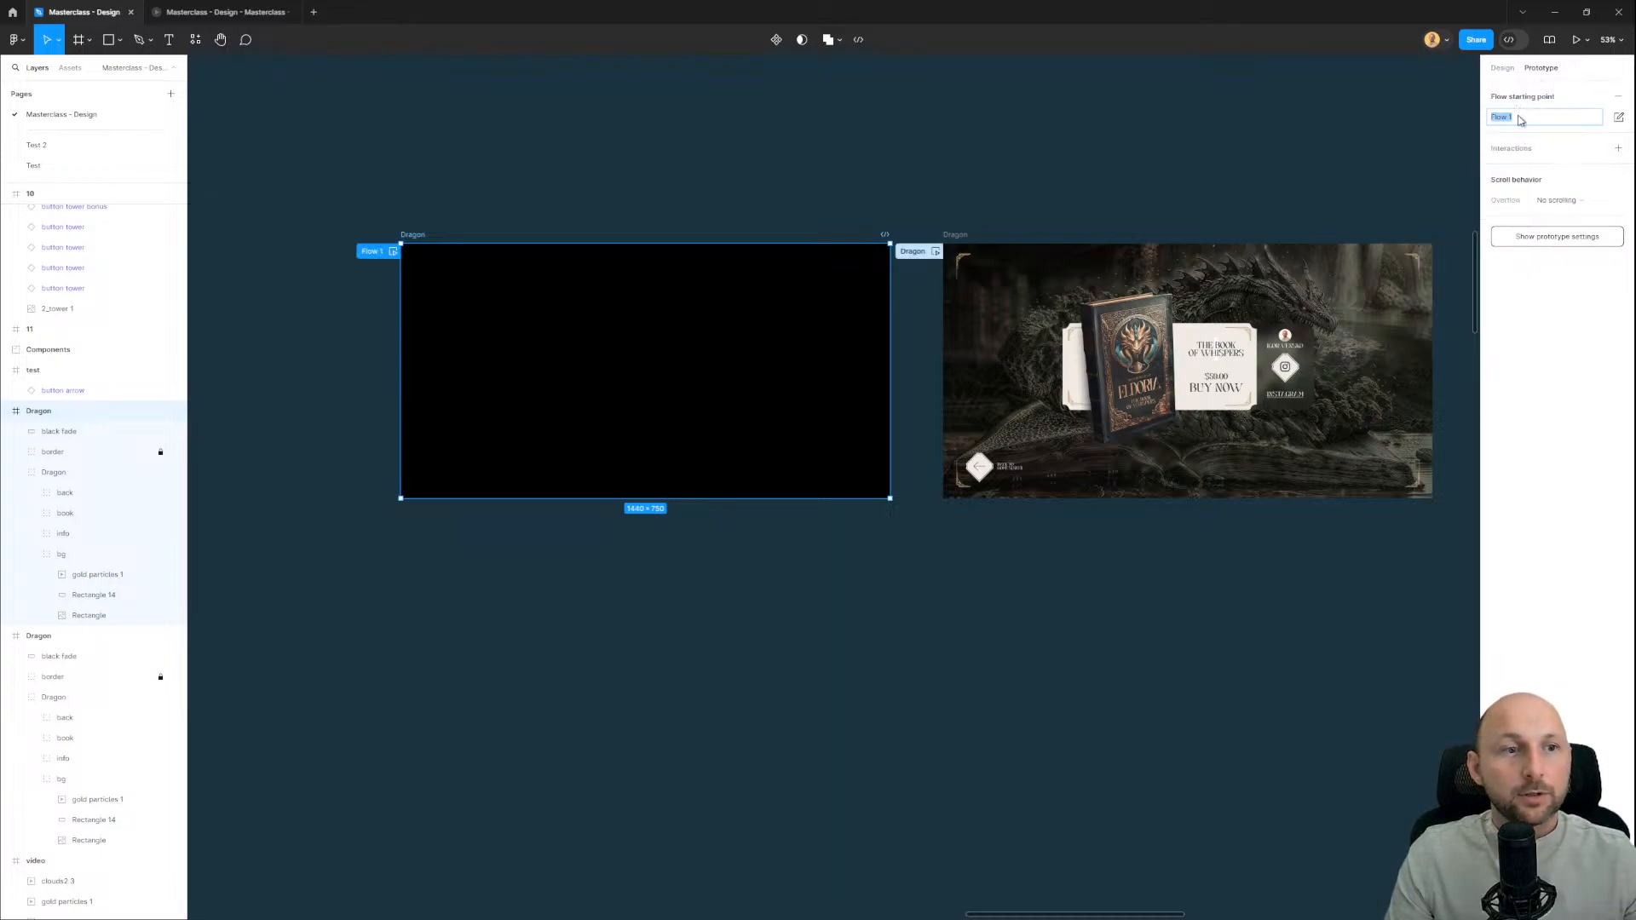
pyautogui.scroll(2, 332, 260)
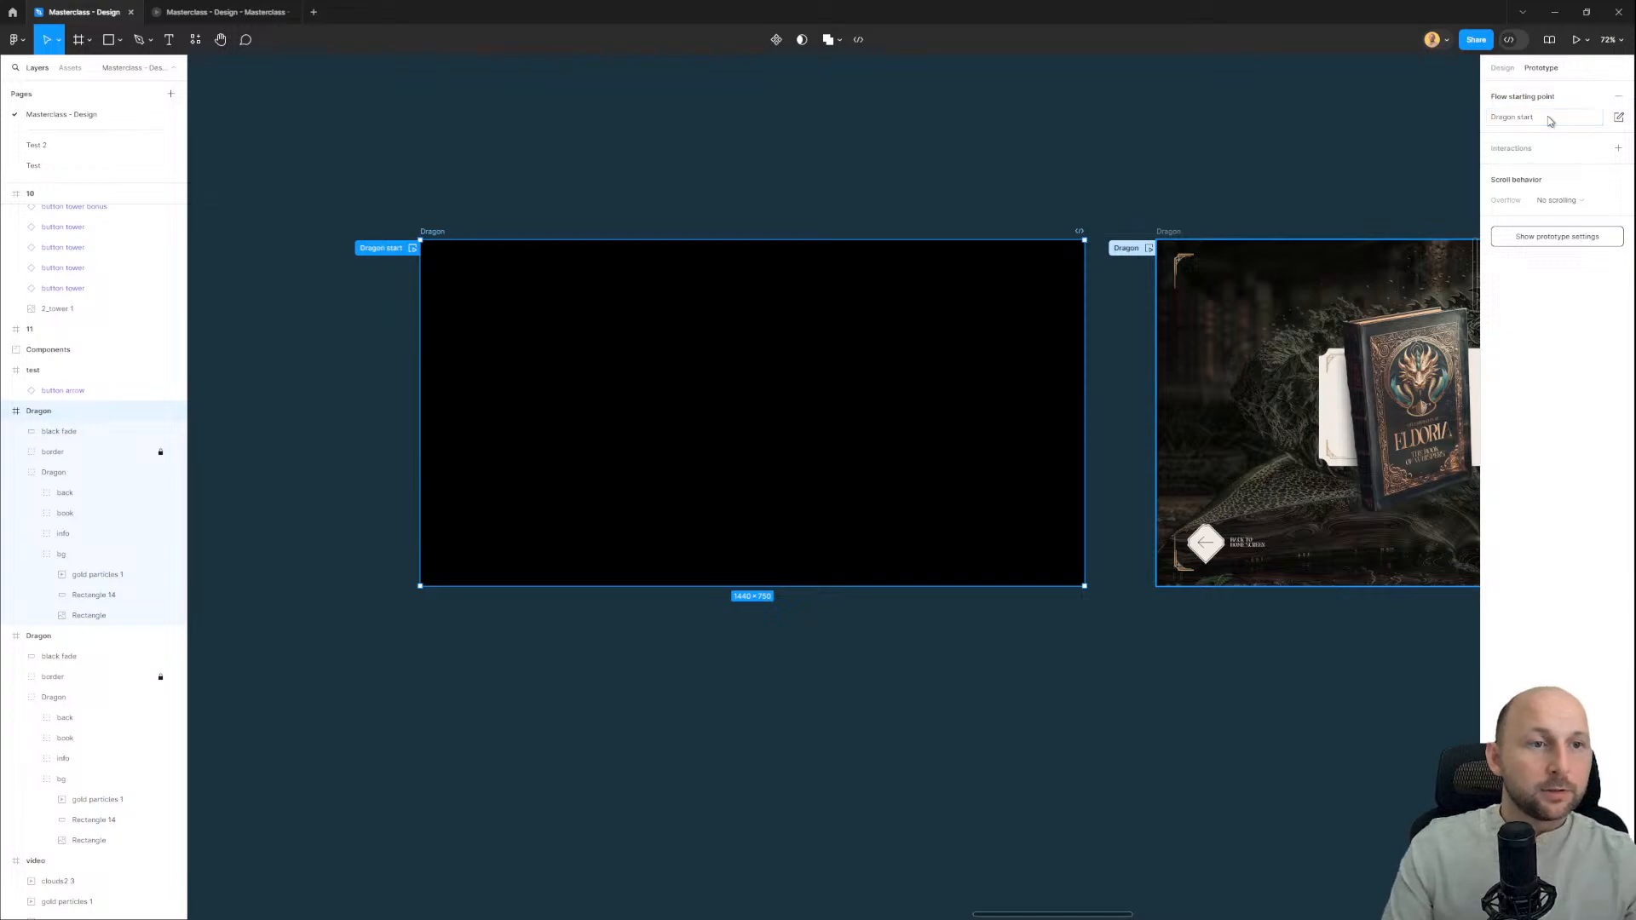
# Step: Preview the Dragon start flow to check its opening screen, and return to the design file
pyautogui.hotkey('ctrl', 'alt', 'Return')
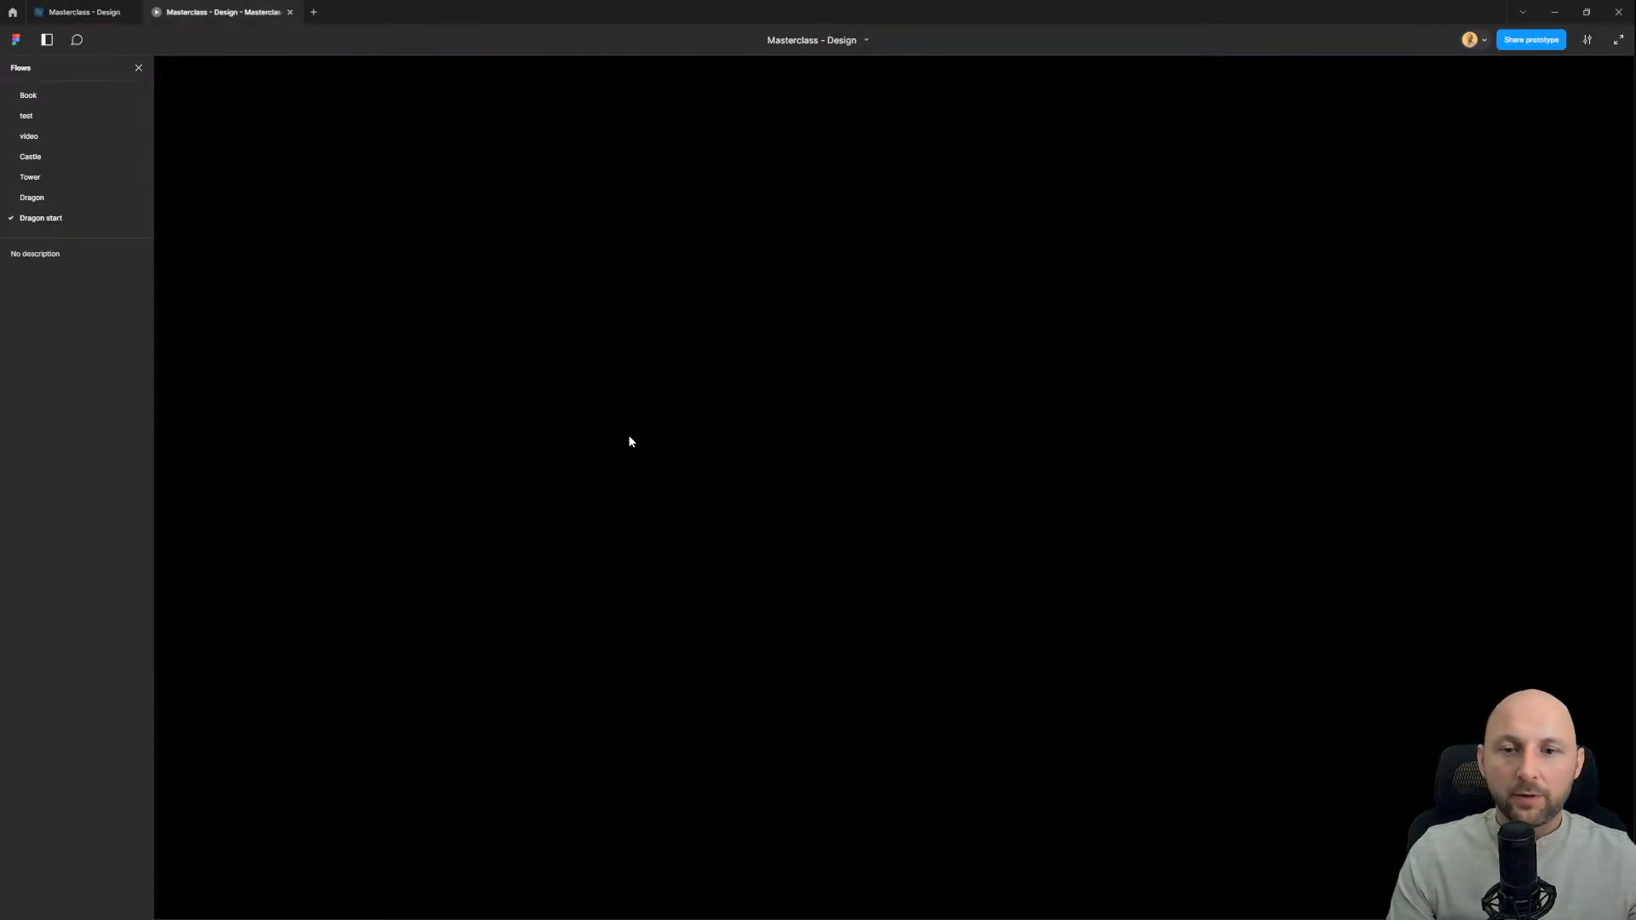
pyautogui.click(811, 488)
pyautogui.click(83, 12)
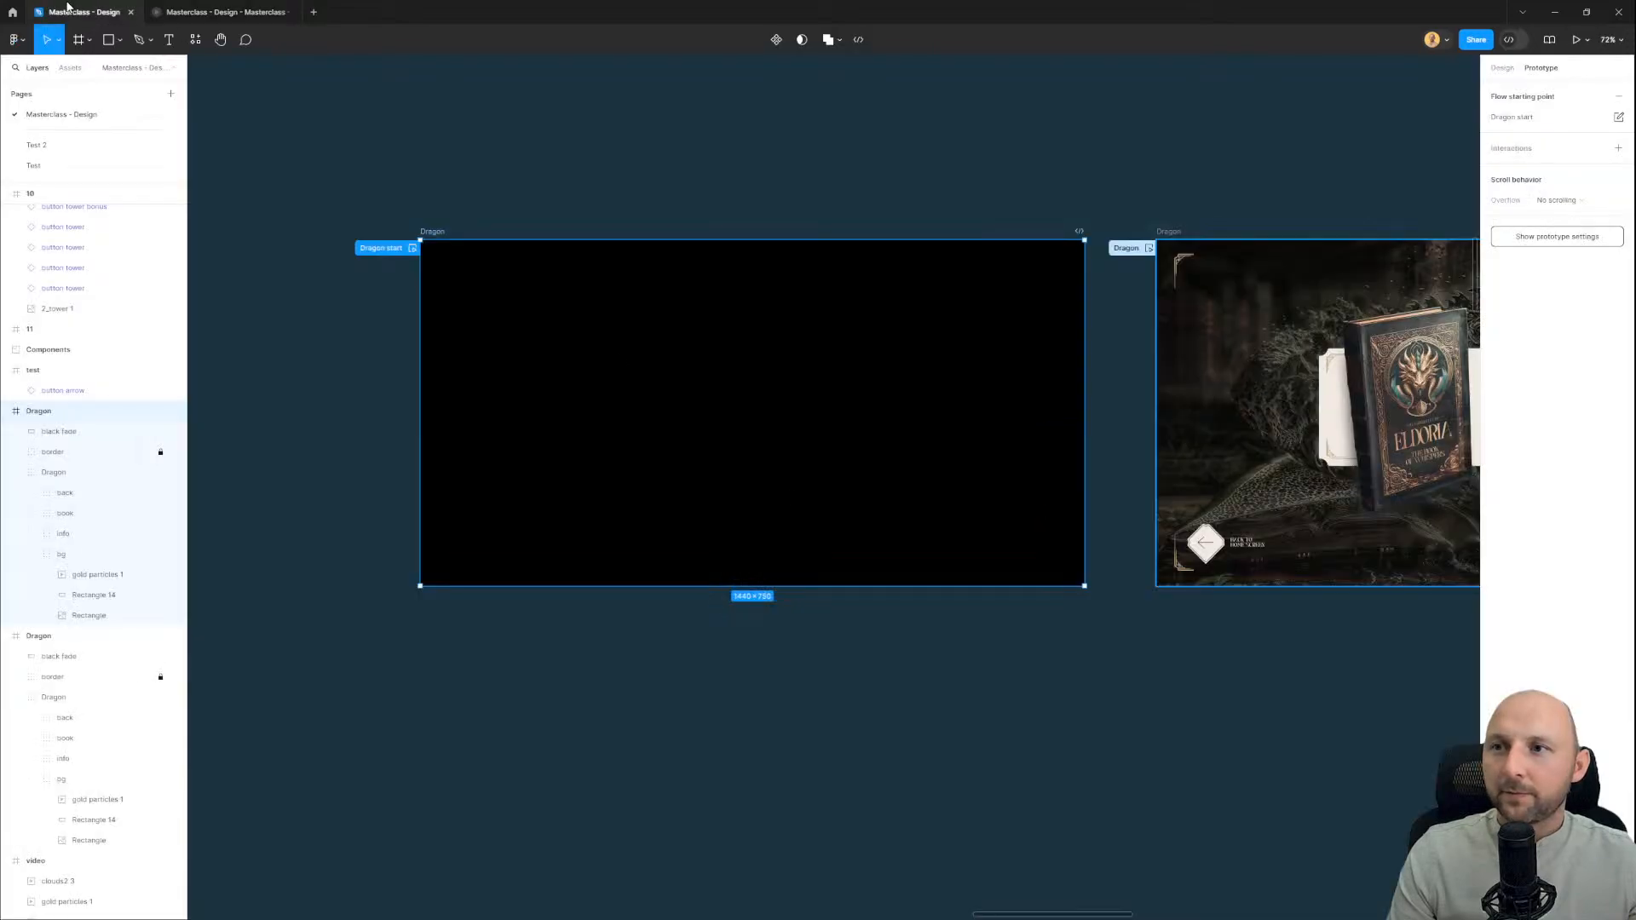
# Step: Link the left Dragon frame to the right Dragon frame with a Navigate to interaction
pyautogui.click(814, 206)
pyautogui.hscroll(3, 705, 176)
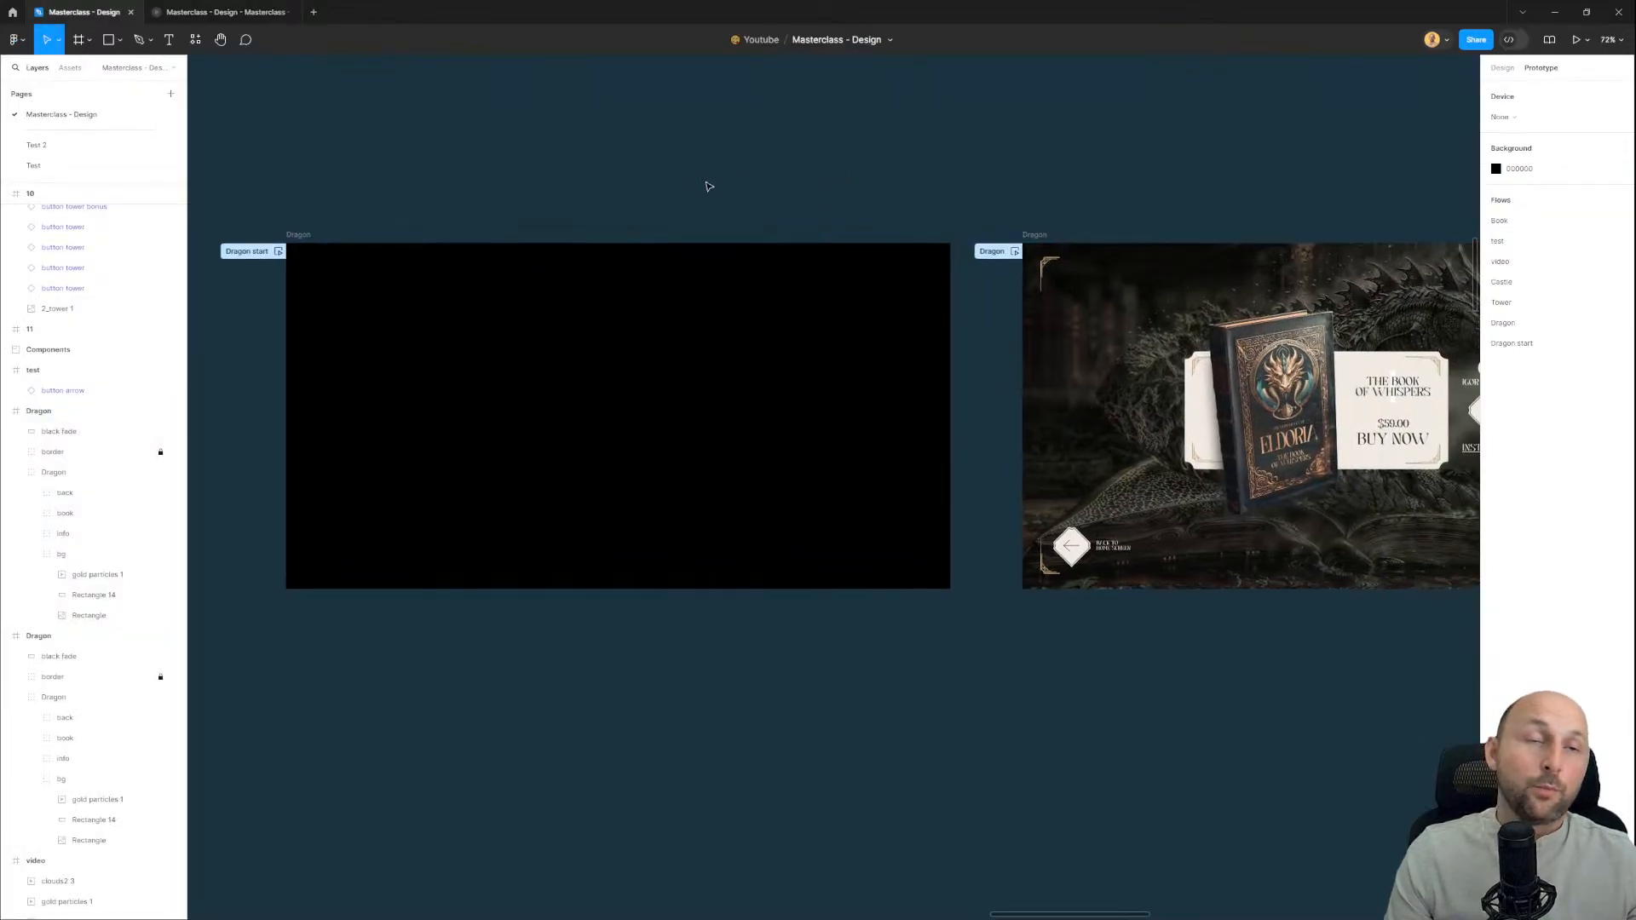
pyautogui.click(300, 234)
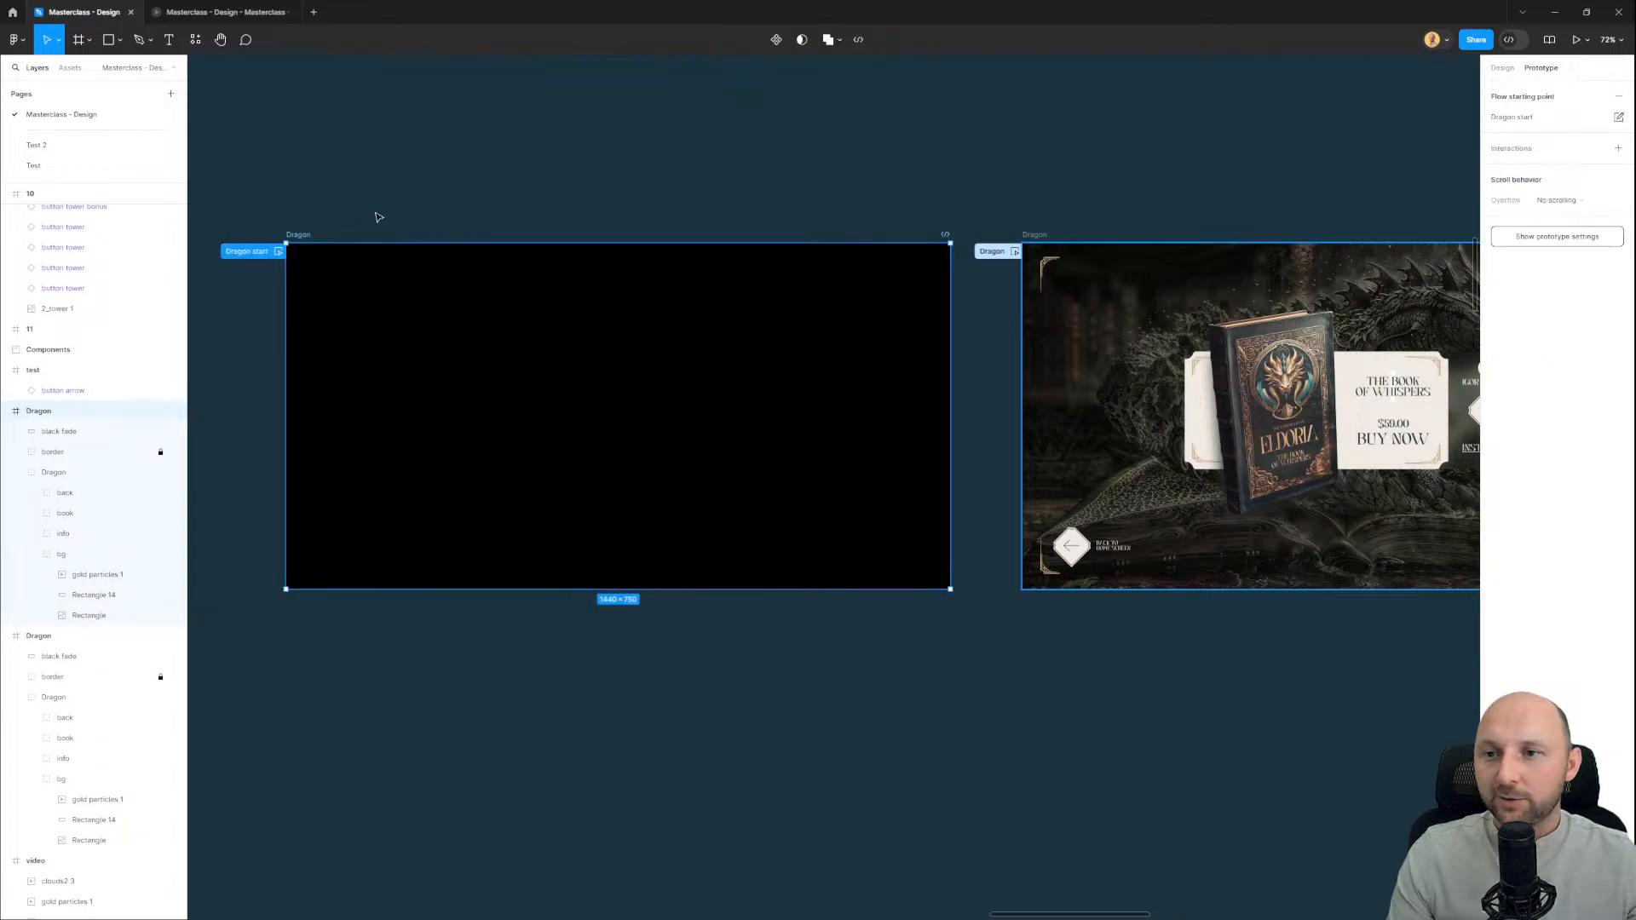
pyautogui.click(1393, 98)
pyautogui.click(1502, 69)
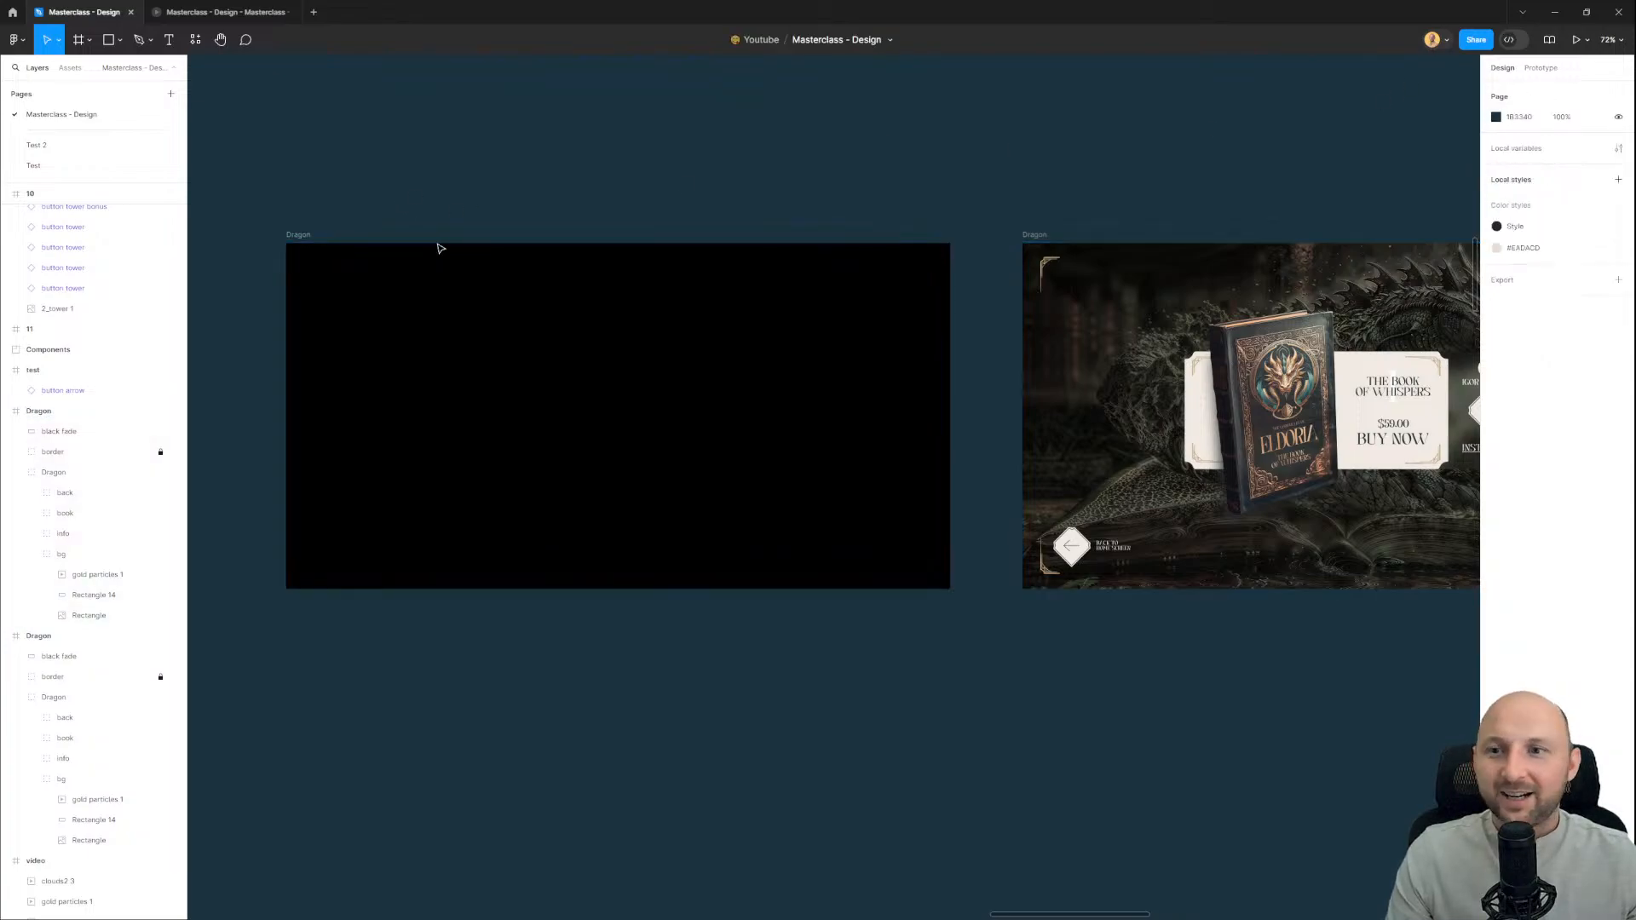
pyautogui.click(438, 246)
pyautogui.click(1539, 69)
pyautogui.hscroll(3, 956, 168)
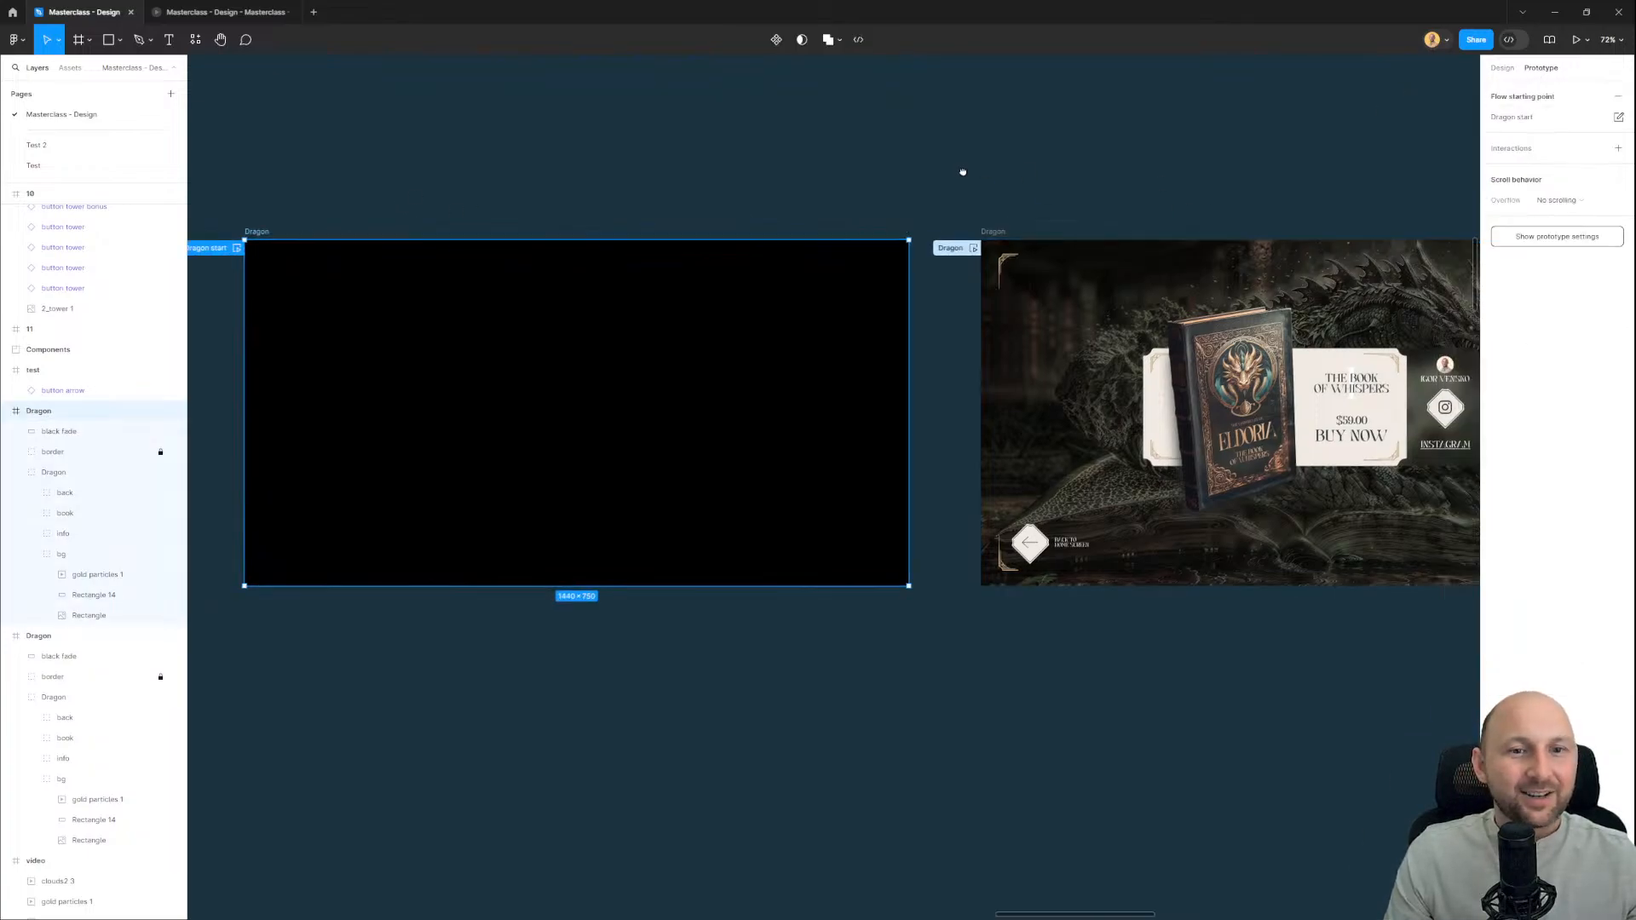
pyautogui.moveTo(836, 407); pyautogui.dragTo(956, 489)
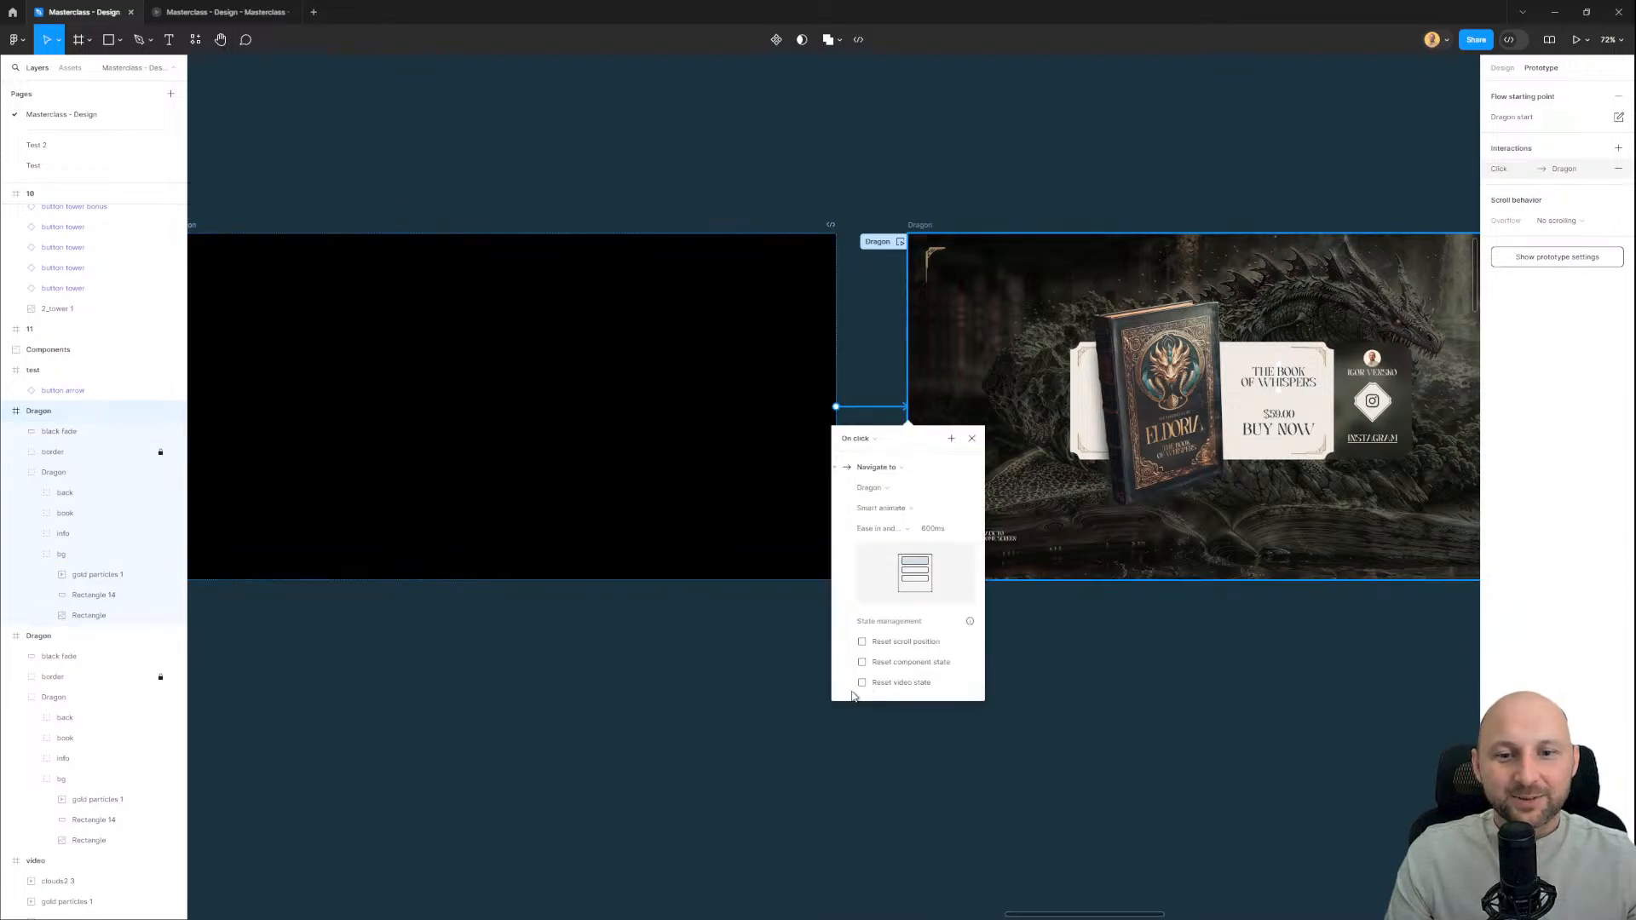
# Step: Keep the interaction's On click trigger and Smart animate transition, and enter a new animation duration
pyautogui.click(882, 439)
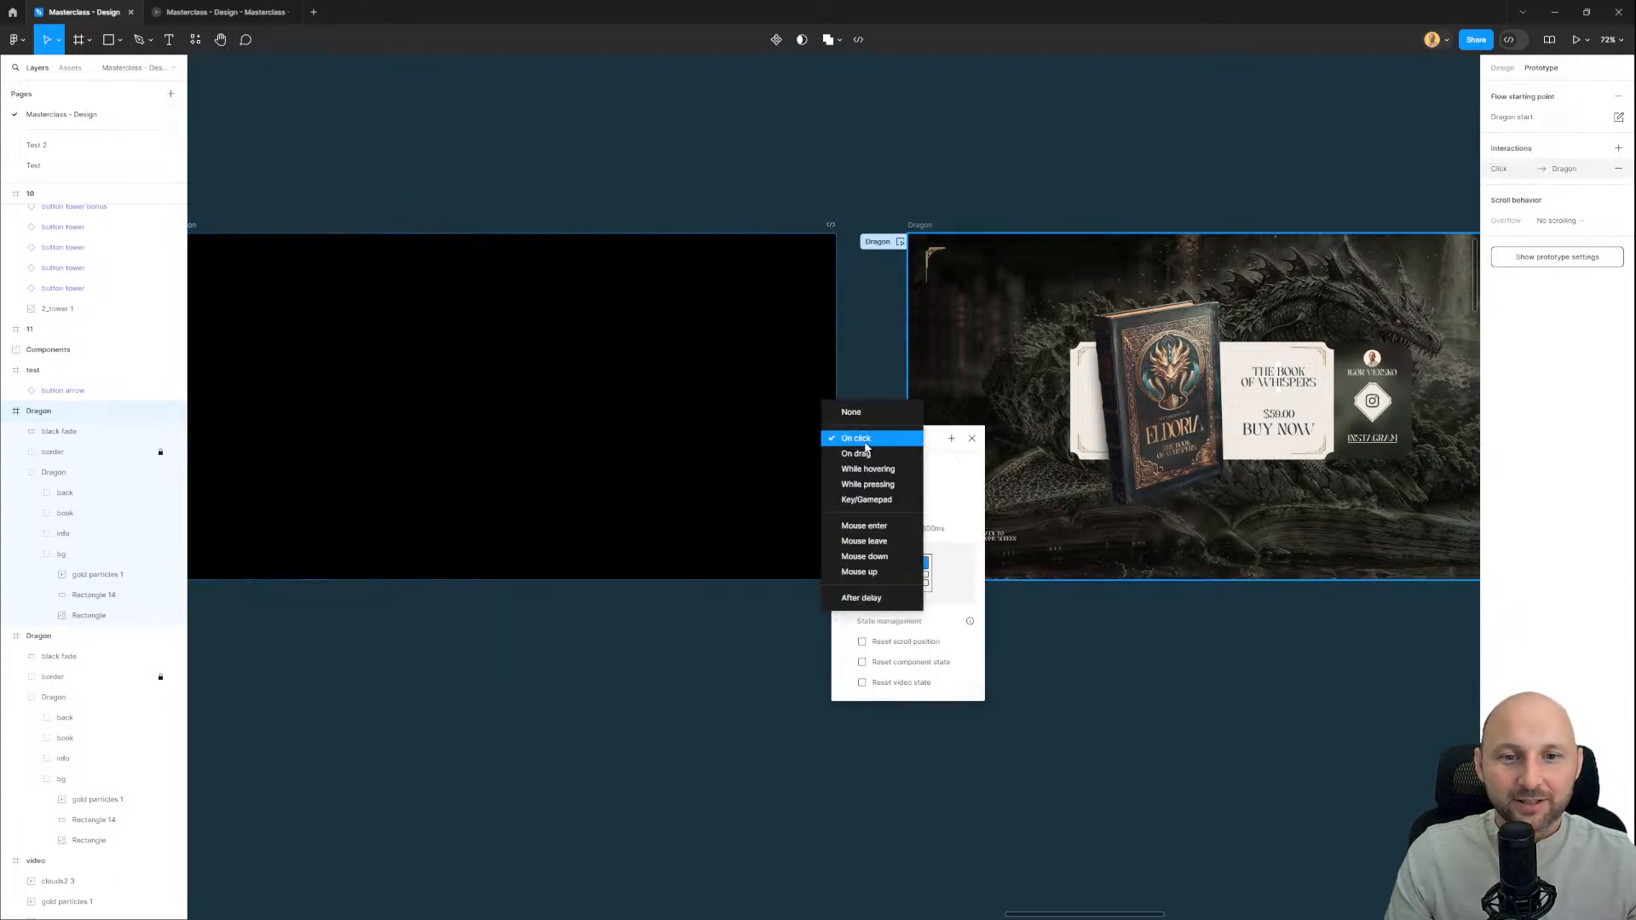
pyautogui.click(865, 441)
pyautogui.click(903, 515)
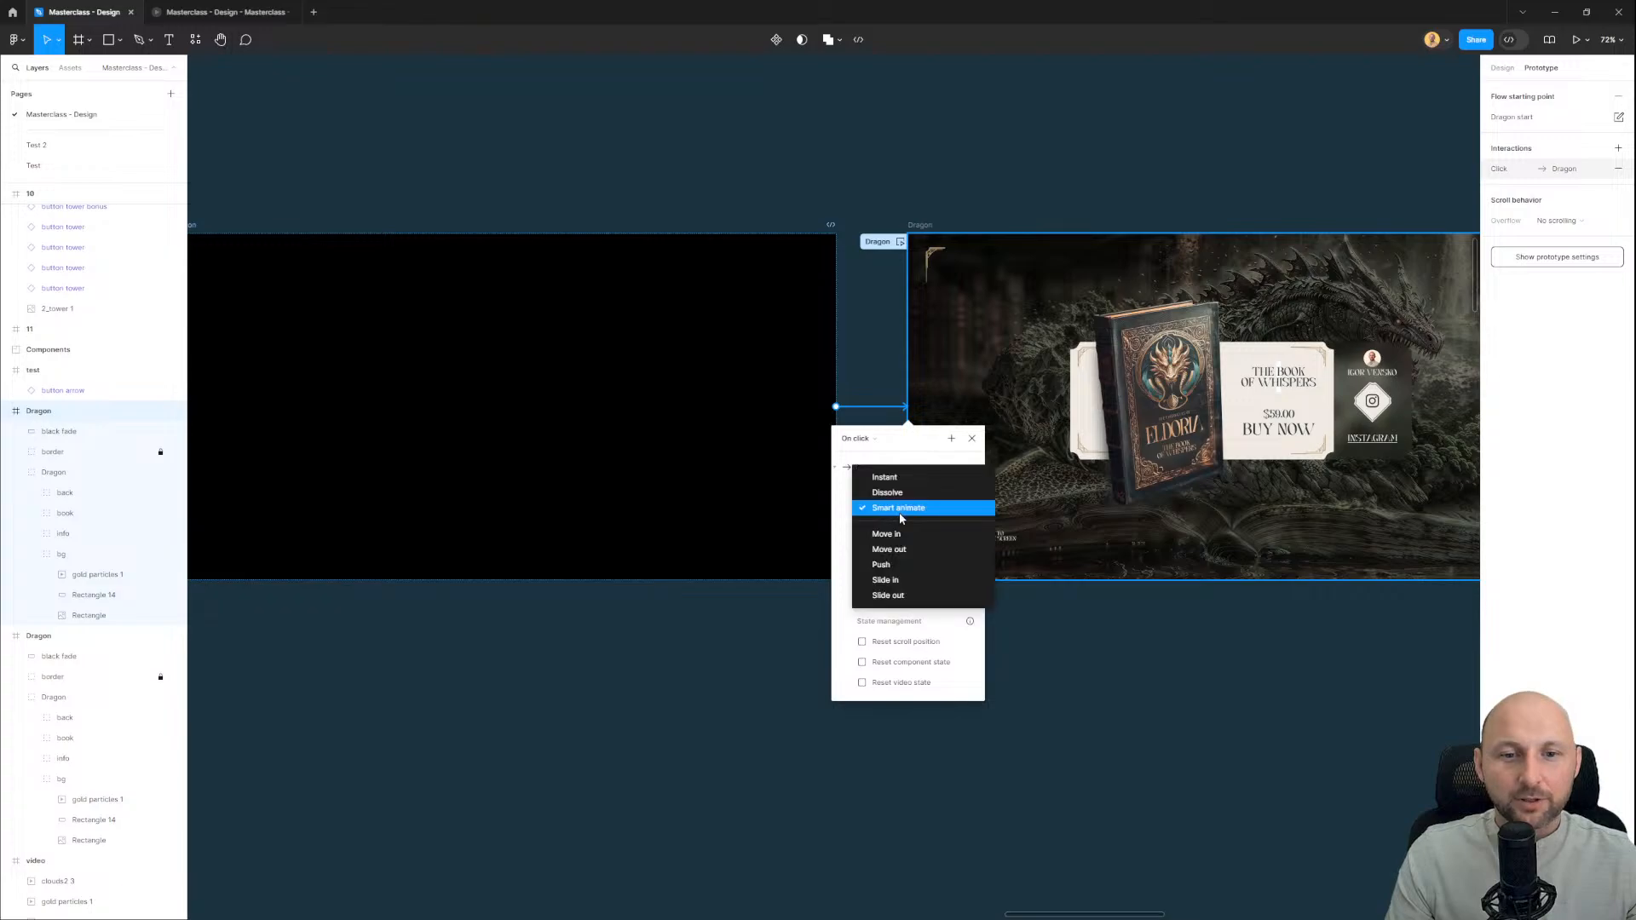
pyautogui.click(876, 511)
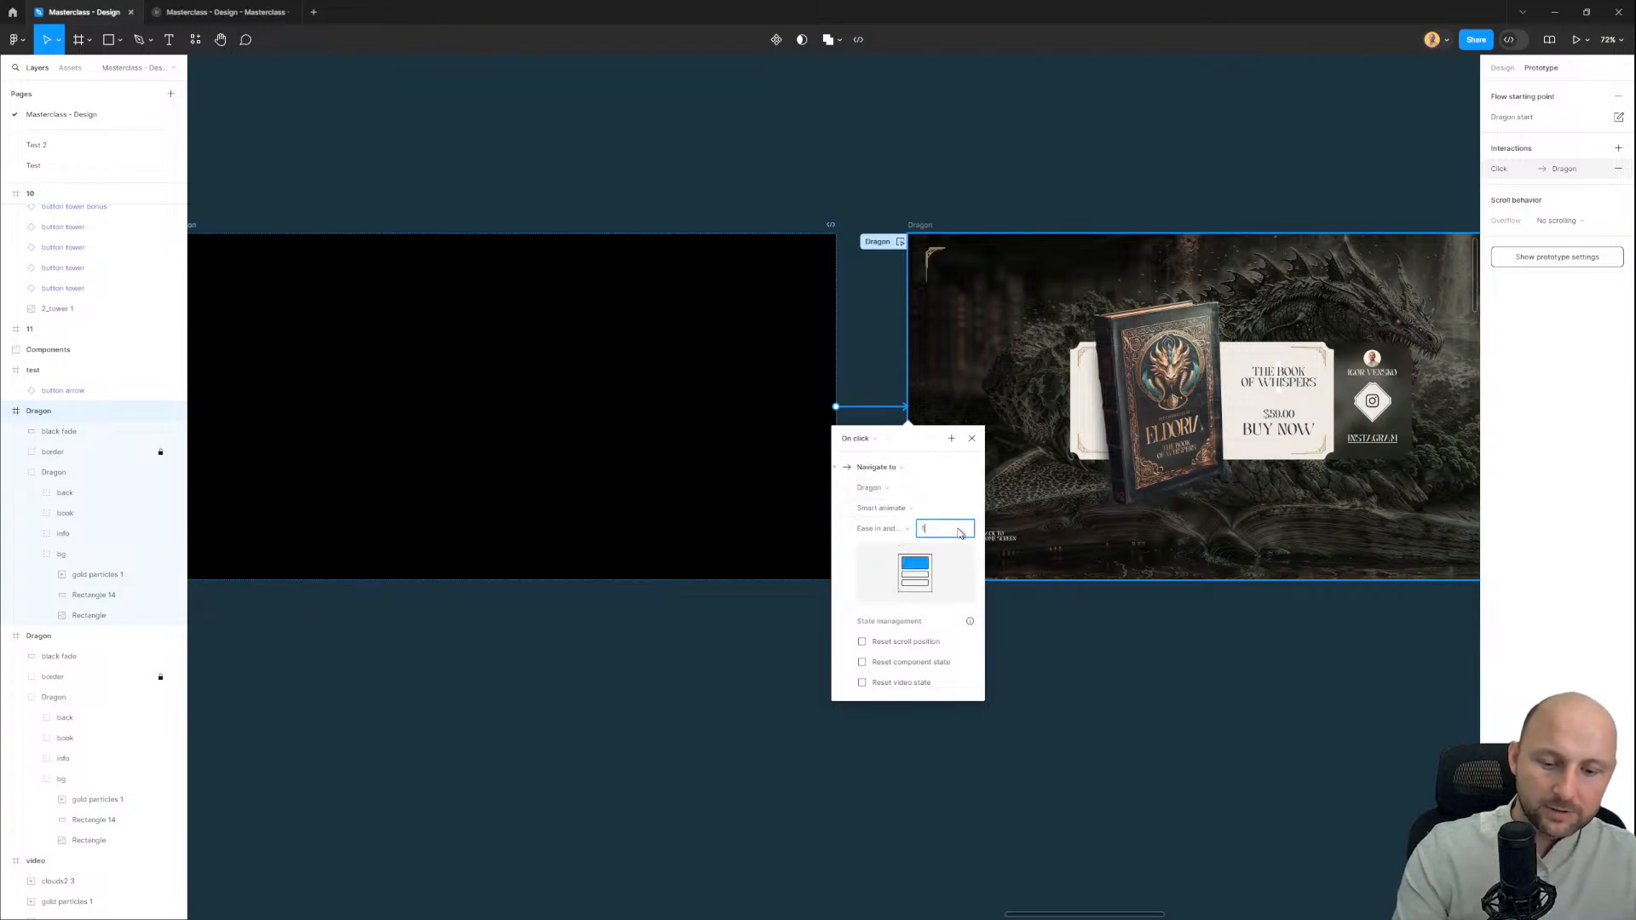
# Step: Play the black fade transition in the Dragon start preview, set the content scale to Fill screen, and restart the flow
pyautogui.click(224, 12)
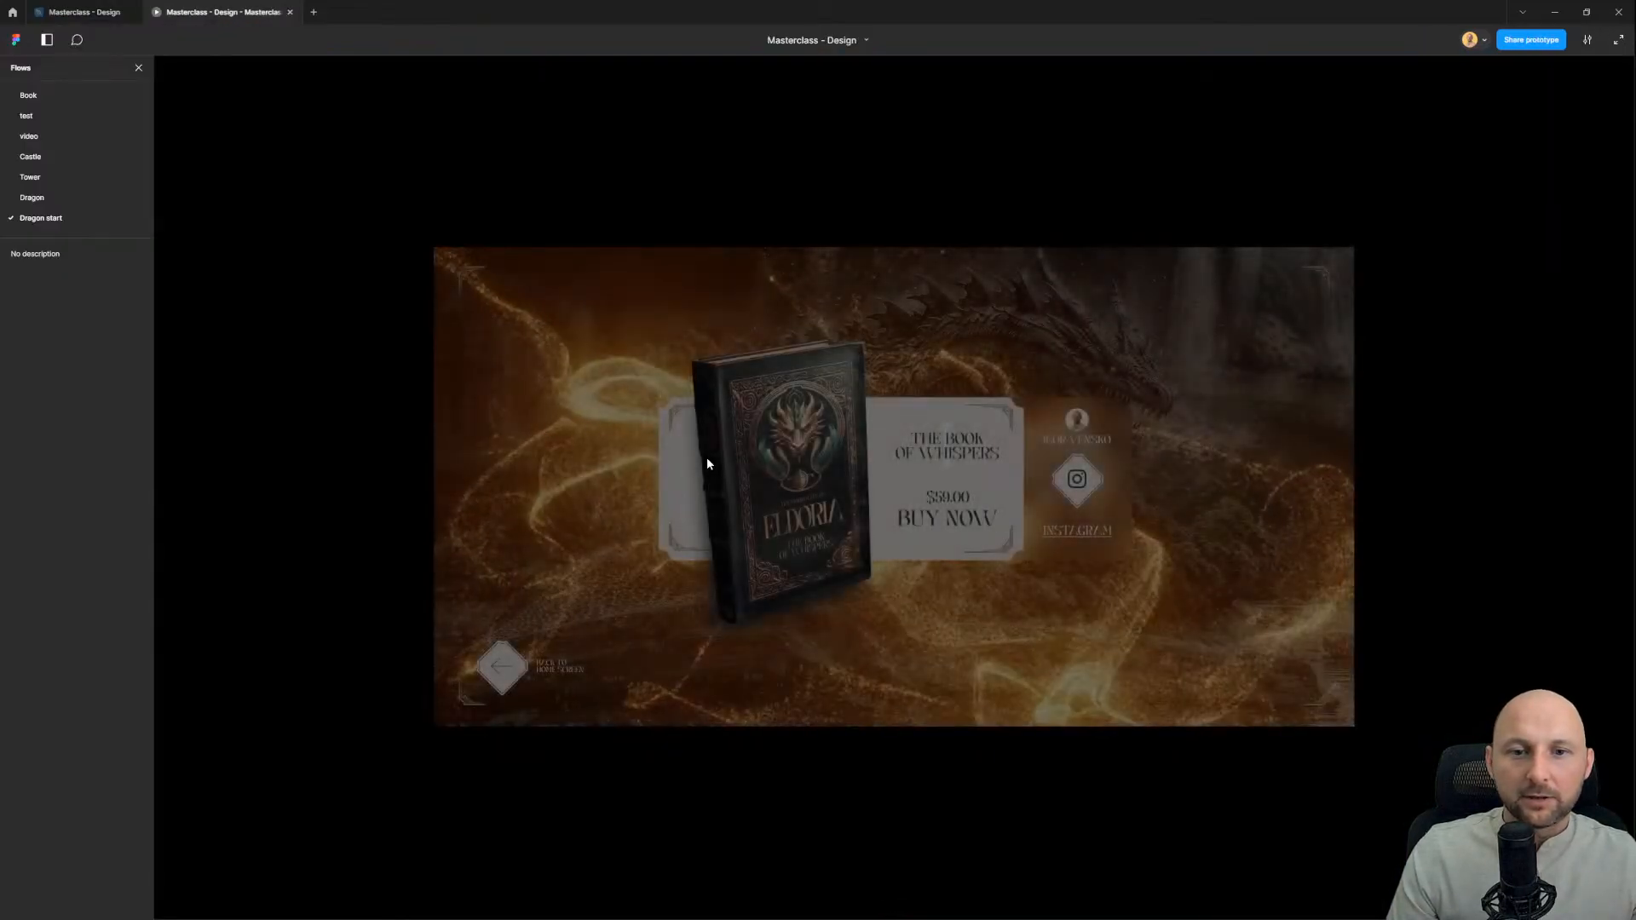
pyautogui.press('z')
pyautogui.press('z')
pyautogui.press('z')
pyautogui.press('z')
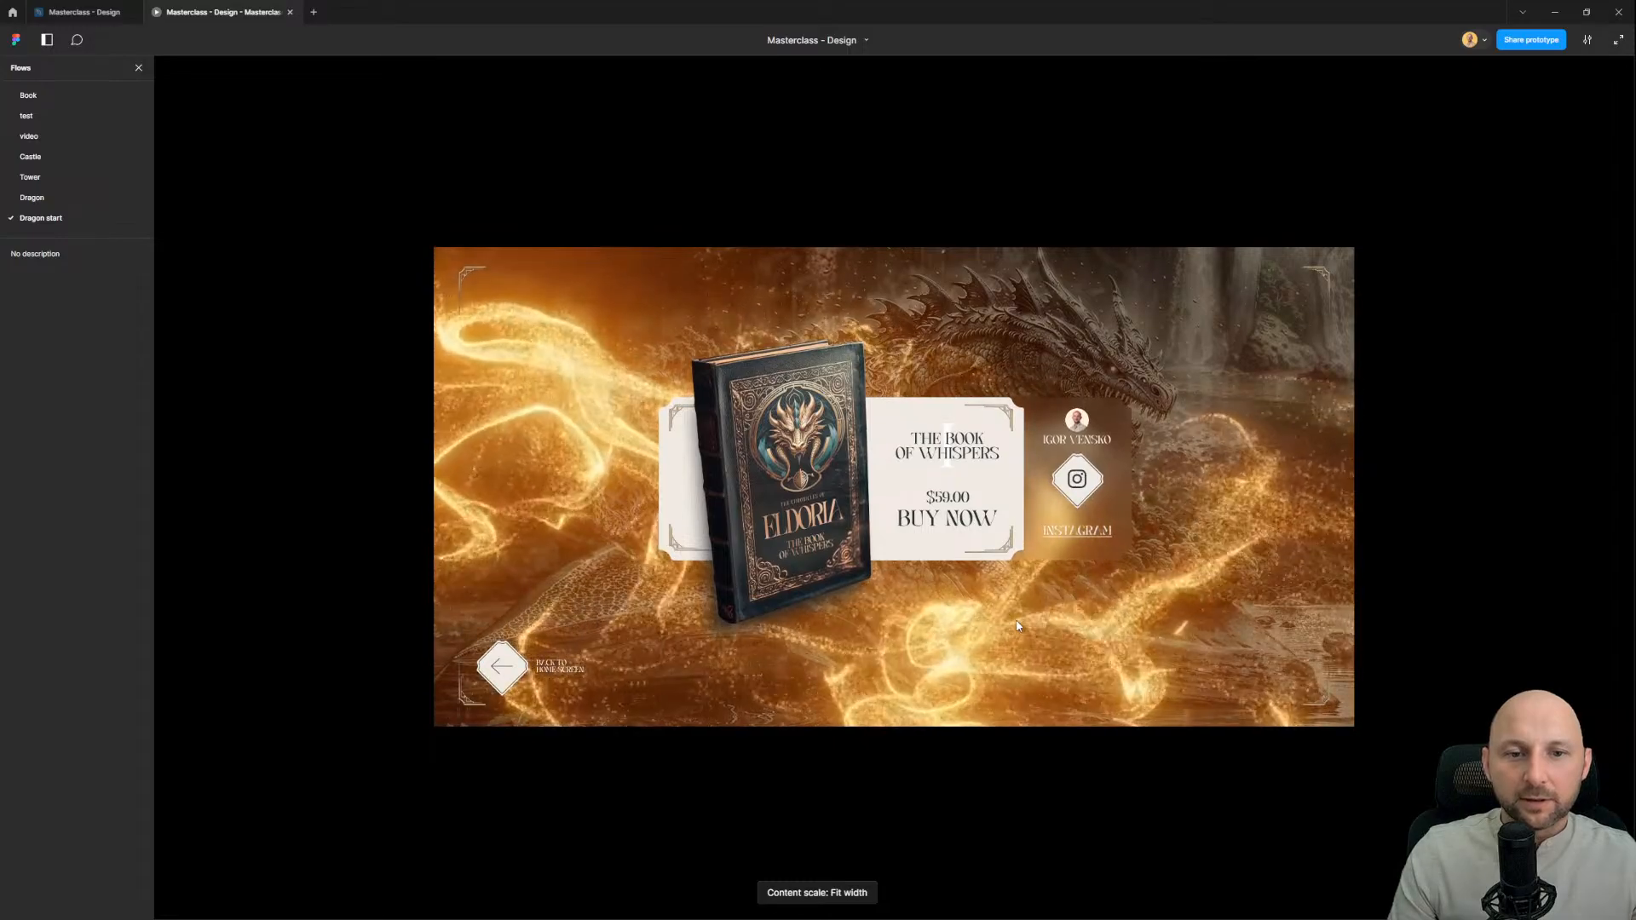
pyautogui.press('r')
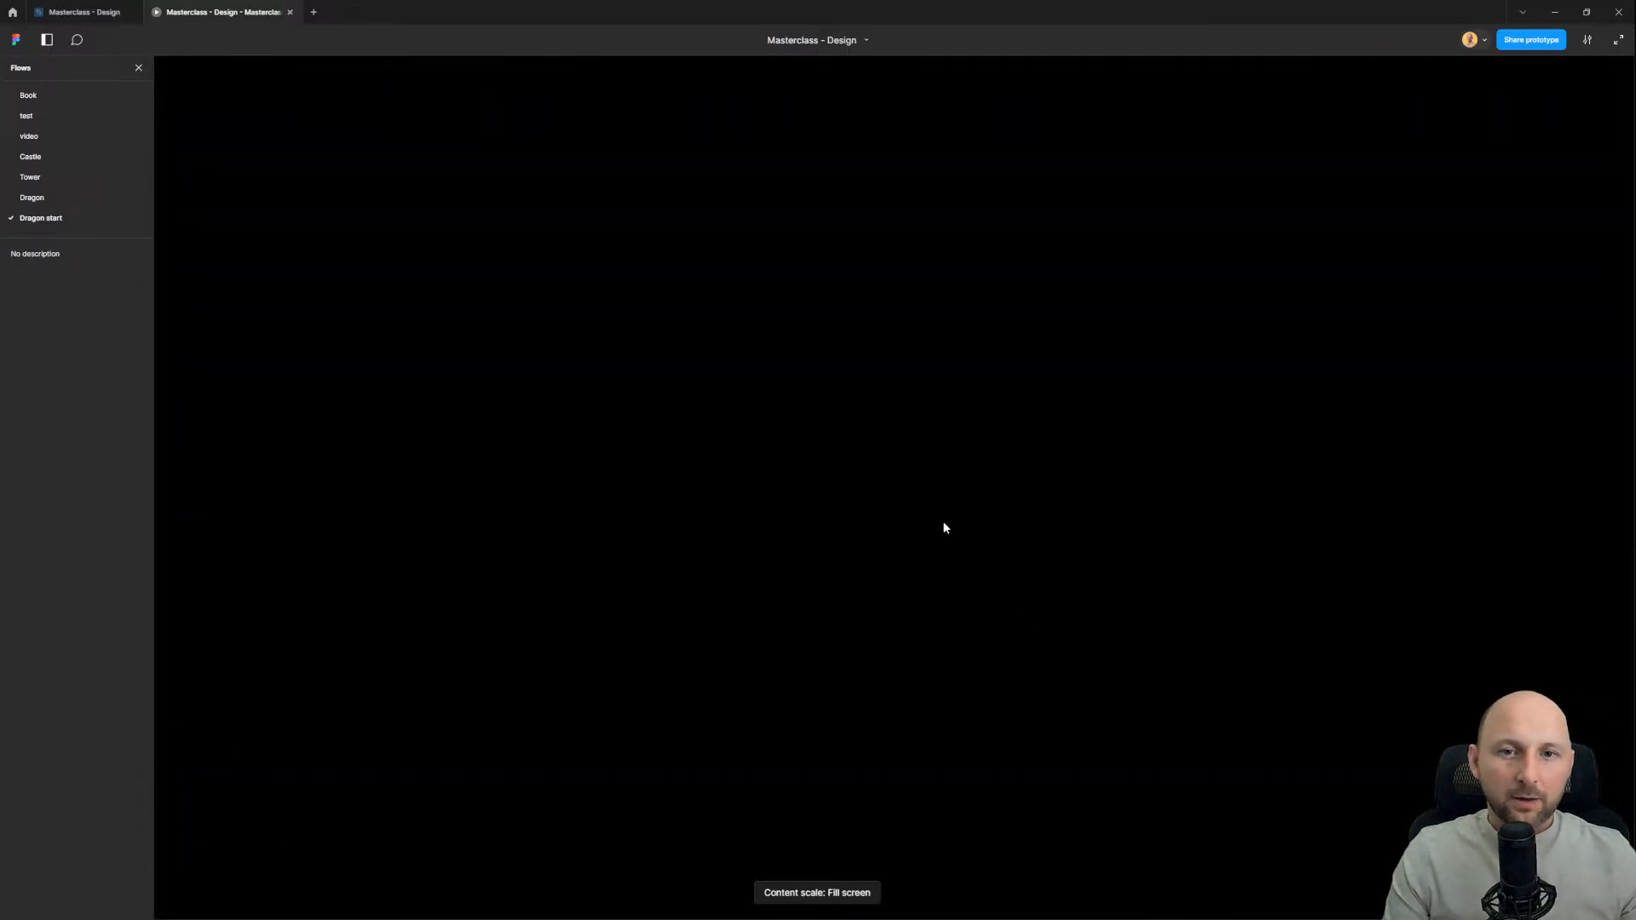
# Step: Look over the arrow buttons on the Tower screen and replay the Dragon start fade in the preview
pyautogui.click(110, 11)
pyautogui.scroll(-2, 708, 332)
pyautogui.moveTo(226, 209); pyautogui.dragTo(1125, 228)
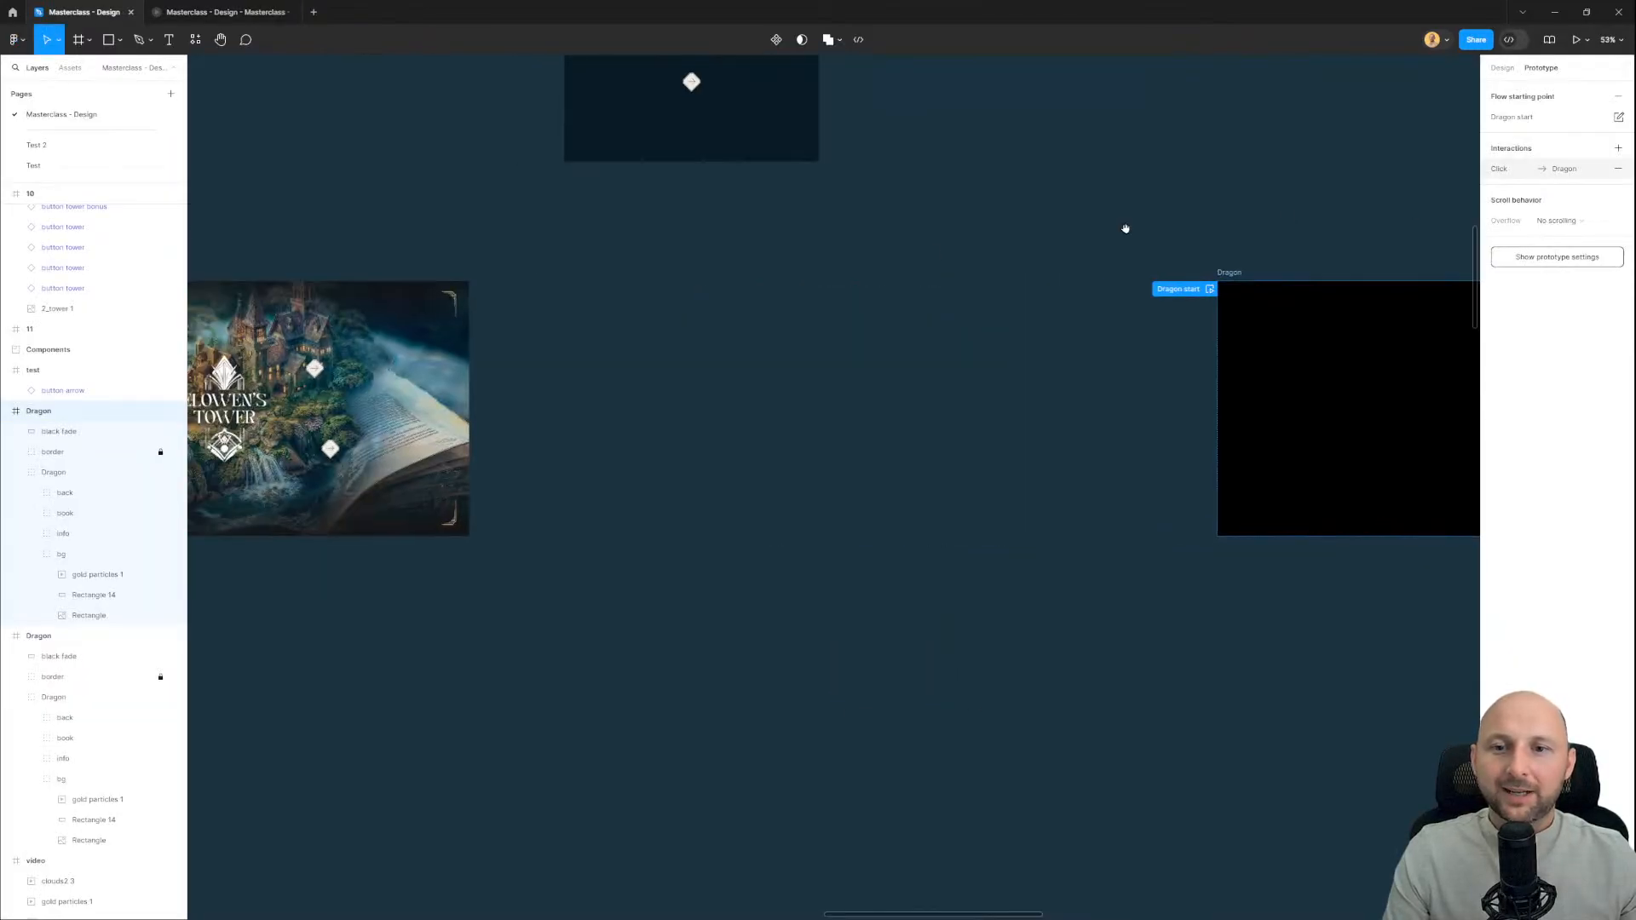
pyautogui.hscroll(-3, 792, 336)
pyautogui.scroll(5, 653, 352)
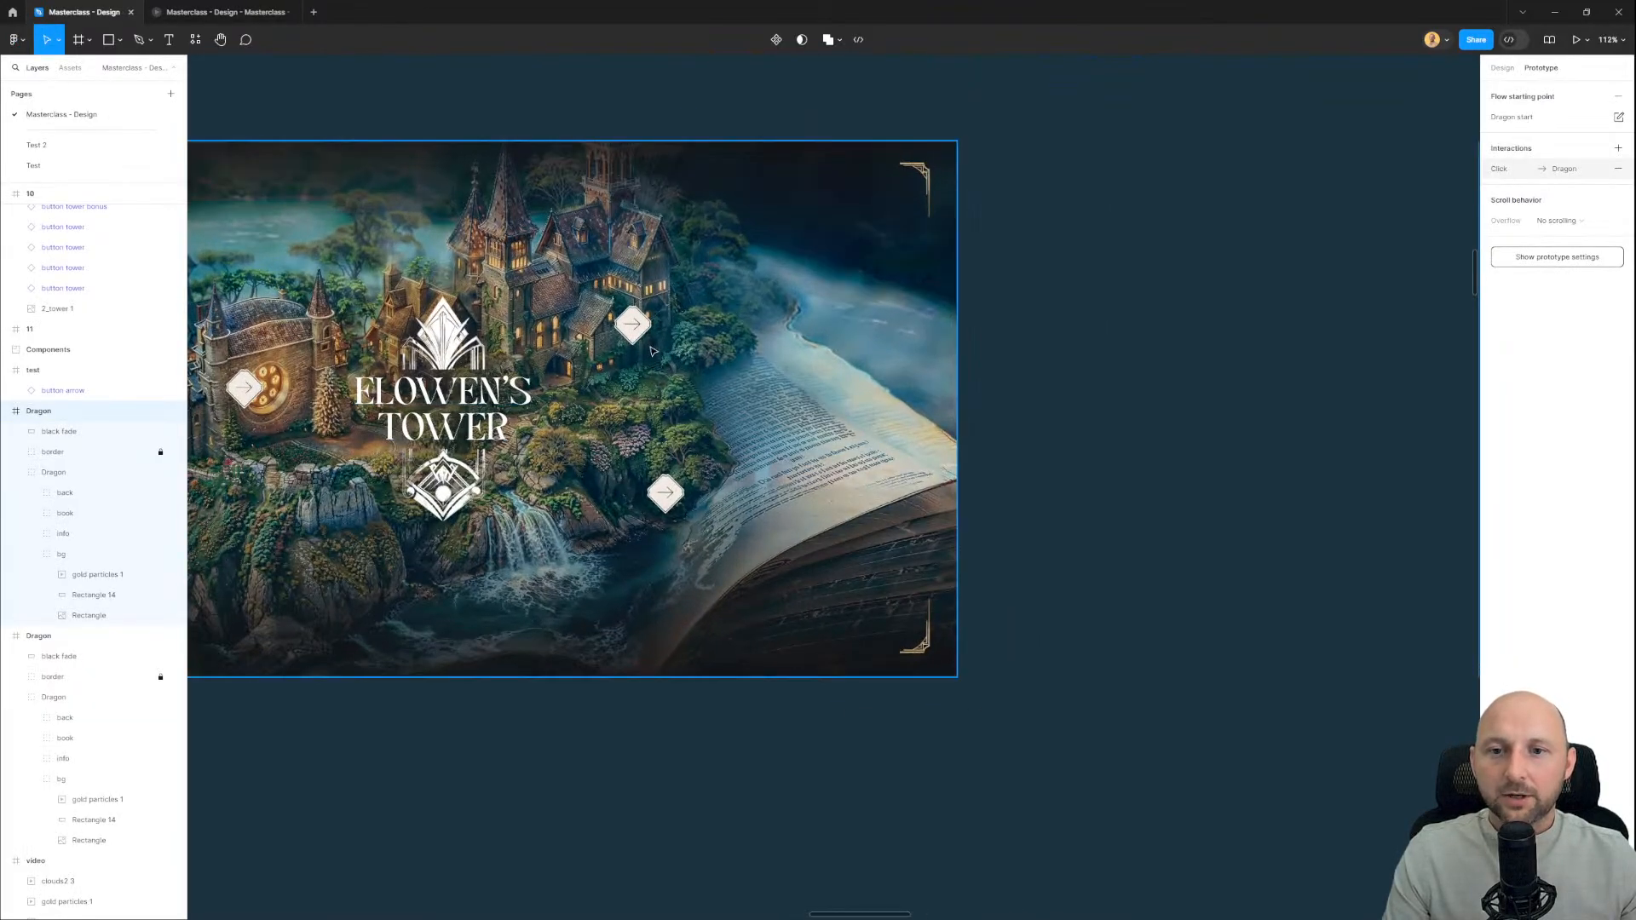
pyautogui.hscroll(10, 745, 355)
pyautogui.click(221, 12)
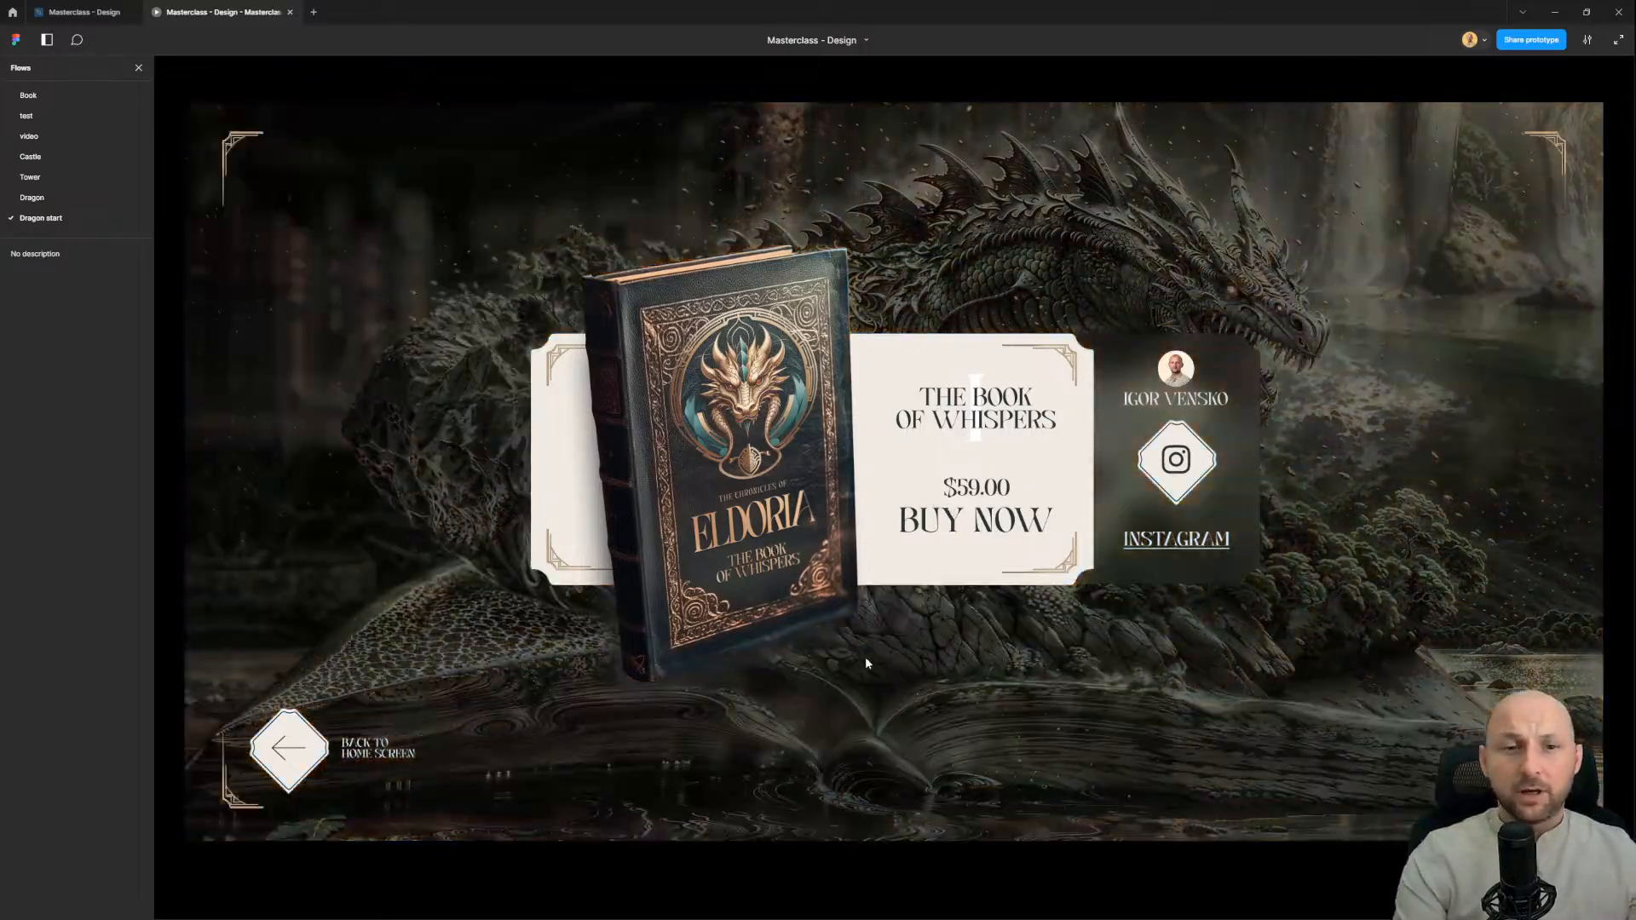
# Step: Move the left Dragon frame's black fade rectangle straight down to about Y 624 to uncover the artwork
pyautogui.click(96, 10)
pyautogui.scroll(-5, 842, 435)
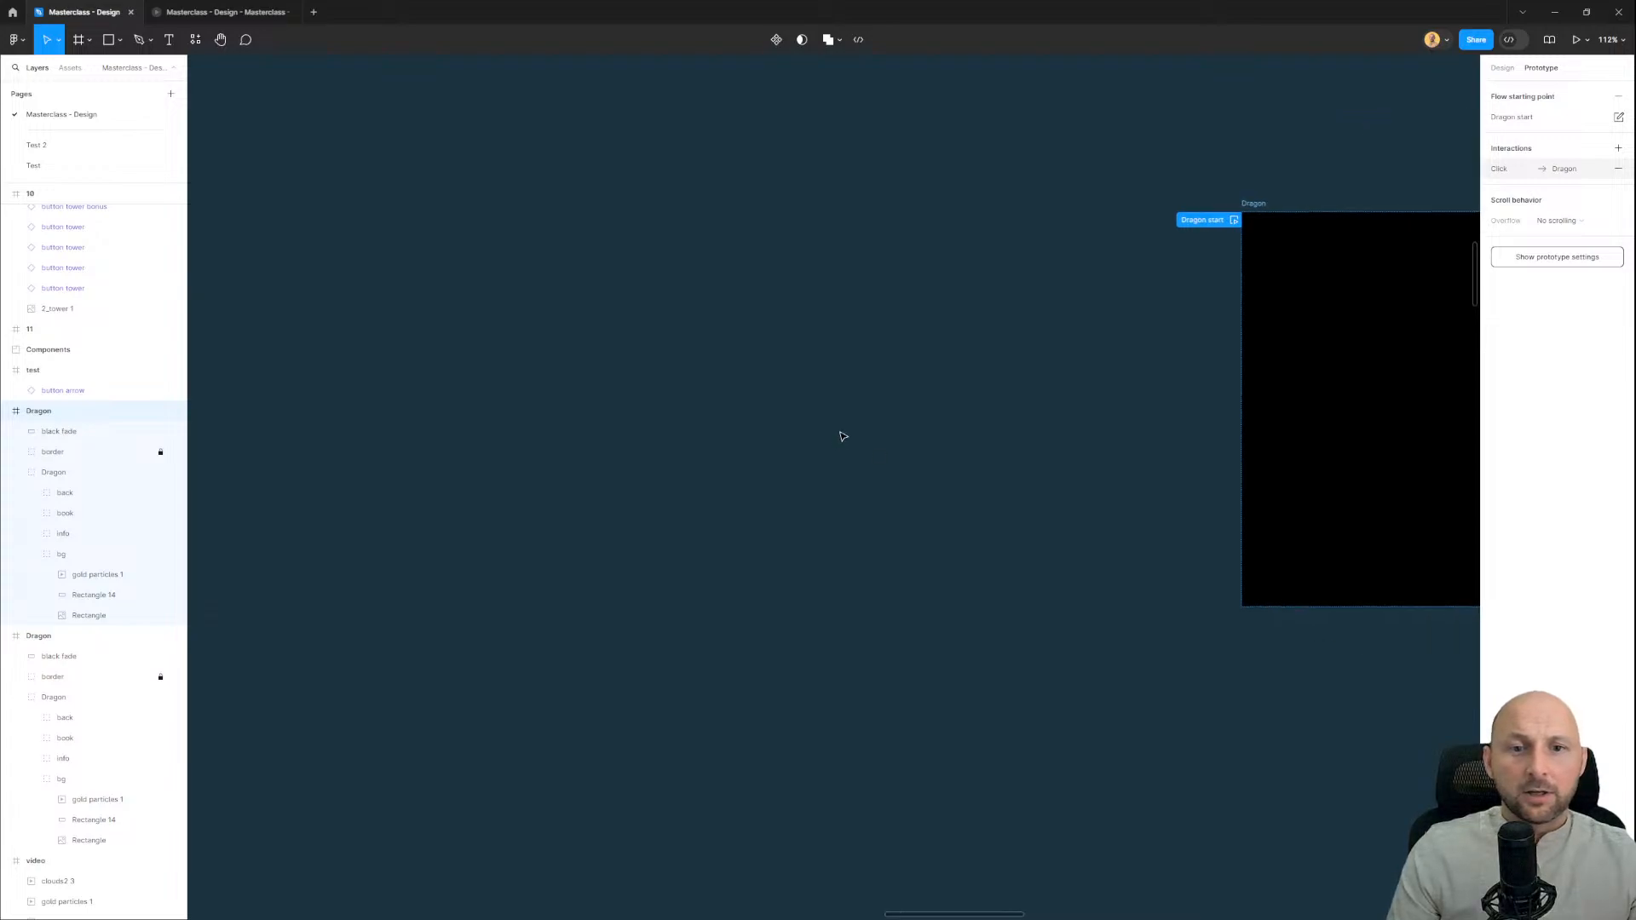
pyautogui.click(869, 546)
pyautogui.moveTo(1343, 651); pyautogui.dragTo(669, 636)
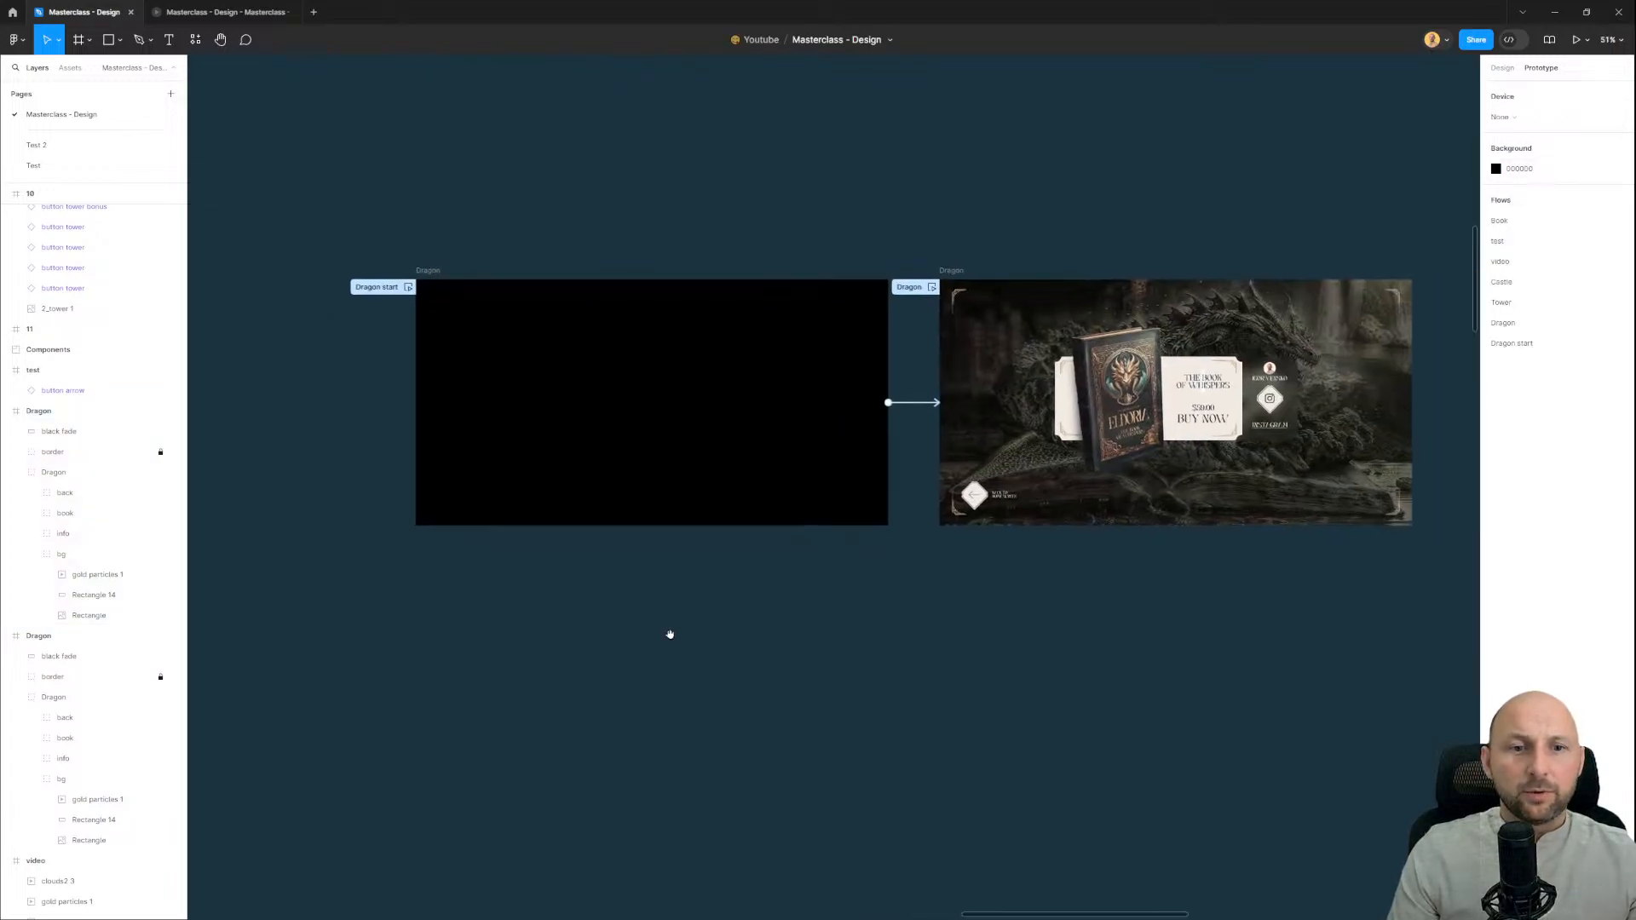
pyautogui.click(634, 405)
pyautogui.click(1517, 68)
pyautogui.scroll(3, 584, 346)
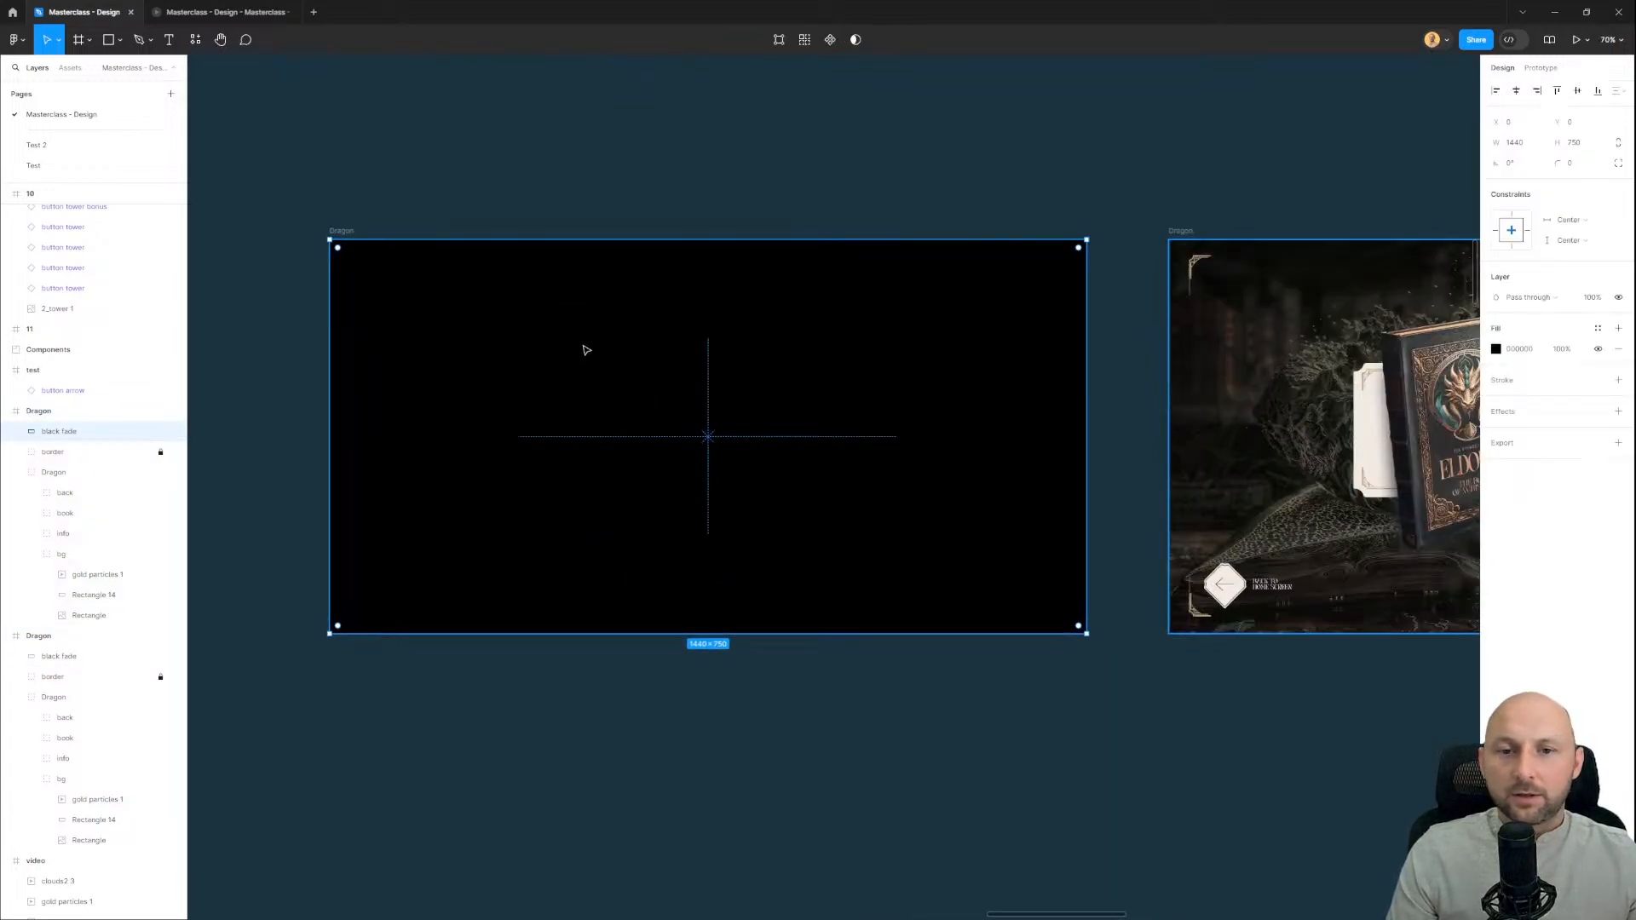
pyautogui.moveTo(906, 307); pyautogui.dragTo(906, 640)
# Step: Select the info group in the left Dragon frame and check its contents by hiding and reshowing it
pyautogui.keyDown('ctrl'); pyautogui.scroll(3, 747, 579); pyautogui.keyUp('ctrl')
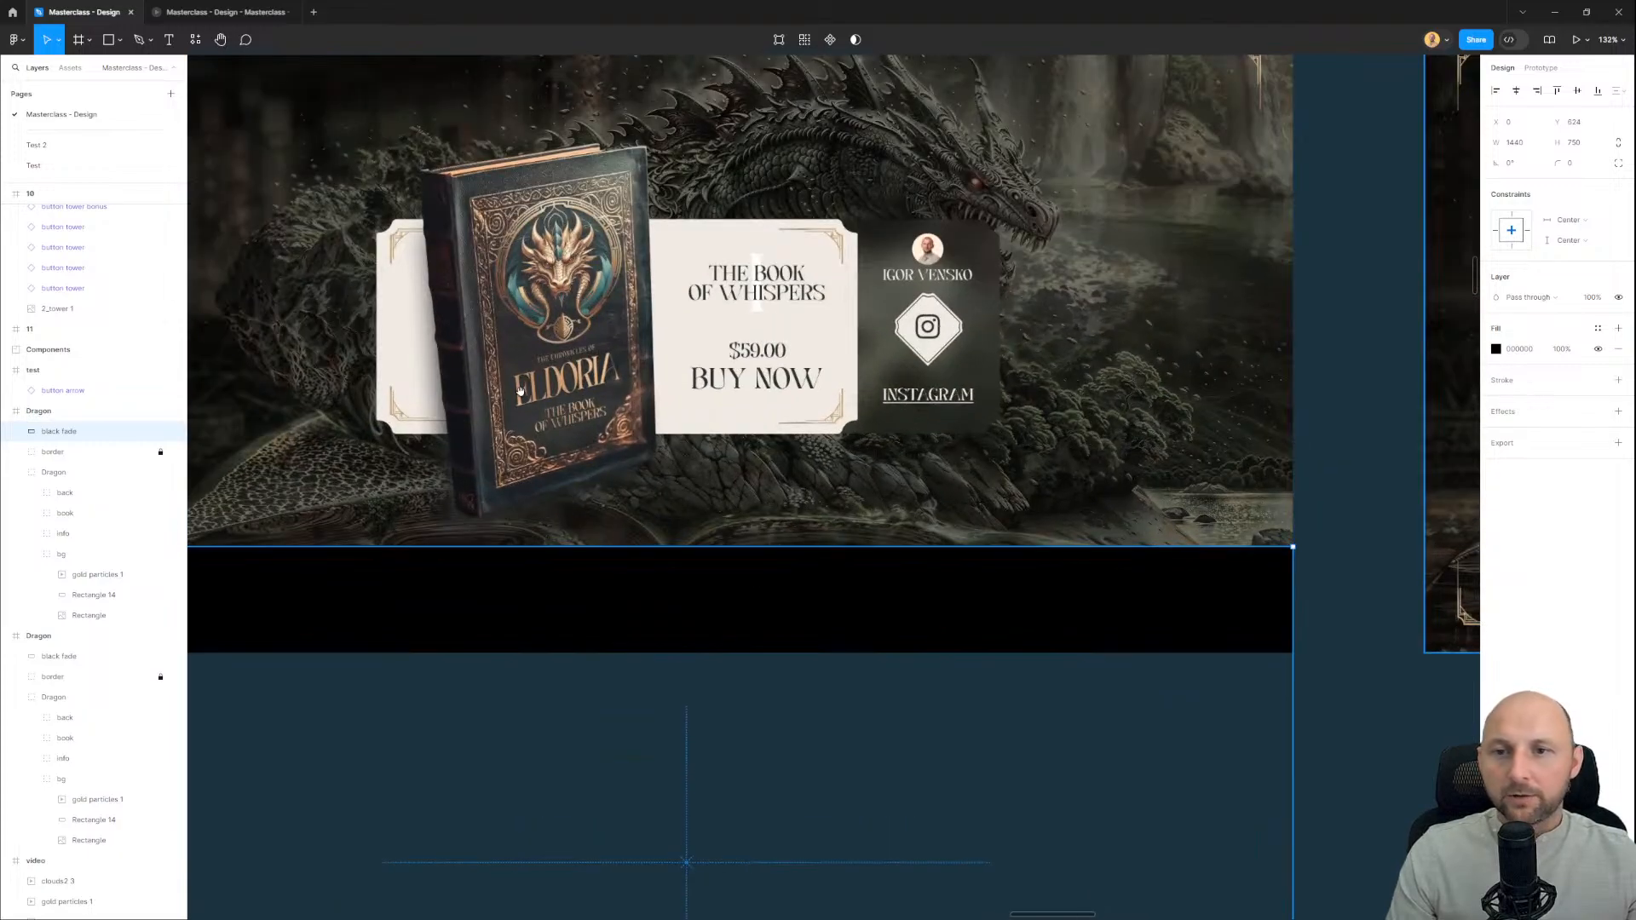
pyautogui.moveTo(747, 557); pyautogui.dragTo(801, 603)
pyautogui.click(839, 407)
pyautogui.click(840, 408)
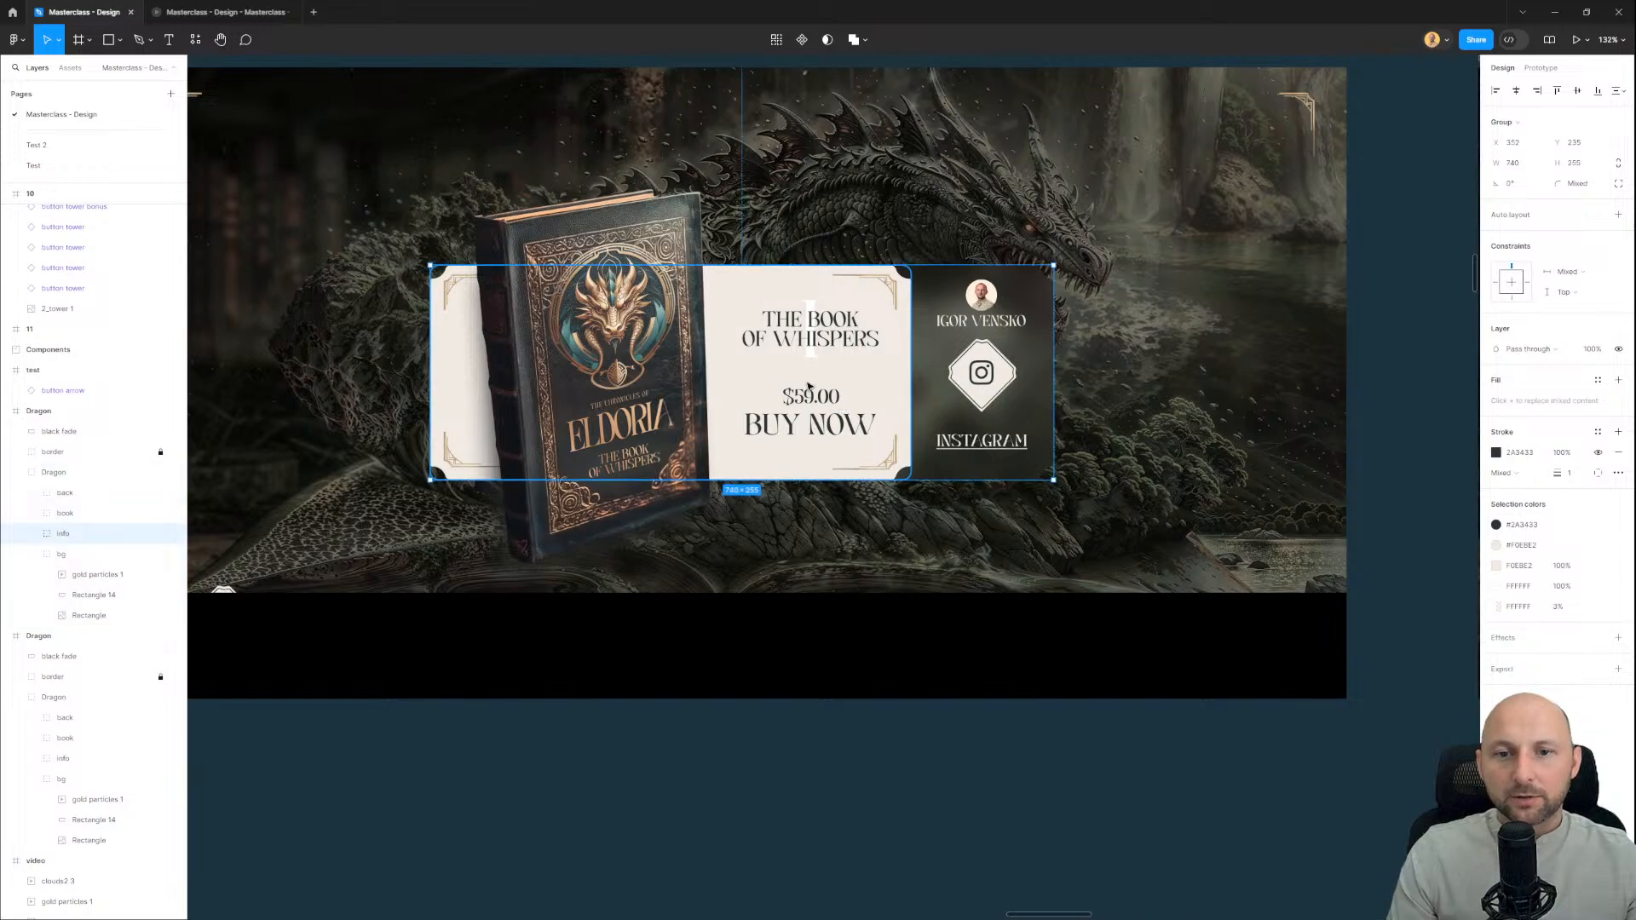
pyautogui.click(174, 535)
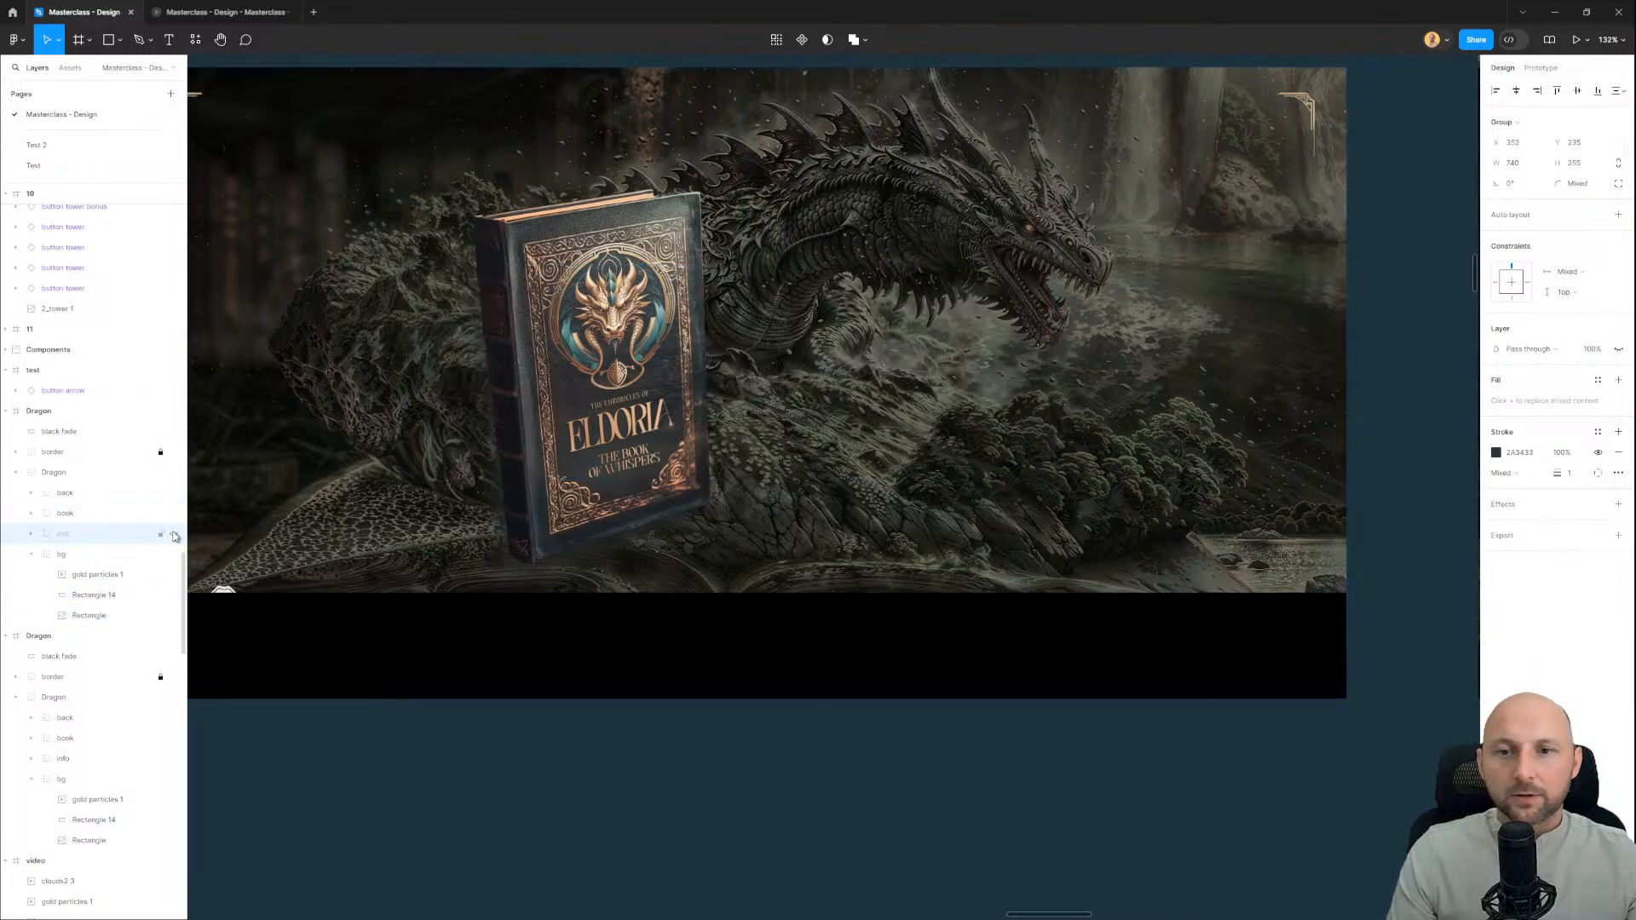
pyautogui.click(174, 536)
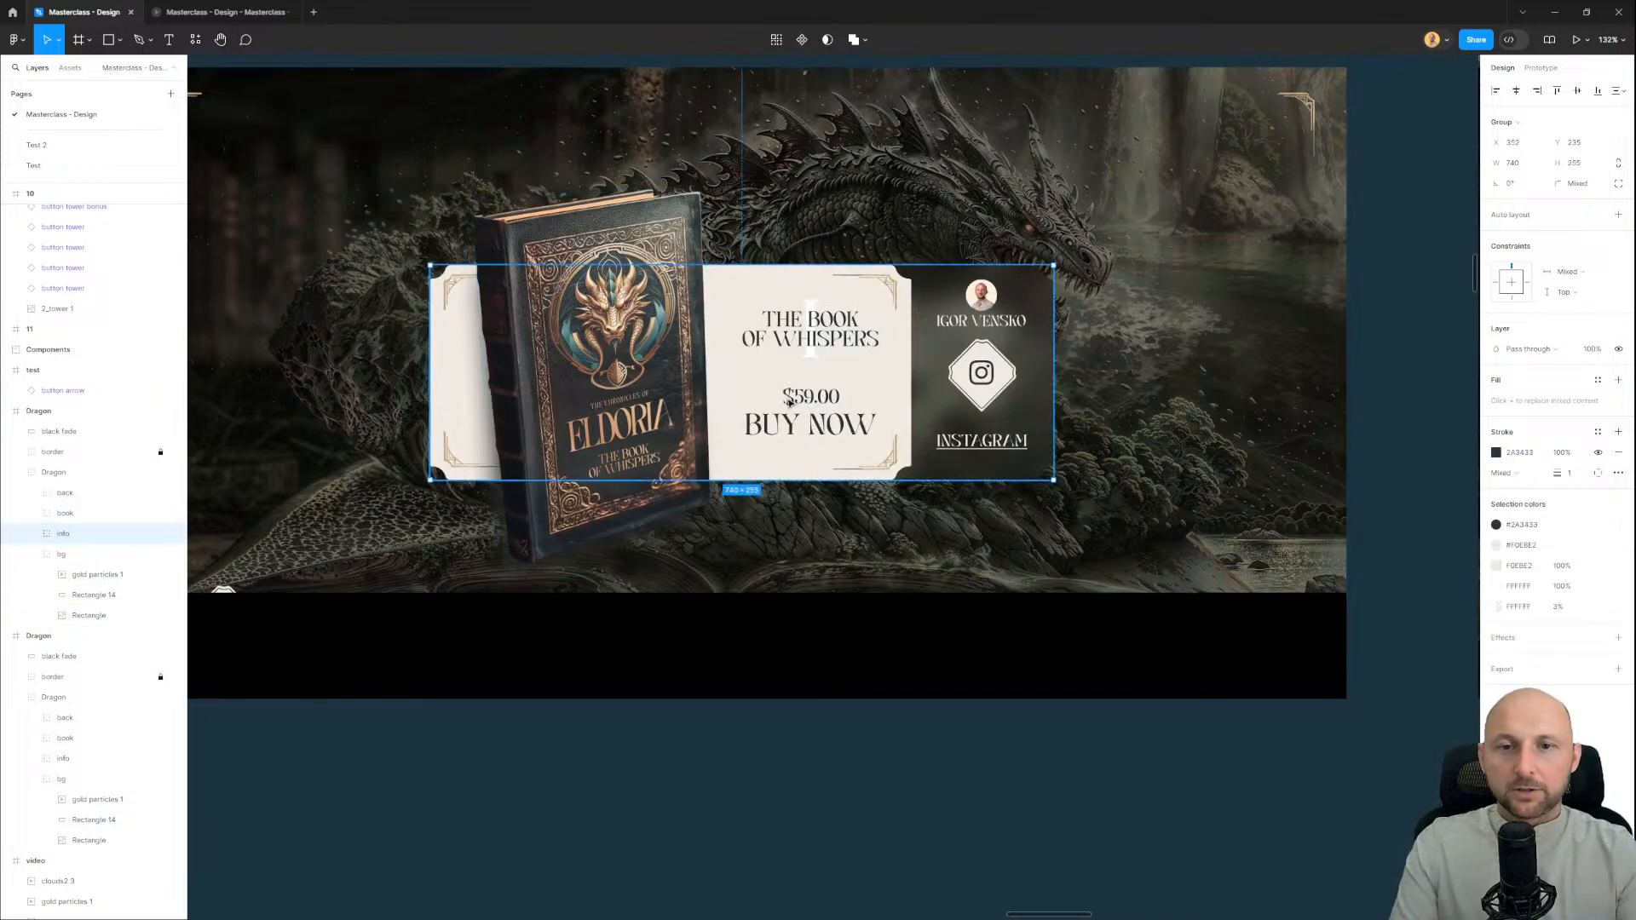
# Step: Shift the info group in the left Dragon frame about 150 px to the right
pyautogui.hotkey('shift', 'Right')
pyautogui.hotkey('shift', 'Right')
pyautogui.hotkey('shift', 'Right')
pyautogui.hotkey('shift', 'Right')
pyautogui.hotkey('shift', 'Right')
pyautogui.hotkey('shift', 'Right')
pyautogui.hotkey('shift', 'Right')
pyautogui.hotkey('shift', 'Right')
pyautogui.hotkey('shift', 'Right')
pyautogui.hotkey('shift', 'Right')
pyautogui.hotkey('shift', 'Right')
pyautogui.hotkey('shift', 'Right')
pyautogui.hotkey('shift', 'Right')
pyautogui.hotkey('shift', 'Right')
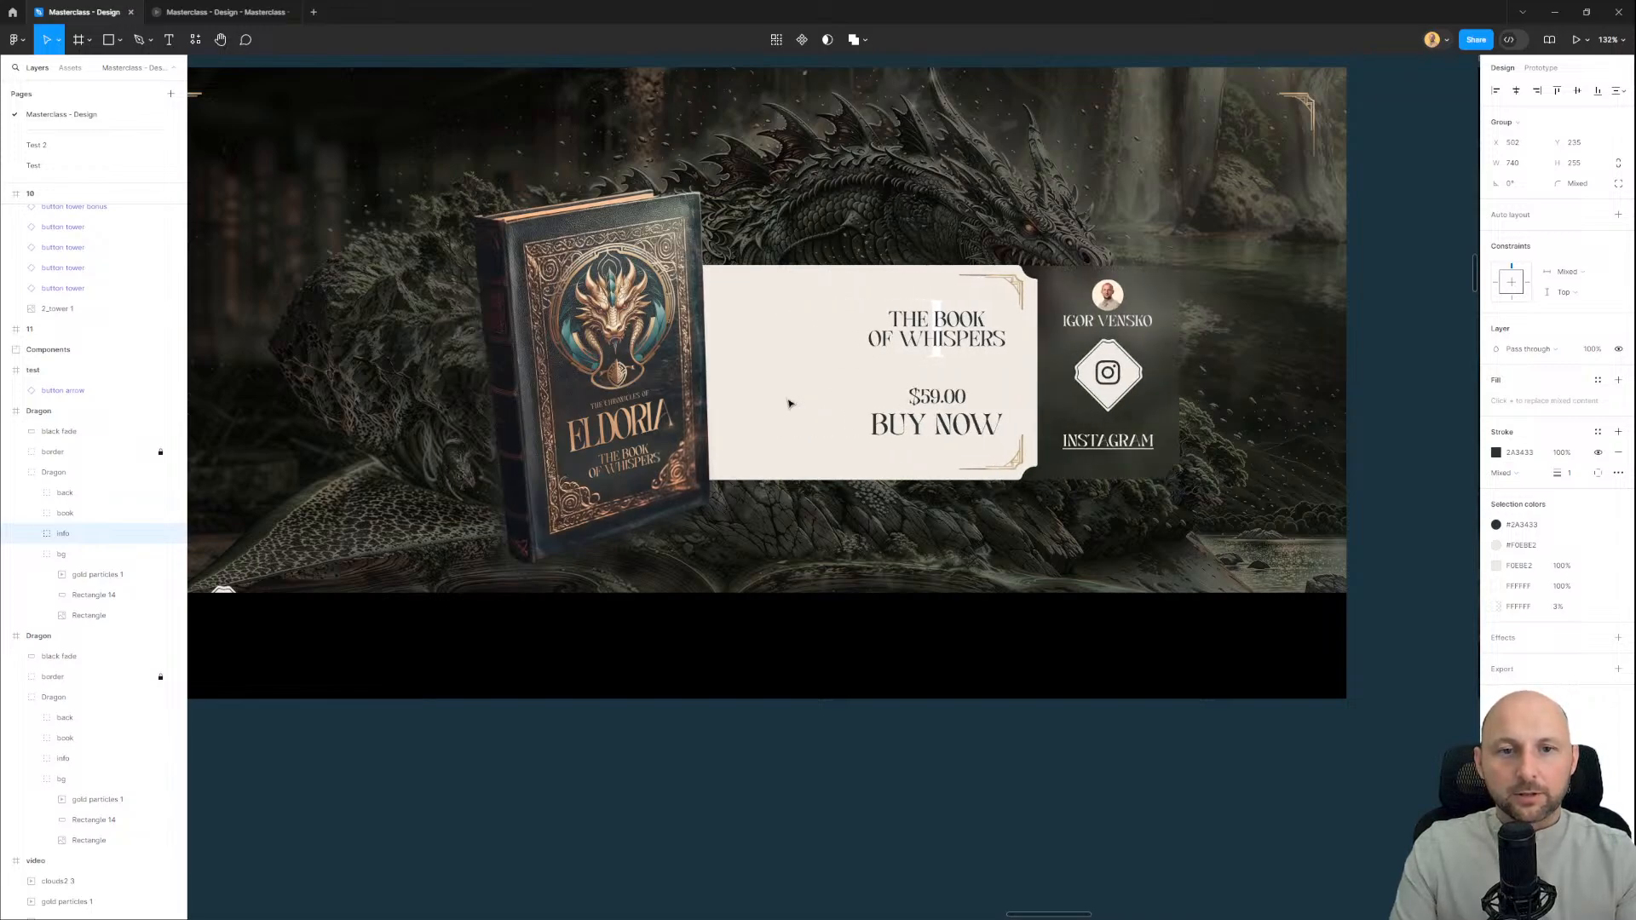
# Step: Move the left Dragon frame's book group right to X 471 and rotate it clockwise to about -8.1°
pyautogui.click(85, 513)
pyautogui.hotkey('shift', 'Right')
pyautogui.hotkey('shift', 'Right')
pyautogui.hotkey('shift', 'Right')
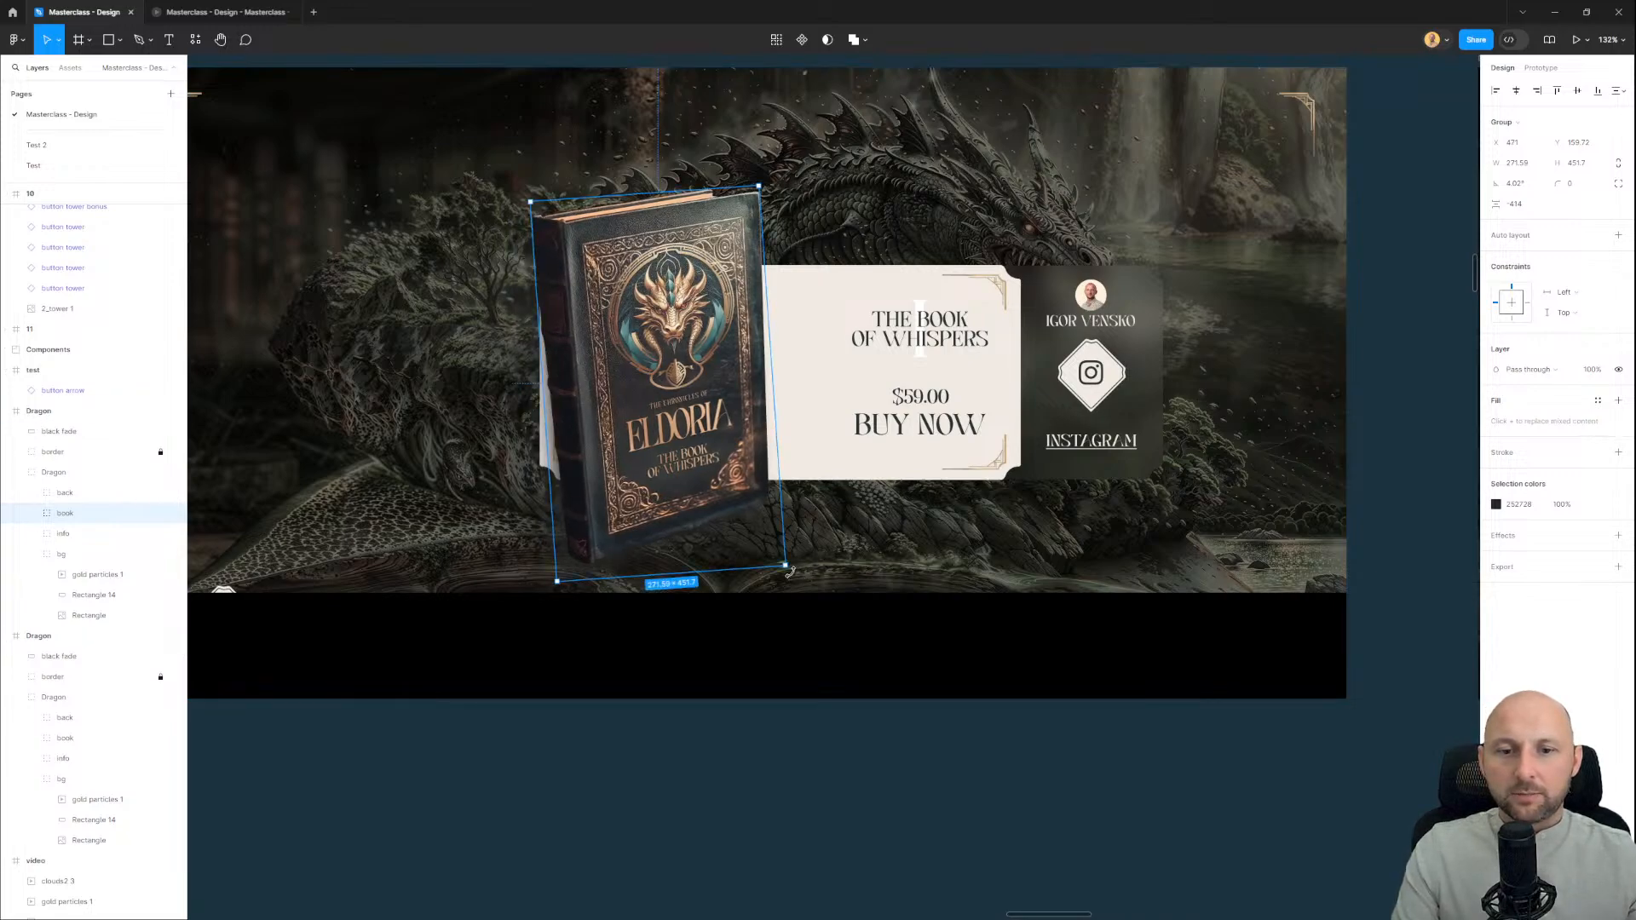
pyautogui.moveTo(799, 578); pyautogui.dragTo(748, 597)
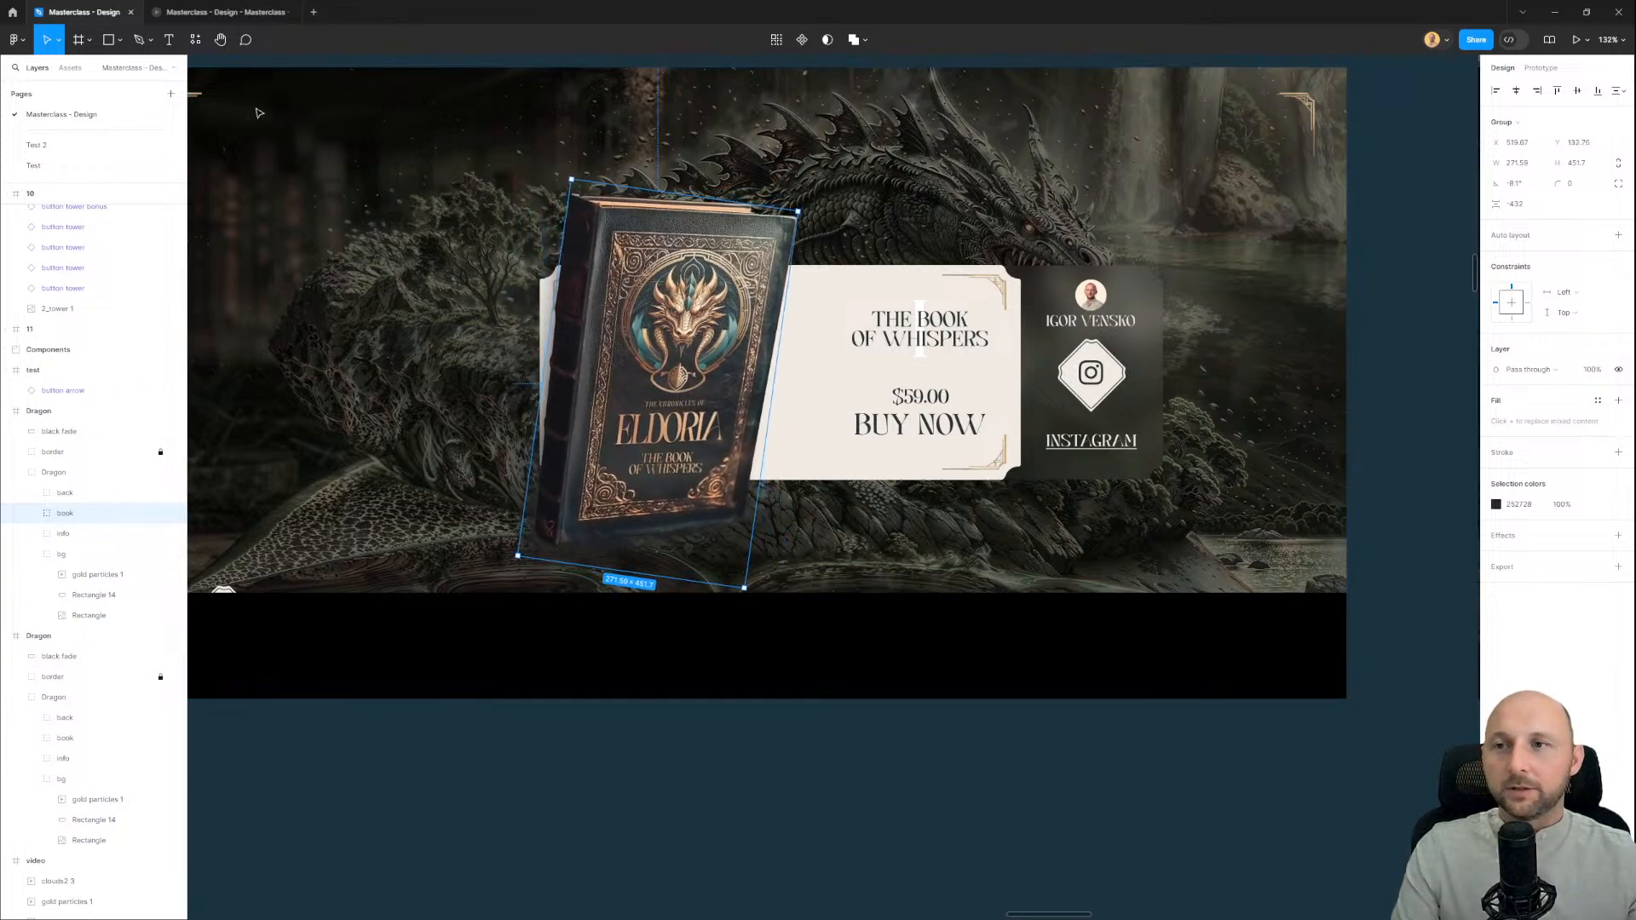
# Step: Centre the black fade rectangle vertically in the left Dragon frame so it covers the whole artwork
pyautogui.click(494, 676)
pyautogui.scroll(-4, 816, 642)
pyautogui.hotkey('alt', 'v')
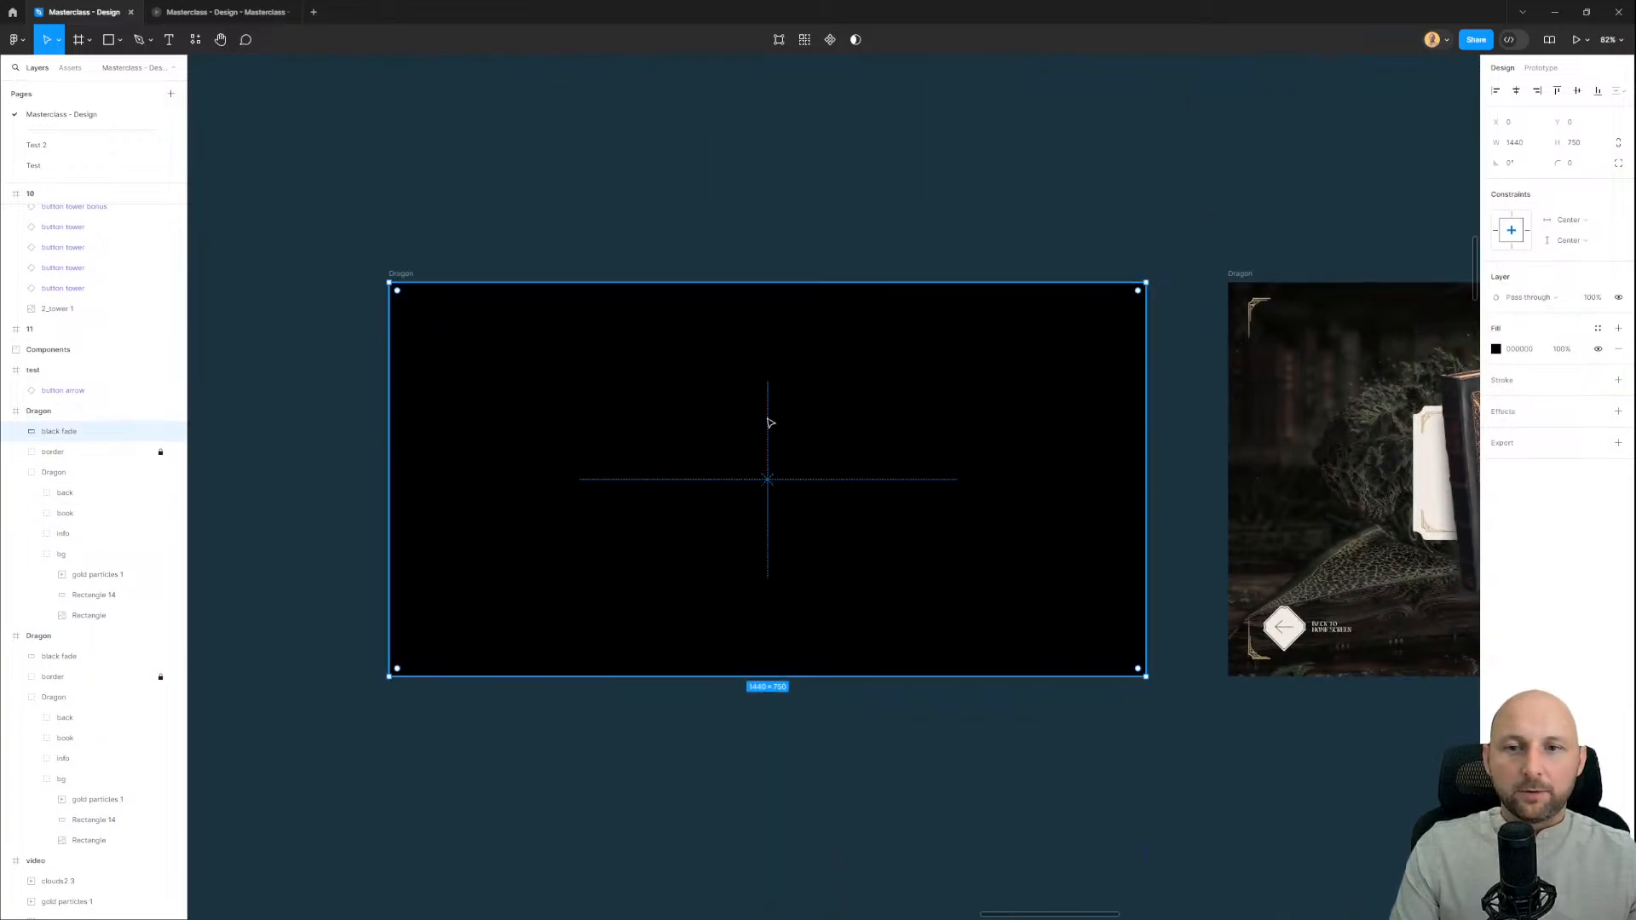
pyautogui.moveTo(724, 392); pyautogui.dragTo(670, 377)
pyautogui.click(483, 196)
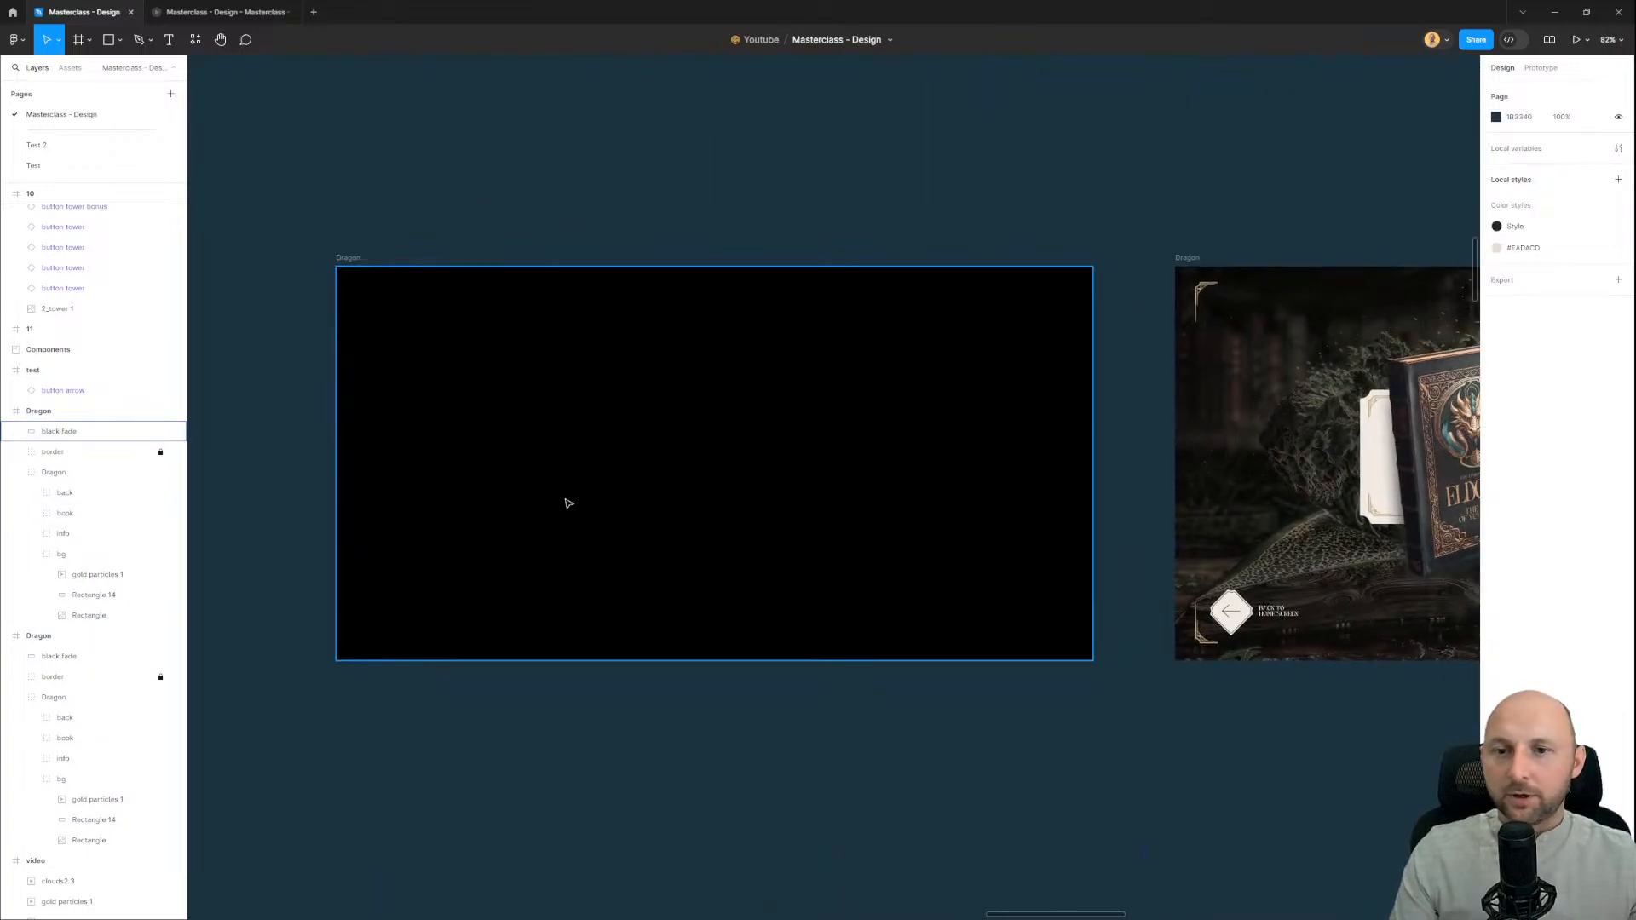
pyautogui.click(609, 391)
pyautogui.moveTo(573, 193); pyautogui.dragTo(474, 219)
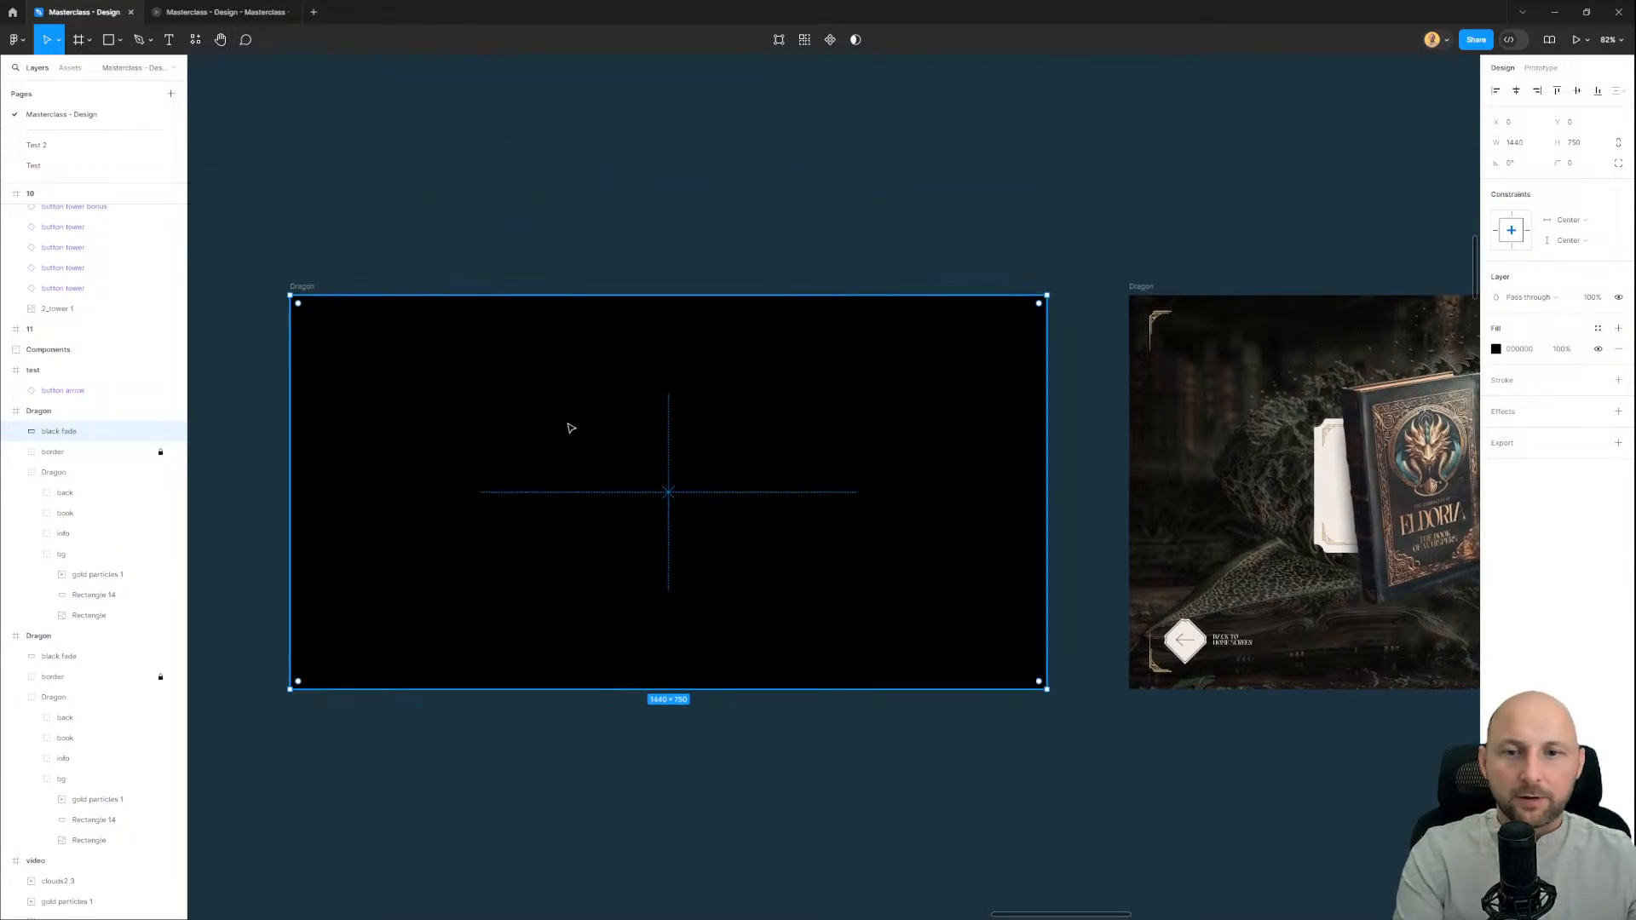
# Step: Play the Dragon start flow in the prototype preview to check the fade and the book's entrance
pyautogui.click(223, 13)
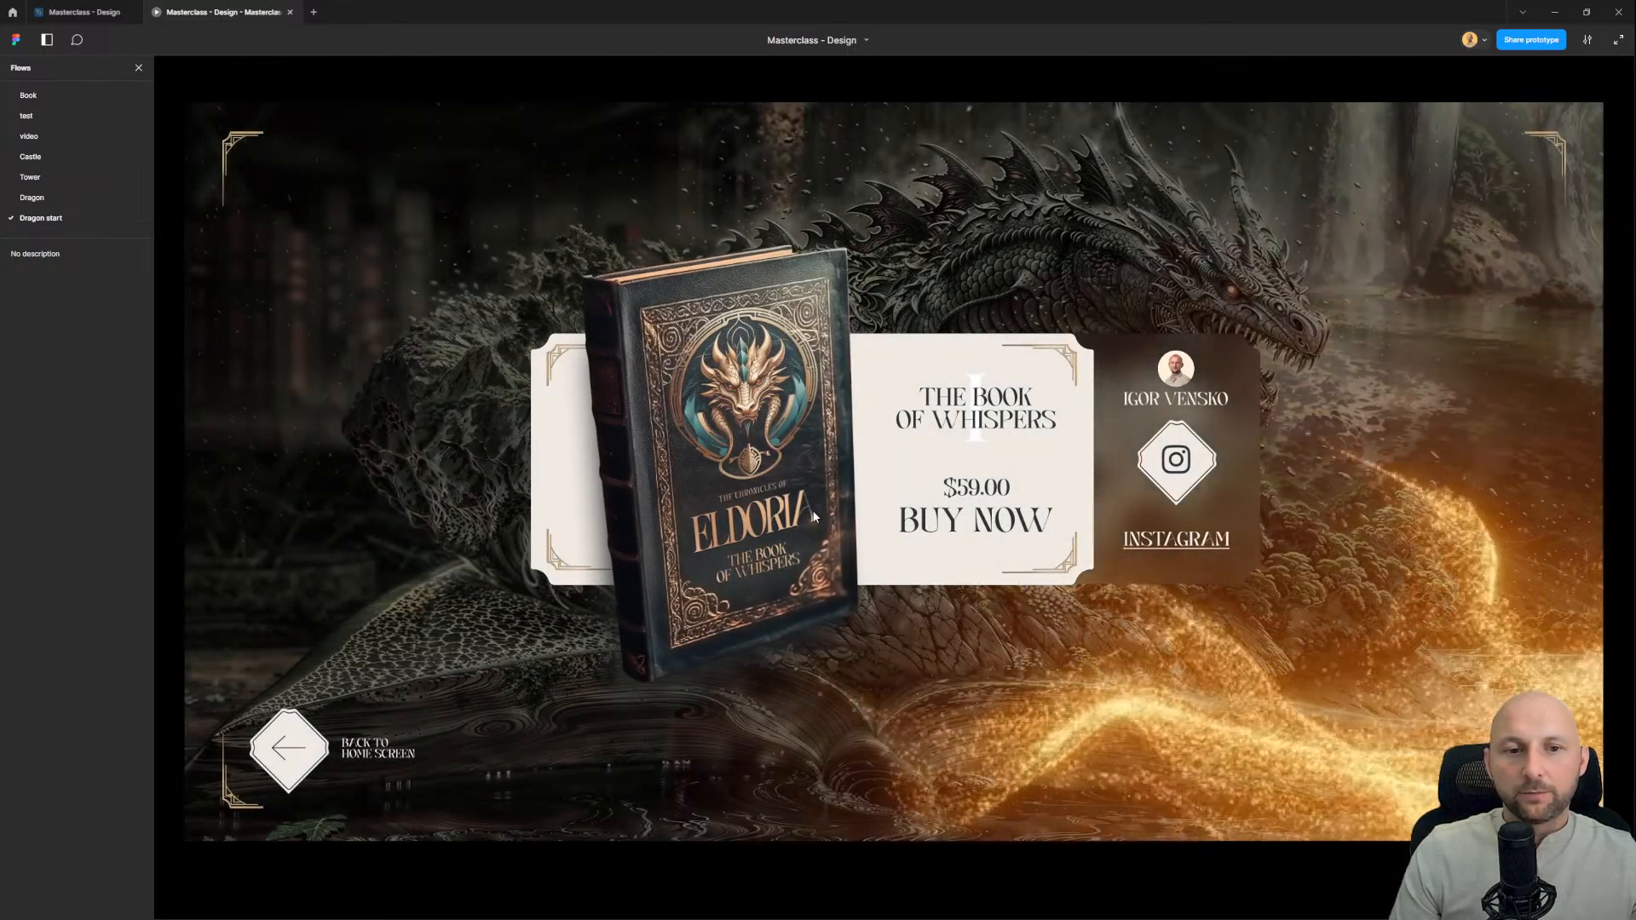
pyautogui.click(89, 11)
pyautogui.click(961, 220)
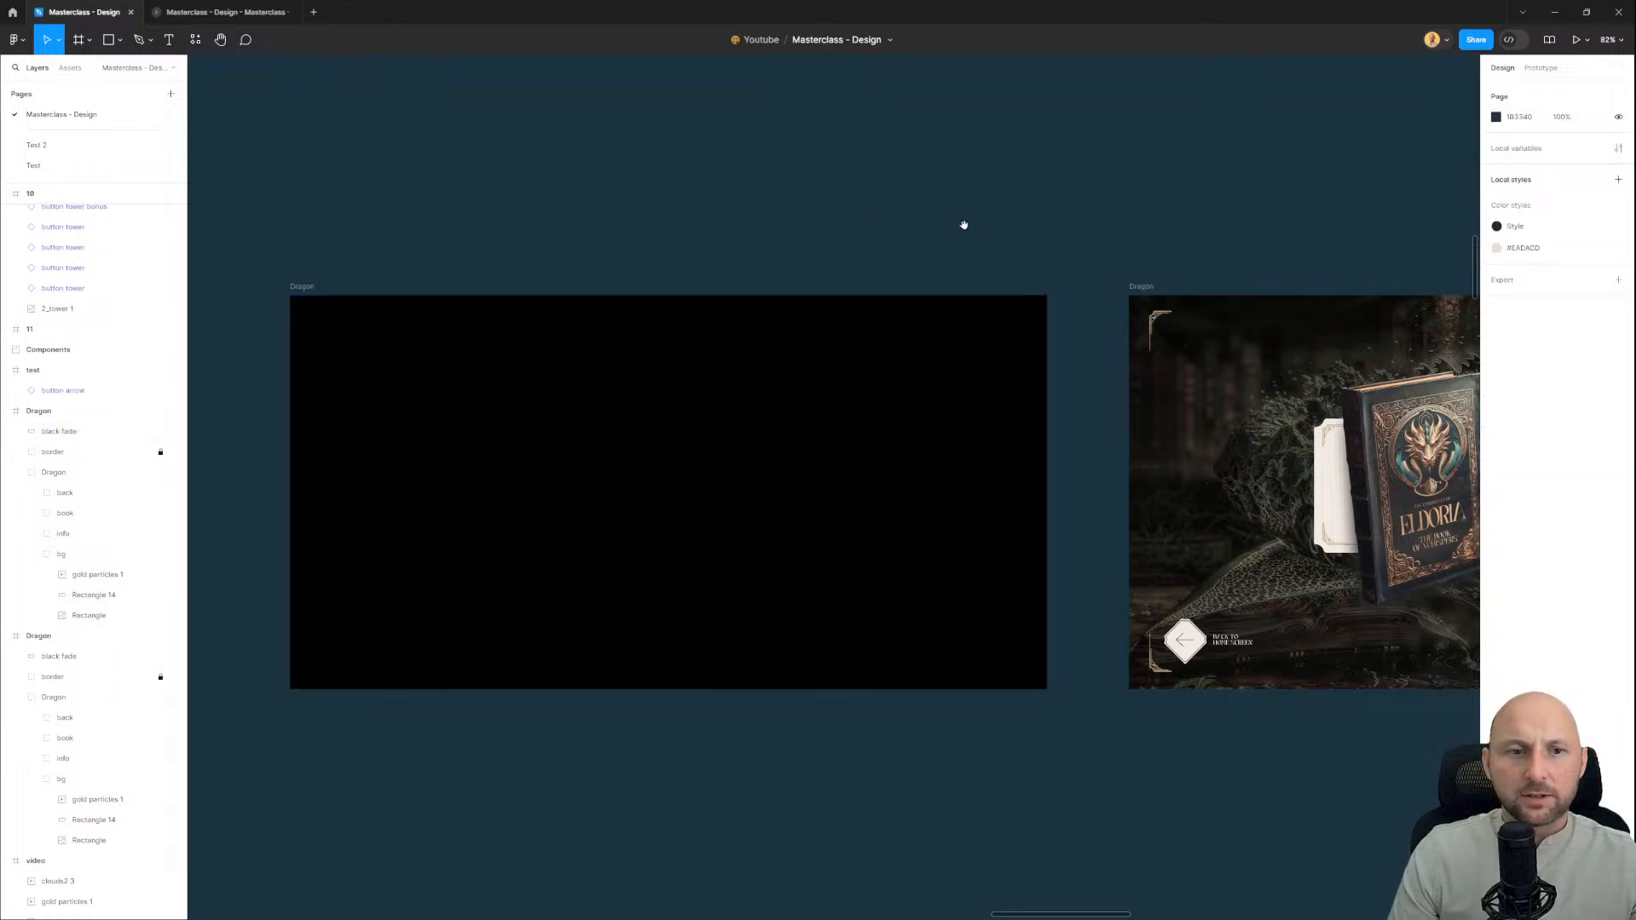
pyautogui.moveTo(962, 220); pyautogui.dragTo(924, 189)
# Step: Set the Smart animate easing to Slow for the interaction between the two Dragon frames
pyautogui.click(266, 256)
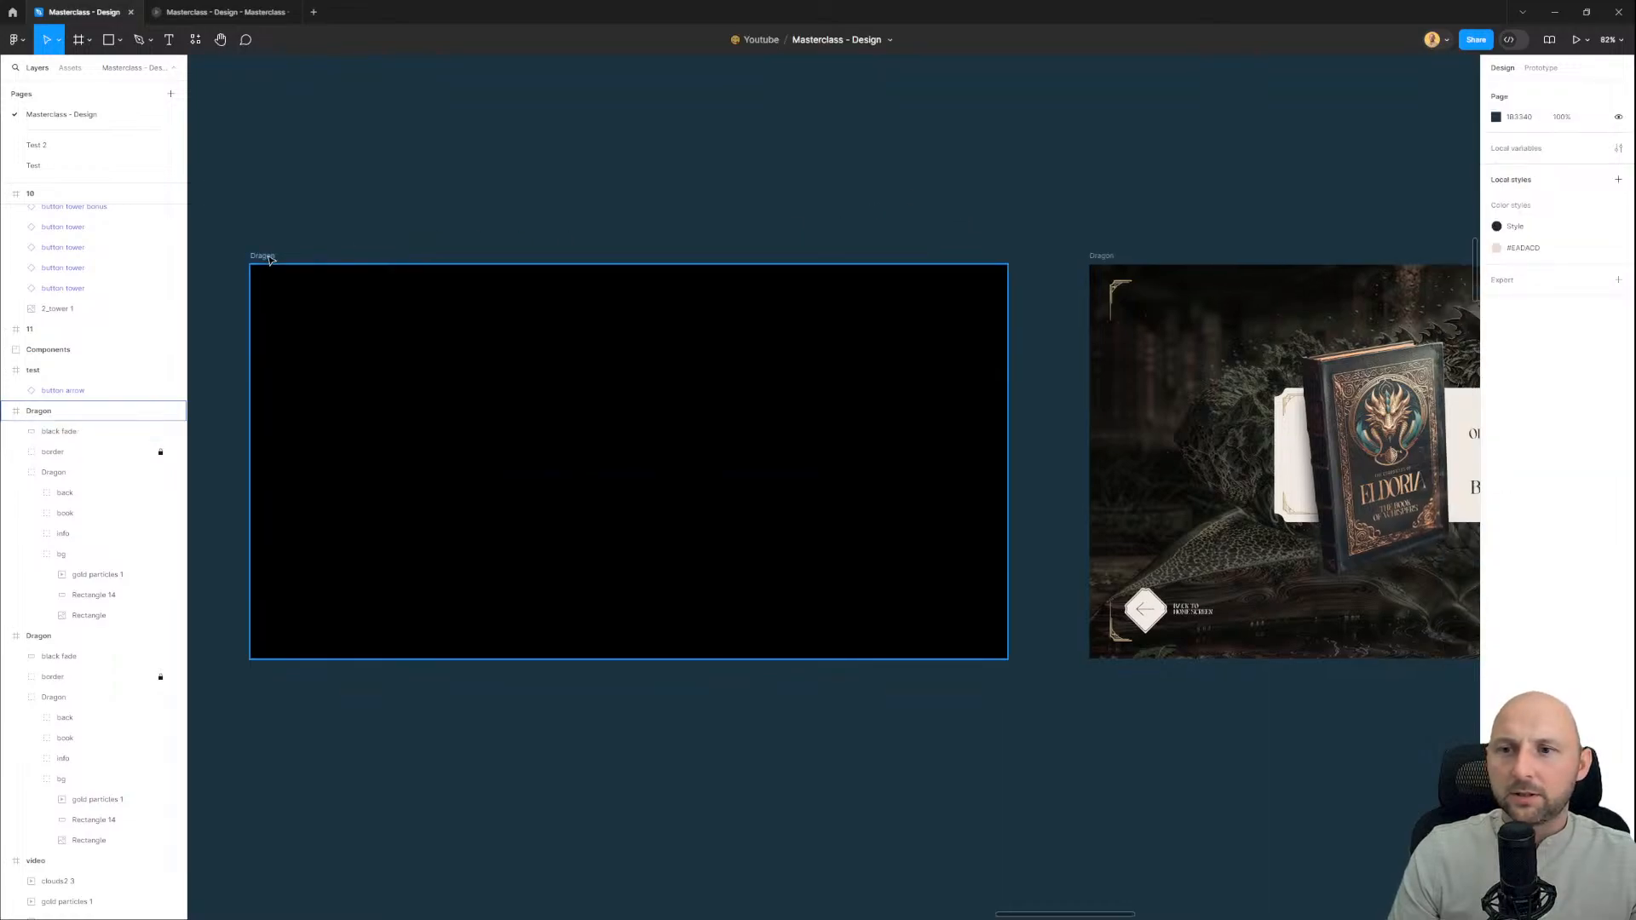
pyautogui.click(1549, 72)
pyautogui.click(1056, 463)
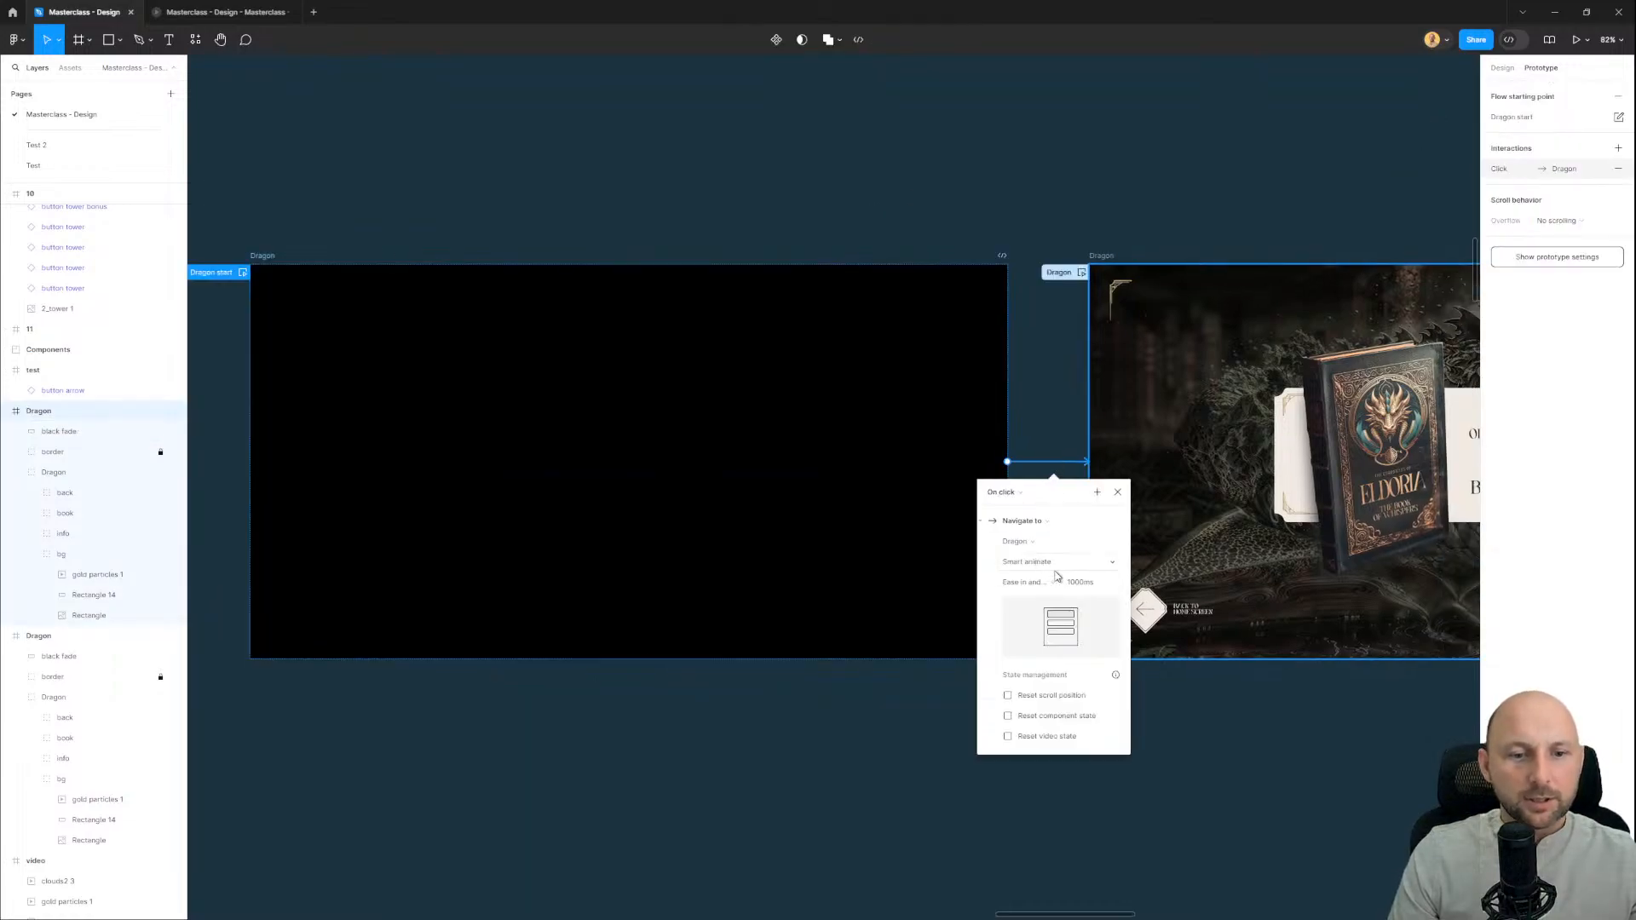
pyautogui.click(1032, 583)
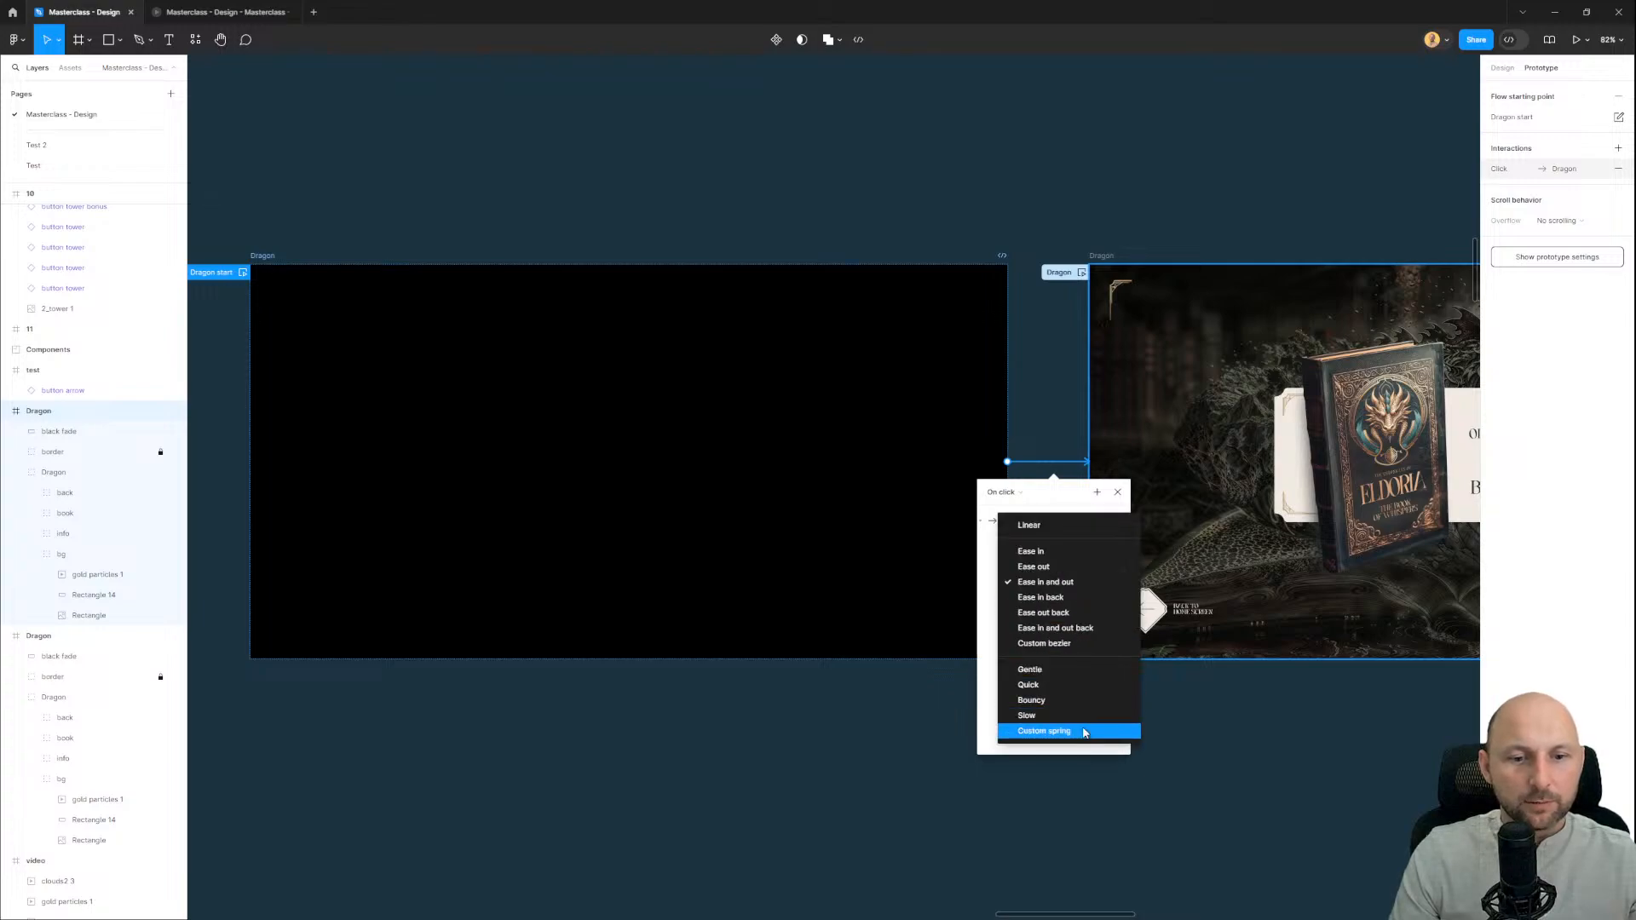
pyautogui.click(1037, 719)
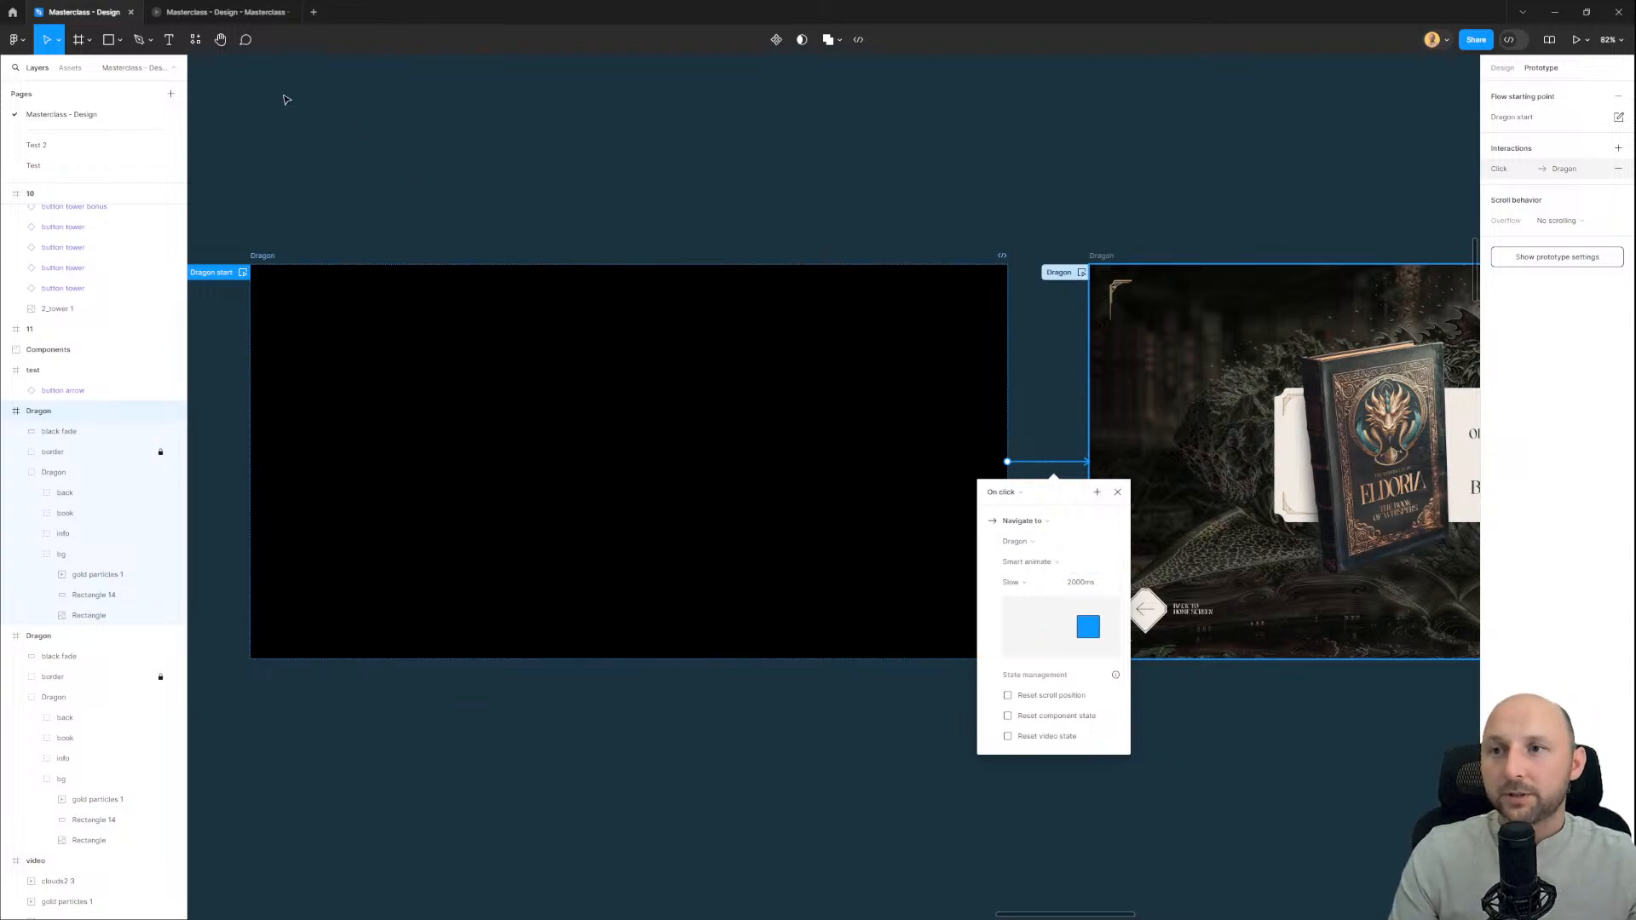
# Step: Replay the Dragon start flow in the preview with Slow easing and return to the design view
pyautogui.click(220, 12)
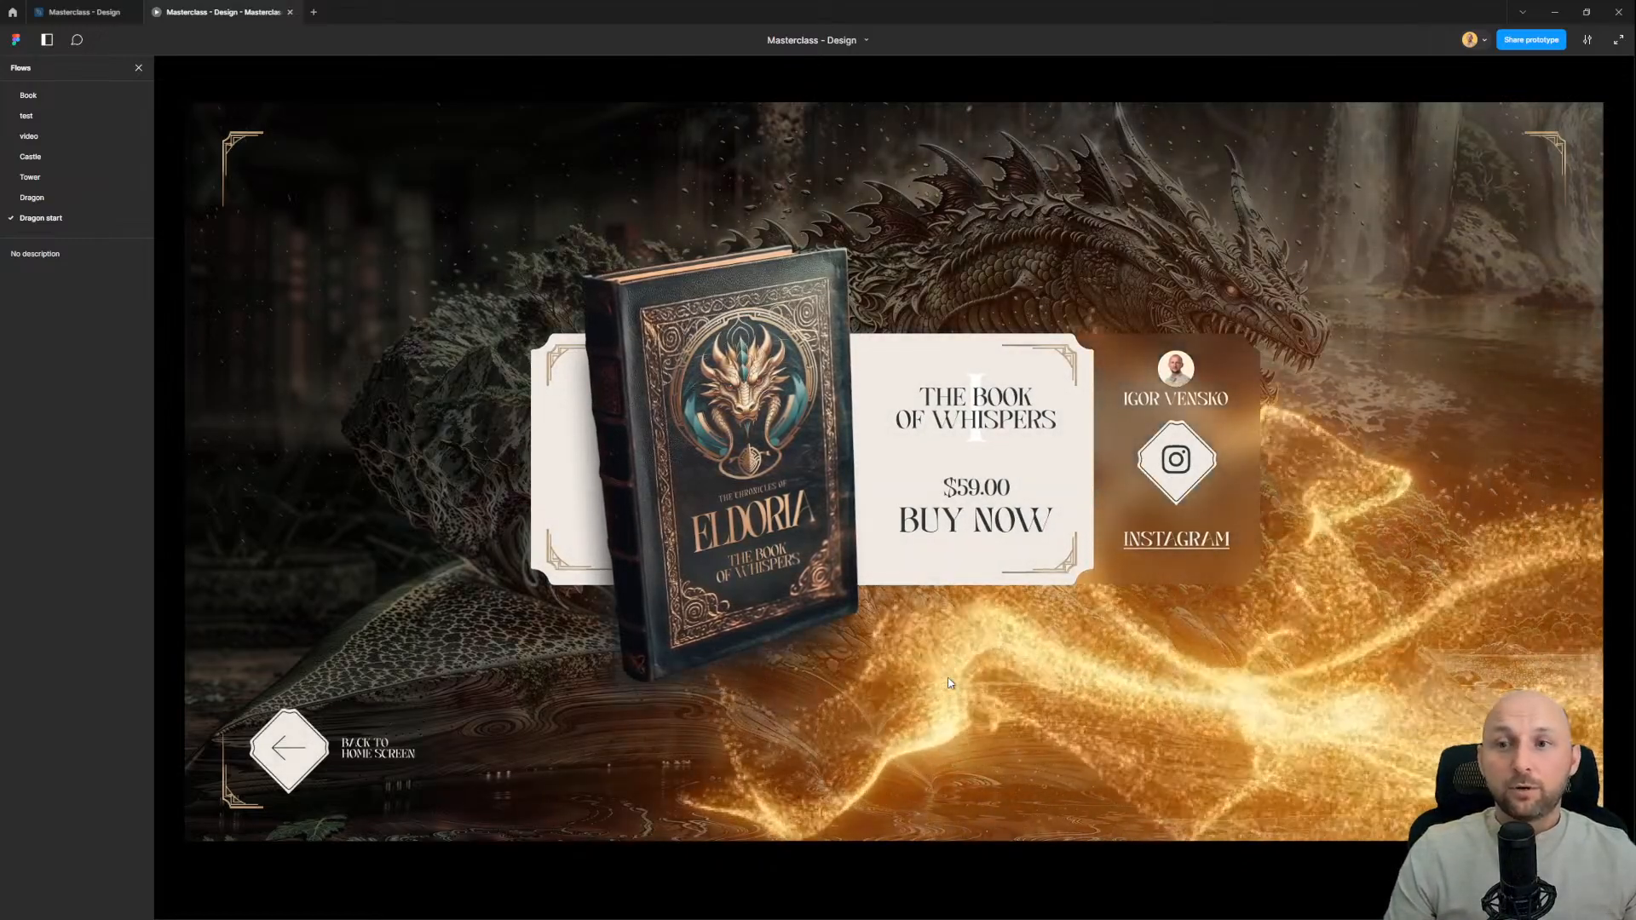
pyautogui.click(88, 12)
pyautogui.scroll(-5, 725, 367)
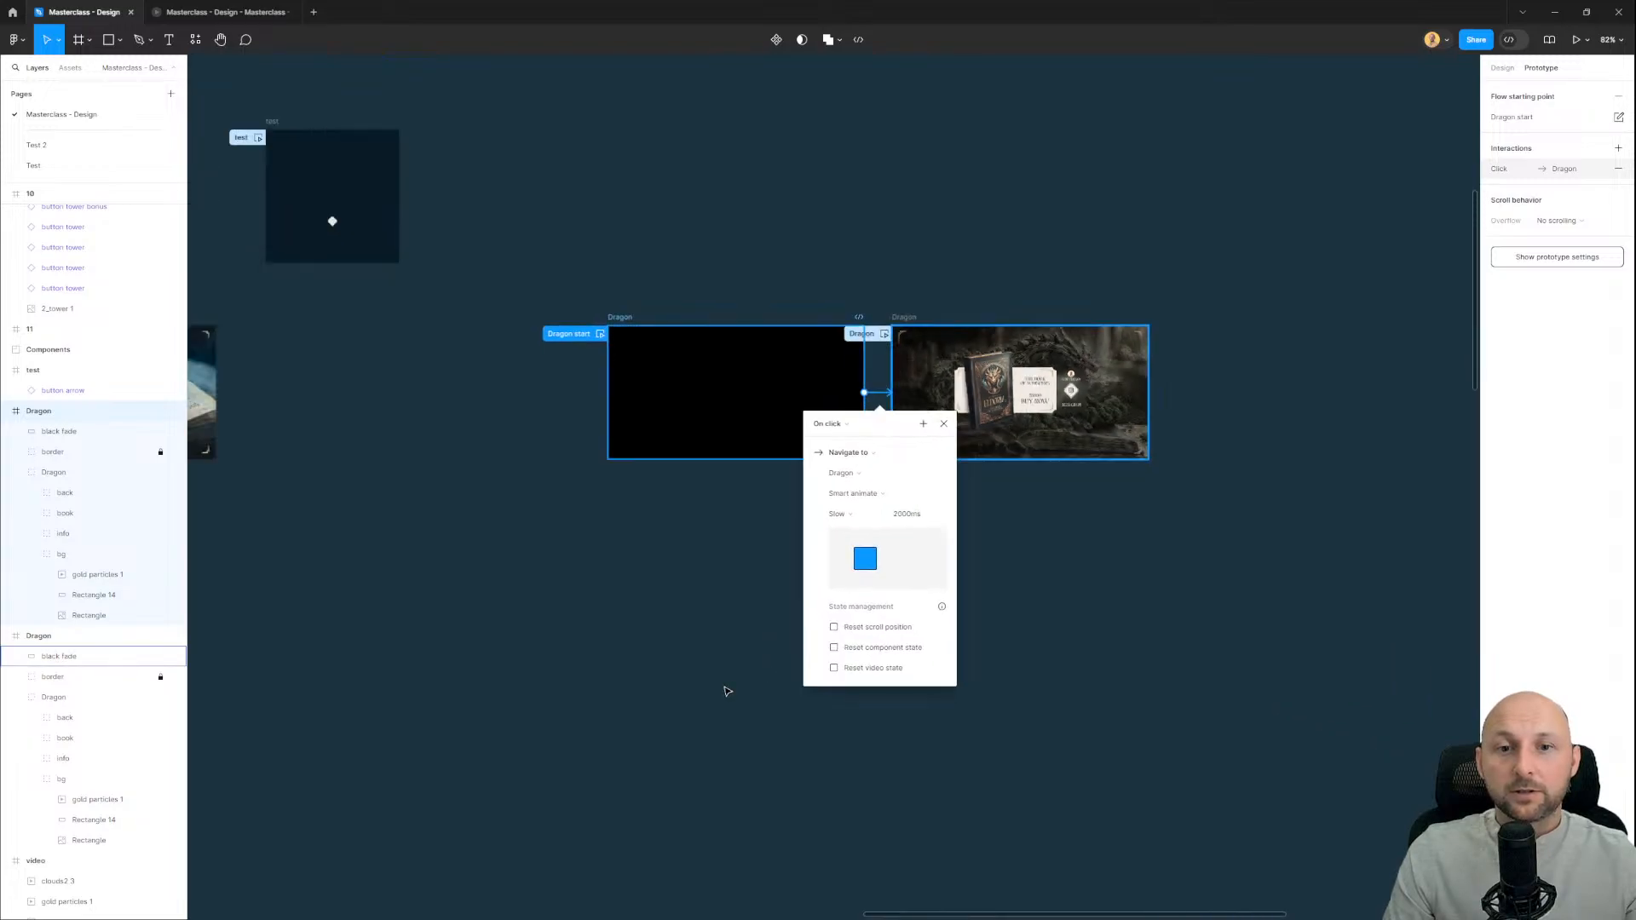
pyautogui.scroll(-2, 727, 691)
pyautogui.click(728, 691)
pyautogui.click(1502, 68)
# Step: Move the mask component and loose arrow buttons from below the Book and Castle frames to the empty canvas above them
pyautogui.moveTo(923, 271); pyautogui.dragTo(1504, 265)
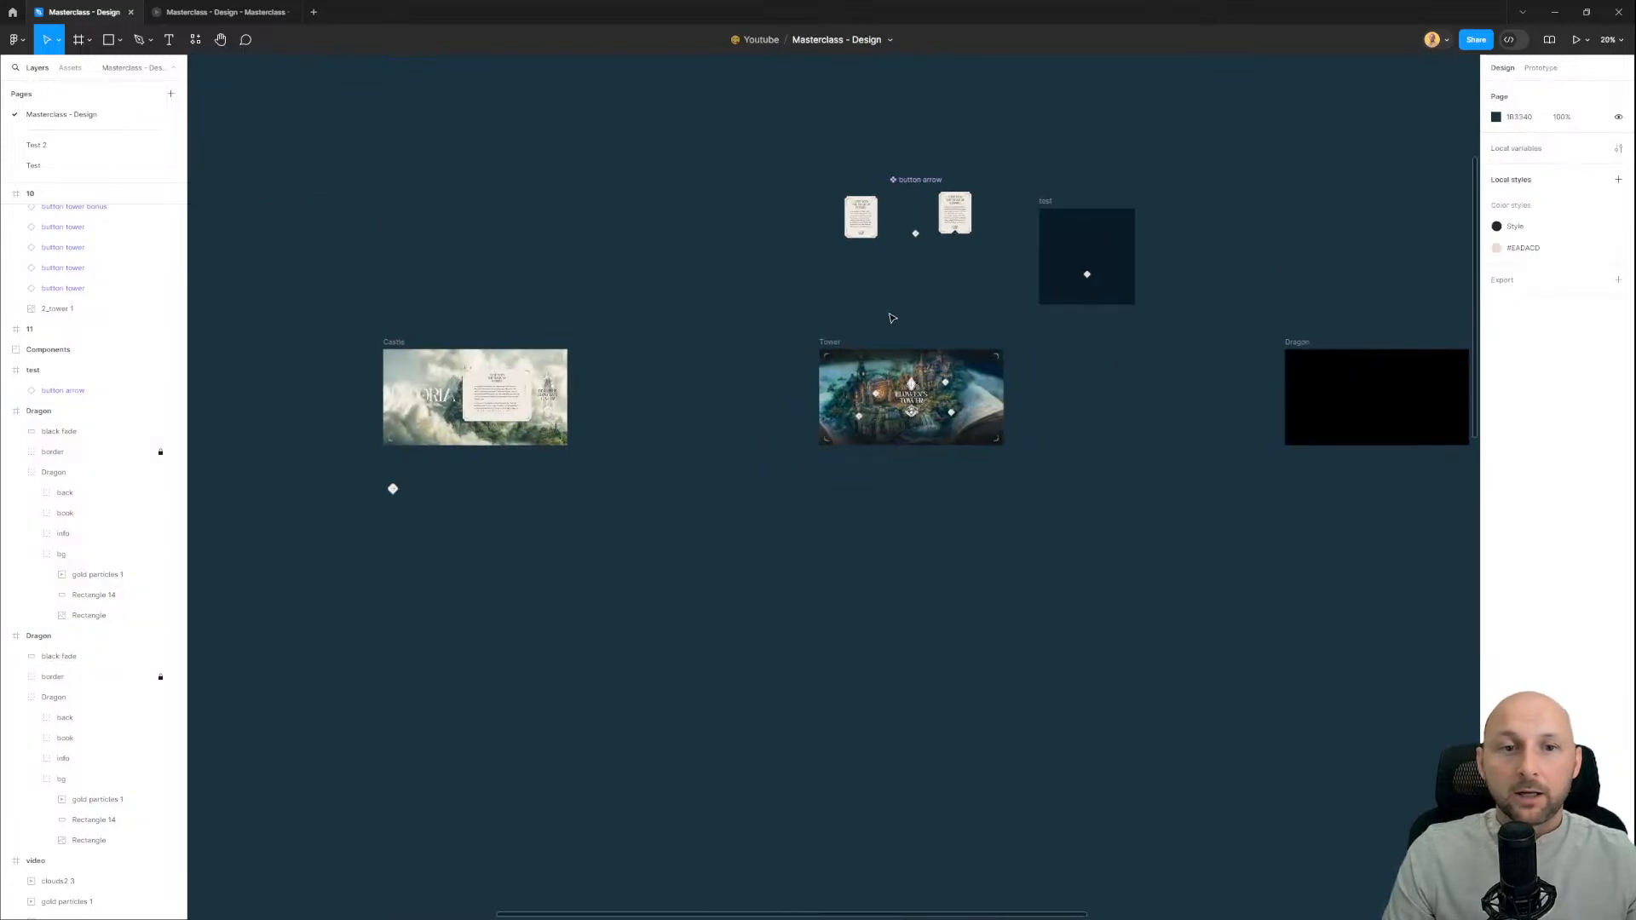
pyautogui.moveTo(773, 312); pyautogui.dragTo(1222, 122)
pyautogui.moveTo(1090, 224); pyautogui.dragTo(1003, 231)
pyautogui.click(707, 471)
pyautogui.scroll(-2, 707, 471)
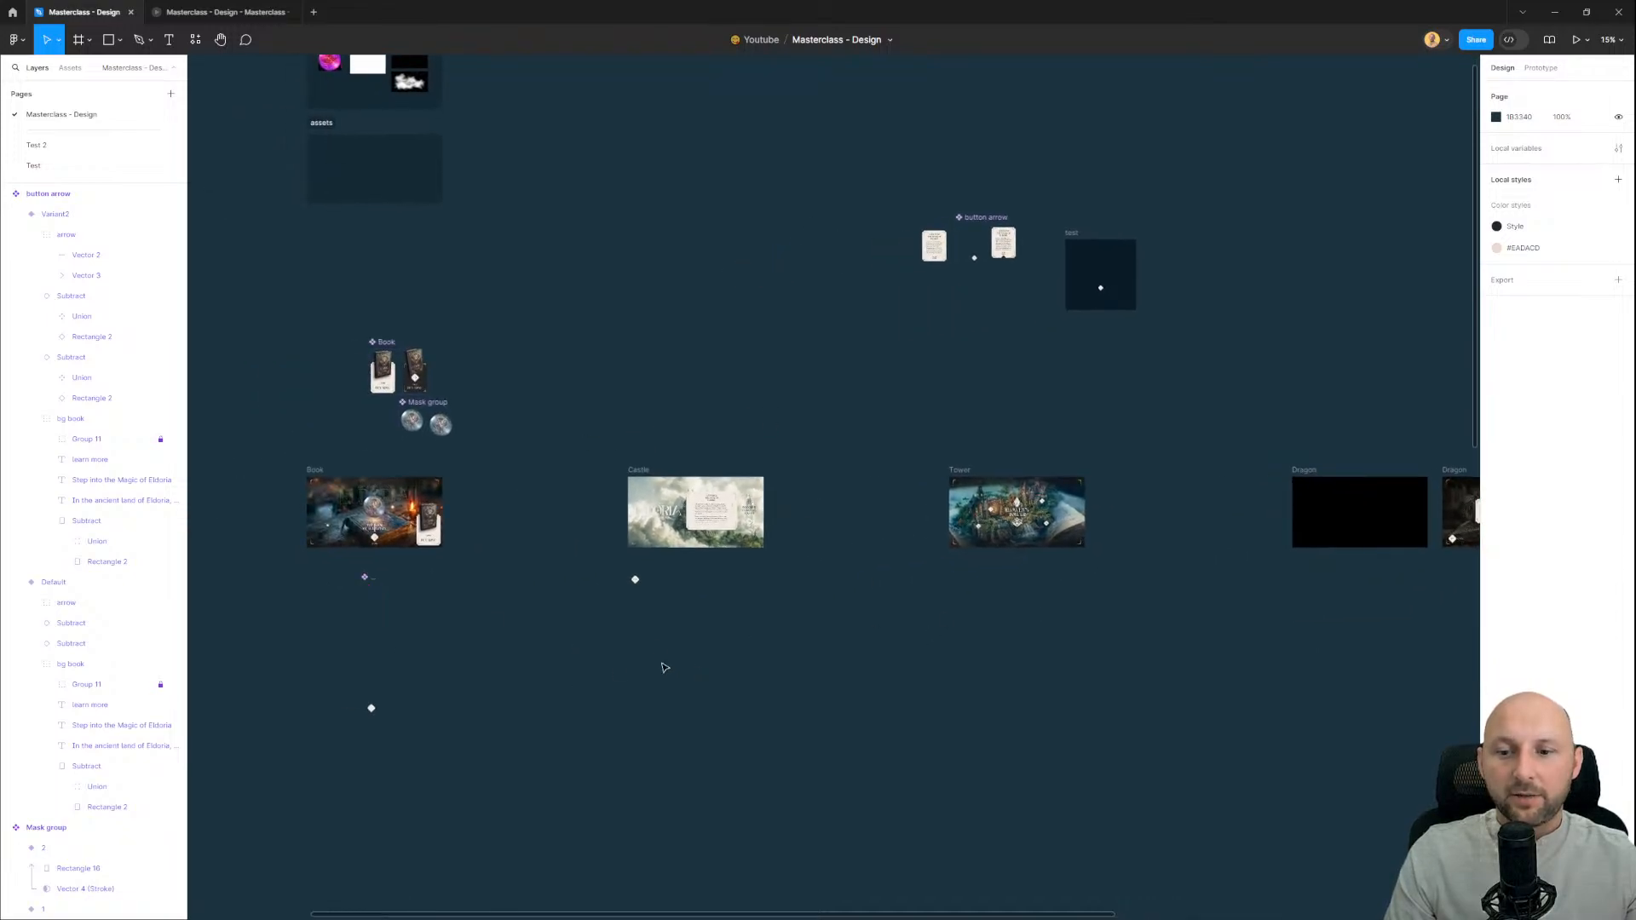
pyautogui.moveTo(427, 679); pyautogui.dragTo(680, 560)
pyautogui.moveTo(378, 617); pyautogui.dragTo(537, 248)
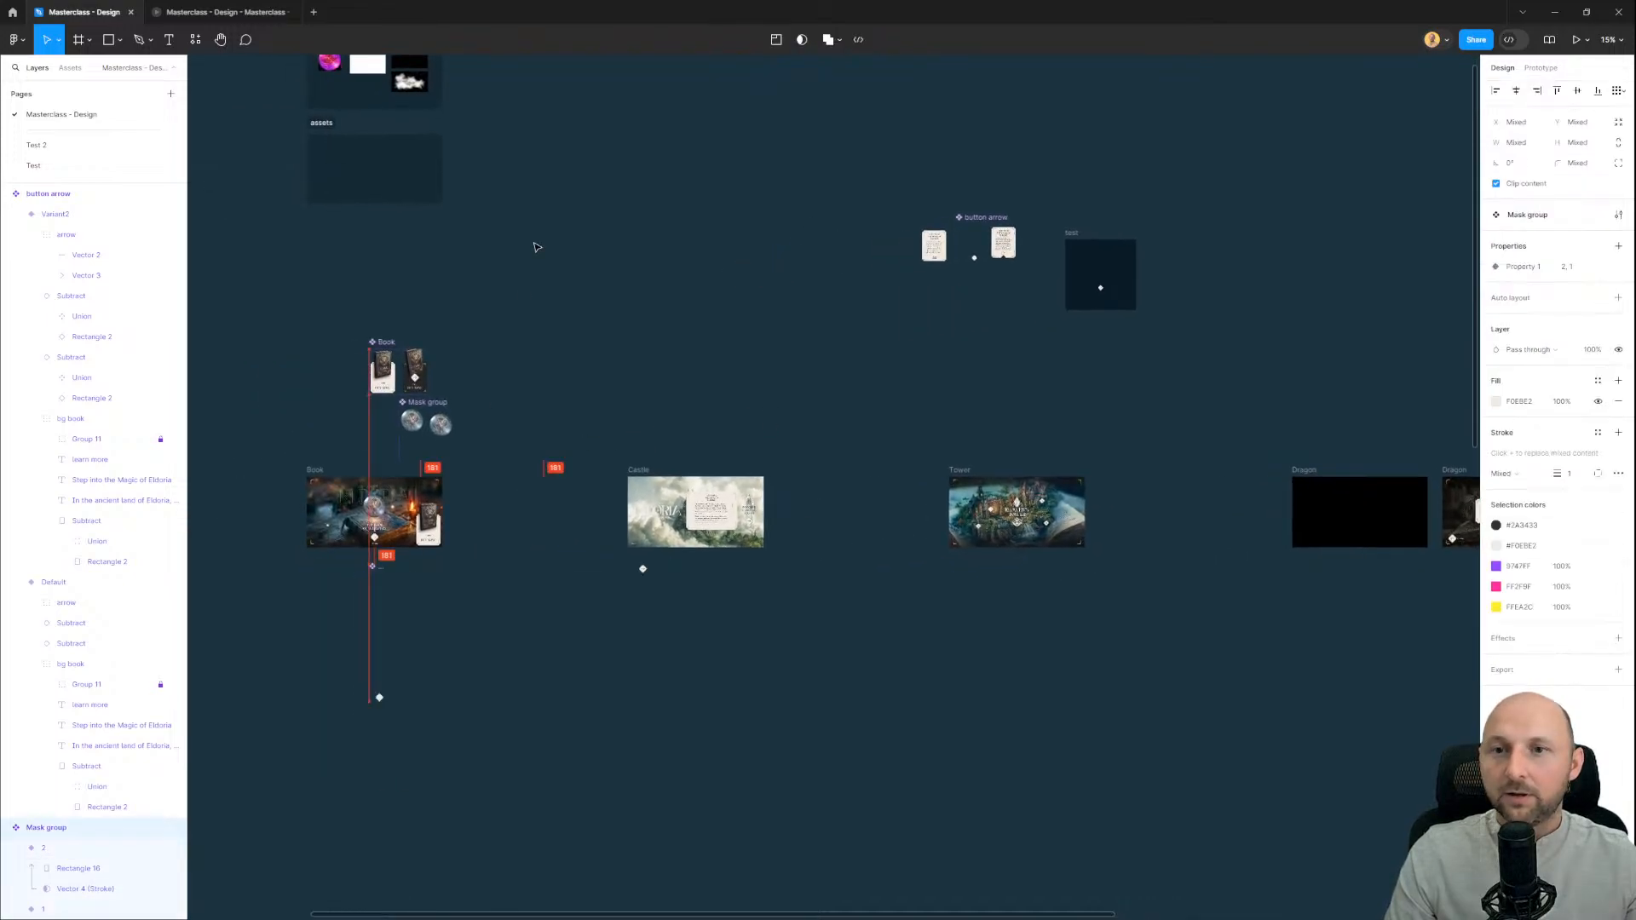
pyautogui.moveTo(570, 150); pyautogui.dragTo(565, 143)
# Step: Move the Book and Mask group component sets up and right, near the button arrow component
pyautogui.moveTo(350, 307); pyautogui.dragTo(509, 482)
pyautogui.moveTo(438, 427); pyautogui.dragTo(749, 245)
pyautogui.click(667, 416)
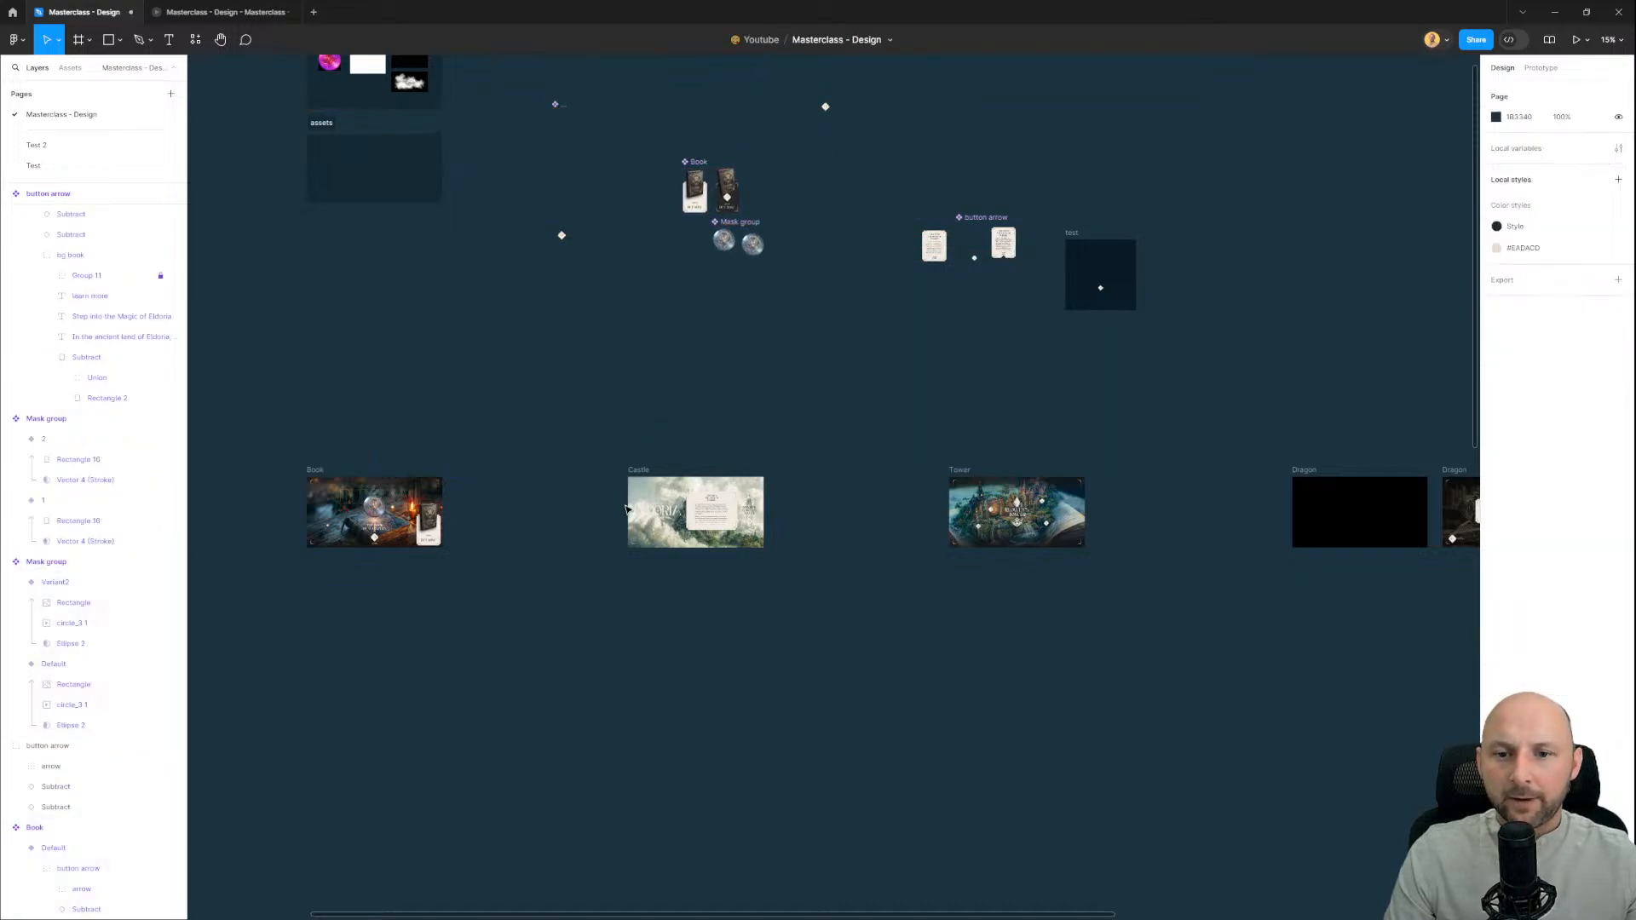
# Step: Play the video flow in the preview to examine how the cloud clip moves
pyautogui.scroll(4, 663, 512)
pyautogui.scroll(5, 730, 594)
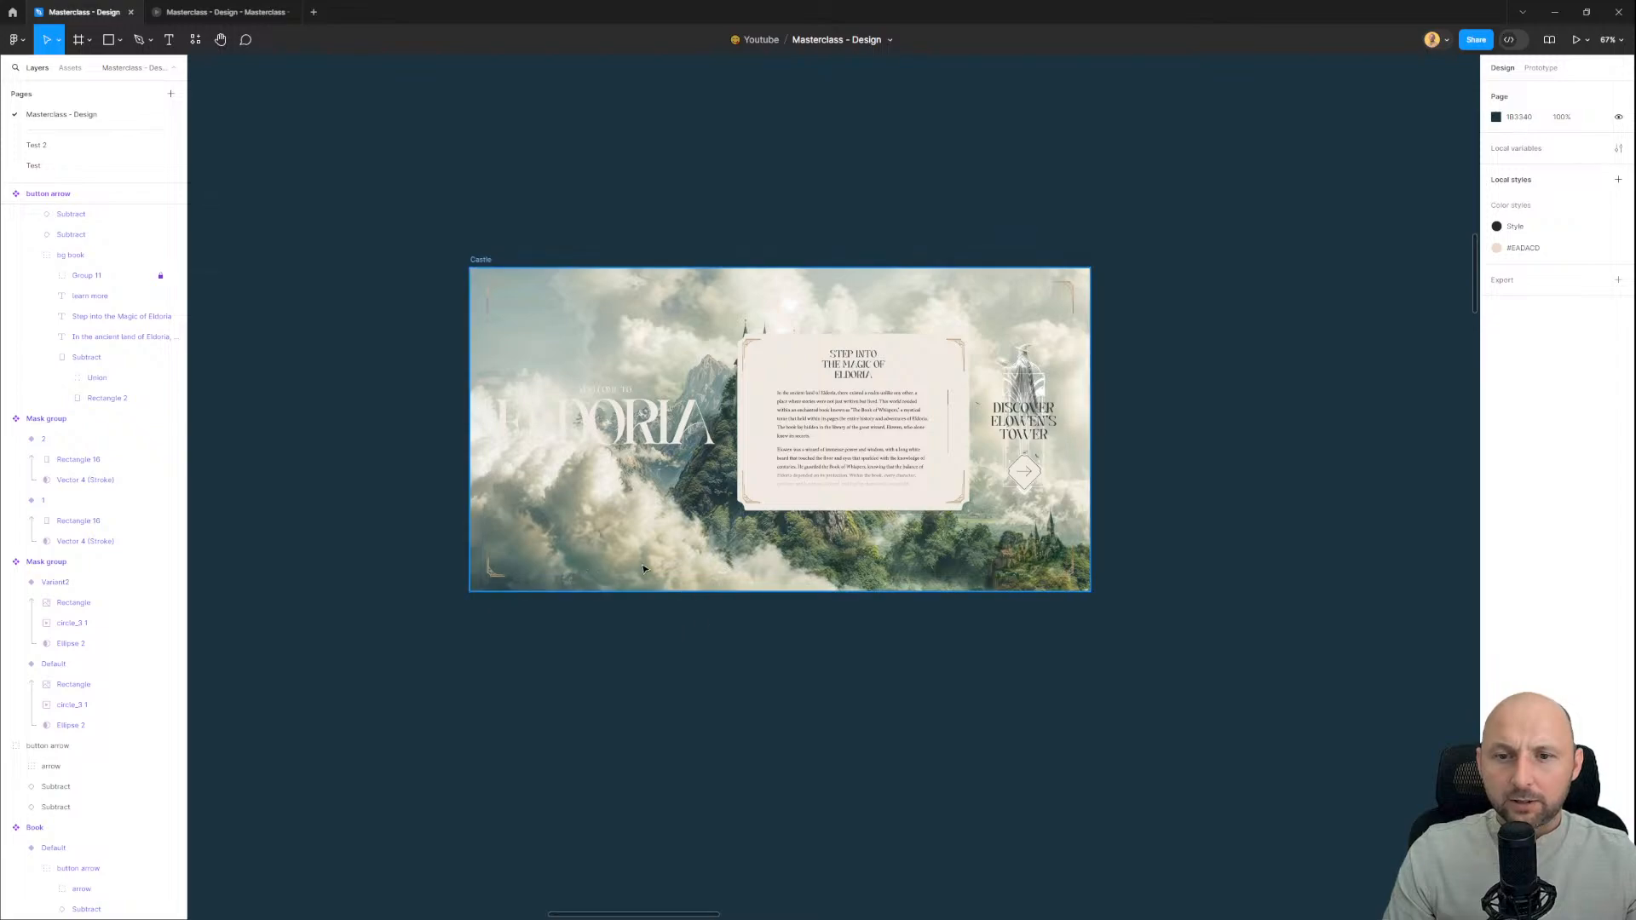
pyautogui.scroll(-5, 649, 565)
pyautogui.moveTo(486, 179); pyautogui.dragTo(854, 661)
pyautogui.scroll(10, 601, 317)
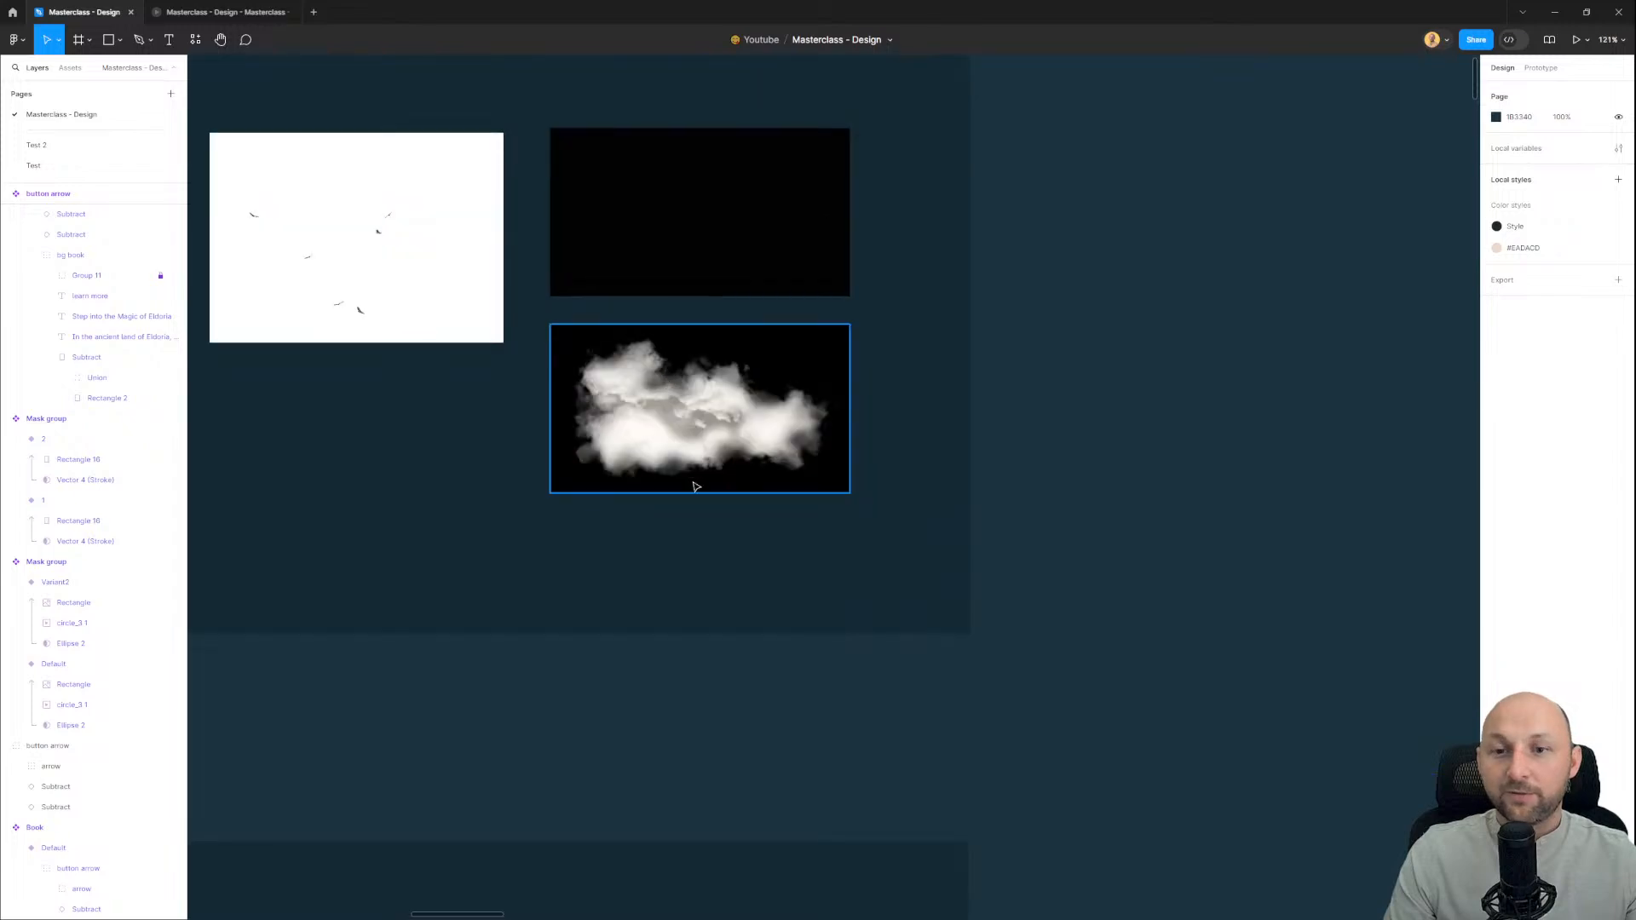
pyautogui.click(695, 481)
pyautogui.click(224, 12)
pyautogui.click(43, 136)
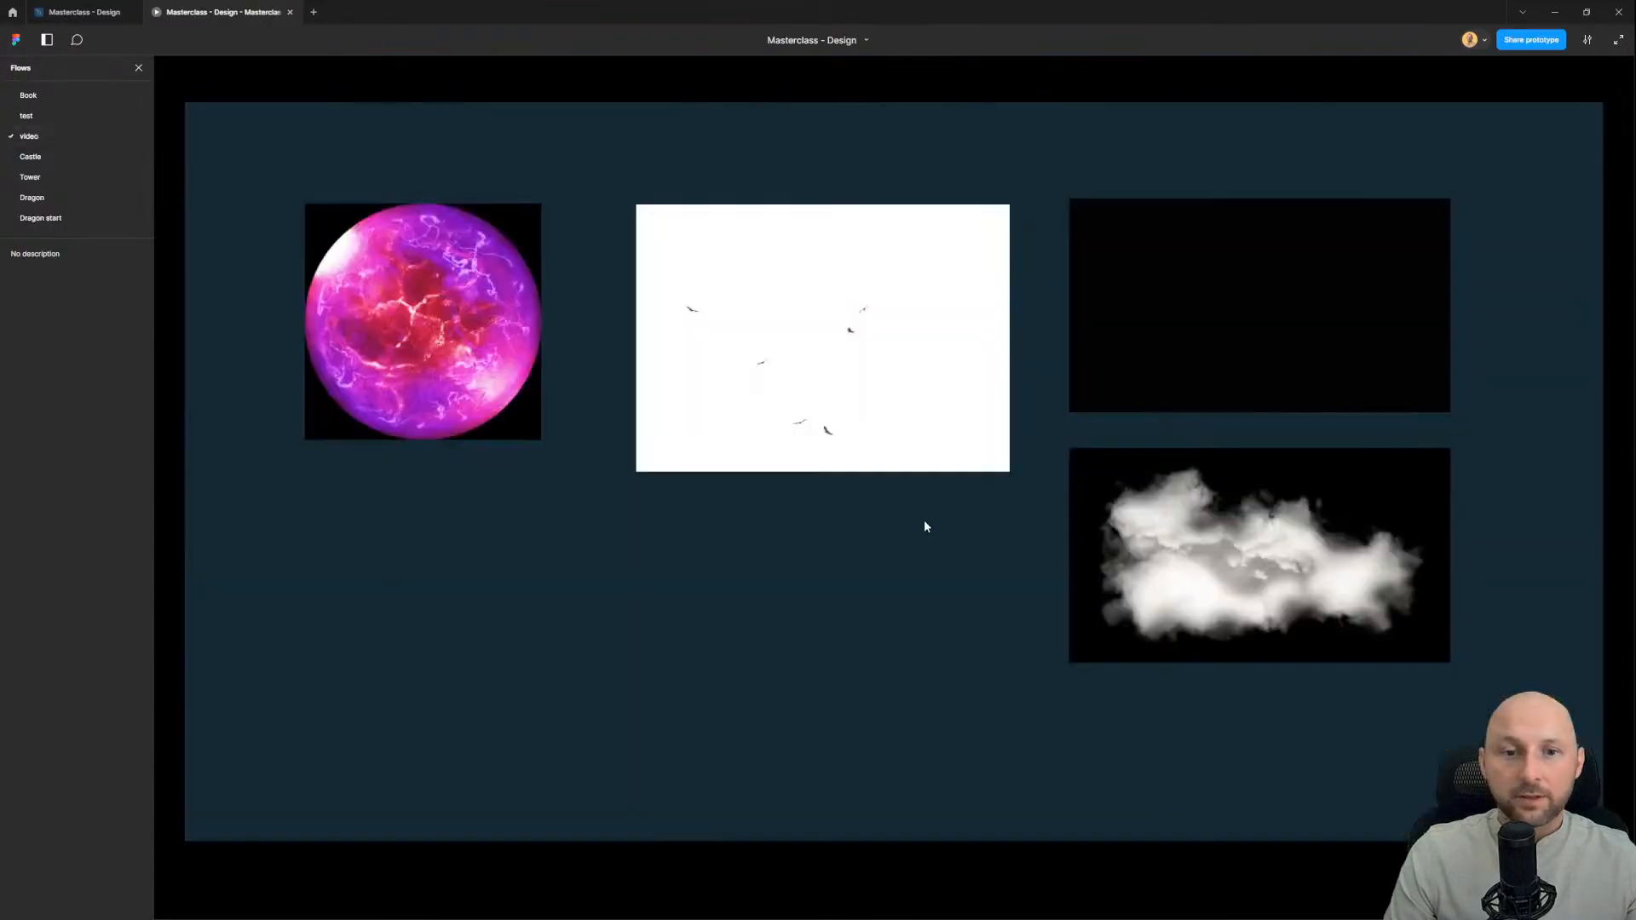
pyautogui.click(84, 11)
# Step: Copy the clouds video into the Castle frame's bg group above bg_clouds and place it over the lower-left clouds
pyautogui.moveTo(750, 423); pyautogui.dragTo(718, 188)
pyautogui.scroll(-5, 763, 442)
pyautogui.moveTo(852, 835); pyautogui.dragTo(765, 478)
pyautogui.moveTo(861, 657); pyautogui.dragTo(582, 271)
pyautogui.moveTo(855, 434); pyautogui.dragTo(592, 478)
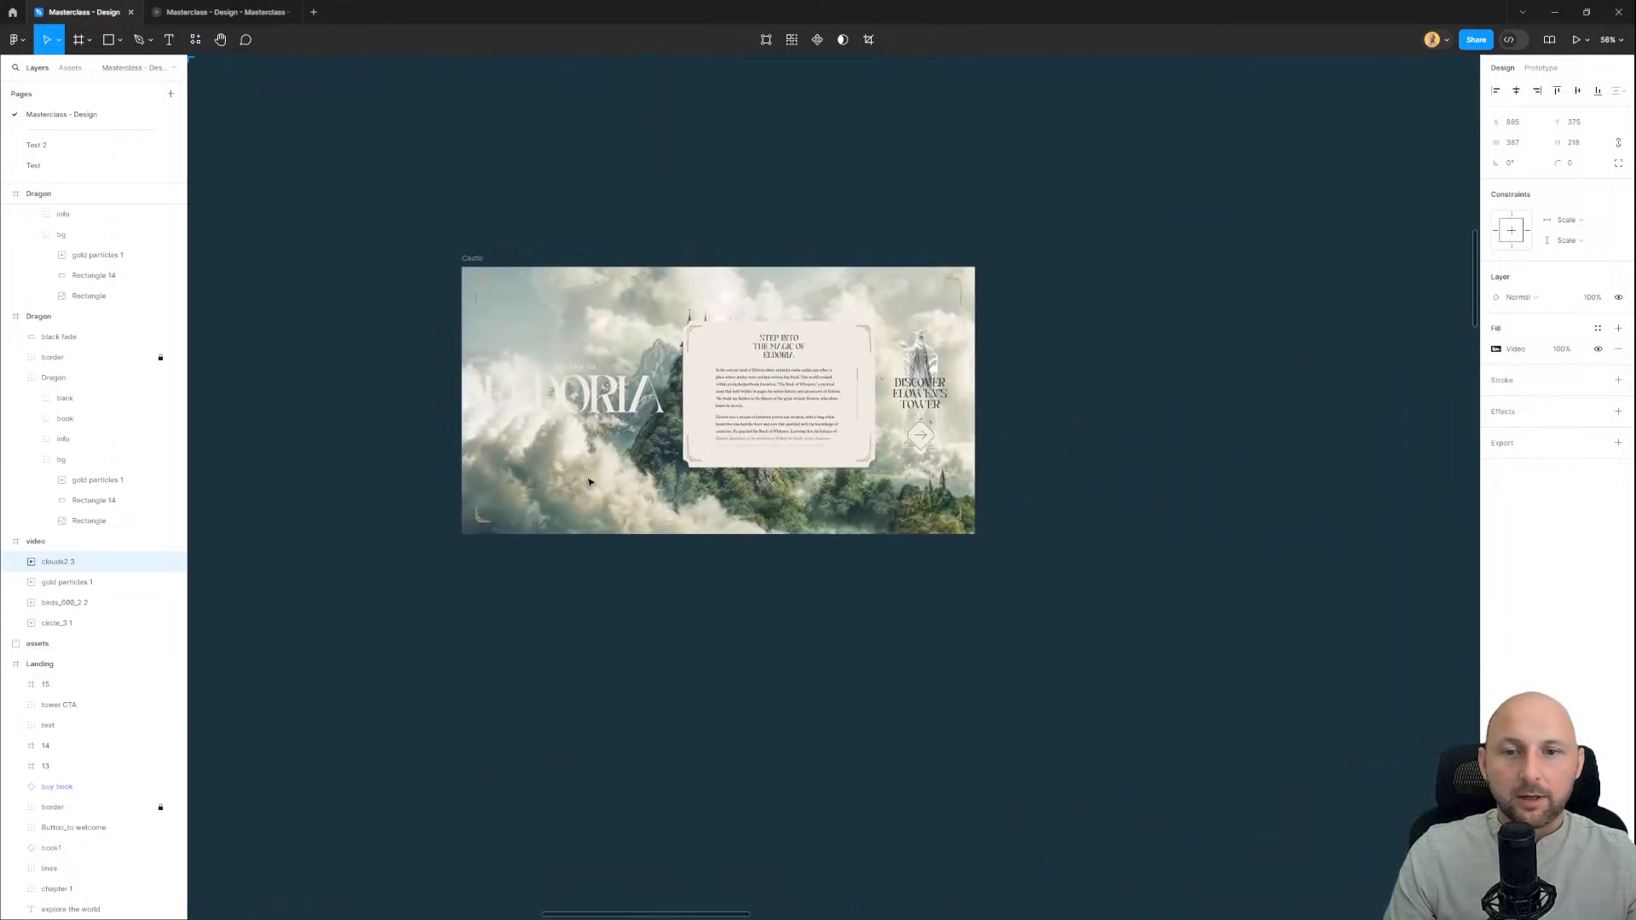
pyautogui.scroll(5, 596, 477)
pyautogui.click(579, 517)
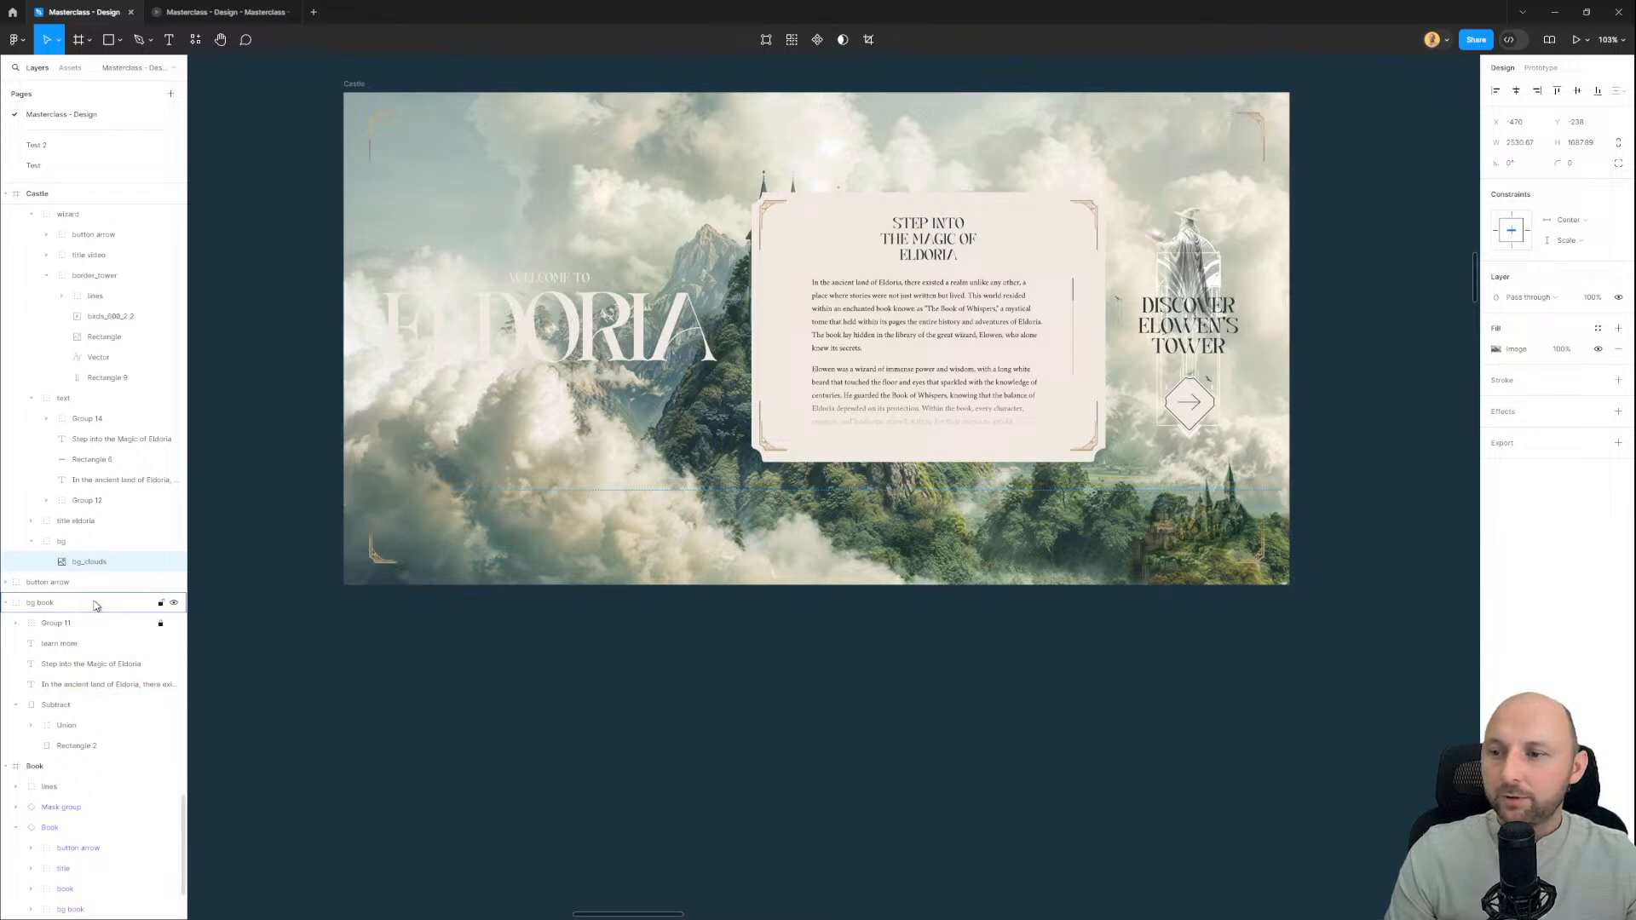
pyautogui.hotkey('ctrl', 'v')
pyautogui.moveTo(730, 223); pyautogui.dragTo(504, 445)
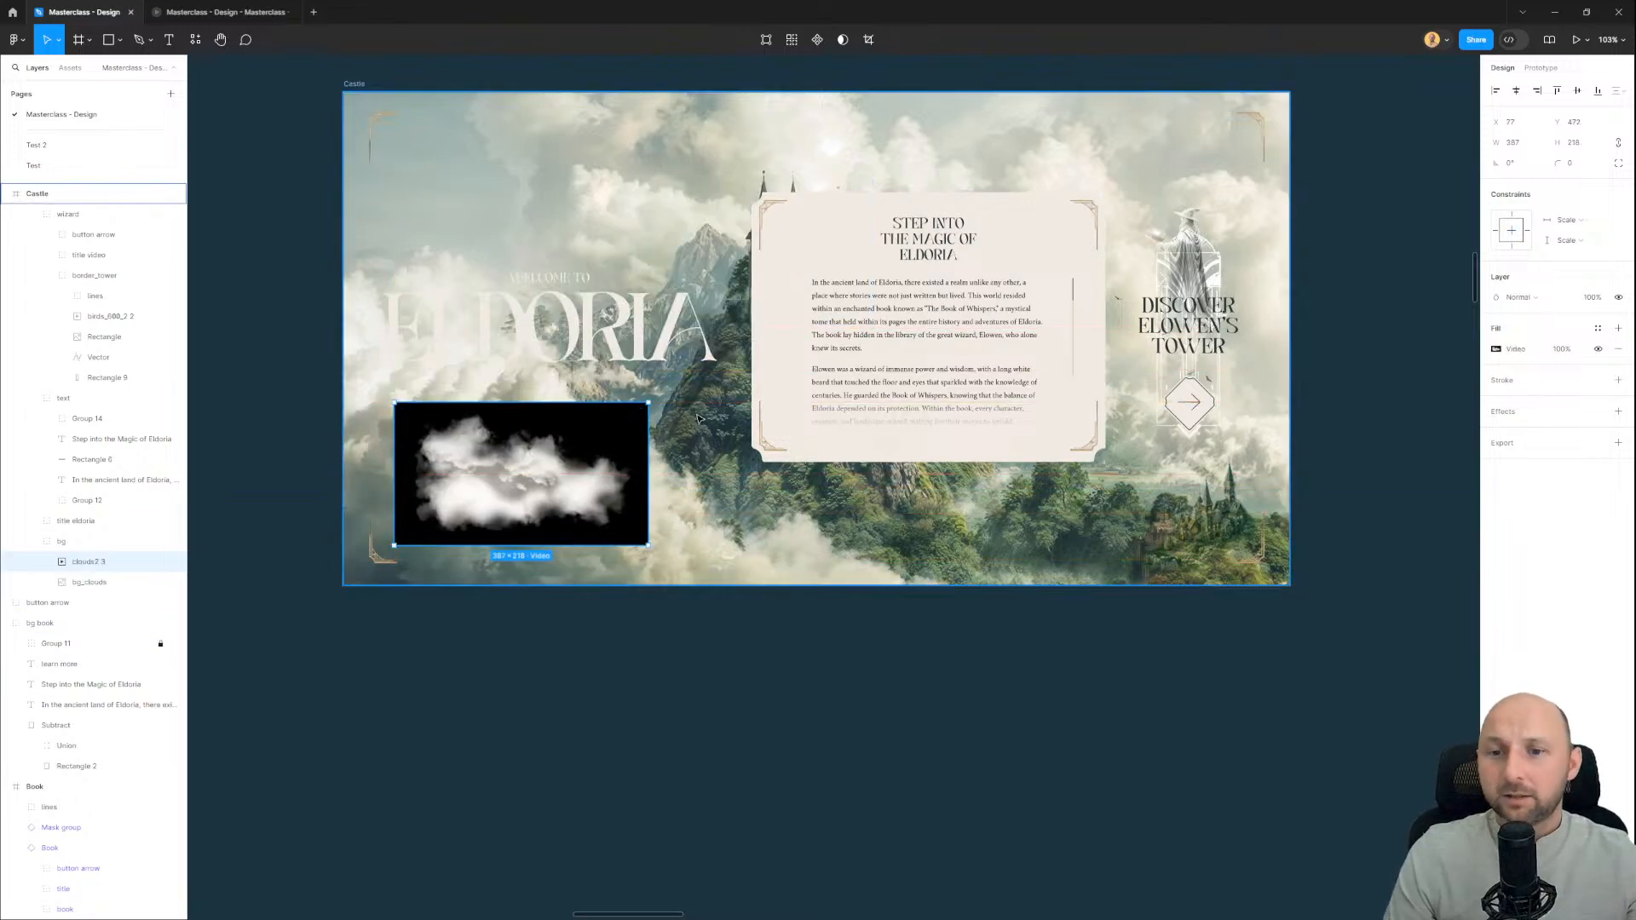
# Step: Enlarge the Castle clouds video to about 819 × 462 and blend it with Screen mode, shifted slightly right
pyautogui.moveTo(647, 402); pyautogui.dragTo(792, 339)
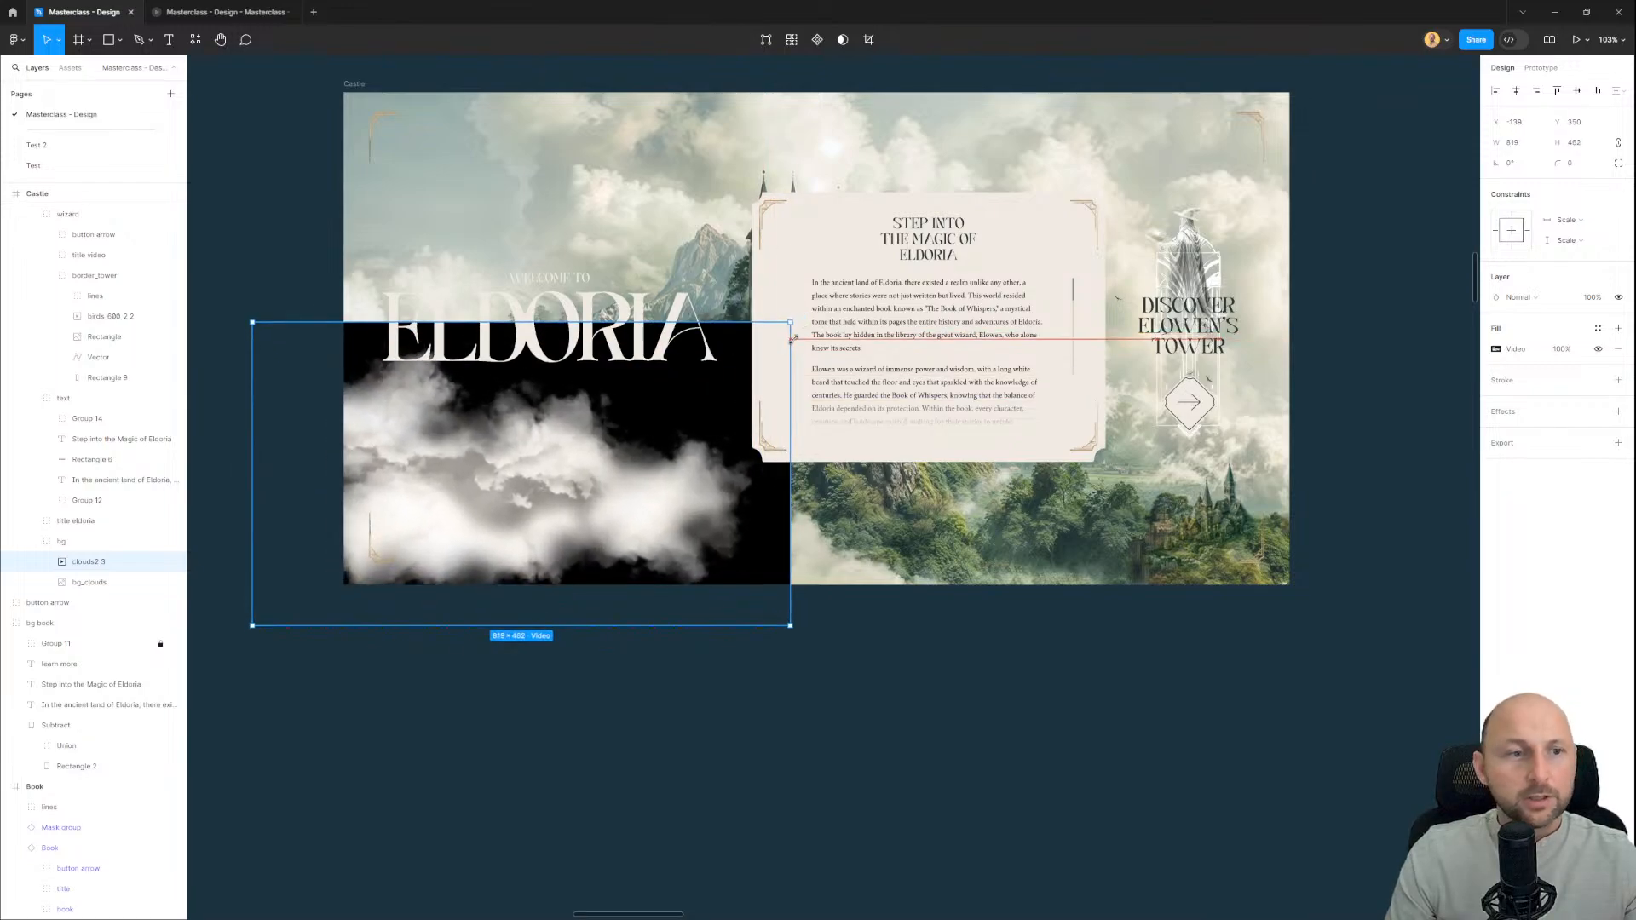
pyautogui.click(1541, 302)
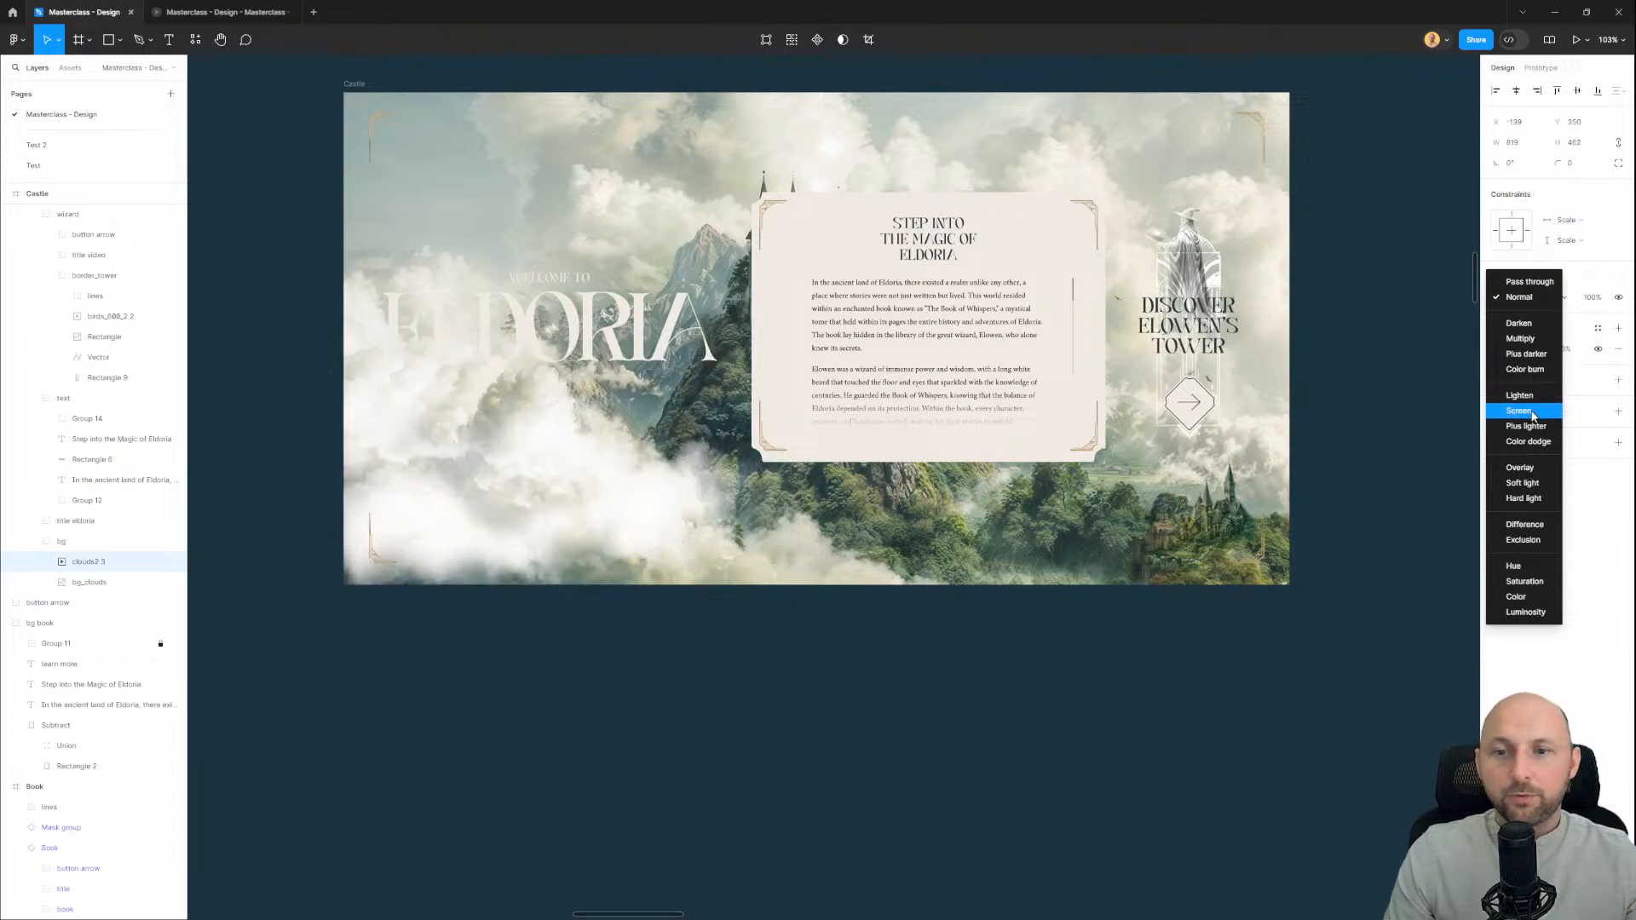
pyautogui.click(1518, 411)
pyautogui.moveTo(573, 486); pyautogui.dragTo(628, 483)
# Step: Play the Castle flow in the preview to check the animated clouds over the background
pyautogui.click(222, 11)
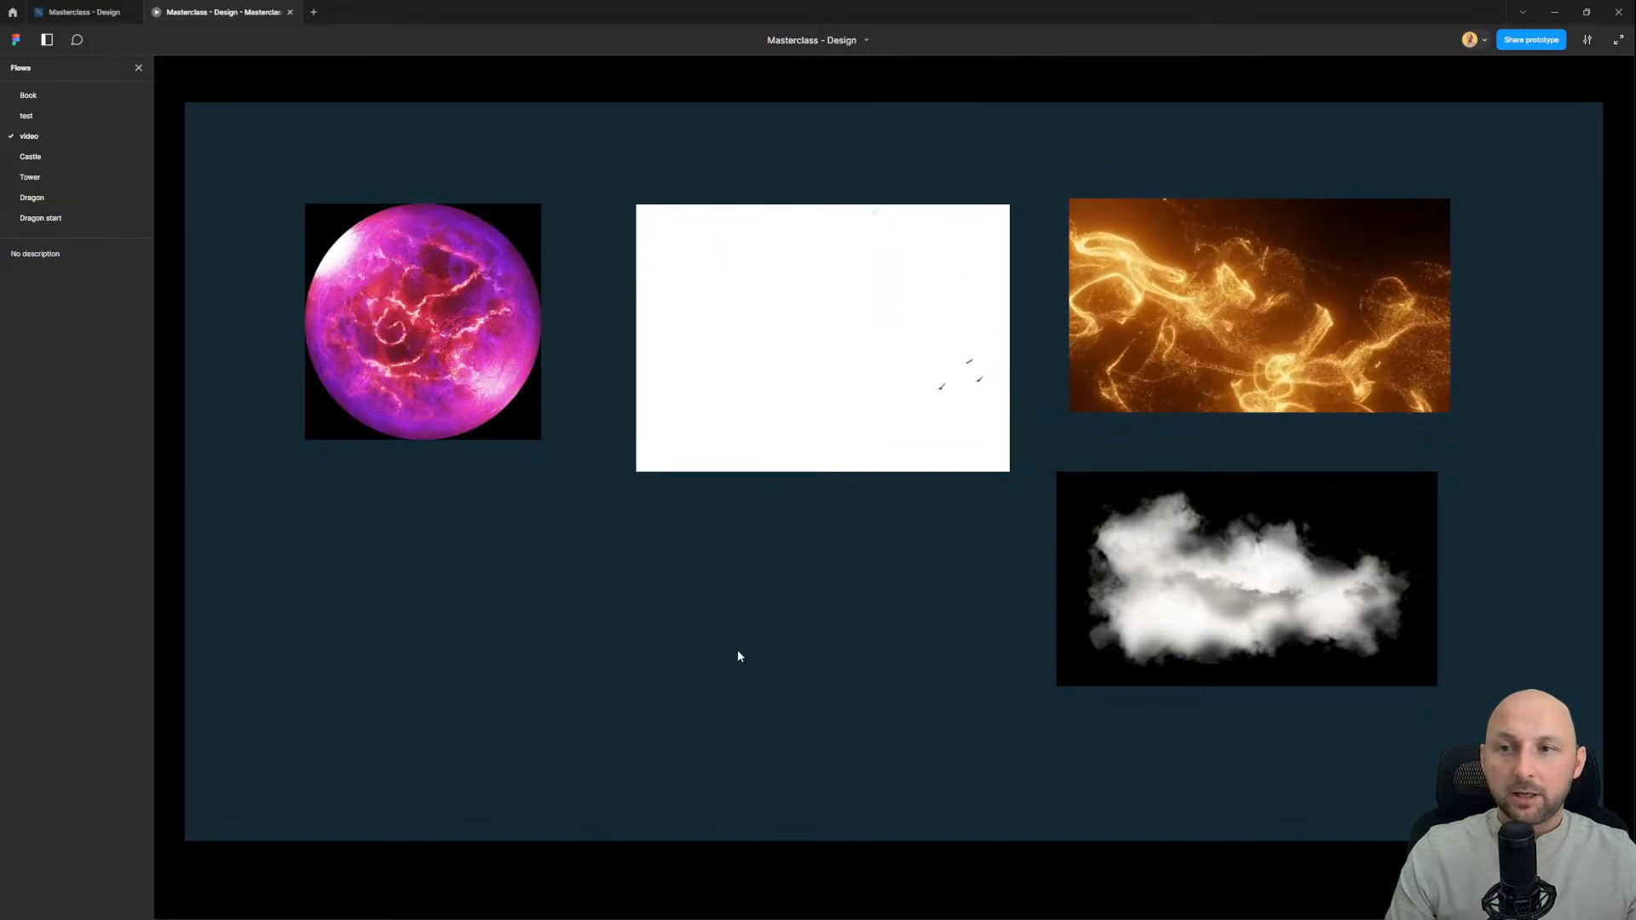
pyautogui.click(42, 156)
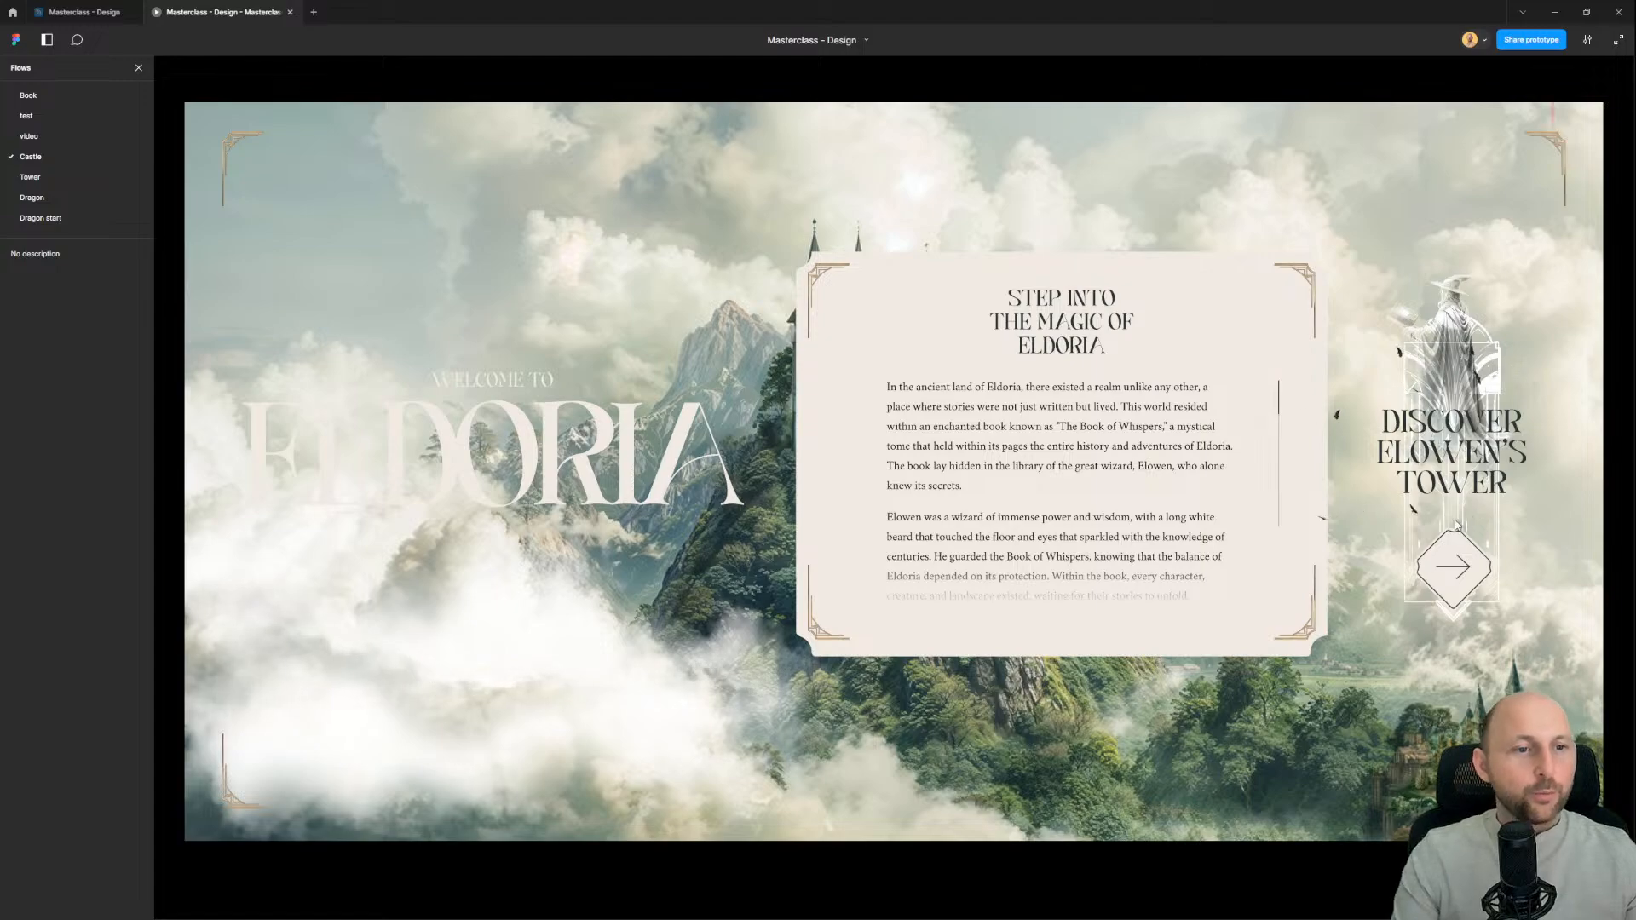
pyautogui.click(92, 16)
pyautogui.scroll(-5, 1035, 336)
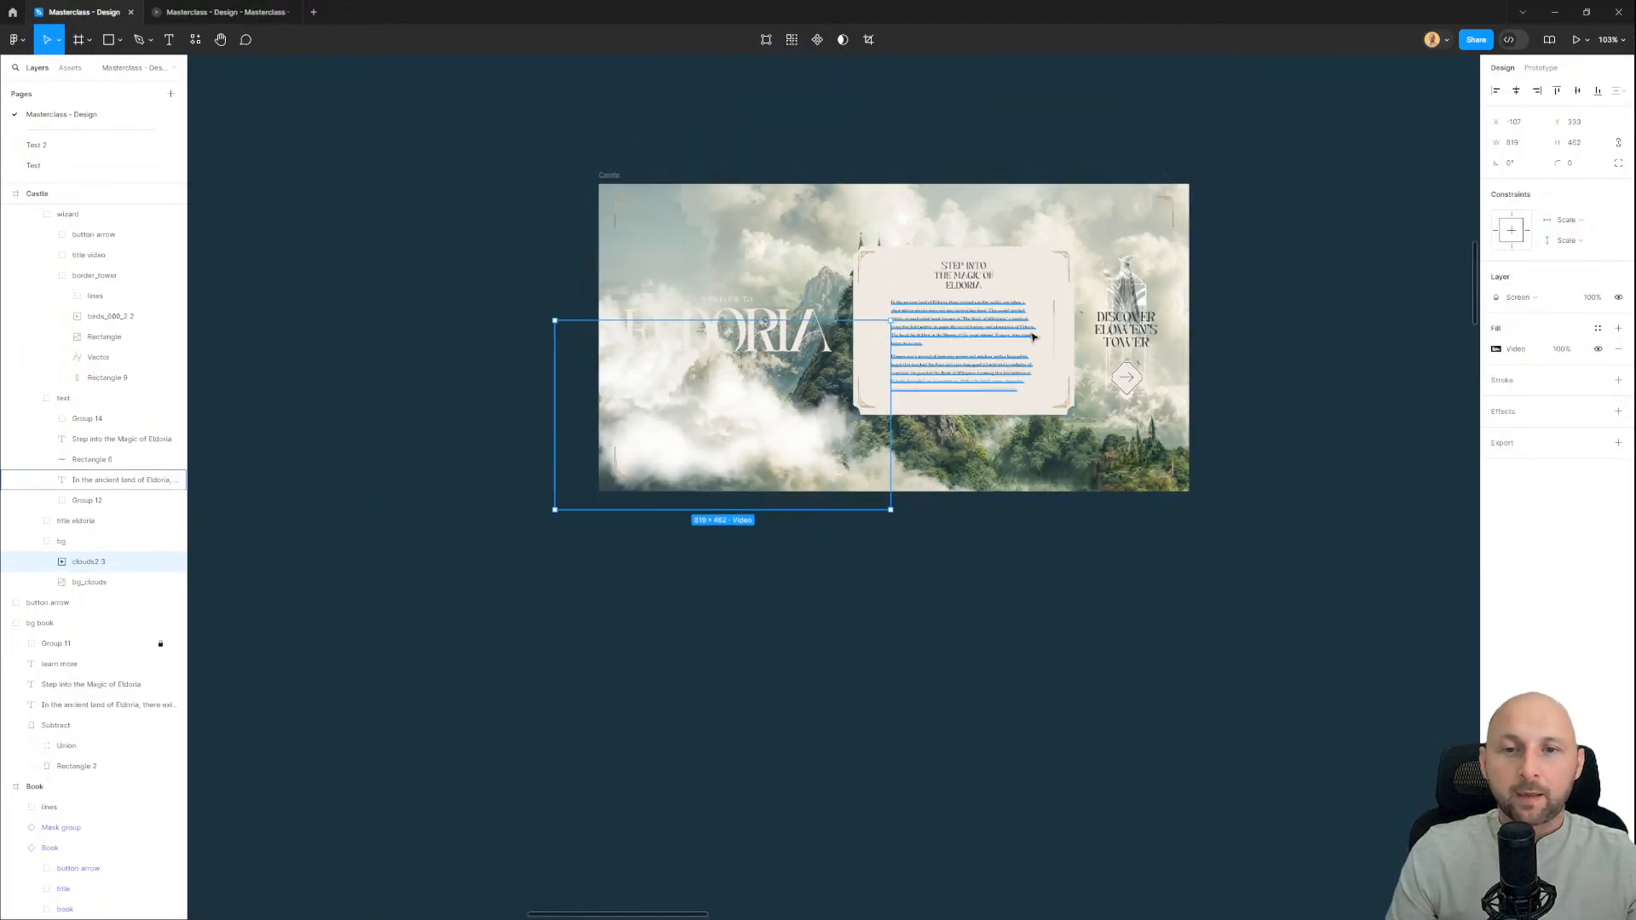
pyautogui.click(1052, 592)
# Step: Move the Castle frame left to X 2214, closer to the Book frame
pyautogui.moveTo(770, 489); pyautogui.dragTo(969, 547)
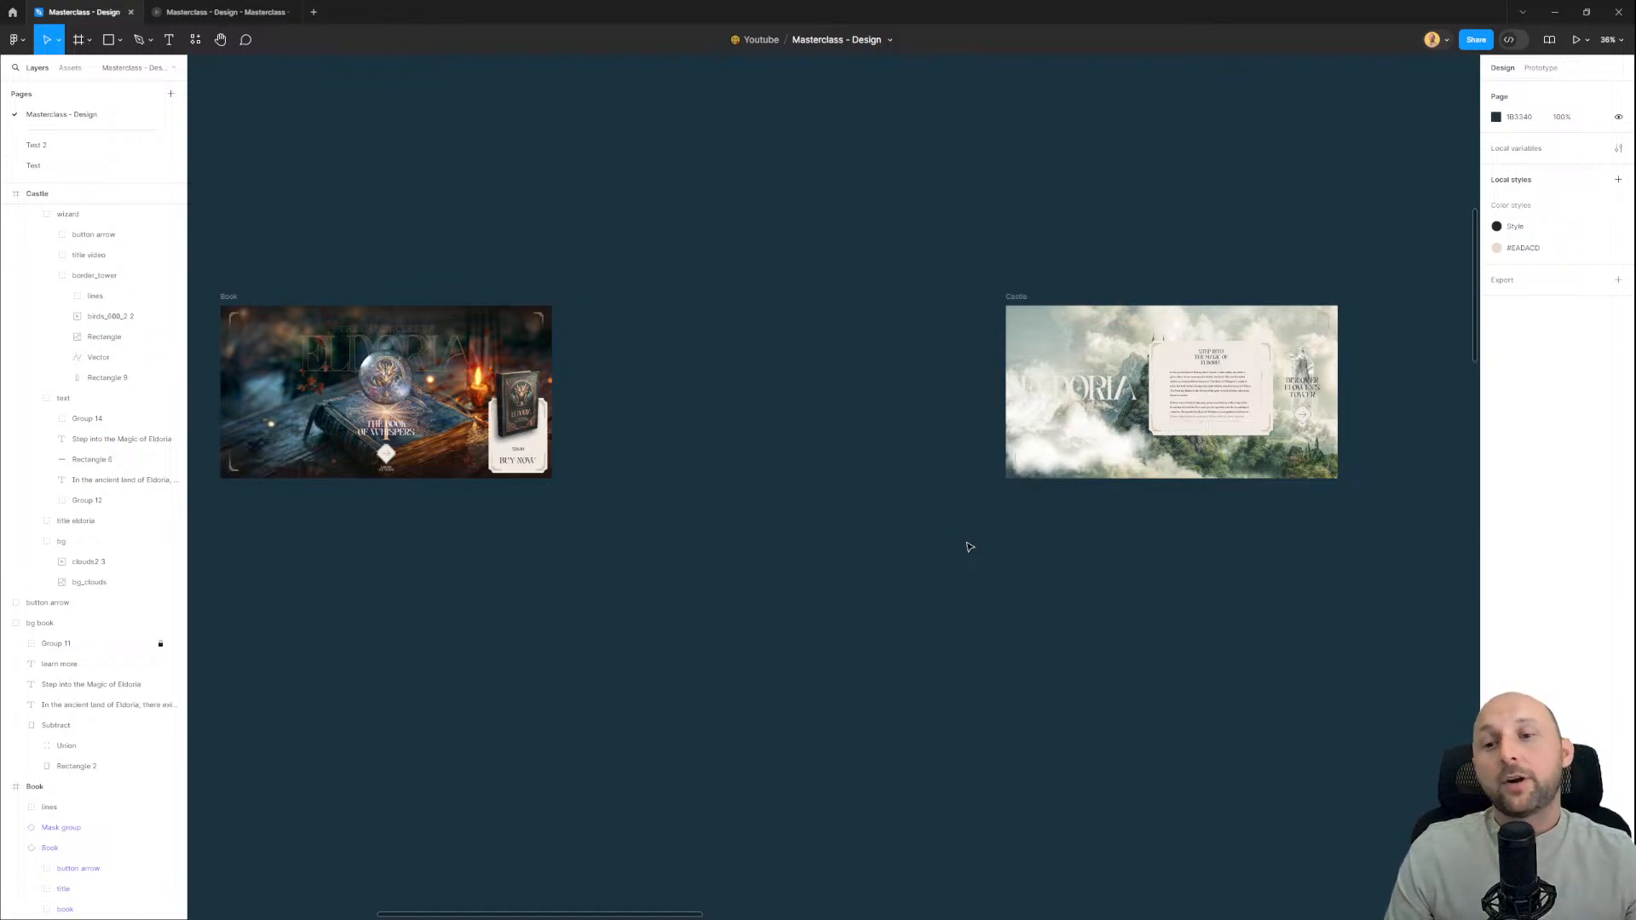
pyautogui.moveTo(585, 438); pyautogui.dragTo(683, 445)
pyautogui.scroll(5, 333, 432)
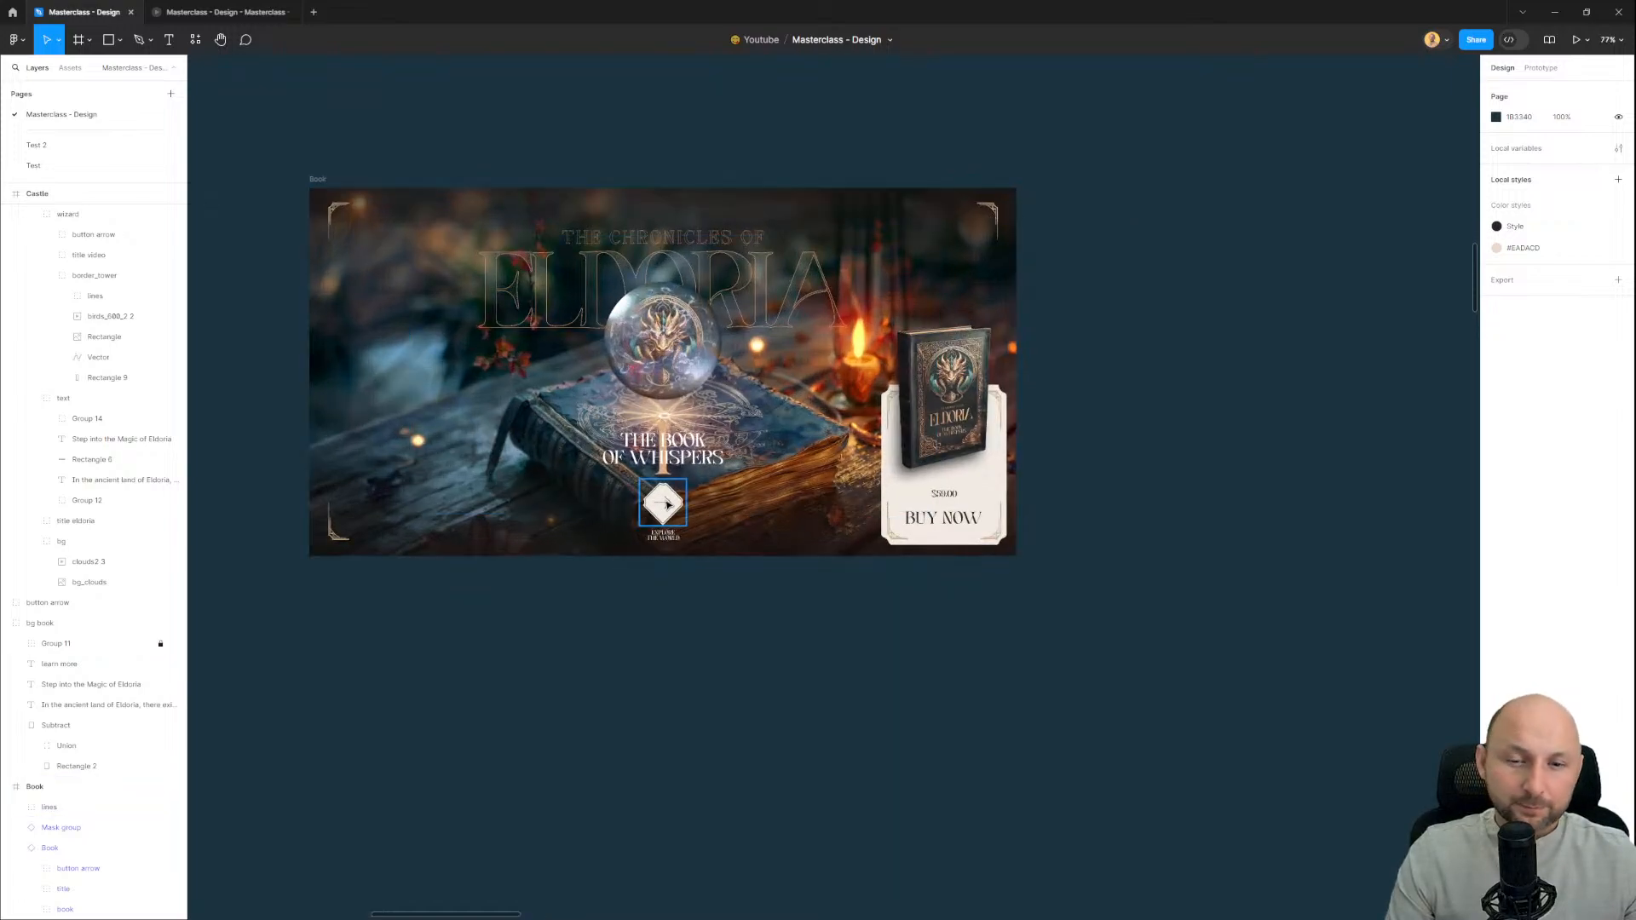
pyautogui.click(668, 505)
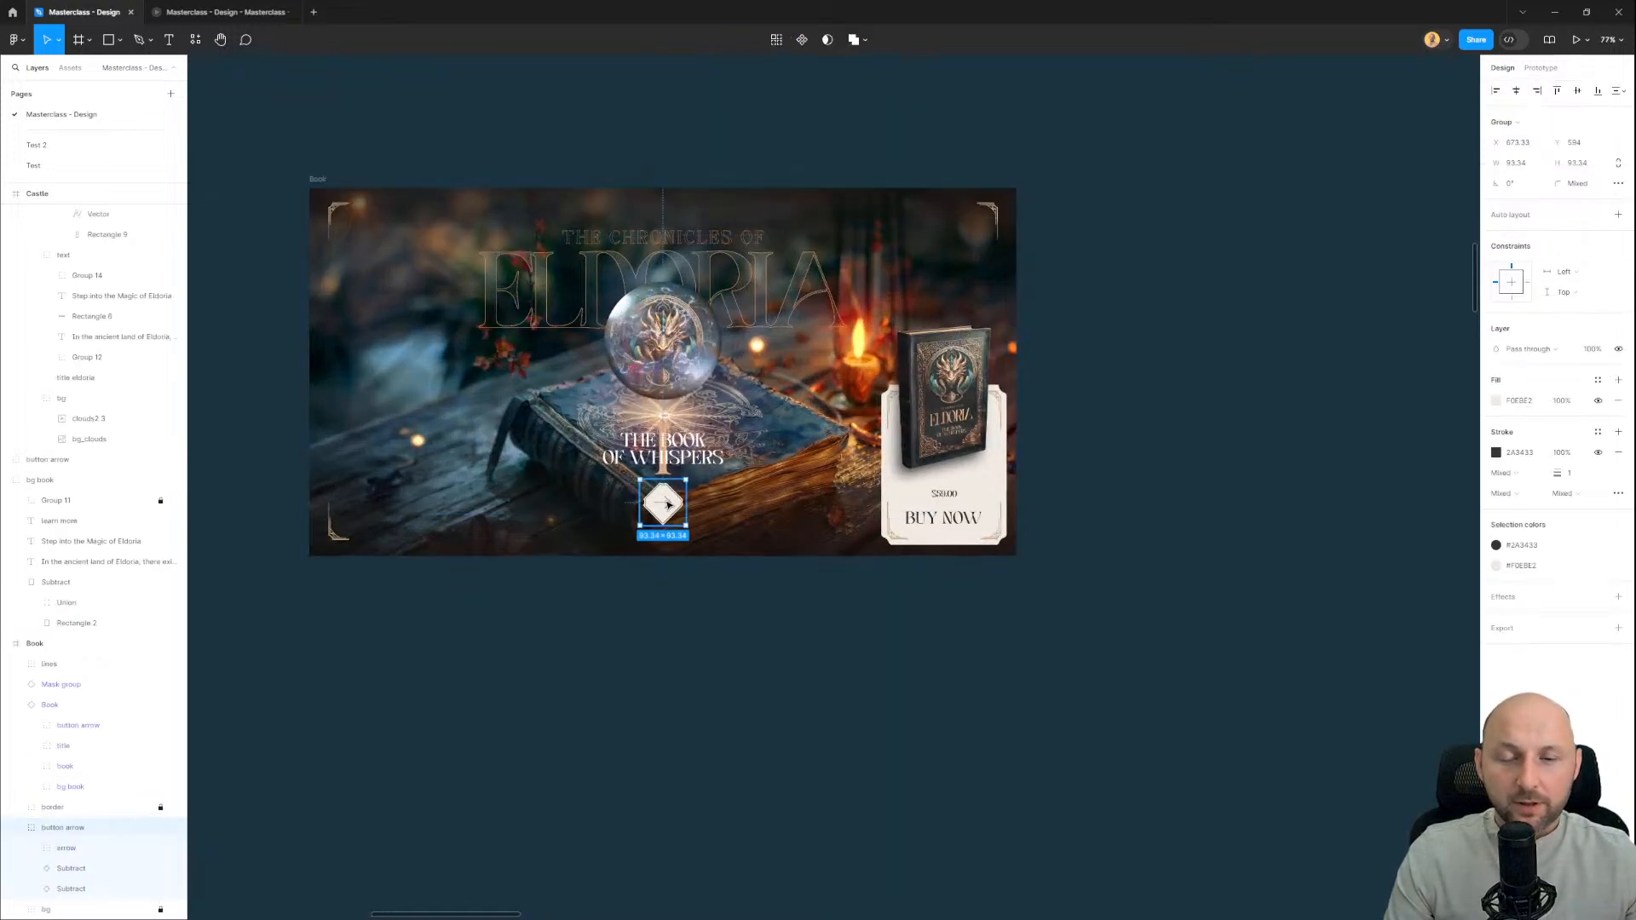
pyautogui.scroll(-5, 669, 505)
pyautogui.hscroll(3, 884, 500)
pyautogui.click(1354, 281)
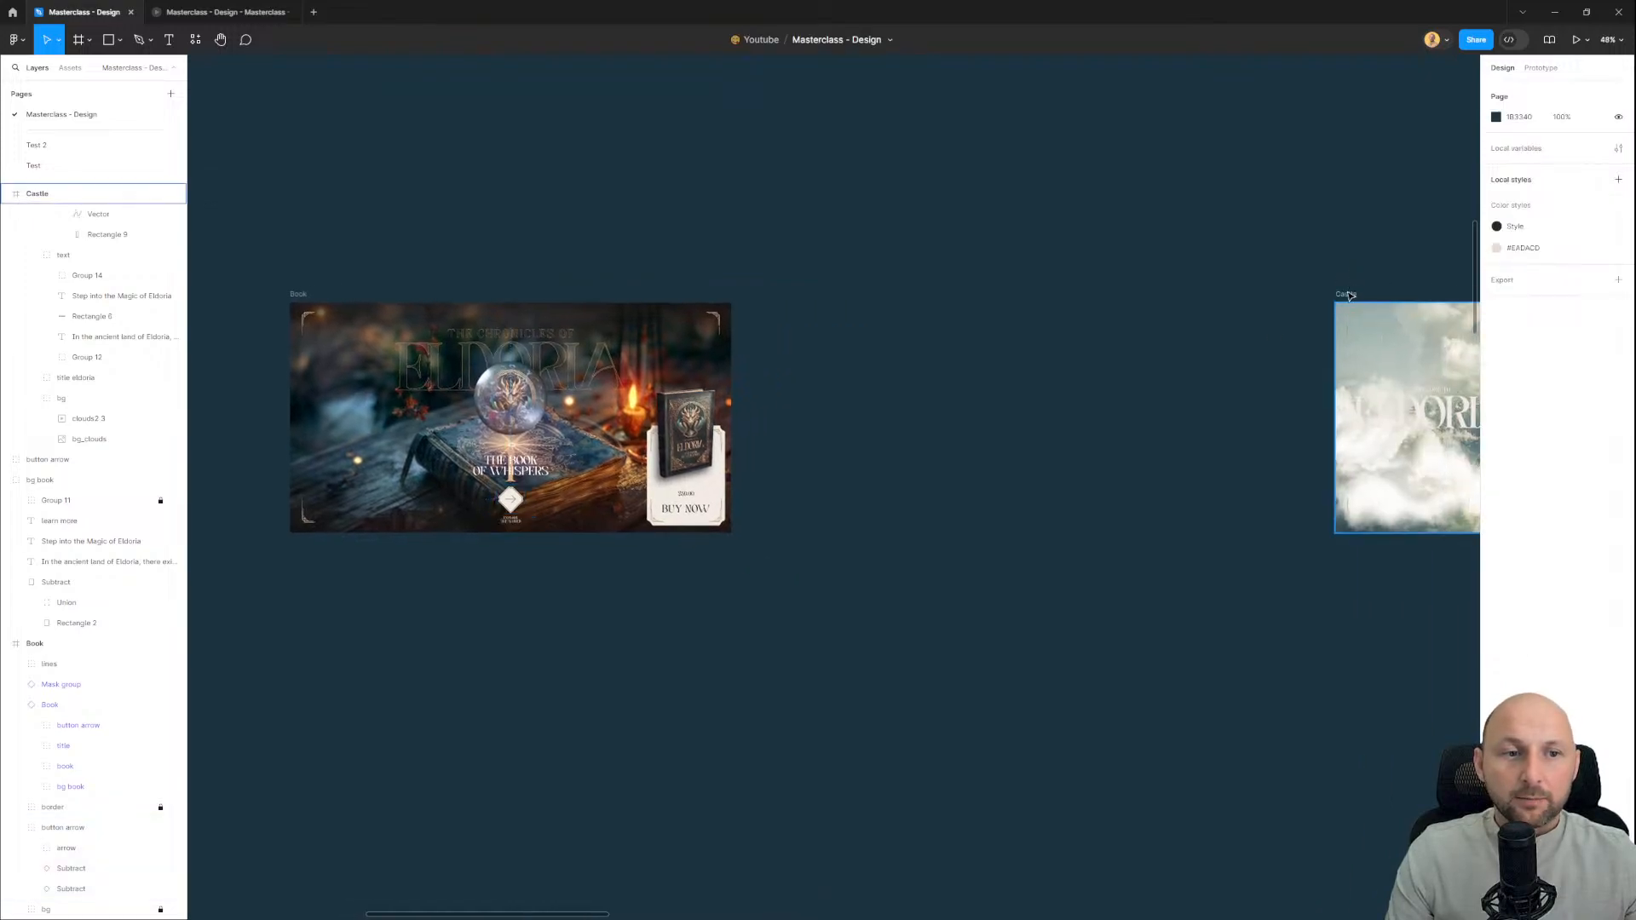
pyautogui.moveTo(1350, 296); pyautogui.dragTo(948, 295)
pyautogui.scroll(1, 655, 535)
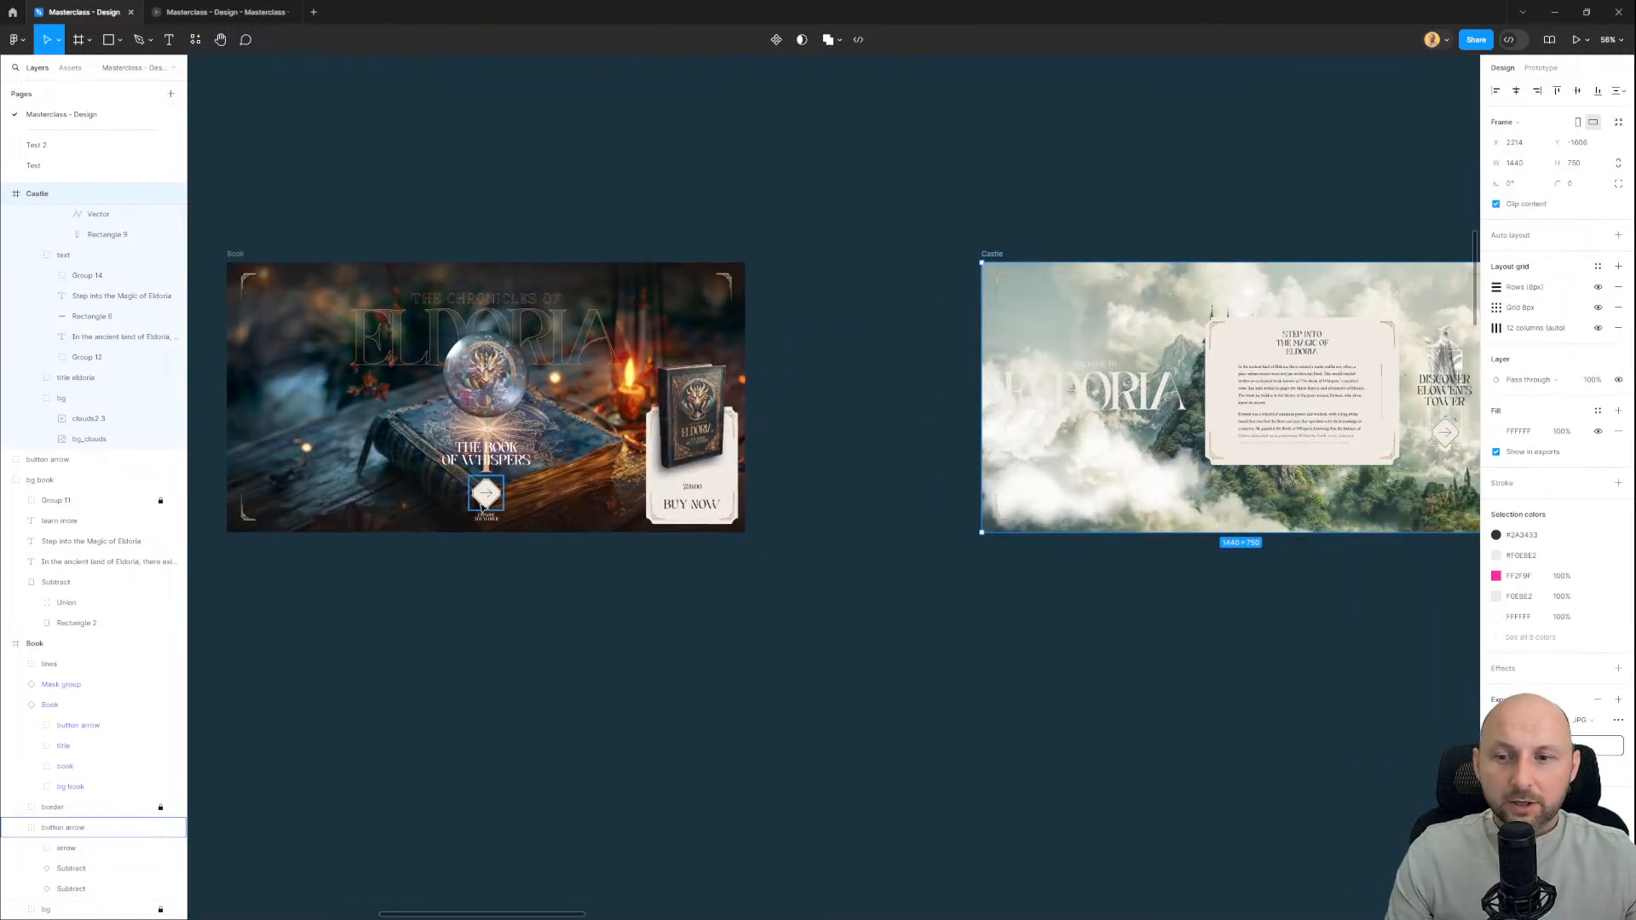
# Step: Move the Castle frame right to X 3714, leaving room for another frame beside the Book frame
pyautogui.click(484, 503)
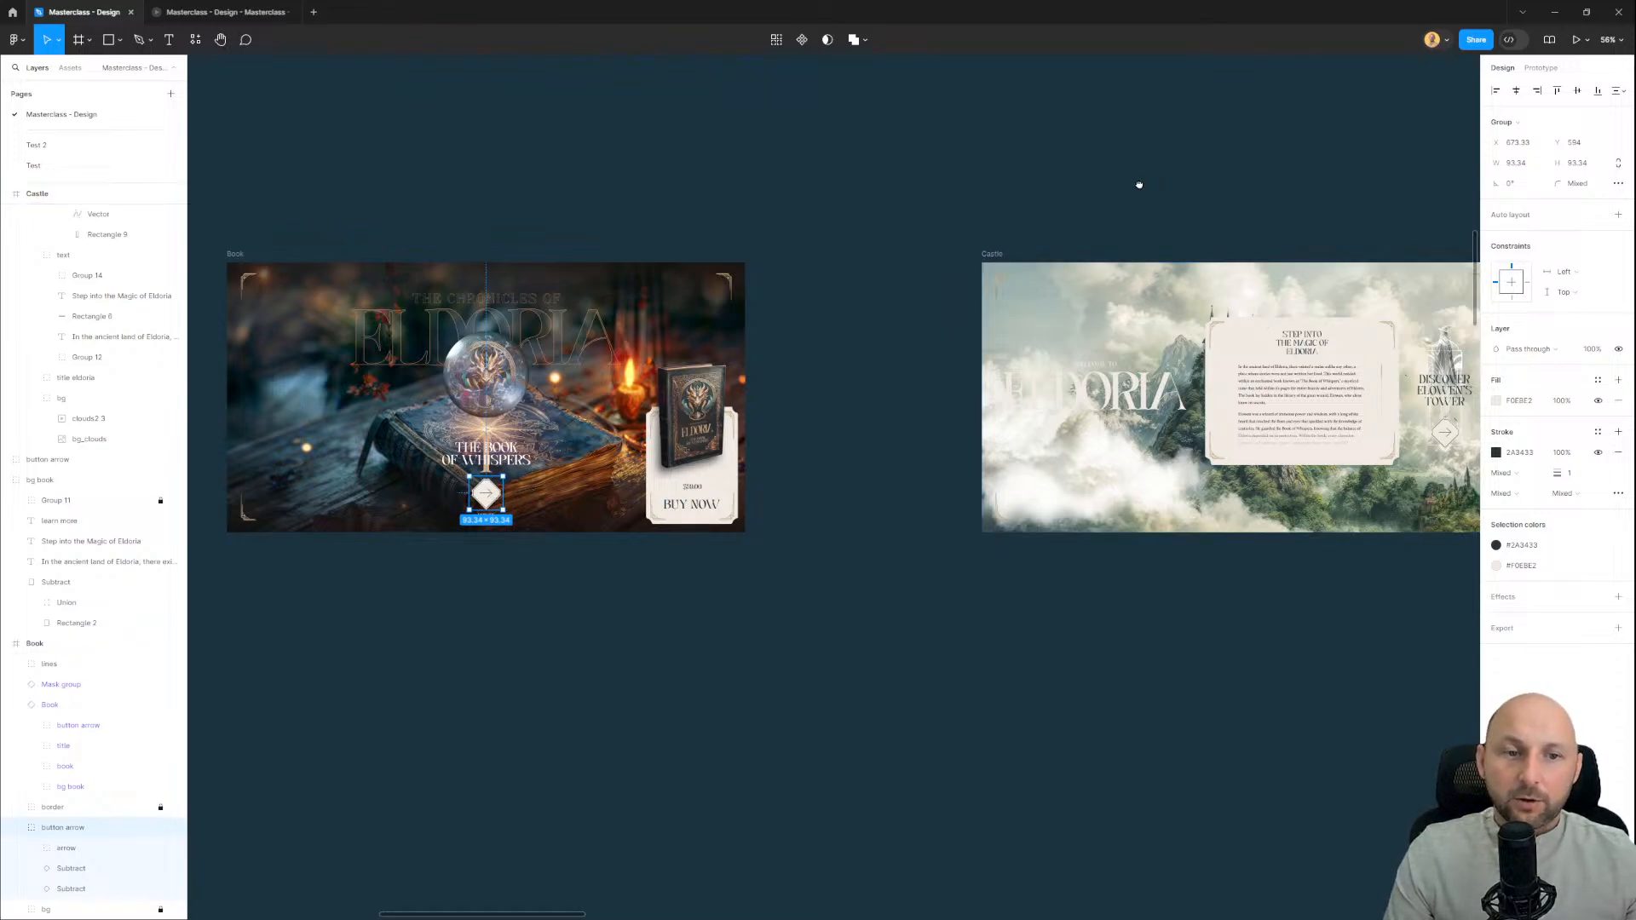
pyautogui.hscroll(3, 1099, 277)
pyautogui.scroll(-3, 997, 405)
pyautogui.click(975, 227)
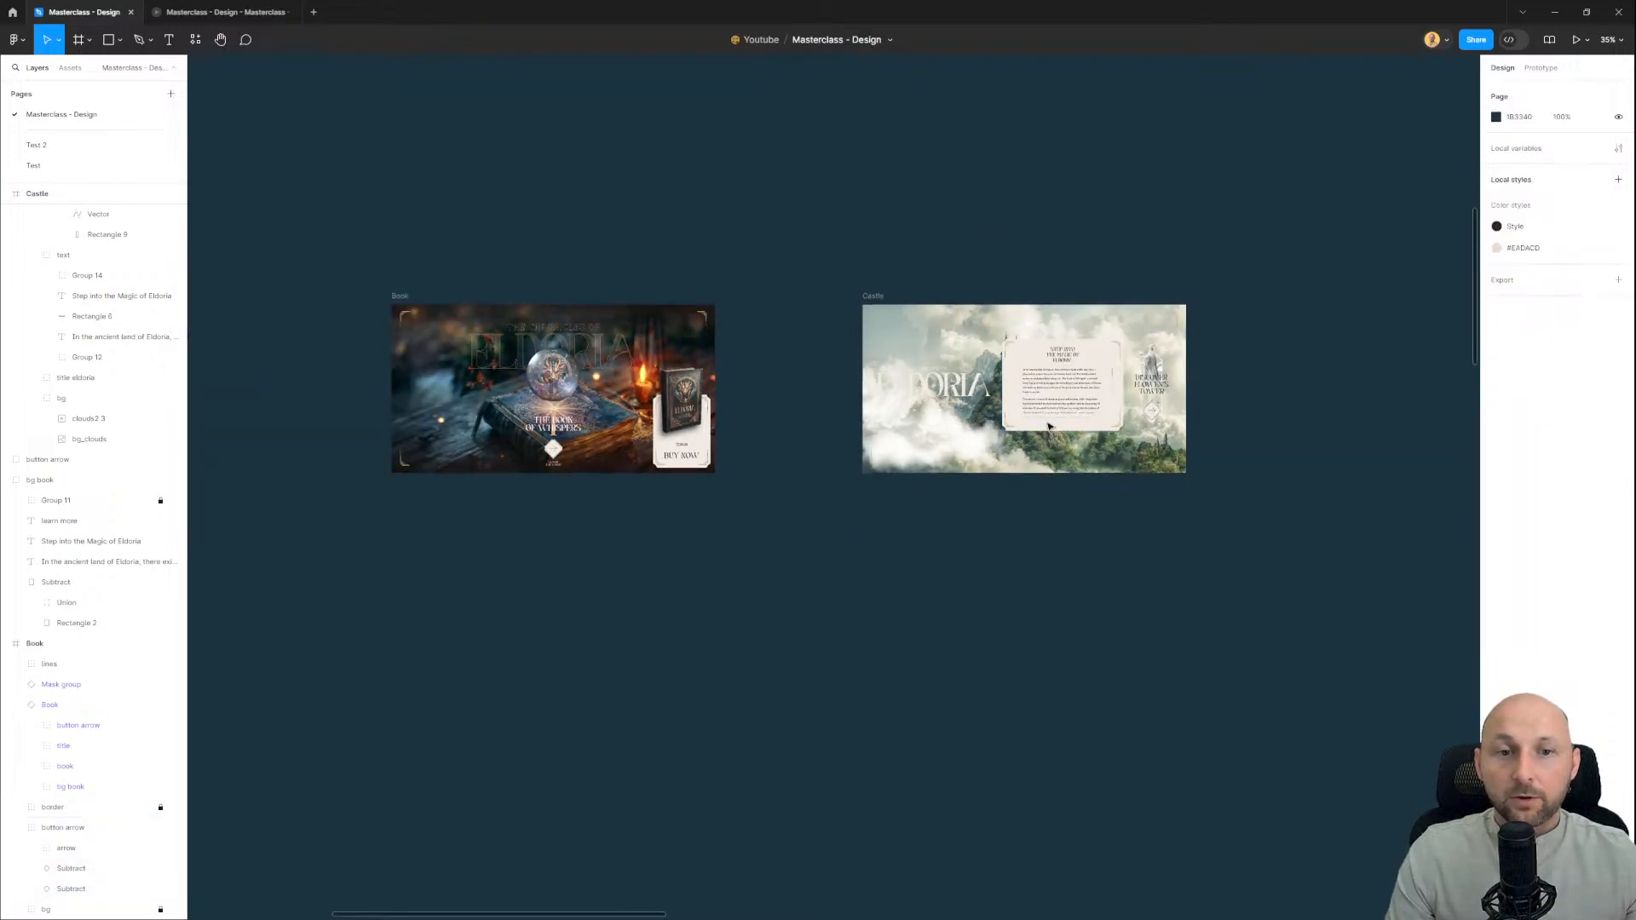
pyautogui.hscroll(2, 933, 263)
pyautogui.moveTo(733, 296); pyautogui.dragTo(1070, 297)
pyautogui.click(559, 569)
# Step: Select the rearmost Subtract shape in the Book frame's button arrow group, hiding and showing it to identify it
pyautogui.scroll(10, 414, 364)
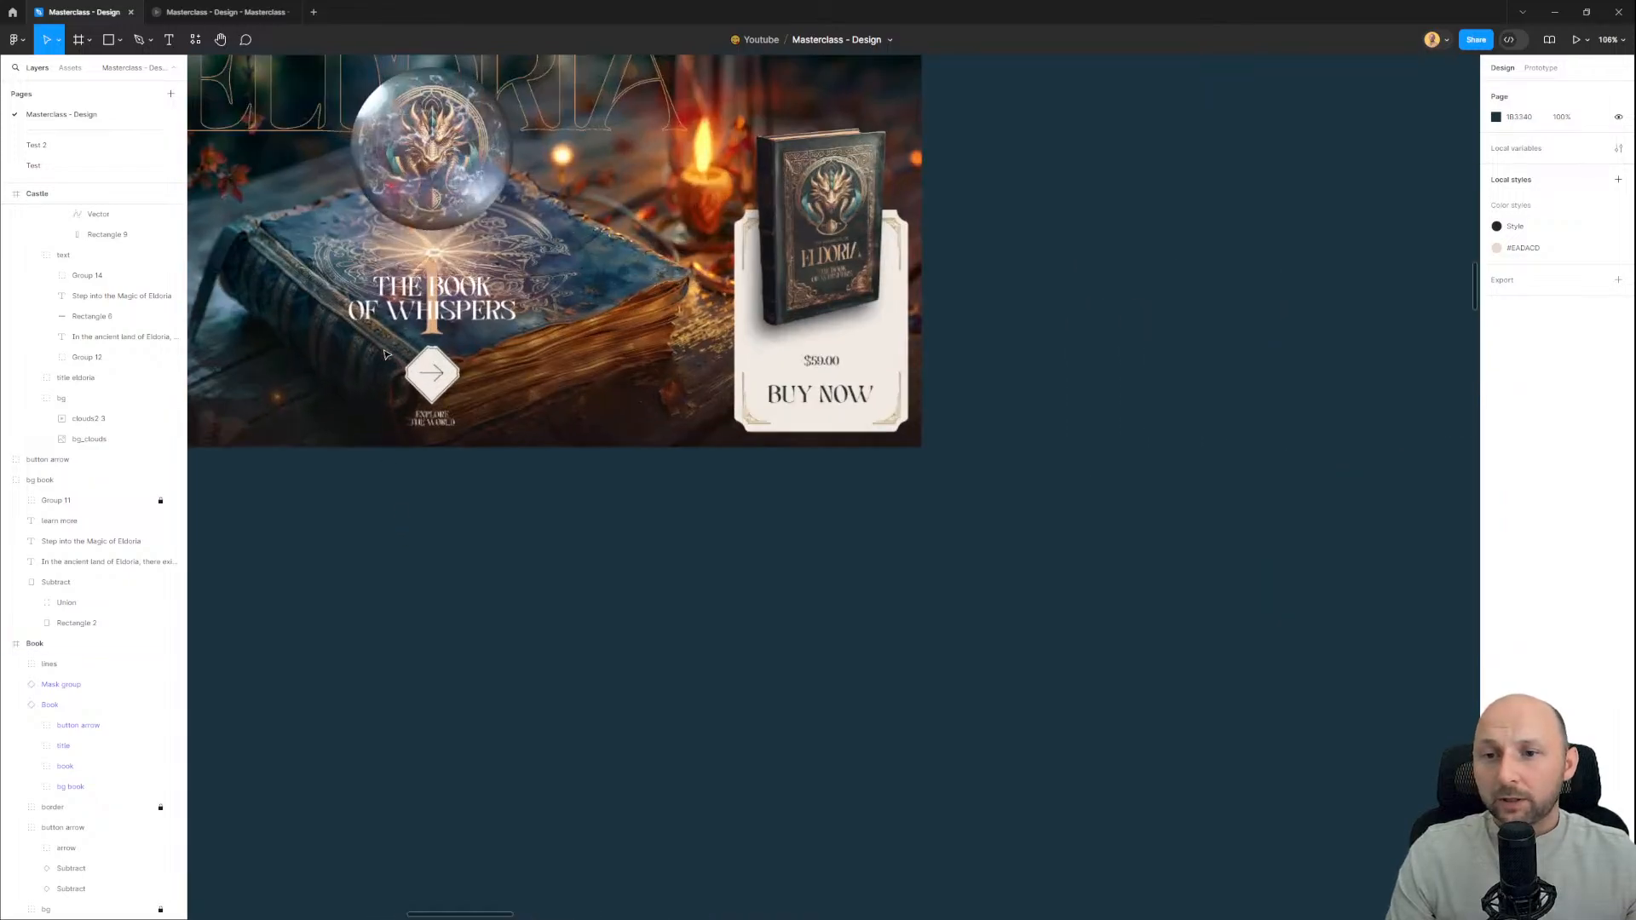
pyautogui.scroll(3, 542, 341)
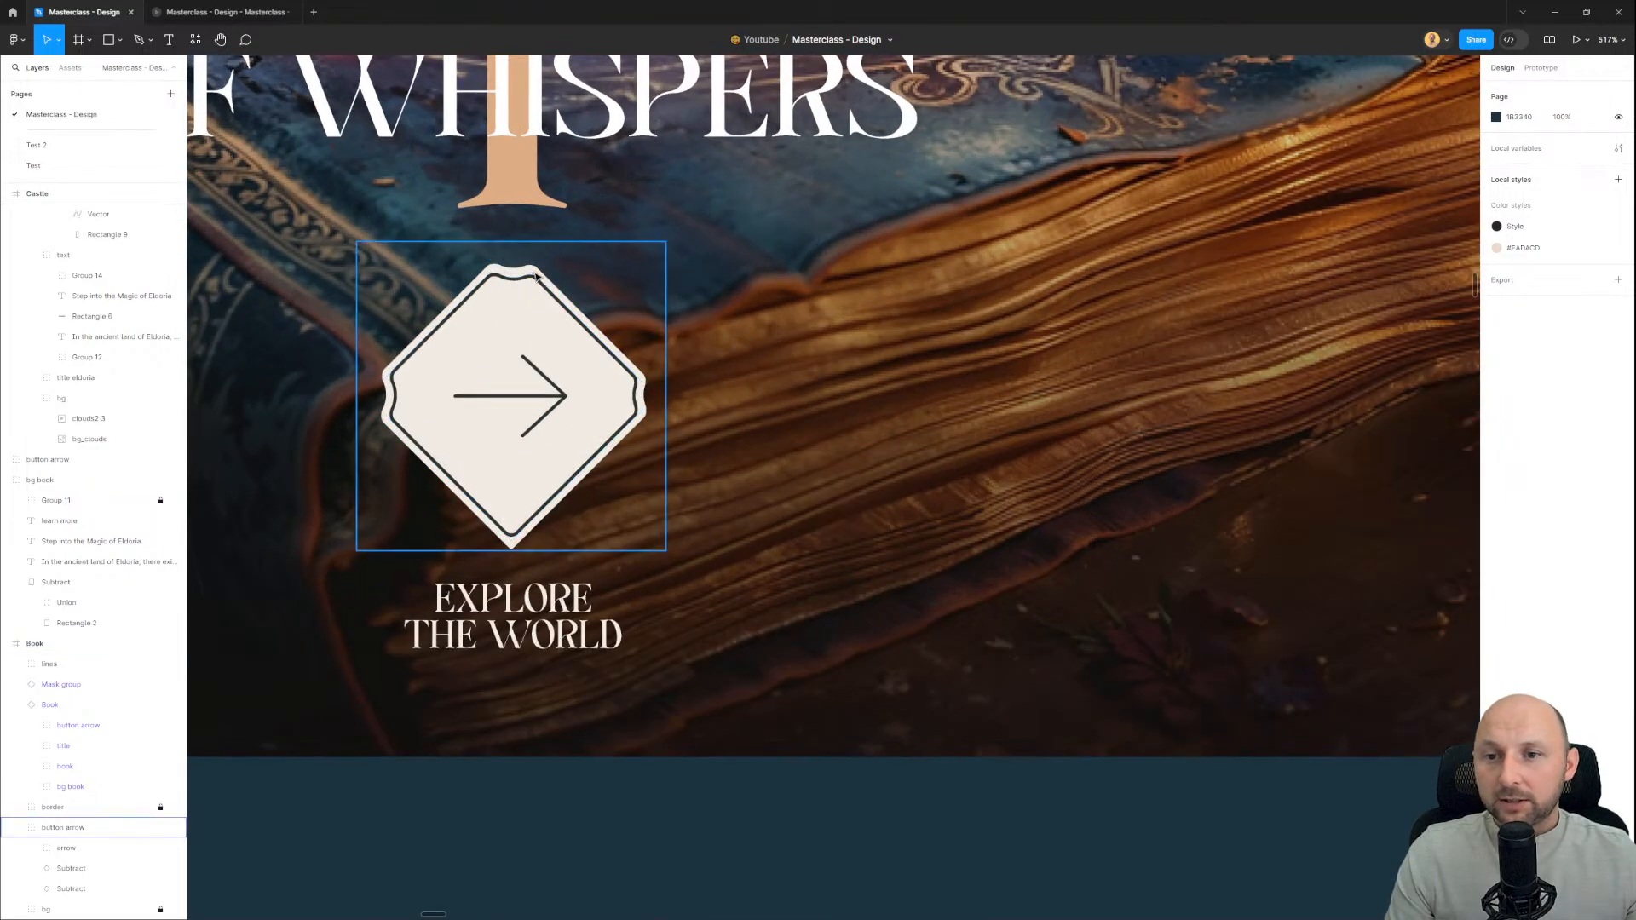
pyautogui.keyDown('ctrl'); pyautogui.click(558, 293); pyautogui.keyUp('ctrl')
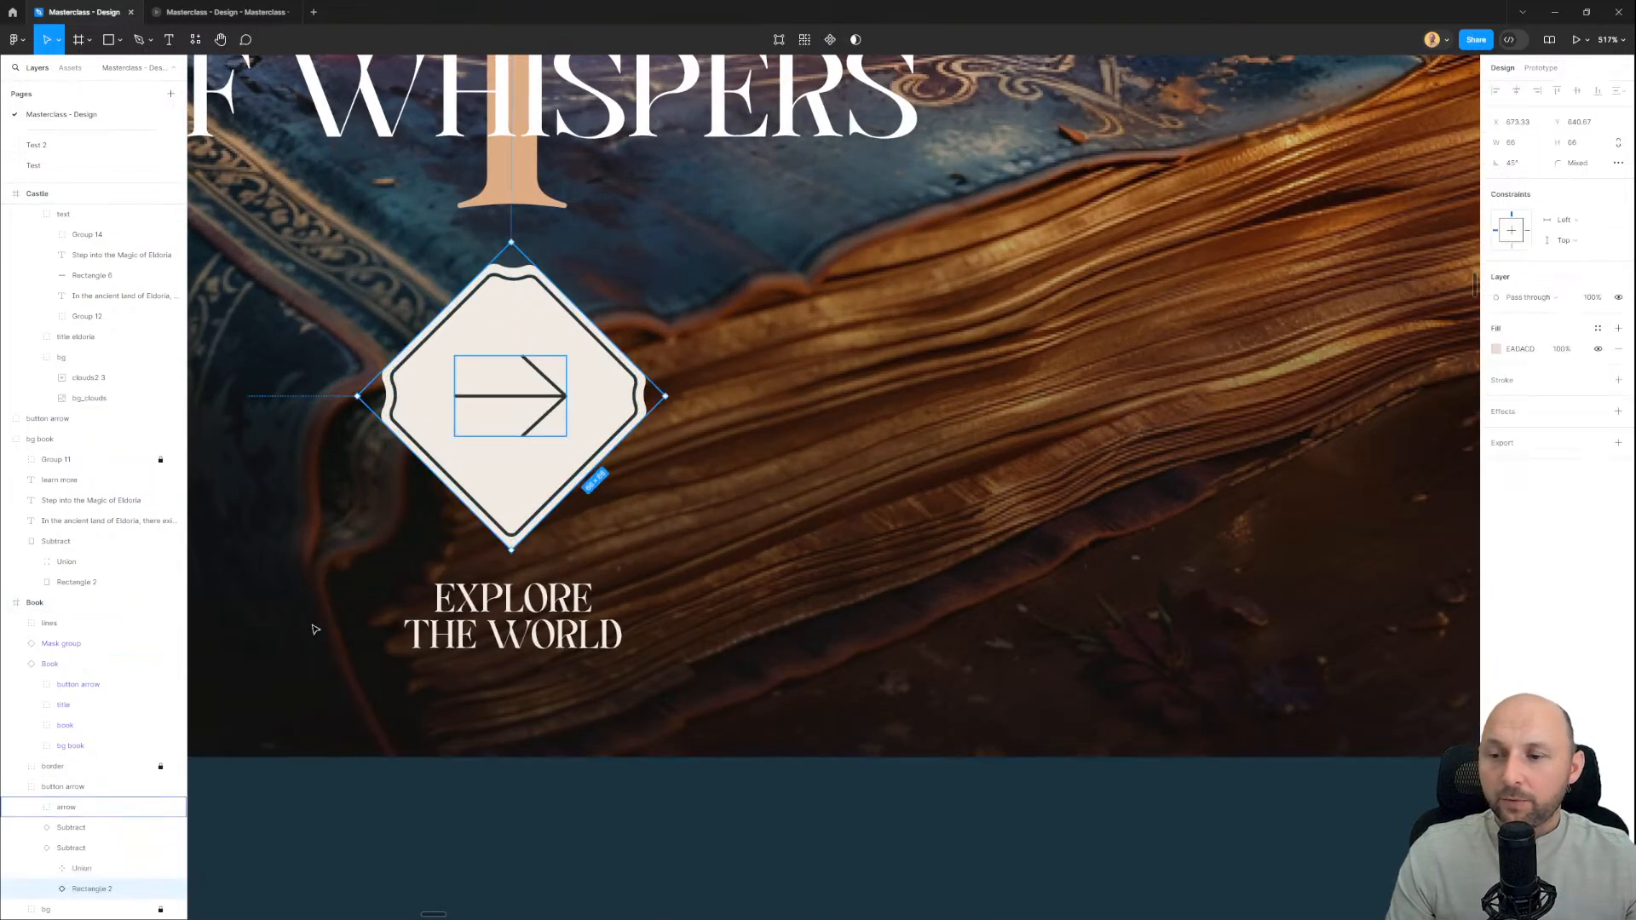
pyautogui.click(84, 850)
pyautogui.click(175, 850)
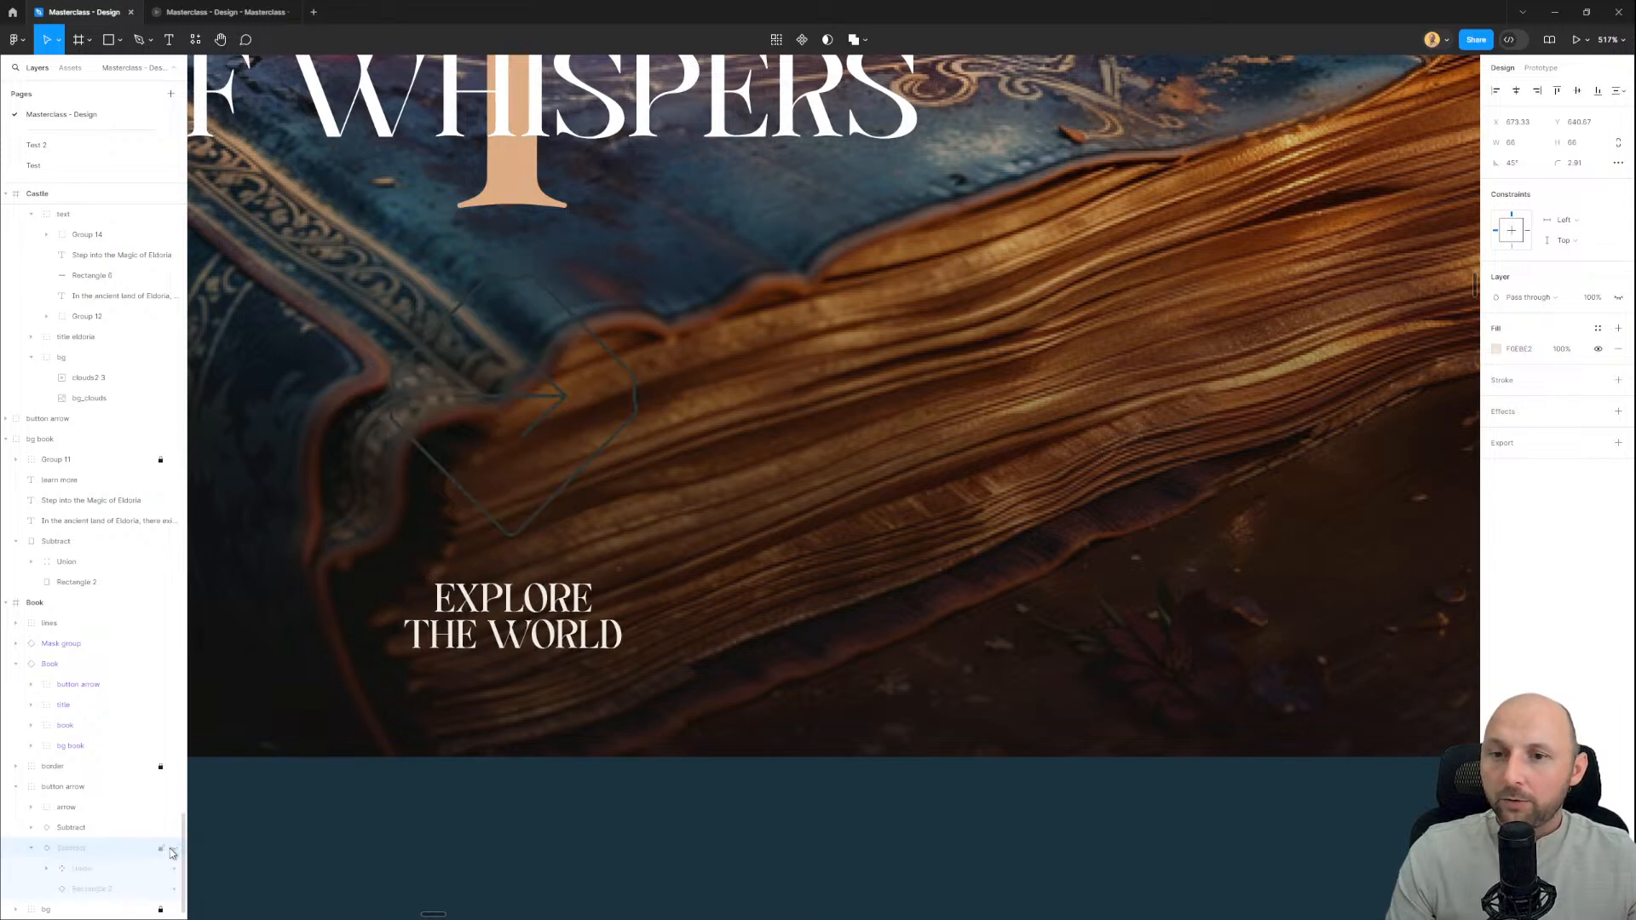
pyautogui.click(174, 849)
# Step: Paste a copy of the button's diamond shape onto the empty canvas between the Book and Castle frames
pyautogui.scroll(-8, 543, 338)
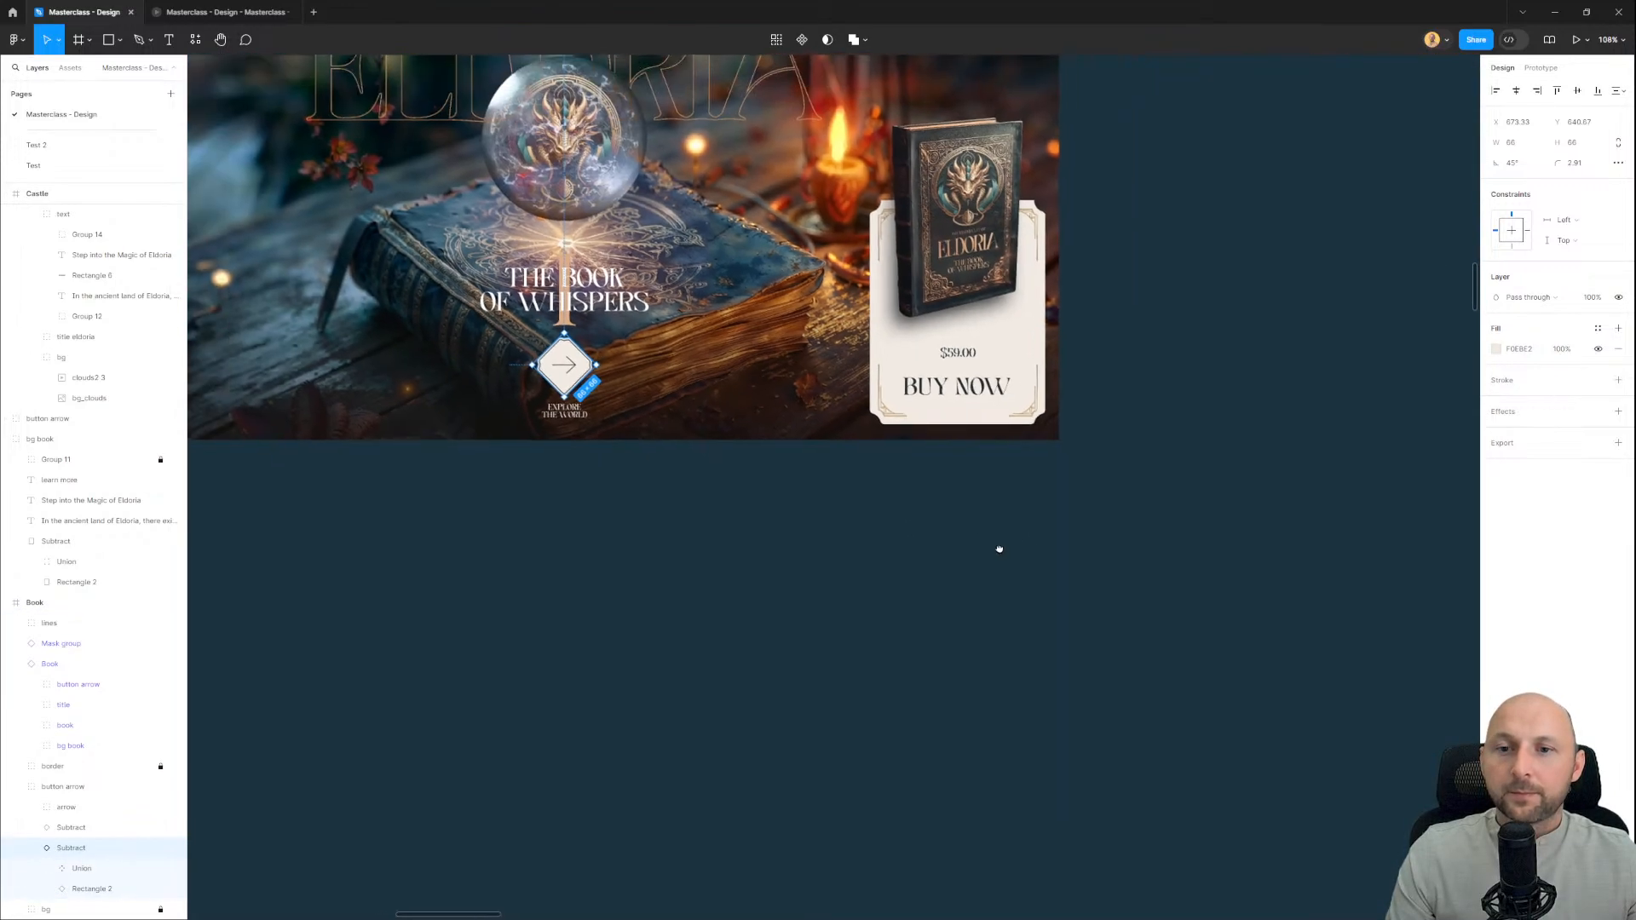
pyautogui.moveTo(1000, 549); pyautogui.dragTo(558, 612)
pyautogui.click(906, 475)
pyautogui.hotkey('ctrl', 'v')
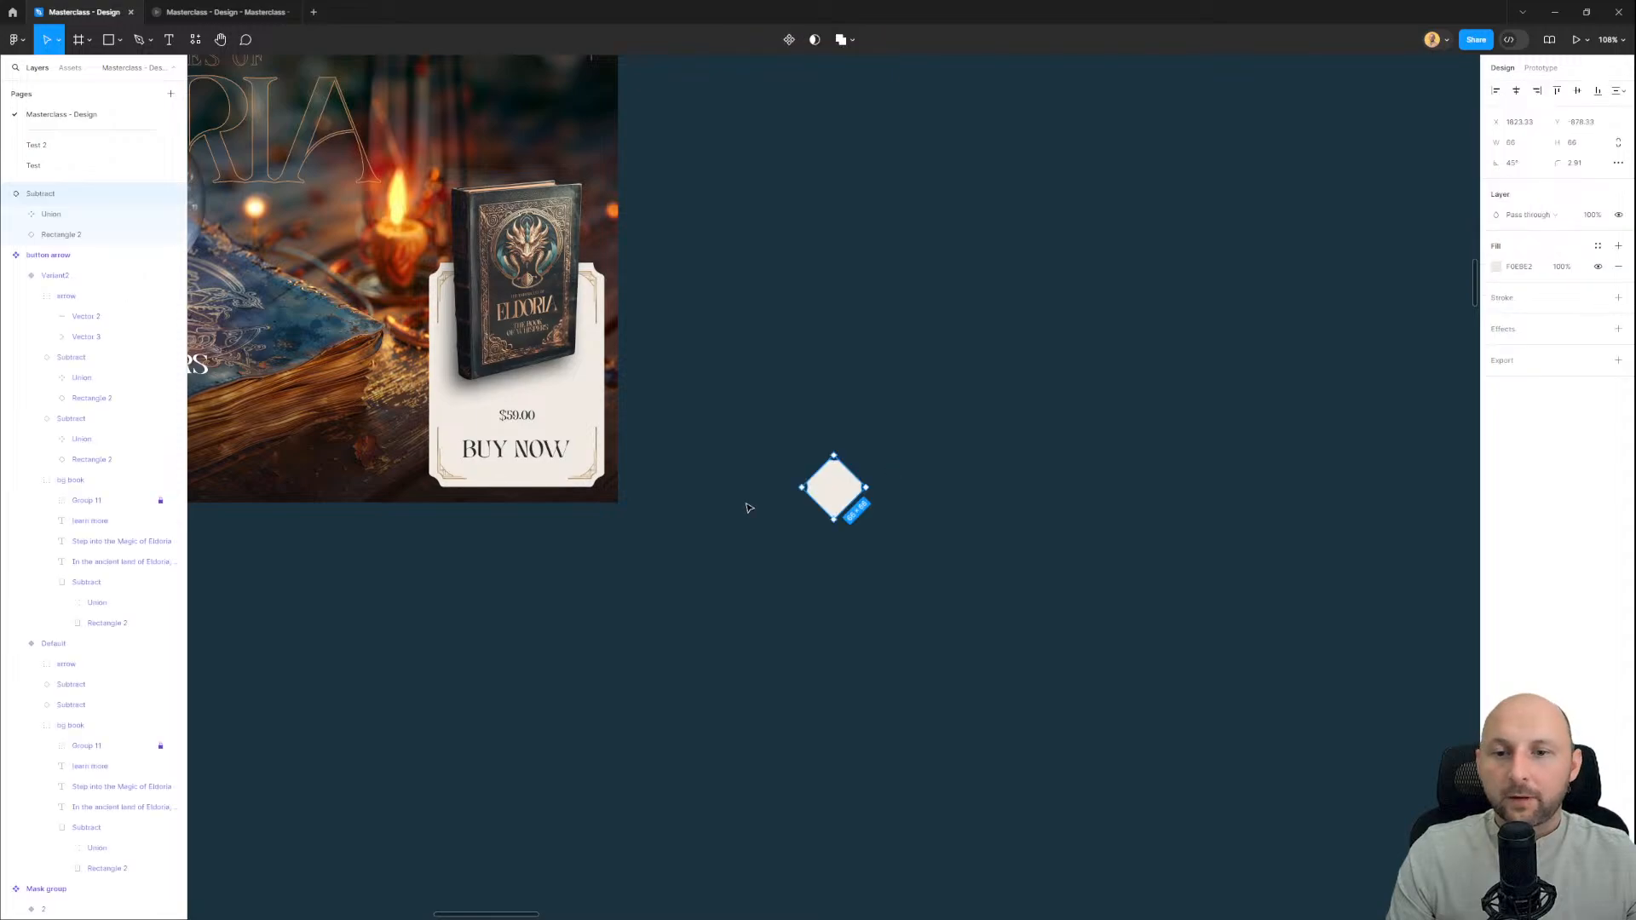
pyautogui.scroll(-3, 892, 395)
pyautogui.moveTo(862, 475); pyautogui.dragTo(805, 484)
pyautogui.scroll(-3, 779, 458)
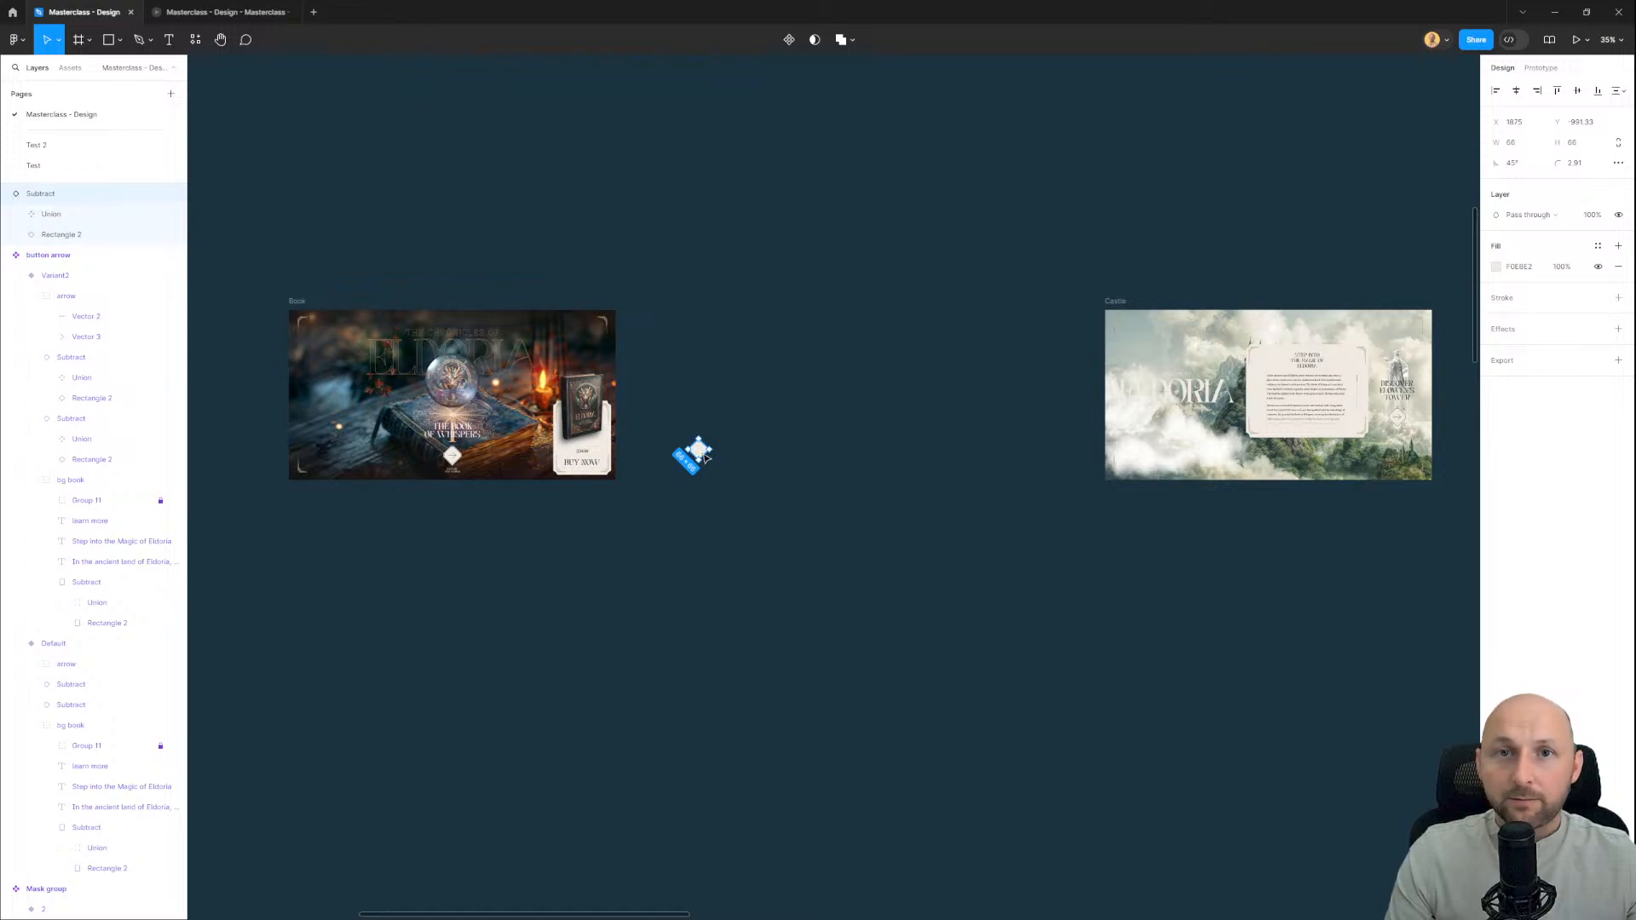
# Step: Try scaling the pasted diamond shape up from its centre to about 1.86x
pyautogui.press('k')
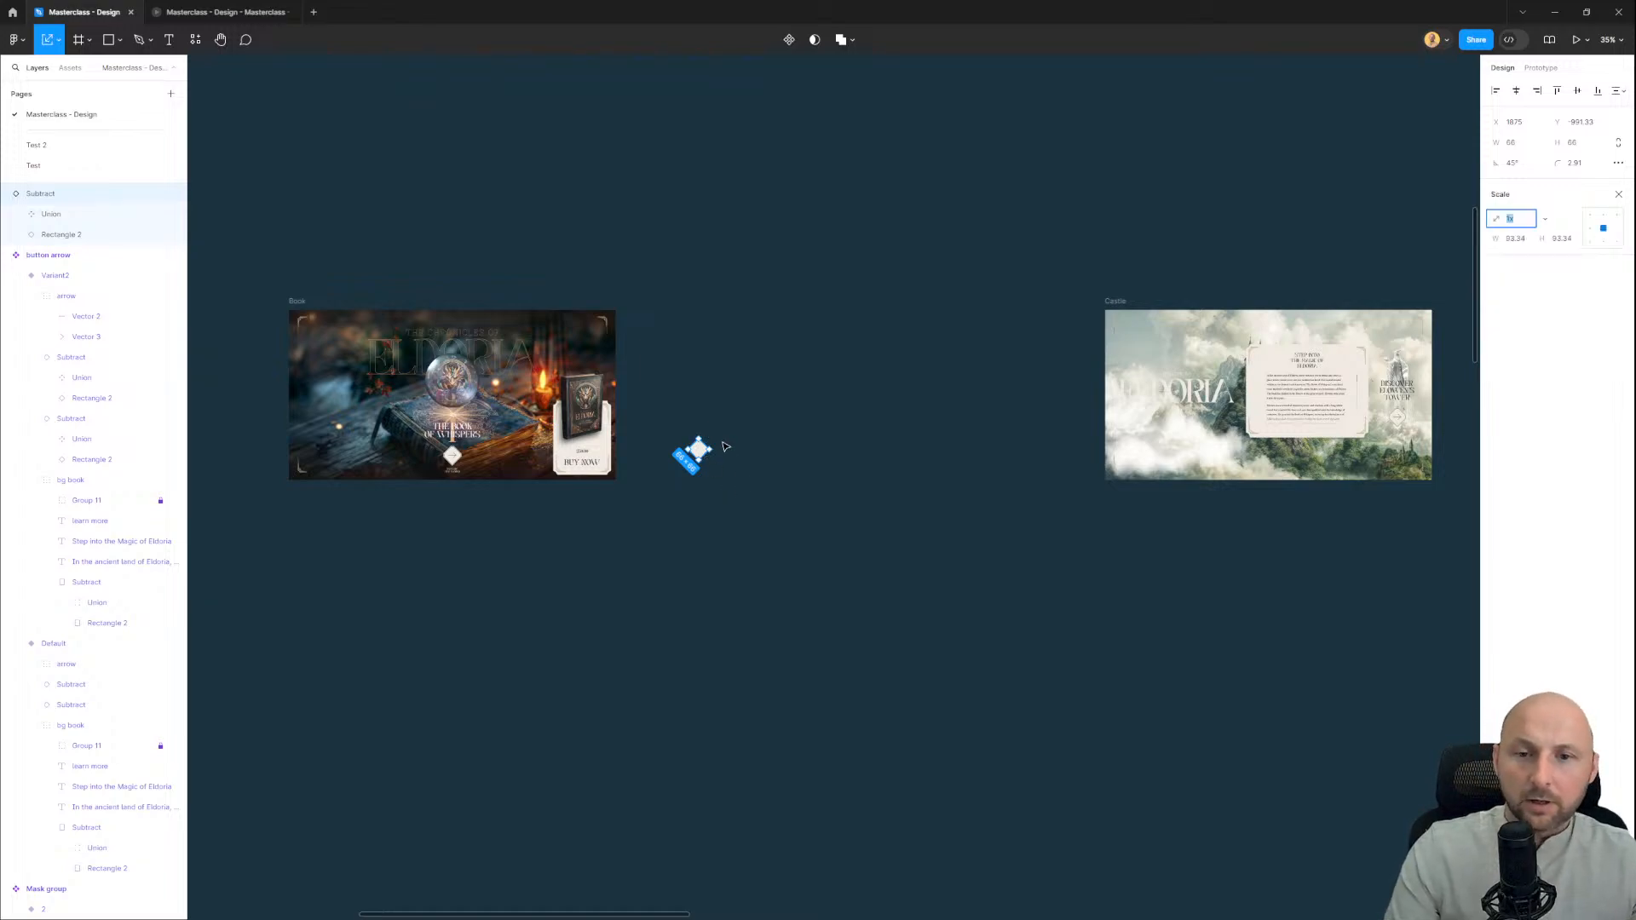
pyautogui.moveTo(712, 448); pyautogui.dragTo(746, 476)
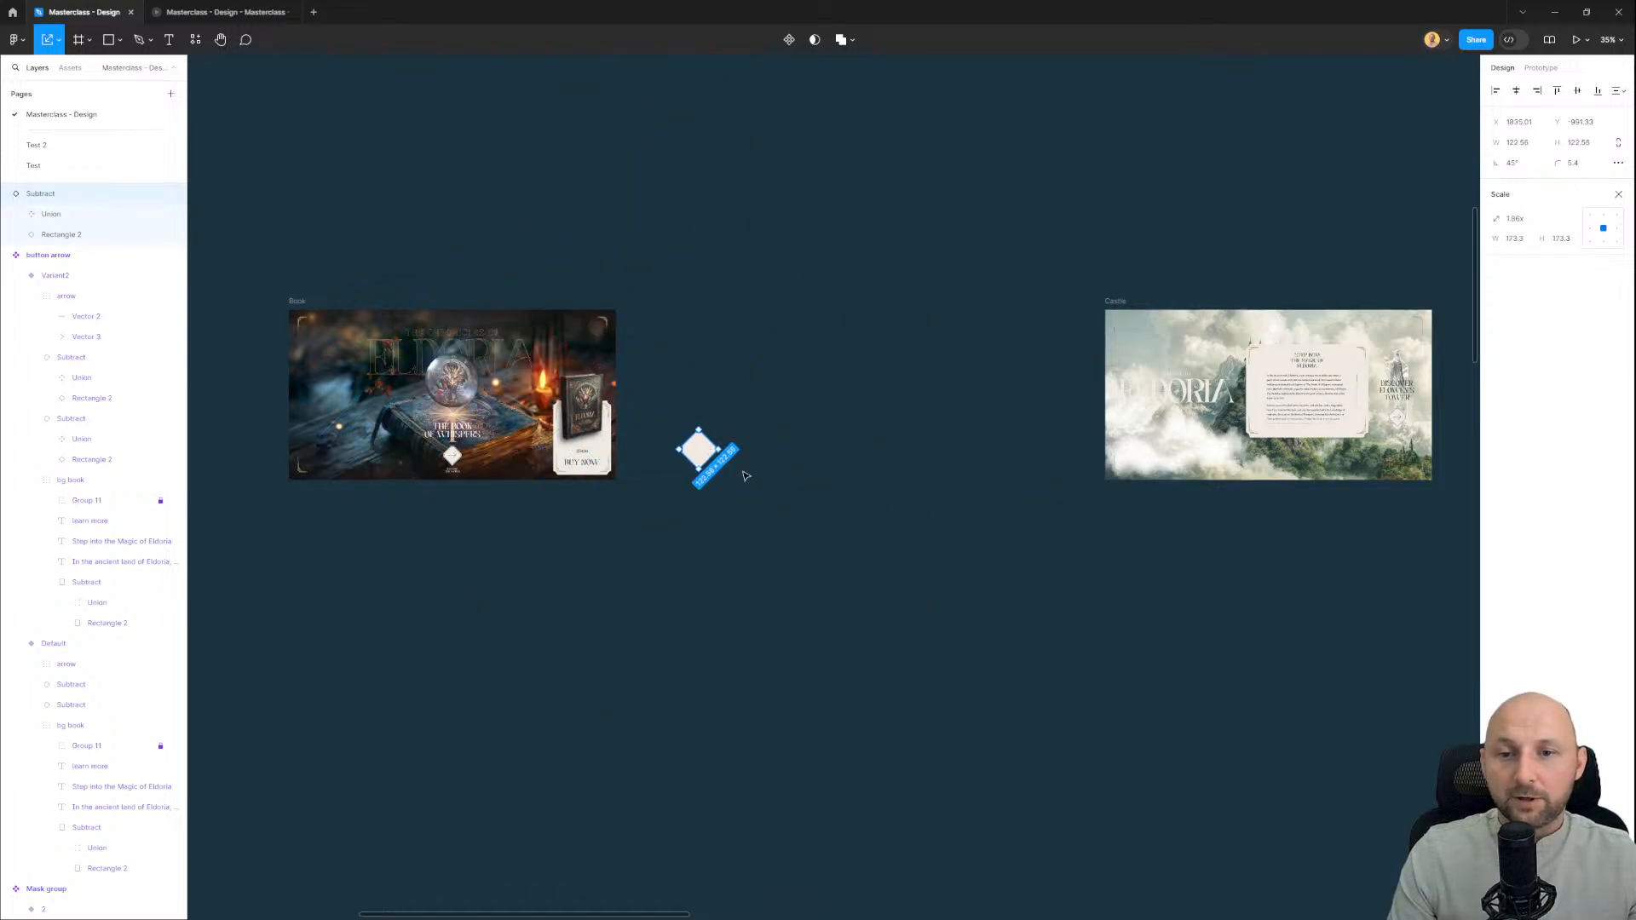
pyautogui.click(781, 516)
pyautogui.click(699, 451)
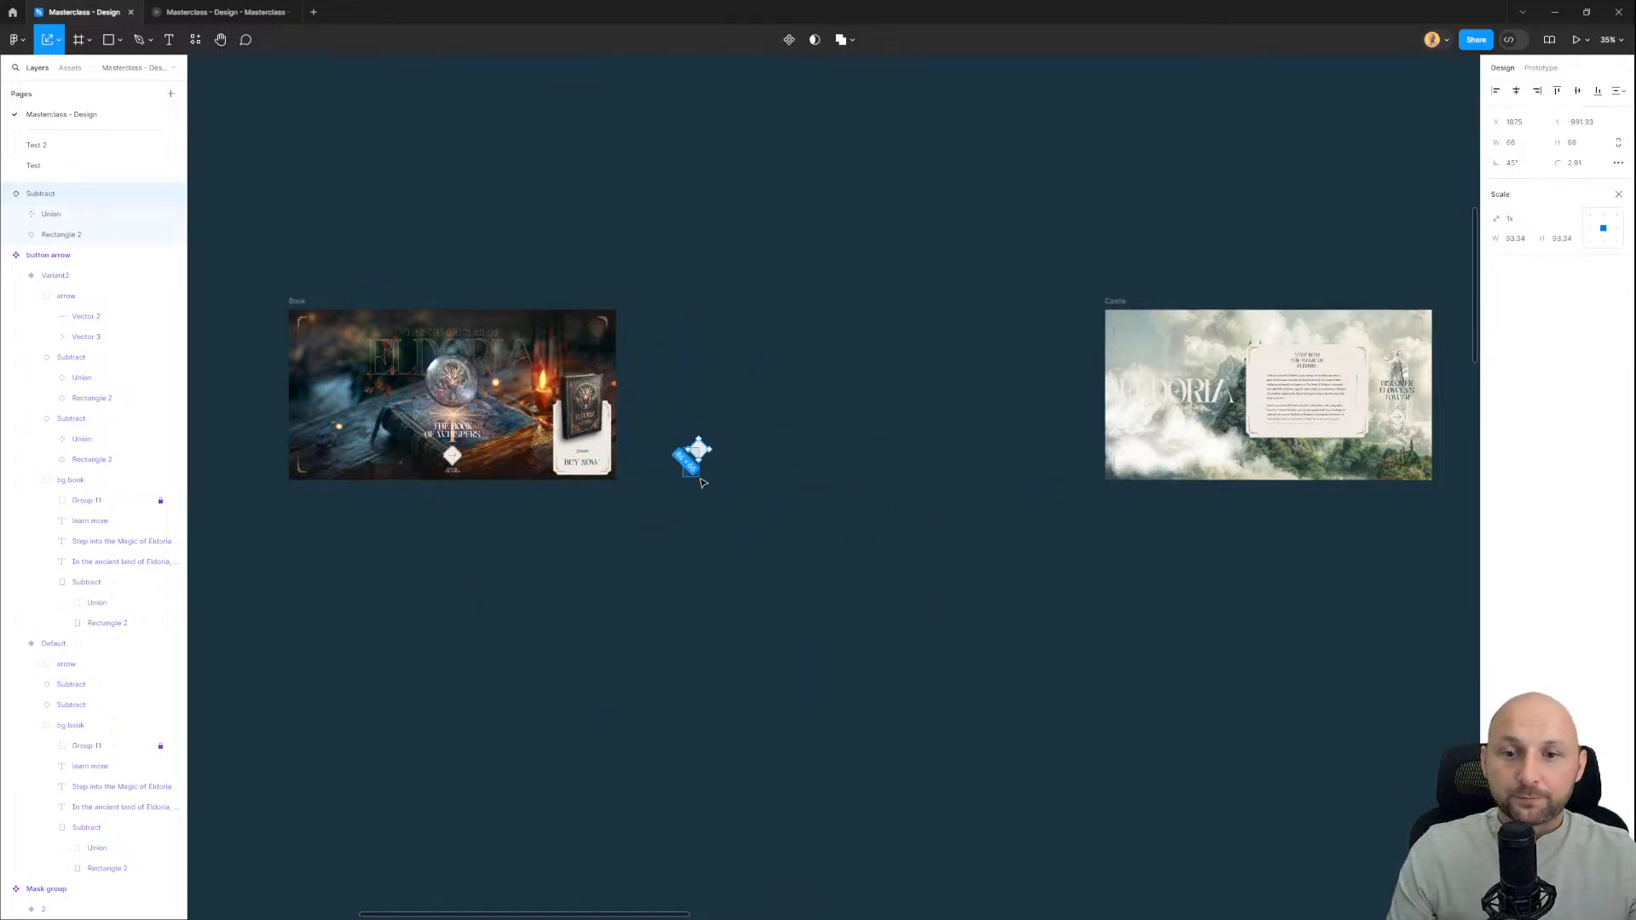
# Step: Move the loose diamond below the frames and duplicate the Book frame into the space before the Castle frame
pyautogui.moveTo(697, 452); pyautogui.dragTo(696, 635)
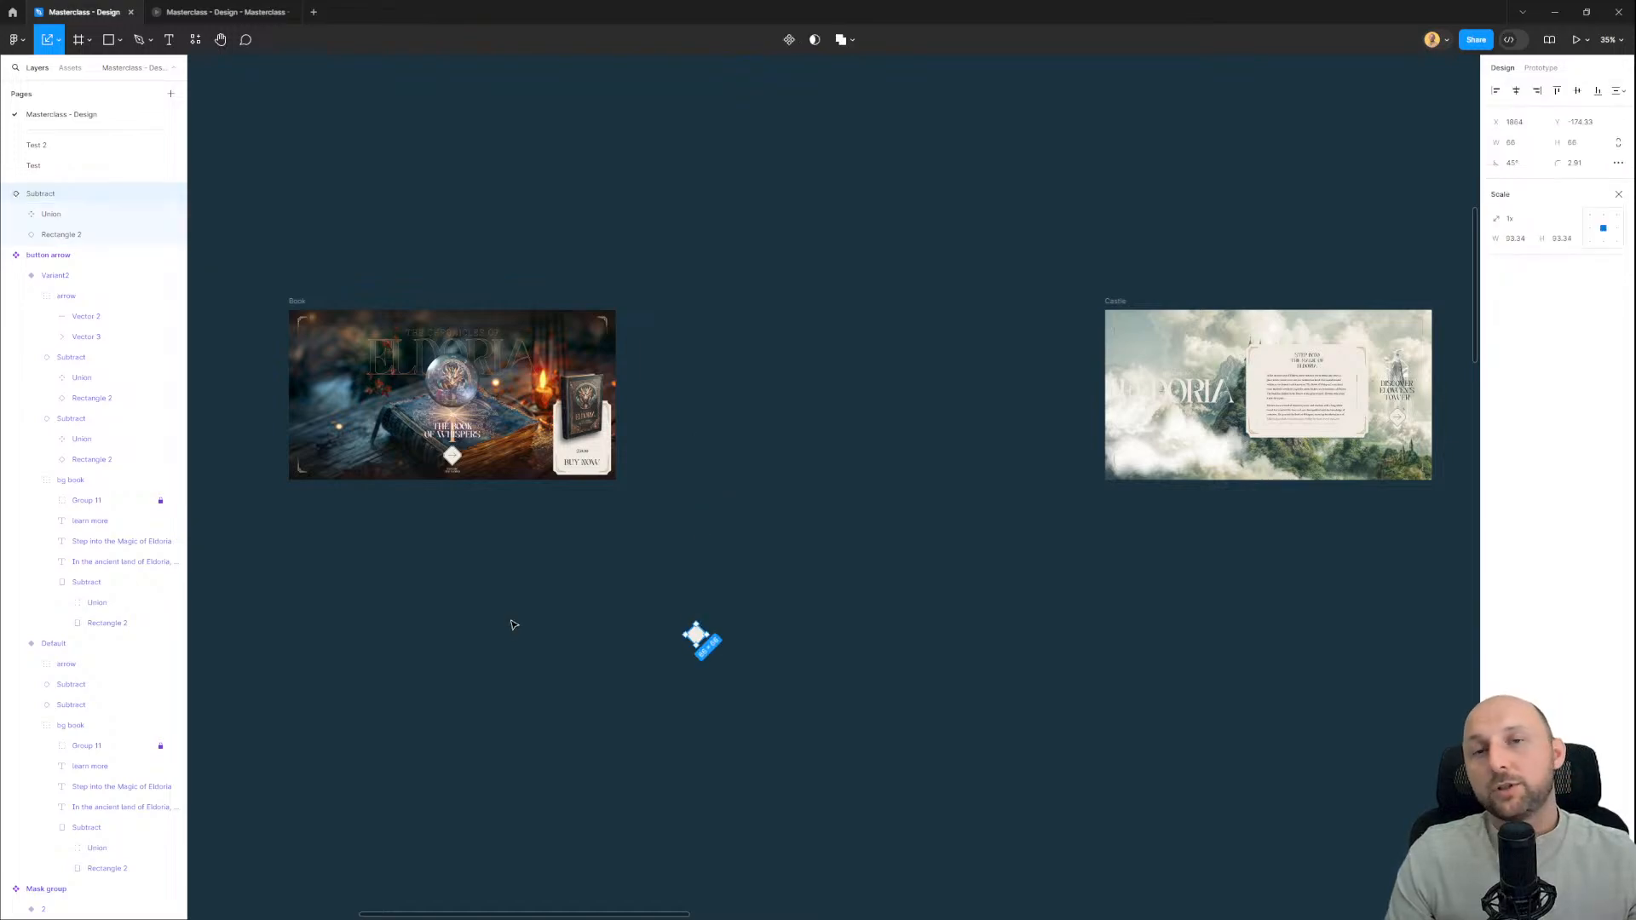
pyautogui.click(398, 588)
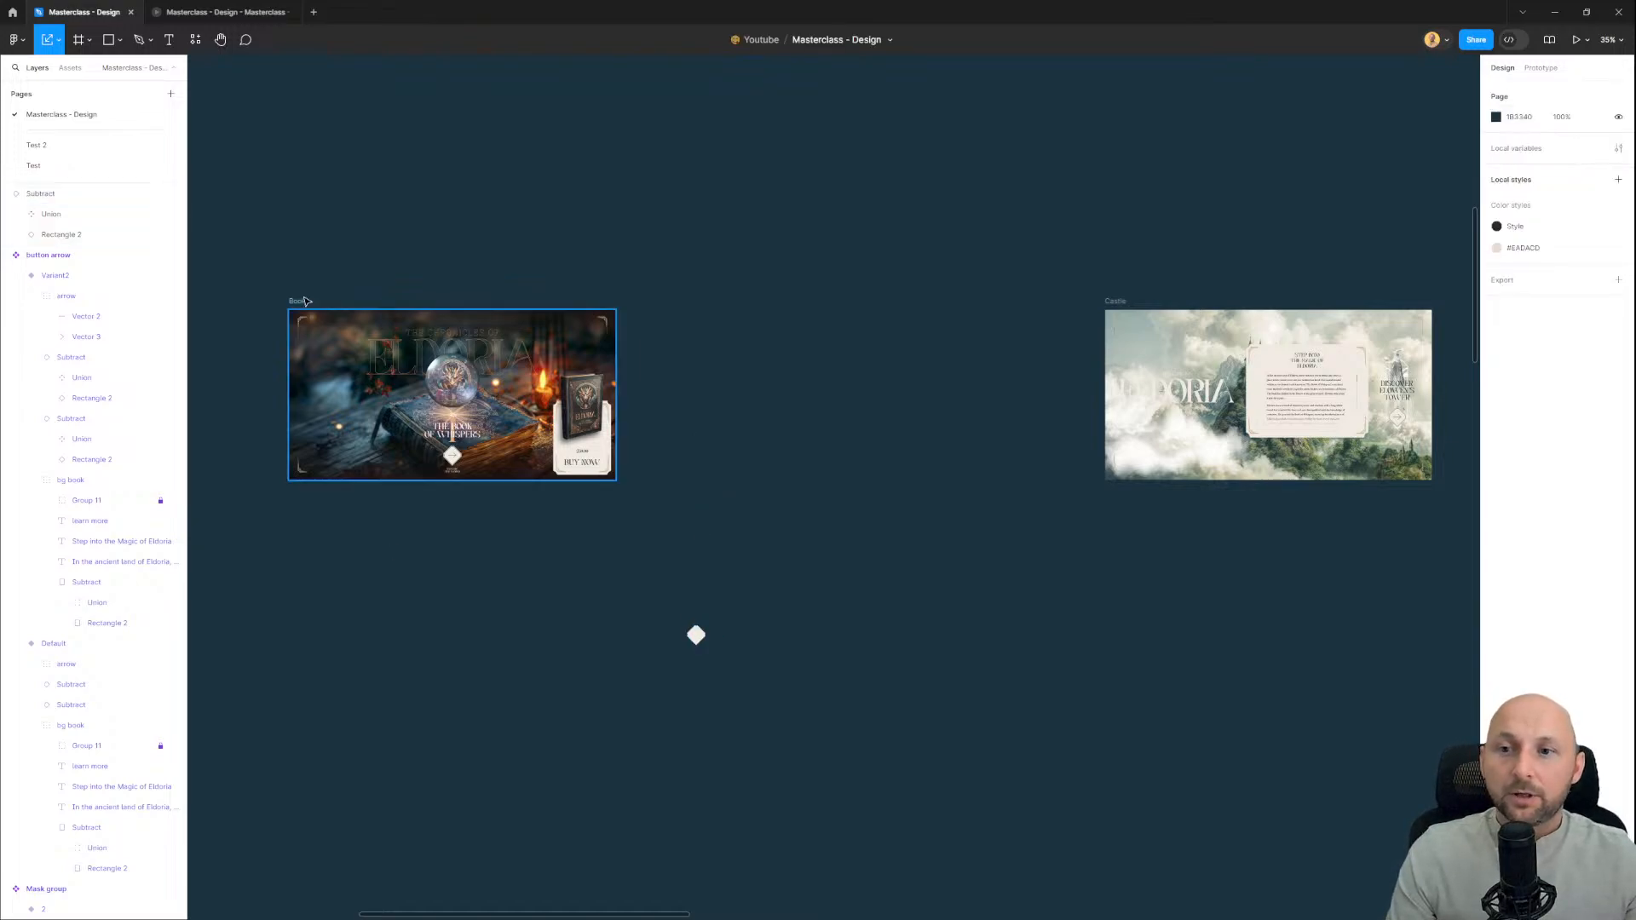
pyautogui.keyDown('alt'); pyautogui.moveTo(307, 302); pyautogui.dragTo(704, 301); pyautogui.keyUp('alt')
pyautogui.click(933, 626)
# Step: Place the diamond shape inside the duplicated Book frame, exactly over the arrow button
pyautogui.scroll(5, 1027, 516)
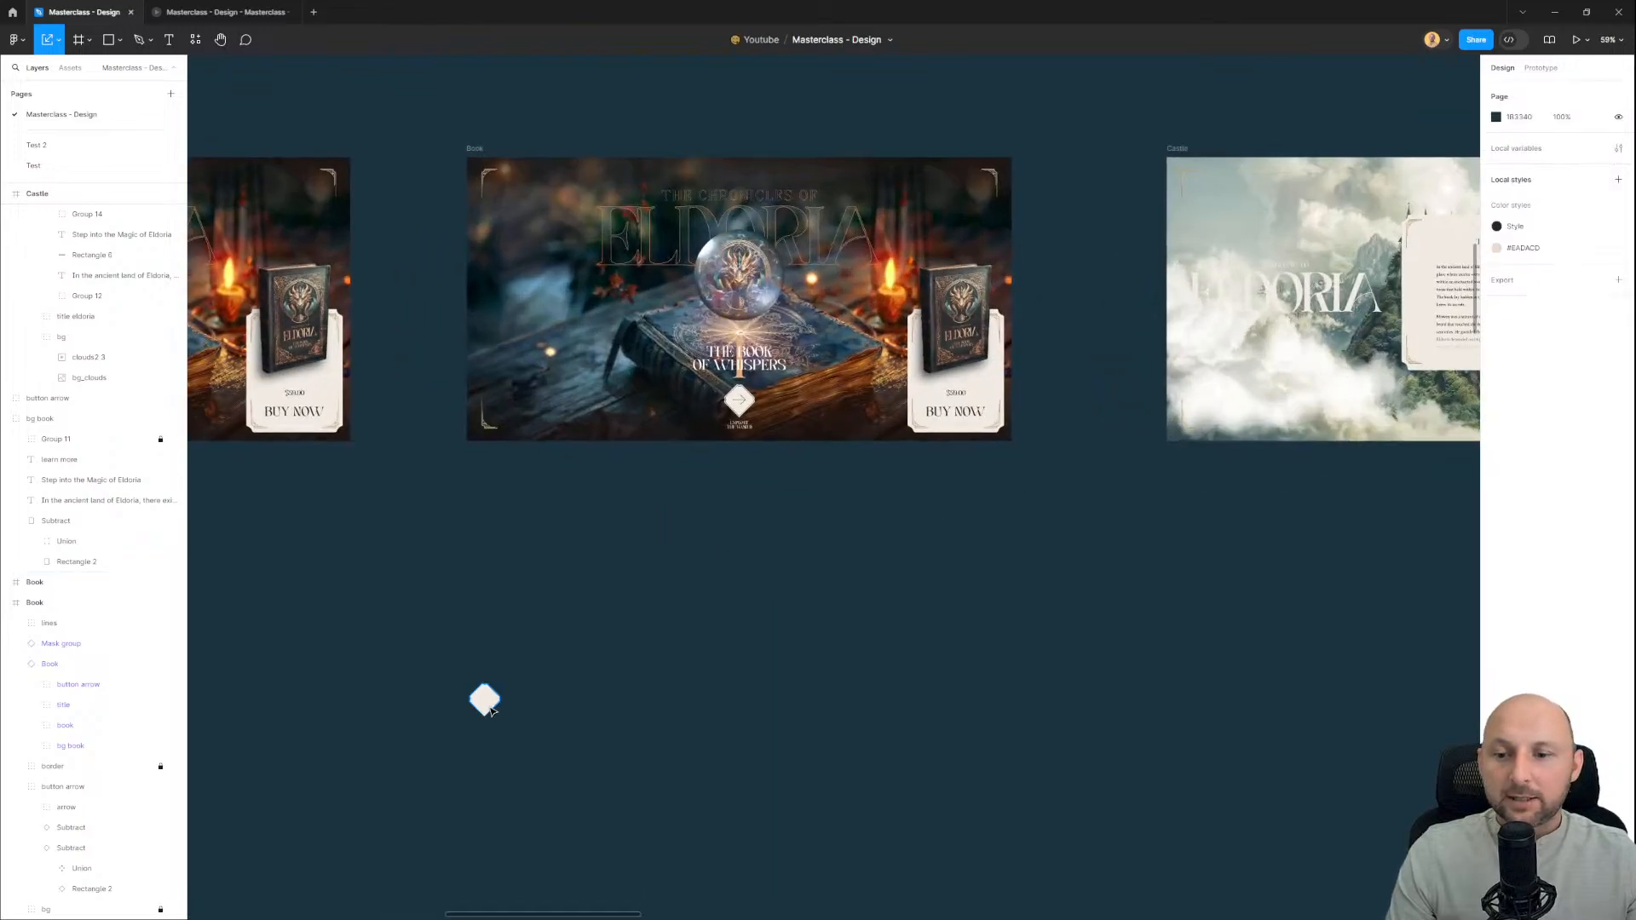
pyautogui.click(493, 711)
pyautogui.moveTo(695, 406); pyautogui.dragTo(697, 403)
pyautogui.scroll(6, 735, 376)
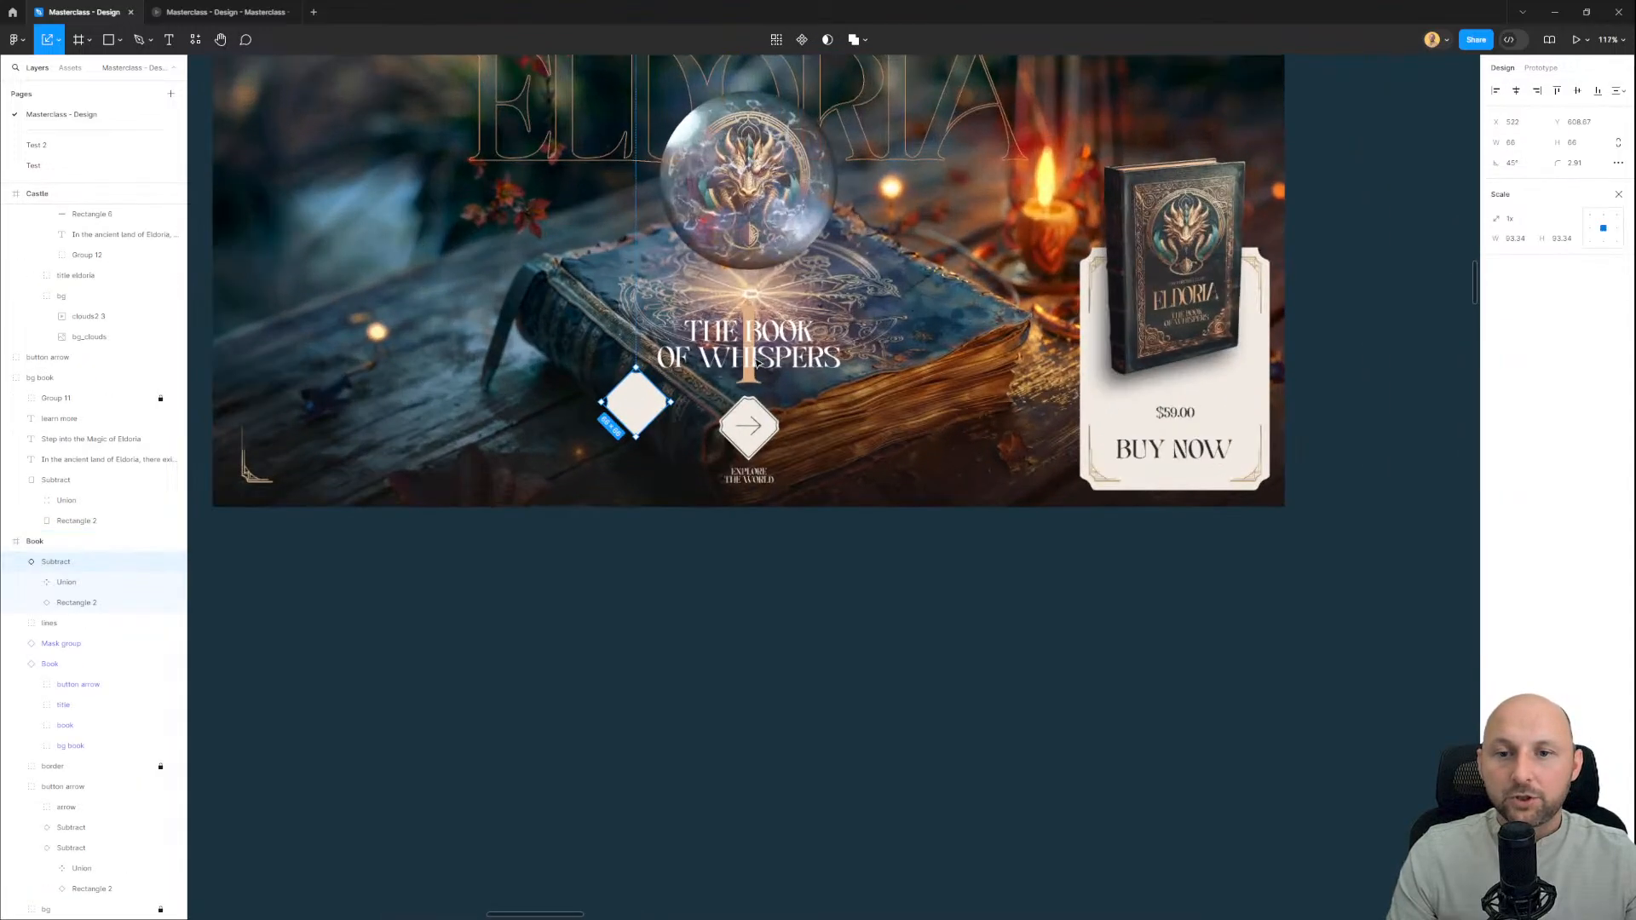
pyautogui.moveTo(586, 422); pyautogui.dragTo(734, 496)
pyautogui.scroll(3, 774, 406)
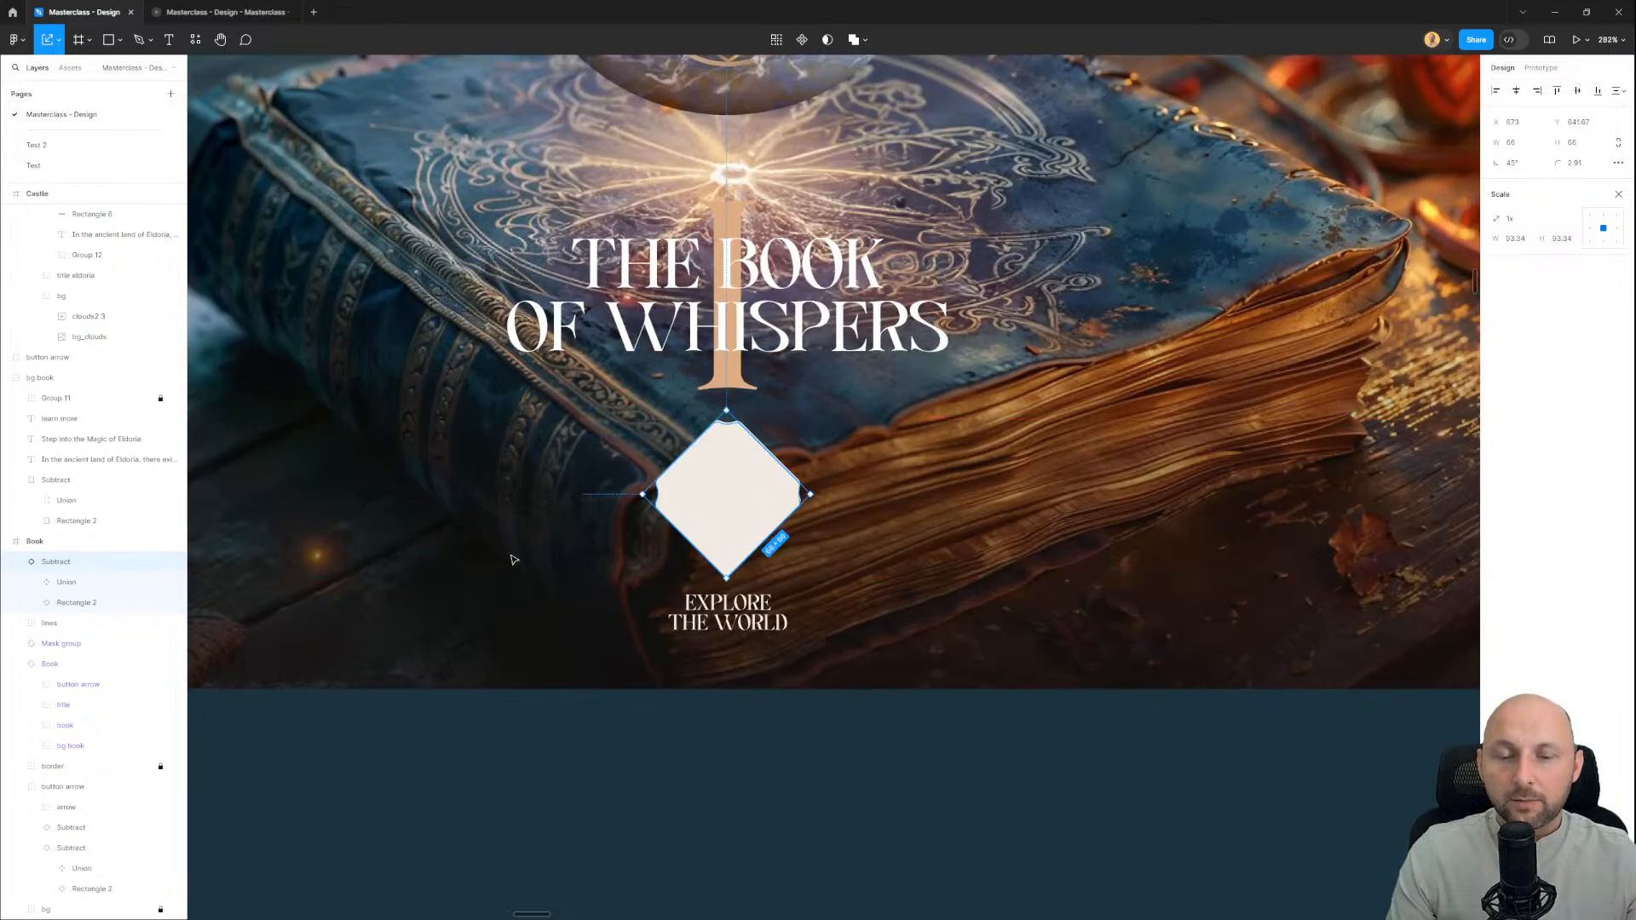
# Step: Reorder the diamond shape to sit behind the button arrow group and directly above the bg layer
pyautogui.press('[')
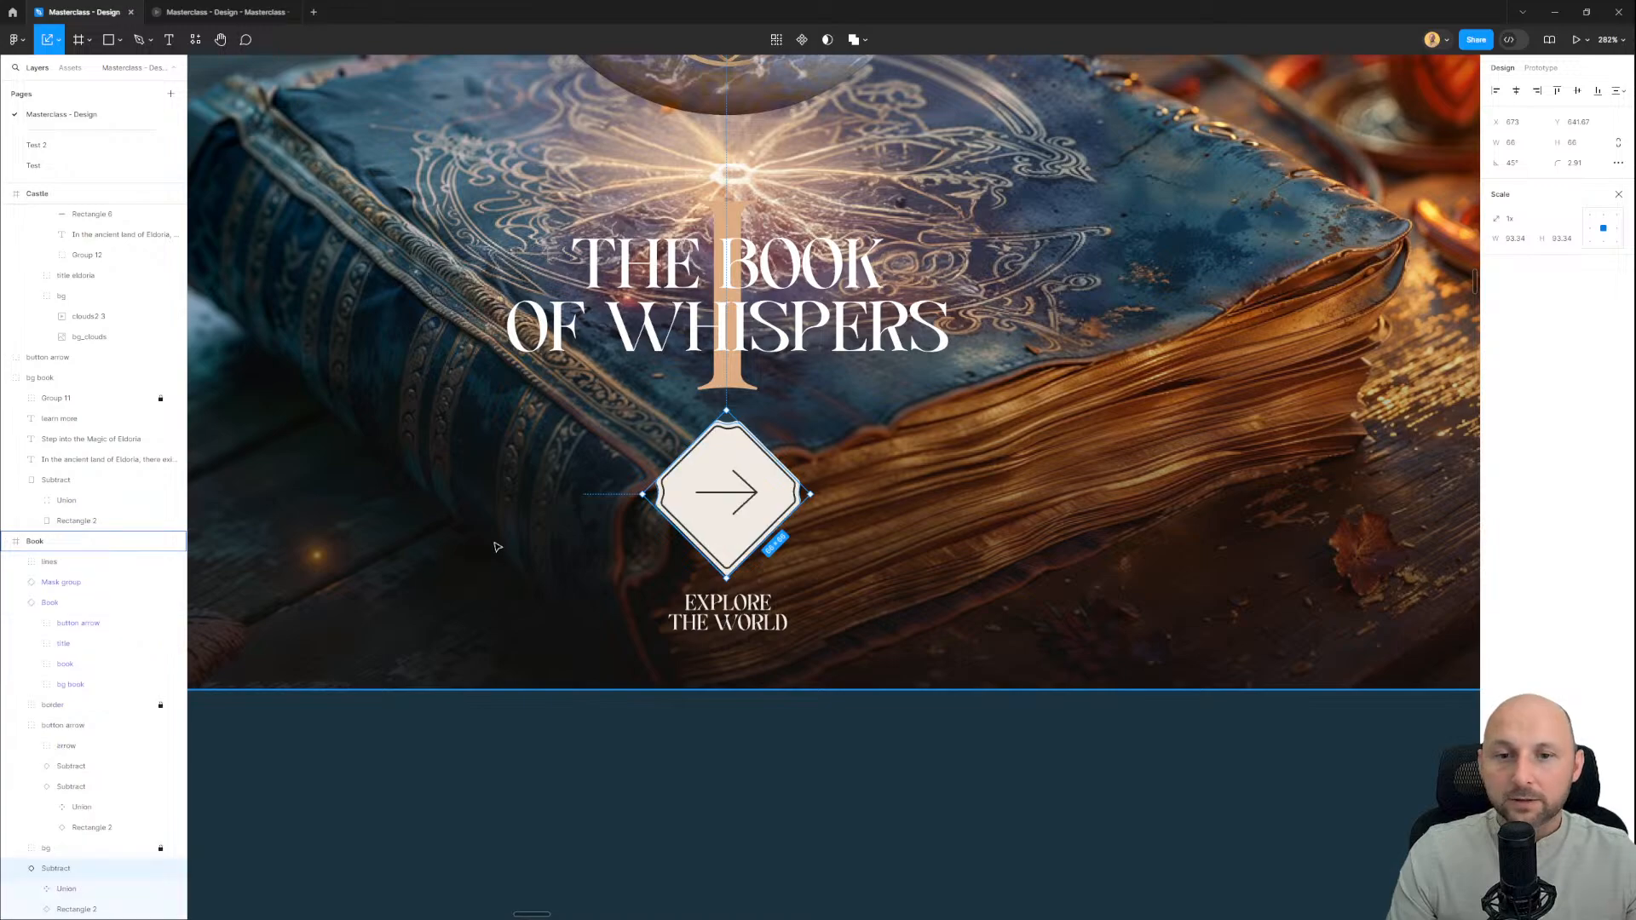
pyautogui.hotkey('ctrl', ']')
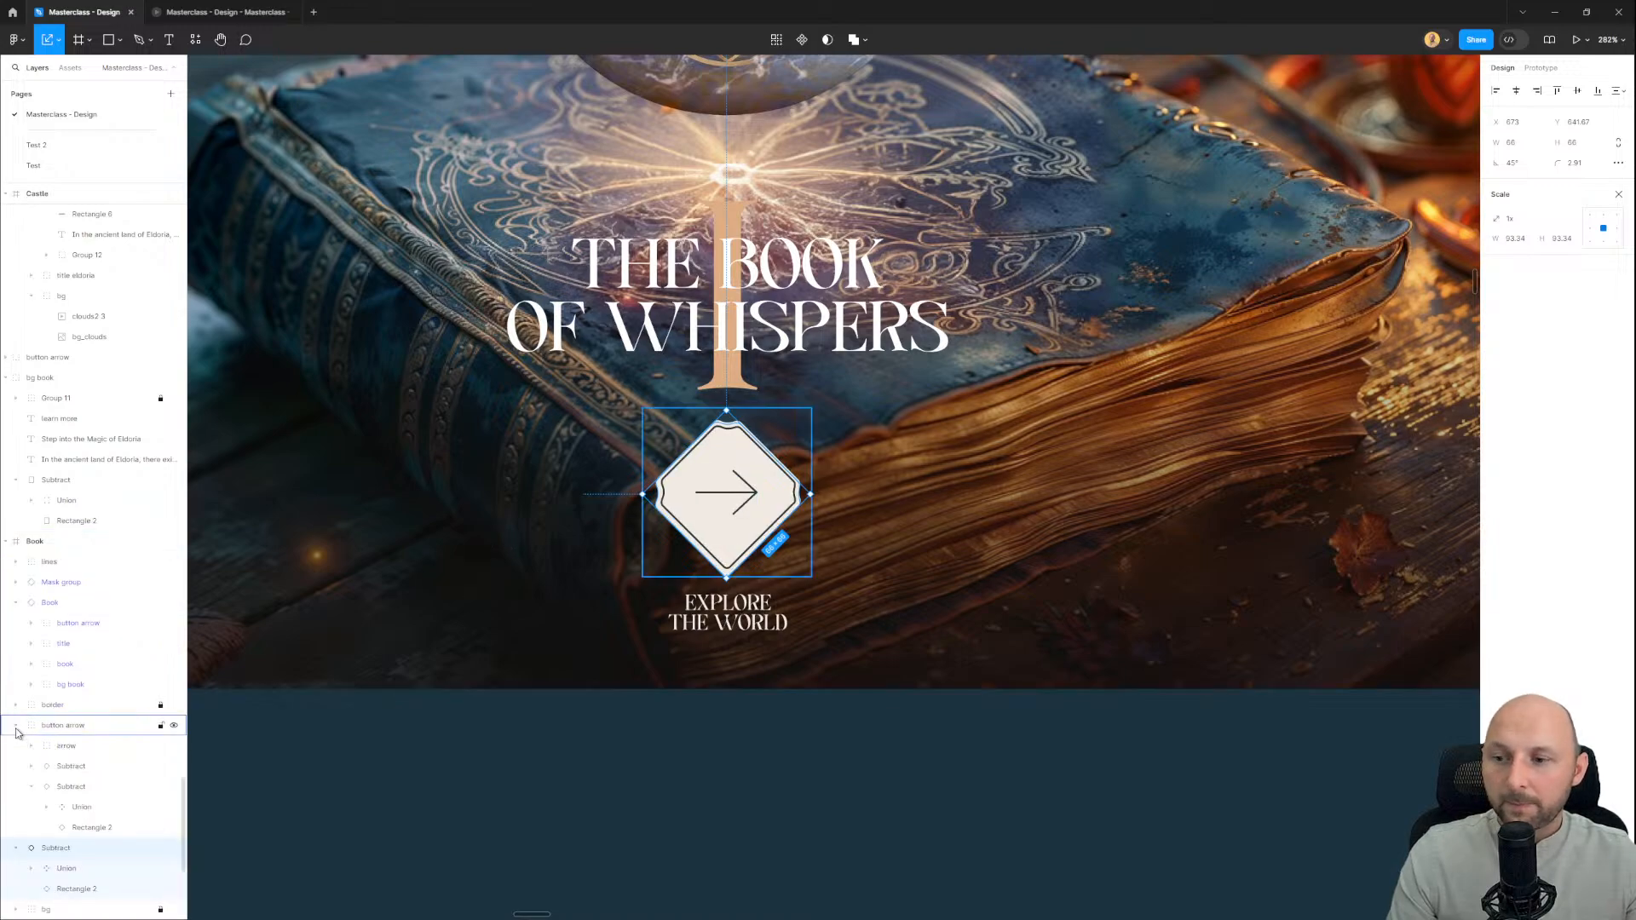
pyautogui.click(16, 726)
# Step: Copy the Castle group inside the Castle frame, toggling its visibility to check that it holds the whole scene
pyautogui.scroll(-10, 1008, 495)
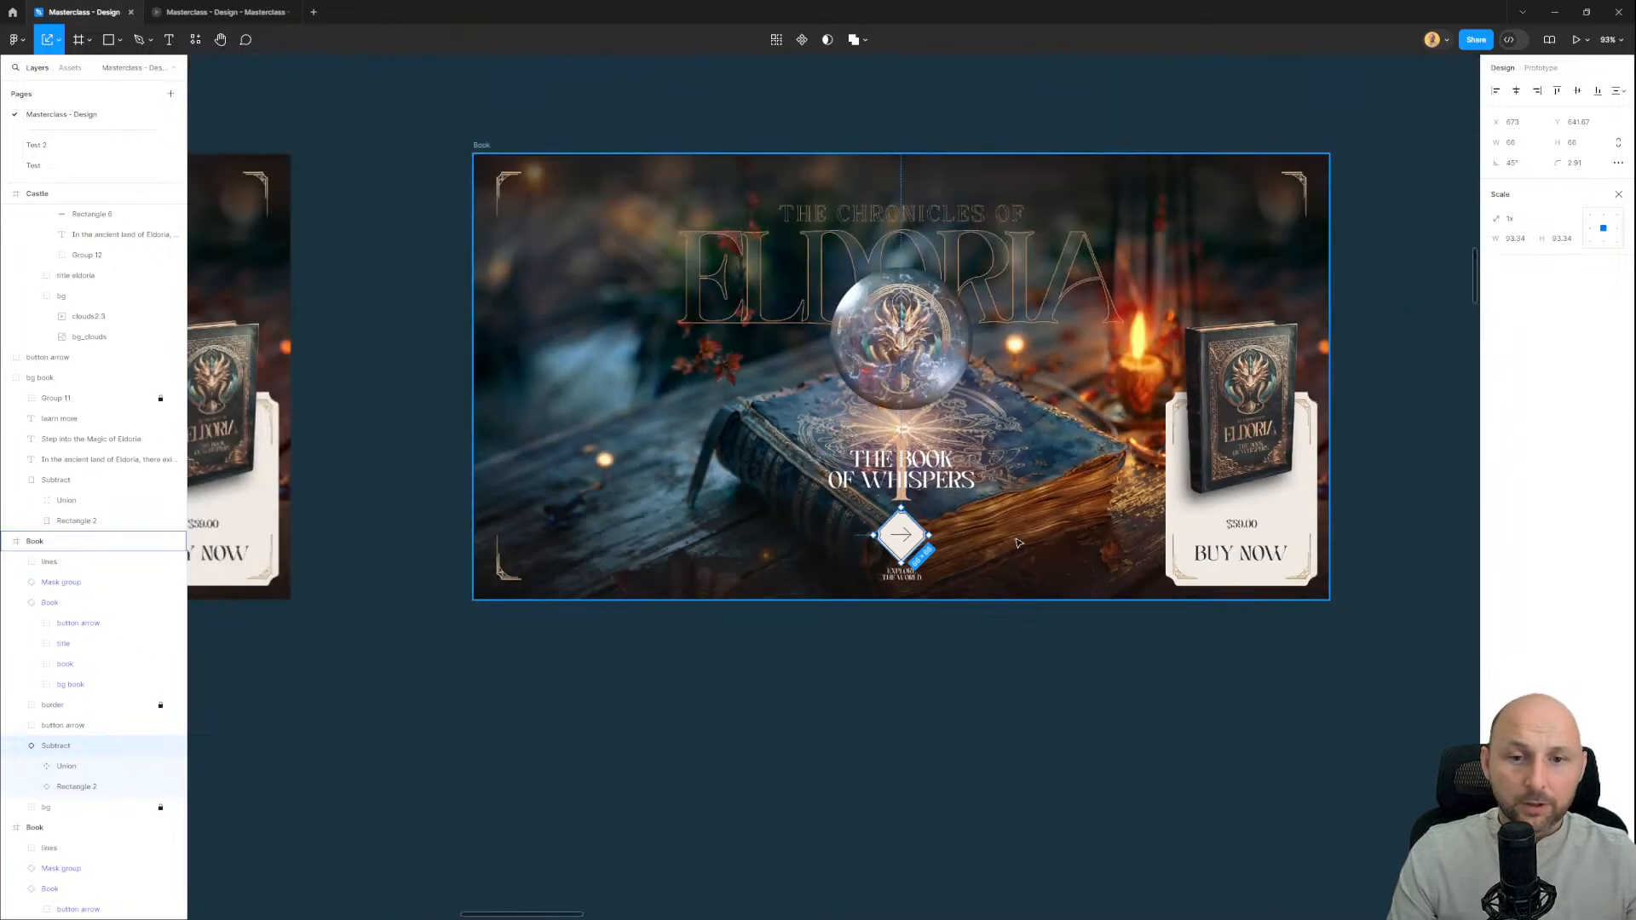
pyautogui.moveTo(1147, 639); pyautogui.dragTo(585, 614)
pyautogui.click(960, 449)
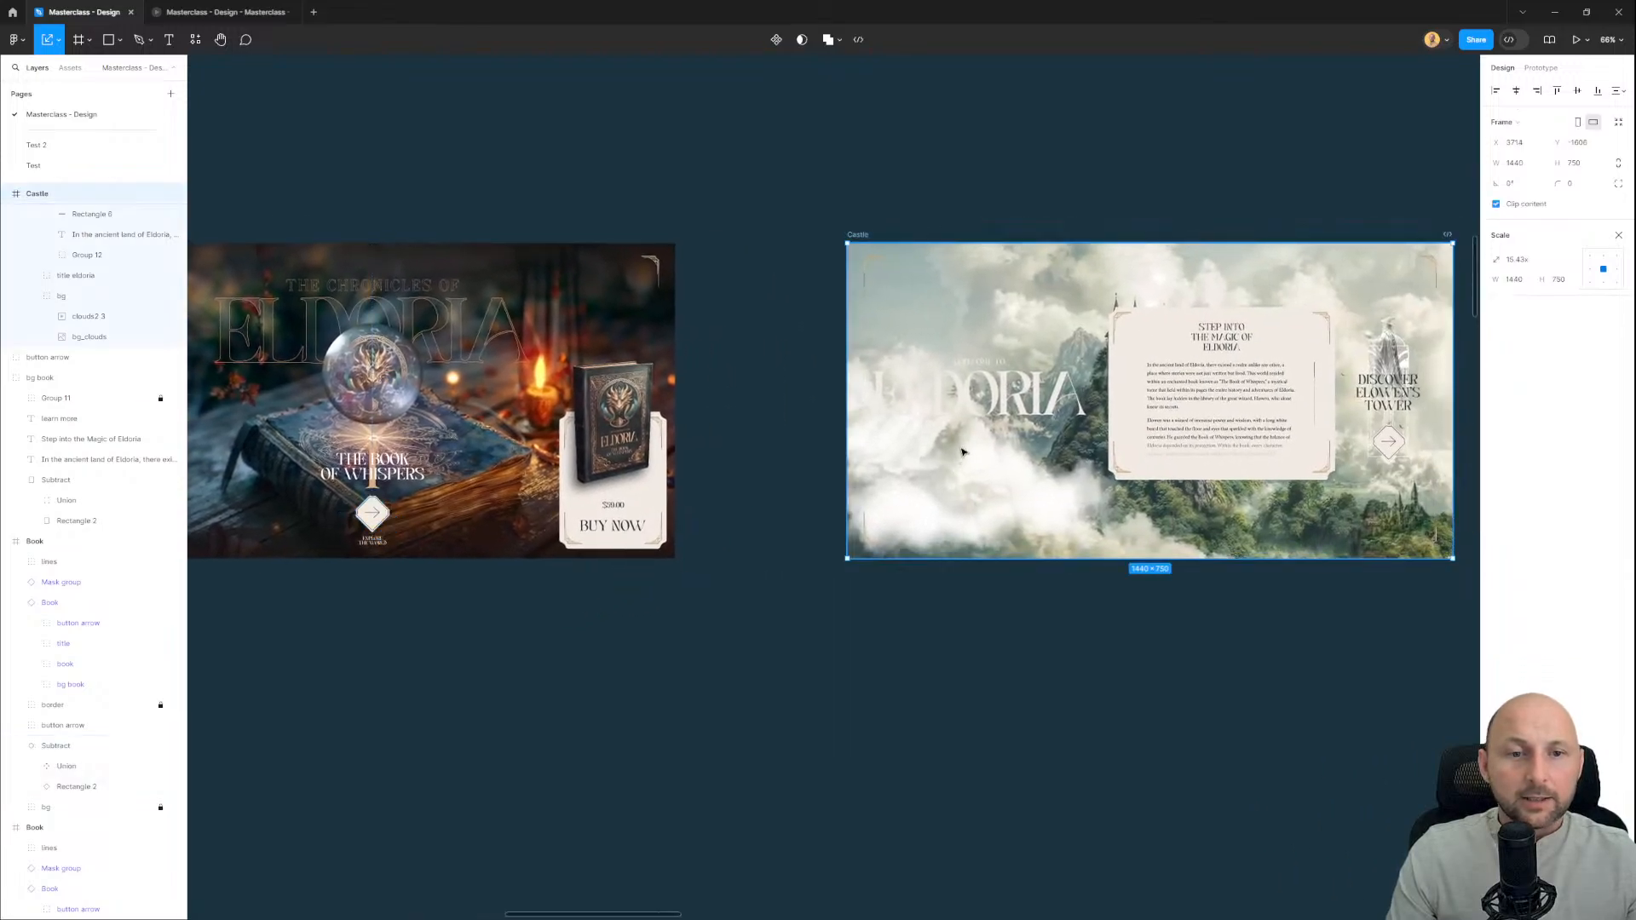
pyautogui.moveTo(1125, 449); pyautogui.dragTo(835, 455)
pyautogui.click(834, 455)
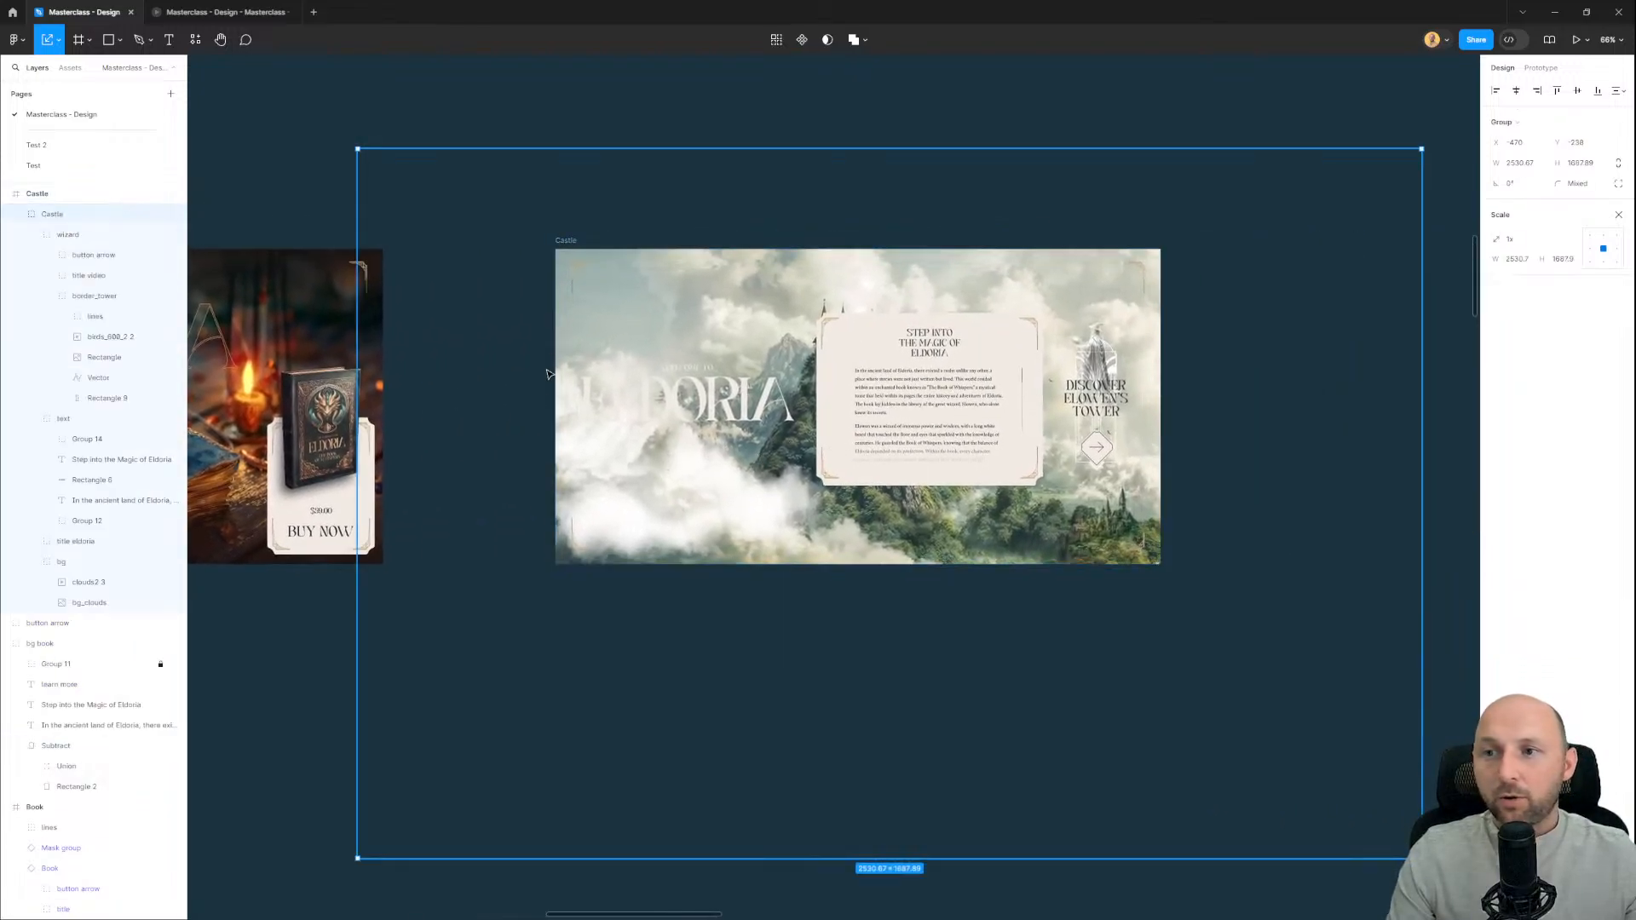
pyautogui.click(15, 214)
pyautogui.click(177, 215)
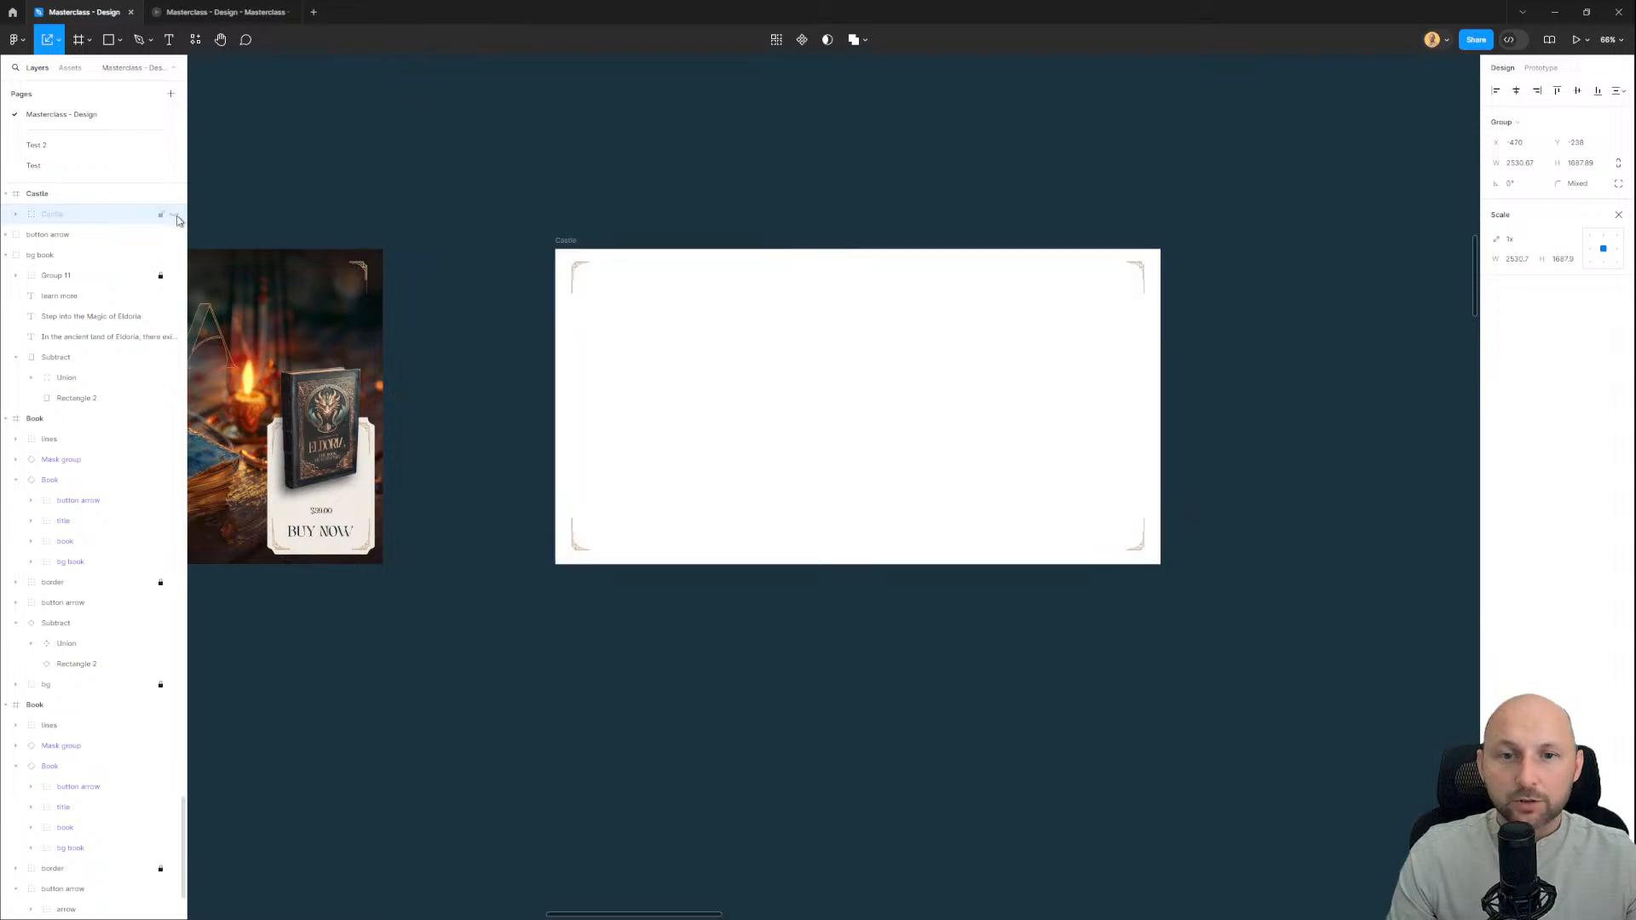
pyautogui.click(175, 216)
pyautogui.click(175, 216)
pyautogui.click(175, 216)
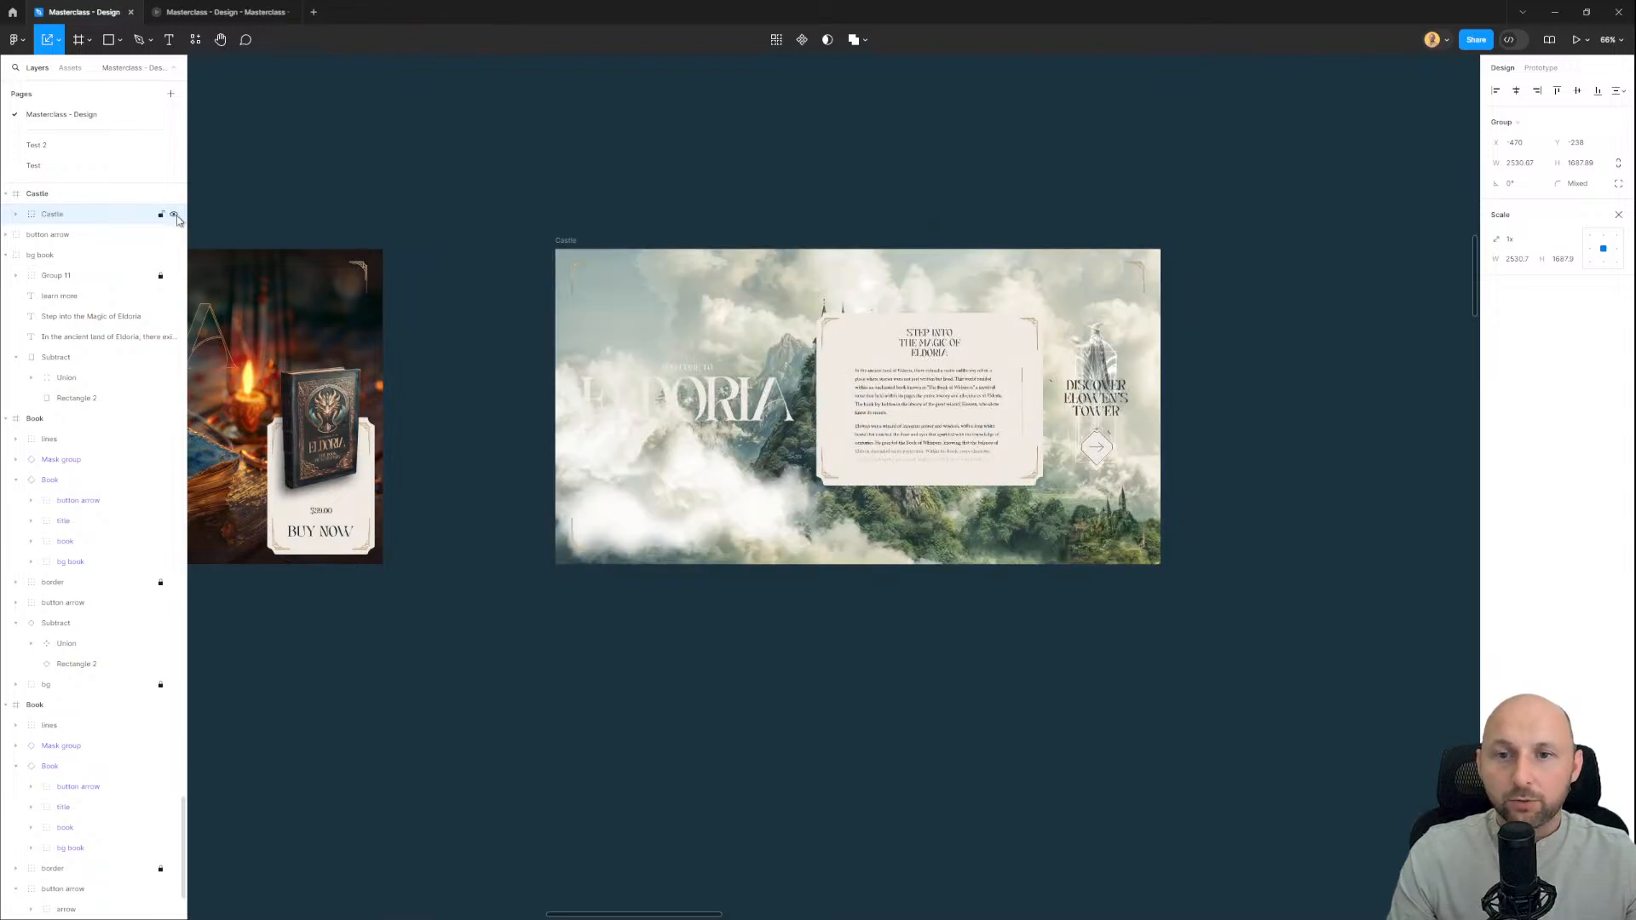
pyautogui.click(175, 215)
pyautogui.click(175, 216)
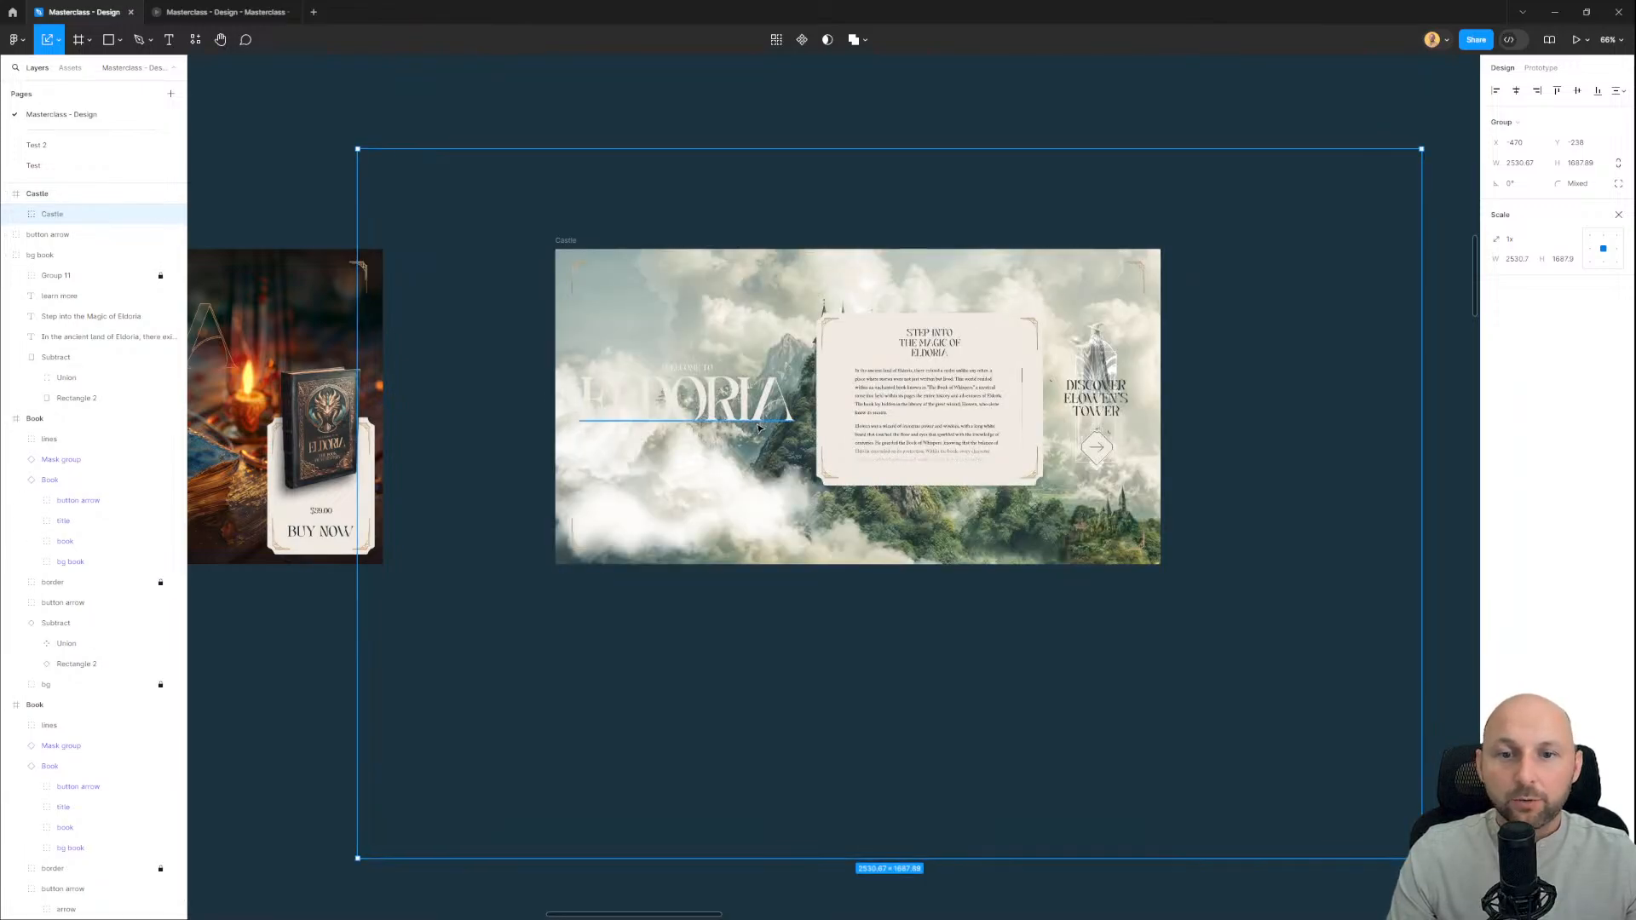
# Step: Paste the Castle group into the duplicated Book frame directly above the Subtract diamond layer
pyautogui.moveTo(258, 571); pyautogui.dragTo(994, 558)
pyautogui.scroll(3, 885, 526)
pyautogui.scroll(3, 773, 505)
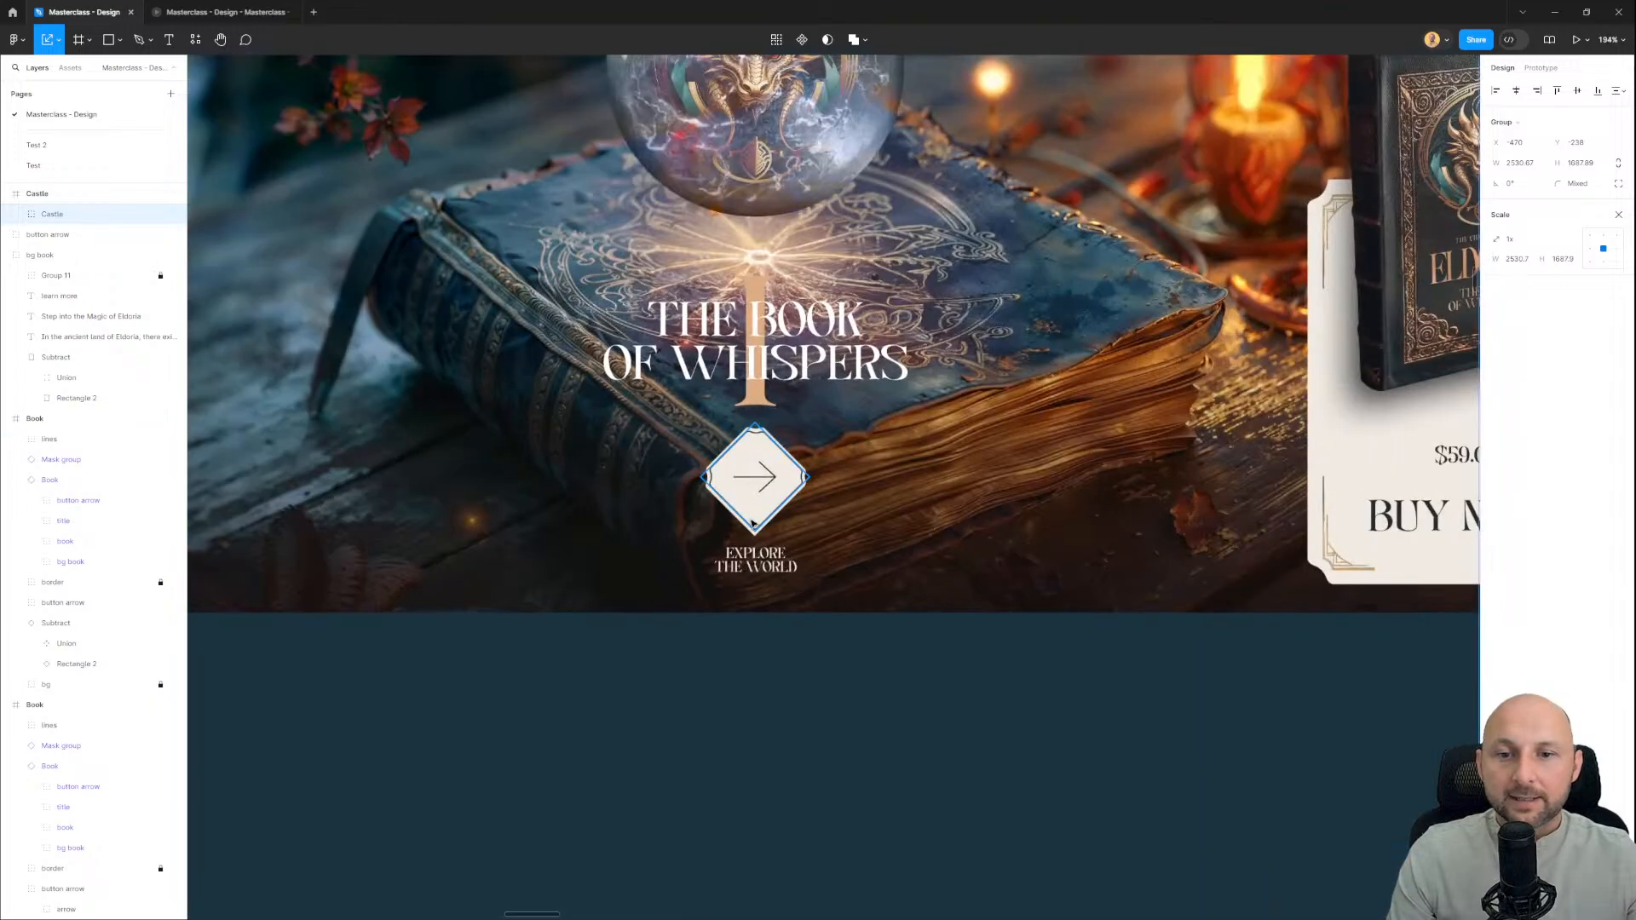
pyautogui.keyDown('ctrl'); pyautogui.click(774, 504); pyautogui.keyUp('ctrl')
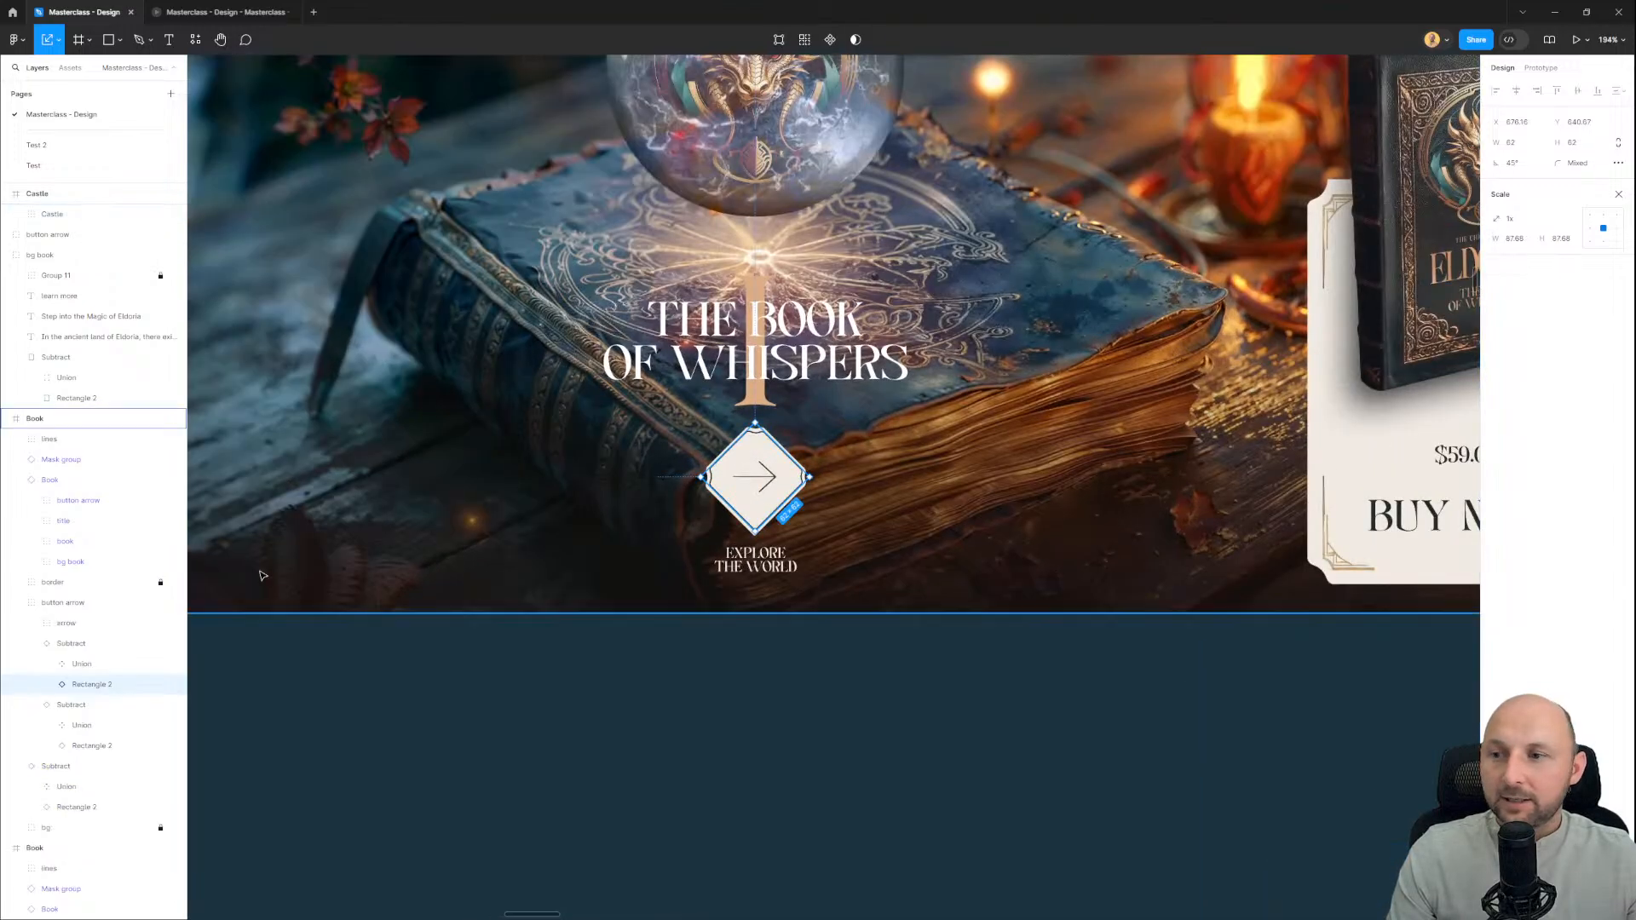
pyautogui.click(15, 603)
pyautogui.click(56, 623)
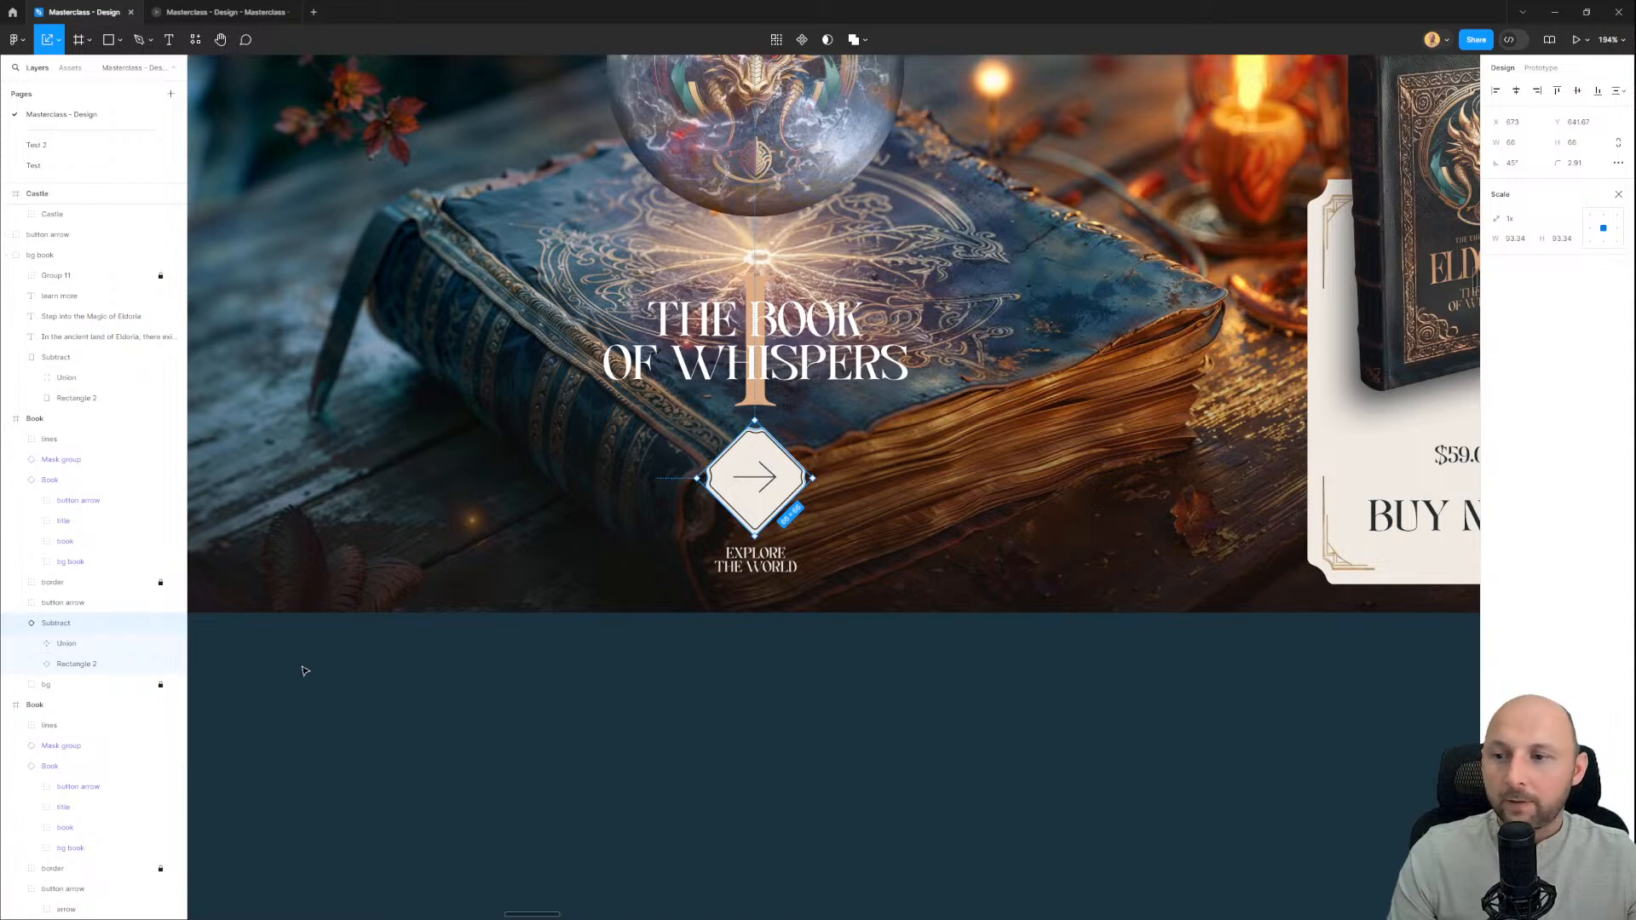
pyautogui.click(17, 623)
pyautogui.hotkey('ctrl', 'v')
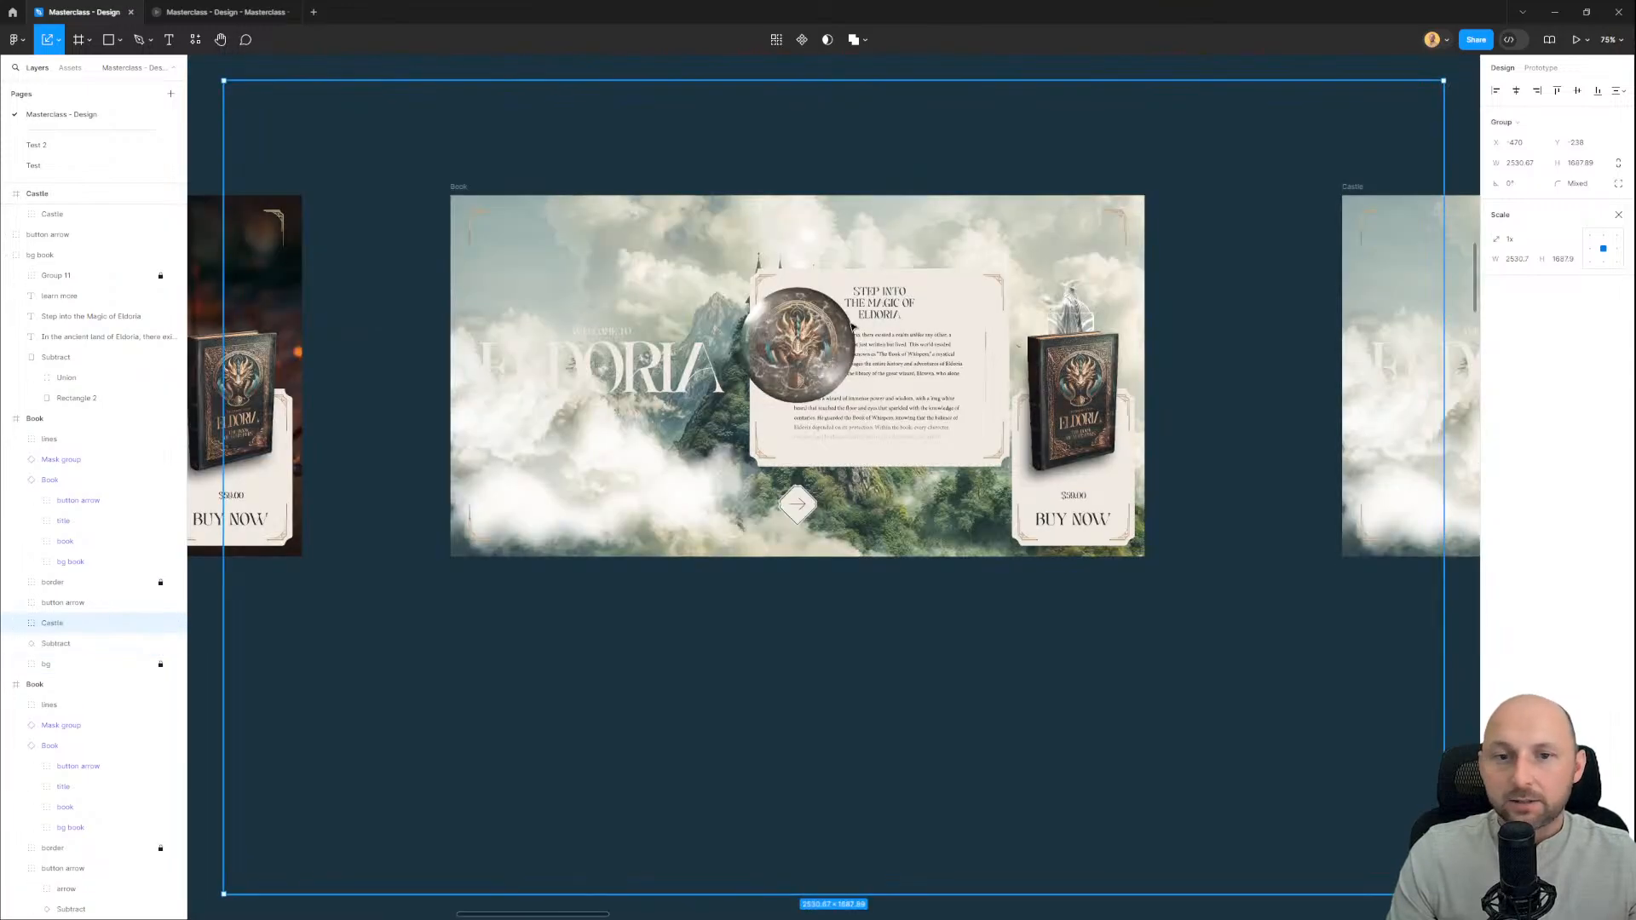
# Step: Mask the pasted Castle group with the Subtract diamond and rename the resulting group "mask castle"
pyautogui.scroll(5, 824, 513)
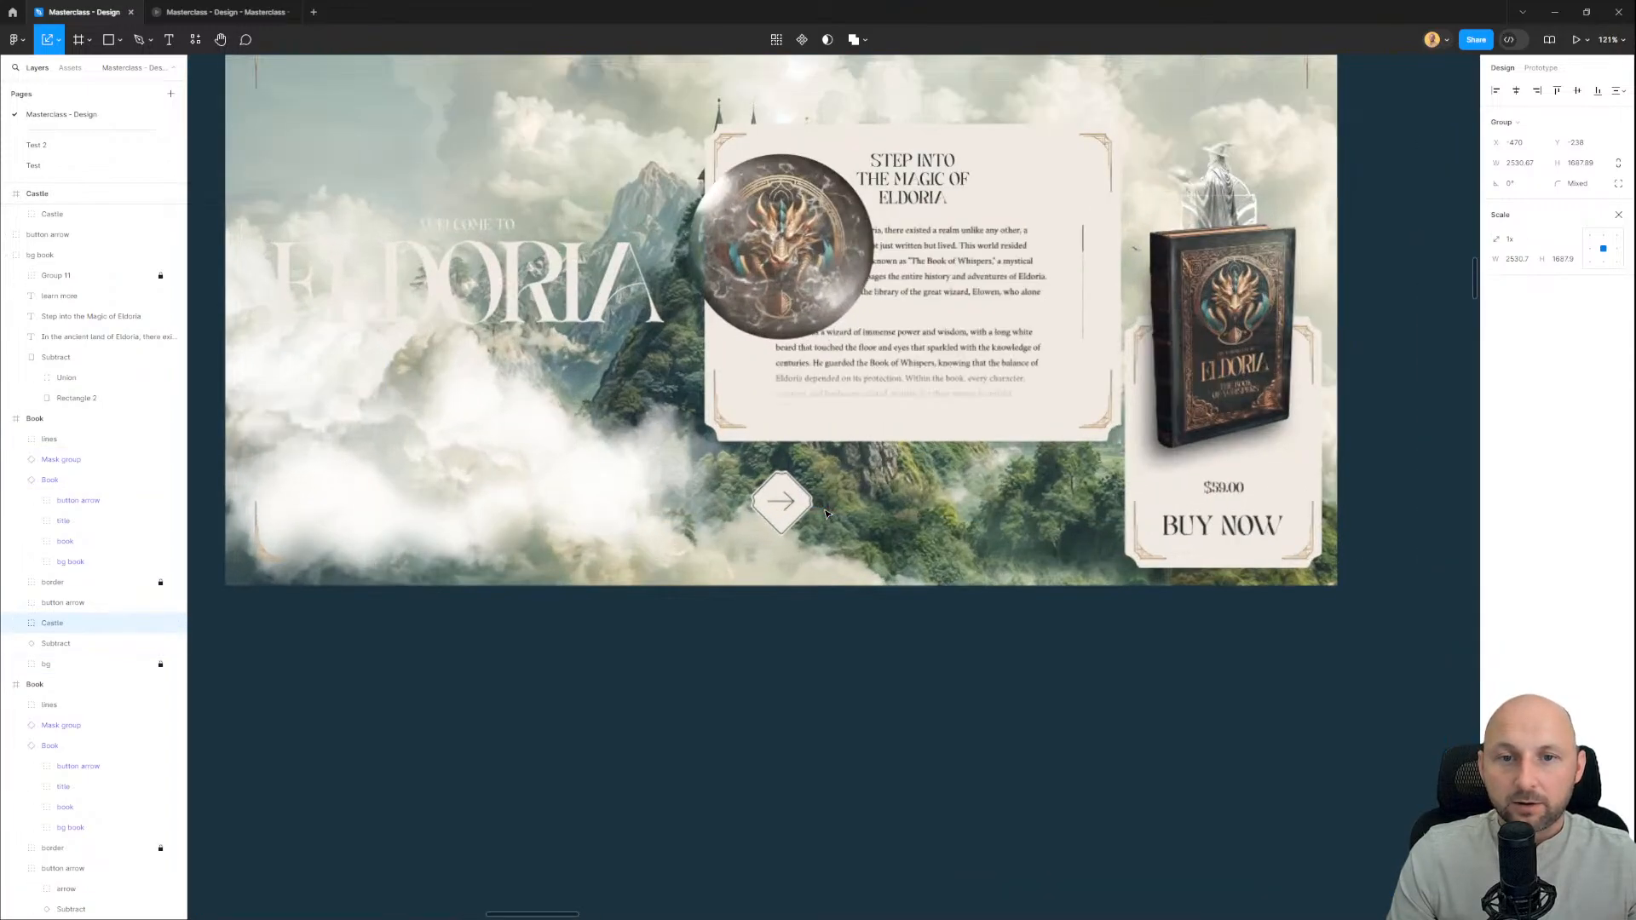
pyautogui.keyDown('shift'); pyautogui.click(63, 648); pyautogui.keyUp('shift')
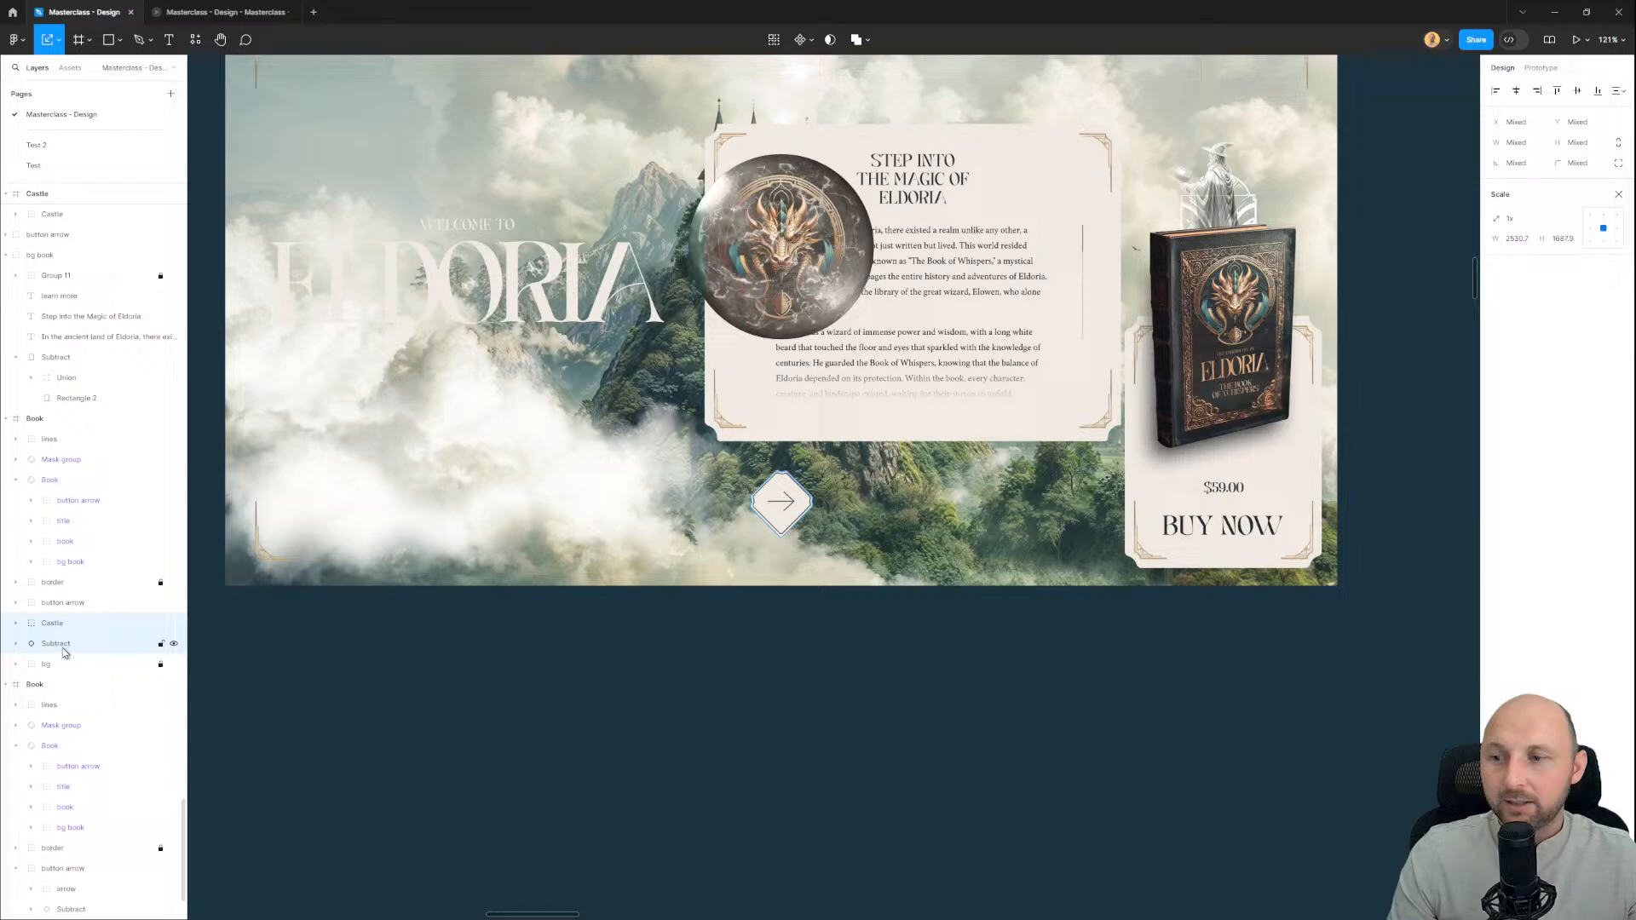
pyautogui.click(830, 40)
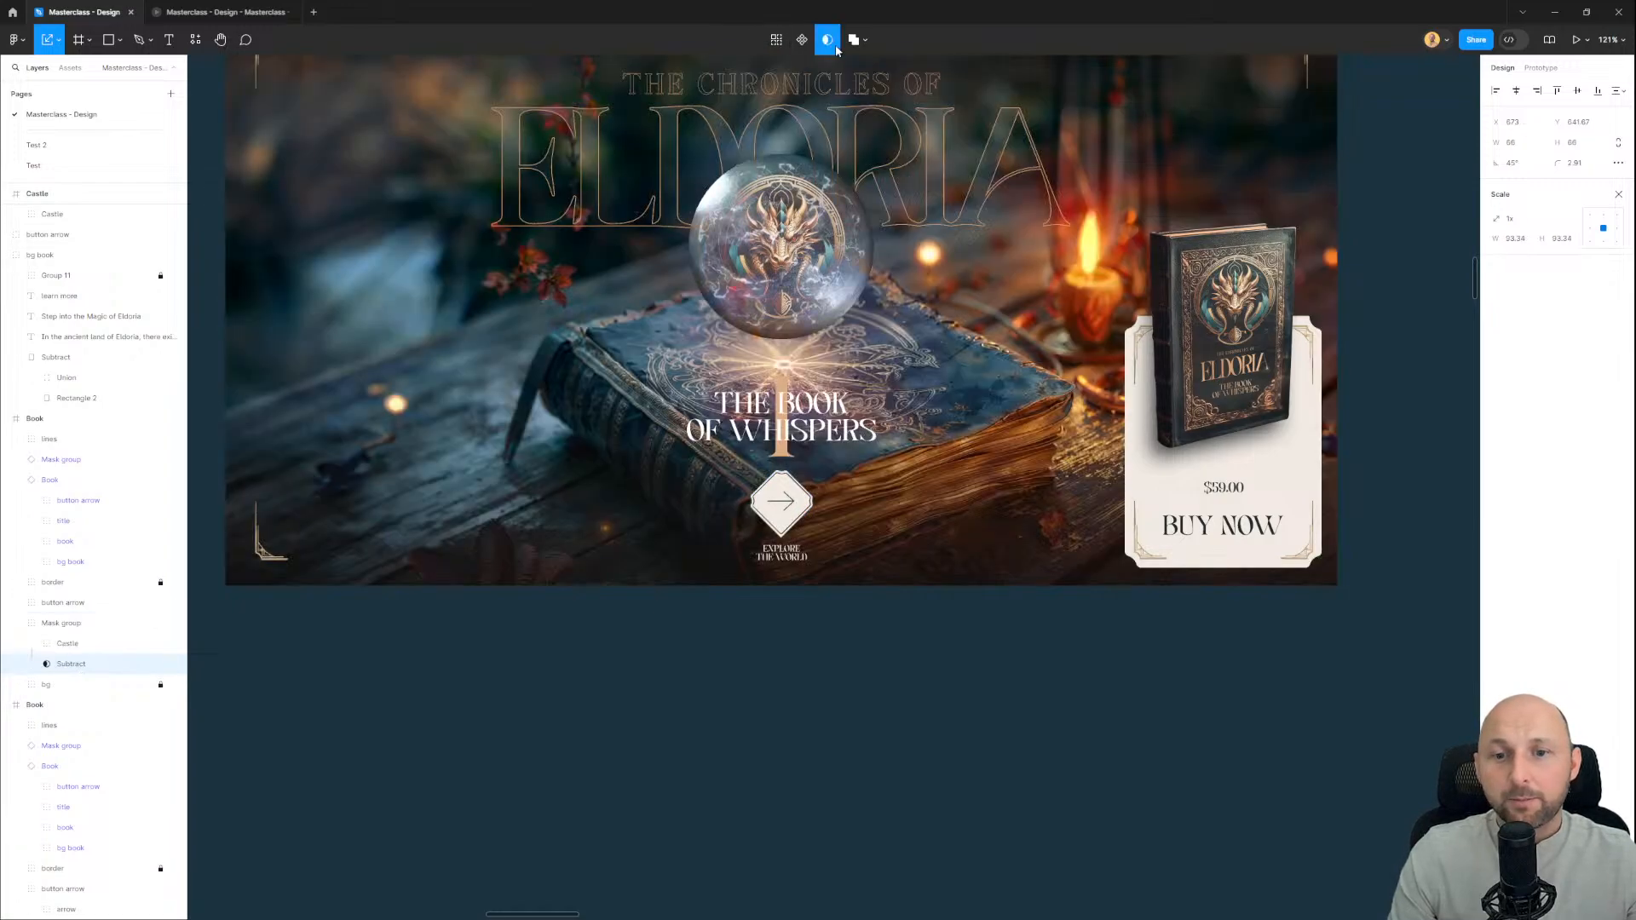
pyautogui.click(70, 629)
pyautogui.doubleClick(72, 631)
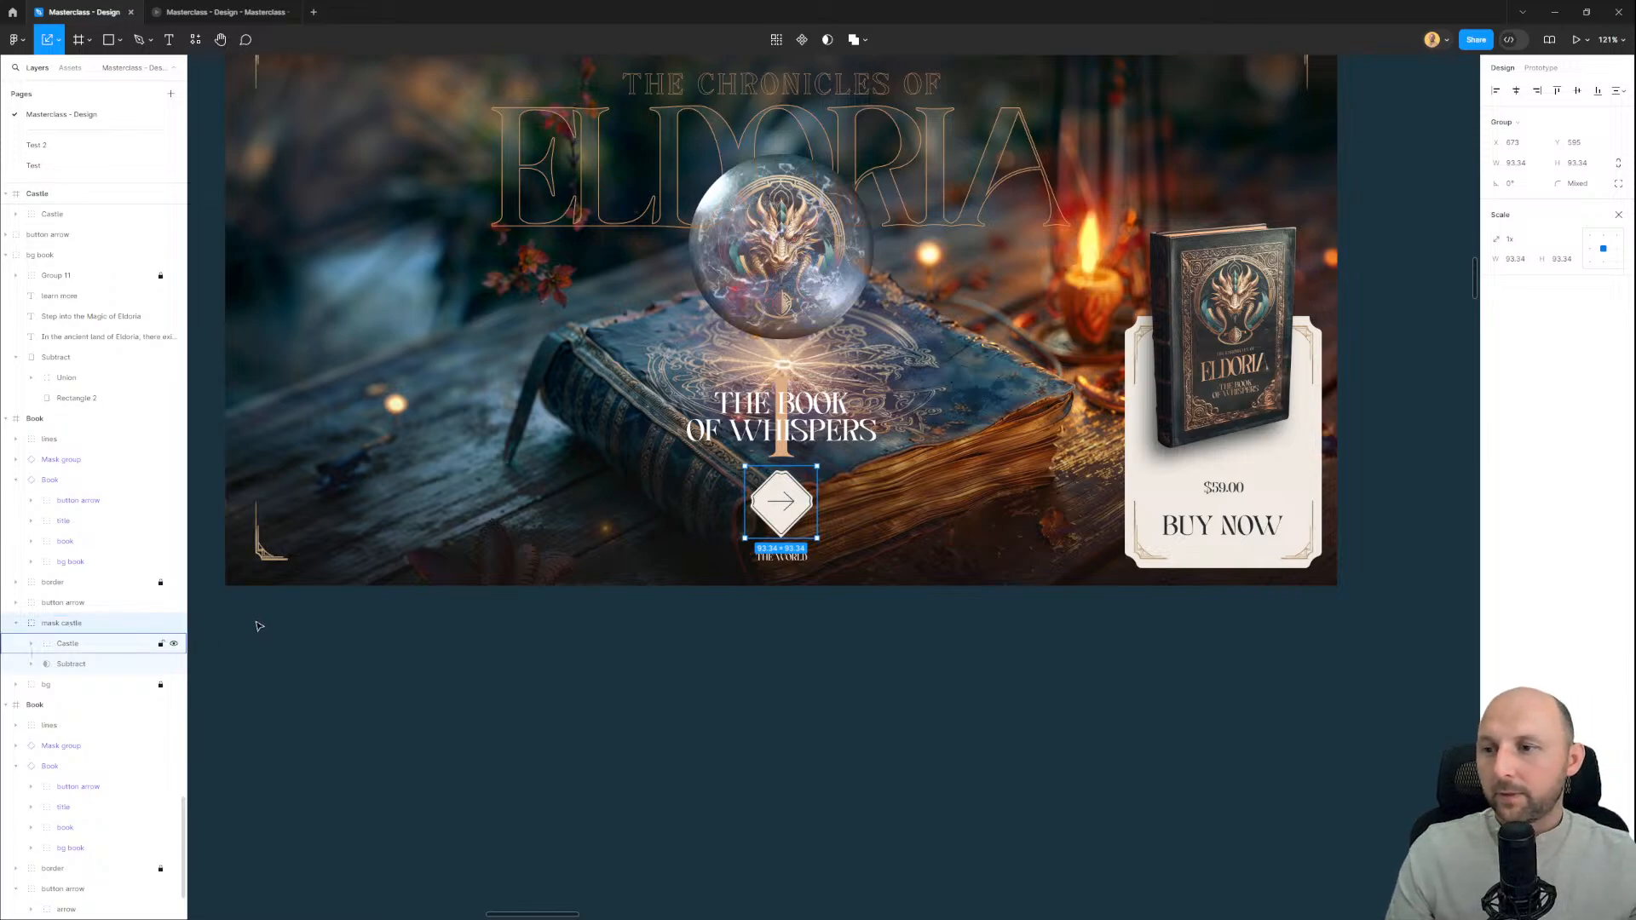
# Step: Bring mask castle to the top of the duplicated Book frame's layers and shift it left of the arrow button
pyautogui.moveTo(69, 625); pyautogui.dragTo(68, 435)
pyautogui.scroll(2, 816, 467)
pyautogui.scroll(4, 817, 466)
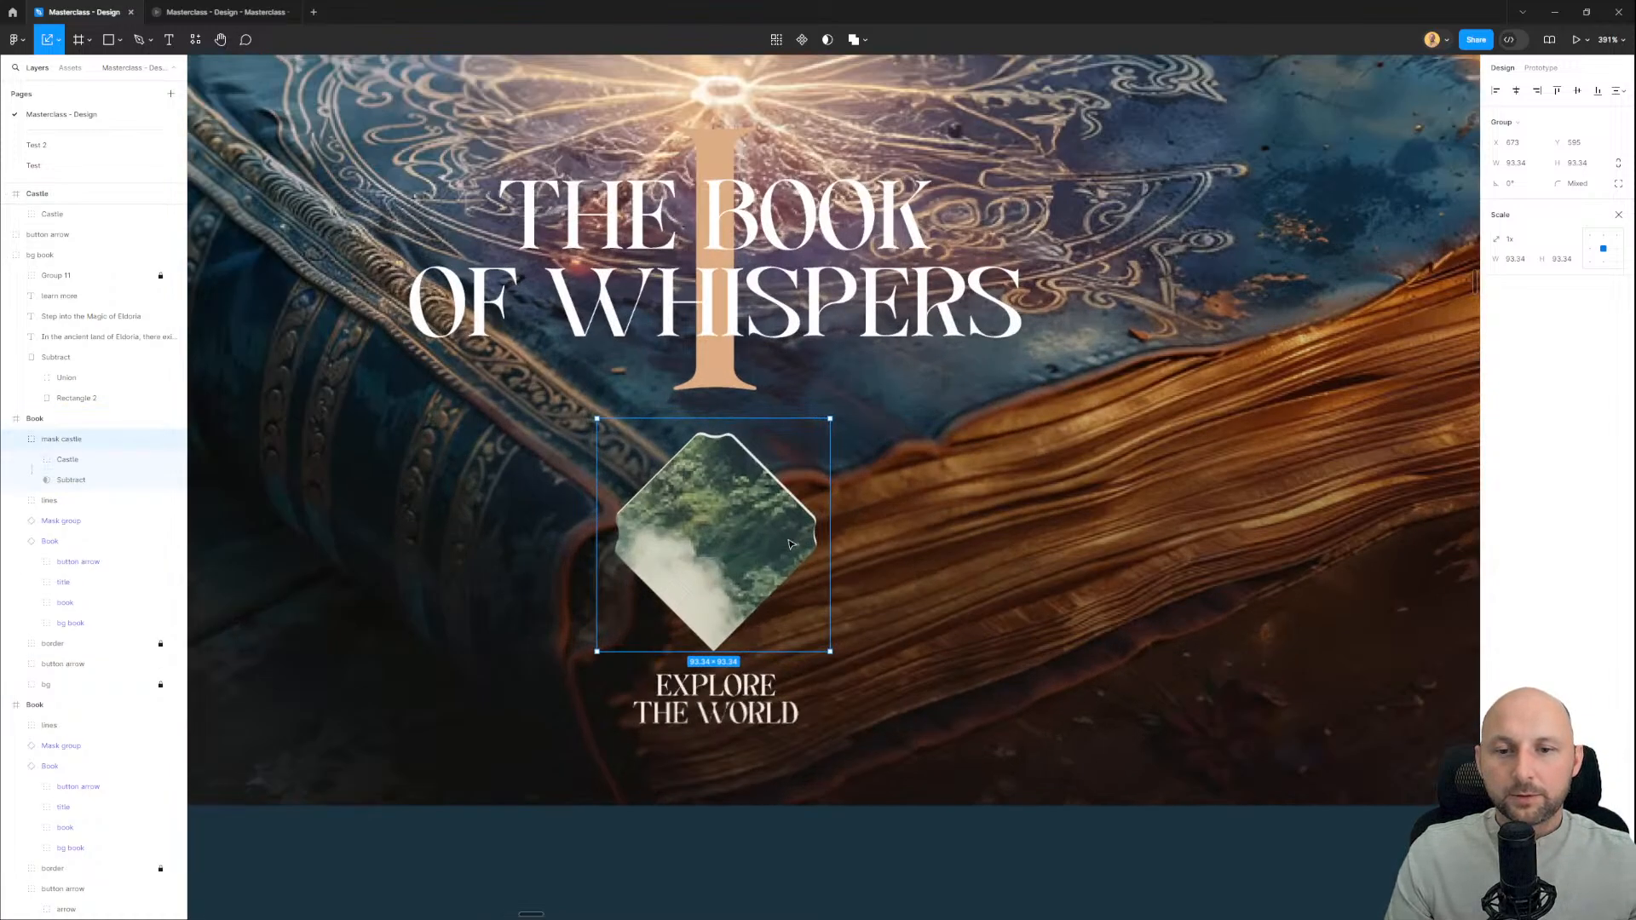
pyautogui.moveTo(795, 427); pyautogui.dragTo(638, 417)
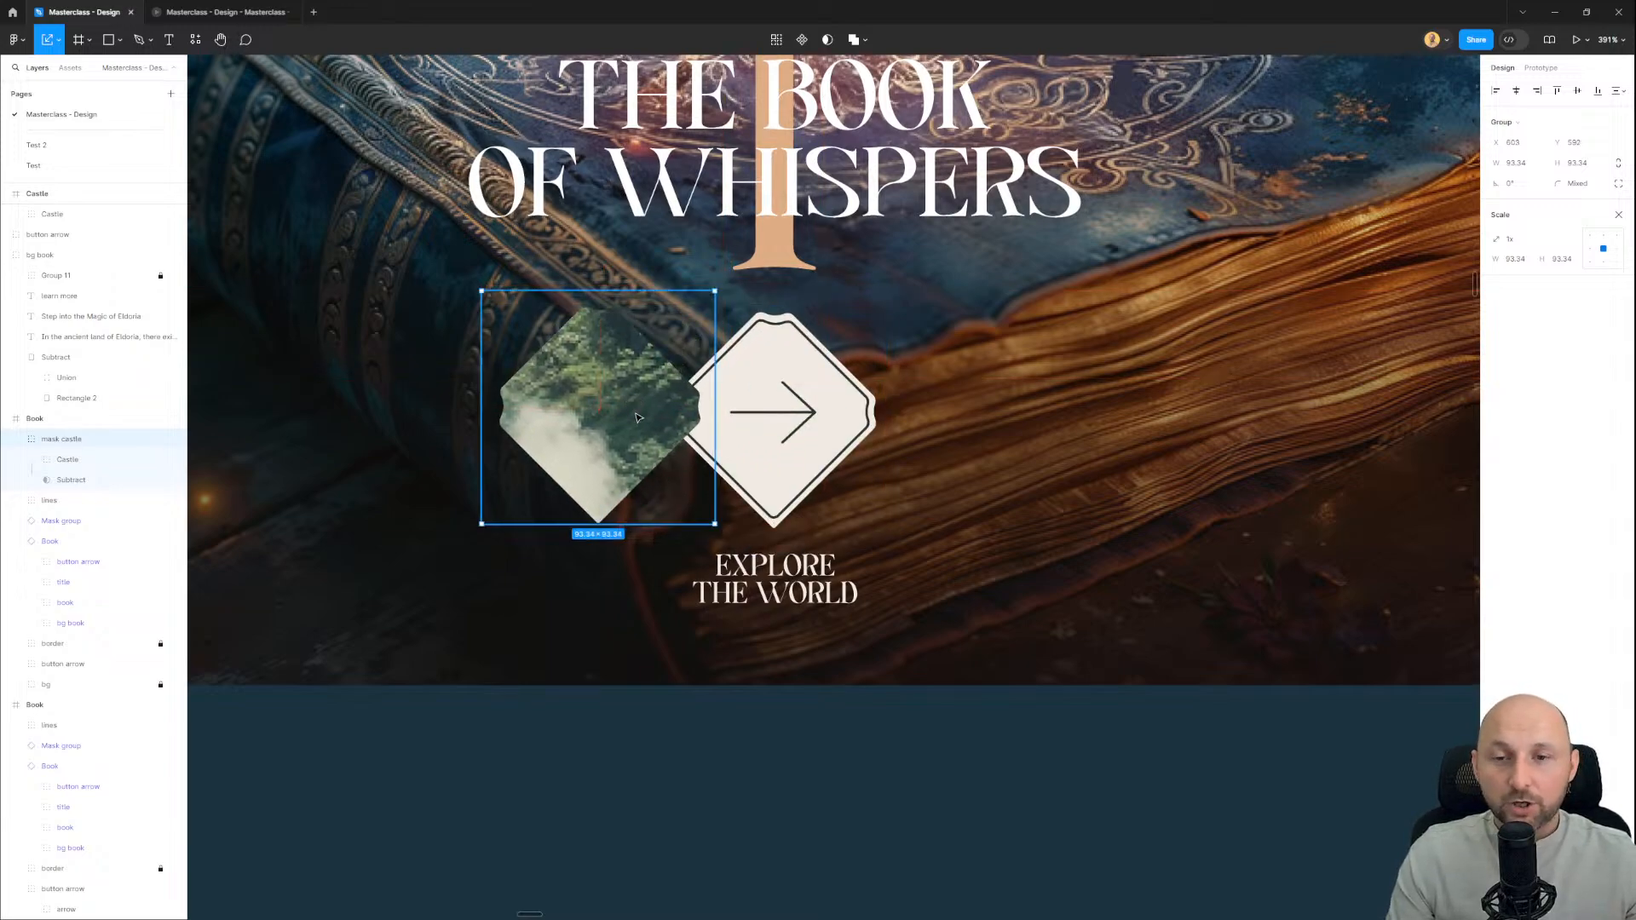
# Step: Undo the last move of mask castle and shift it partly to the left of the arrow button
pyautogui.hotkey('ctrl', 'z')
pyautogui.scroll(-7, 772, 423)
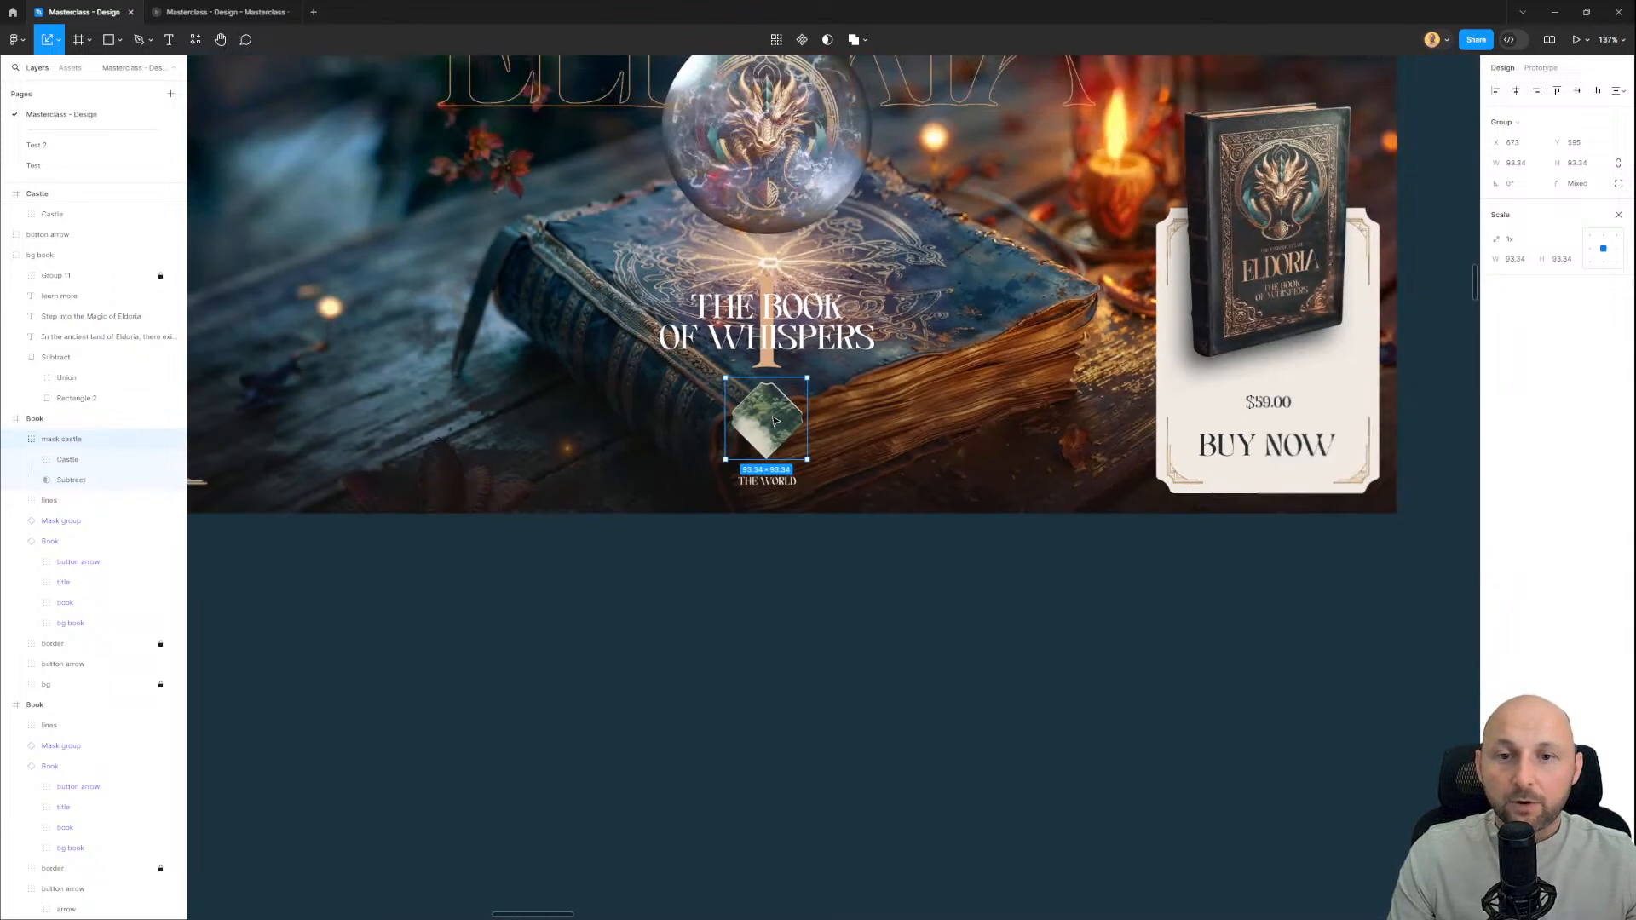
pyautogui.moveTo(1194, 448); pyautogui.dragTo(903, 485)
pyautogui.moveTo(632, 573); pyautogui.dragTo(975, 570)
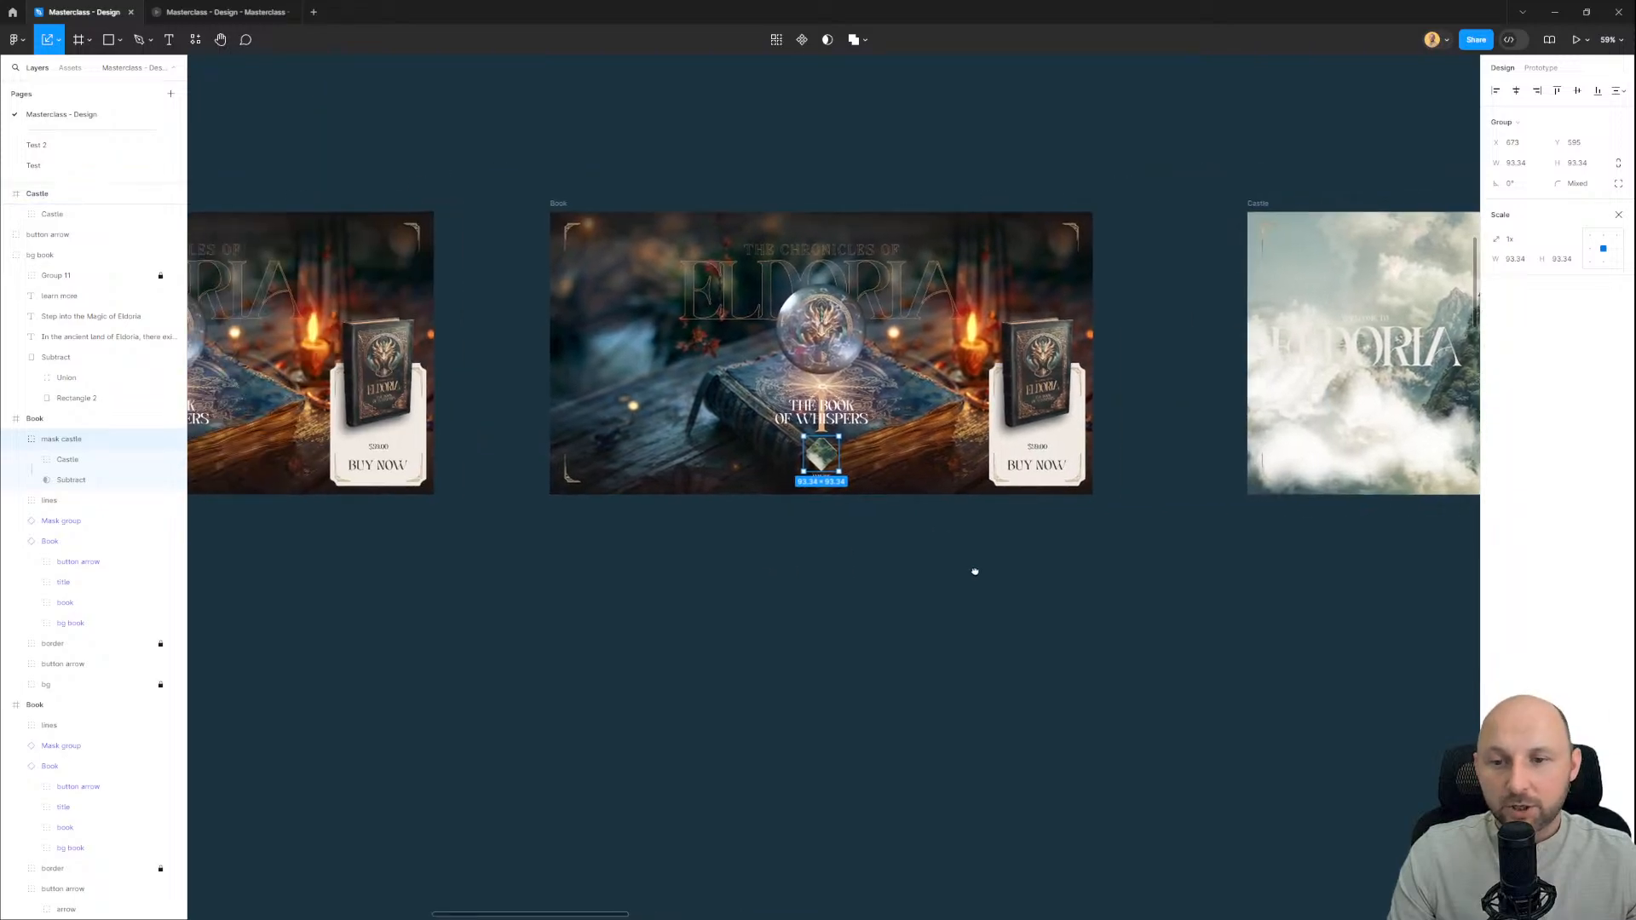
pyautogui.scroll(2, 791, 476)
pyautogui.scroll(3, 781, 453)
pyautogui.moveTo(780, 428); pyautogui.dragTo(730, 426)
pyautogui.scroll(2, 785, 415)
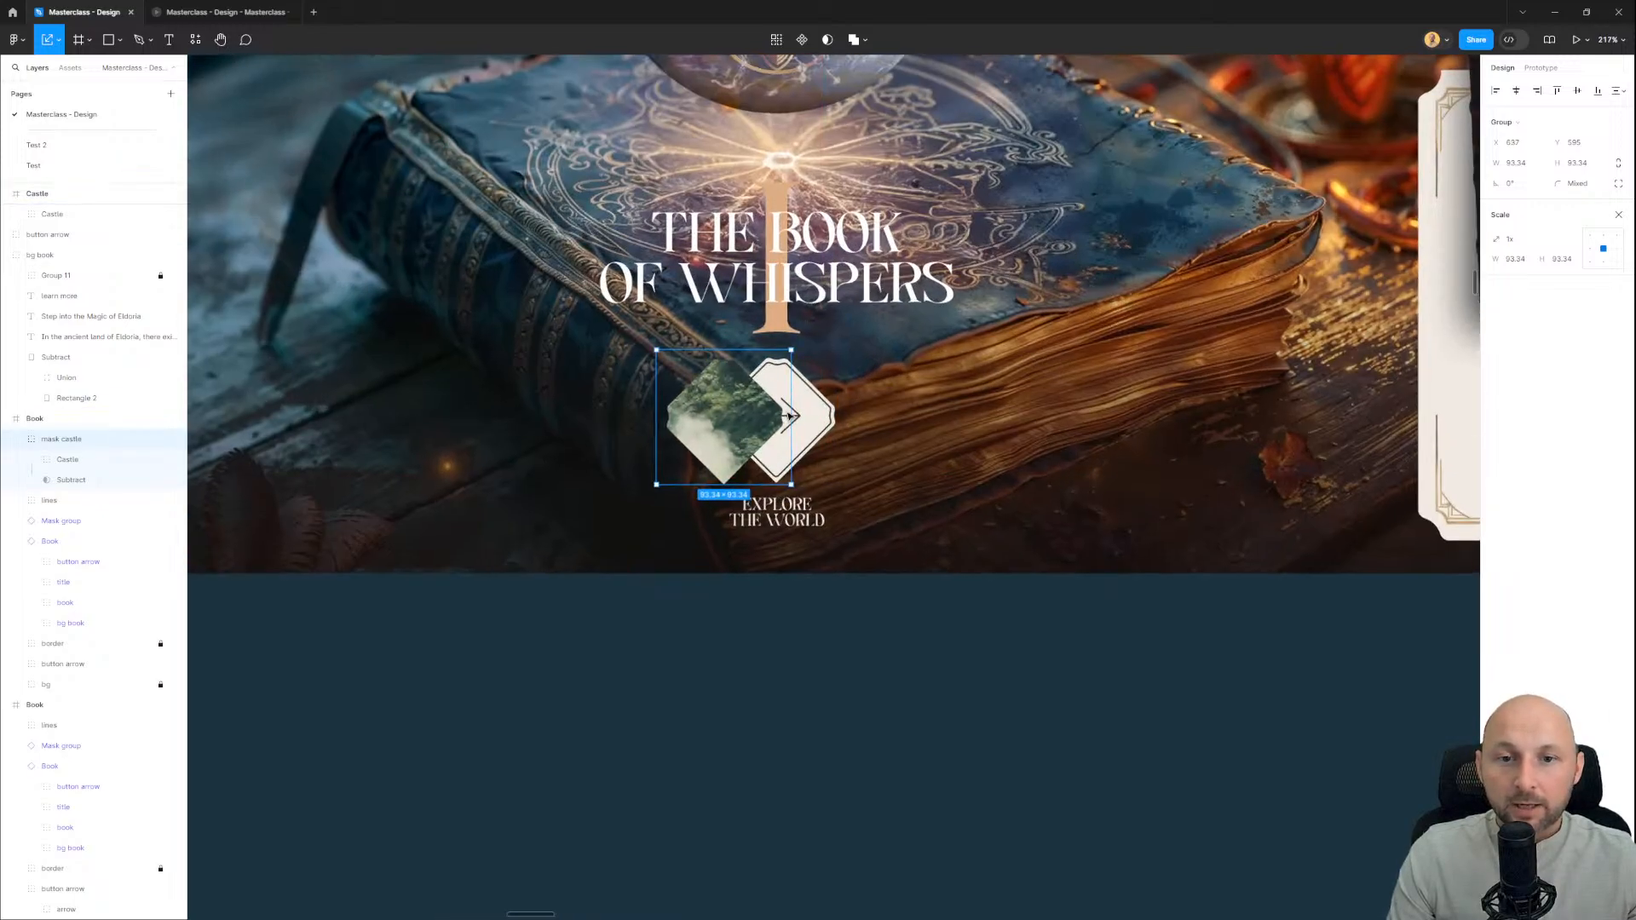
# Step: Bring button arrow to the top of the duplicated Book frame's layers, directly above mask castle
pyautogui.keyDown('shift'); pyautogui.click(652, 421); pyautogui.keyUp('shift')
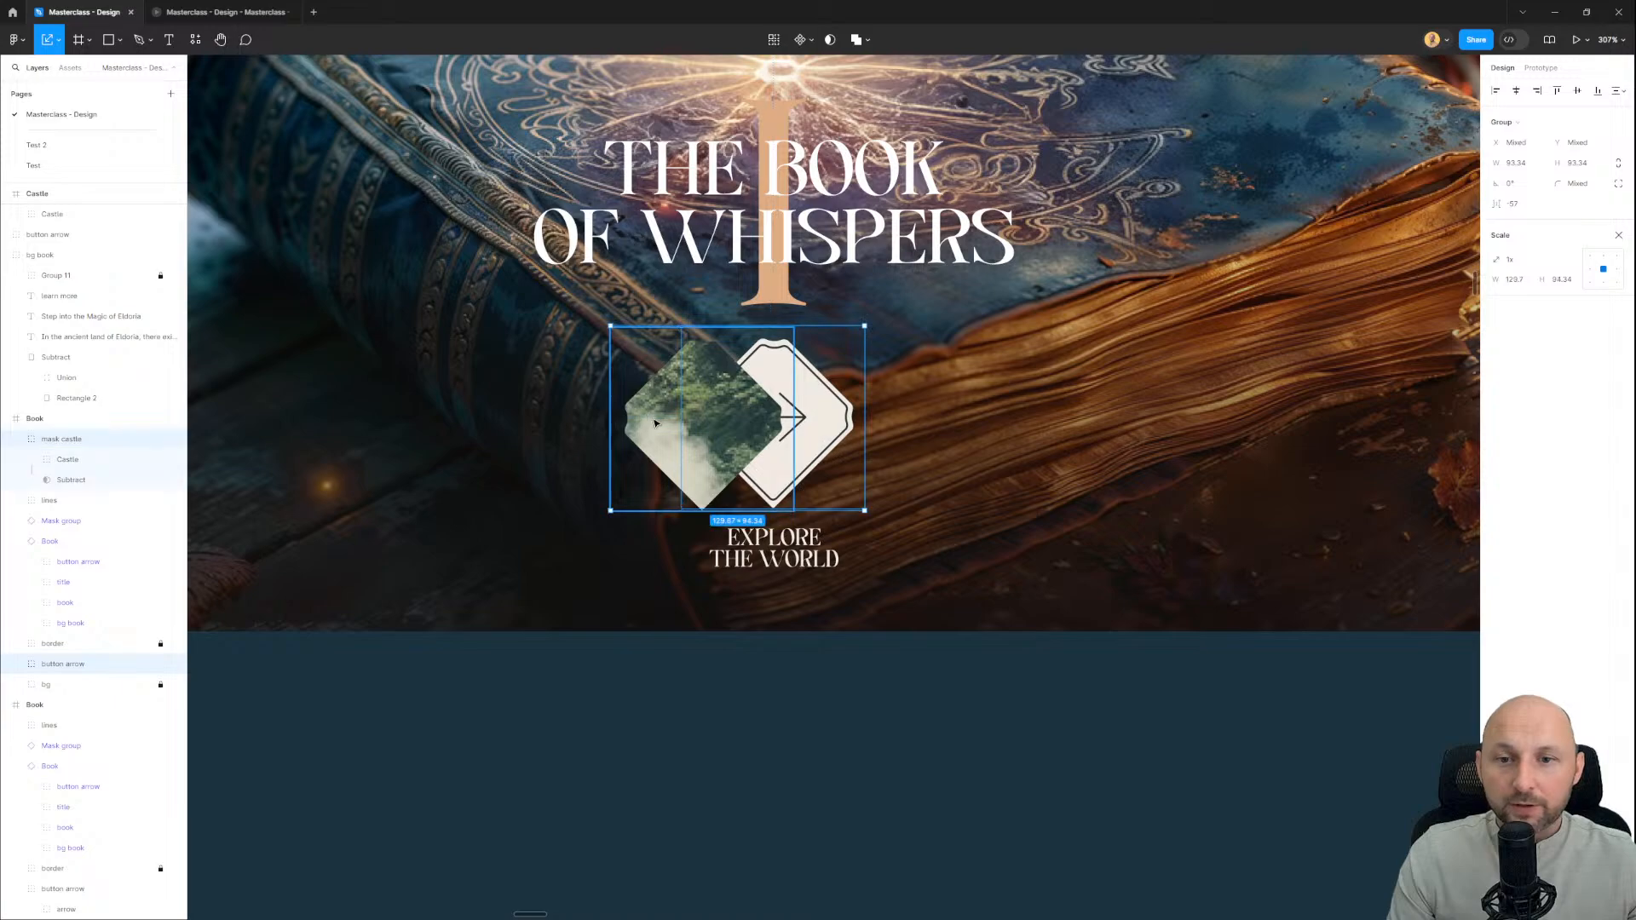
pyautogui.hotkey('ctrl', 'shift', ']')
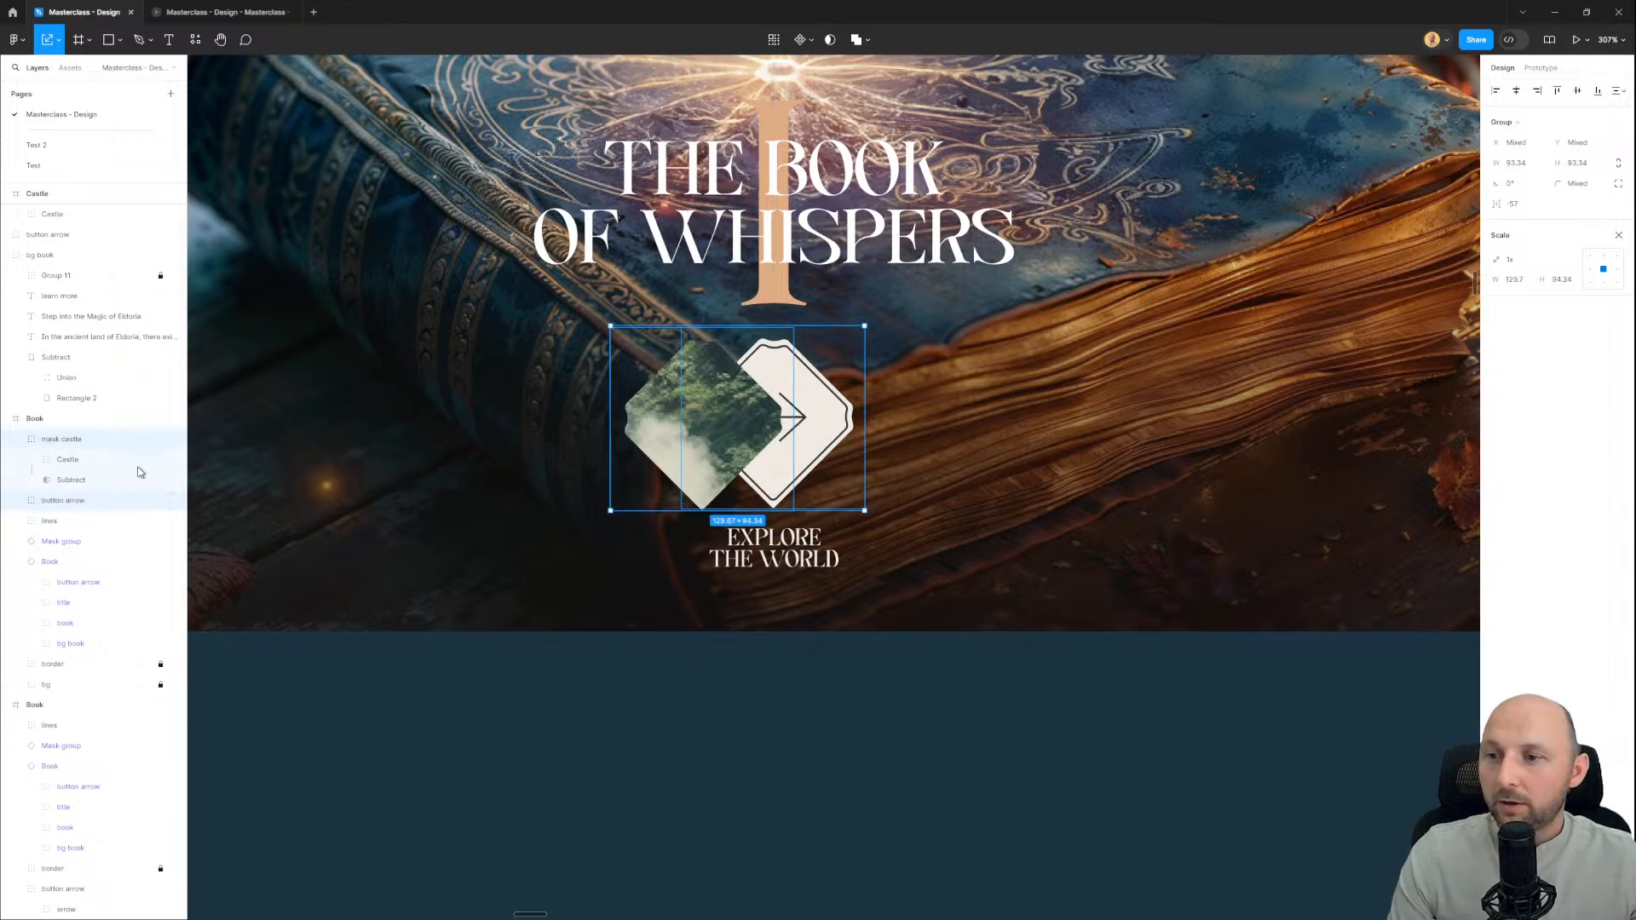
pyautogui.click(16, 438)
pyautogui.click(69, 464)
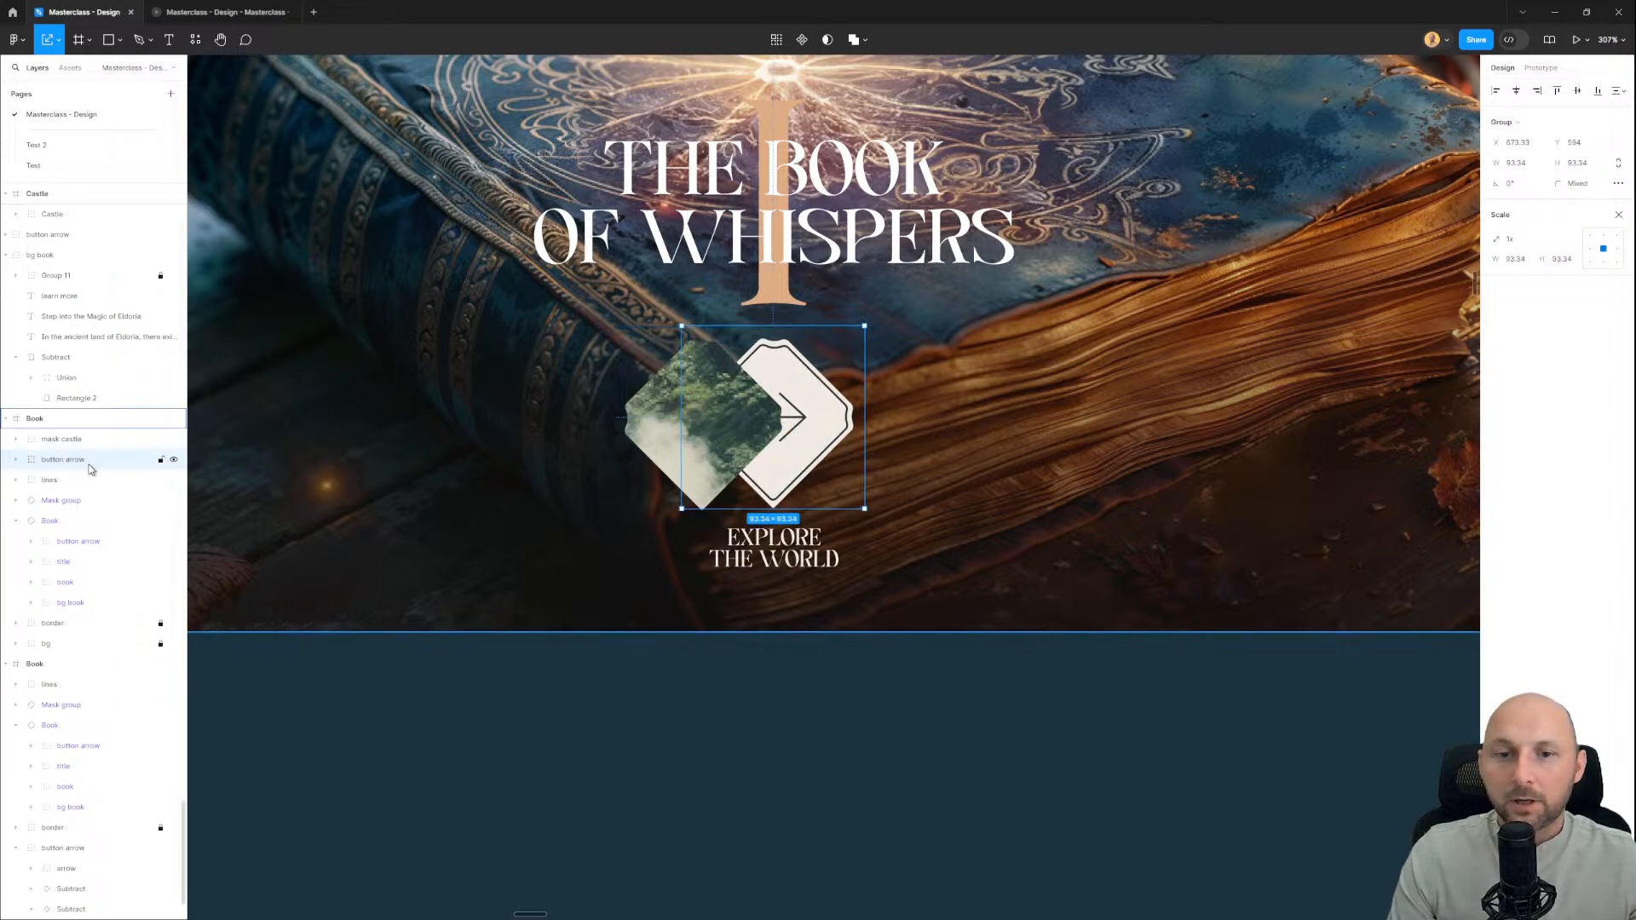
pyautogui.hotkey('ctrl', 'shift', ']')
pyautogui.scroll(3, 768, 336)
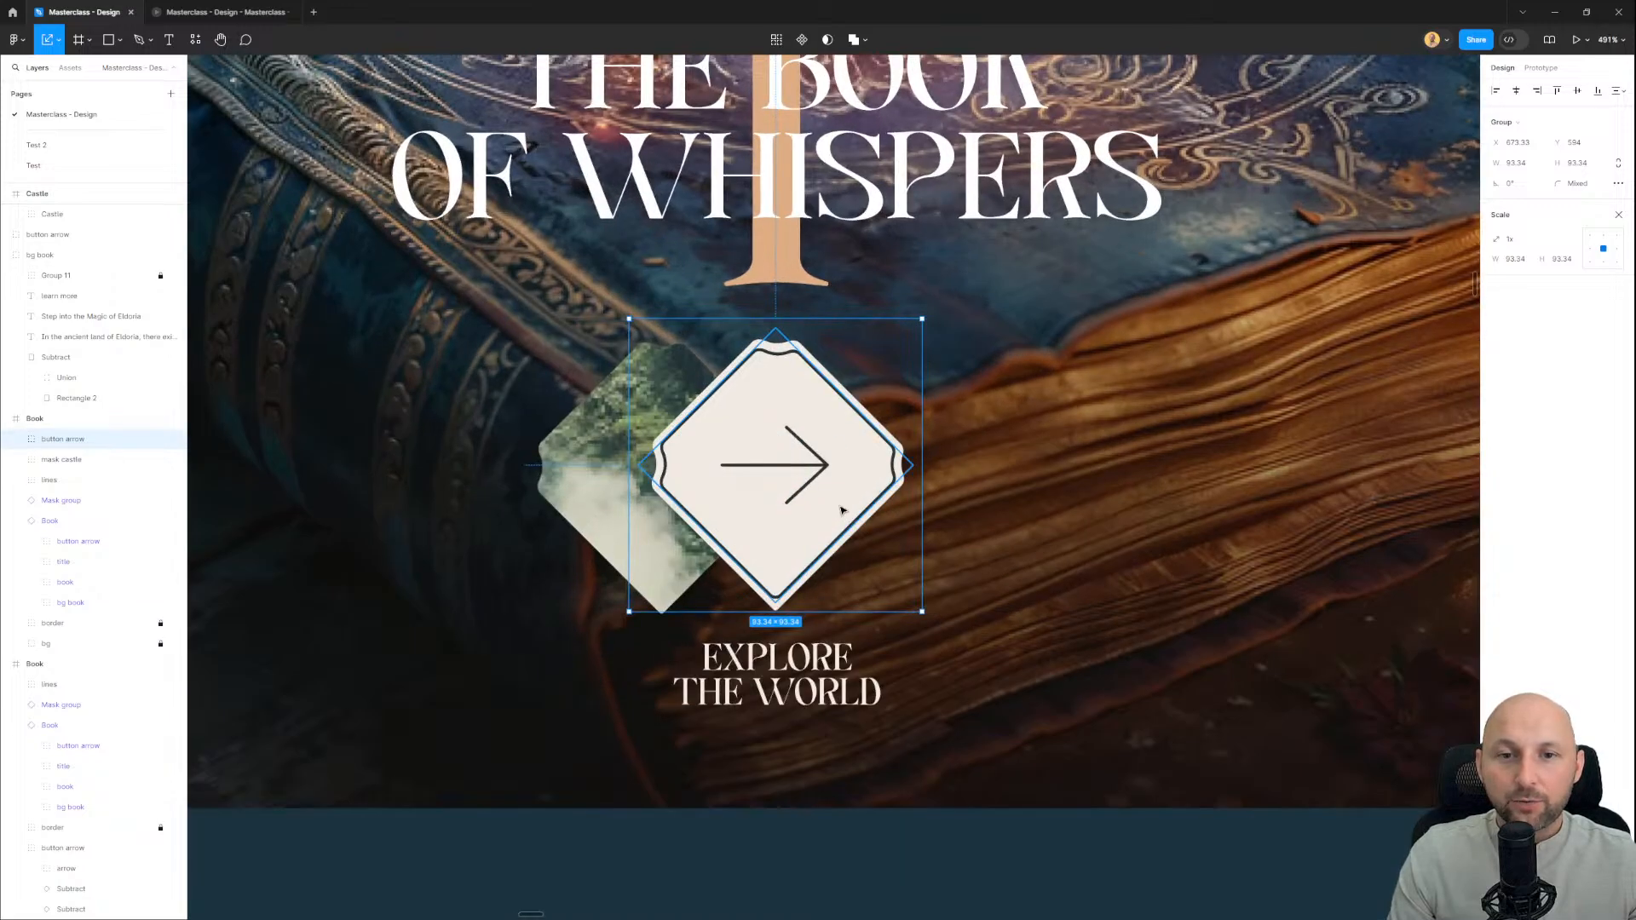
# Step: Move mask castle back behind the arrow button so the button covers it
pyautogui.click(583, 478)
pyautogui.moveTo(583, 478); pyautogui.dragTo(694, 470)
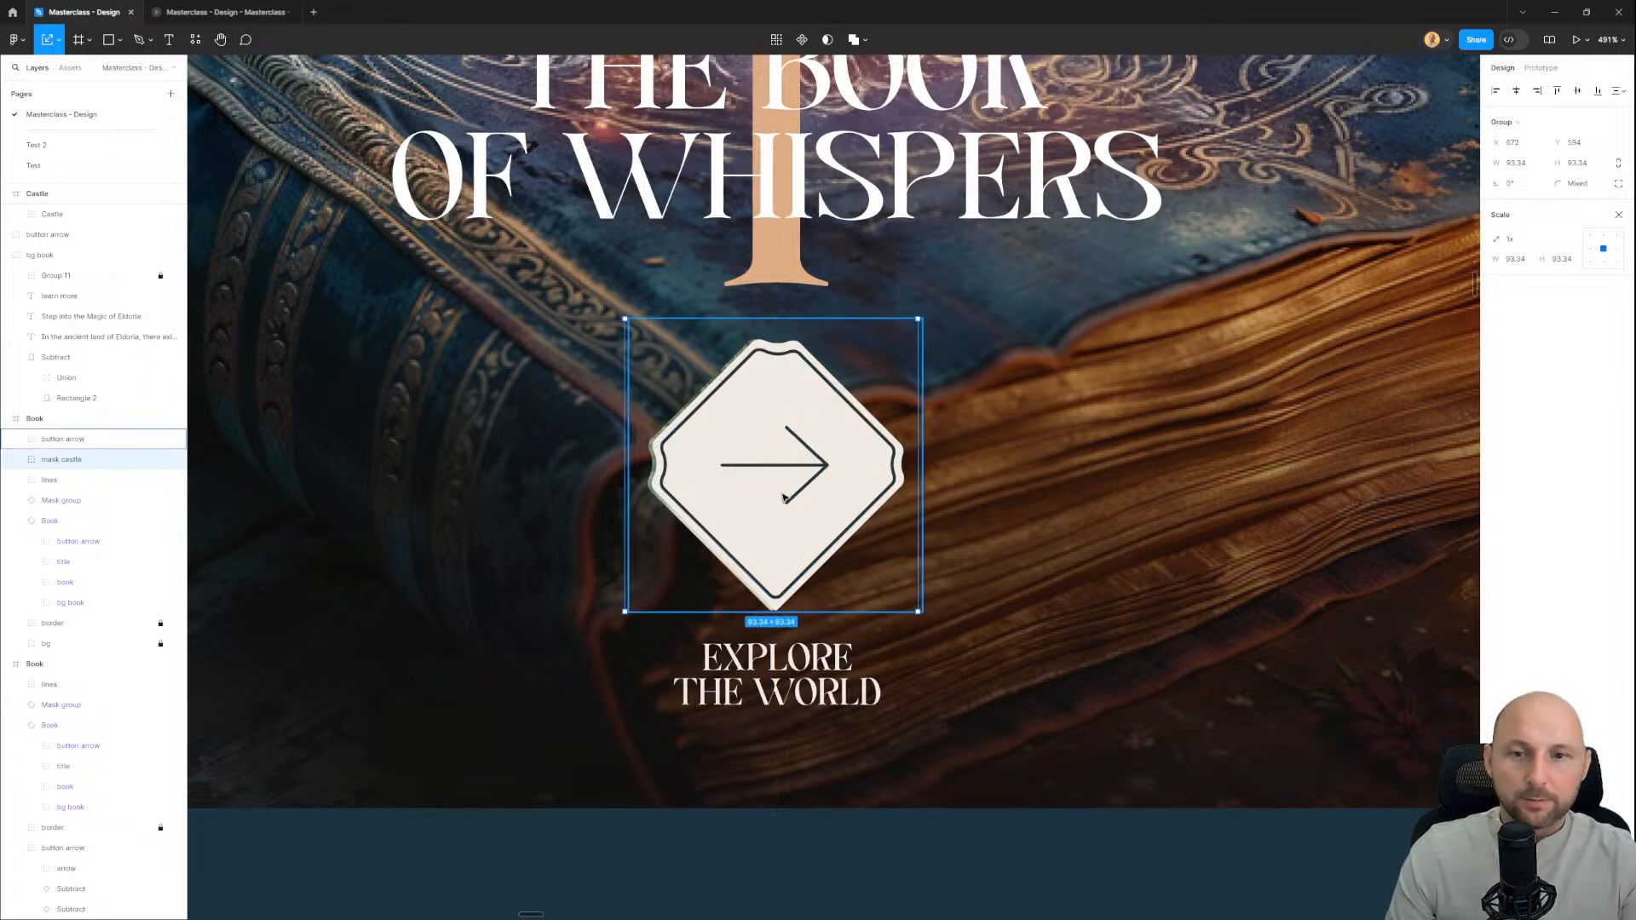
pyautogui.moveTo(784, 497); pyautogui.dragTo(785, 498)
pyautogui.scroll(-10, 784, 498)
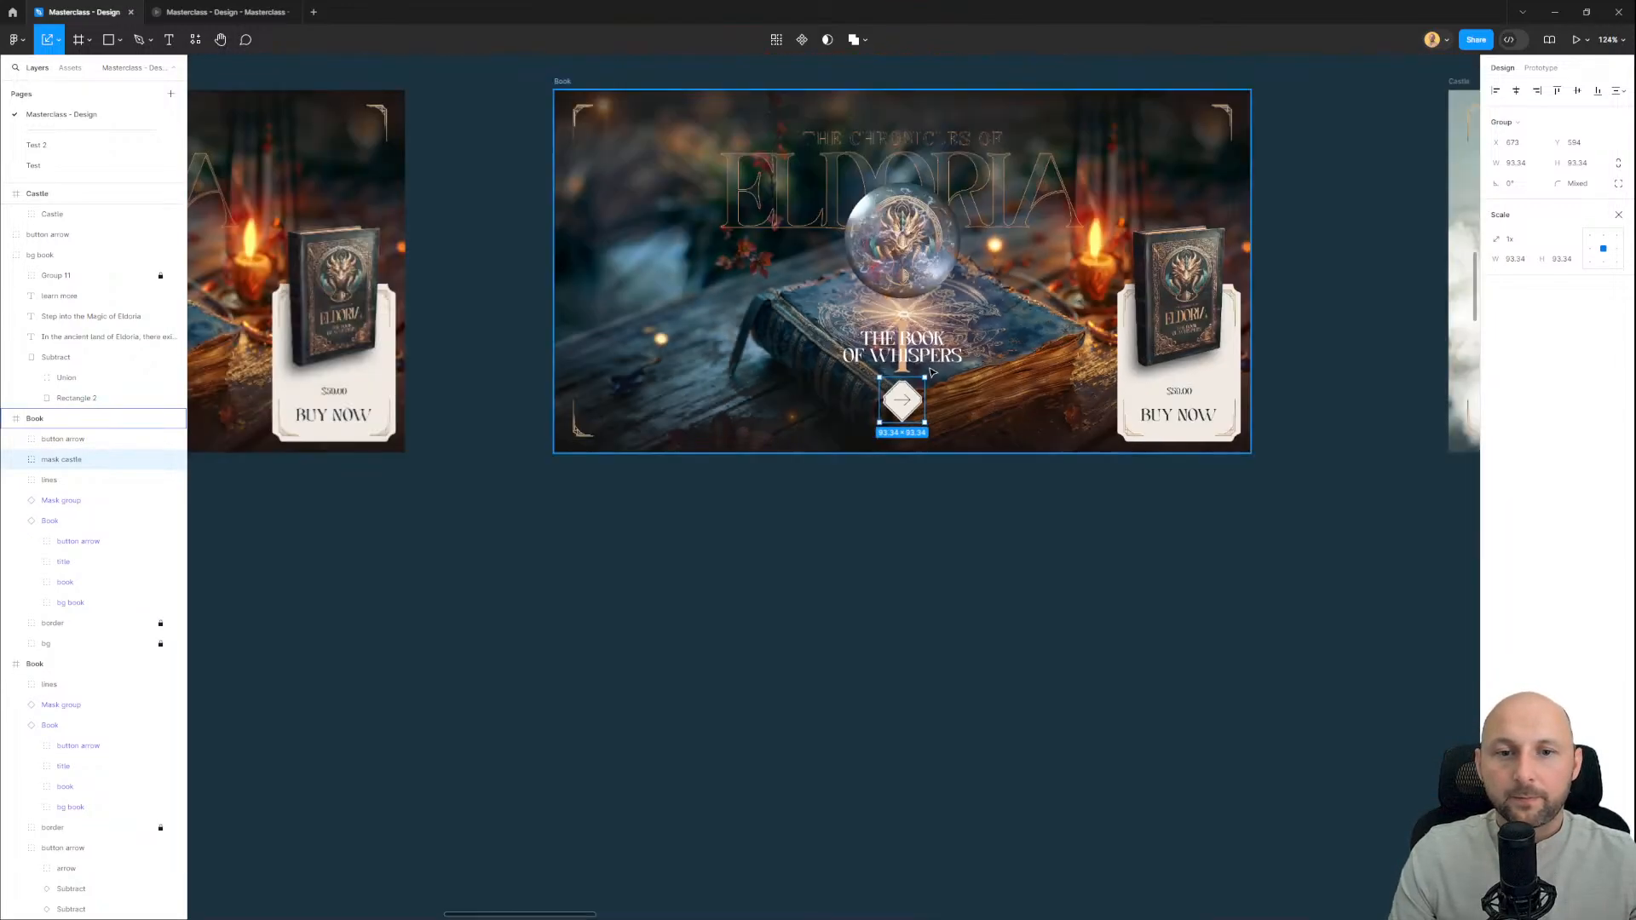
pyautogui.scroll(4, 840, 550)
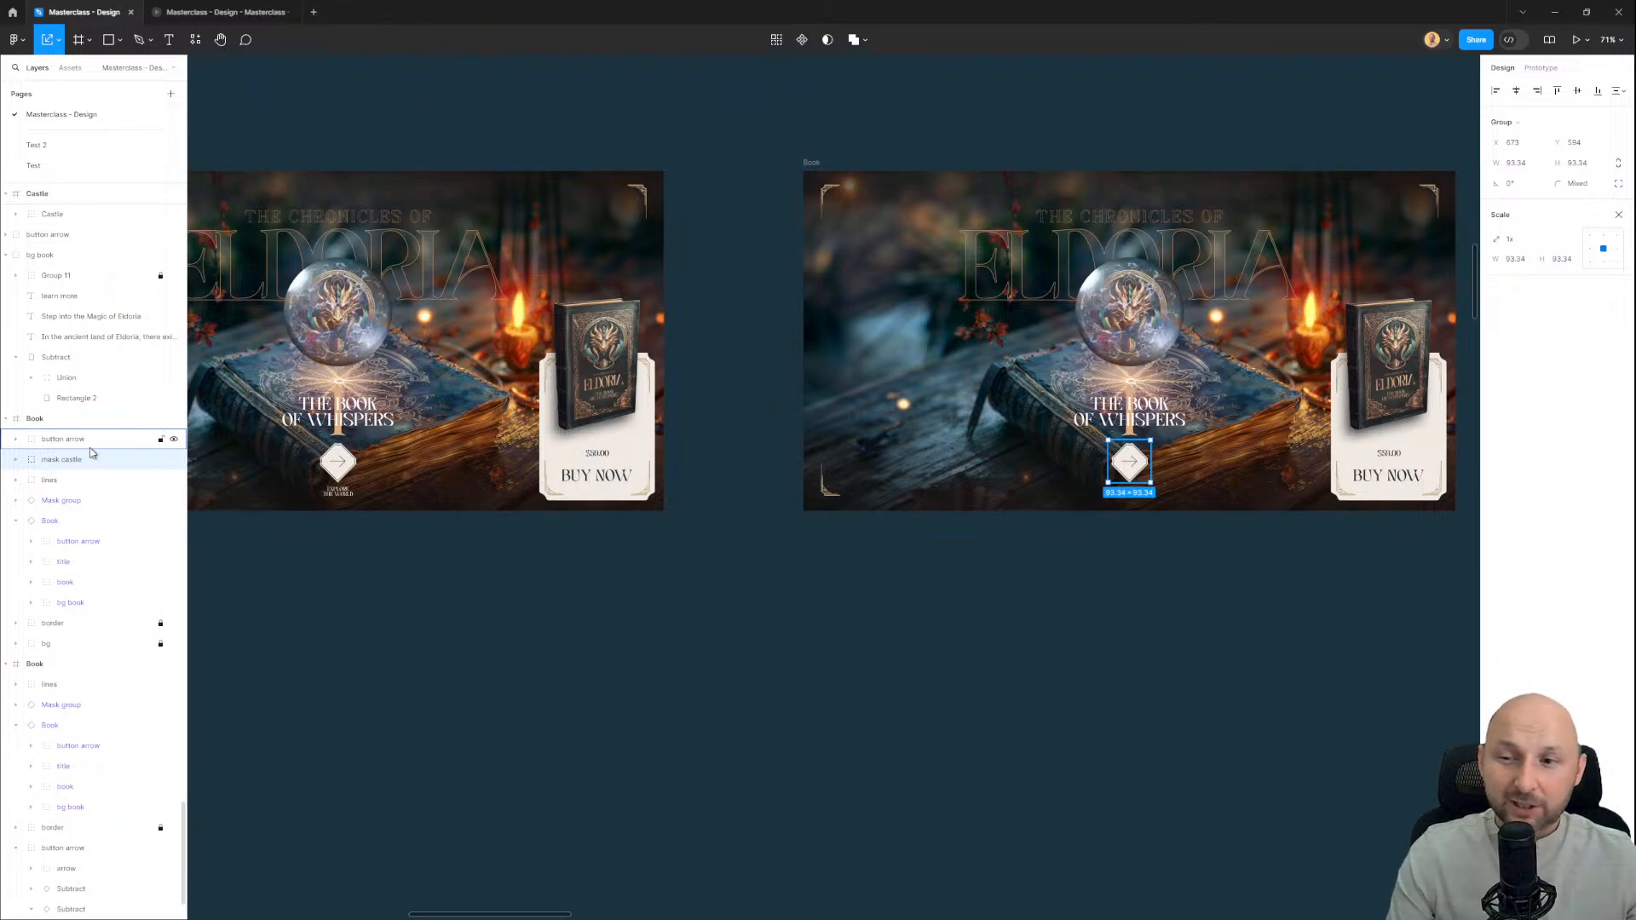
# Step: Copy button arrow and mask castle from the duplicated Book frame and replace the original Book frame's arrow button with them
pyautogui.keyDown('shift'); pyautogui.click(90, 459); pyautogui.keyUp('shift')
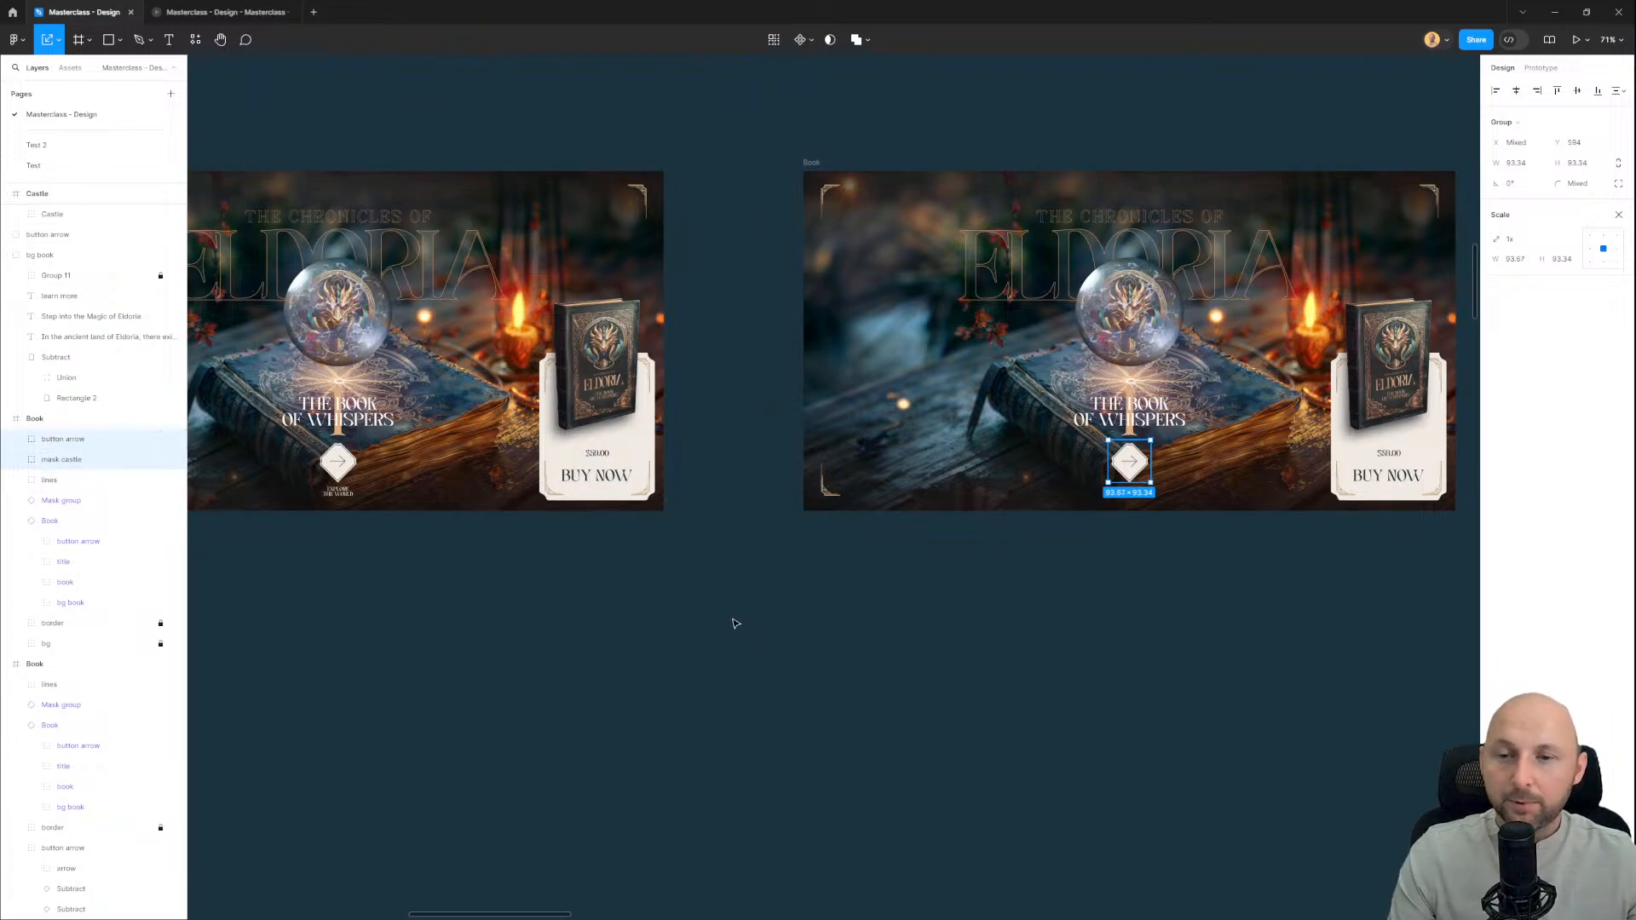
pyautogui.hscroll(-4, 678, 588)
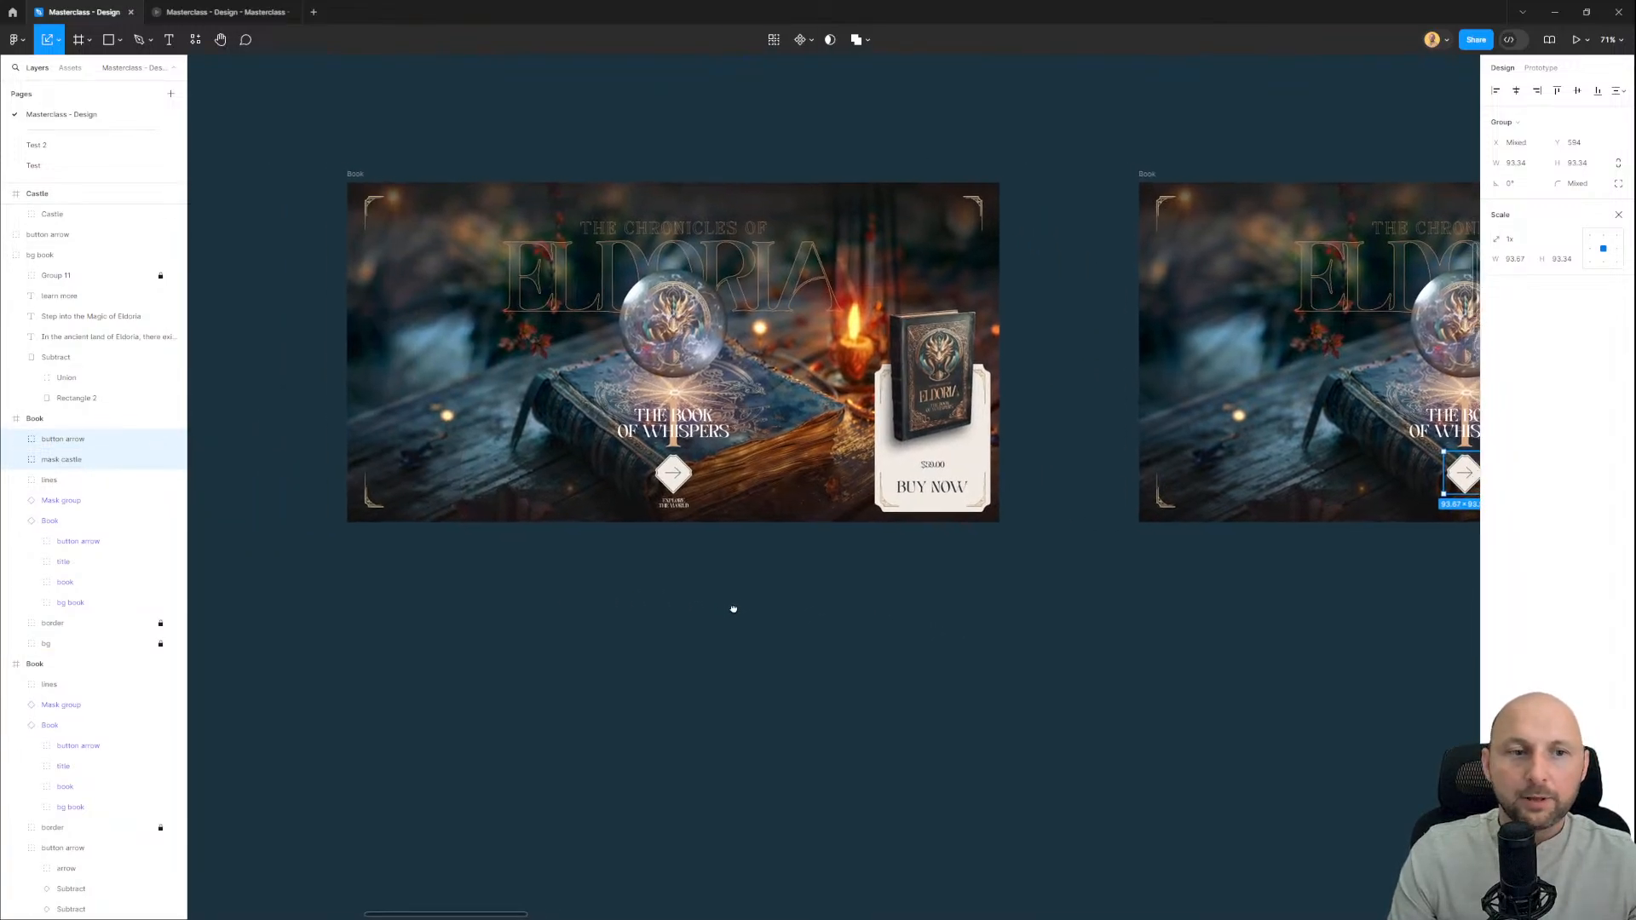
pyautogui.click(674, 475)
pyautogui.press('Delete')
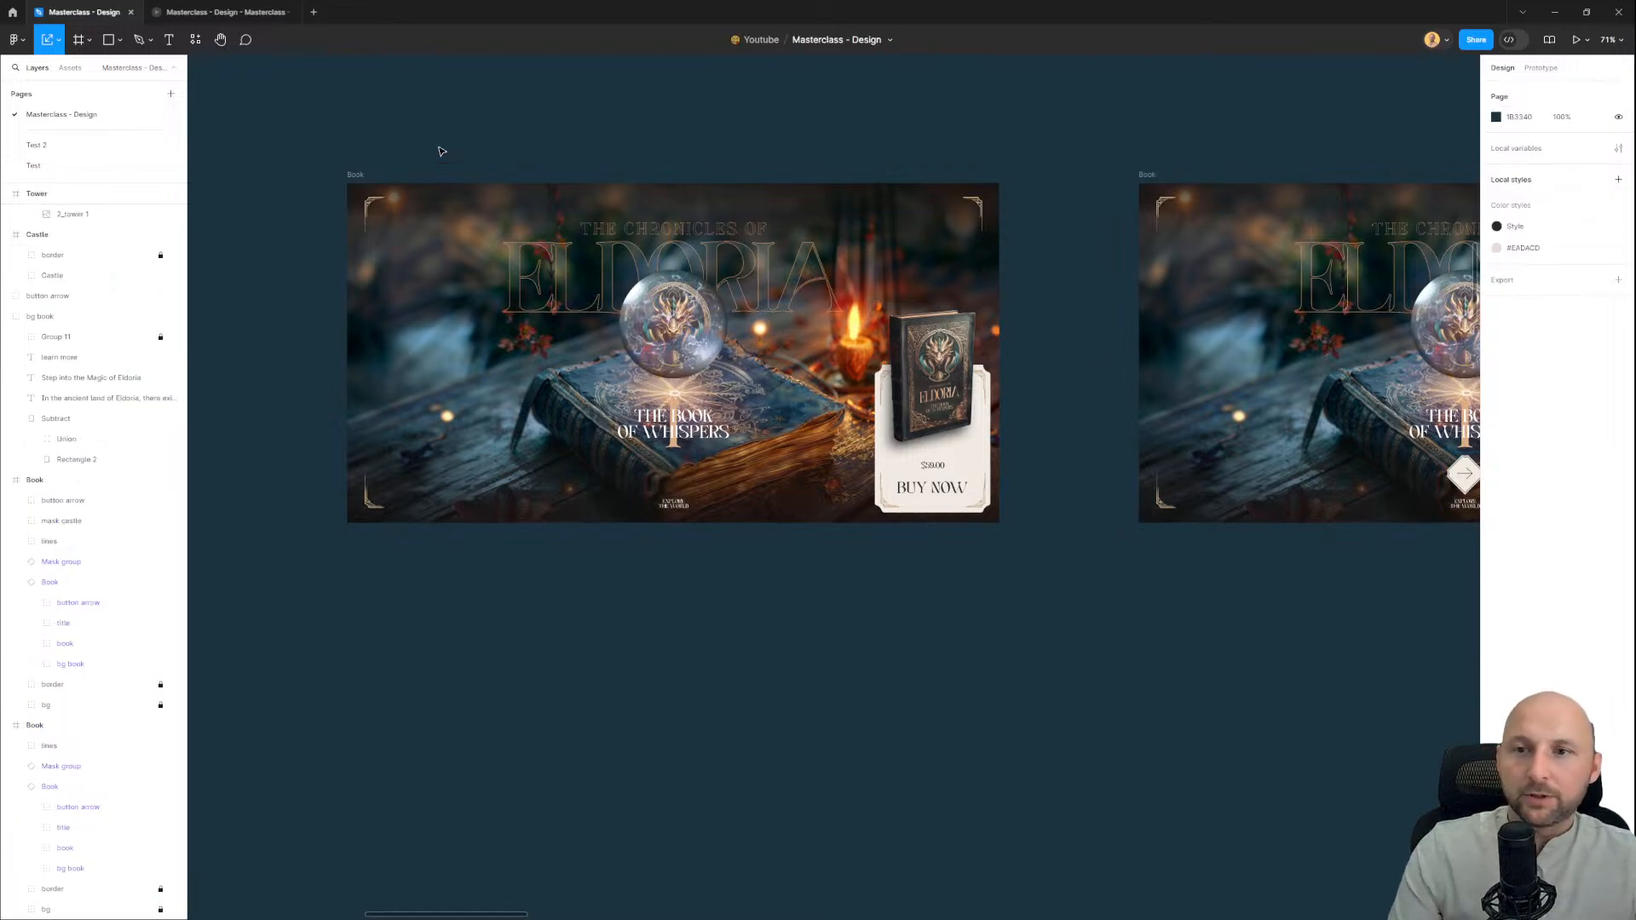
pyautogui.click(356, 174)
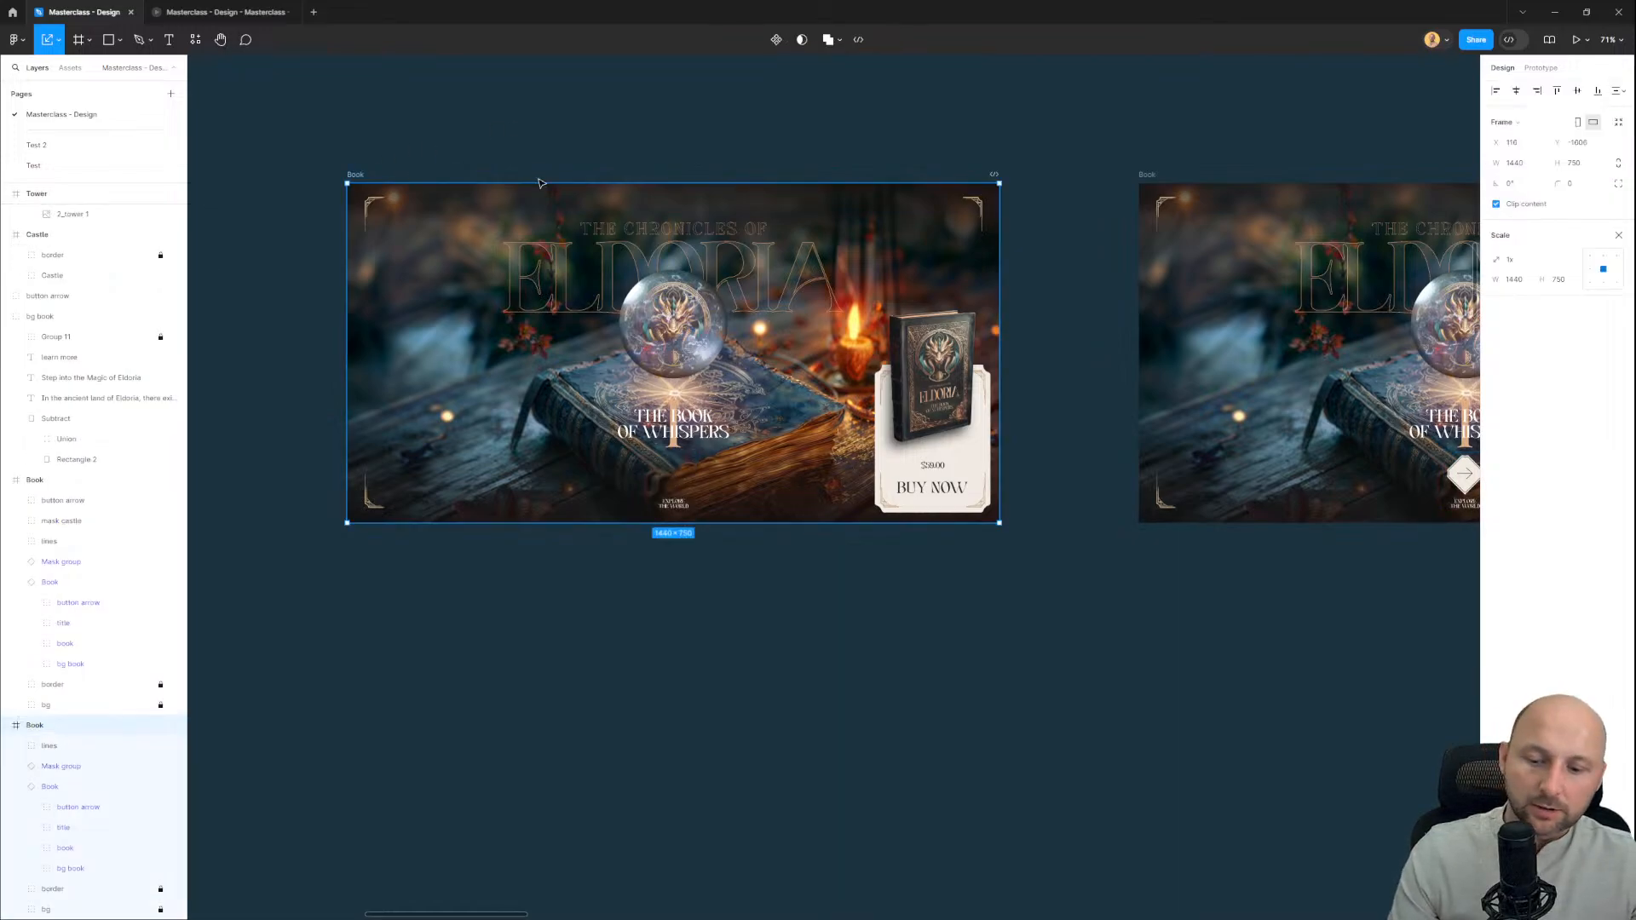
pyautogui.hotkey('ctrl', 'v')
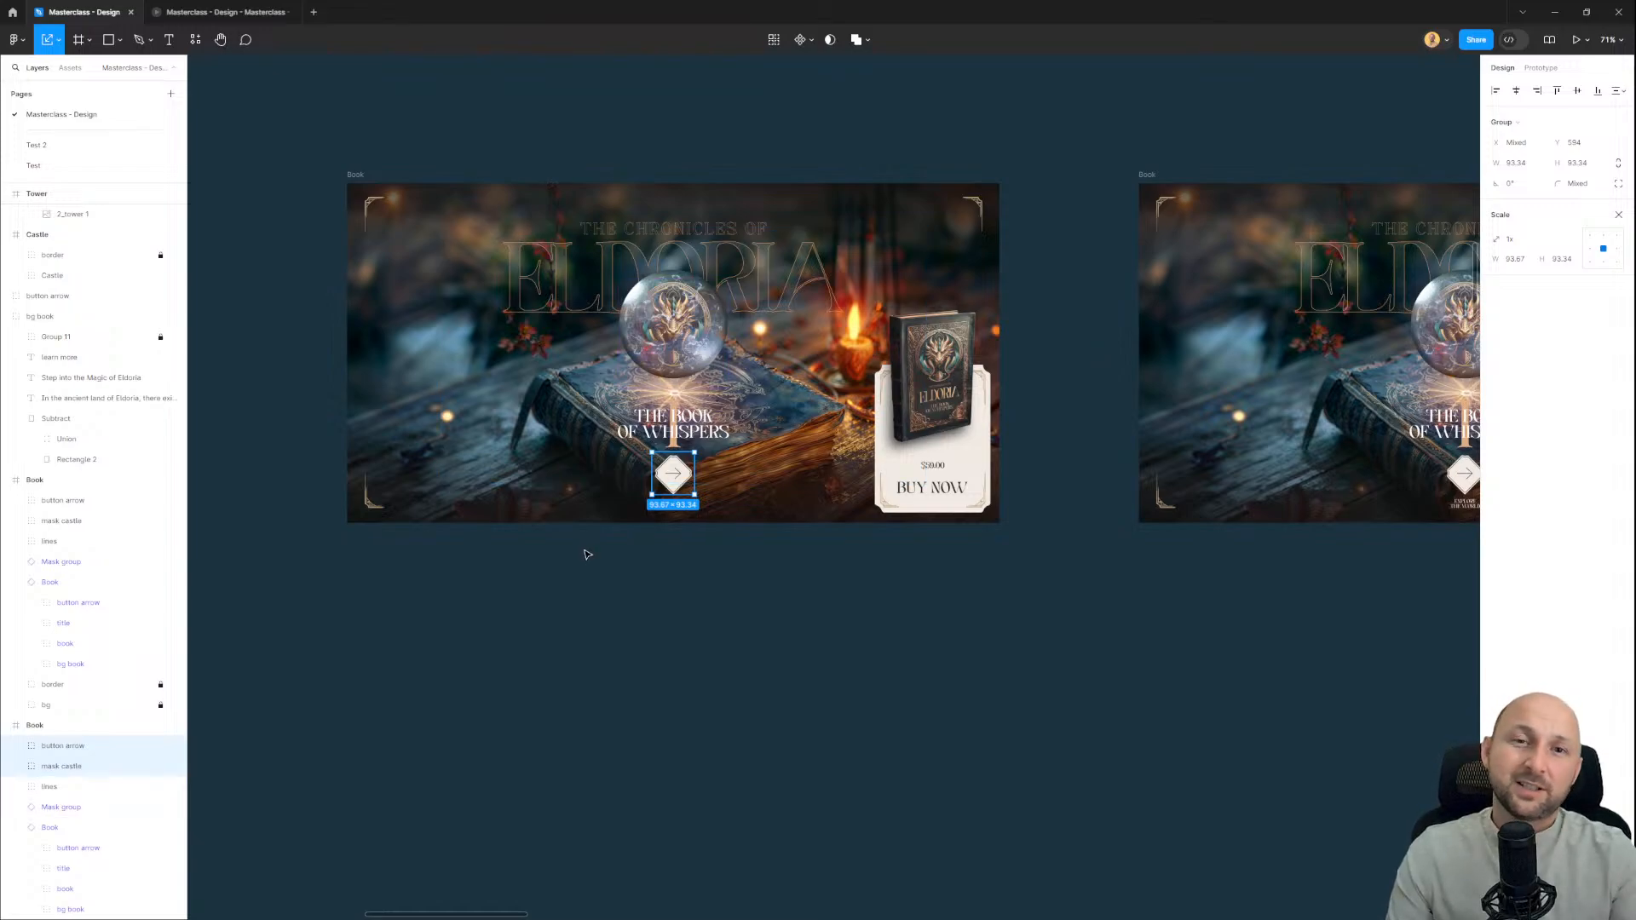
pyautogui.hscroll(3, 728, 648)
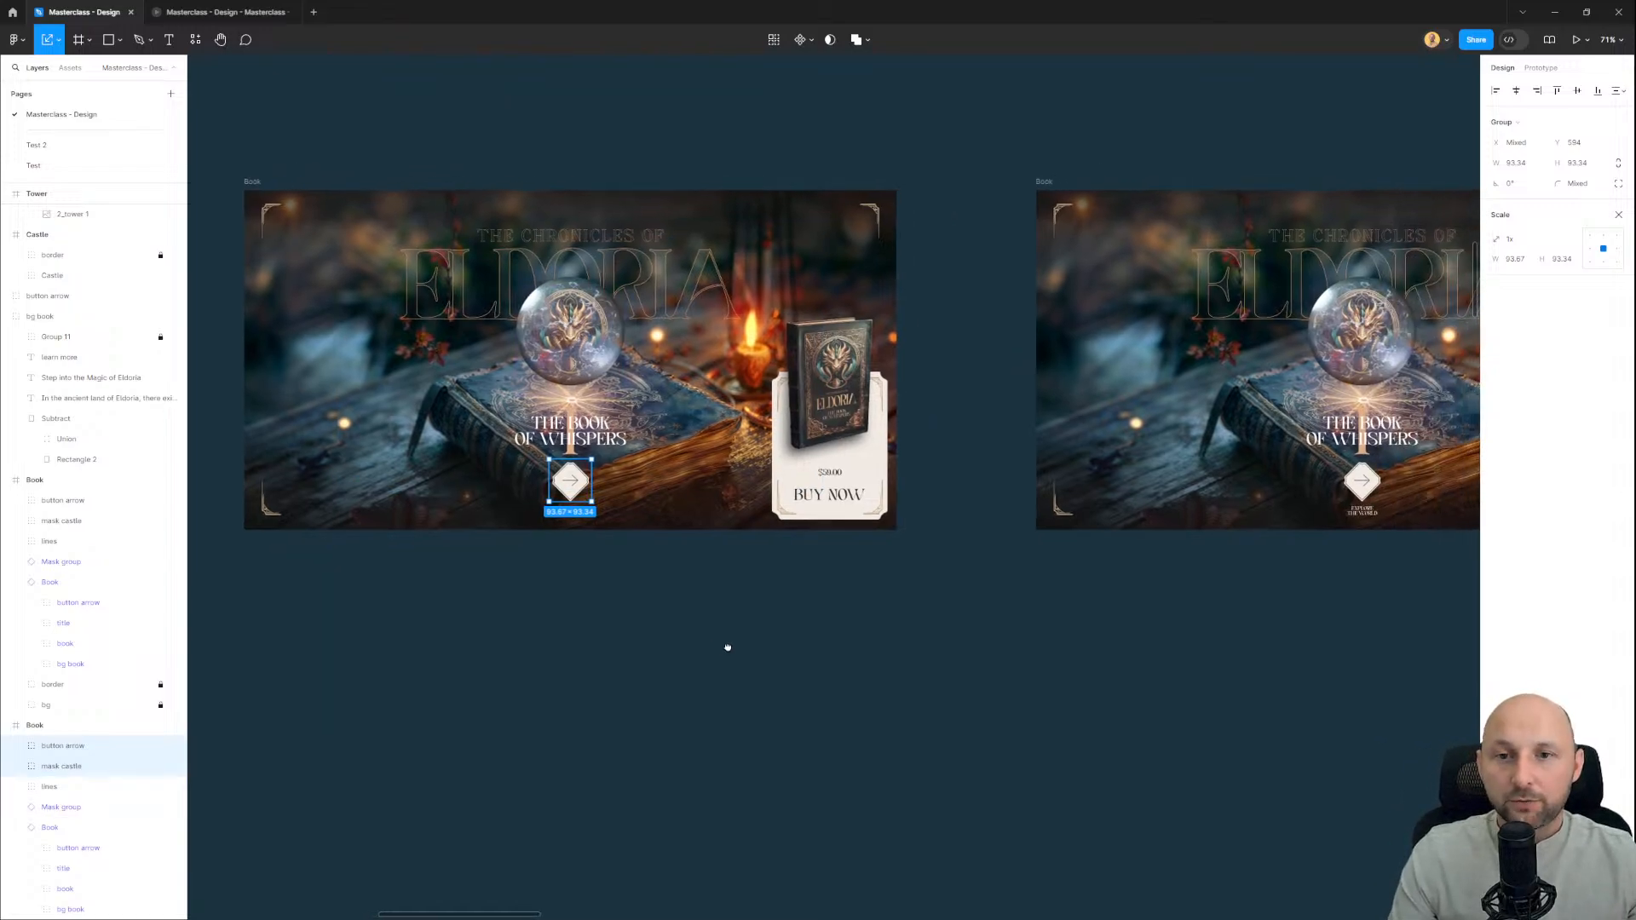
# Step: Compare the arrow buttons in both Book frames and open the original Book frame's prototype settings
pyautogui.scroll(-5, 753, 635)
pyautogui.click(801, 614)
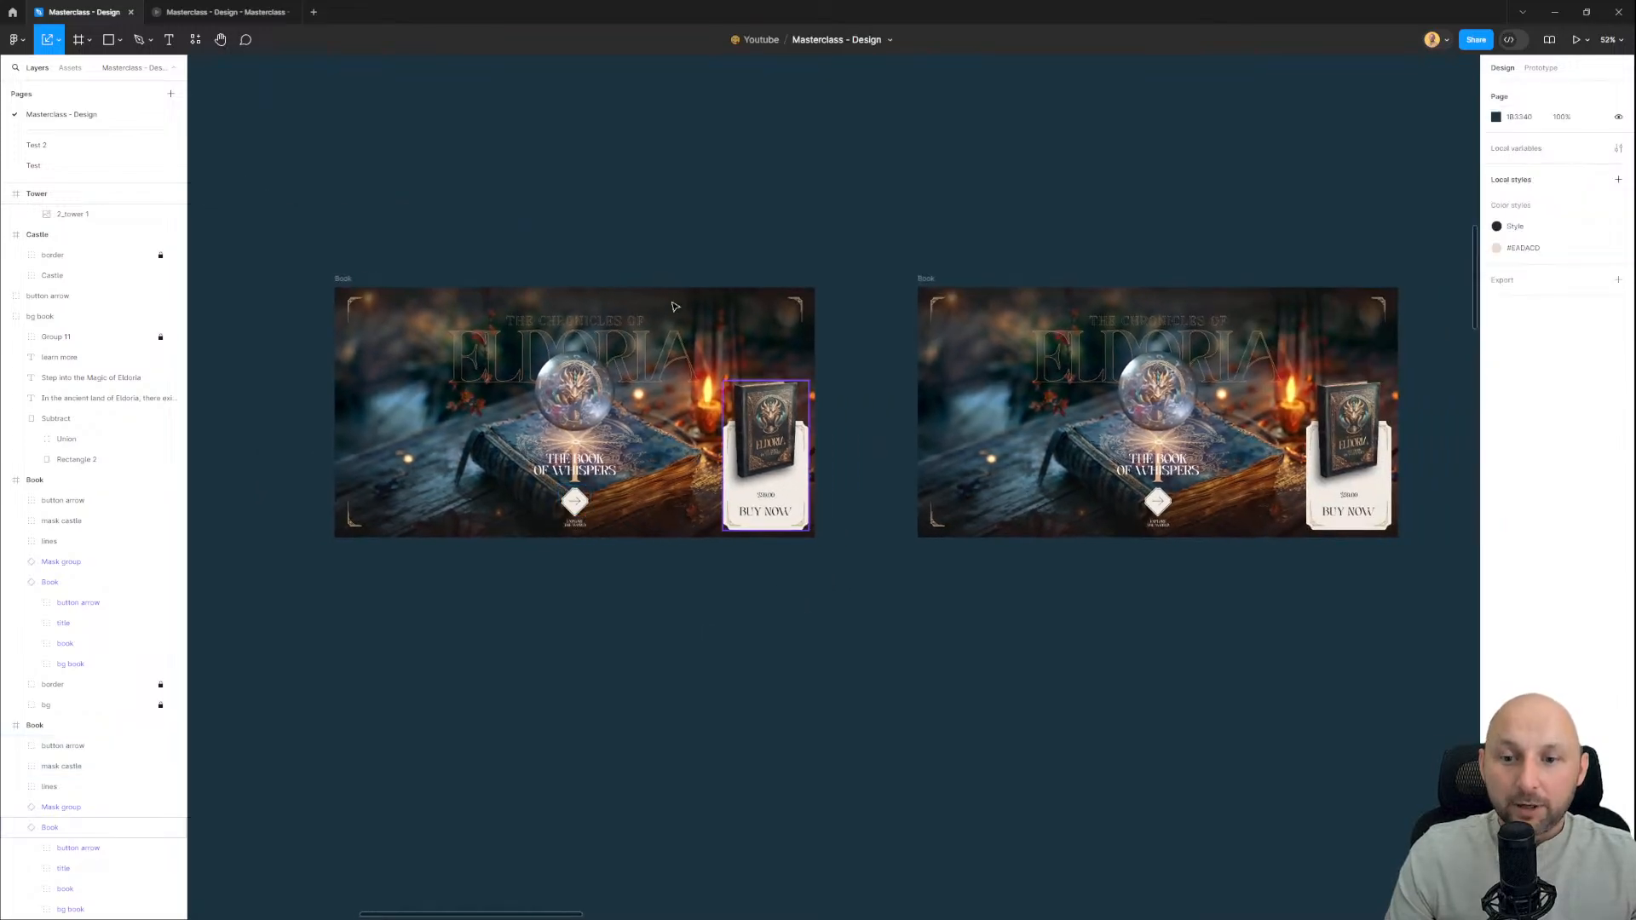
pyautogui.hscroll(2, 636, 241)
pyautogui.scroll(-1, 636, 241)
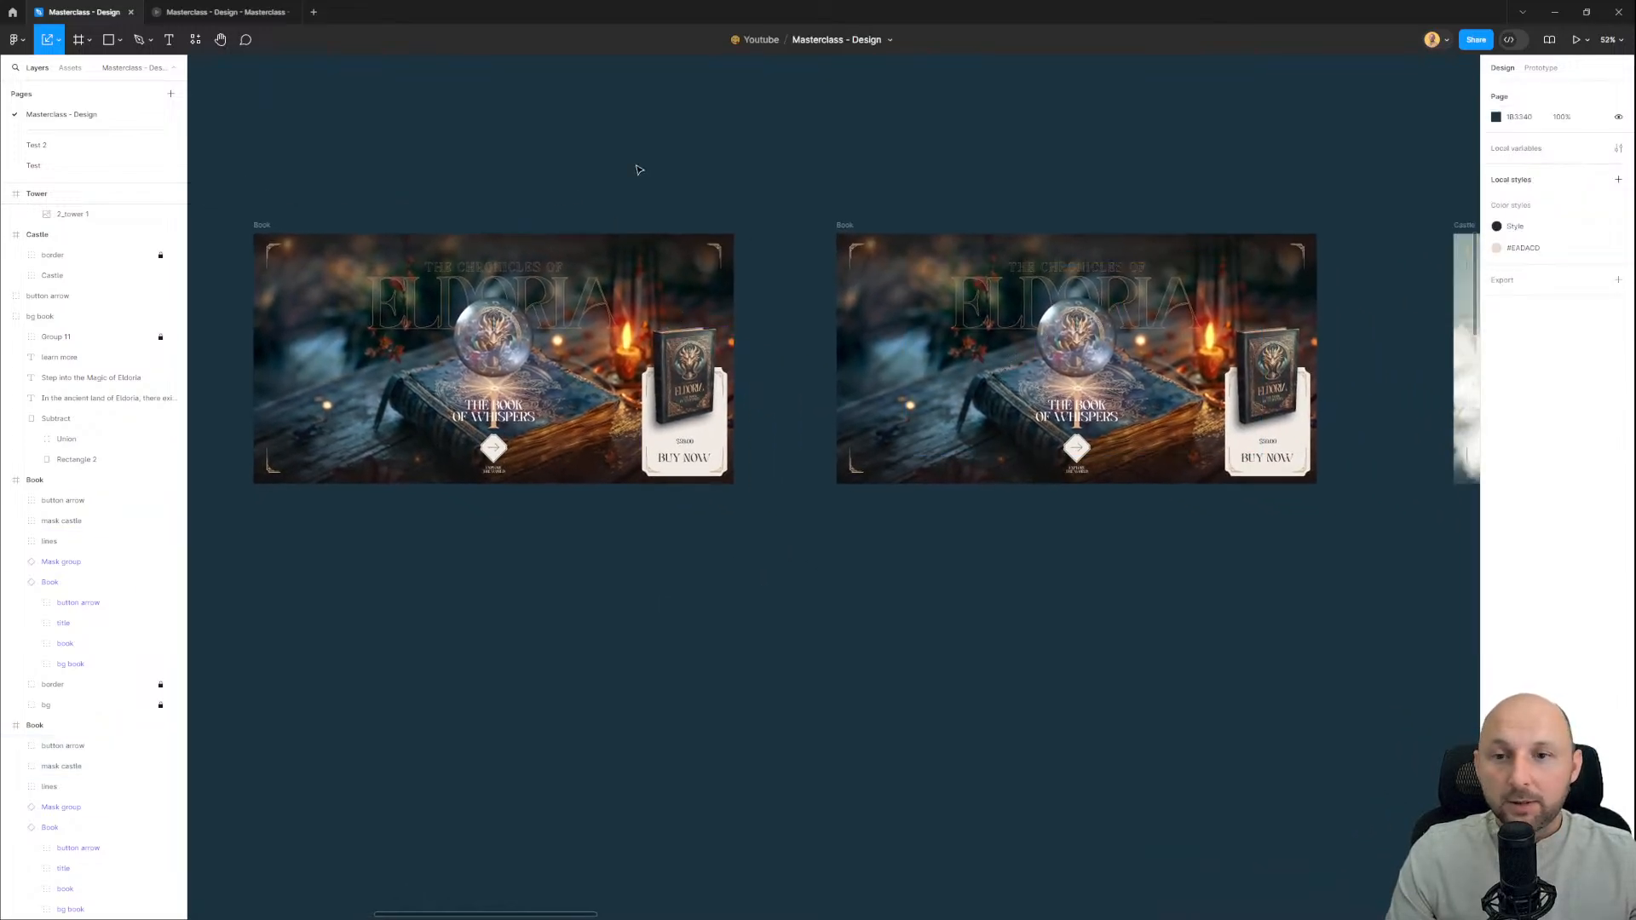
pyautogui.scroll(1, 580, 490)
pyautogui.click(493, 447)
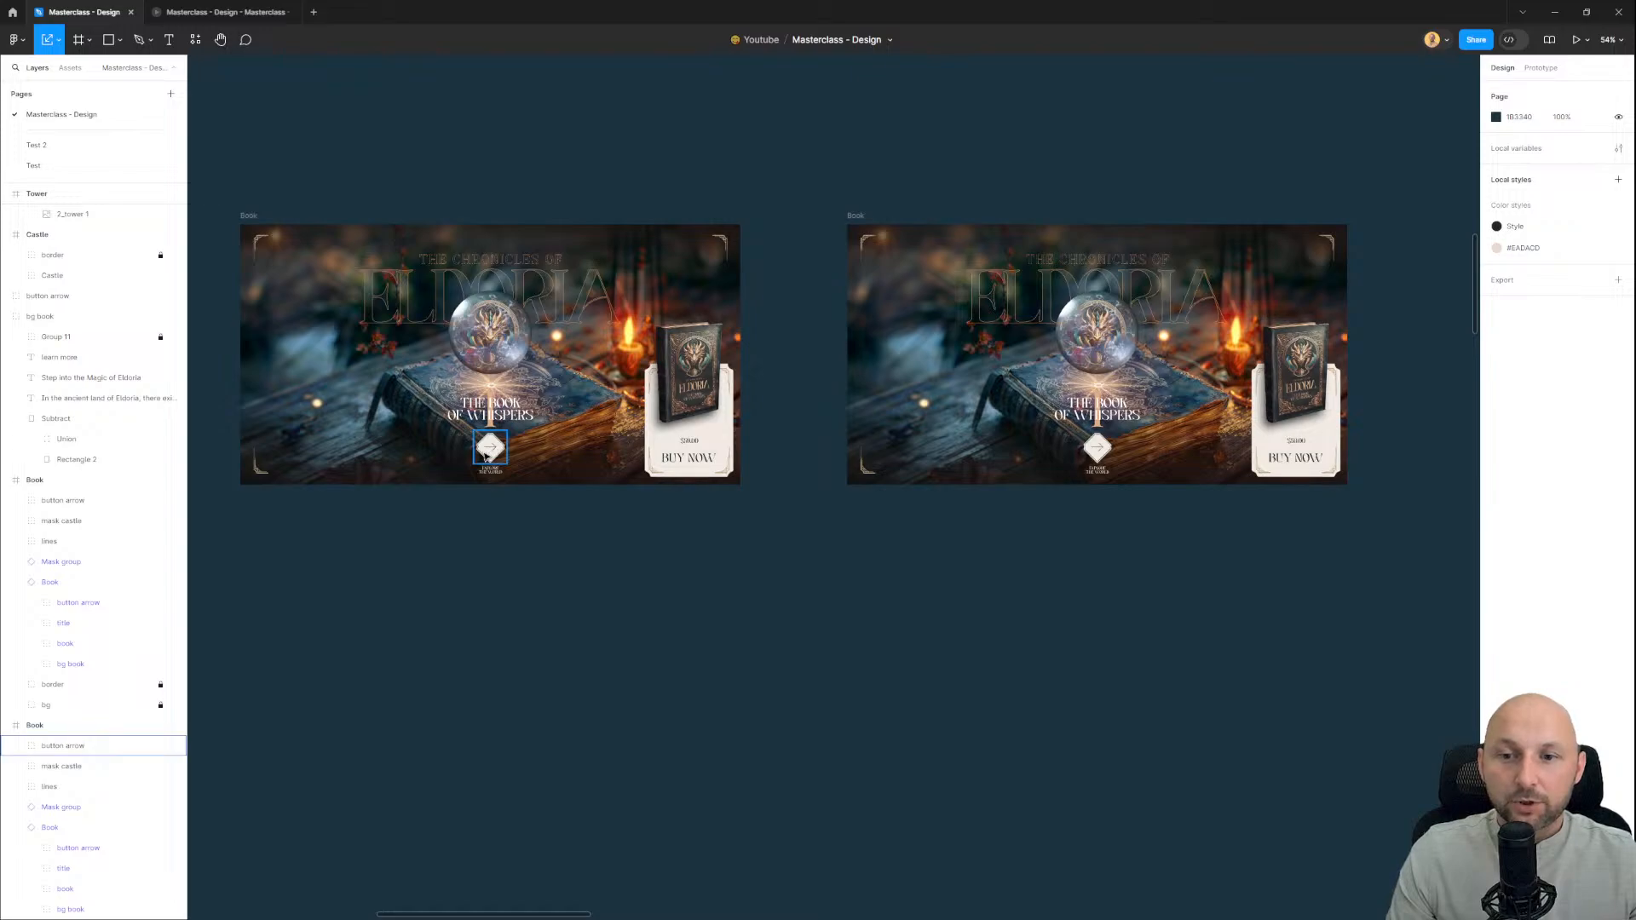
pyautogui.click(1086, 456)
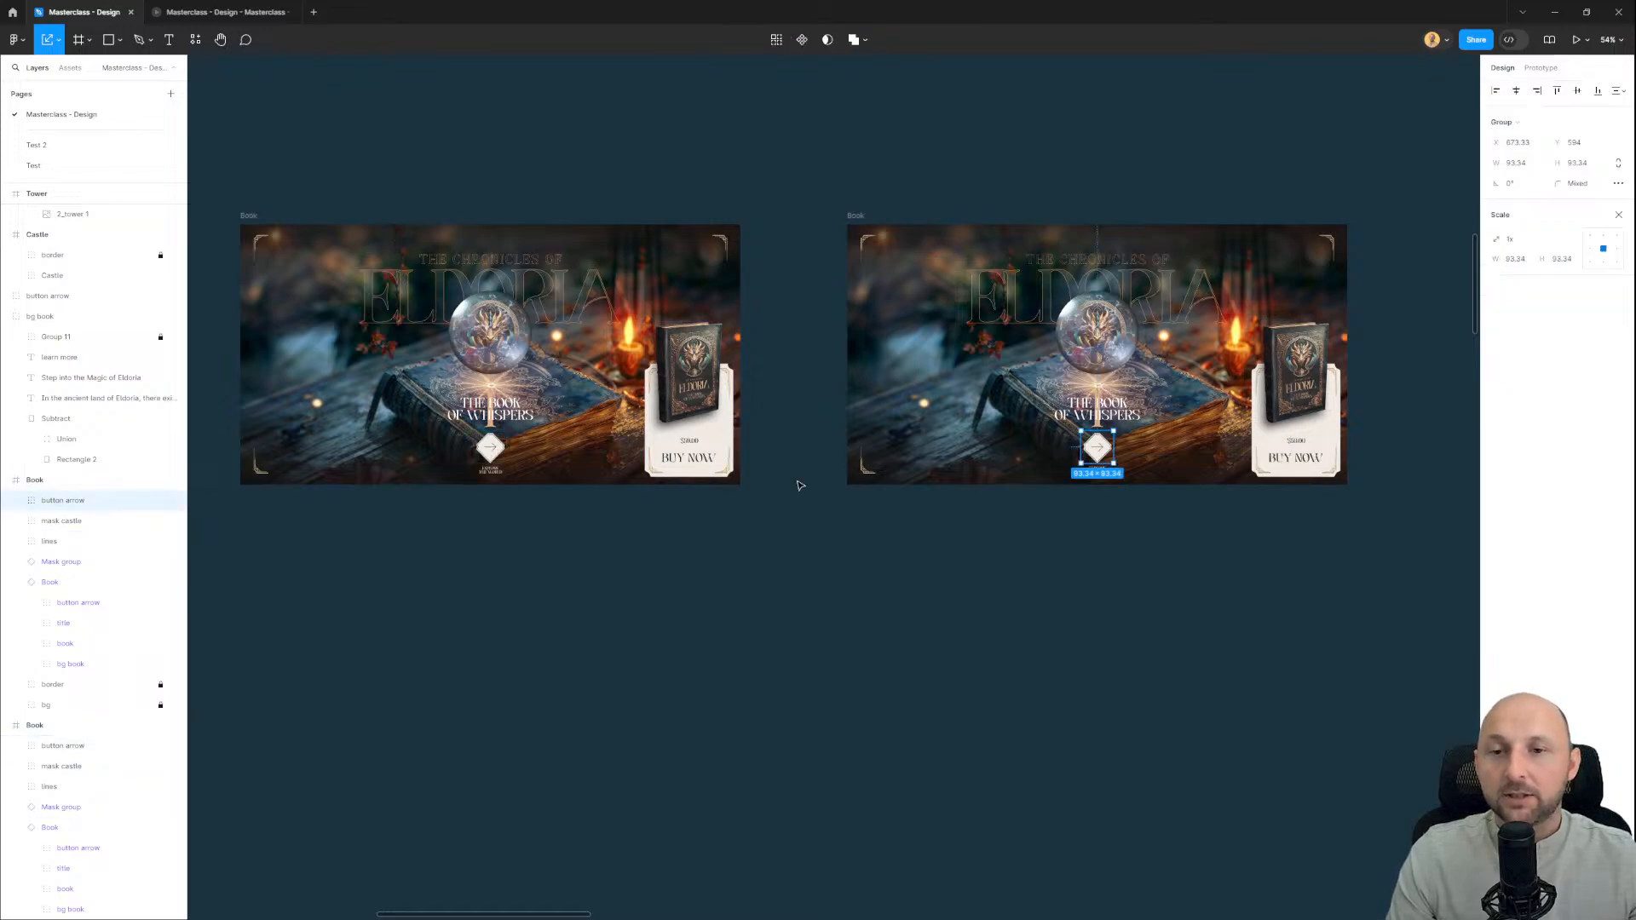
pyautogui.hscroll(10, 1099, 526)
pyautogui.scroll(1, 1100, 527)
pyautogui.hscroll(-9, 796, 154)
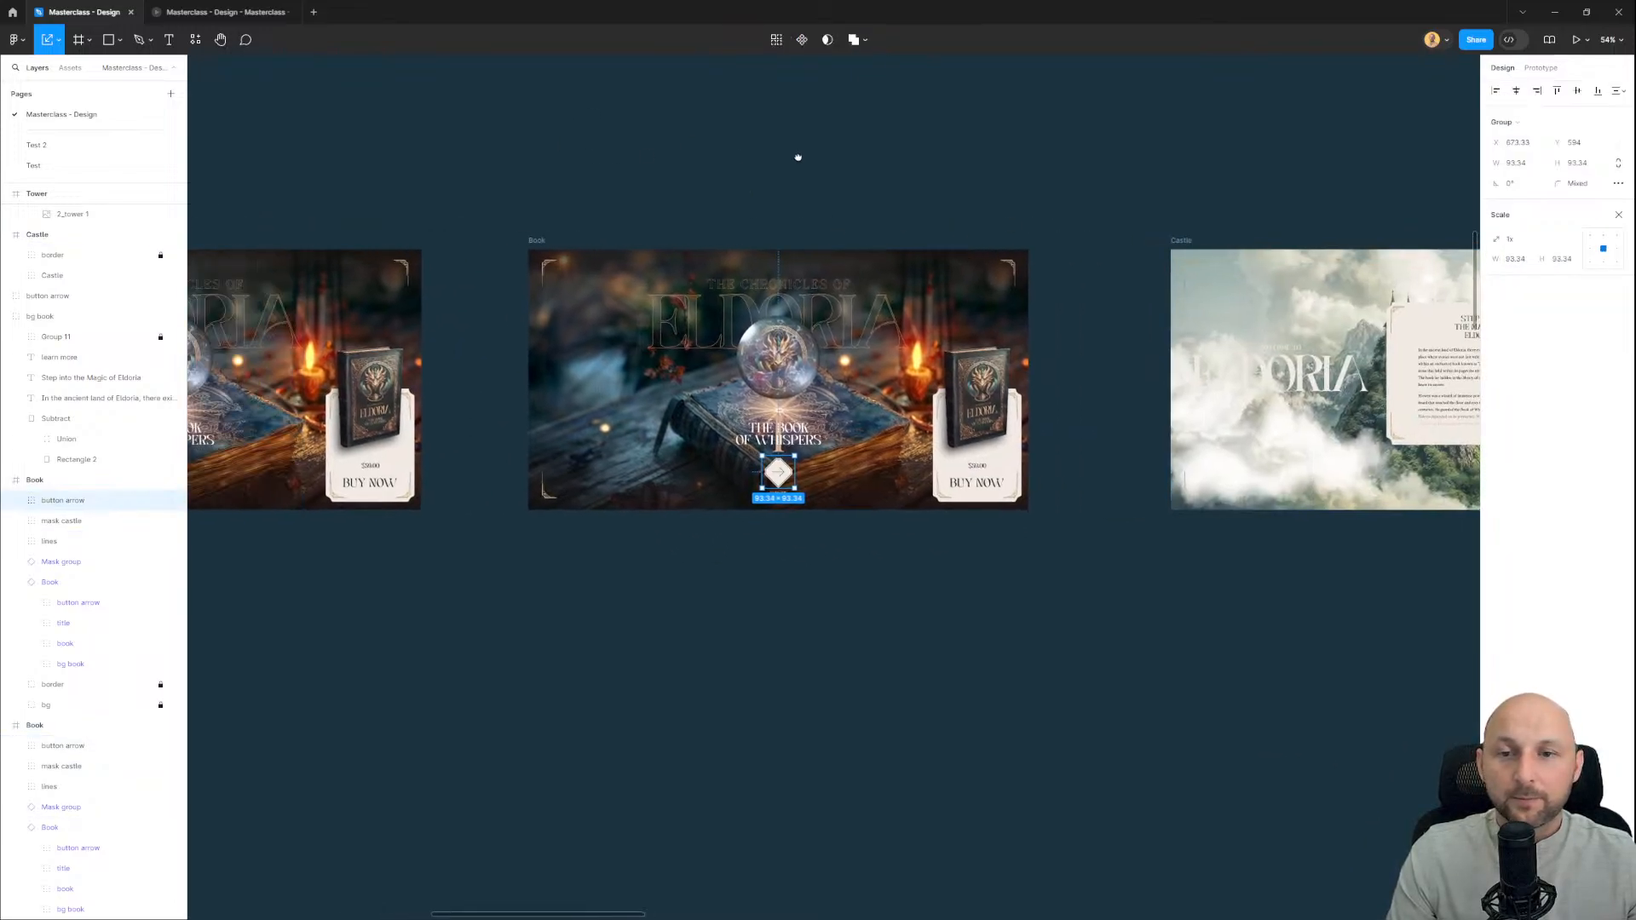
pyautogui.click(203, 257)
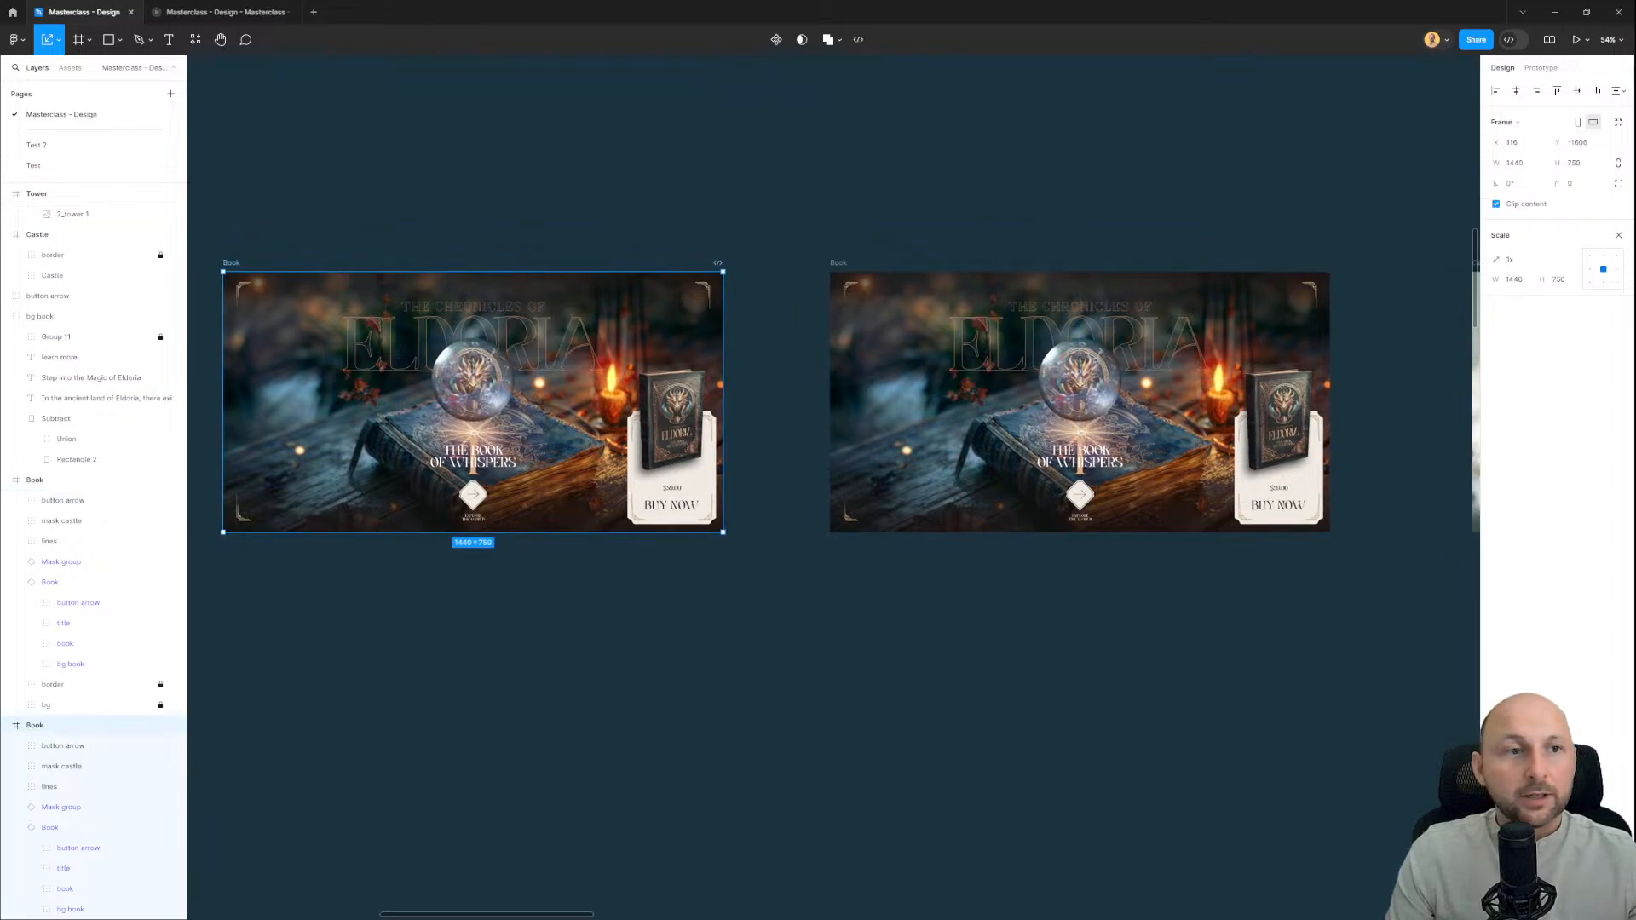
pyautogui.click(1544, 70)
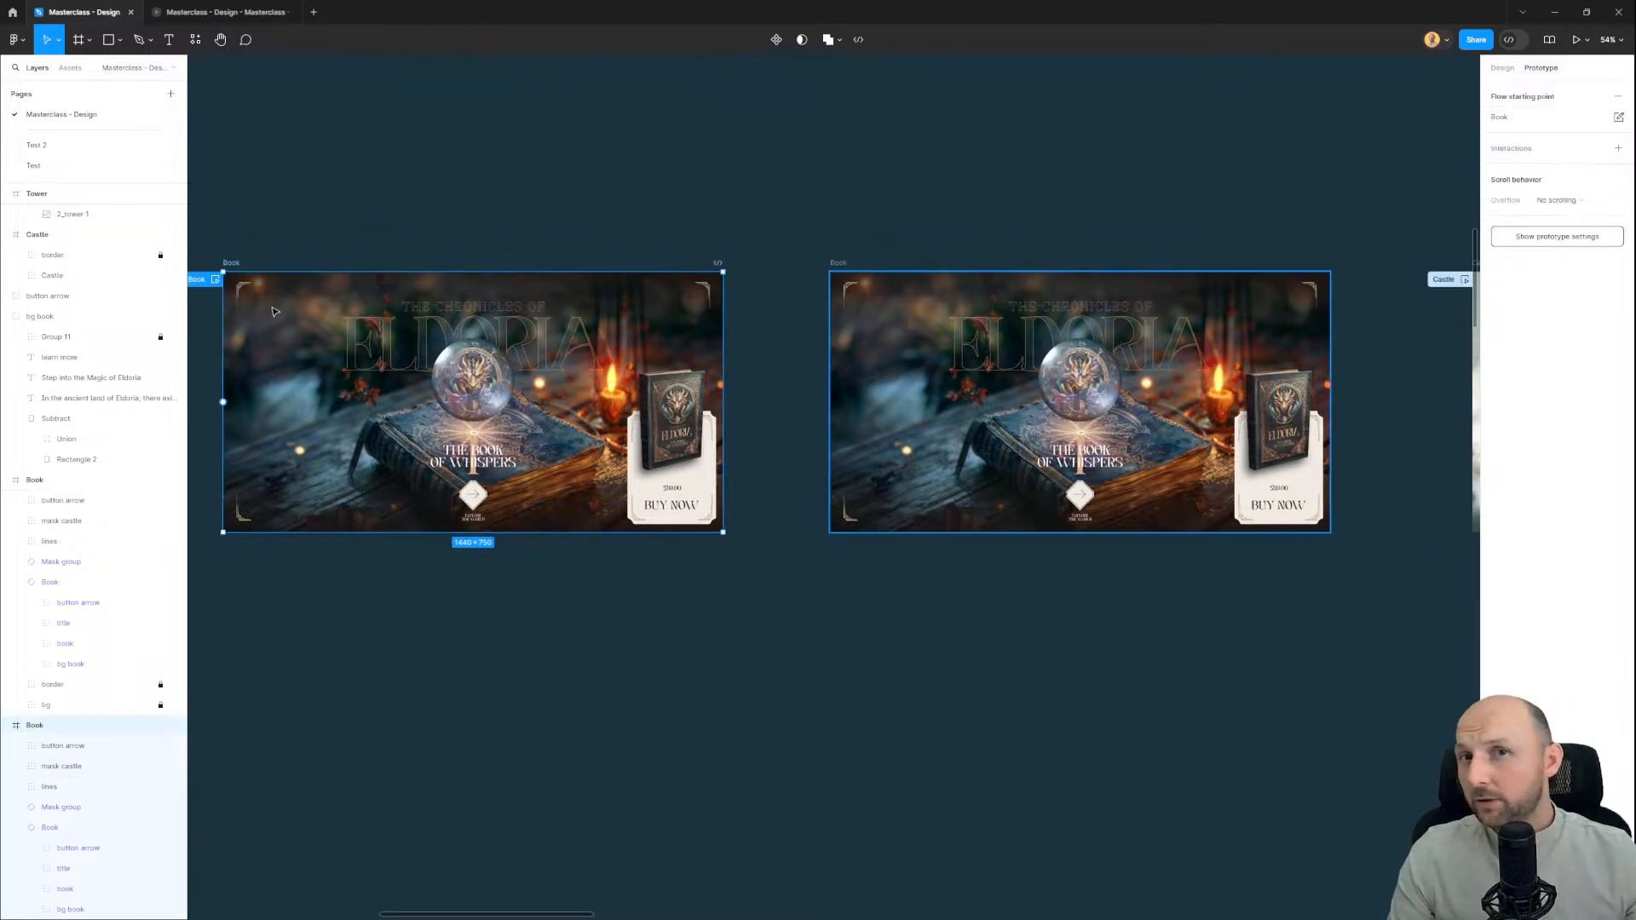
pyautogui.moveTo(723, 402); pyautogui.dragTo(892, 419)
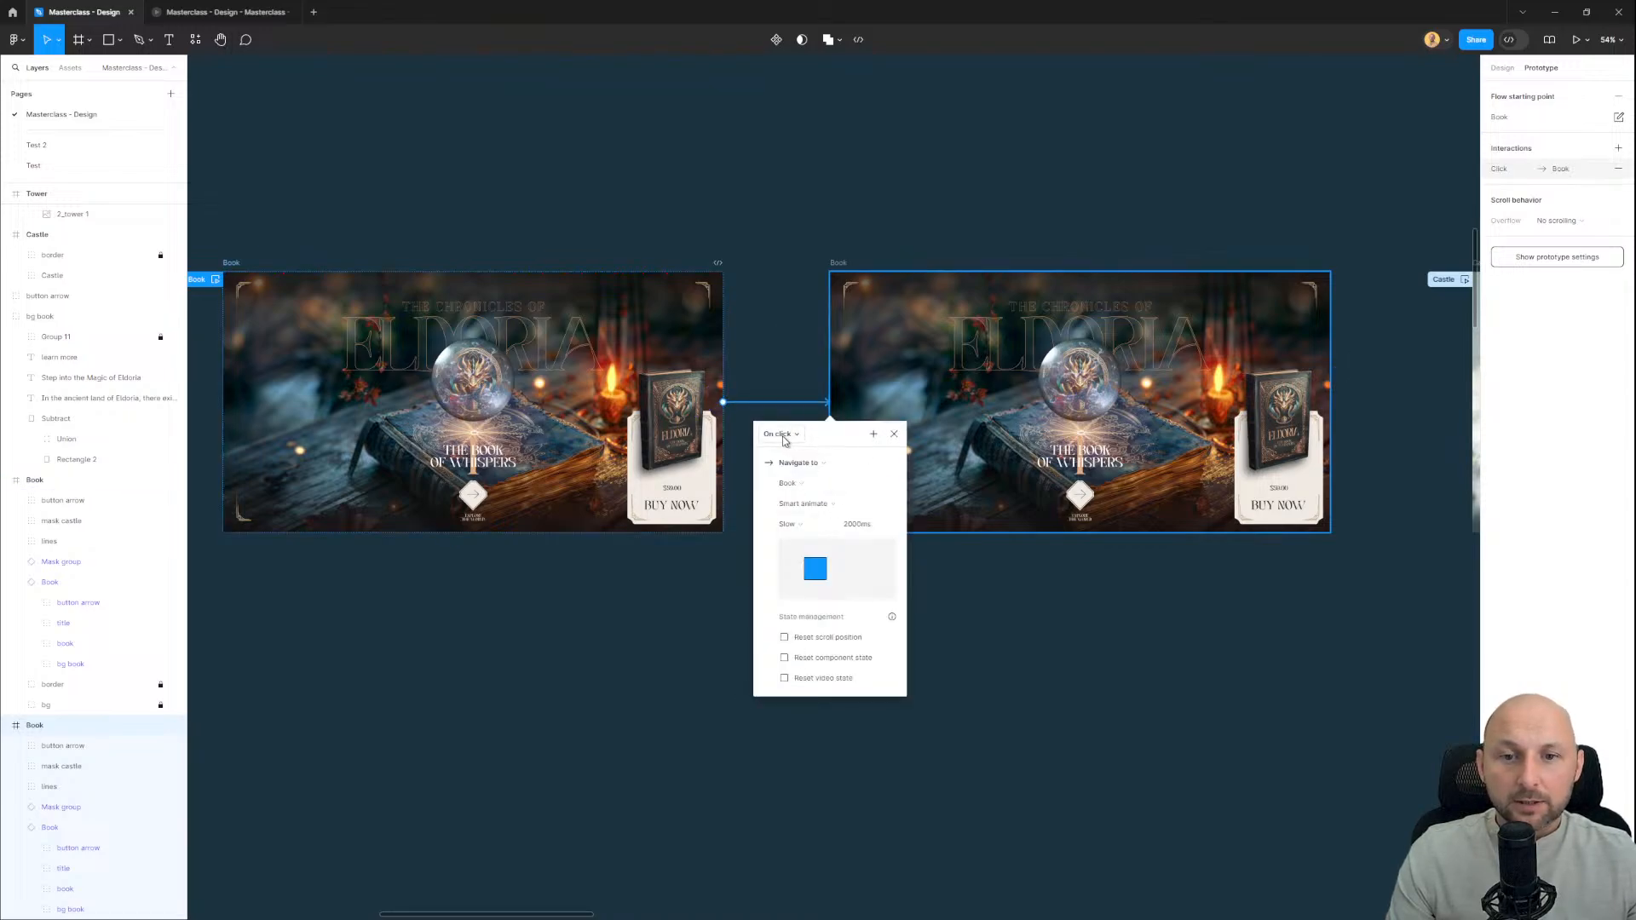
pyautogui.click(769, 372)
pyautogui.click(771, 402)
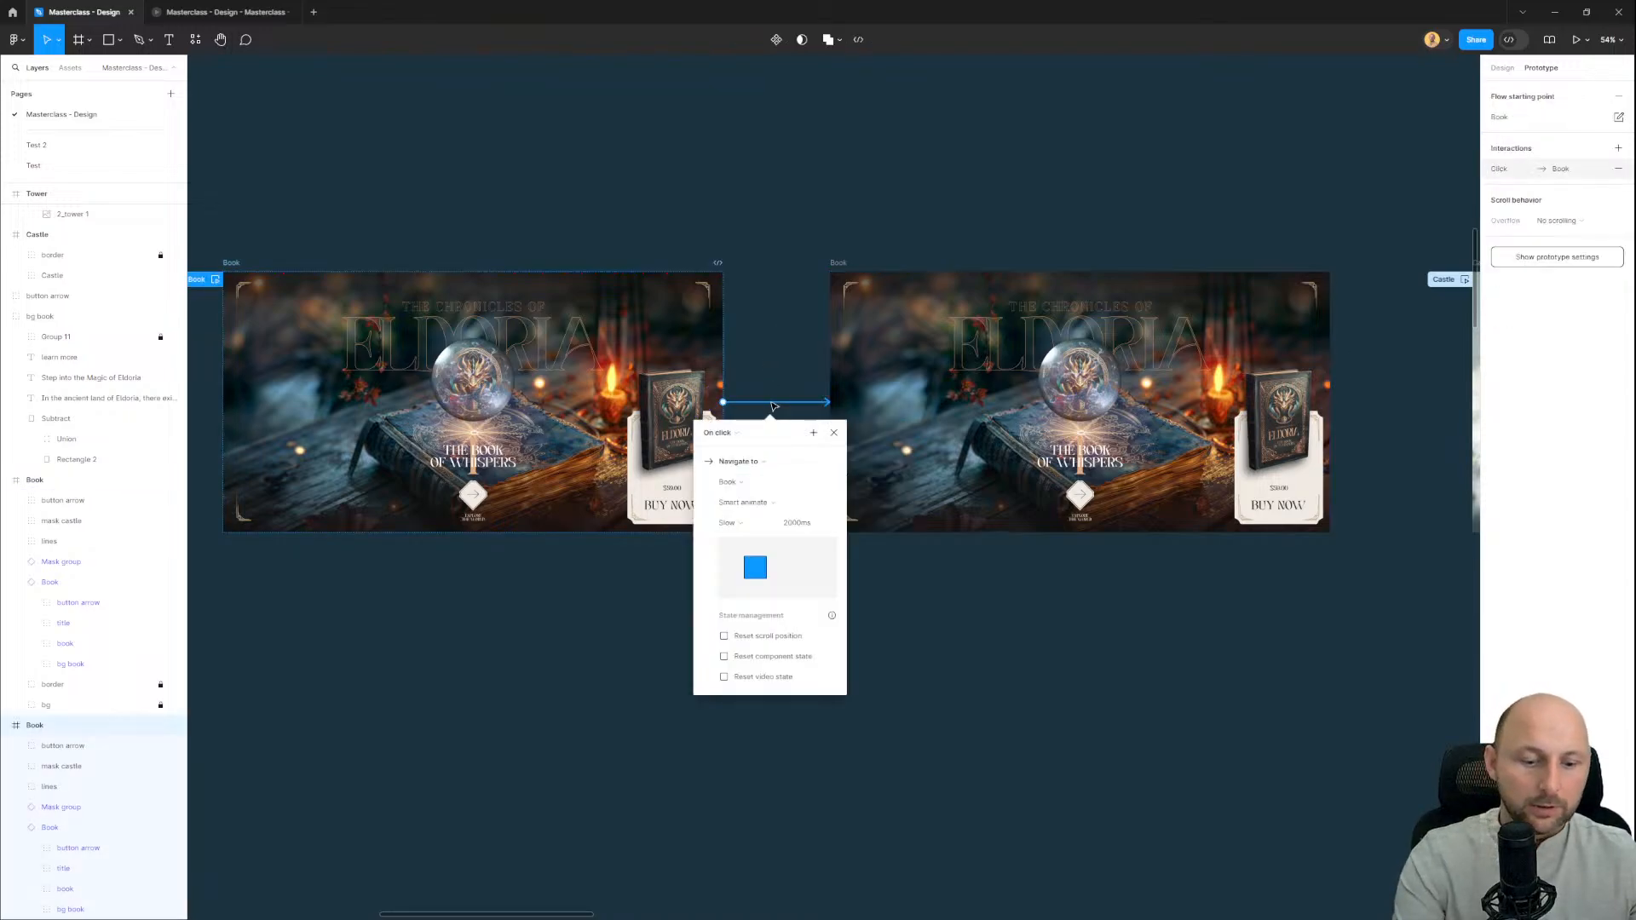
pyautogui.press('Delete')
# Step: Link the original Book frame's arrow button to the duplicated Book frame with an On click, Navigate to interaction
pyautogui.scroll(1, 482, 488)
pyautogui.click(474, 497)
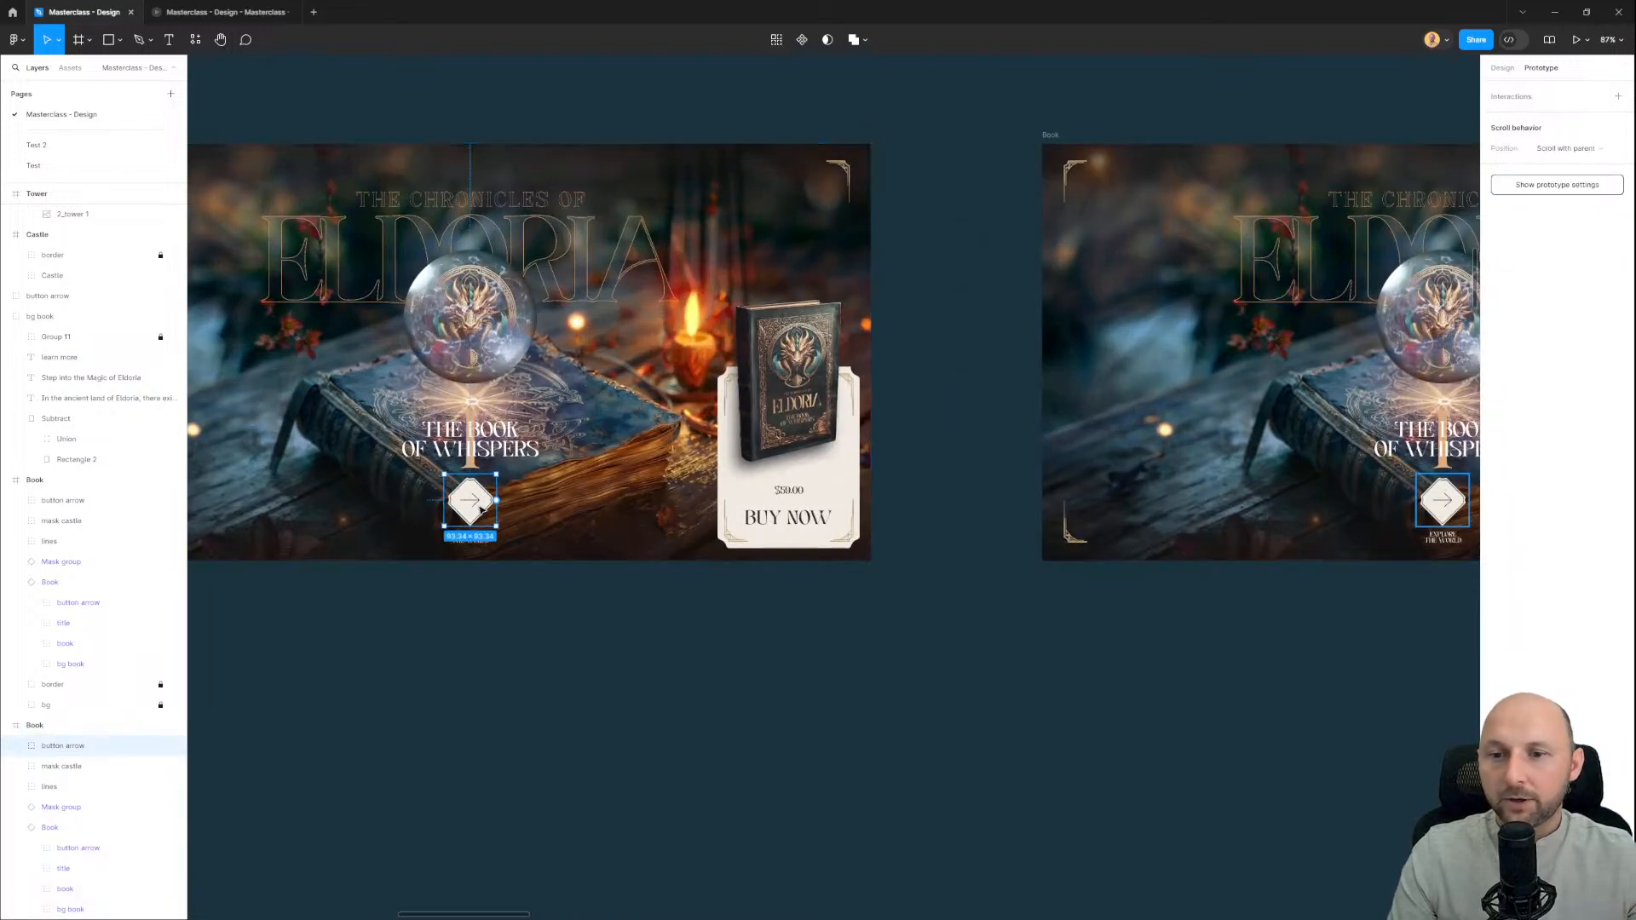
pyautogui.moveTo(489, 499); pyautogui.dragTo(916, 407)
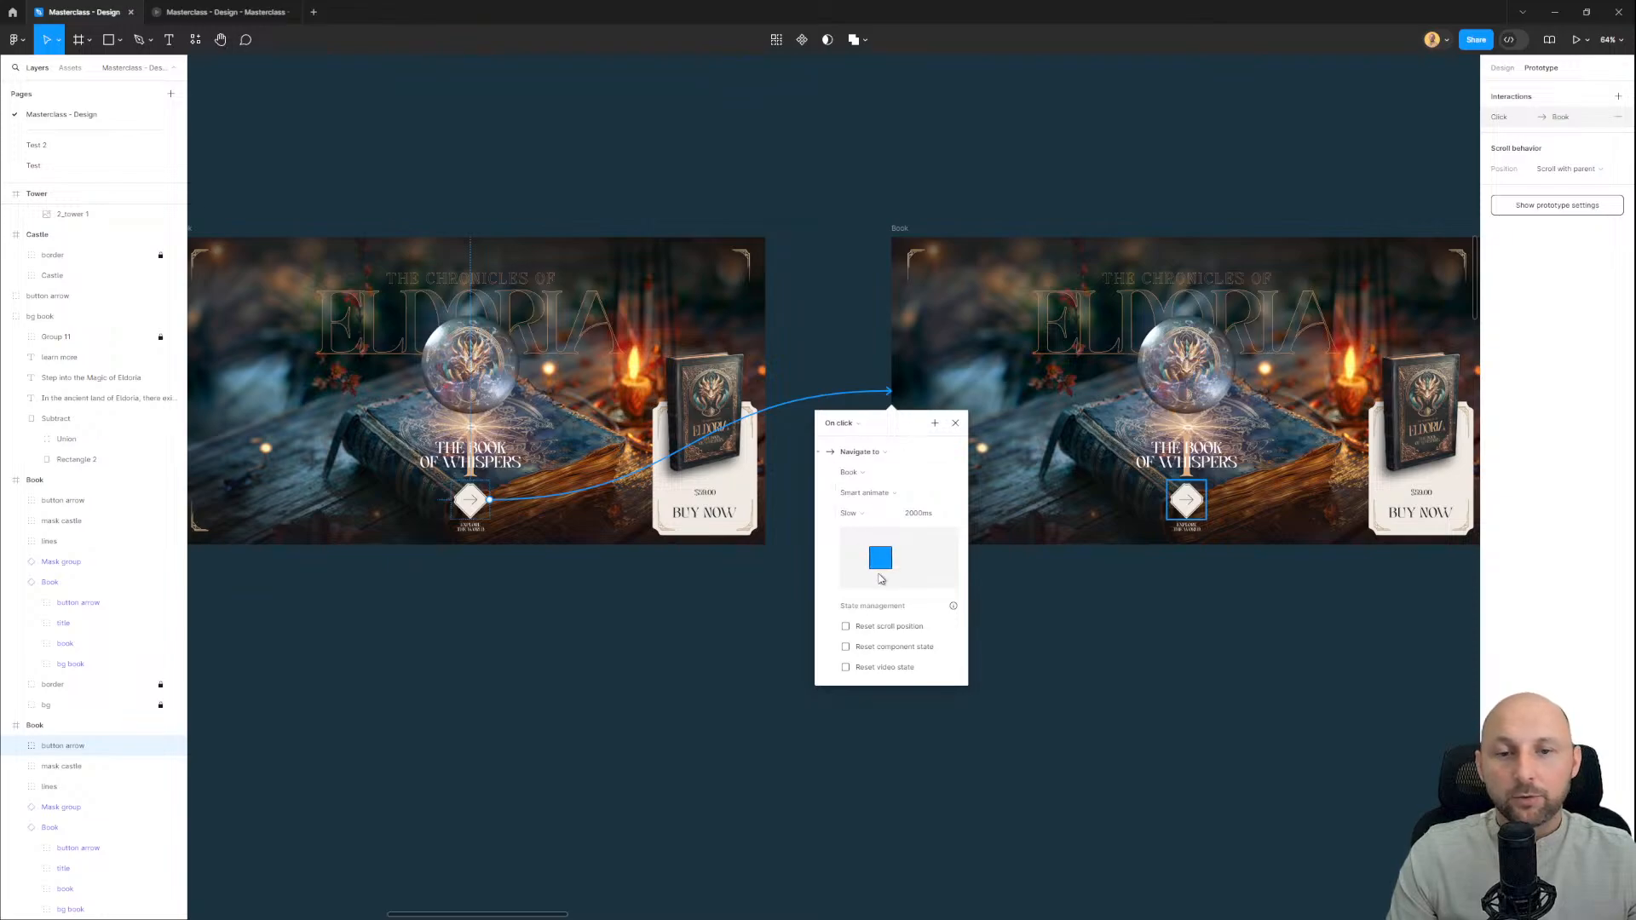
pyautogui.click(855, 424)
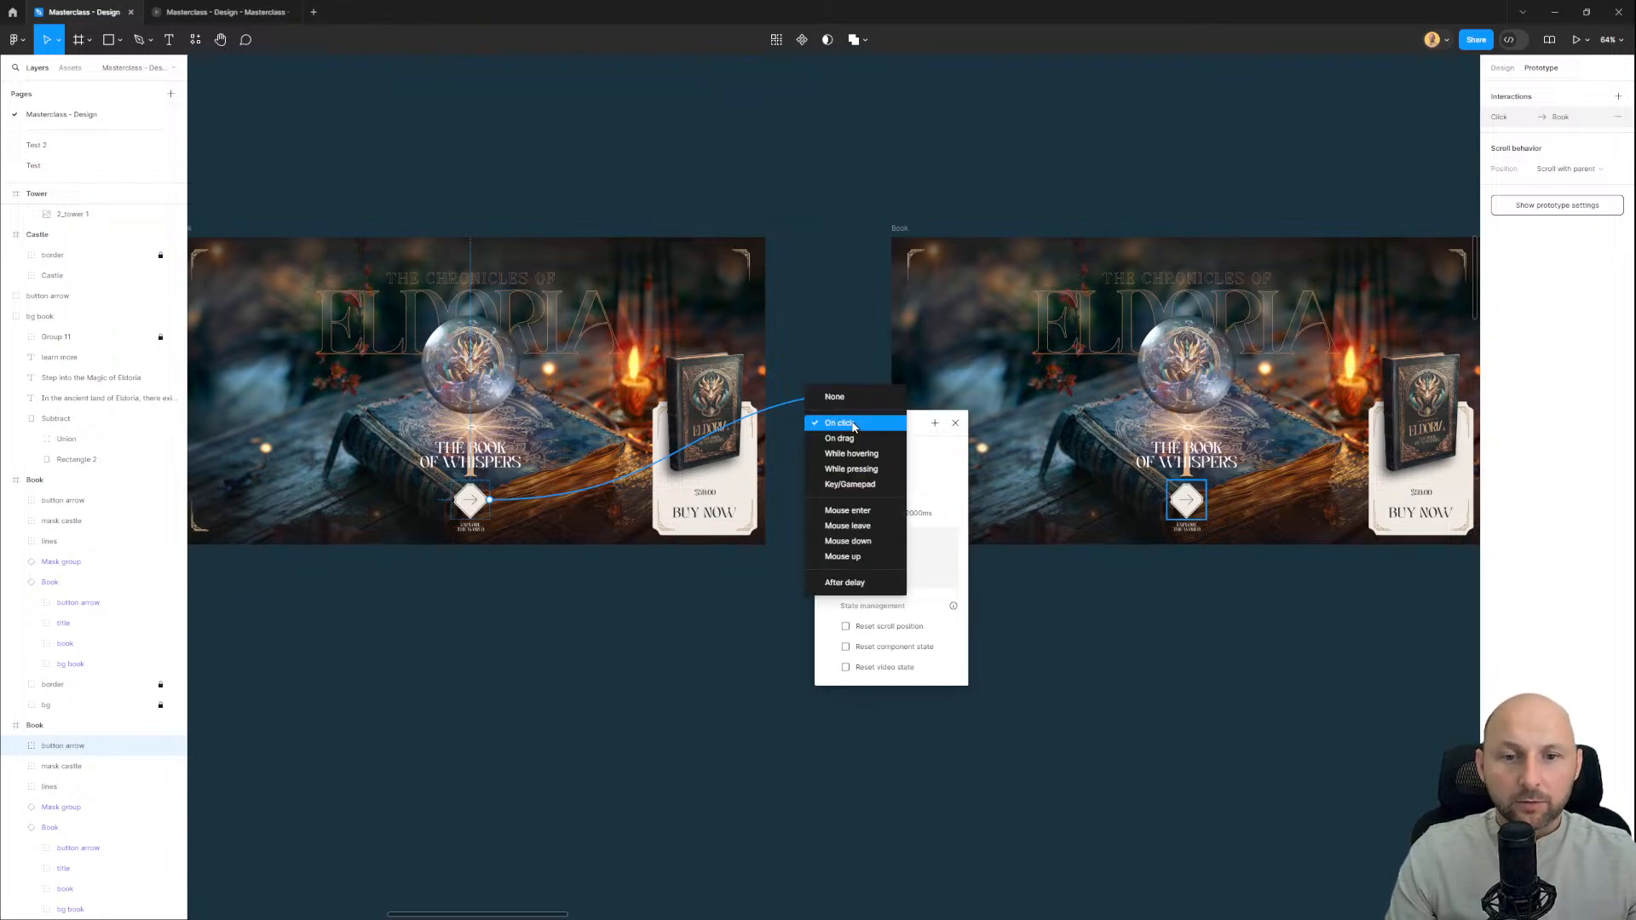
pyautogui.click(854, 425)
# Step: Set the arrow button's transition to Smart animate with Slow easing and a 2000ms duration
pyautogui.click(874, 496)
pyautogui.click(873, 496)
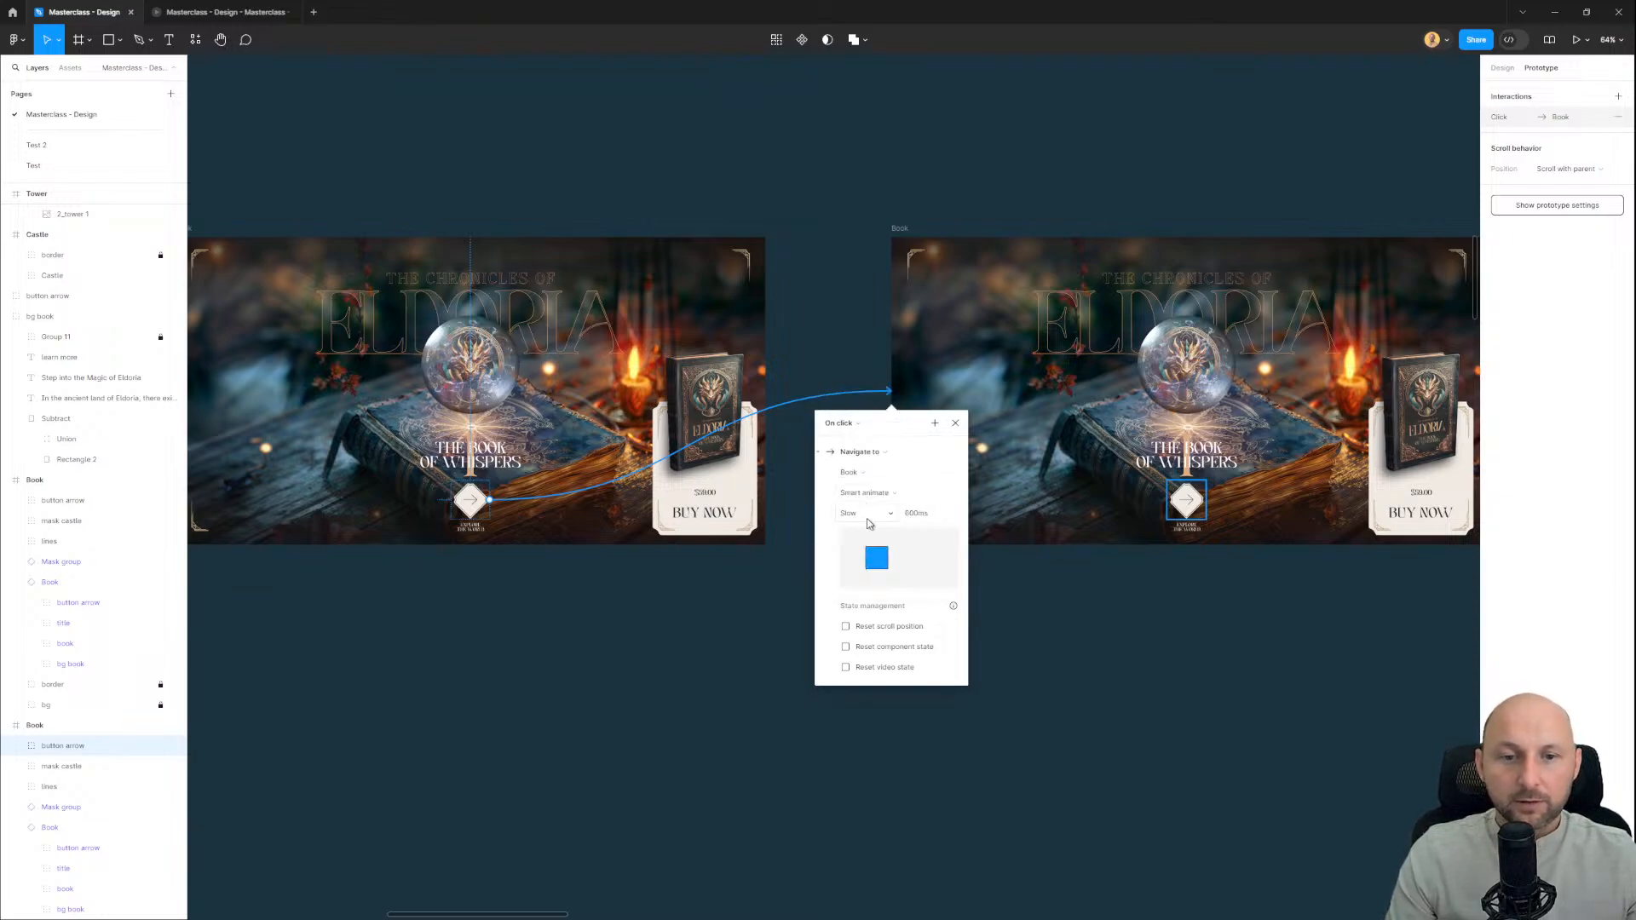
pyautogui.click(869, 518)
pyautogui.click(879, 514)
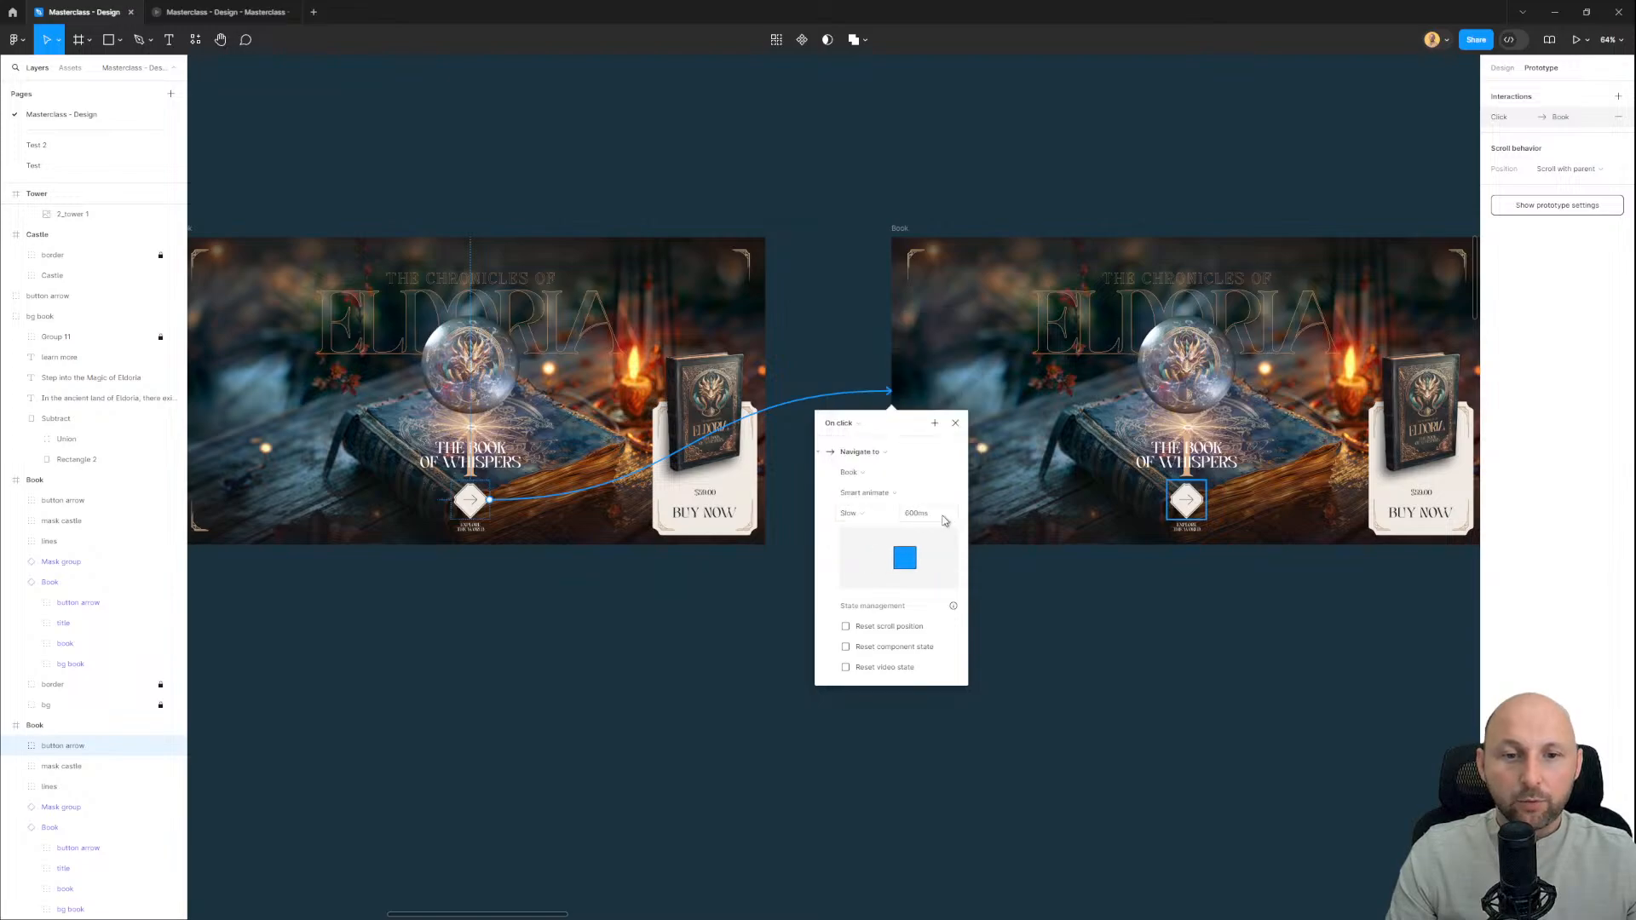
pyautogui.click(942, 515)
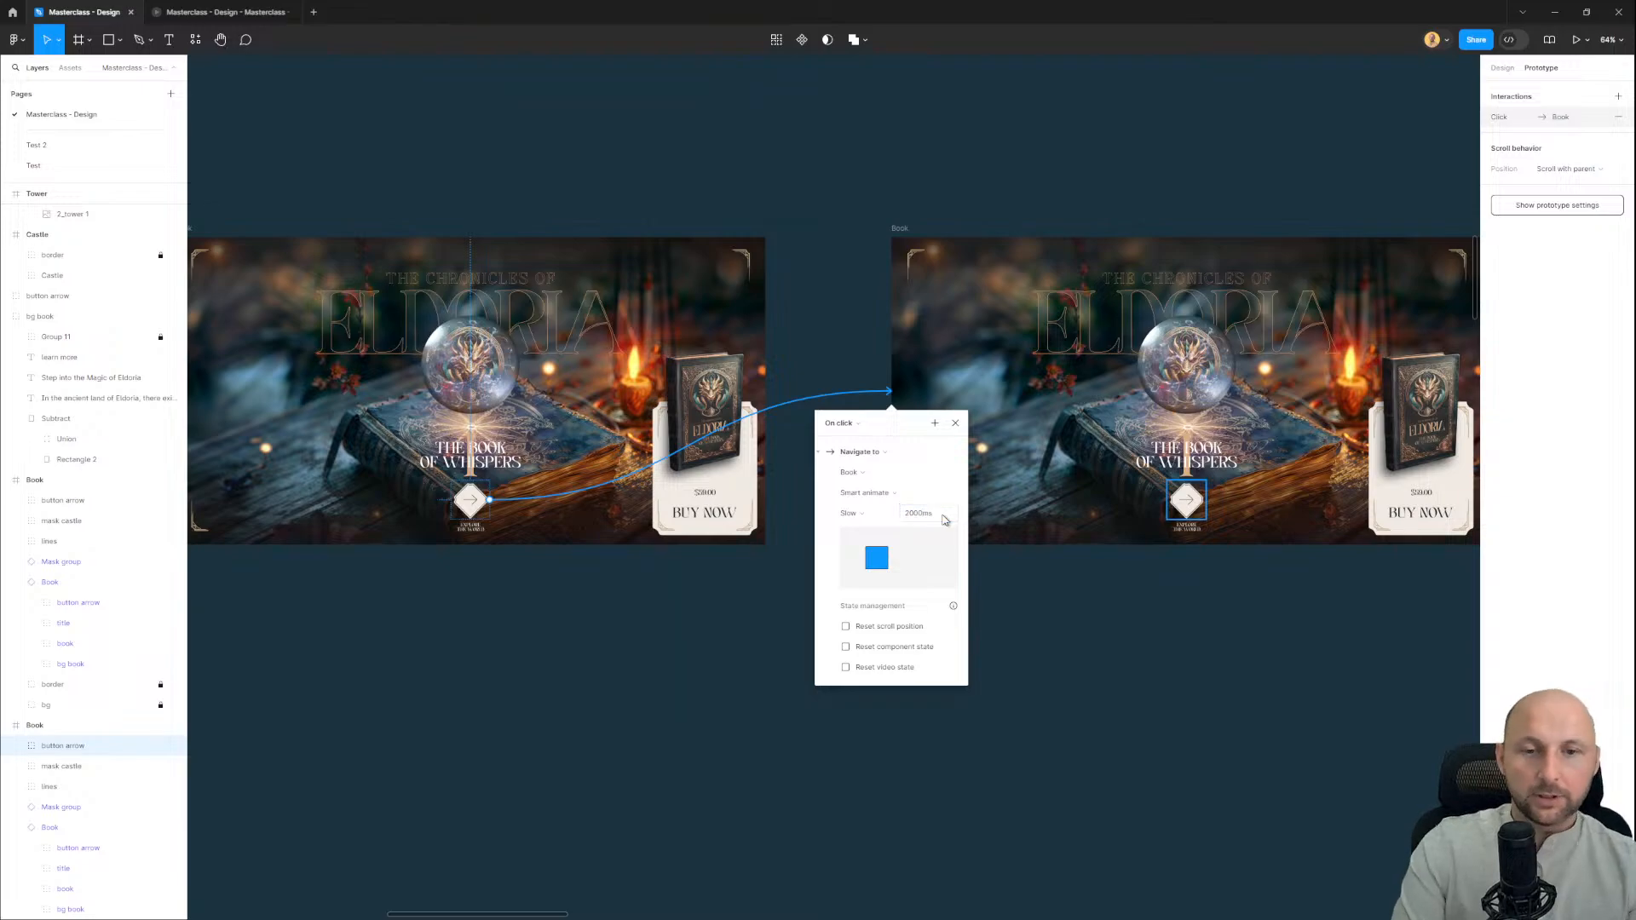
pyautogui.click(621, 724)
# Step: Enlarge the Subtract mask in the duplicated Book frame's mask castle group to about 1951 × 1951 so it covers the whole frame
pyautogui.hscroll(5, 654, 611)
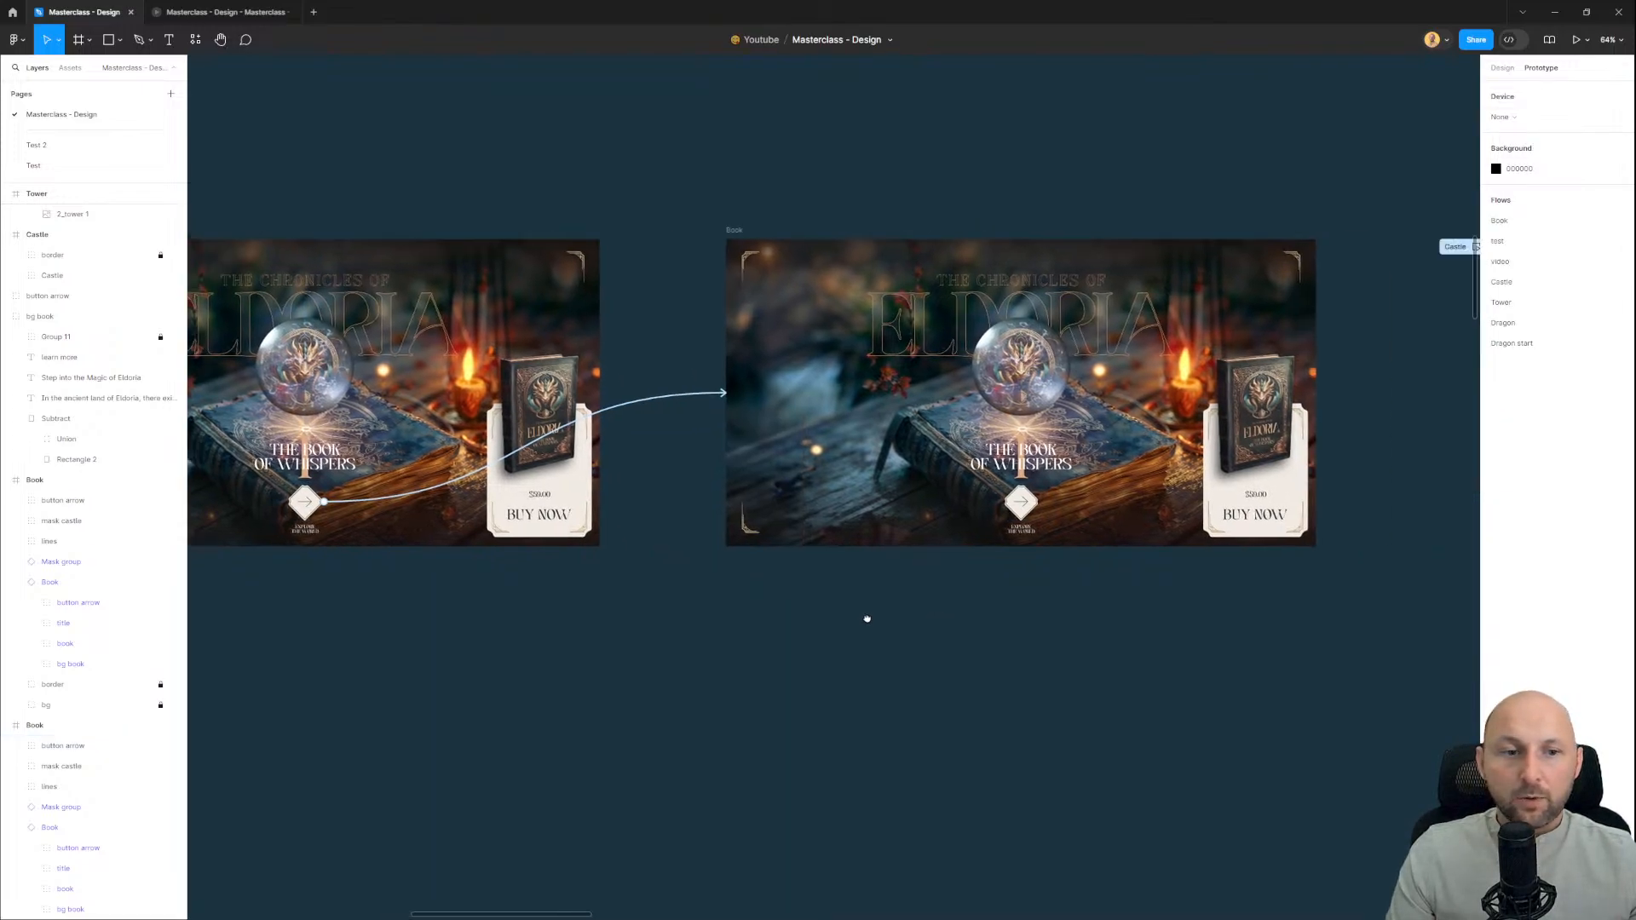
pyautogui.scroll(3, 928, 535)
pyautogui.click(857, 483)
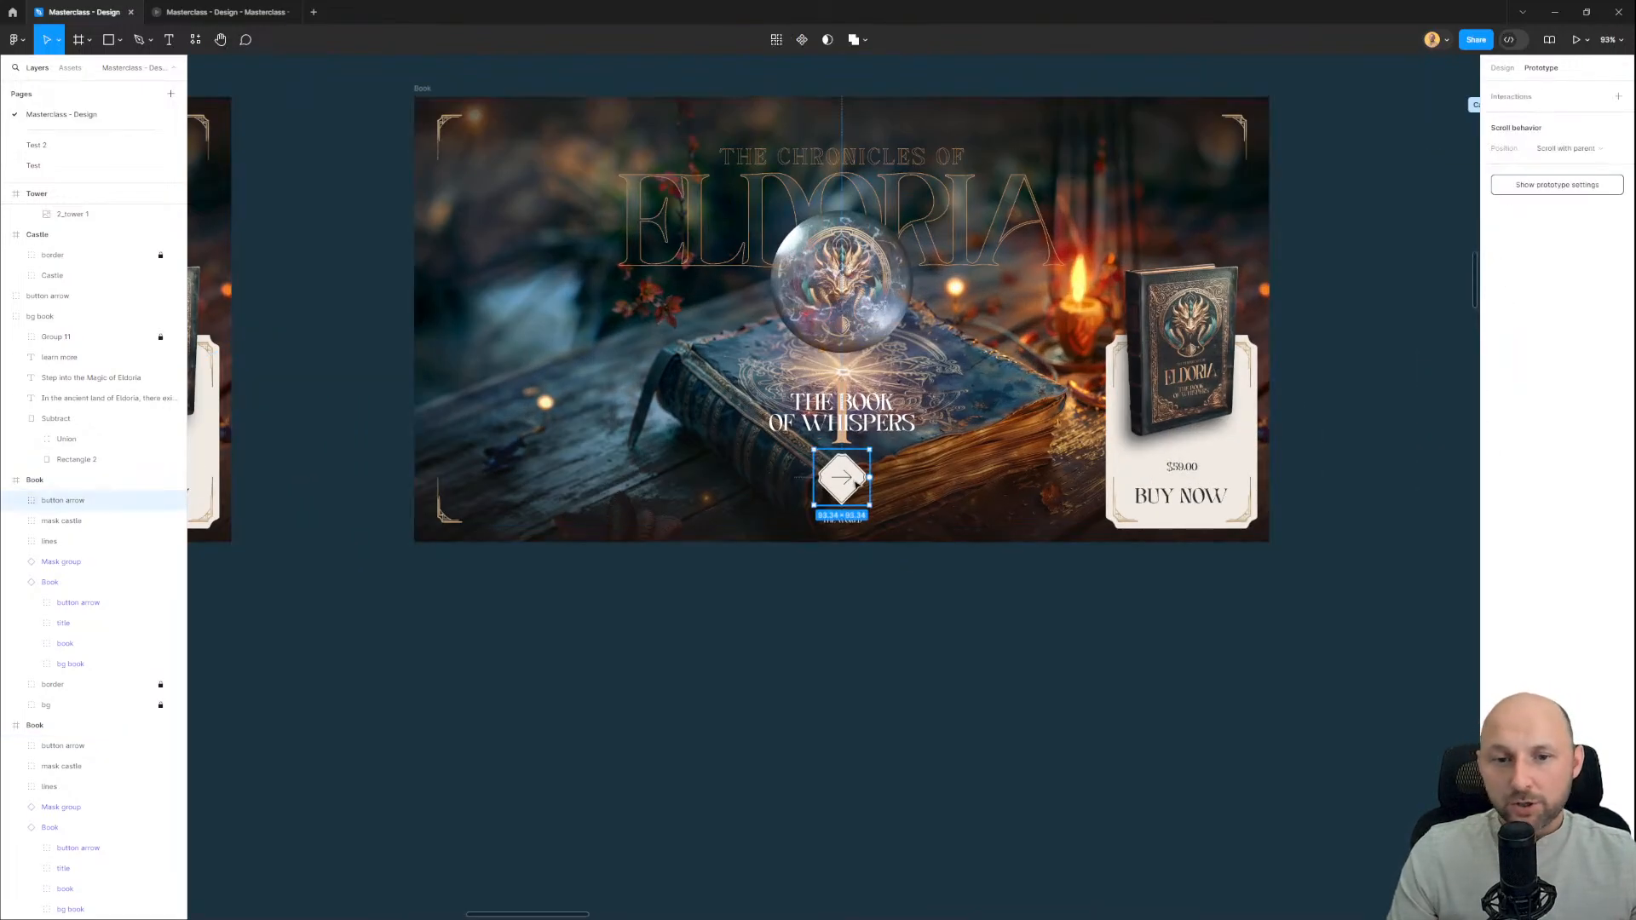
pyautogui.click(15, 521)
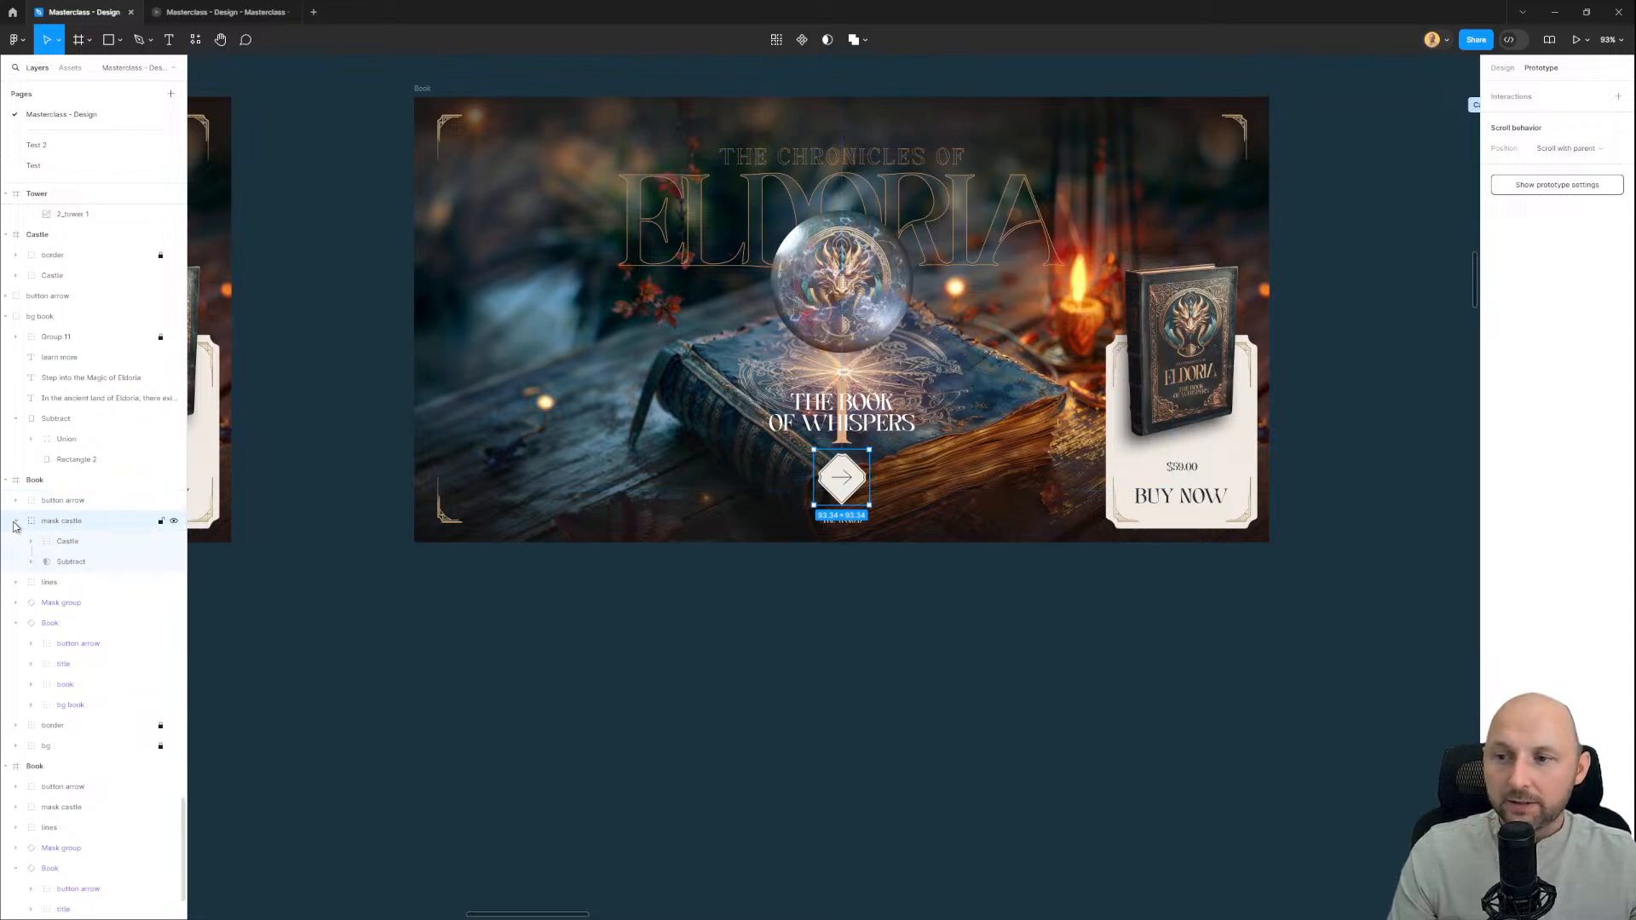
pyautogui.click(75, 563)
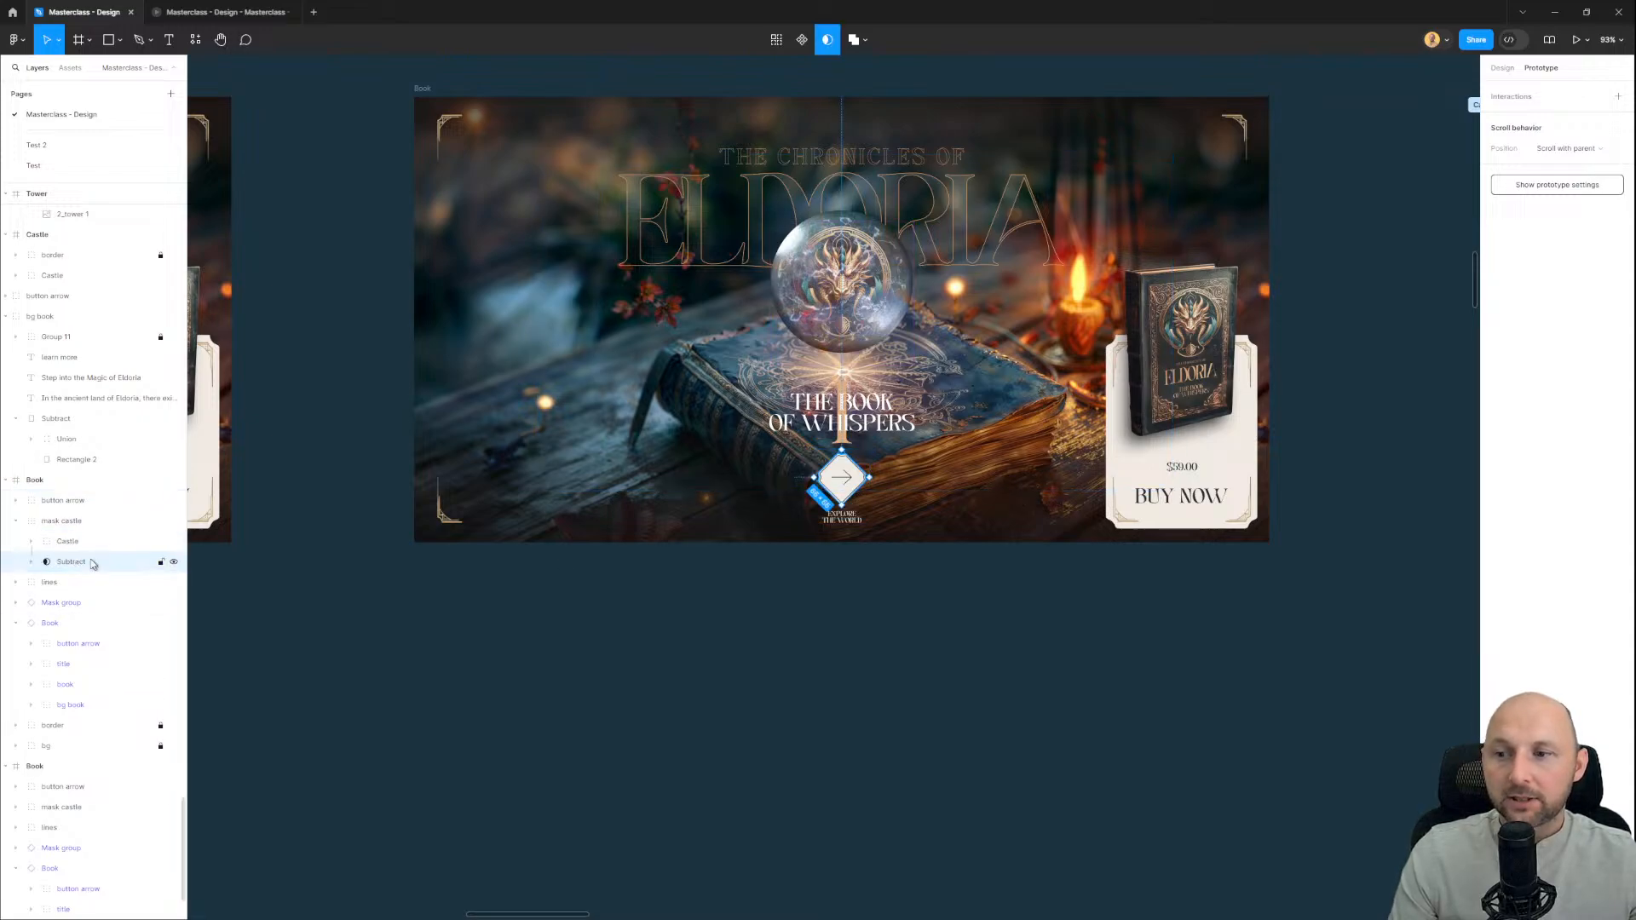
pyautogui.scroll(-2, 888, 477)
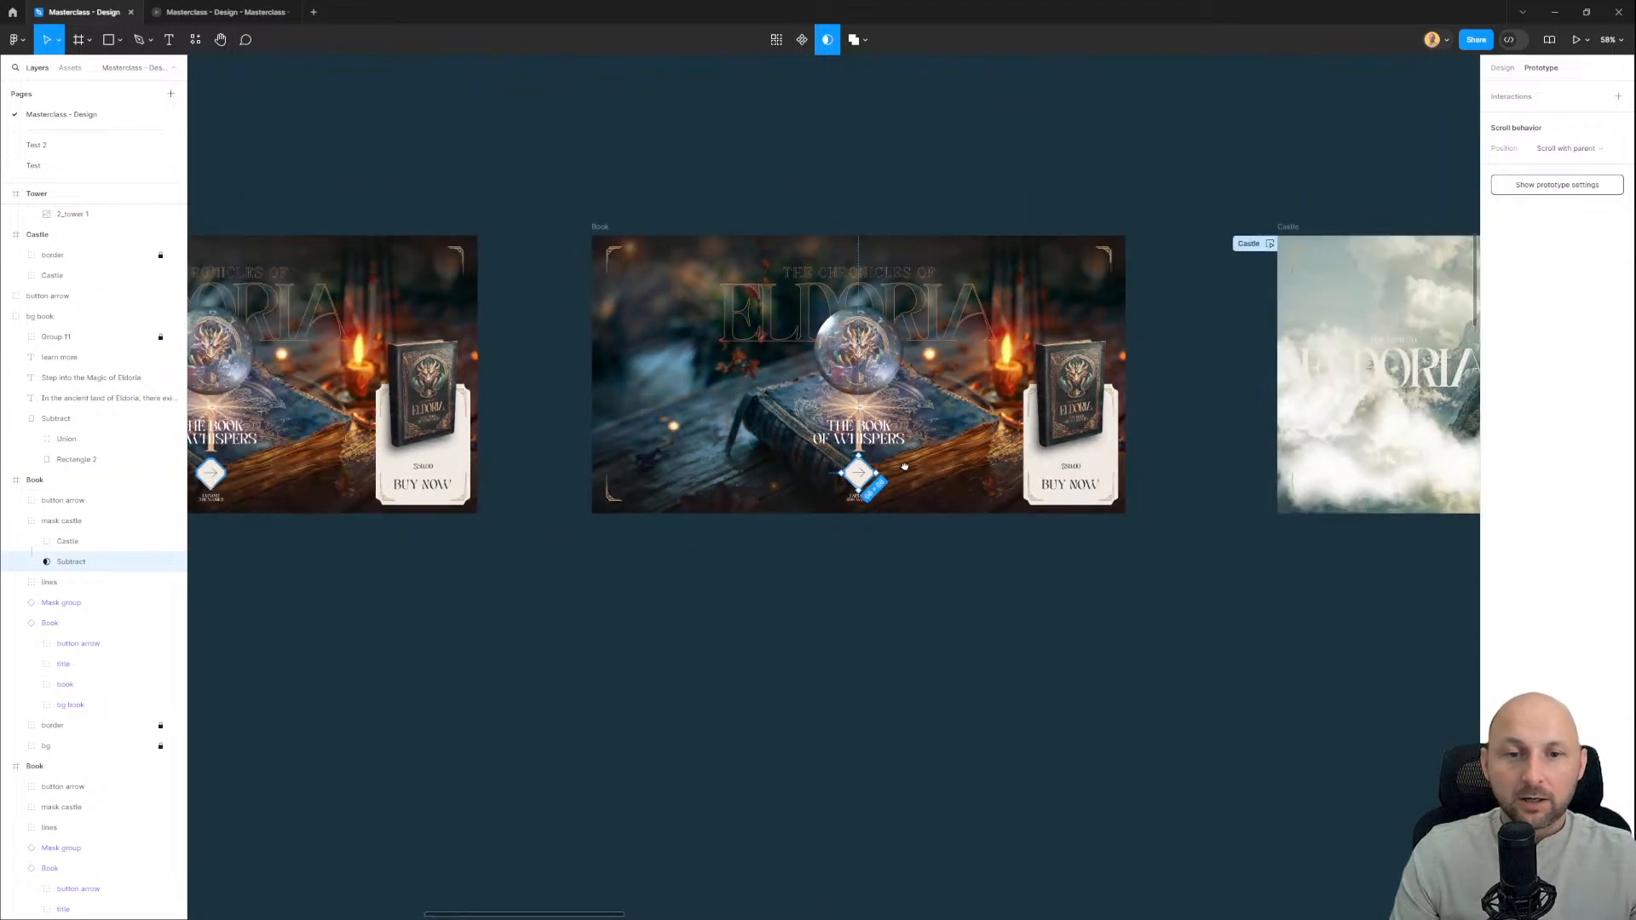
pyautogui.moveTo(888, 487); pyautogui.dragTo(787, 492)
pyautogui.scroll(2, 773, 485)
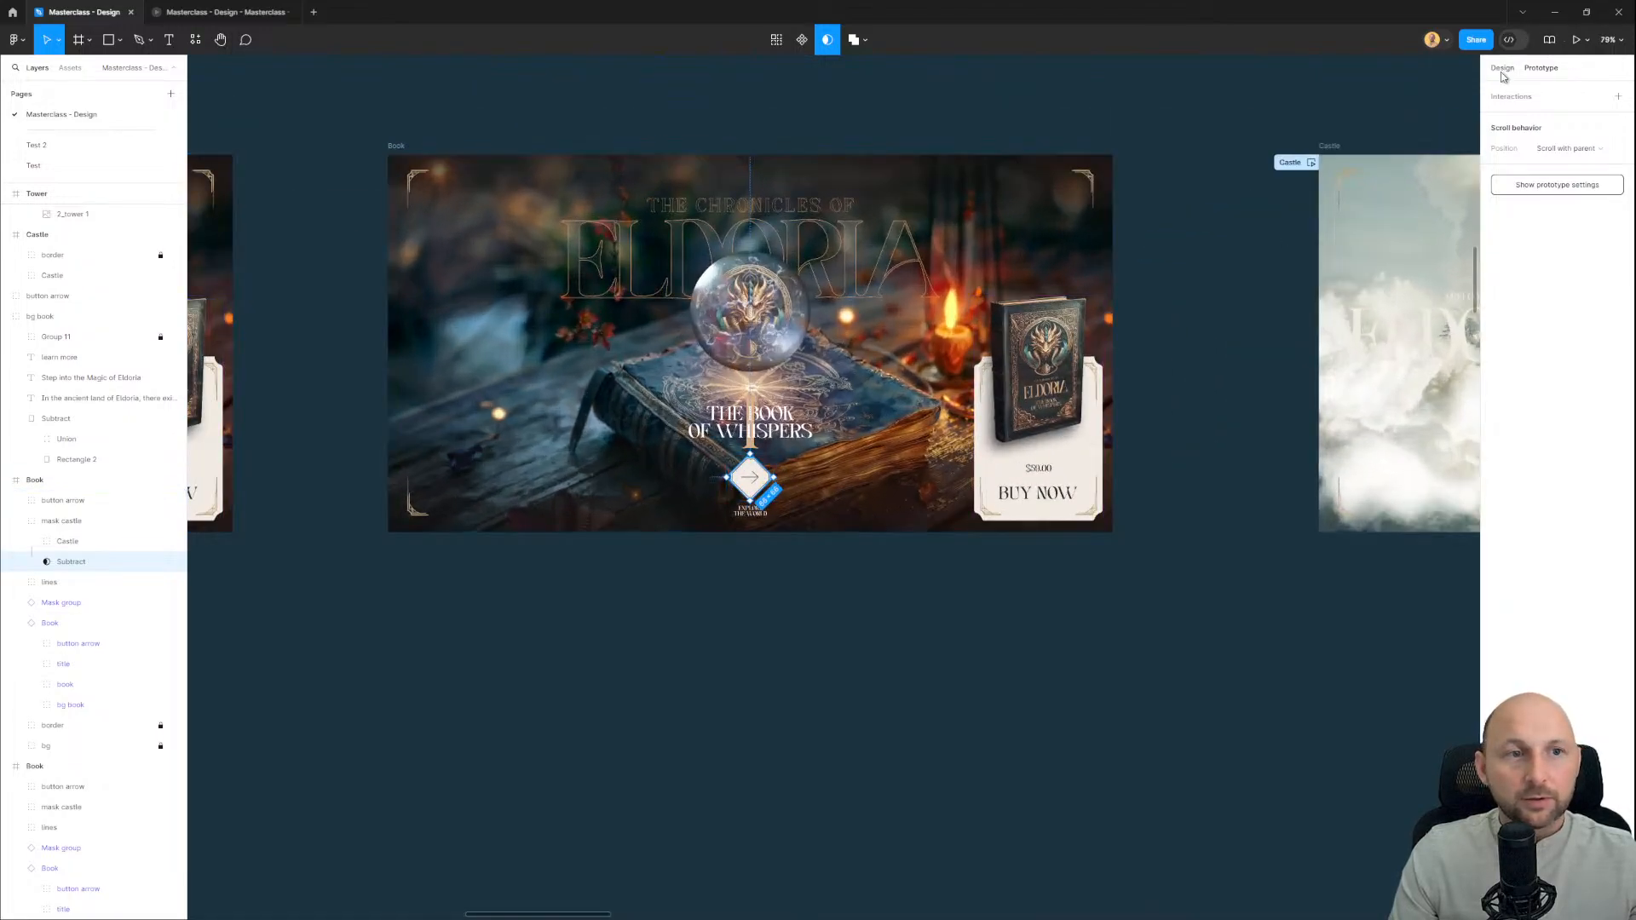
pyautogui.hotkey('alt', '8')
pyautogui.moveTo(776, 477); pyautogui.dragTo(1413, 507)
pyautogui.scroll(-3, 904, 342)
pyautogui.moveTo(730, 426); pyautogui.dragTo(923, 408)
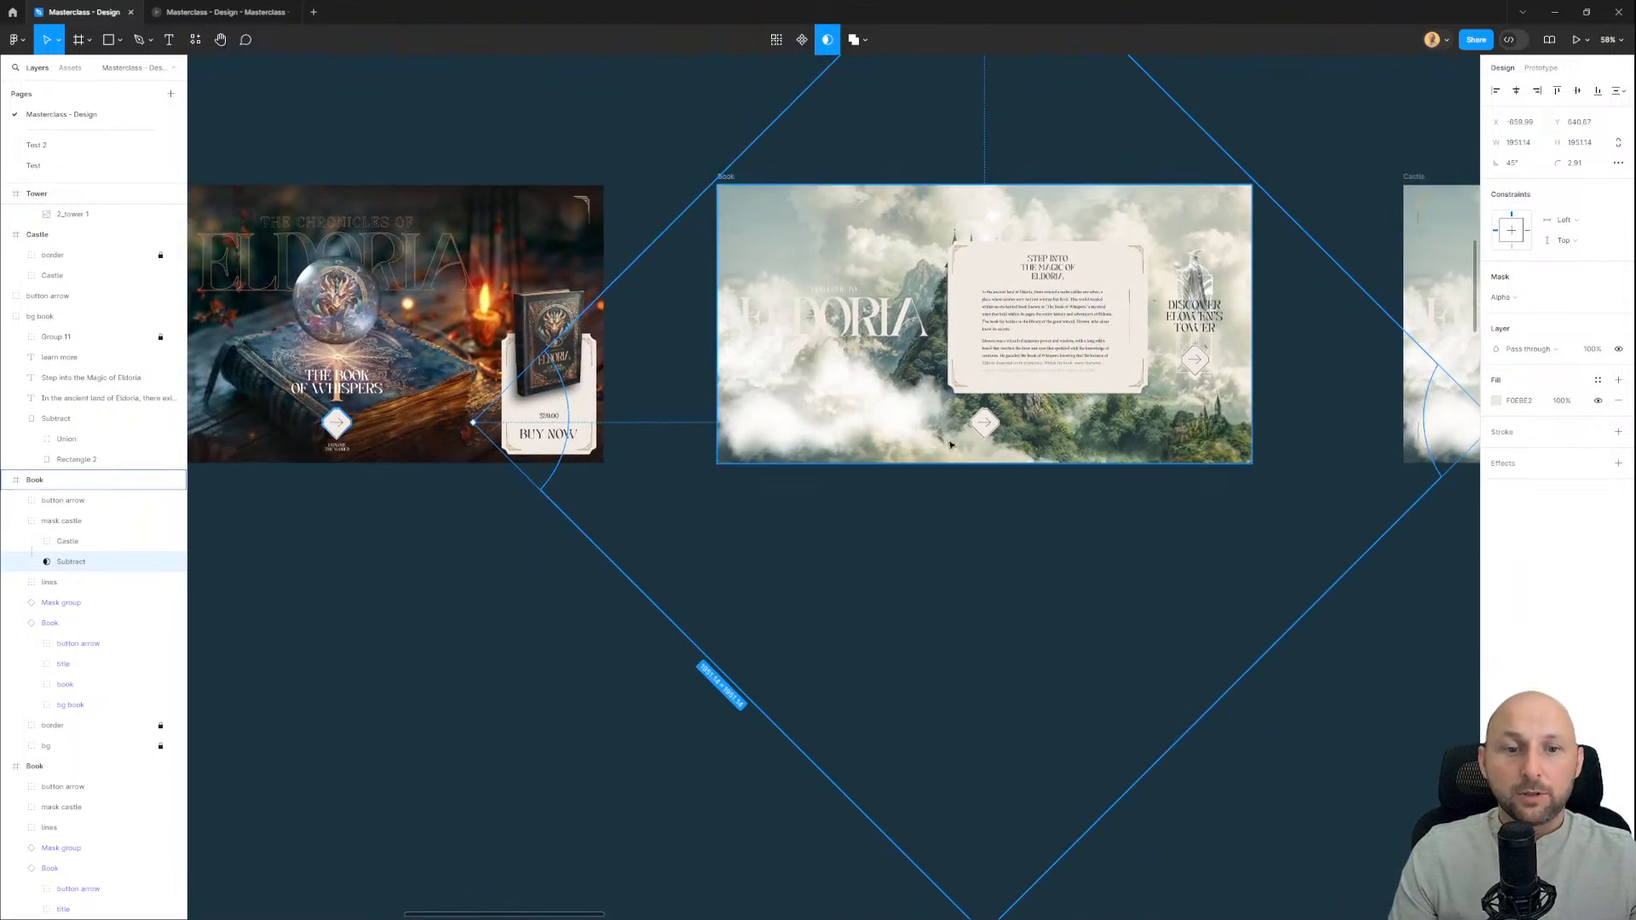
# Step: Preview the Book flow in the prototype and trigger the arrow button's transition to the castle view
pyautogui.click(344, 536)
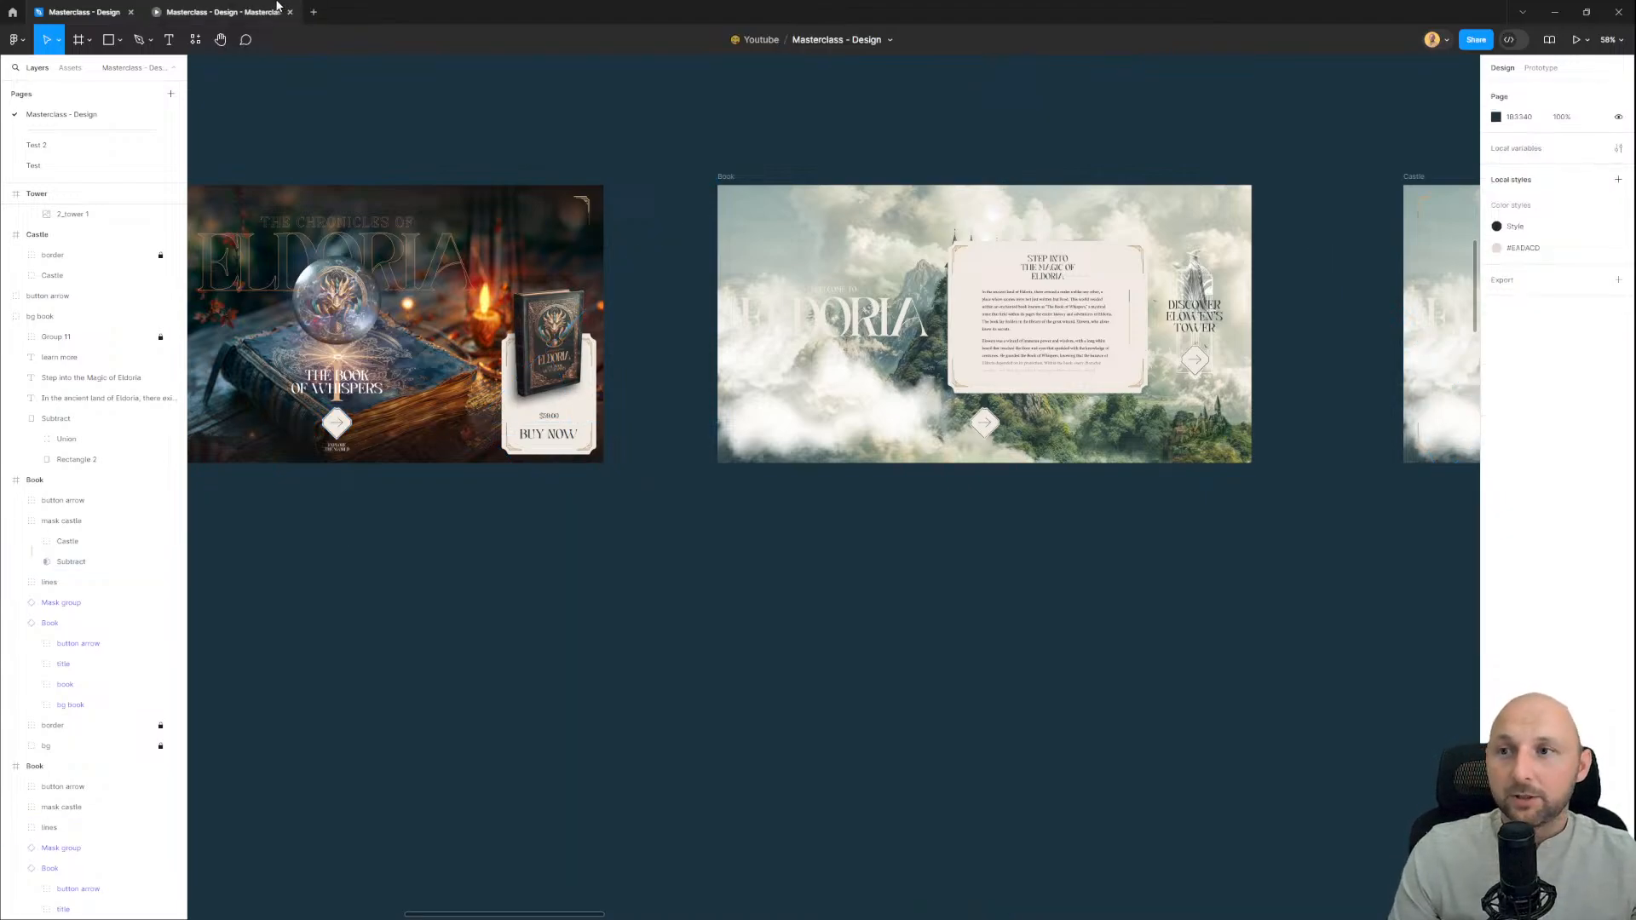
pyautogui.click(239, 14)
pyautogui.click(30, 96)
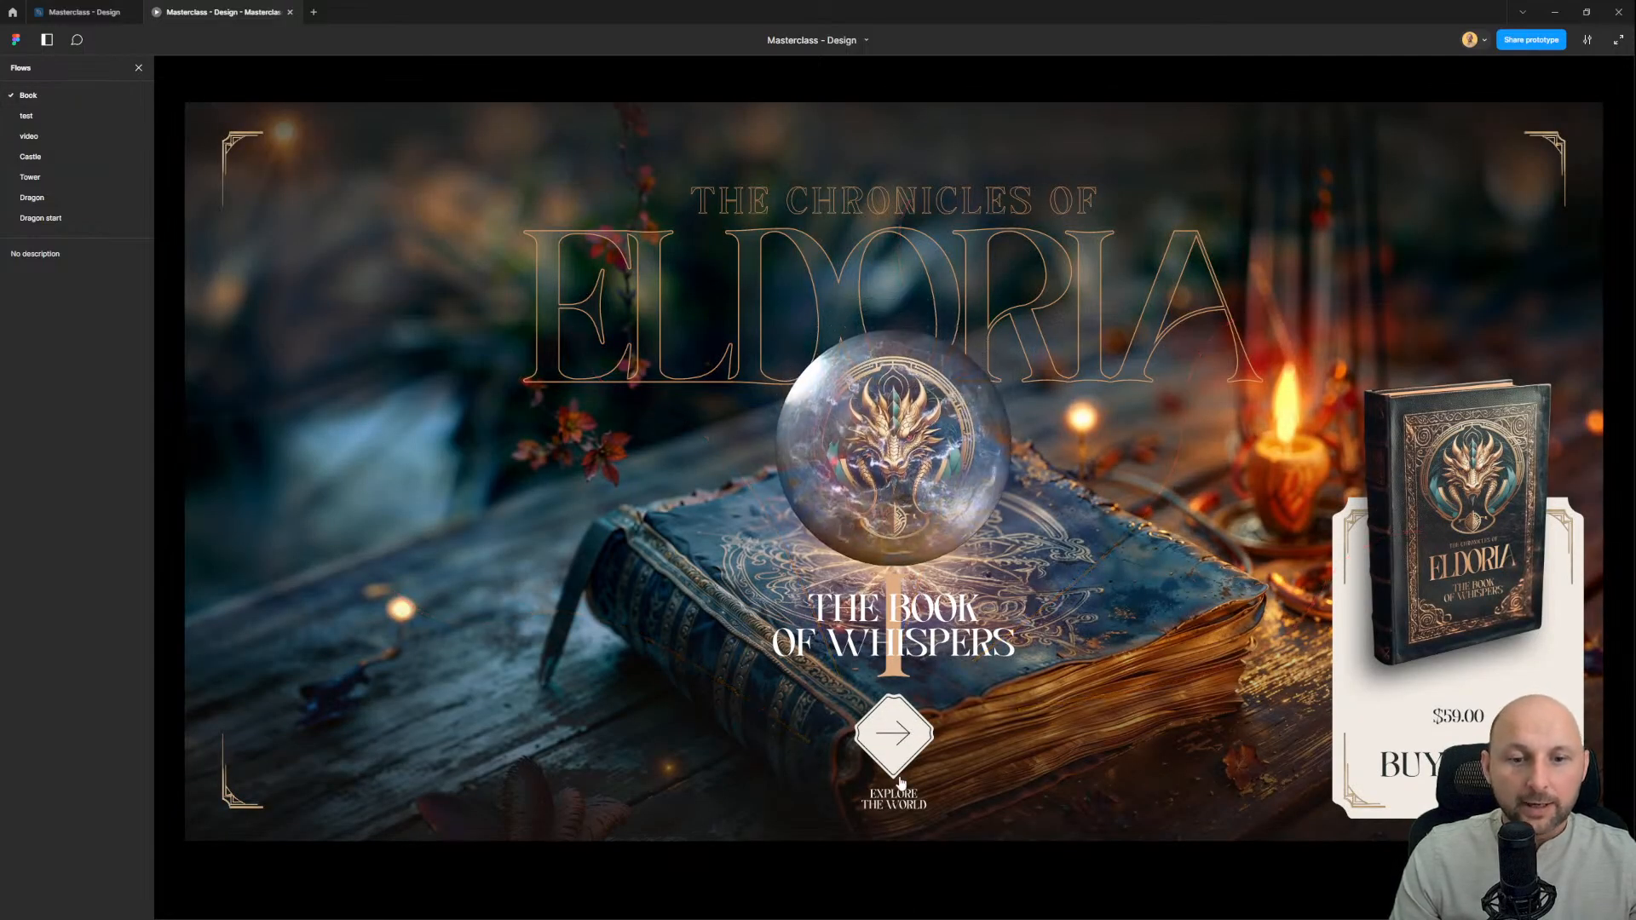
pyautogui.click(895, 743)
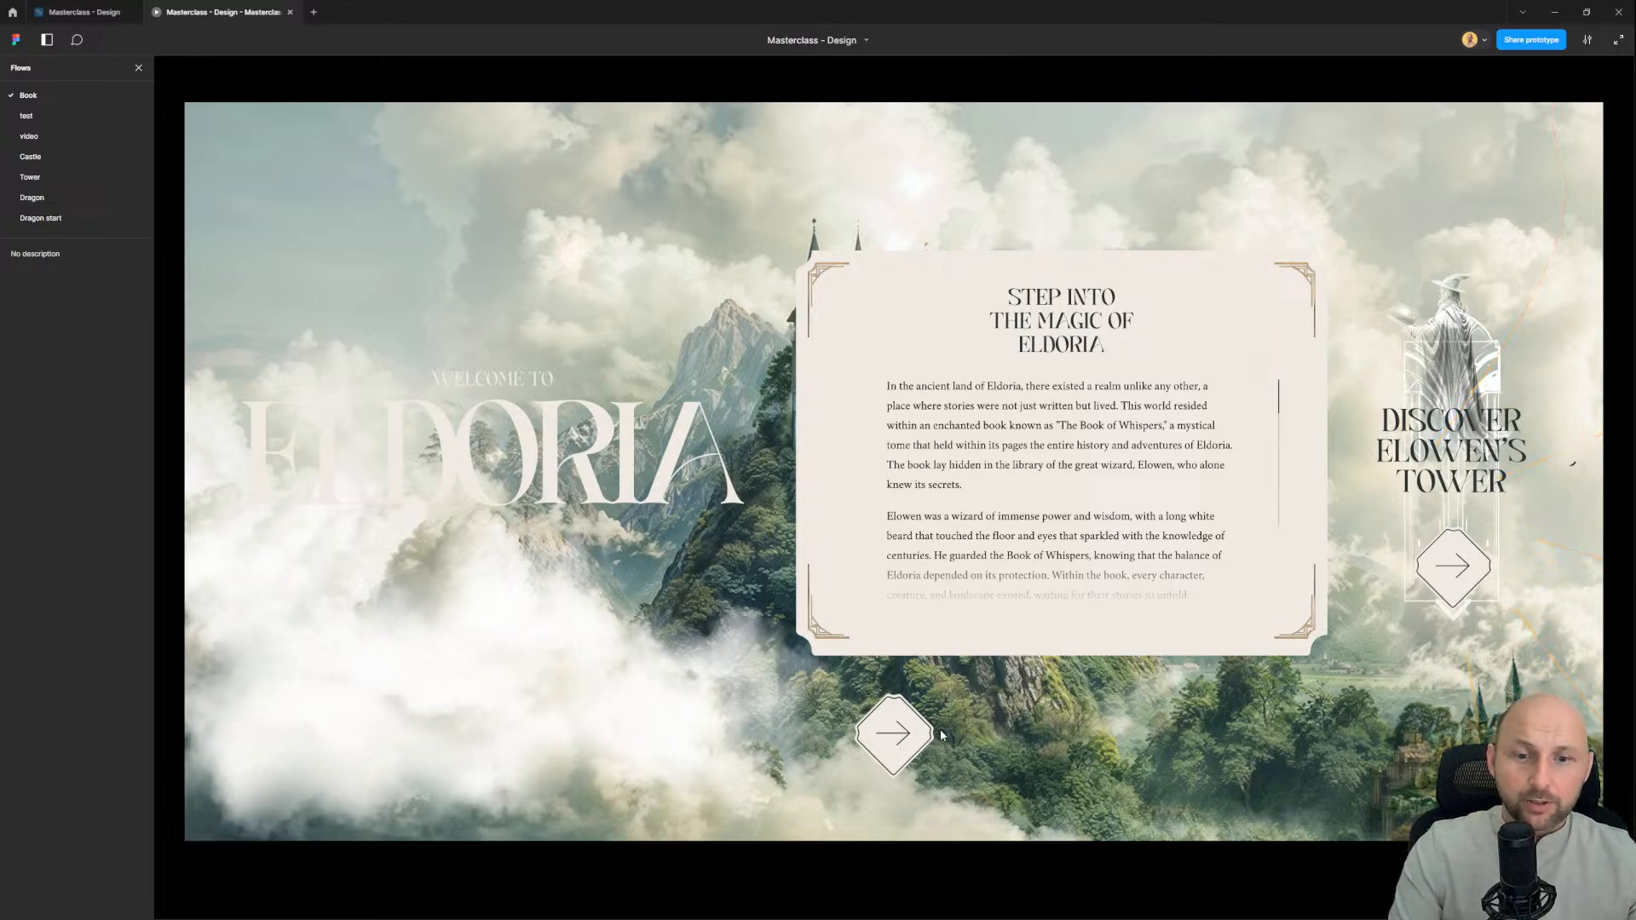
# Step: Move the duplicated Book frame's arrow button 60 px down to Y 654
pyautogui.hotkey('ctrl', 'Tab')
pyautogui.scroll(-2, 494, 411)
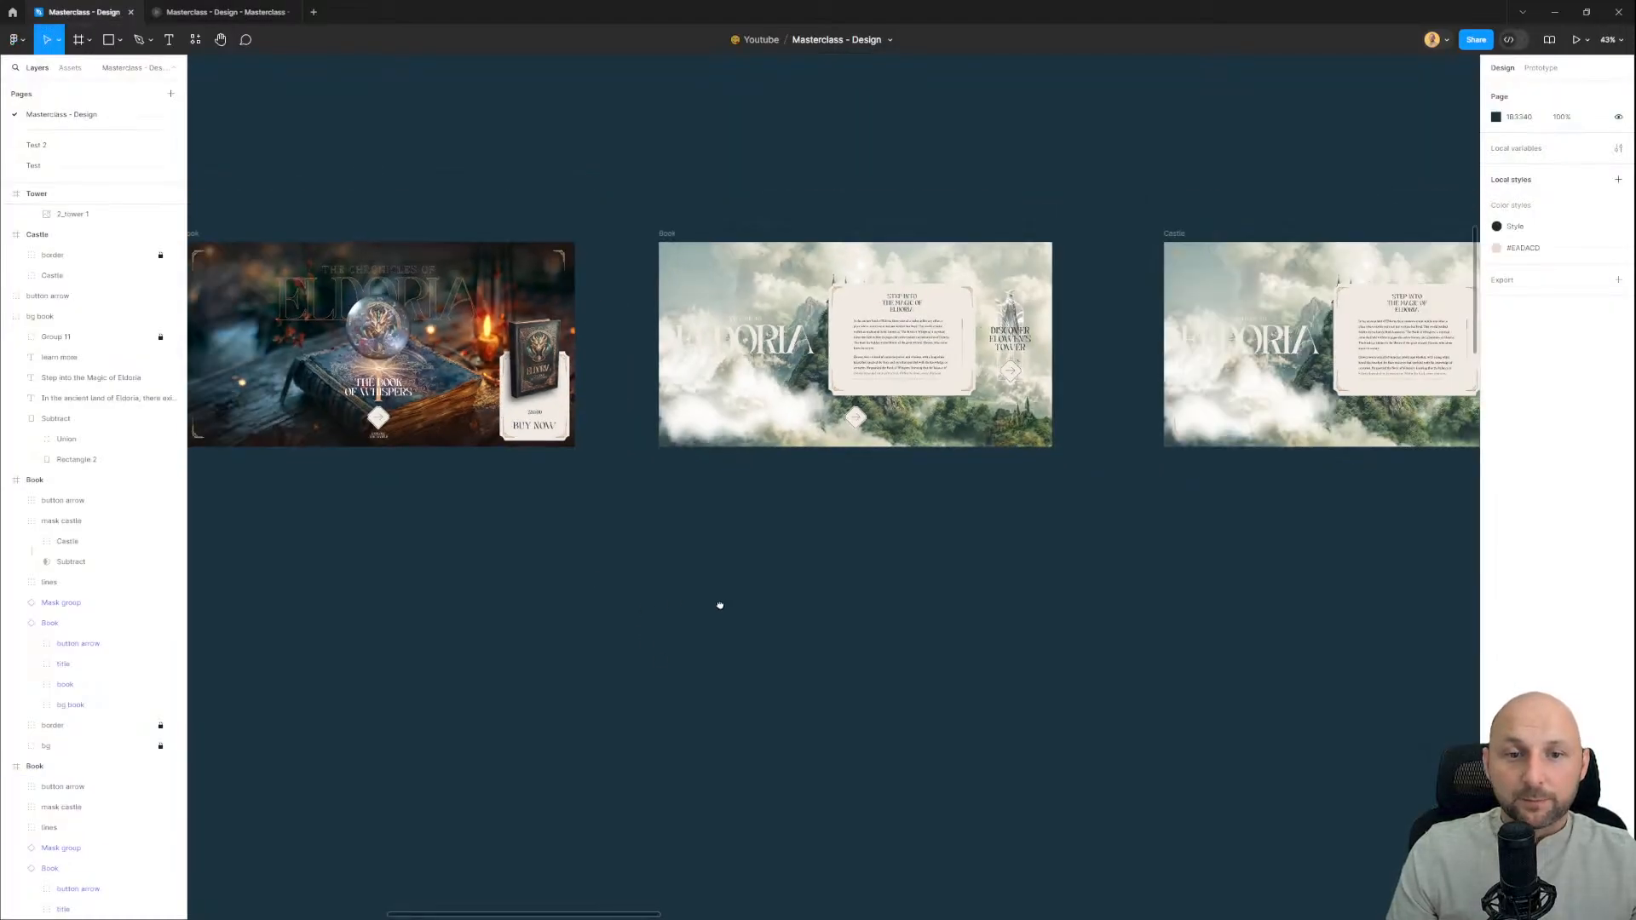
pyautogui.moveTo(719, 606); pyautogui.dragTo(830, 628)
pyautogui.scroll(6, 1031, 404)
pyautogui.click(871, 494)
pyautogui.scroll(3, 937, 503)
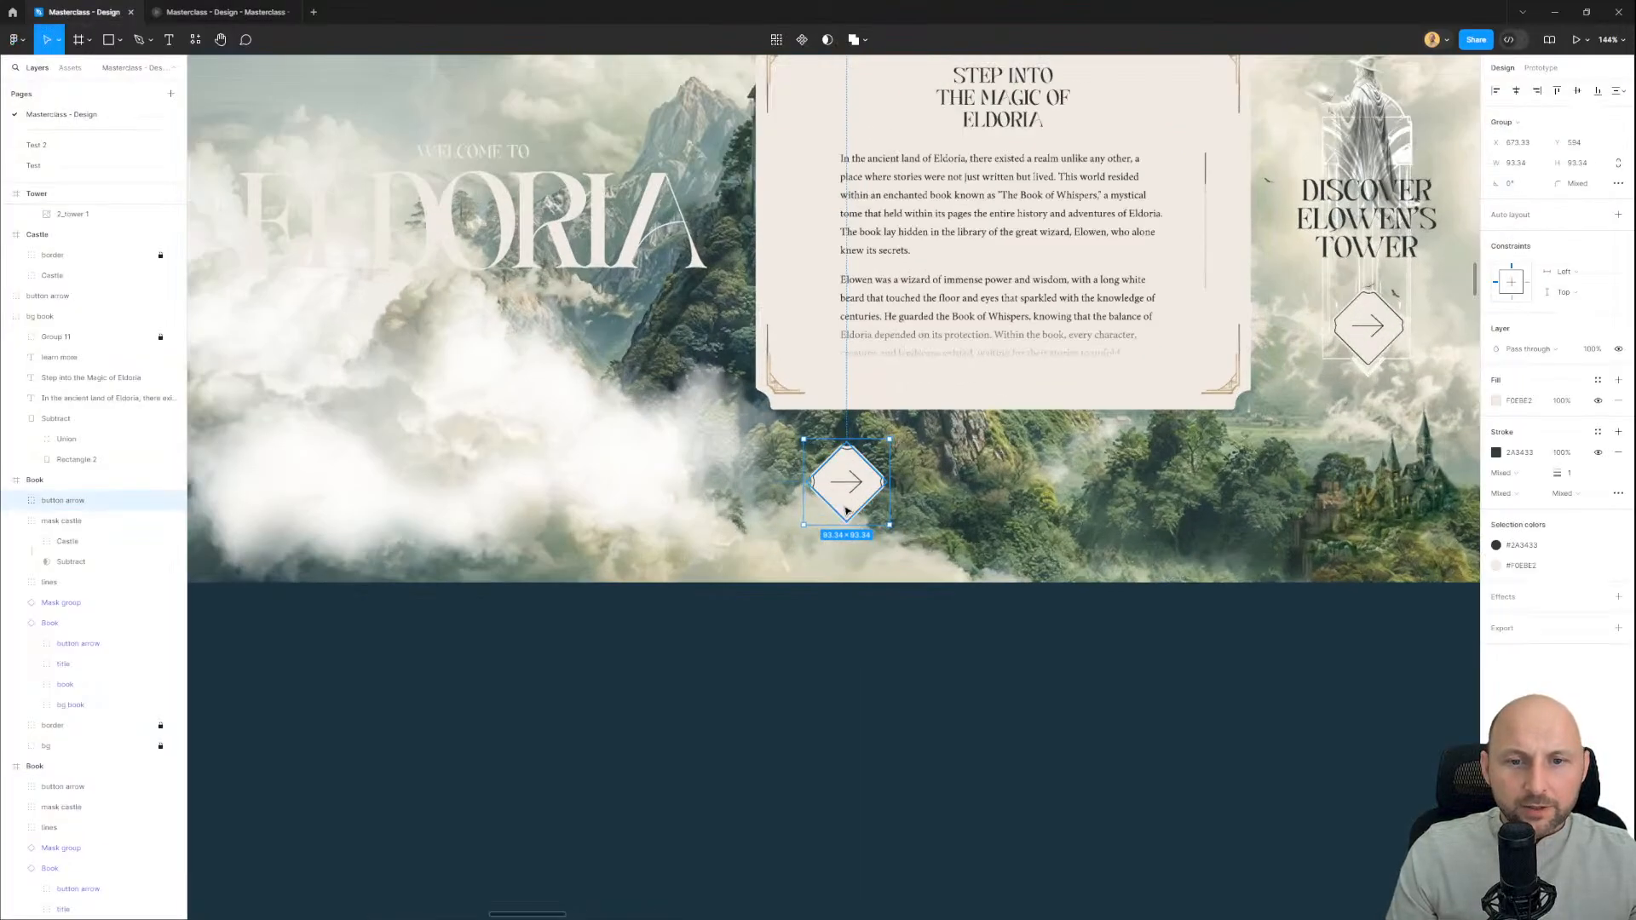
pyautogui.hotkey('shift', 'Down')
pyautogui.hotkey('shift', 'Down')
pyautogui.hotkey('shift', 'Down')
pyautogui.hotkey('shift', 'Down')
pyautogui.hotkey('shift', 'Down')
pyautogui.hotkey('shift', 'Down')
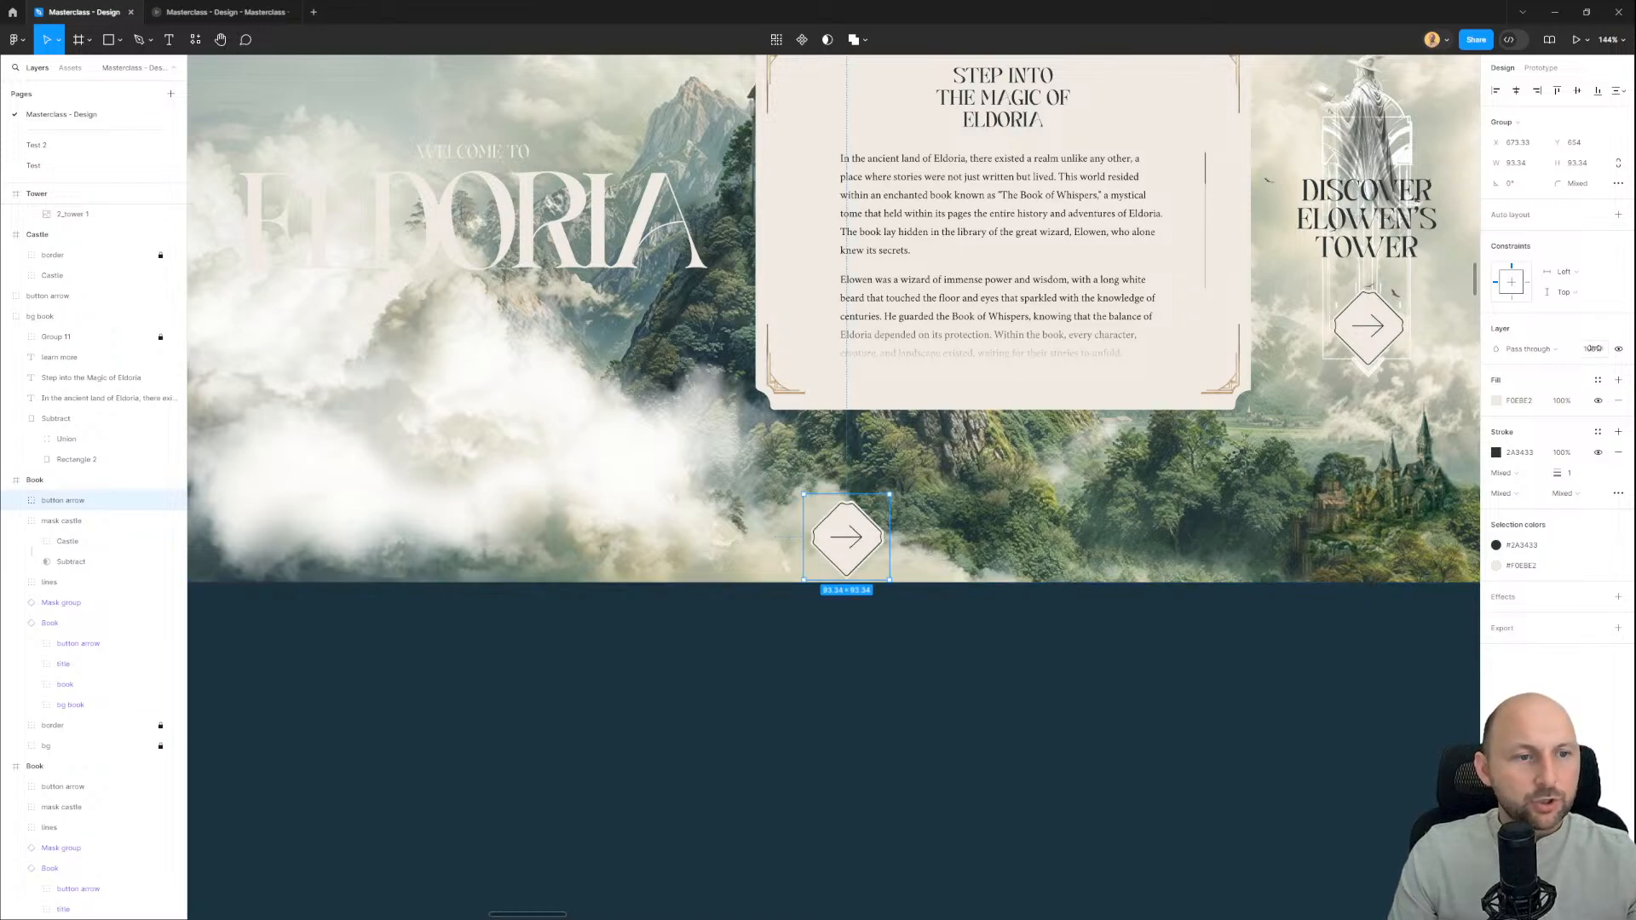
# Step: Set the moved arrow button's layer opacity to 0%
pyautogui.moveTo(1594, 349); pyautogui.dragTo(1484, 349)
pyautogui.scroll(-2, 523, 492)
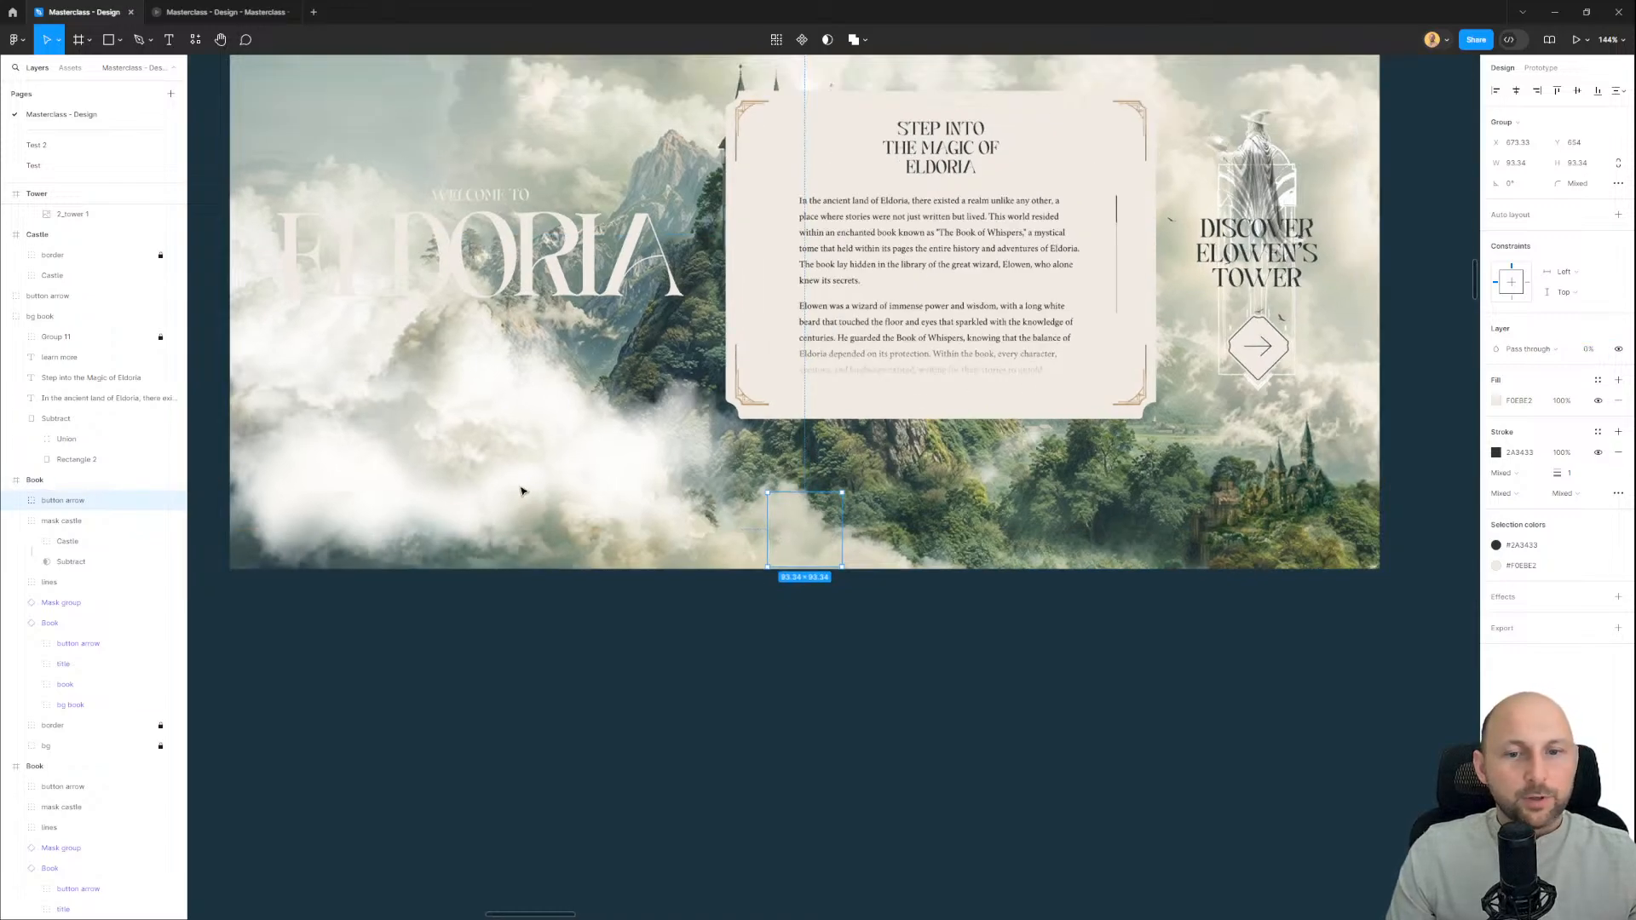
pyautogui.scroll(-2, 523, 492)
# Step: Replay the Book arrow transition in the prototype preview and return to the design file
pyautogui.click(181, 11)
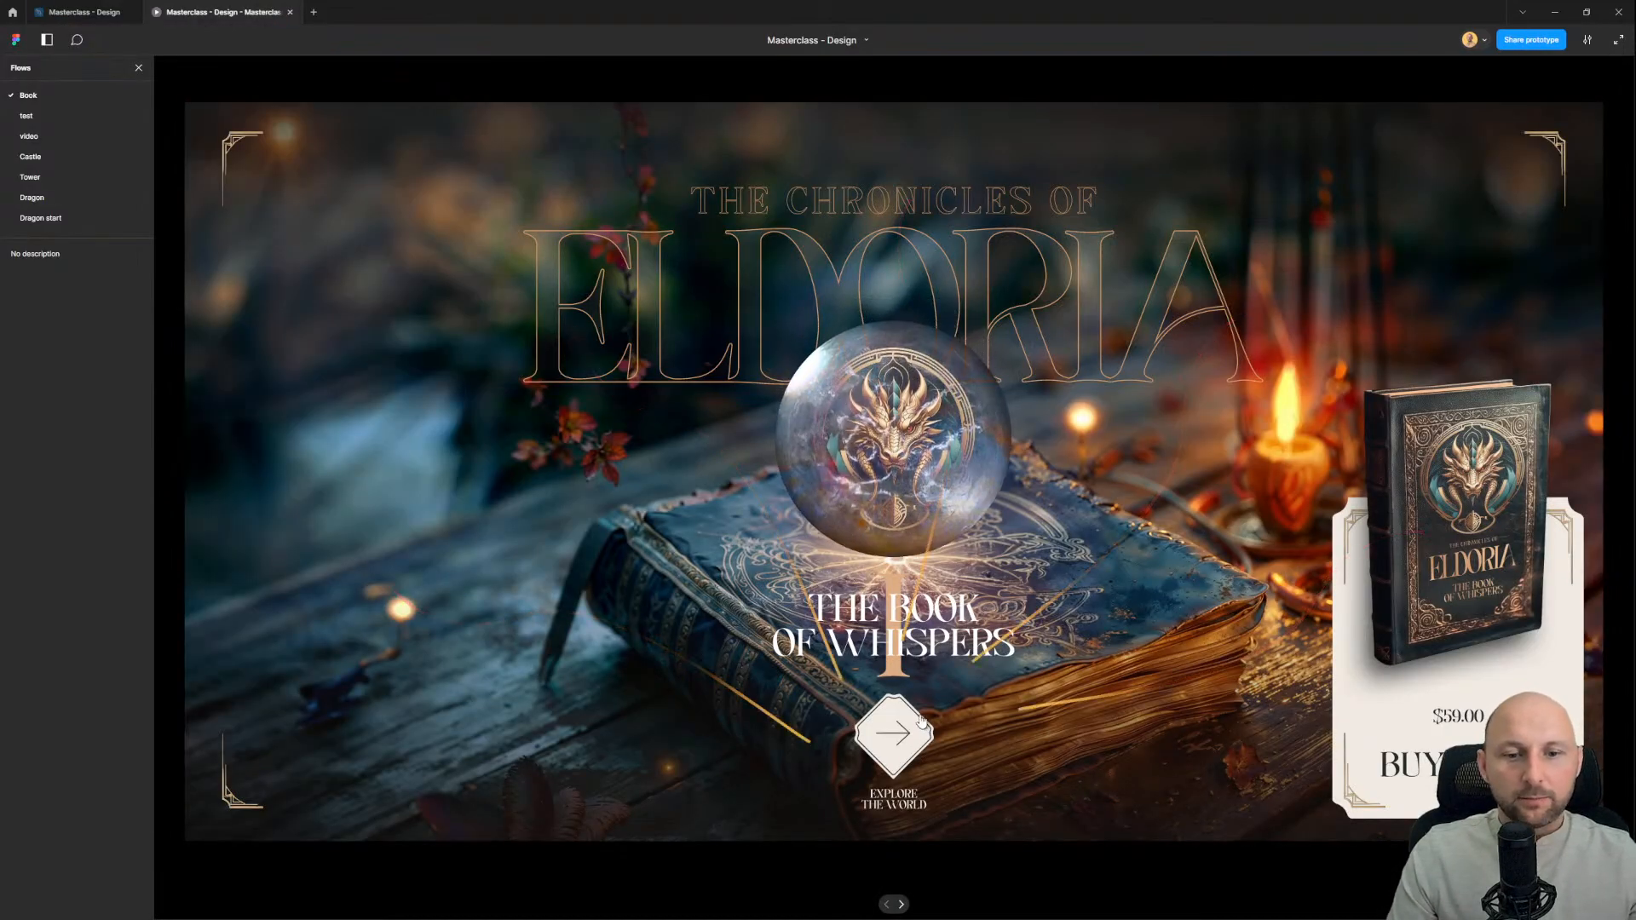
pyautogui.click(920, 722)
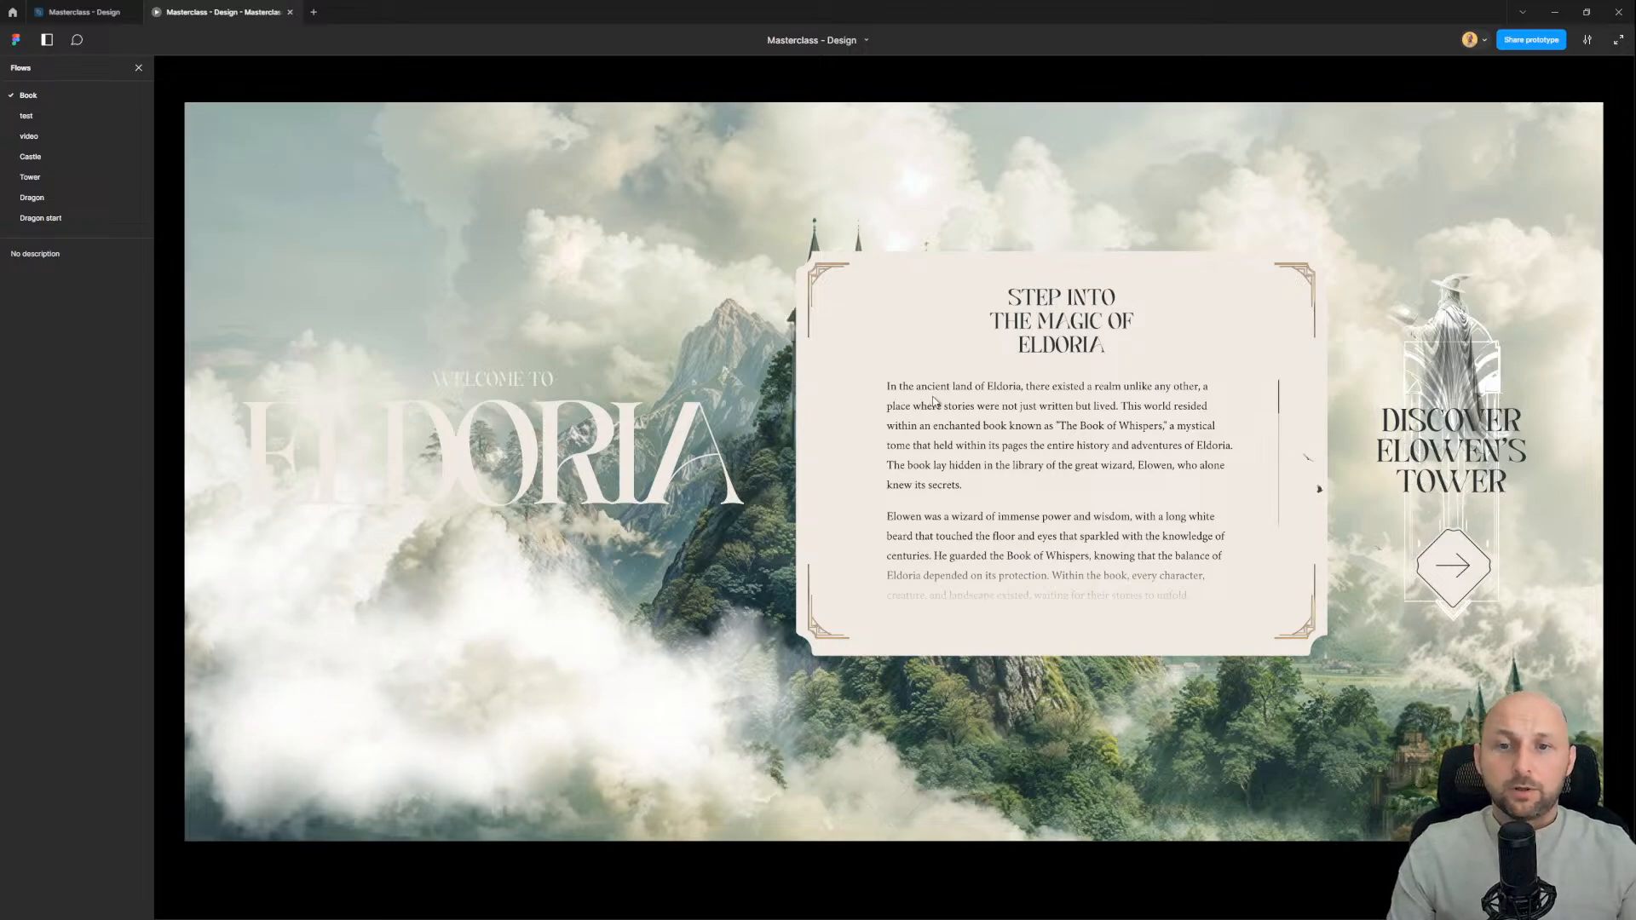
pyautogui.click(83, 12)
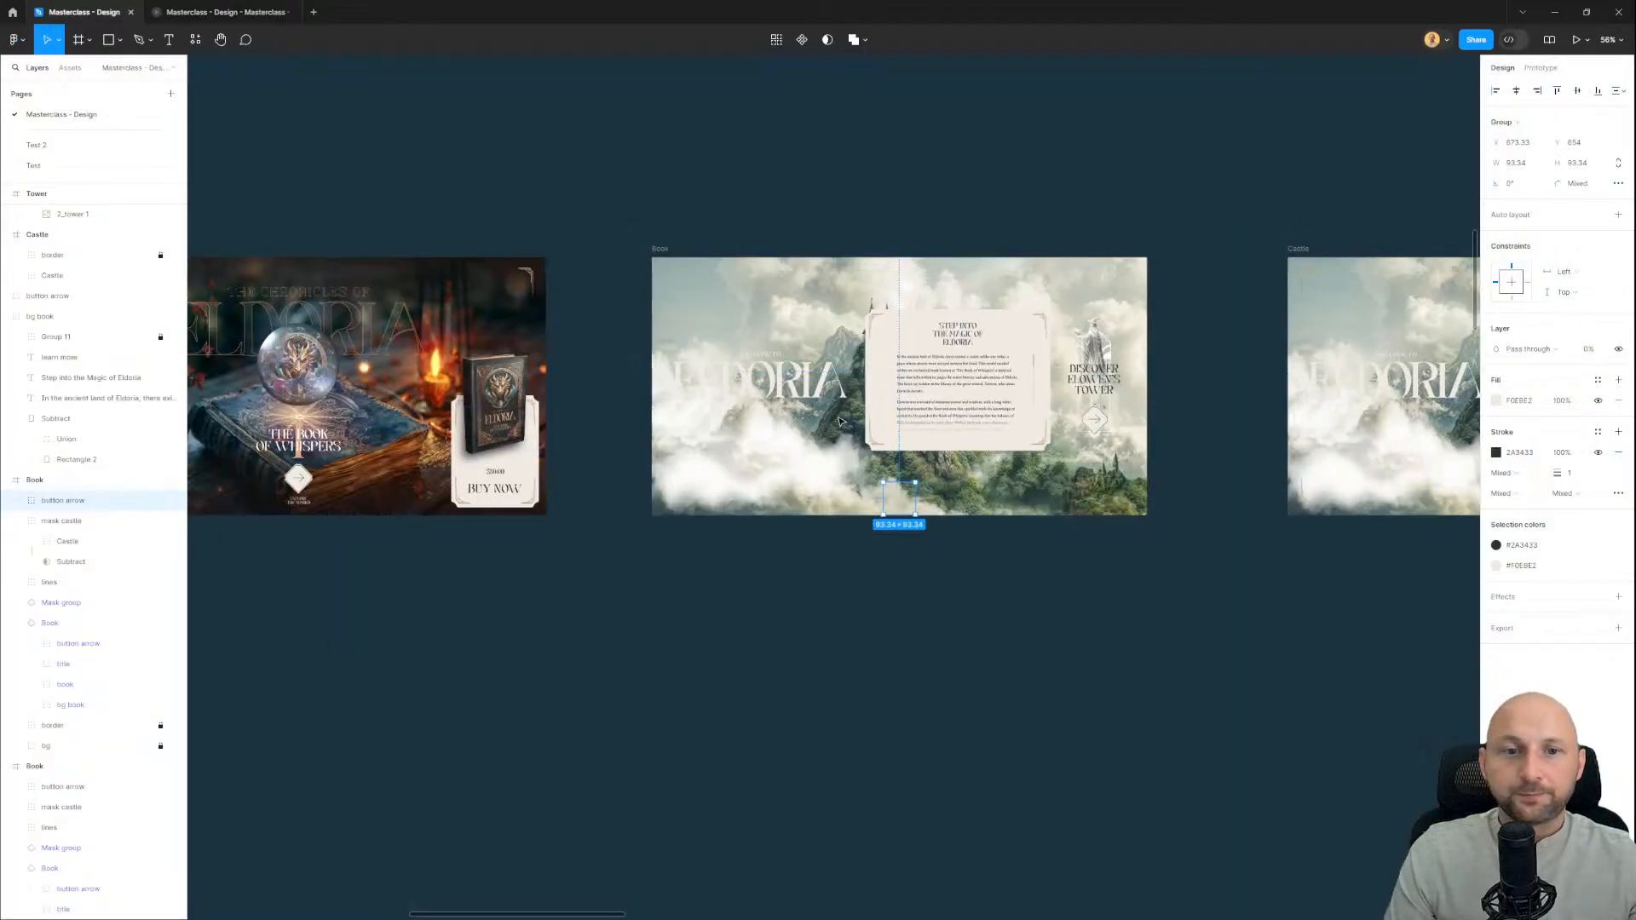
# Step: Move the old Castle frame out of the row and delete it
pyautogui.scroll(-3, 841, 422)
pyautogui.click(1037, 683)
pyautogui.moveTo(1037, 683); pyautogui.dragTo(789, 694)
pyautogui.moveTo(857, 341); pyautogui.dragTo(1021, 220)
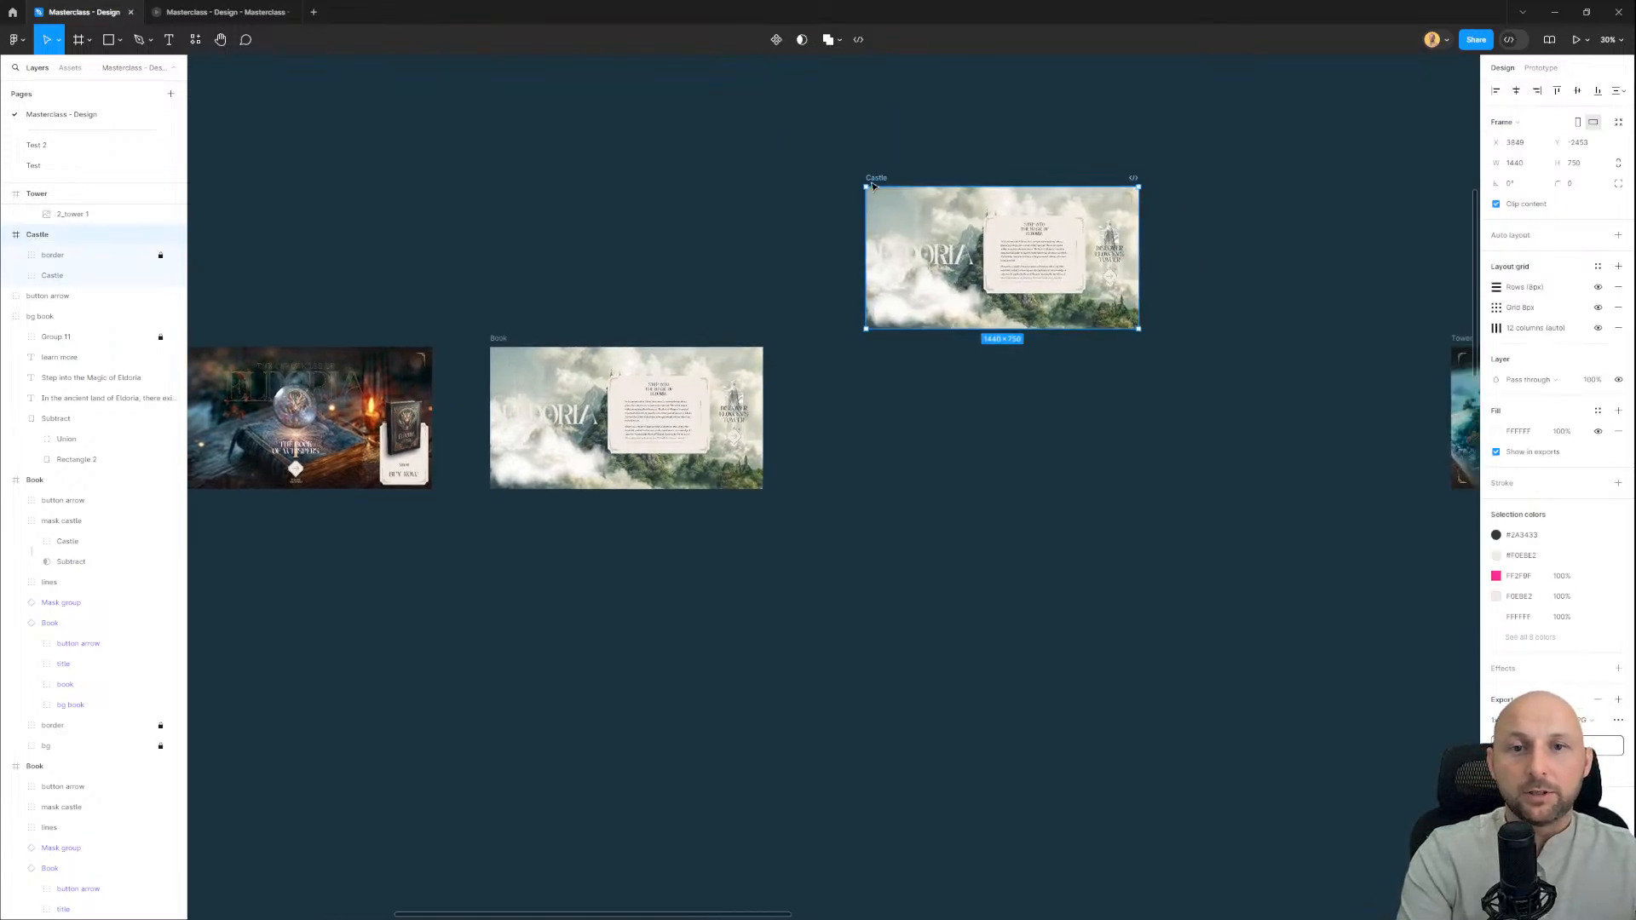
pyautogui.click(883, 150)
pyautogui.click(877, 178)
pyautogui.click(894, 168)
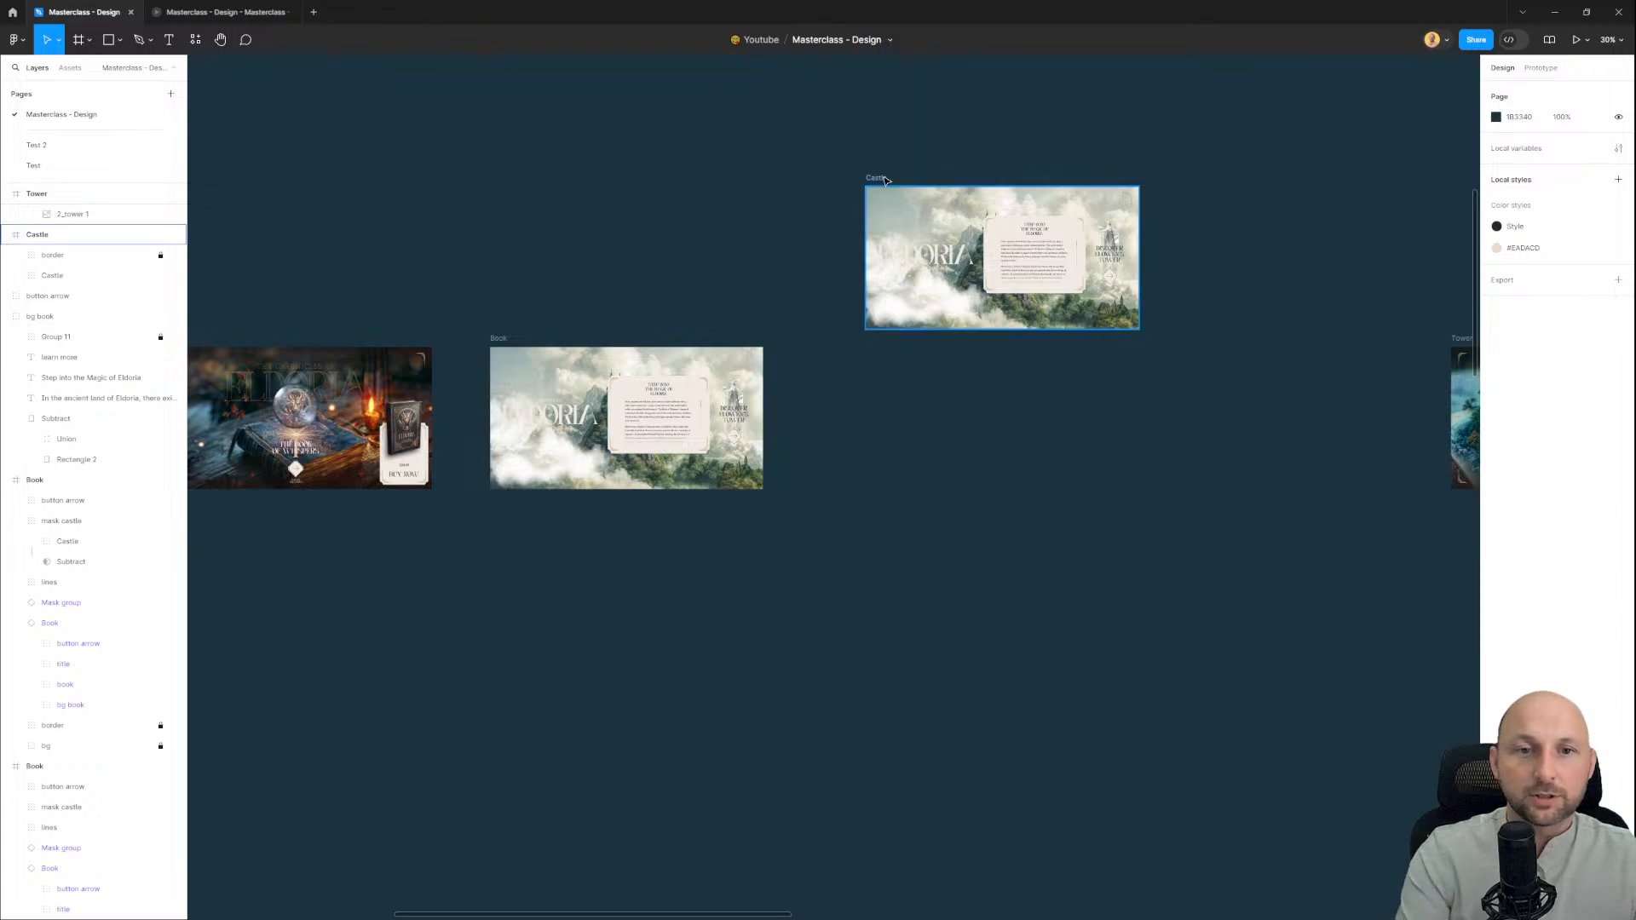
pyautogui.click(881, 178)
pyautogui.press('Delete')
# Step: Rename the duplicated Book frame as Castle
pyautogui.scroll(3, 527, 337)
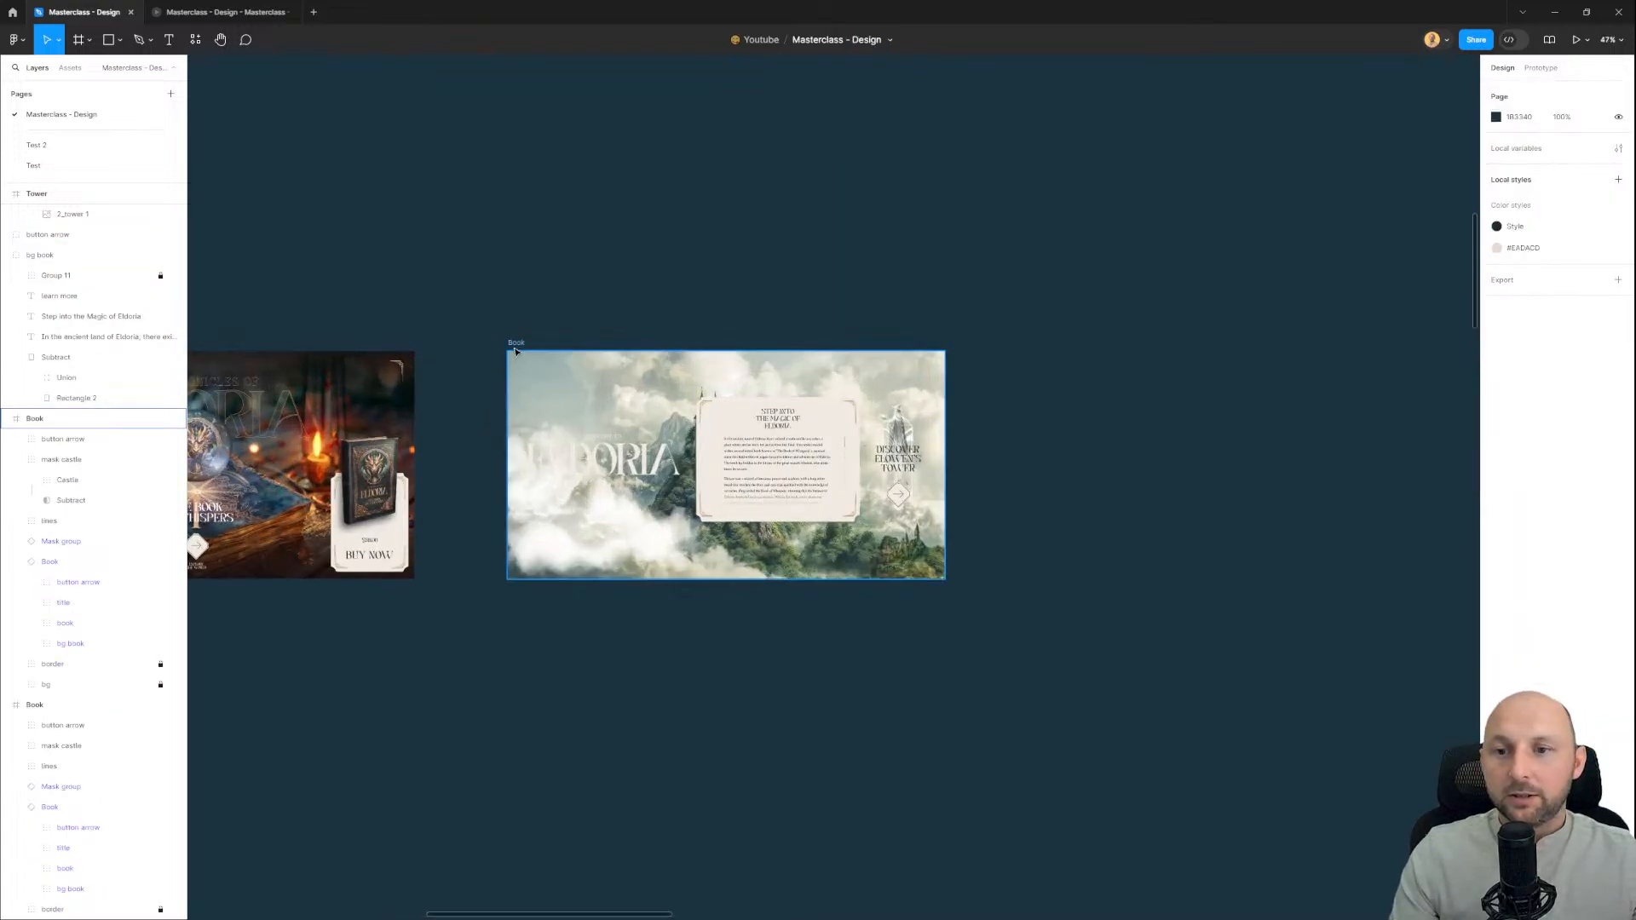
pyautogui.doubleClick(515, 345)
pyautogui.write('Castle')
pyautogui.click(568, 298)
pyautogui.moveTo(660, 376); pyautogui.dragTo(748, 320)
pyautogui.scroll(3, 748, 321)
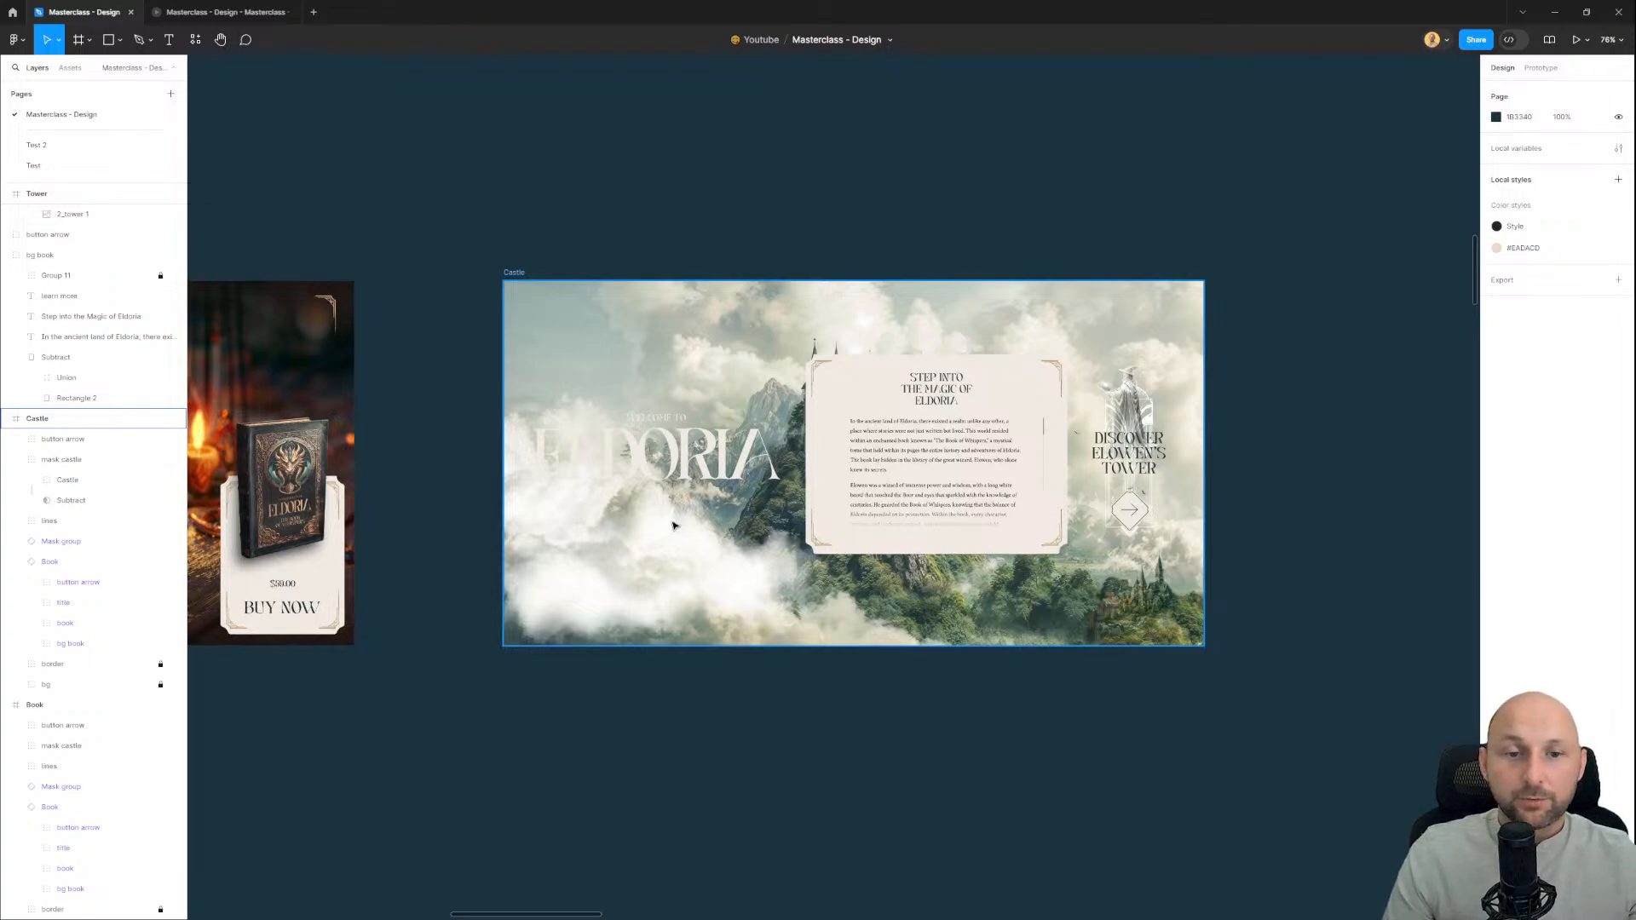
pyautogui.scroll(-2, 791, 489)
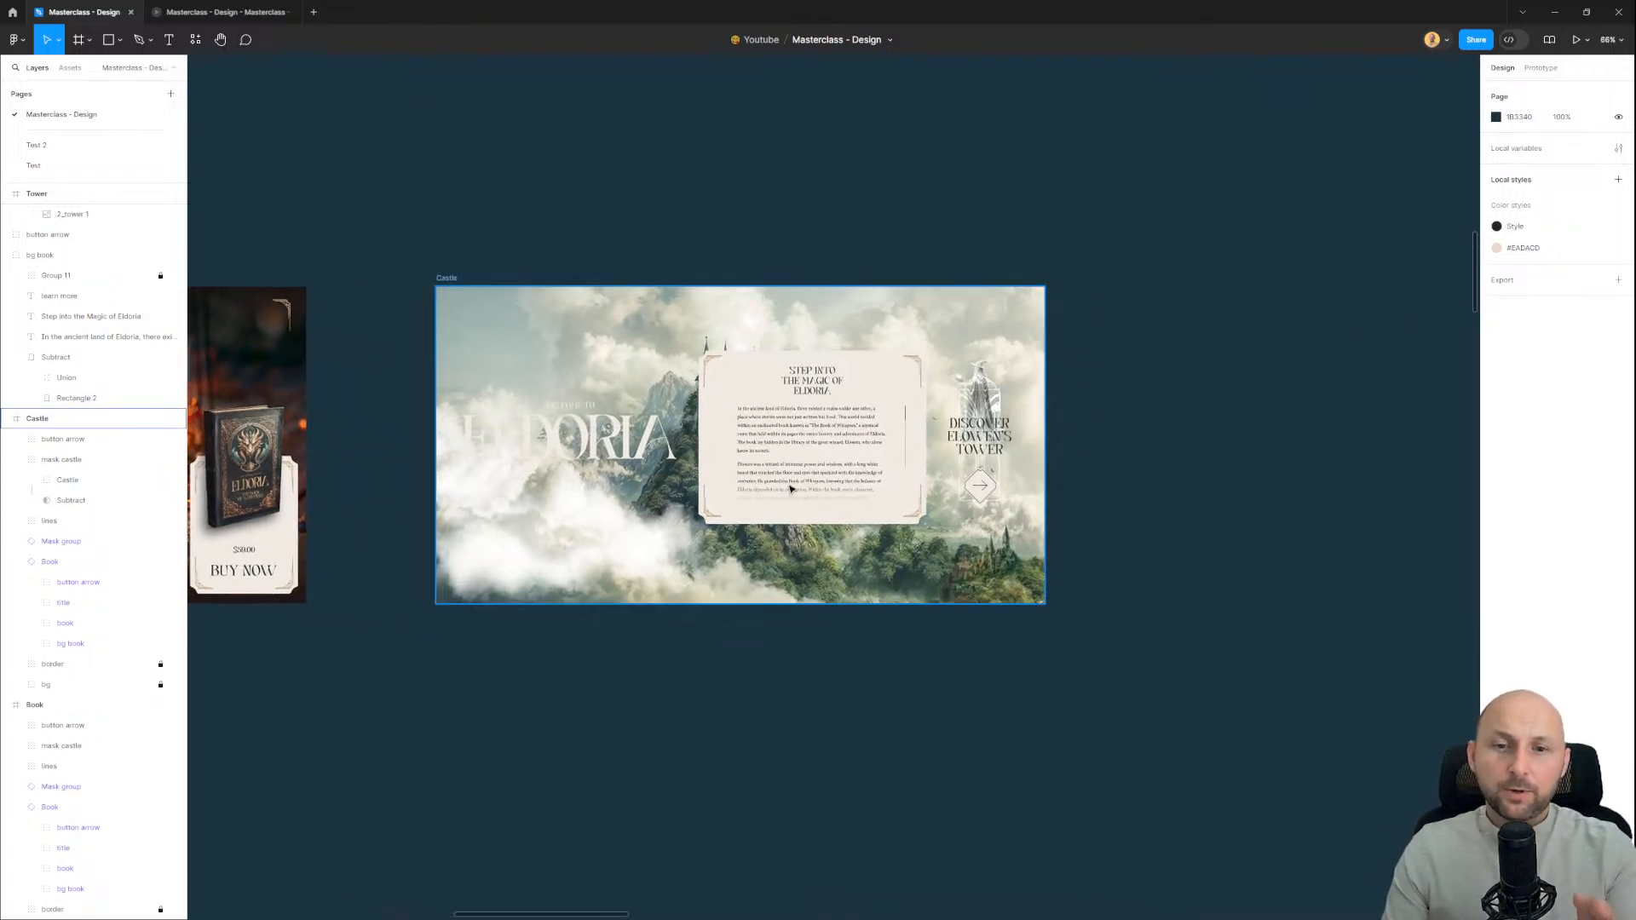
# Step: Move the Castle frame's title, text and wizard groups about 380 px to the right, and the text group further right to X 1280
pyautogui.scroll(3, 786, 439)
pyautogui.click(598, 423)
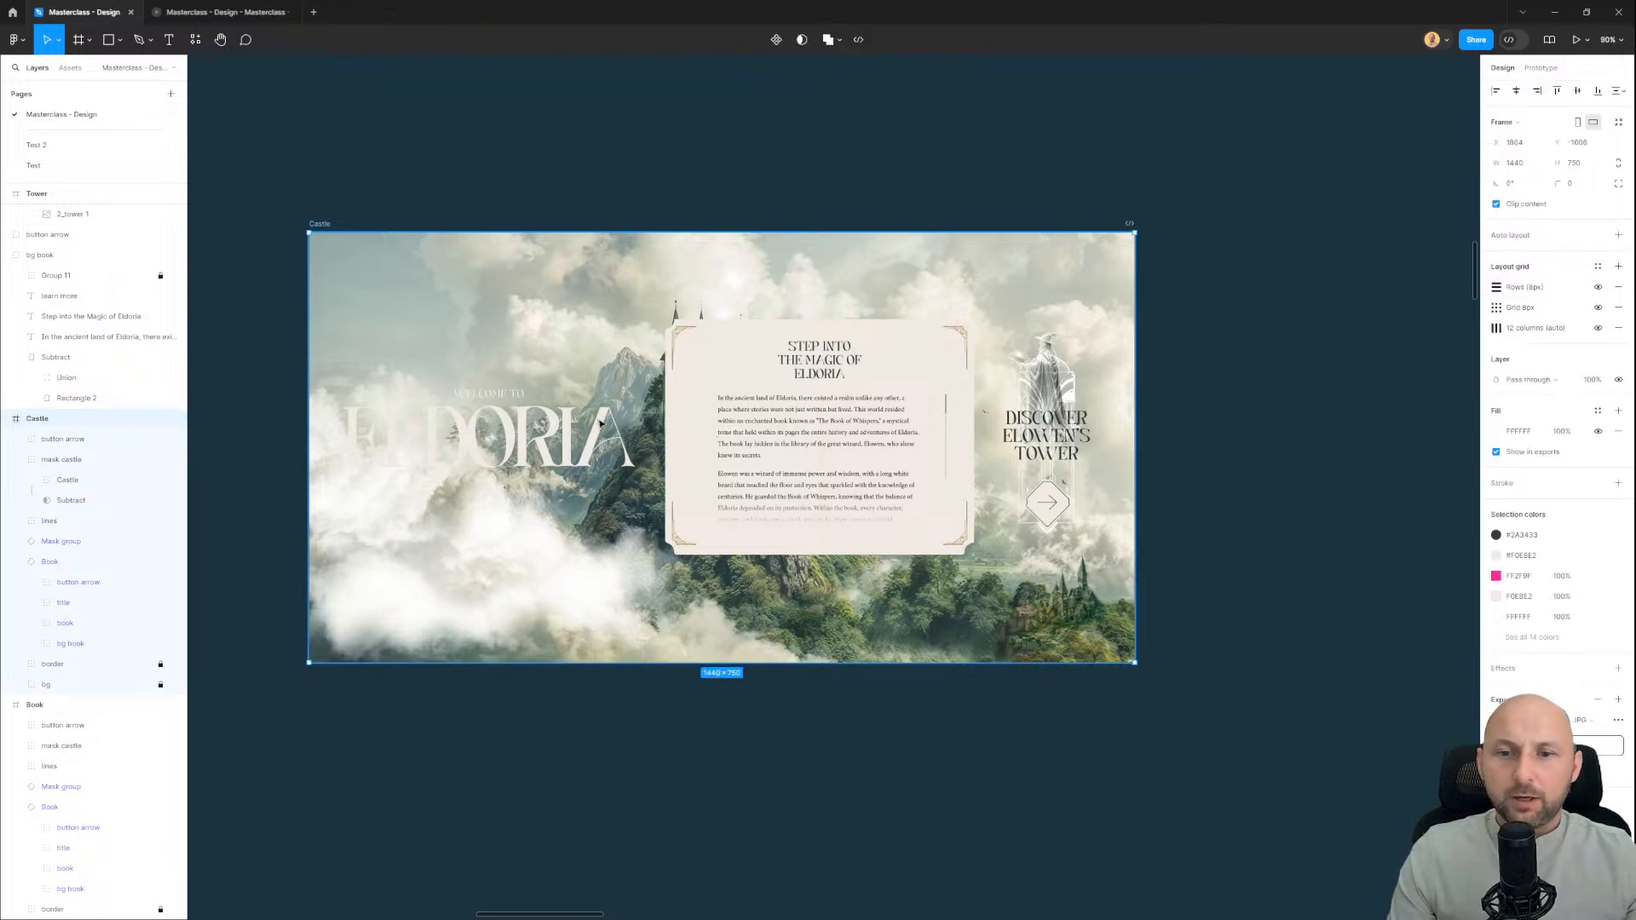
pyautogui.doubleClick(594, 447)
pyautogui.click(594, 445)
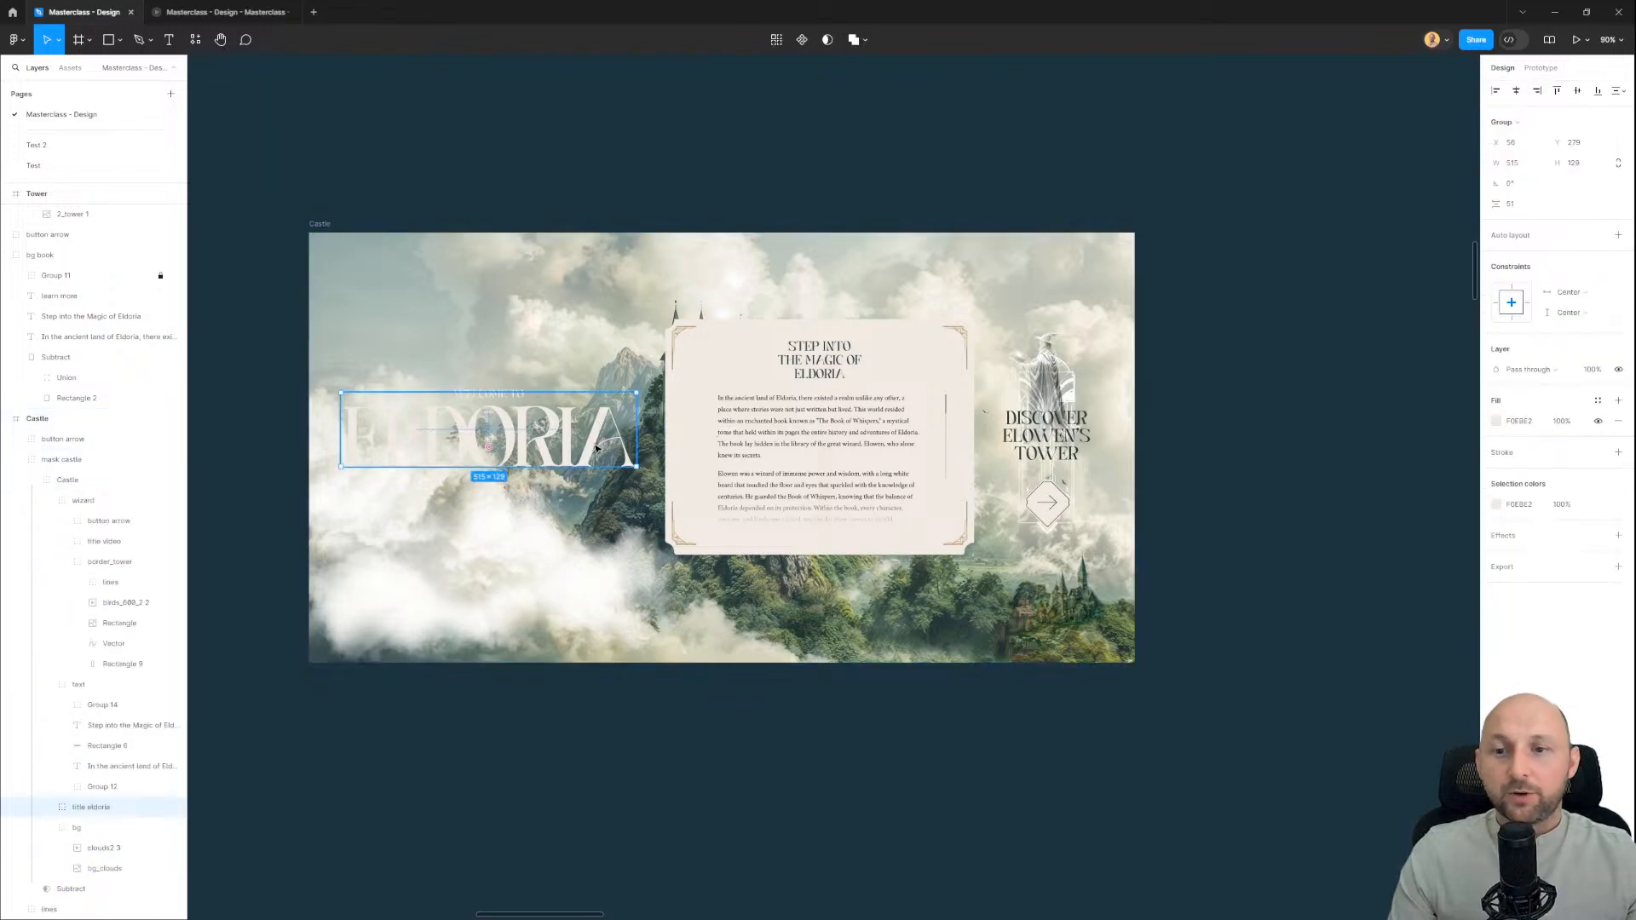
pyautogui.keyDown('shift'); pyautogui.click(783, 438); pyautogui.keyUp('shift')
pyautogui.keyDown('shift'); pyautogui.click(1035, 412); pyautogui.keyUp('shift')
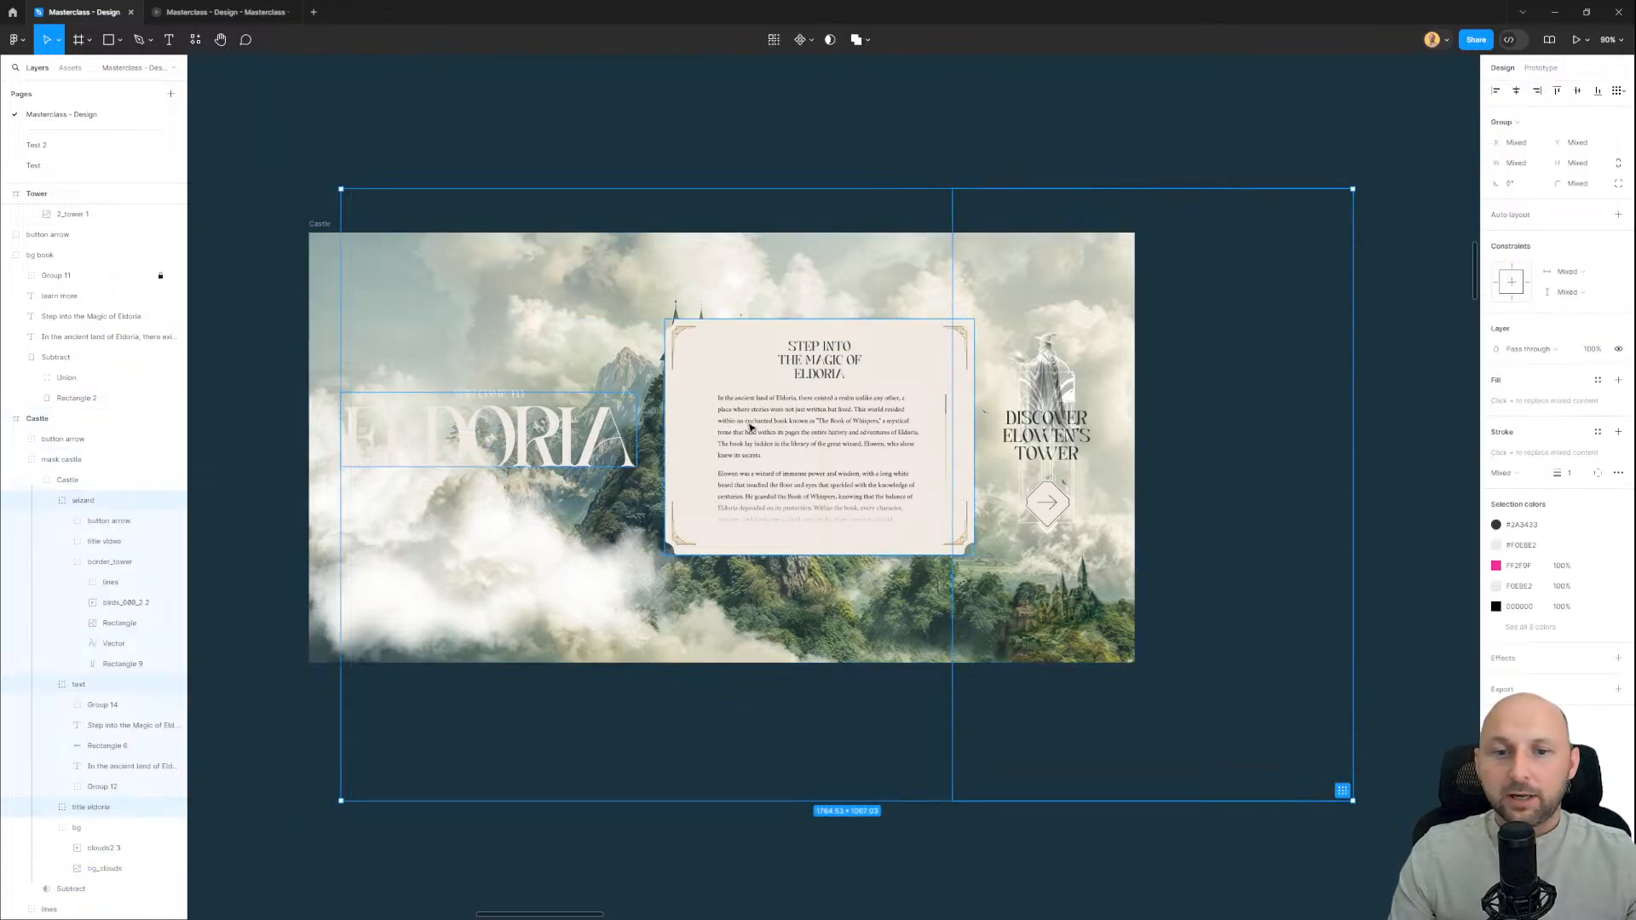
pyautogui.moveTo(750, 428); pyautogui.dragTo(972, 397)
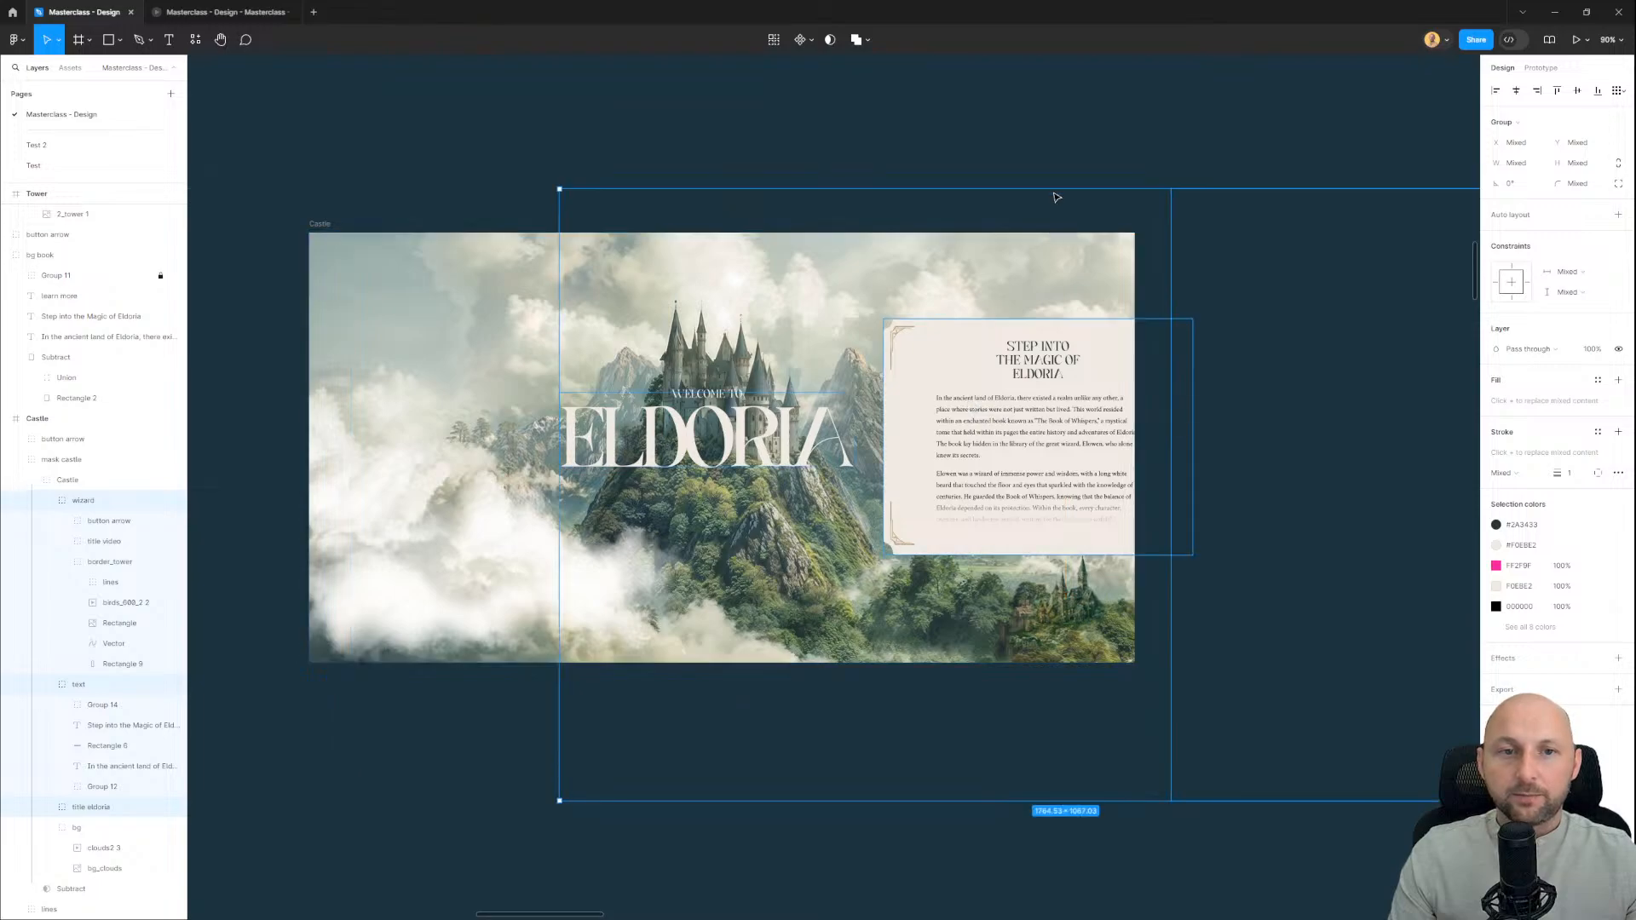
pyautogui.click(1057, 197)
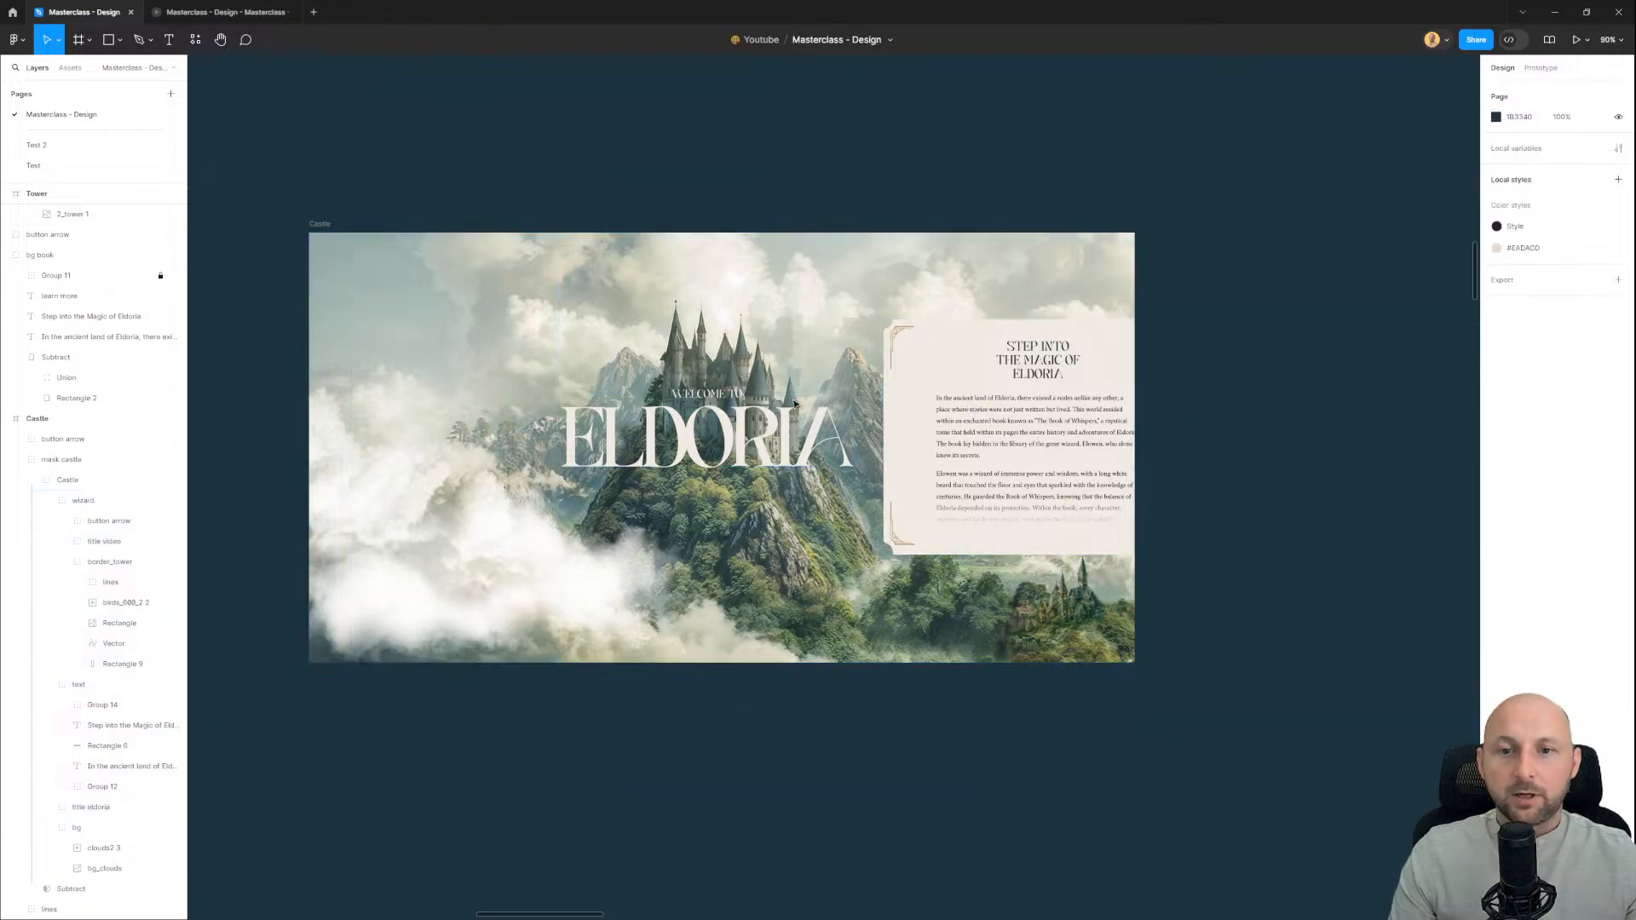
pyautogui.click(946, 481)
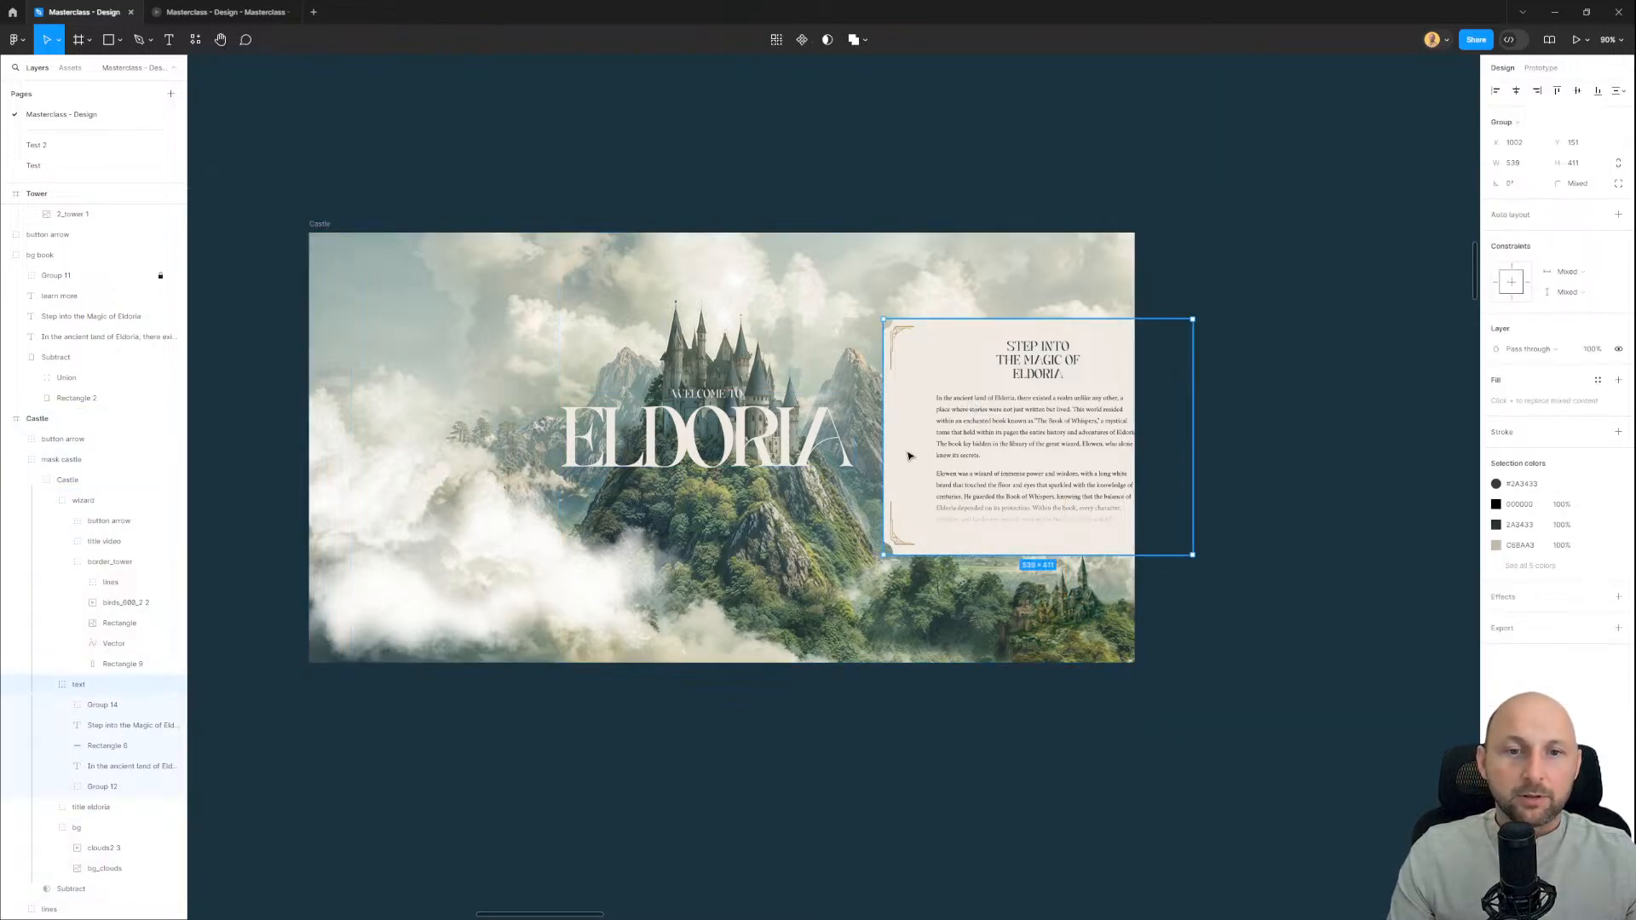
pyautogui.moveTo(911, 517); pyautogui.dragTo(1071, 516)
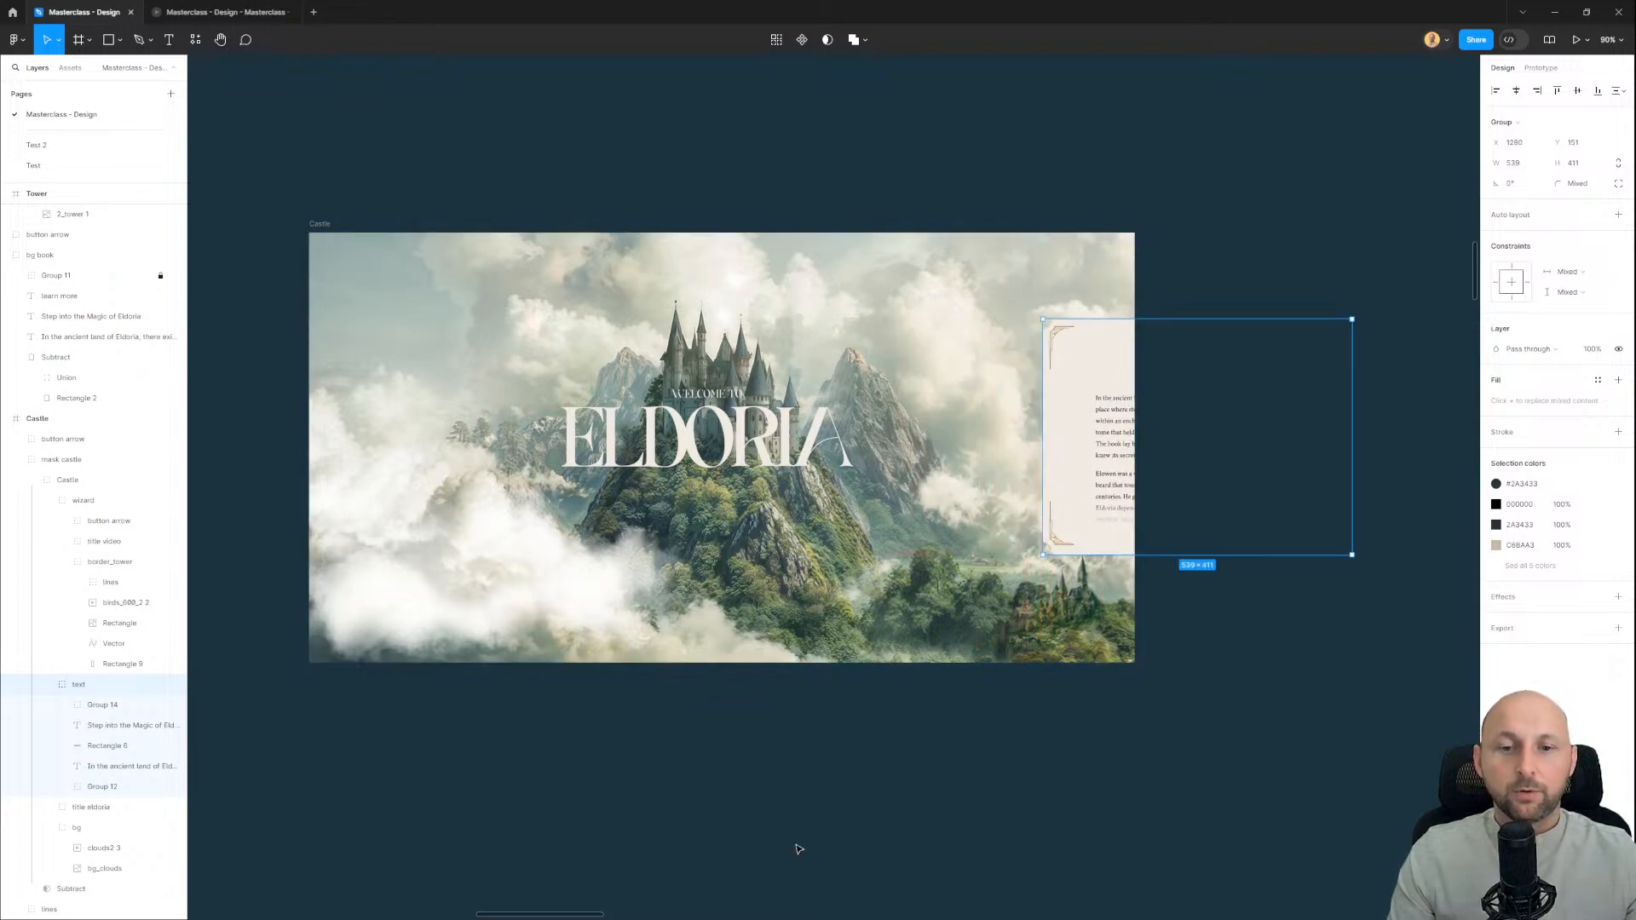
# Step: Move the Tower frame farther right to make room for more frames after the Castle frame
pyautogui.click(800, 794)
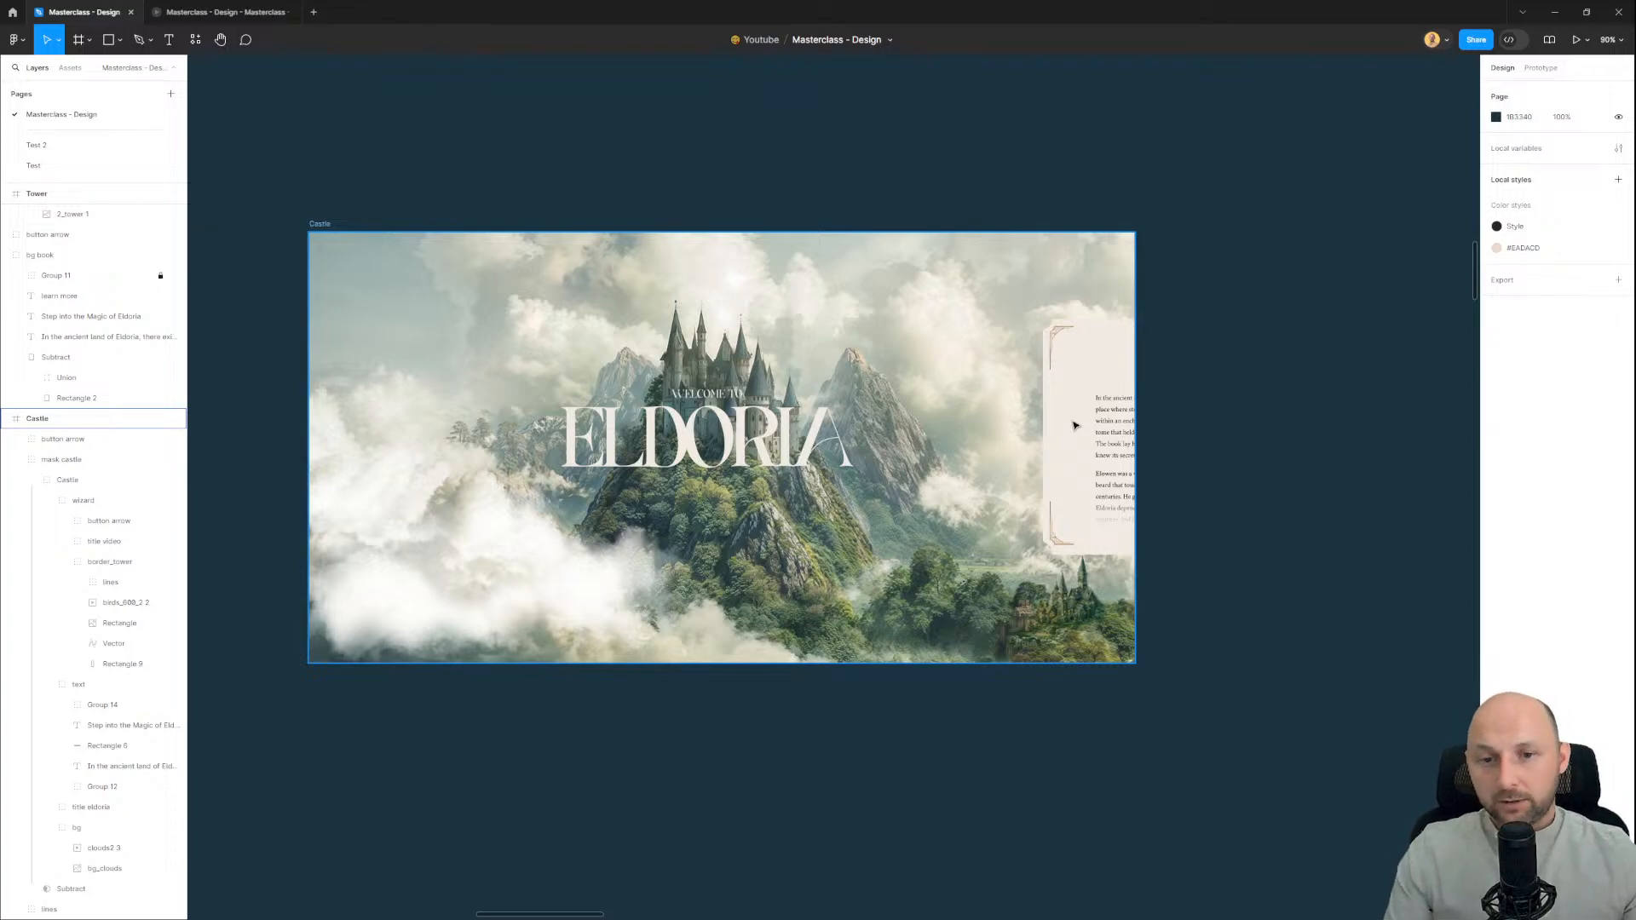
pyautogui.scroll(-10, 1074, 425)
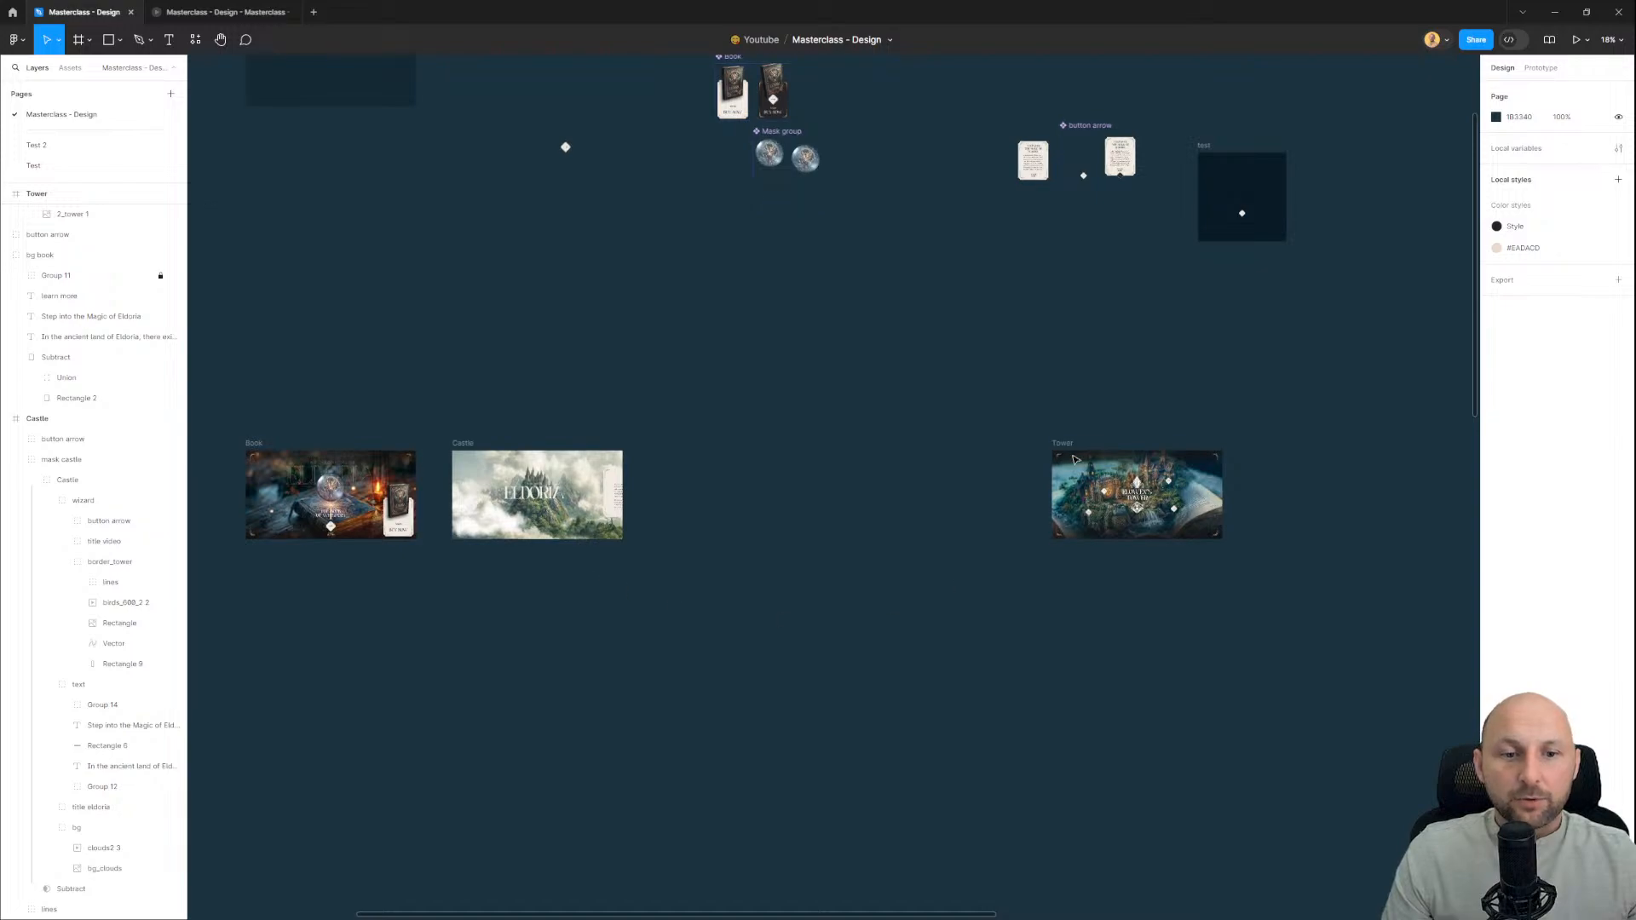
pyautogui.moveTo(1063, 444); pyautogui.dragTo(1242, 444)
pyautogui.scroll(5, 484, 523)
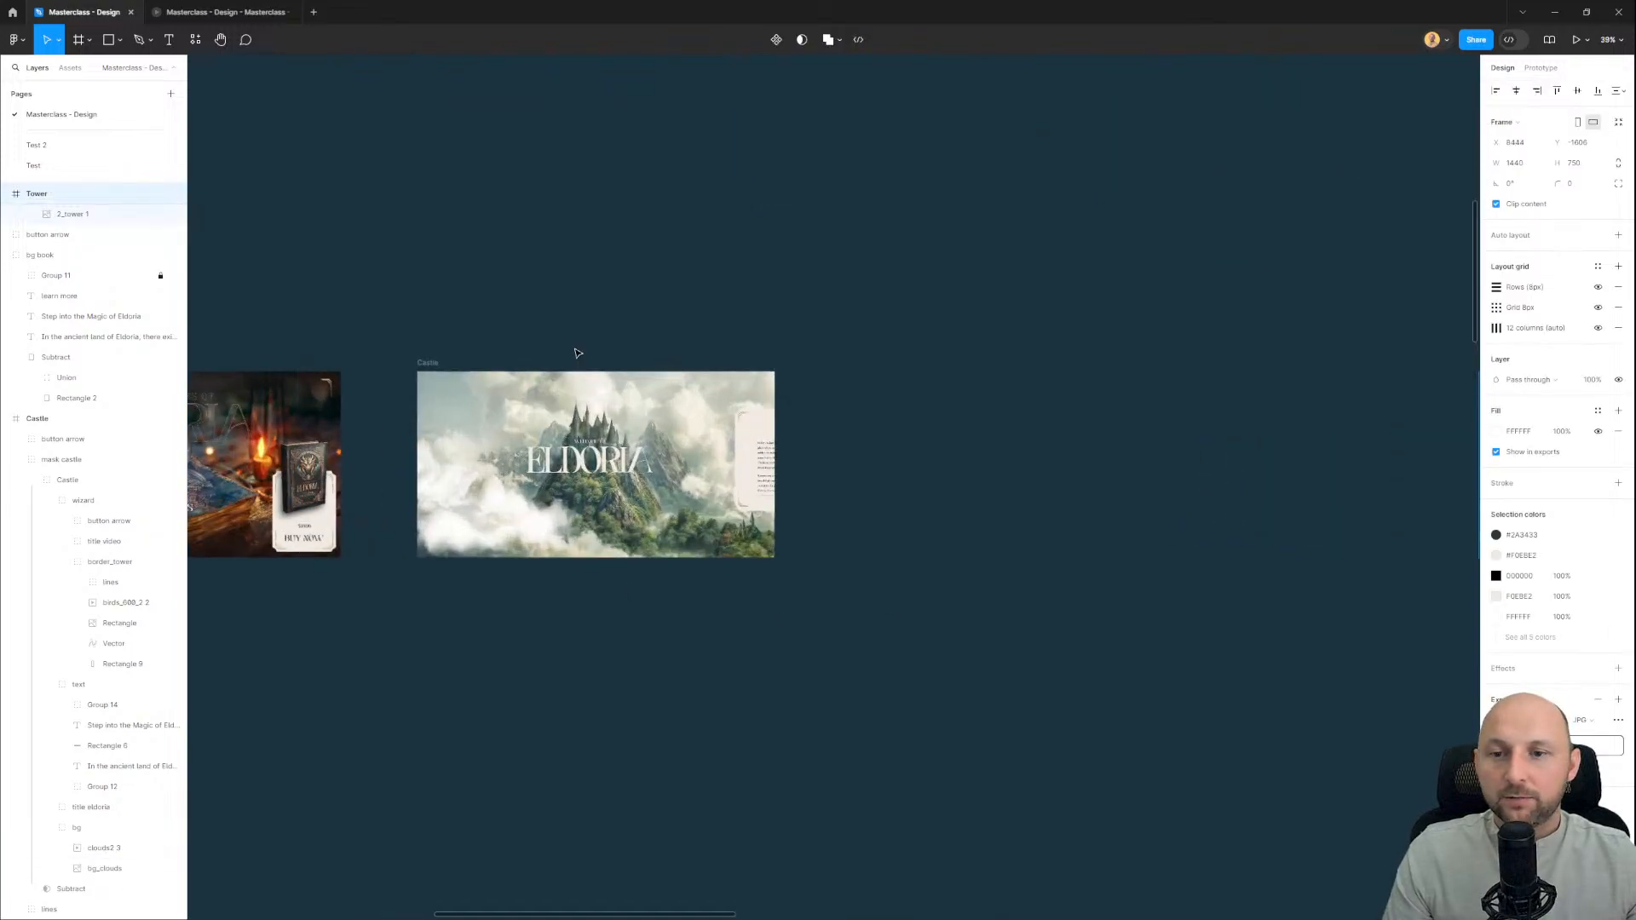
# Step: Duplicate the Castle frame twice, placing the copies in a row to its right
pyautogui.click(563, 285)
pyautogui.moveTo(429, 363); pyautogui.dragTo(839, 366)
pyautogui.hscroll(2, 960, 263)
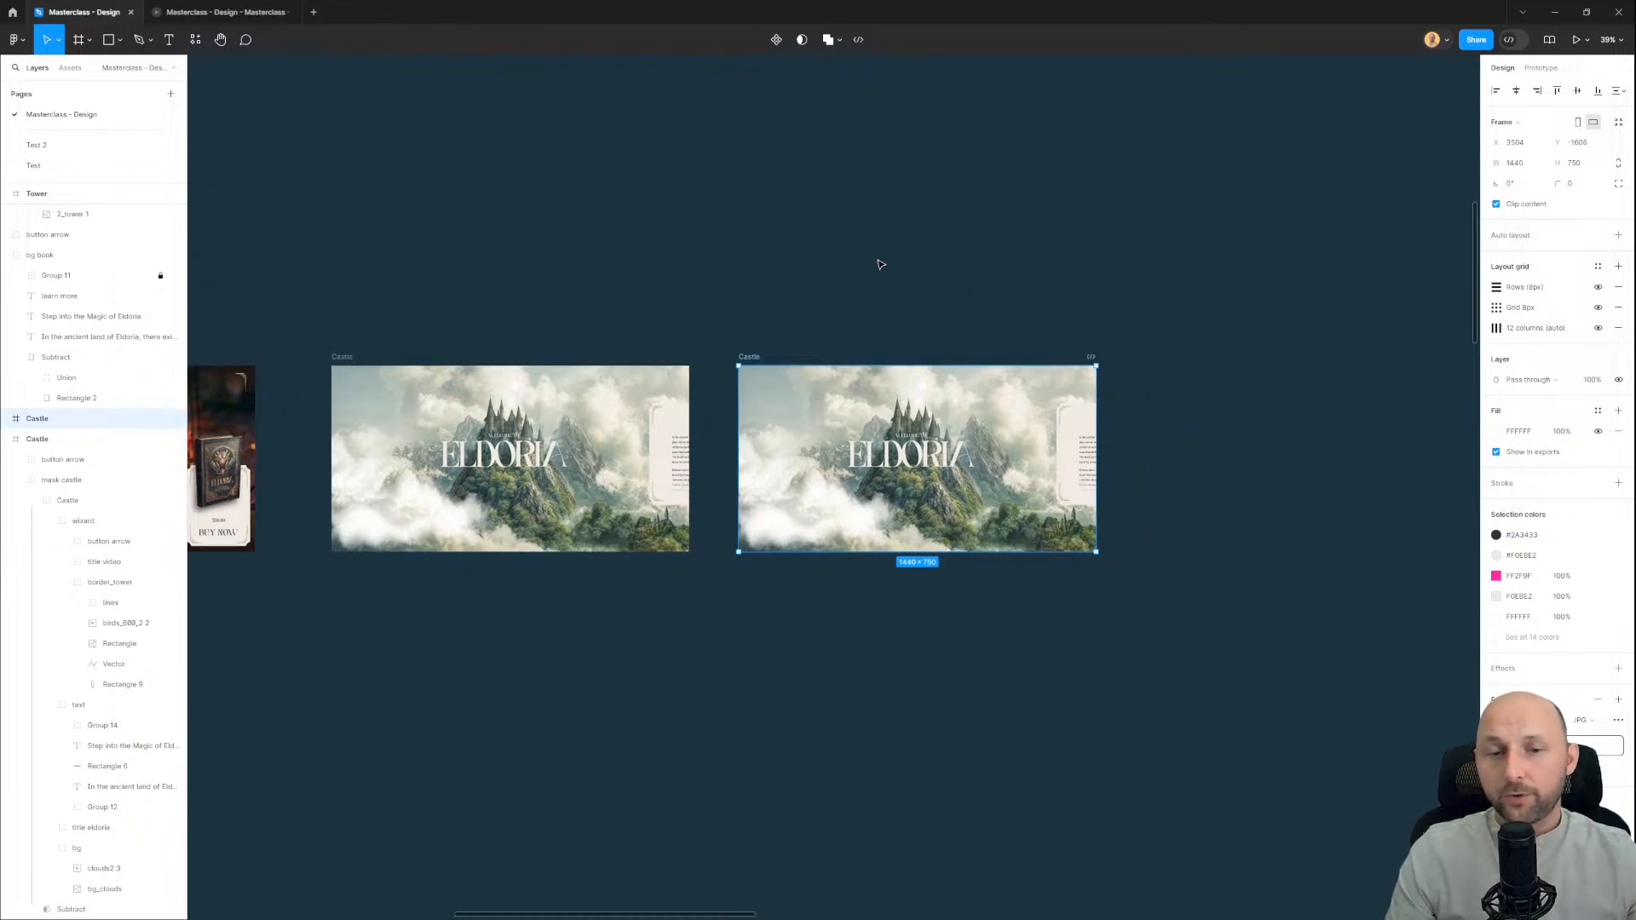
pyautogui.hscroll(3, 881, 264)
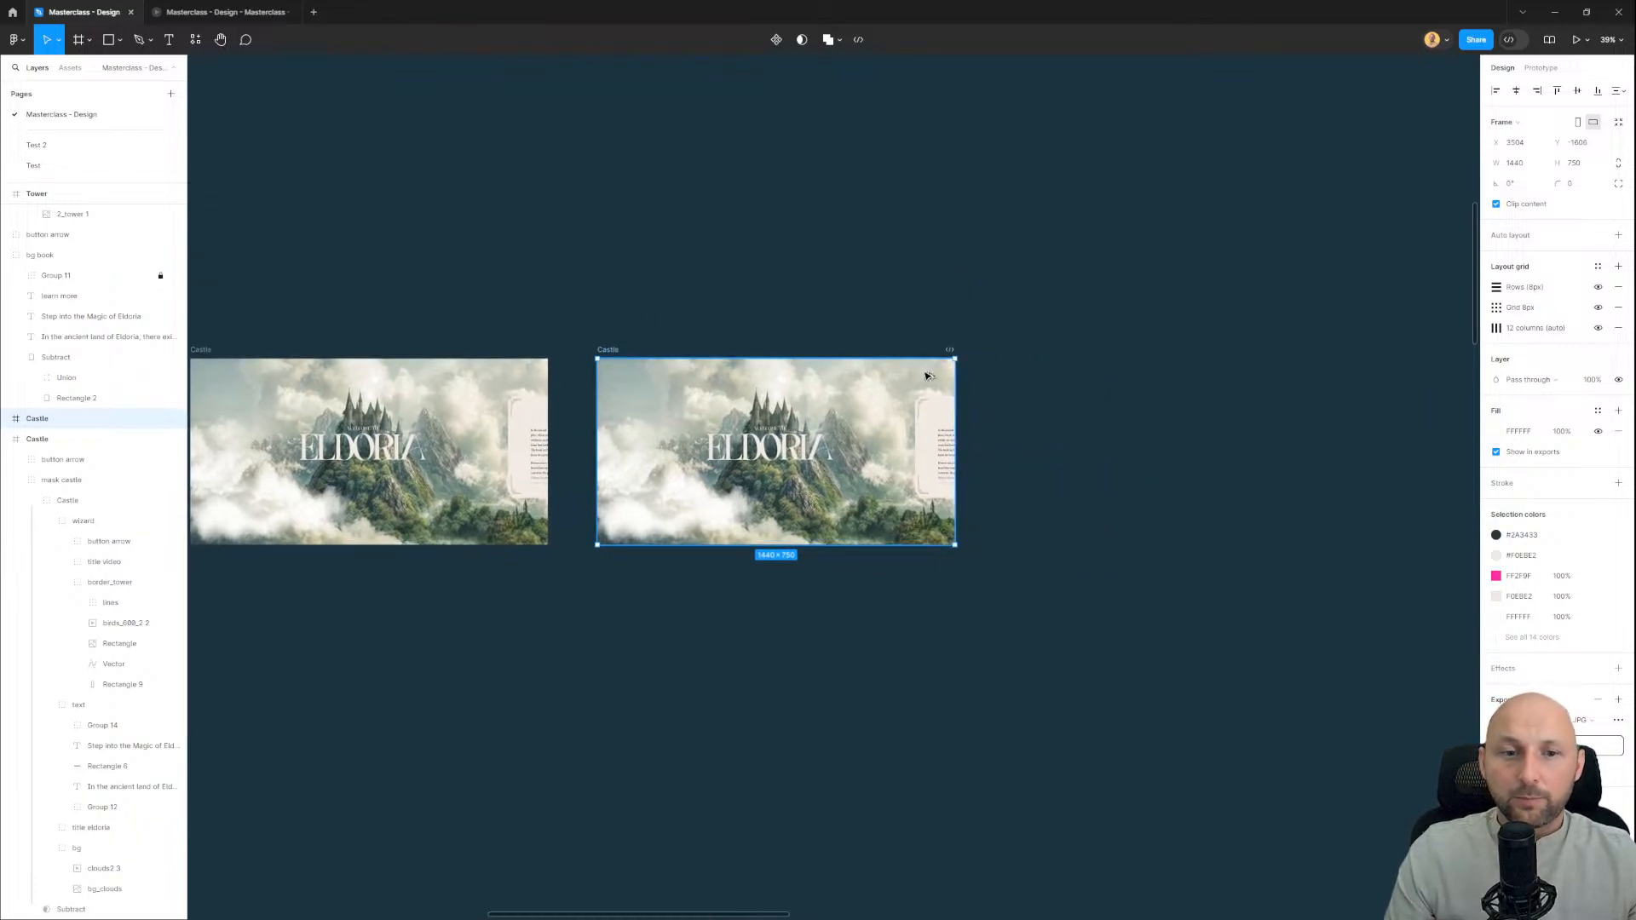
pyautogui.moveTo(928, 375); pyautogui.dragTo(1020, 388)
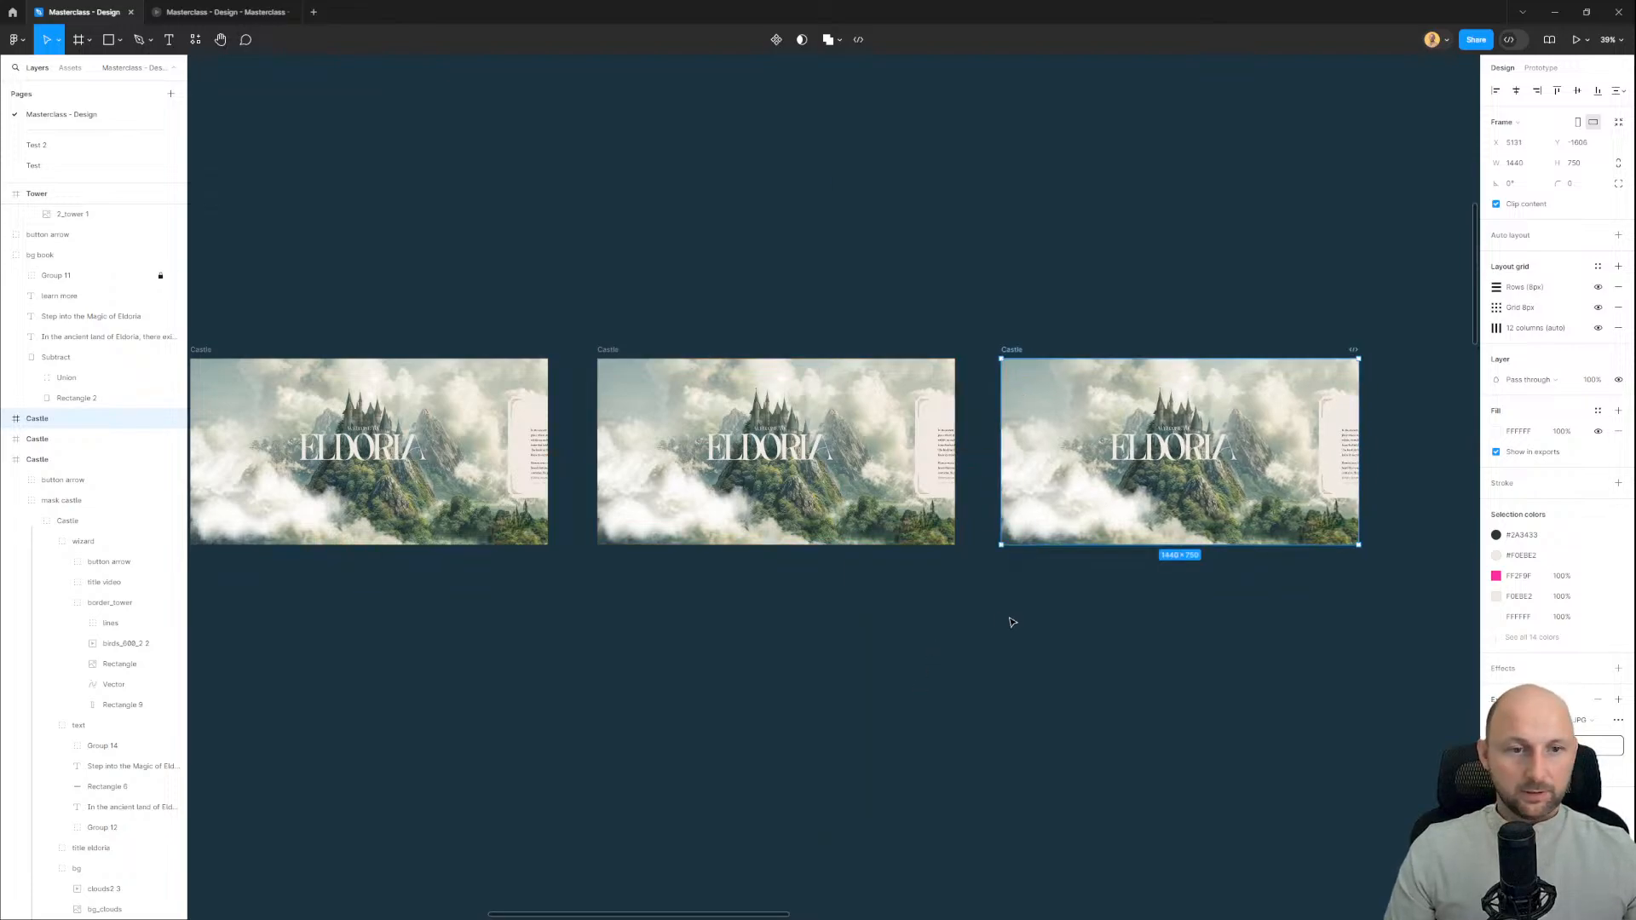
# Step: In the third Castle frame, shift the wizard, text and title eldoria groups left together until the text group is at about X 270
pyautogui.click(1076, 605)
pyautogui.moveTo(1323, 447); pyautogui.dragTo(1149, 442)
pyautogui.scroll(4, 1149, 441)
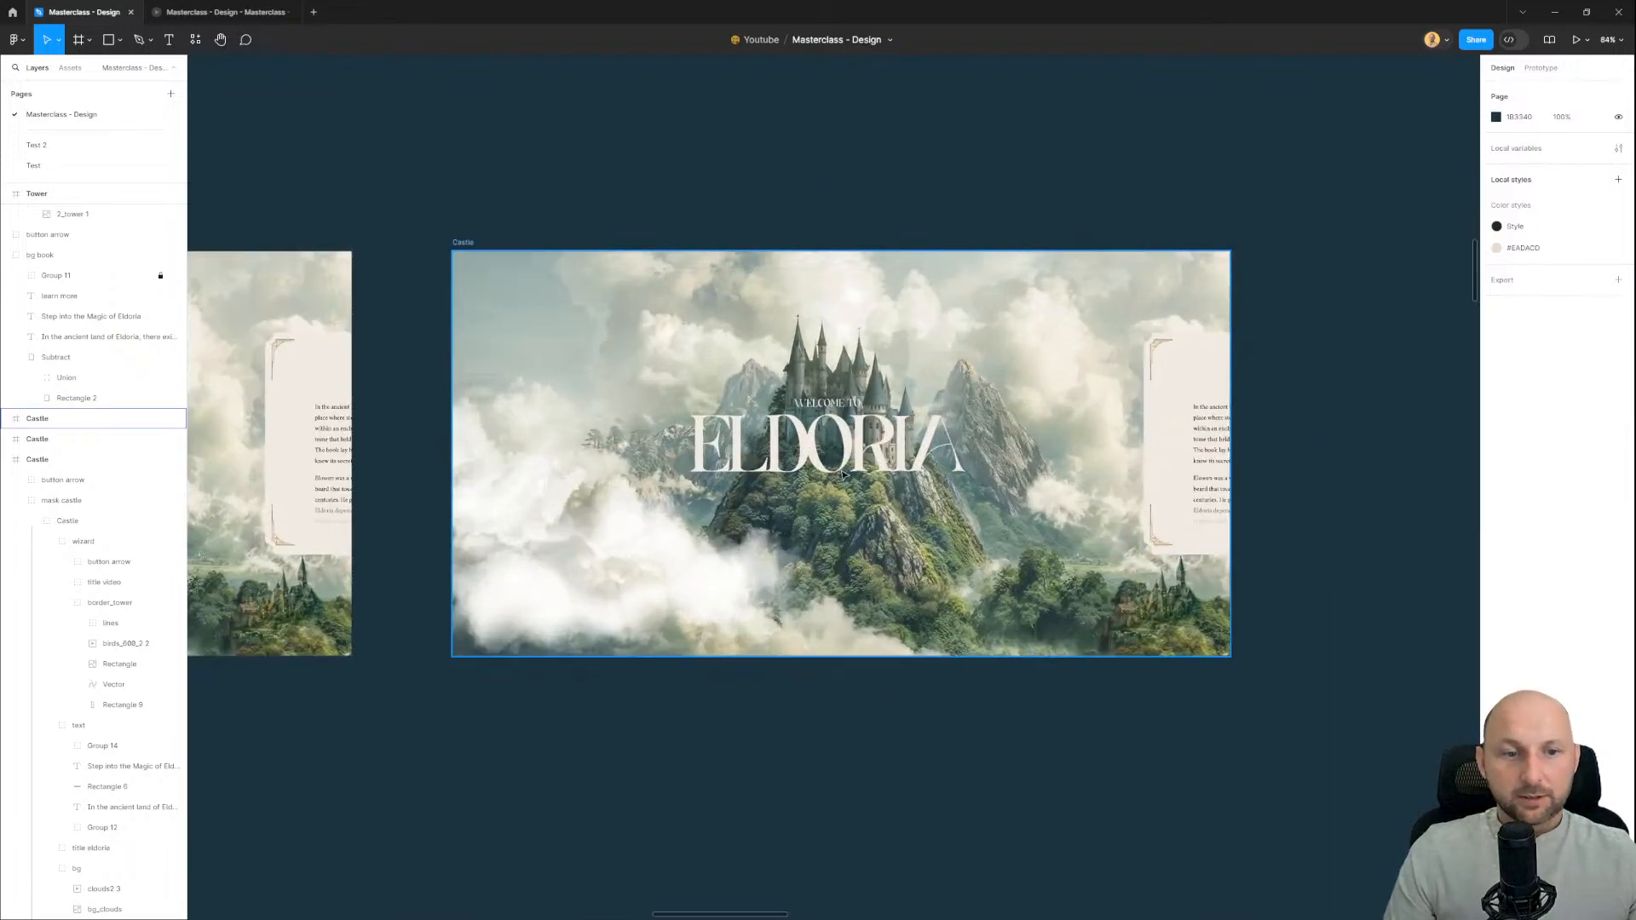
pyautogui.click(890, 446)
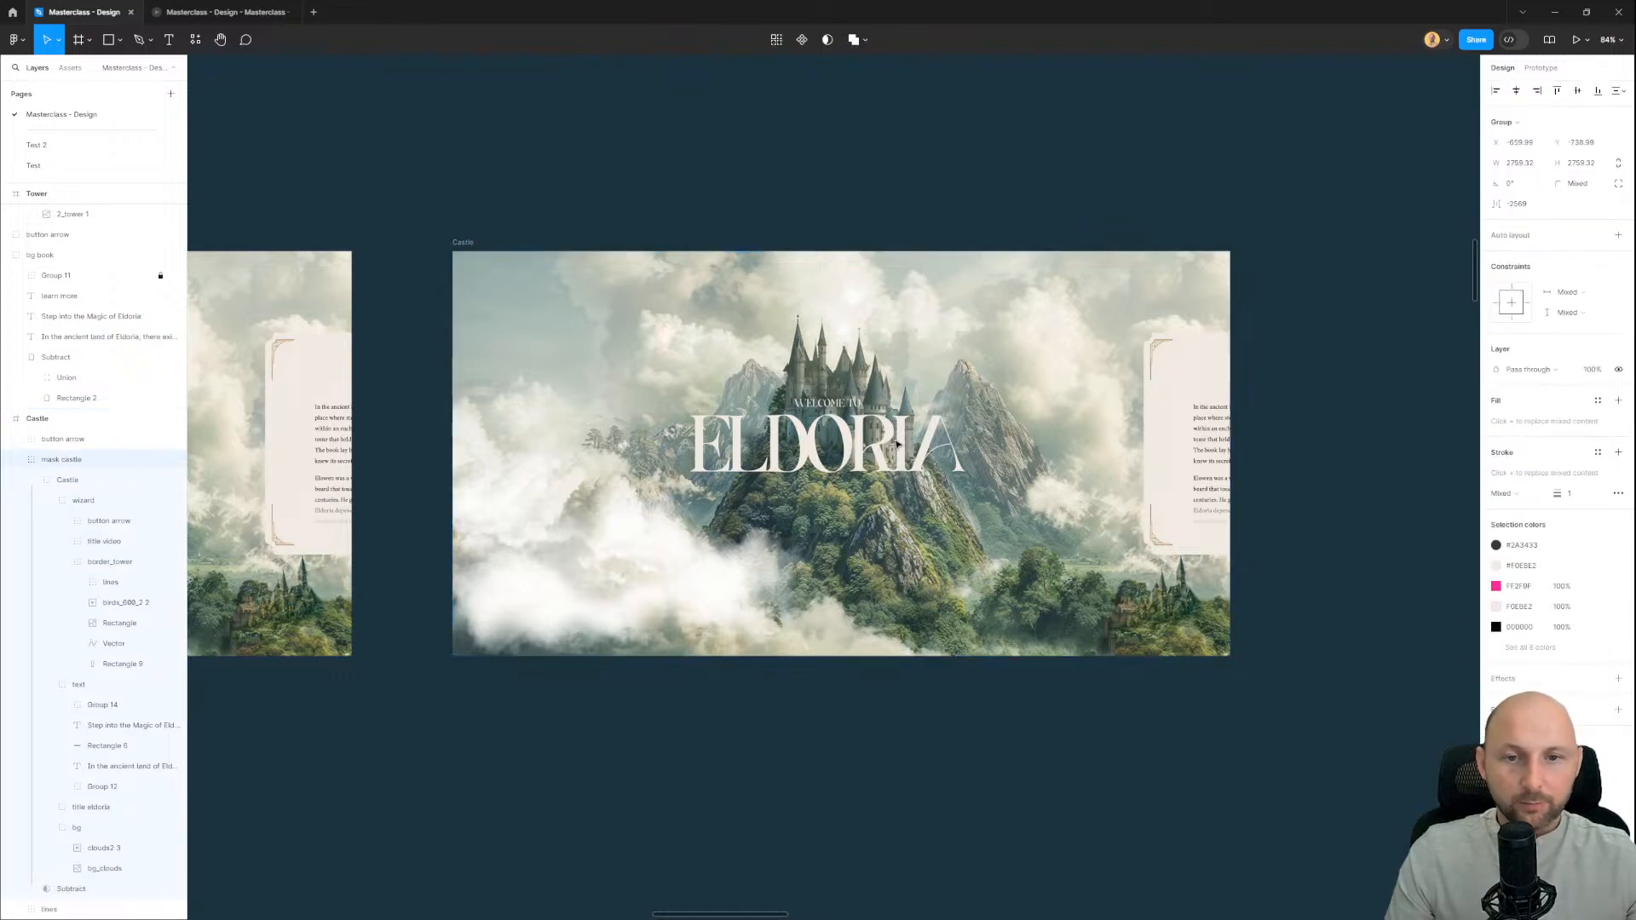
pyautogui.keyDown('ctrl'); pyautogui.click(897, 444); pyautogui.keyUp('ctrl')
pyautogui.keyDown('shift'); pyautogui.click(1171, 460); pyautogui.keyUp('shift')
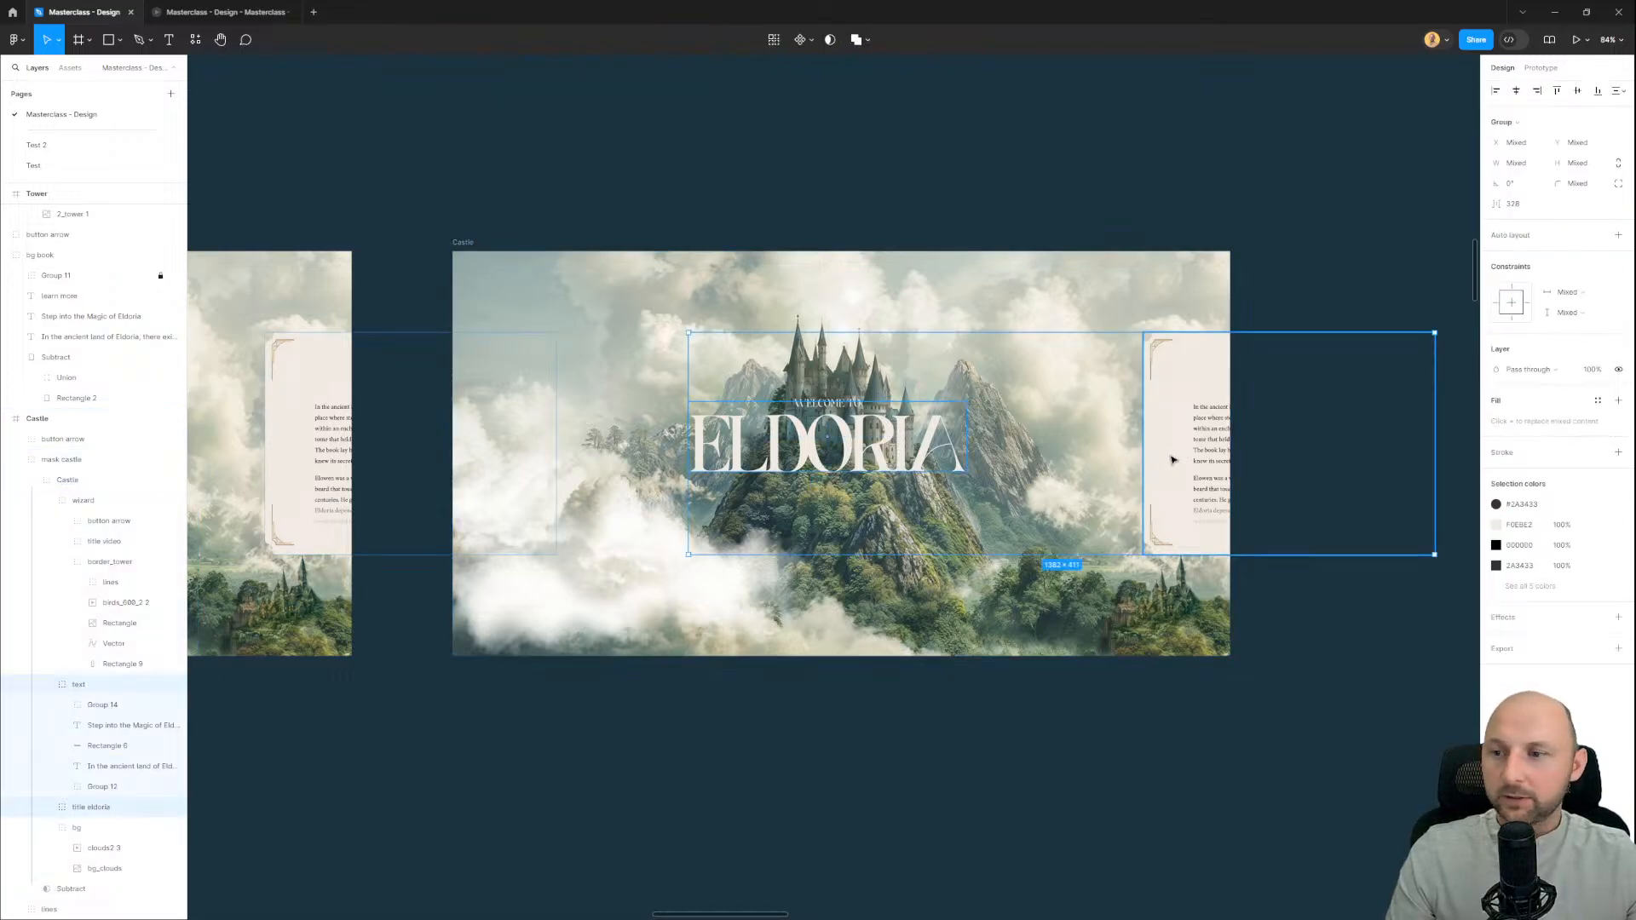
pyautogui.click(46, 501)
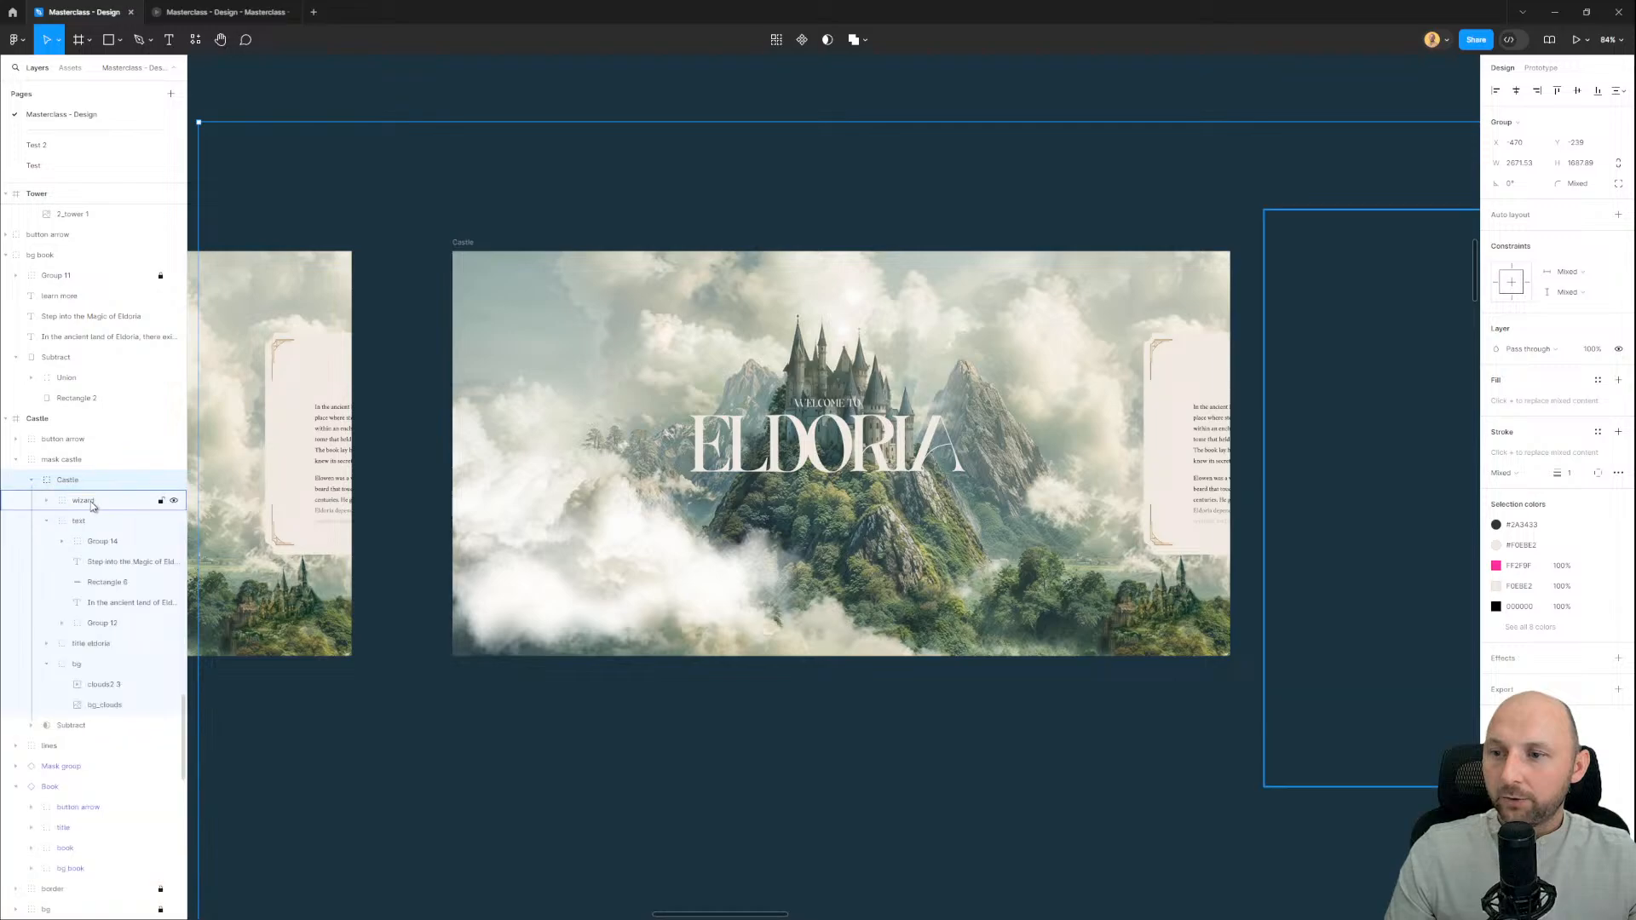
pyautogui.click(90, 503)
pyautogui.click(47, 521)
pyautogui.keyDown('shift'); pyautogui.click(98, 522); pyautogui.keyUp('shift')
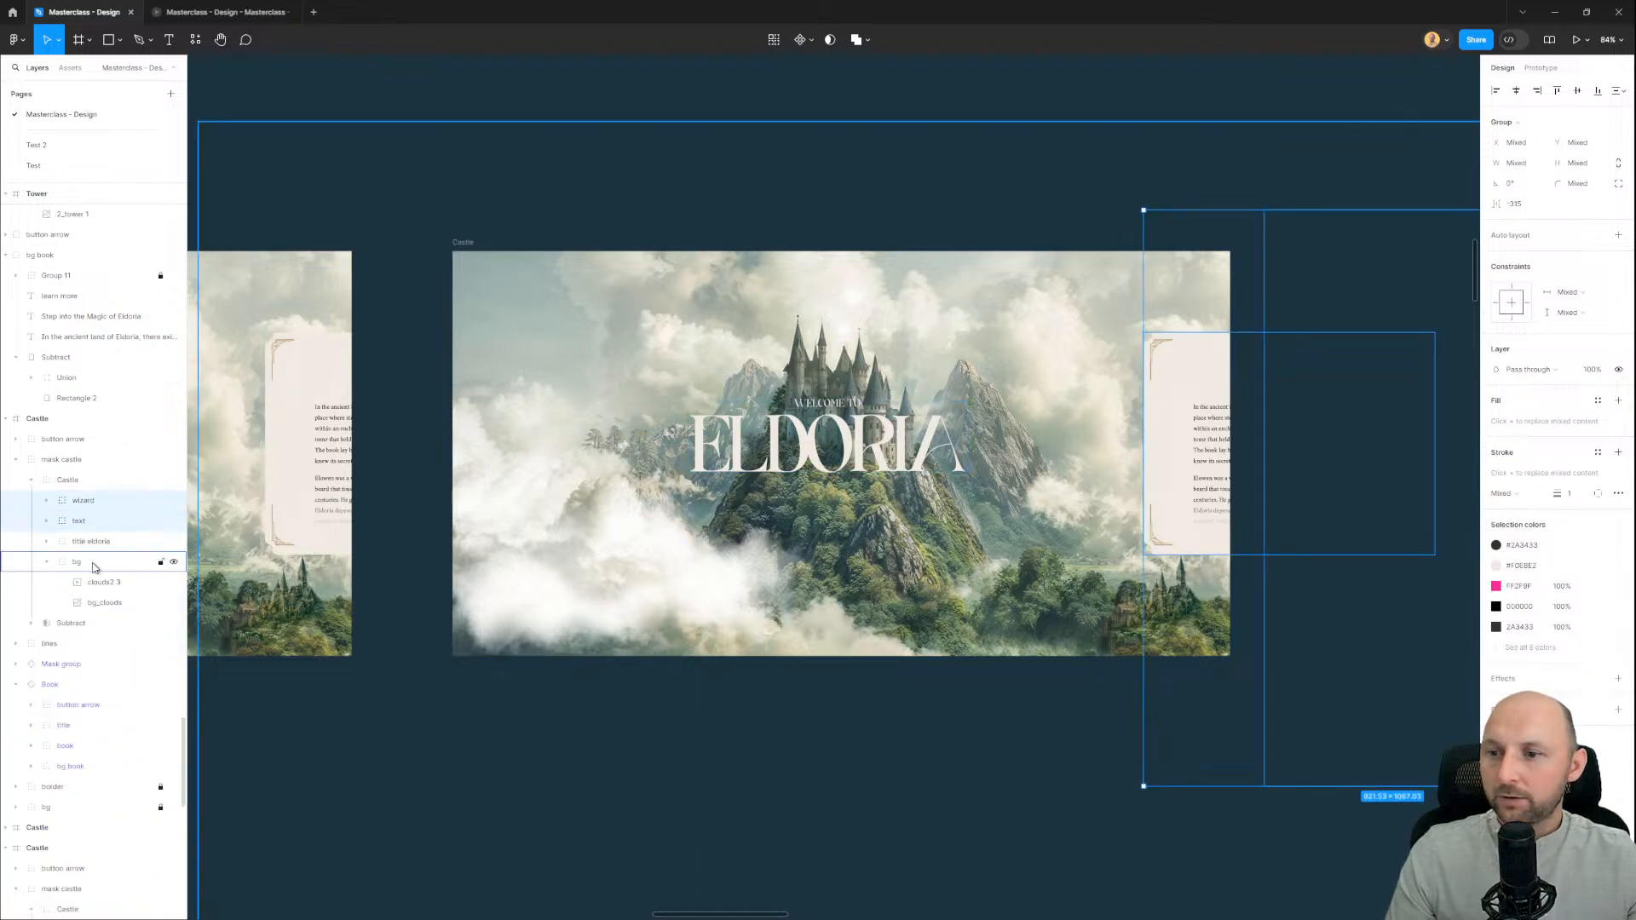
pyautogui.keyDown('shift'); pyautogui.click(91, 541); pyautogui.keyUp('shift')
pyautogui.moveTo(1133, 529); pyautogui.dragTo(1036, 498)
# Step: Move only the text group of the third Castle frame farther left, to X 240
pyautogui.click(799, 479)
pyautogui.scroll(3, 1027, 477)
pyautogui.click(85, 521)
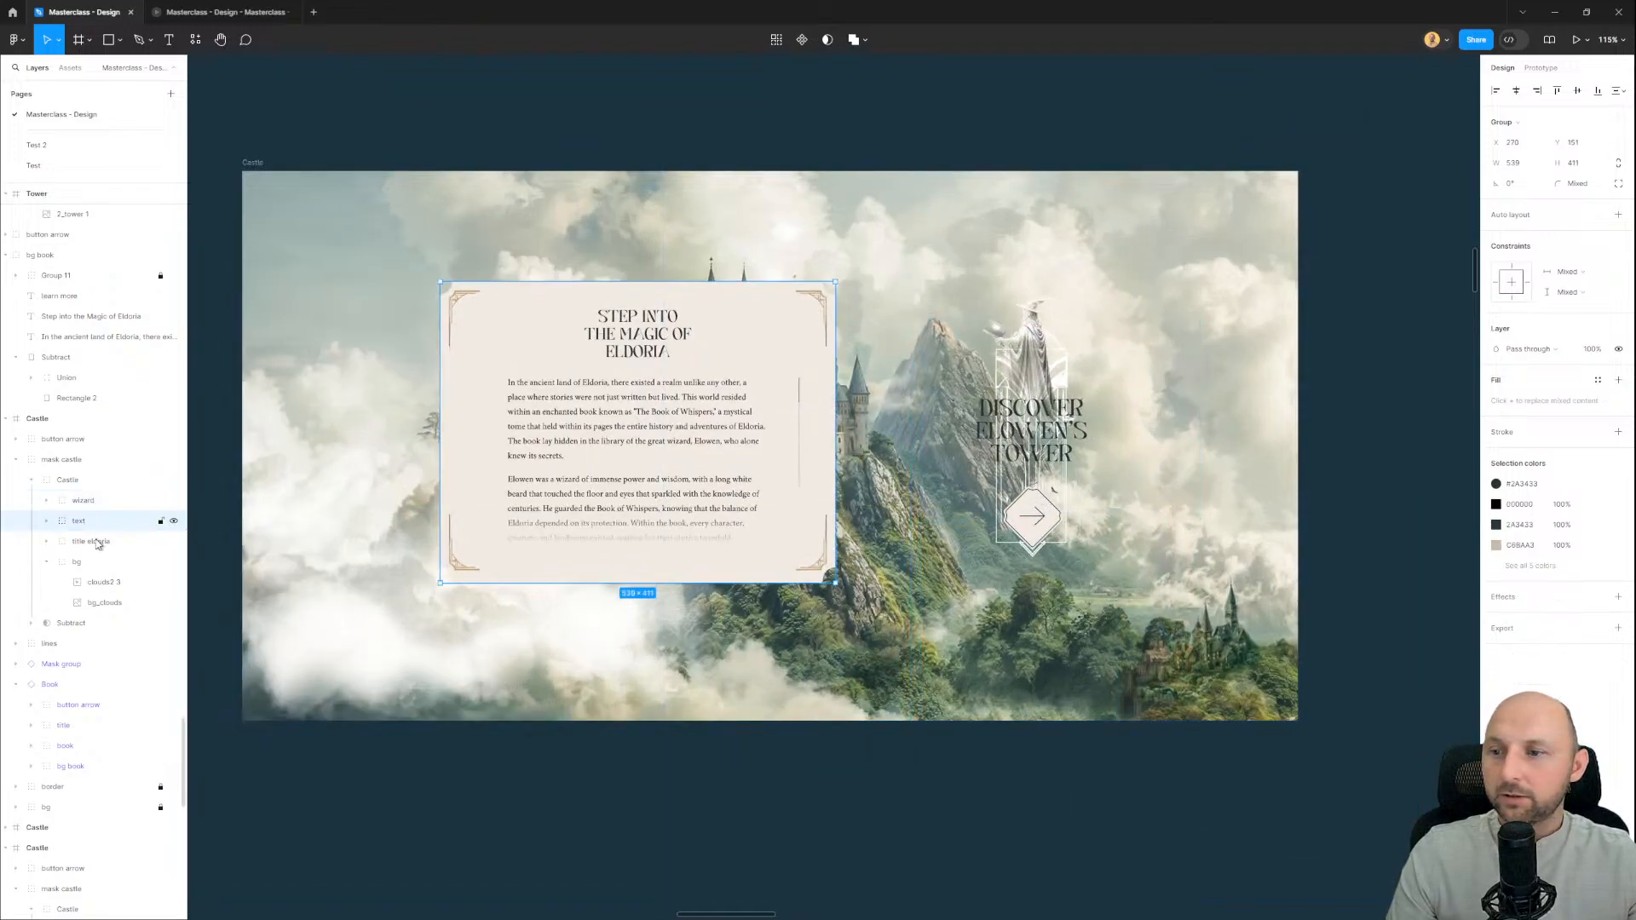
pyautogui.moveTo(670, 501); pyautogui.dragTo(646, 498)
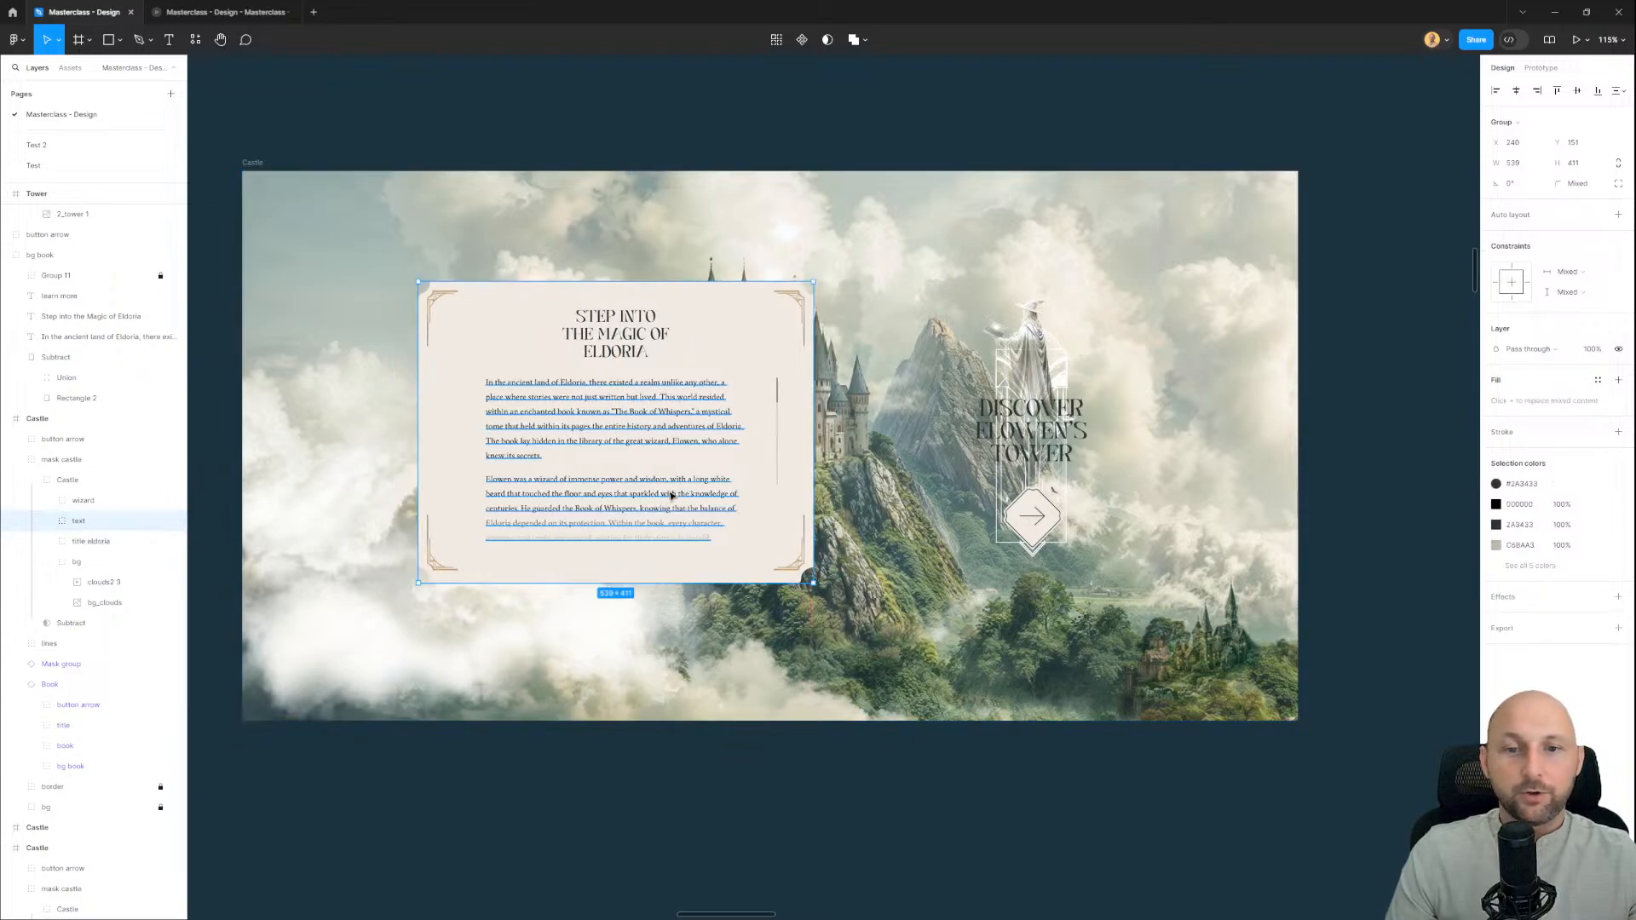
# Step: Compare the three Castle frames side by side to review the order of the slide animation
pyautogui.scroll(-7, 674, 497)
pyautogui.moveTo(523, 659); pyautogui.dragTo(963, 645)
pyautogui.moveTo(806, 657); pyautogui.dragTo(847, 657)
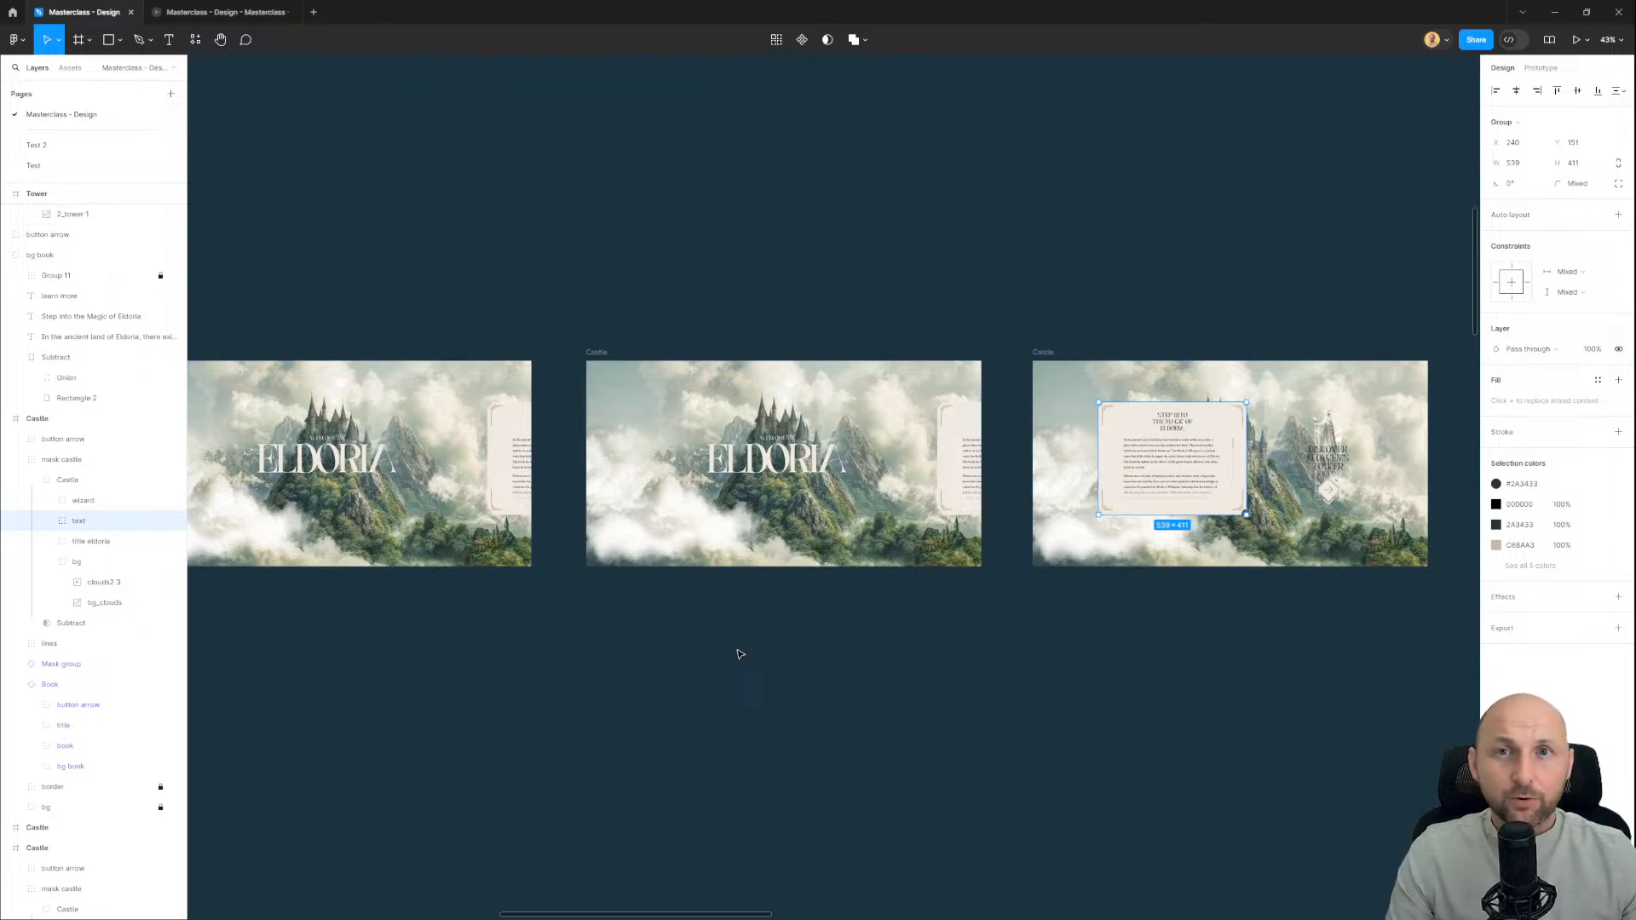
pyautogui.scroll(2, 738, 460)
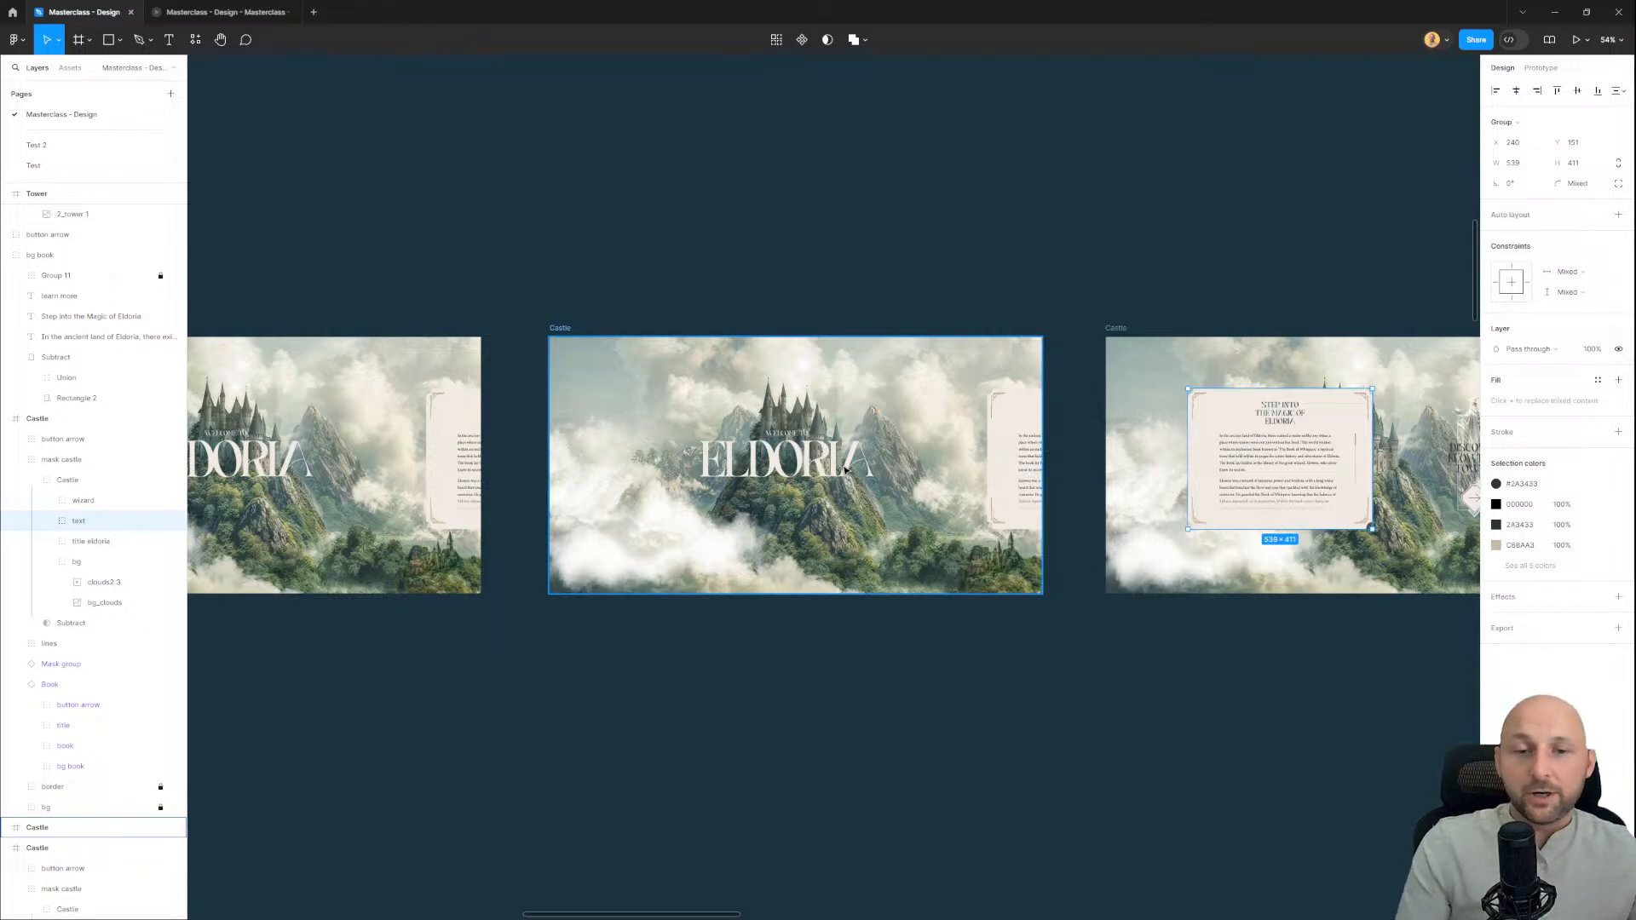
pyautogui.hscroll(-3, 705, 679)
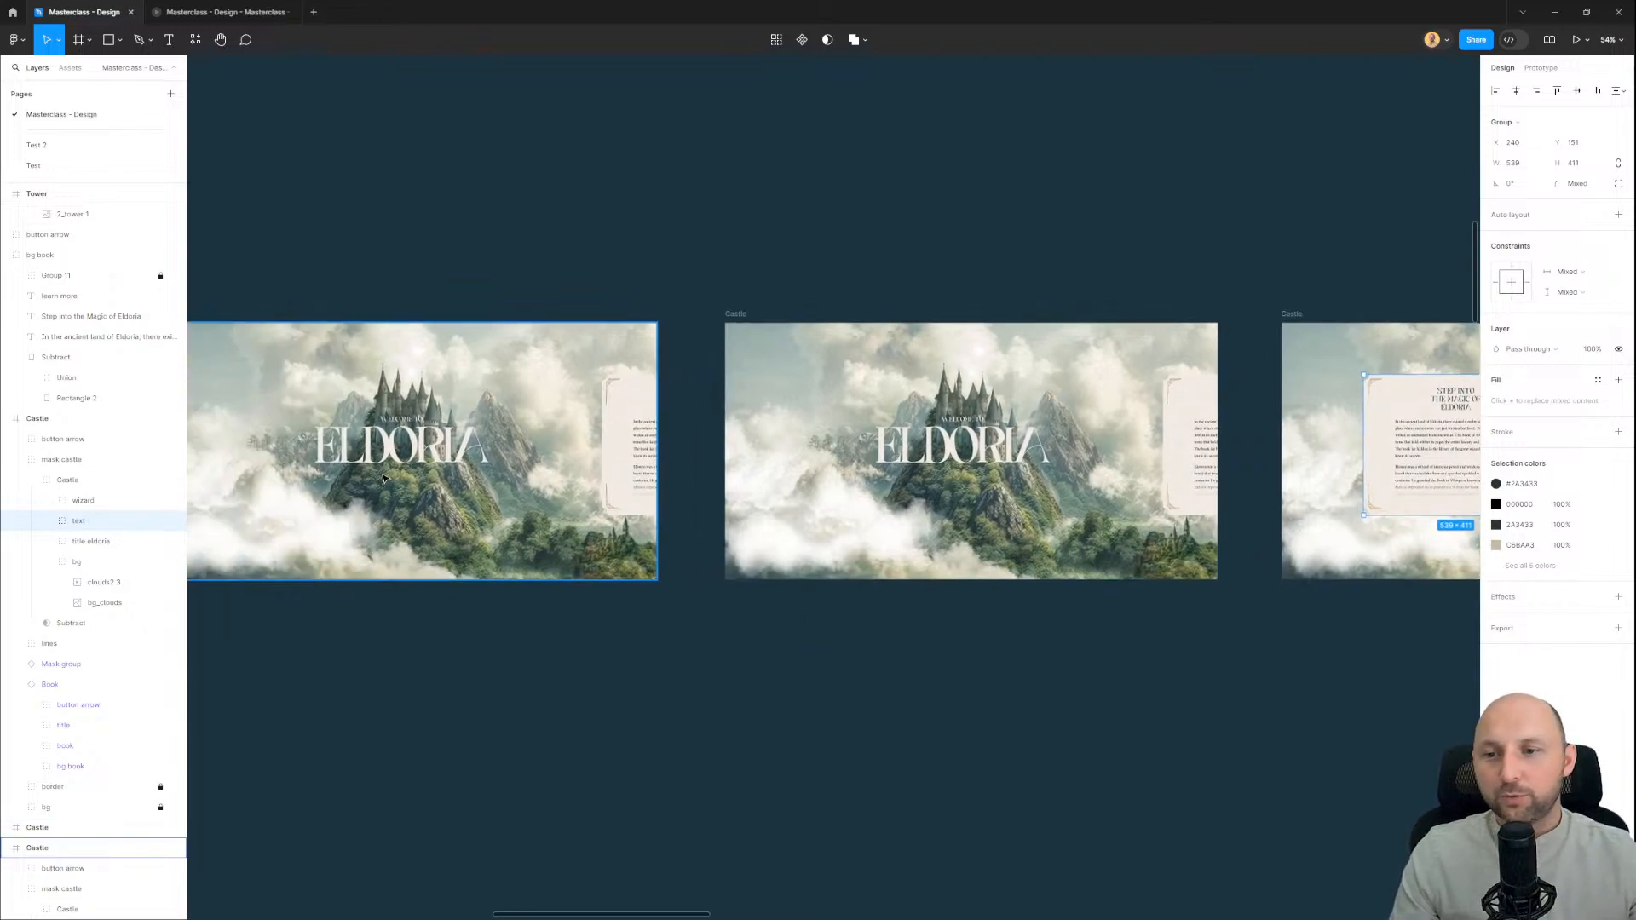
pyautogui.hscroll(3, 698, 655)
pyautogui.hscroll(-5, 724, 682)
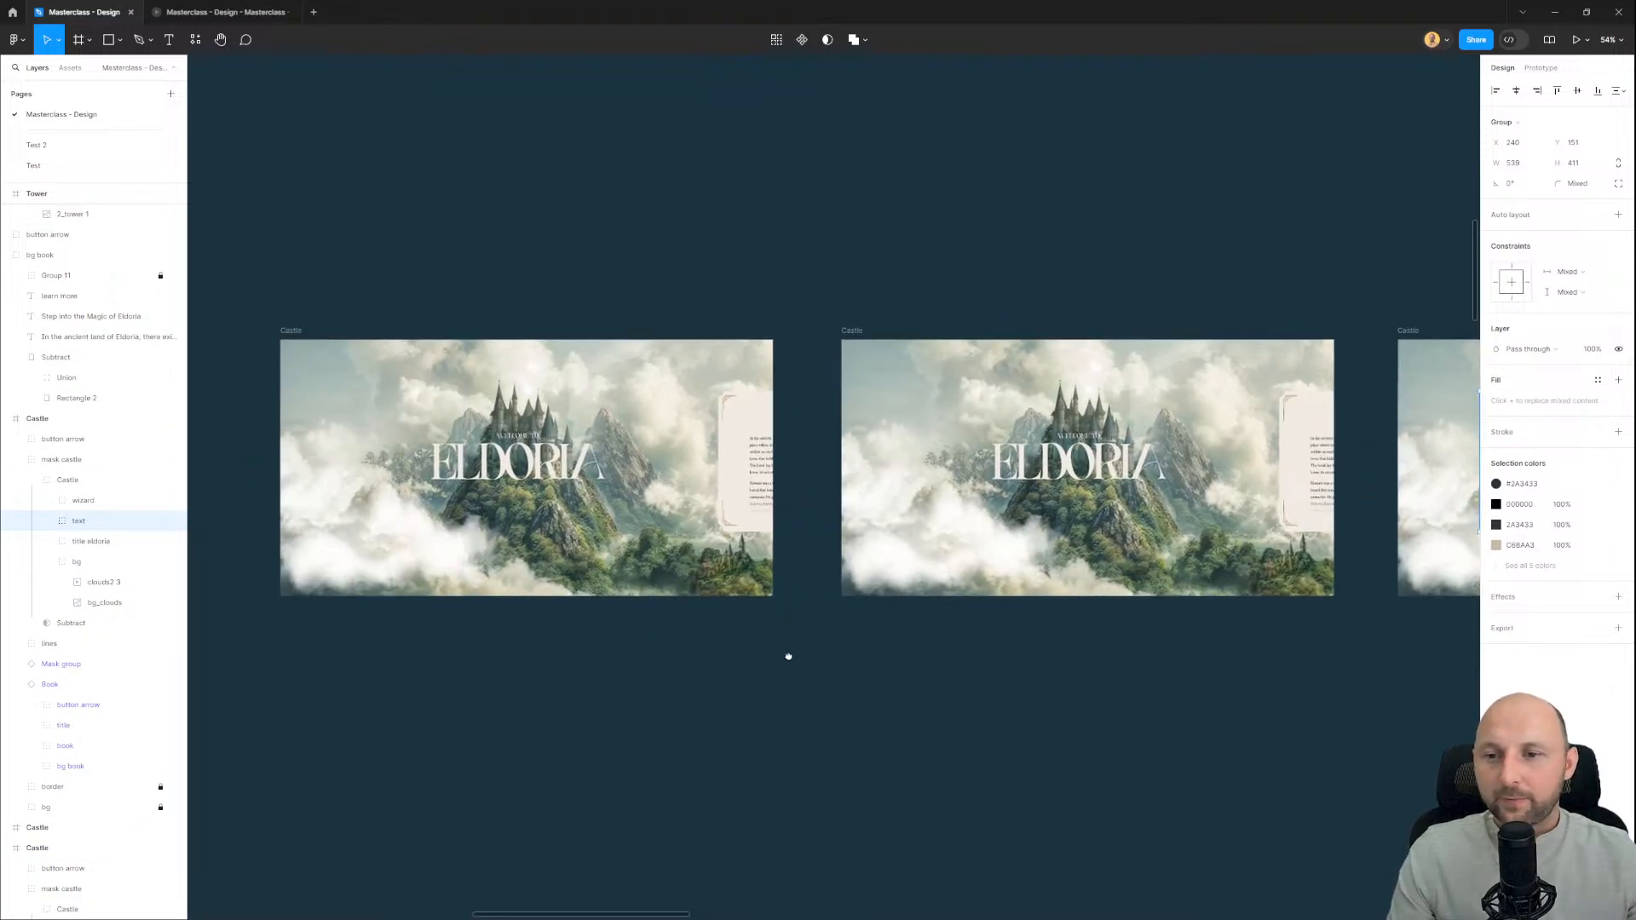
pyautogui.hscroll(2, 1108, 682)
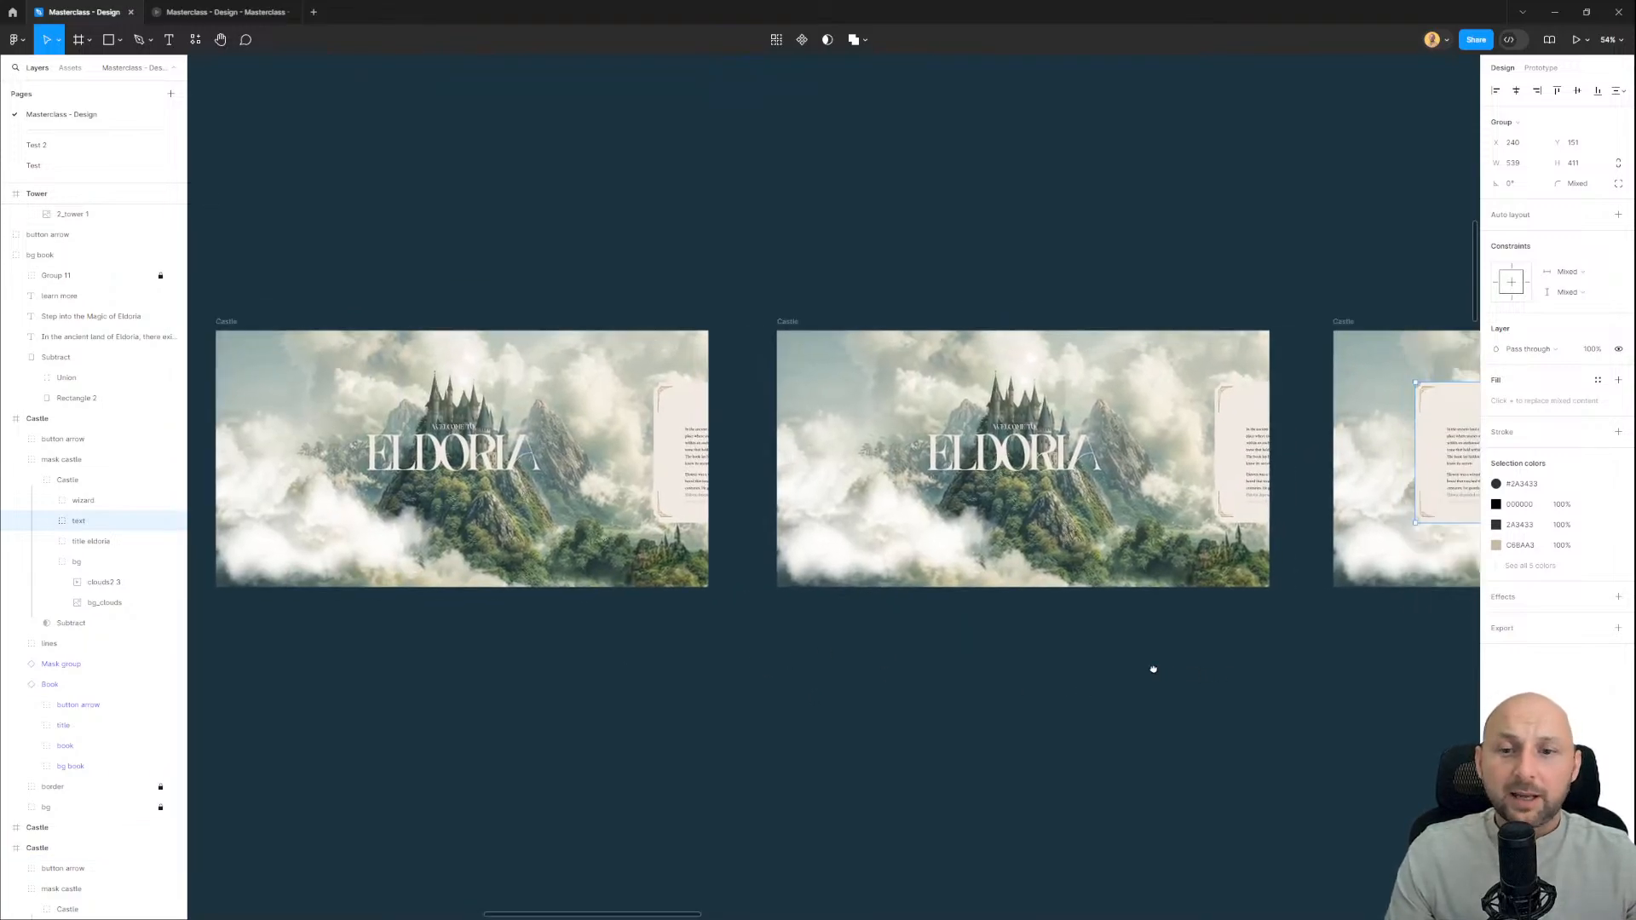
pyautogui.hscroll(4, 980, 631)
pyautogui.hscroll(5, 943, 628)
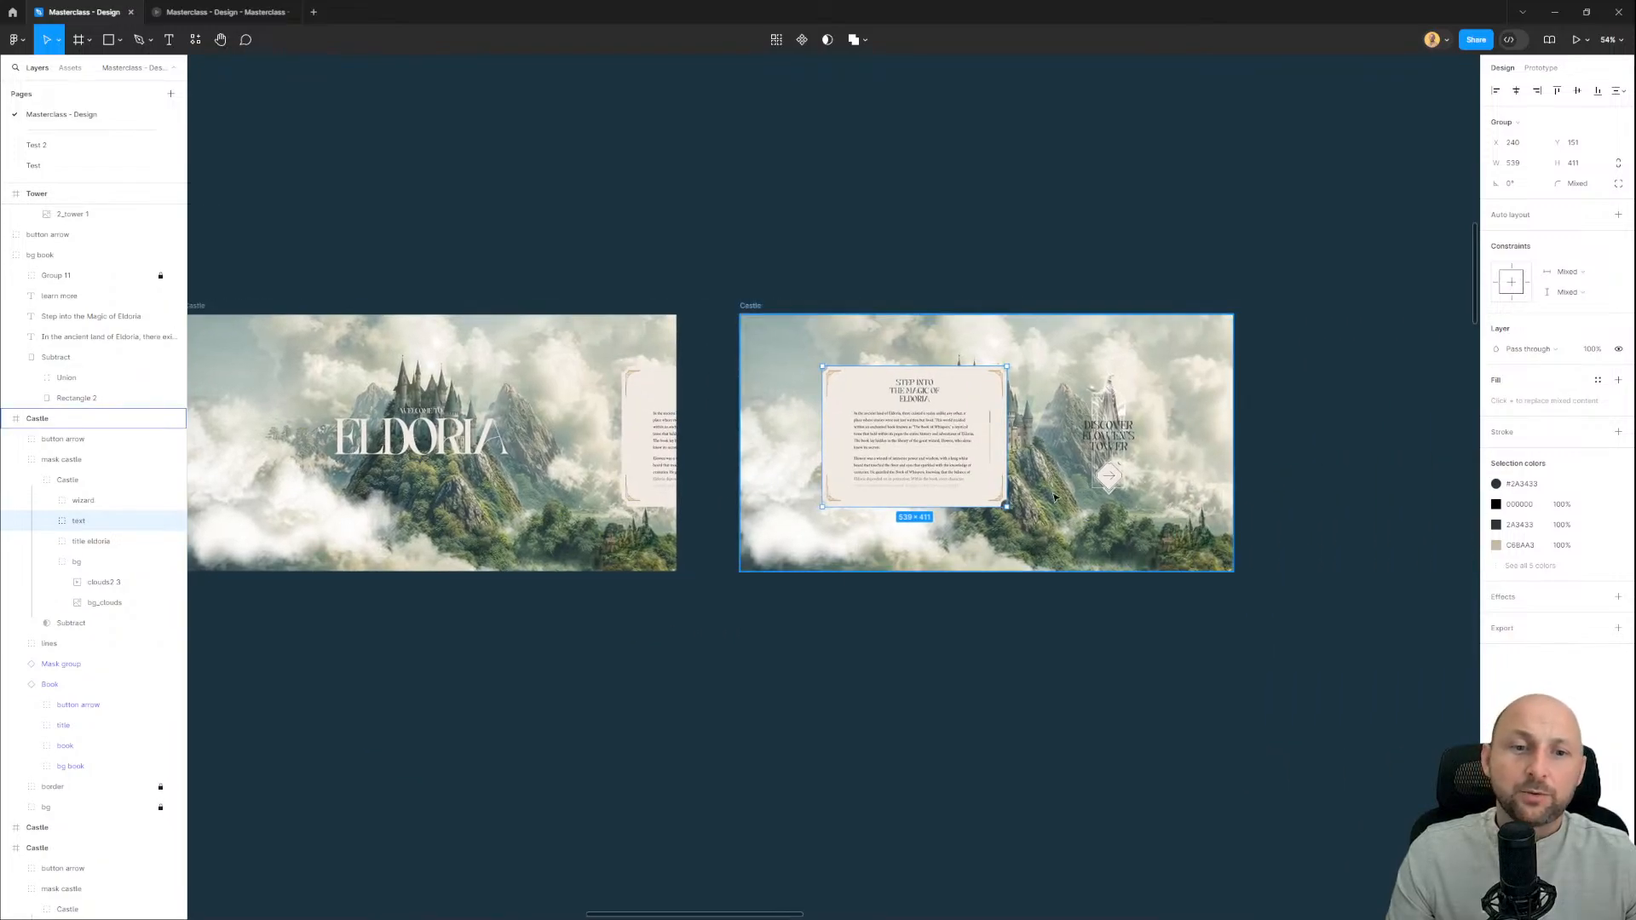
pyautogui.hscroll(-4, 611, 614)
# Step: In the middle Castle frame, shift the text and title eldoria groups left together until the whole text card is inside the frame
pyautogui.scroll(3, 696, 460)
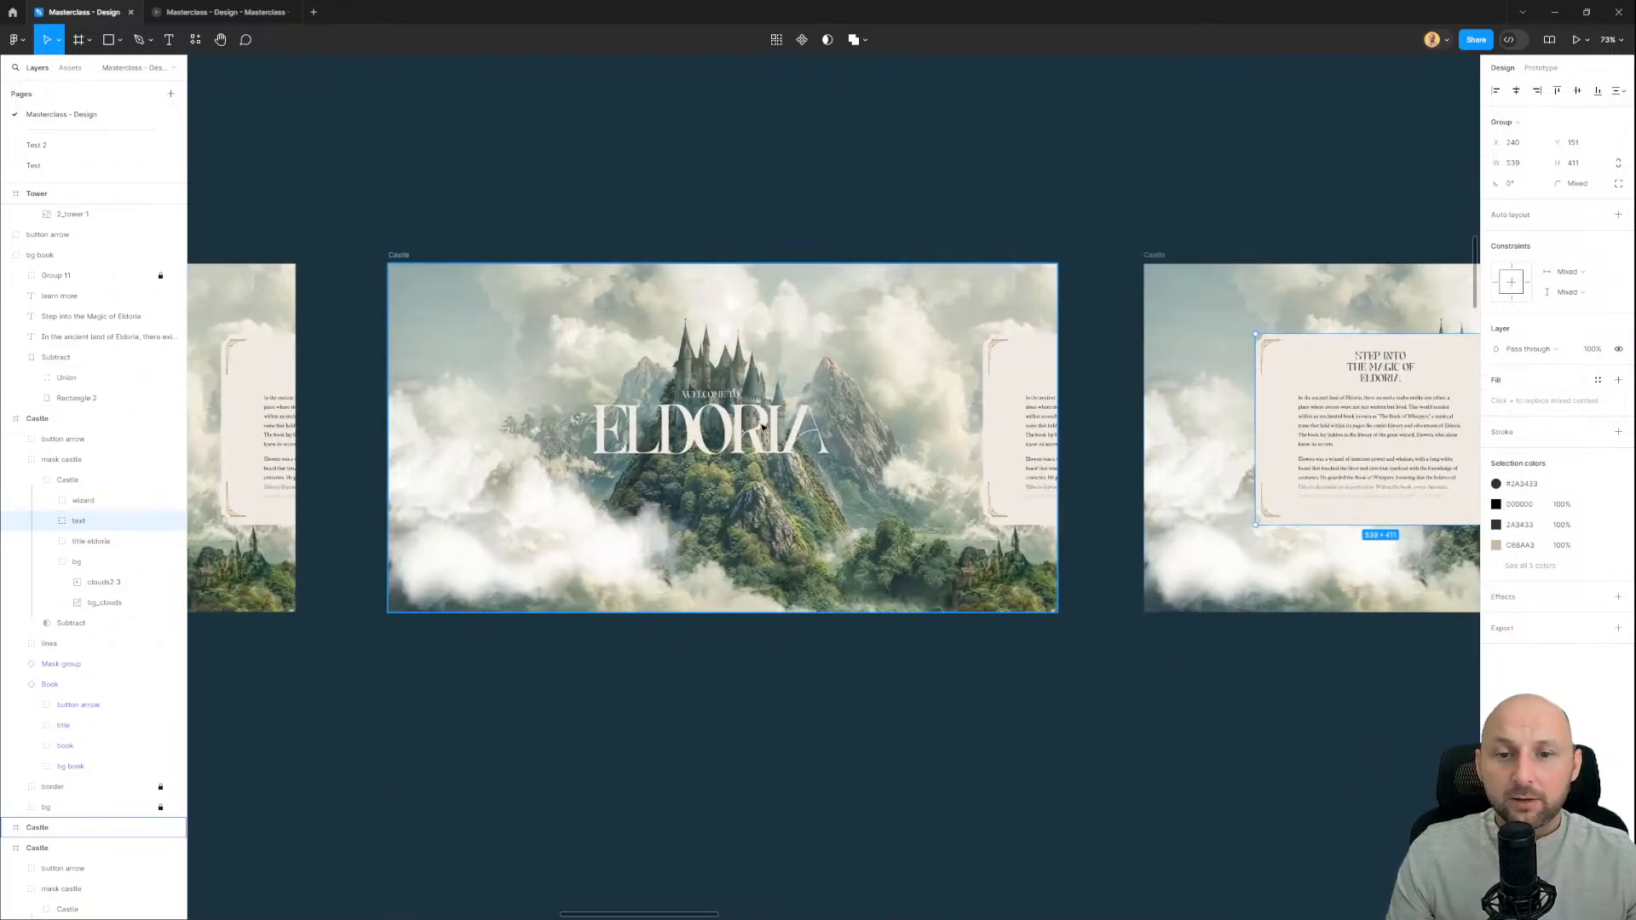
pyautogui.click(767, 437)
pyautogui.doubleClick(802, 451)
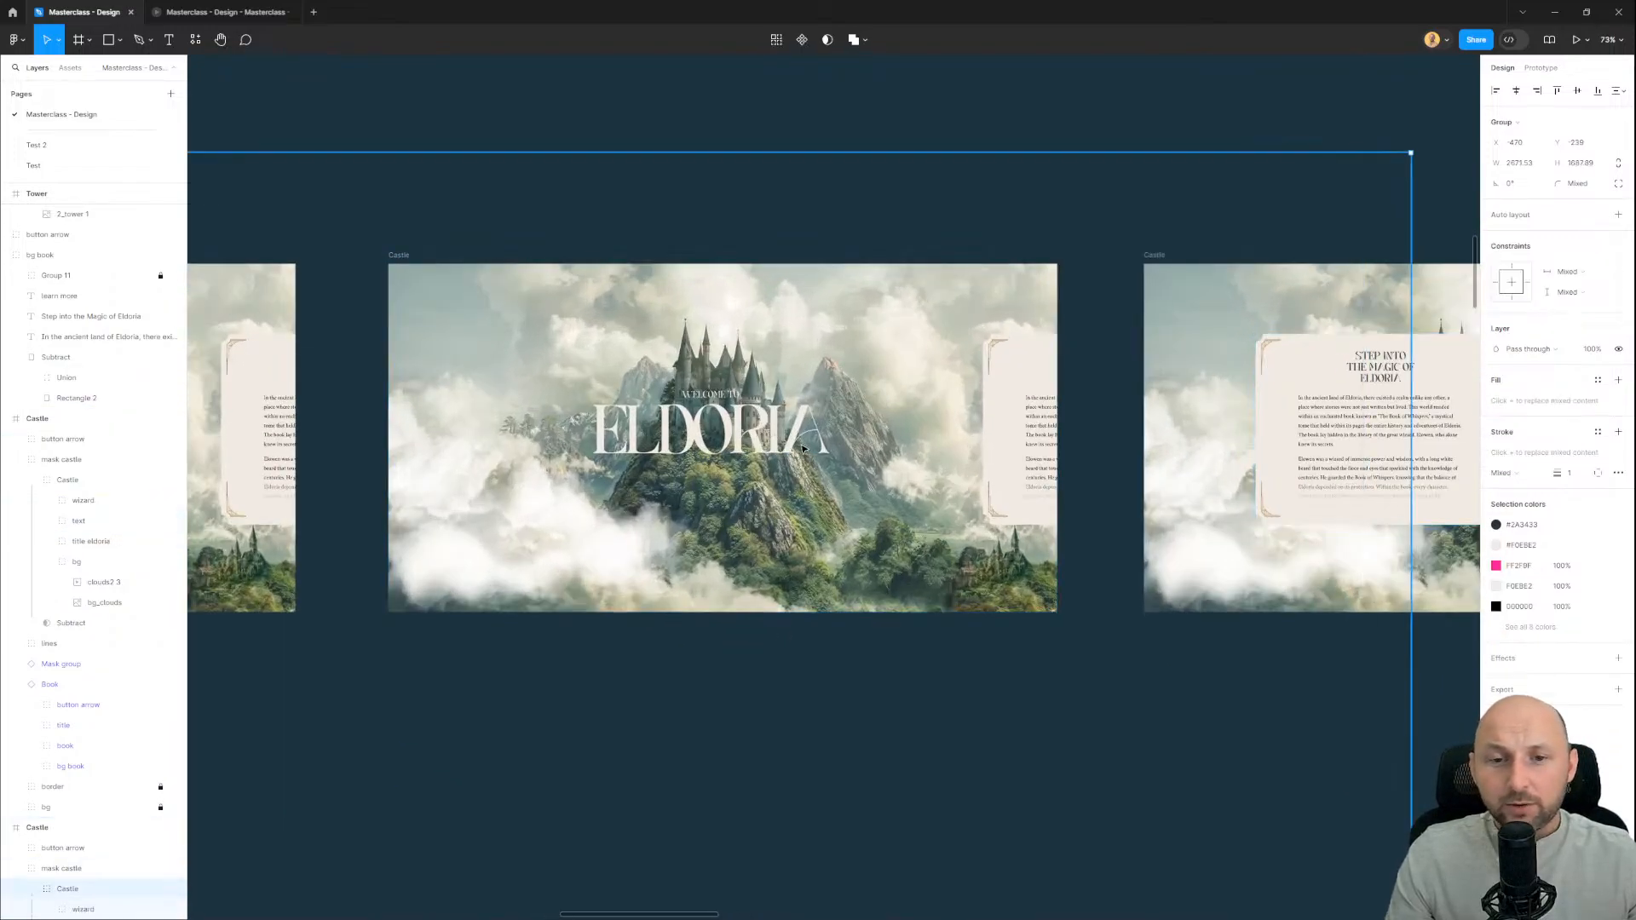
pyautogui.click(985, 447)
pyautogui.keyDown('shift'); pyautogui.click(822, 430); pyautogui.keyUp('shift')
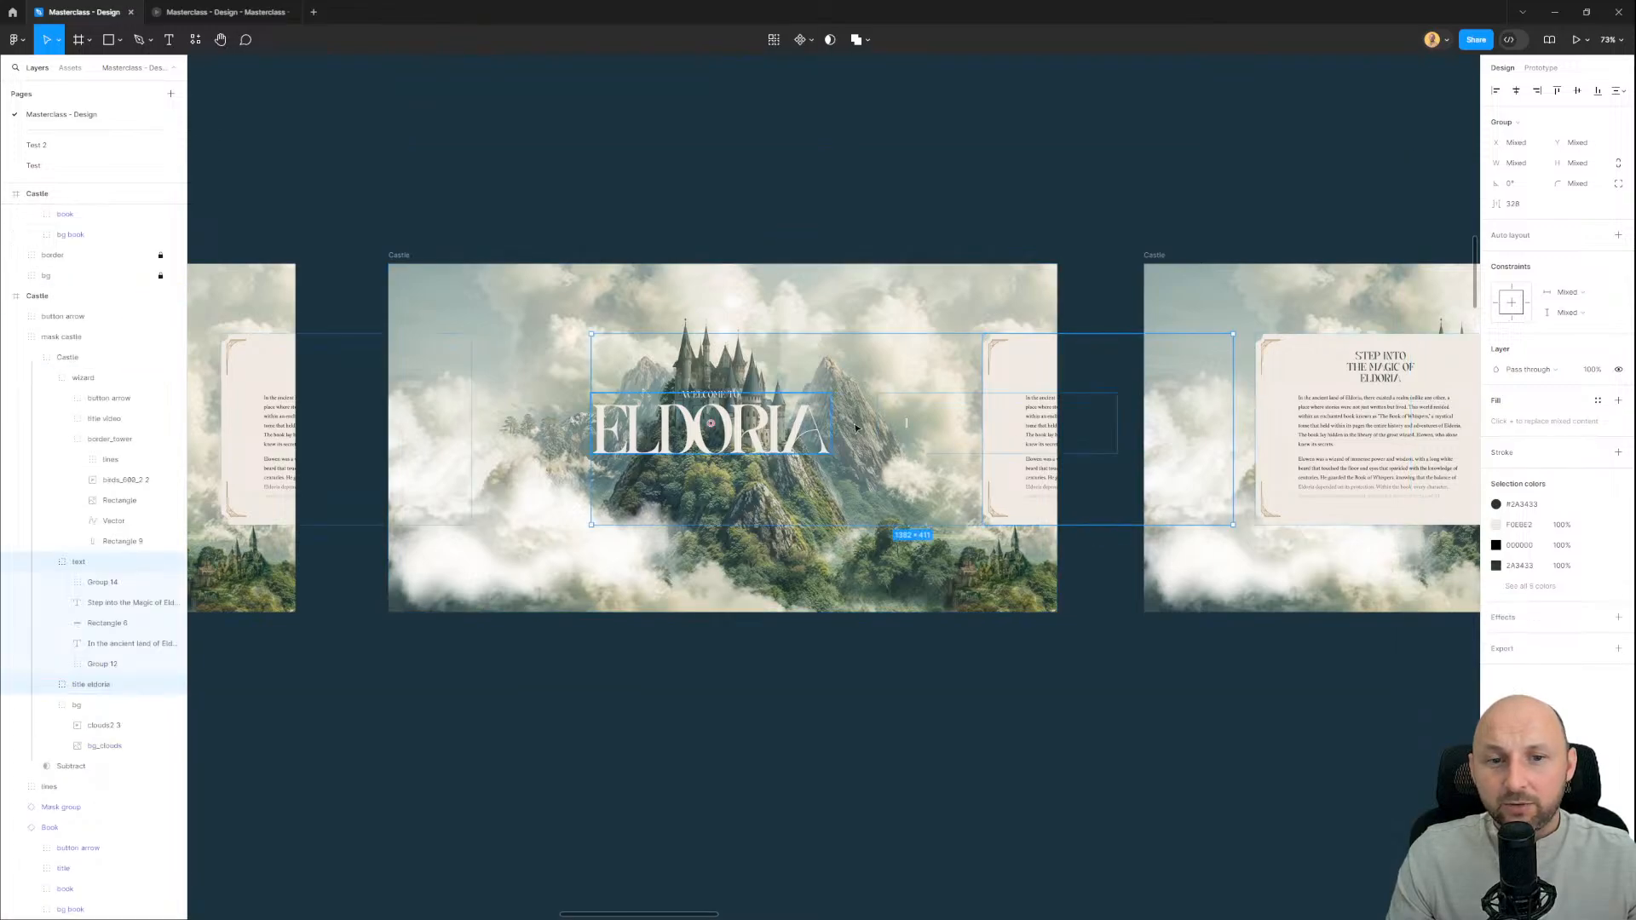
pyautogui.moveTo(1040, 435); pyautogui.dragTo(749, 430)
# Step: Shift the wizard group of the middle Castle frame left to X 1304 so it peeks in at the frame's right edge
pyautogui.click(84, 379)
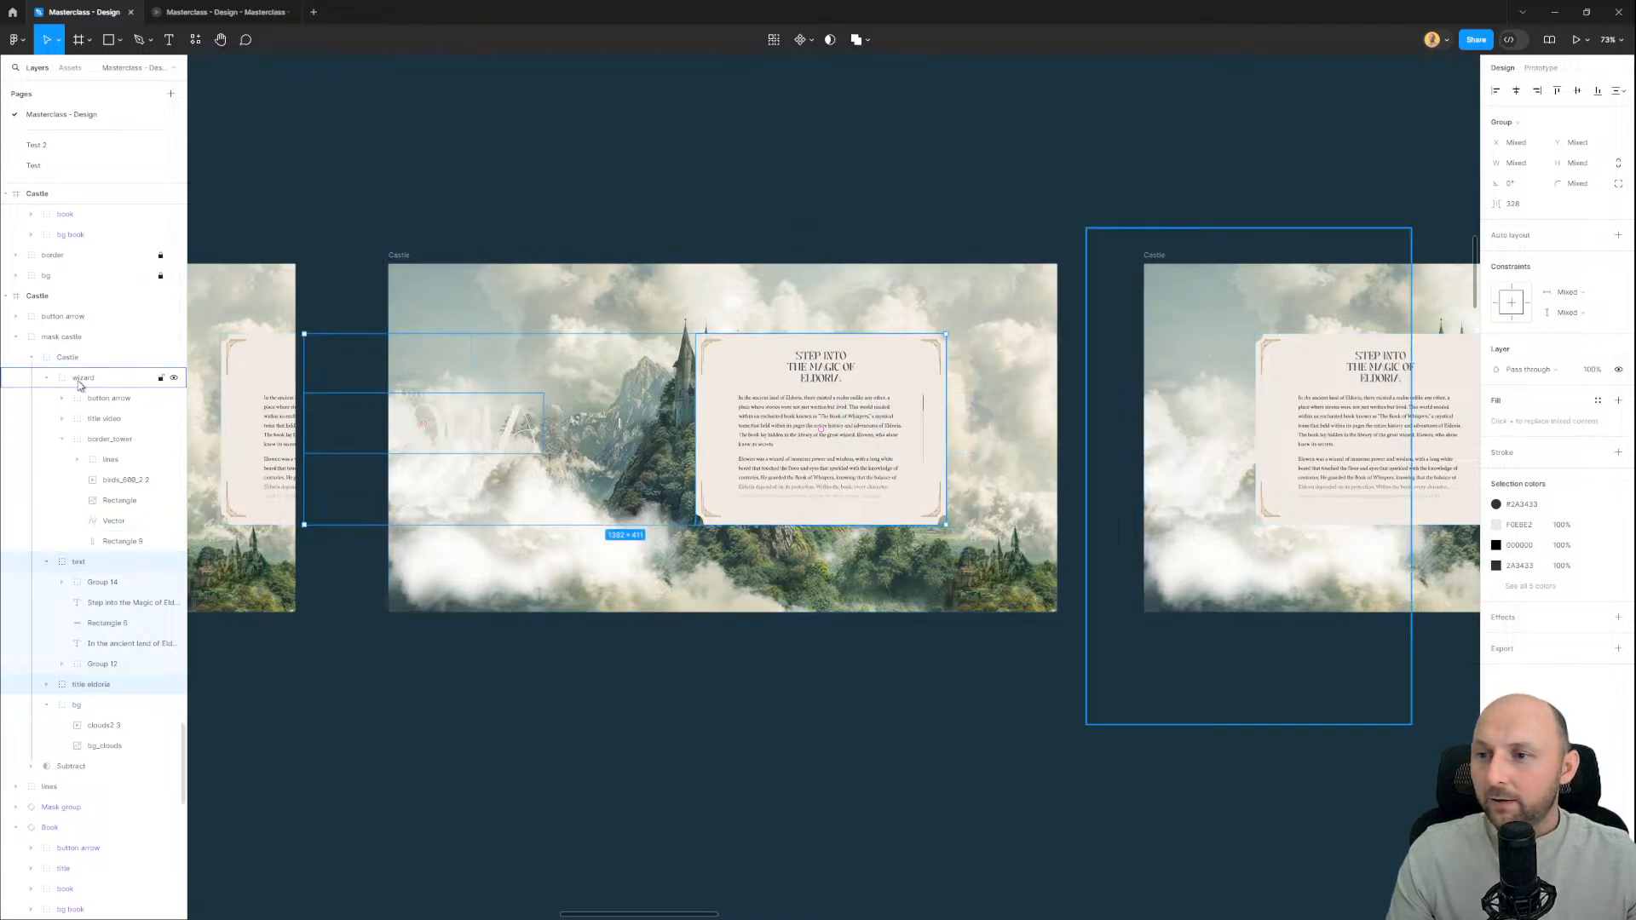
pyautogui.hotkey('shift', 'Left')
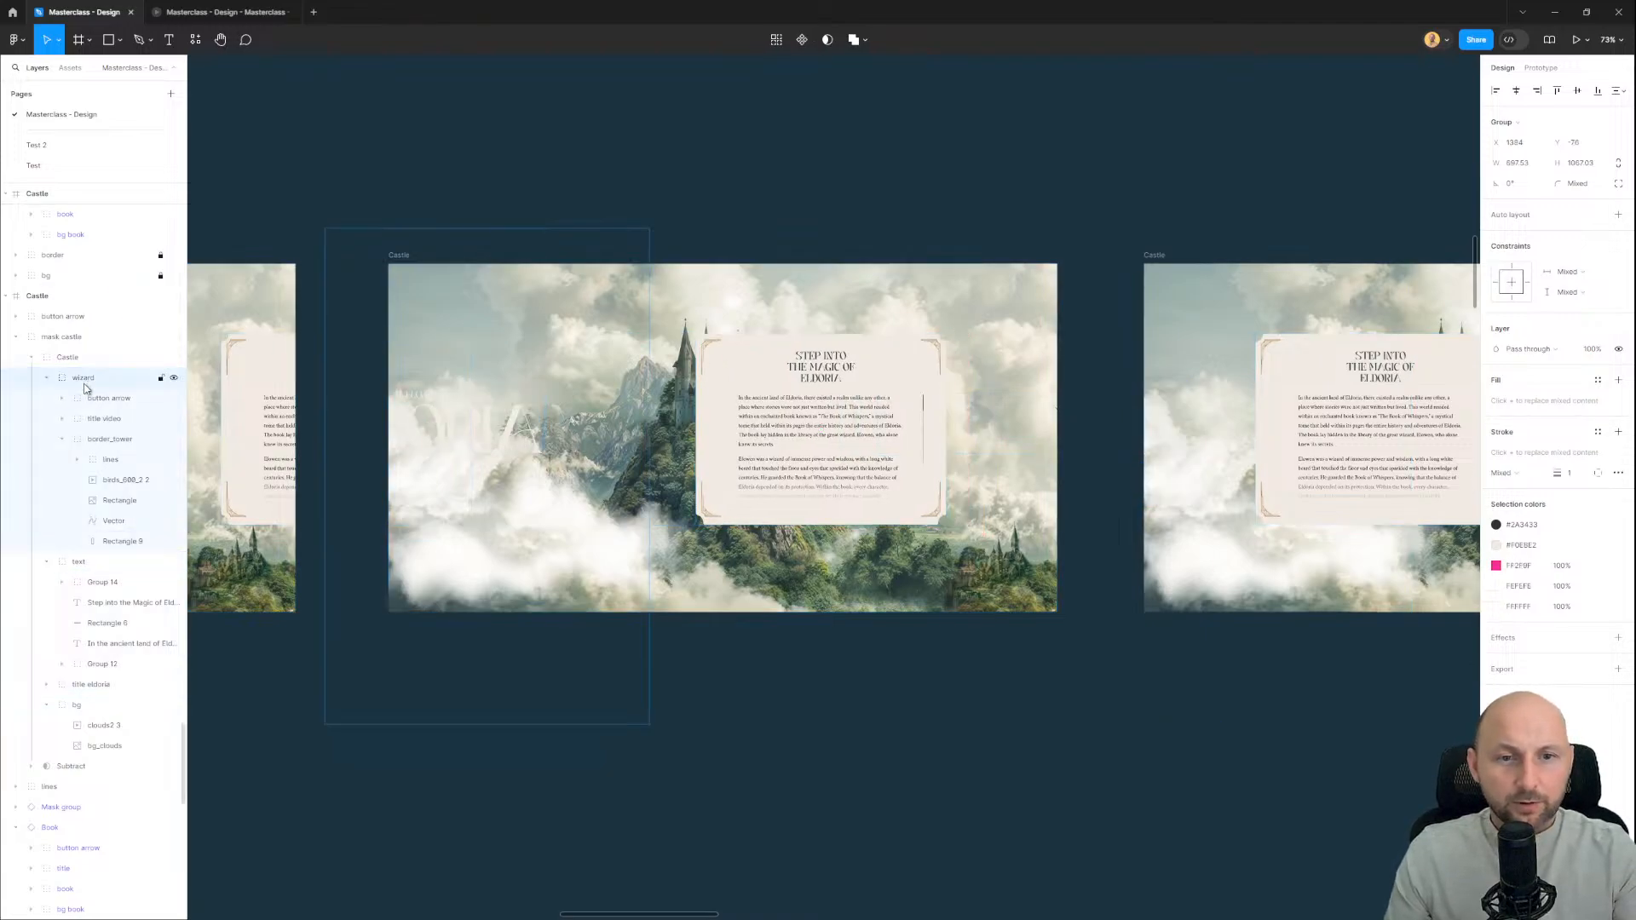
pyautogui.hotkey('shift', 'Left')
pyautogui.hotkey('shift', 'Left')
pyautogui.hotkey('shift', 'Left')
pyautogui.hotkey('shift', 'Left')
pyautogui.hotkey('shift', 'Left')
pyautogui.hotkey('shift', 'Left')
pyautogui.hotkey('shift', 'Left')
pyautogui.hotkey('shift', 'Left')
pyautogui.hotkey('shift', 'Left')
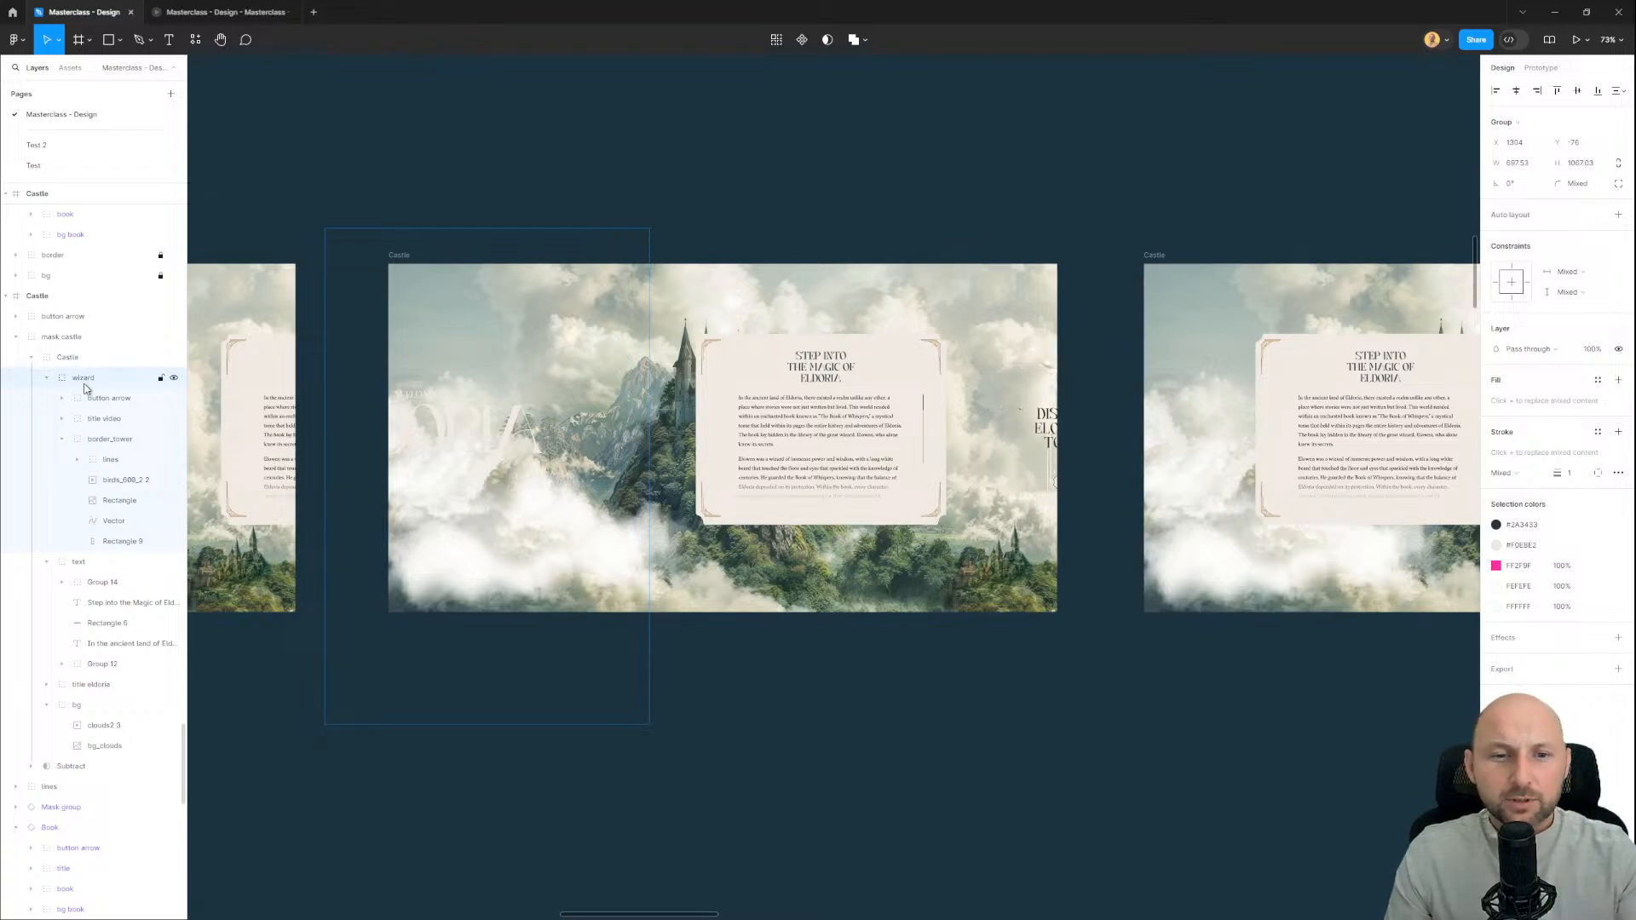
# Step: In the middle Castle frame, move the text card left to about X 467 and the ELDORIA title left to about X -263
pyautogui.scroll(3, 446, 511)
pyautogui.hscroll(2, 997, 464)
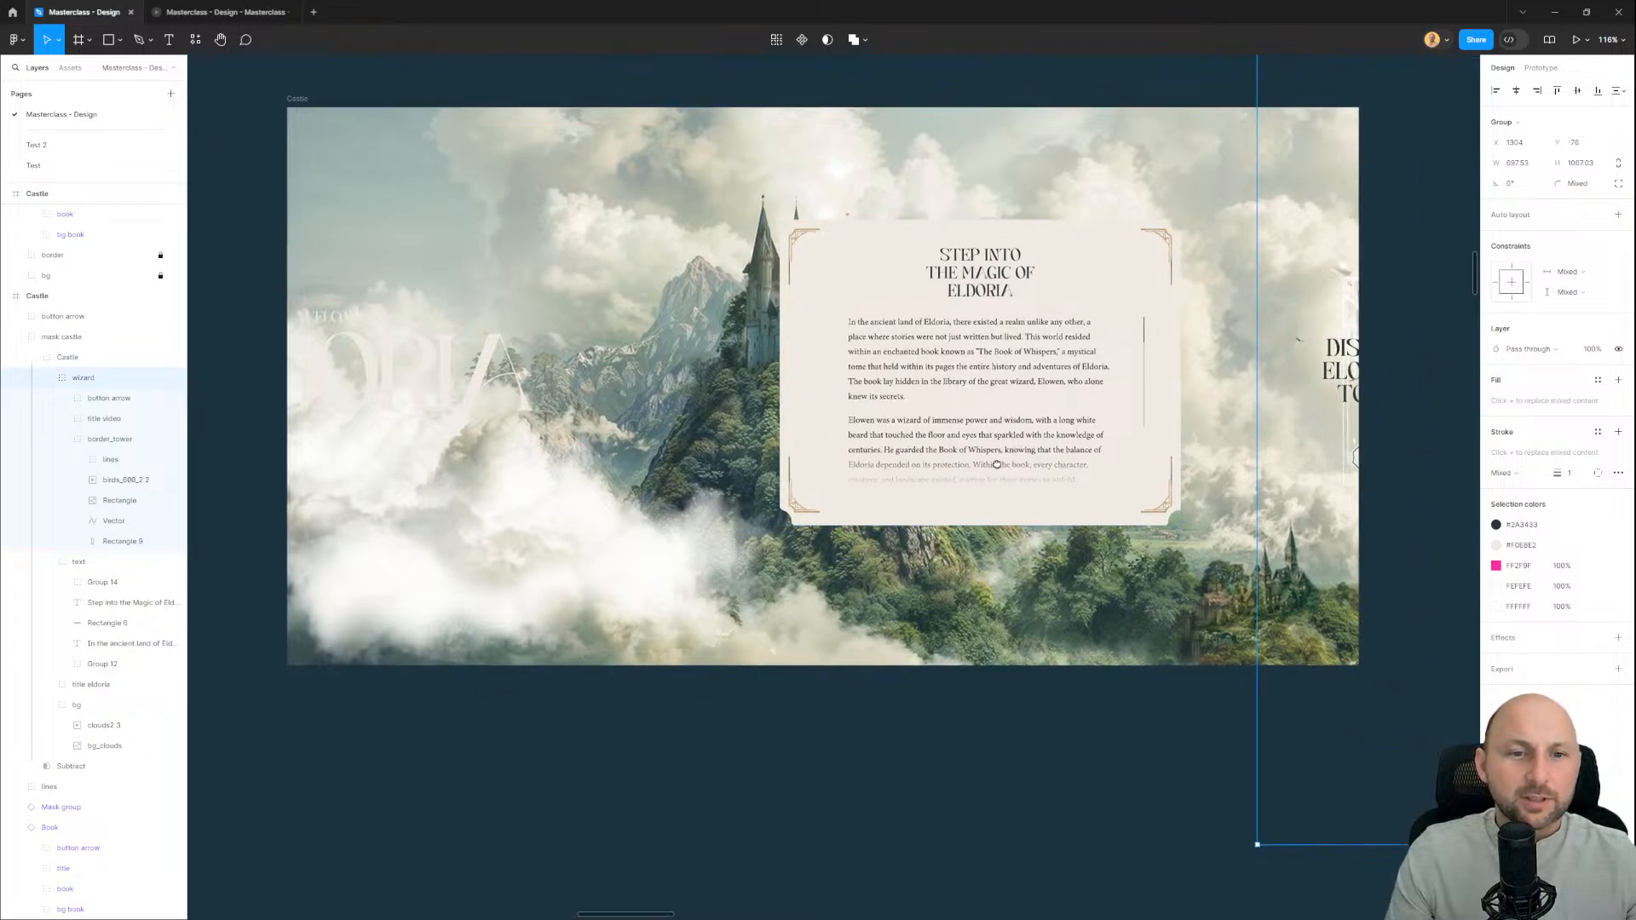
pyautogui.hscroll(1, 997, 465)
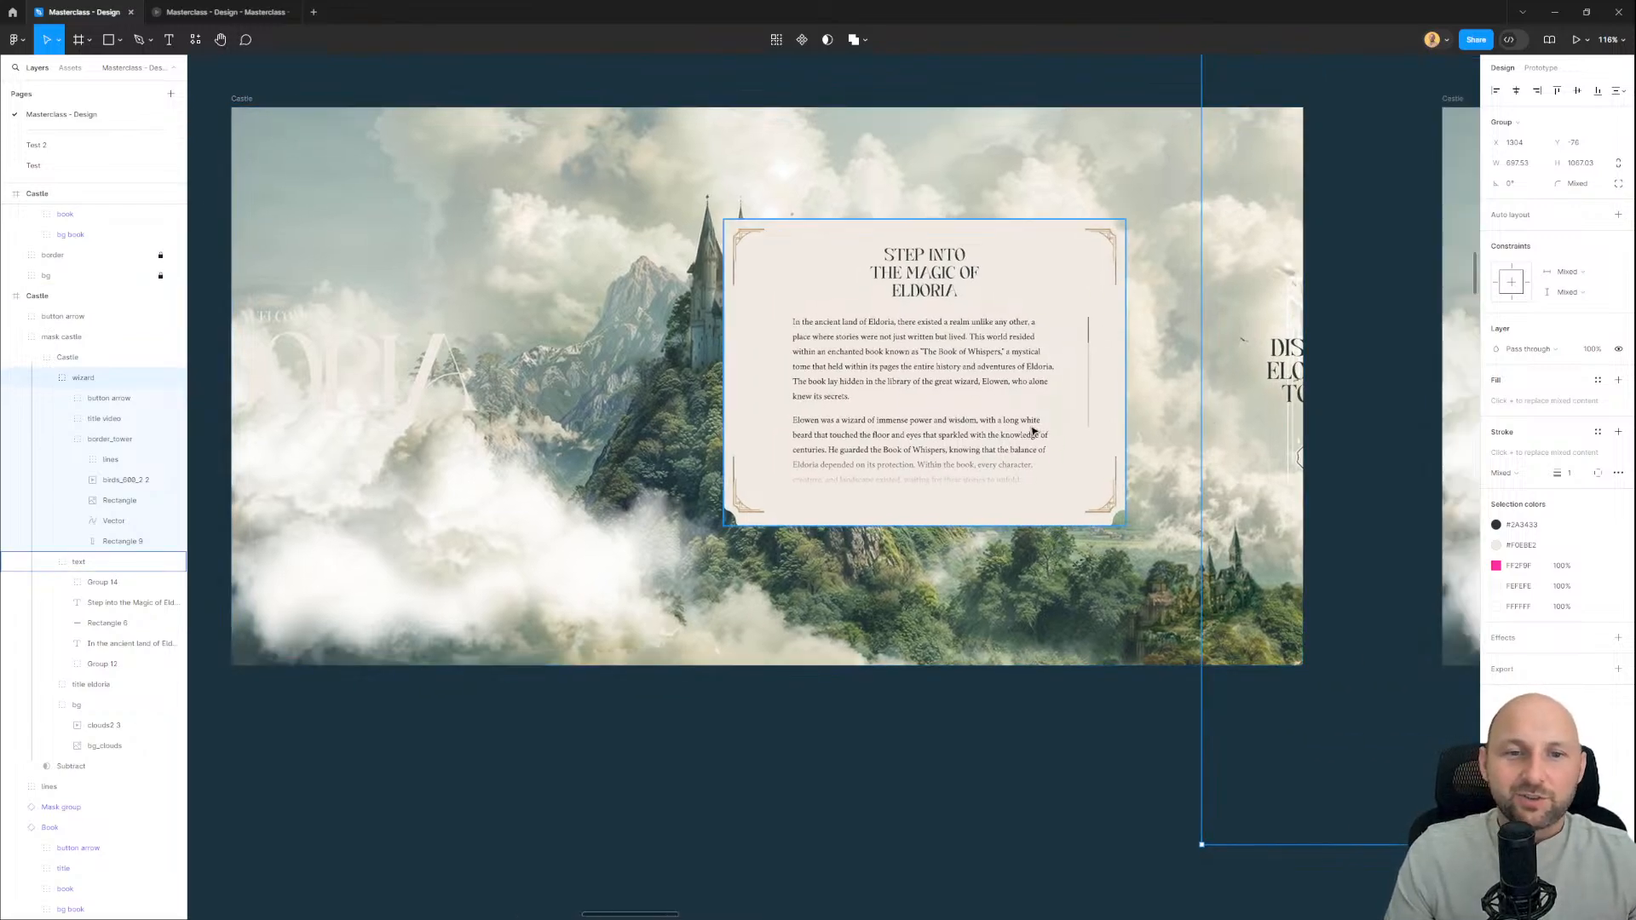
pyautogui.moveTo(948, 322); pyautogui.dragTo(804, 322)
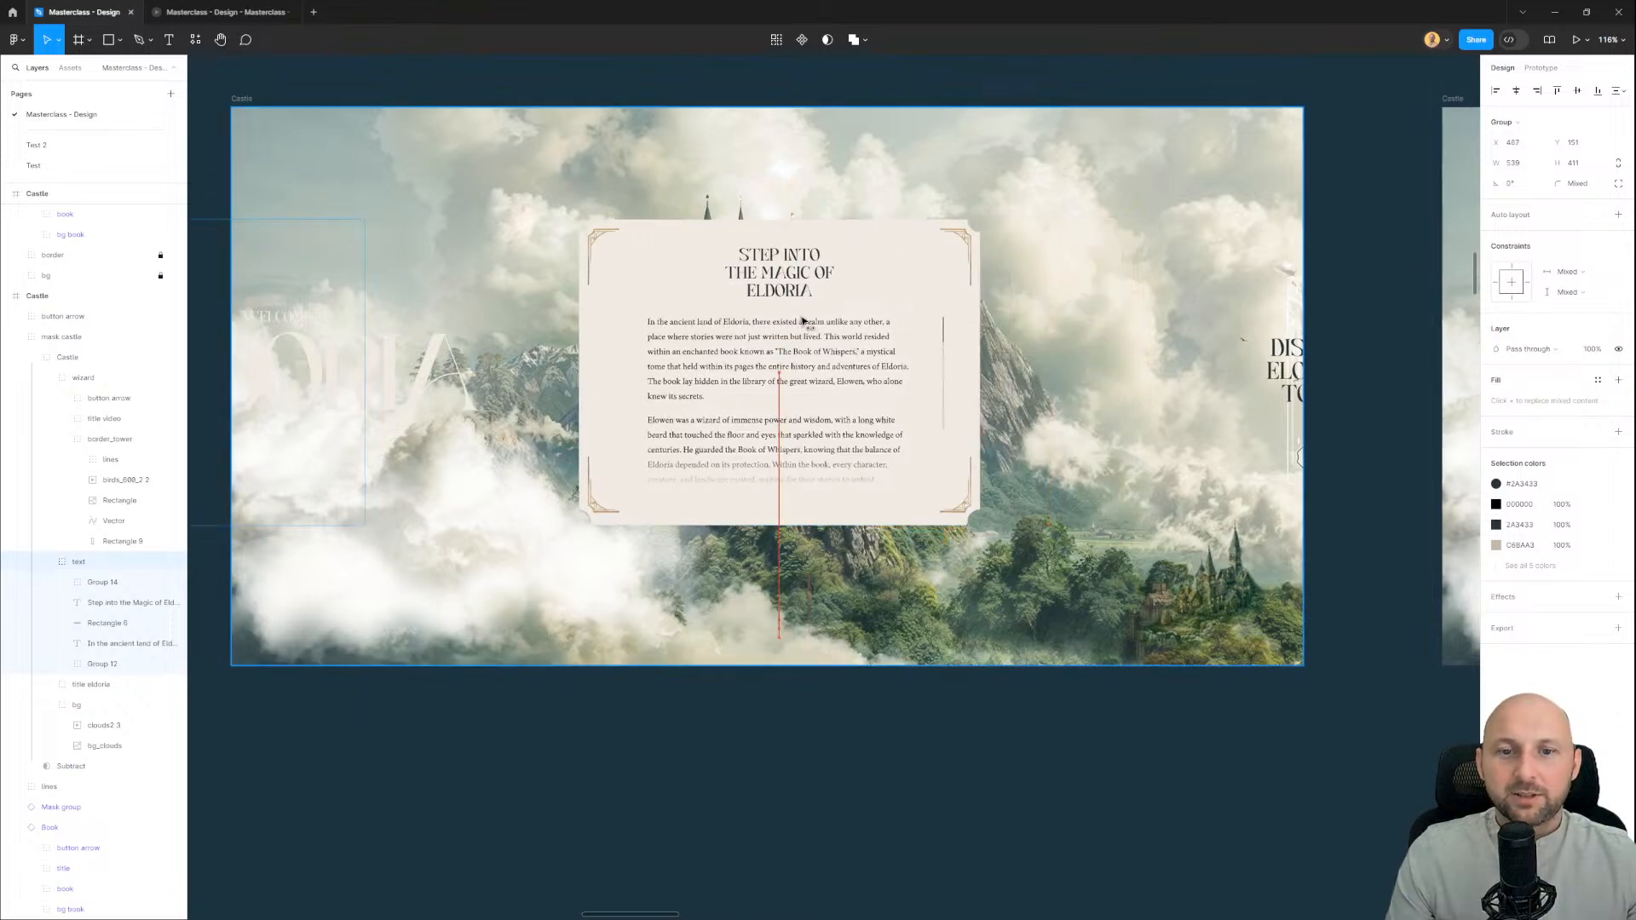
pyautogui.click(456, 381)
pyautogui.moveTo(445, 376); pyautogui.dragTo(358, 376)
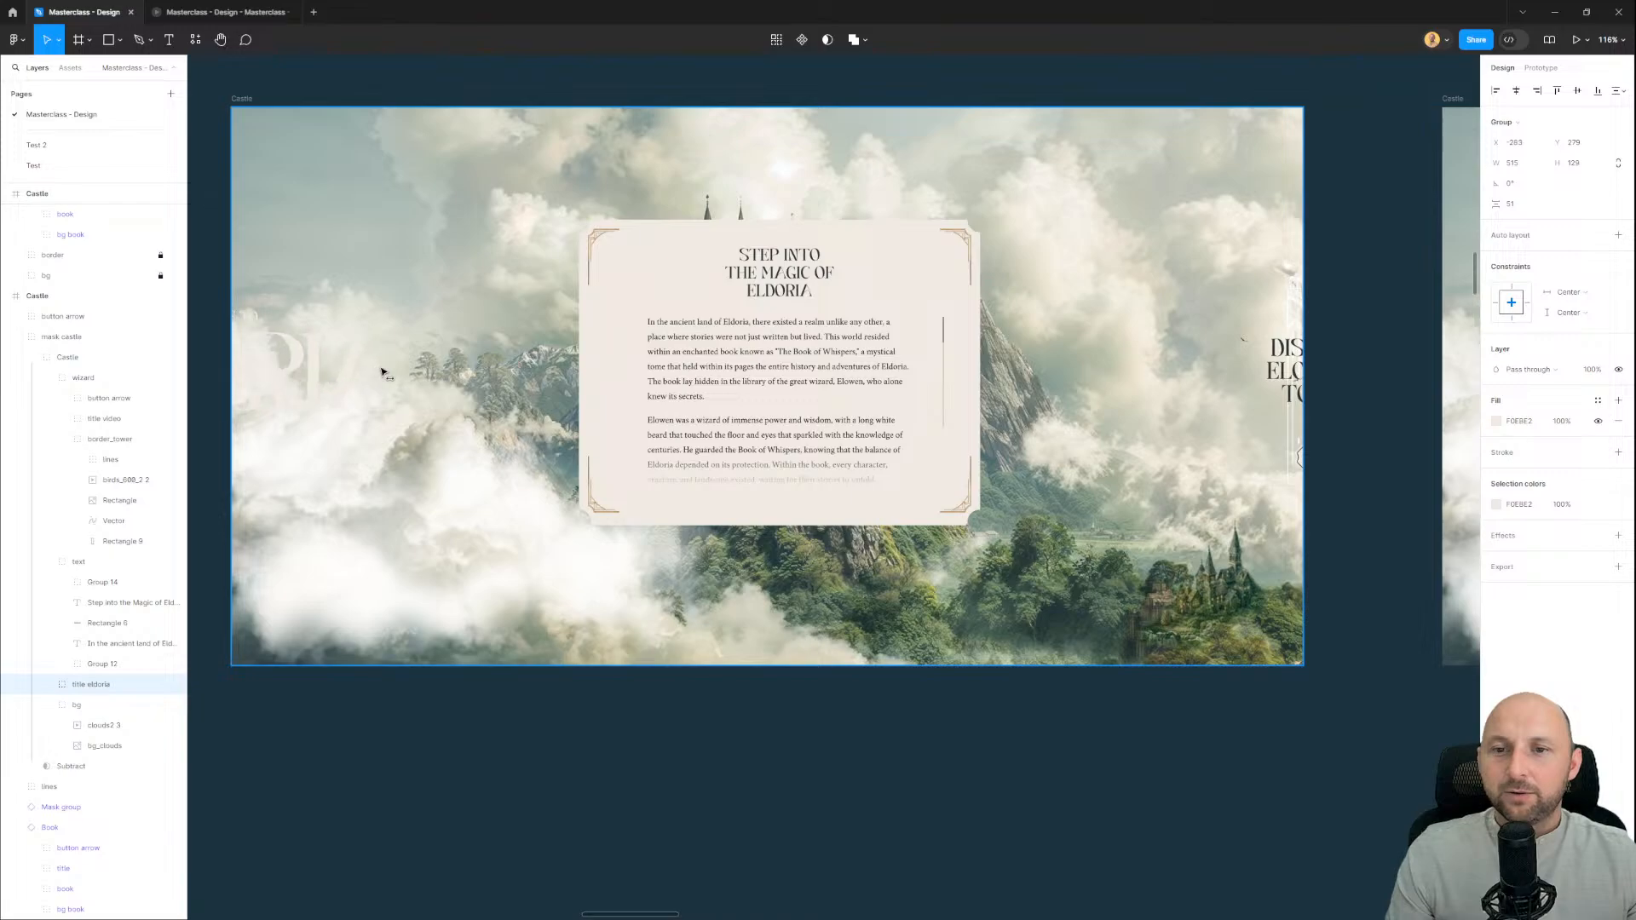
# Step: Link the first Castle frame to the second Castle frame with an On click, Navigate to prototype interaction
pyautogui.scroll(-5, 515, 385)
pyautogui.moveTo(458, 536); pyautogui.dragTo(1038, 528)
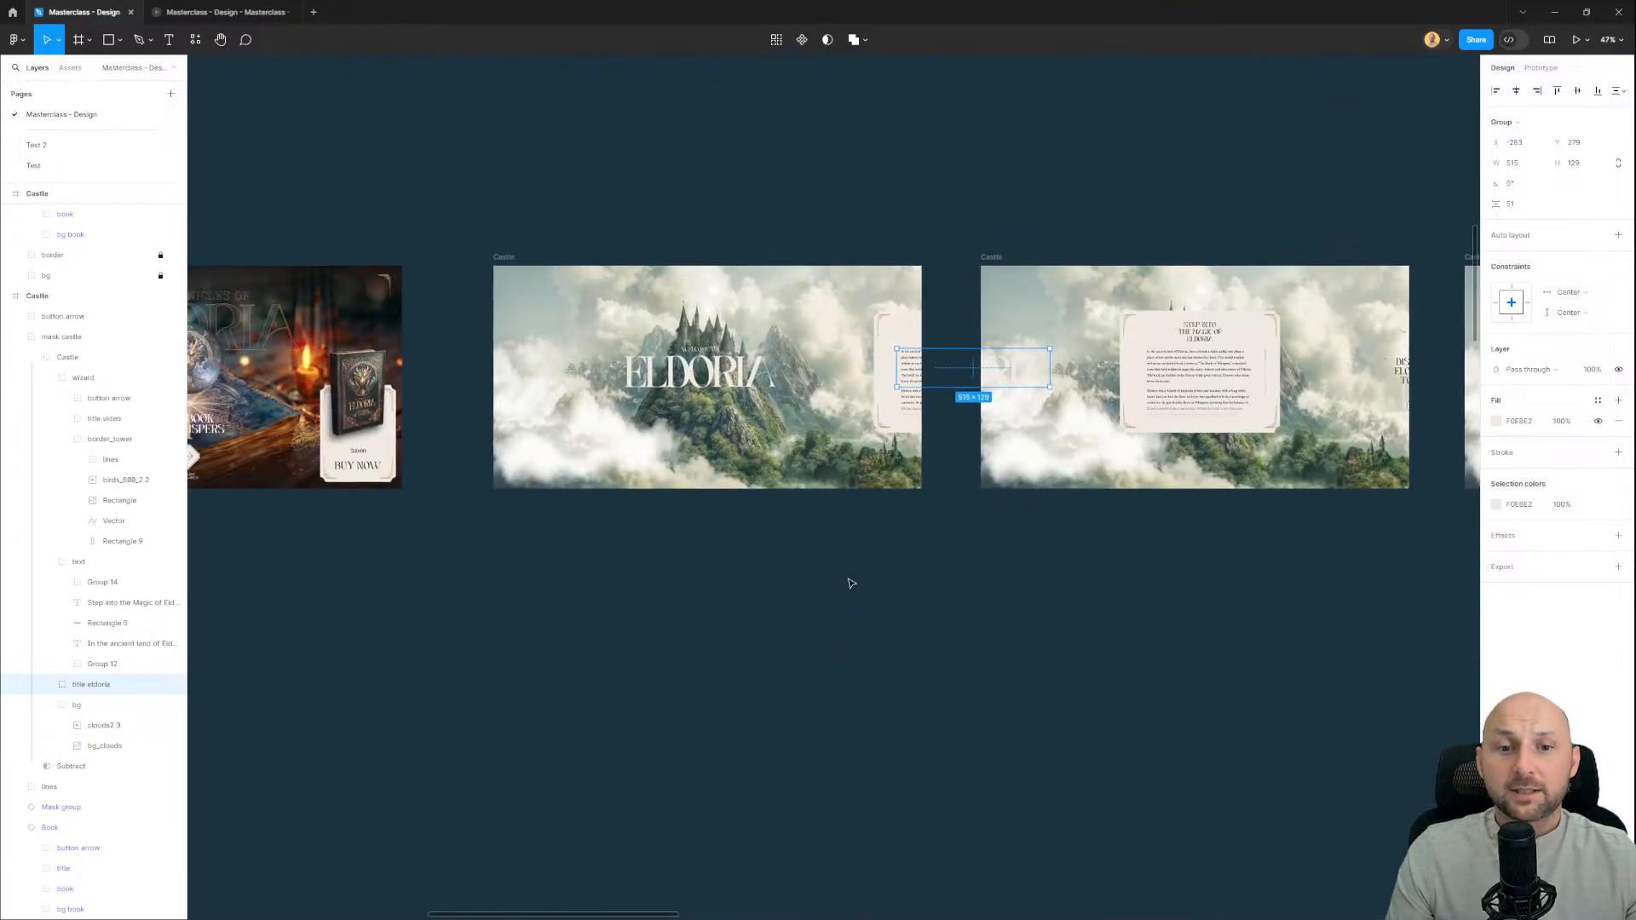
pyautogui.click(625, 203)
pyautogui.click(505, 257)
pyautogui.moveTo(1096, 175); pyautogui.dragTo(918, 203)
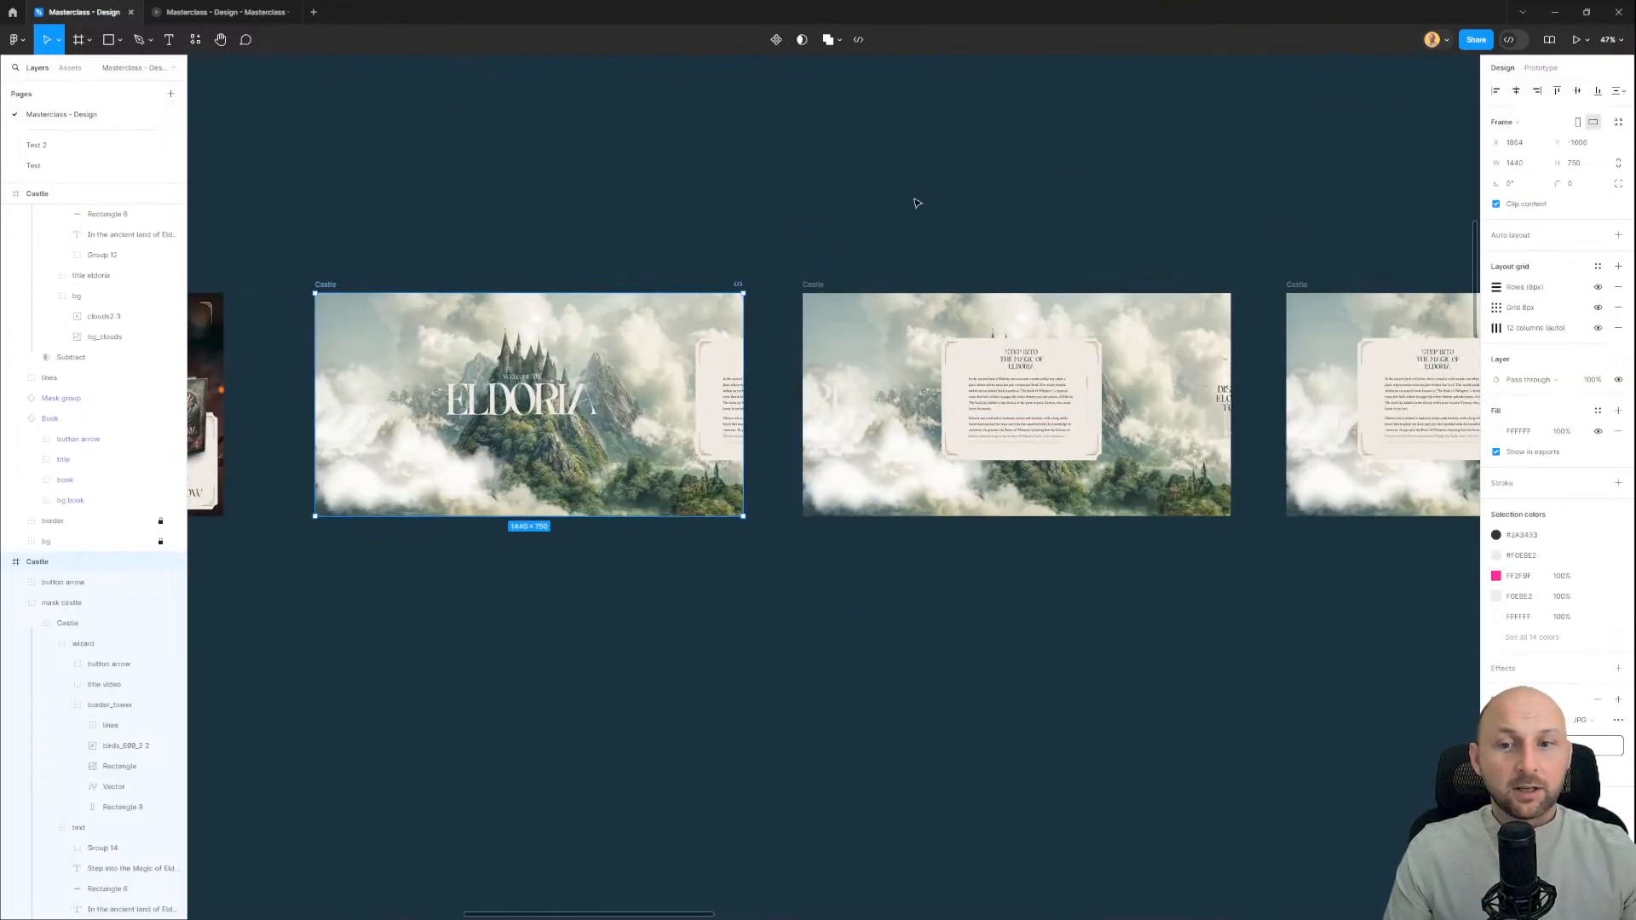
pyautogui.click(1541, 69)
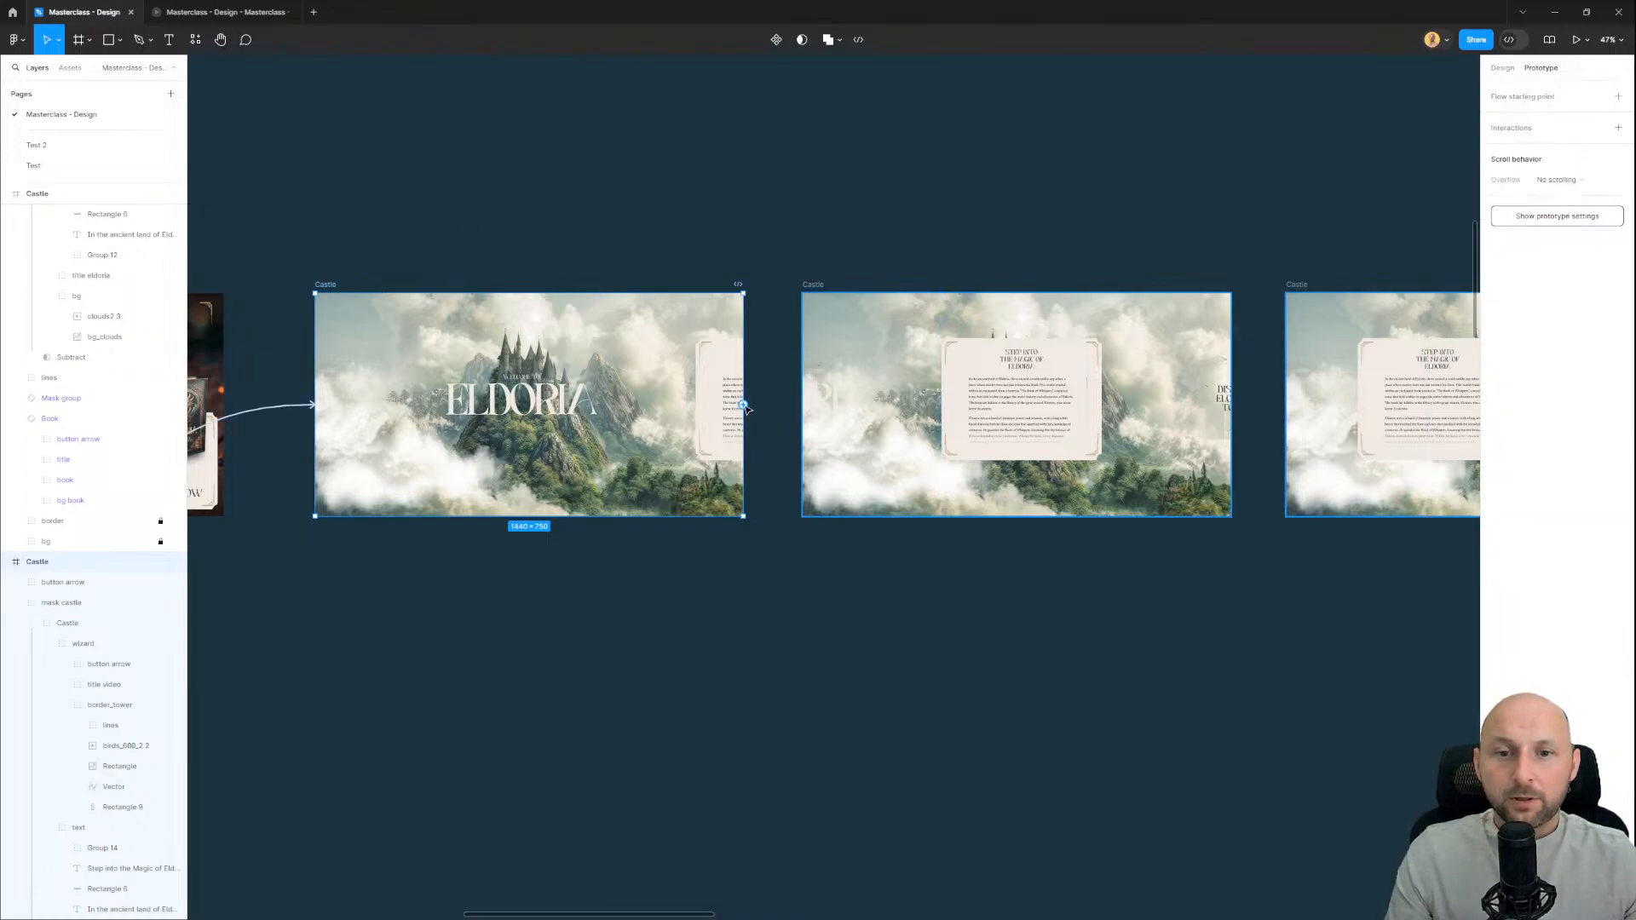
pyautogui.moveTo(745, 408); pyautogui.dragTo(850, 412)
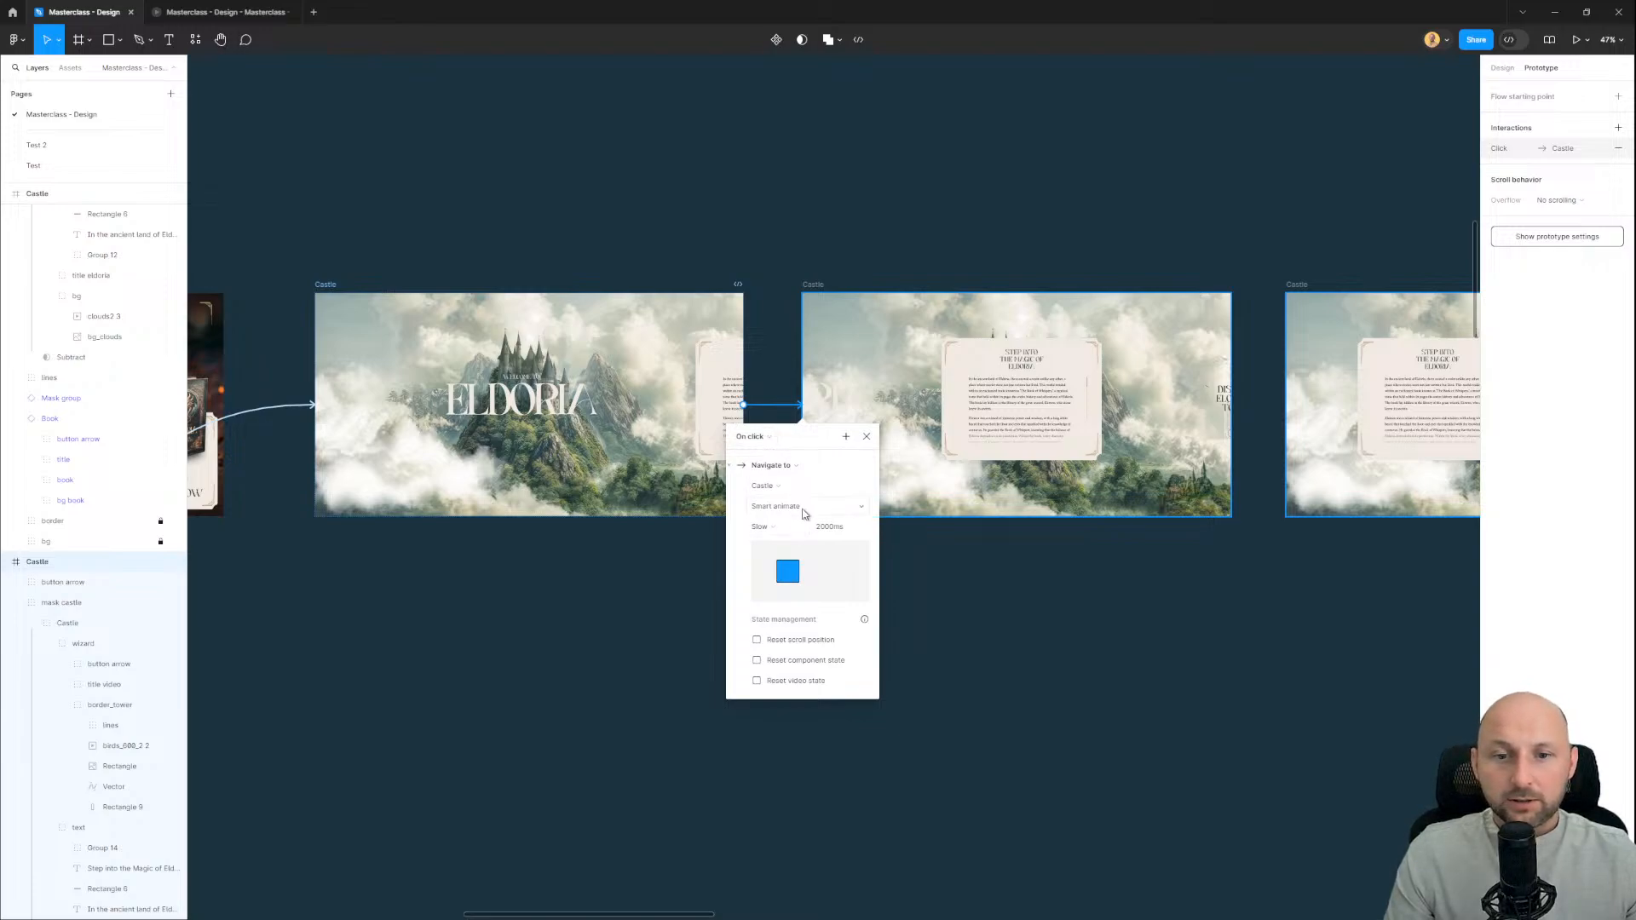
# Step: Give the interaction between the first two Castle frames a Smart animate transition with a 1200 ms duration
pyautogui.click(803, 512)
pyautogui.click(779, 511)
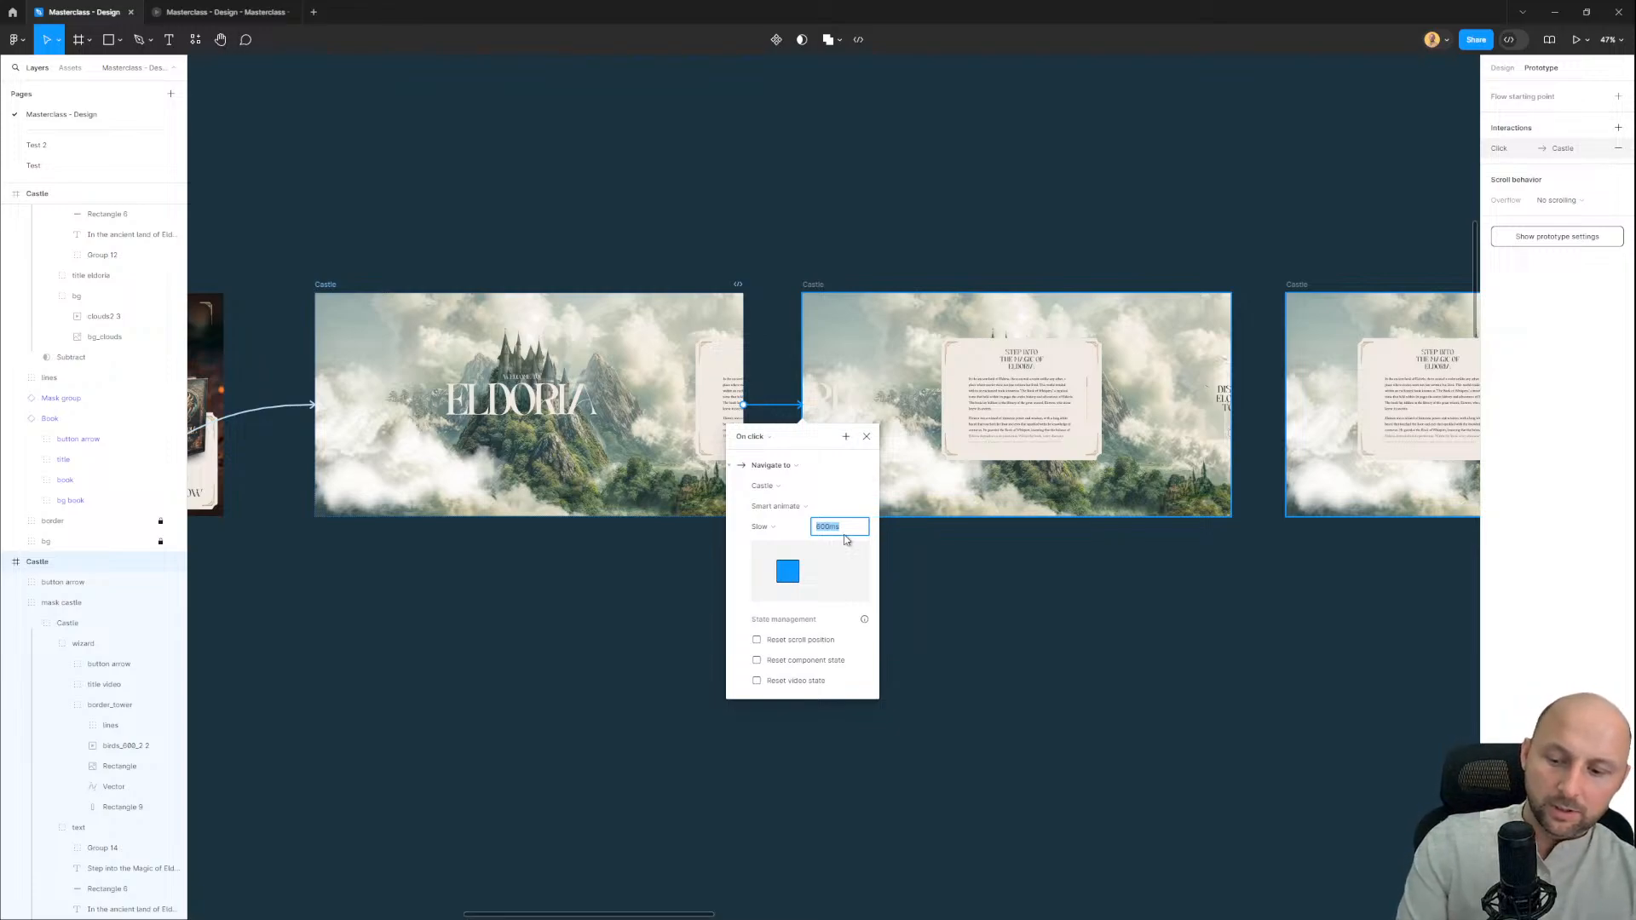
pyautogui.write('1200')
pyautogui.press('Return')
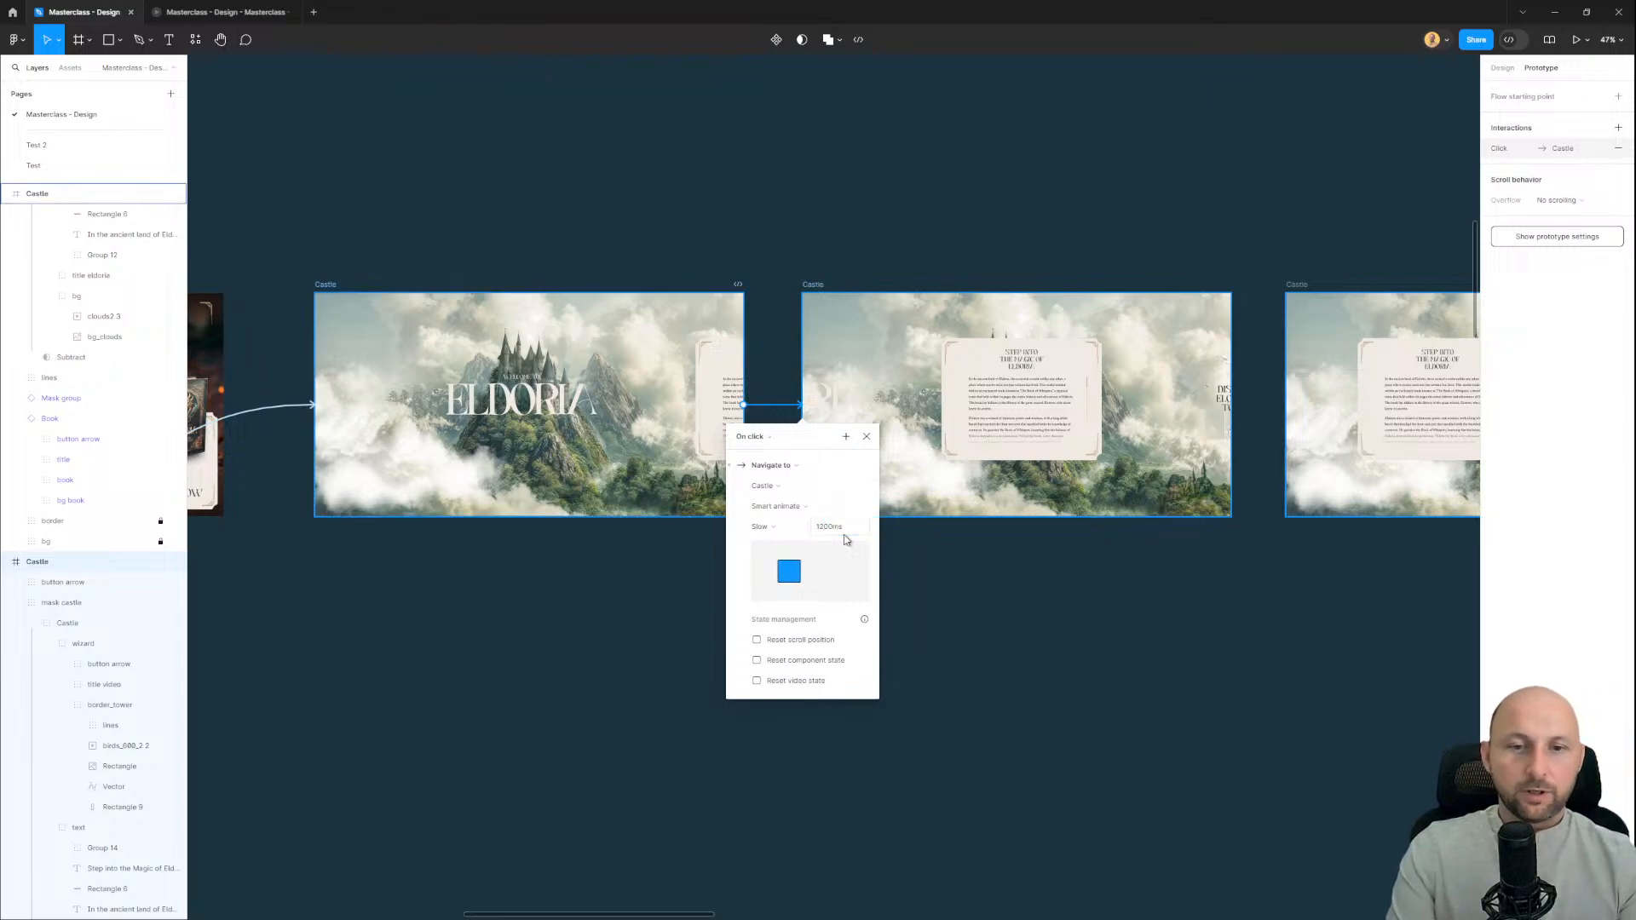
# Step: Link the second Castle frame to the third with an On click, Navigate to interaction using Smart animate, Slow, 1200 ms
pyautogui.click(1249, 701)
pyautogui.moveTo(1079, 580); pyautogui.dragTo(639, 569)
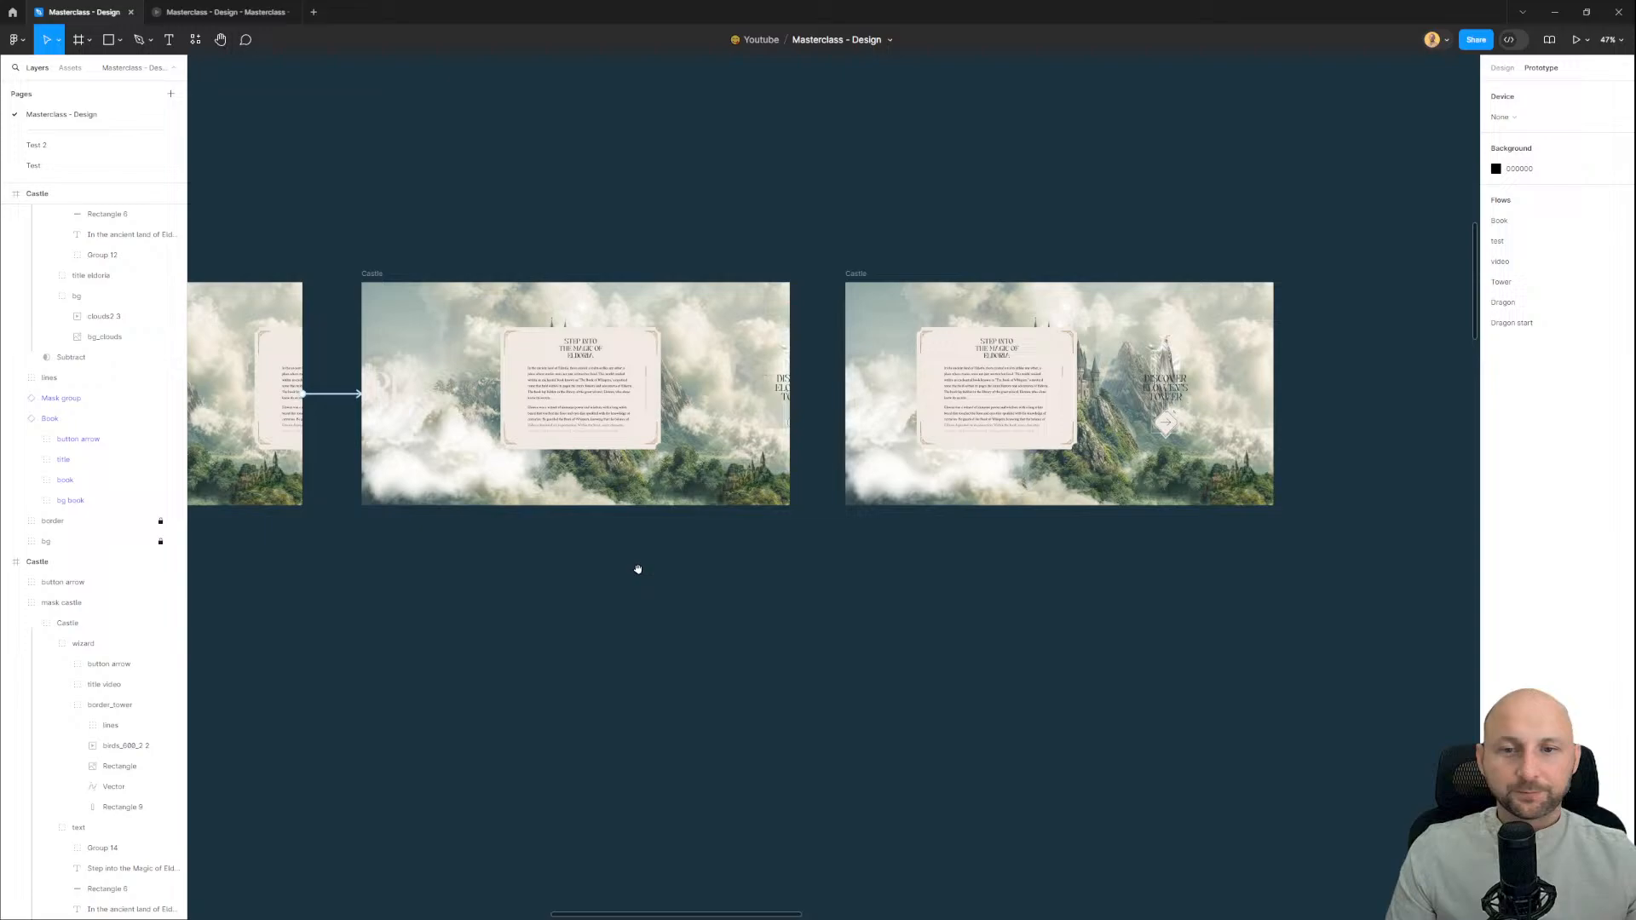
pyautogui.click(361, 273)
pyautogui.moveTo(790, 393); pyautogui.dragTo(859, 426)
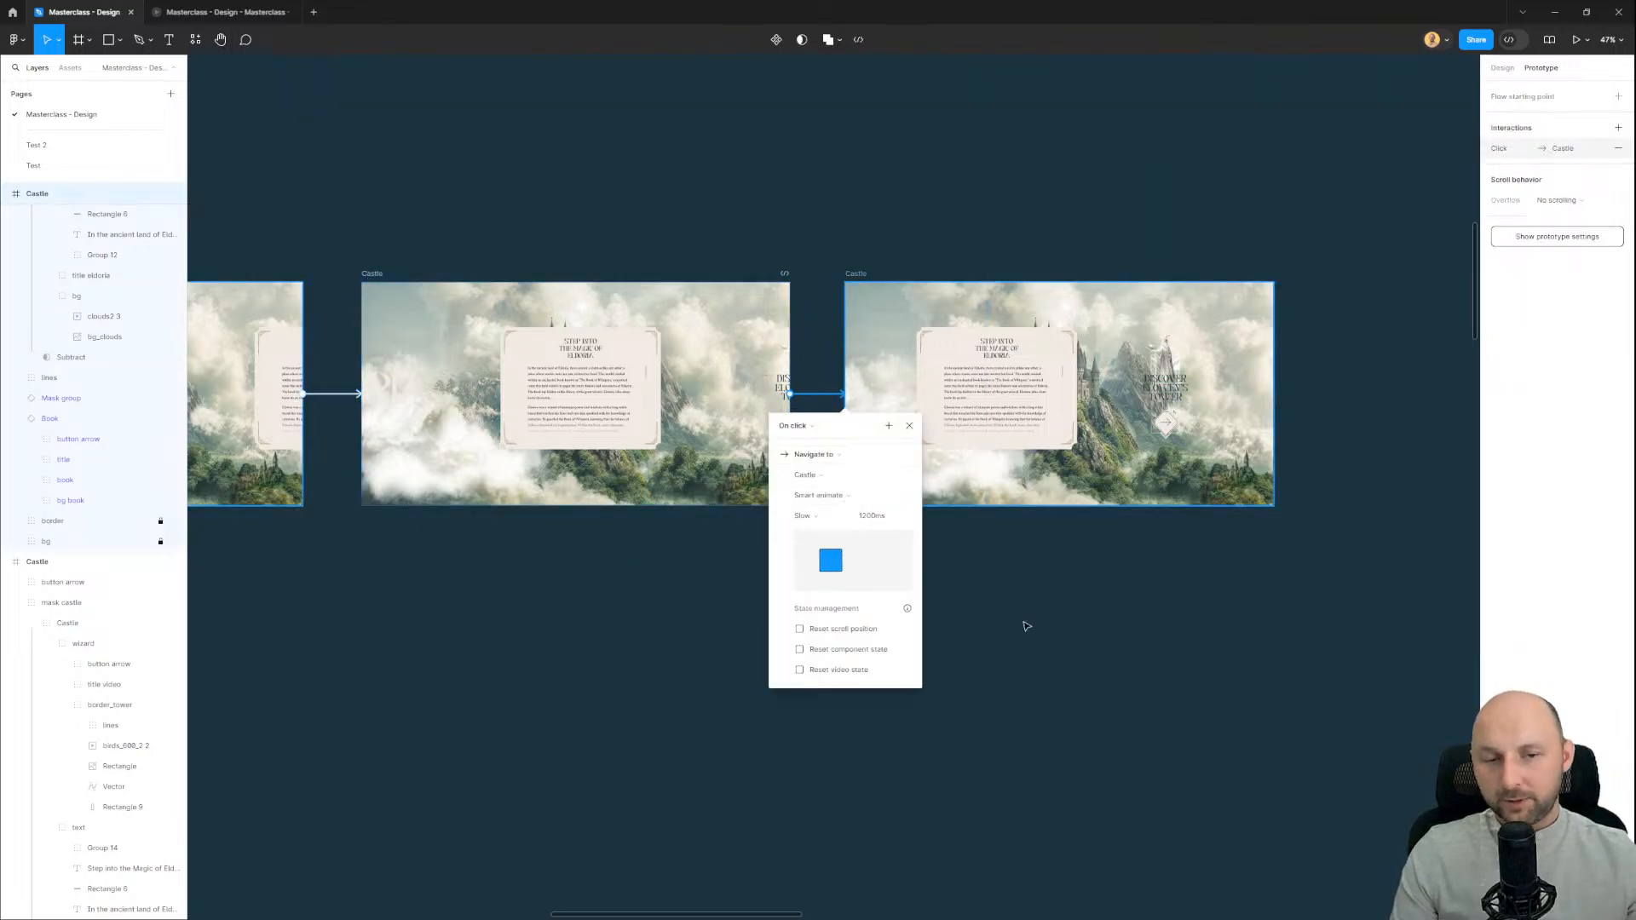
pyautogui.click(1080, 639)
# Step: Play the Book flow in the prototype preview from its start and follow the Explore the World arrow button into the Castle scene
pyautogui.moveTo(534, 670); pyautogui.dragTo(967, 673)
pyautogui.click(223, 12)
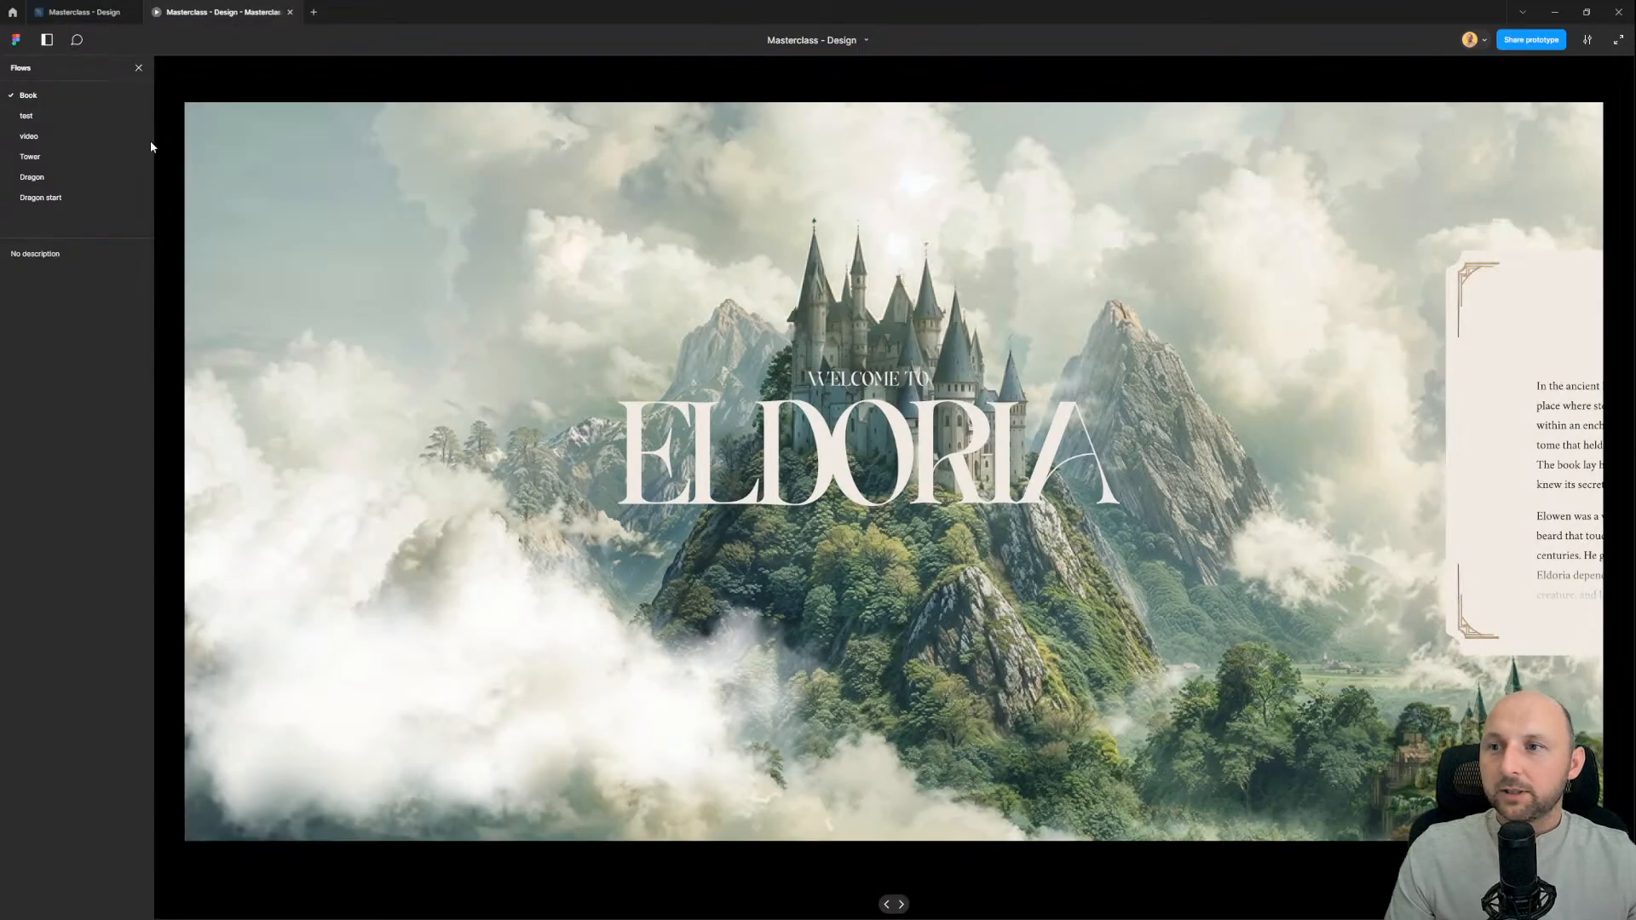
pyautogui.click(39, 94)
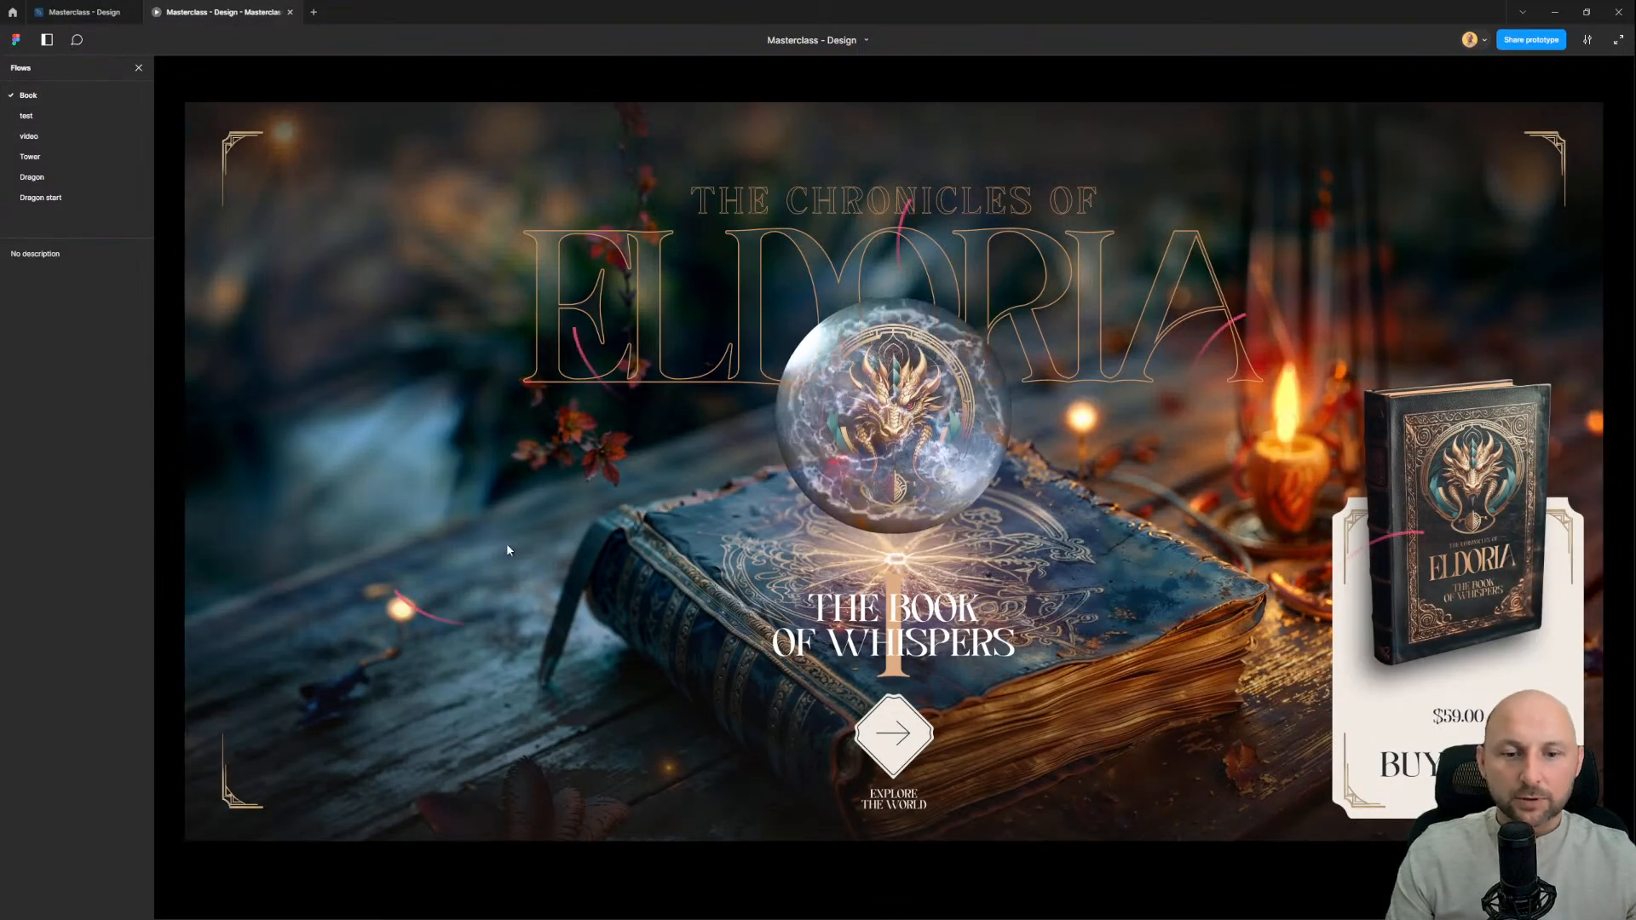
pyautogui.click(137, 65)
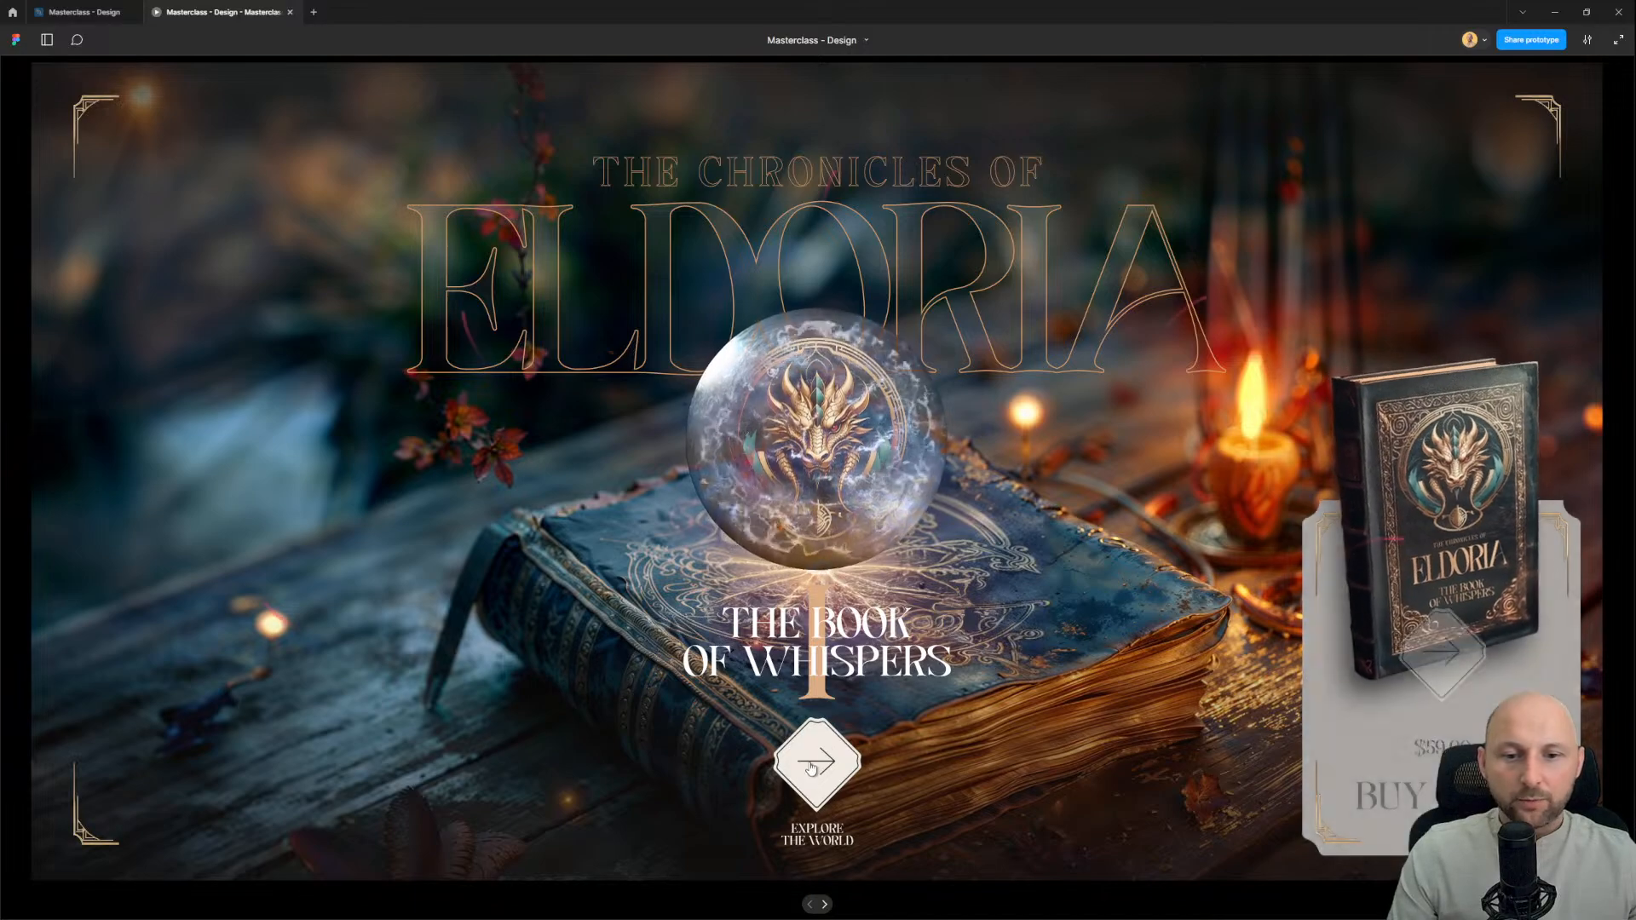
pyautogui.click(834, 764)
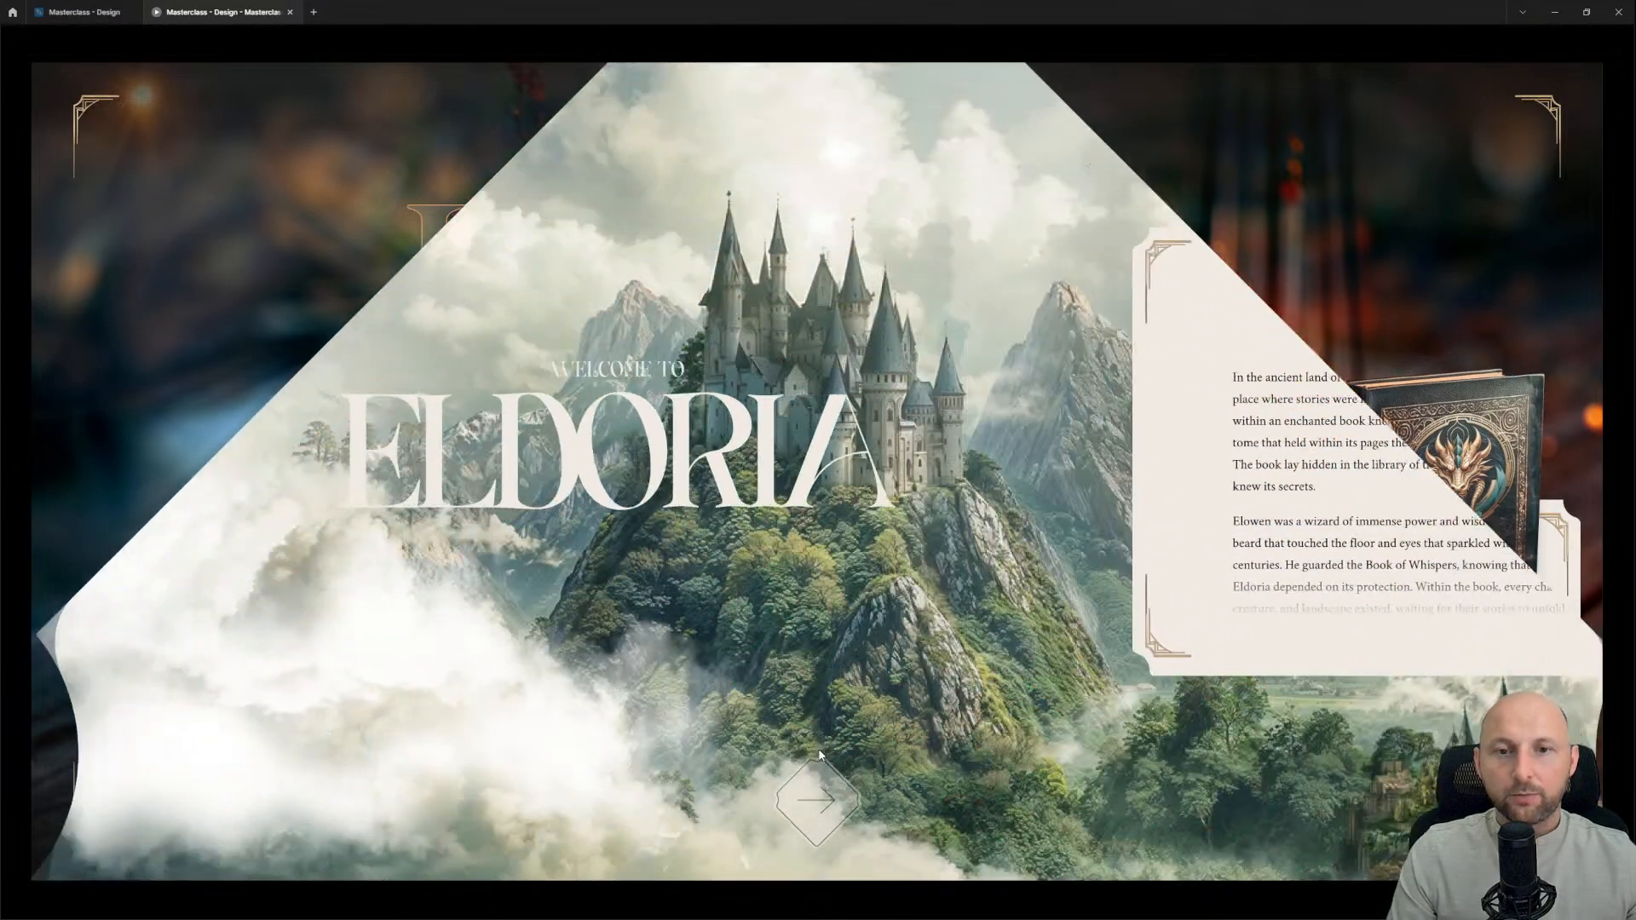
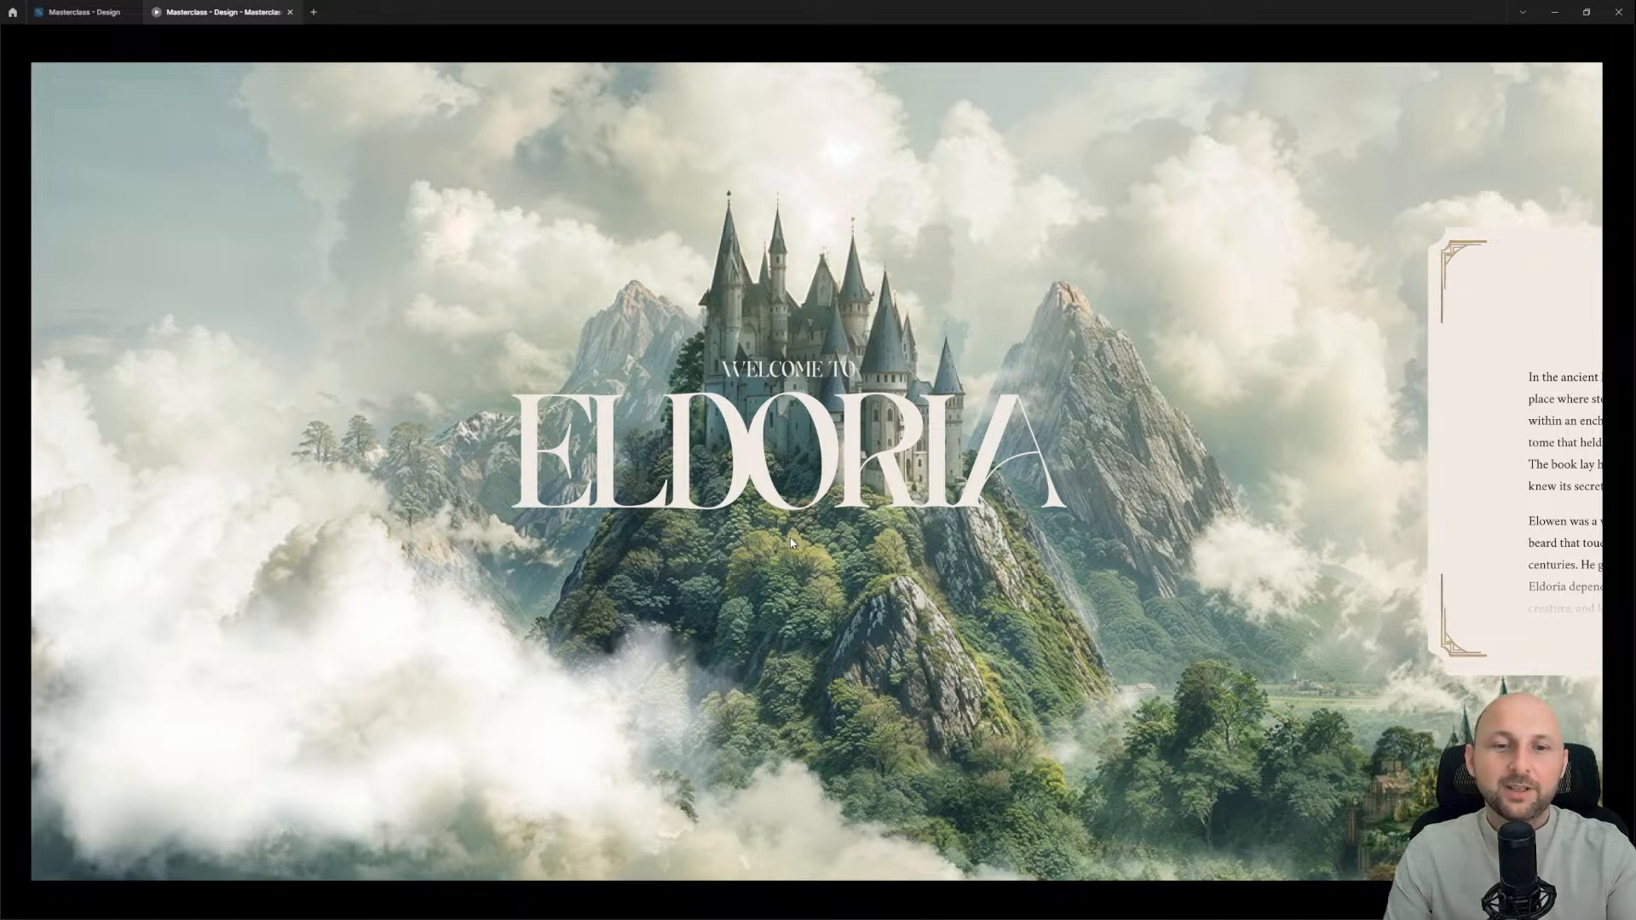
# Step: Return to the design file and enlarge the Subtract mask in the Book frame's mask castle group to about 1750 px to expose the Castle artwork
pyautogui.click(106, 6)
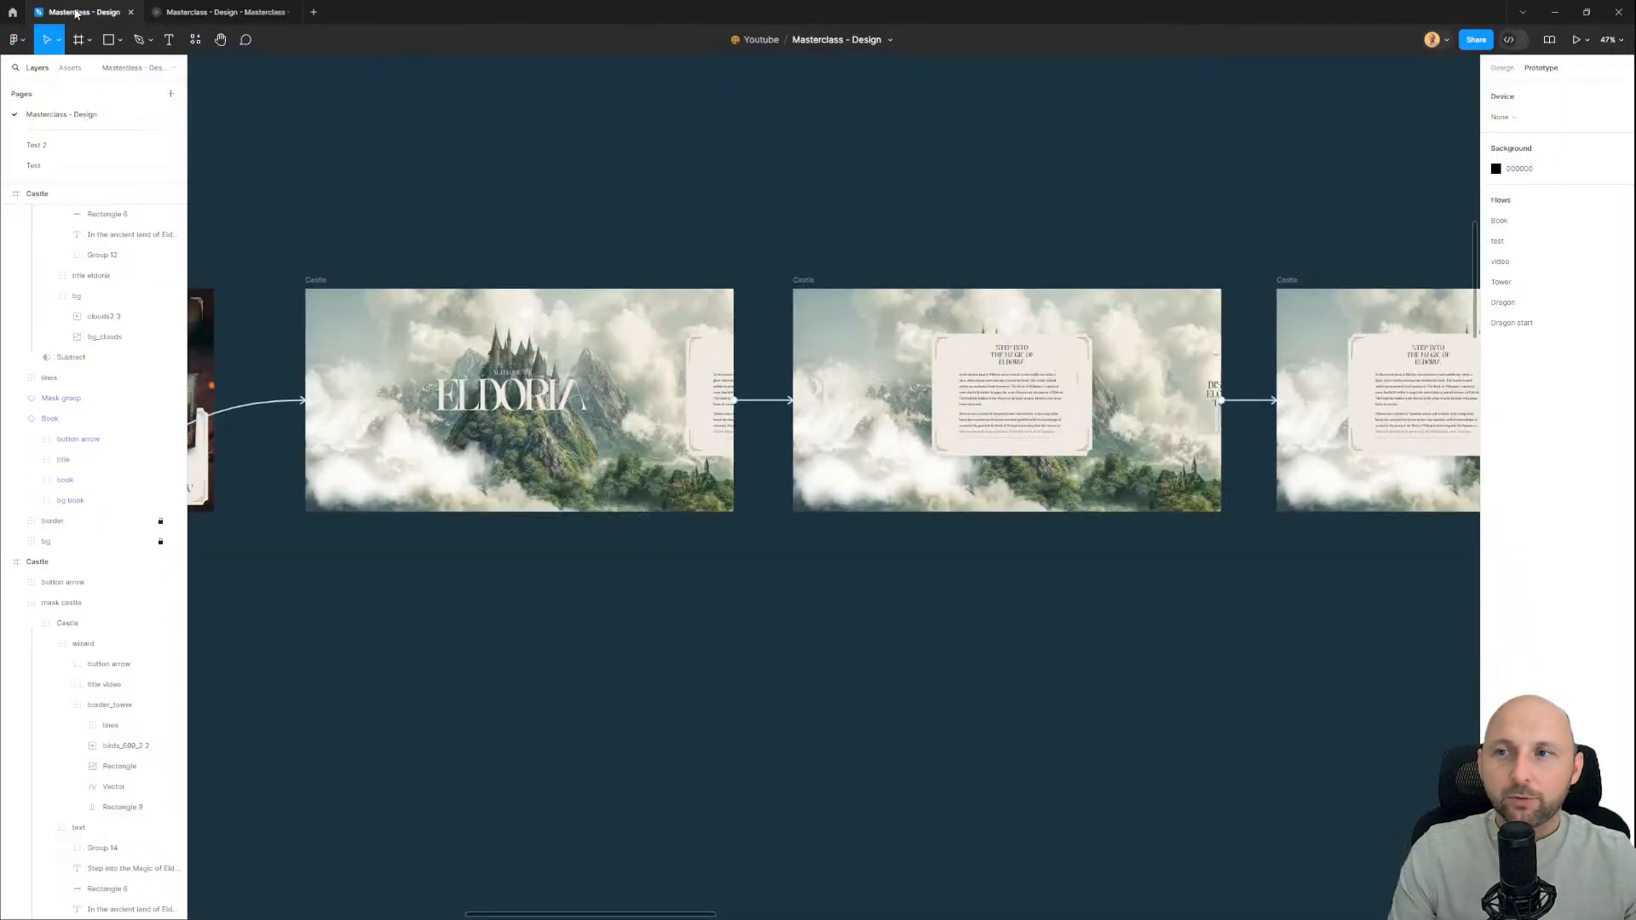
pyautogui.moveTo(213, 610); pyautogui.dragTo(615, 593)
pyautogui.click(856, 430)
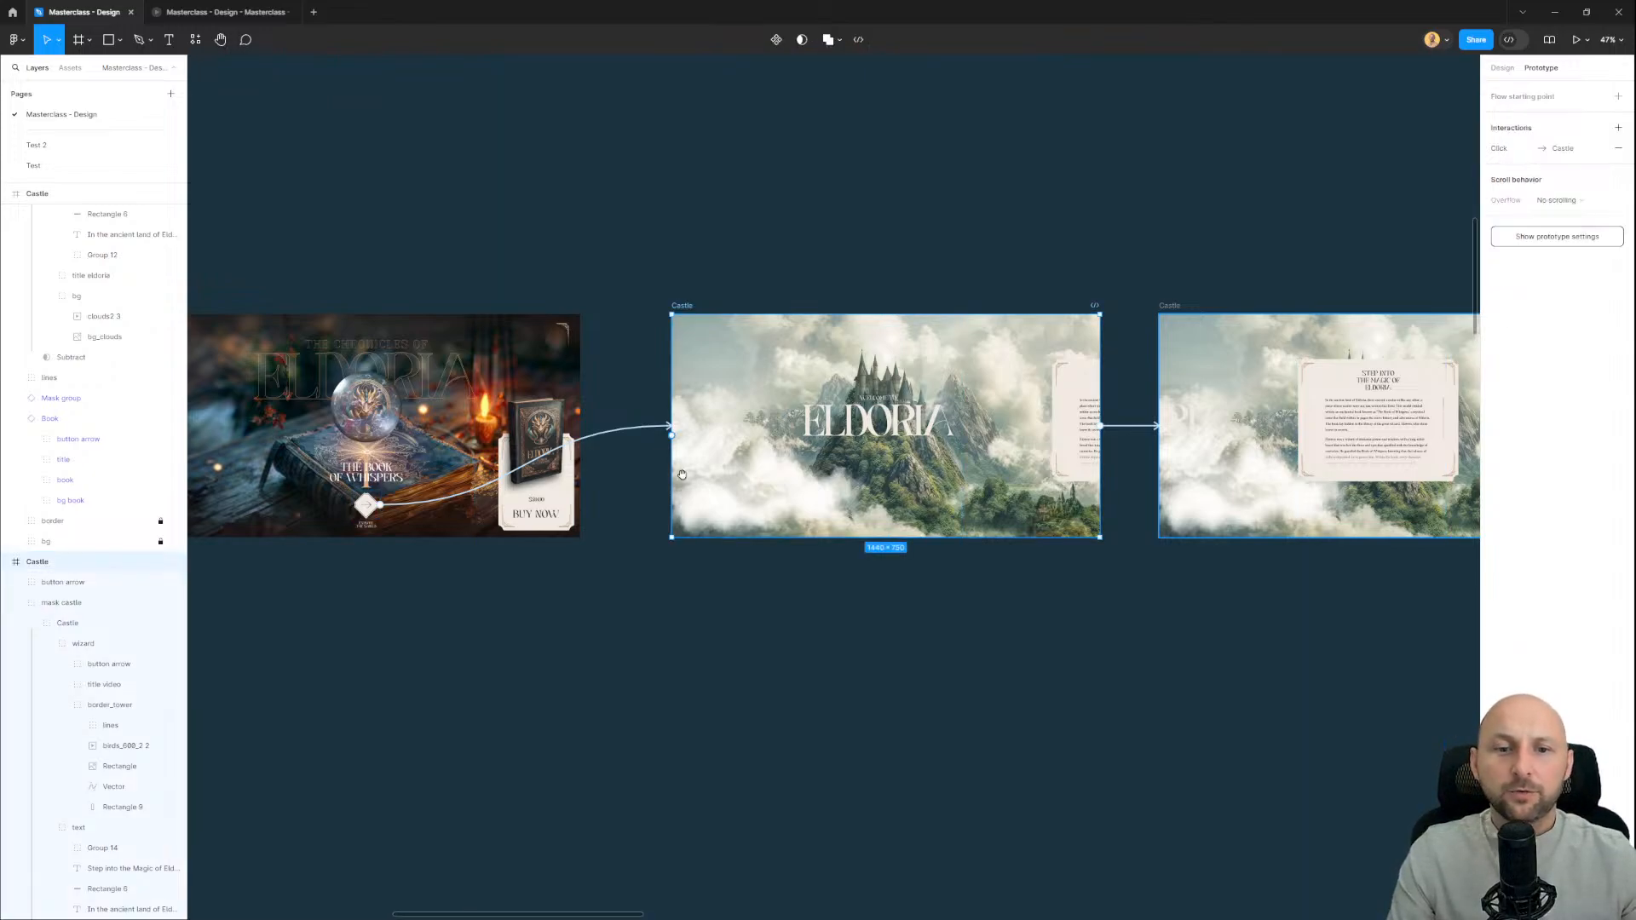
pyautogui.hscroll(-4, 724, 520)
pyautogui.click(589, 509)
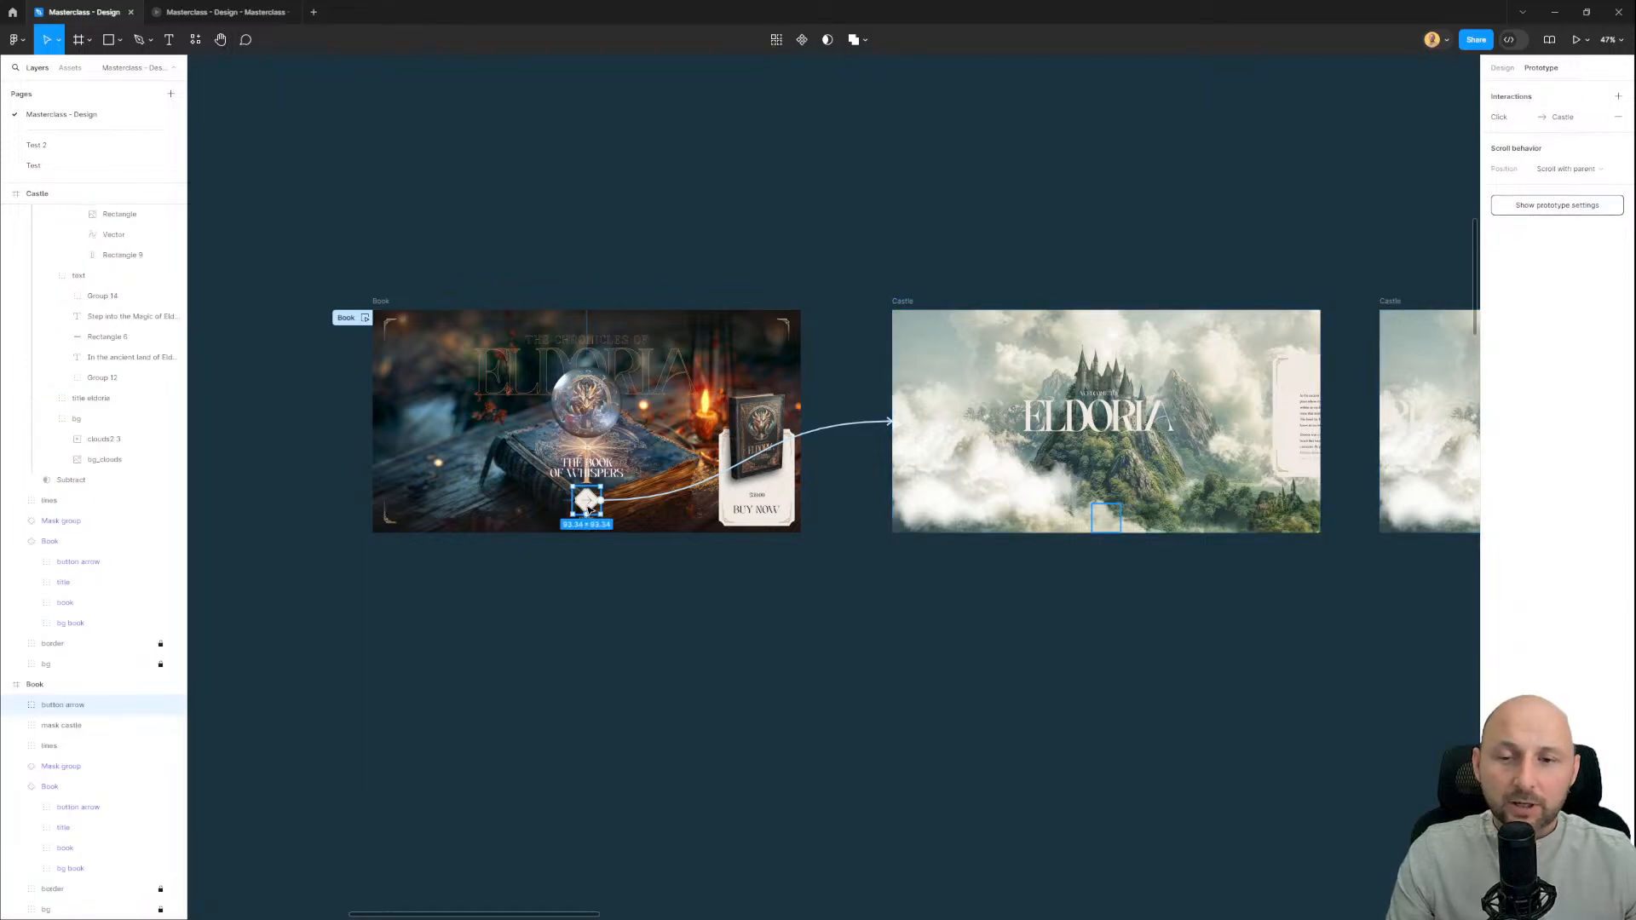
pyautogui.scroll(5, 498, 505)
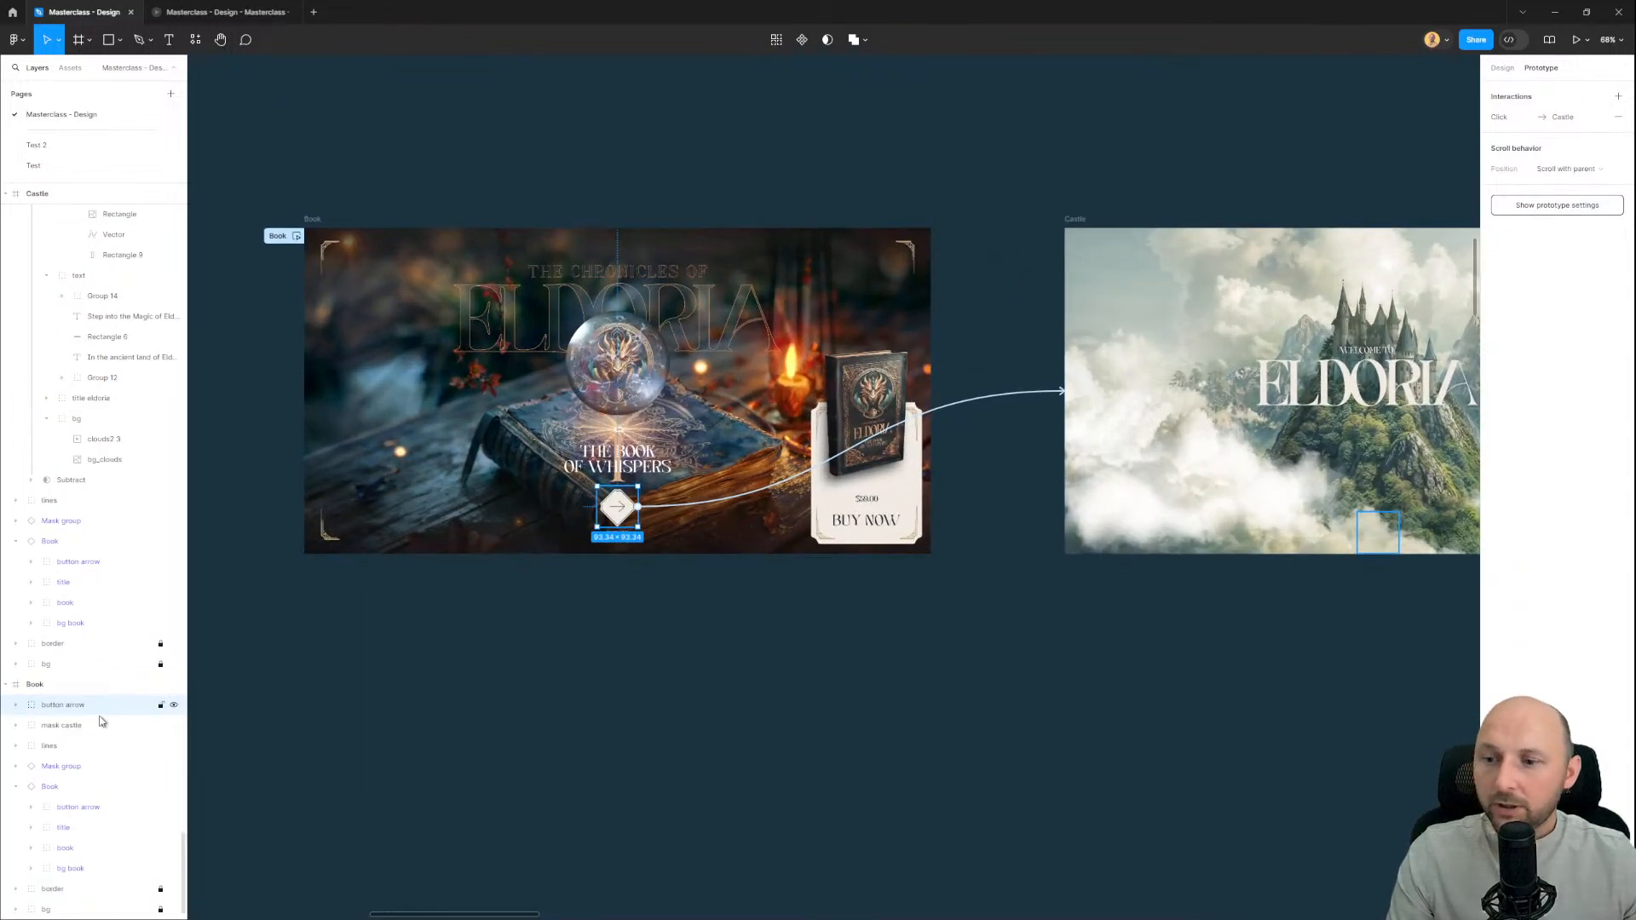
pyautogui.click(16, 725)
pyautogui.click(75, 727)
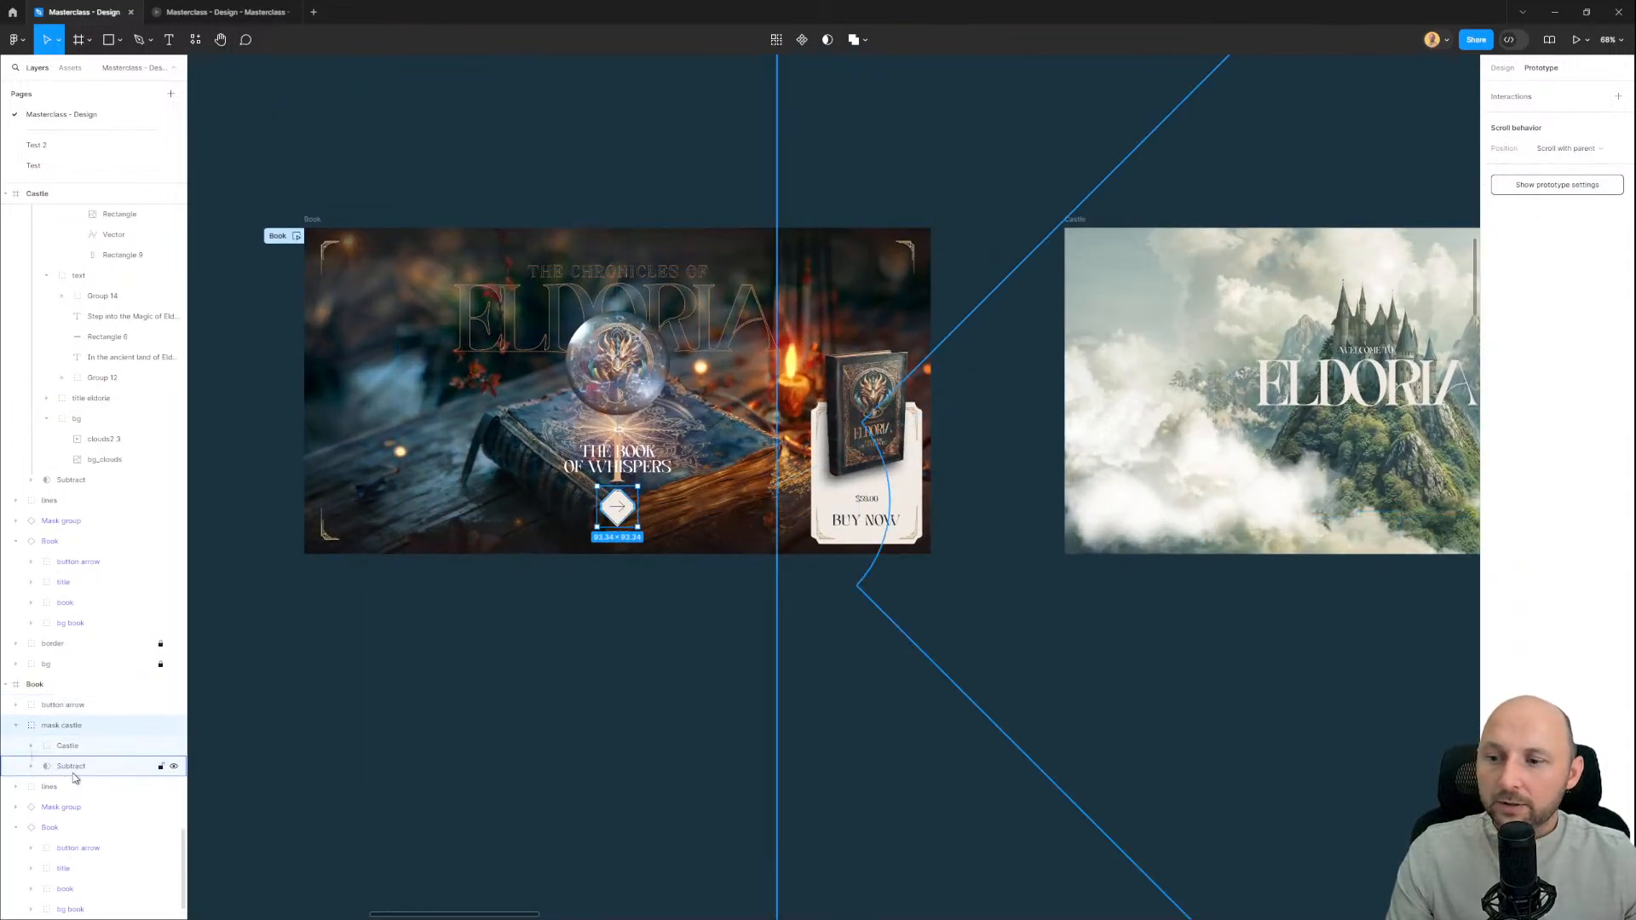
pyautogui.click(157, 766)
pyautogui.moveTo(490, 628); pyautogui.dragTo(588, 541)
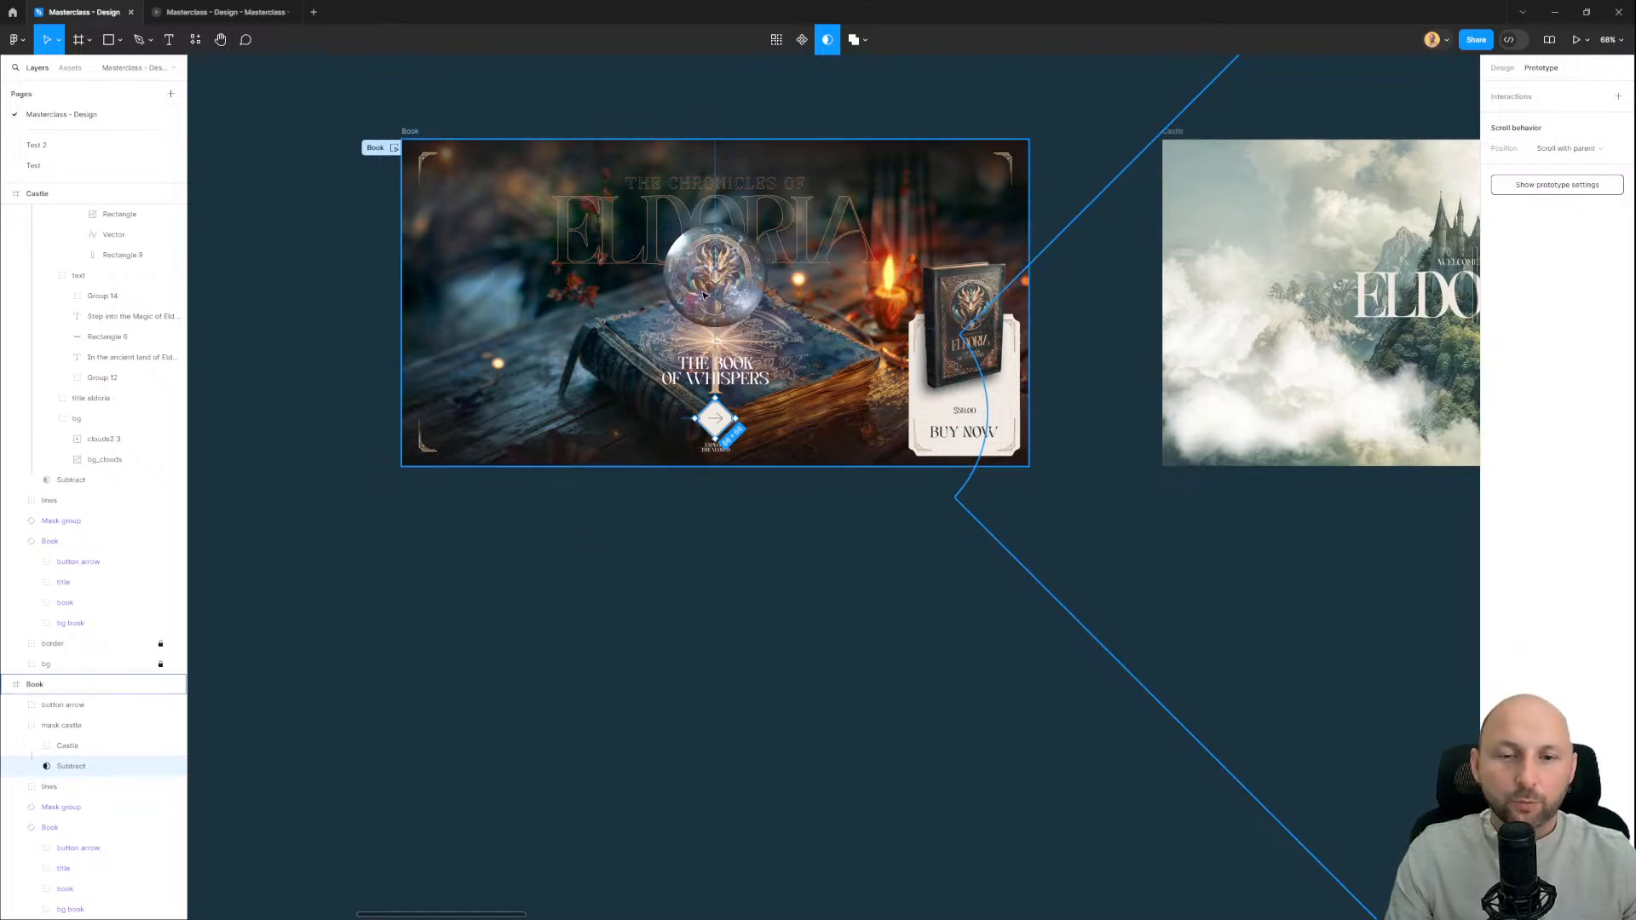
pyautogui.scroll(3, 740, 404)
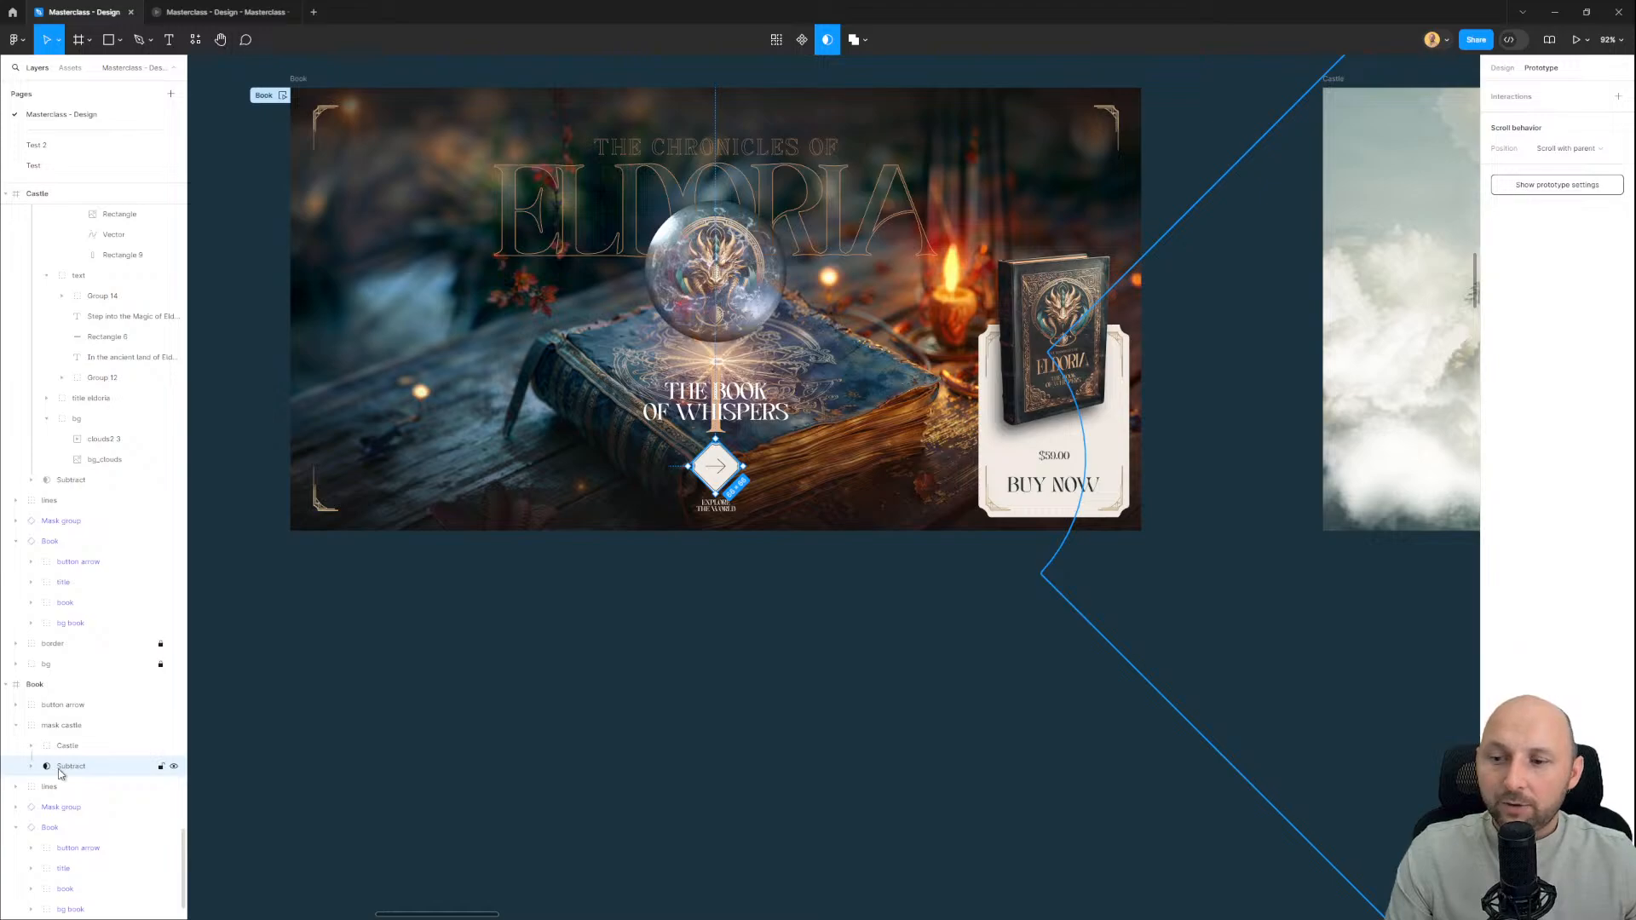
pyautogui.scroll(-2, 596, 550)
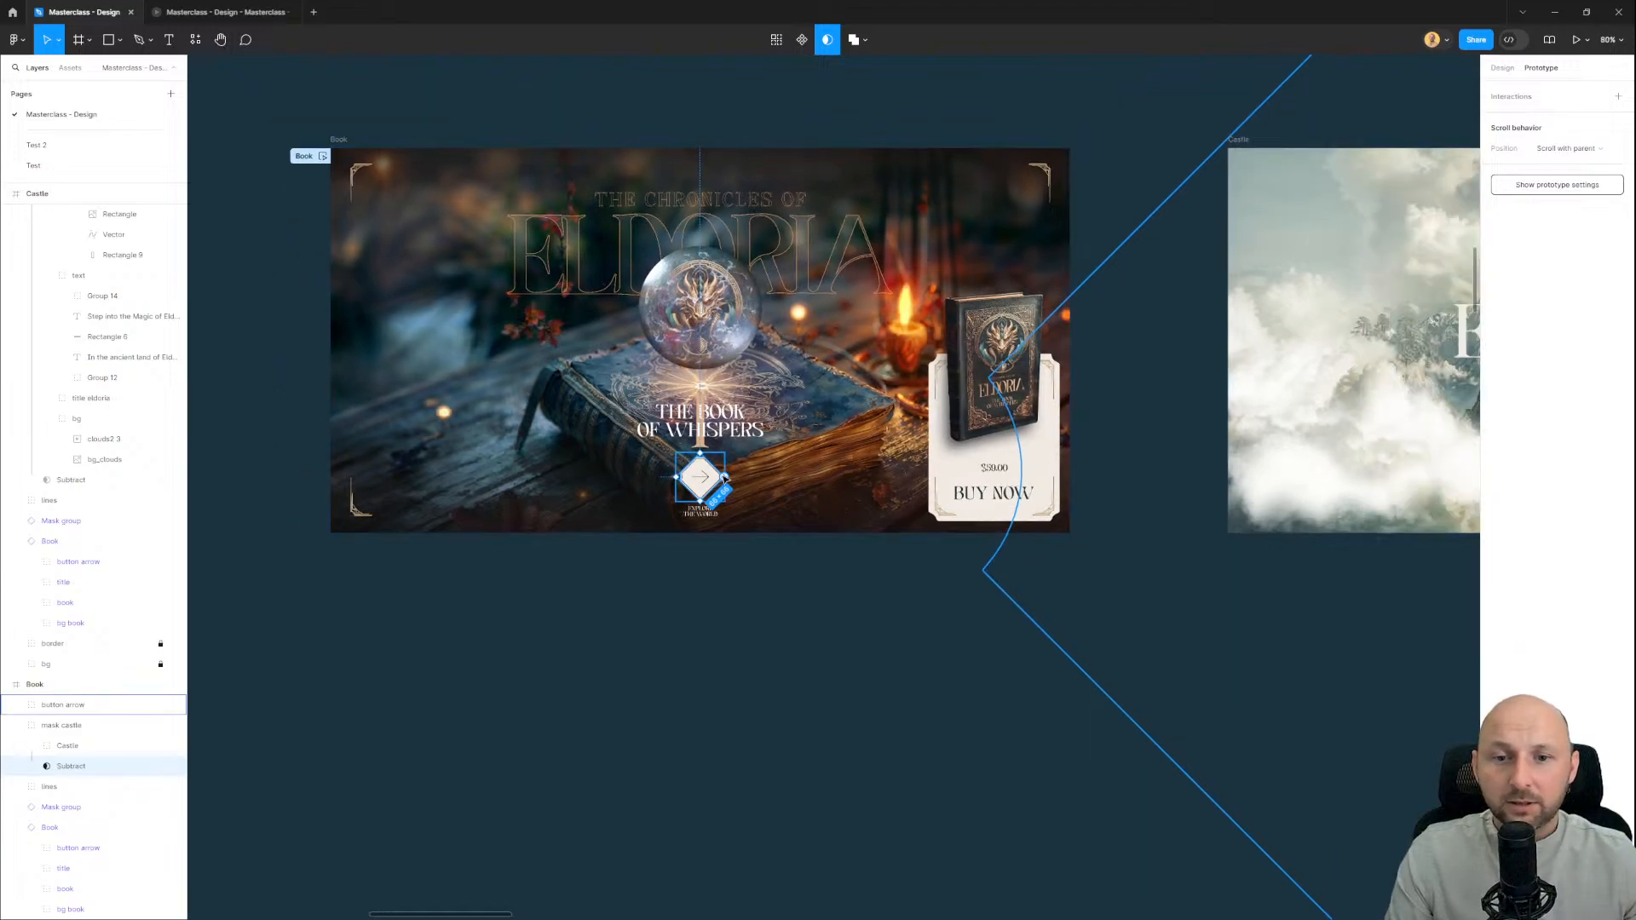
pyautogui.click(1506, 72)
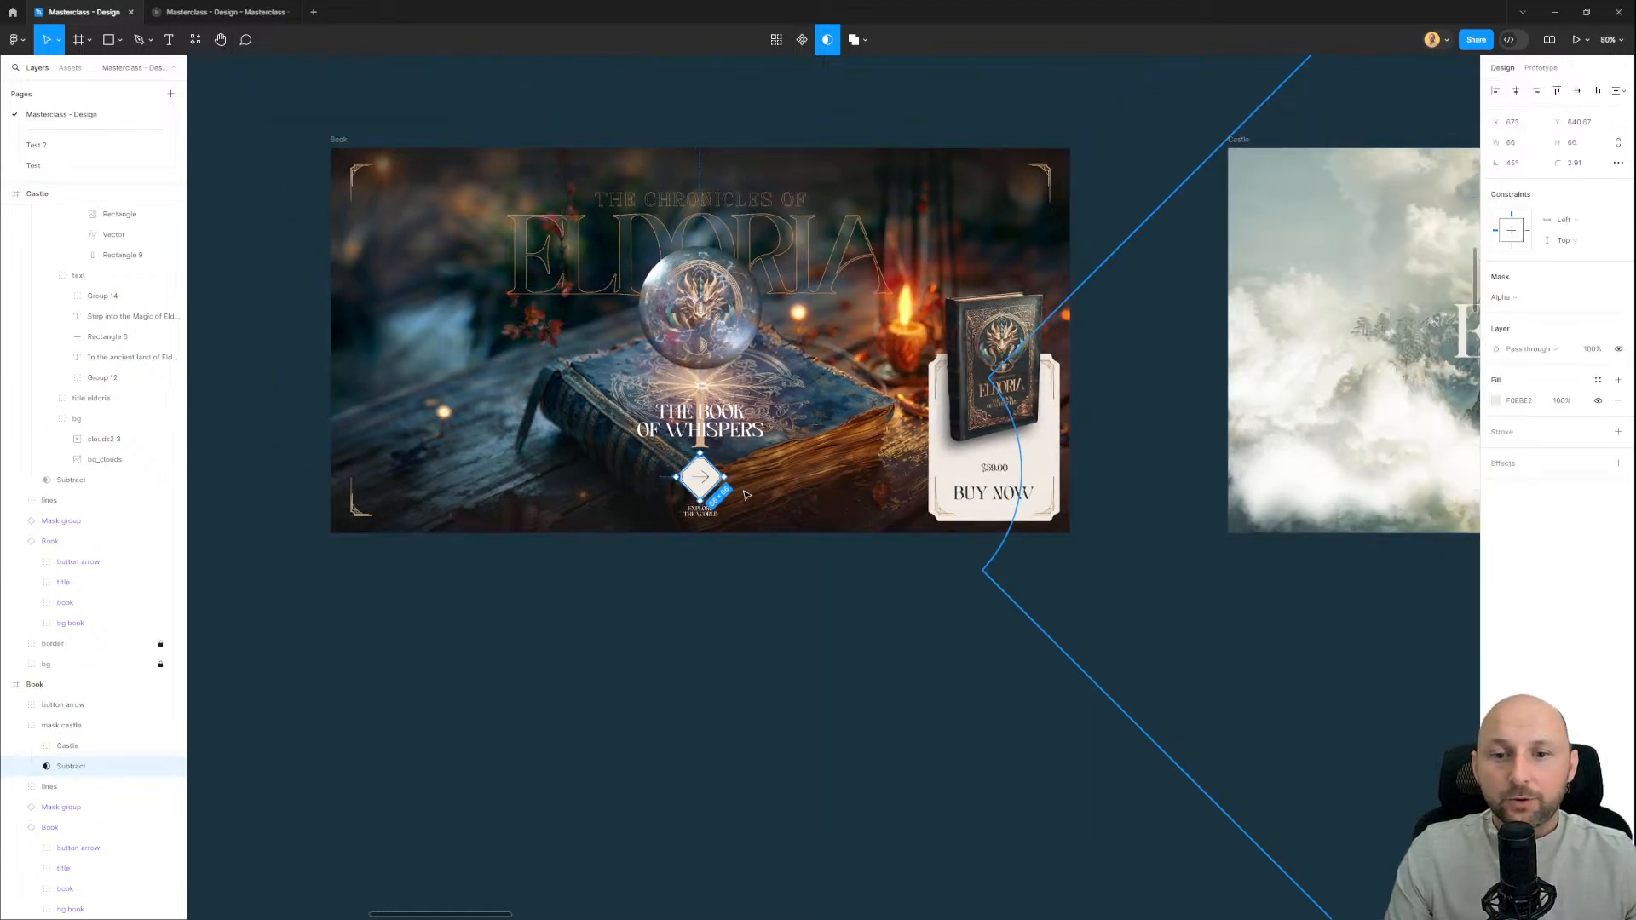
pyautogui.moveTo(724, 483); pyautogui.dragTo(1196, 608)
# Step: Move the Book frame's text card, wizard and title groups right together, placing the ELDORIA title at about X 456
pyautogui.doubleClick(745, 280)
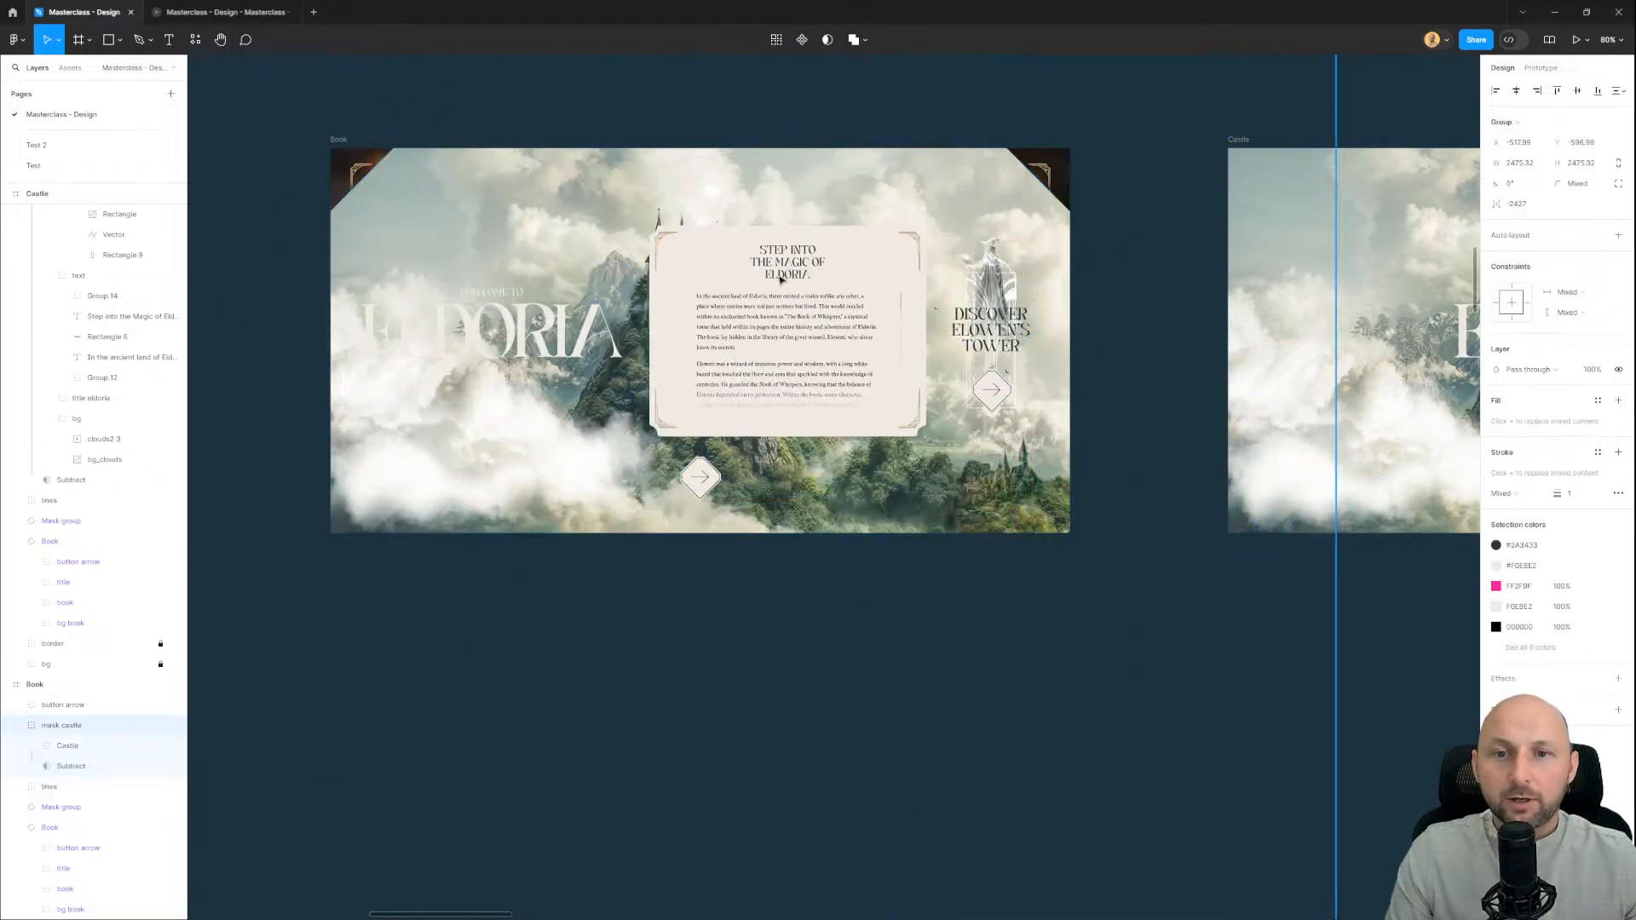
pyautogui.doubleClick(780, 278)
pyautogui.doubleClick(827, 285)
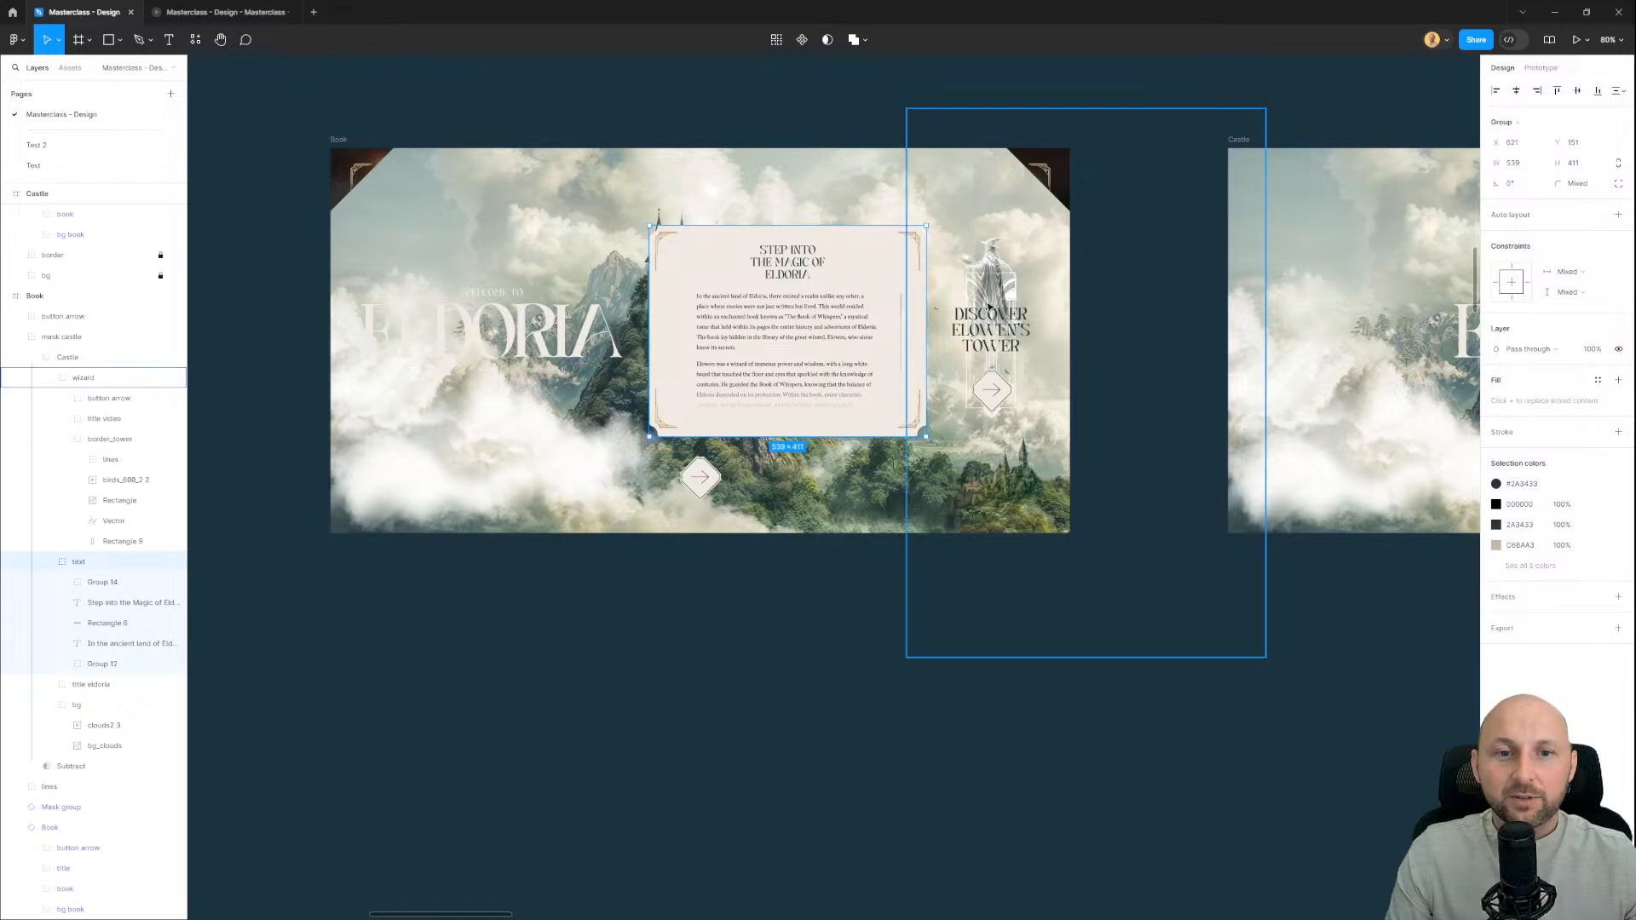
pyautogui.keyDown('shift'); pyautogui.click(977, 296); pyautogui.keyUp('shift')
pyautogui.keyDown('shift'); pyautogui.click(568, 339); pyautogui.keyUp('shift')
pyautogui.hotkey('shift', 'Right')
pyautogui.hotkey('shift', 'Right')
pyautogui.hotkey('shift', 'Right')
pyautogui.hotkey('shift', 'Right')
pyautogui.hotkey('shift', 'Right')
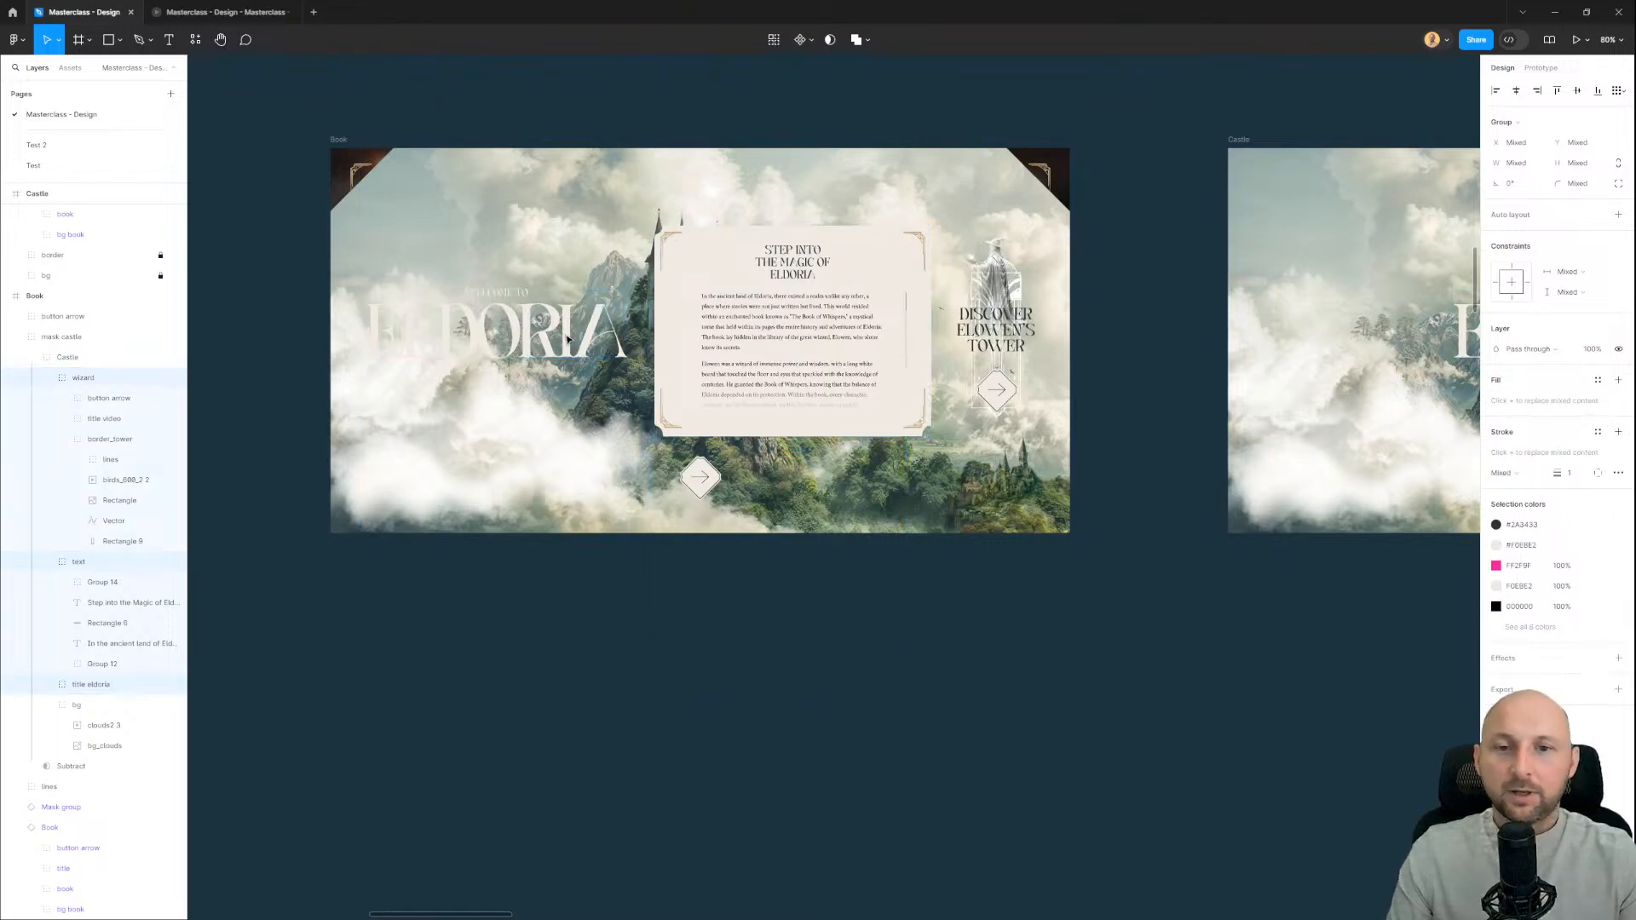
pyautogui.hotkey('shift', 'Right')
pyautogui.hotkey('shift', 'Right')
pyautogui.hotkey('shift', 'Right')
pyautogui.hotkey('shift', 'Right')
pyautogui.hotkey('shift', 'Right')
pyautogui.hotkey('shift', 'Right')
pyautogui.hotkey('shift', 'Right')
pyautogui.hotkey('shift', 'Right')
pyautogui.hotkey('shift', 'Right')
pyautogui.hotkey('shift', 'Right')
pyautogui.hotkey('shift', 'Right')
pyautogui.hotkey('shift', 'Right')
pyautogui.hotkey('shift', 'Right')
pyautogui.hotkey('shift', 'Right')
pyautogui.hotkey('shift', 'Right')
pyautogui.hotkey('shift', 'Right')
pyautogui.hotkey('shift', 'Right')
pyautogui.hotkey('shift', 'Right')
pyautogui.hotkey('shift', 'Right')
pyautogui.hotkey('shift', 'Right')
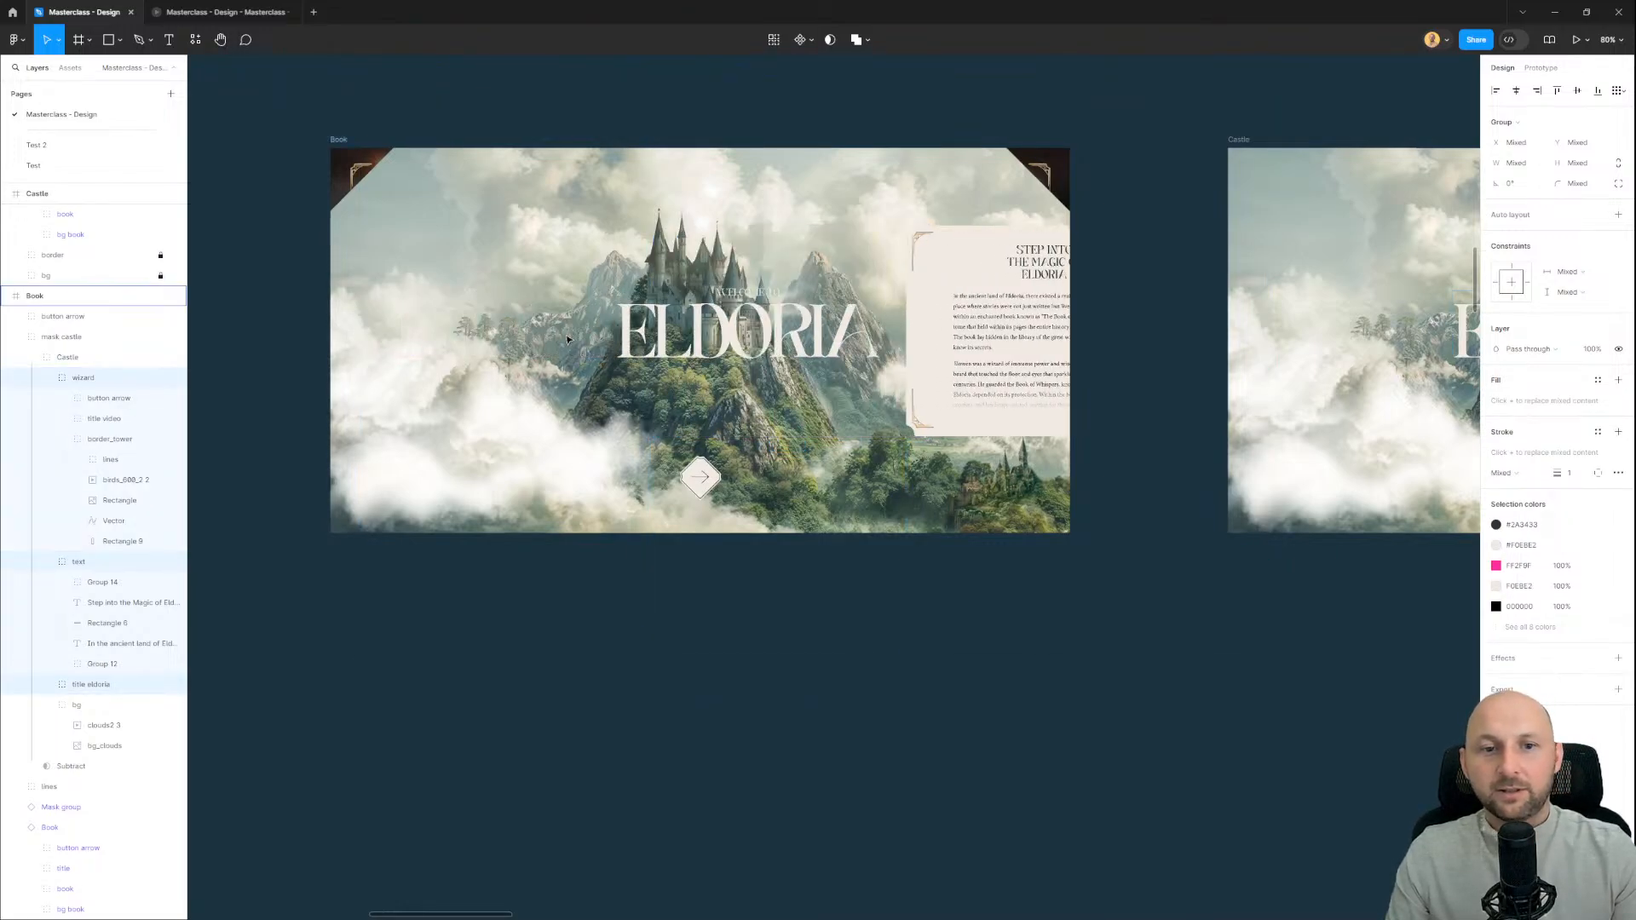
pyautogui.hotkey('shift', 'Left')
pyautogui.hotkey('shift', 'Left')
pyautogui.hotkey('shift', 'Left')
pyautogui.hotkey('shift', 'Left')
pyautogui.hotkey('shift', 'Left')
pyautogui.hotkey('shift', 'Left')
pyautogui.hotkey('shift', 'Left')
pyautogui.hotkey('shift', 'Left')
pyautogui.hotkey('shift', 'Left')
pyautogui.hotkey('shift', 'Left')
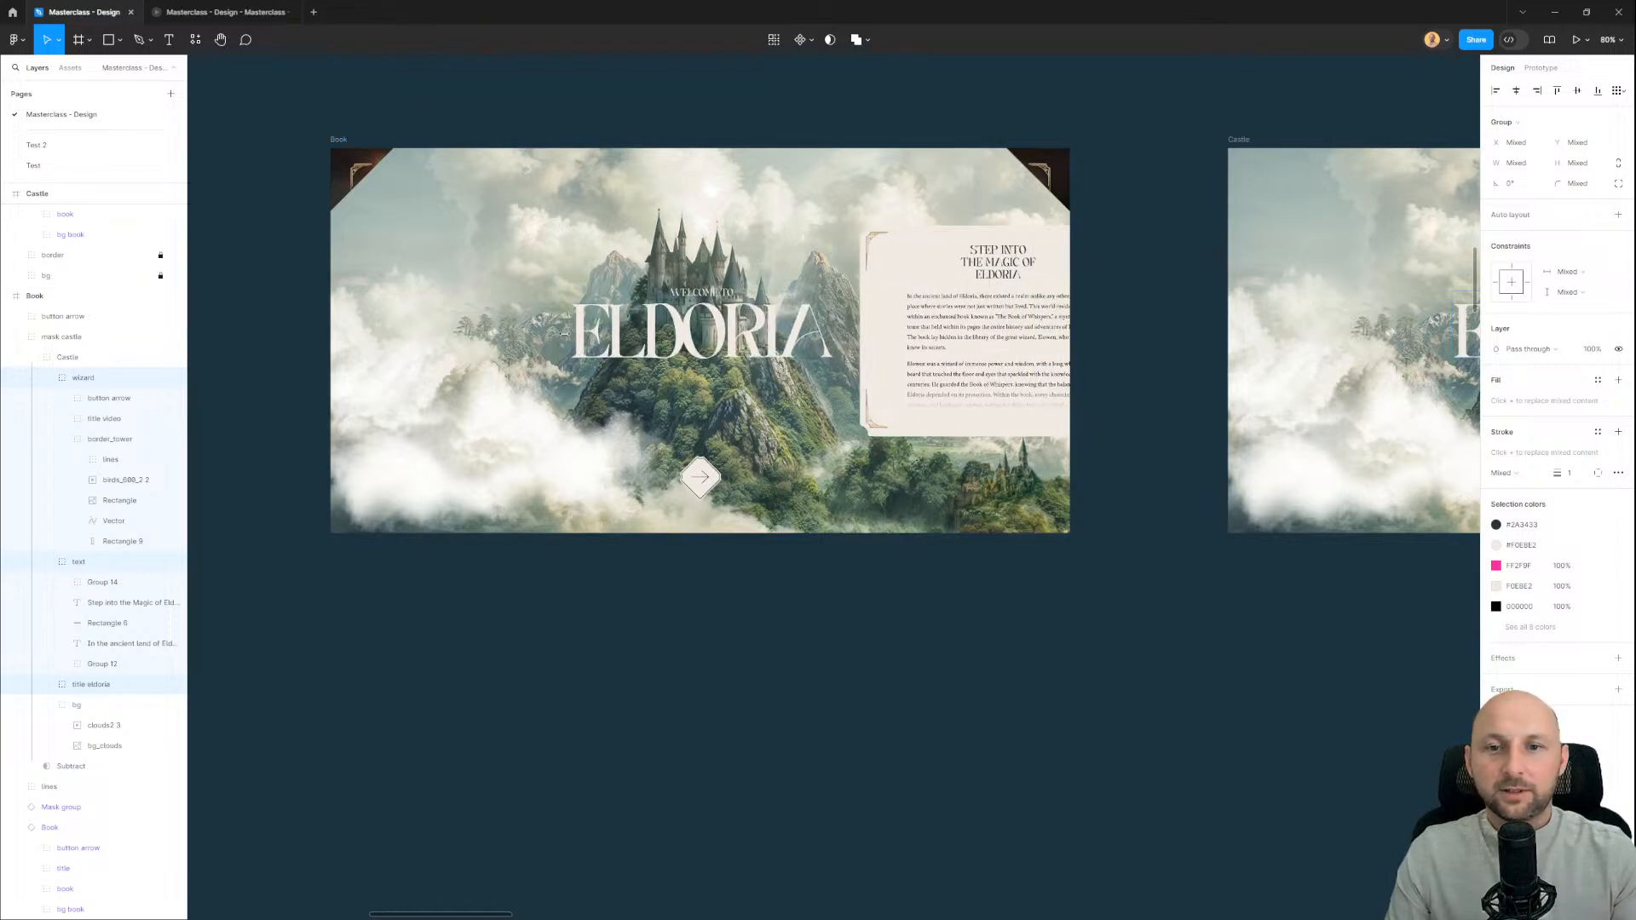
# Step: Move the same three groups down together, placing the ELDORIA title at about Y 508
pyautogui.scroll(2, 615, 464)
pyautogui.hscroll(2, 615, 465)
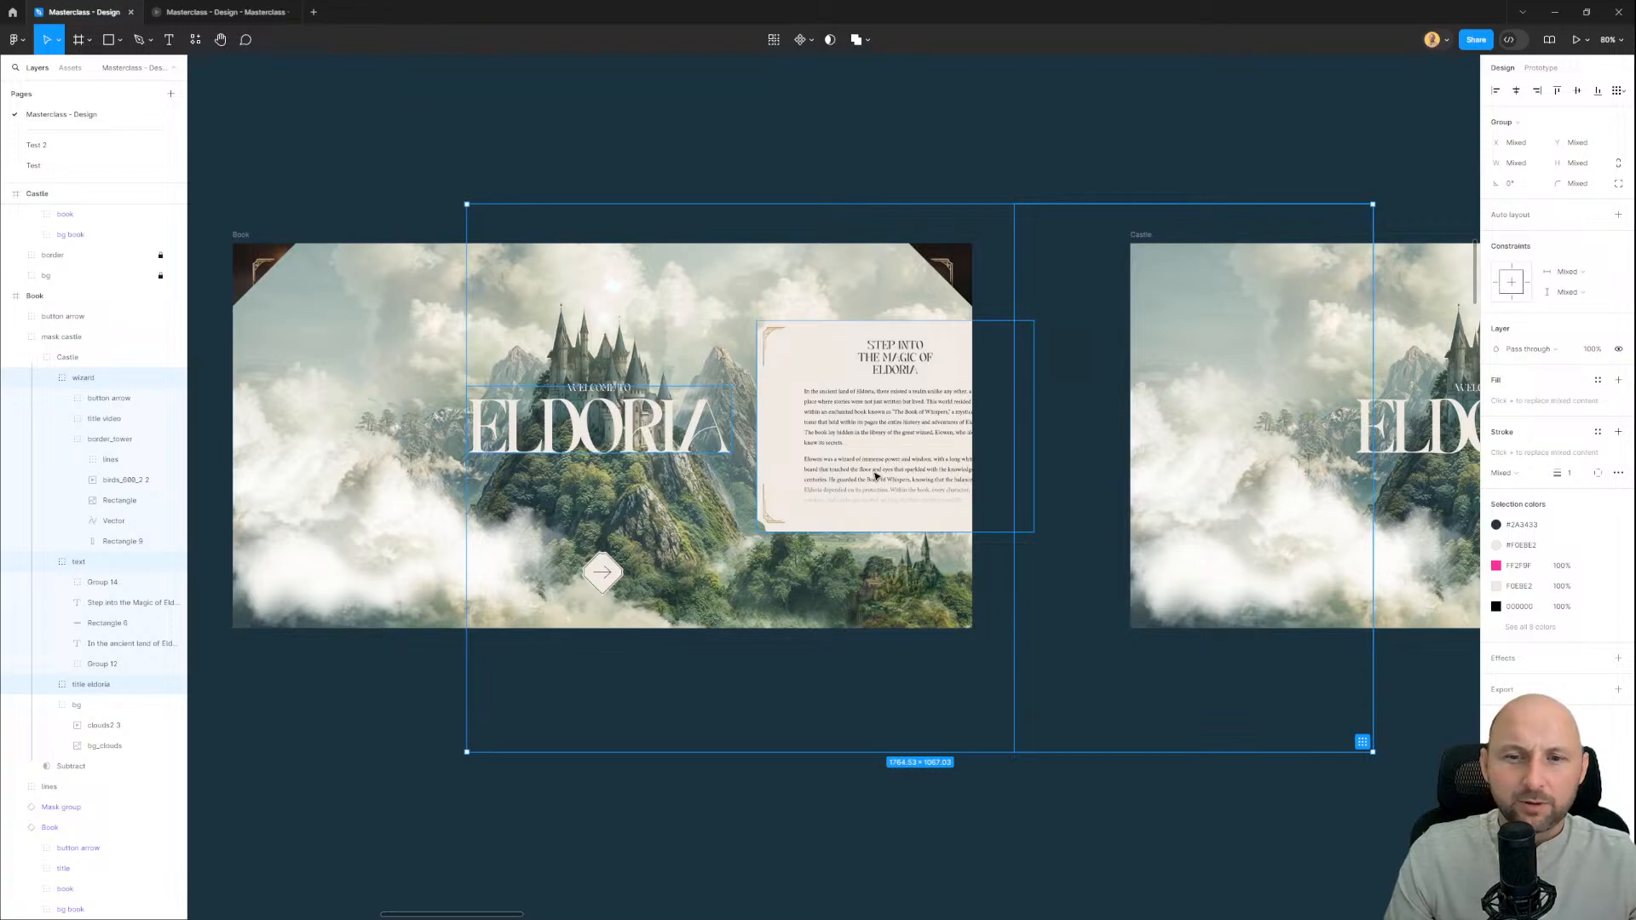
pyautogui.hotkey('shift', 'Down')
pyautogui.hotkey('shift', 'Down')
pyautogui.hotkey('shift', 'Down')
pyautogui.hotkey('shift', 'Down')
pyautogui.hotkey('shift', 'Down')
pyautogui.hotkey('shift', 'Down')
pyautogui.hotkey('shift', 'Down')
pyautogui.hotkey('shift', 'Down')
pyautogui.hotkey('shift', 'Down')
pyautogui.hotkey('shift', 'Down')
pyautogui.hotkey('shift', 'Down')
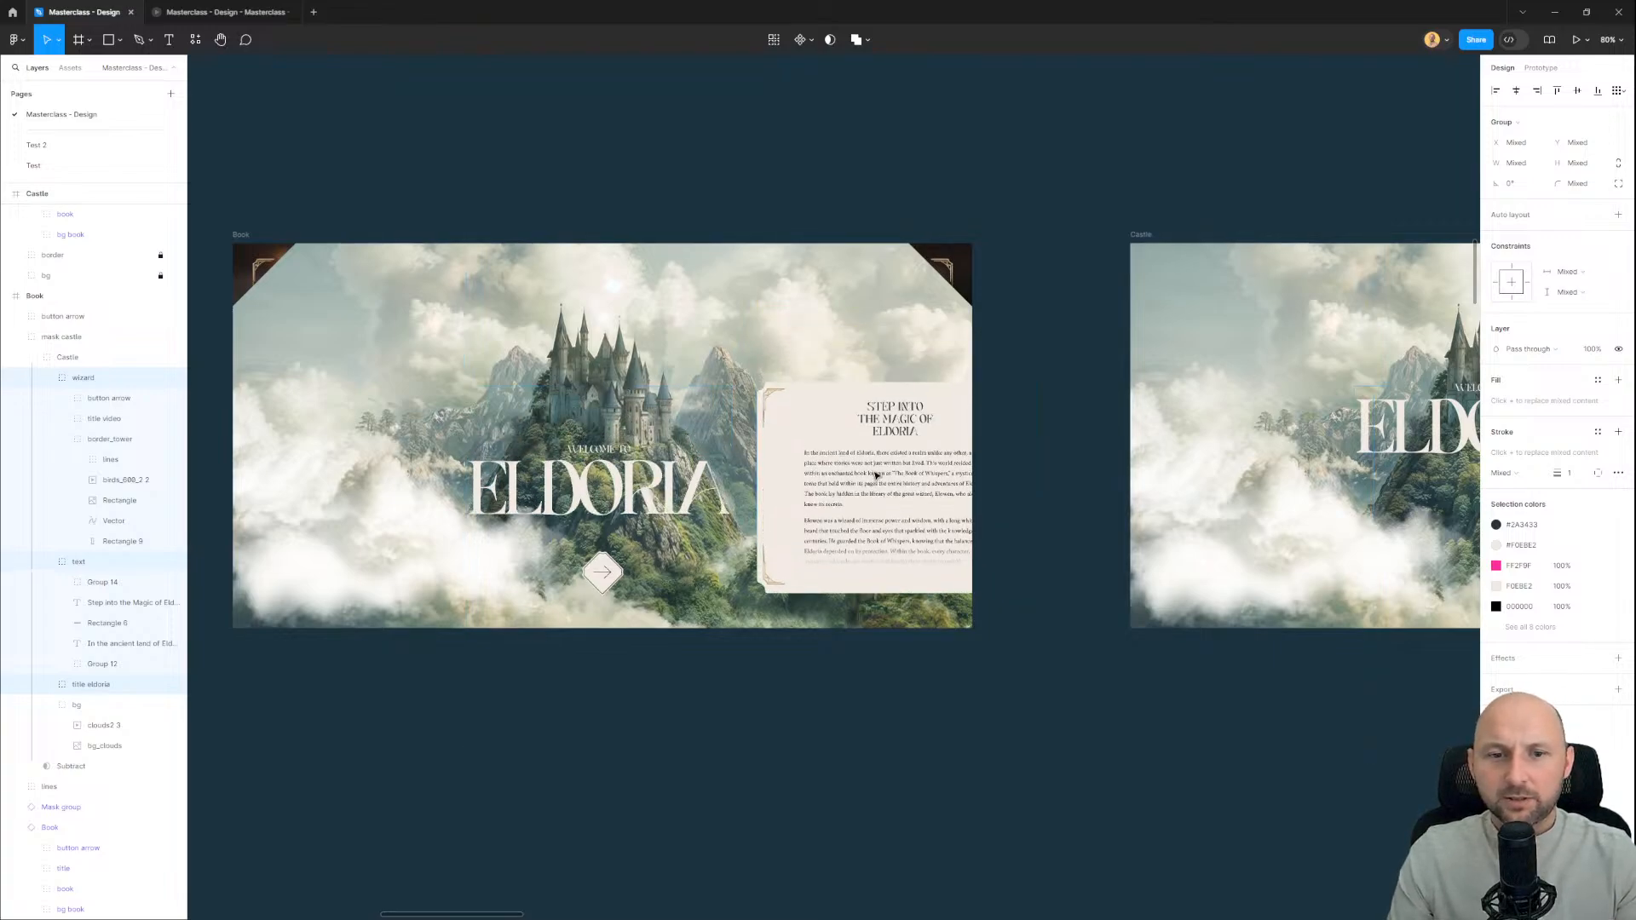
pyautogui.hotkey('shift', 'Down')
pyautogui.hotkey('shift', 'Down')
pyautogui.hotkey('shift', 'Down')
pyautogui.hotkey('shift', 'Down')
pyautogui.hotkey('shift', 'Down')
pyautogui.hotkey('shift', 'Down')
pyautogui.hotkey('shift', 'Down')
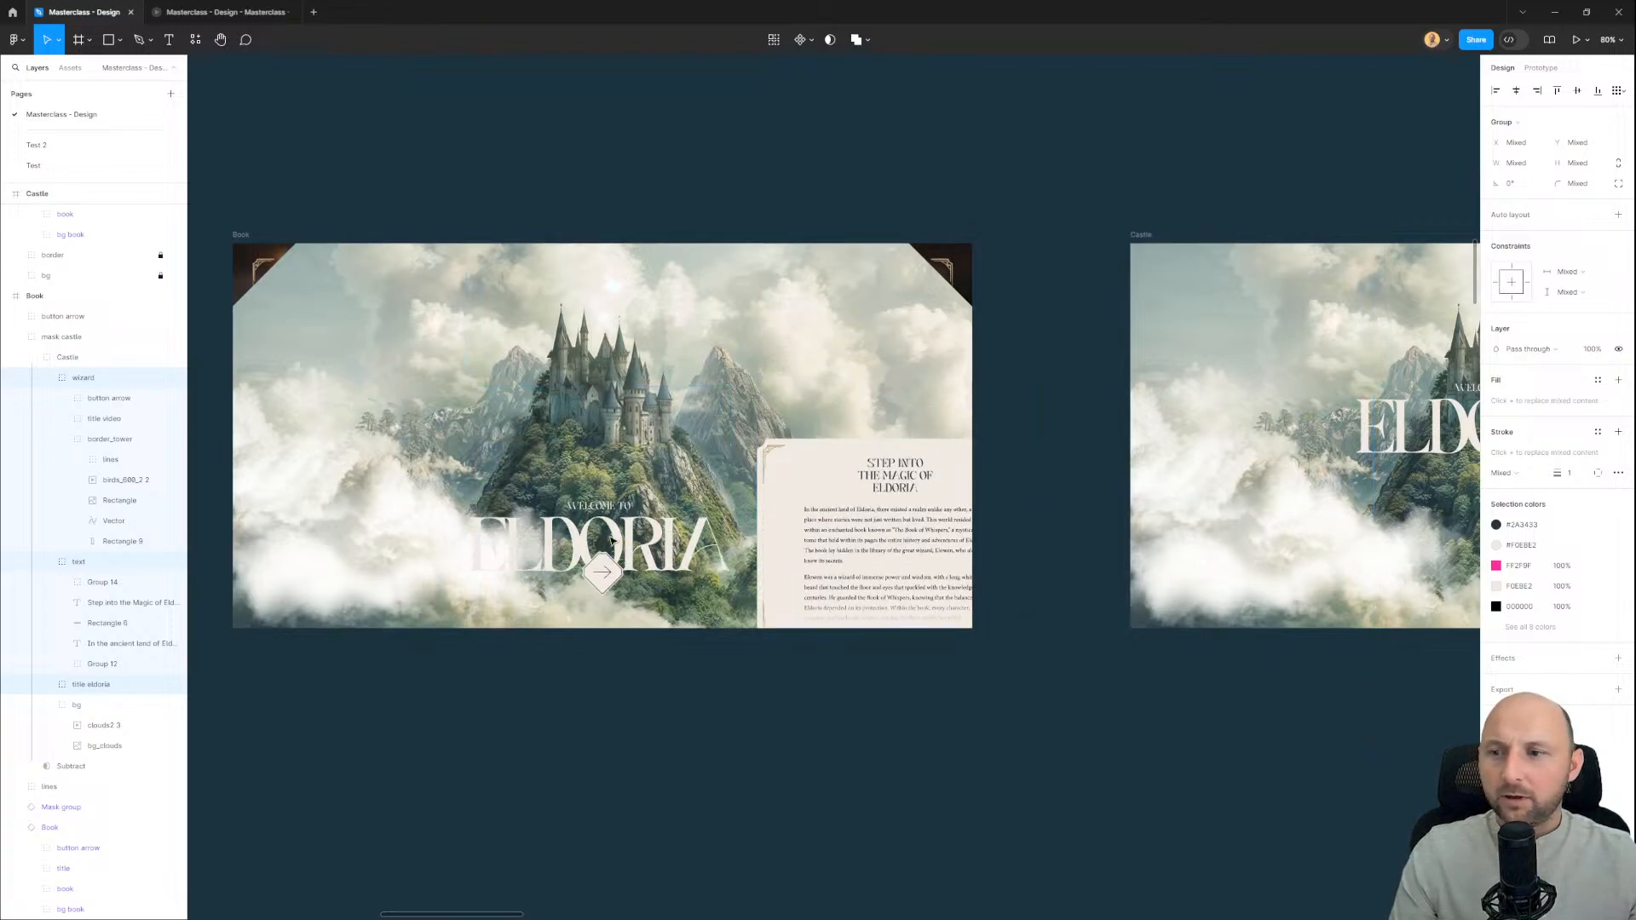
# Step: Move only the ELDORIA title group further down to about Y 768, completely below the Book frame
pyautogui.click(96, 692)
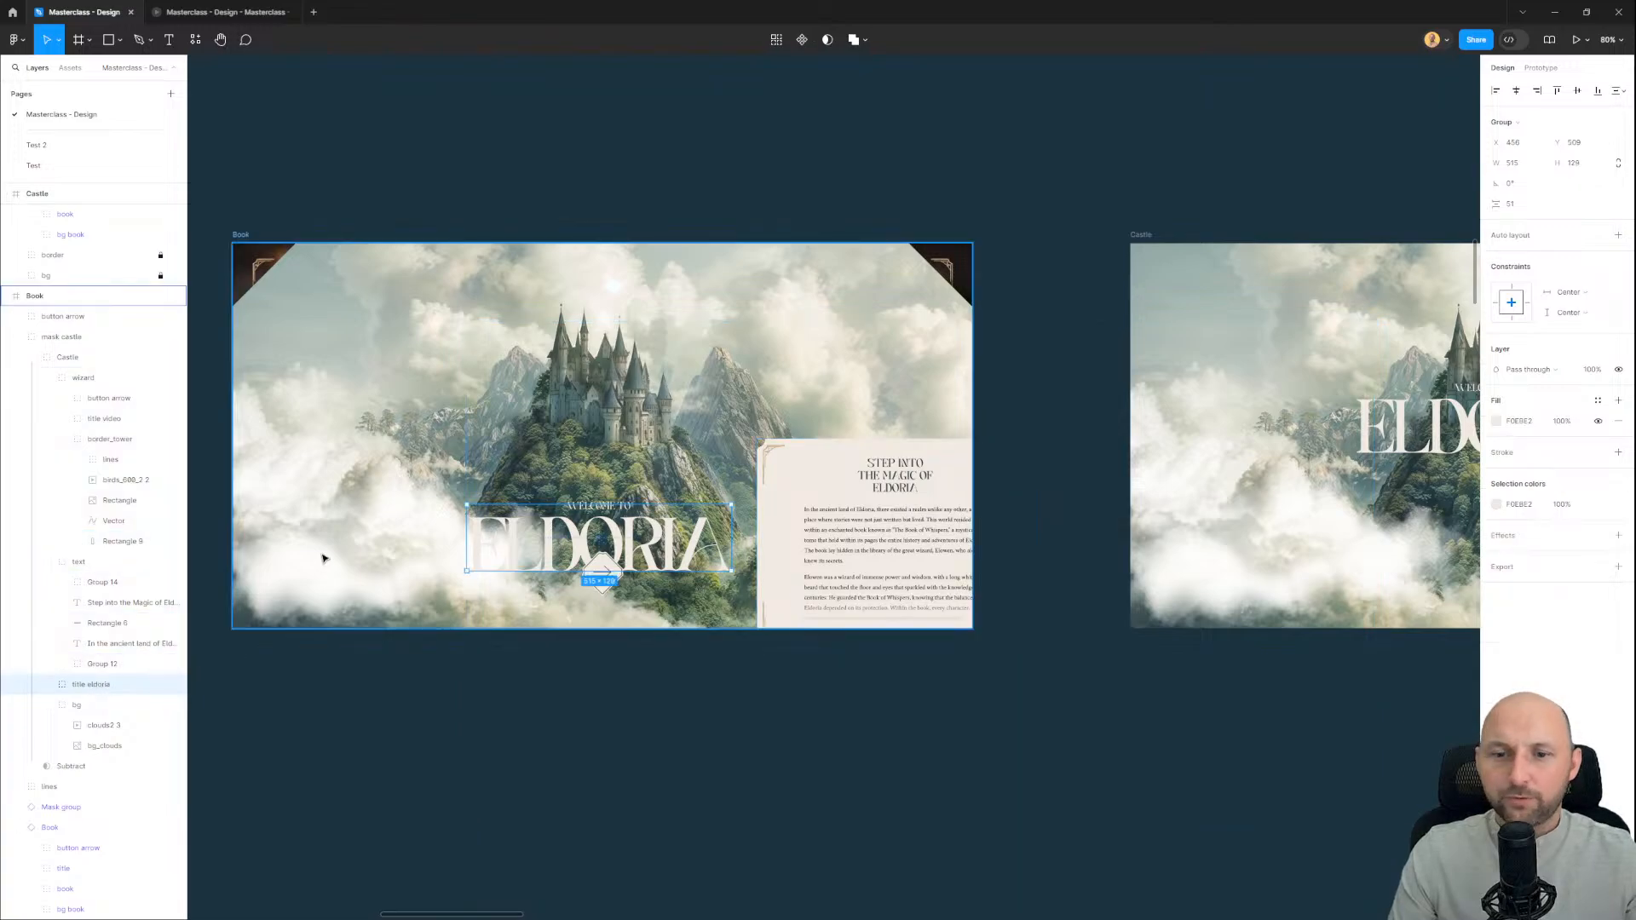
pyautogui.hotkey('shift', 'Down')
pyautogui.hotkey('shift', 'Down')
pyautogui.hotkey('shift', 'Down')
pyautogui.hotkey('shift', 'Down')
pyautogui.hotkey('shift', 'Down')
pyautogui.hotkey('shift', 'Down')
pyautogui.hotkey('shift', 'Down')
pyautogui.hotkey('shift', 'Down')
pyautogui.hotkey('shift', 'Down')
pyautogui.hotkey('shift', 'Down')
pyautogui.hotkey('shift', 'Down')
pyautogui.hotkey('shift', 'Down')
pyautogui.hotkey('shift', 'Down')
pyautogui.hotkey('shift', 'Down')
pyautogui.hotkey('shift', 'Down')
pyautogui.hotkey('shift', 'Down')
pyautogui.hotkey('shift', 'Down')
pyautogui.hotkey('shift', 'Down')
pyautogui.hotkey('shift', 'Down')
pyautogui.hotkey('shift', 'Down')
pyautogui.hotkey('shift', 'Down')
pyautogui.hotkey('shift', 'Down')
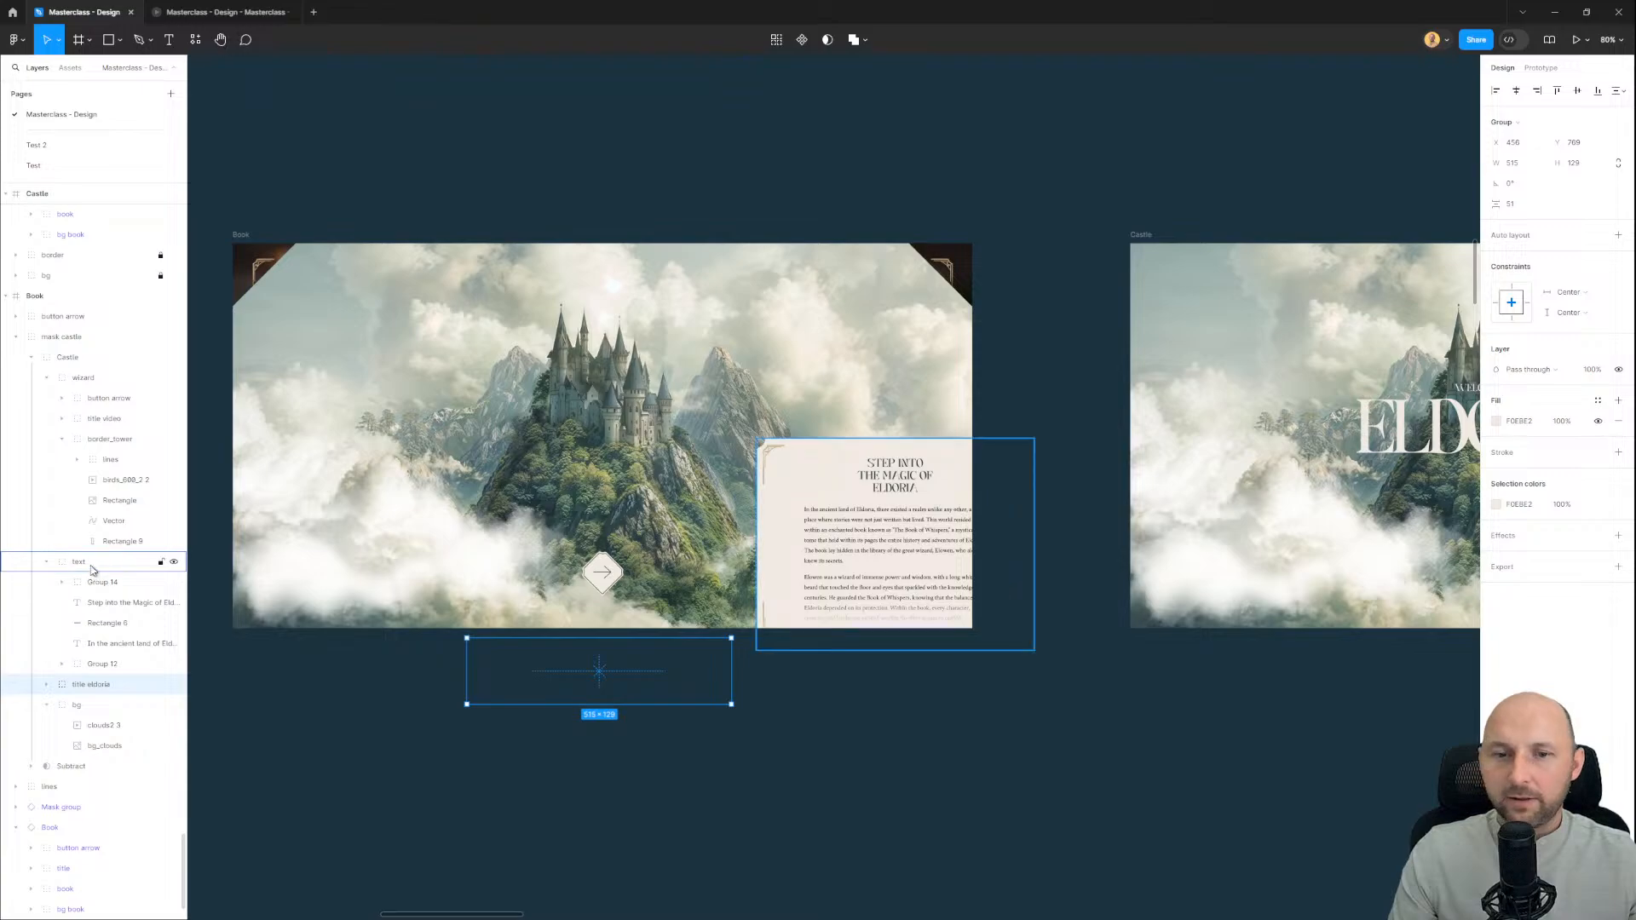
# Step: Move the text card group in the Book frame to about X 1191, Y 561 so only its corner remains inside the frame
pyautogui.click(873, 559)
pyautogui.hotkey('shift', 'Right')
pyautogui.hotkey('shift', 'Right')
pyautogui.hotkey('shift', 'Right')
pyautogui.hotkey('shift', 'Right')
pyautogui.hotkey('shift', 'Right')
pyautogui.hotkey('shift', 'Right')
pyautogui.hotkey('shift', 'Right')
pyautogui.hotkey('shift', 'Right')
pyautogui.hotkey('shift', 'Right')
pyautogui.hotkey('shift', 'Right')
pyautogui.hotkey('shift', 'Right')
pyautogui.hotkey('shift', 'Right')
pyautogui.hotkey('shift', 'Right')
pyautogui.hotkey('shift', 'Down')
pyautogui.hotkey('shift', 'Down')
pyautogui.hotkey('shift', 'Down')
pyautogui.hotkey('shift', 'Down')
pyautogui.hotkey('shift', 'Down')
pyautogui.hotkey('shift', 'Down')
pyautogui.hotkey('shift', 'Down')
pyautogui.hotkey('shift', 'Down')
pyautogui.hotkey('shift', 'Down')
pyautogui.hotkey('shift', 'Down')
pyautogui.hotkey('shift', 'Down')
pyautogui.hotkey('shift', 'Down')
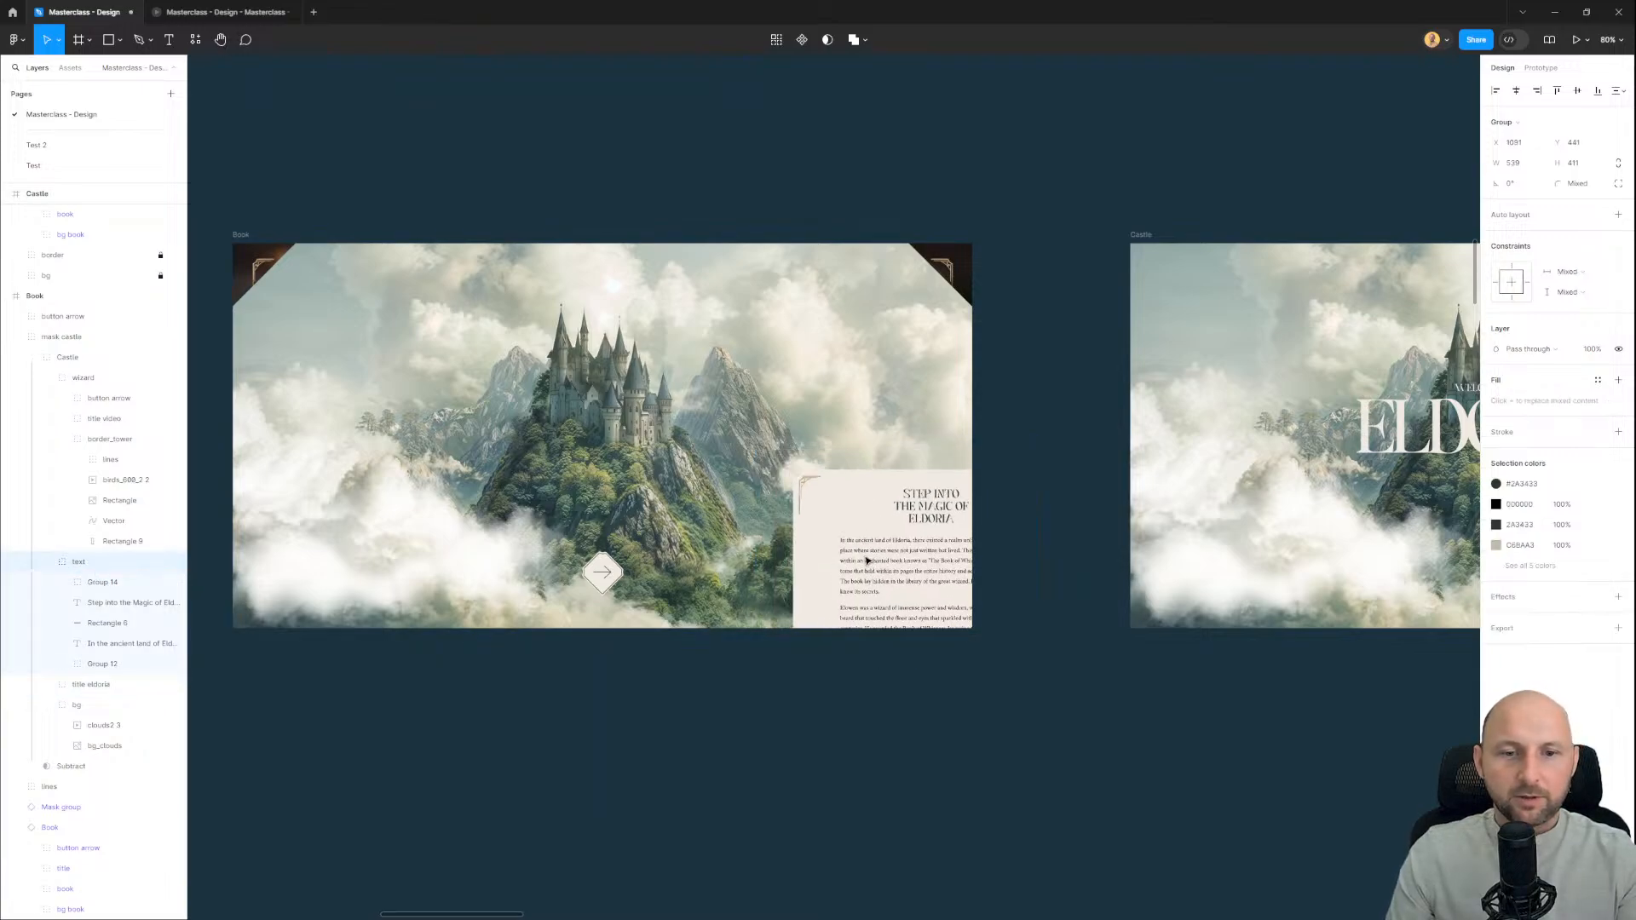
pyautogui.hotkey('shift', 'Right')
pyautogui.hotkey('shift', 'Right')
pyautogui.hotkey('shift', 'Right')
pyautogui.hotkey('shift', 'Down')
pyautogui.hotkey('shift', 'Down')
pyautogui.hotkey('shift', 'Down')
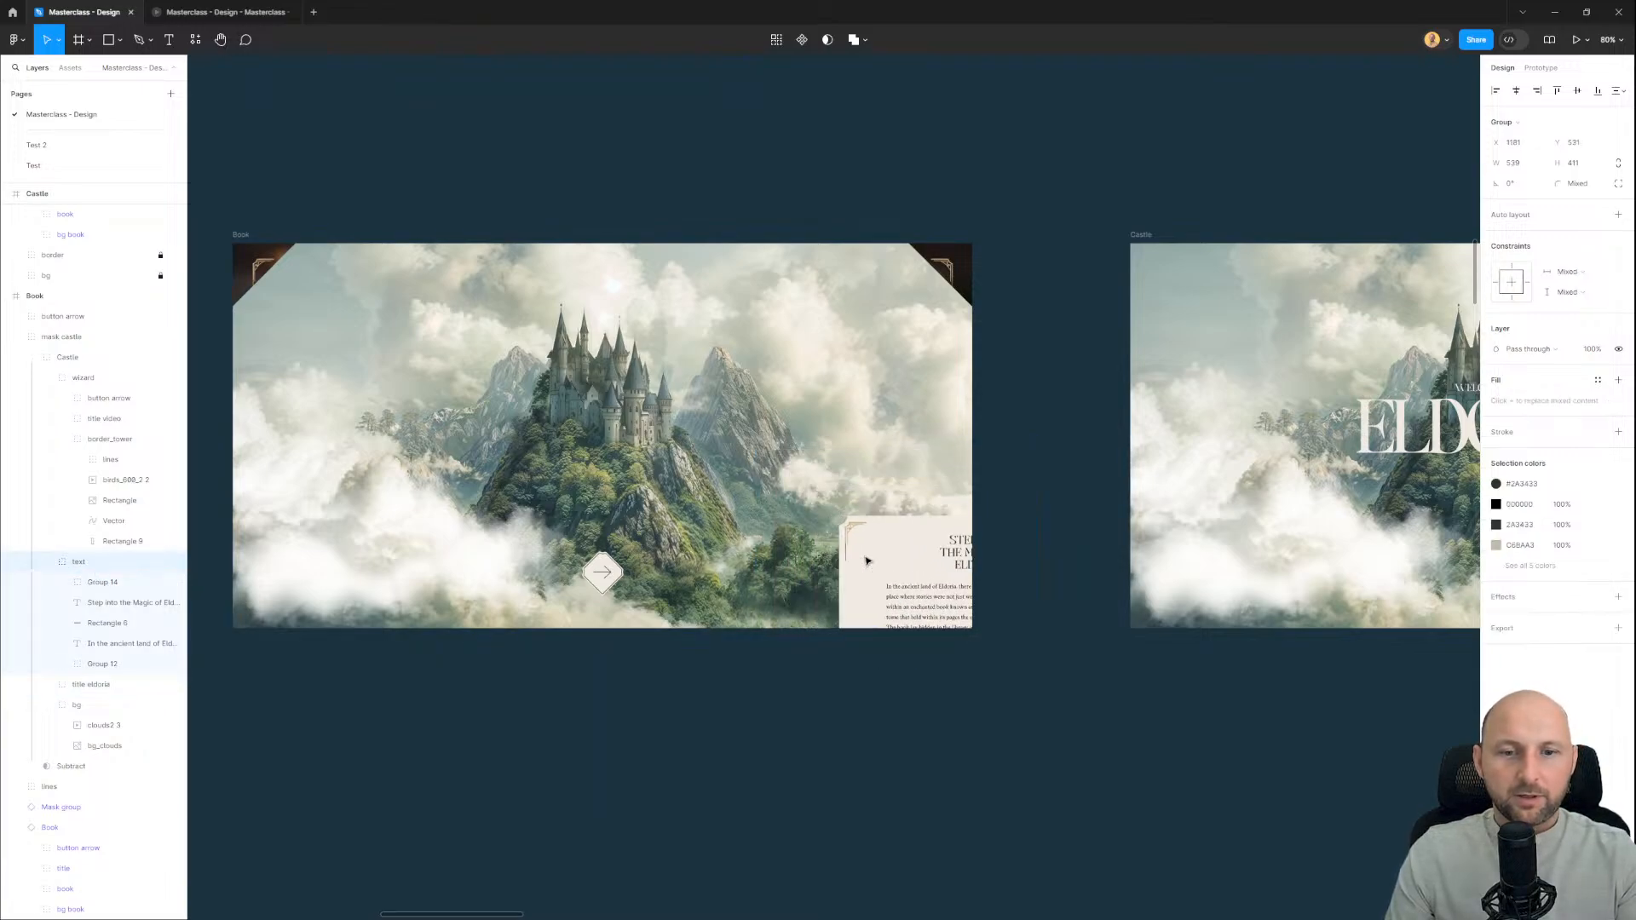
pyautogui.hotkey('shift', 'Down')
pyautogui.hotkey('shift', 'Down')
pyautogui.hotkey('shift', 'Right')
pyautogui.hotkey('shift', 'Down')
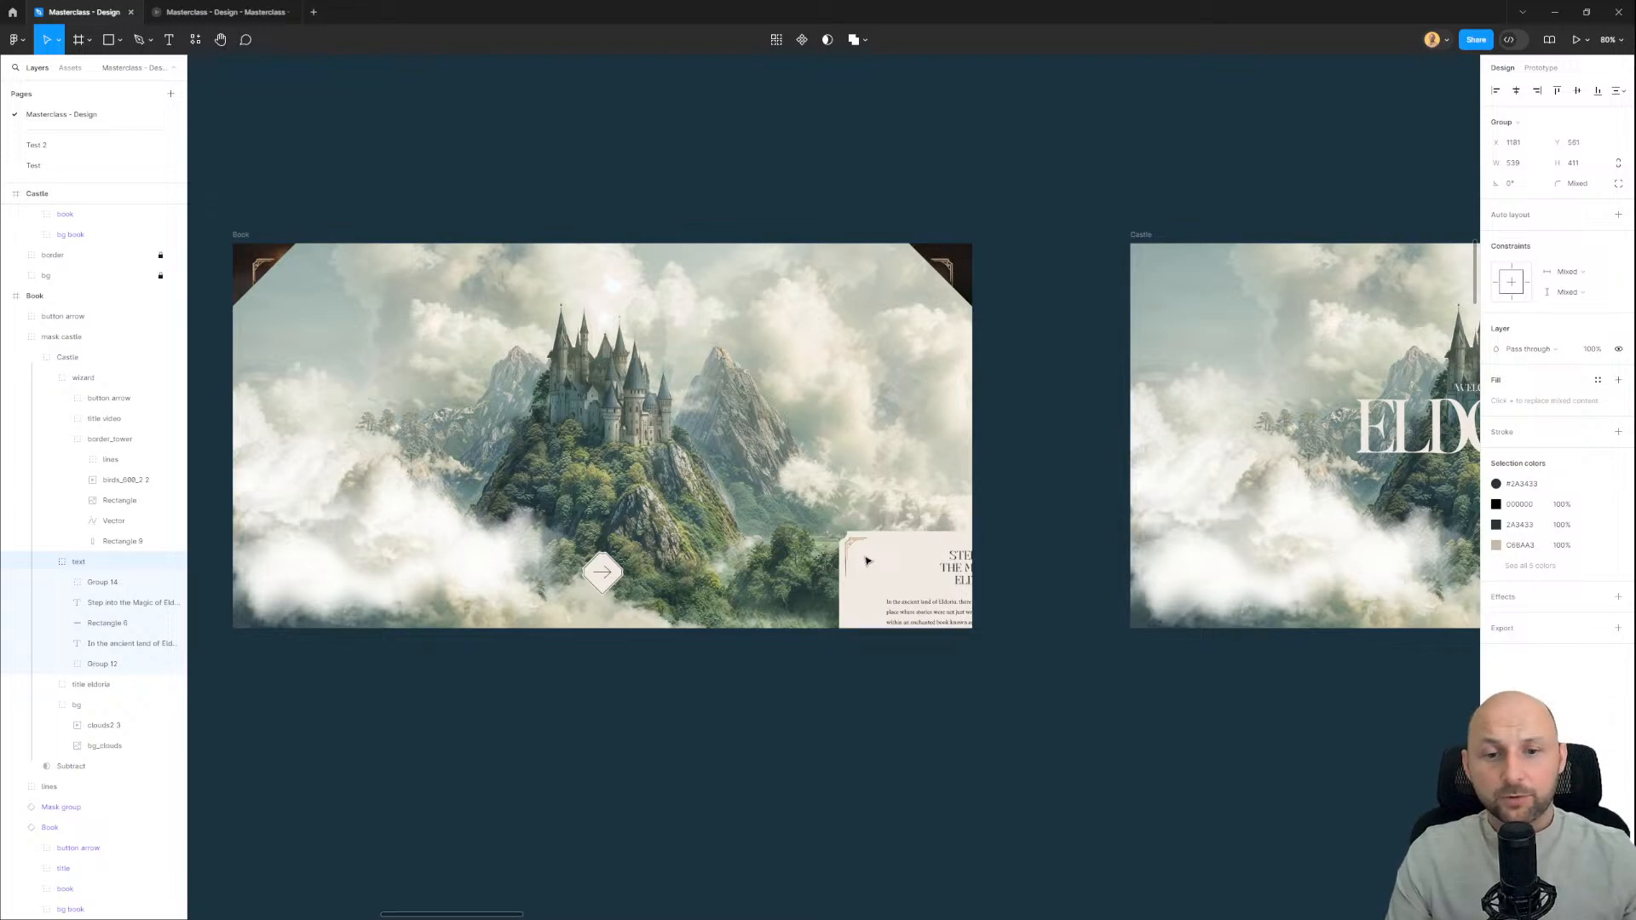
# Step: Shrink the Book frame's Subtract mask to about 61.75 px so it hides behind the arrow button
pyautogui.click(116, 767)
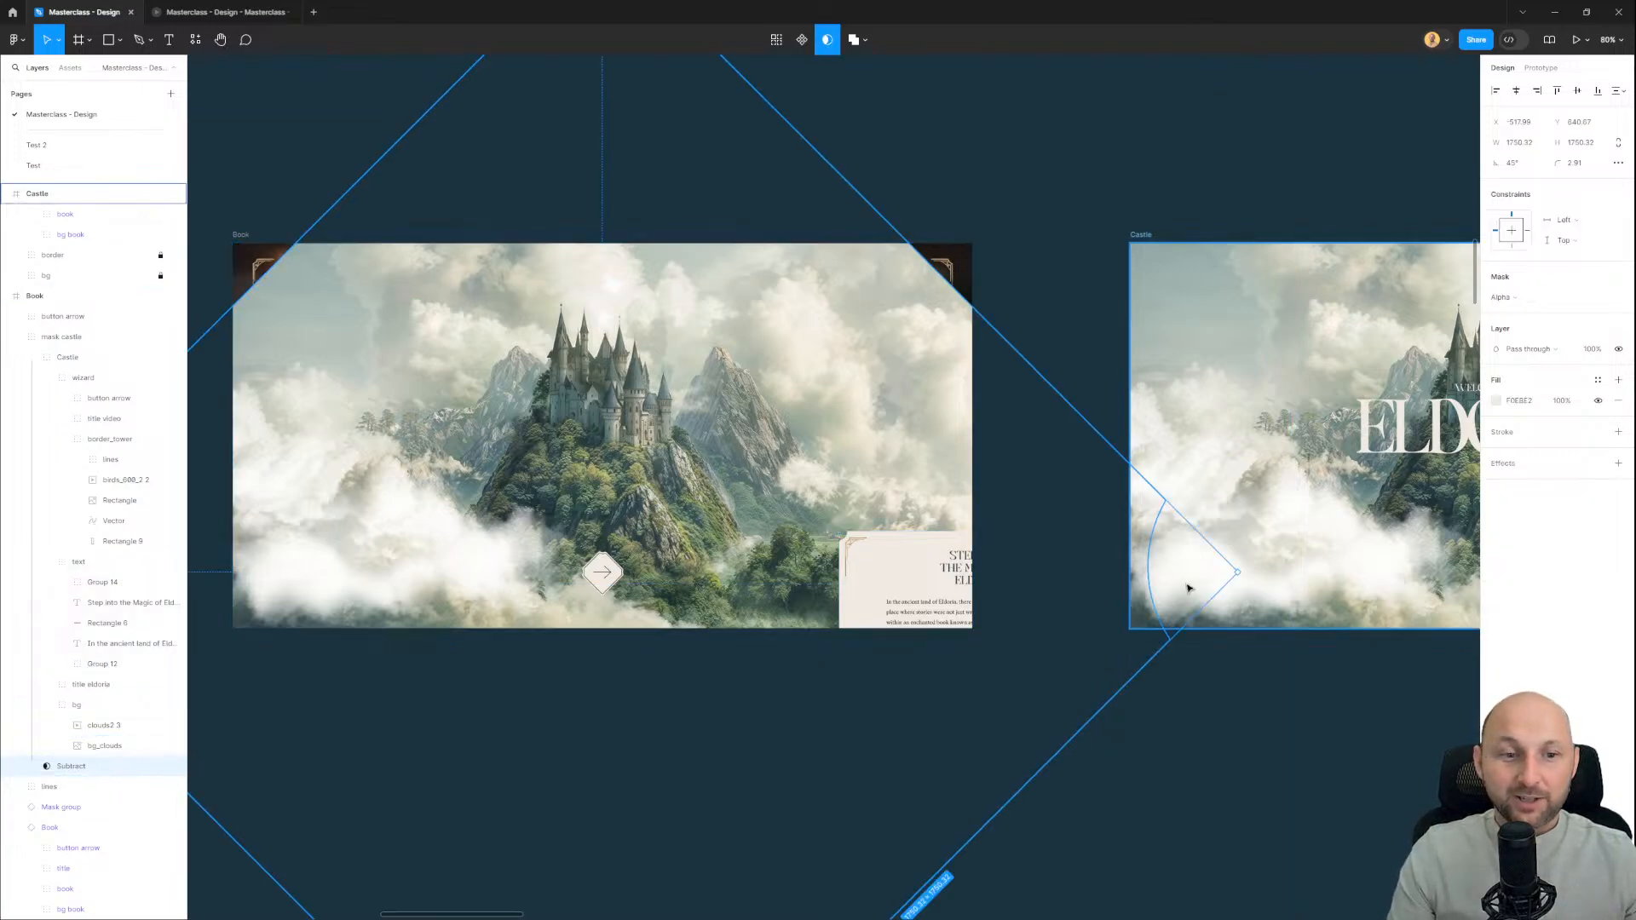
pyautogui.moveTo(969, 515); pyautogui.dragTo(993, 502)
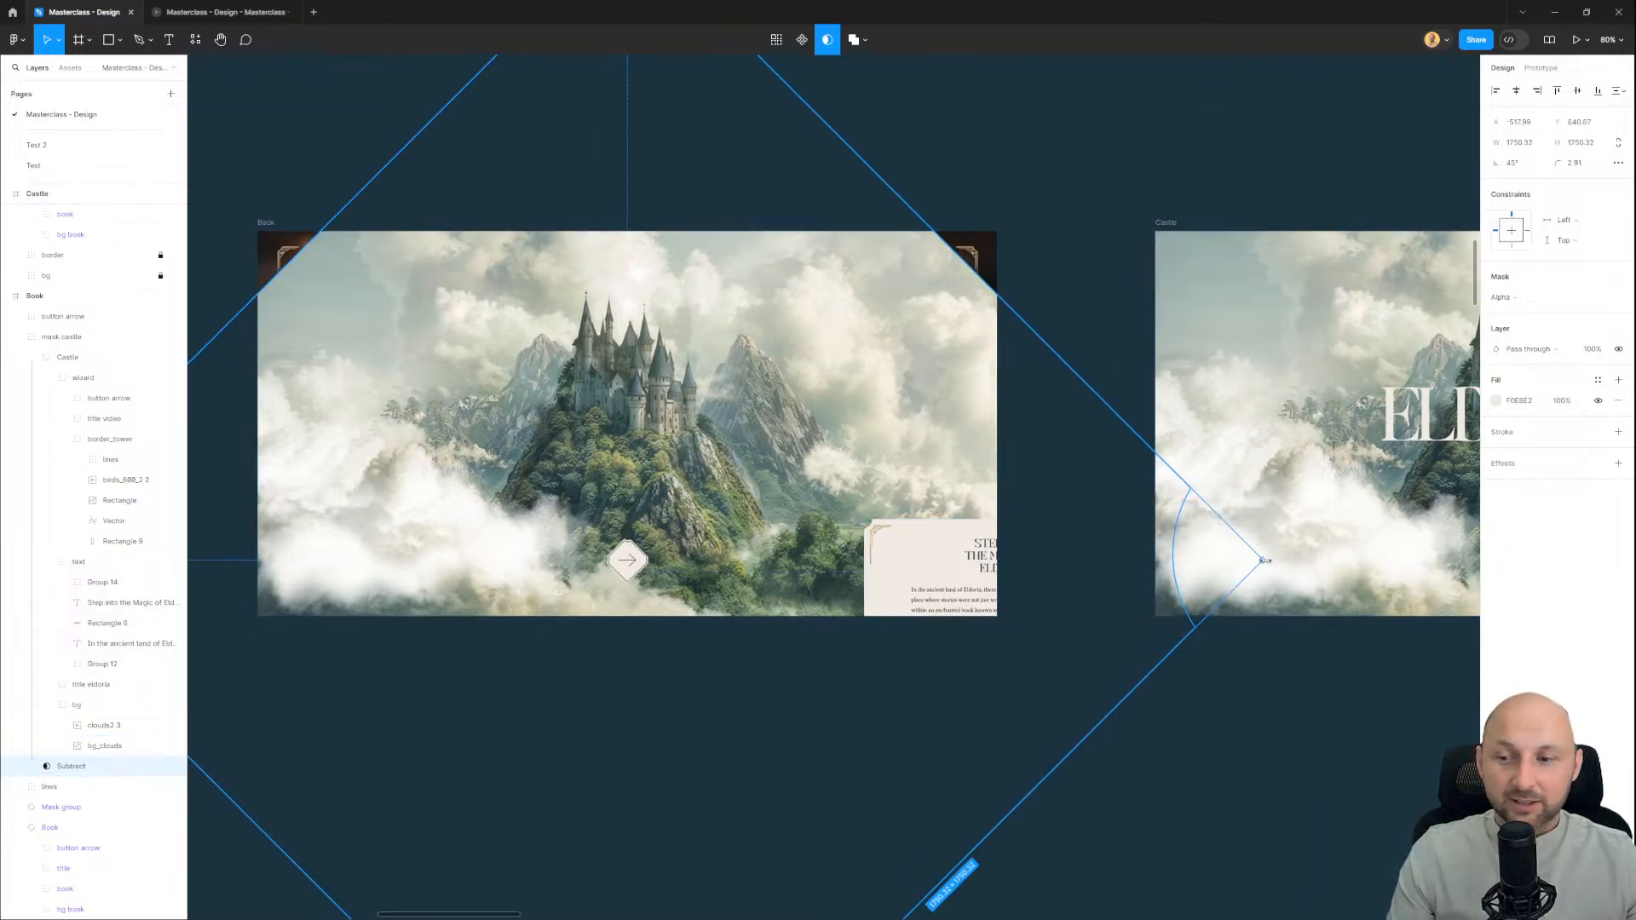
pyautogui.moveTo(1265, 560); pyautogui.dragTo(652, 567)
pyautogui.scroll(10, 645, 571)
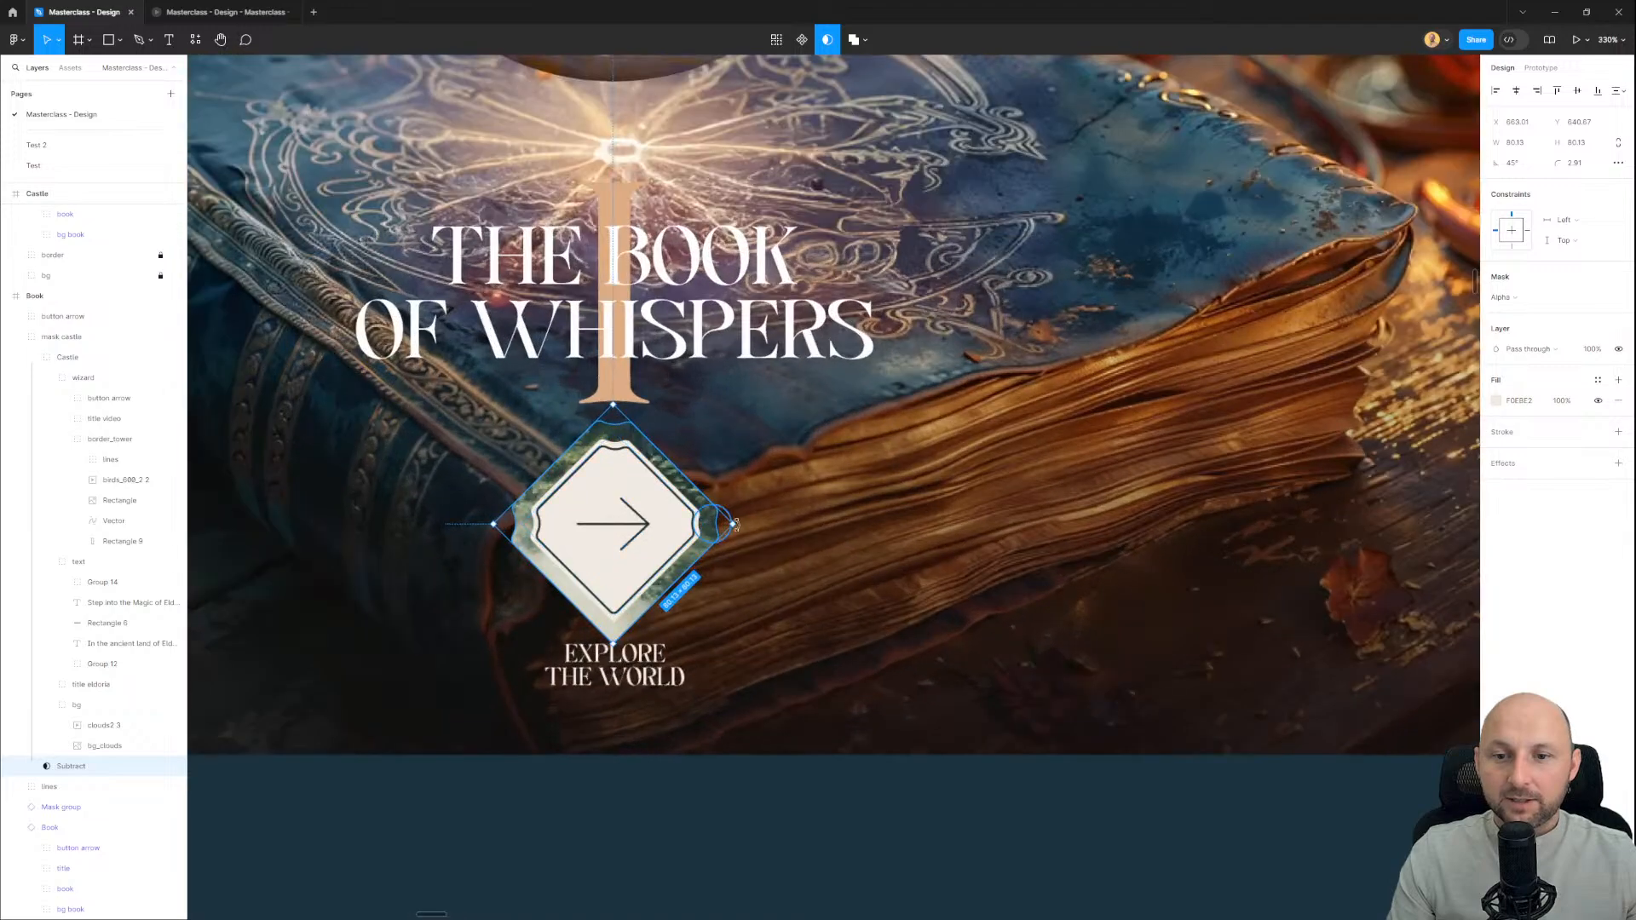
pyautogui.moveTo(731, 525); pyautogui.dragTo(694, 528)
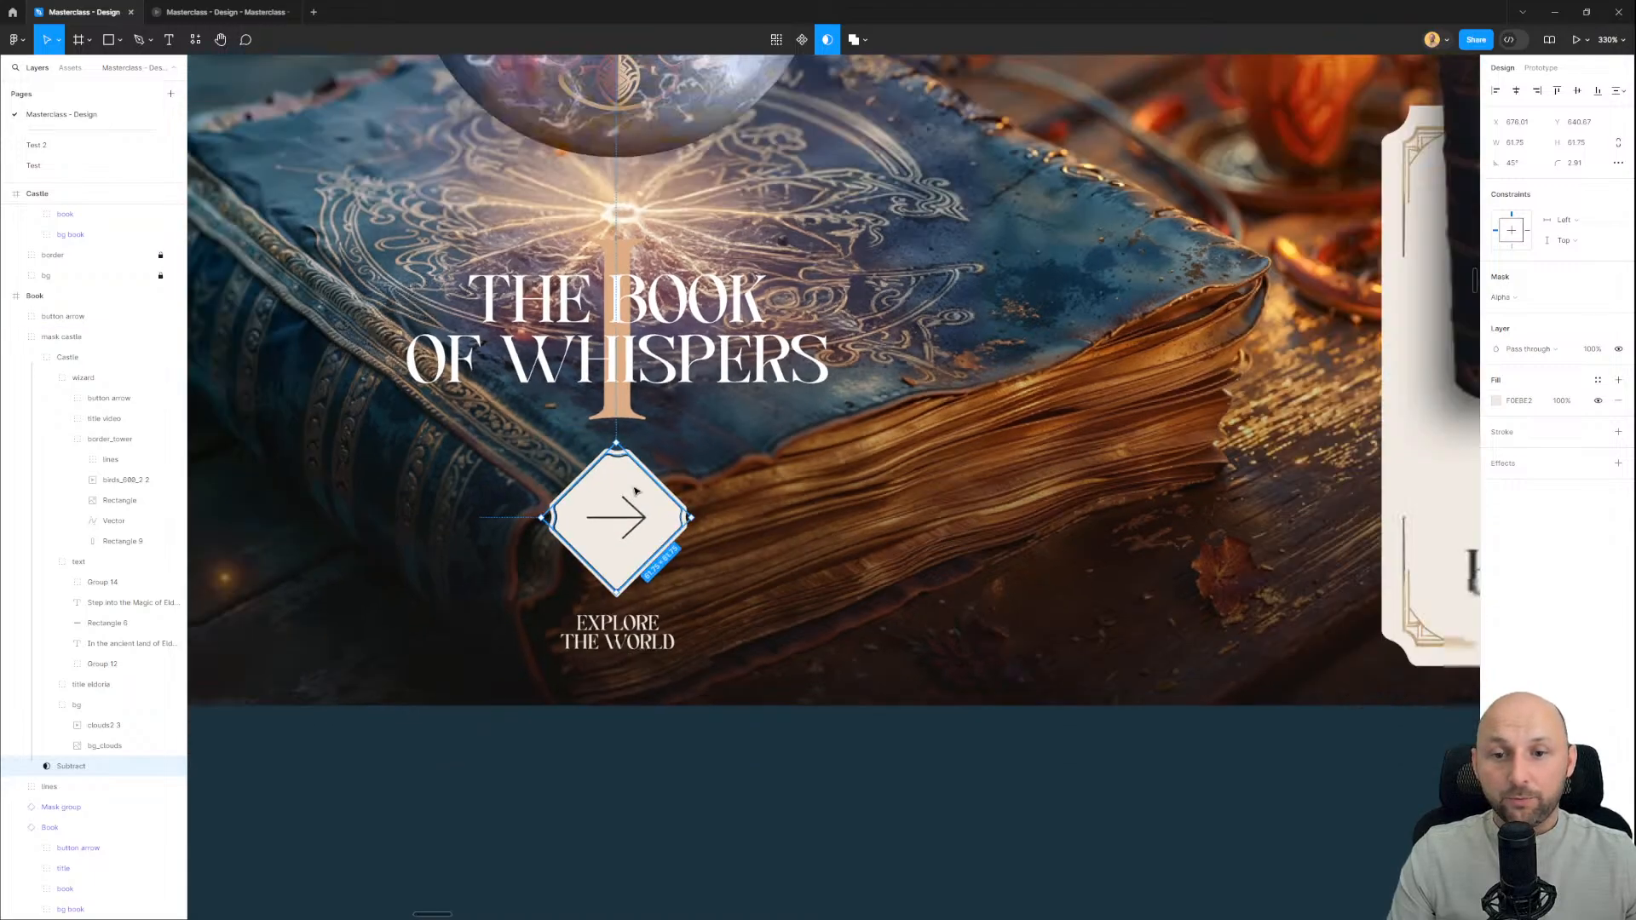
# Step: Switch to the prototype preview, restart the Book flow and play the transition from the Explore the World arrow button
pyautogui.hotkey('shift', '1')
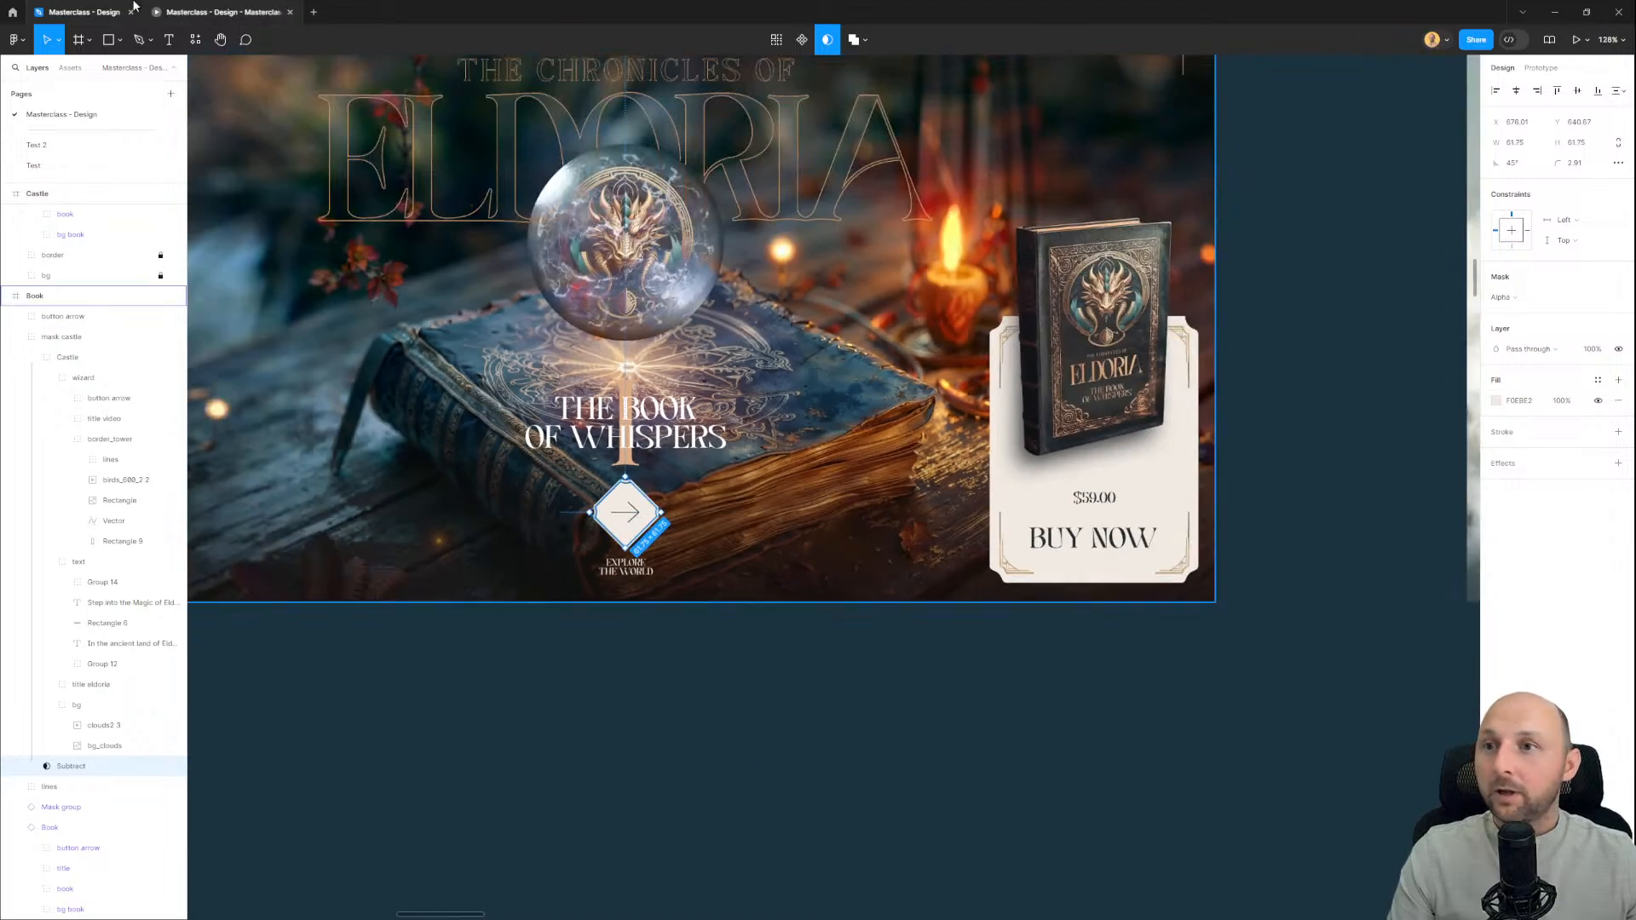
pyautogui.click(181, 17)
pyautogui.click(47, 39)
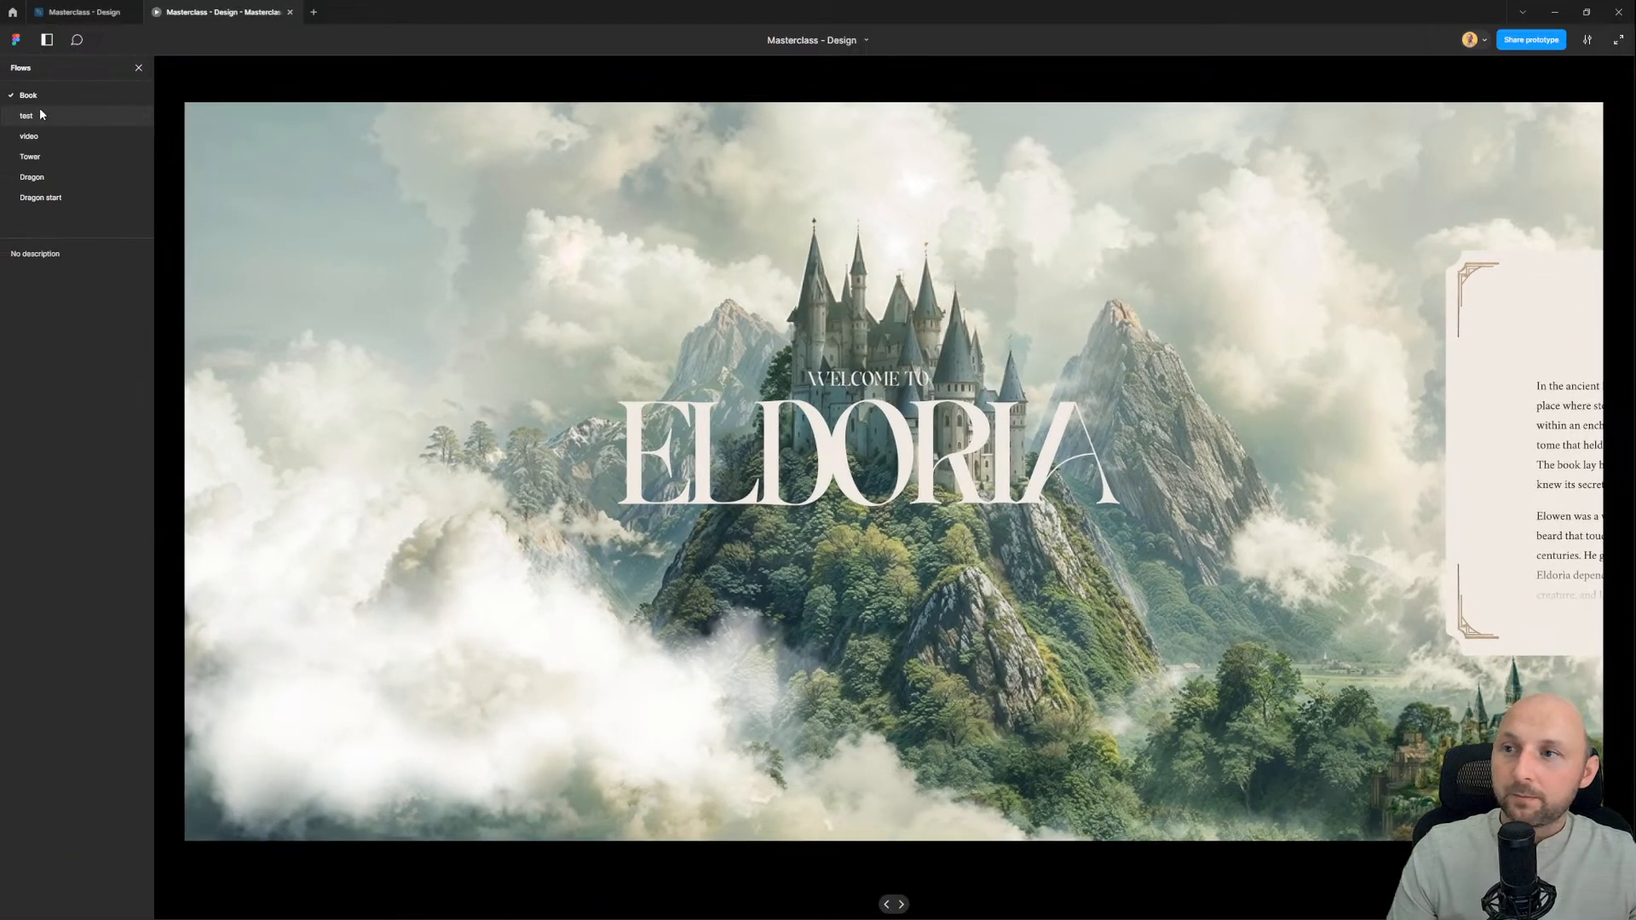
pyautogui.click(37, 95)
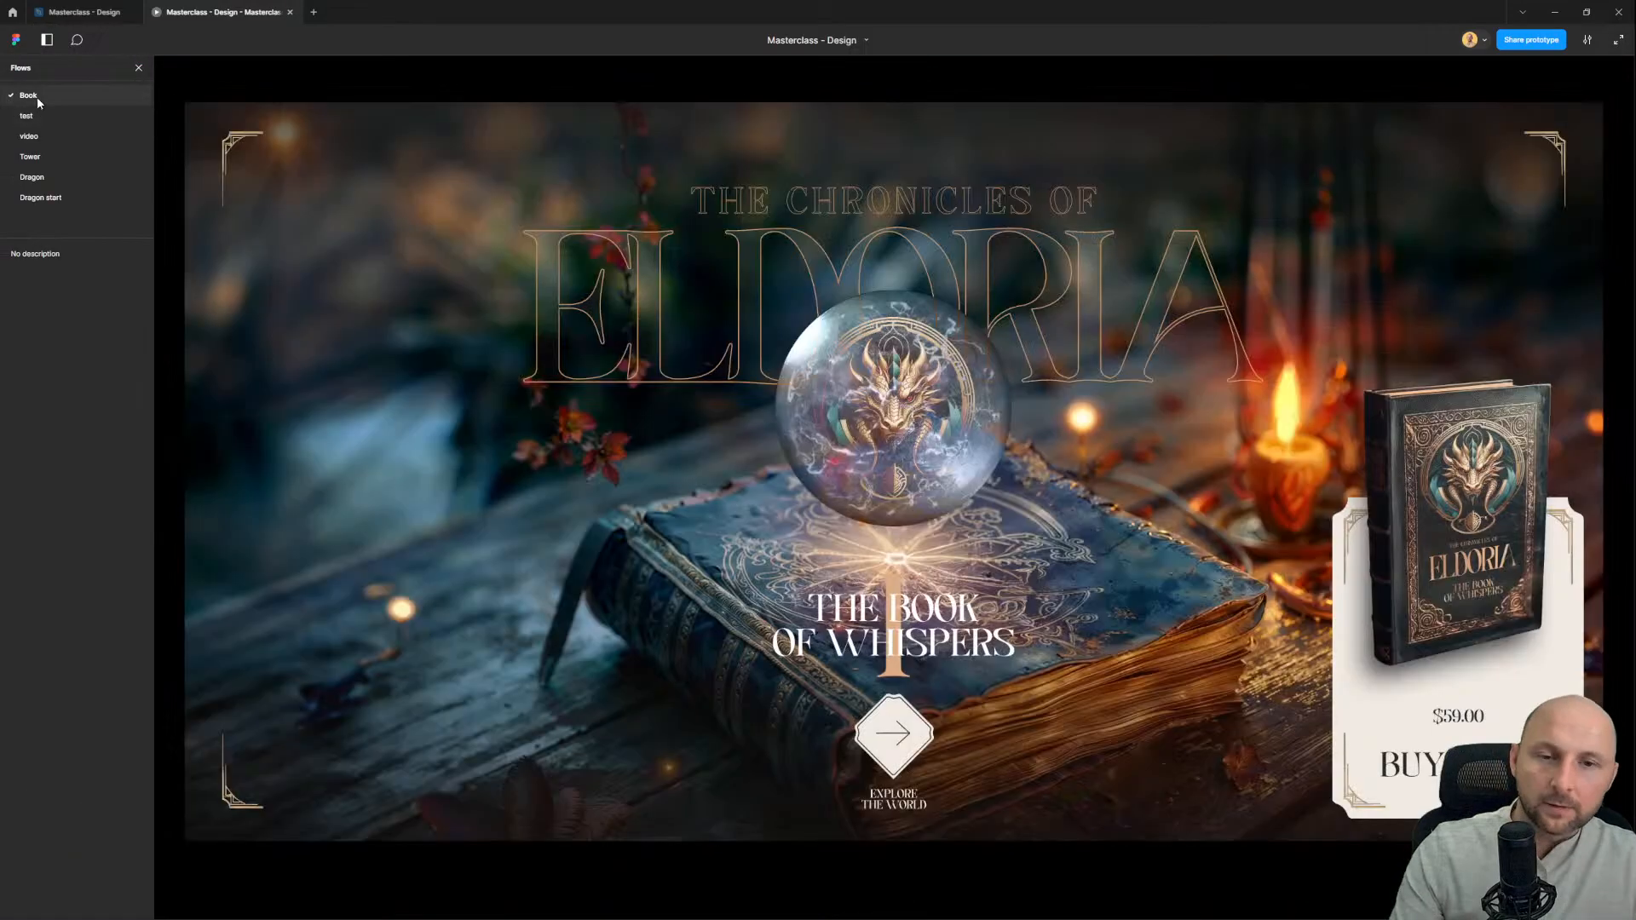
pyautogui.click(139, 67)
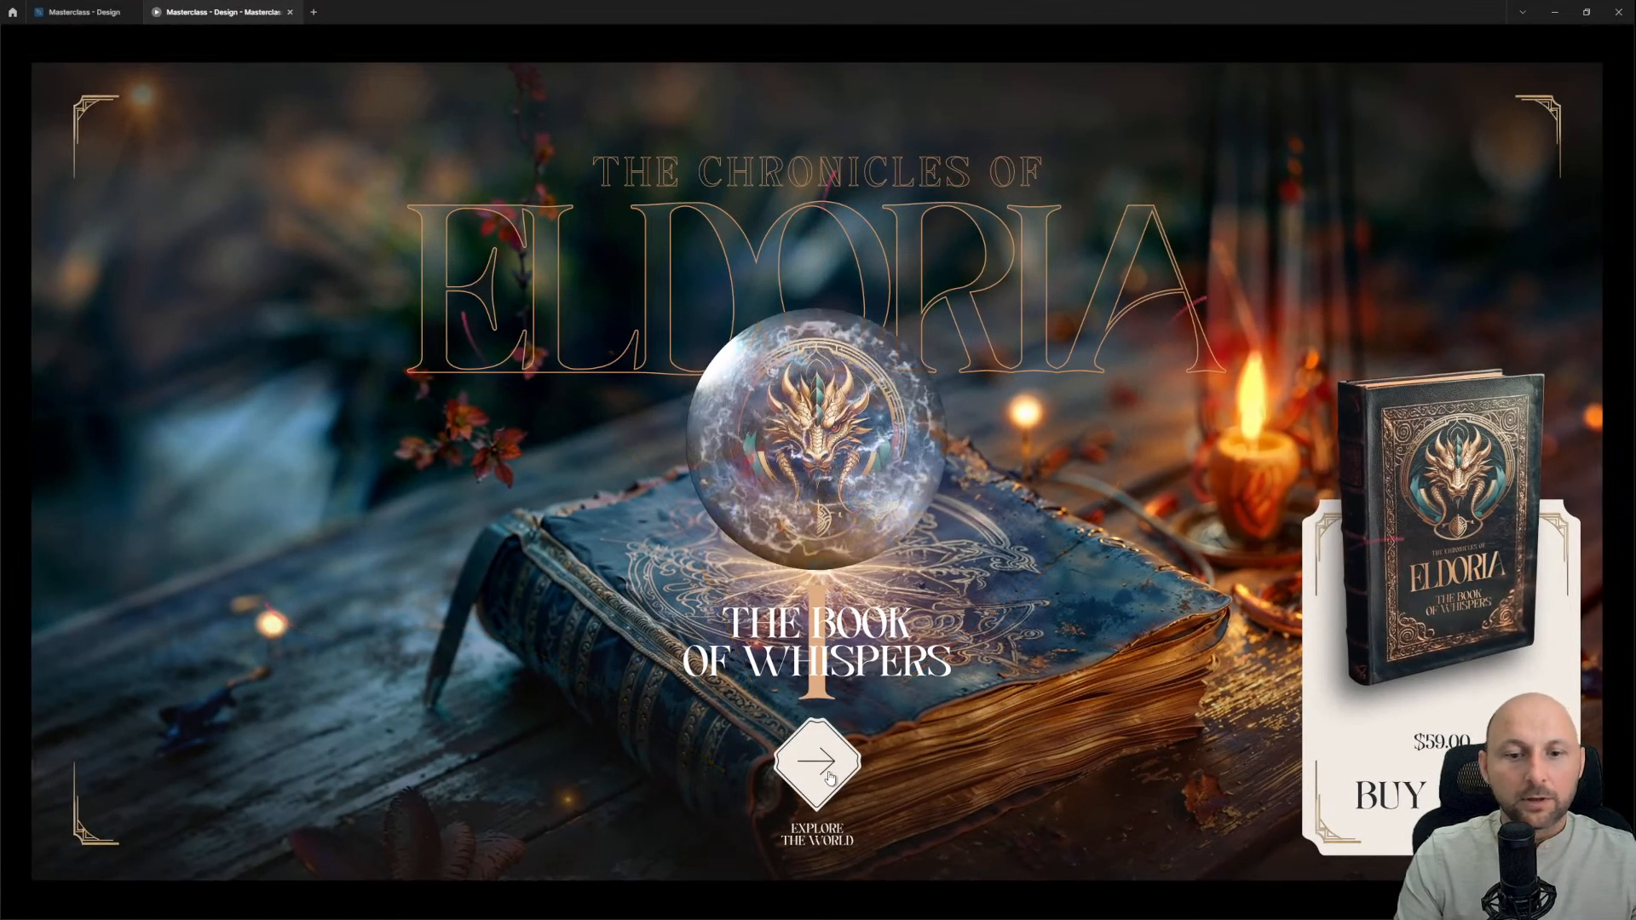
pyautogui.click(831, 775)
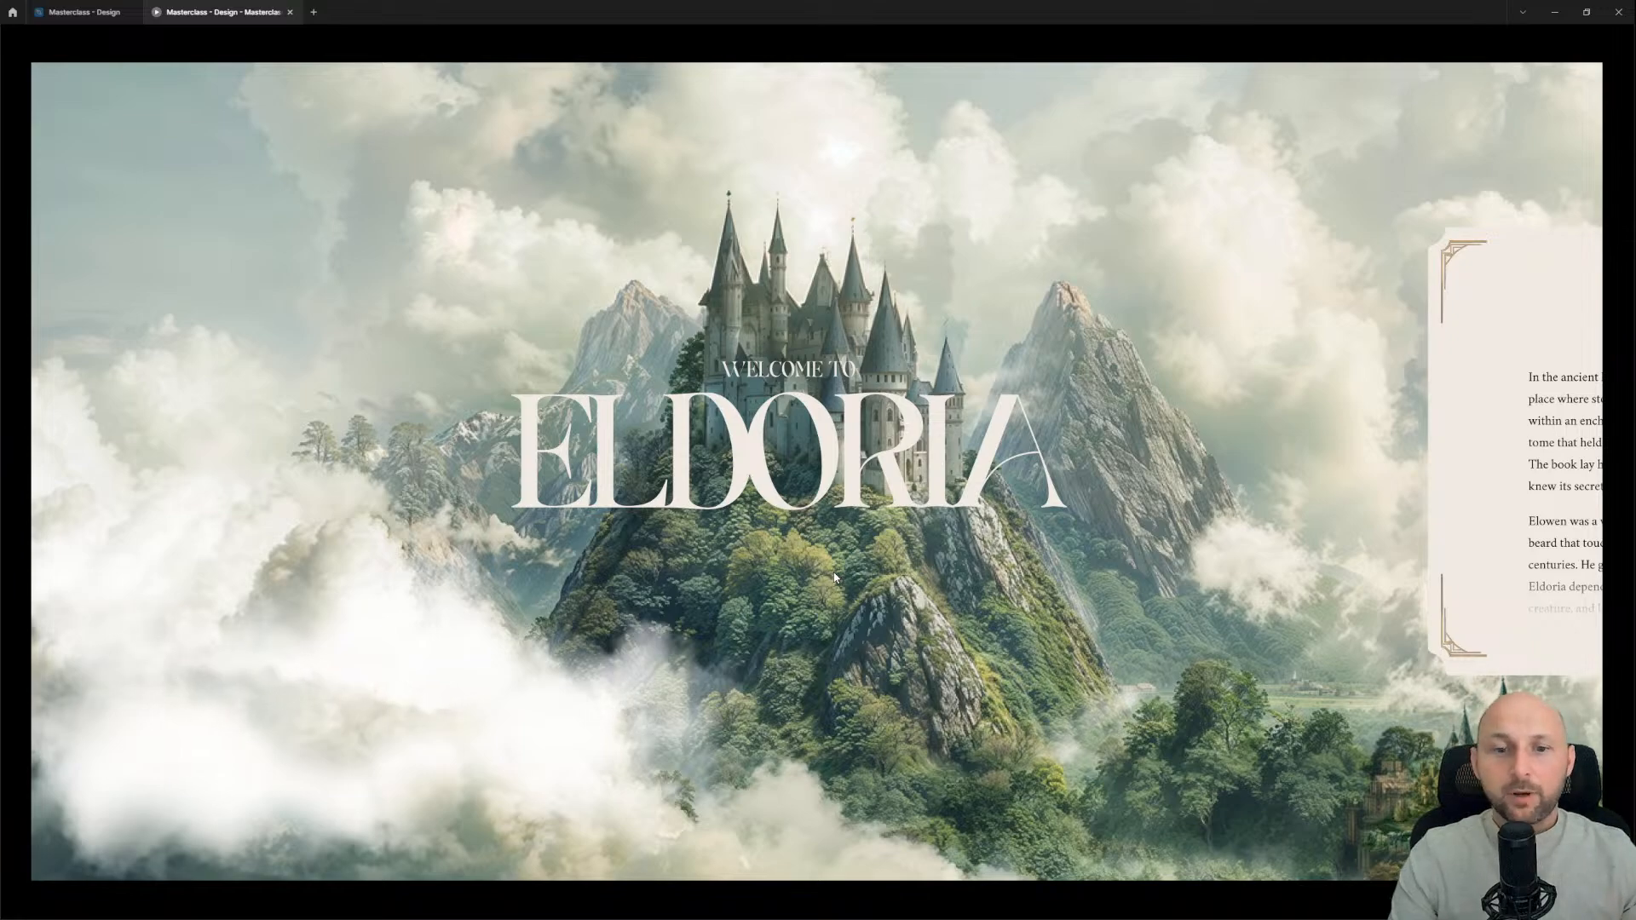
# Step: Scroll forward and back through the Castle frames in the preview to check the Smart animate transitions
pyautogui.scroll(-5, 815, 576)
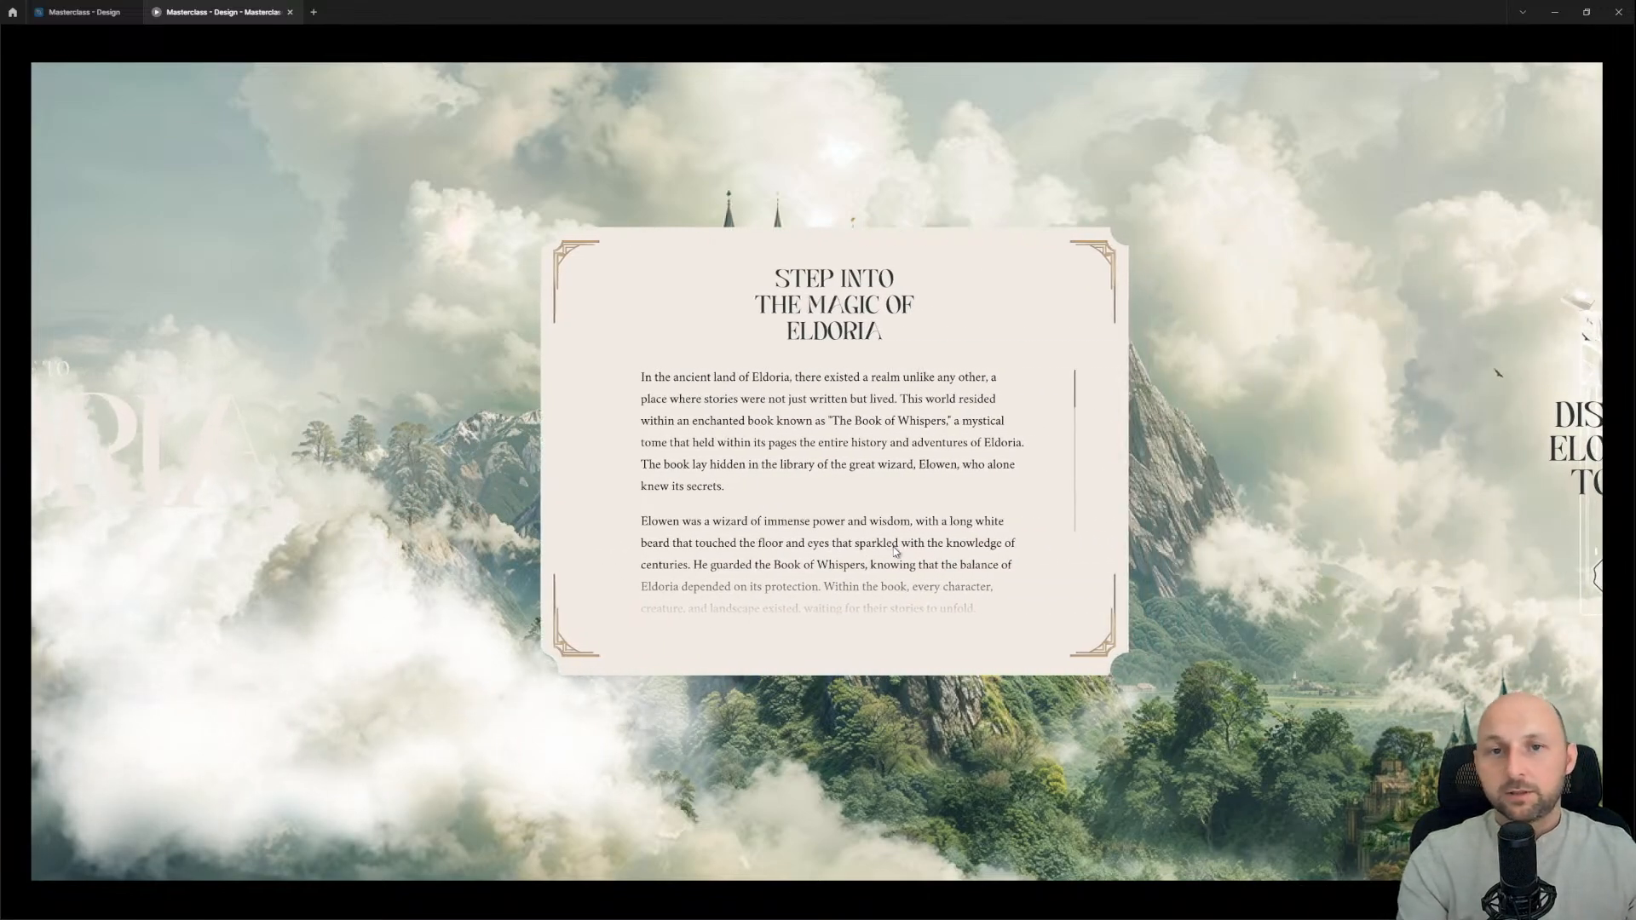
pyautogui.scroll(-3, 991, 525)
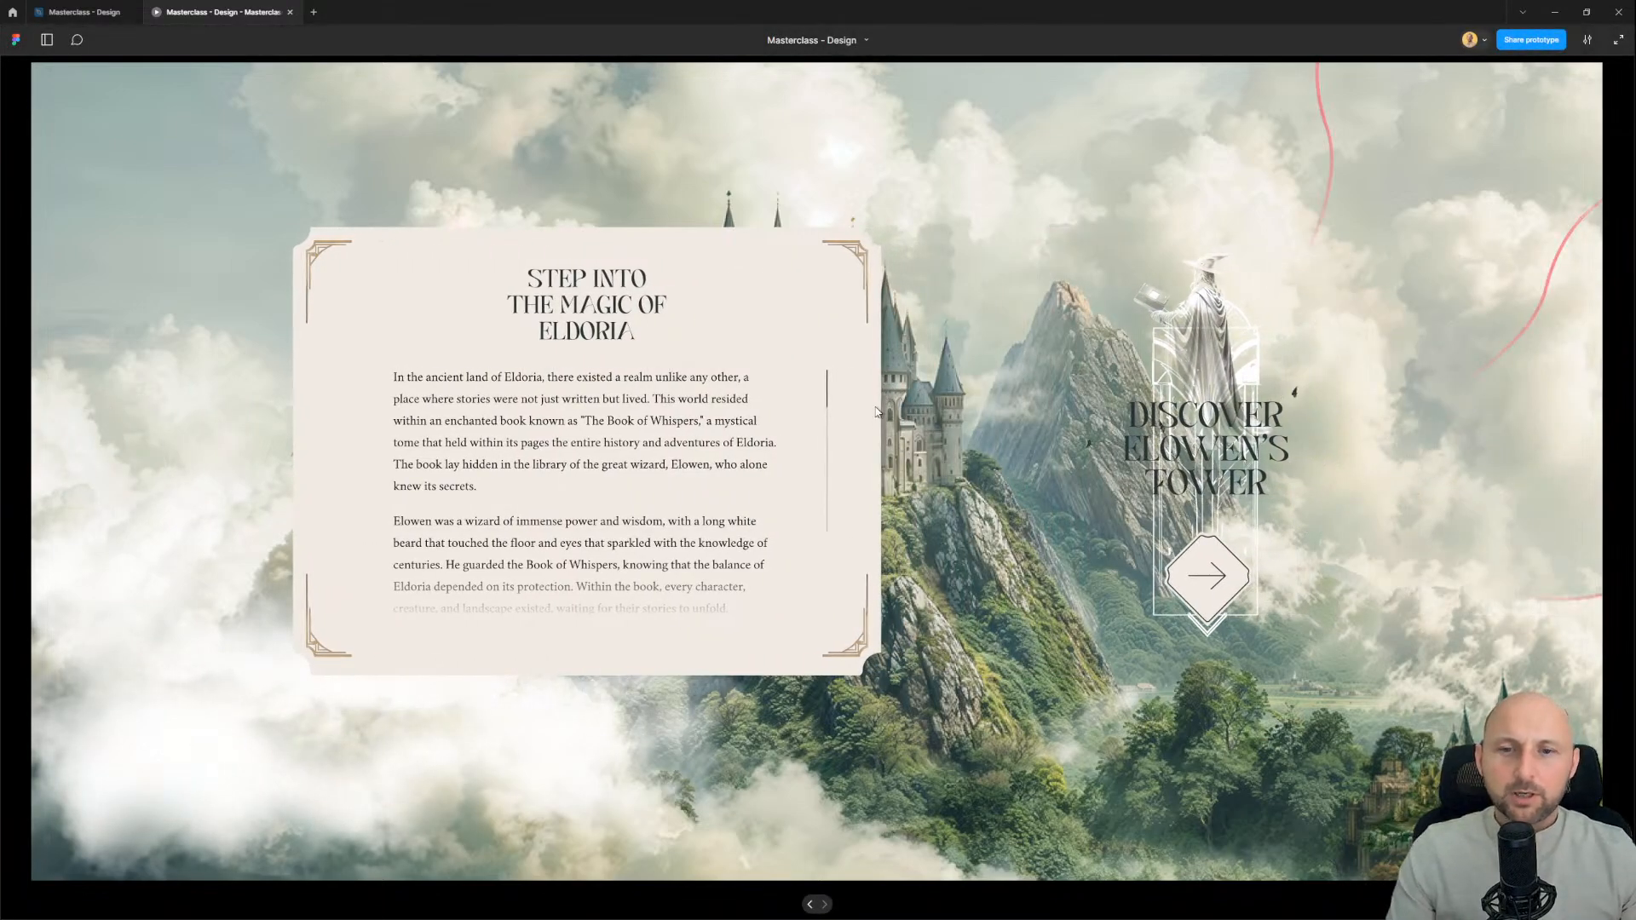
pyautogui.scroll(5, 875, 411)
pyautogui.scroll(-3, 1063, 557)
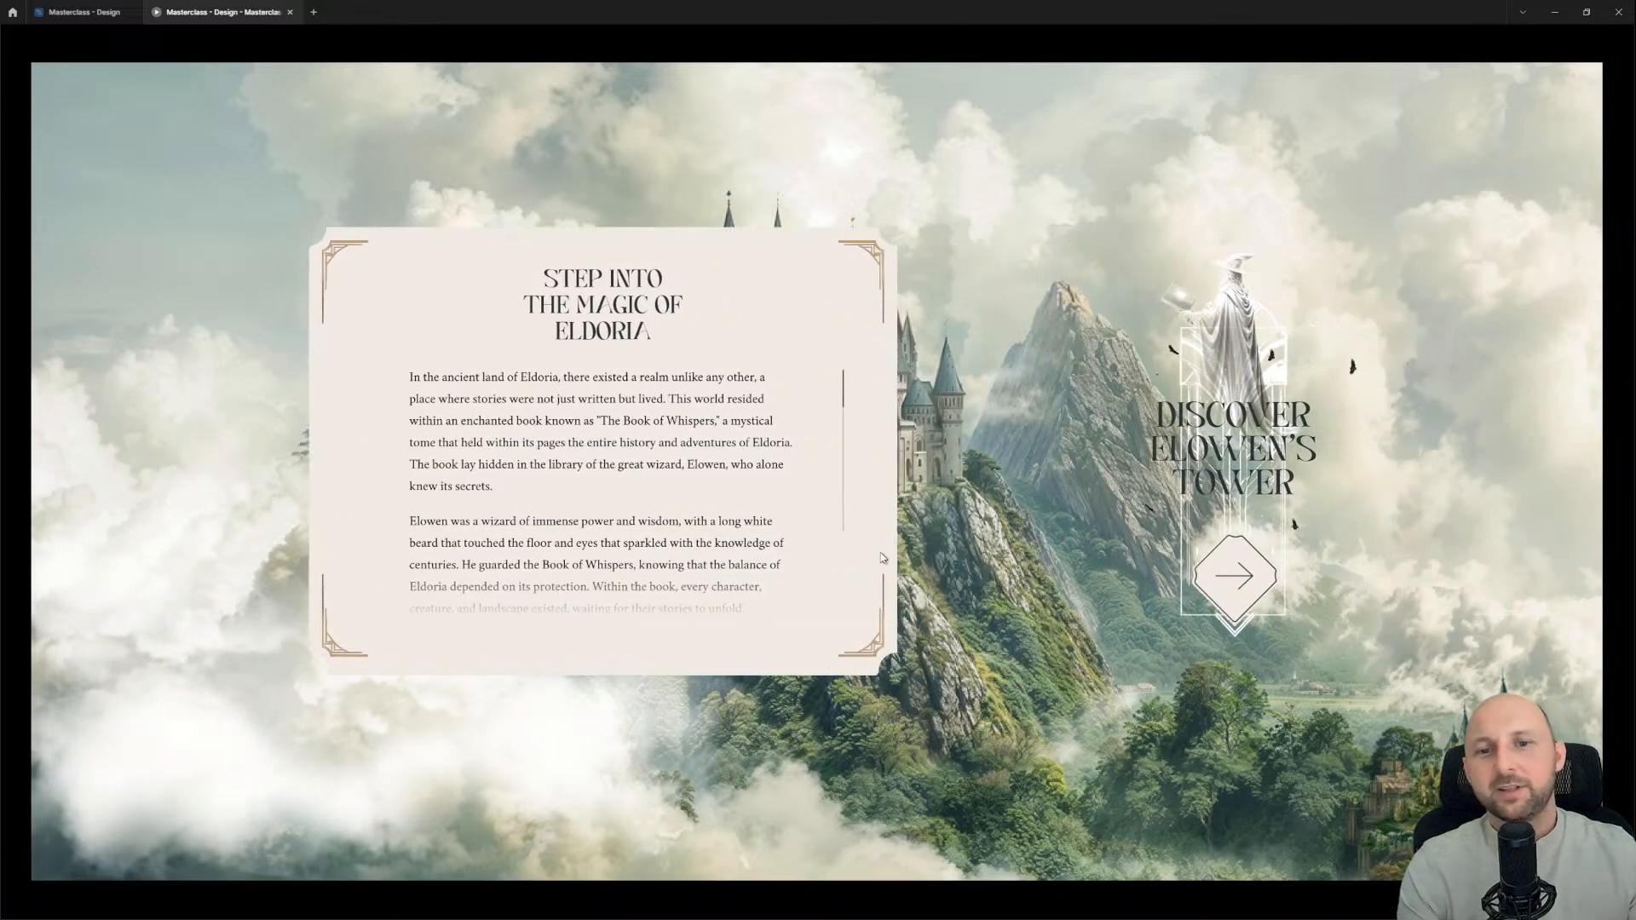
pyautogui.scroll(3, 878, 558)
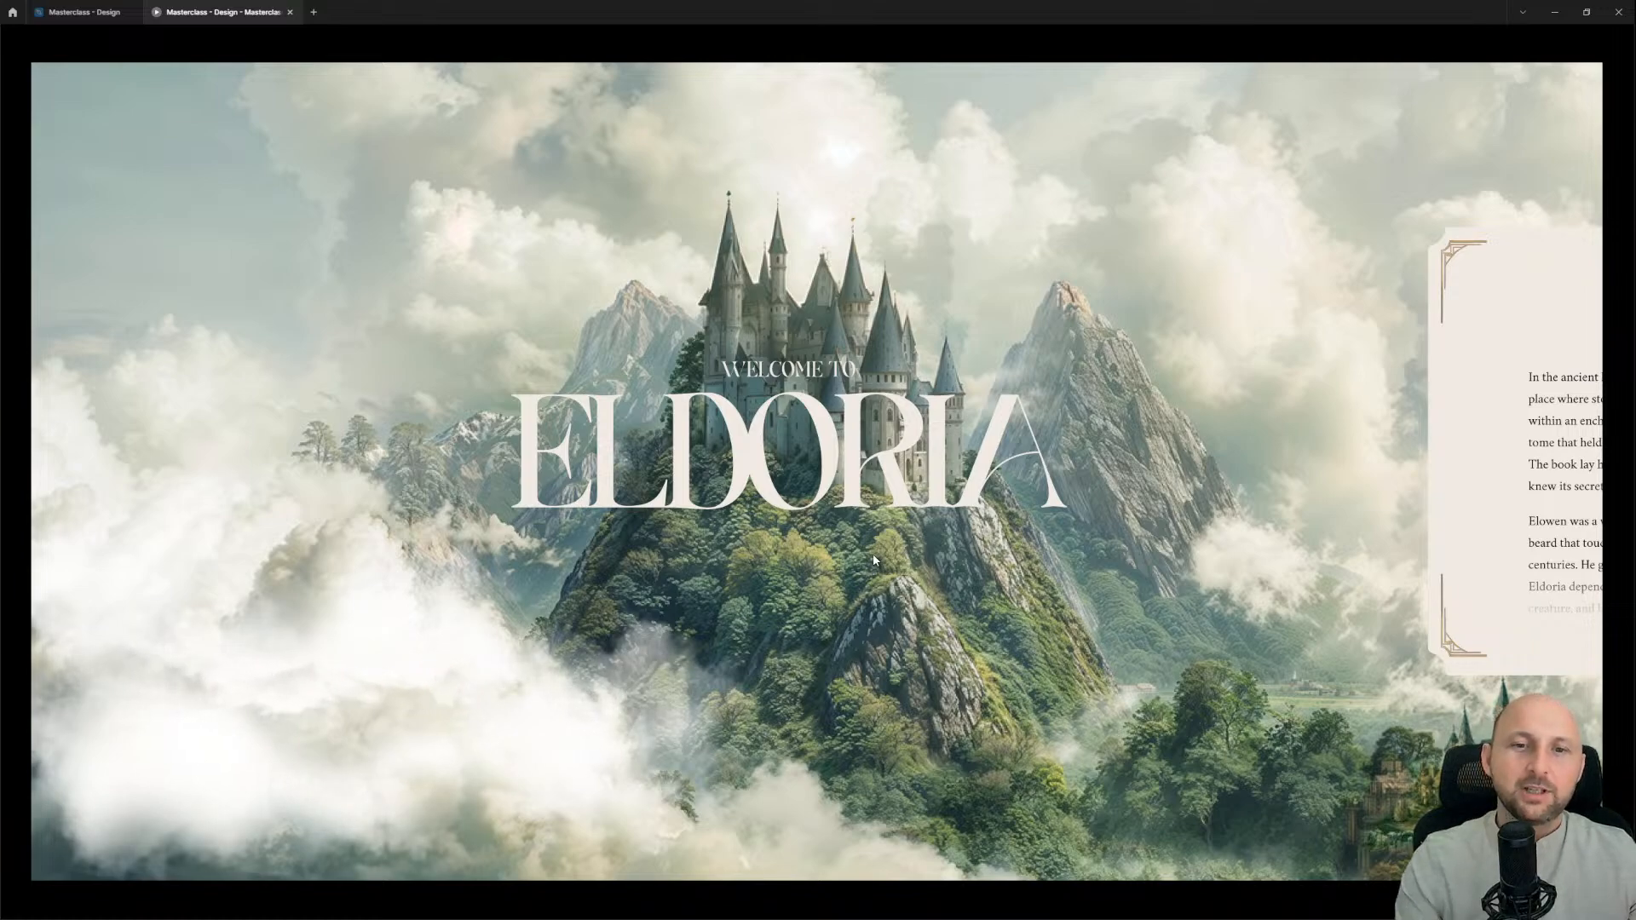
# Step: Return to the design file and shift the first Castle frame's bg_clouds image right to about X -470
pyautogui.click(82, 13)
pyautogui.scroll(-5, 622, 407)
pyautogui.hscroll(5, 978, 657)
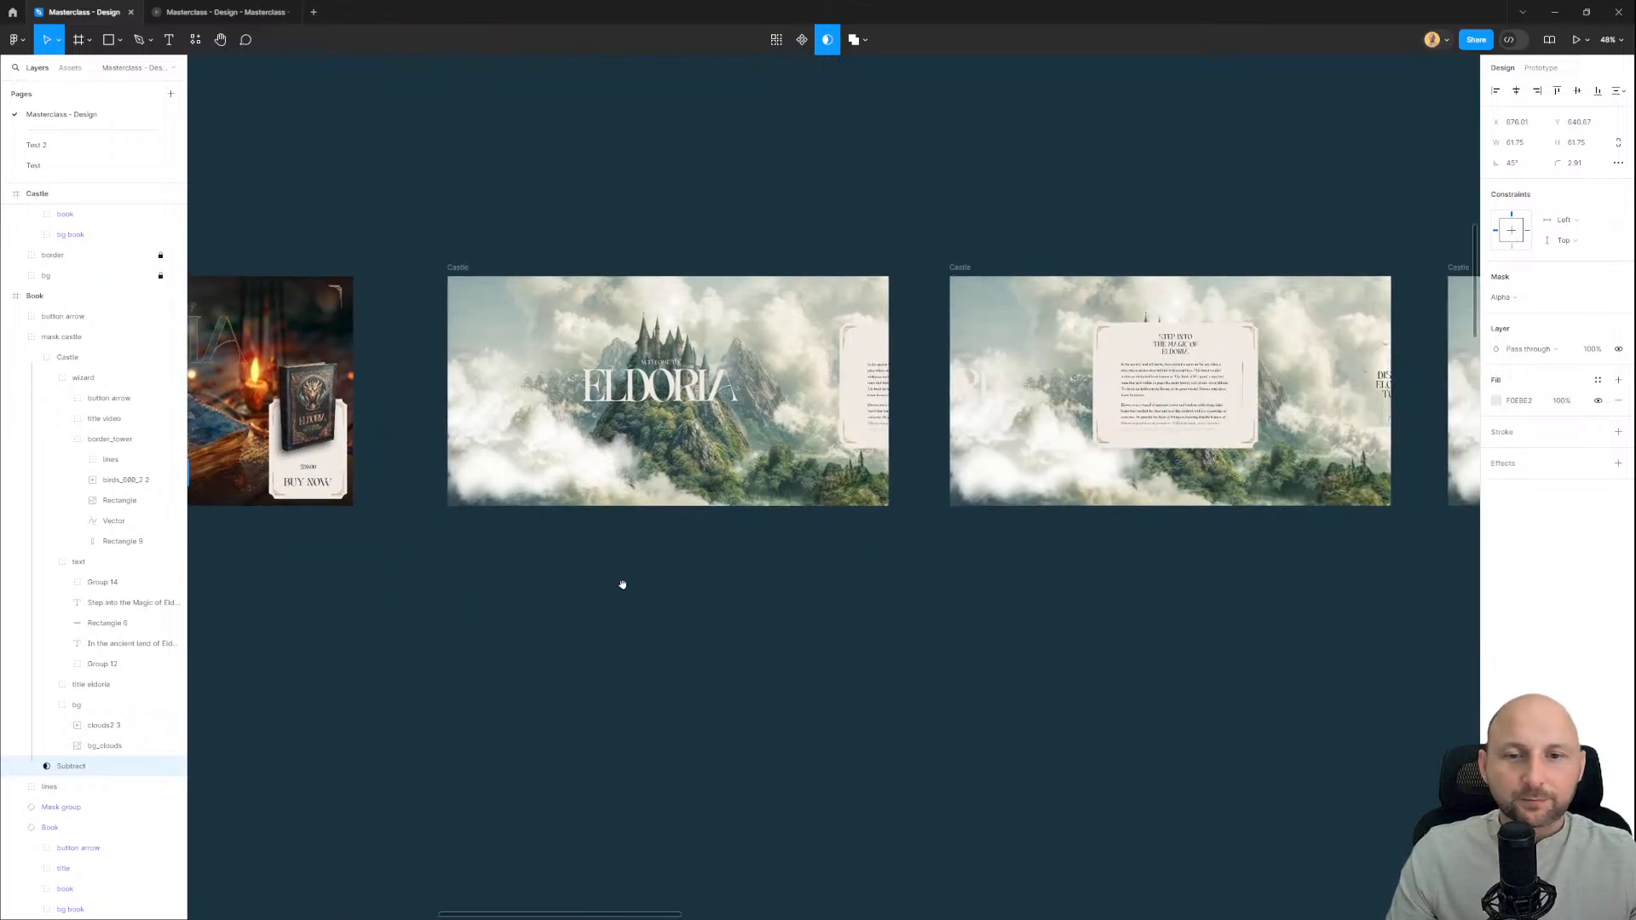
pyautogui.scroll(3, 596, 473)
pyautogui.scroll(2, 673, 424)
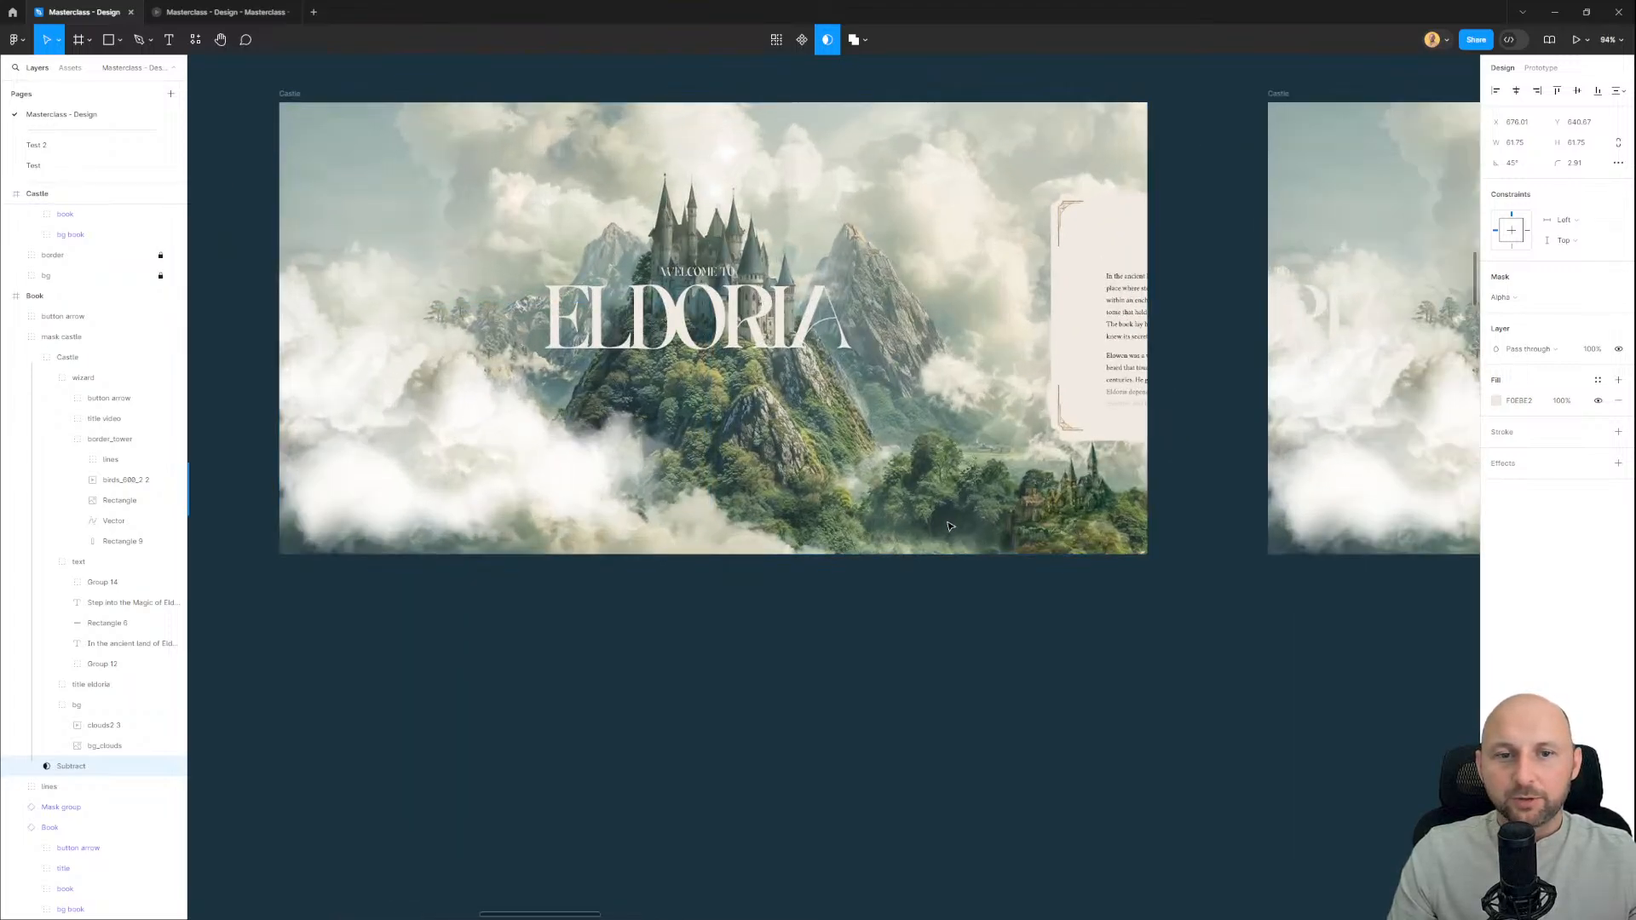
pyautogui.keyDown('ctrl'); pyautogui.click(925, 448); pyautogui.keyUp('ctrl')
pyautogui.moveTo(900, 358); pyautogui.dragTo(947, 380)
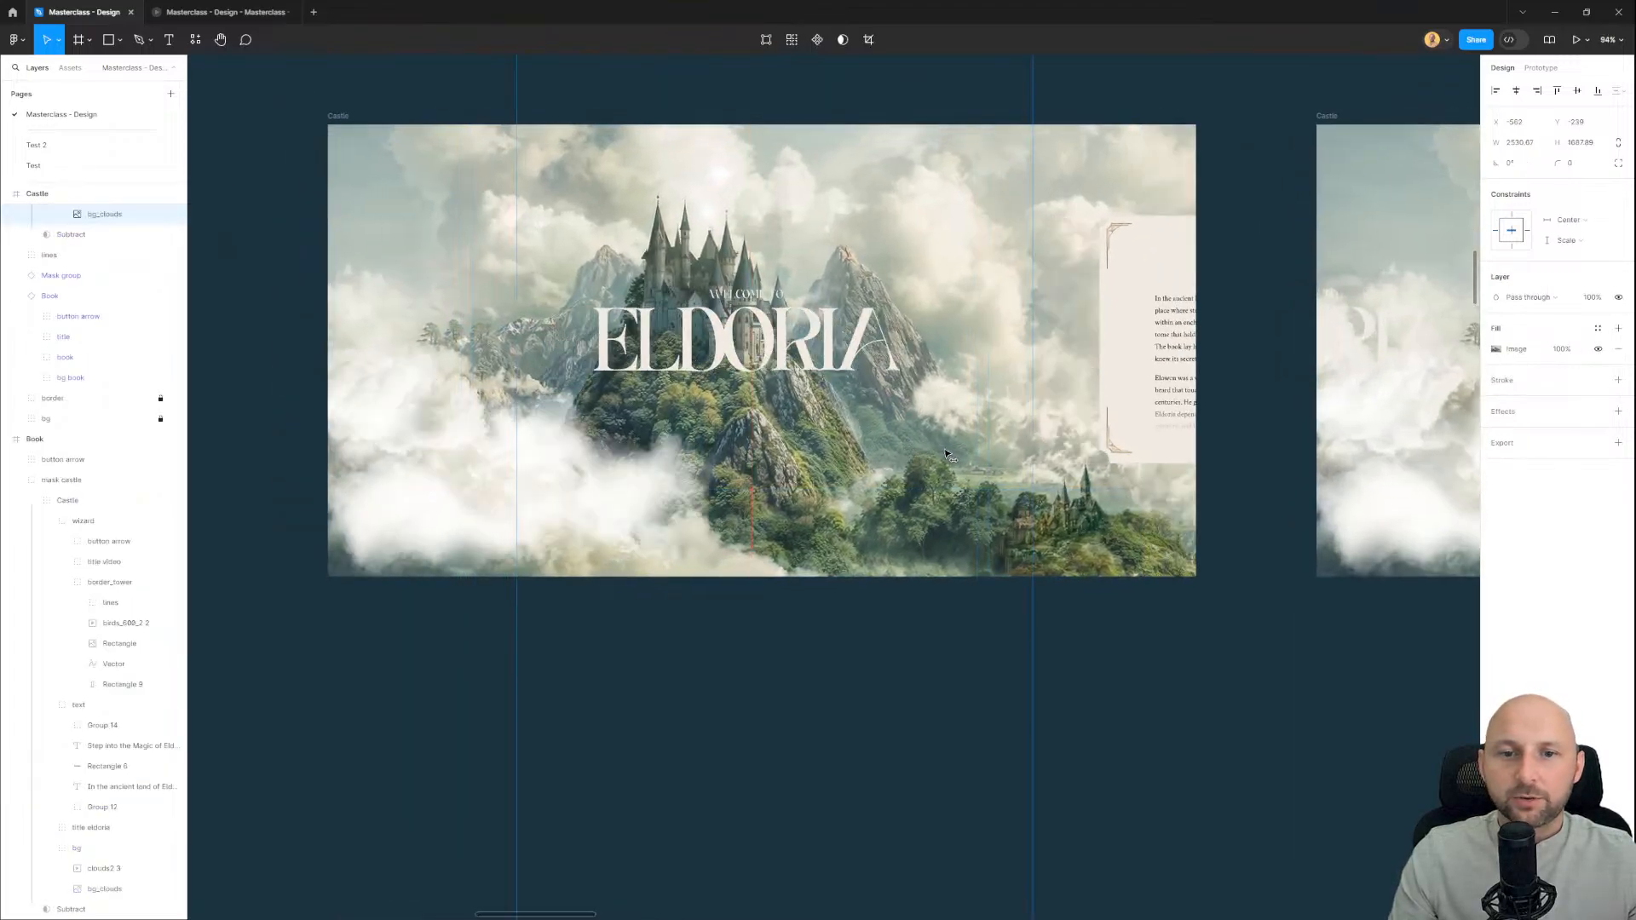
pyautogui.scroll(-3, 958, 454)
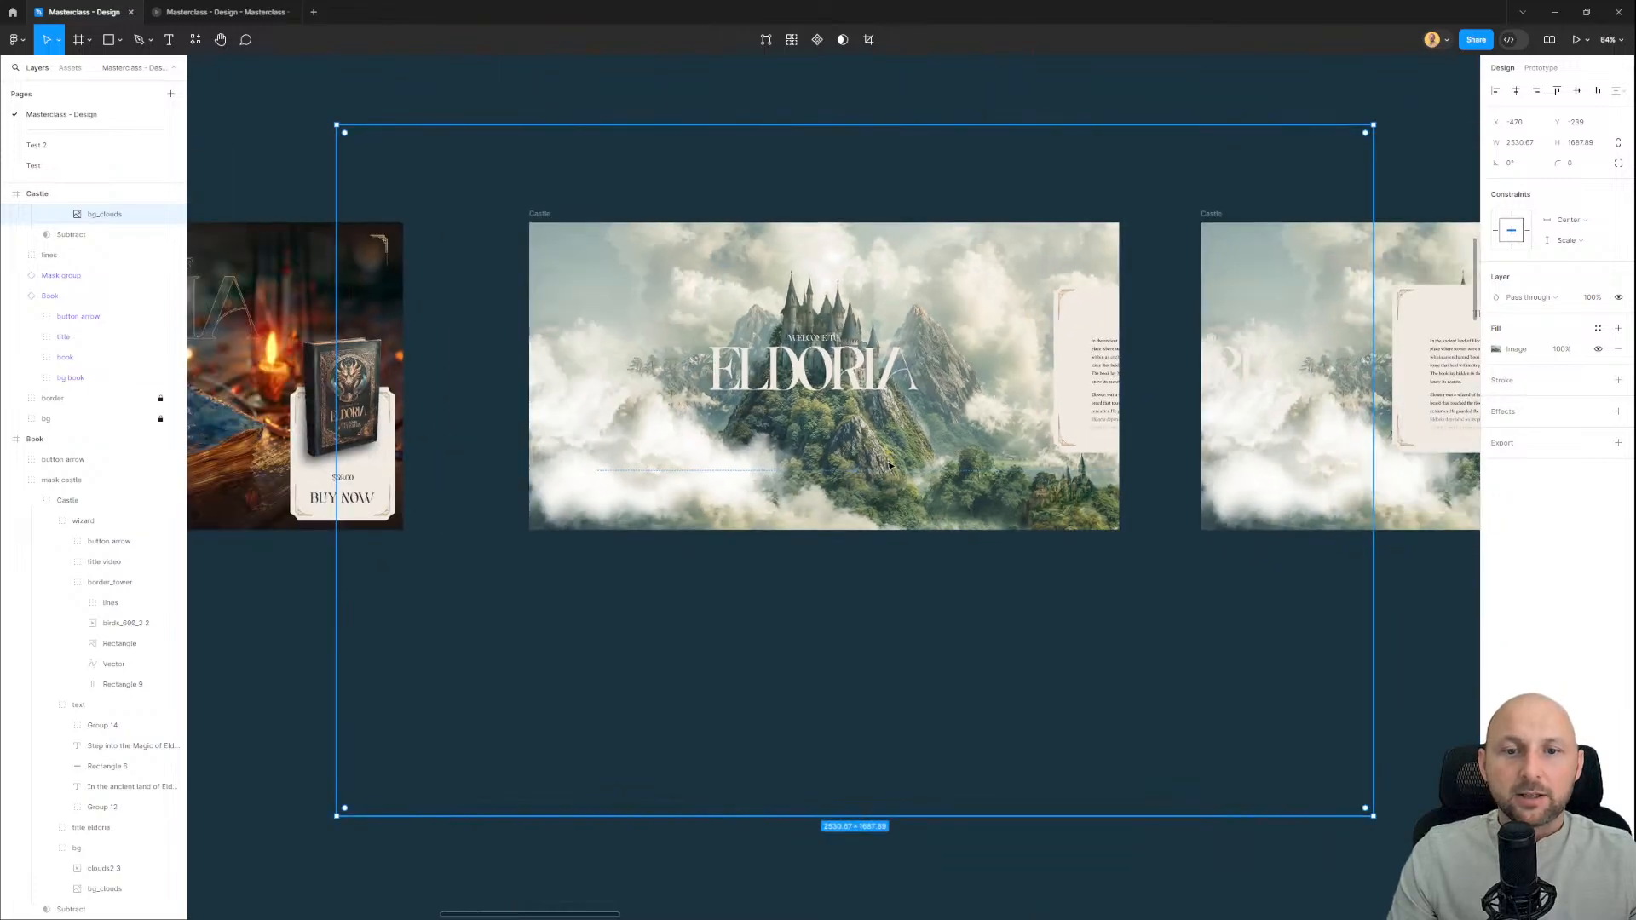
# Step: Try shifting the Castle frame's bg_clouds image further right and shrinking it to about 2114 × 1410 px
pyautogui.moveTo(889, 464)
pyautogui.mouseDown()
pyautogui.moveTo(952, 474)
pyautogui.moveTo(878, 466)
pyautogui.mouseUp()
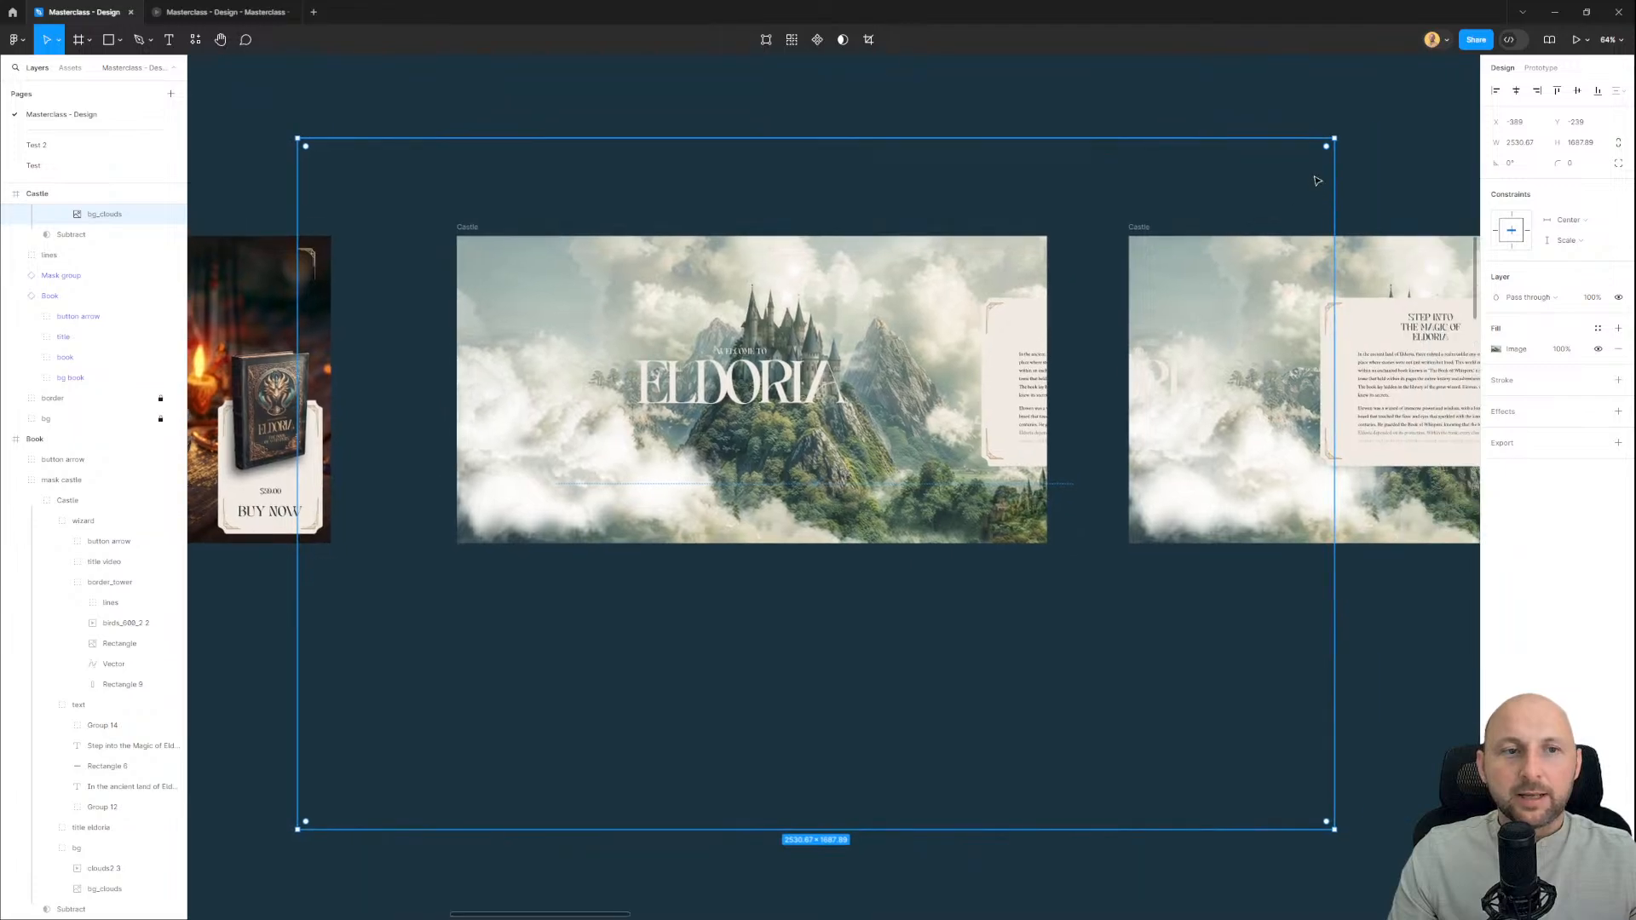
pyautogui.moveTo(1334, 137); pyautogui.dragTo(1222, 196)
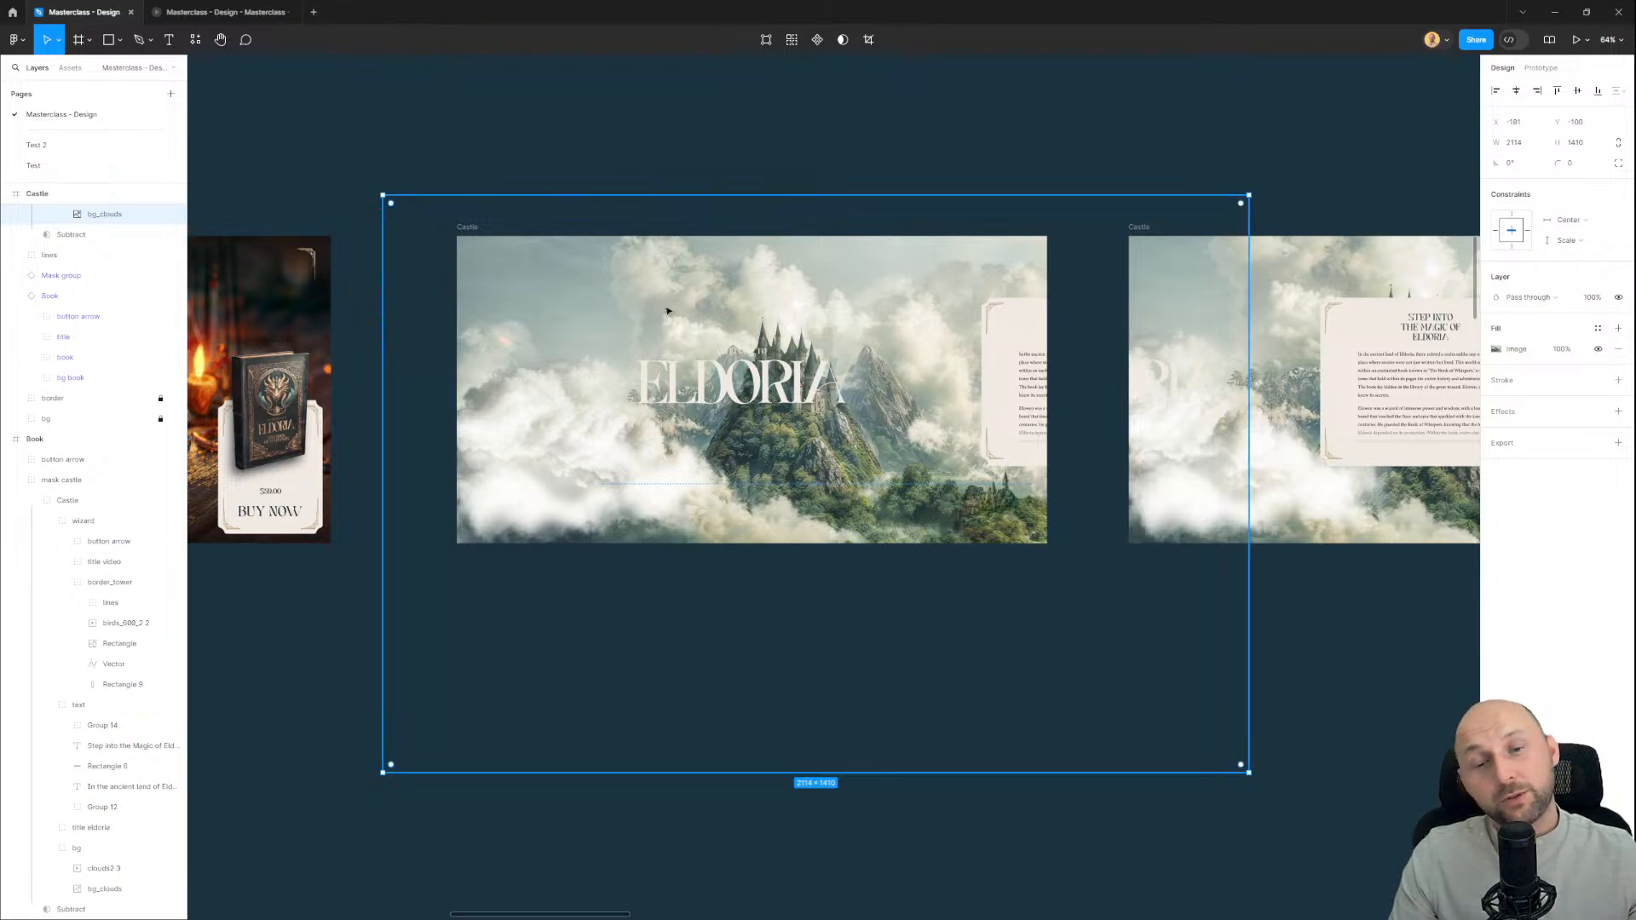
pyautogui.scroll(2, 619, 343)
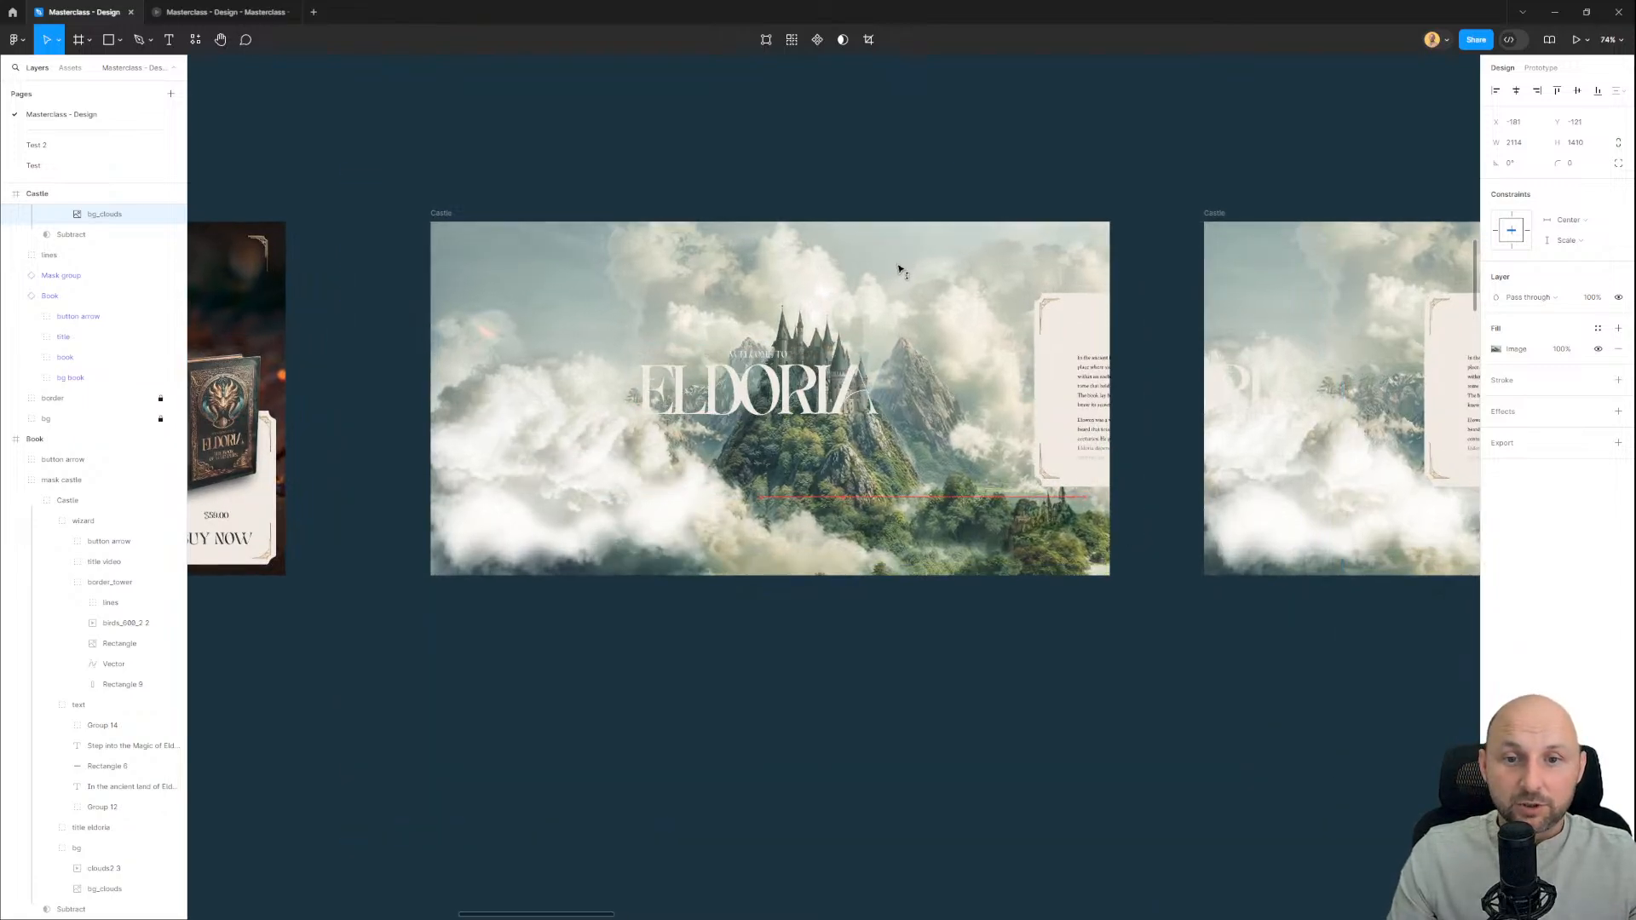
# Step: Undo the last resize and the last move of the Castle frame's bg_clouds image
pyautogui.hotkey('ctrl', 'z')
pyautogui.scroll(-2, 946, 355)
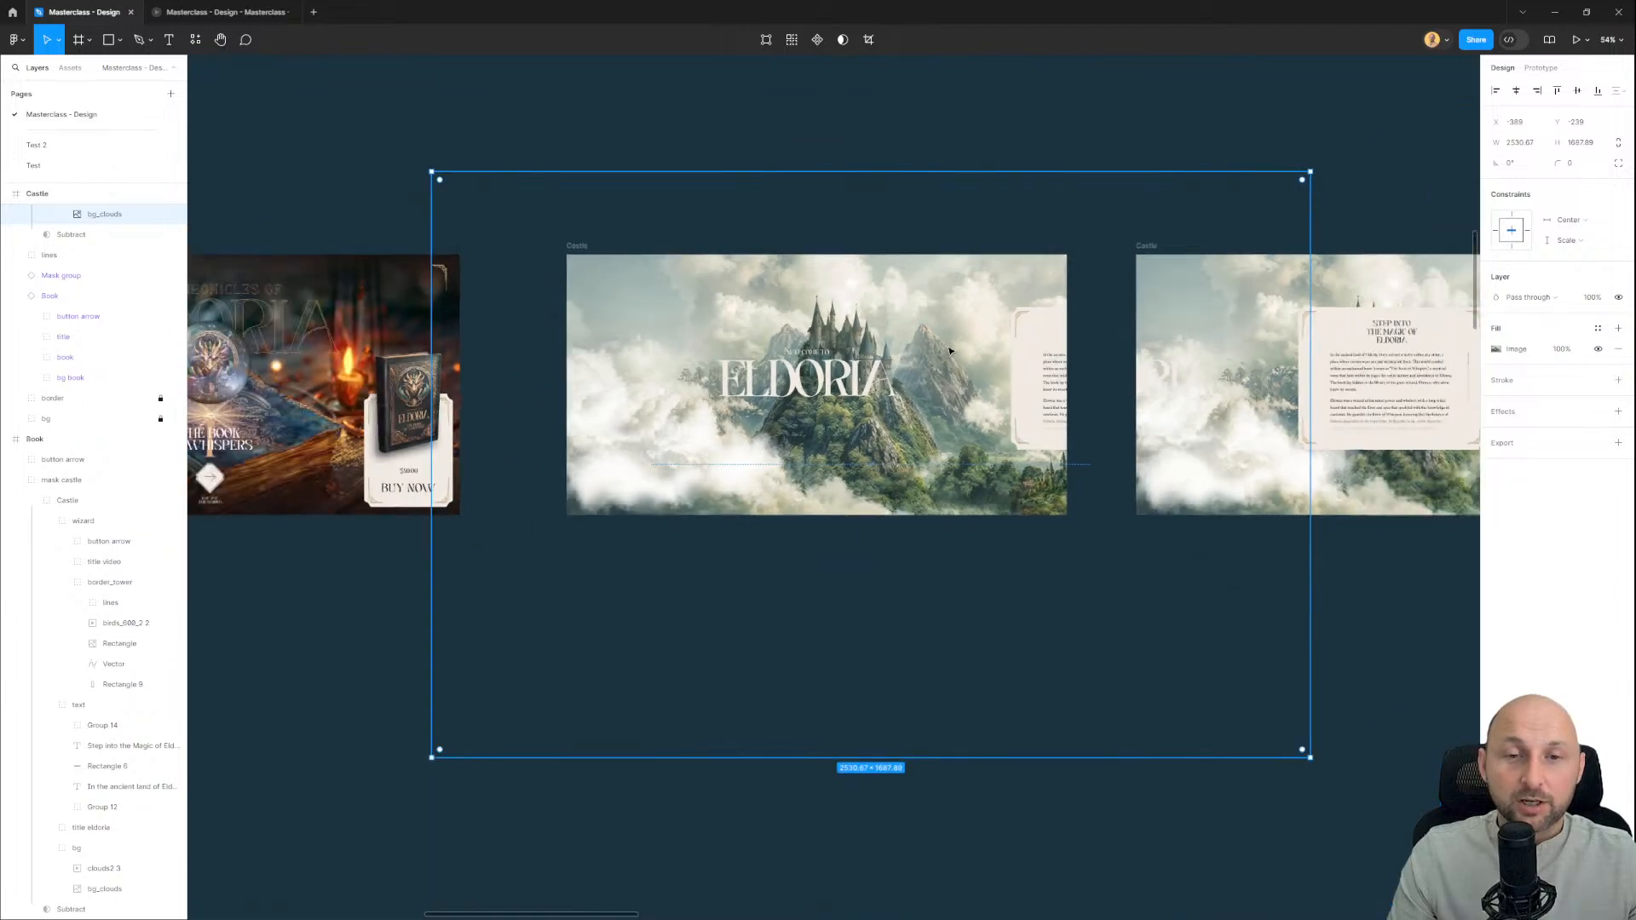
pyautogui.hscroll(-1, 912, 353)
pyautogui.hotkey('ctrl', 'z')
pyautogui.scroll(-3, 909, 358)
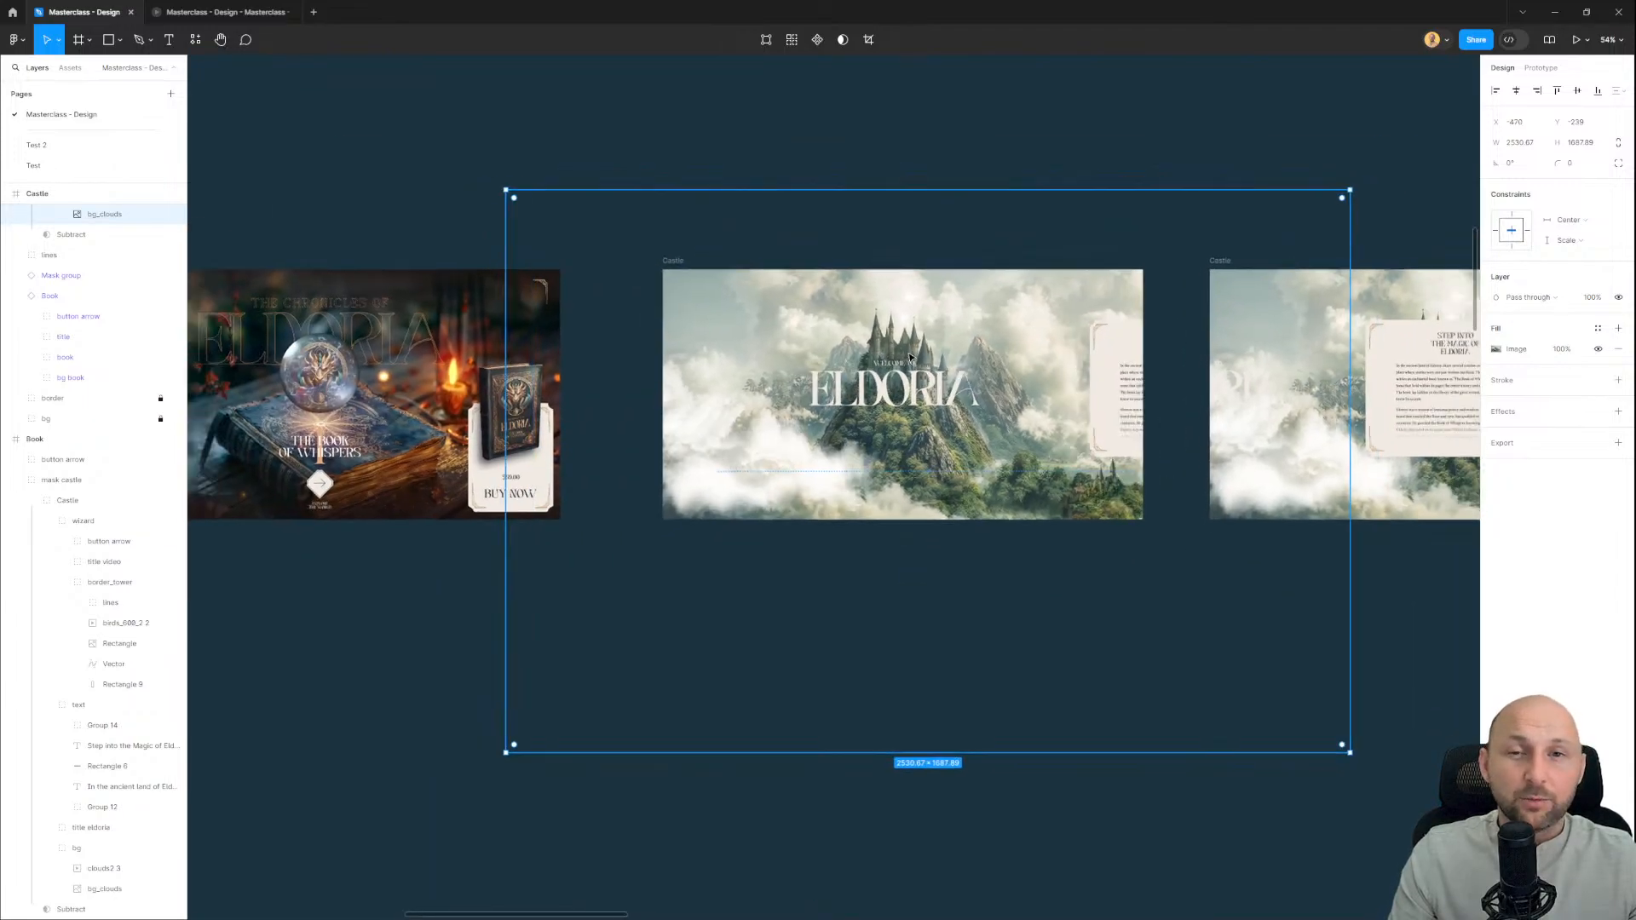
pyautogui.moveTo(909, 358); pyautogui.dragTo(878, 394)
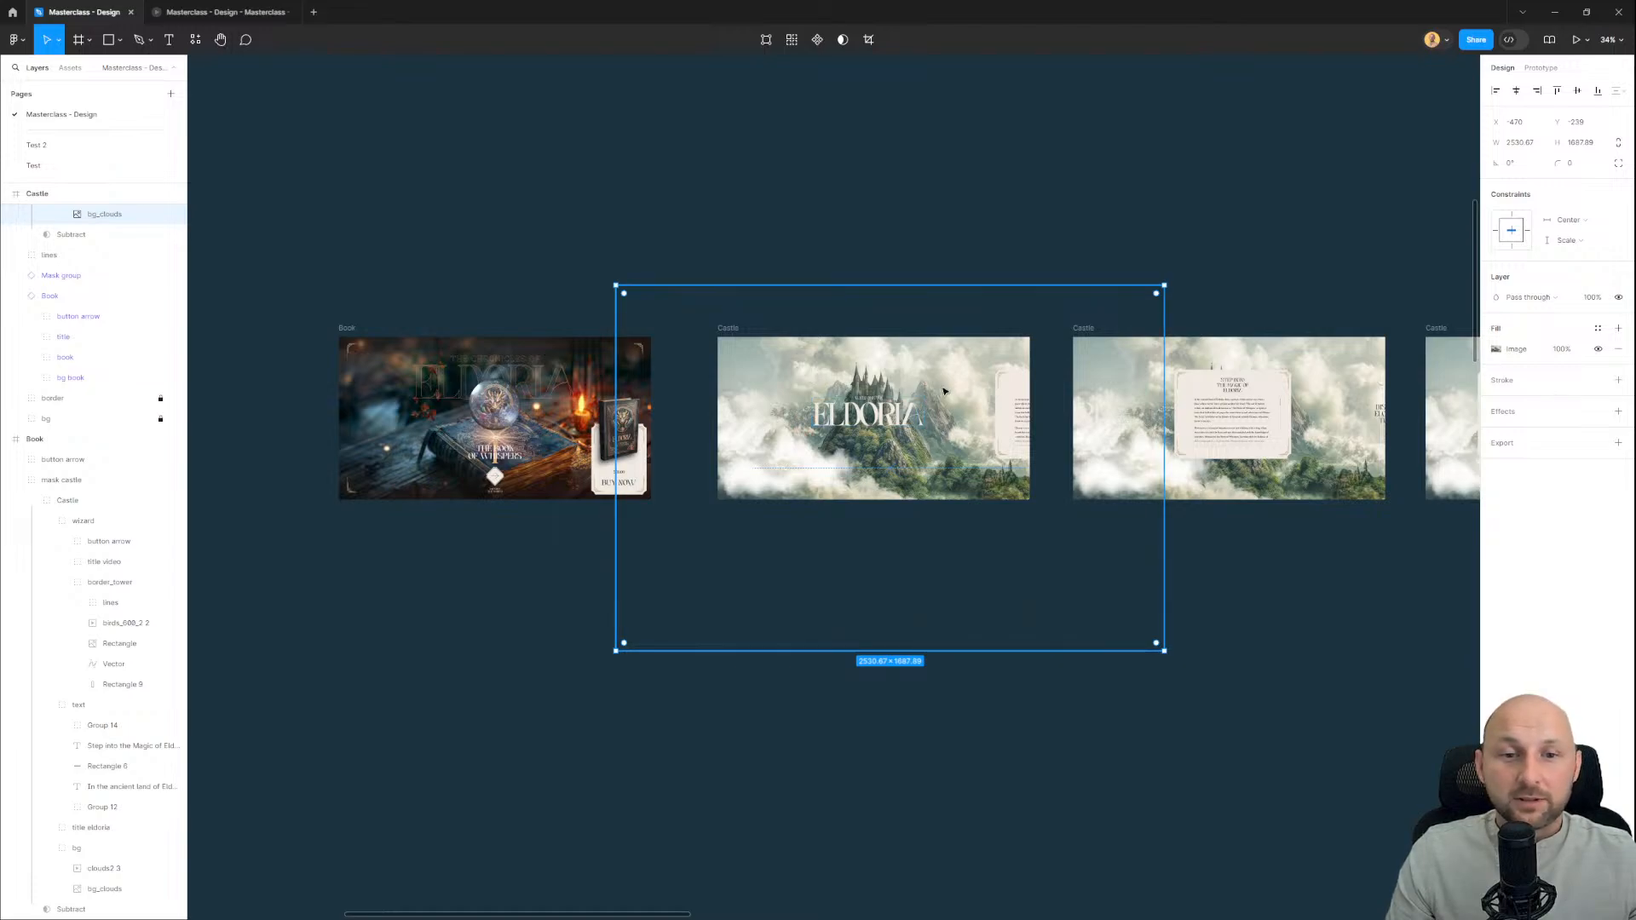
# Step: Shrink the Castle frame's bg_clouds image to about 1904 × 1270 px and place it at about X -188, Y -14
pyautogui.scroll(4, 948, 389)
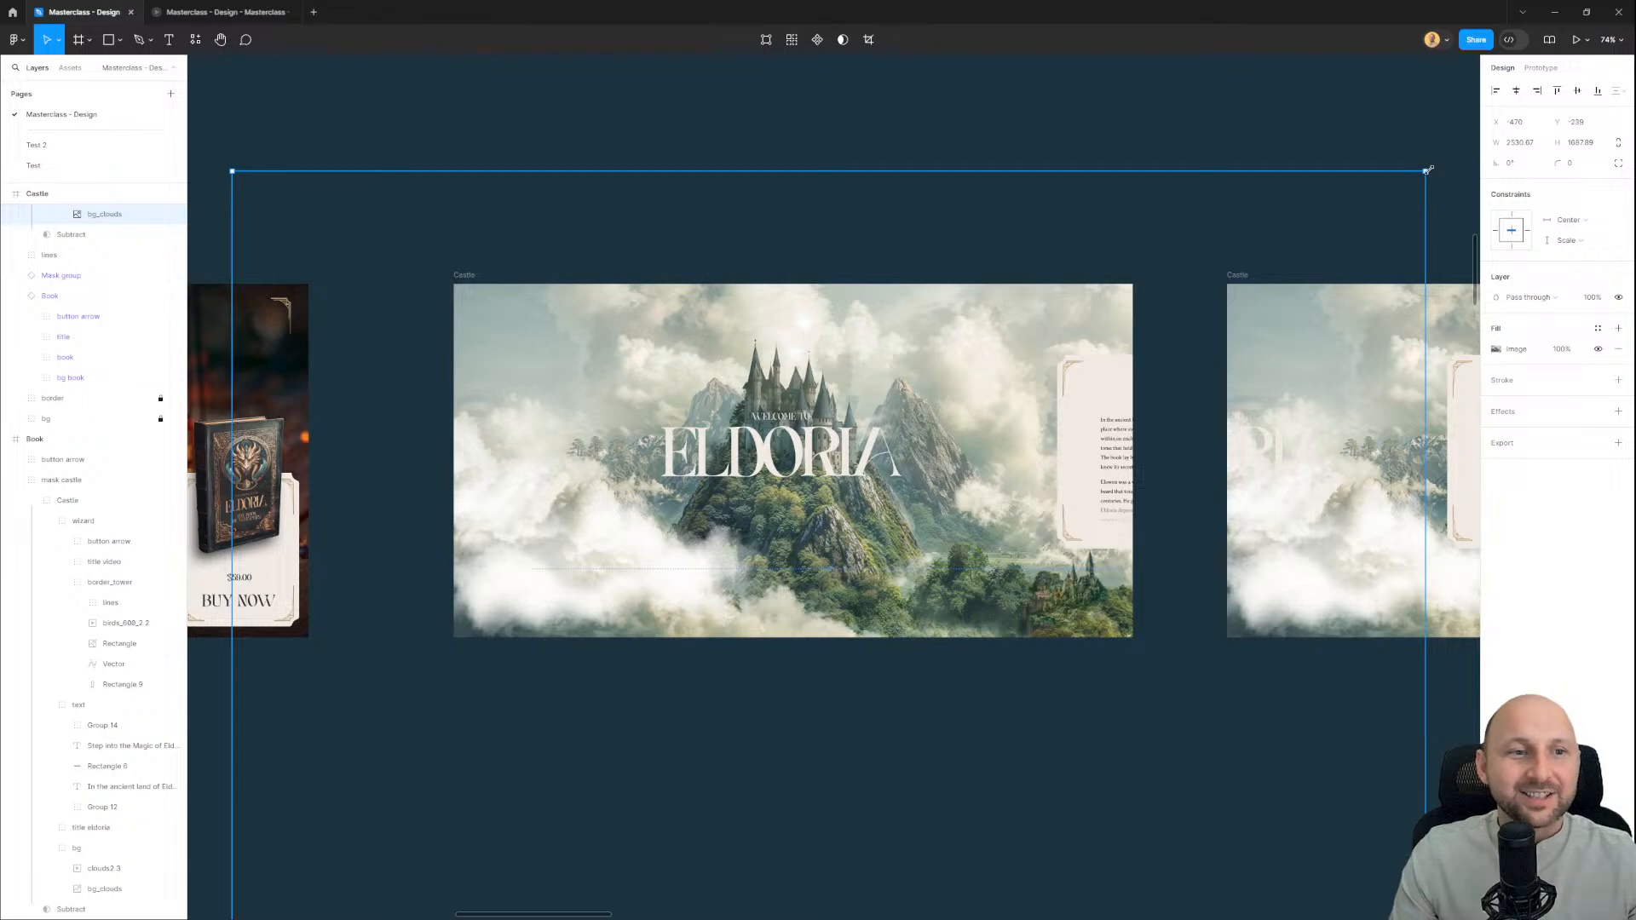
pyautogui.moveTo(1428, 170); pyautogui.dragTo(1255, 269)
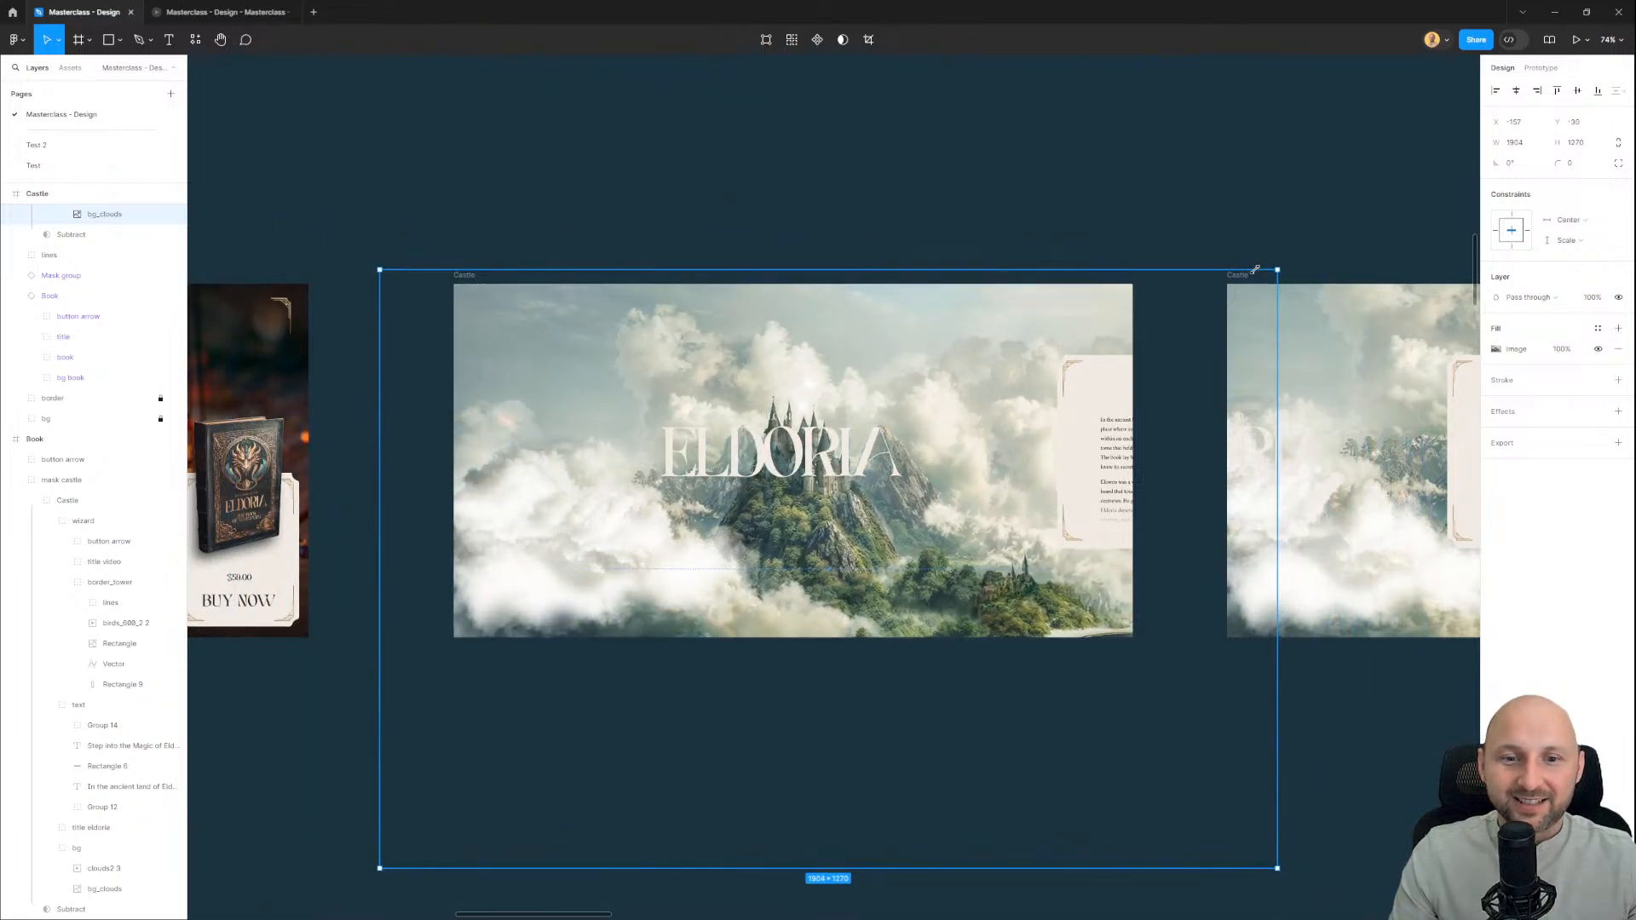
pyautogui.moveTo(975, 318); pyautogui.dragTo(960, 325)
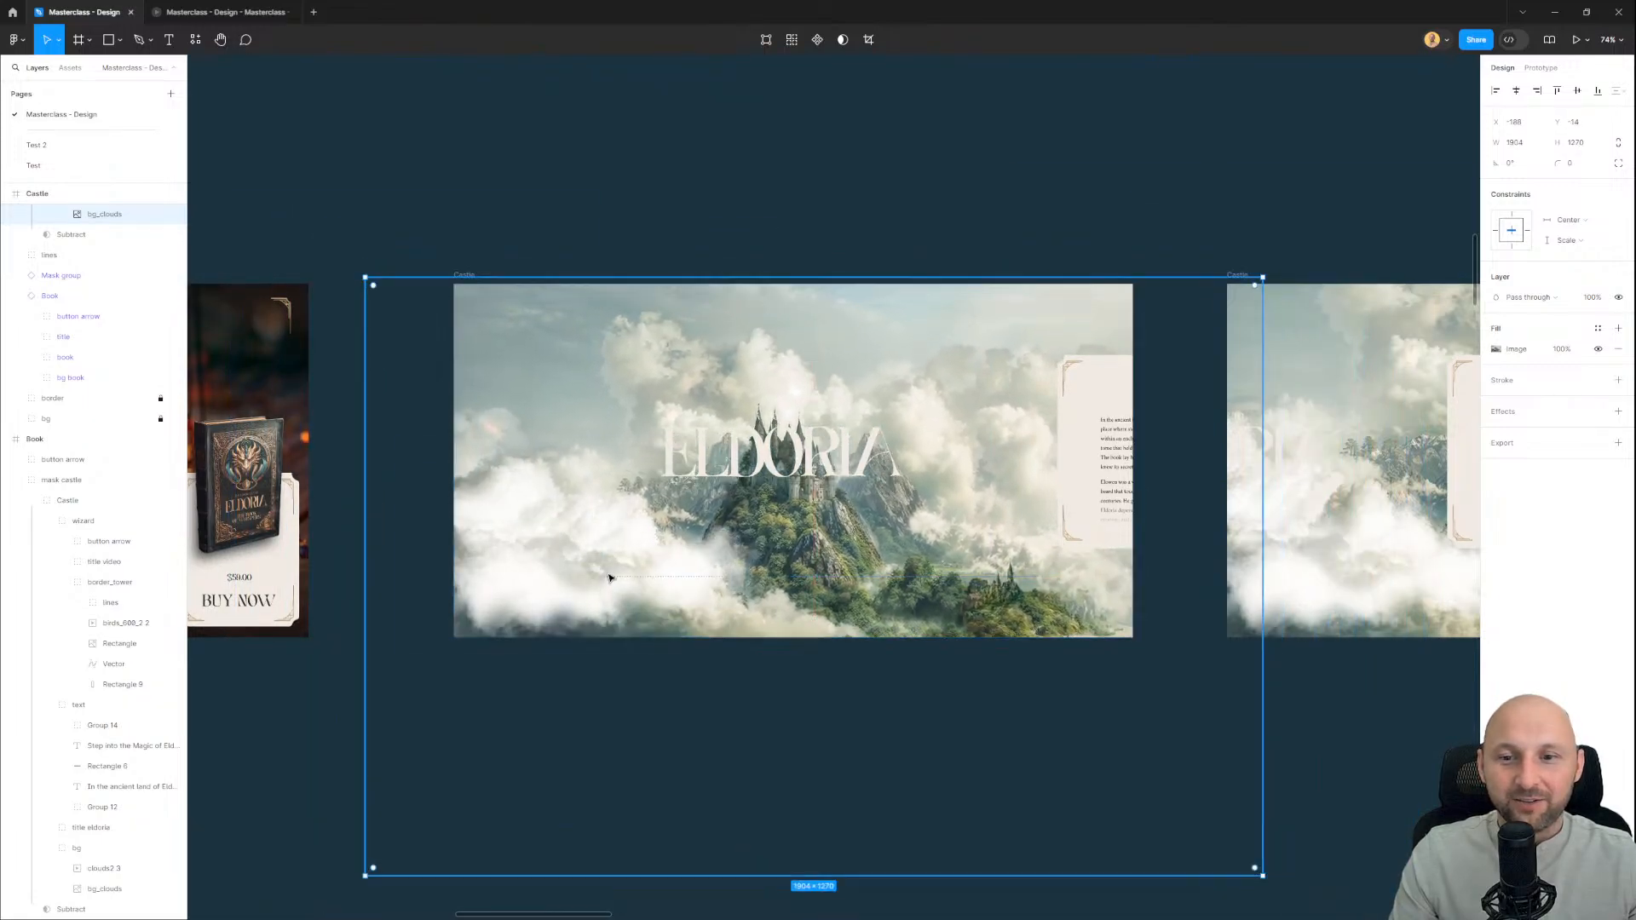
# Step: Move the clouds2 3 video in the first Castle frame down to about Y 483
pyautogui.click(610, 553)
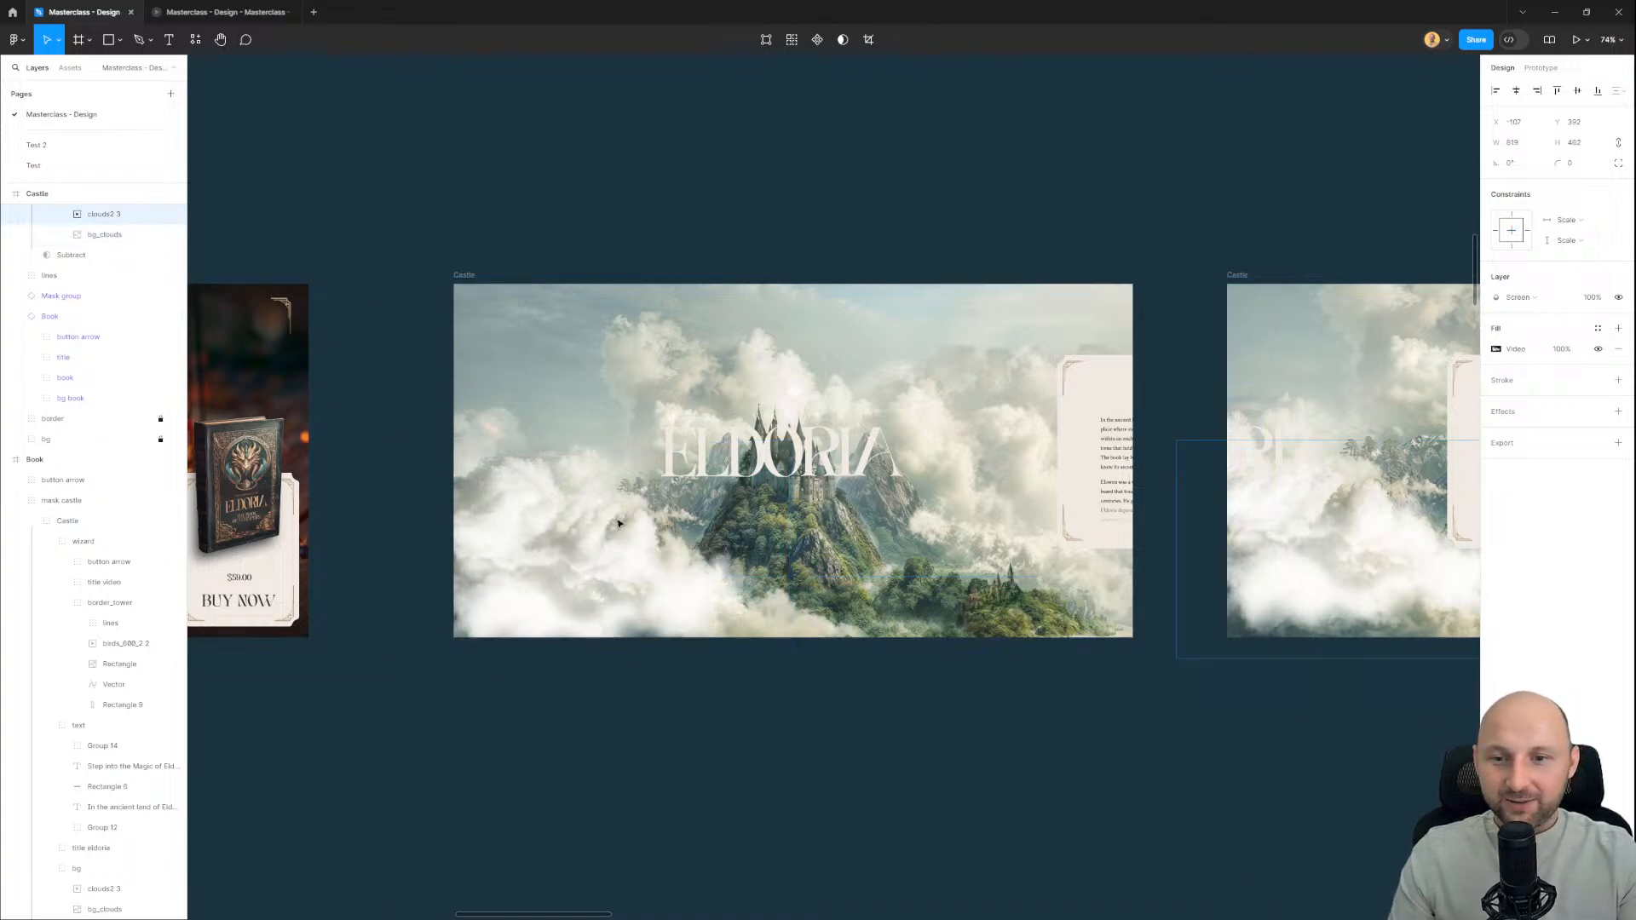
pyautogui.hotkey('shift', 'Up')
pyautogui.hotkey('shift', 'Up')
pyautogui.hotkey('shift', 'Up')
pyautogui.hotkey('shift', 'Up')
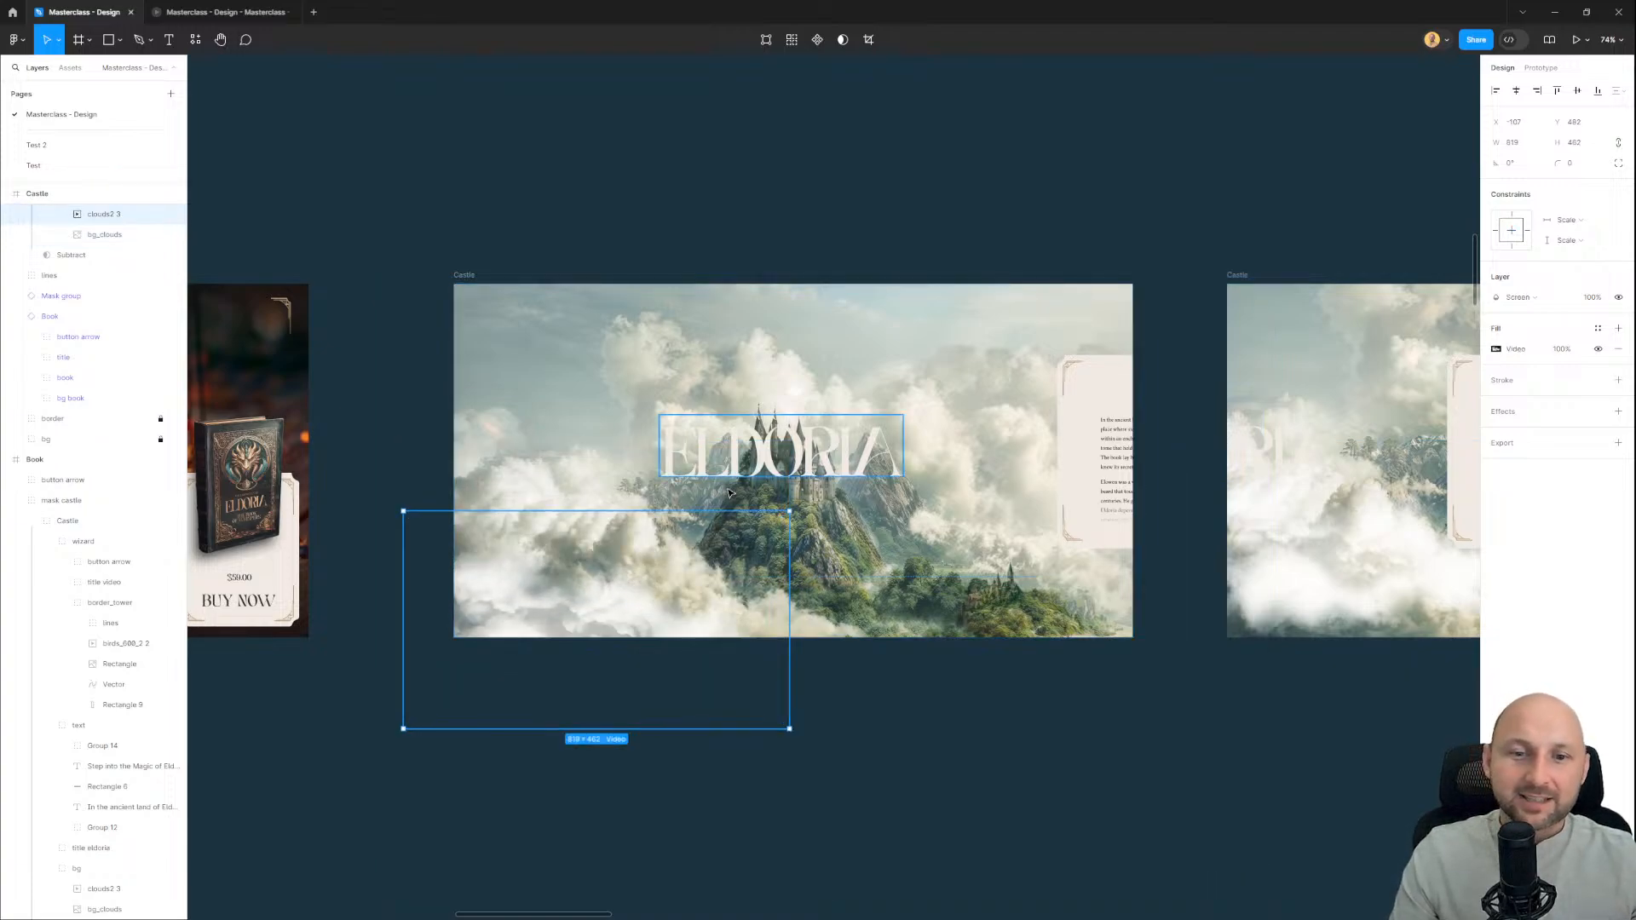
pyautogui.moveTo(508, 441); pyautogui.dragTo(1098, 410)
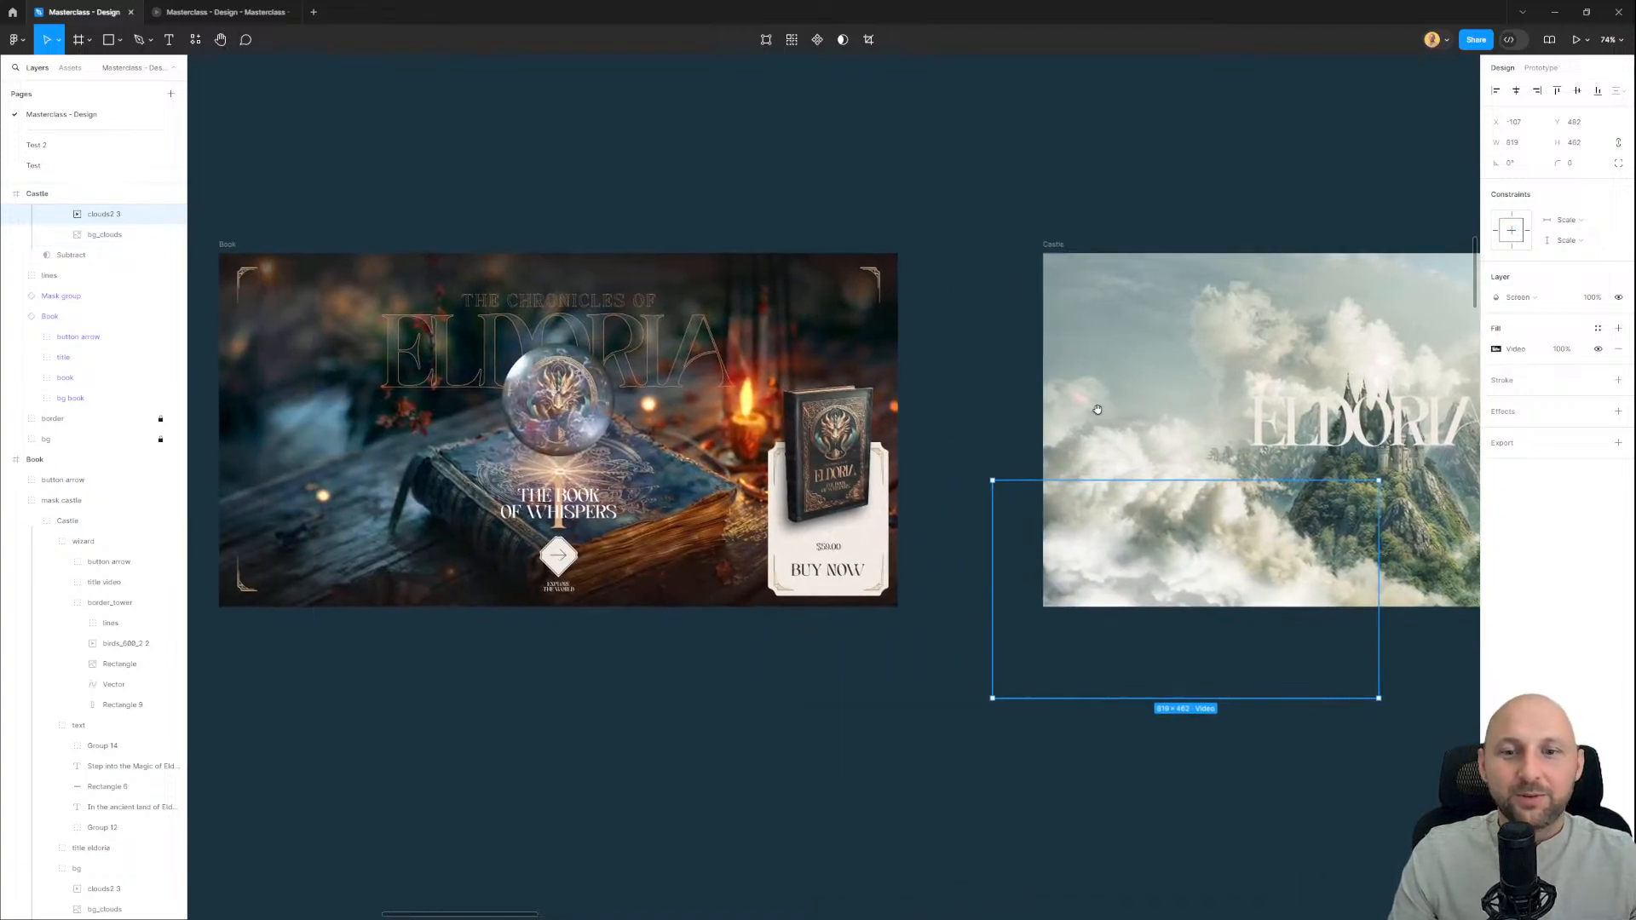
pyautogui.click(559, 558)
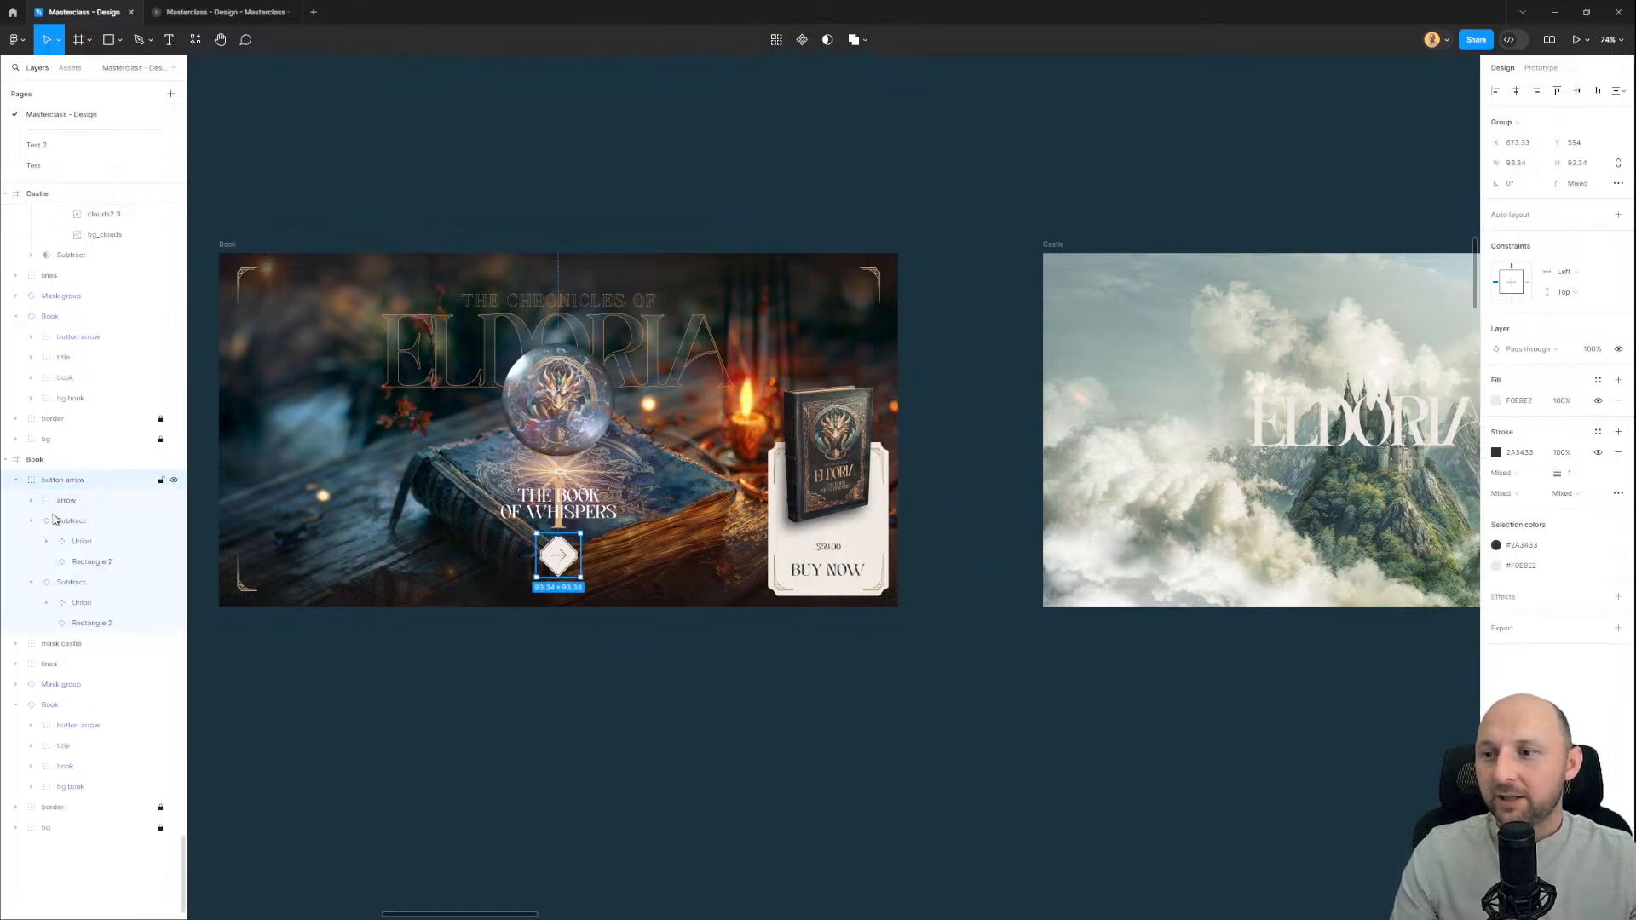
pyautogui.click(71, 582)
pyautogui.scroll(-2, 558, 552)
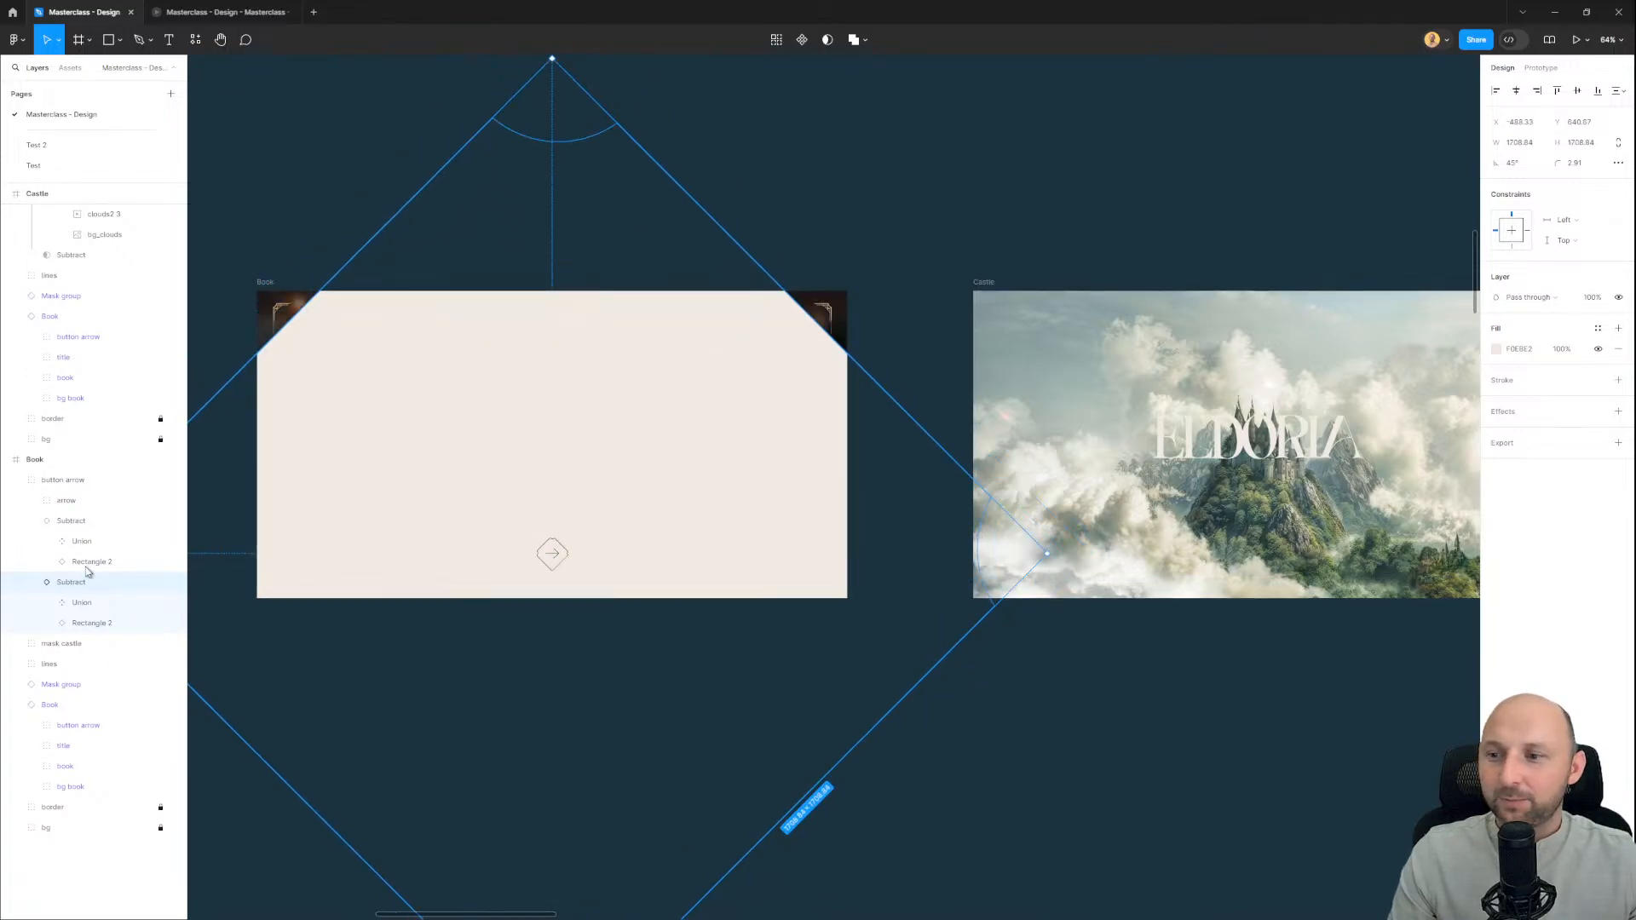
pyautogui.click(62, 525)
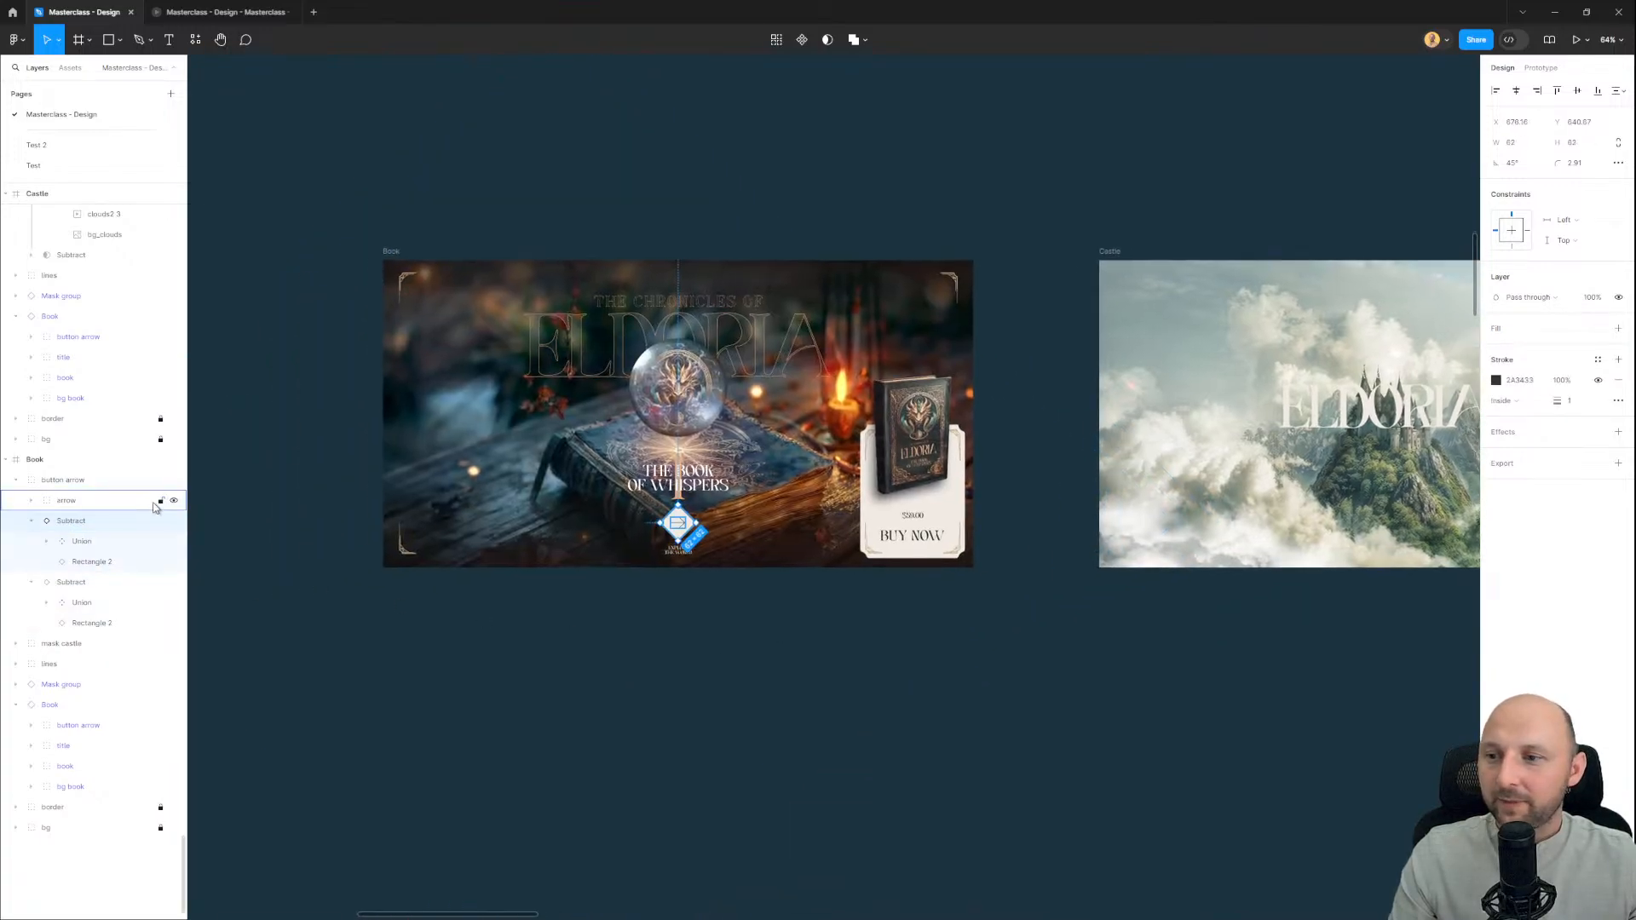
# Step: Enlarge the Subtract mask of the Book frame's mask castle group to about 1822.44 px to expose the castle content
pyautogui.click(16, 480)
pyautogui.click(70, 502)
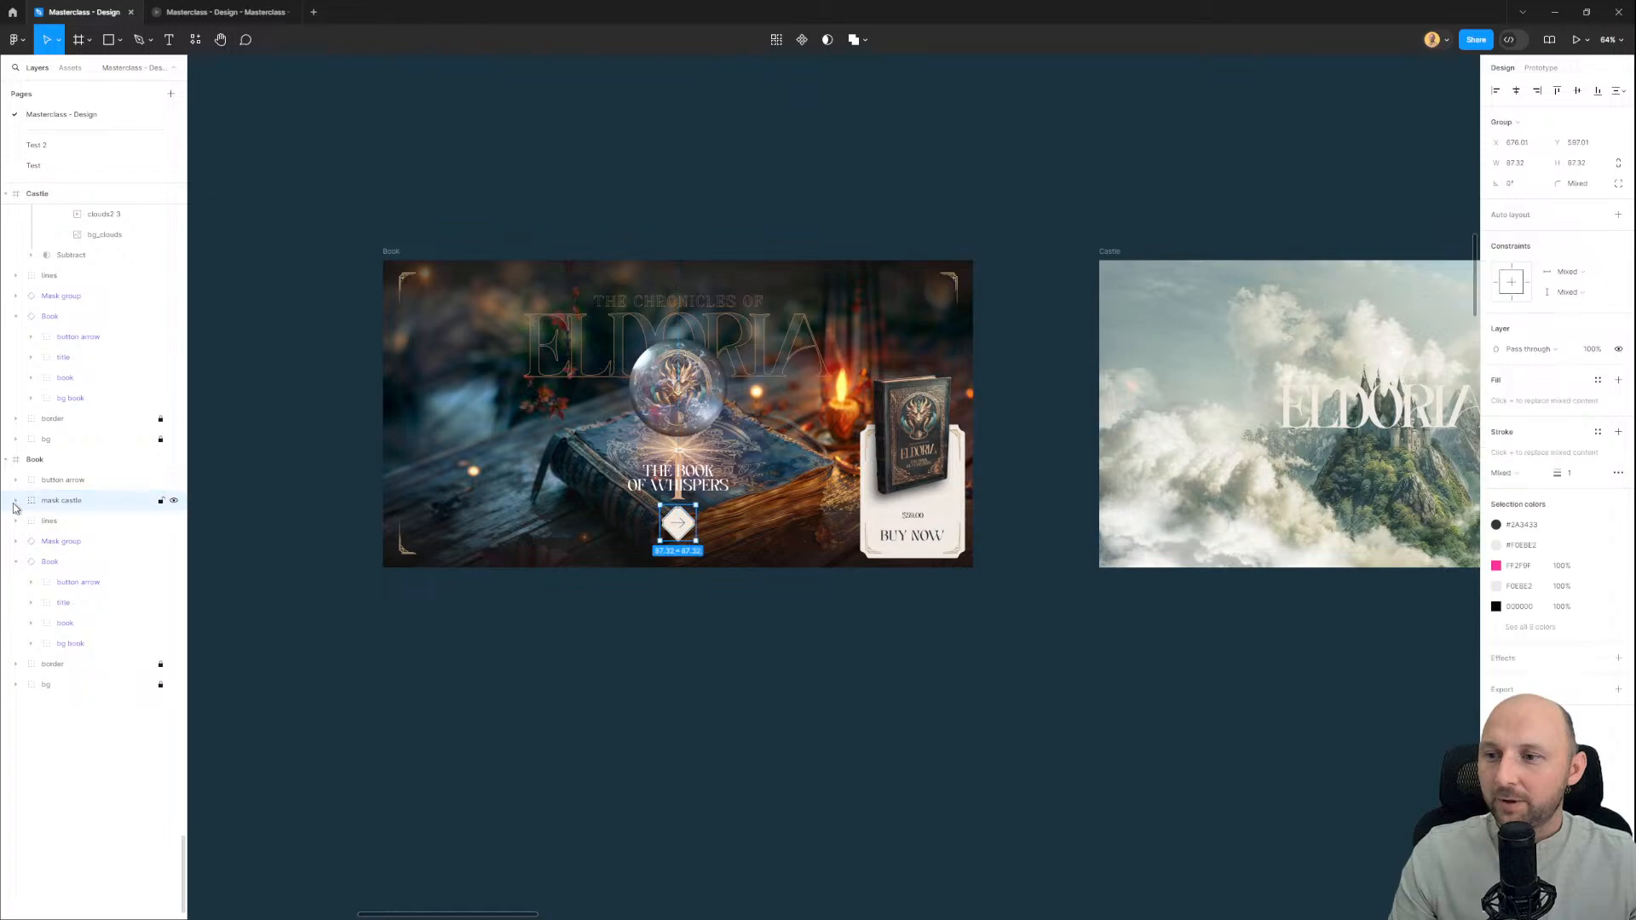
pyautogui.click(15, 501)
pyautogui.click(32, 522)
pyautogui.click(73, 549)
pyautogui.hotkey('ctrl', 'alt', 'm')
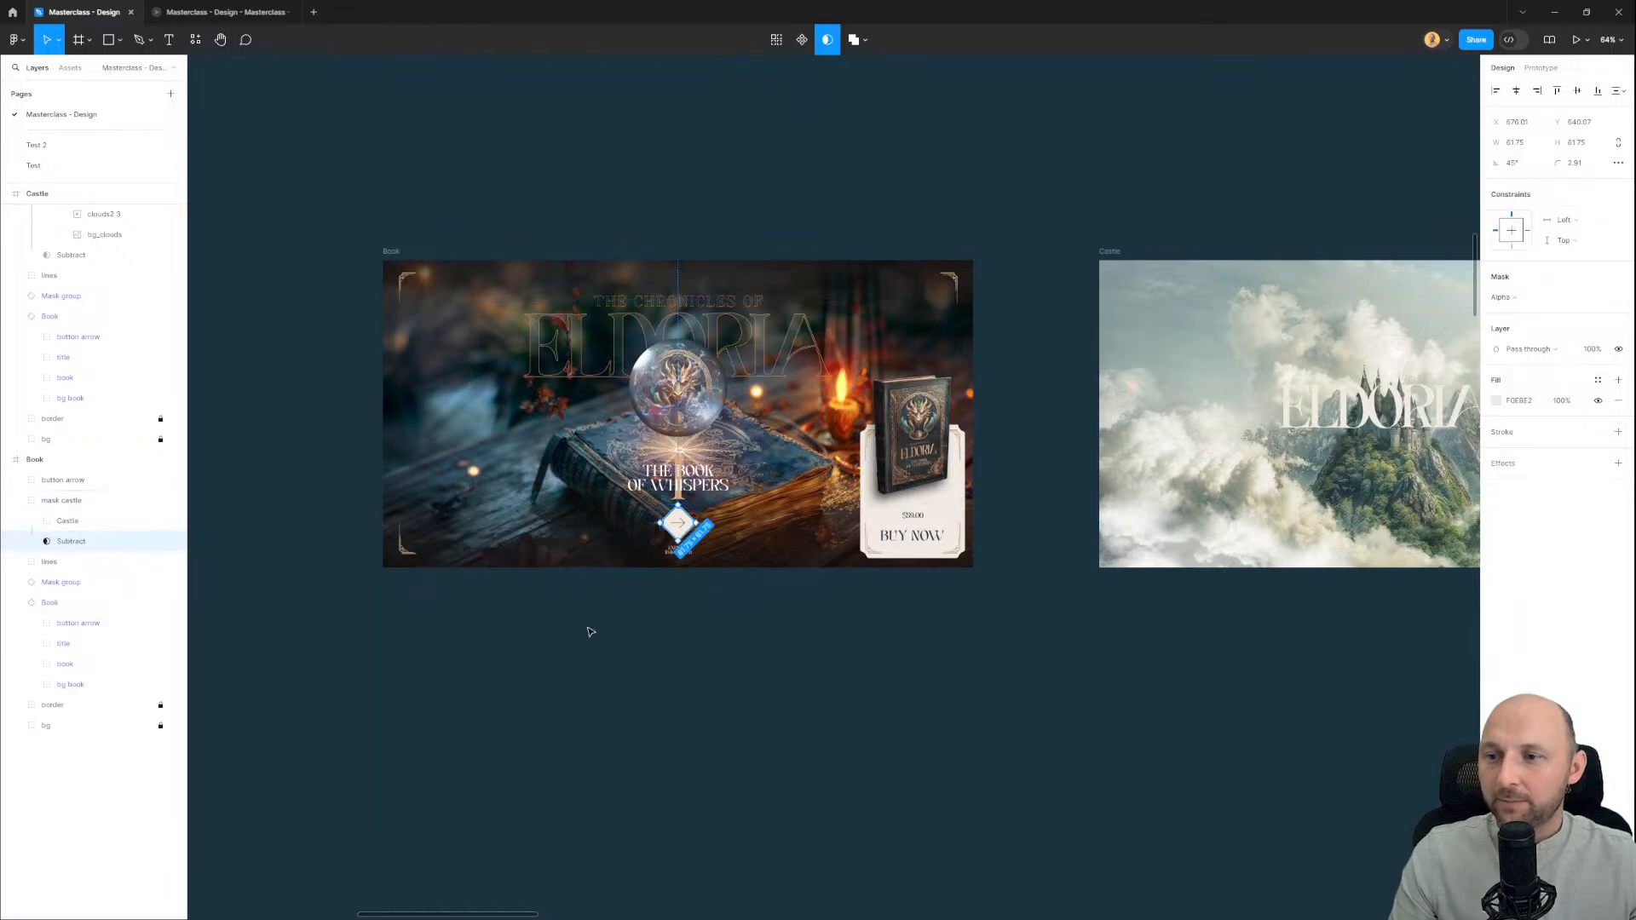
pyautogui.moveTo(698, 523); pyautogui.dragTo(1209, 544)
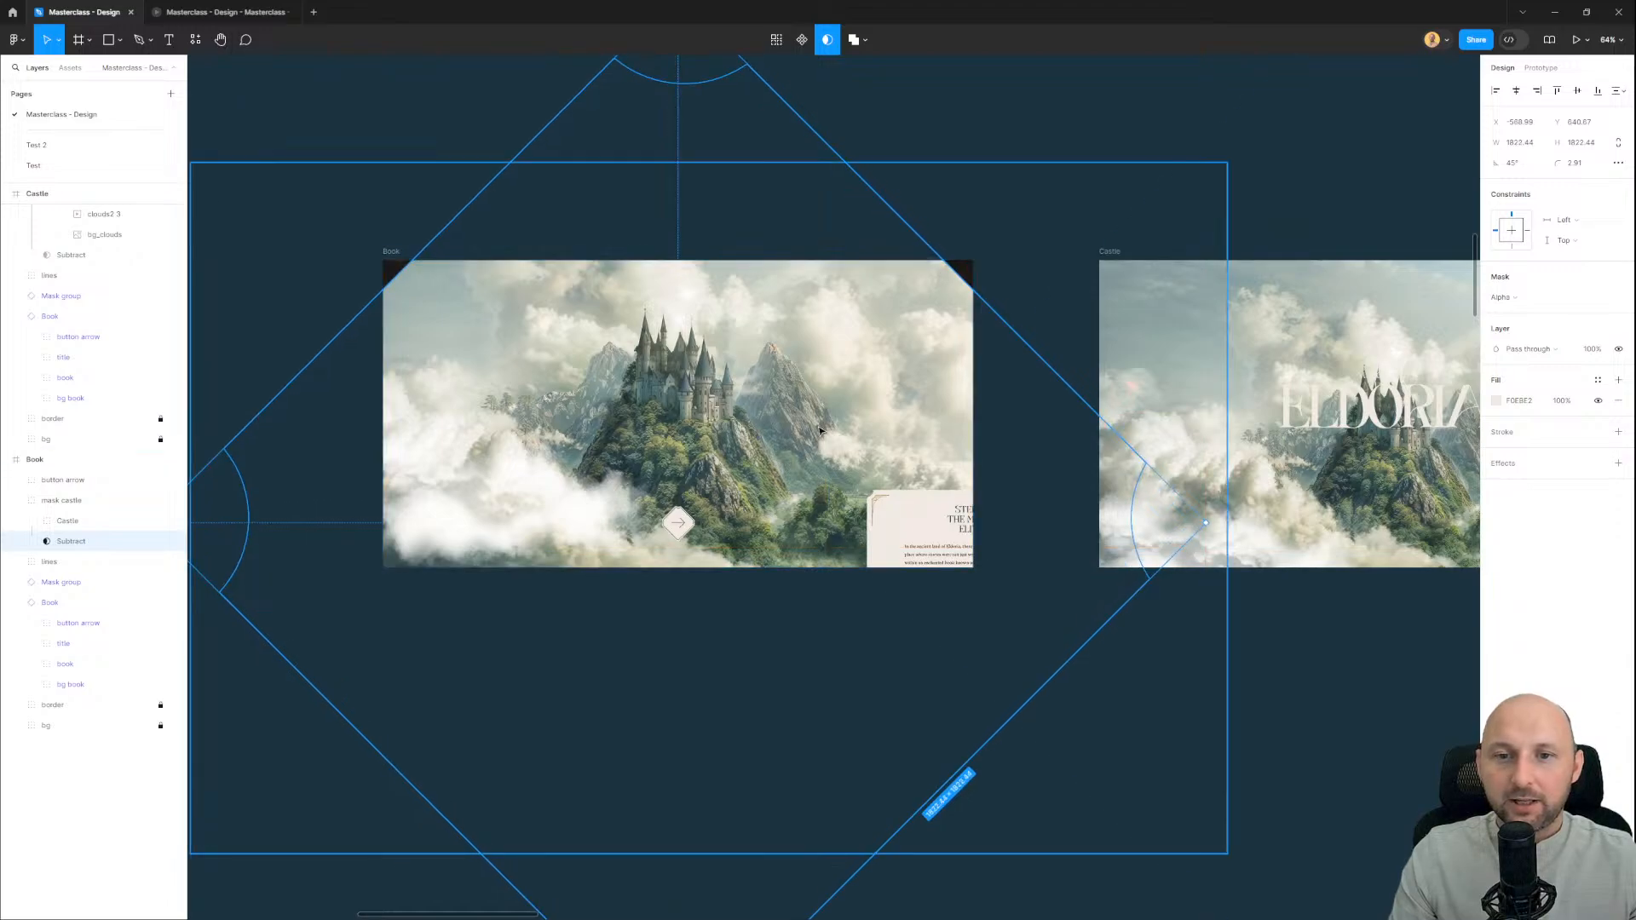
# Step: Shrink the masked bg_clouds image in the Book frame to about 2179 × 1454 px, still covering the frame
pyautogui.keyDown('ctrl'); pyautogui.click(822, 375); pyautogui.keyUp('ctrl')
pyautogui.moveTo(815, 327); pyautogui.dragTo(841, 290)
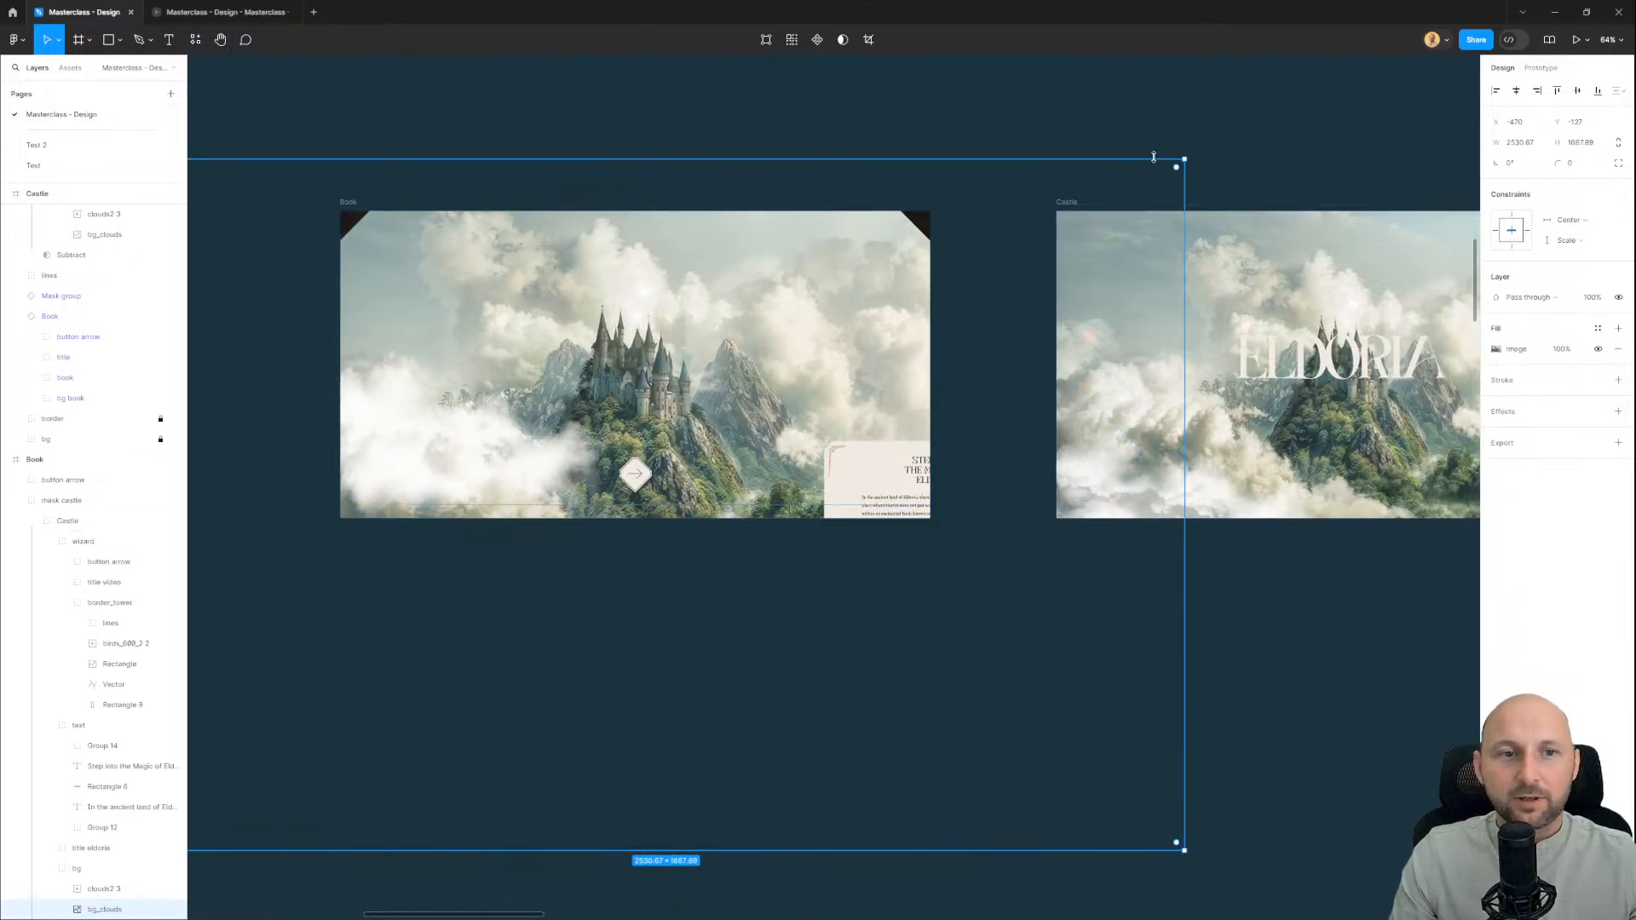
pyautogui.moveTo(1186, 160); pyautogui.dragTo(1113, 210)
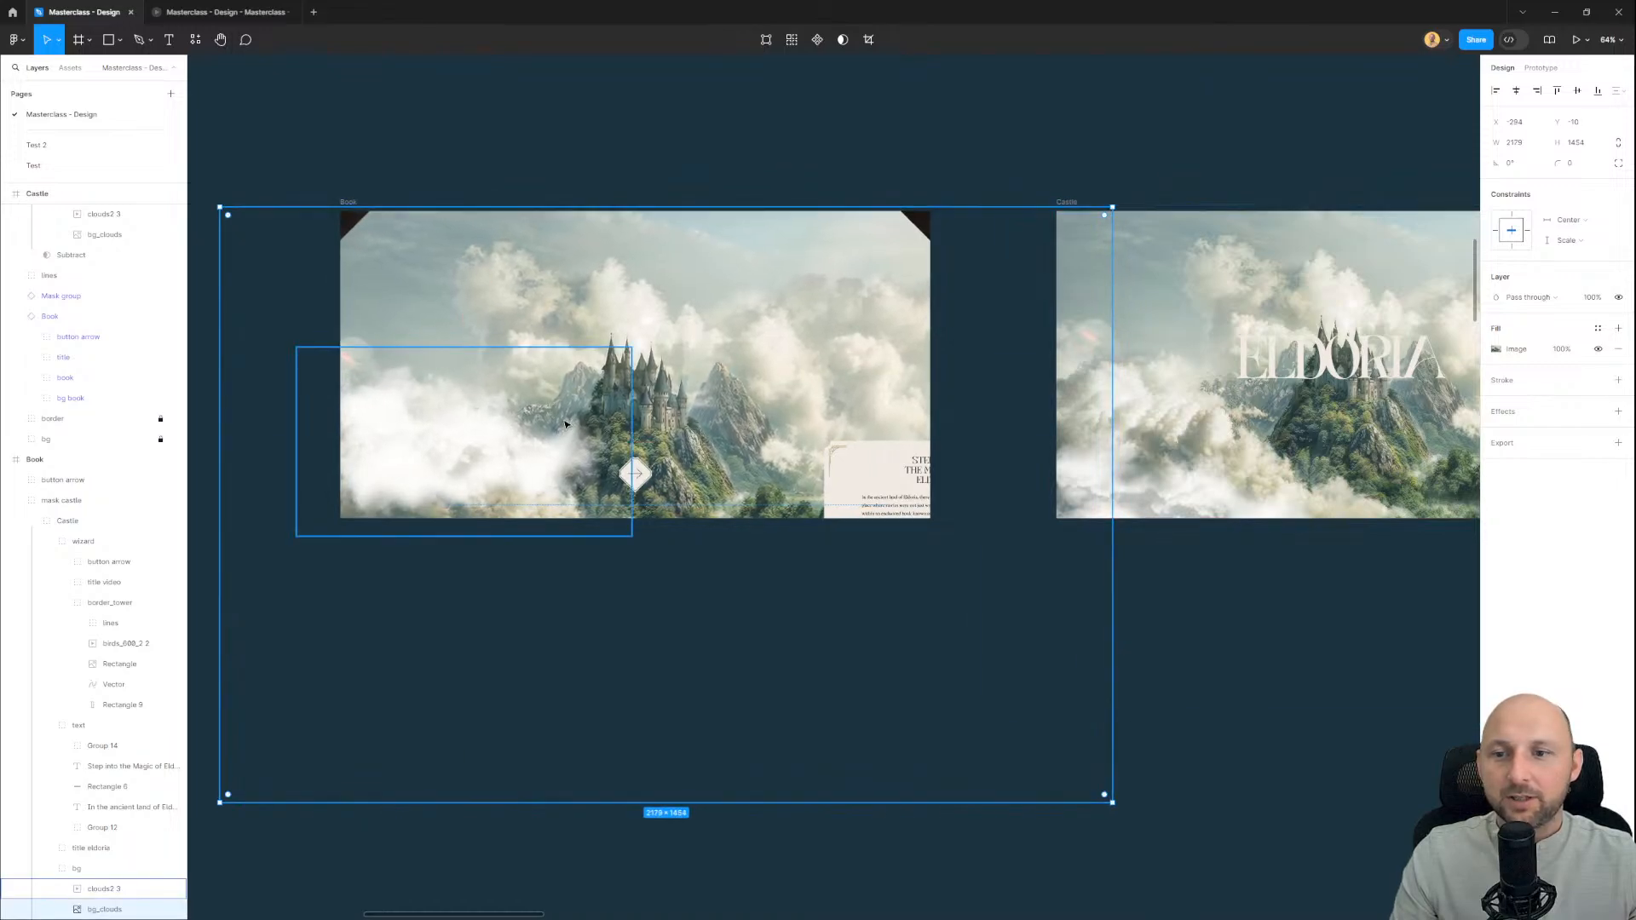
# Step: Move the clouds2 3 video in the Book frame down to about Y 542
pyautogui.click(537, 449)
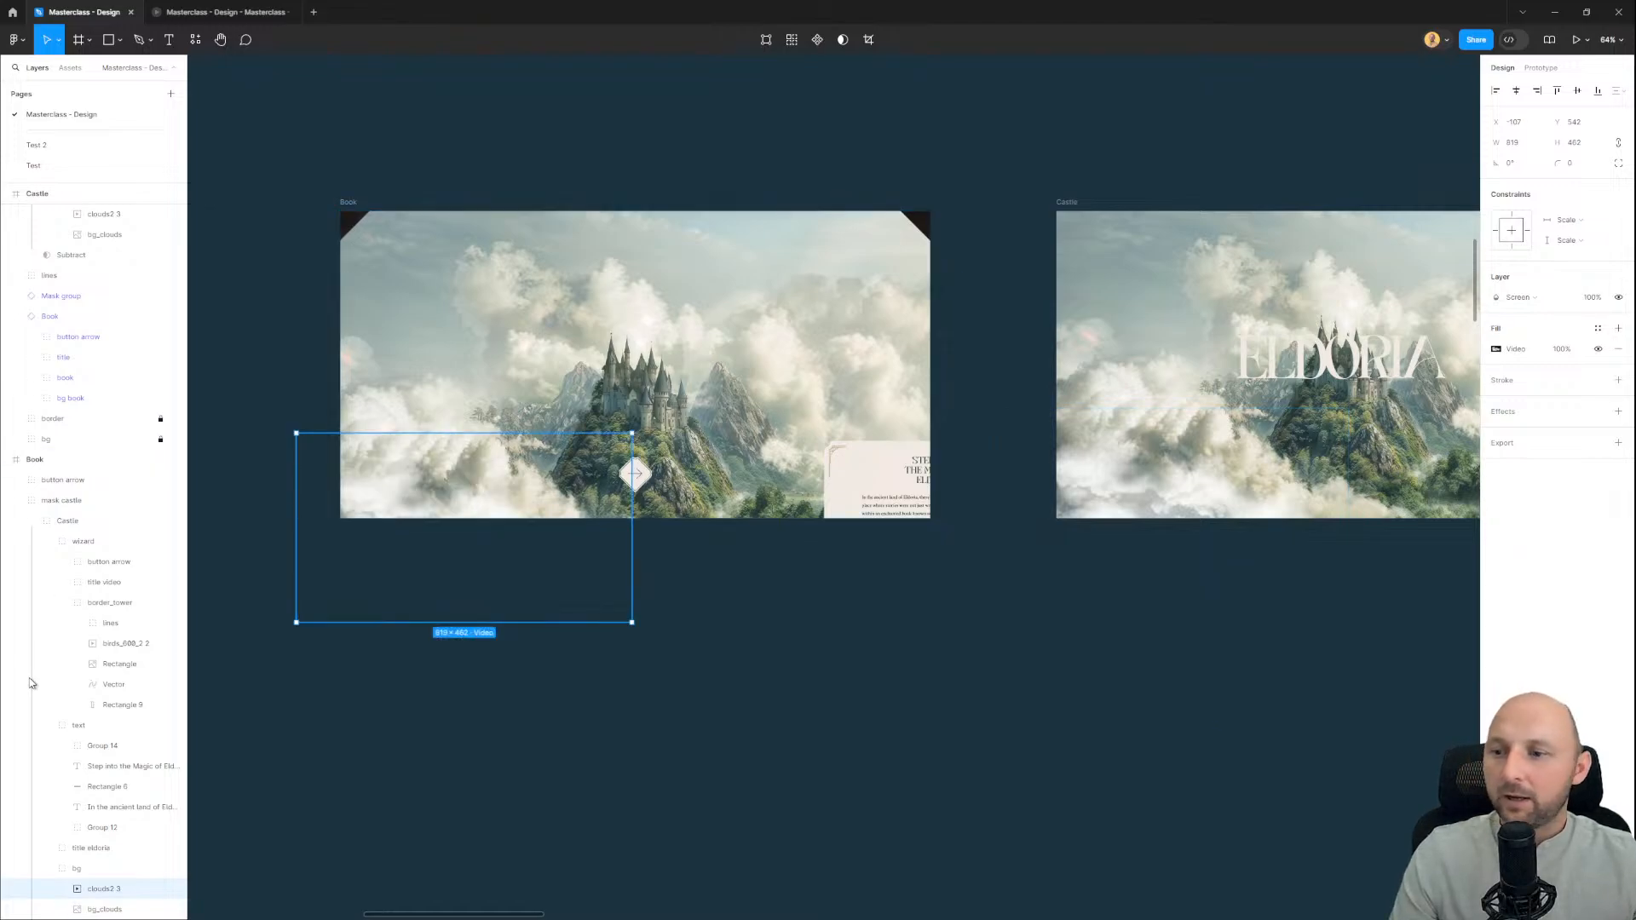
pyautogui.click(48, 542)
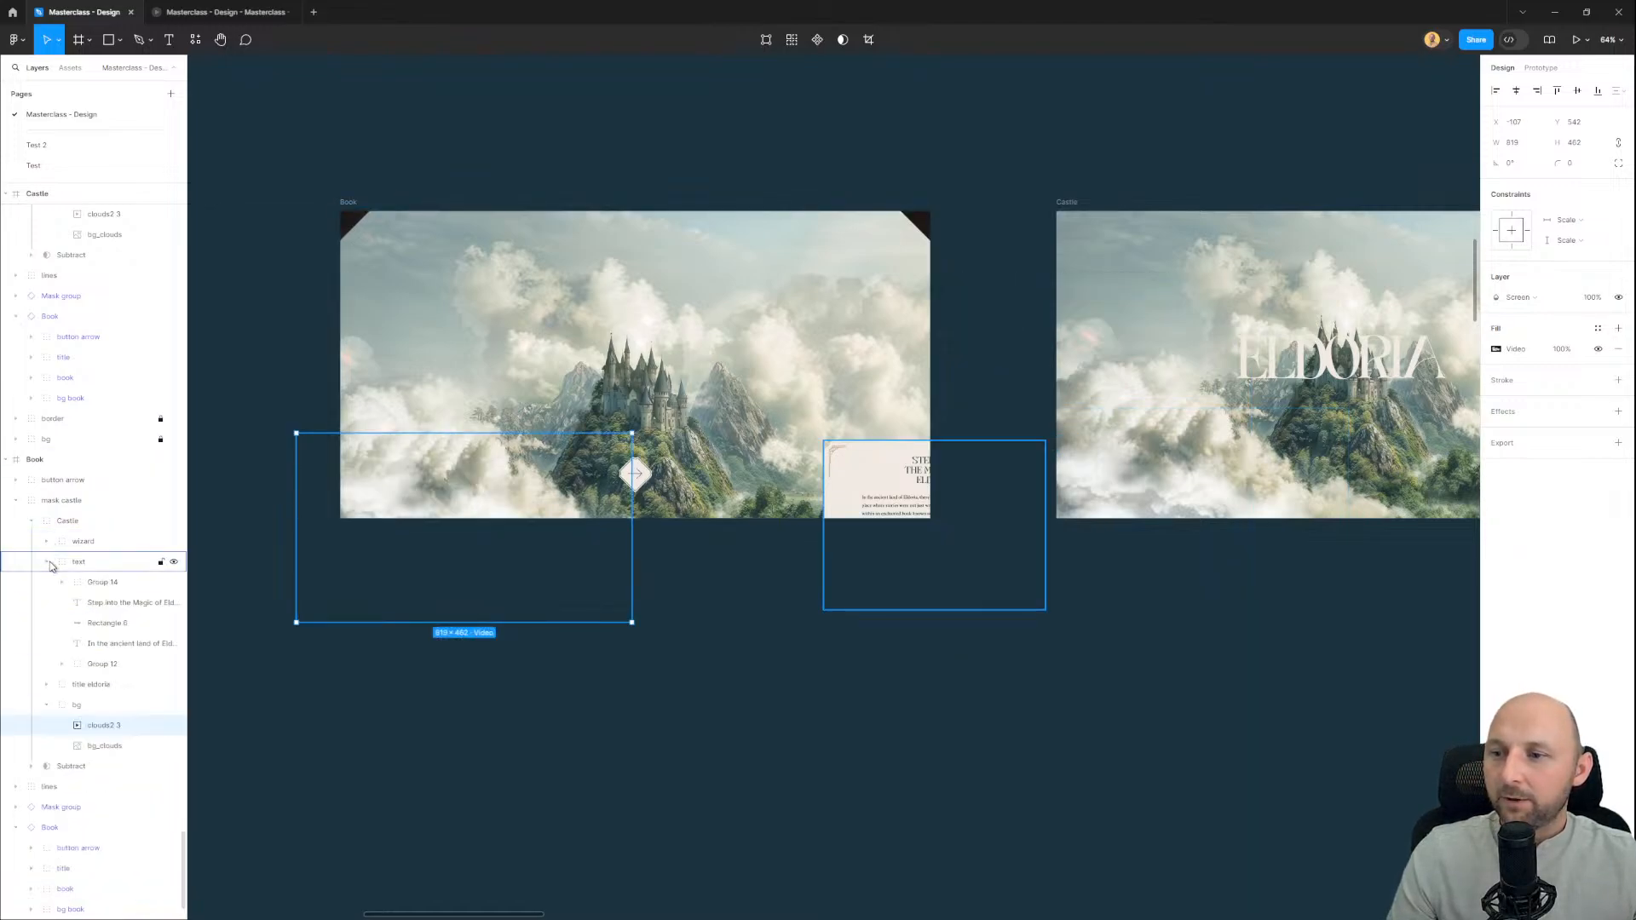
# Step: Shrink the Subtract mask of the Book frame's mask castle group around its centre to about 56 px, hiding it behind the arrow button
pyautogui.click(48, 563)
pyautogui.click(81, 664)
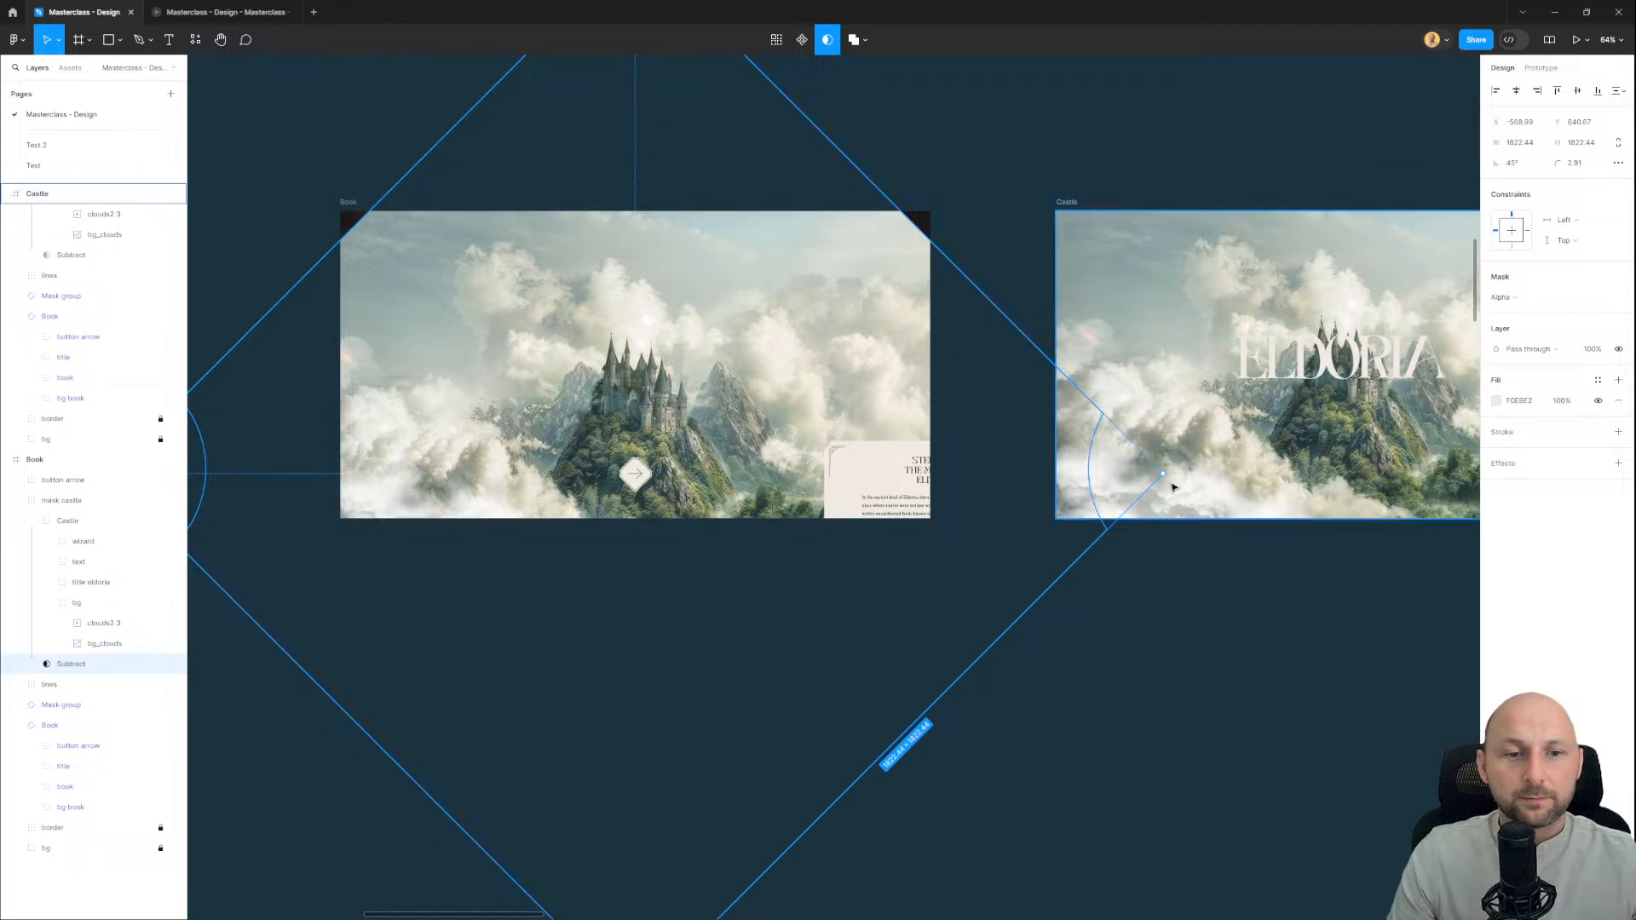
pyautogui.moveTo(1161, 474); pyautogui.dragTo(664, 454)
pyautogui.scroll(6, 649, 478)
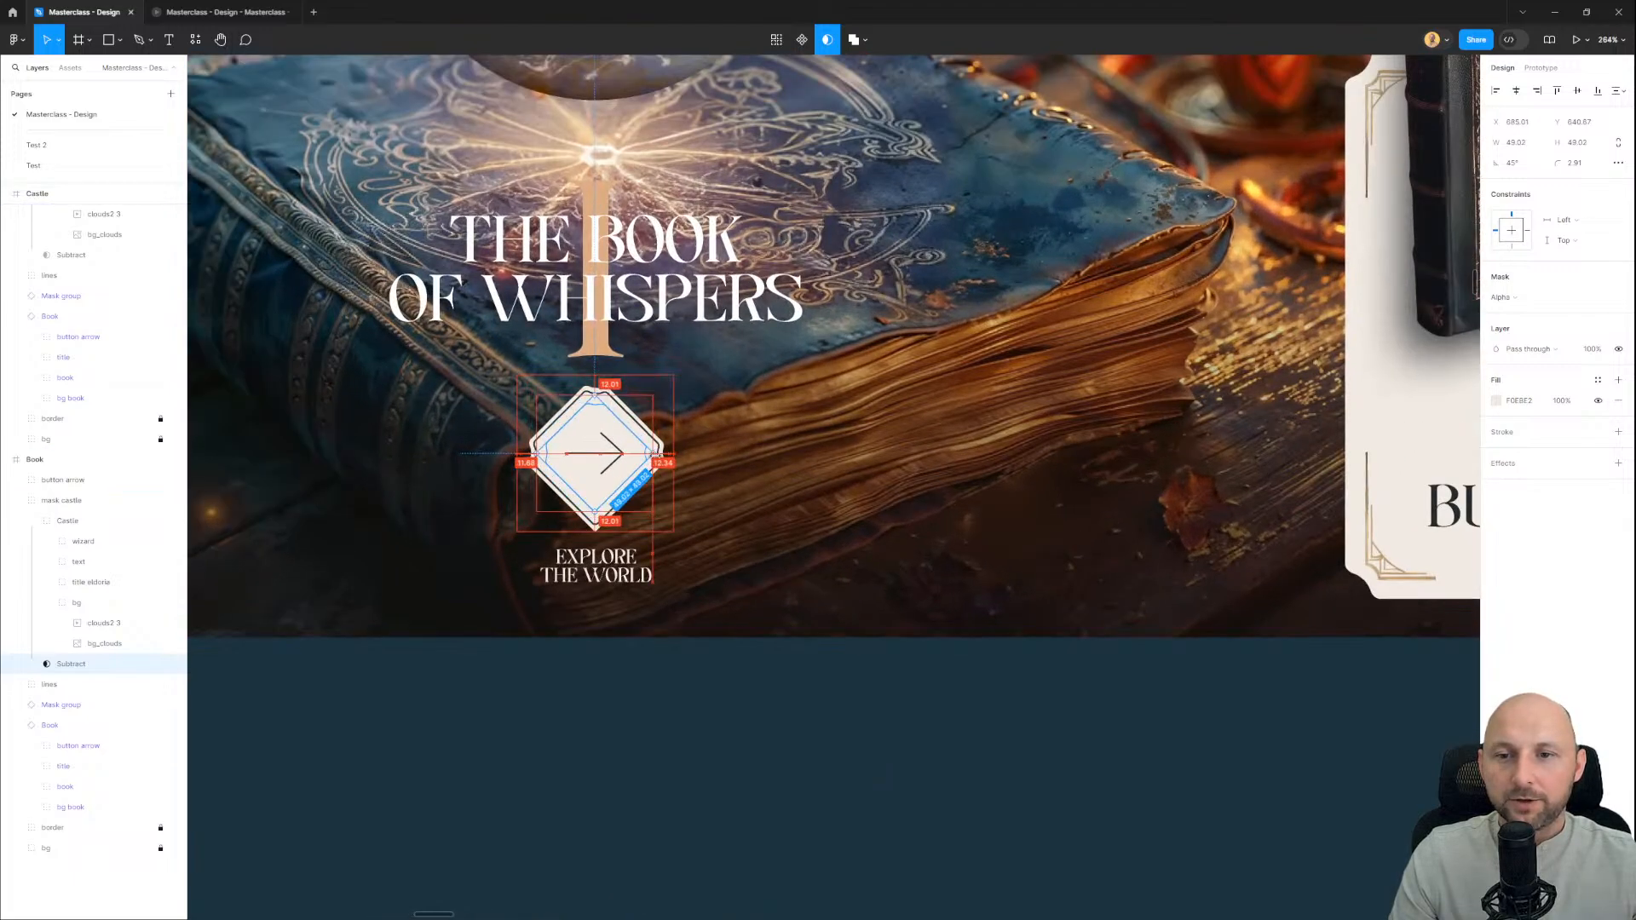
pyautogui.scroll(-7, 660, 454)
pyautogui.moveTo(1038, 510); pyautogui.dragTo(468, 510)
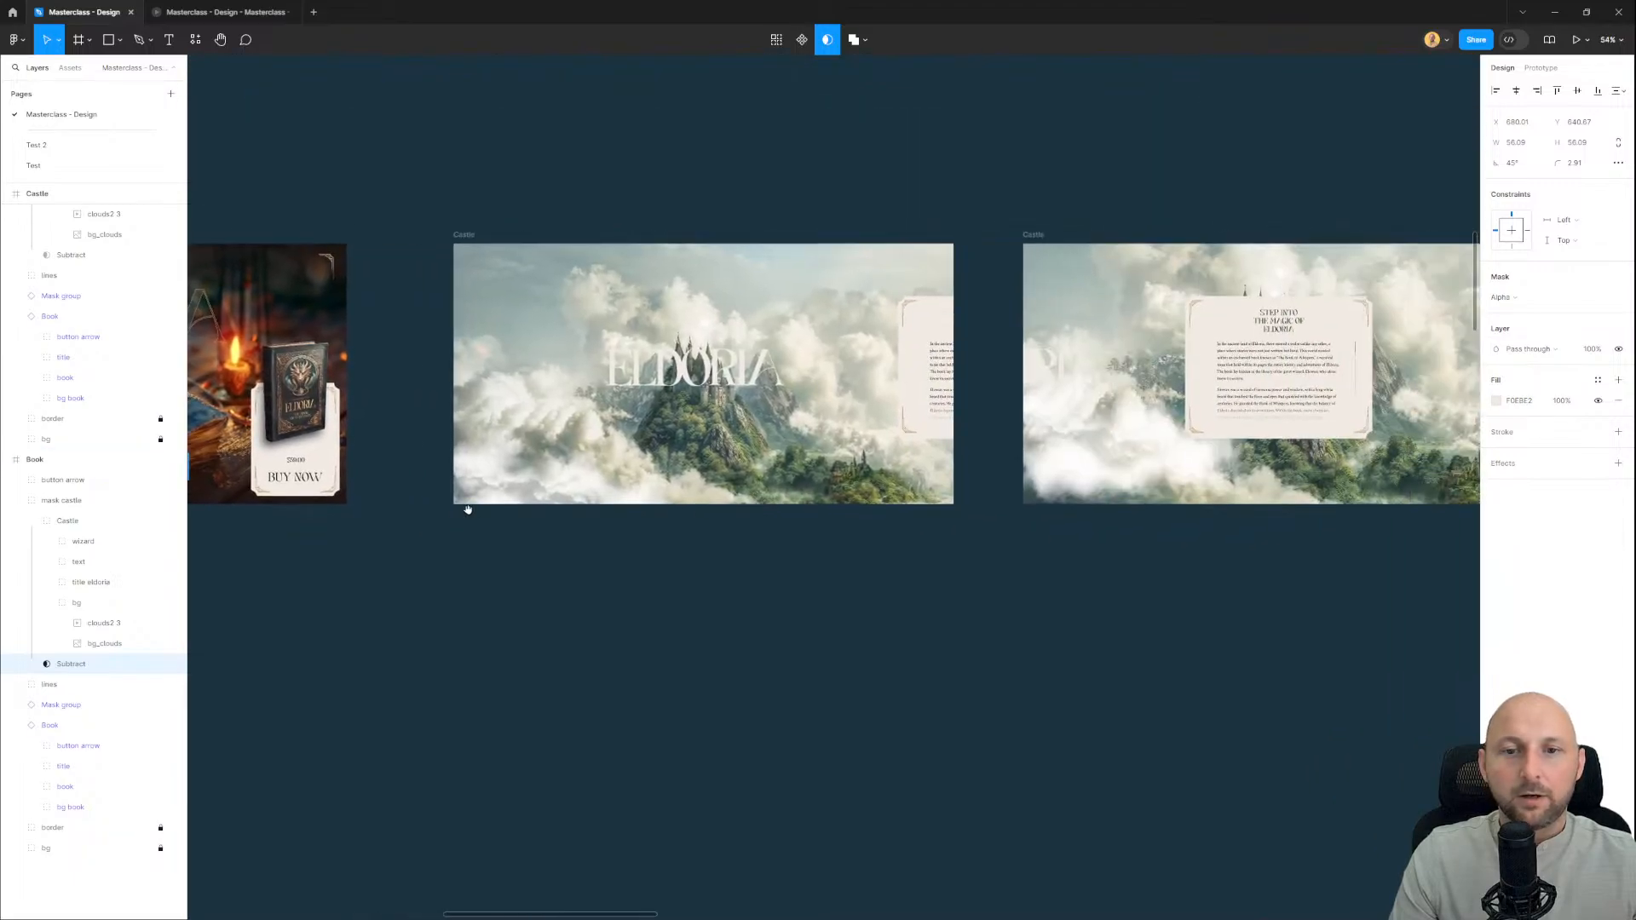
# Step: Play the prototype from the book scene's Explore the World arrow to check the transition to the castle text card
pyautogui.click(203, 13)
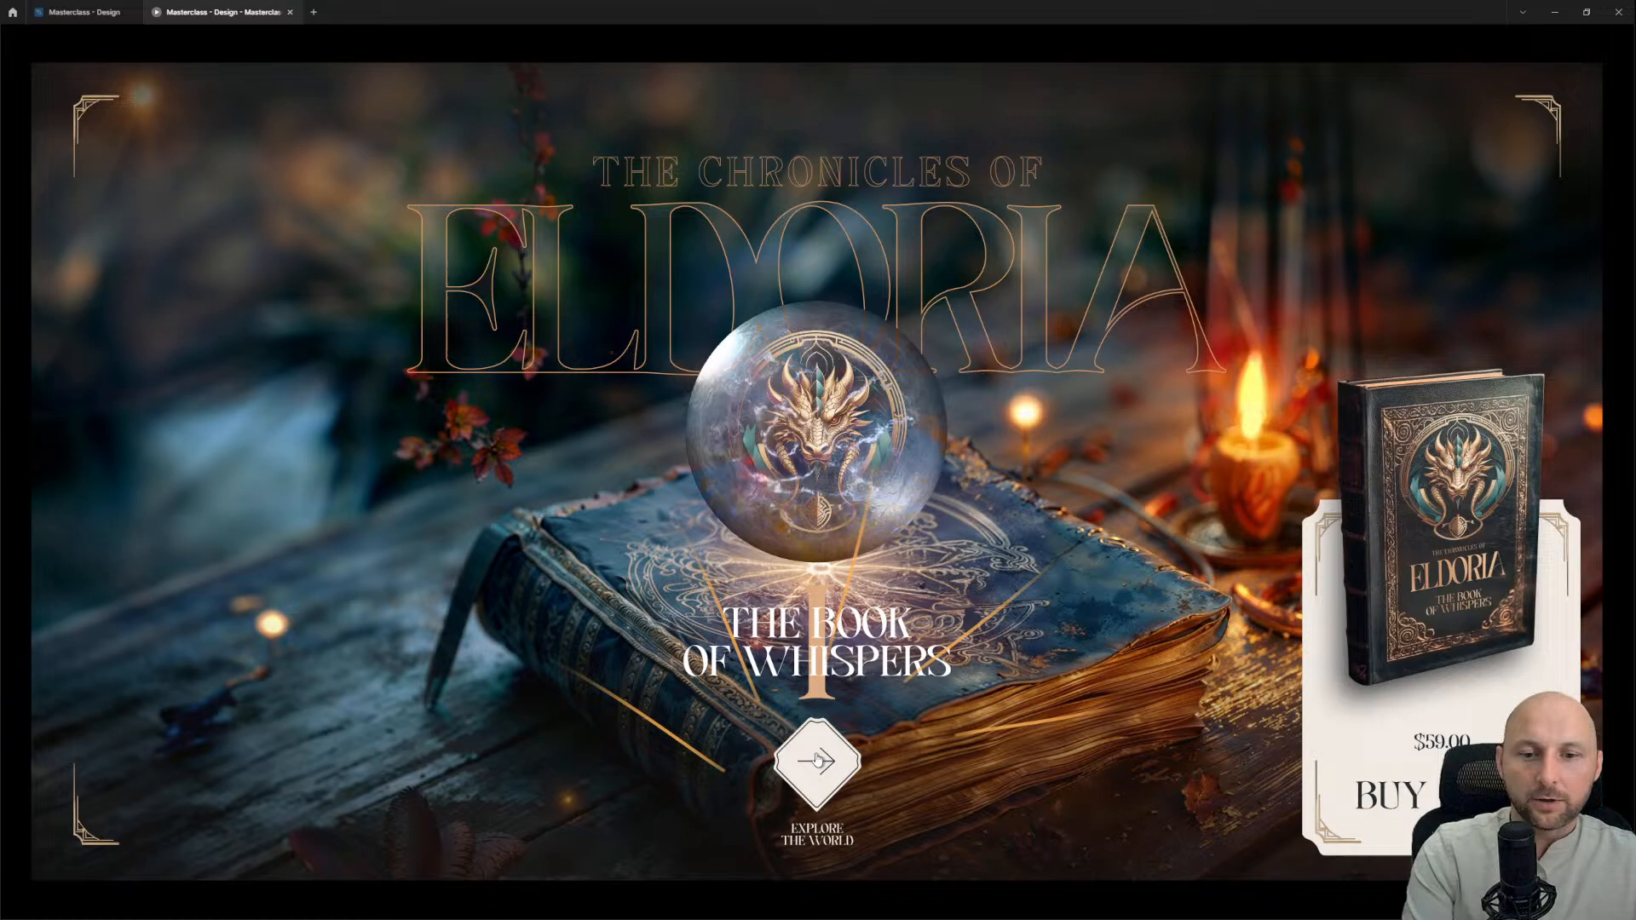
pyautogui.click(817, 760)
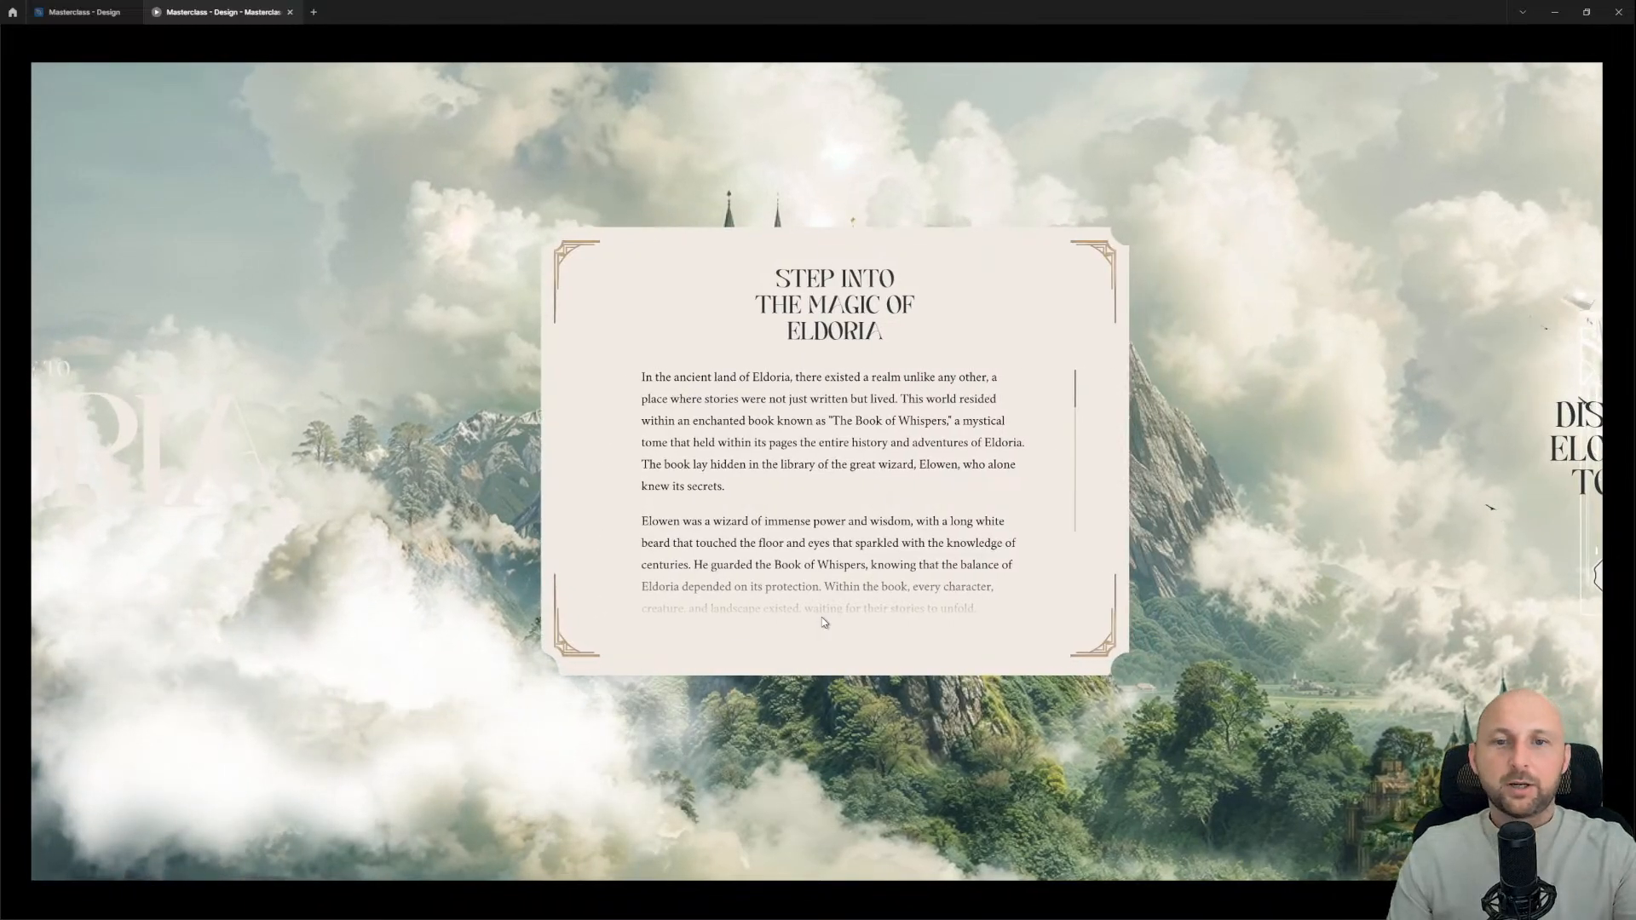
pyautogui.click(86, 12)
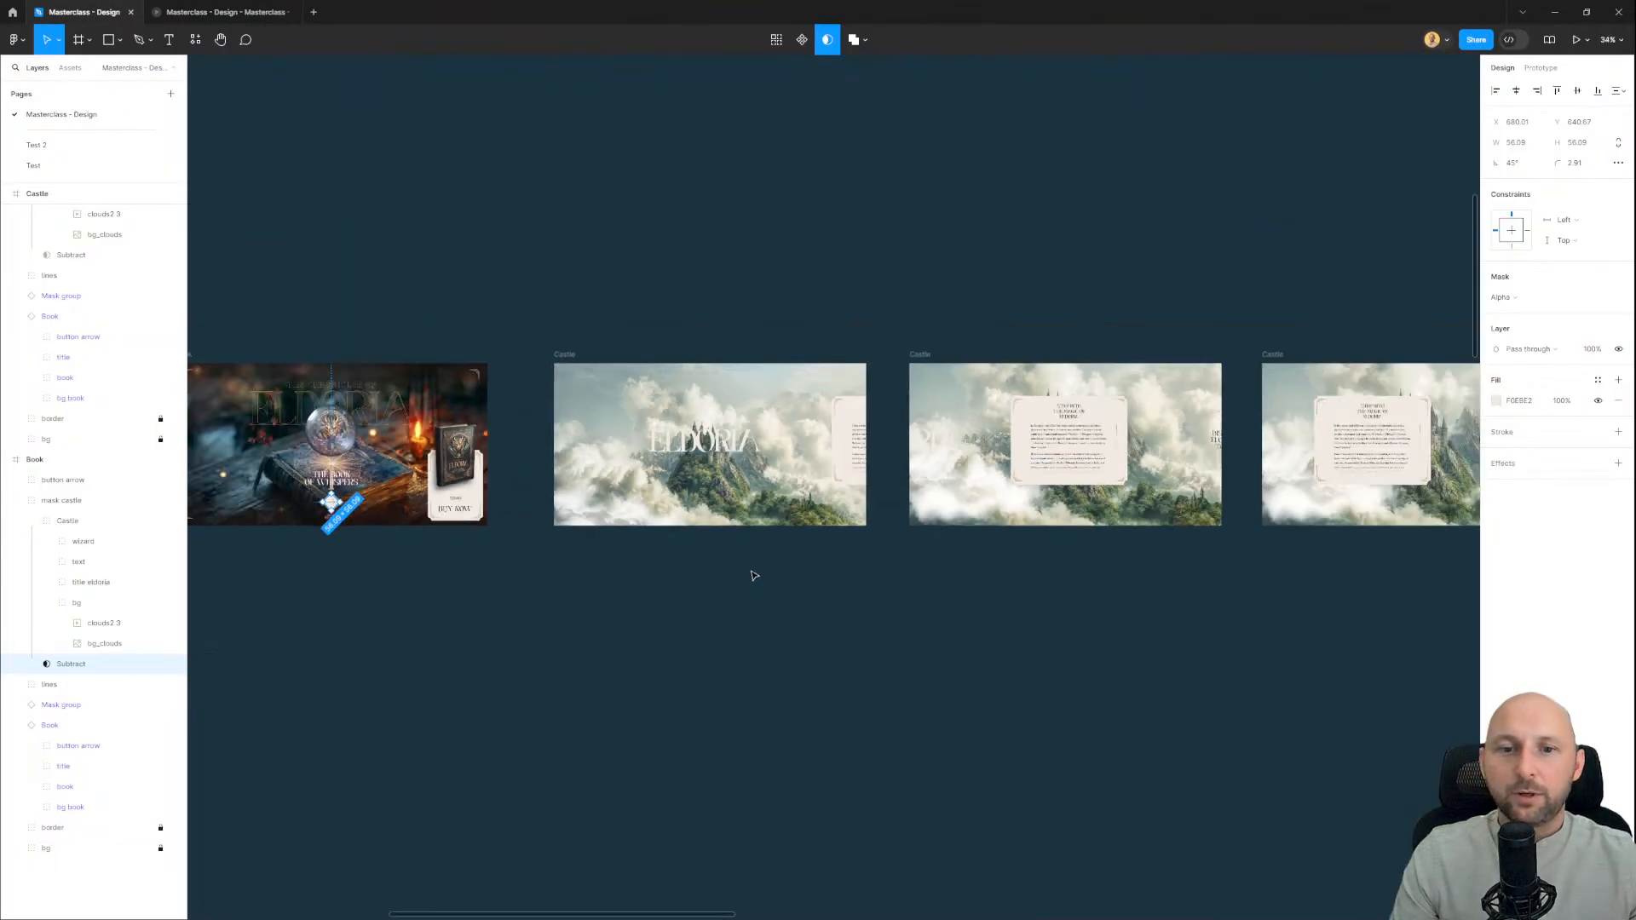
# Step: Shift the bg_clouds image in the last Castle frame left until the castle stands at the left side of the text card
pyautogui.hscroll(3, 1231, 622)
pyautogui.scroll(3, 865, 602)
pyautogui.moveTo(842, 599); pyautogui.dragTo(880, 592)
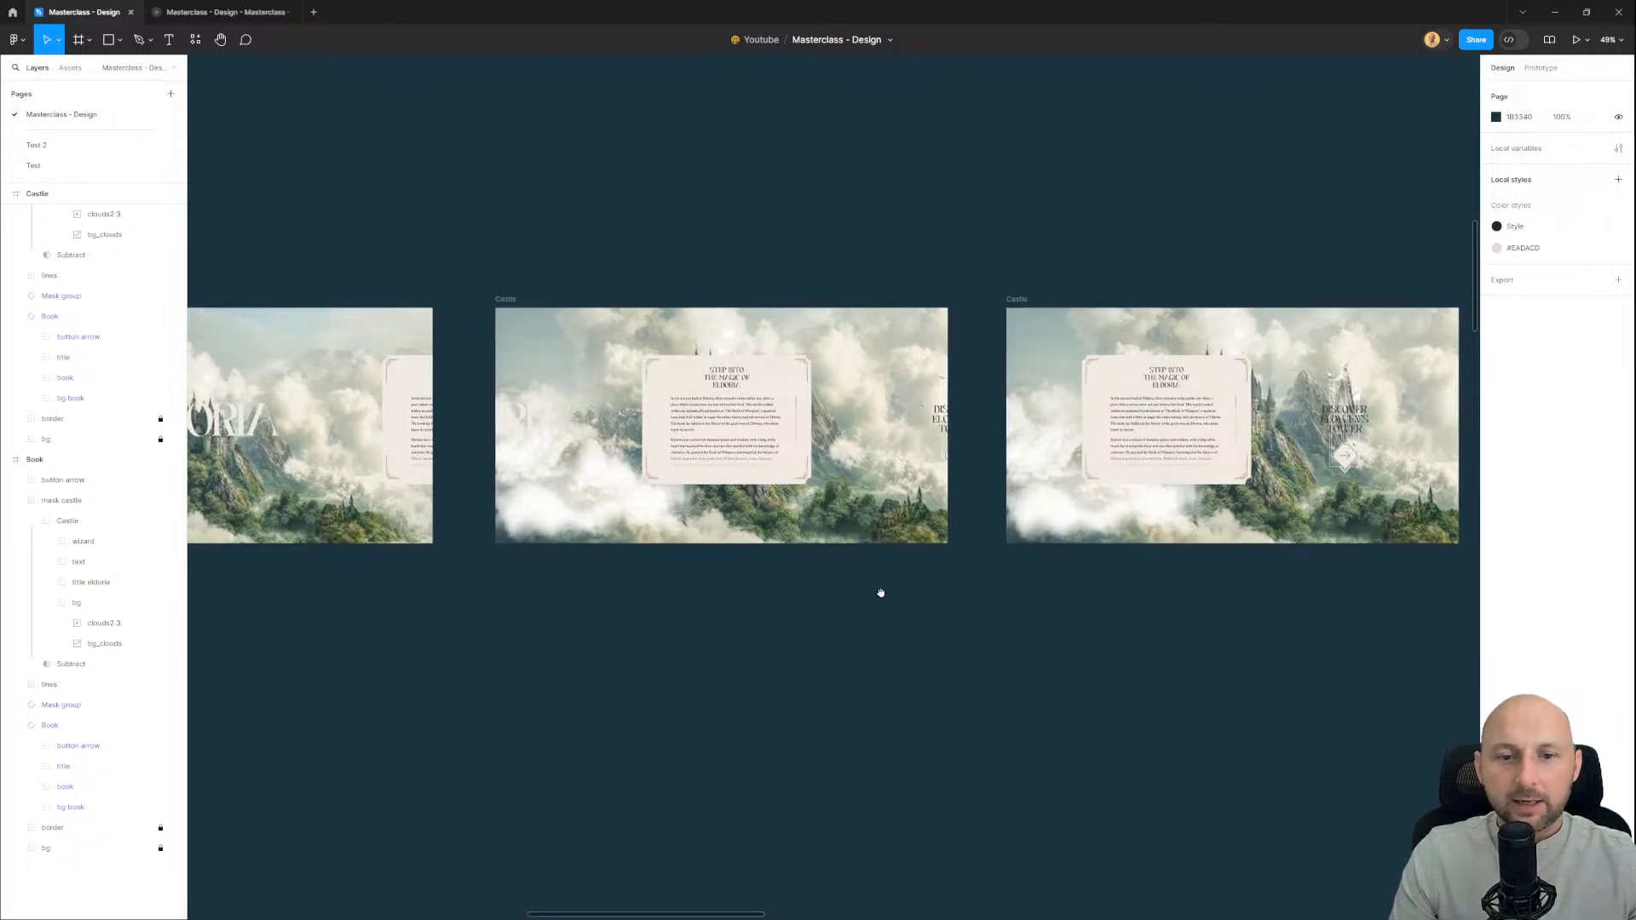
pyautogui.moveTo(1099, 659); pyautogui.dragTo(665, 668)
pyautogui.scroll(3, 924, 473)
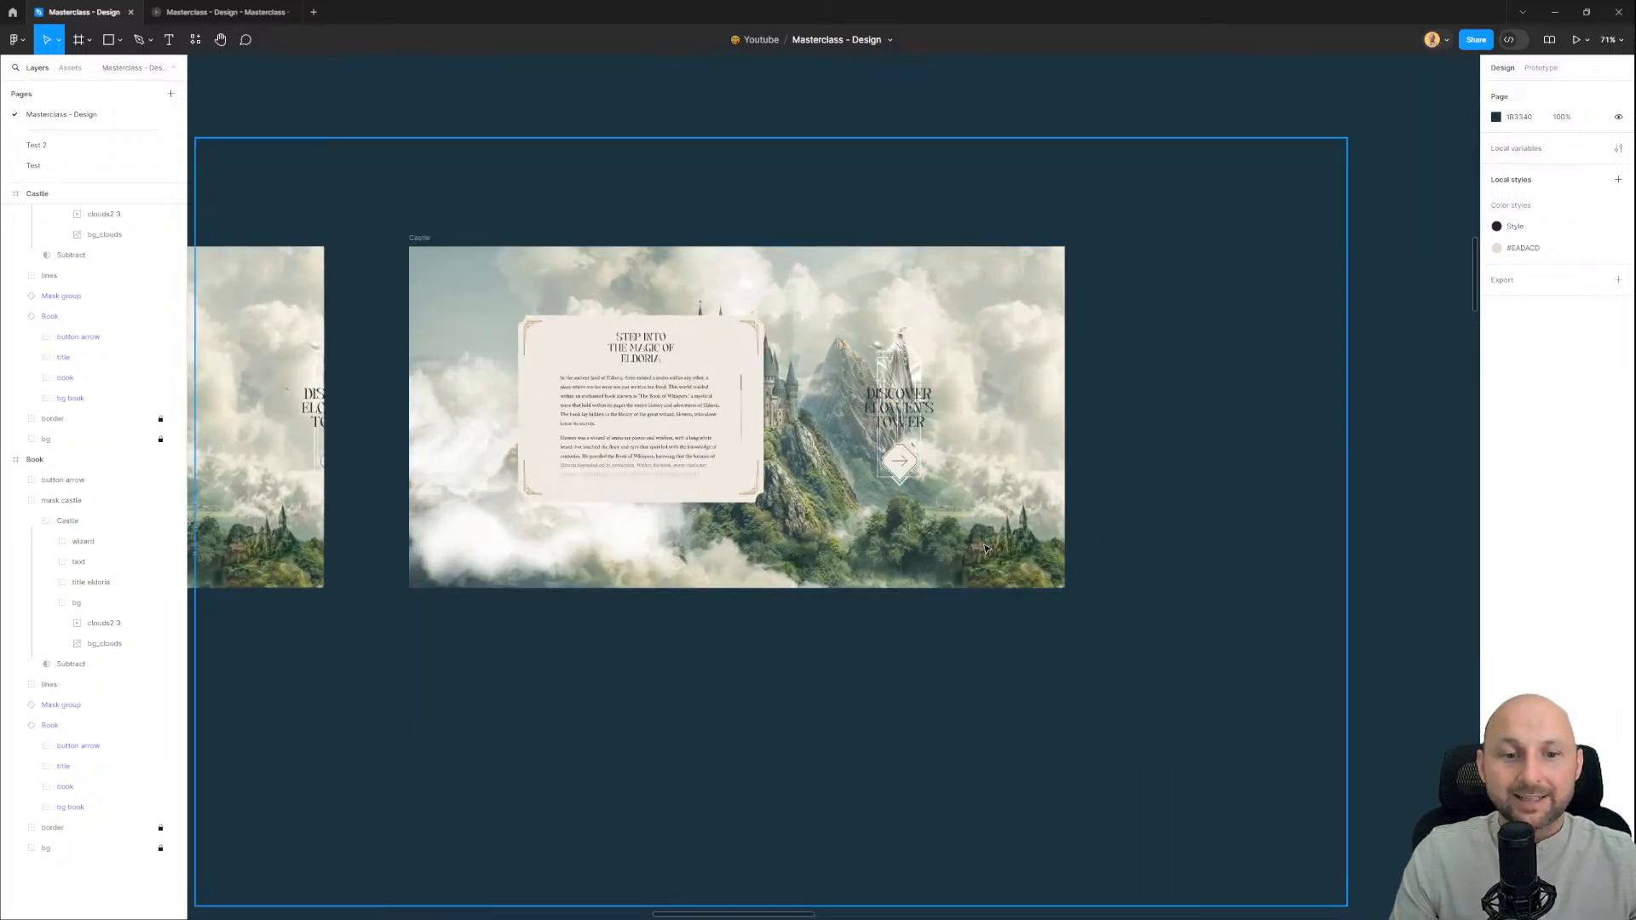
pyautogui.keyDown('ctrl'); pyautogui.click(1028, 523); pyautogui.keyUp('ctrl')
pyautogui.moveTo(1028, 523); pyautogui.dragTo(845, 534)
# Step: Shift the bg_clouds image in the middle Castle frame left to about X -730, keeping its vertical position
pyautogui.moveTo(665, 542); pyautogui.dragTo(1387, 525)
pyautogui.keyDown('ctrl'); pyautogui.click(553, 286); pyautogui.keyUp('ctrl')
pyautogui.scroll(-2, 826, 388)
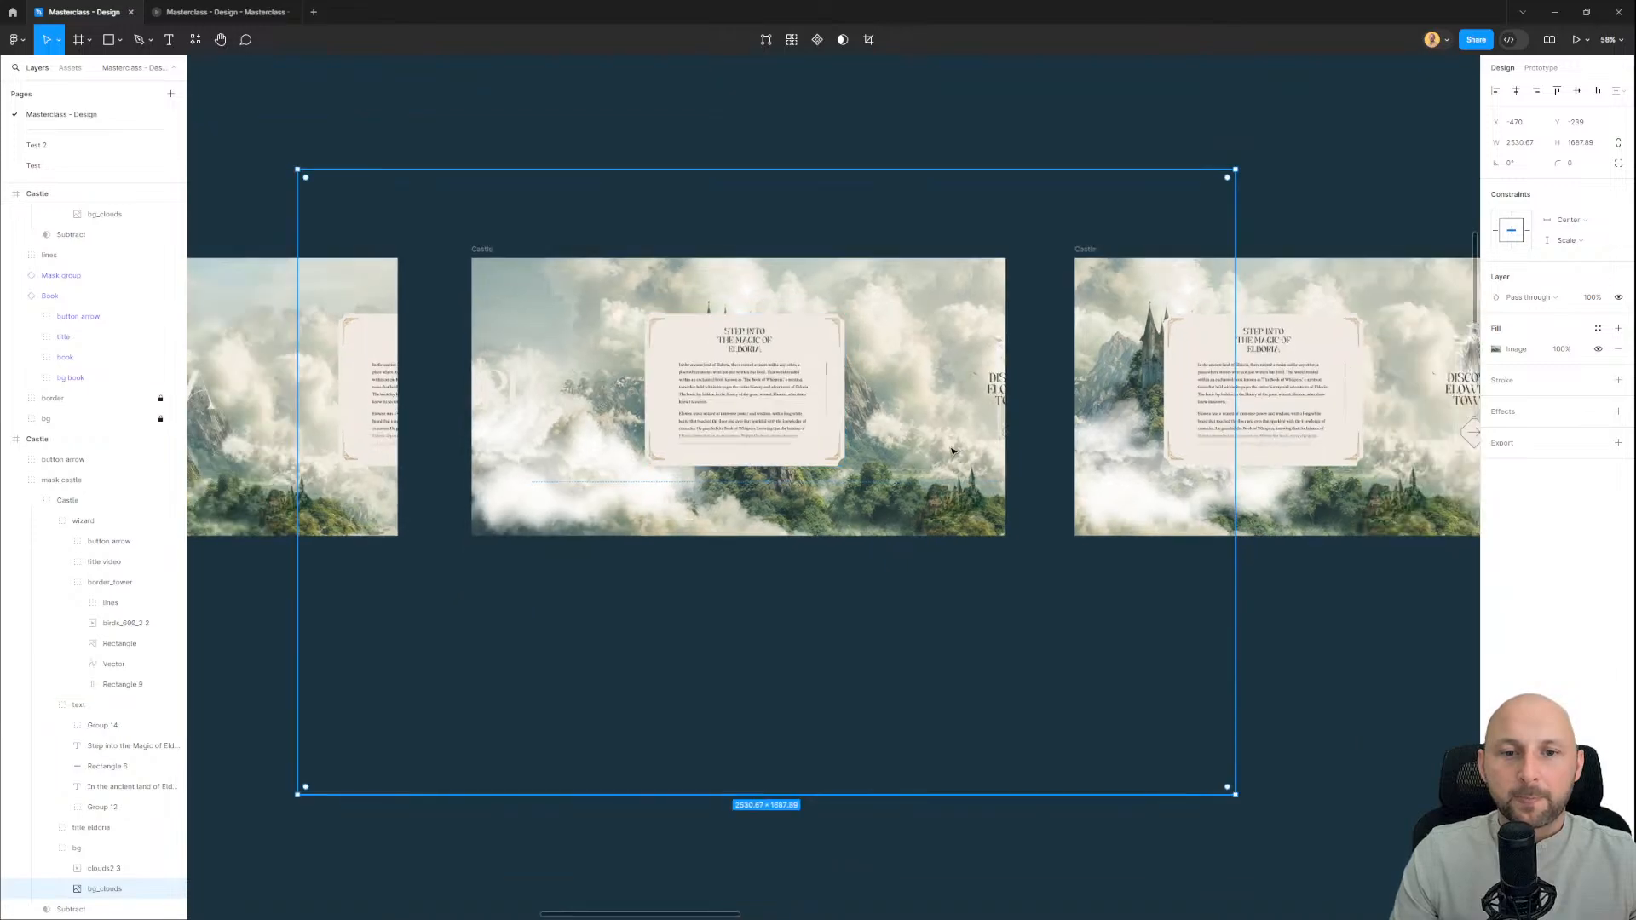
pyautogui.moveTo(954, 452); pyautogui.dragTo(871, 449)
pyautogui.moveTo(898, 457); pyautogui.dragTo(839, 482)
# Step: Replay the prototype from the Explore the World arrow to check the castle background movement up to Elowen's Tower
pyautogui.click(220, 12)
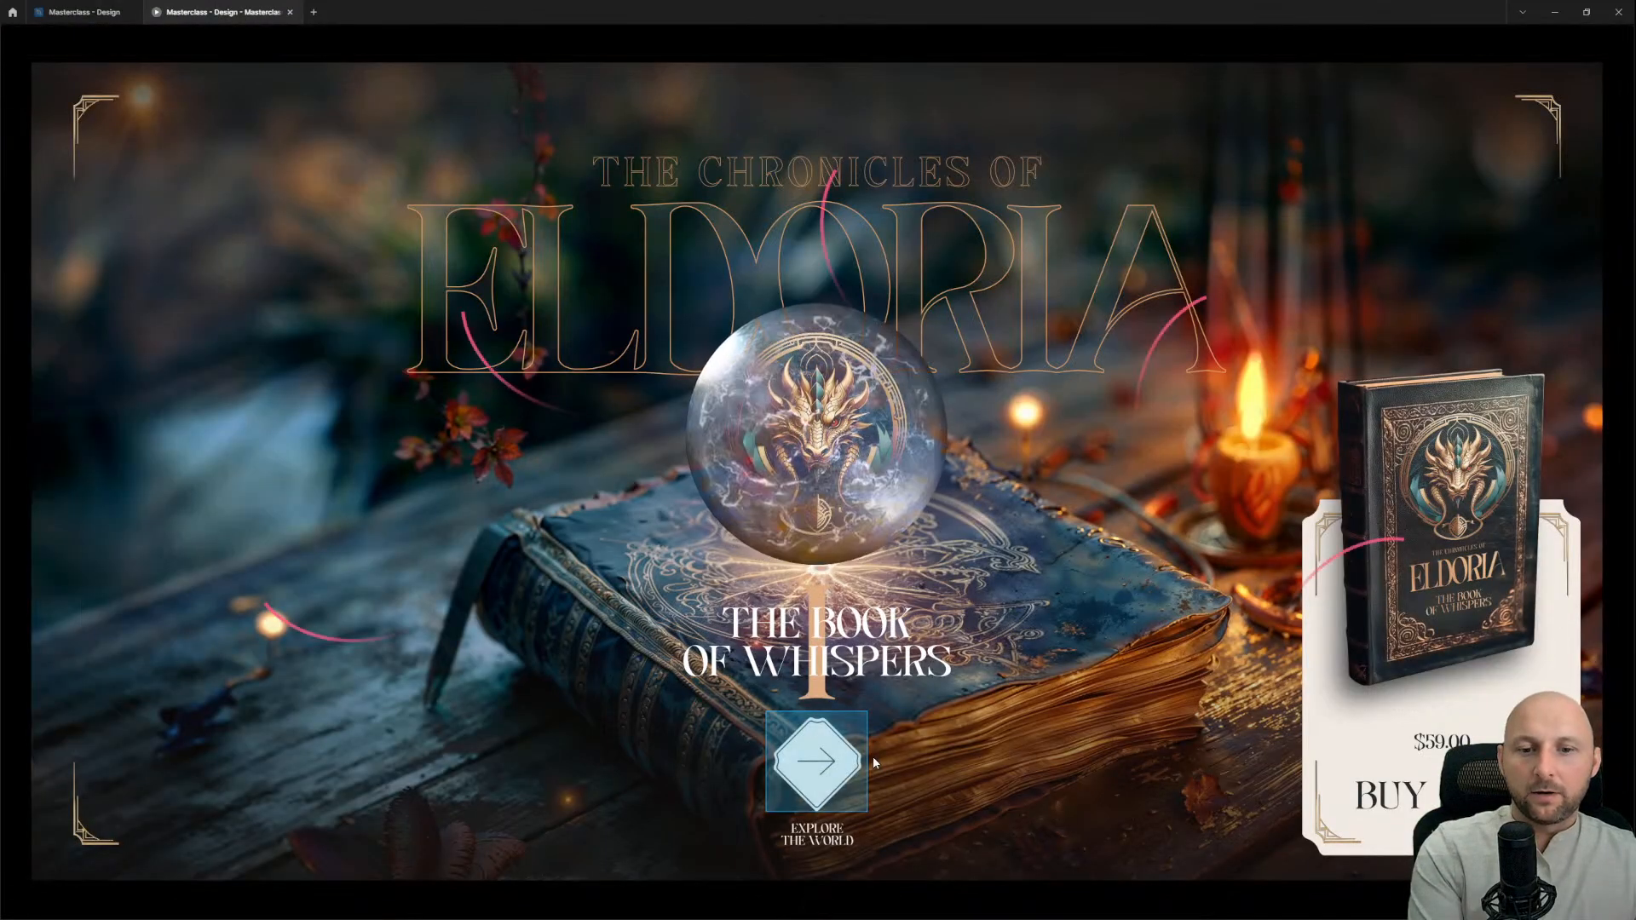
pyautogui.click(832, 753)
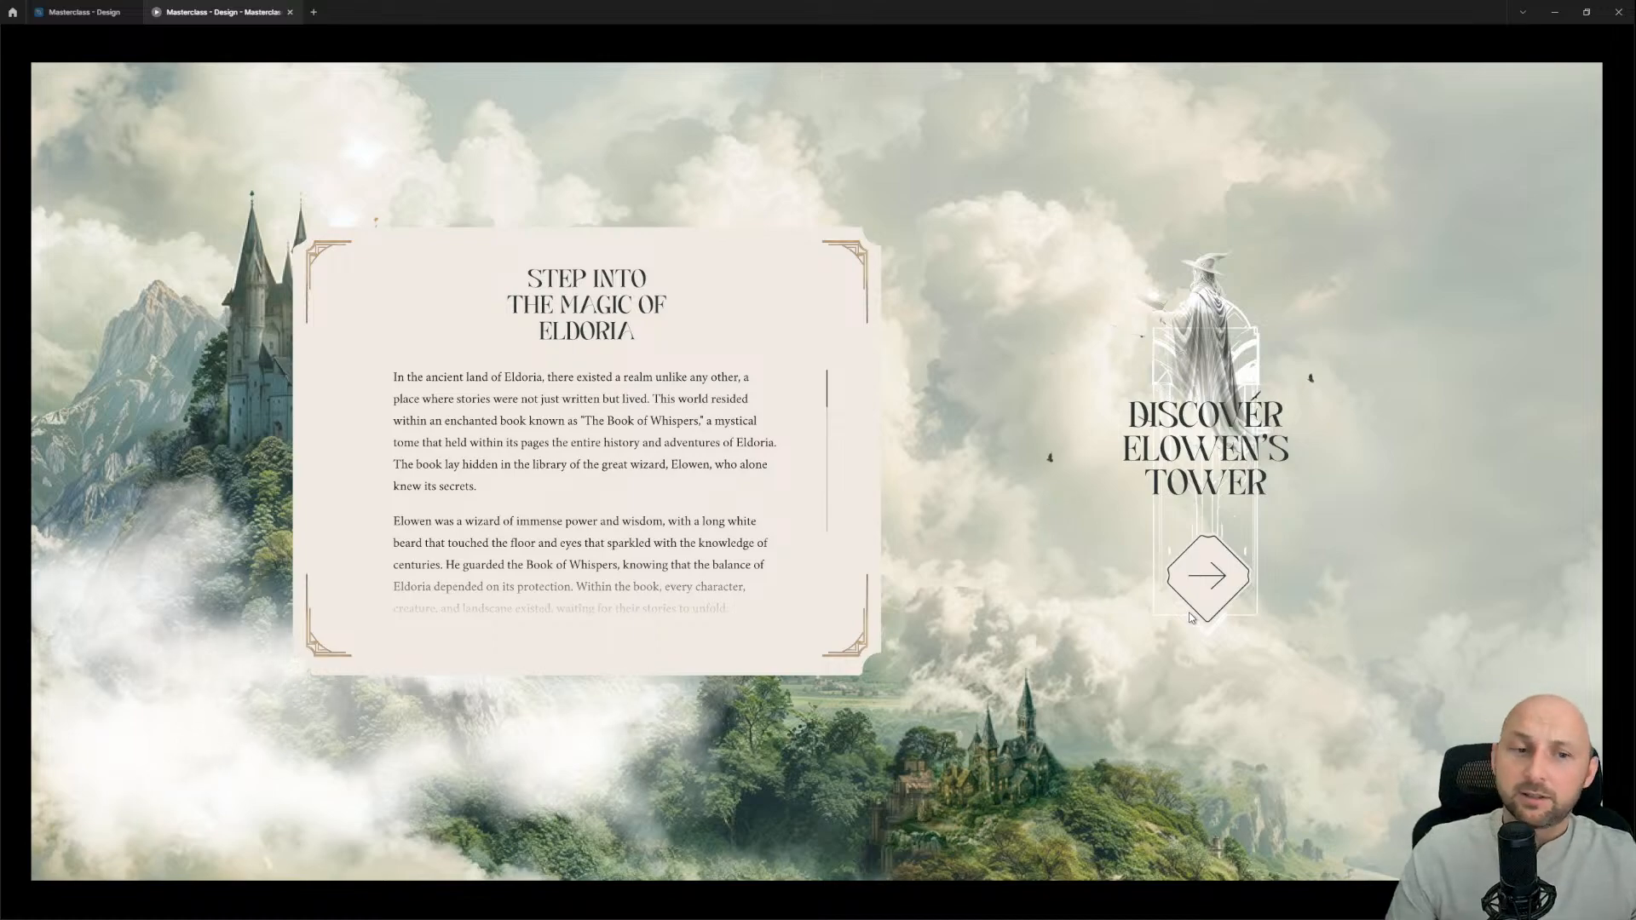
pyautogui.click(94, 17)
# Step: Move both Dragon frames together farther right, leaving a wide gap after the Tower frame
pyautogui.scroll(-5, 653, 452)
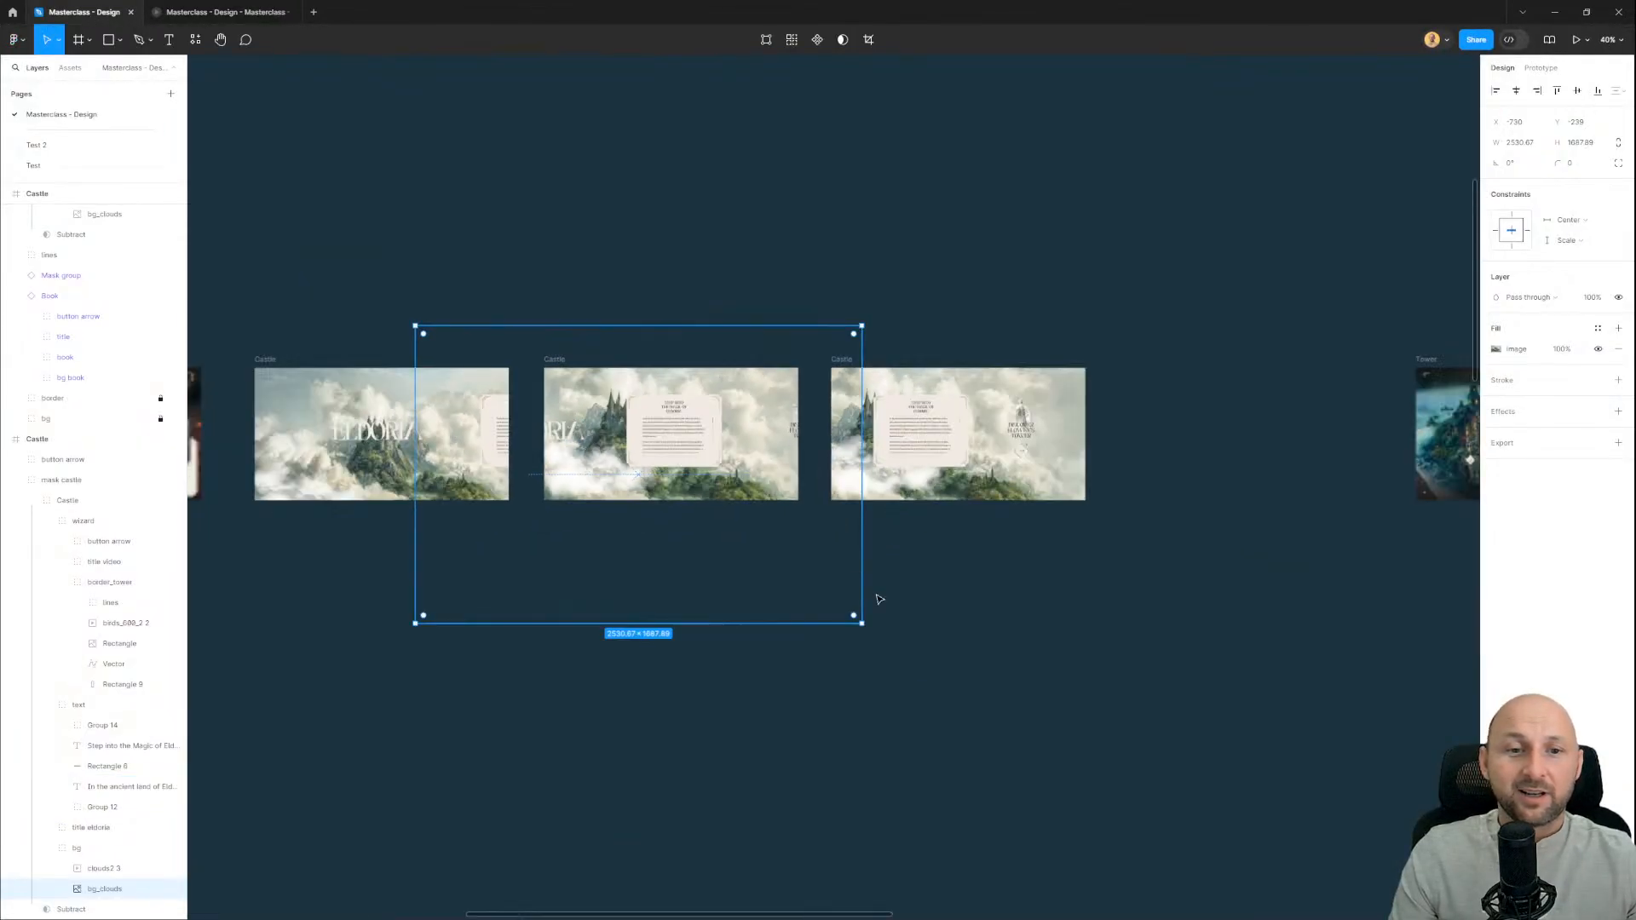
pyautogui.click(999, 583)
pyautogui.moveTo(1001, 581); pyautogui.dragTo(932, 566)
pyautogui.hscroll(4, 955, 563)
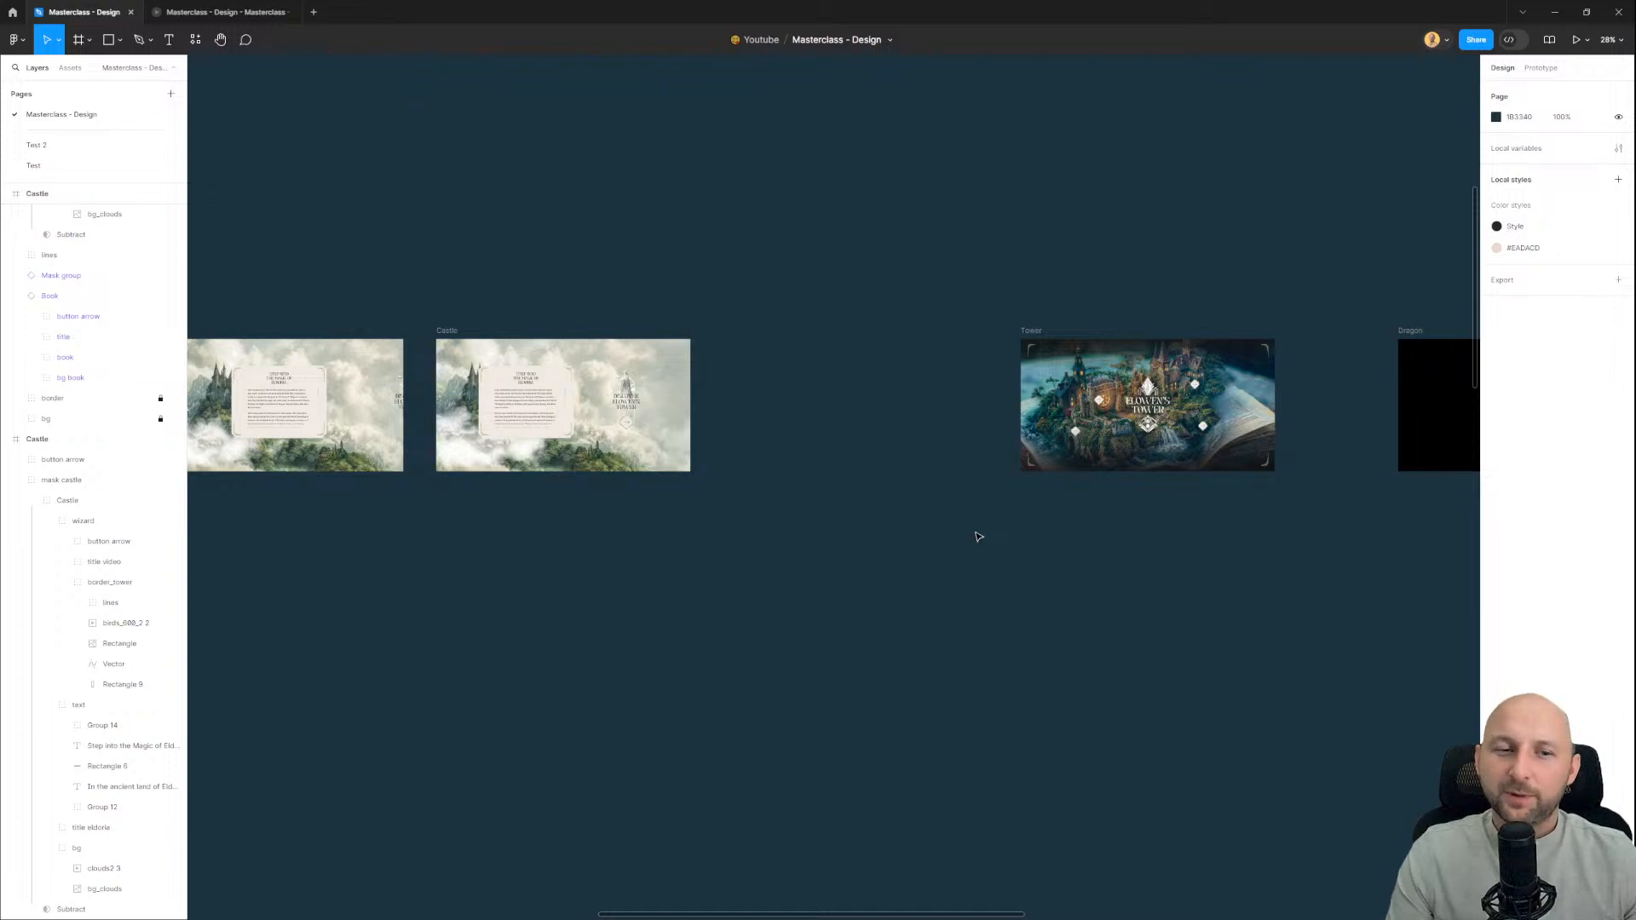
pyautogui.scroll(-3, 979, 537)
pyautogui.moveTo(1221, 571); pyautogui.dragTo(1083, 353)
pyautogui.moveTo(698, 443); pyautogui.dragTo(976, 435)
pyautogui.moveTo(644, 539); pyautogui.dragTo(1064, 513)
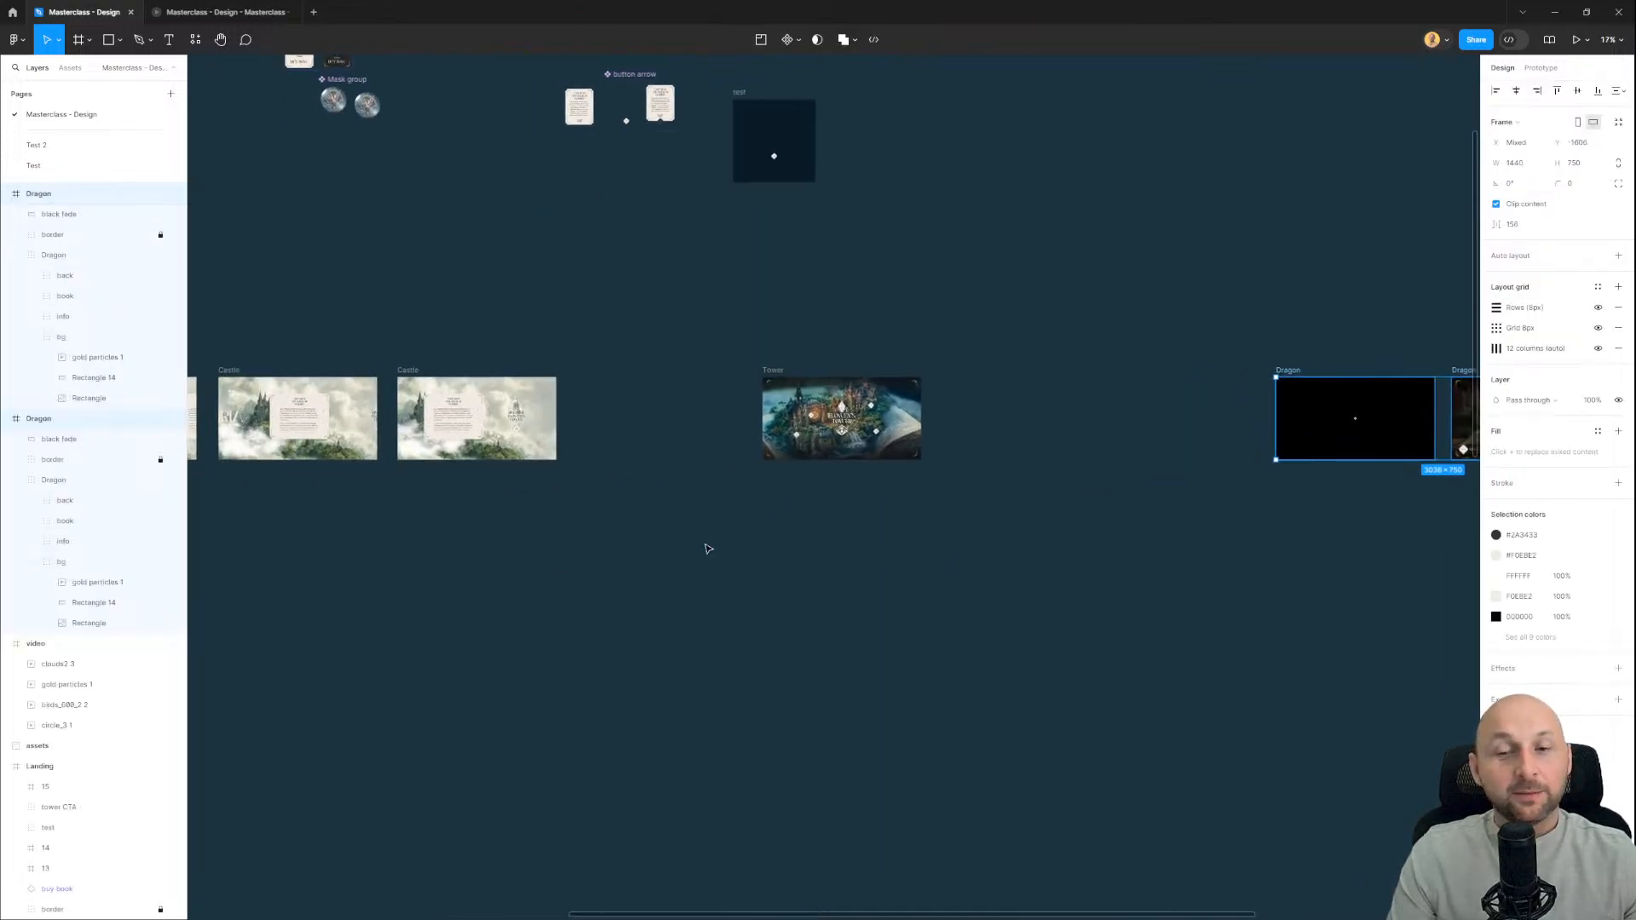
# Step: Move the Tower frame farther right, away from the last Castle frame, keeping it in the same row
pyautogui.click(706, 546)
pyautogui.scroll(5, 610, 401)
pyautogui.moveTo(611, 402); pyautogui.dragTo(698, 390)
pyautogui.click(1112, 326)
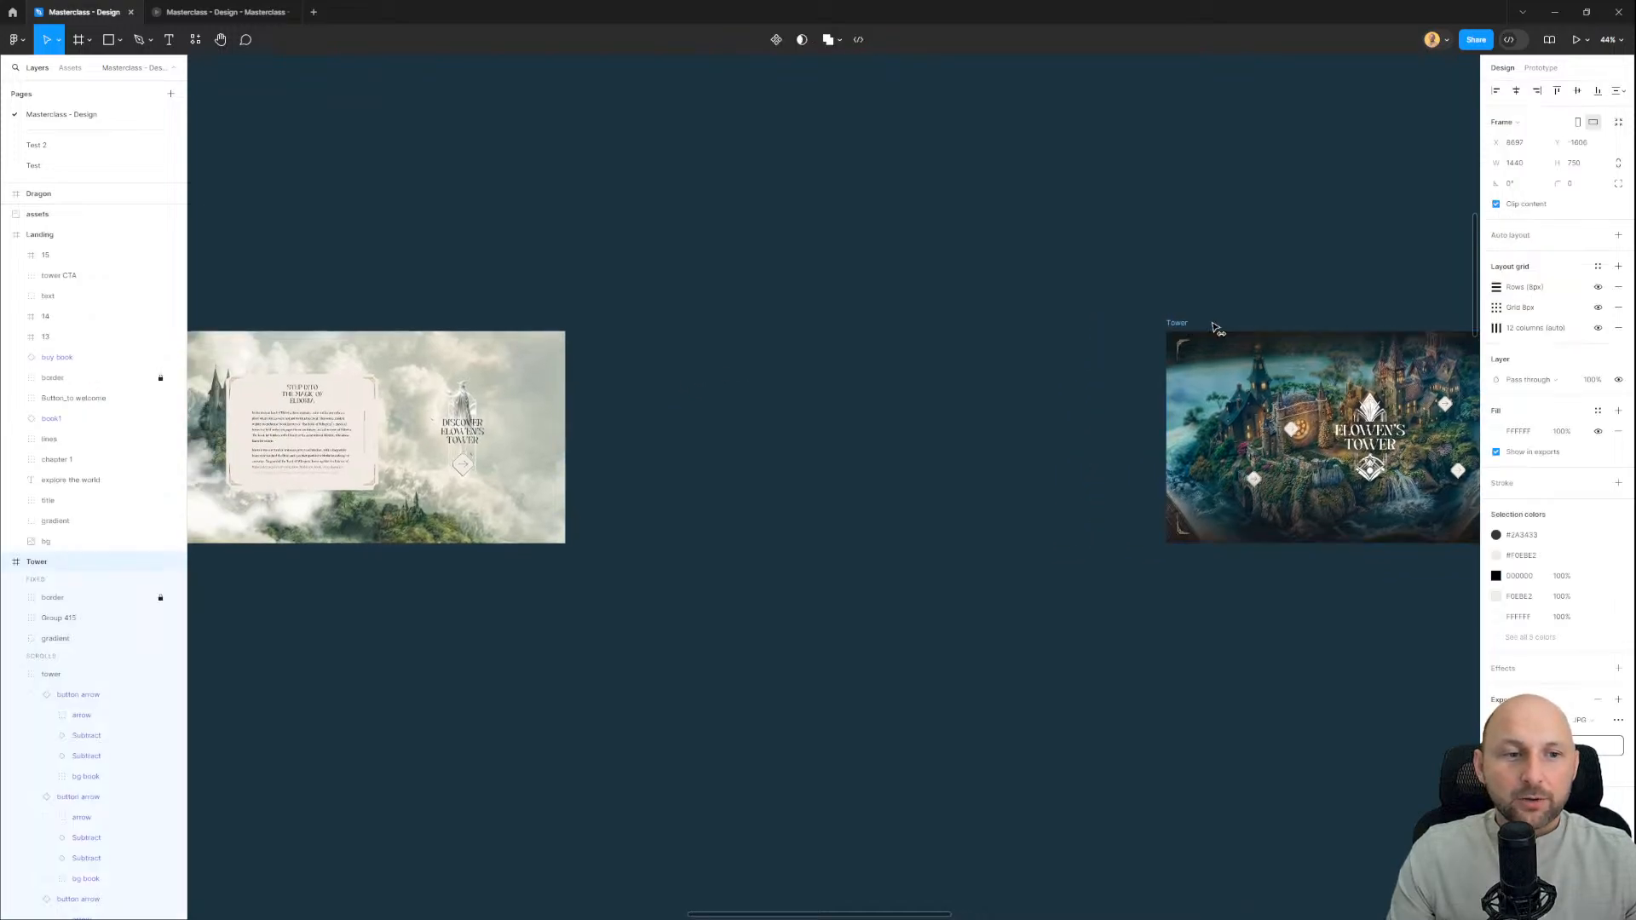
pyautogui.hotkey('shift', '2')
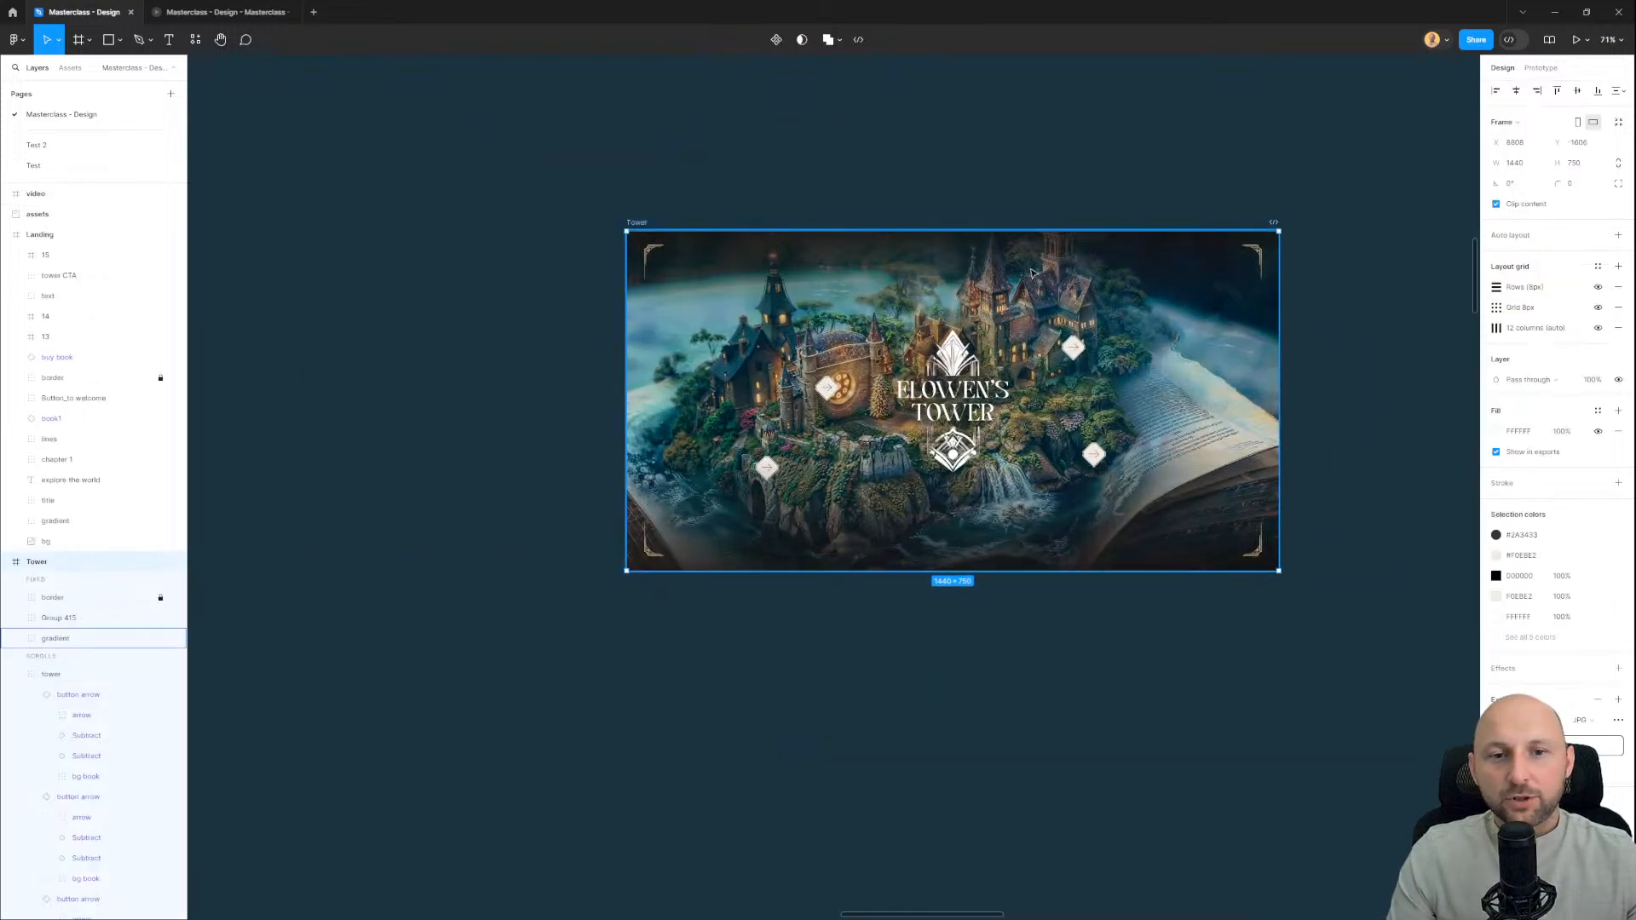
# Step: Browse the prototype's flows in the preview, viewing Tower, video, Dragon, Dragon start, test and Book
pyautogui.hotkey('ctrl', 'alt', 'Return')
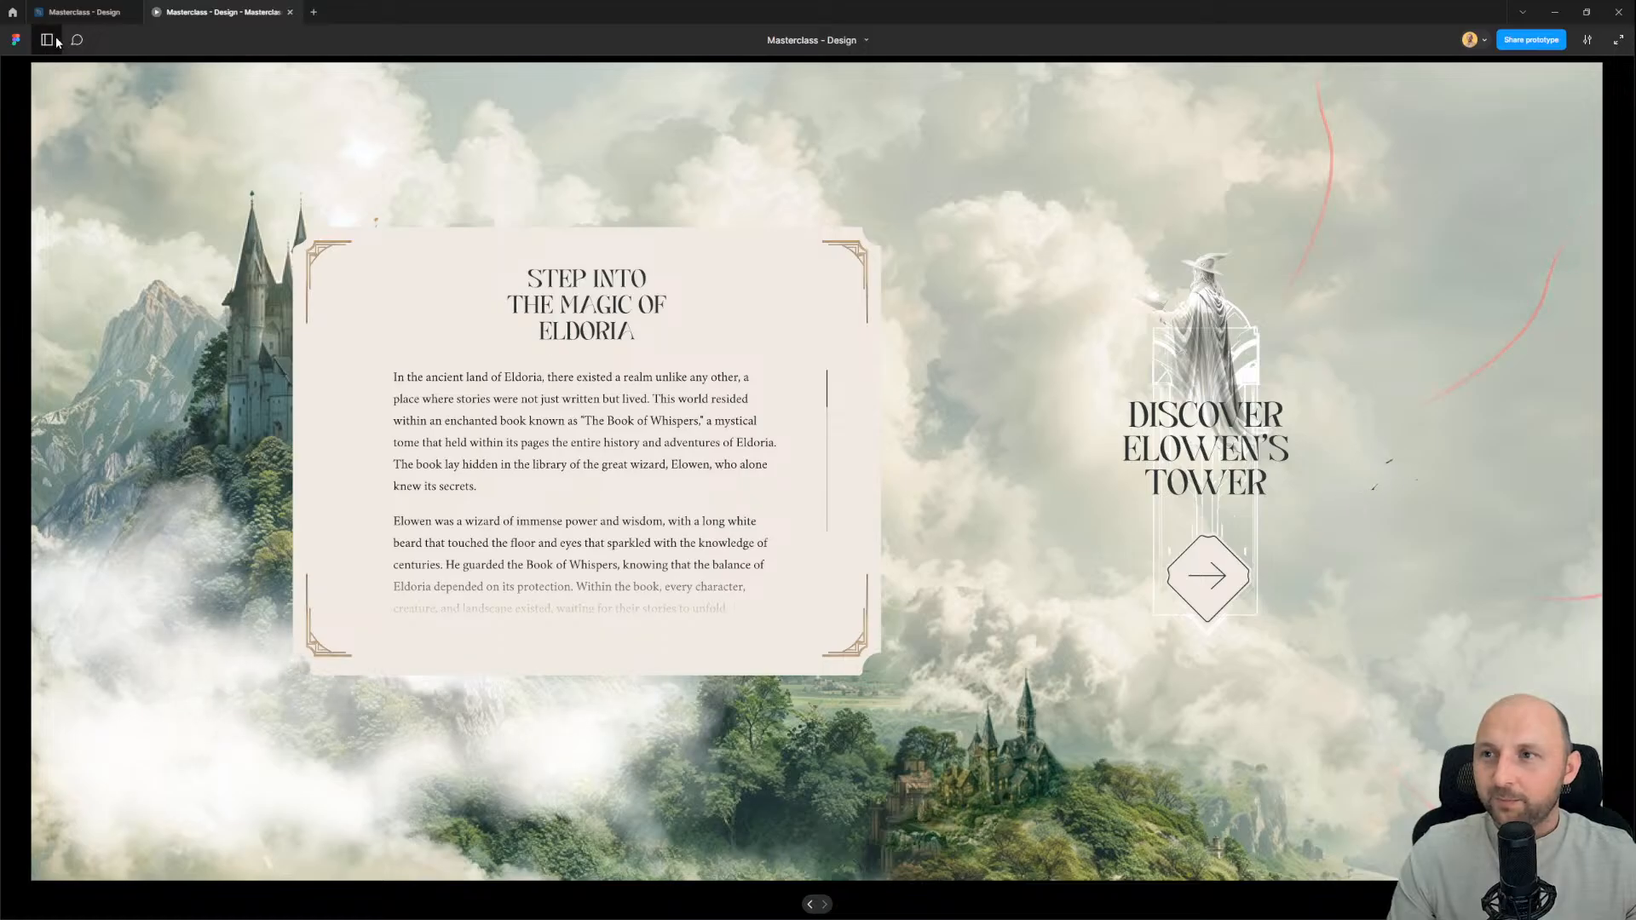
pyautogui.click(56, 38)
pyautogui.click(47, 157)
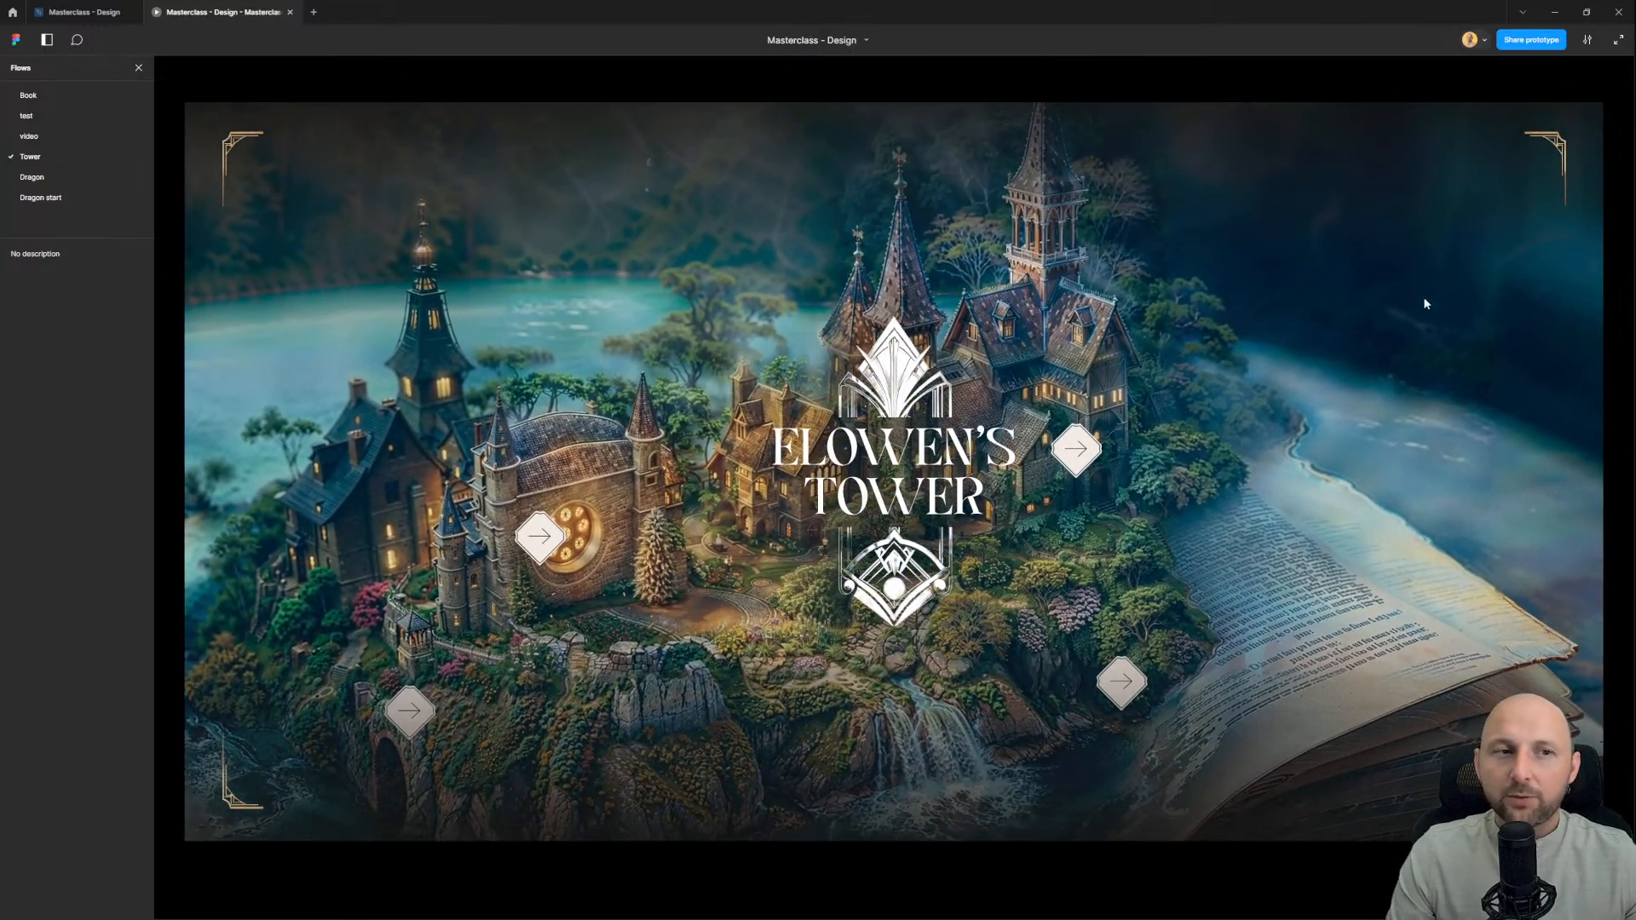
pyautogui.click(39, 136)
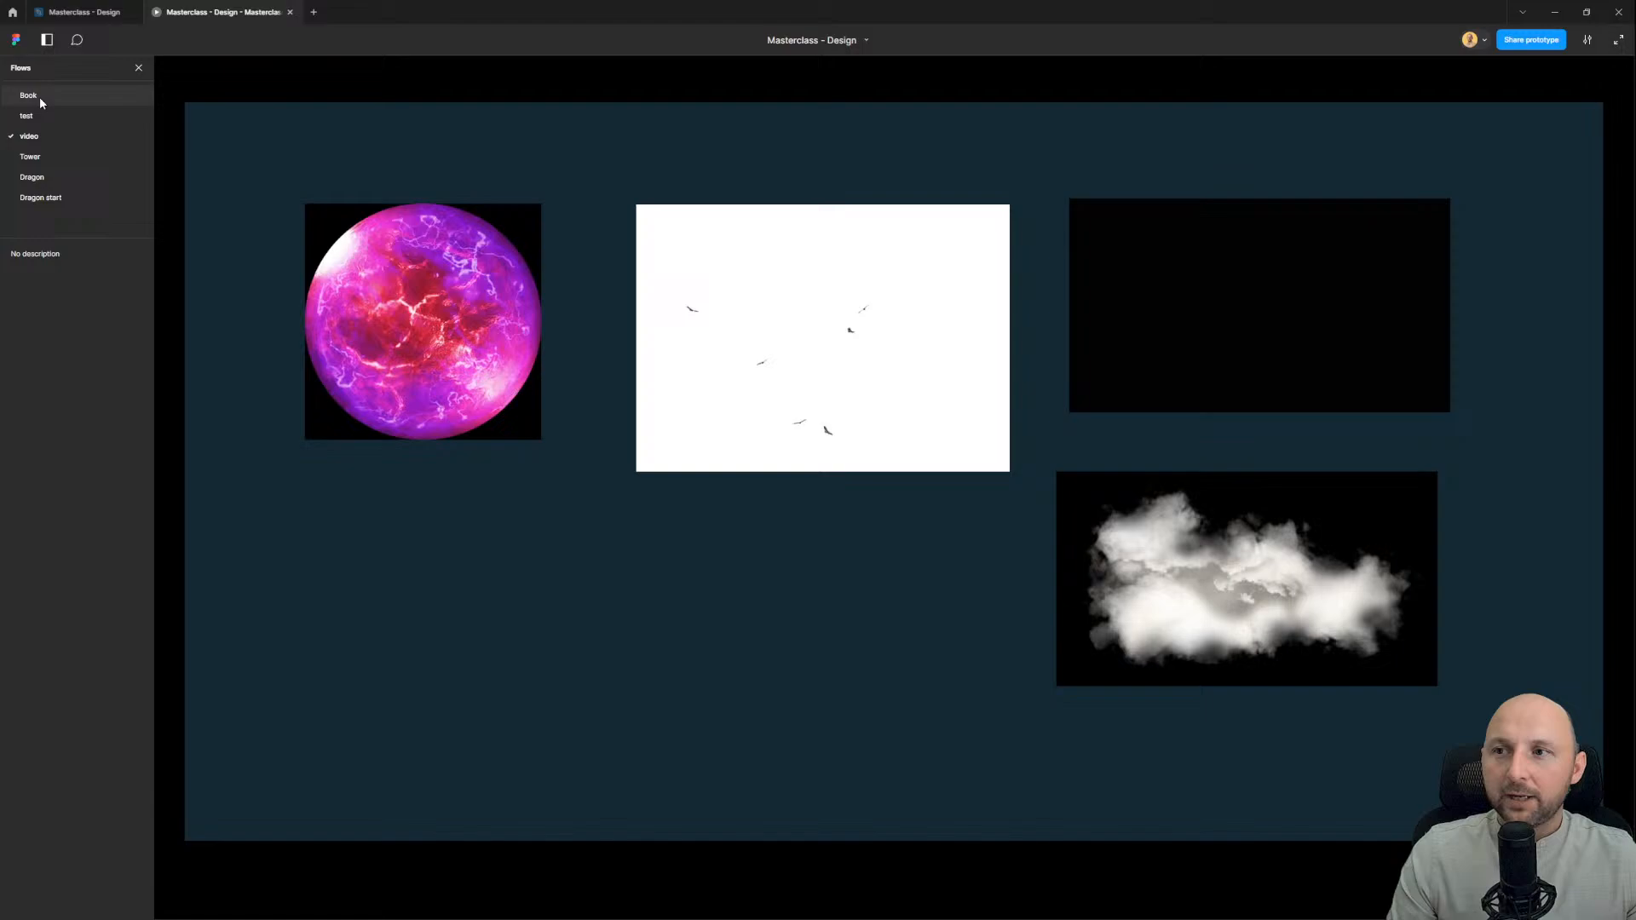
pyautogui.click(42, 177)
pyautogui.click(53, 199)
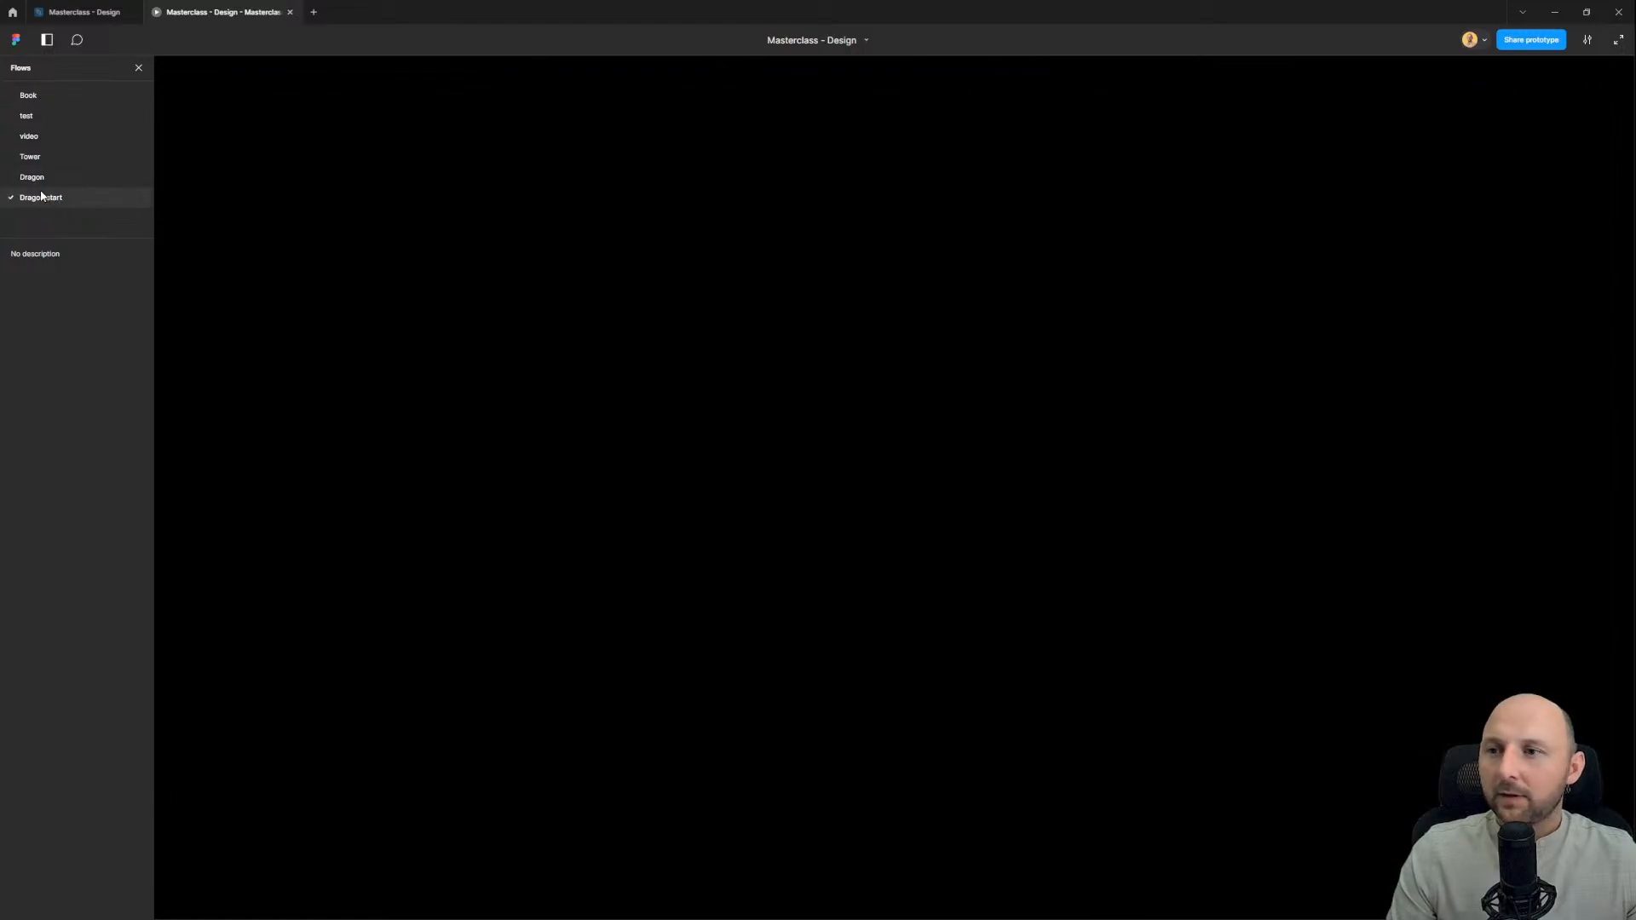
pyautogui.click(39, 116)
pyautogui.click(36, 98)
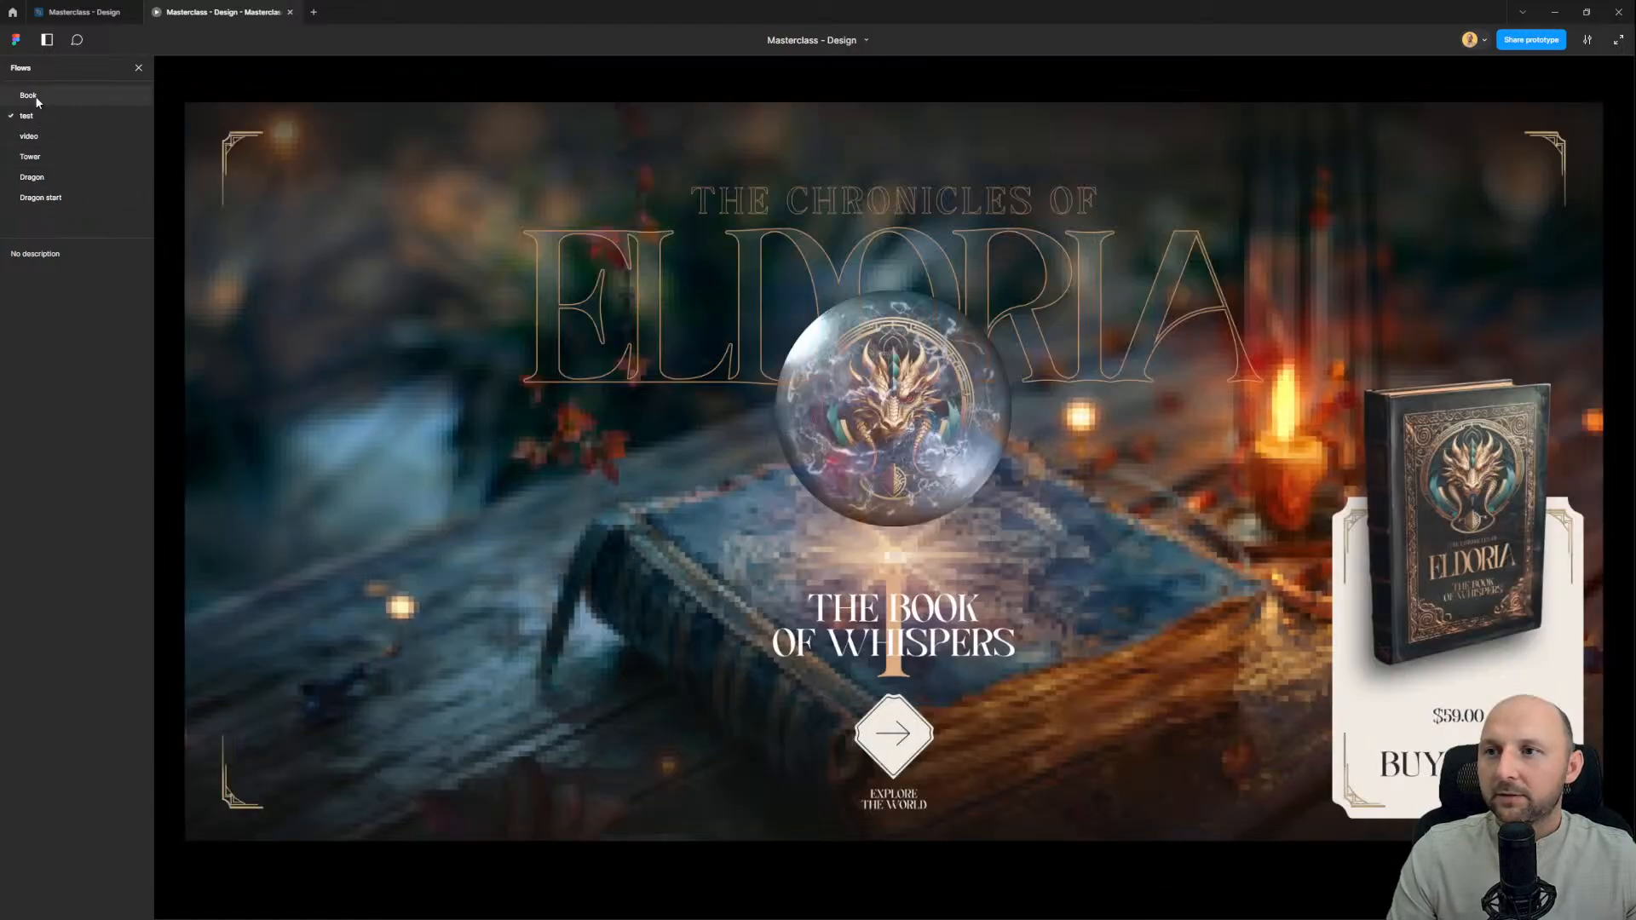
# Step: Add a flow starting point named castle to map to the last Castle frame
pyautogui.click(104, 12)
pyautogui.scroll(-2, 409, 256)
pyautogui.moveTo(409, 257); pyautogui.dragTo(1244, 300)
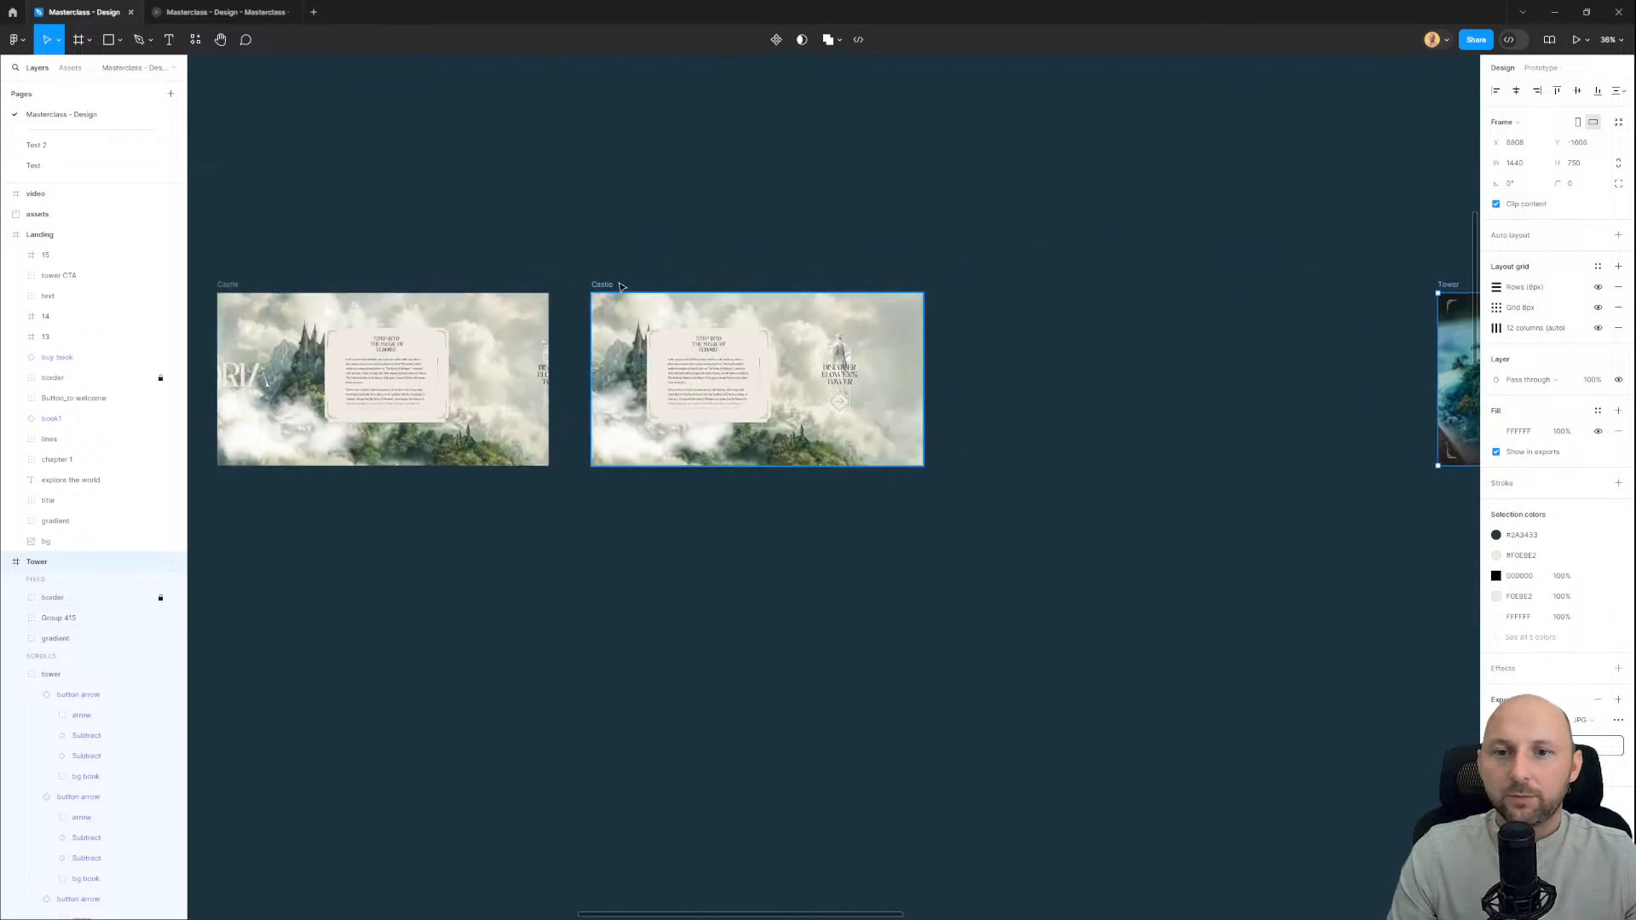
pyautogui.click(621, 287)
pyautogui.click(1540, 68)
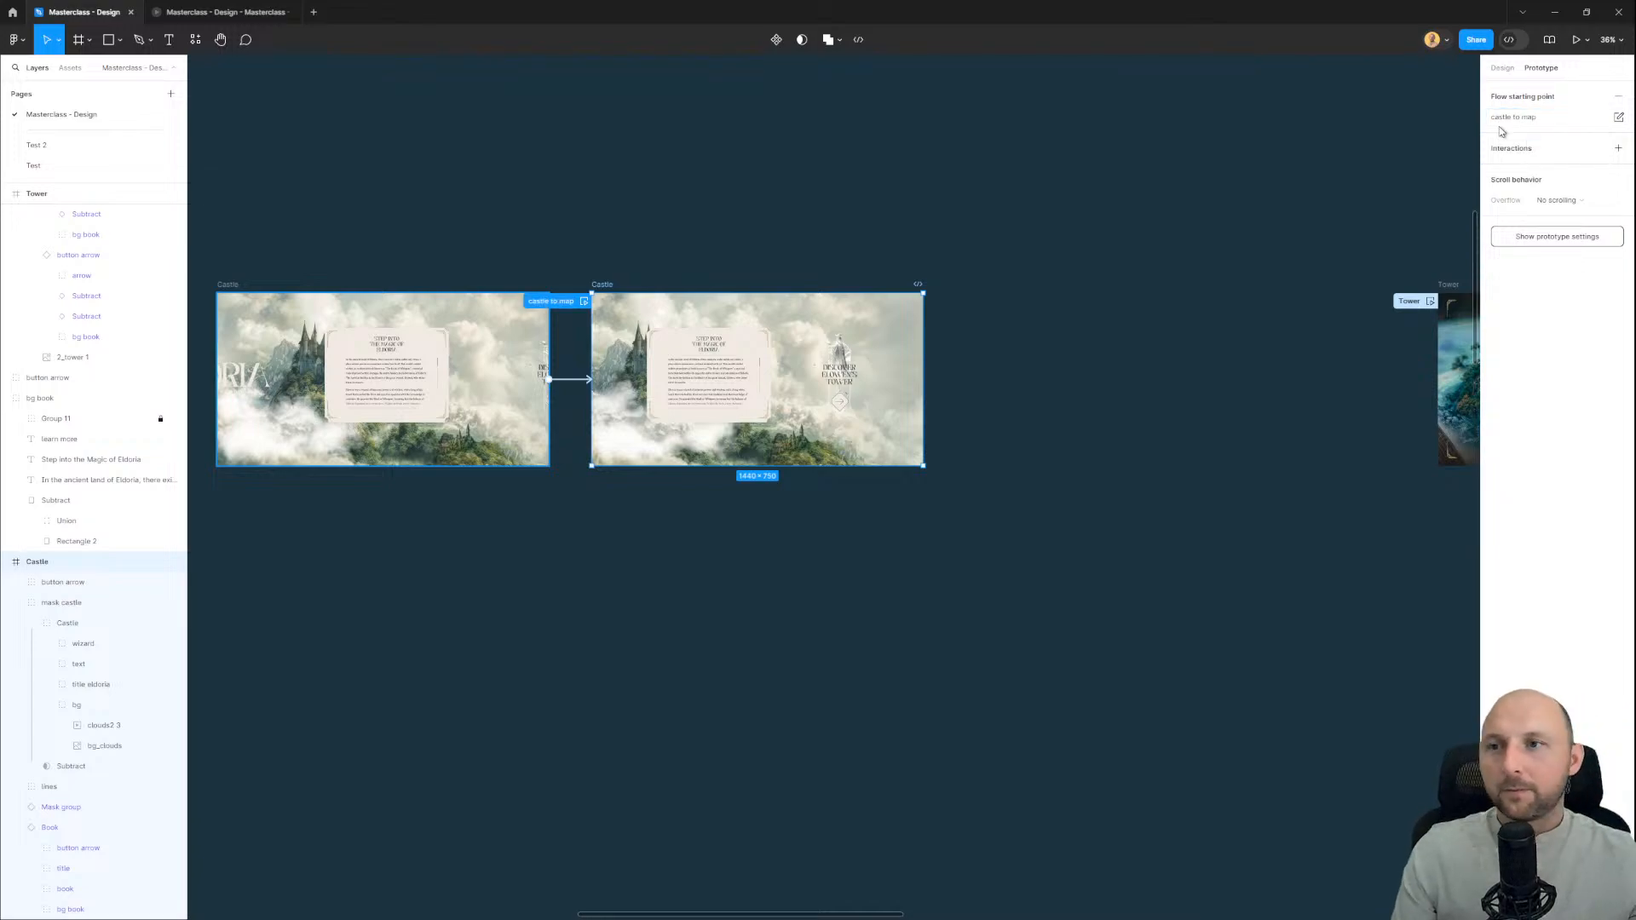
# Step: Preview the castle to map flow and compare it with the Tower flow
pyautogui.click(222, 12)
pyautogui.click(43, 218)
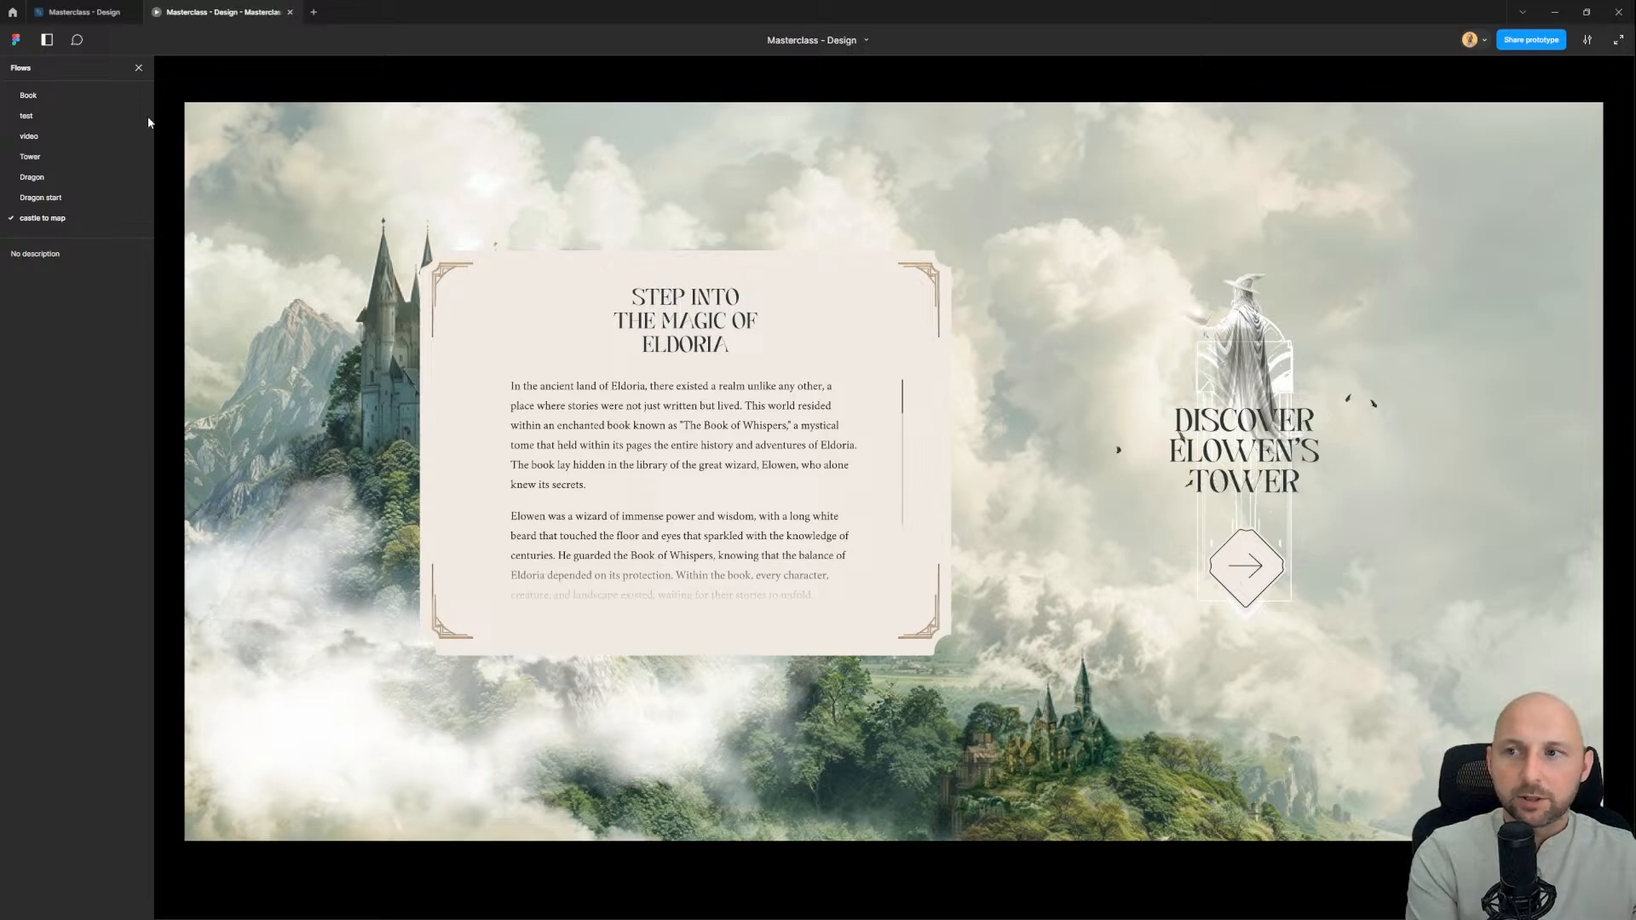
pyautogui.click(45, 157)
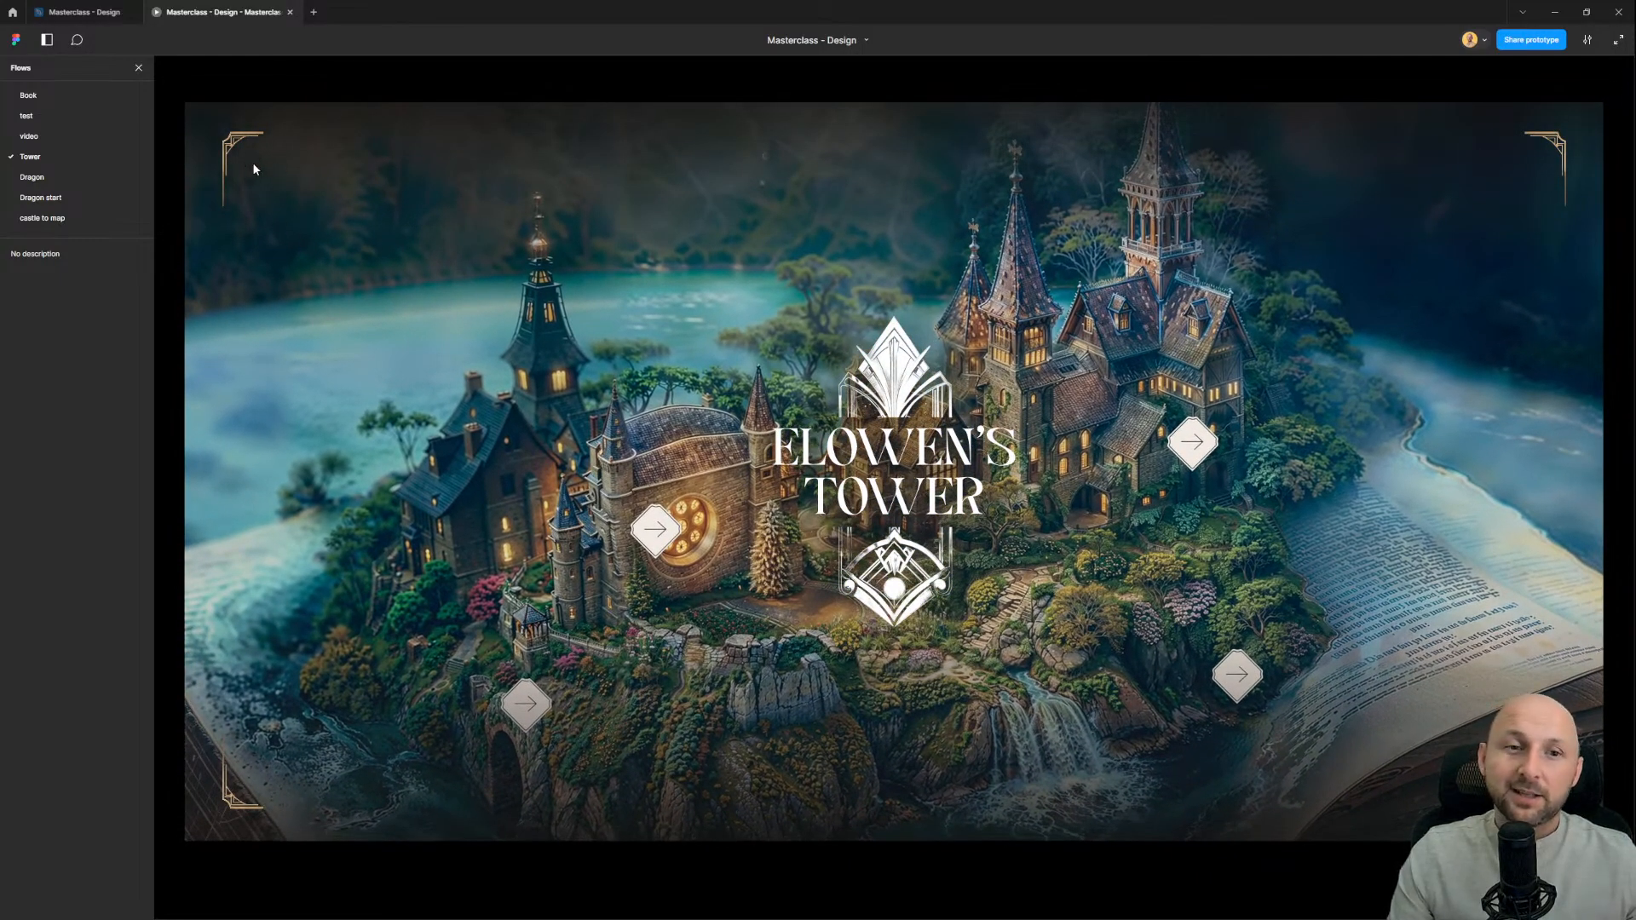
pyautogui.click(85, 17)
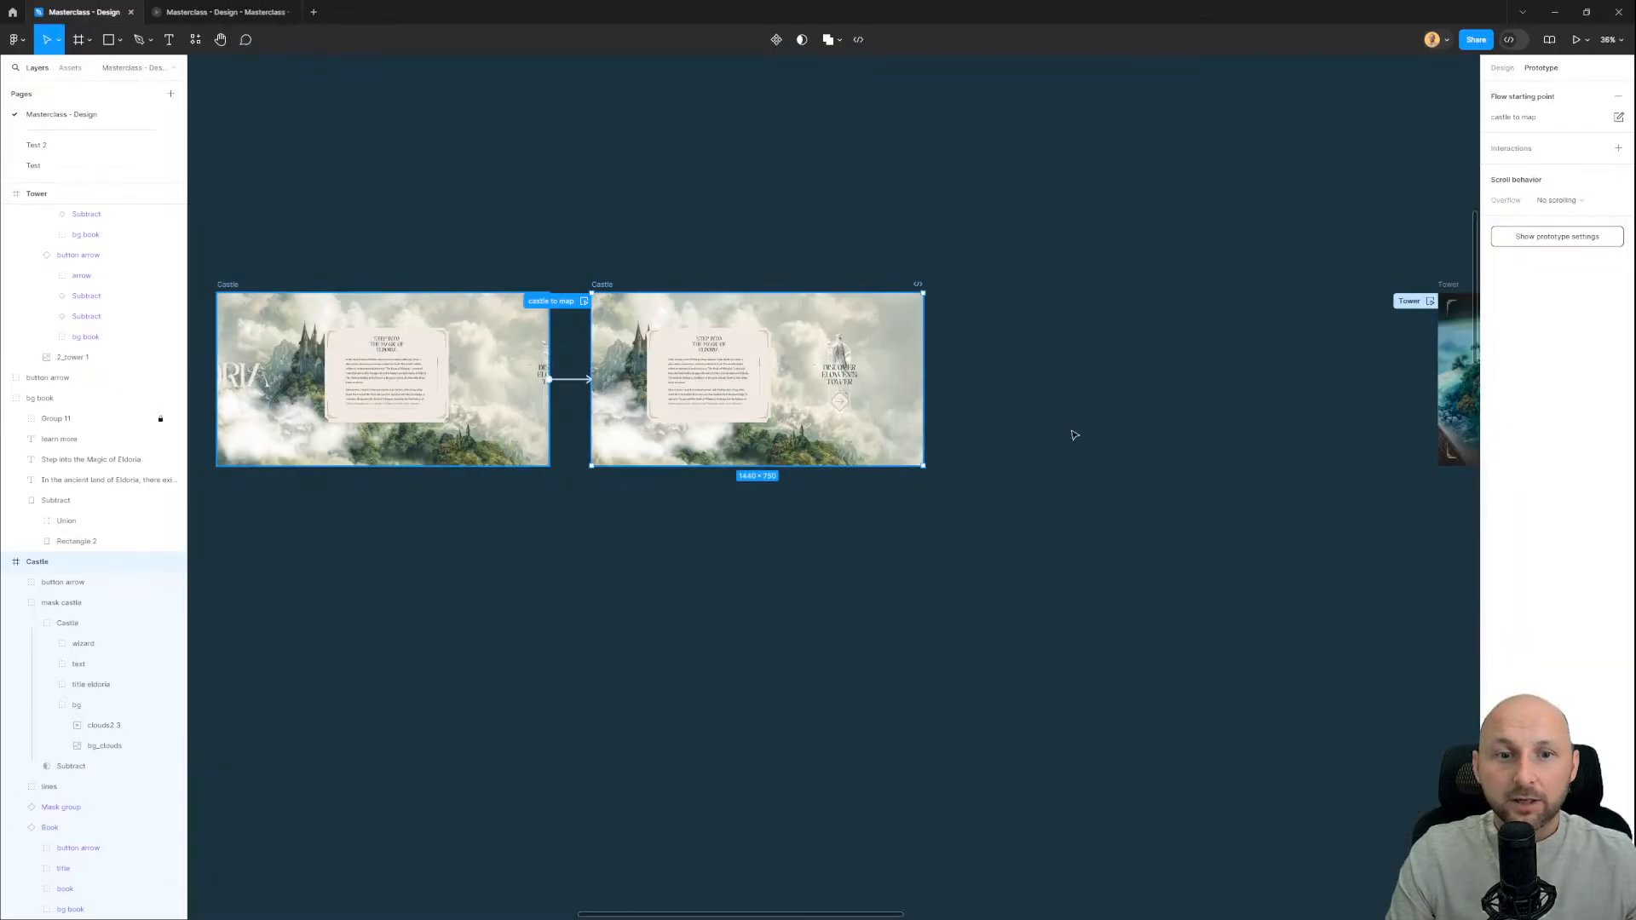
# Step: Show the design properties and select the 2_tower 1 image inside the Tower frame
pyautogui.scroll(3, 795, 392)
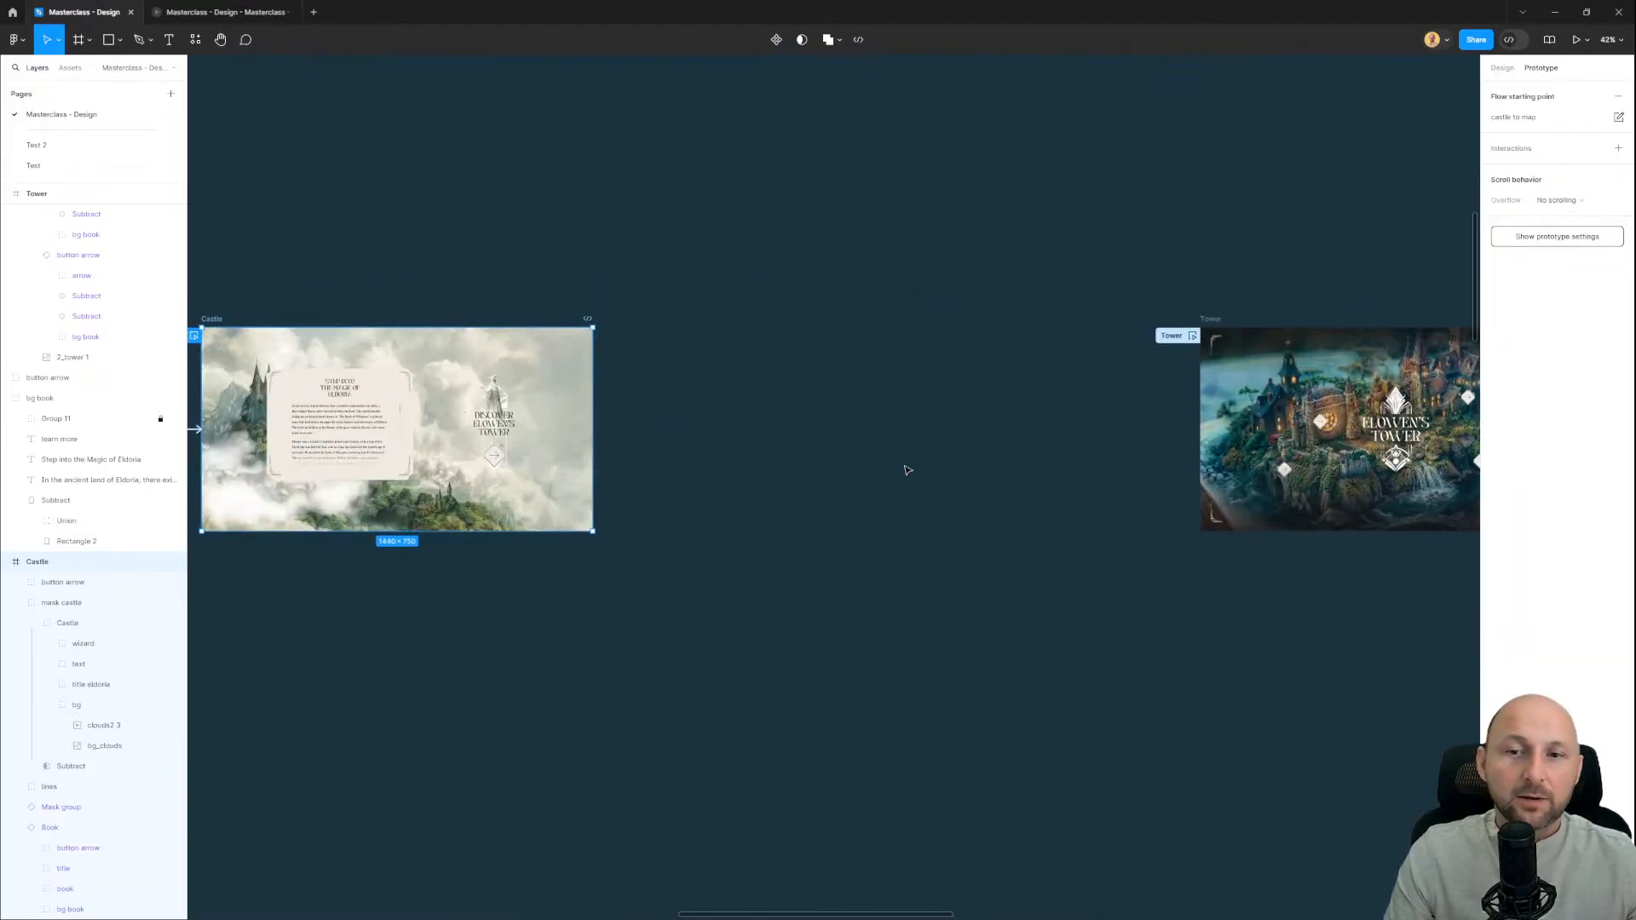
pyautogui.scroll(-2, 887, 471)
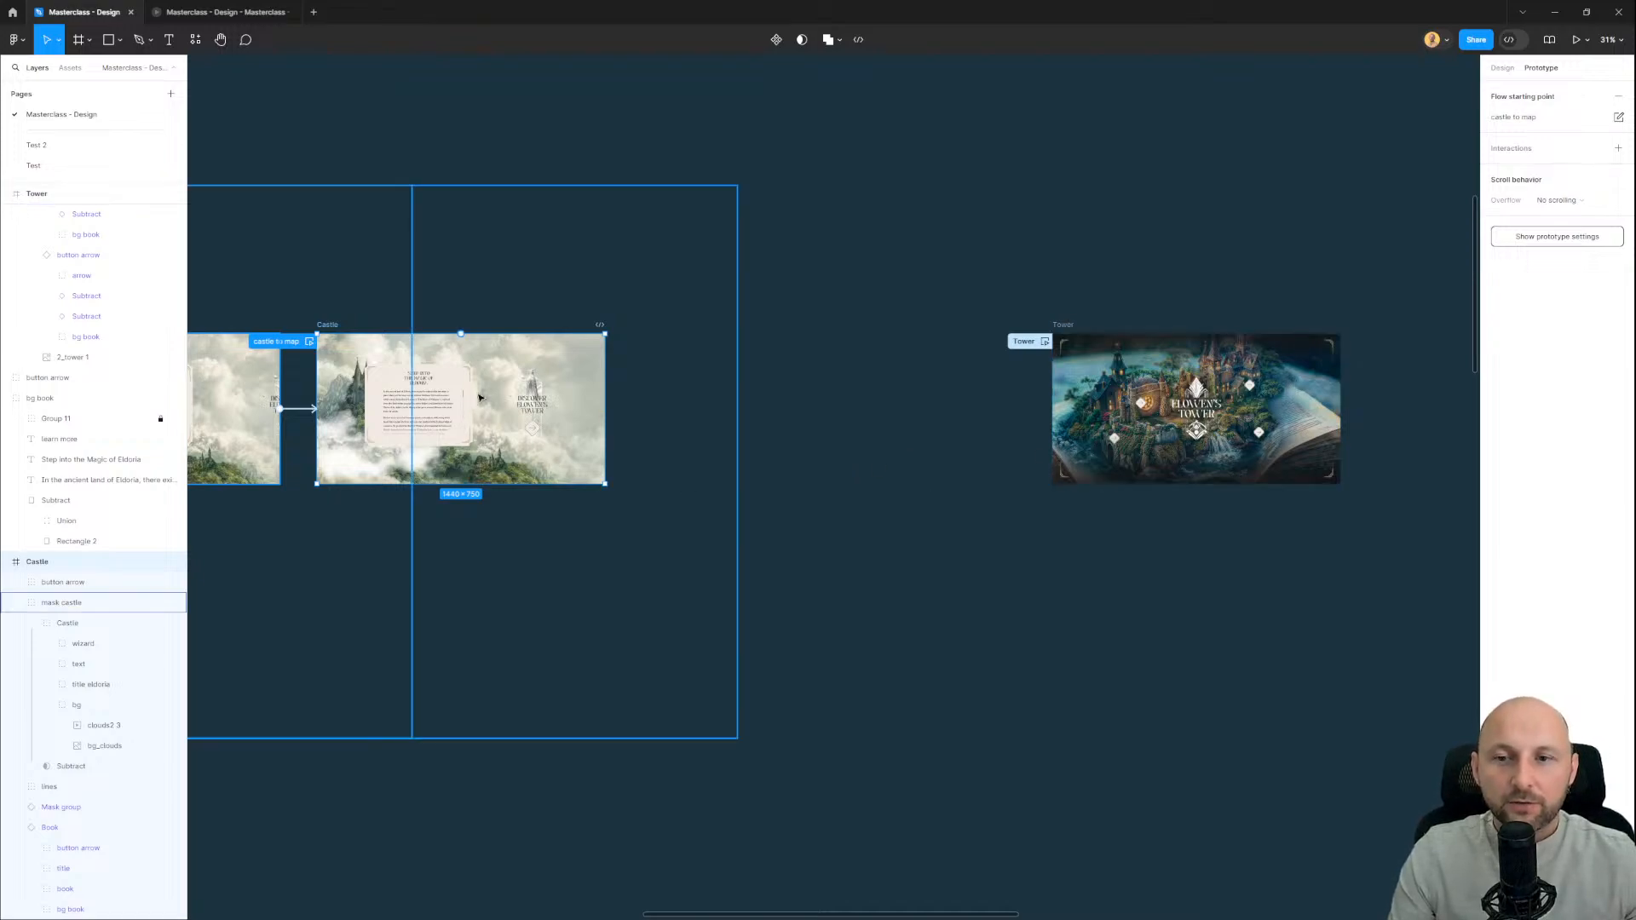
pyautogui.scroll(2, 493, 364)
pyautogui.moveTo(978, 466); pyautogui.dragTo(919, 439)
pyautogui.click(921, 494)
pyautogui.click(1504, 69)
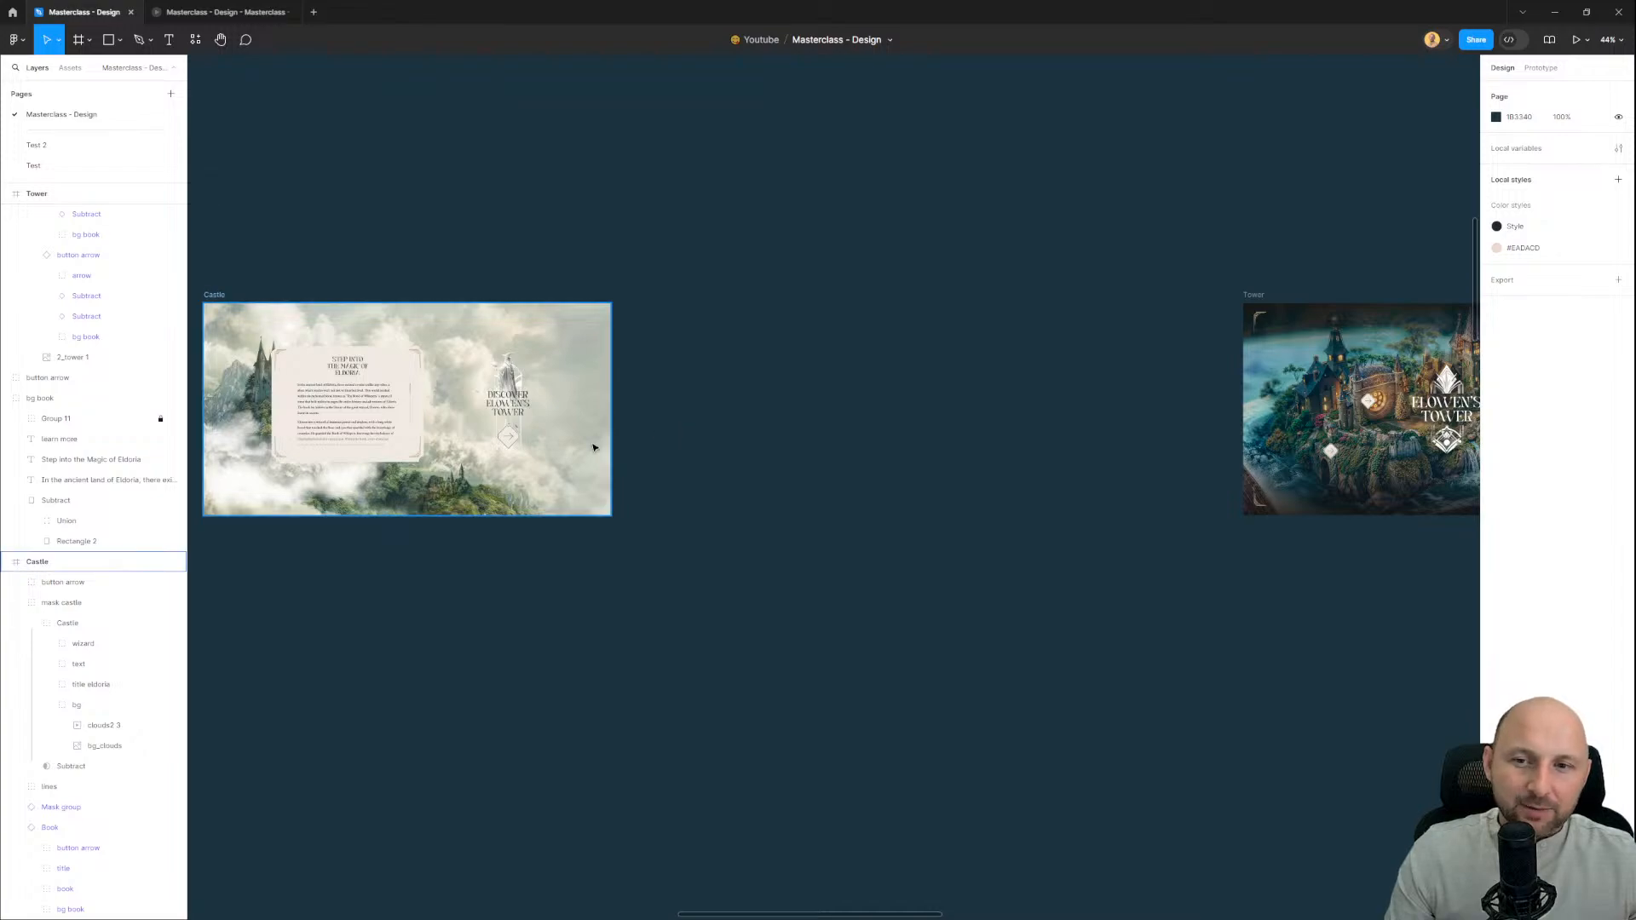
pyautogui.moveTo(919, 464); pyautogui.dragTo(479, 440)
pyautogui.scroll(3, 1171, 408)
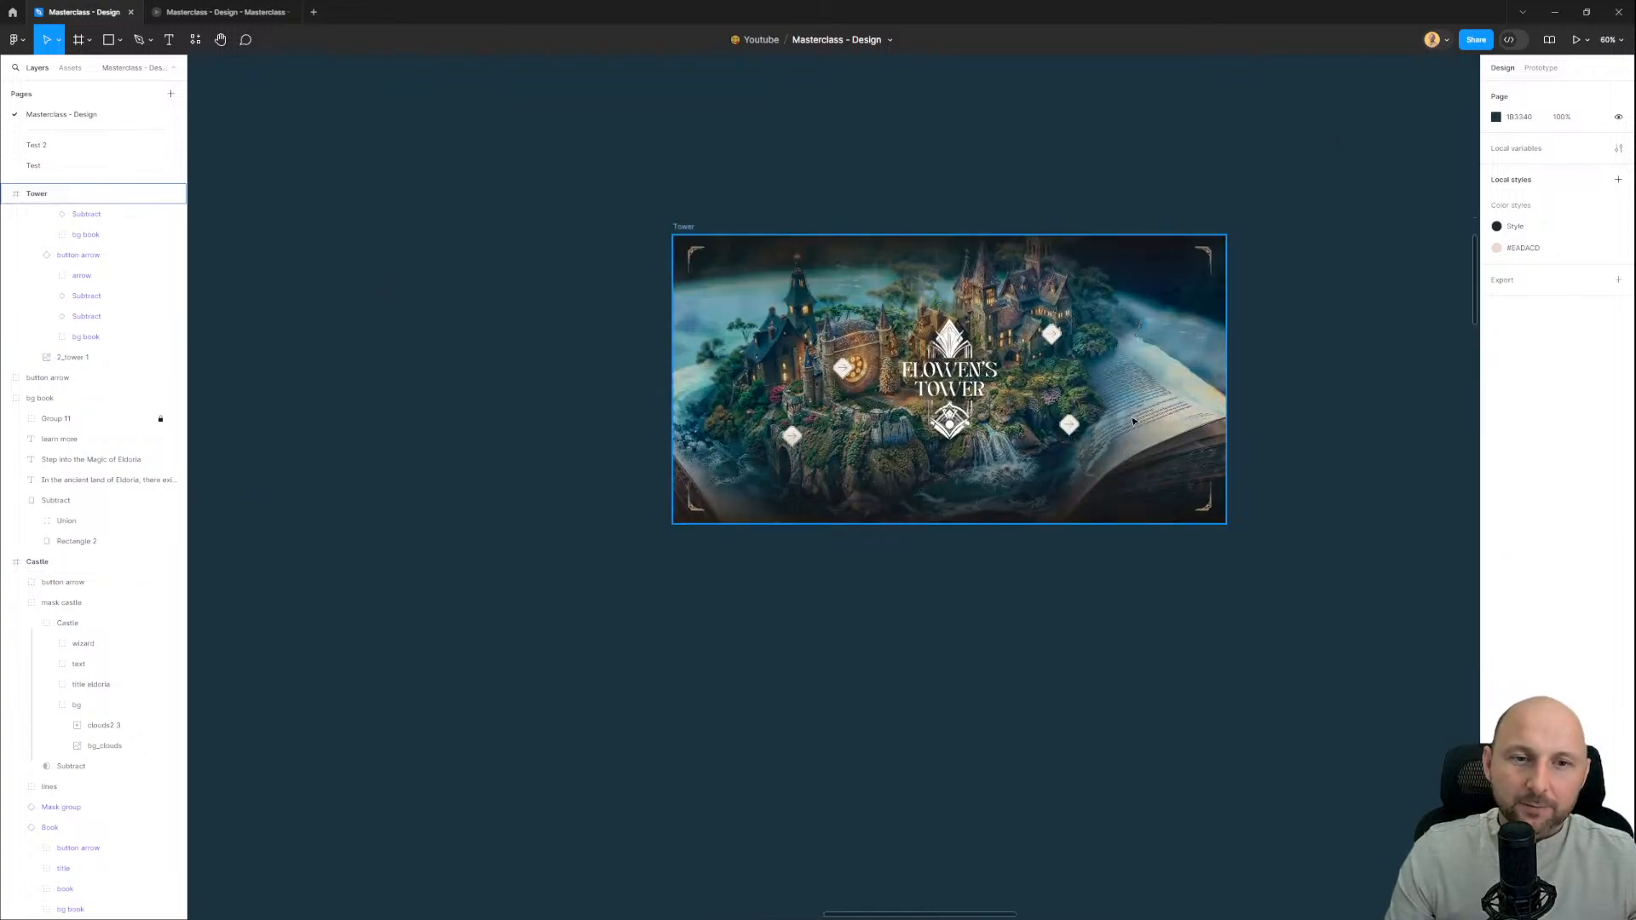
pyautogui.click(1133, 419)
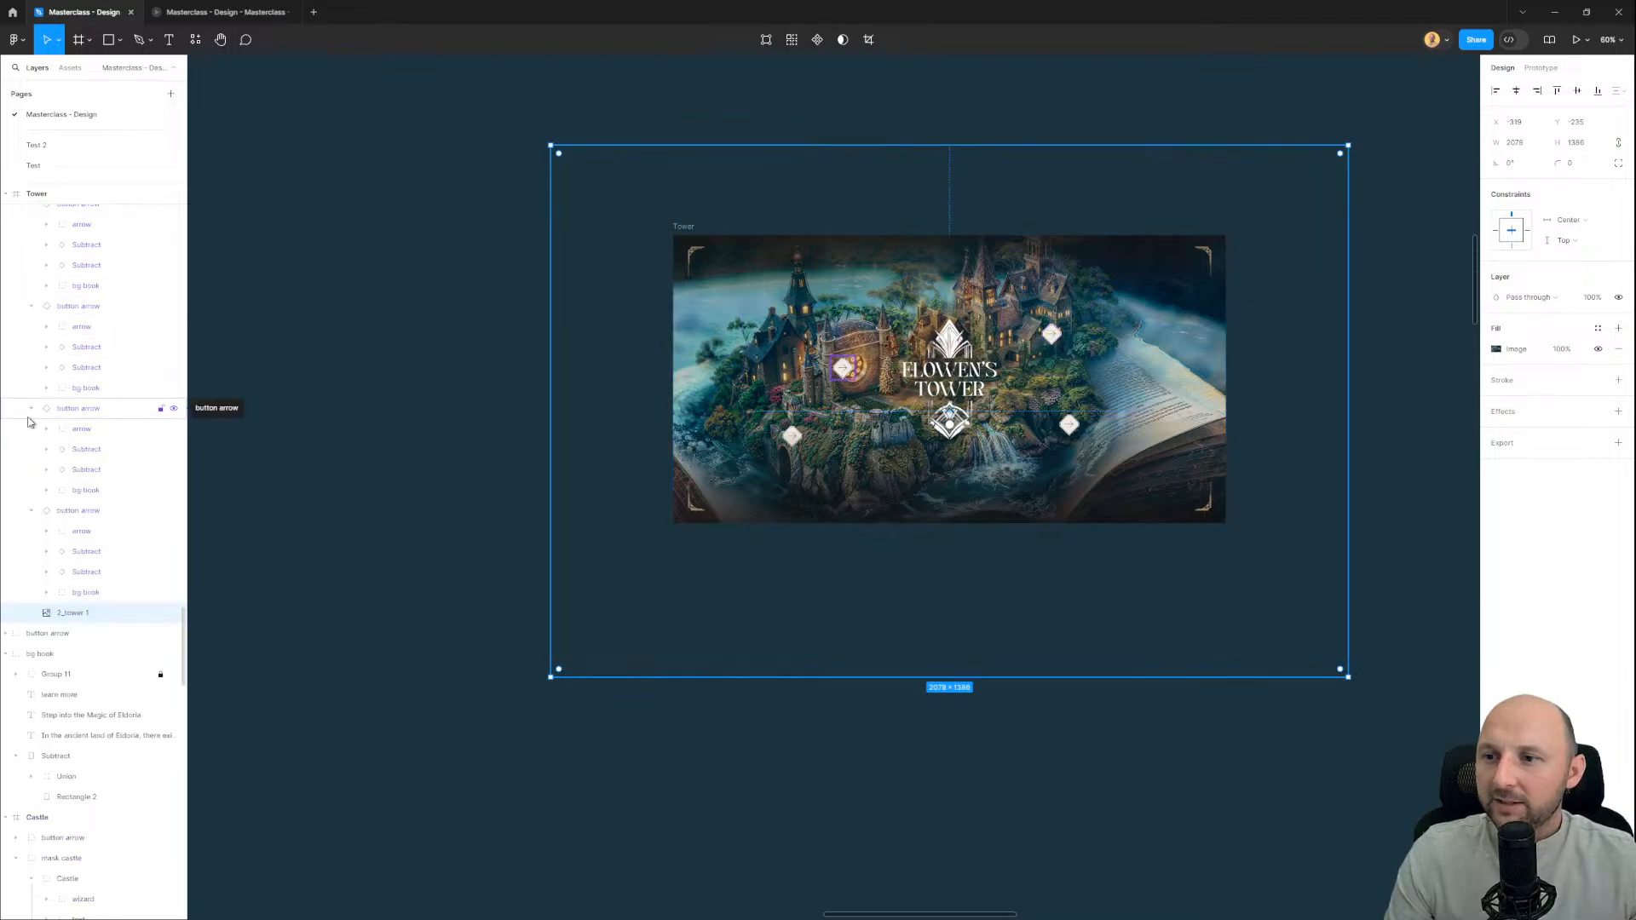
# Step: Collapse the button arrow layers and the tower group inside the Tower frame, and select the tower group
pyautogui.scroll(4, 32, 349)
pyautogui.scroll(3, 34, 343)
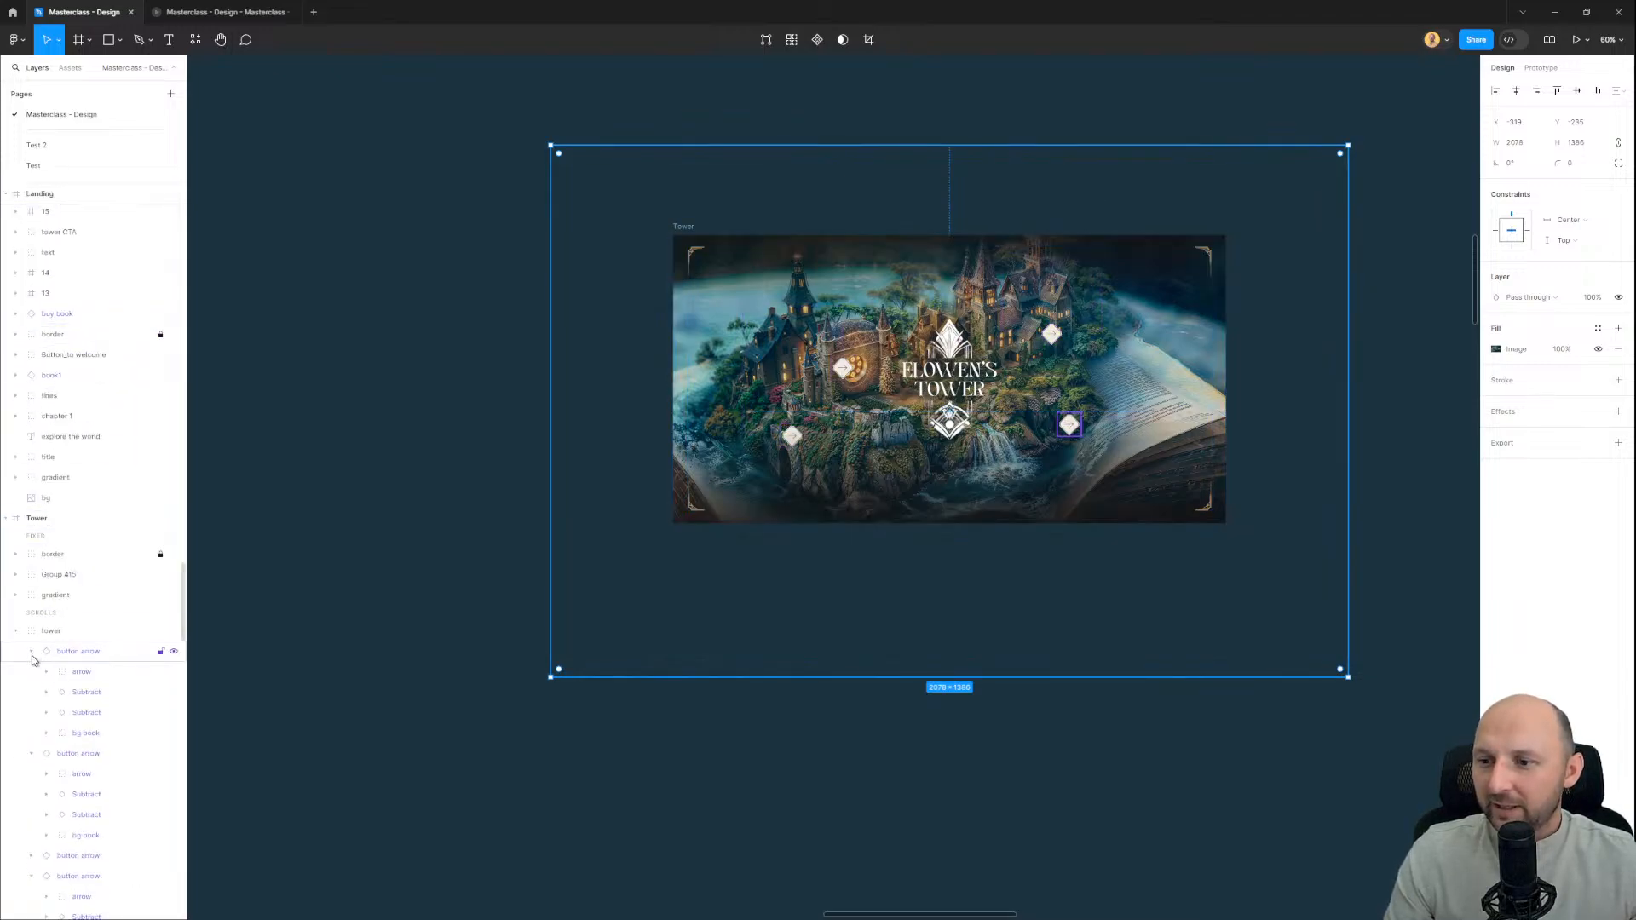
pyautogui.click(31, 653)
pyautogui.click(15, 631)
pyautogui.click(65, 631)
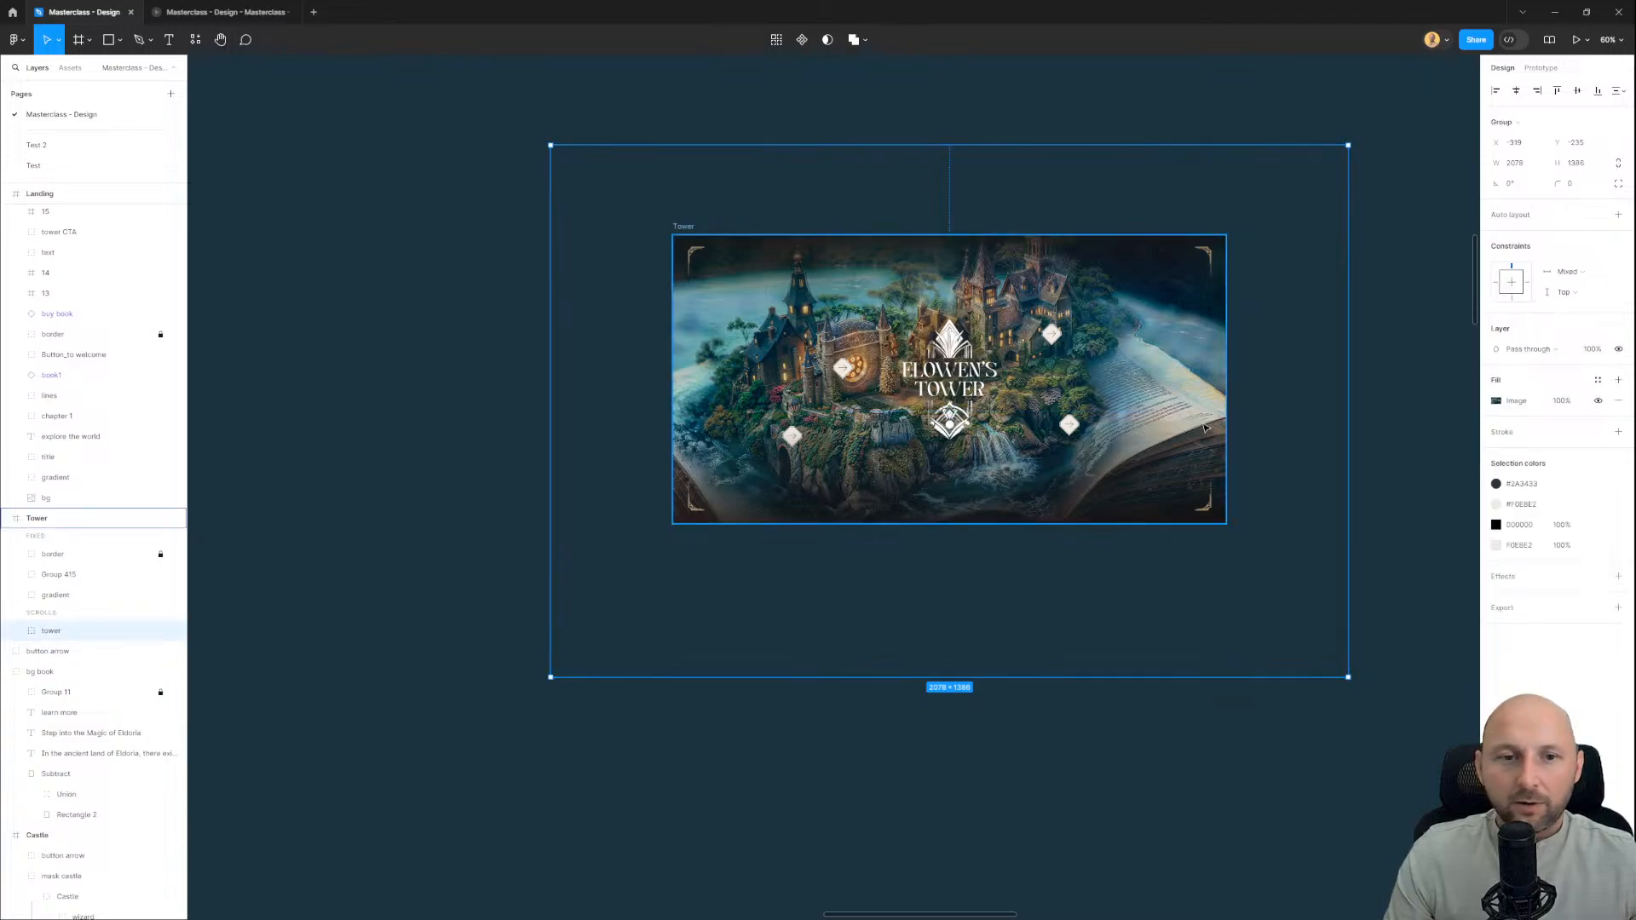
pyautogui.moveTo(895, 477)
pyautogui.mouseDown()
pyautogui.moveTo(749, 585)
pyautogui.moveTo(843, 465)
pyautogui.moveTo(895, 479)
pyautogui.mouseUp()
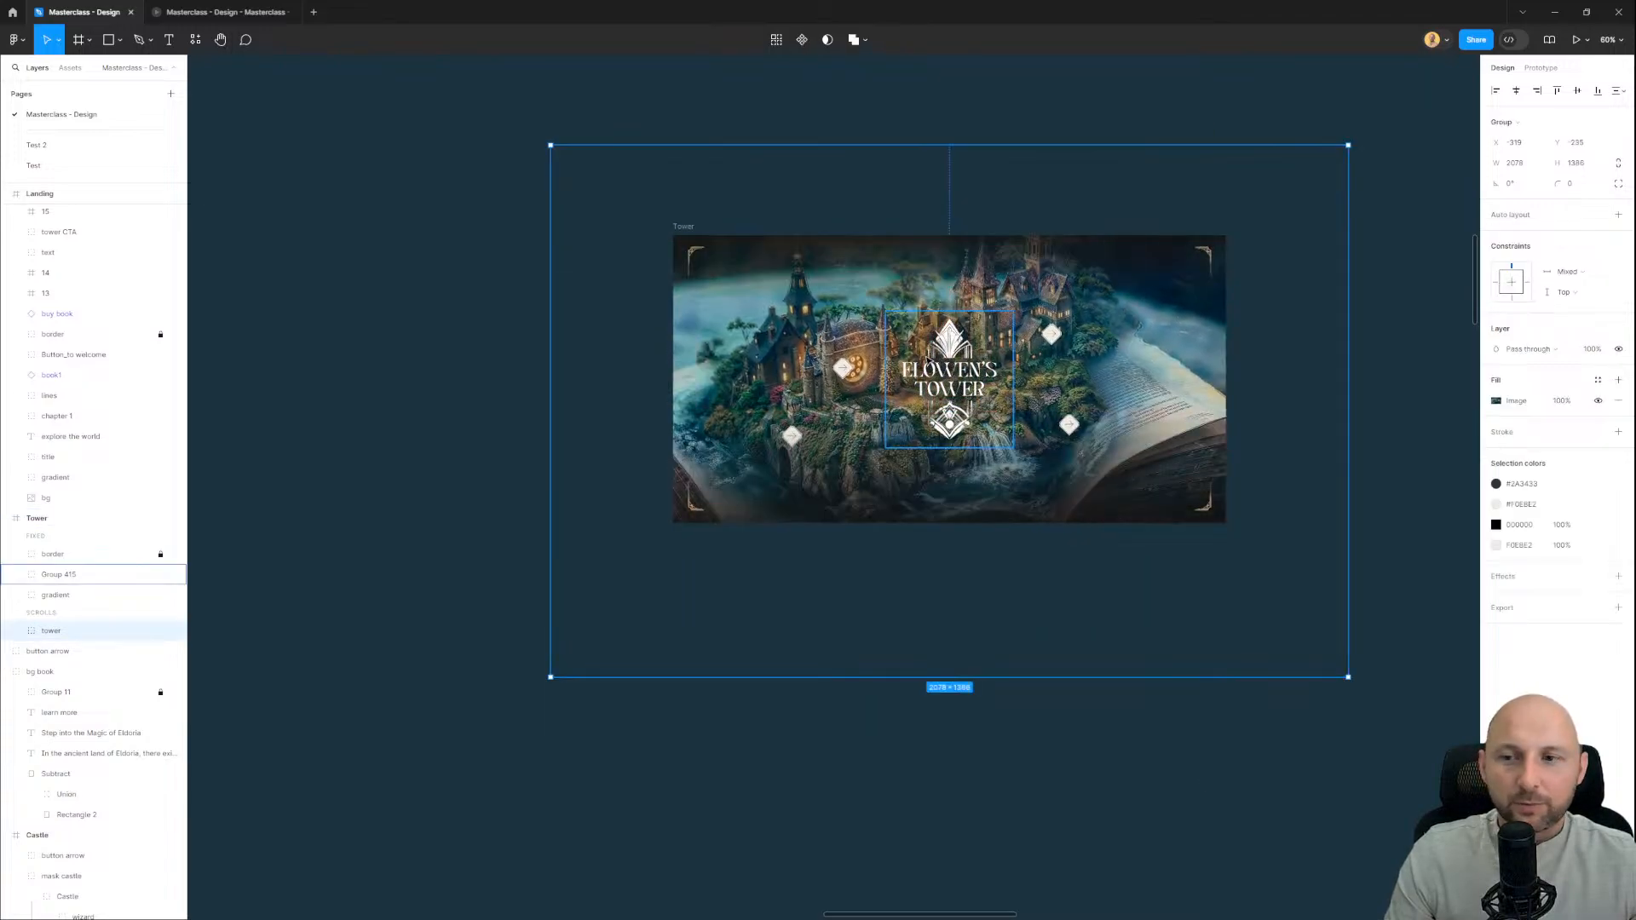
# Step: Duplicate the Tower frame's border, Group 415, gradient and tower layers, place the copies between the Castle and Tower frames, and group them
pyautogui.click(77, 558)
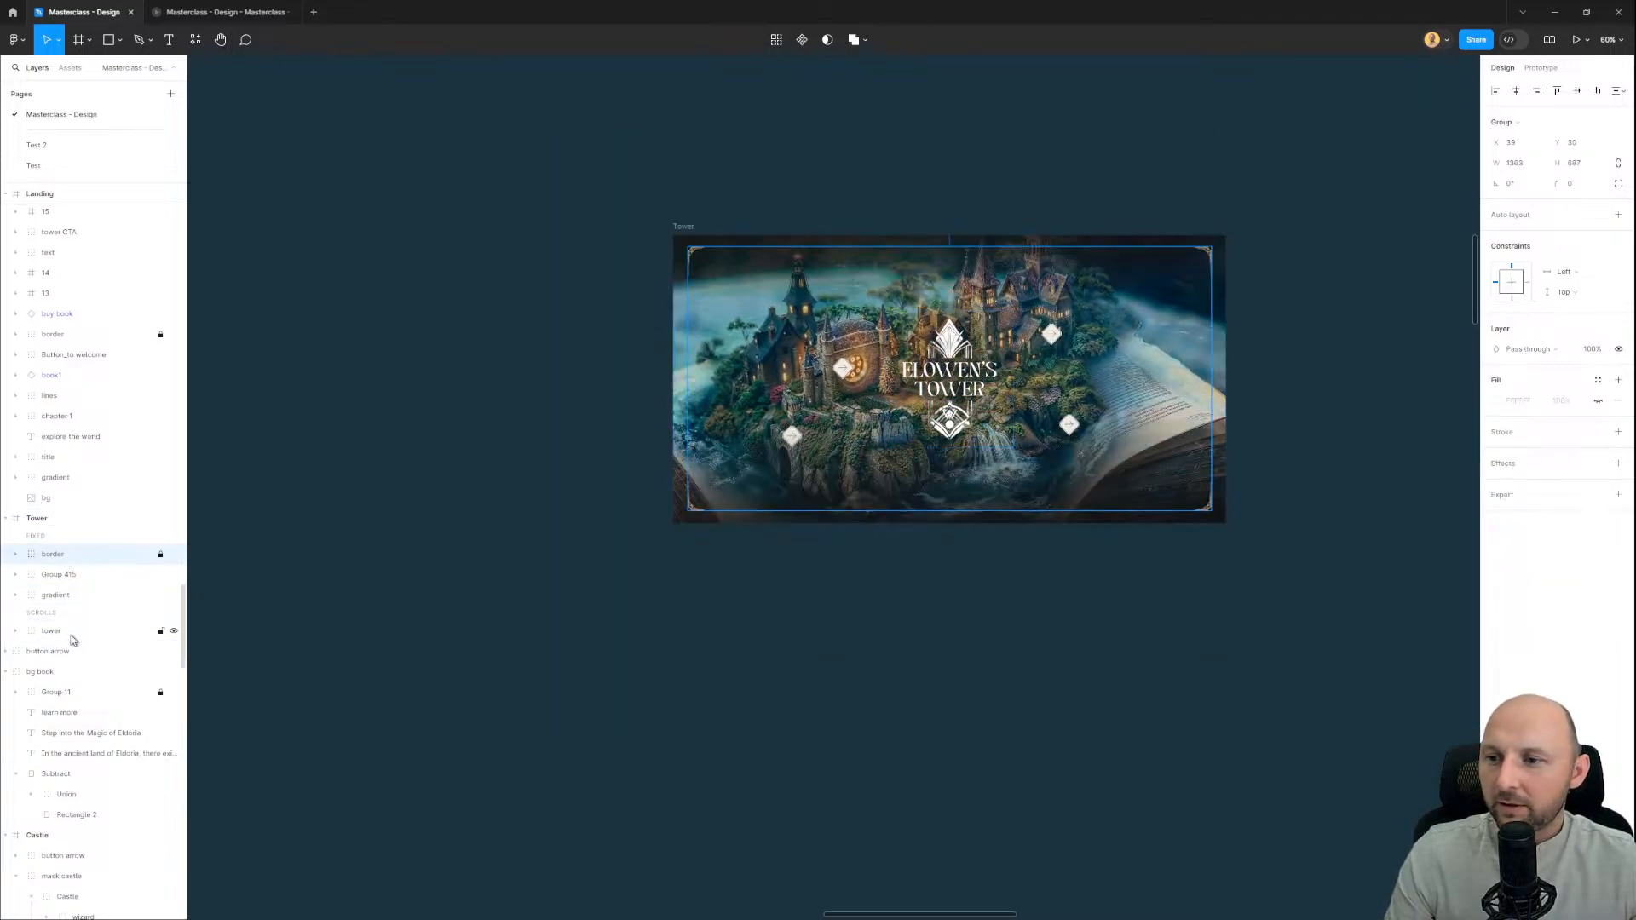
pyautogui.keyDown('shift'); pyautogui.click(51, 631); pyautogui.keyUp('shift')
pyautogui.scroll(-3, 435, 407)
pyautogui.hscroll(-5, 793, 438)
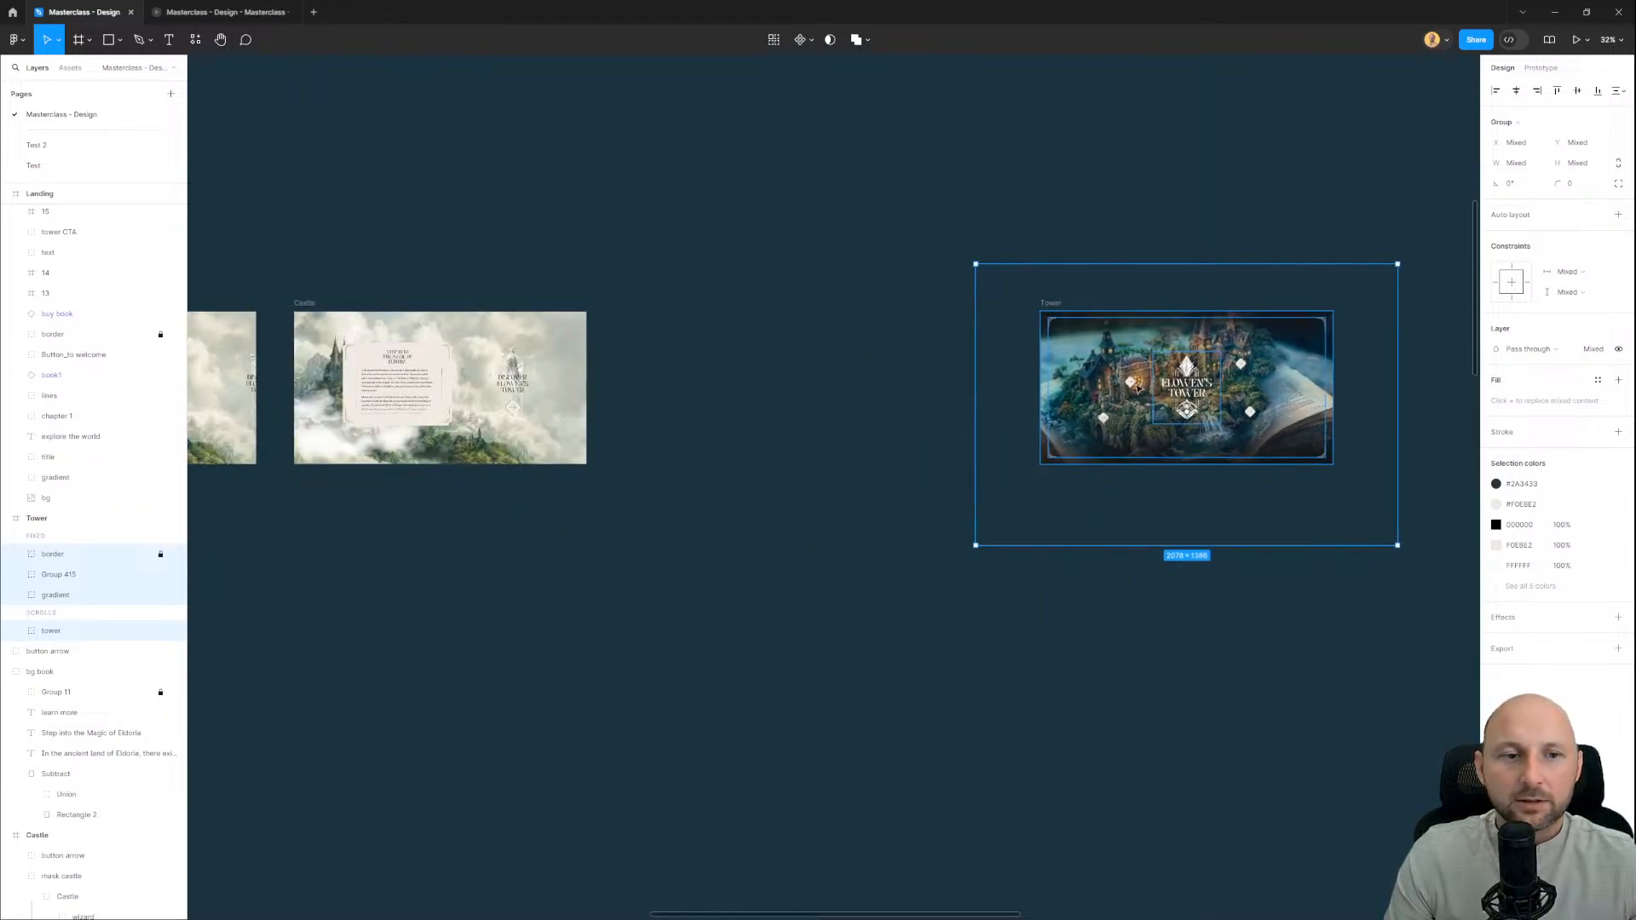
pyautogui.hotkey('ctrl', 'd')
pyautogui.moveTo(1213, 379); pyautogui.dragTo(820, 389)
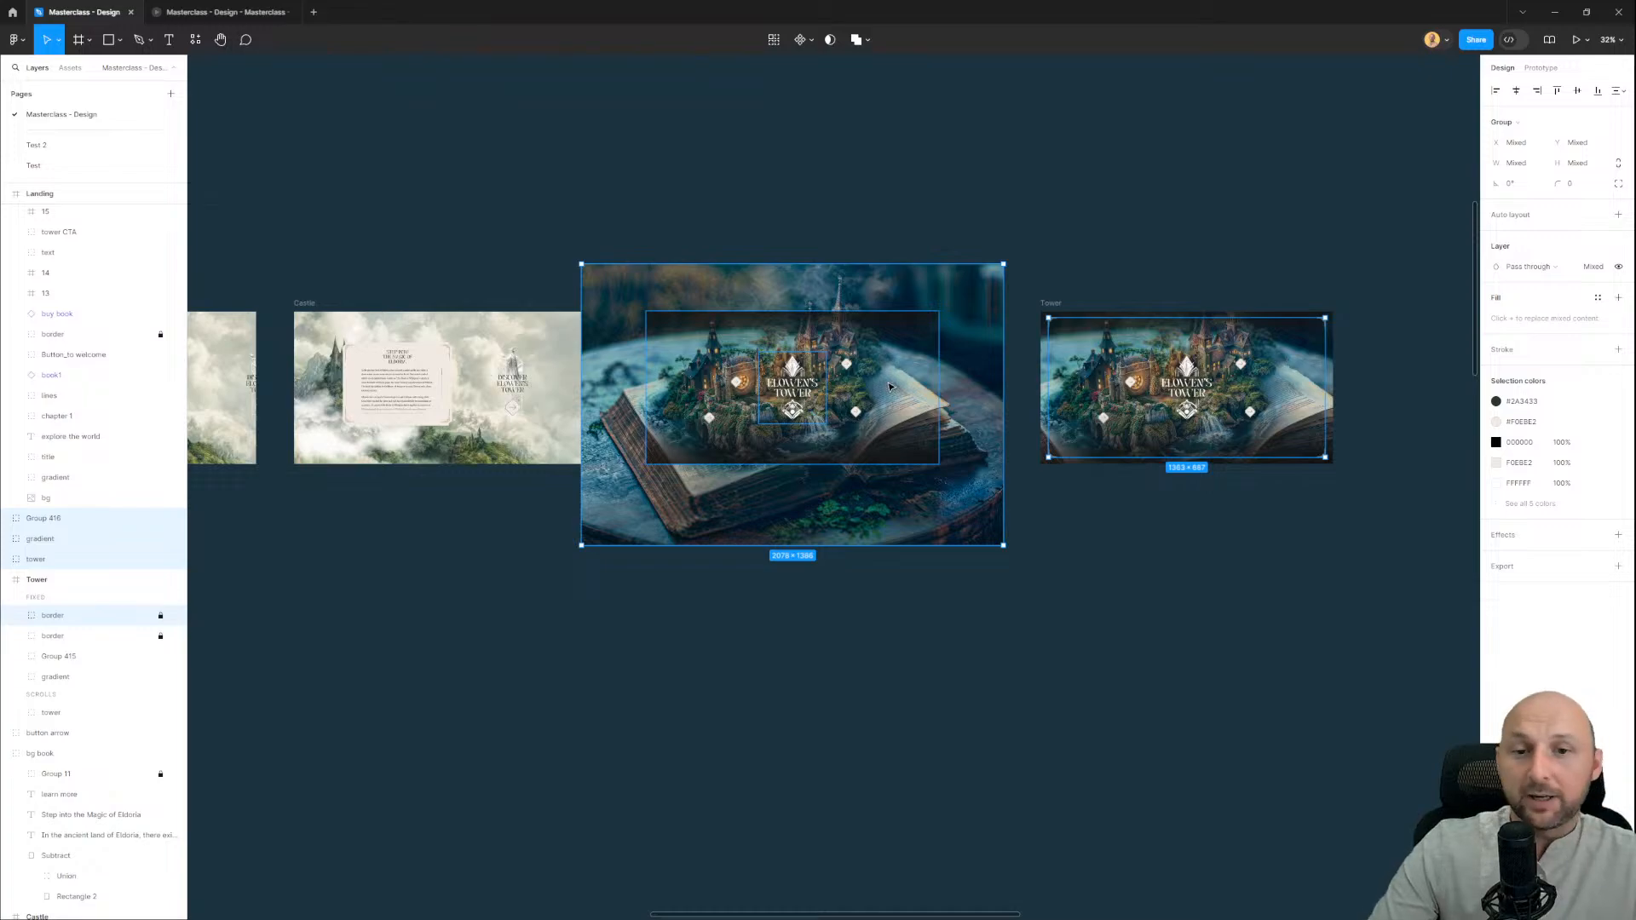
pyautogui.hotkey('ctrl', 'g')
pyautogui.hscroll(-2, 903, 389)
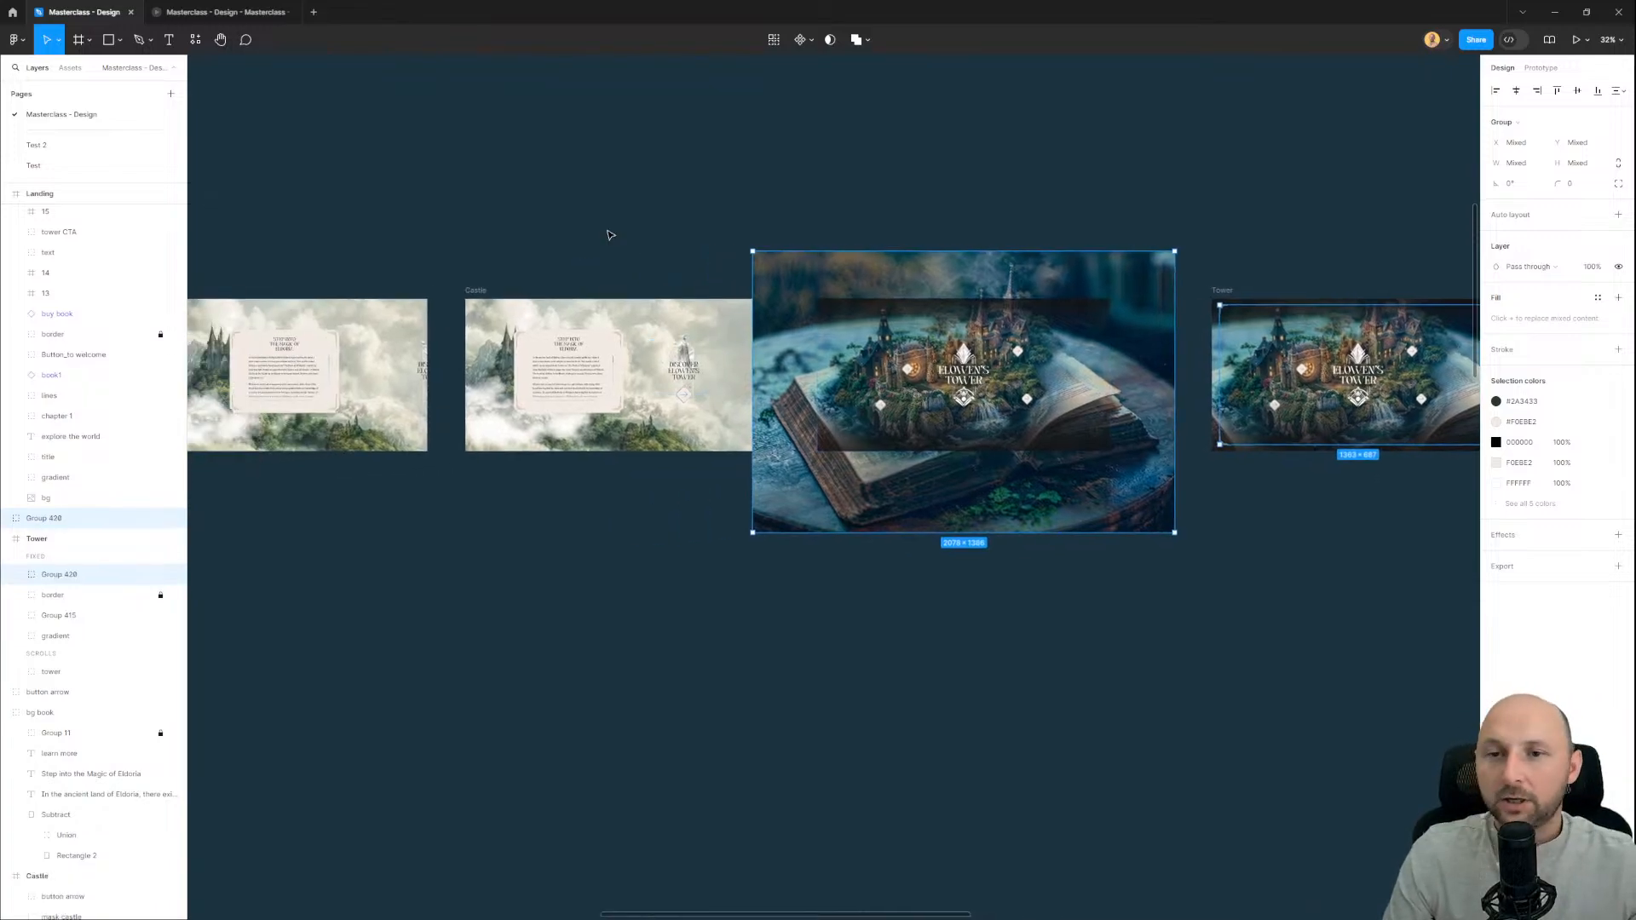
# Step: Move the copied Tower groups into the last Castle frame and align them so the tower scene covers the frame
pyautogui.hotkey('ctrl', 'x')
pyautogui.click(482, 290)
pyautogui.hotkey('ctrl', 'v')
pyautogui.scroll(1, 546, 352)
pyautogui.scroll(5, 546, 353)
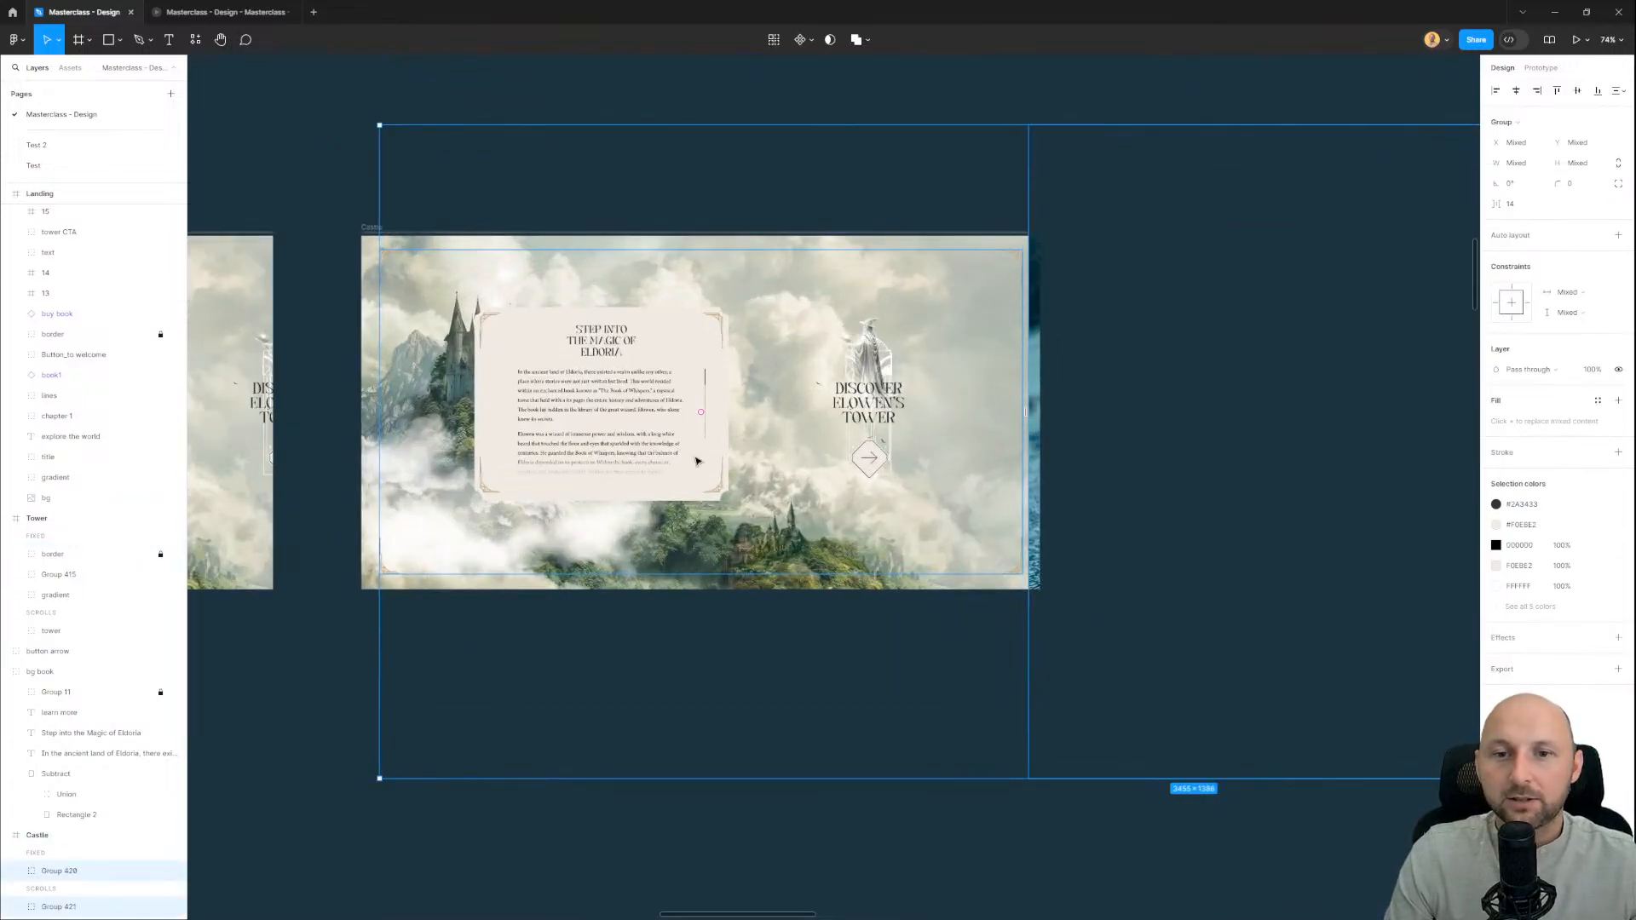
pyautogui.moveTo(956, 470); pyautogui.dragTo(484, 467)
pyautogui.scroll(-5, 699, 470)
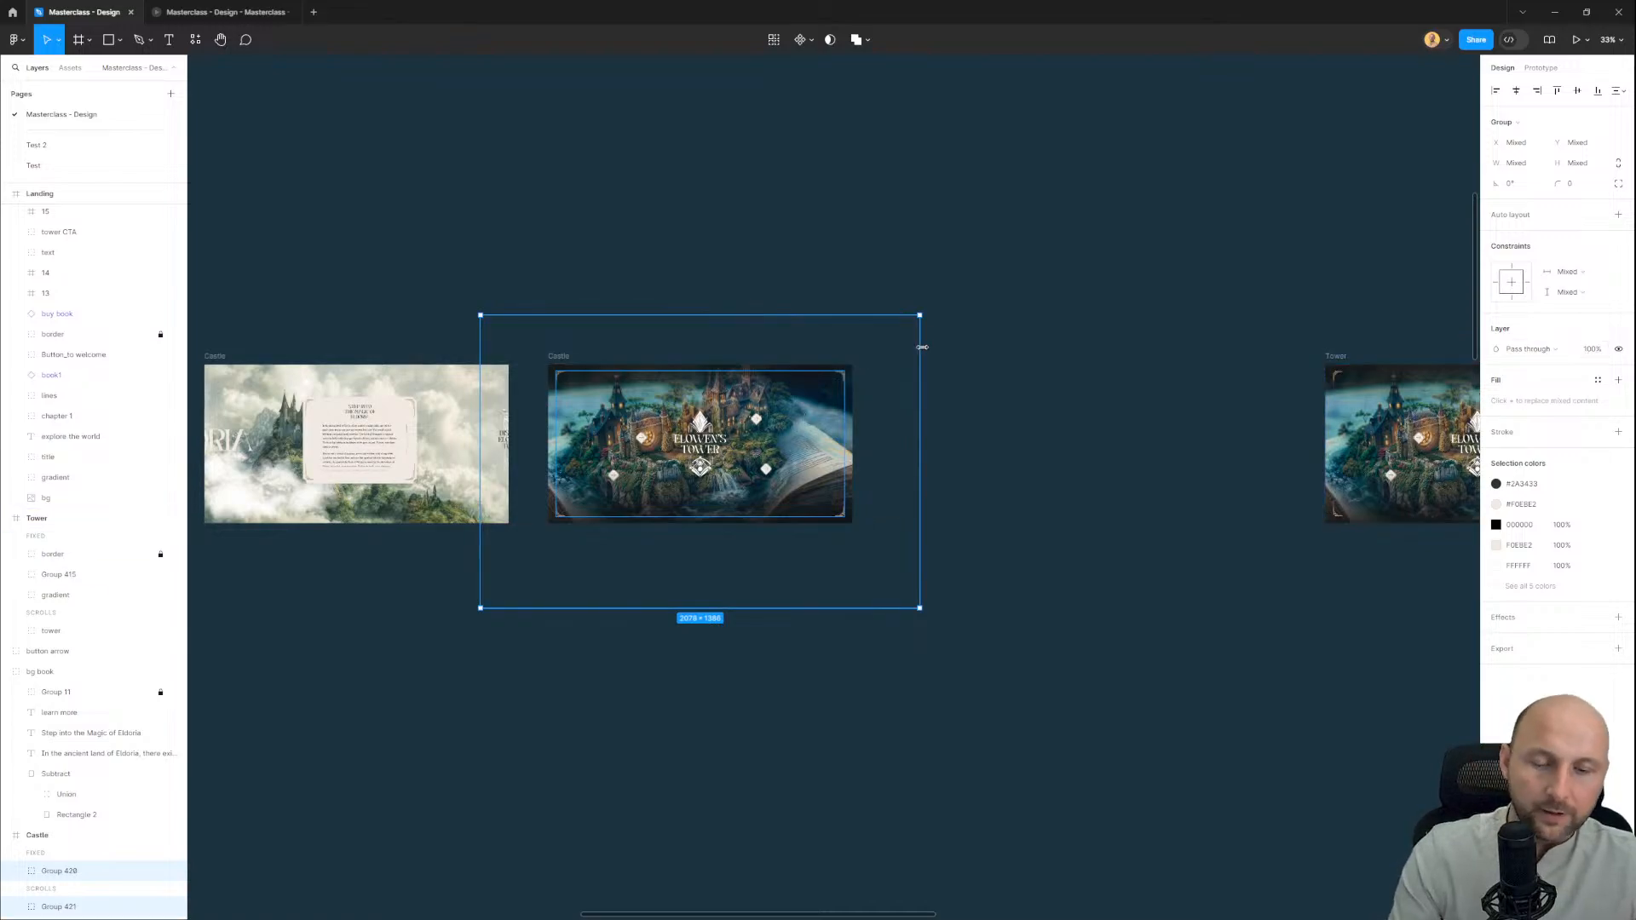
# Step: Scale up the tower groups inside the last Castle frame from their centre and make them fully transparent
pyautogui.press('k')
pyautogui.moveTo(938, 313); pyautogui.dragTo(1070, 264)
pyautogui.moveTo(826, 437); pyautogui.dragTo(817, 442)
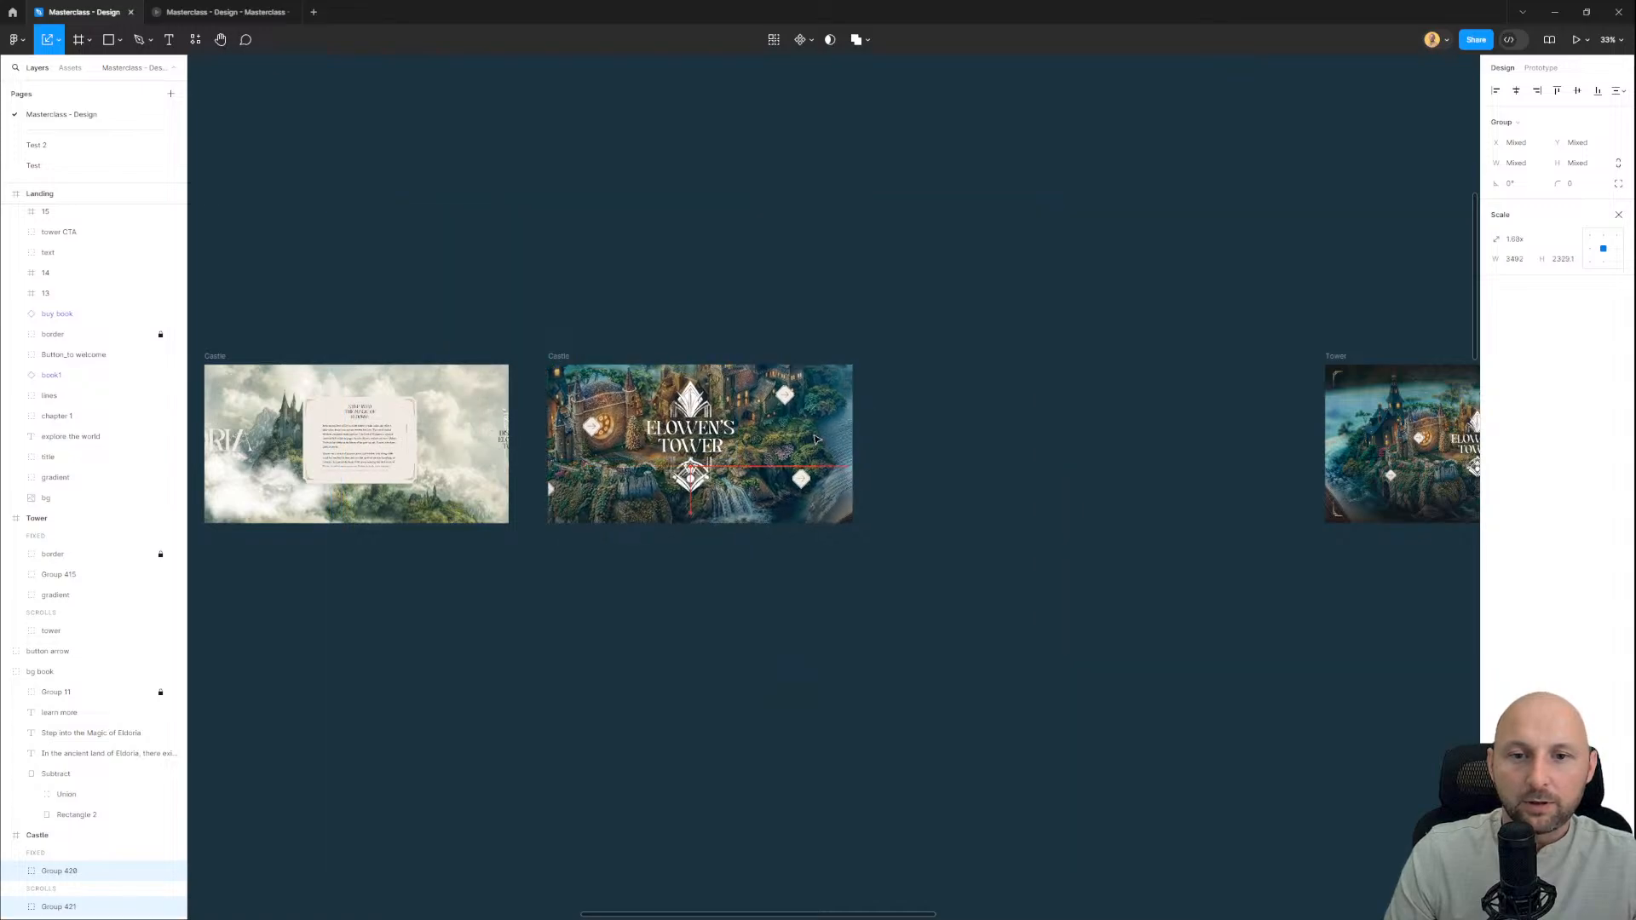
pyautogui.click(1621, 219)
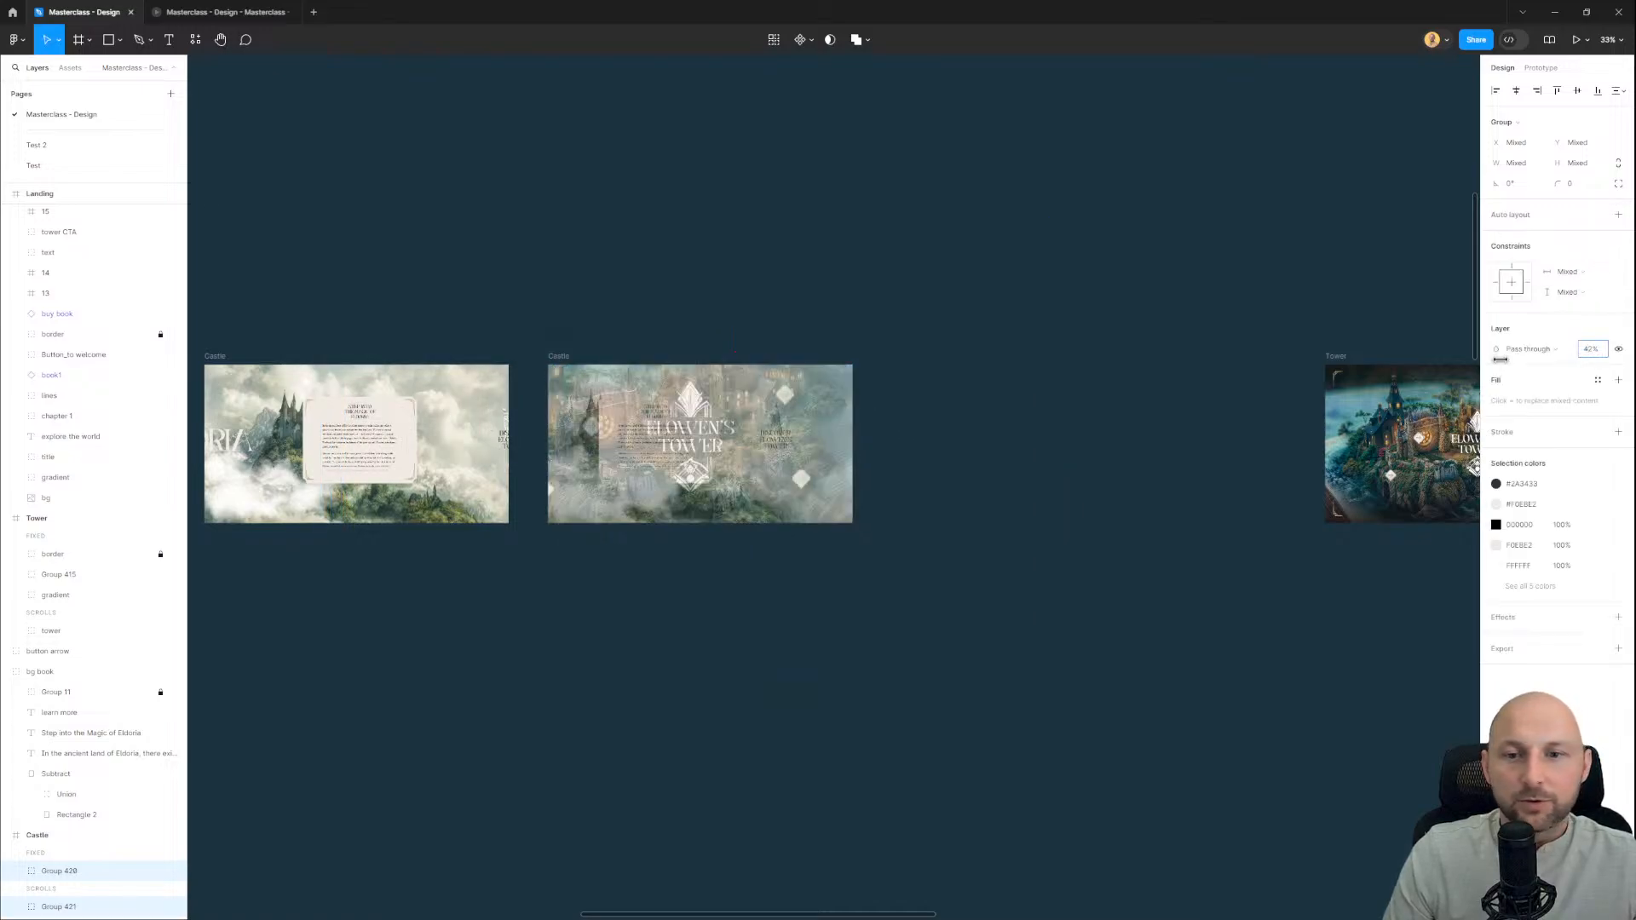
pyautogui.hscroll(5, 852, 281)
pyautogui.click(399, 249)
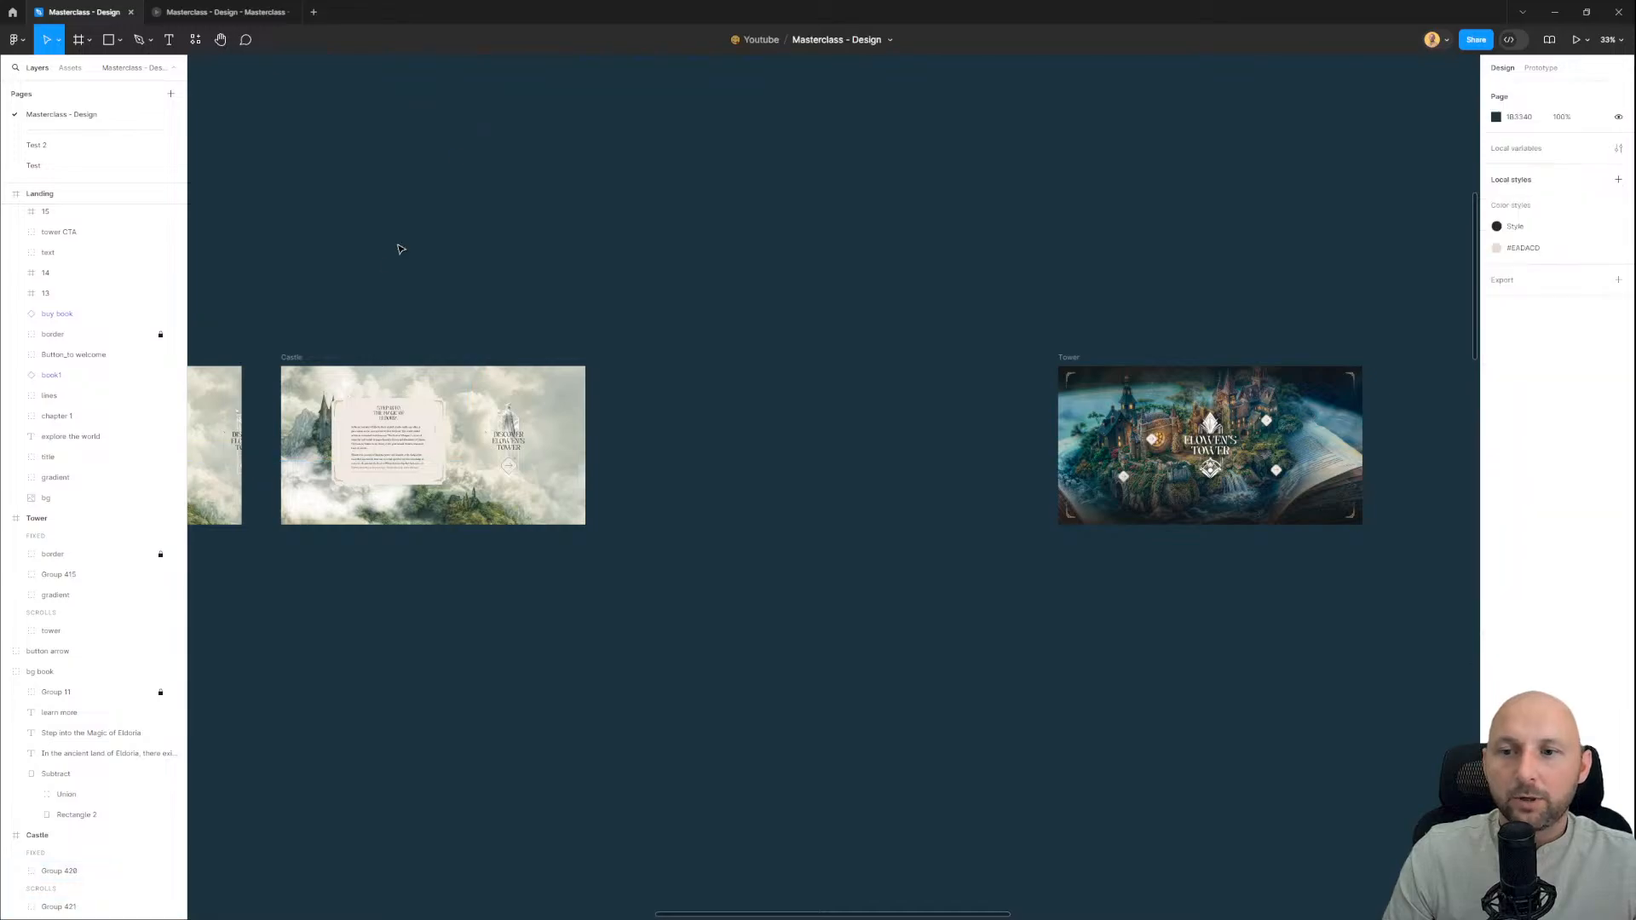
# Step: Connect the last Castle frame to the Tower frame on click, using Smart animate, Slow, 1200ms
pyautogui.click(298, 357)
pyautogui.click(1541, 68)
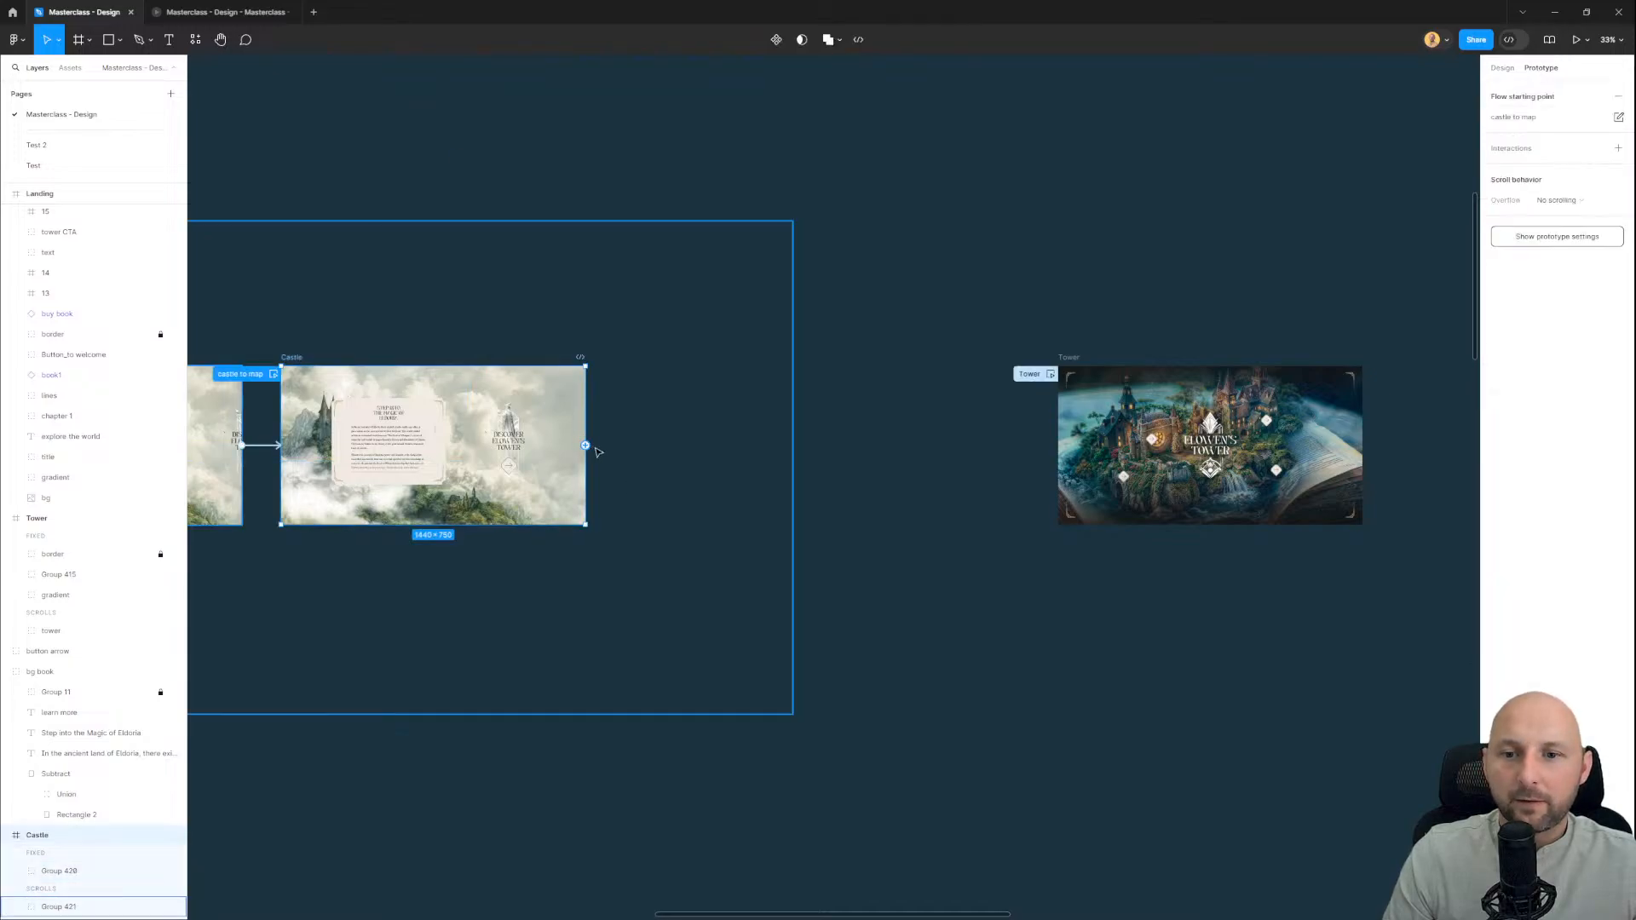
pyautogui.moveTo(1142, 359); pyautogui.dragTo(1146, 384)
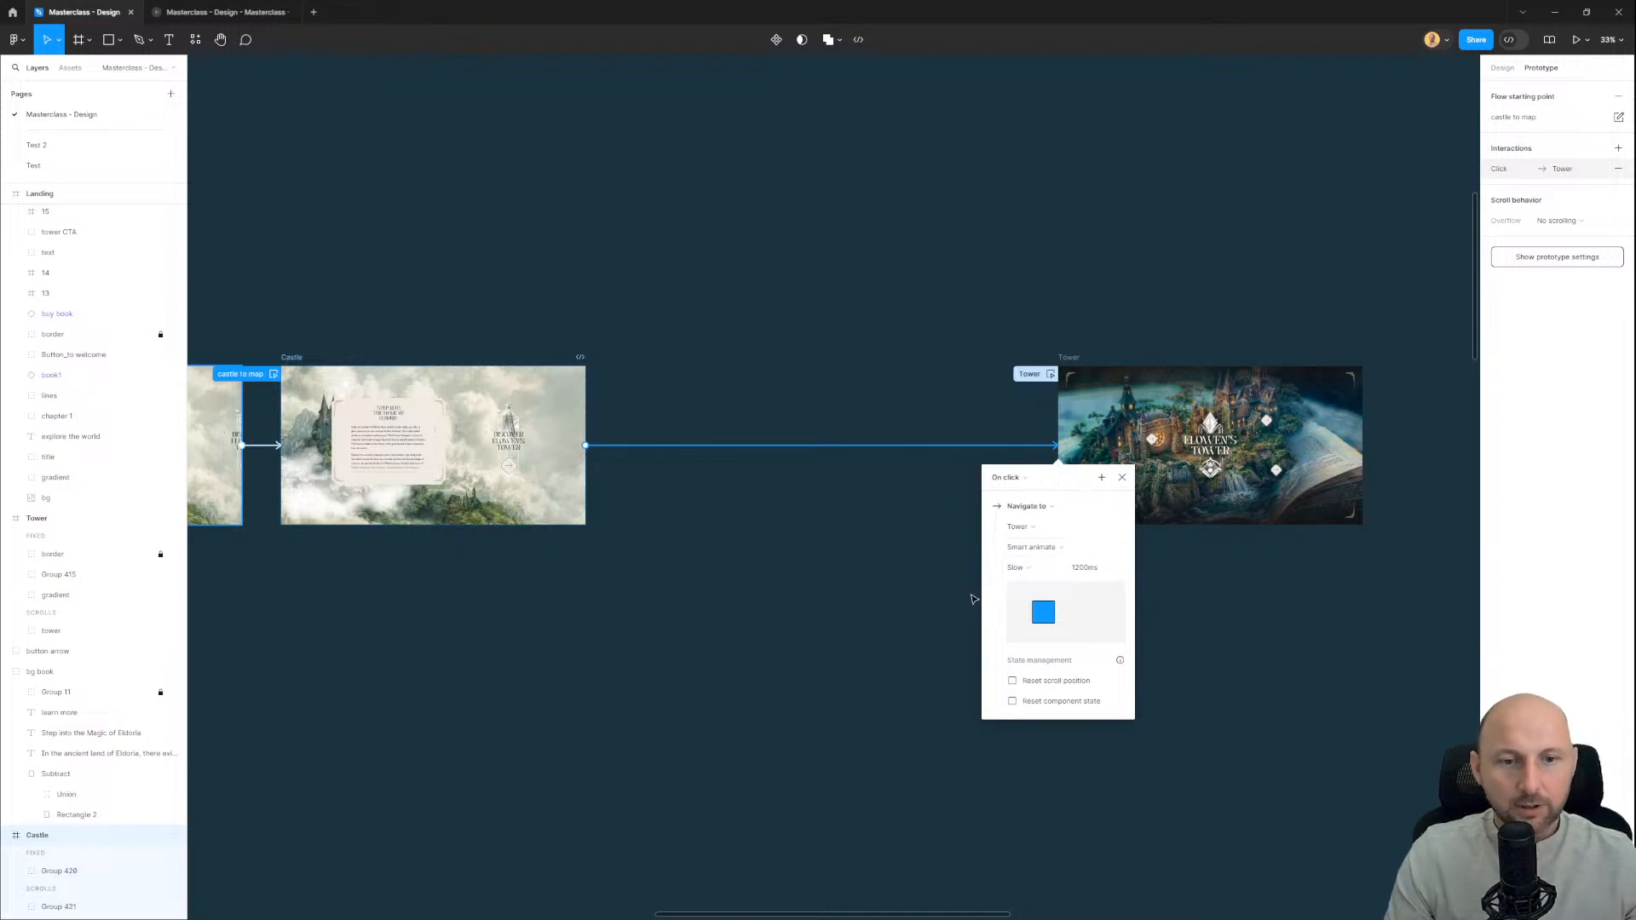
# Step: Preview the castle to map flow to check the transition into the Tower frame
pyautogui.click(222, 12)
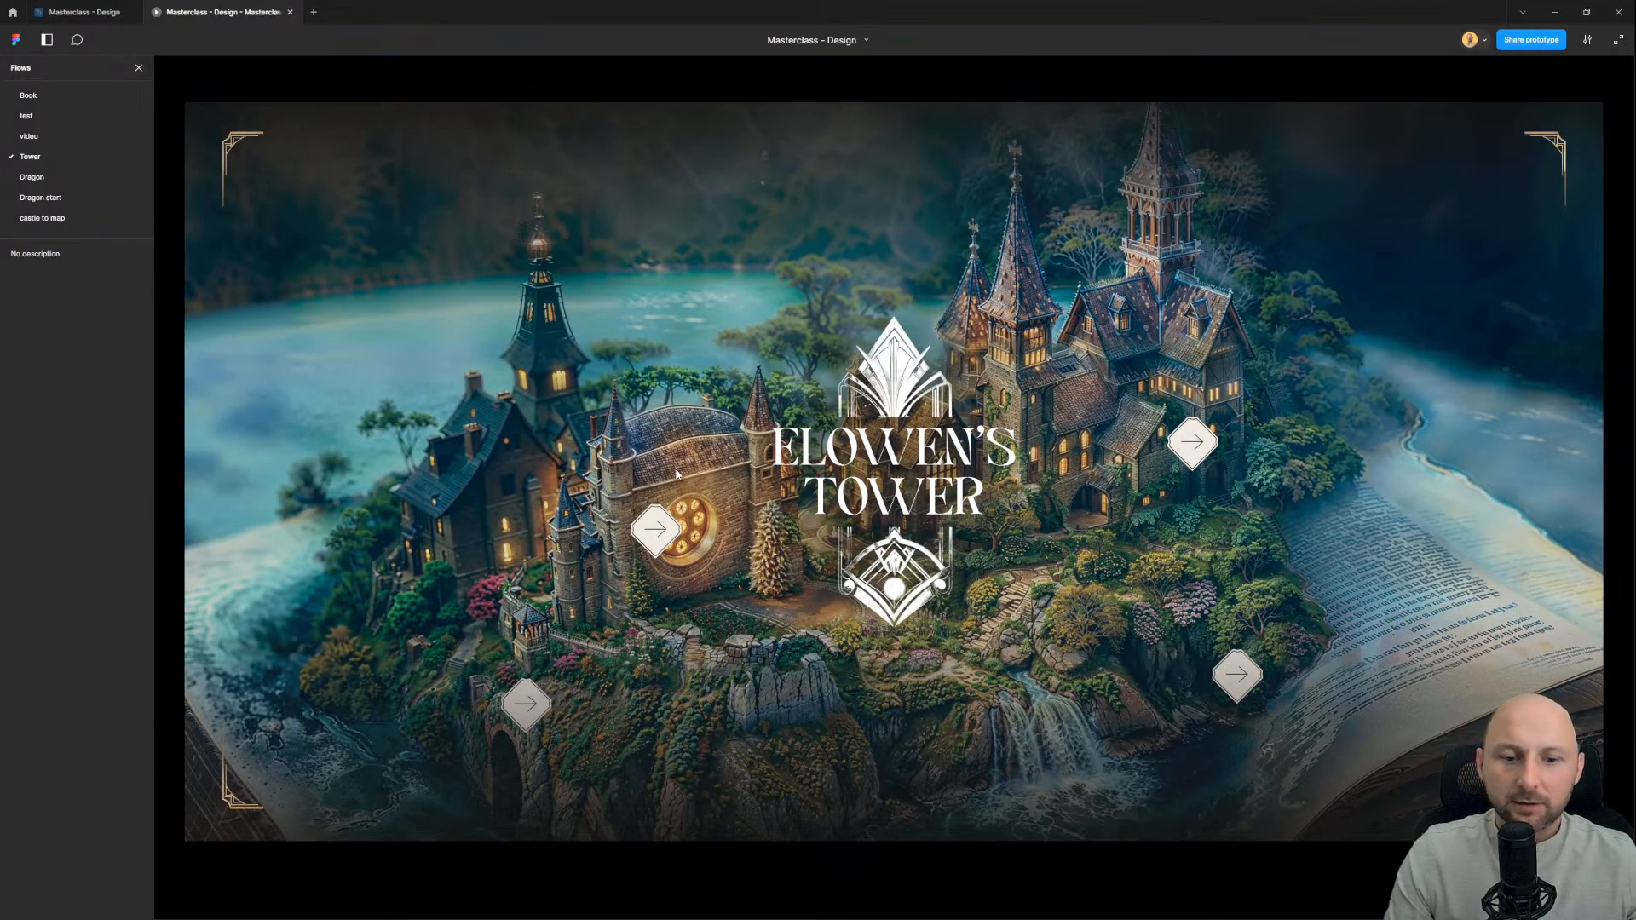
pyautogui.click(47, 218)
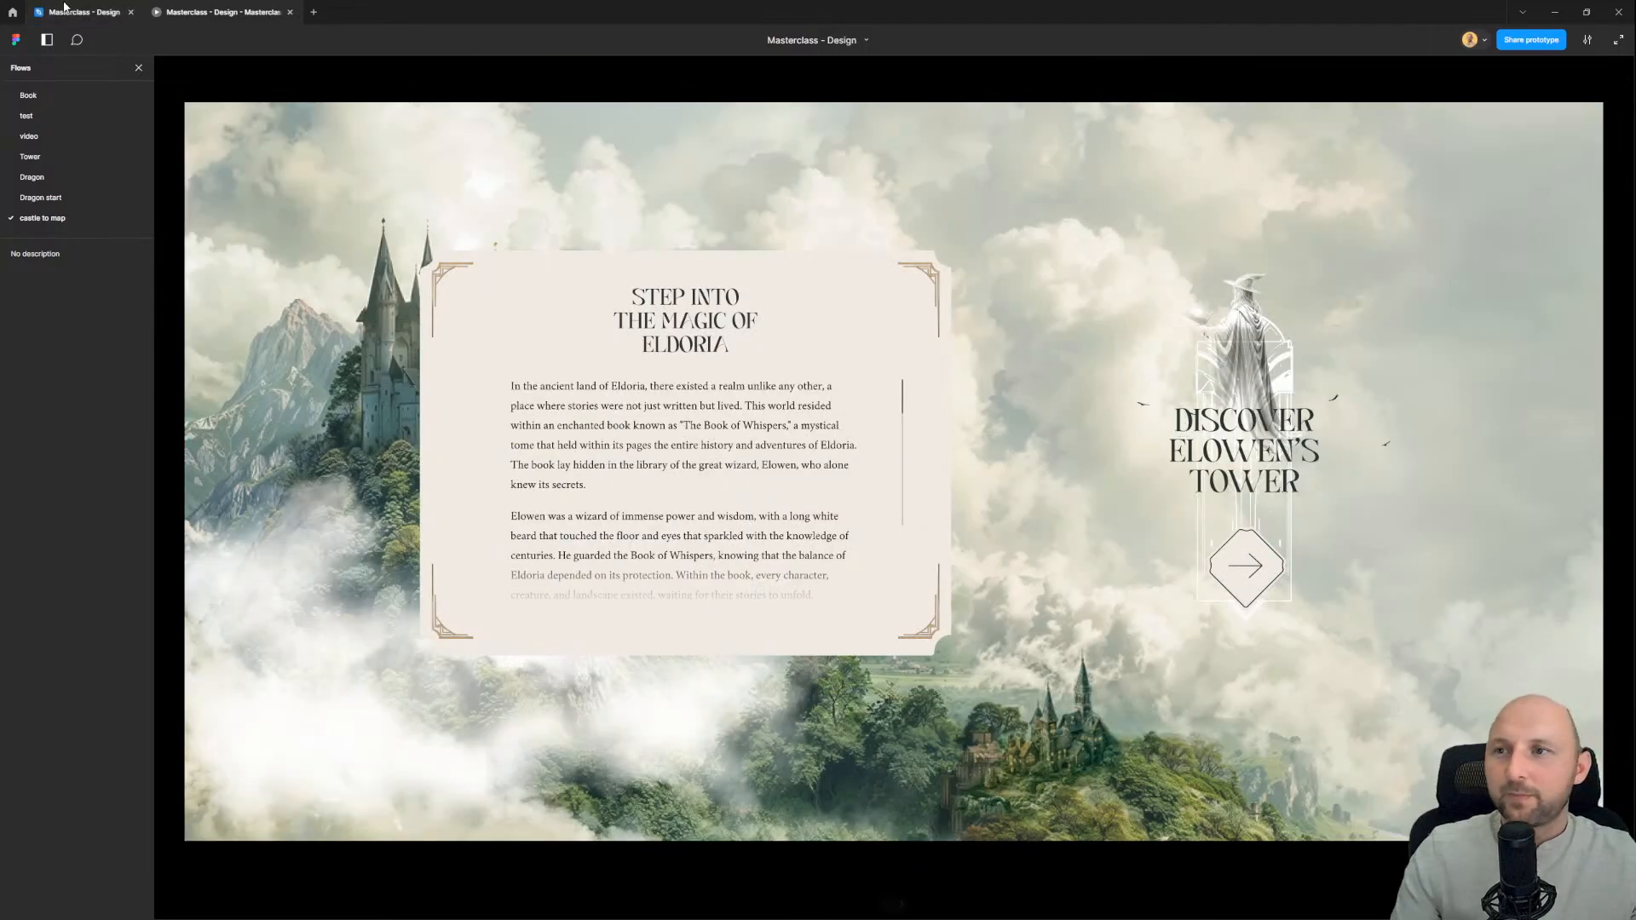
pyautogui.click(94, 12)
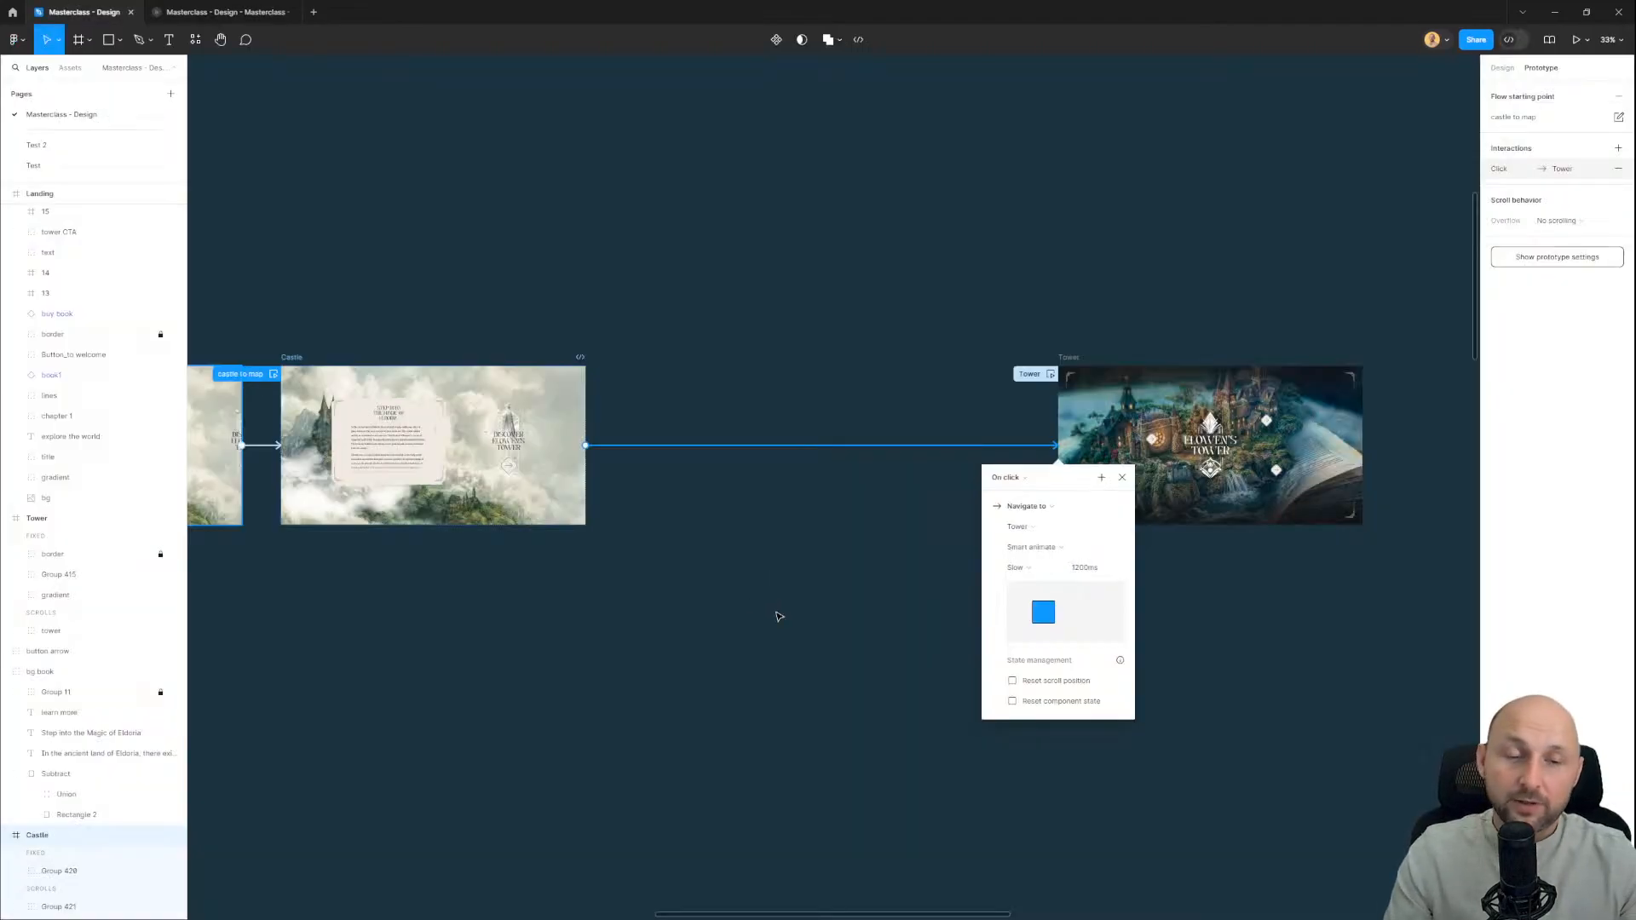
# Step: Delete the prototype connection from the last Castle frame to the Tower frame
pyautogui.click(810, 446)
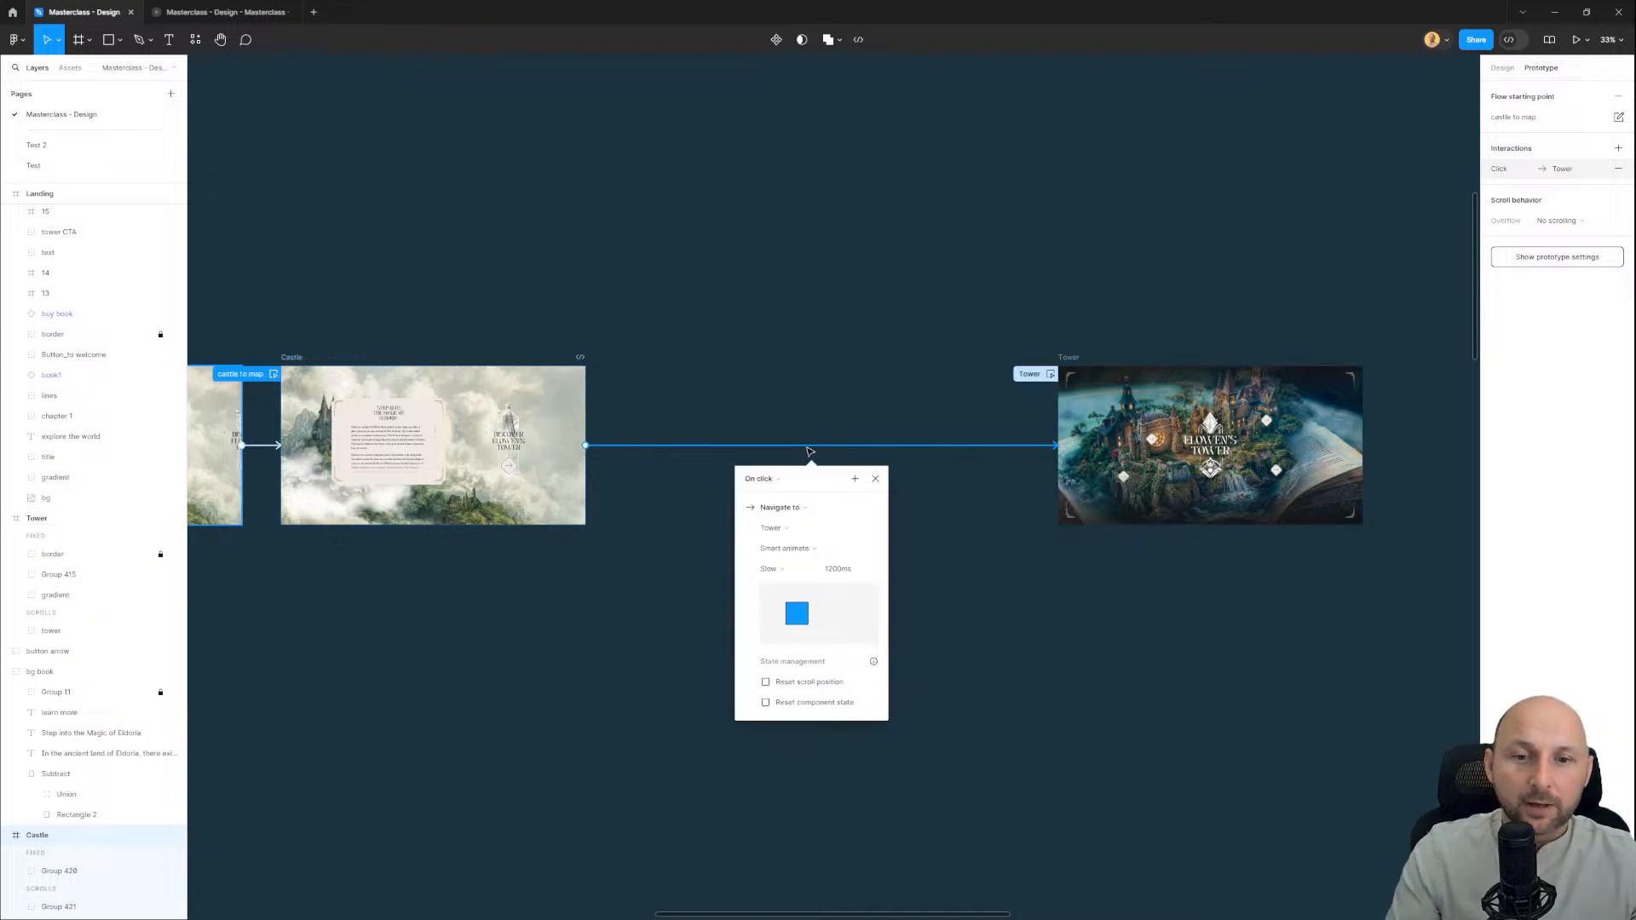
pyautogui.press('Escape')
pyautogui.click(717, 659)
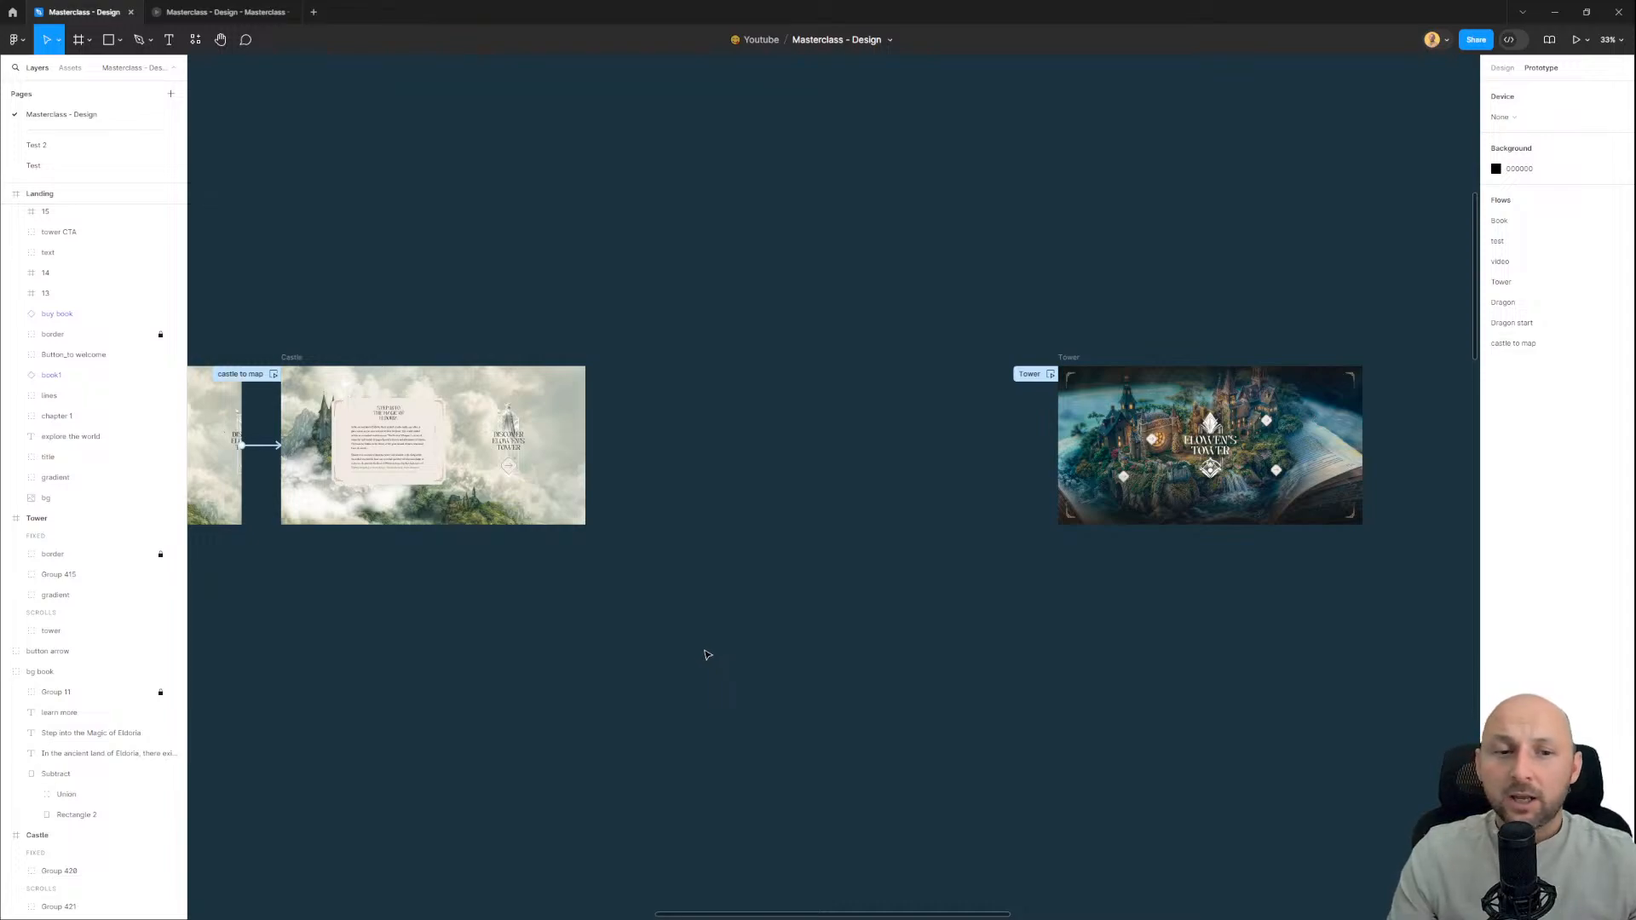
# Step: Review the row of Book, Castle, Tower and Dragon frames and the prototype connections between them
pyautogui.moveTo(708, 655); pyautogui.dragTo(1231, 626)
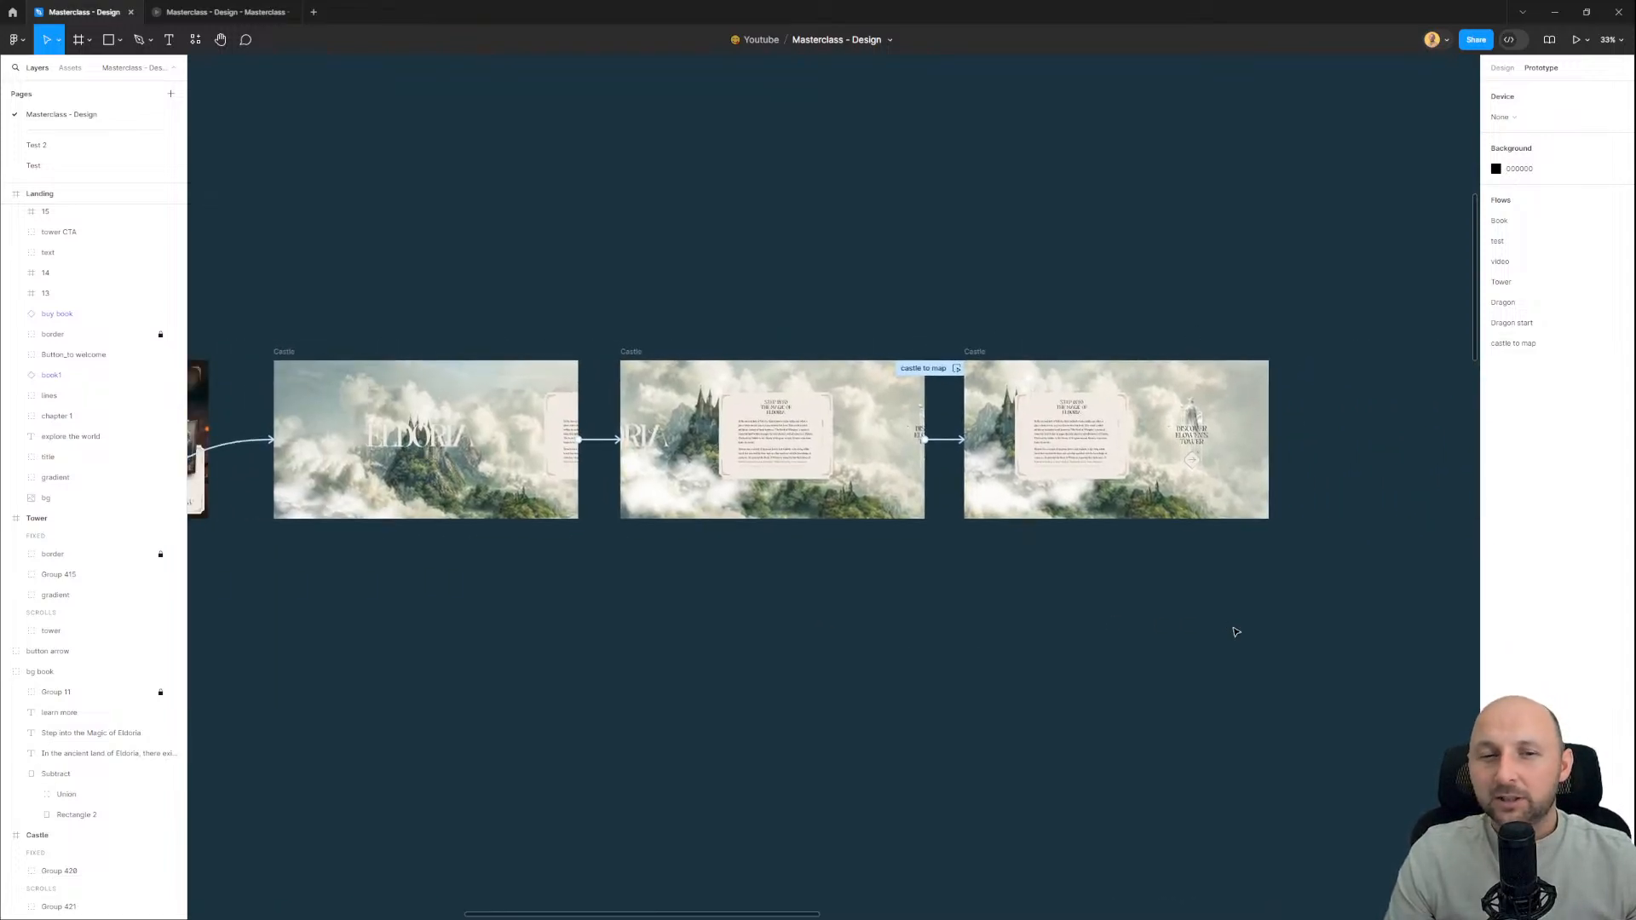
pyautogui.moveTo(414, 612); pyautogui.dragTo(757, 606)
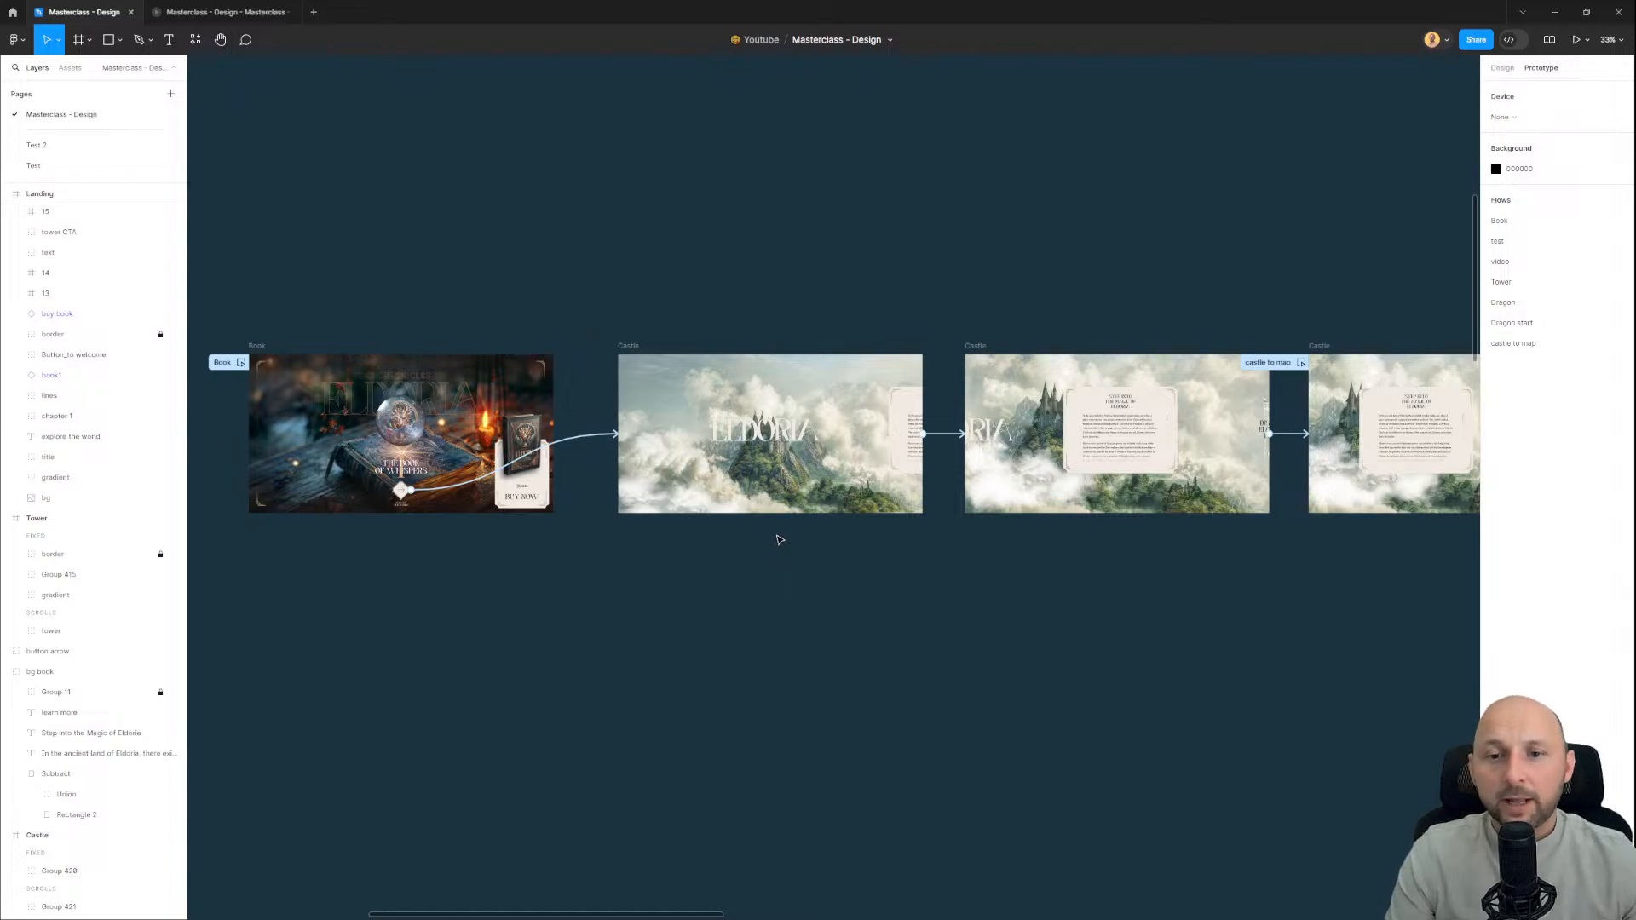
pyautogui.hscroll(10, 1096, 625)
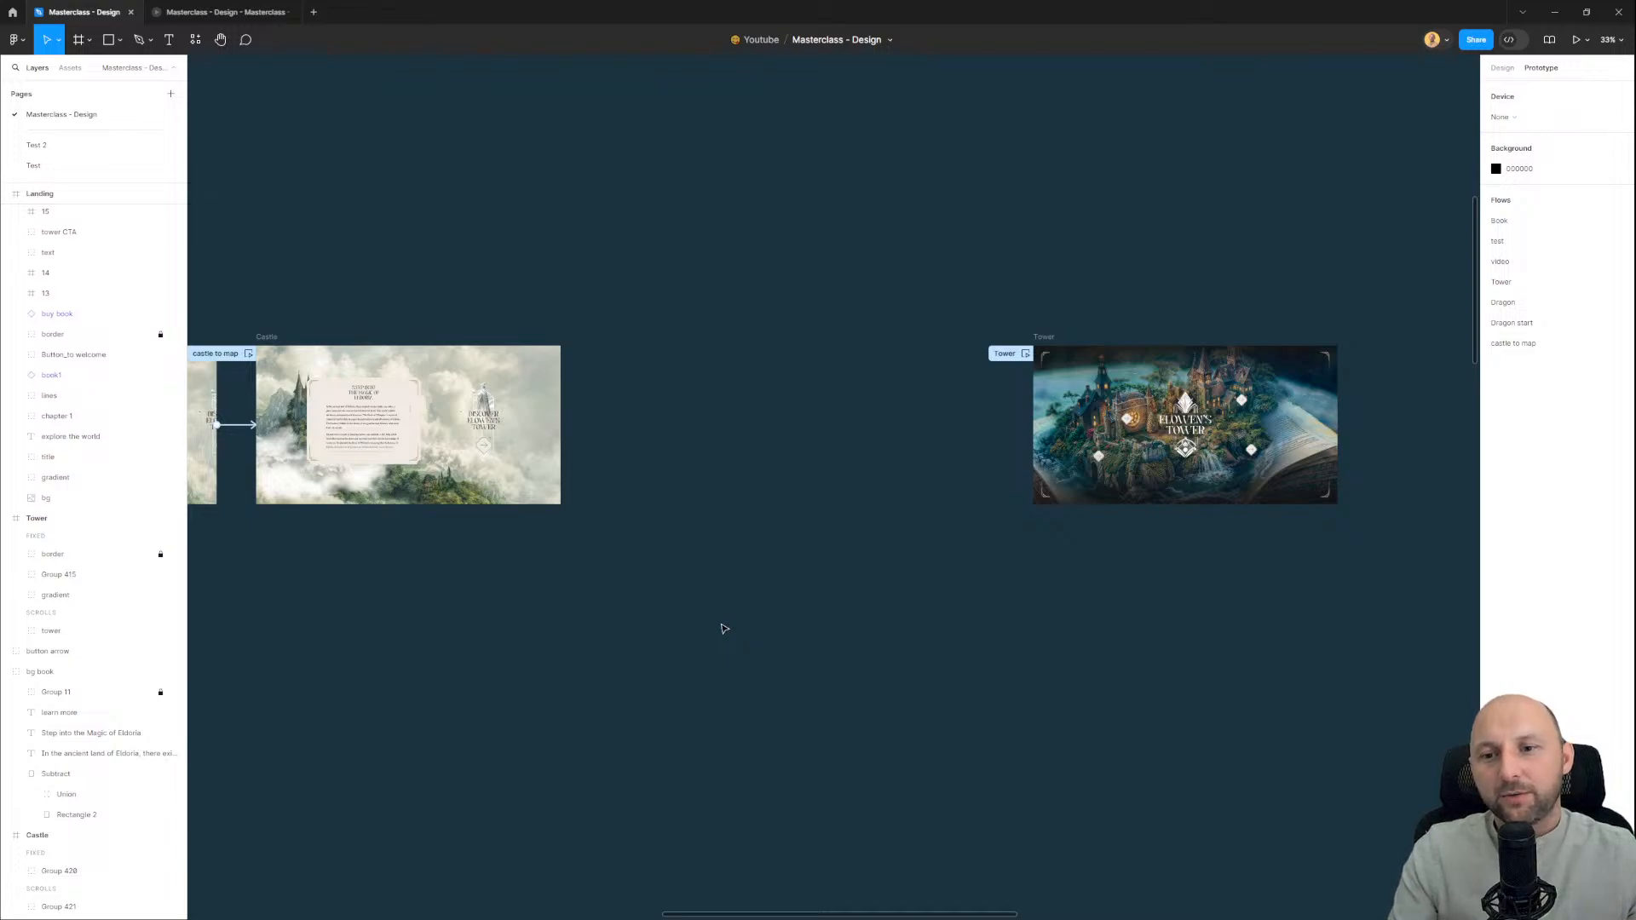
pyautogui.scroll(-5, 725, 629)
pyautogui.moveTo(685, 635); pyautogui.dragTo(803, 476)
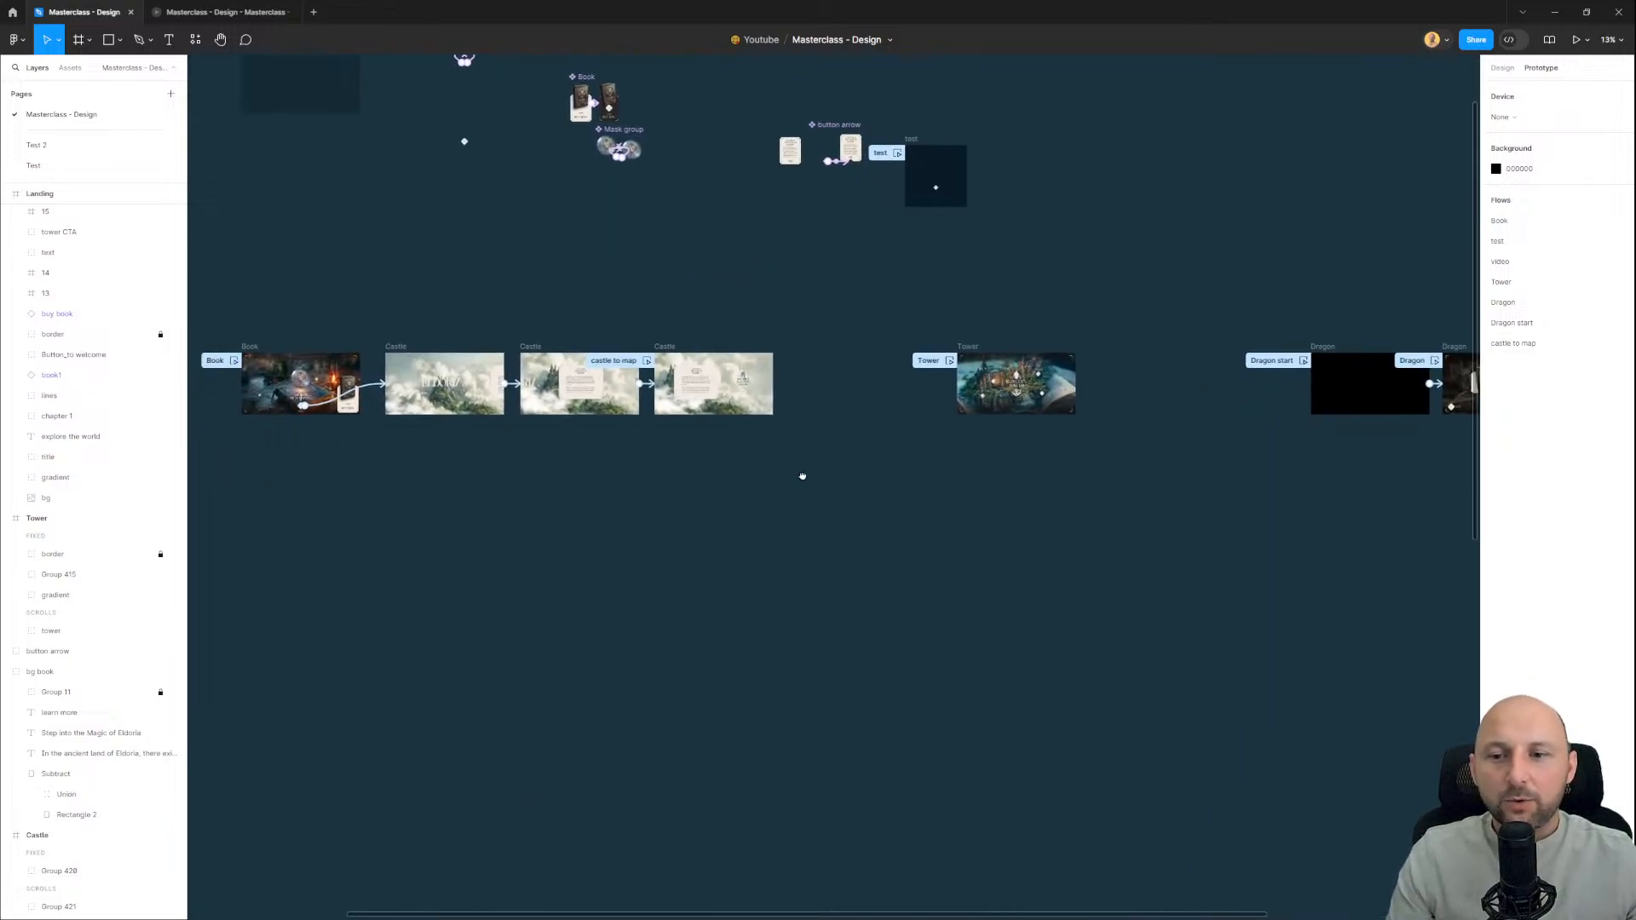
pyautogui.scroll(-2, 810, 475)
pyautogui.scroll(3, 847, 438)
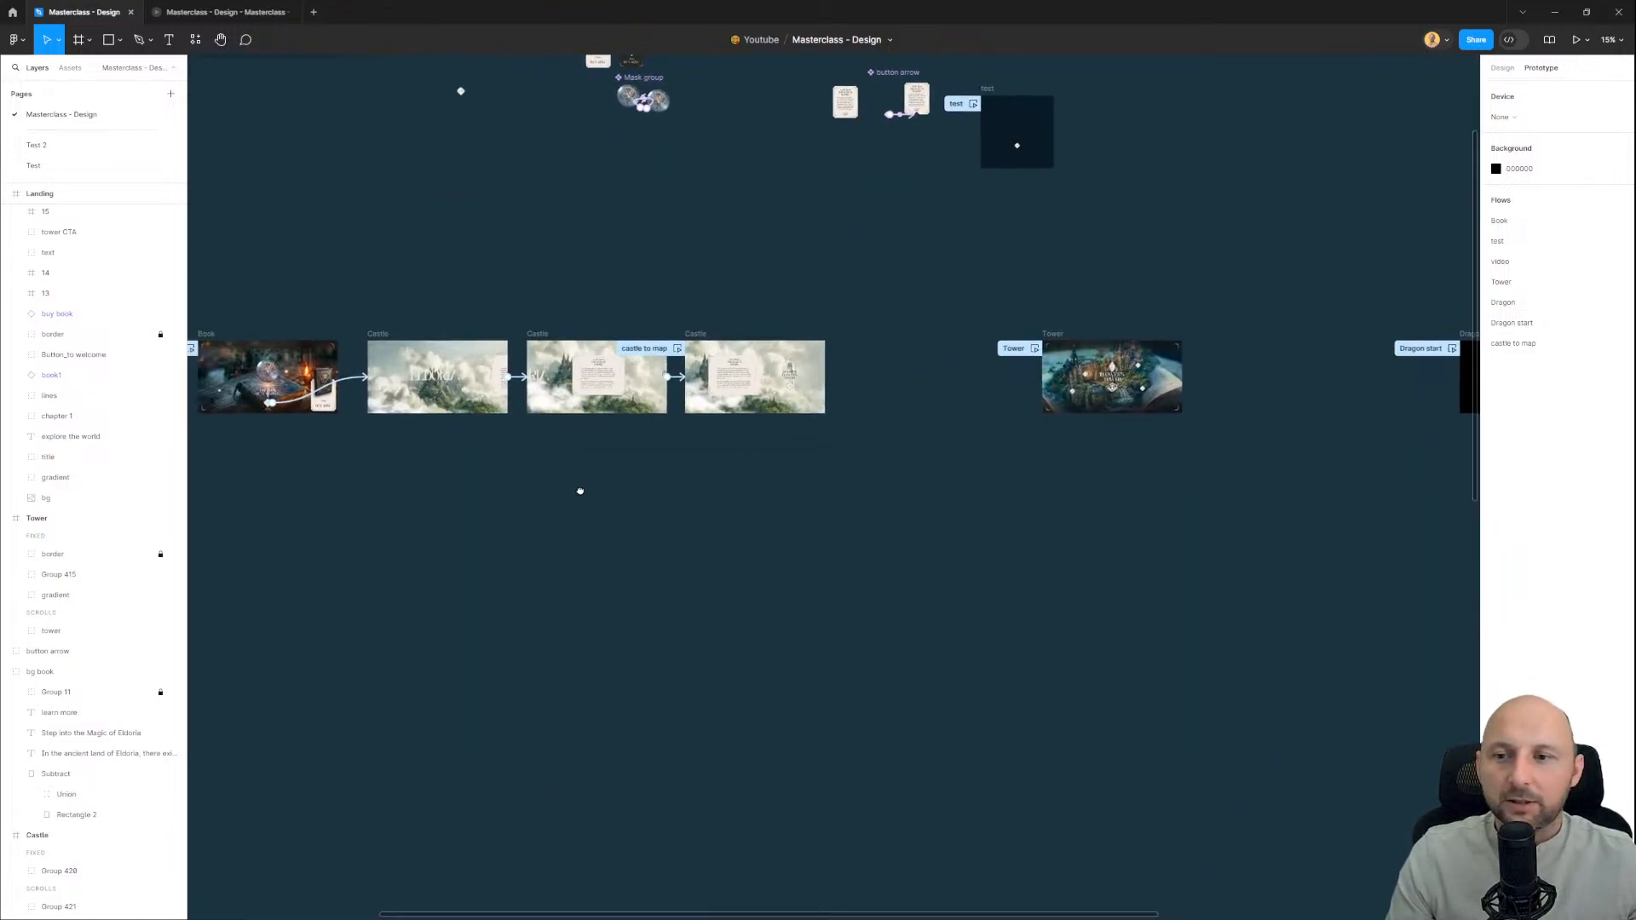
pyautogui.moveTo(580, 491); pyautogui.dragTo(629, 496)
pyautogui.moveTo(223, 292); pyautogui.dragTo(946, 468)
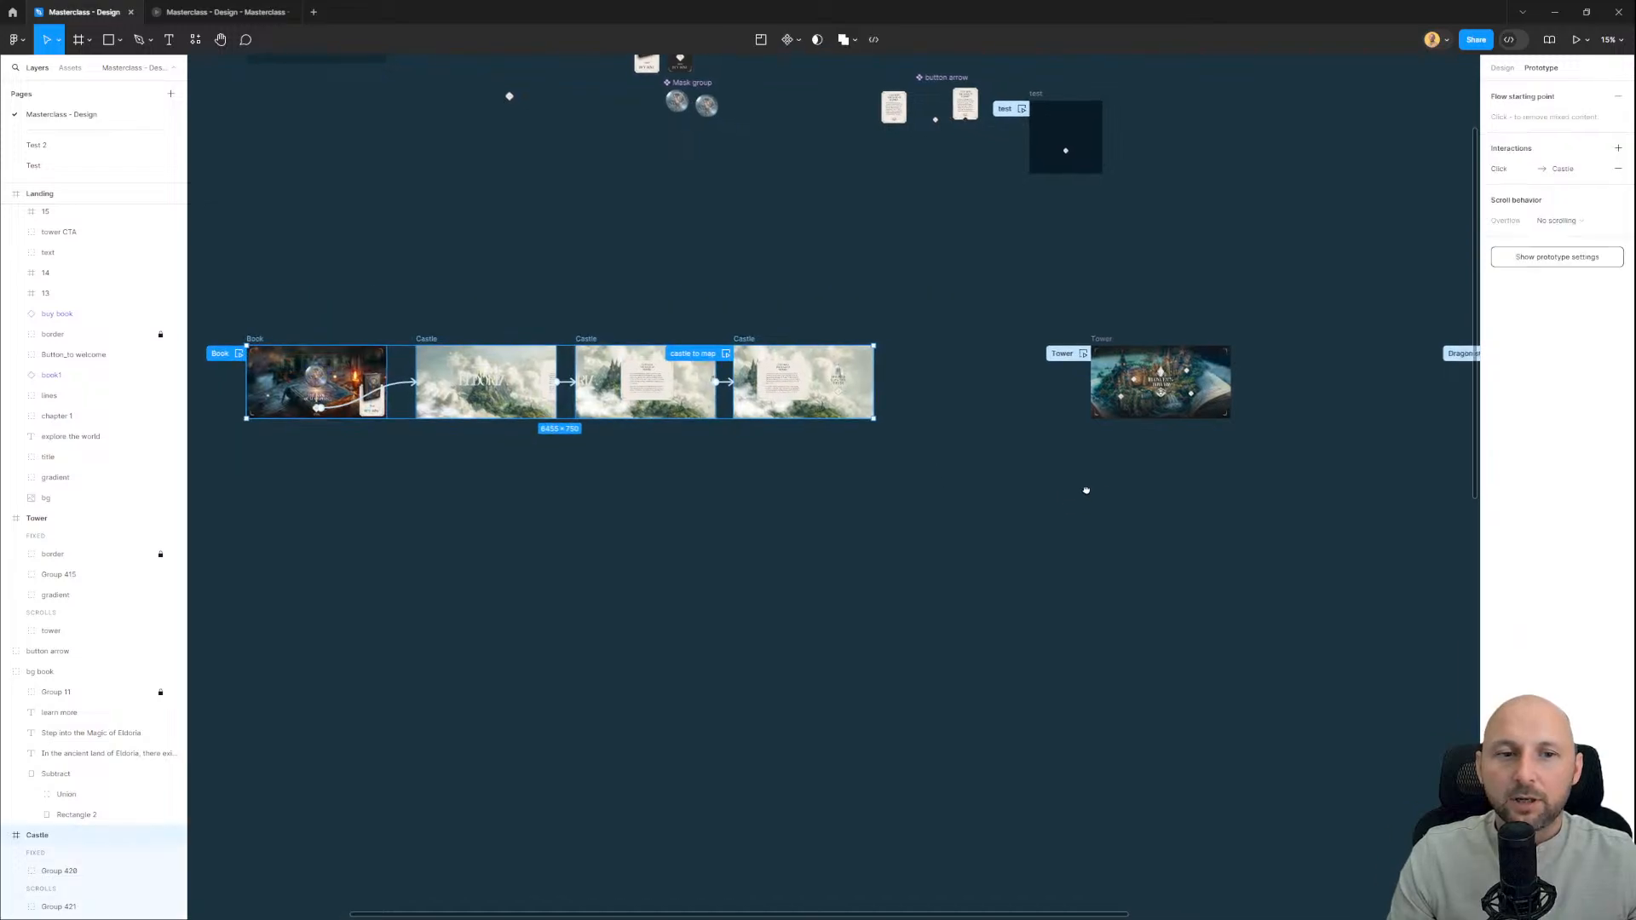
pyautogui.moveTo(1087, 490); pyautogui.dragTo(1431, 262)
pyautogui.click(756, 463)
pyautogui.moveTo(708, 538); pyautogui.dragTo(951, 500)
pyautogui.click(868, 268)
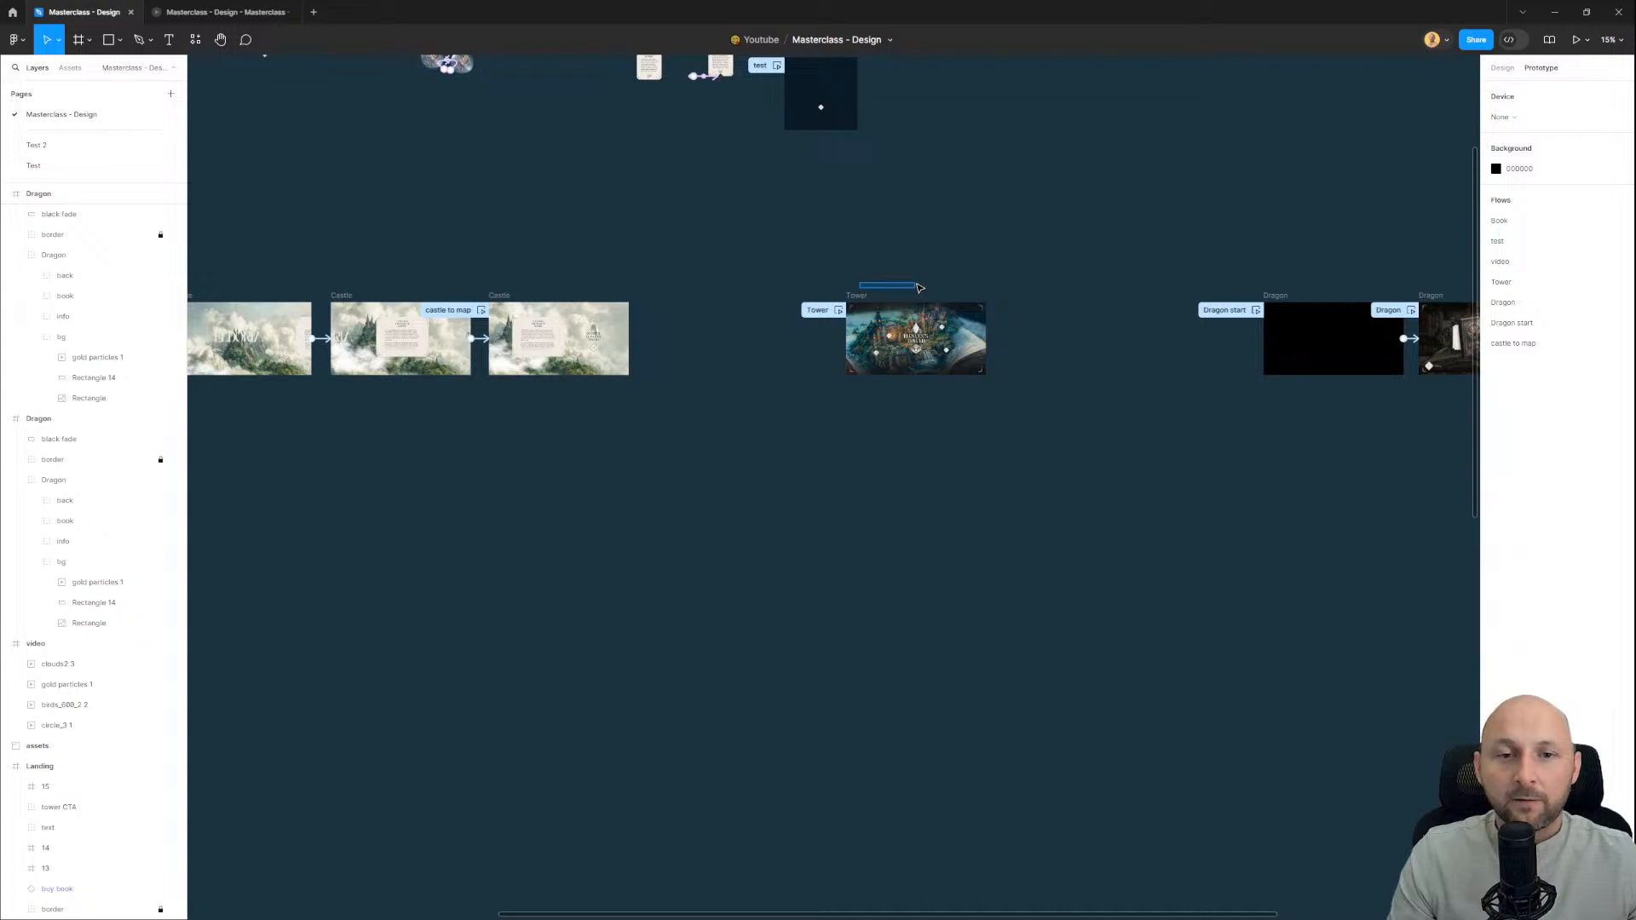
# Step: Move the Tower frame to the right to widen the gap after the last Castle frame
pyautogui.scroll(3, 844, 254)
pyautogui.click(959, 331)
pyautogui.moveTo(960, 330); pyautogui.dragTo(1081, 331)
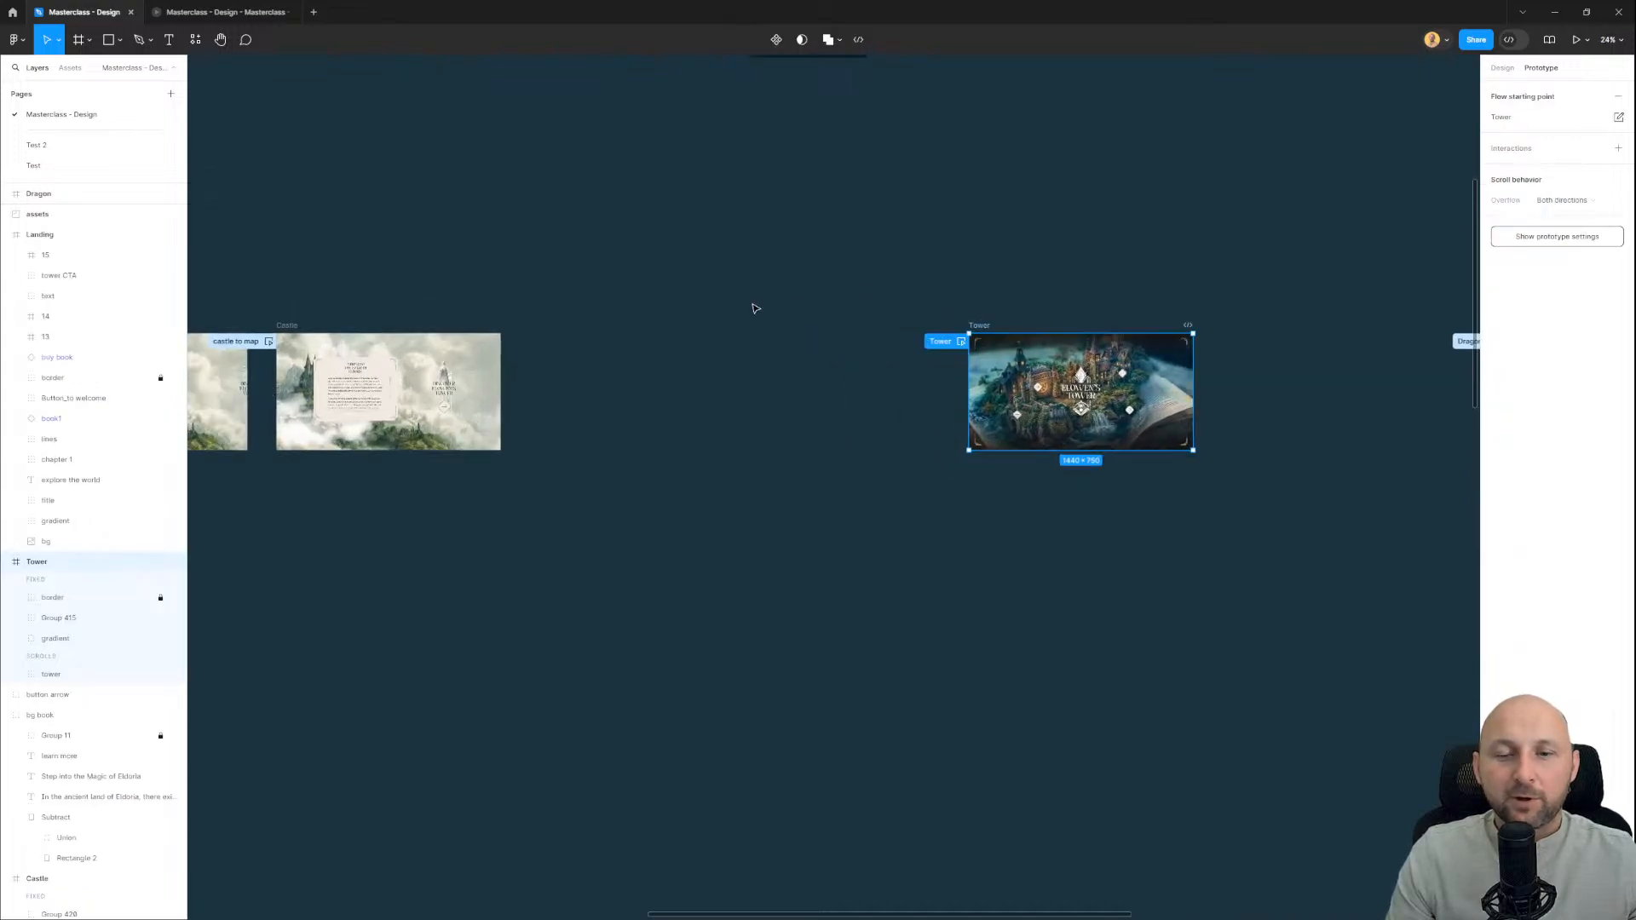
pyautogui.moveTo(756, 307); pyautogui.dragTo(879, 320)
# Step: Show the design properties and duplicate the last Castle frame, placing the copy above and to the right of the original
pyautogui.click(1502, 68)
pyautogui.scroll(2, 929, 396)
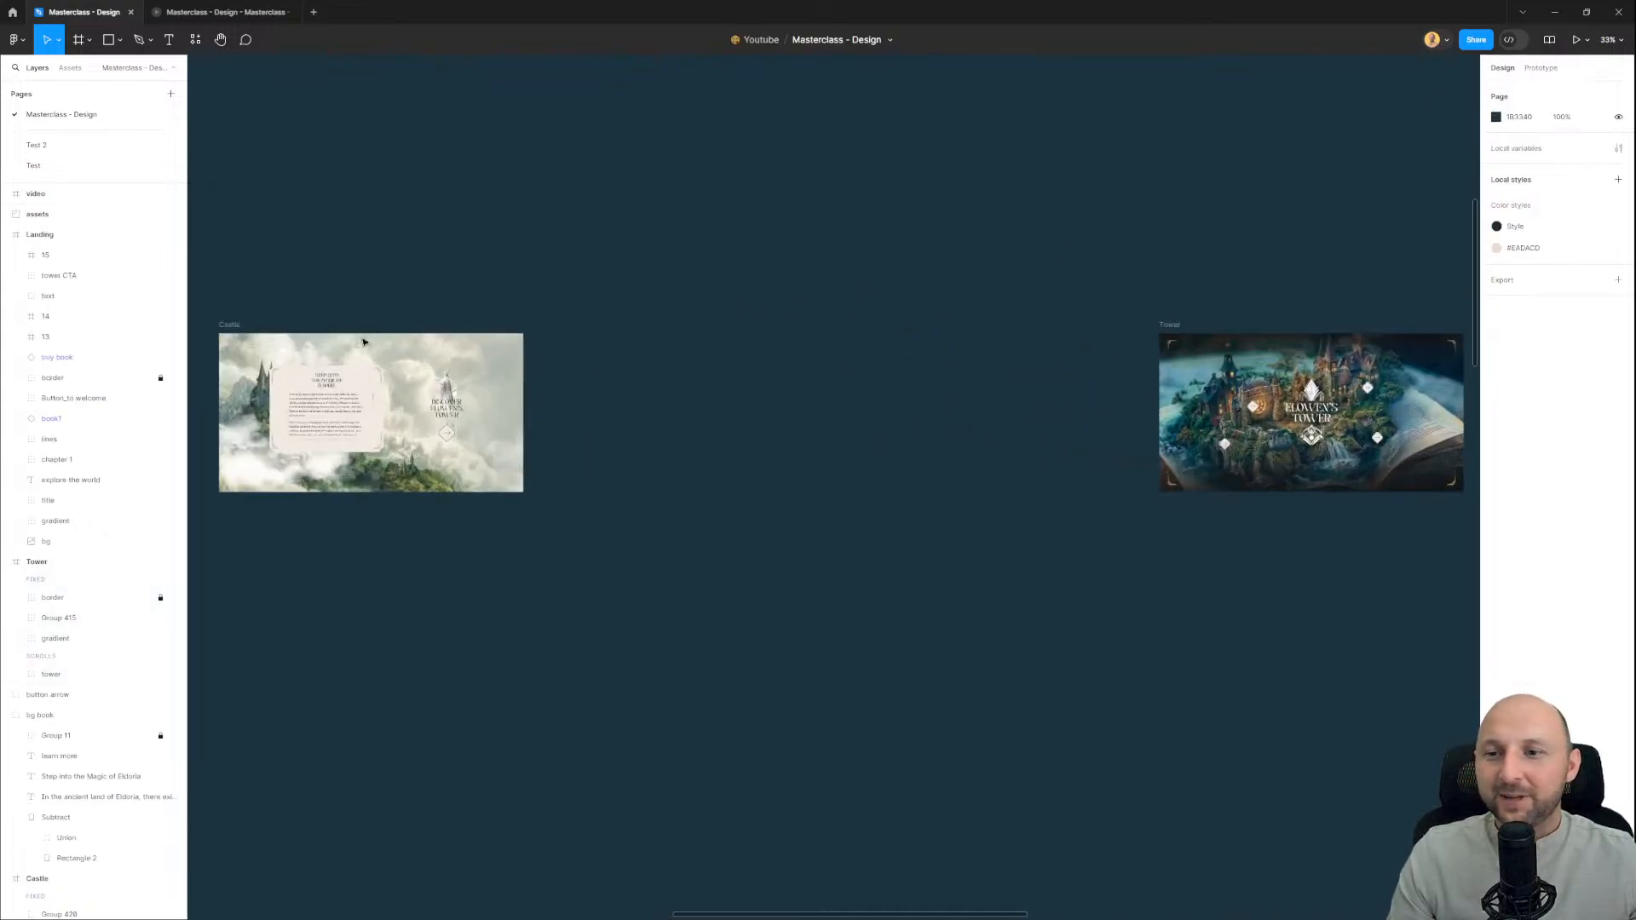
pyautogui.click(232, 326)
pyautogui.moveTo(253, 324); pyautogui.dragTo(695, 200)
pyautogui.hscroll(2, 782, 336)
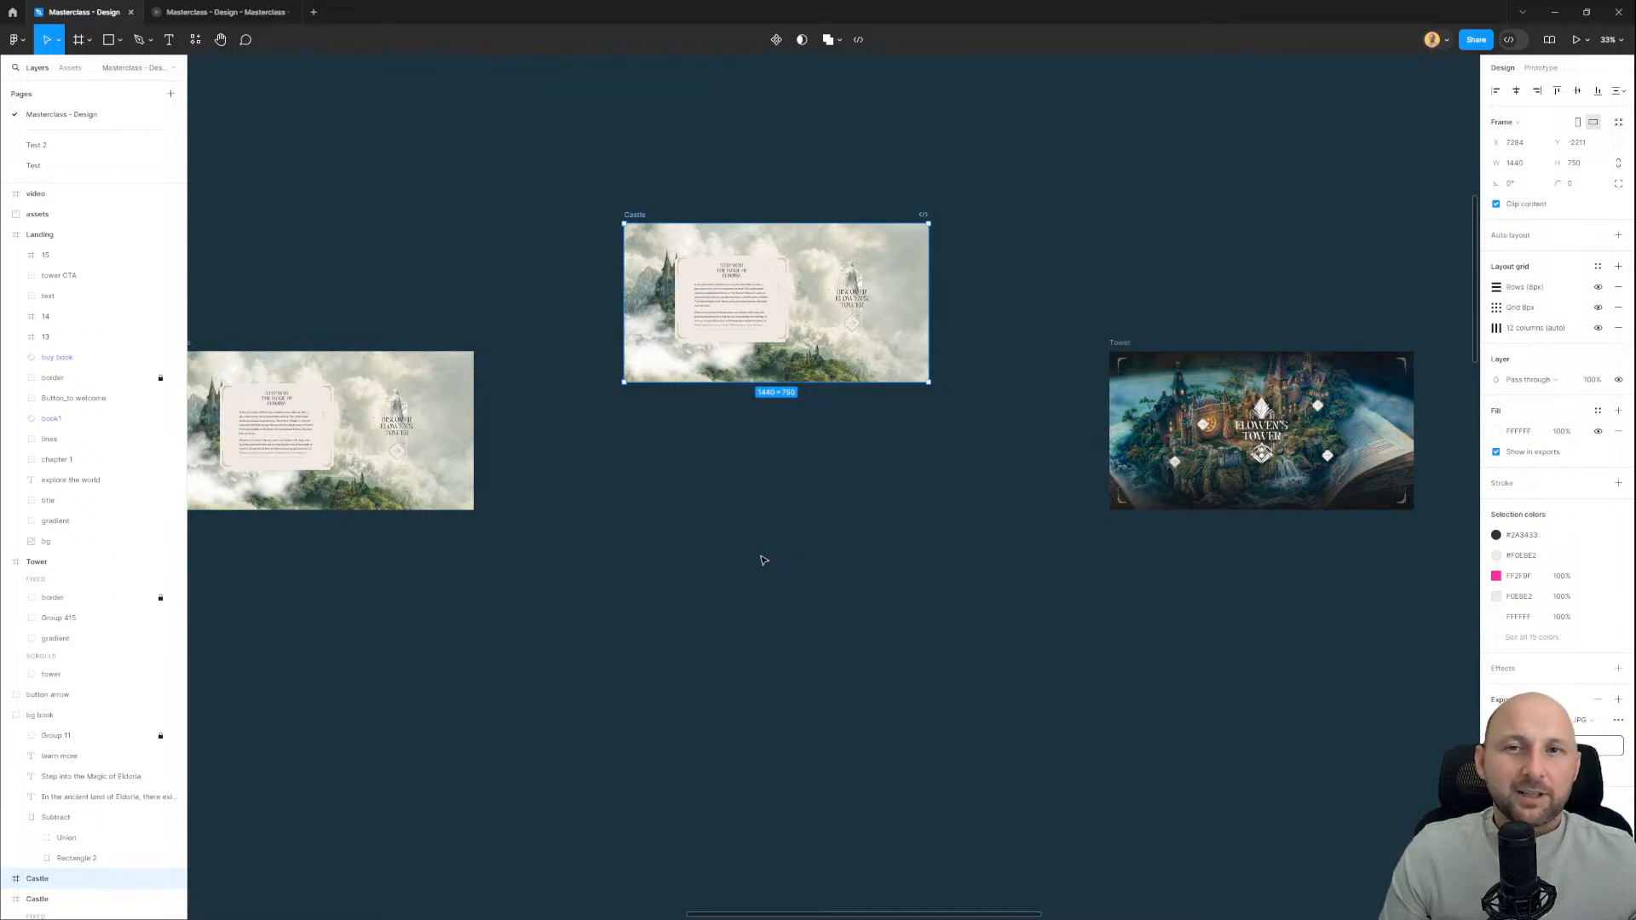
# Step: Shift the original Tower frame farther away from the Castle copy to make room for another frame
pyautogui.hscroll(4, 745, 540)
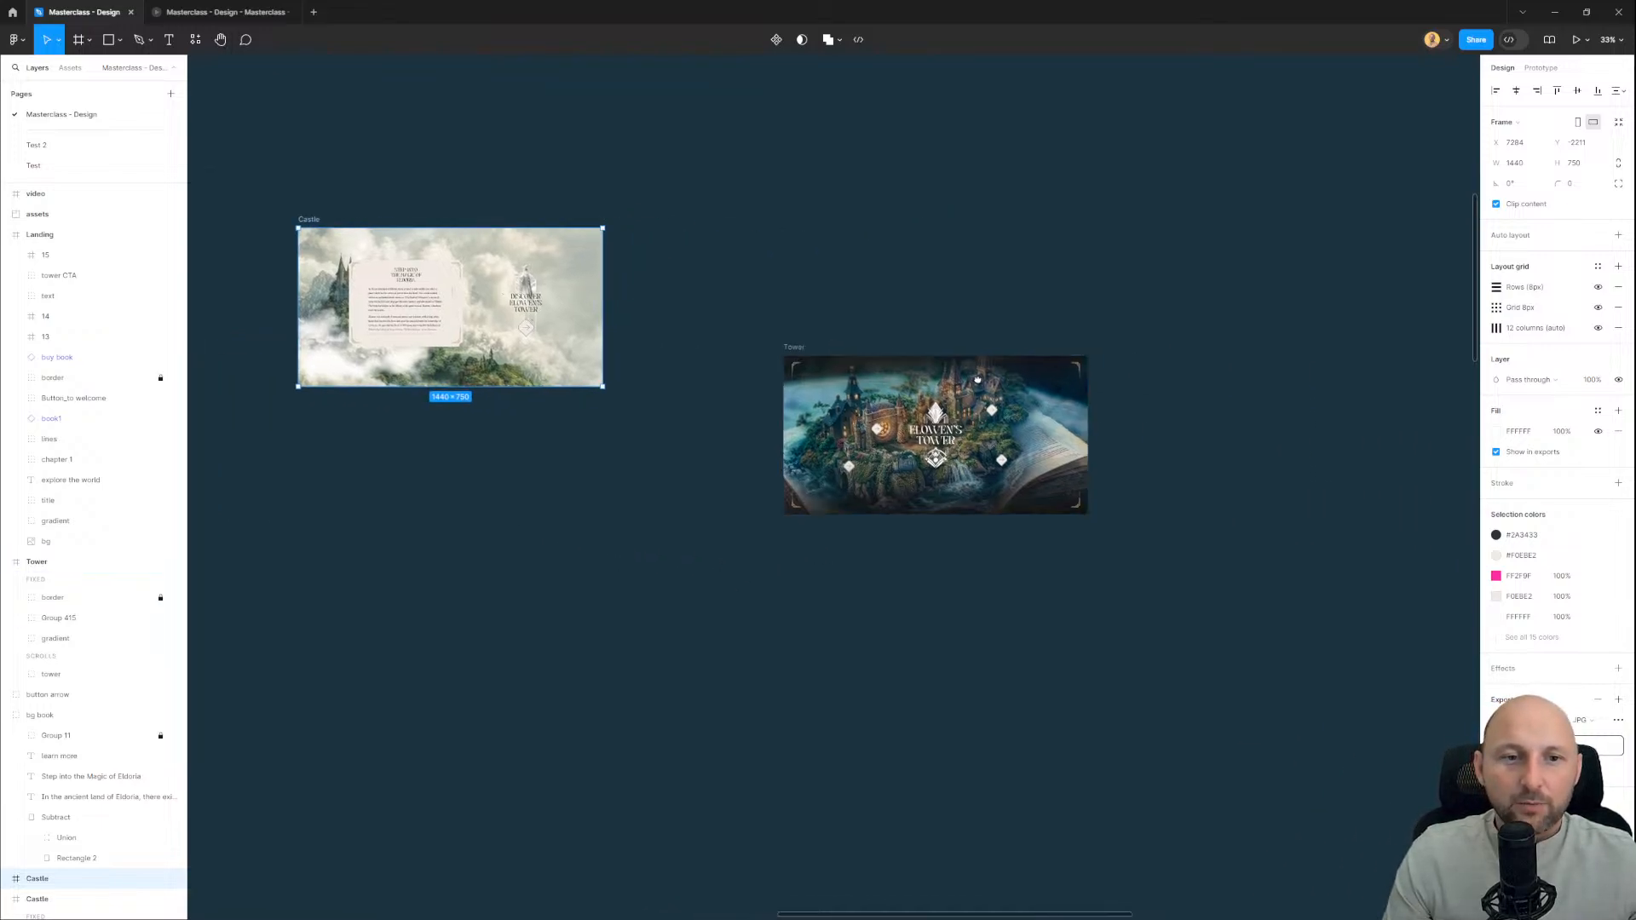
pyautogui.hscroll(2, 818, 341)
pyautogui.click(624, 344)
pyautogui.moveTo(623, 345); pyautogui.dragTo(911, 340)
pyautogui.click(822, 305)
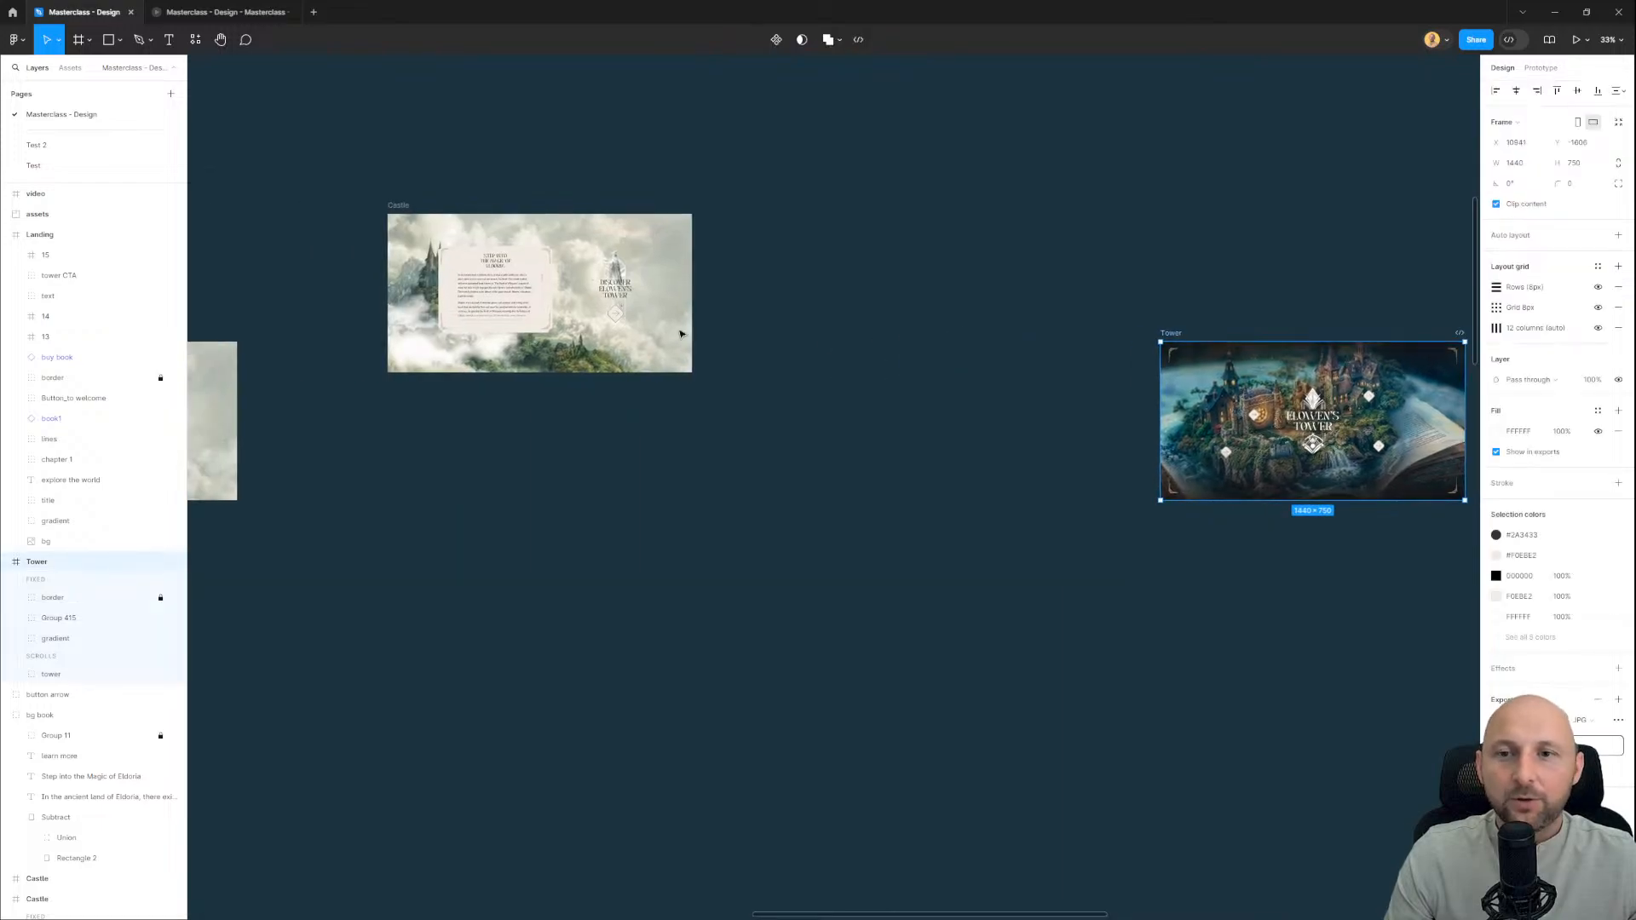
# Step: Duplicate the Tower frame and place the copy between the Castle copy and the original Tower frame, level with the Castle copy
pyautogui.scroll(2, 584, 285)
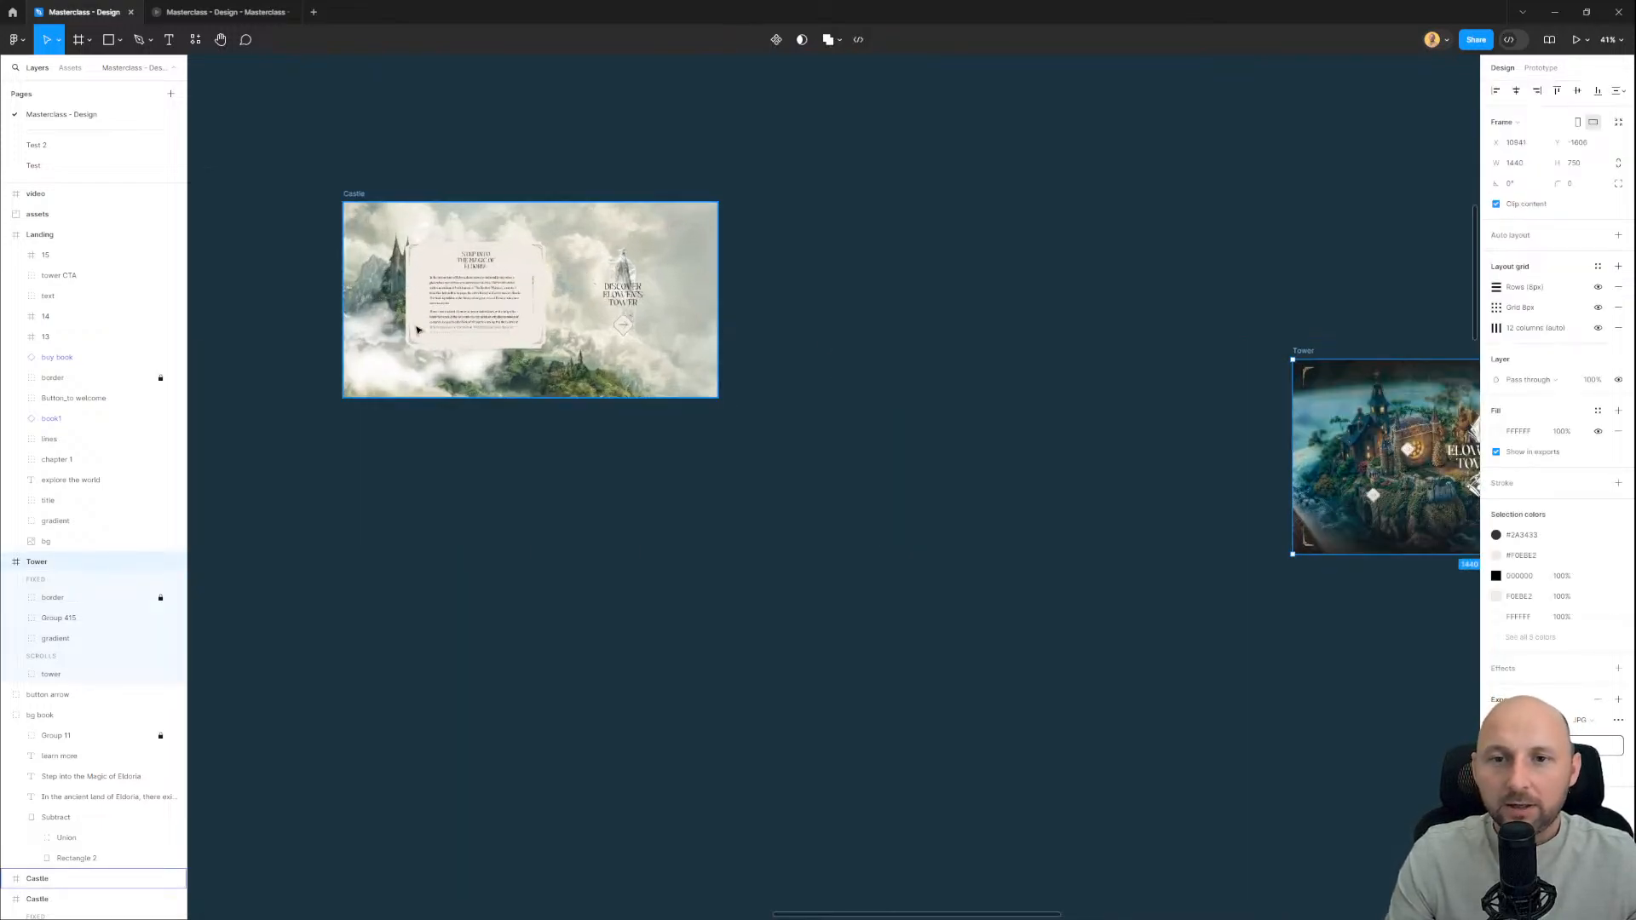
pyautogui.hscroll(2, 724, 406)
pyautogui.moveTo(1100, 444); pyautogui.dragTo(759, 426)
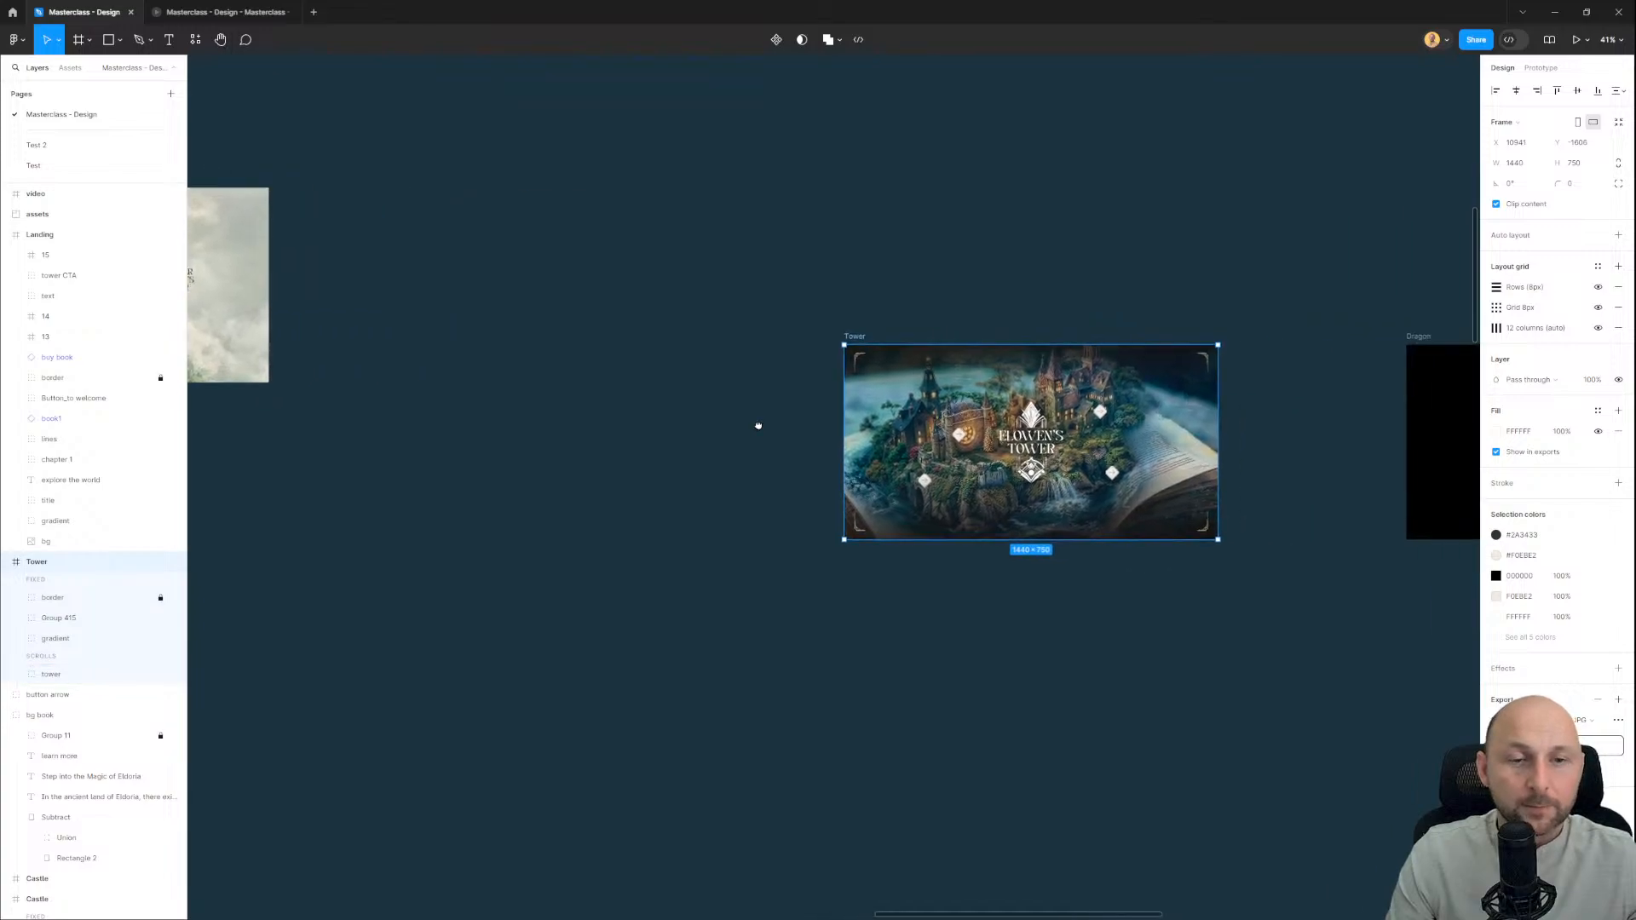
pyautogui.moveTo(874, 341); pyautogui.dragTo(371, 368)
pyautogui.moveTo(449, 281); pyautogui.dragTo(701, 202)
pyautogui.hscroll(3, 852, 162)
pyautogui.scroll(5, 928, 134)
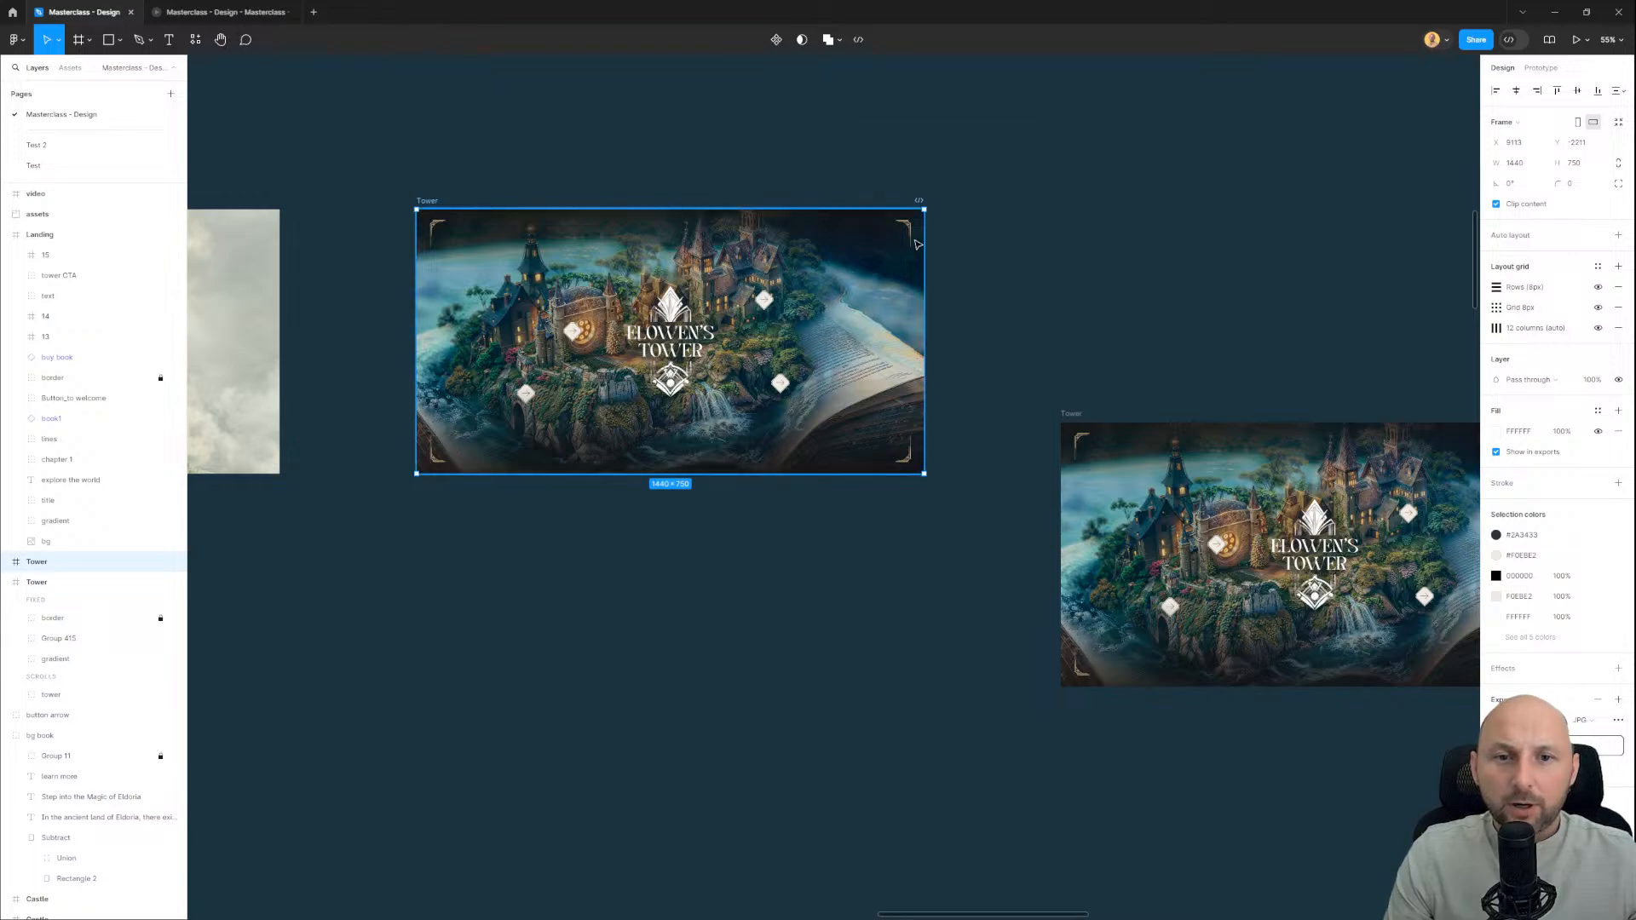
pyautogui.hscroll(3, 975, 282)
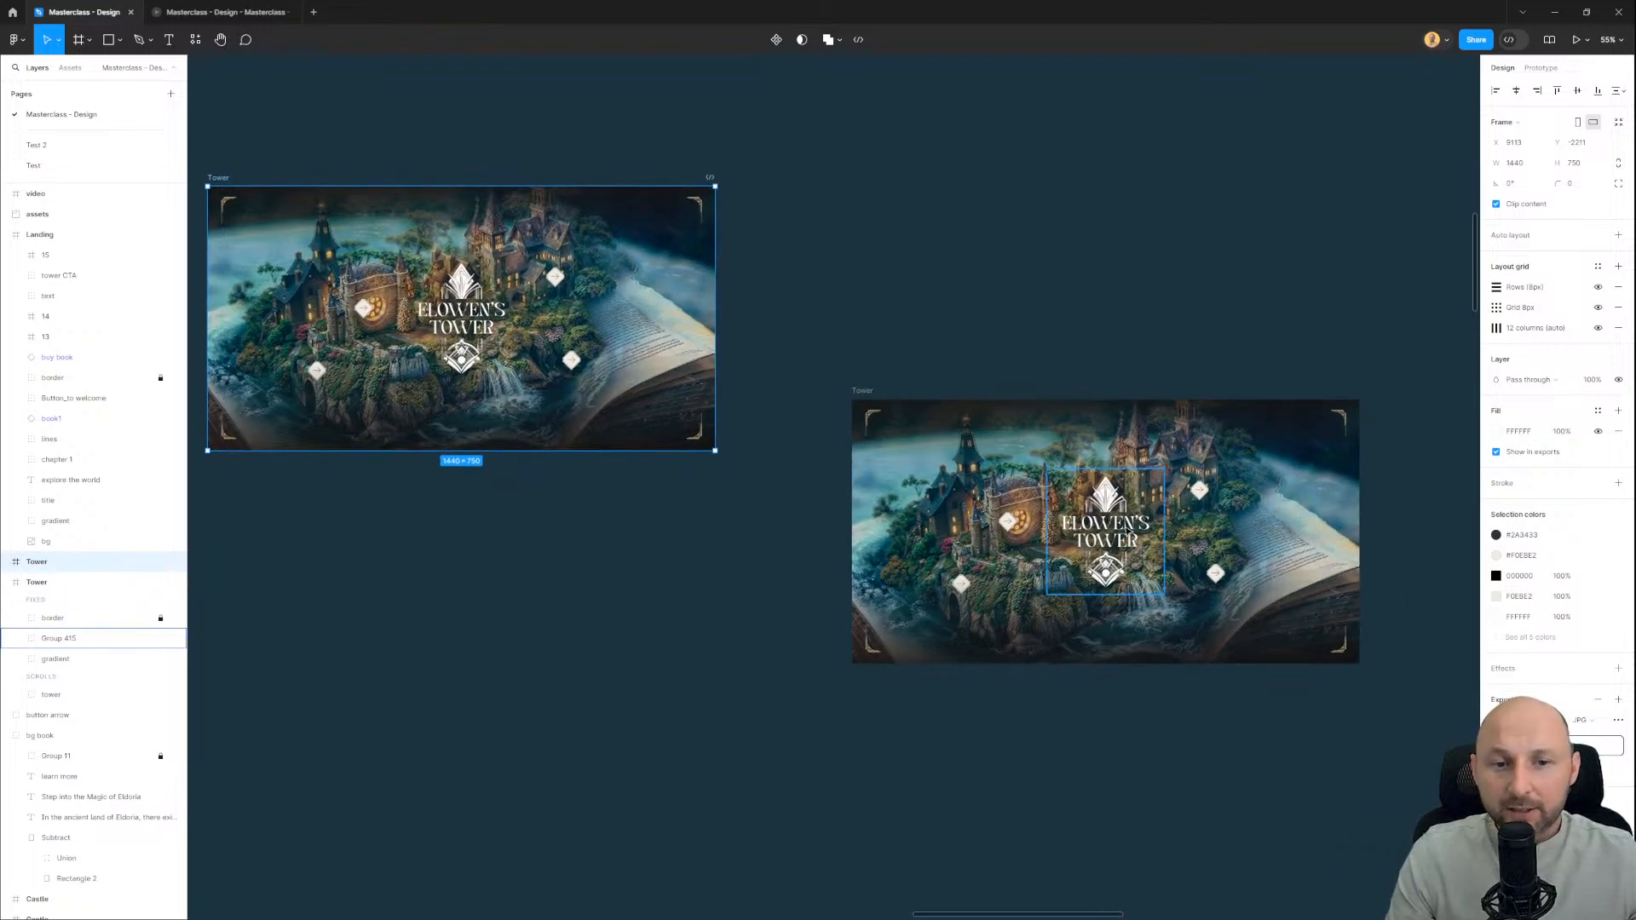
# Step: Set the scroll position of the border, Group 415 and gradient layers in the Tower copy to Scroll with parent
pyautogui.hscroll(-2, 943, 252)
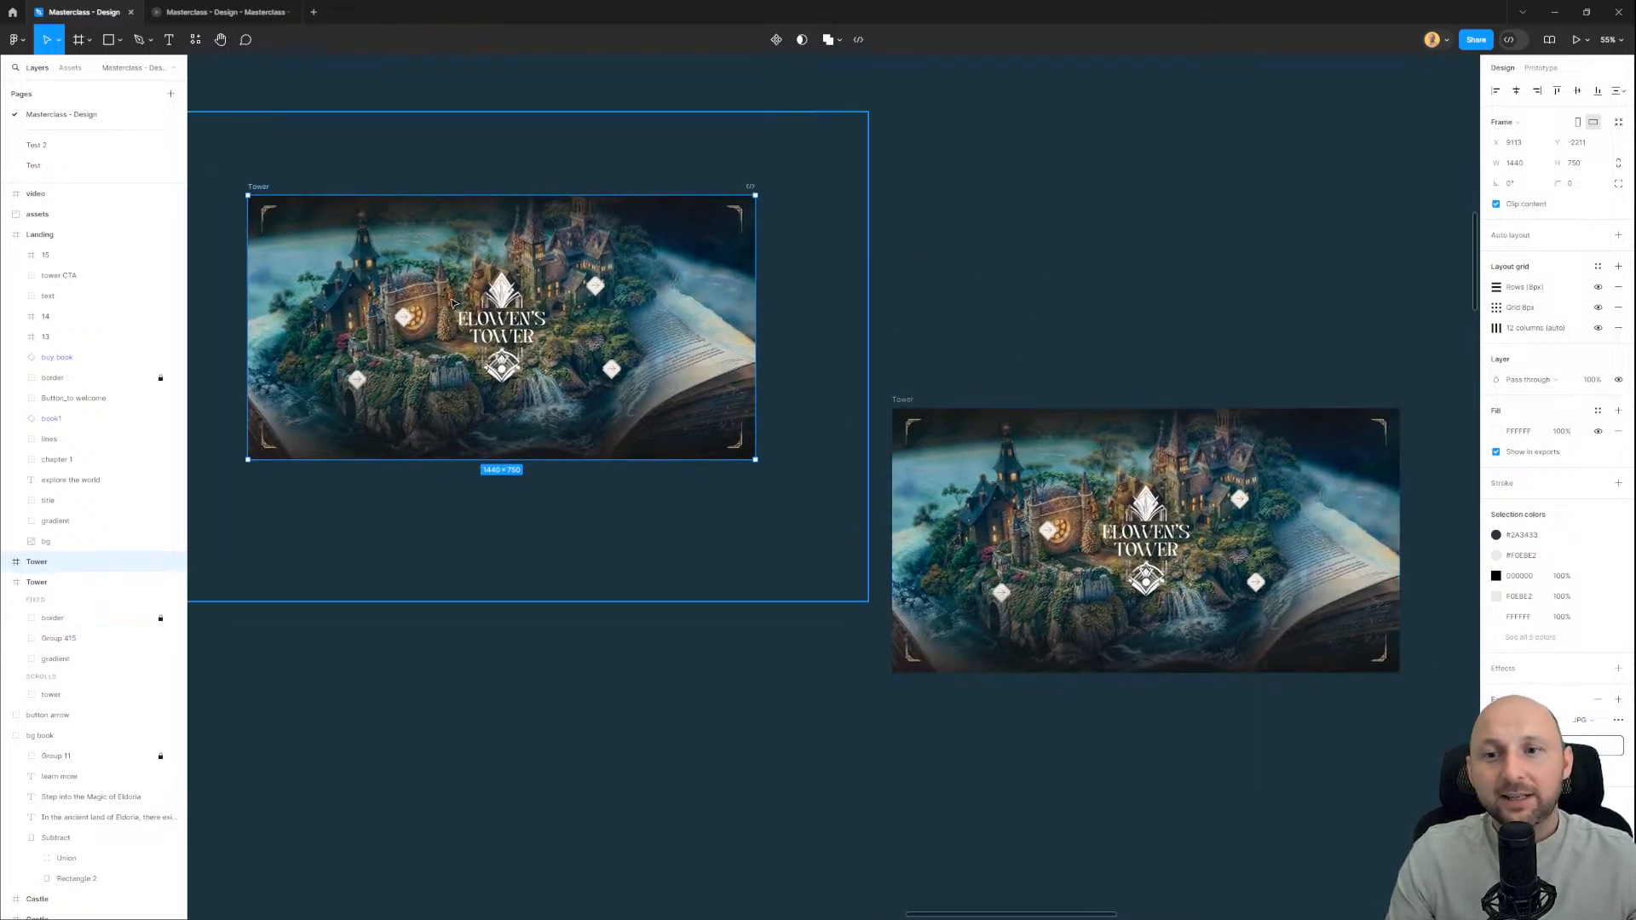
pyautogui.hscroll(-2, 569, 290)
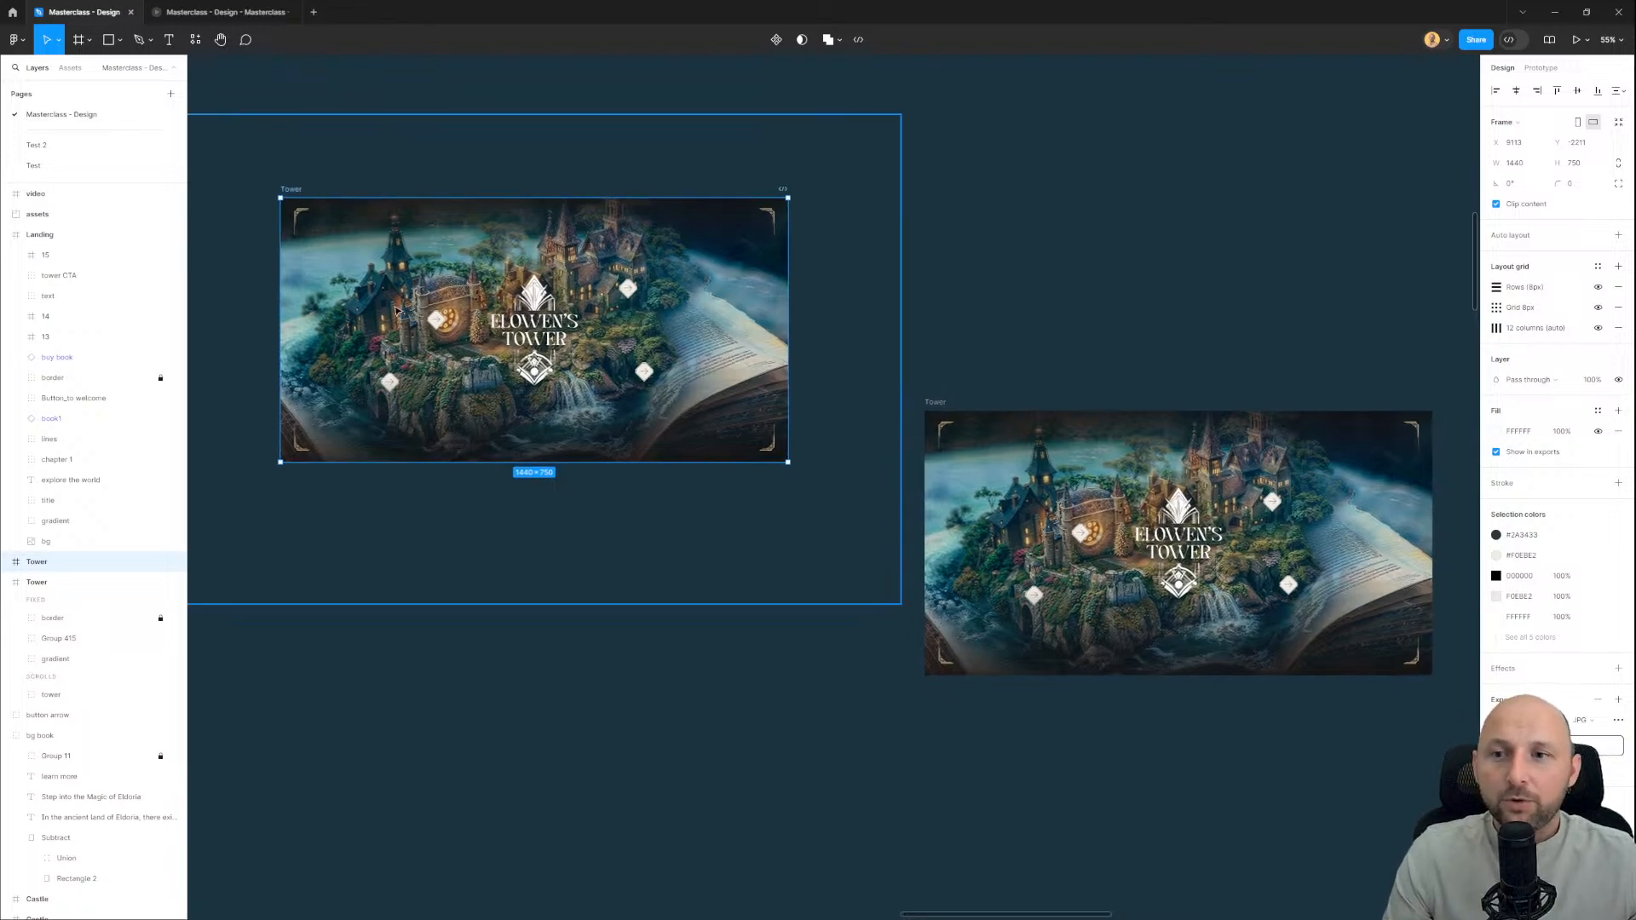
pyautogui.click(569, 291)
pyautogui.click(60, 601)
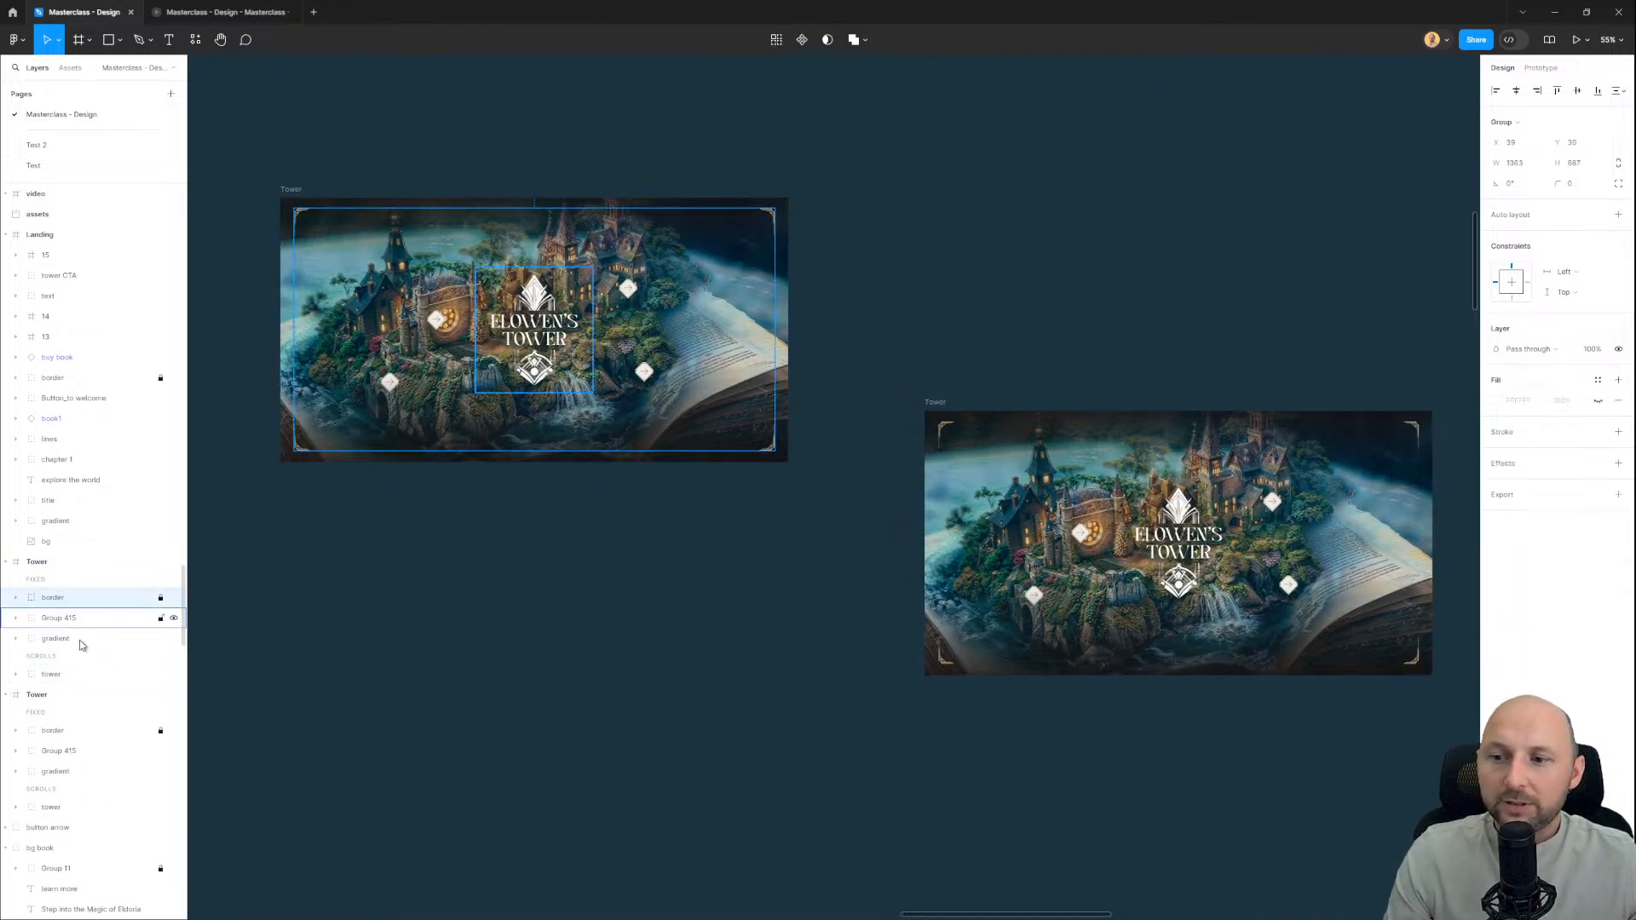
pyautogui.keyDown('ctrl'); pyautogui.click(81, 641); pyautogui.keyUp('ctrl')
pyautogui.keyDown('ctrl'); pyautogui.click(76, 619); pyautogui.keyUp('ctrl')
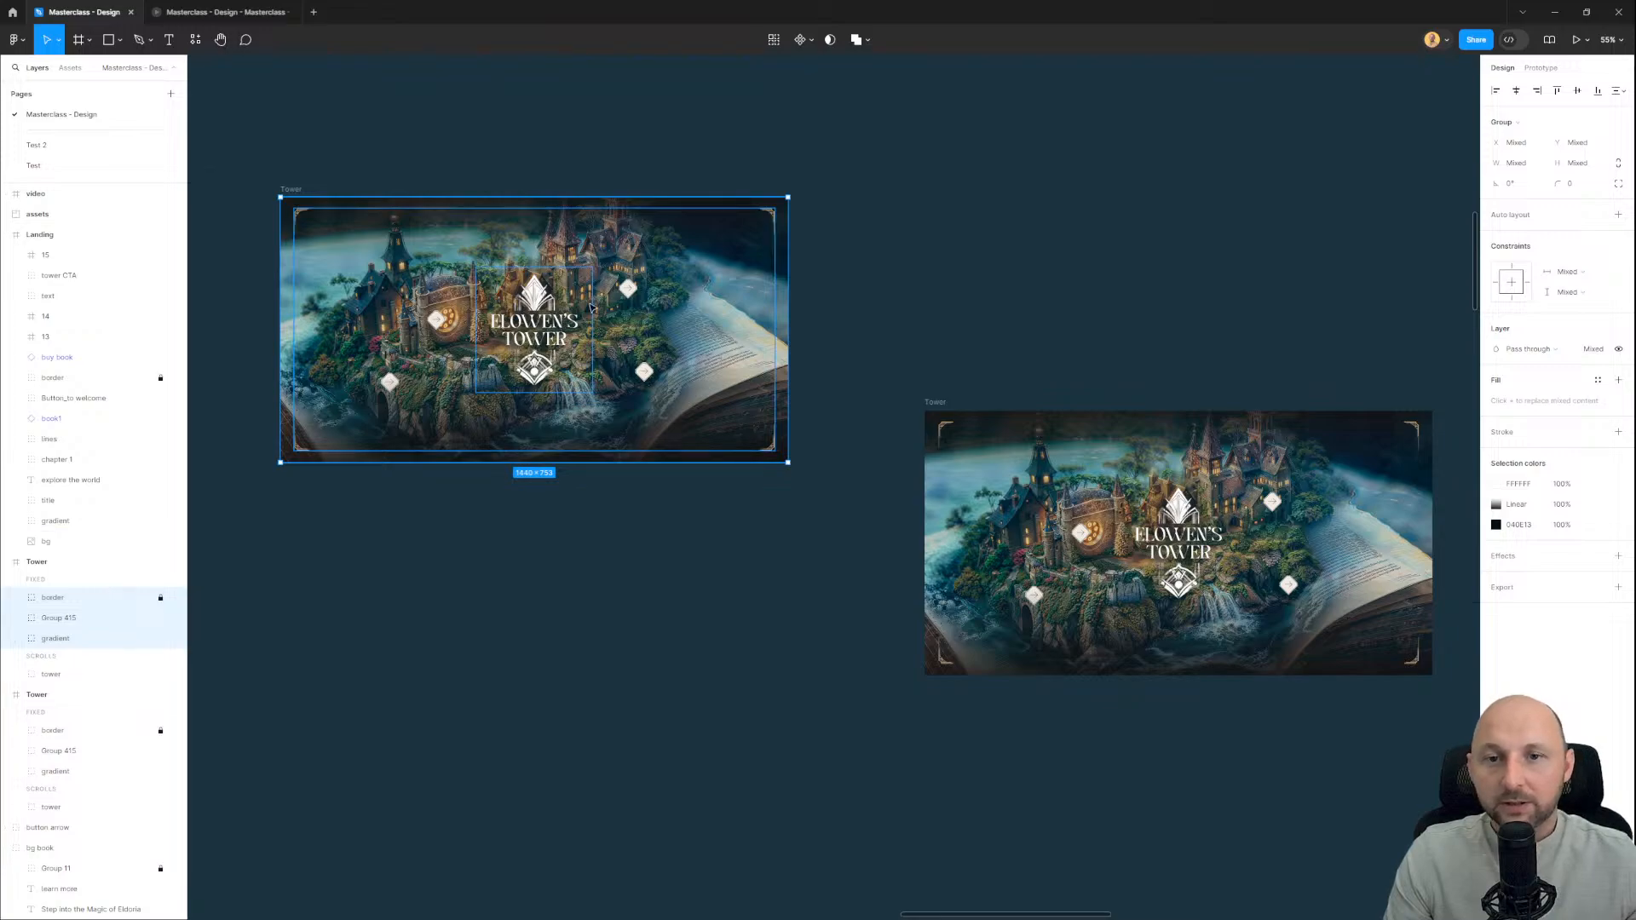
pyautogui.click(1556, 70)
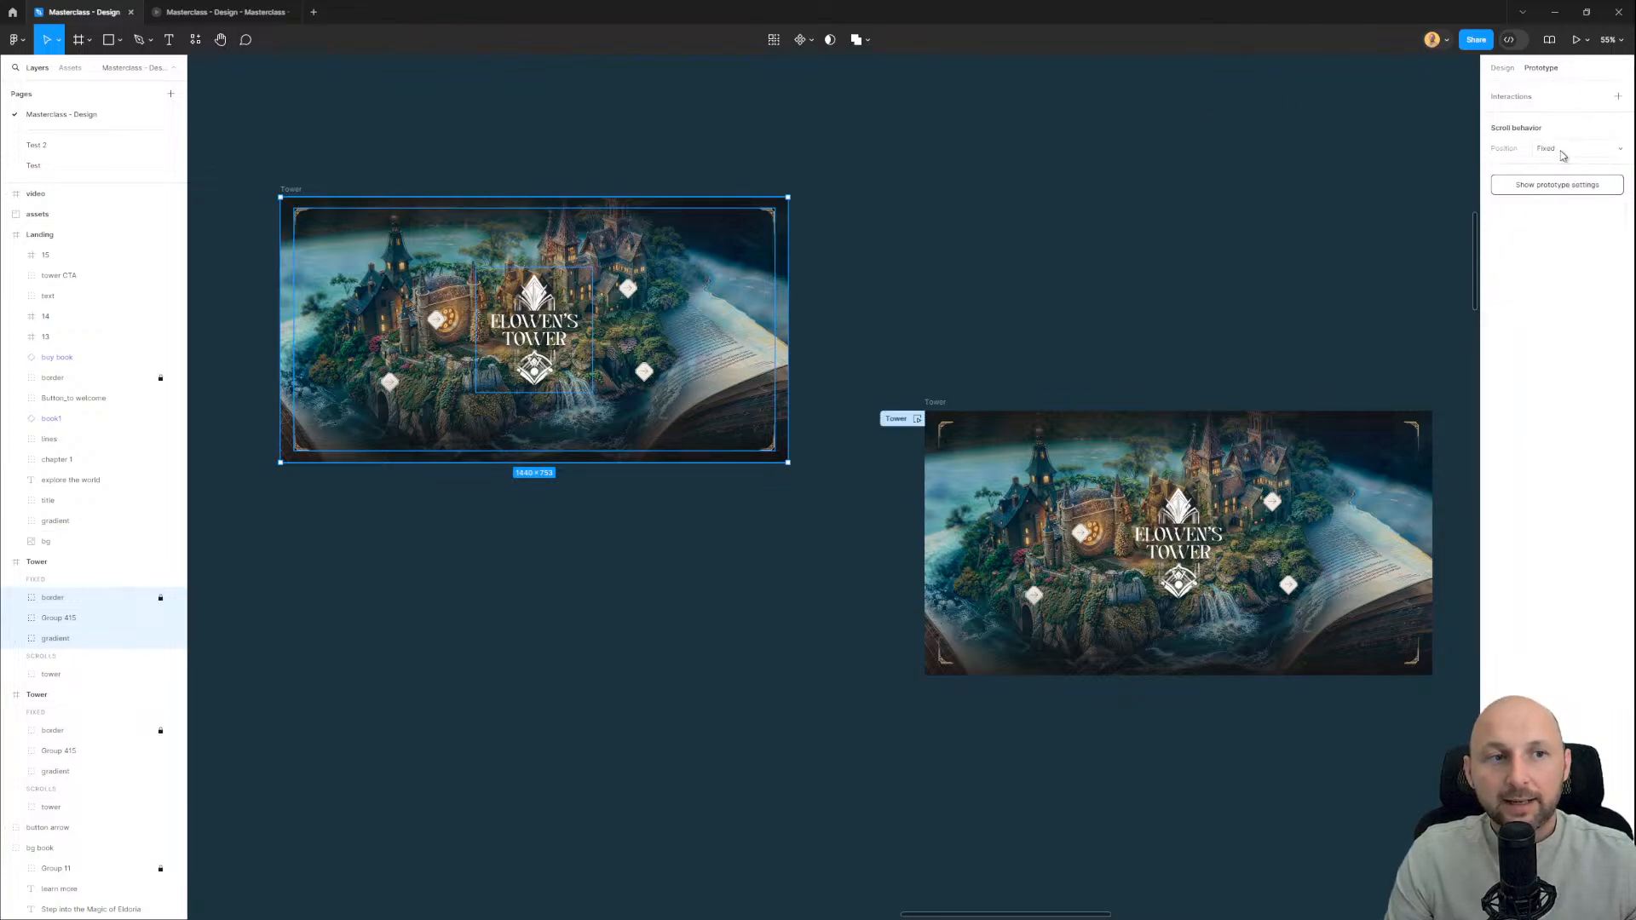
pyautogui.click(1564, 150)
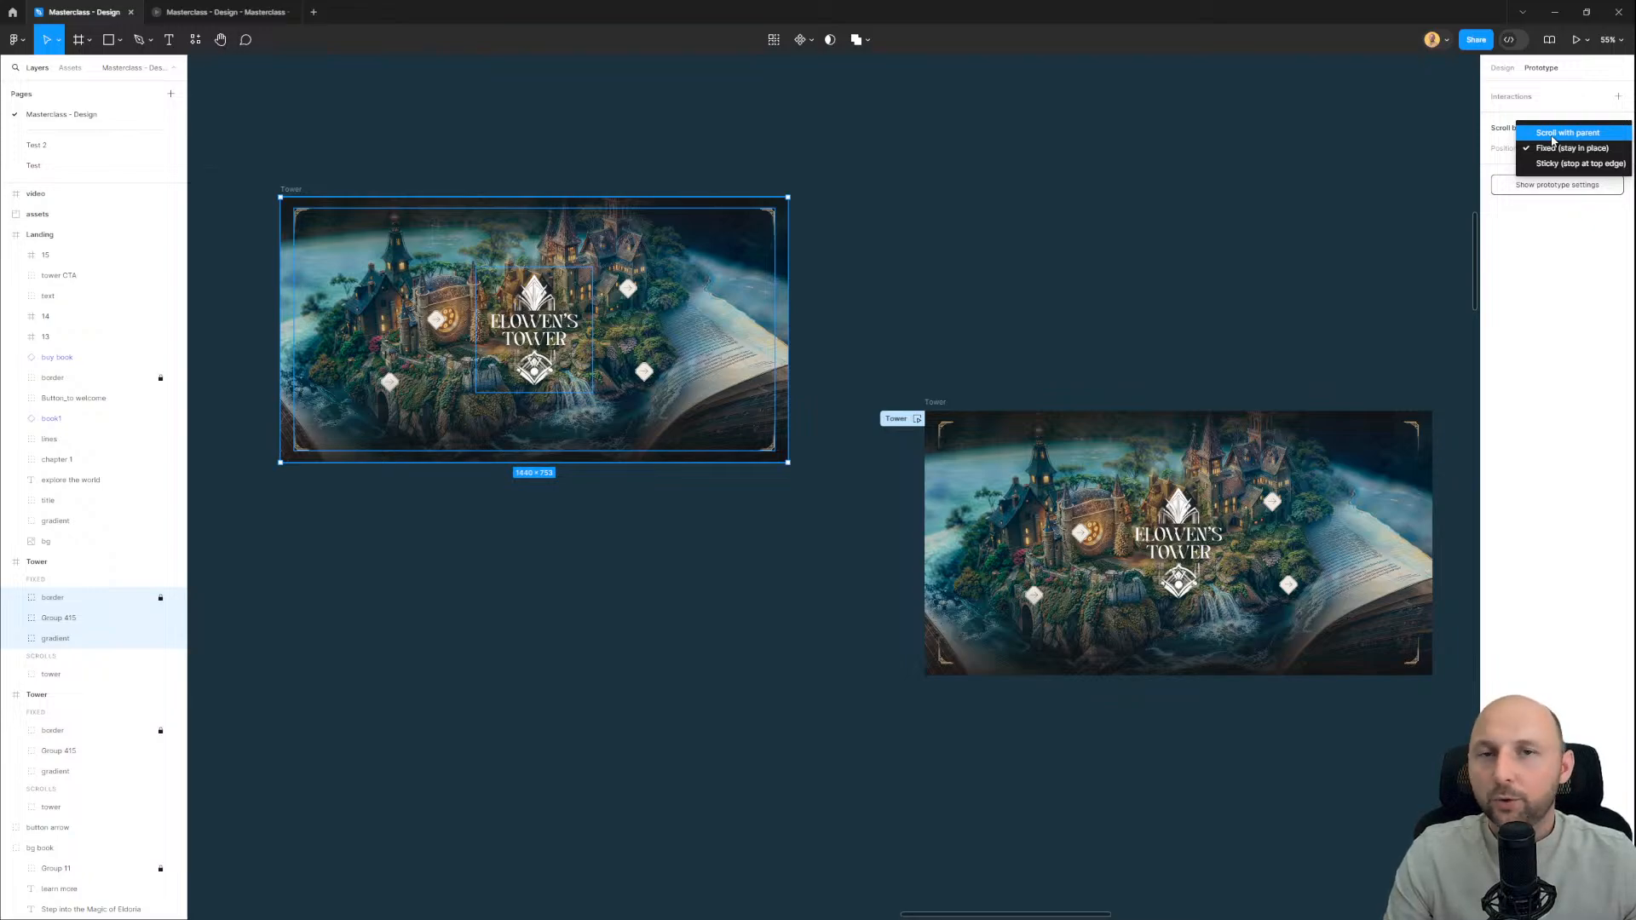
pyautogui.click(1552, 134)
pyautogui.click(984, 315)
# Step: Preview the Tower copy as a prototype to check its layers, and close the preview
pyautogui.hscroll(-1, 852, 427)
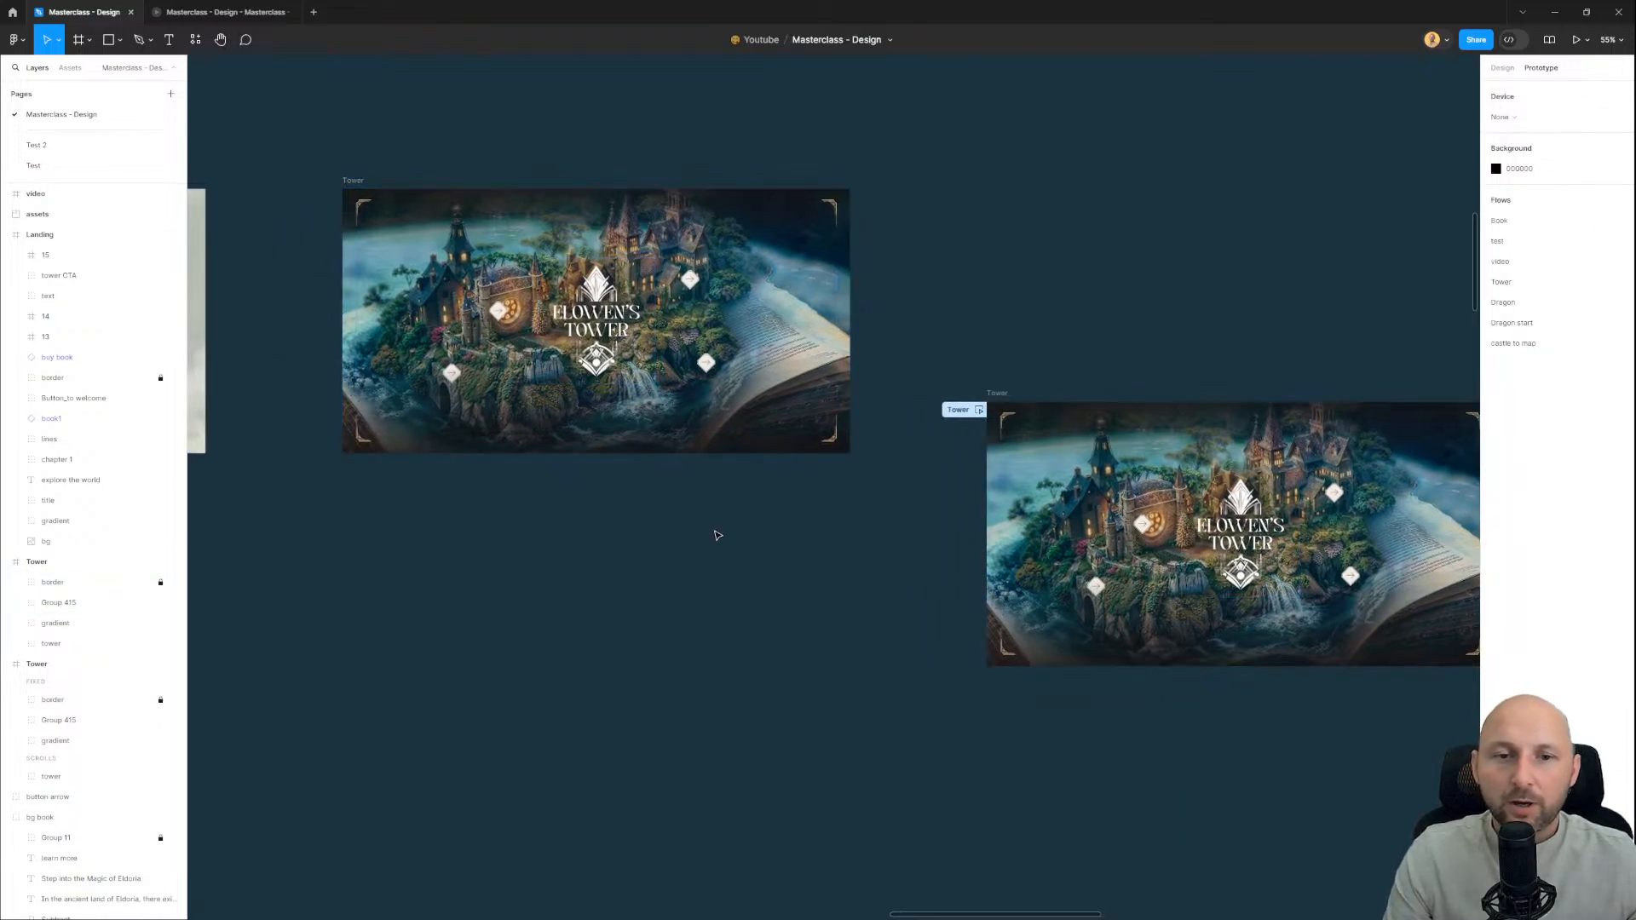
pyautogui.moveTo(718, 535); pyautogui.dragTo(586, 520)
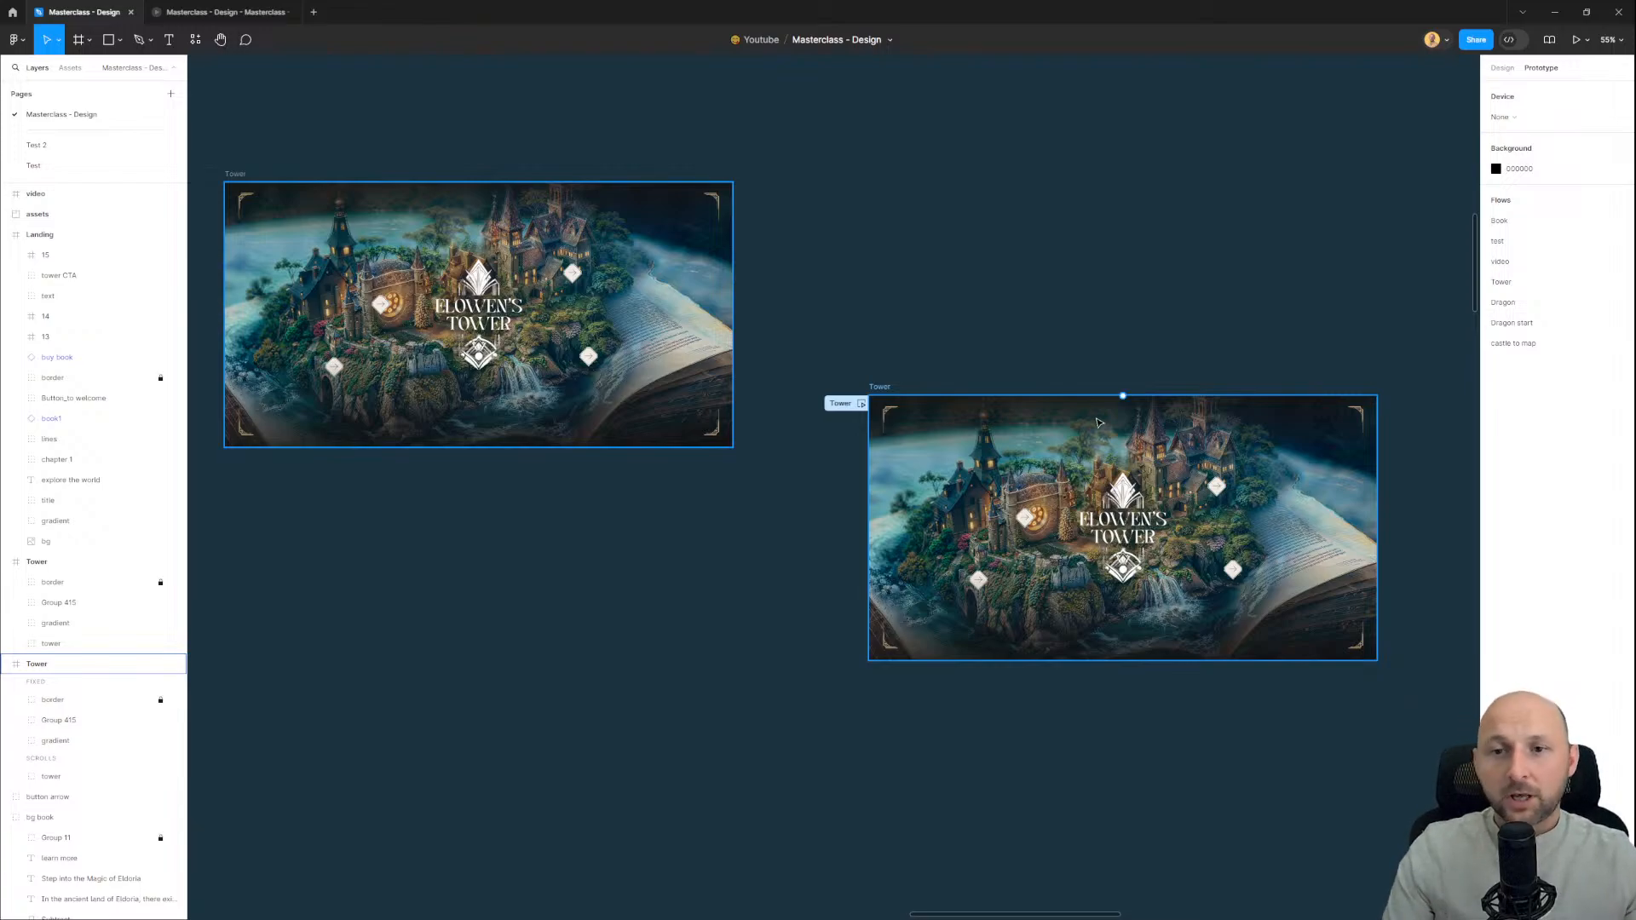
pyautogui.hscroll(-2, 556, 522)
pyautogui.click(299, 191)
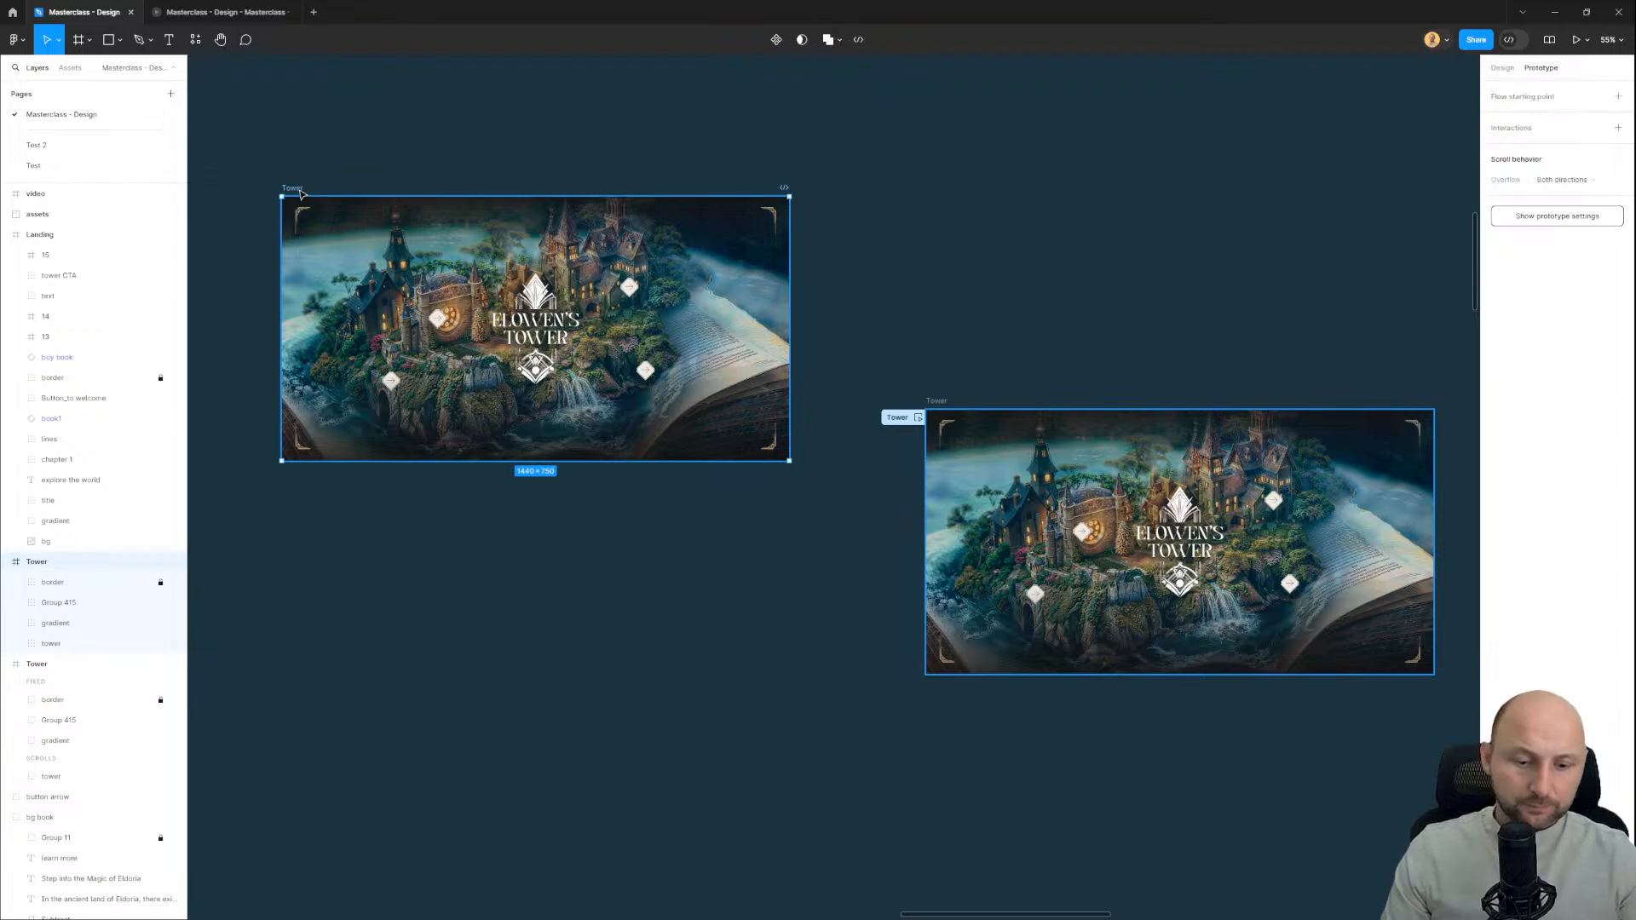
pyautogui.hotkey('ctrl', 'alt', 'Return')
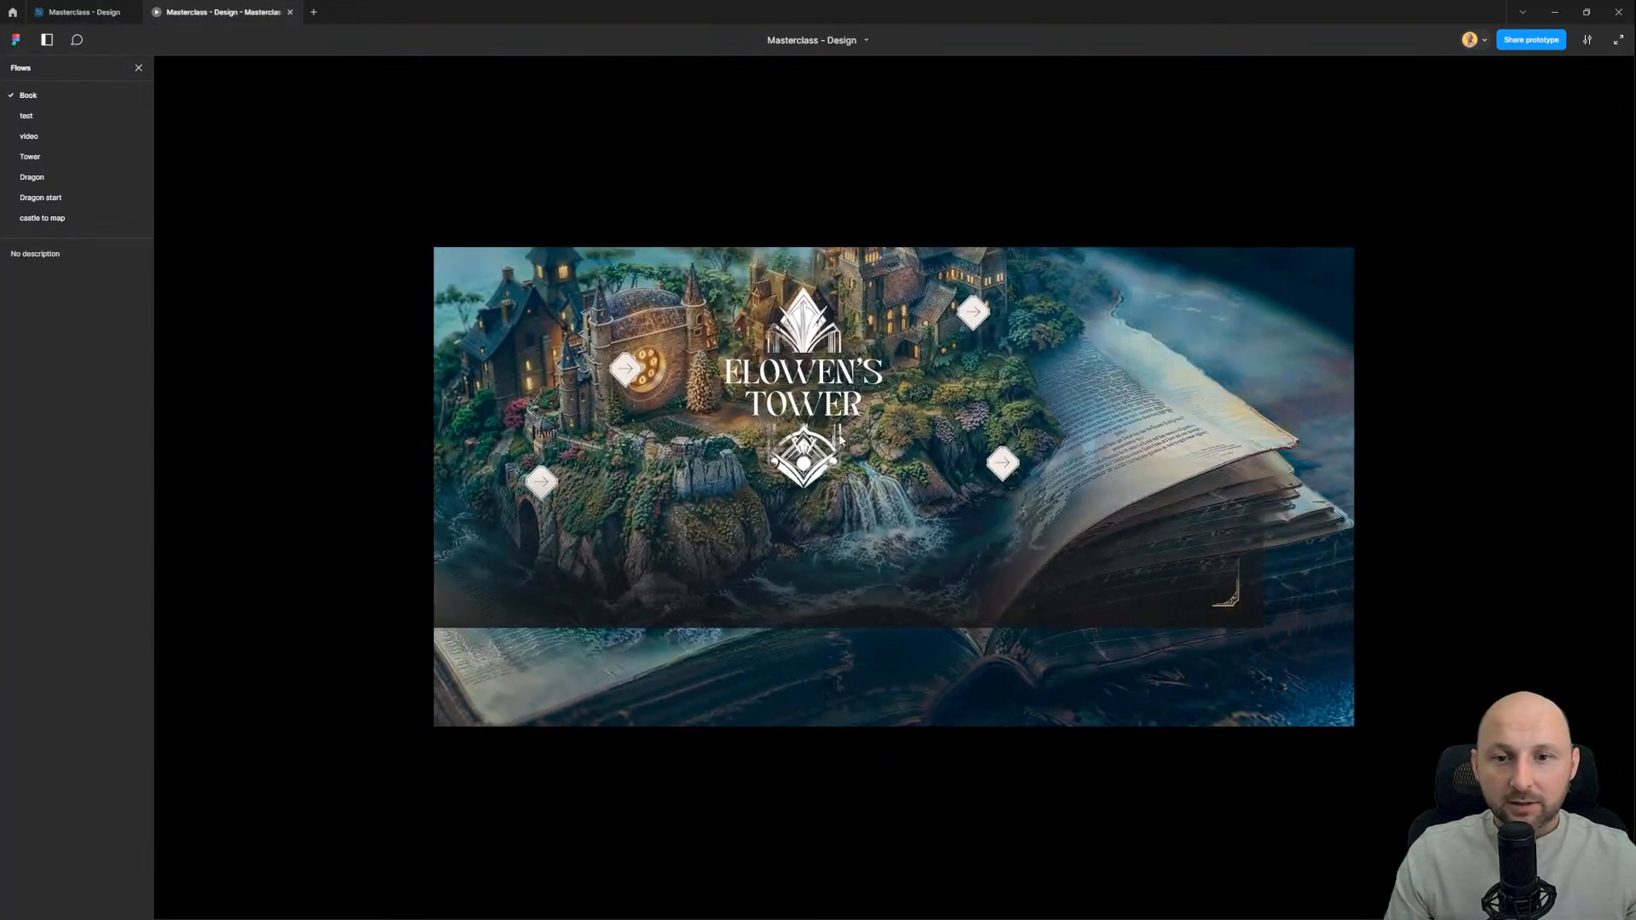
pyautogui.middleClick(183, 6)
# Step: Group the Group 415, gradient and tower layers of the Tower copy, leaving out the border layer
pyautogui.click(641, 697)
pyautogui.moveTo(467, 557); pyautogui.dragTo(913, 621)
pyautogui.scroll(-2, 918, 597)
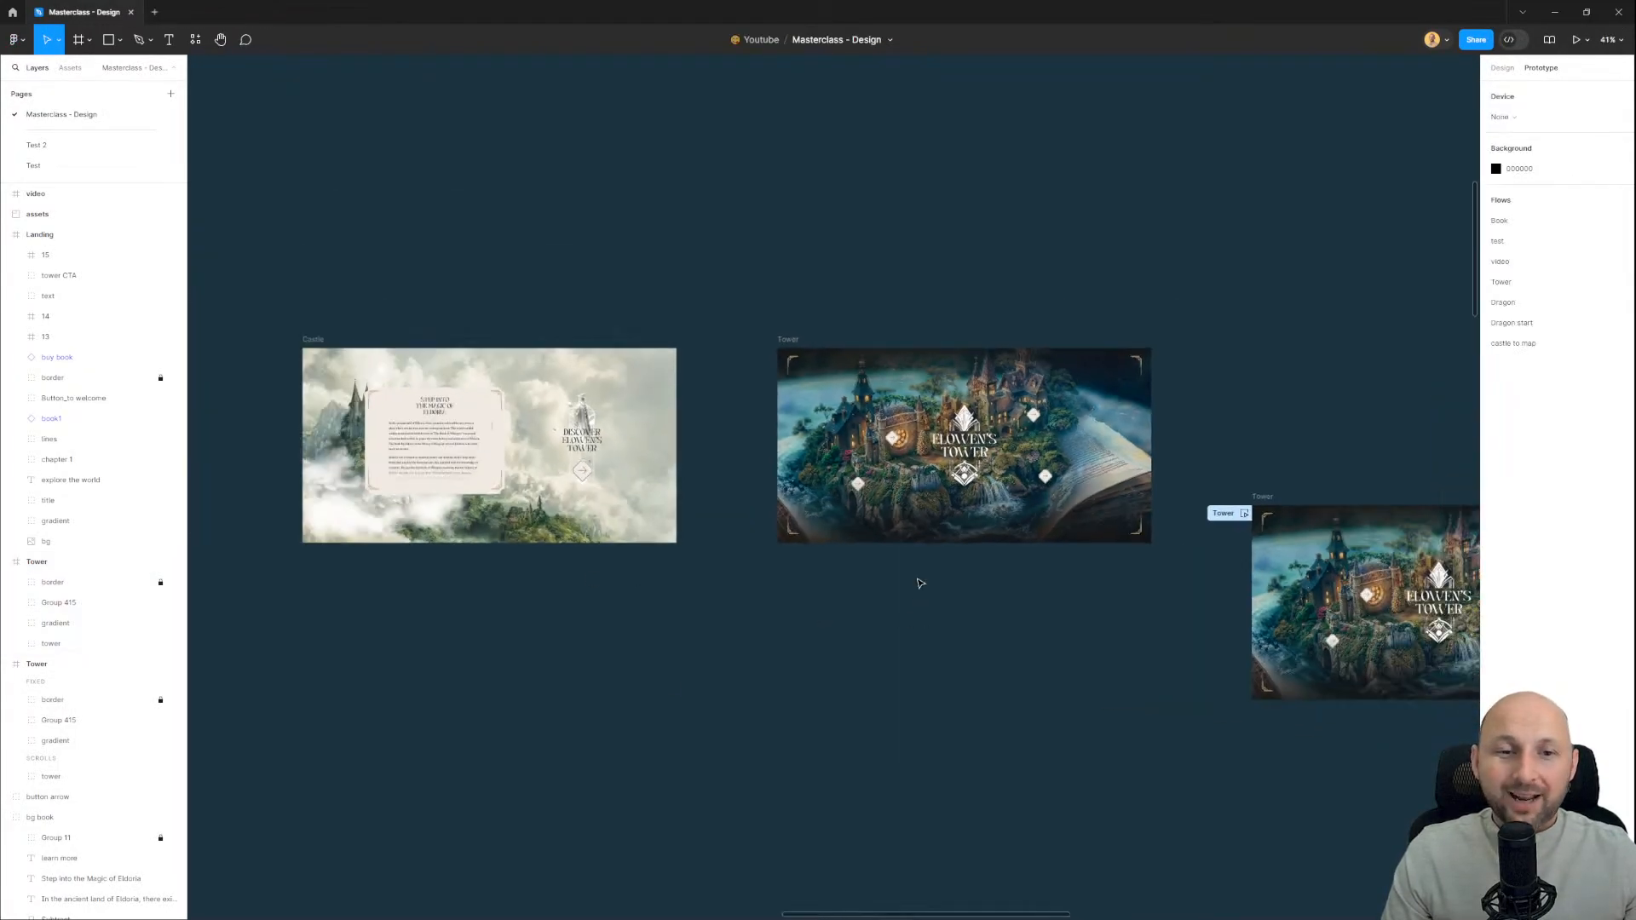
pyautogui.scroll(2, 1109, 450)
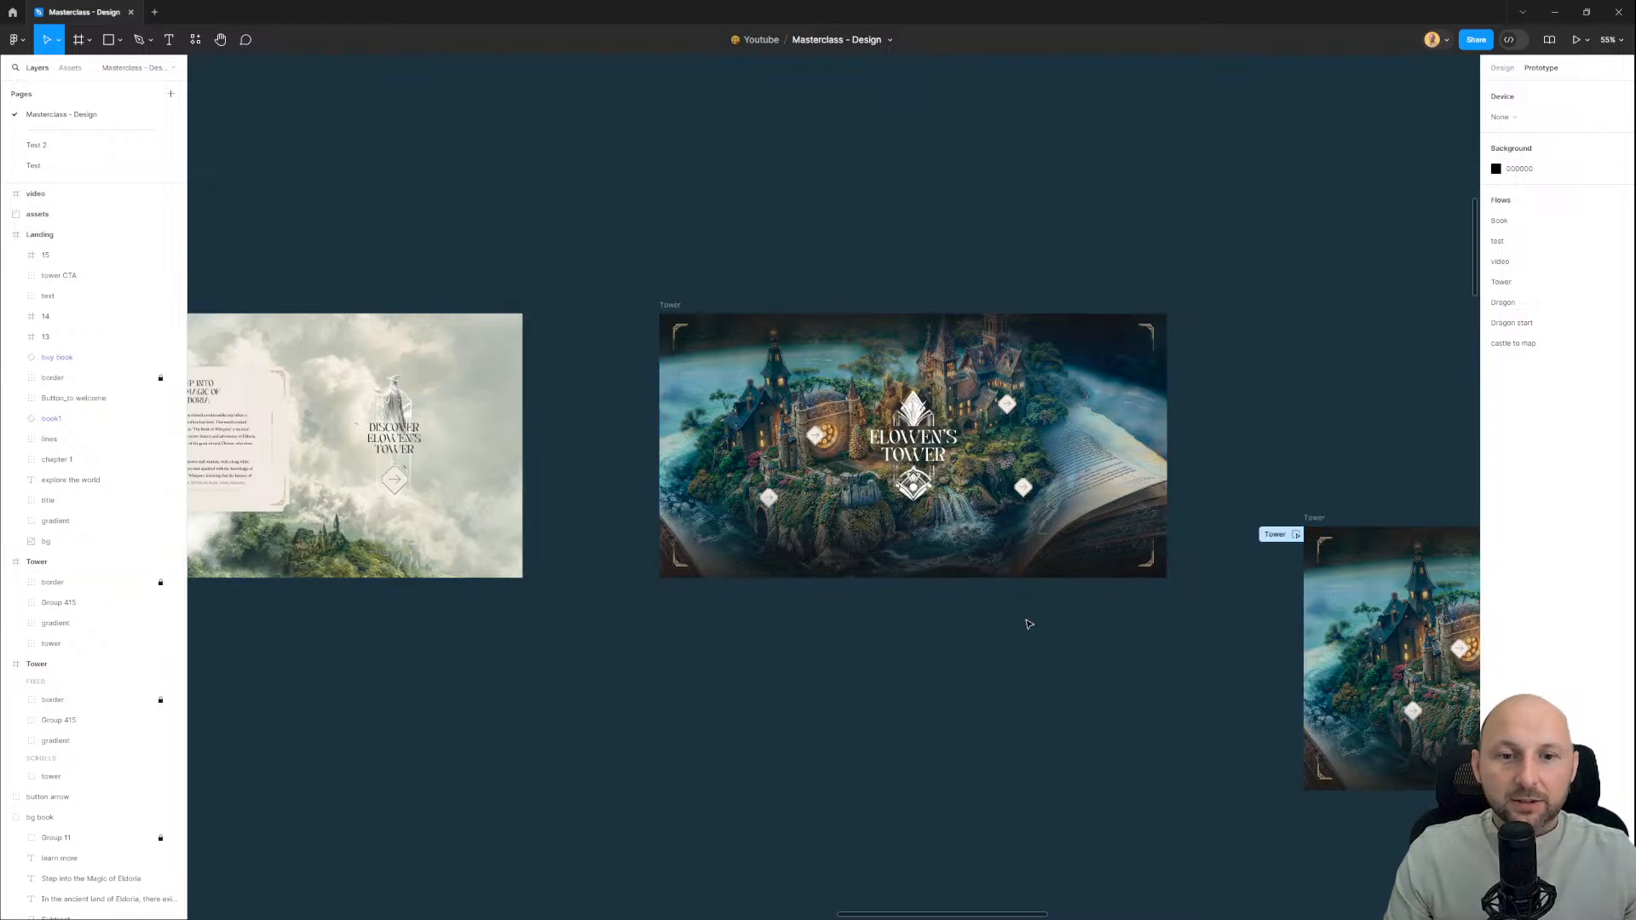
pyautogui.click(1503, 68)
pyautogui.moveTo(643, 634); pyautogui.dragTo(1148, 249)
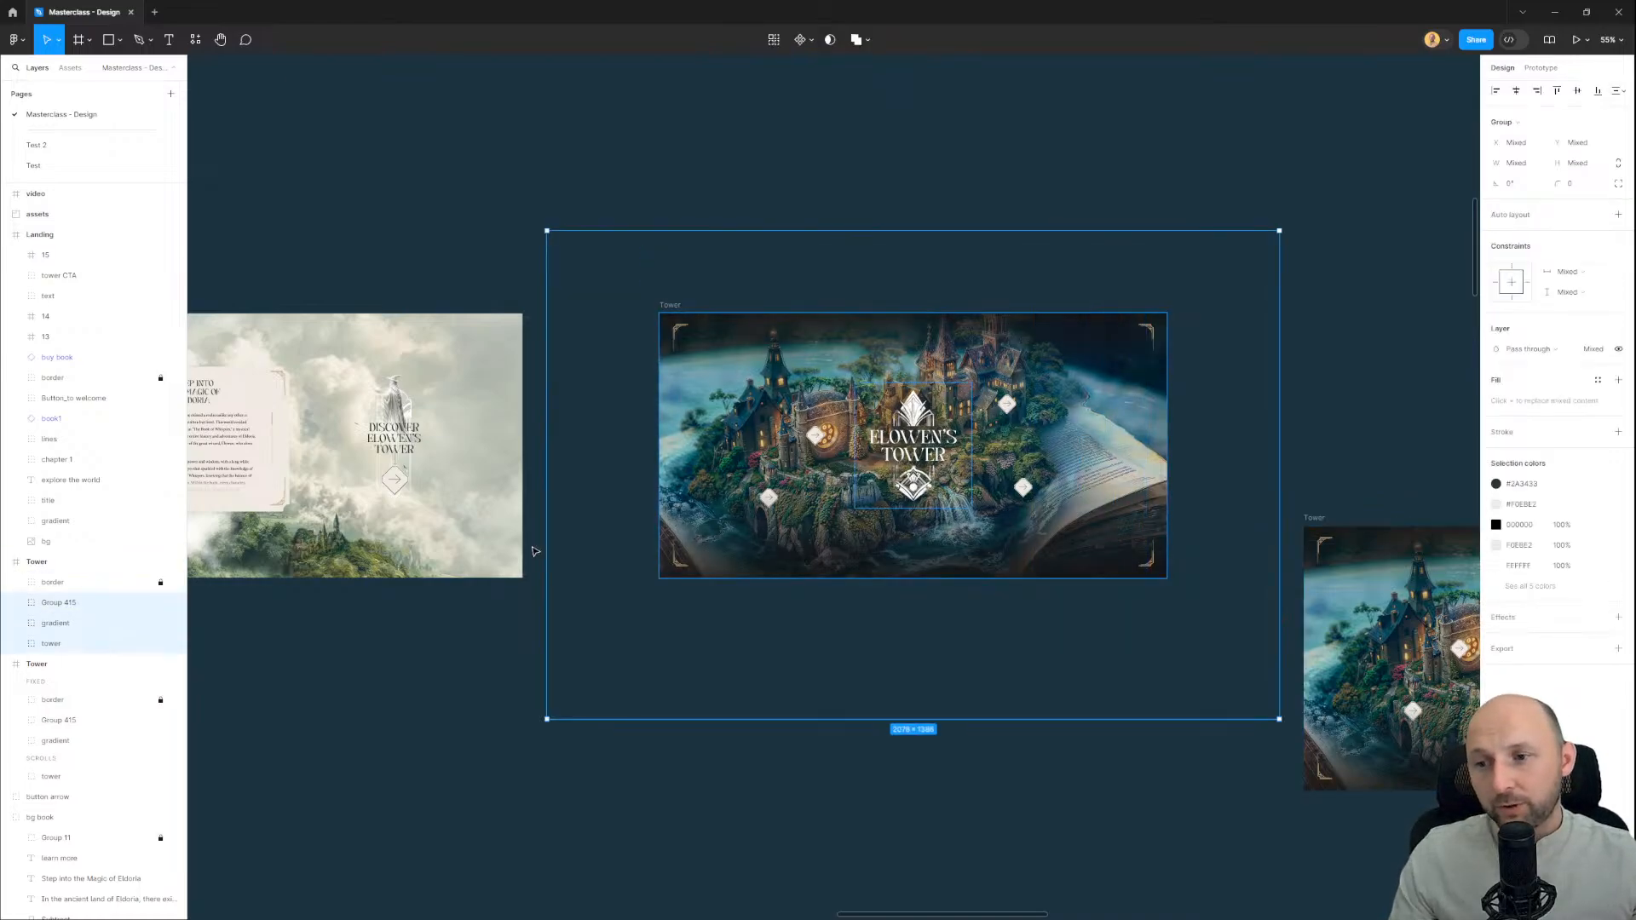
pyautogui.click(64, 583)
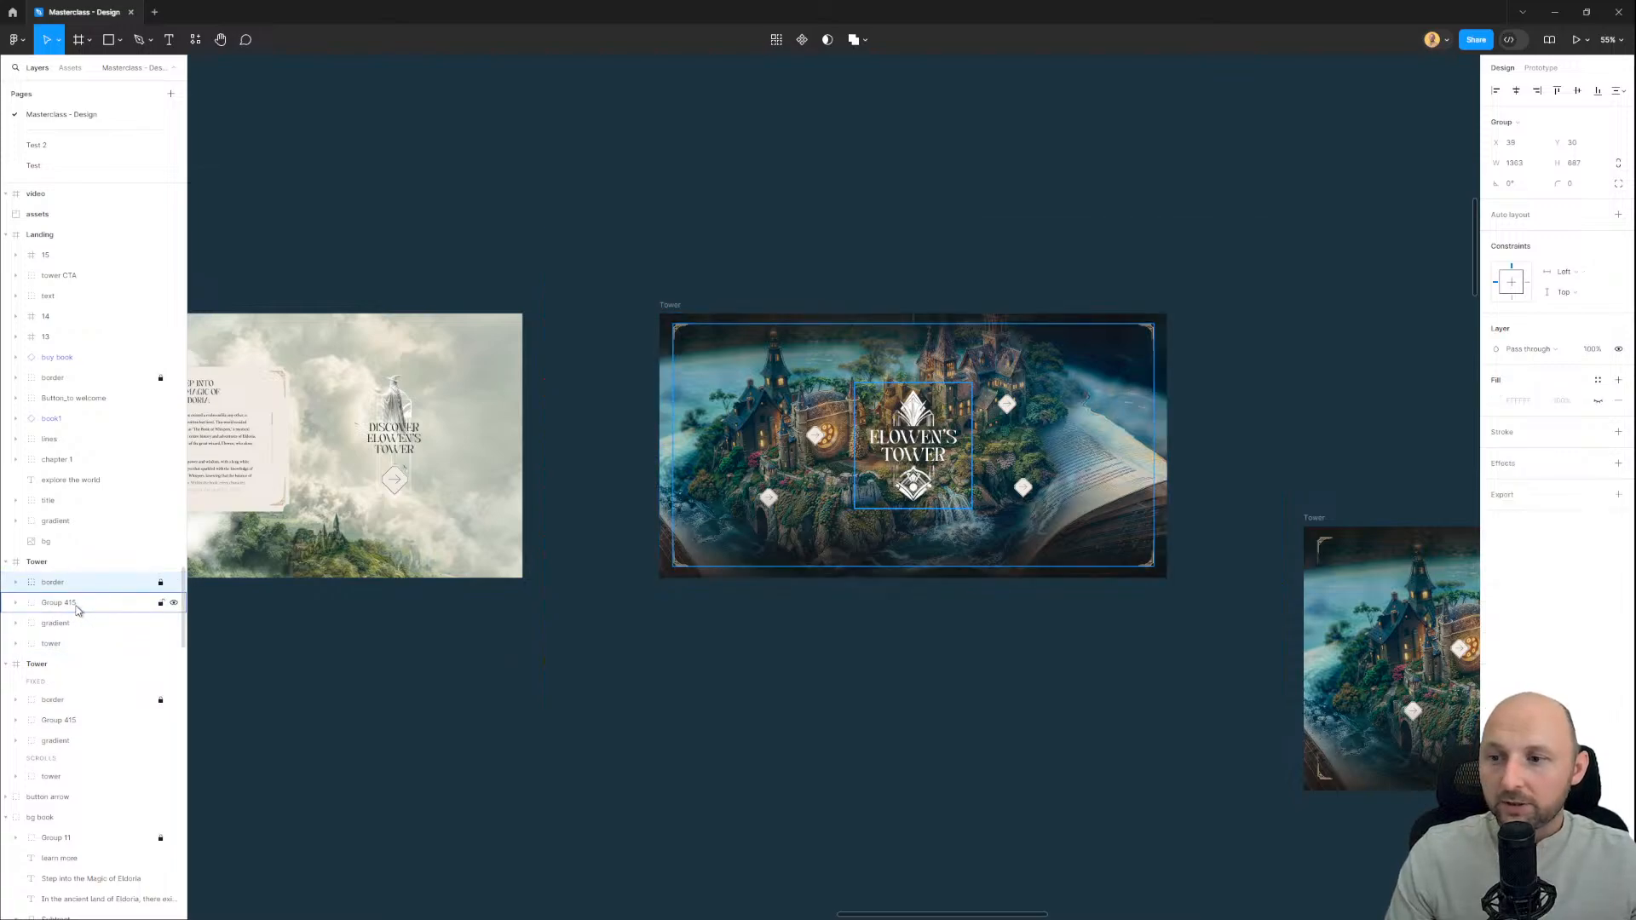
pyautogui.click(76, 609)
pyautogui.keyDown('shift'); pyautogui.click(72, 646); pyautogui.keyUp('shift')
pyautogui.hotkey('ctrl', 'g')
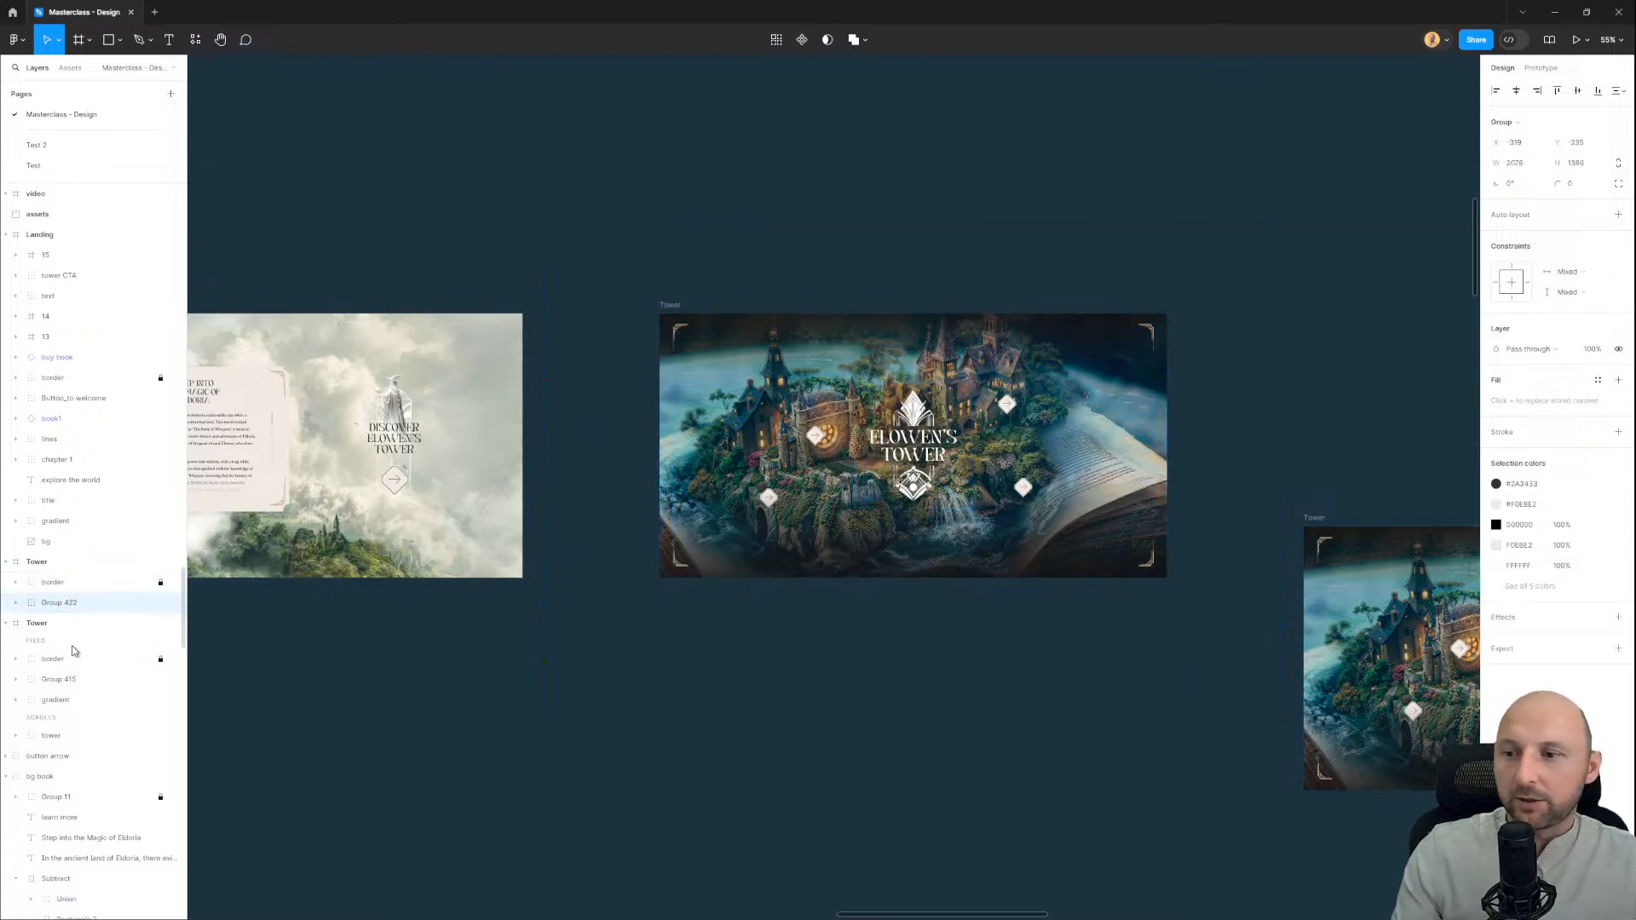
# Step: Rename the new group in the Tower copy to tower2
pyautogui.doubleClick(68, 604)
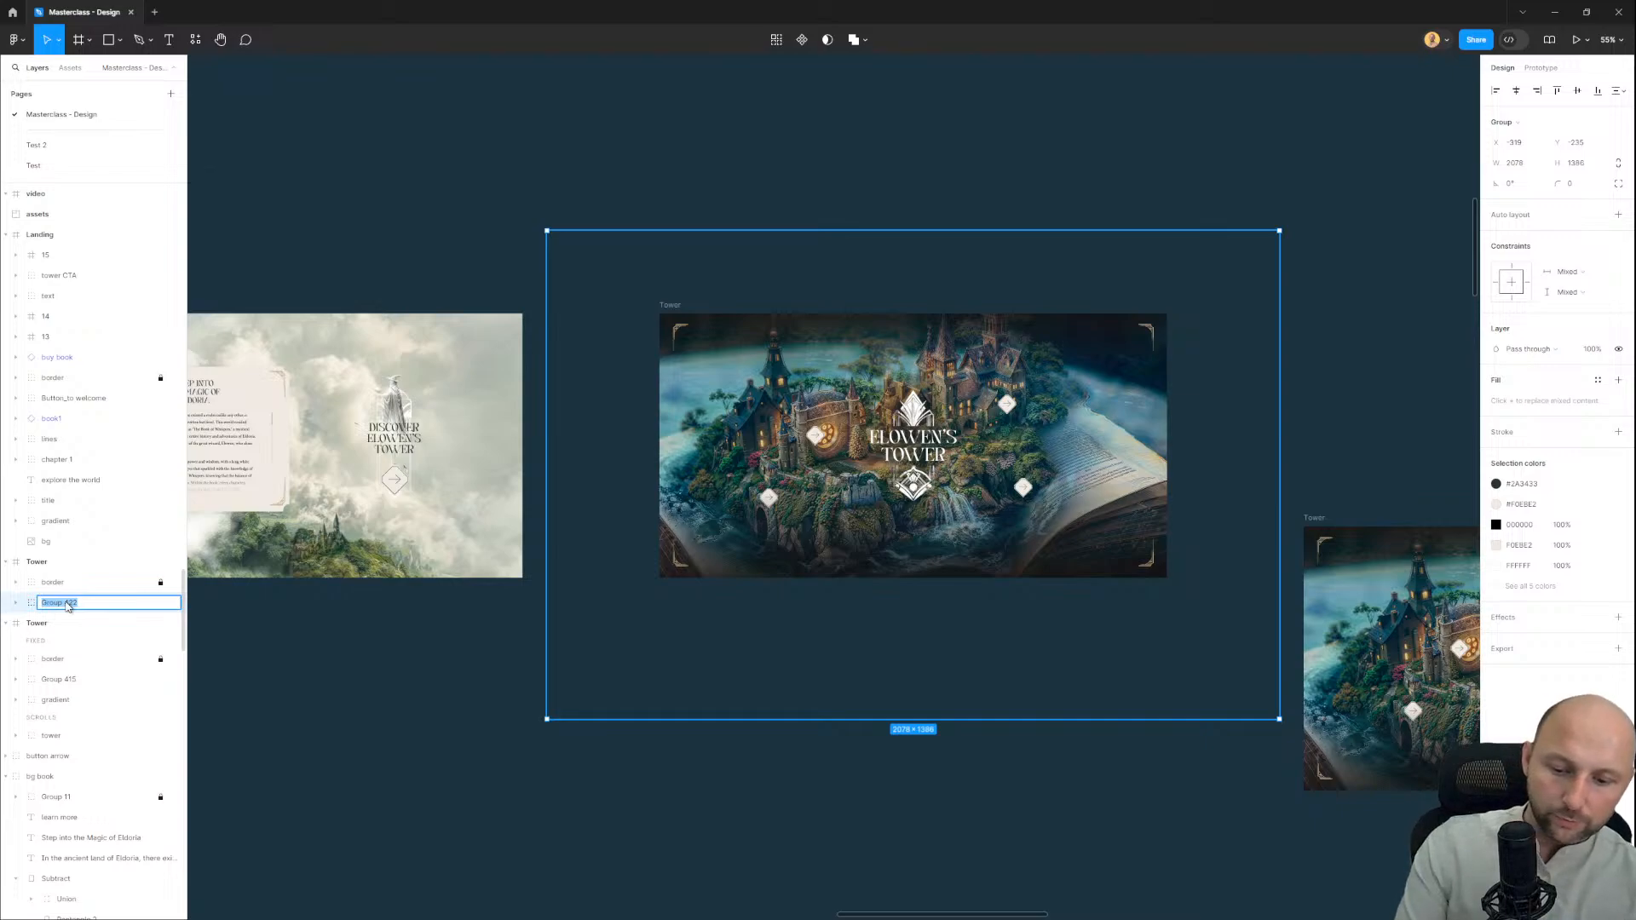
pyautogui.write('tower')
pyautogui.press('Return')
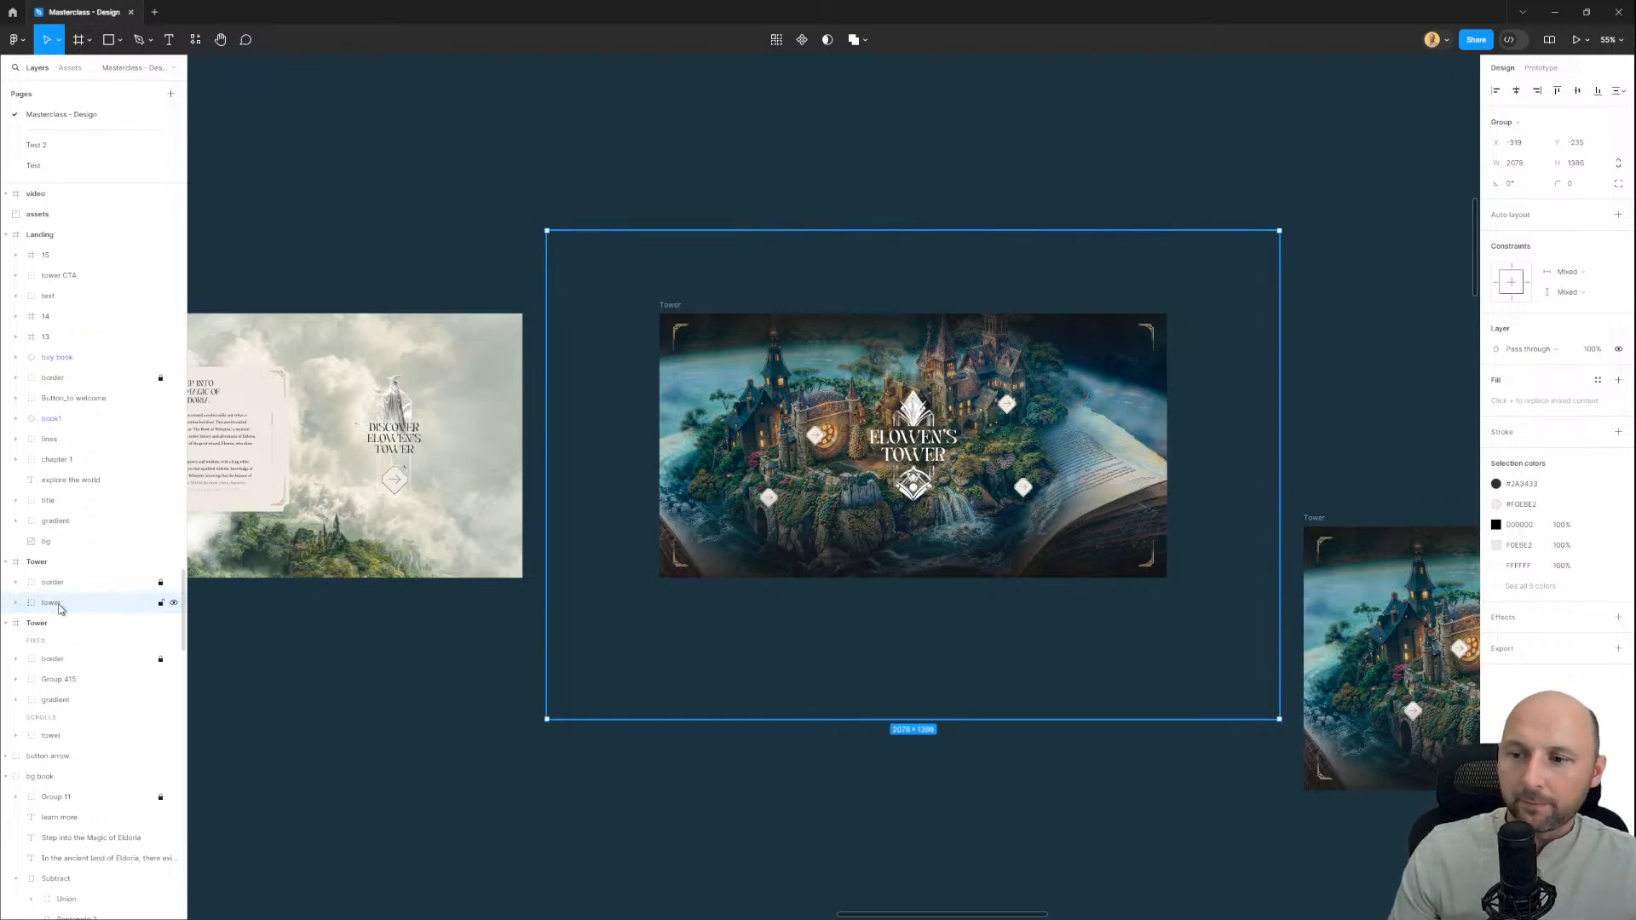
pyautogui.doubleClick(73, 606)
pyautogui.click(81, 605)
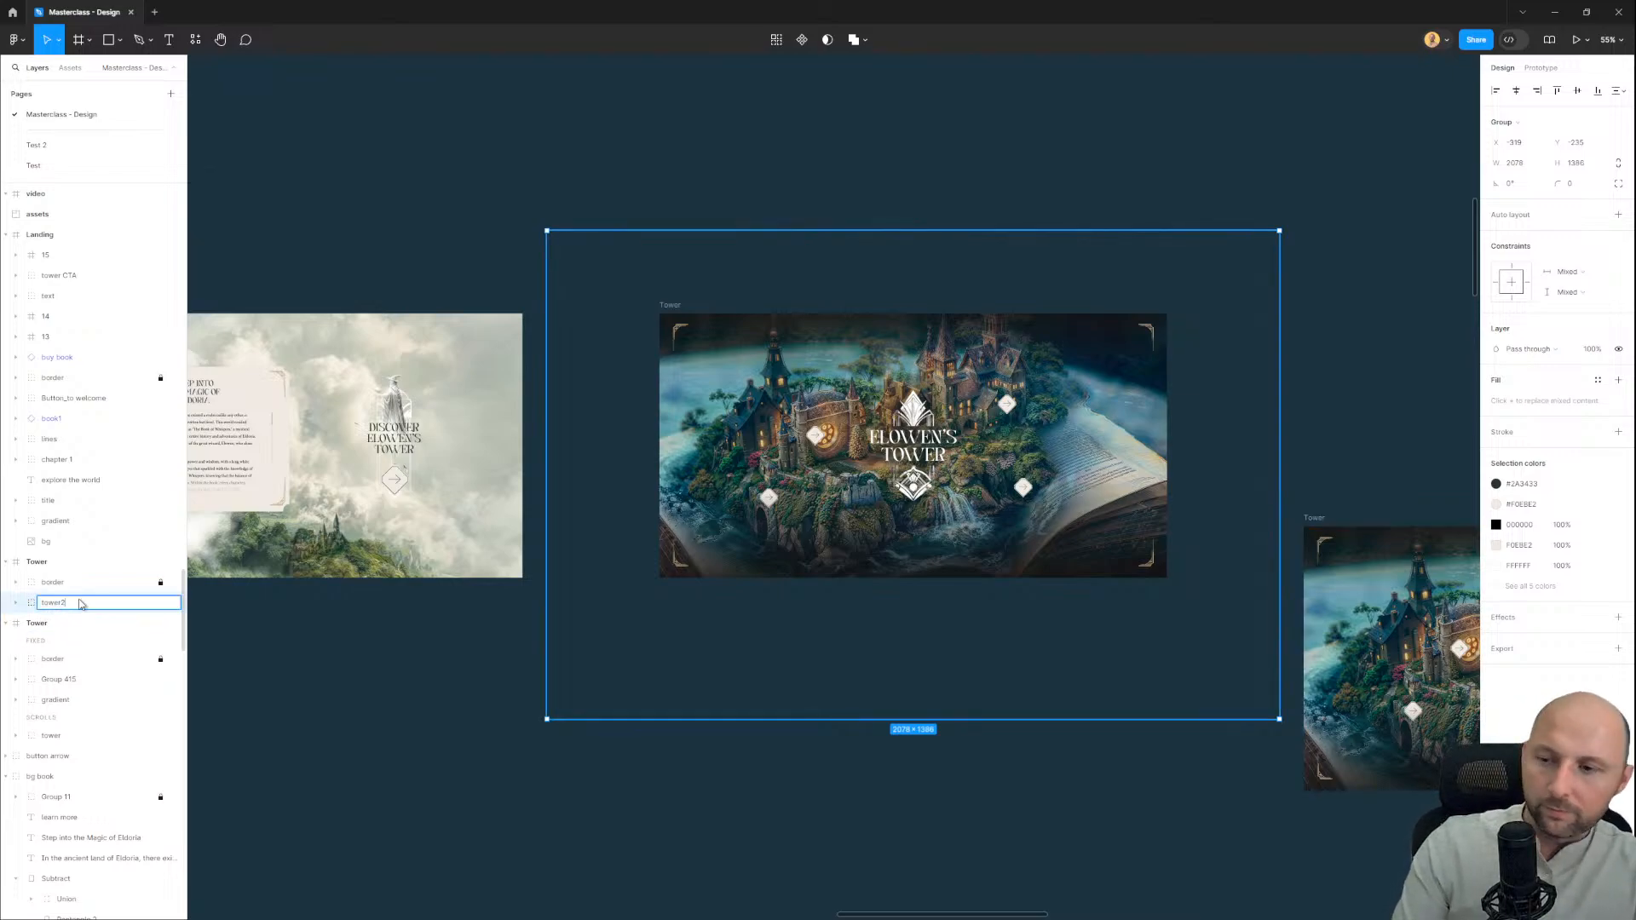
pyautogui.press('Return')
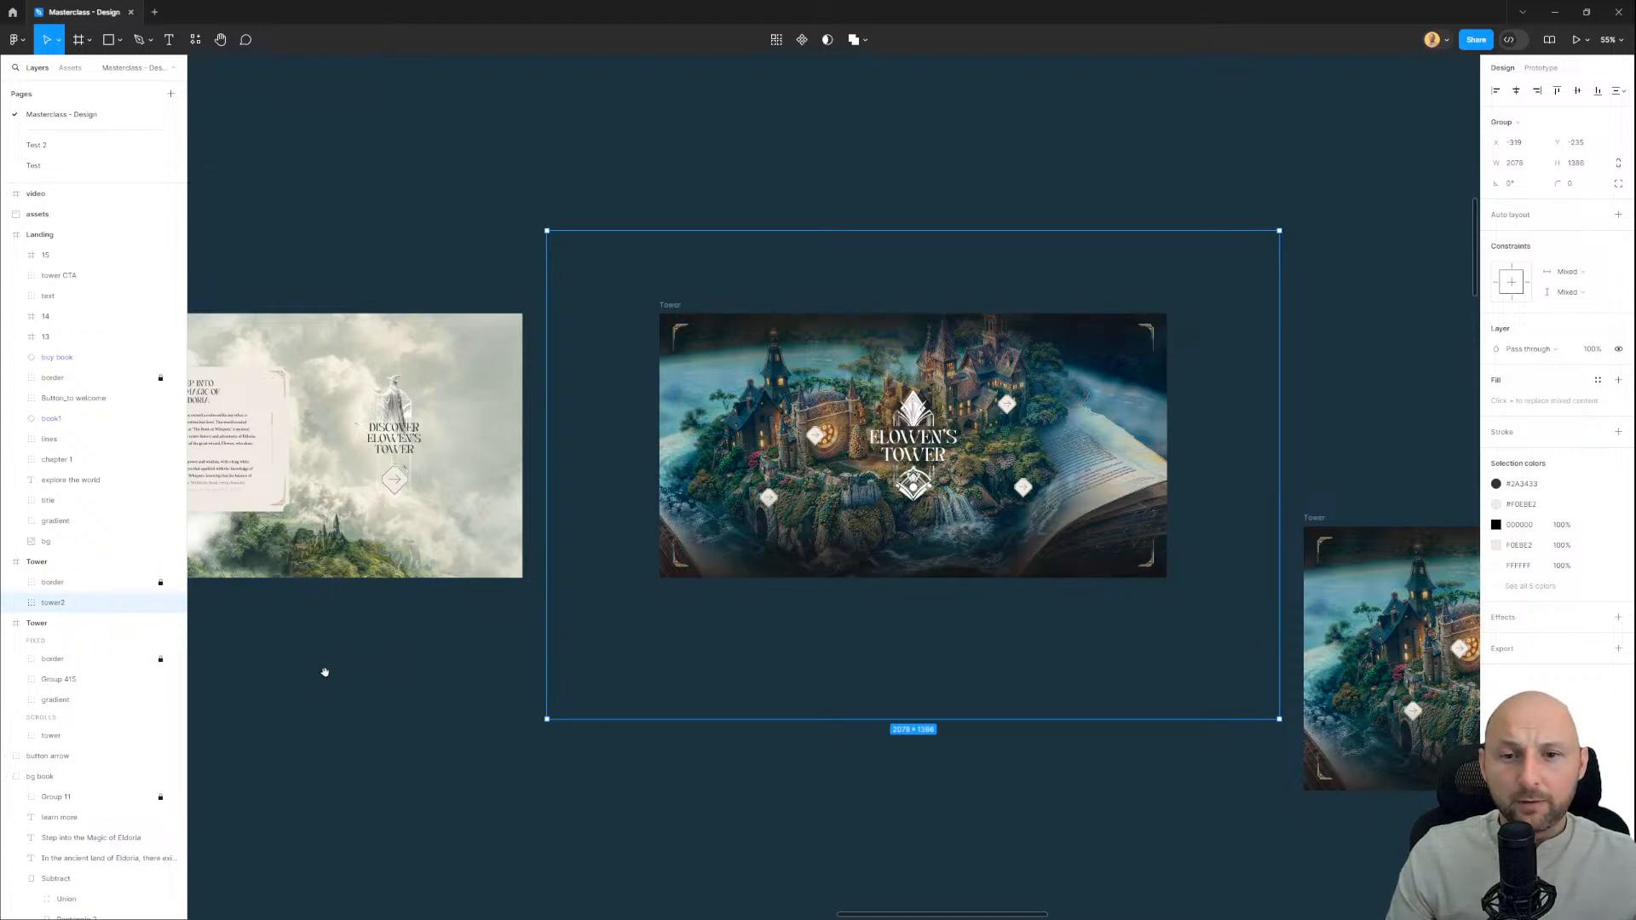
# Step: Paste a copy of the tower2 group into the Castle copy frame
pyautogui.moveTo(325, 672); pyautogui.dragTo(778, 603)
pyautogui.click(479, 242)
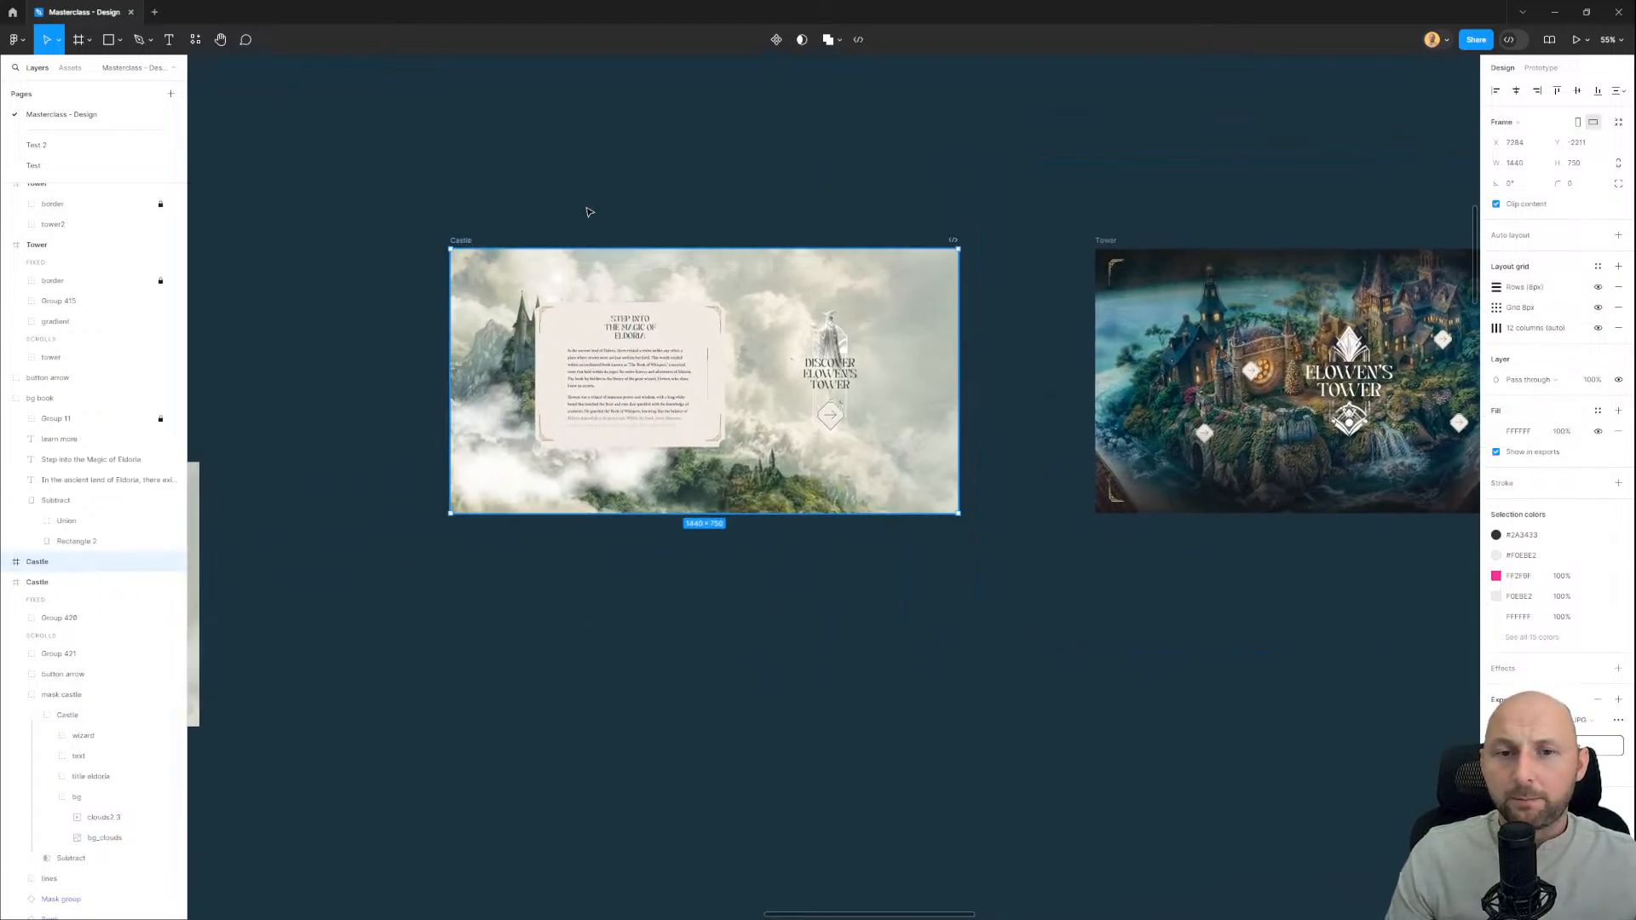
pyautogui.moveTo(590, 211); pyautogui.dragTo(723, 194)
pyautogui.hotkey('ctrl', 'v')
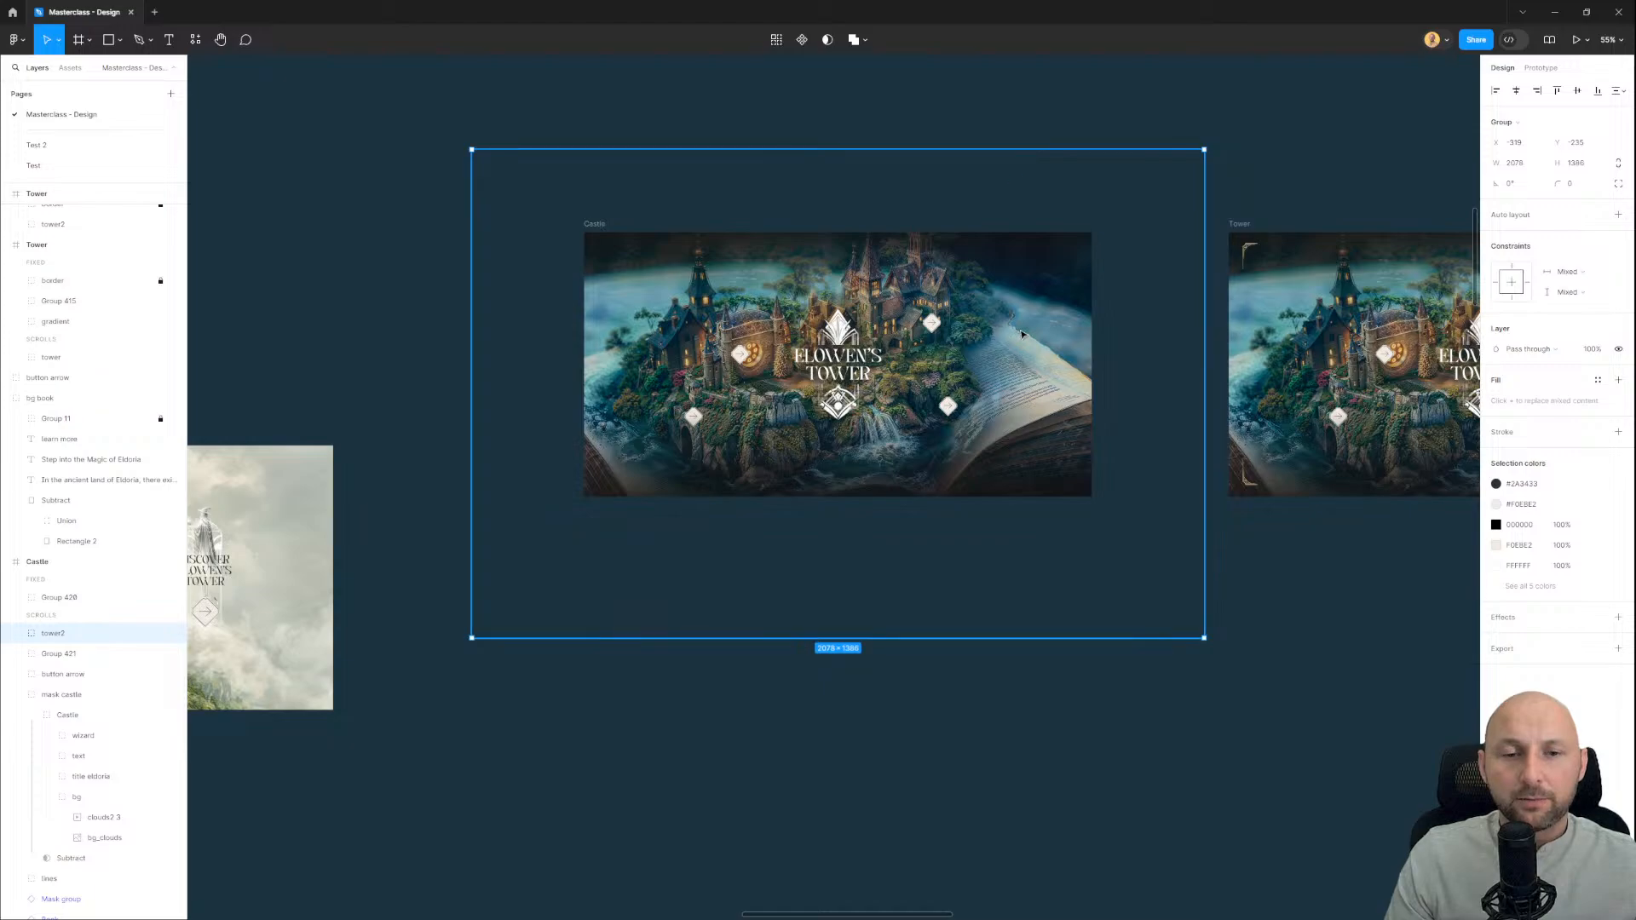
# Step: Scale the pasted tower2 group in the Castle copy up from its center to about 1.63x
pyautogui.hscroll(1, 971, 329)
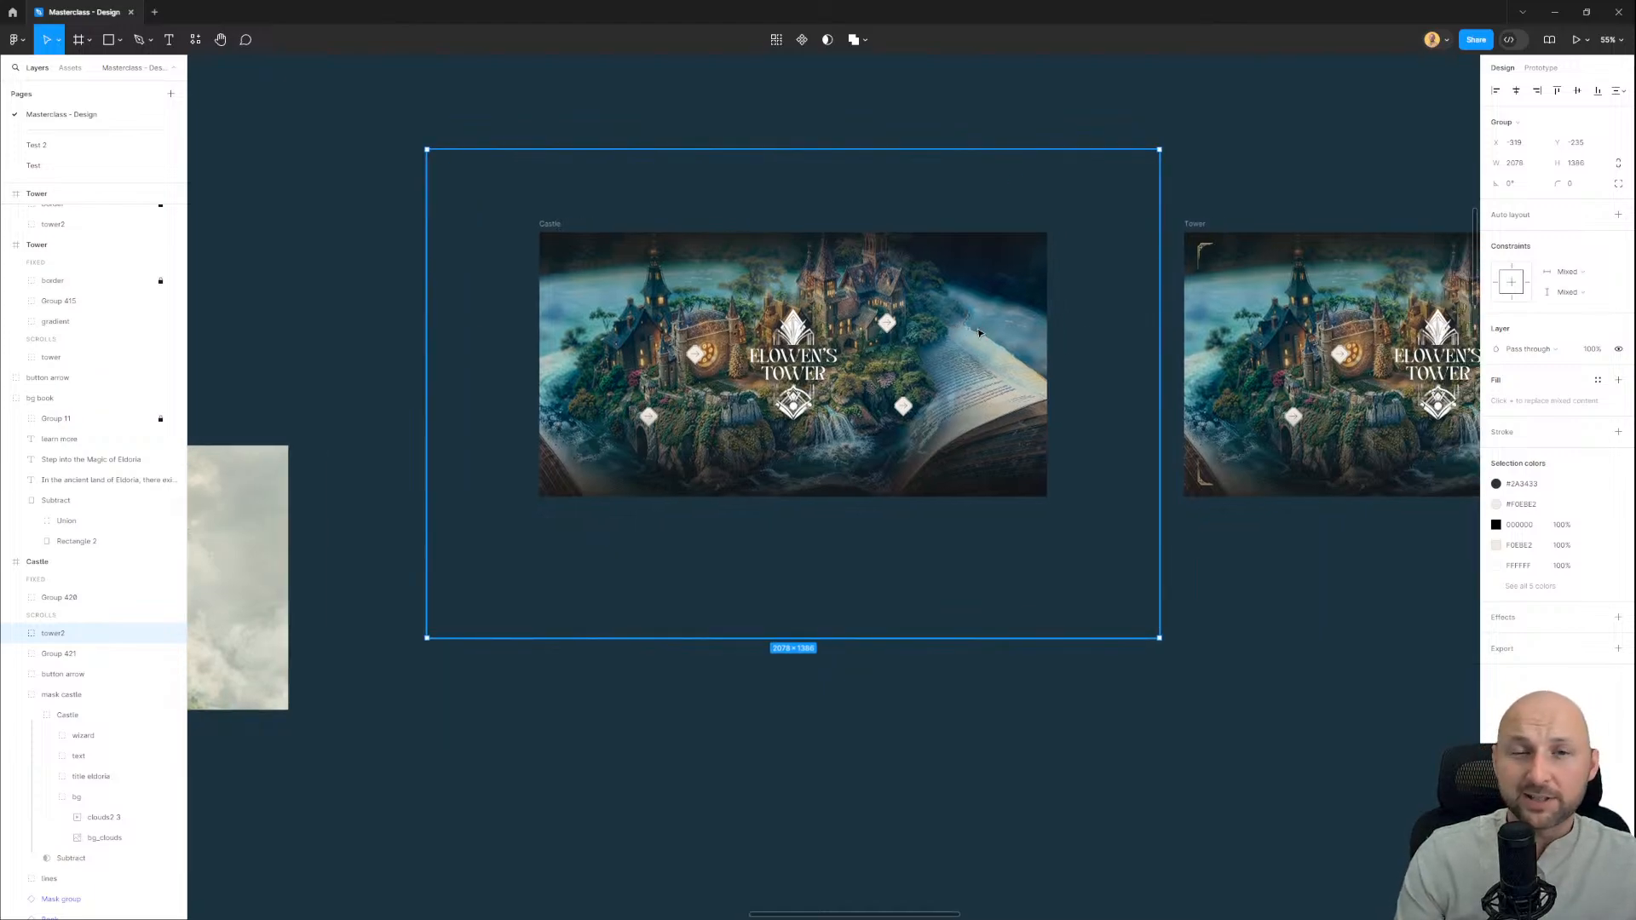
pyautogui.press('k')
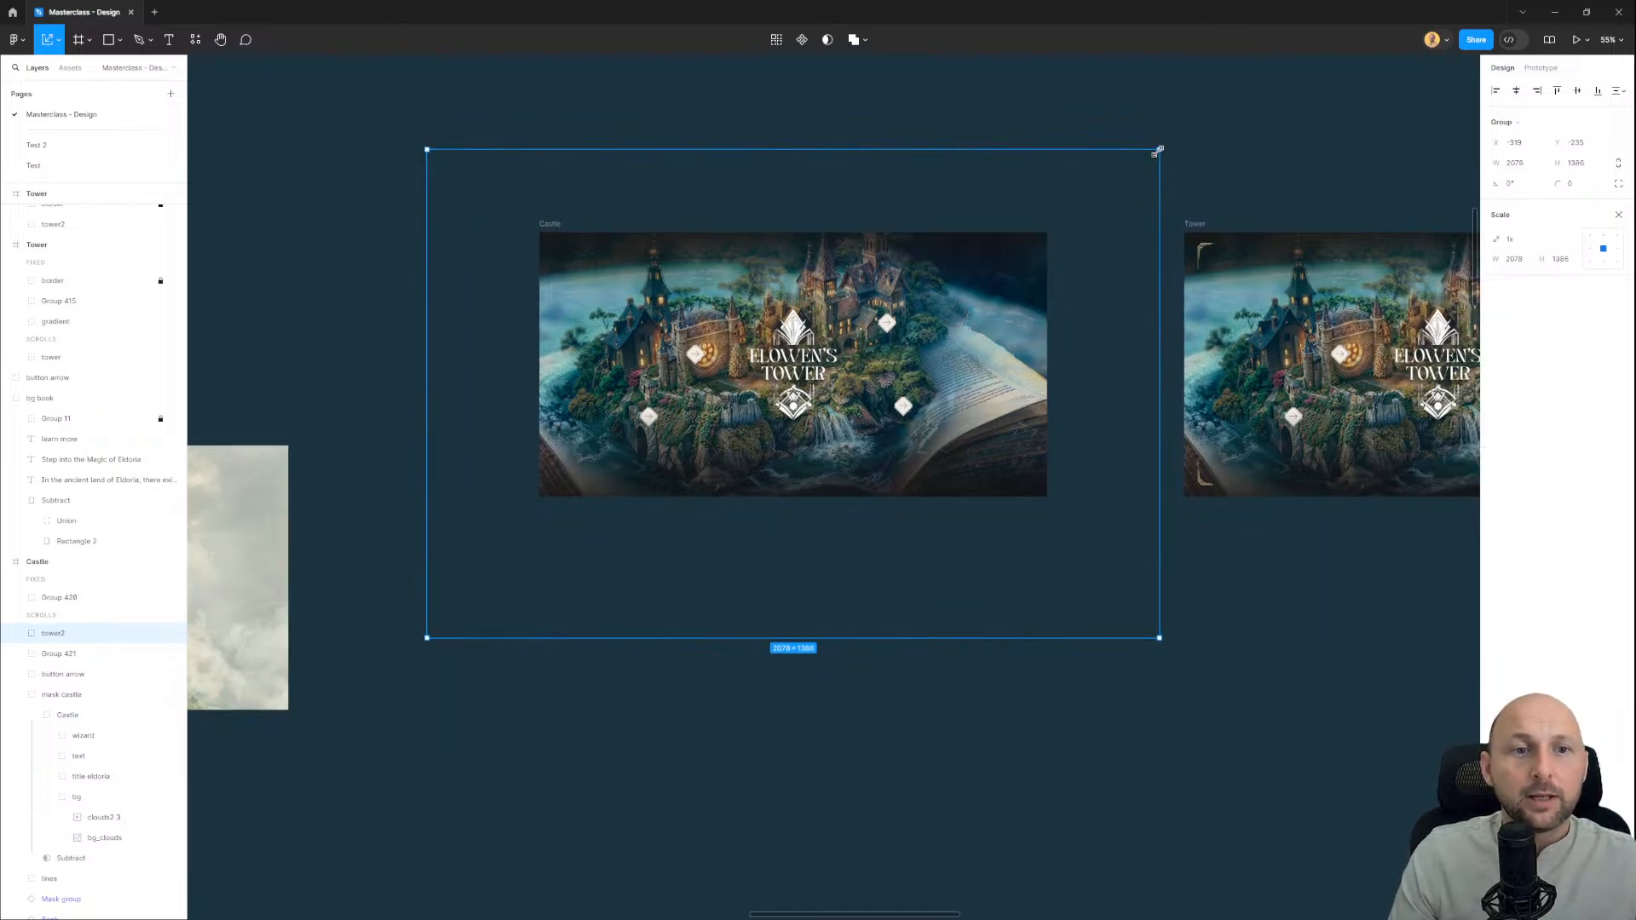
pyautogui.moveTo(1159, 150); pyautogui.dragTo(1363, 239)
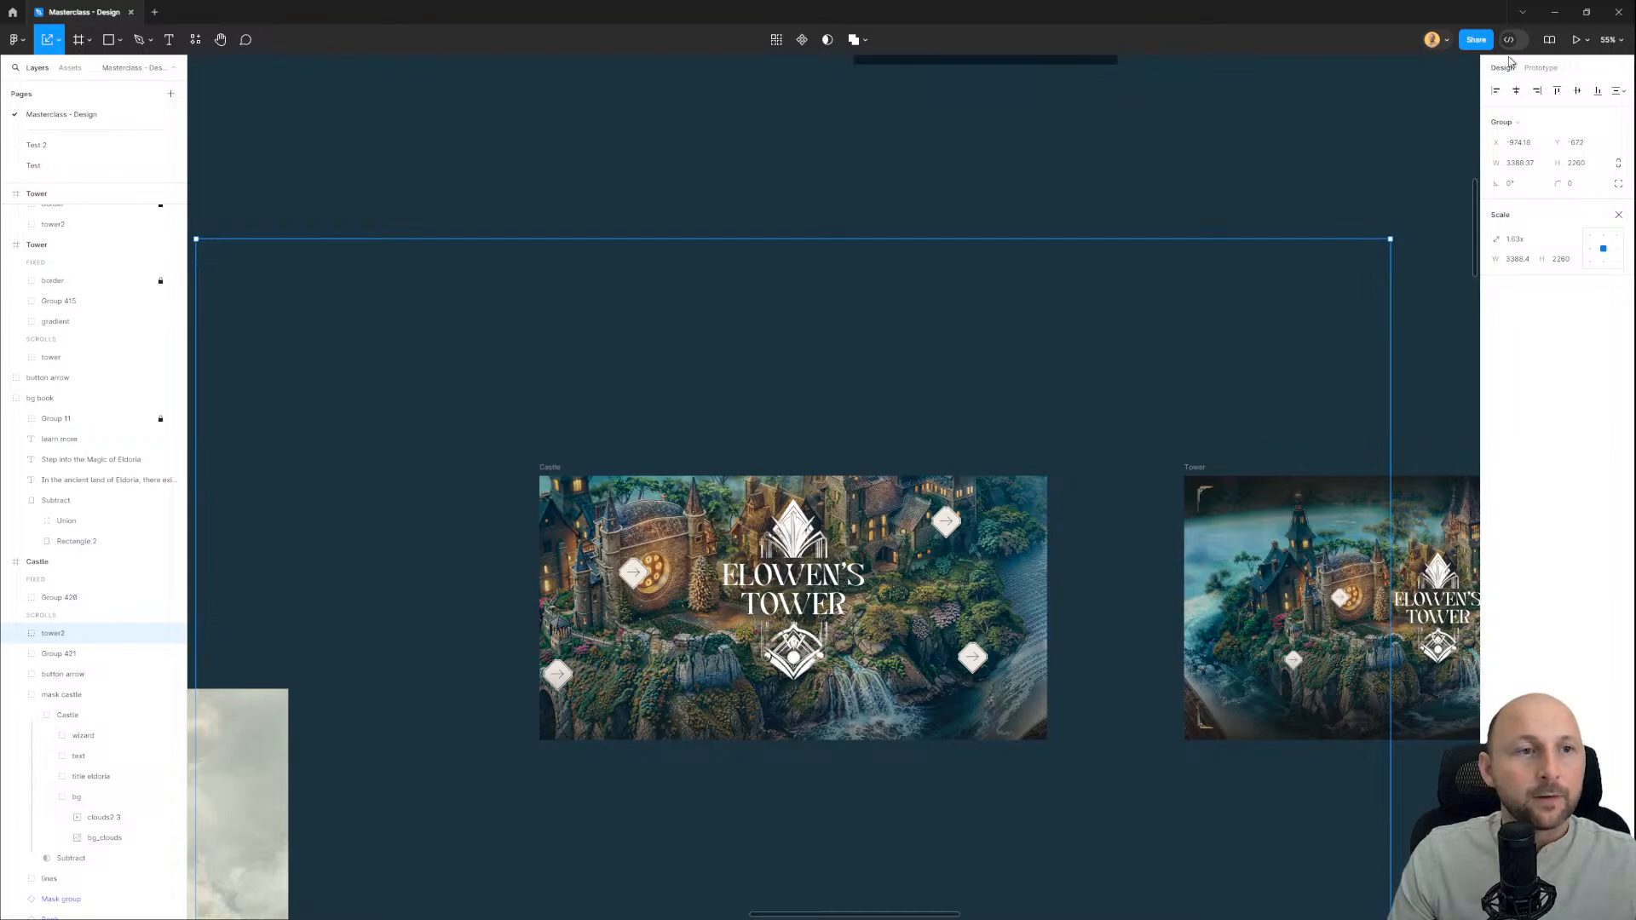
pyautogui.click(1618, 214)
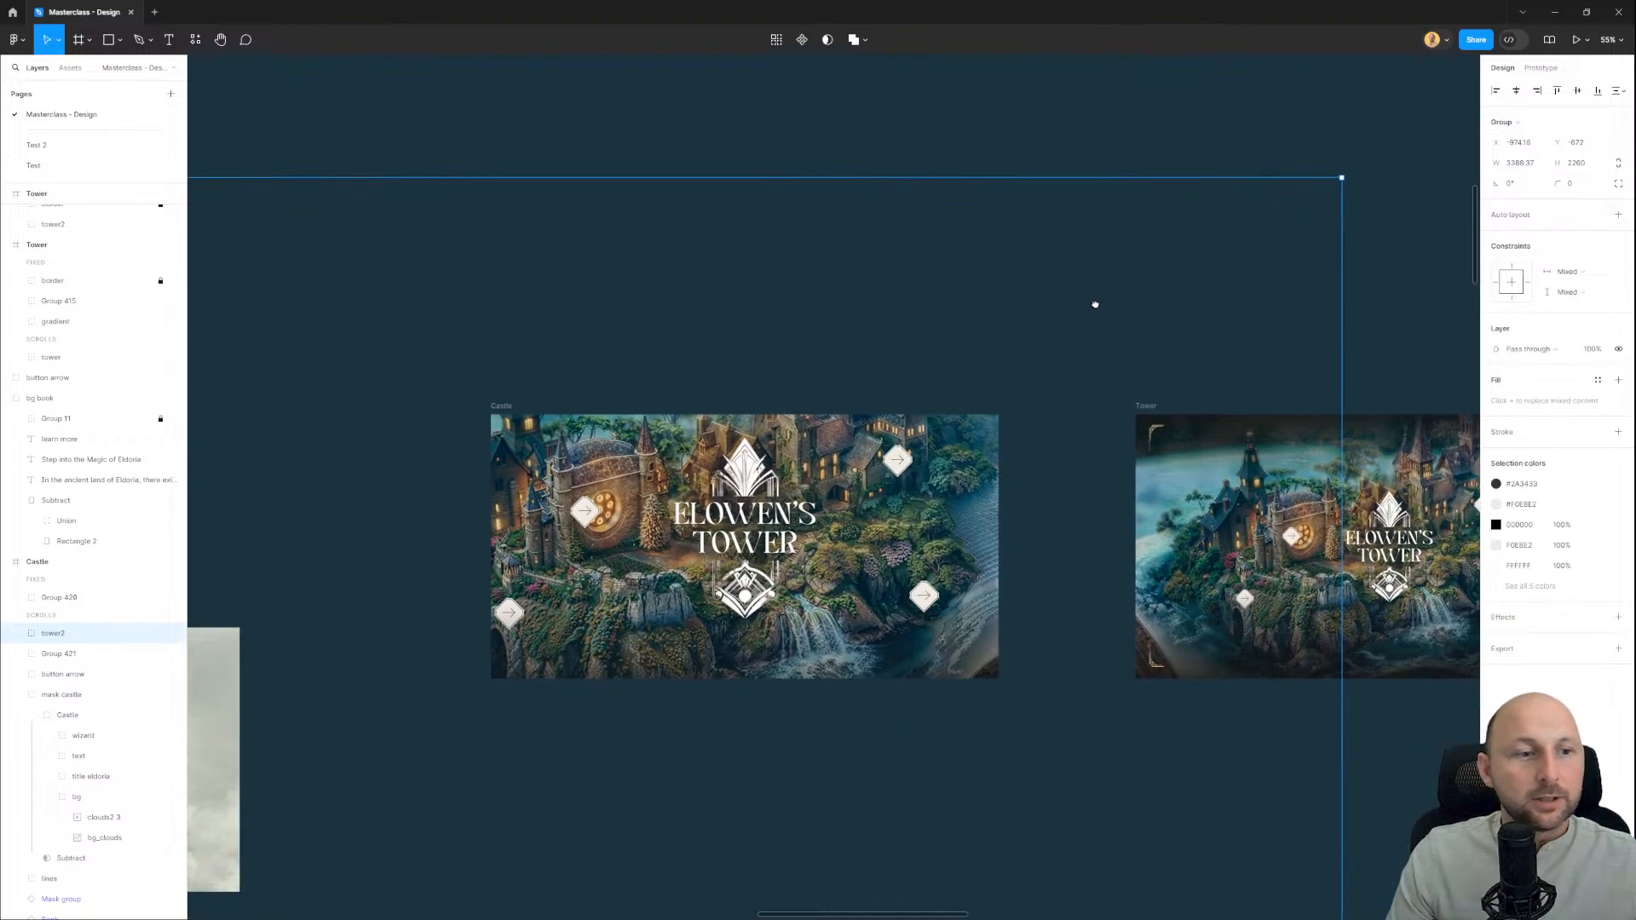
# Step: Set the opacity of the enlarged tower2 group in the Castle copy to 0%
pyautogui.scroll(-1, 1092, 304)
pyautogui.moveTo(1593, 348); pyautogui.dragTo(1464, 358)
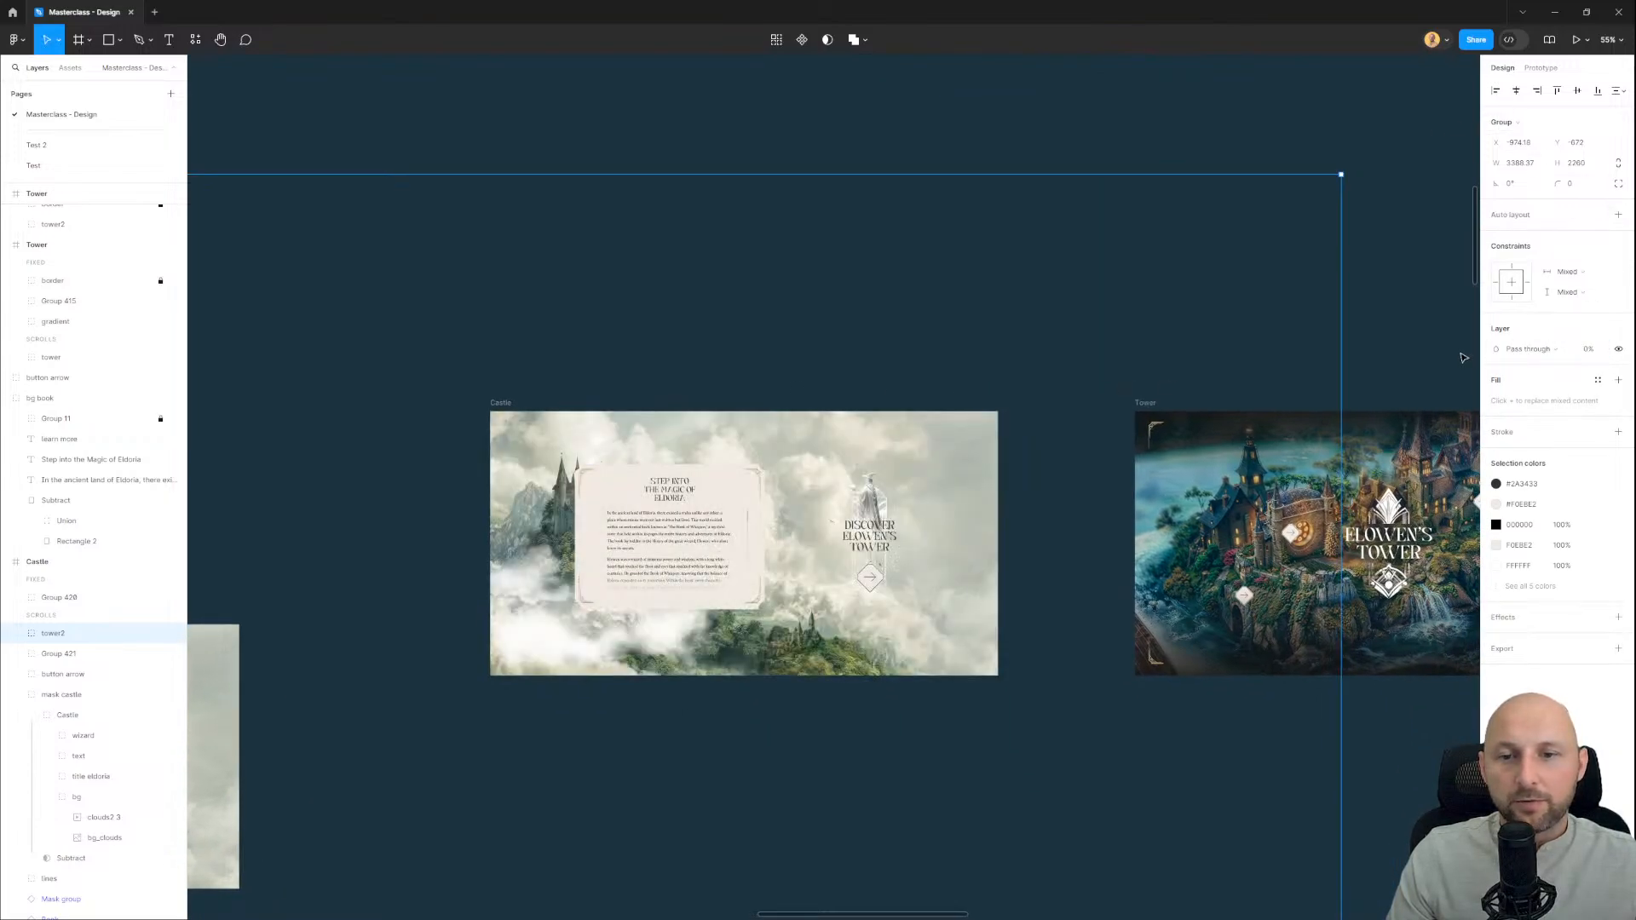
pyautogui.click(773, 134)
# Step: Link the Castle copy to the Tower copy with an On click interaction using Smart animate and Slow easing
pyautogui.scroll(-1, 774, 134)
pyautogui.moveTo(805, 251); pyautogui.dragTo(743, 239)
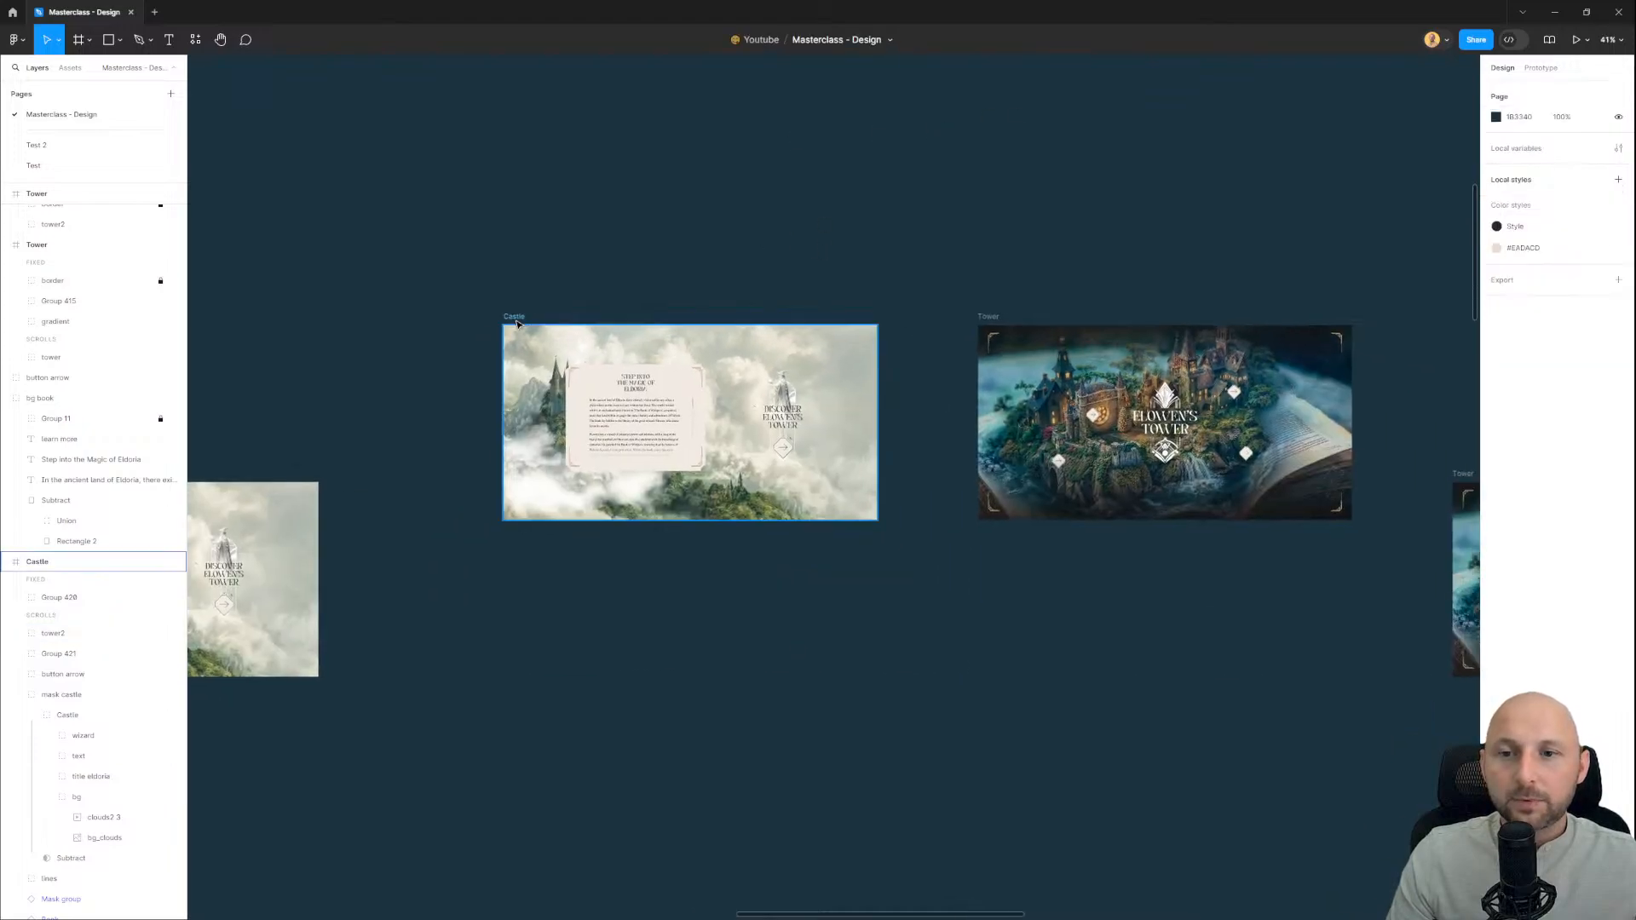
pyautogui.click(514, 316)
pyautogui.click(1540, 67)
pyautogui.moveTo(874, 426); pyautogui.dragTo(803, 415)
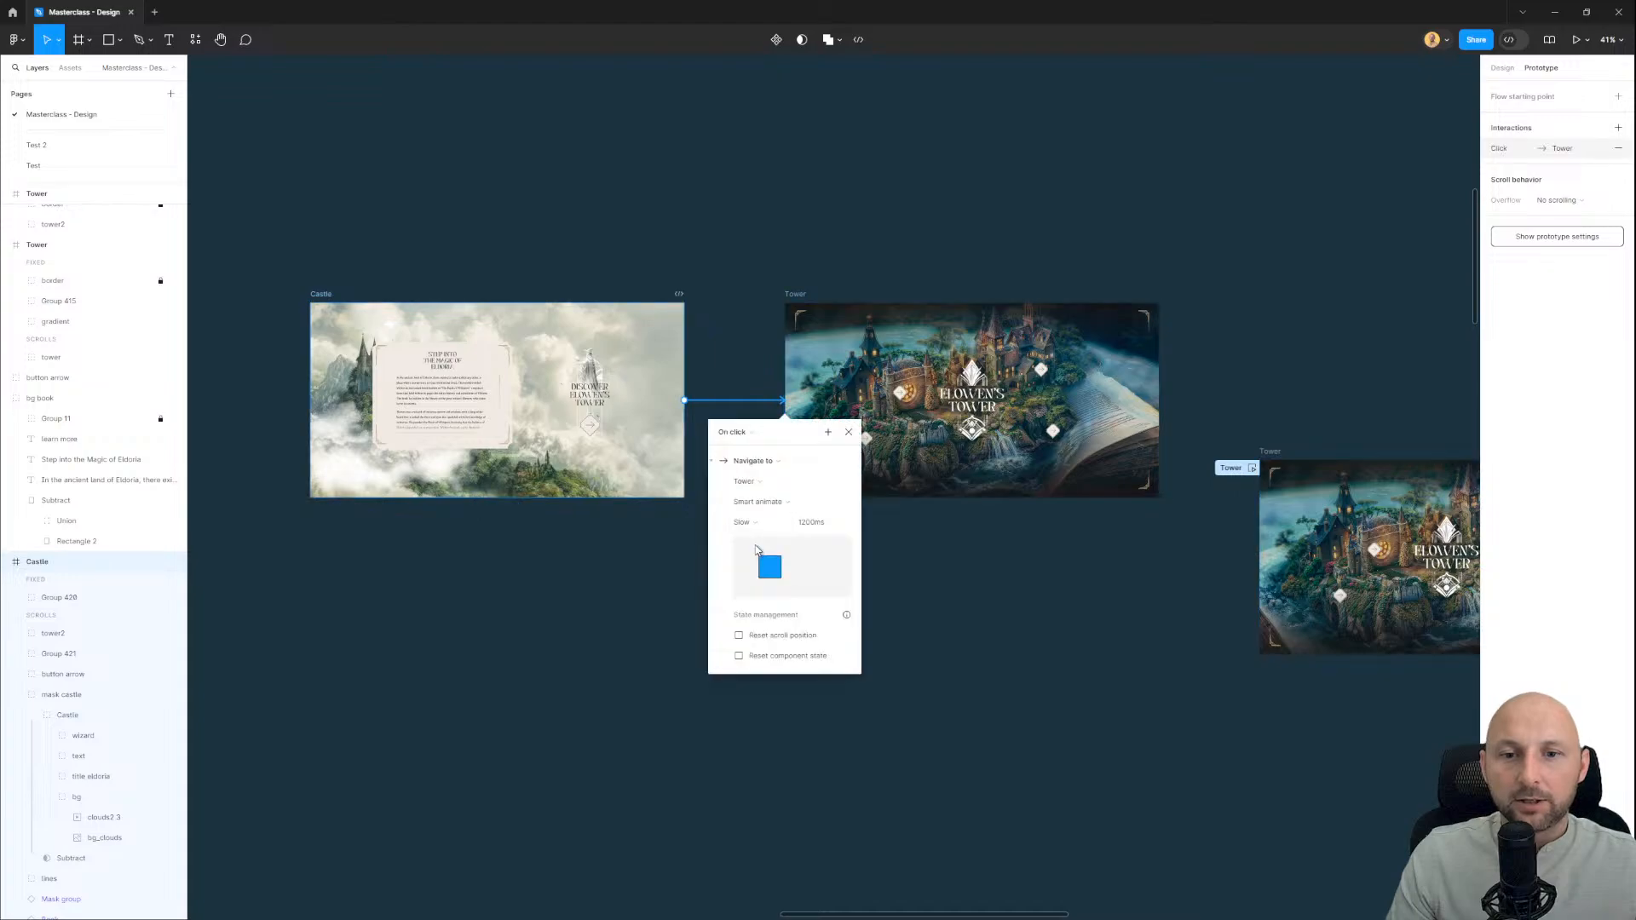
pyautogui.hscroll(-2, 647, 221)
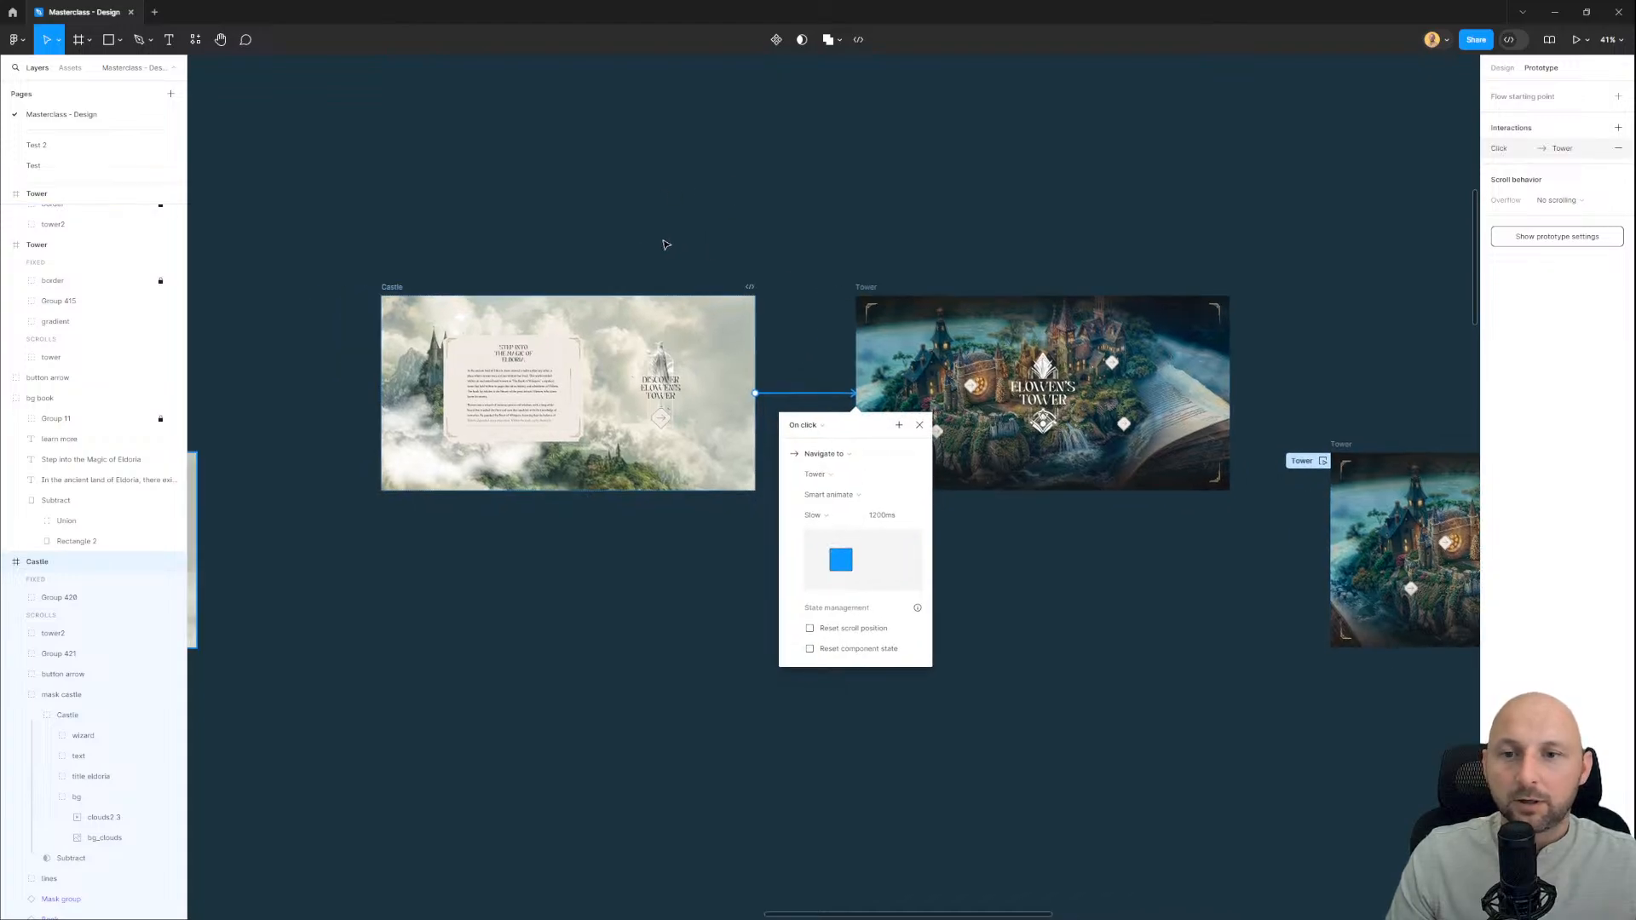
pyautogui.click(666, 245)
# Step: Preview the prototype from the Castle copy at Fill screen scale and play the transition to the Tower copy
pyautogui.click(401, 289)
pyautogui.hotkey('ctrl', 'alt', 'Return')
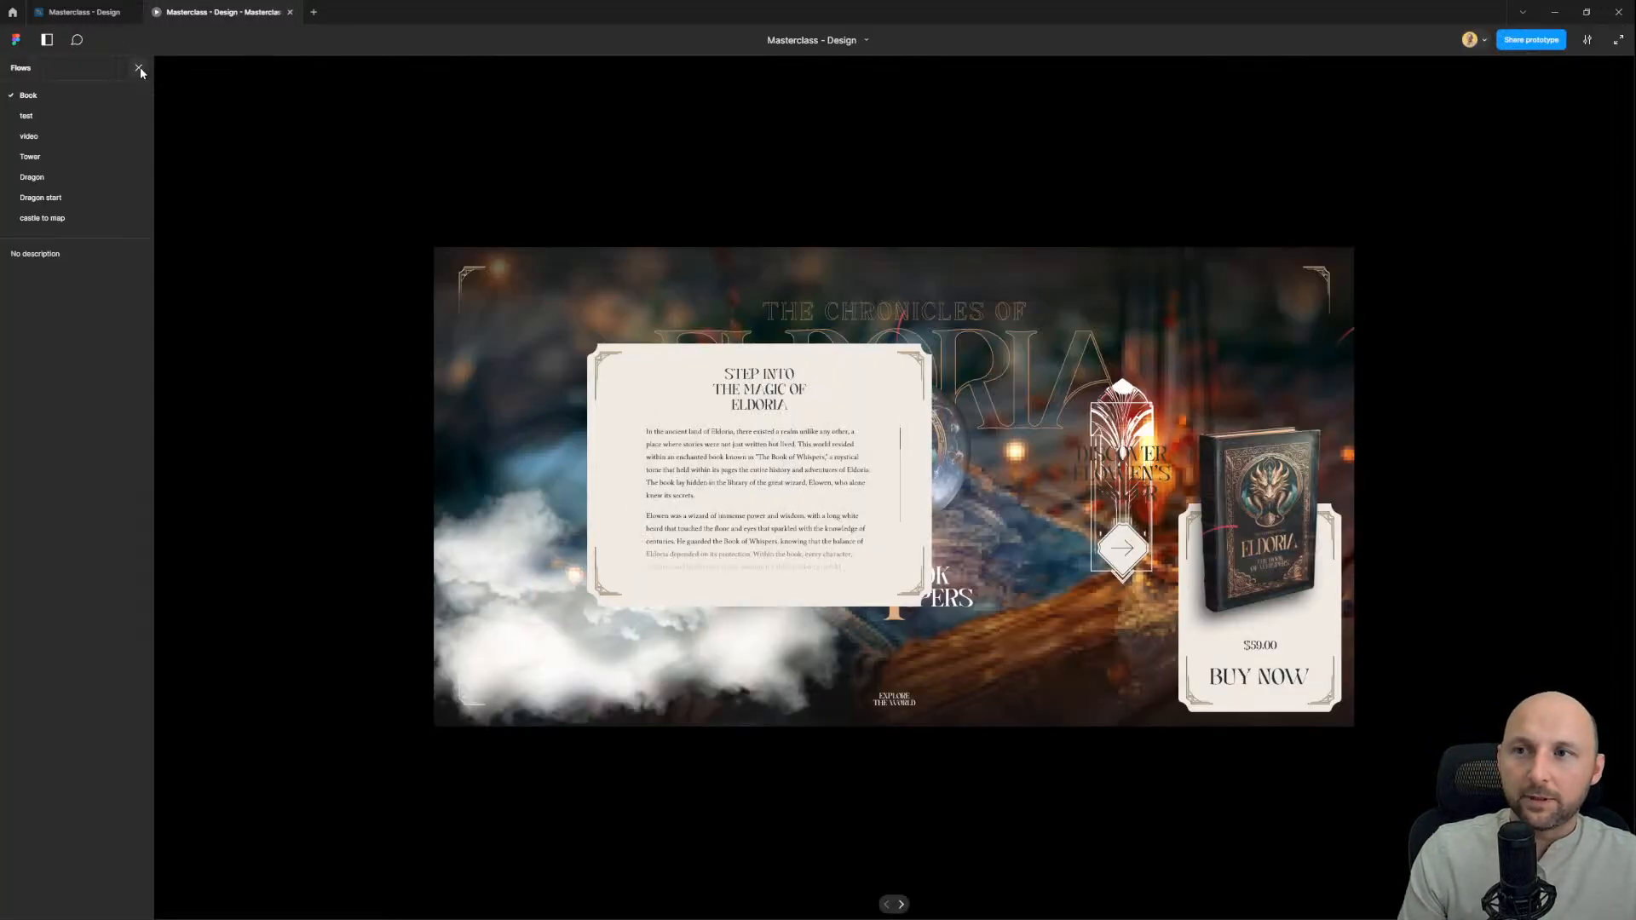
pyautogui.press('z')
pyautogui.press('z')
pyautogui.press('z')
pyautogui.press('z')
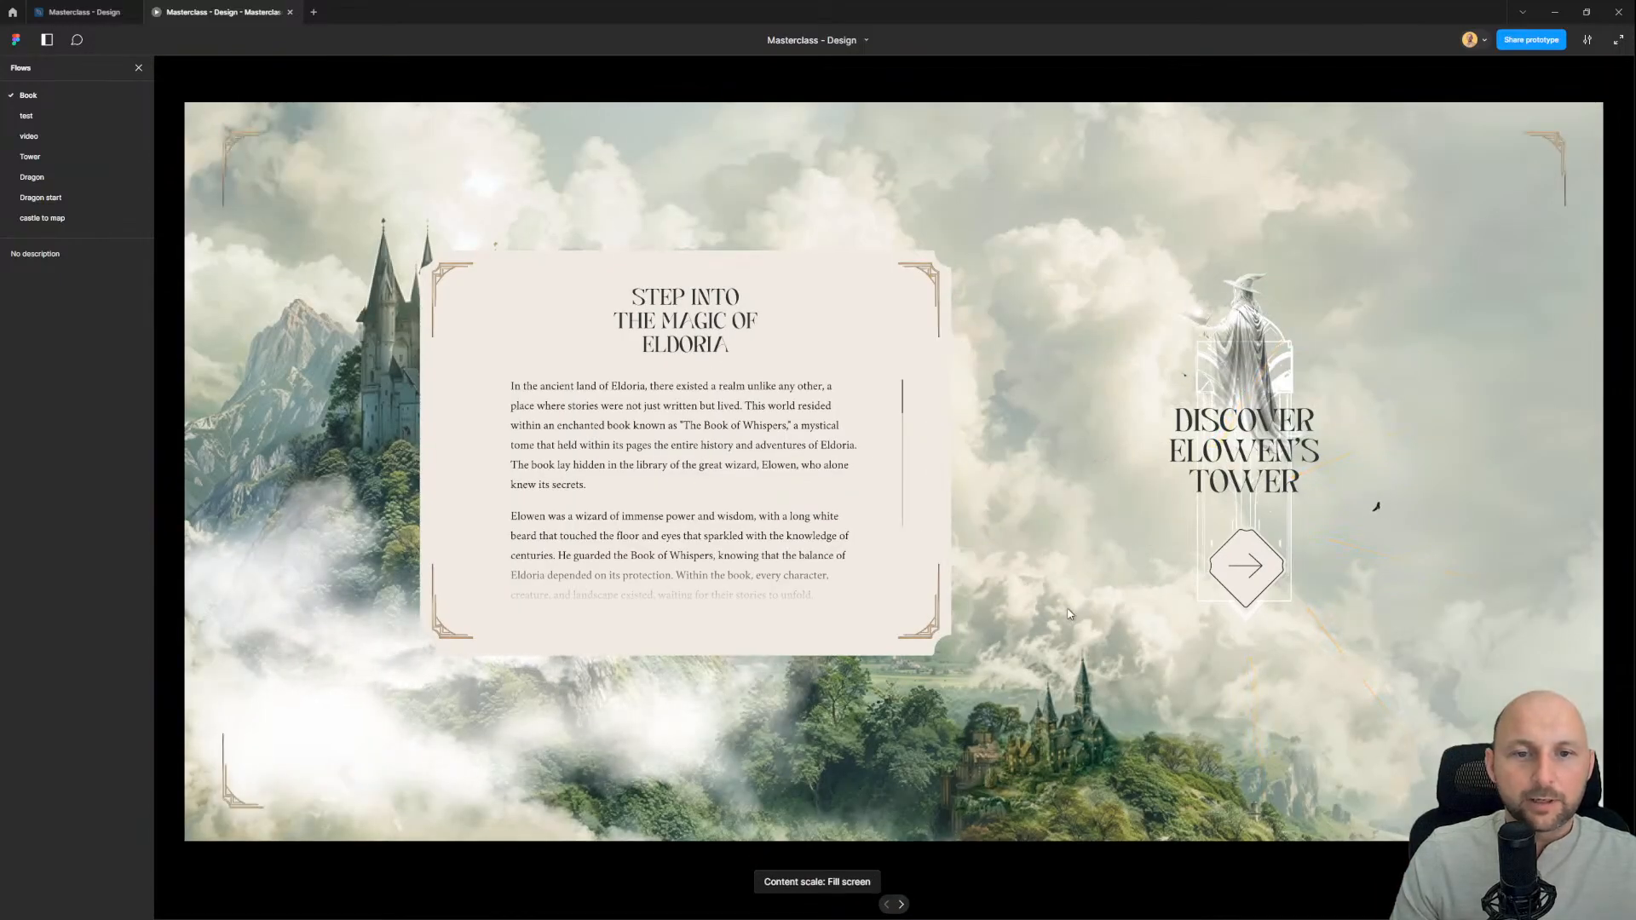
pyautogui.click(1246, 566)
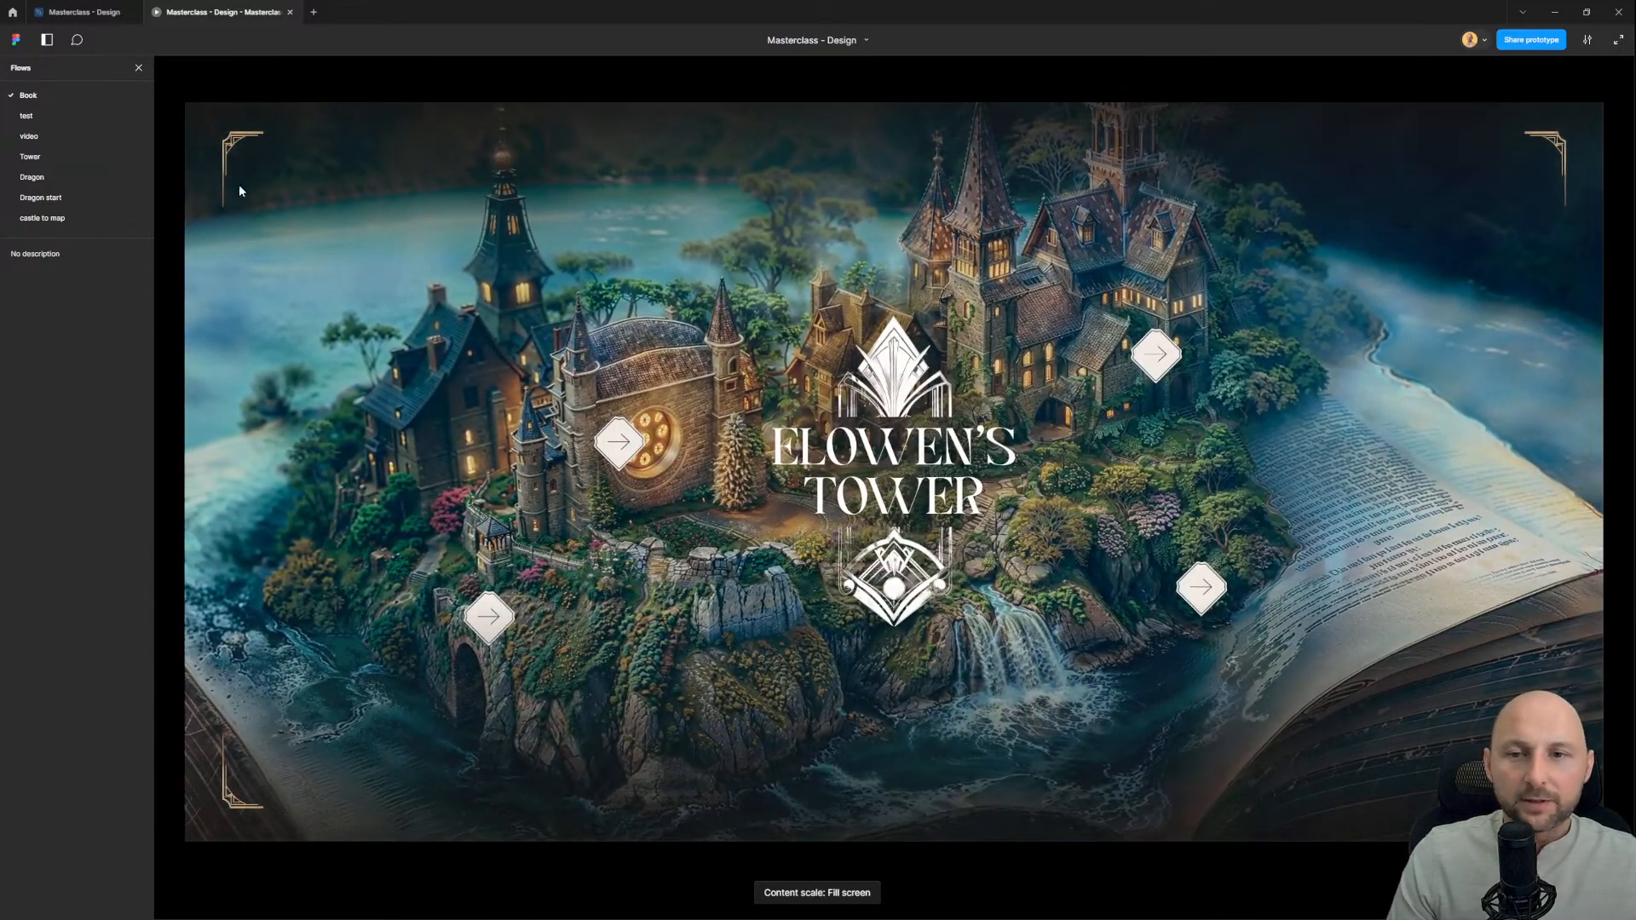
# Step: Inspect the Castle copy's hidden tower2 group, its fixed group and its prototype link to the Tower frame in the design file
pyautogui.click(84, 11)
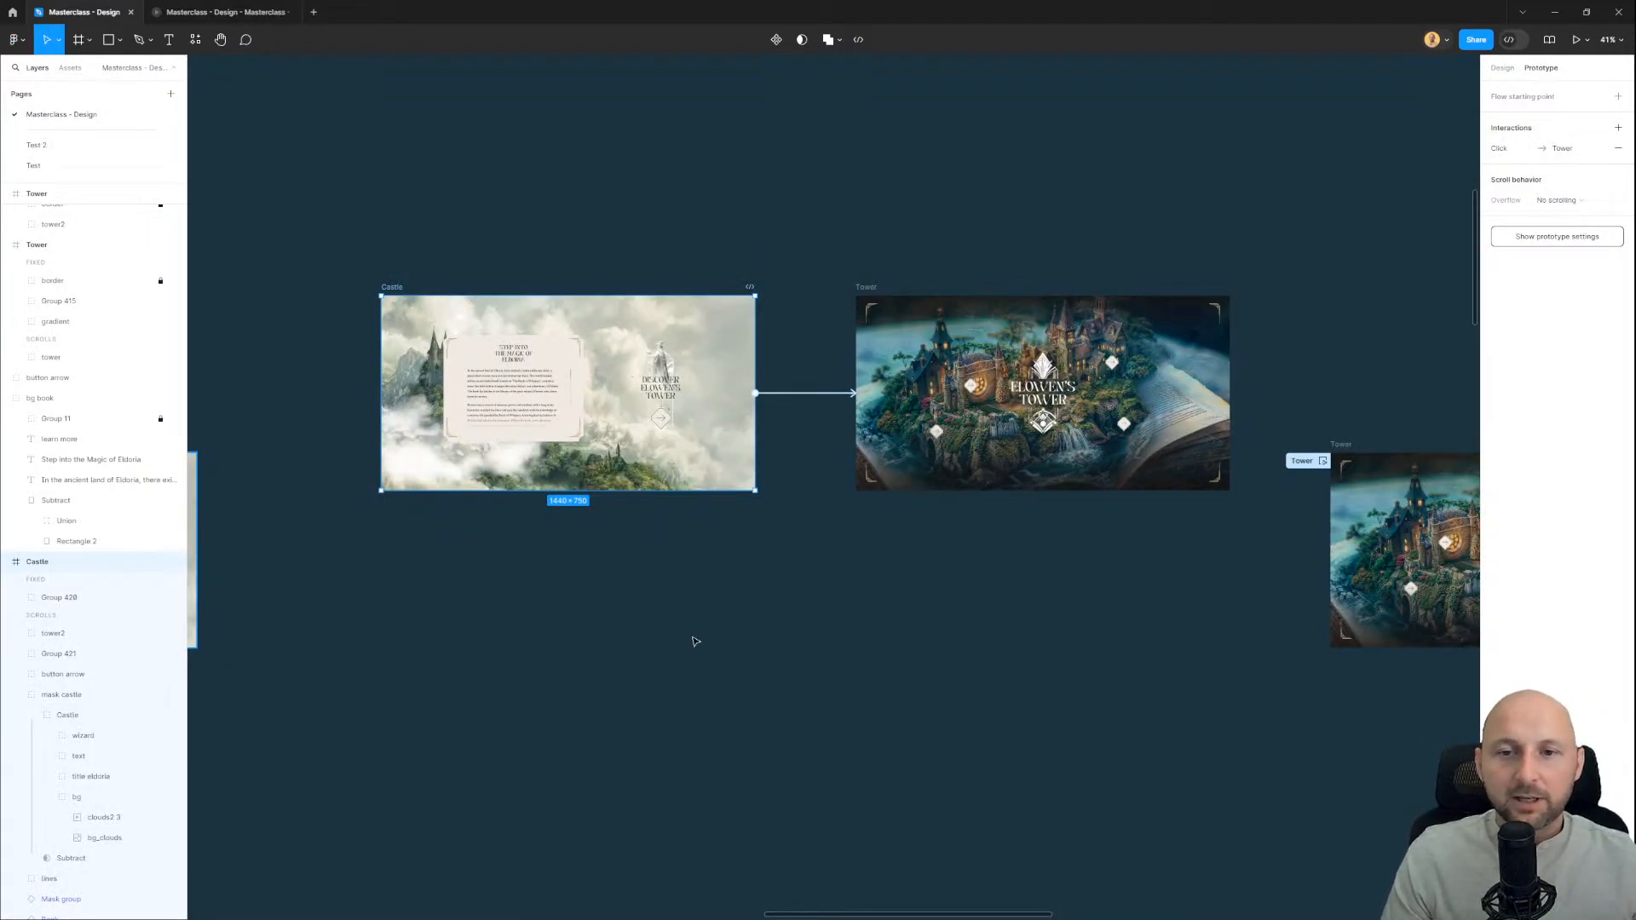
pyautogui.hscroll(-3, 750, 673)
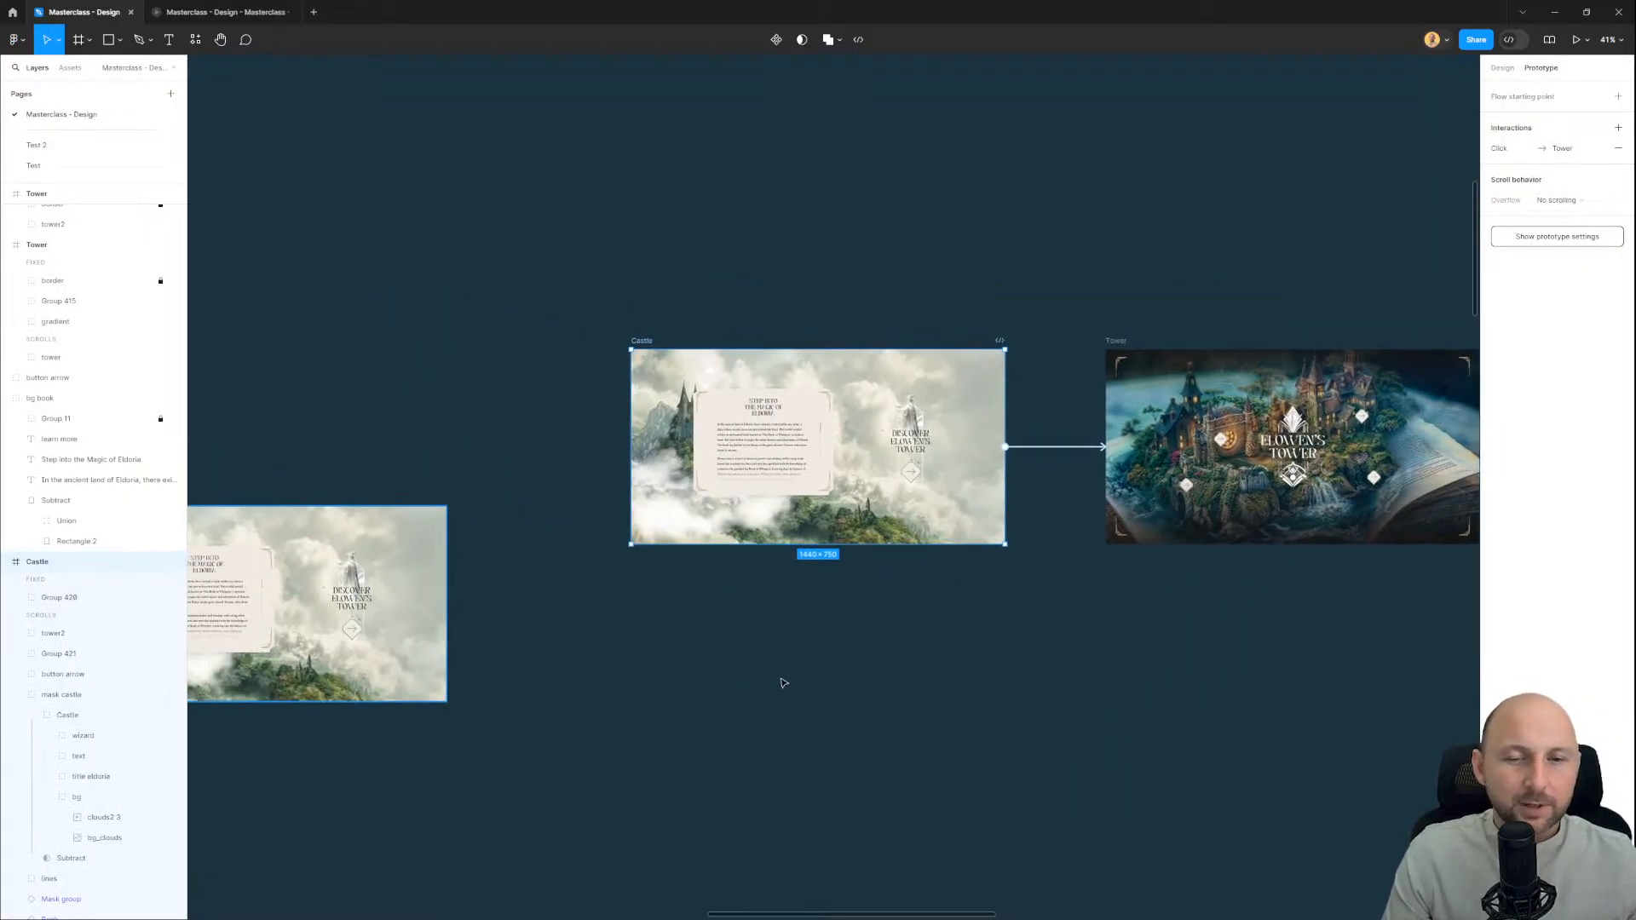
pyautogui.click(1503, 68)
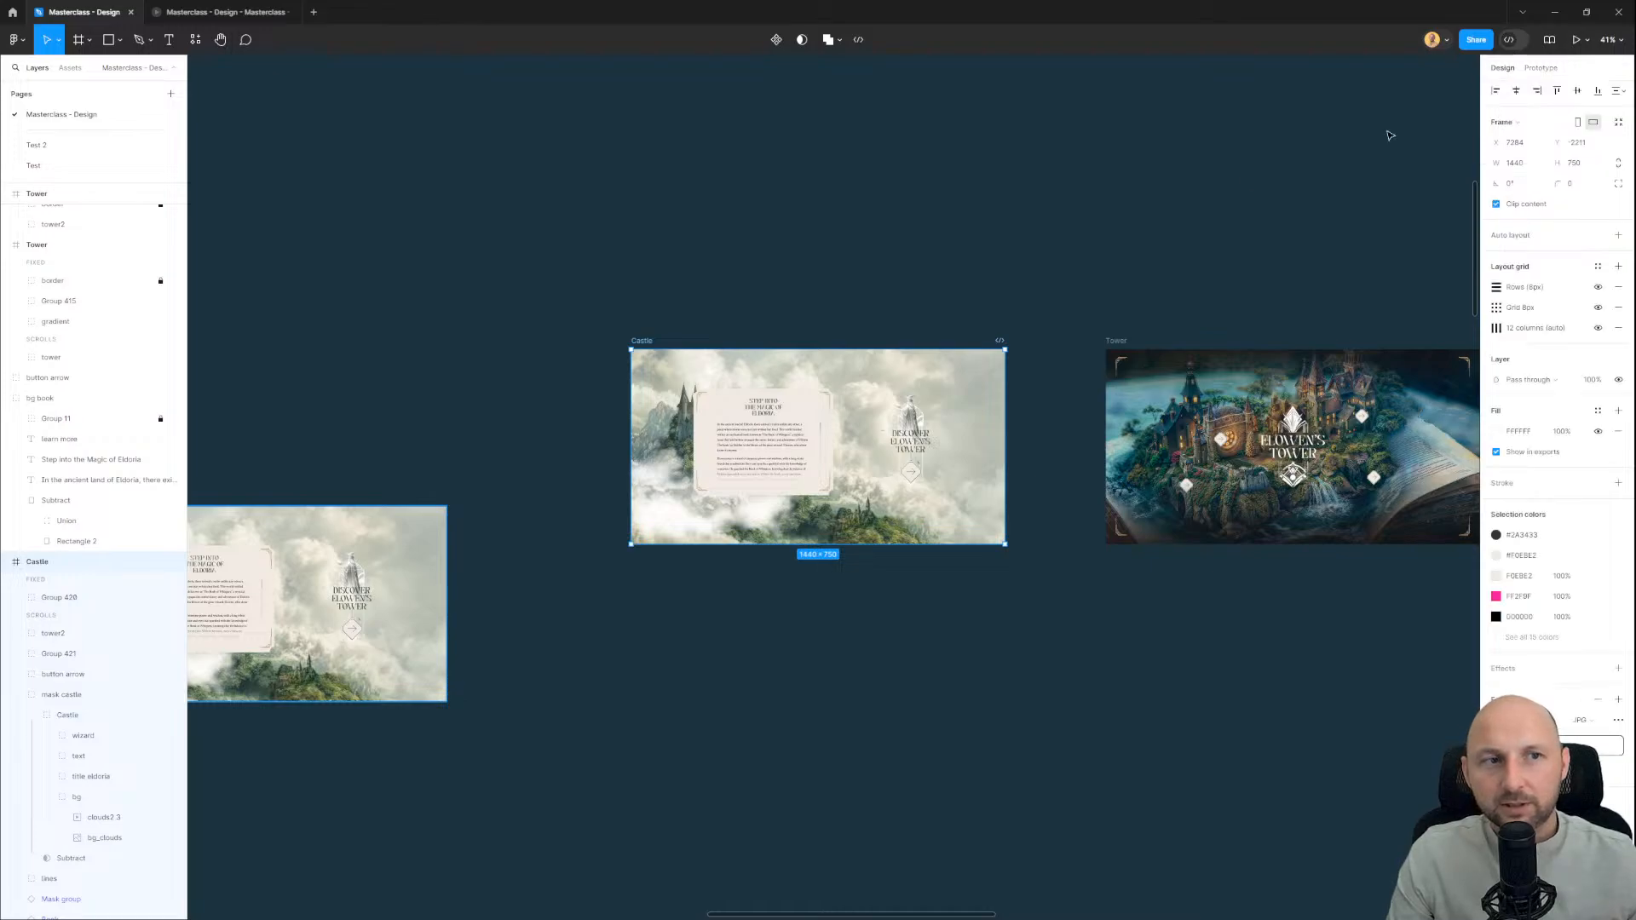
pyautogui.click(883, 198)
pyautogui.moveTo(940, 254); pyautogui.dragTo(829, 165)
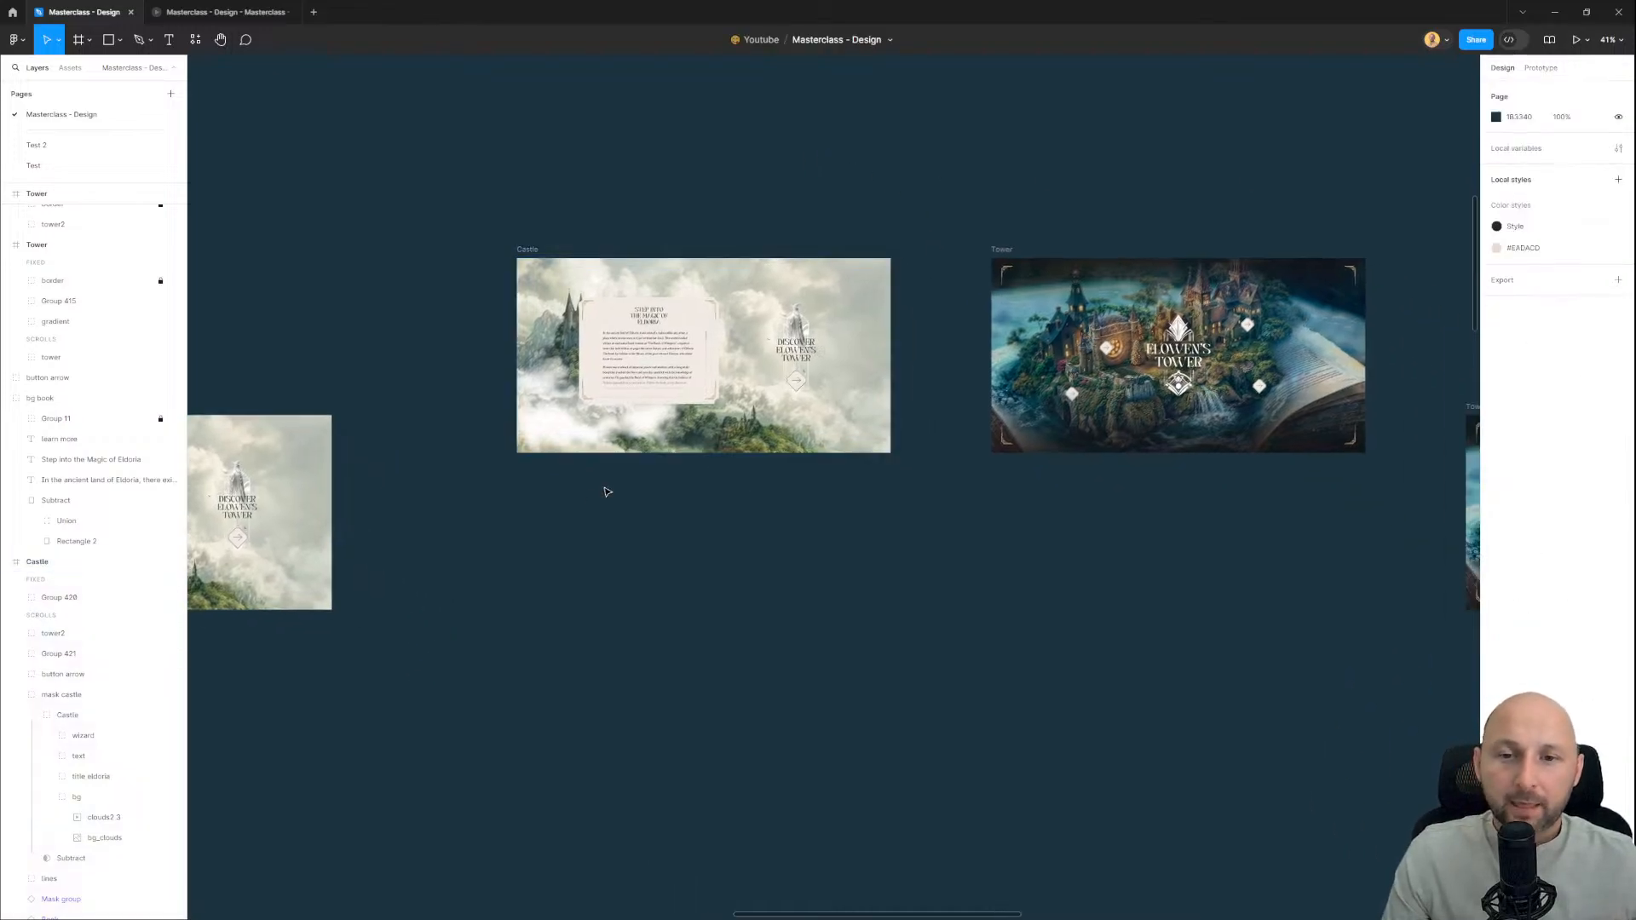
pyautogui.doubleClick(734, 366)
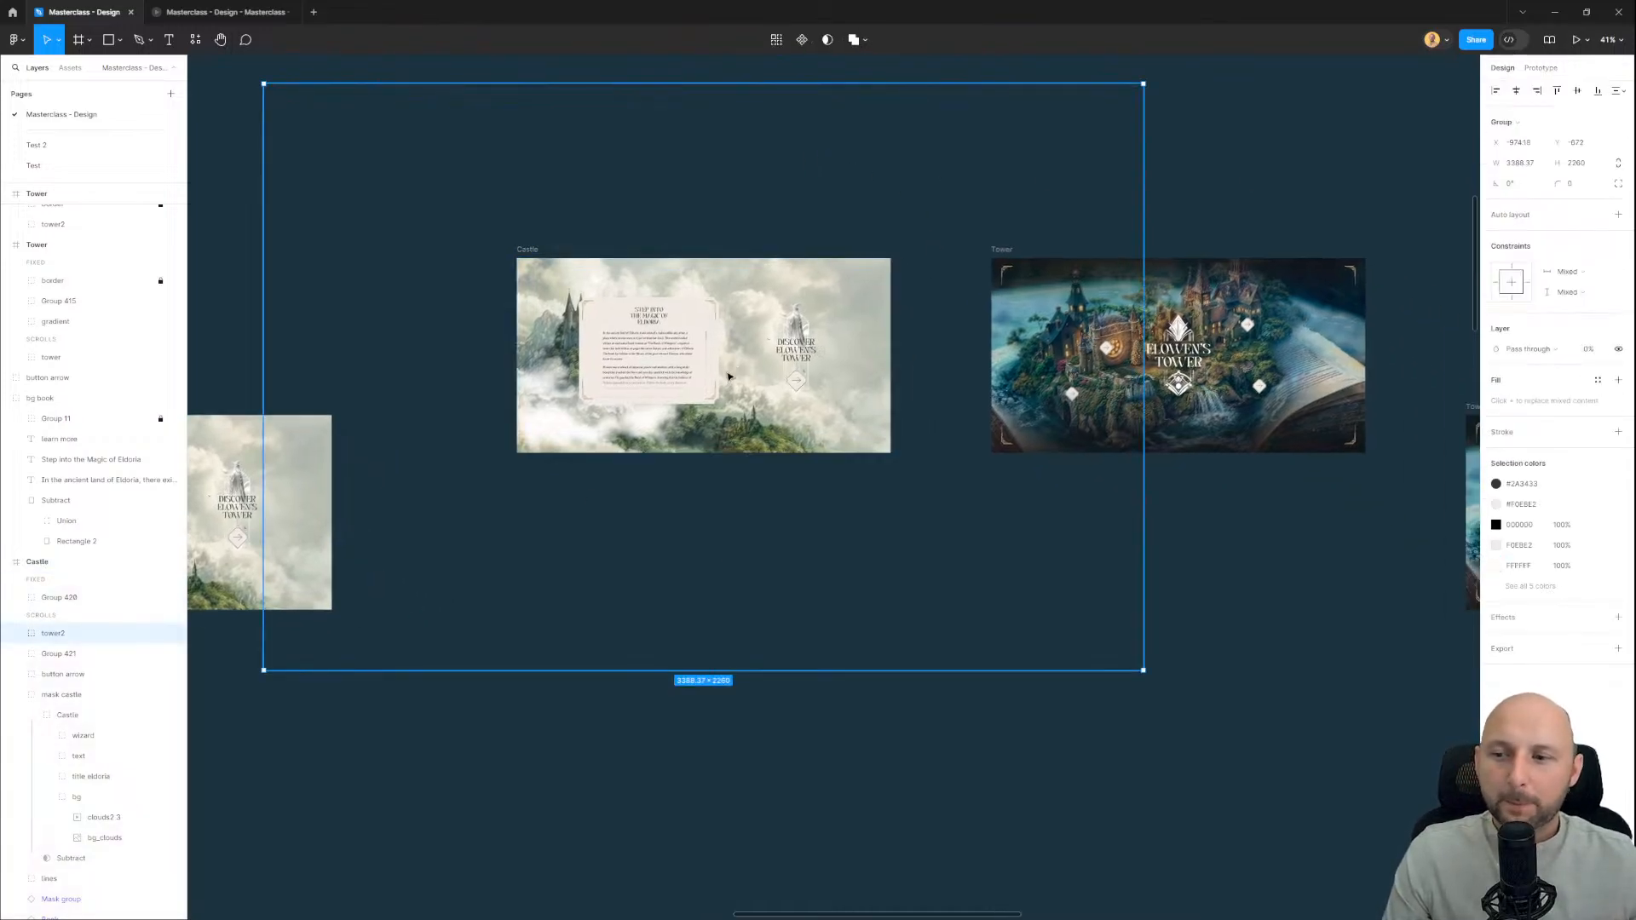
pyautogui.click(74, 598)
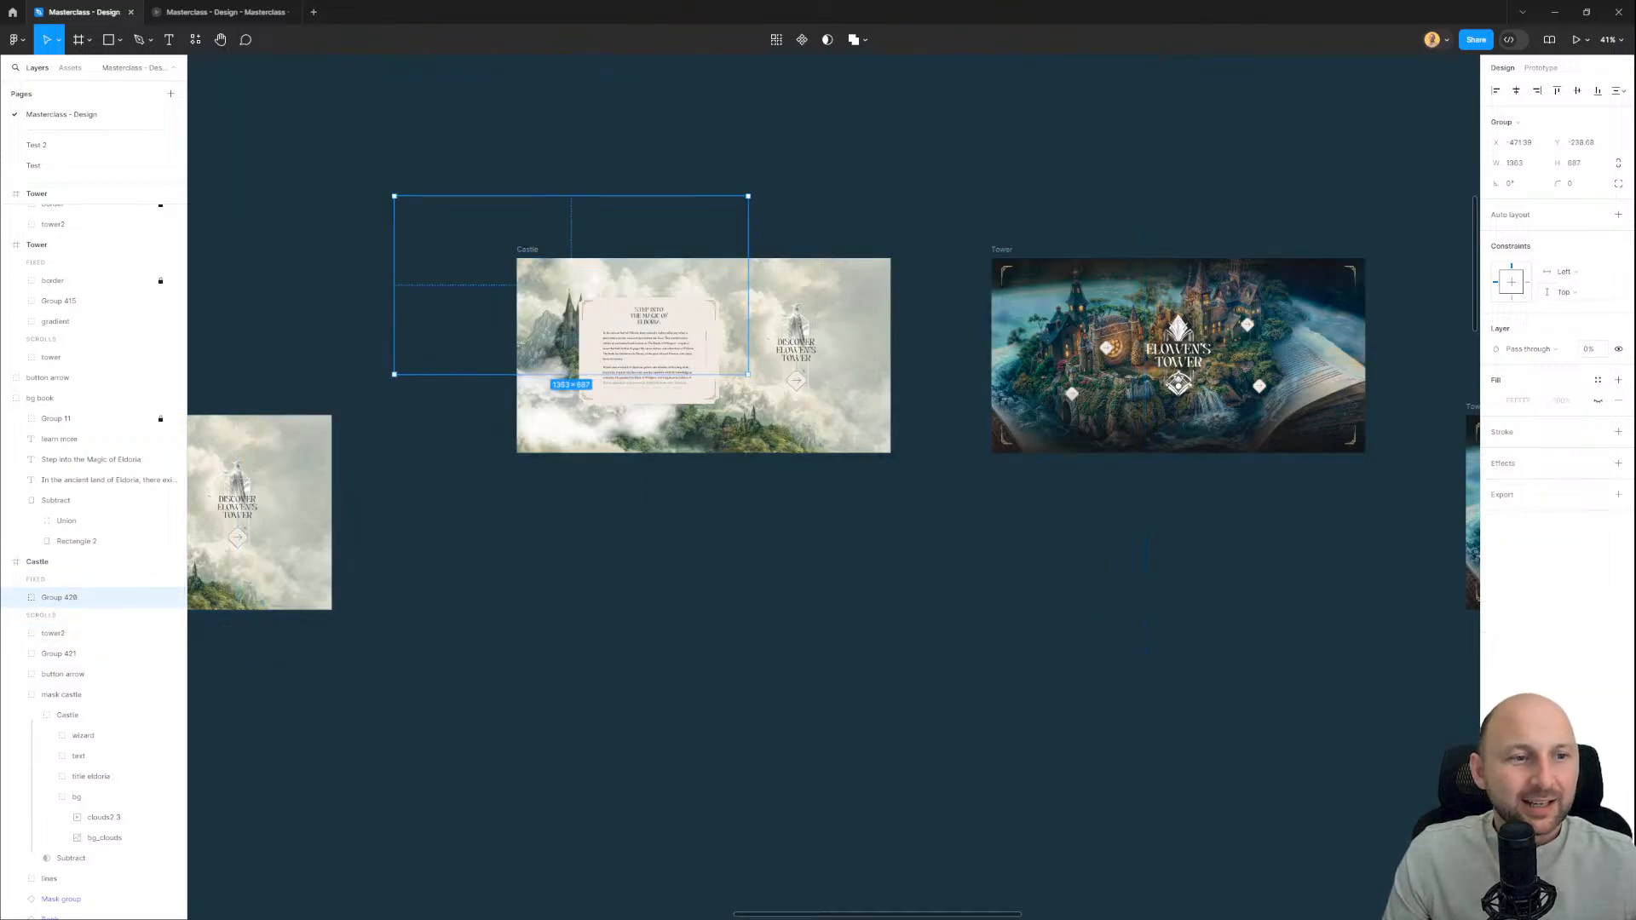
pyautogui.hscroll(-2, 907, 179)
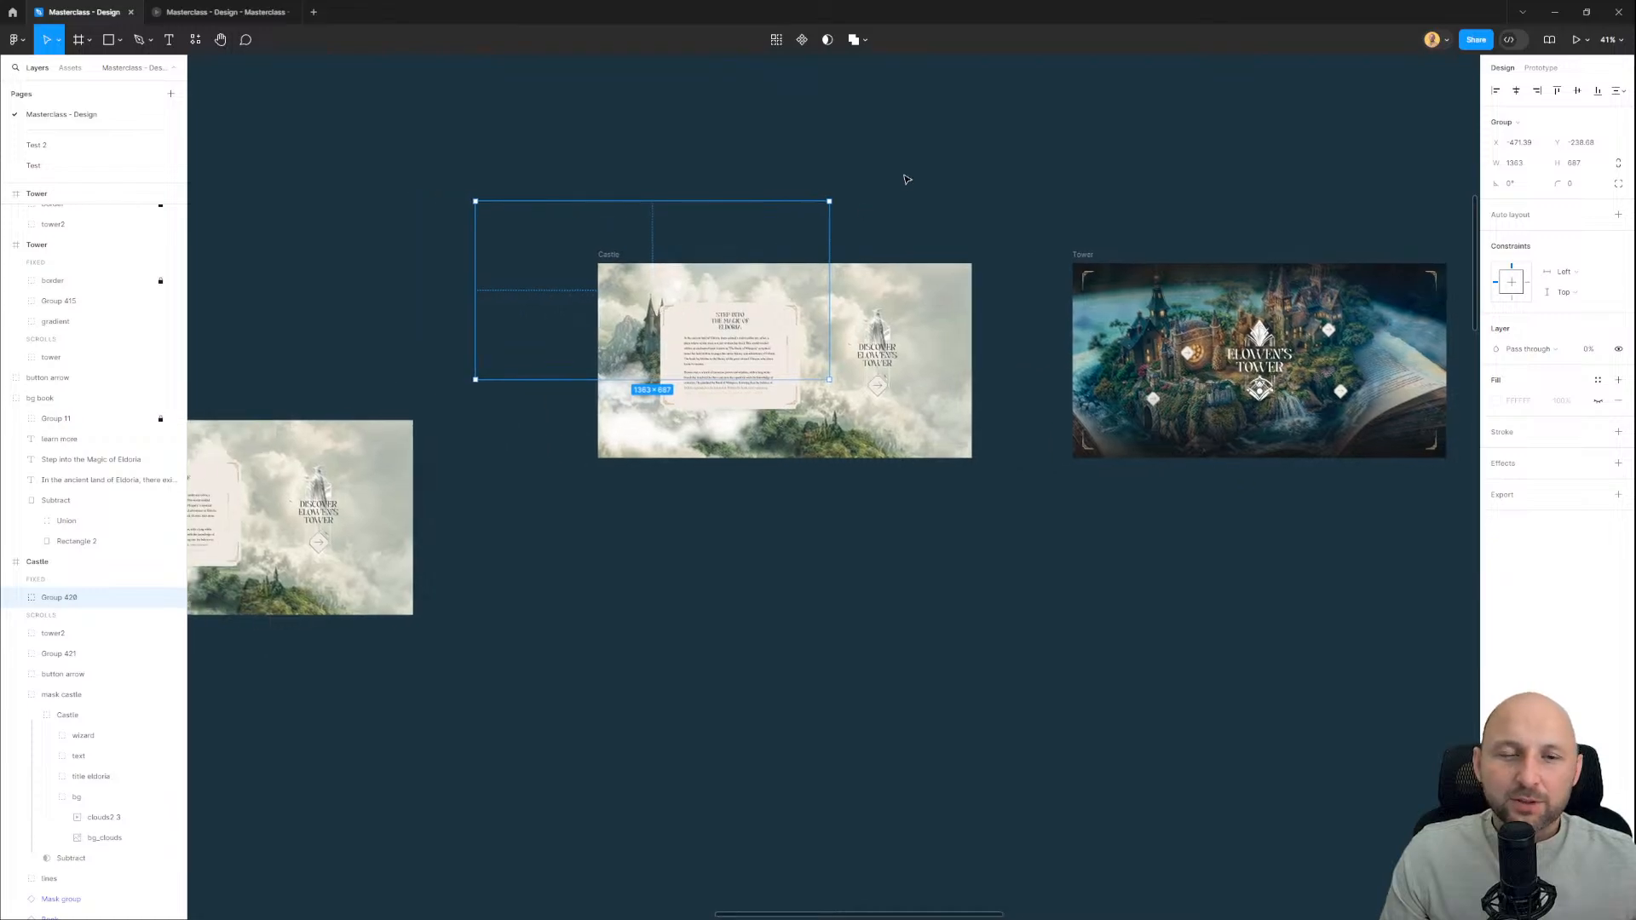
pyautogui.click(907, 179)
pyautogui.click(604, 257)
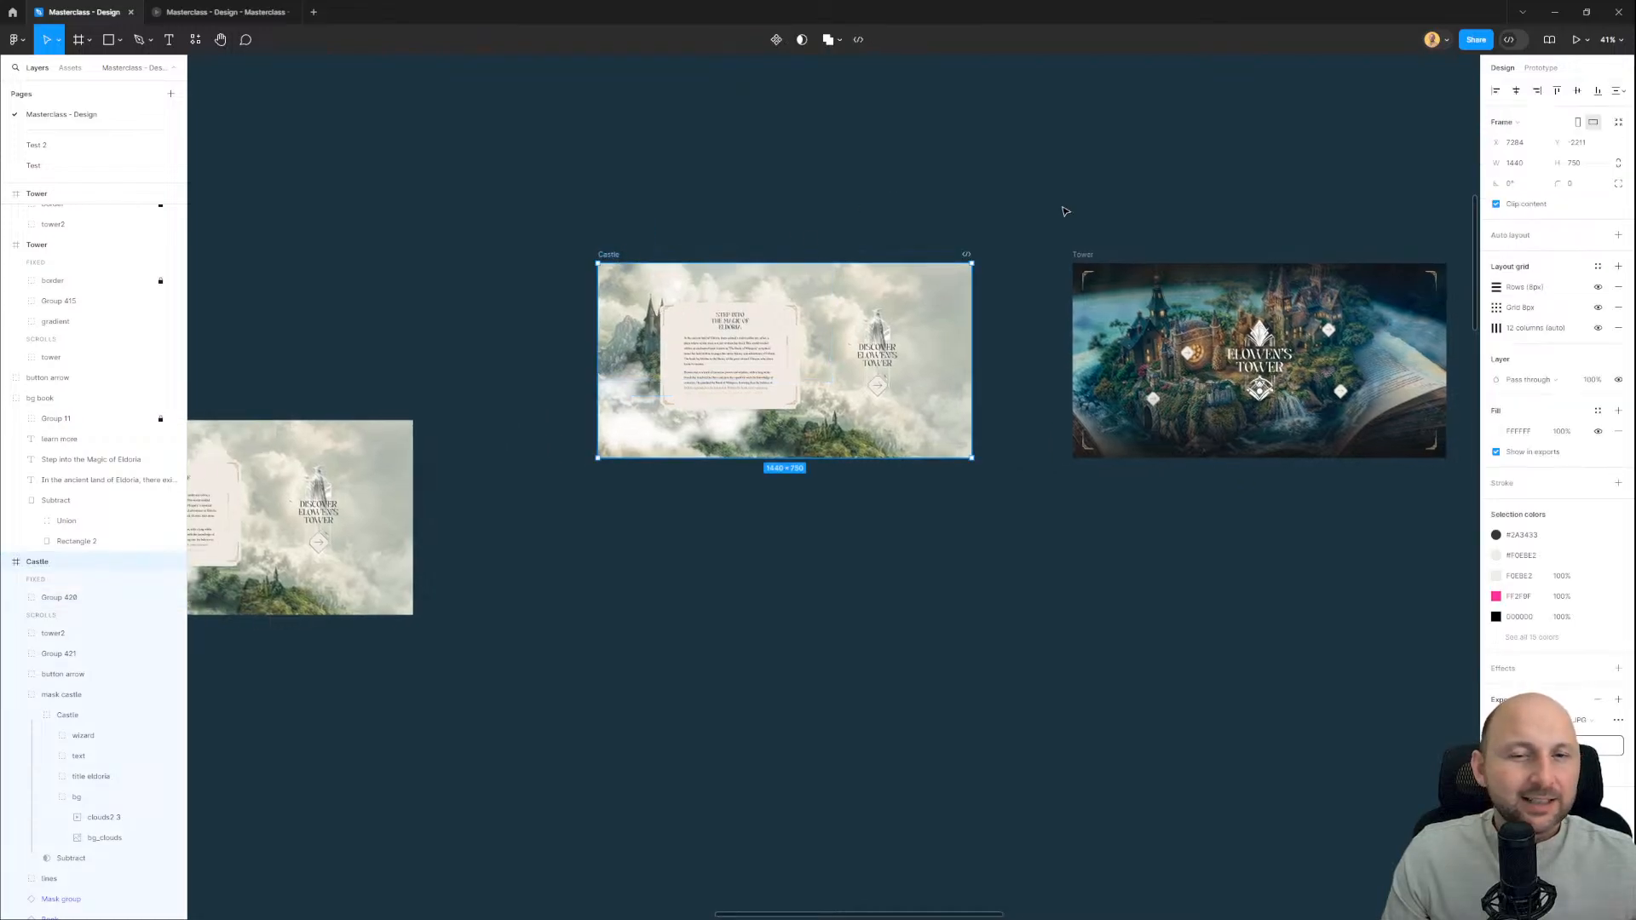
pyautogui.click(1541, 68)
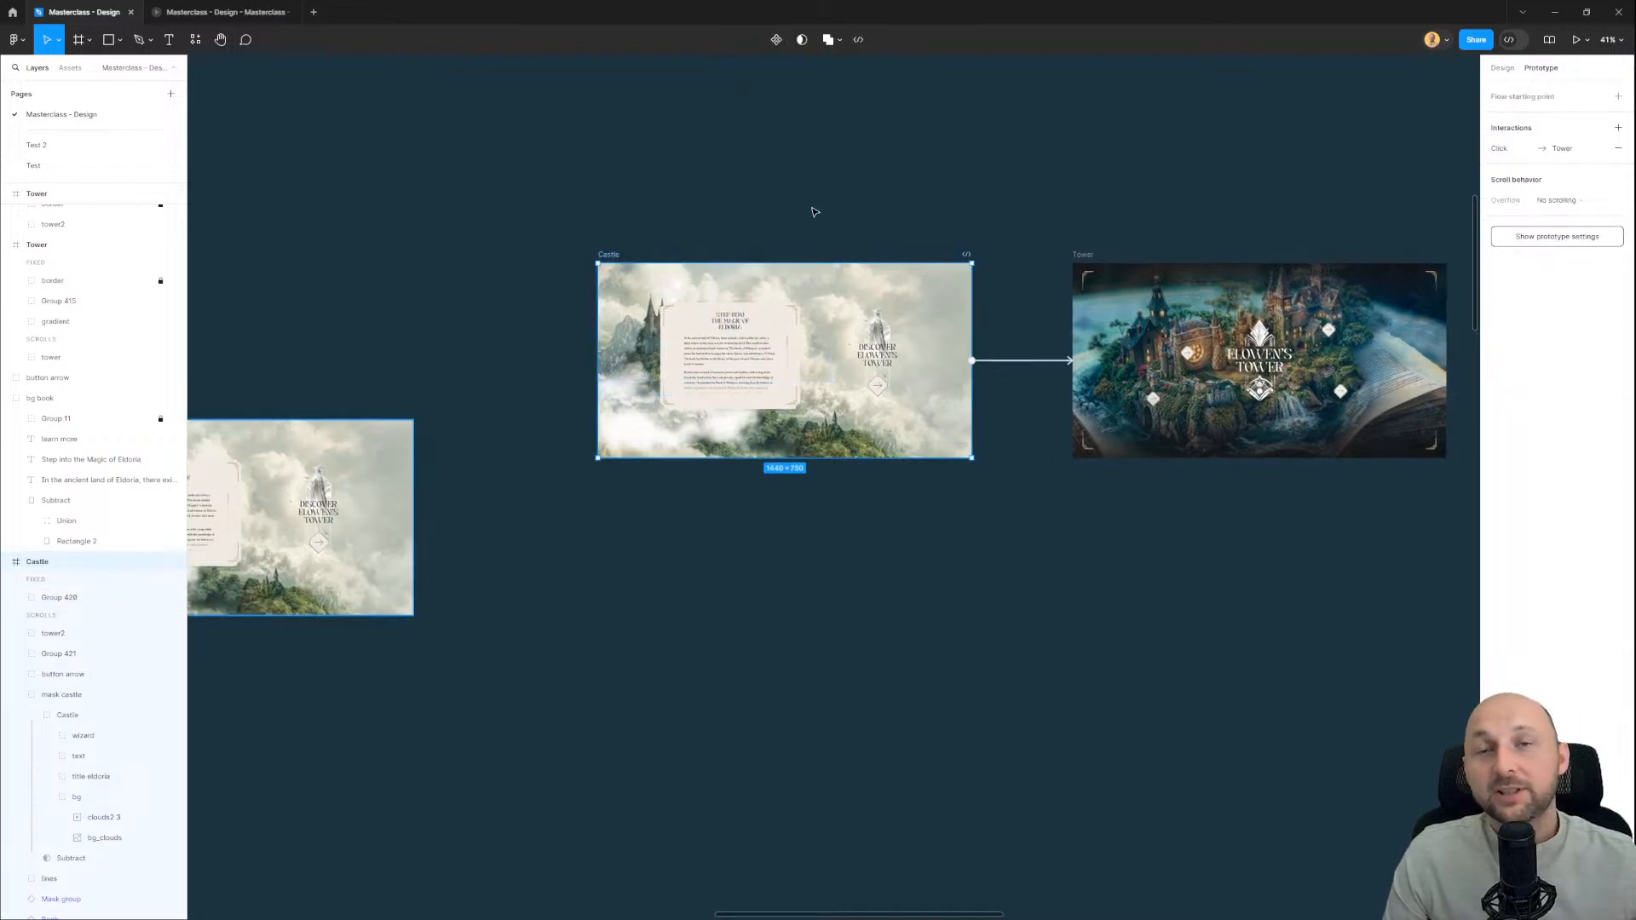
pyautogui.click(1497, 67)
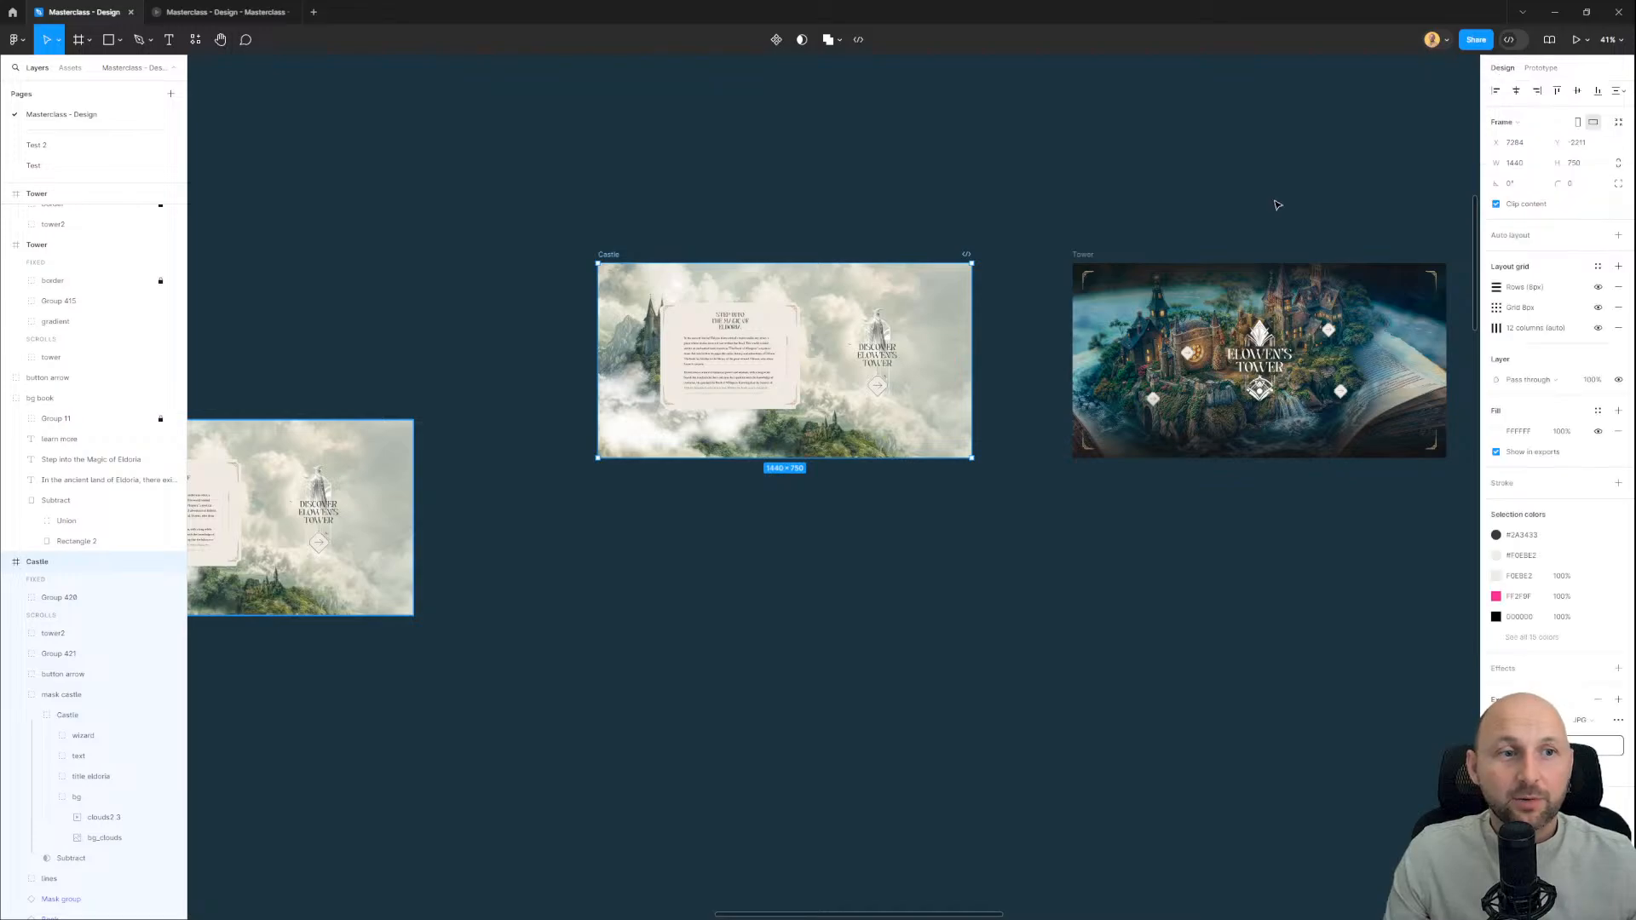
pyautogui.click(701, 201)
pyautogui.click(847, 307)
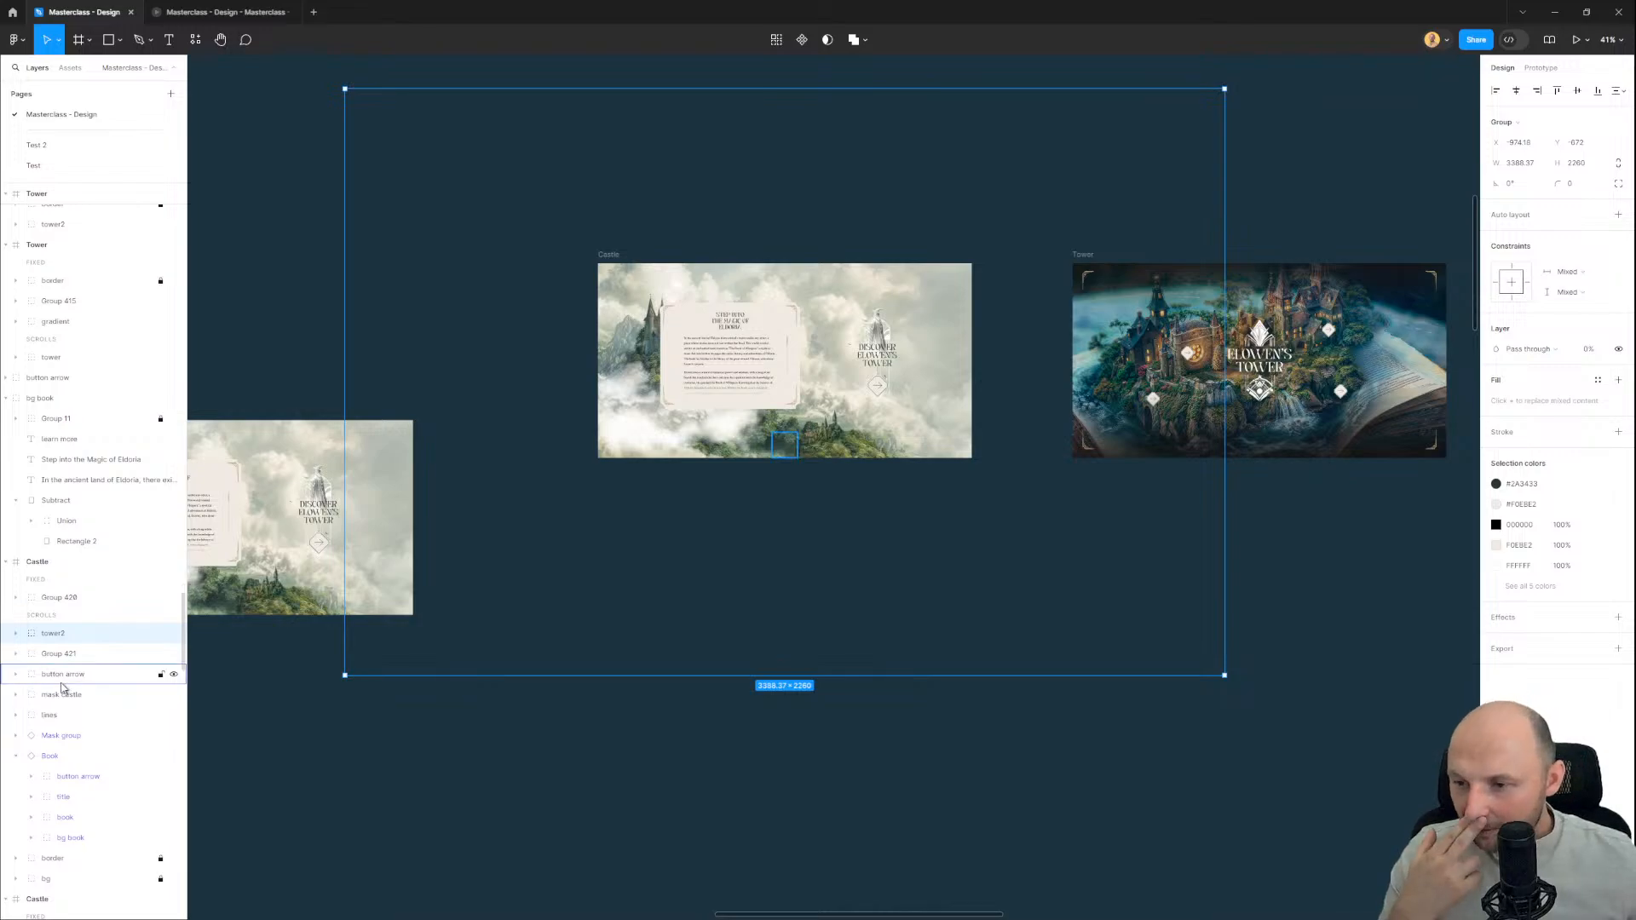
pyautogui.click(15, 695)
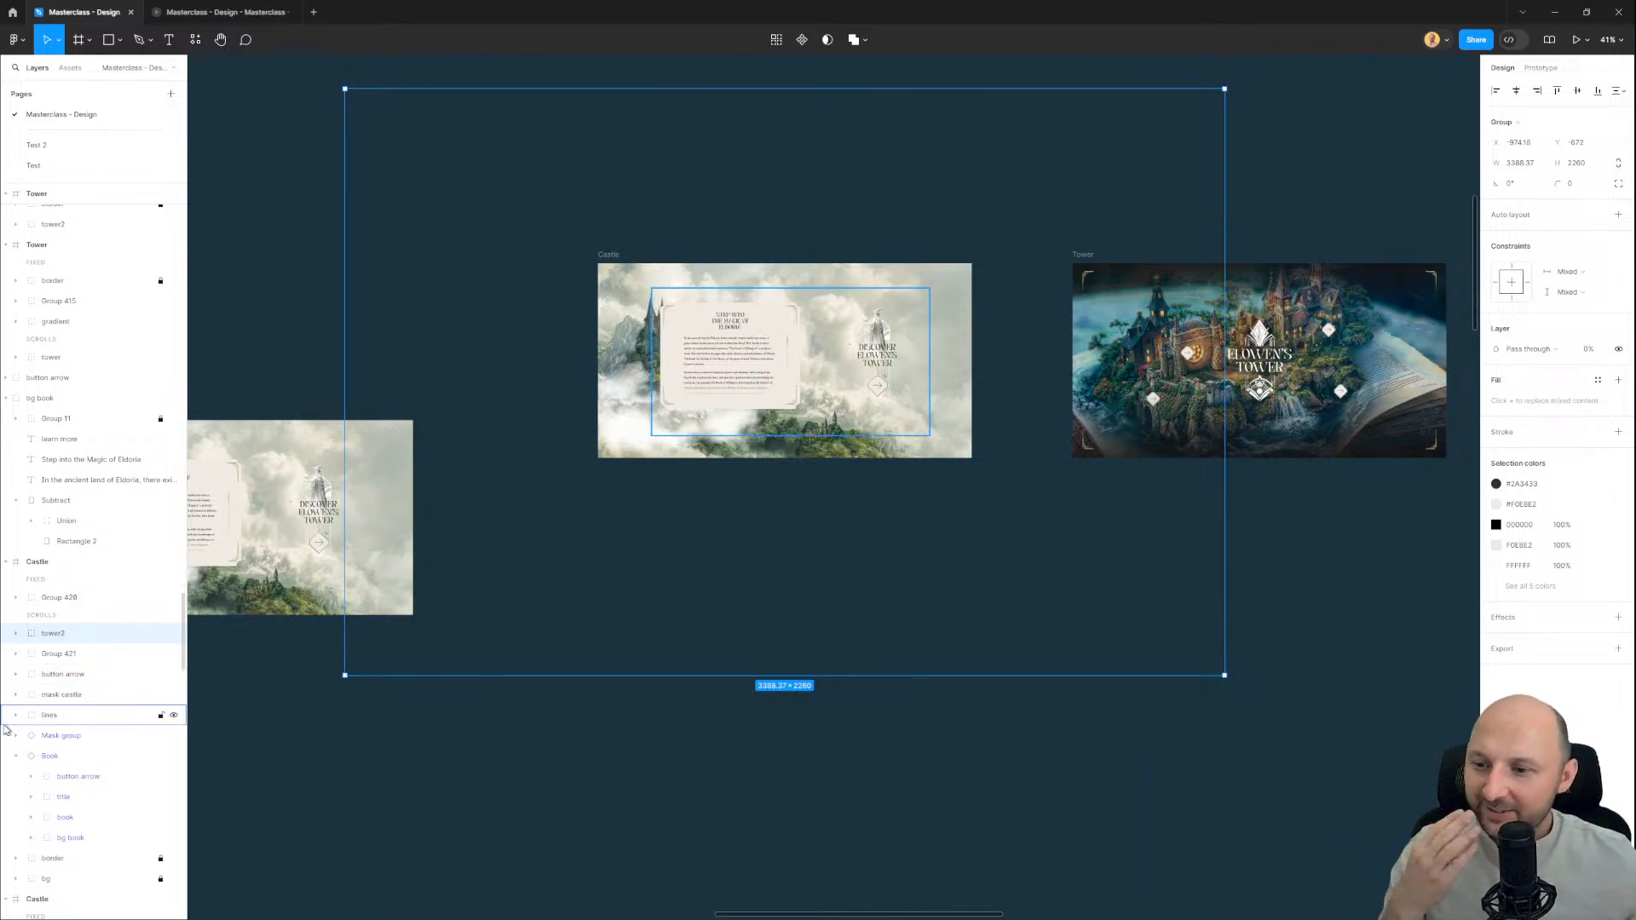
pyautogui.click(786, 793)
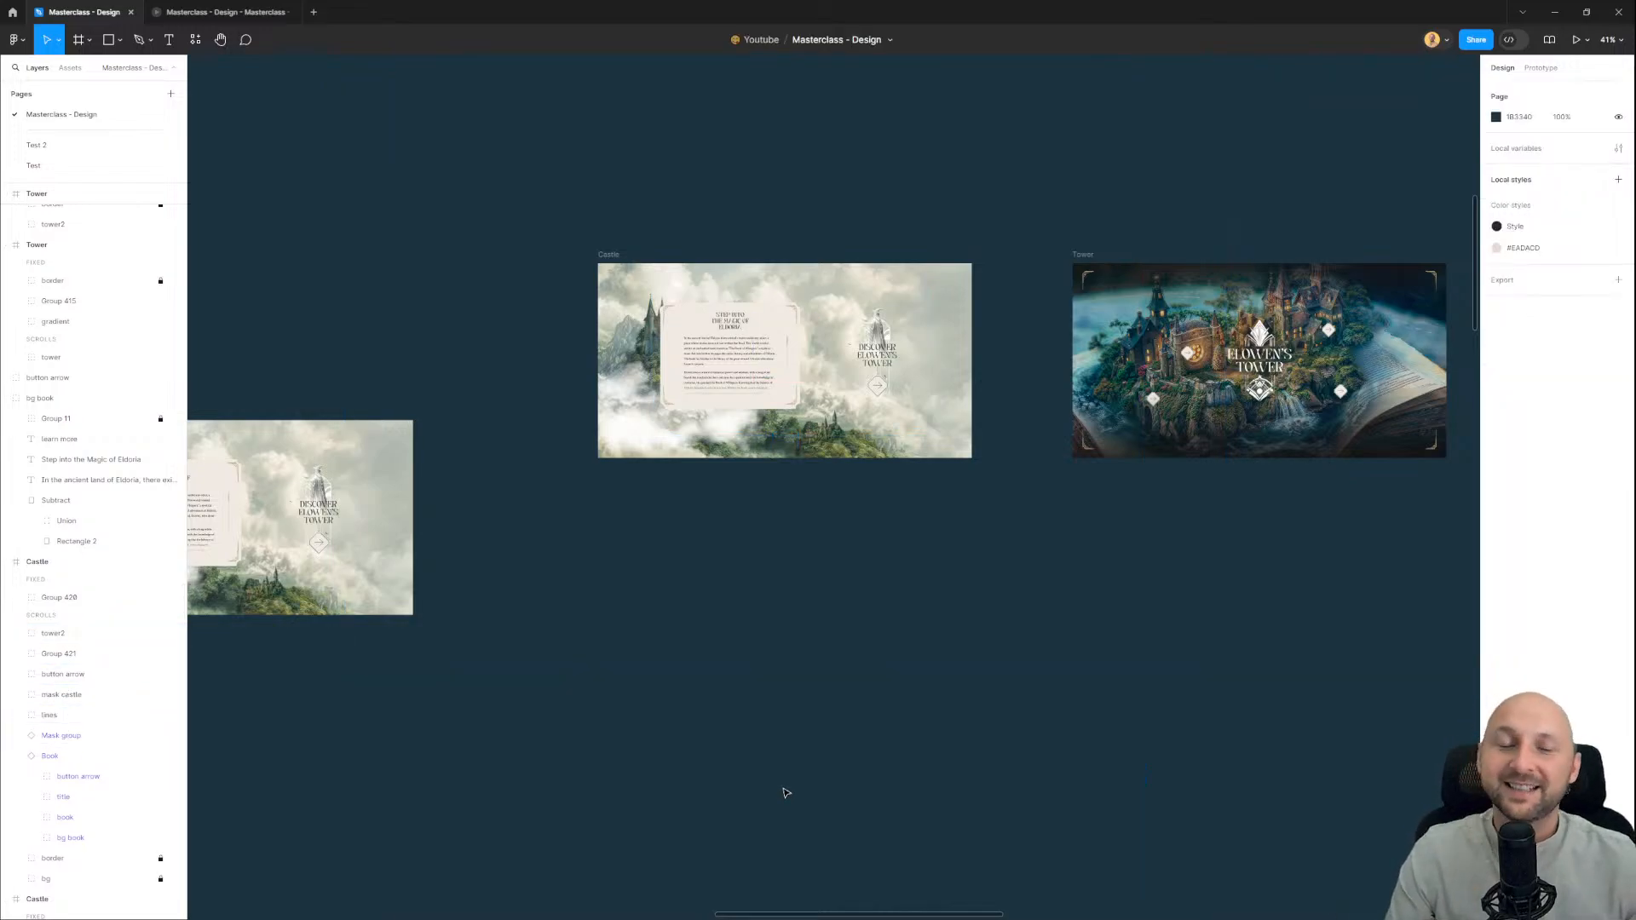
# Step: Move the Tower frame horizontally closer to the Castle copy, keeping the two frames aligned
pyautogui.scroll(-5, 866, 552)
pyautogui.scroll(-1, 729, 581)
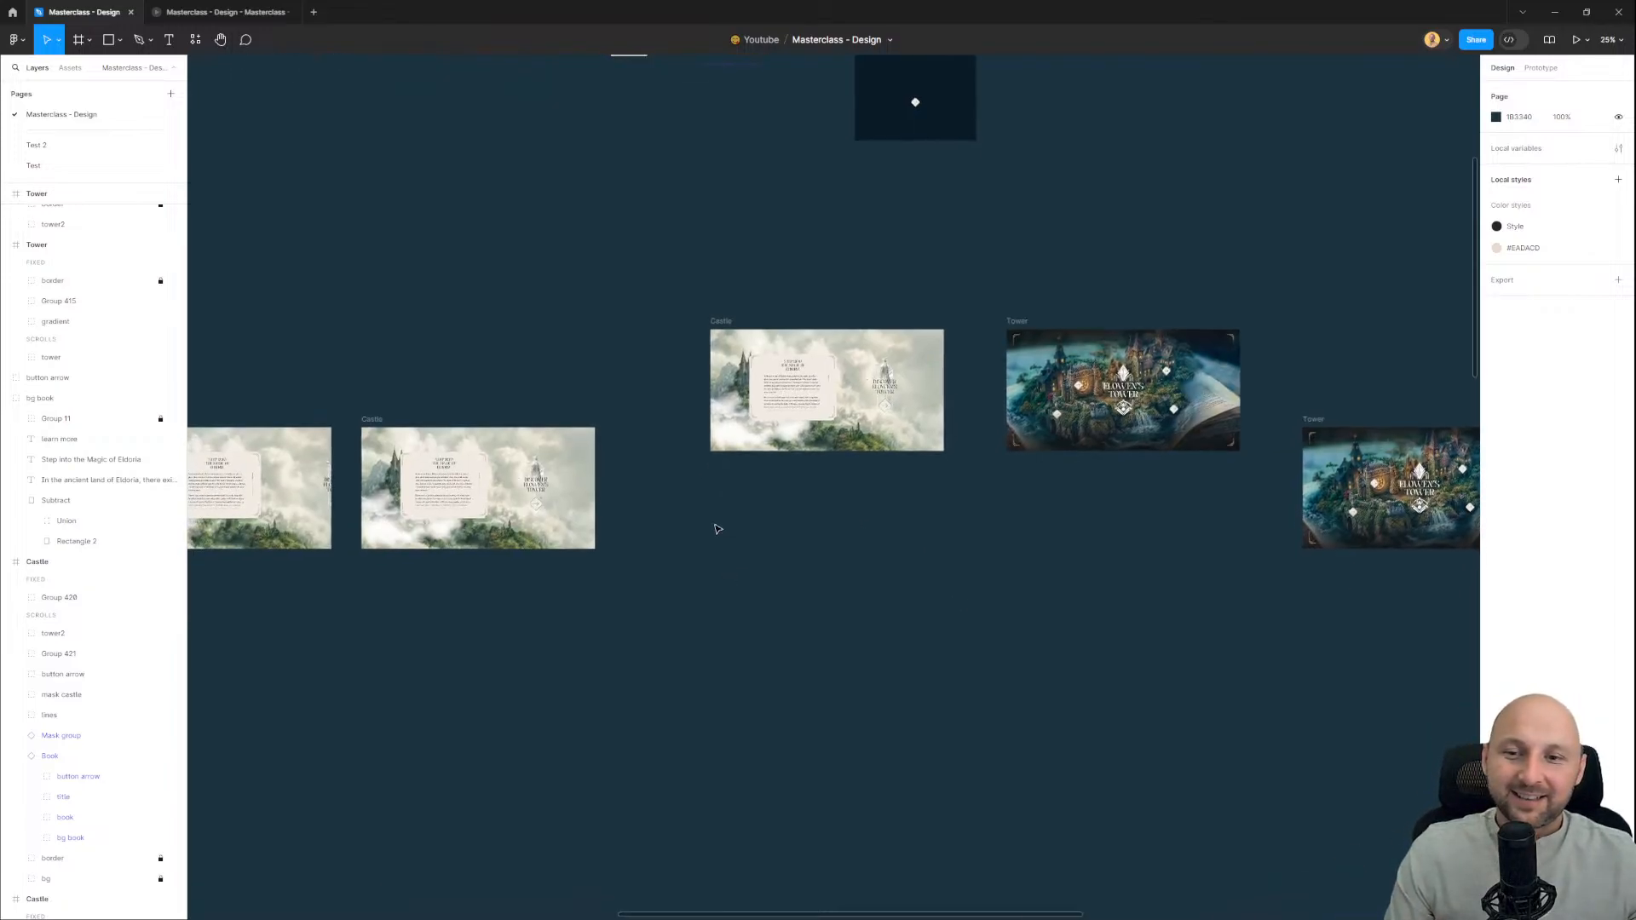
pyautogui.scroll(2, 701, 511)
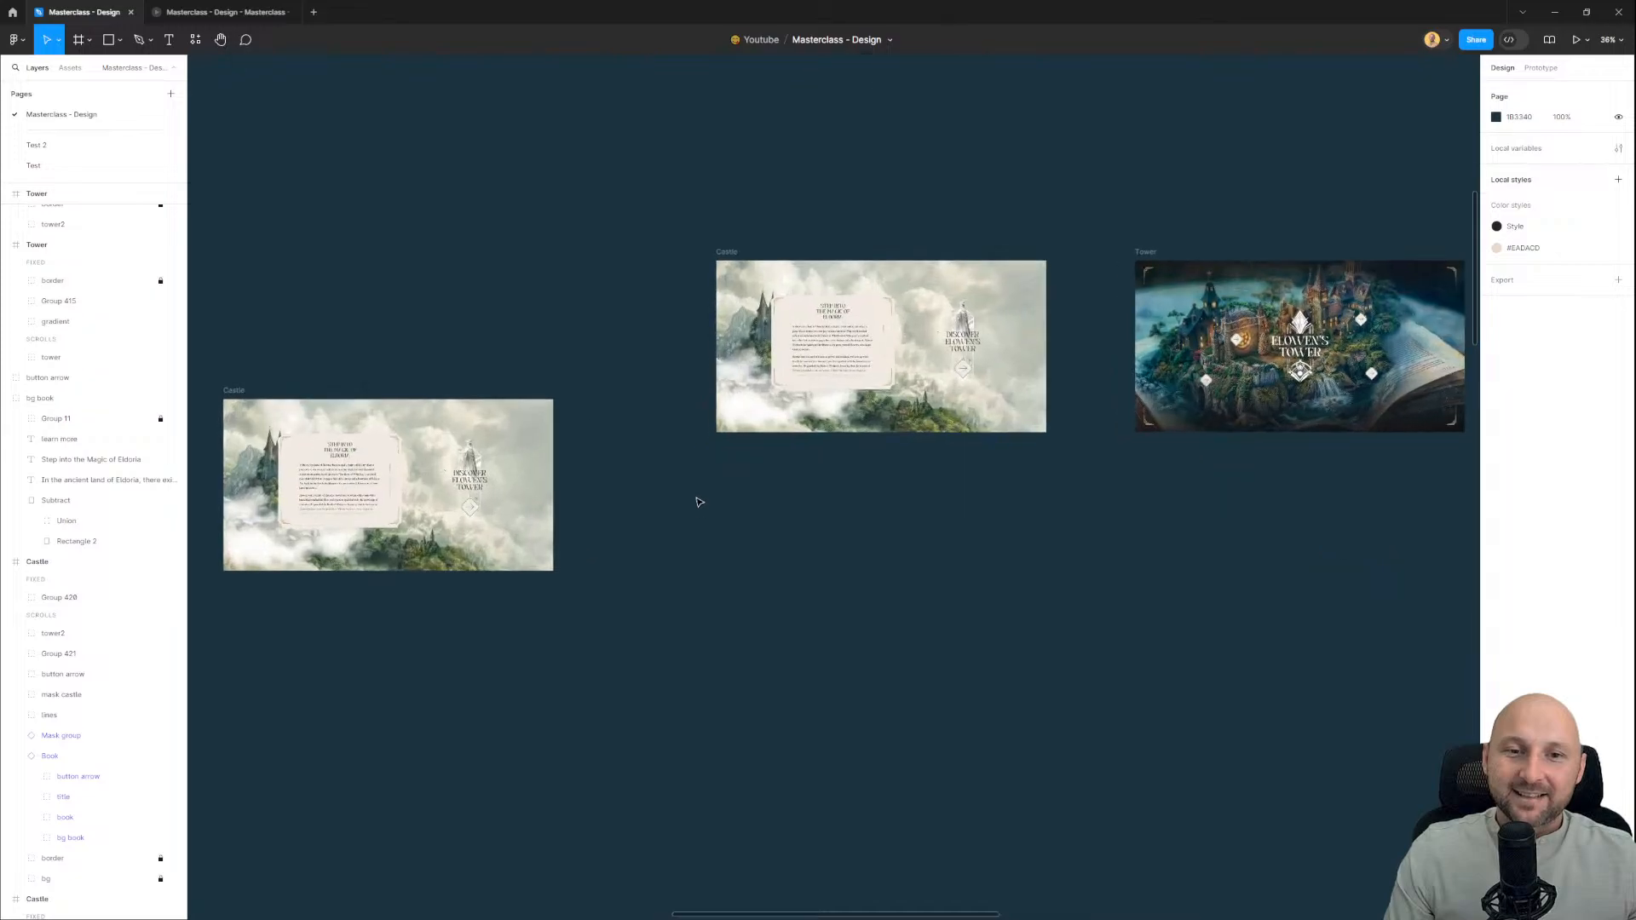
pyautogui.moveTo(1119, 534); pyautogui.dragTo(870, 562)
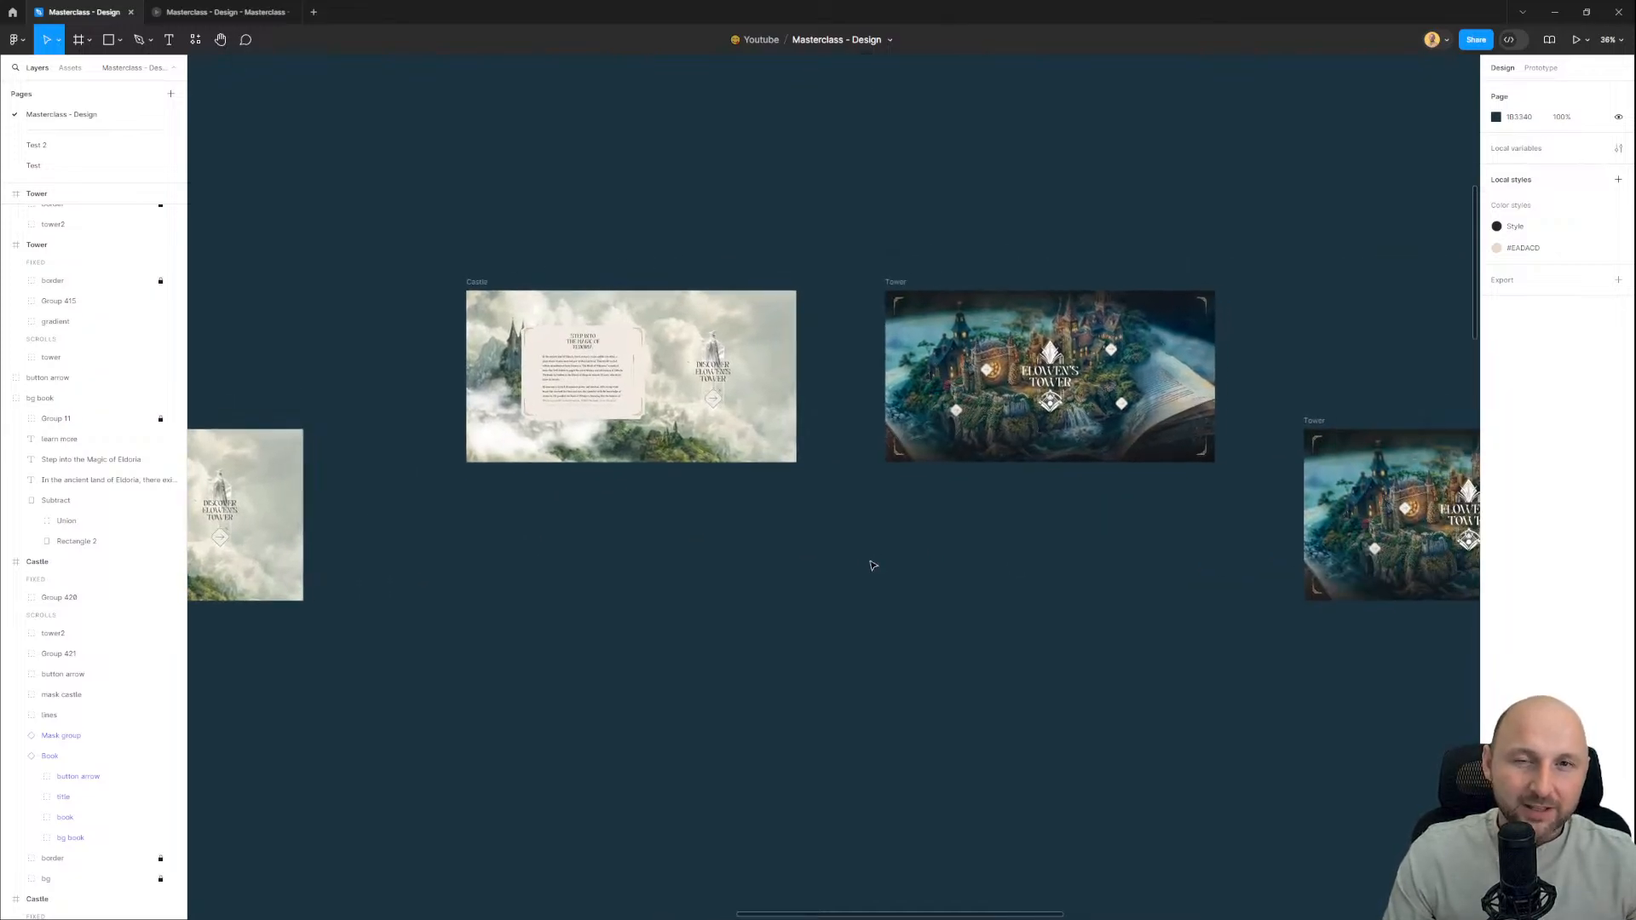
pyautogui.scroll(1, 920, 314)
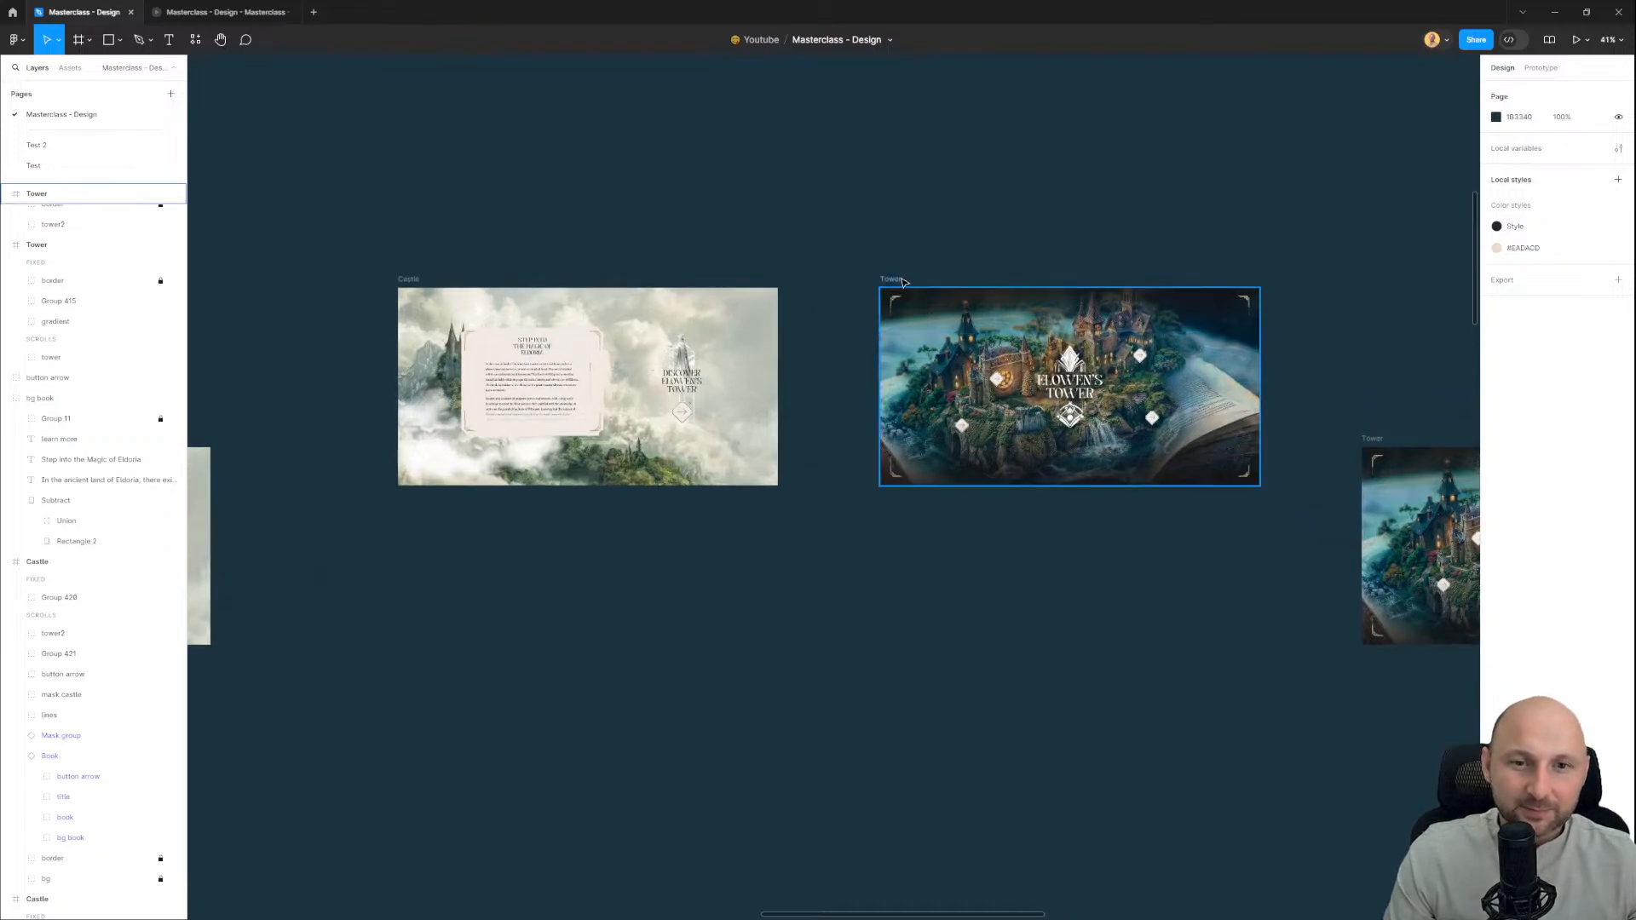
pyautogui.moveTo(896, 280); pyautogui.dragTo(837, 280)
# Step: Replay the transition between the Castle copy and the Tower frame in the prototype preview, stepping back and forward, and return to the design
pyautogui.hscroll(5, 836, 529)
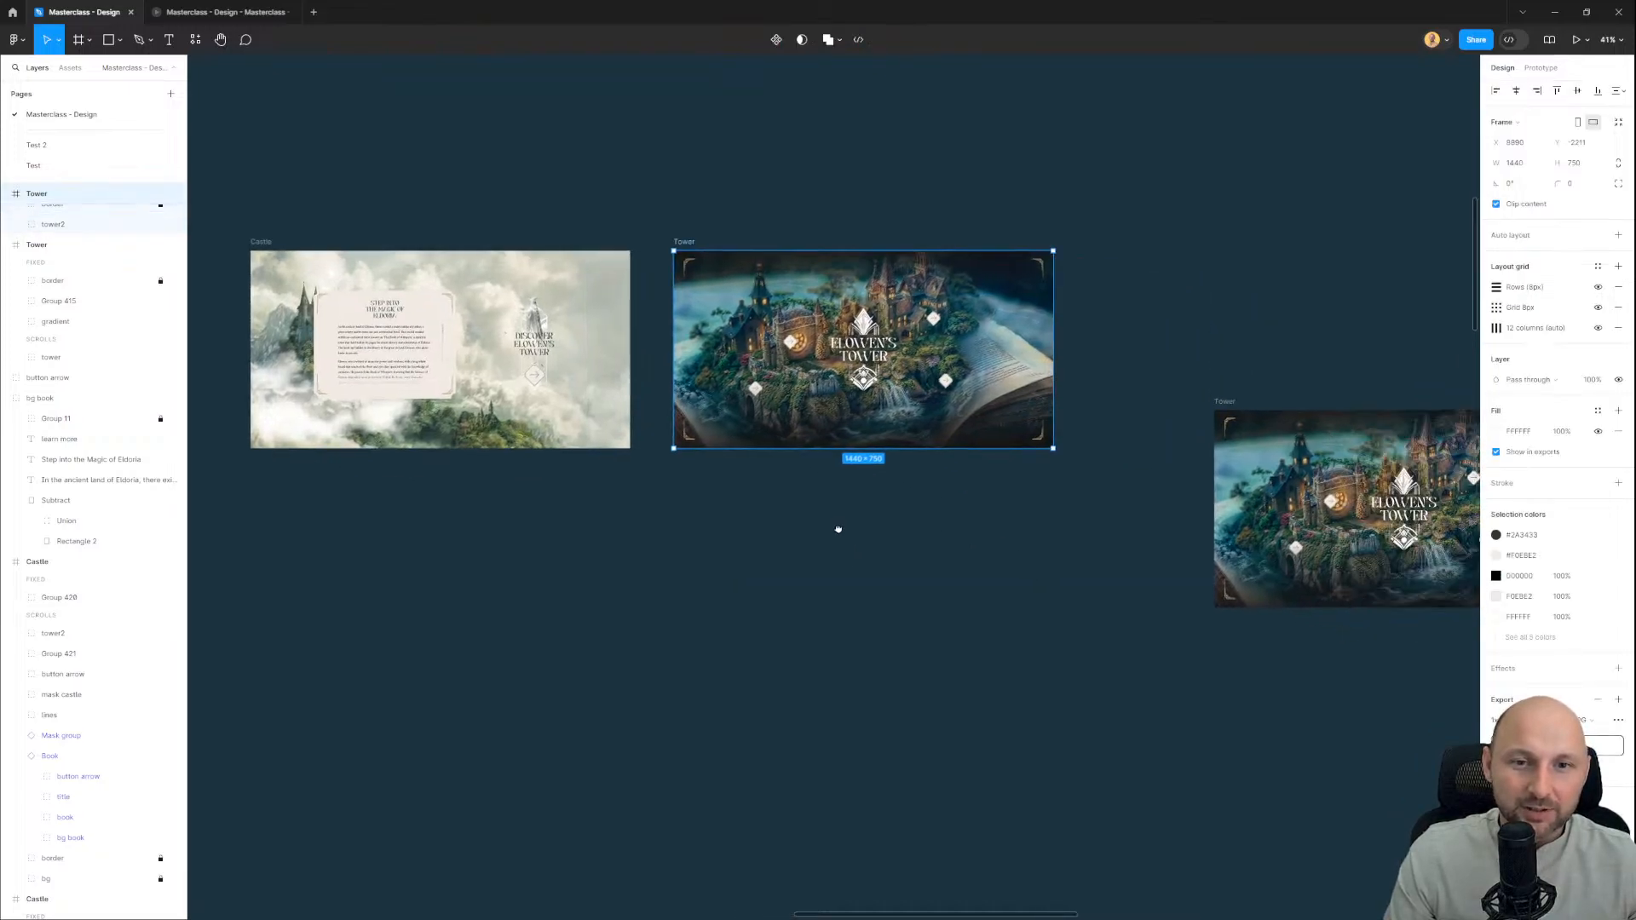
pyautogui.hscroll(-10, 880, 566)
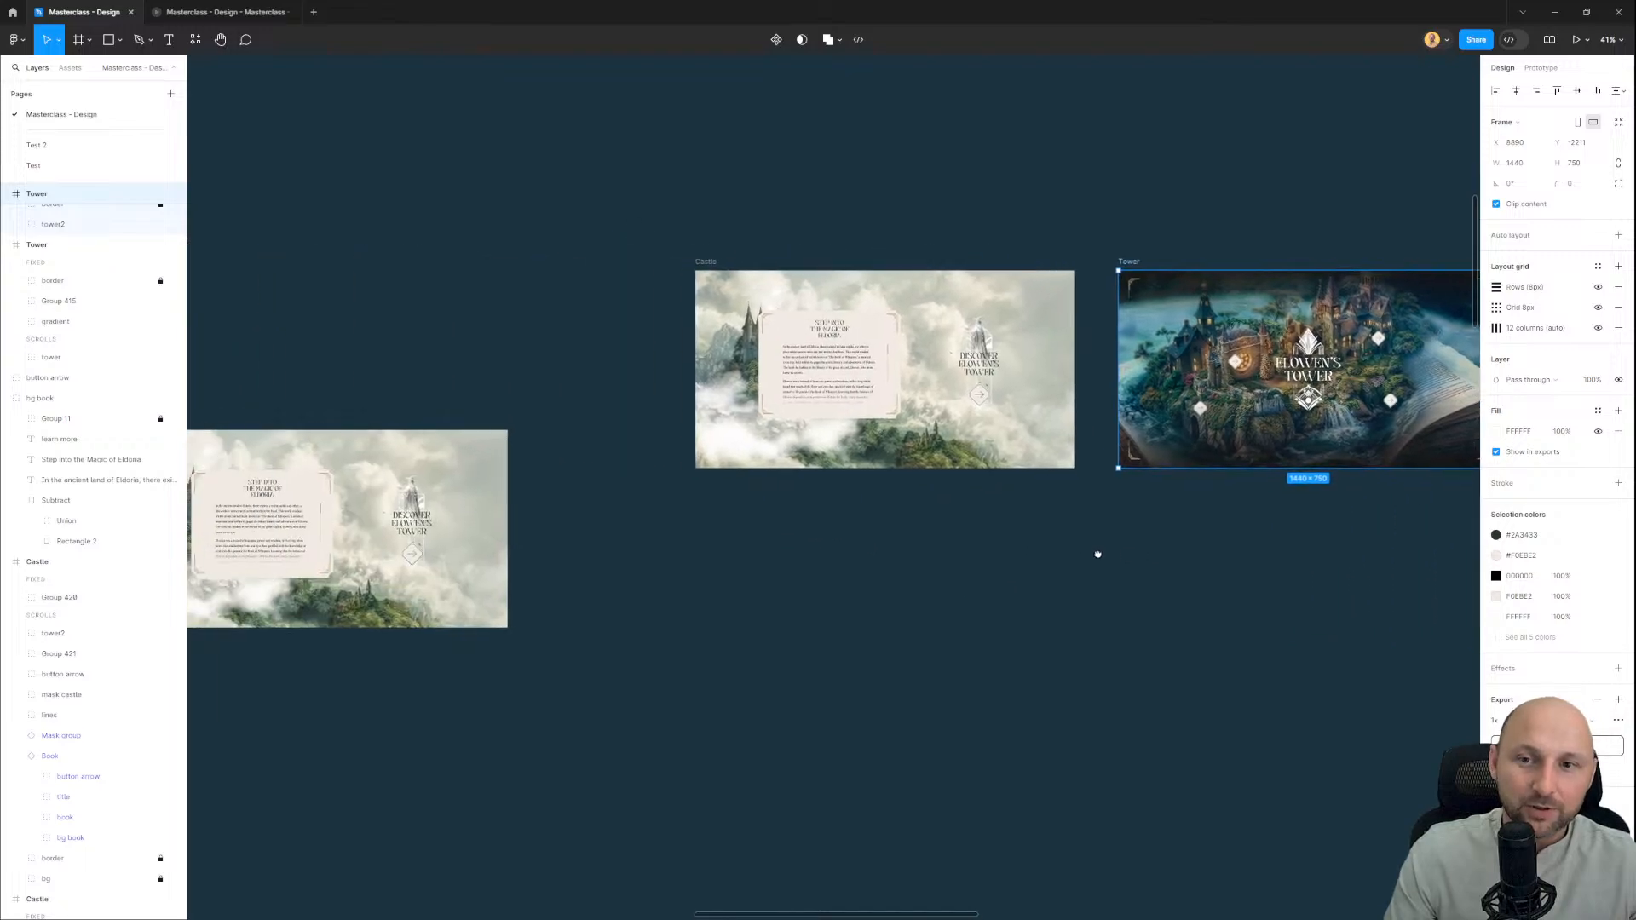
pyautogui.scroll(3, 785, 324)
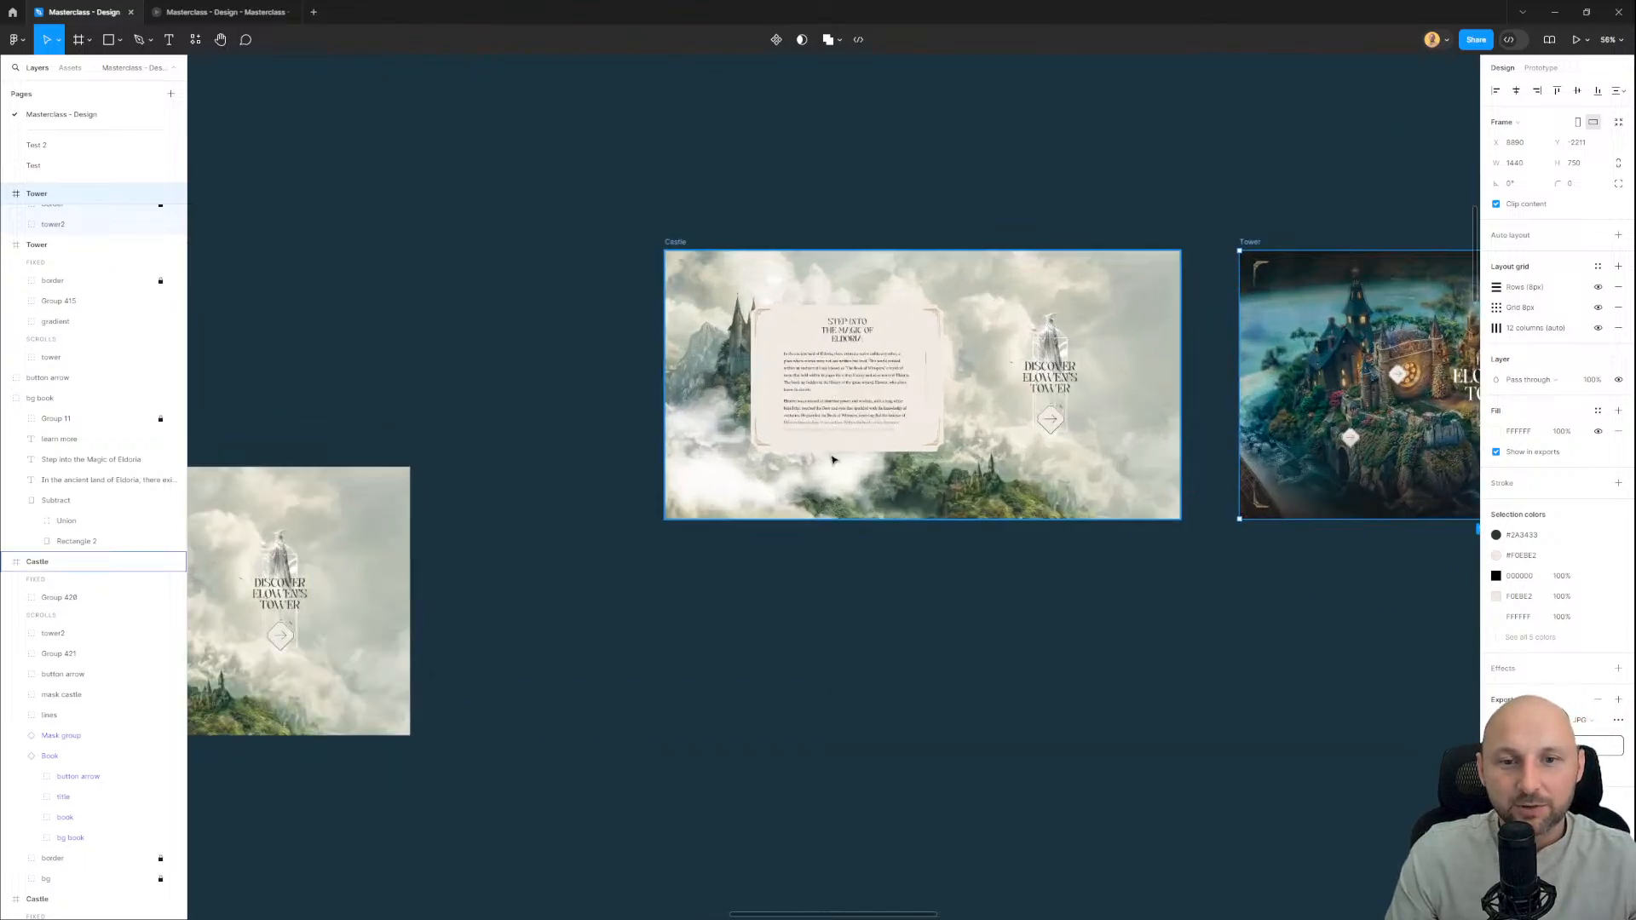
pyautogui.hscroll(5, 813, 580)
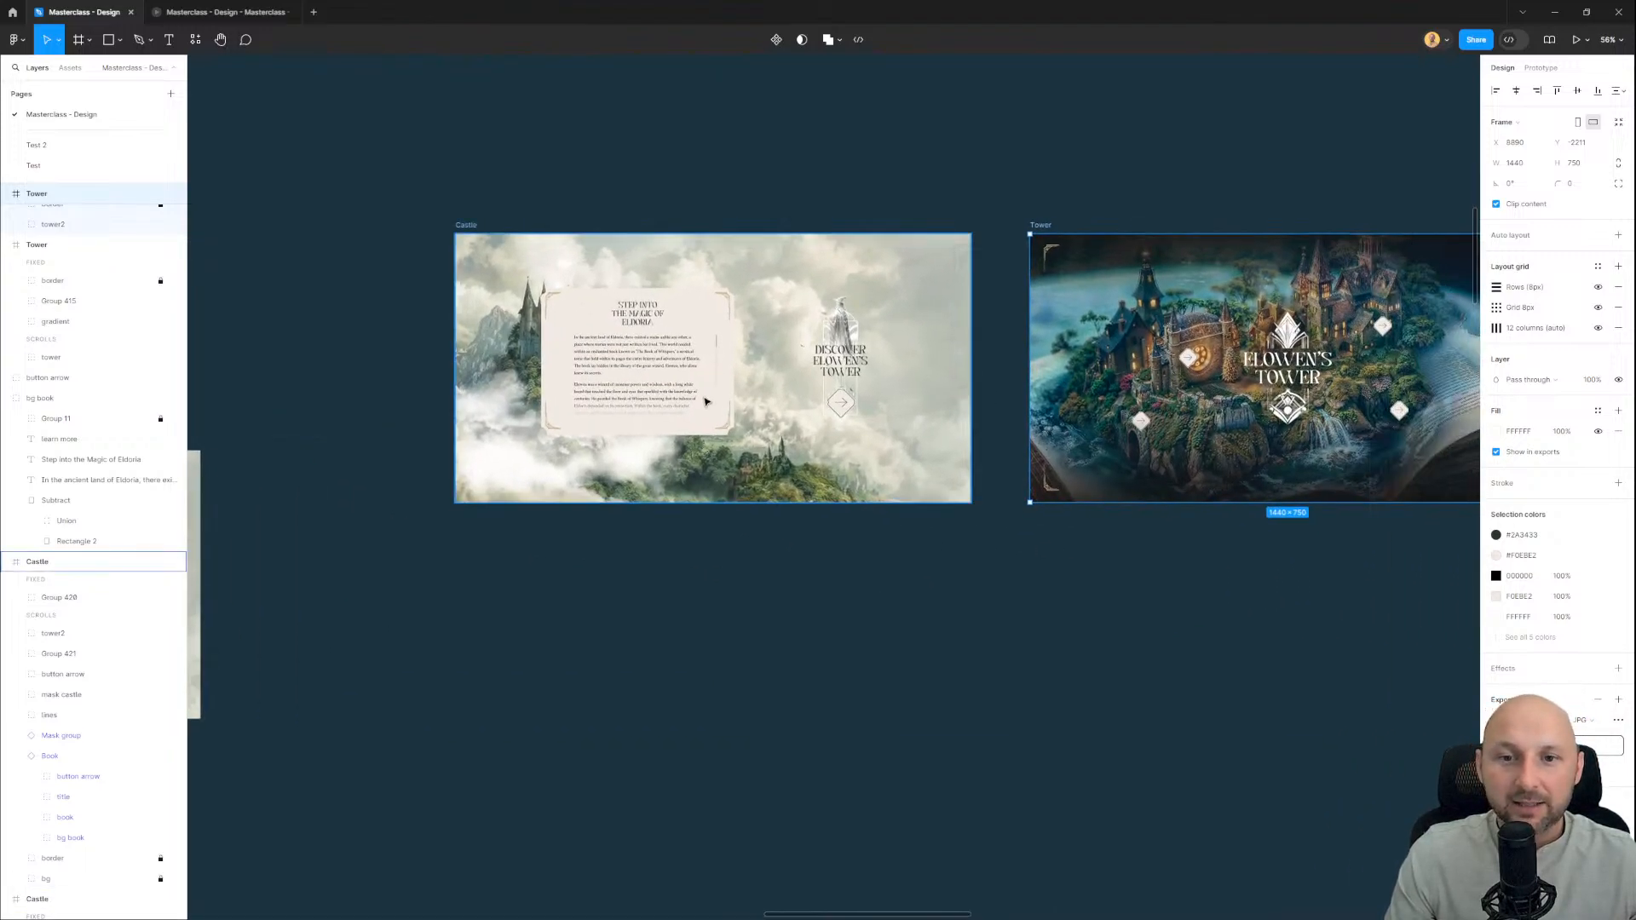
pyautogui.click(719, 443)
pyautogui.click(720, 443)
pyautogui.click(245, 13)
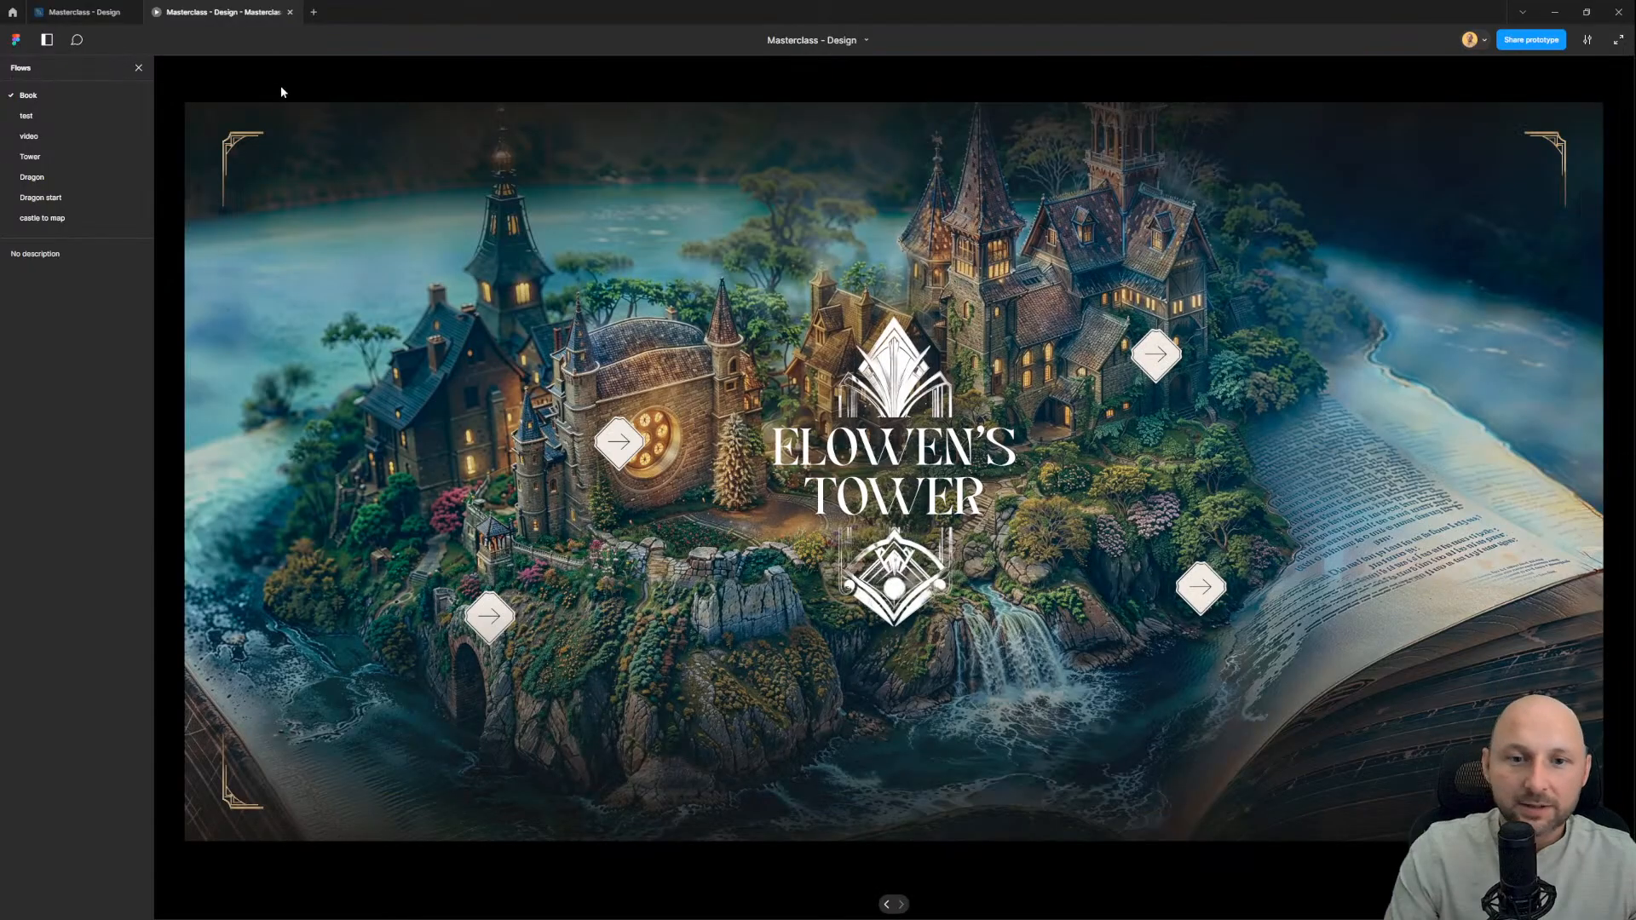
pyautogui.press('Left')
pyautogui.click(1193, 460)
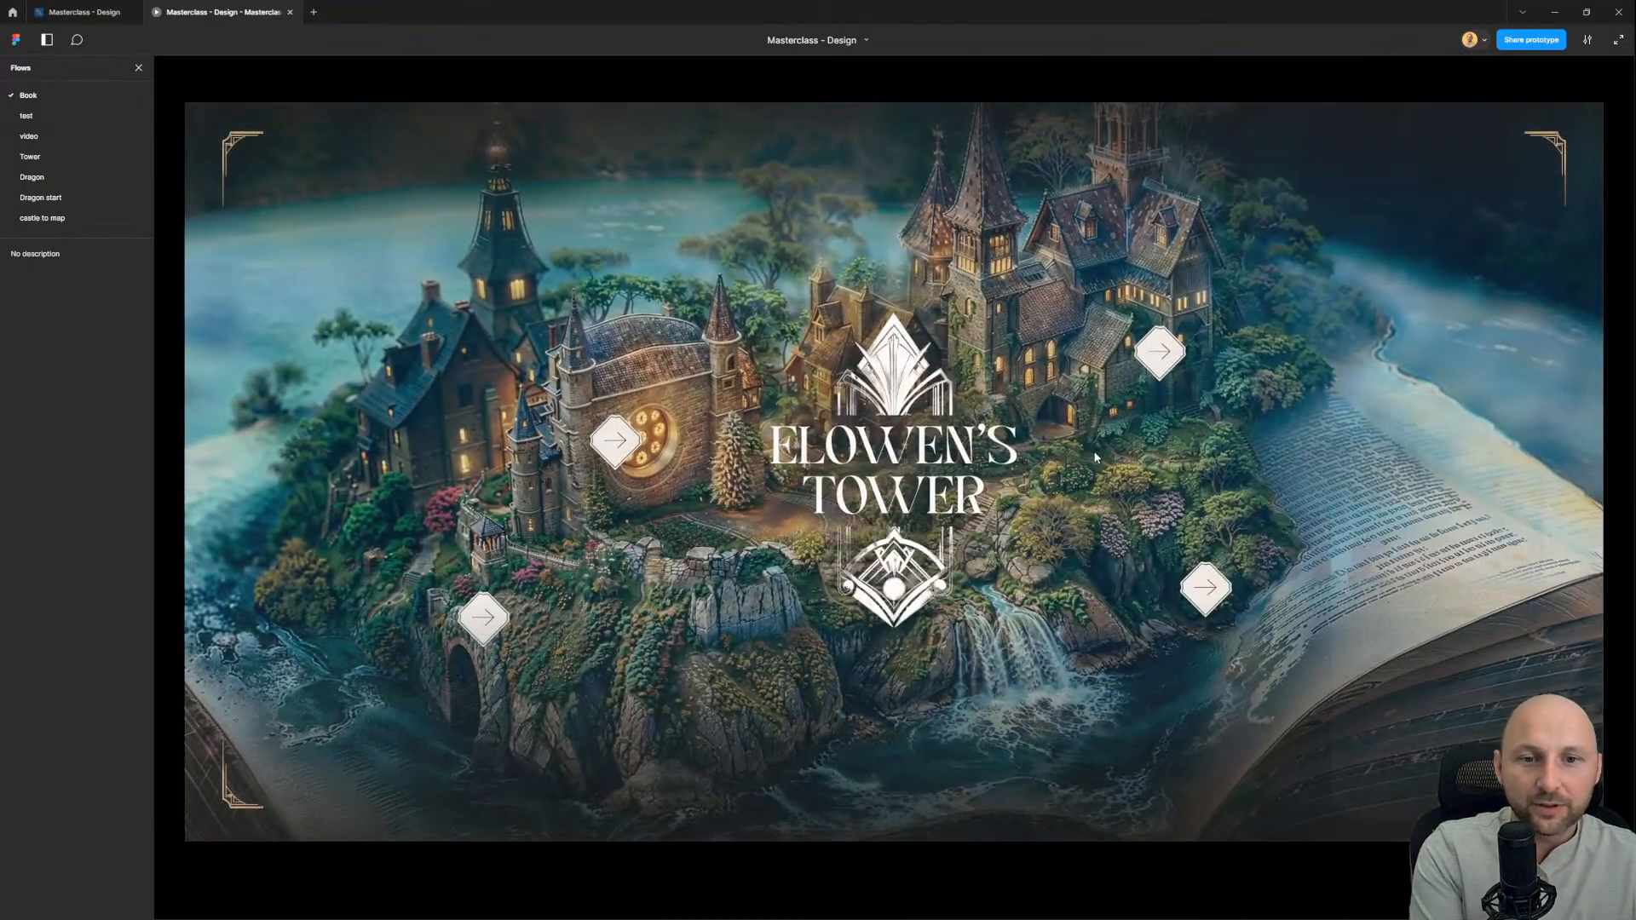
pyautogui.press('Left')
pyautogui.press('Right')
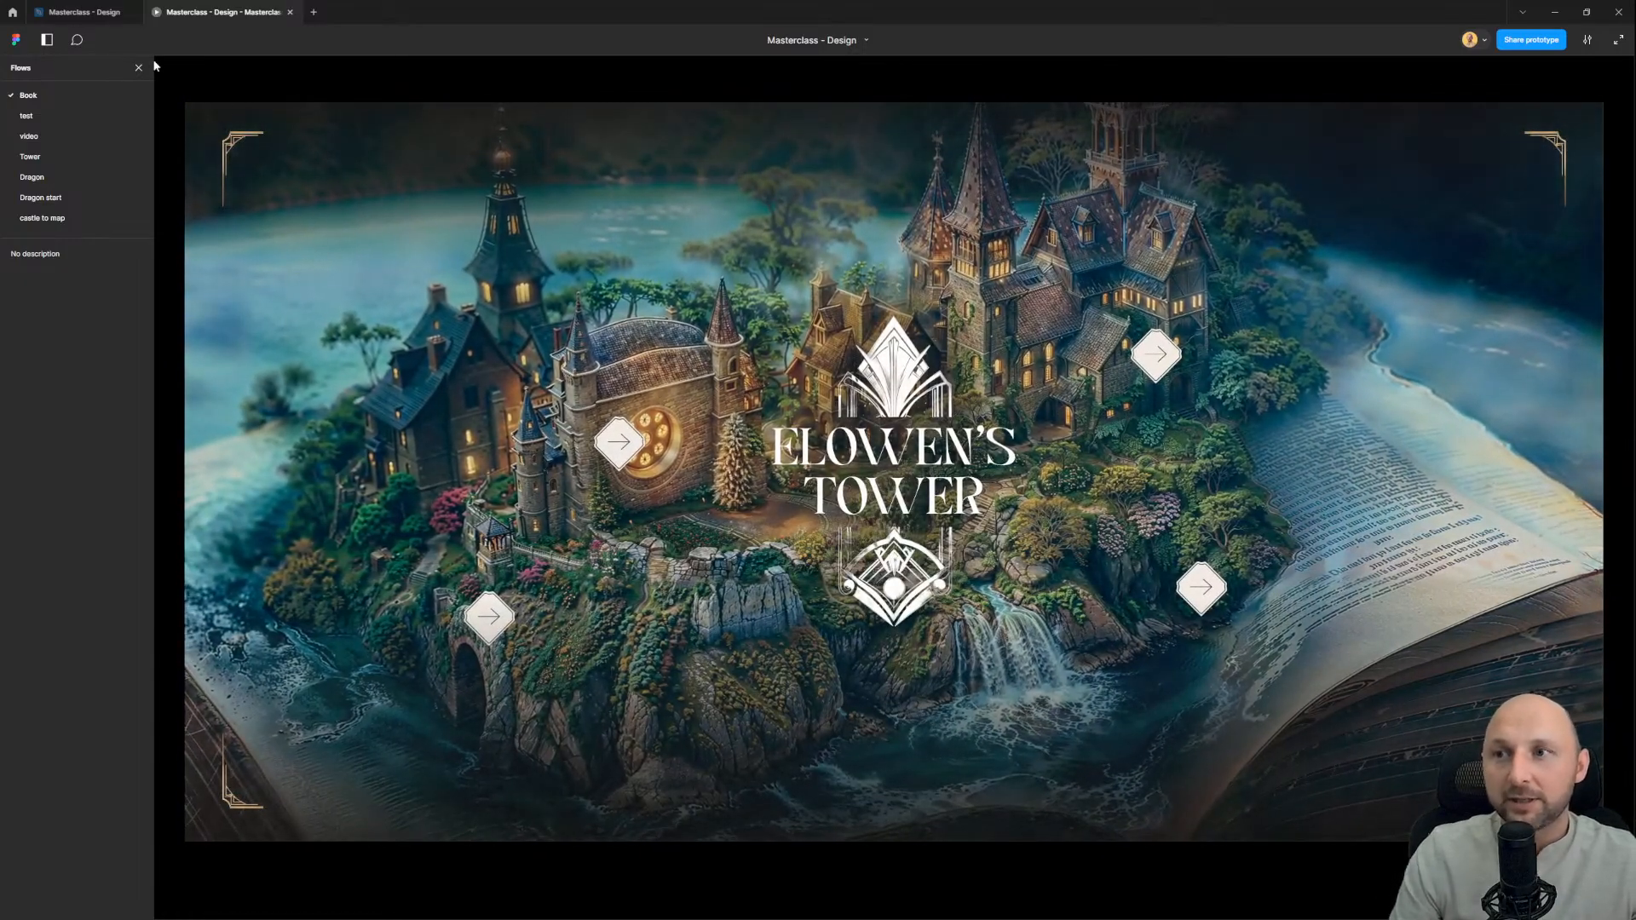
pyautogui.click(83, 12)
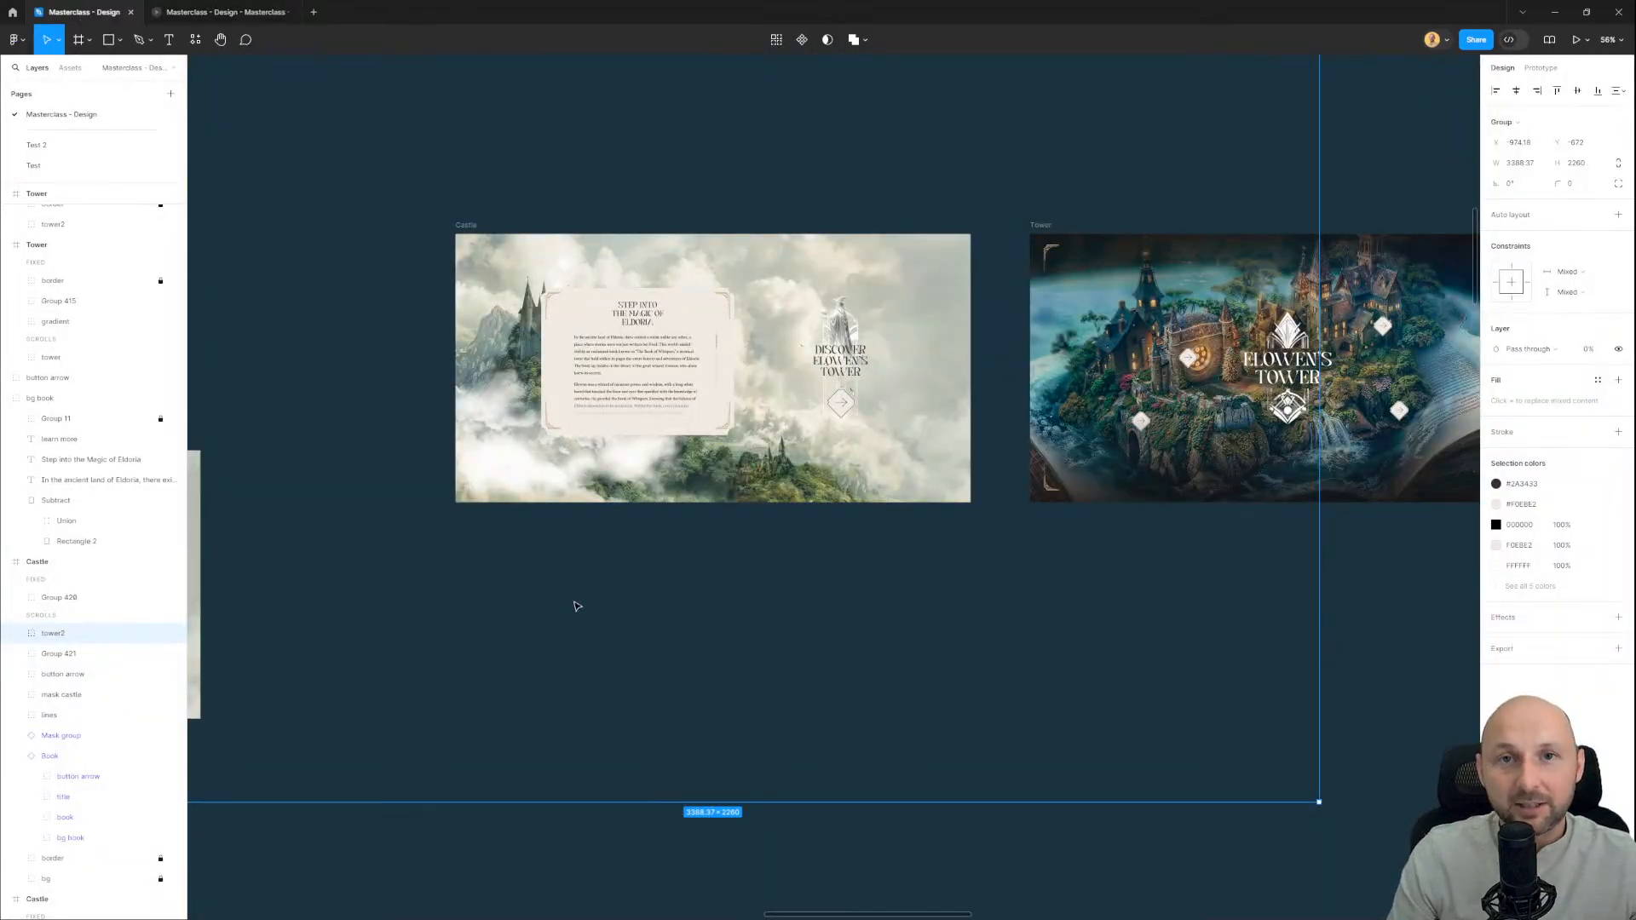
# Step: Link the Castle frame that starts the castle to map flow to the Castle copy with a prototype connection
pyautogui.scroll(-3, 577, 606)
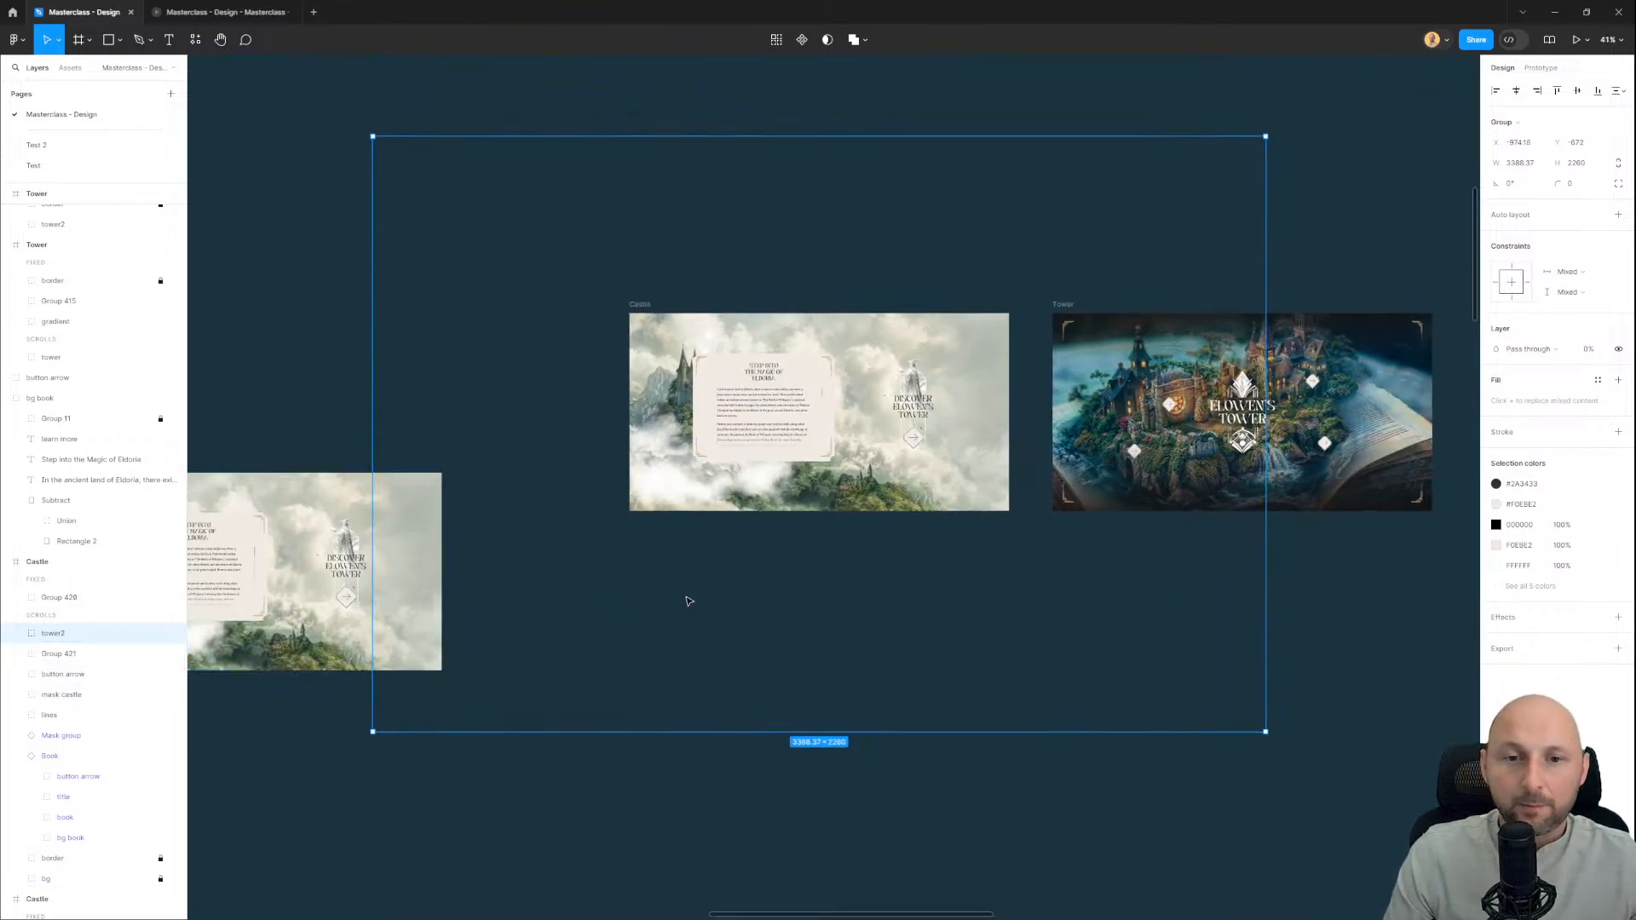
pyautogui.moveTo(559, 446); pyautogui.dragTo(992, 392)
pyautogui.click(686, 293)
pyautogui.moveTo(687, 293); pyautogui.dragTo(651, 290)
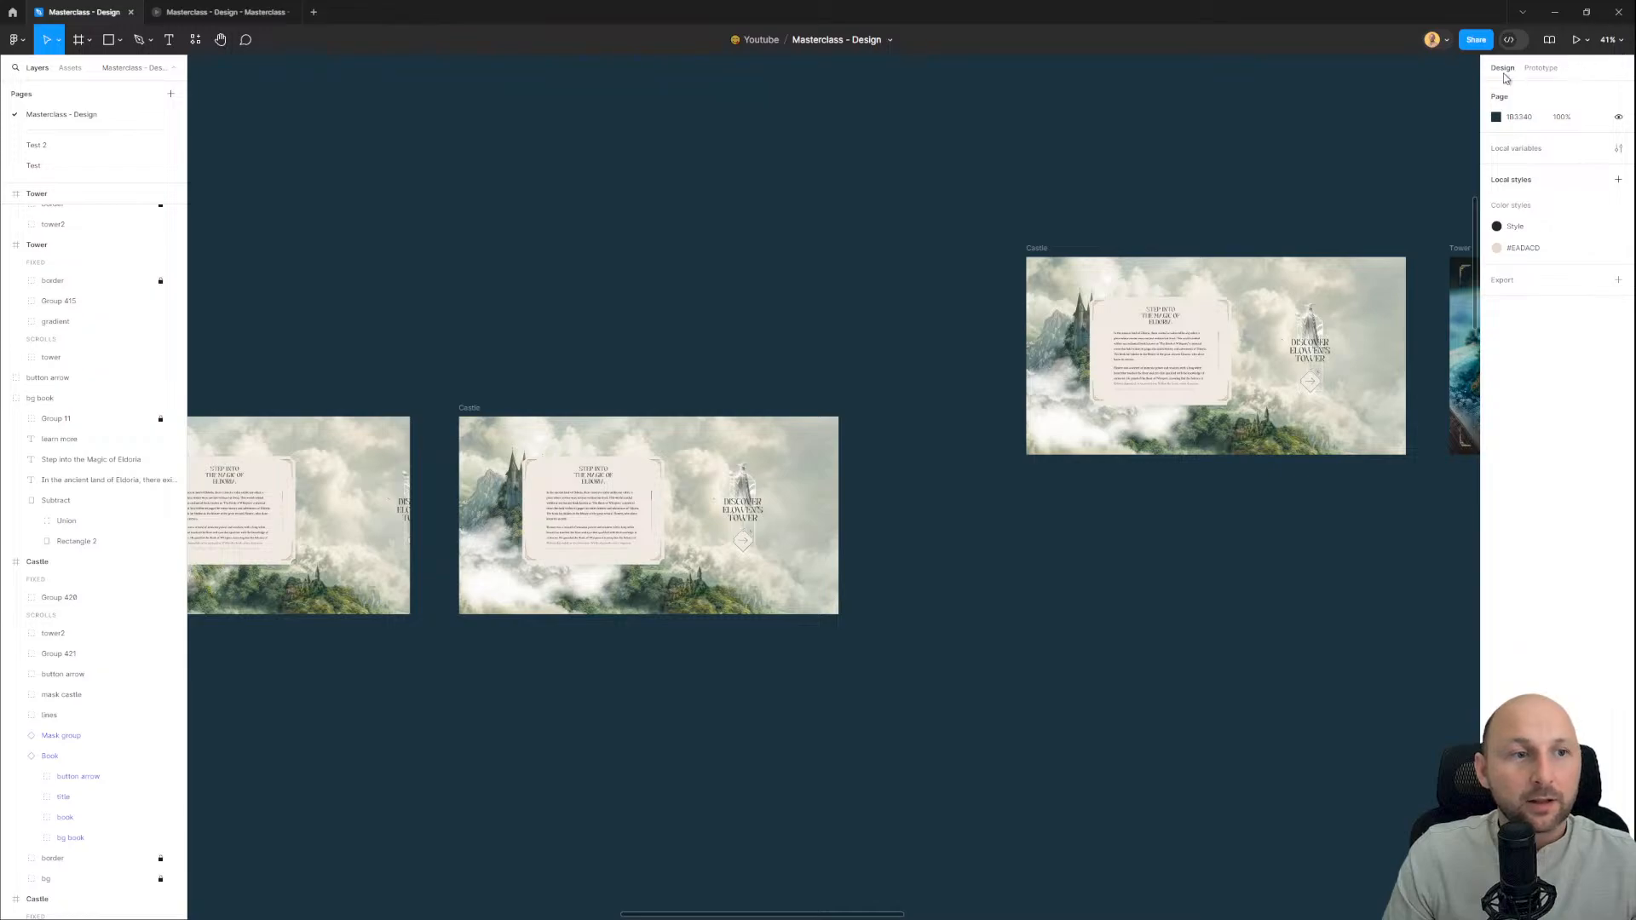
pyautogui.click(1541, 68)
pyautogui.hscroll(3, 667, 233)
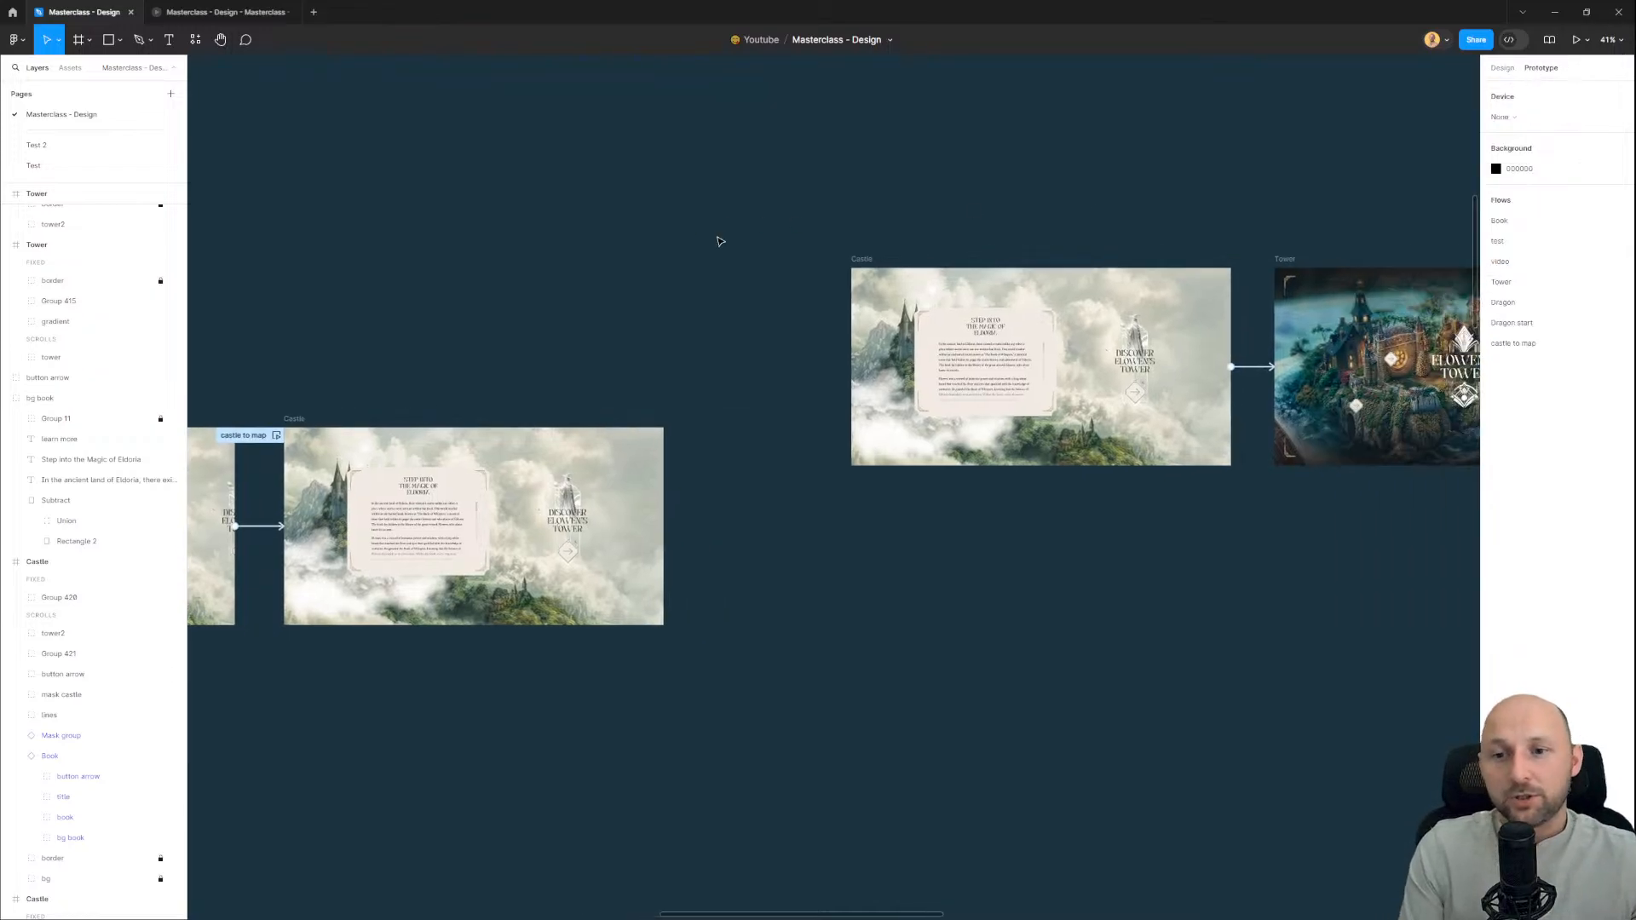
pyautogui.click(295, 419)
pyautogui.scroll(1, 447, 507)
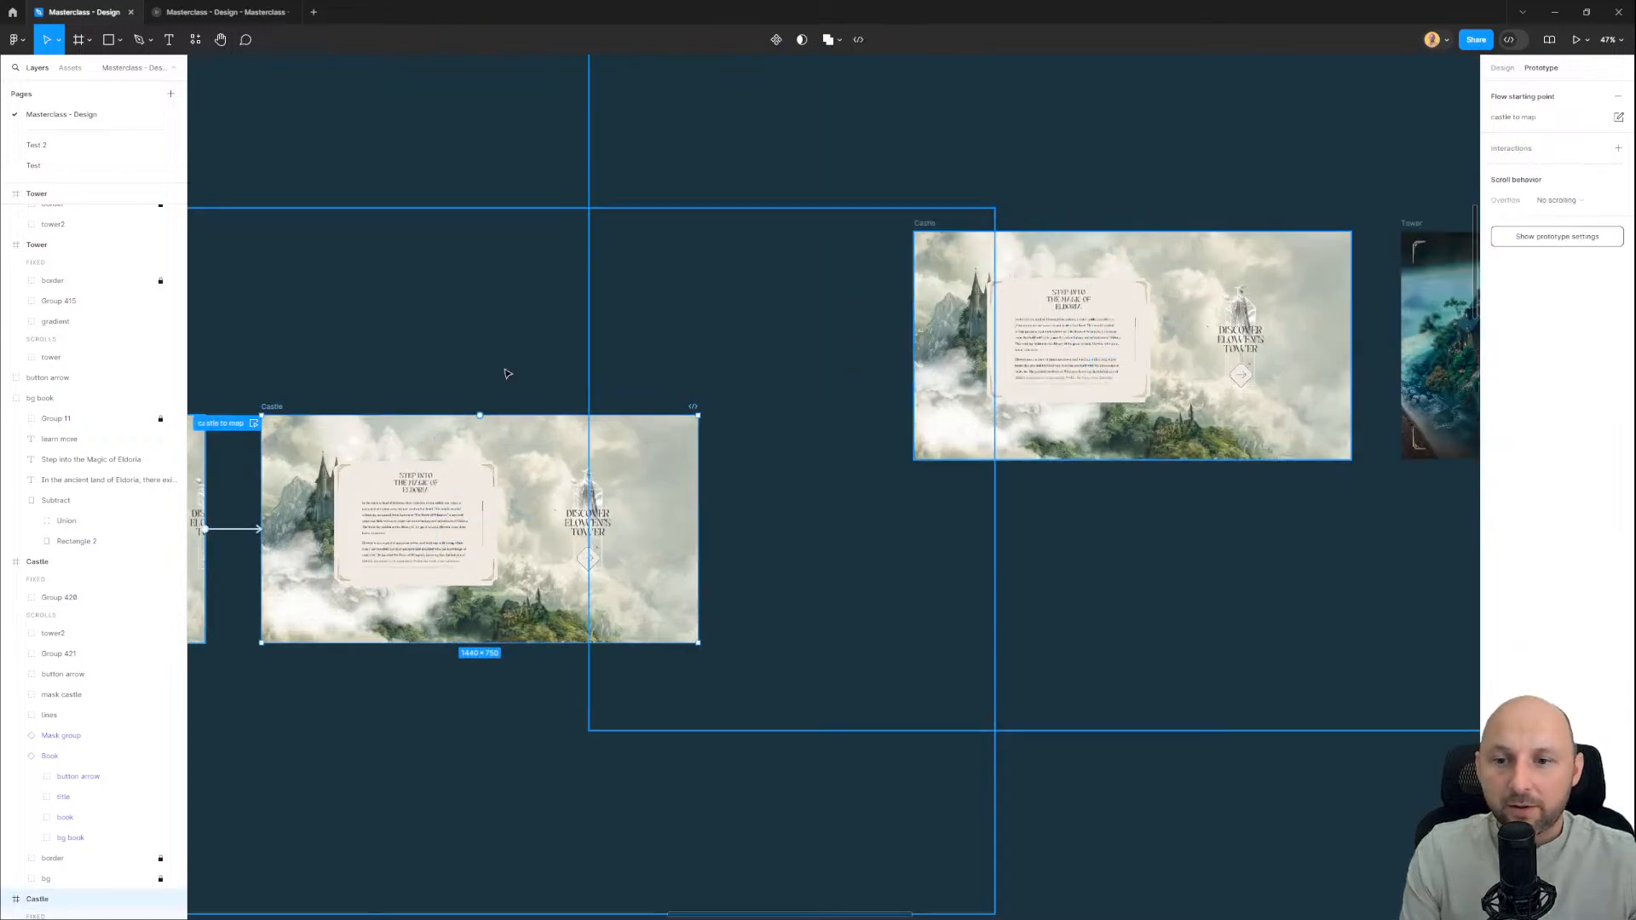
pyautogui.moveTo(601, 607); pyautogui.dragTo(1025, 501)
pyautogui.moveTo(464, 588); pyautogui.dragTo(404, 588)
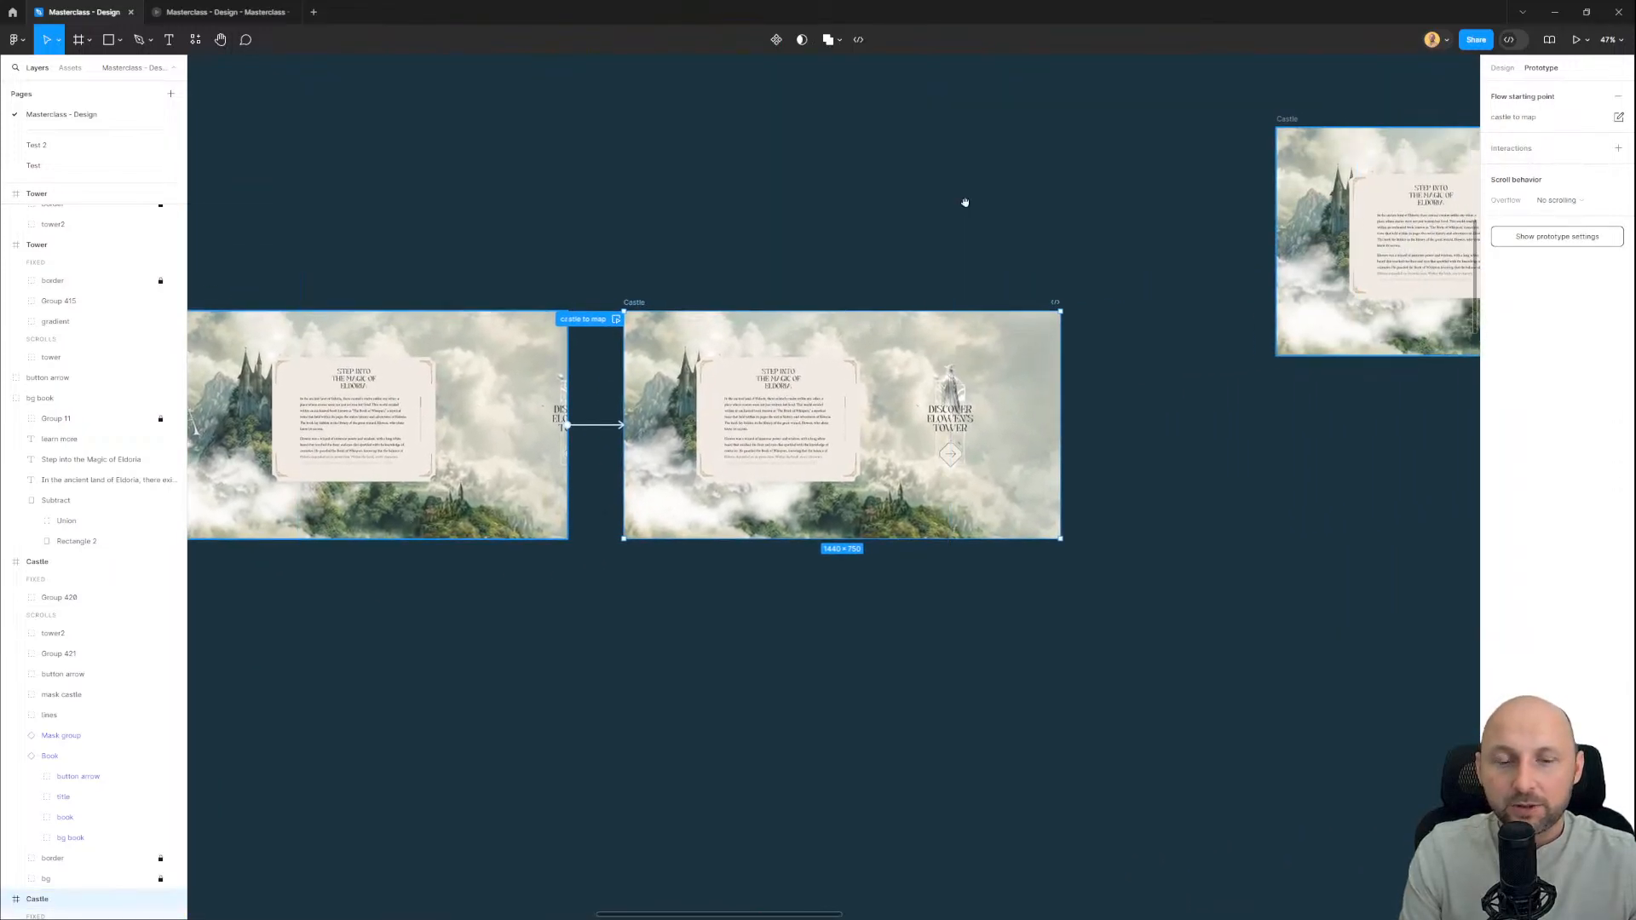
pyautogui.moveTo(1296, 238); pyautogui.dragTo(979, 292)
pyautogui.moveTo(742, 478); pyautogui.dragTo(958, 290)
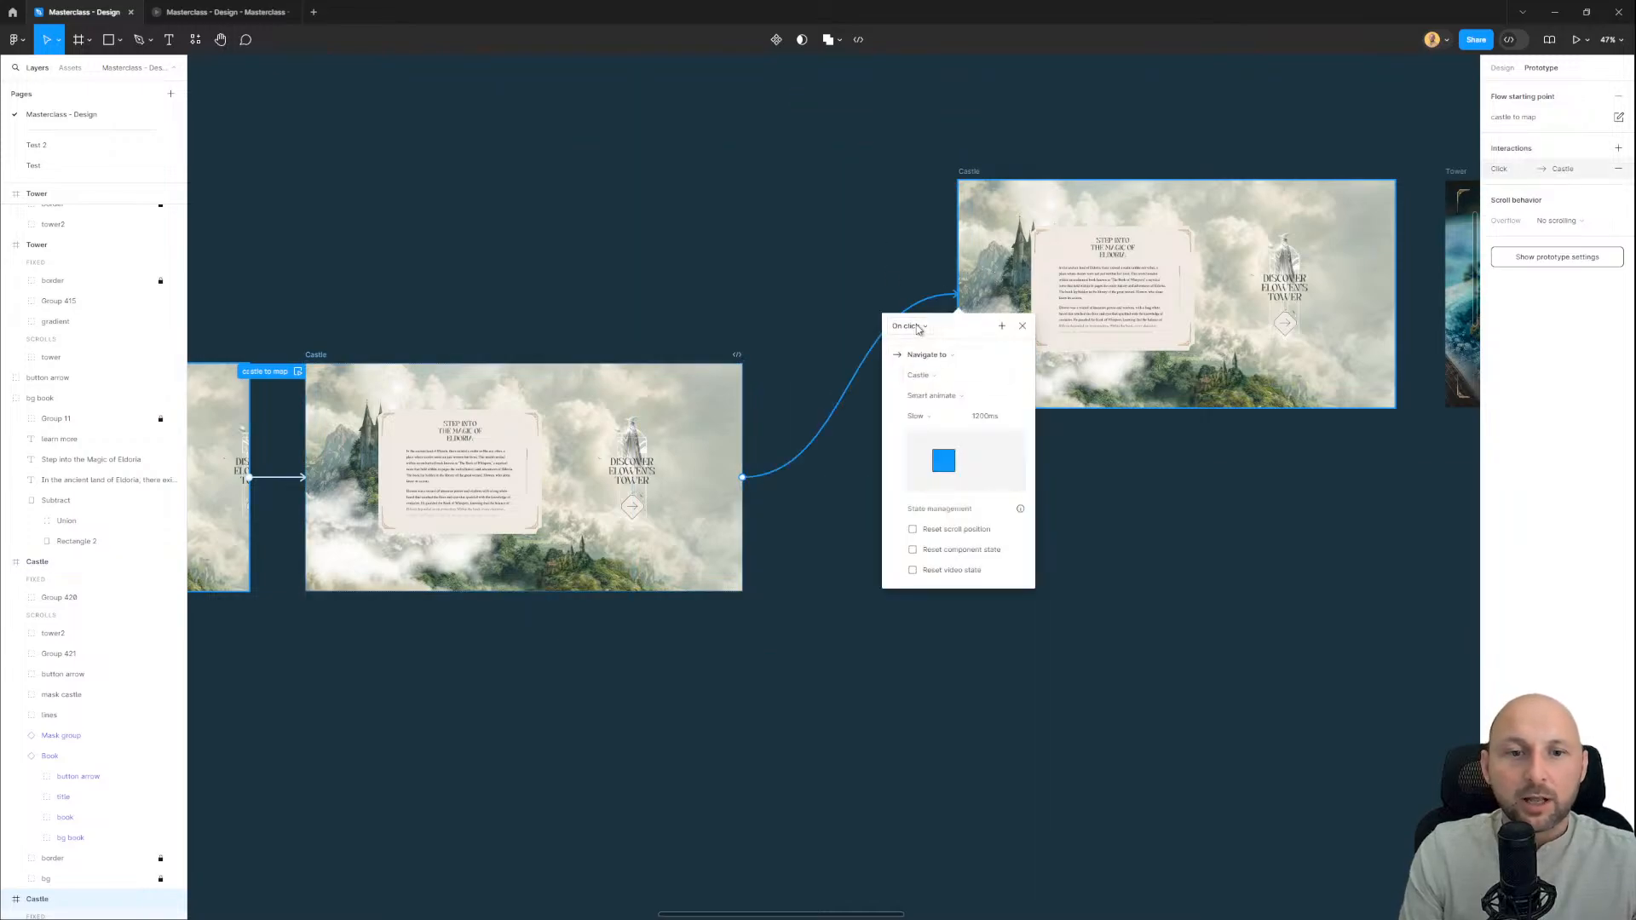
# Step: Set the interaction from the castle to map Castle frame to the Castle copy to After delay, 1 ms, with Instant animation
pyautogui.click(918, 329)
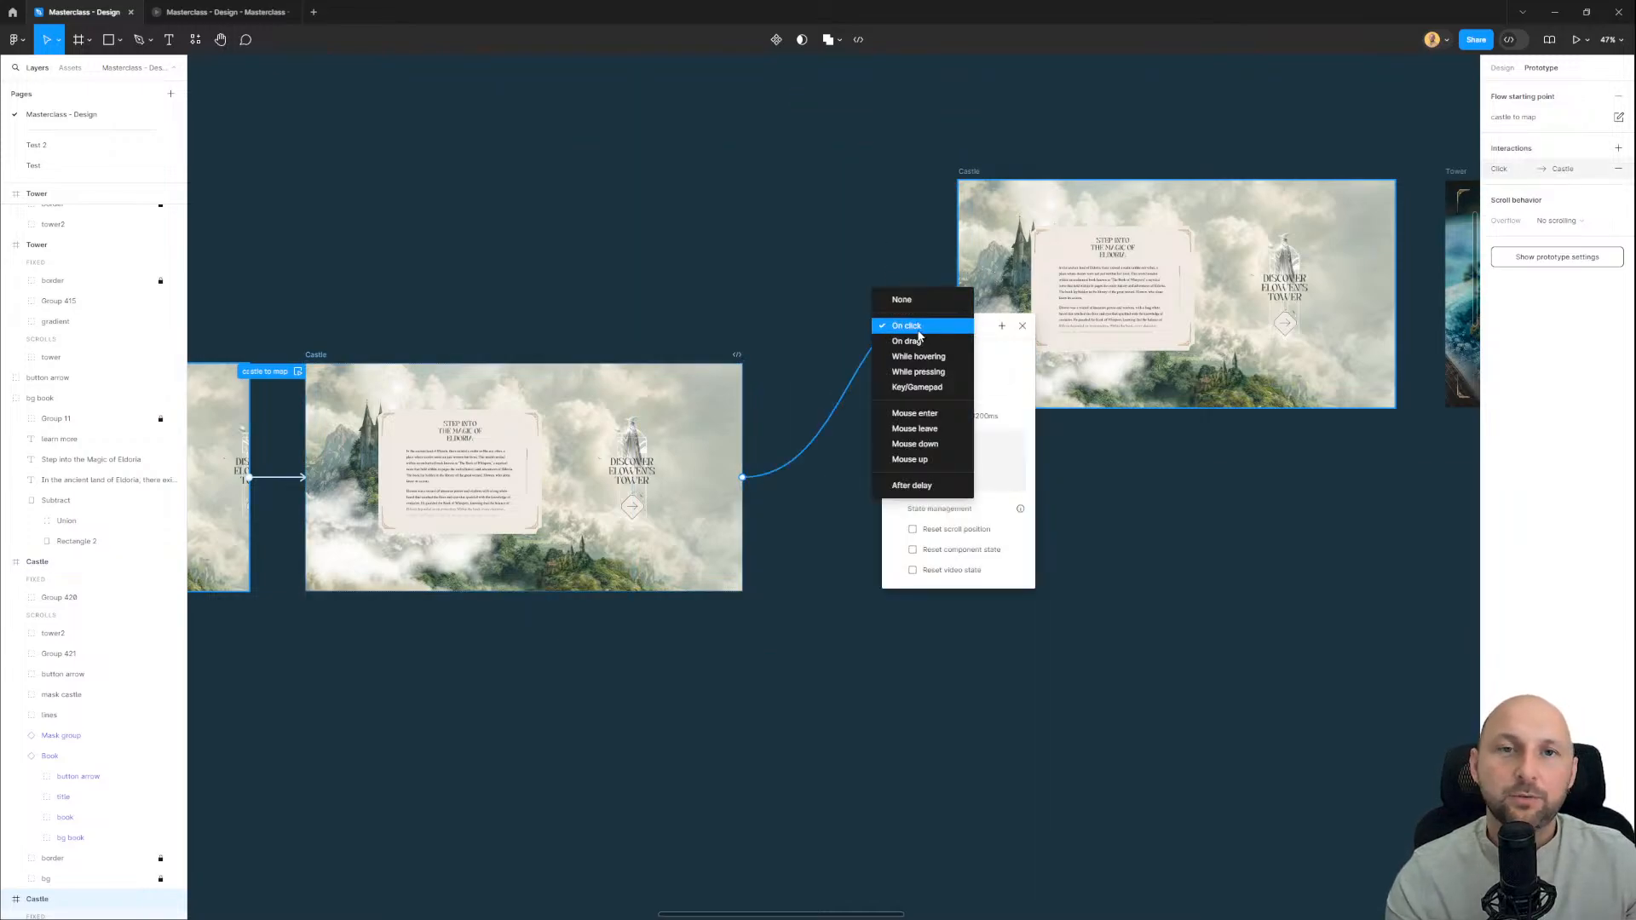
pyautogui.click(912, 484)
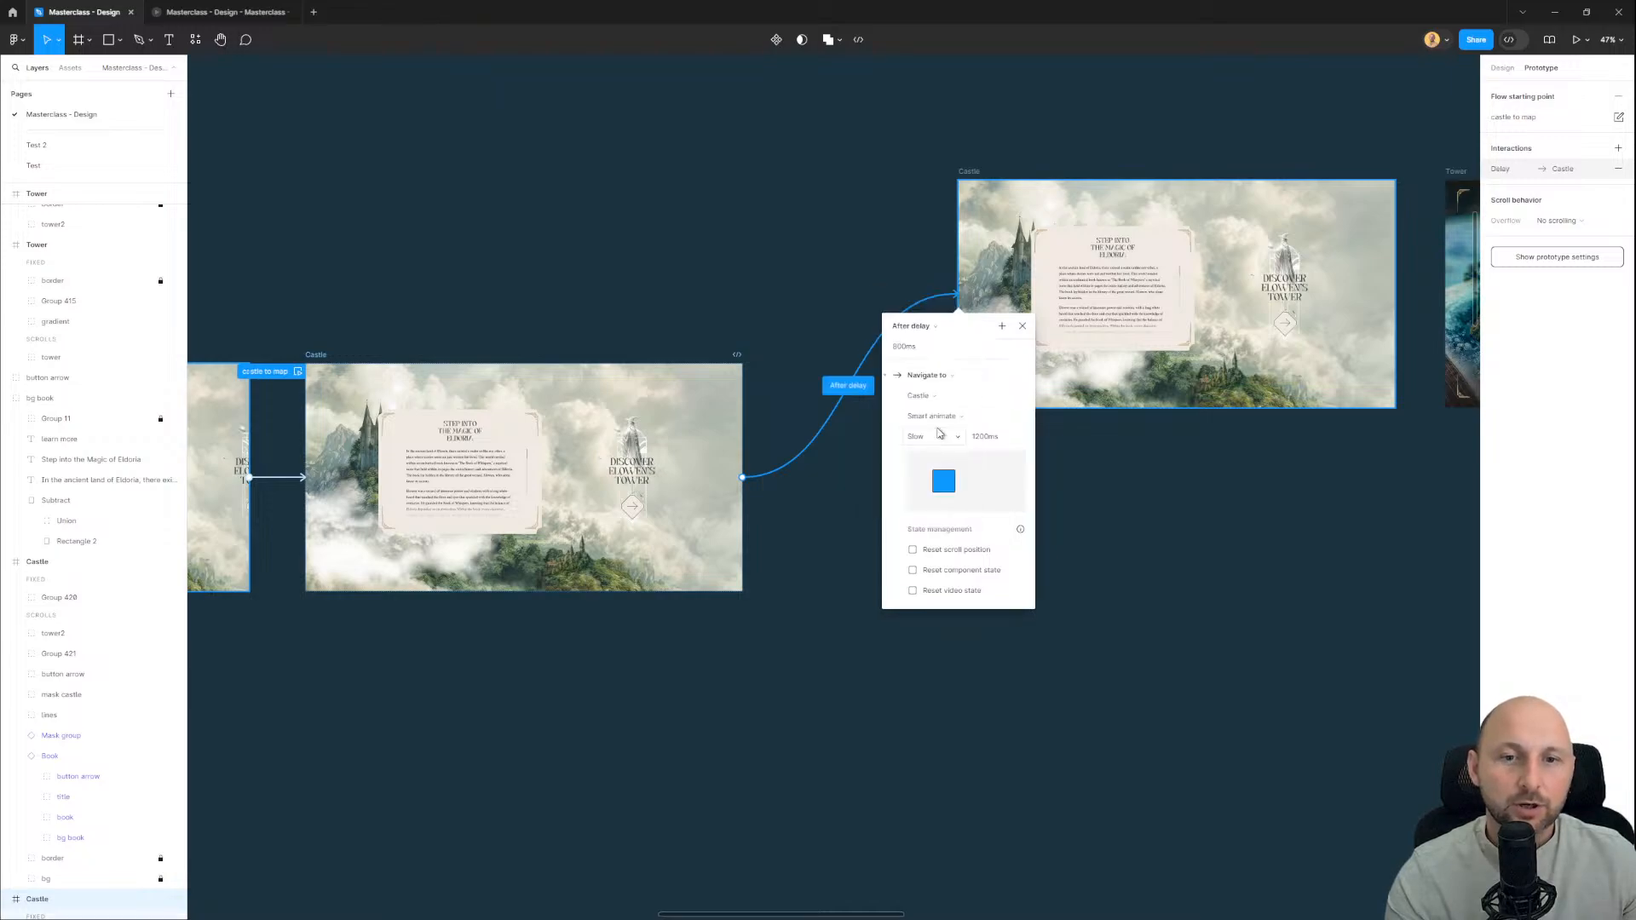
pyautogui.click(929, 353)
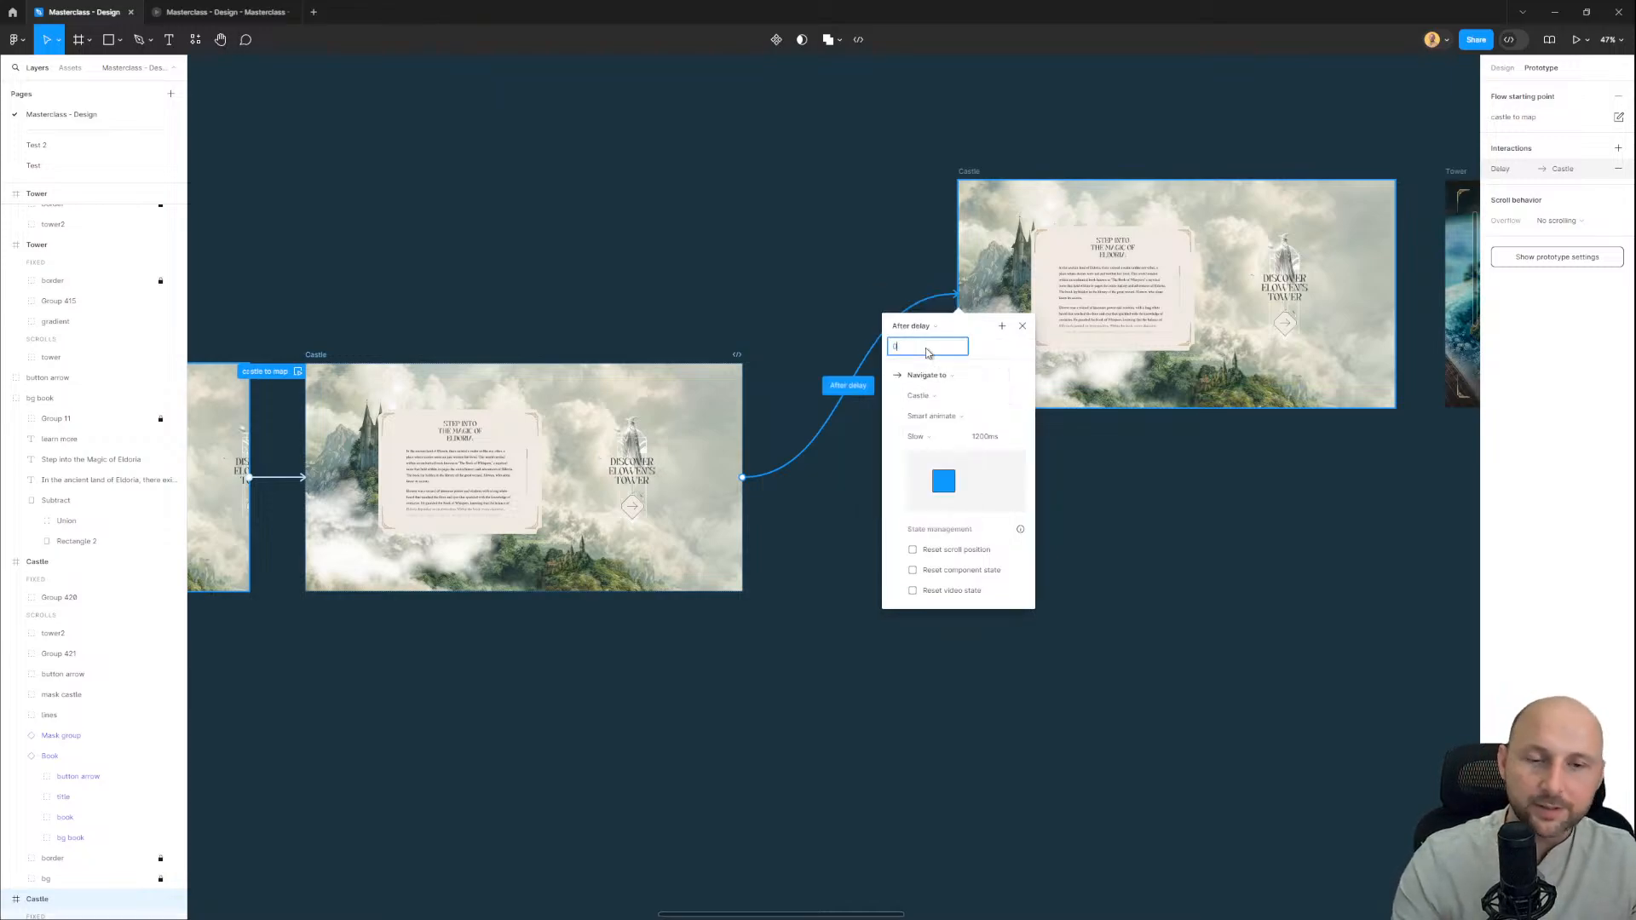
pyautogui.write('1')
pyautogui.press('Return')
pyautogui.click(956, 417)
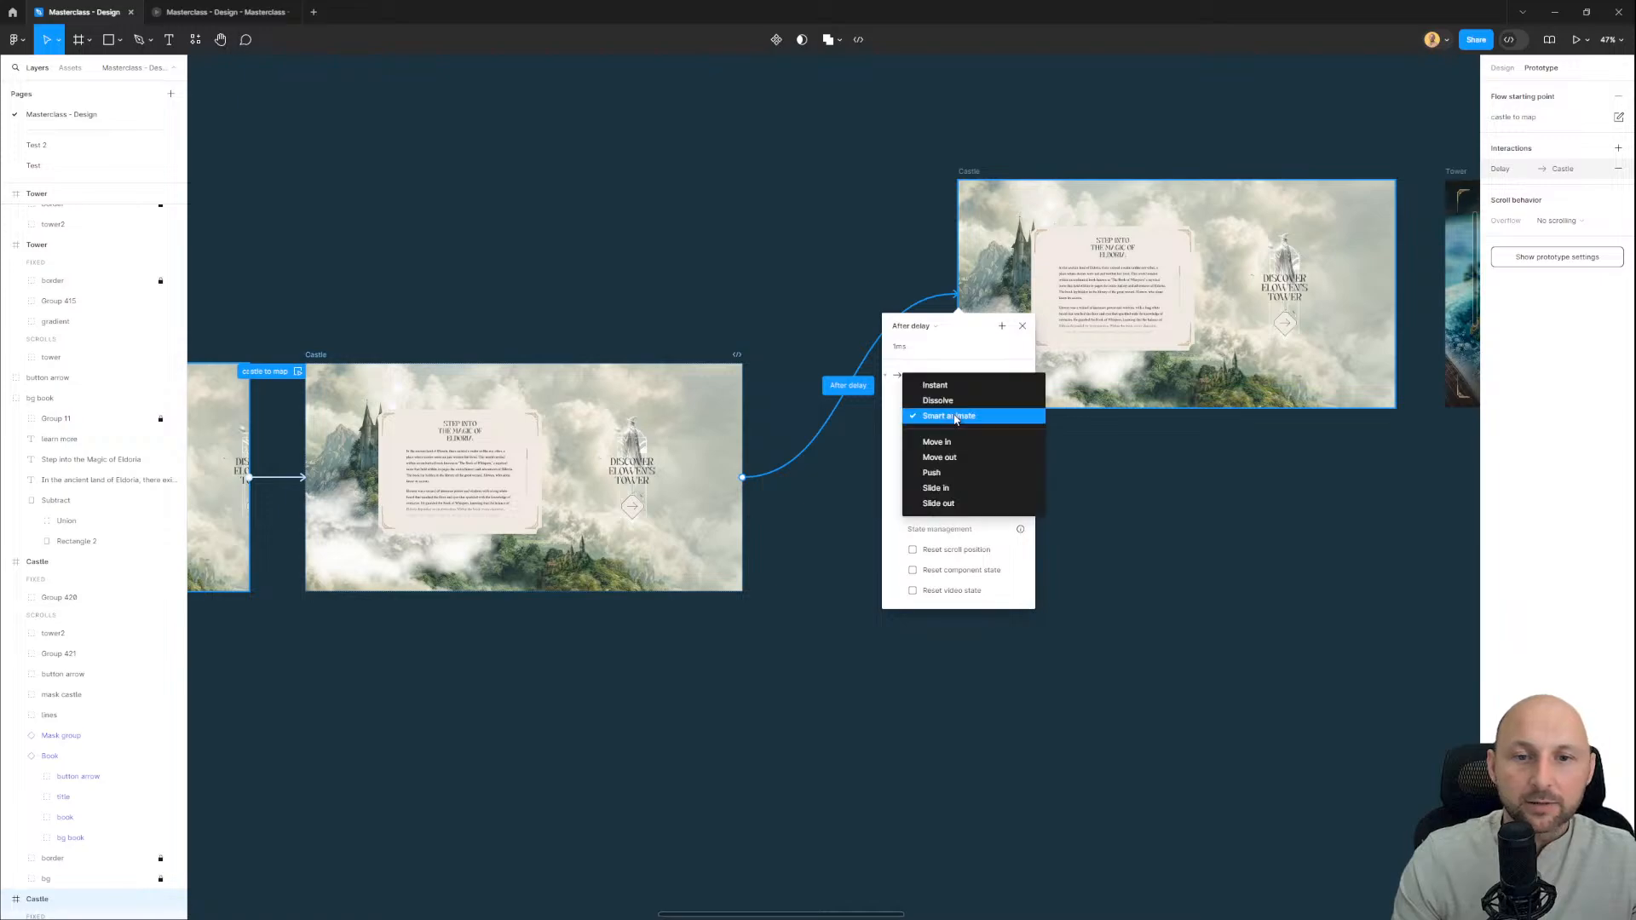
pyautogui.click(940, 391)
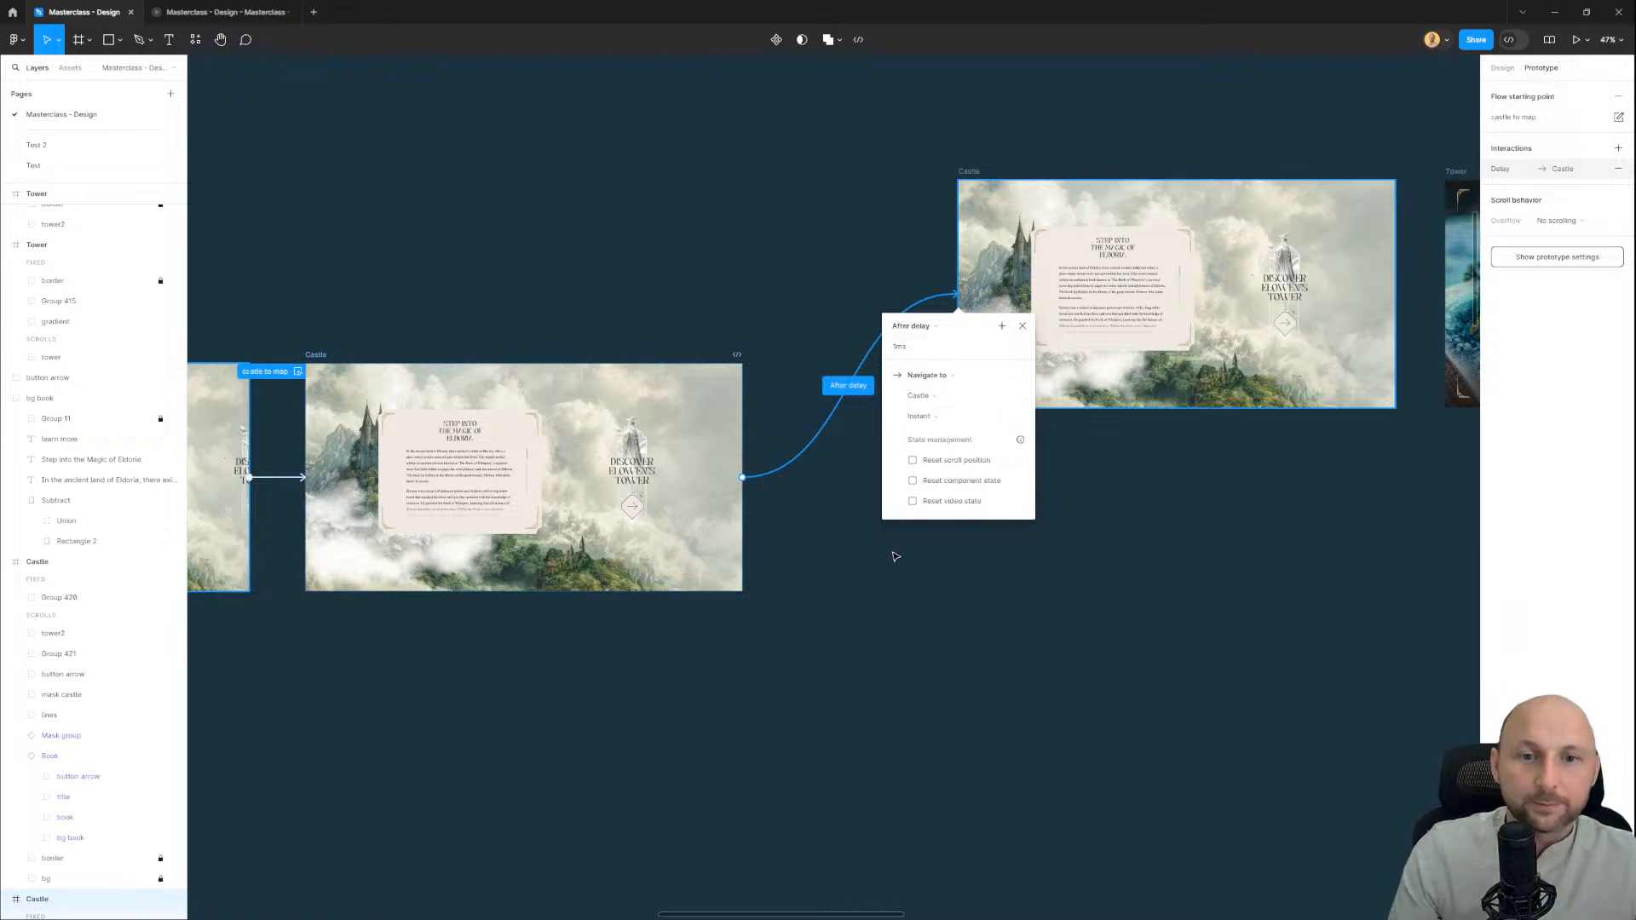
pyautogui.click(912, 579)
# Step: Delete the Book component from the Castle copy
pyautogui.hscroll(3, 937, 383)
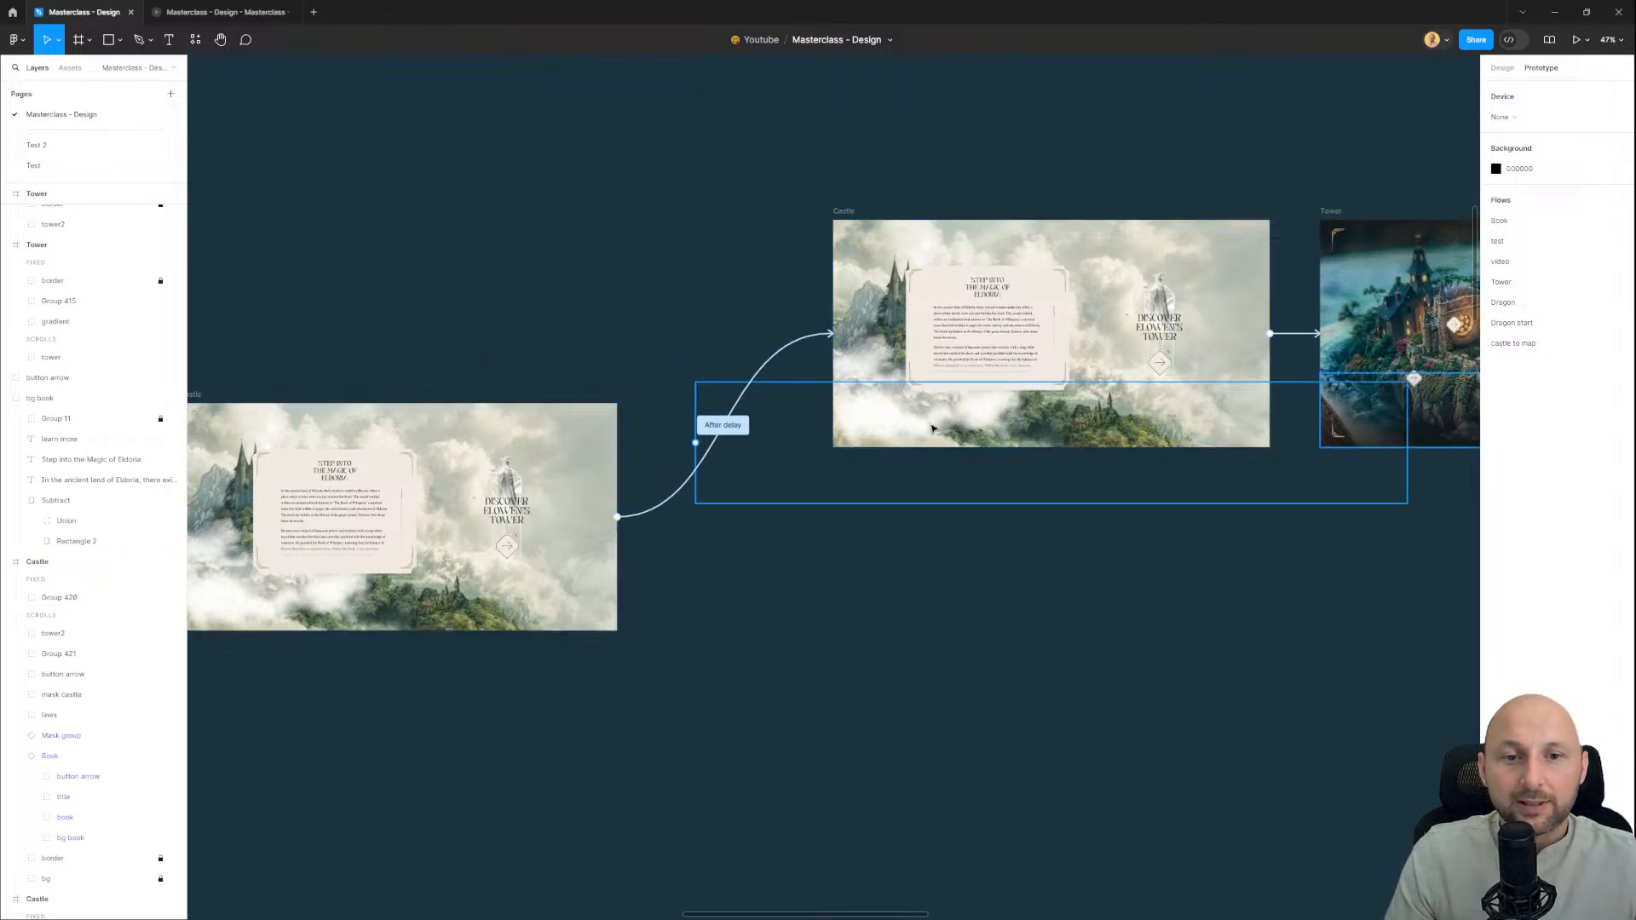
pyautogui.keyDown('ctrl'); pyautogui.click(932, 425); pyautogui.keyUp('ctrl')
pyautogui.hscroll(4, 932, 425)
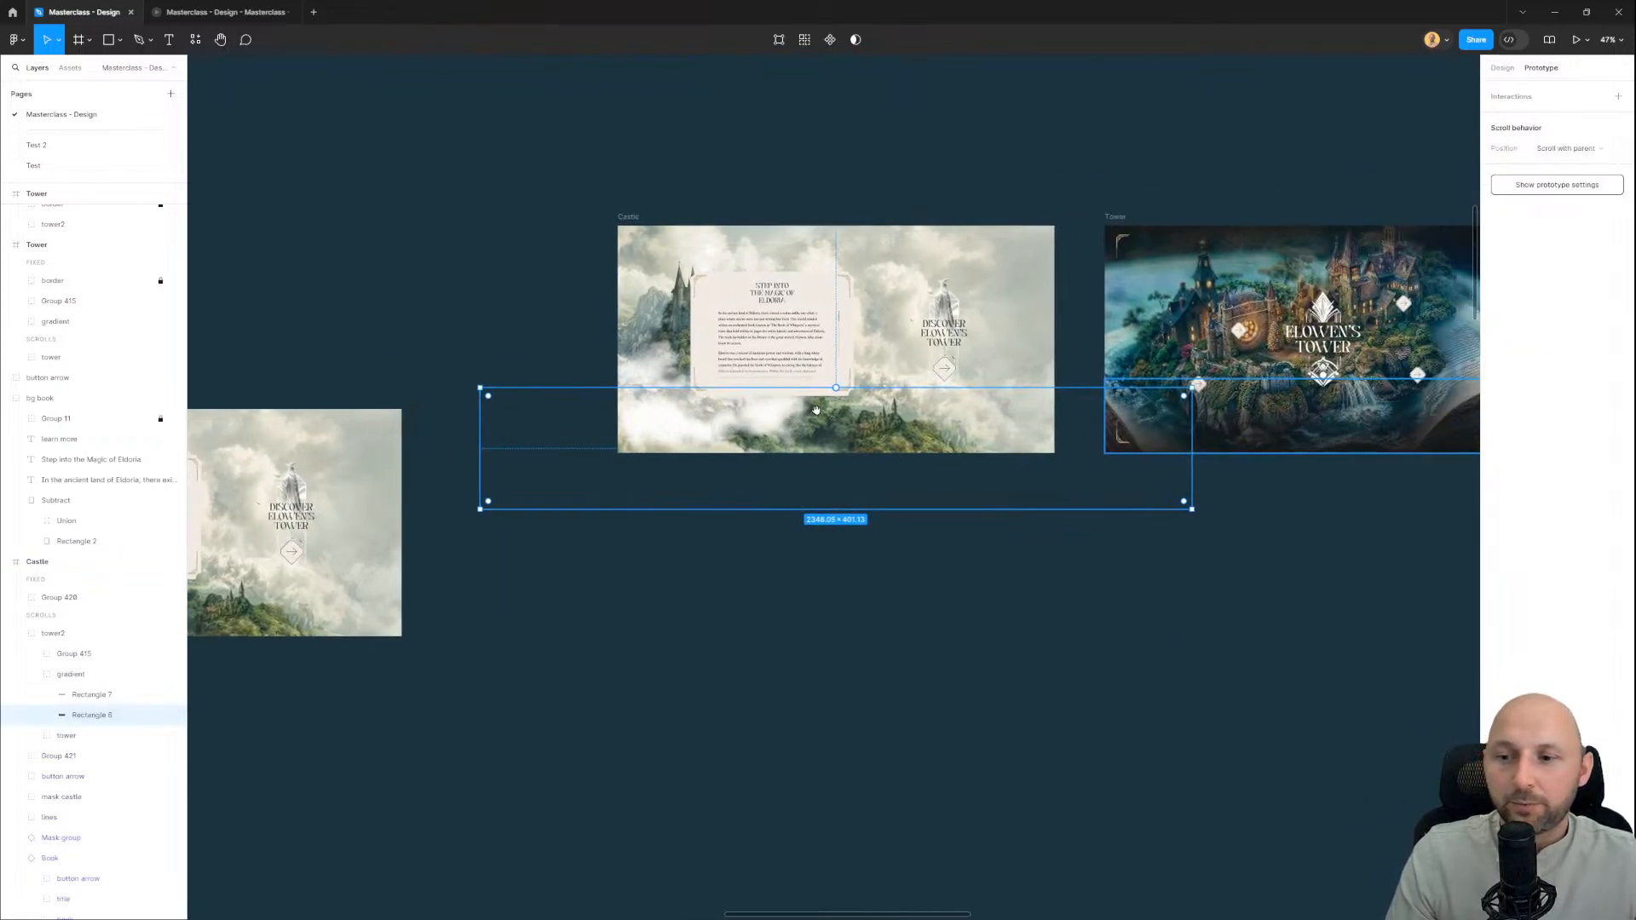
pyautogui.click(15, 633)
pyautogui.click(128, 756)
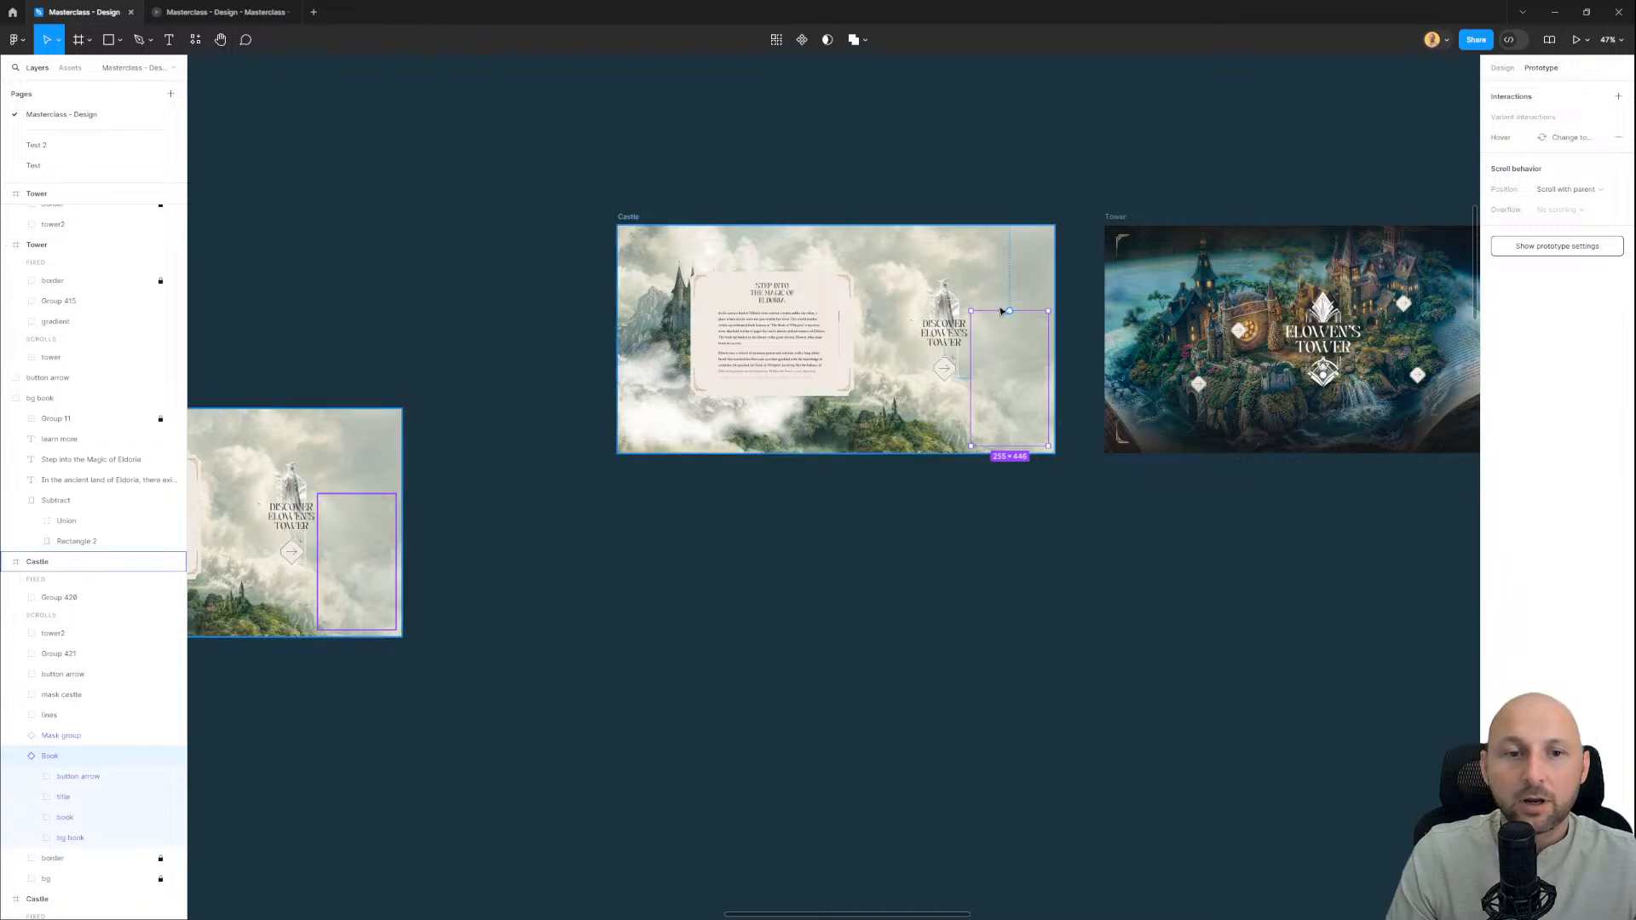
pyautogui.scroll(2, 1001, 311)
pyautogui.press('Escape')
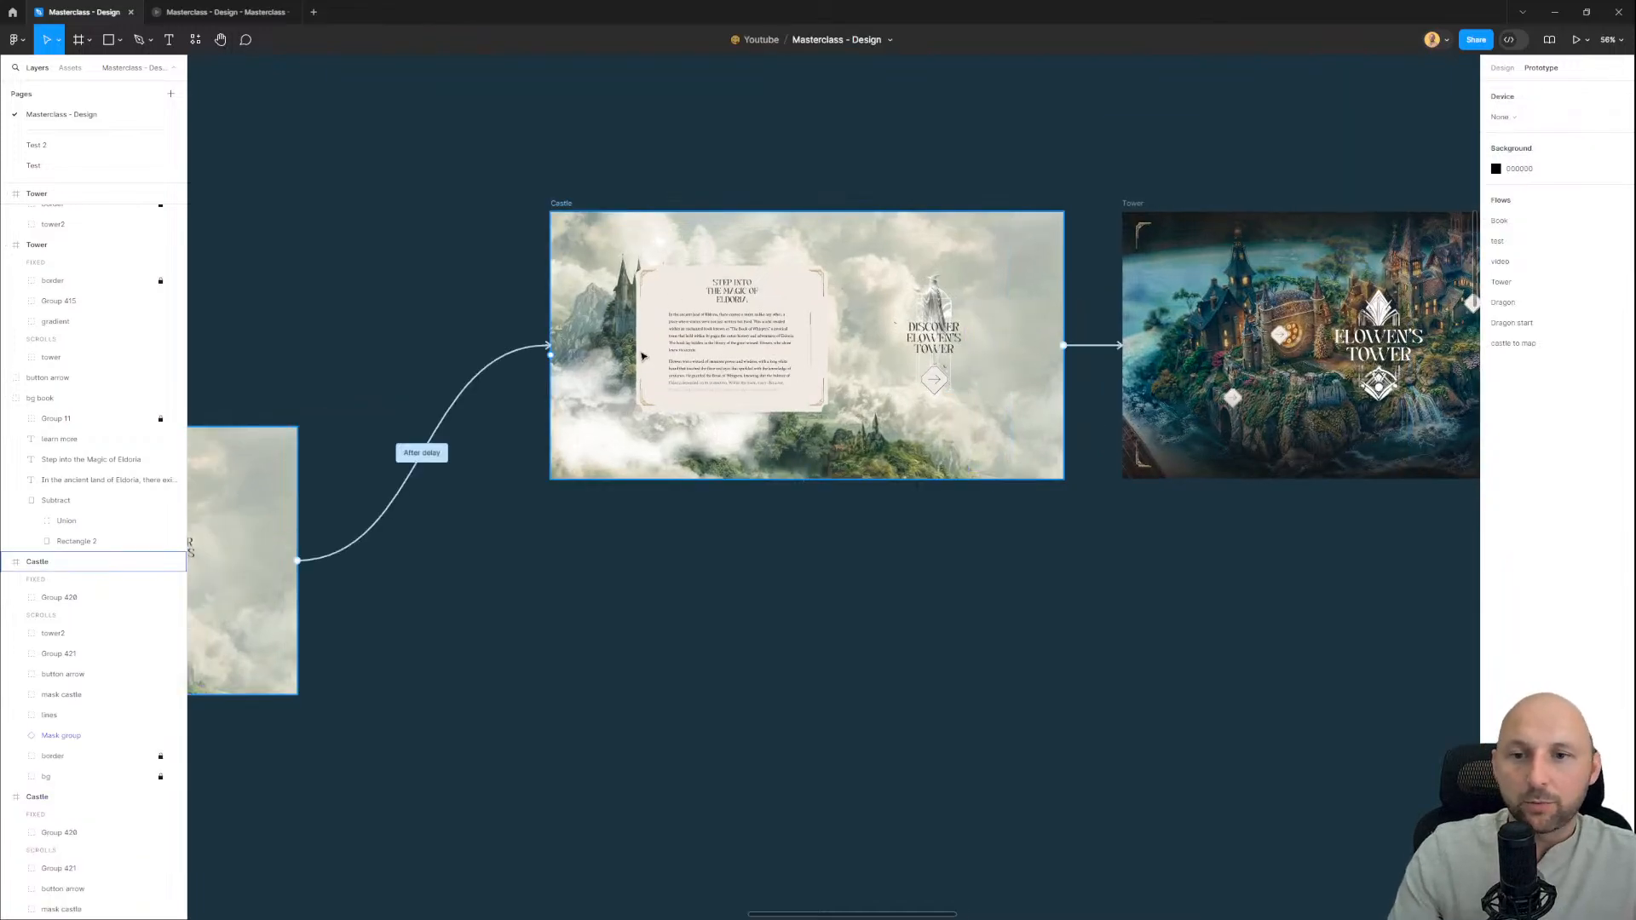
pyautogui.scroll(3, 886, 272)
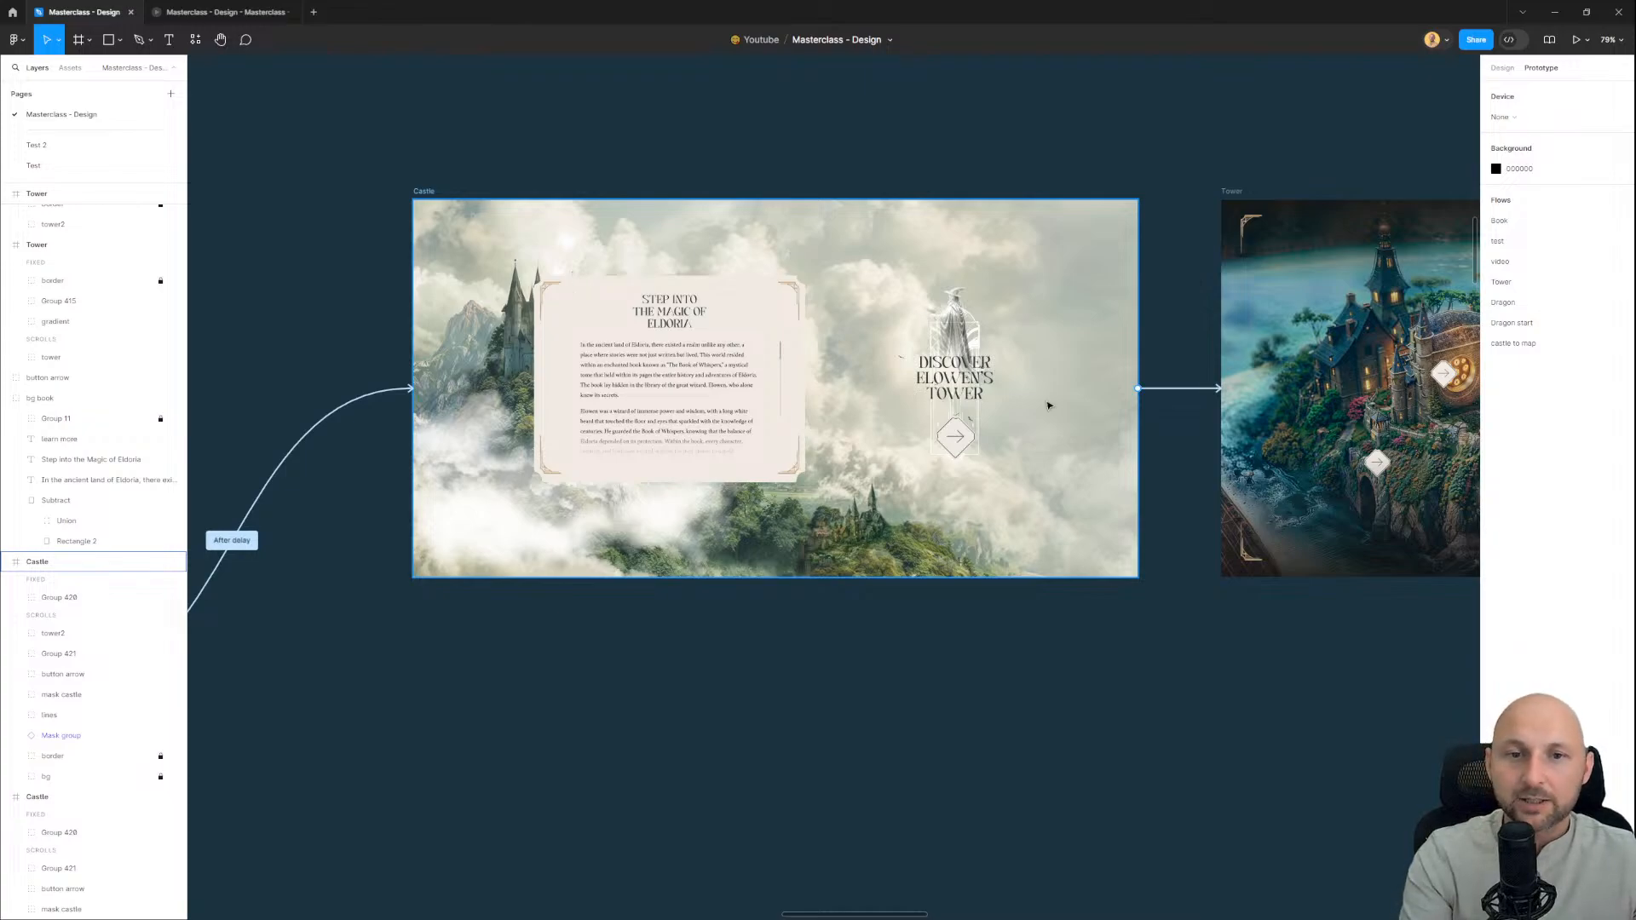
# Step: Highlight the Castle copy's border layer and compare the matching borders across the Book, Castle and Tower frames
pyautogui.click(53, 756)
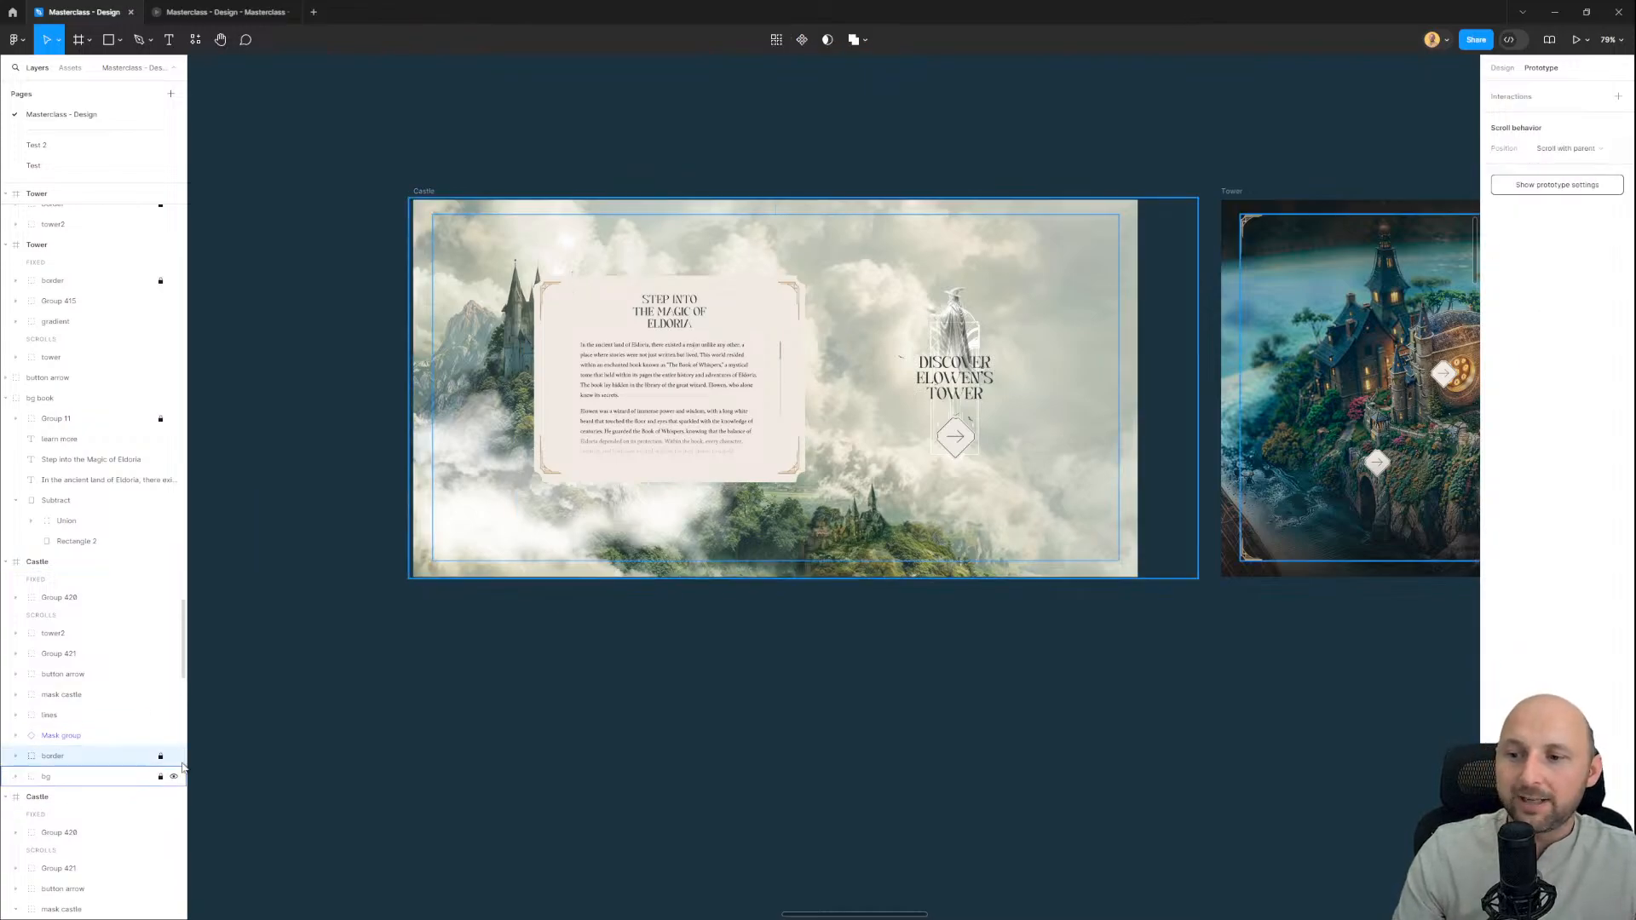
pyautogui.scroll(-4, 721, 475)
pyautogui.scroll(-3, 722, 475)
pyautogui.moveTo(601, 646); pyautogui.dragTo(1135, 543)
pyautogui.hscroll(-2, 332, 665)
pyautogui.scroll(2, 523, 491)
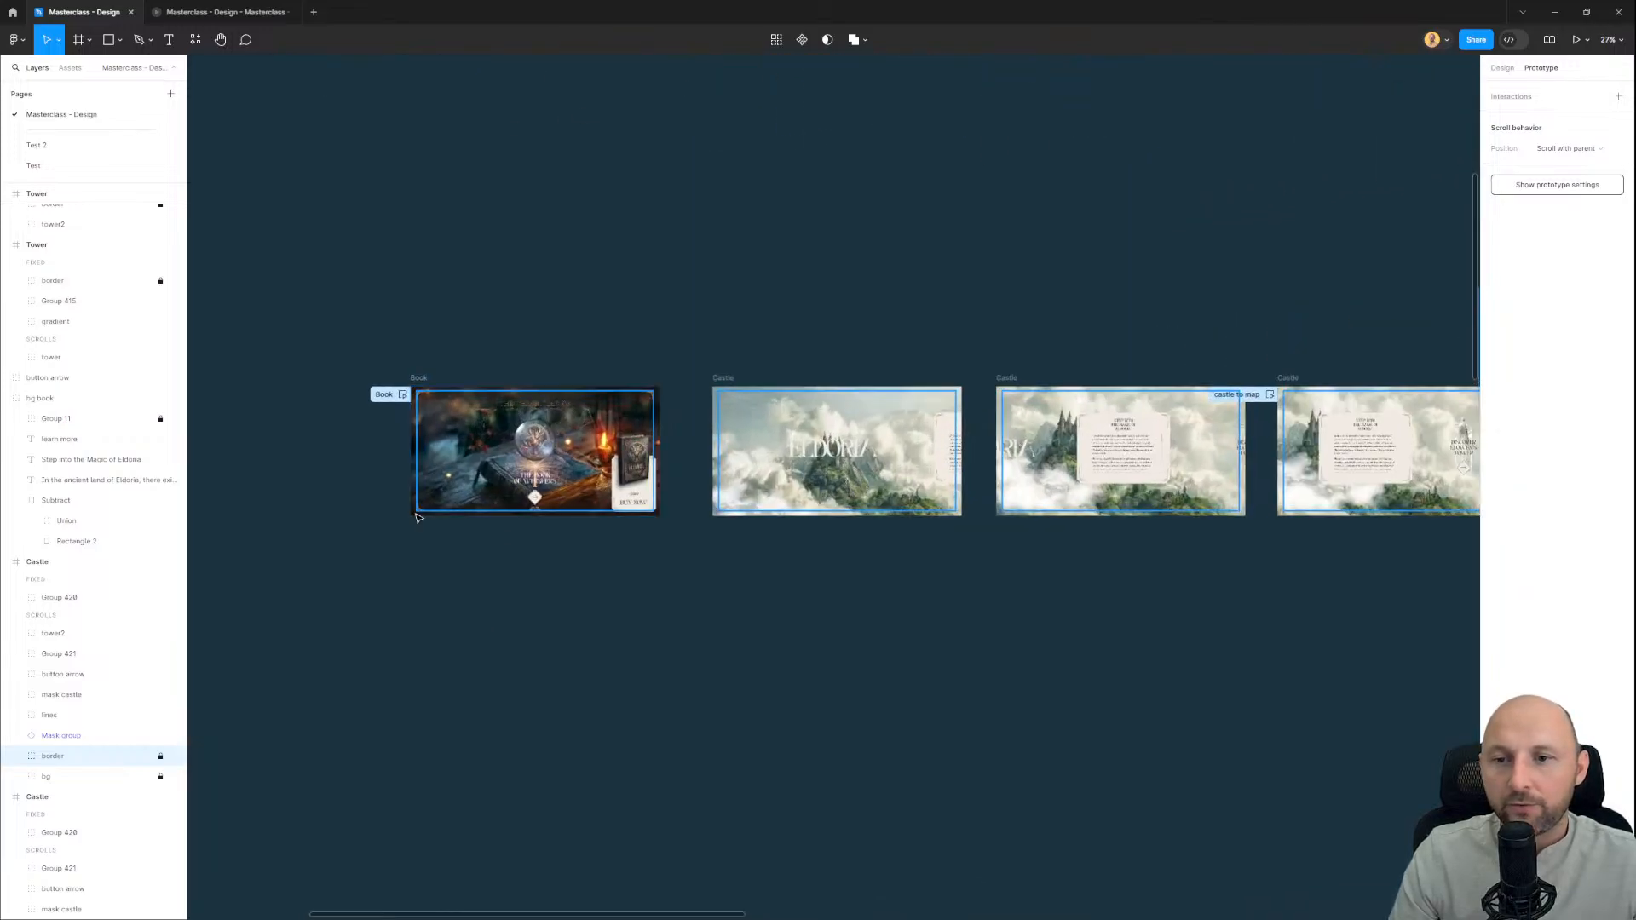
pyautogui.hscroll(5, 942, 591)
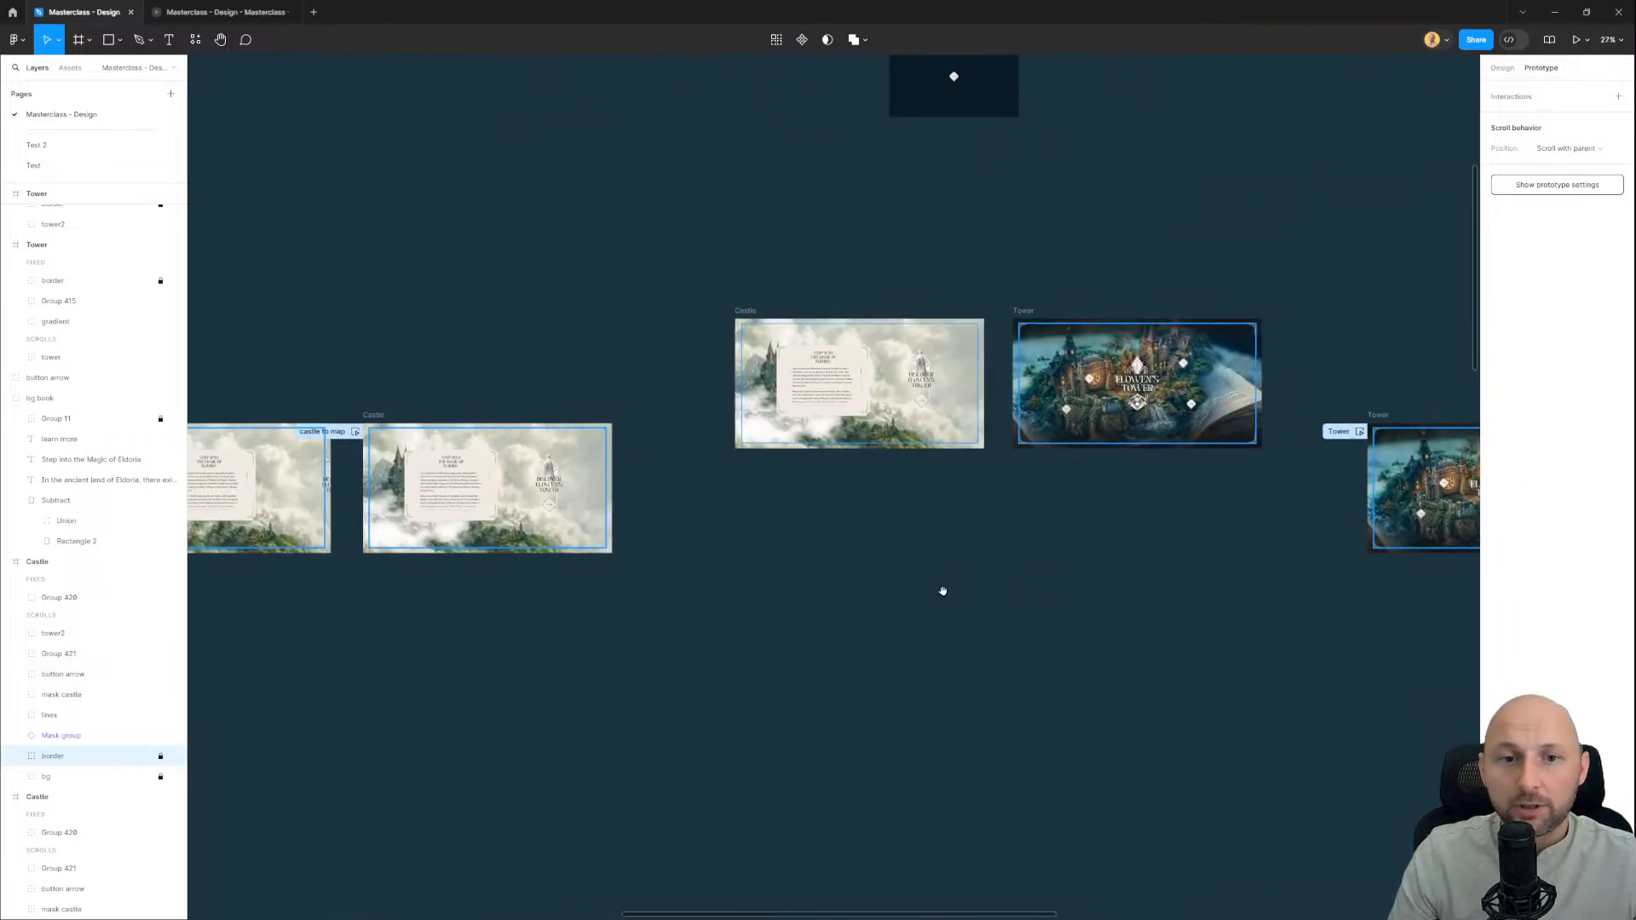
pyautogui.scroll(4, 943, 591)
# Step: Delete the Mask group from the Castle copy and bring its border layer to the front
pyautogui.click(597, 300)
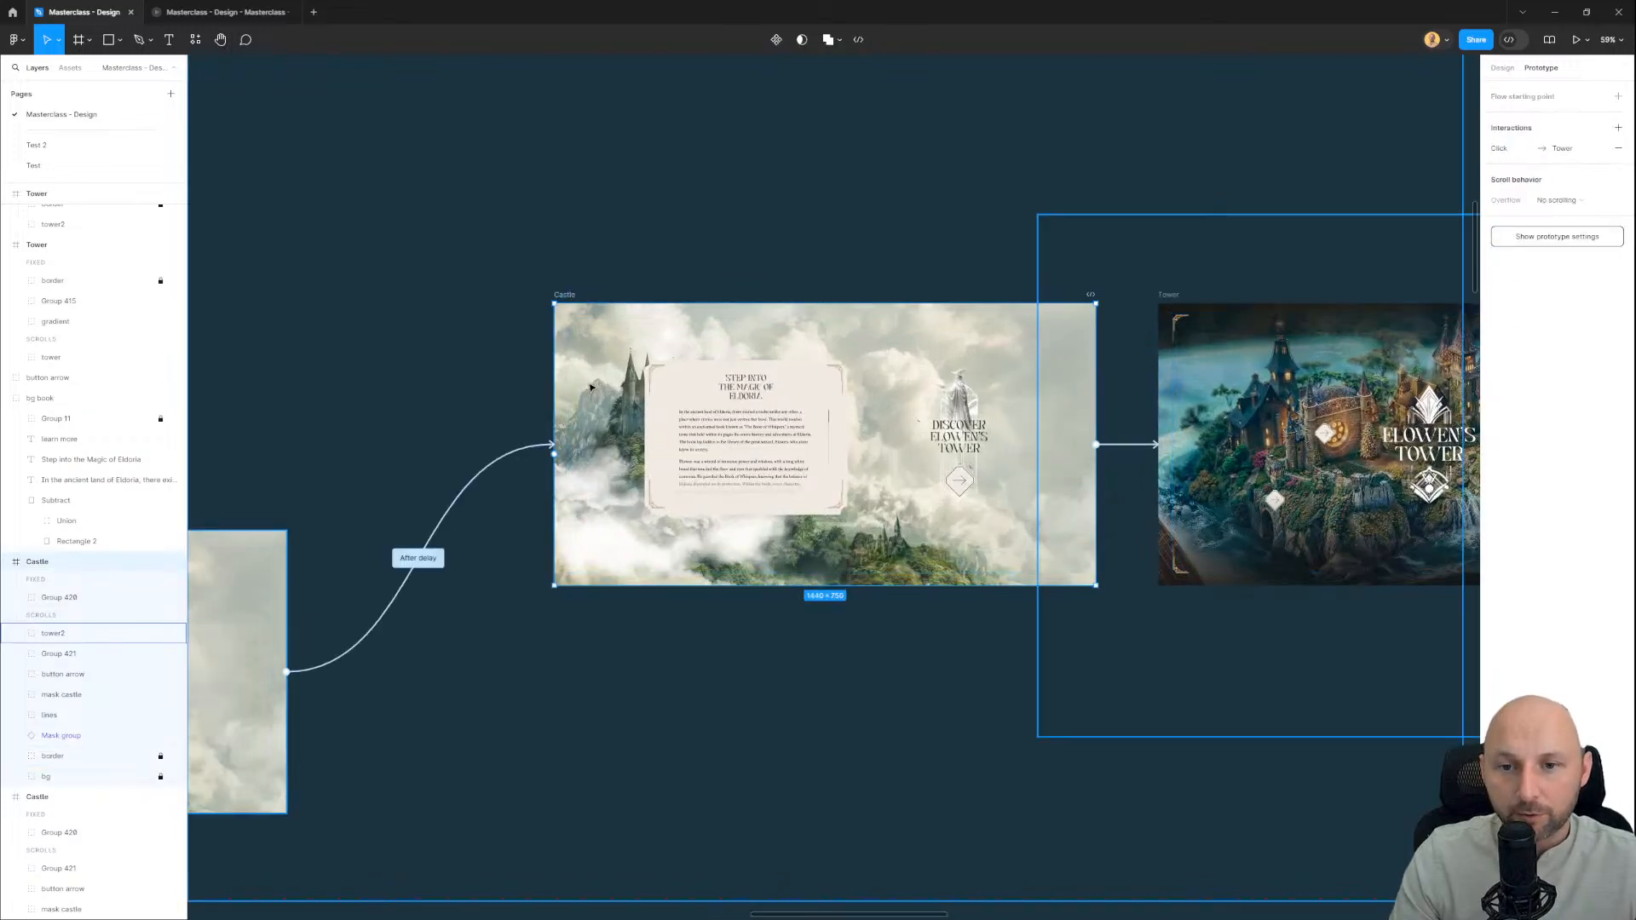
pyautogui.click(93, 742)
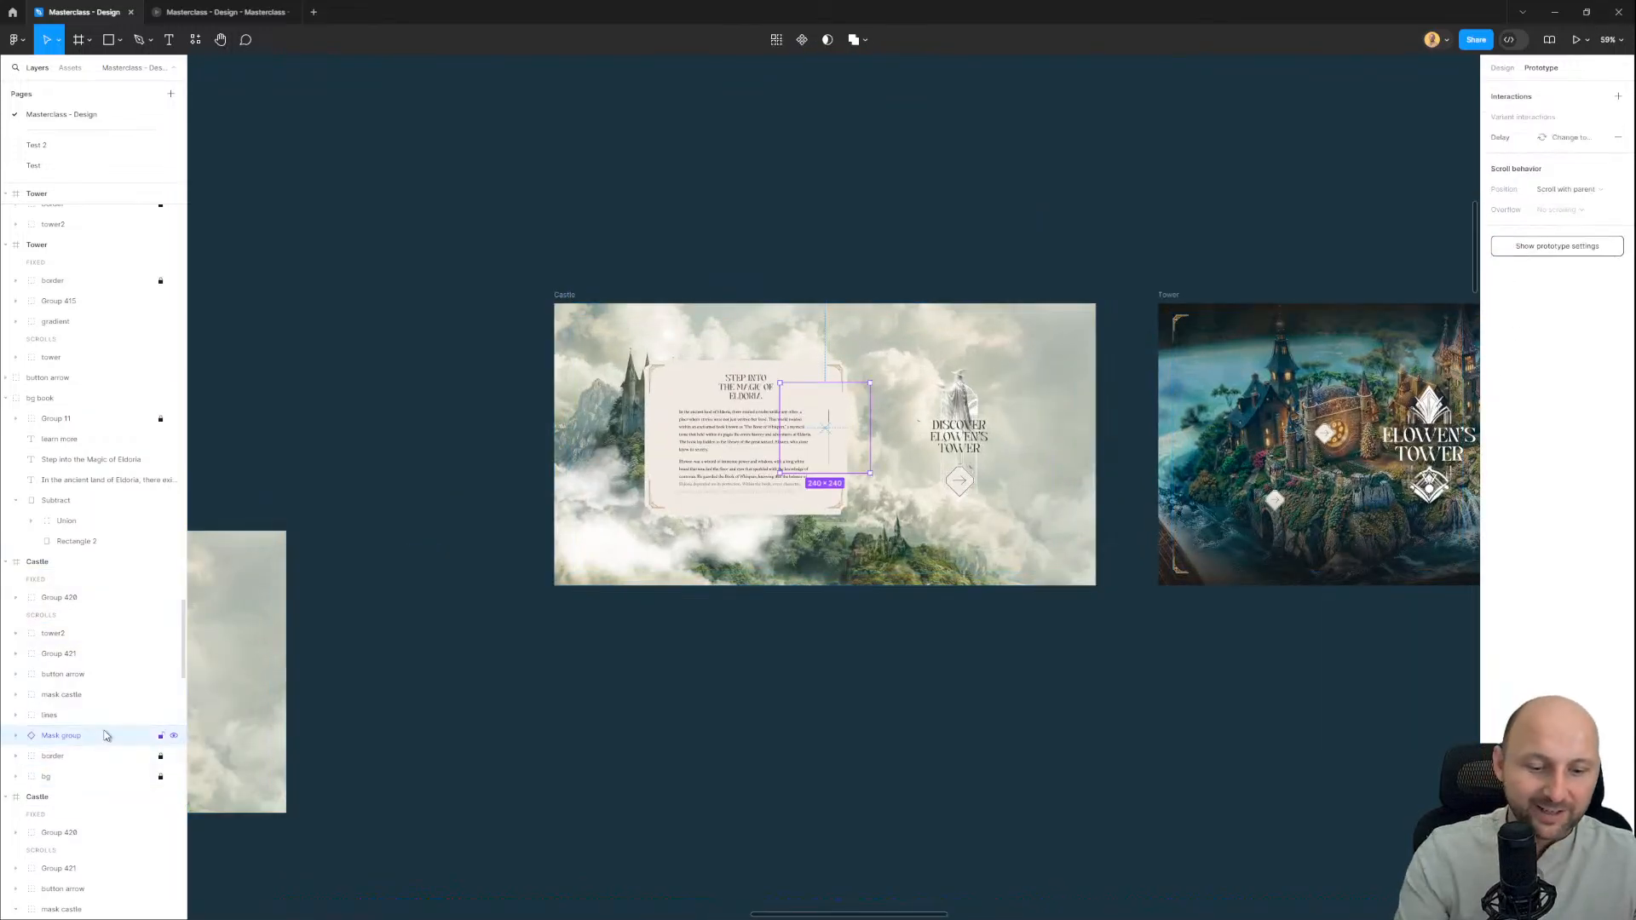
pyautogui.press('Delete')
pyautogui.click(98, 735)
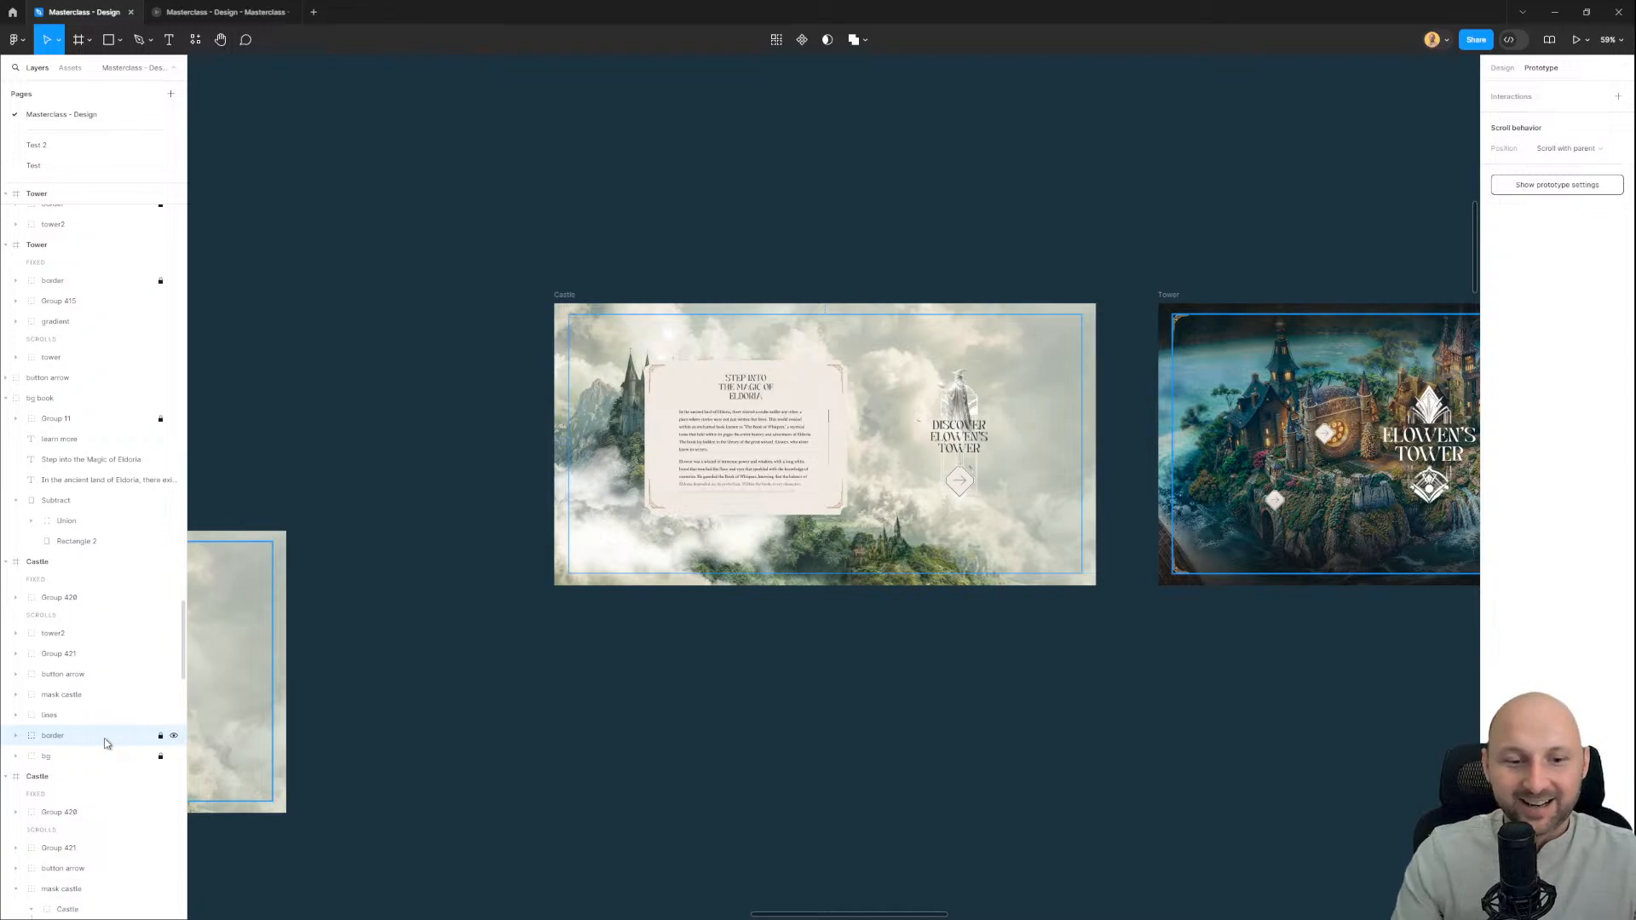
pyautogui.press(']')
pyautogui.scroll(3, 884, 530)
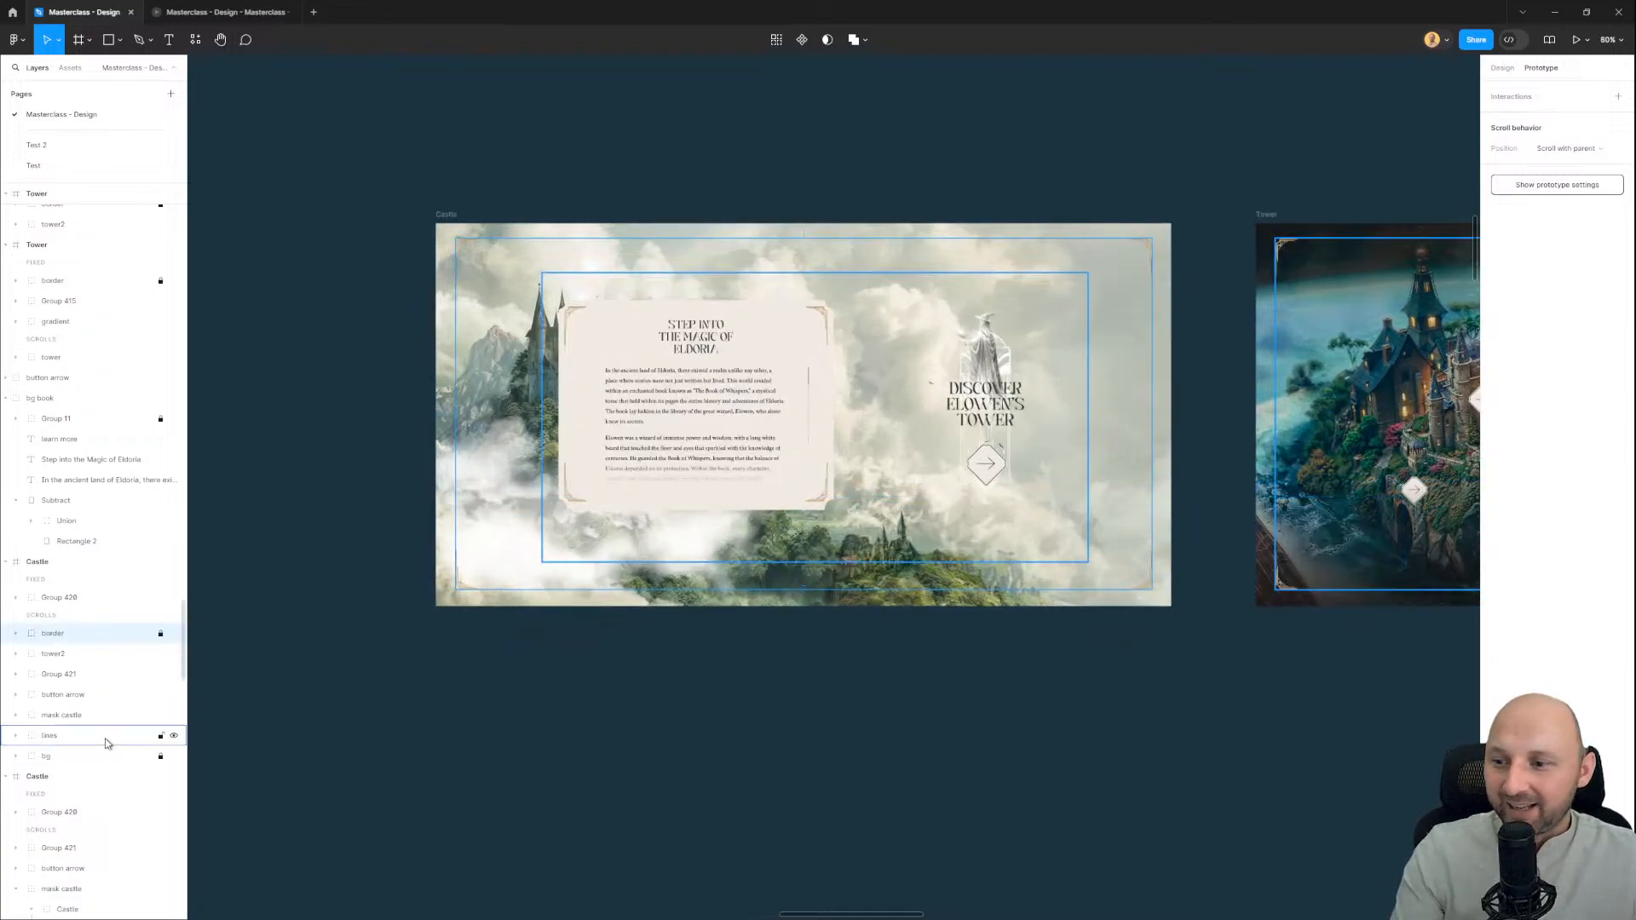
# Step: Delete the lines layer from the Castle copy and check its bg layer
pyautogui.click(105, 738)
pyautogui.press('Delete')
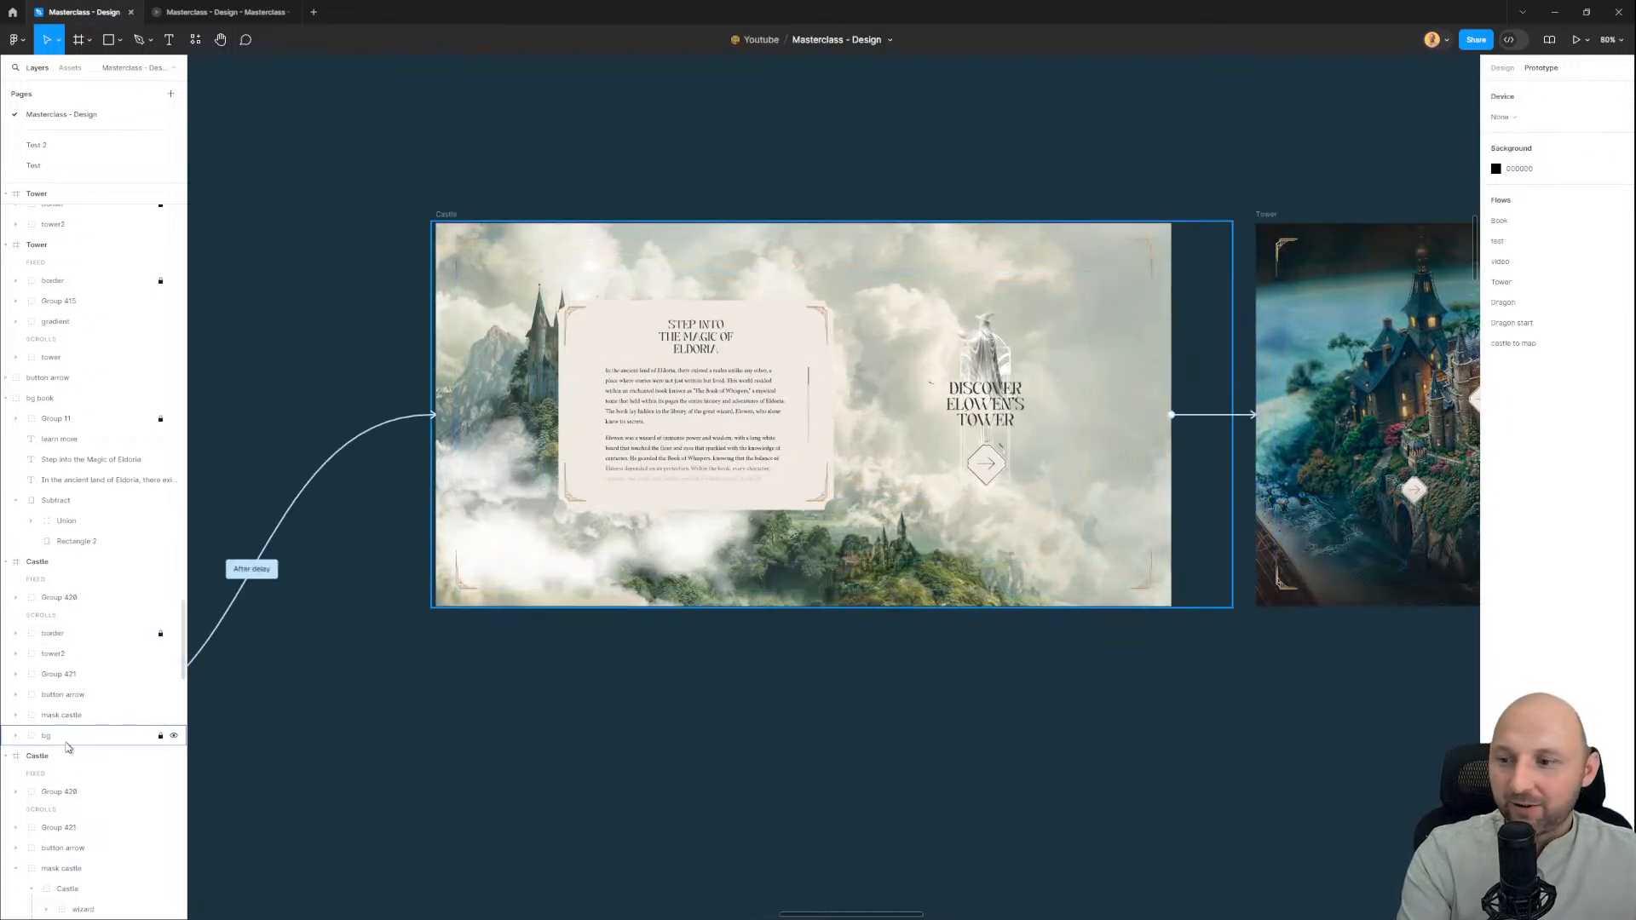
pyautogui.click(117, 741)
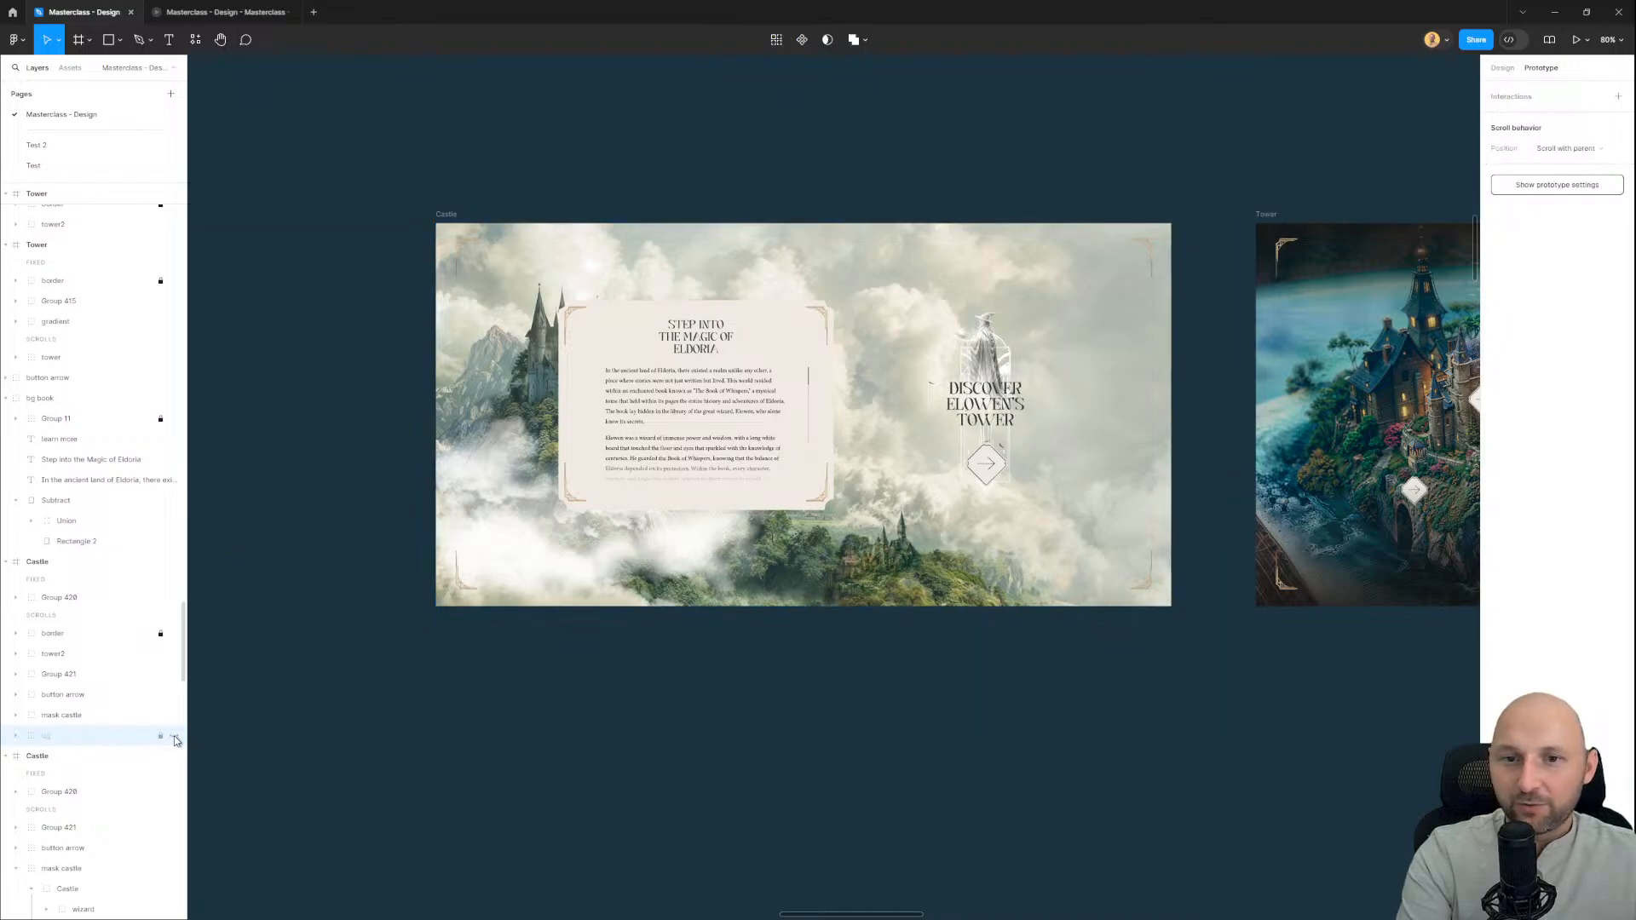
pyautogui.click(558, 147)
pyautogui.scroll(-1, 559, 147)
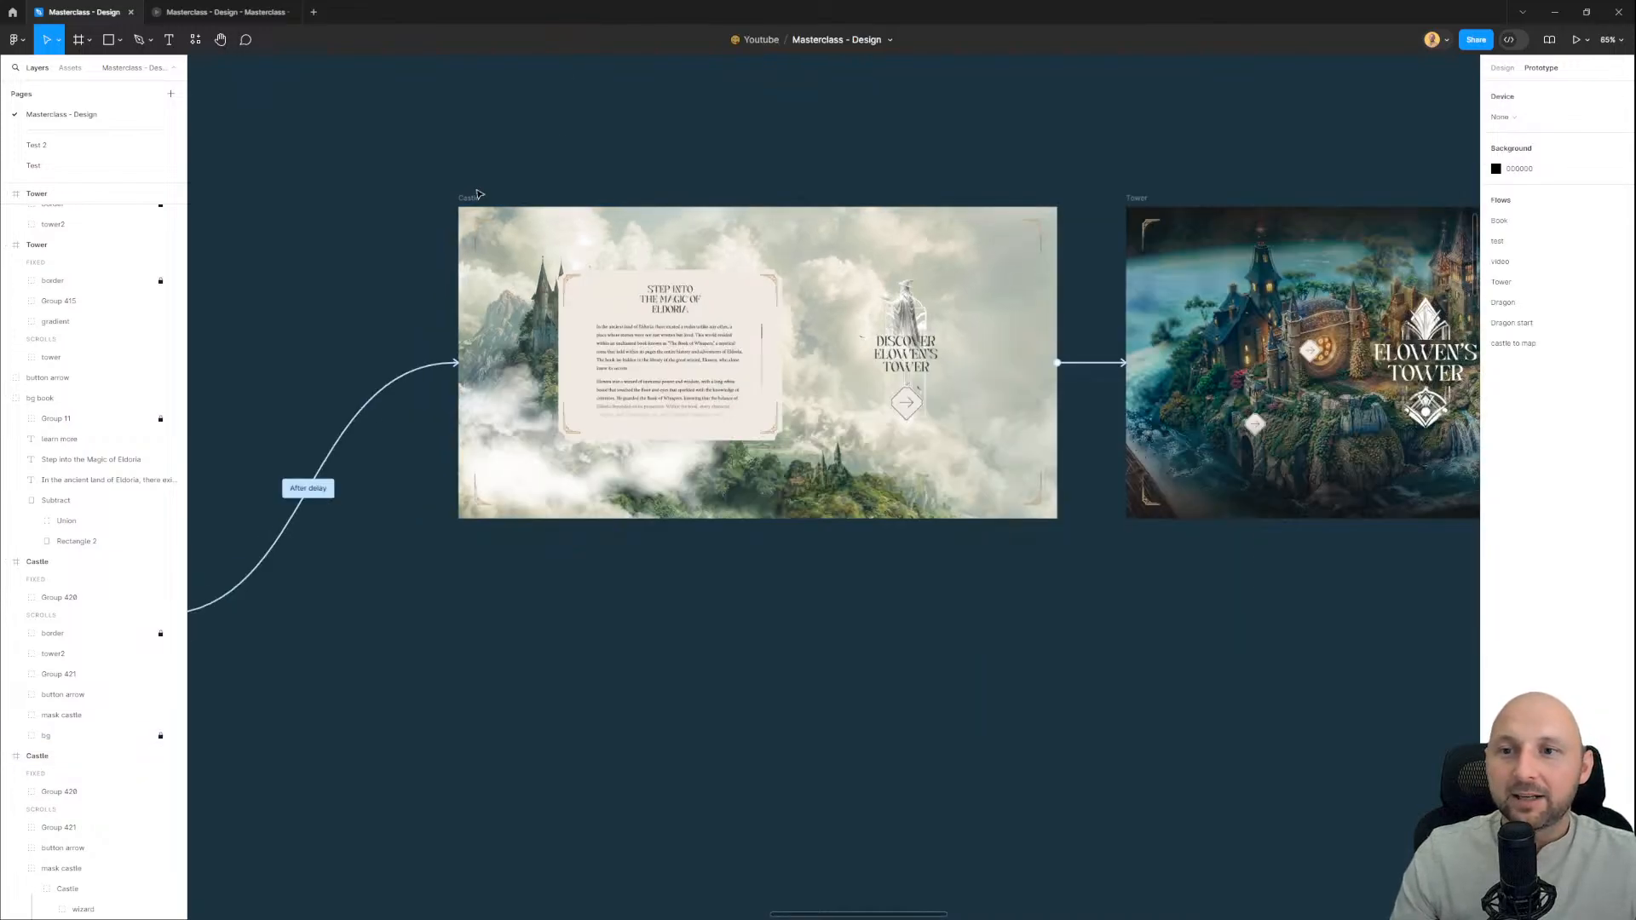
# Step: Preview the Castle copy's transition to the Tower frame in the prototype, step back, and return to the design
pyautogui.click(474, 199)
pyautogui.hotkey('ctrl', 'alt', 'Return')
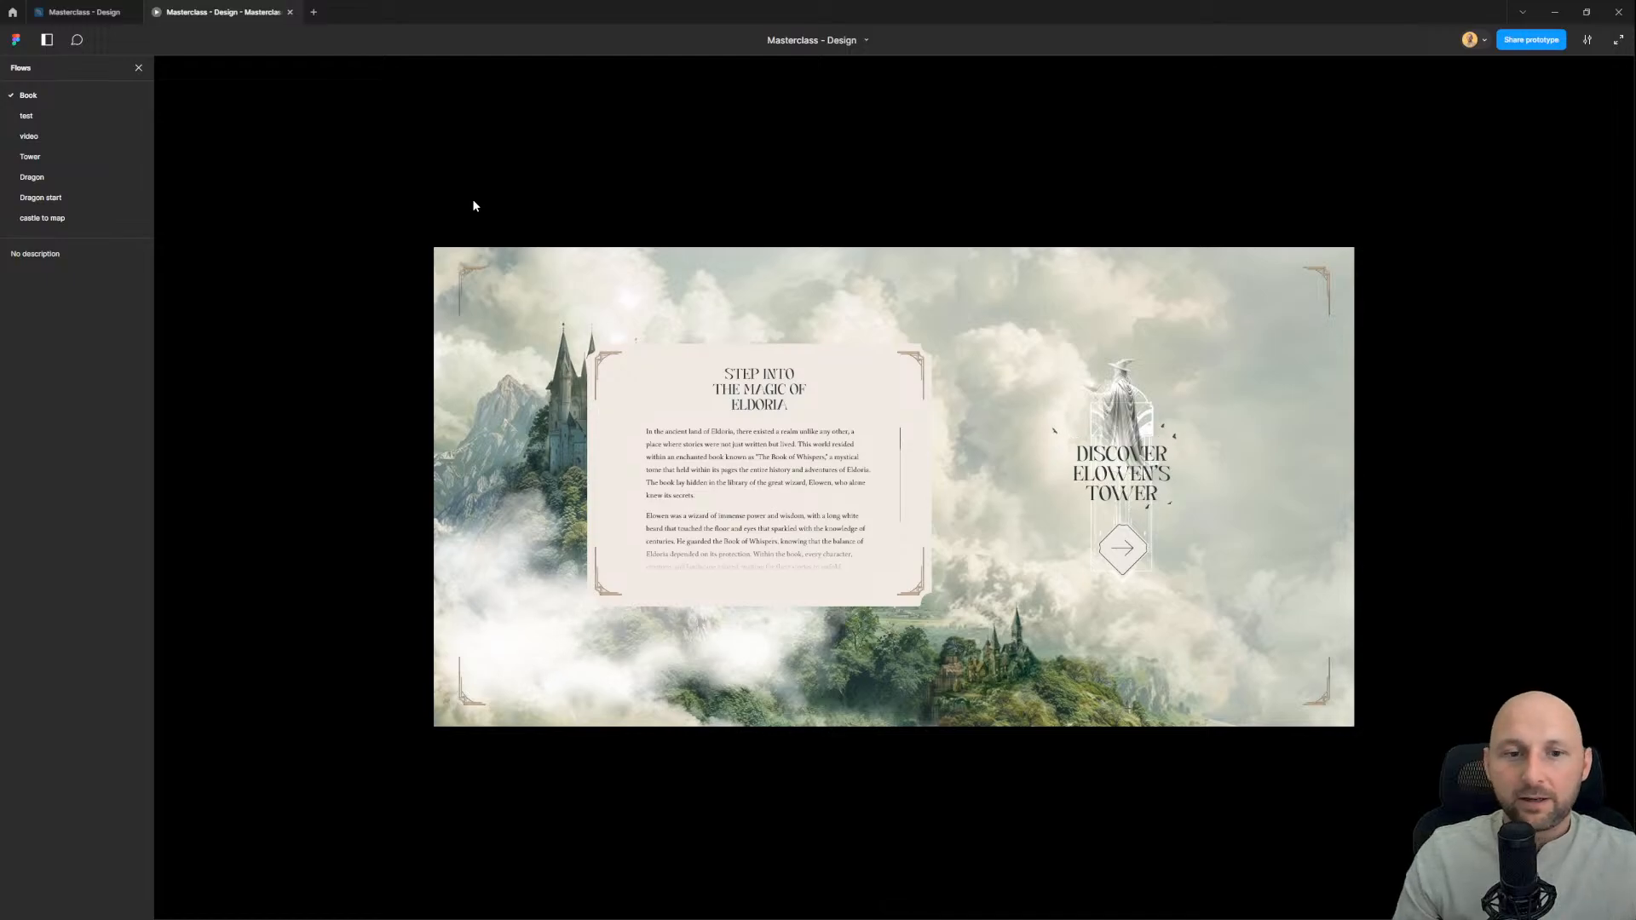
pyautogui.click(1122, 547)
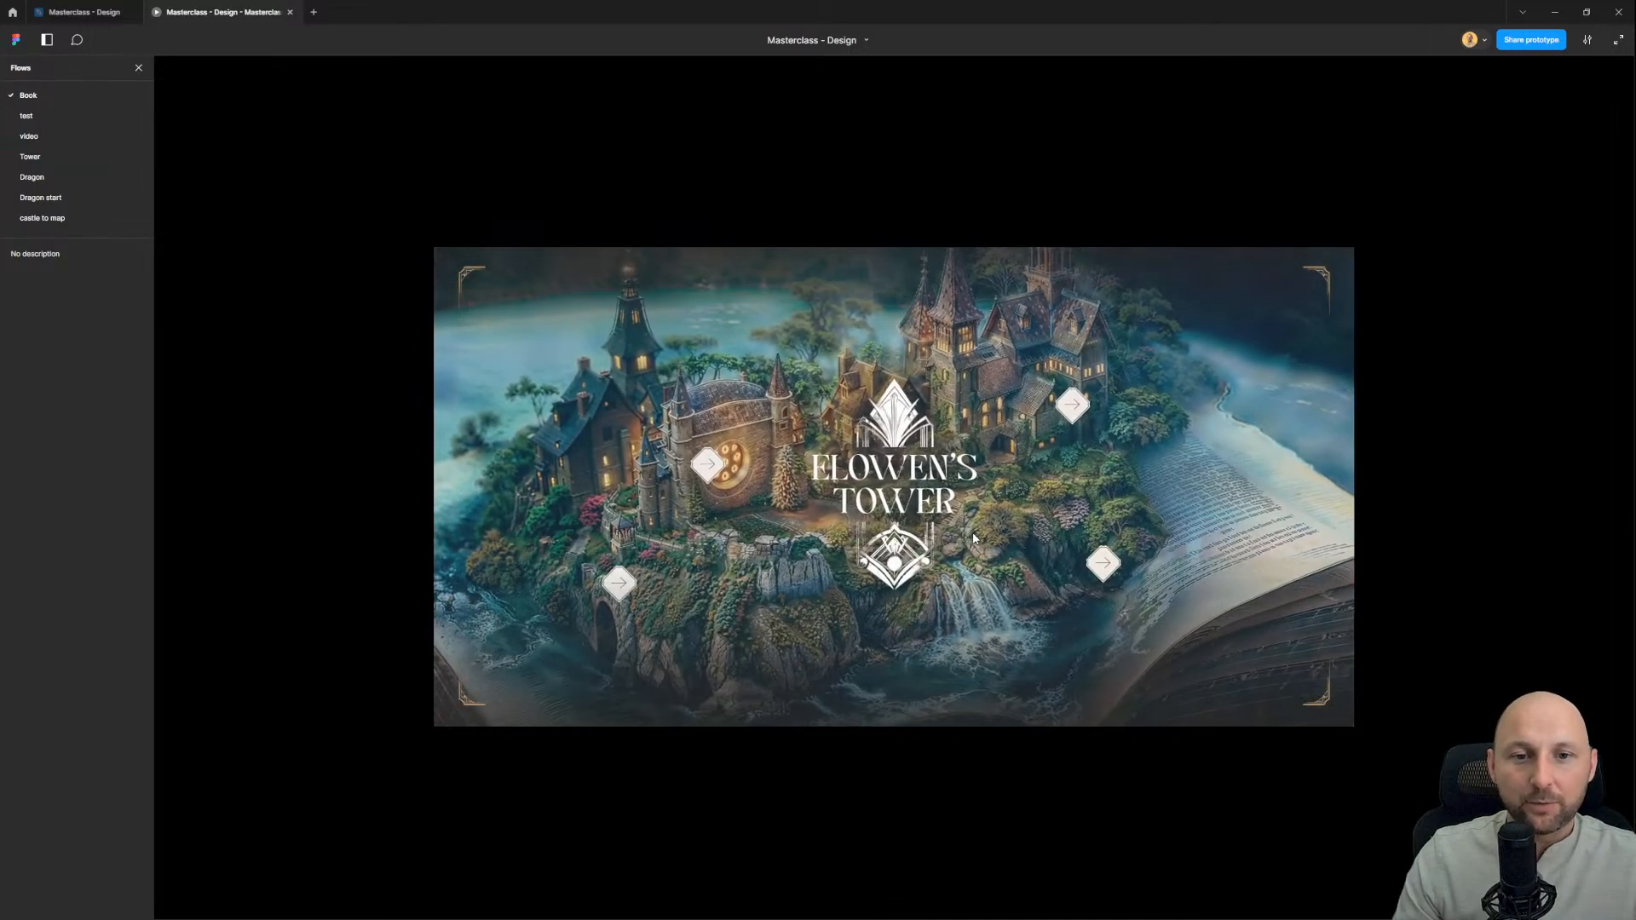
pyautogui.press('Left')
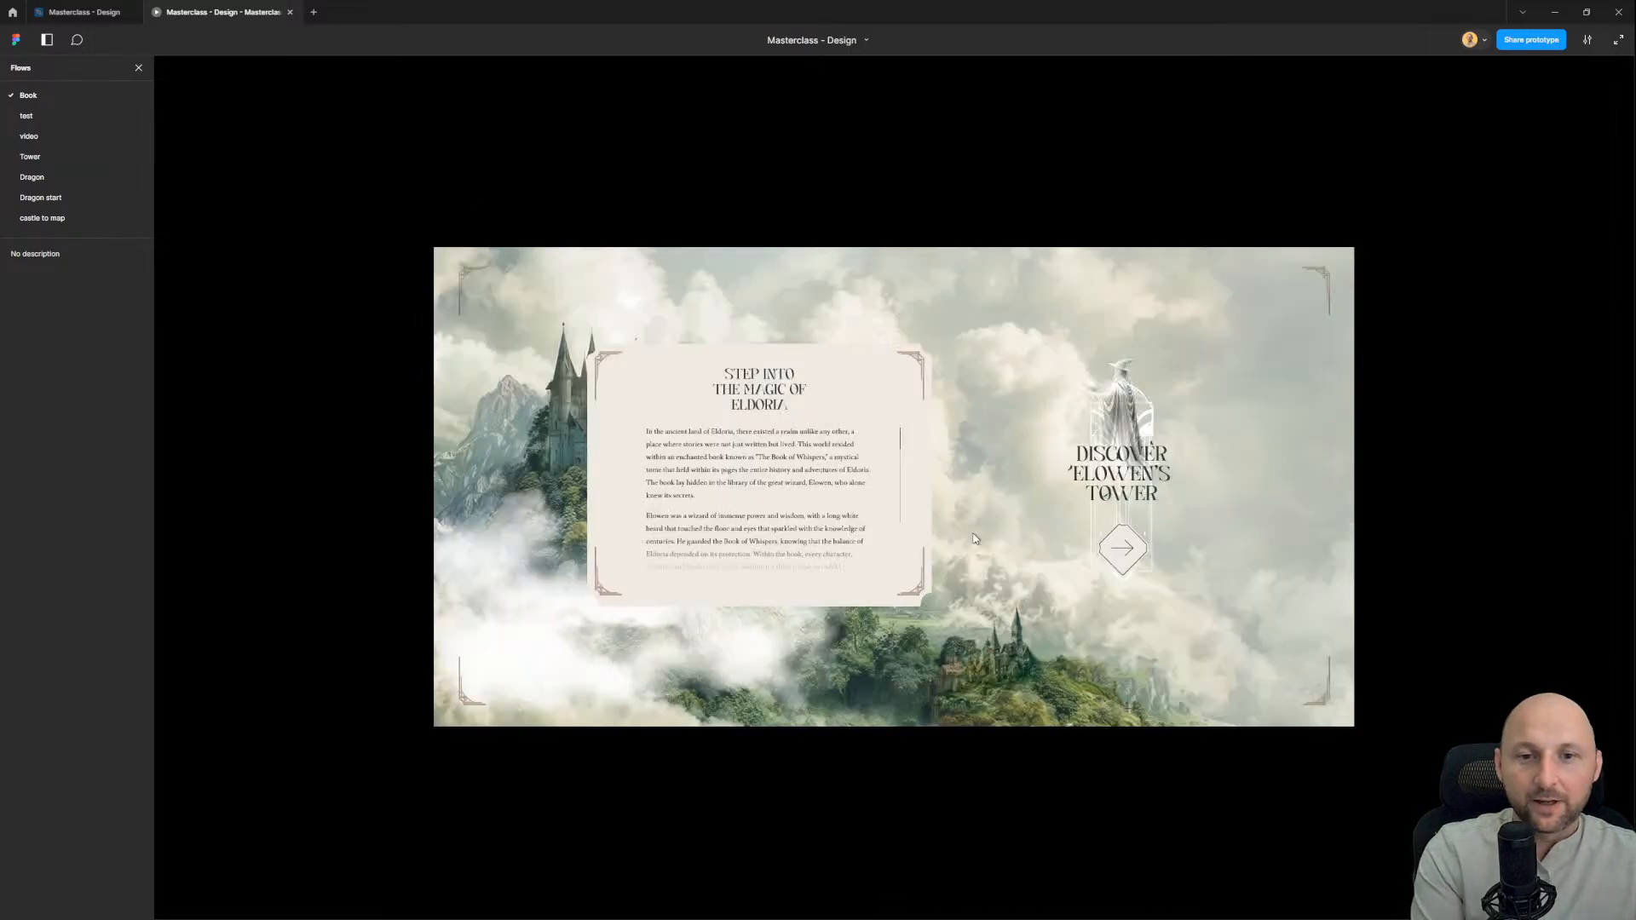
pyautogui.click(122, 13)
# Step: Review the After delay link from the castle to map Castle frame to the Castle copy, selecting each frame in turn
pyautogui.scroll(-3, 866, 322)
pyautogui.moveTo(573, 541); pyautogui.dragTo(672, 527)
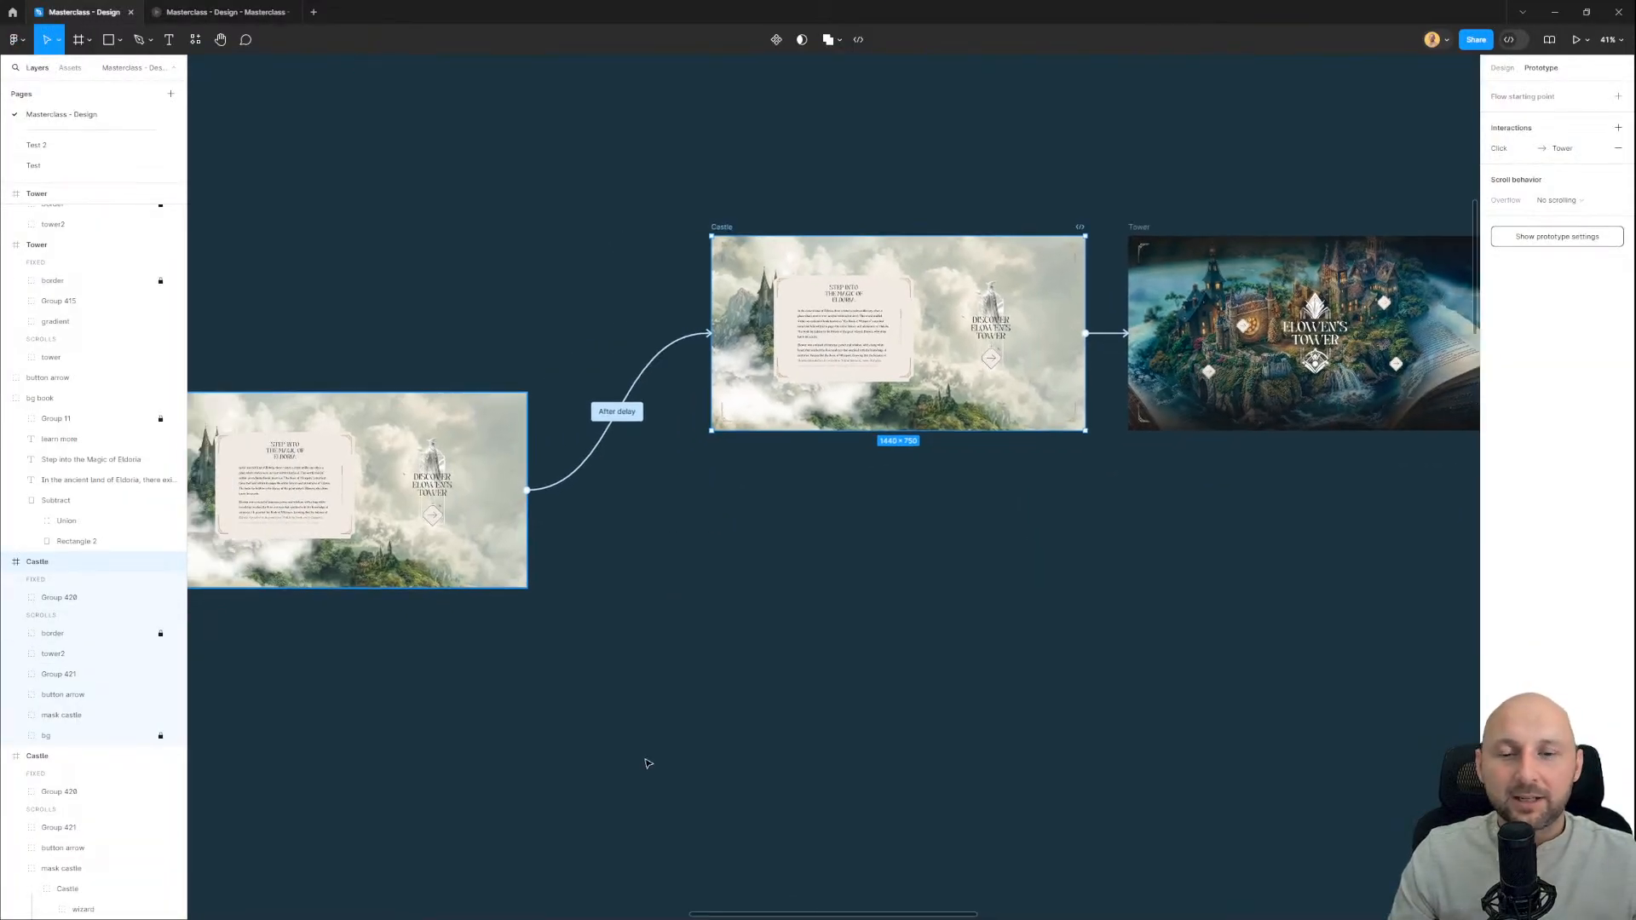
pyautogui.moveTo(559, 663); pyautogui.dragTo(739, 697)
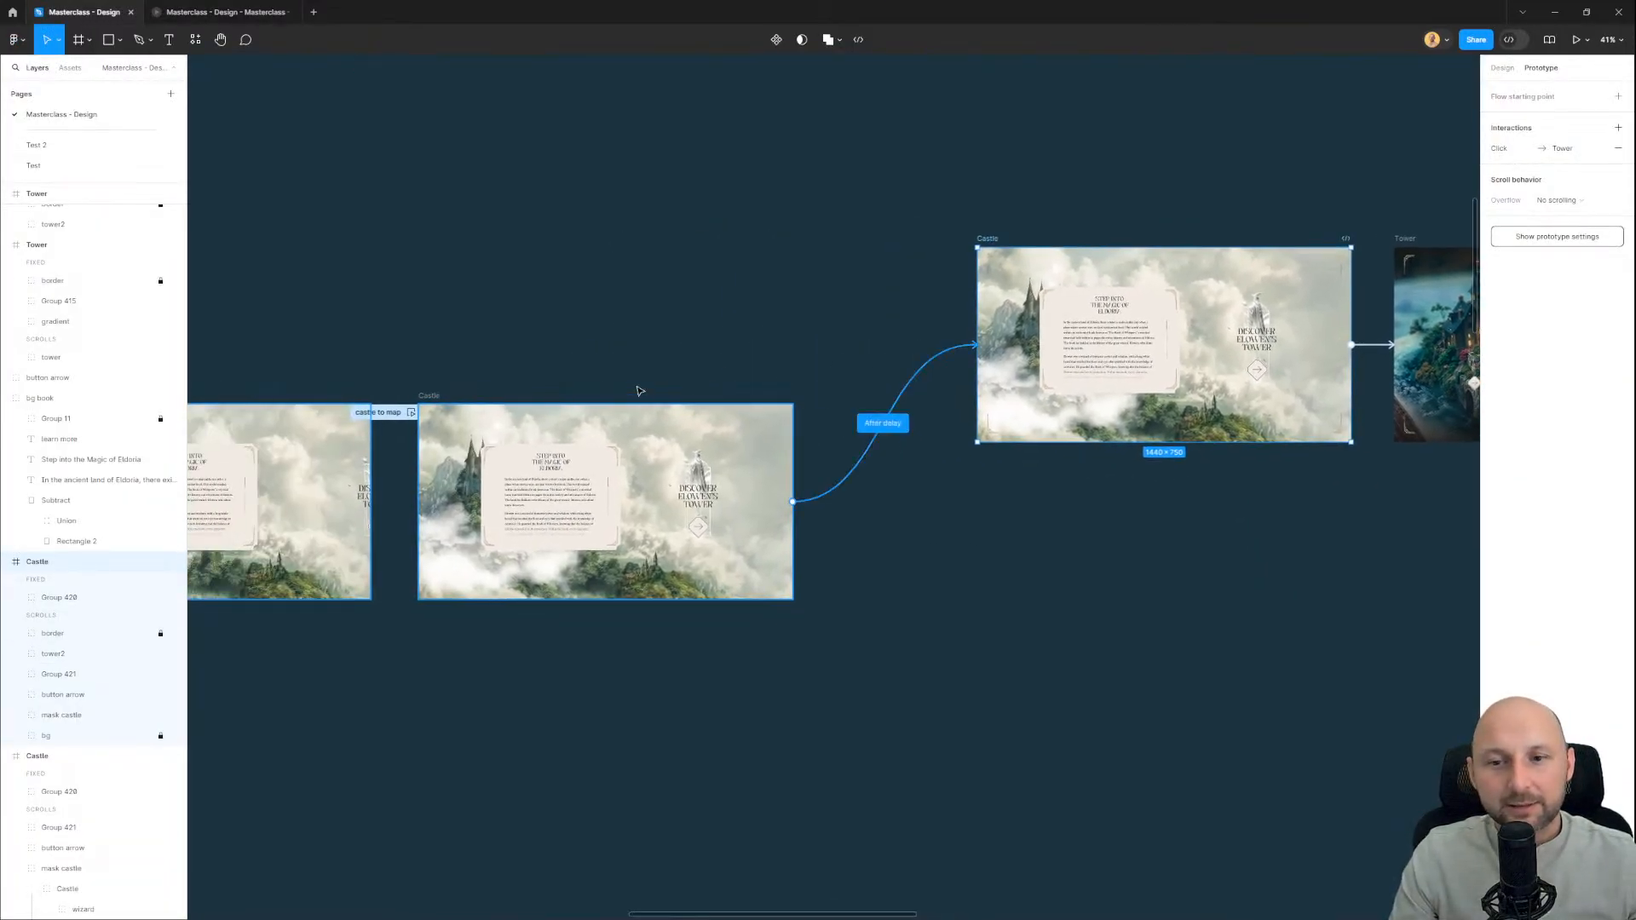
pyautogui.click(467, 392)
pyautogui.click(438, 392)
pyautogui.scroll(1, 649, 660)
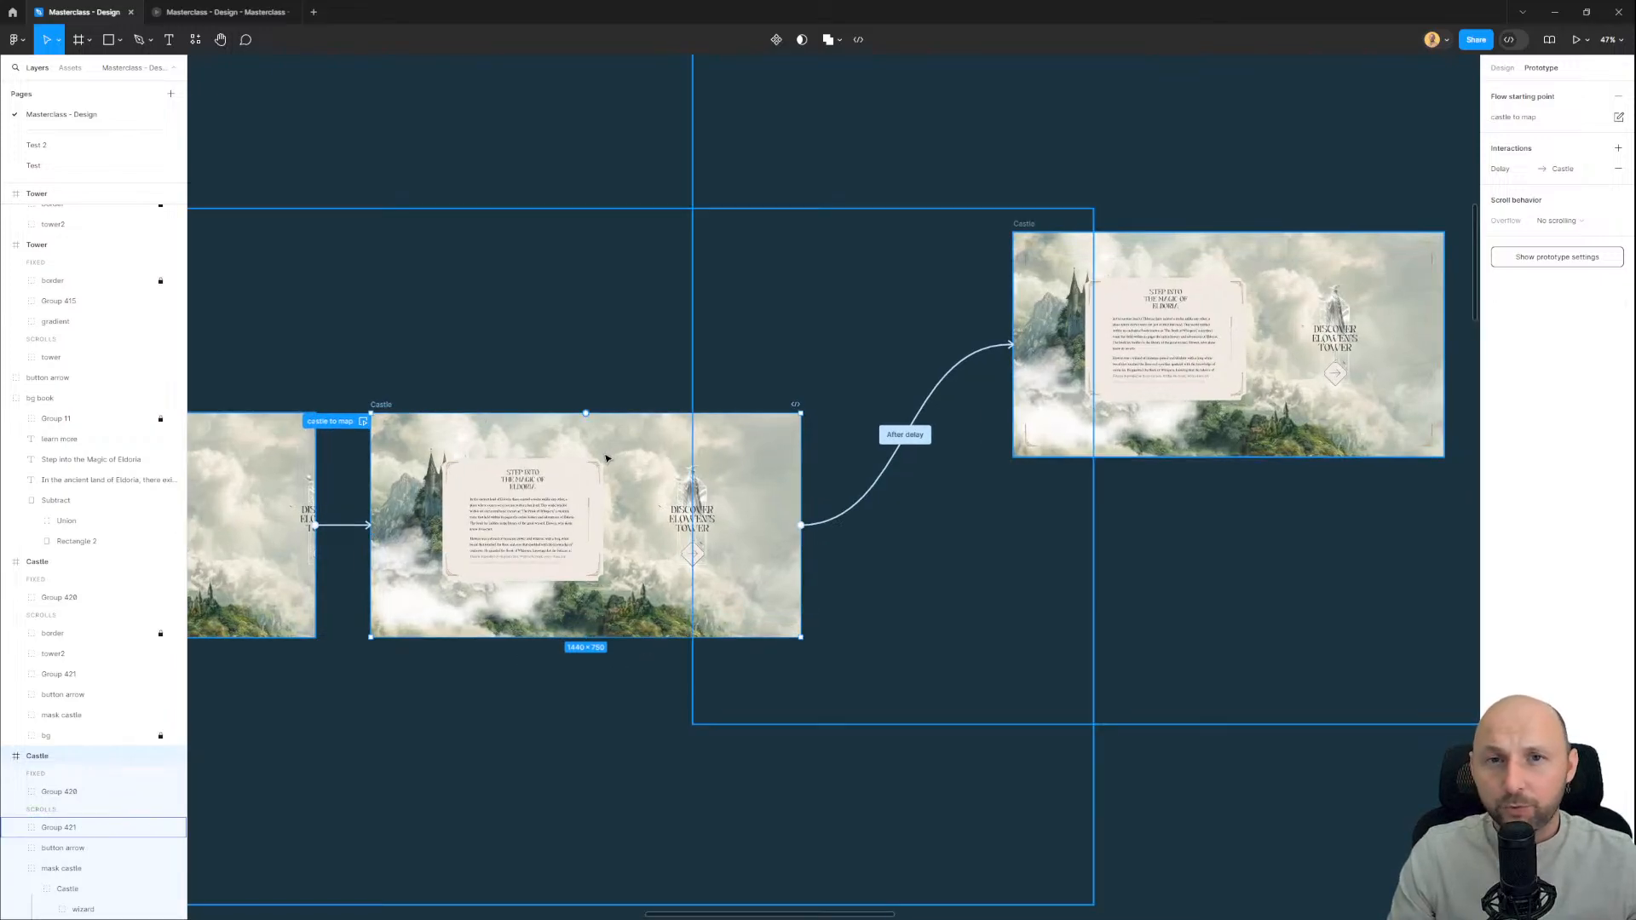
pyautogui.hscroll(3, 537, 701)
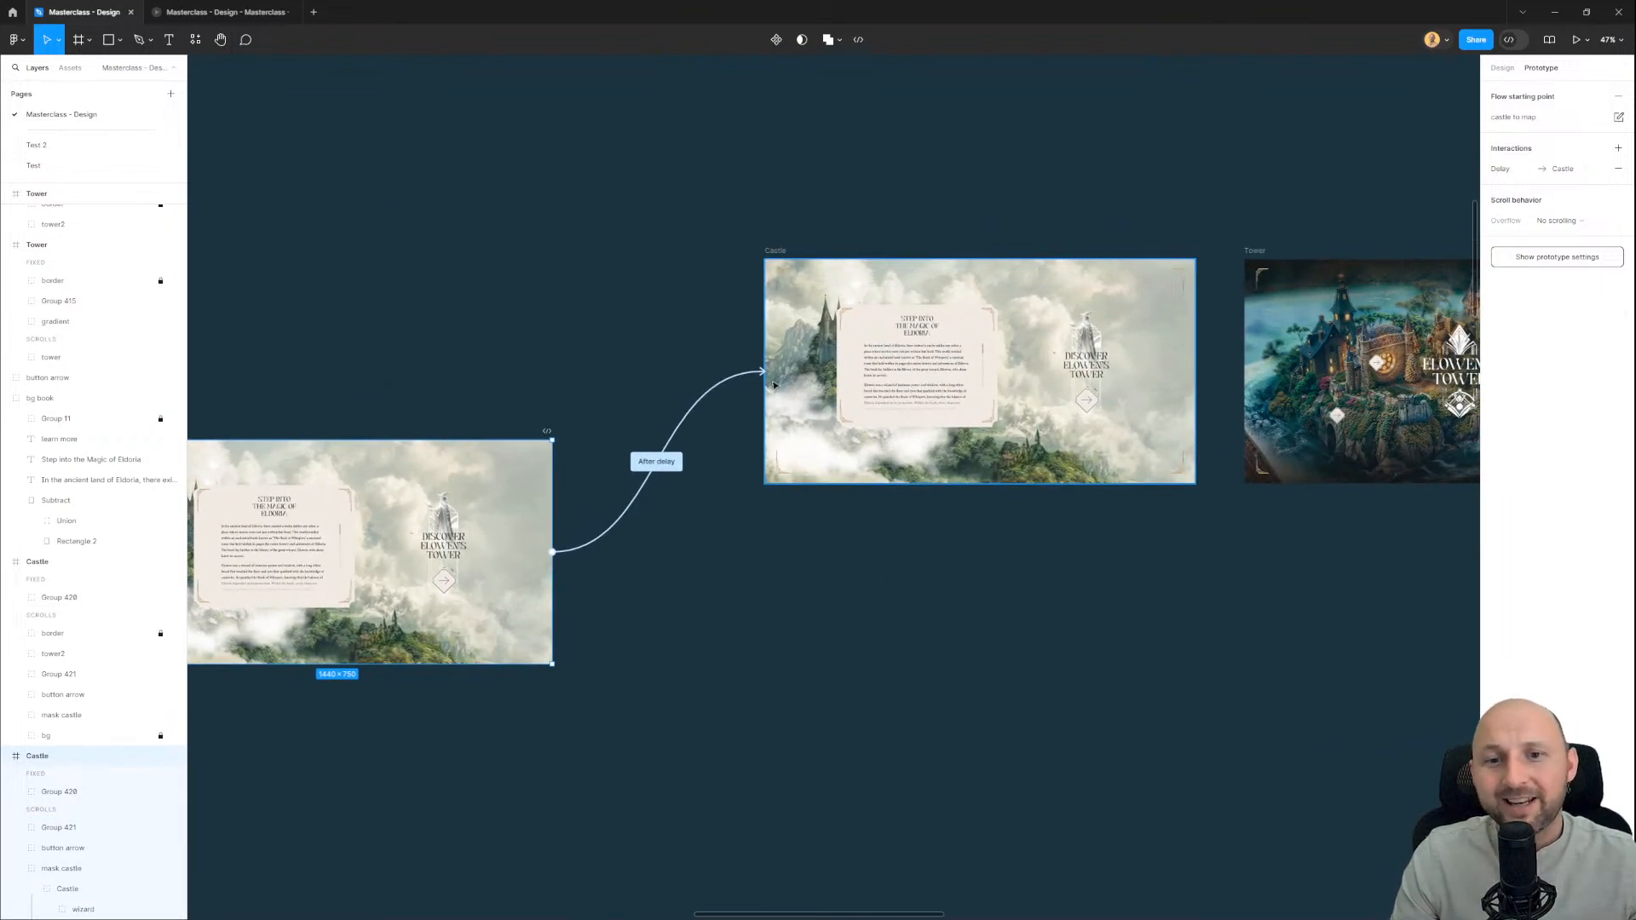
pyautogui.moveTo(802, 174); pyautogui.dragTo(625, 175)
pyautogui.click(574, 238)
pyautogui.click(848, 367)
pyautogui.scroll(1, 854, 310)
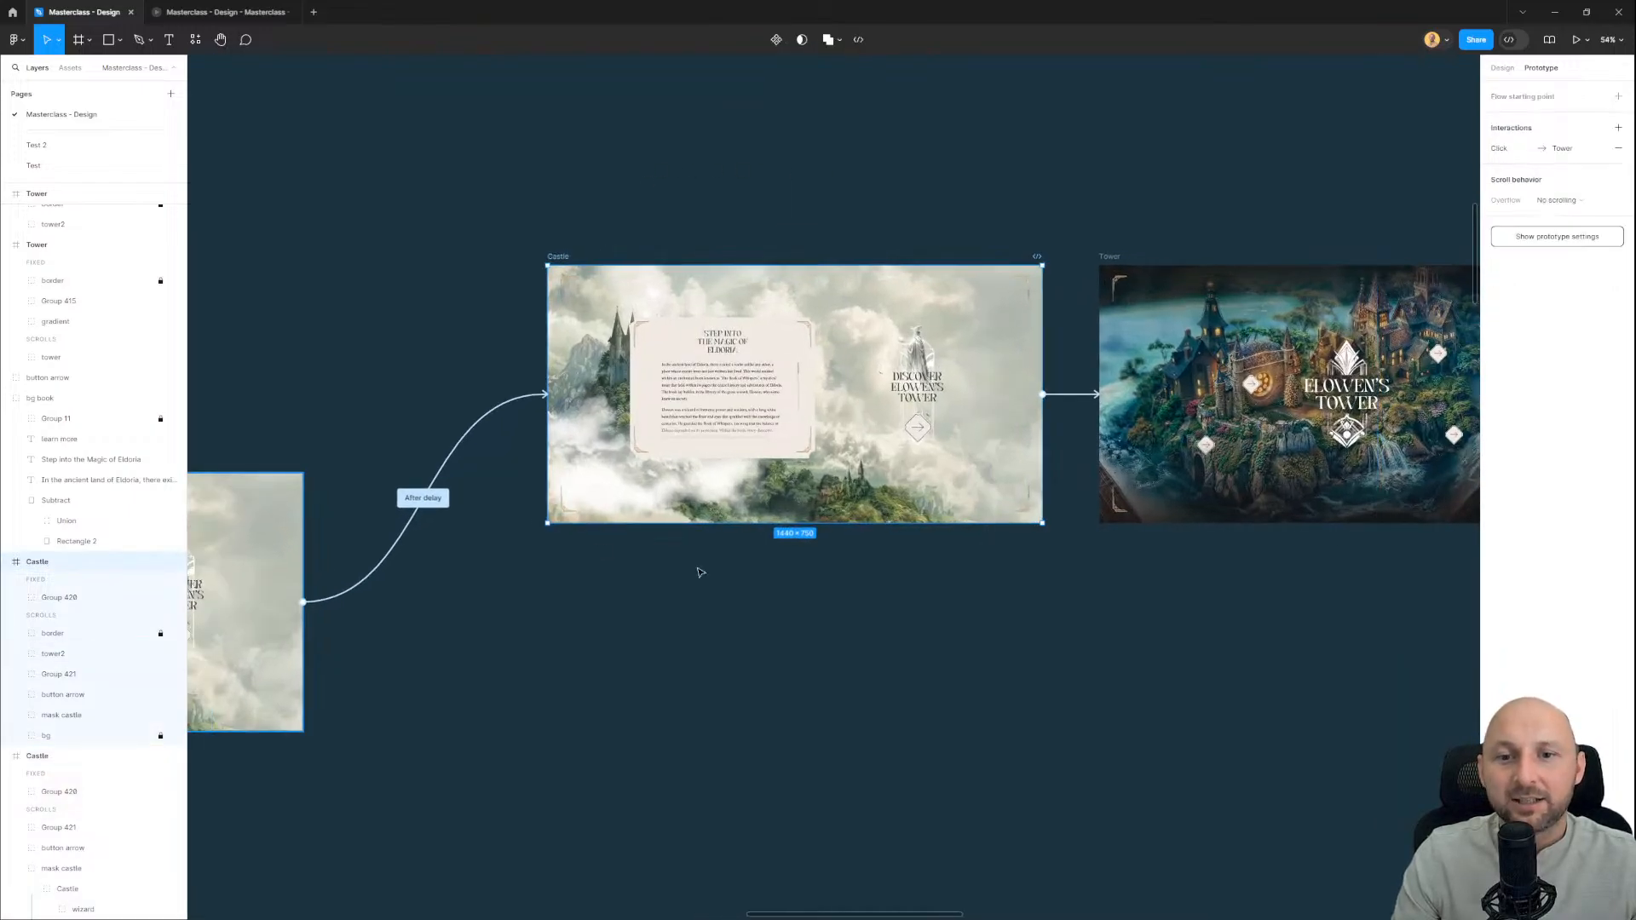
# Step: Inspect the interaction settings of the connection between the Castle copy and the adjacent Tower frame
pyautogui.hscroll(5, 807, 171)
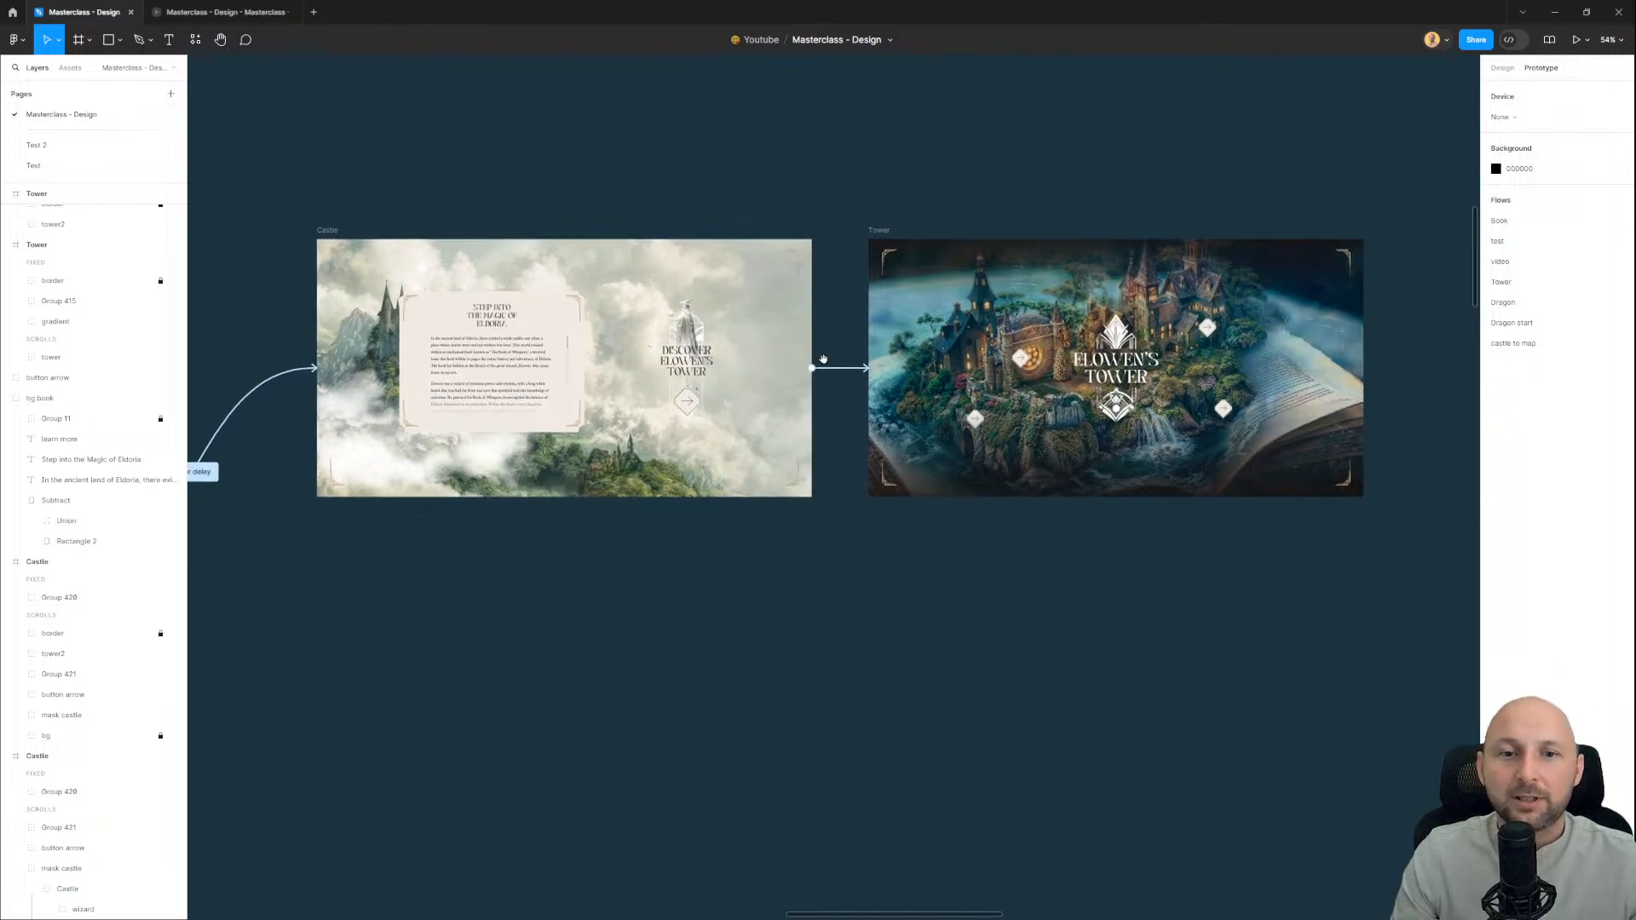
pyautogui.click(843, 374)
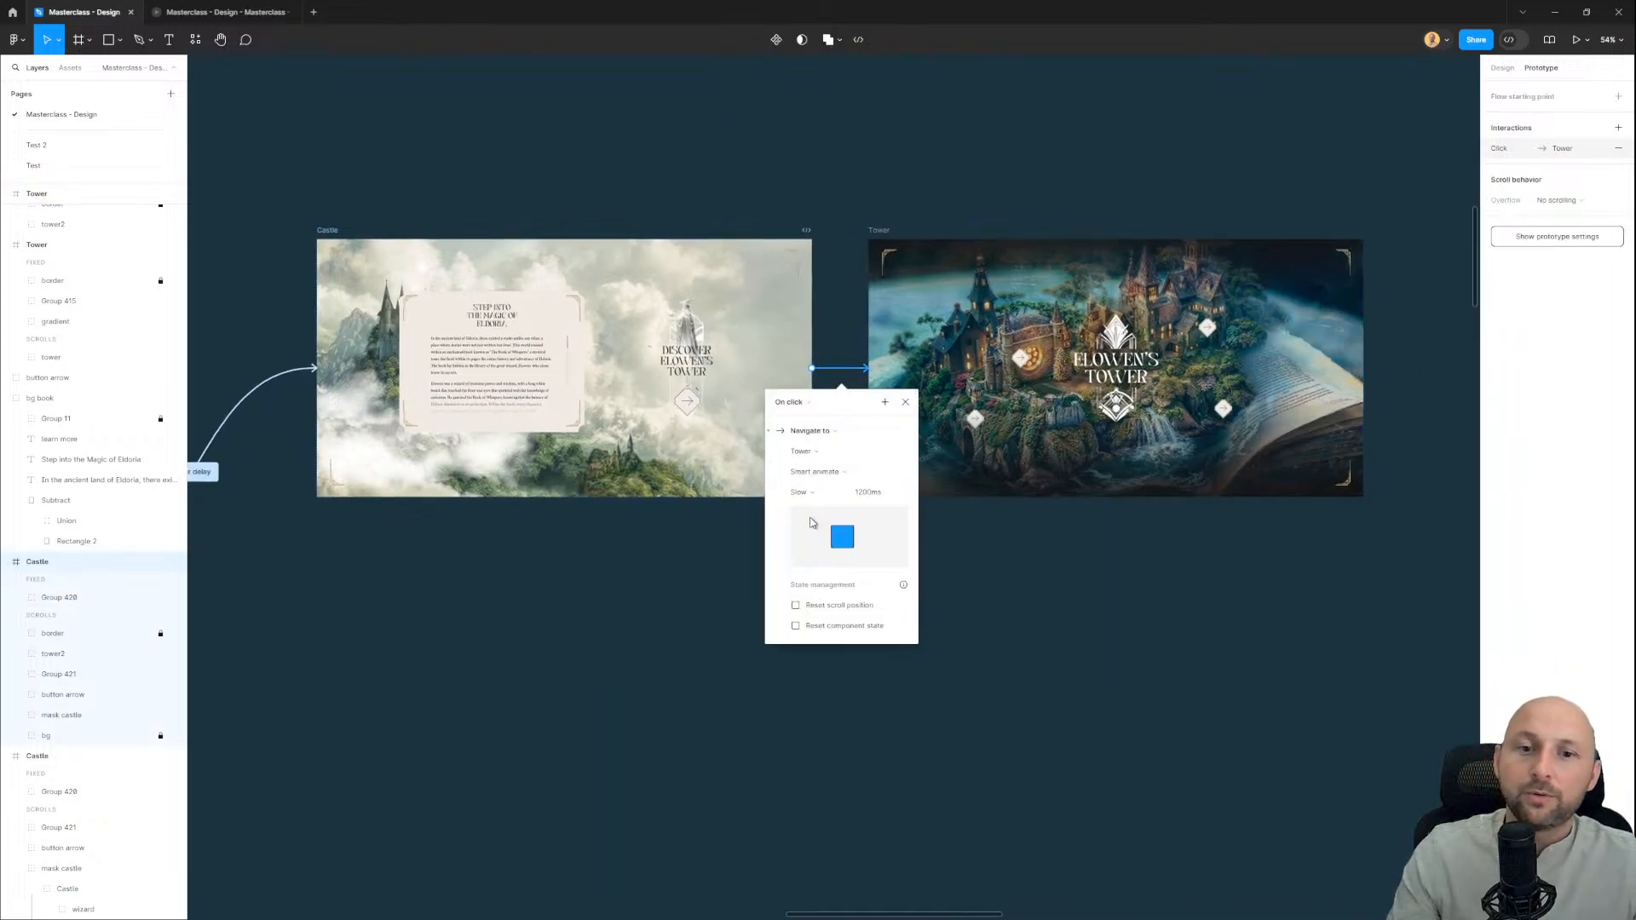
pyautogui.click(1001, 568)
pyautogui.moveTo(1147, 559); pyautogui.dragTo(802, 540)
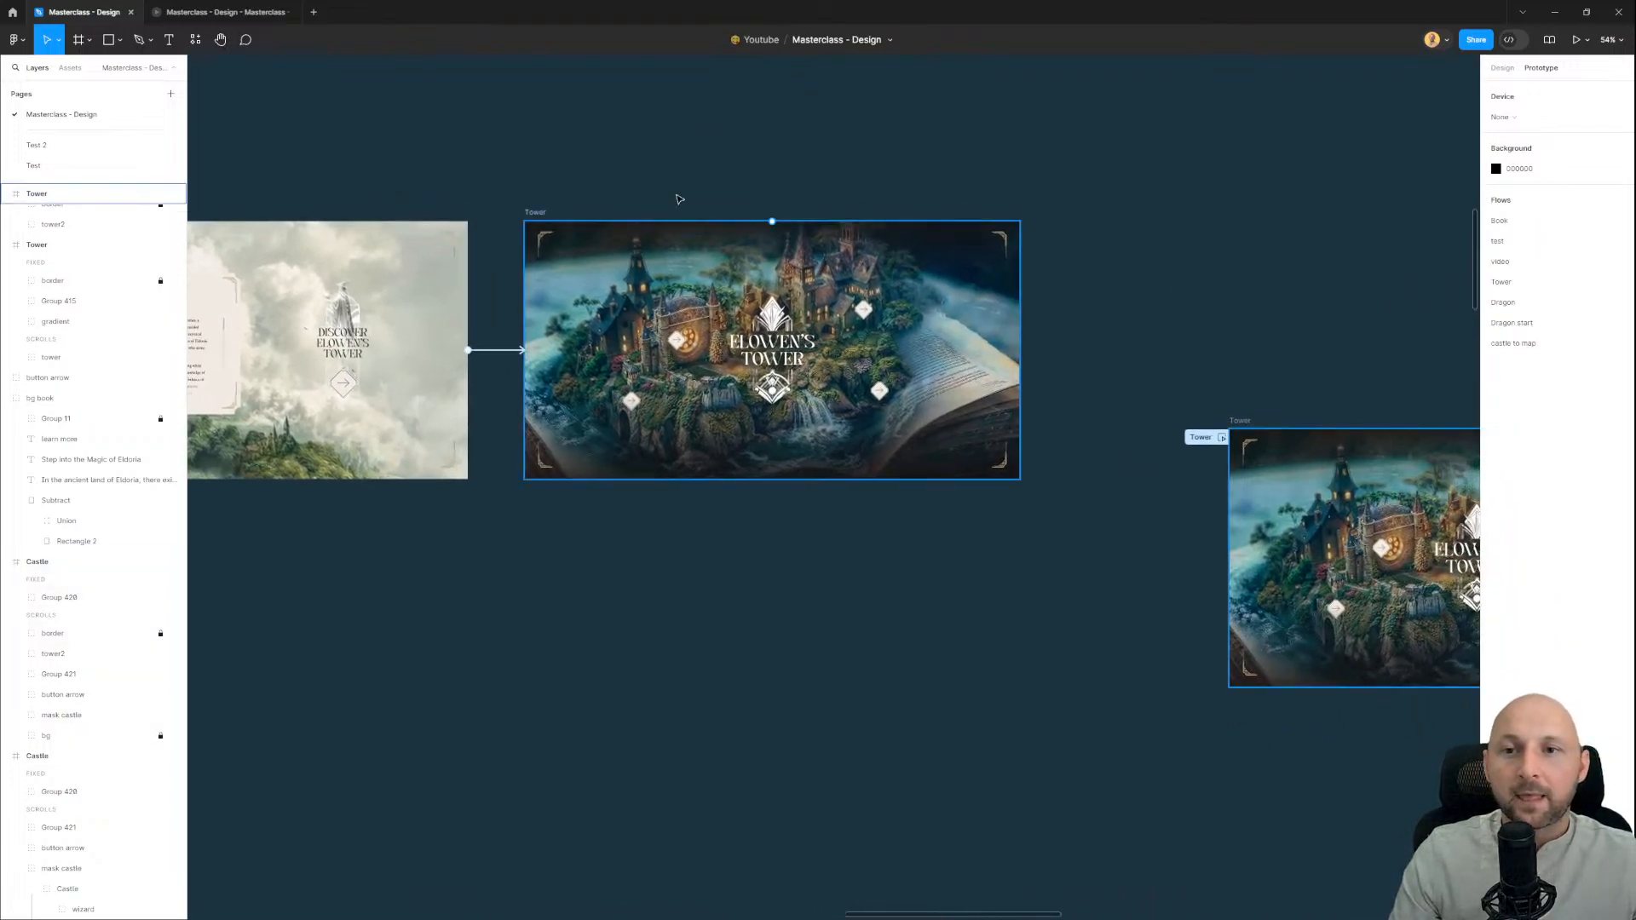
# Step: Connect the Tower frame beside the Castle copy to the Tower flow's starting frame with an After delay interaction
pyautogui.click(536, 211)
pyautogui.hscroll(3, 1122, 141)
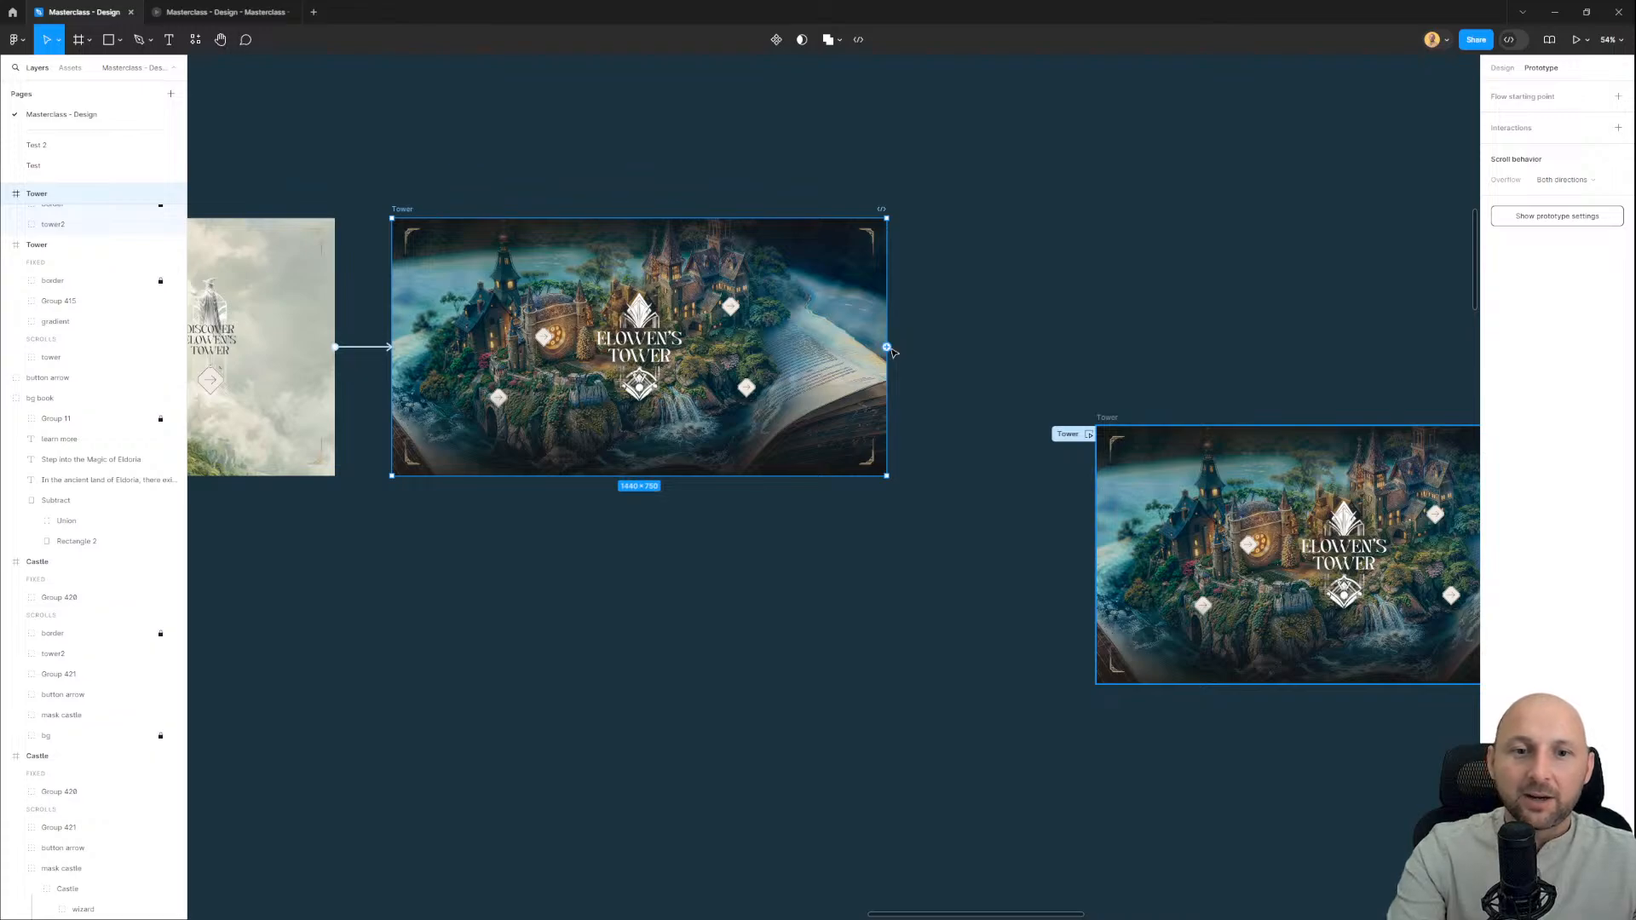
pyautogui.moveTo(889, 348); pyautogui.dragTo(1150, 594)
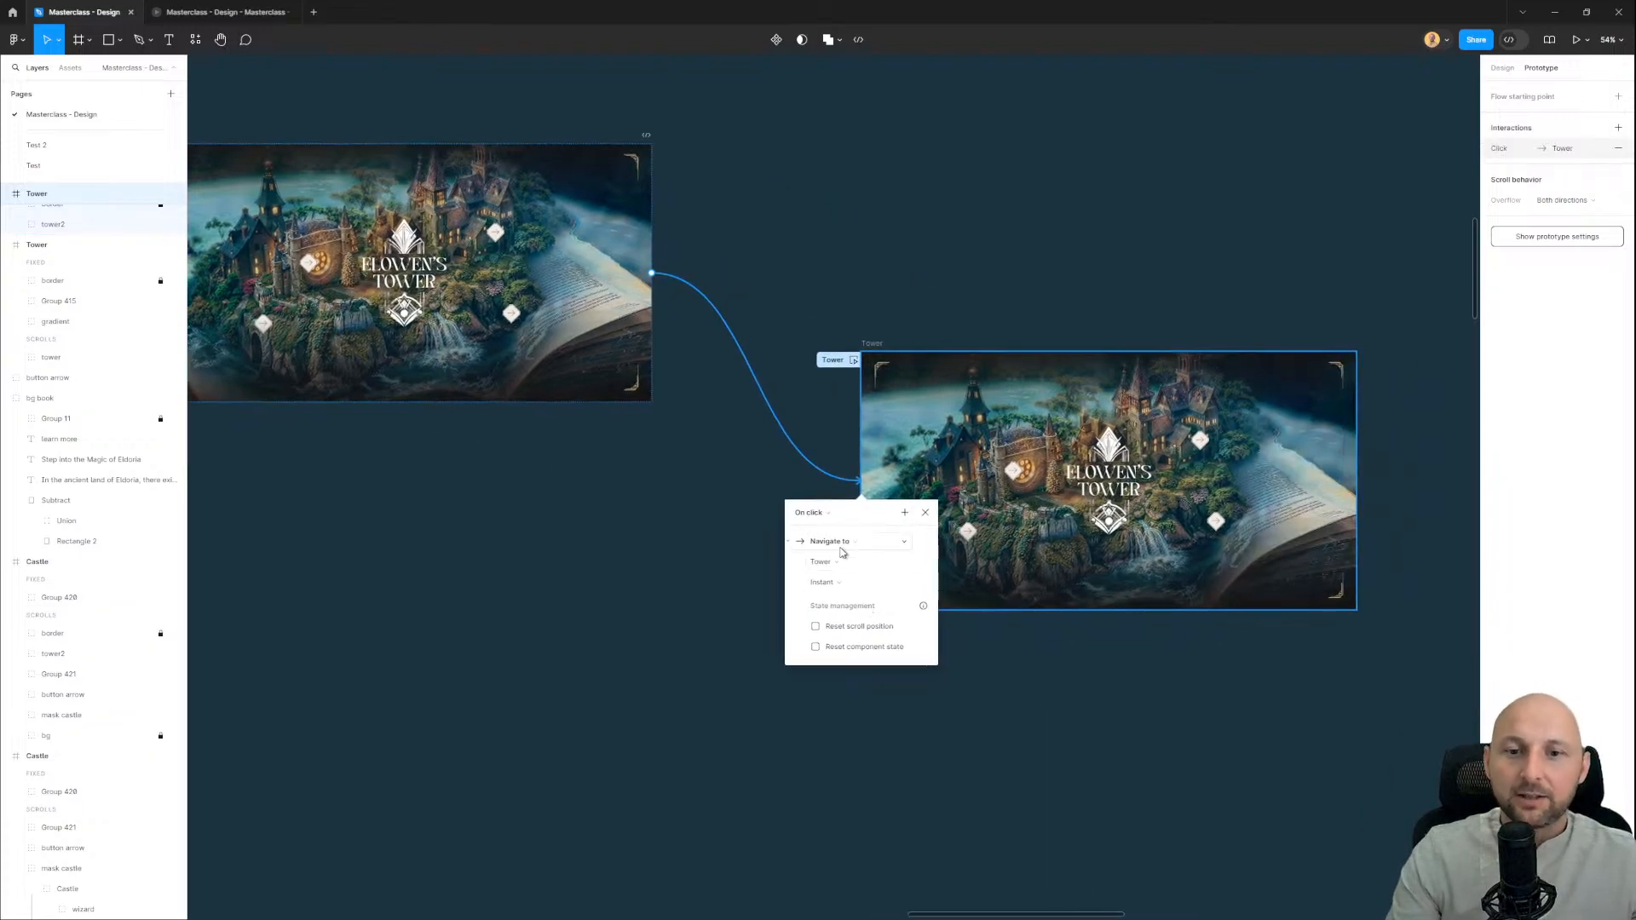
pyautogui.click(830, 514)
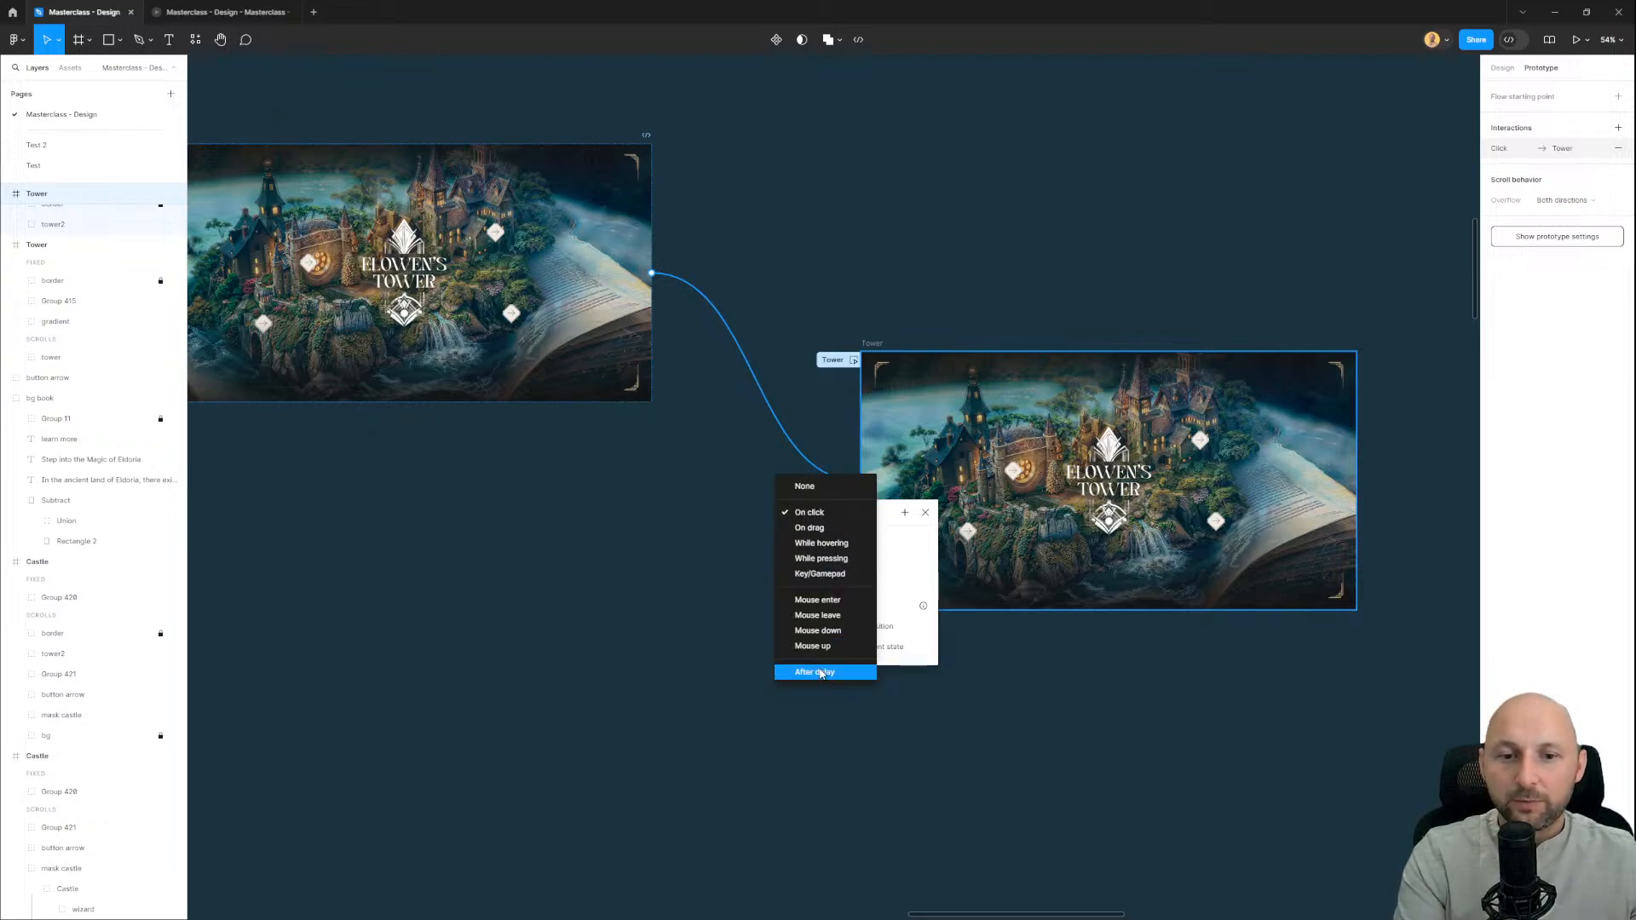
pyautogui.click(822, 672)
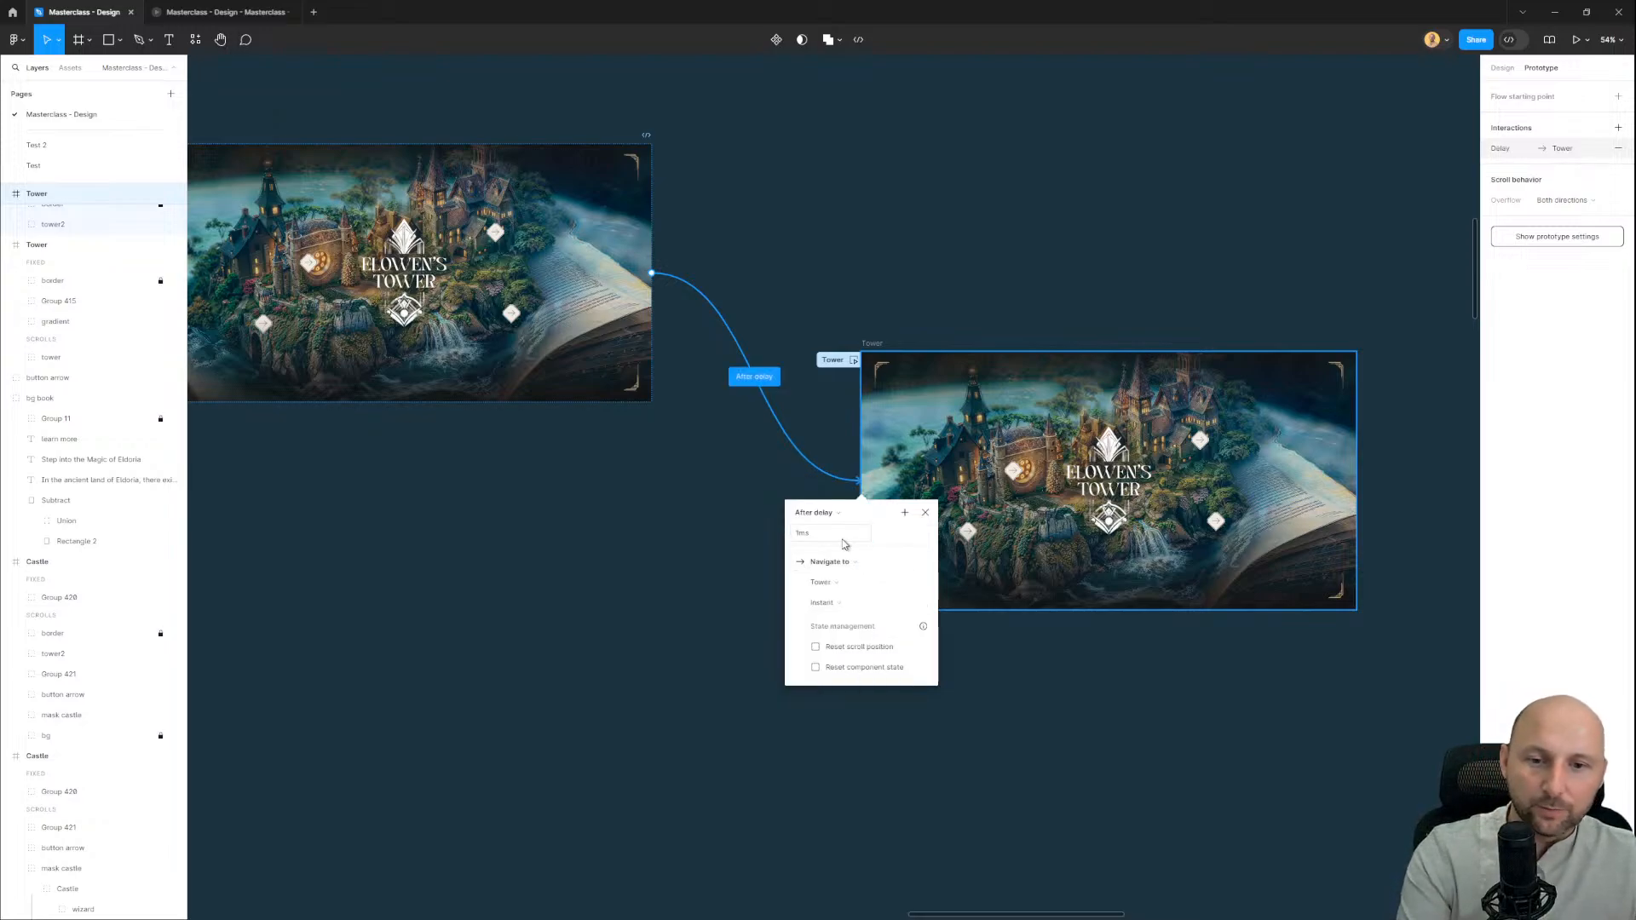
# Step: Review the full chain of linked frames on the canvas, from the Book frame through the Castle and Tower copies to the Dragon frames
pyautogui.click(652, 634)
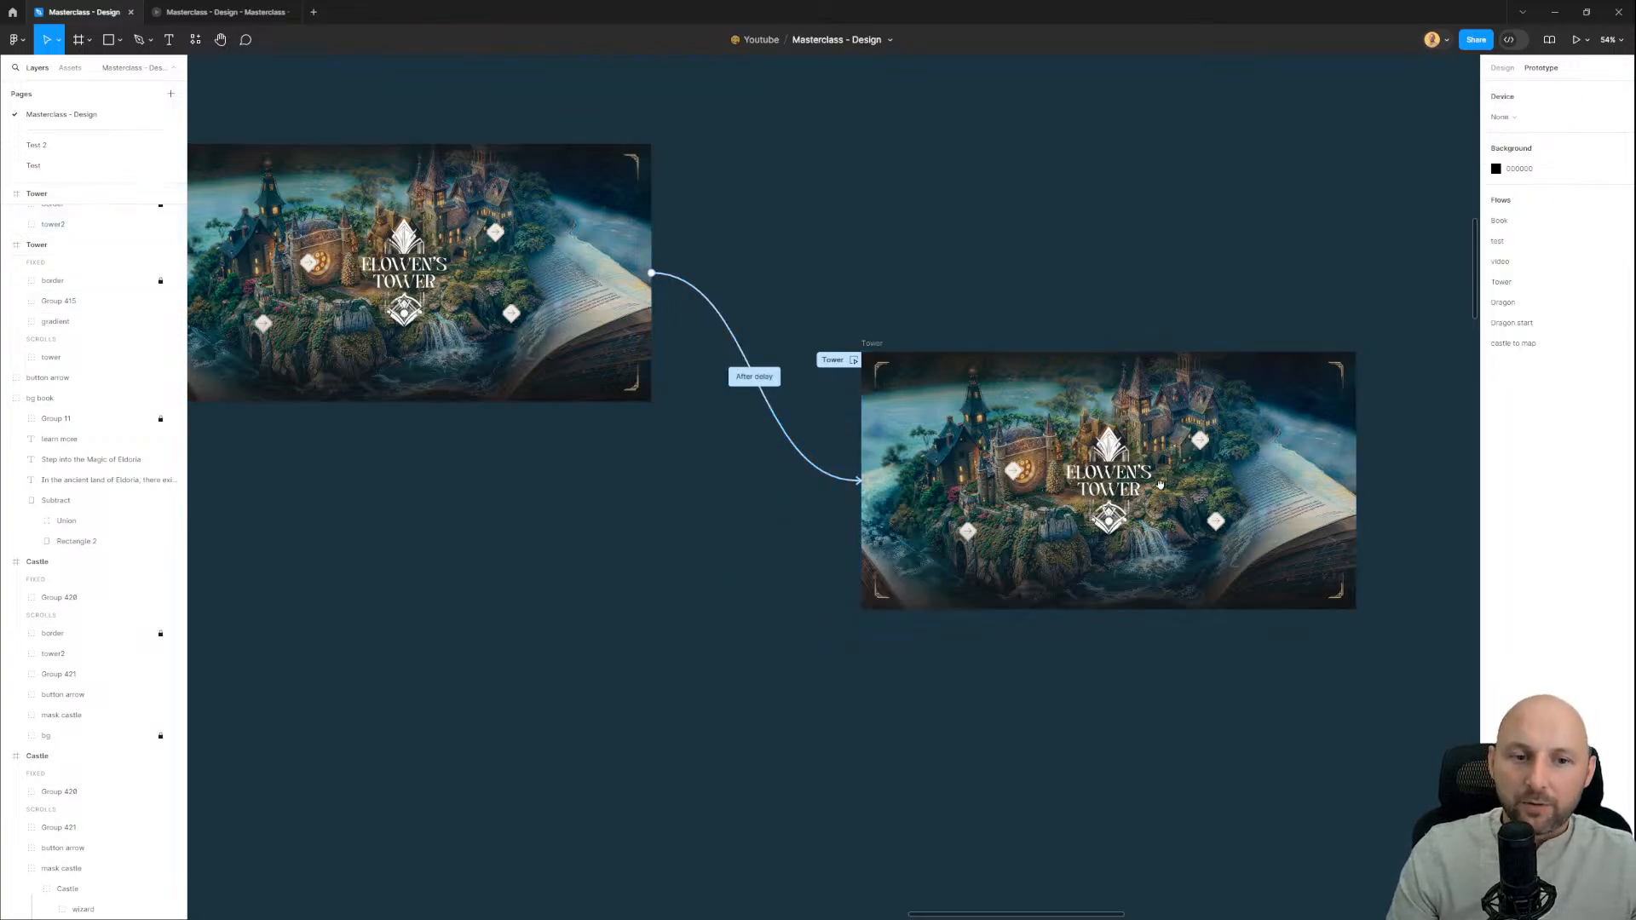
pyautogui.moveTo(883, 513); pyautogui.dragTo(683, 499)
pyautogui.moveTo(472, 484); pyautogui.dragTo(1197, 530)
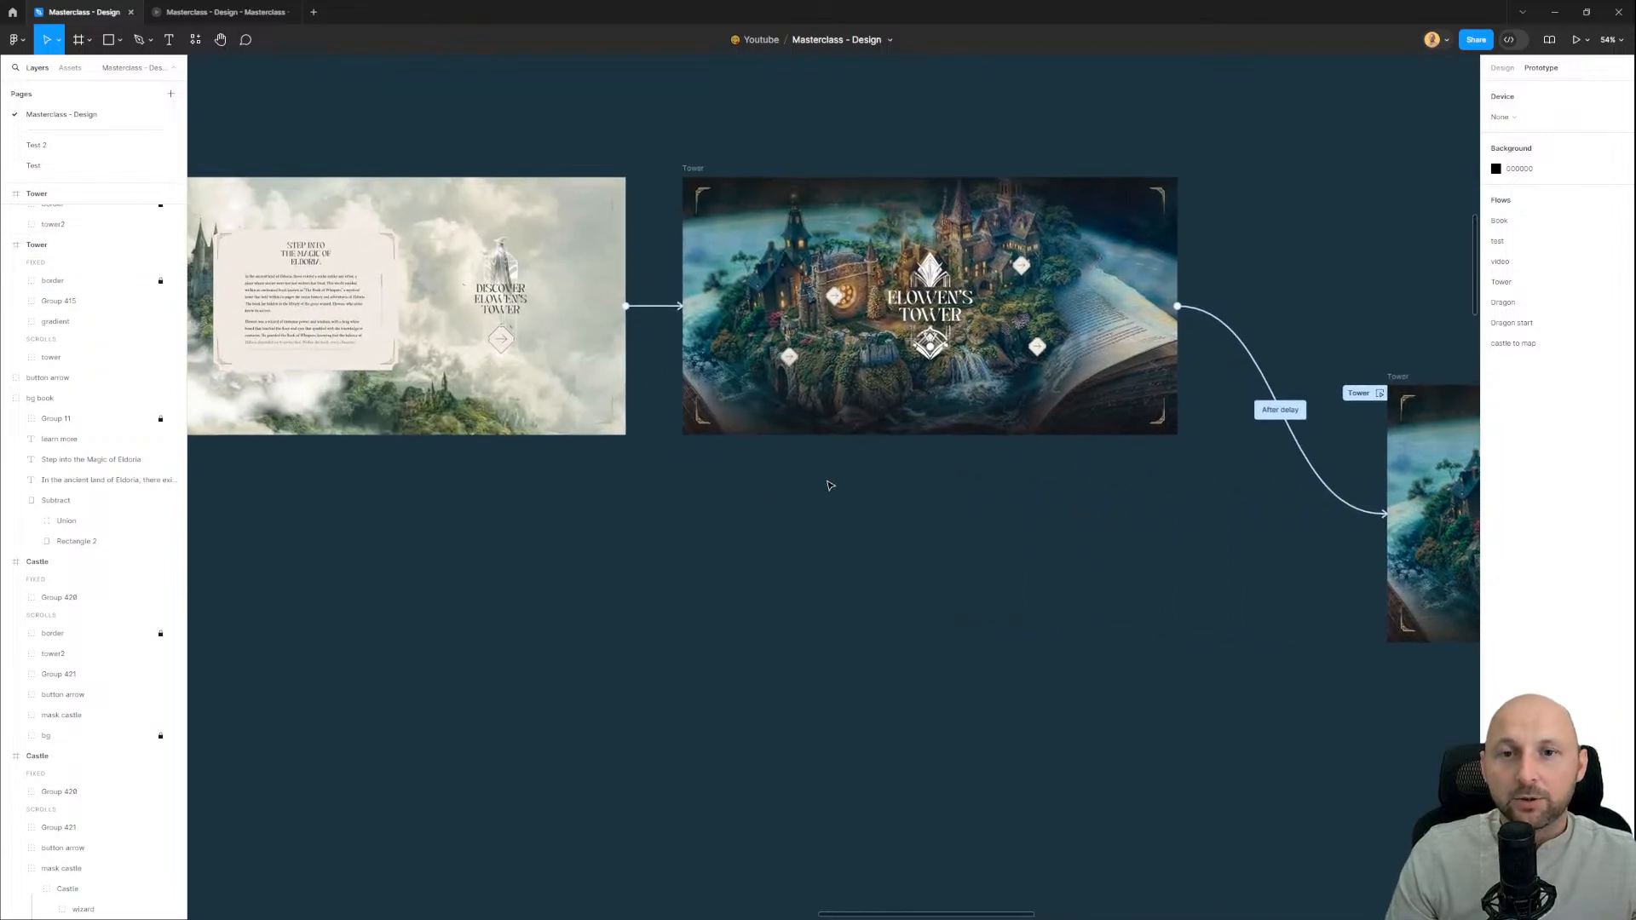
pyautogui.scroll(-3, 828, 481)
pyautogui.moveTo(414, 510); pyautogui.dragTo(1049, 283)
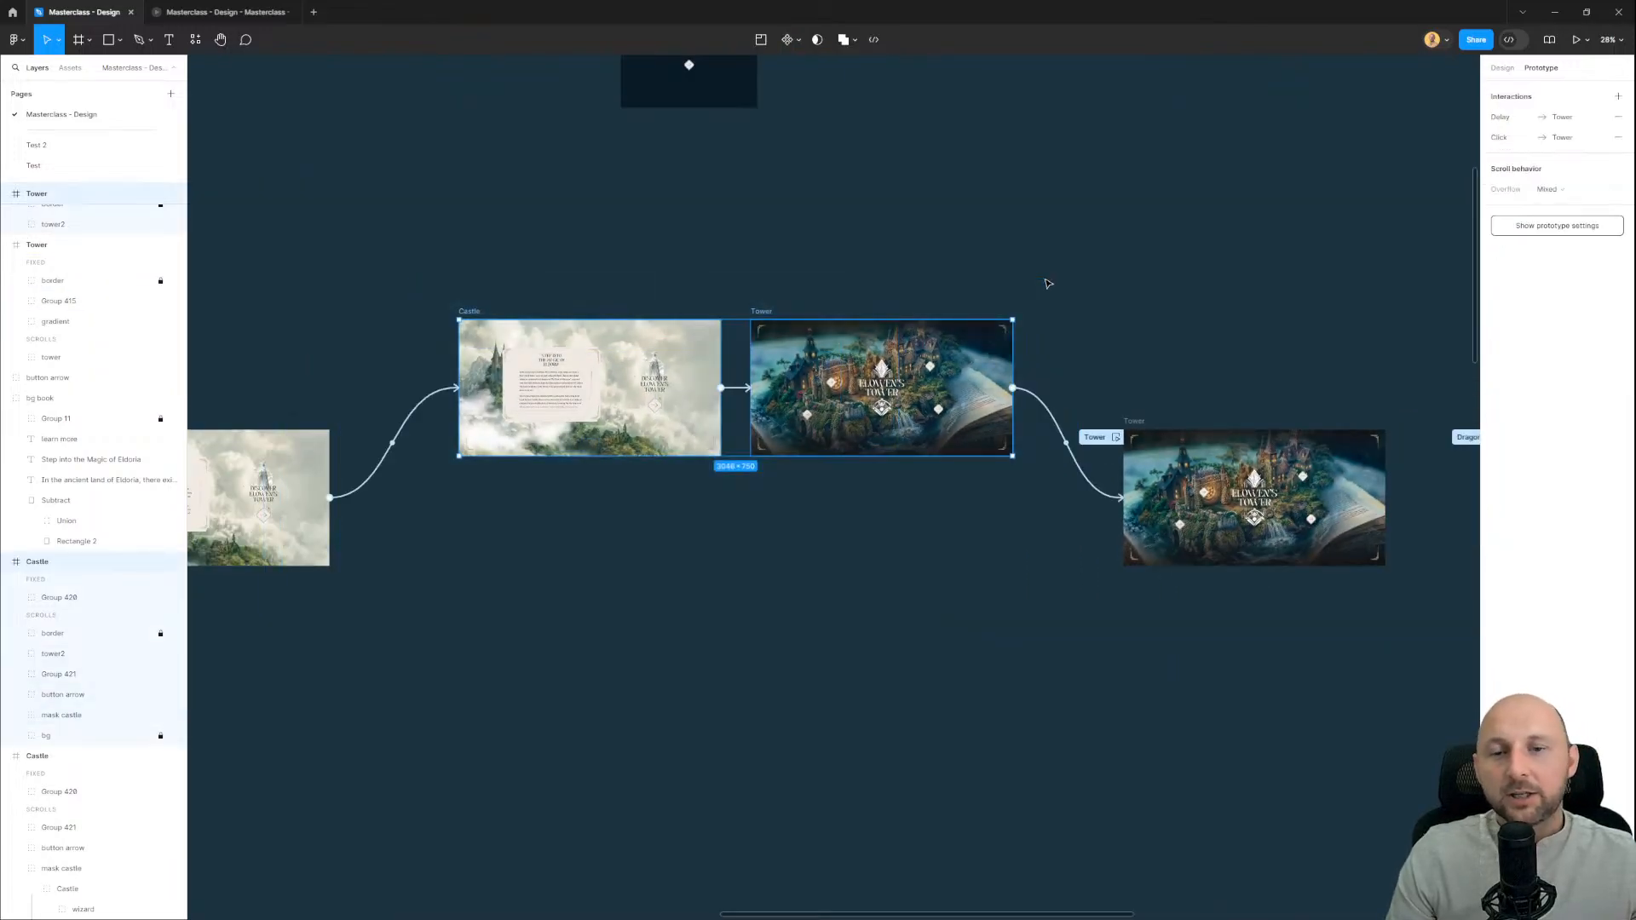
pyautogui.scroll(-5, 805, 583)
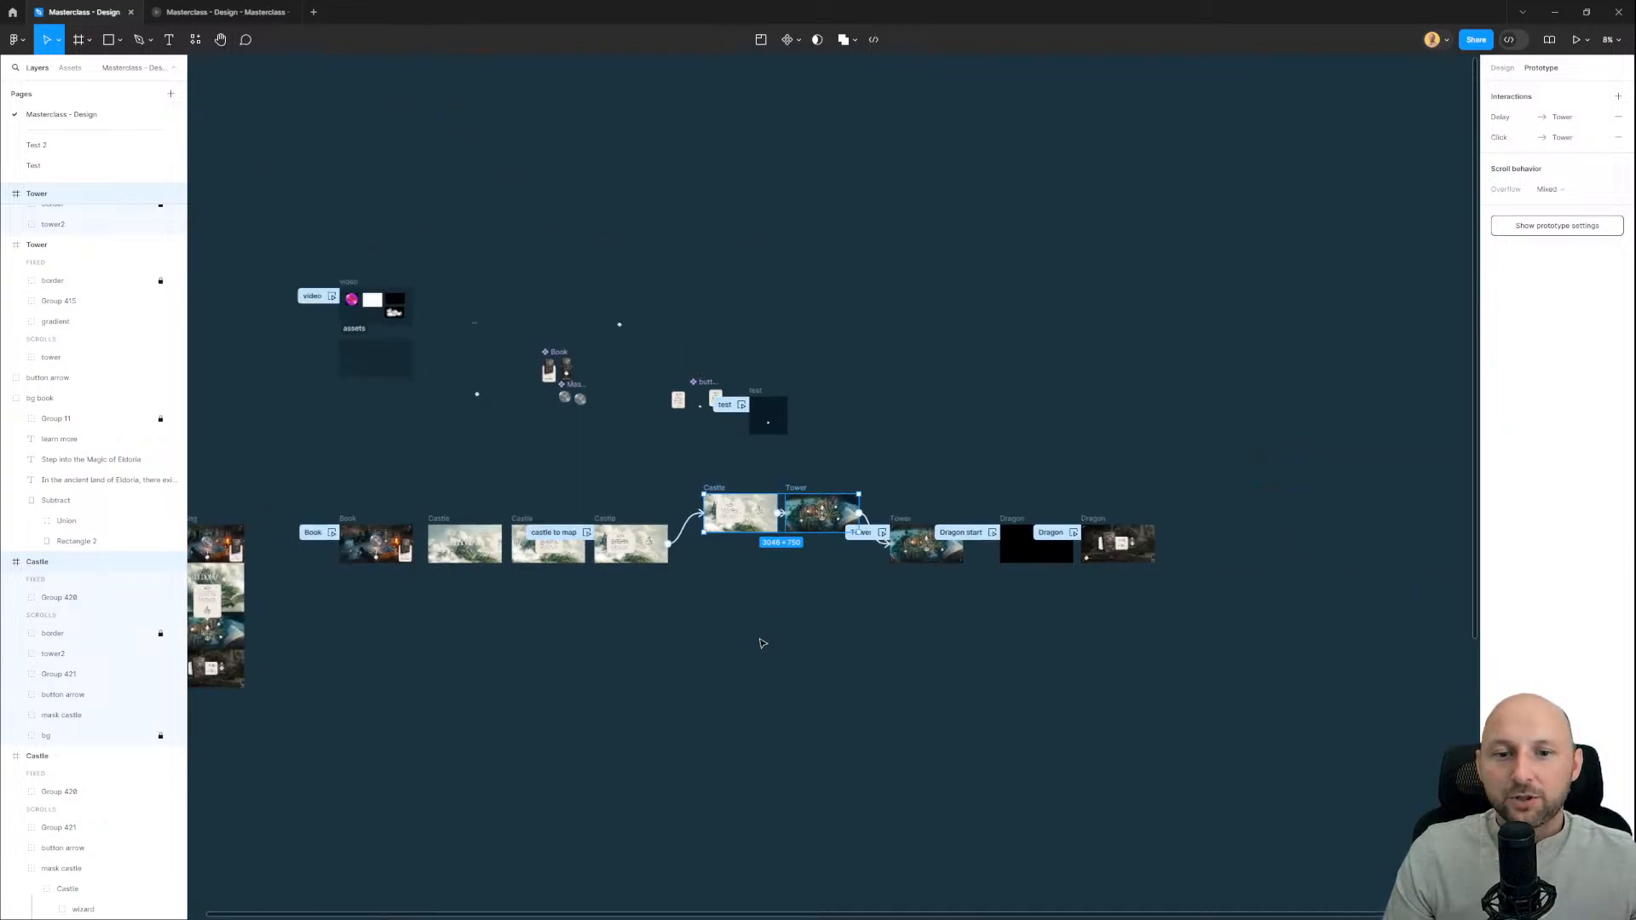
pyautogui.moveTo(760, 643); pyautogui.dragTo(782, 618)
pyautogui.moveTo(317, 450); pyautogui.dragTo(714, 598)
pyautogui.click(906, 599)
pyautogui.moveTo(903, 593); pyautogui.dragTo(1294, 459)
pyautogui.click(859, 650)
pyautogui.scroll(2, 825, 560)
pyautogui.scroll(2, 682, 571)
pyautogui.hscroll(-2, 597, 554)
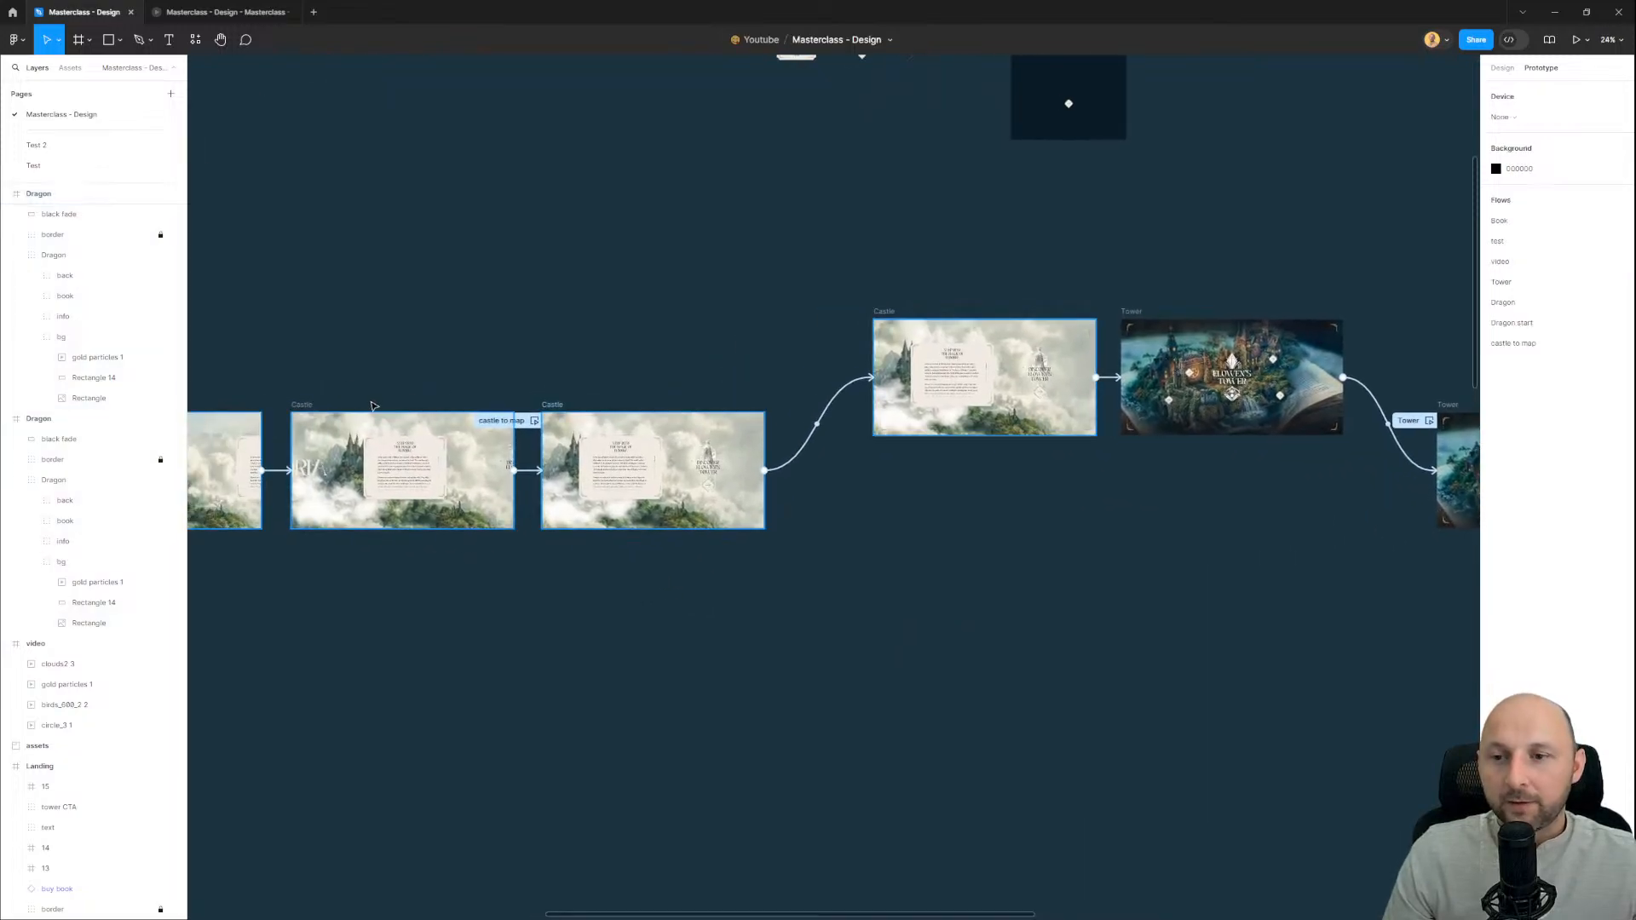
# Step: Preview the Book flow at Fill screen scale, proceeding through the castle to Elowen's Tower, and return to the design
pyautogui.click(212, 14)
pyautogui.click(48, 138)
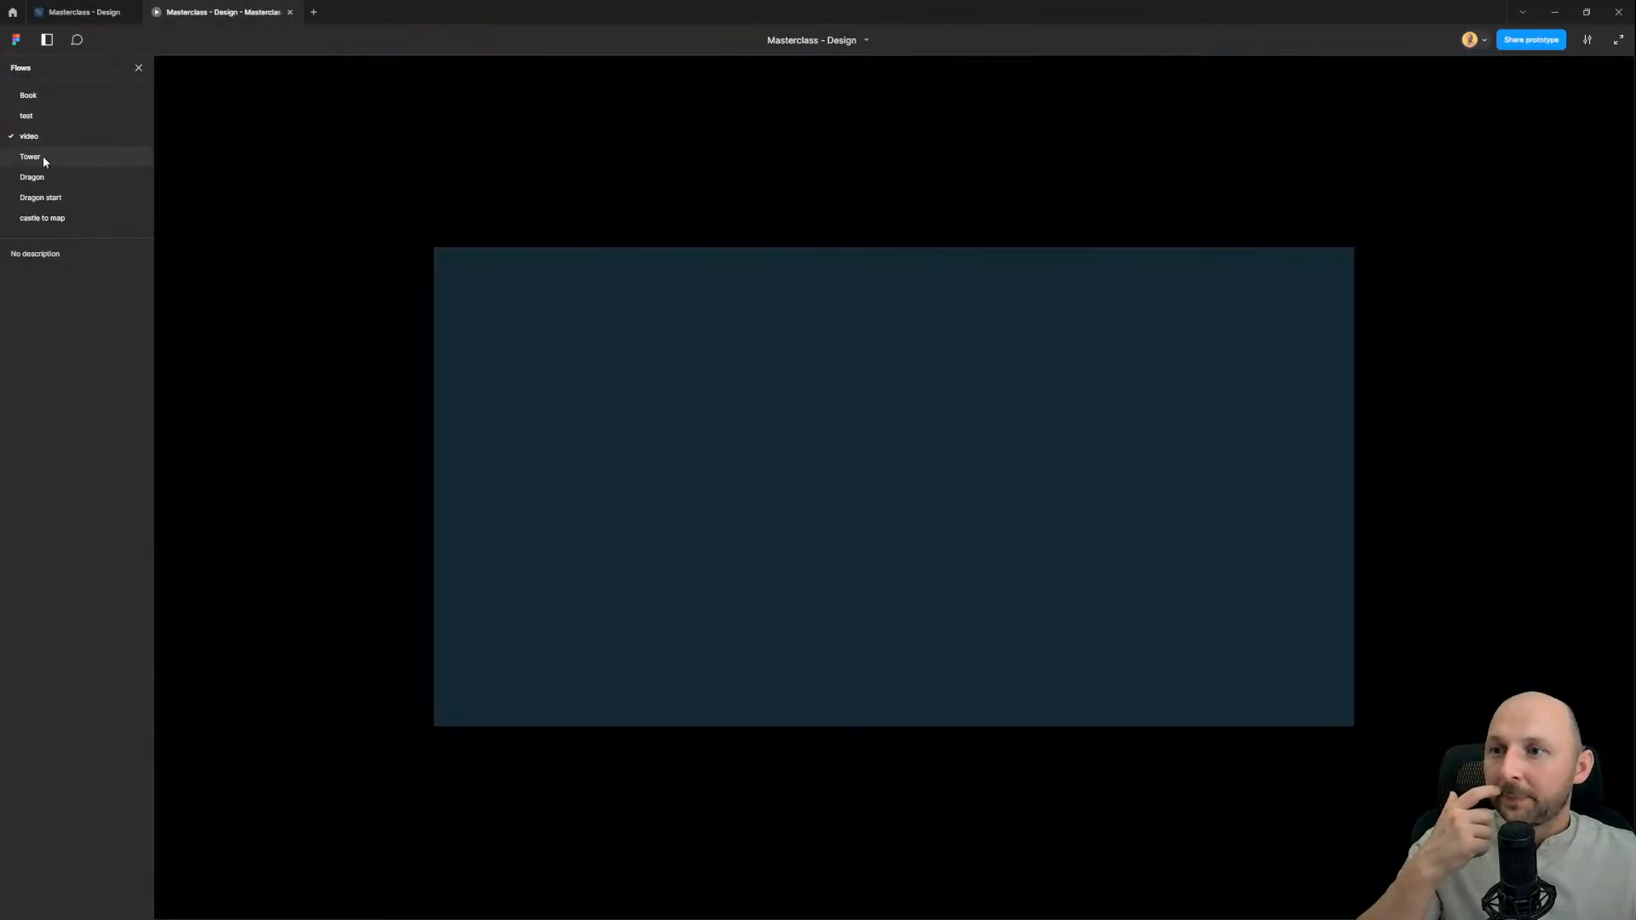
pyautogui.click(31, 95)
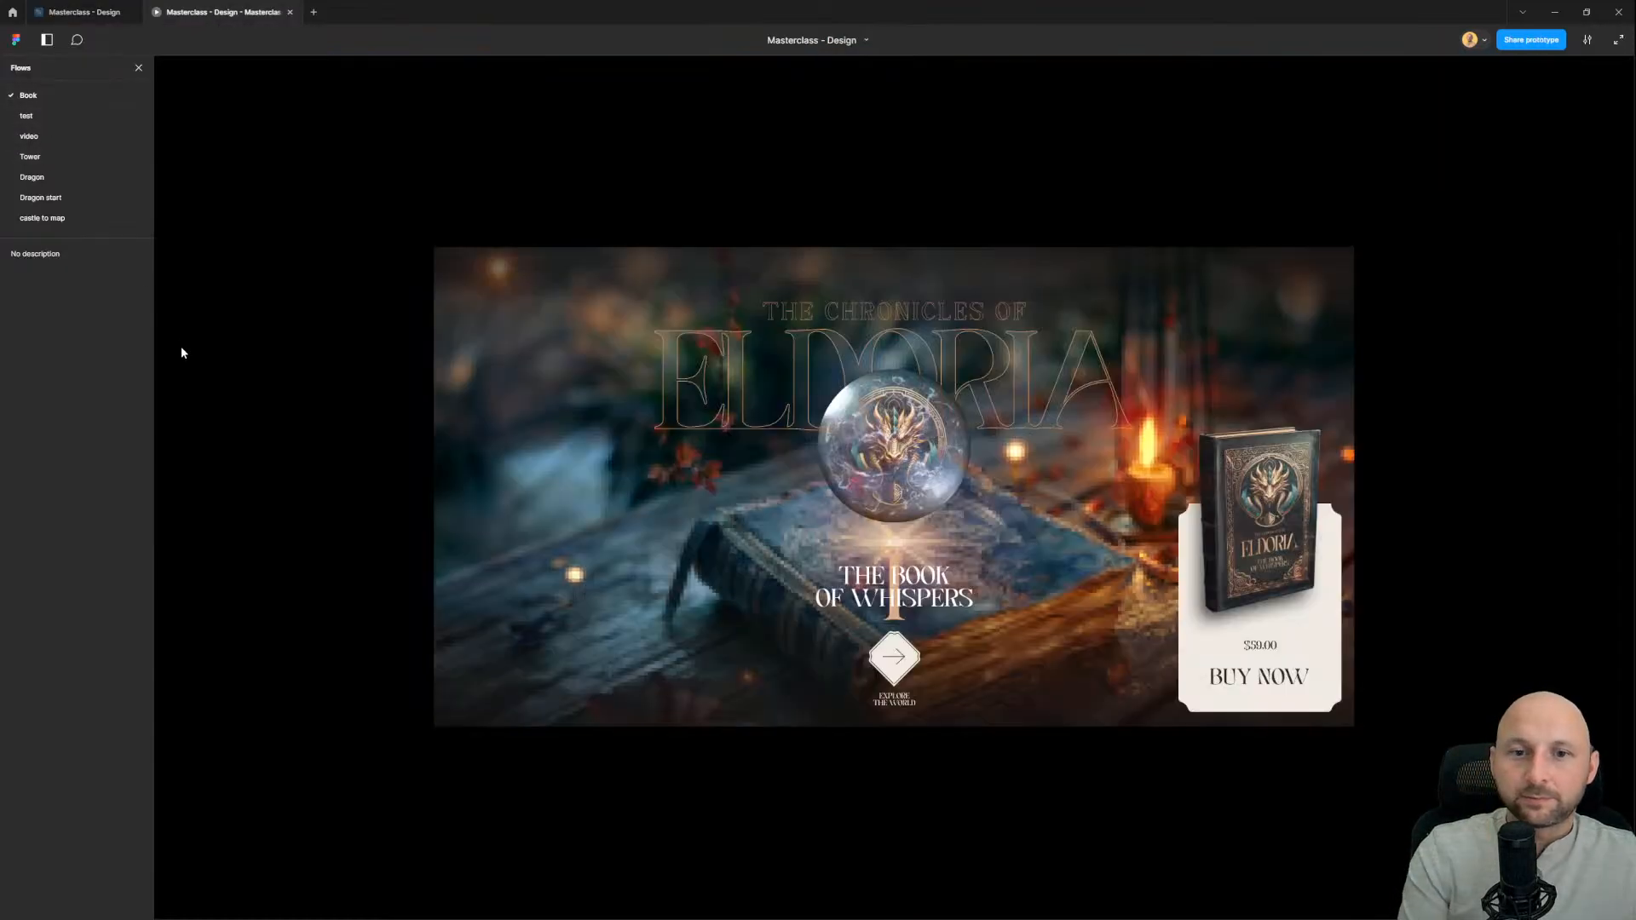
pyautogui.click(902, 653)
pyautogui.press('z')
pyautogui.press('z')
pyautogui.press('z')
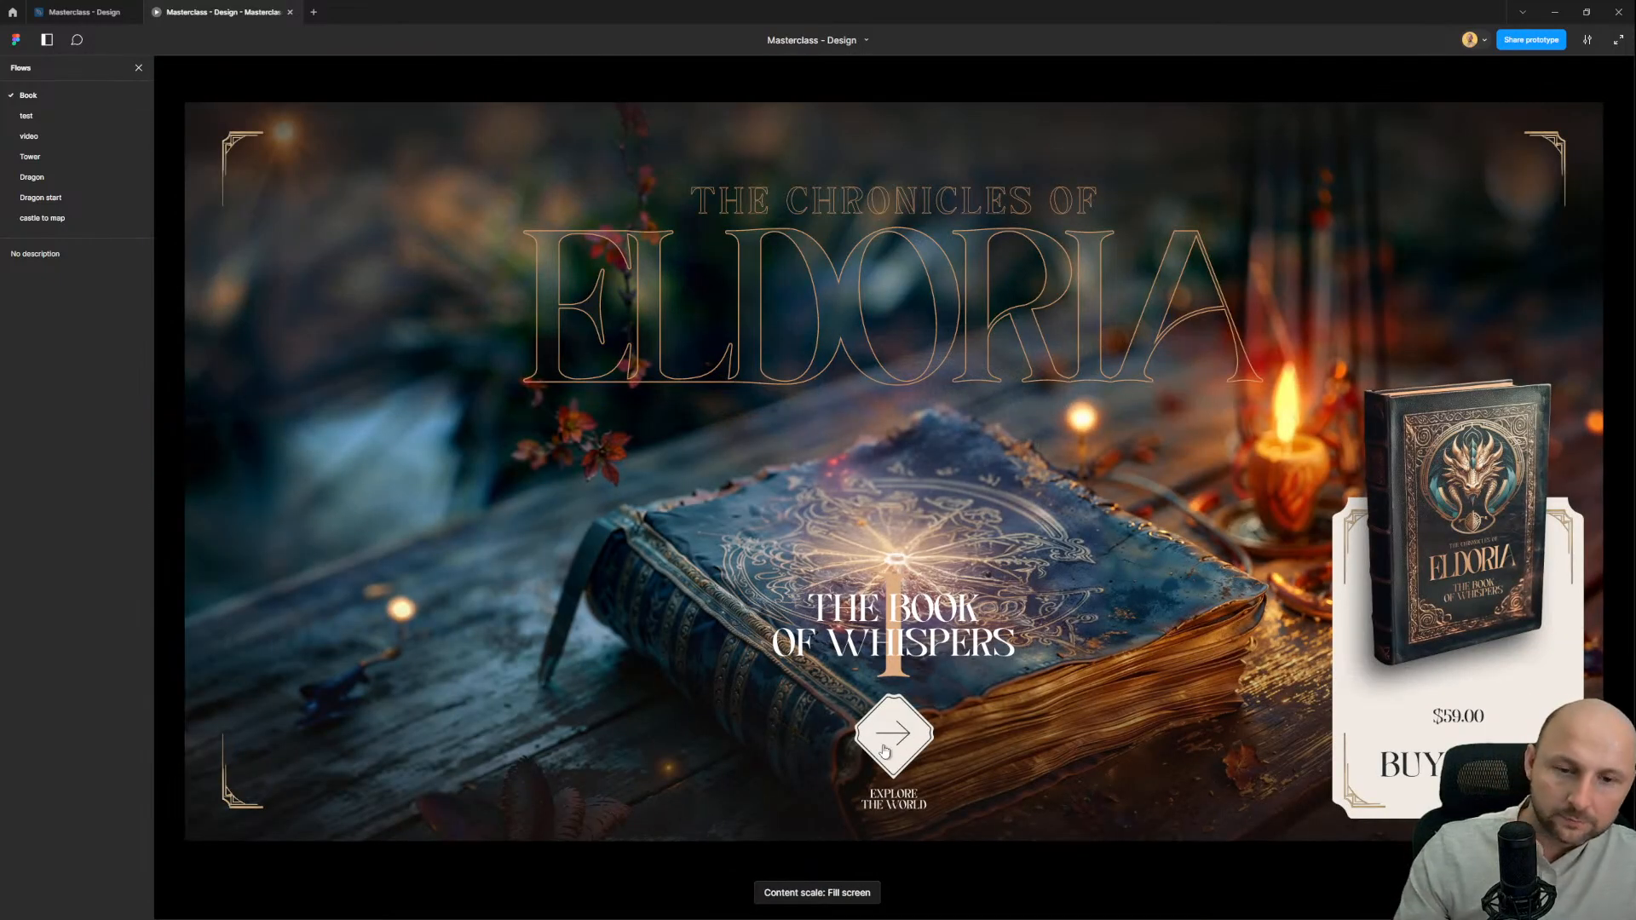
pyautogui.click(885, 748)
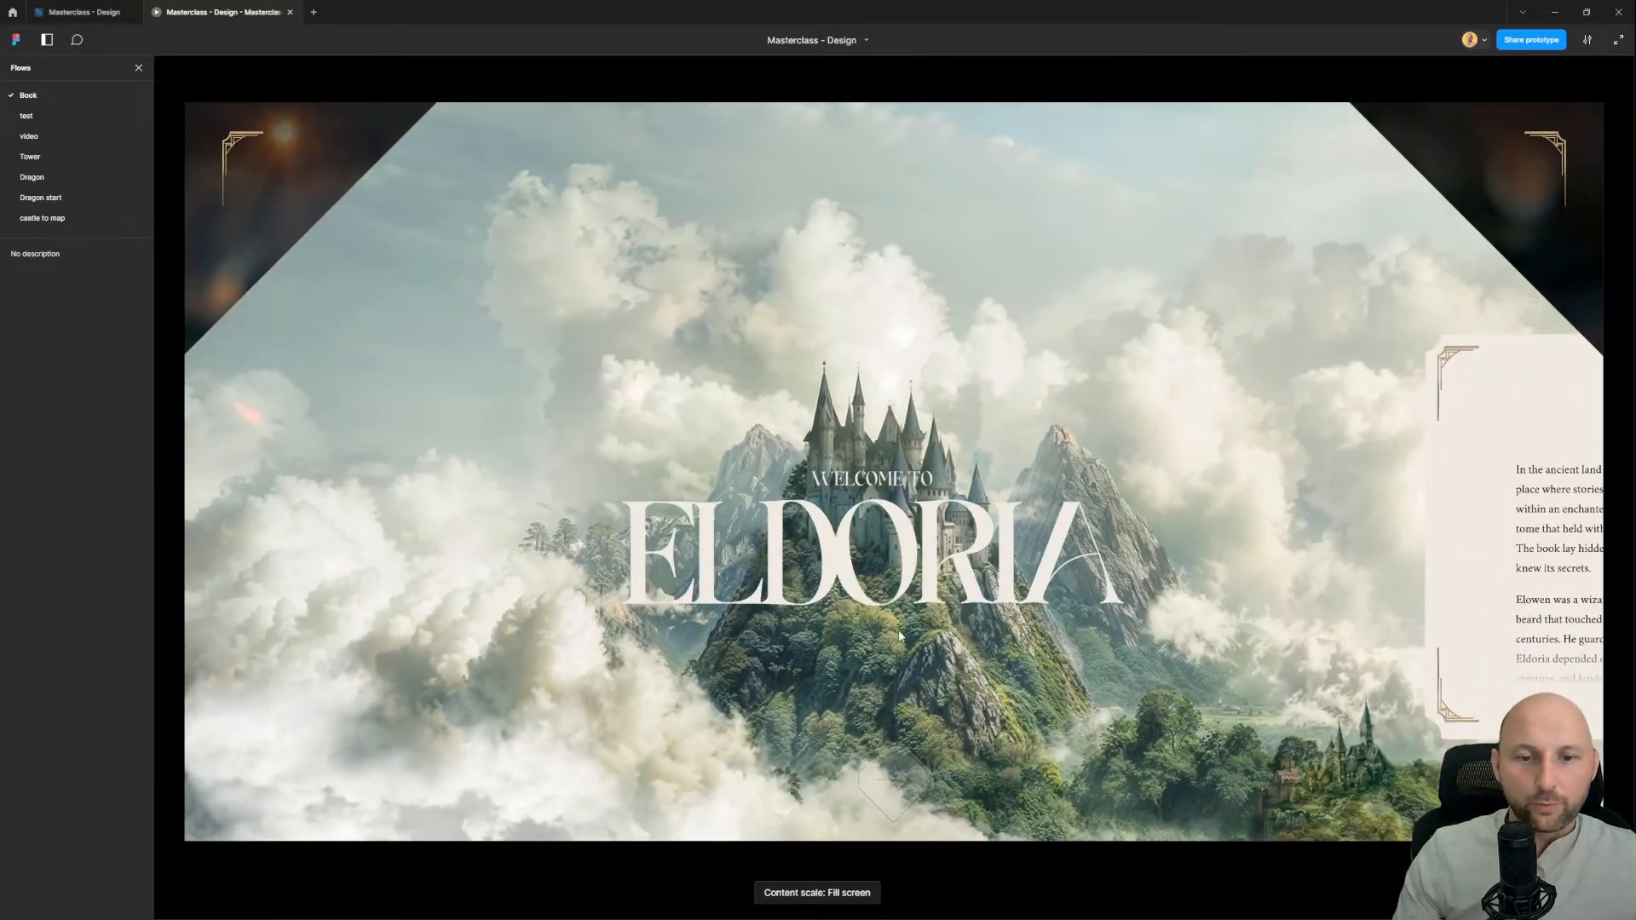
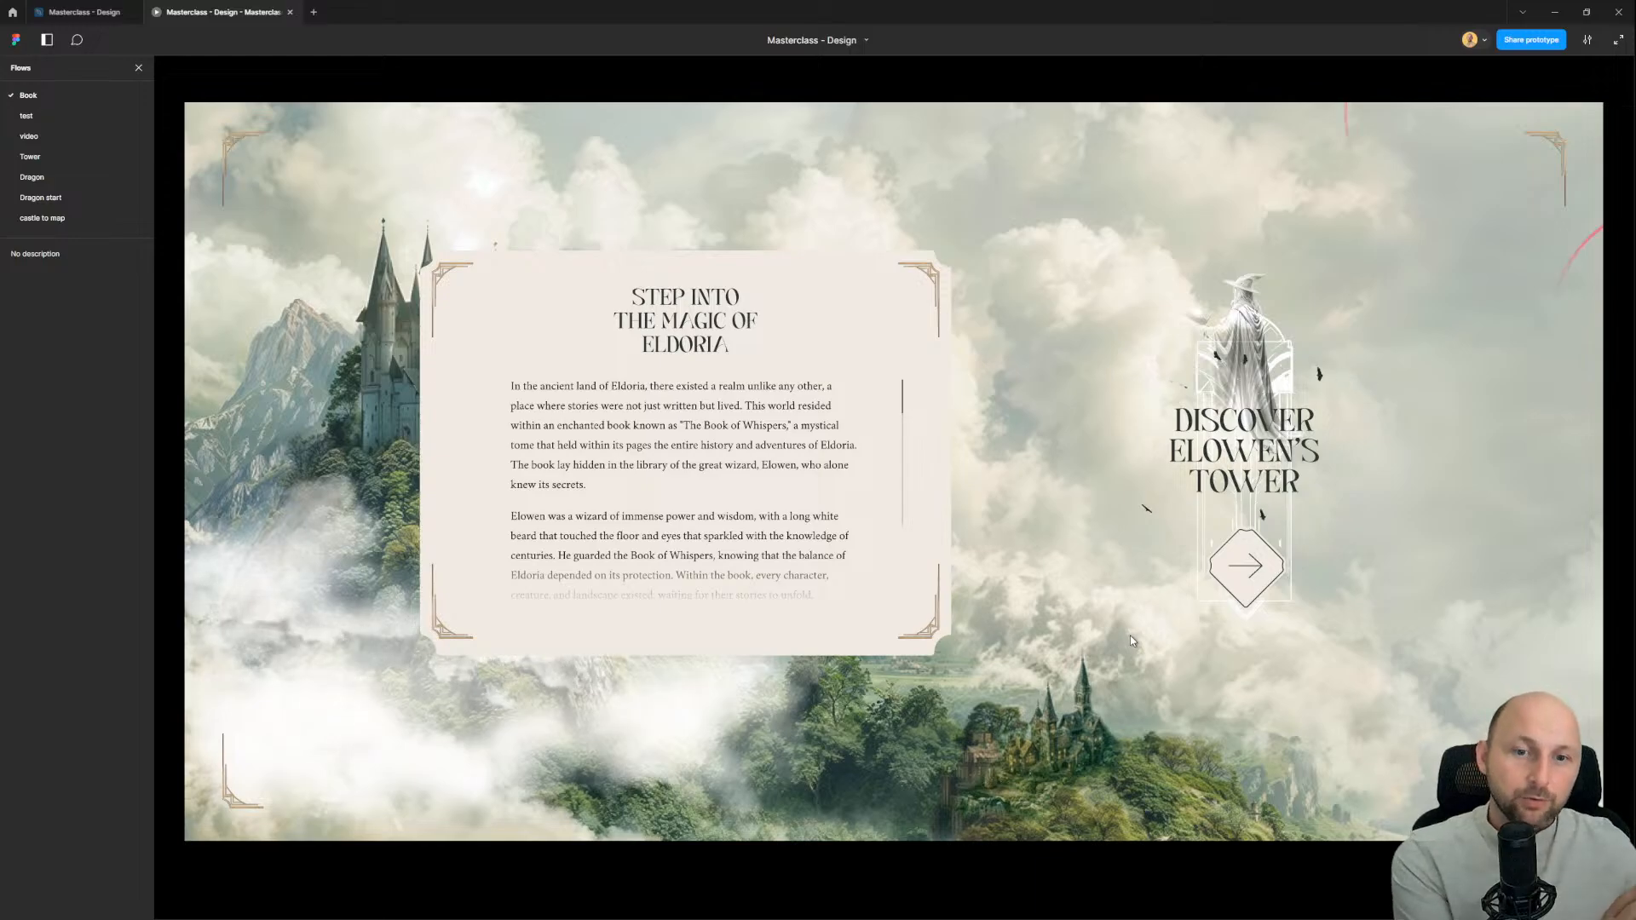
pyautogui.click(1245, 590)
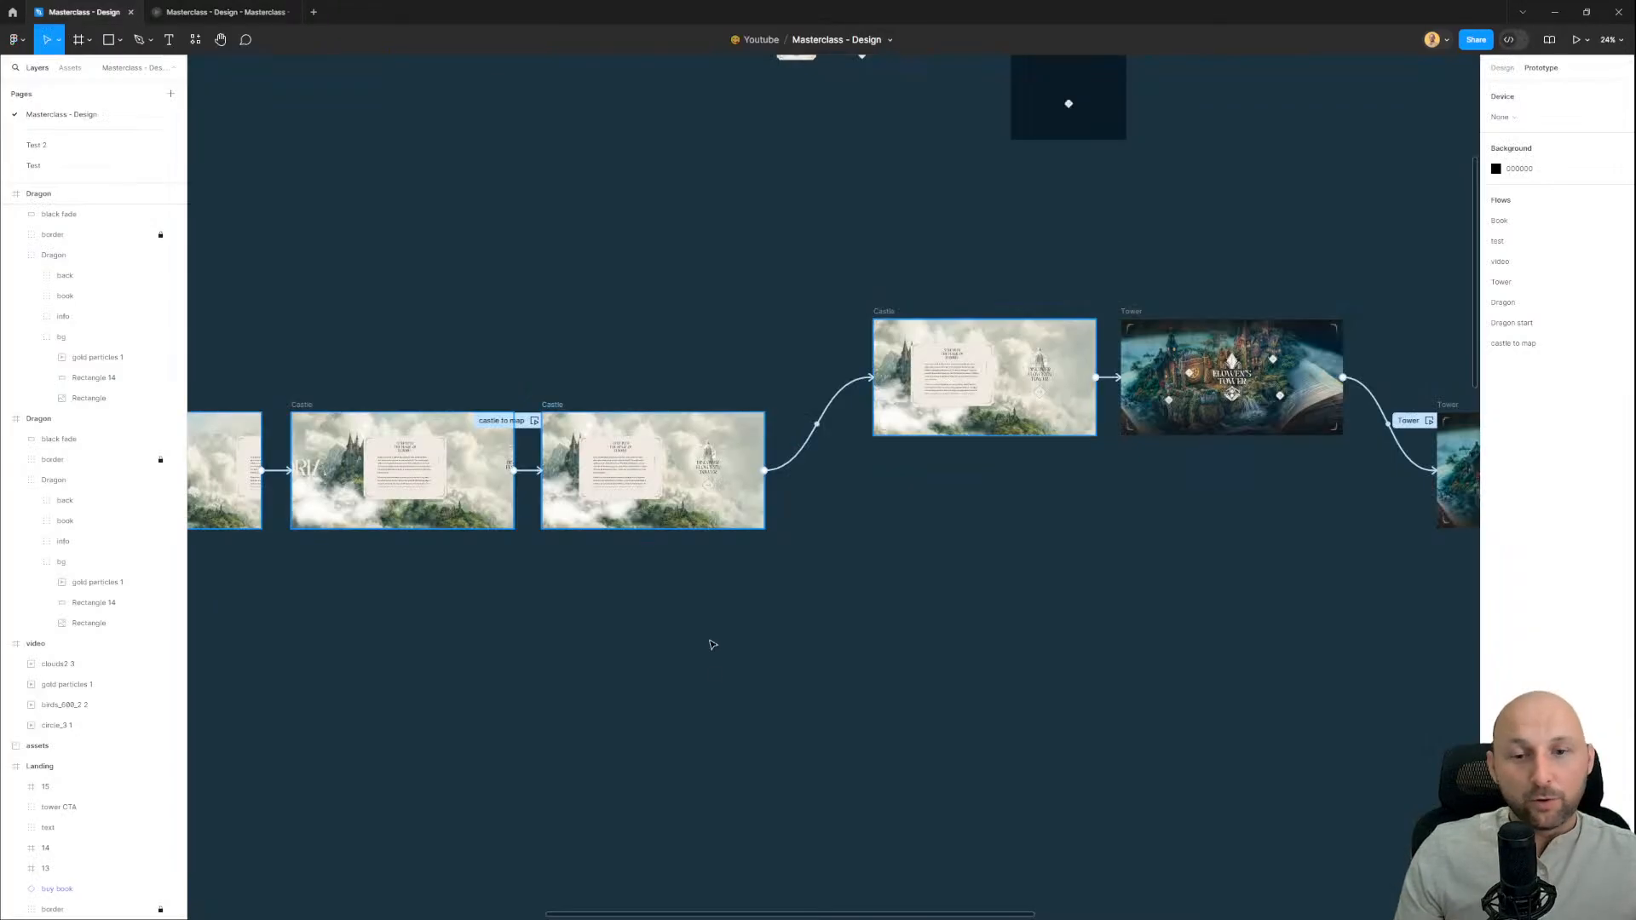
pyautogui.click(84, 12)
# Step: Check the duplicated Castle and Tower frames in the chain and examine the two Dragon frames that follow
pyautogui.hscroll(5, 759, 696)
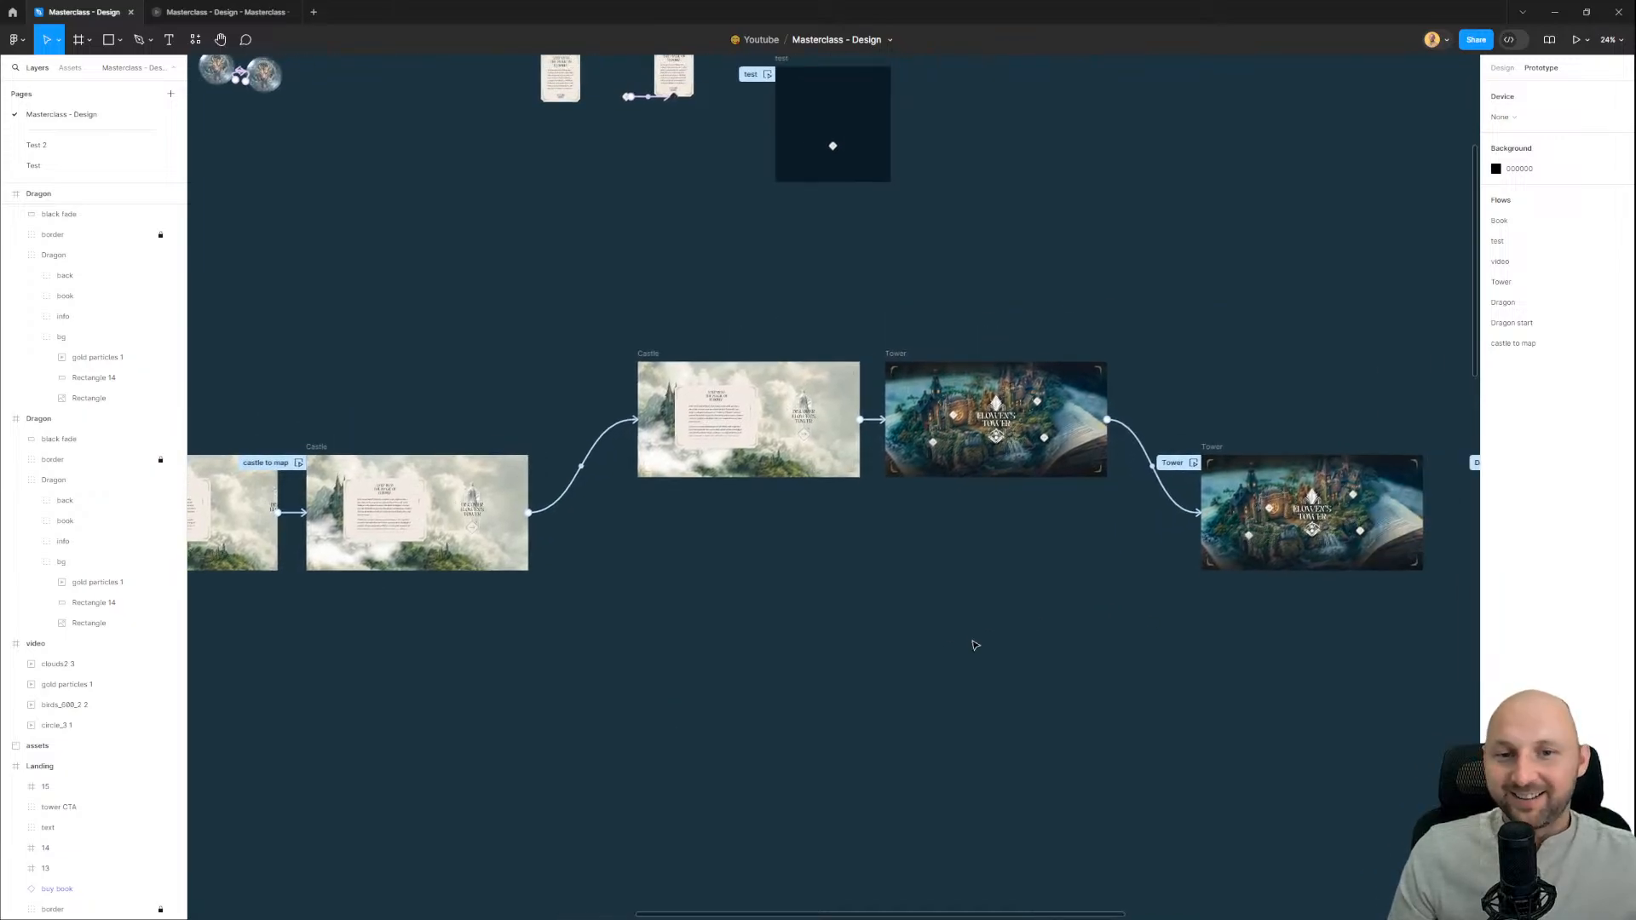
pyautogui.hscroll(3, 845, 550)
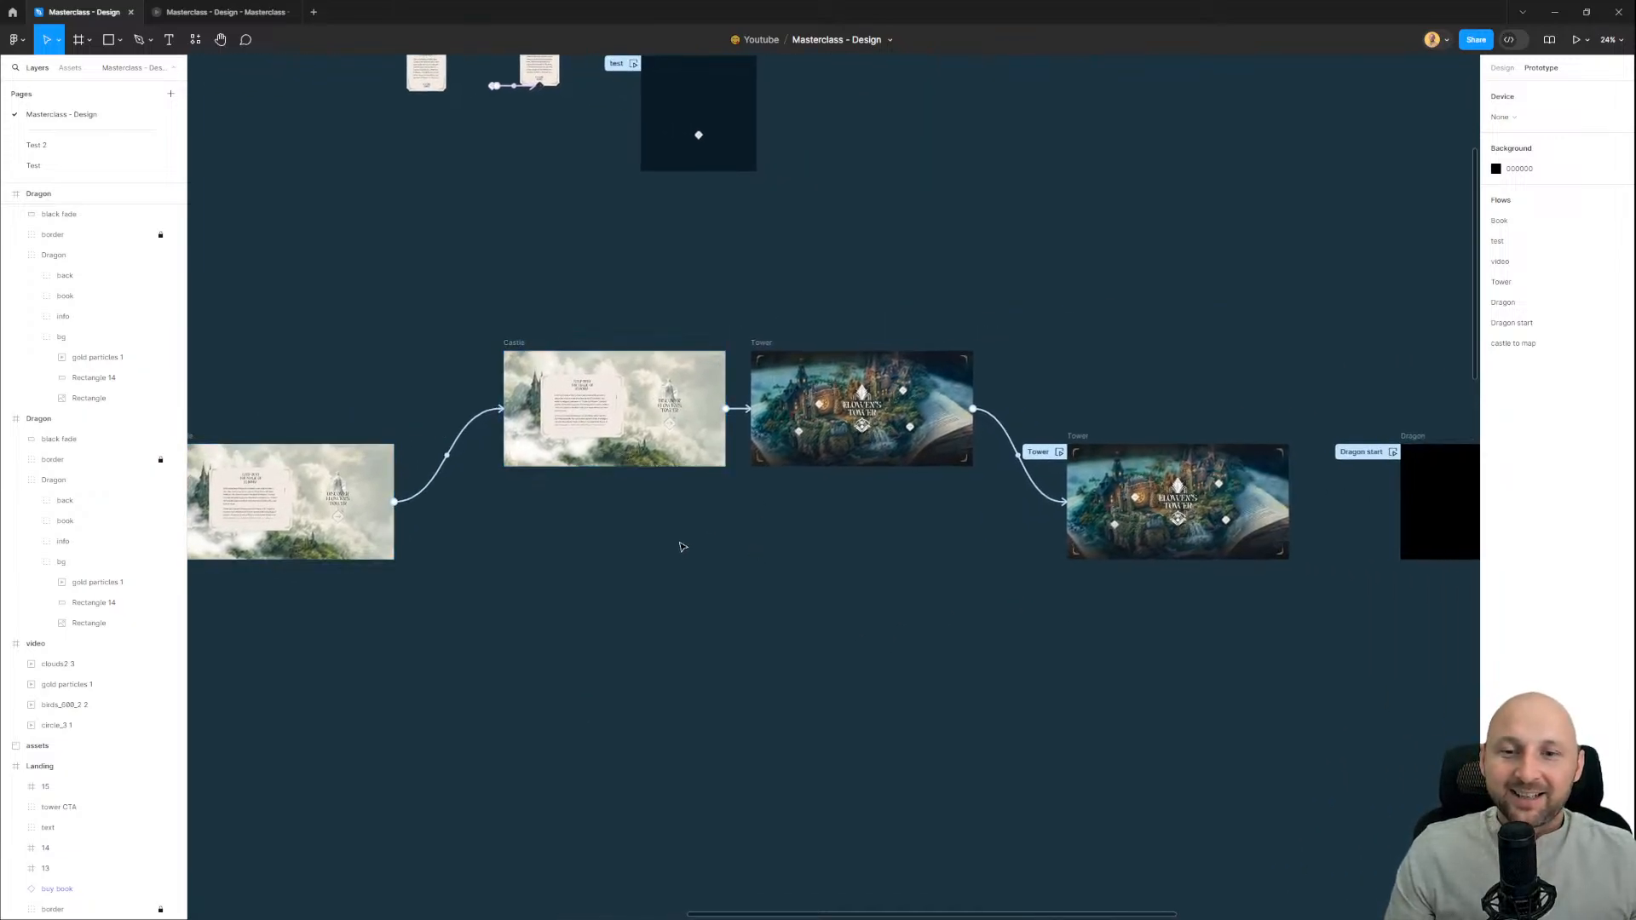
pyautogui.moveTo(463, 504); pyautogui.dragTo(1013, 282)
pyautogui.click(979, 248)
pyautogui.hscroll(6, 1001, 282)
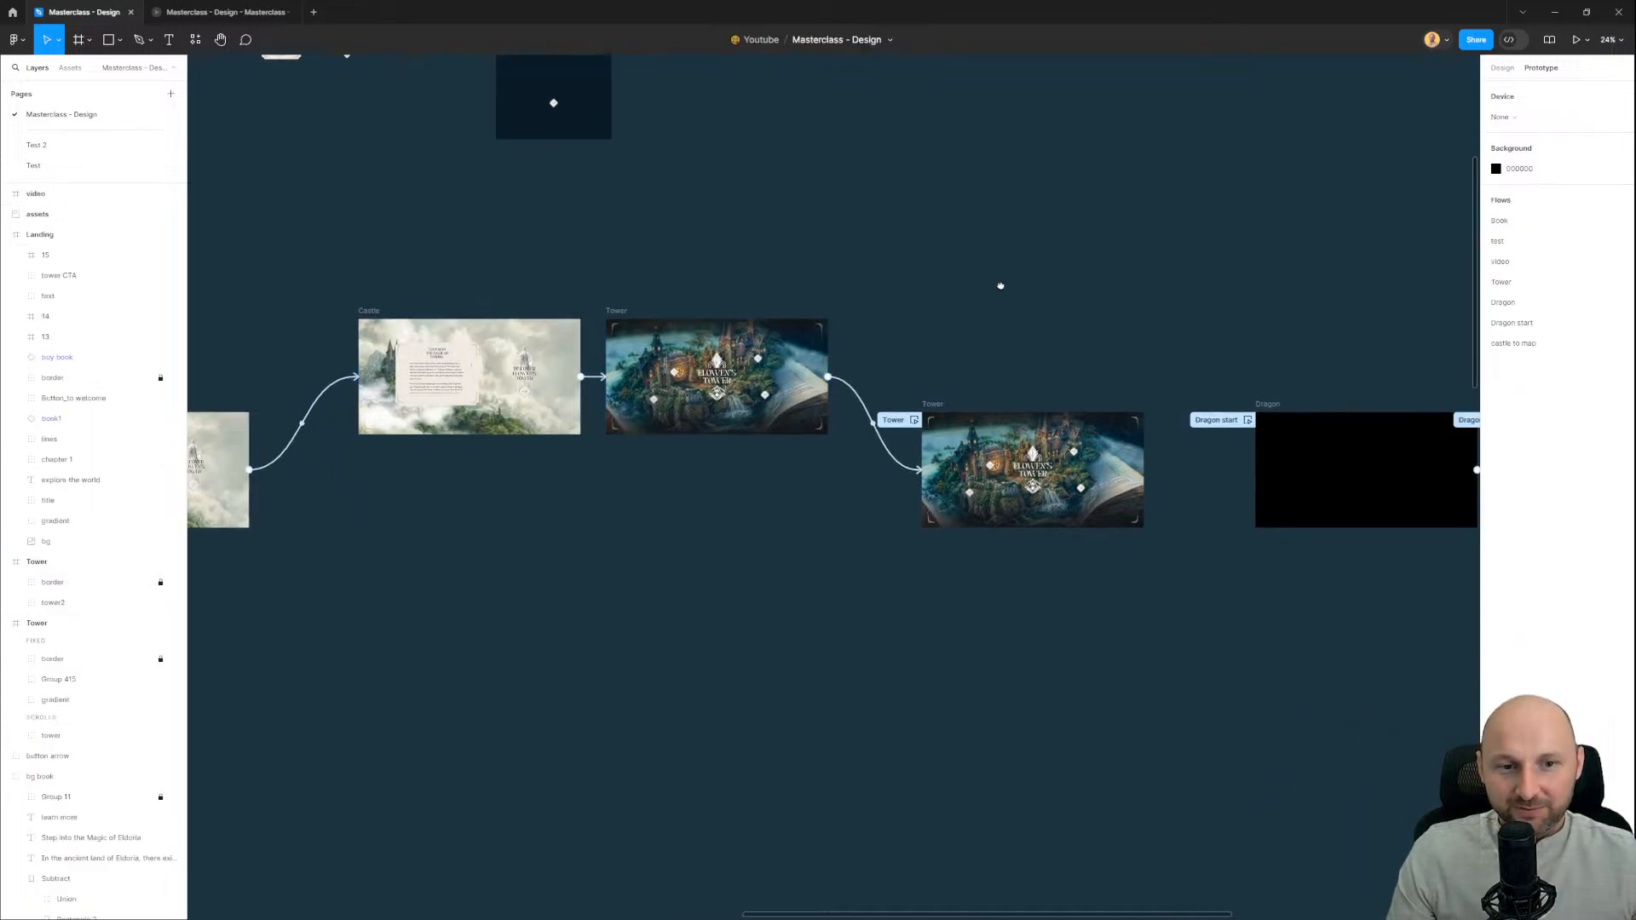
pyautogui.scroll(3, 773, 555)
pyautogui.hscroll(4, 796, 574)
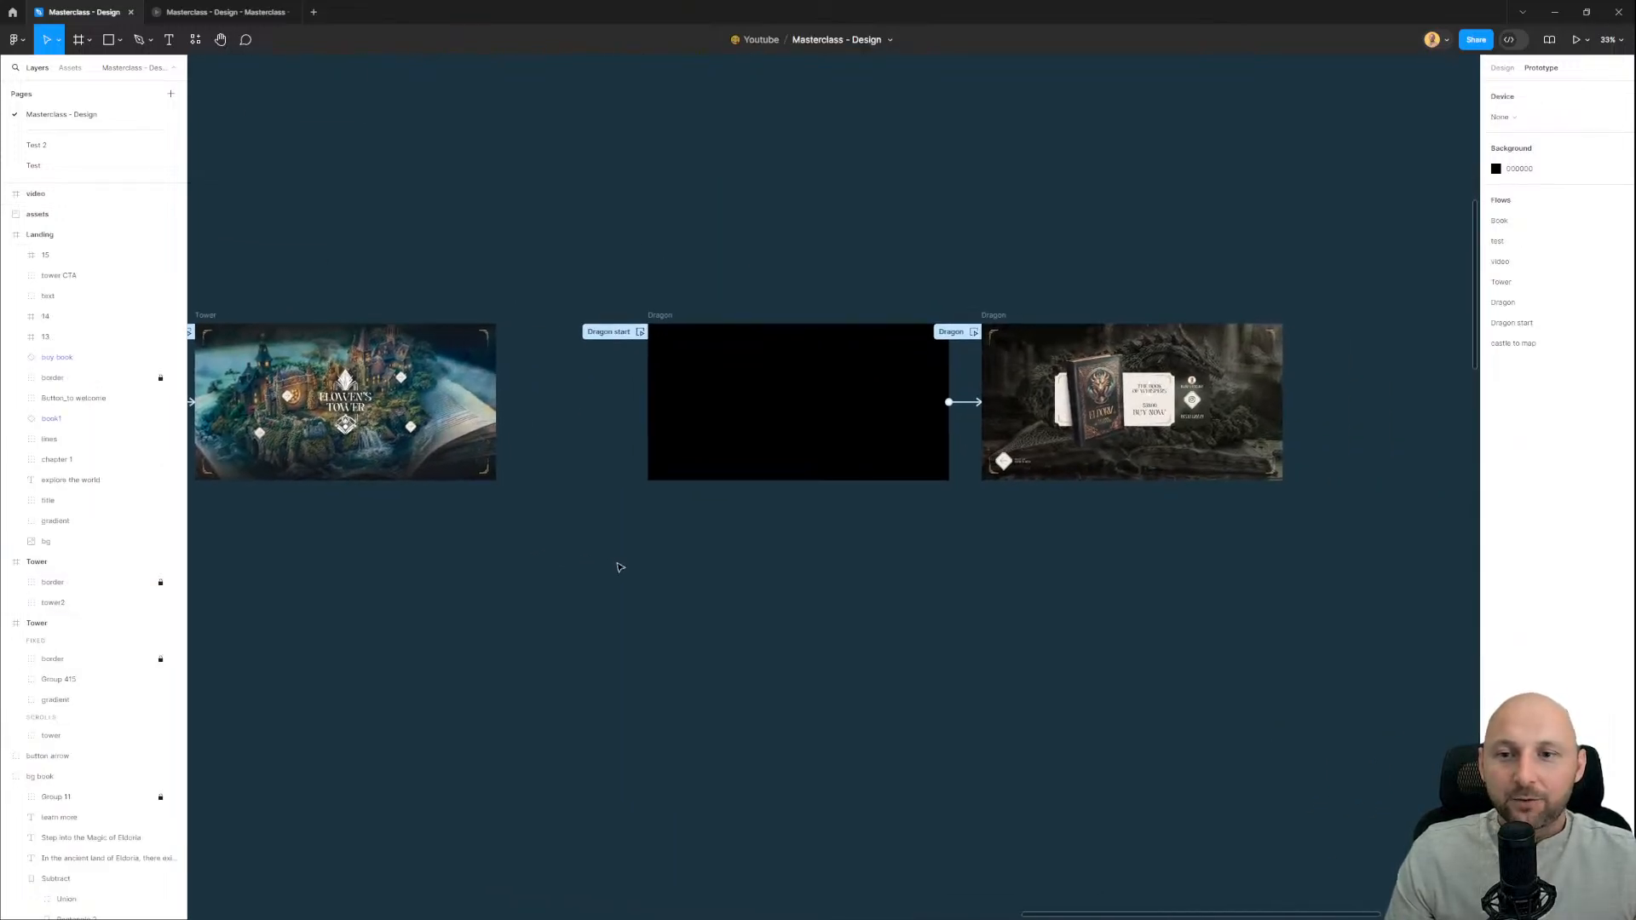
# Step: Switch to design mode and move both Dragon frames farther away from the Tower flow's starting frame
pyautogui.click(1503, 68)
pyautogui.scroll(-3, 767, 230)
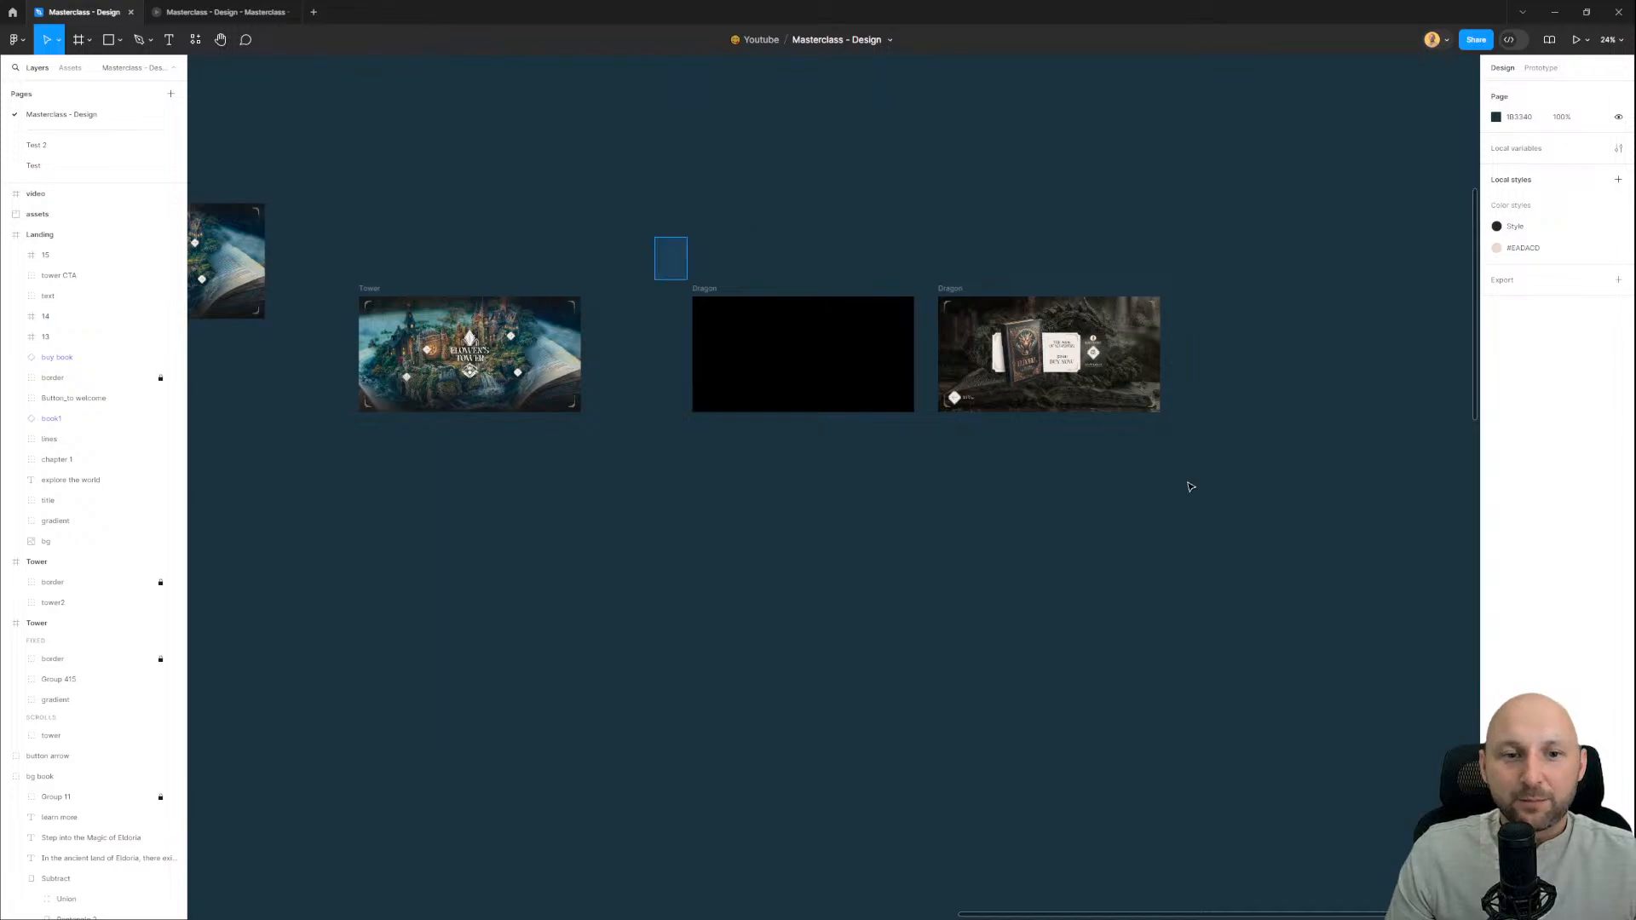
pyautogui.moveTo(1191, 486); pyautogui.dragTo(1231, 495)
pyautogui.moveTo(864, 320); pyautogui.dragTo(1058, 334)
pyautogui.click(695, 503)
pyautogui.moveTo(686, 506); pyautogui.dragTo(768, 548)
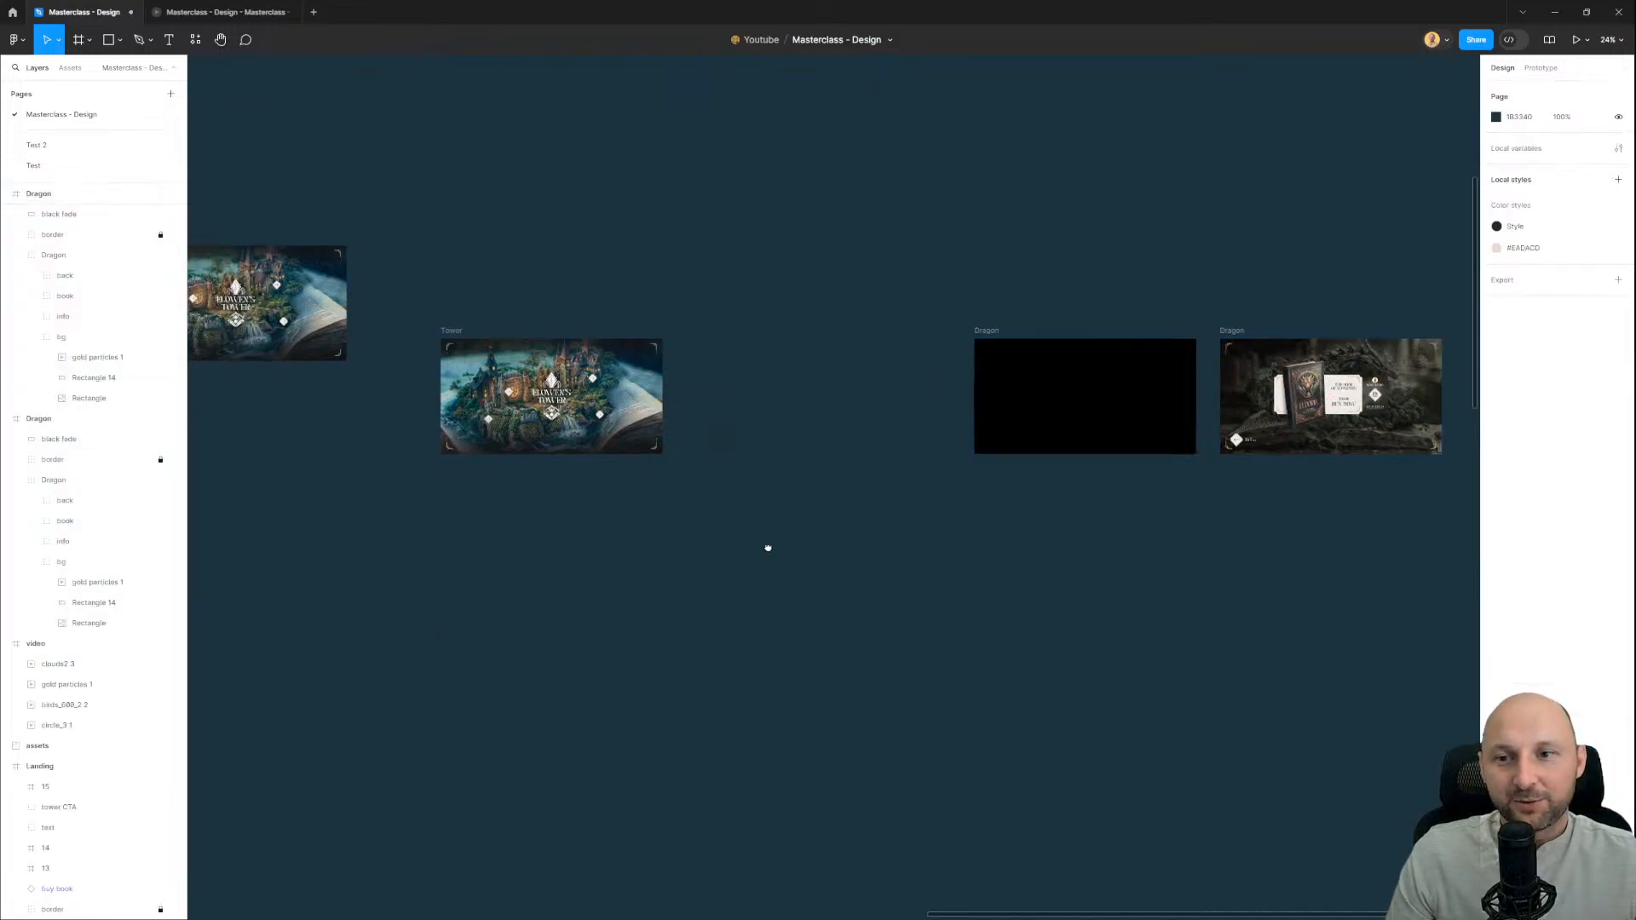
# Step: Preview the Tower map in the prototype, reveal the upper-right arrow button's info card, and return to the design
pyautogui.scroll(8, 503, 388)
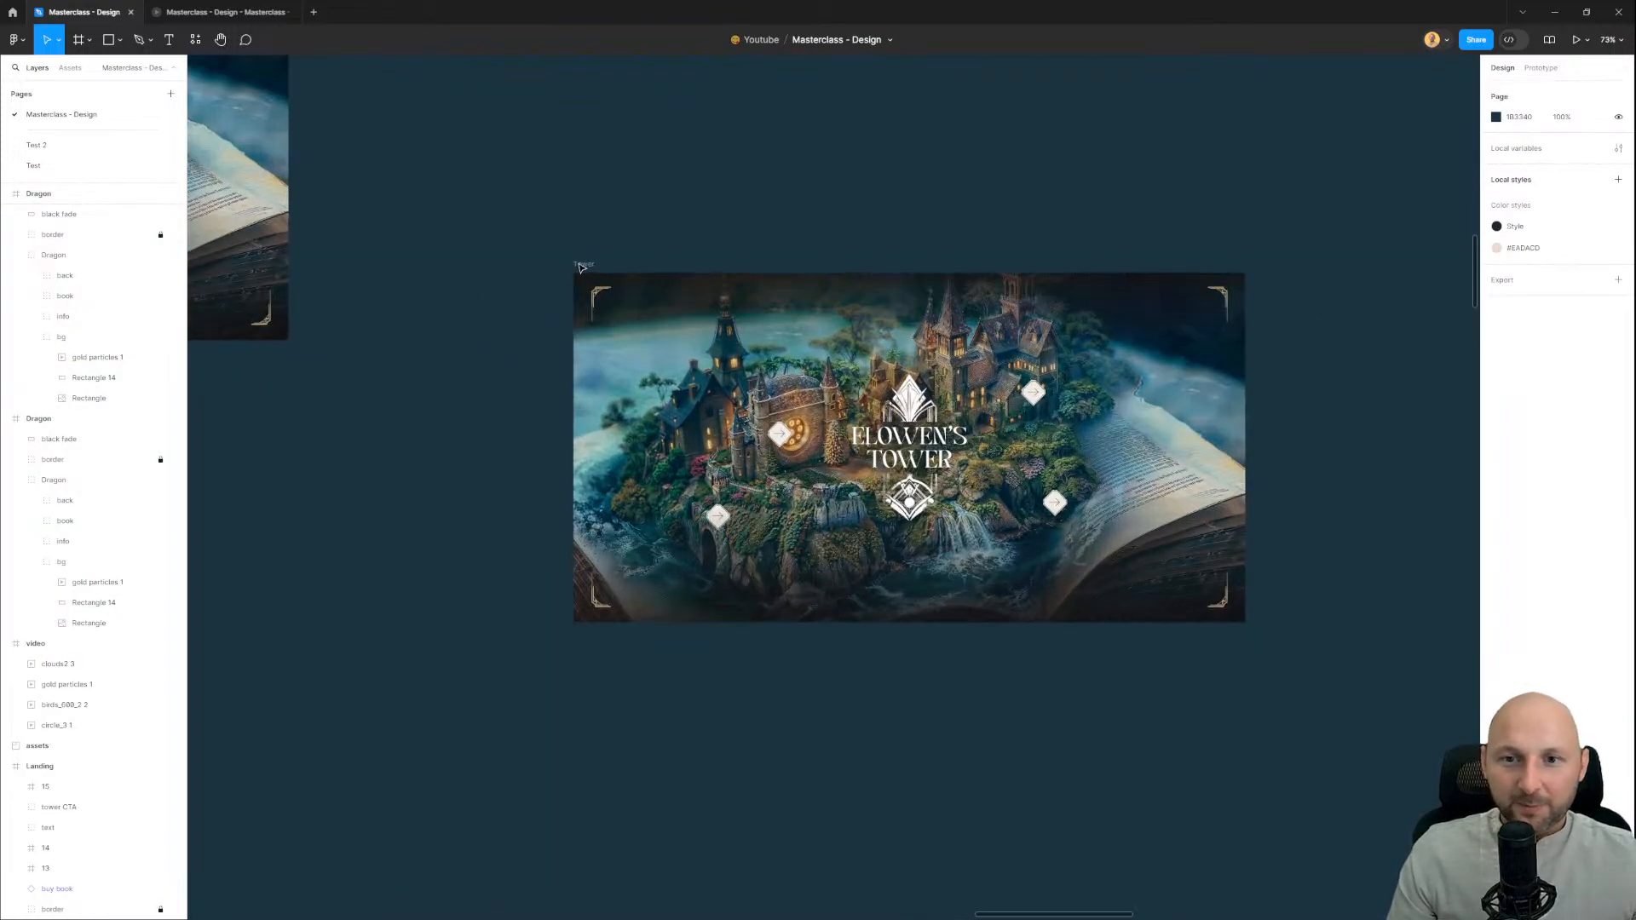
pyautogui.click(579, 268)
pyautogui.hscroll(2, 852, 201)
pyautogui.hotkey('ctrl', 'alt', 'Return')
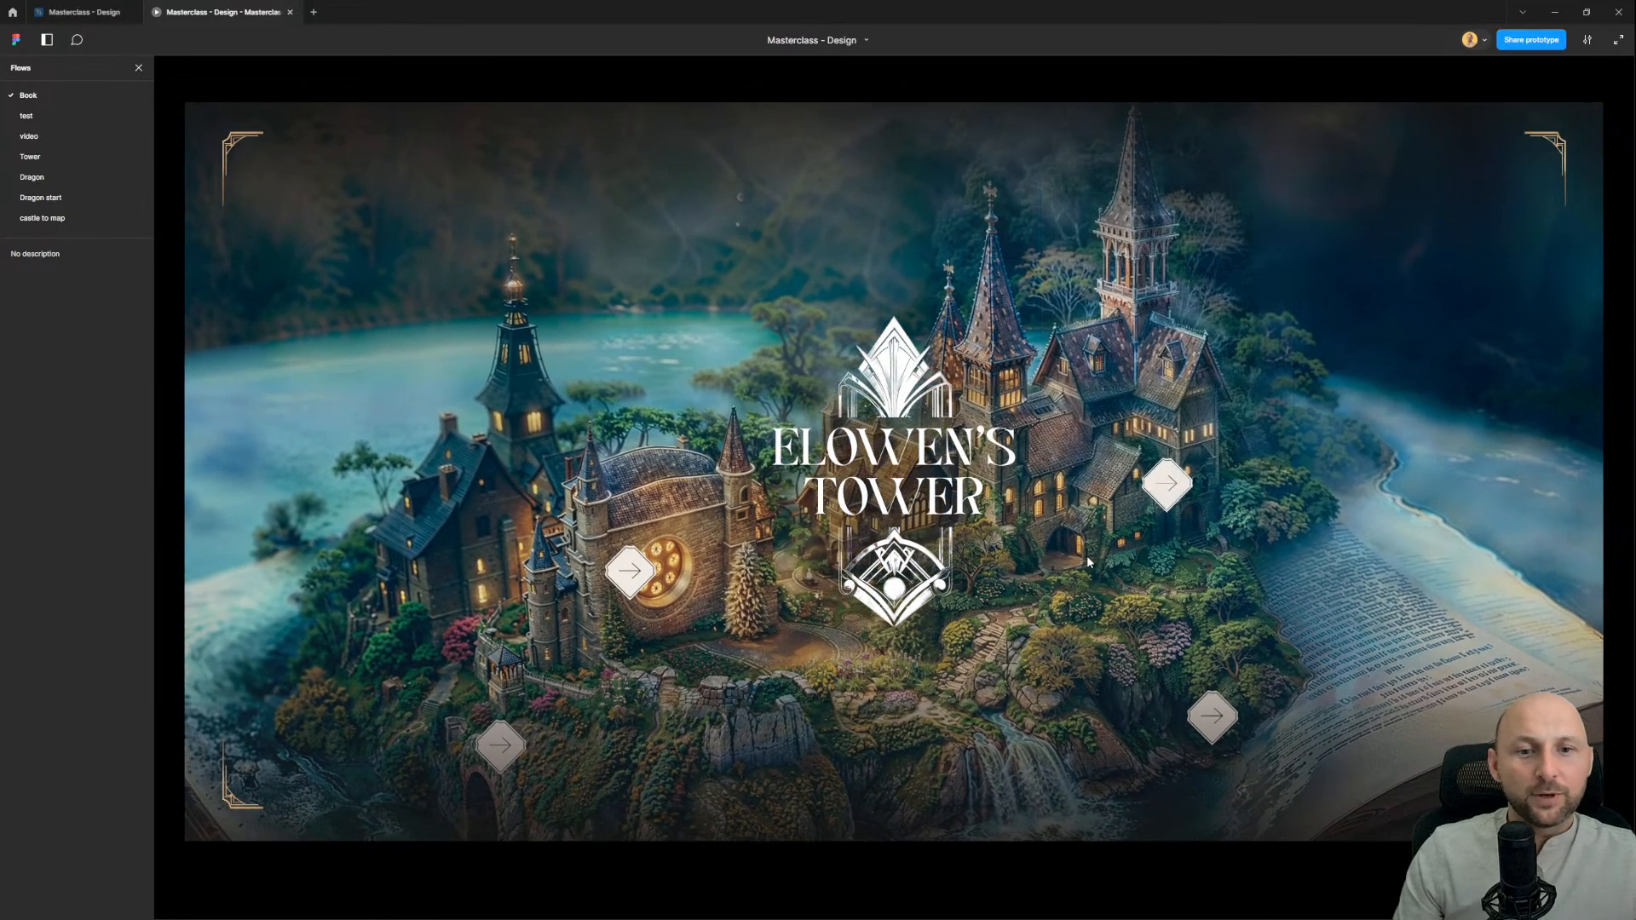
pyautogui.moveTo(1169, 488)
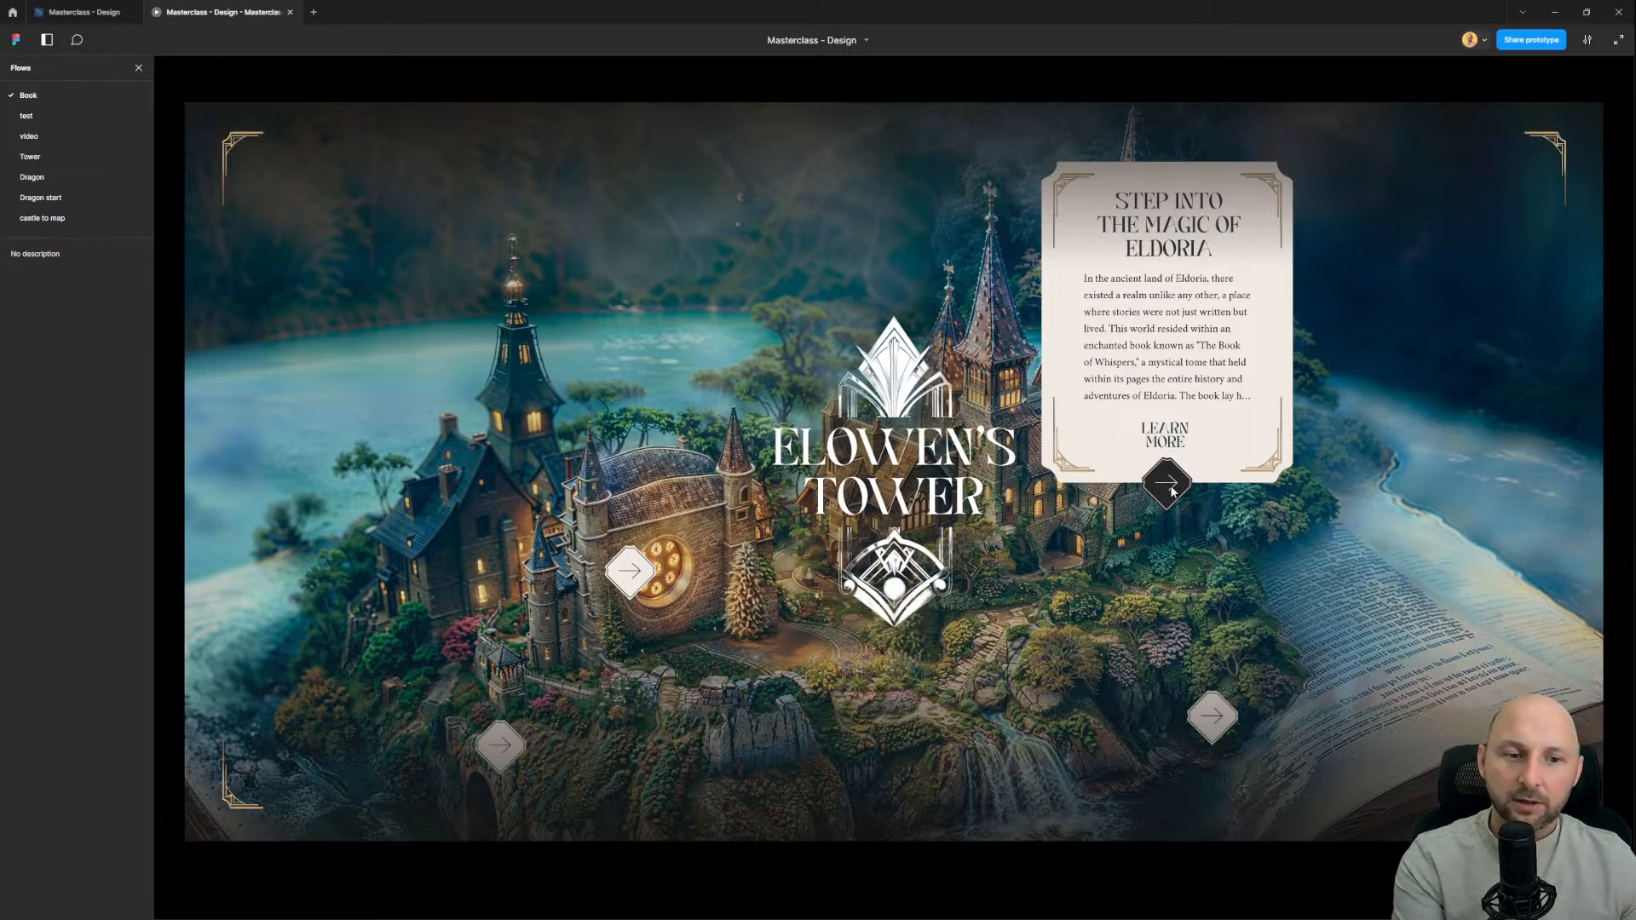
pyautogui.click(88, 13)
# Step: Preview the Dragon start flow from the black Dragon frame and return to the design
pyautogui.scroll(-2, 1037, 406)
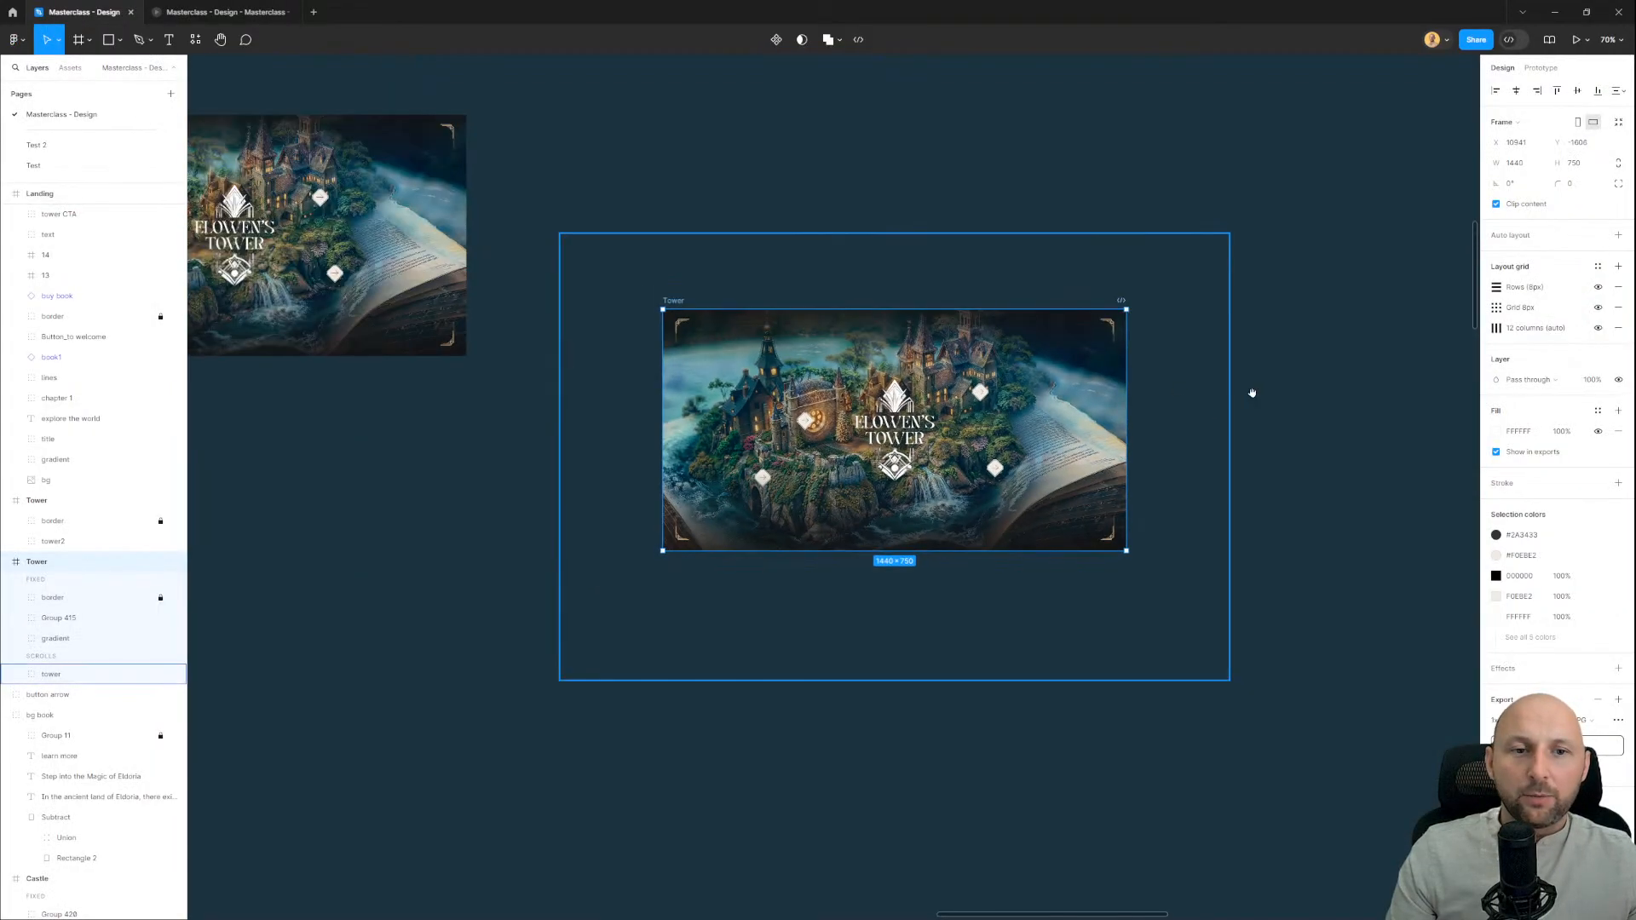
pyautogui.moveTo(1249, 392); pyautogui.dragTo(644, 379)
pyautogui.scroll(-3, 898, 393)
pyautogui.click(1077, 323)
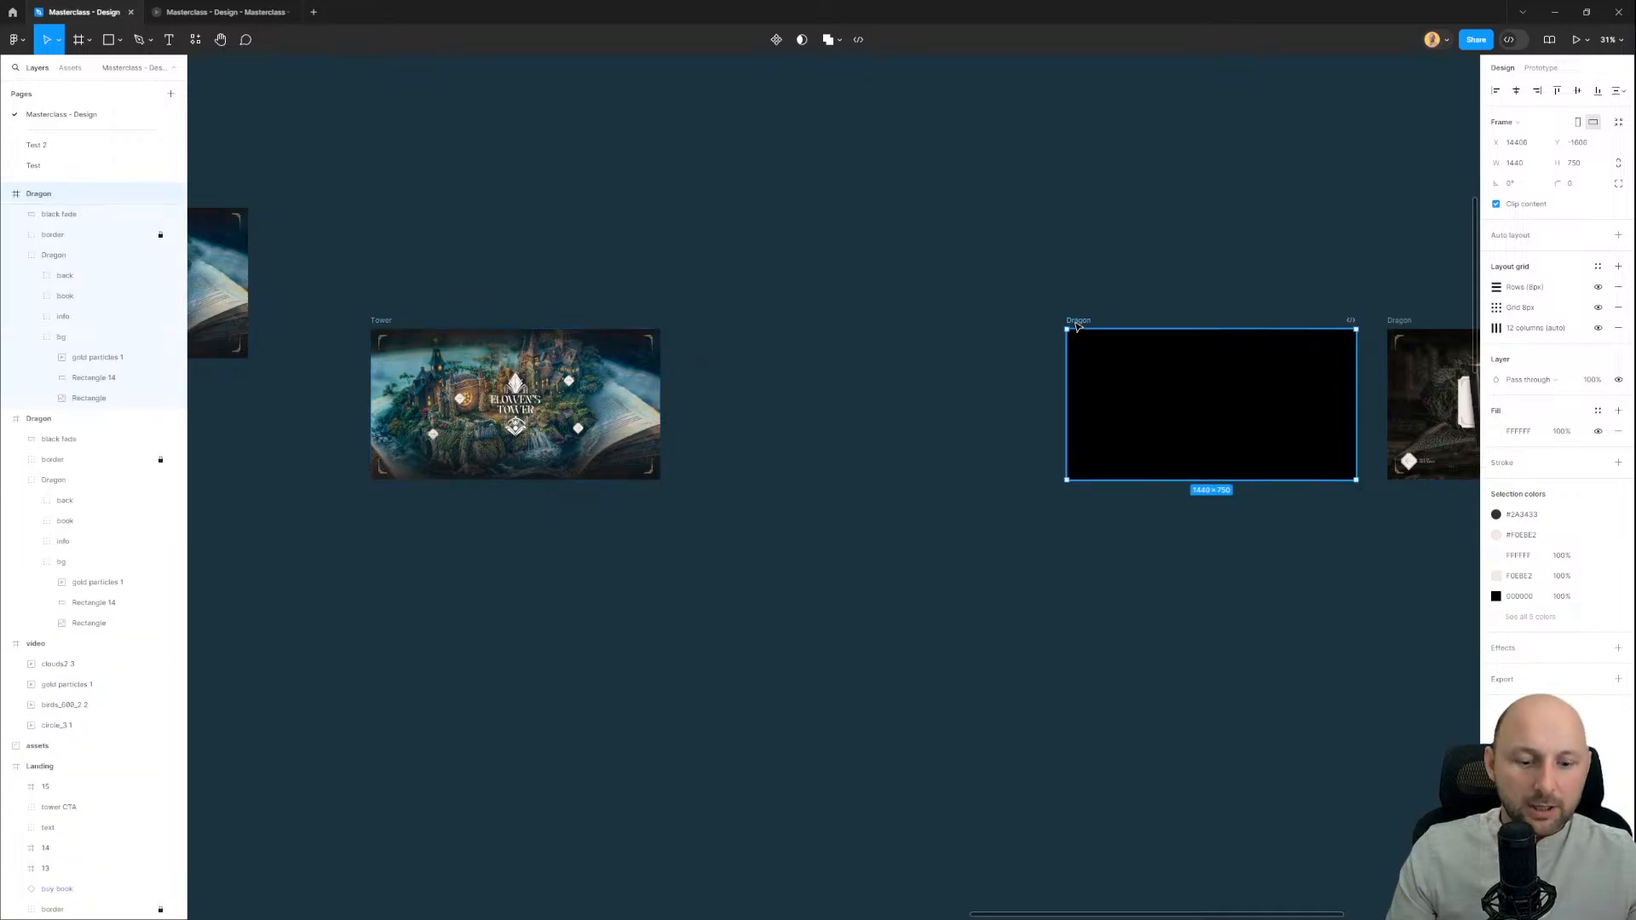
pyautogui.hotkey('ctrl', 'alt', 'Return')
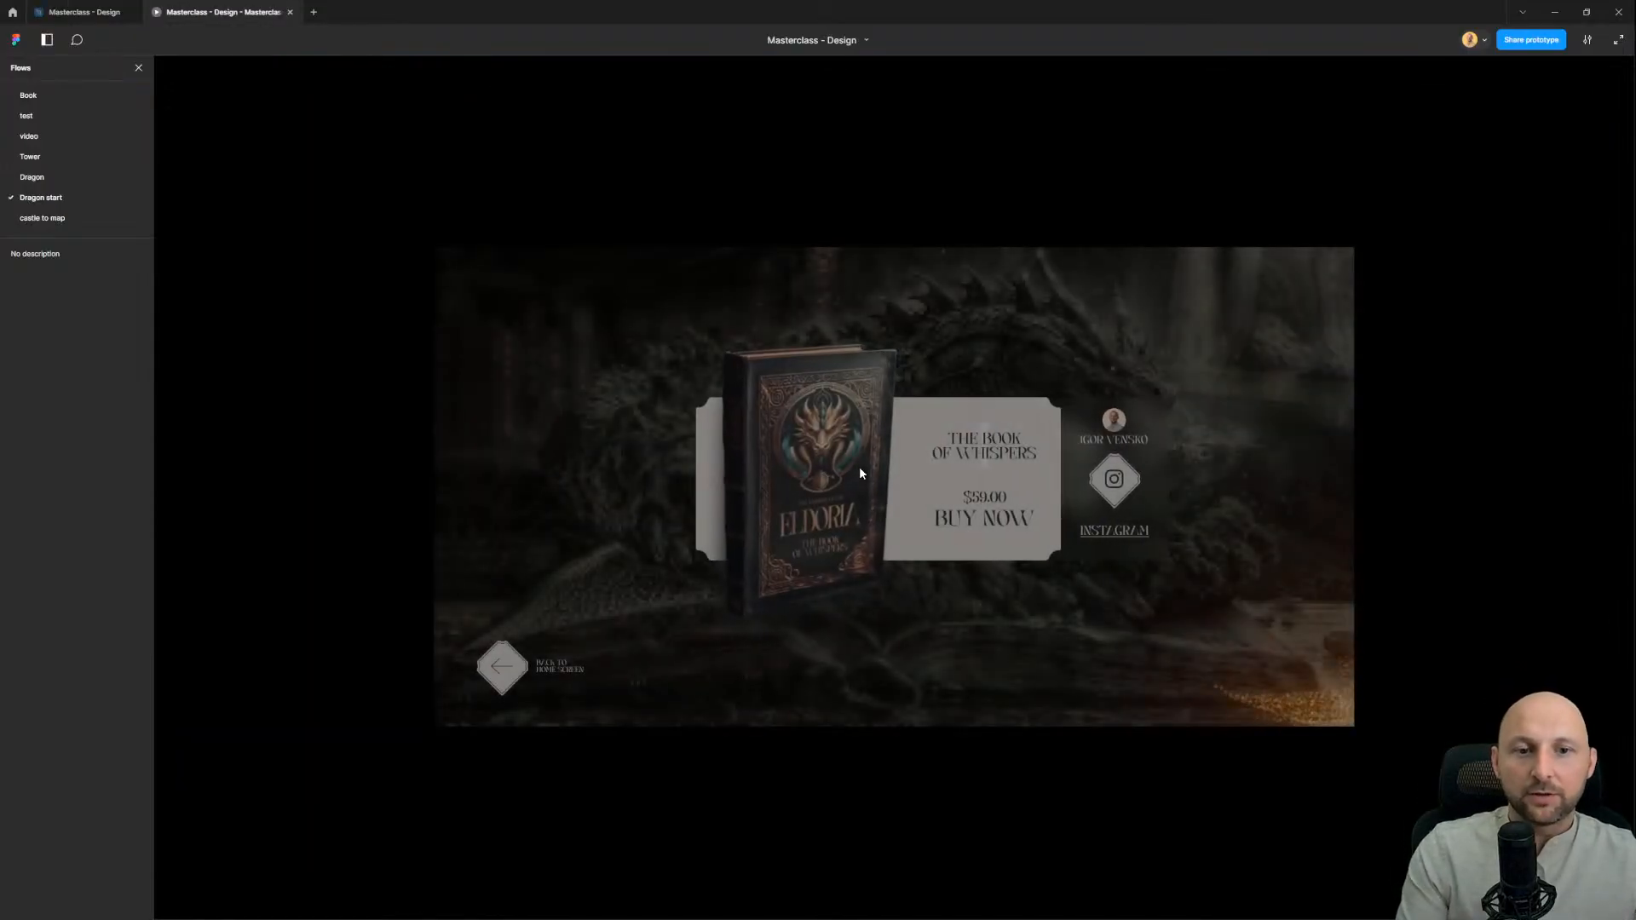
pyautogui.click(83, 12)
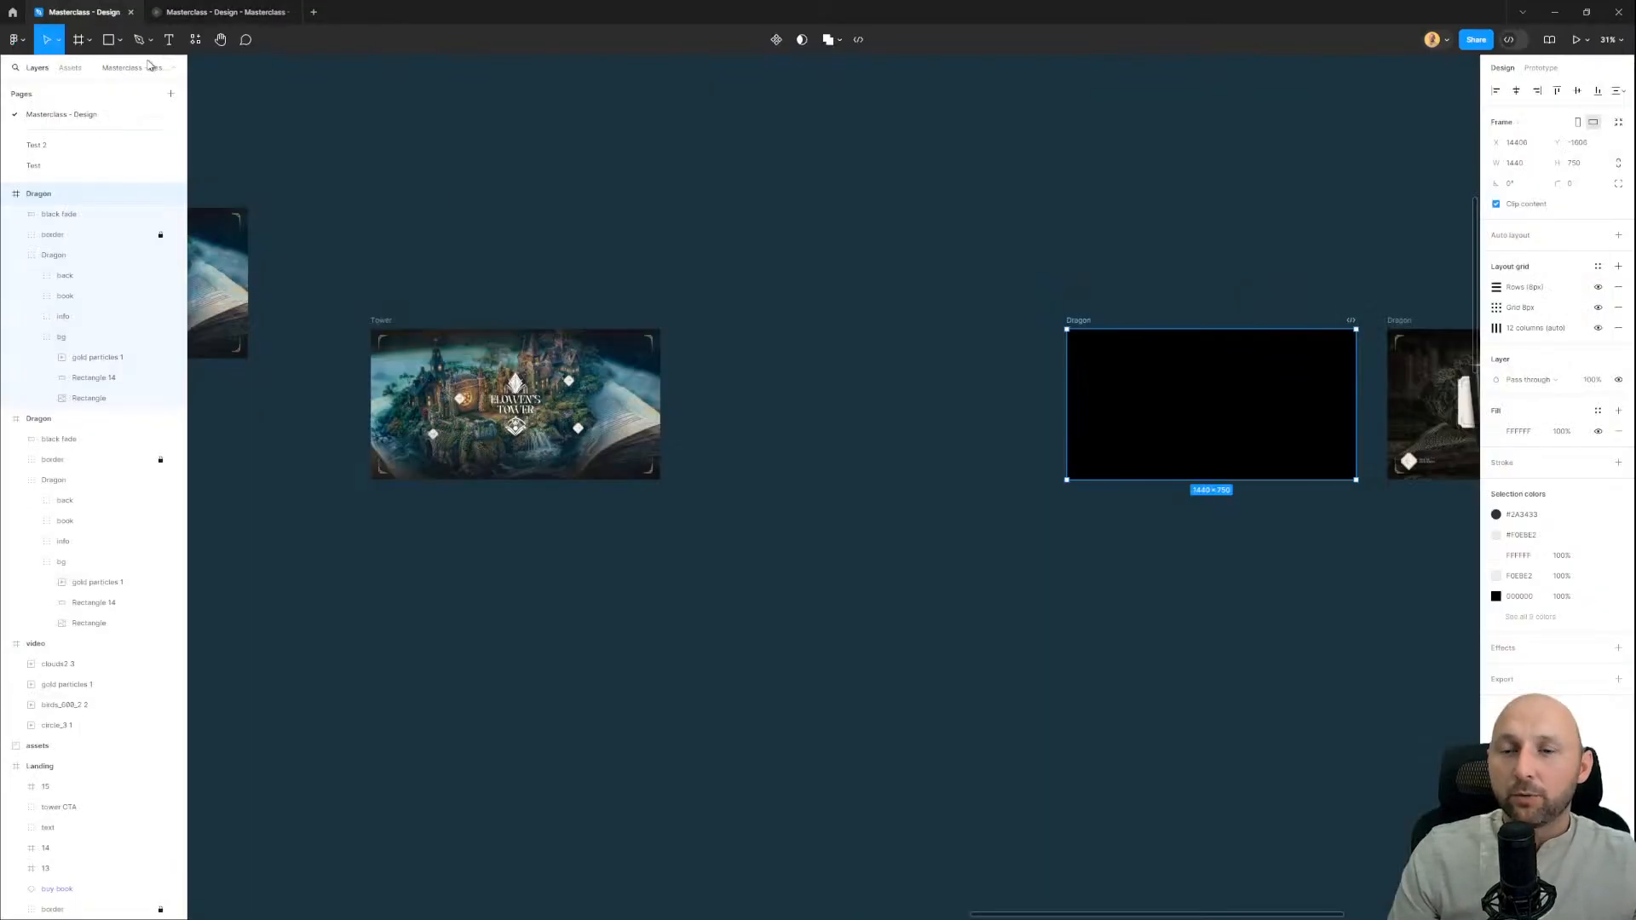
# Step: Try to connect the entire Tower frame to the black Dragon frame with an On click interaction
pyautogui.click(388, 302)
pyautogui.click(381, 321)
pyautogui.click(1541, 68)
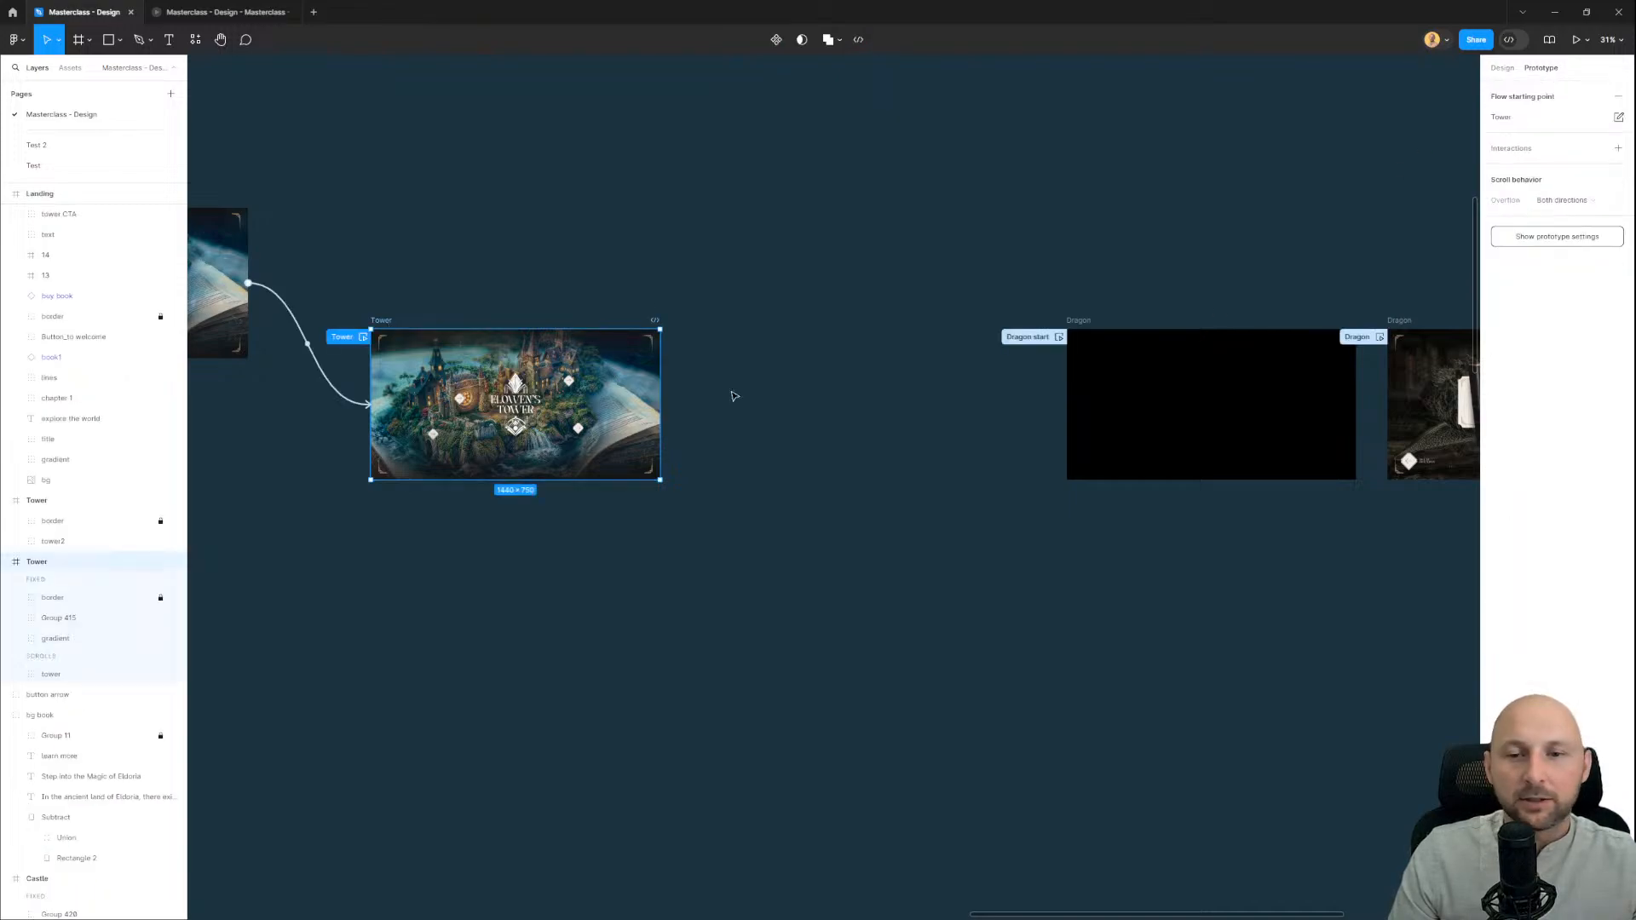
pyautogui.moveTo(660, 405); pyautogui.dragTo(1110, 395)
pyautogui.click(1030, 438)
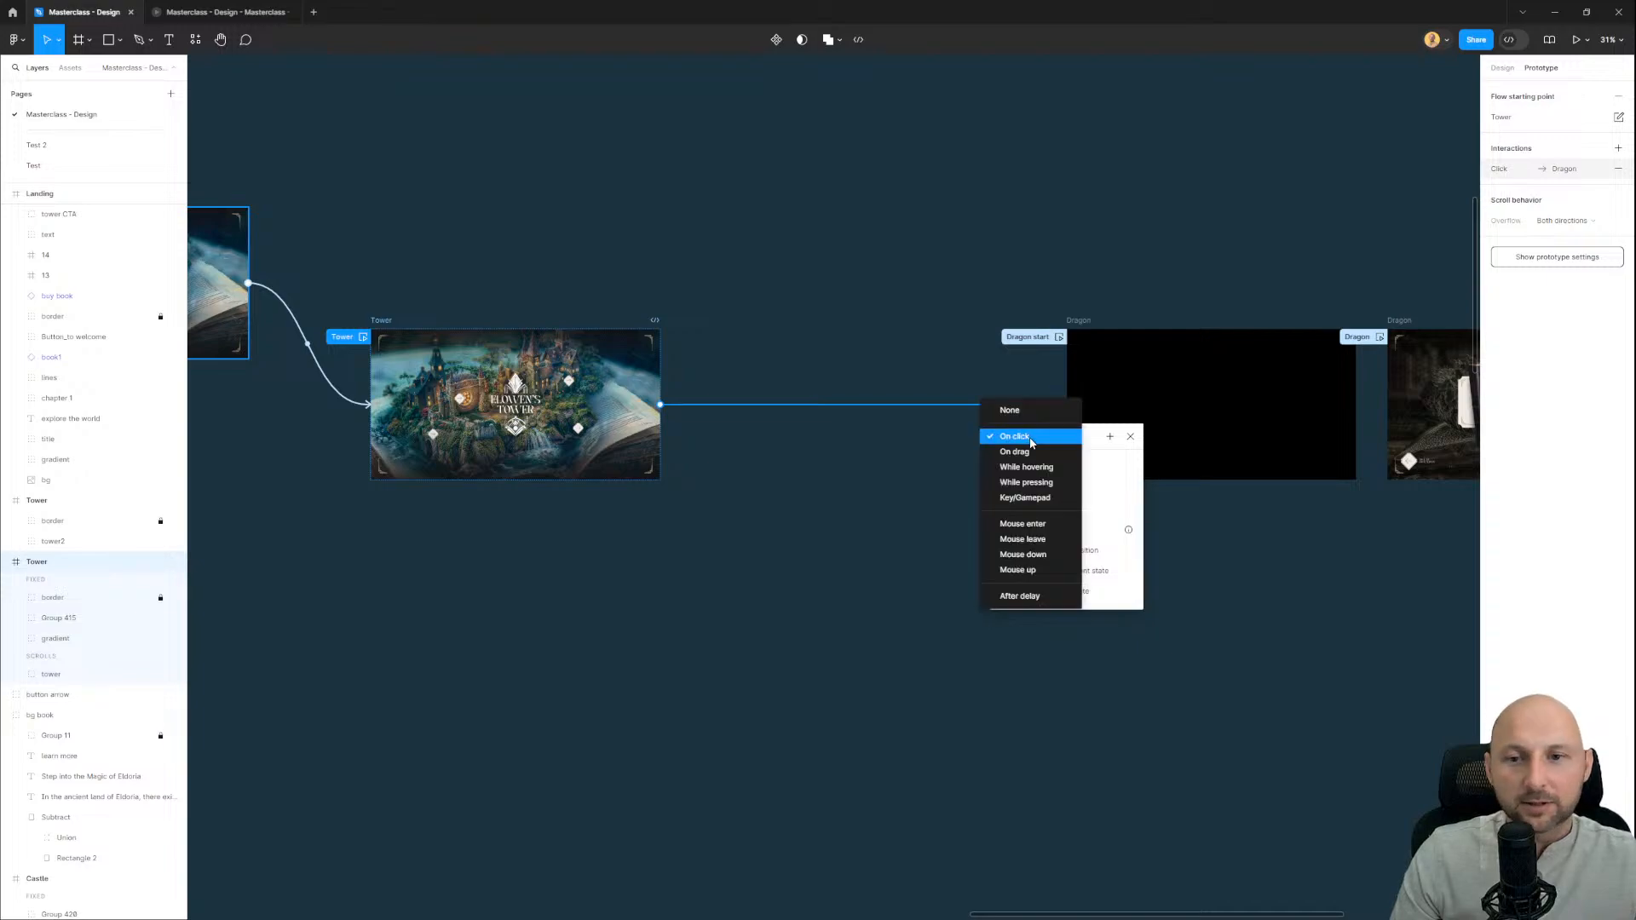
pyautogui.press('Escape')
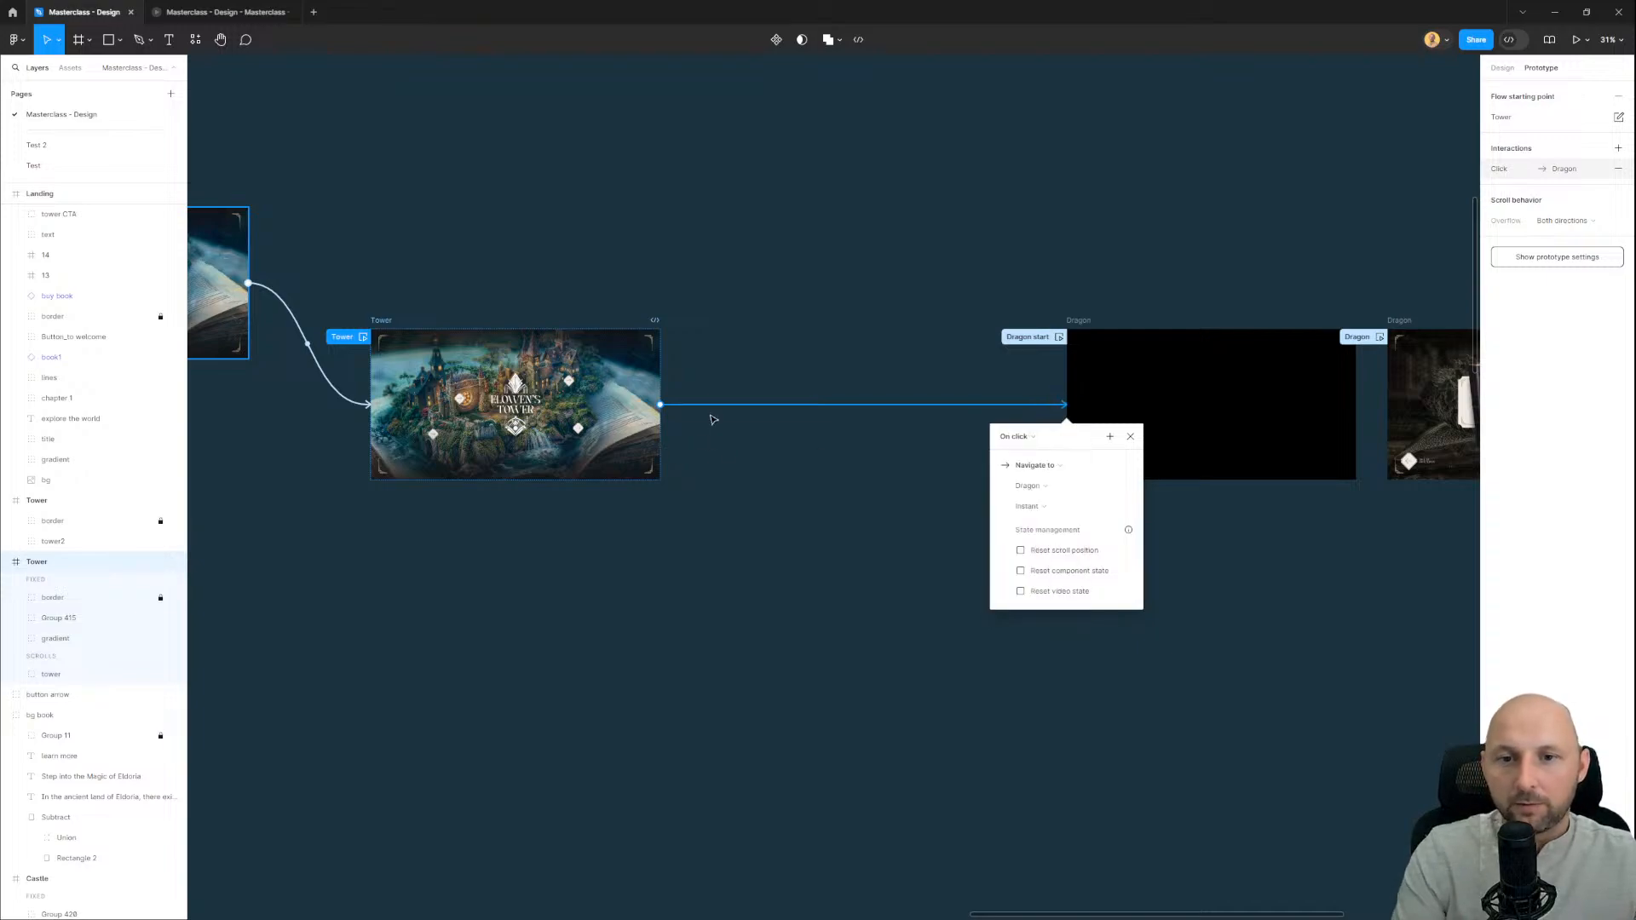
pyautogui.click(688, 406)
pyautogui.press('Delete')
# Step: Connect the upper-right arrow button on the Tower map to the black Dragon start frame
pyautogui.scroll(5, 588, 375)
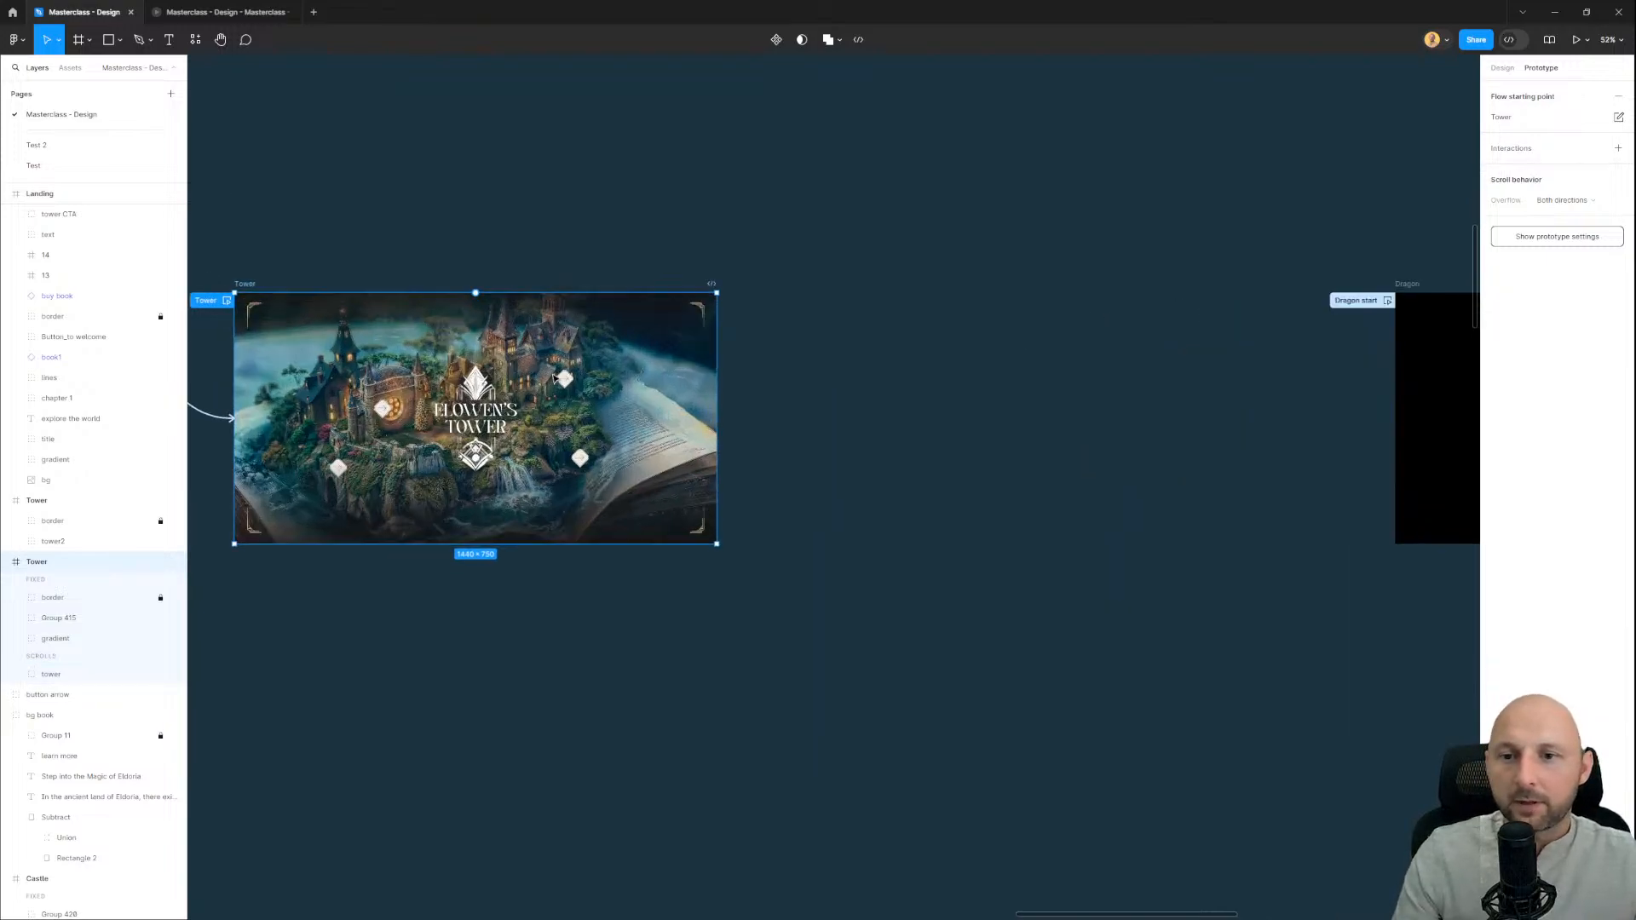
pyautogui.click(567, 382)
pyautogui.scroll(5, 569, 383)
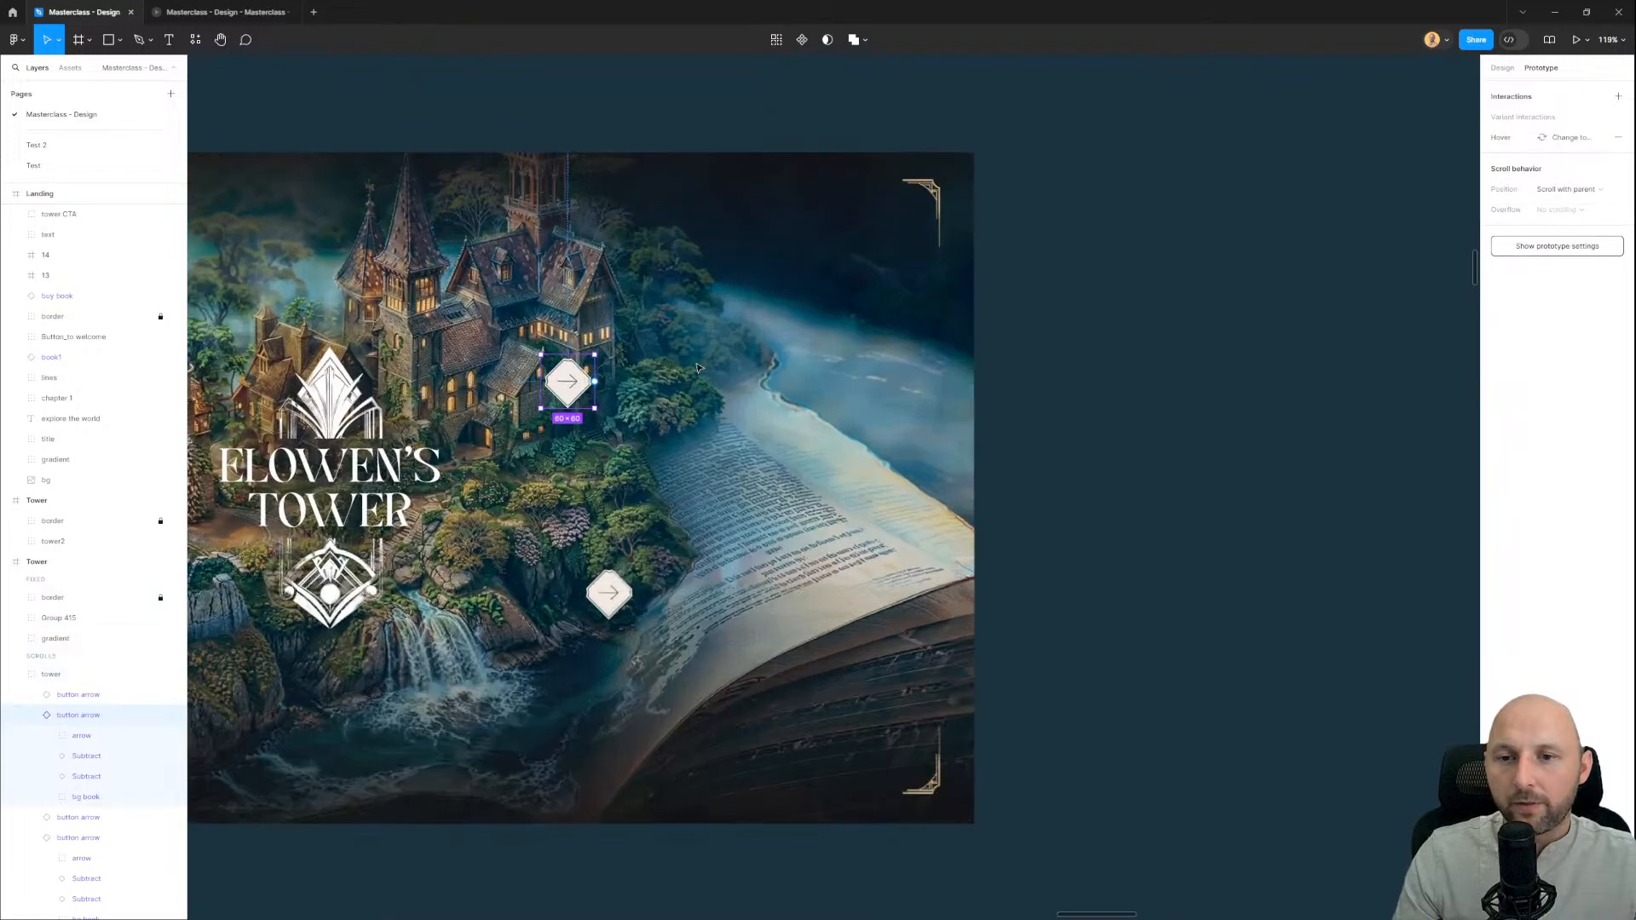
pyautogui.scroll(-6, 611, 401)
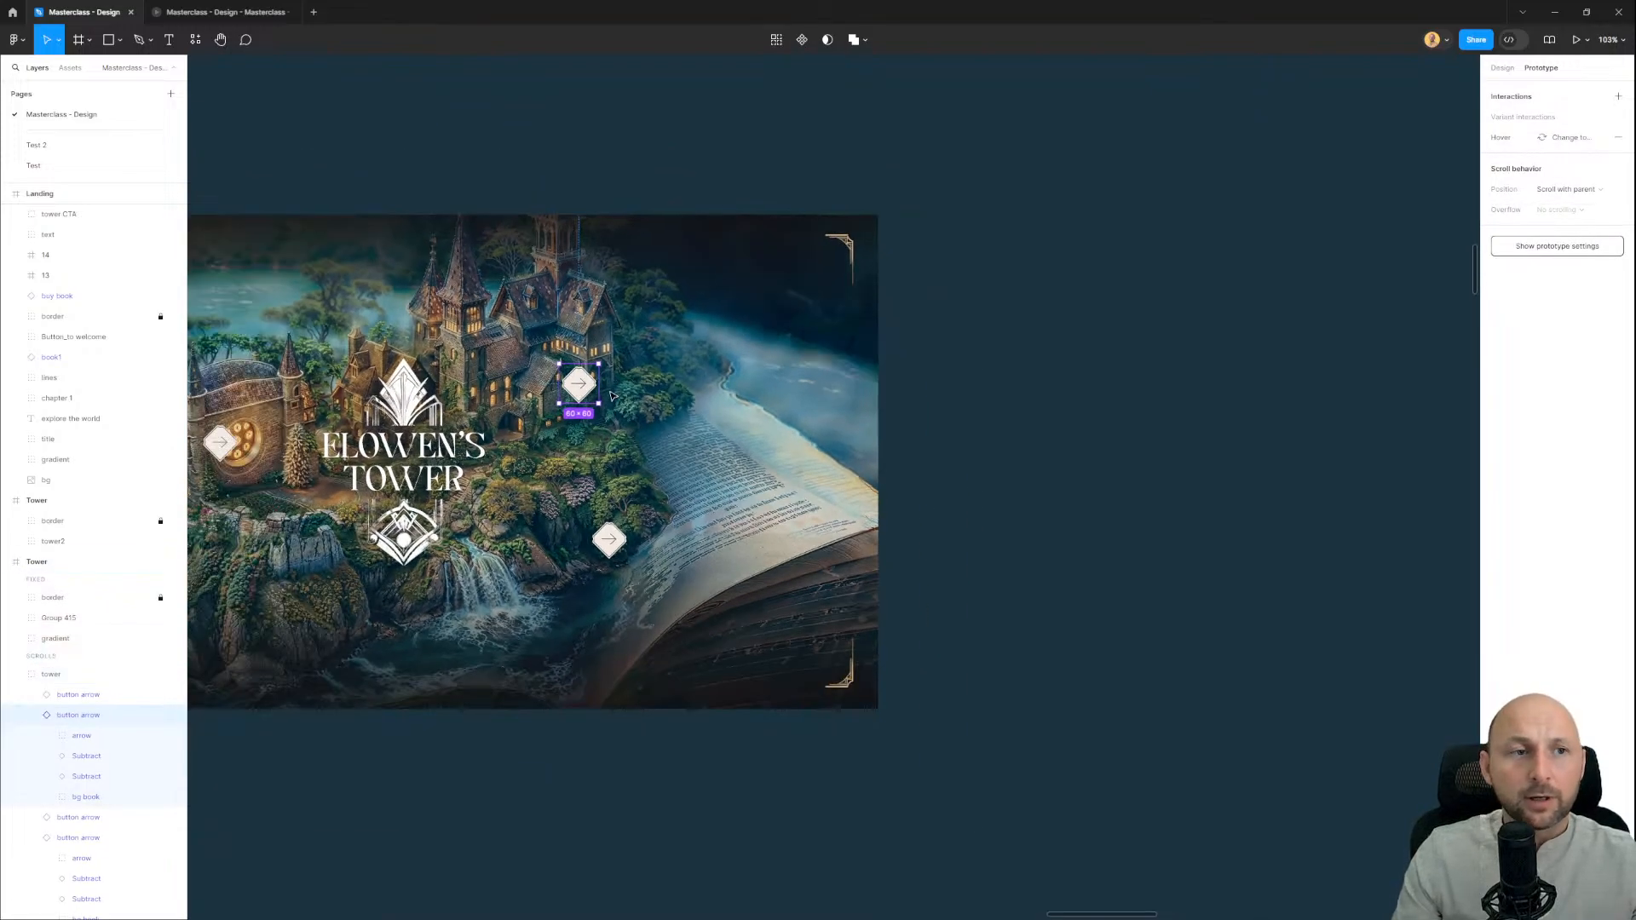
pyautogui.moveTo(712, 376); pyautogui.dragTo(440, 383)
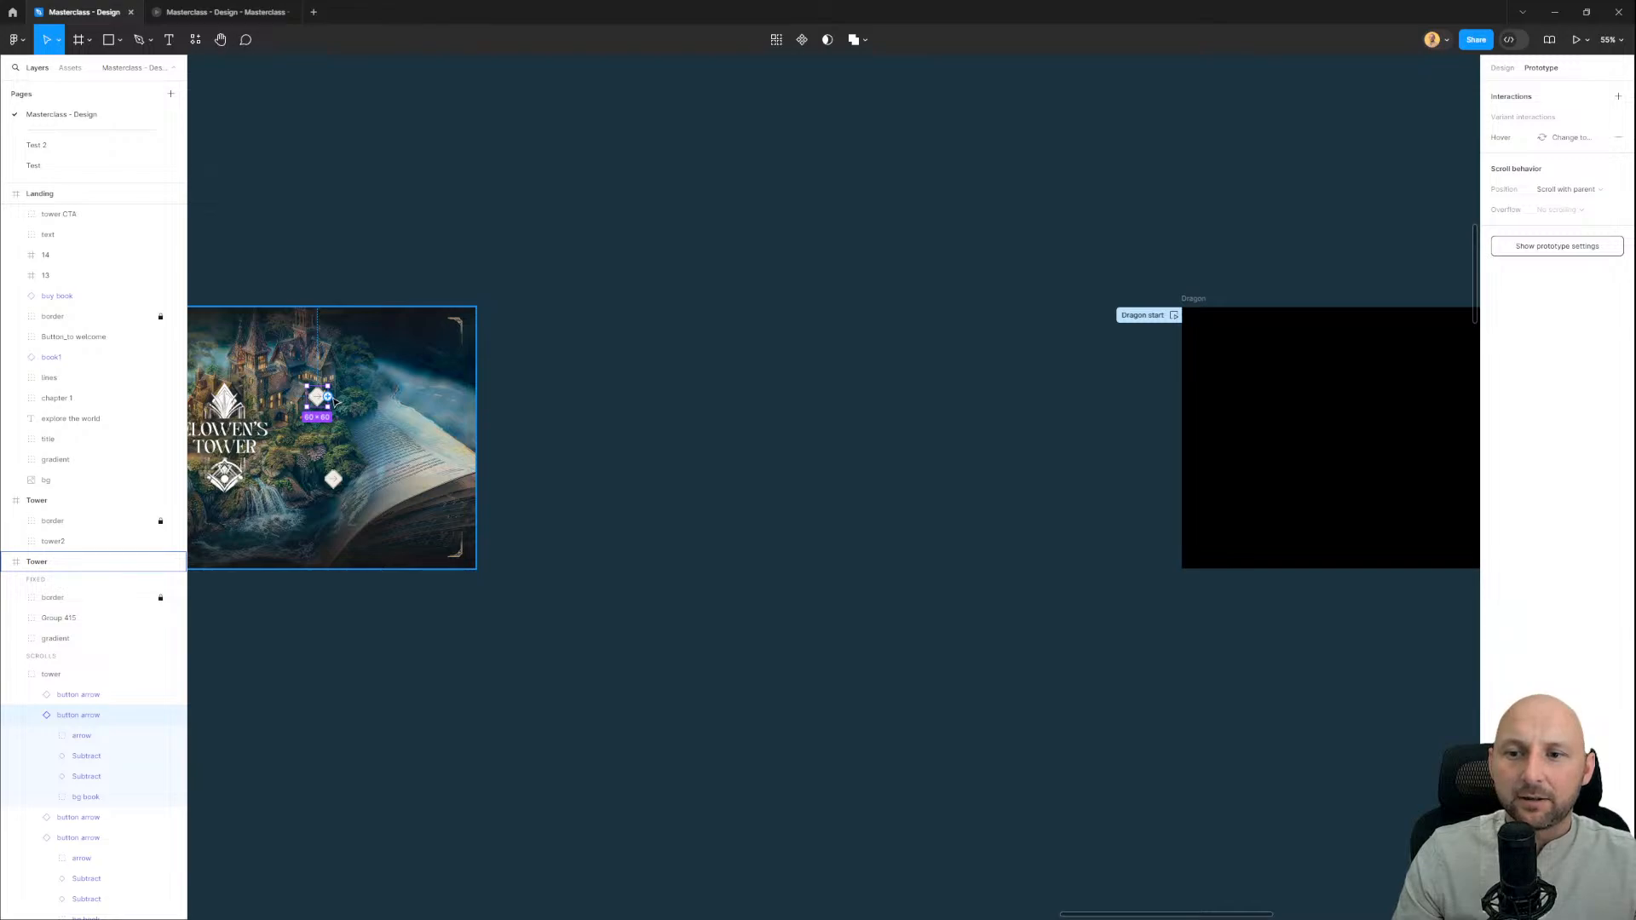
pyautogui.moveTo(332, 398); pyautogui.dragTo(1210, 436)
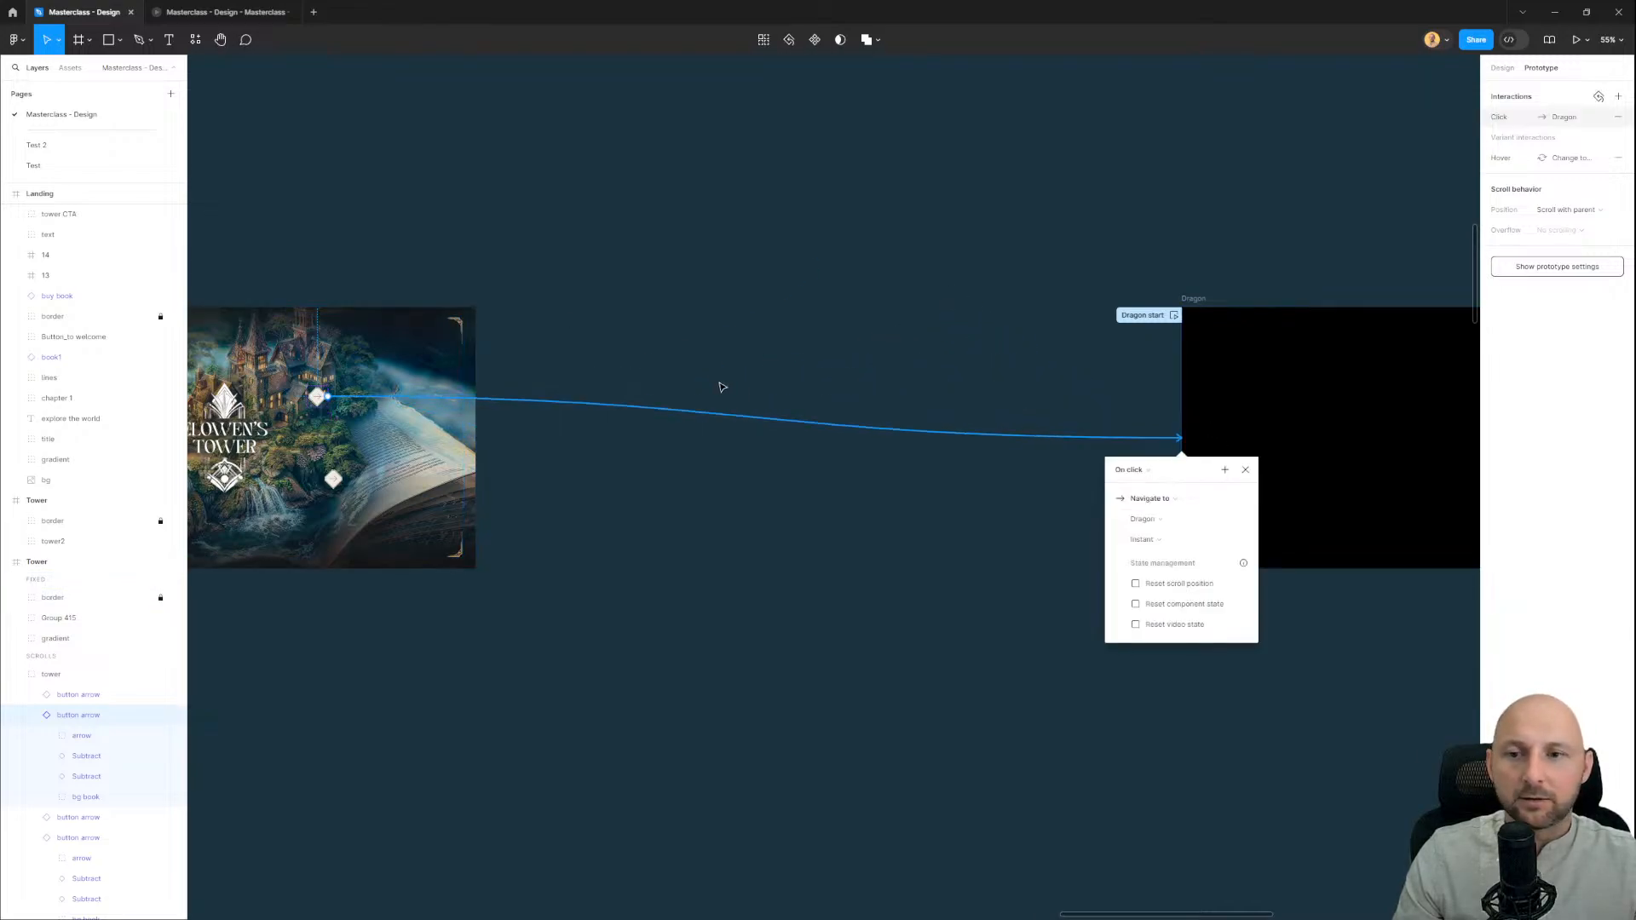
# Step: Keep the arrow button's trigger at On click and set its transition animation to Smart animate
pyautogui.click(1137, 471)
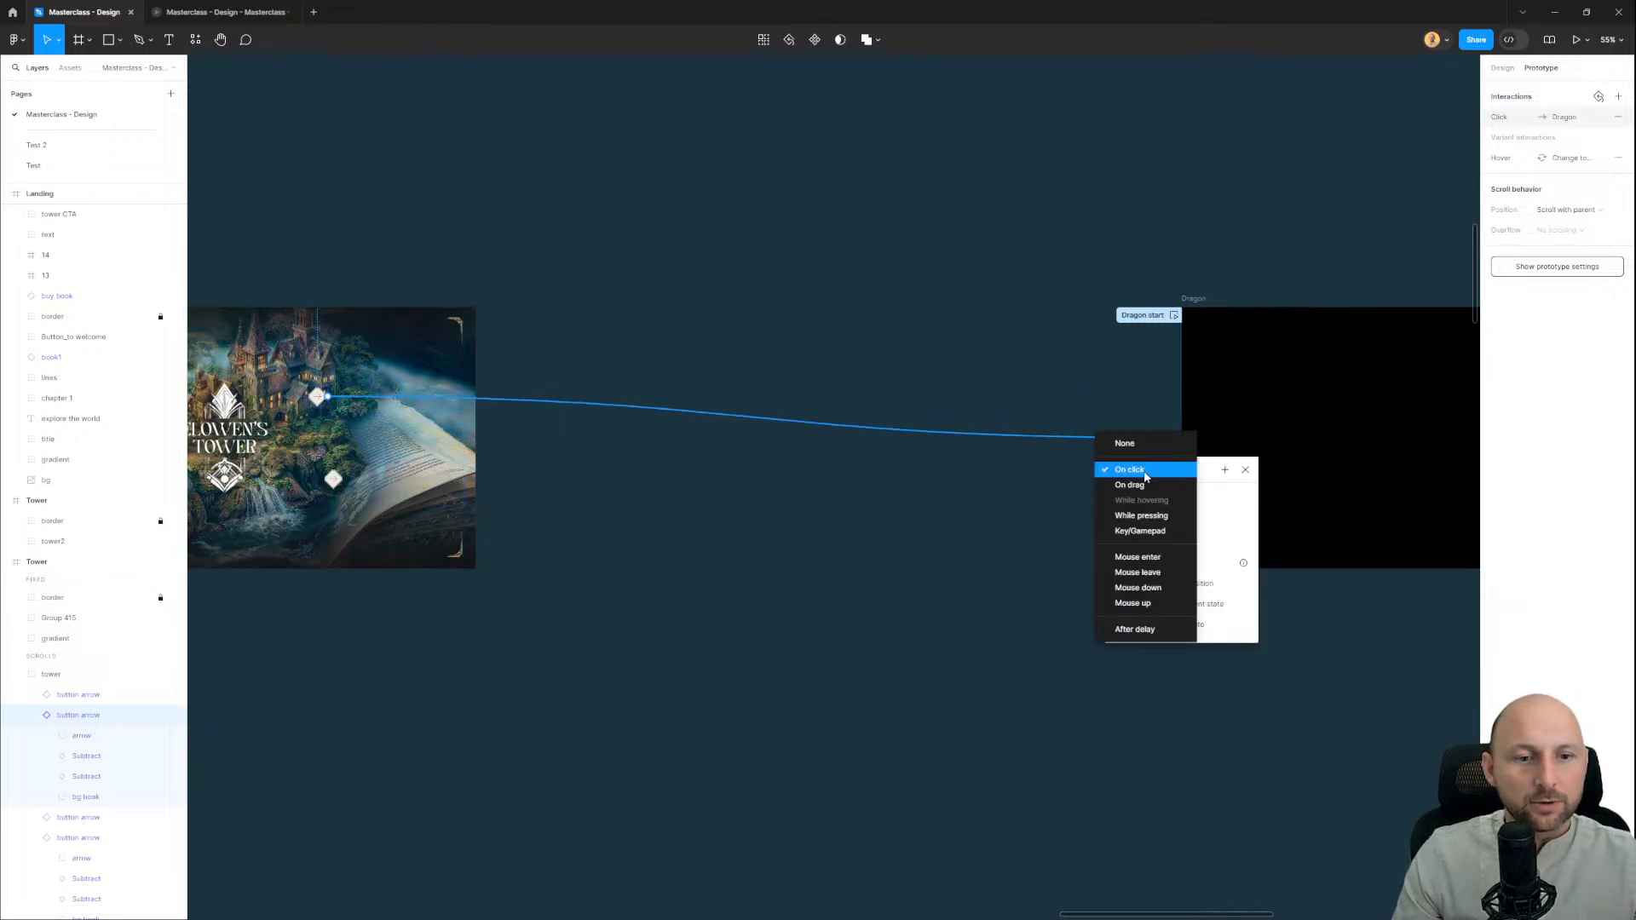
pyautogui.click(1147, 477)
pyautogui.click(1159, 539)
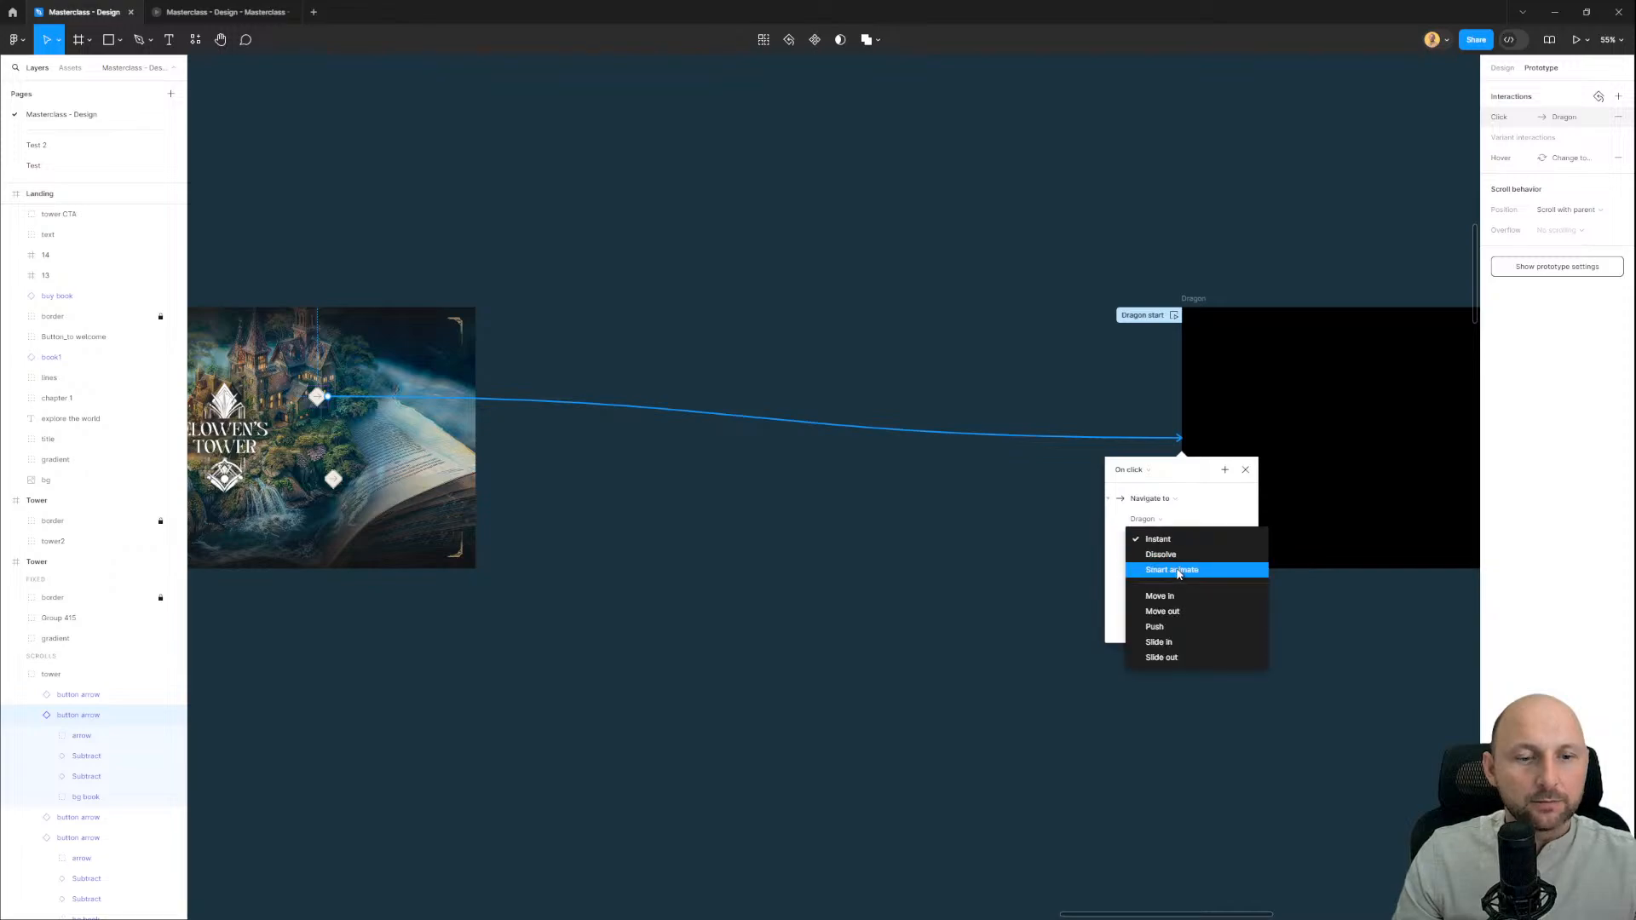
pyautogui.click(1179, 572)
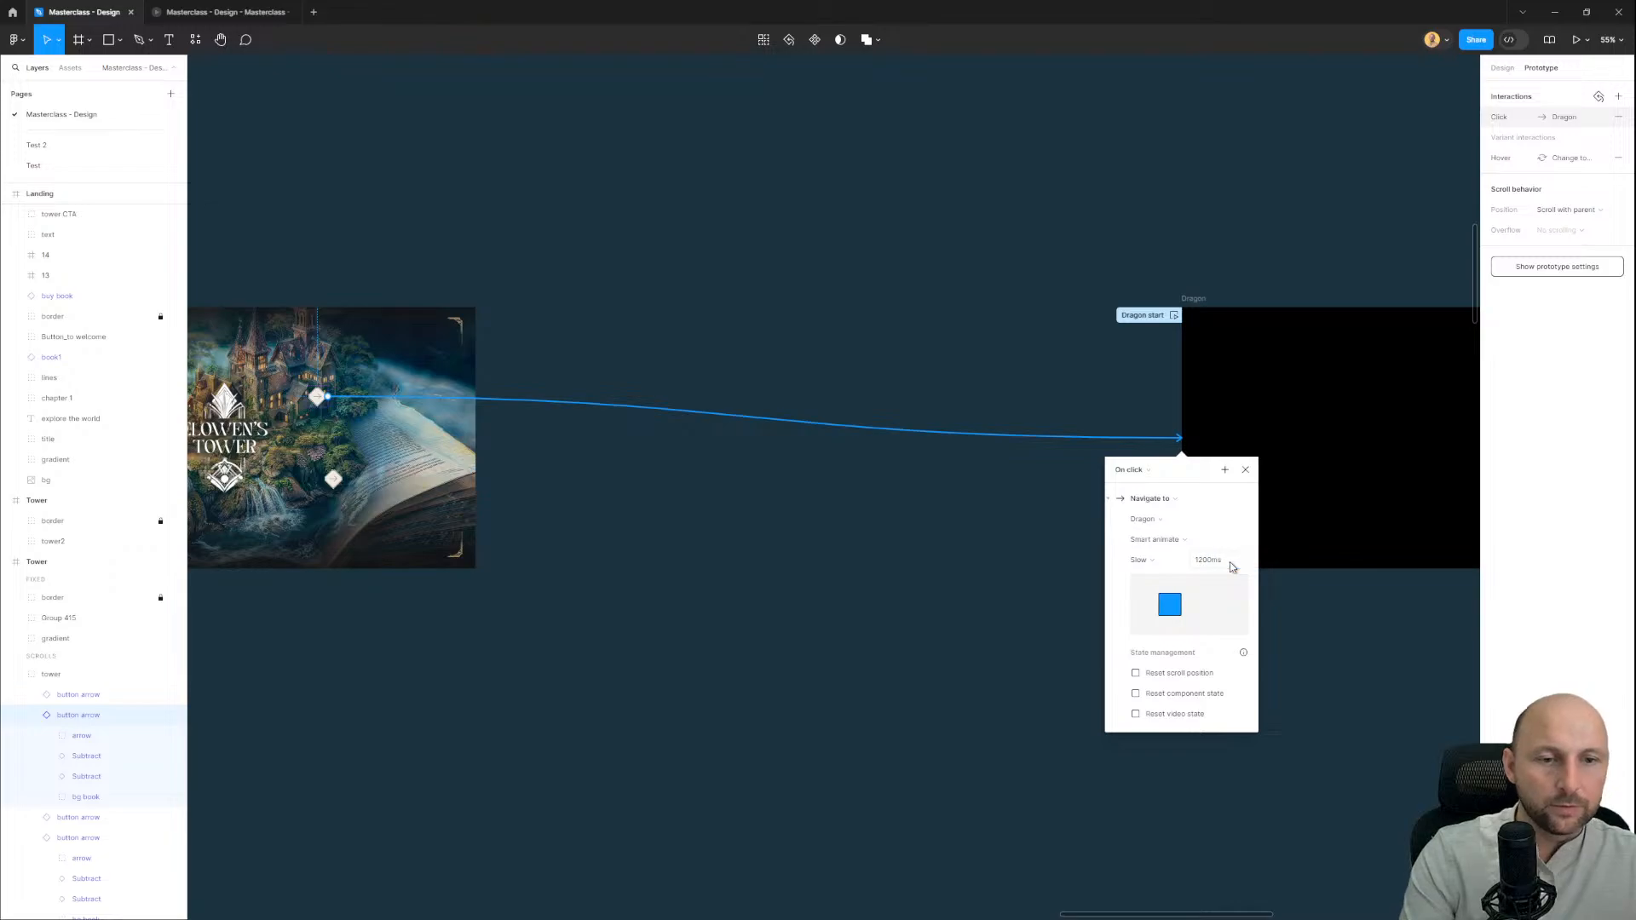
# Step: Start the prototype preview from the Tower frame and set its content scale to Fill screen
pyautogui.click(281, 11)
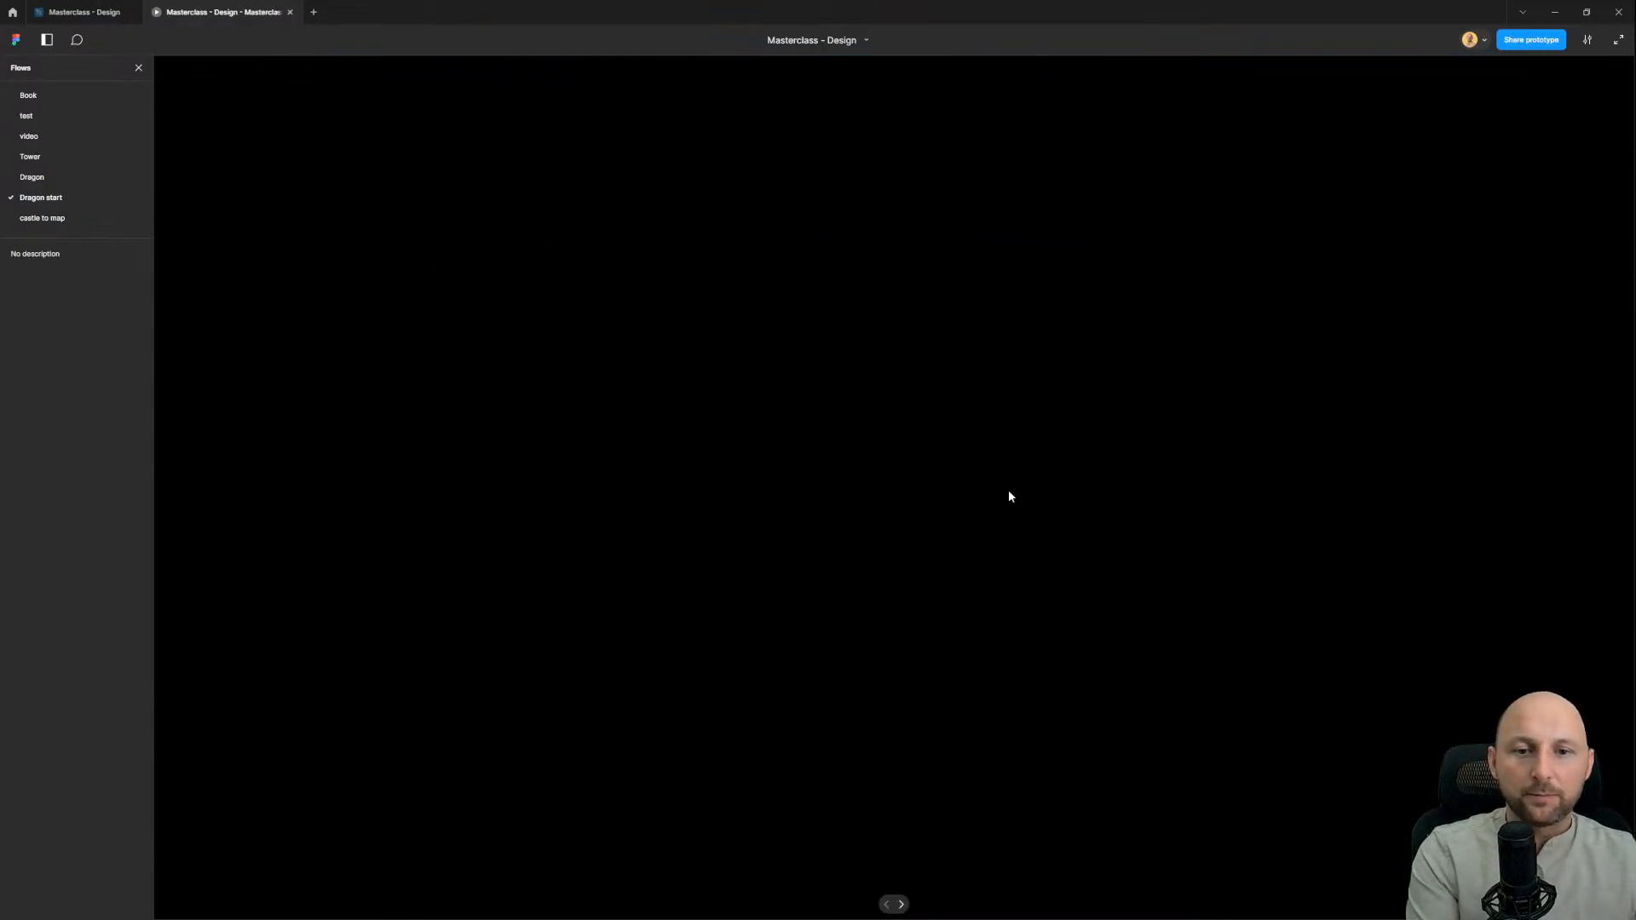
pyautogui.click(85, 12)
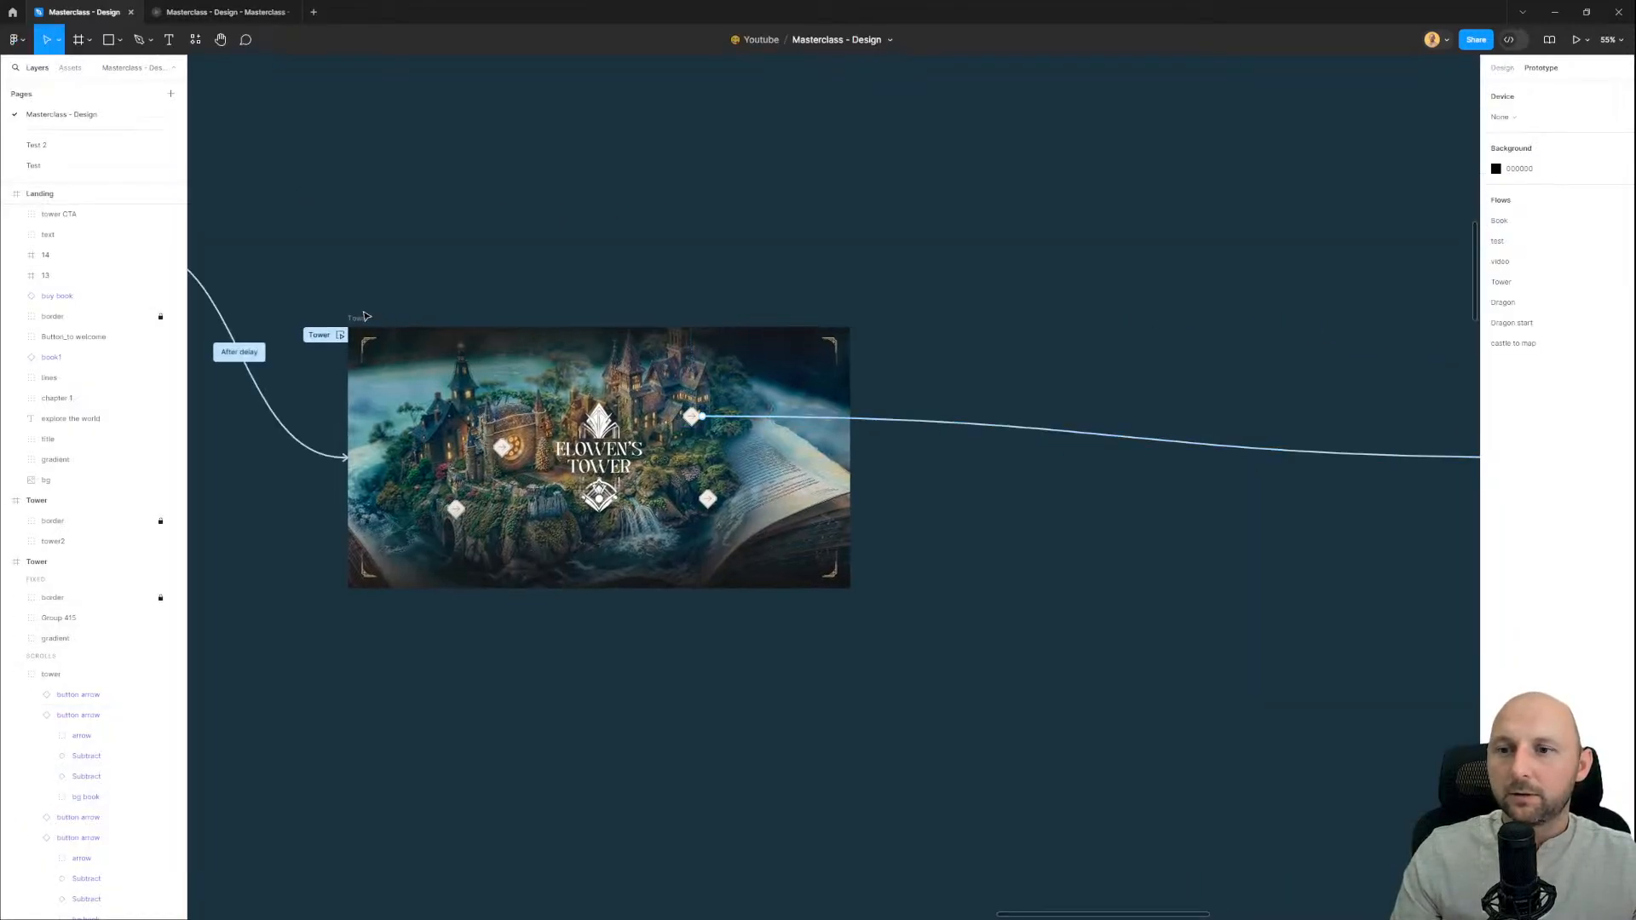
pyautogui.click(364, 317)
pyautogui.hotkey('ctrl', 'alt', 'Return')
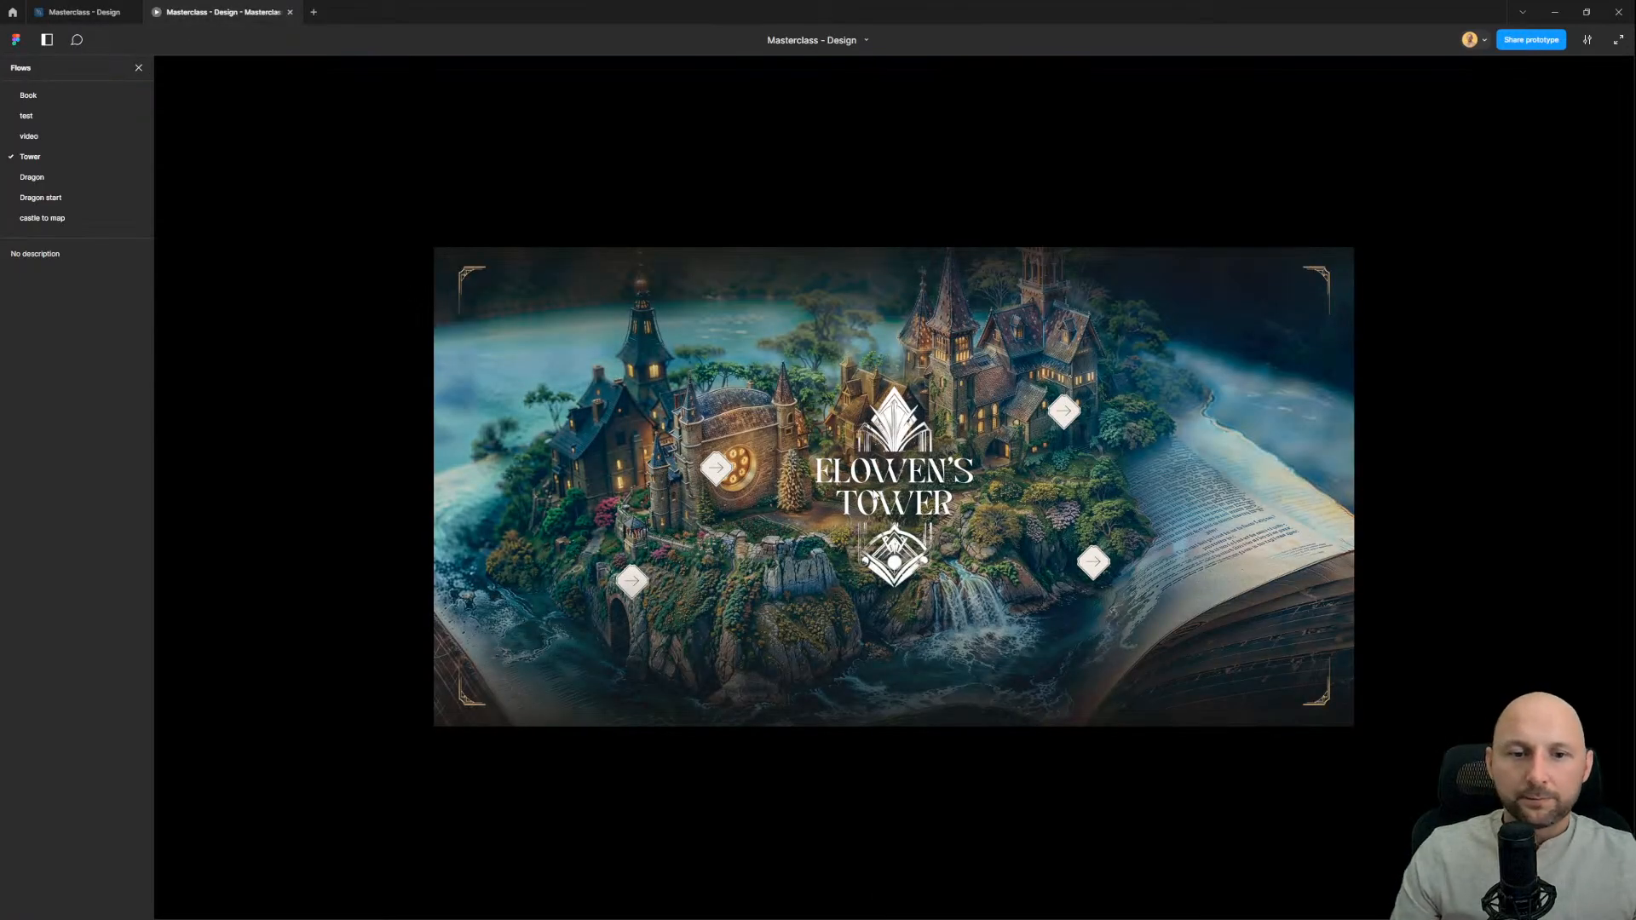
pyautogui.press('z')
pyautogui.press('z')
pyautogui.press('z')
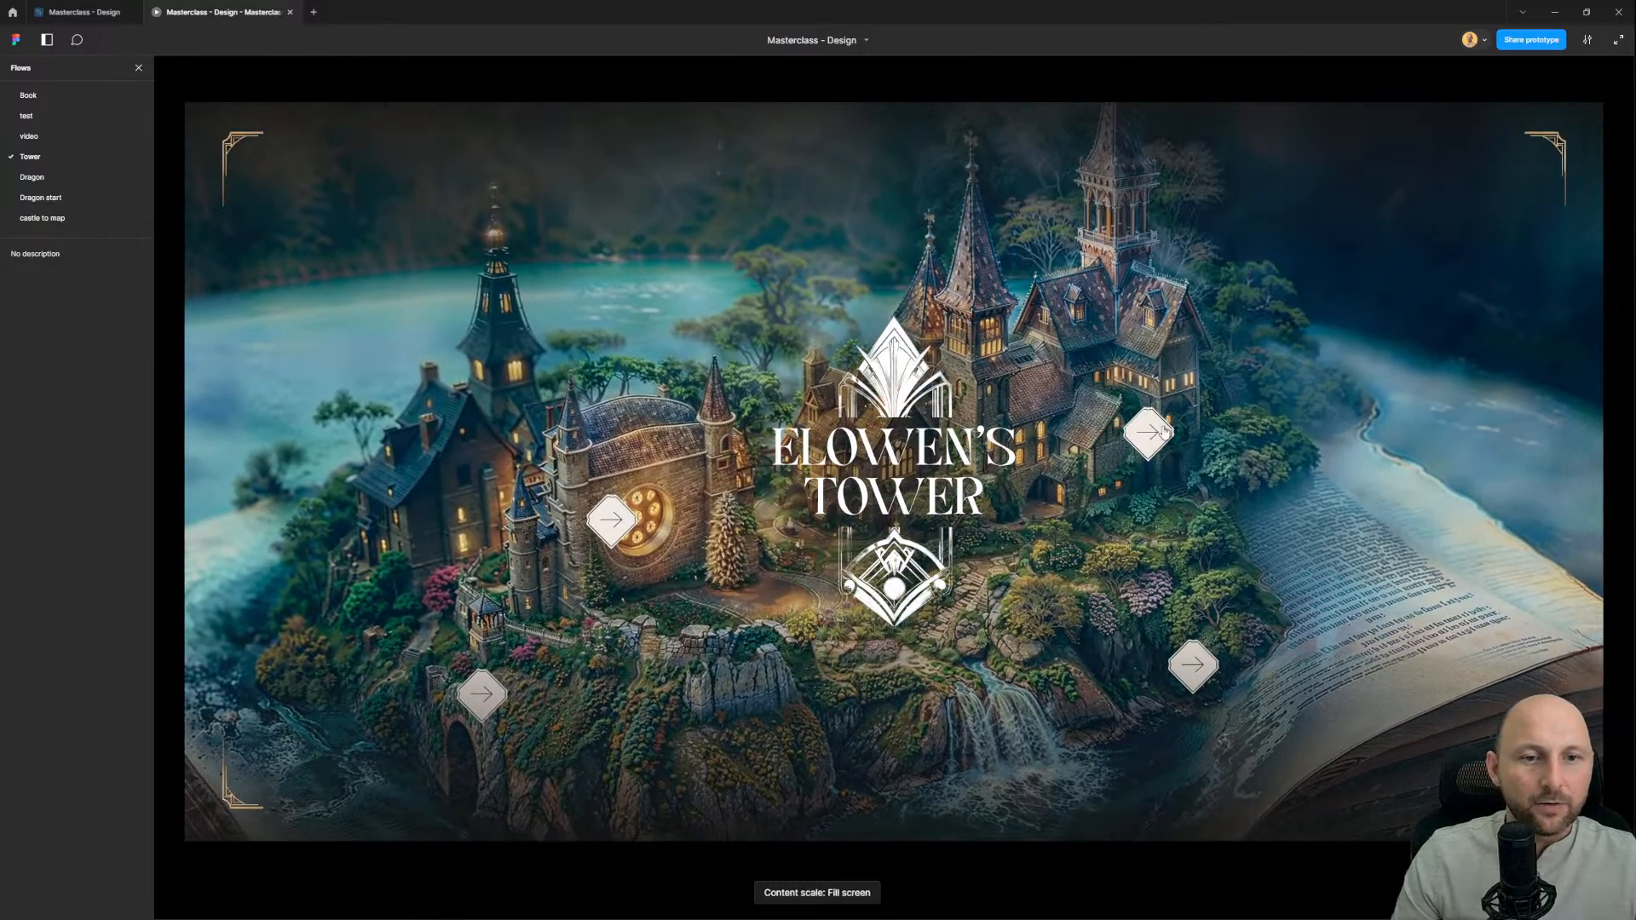
# Step: Test the upper-right arrow button's transition to the Dragon scene, restarting the flow and moving the map around, and return to the design
pyautogui.click(1149, 430)
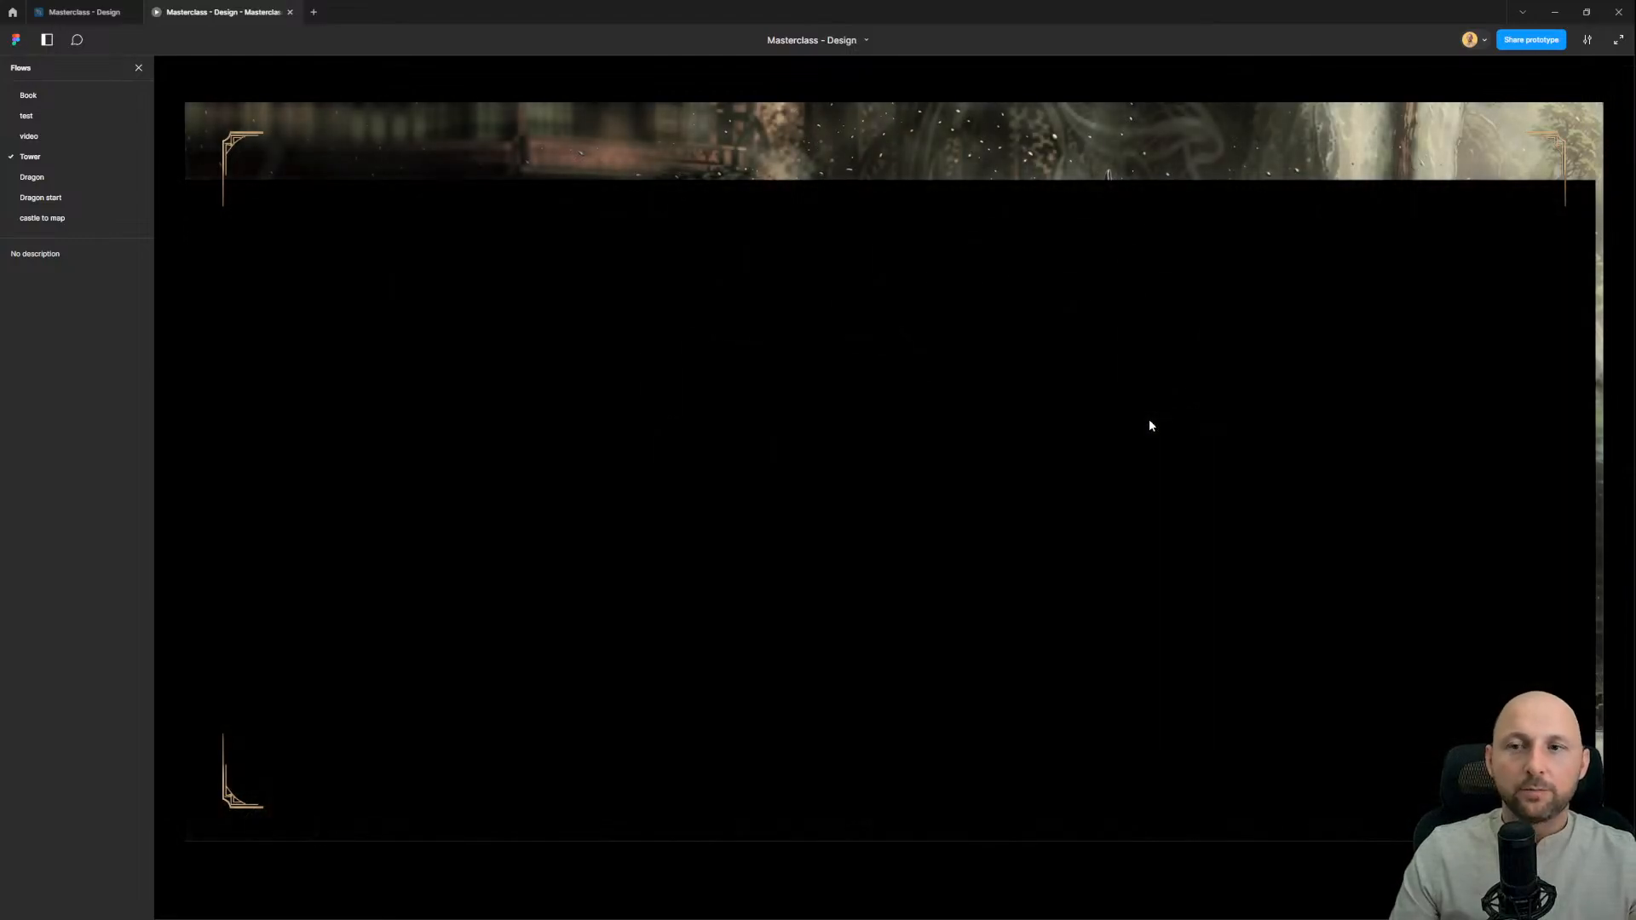
pyautogui.press('r')
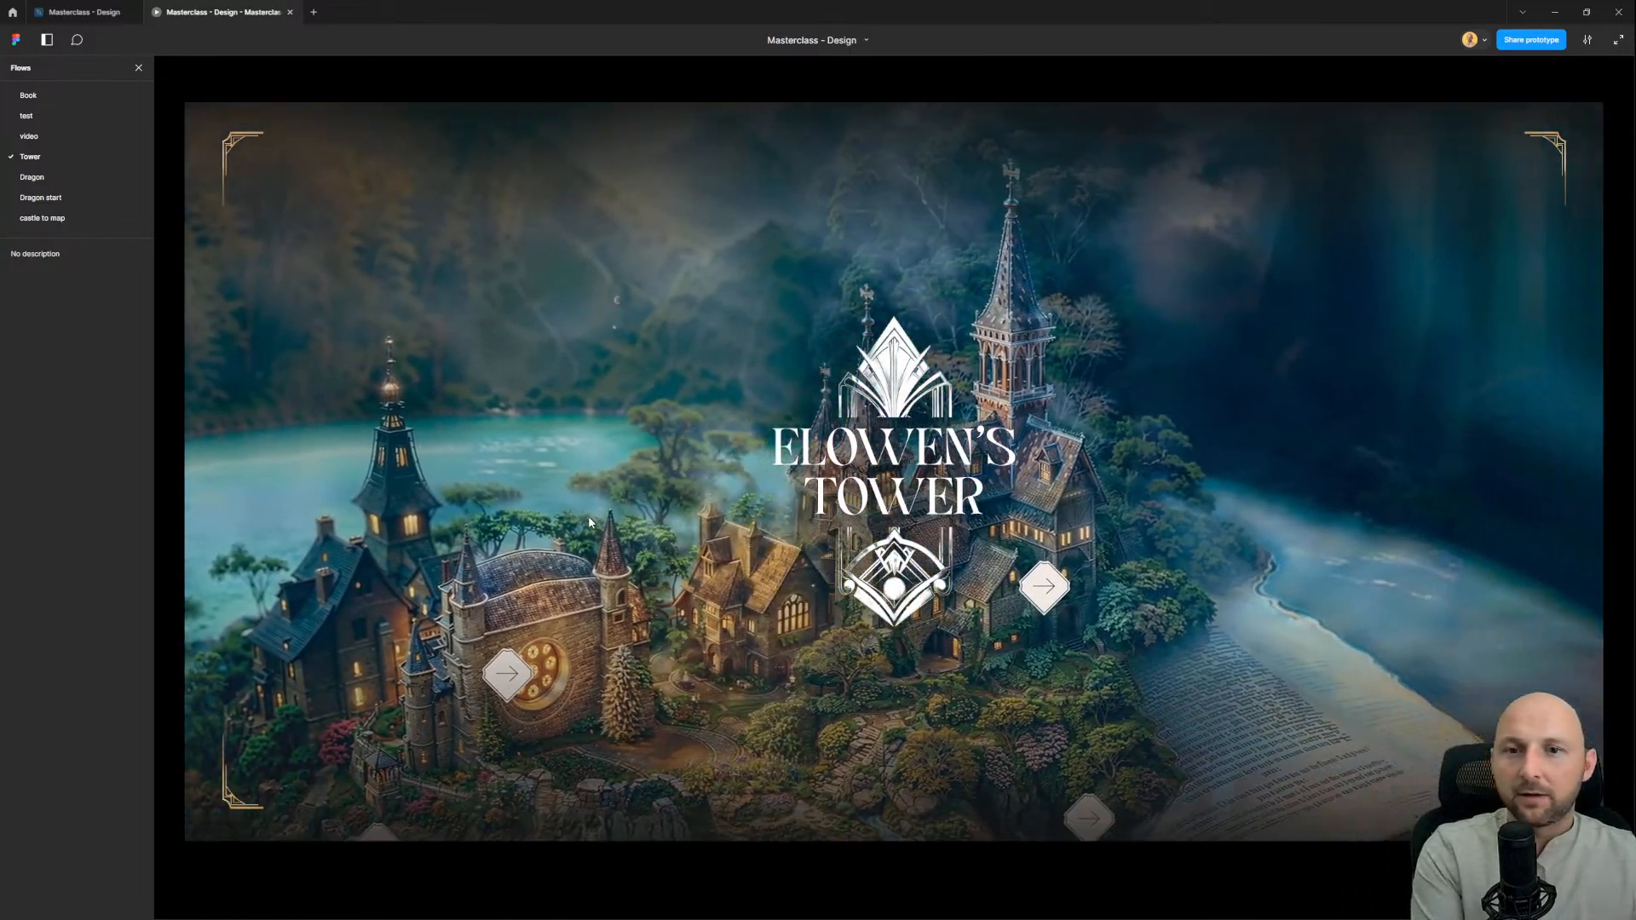
pyautogui.moveTo(588, 514); pyautogui.dragTo(384, 513)
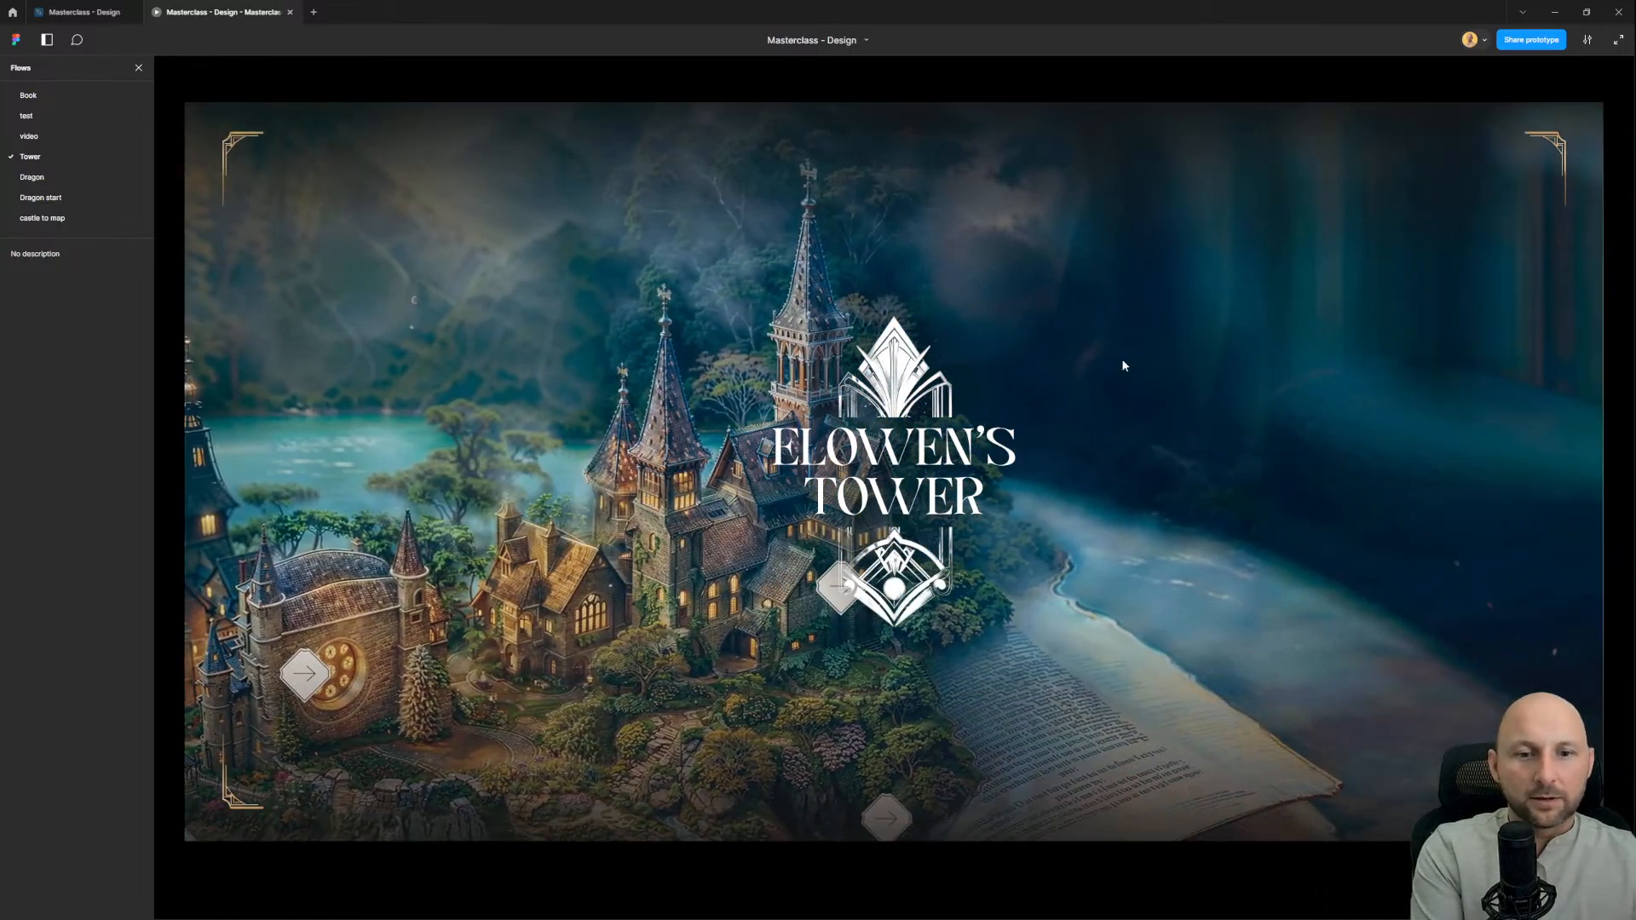
pyautogui.moveTo(1121, 365); pyautogui.dragTo(1239, 332)
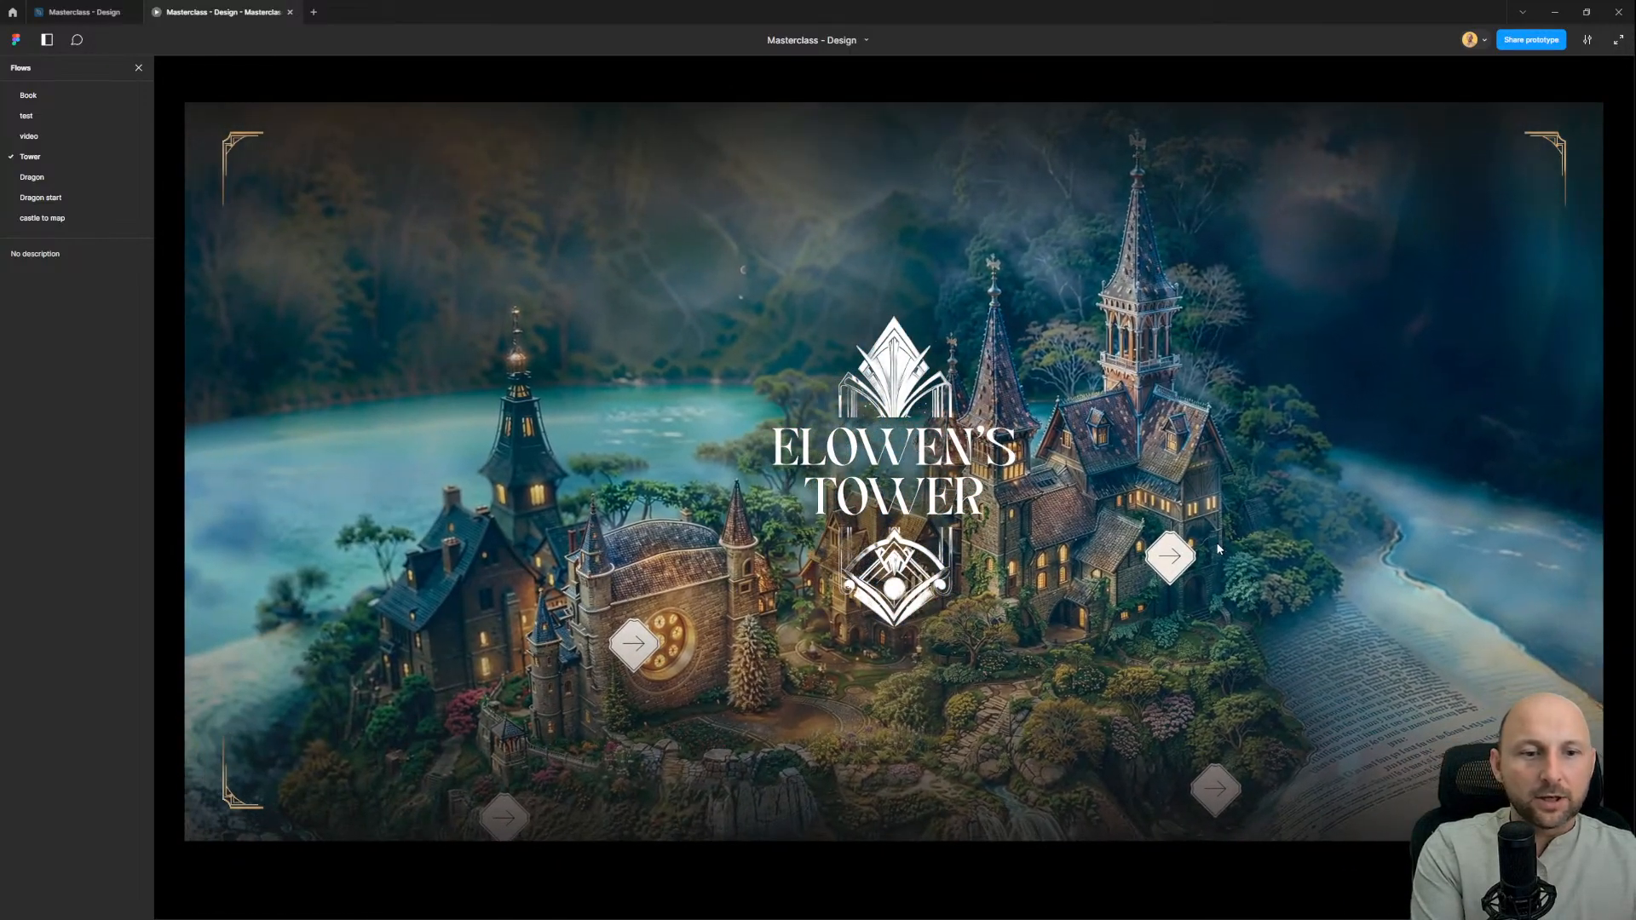
pyautogui.click(1176, 569)
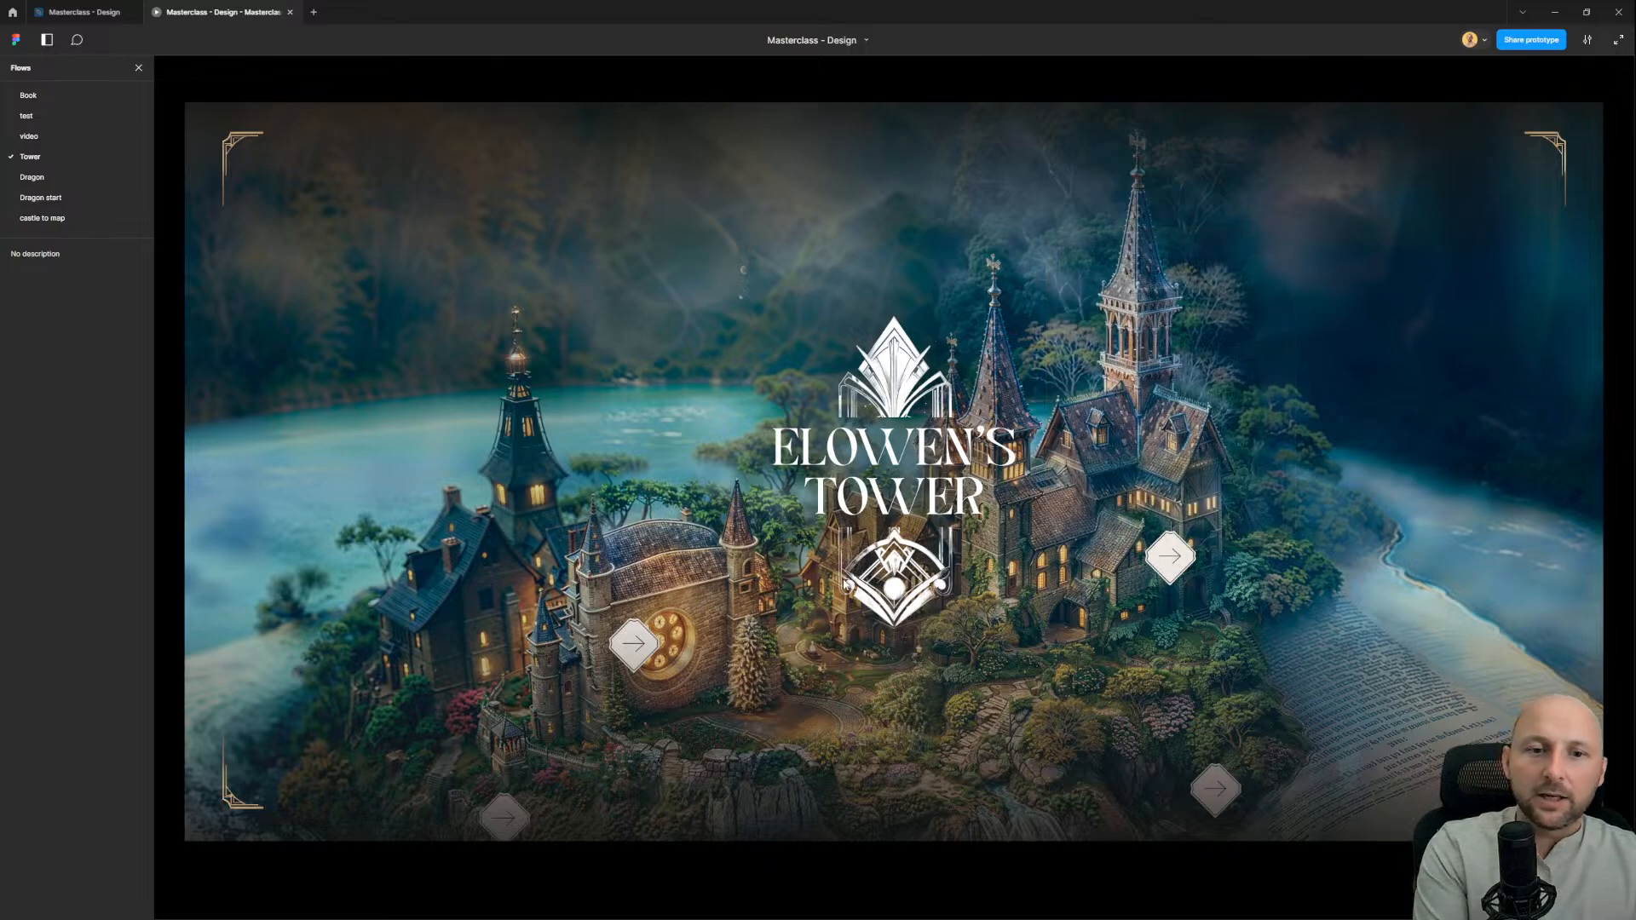
pyautogui.click(90, 14)
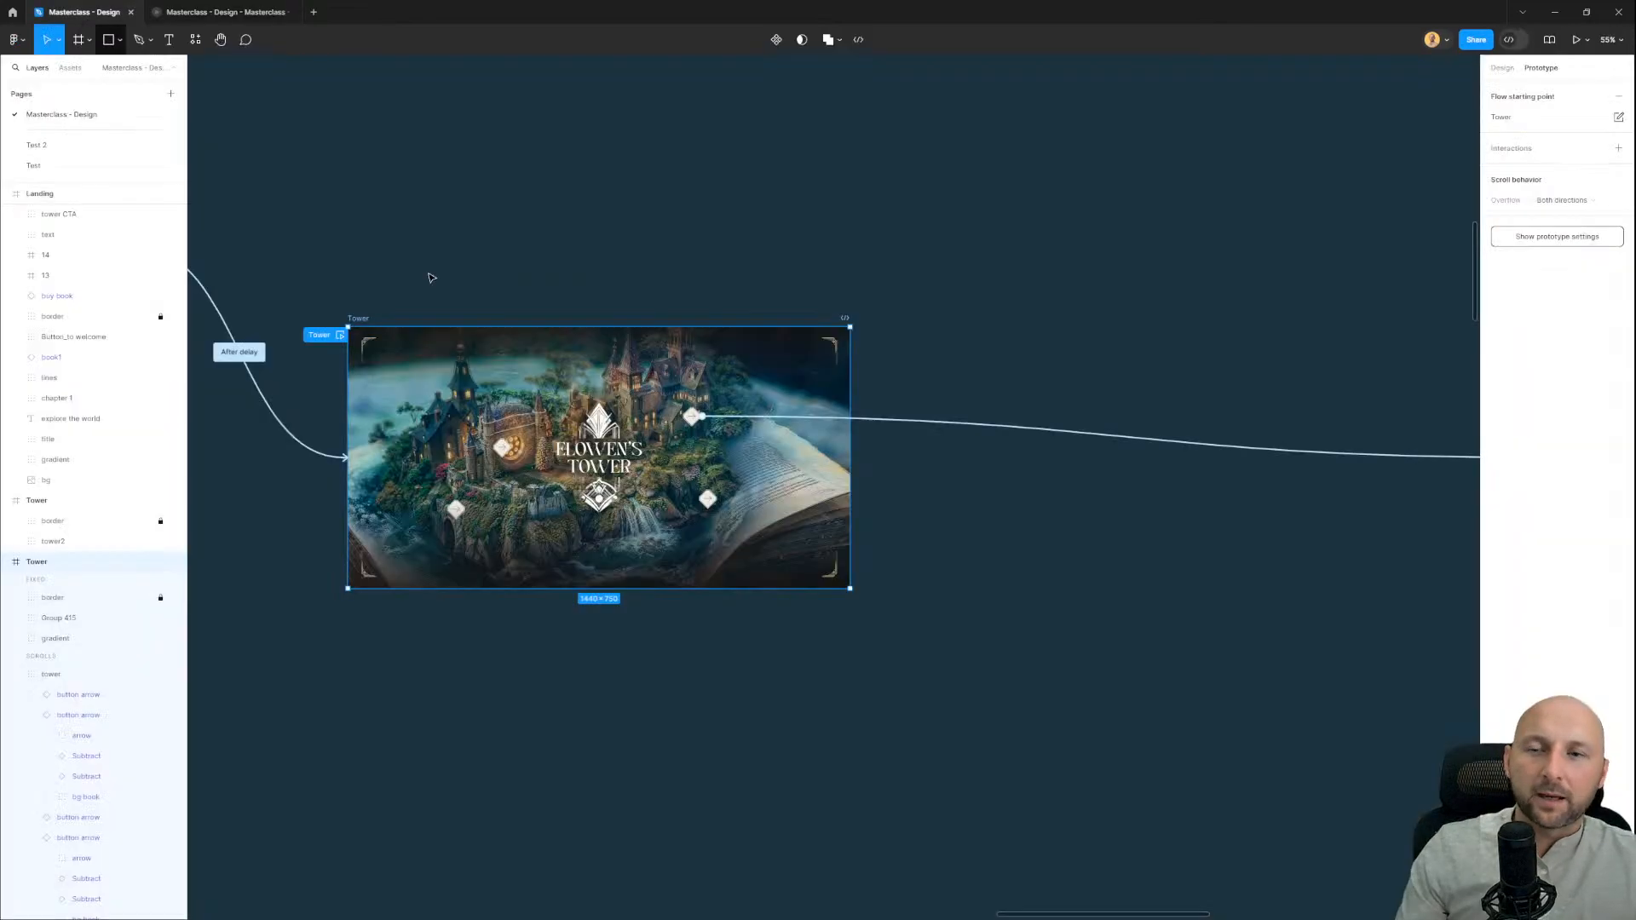
# Step: Duplicate the black Dragon start frame and place the copy higher up, between the Tower frame and the original black frame
pyautogui.click(738, 249)
pyautogui.scroll(-3, 734, 230)
pyautogui.moveTo(1438, 91); pyautogui.dragTo(1372, 143)
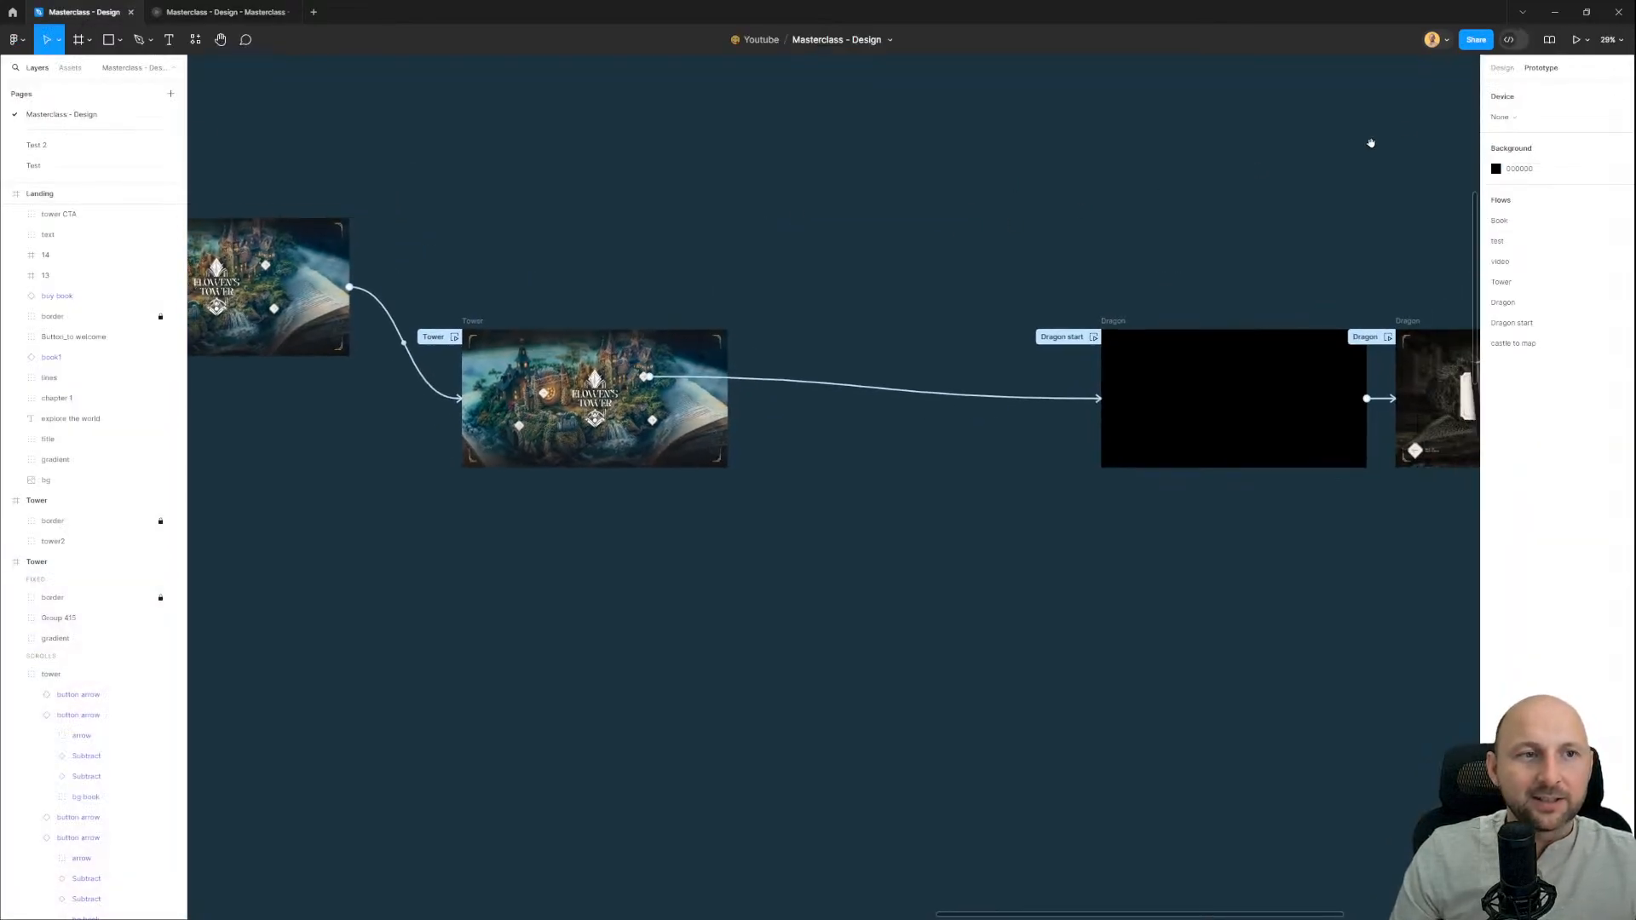
pyautogui.click(1497, 70)
pyautogui.moveTo(1043, 187); pyautogui.dragTo(569, 177)
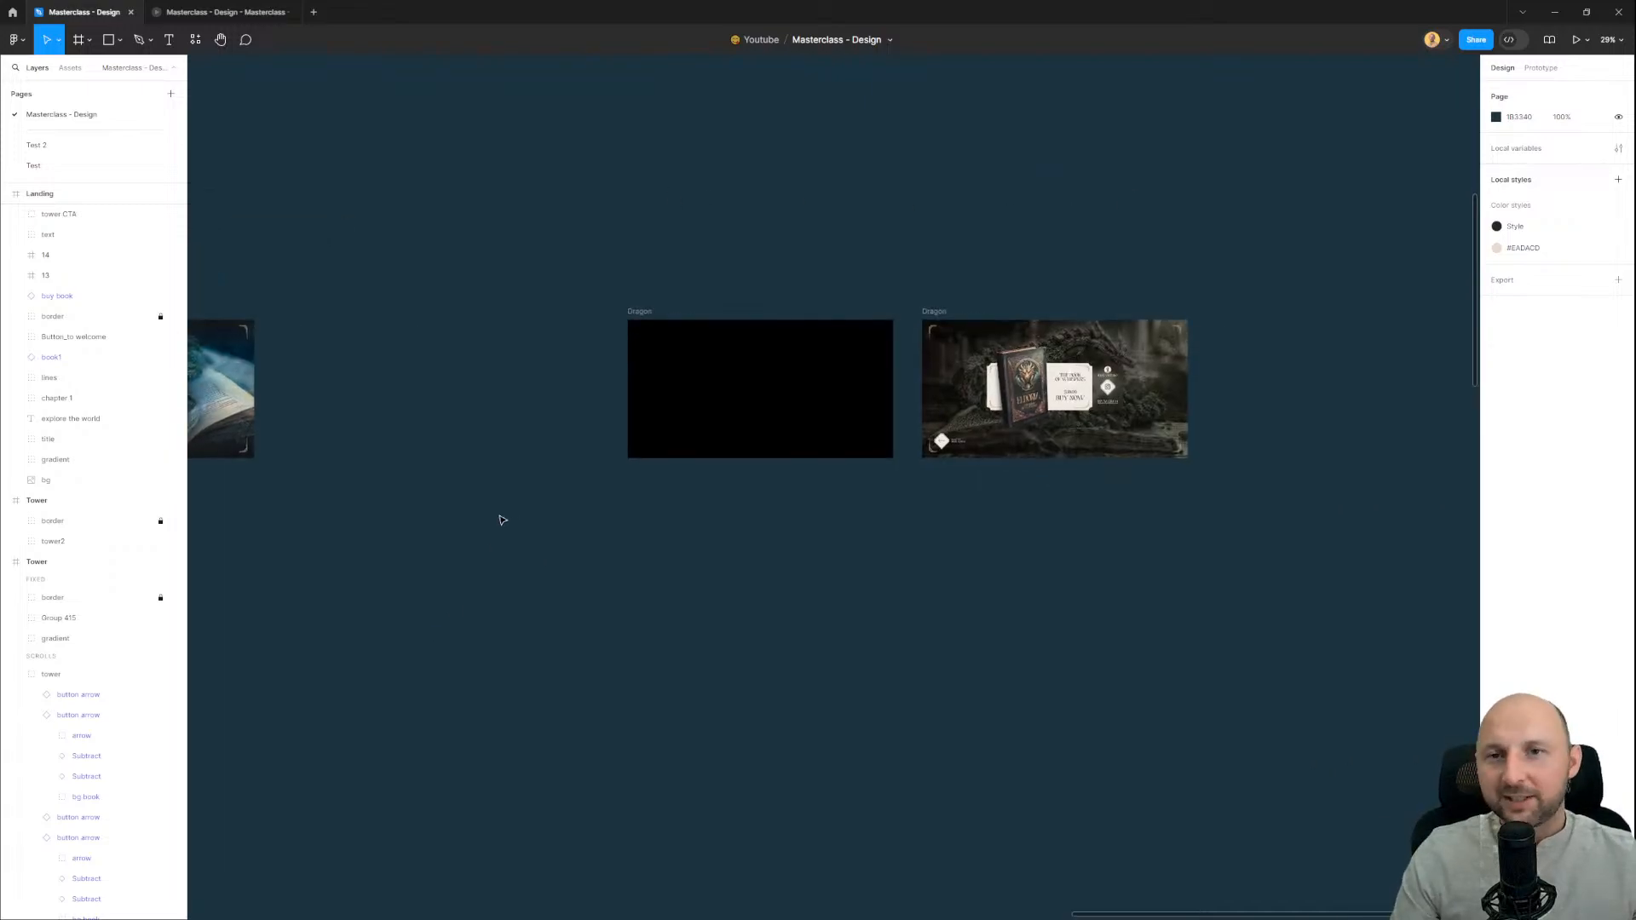
pyautogui.moveTo(692, 479); pyautogui.dragTo(1322, 263)
pyautogui.moveTo(784, 217); pyautogui.dragTo(931, 197)
pyautogui.moveTo(844, 348); pyautogui.dragTo(969, 345)
pyautogui.scroll(2, 929, 255)
pyautogui.hscroll(-2, 929, 256)
pyautogui.click(995, 350)
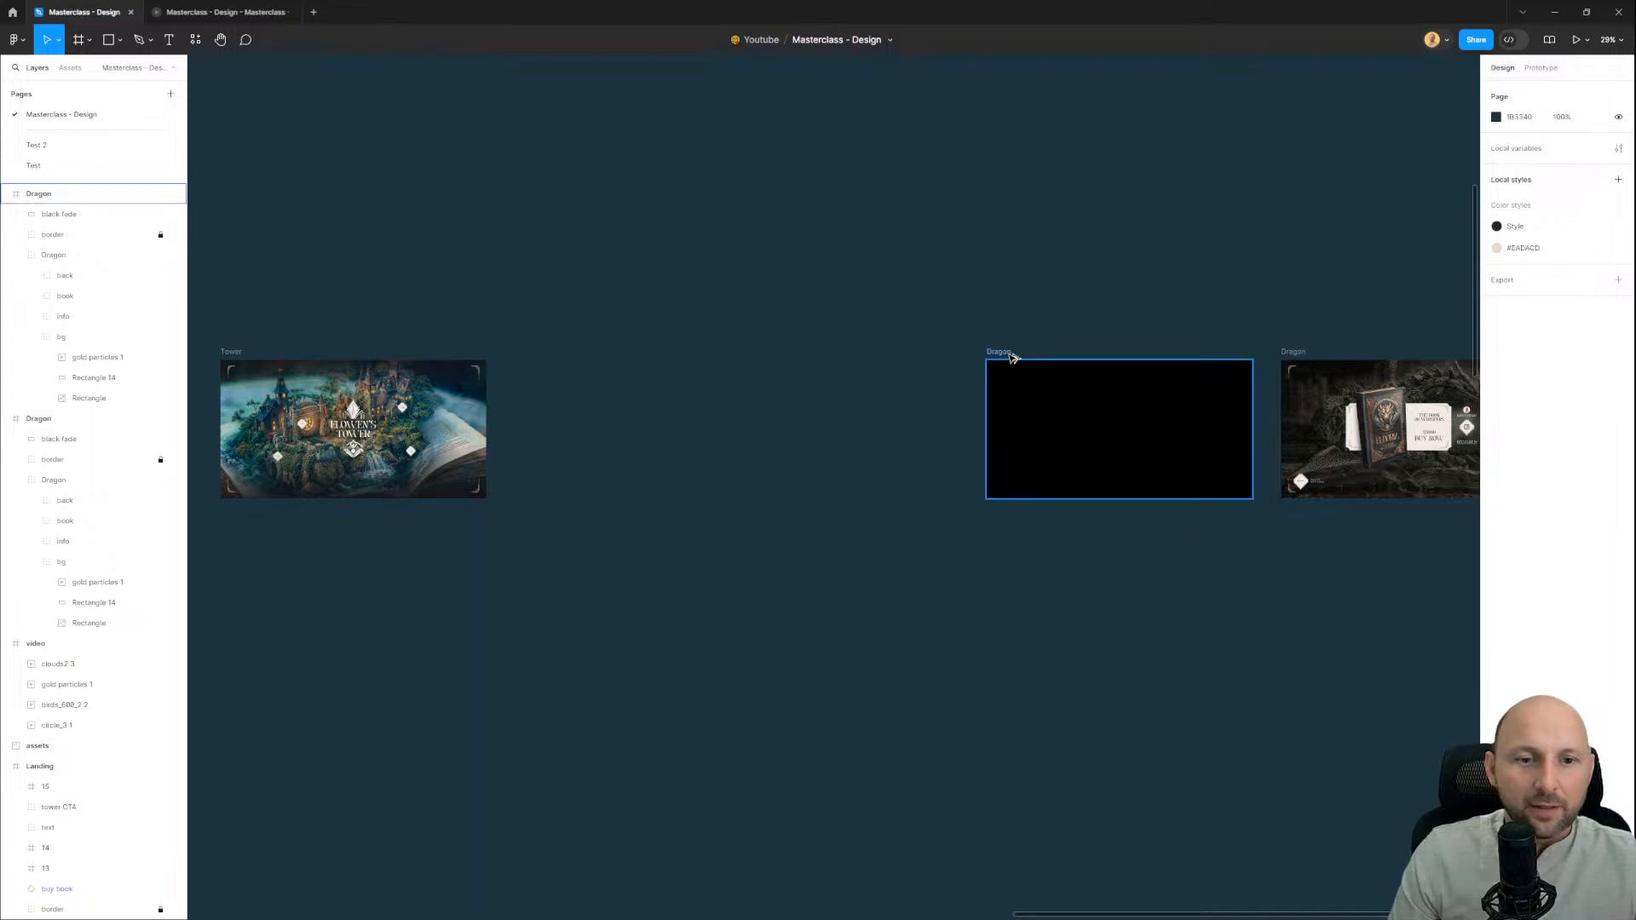
pyautogui.moveTo(748, 203); pyautogui.dragTo(621, 181)
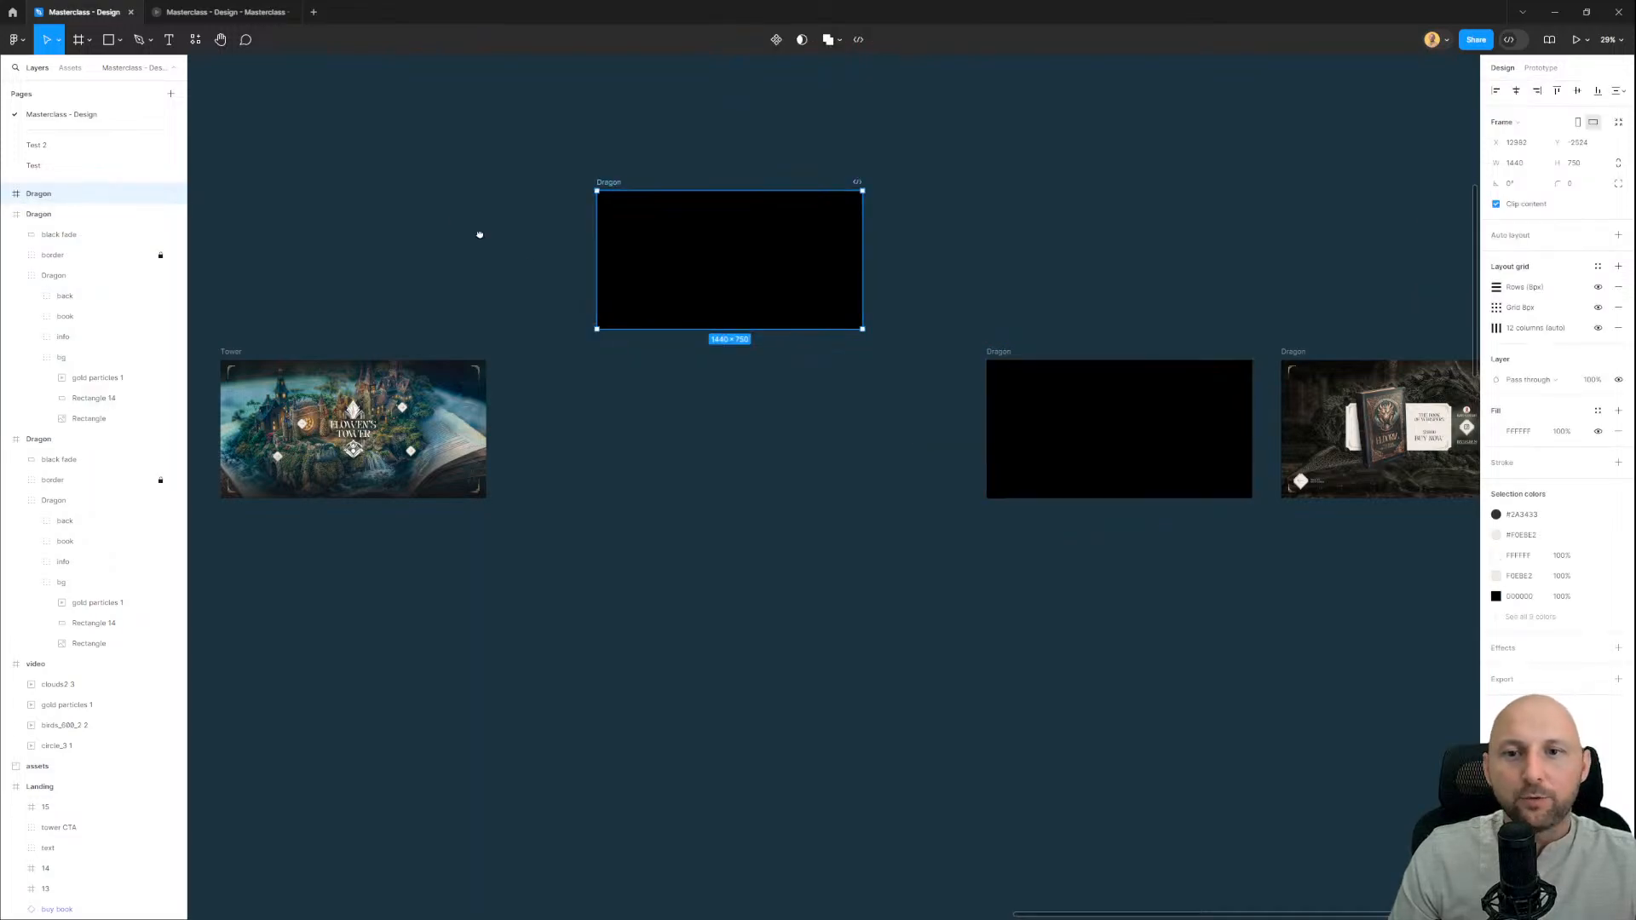
# Step: Reconnect the upper-right arrow button on the Tower map to the duplicated black Dragon frame
pyautogui.hscroll(-3, 776, 404)
pyautogui.scroll(1, 776, 404)
pyautogui.moveTo(1075, 508); pyautogui.dragTo(844, 482)
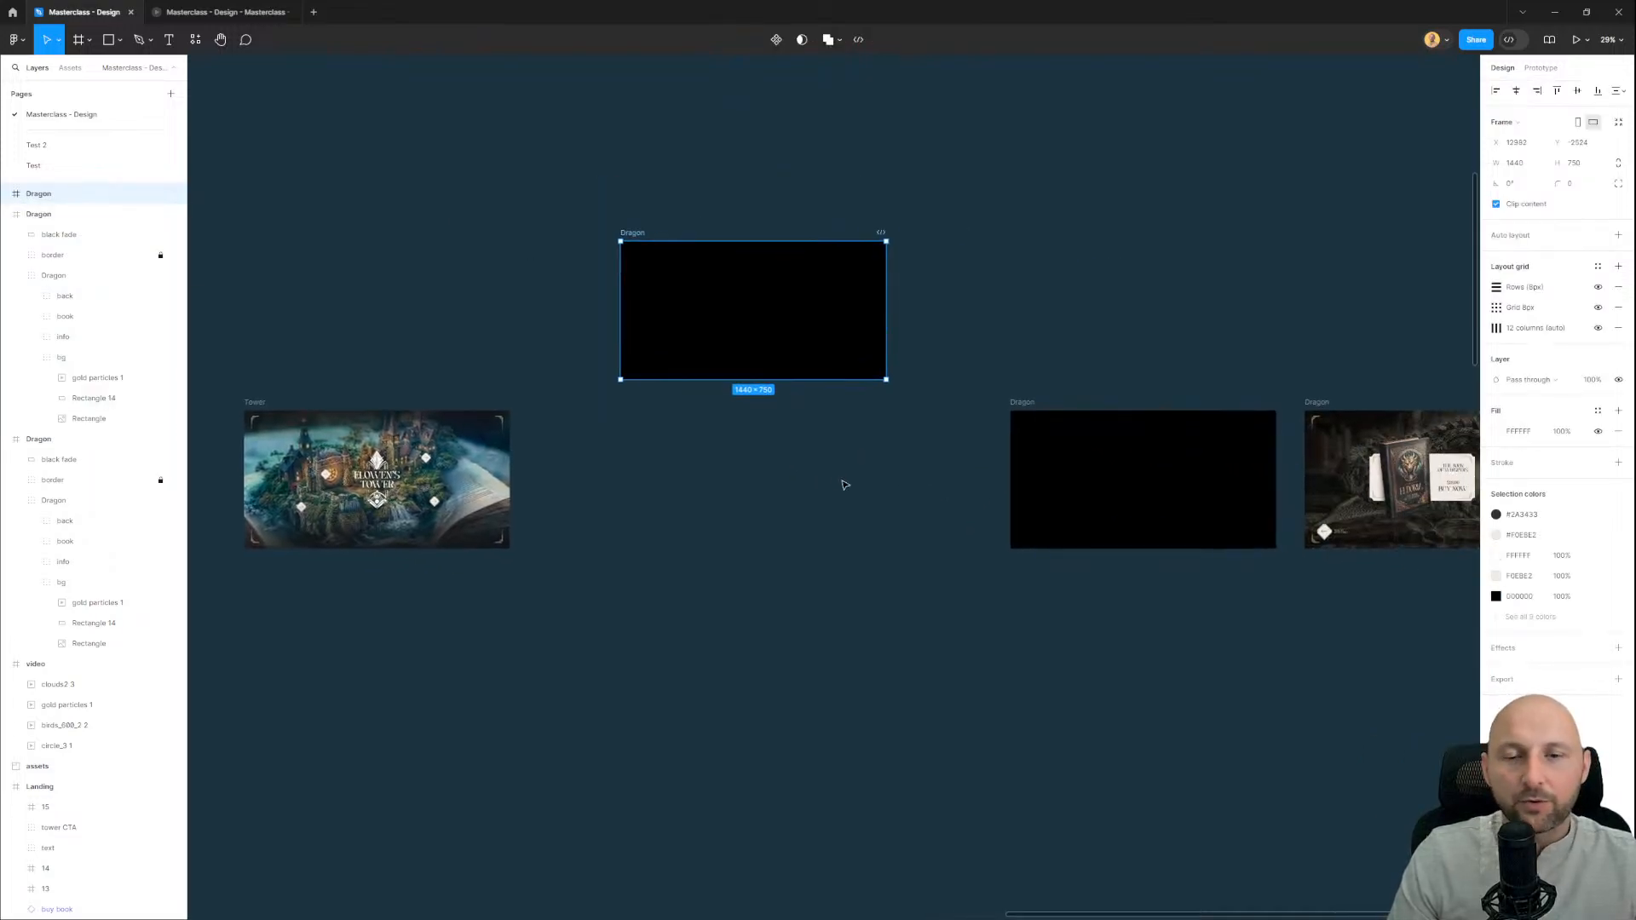
pyautogui.moveTo(645, 468); pyautogui.dragTo(671, 460)
pyautogui.scroll(1, 548, 428)
pyautogui.click(240, 369)
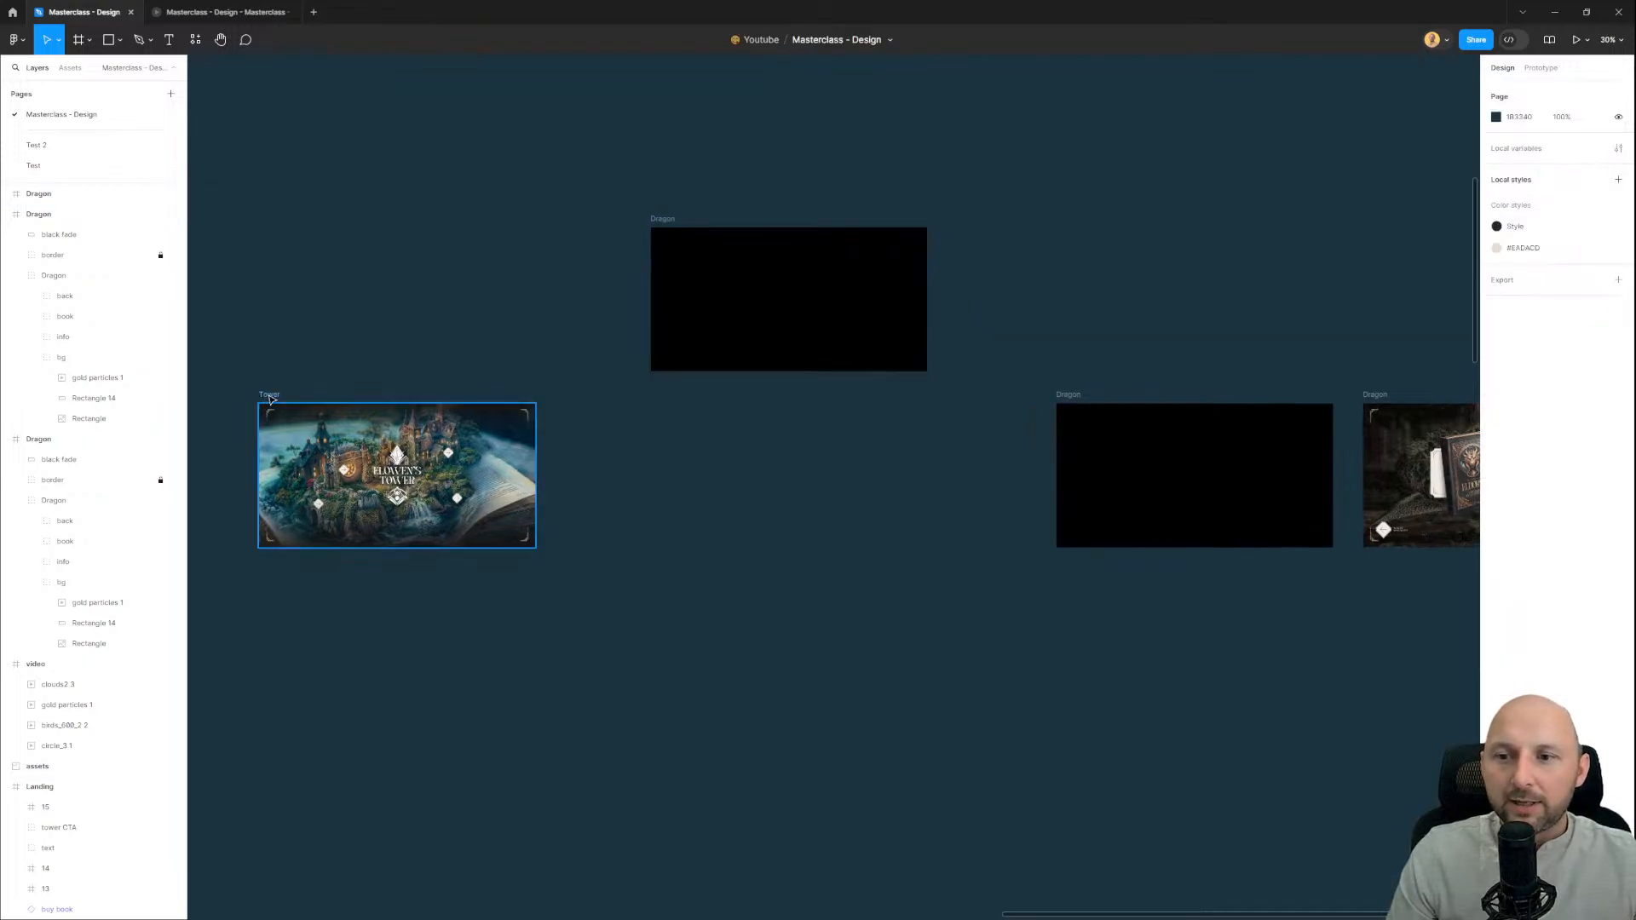
pyautogui.click(266, 400)
pyautogui.scroll(3, 247, 416)
pyautogui.click(1541, 67)
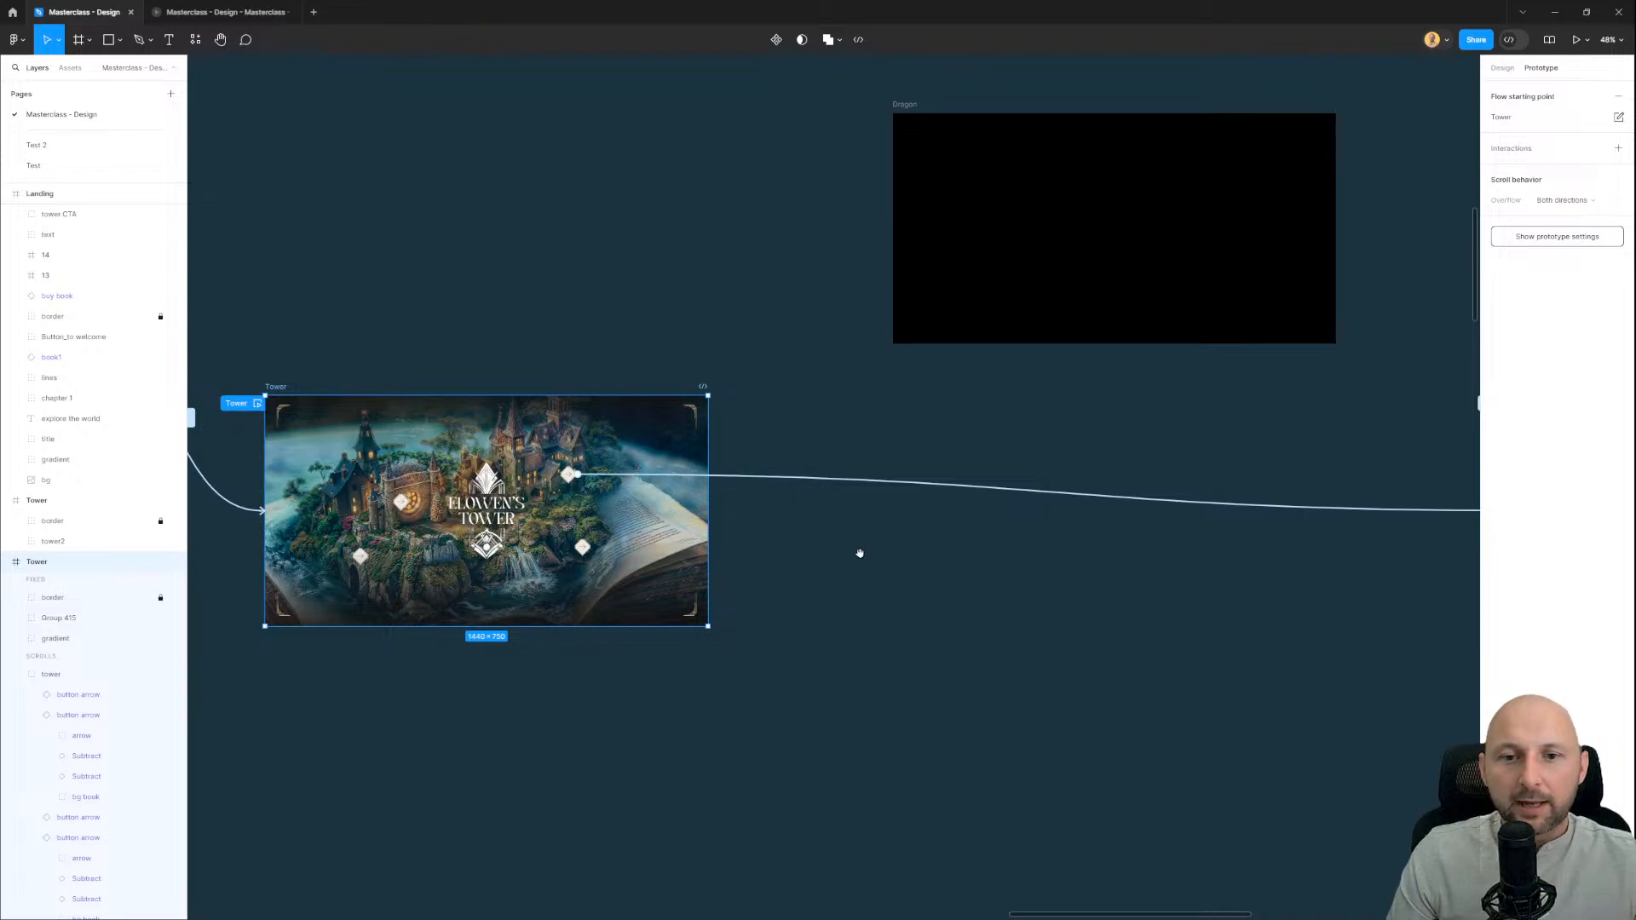
pyautogui.moveTo(859, 553); pyautogui.dragTo(718, 559)
pyautogui.moveTo(657, 486); pyautogui.dragTo(821, 220)
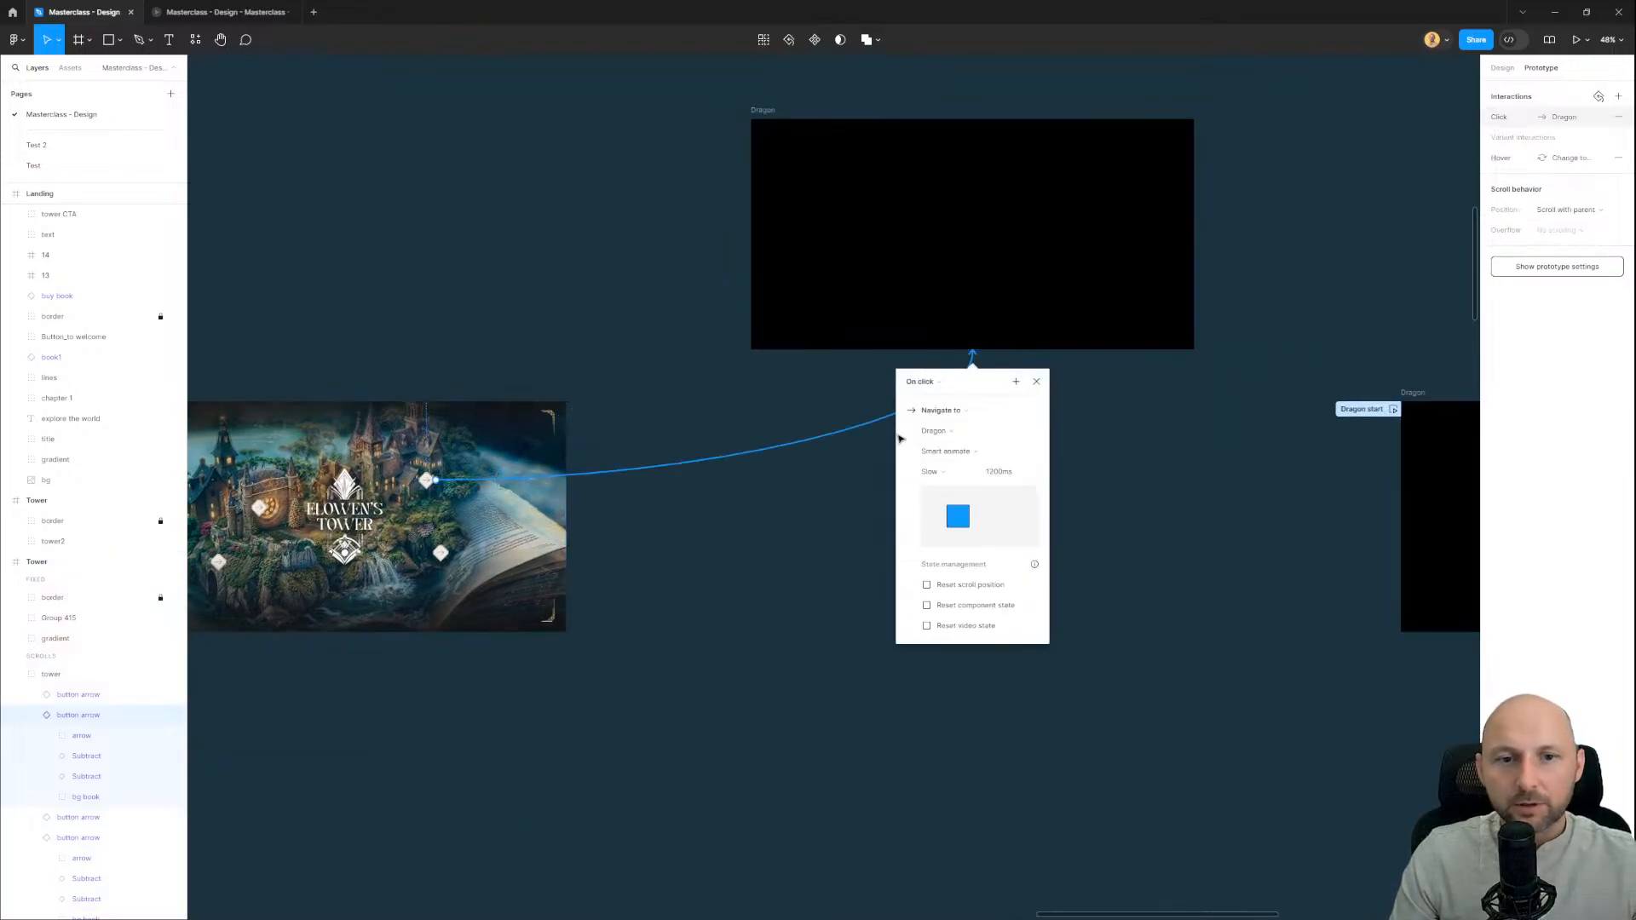
# Step: Keep the arrow button's trigger at On click, set its transition to Dissolve, and test it in the preview
pyautogui.click(938, 383)
pyautogui.click(928, 386)
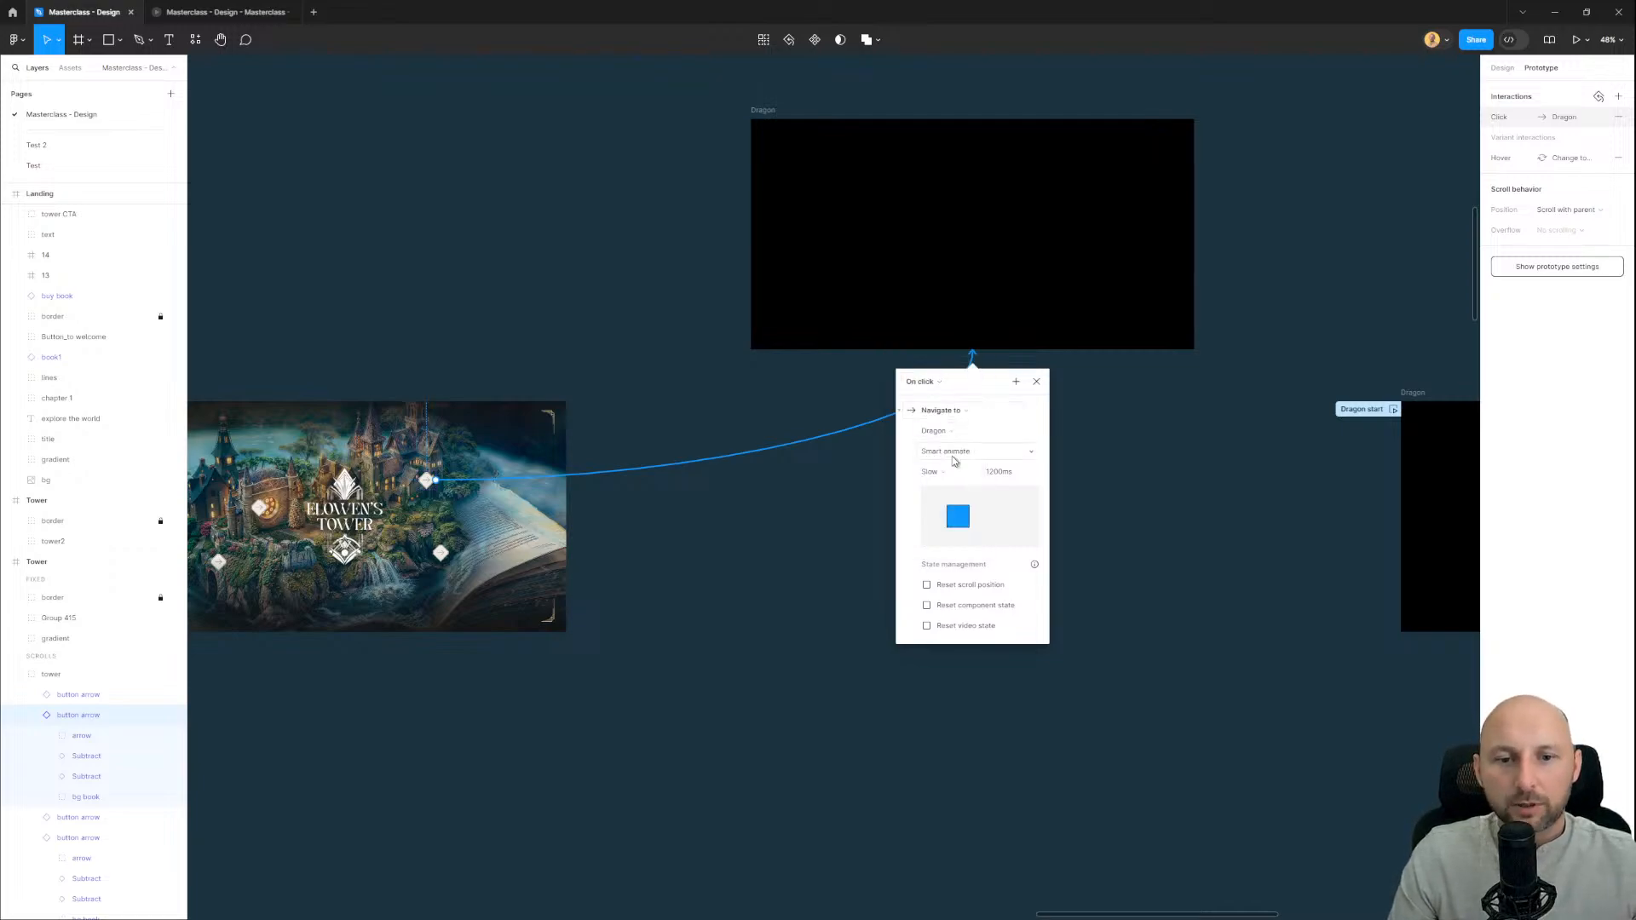
pyautogui.click(958, 452)
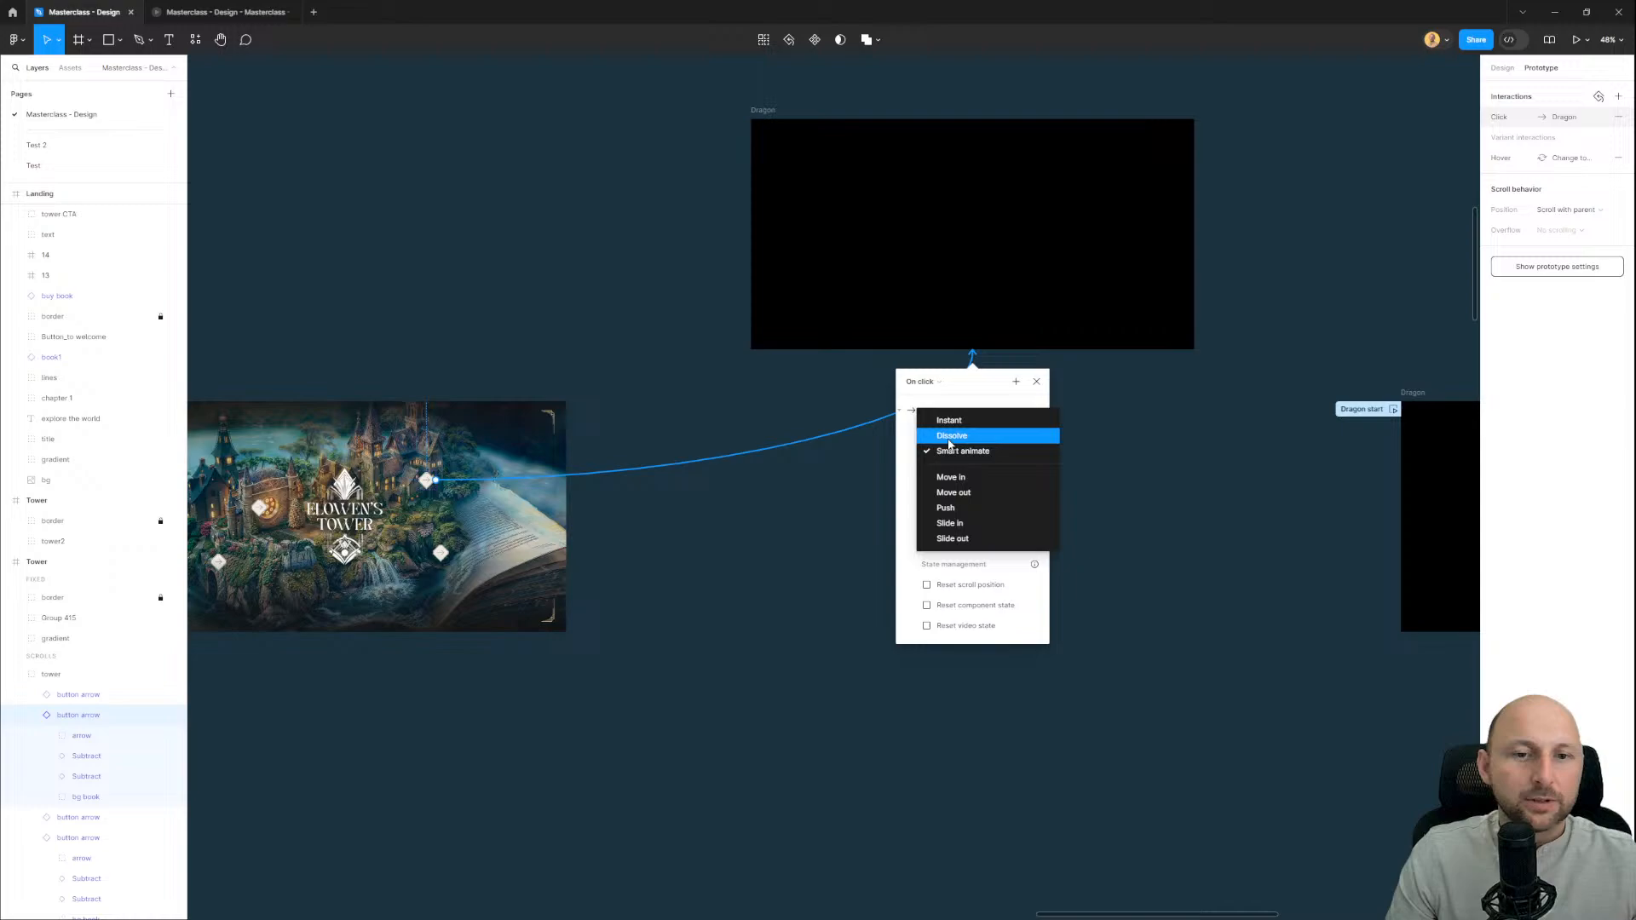
pyautogui.click(949, 444)
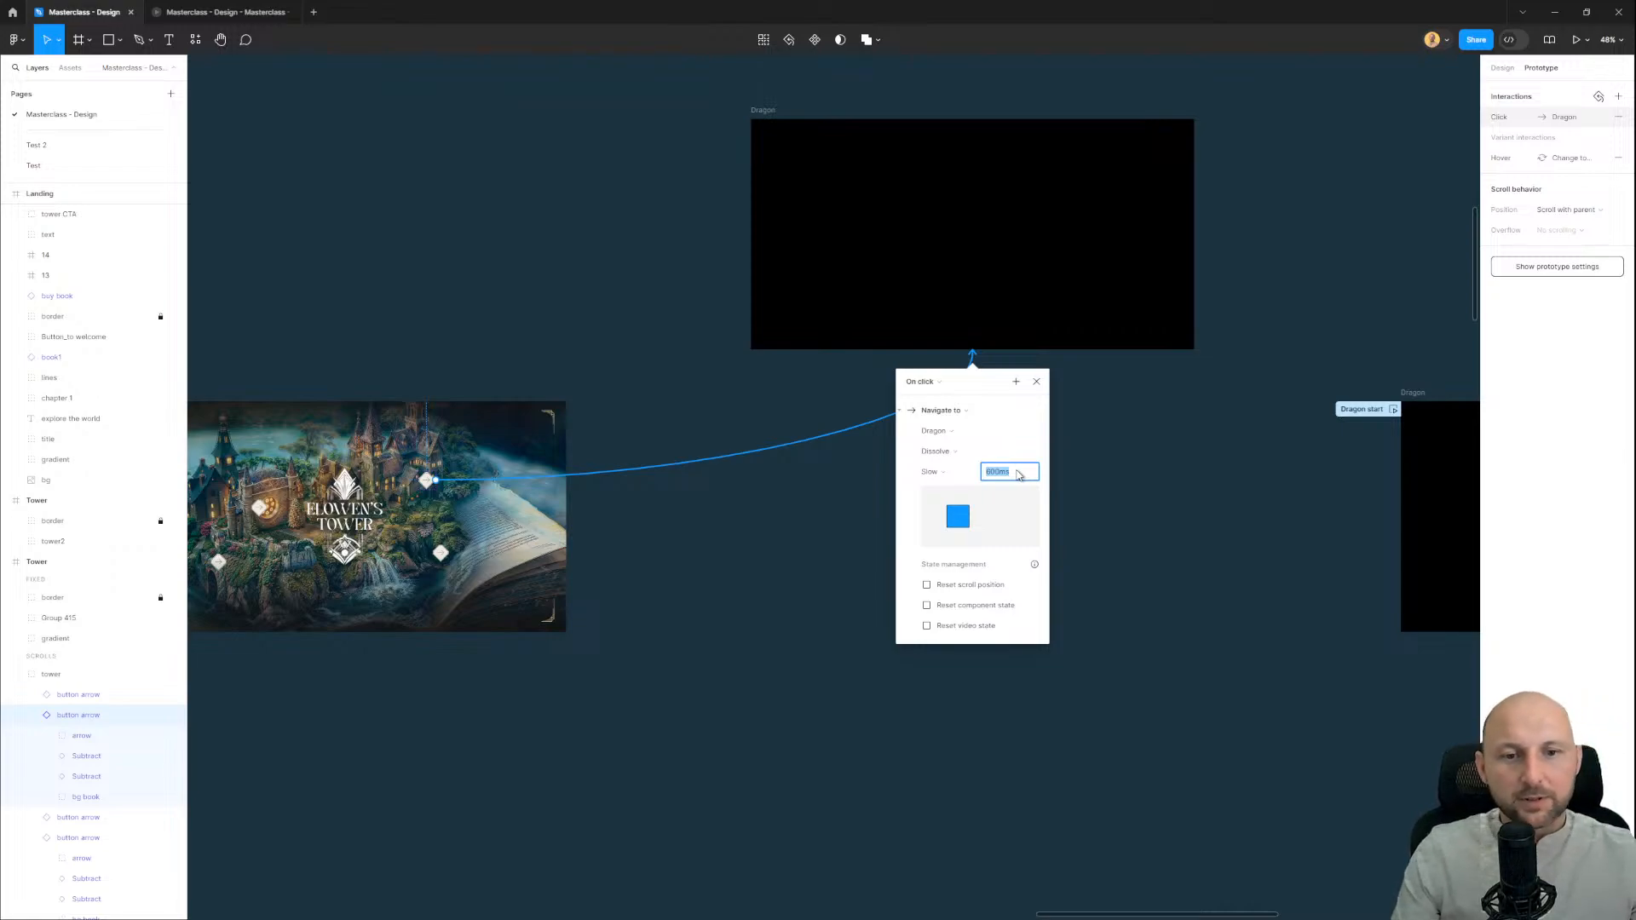
pyautogui.click(185, 14)
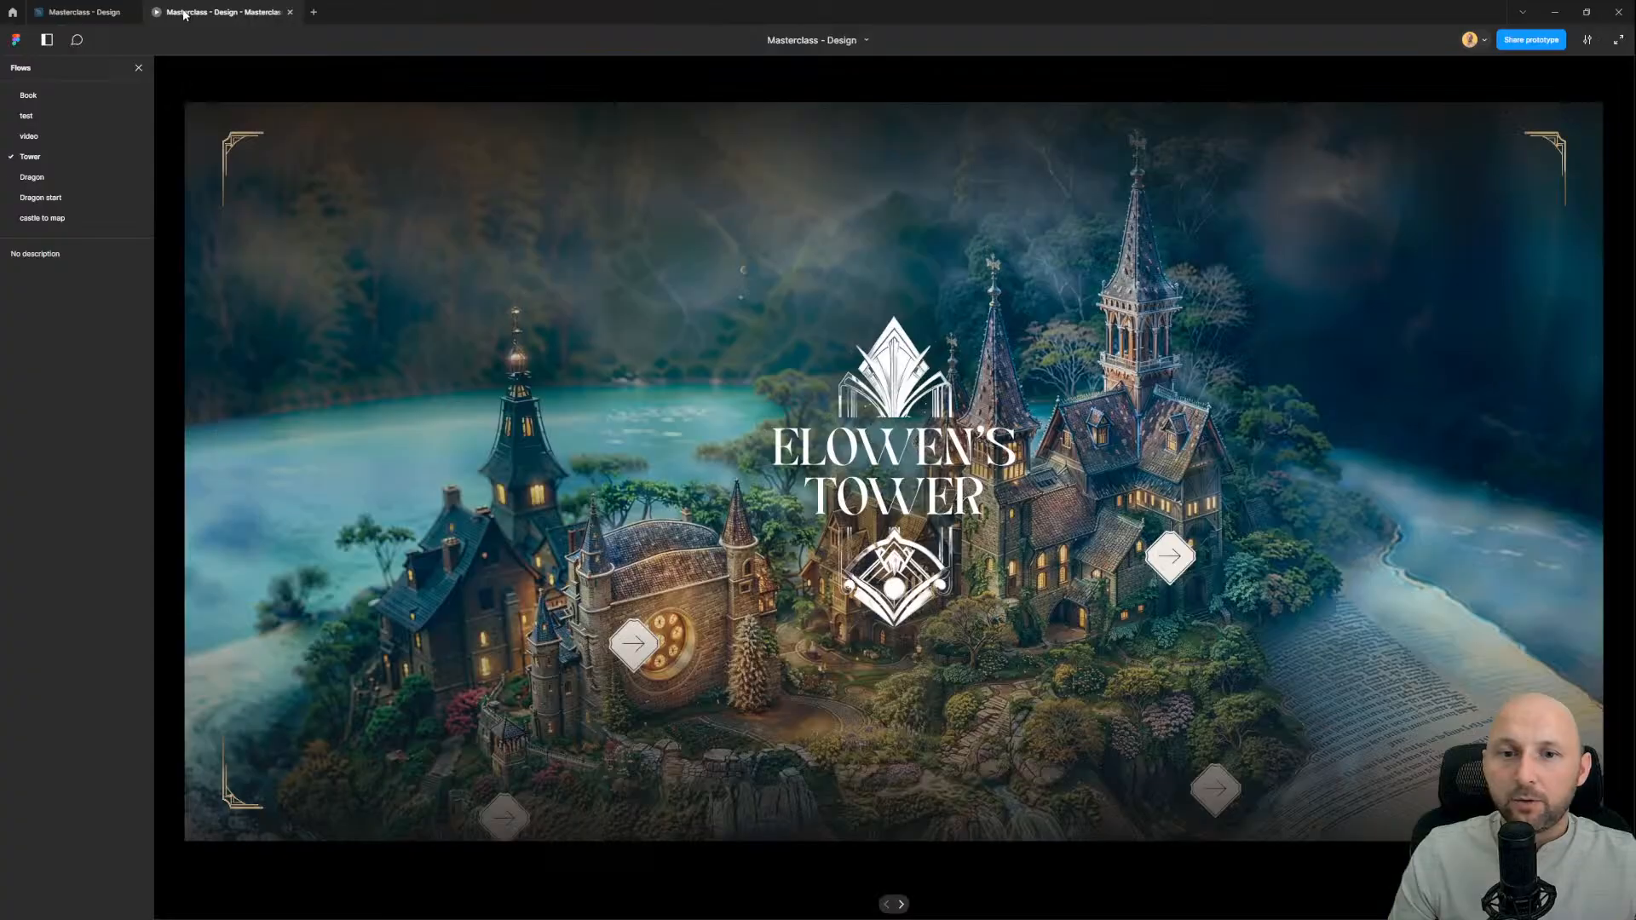
pyautogui.click(1174, 558)
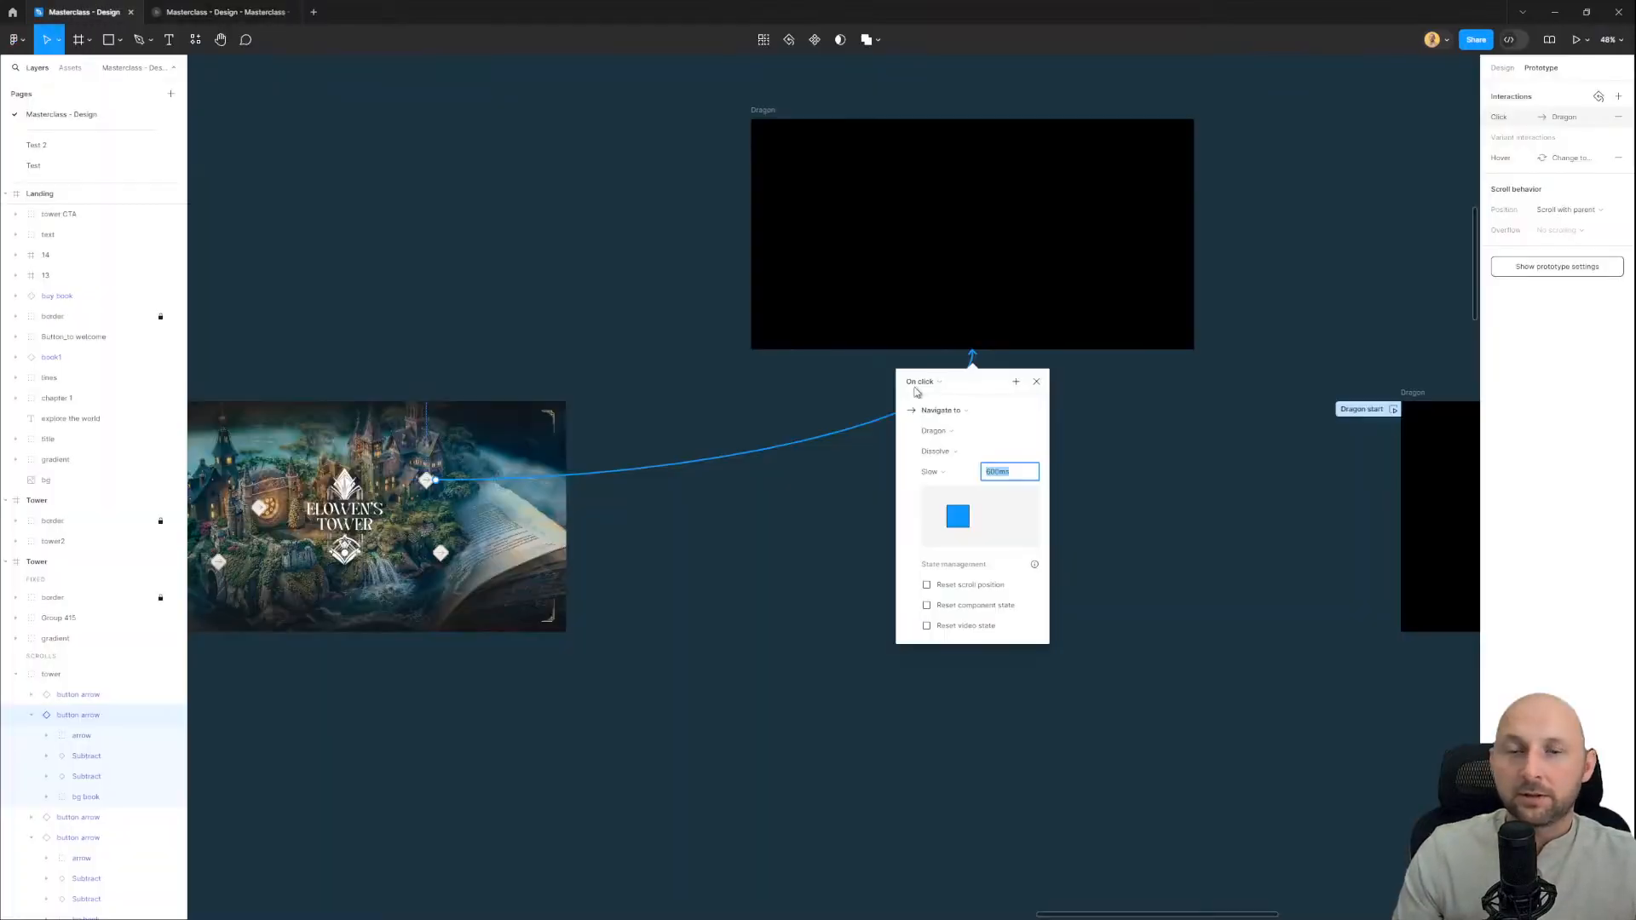
# Step: Inspect the interaction that links the duplicated black frame to the Dragon book frame
pyautogui.scroll(-3, 916, 392)
pyautogui.click(1168, 659)
pyautogui.moveTo(1430, 338); pyautogui.dragTo(1260, 342)
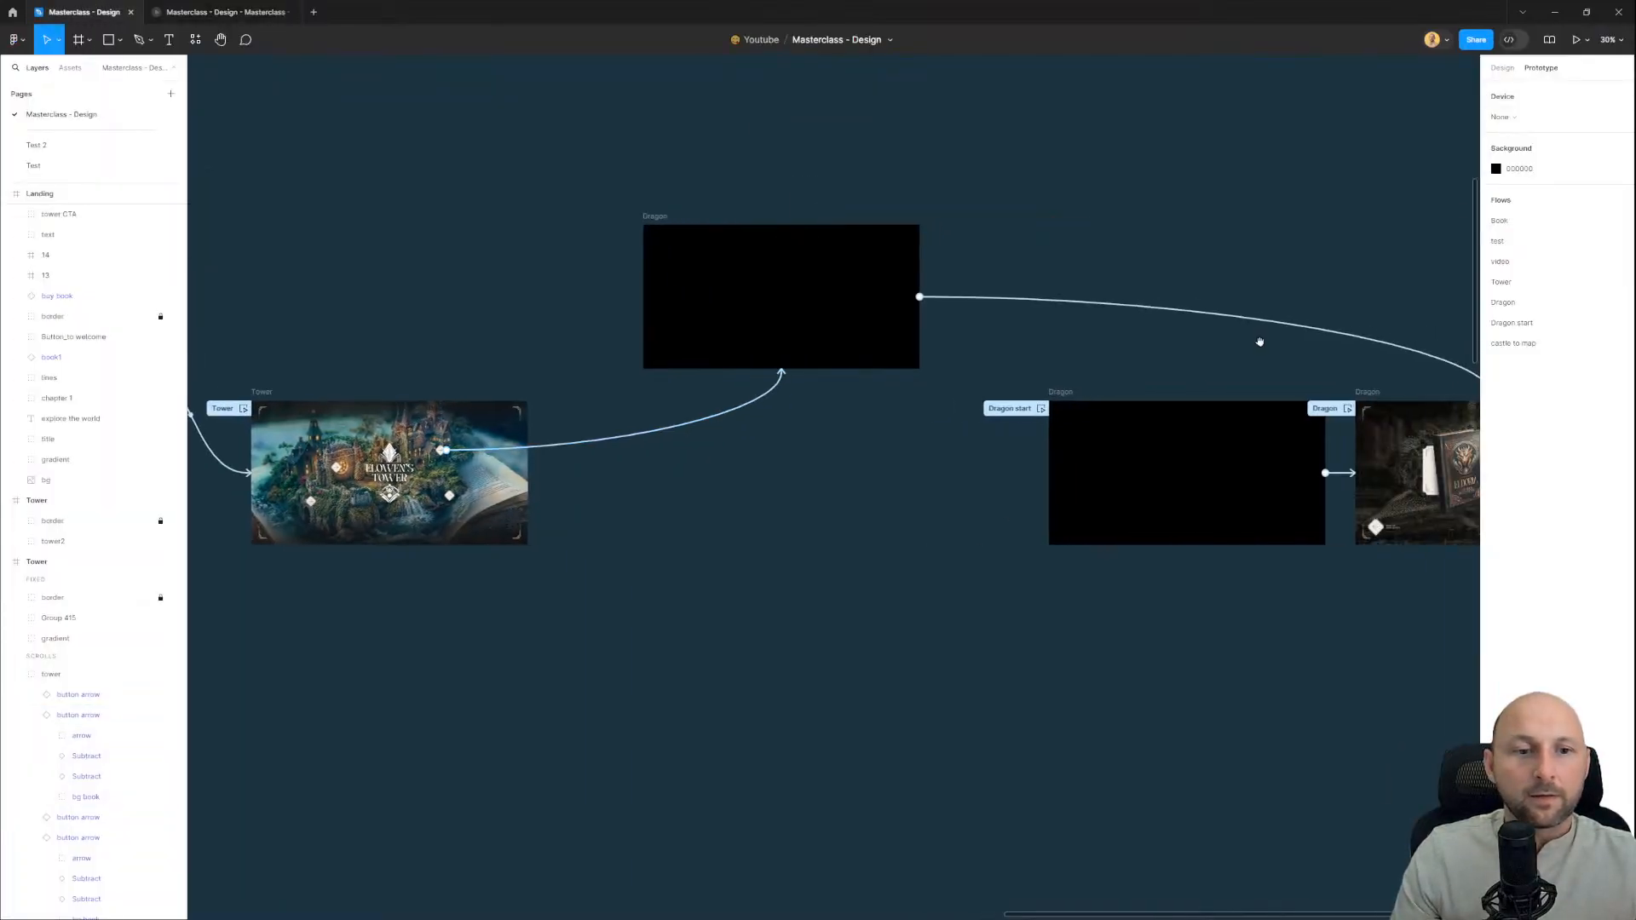
pyautogui.moveTo(1119, 173); pyautogui.dragTo(957, 189)
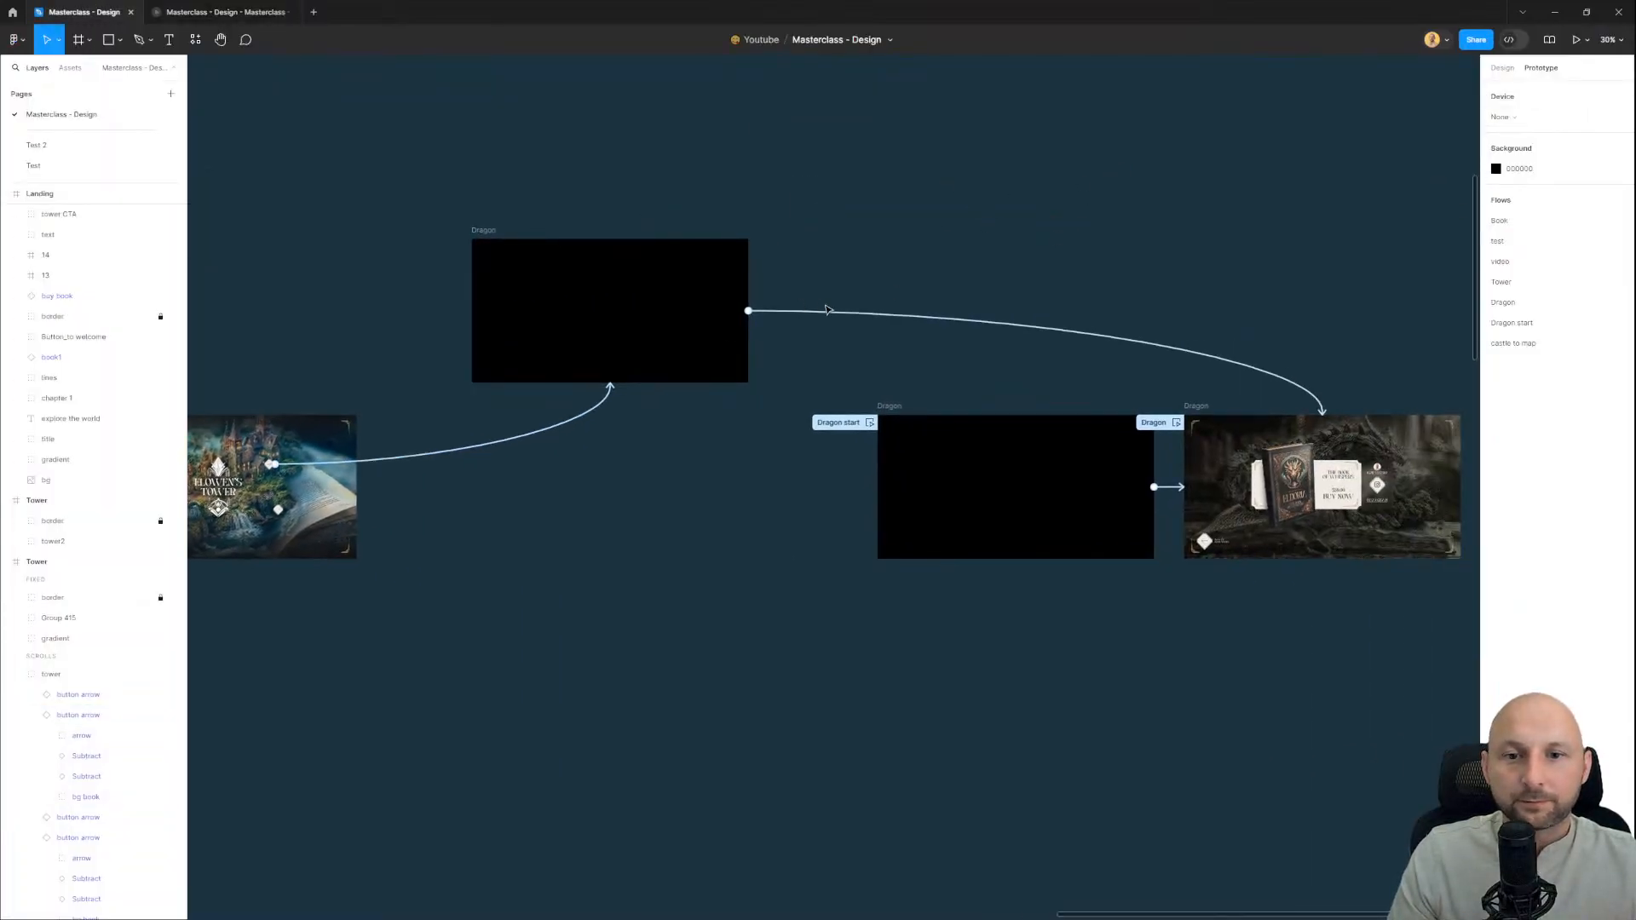
pyautogui.click(829, 317)
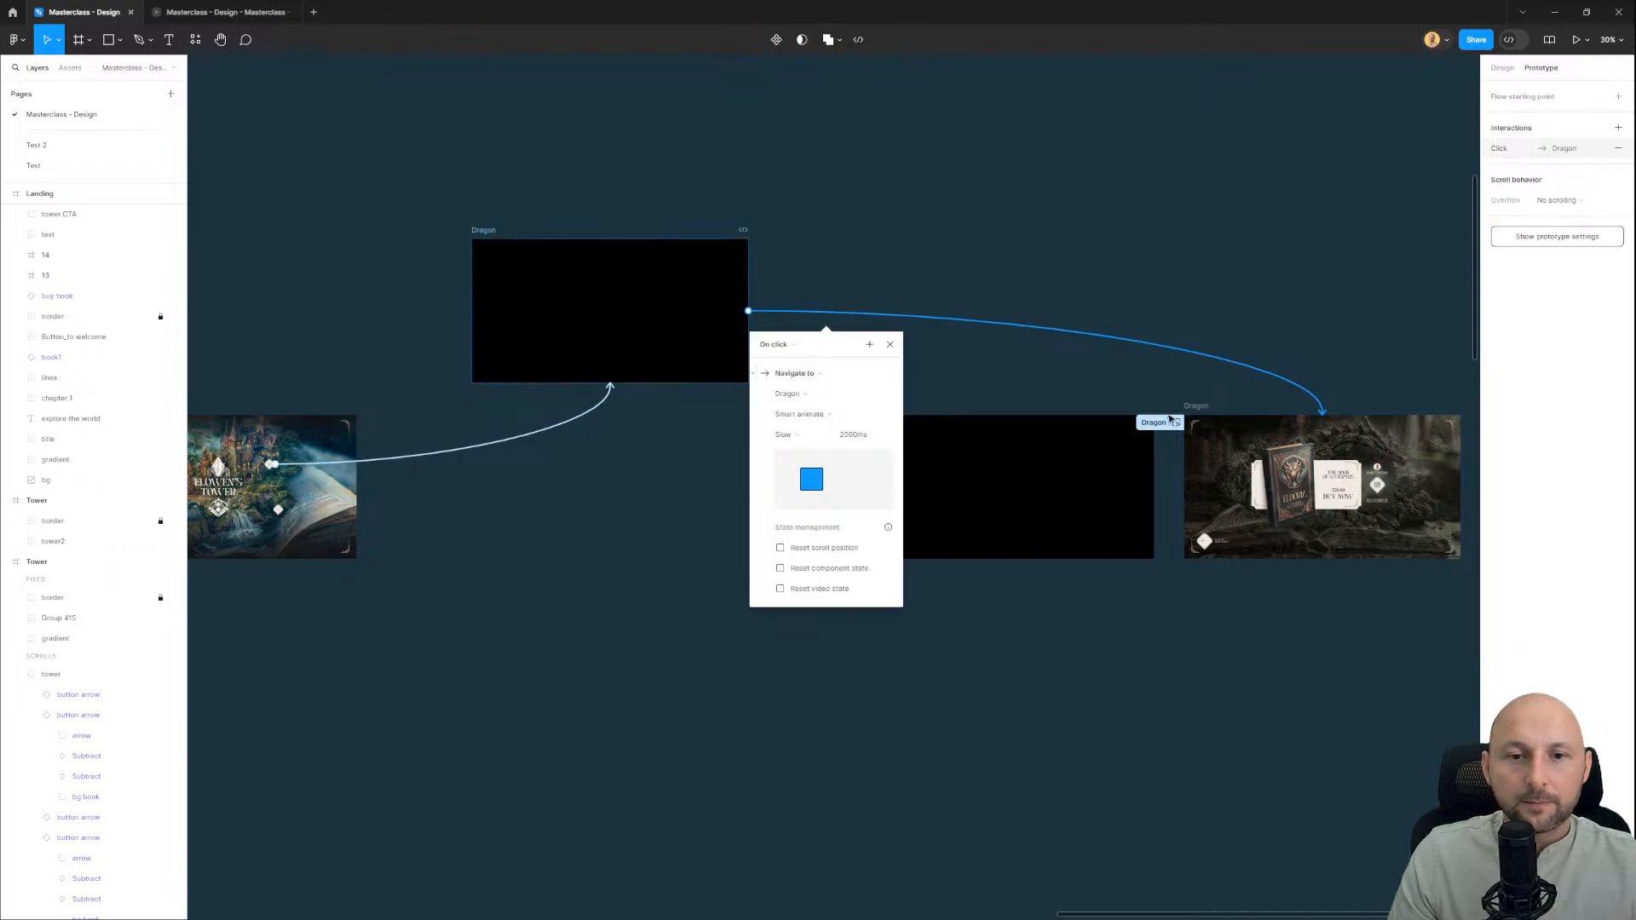
# Step: Select the Tower frame in design mode, restart the Tower flow preview to check the arrow button's info card, and return to the design
pyautogui.click(1503, 70)
pyautogui.click(563, 162)
pyautogui.moveTo(553, 160); pyautogui.dragTo(675, 142)
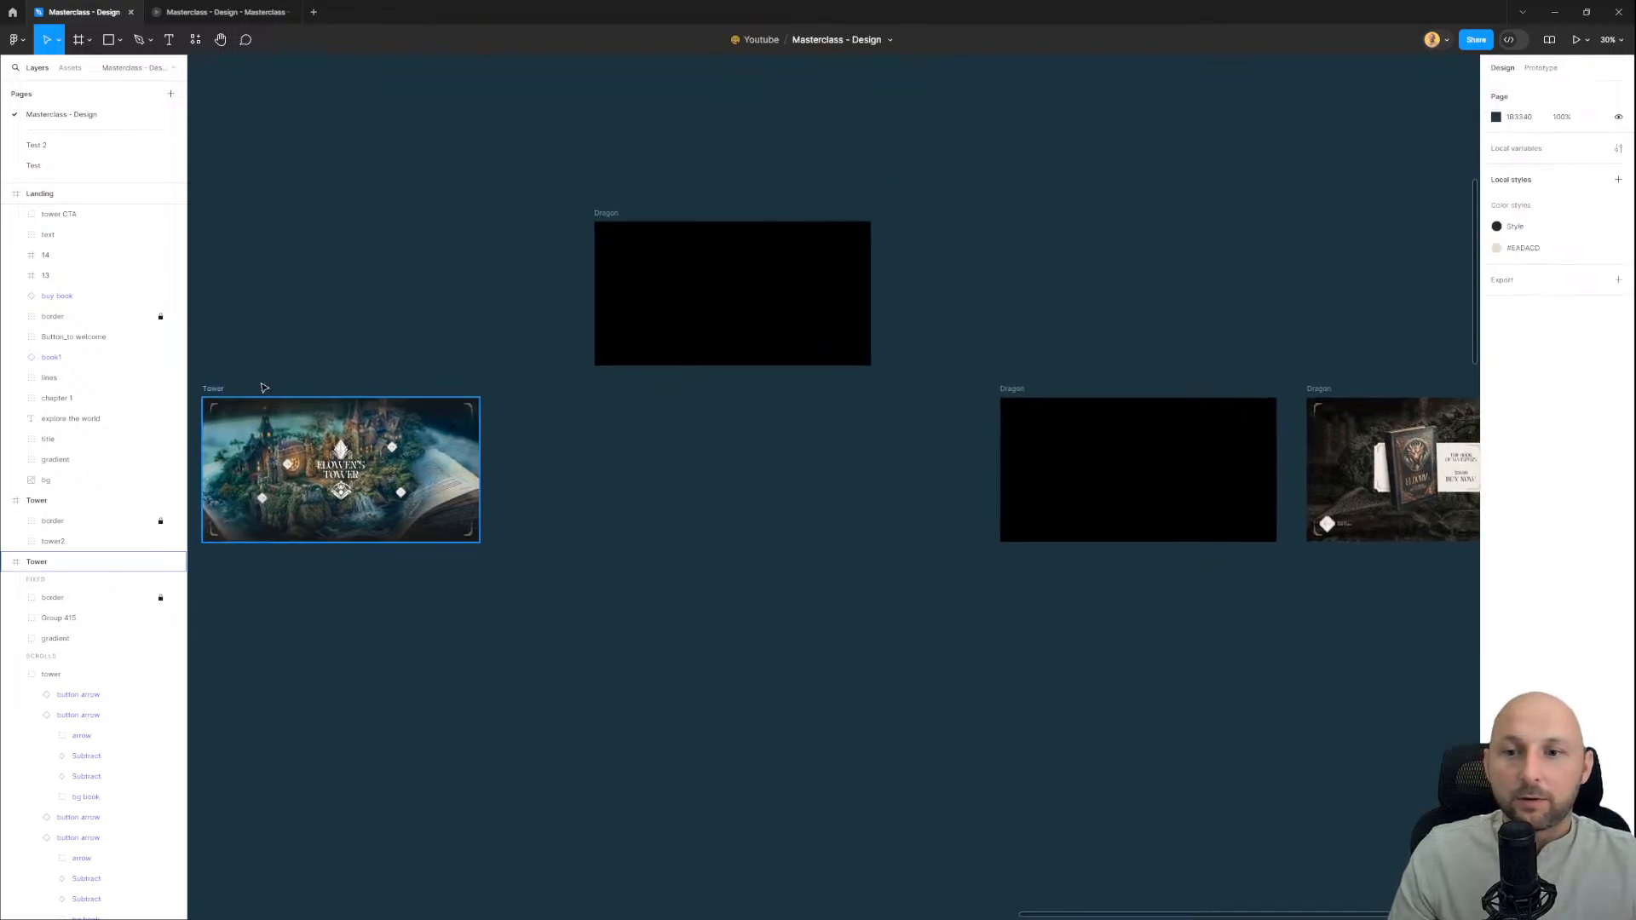
pyautogui.moveTo(612, 217)
pyautogui.mouseDown()
pyautogui.moveTo(619, 232)
pyautogui.moveTo(606, 200)
pyautogui.moveTo(613, 213)
pyautogui.mouseUp()
pyautogui.moveTo(339, 349); pyautogui.dragTo(402, 357)
pyautogui.click(283, 398)
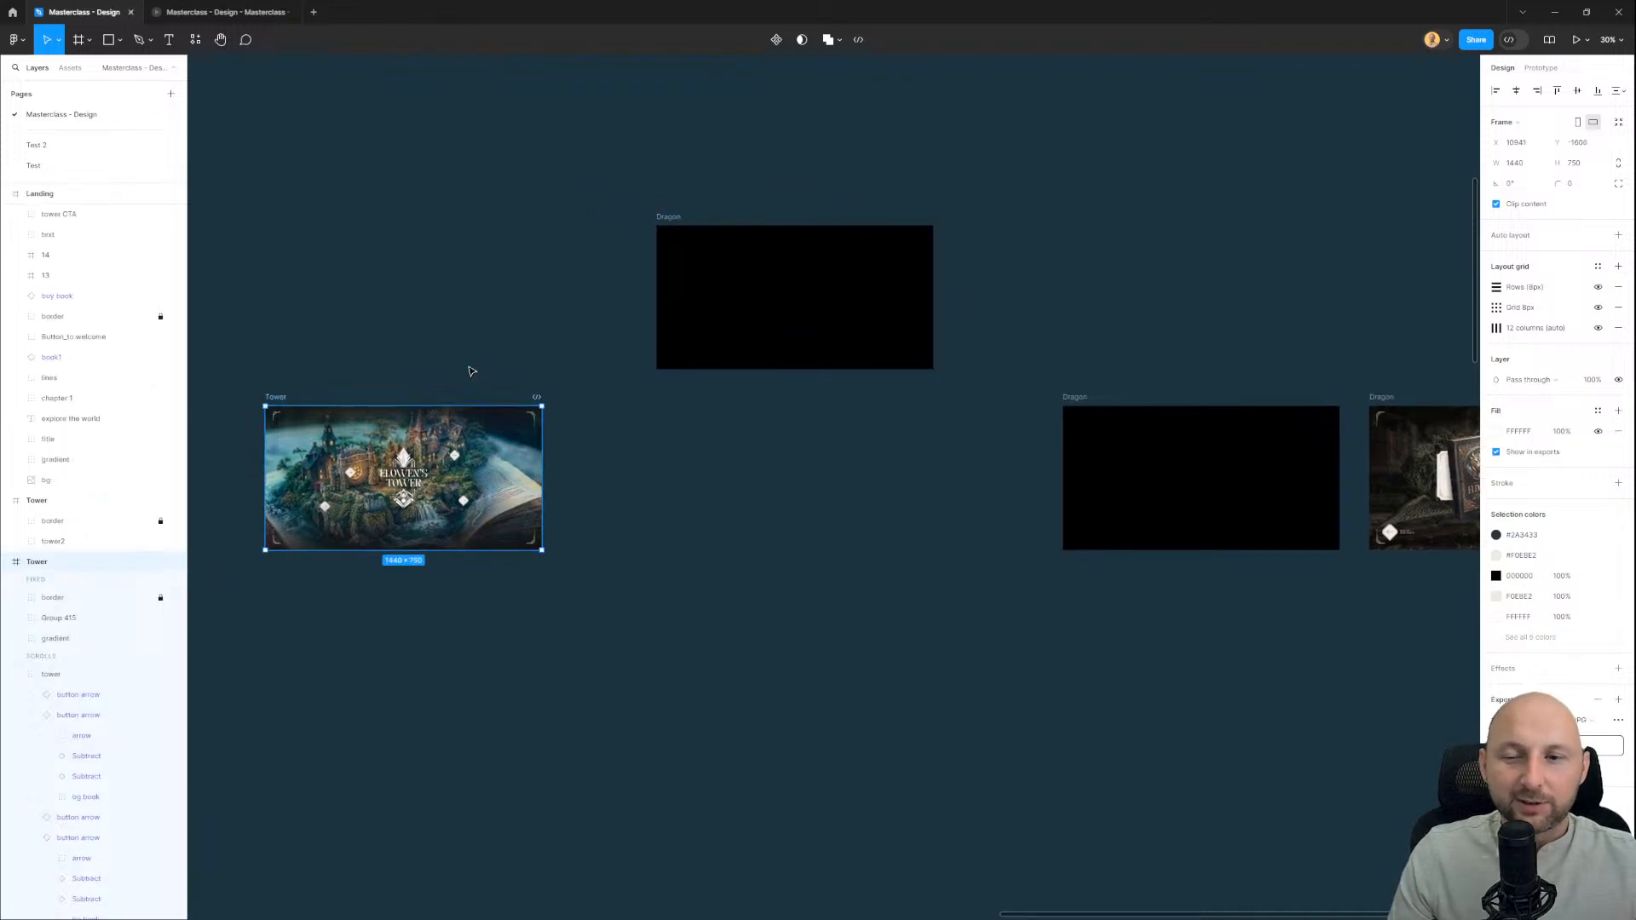
pyautogui.click(193, 12)
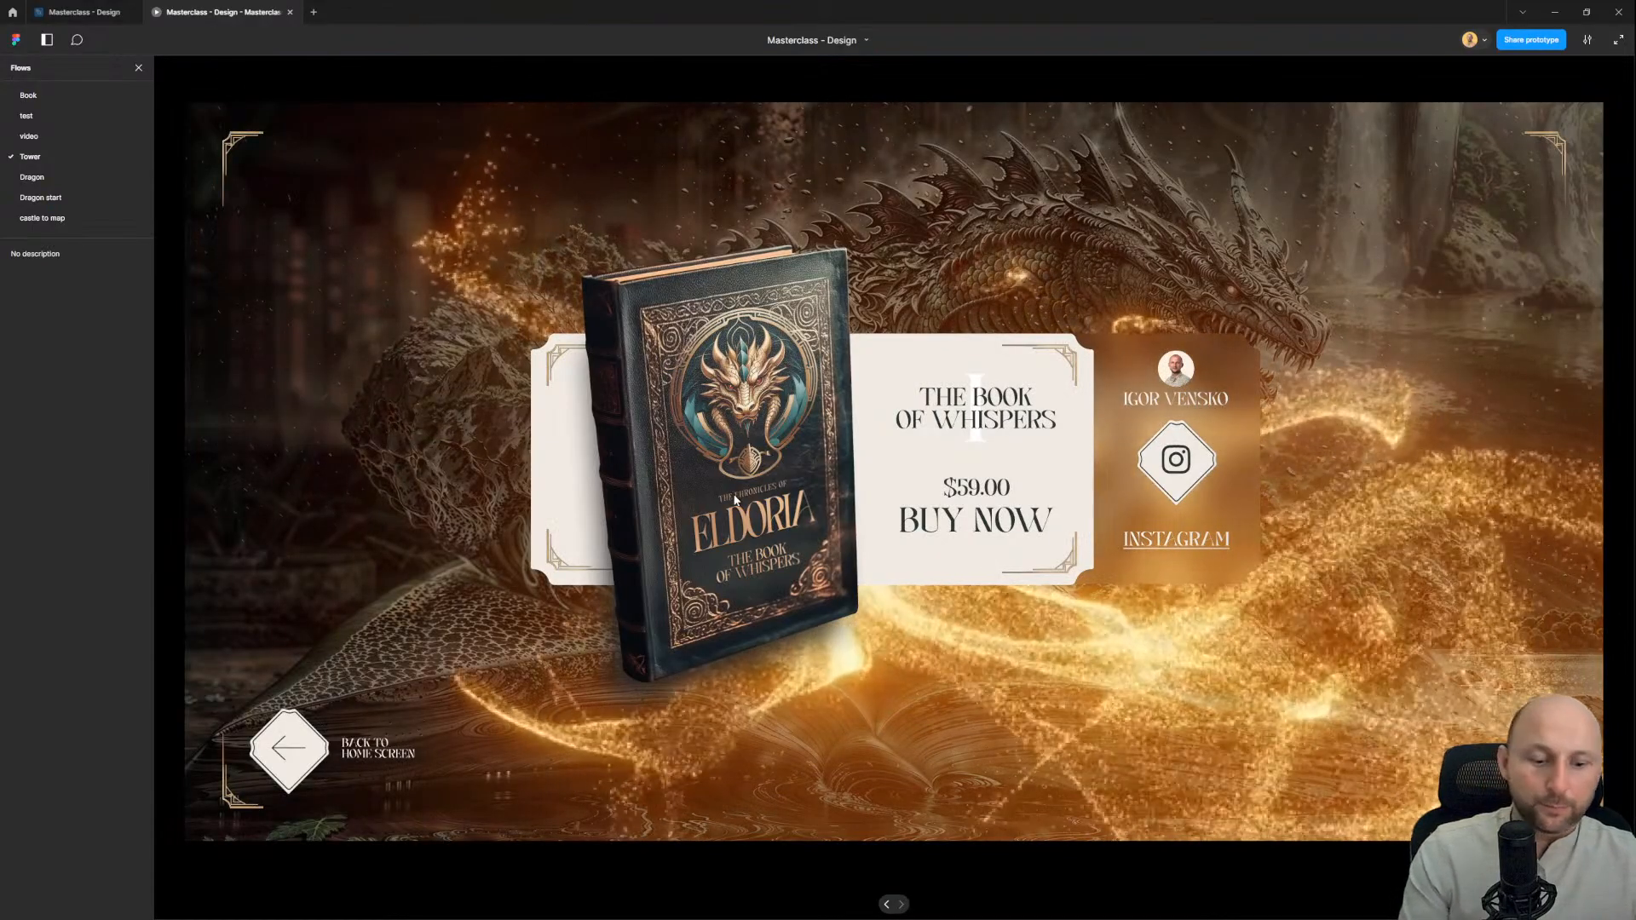
pyautogui.press('r')
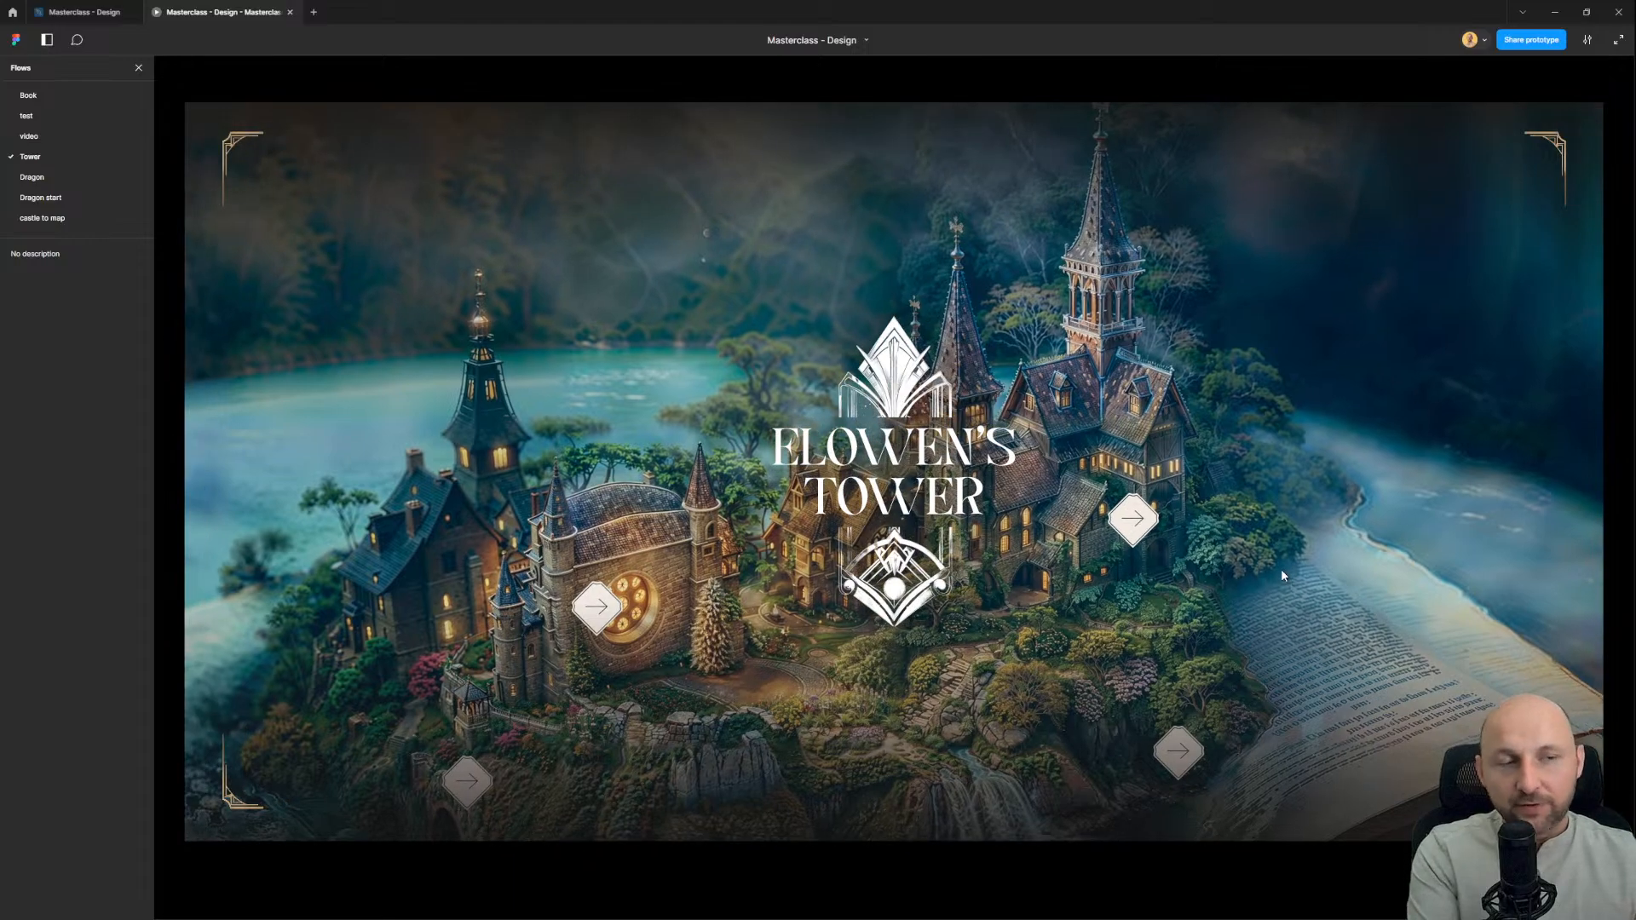
pyautogui.moveTo(1137, 526)
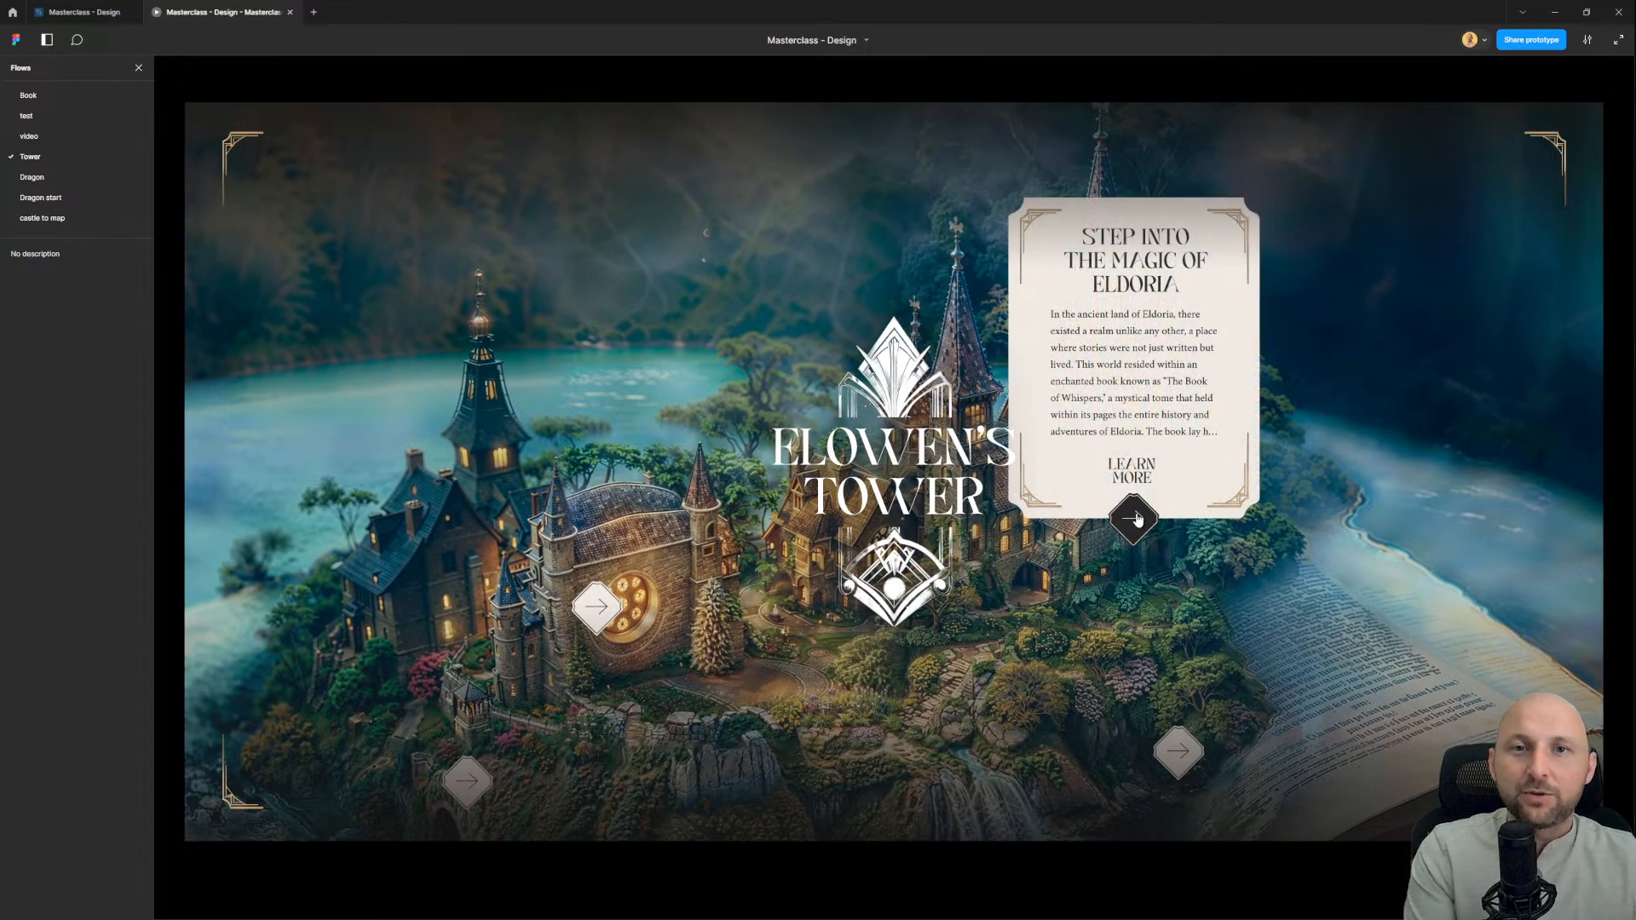
pyautogui.click(58, 10)
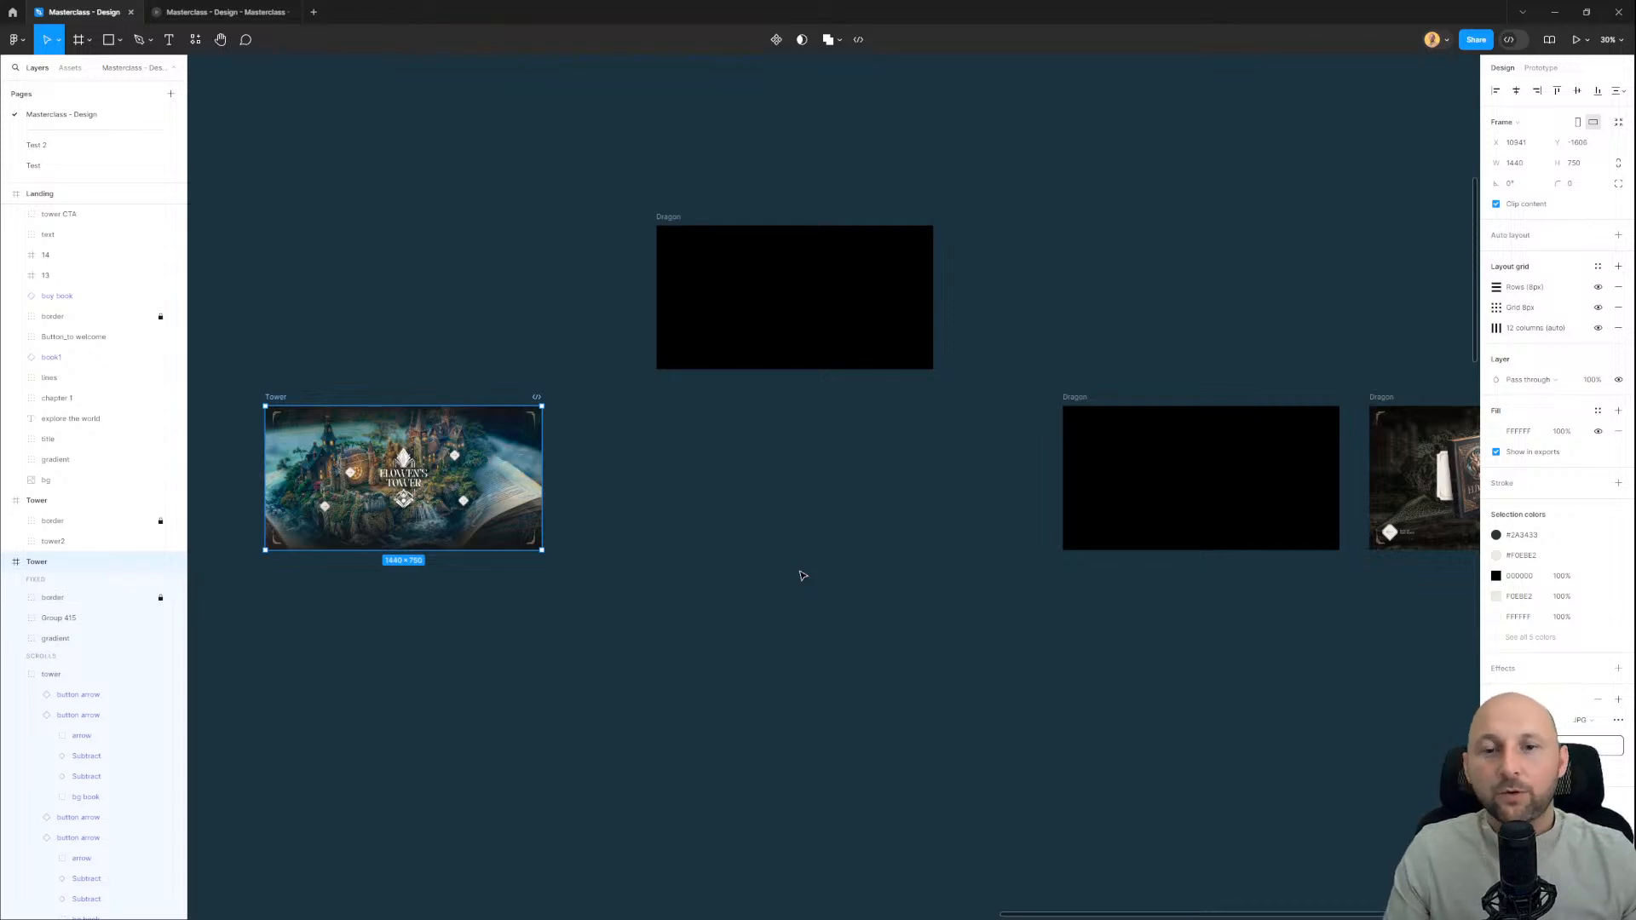
# Step: Test the arrow button's dissolve into the black Dragon frame in the preview and return to the design
pyautogui.click(216, 12)
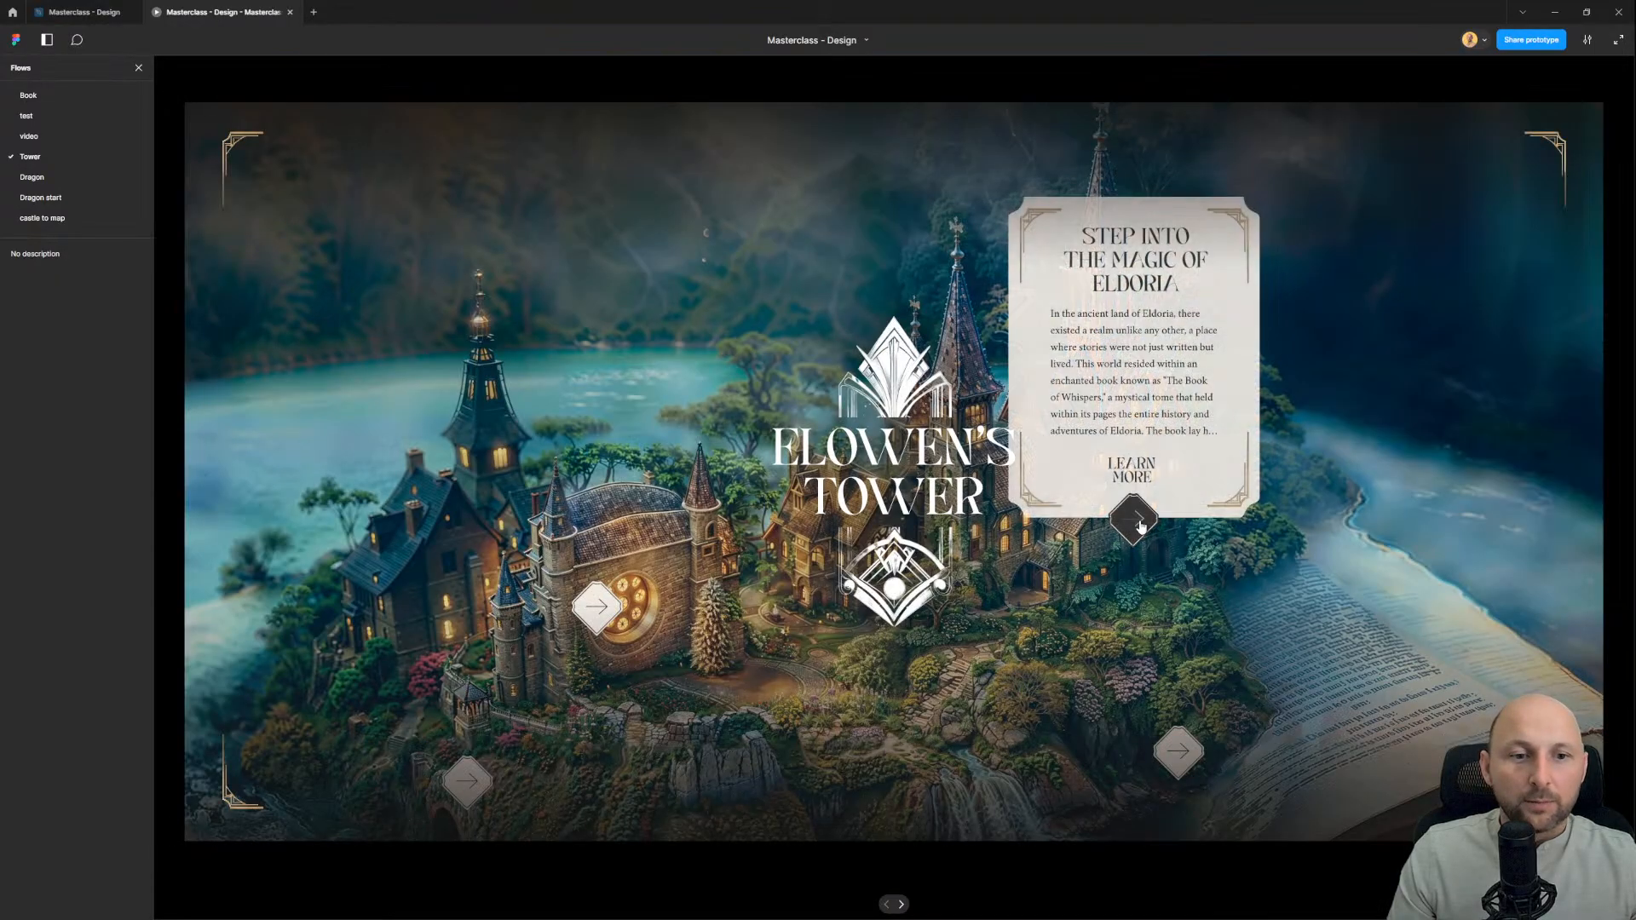
pyautogui.click(1137, 521)
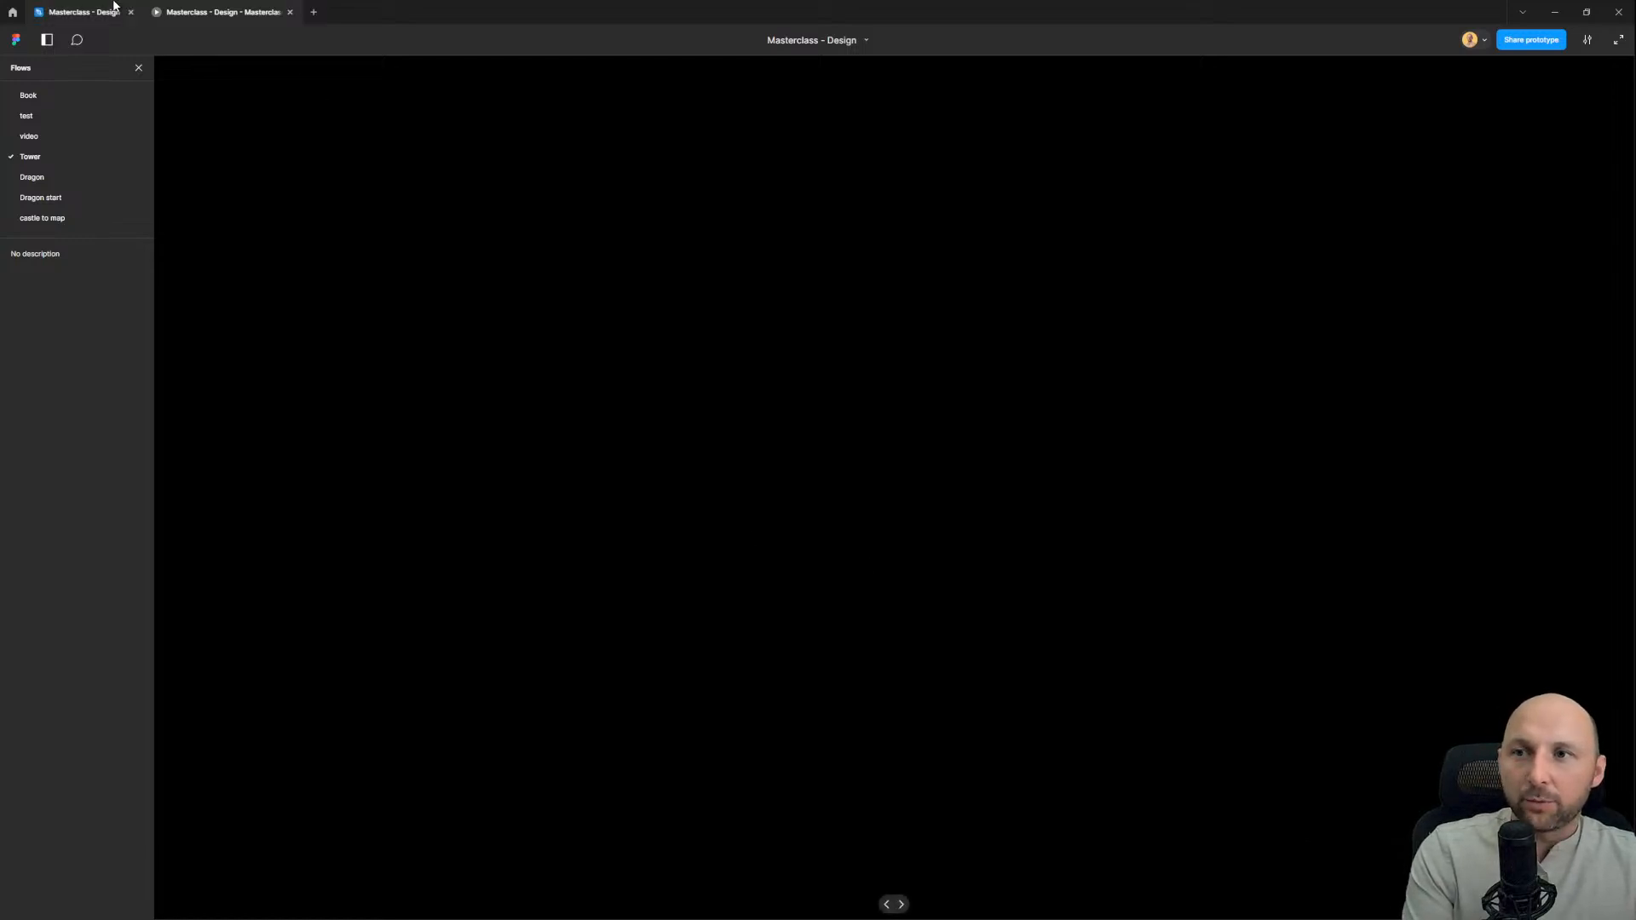
pyautogui.click(76, 12)
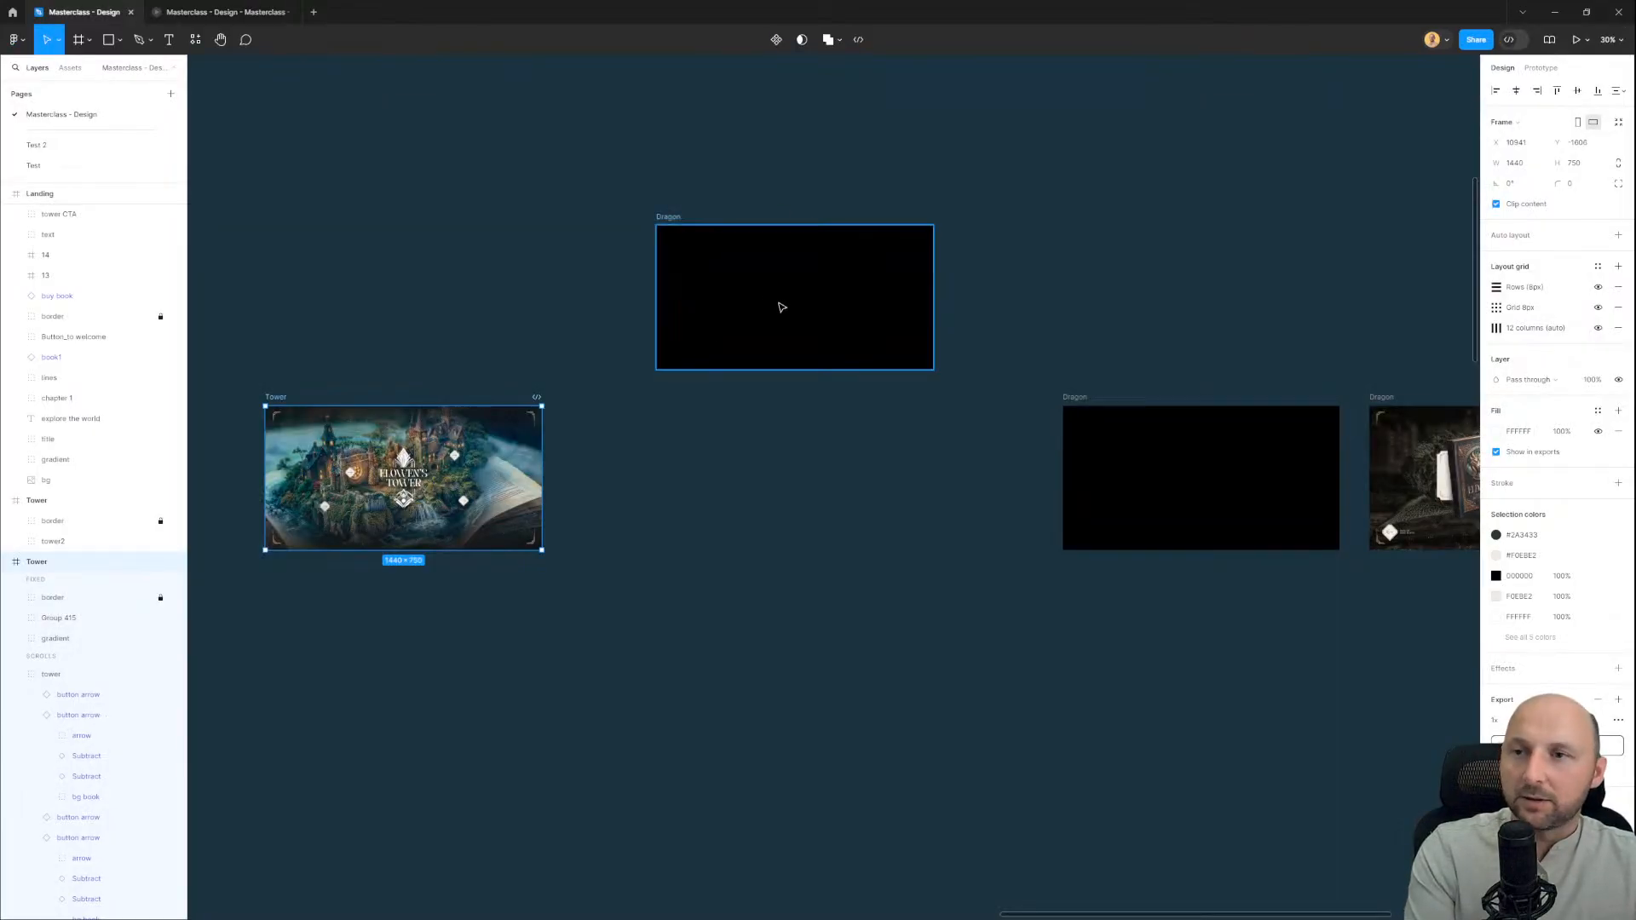
# Step: Change the trigger of the upper black Dragon frame's interaction with the Dragon book frame to After delay, 100 ms
pyautogui.click(216, 11)
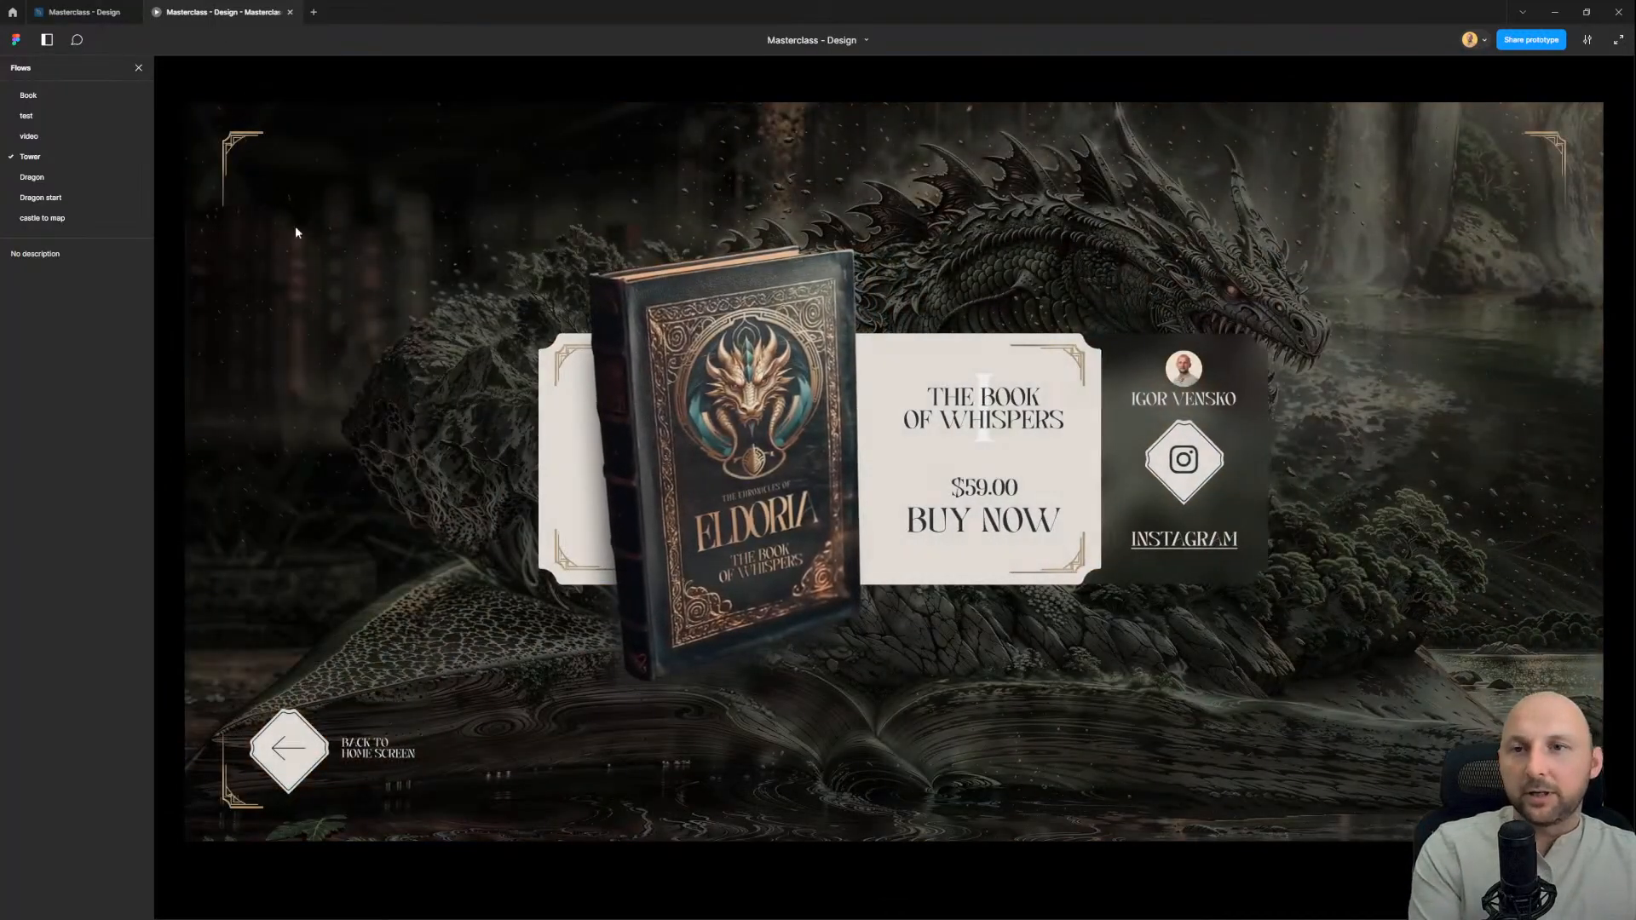
pyautogui.click(98, 12)
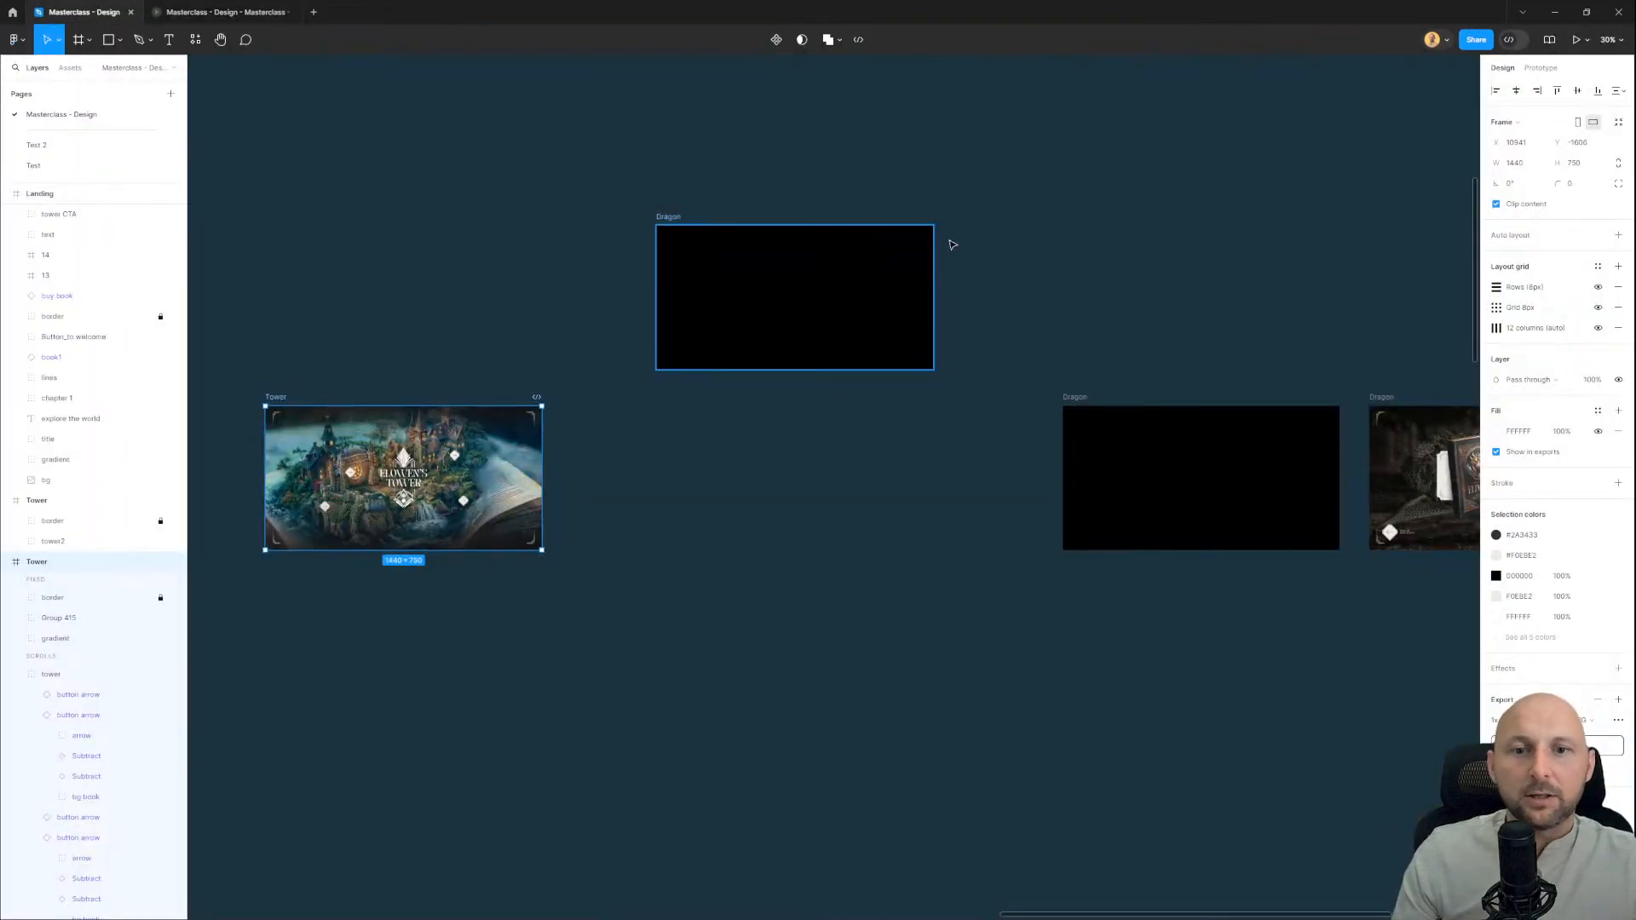
pyautogui.click(947, 214)
pyautogui.moveTo(948, 215); pyautogui.dragTo(811, 207)
pyautogui.click(528, 210)
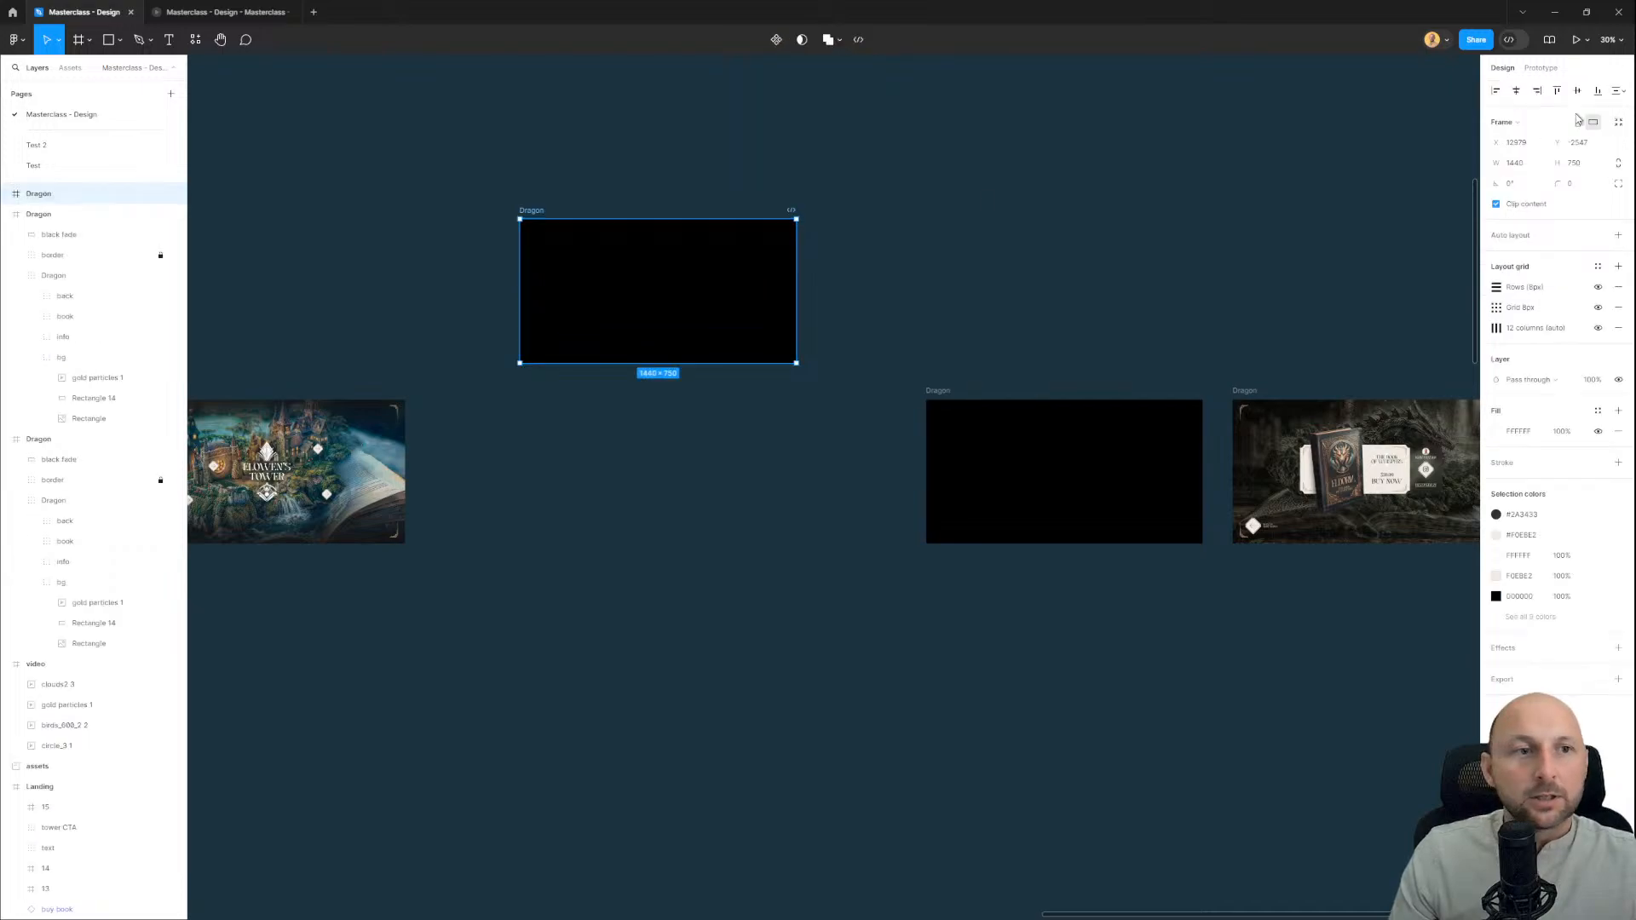
pyautogui.click(1541, 68)
pyautogui.click(982, 300)
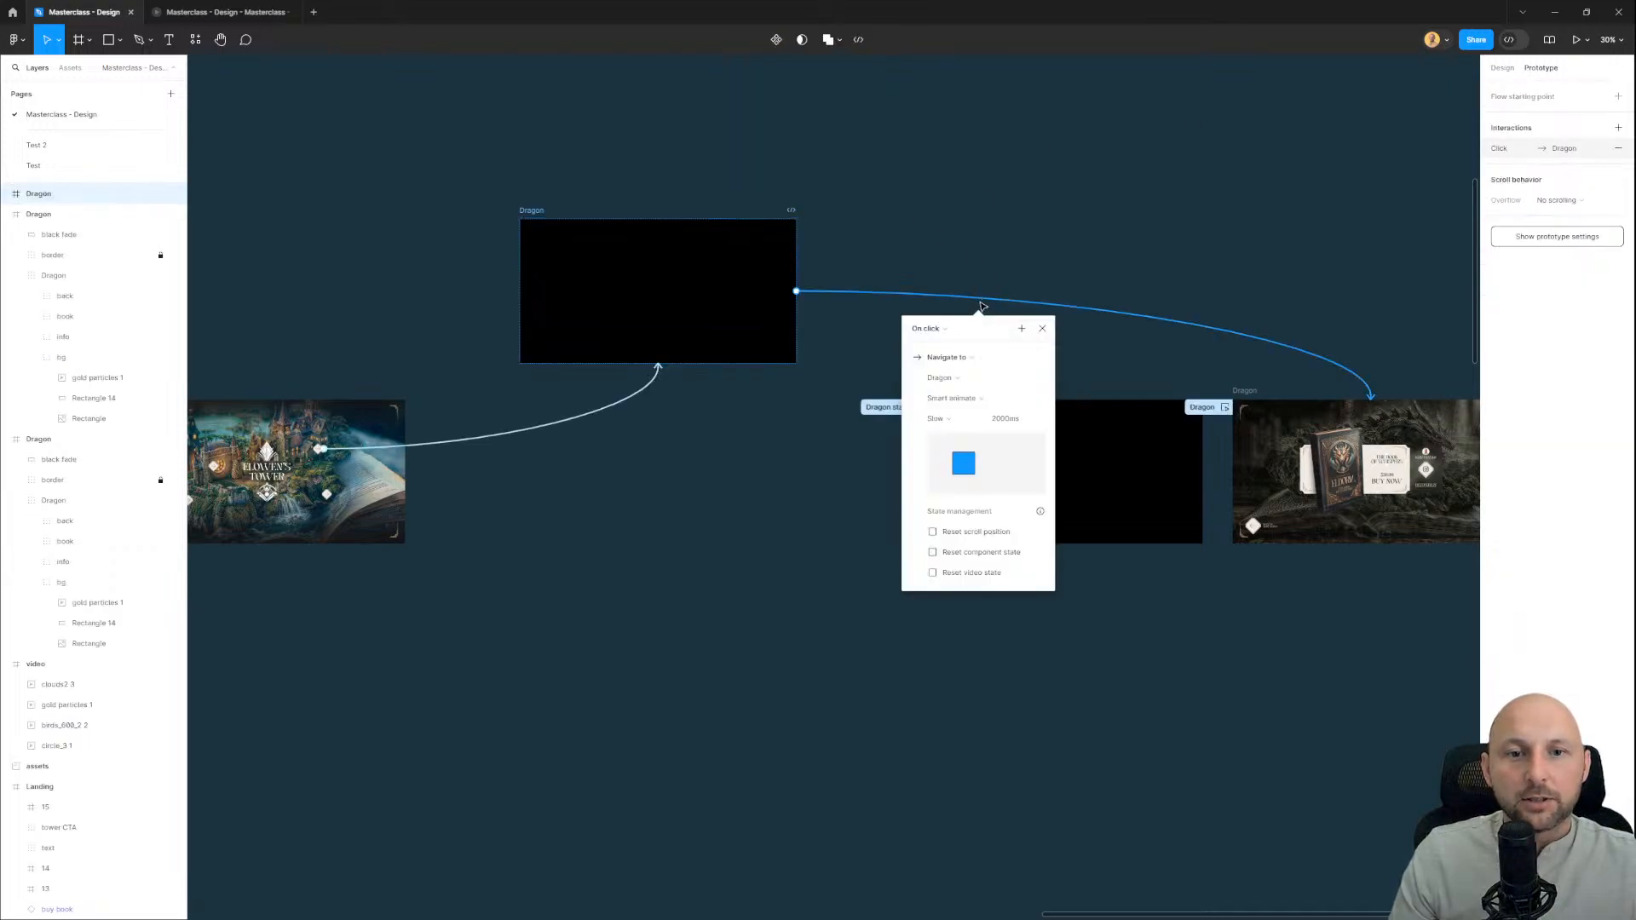
pyautogui.click(941, 330)
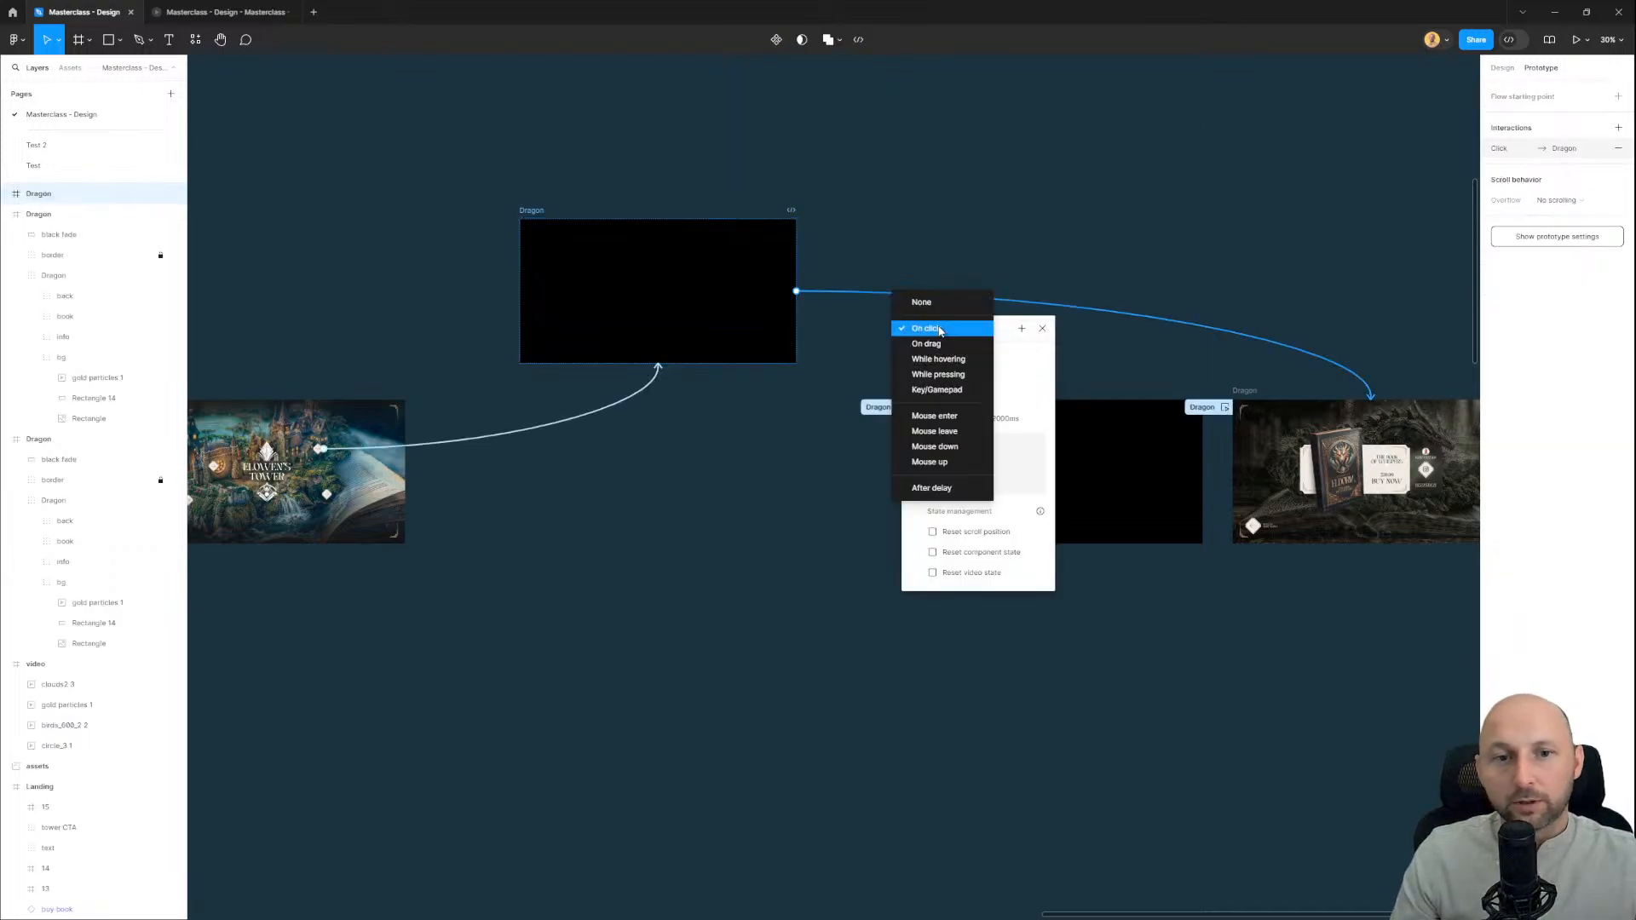
pyautogui.click(931, 488)
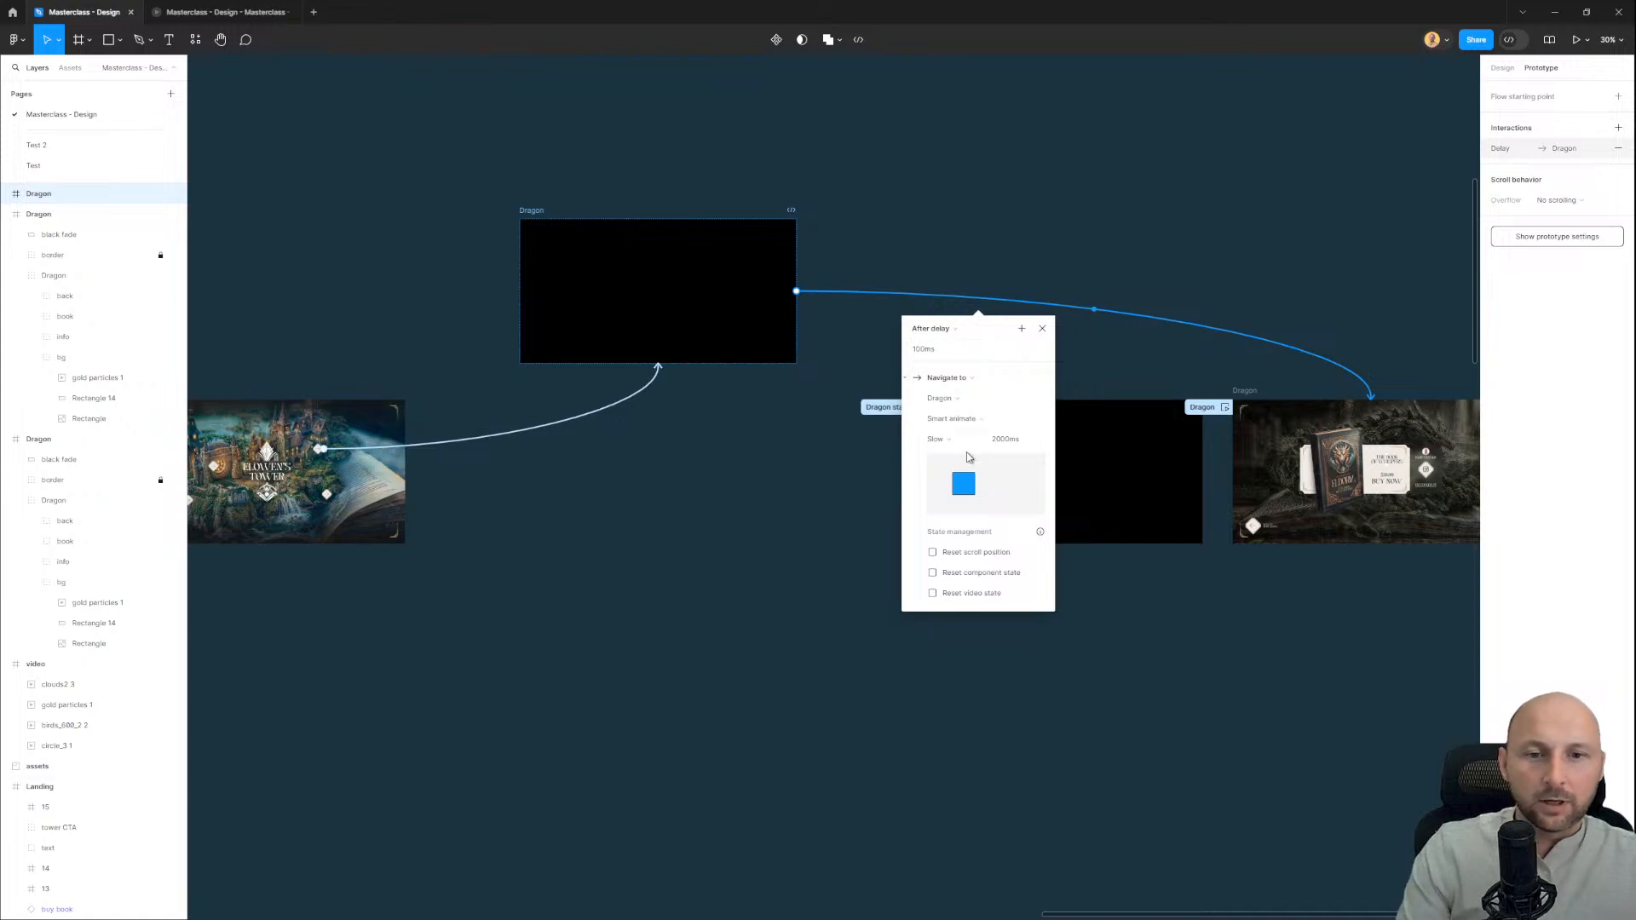
pyautogui.click(810, 487)
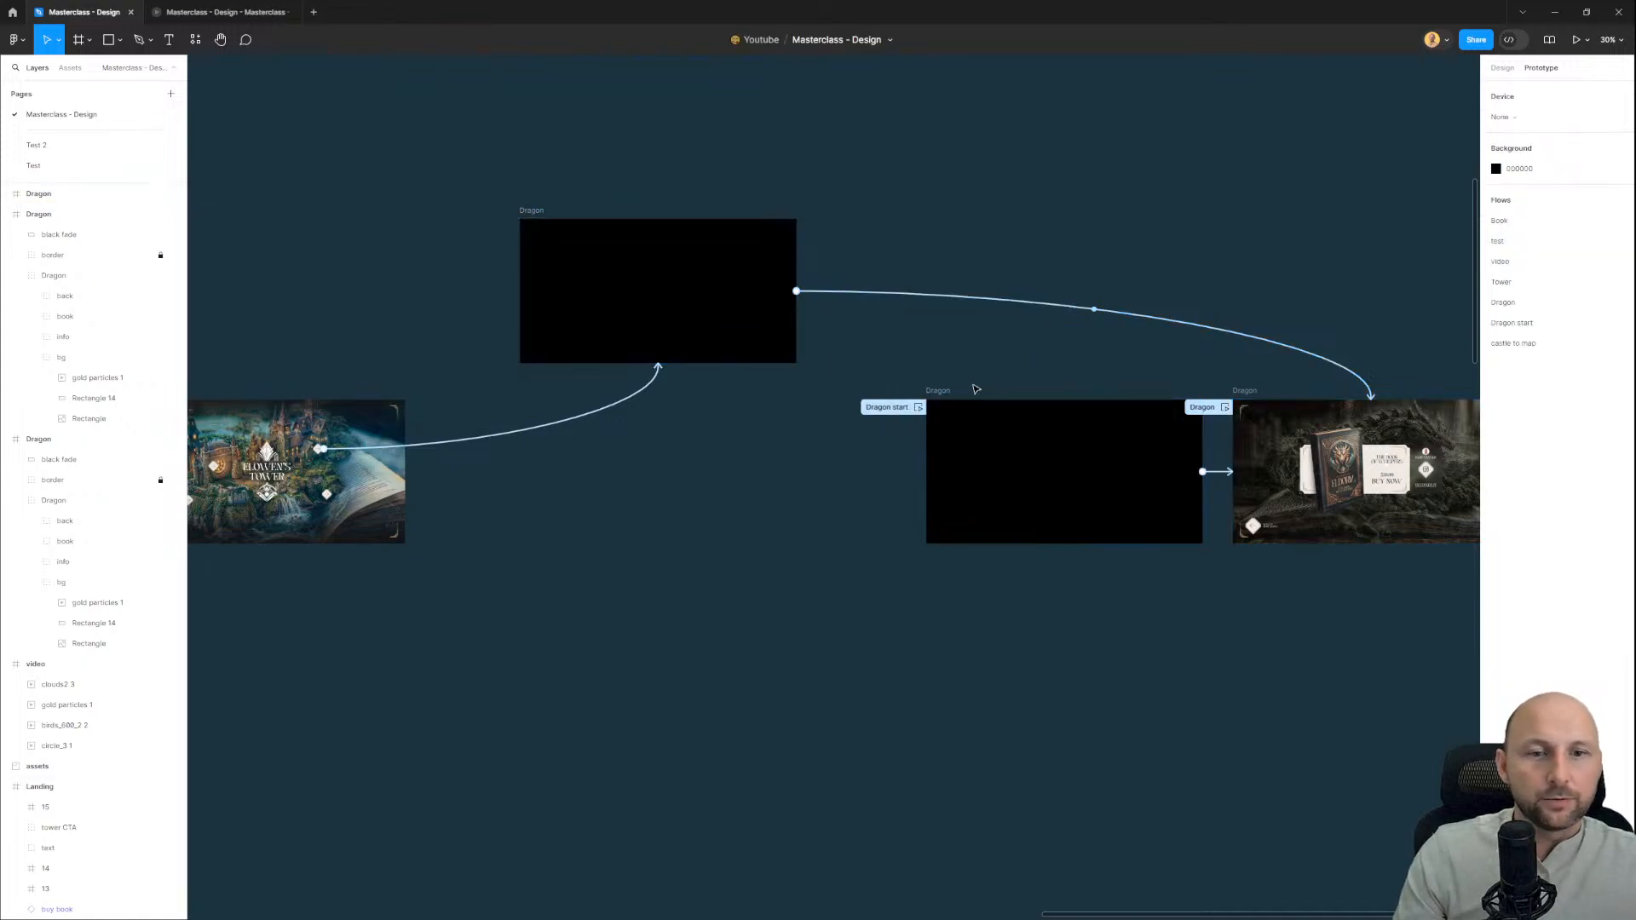
# Step: Test the Tower arrow button's transition through black to the Dragon scene, reset the preview to the Book flow, and return to the design
pyautogui.click(939, 392)
pyautogui.click(866, 173)
pyautogui.moveTo(867, 174); pyautogui.dragTo(928, 186)
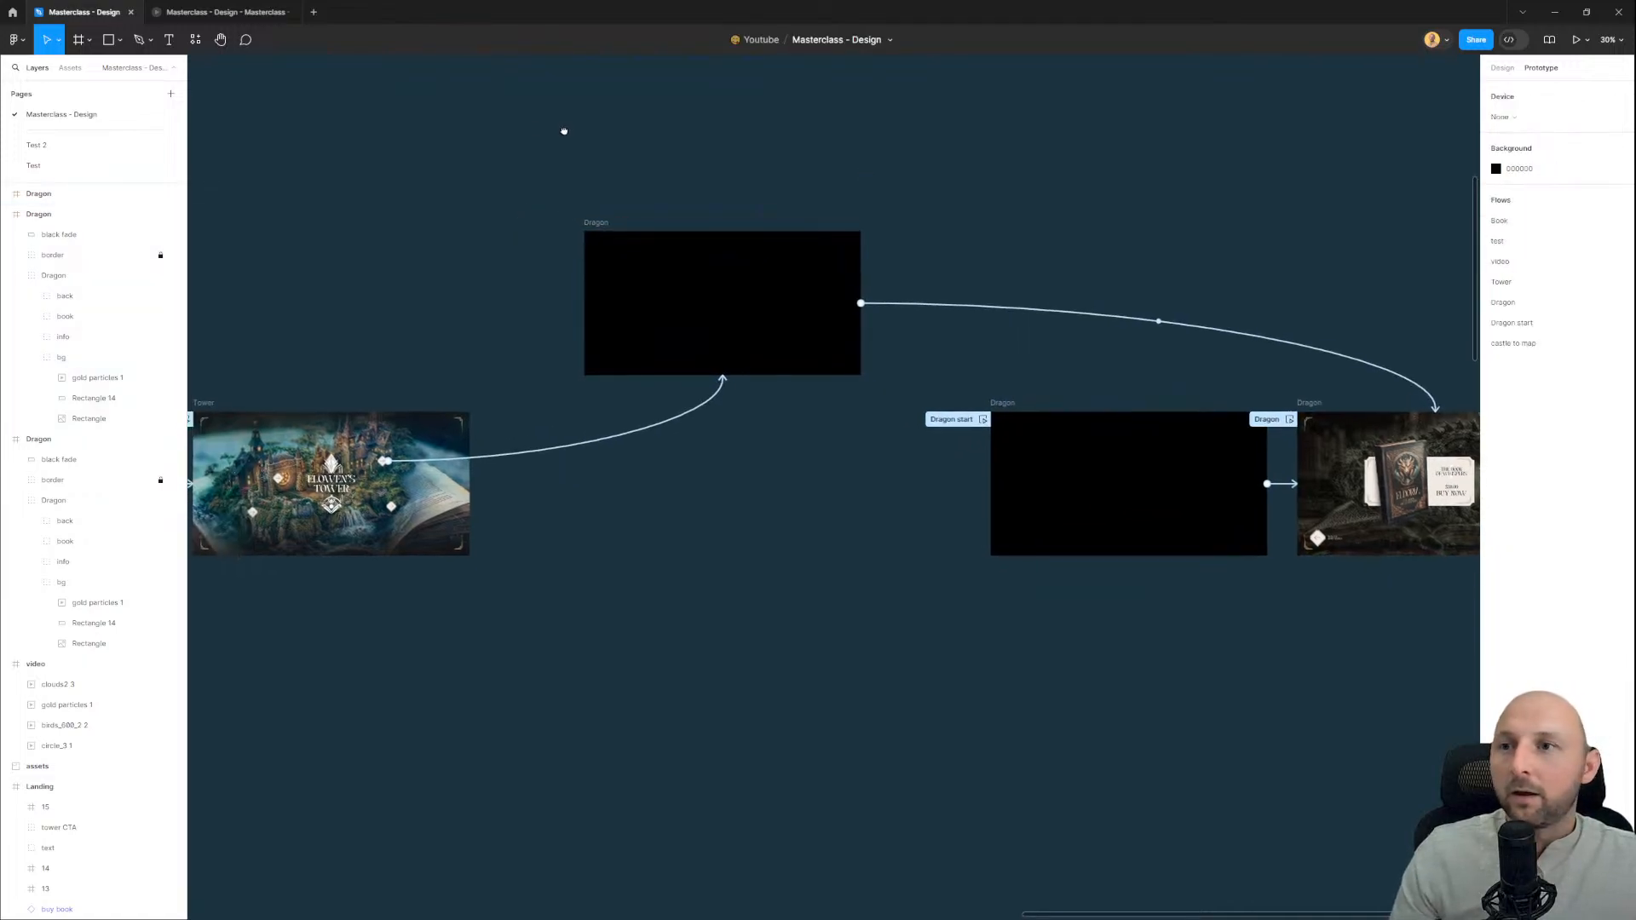
pyautogui.click(234, 19)
pyautogui.click(713, 438)
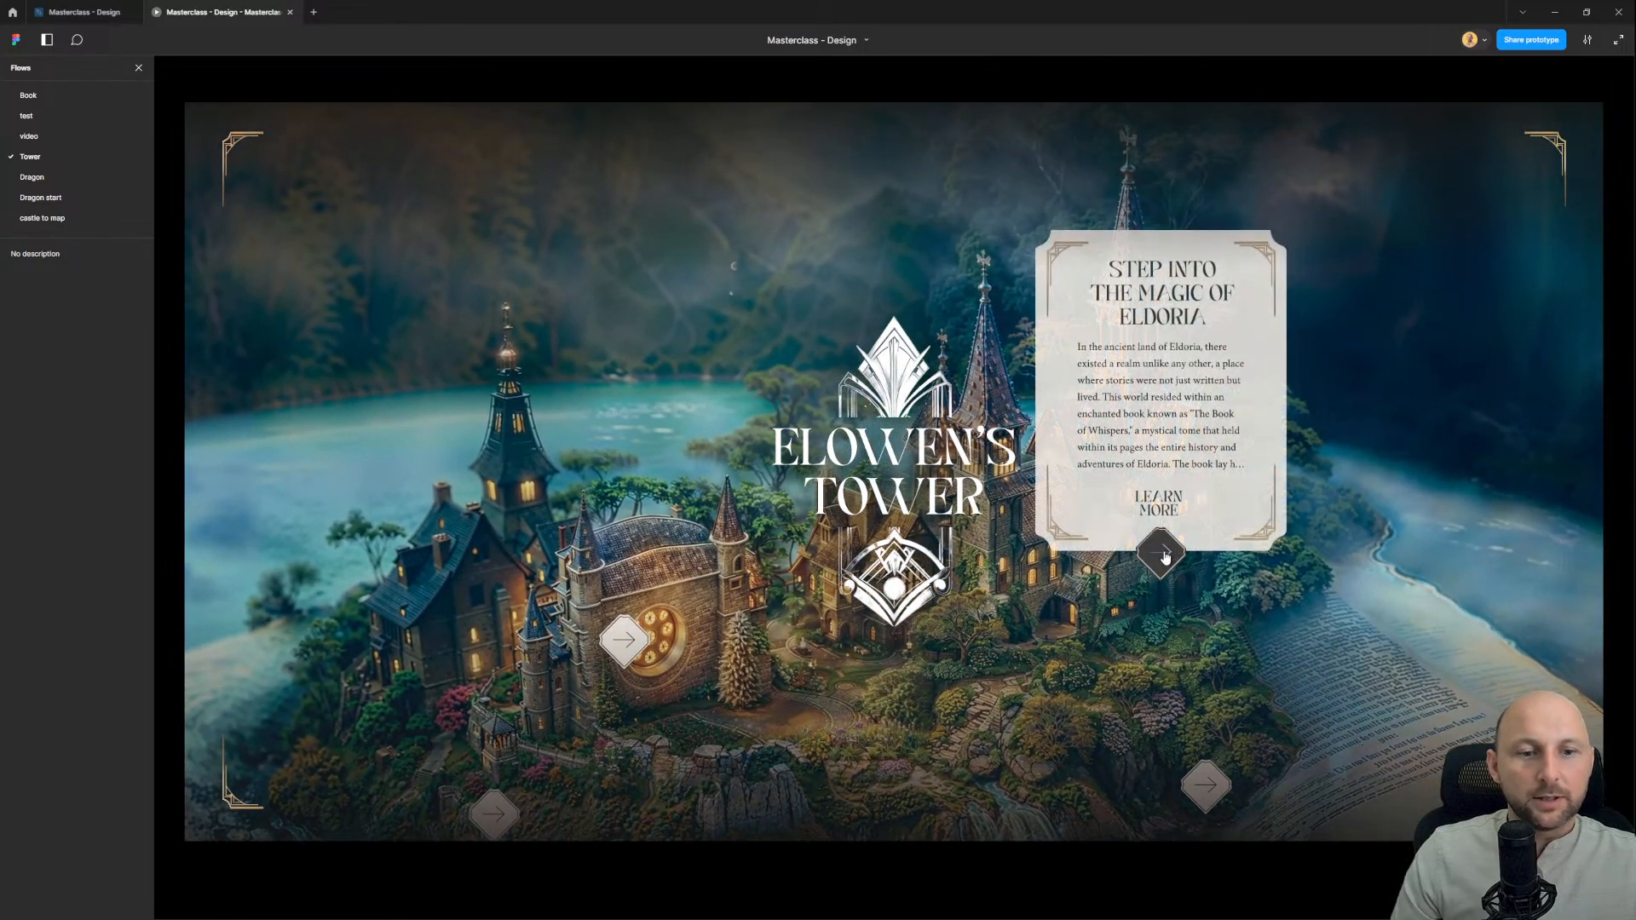
pyautogui.click(1165, 556)
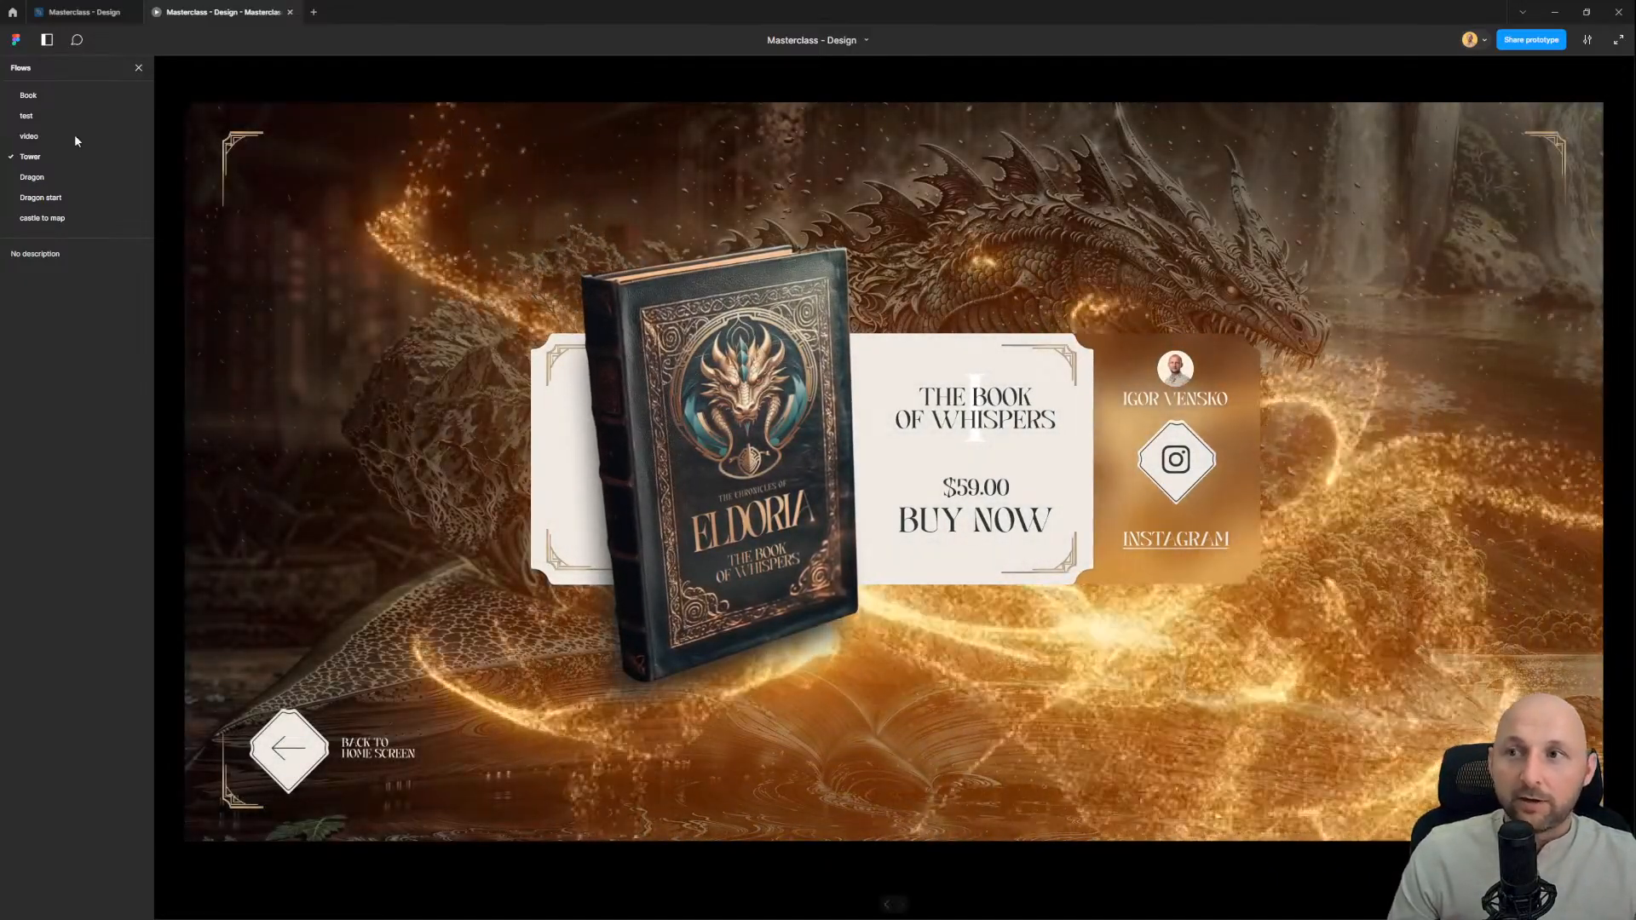
pyautogui.click(34, 95)
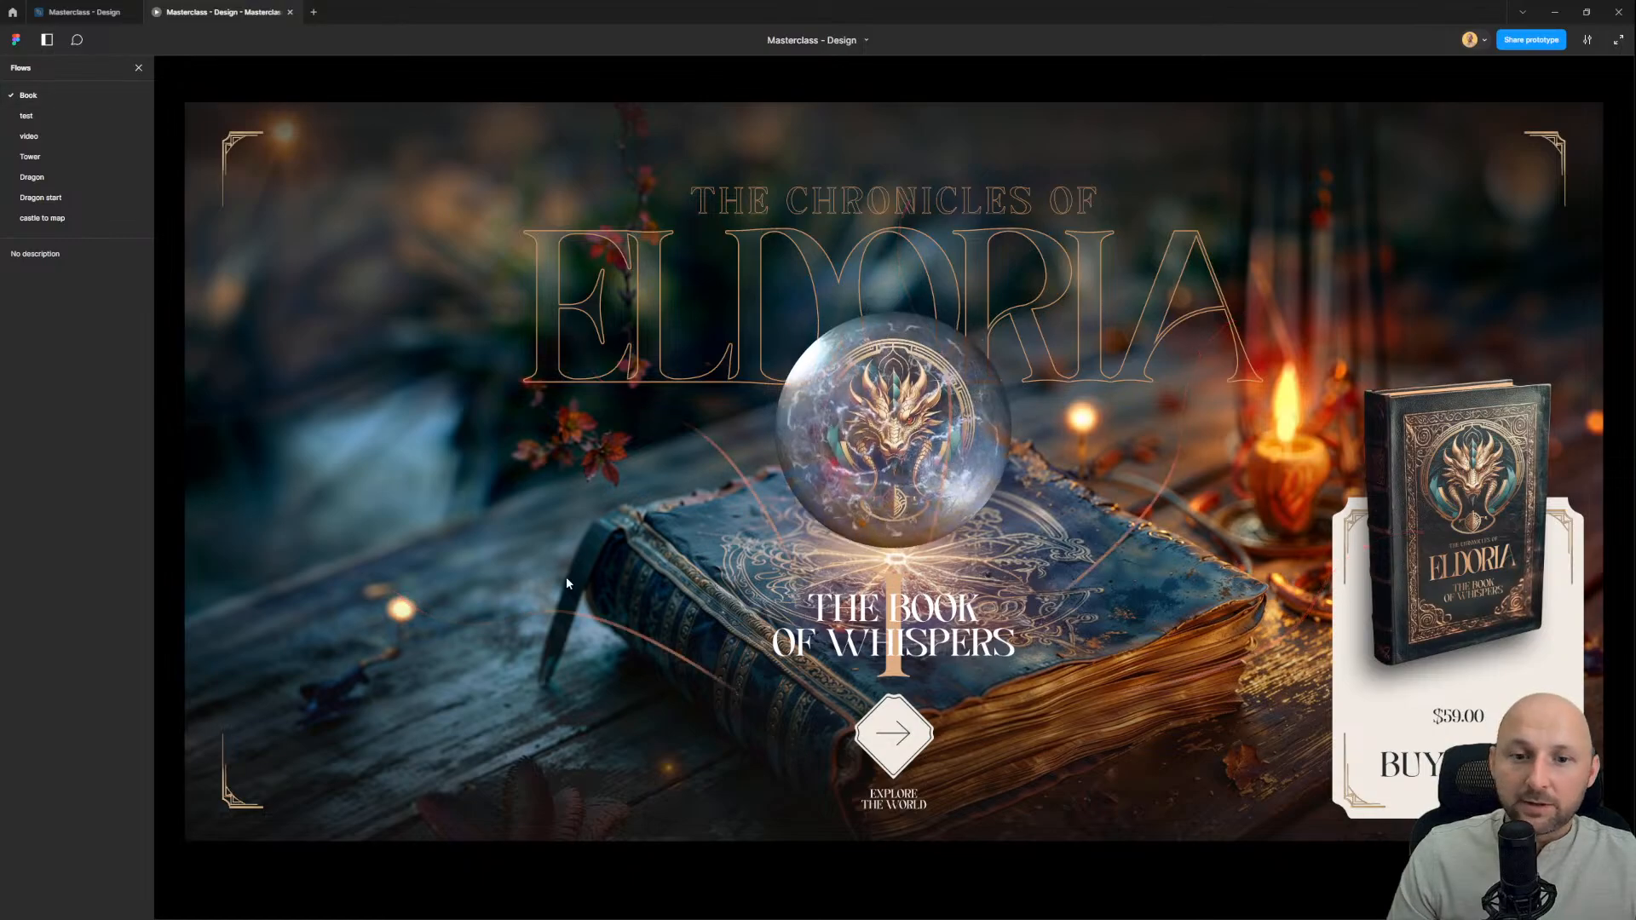
pyautogui.click(86, 13)
# Step: Switch to design mode and move the upper black Dragon frame down level with the raised Castle and Tower frames
pyautogui.scroll(-5, 808, 182)
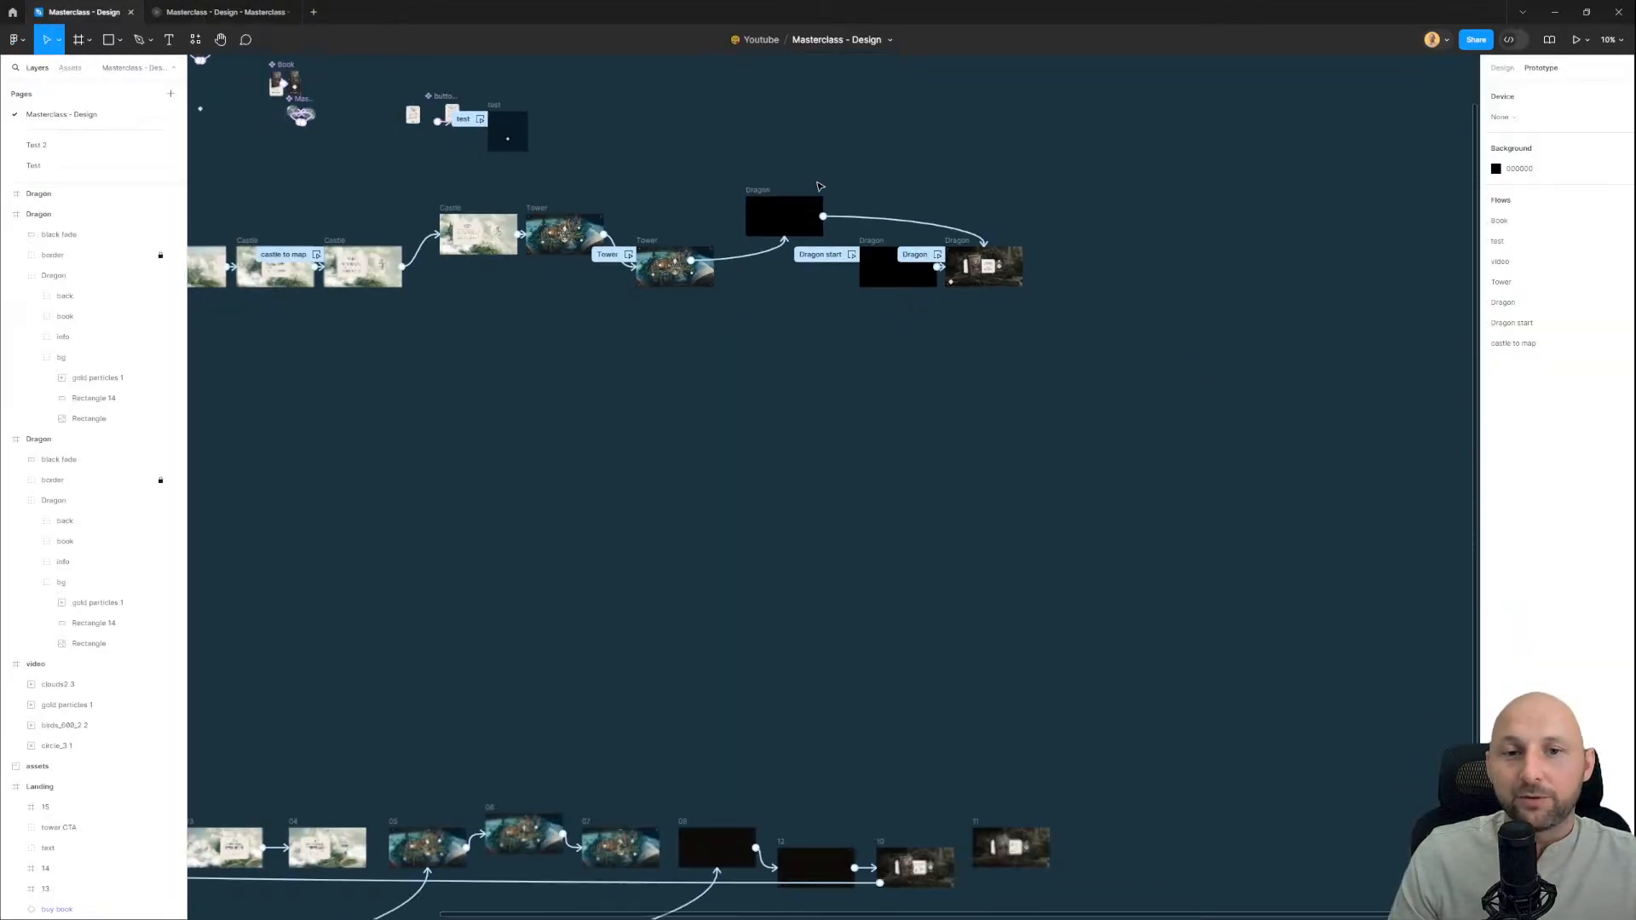
pyautogui.moveTo(631, 389); pyautogui.dragTo(848, 465)
pyautogui.scroll(1, 807, 518)
pyautogui.scroll(3, 1054, 409)
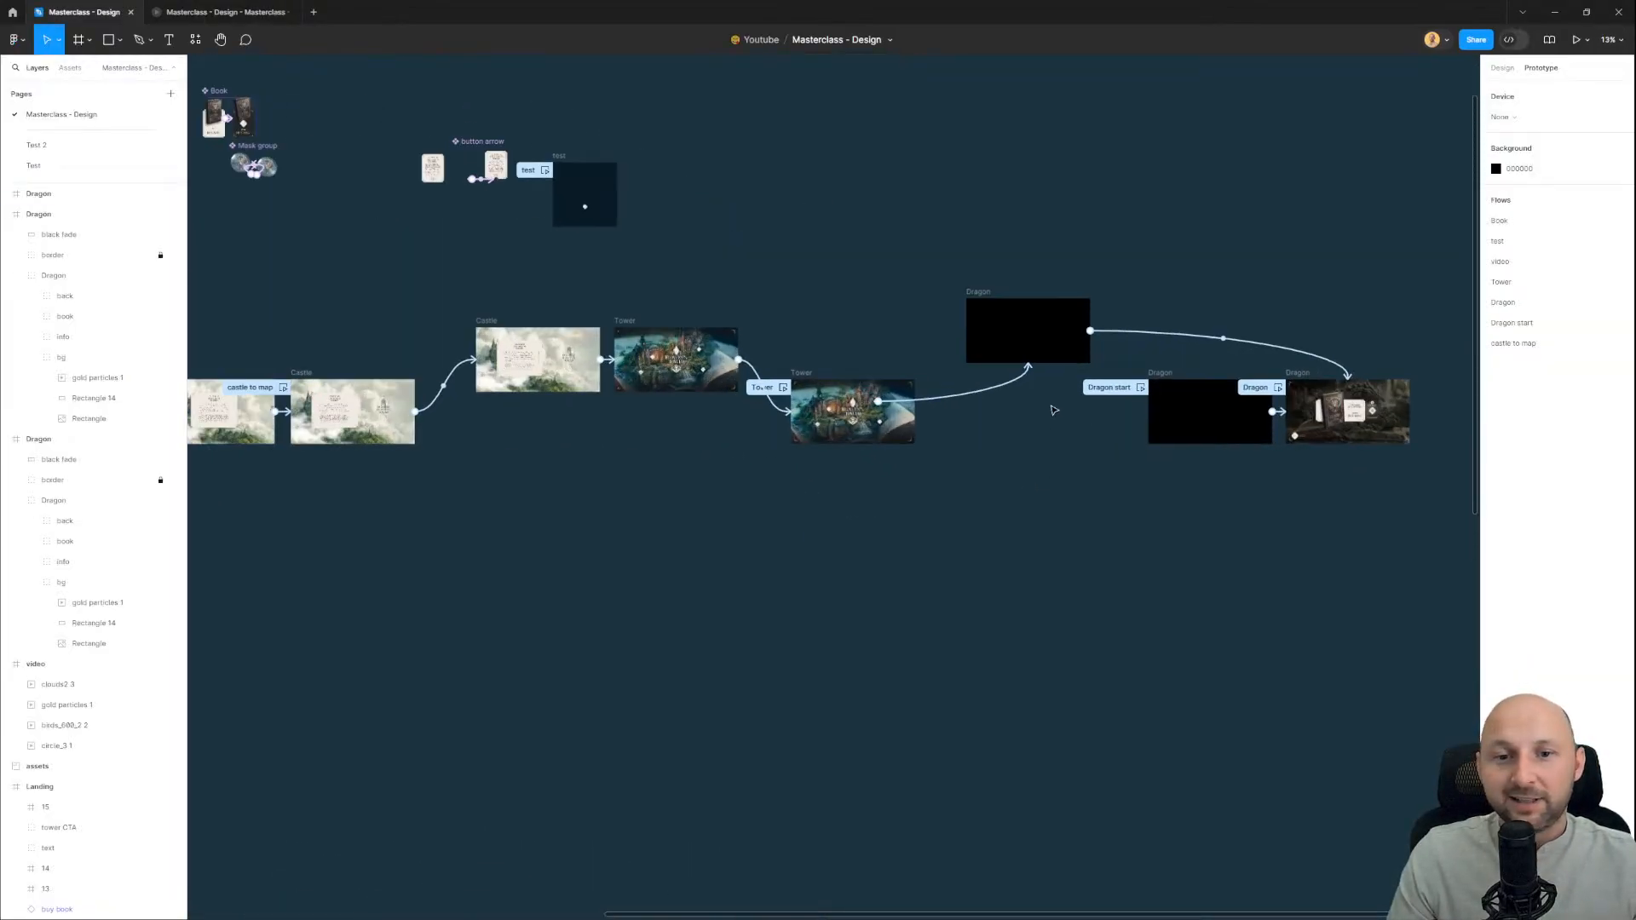
pyautogui.hotkey('shift', 'e')
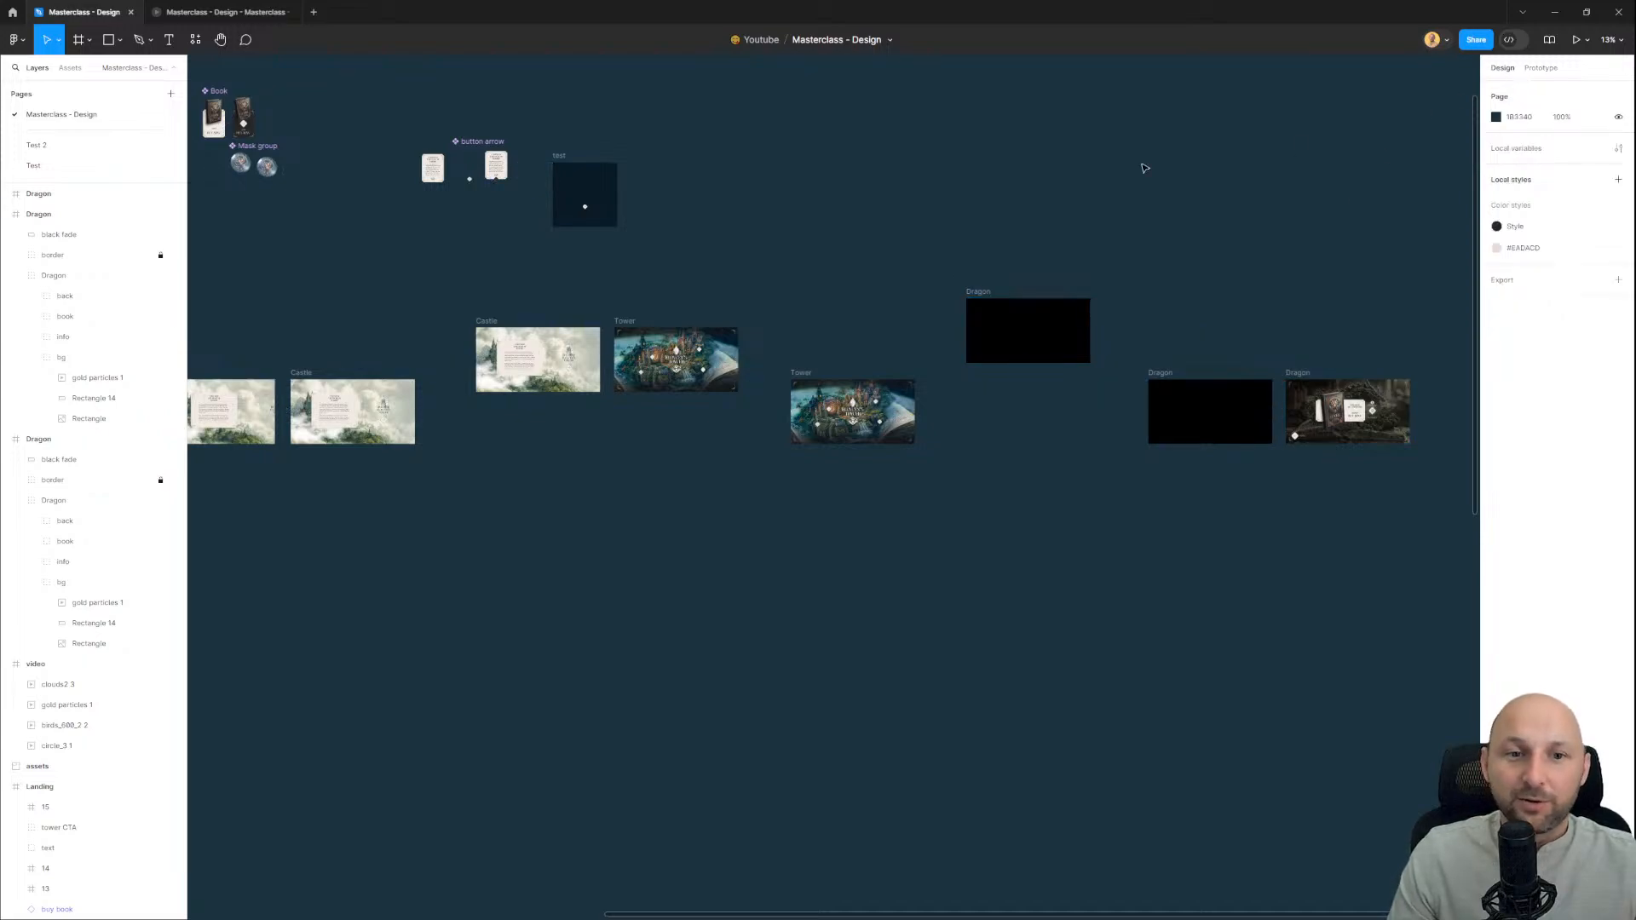
pyautogui.moveTo(992, 294); pyautogui.dragTo(988, 330)
pyautogui.click(907, 299)
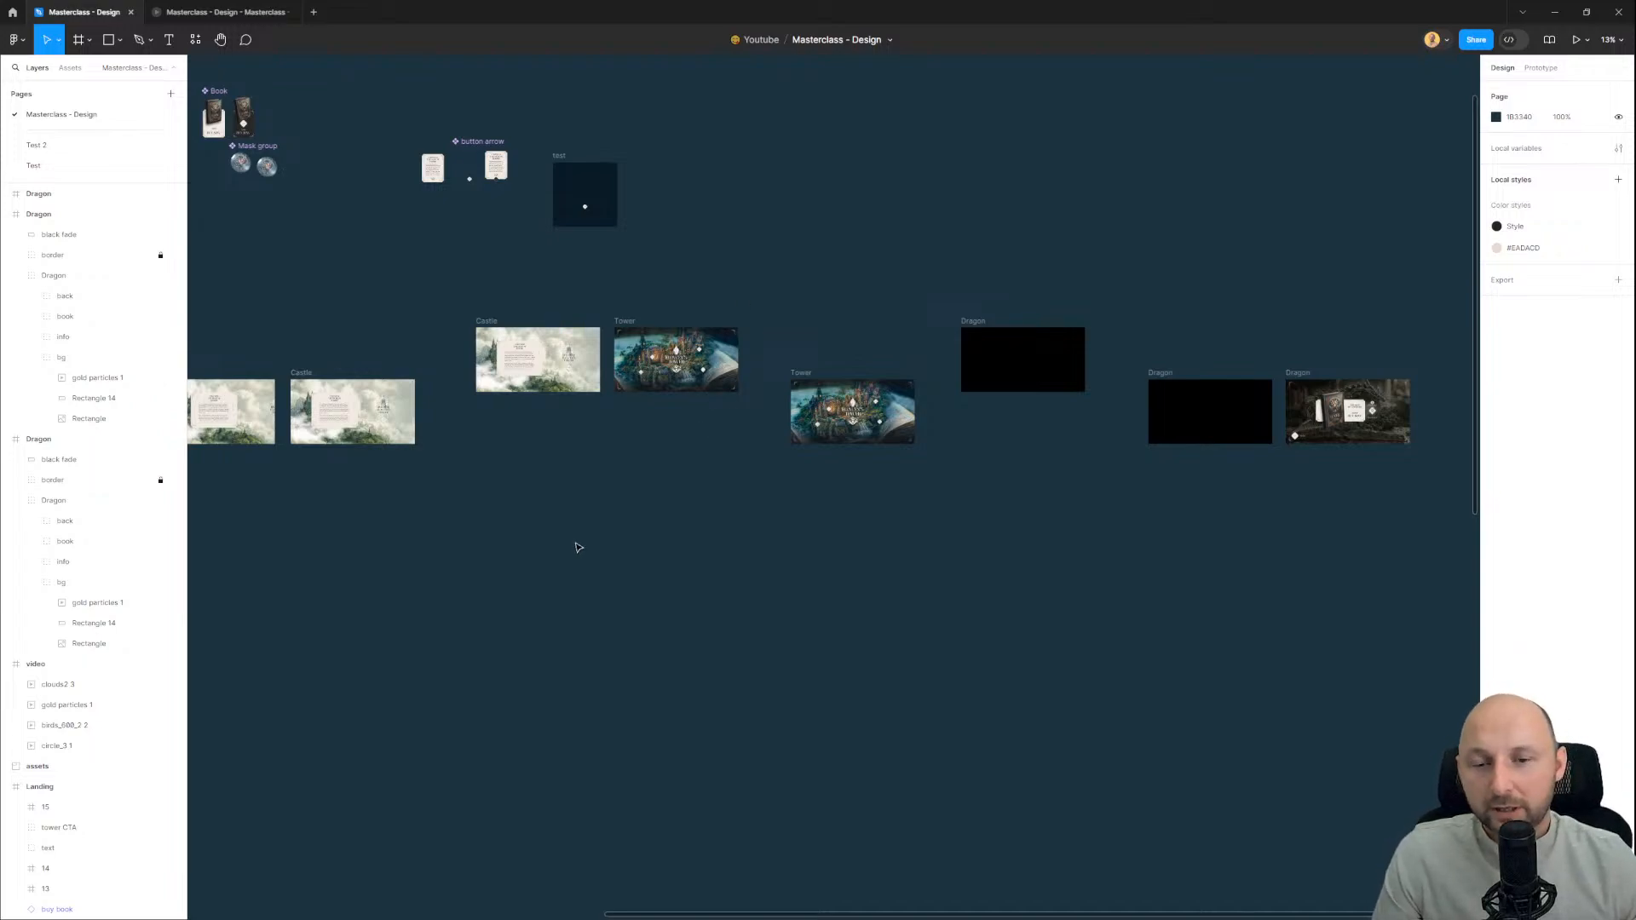
# Step: Review the sequence of Book, Castle, Tower and Dragon frames on the canvas, selecting the raised Castle frame
pyautogui.moveTo(578, 548); pyautogui.dragTo(719, 551)
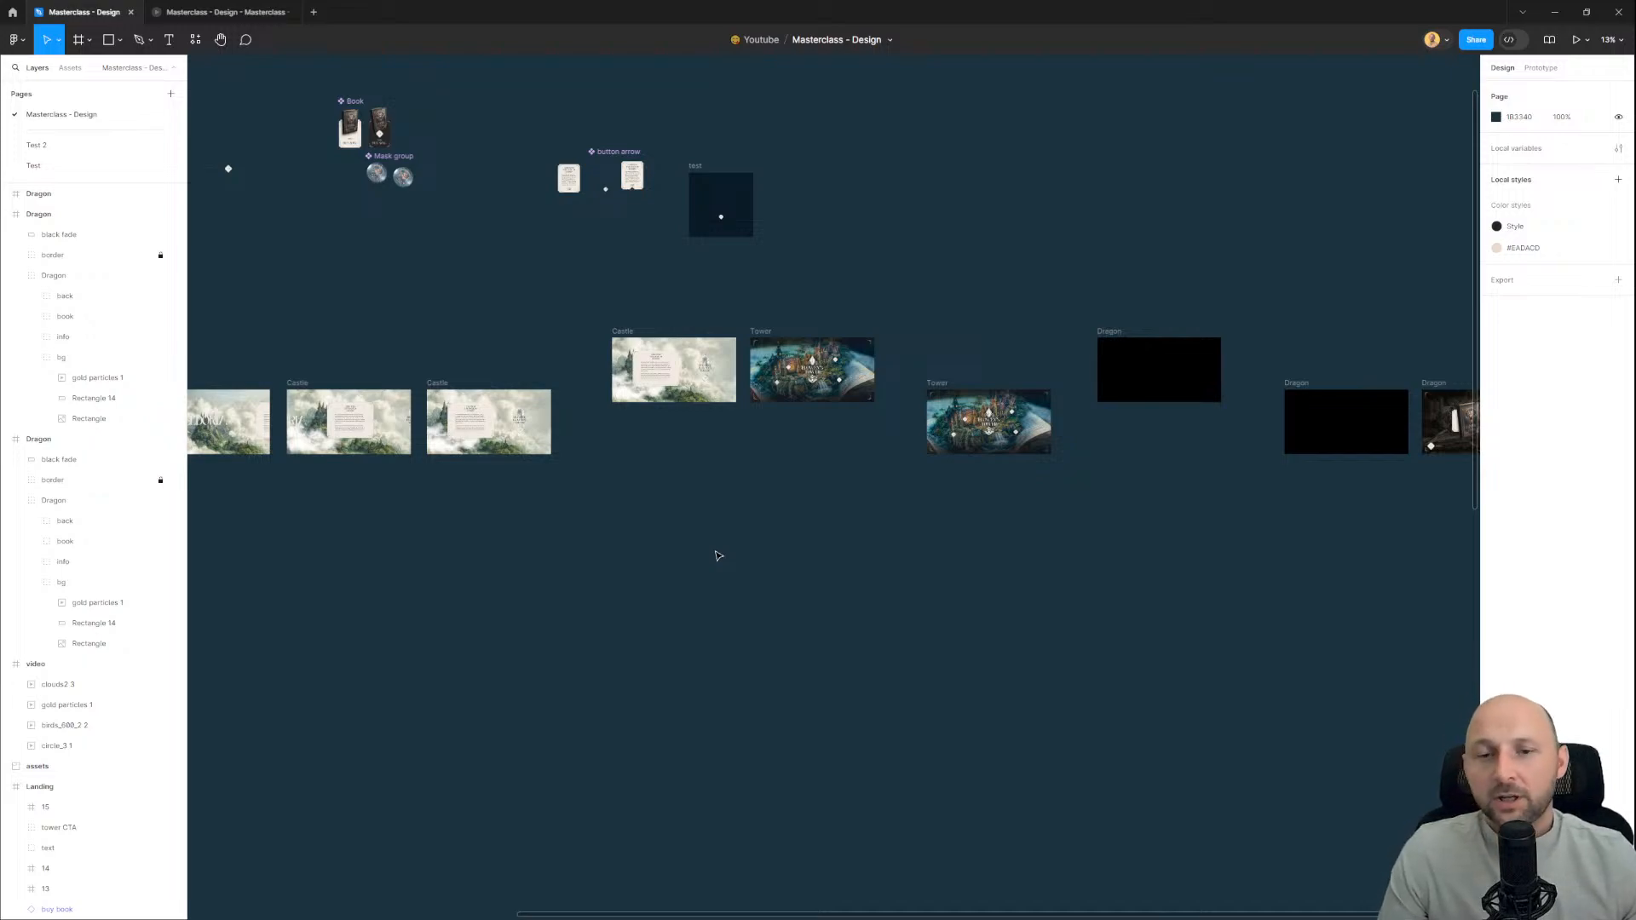
pyautogui.scroll(2, 736, 426)
pyautogui.moveTo(854, 494); pyautogui.dragTo(443, 219)
pyautogui.scroll(1, 721, 328)
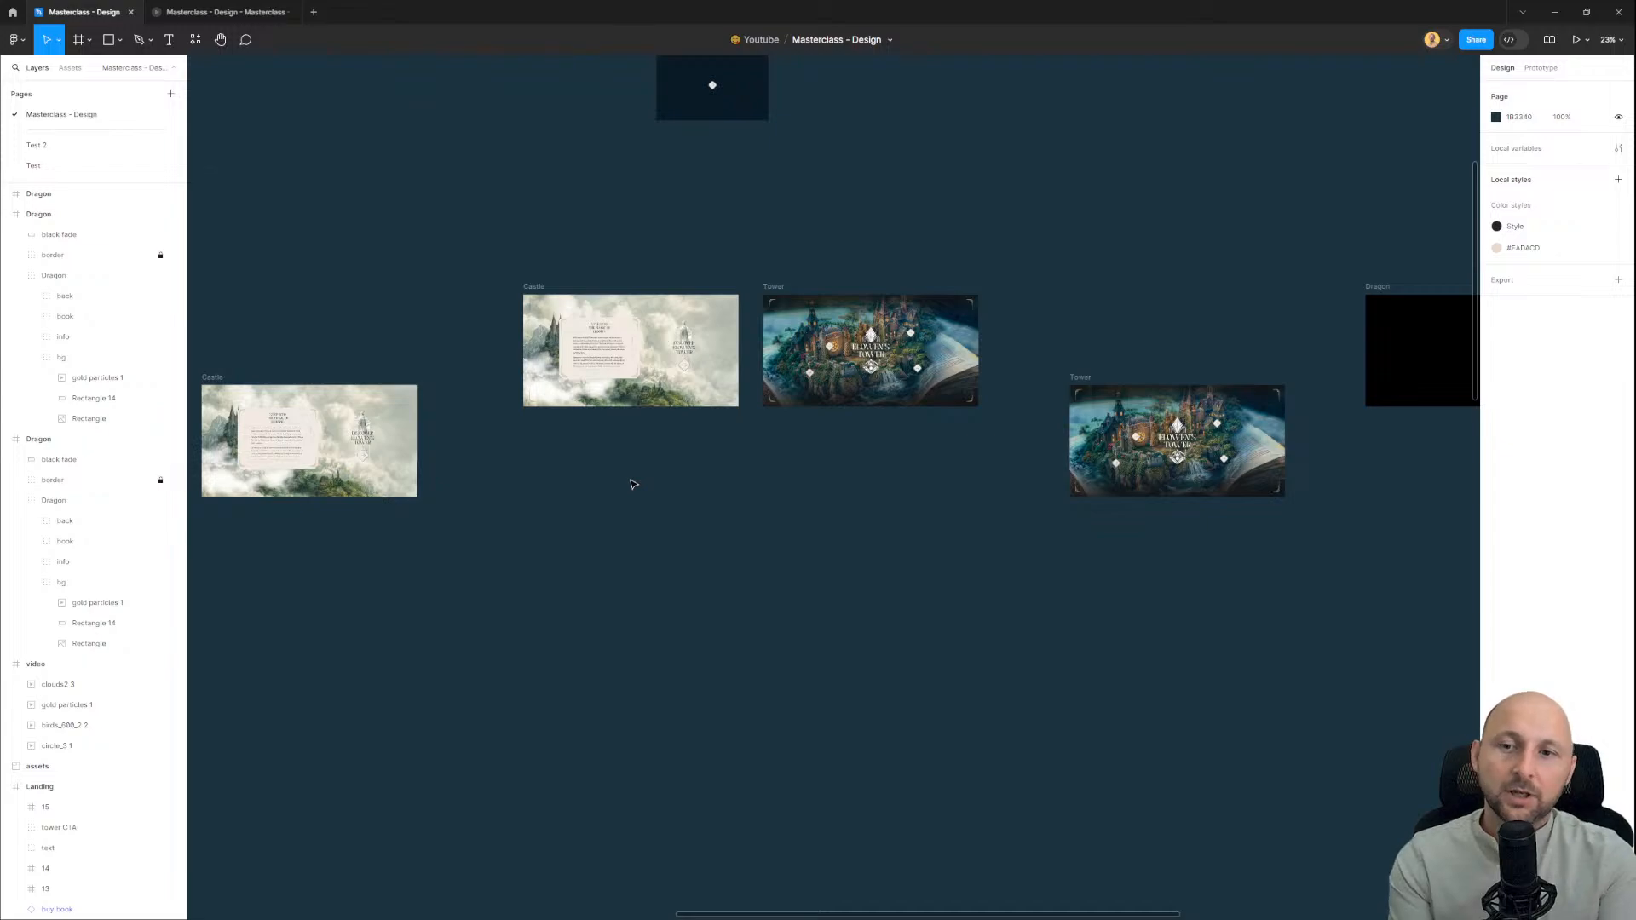
pyautogui.scroll(2, 349, 430)
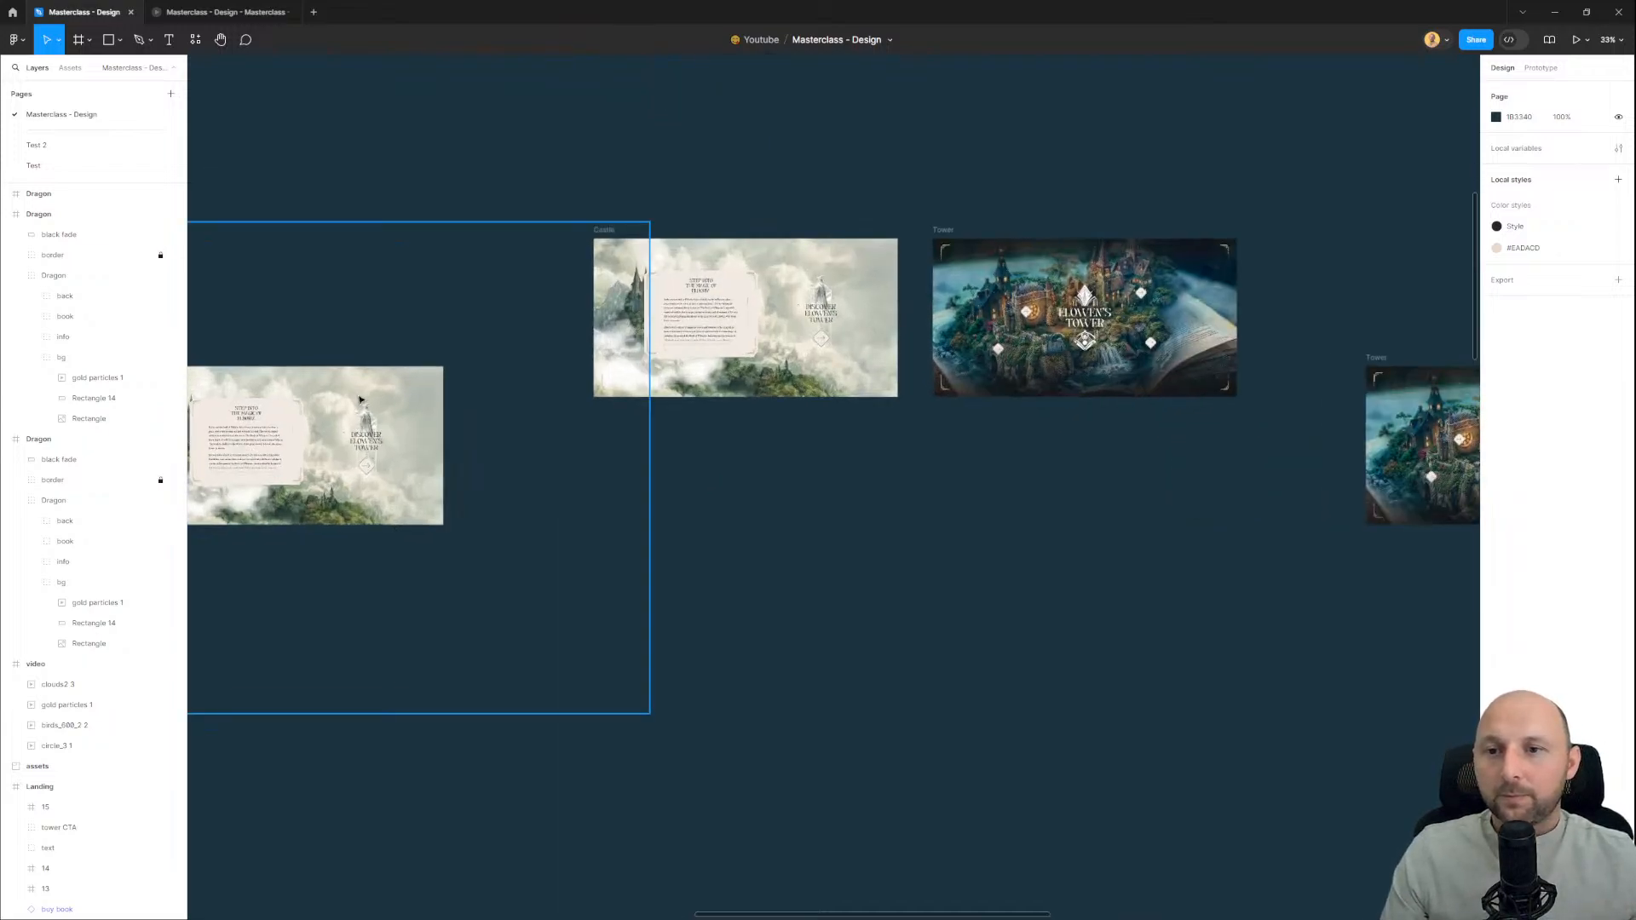
pyautogui.moveTo(476, 299); pyautogui.dragTo(493, 297)
pyautogui.click(623, 227)
pyautogui.moveTo(745, 177); pyautogui.dragTo(571, 204)
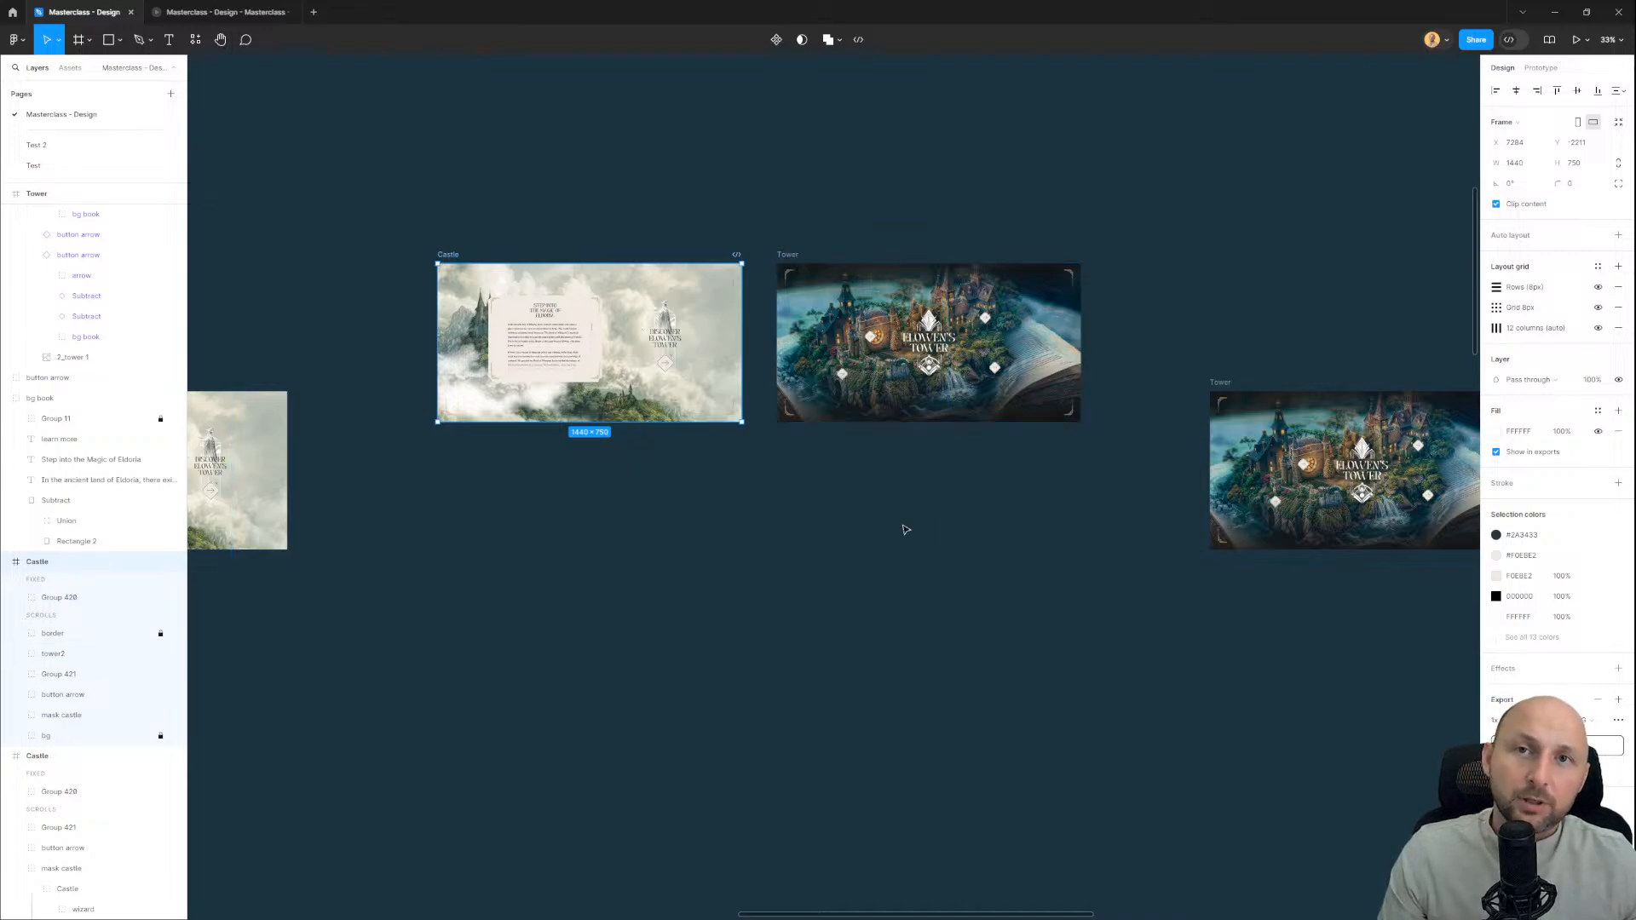
pyautogui.scroll(-5, 905, 491)
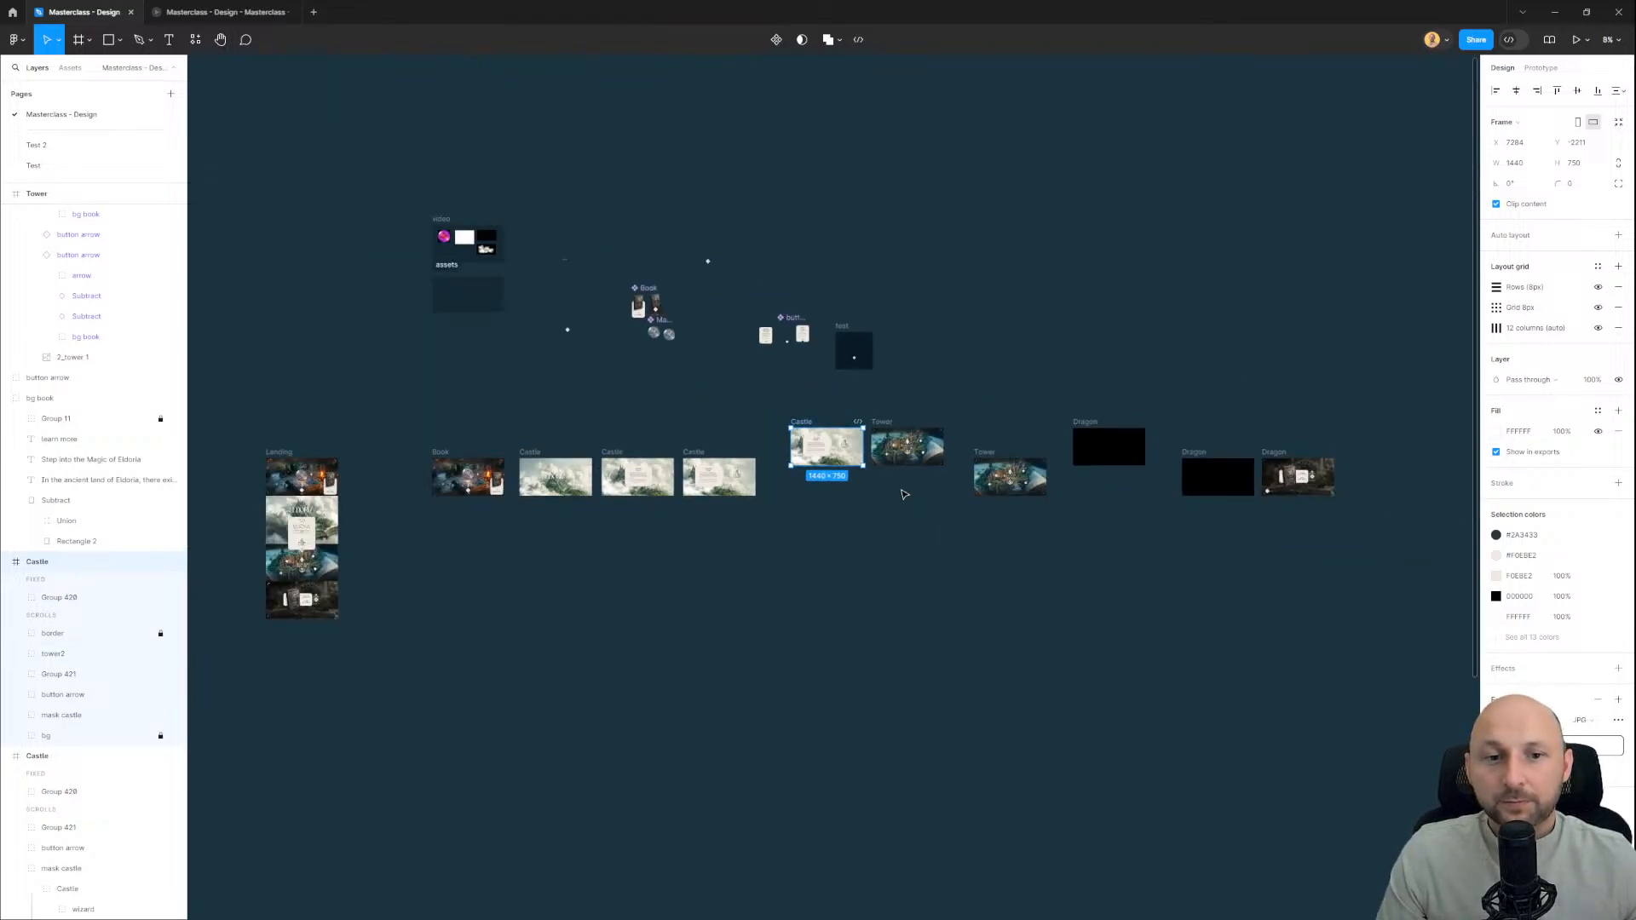
pyautogui.scroll(3, 577, 529)
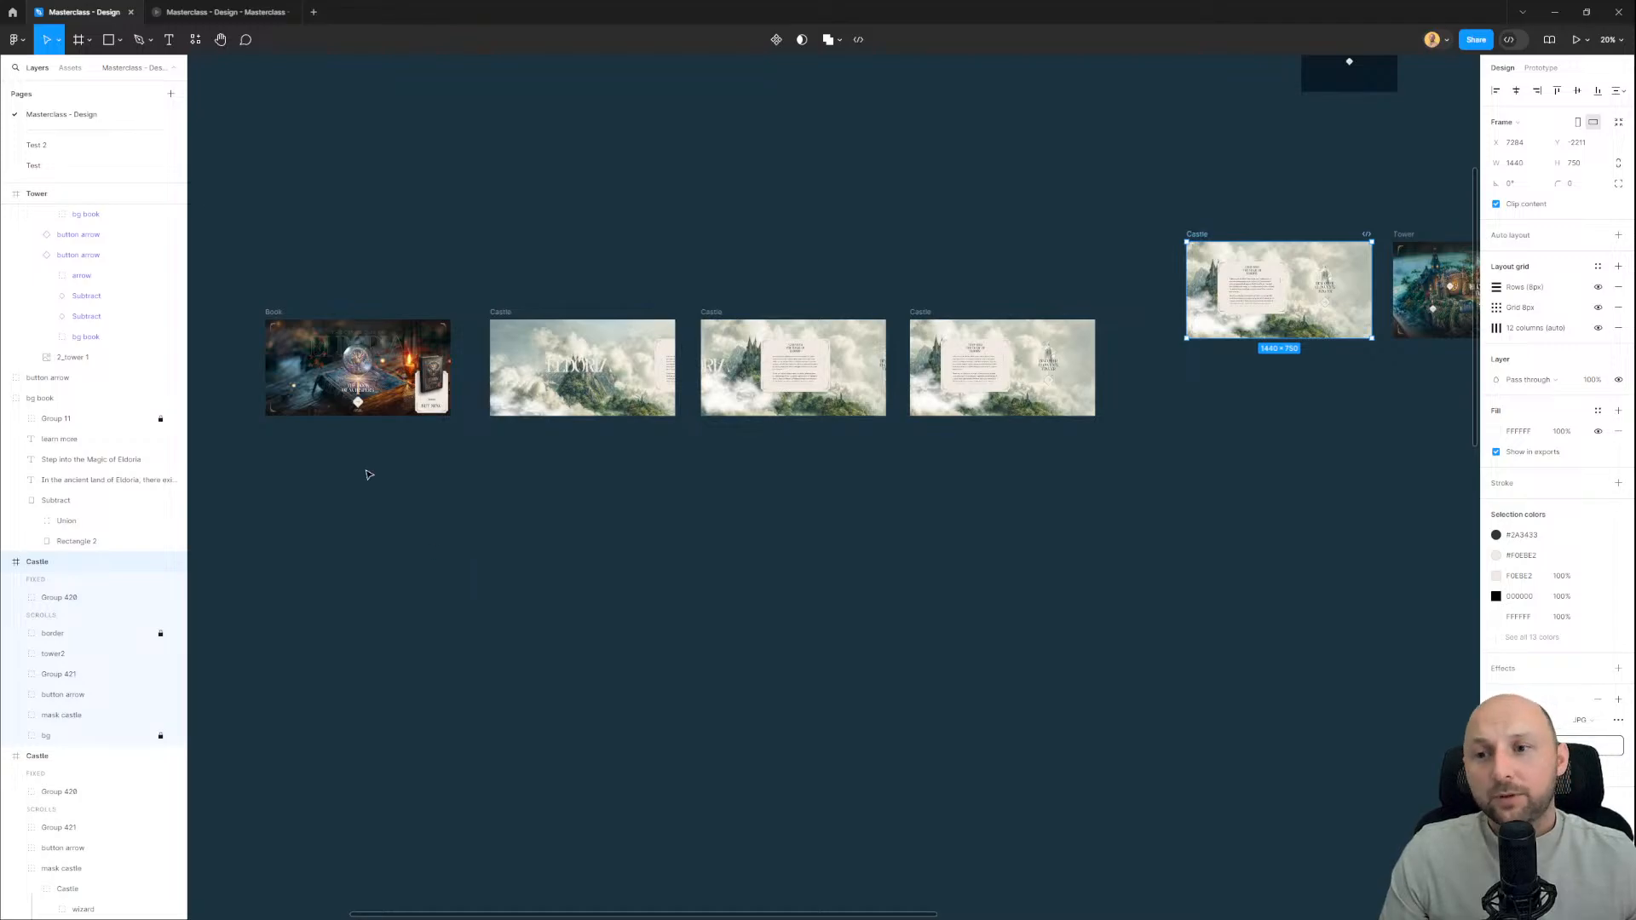
# Step: Play the whole prototype in the preview without the flow list, from the Book scene through Castle and Tower to Dragon, and return to the design
pyautogui.hotkey('ctrl', 'alt', 'Return')
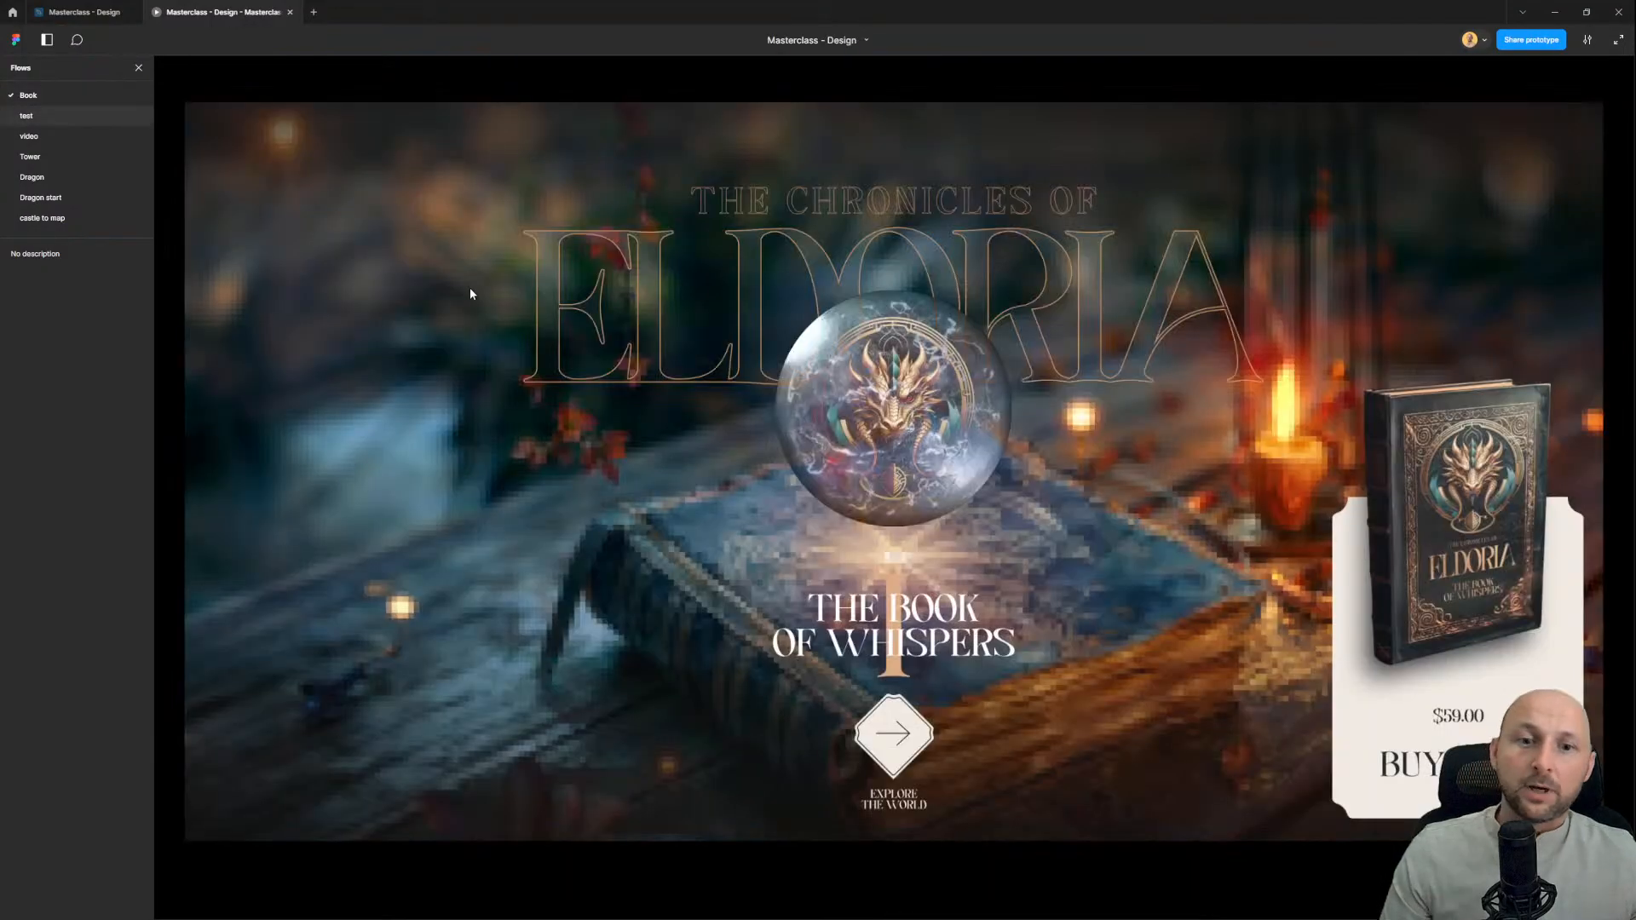
pyautogui.click(138, 67)
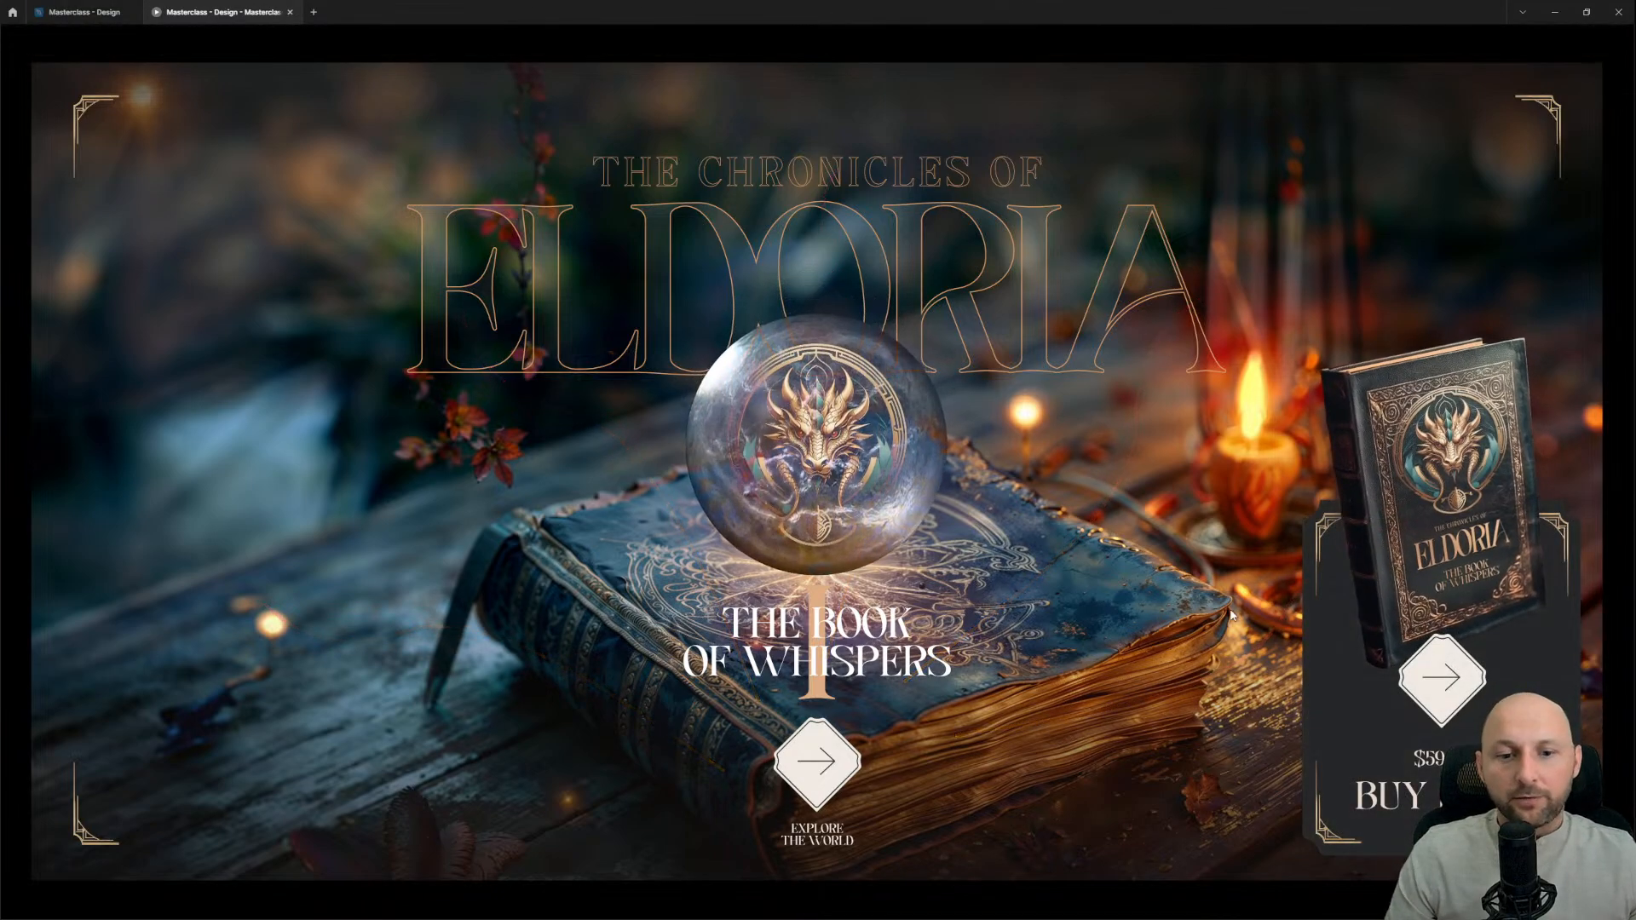
pyautogui.click(821, 761)
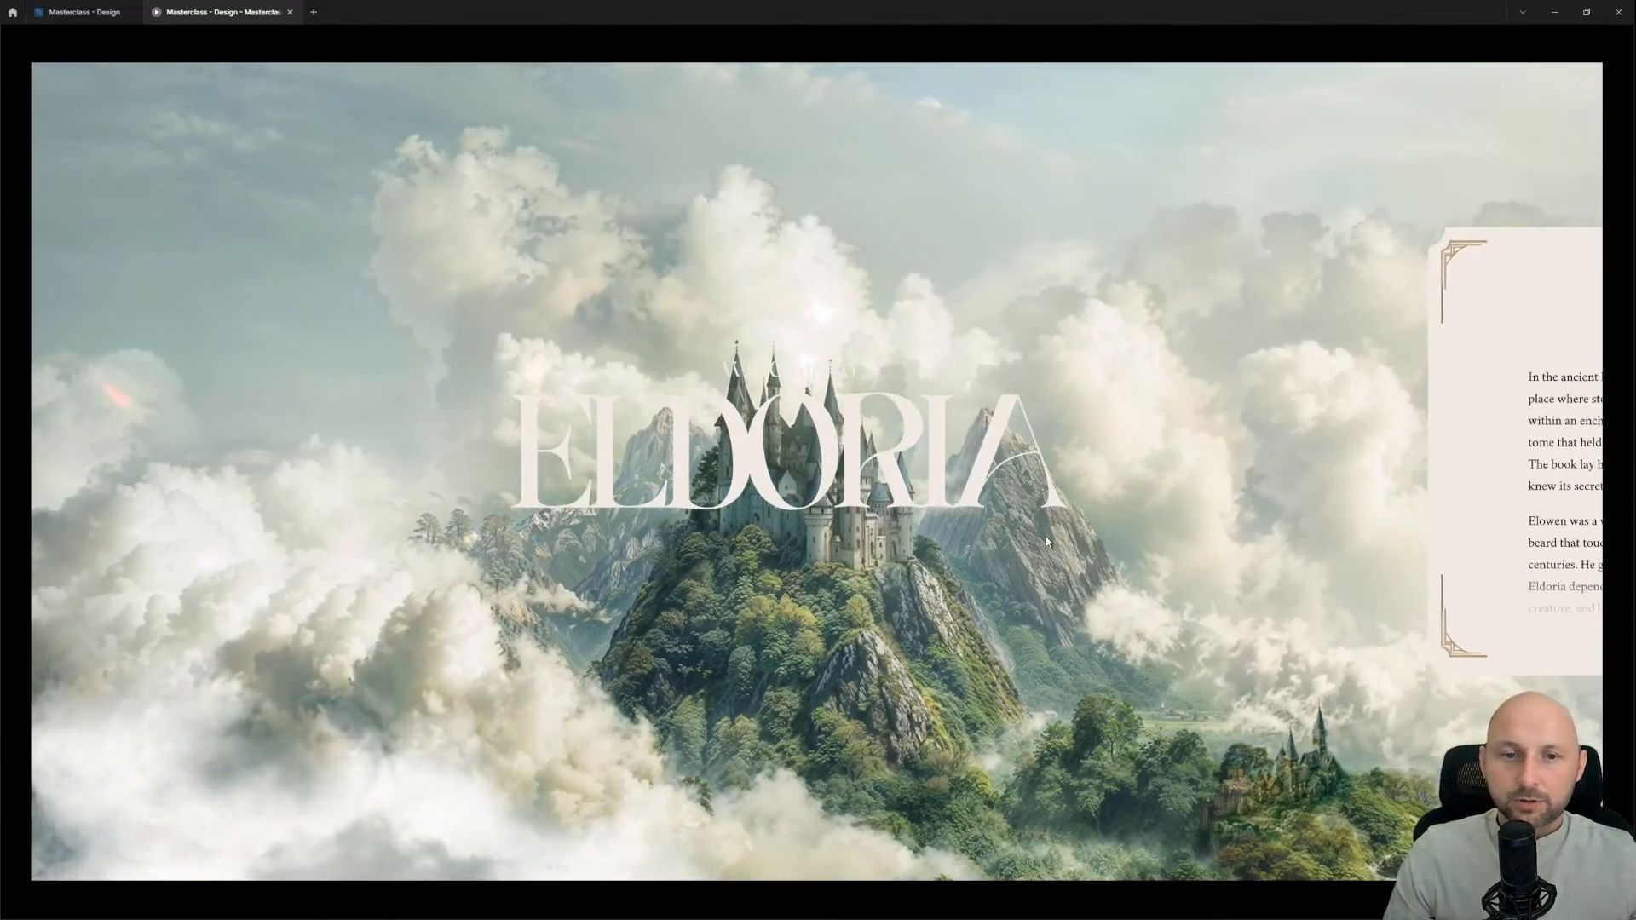
pyautogui.click(1096, 552)
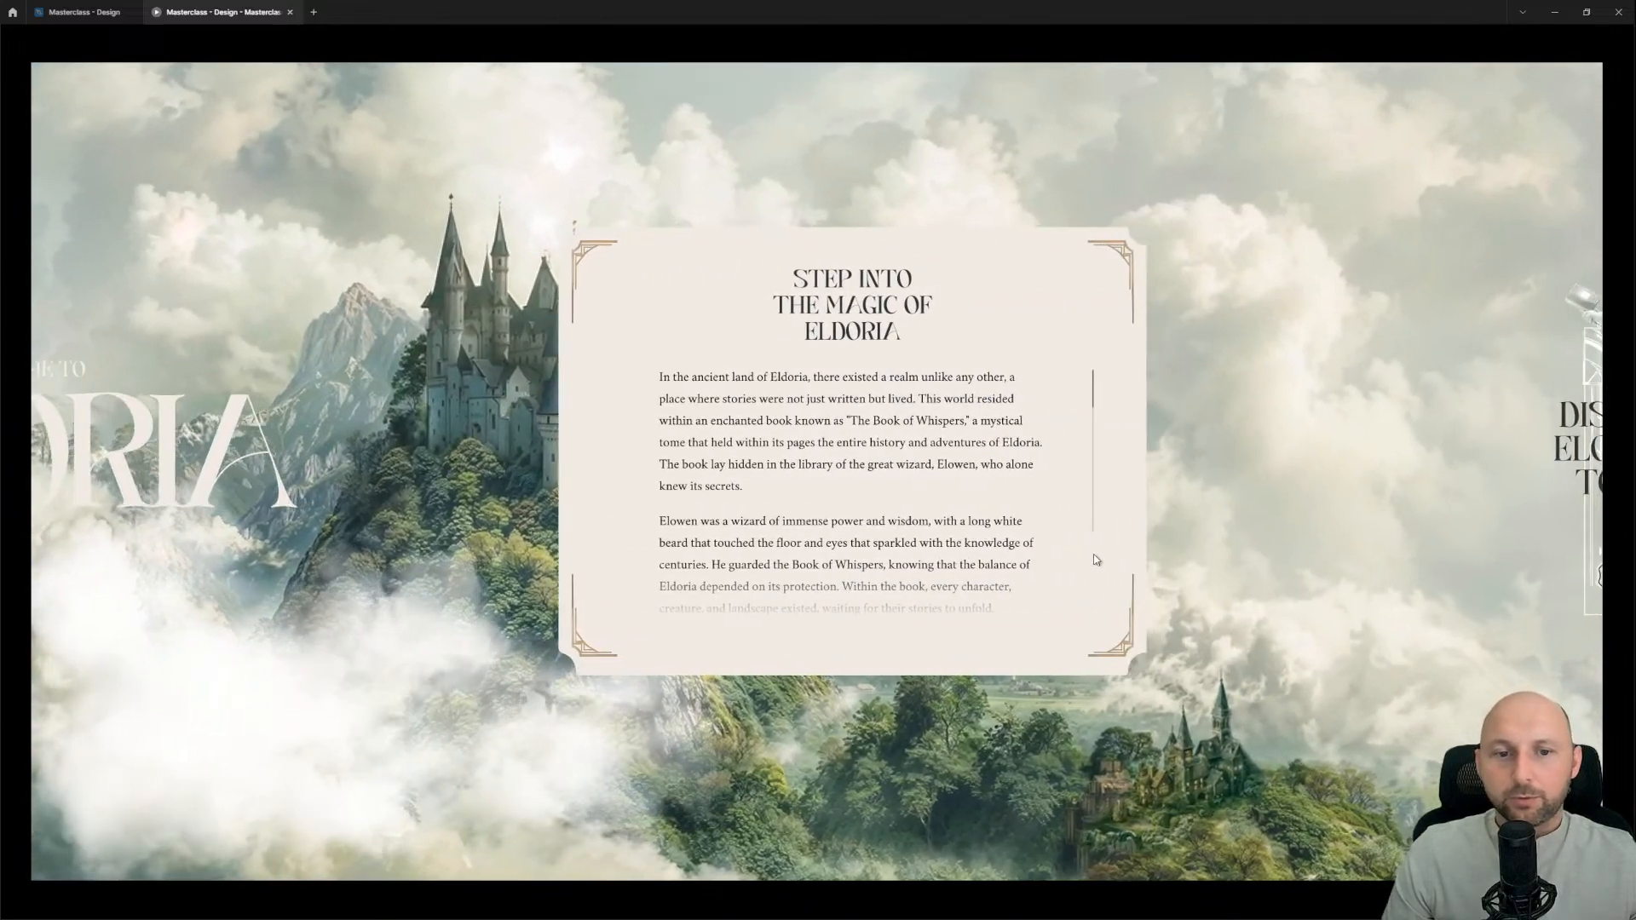
pyautogui.click(1097, 559)
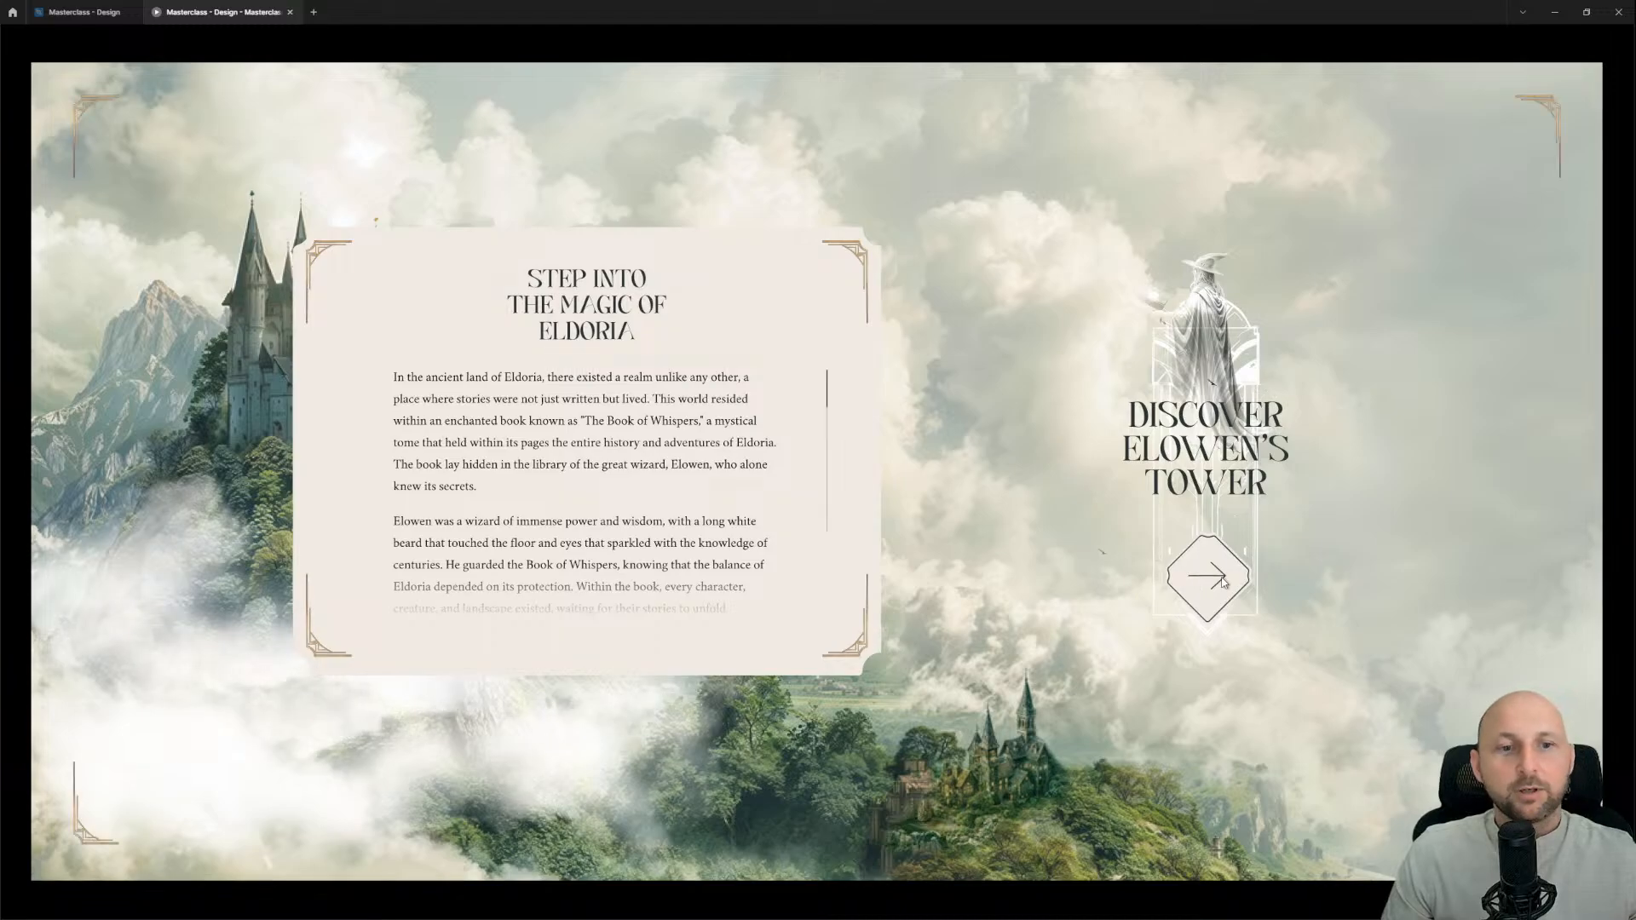
pyautogui.click(1205, 579)
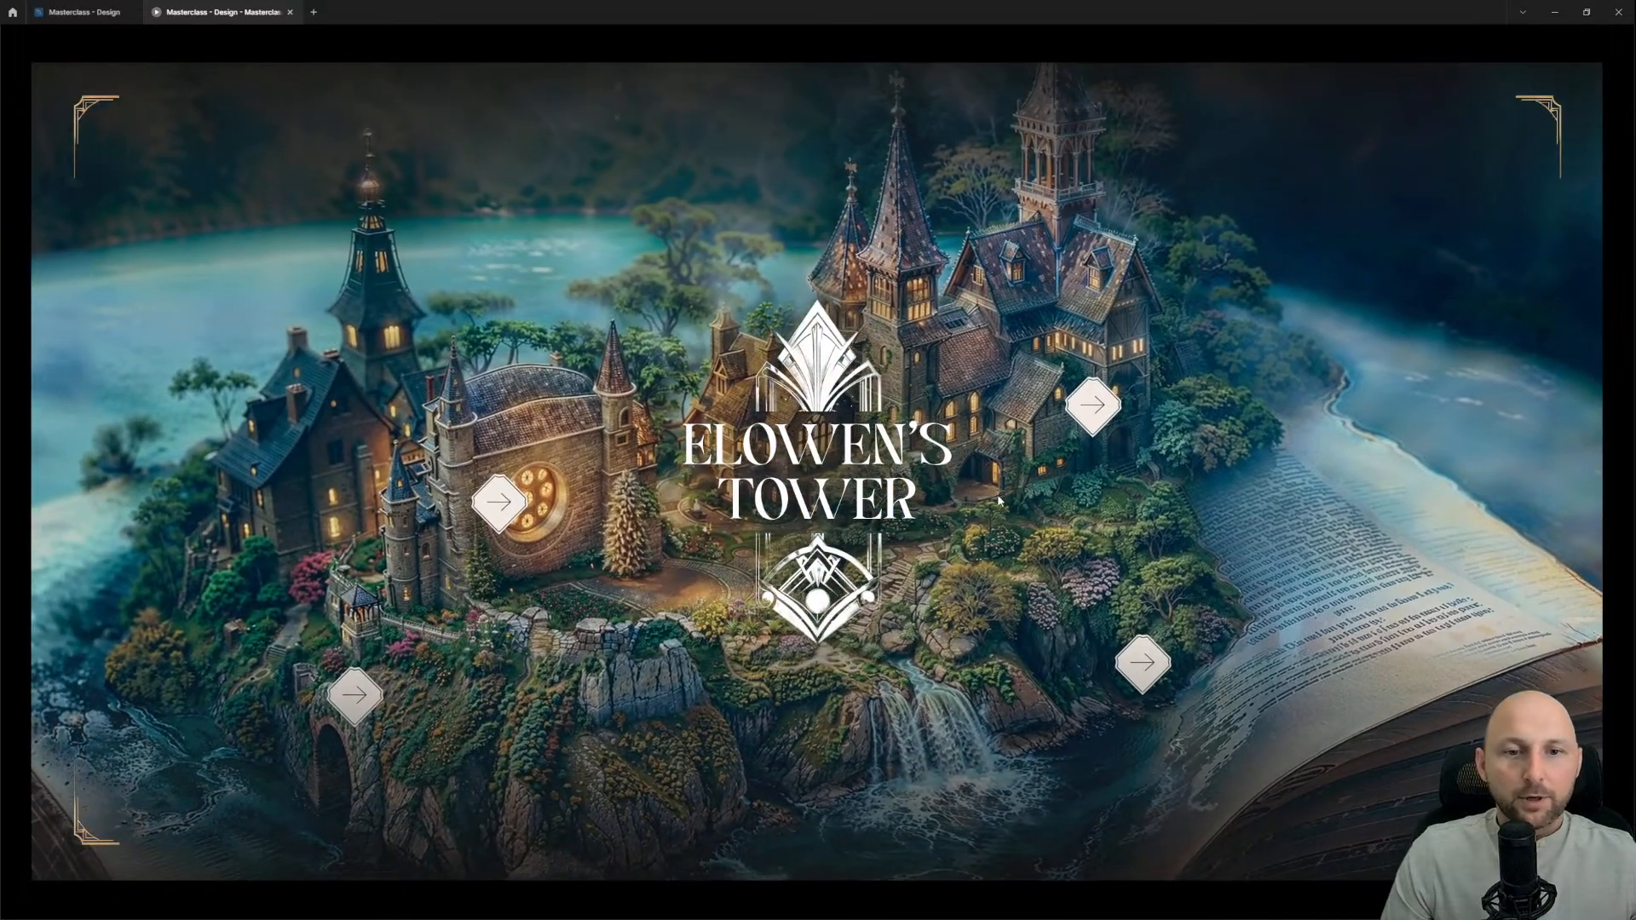
pyautogui.click(1099, 406)
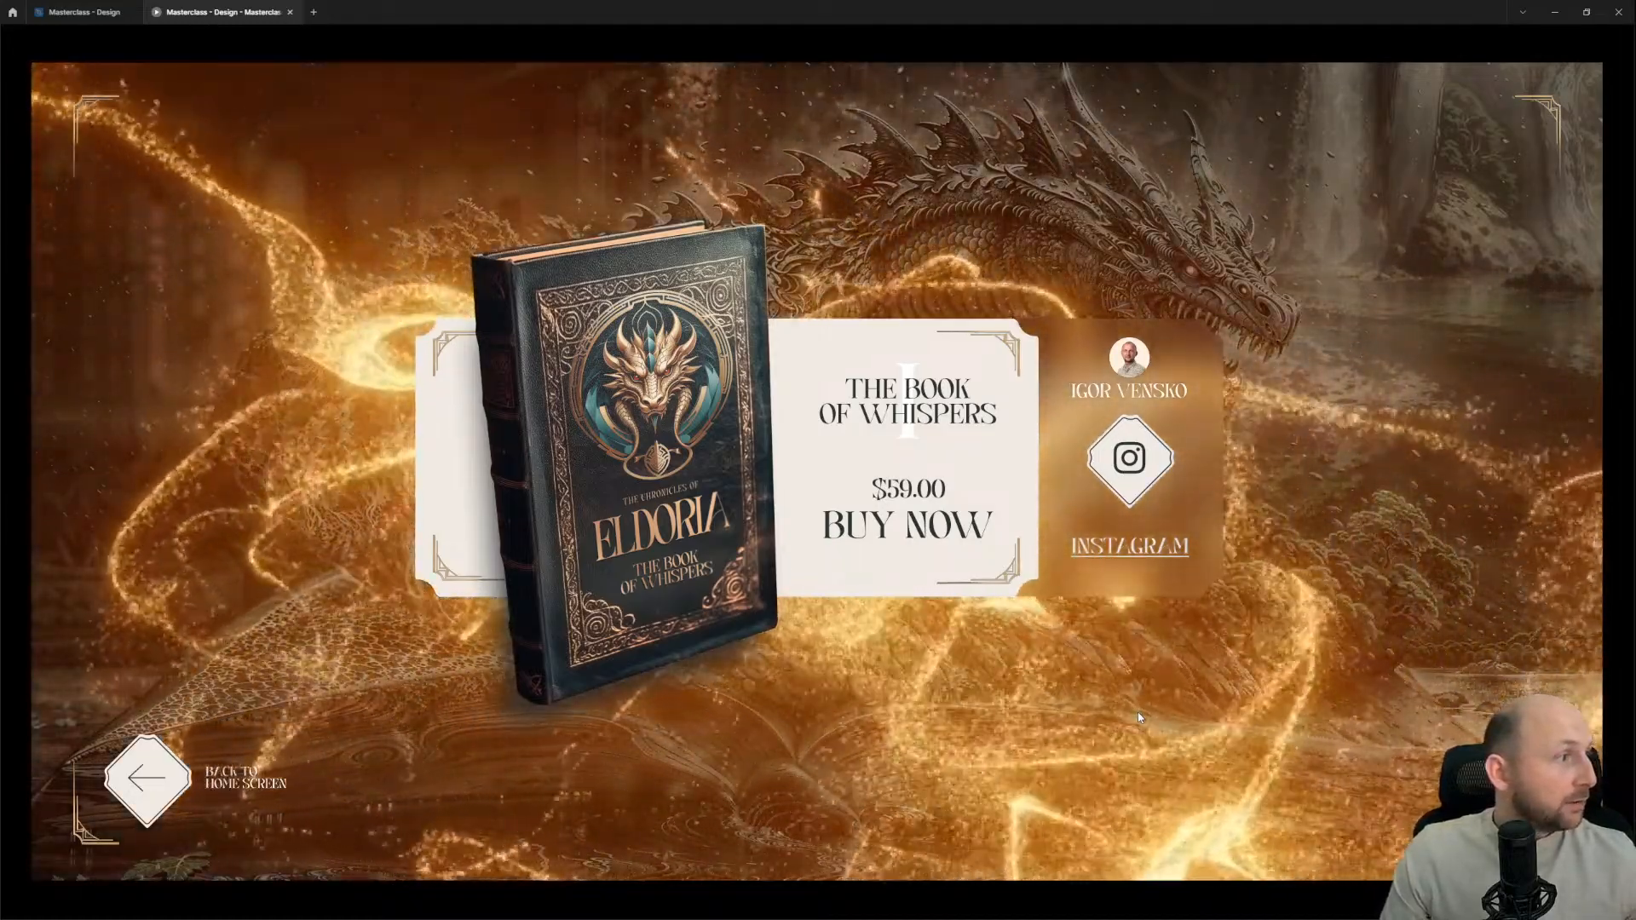
pyautogui.click(81, 12)
pyautogui.click(827, 538)
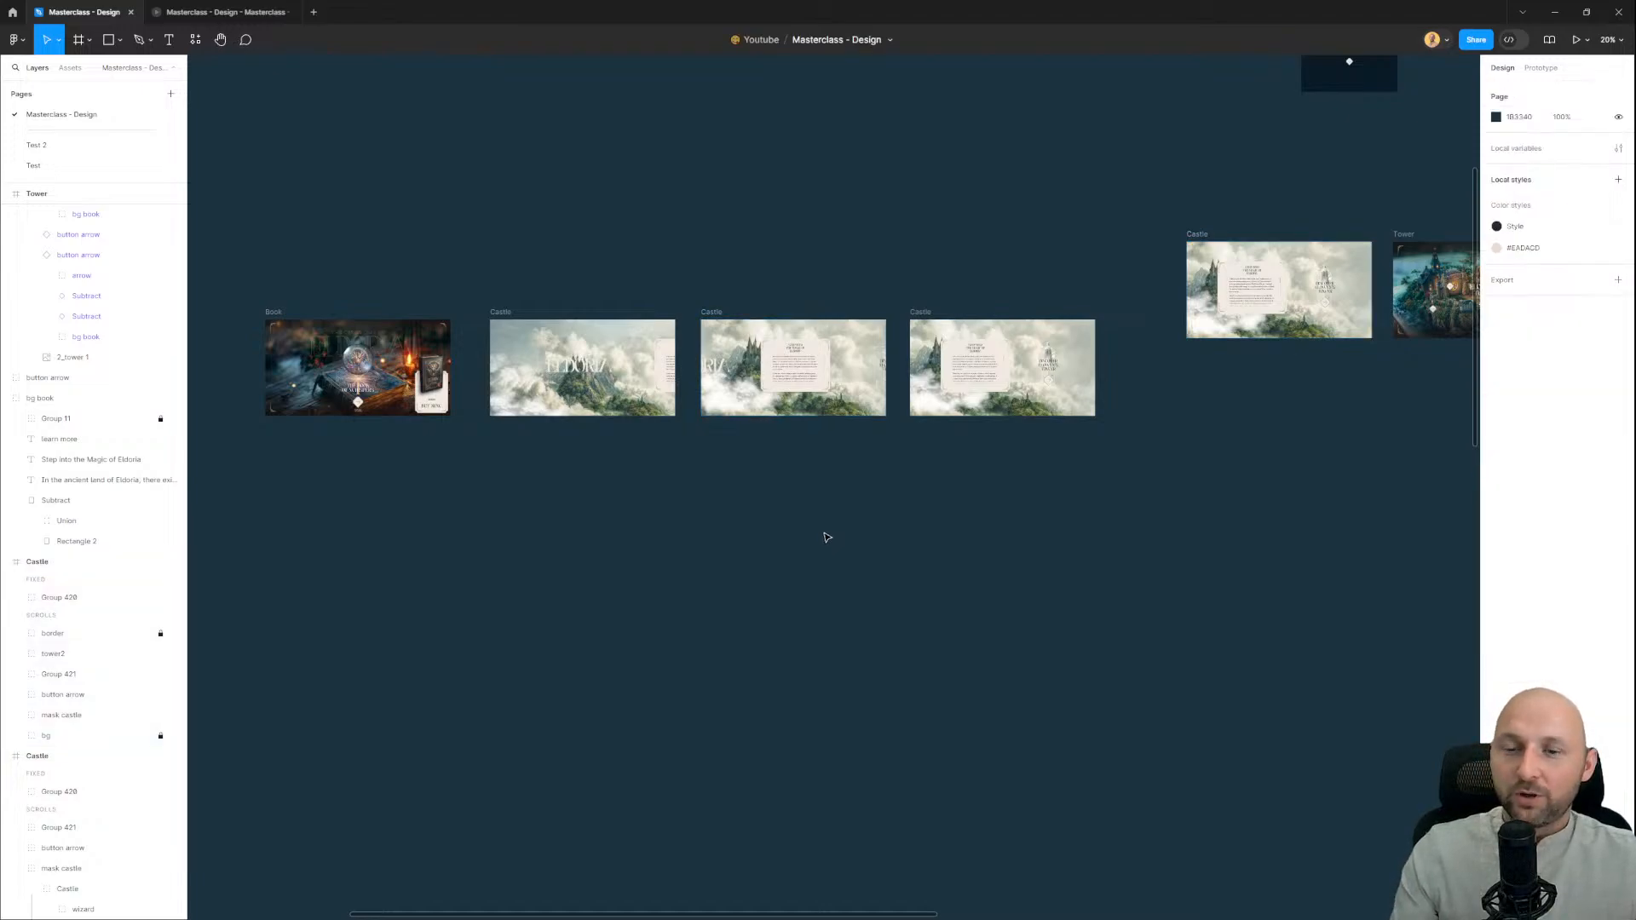